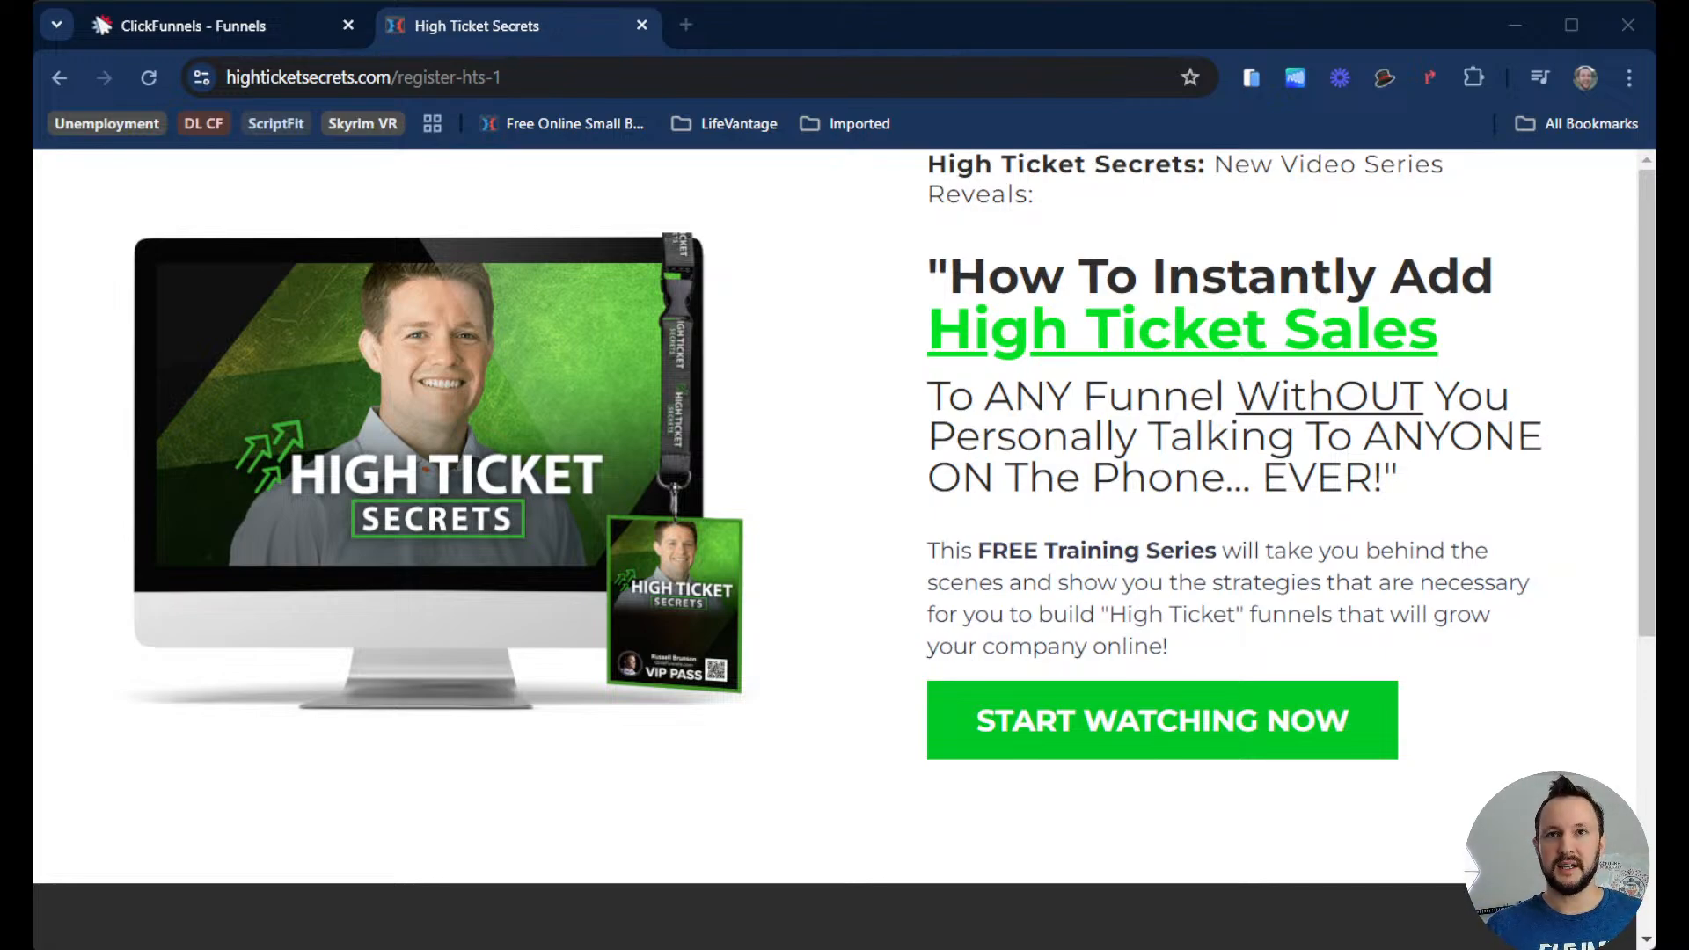
# Step: Examine the High Ticket Secrets opt-in page's headline, copy and footer
pyautogui.moveTo(1066, 278); pyautogui.dragTo(1508, 323)
pyautogui.click(1102, 420)
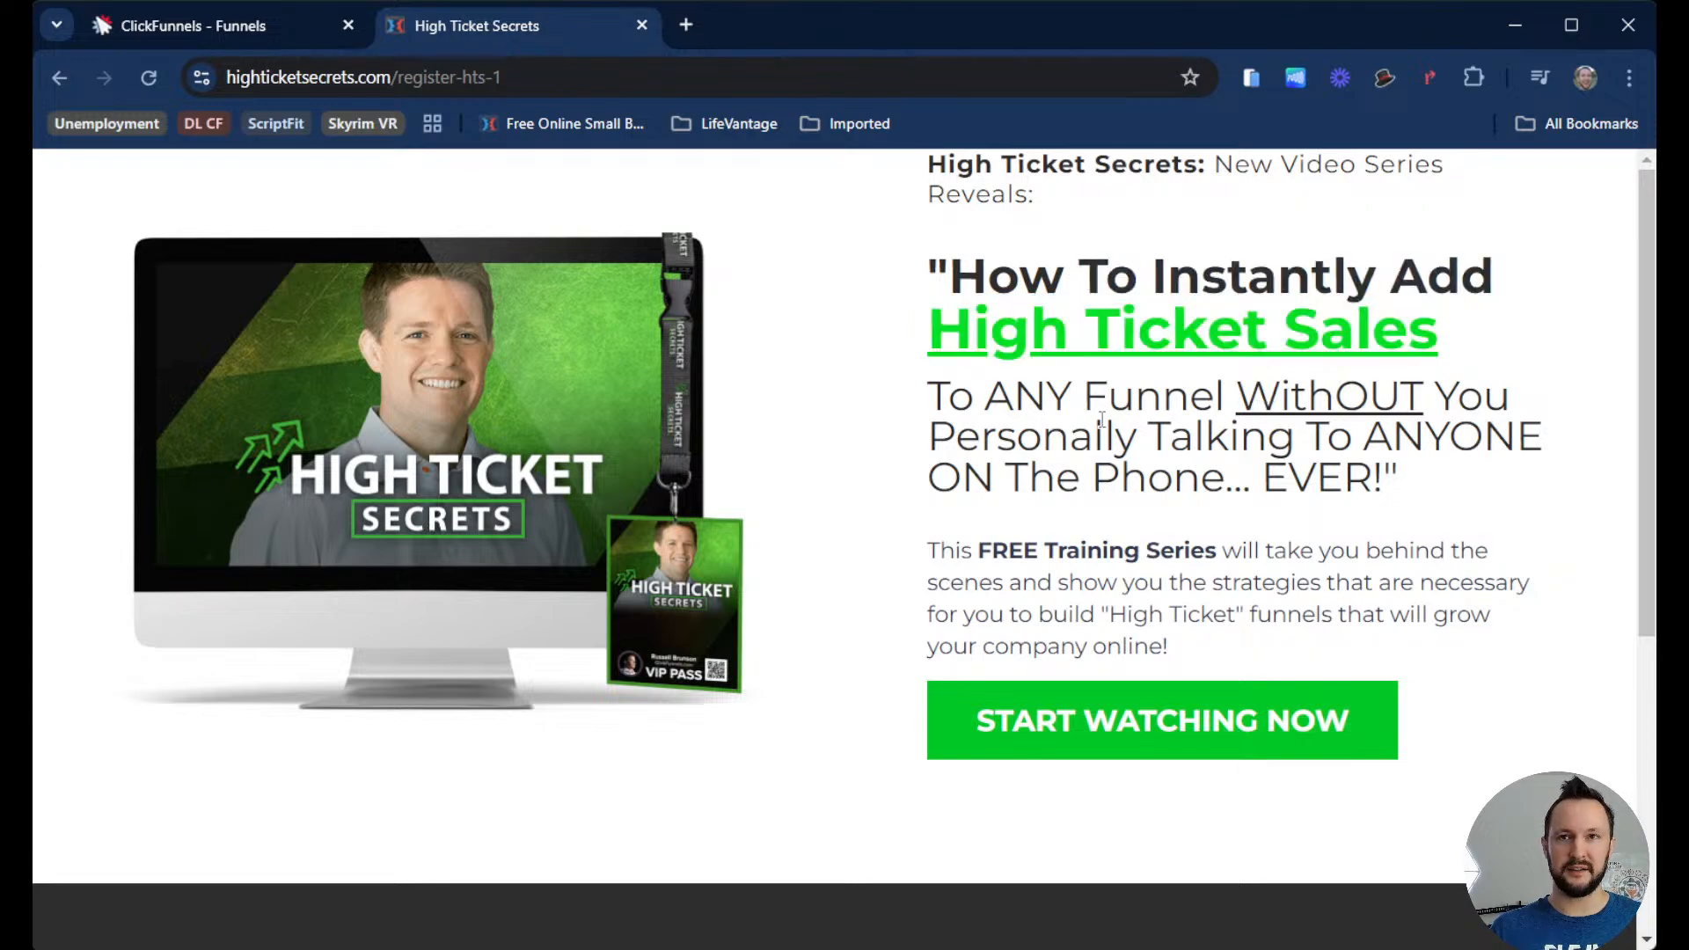
pyautogui.moveTo(1049, 403); pyautogui.dragTo(1308, 431)
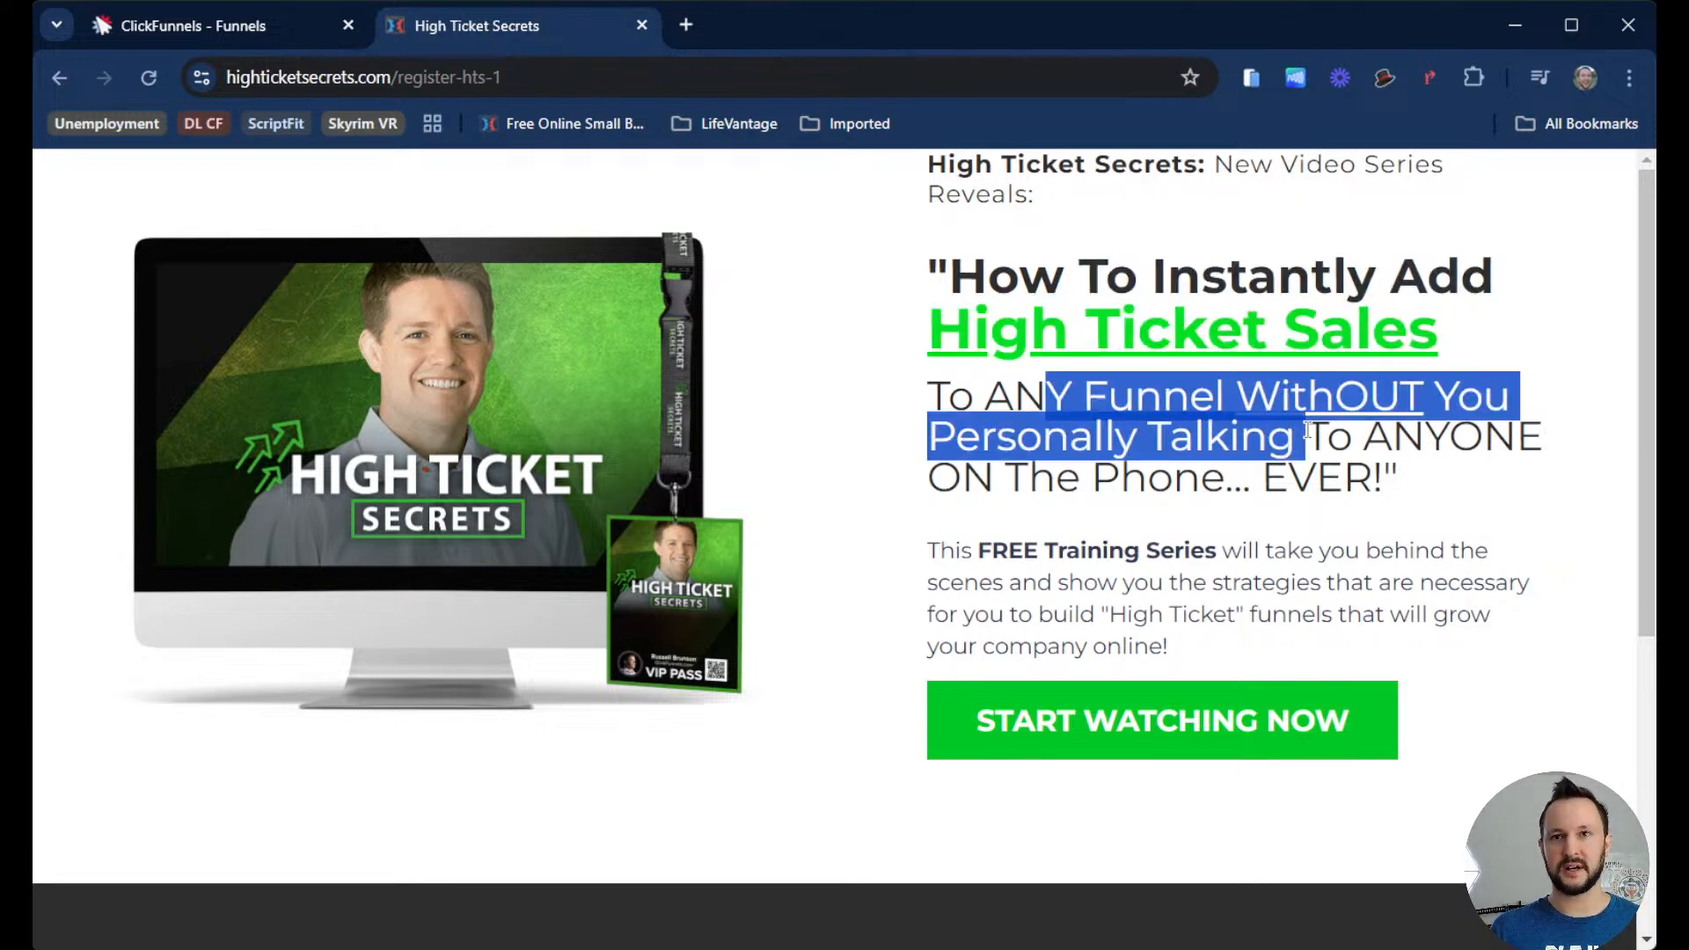
pyautogui.click(1308, 431)
pyautogui.moveTo(1094, 420); pyautogui.dragTo(1240, 420)
pyautogui.scroll(-1, 1260, 500)
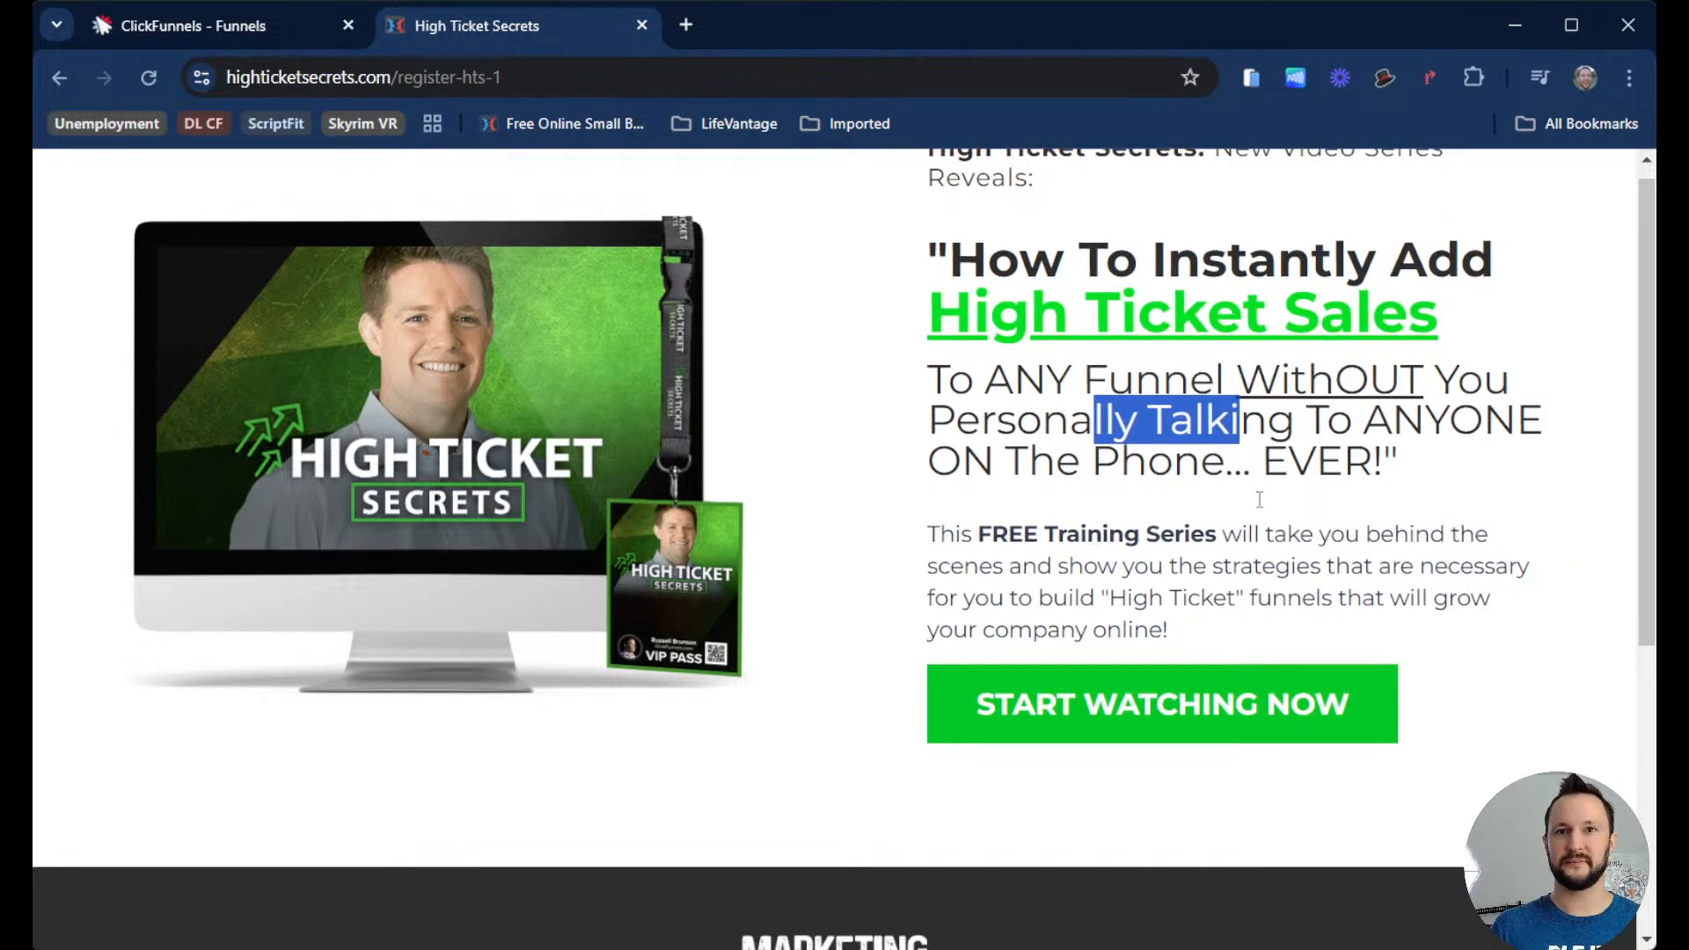
pyautogui.scroll(-5, 1260, 500)
pyautogui.scroll(5, 1334, 660)
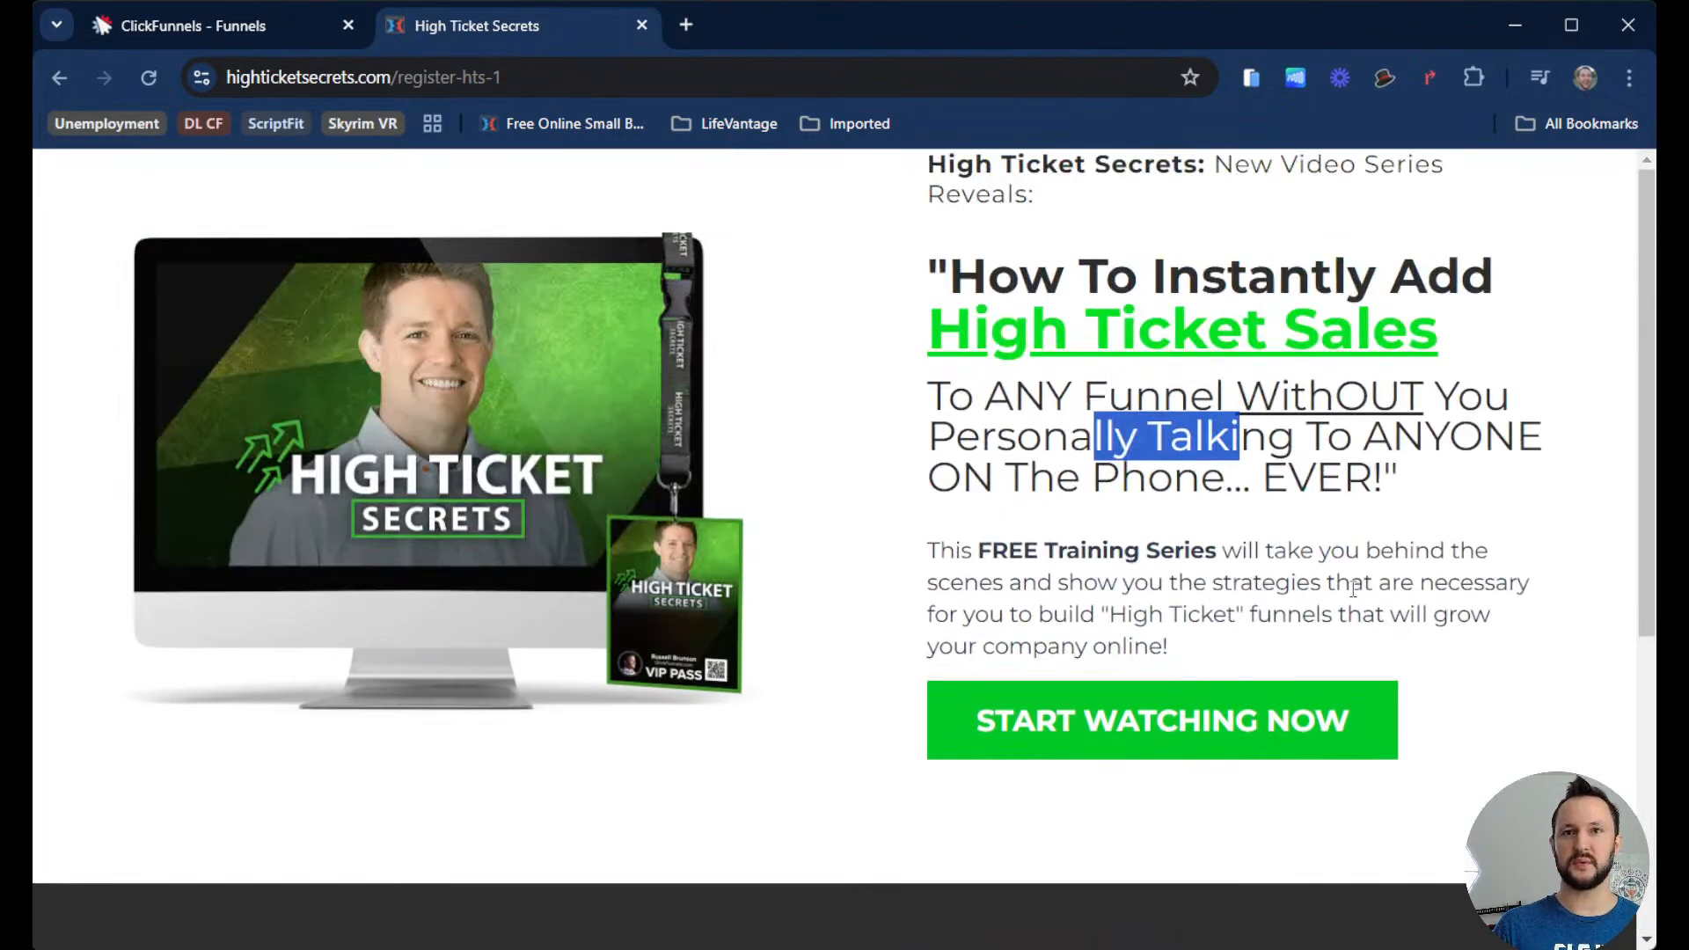
pyautogui.click(1354, 590)
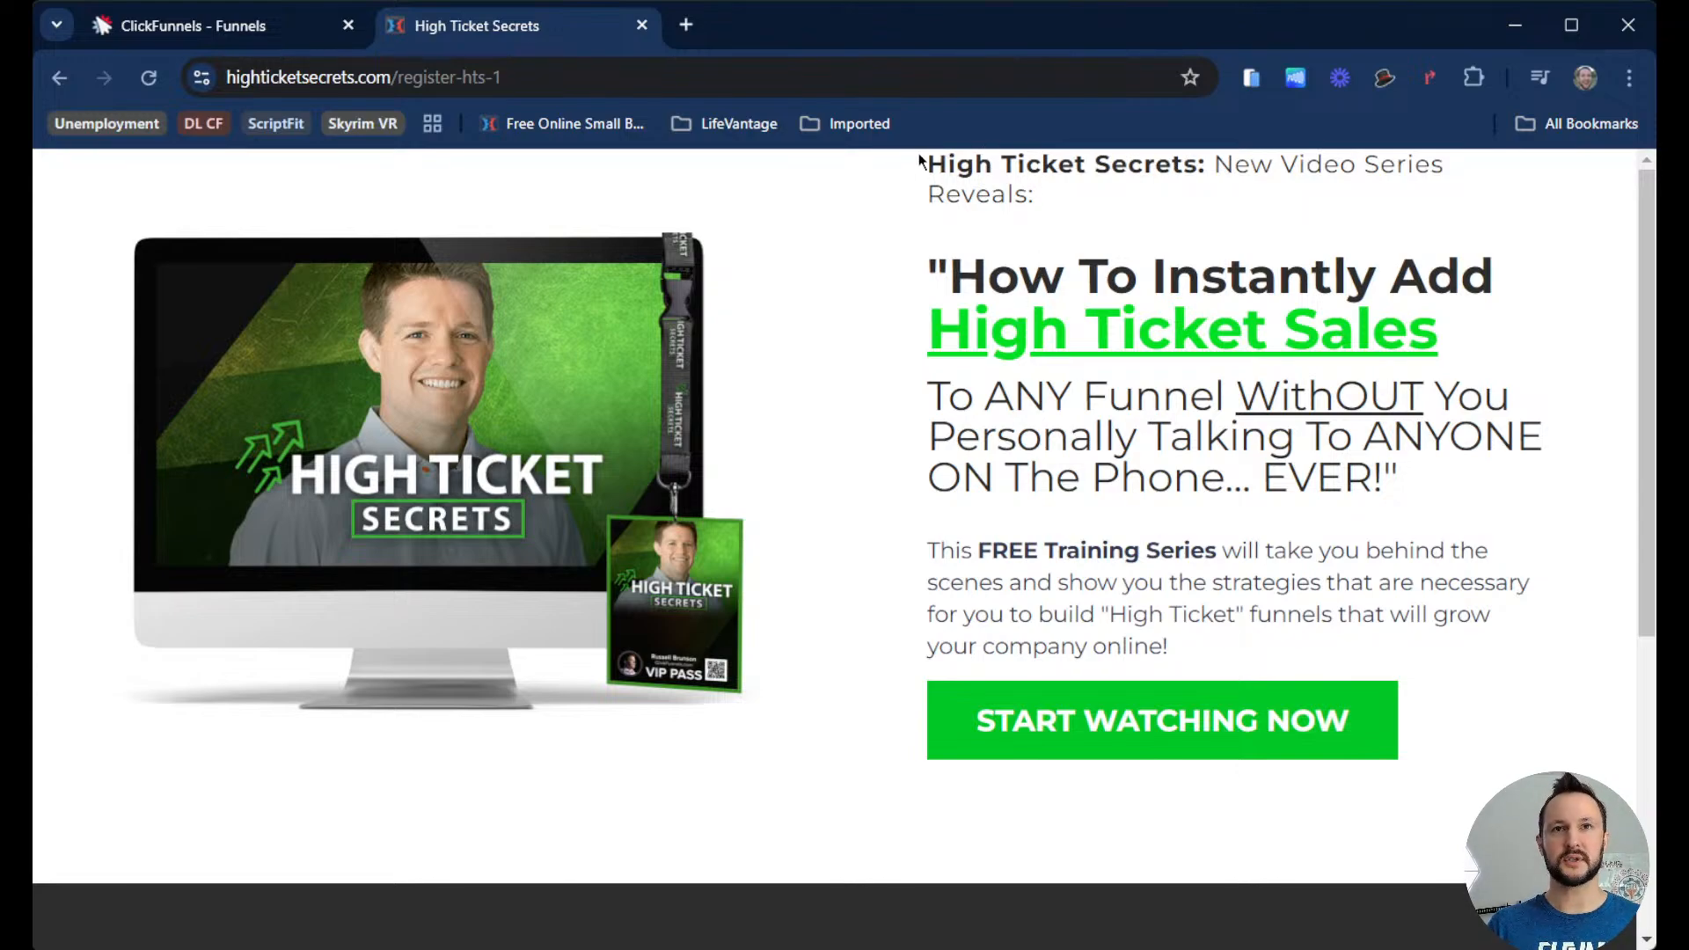
pyautogui.moveTo(922, 160); pyautogui.dragTo(1341, 636)
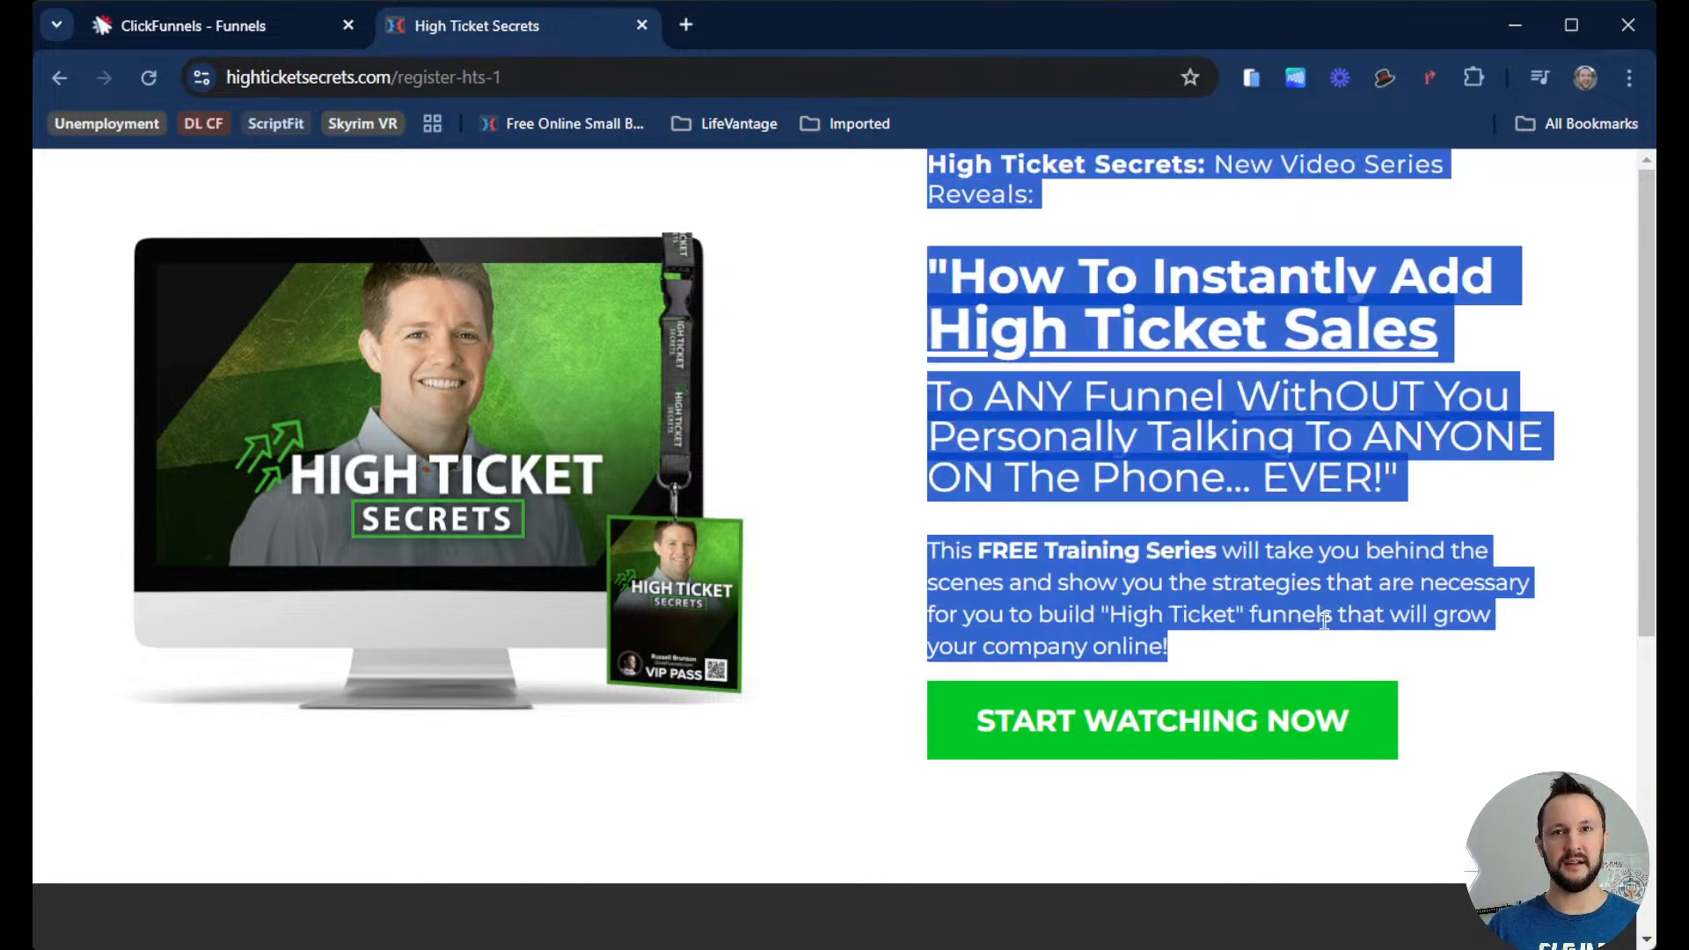
pyautogui.click(1249, 519)
pyautogui.scroll(-5, 1239, 424)
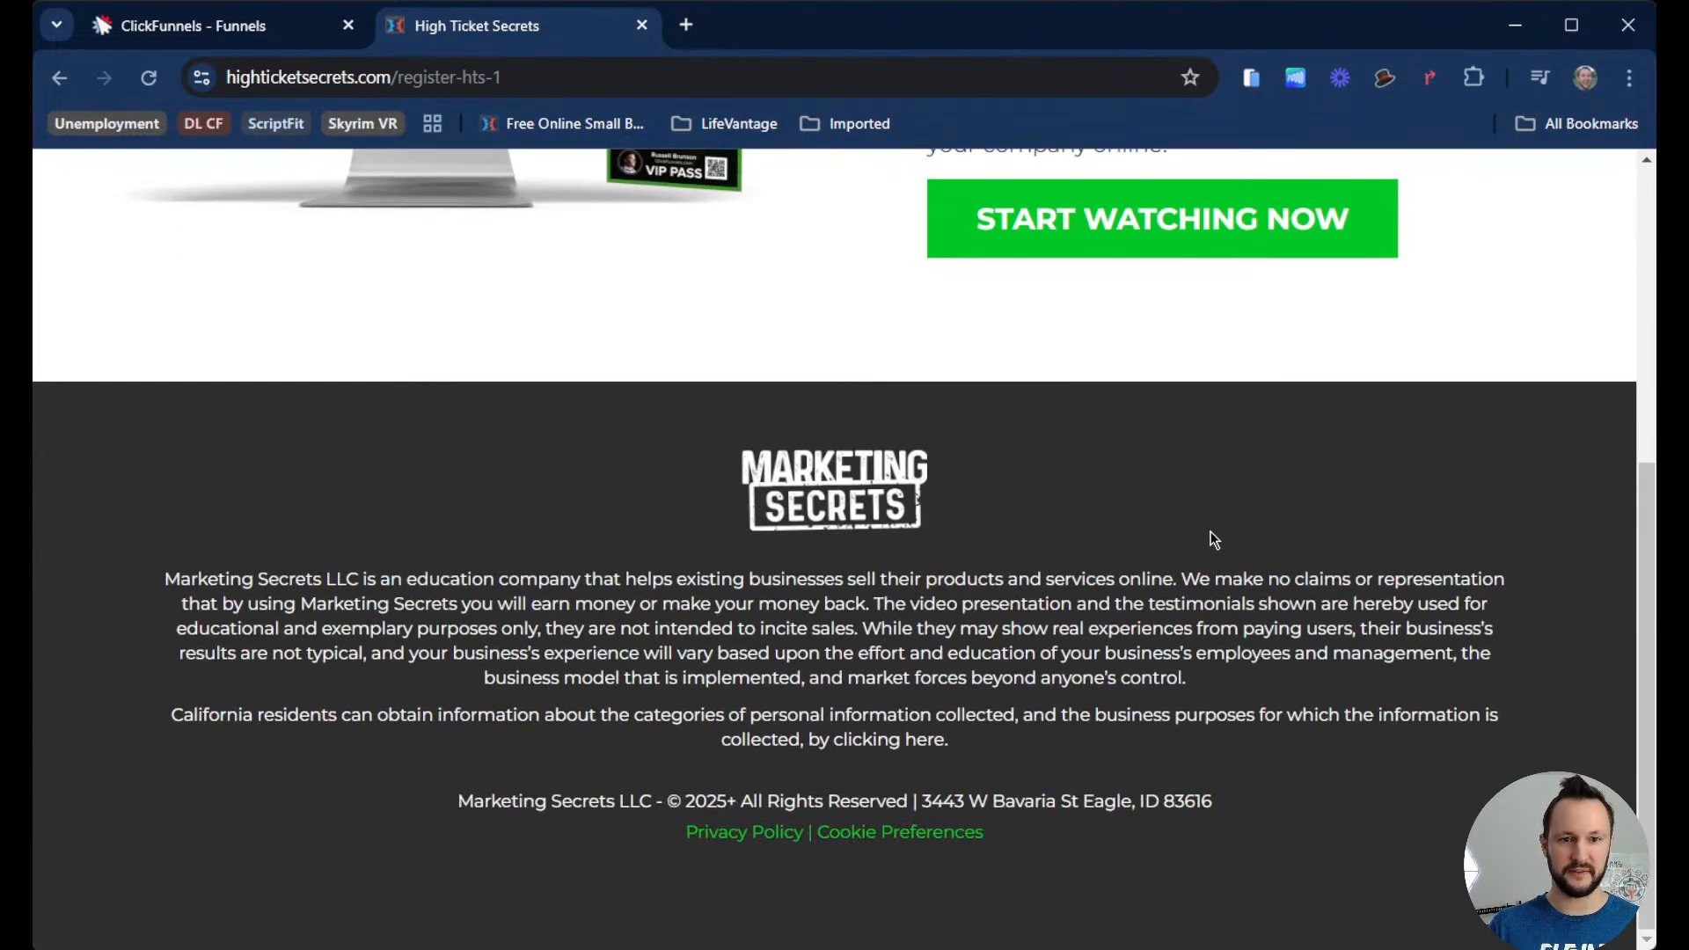
pyautogui.scroll(5, 1145, 503)
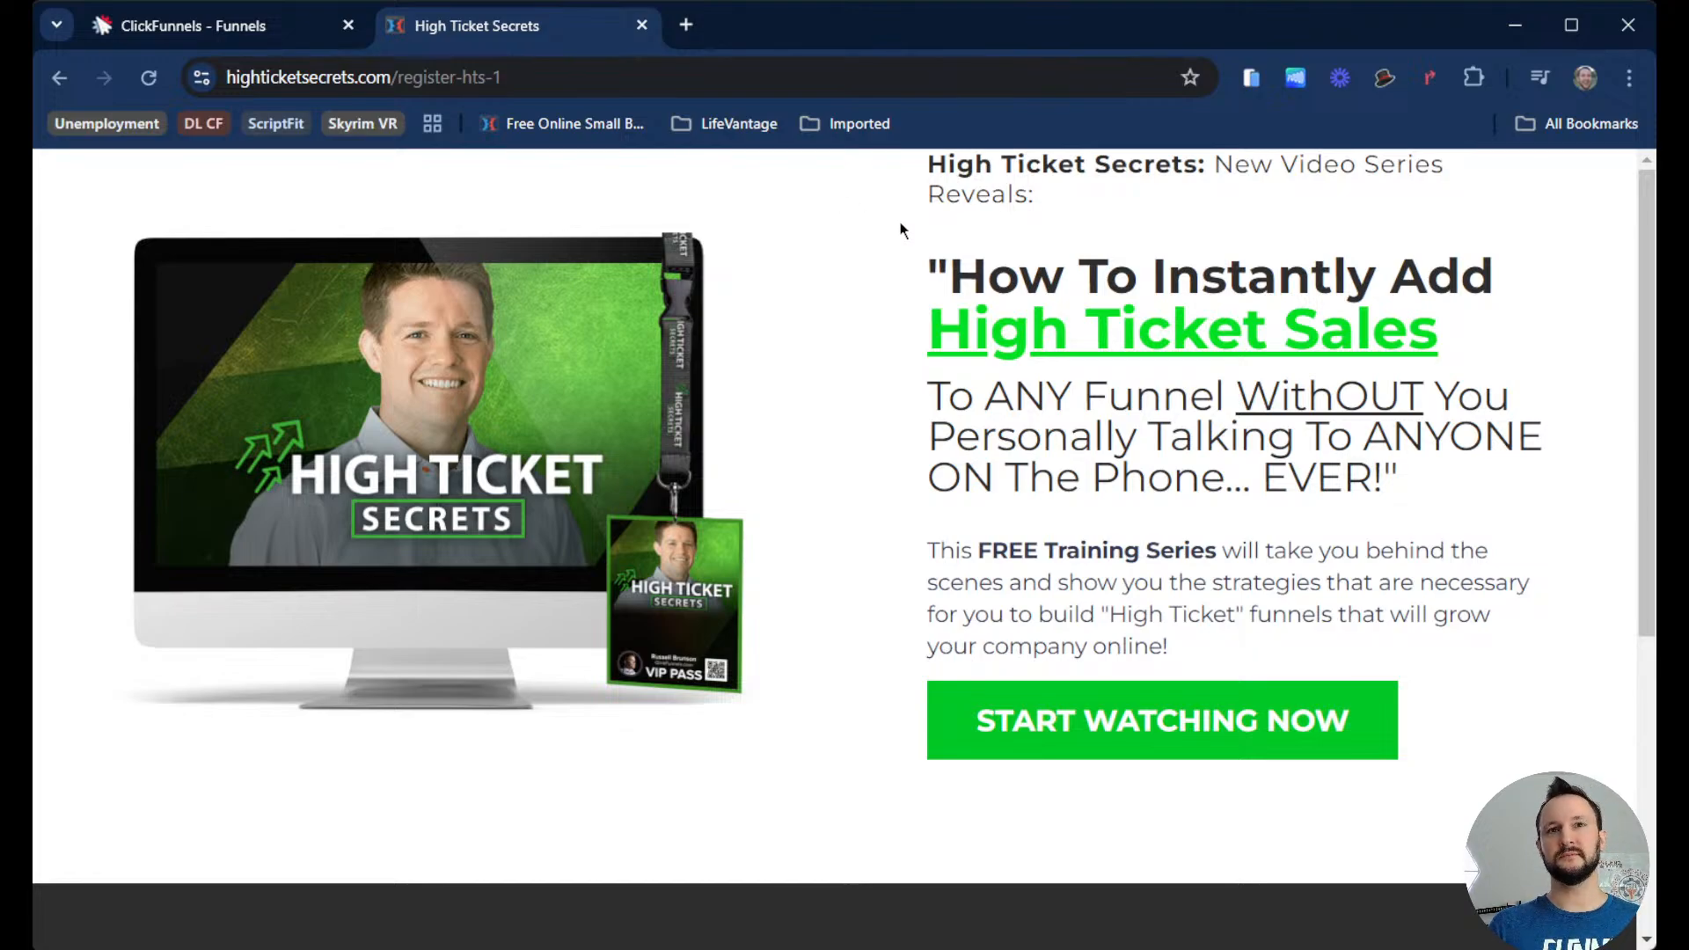
# Step: Open the opt-in page's Start Watching Now popup to inspect the email form, then close it
pyautogui.scroll(-5, 871, 234)
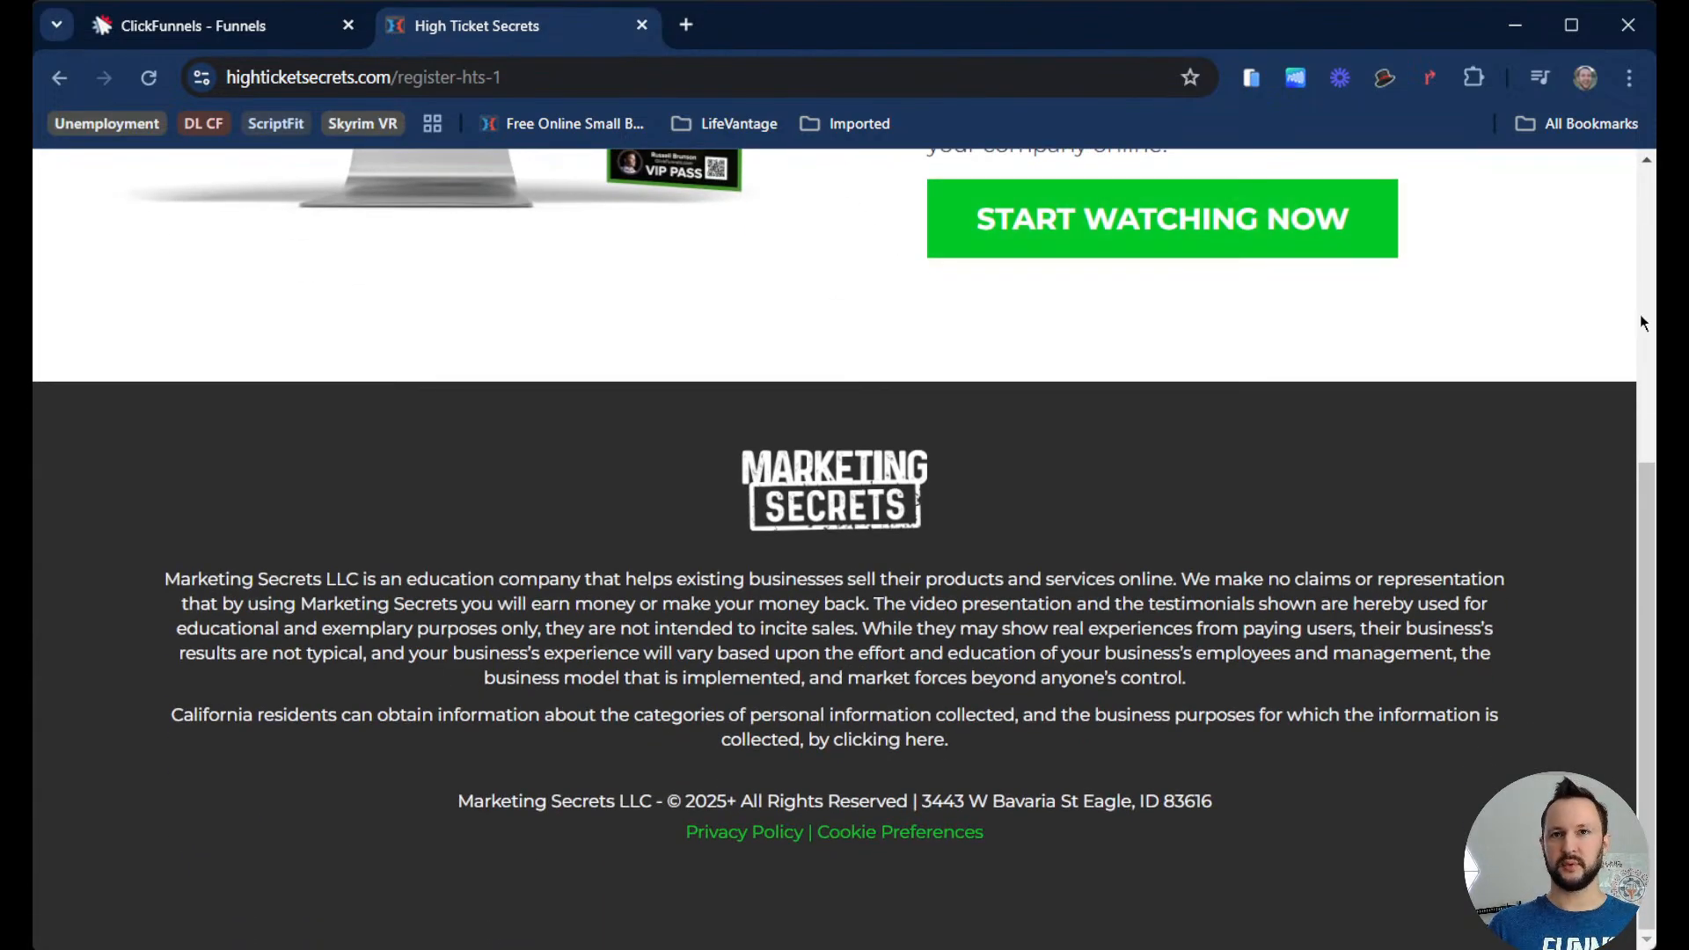
pyautogui.scroll(2, 1572, 424)
pyautogui.scroll(-2, 1572, 426)
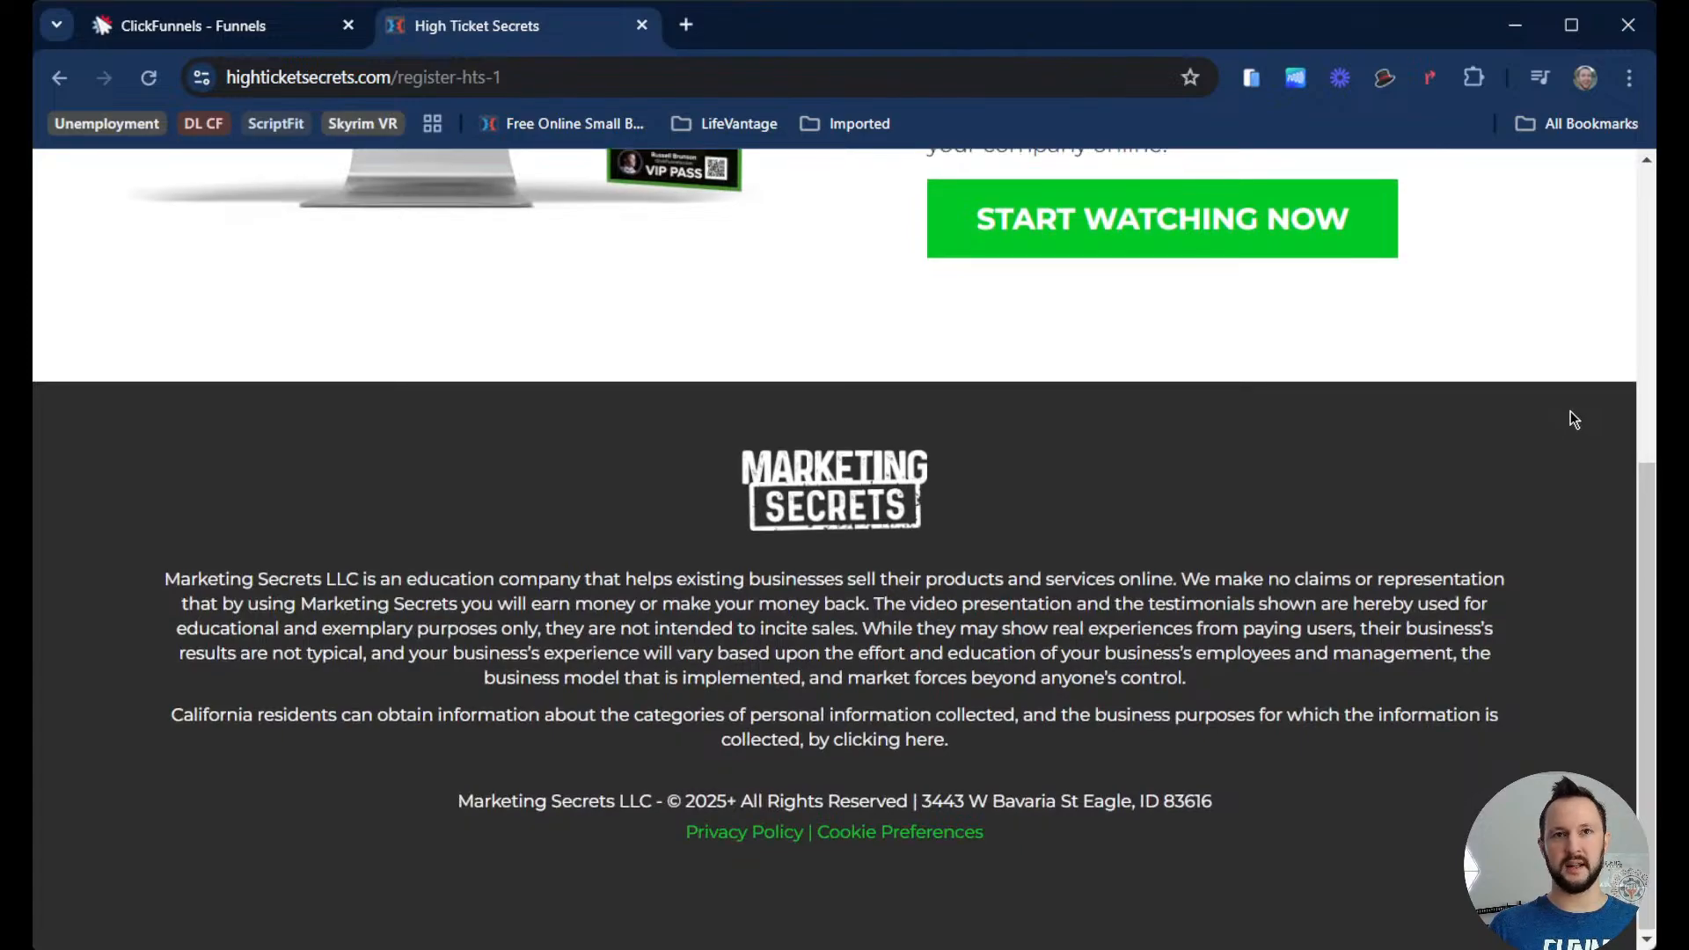
pyautogui.scroll(5, 1438, 498)
pyautogui.click(1309, 702)
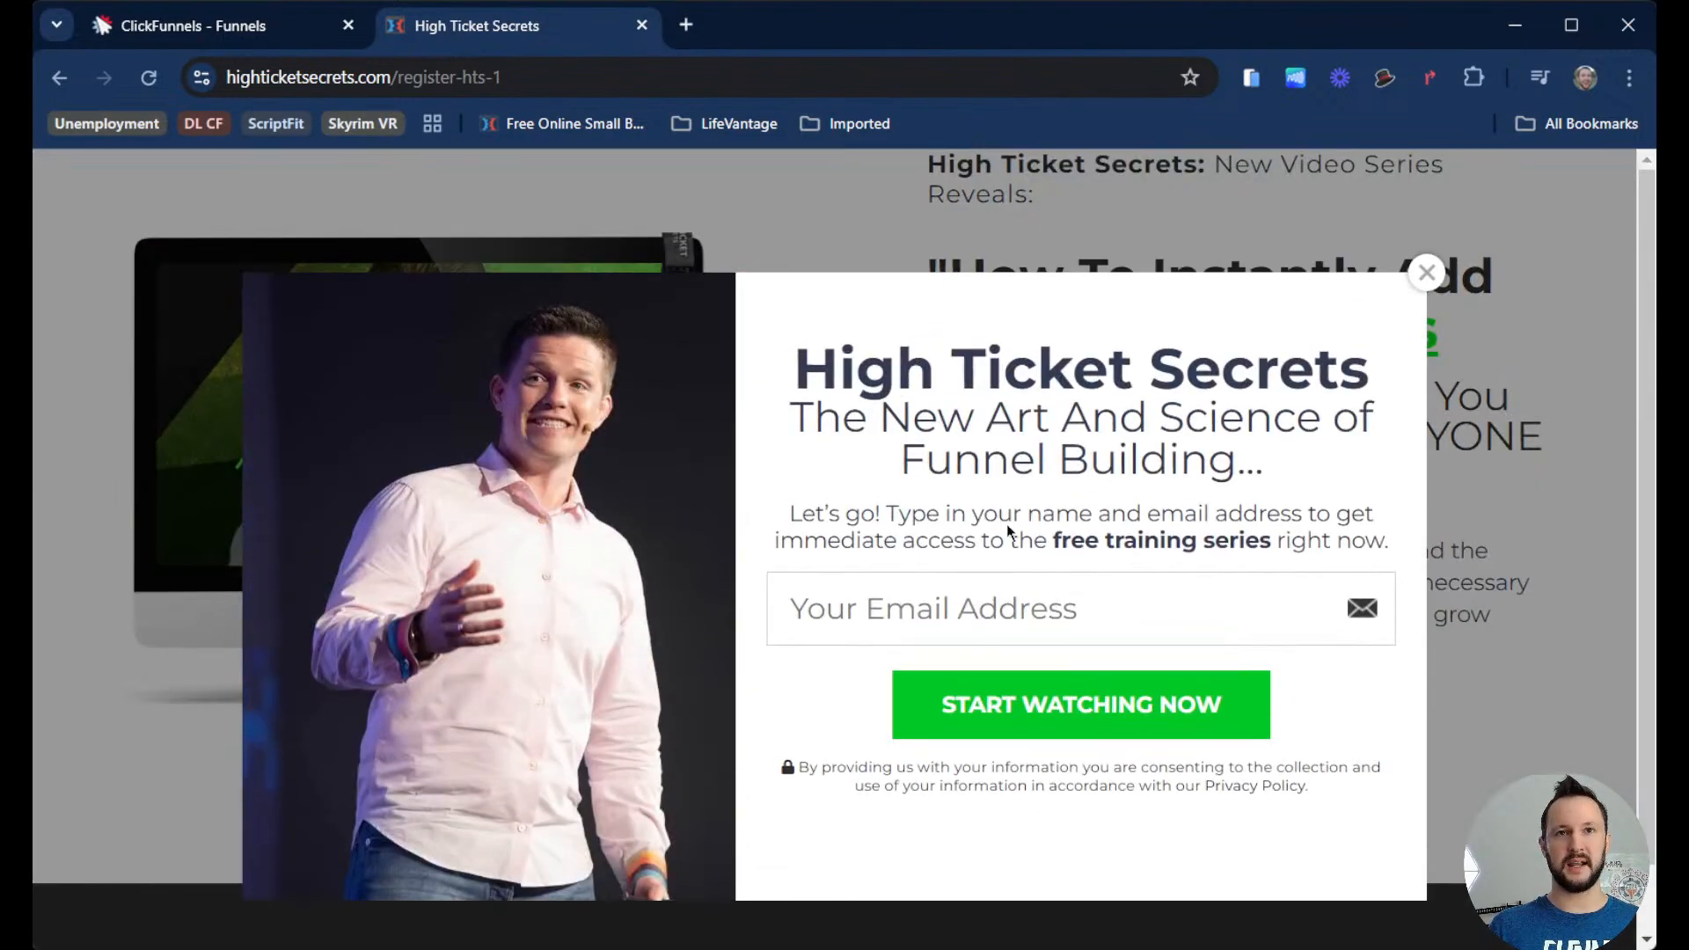
pyautogui.scroll(-1, 832, 436)
pyautogui.scroll(1, 845, 421)
pyautogui.scroll(-1, 860, 411)
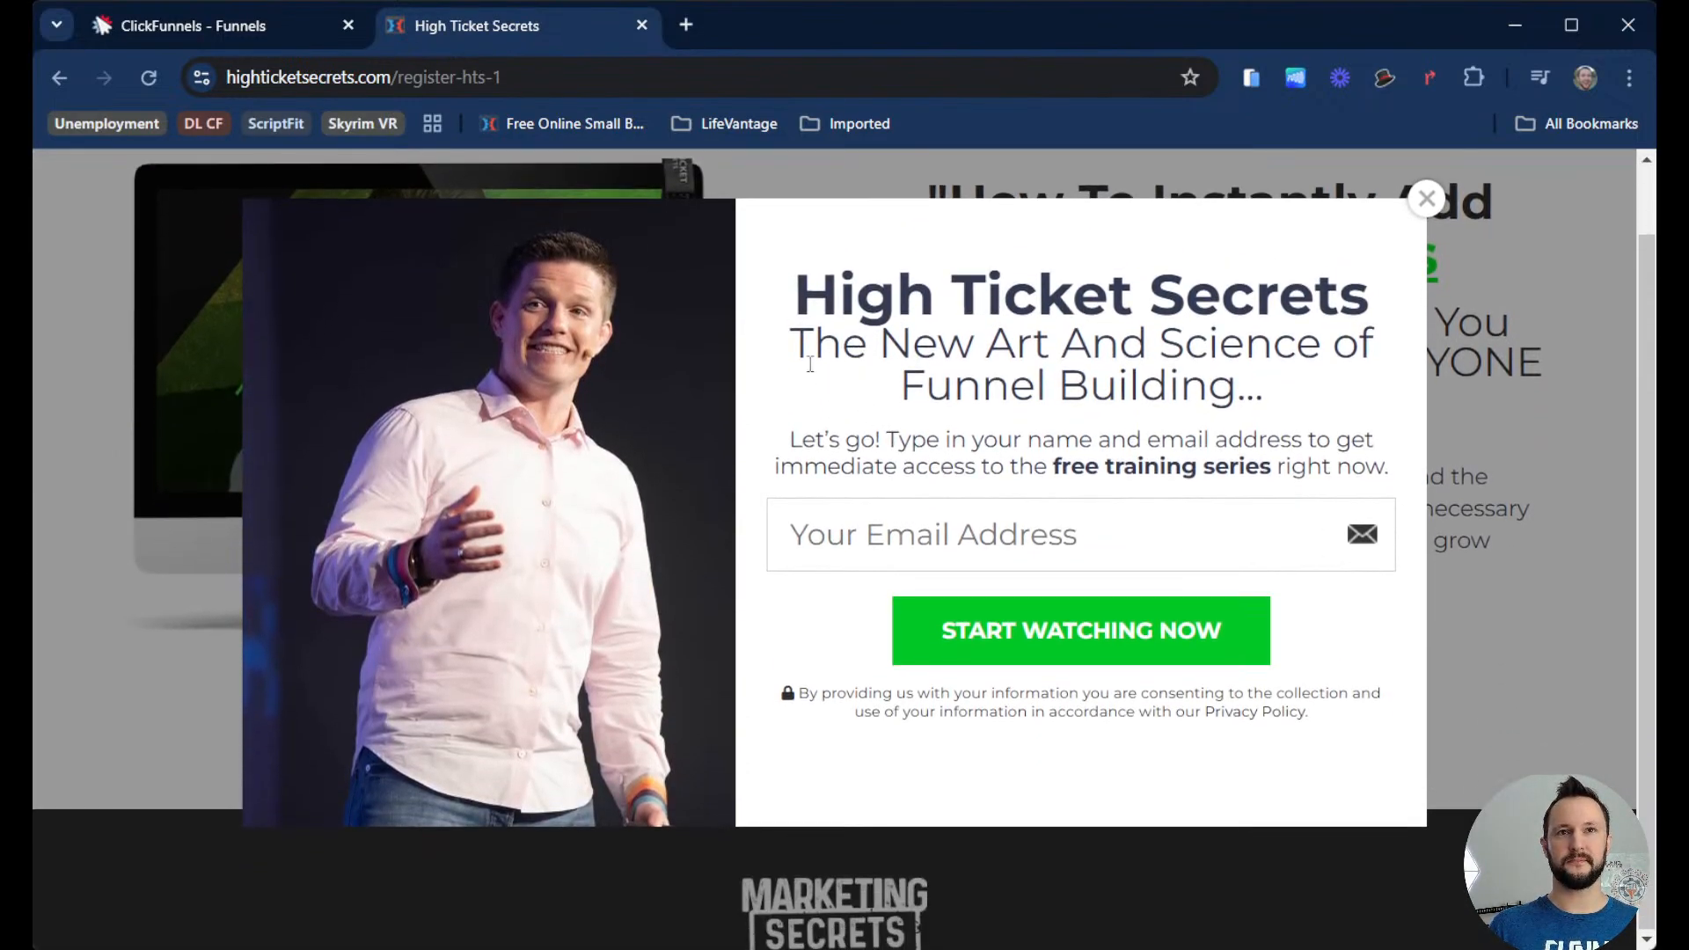
pyautogui.click(1426, 197)
pyautogui.scroll(1, 880, 352)
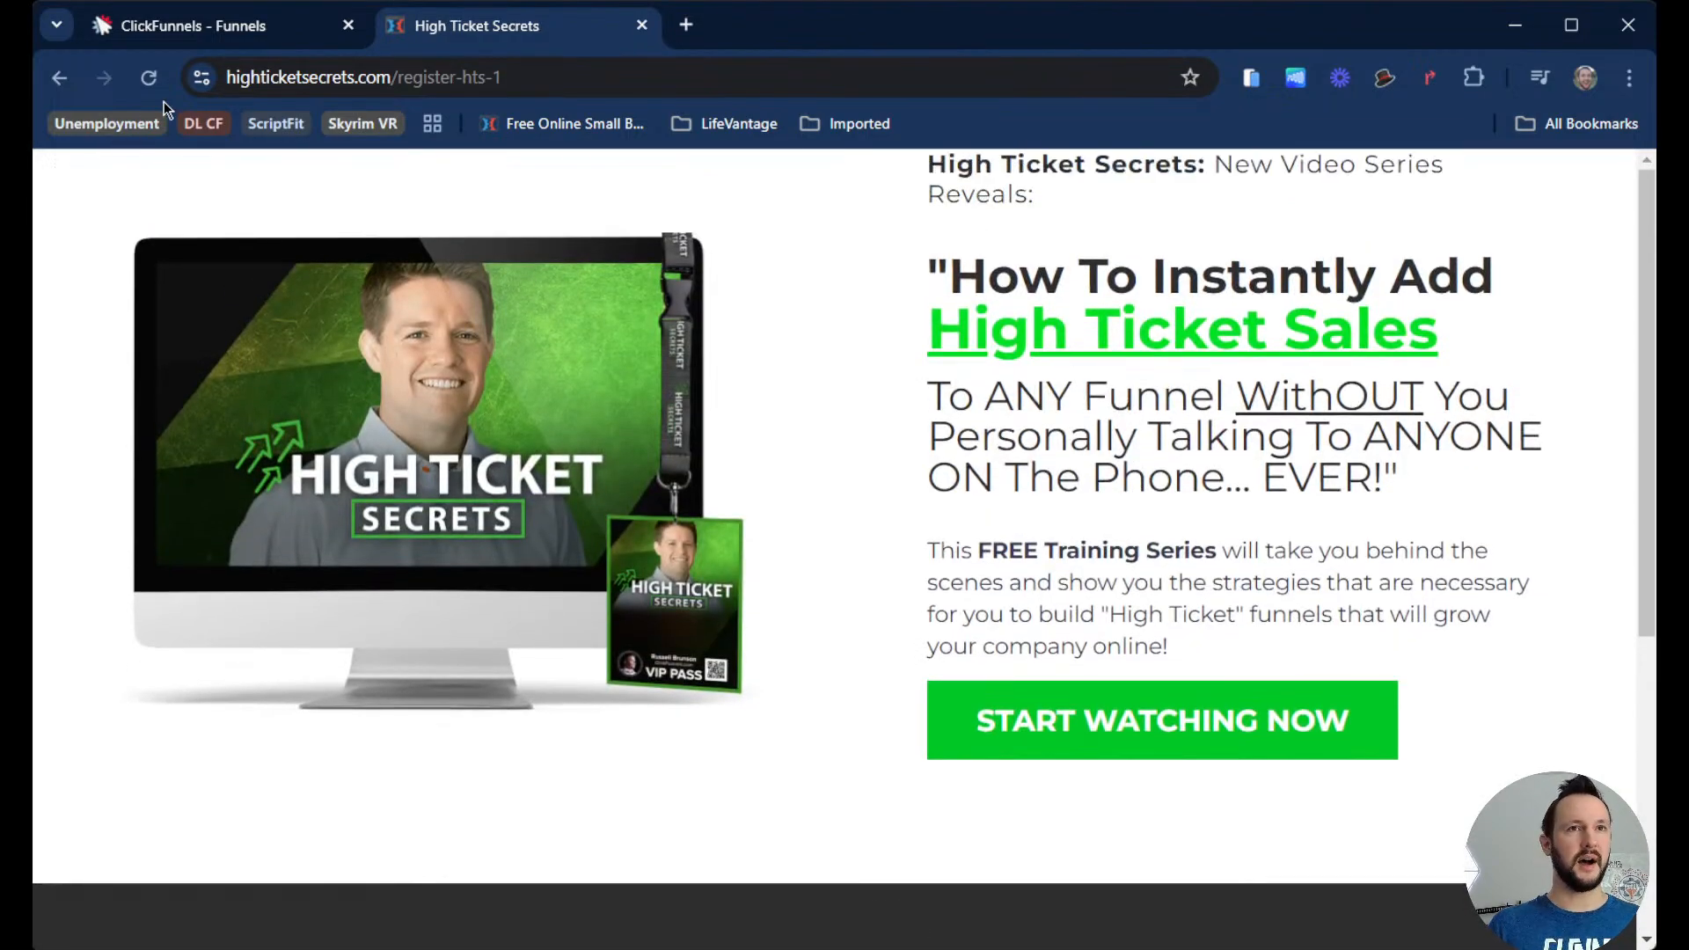
pyautogui.click(248, 34)
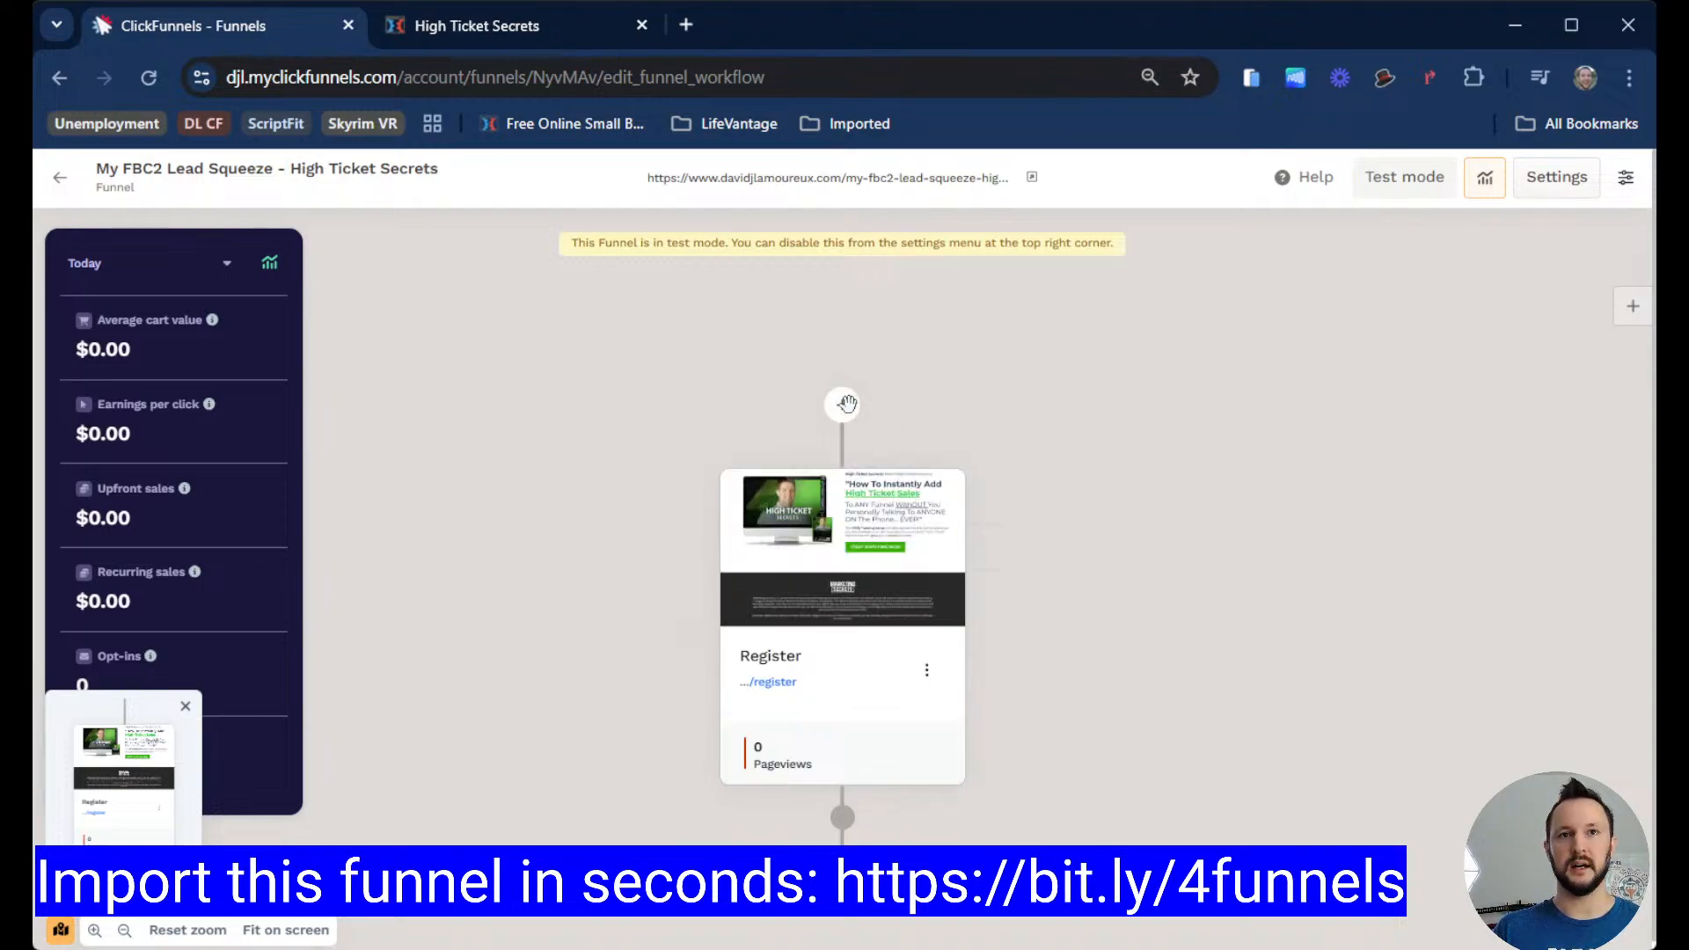
pyautogui.click(841, 819)
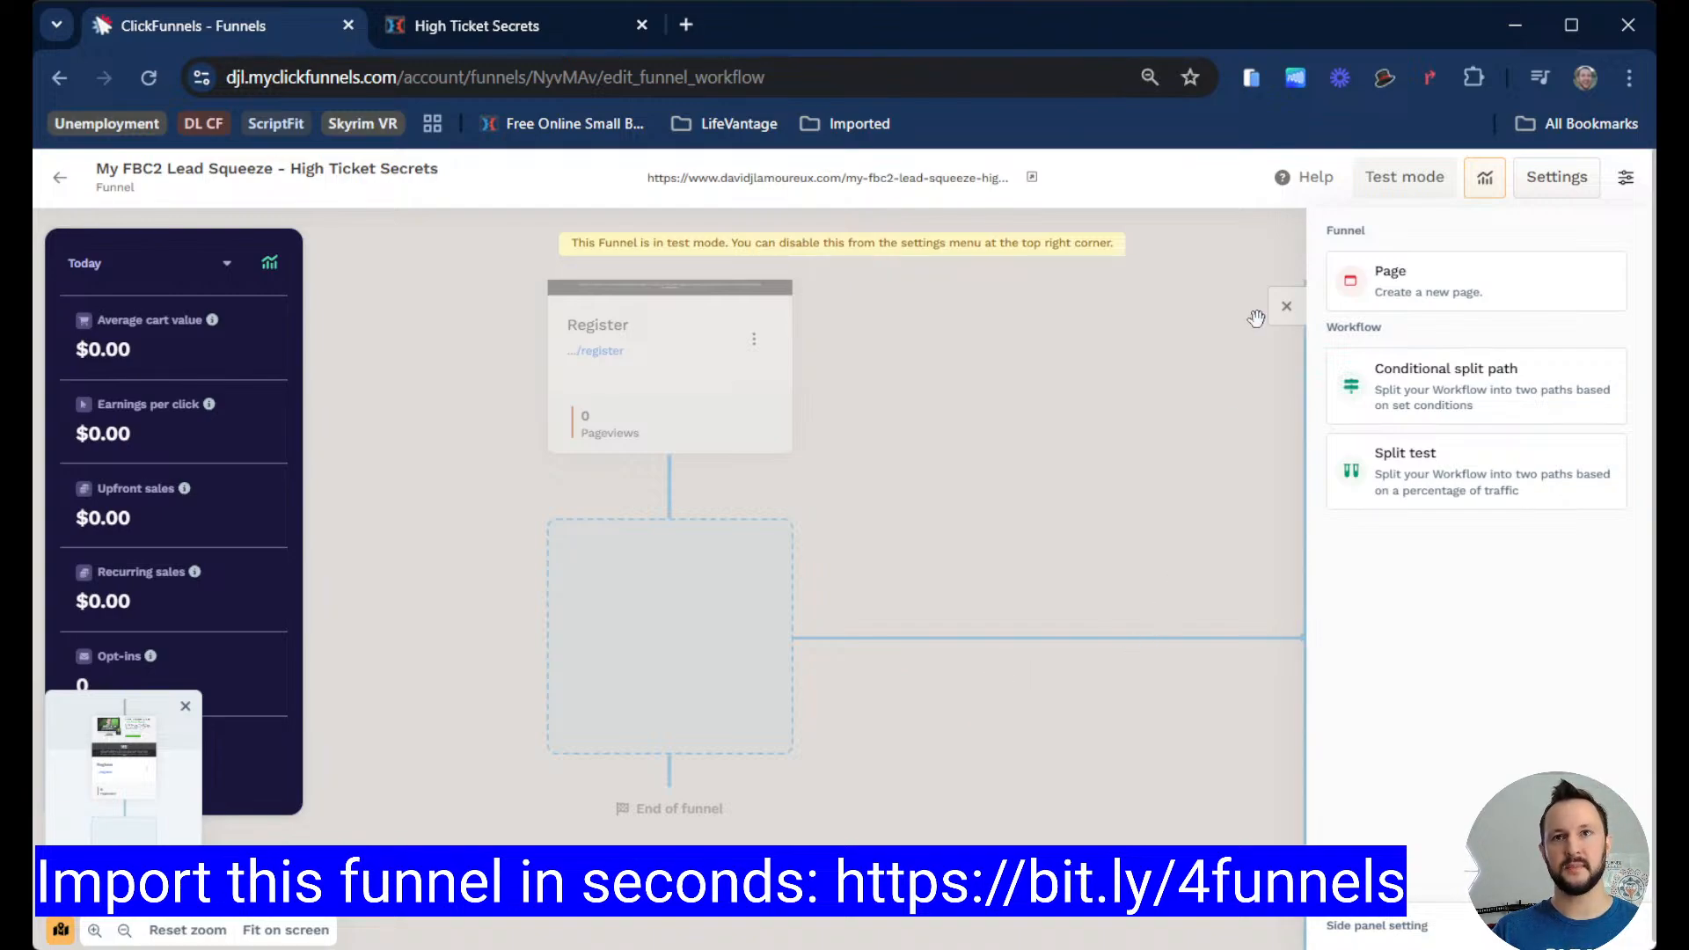
pyautogui.click(1386, 290)
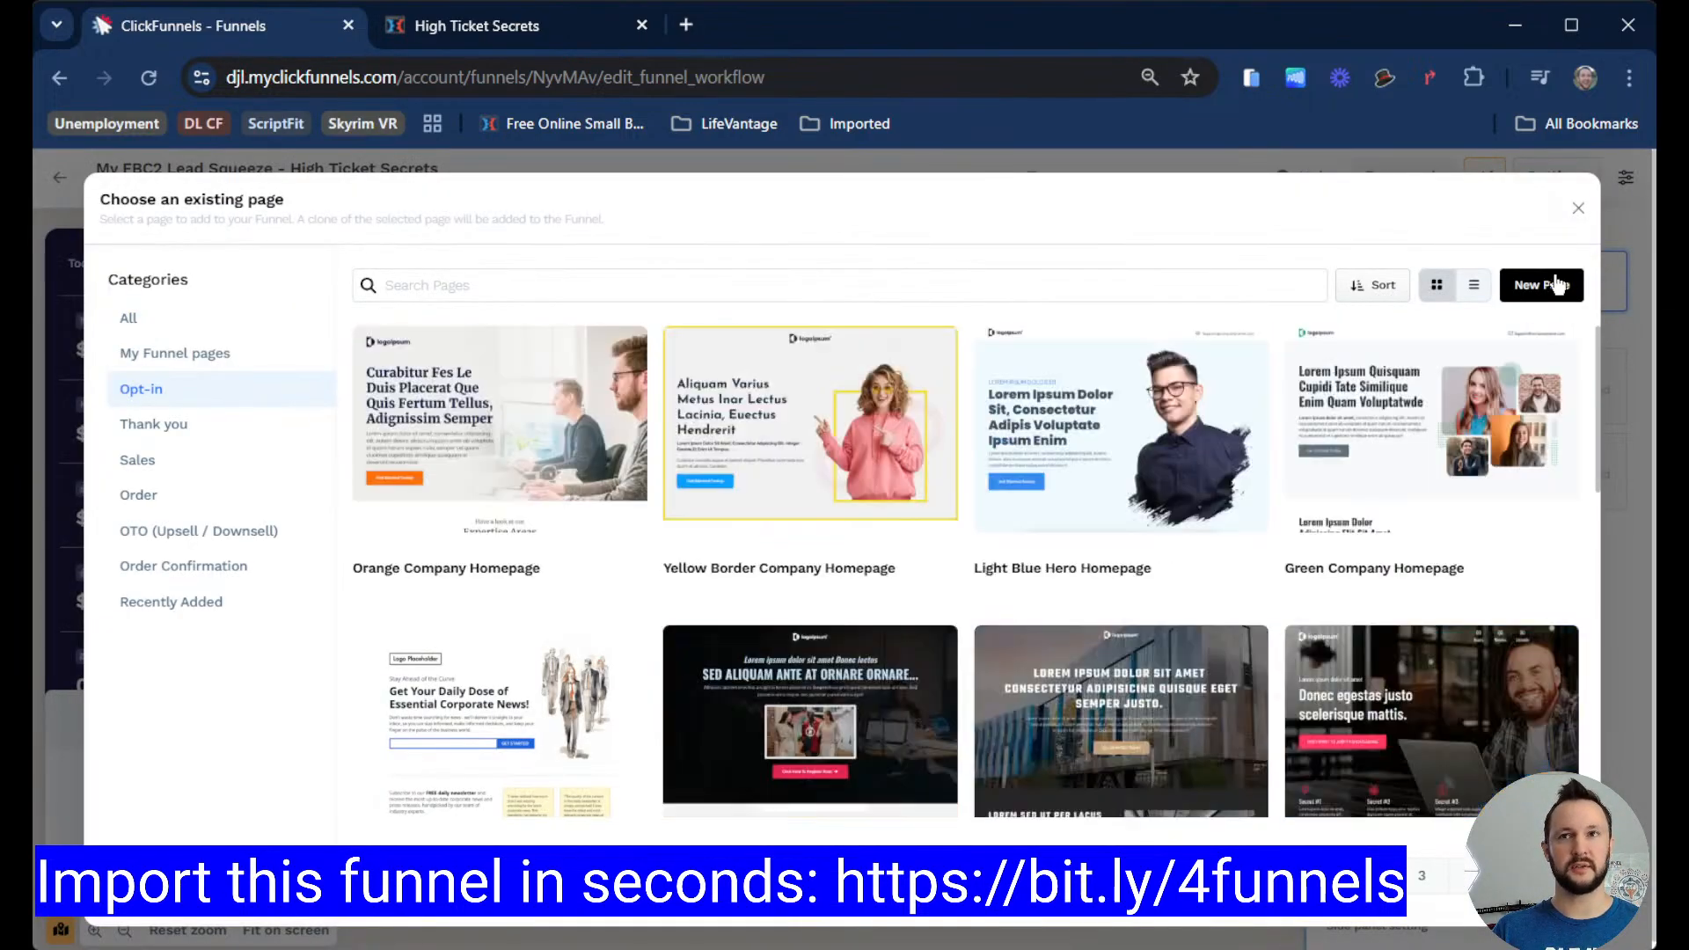
pyautogui.click(1541, 285)
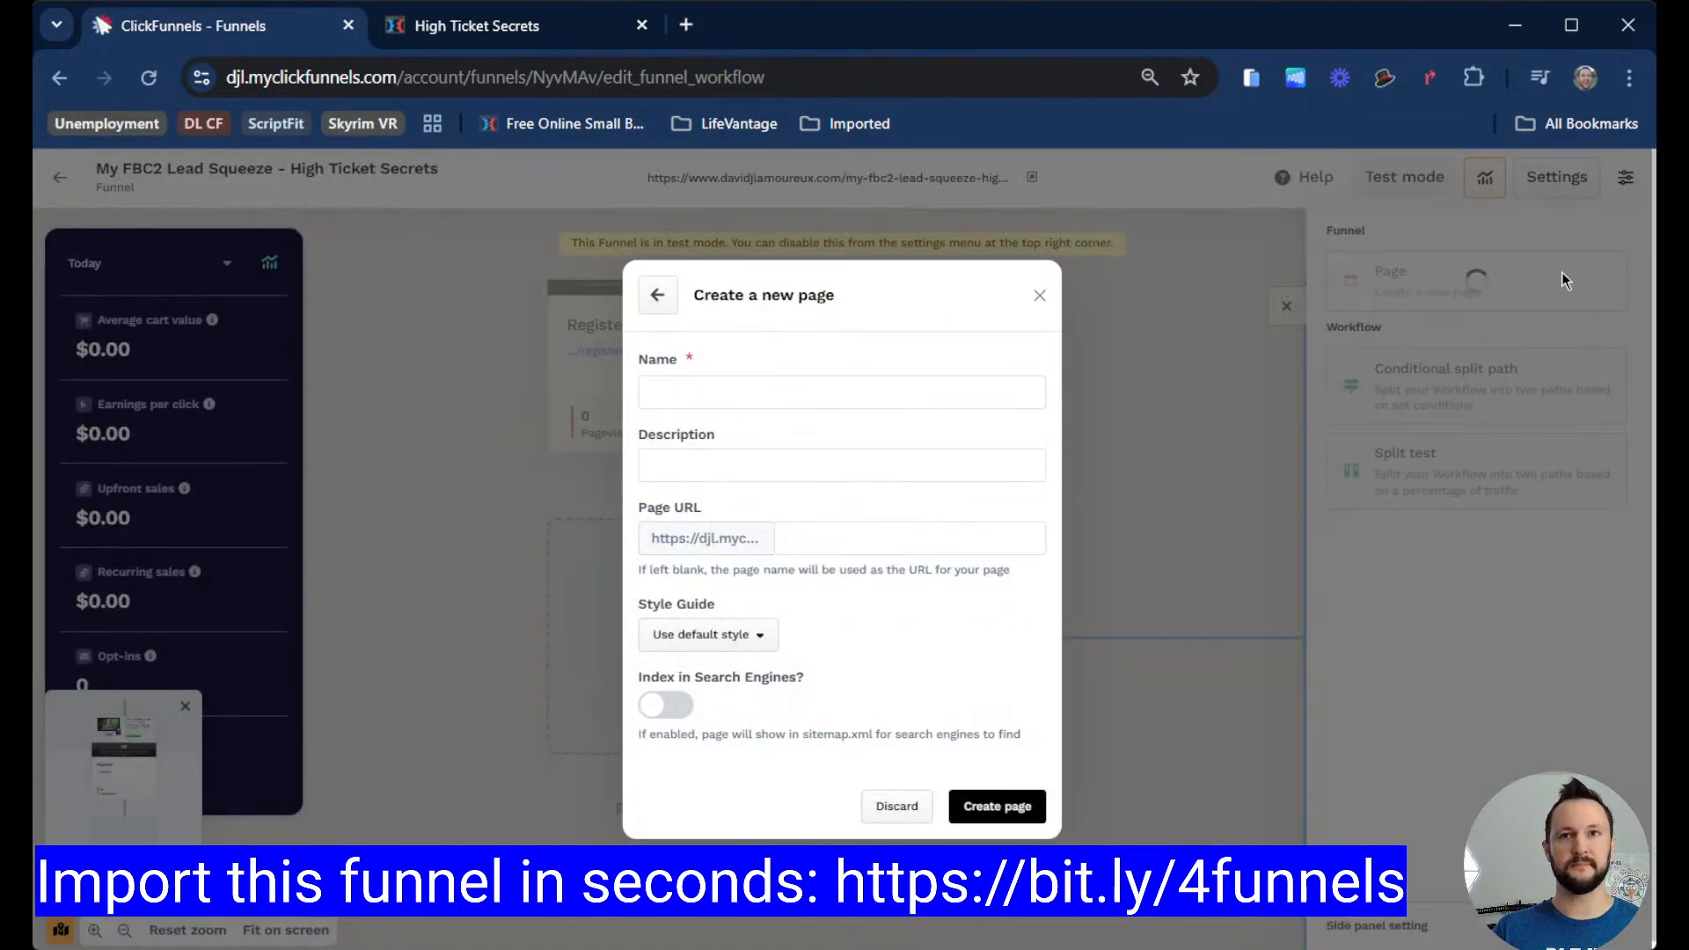
pyautogui.click(1040, 300)
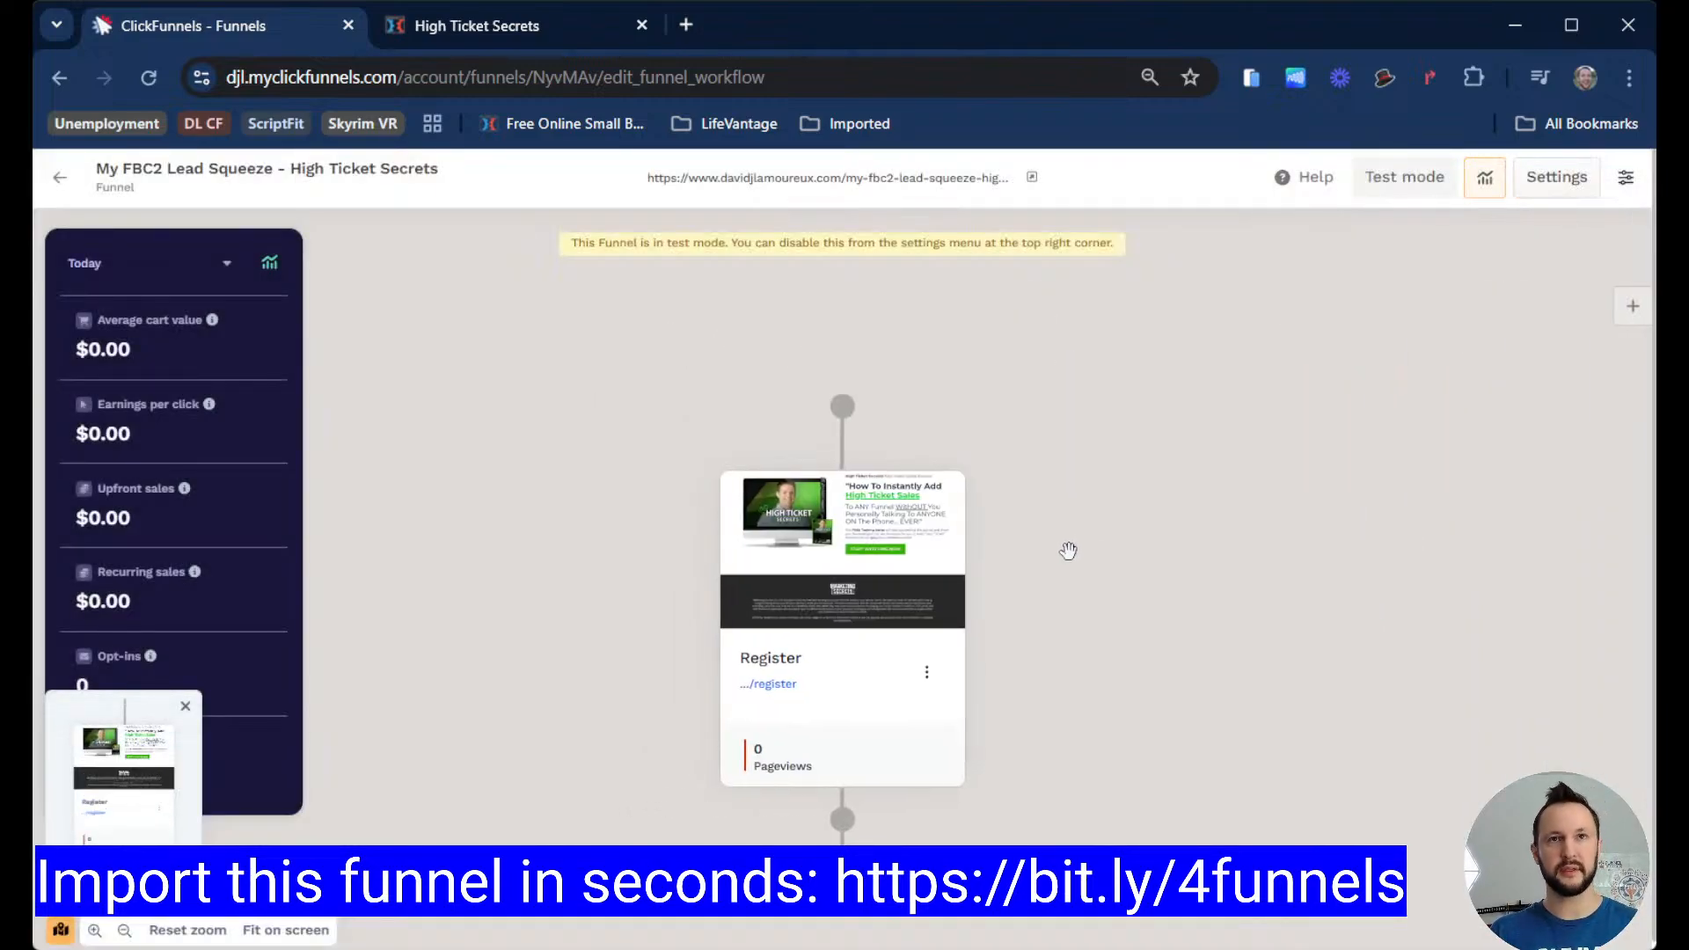
pyautogui.scroll(-1, 1120, 512)
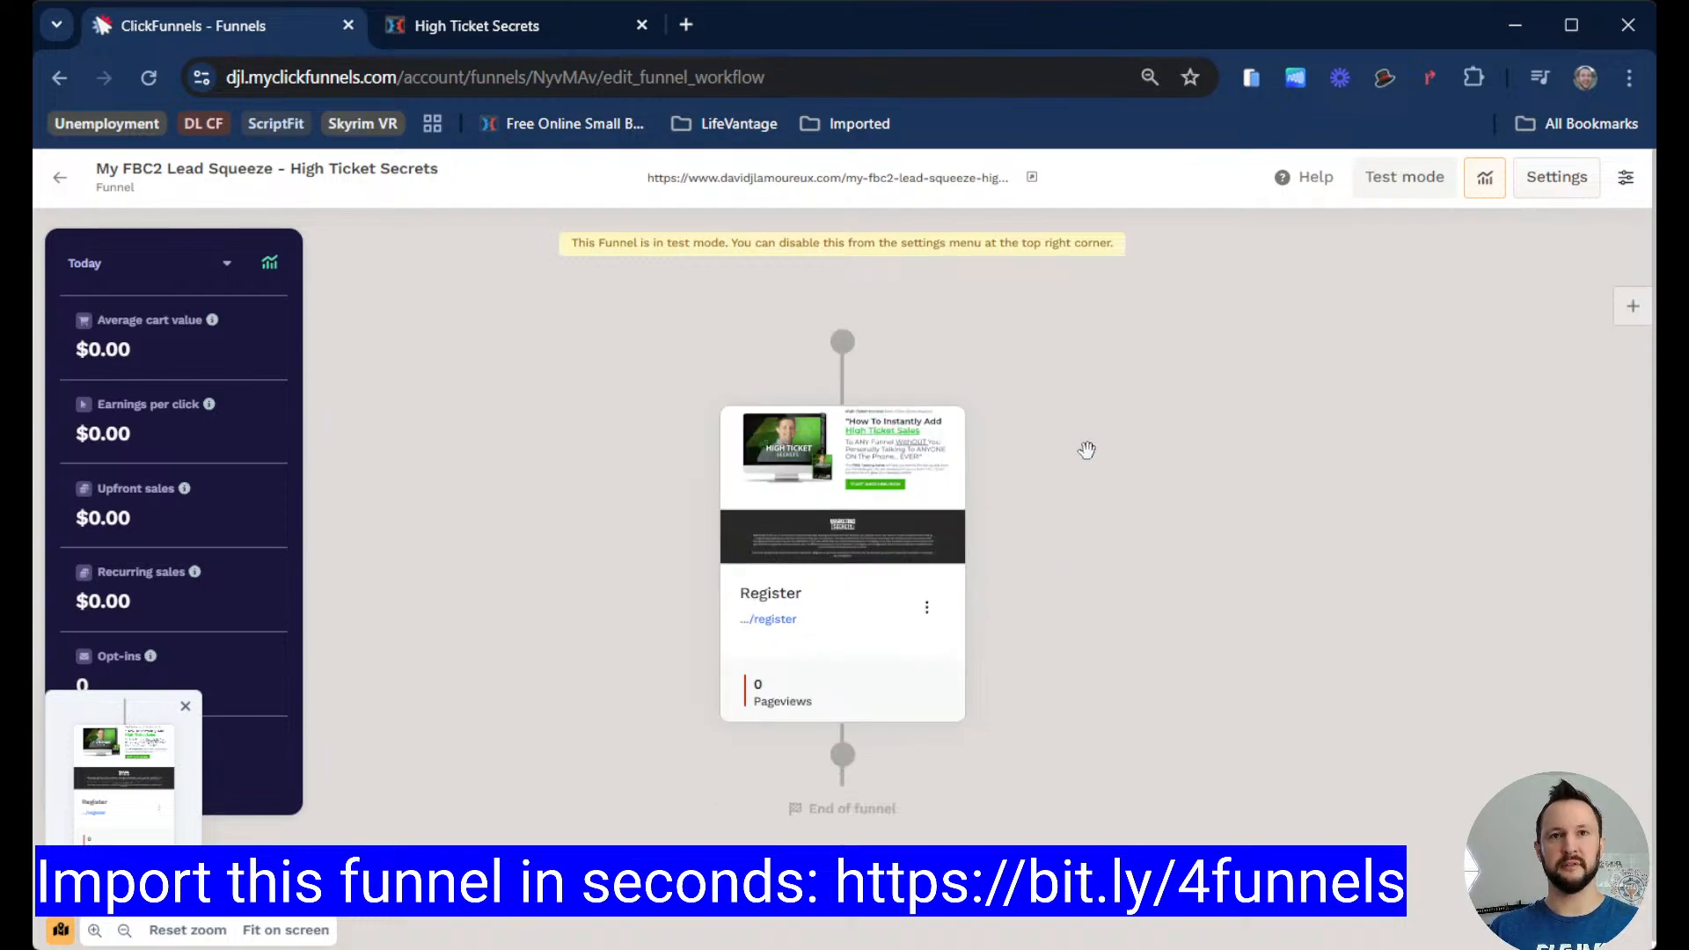
# Step: Examine the opt-in page's URL in the address bar of the High Ticket Secrets tab
pyautogui.click(496, 30)
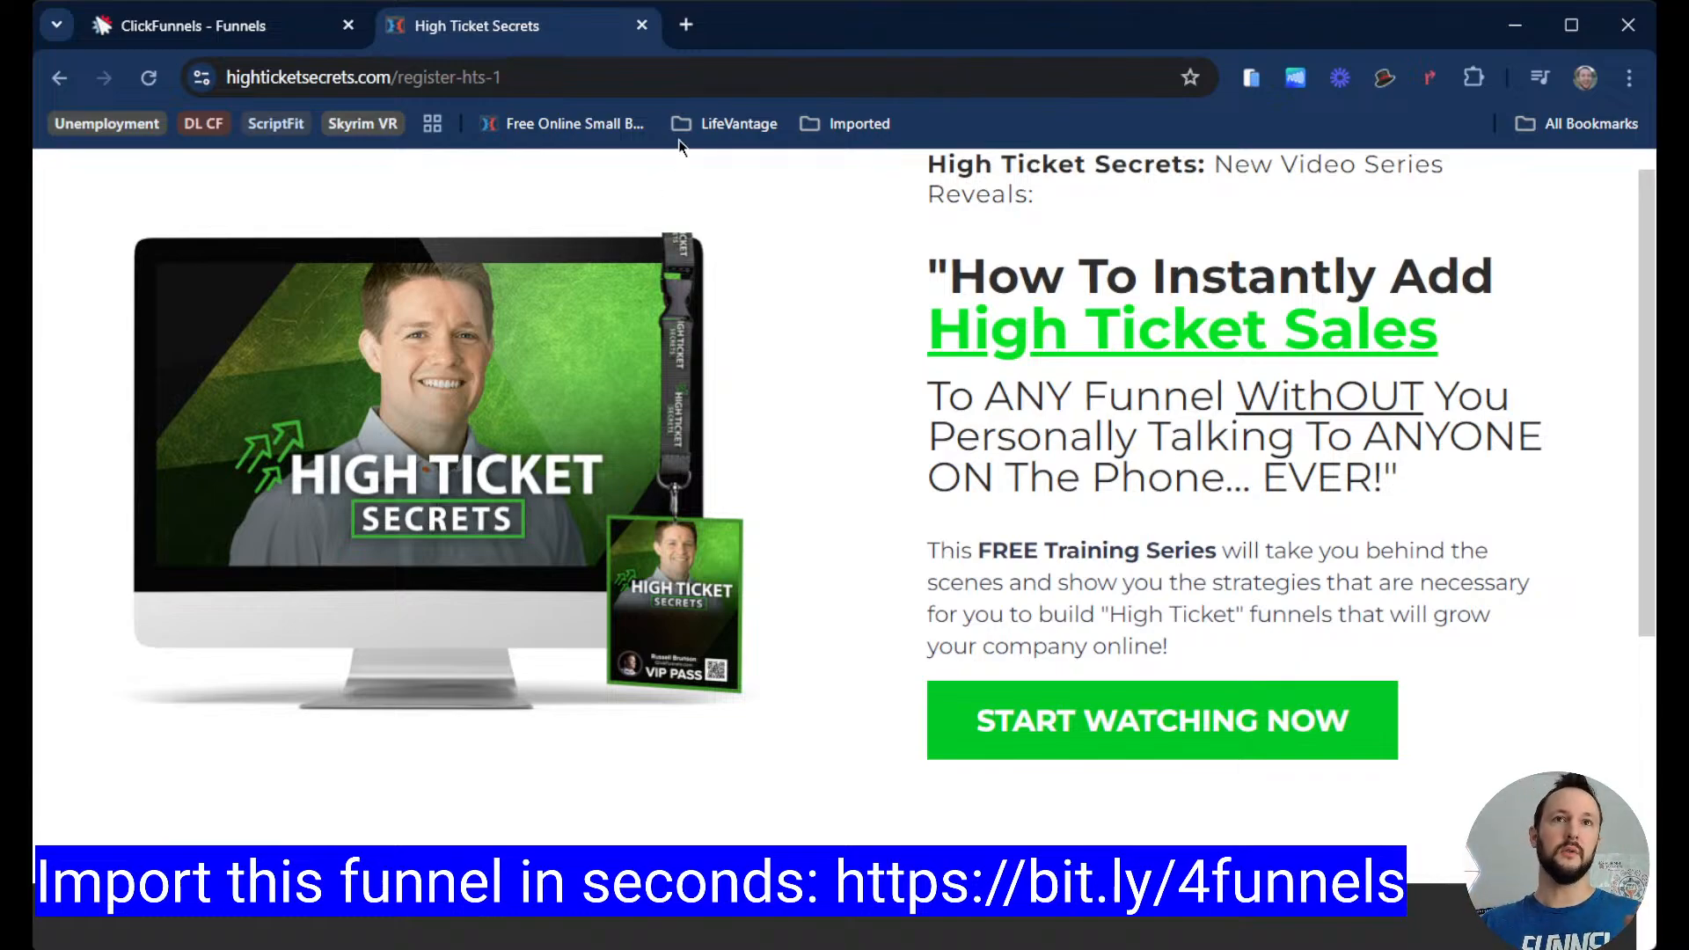
pyautogui.click(566, 72)
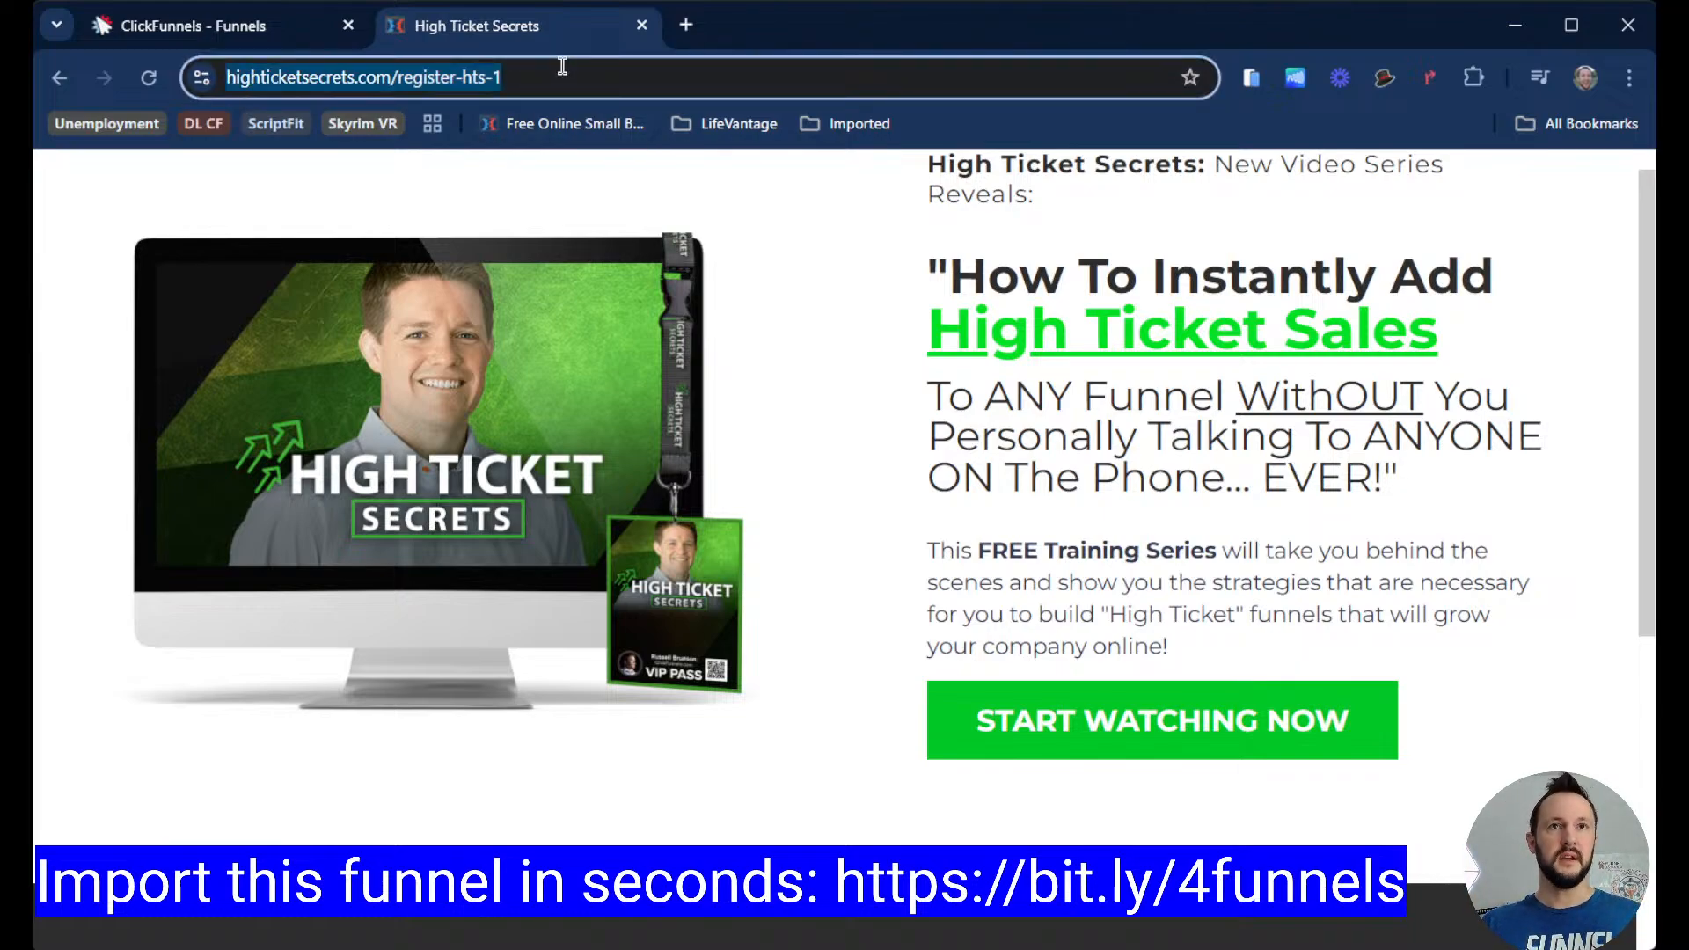
pyautogui.click(510, 70)
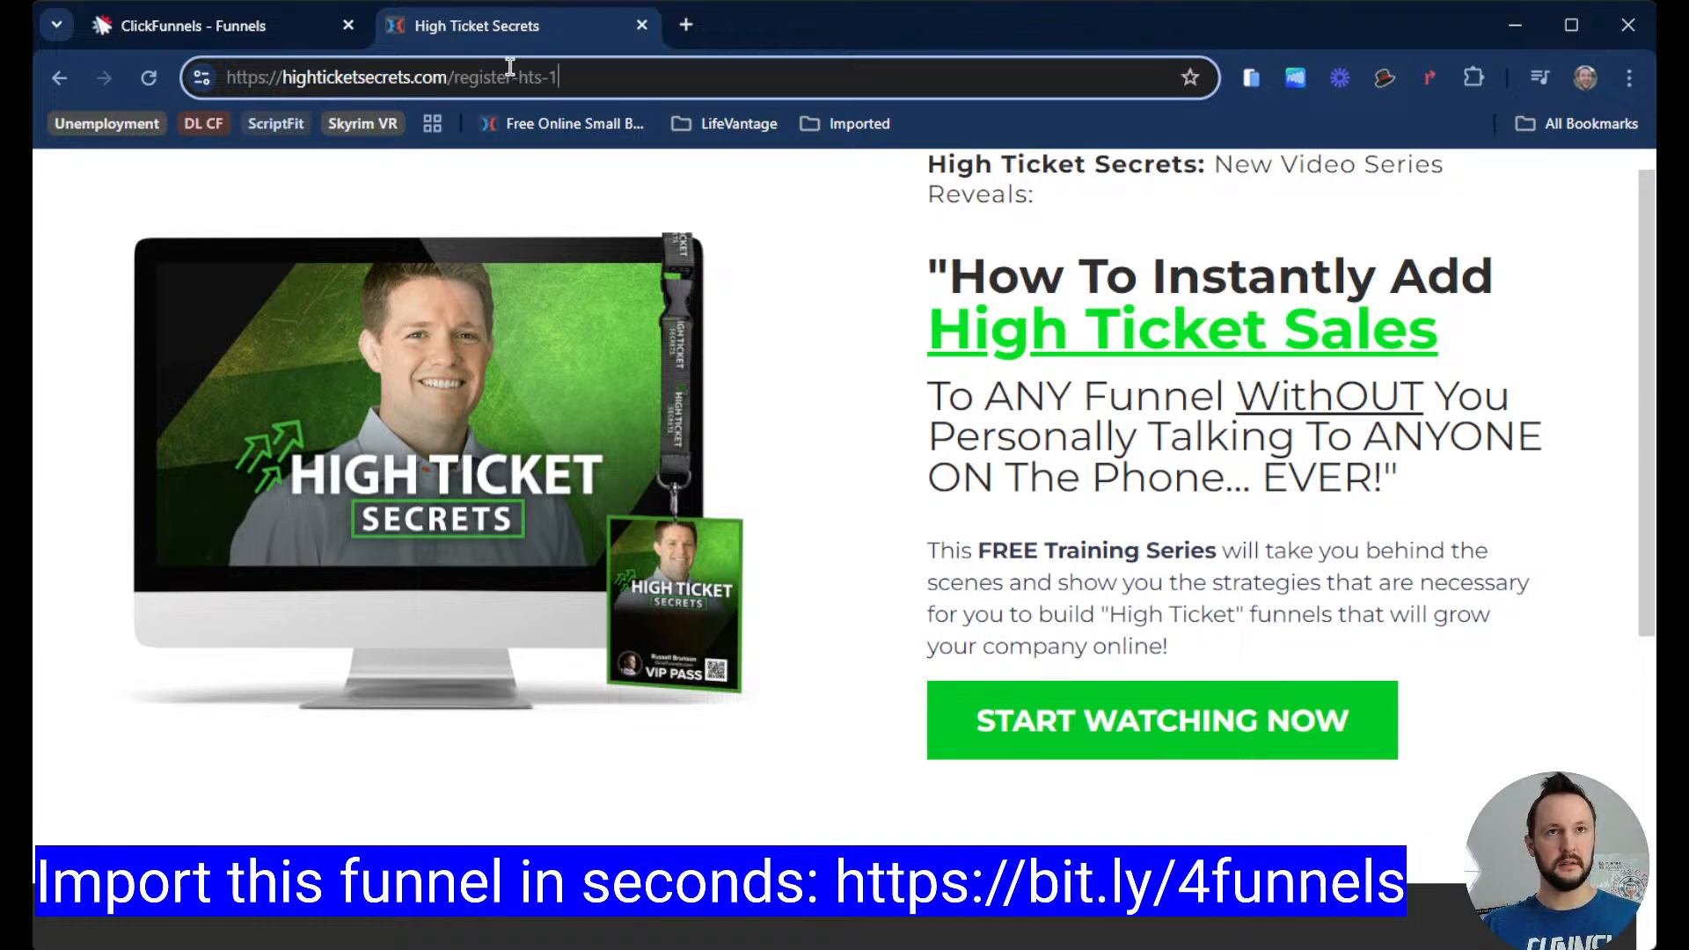
pyautogui.moveTo(568, 77); pyautogui.dragTo(448, 77)
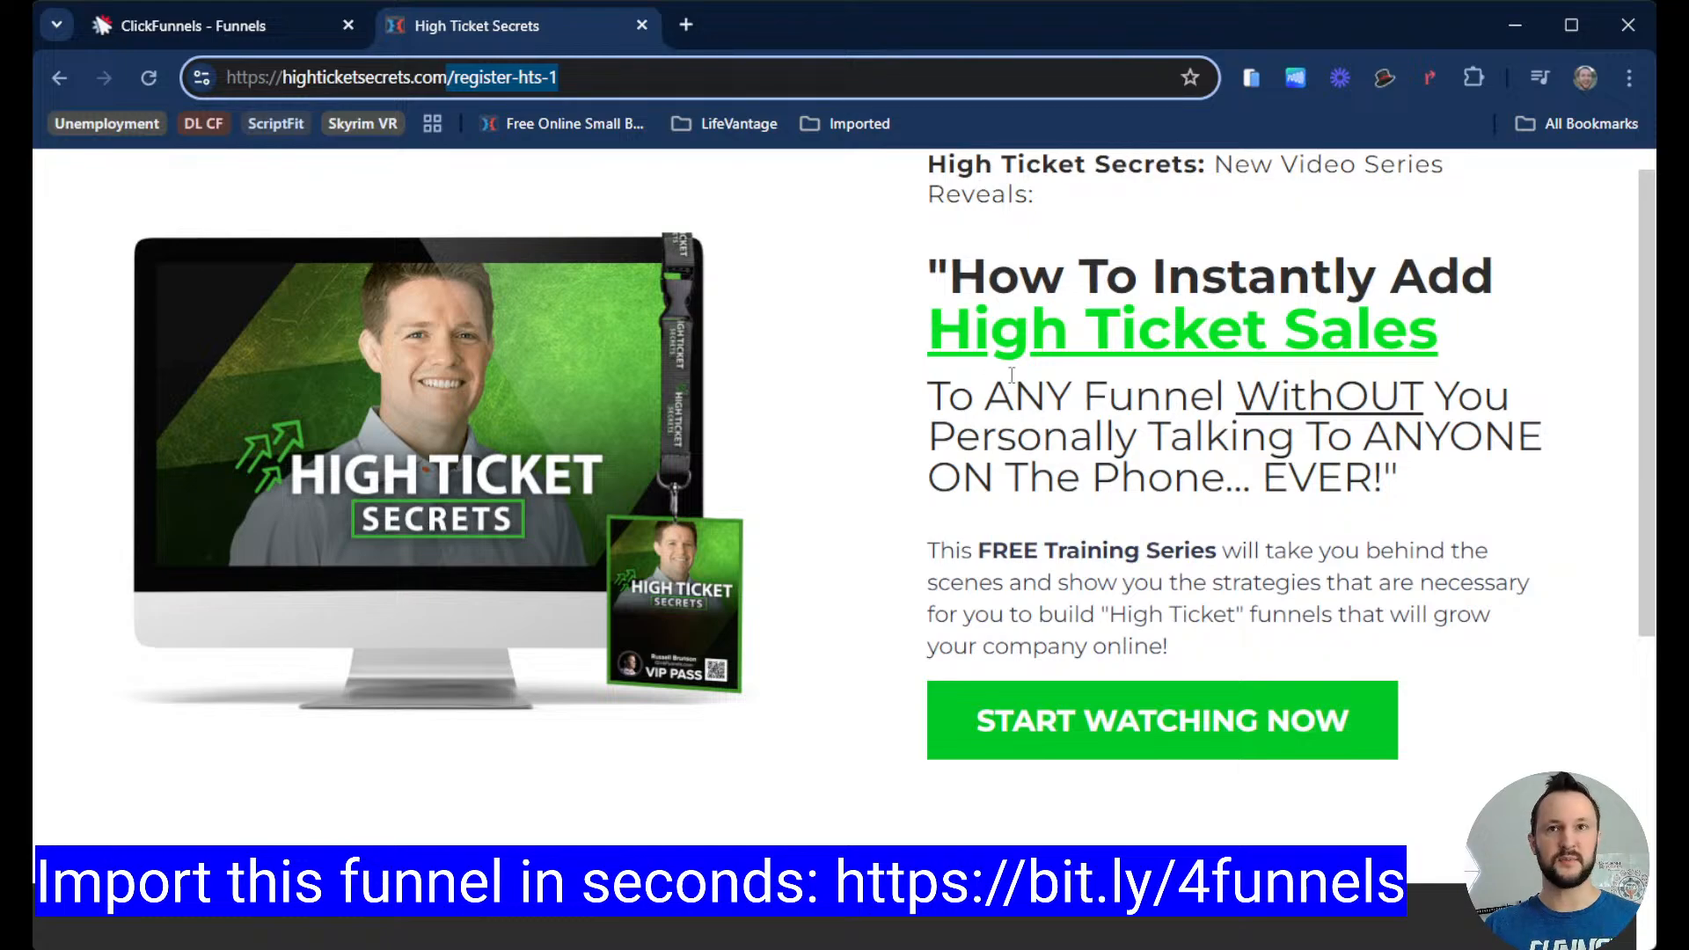
pyautogui.click(668, 70)
pyautogui.click(642, 74)
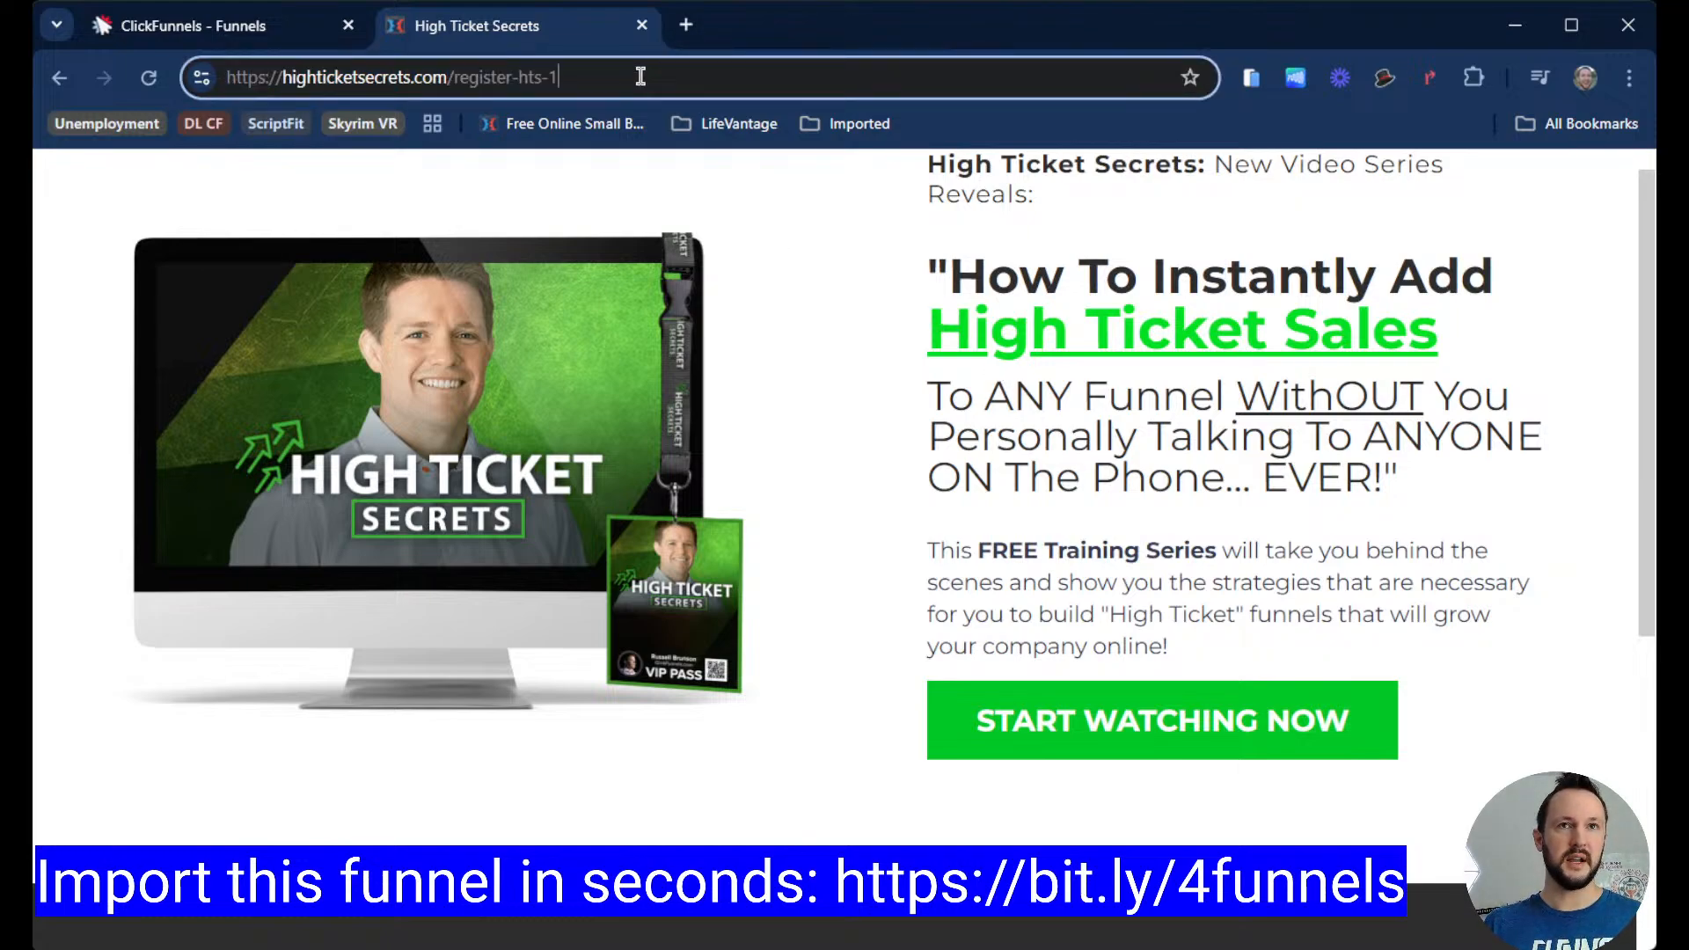
pyautogui.moveTo(567, 78); pyautogui.dragTo(517, 78)
pyautogui.click(618, 77)
pyautogui.click(572, 81)
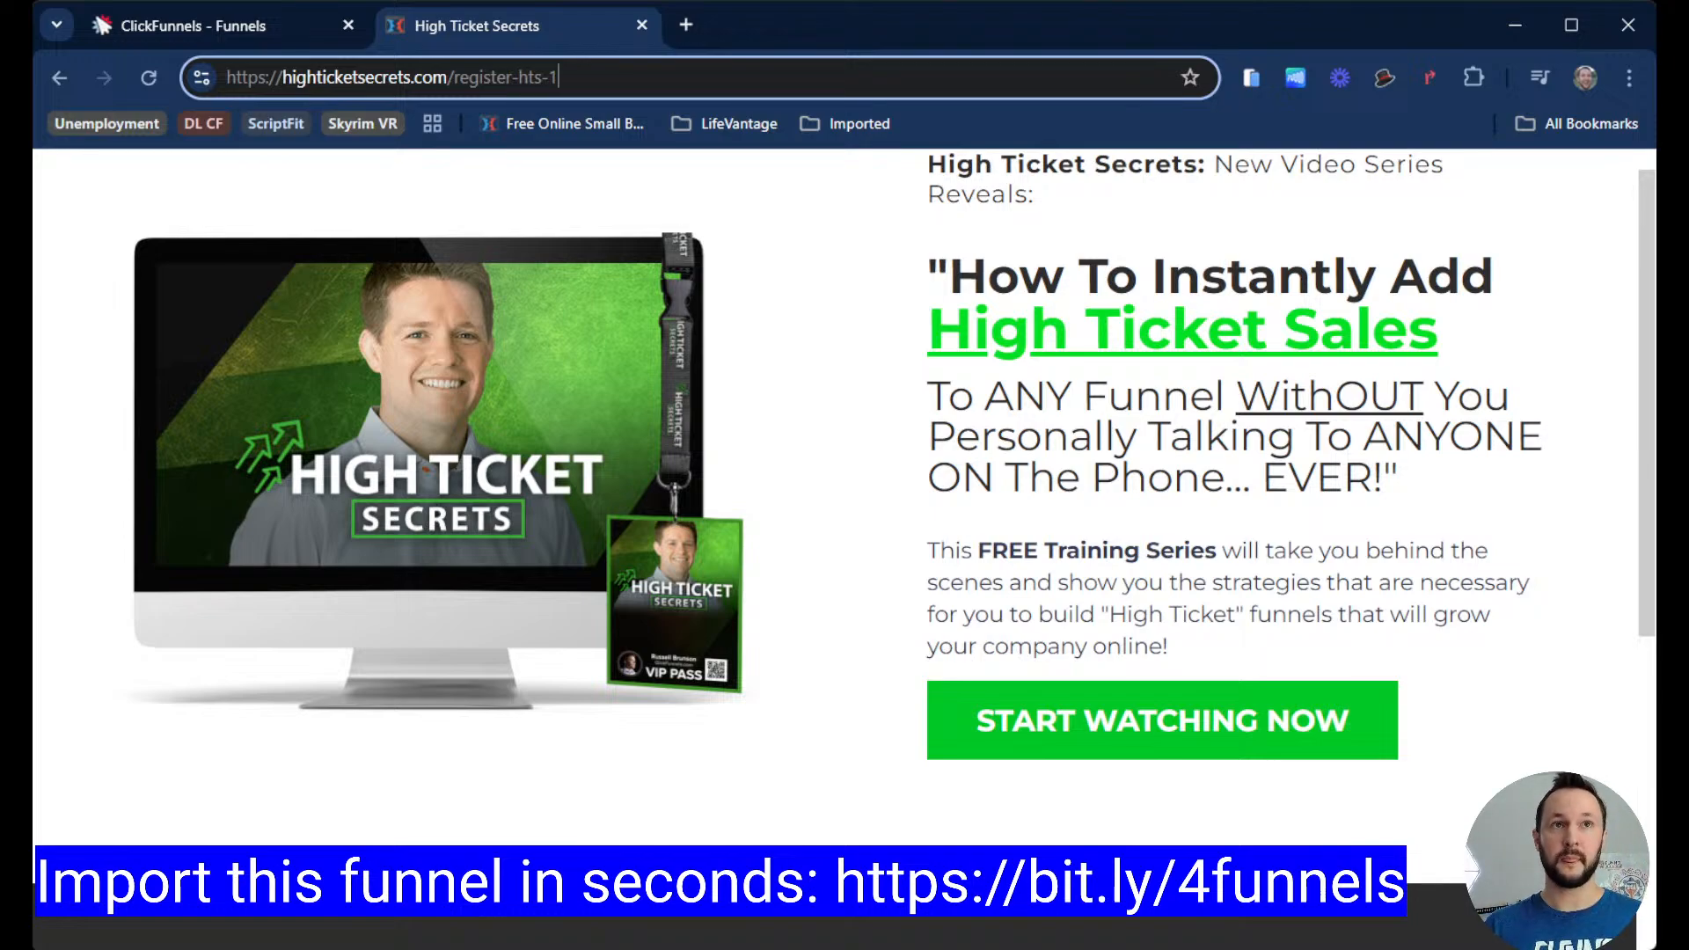
# Step: Open the Register page's settings in the funnel workflow to check its URL field, then close them
pyautogui.click(250, 28)
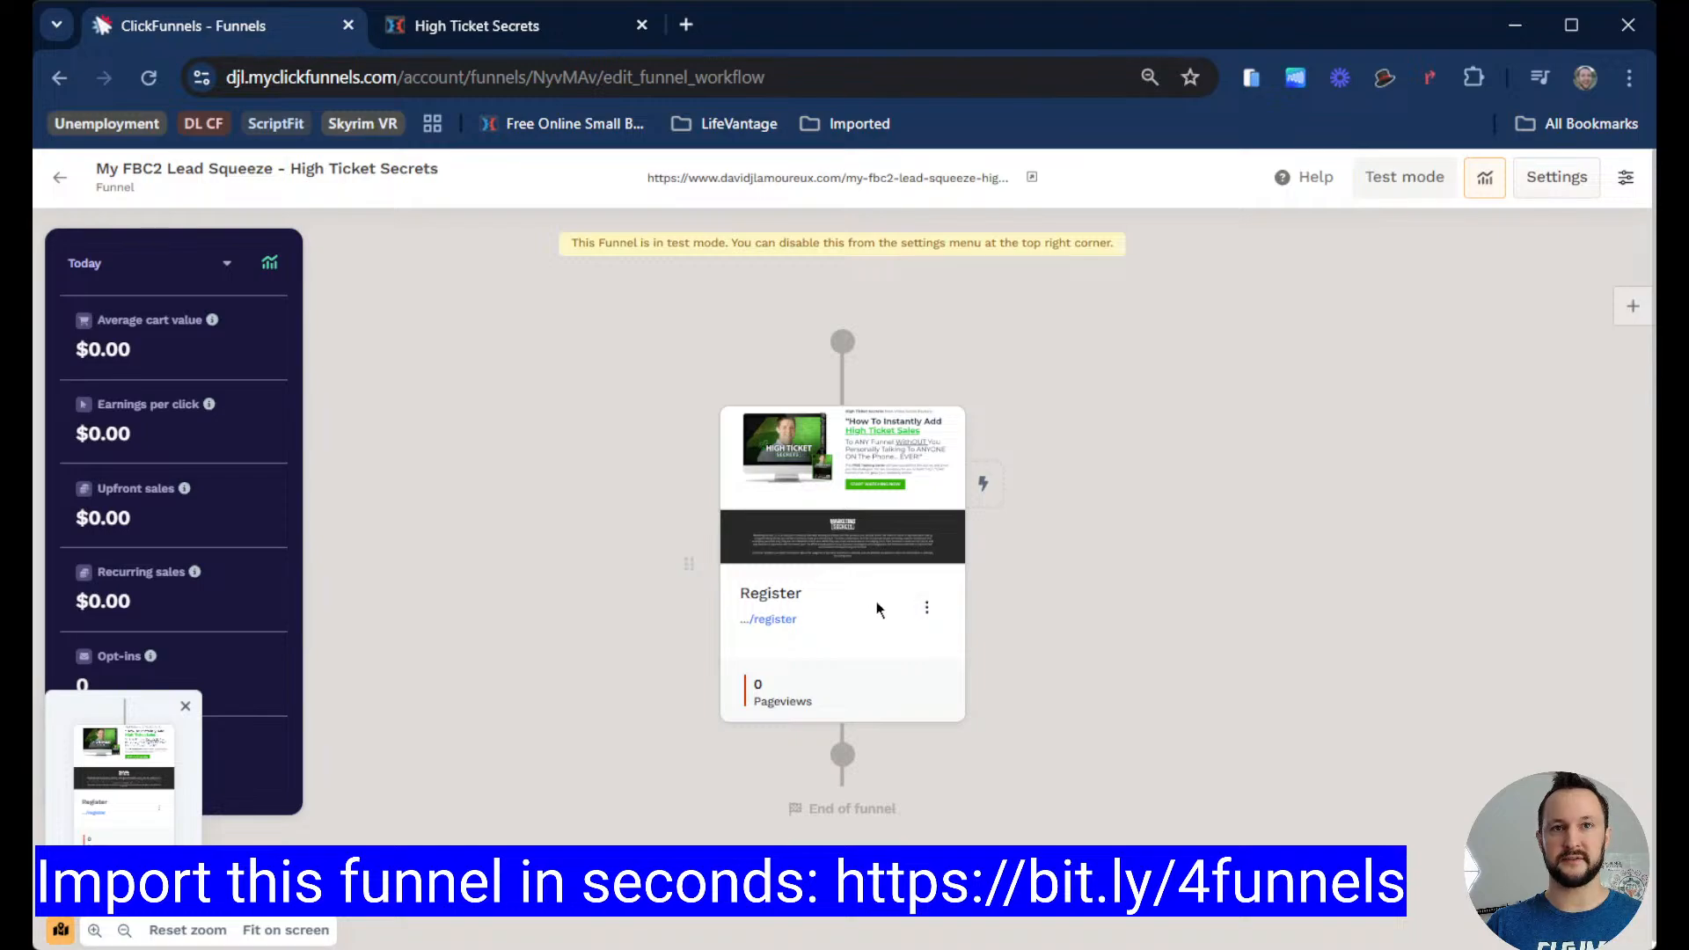
pyautogui.click(927, 608)
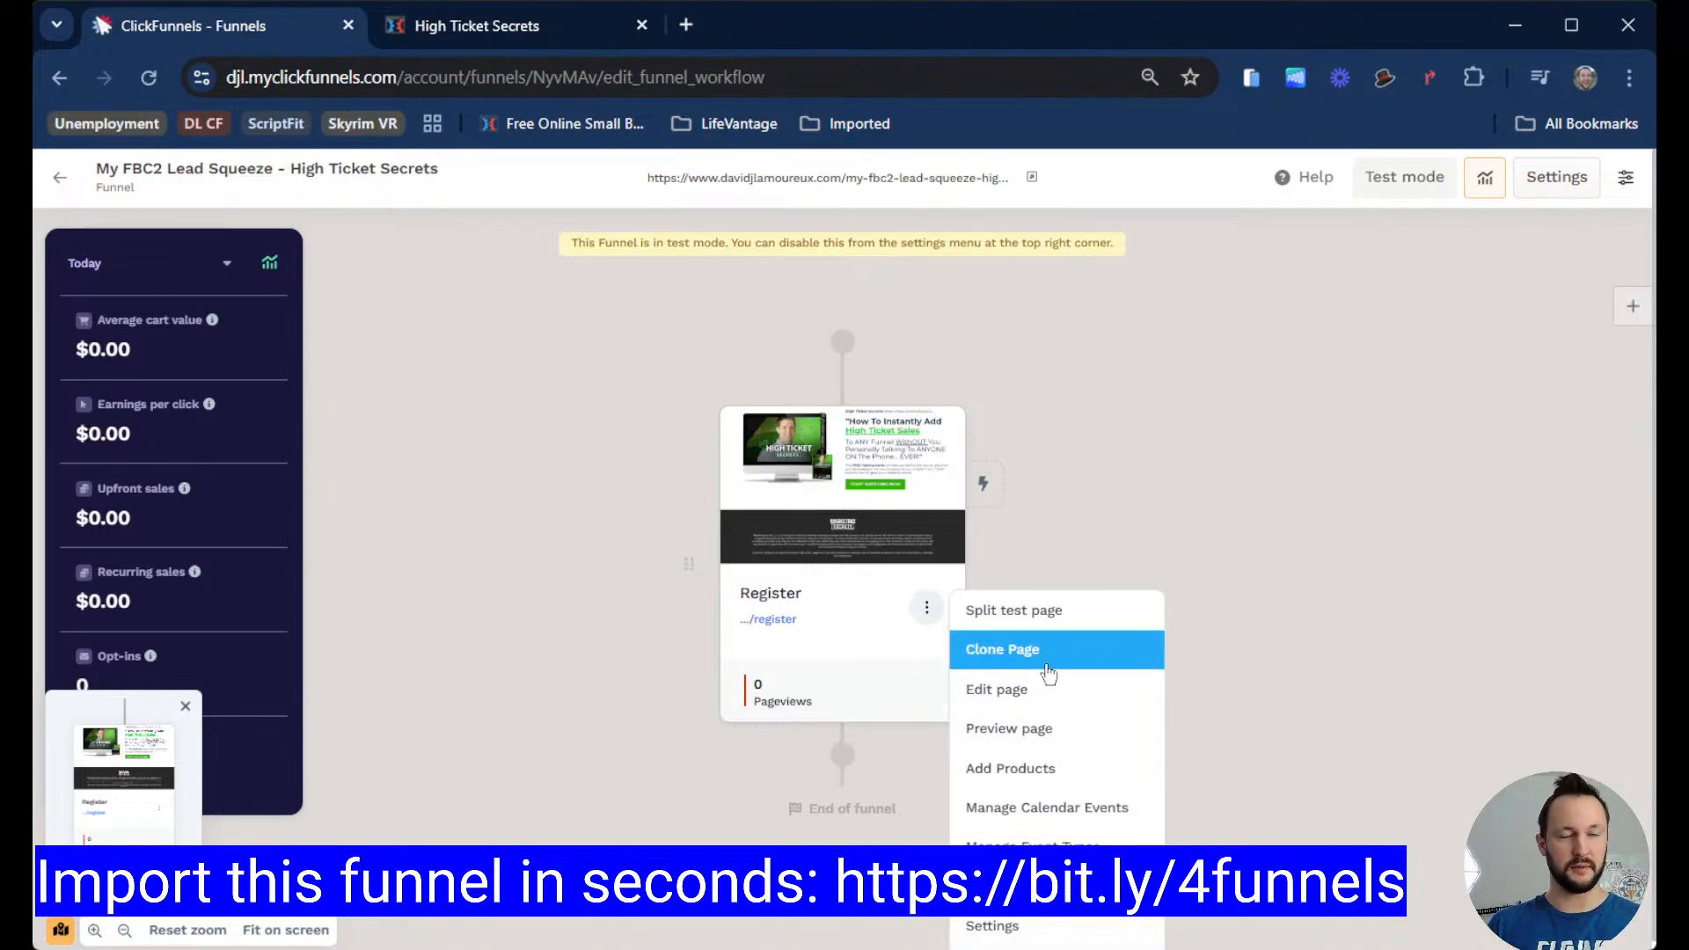
pyautogui.click(1025, 928)
pyautogui.click(847, 402)
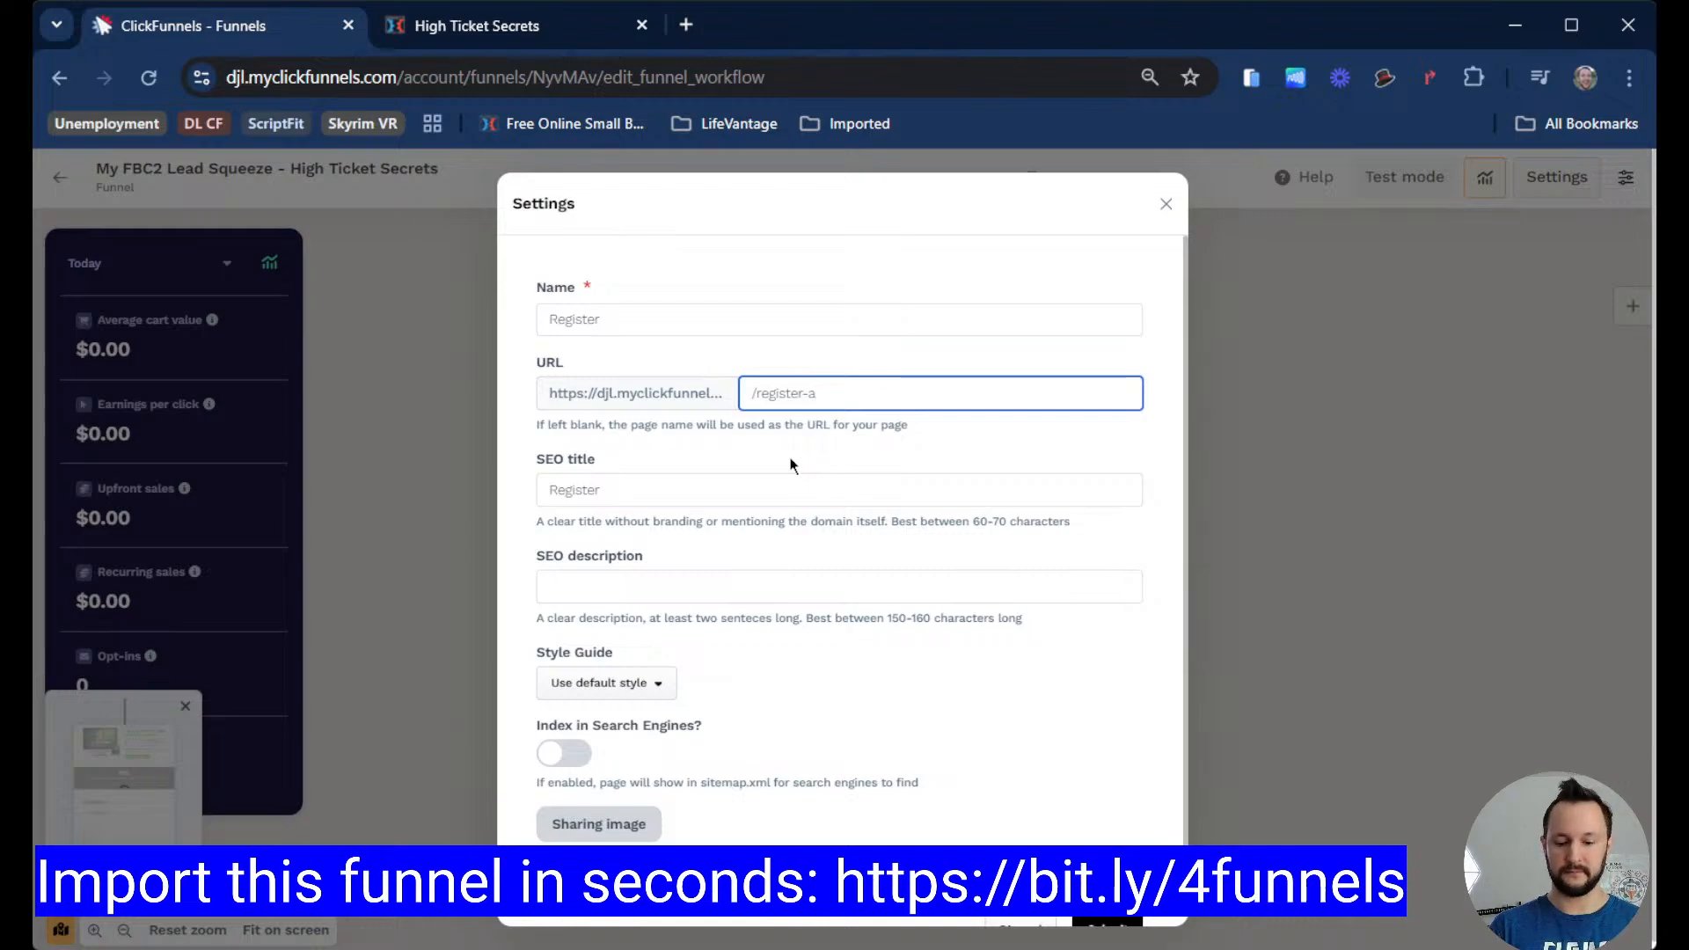
pyautogui.click(1166, 205)
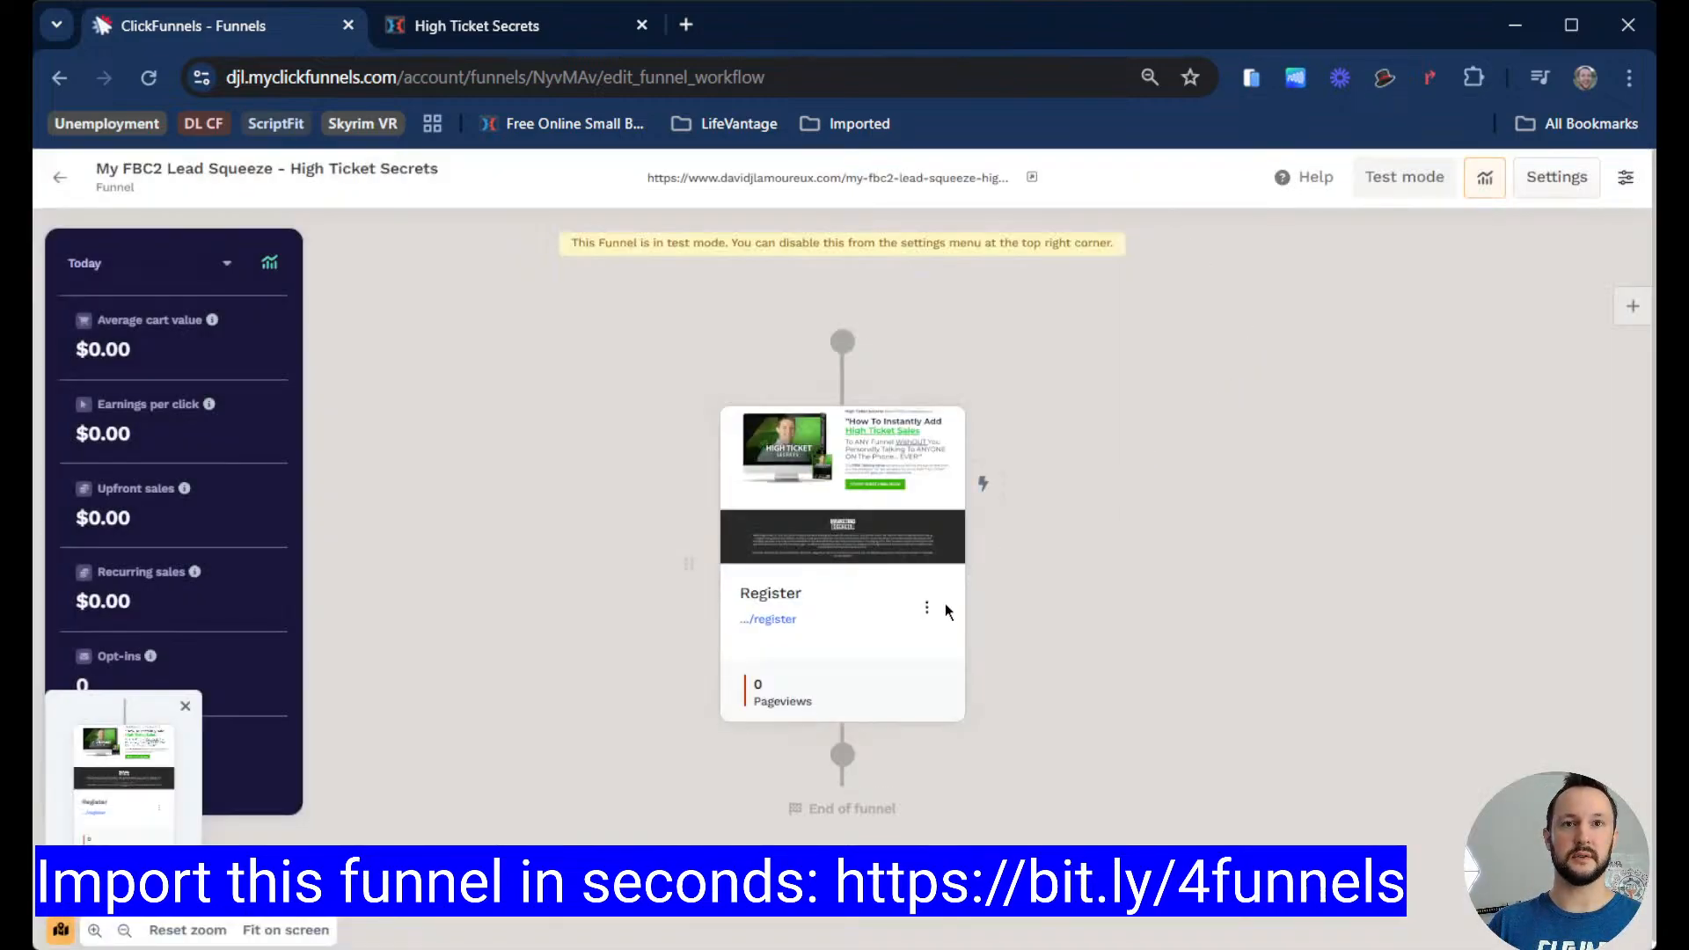
# Step: Start a split test on the Register page using a duplicate of the Register page
pyautogui.click(928, 608)
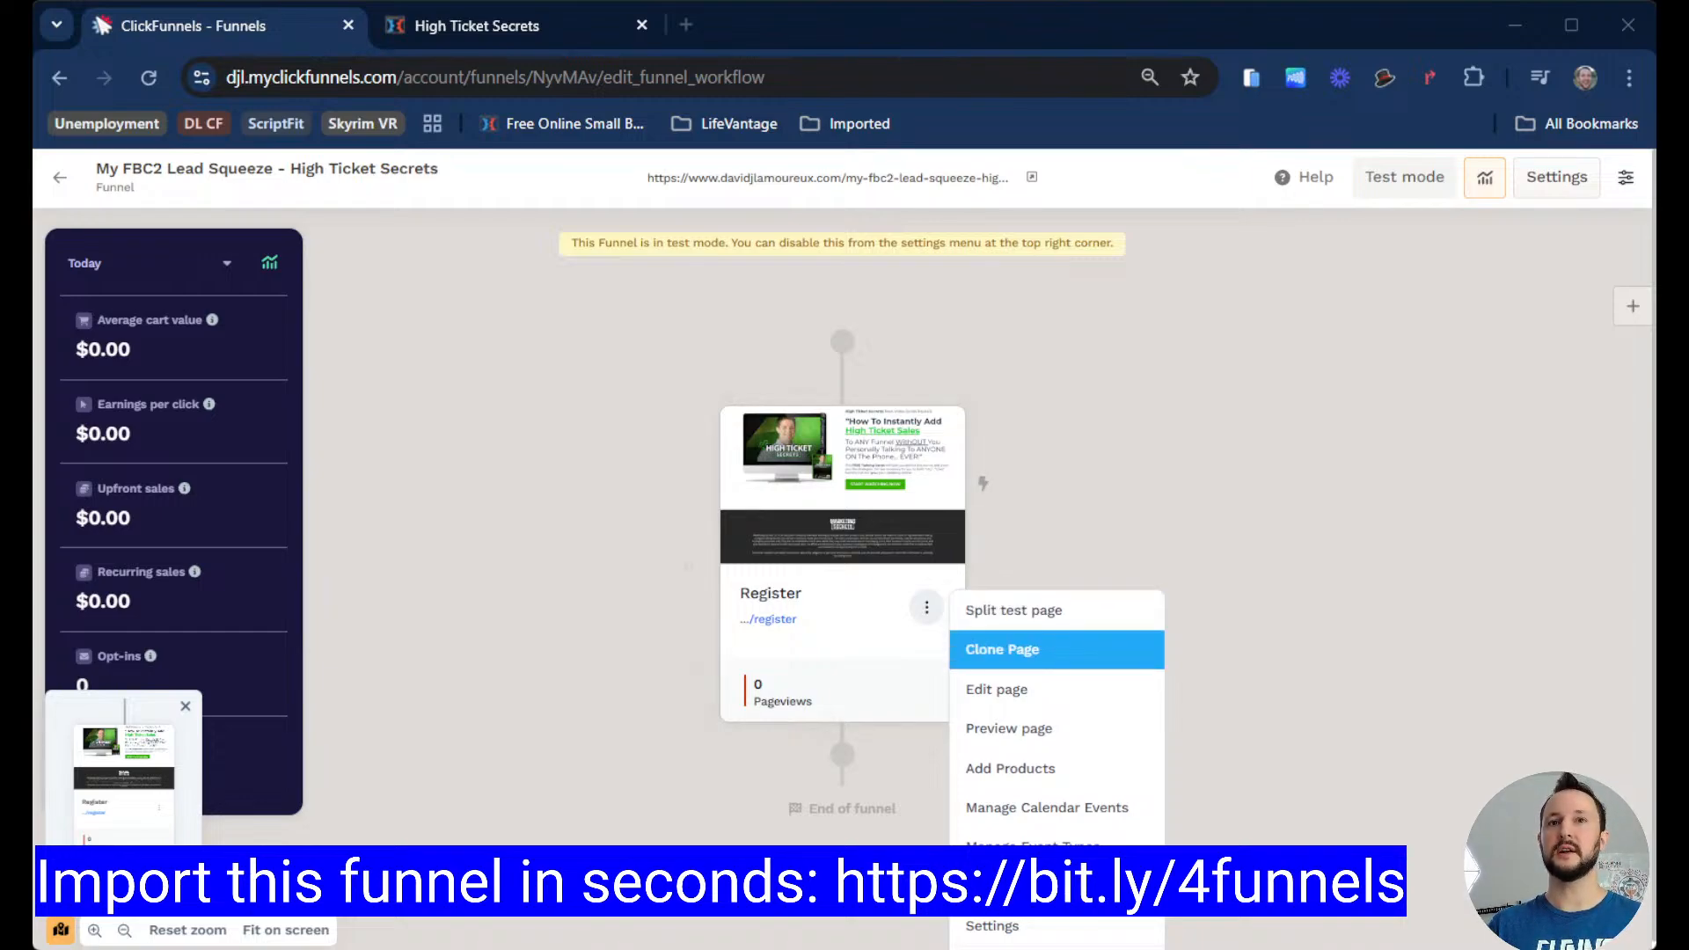
pyautogui.click(1043, 614)
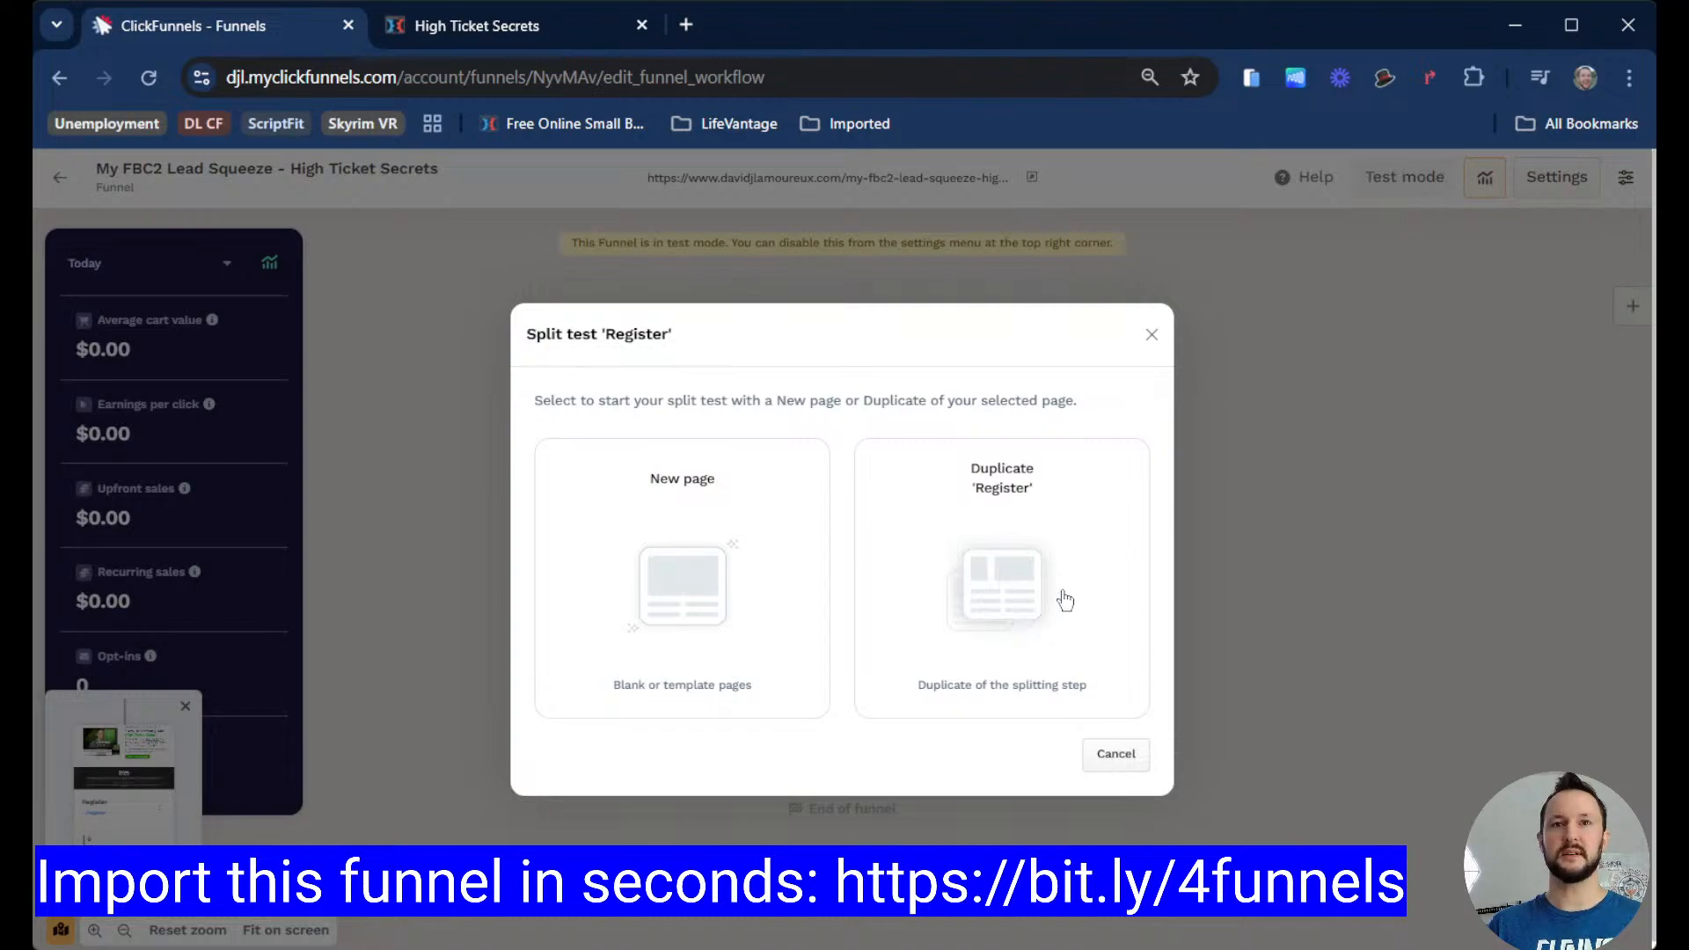
pyautogui.click(995, 553)
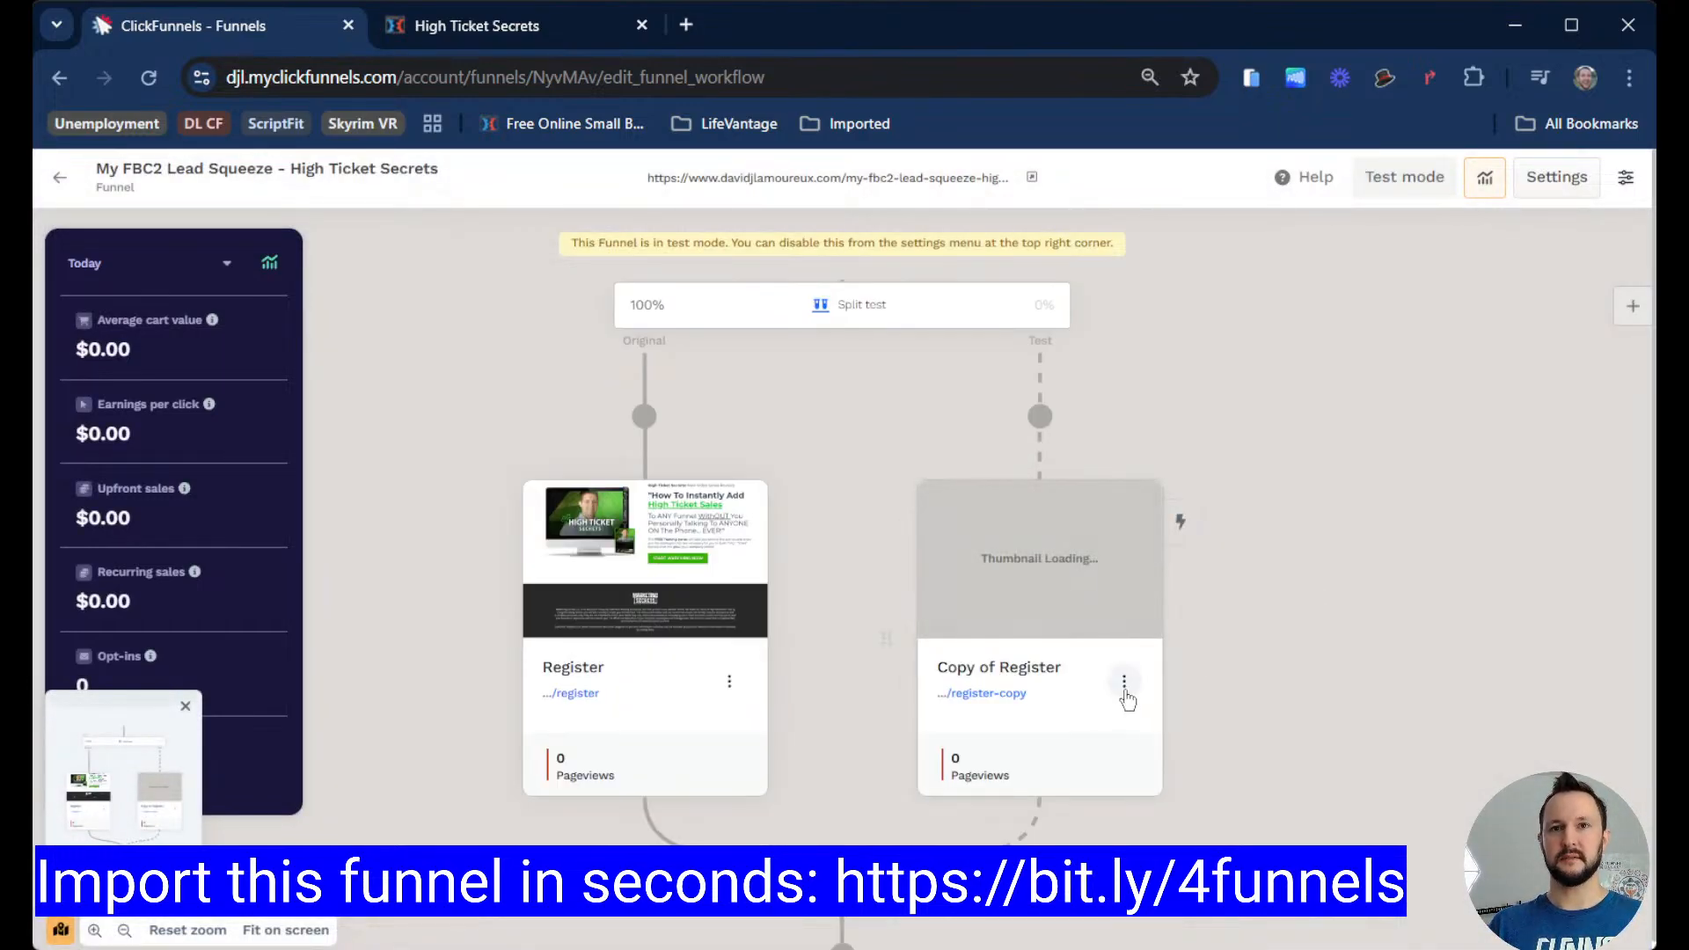
# Step: Set the Copy of Register page's URL to /register-b in its page settings
pyautogui.click(1124, 682)
pyautogui.scroll(-1, 1199, 673)
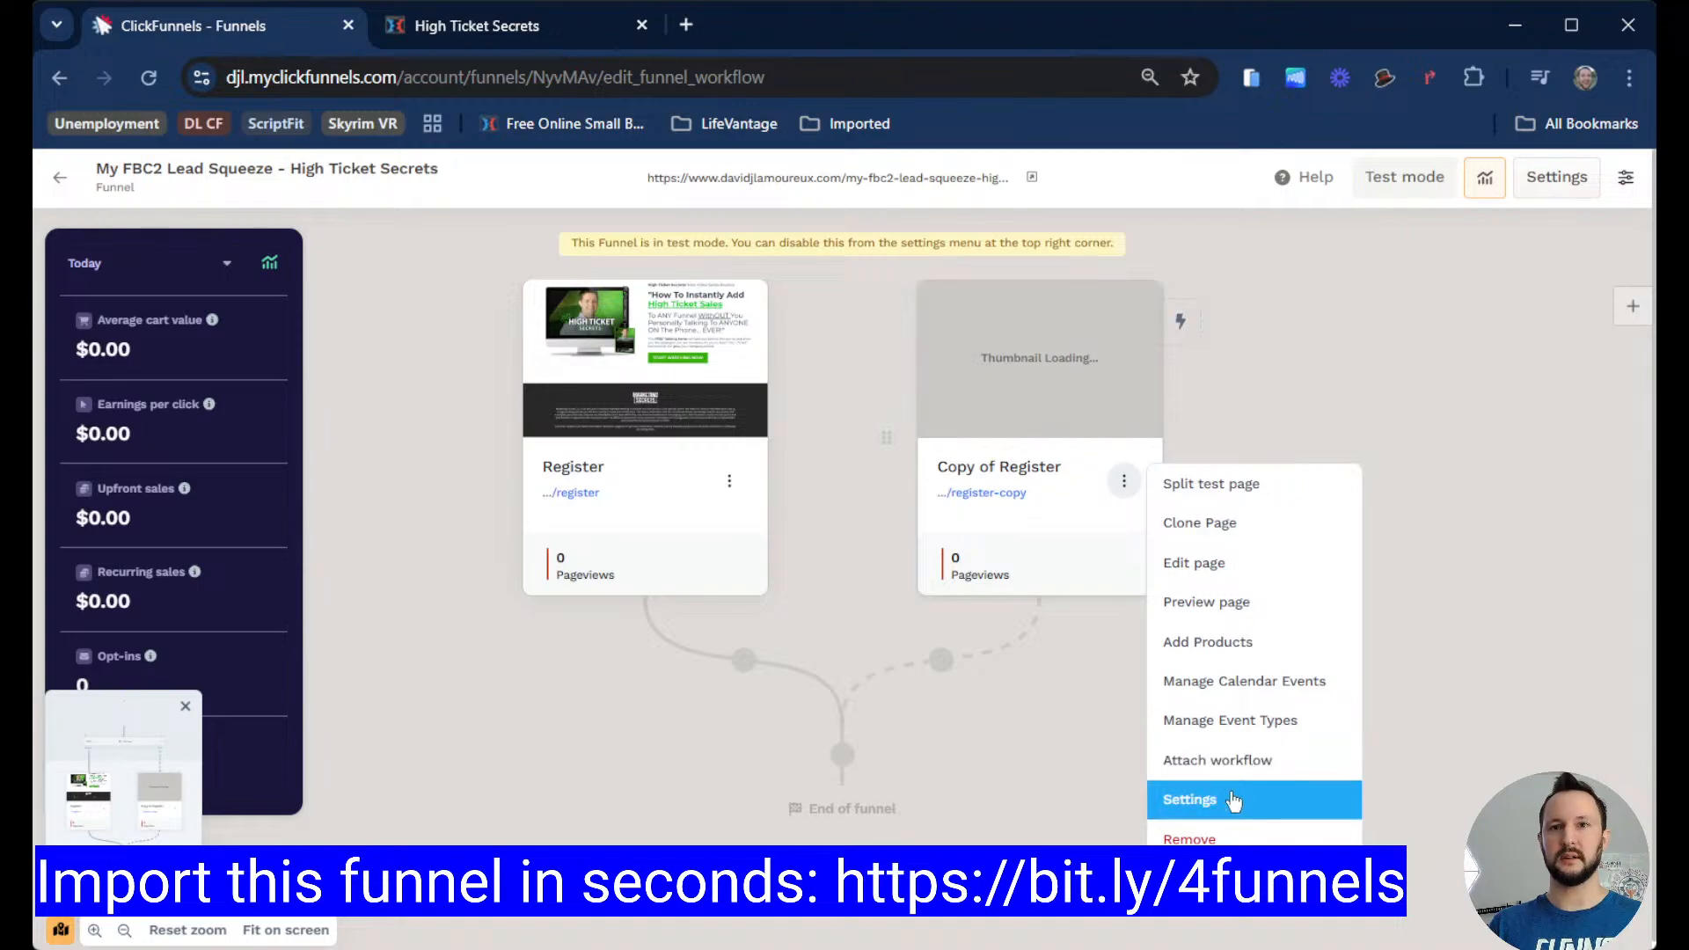
pyautogui.click(1230, 799)
pyautogui.click(915, 384)
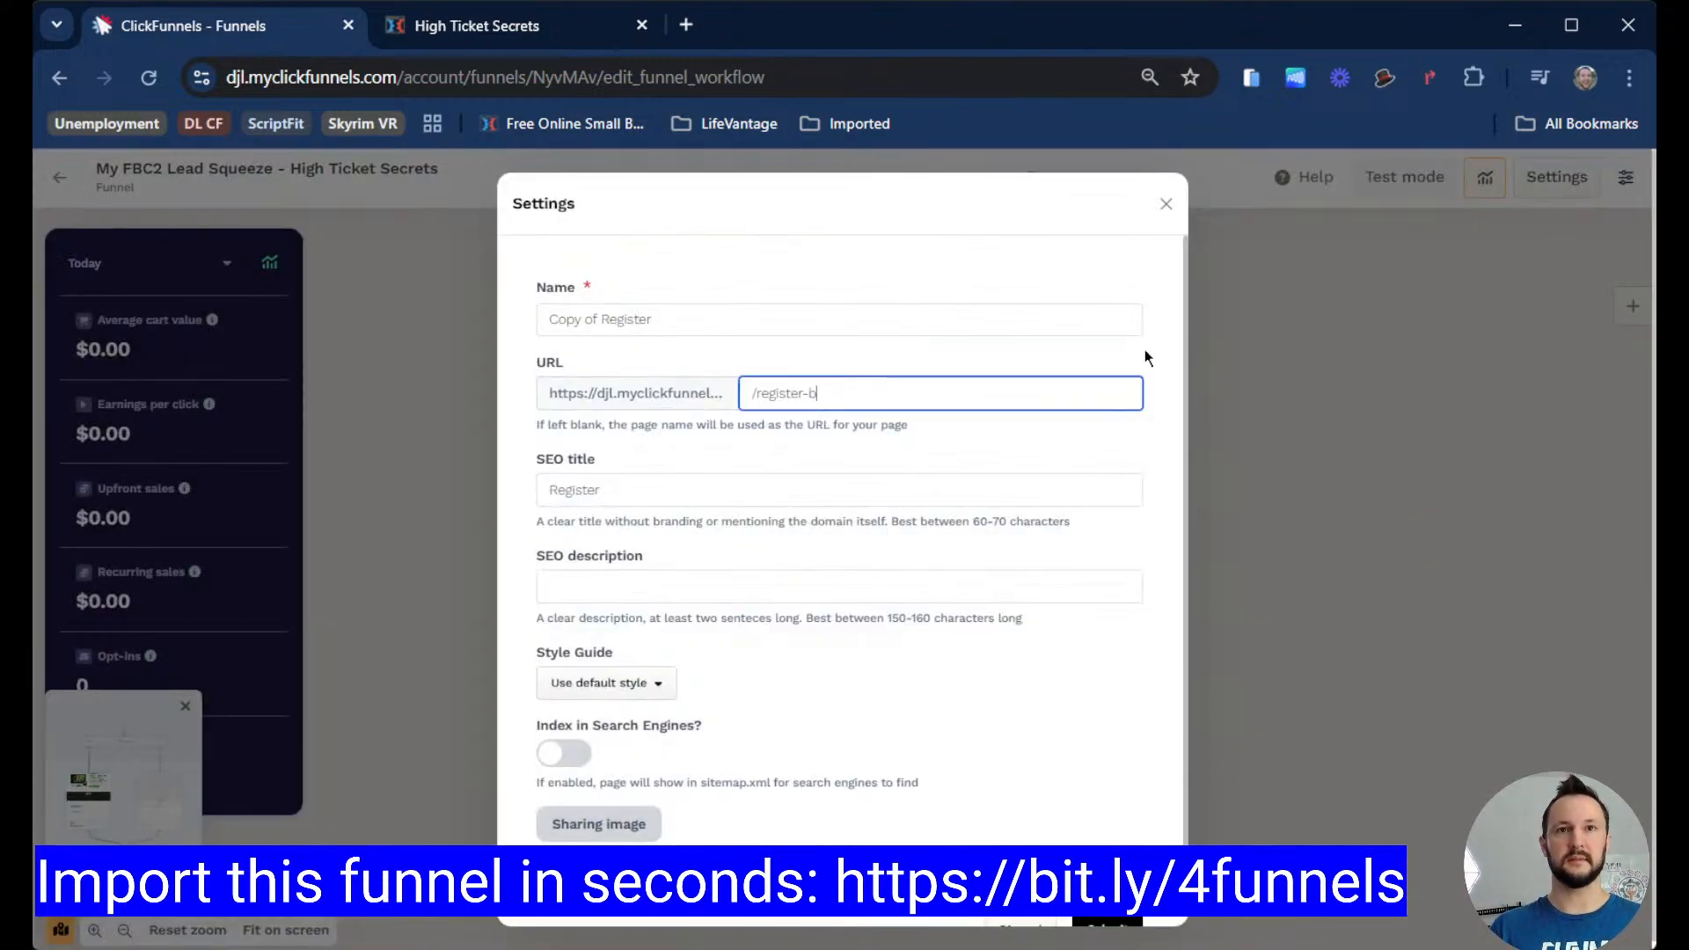
pyautogui.scroll(-1, 1150, 752)
pyautogui.click(1322, 748)
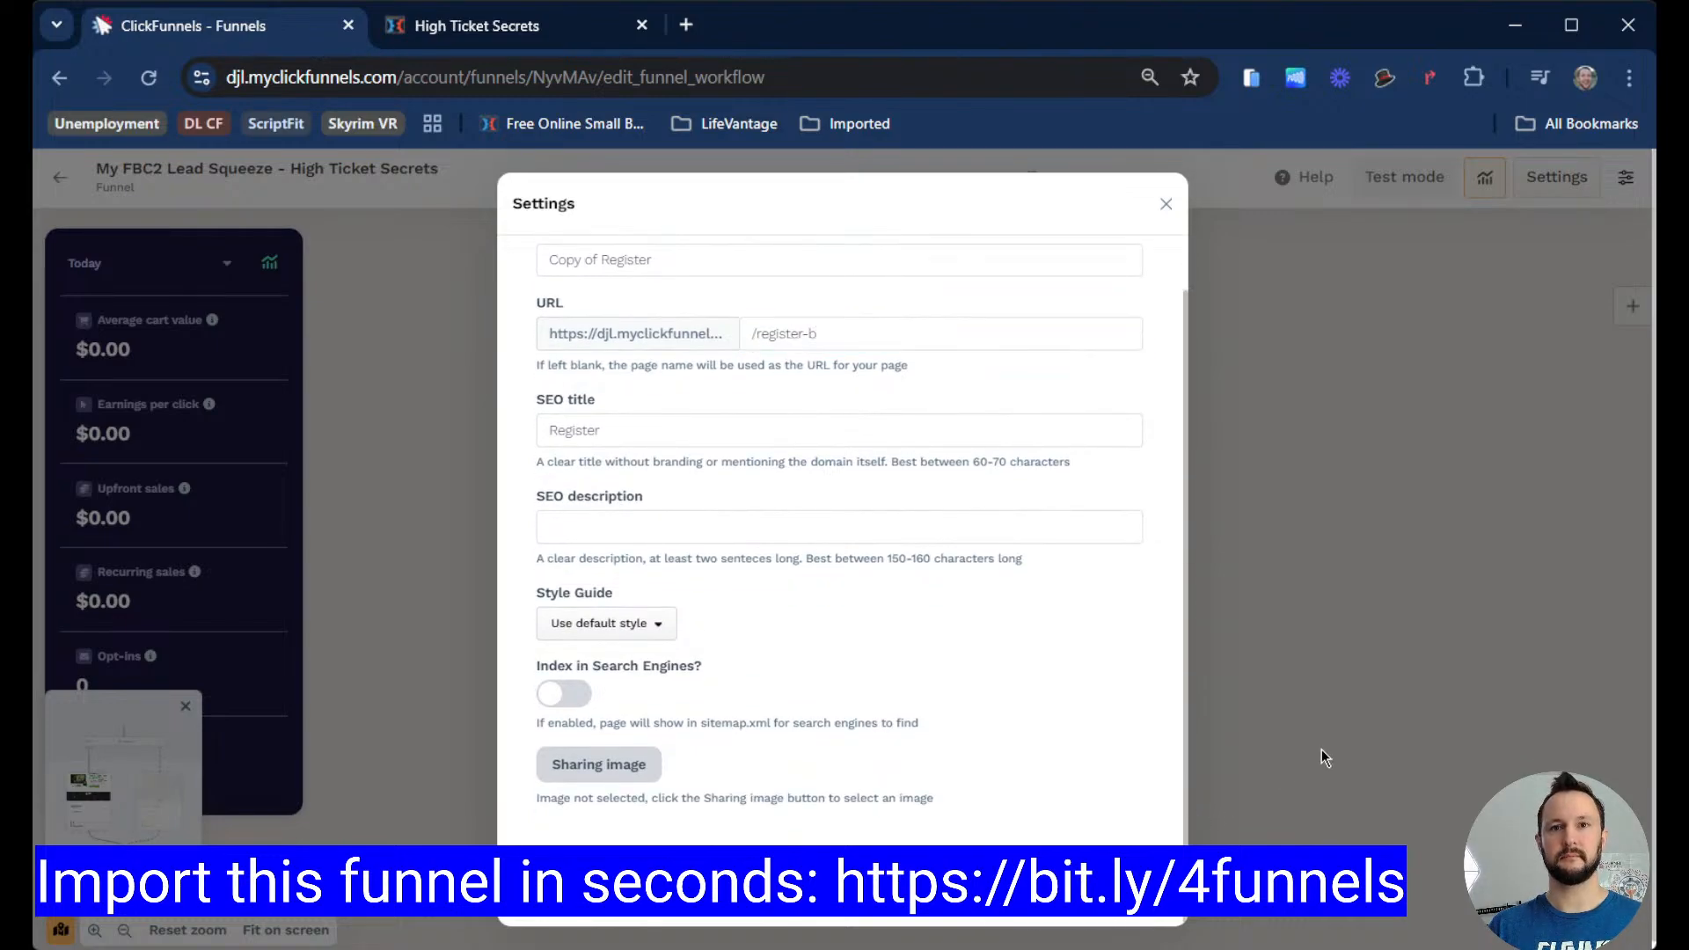
pyautogui.click(1311, 734)
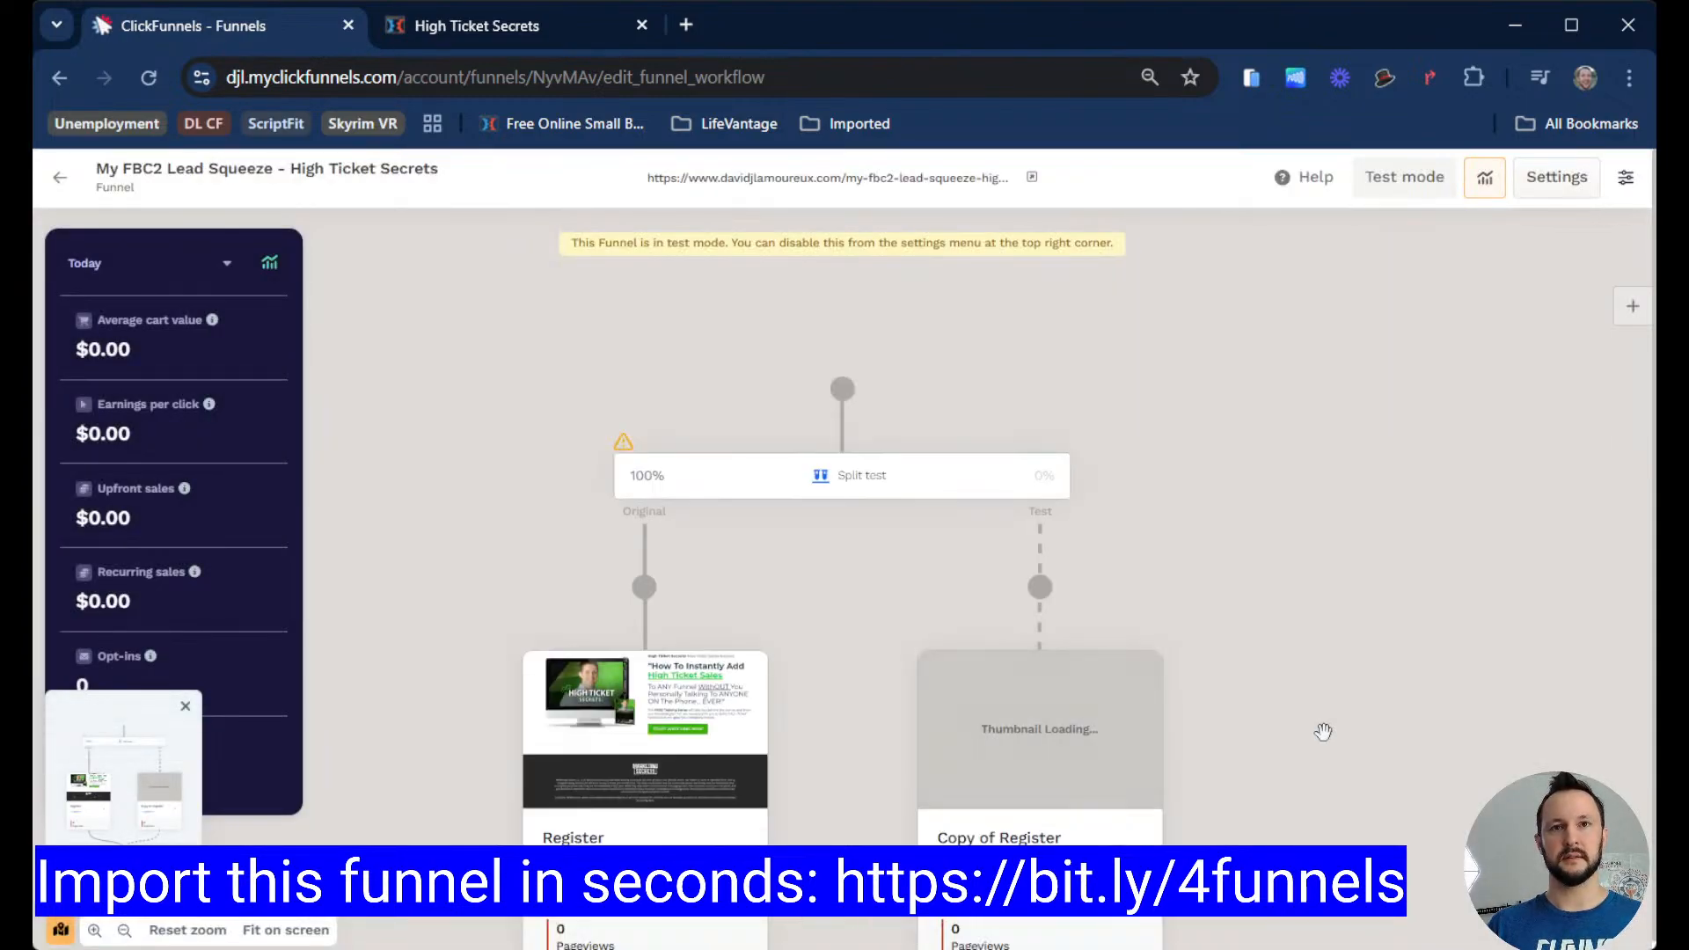
pyautogui.scroll(-3, 1324, 732)
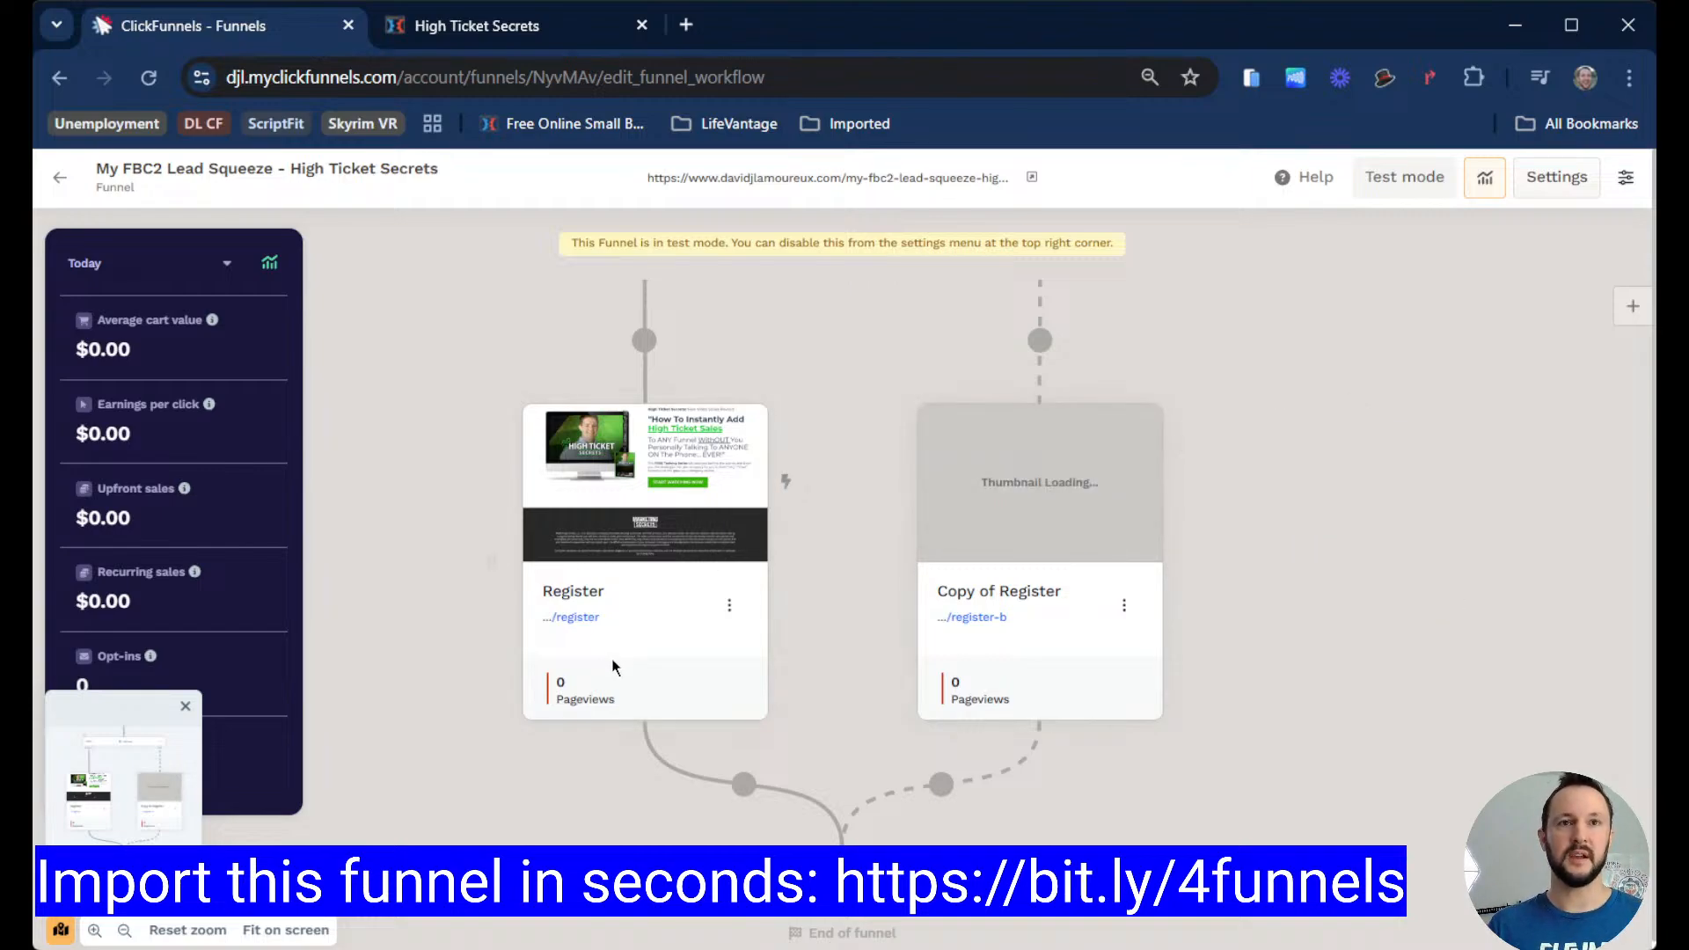
pyautogui.click(729, 606)
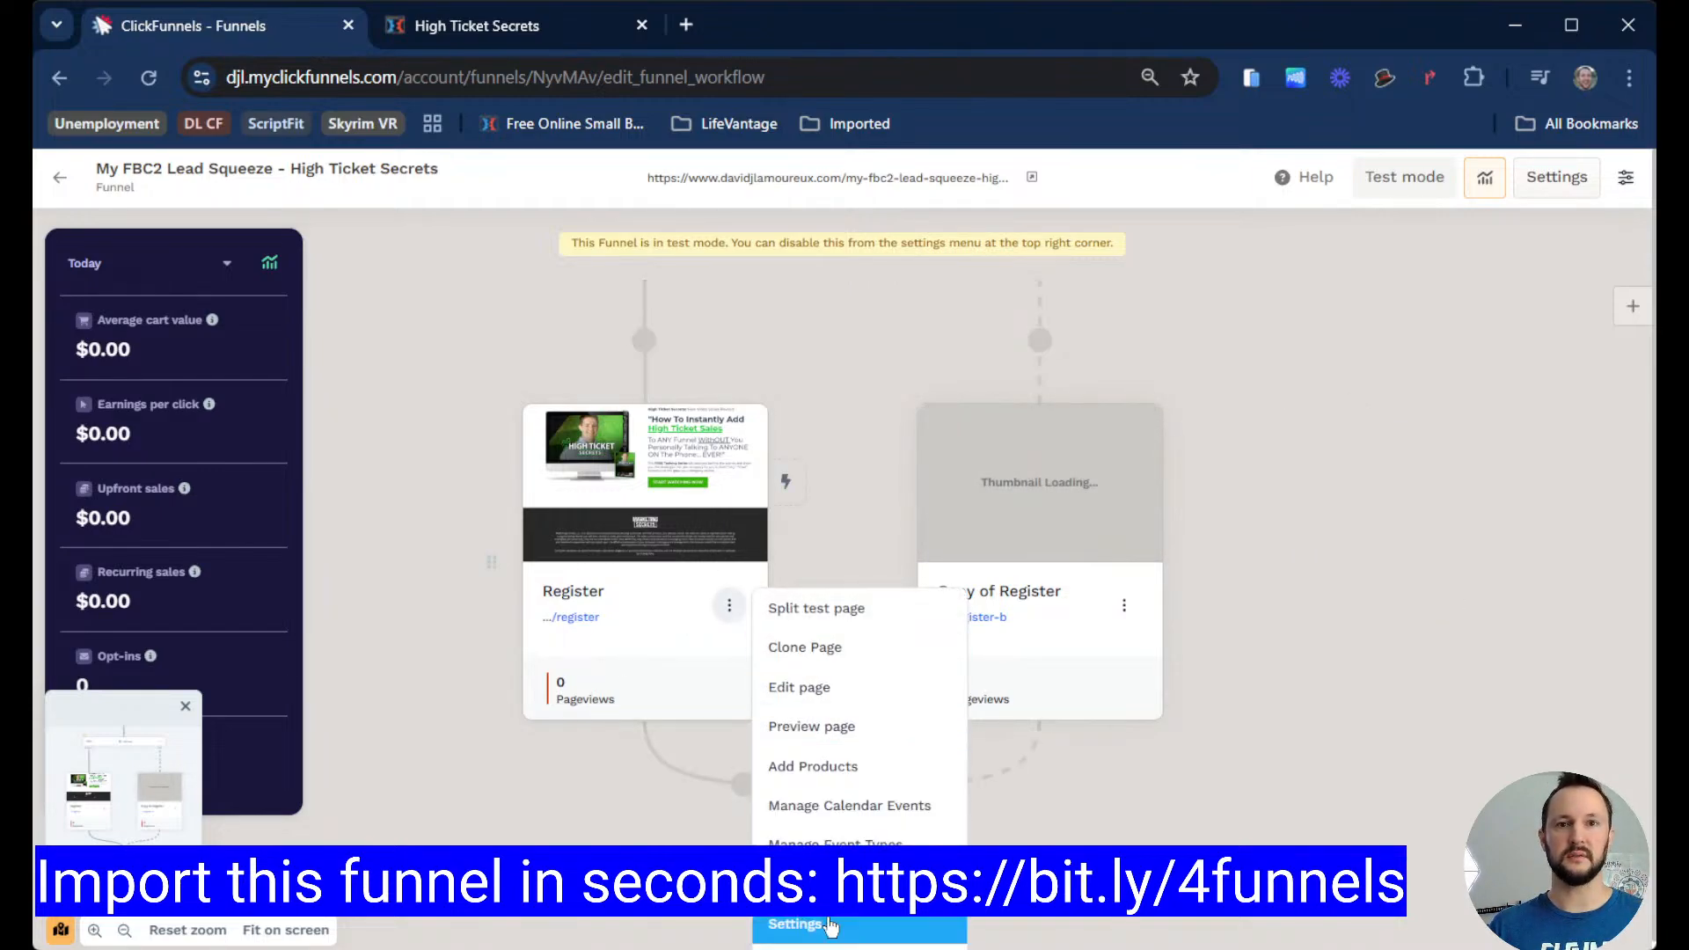
pyautogui.scroll(3, 1412, 754)
pyautogui.scroll(-3, 1338, 676)
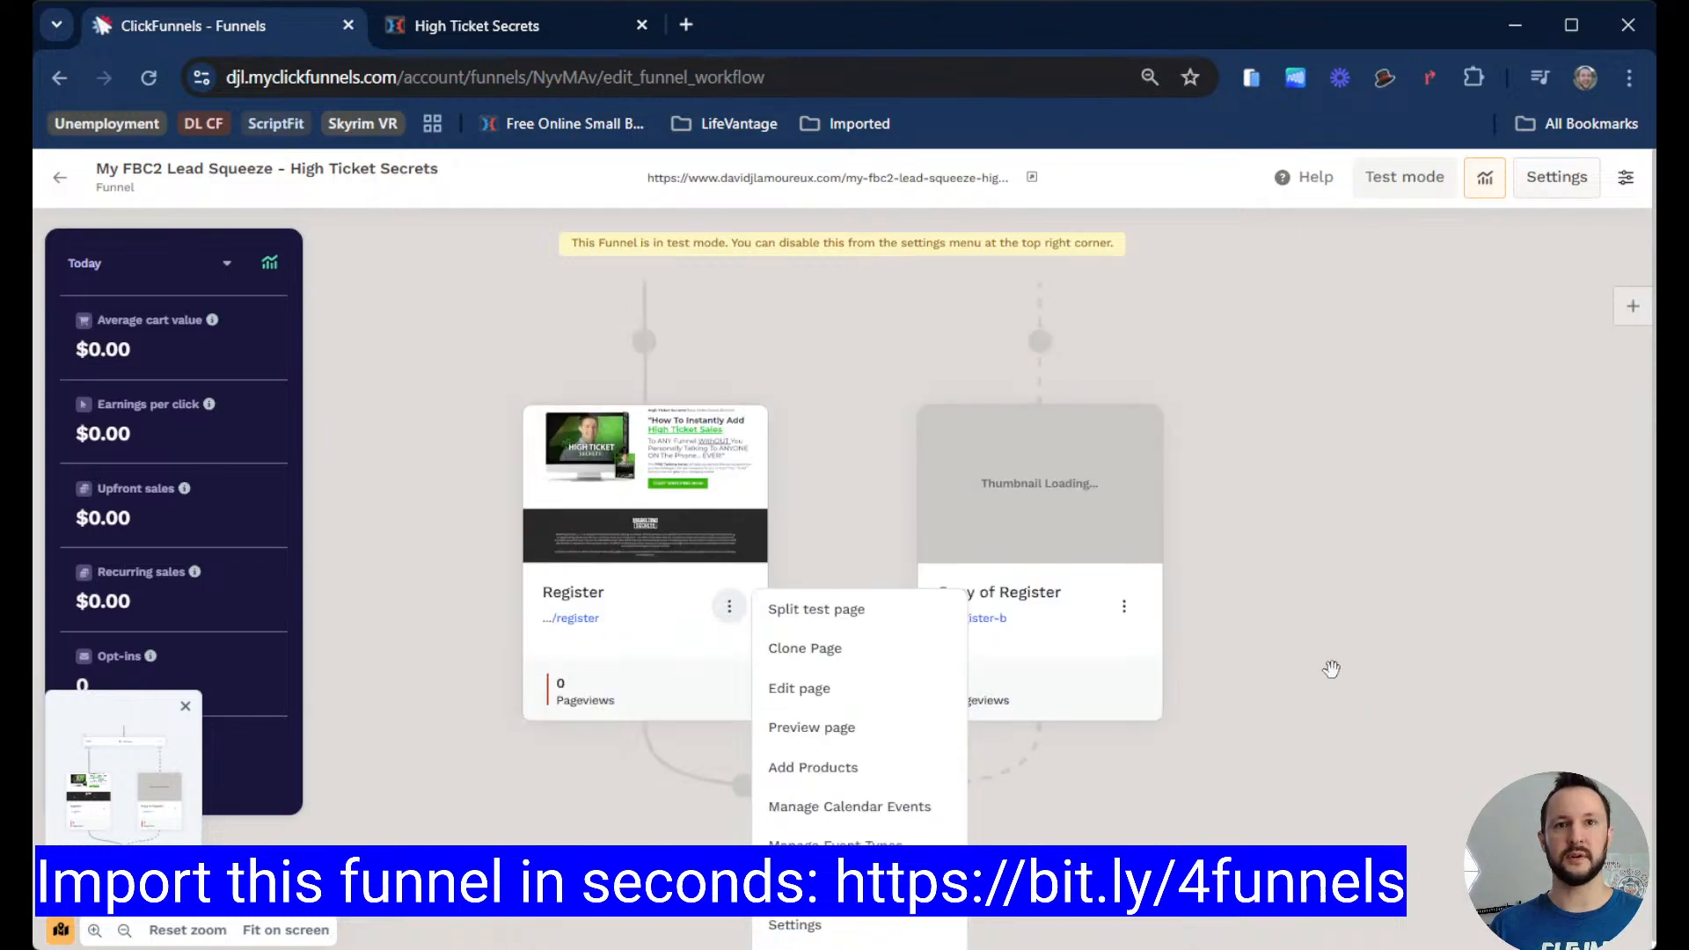
pyautogui.click(799, 492)
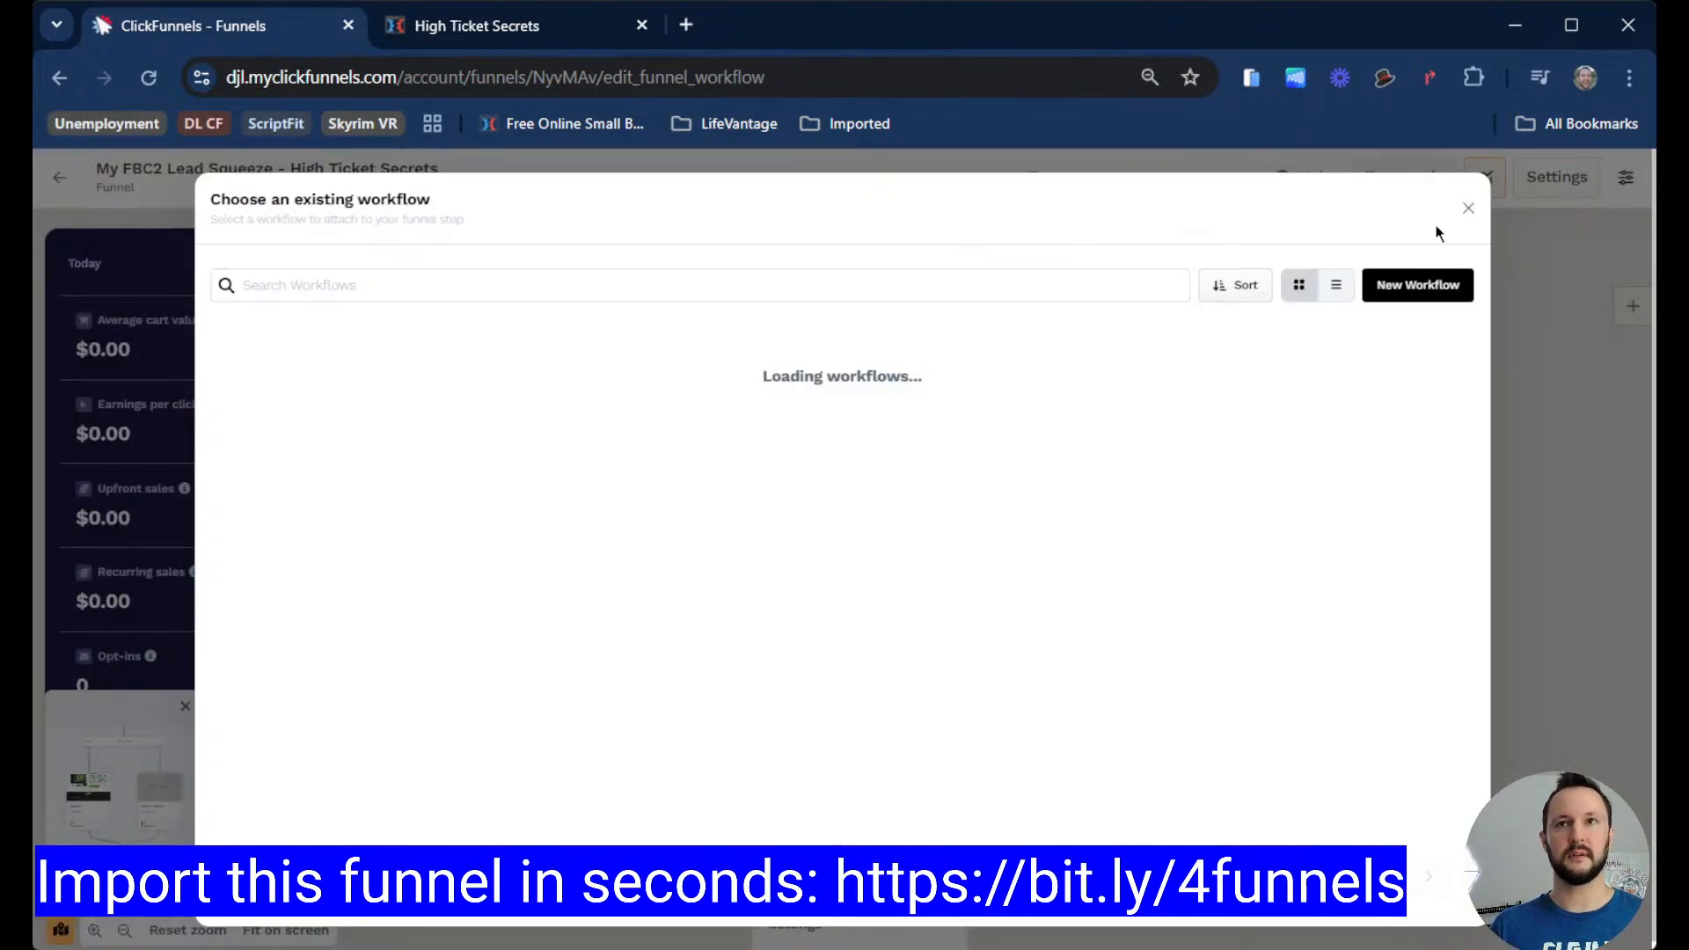
pyautogui.click(1469, 210)
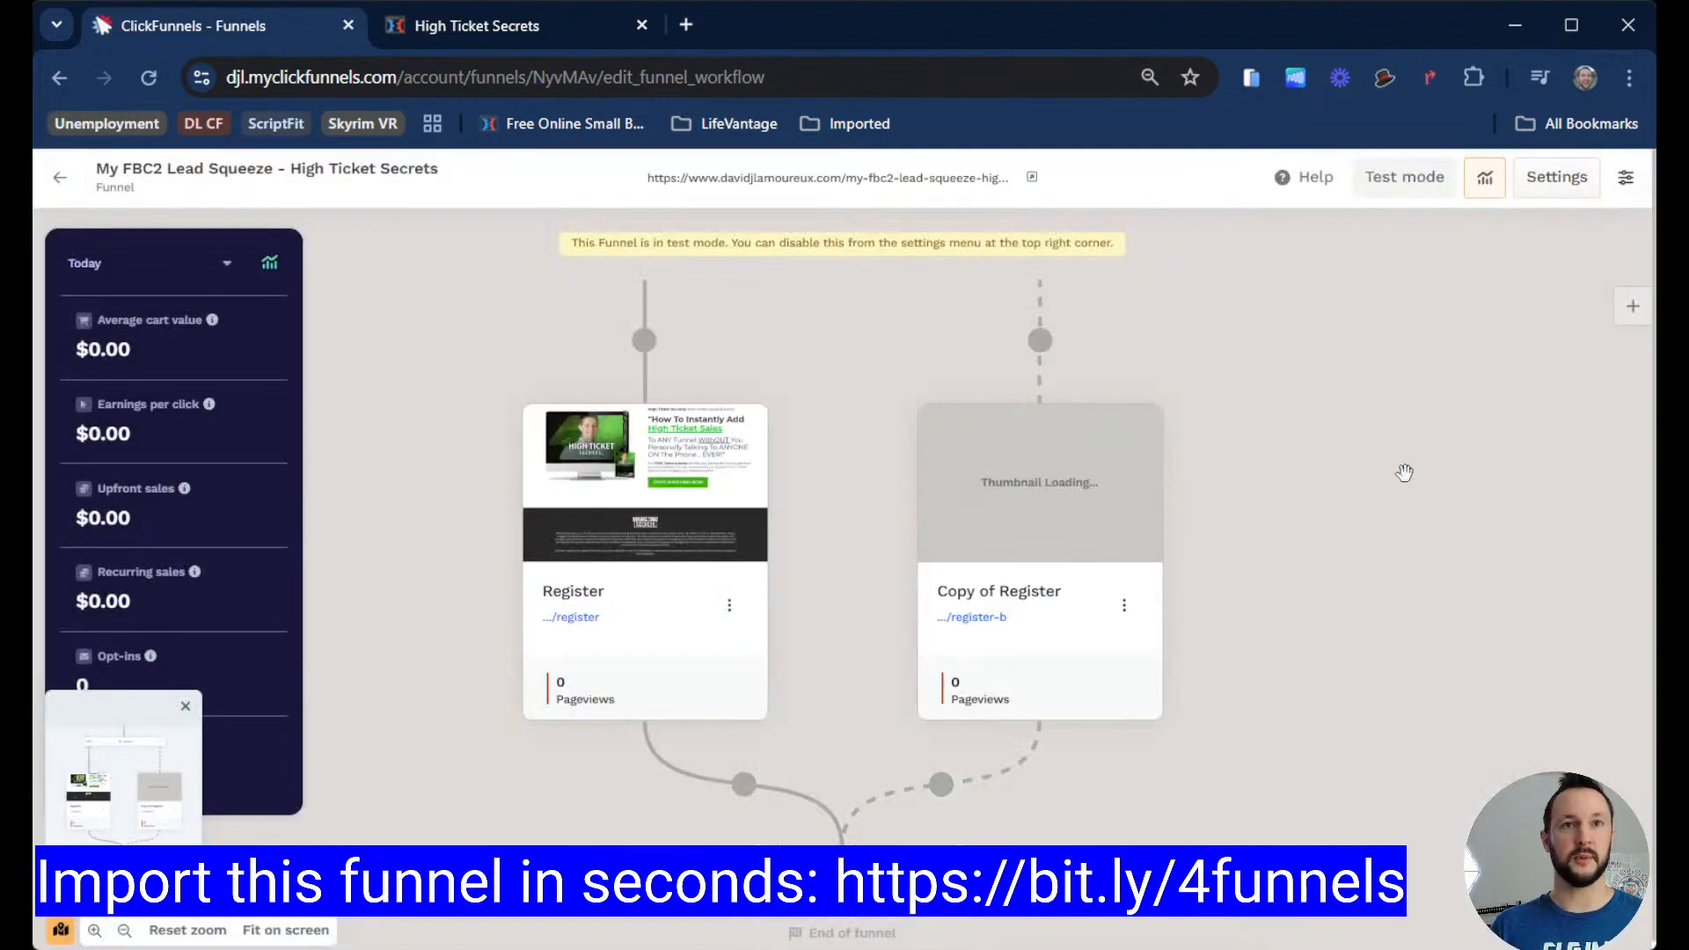
# Step: Open the original Register page's settings to check its URL field, then close them
pyautogui.scroll(2, 1404, 472)
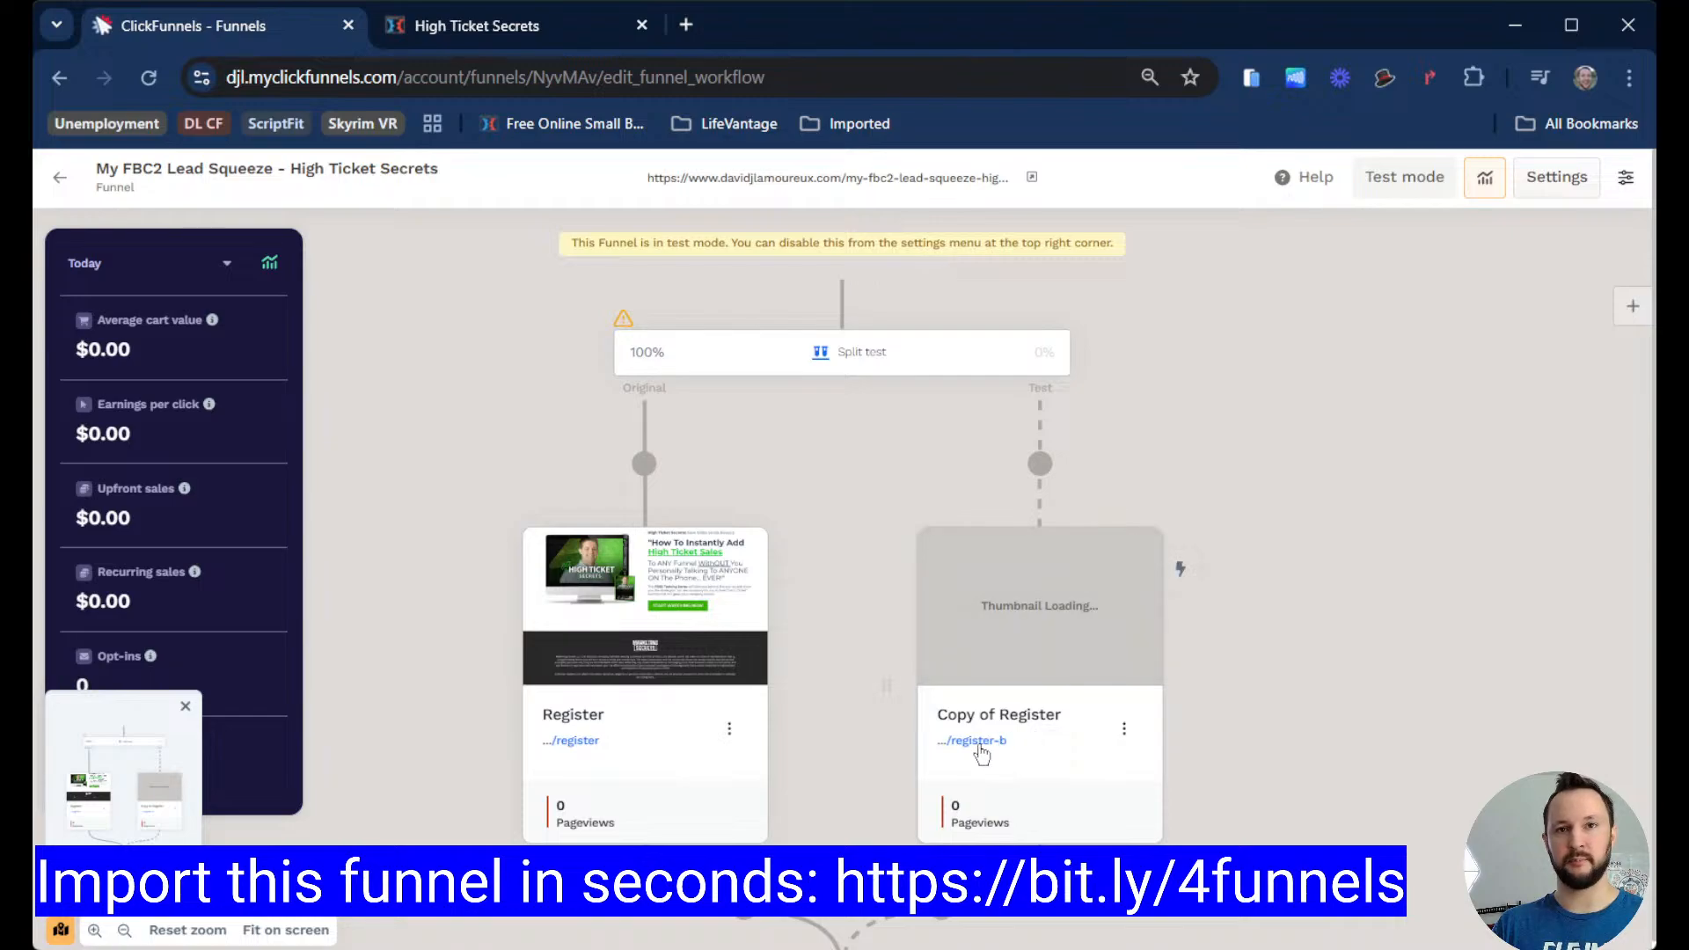
pyautogui.click(729, 728)
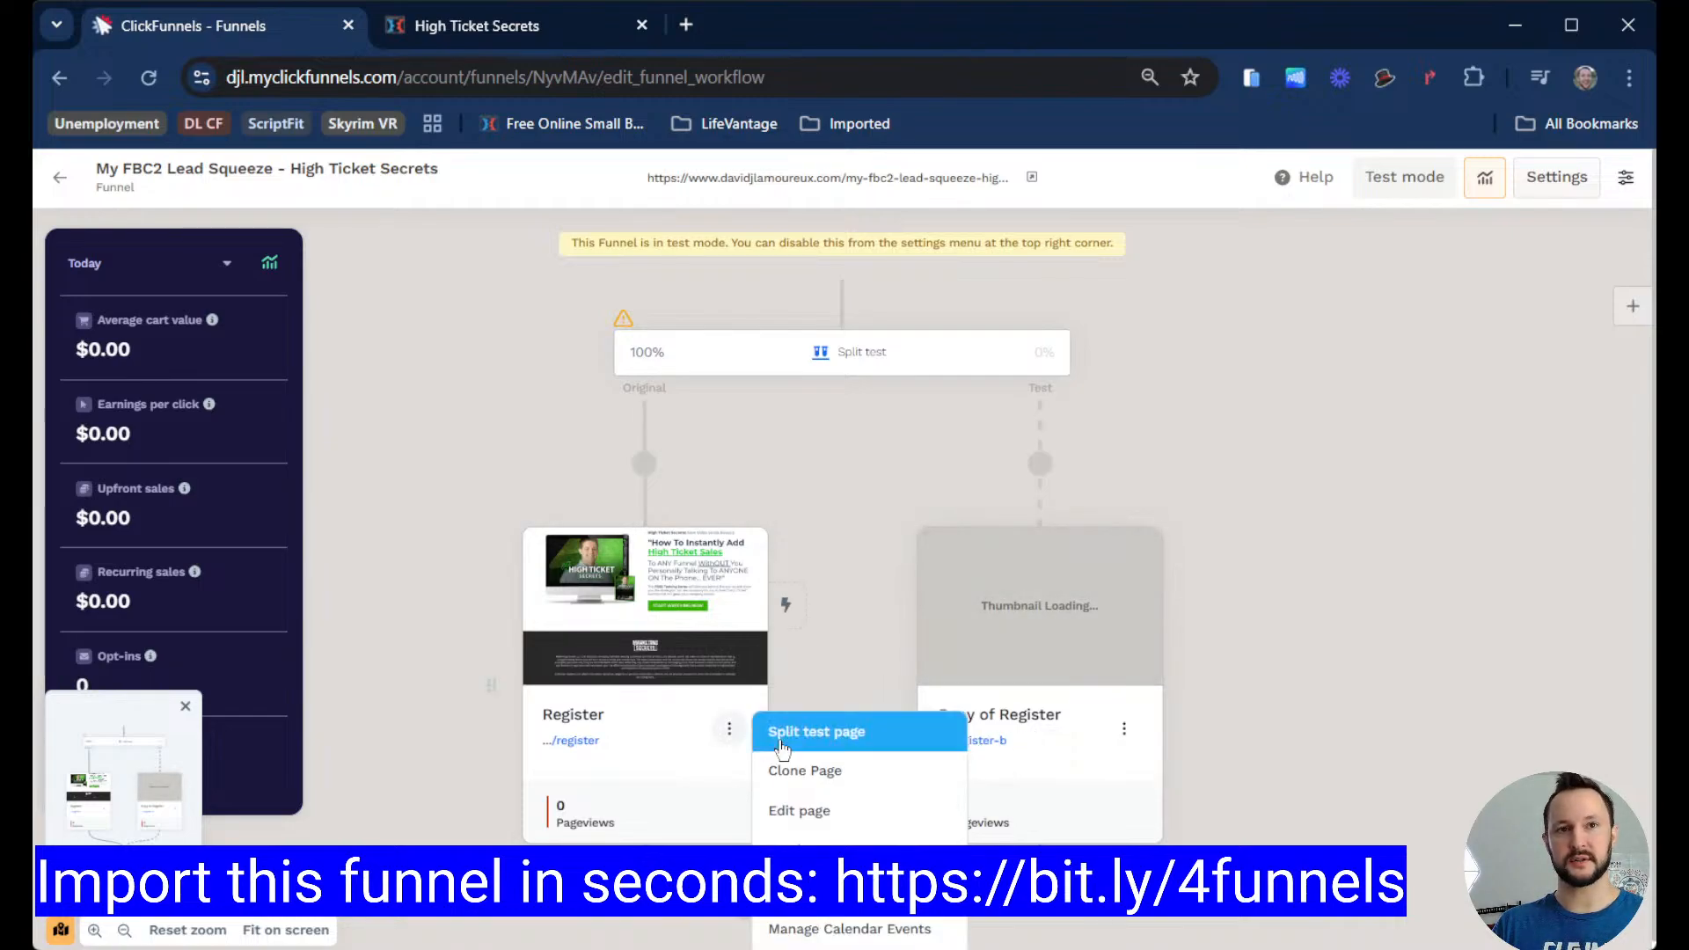
pyautogui.scroll(-3, 782, 748)
pyautogui.click(823, 802)
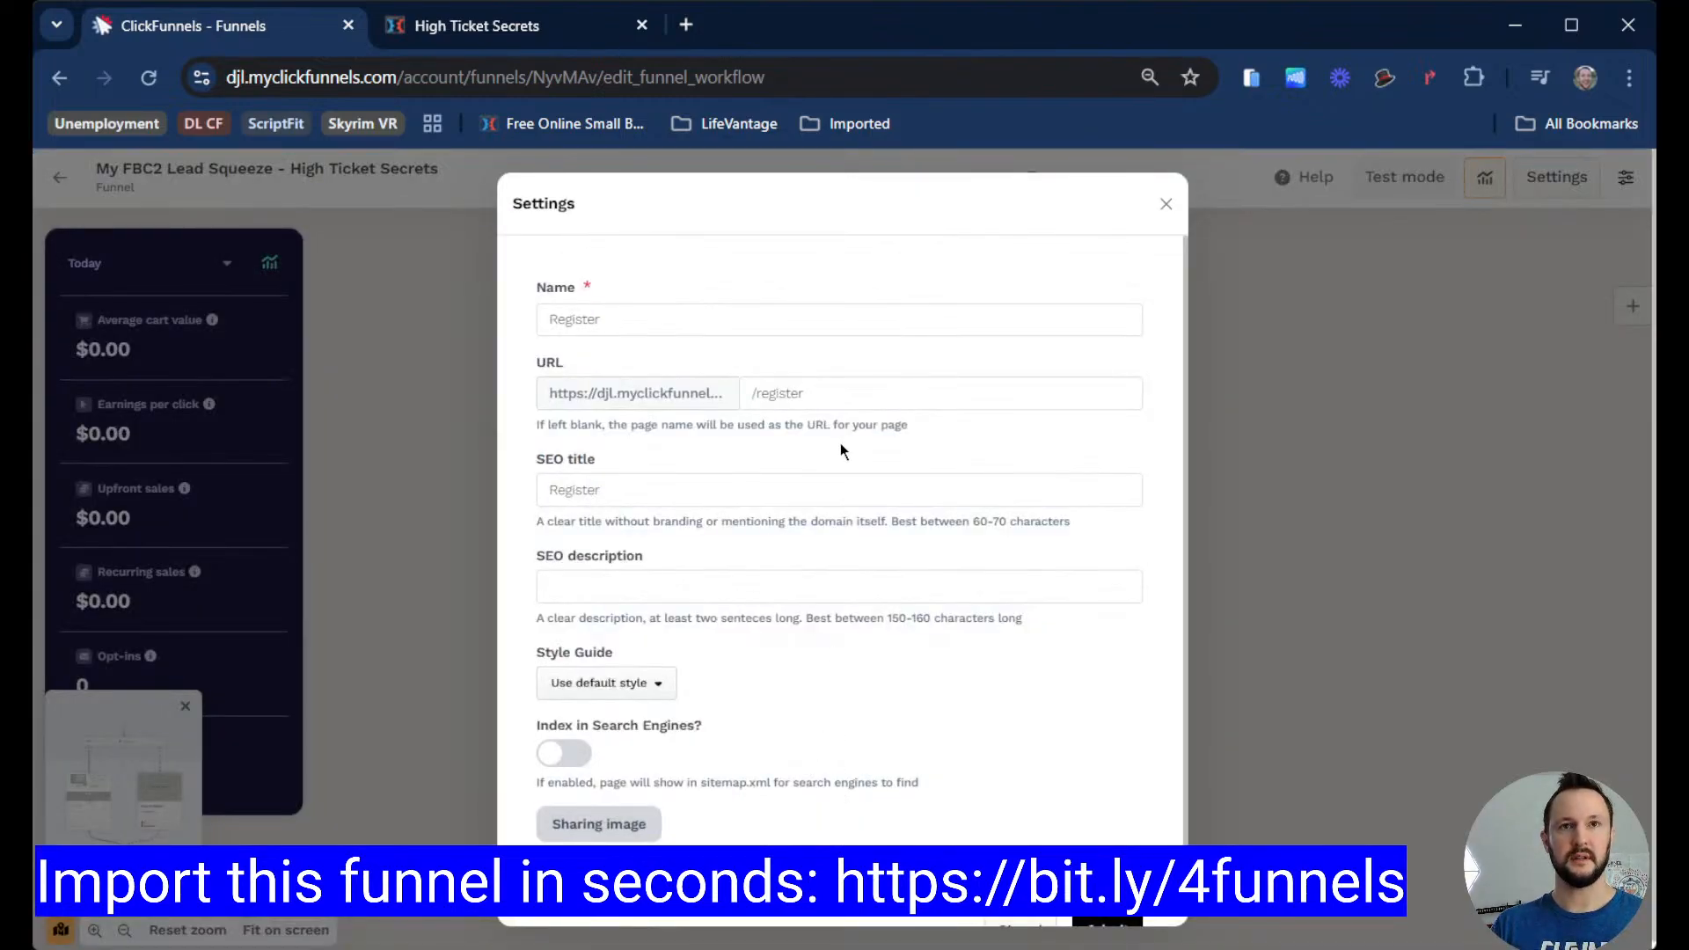
pyautogui.click(869, 394)
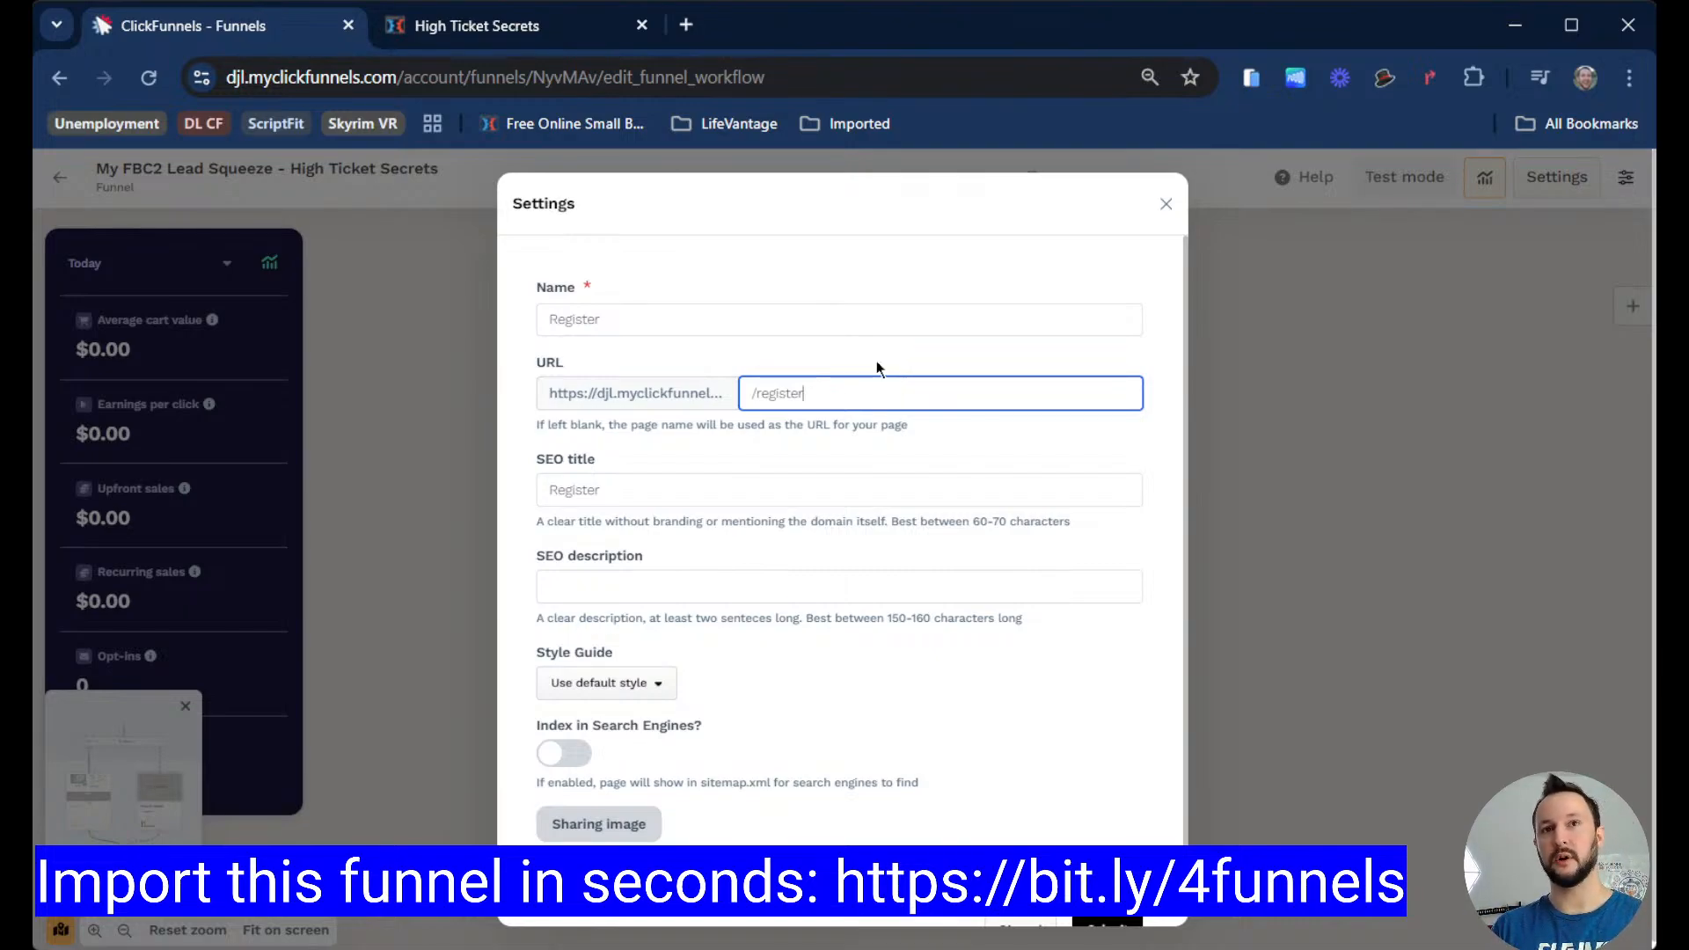
pyautogui.click(1107, 651)
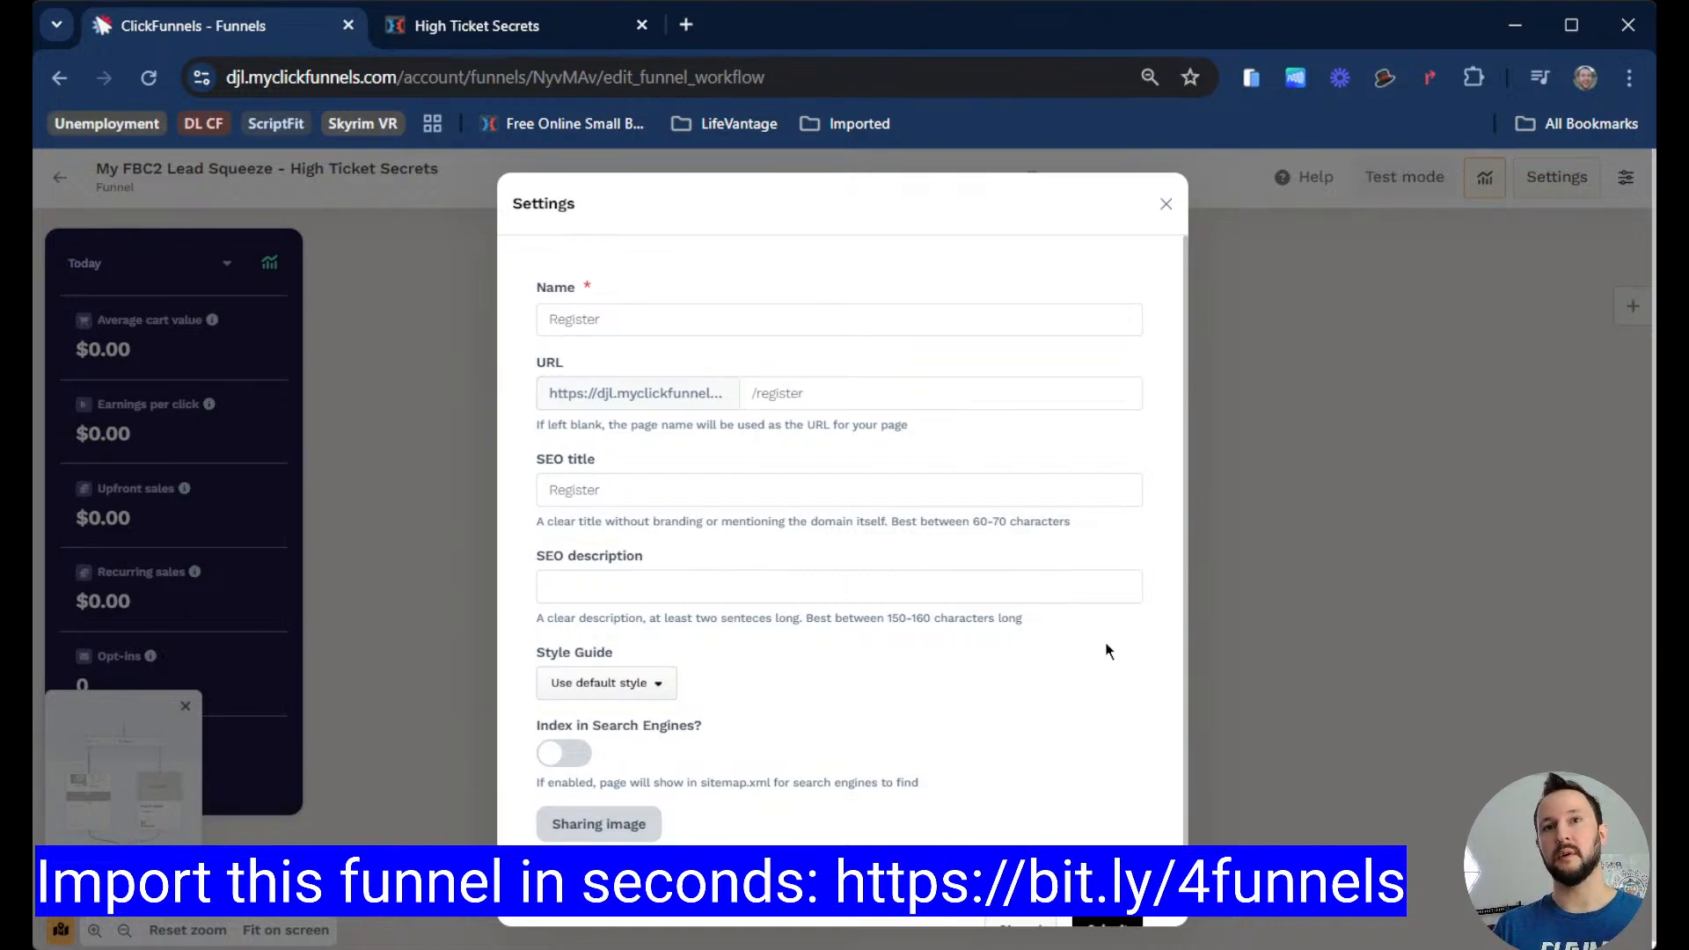
pyautogui.click(1167, 205)
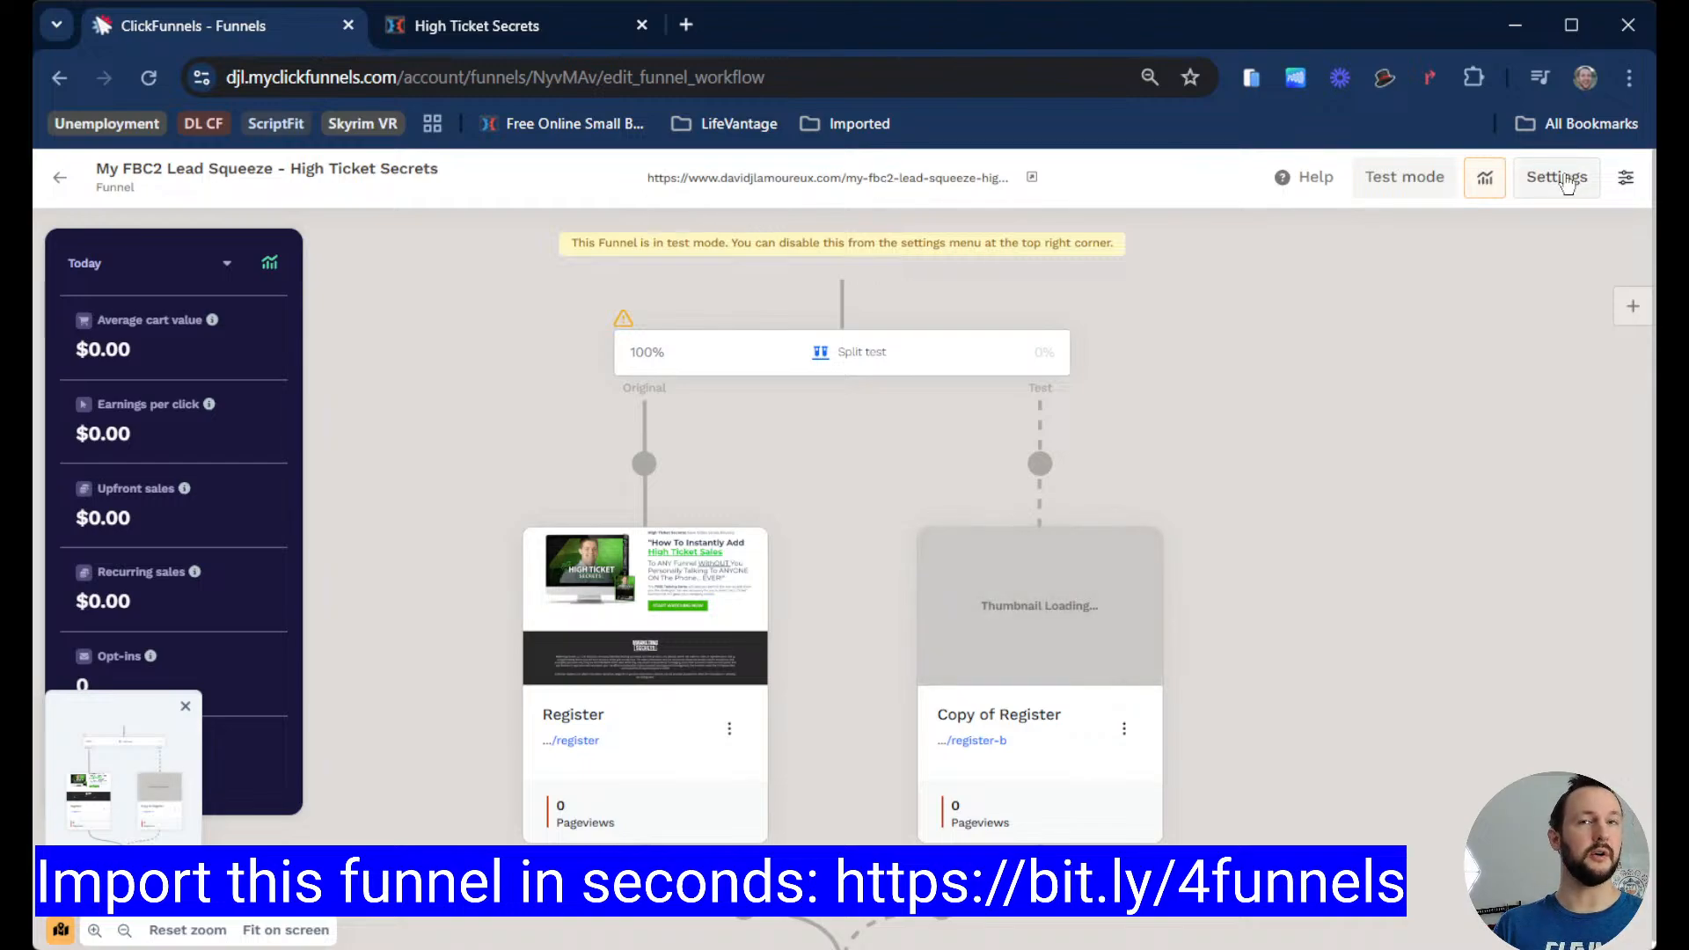
# Step: Open the funnel settings to examine the funnel path URL, then close them
pyautogui.click(1557, 179)
pyautogui.moveTo(1047, 464); pyautogui.dragTo(723, 484)
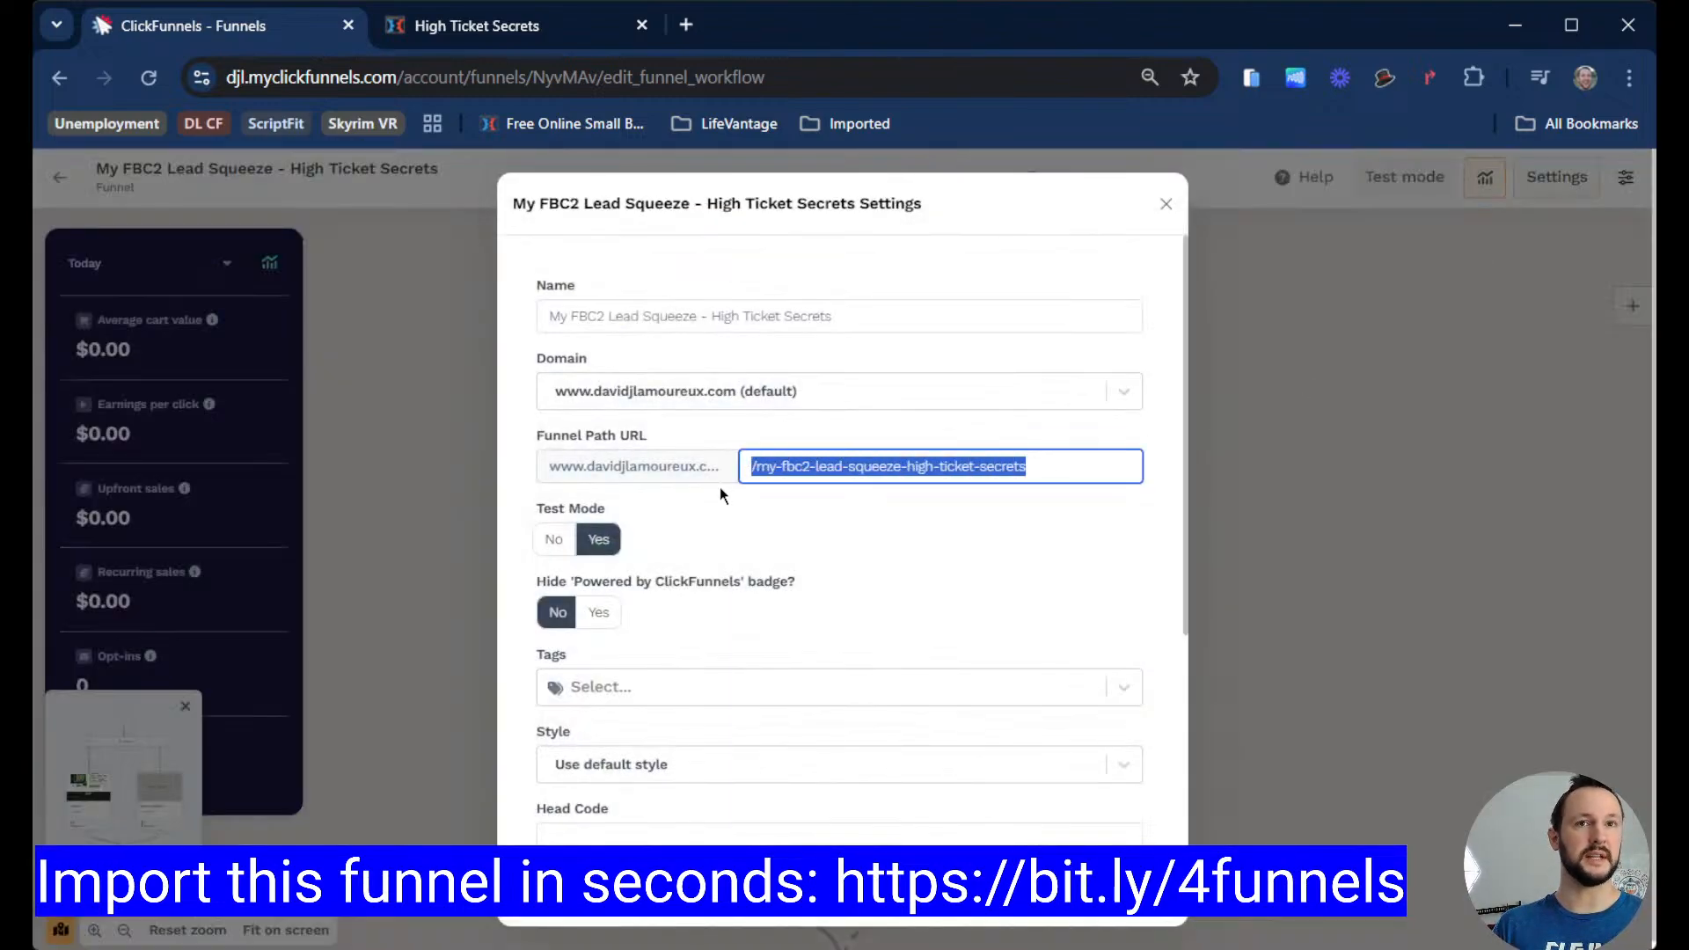
pyautogui.click(871, 553)
pyautogui.moveTo(1099, 468); pyautogui.dragTo(814, 468)
pyautogui.click(833, 511)
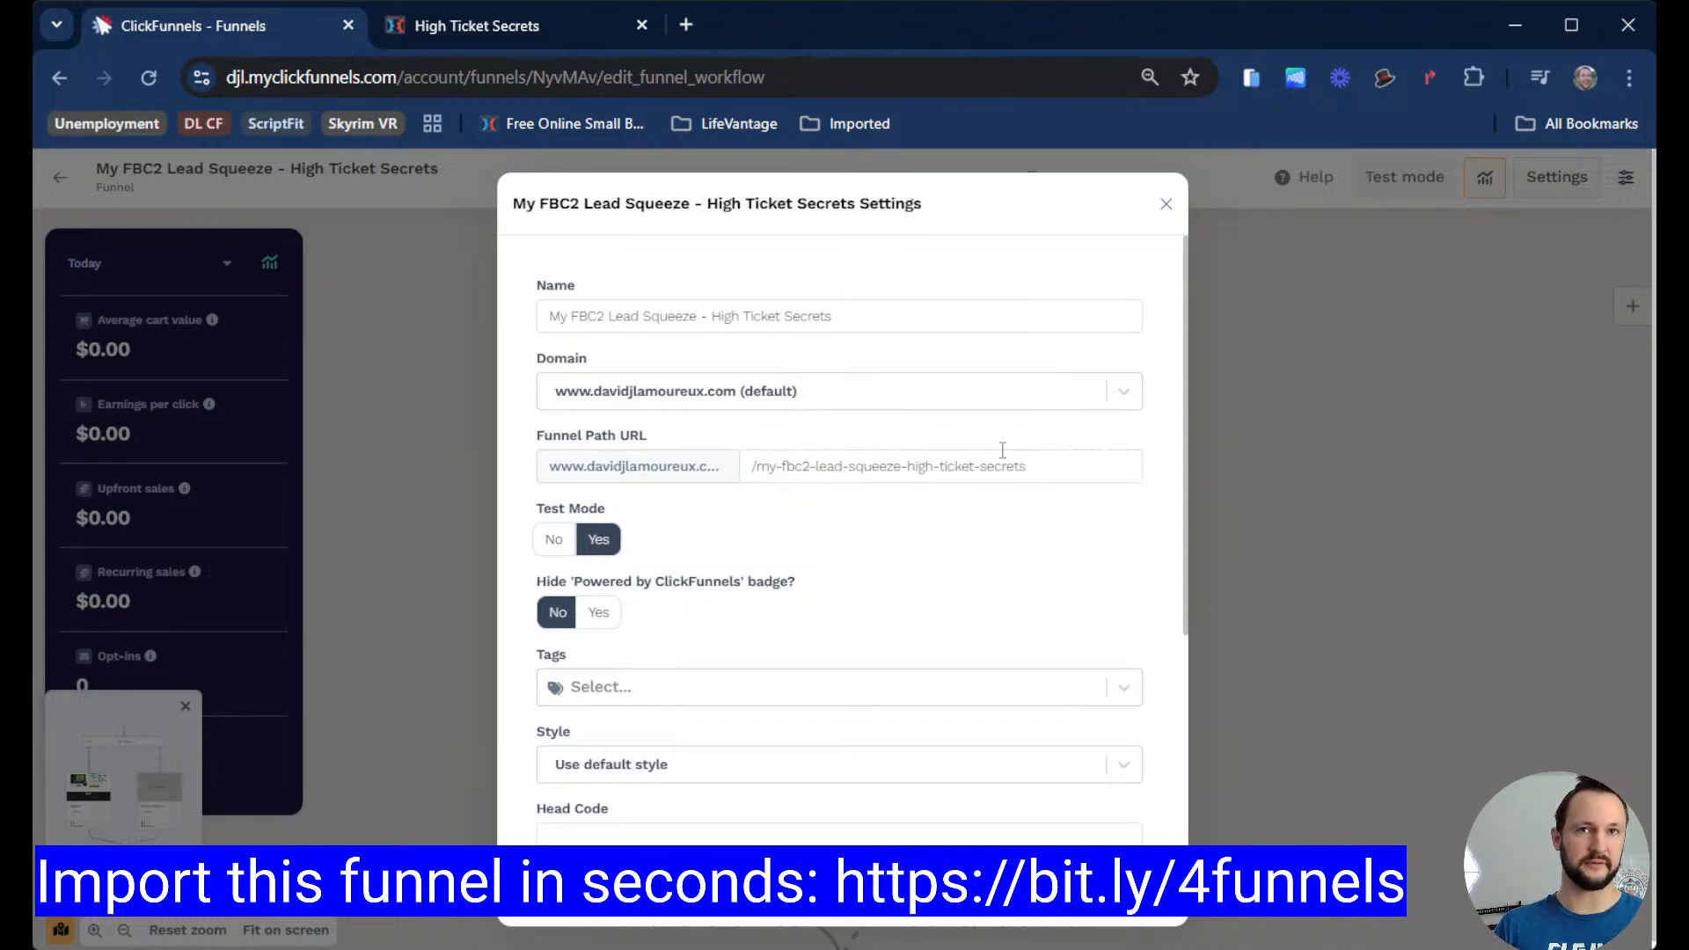
pyautogui.moveTo(1080, 463); pyautogui.dragTo(774, 463)
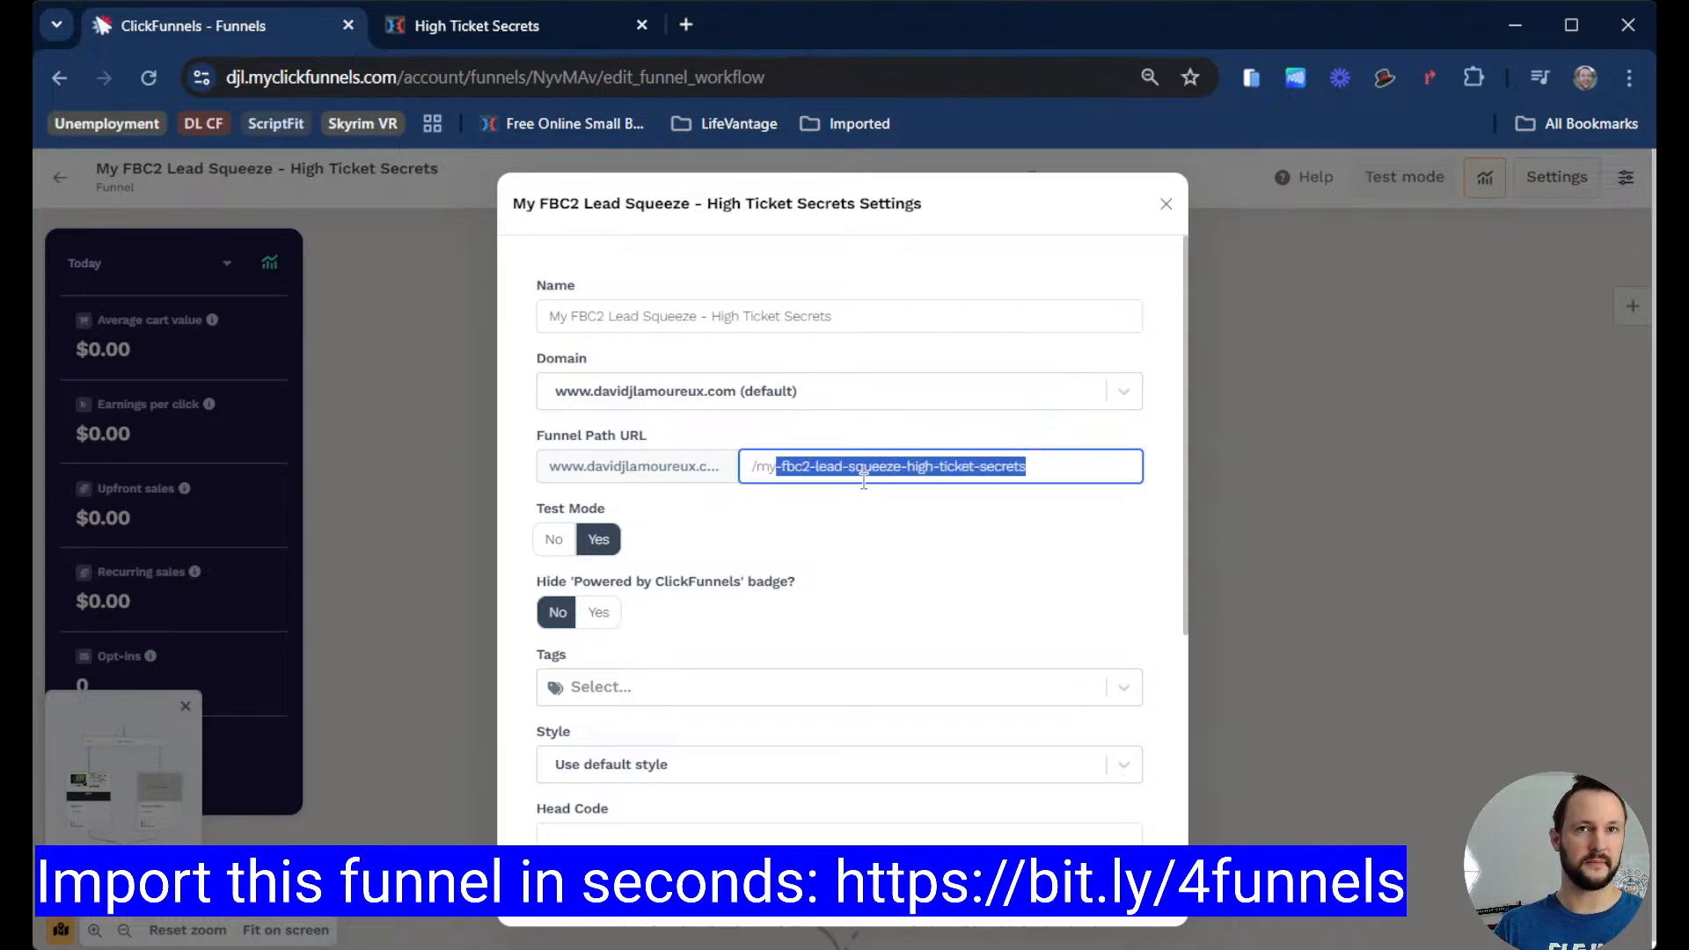
pyautogui.click(916, 510)
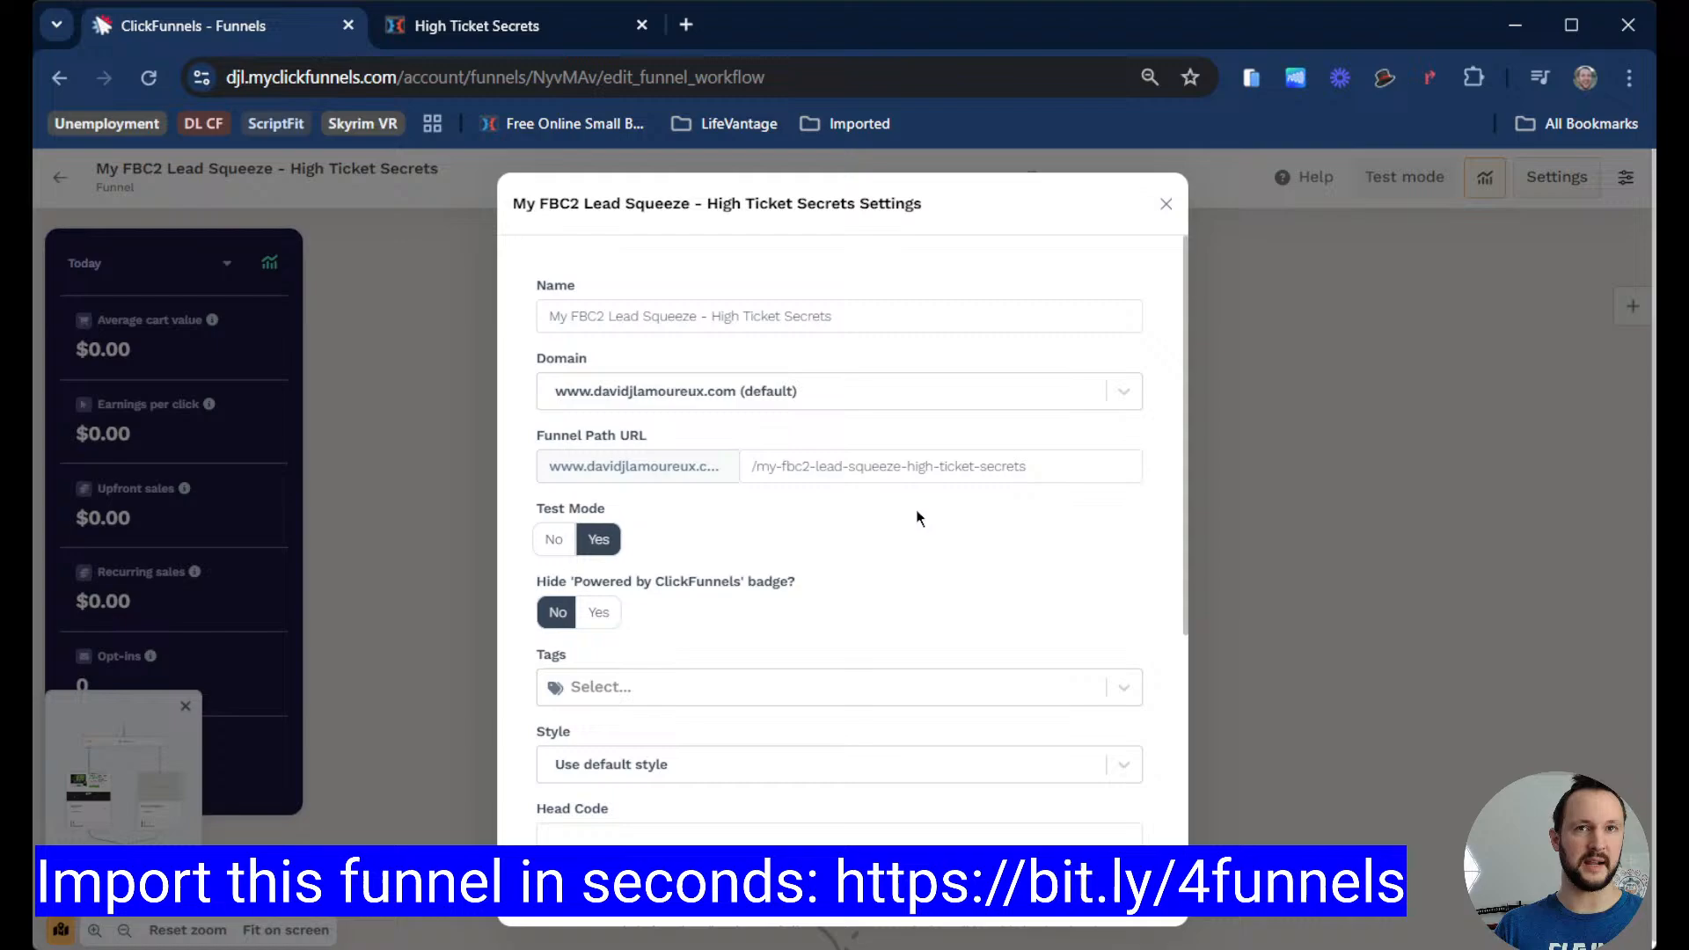
pyautogui.click(1166, 205)
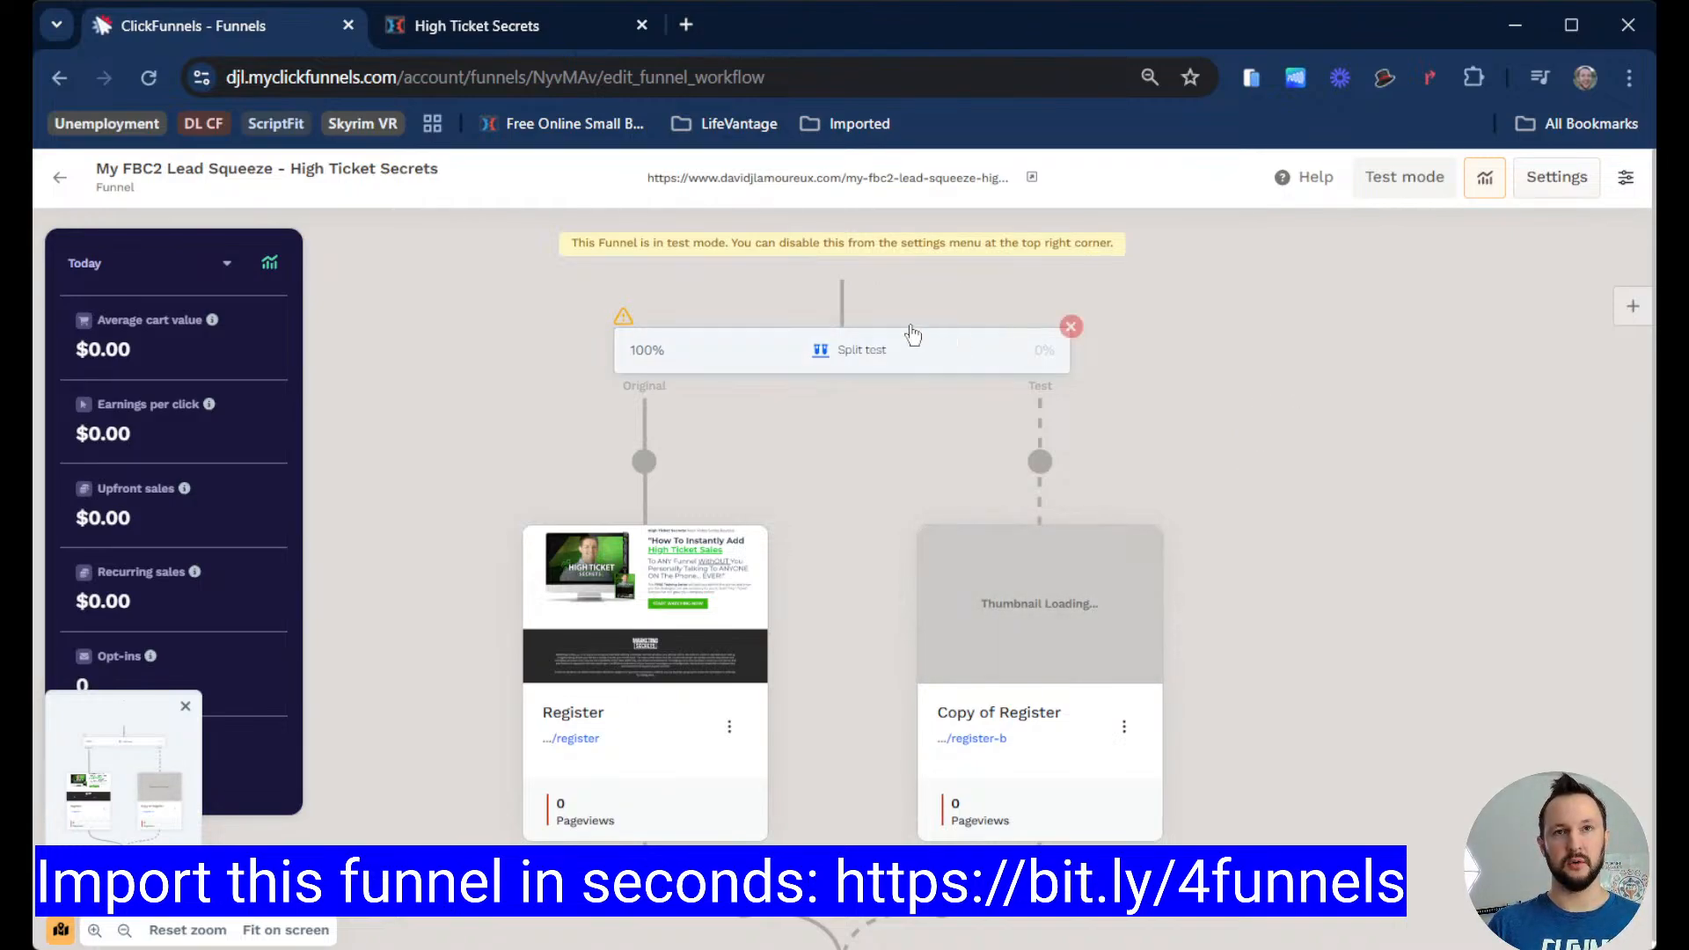
# Step: Remove the split test by deleting its right (Test) path with the copy page
pyautogui.click(856, 184)
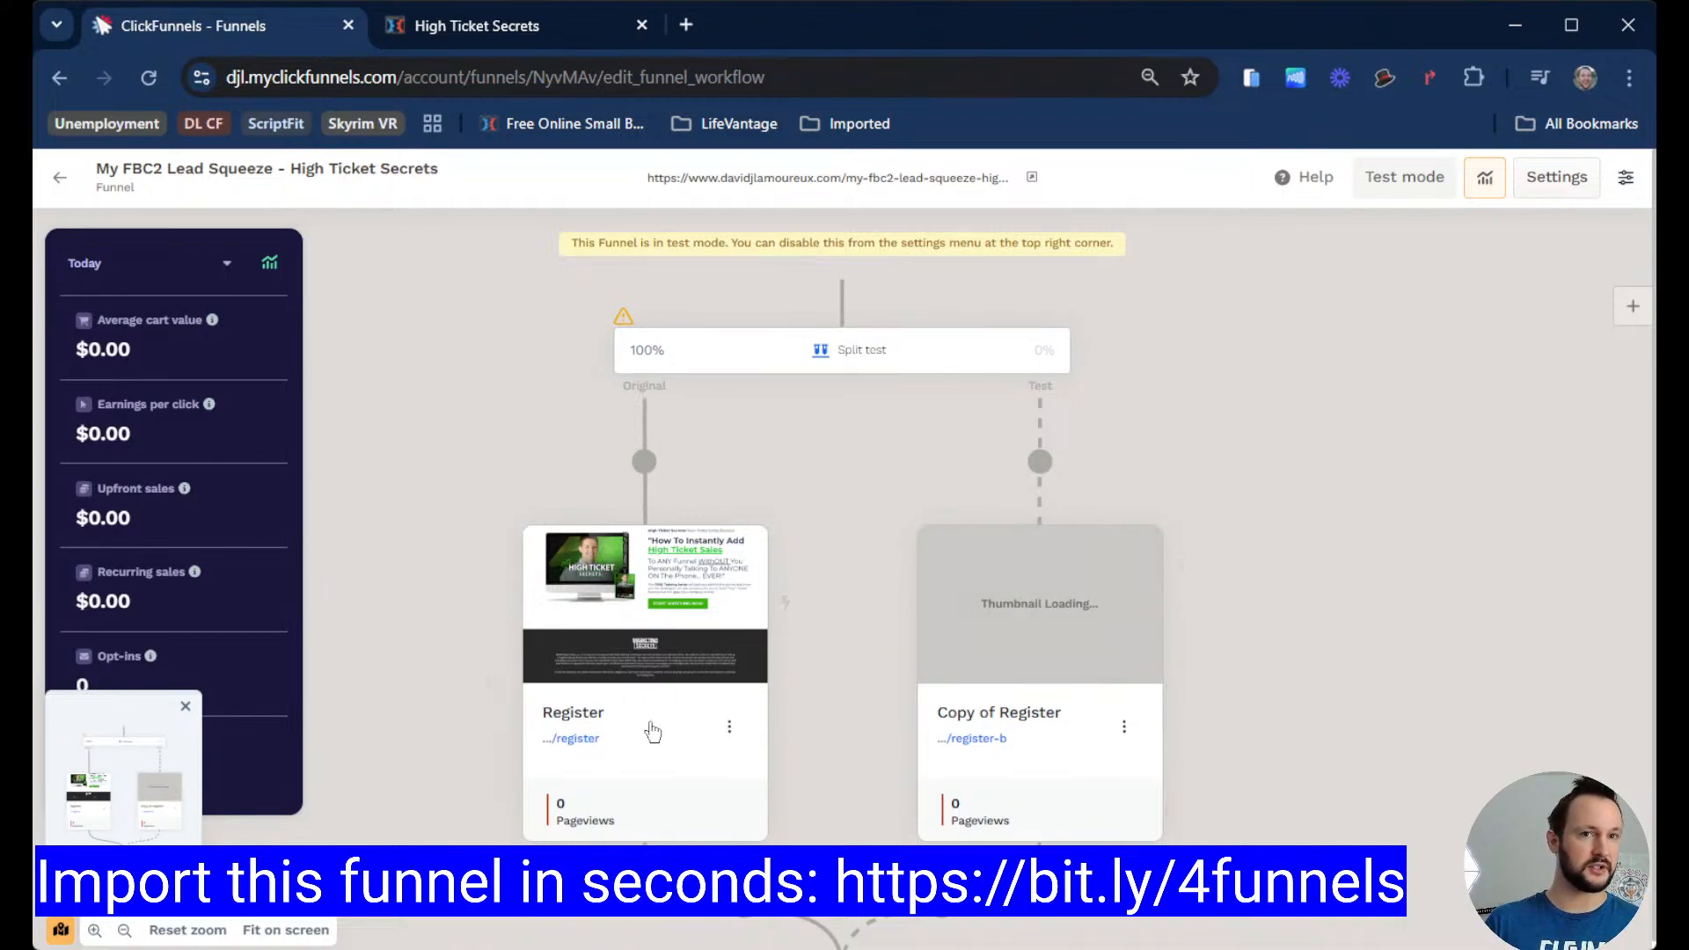
pyautogui.scroll(1, 845, 615)
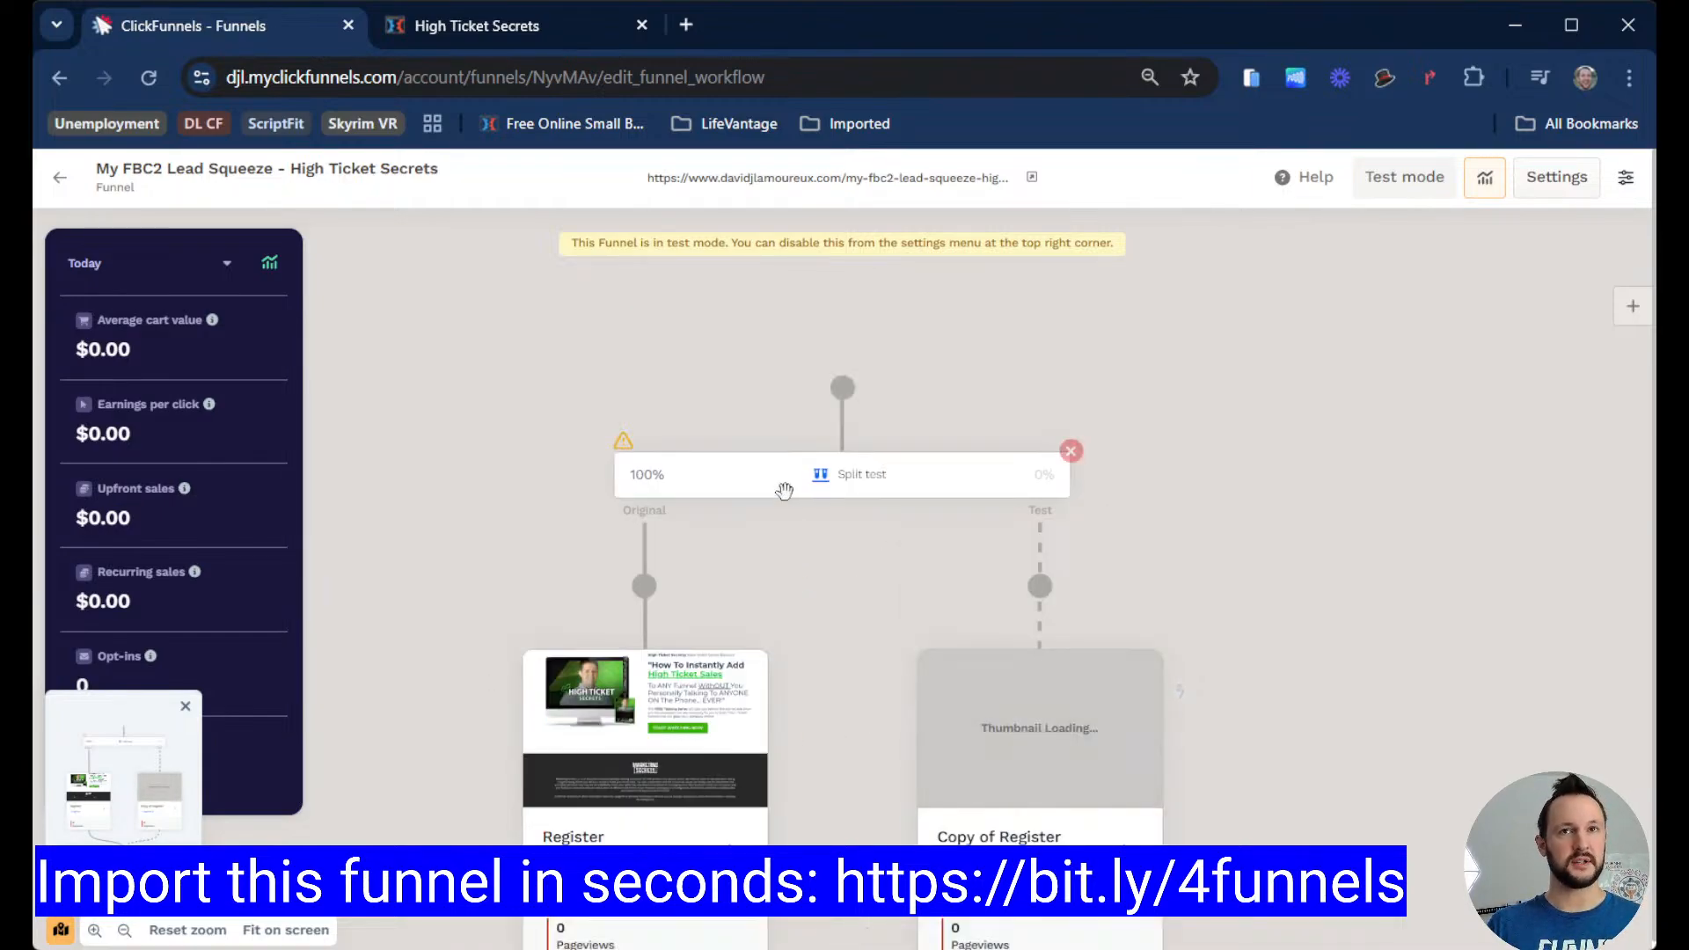
pyautogui.scroll(-1, 871, 417)
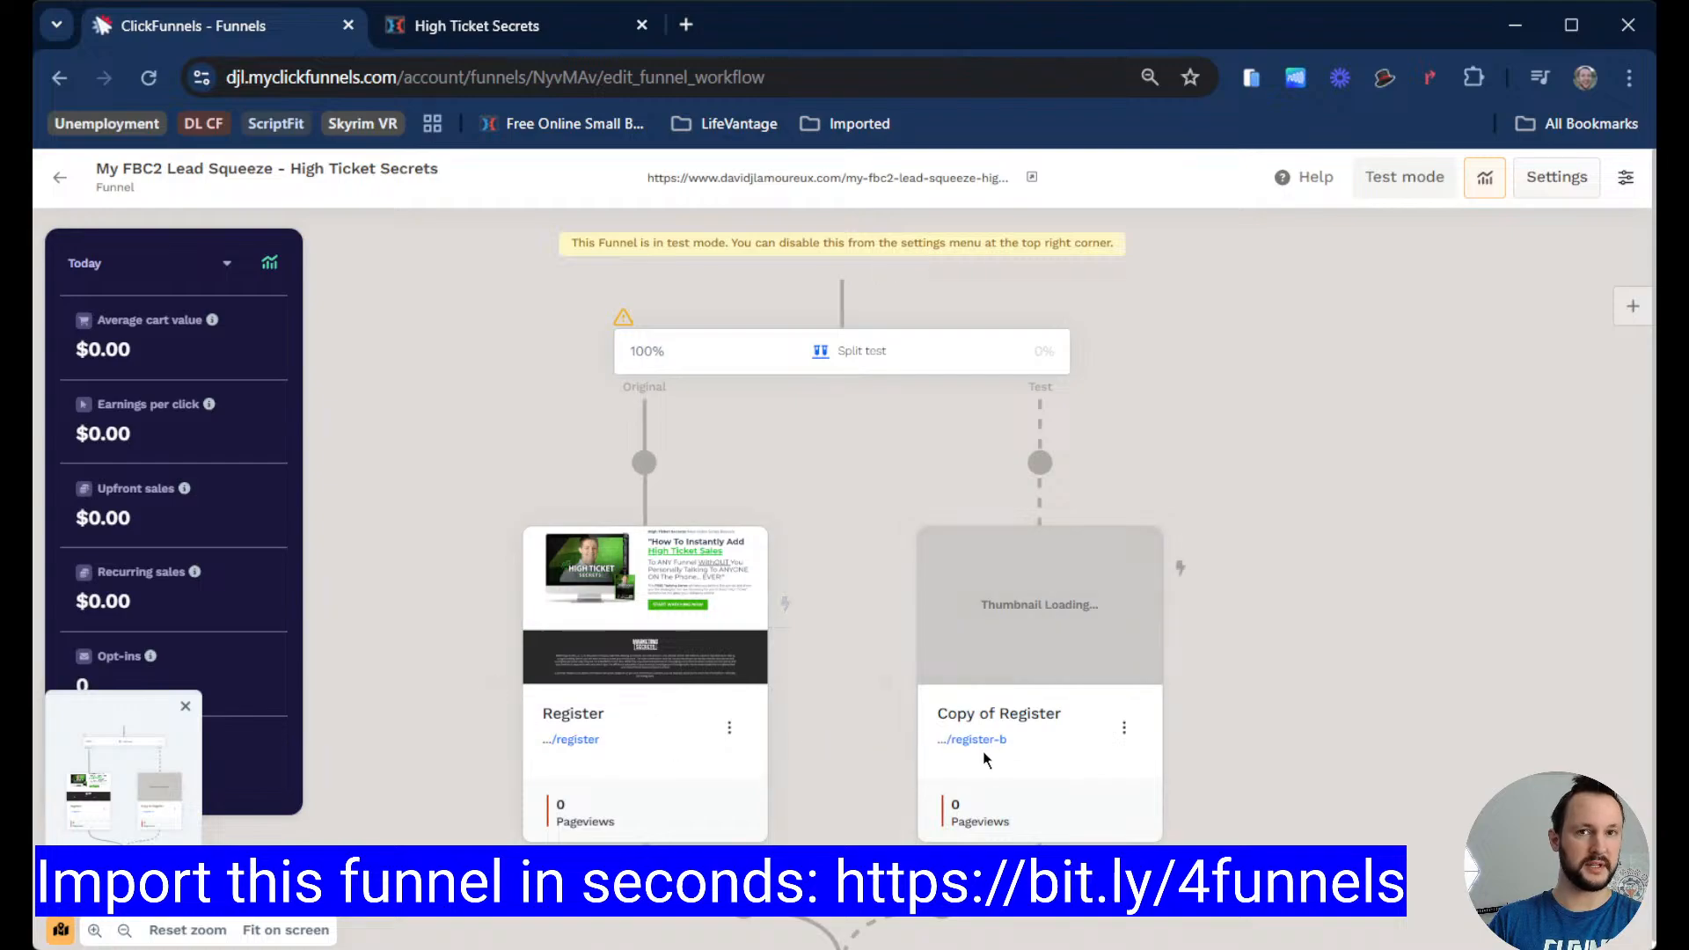
pyautogui.scroll(2, 581, 356)
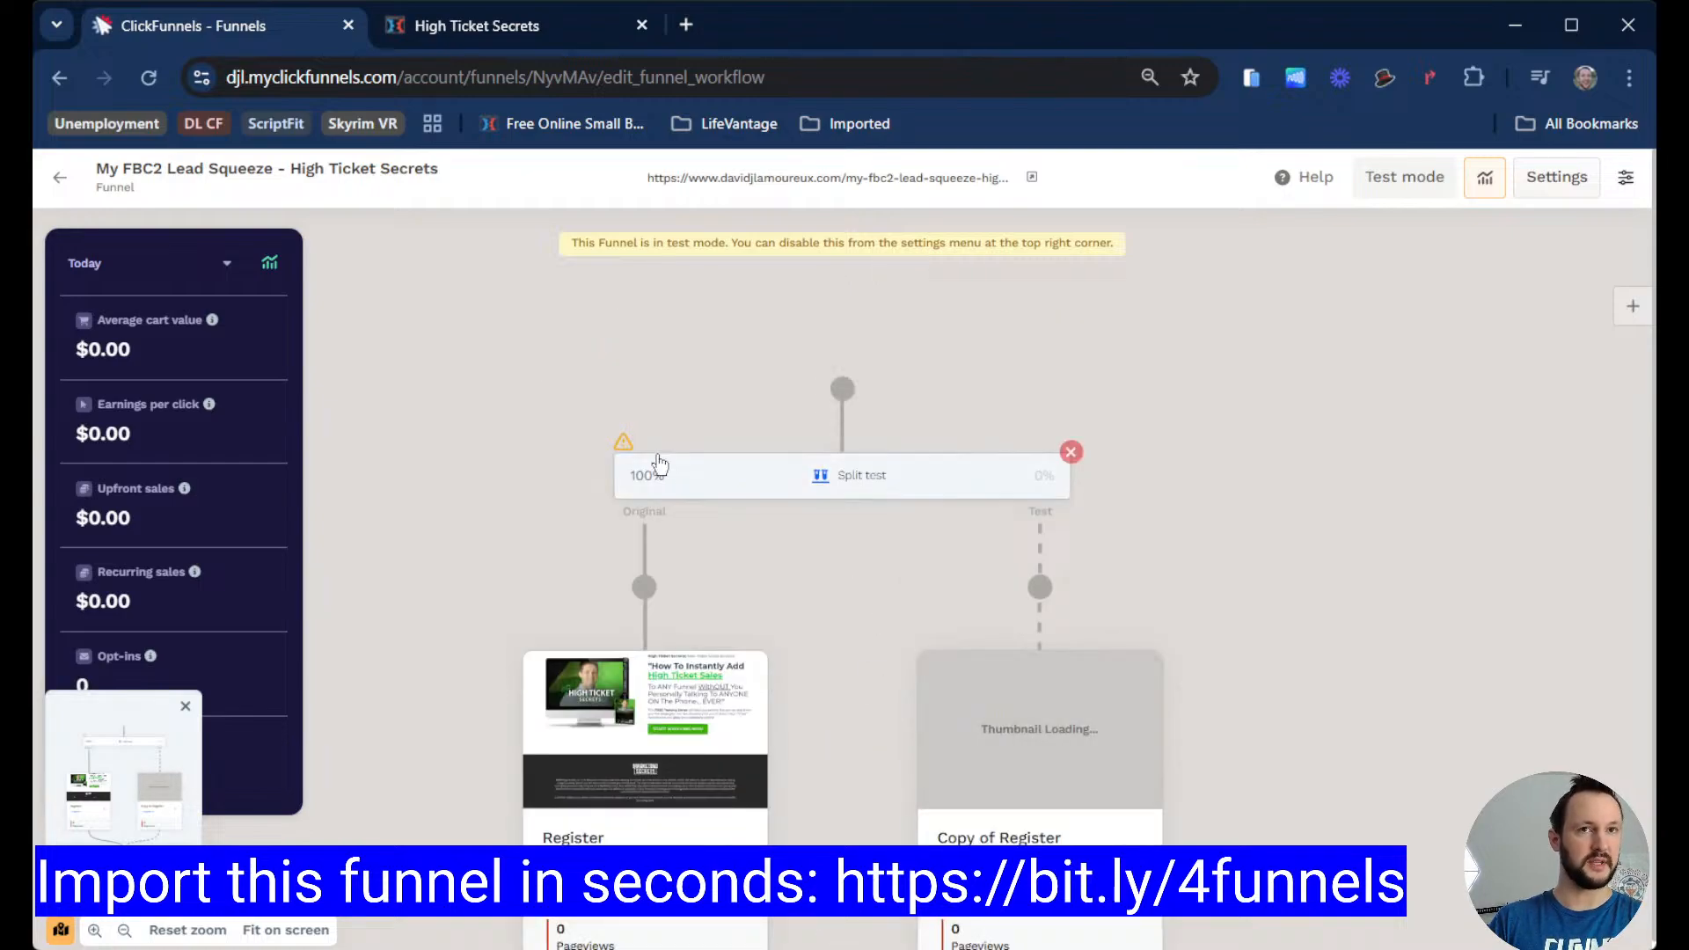
pyautogui.moveTo(625, 441)
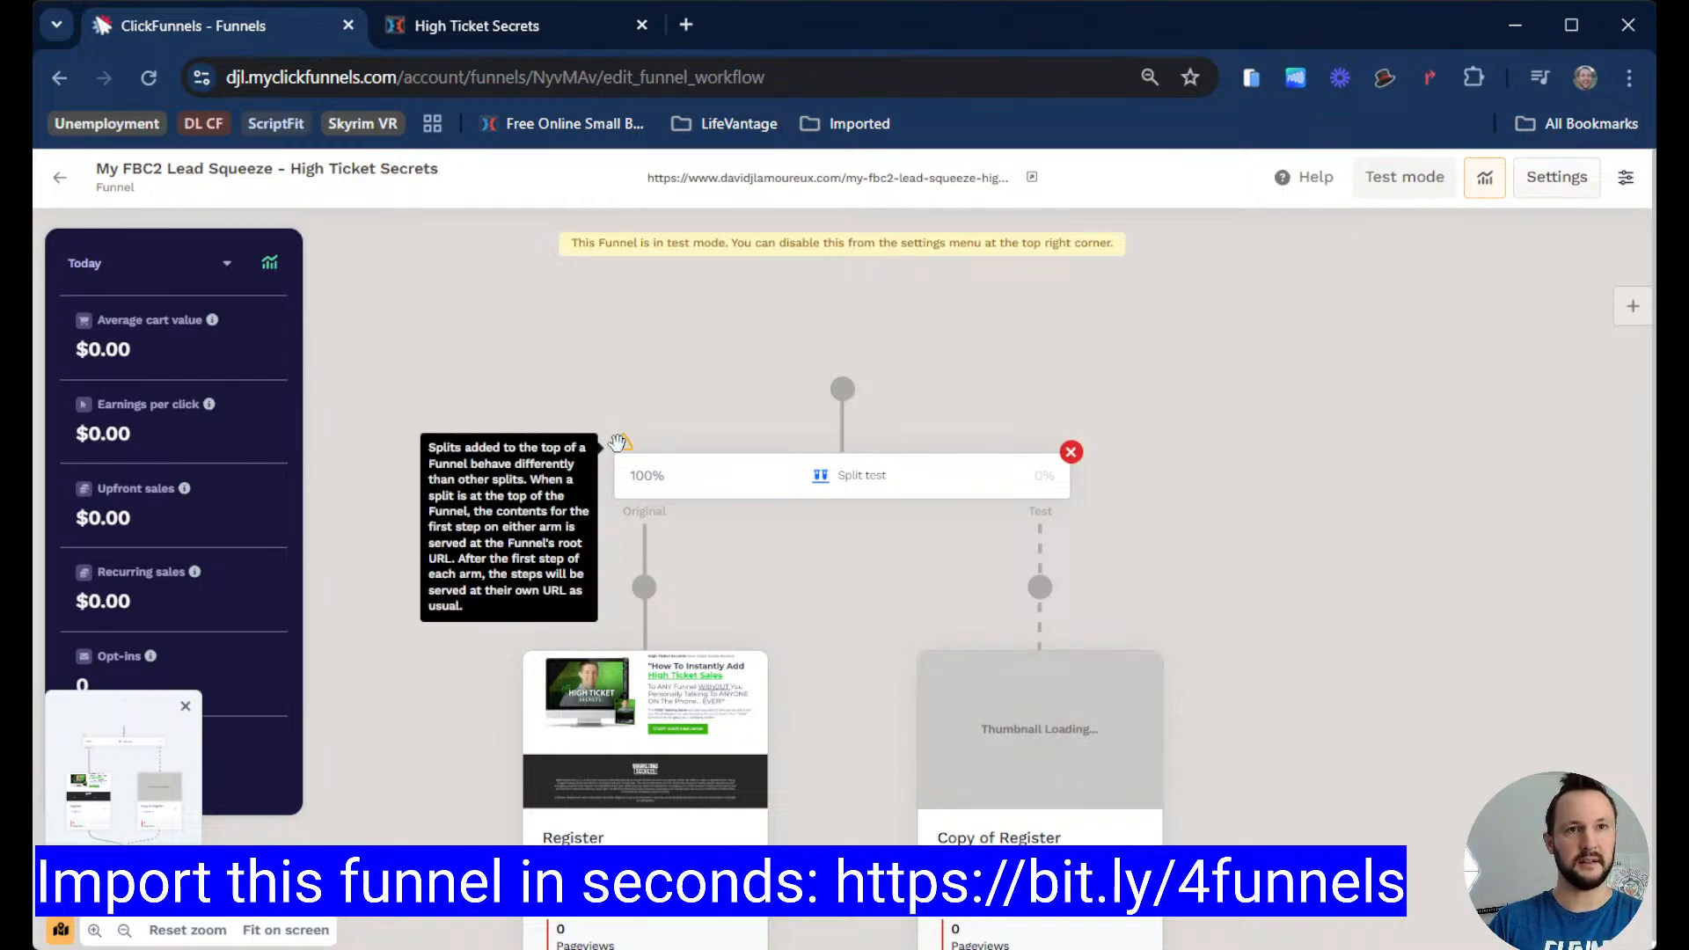
pyautogui.click(1071, 454)
pyautogui.click(1113, 566)
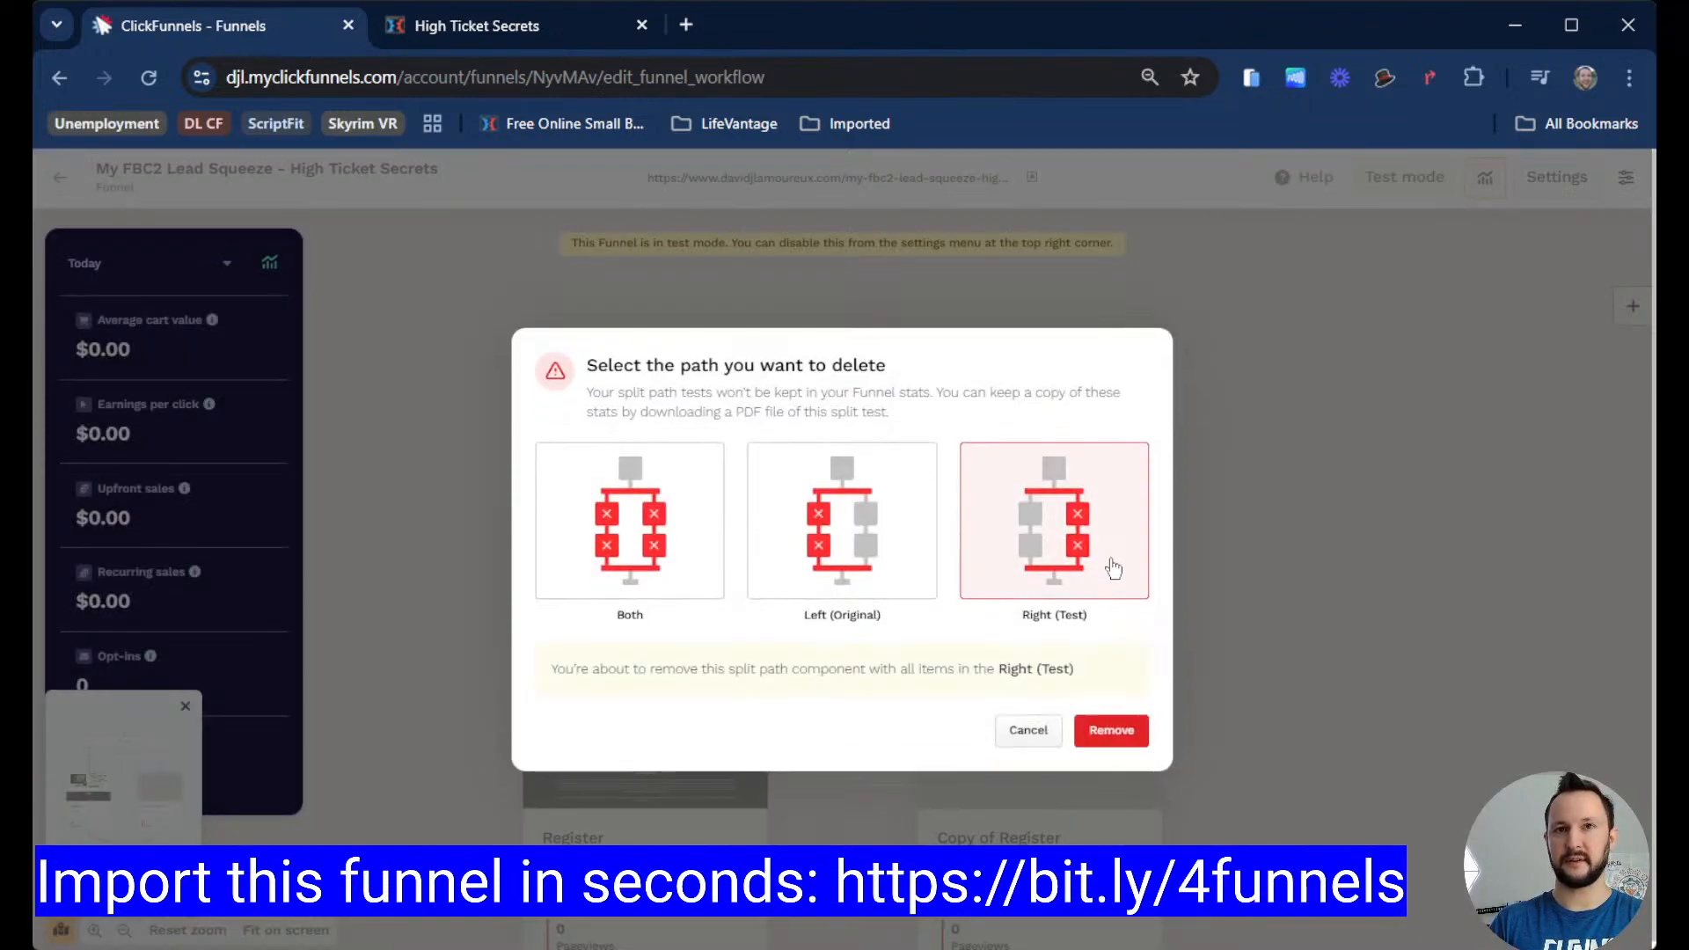
pyautogui.click(1112, 728)
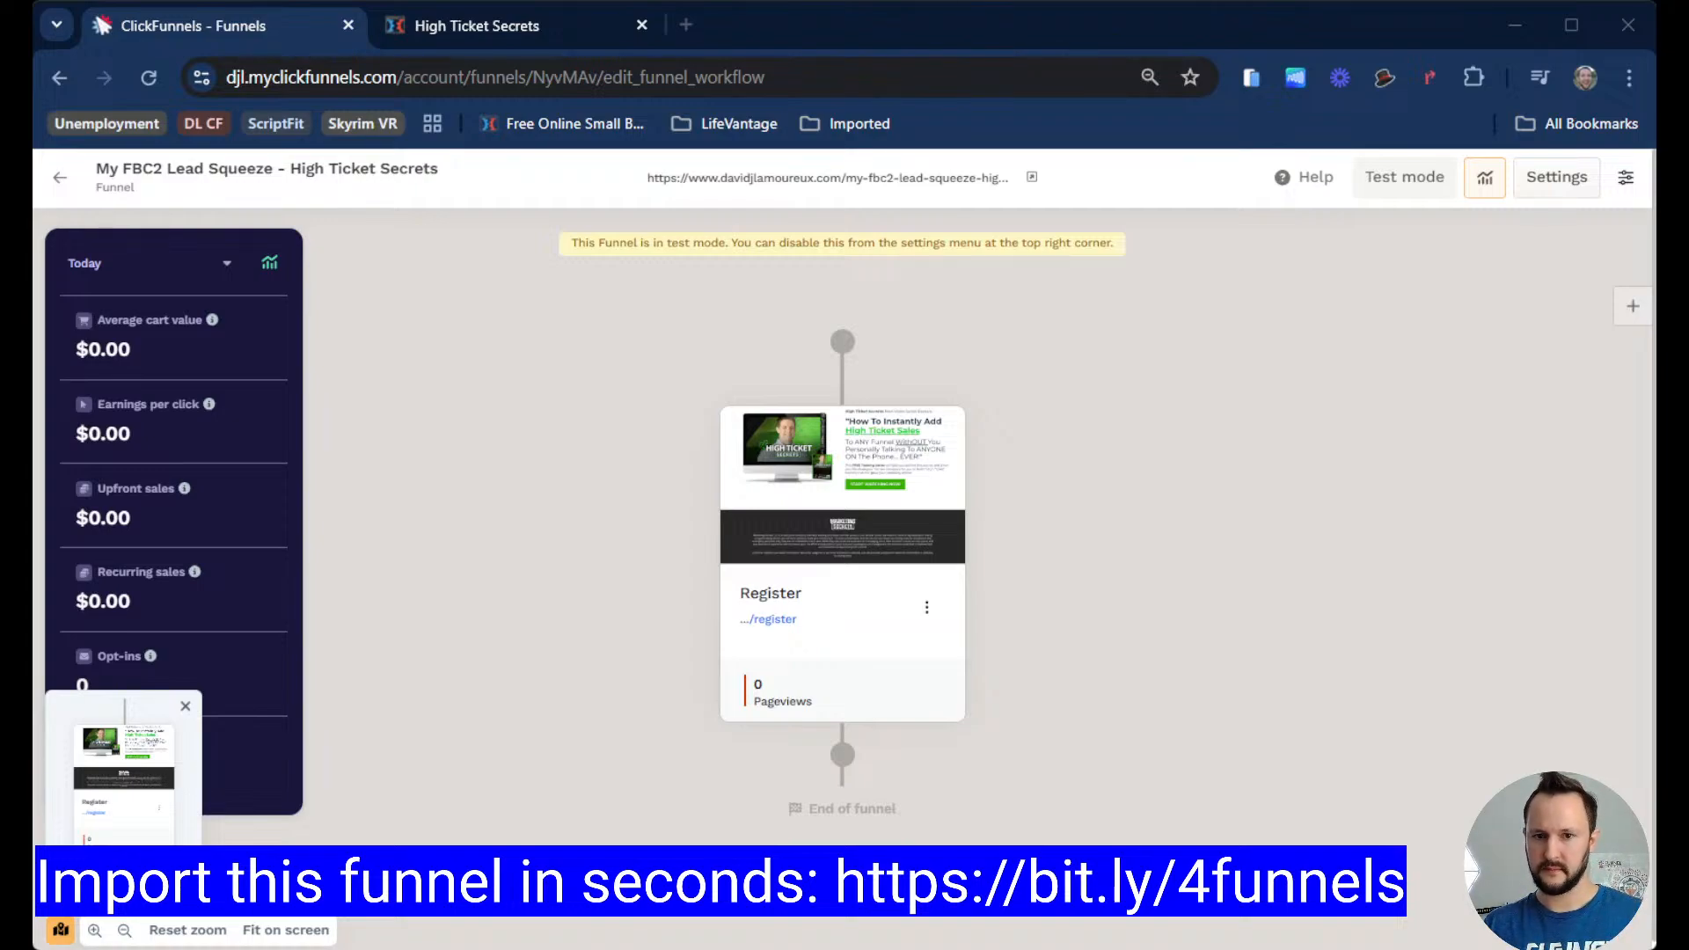
# Step: Add a new page named Blank test b after the Register page in the funnel
pyautogui.click(842, 755)
pyautogui.click(1464, 285)
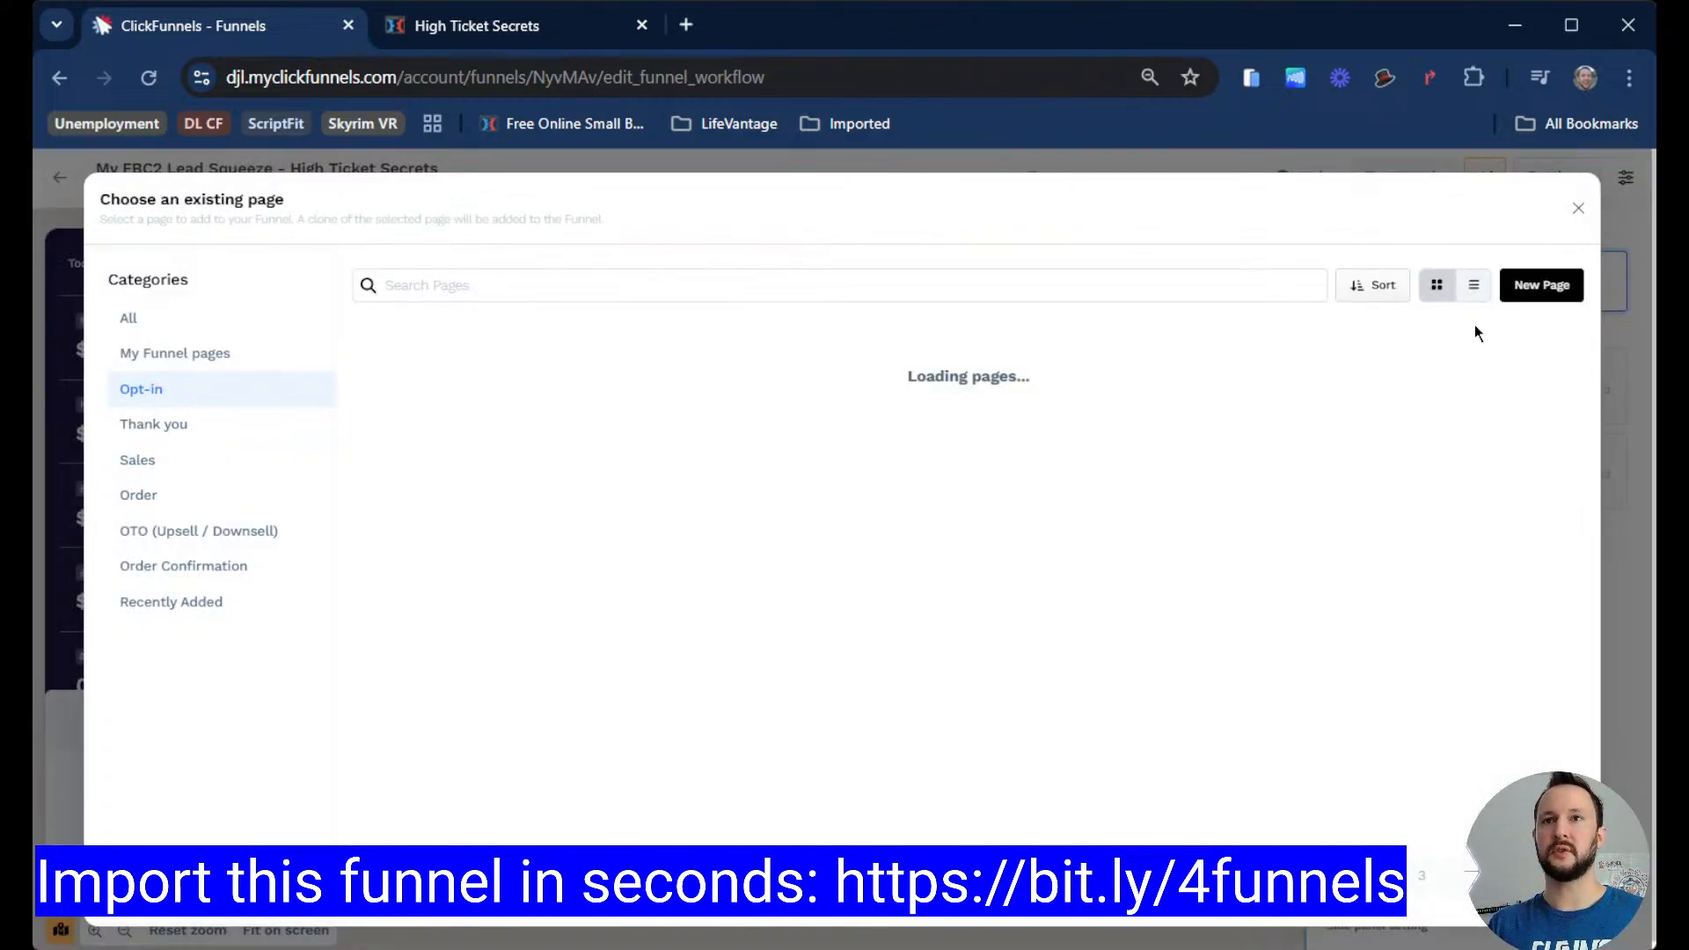
pyautogui.click(1539, 283)
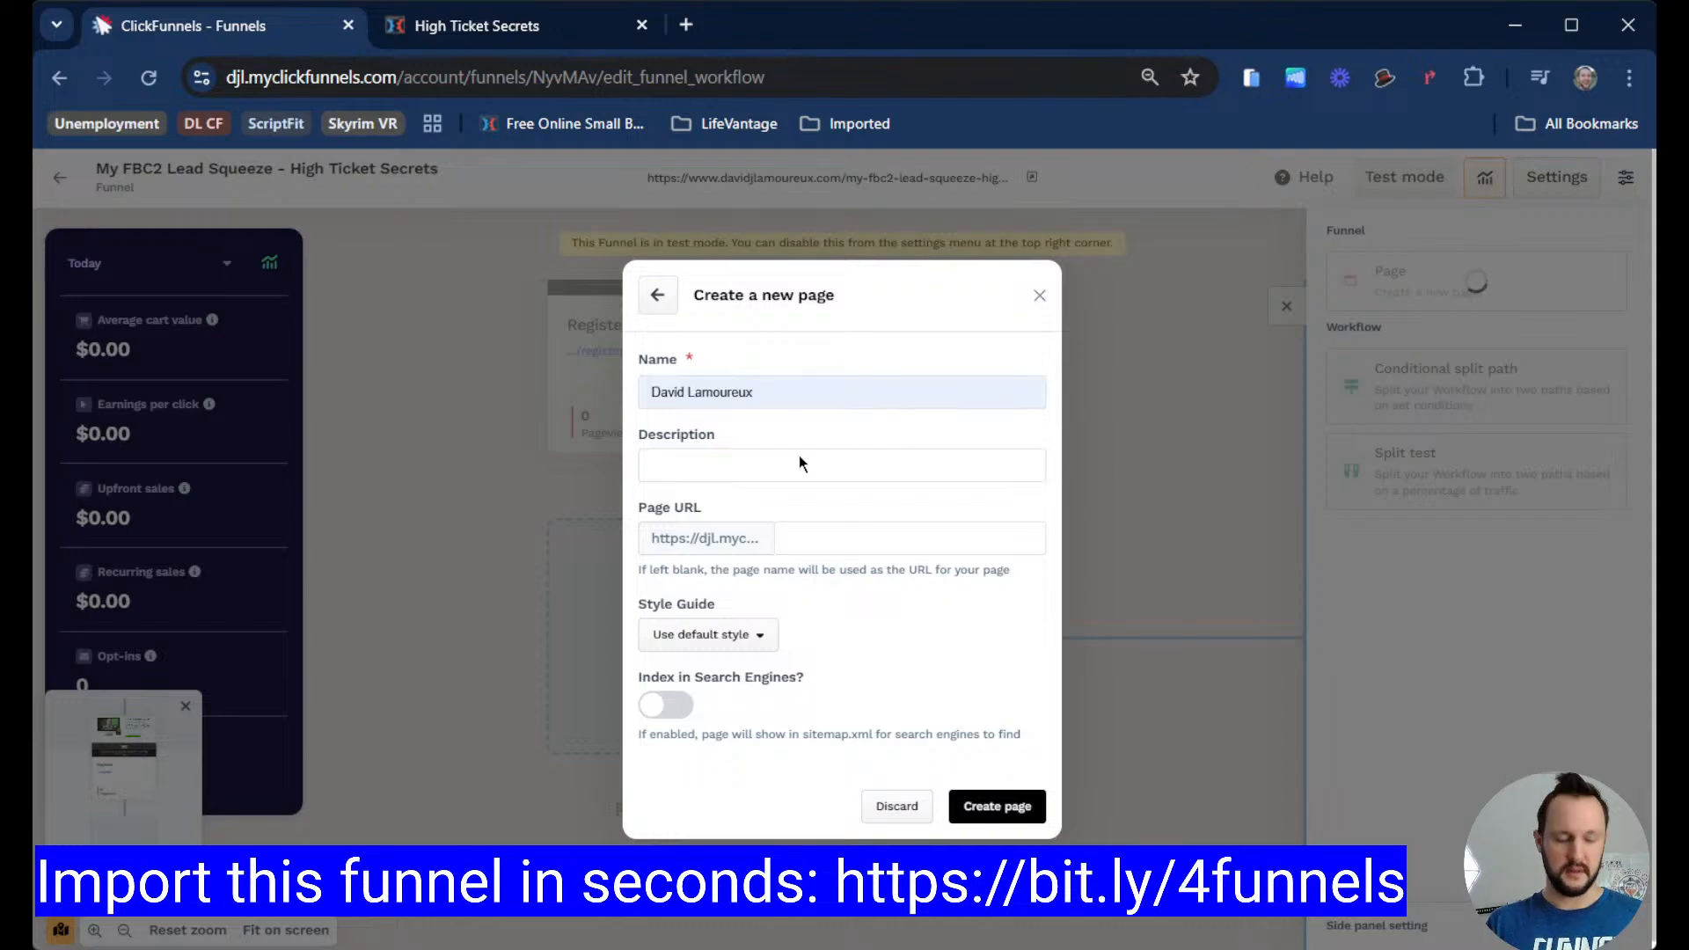
pyautogui.write('Bla')
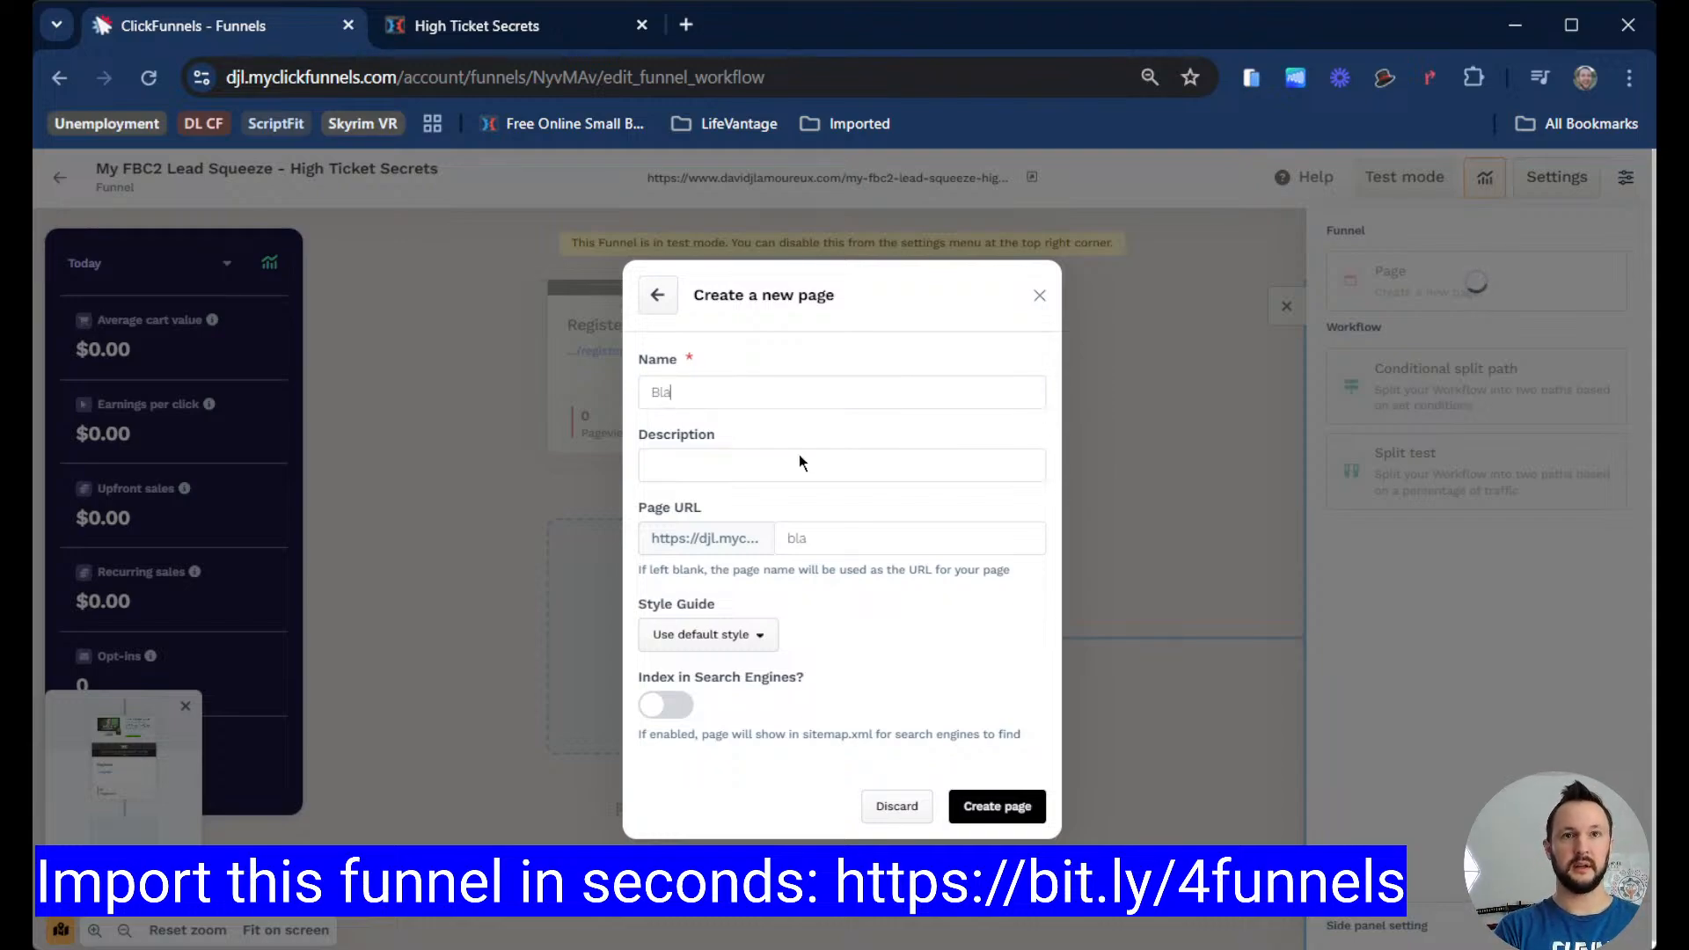
pyautogui.write('nk ')
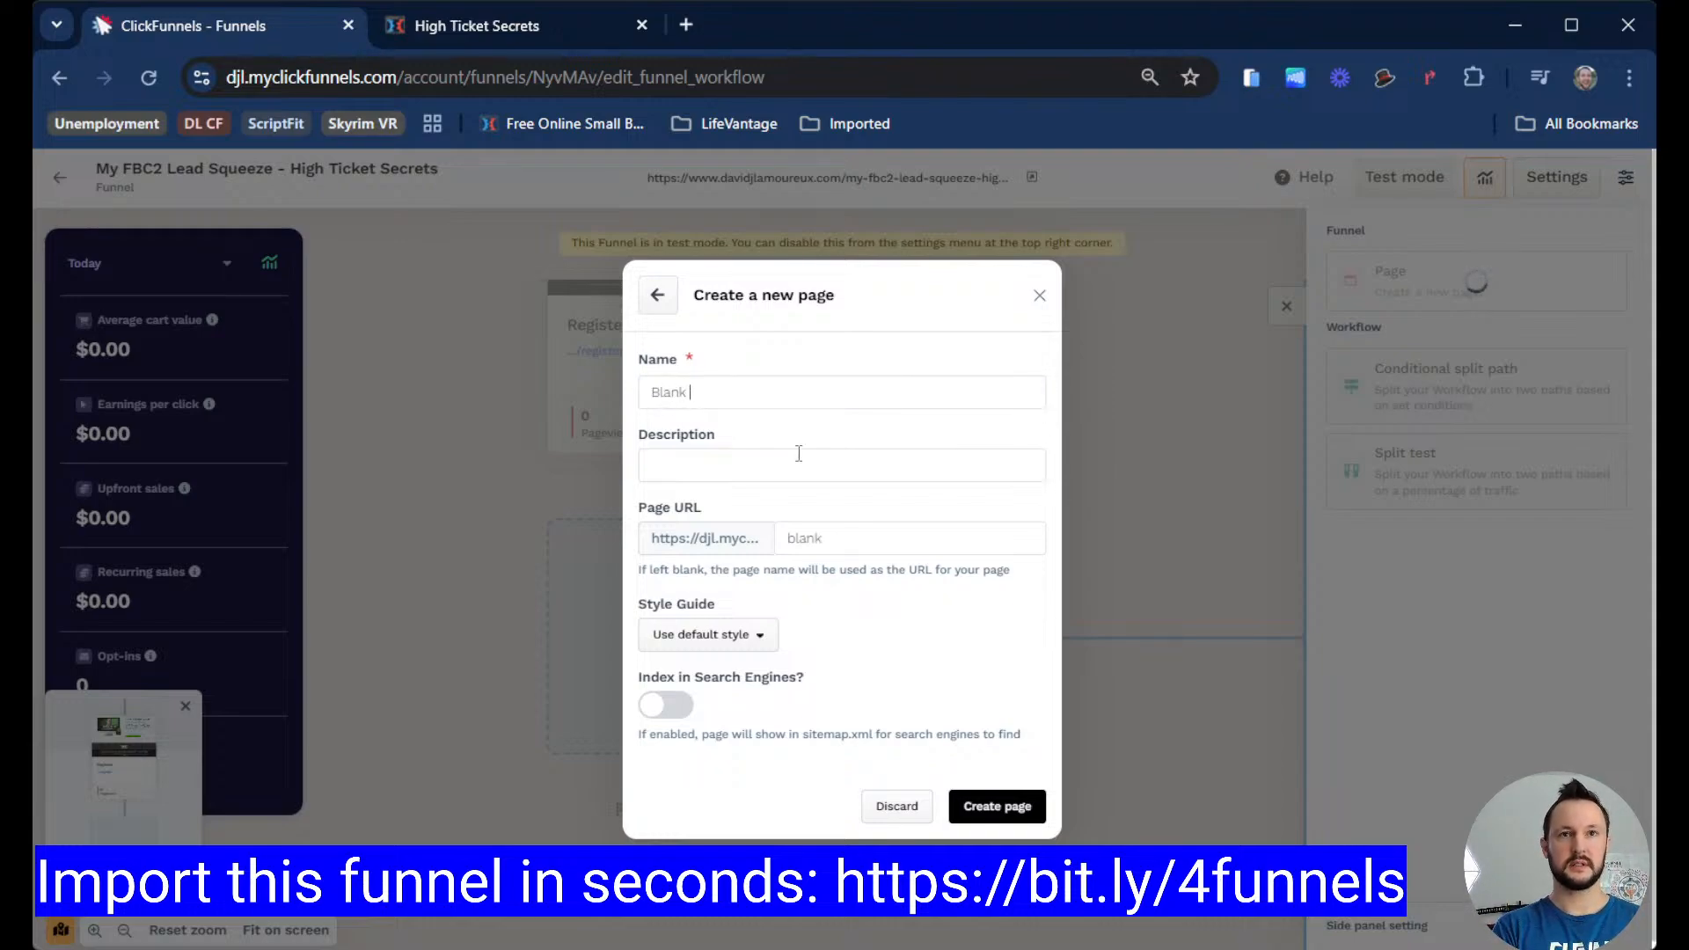
pyautogui.write('test b')
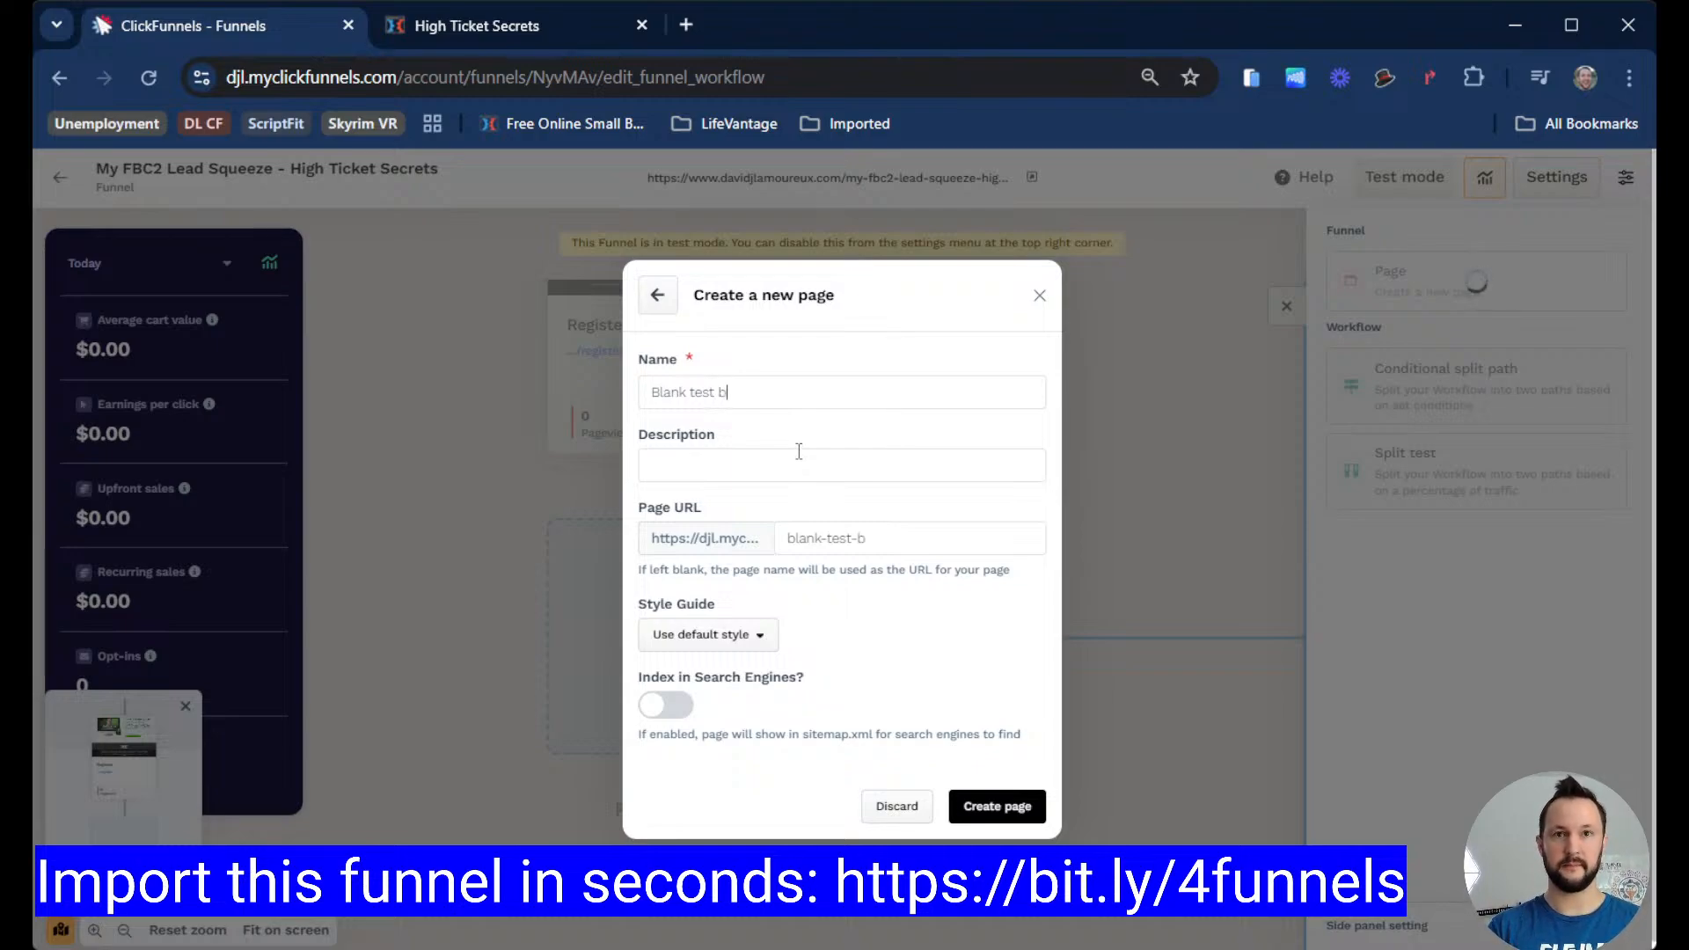
pyautogui.click(995, 807)
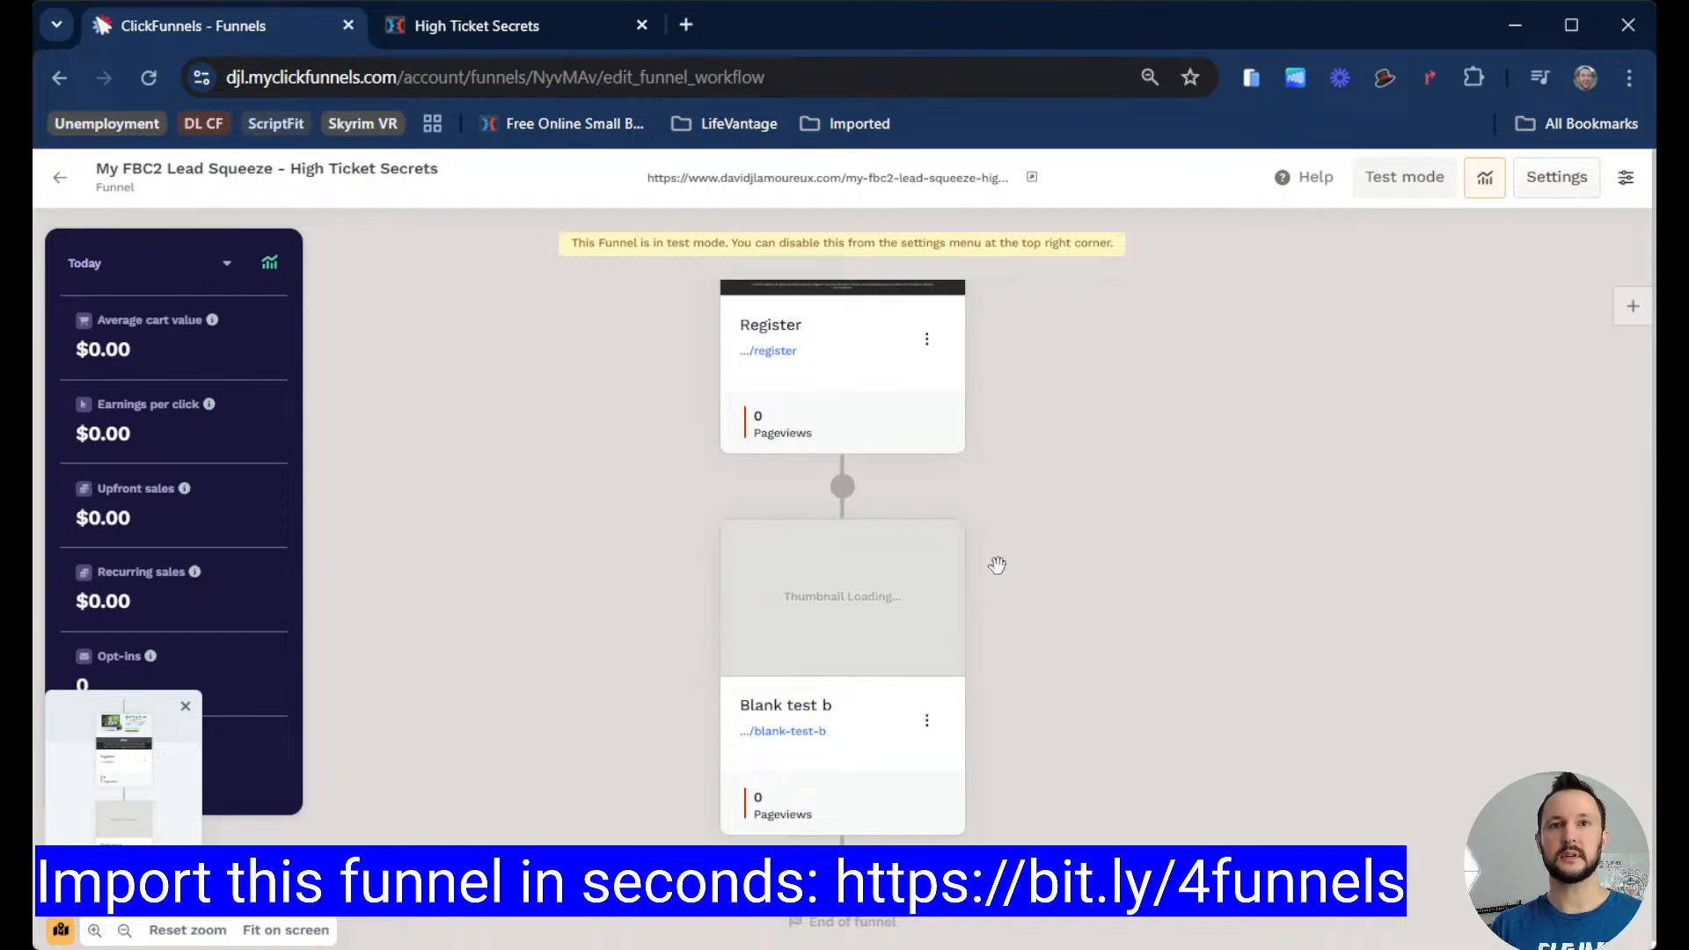
# Step: Open the Blank test b page in the page editor
pyautogui.moveTo(803, 624)
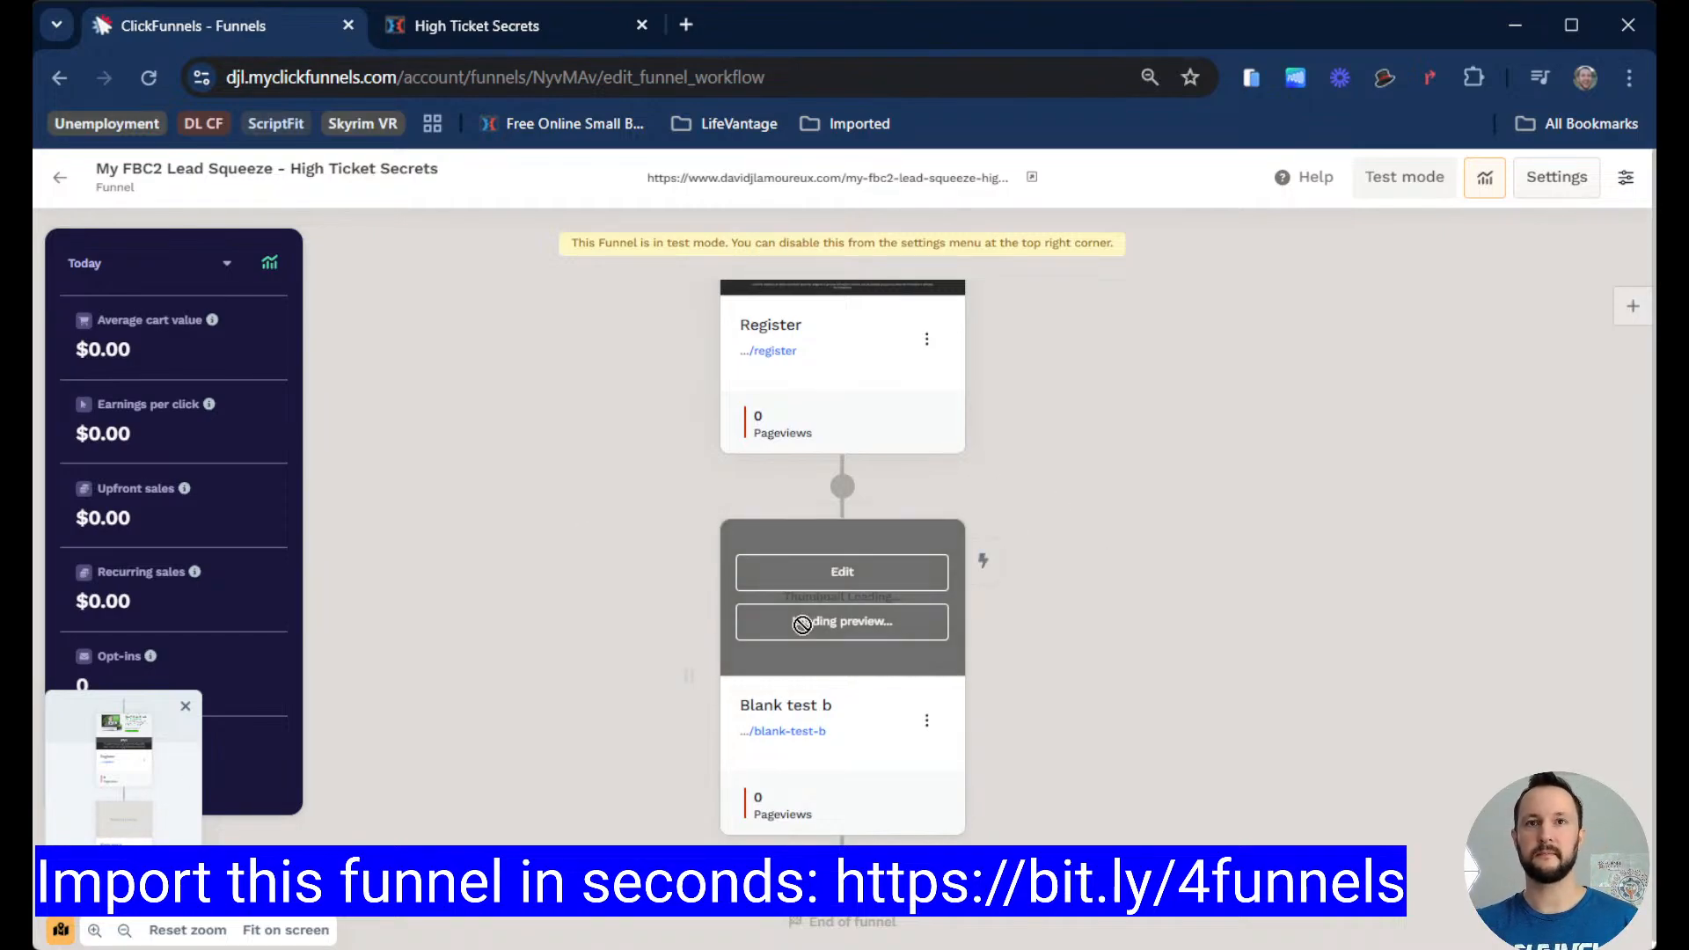
pyautogui.click(842, 572)
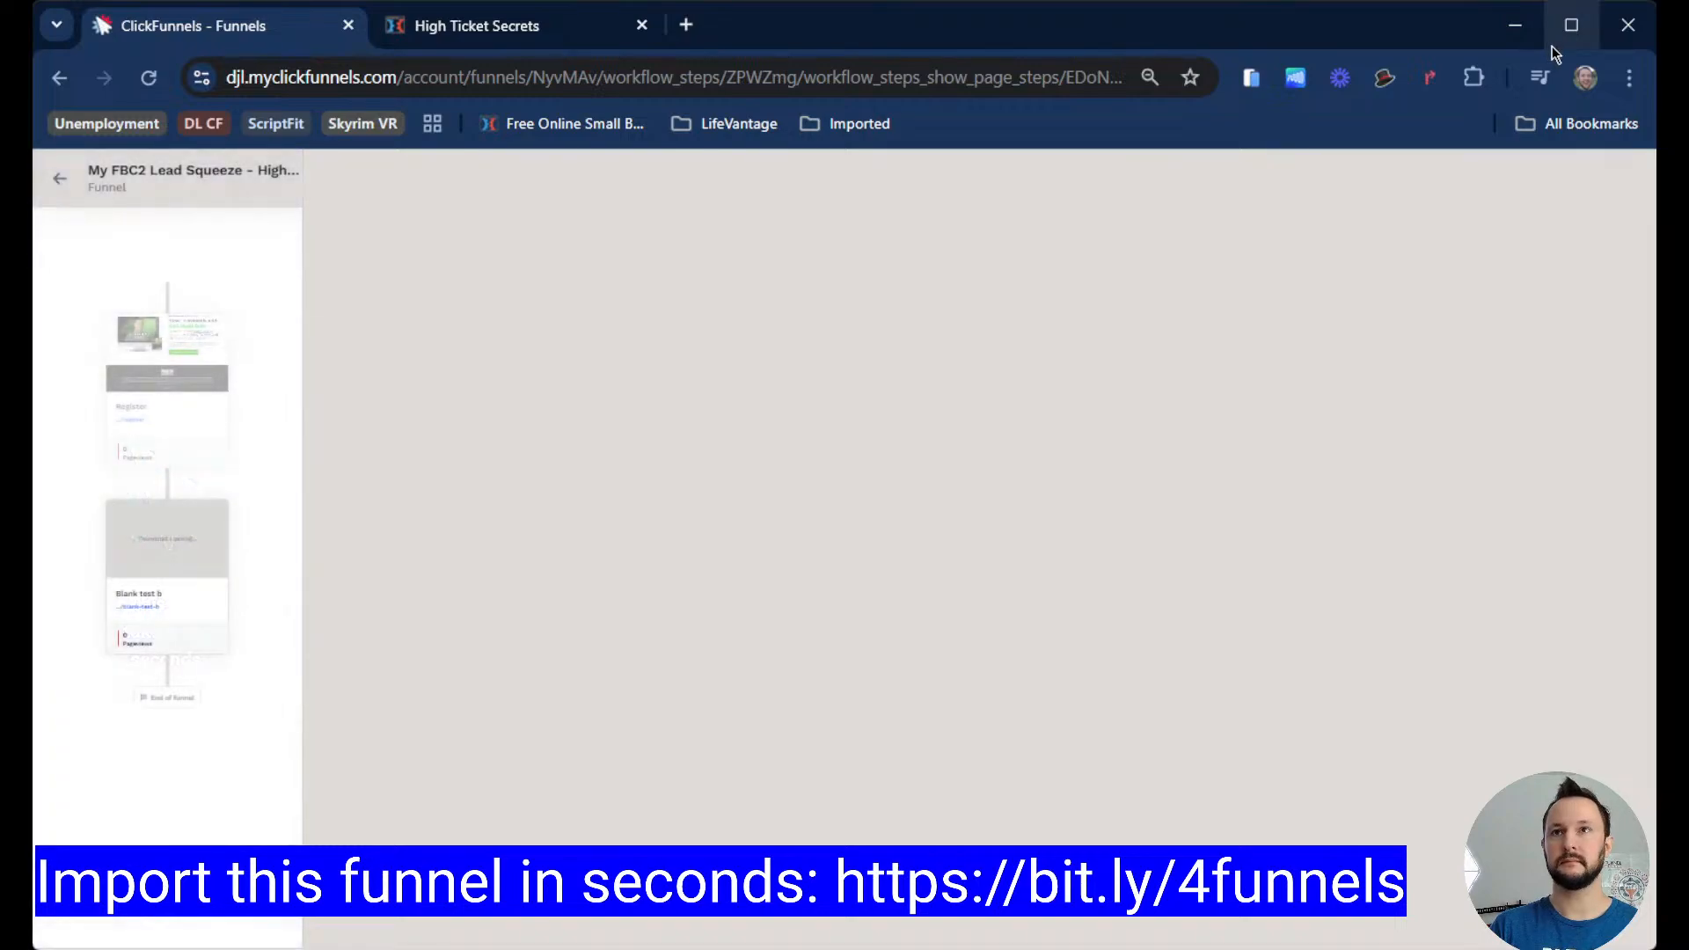
# Step: Maximize the browser window and return to the funnel editor tab
pyautogui.click(1552, 45)
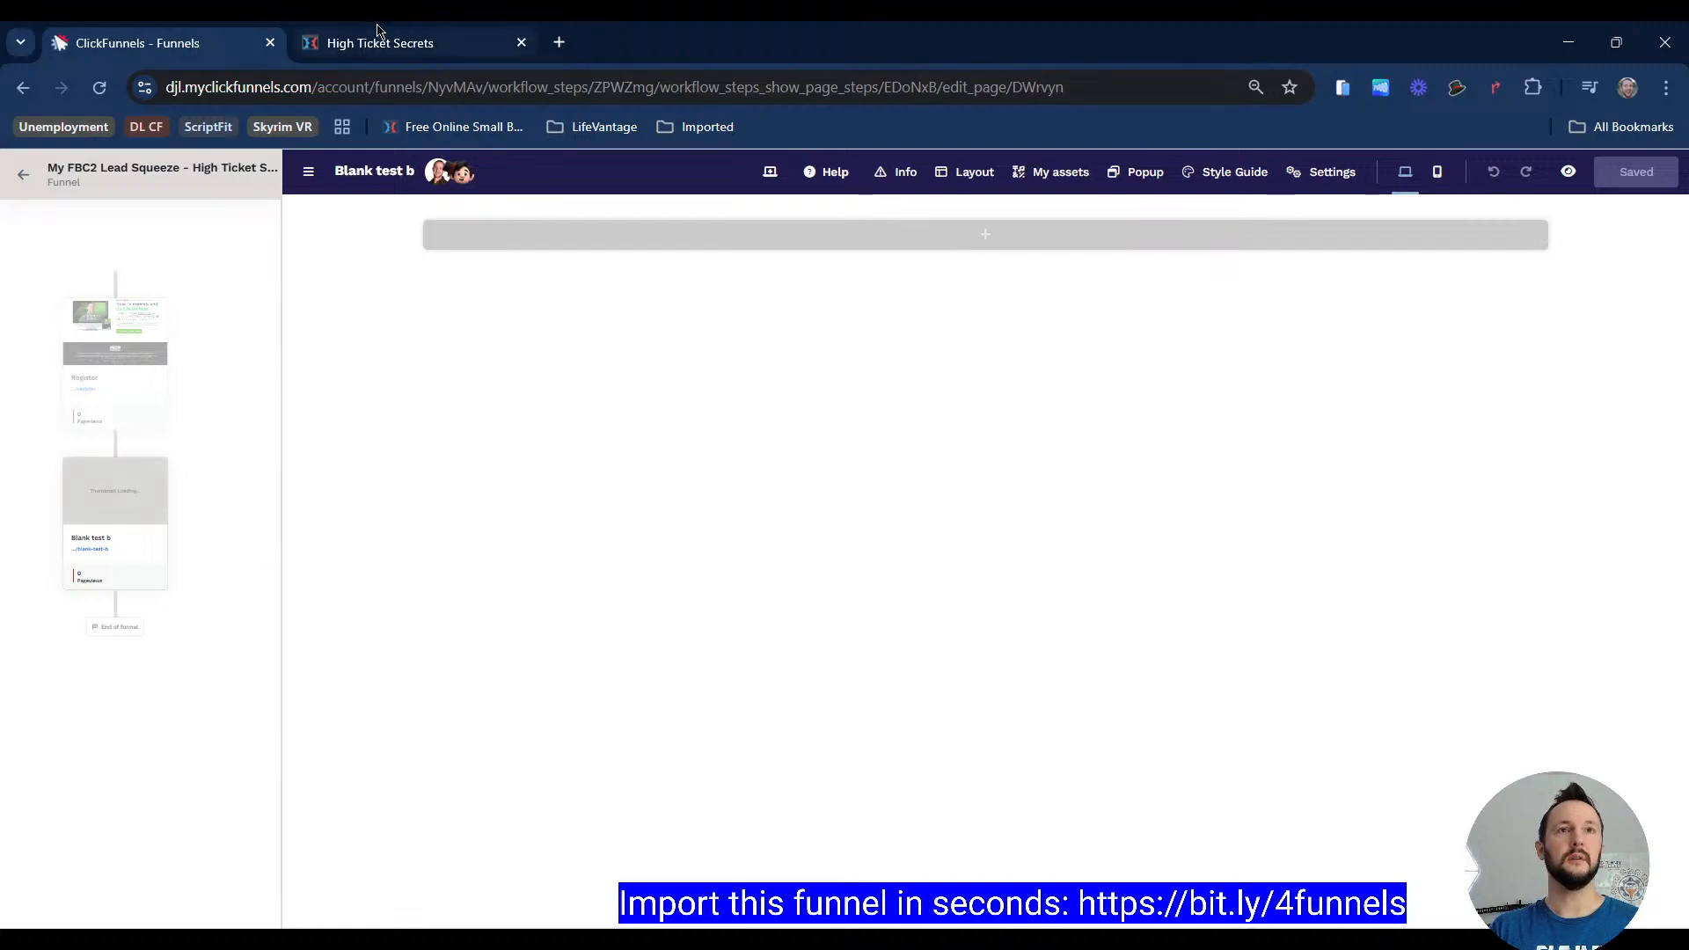
pyautogui.click(401, 57)
pyautogui.click(230, 48)
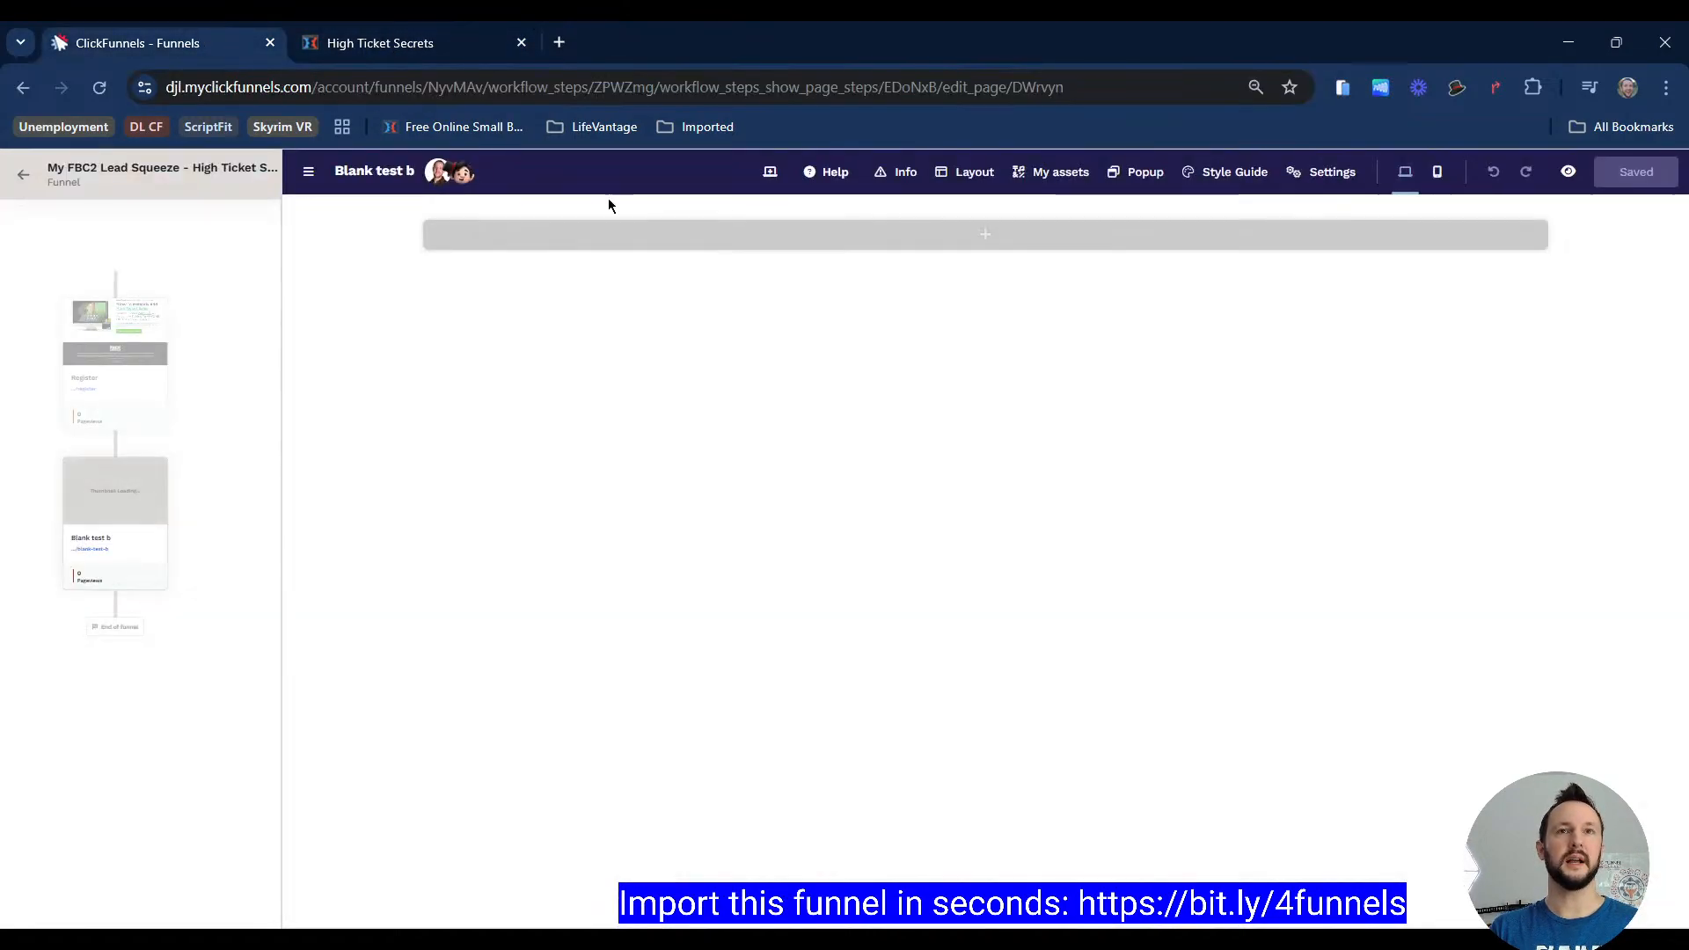
# Step: Add a blank section to the empty Blank test b page
pyautogui.click(779, 250)
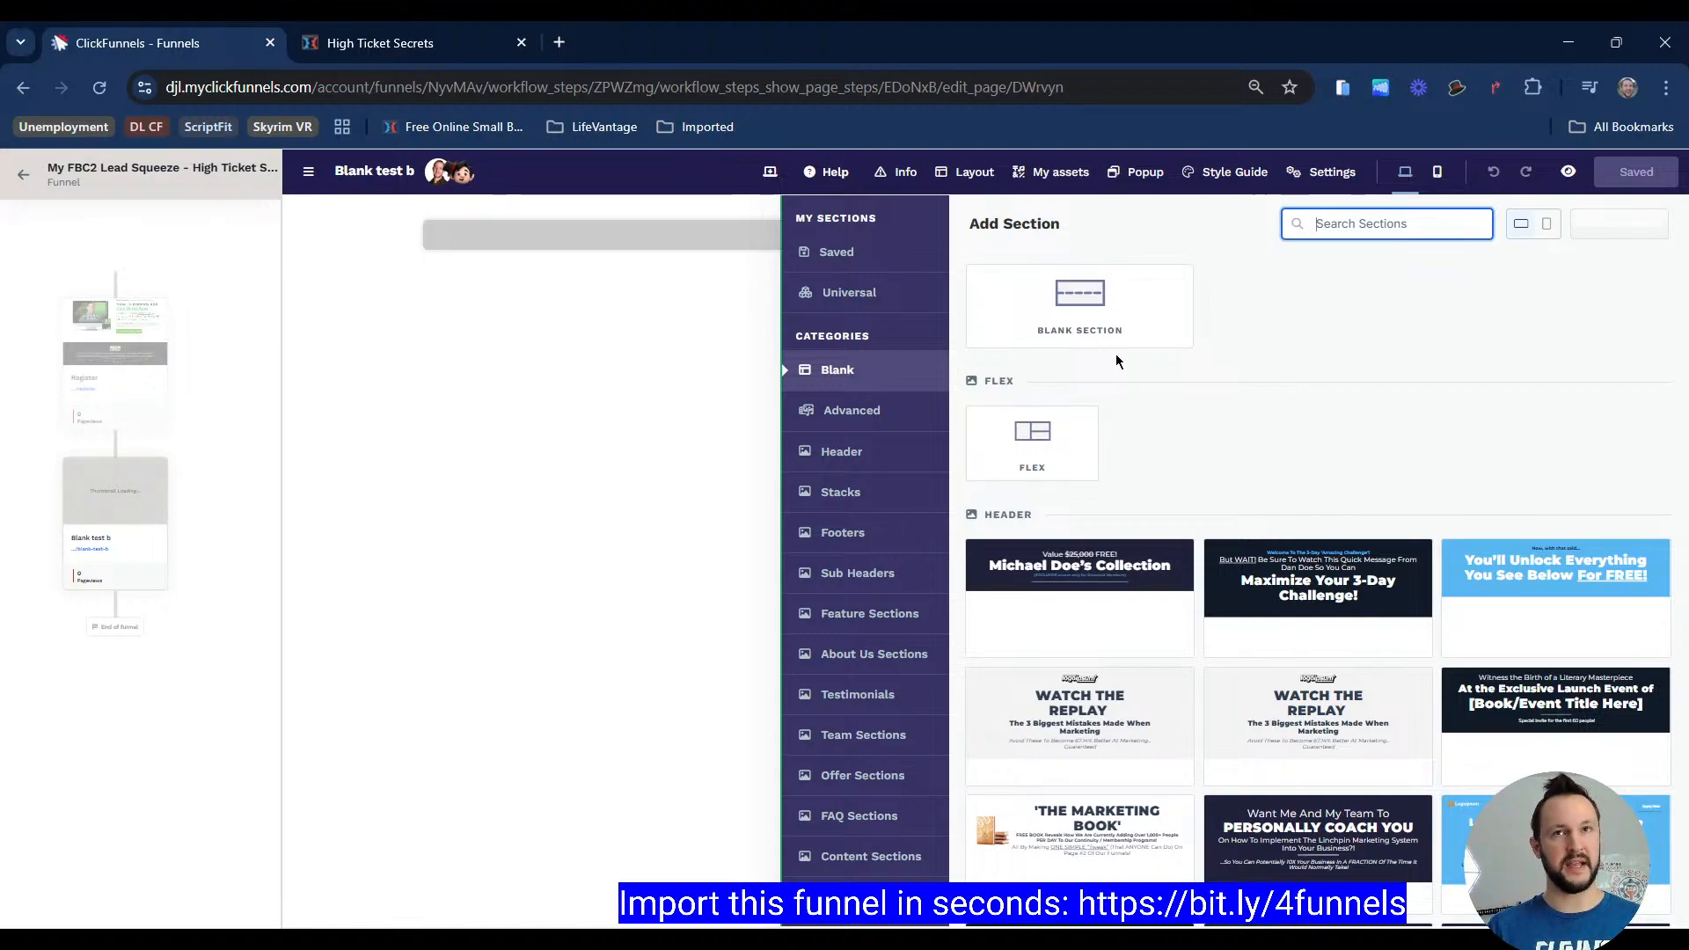
pyautogui.click(1047, 301)
pyautogui.click(1047, 303)
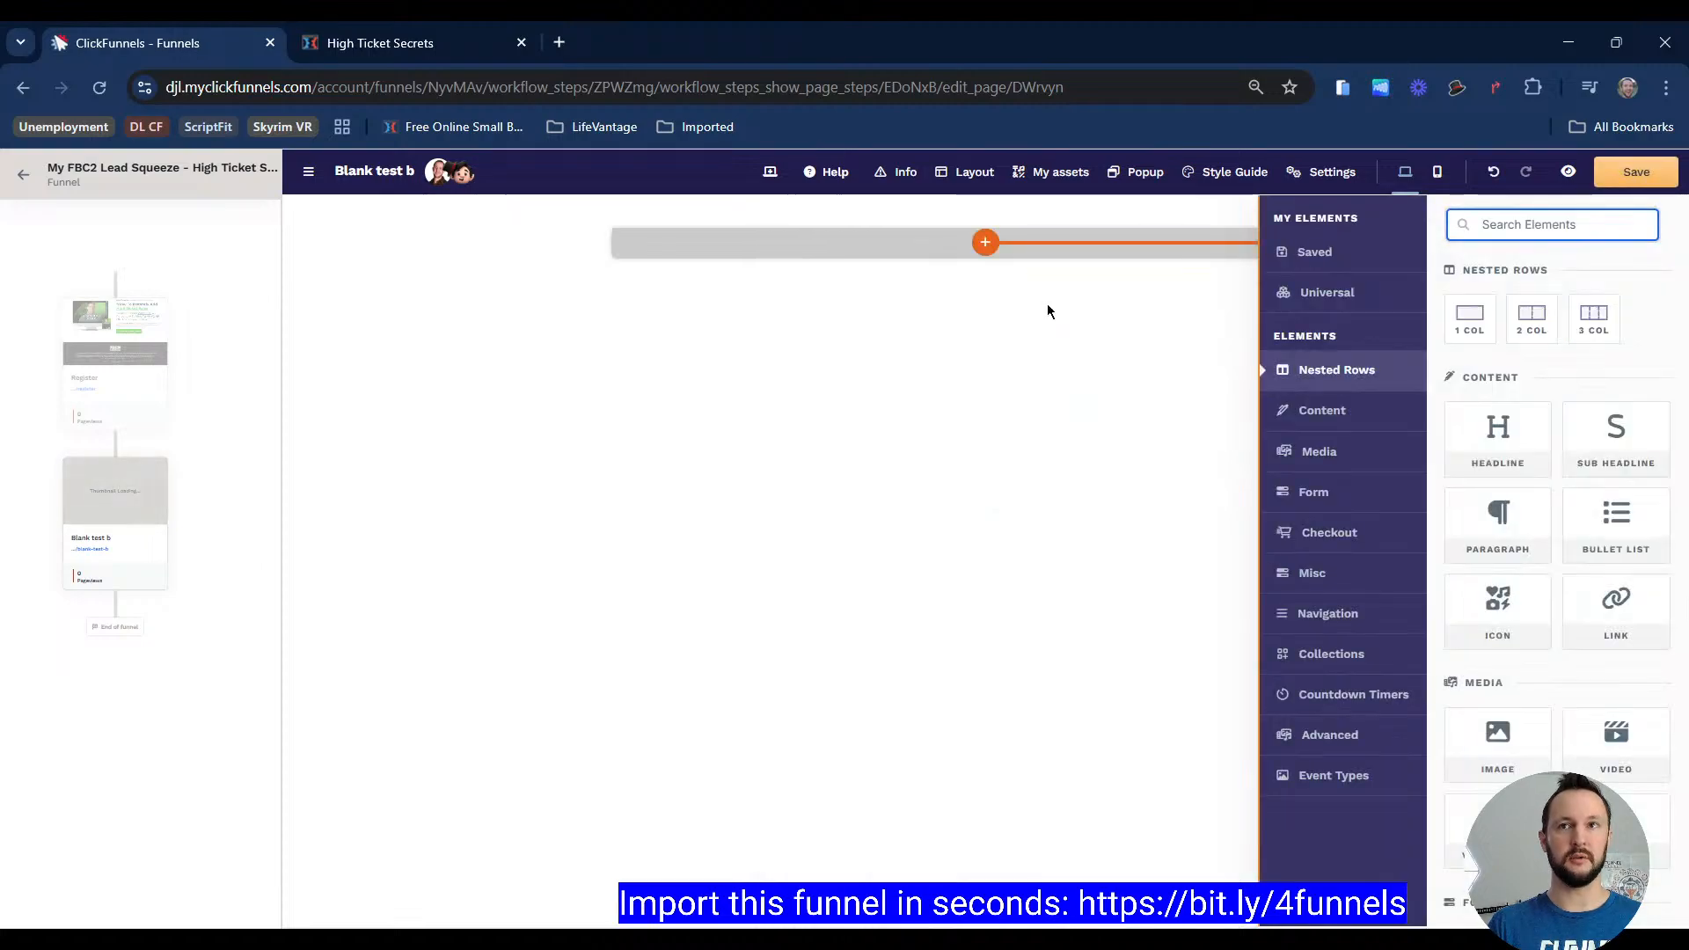
# Step: Examine the headline and description text on the High Ticket Secrets register page for reference
pyautogui.click(452, 48)
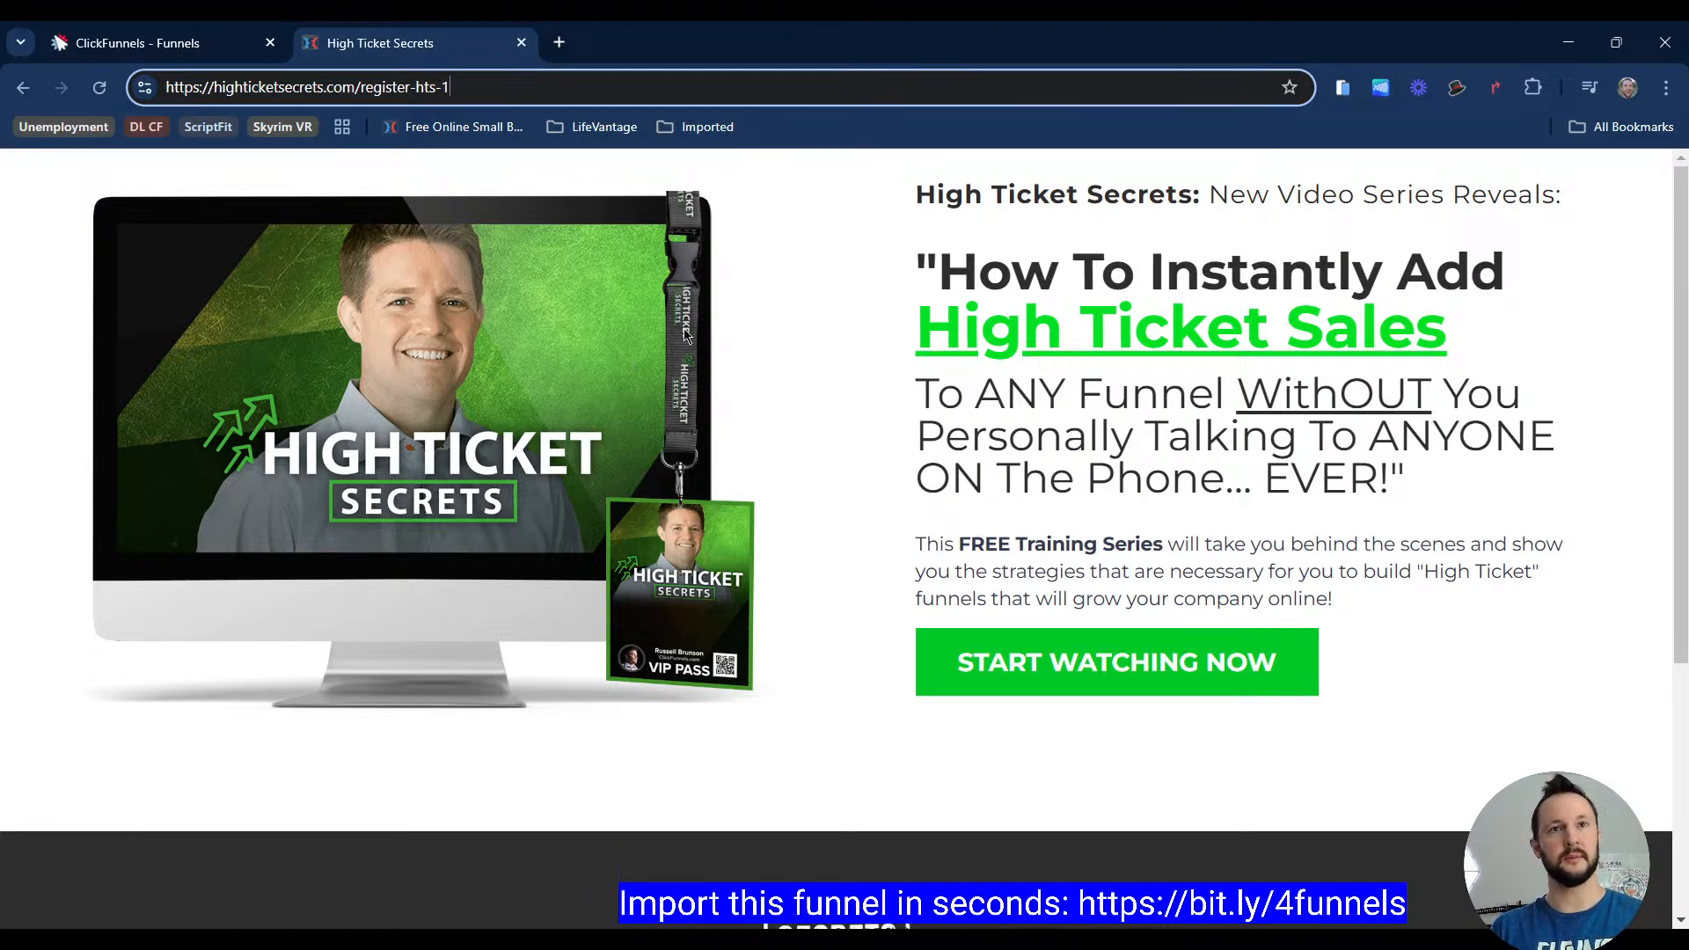
pyautogui.moveTo(502, 361); pyautogui.dragTo(488, 357)
pyautogui.moveTo(983, 208); pyautogui.dragTo(1433, 197)
pyautogui.moveTo(1166, 269); pyautogui.dragTo(1408, 482)
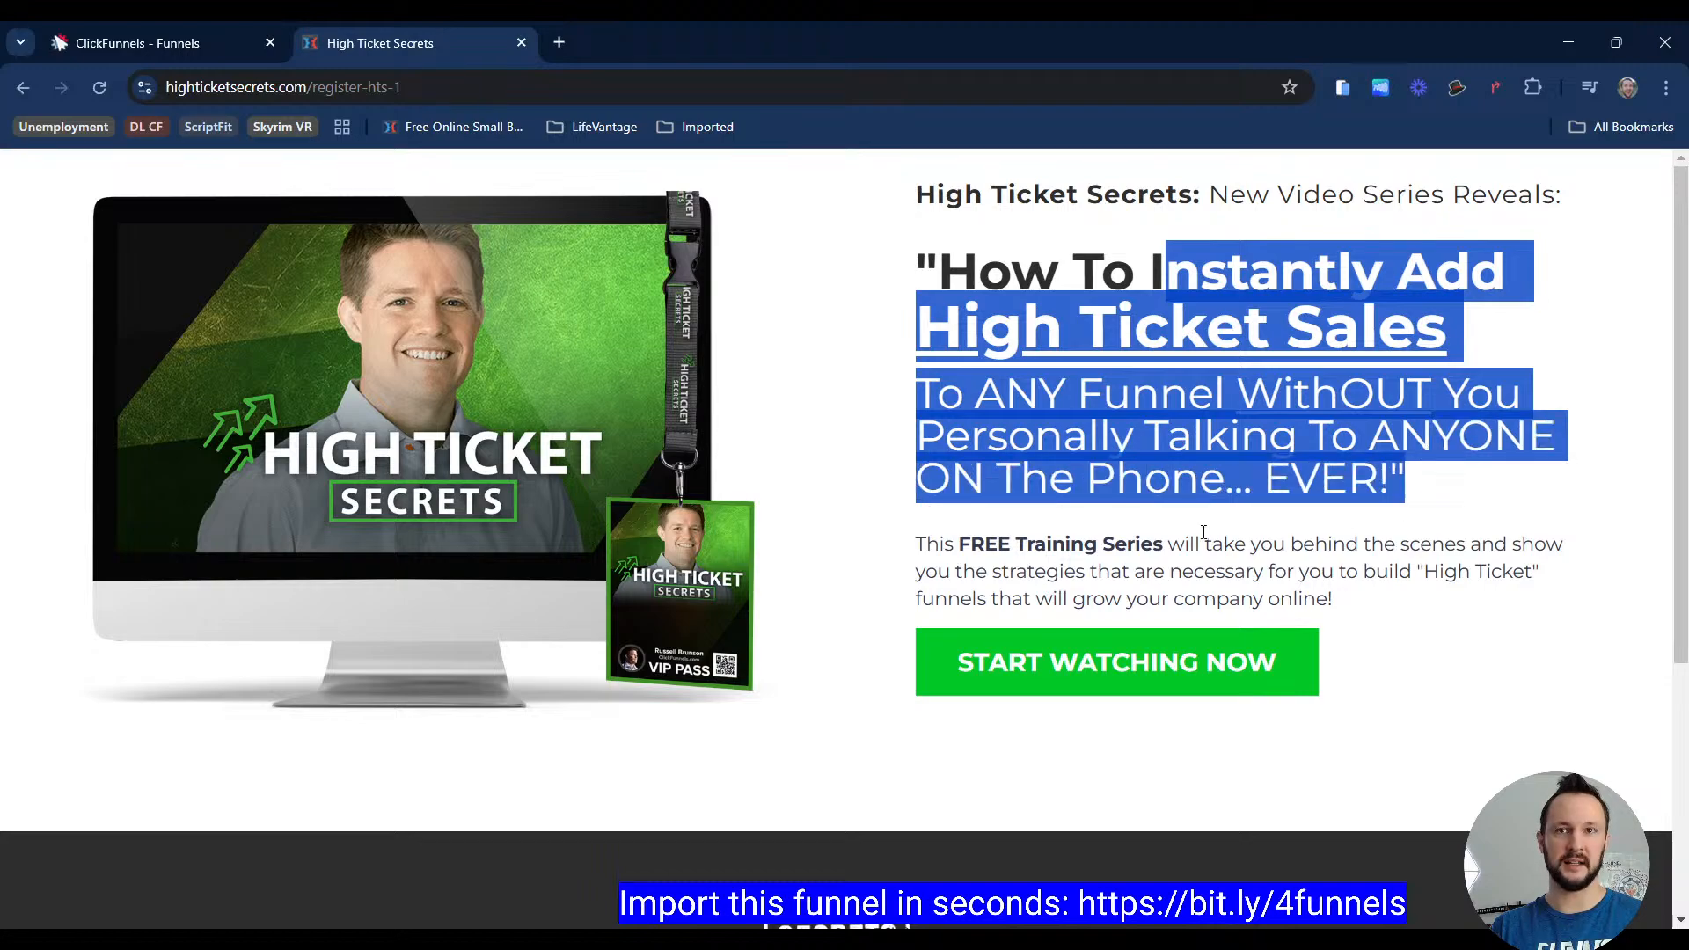
pyautogui.moveTo(1141, 544); pyautogui.dragTo(1303, 600)
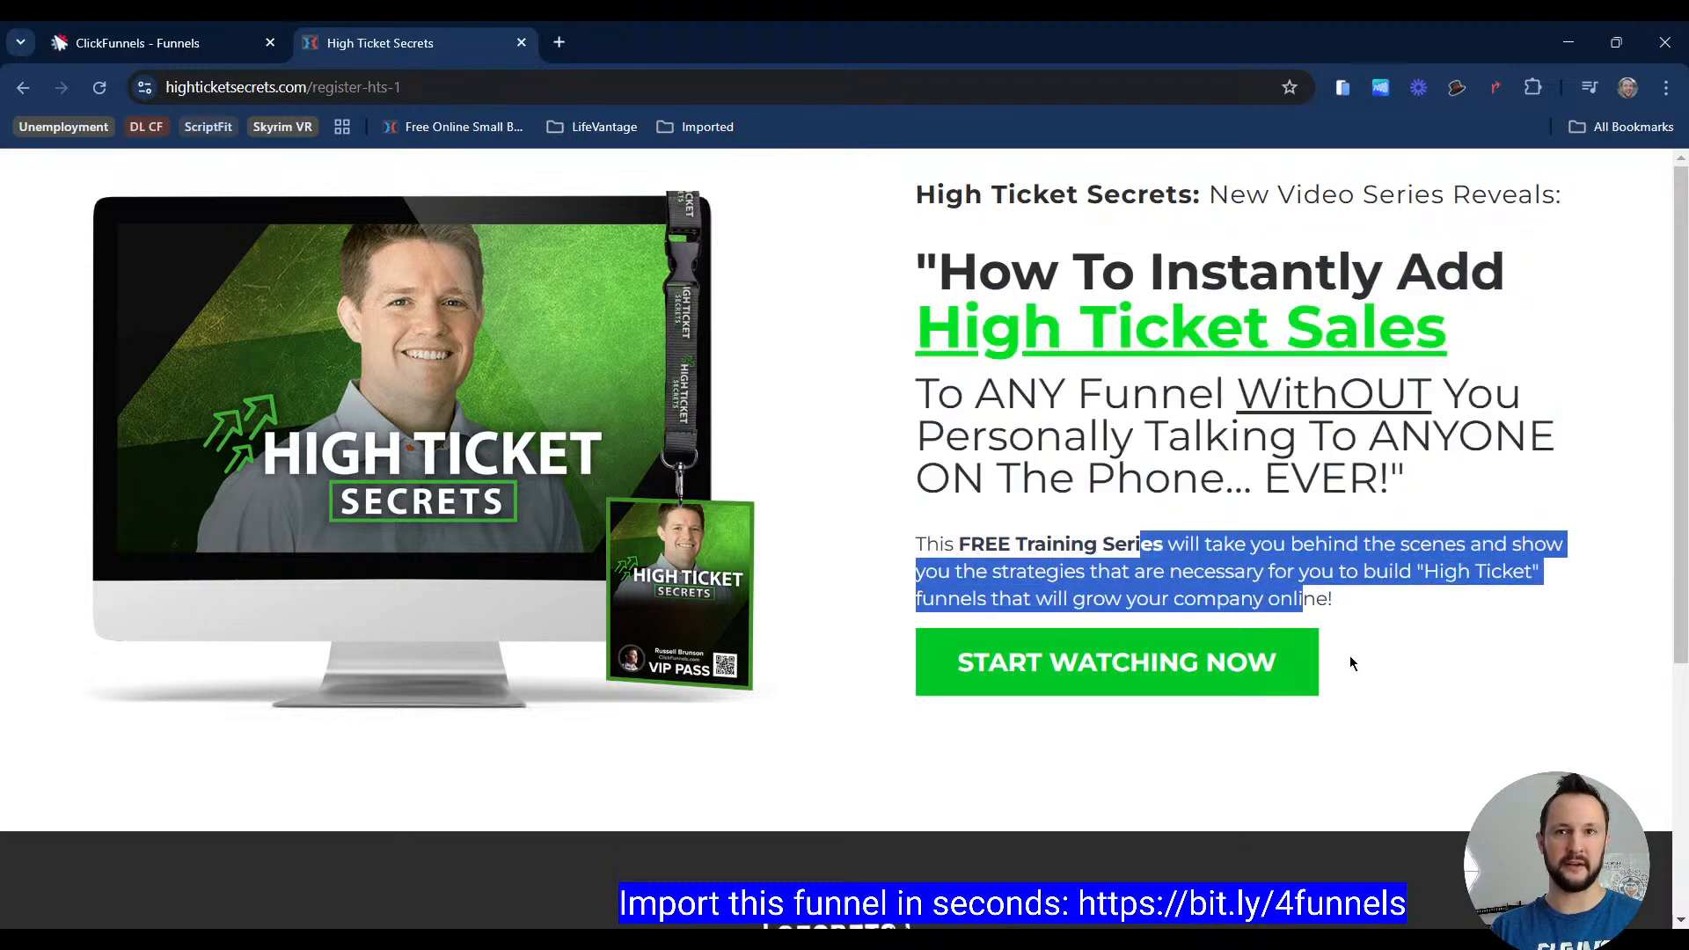
pyautogui.click(167, 46)
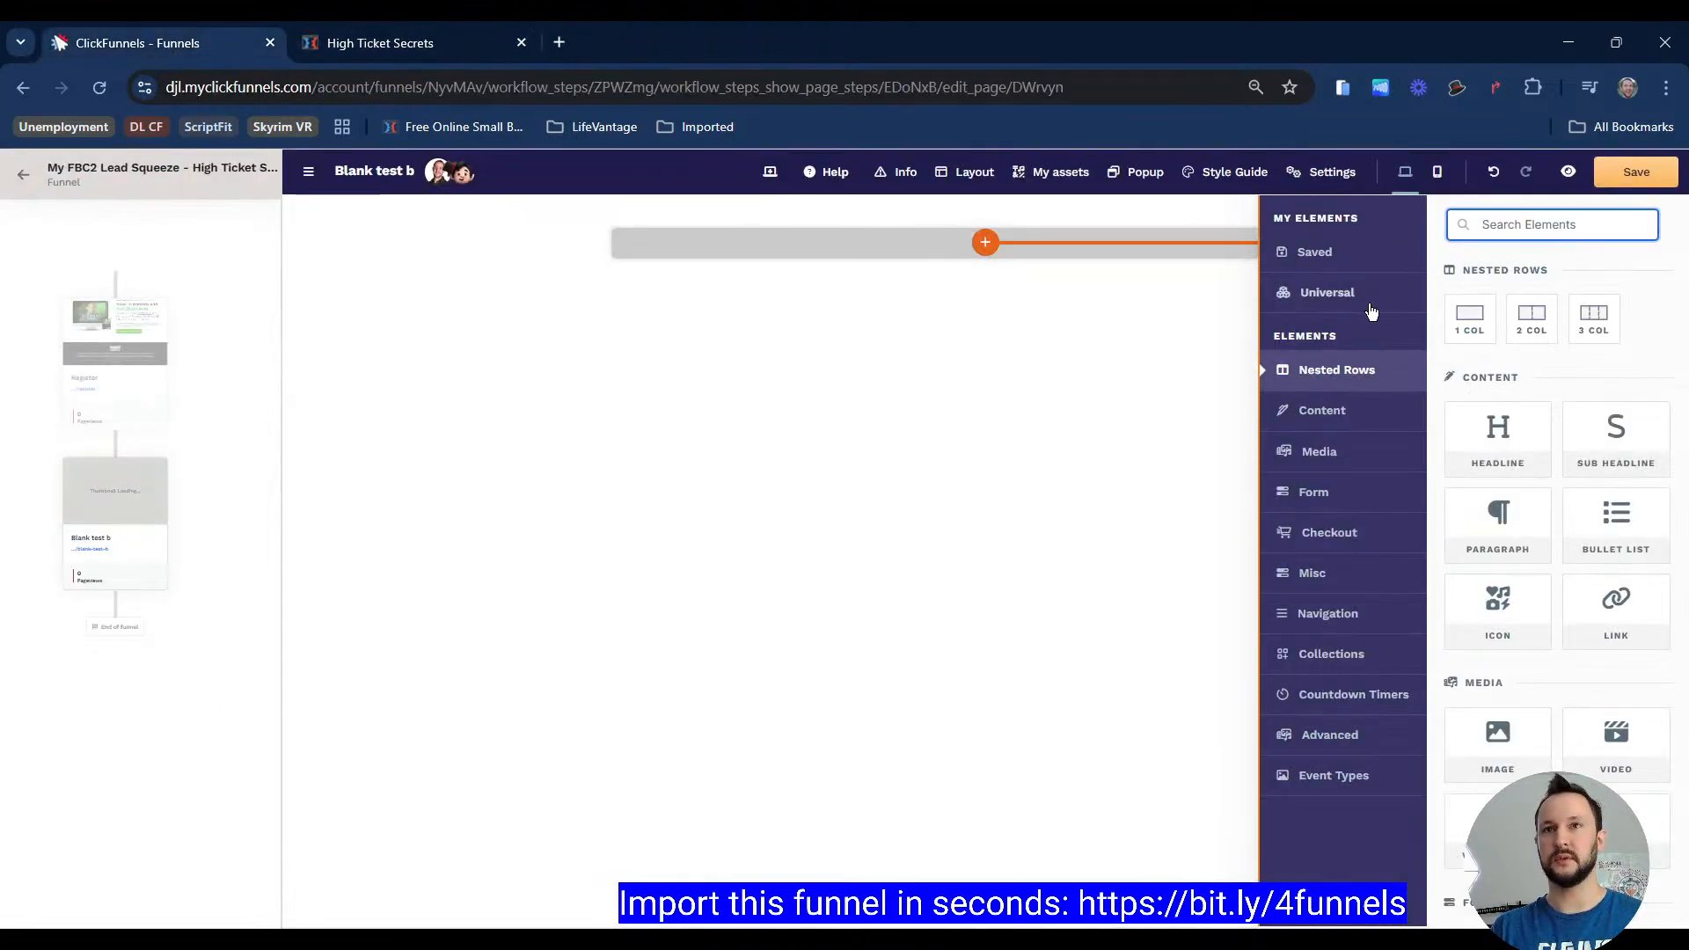
# Step: Add a two-column row to the new section
pyautogui.click(1228, 295)
pyautogui.click(1467, 226)
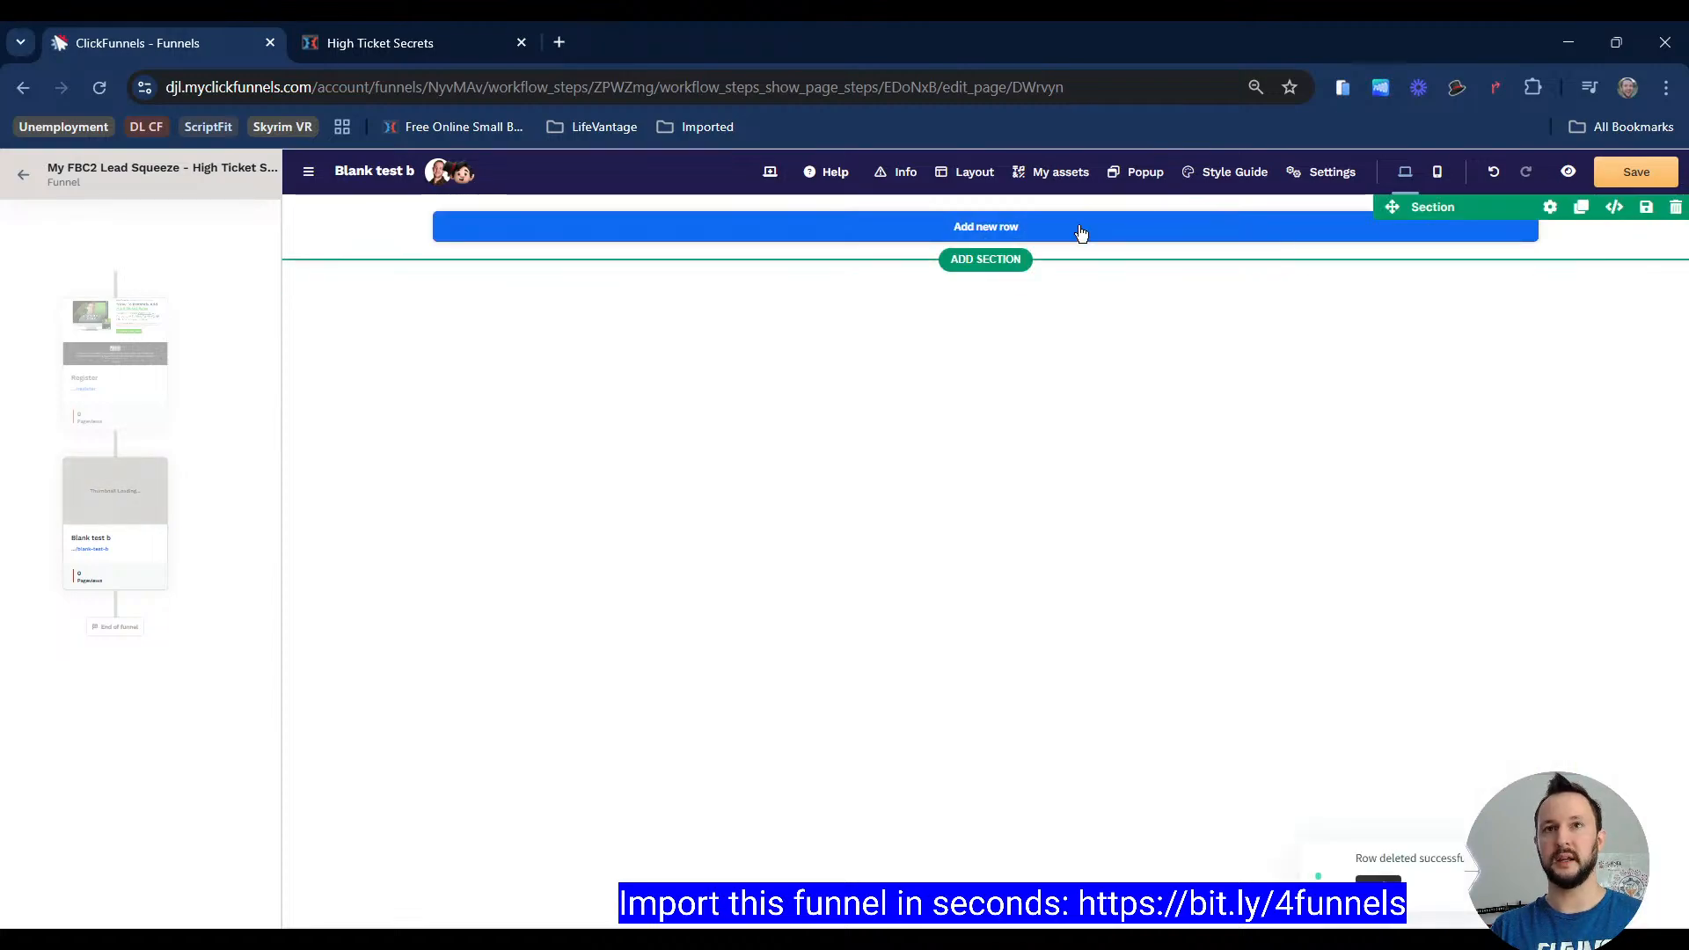
pyautogui.click(1082, 232)
pyautogui.click(1165, 301)
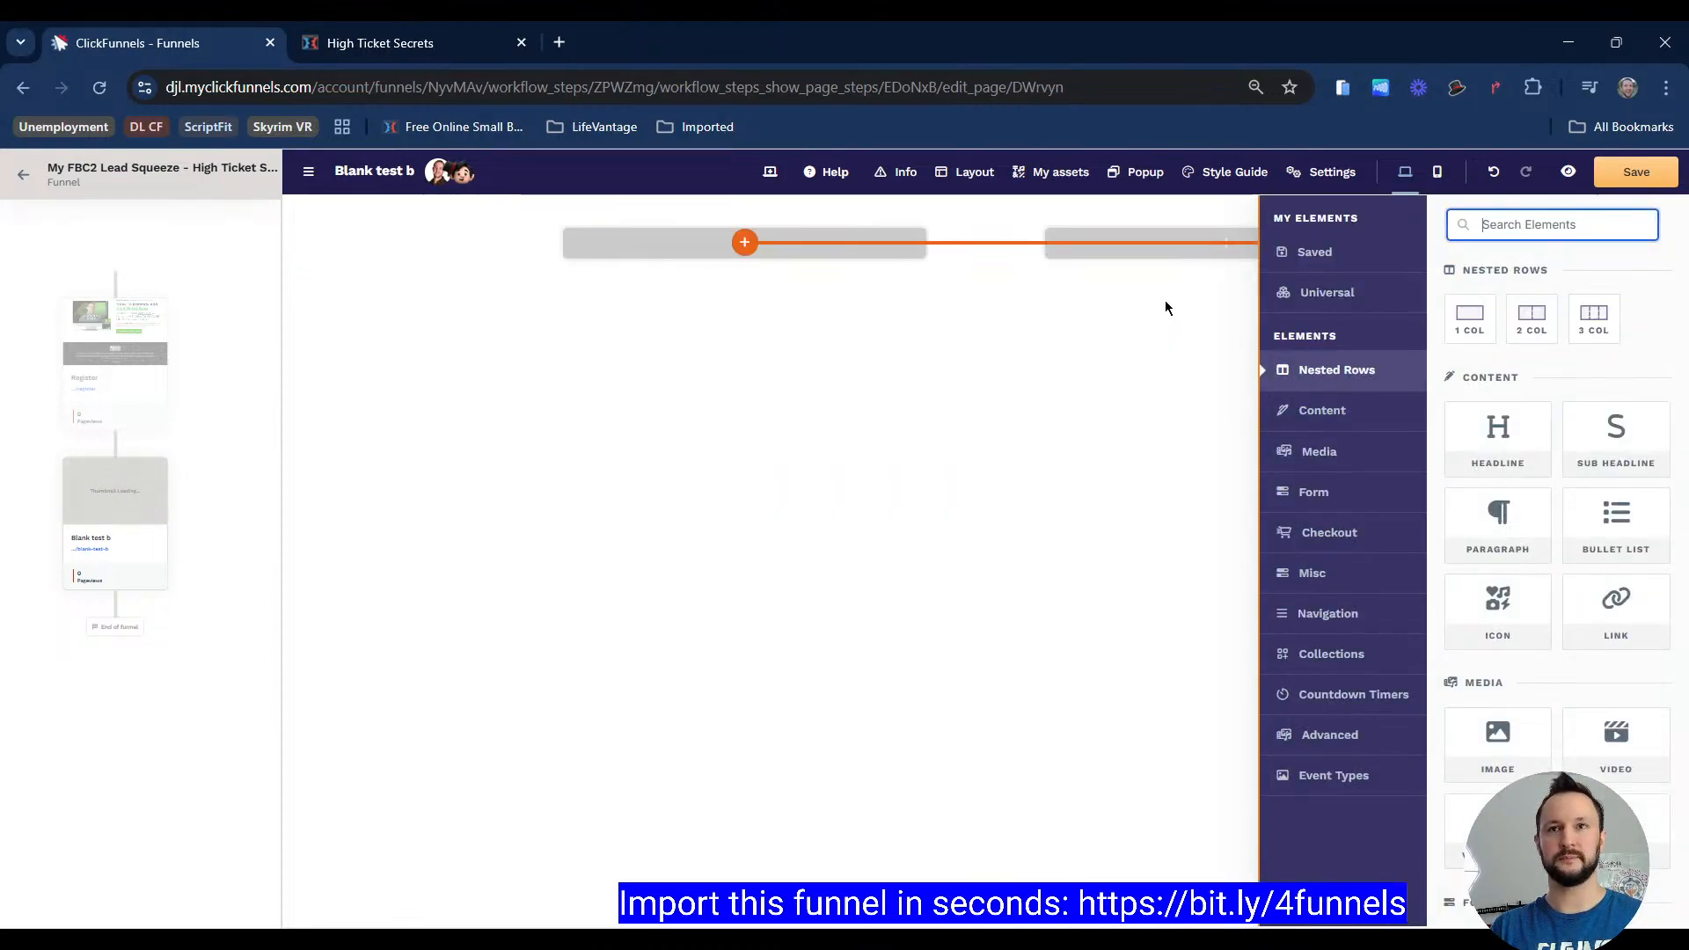
# Step: Add an image element to the left column and collapse the funnel sidebar
pyautogui.click(818, 257)
pyautogui.click(829, 245)
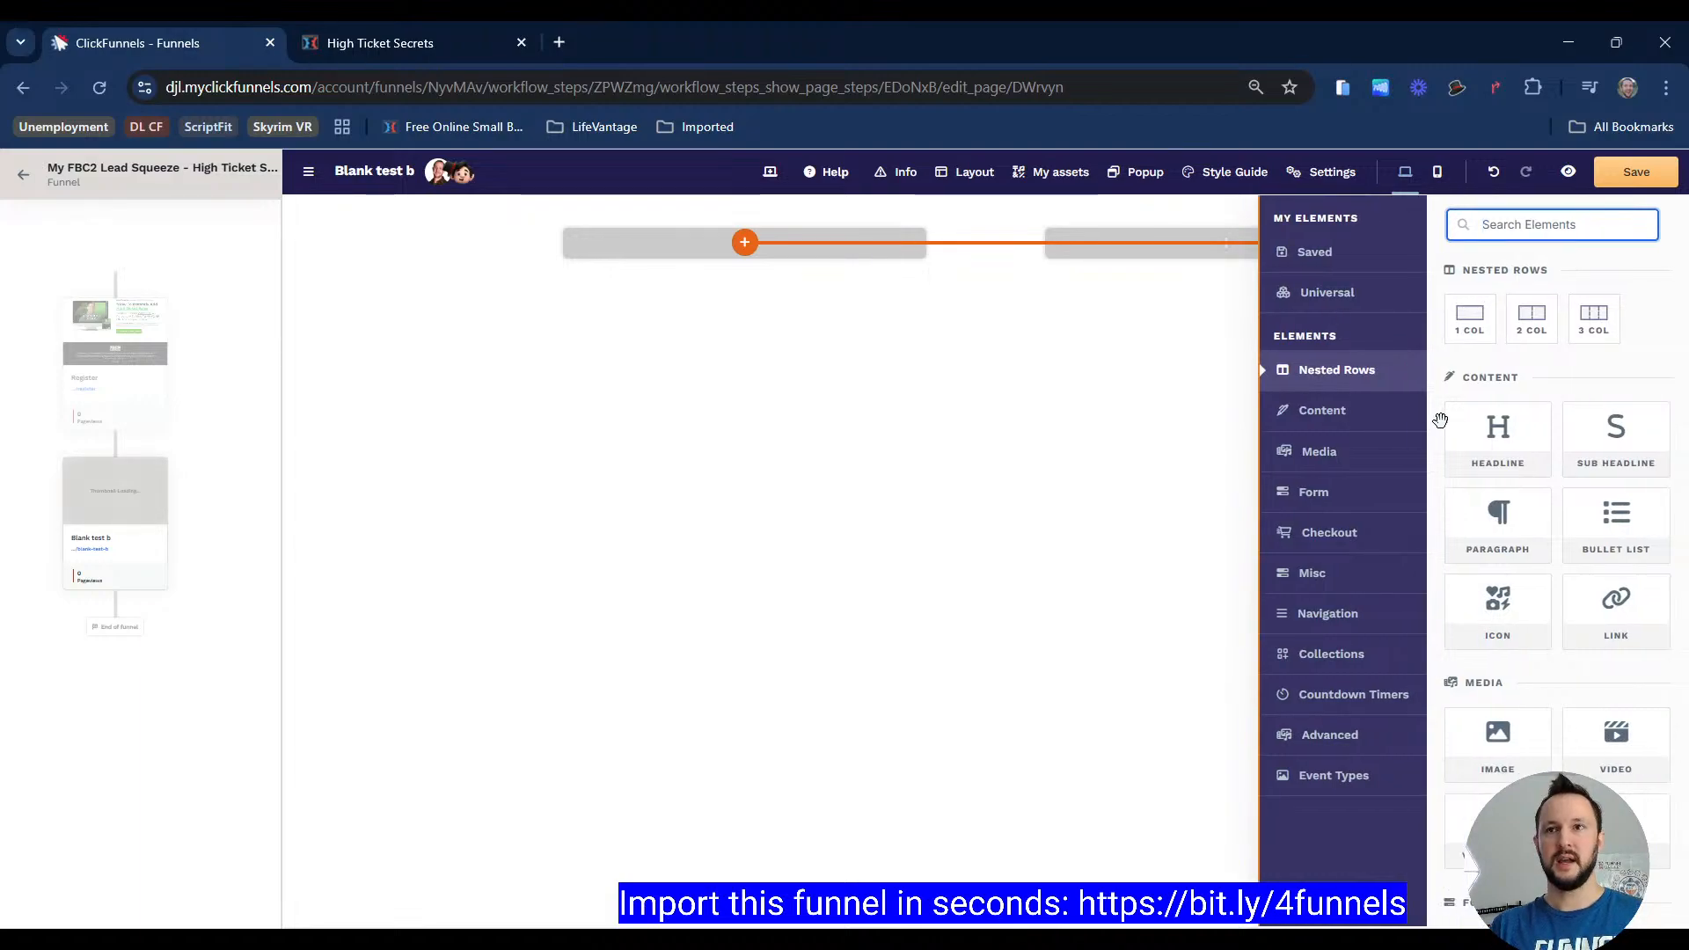
pyautogui.click(1497, 739)
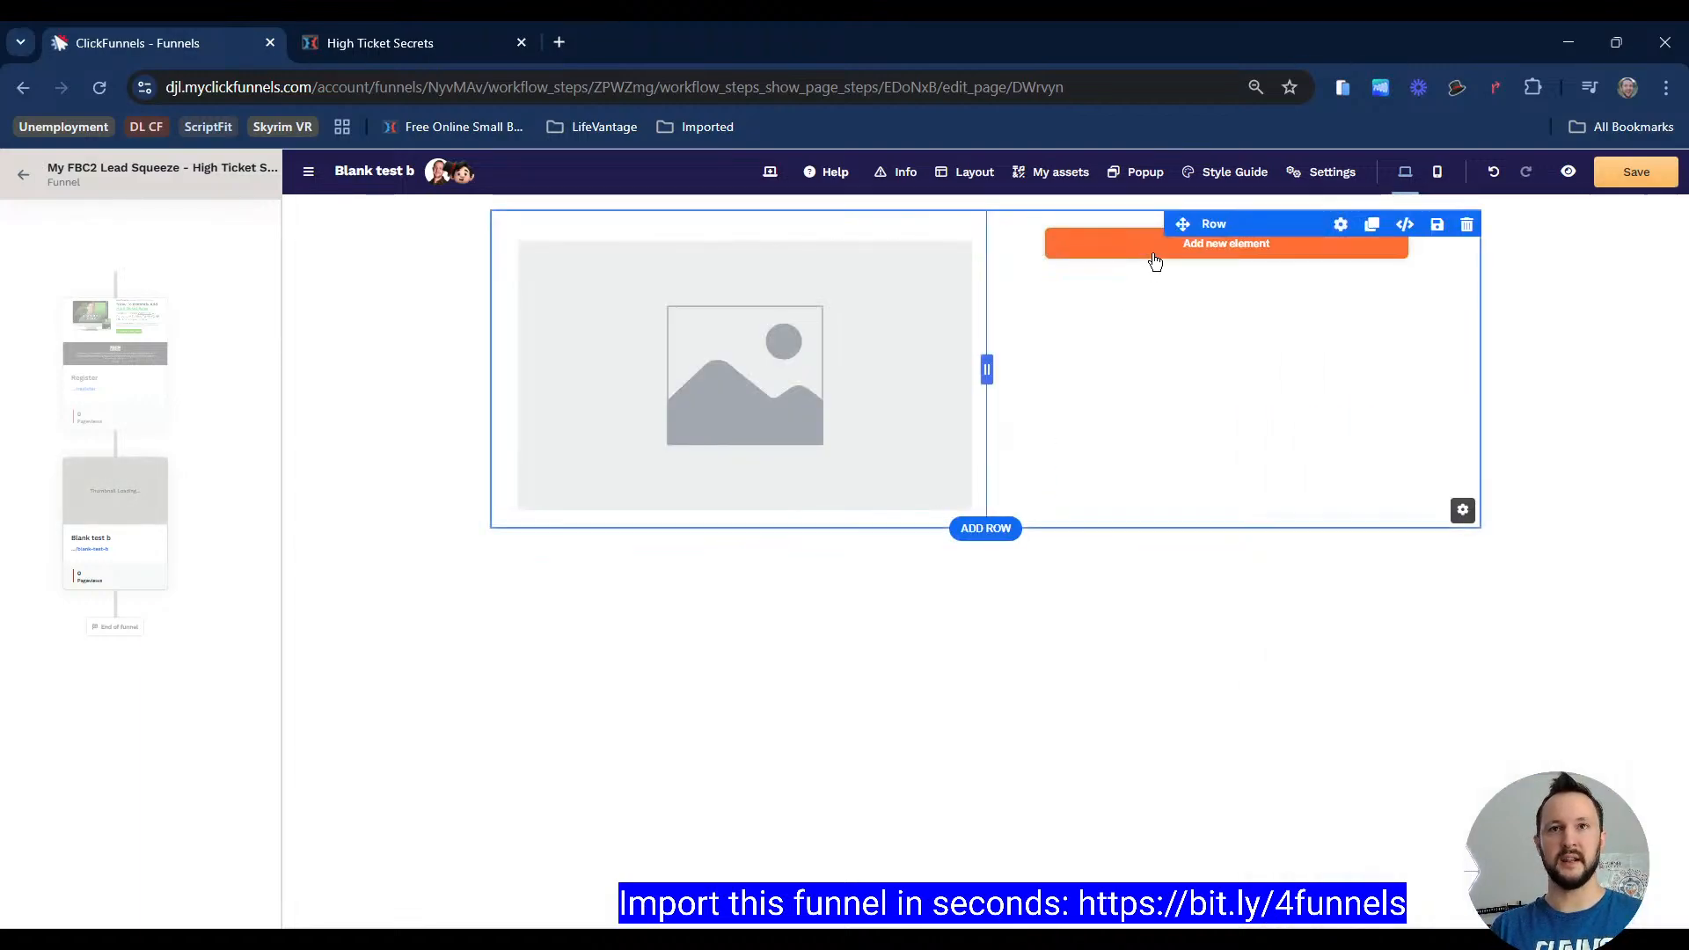
pyautogui.click(307, 172)
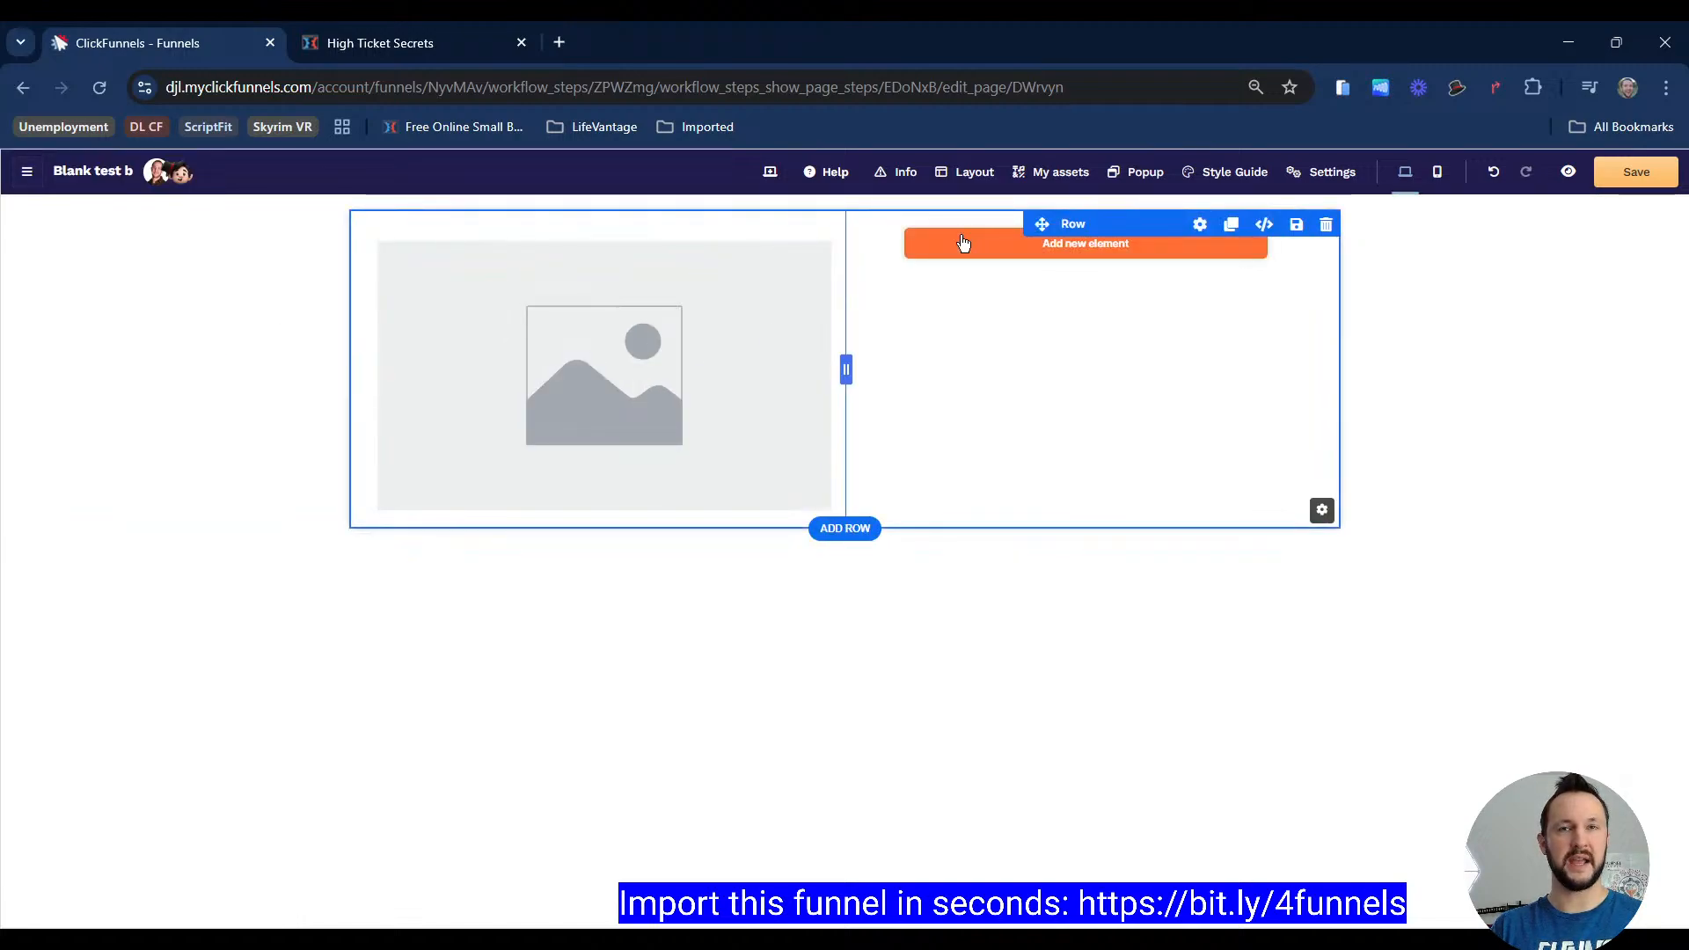
# Step: Fill the right column with a sub headline, two headlines, a paragraph and a sign-up button
pyautogui.click(964, 242)
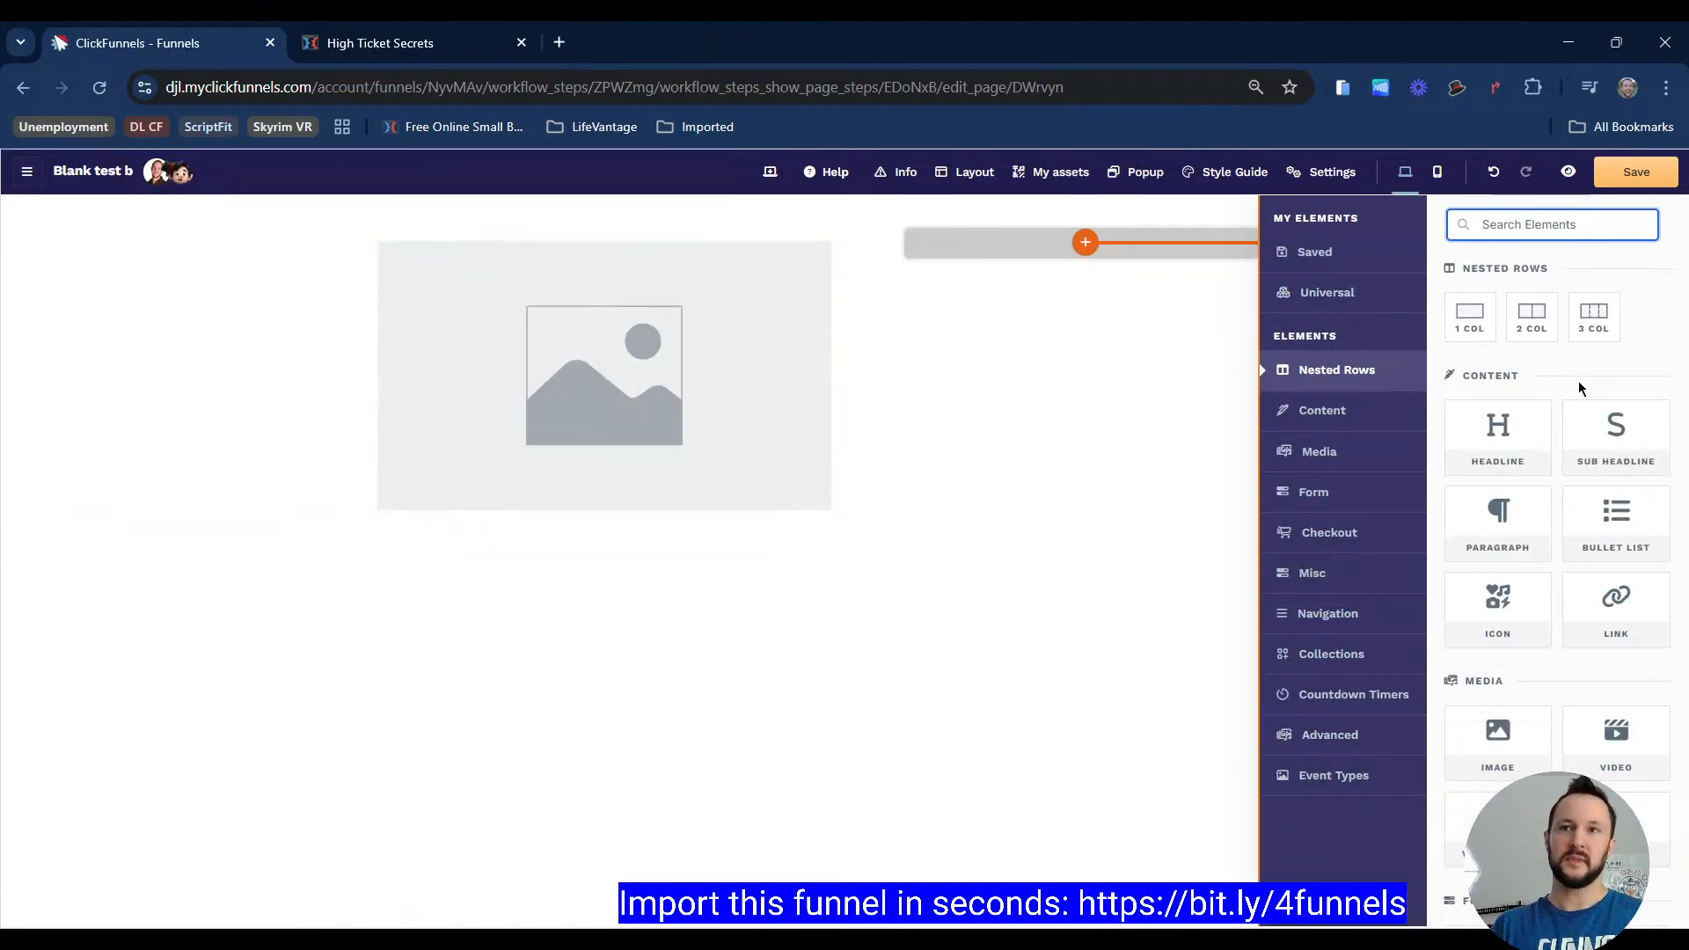
pyautogui.scroll(-2, 1578, 382)
pyautogui.scroll(2, 1533, 458)
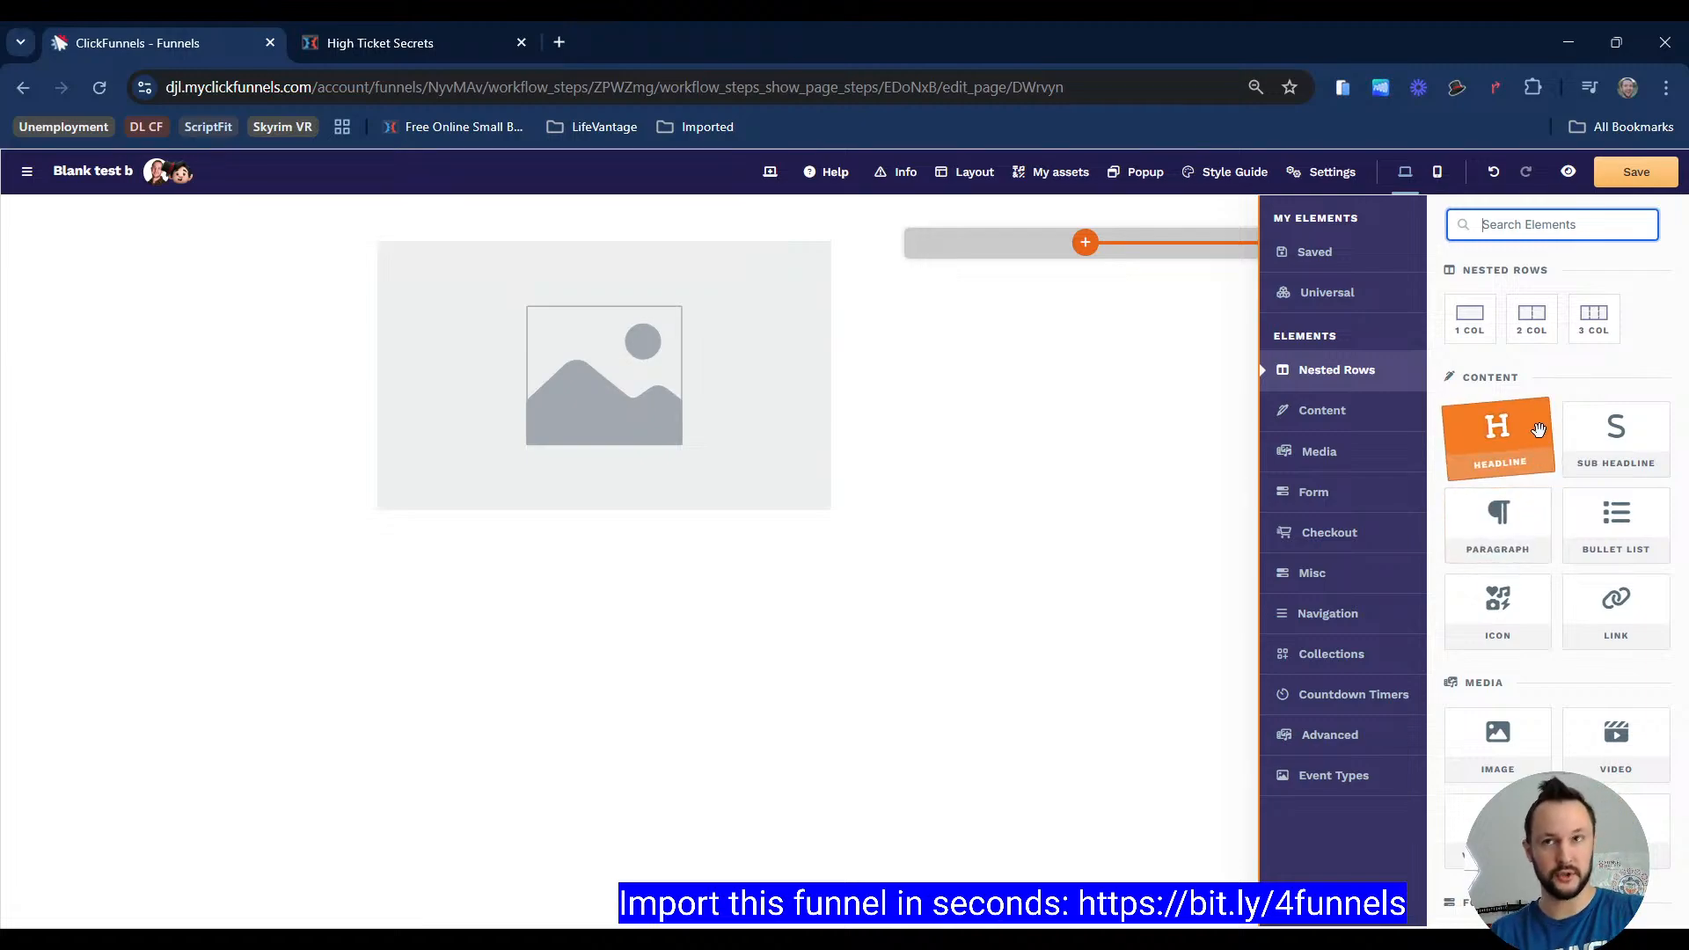
pyautogui.click(1602, 458)
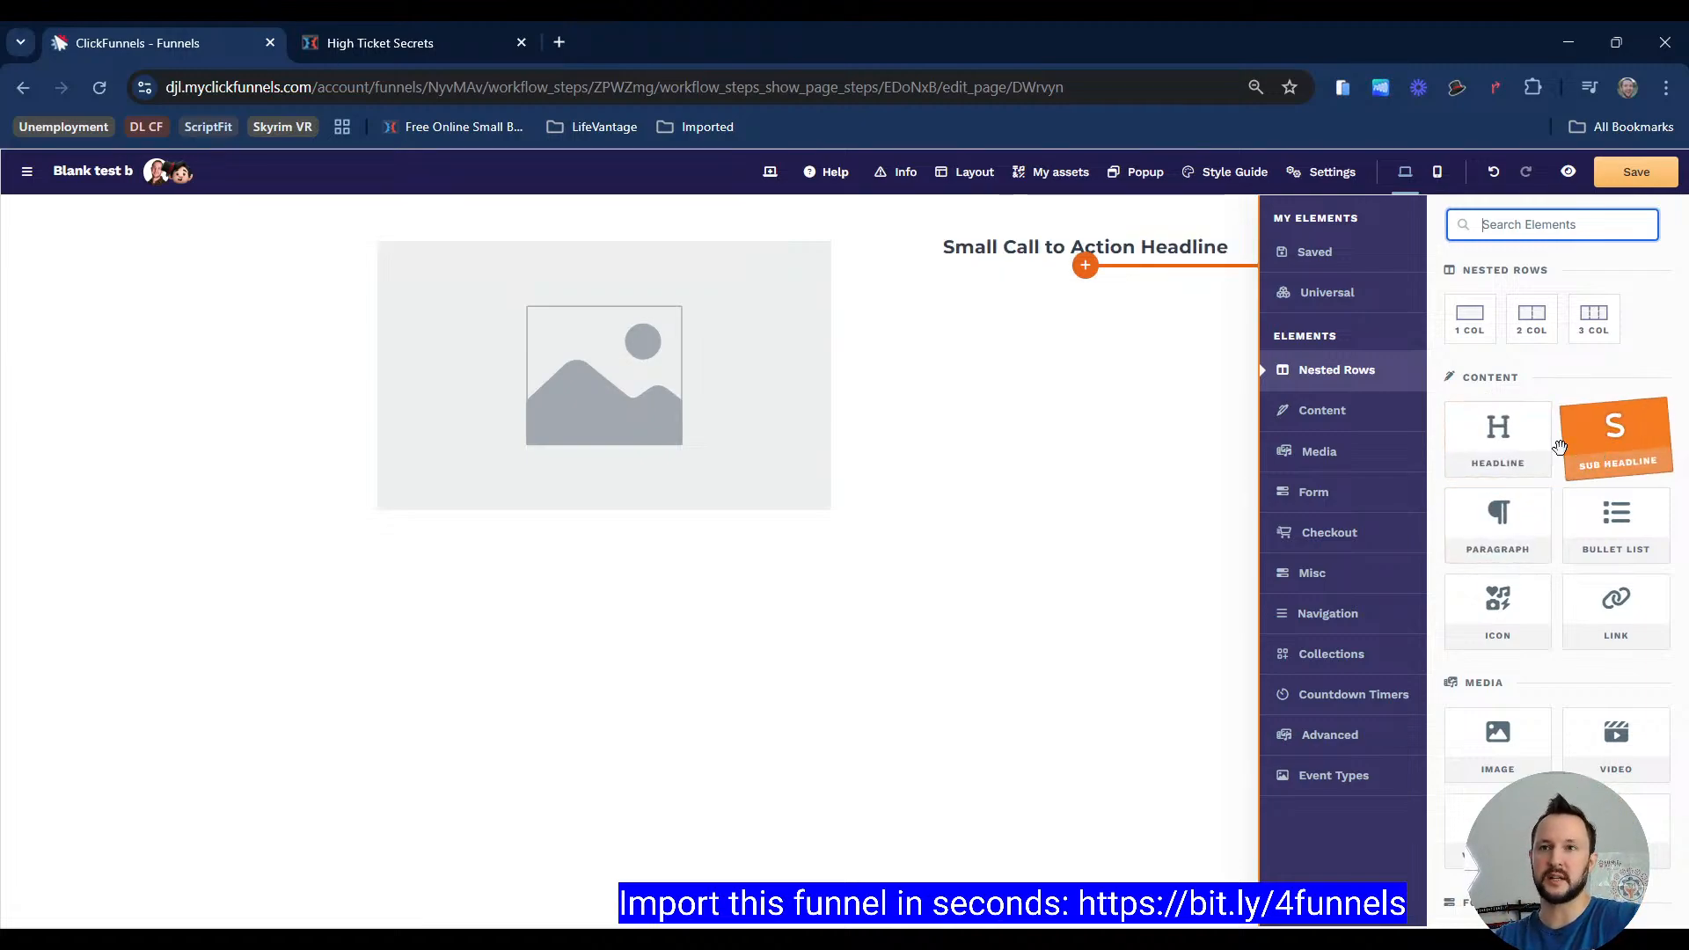
pyautogui.click(1497, 442)
pyautogui.click(1497, 440)
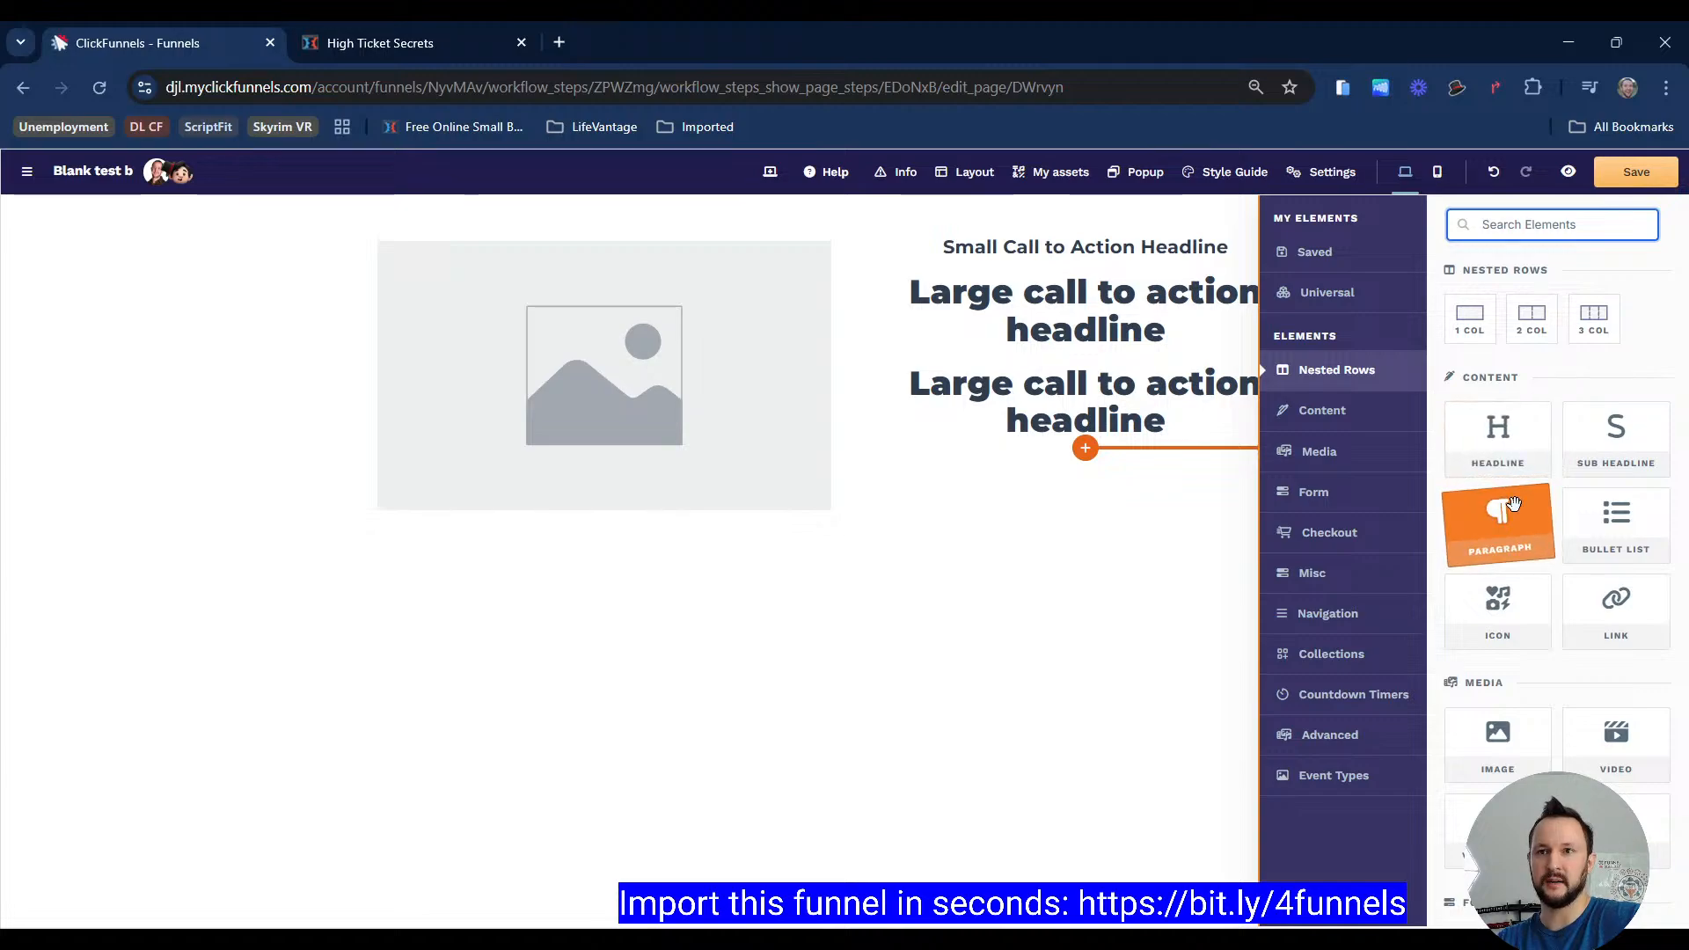
pyautogui.click(1498, 519)
pyautogui.scroll(-1, 1499, 731)
pyautogui.click(1461, 841)
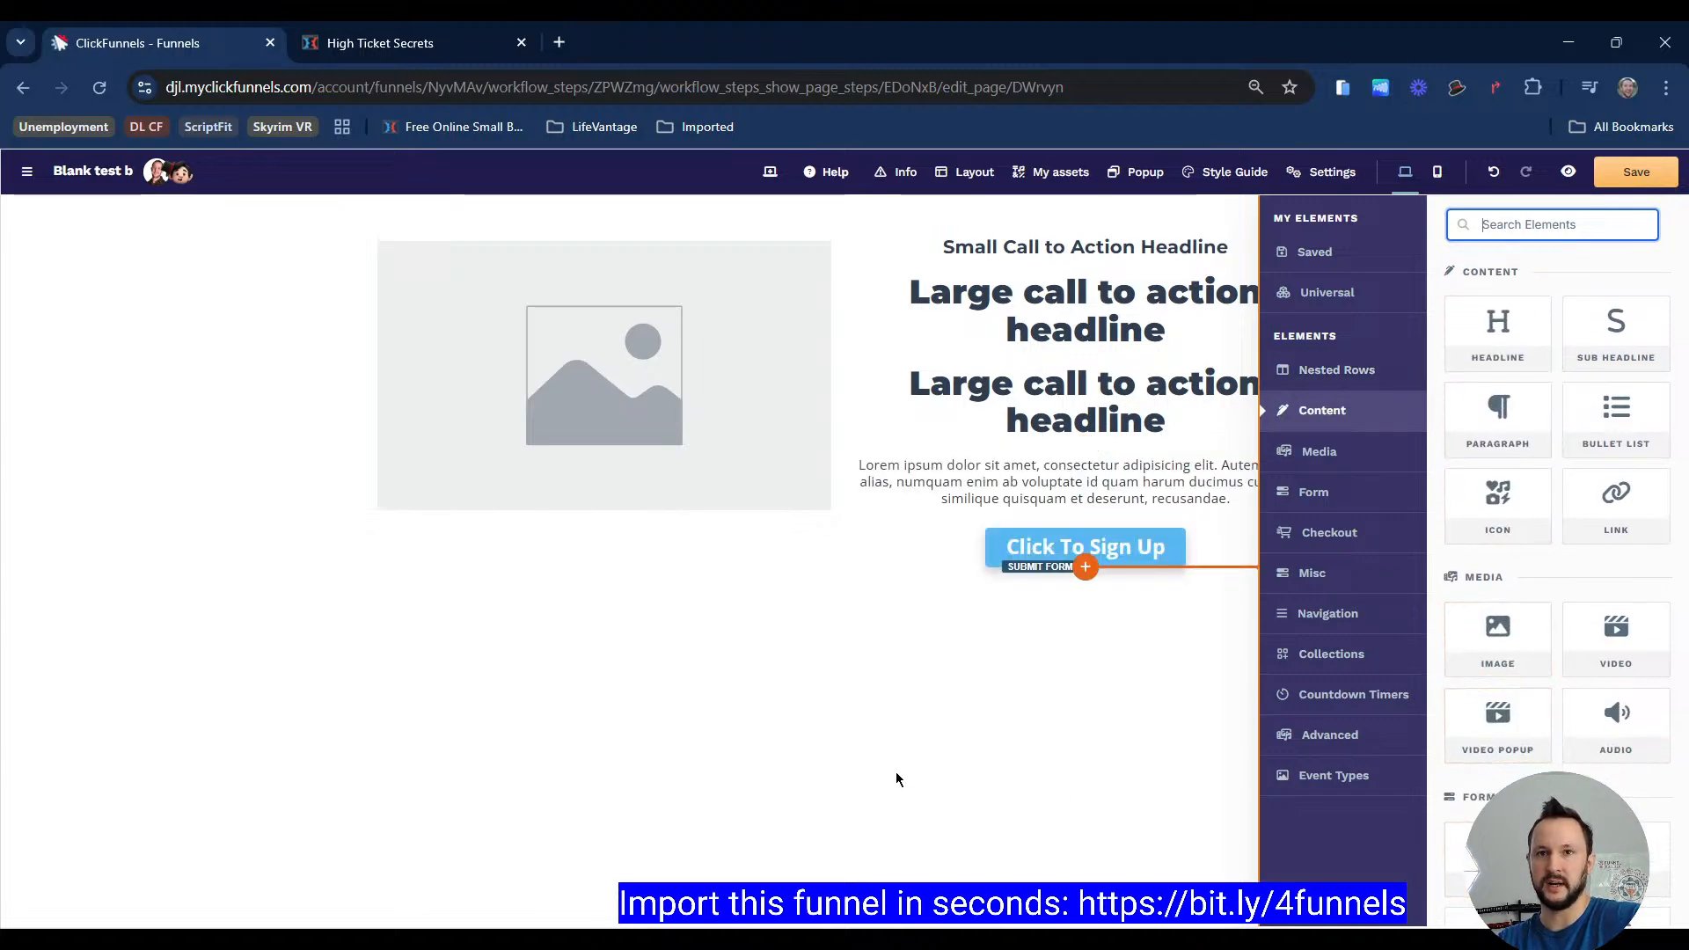
pyautogui.click(1132, 690)
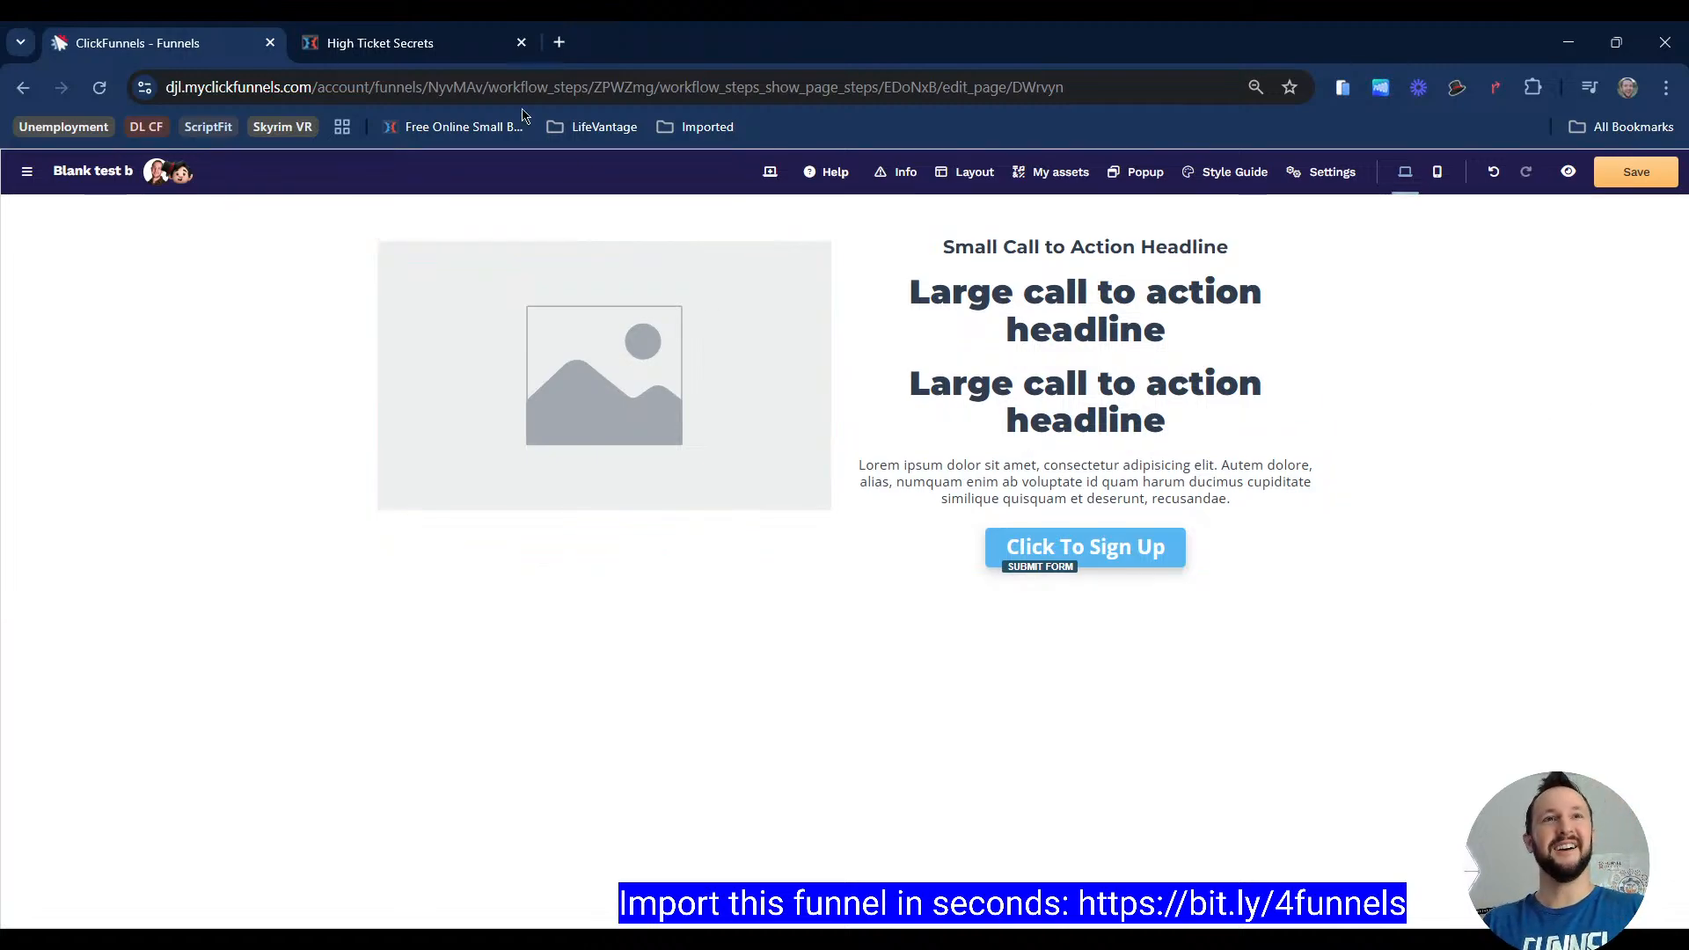
# Step: Examine the footer text on the High Ticket Secrets register page for reference
pyautogui.click(427, 43)
pyautogui.scroll(-4, 949, 623)
pyautogui.click(1368, 699)
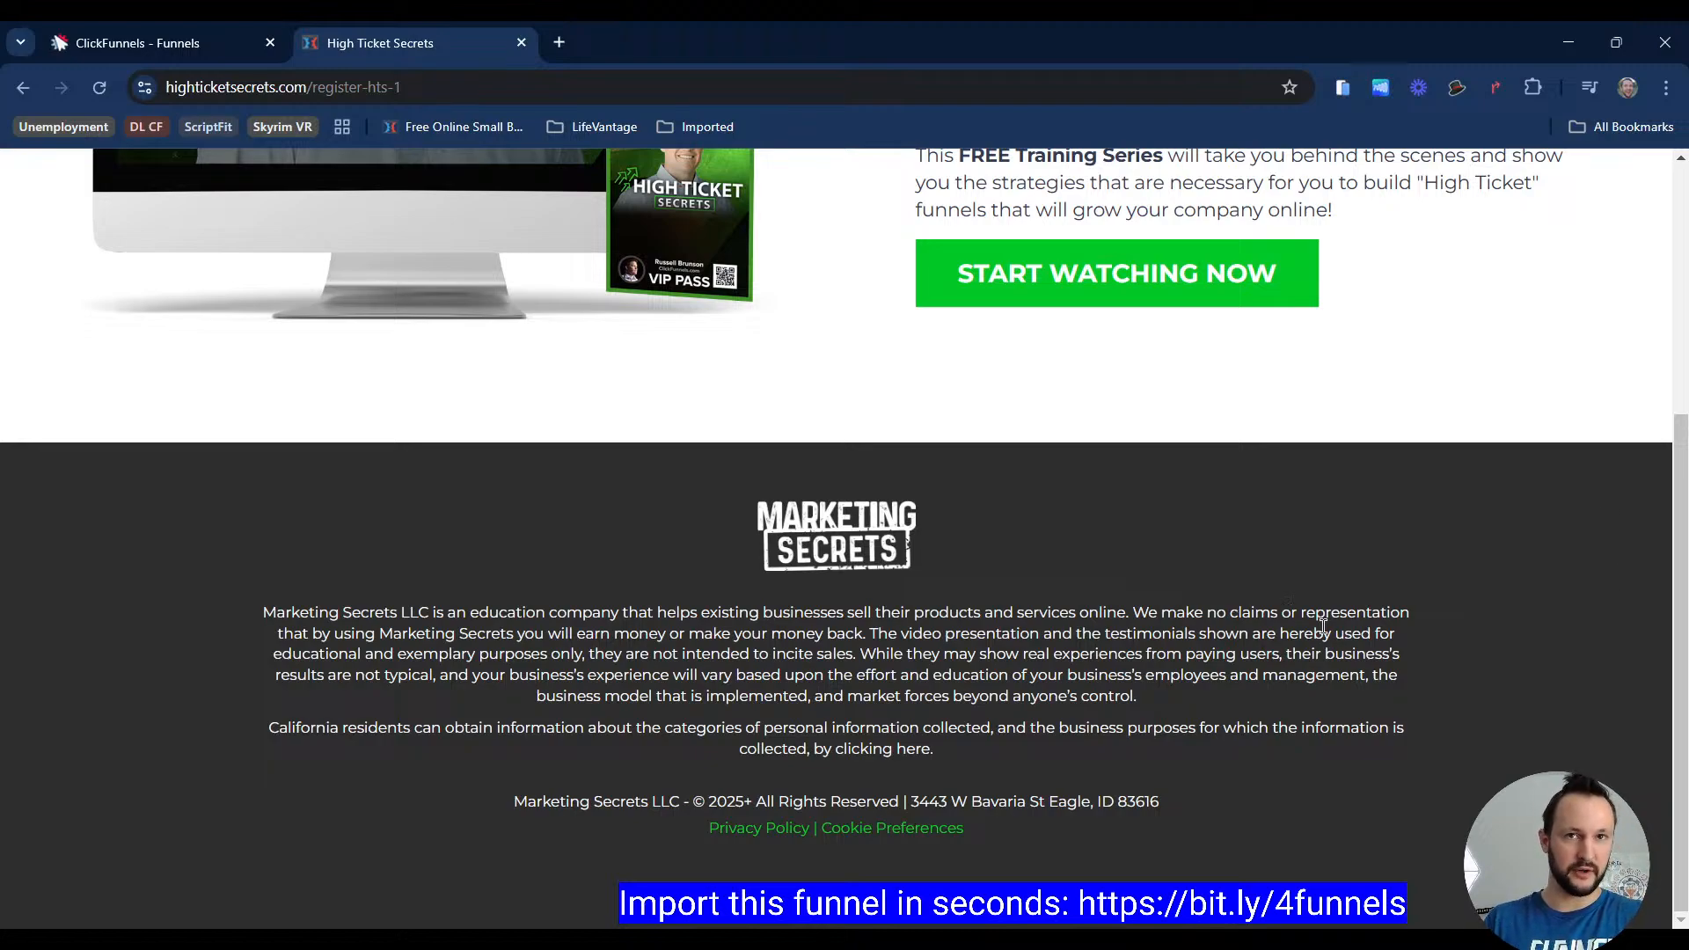
pyautogui.scroll(1, 1425, 643)
pyautogui.scroll(-1, 948, 539)
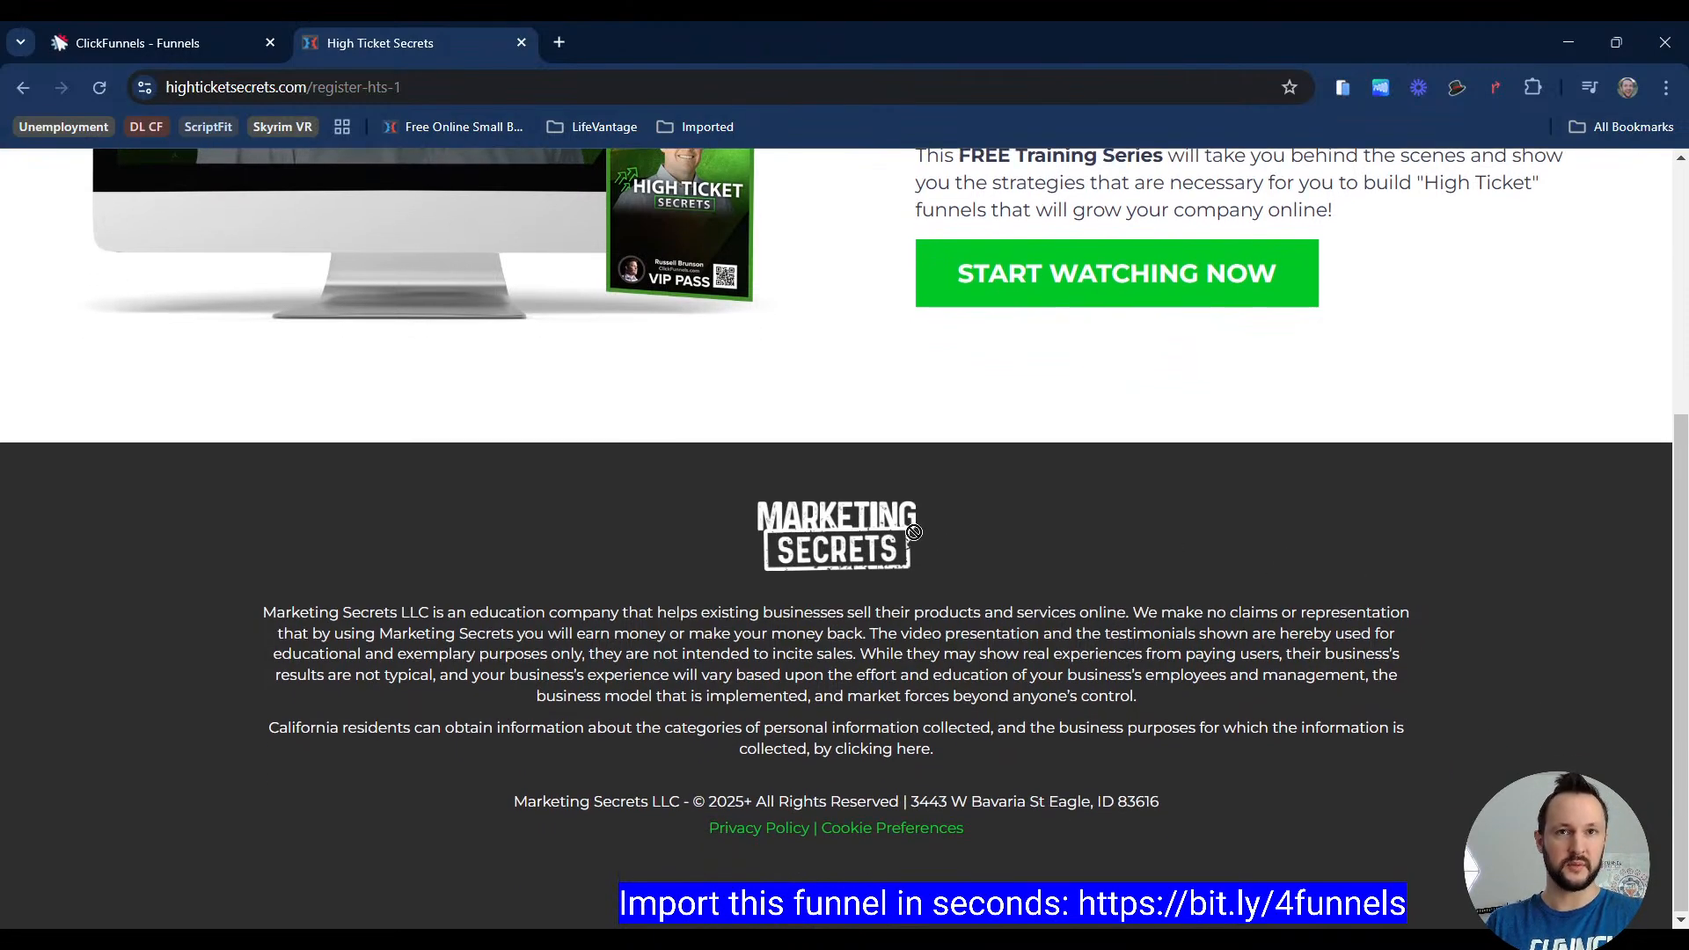
pyautogui.moveTo(595, 612); pyautogui.dragTo(1363, 802)
pyautogui.click(208, 46)
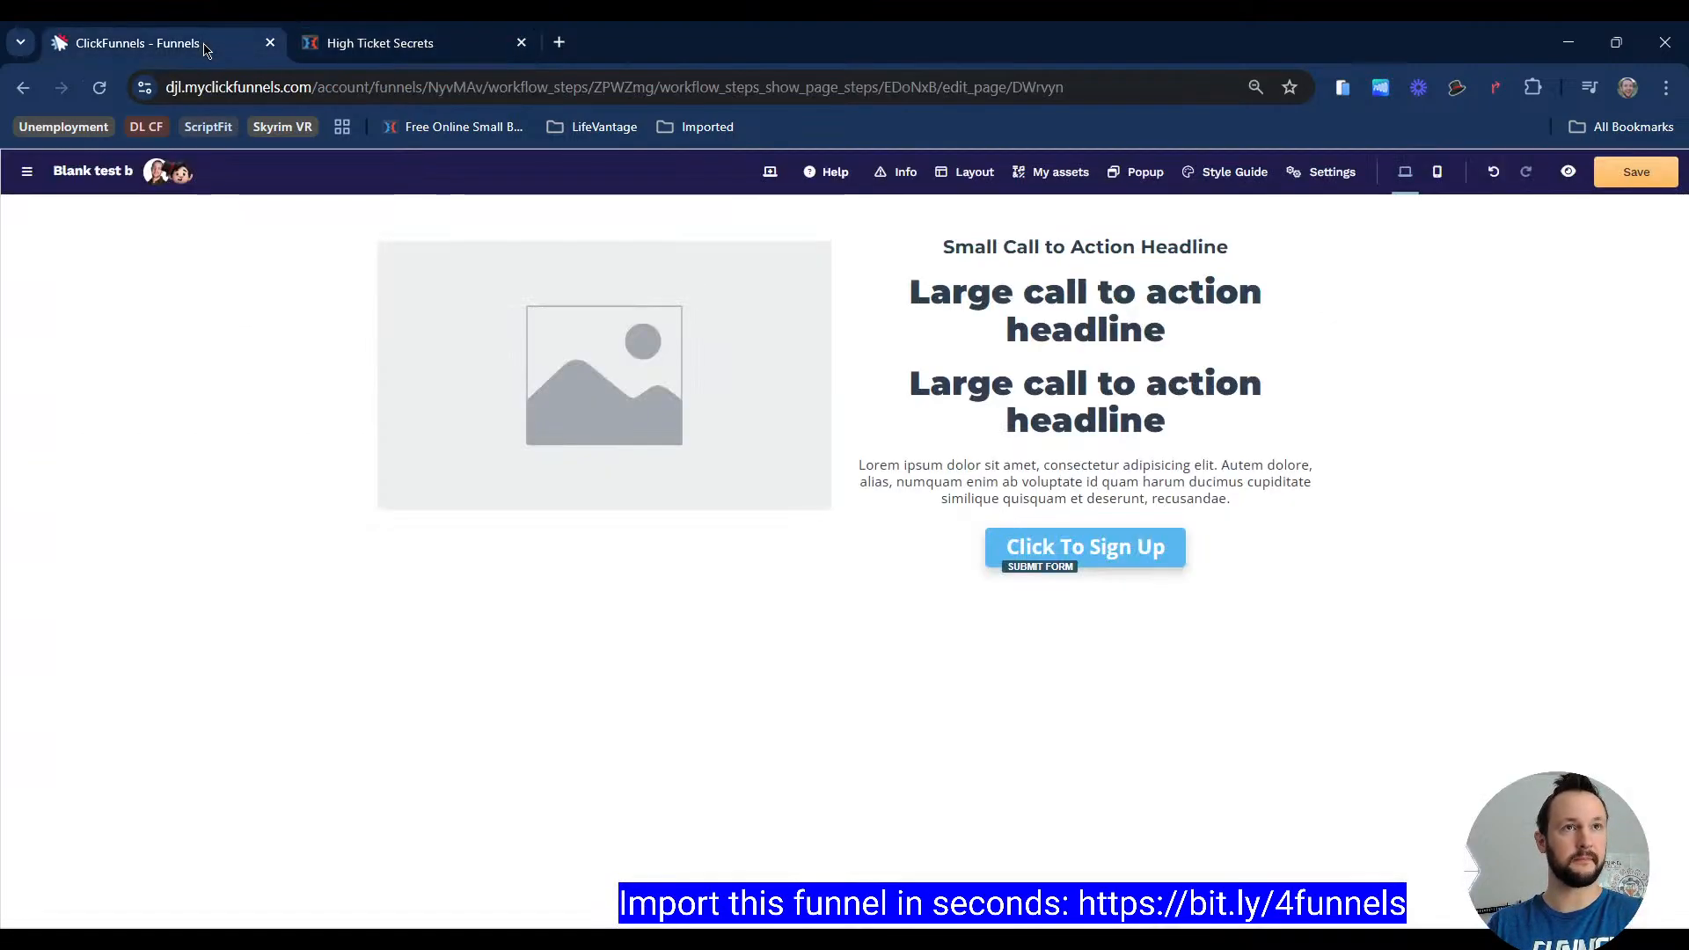
# Step: Add a second blank section below containing an image and paragraph text
pyautogui.click(845, 601)
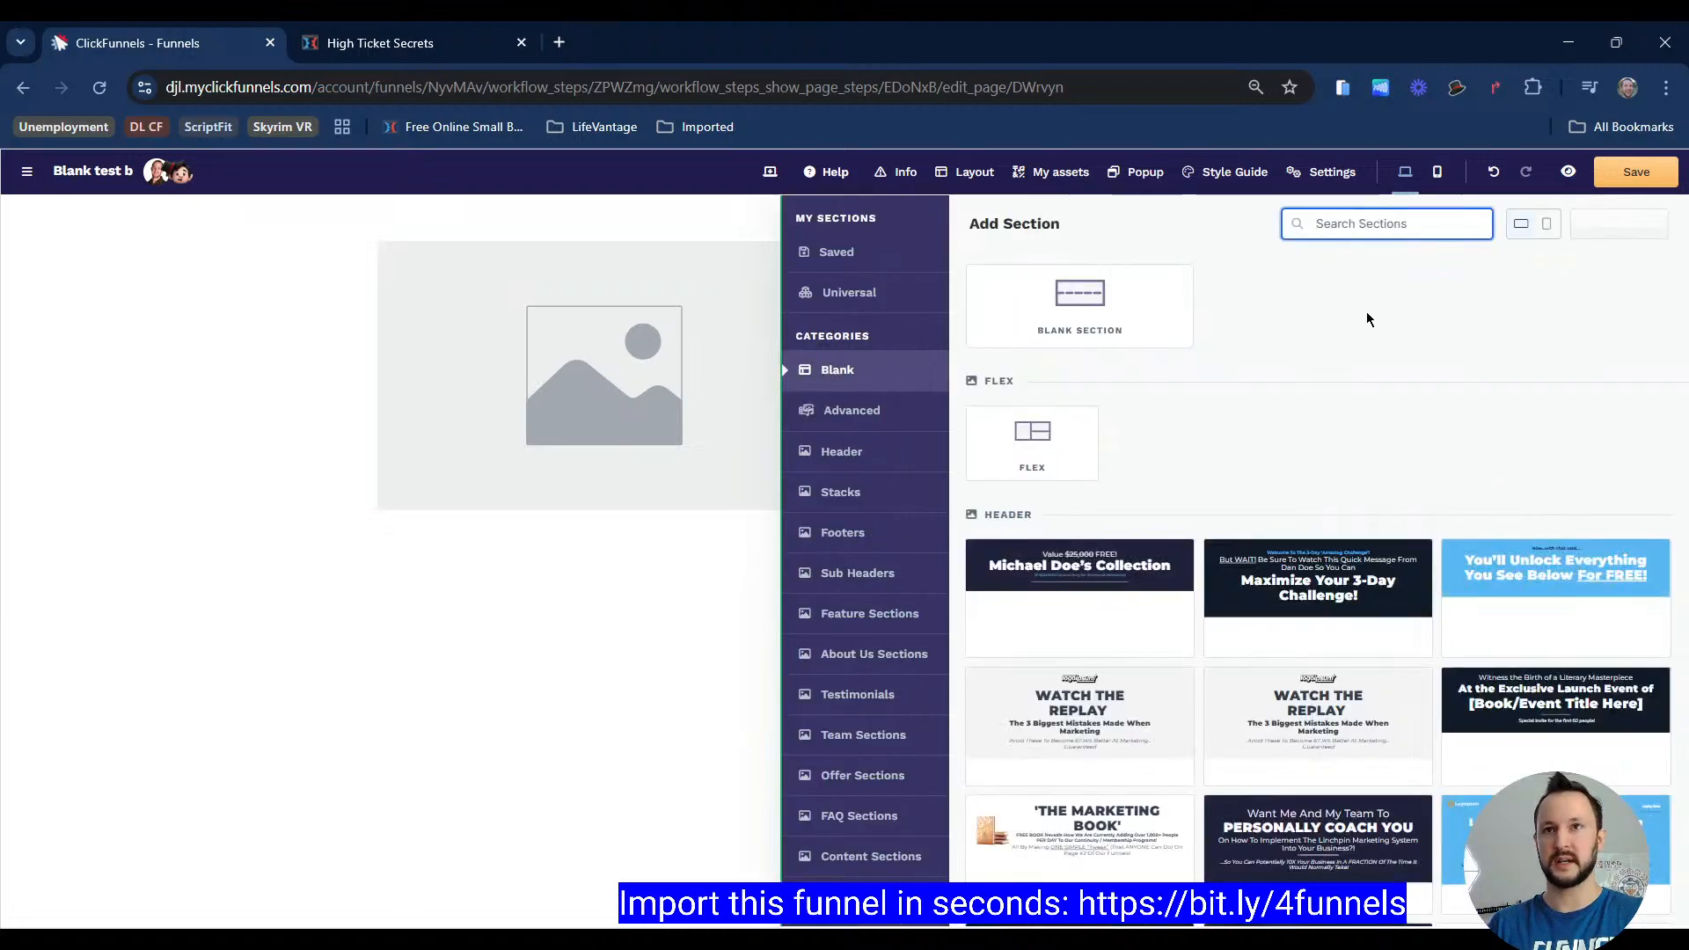
pyautogui.click(1075, 303)
pyautogui.click(1047, 295)
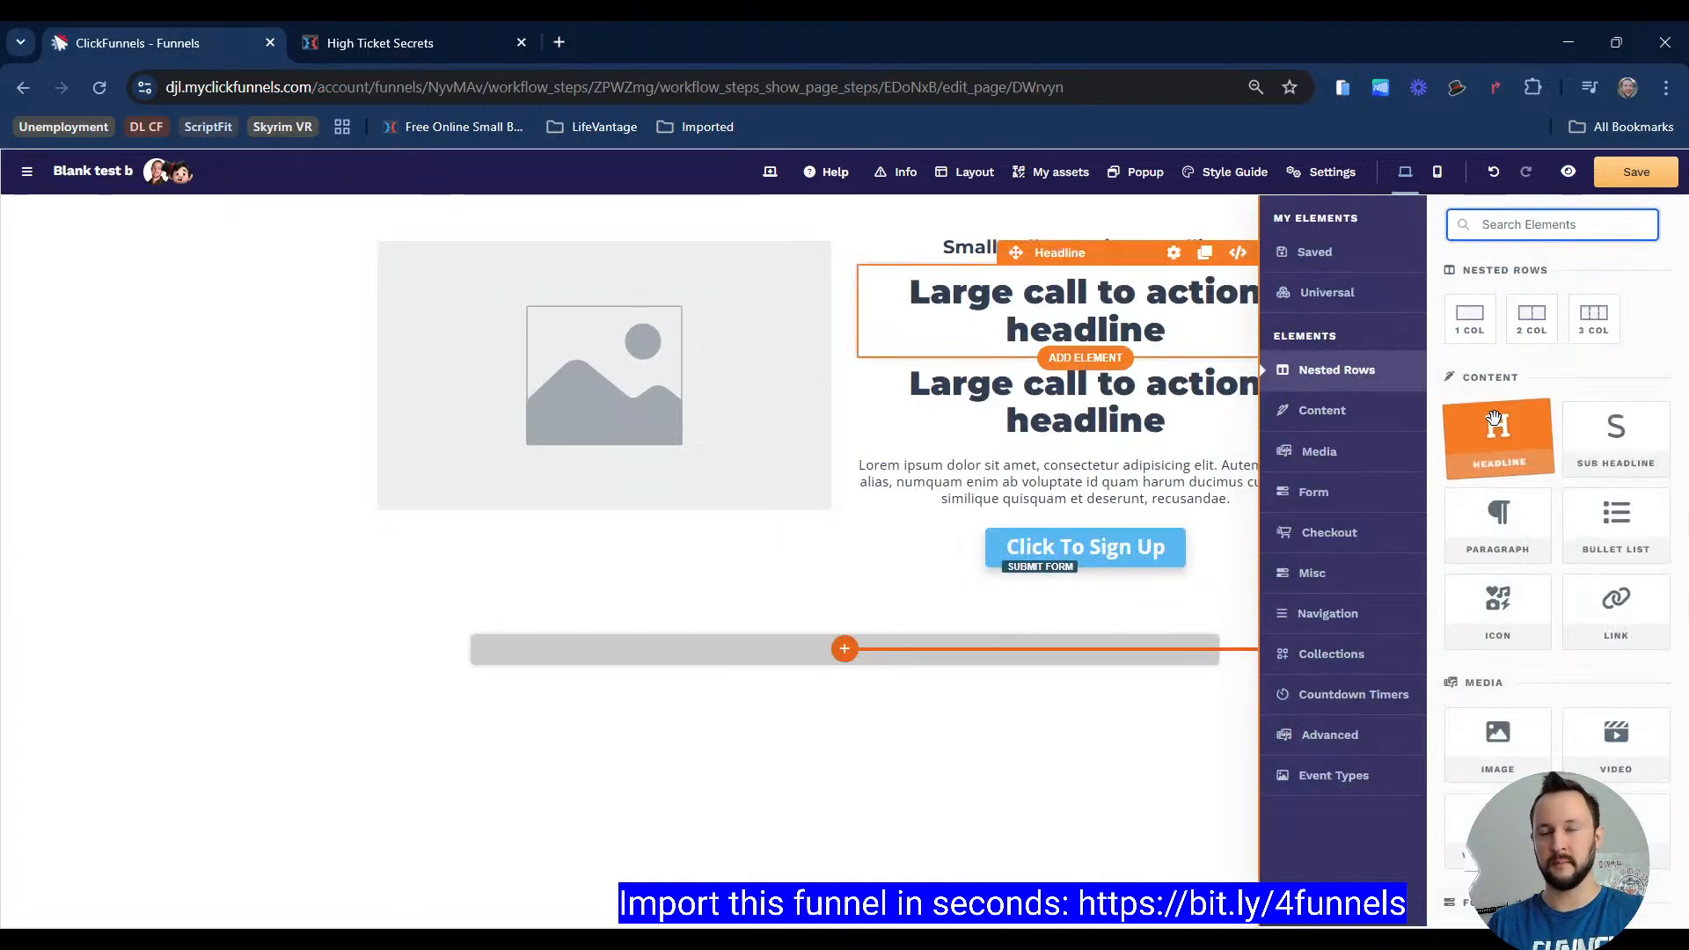
pyautogui.click(1489, 756)
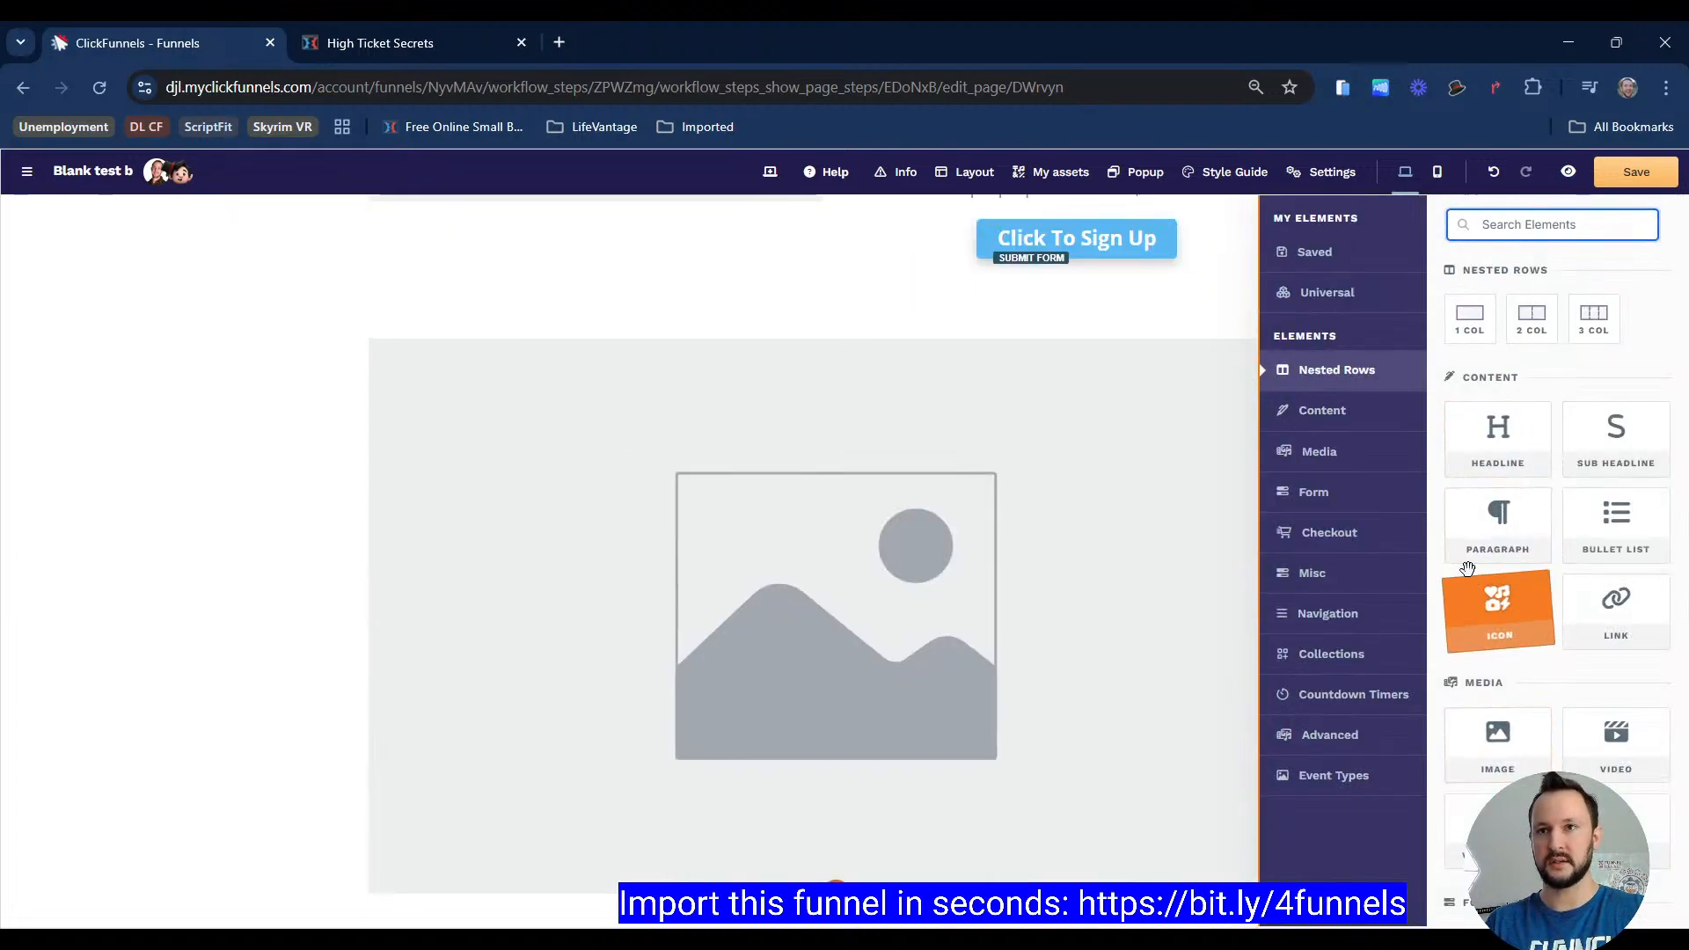
pyautogui.click(1492, 521)
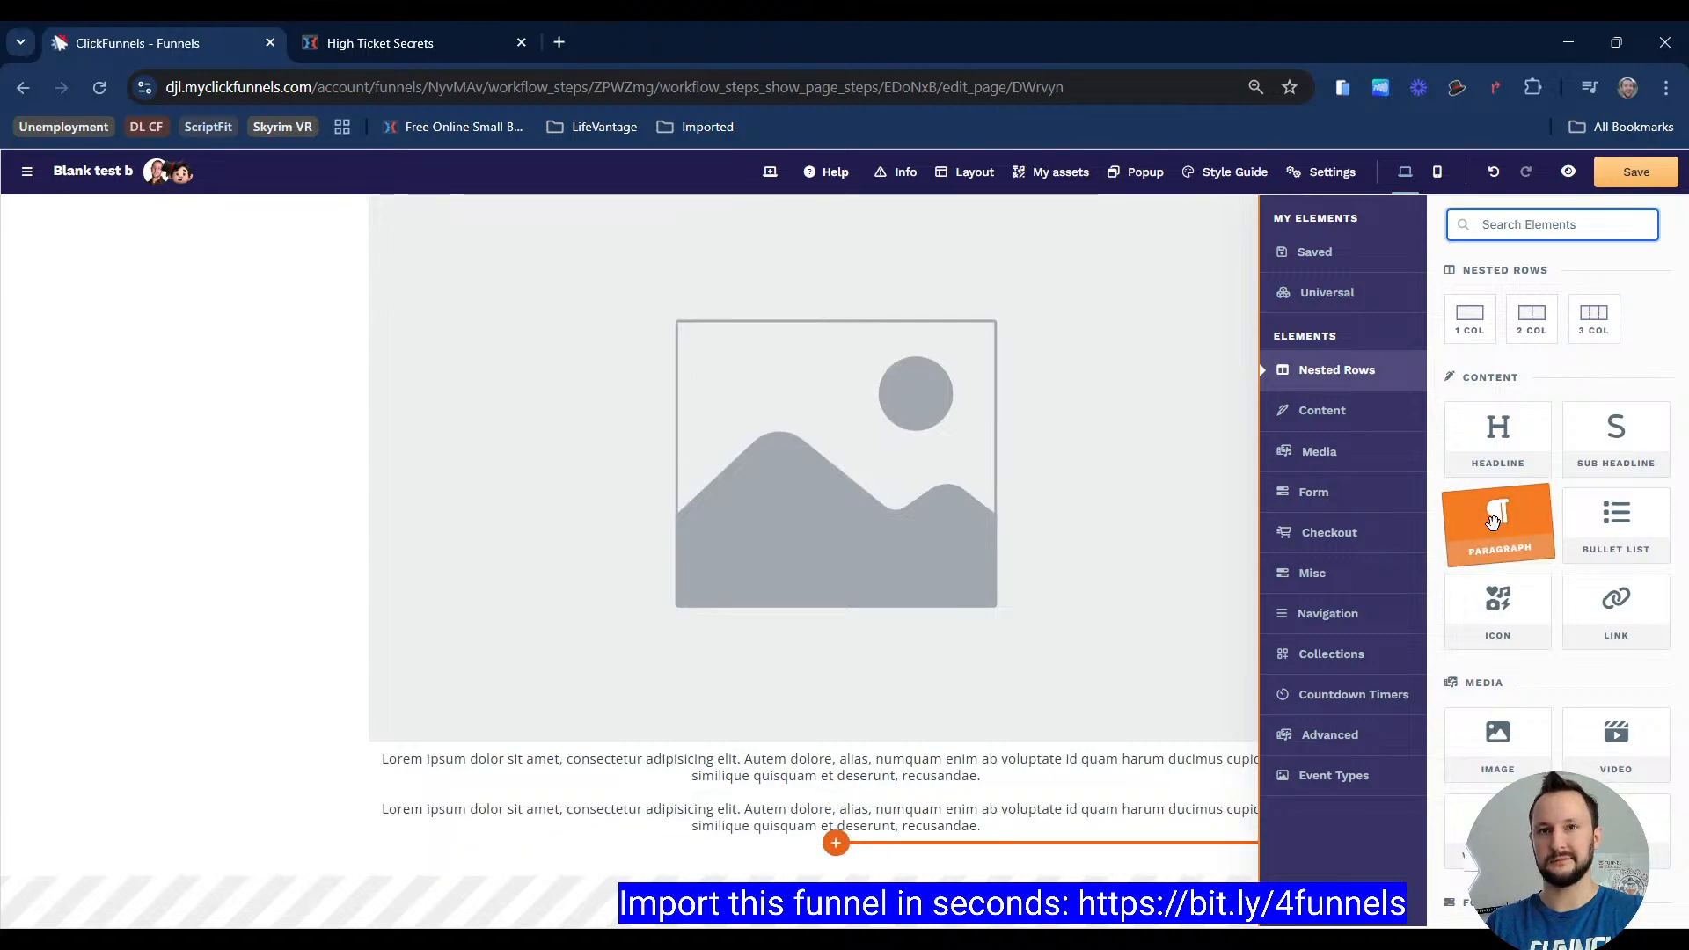
# Step: Compare the register page footer with the new layout in the page editor
pyautogui.click(396, 42)
pyautogui.click(583, 735)
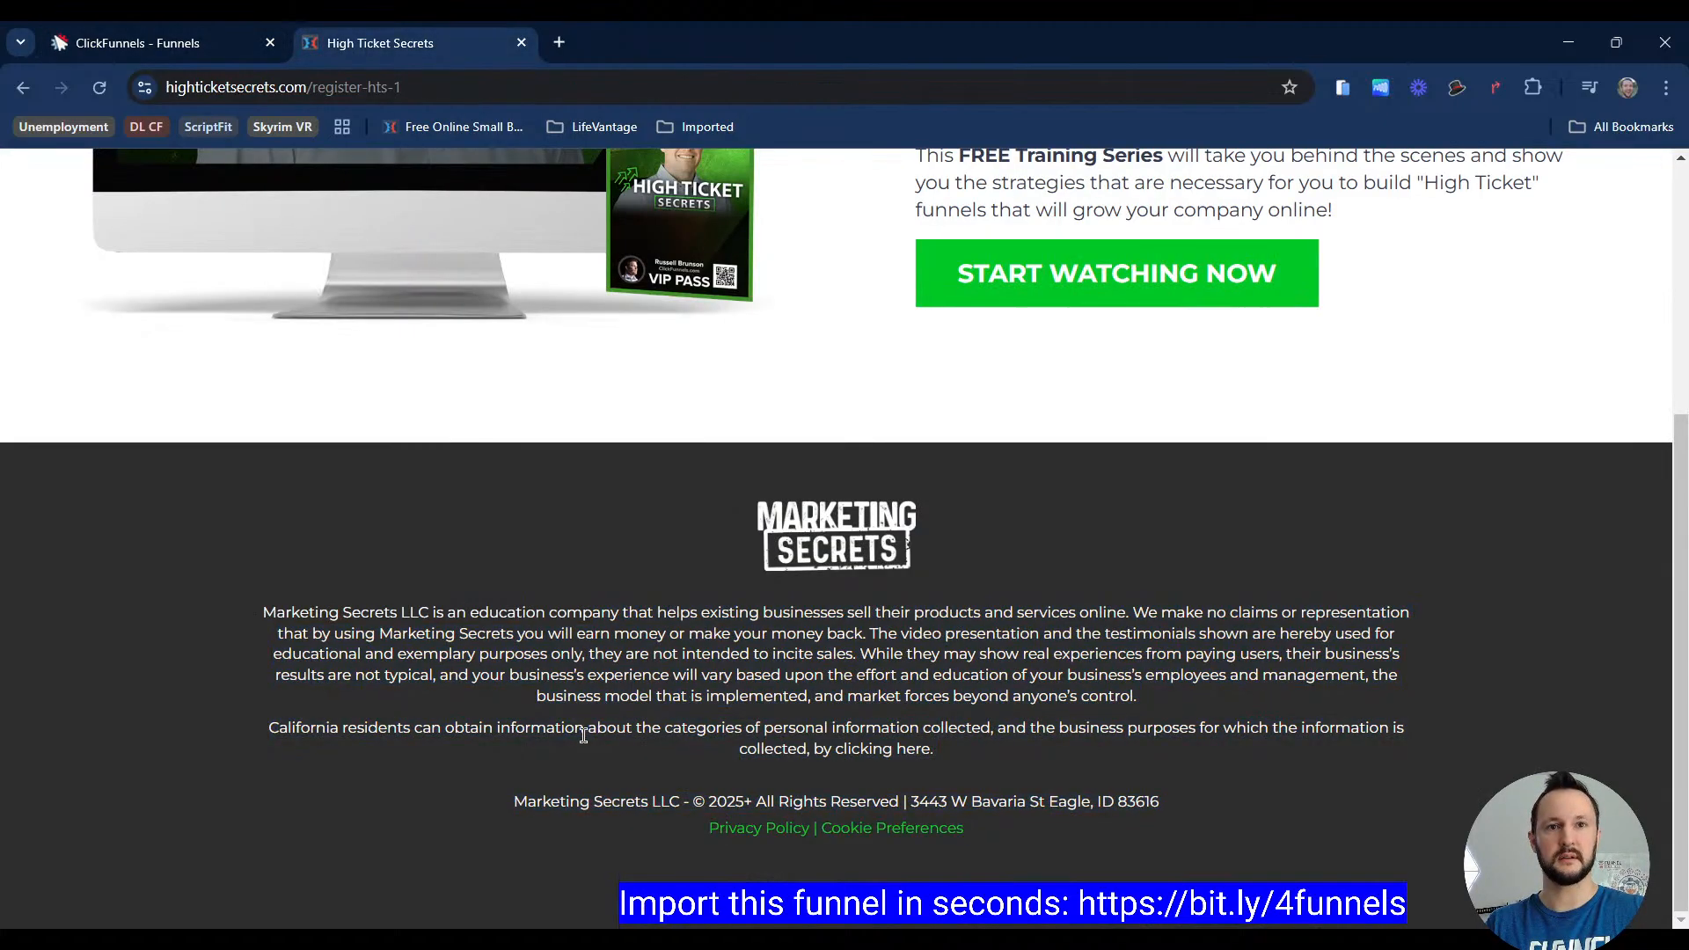
pyautogui.moveTo(678, 609); pyautogui.dragTo(871, 757)
pyautogui.click(805, 779)
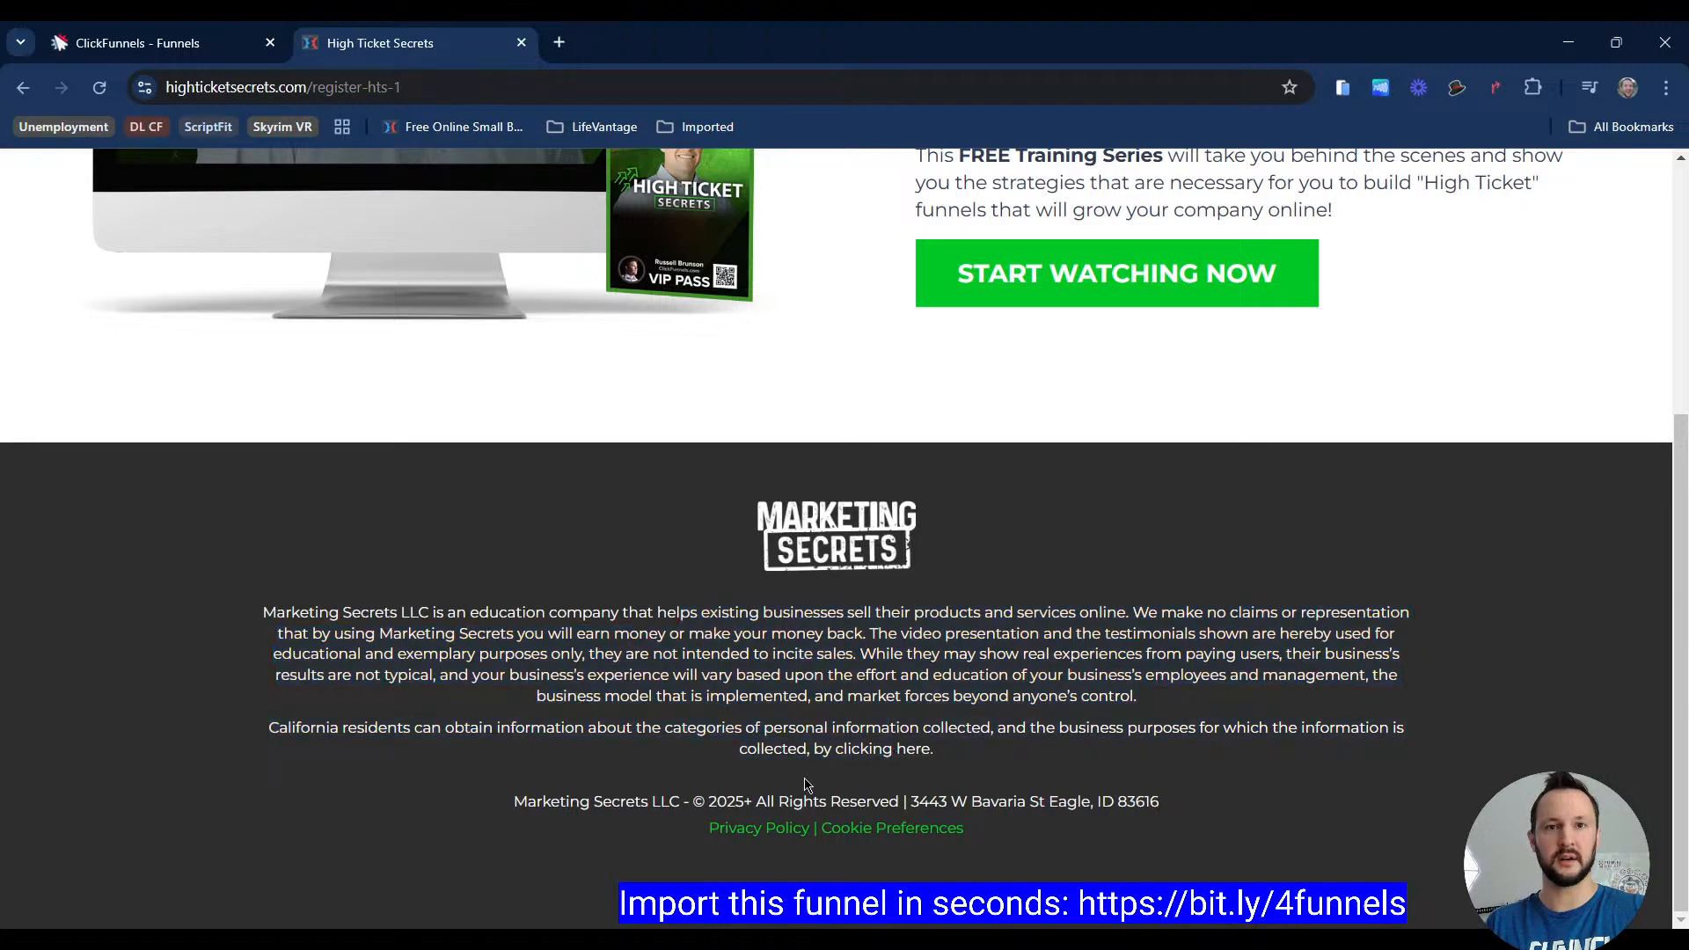
pyautogui.click(220, 42)
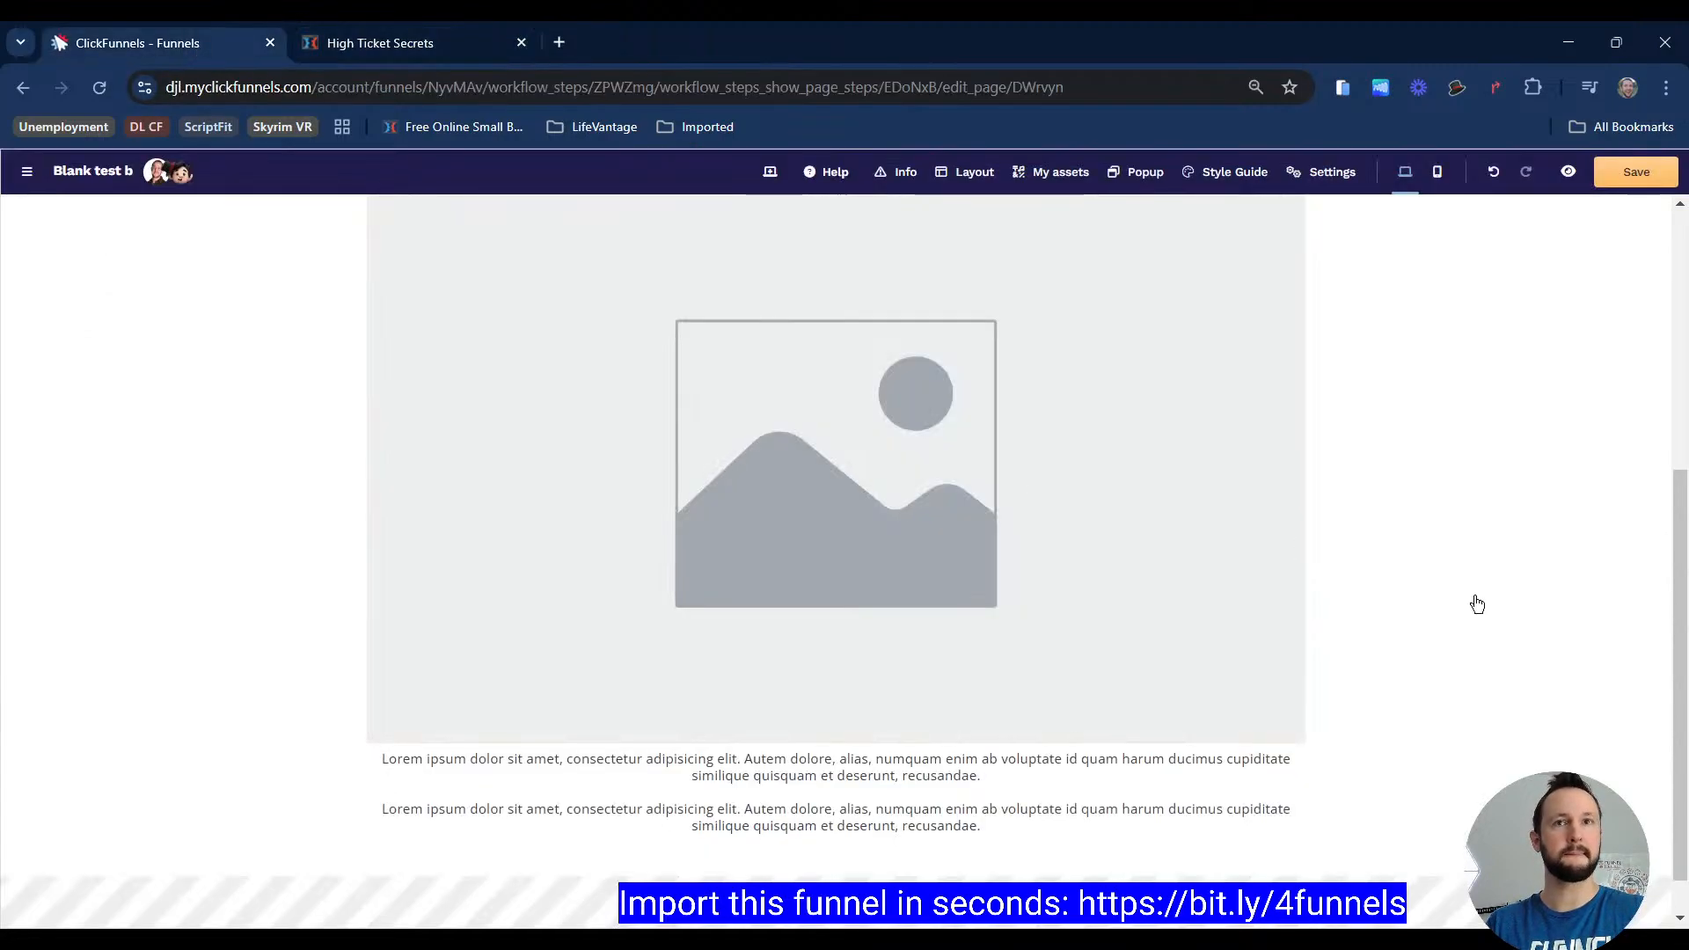
pyautogui.scroll(8, 1474, 604)
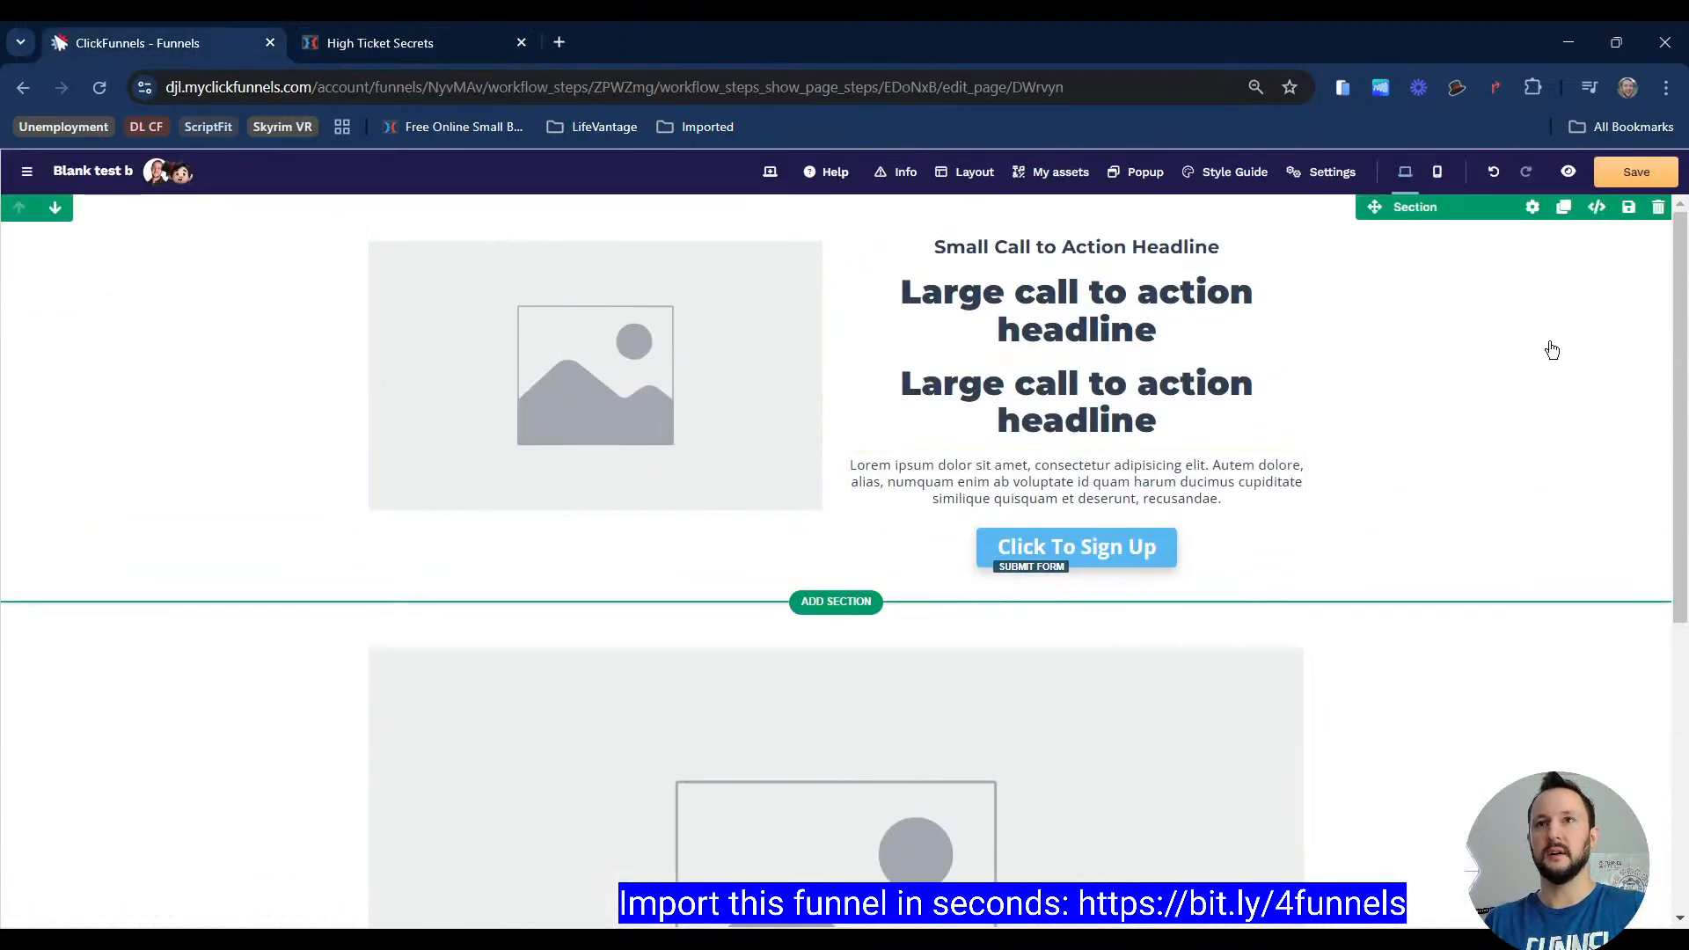
# Step: Return to the High Ticket Secrets register page and open the Barnum PT Image Scraper on it
pyautogui.click(432, 44)
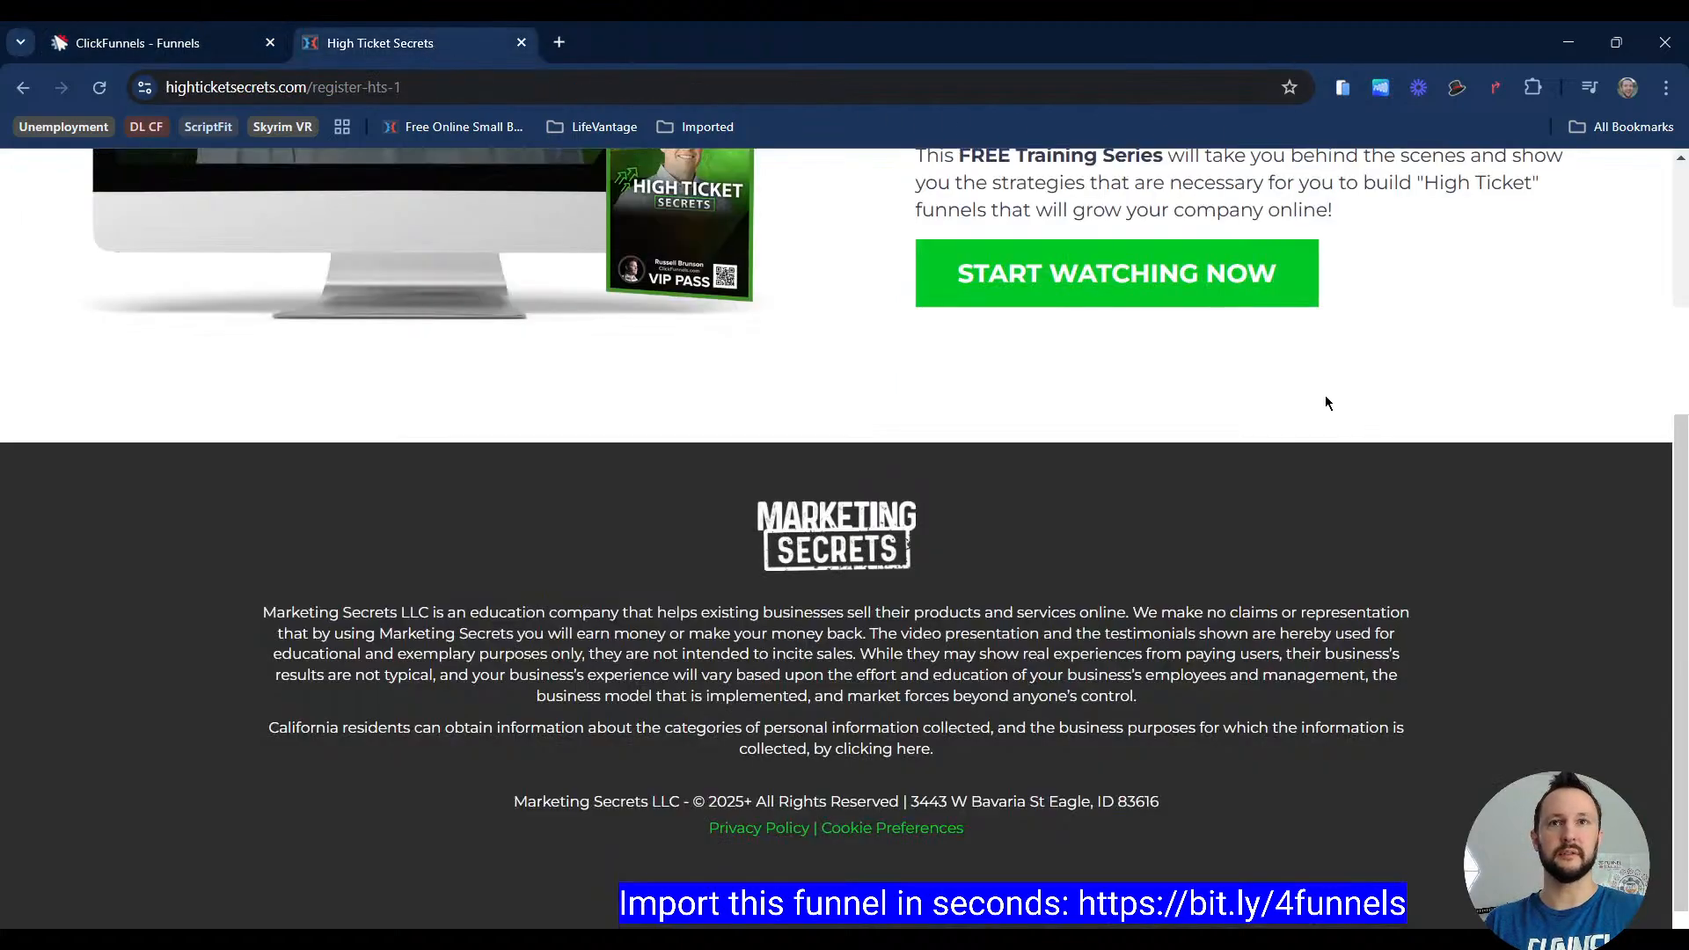
pyautogui.scroll(5, 1475, 503)
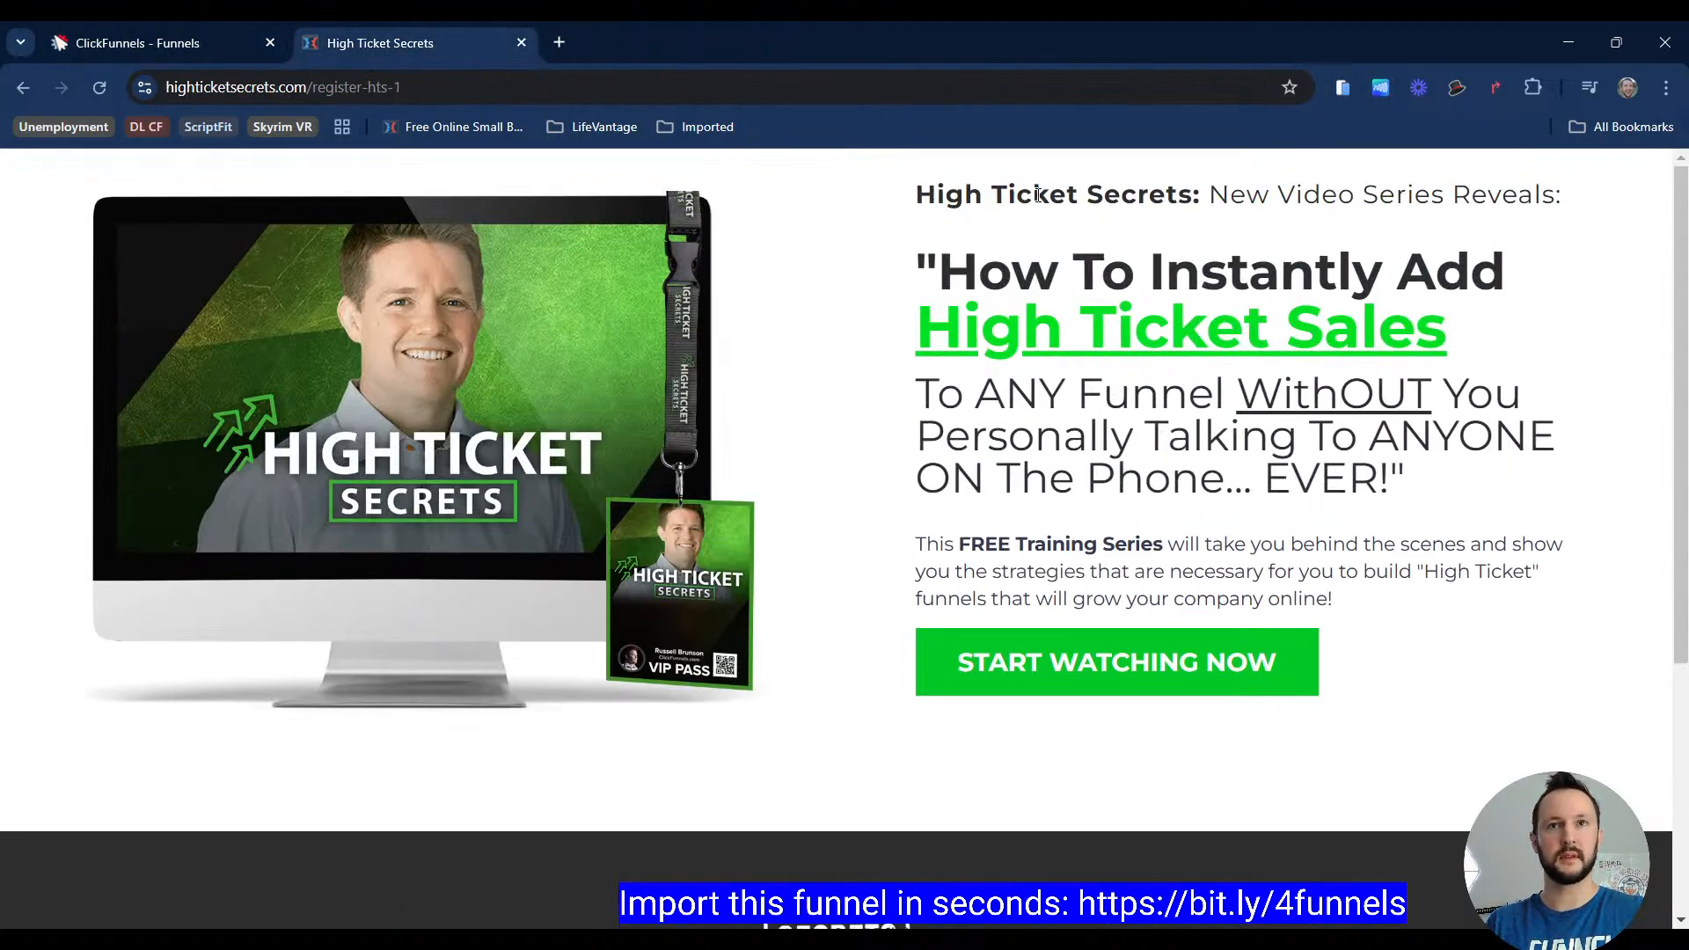
pyautogui.moveTo(1038, 195); pyautogui.dragTo(1143, 487)
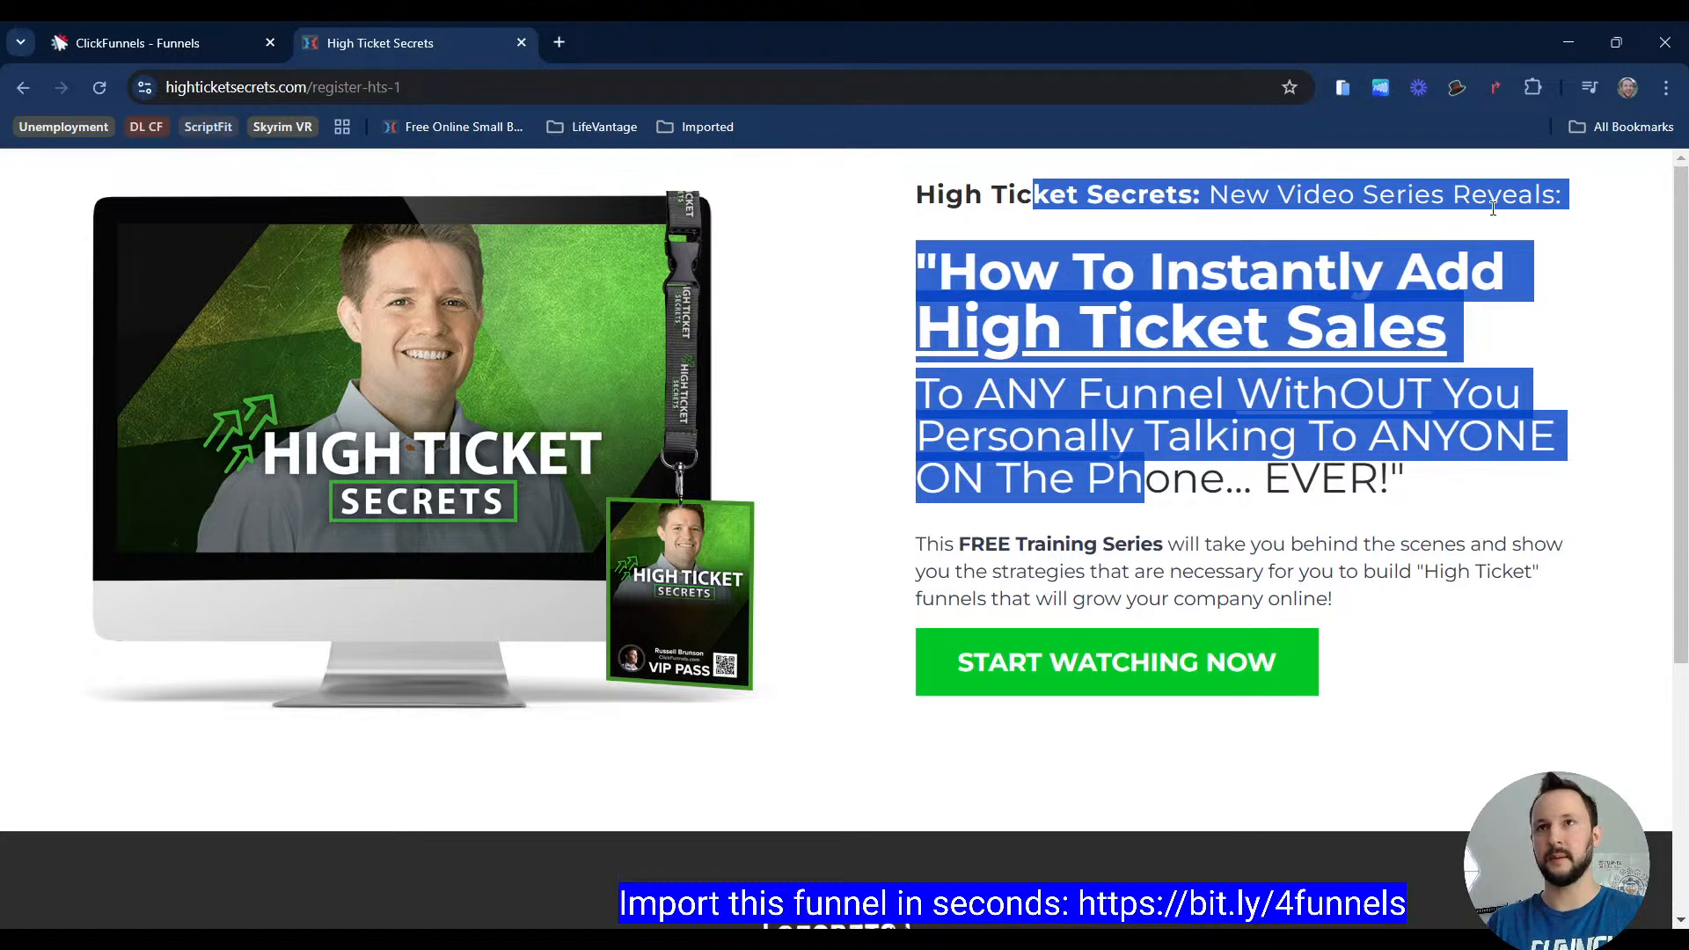
pyautogui.click(1581, 273)
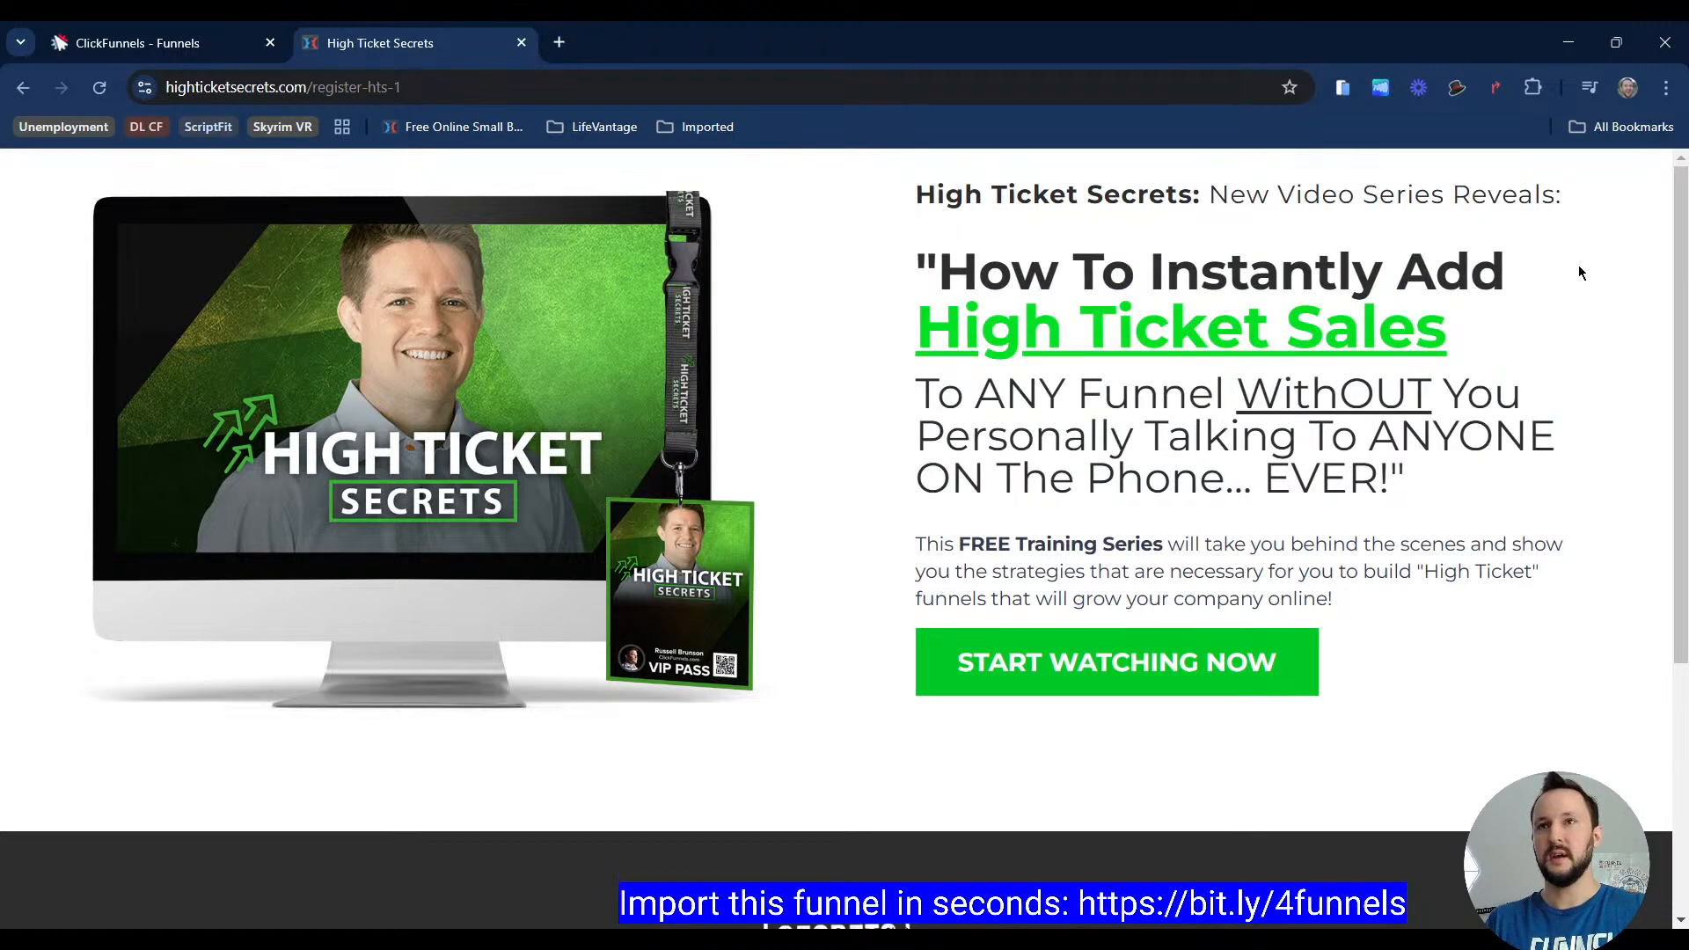
pyautogui.click(1458, 92)
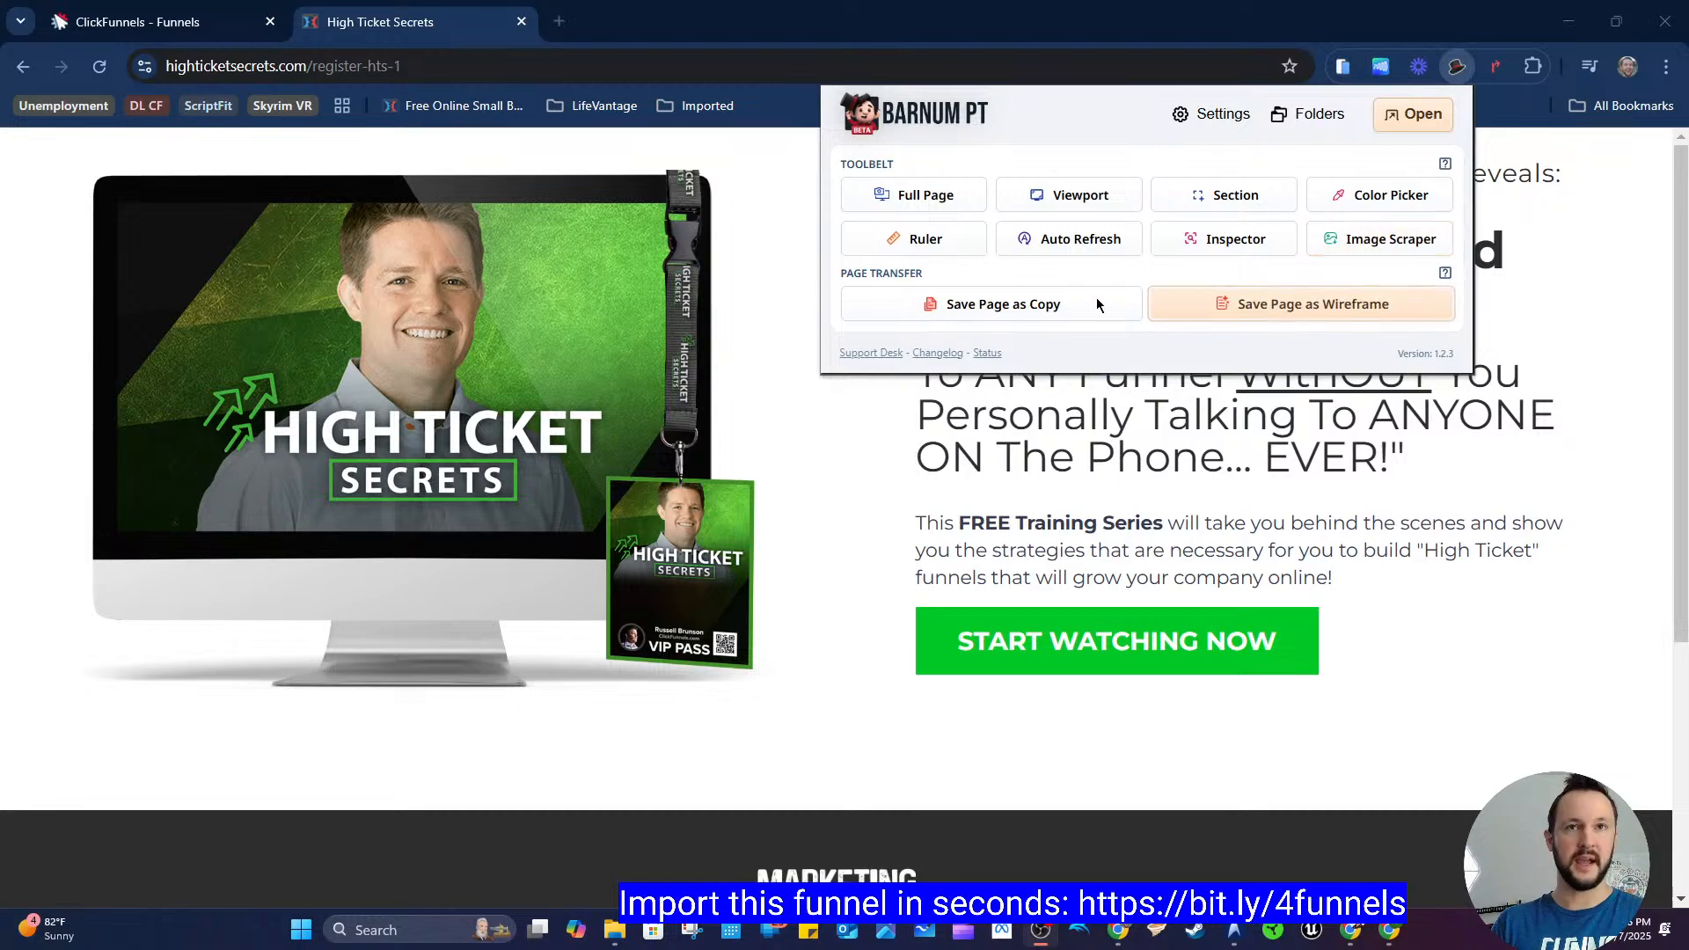
pyautogui.moveTo(924, 274); pyautogui.dragTo(847, 277)
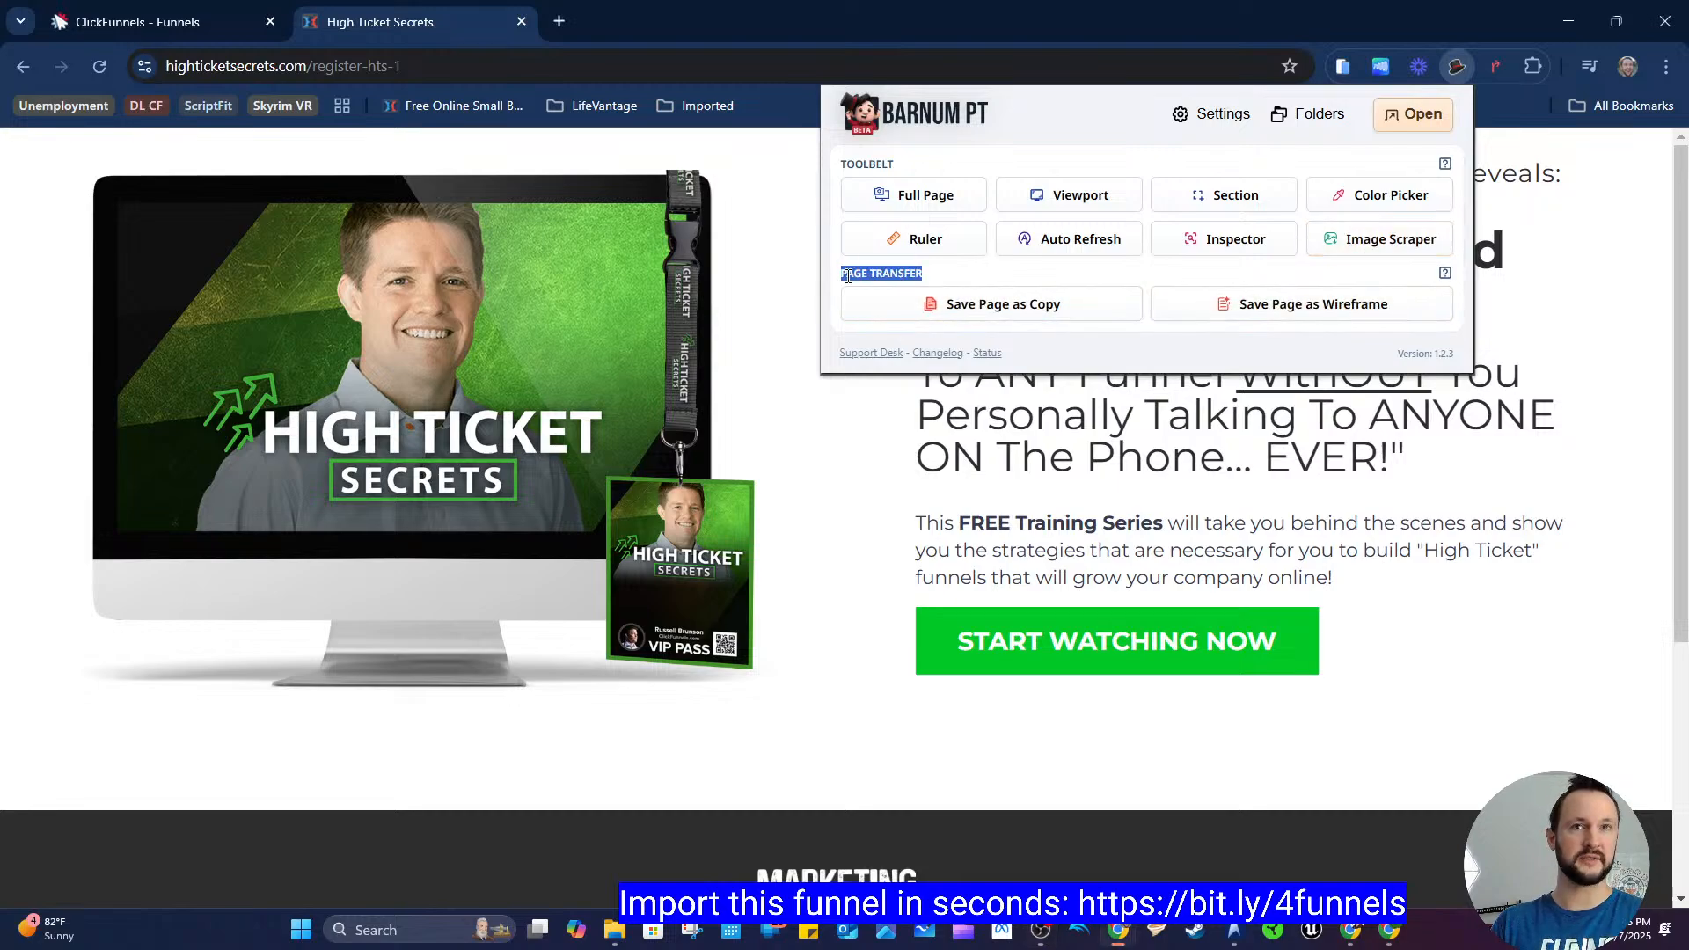
pyautogui.click(924, 277)
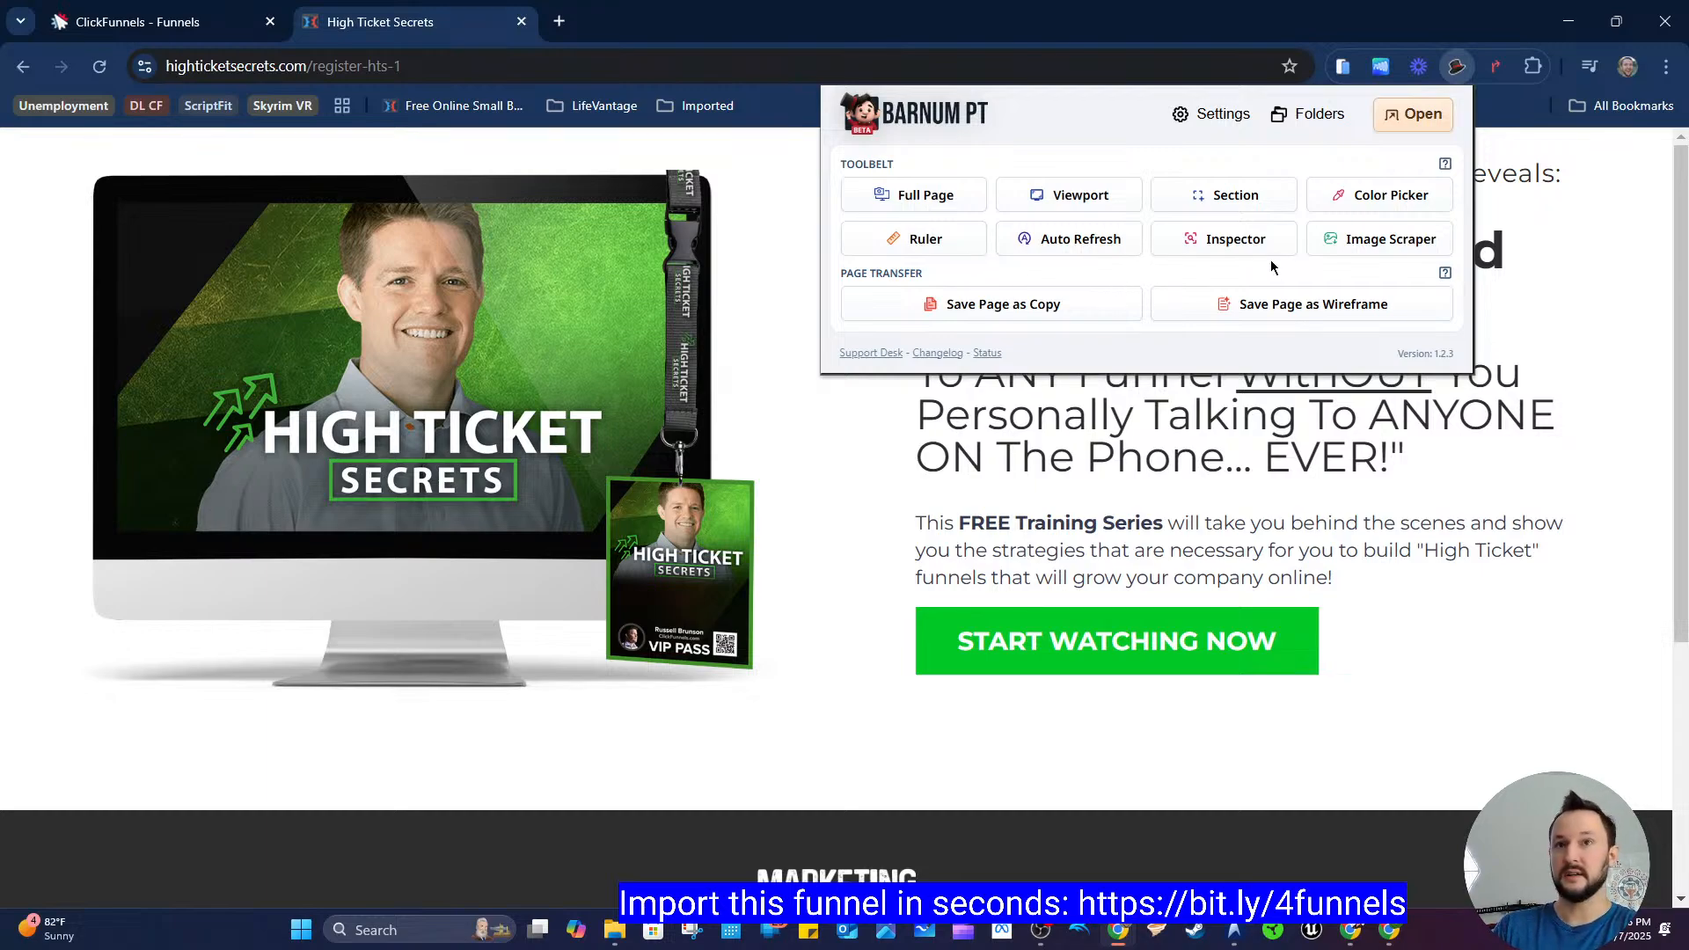
pyautogui.click(1347, 246)
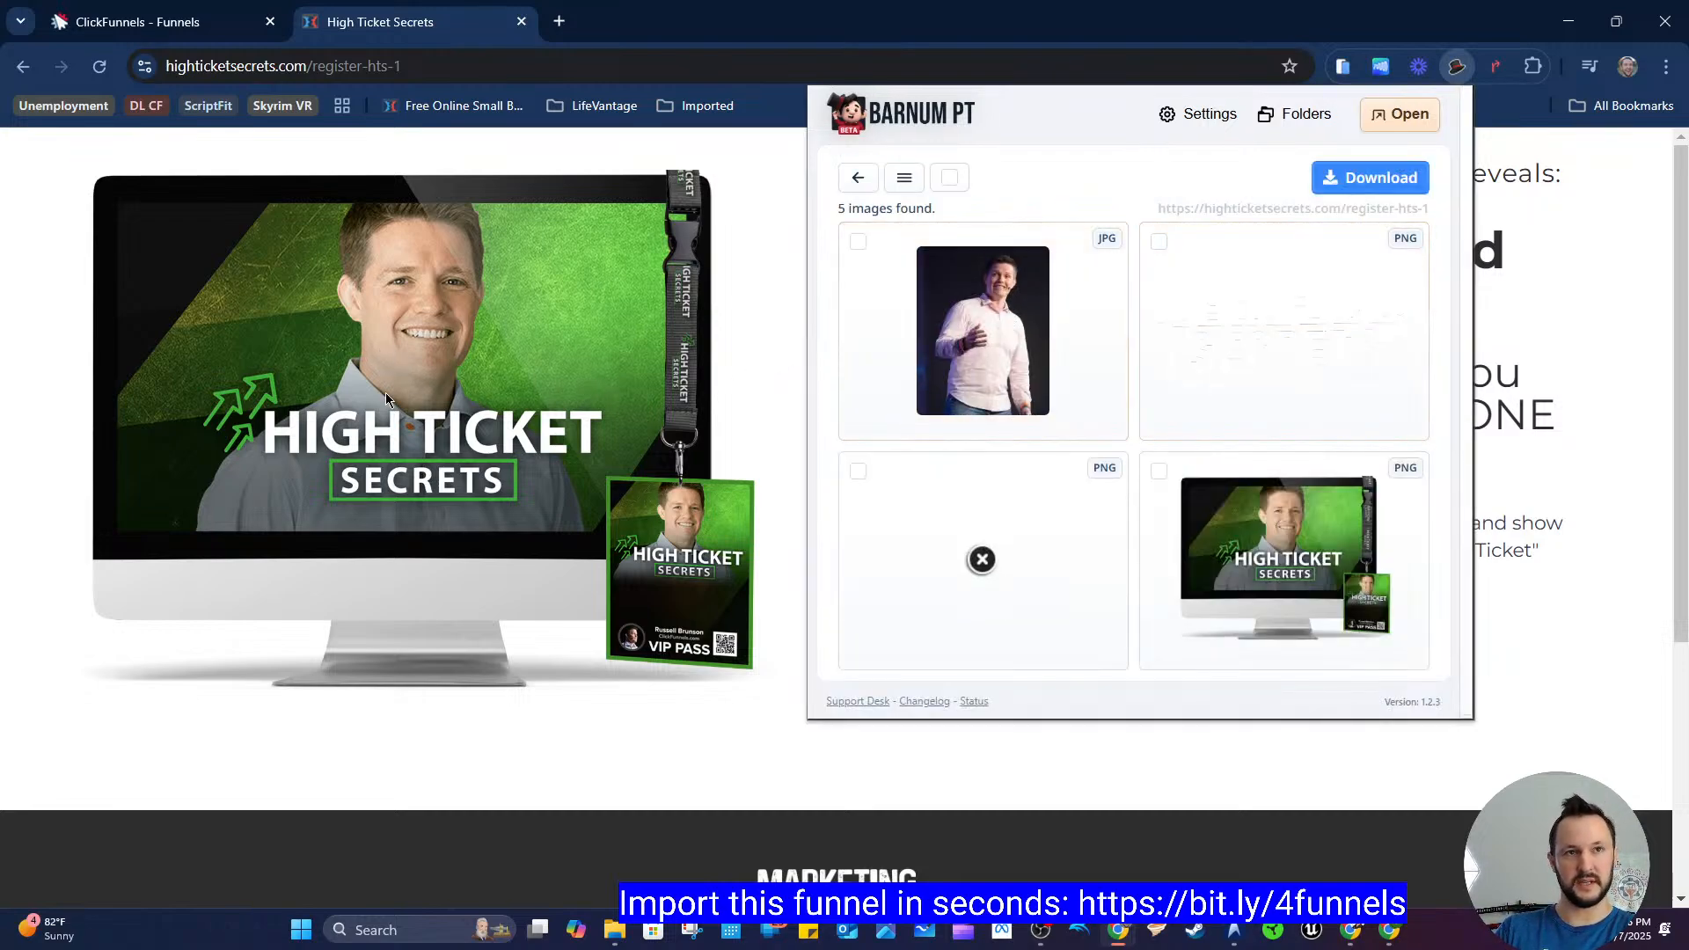
# Step: Select the Marketing Secrets logo and the monitor mockup images and download them
pyautogui.scroll(-1, 415, 372)
pyautogui.scroll(1, 414, 327)
pyautogui.scroll(-2, 414, 326)
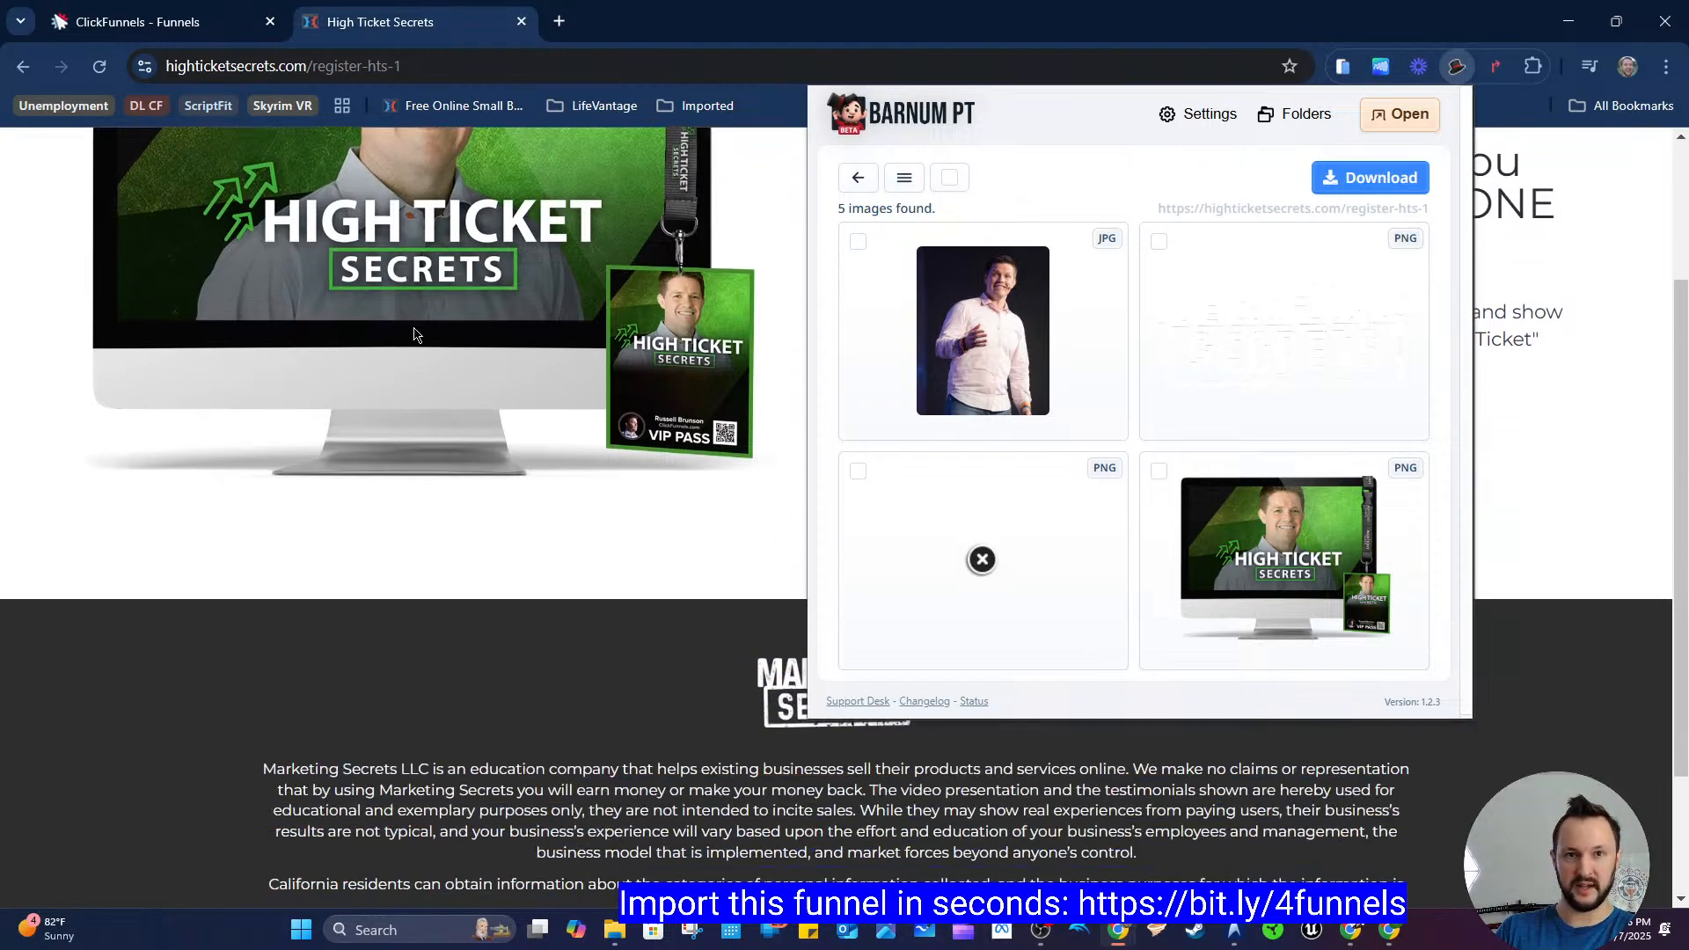
pyautogui.scroll(1, 556, 583)
pyautogui.scroll(1, 616, 632)
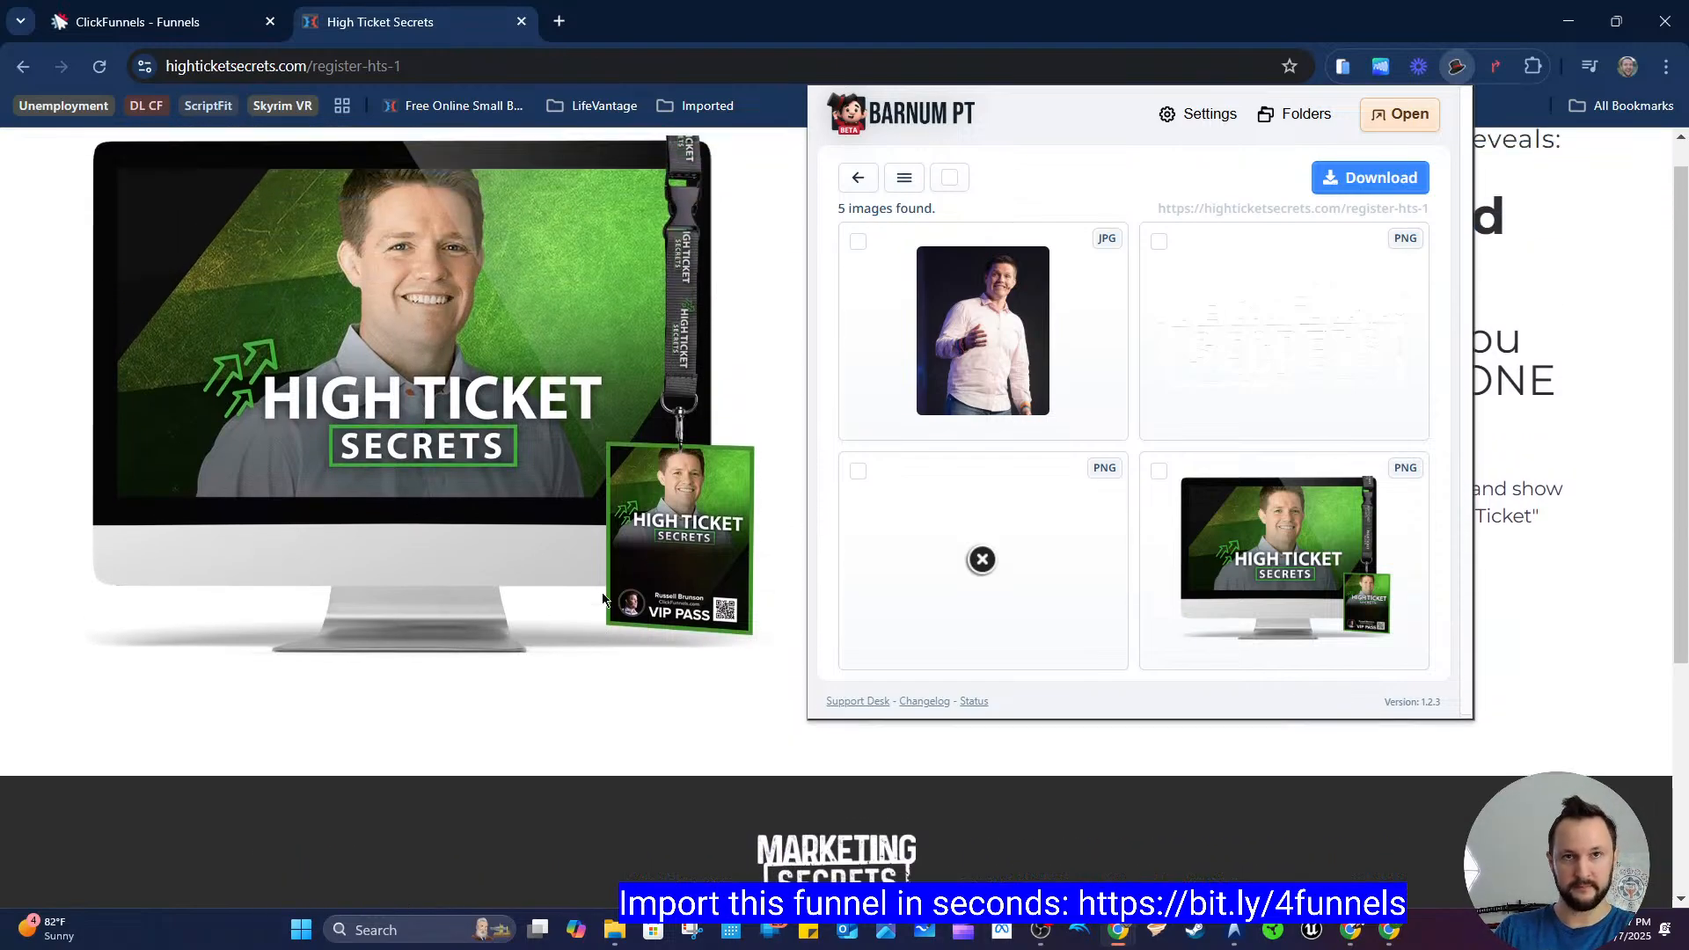
pyautogui.scroll(-1, 1228, 364)
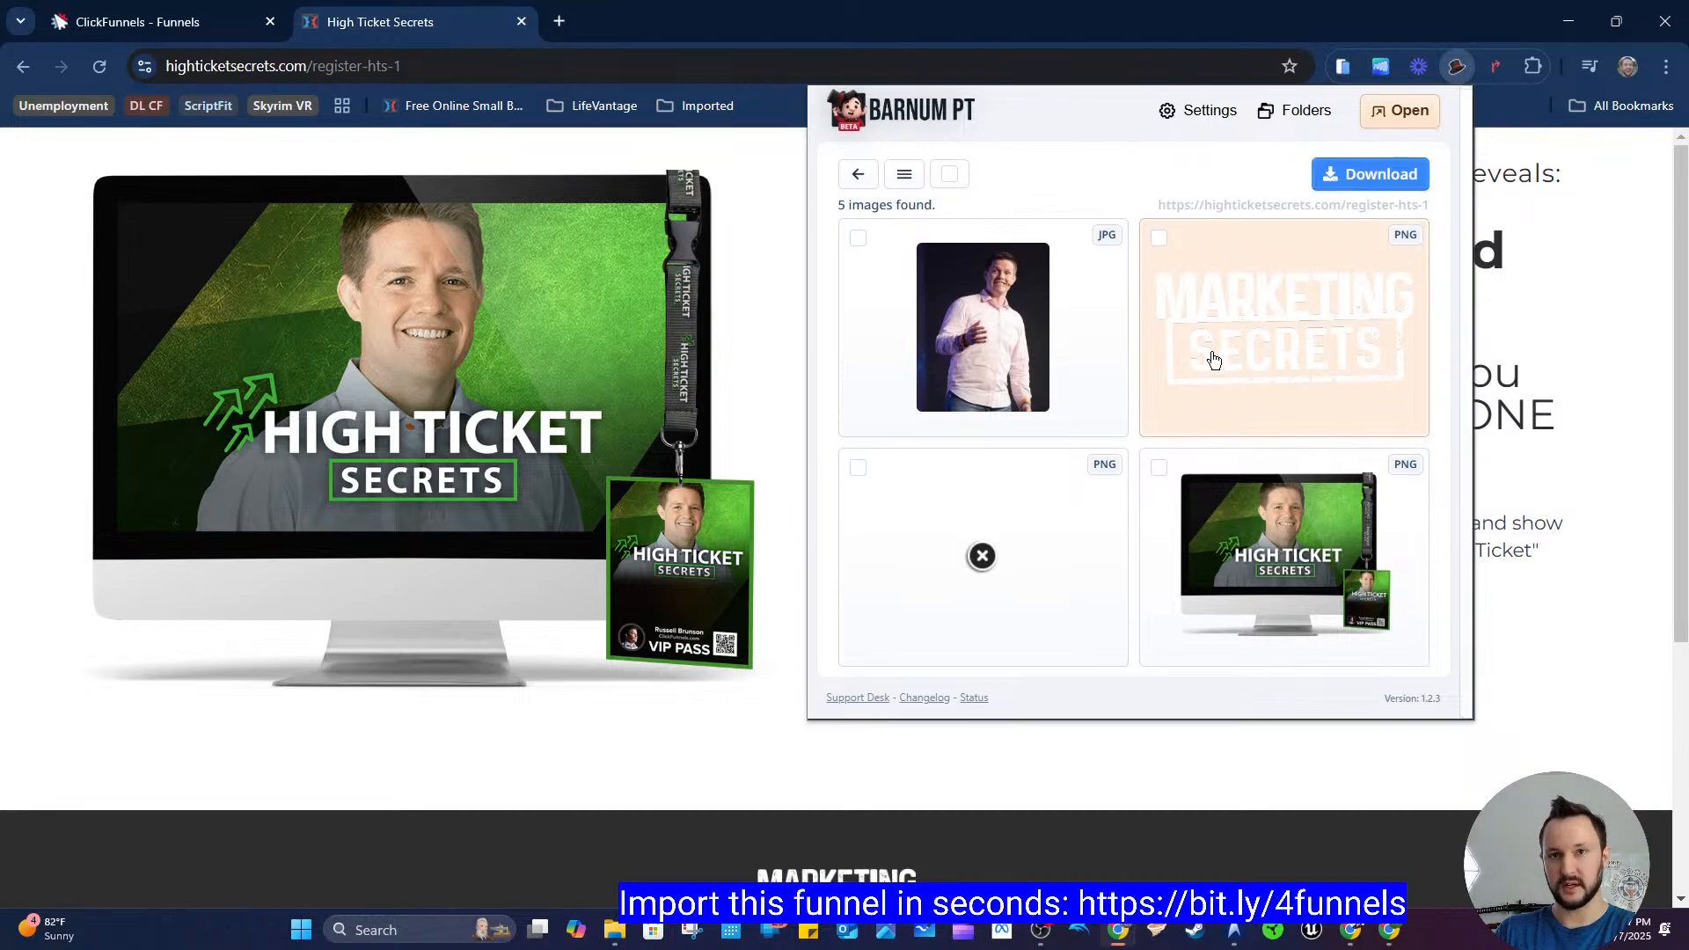
pyautogui.click(1159, 237)
pyautogui.click(1158, 467)
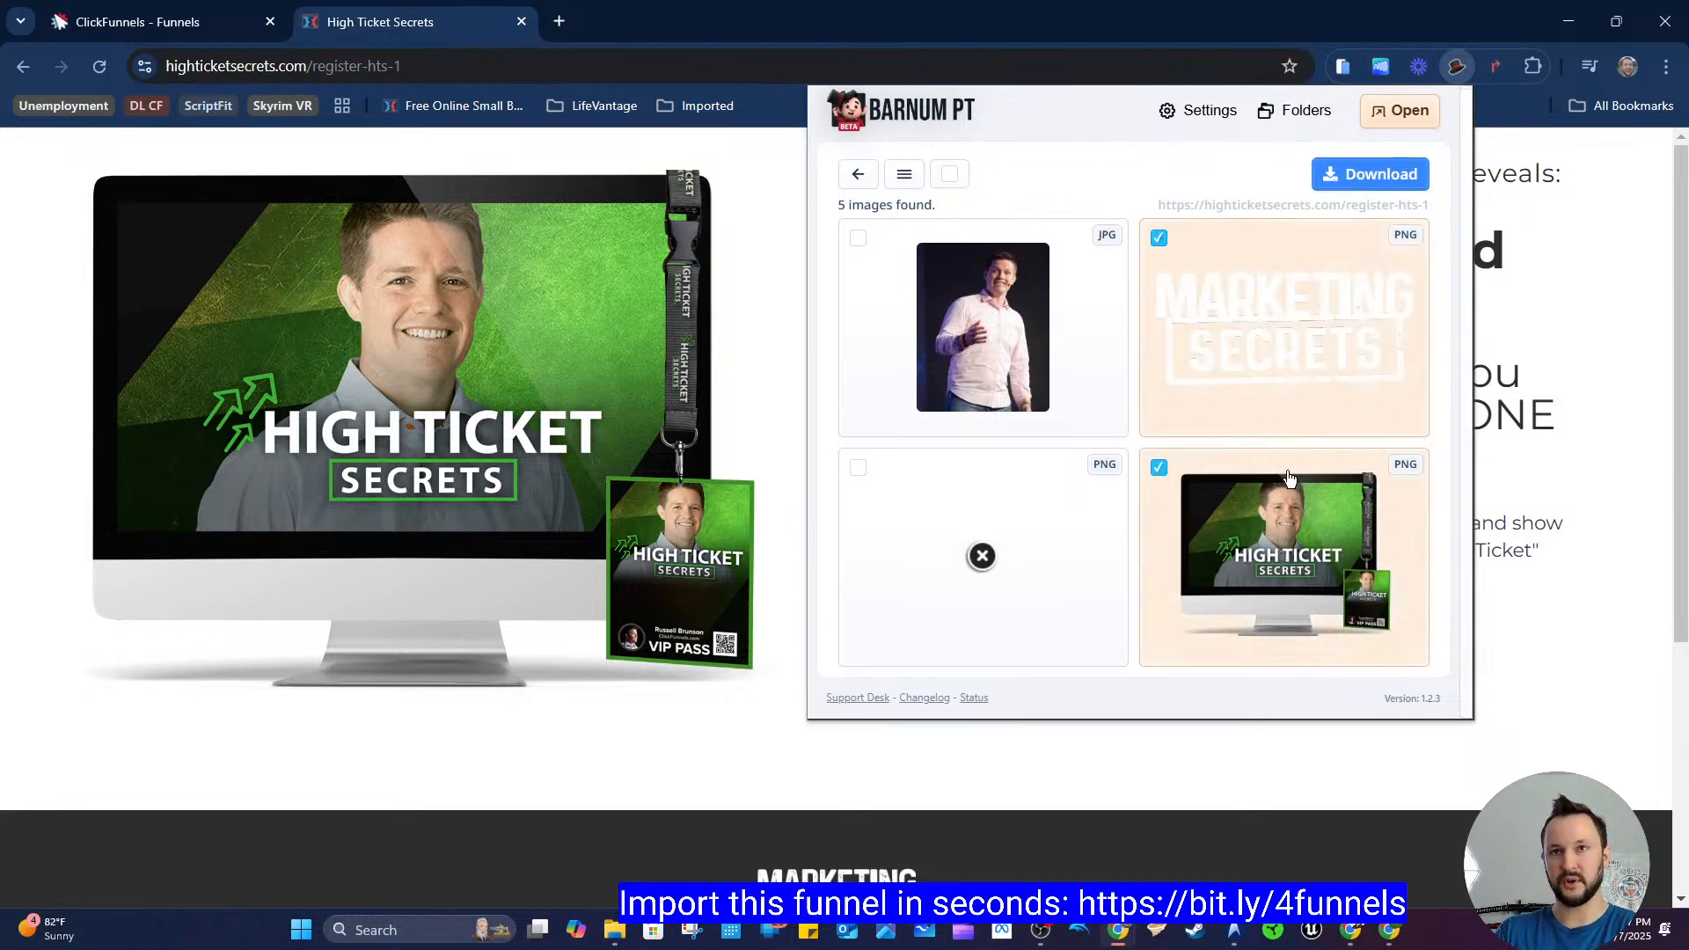
pyautogui.click(1366, 174)
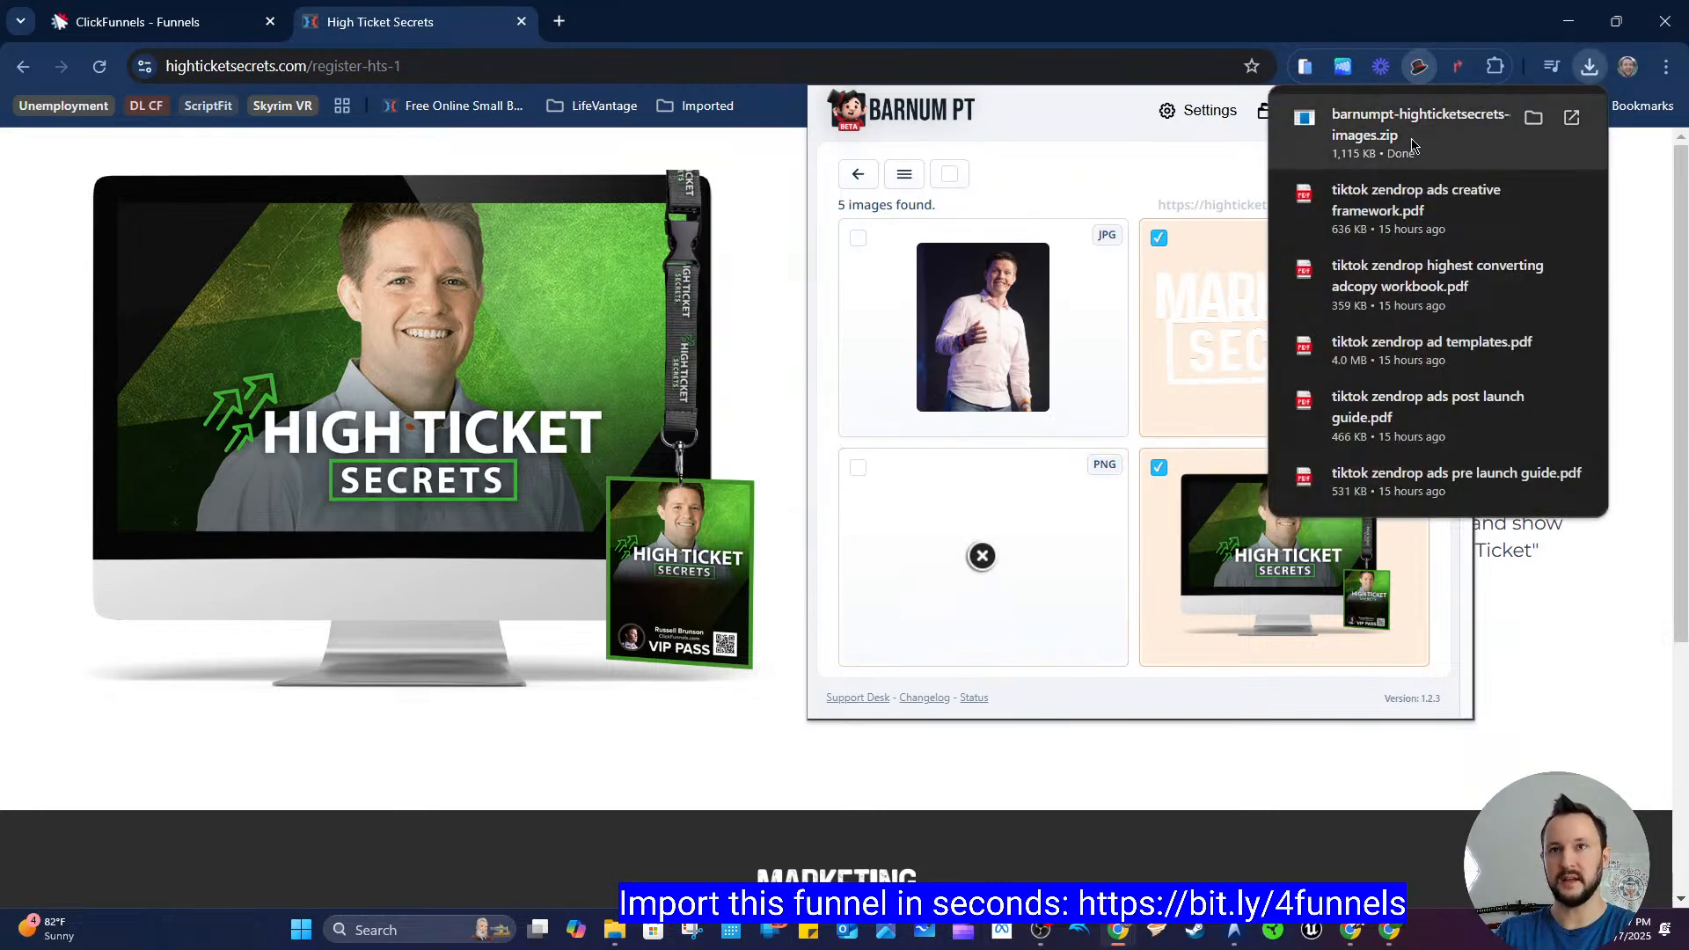
pyautogui.click(1545, 657)
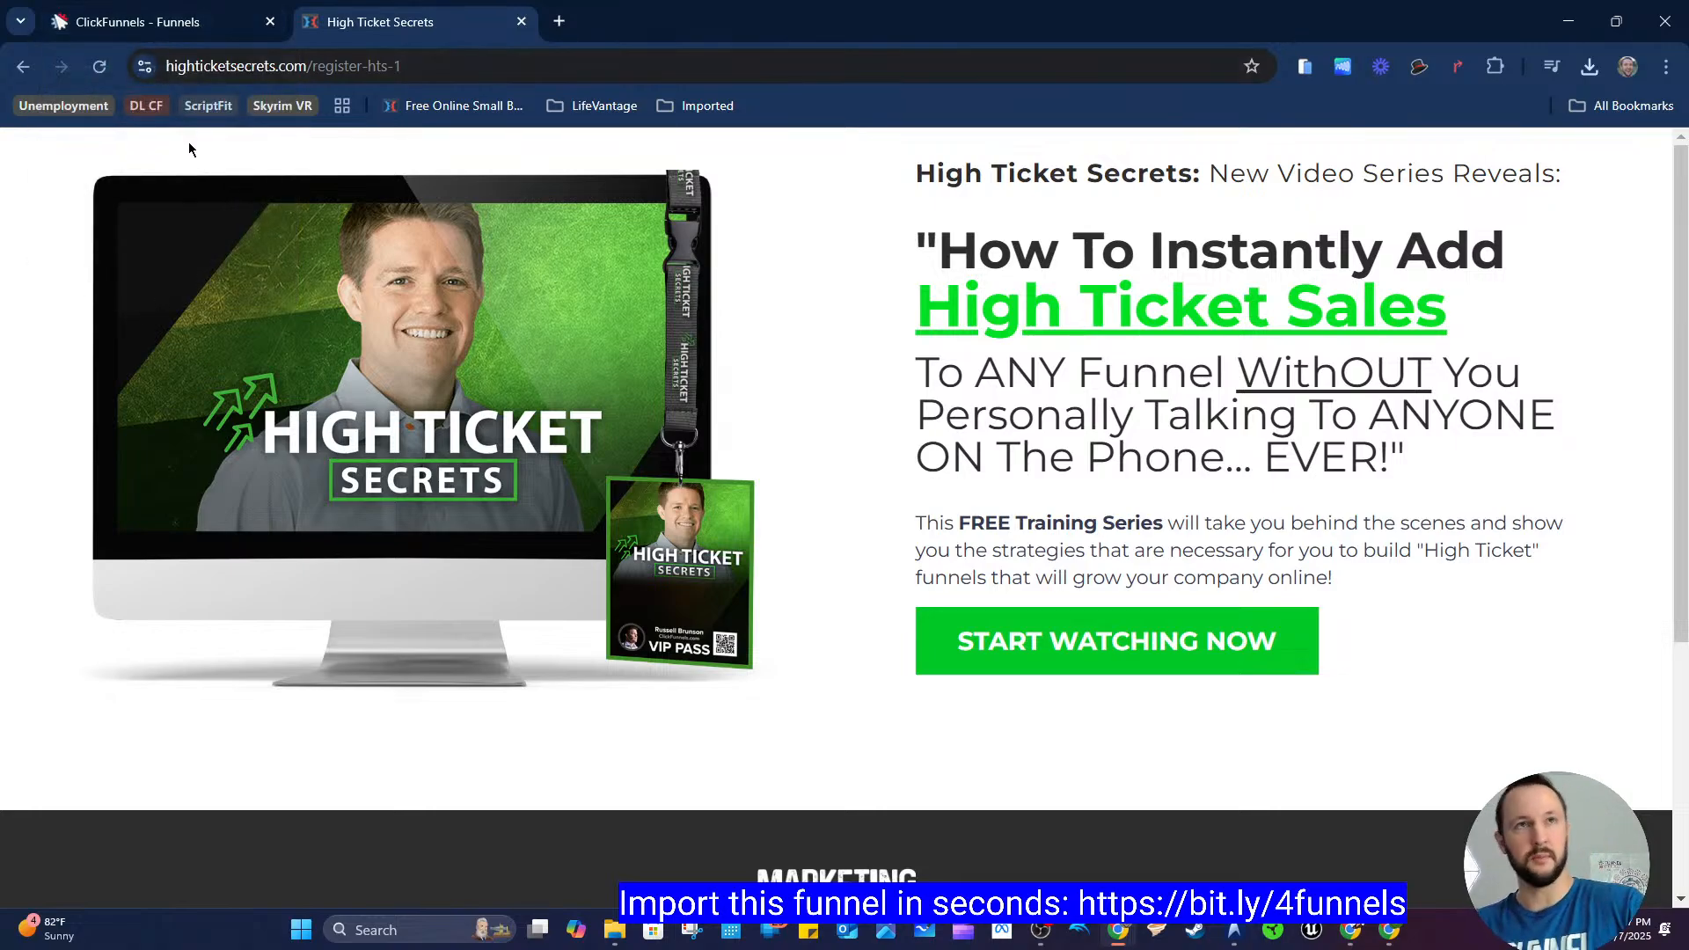
# Step: Inspect the typography of the register page's headlines and paragraph with the Barnum PT Inspector
pyautogui.click(178, 22)
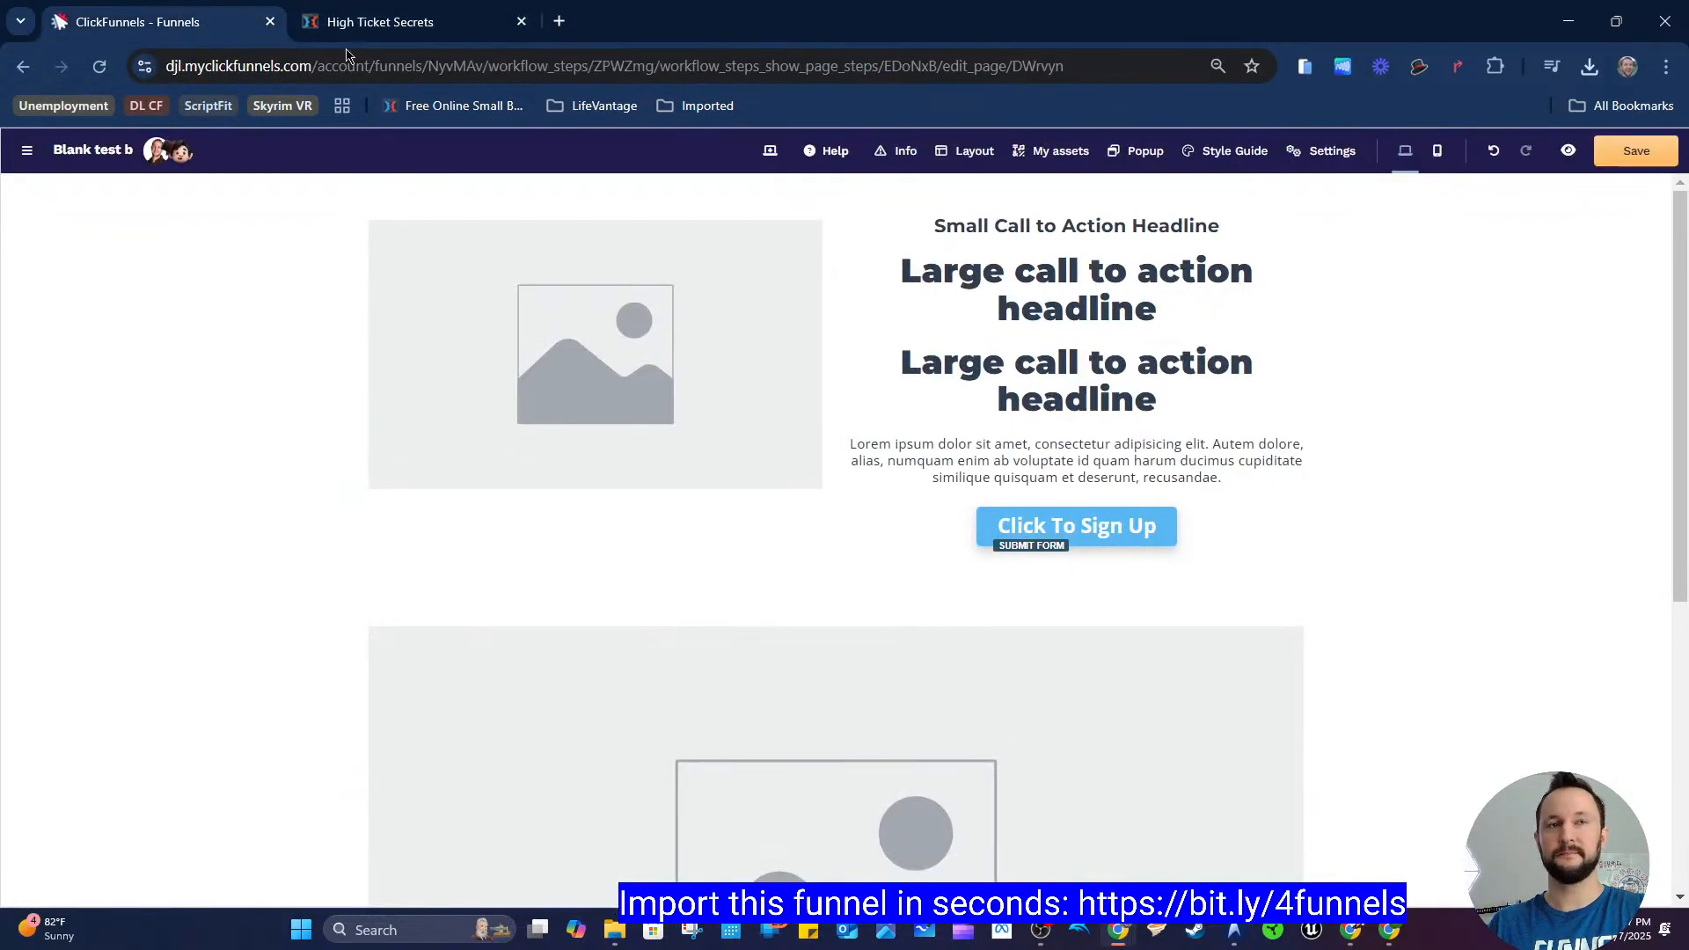
pyautogui.click(385, 38)
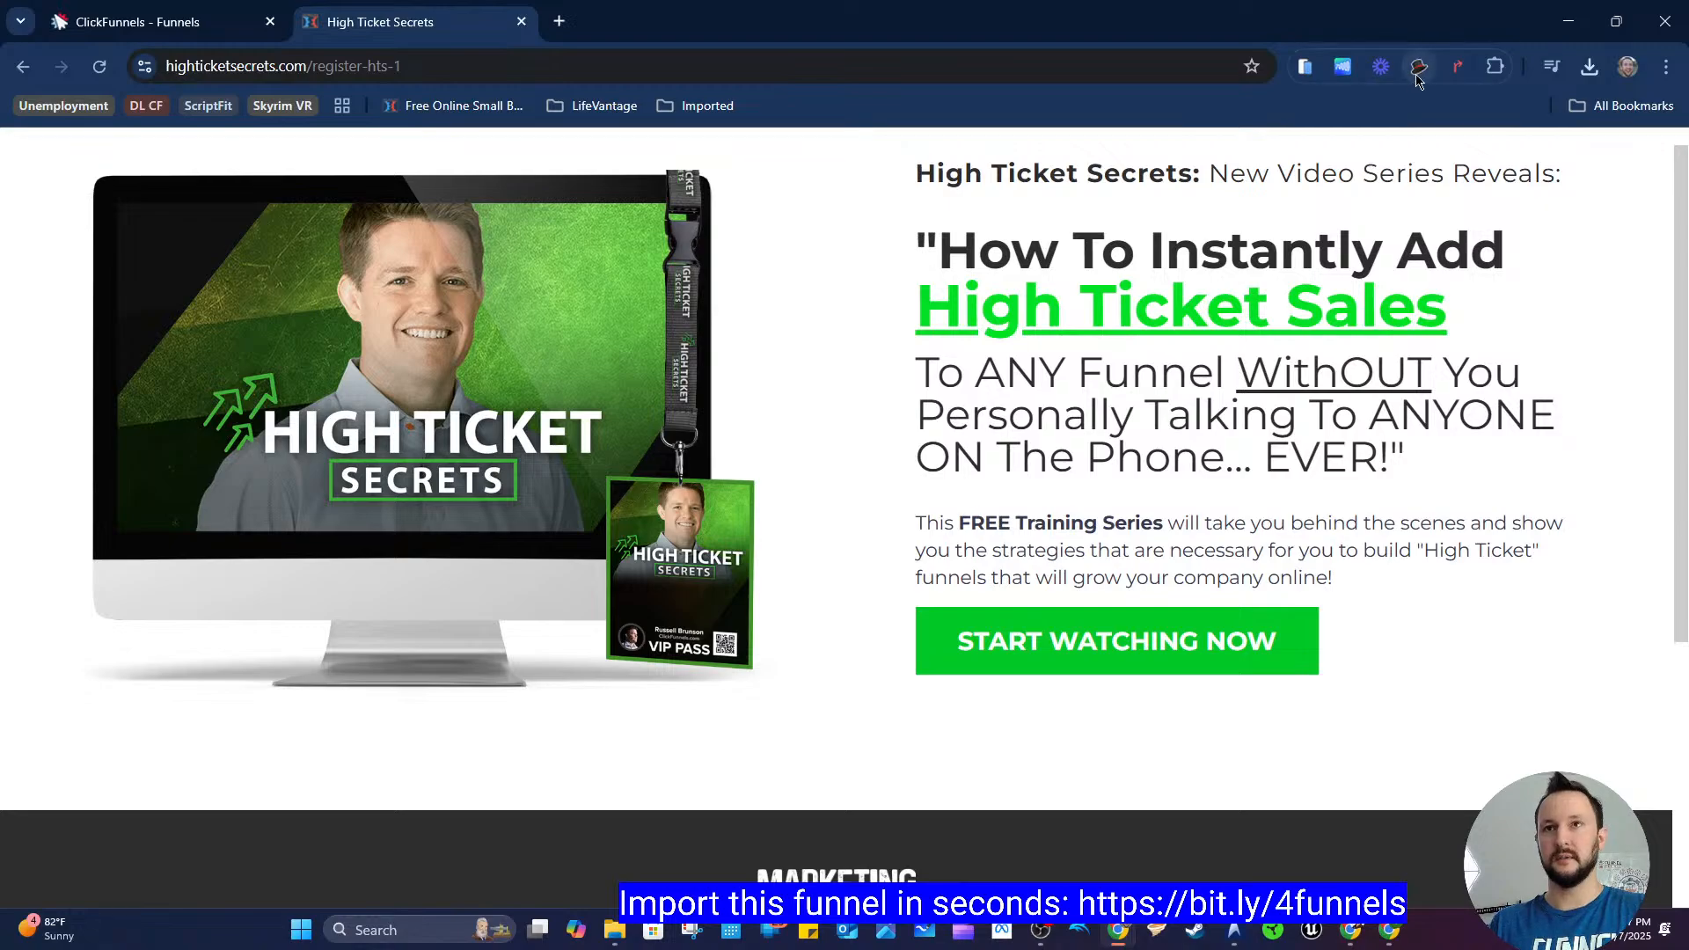
pyautogui.click(1419, 66)
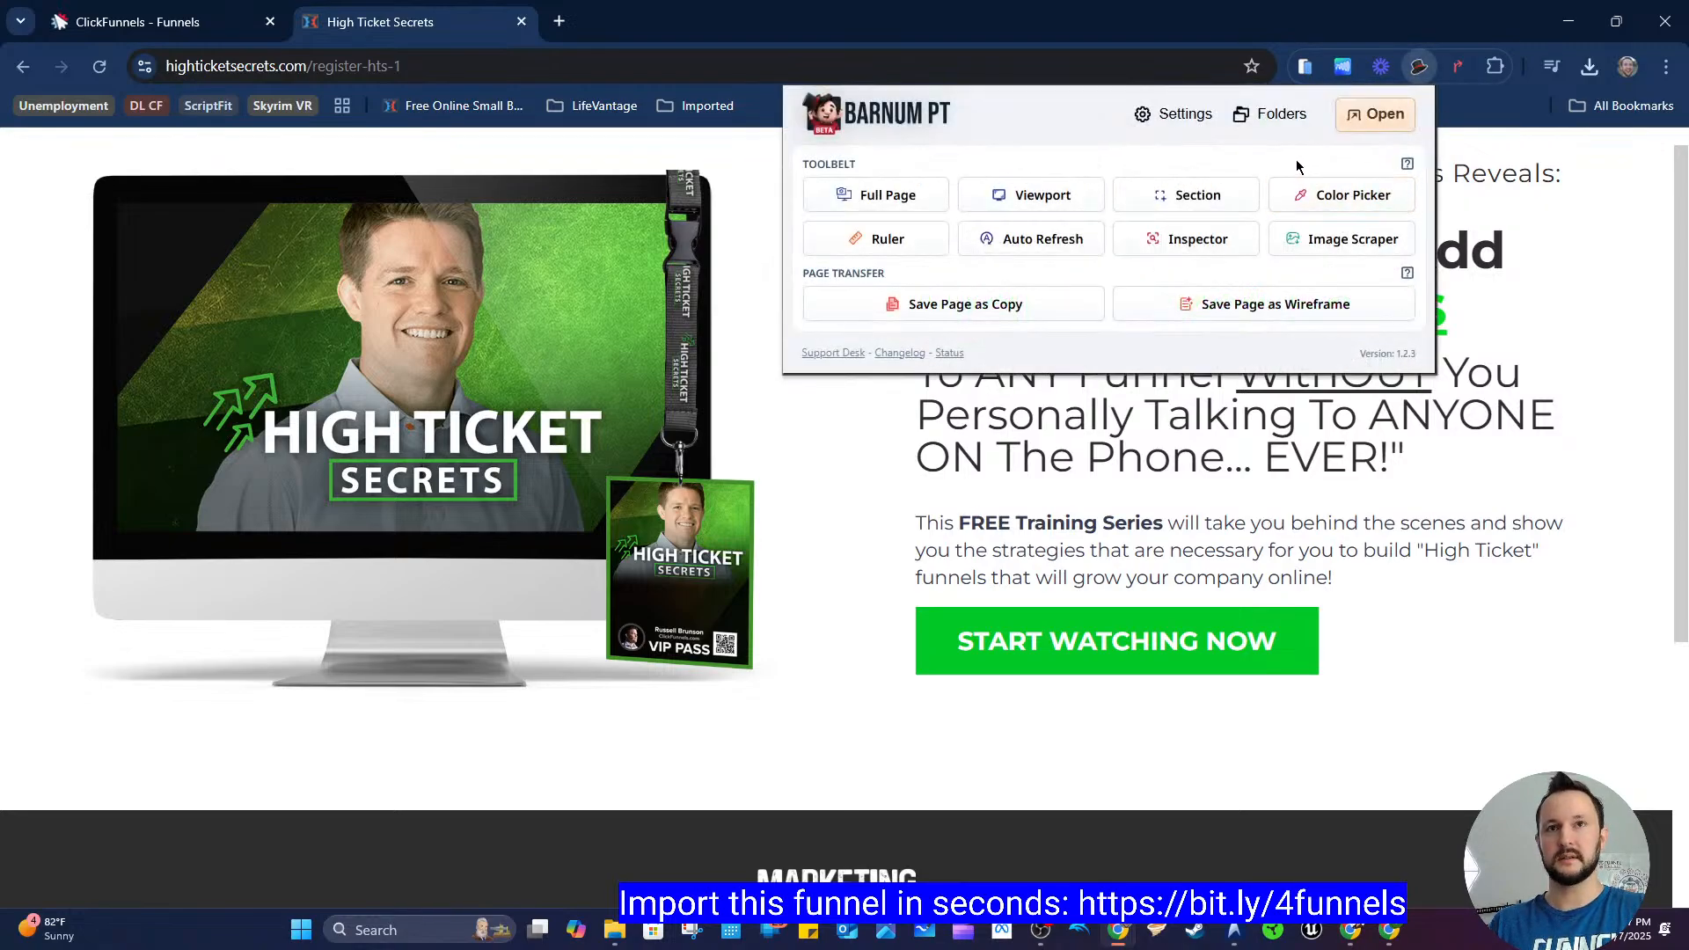
pyautogui.click(1192, 236)
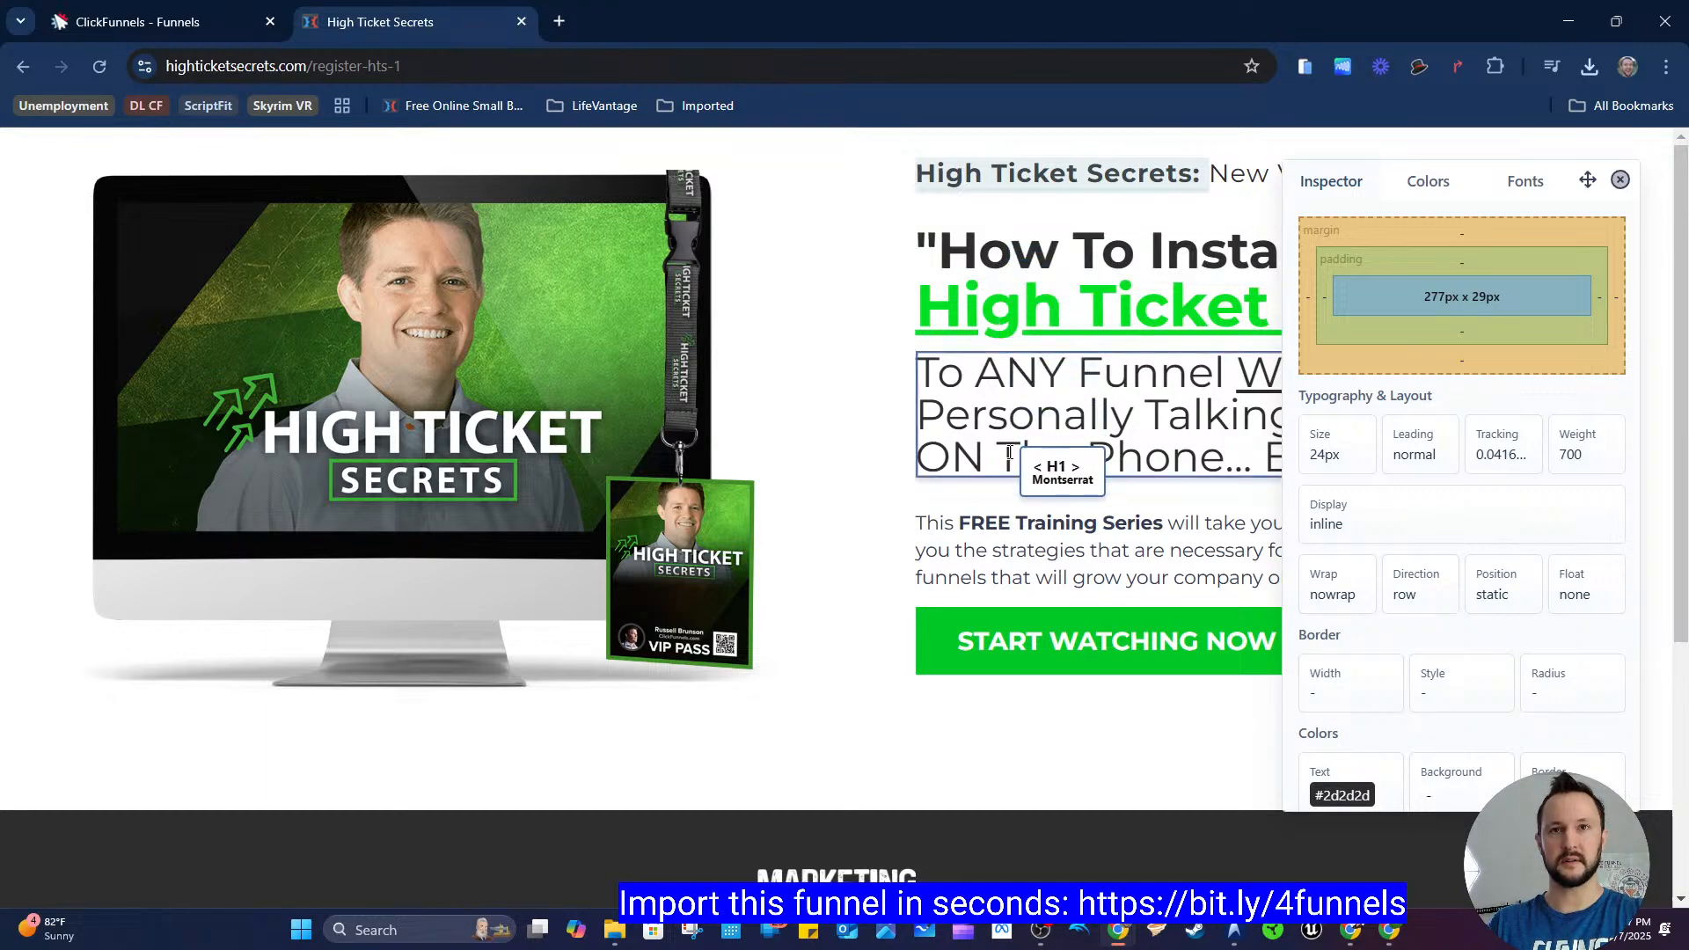
pyautogui.click(1009, 546)
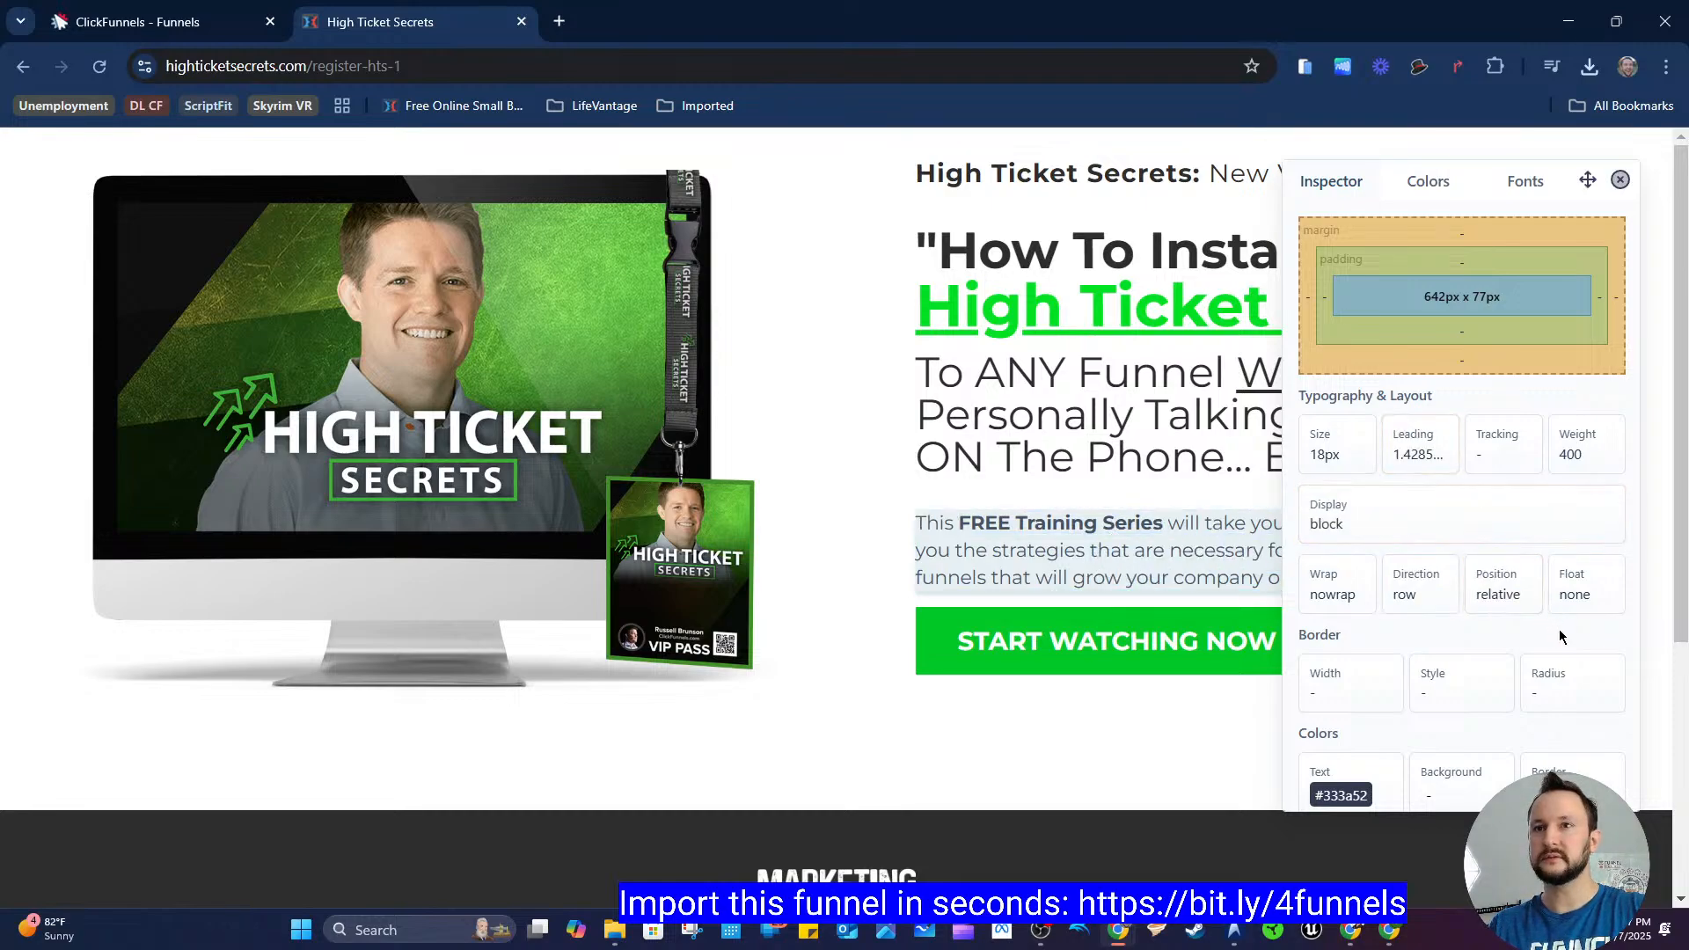
pyautogui.scroll(-1, 1453, 742)
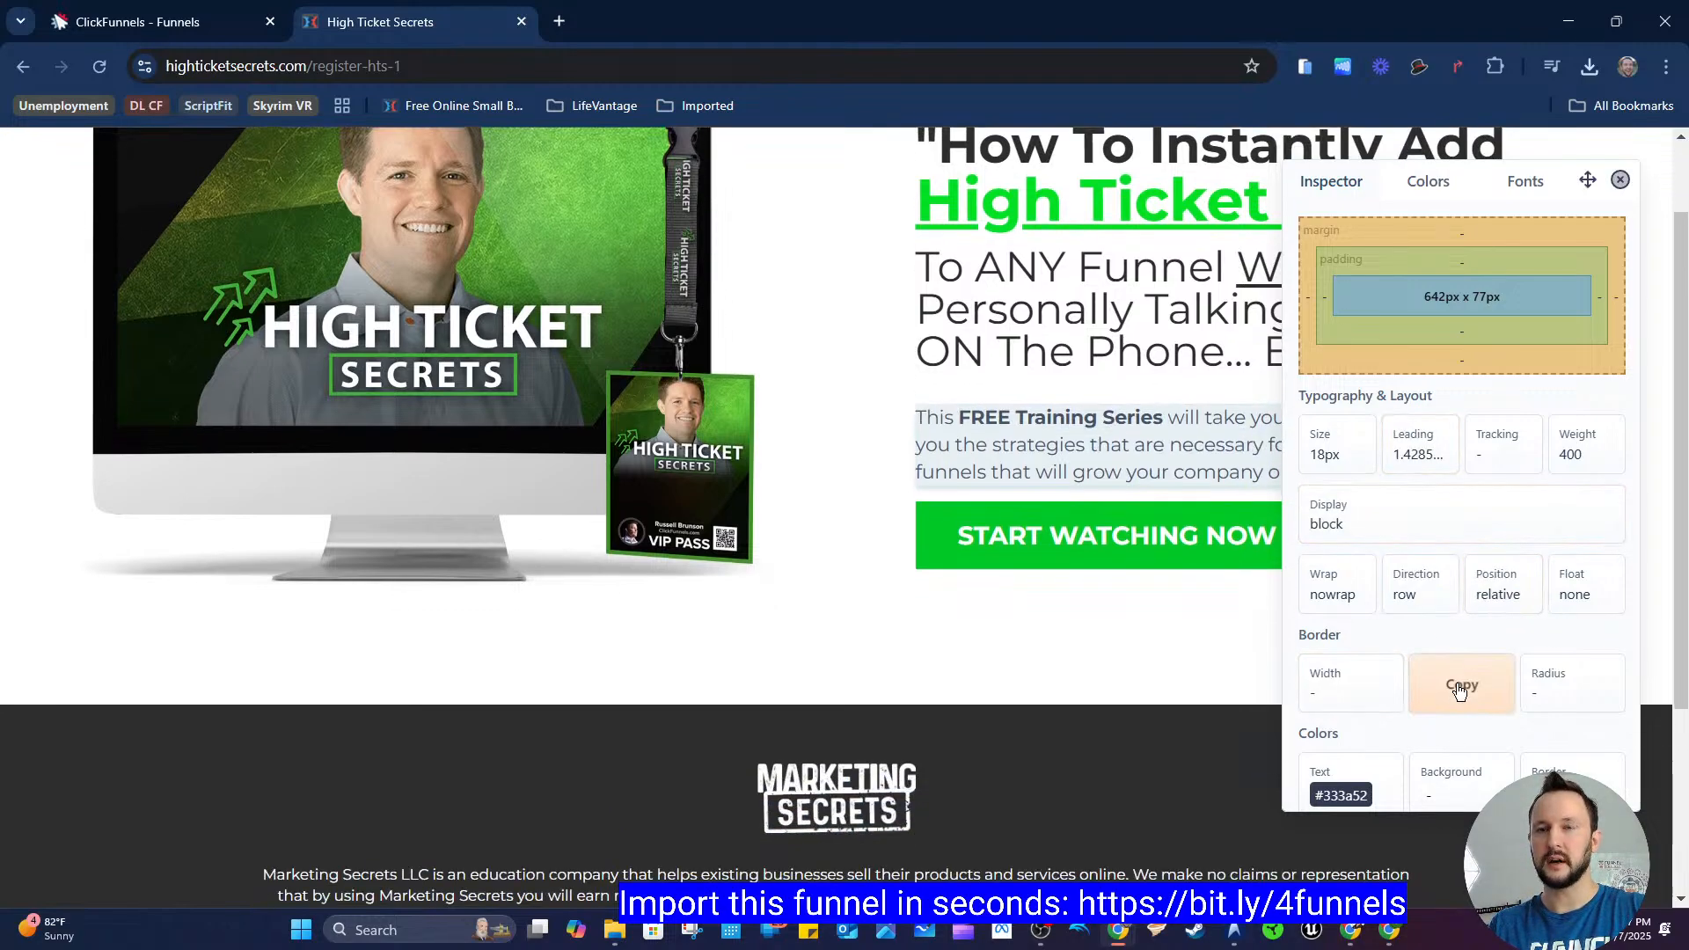
pyautogui.scroll(1, 1063, 438)
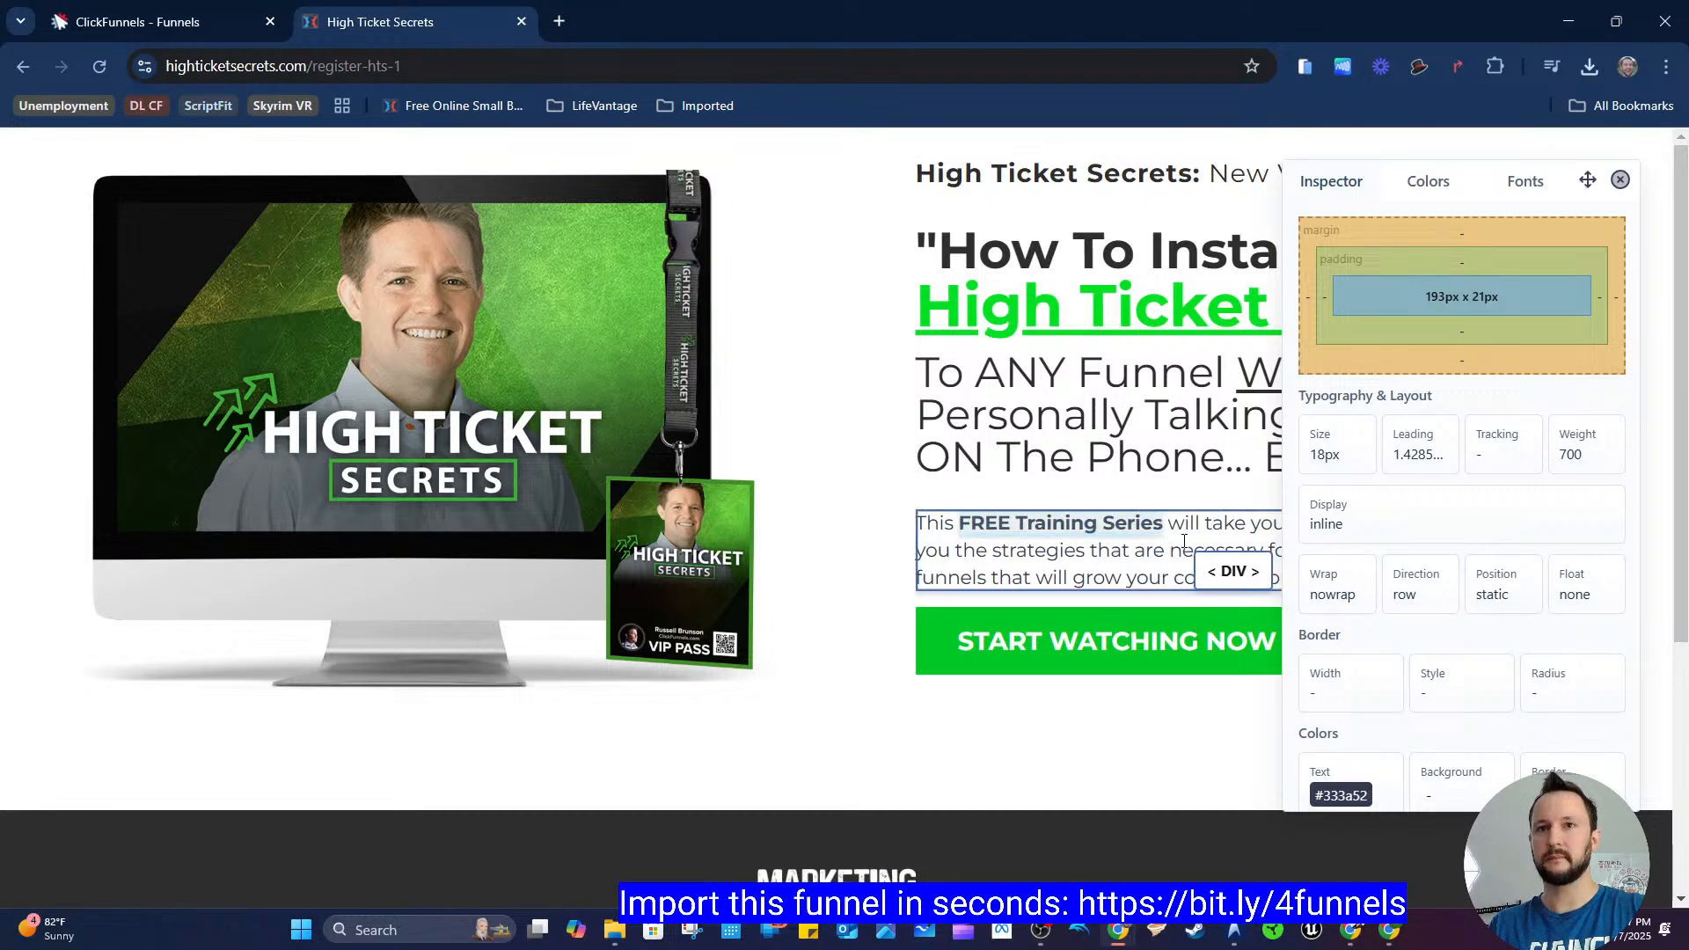
pyautogui.scroll(-3, 1121, 639)
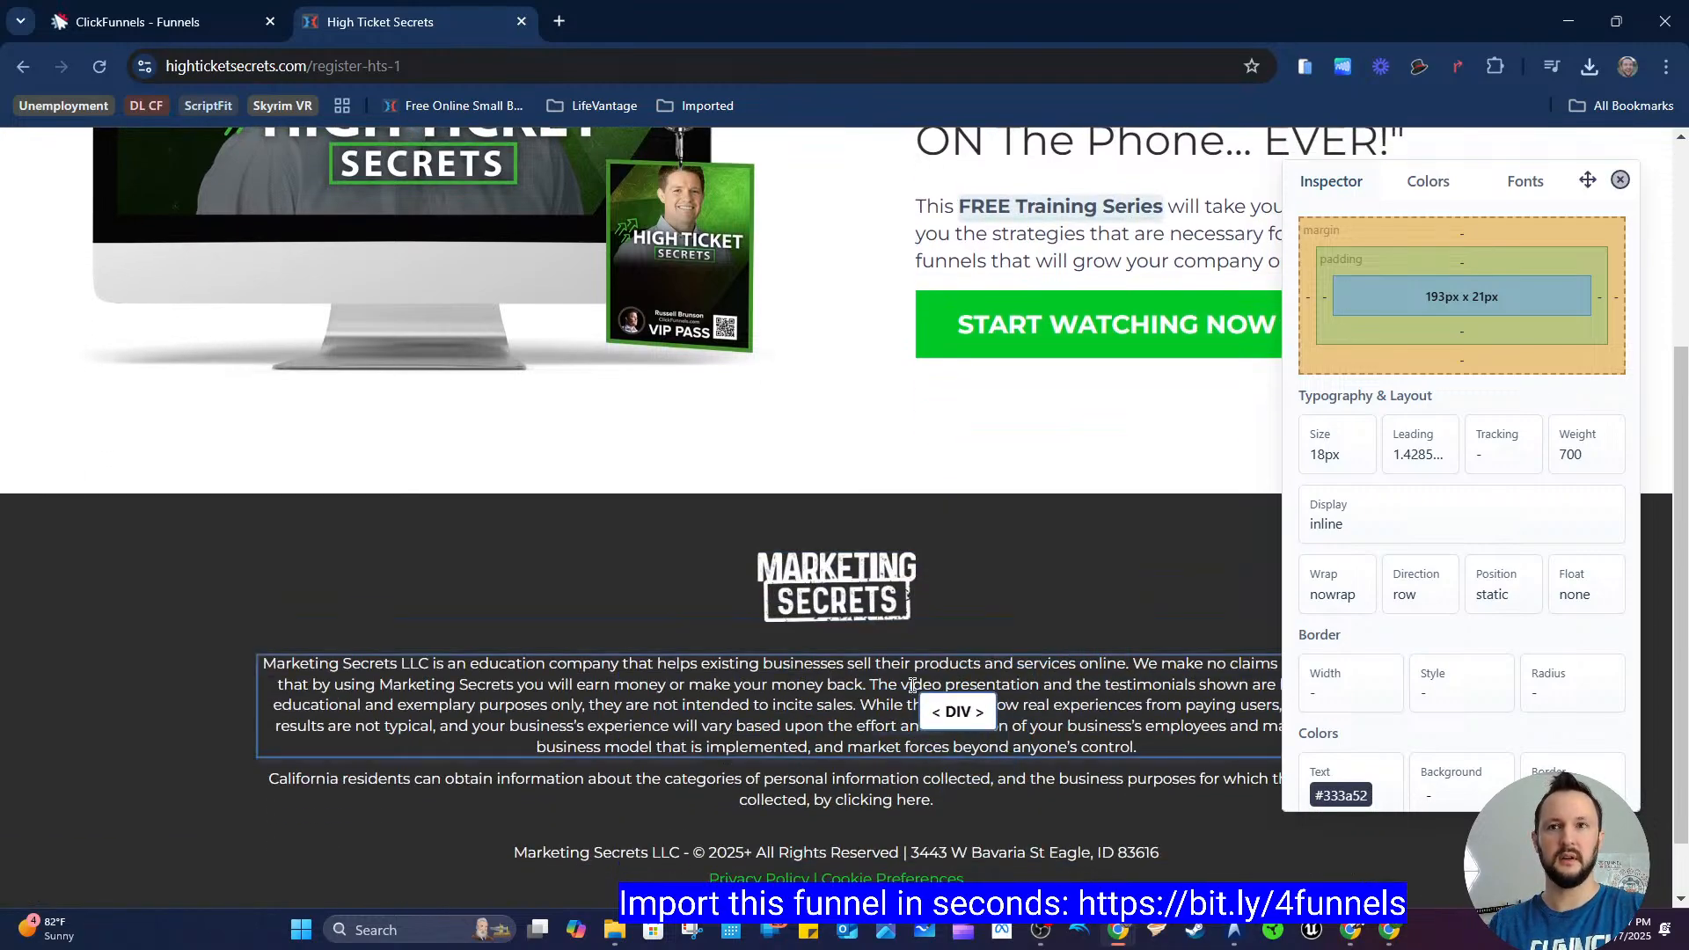
pyautogui.scroll(3, 925, 701)
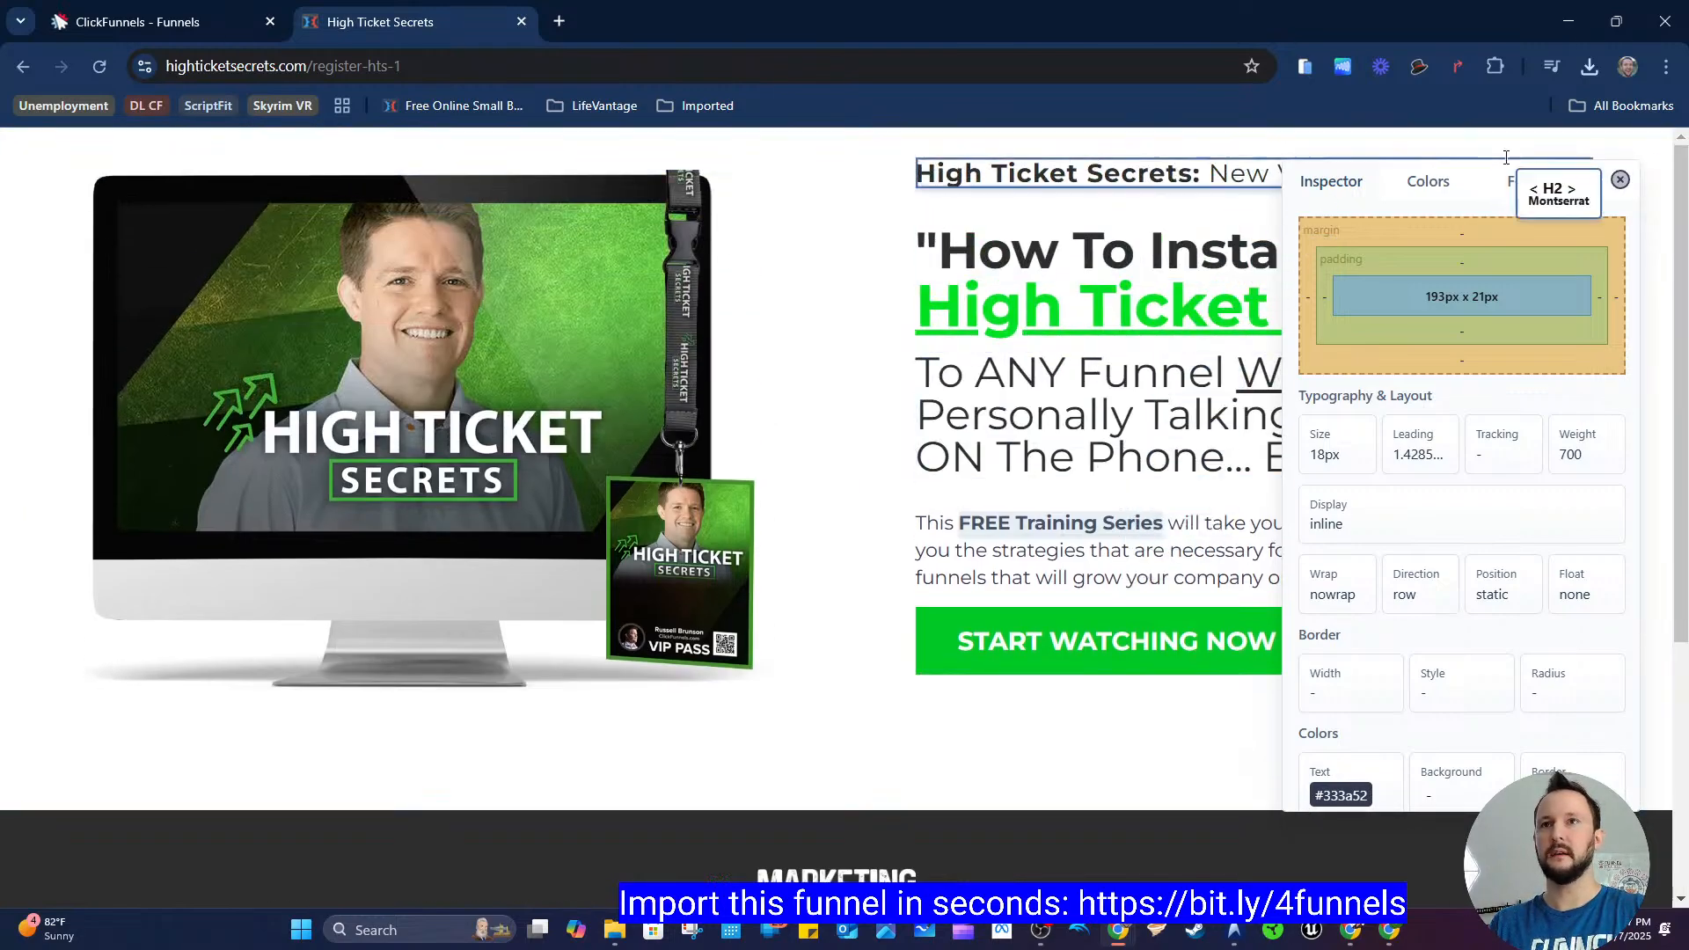
# Step: Review the page's fonts and colour palette, then copy the footer's background colour
pyautogui.click(1521, 186)
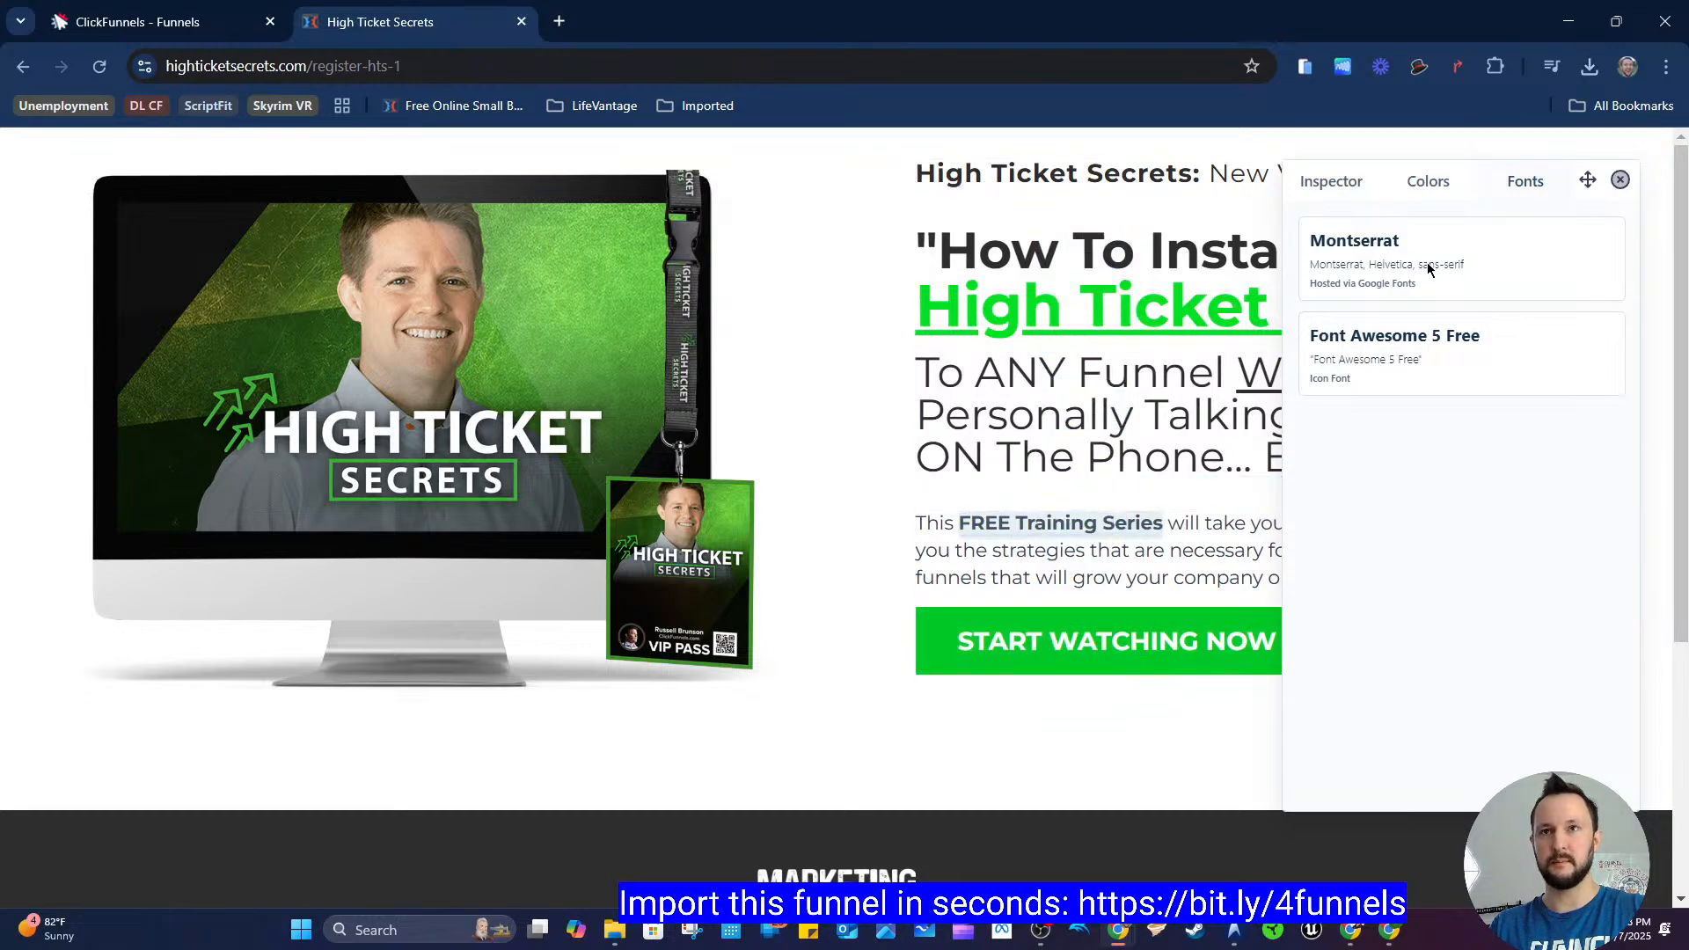
pyautogui.click(1405, 184)
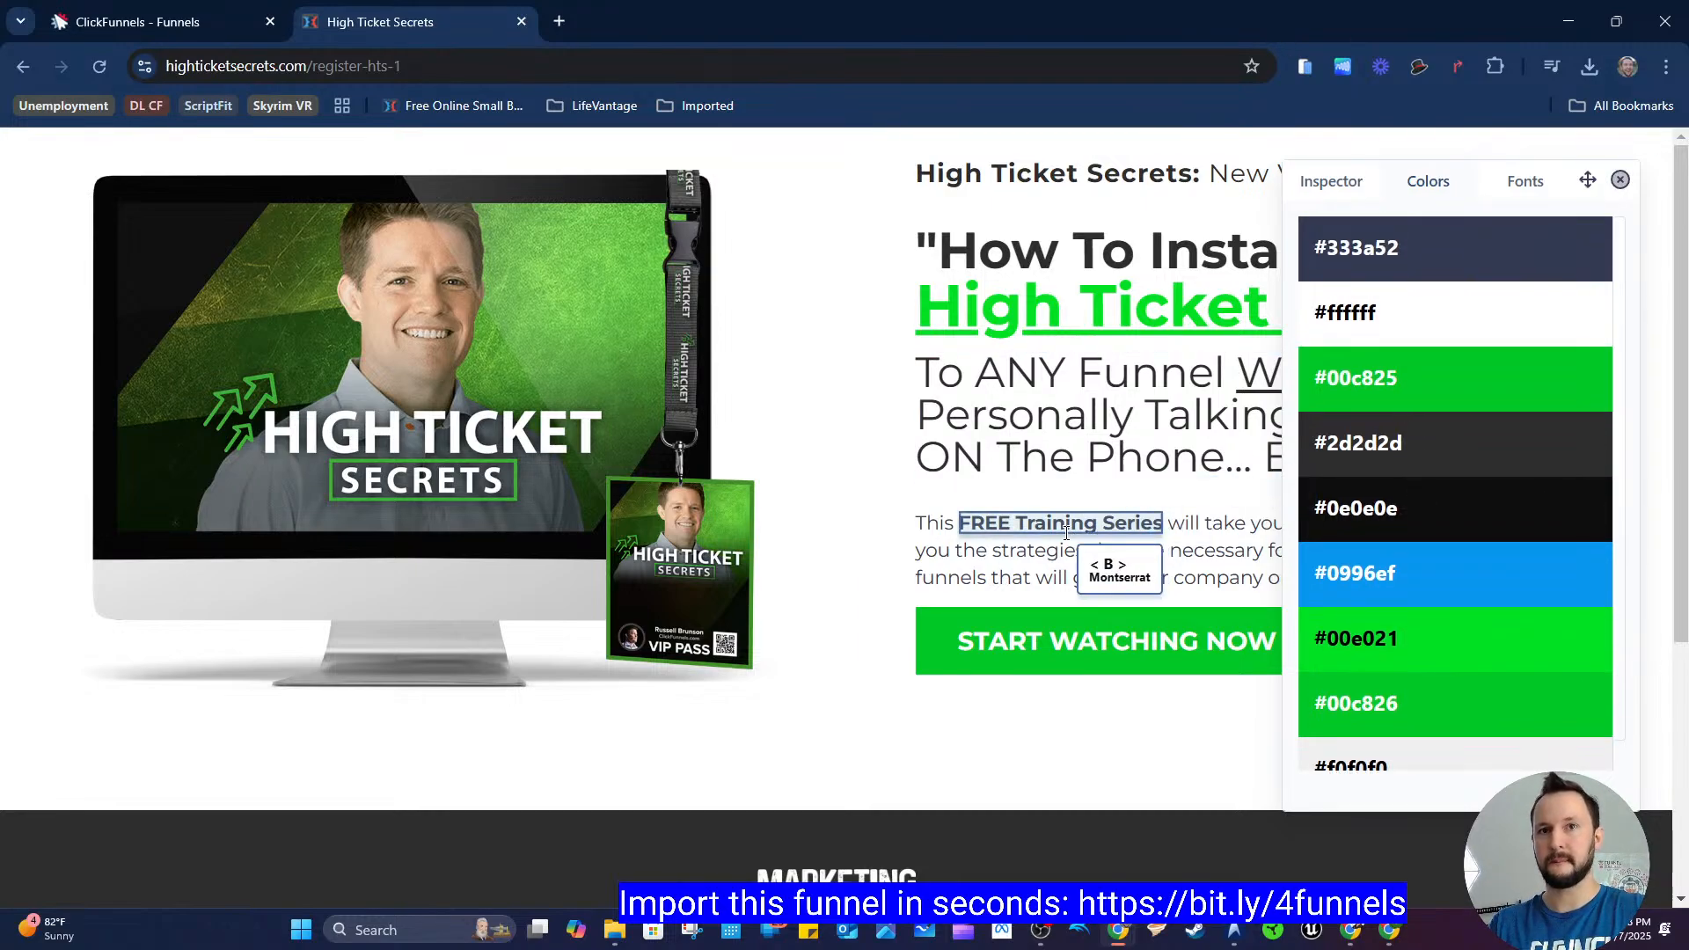
pyautogui.scroll(-2, 1144, 656)
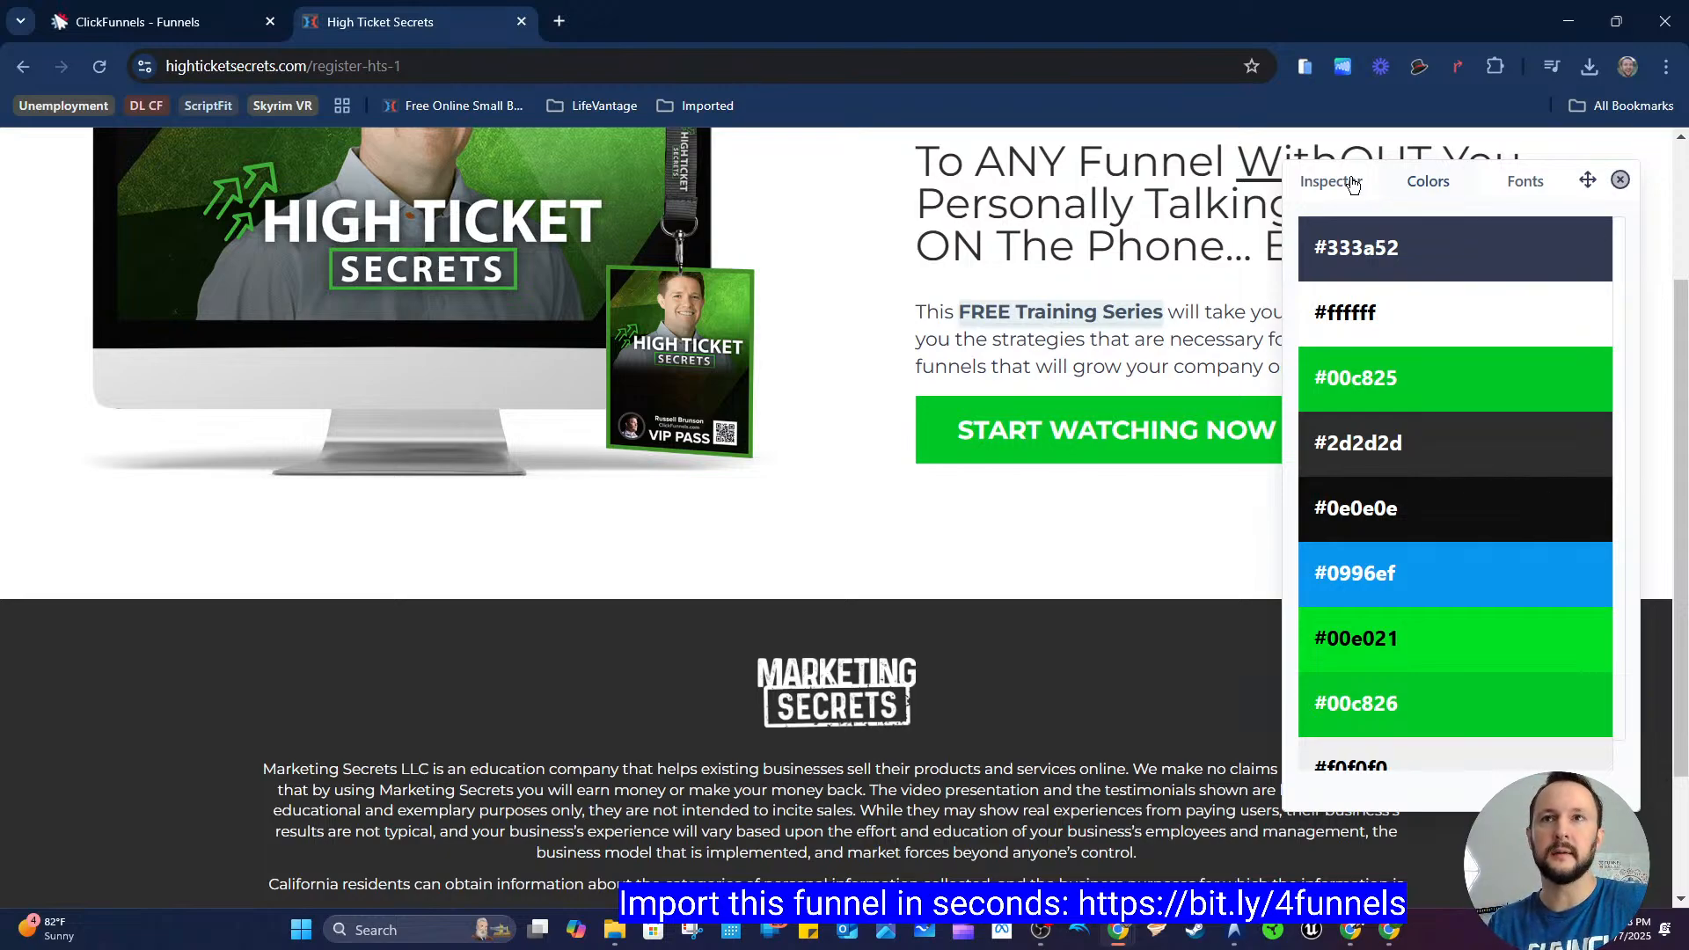
pyautogui.click(1332, 181)
pyautogui.click(51, 697)
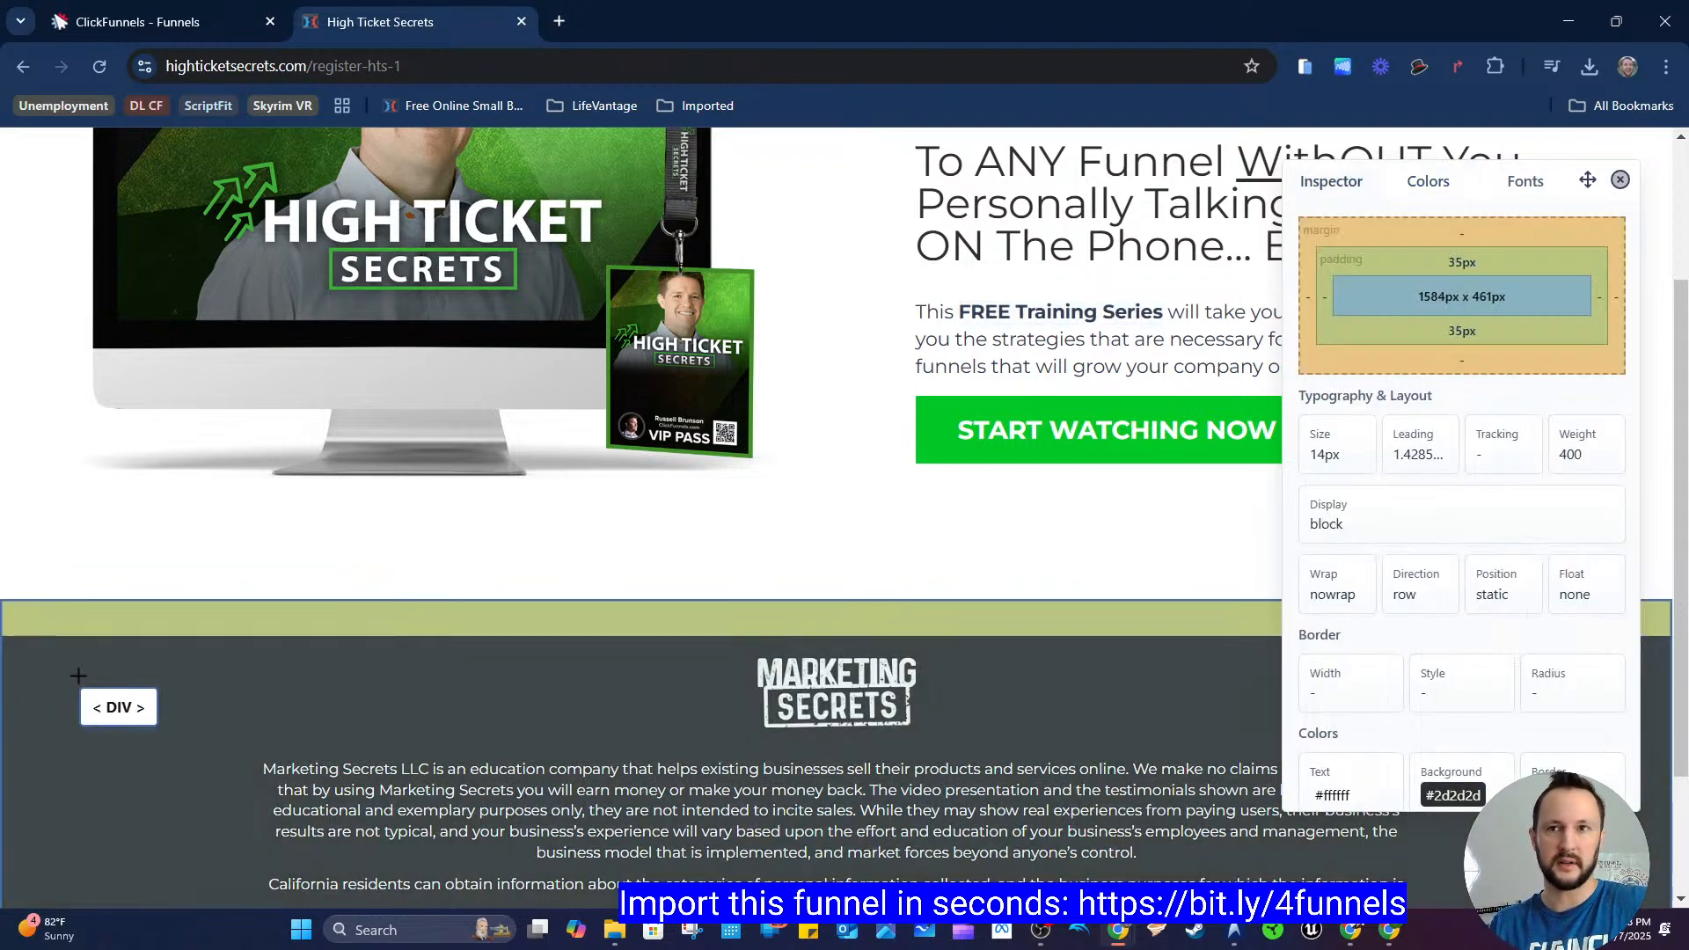
pyautogui.scroll(-2, 1399, 774)
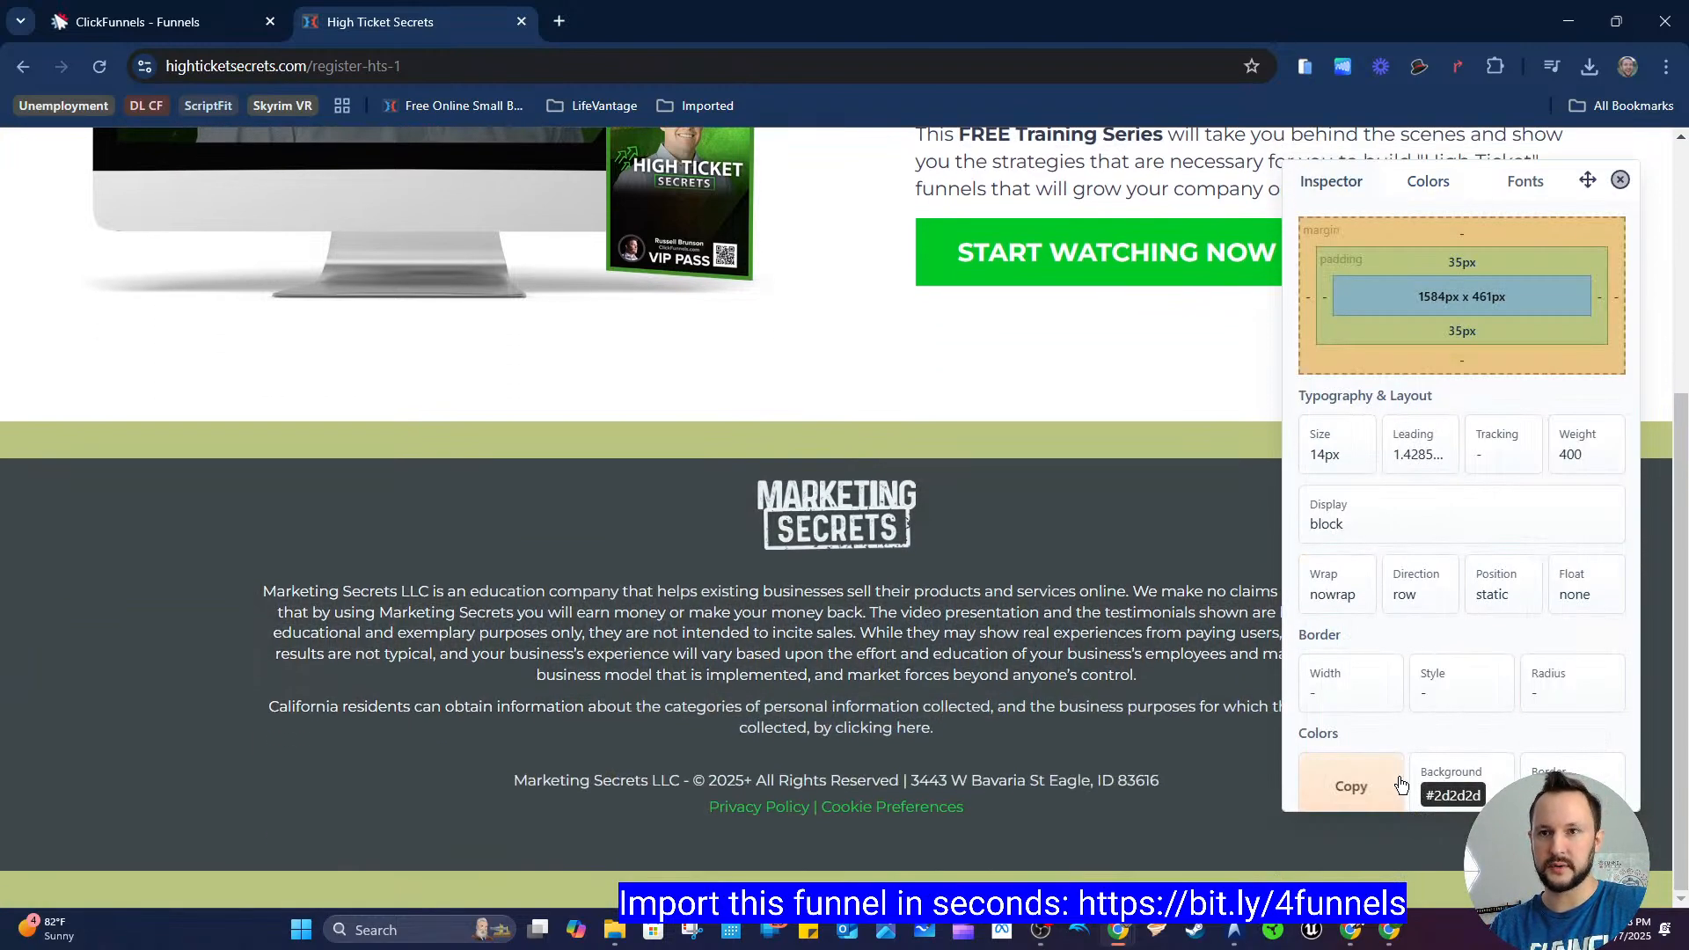
pyautogui.click(1463, 795)
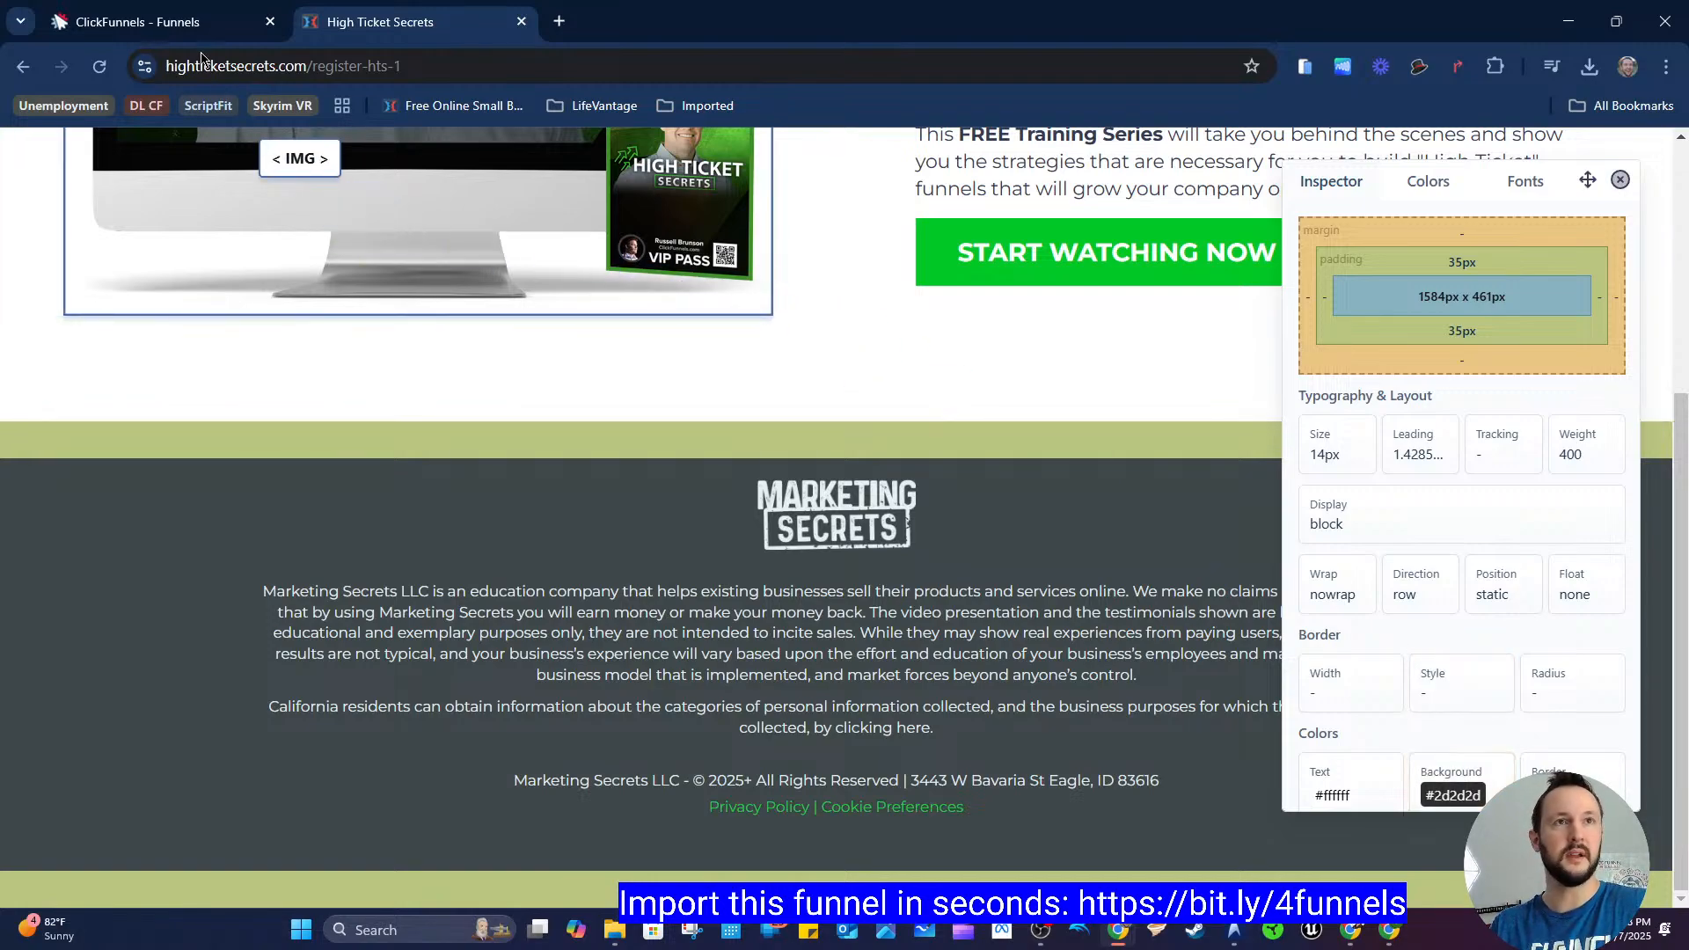
# Step: Enable a background on the second section in the page editor and set its colour to #2d2d2d
pyautogui.click(176, 22)
pyautogui.scroll(-4, 1516, 592)
pyautogui.click(1576, 440)
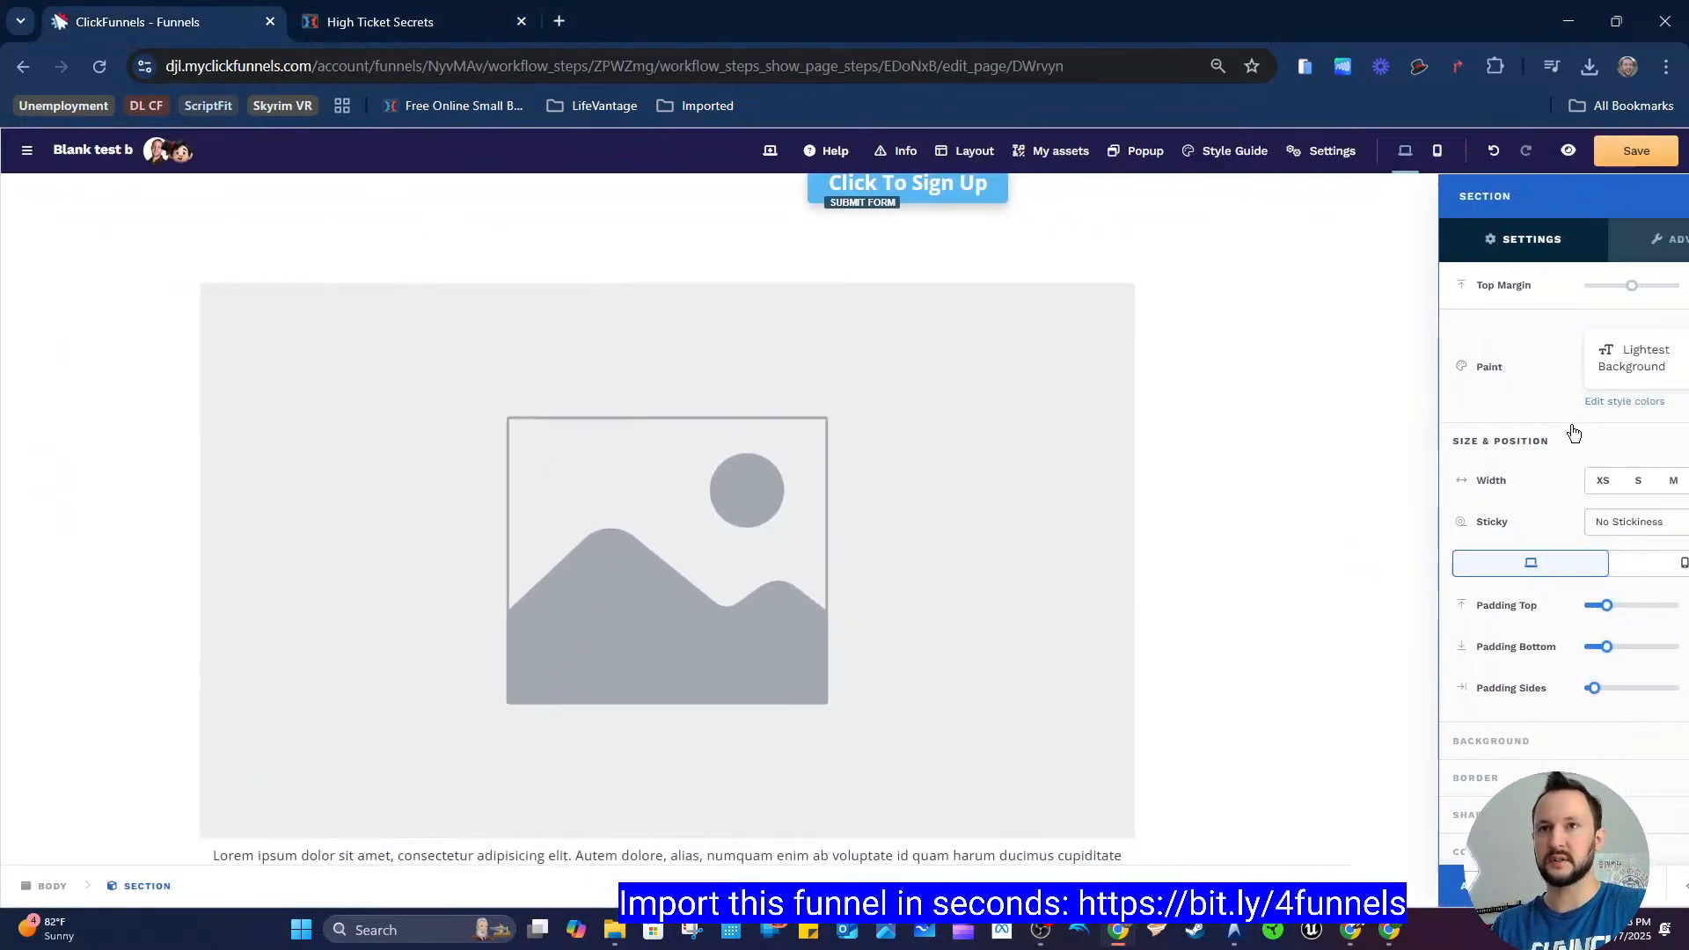
pyautogui.scroll(-1, 1601, 487)
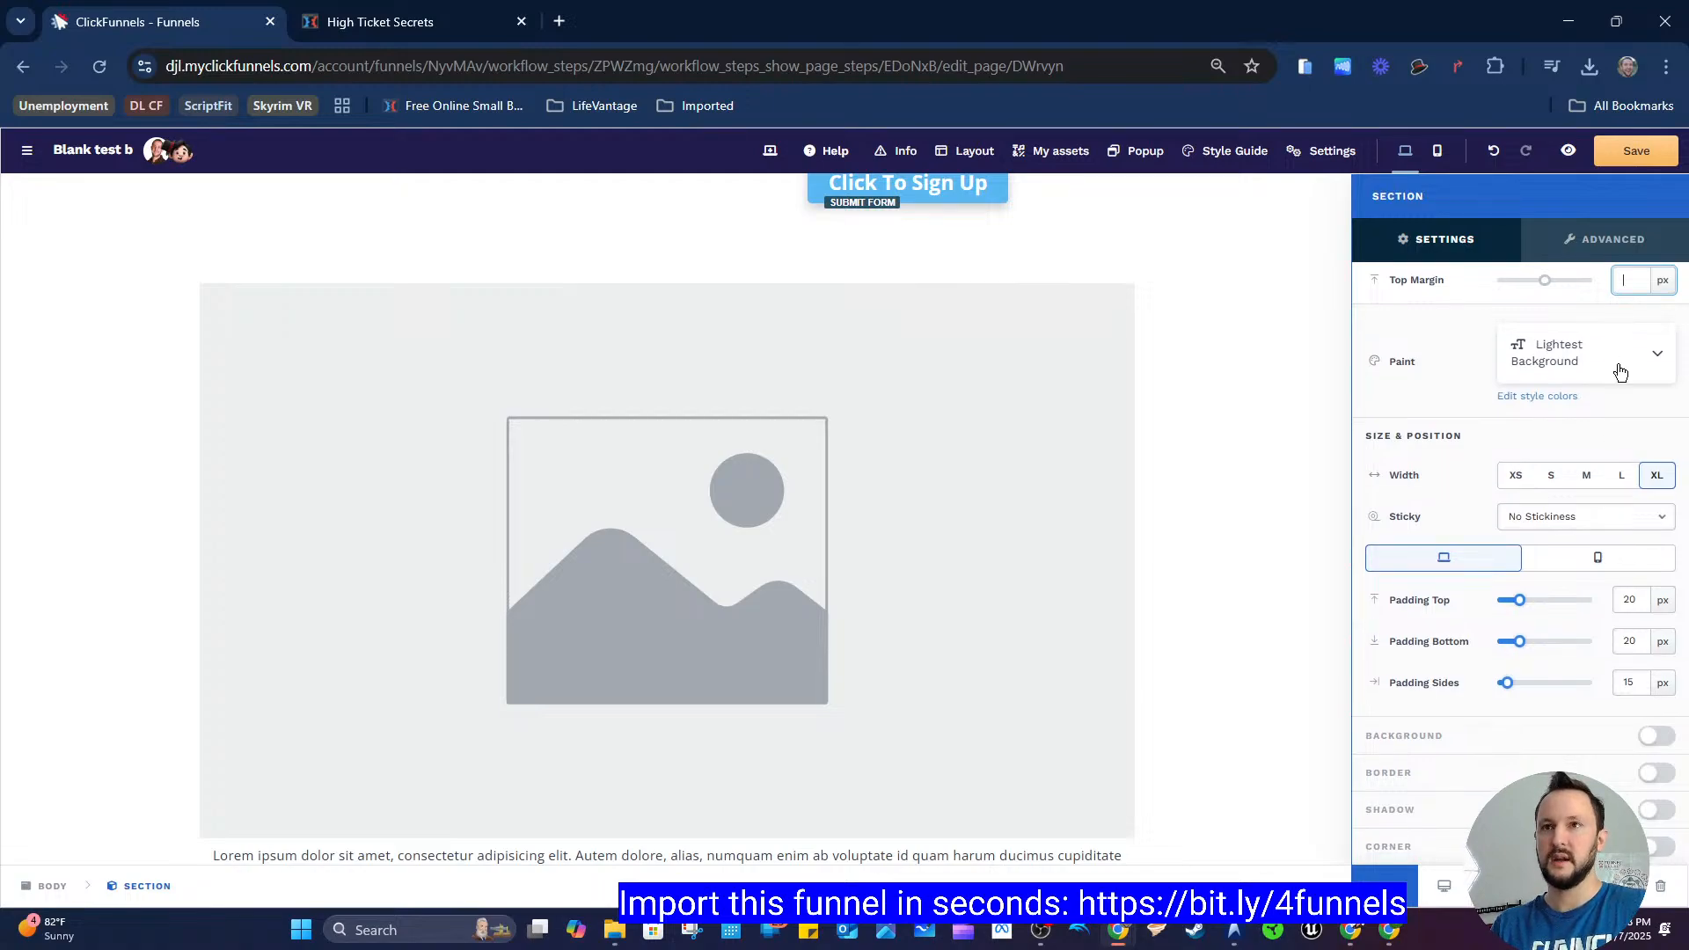
pyautogui.click(1670, 733)
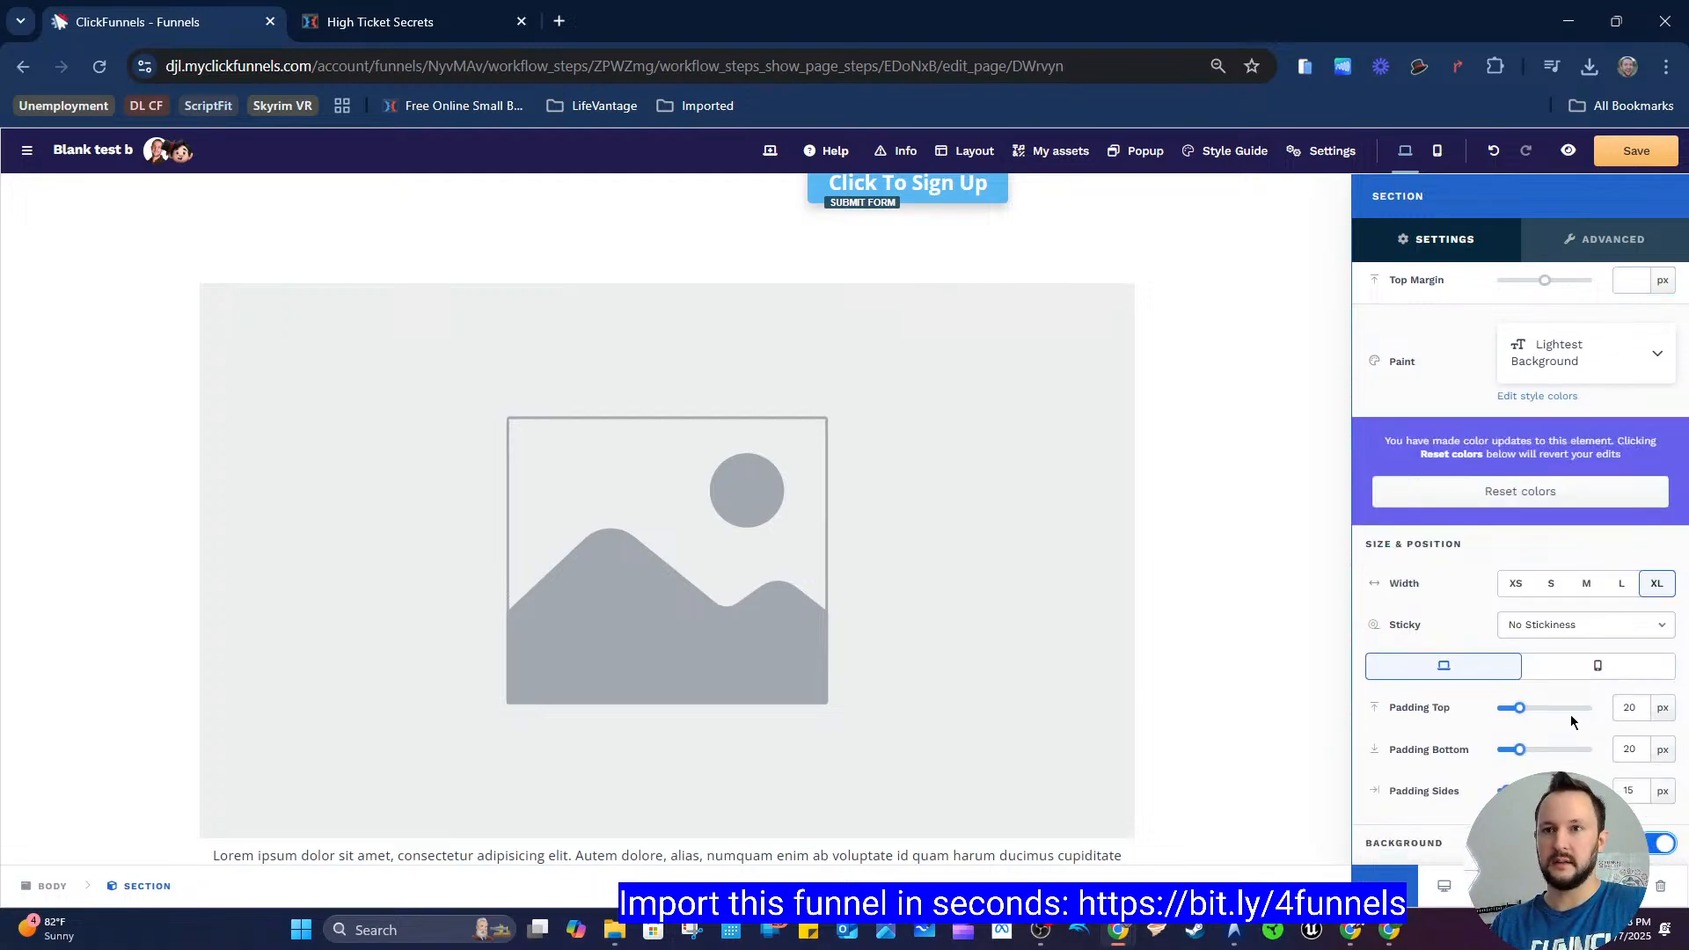
pyautogui.scroll(-2, 1571, 714)
pyautogui.click(1550, 772)
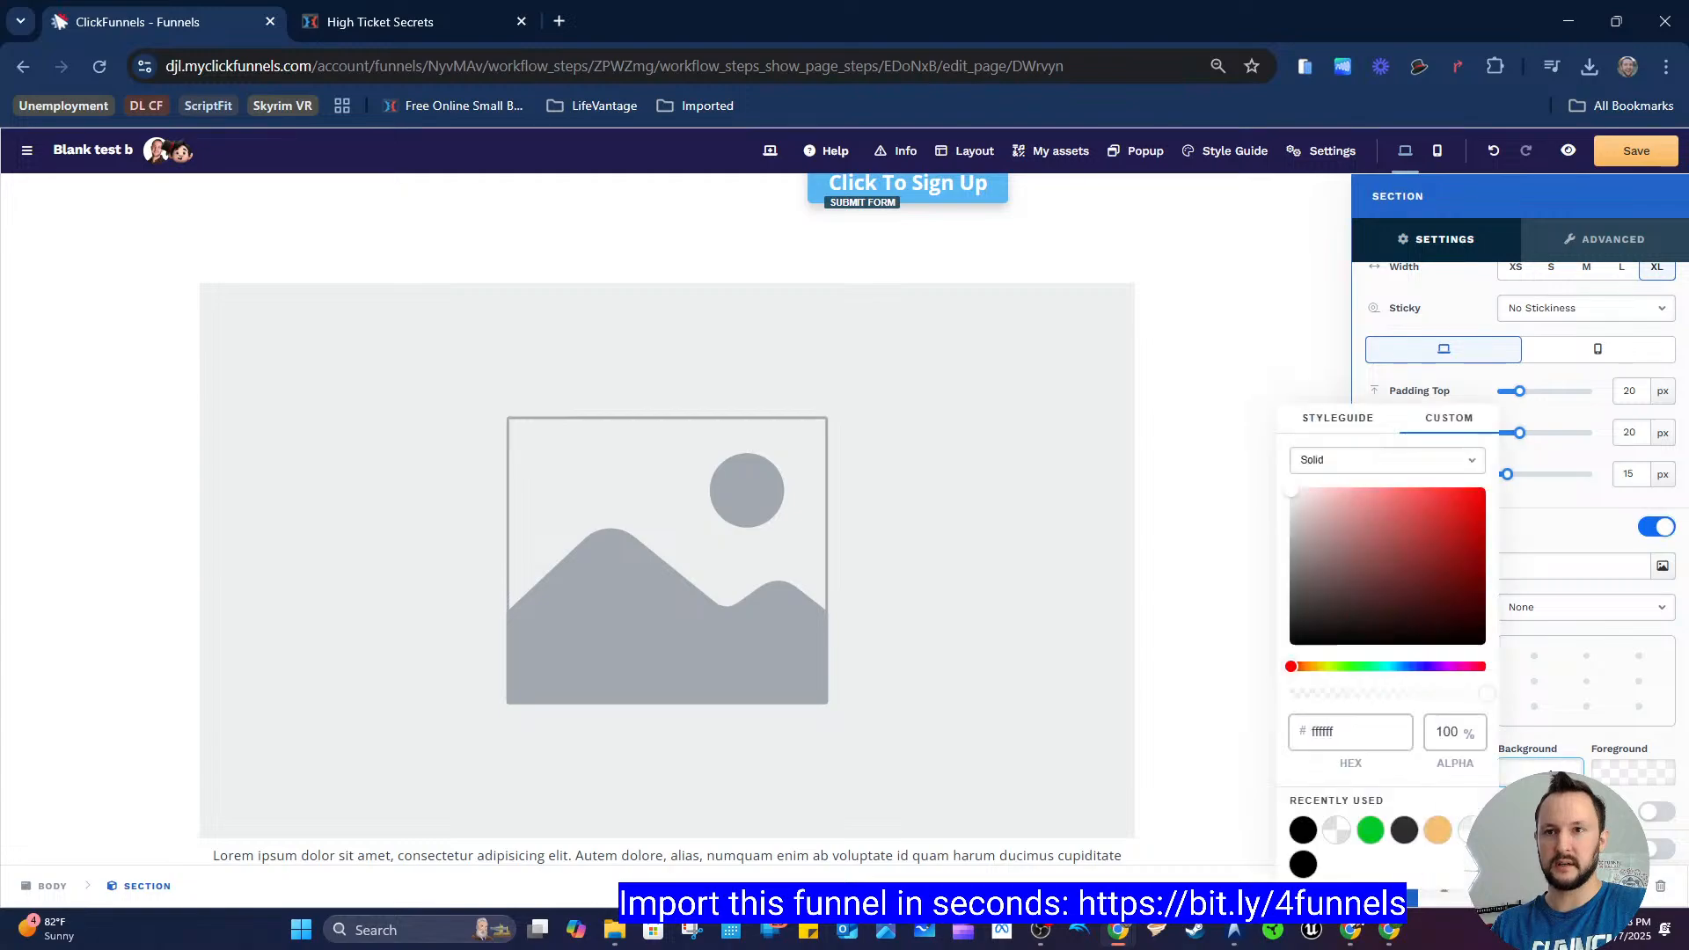
pyautogui.doubleClick(1325, 731)
pyautogui.write('2d2d2d')
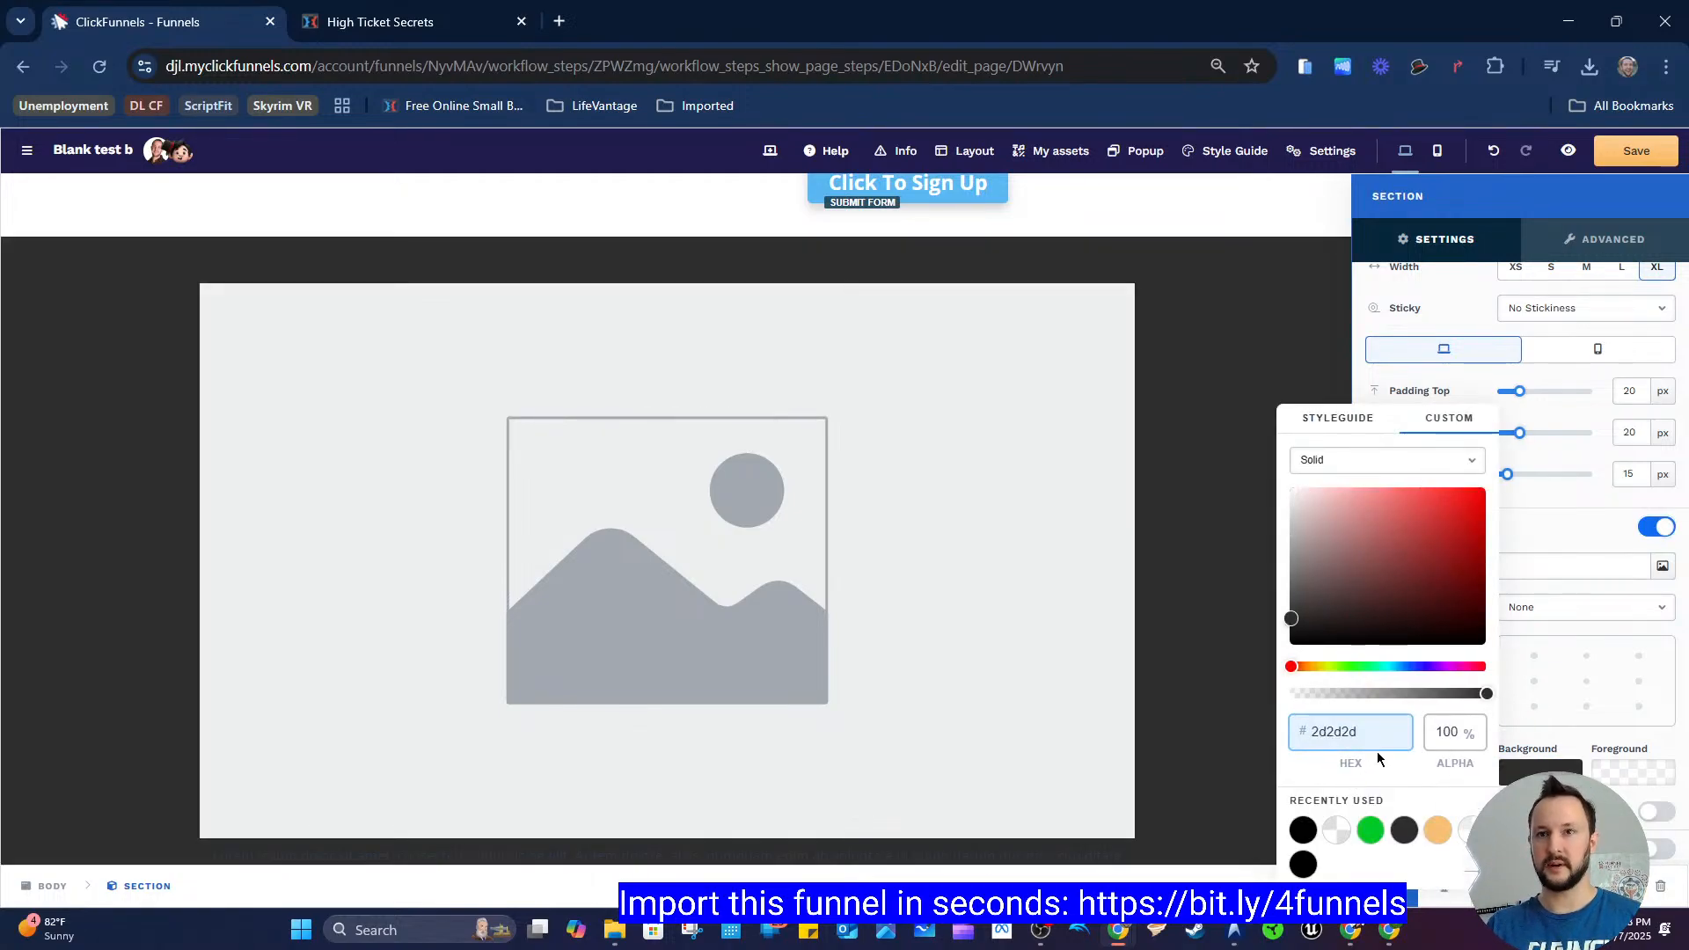
pyautogui.click(1543, 554)
pyautogui.scroll(3, 1535, 557)
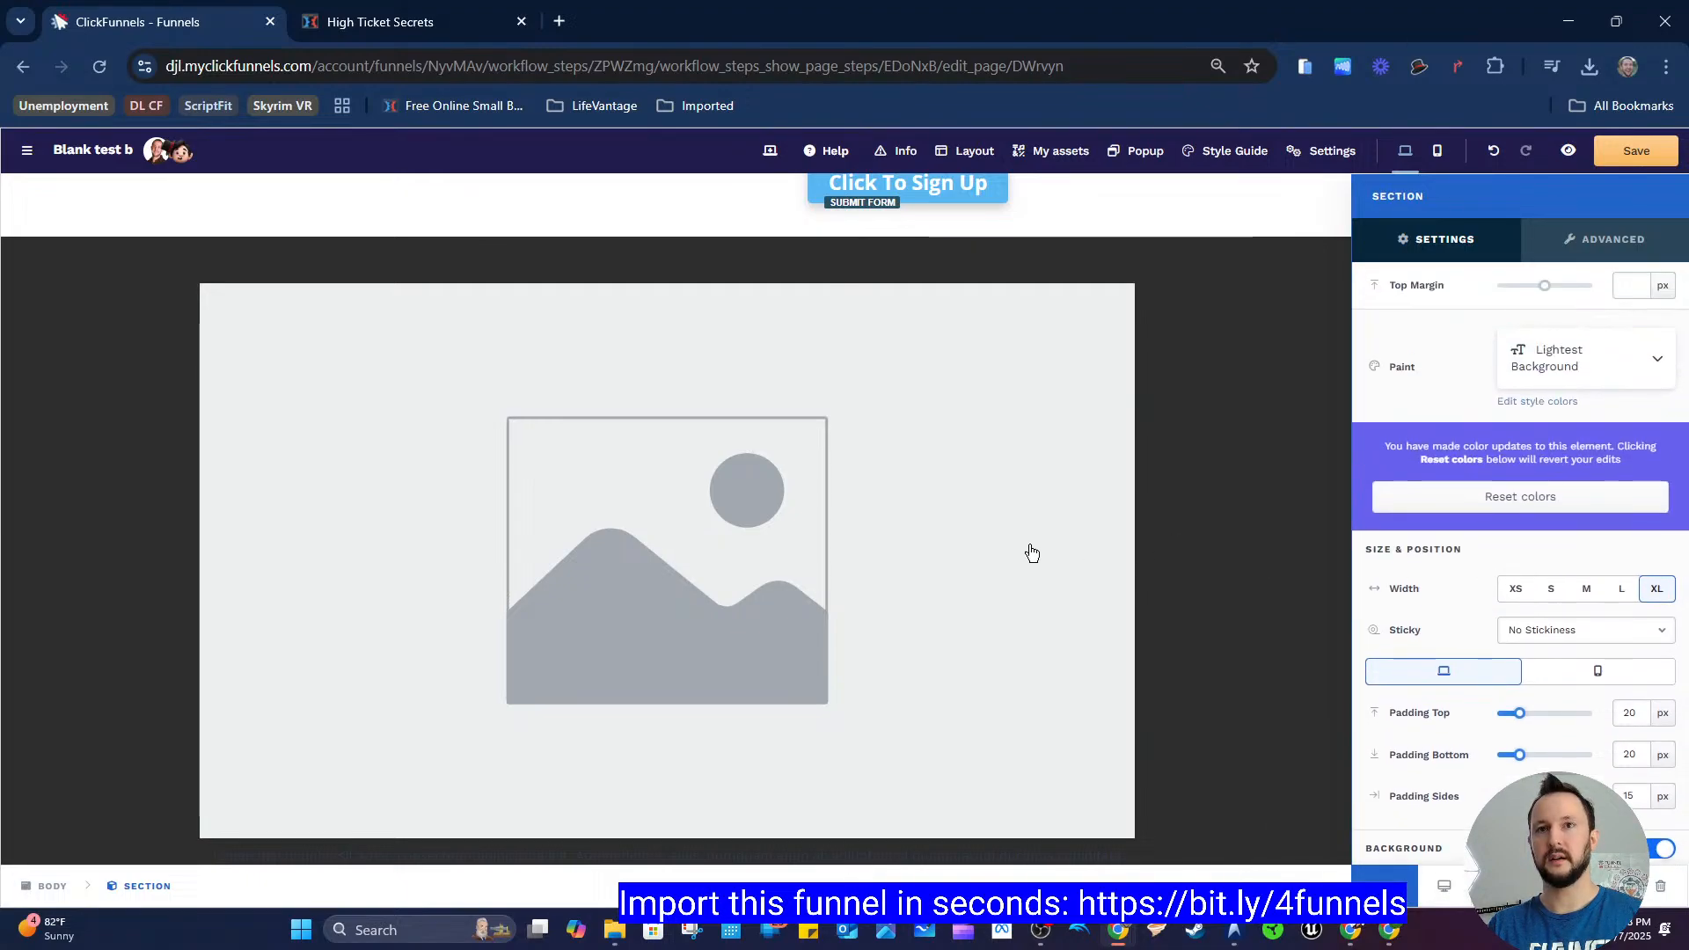
# Step: Set the second section's paint style to Dark Background
pyautogui.scroll(-2, 1032, 552)
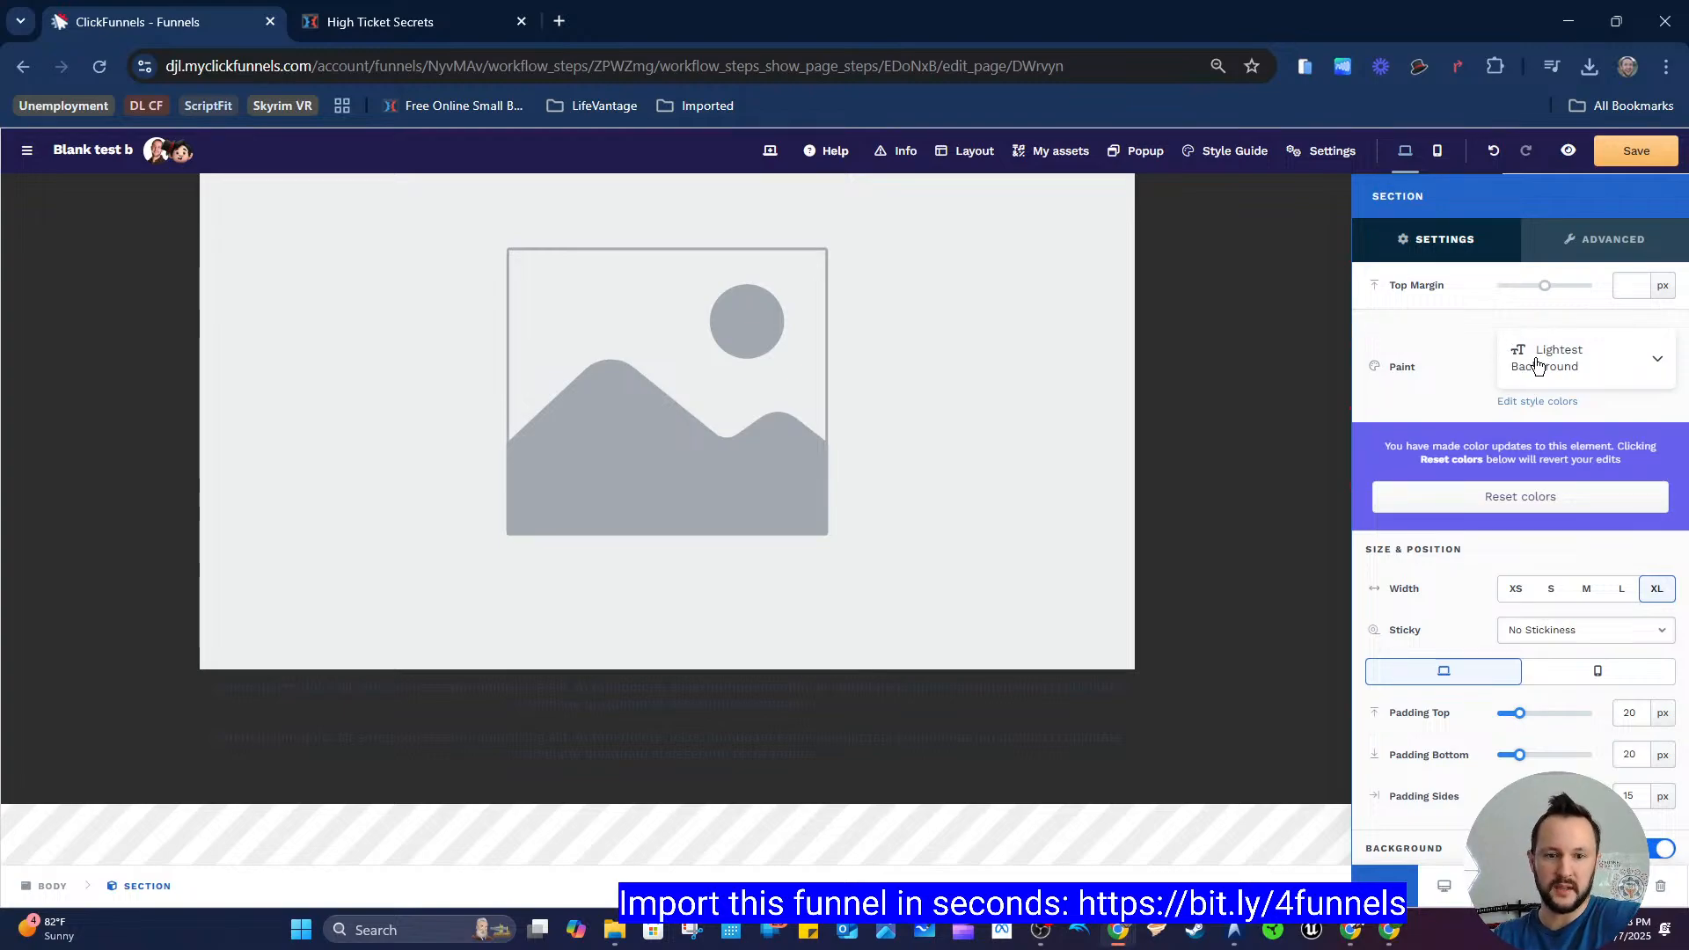
pyautogui.click(1606, 366)
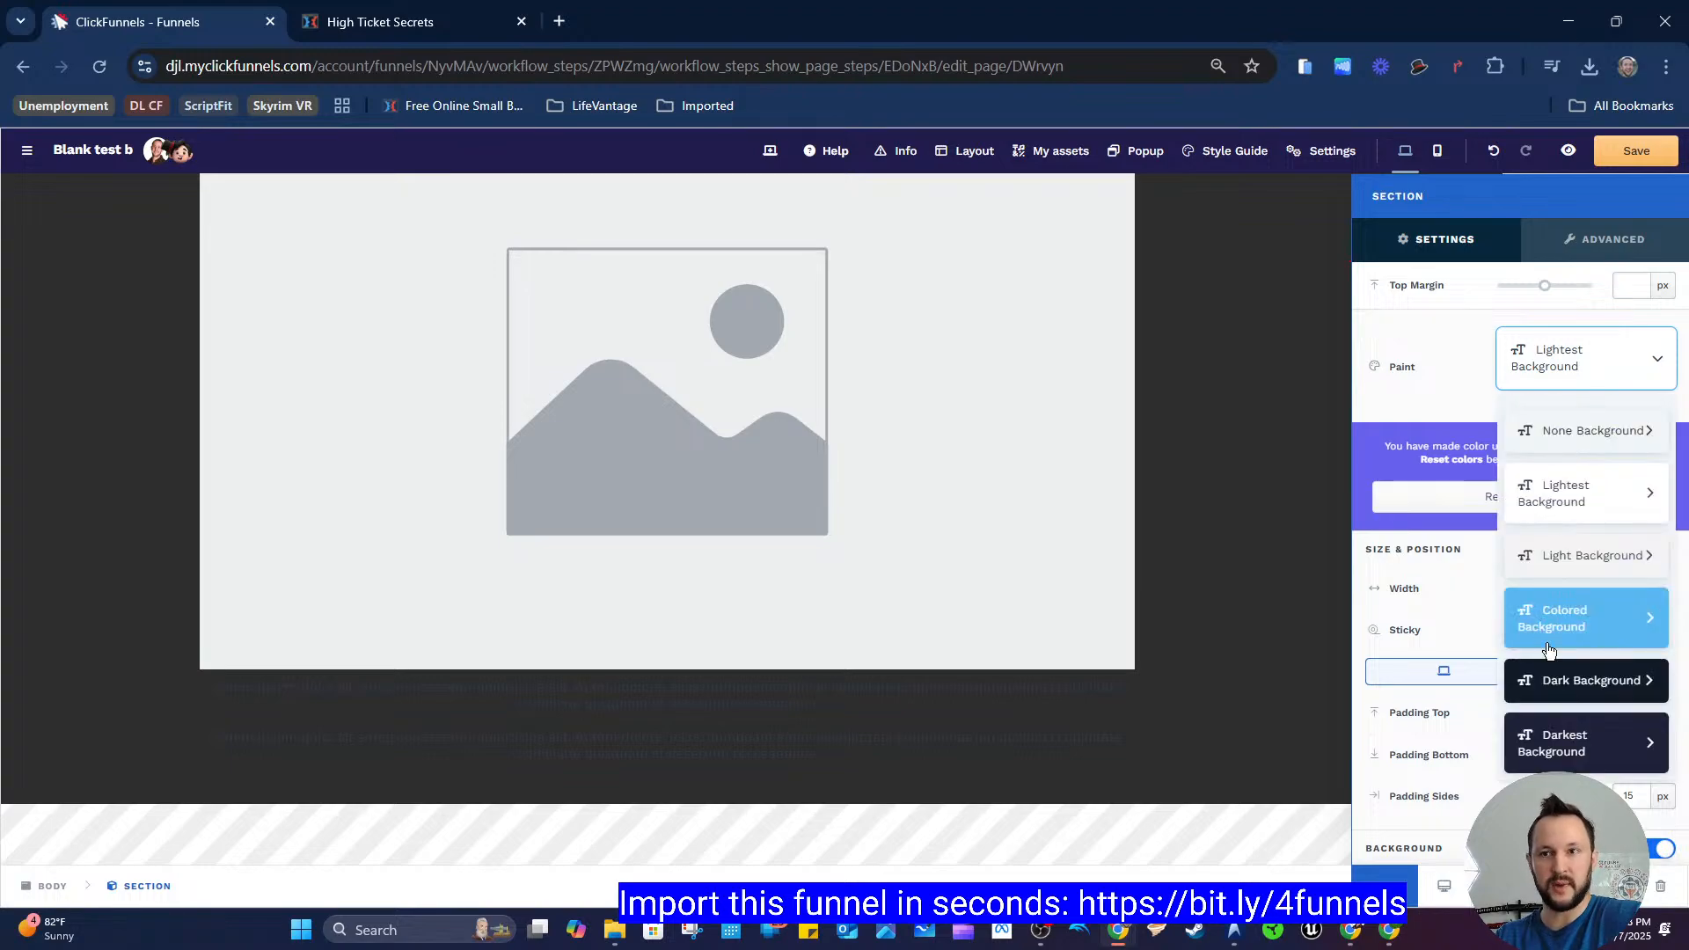
pyautogui.click(1597, 682)
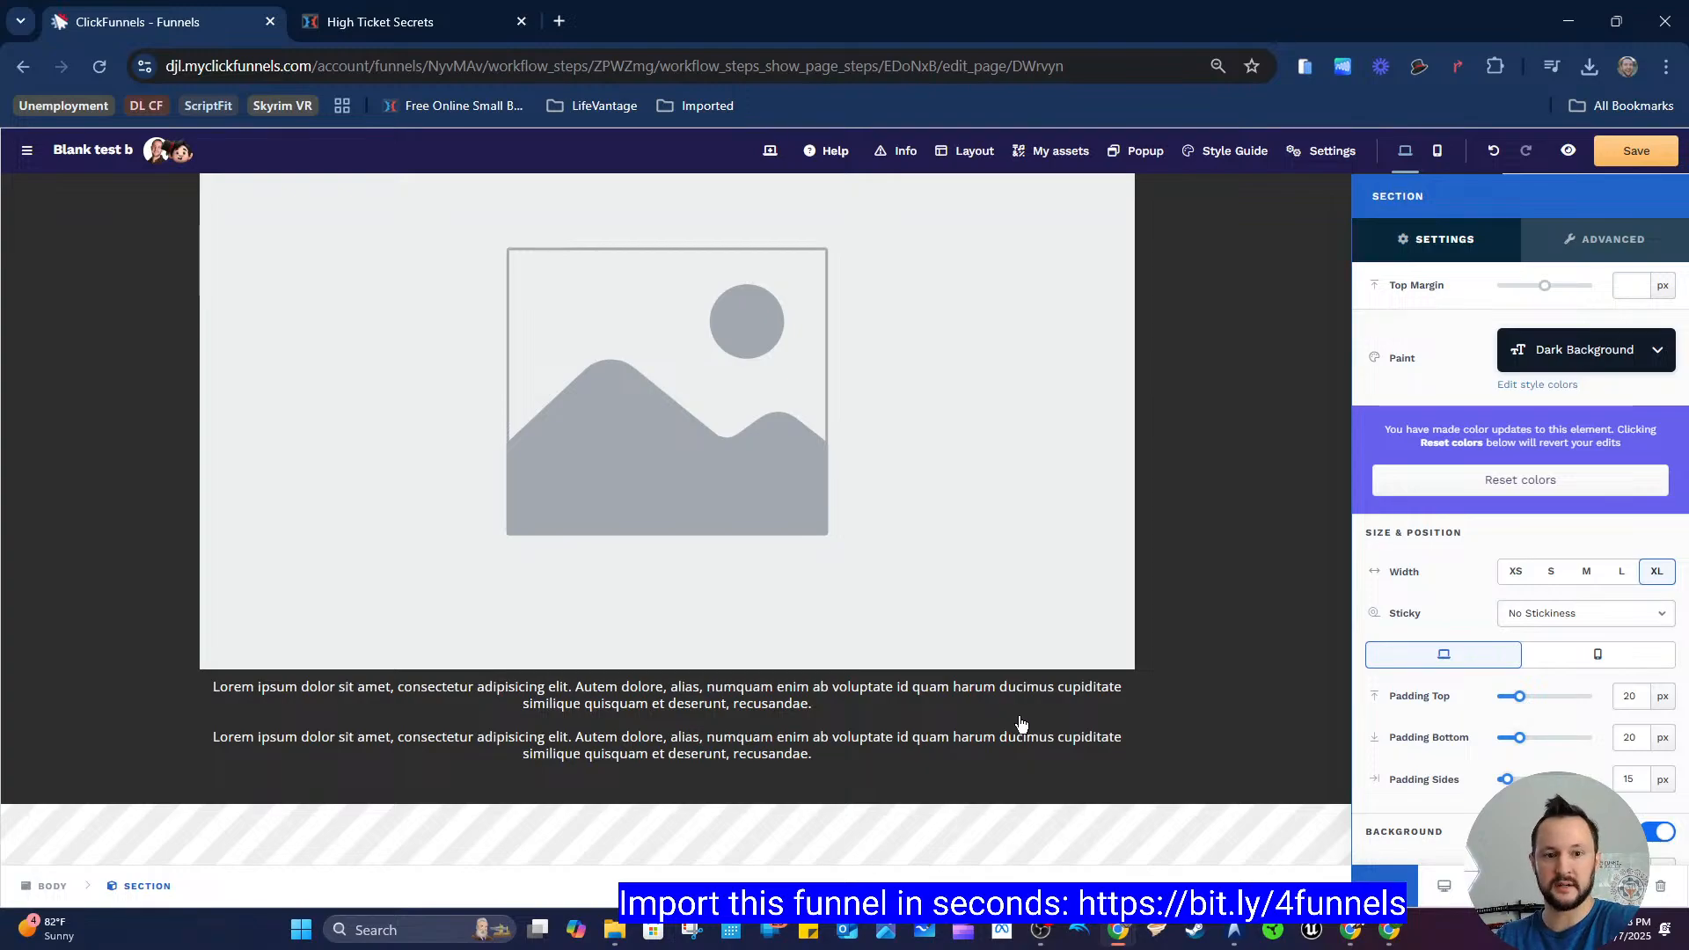
pyautogui.click(1249, 573)
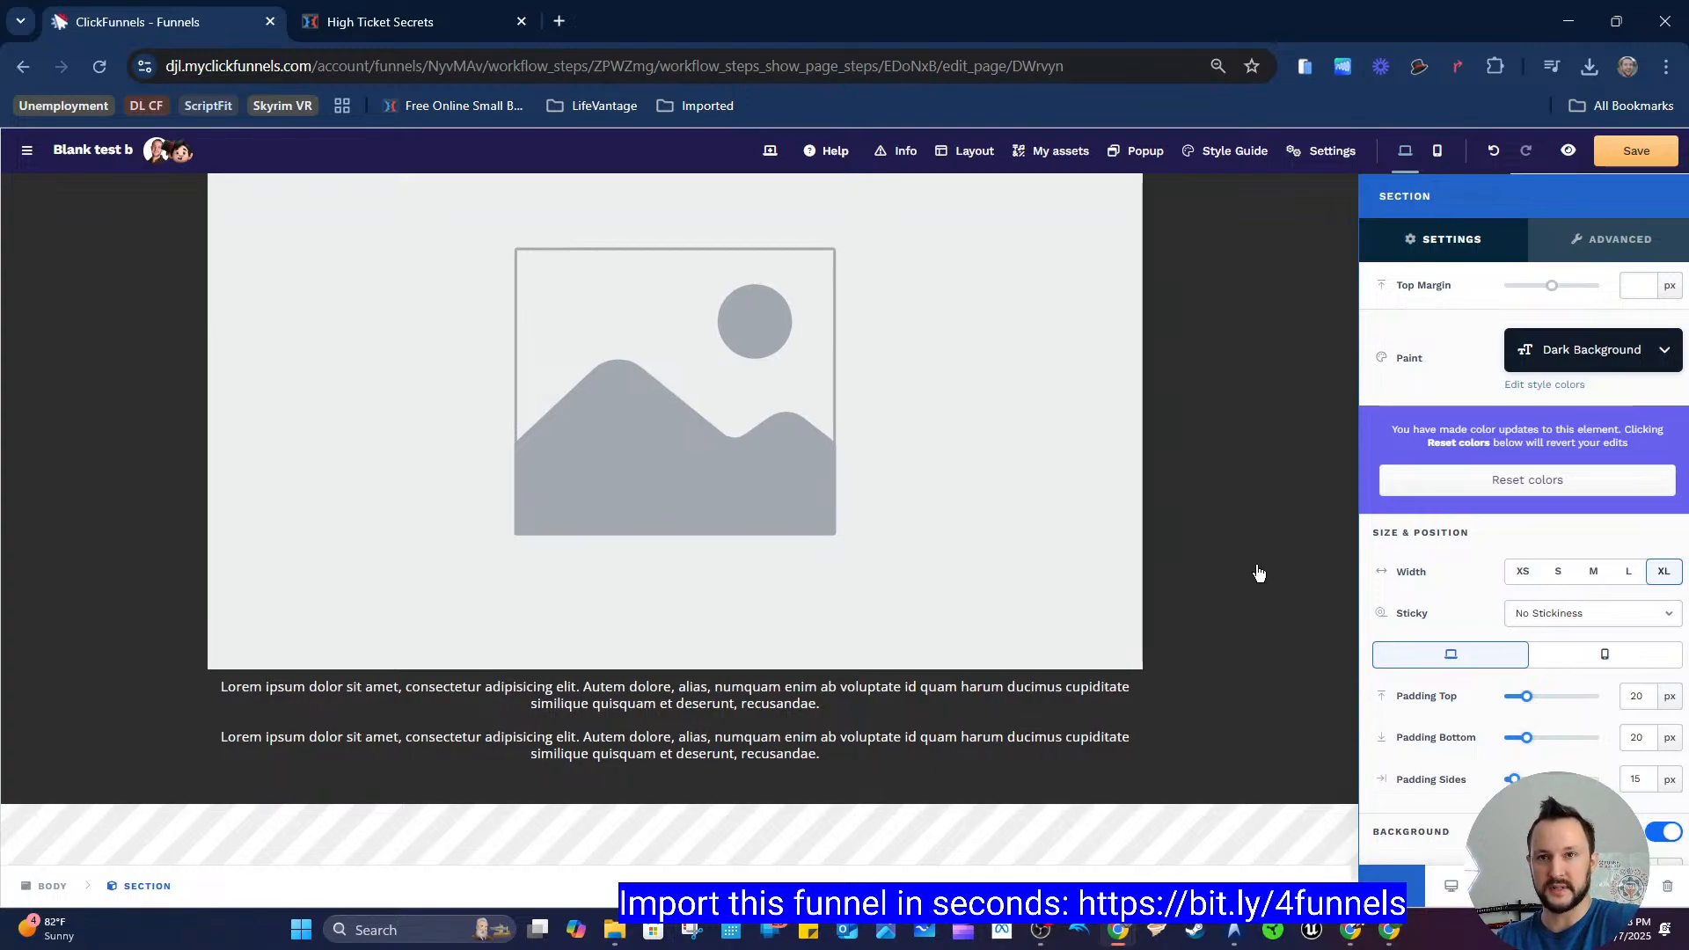
# Step: Copy the green text colour of the register page's "High Ticket Sales" headline with the inspector
pyautogui.scroll(5, 754, 422)
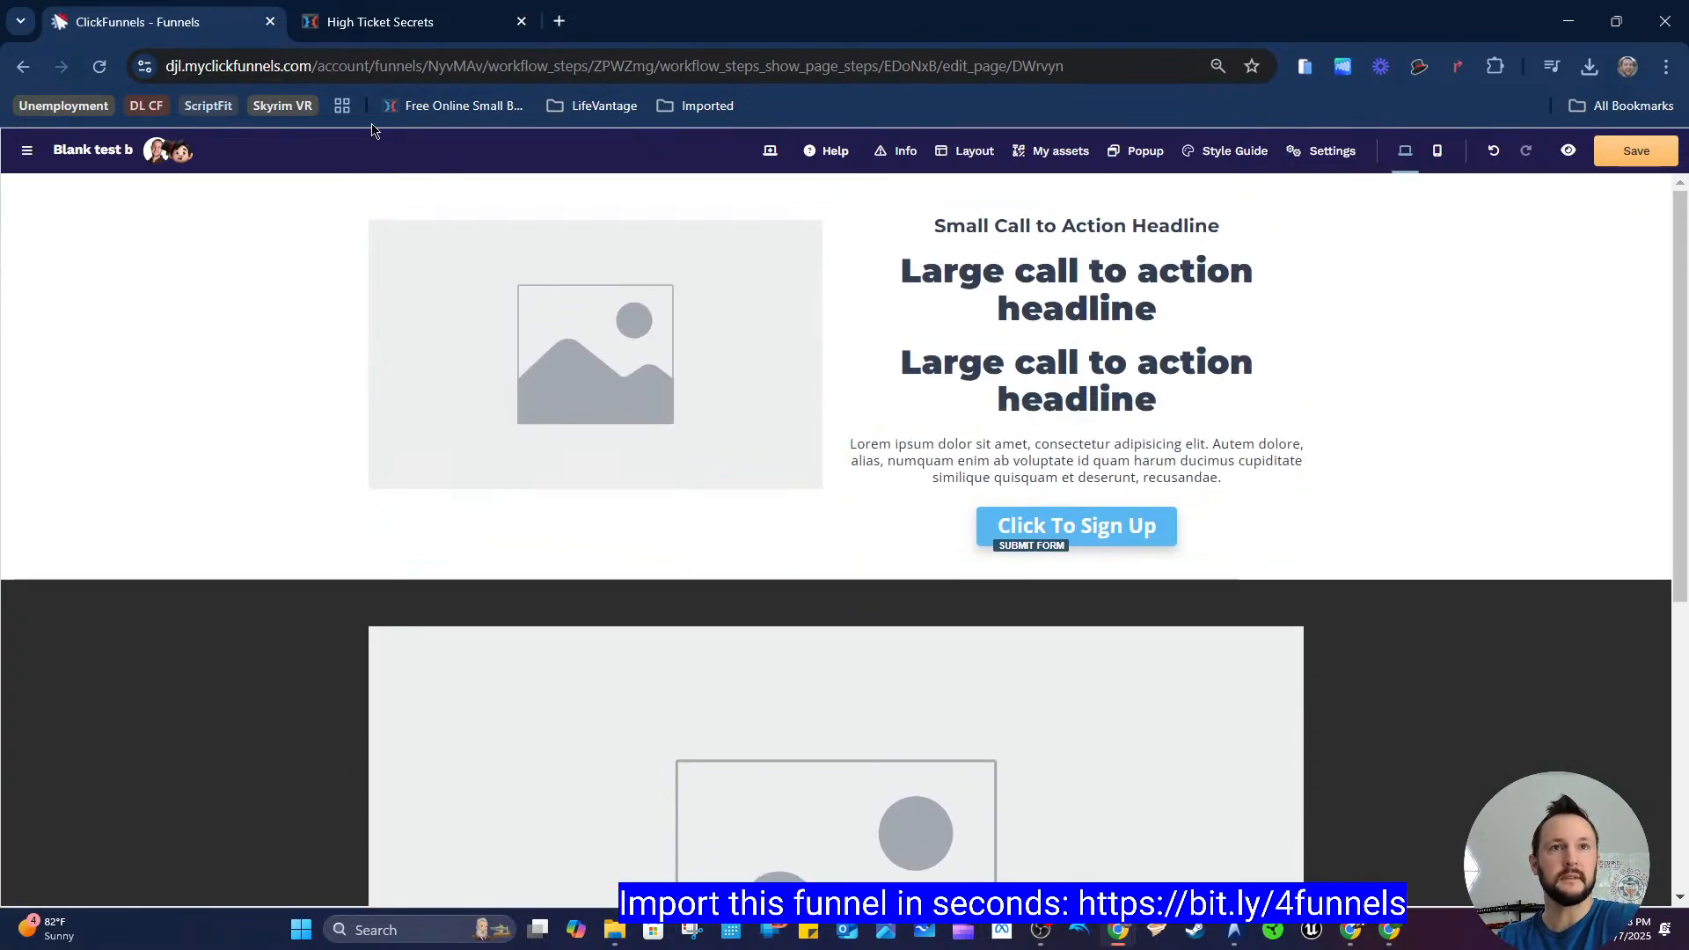
pyautogui.click(396, 25)
pyautogui.scroll(5, 916, 392)
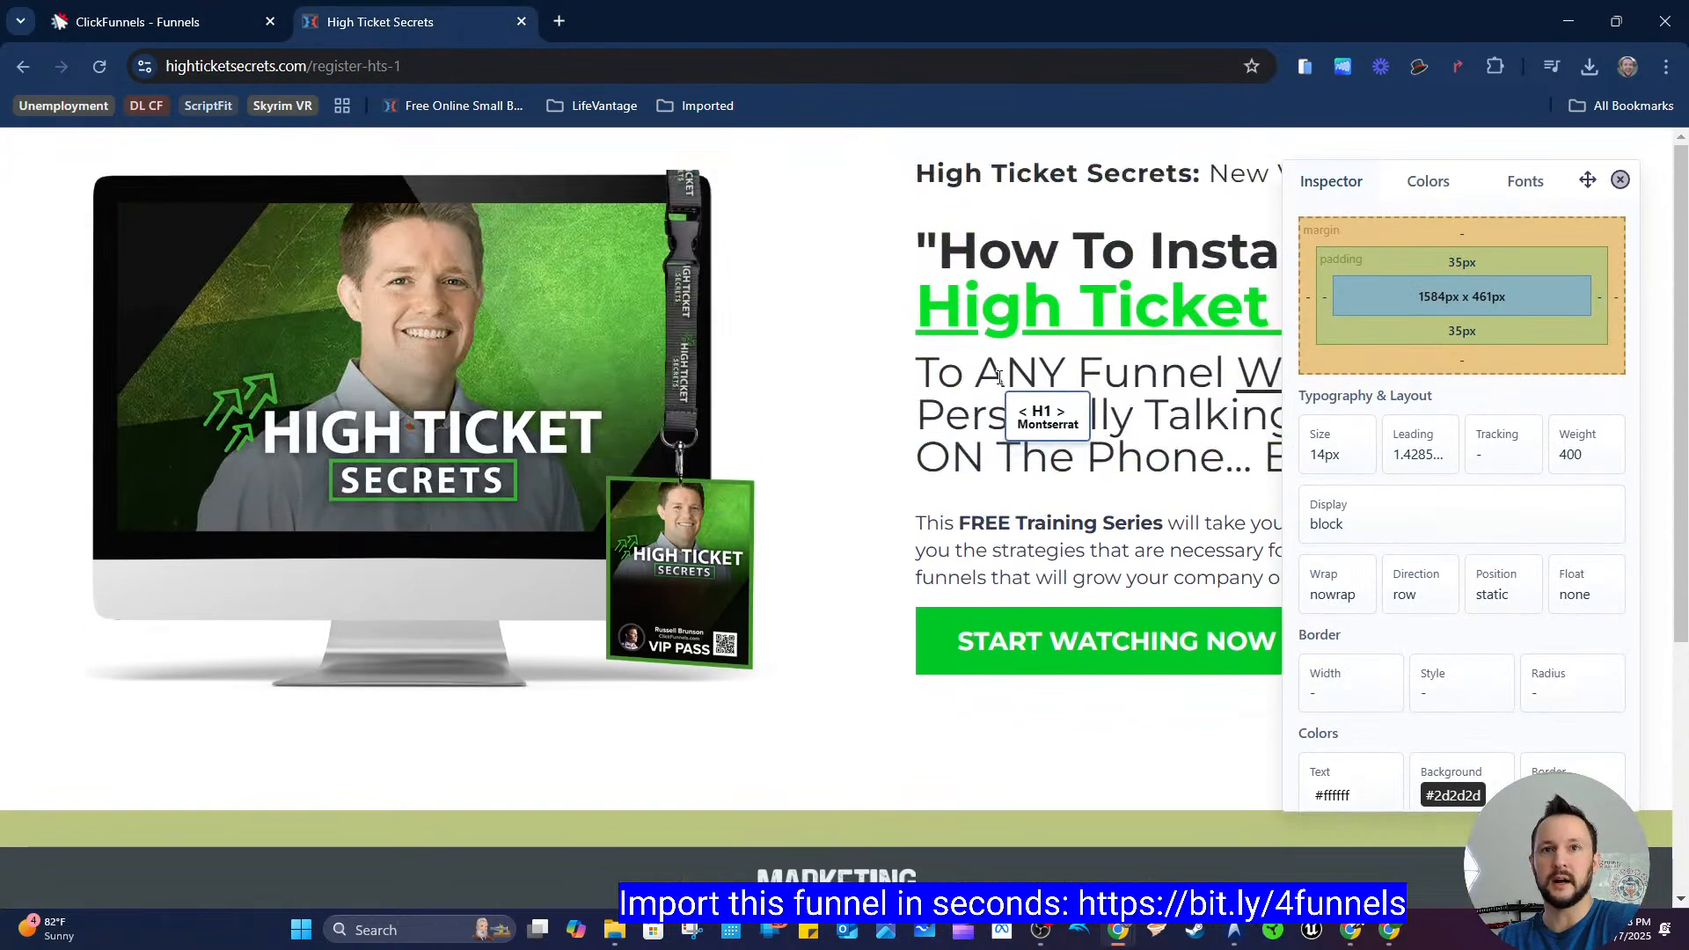
pyautogui.click(1030, 313)
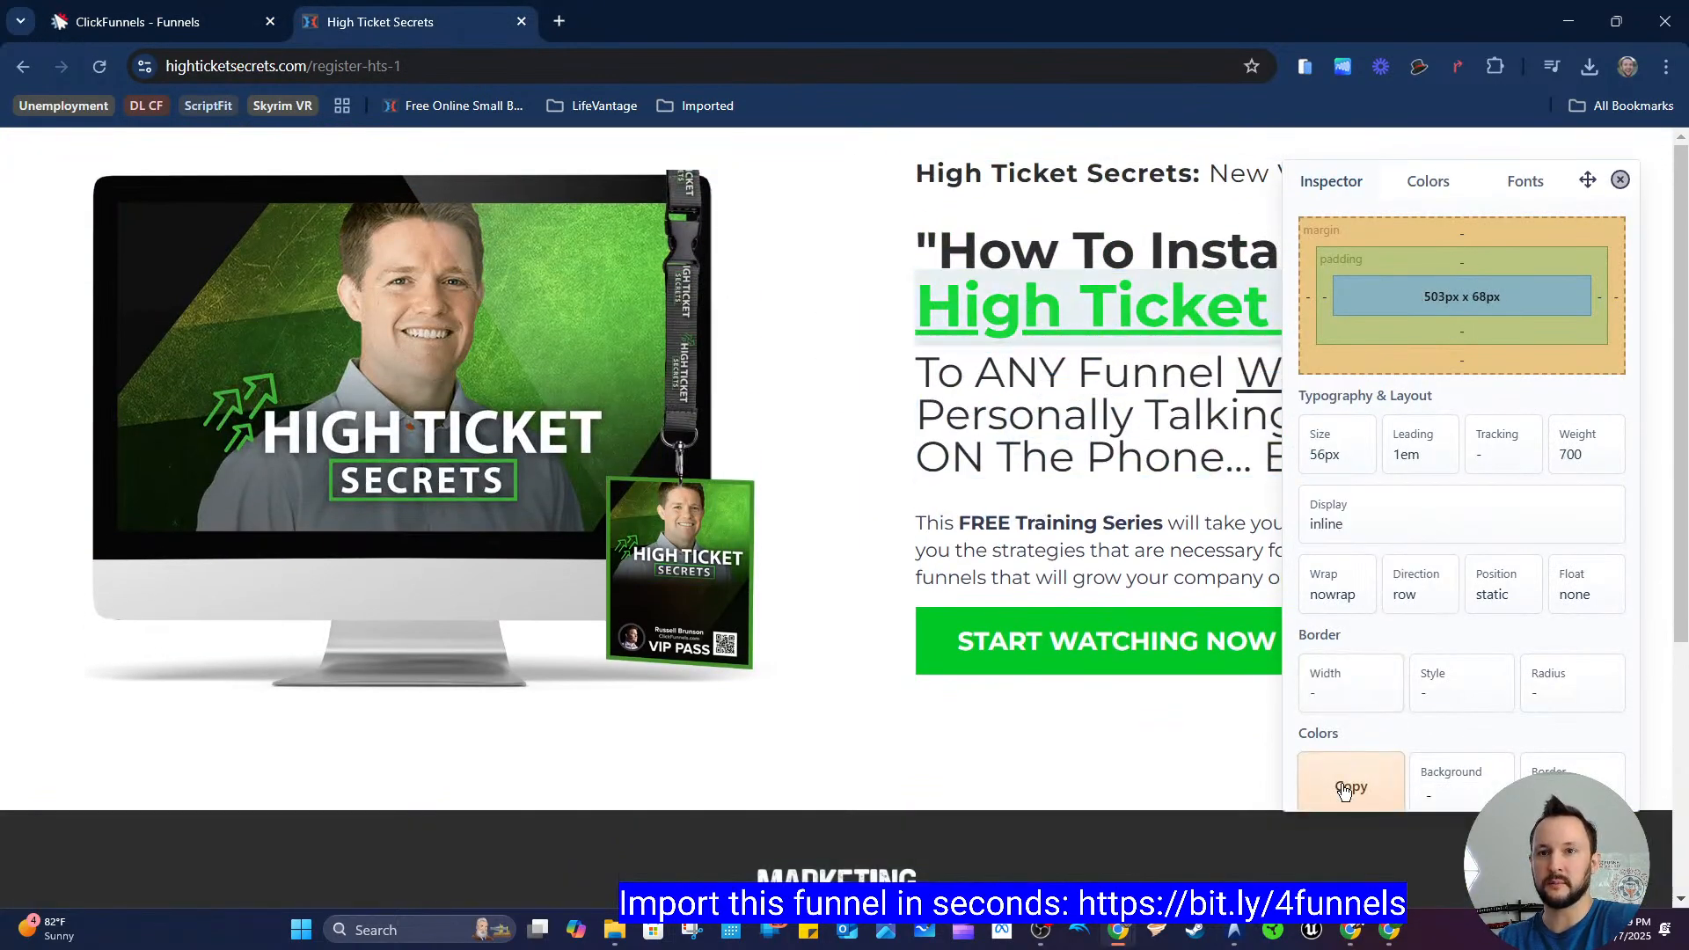
pyautogui.click(170, 27)
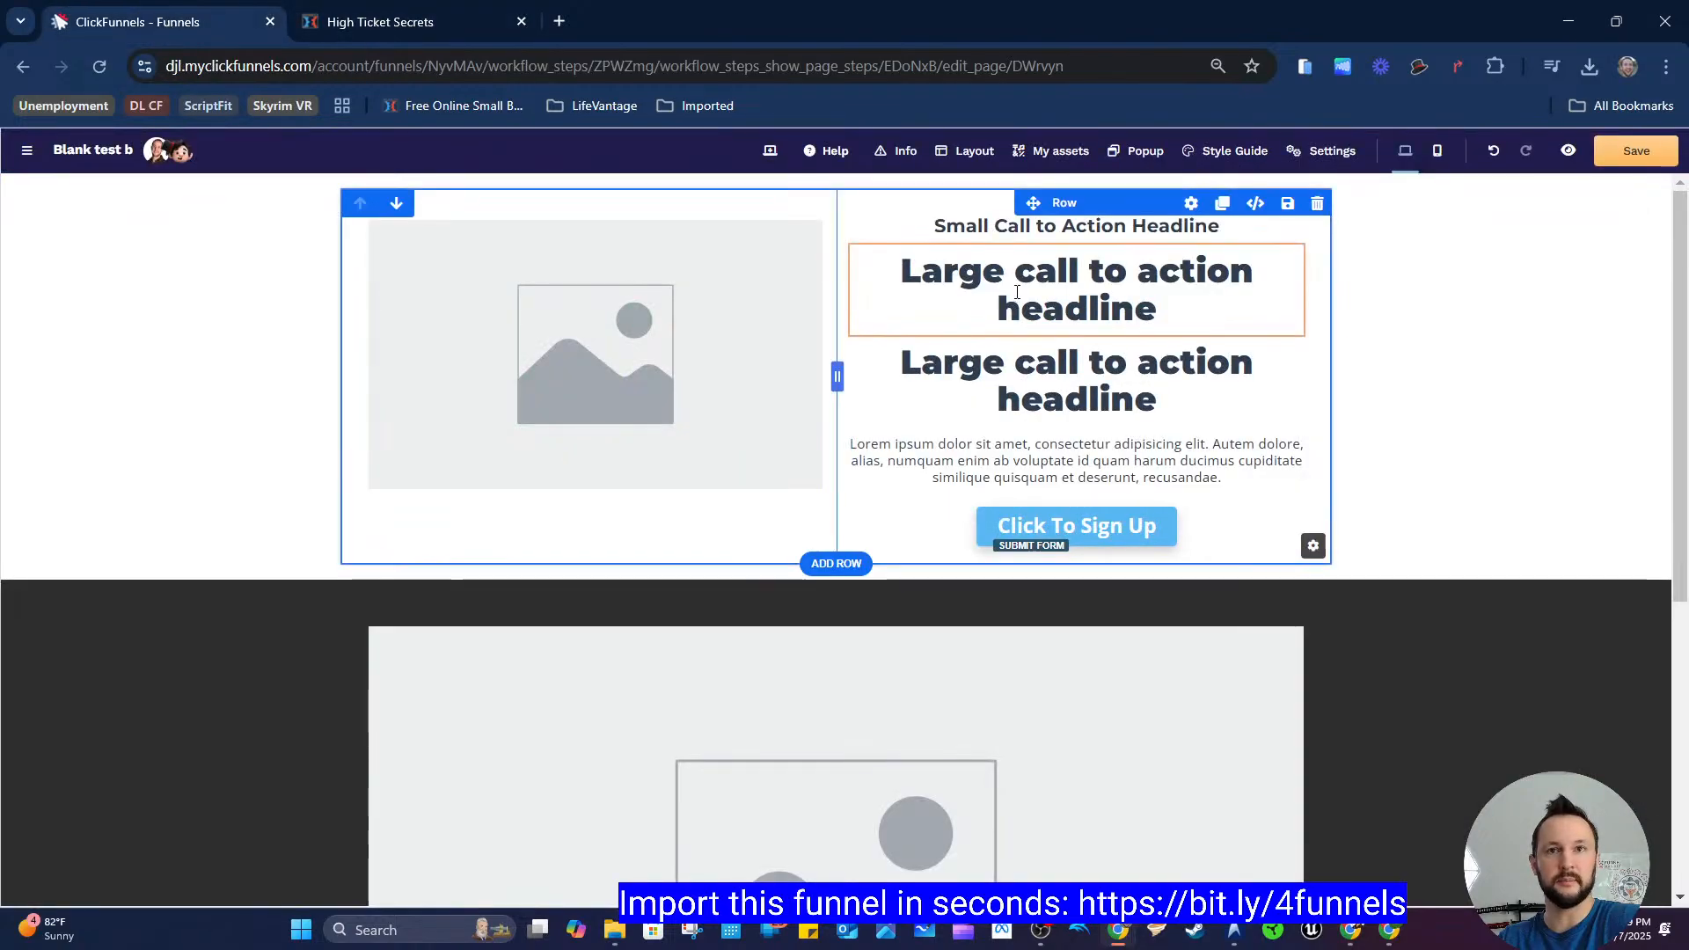
# Step: Override the first large headline's typography and set its font weight to Regular
pyautogui.doubleClick(1082, 286)
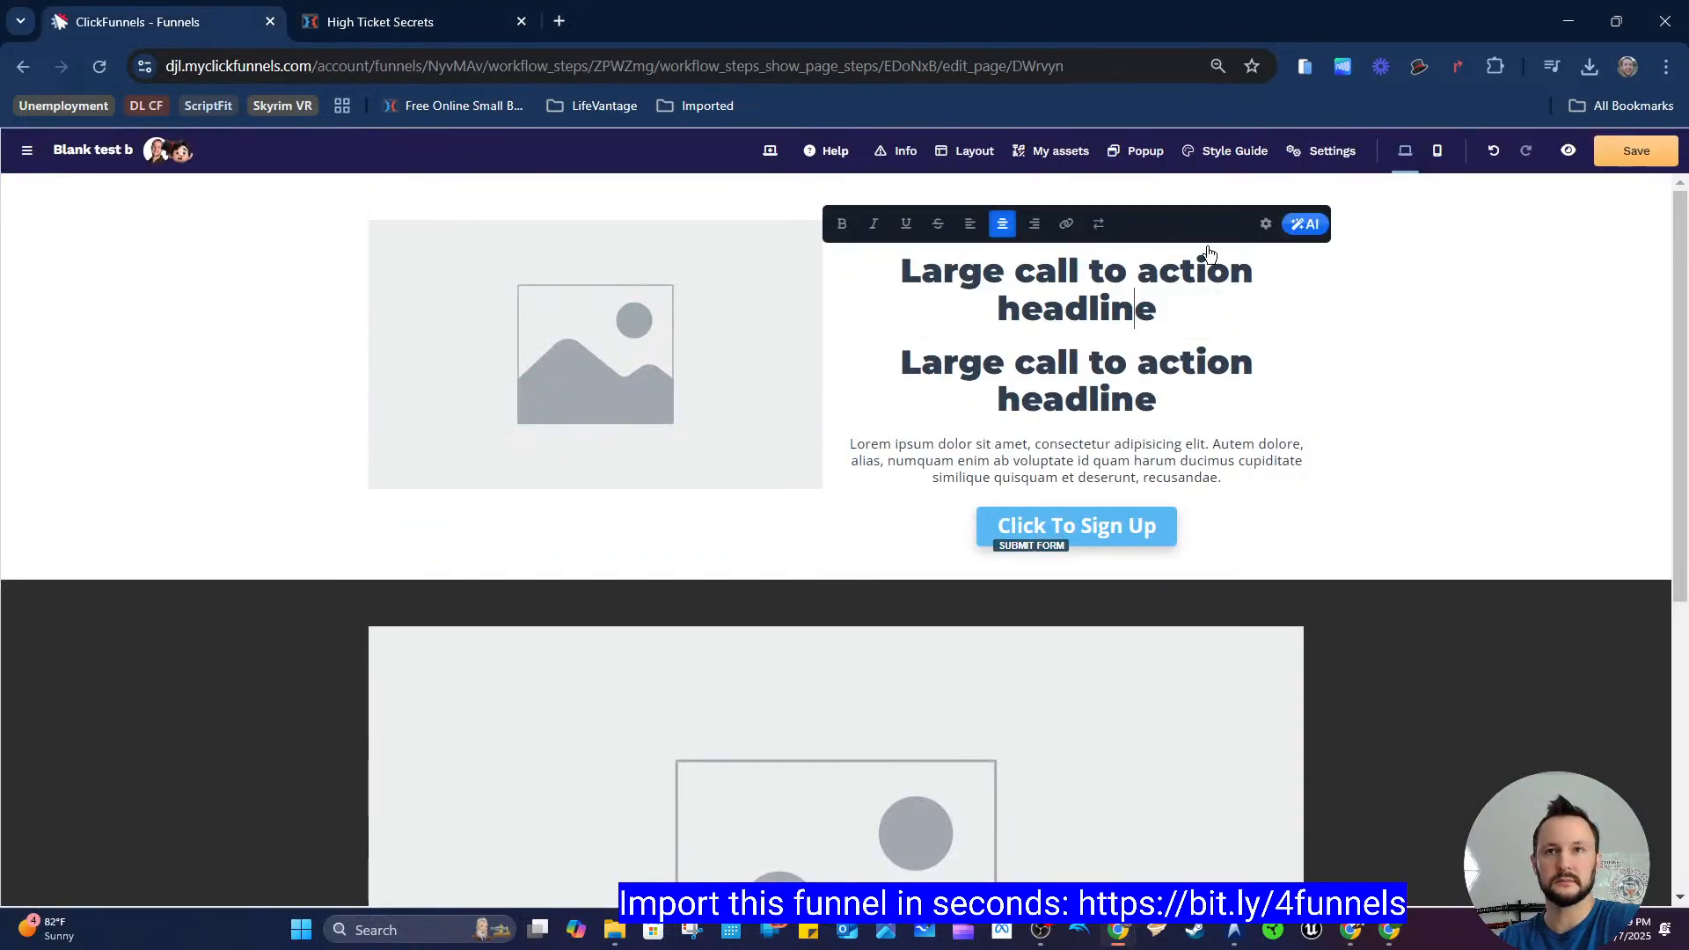
pyautogui.click(1266, 226)
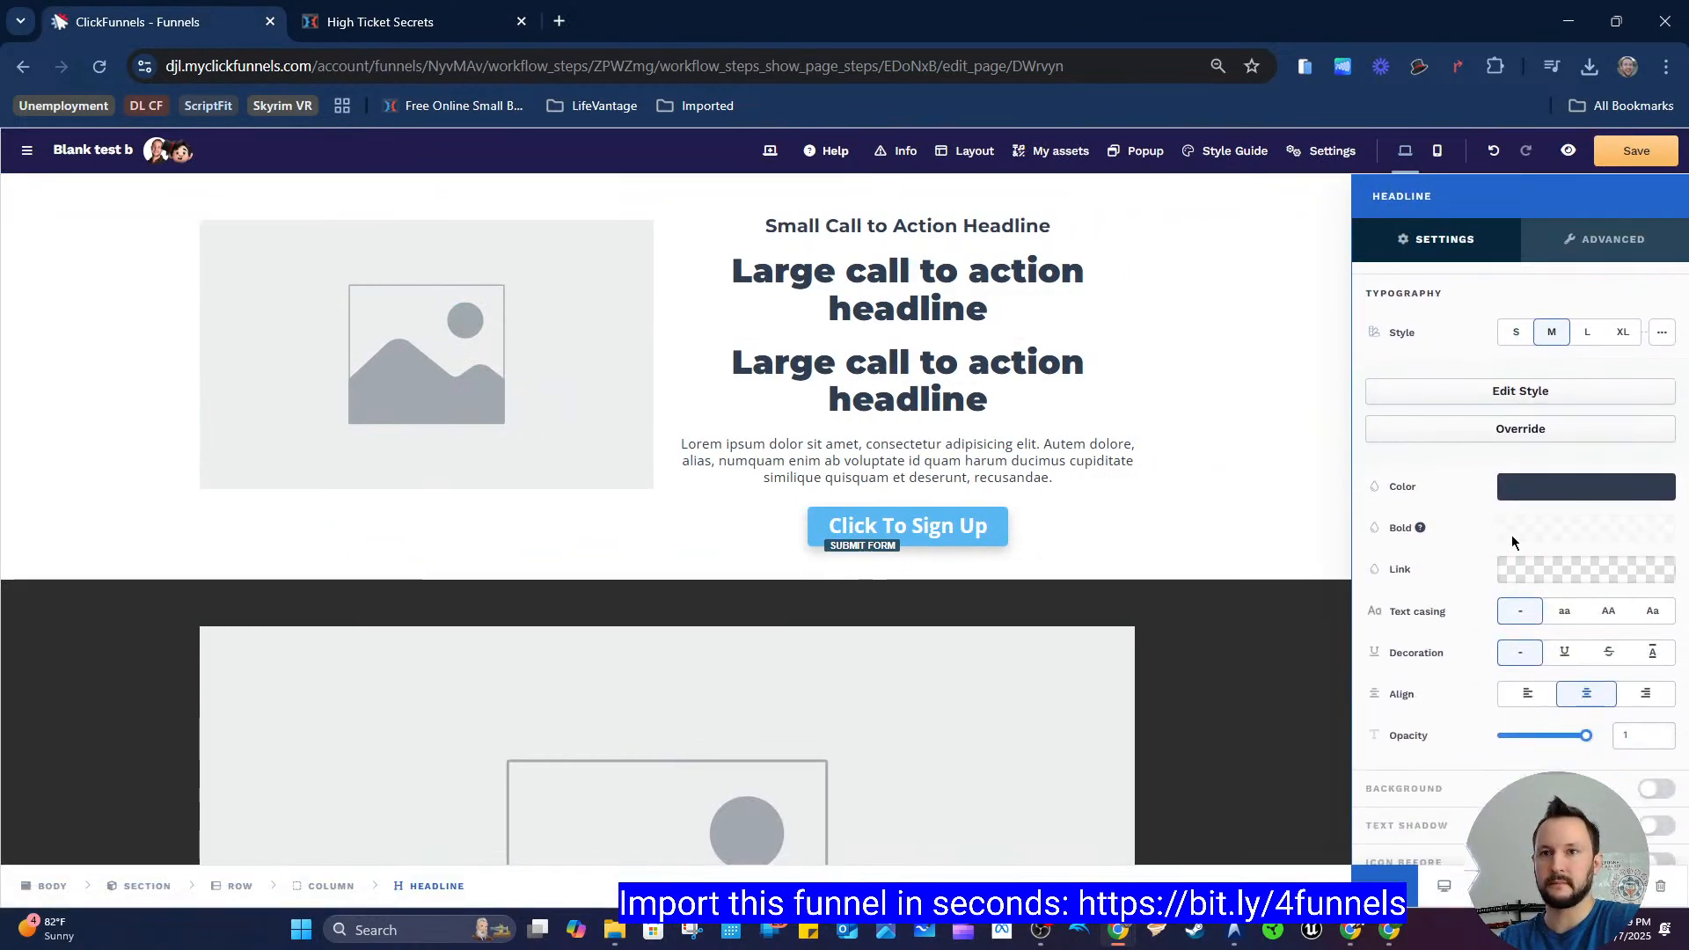
pyautogui.scroll(1, 1471, 507)
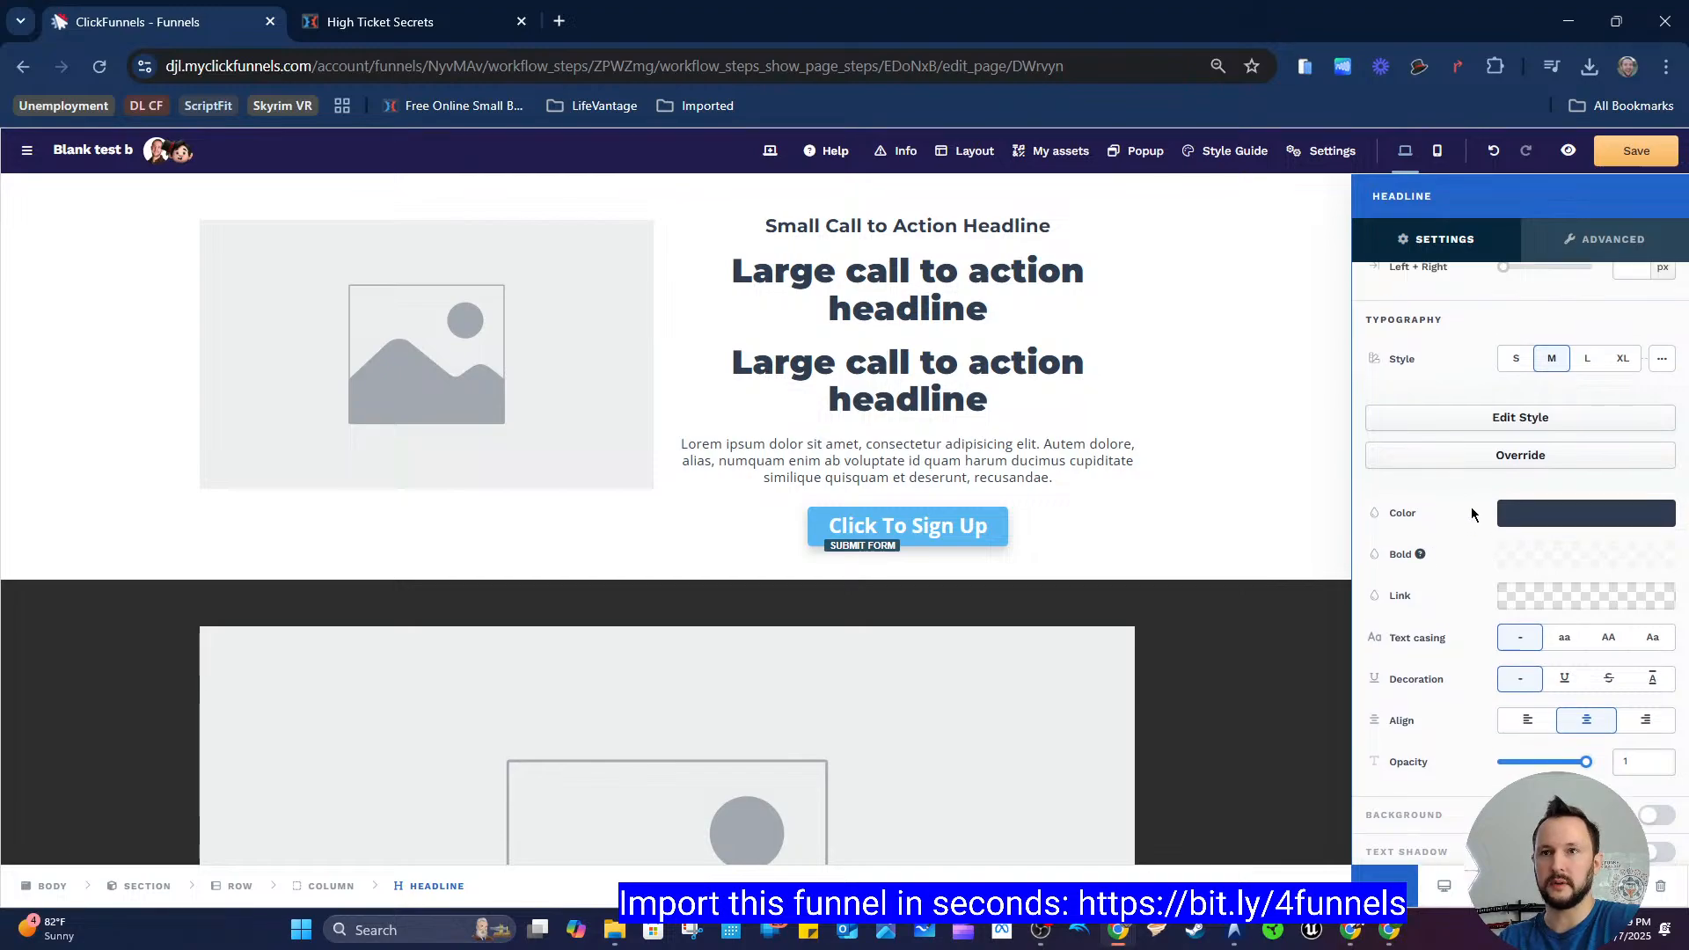
pyautogui.click(1419, 633)
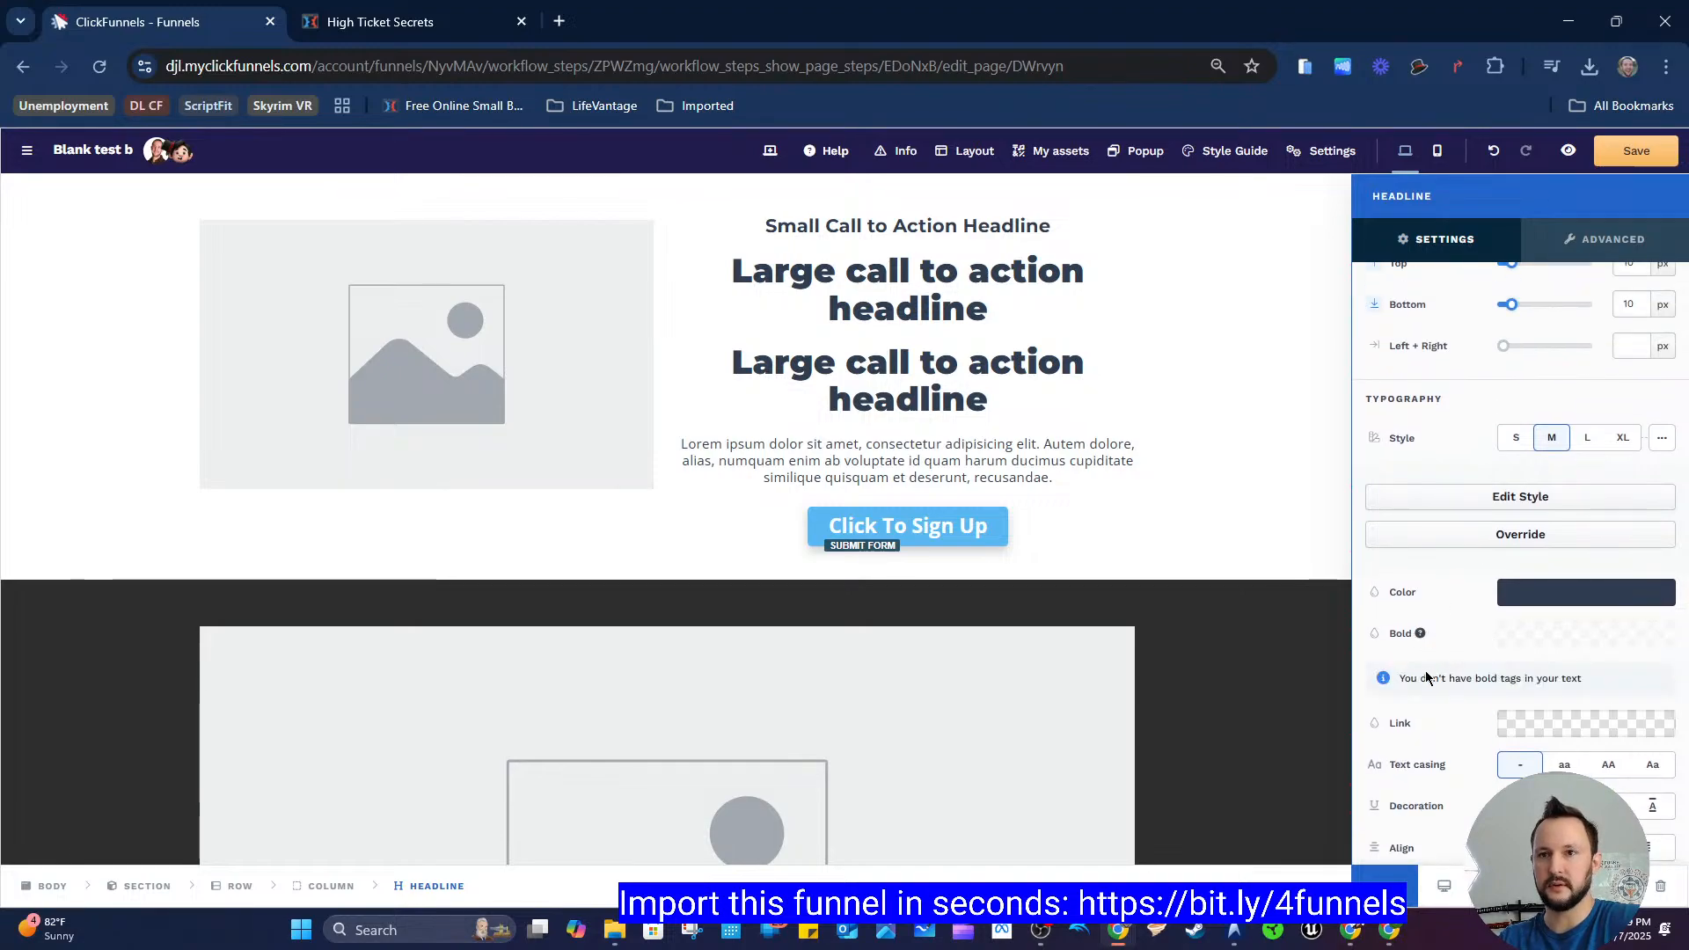
pyautogui.click(1474, 536)
pyautogui.click(1554, 582)
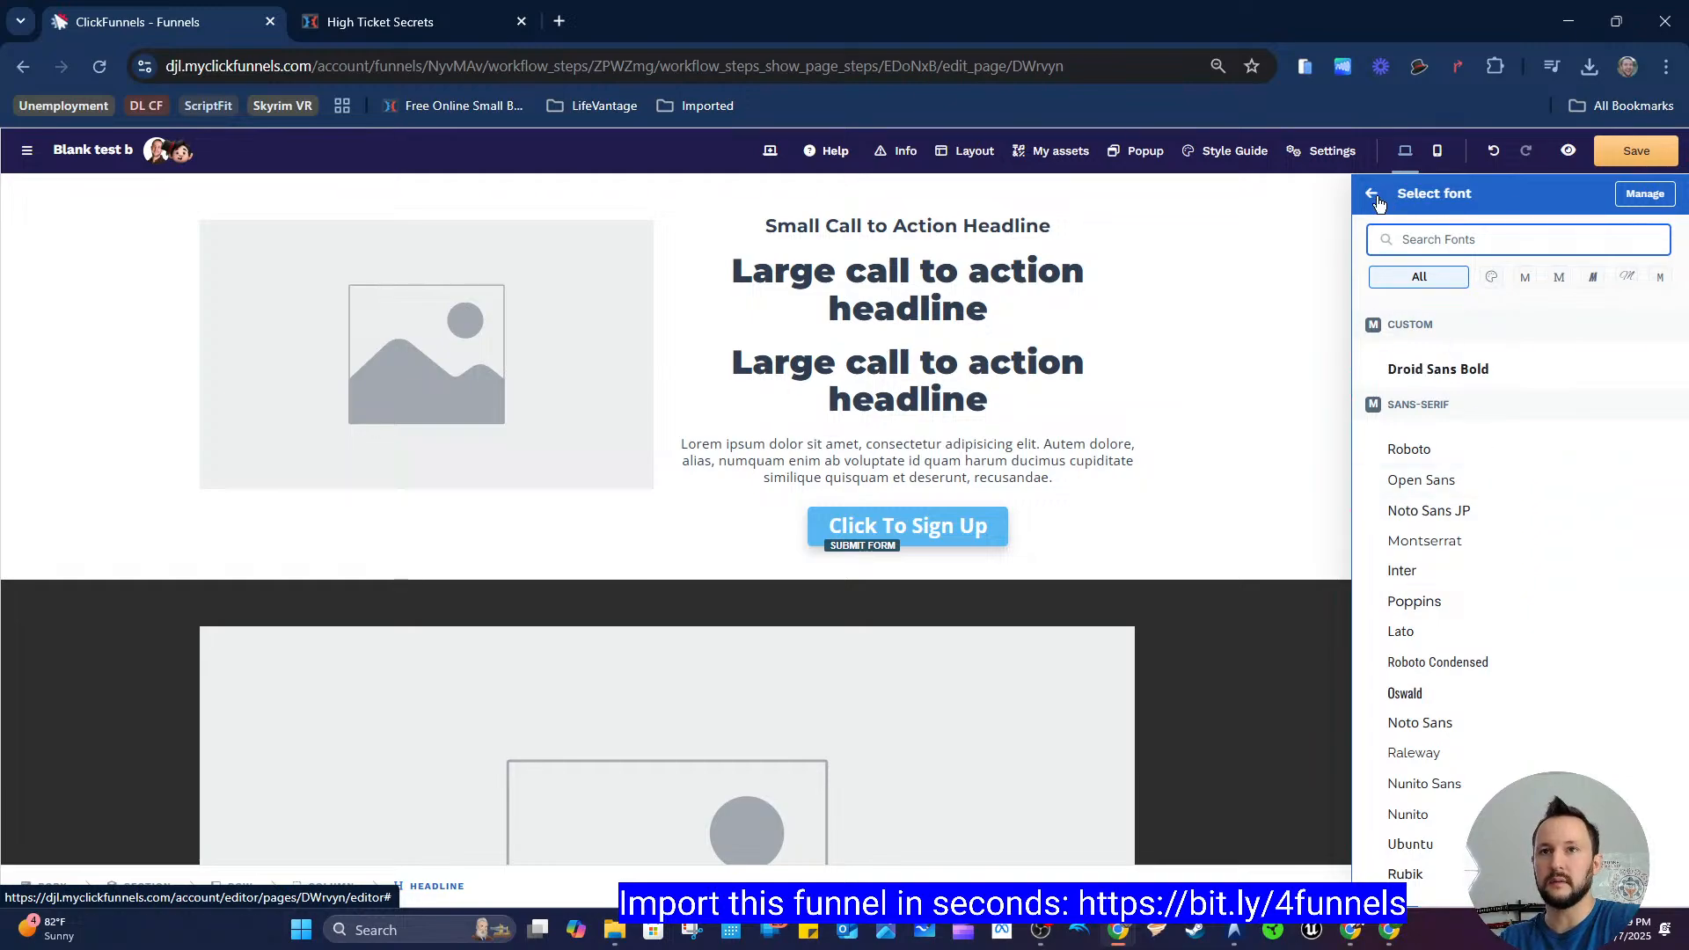
pyautogui.click(1599, 626)
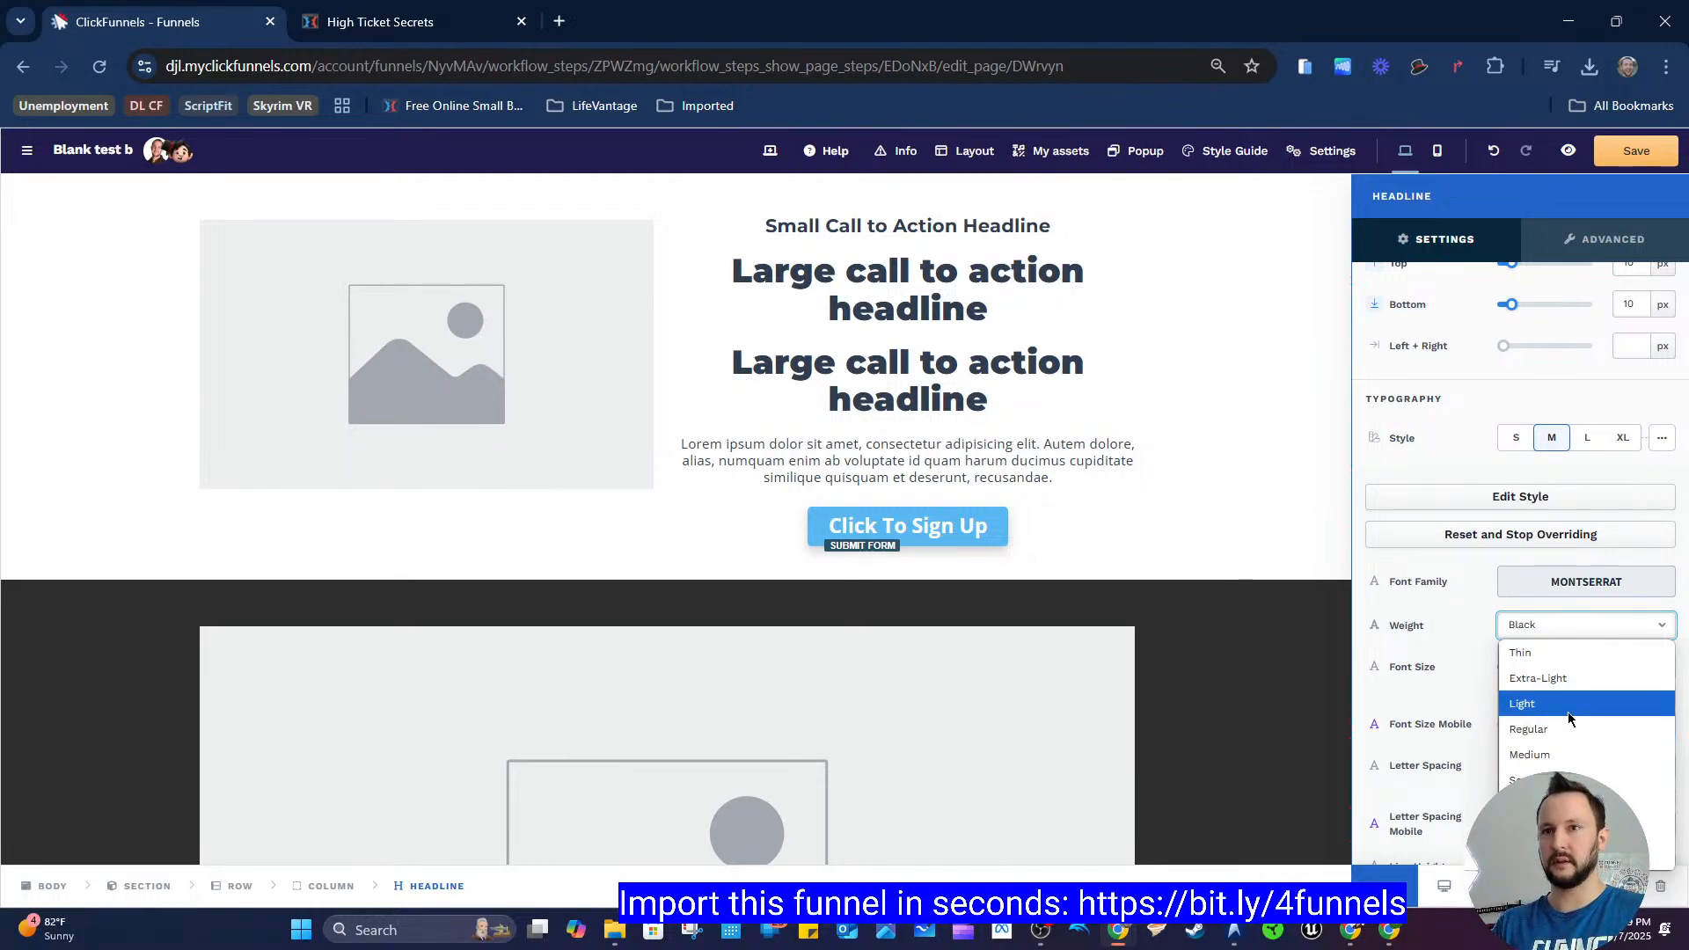
pyautogui.click(1563, 753)
pyautogui.click(1553, 621)
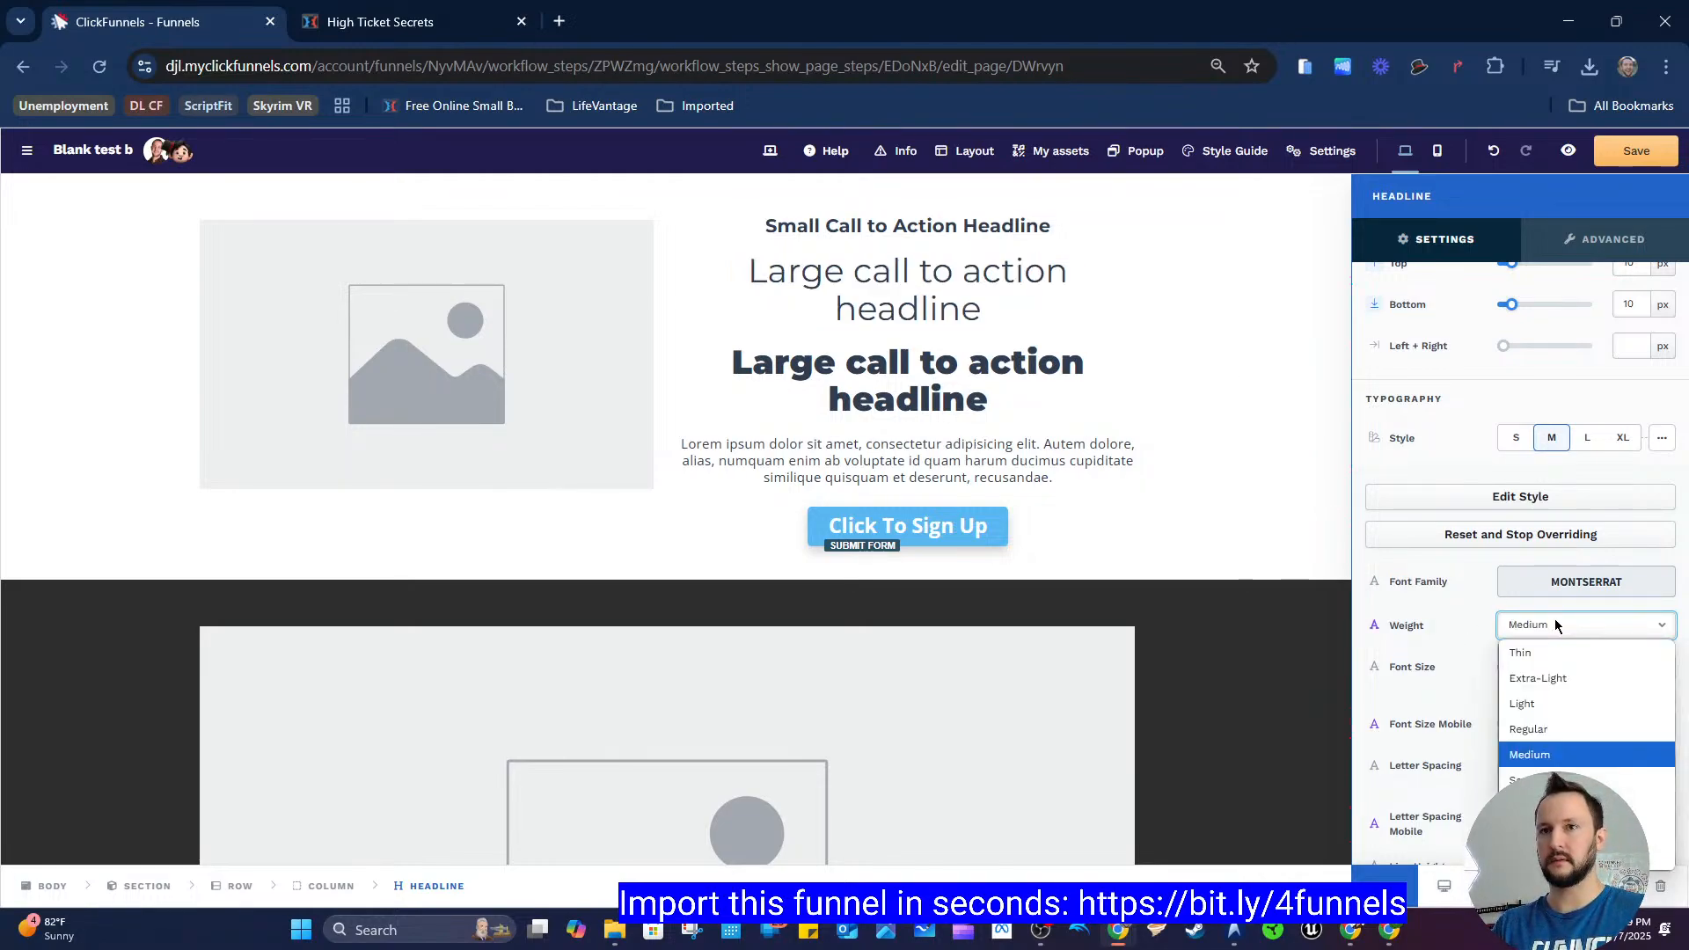
pyautogui.click(1561, 729)
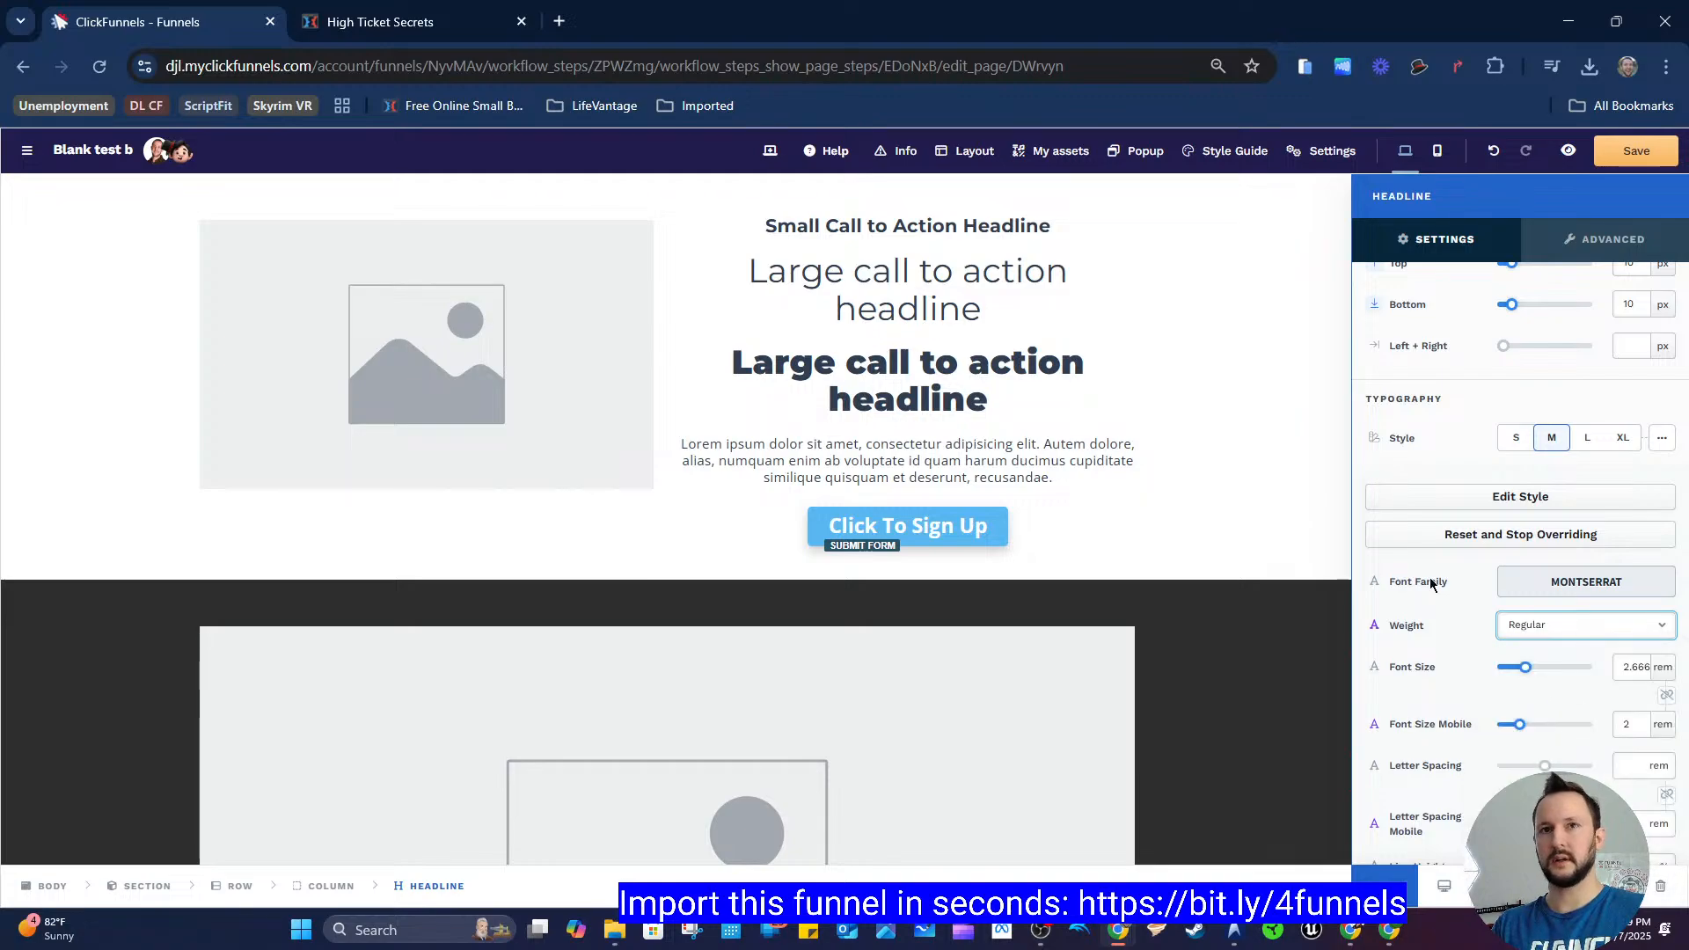
# Step: Make the word "headline" bold in the first large headline
pyautogui.click(1100, 272)
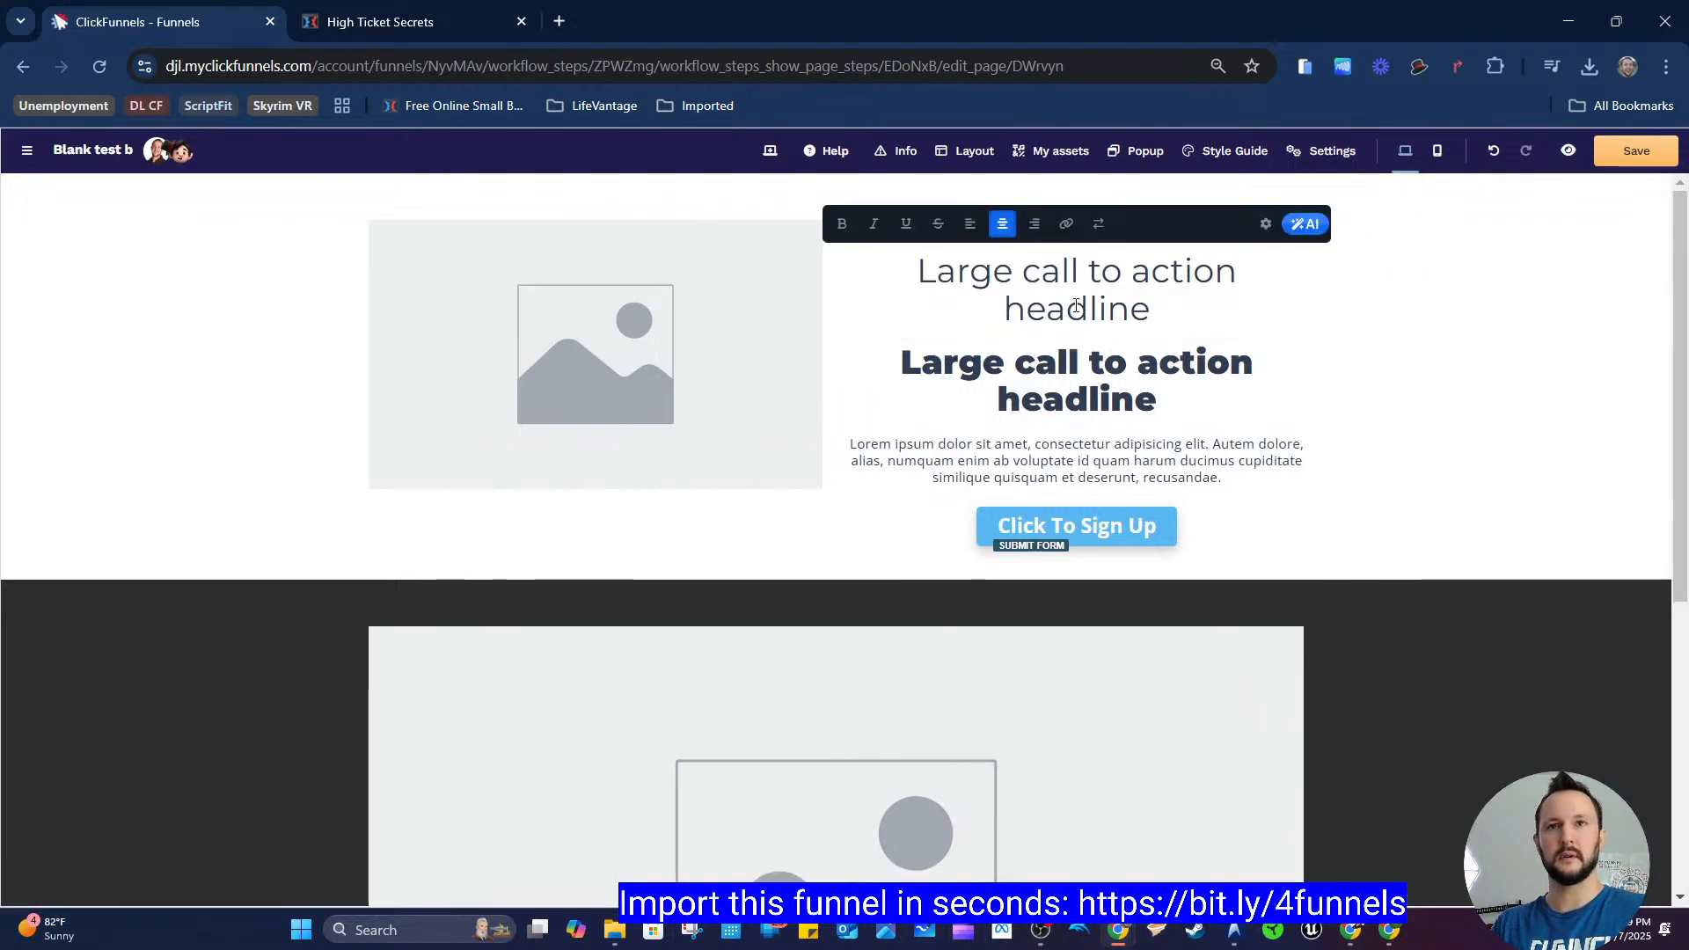
pyautogui.click(1266, 223)
pyautogui.scroll(-5, 1475, 657)
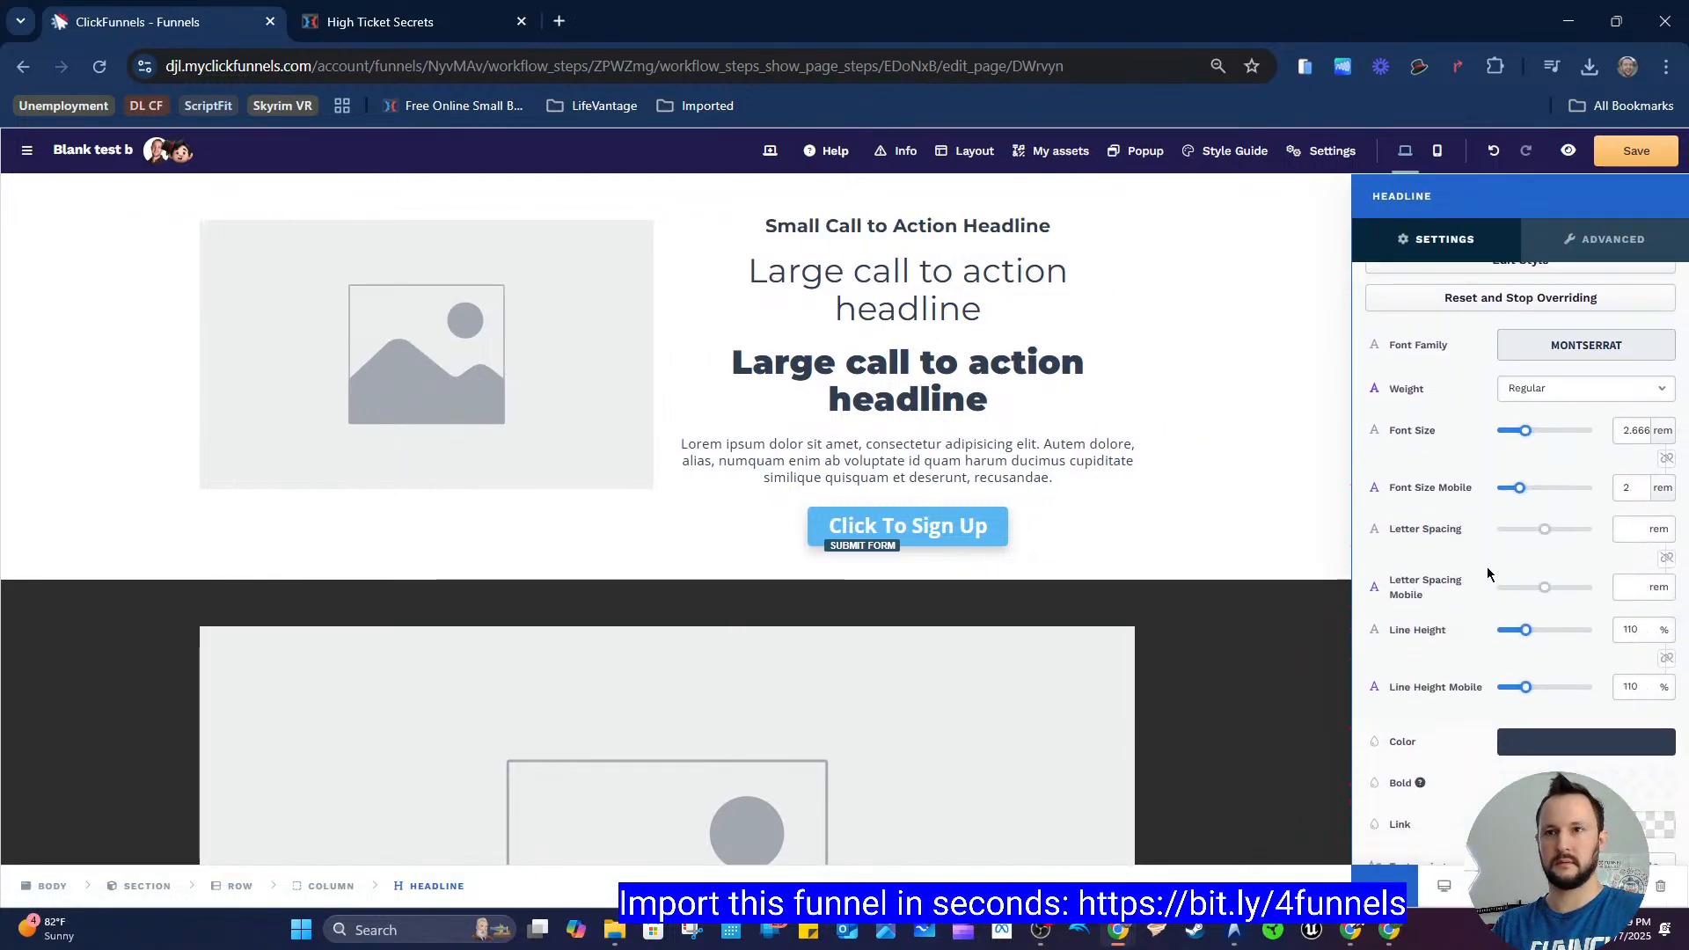
pyautogui.scroll(5, 1544, 695)
pyautogui.click(1147, 330)
pyautogui.doubleClick(1067, 306)
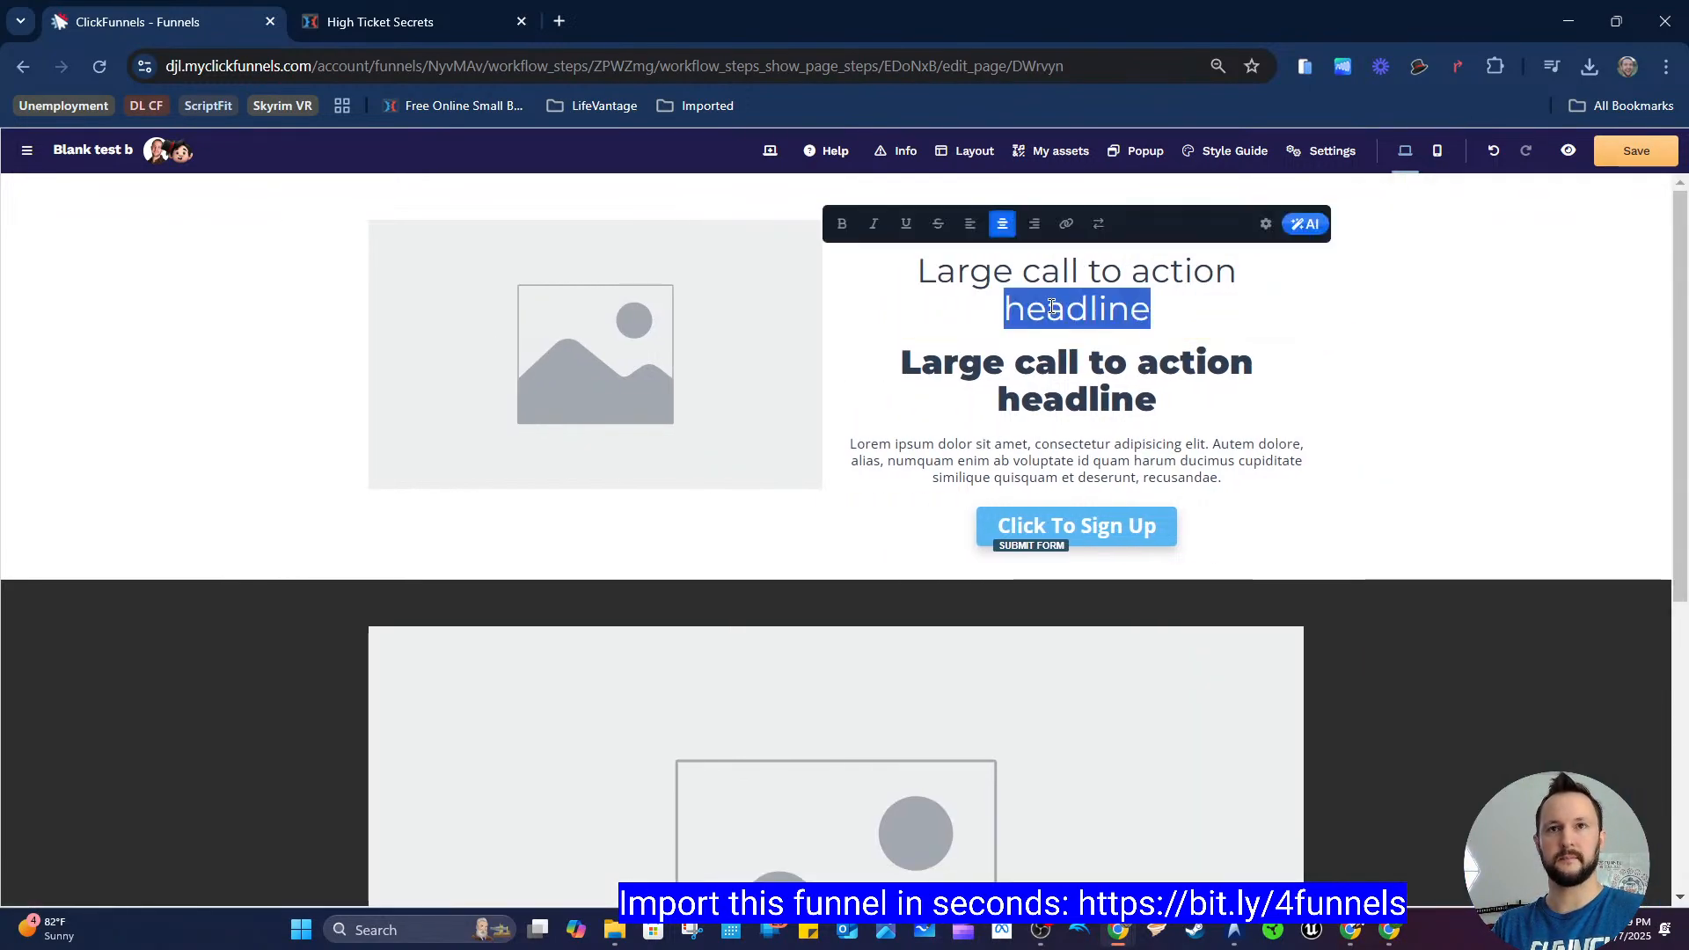
pyautogui.click(841, 226)
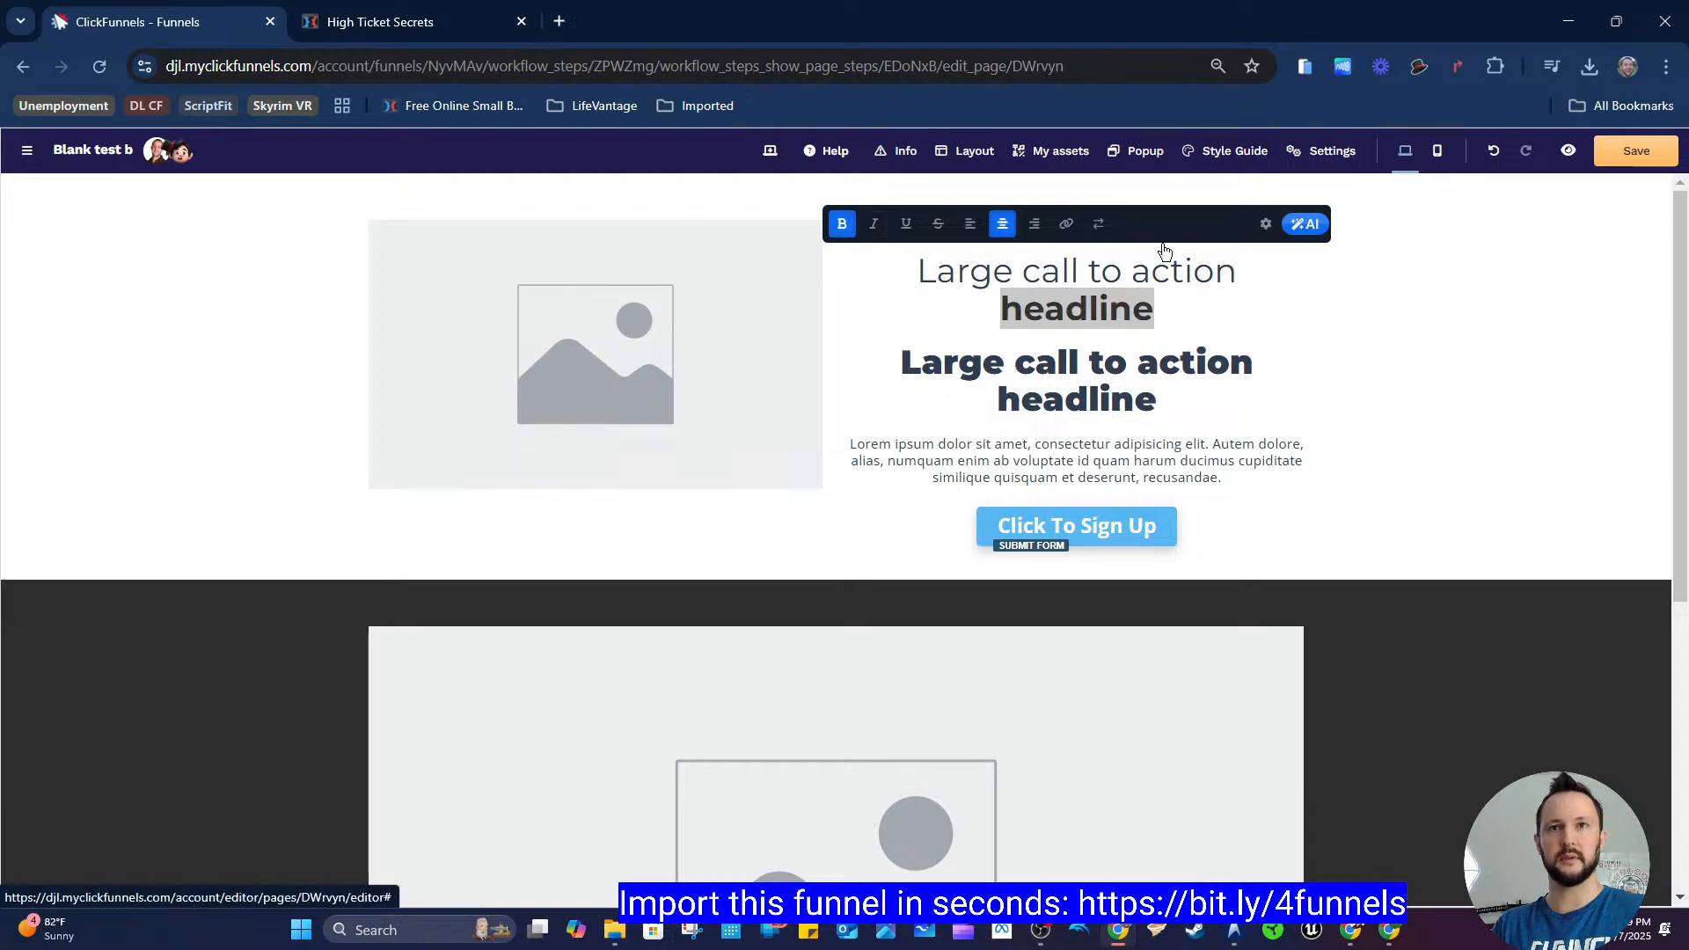
# Step: Set the headline's bold text colour to the copied green #00e021
pyautogui.click(1266, 224)
pyautogui.scroll(-3, 1525, 627)
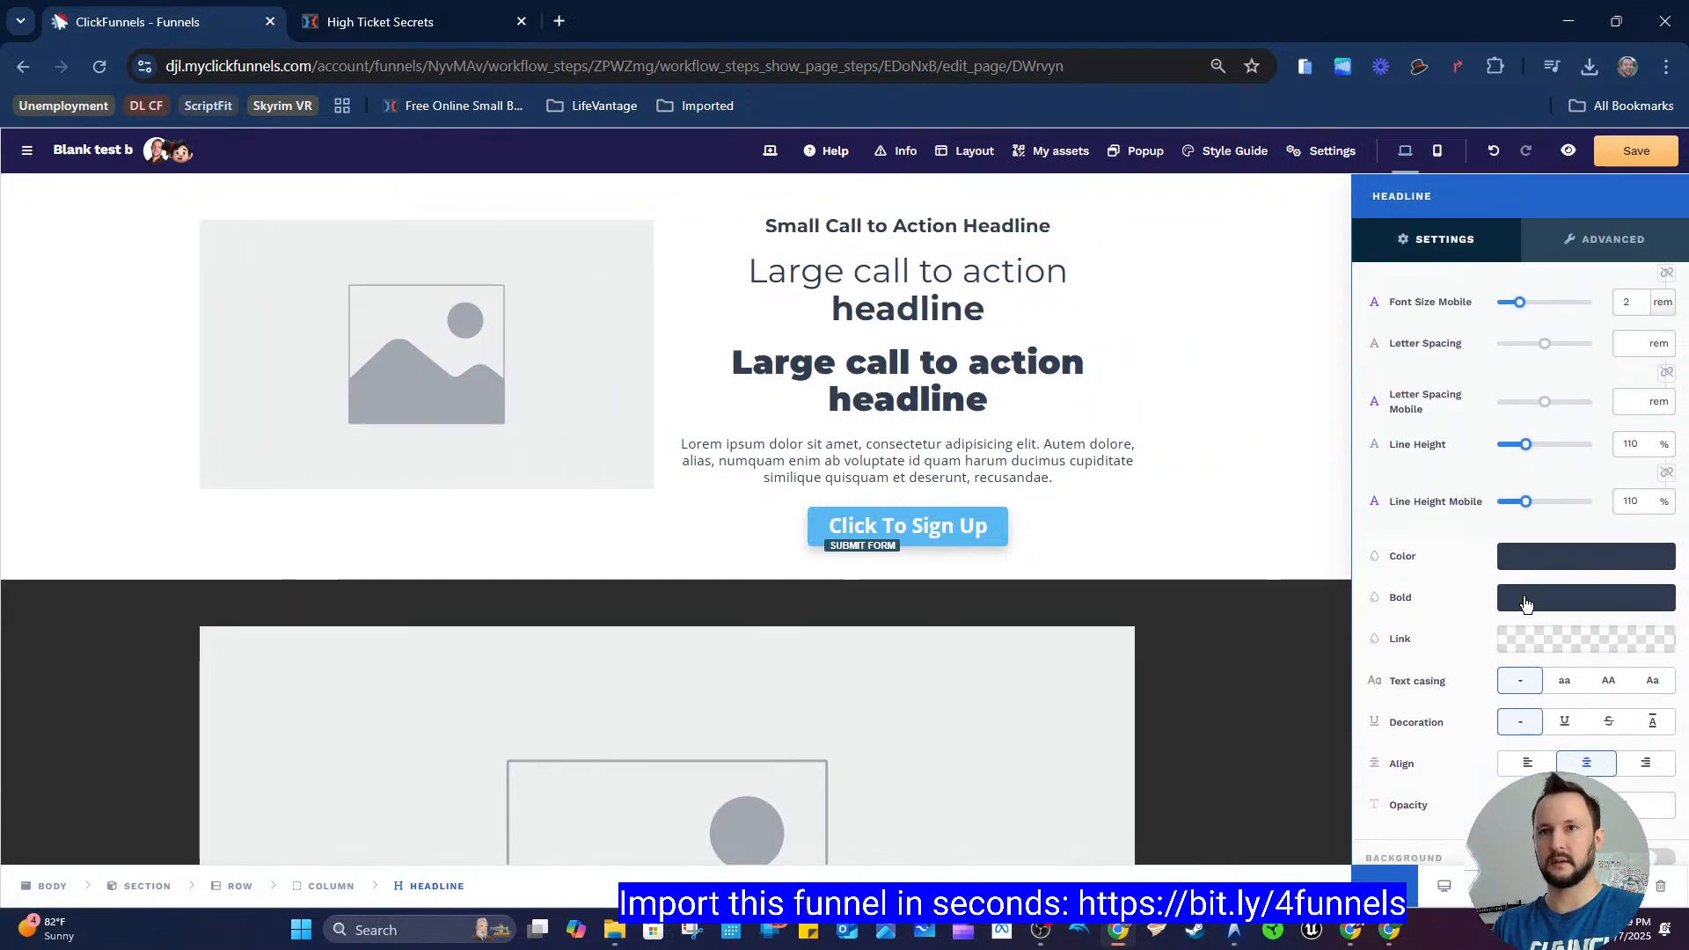
pyautogui.click(1520, 598)
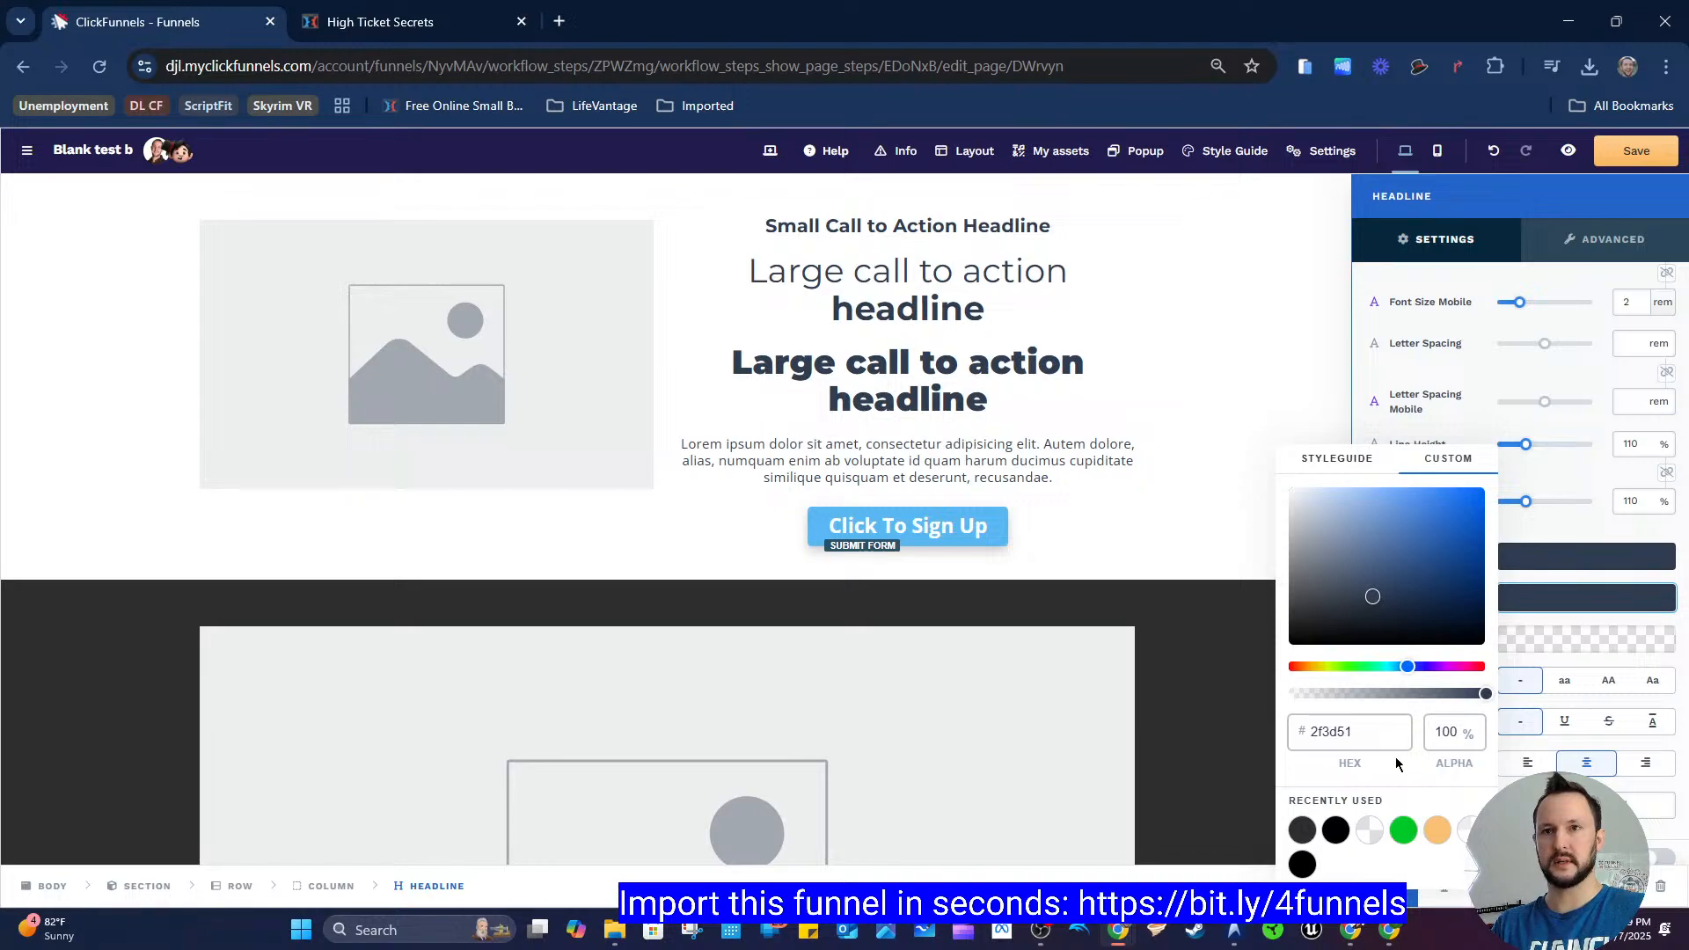
pyautogui.click(1326, 730)
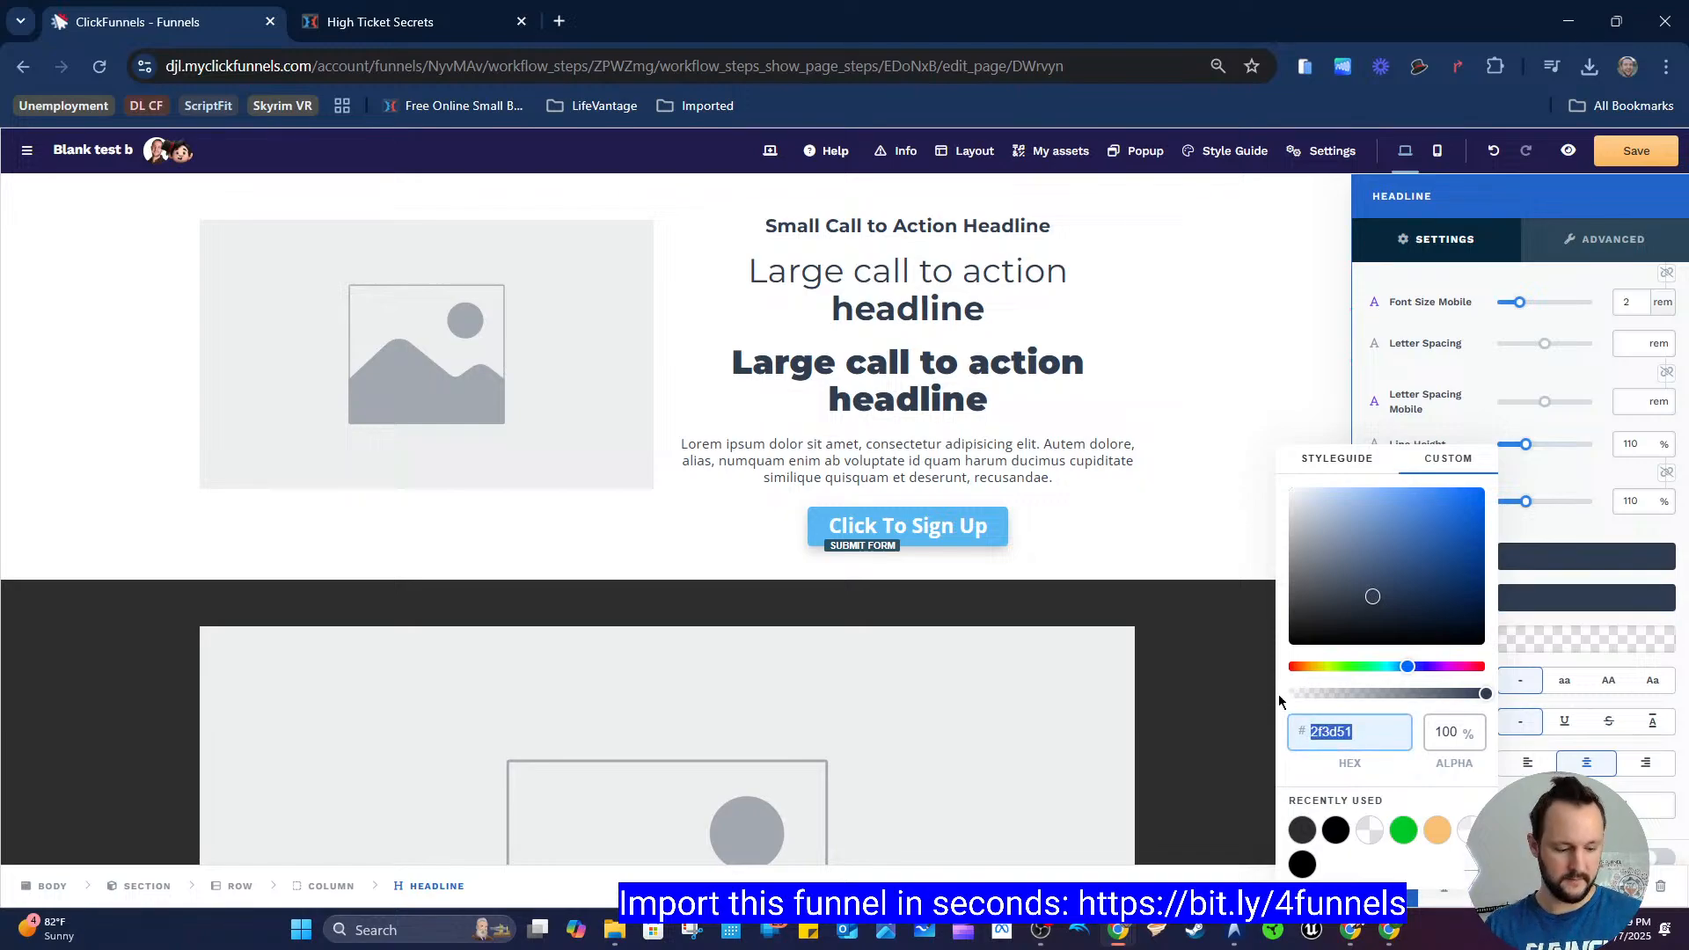
pyautogui.write('00e021')
pyautogui.press('Escape')
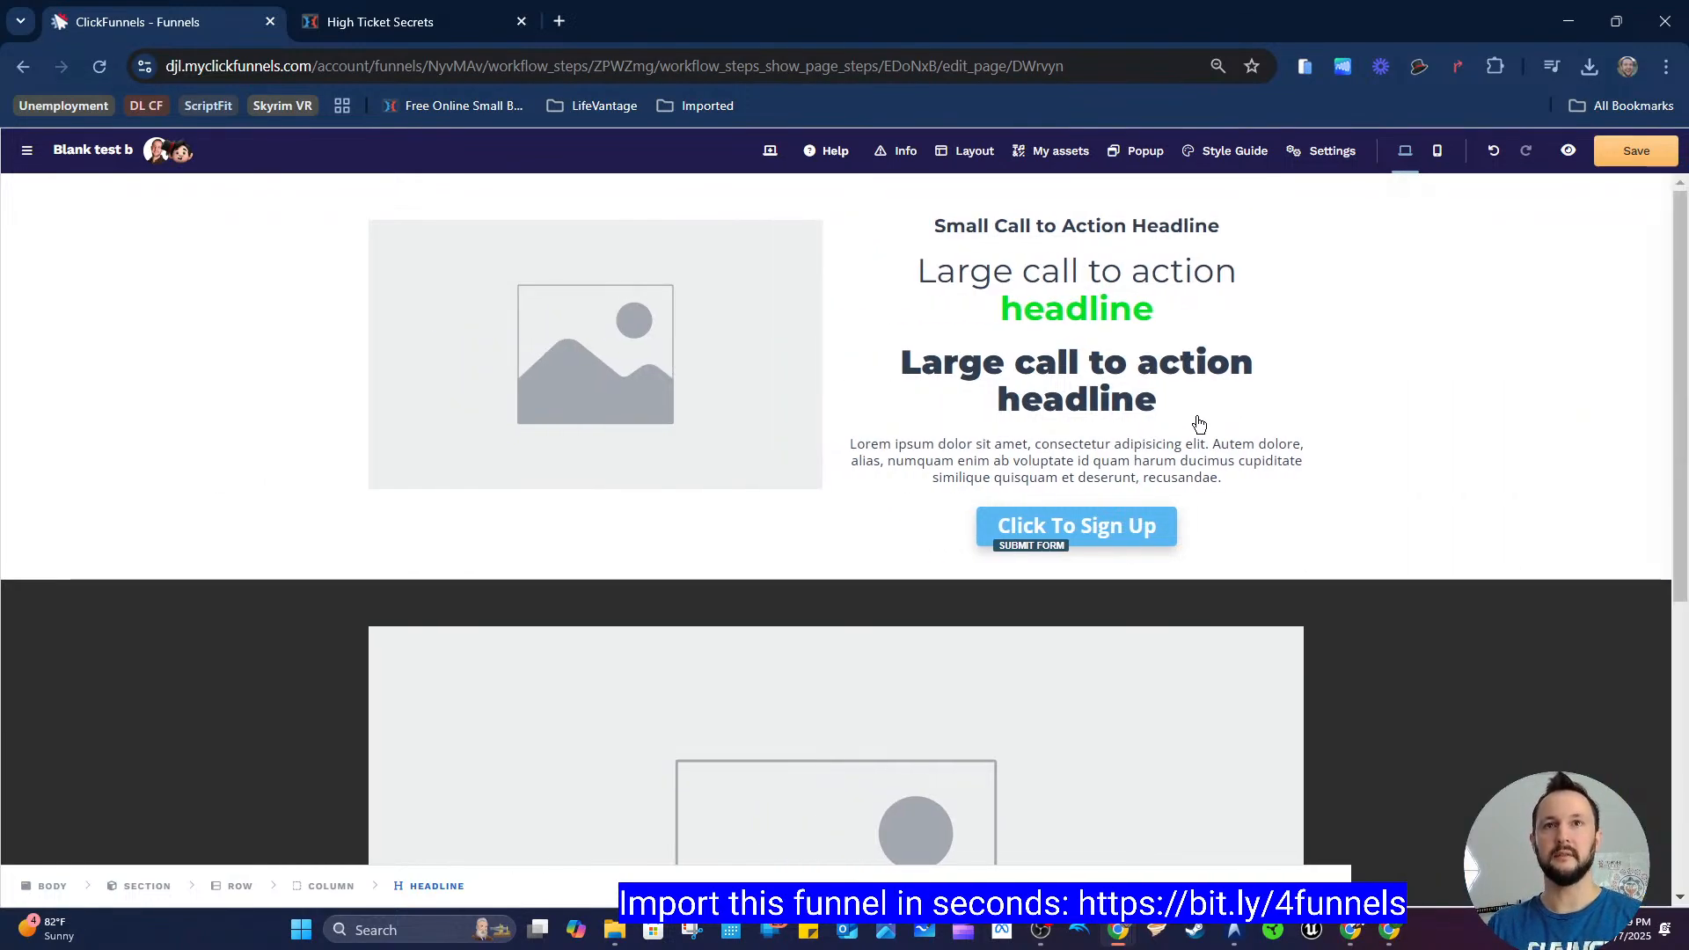
# Step: Copy the "How To Instantly Add High Ticket Sales" headline from the register page and paste it over the first large headline
pyautogui.click(455, 26)
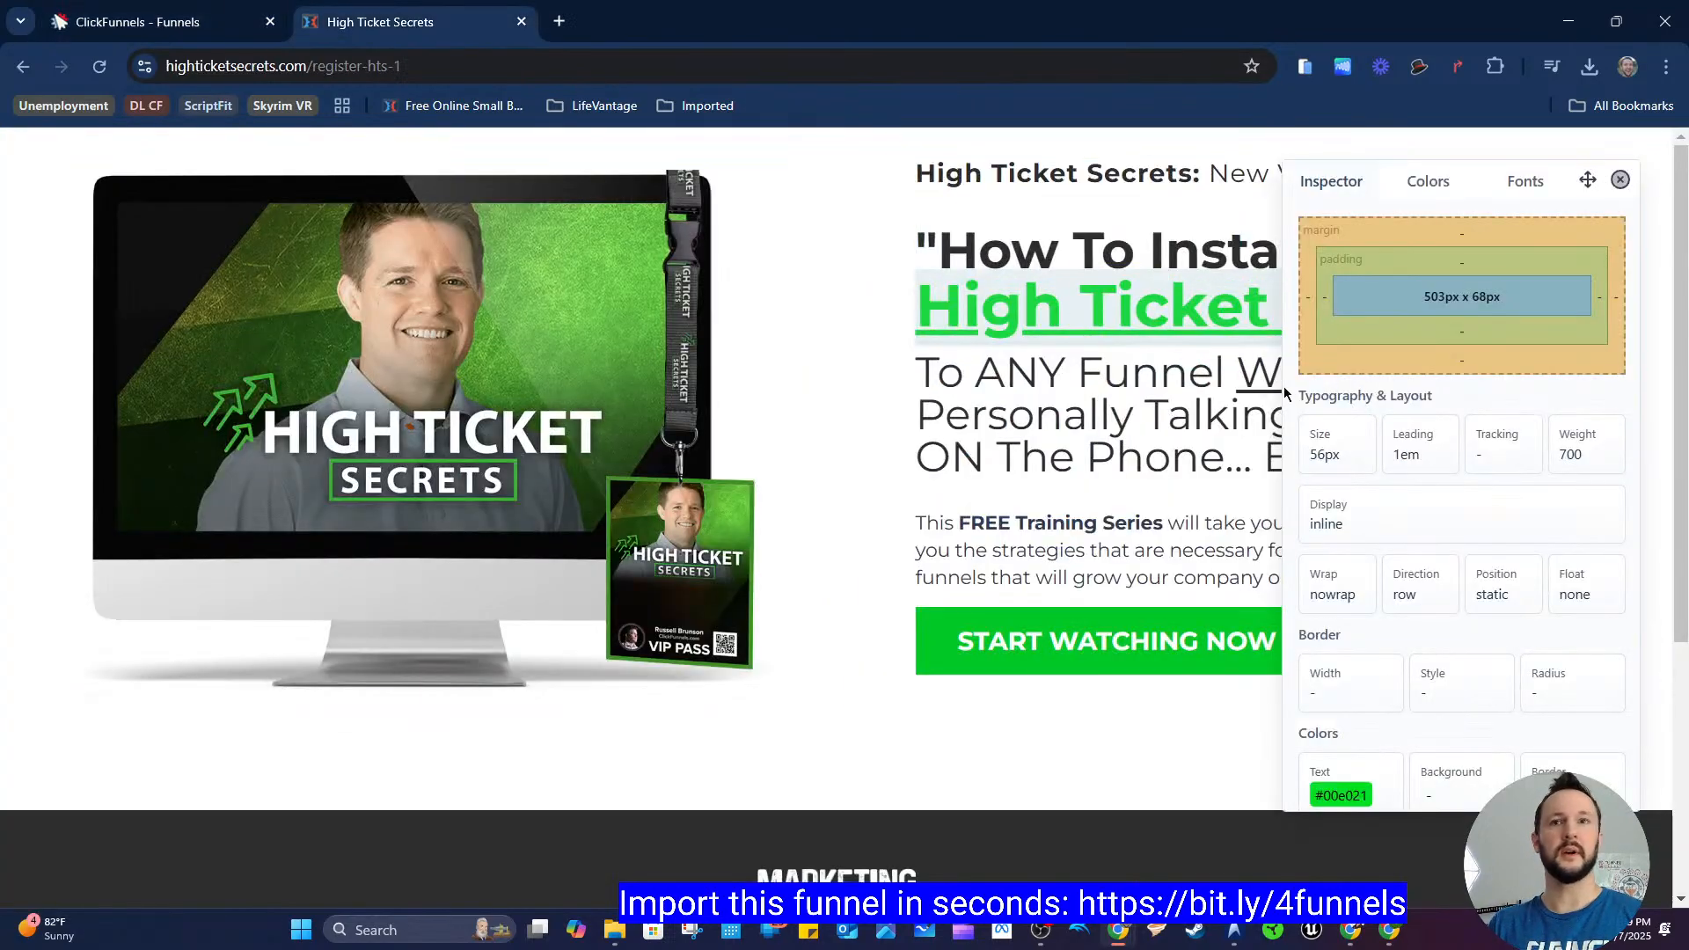
pyautogui.press('Escape')
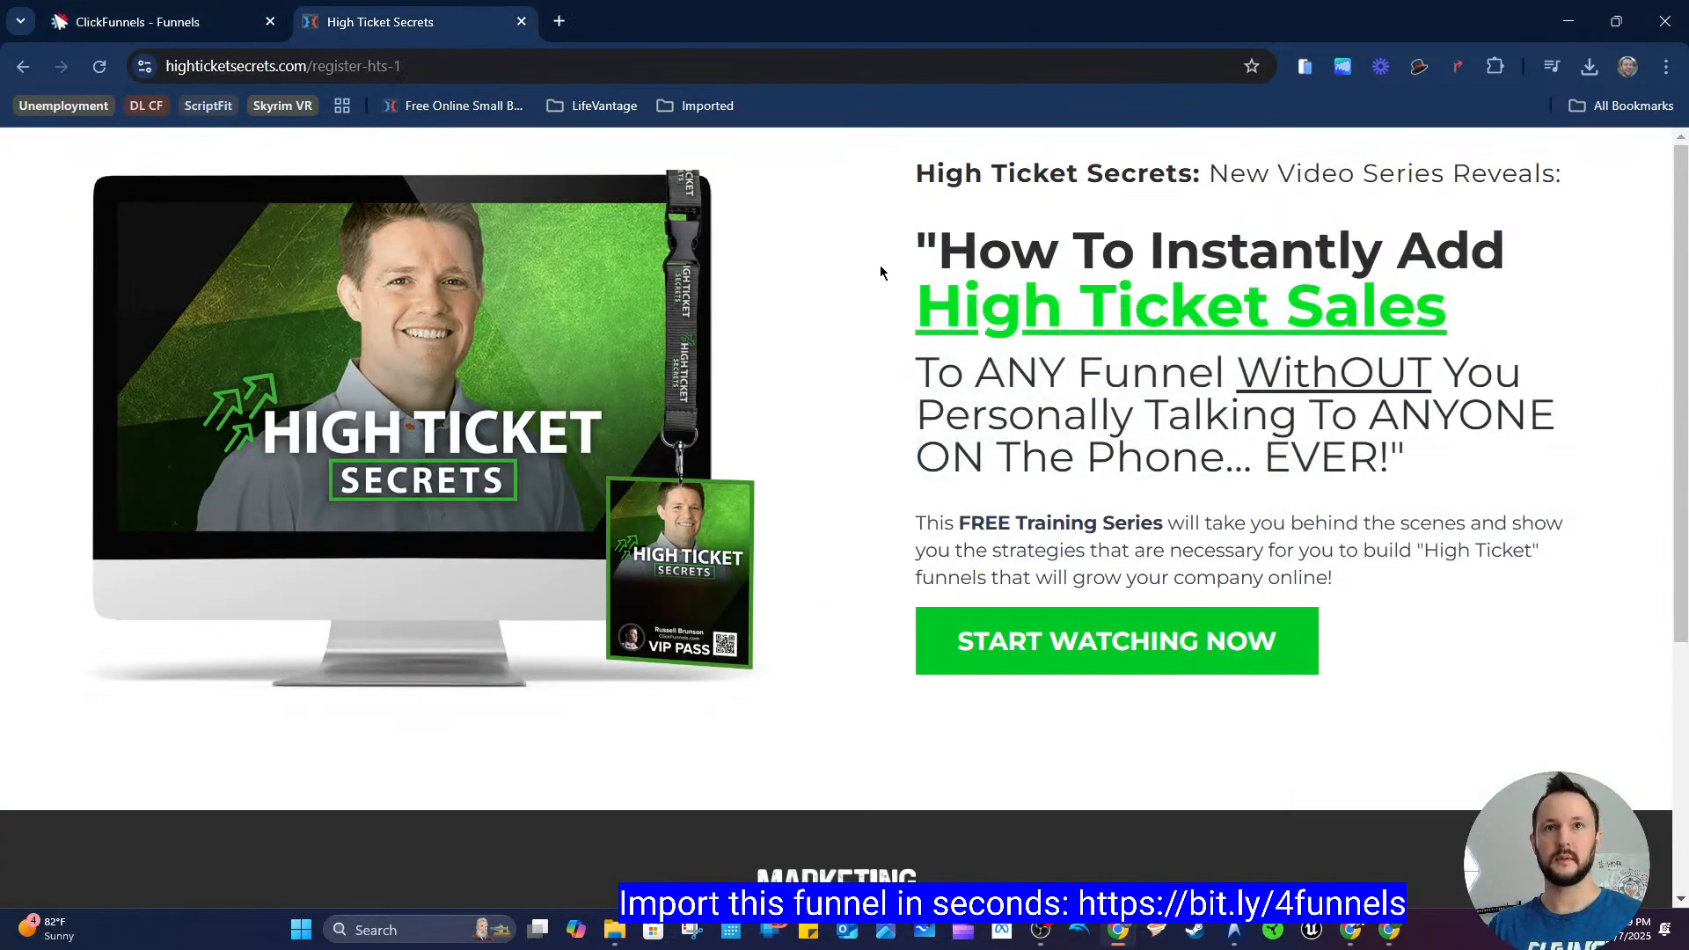
pyautogui.moveTo(881, 272); pyautogui.dragTo(1493, 297)
pyautogui.hotkey('ctrl', 'c')
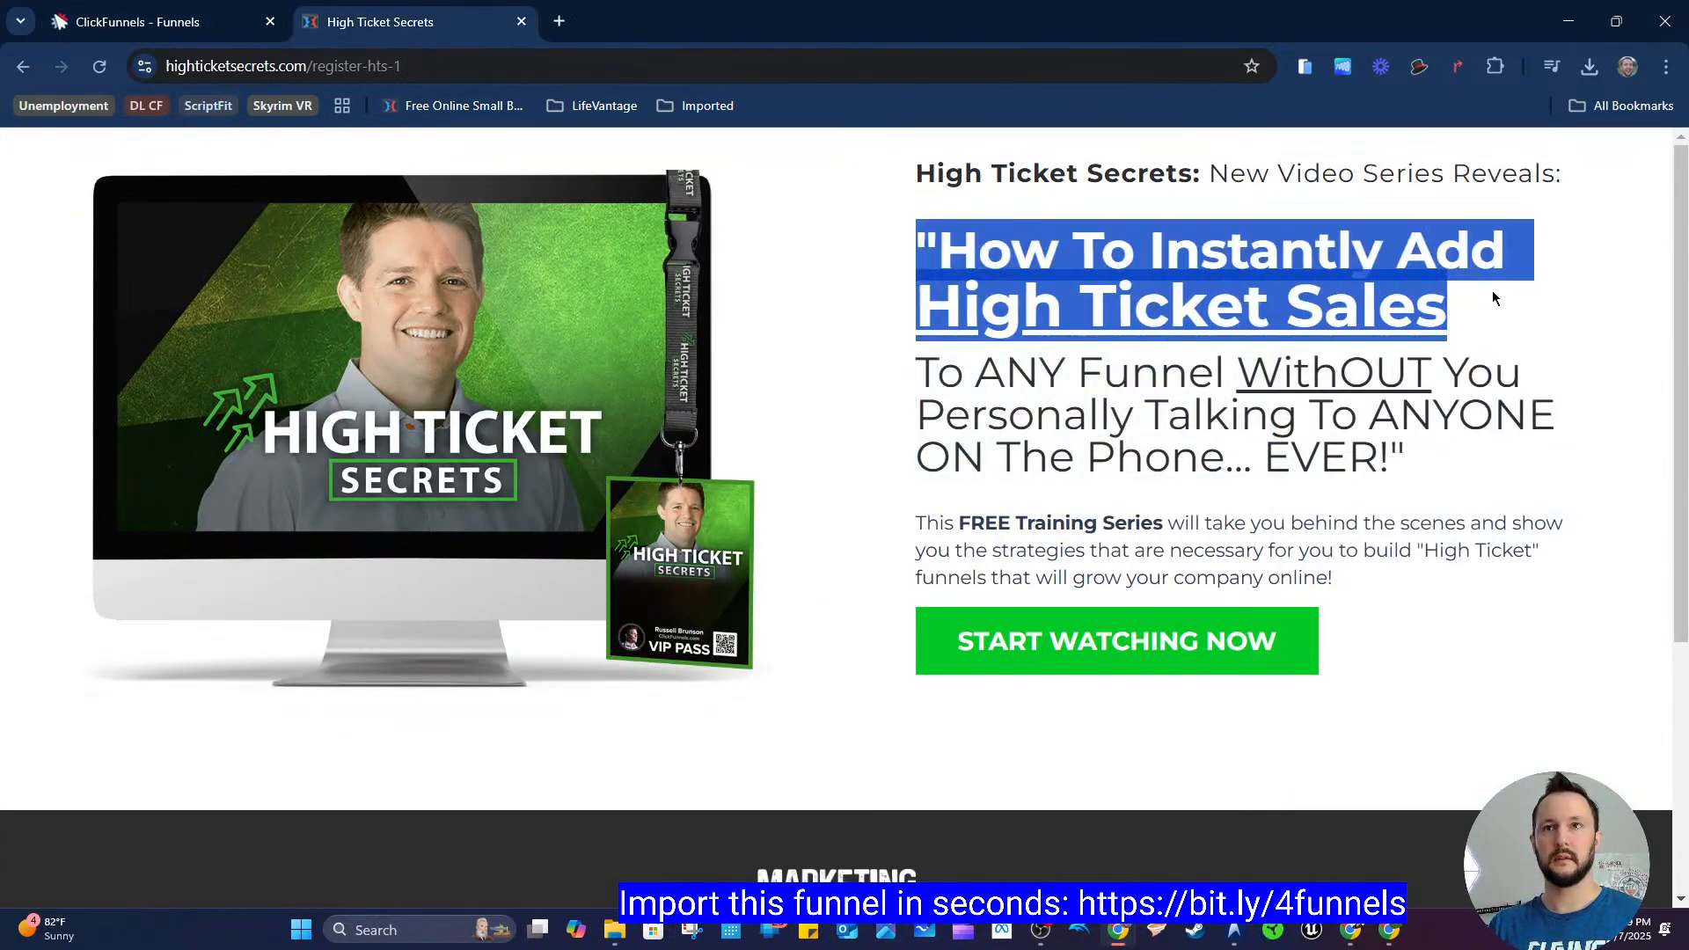
pyautogui.click(233, 23)
pyautogui.click(1062, 272)
pyautogui.tripleClick(956, 273)
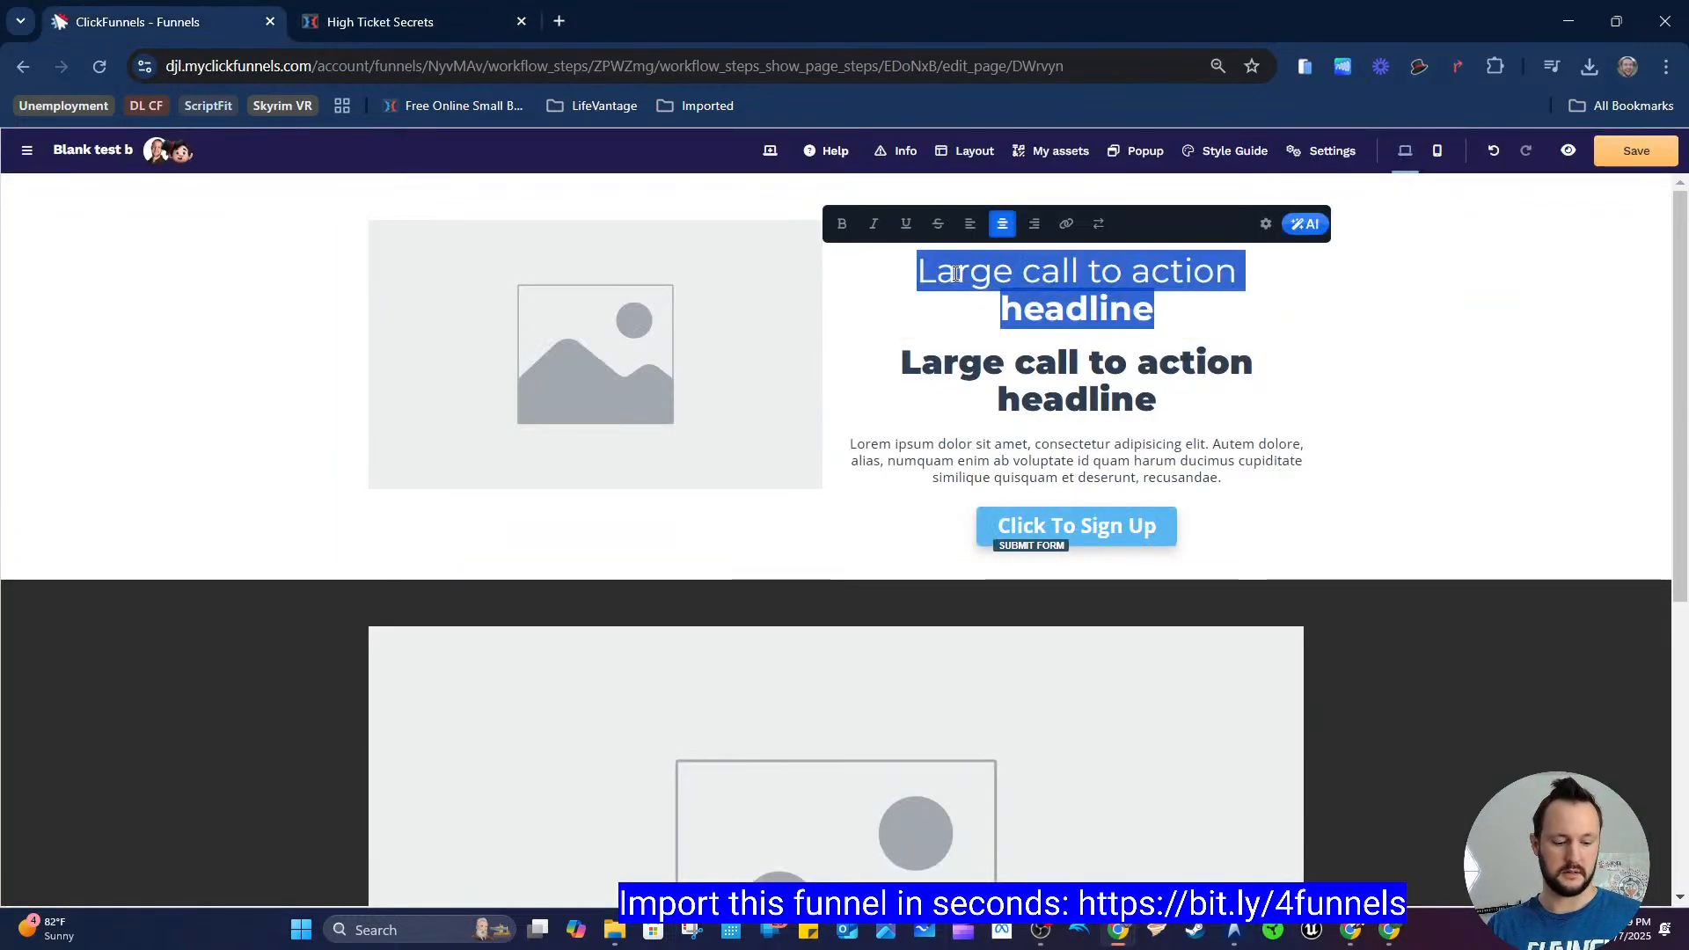
pyautogui.hotkey('ctrl', 'v')
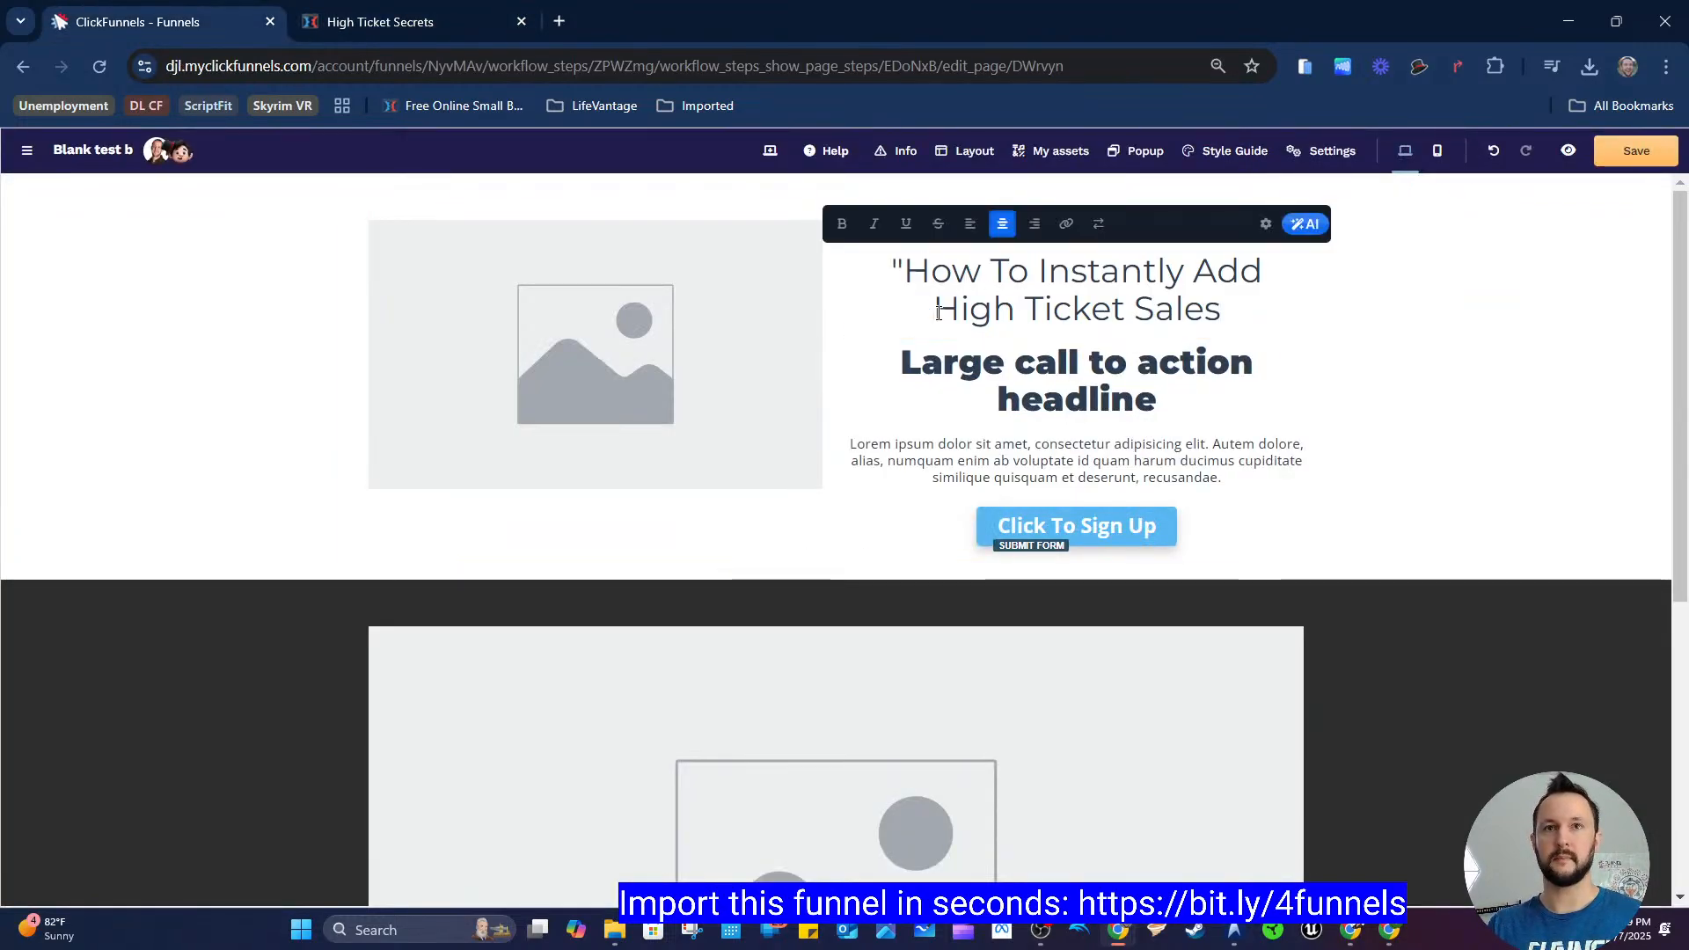
# Step: Bold the words "High Ticket Sales" in the pasted headline
pyautogui.moveTo(938, 312); pyautogui.dragTo(1267, 321)
pyautogui.hotkey('ctrl', 'b')
pyautogui.click(1514, 334)
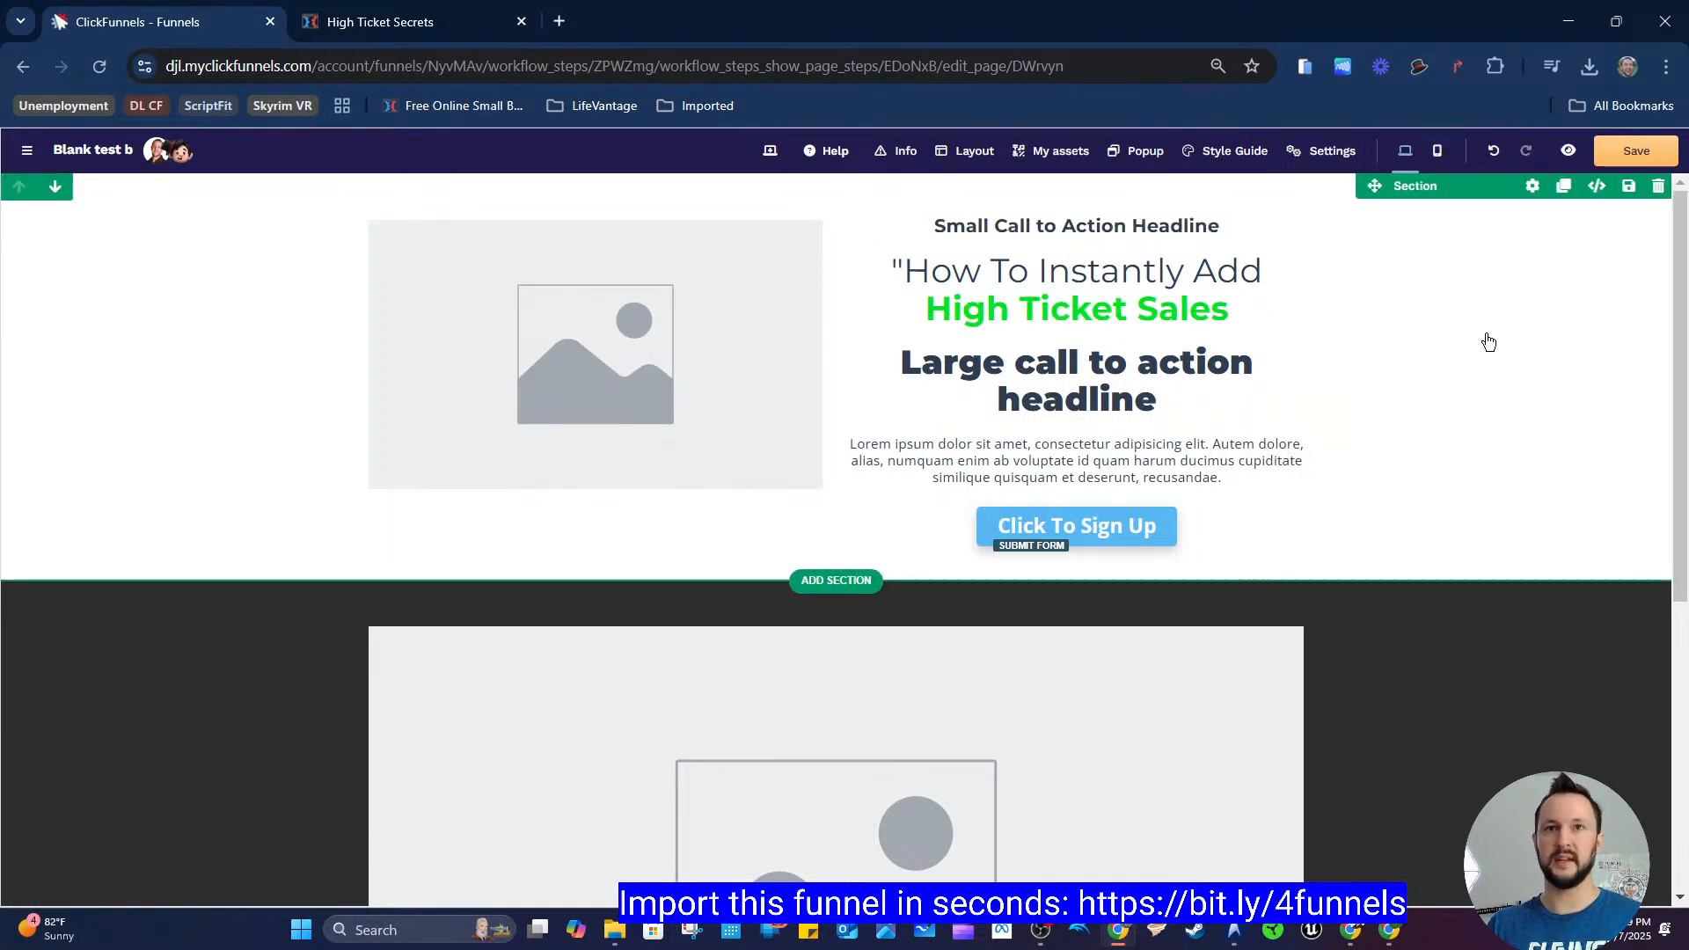
# Step: Left-align the pasted headline to match the register page's headline block
pyautogui.click(398, 22)
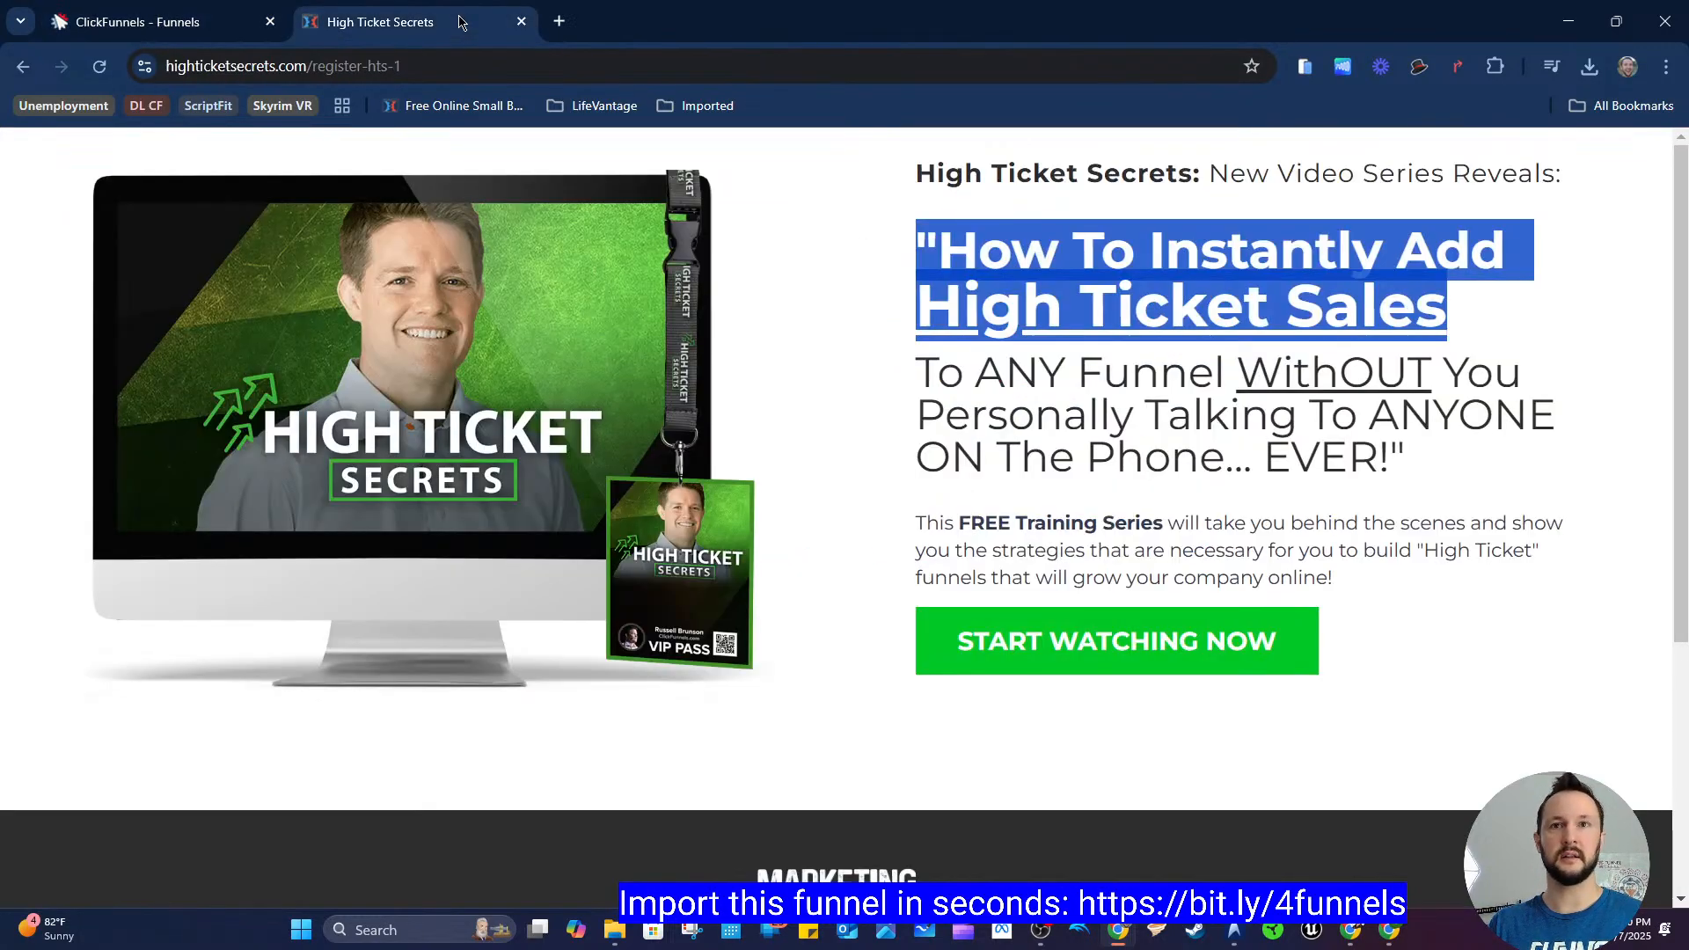
pyautogui.click(1435, 388)
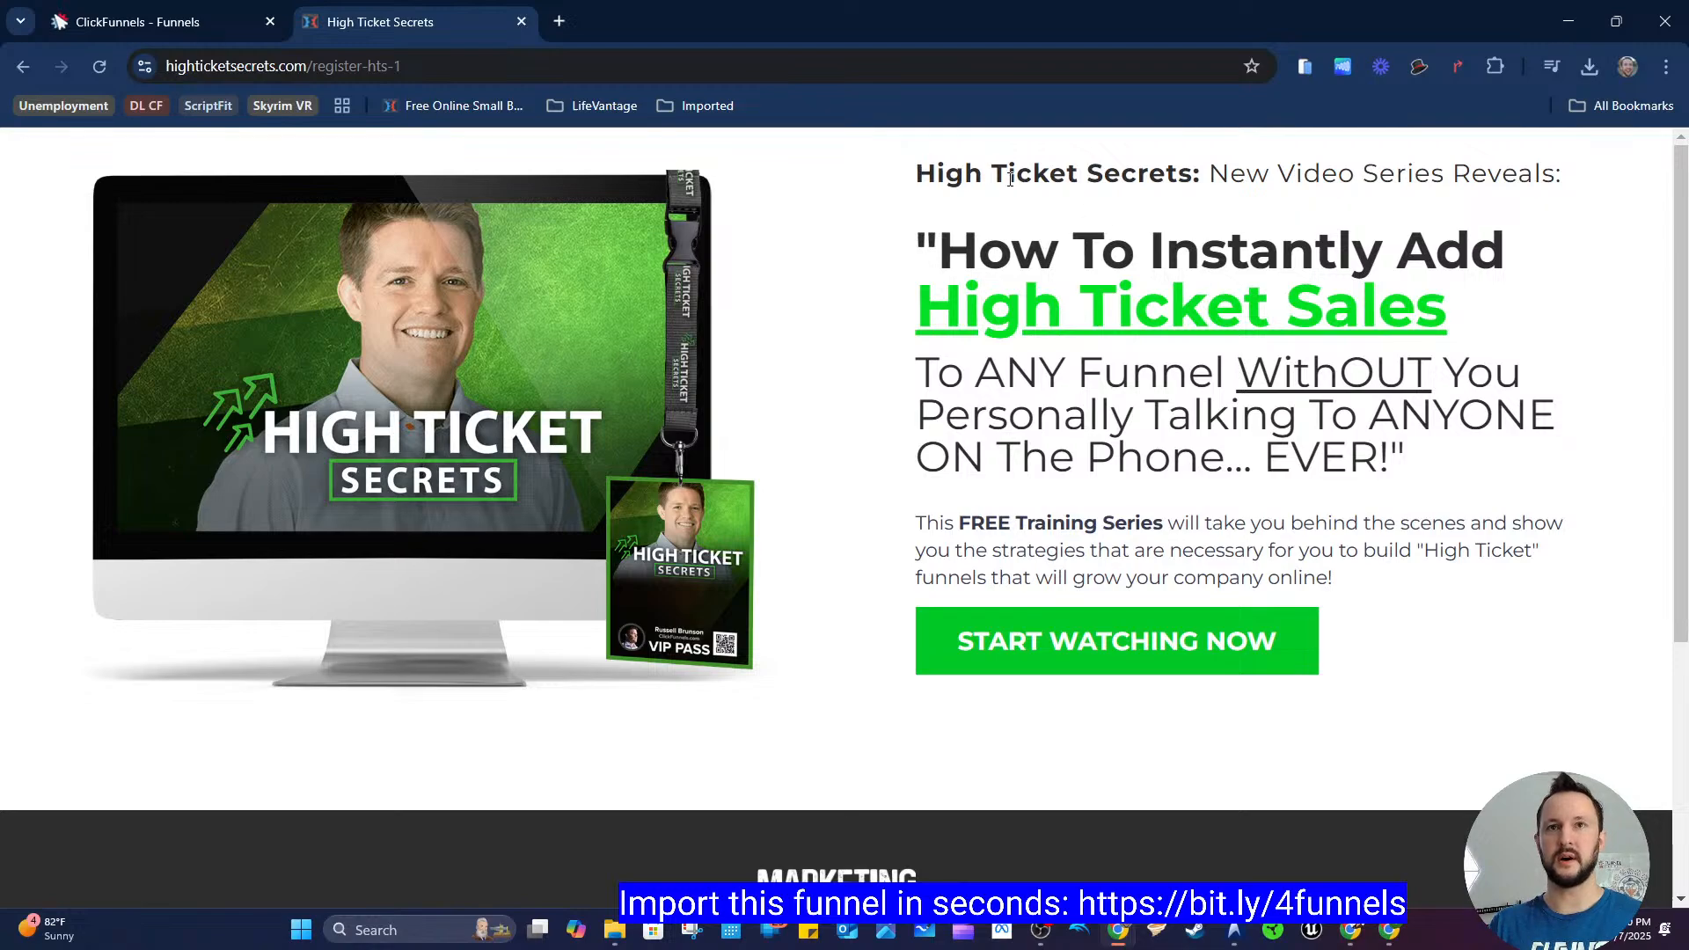
pyautogui.moveTo(1010, 179); pyautogui.dragTo(1408, 462)
pyautogui.click(612, 211)
pyautogui.click(158, 22)
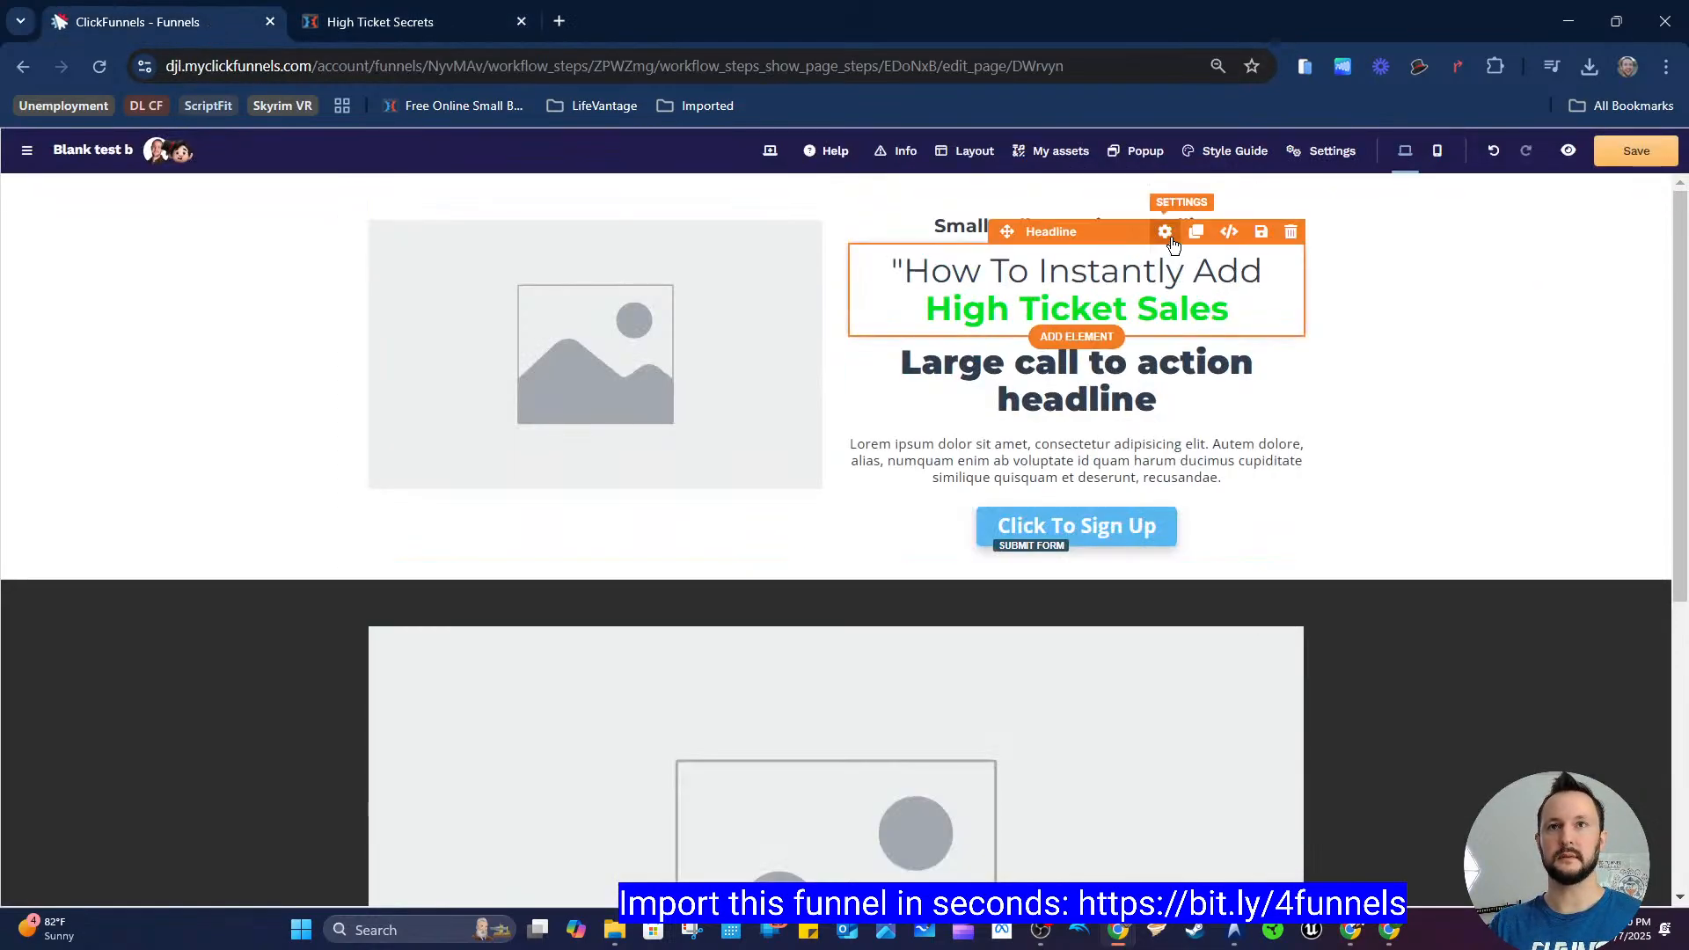
pyautogui.click(1150, 255)
pyautogui.click(1104, 273)
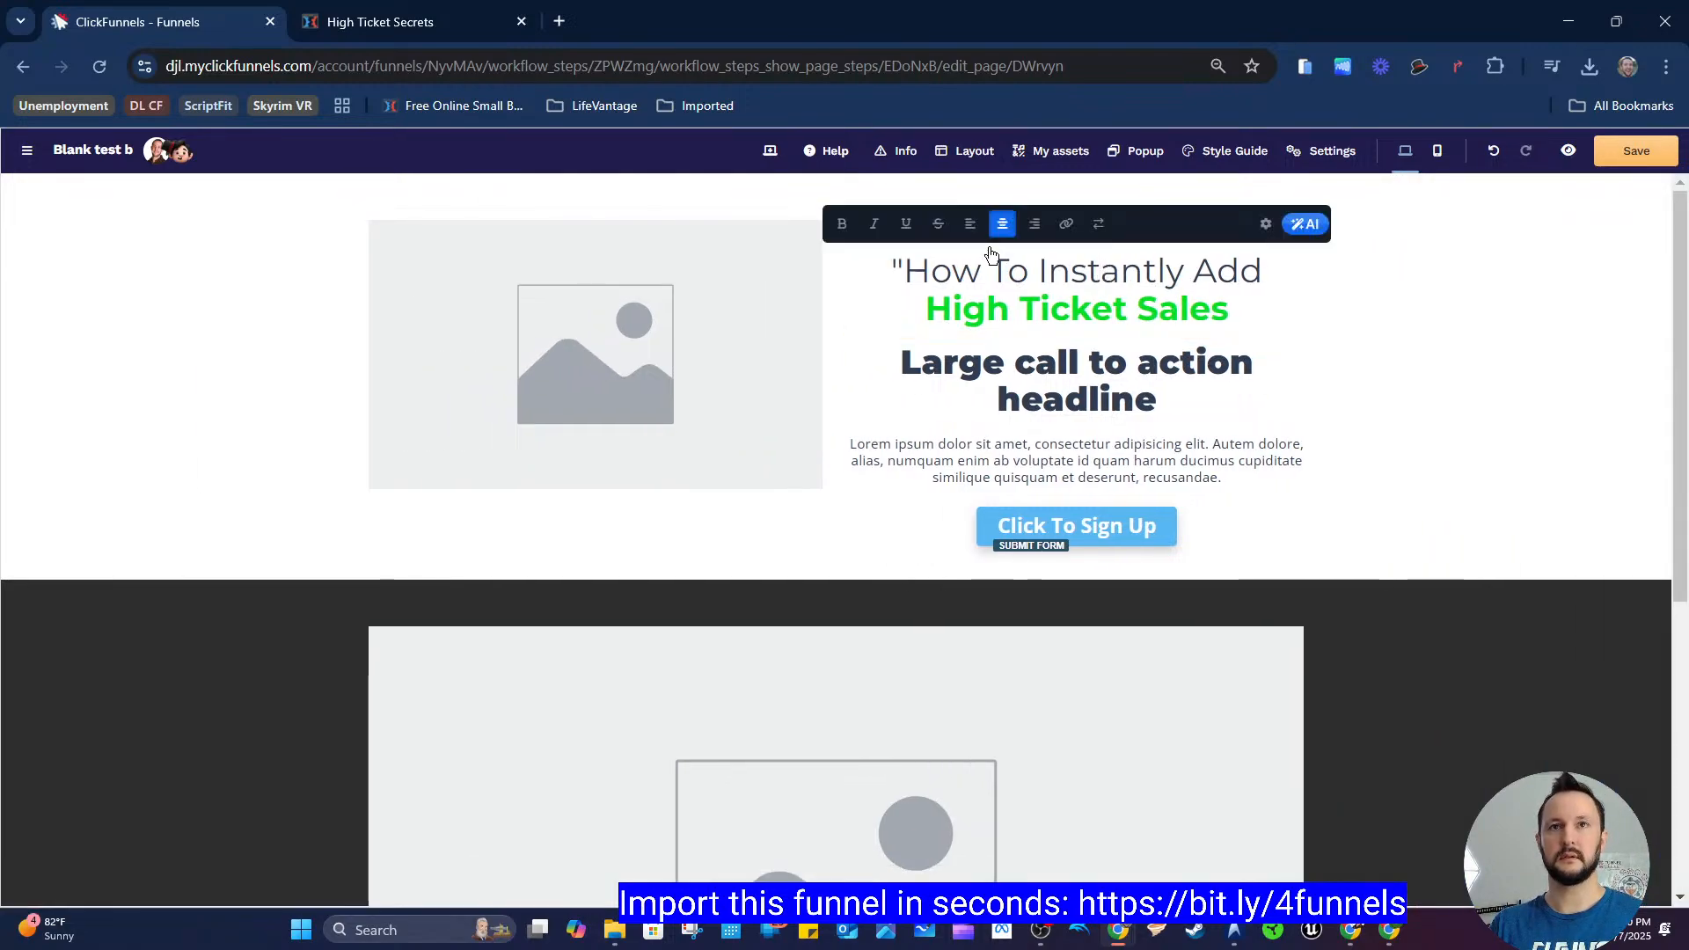
pyautogui.click(969, 223)
pyautogui.click(994, 322)
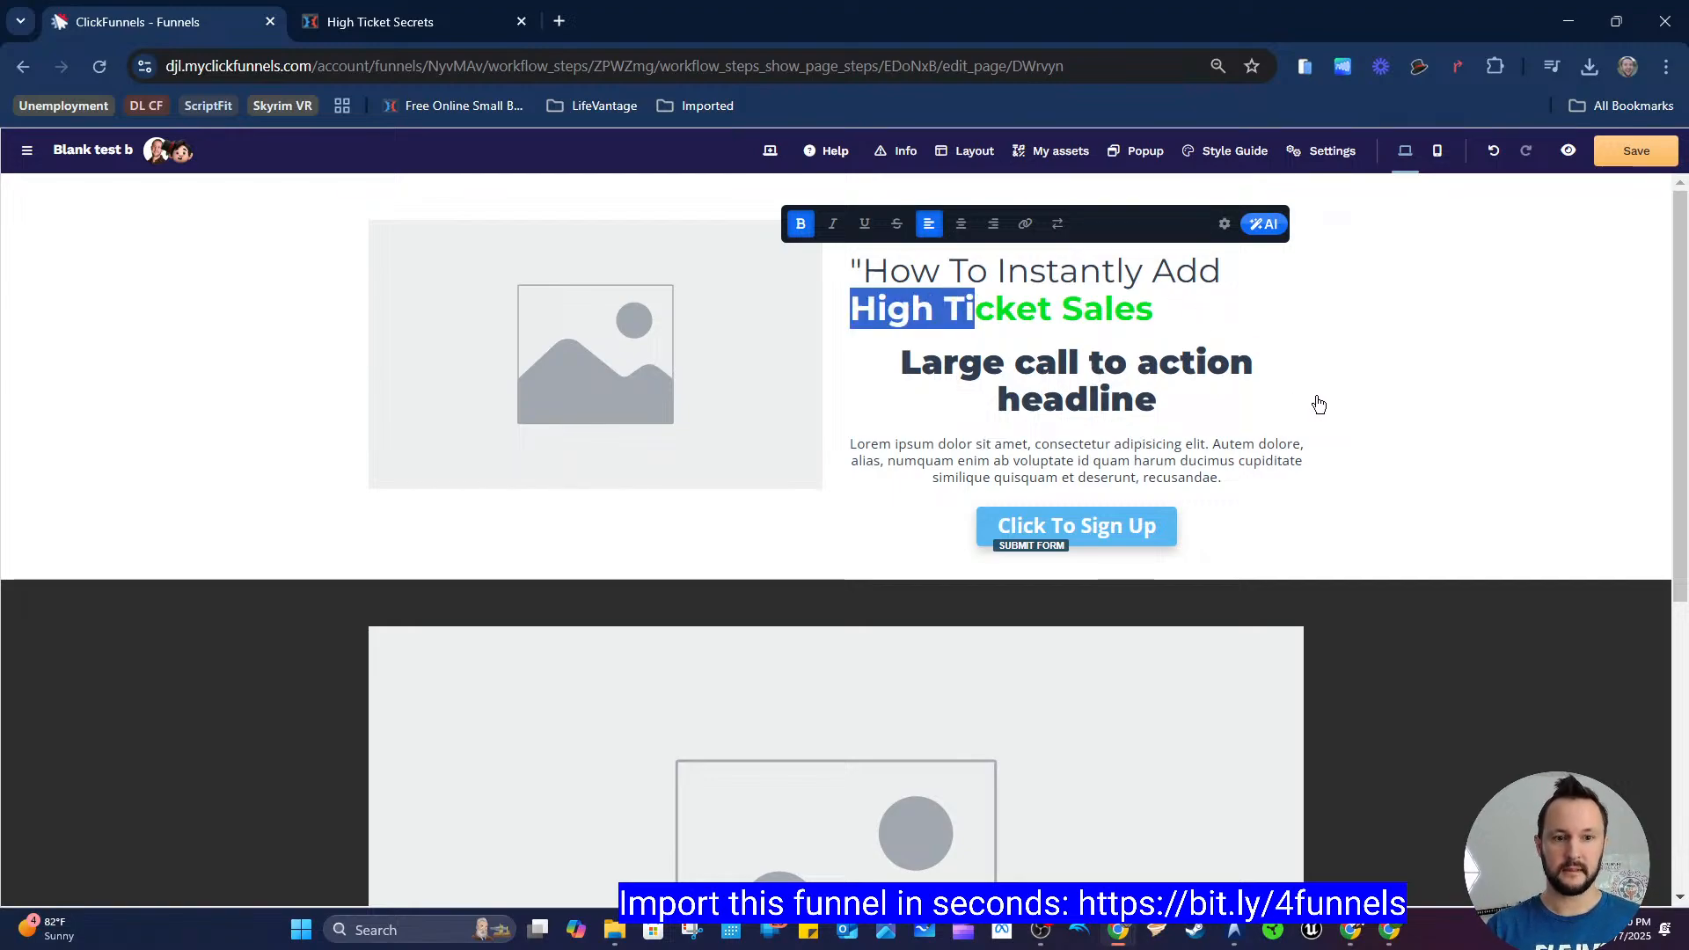
# Step: Select "High Ticket Sales" in the pasted headline and underline it, keeping it bold and not italic
pyautogui.hotkey('shift', 'Right')
pyautogui.hotkey('shift', 'Right')
pyautogui.hotkey('shift', 'Right')
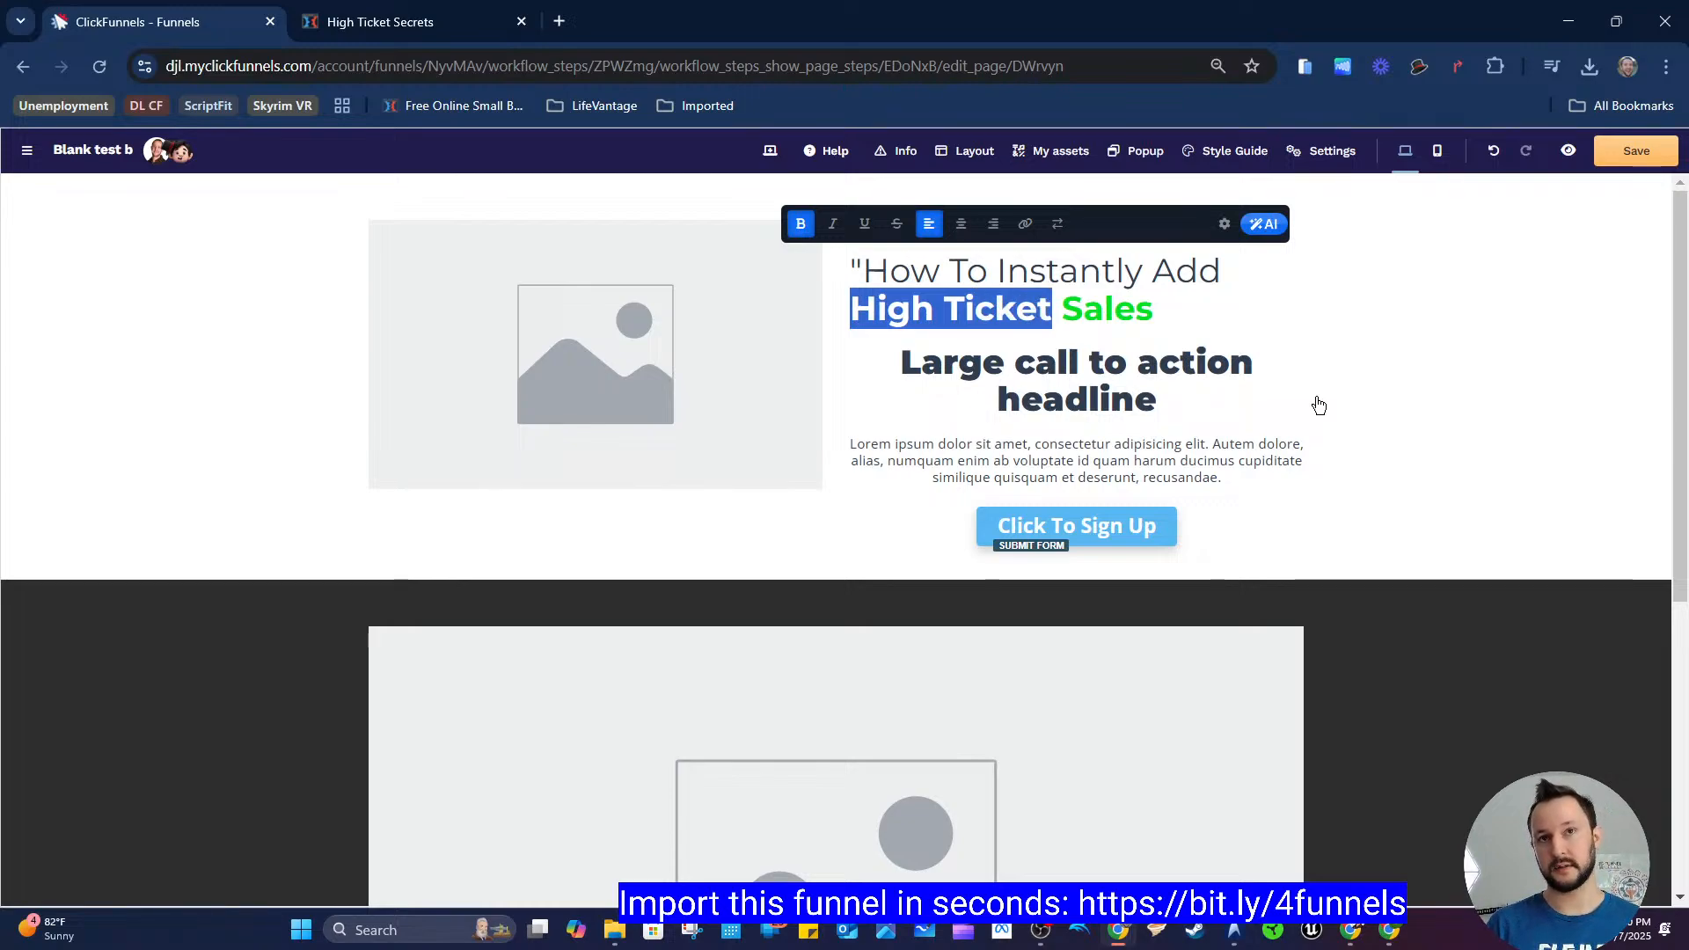
pyautogui.hotkey('shift', 'Right')
pyautogui.hotkey('shift', 'Right')
pyautogui.hotkey('shift', 'Right')
pyautogui.hotkey('shift', 'Up')
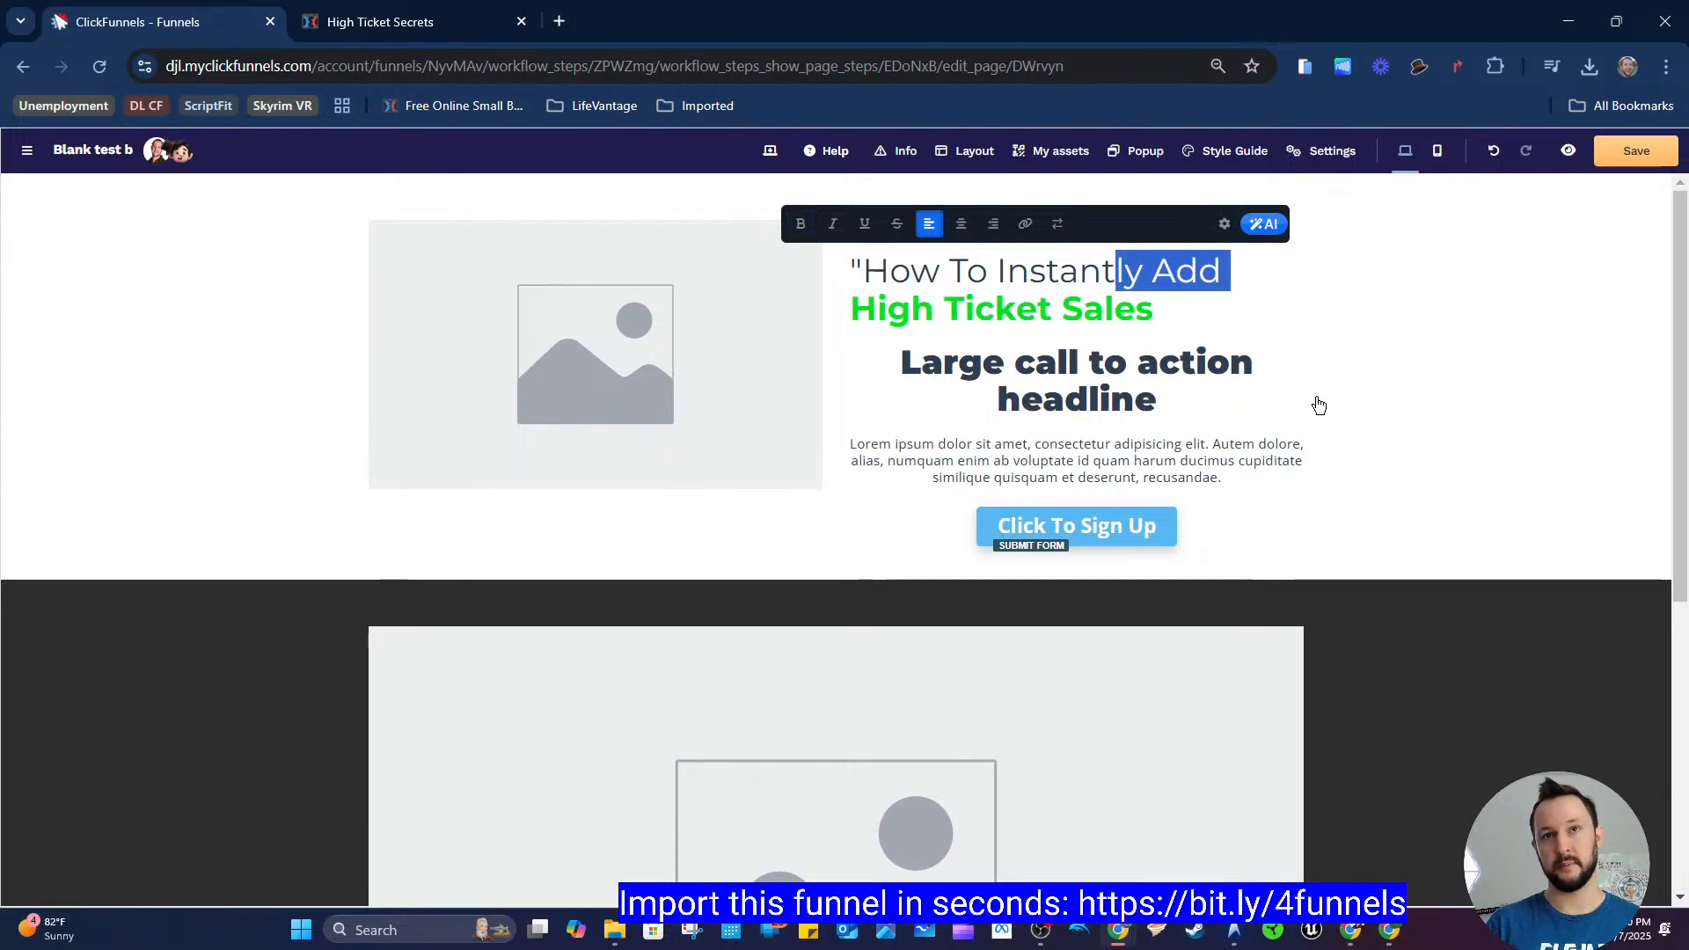
pyautogui.hotkey('shift', 'Down')
pyautogui.hotkey('shift', 'Right')
pyautogui.hotkey('shift', 'Right')
pyautogui.hotkey('shift', 'Up')
pyautogui.hotkey('shift', 'Up')
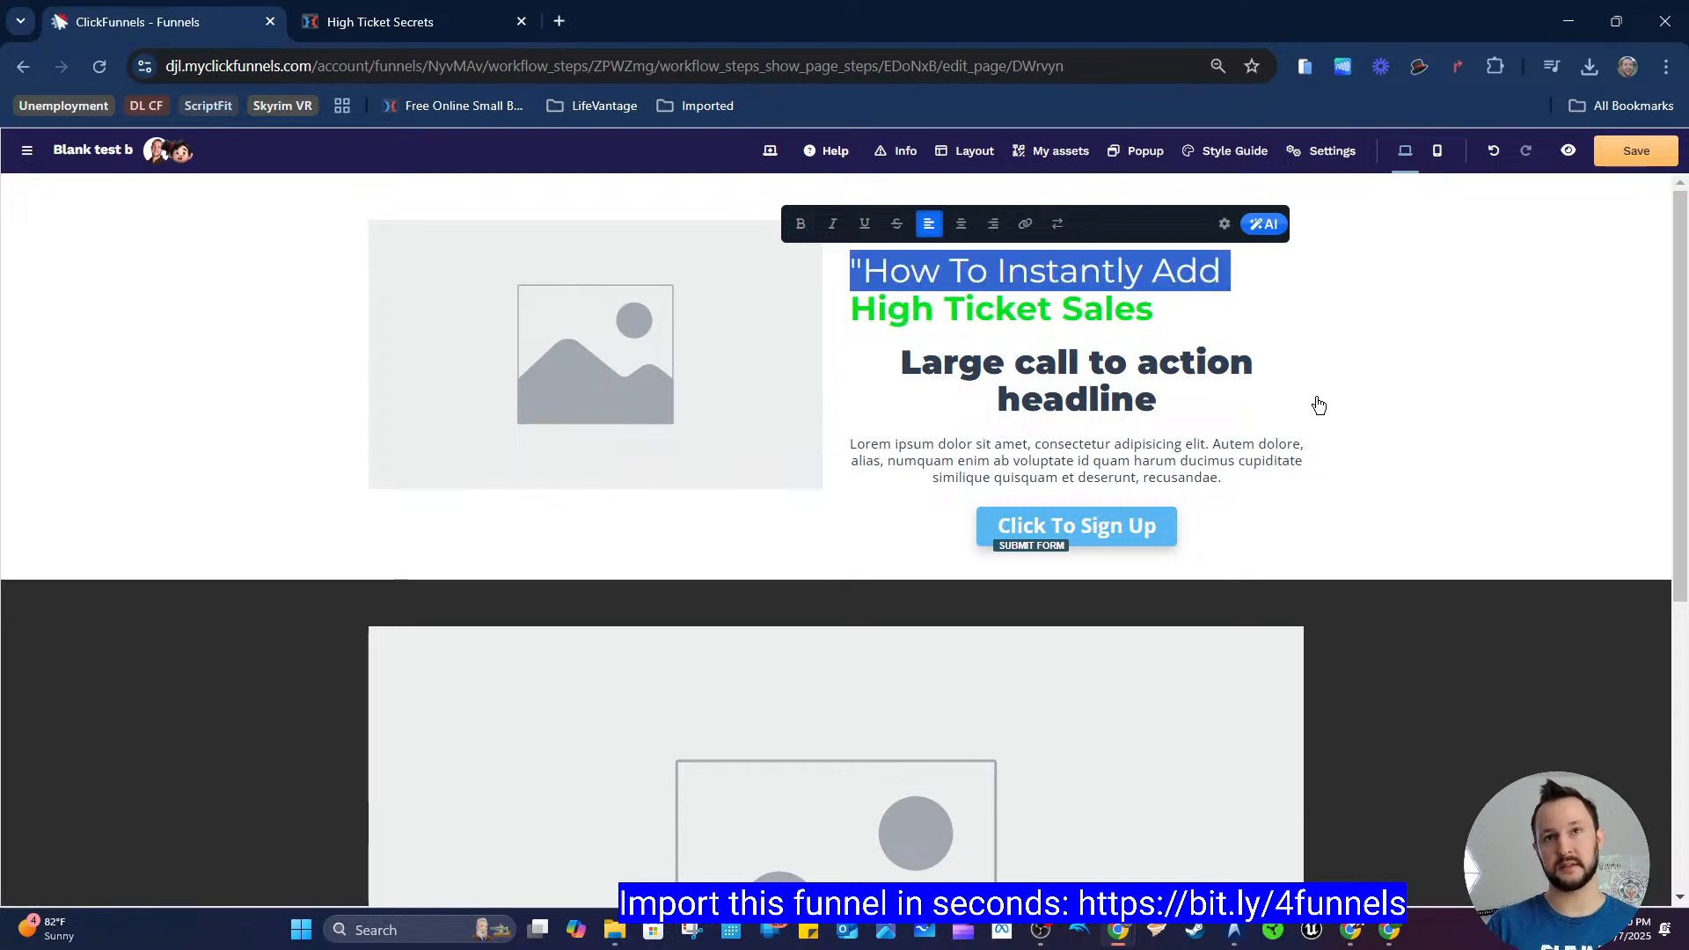
pyautogui.hotkey('shift', 'Down')
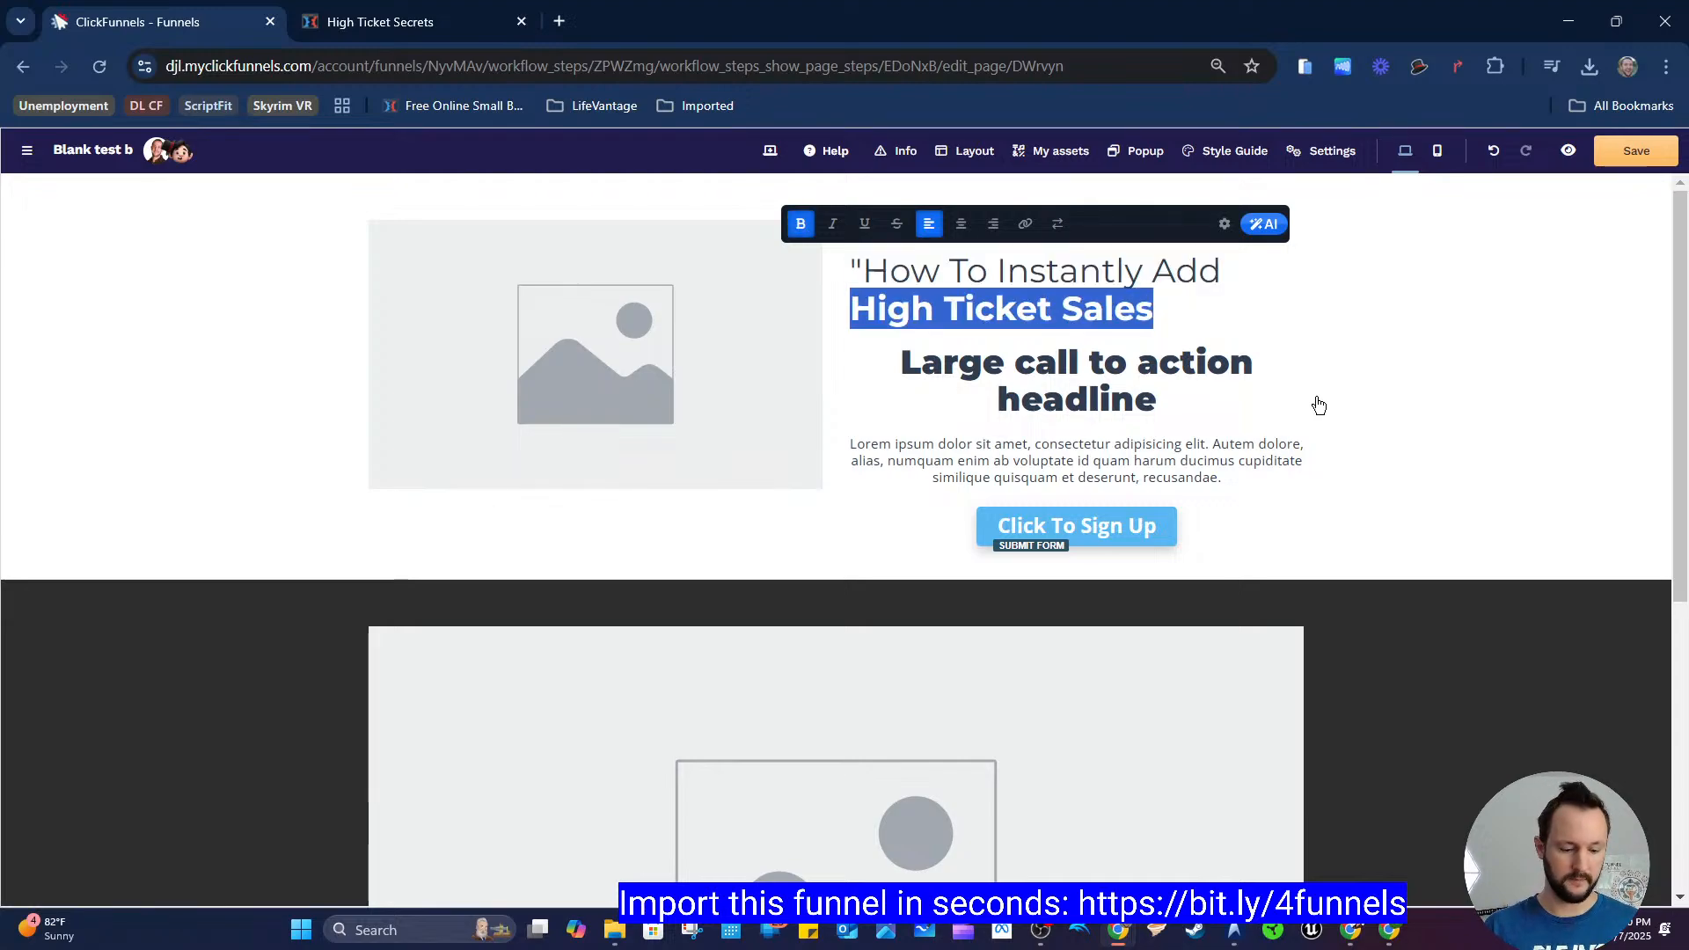
pyautogui.hotkey('ctrl', 'u')
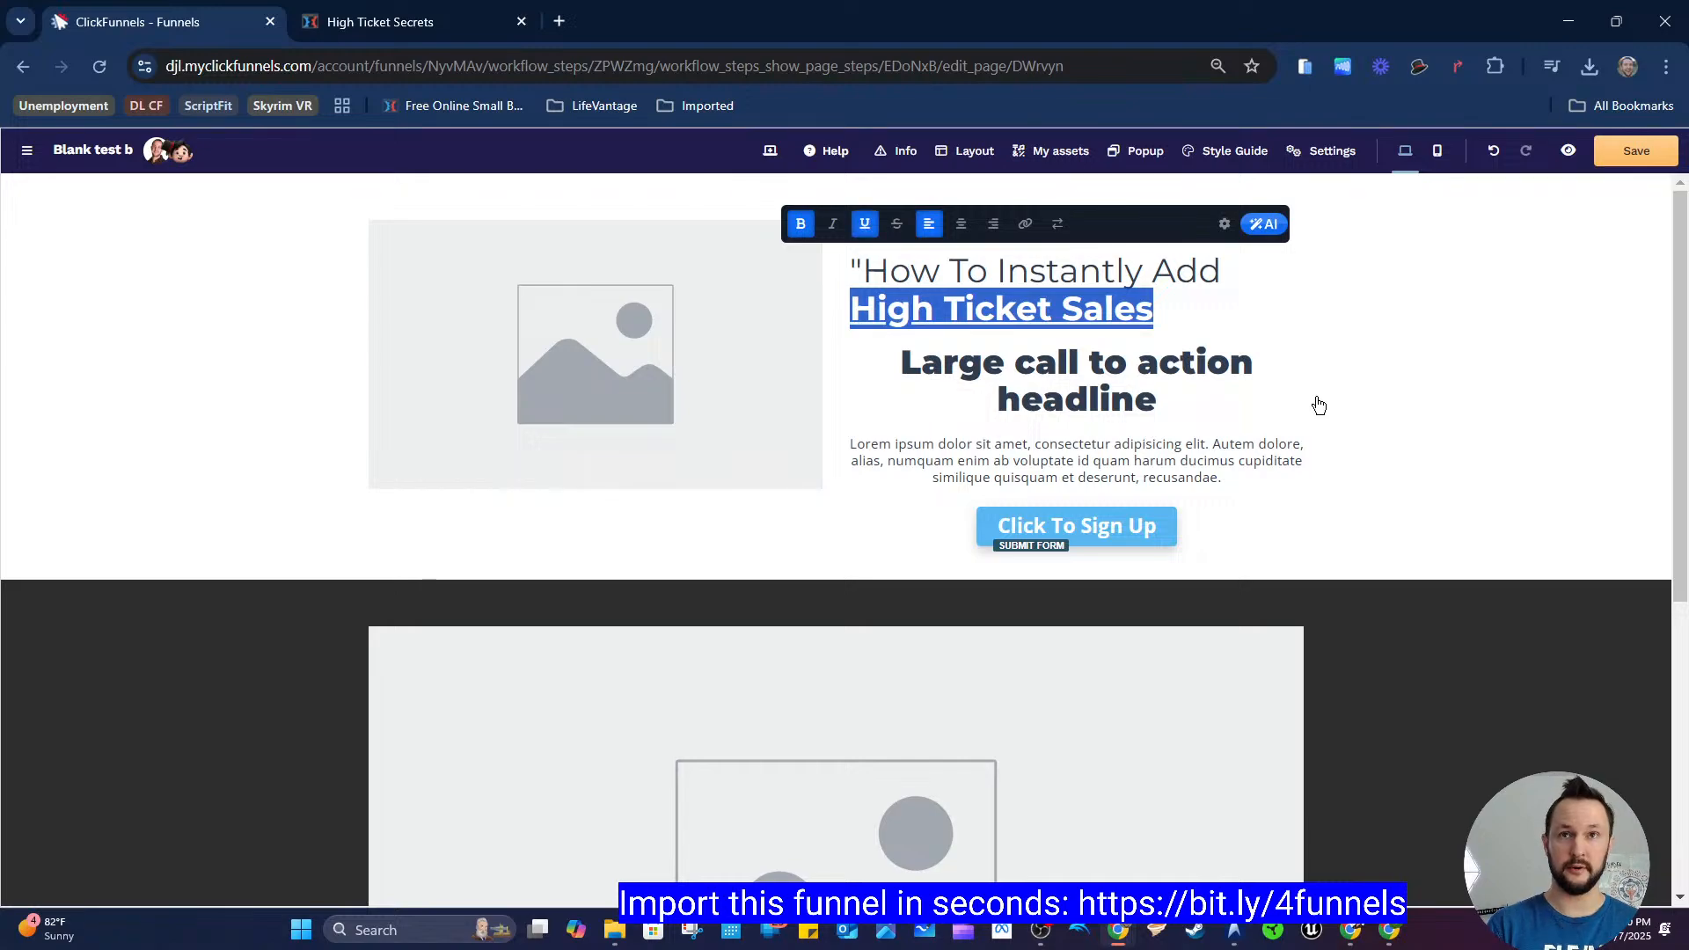
pyautogui.hotkey('ctrl', 'b')
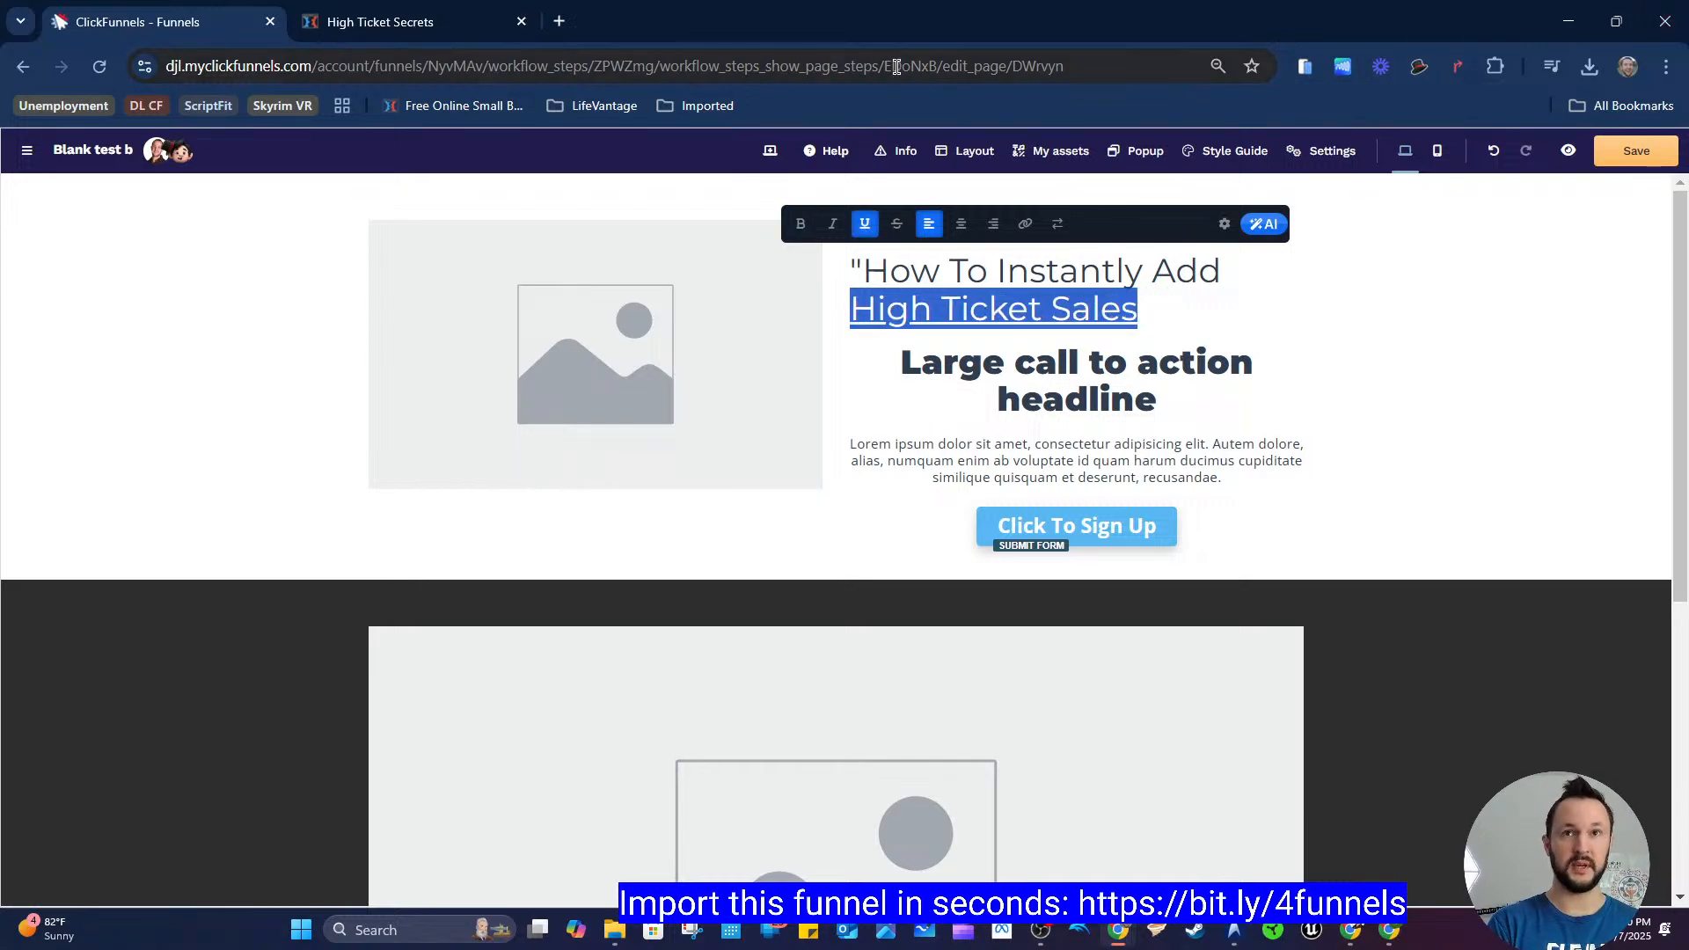
pyautogui.hotkey('ctrl', 'b')
pyautogui.hotkey('ctrl', 'i')
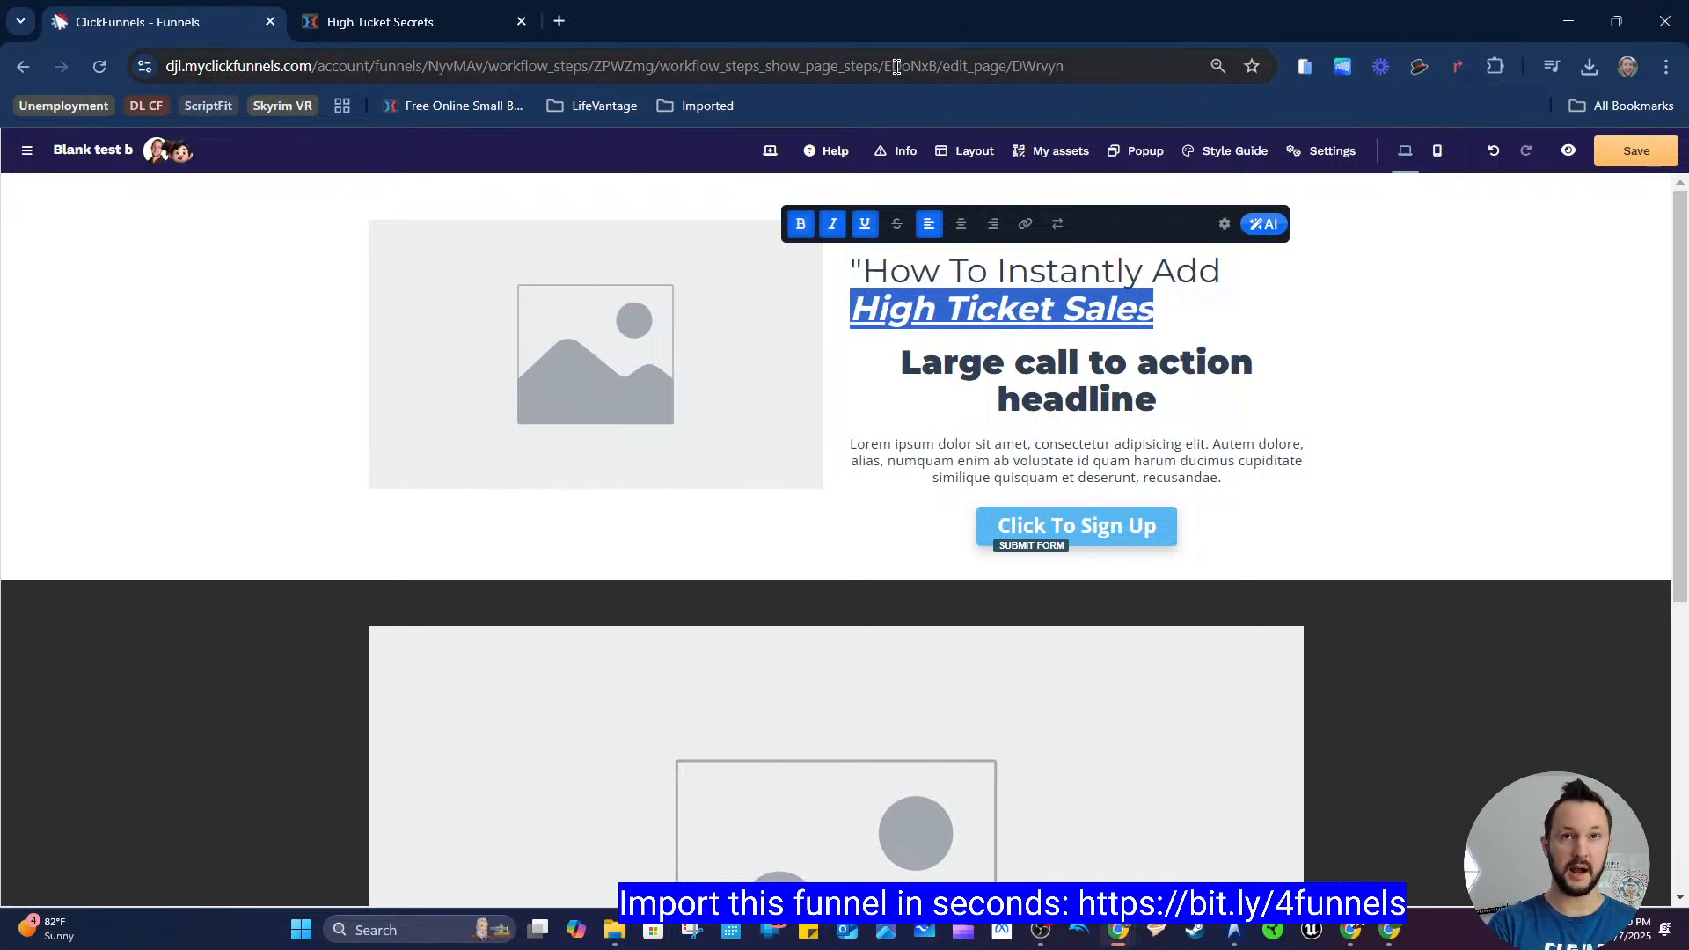
pyautogui.hotkey('ctrl', 'i')
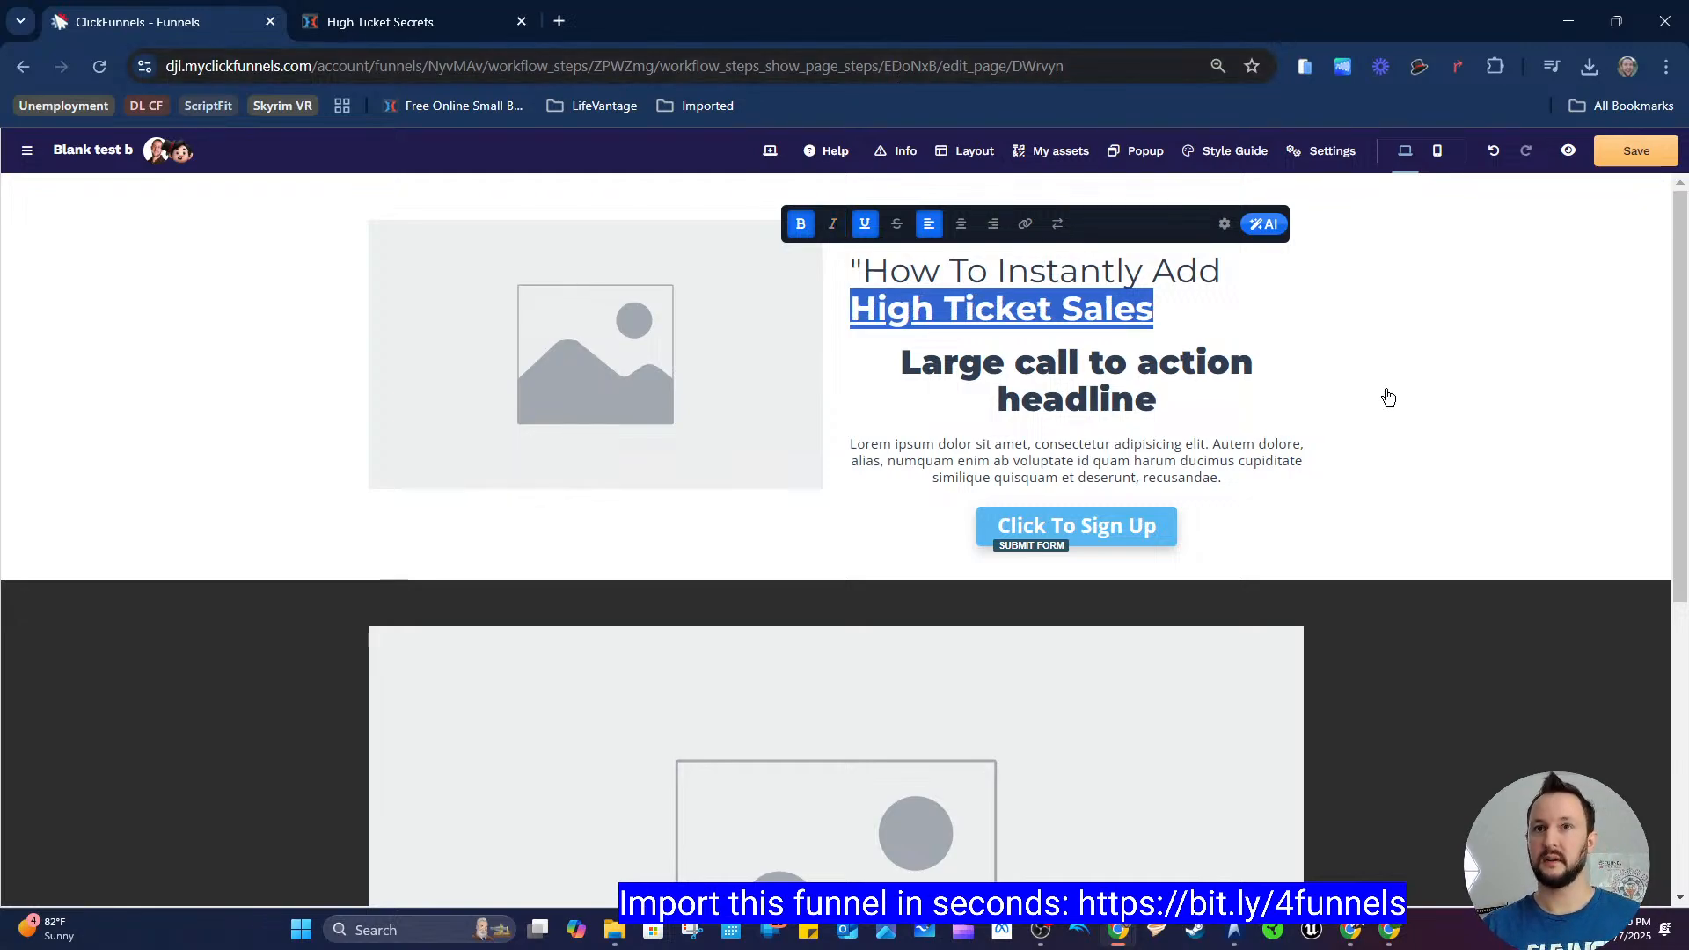
# Step: Left-align the "Small Call to Action Headline" text above the main headline
pyautogui.click(1389, 398)
pyautogui.click(980, 222)
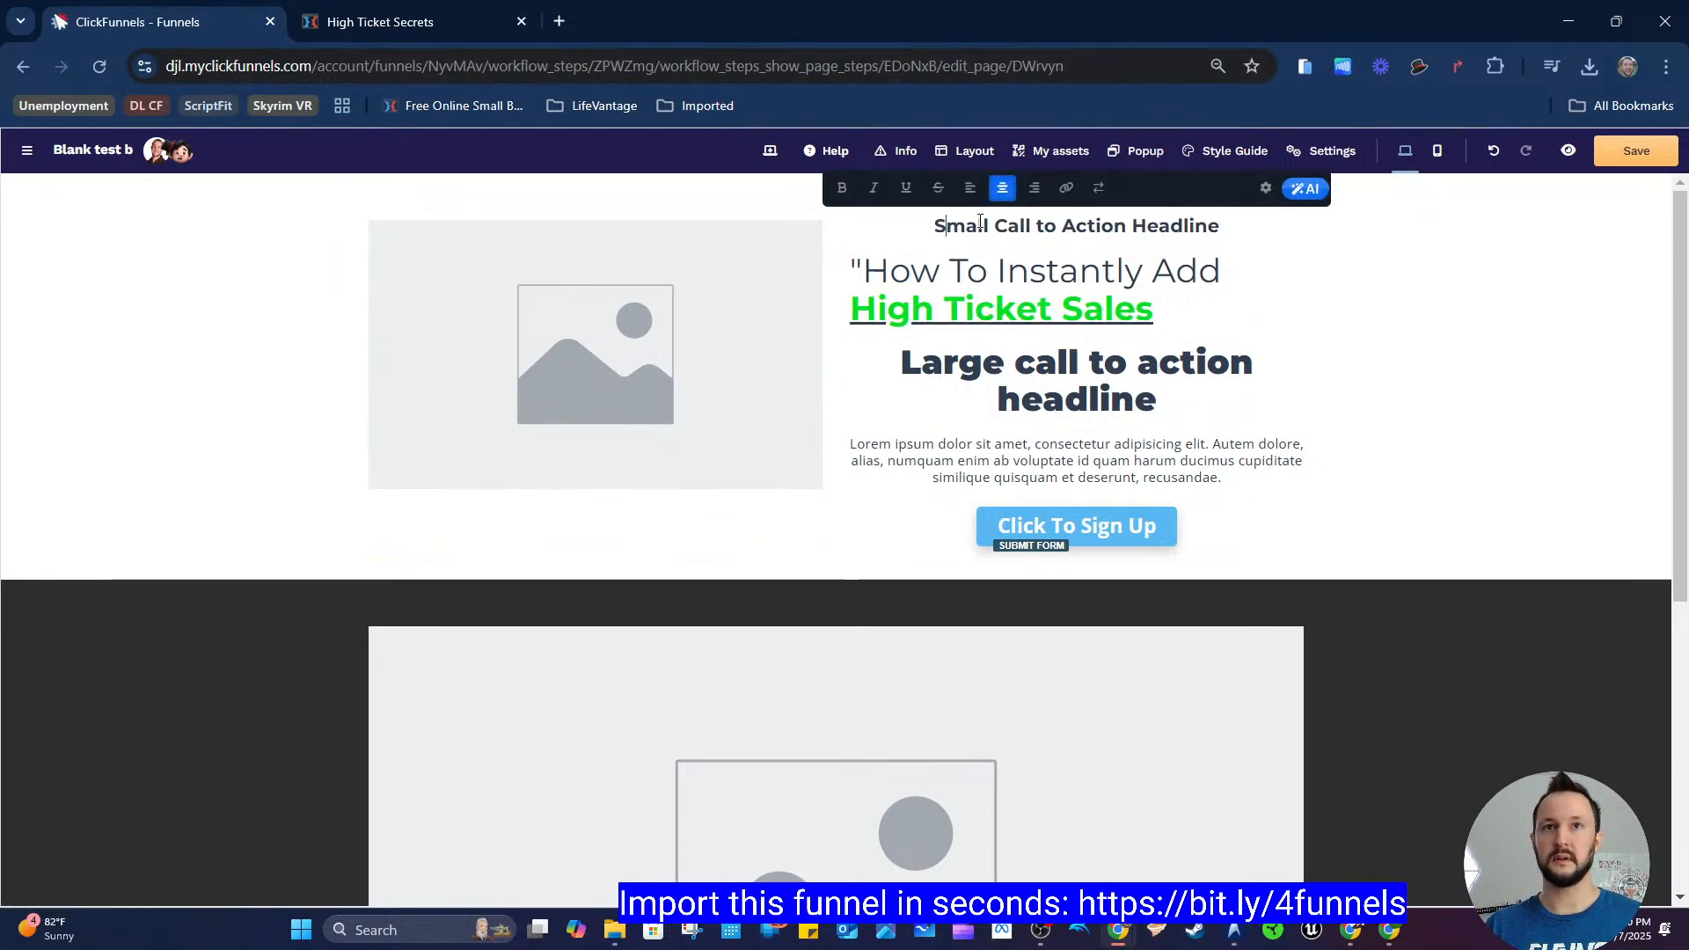
pyautogui.click(970, 187)
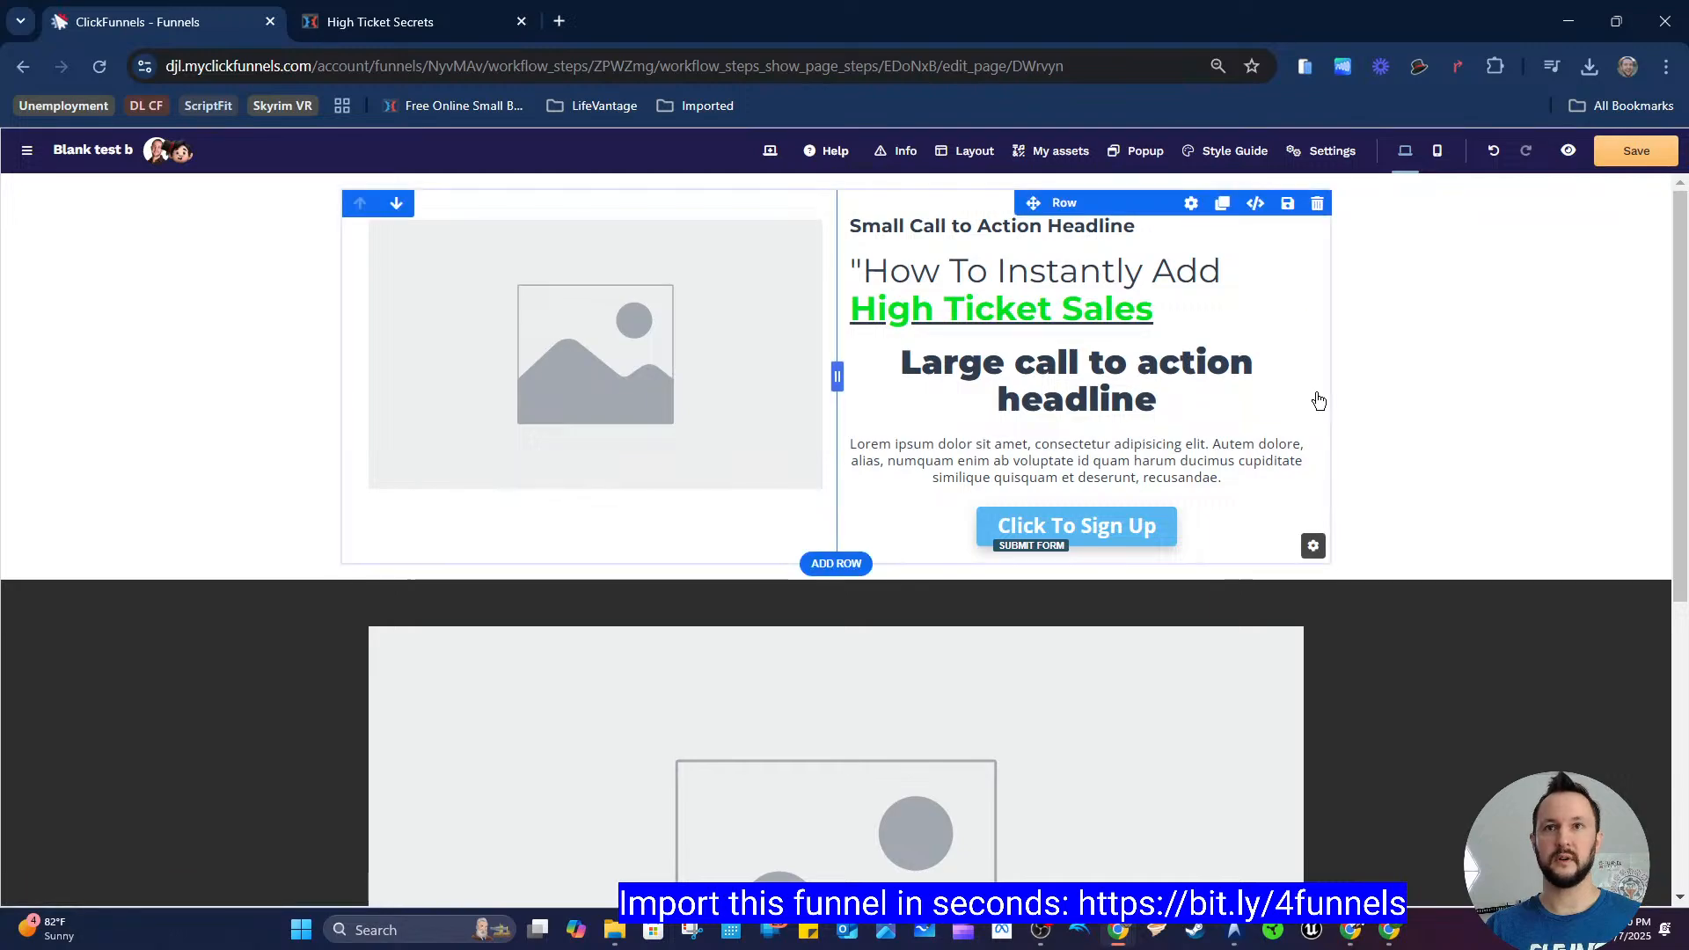
# Step: Left-align the large call-to-action headline and the lorem ipsum paragraph beneath it
pyautogui.click(1187, 381)
pyautogui.click(971, 315)
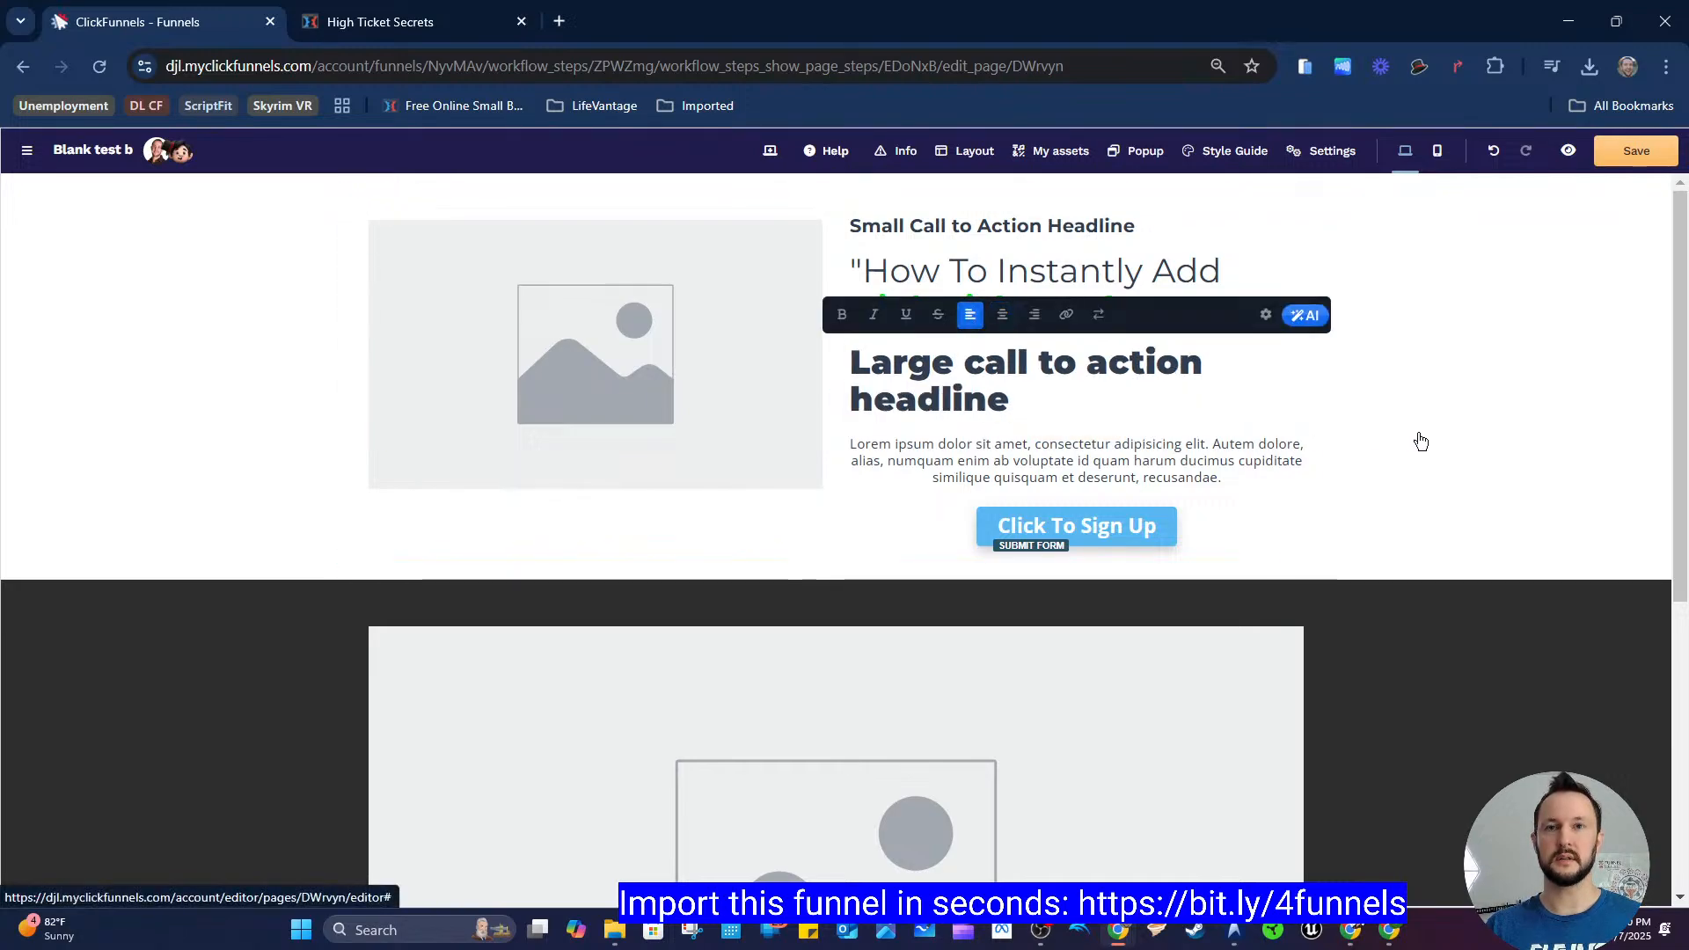
pyautogui.click(1235, 444)
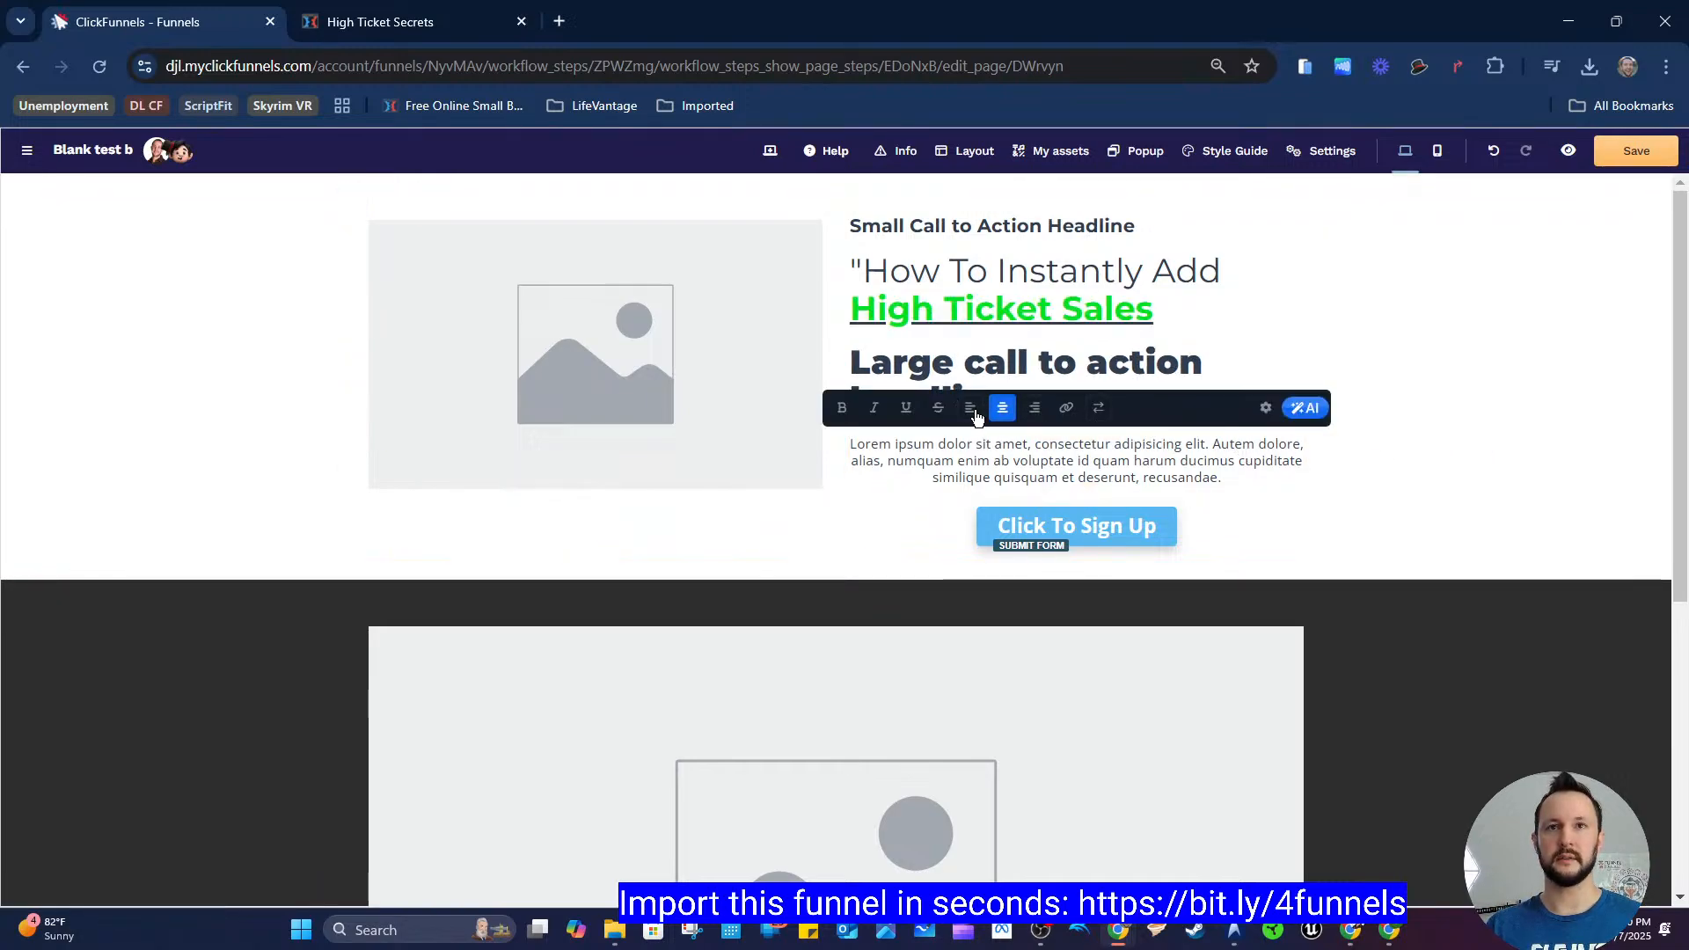
pyautogui.click(970, 408)
pyautogui.click(1417, 467)
# Step: Left-align the "Click To Sign Up" button to match the register page layout
pyautogui.click(395, 27)
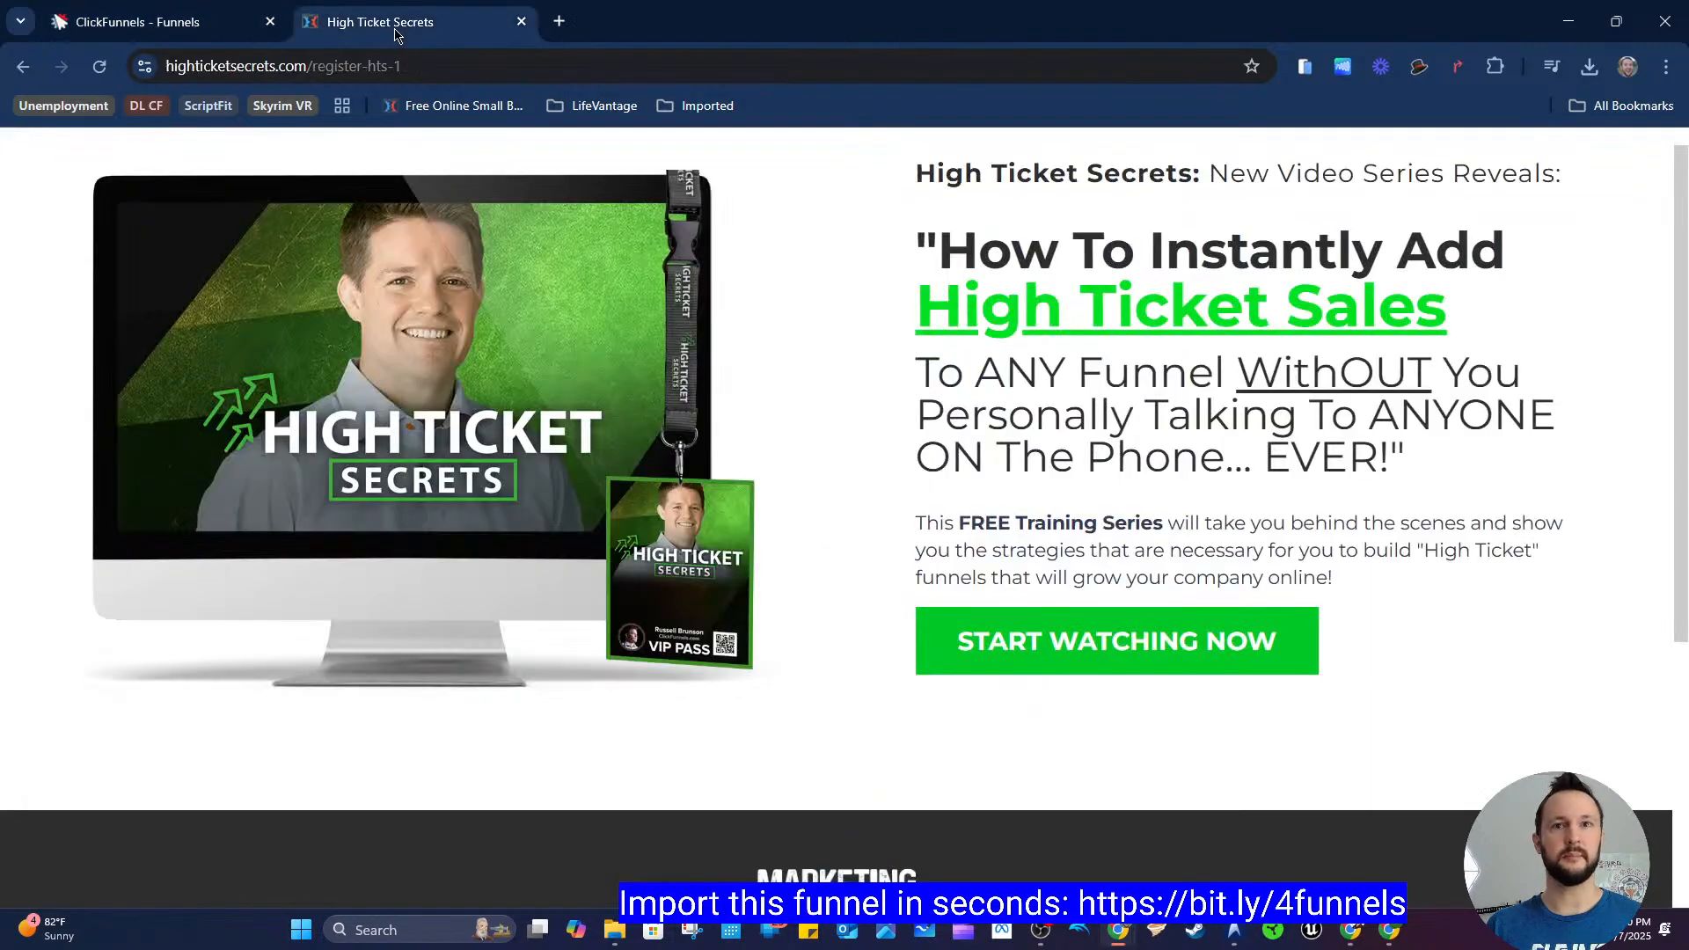
pyautogui.click(272, 39)
pyautogui.click(1130, 521)
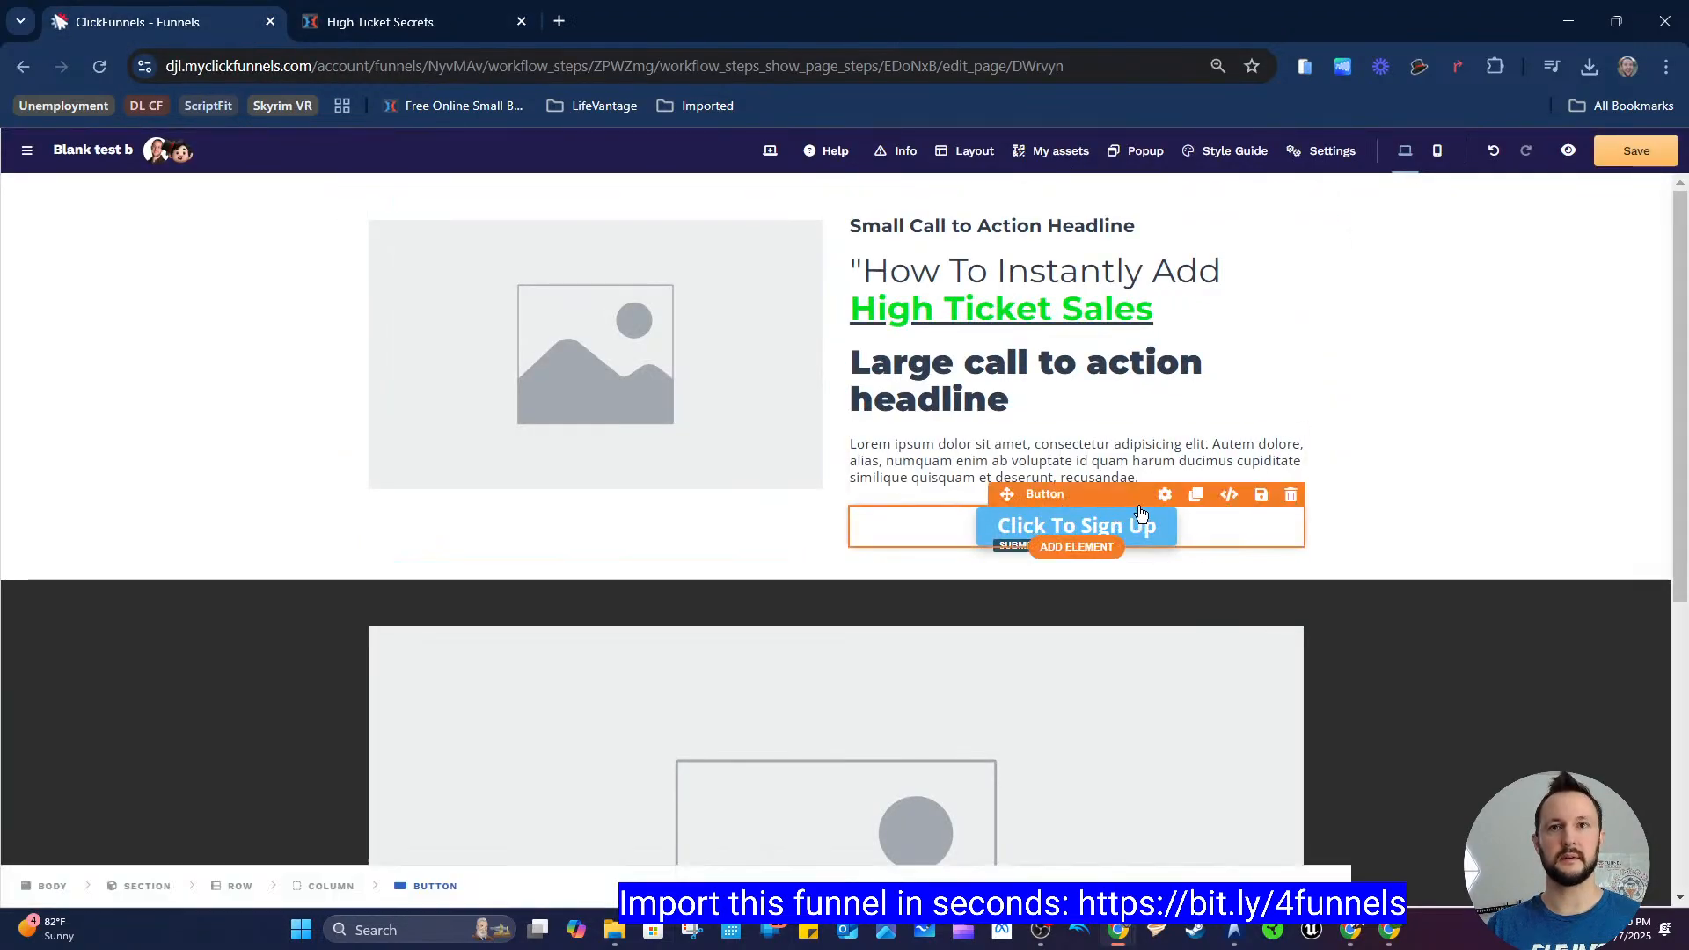
pyautogui.scroll(-3, 1490, 595)
pyautogui.click(1527, 536)
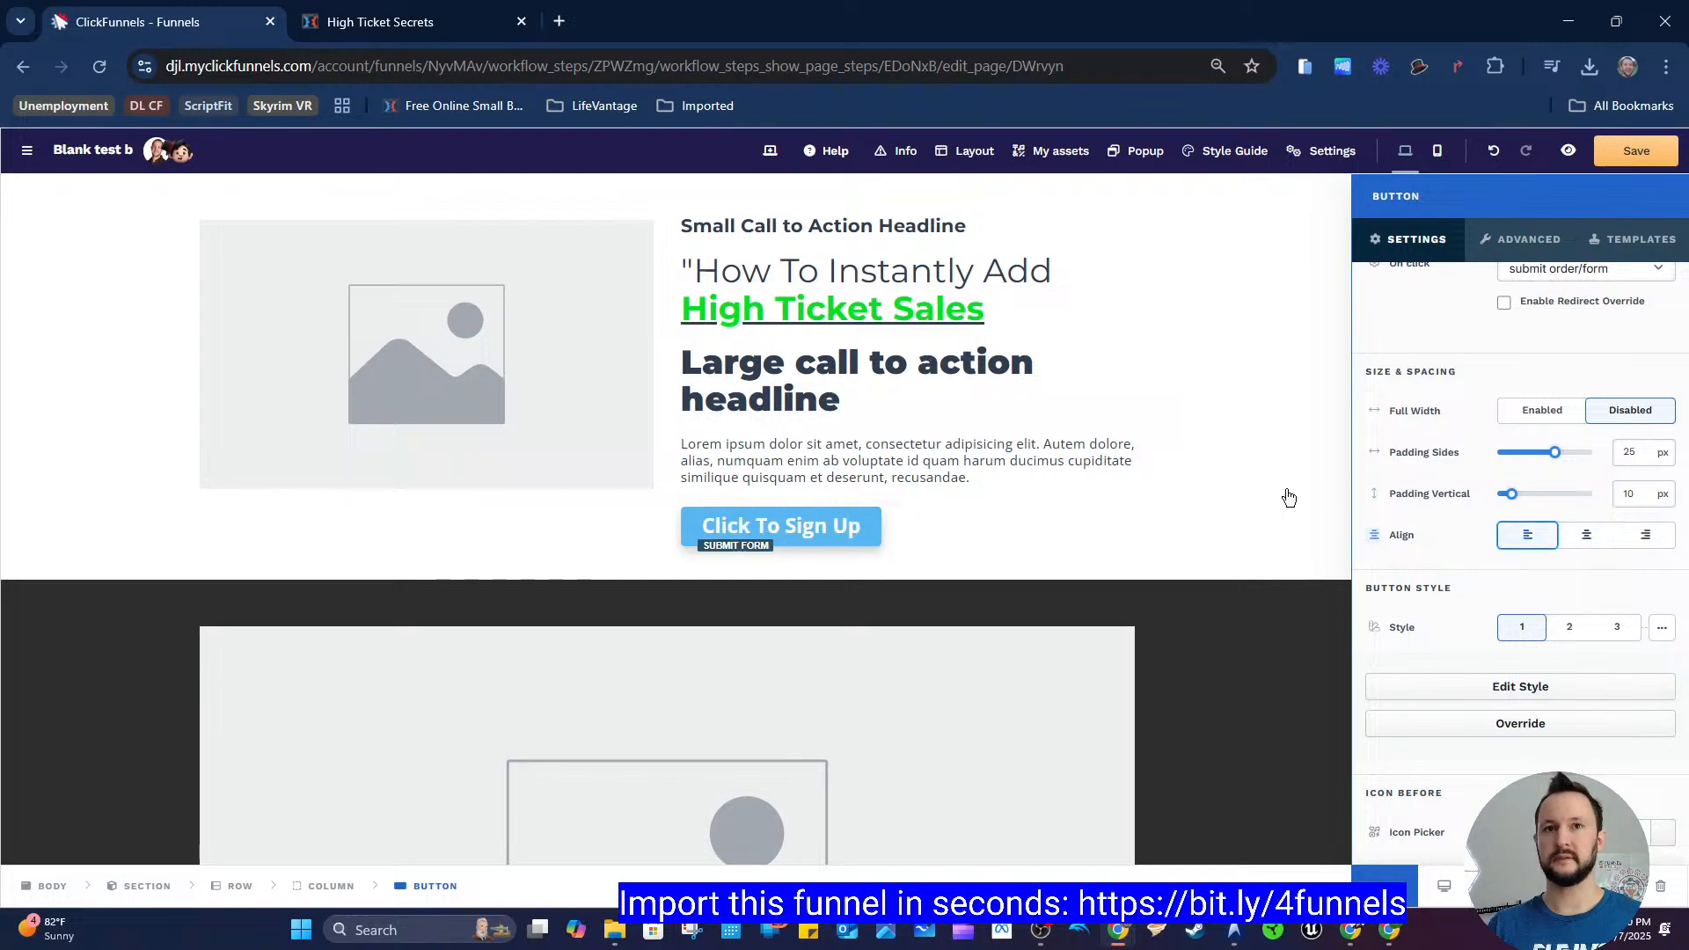
pyautogui.click(1307, 575)
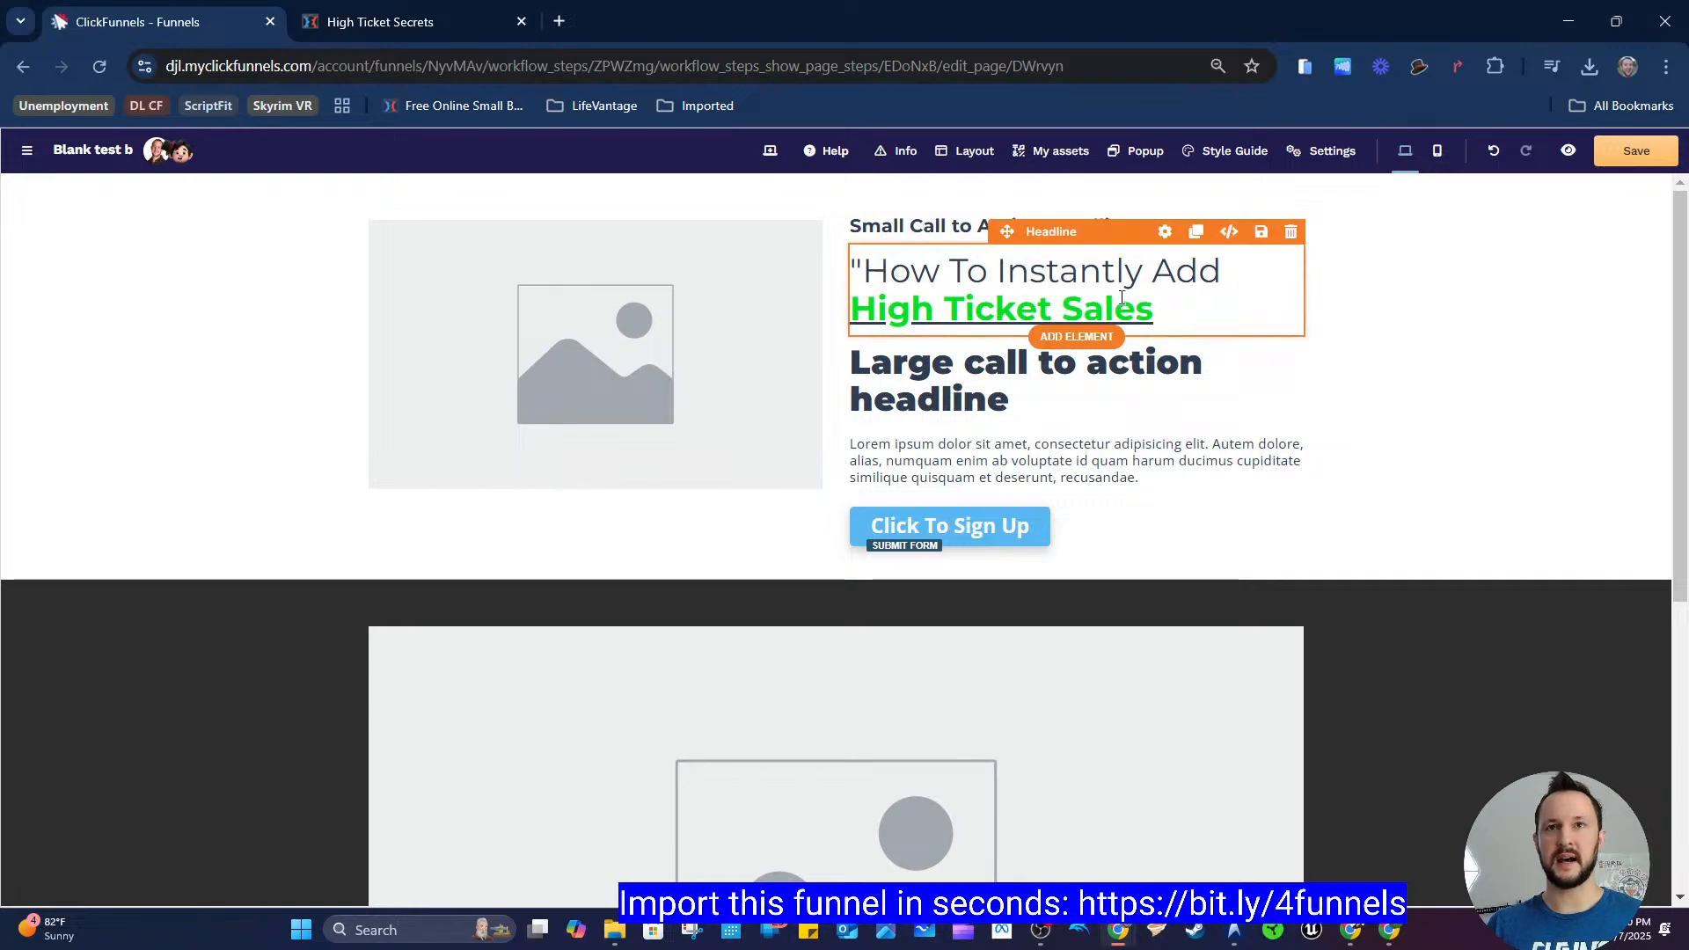
# Step: Compare with the register page's headline, then set the pasted headline's font weight to Light
pyautogui.click(468, 25)
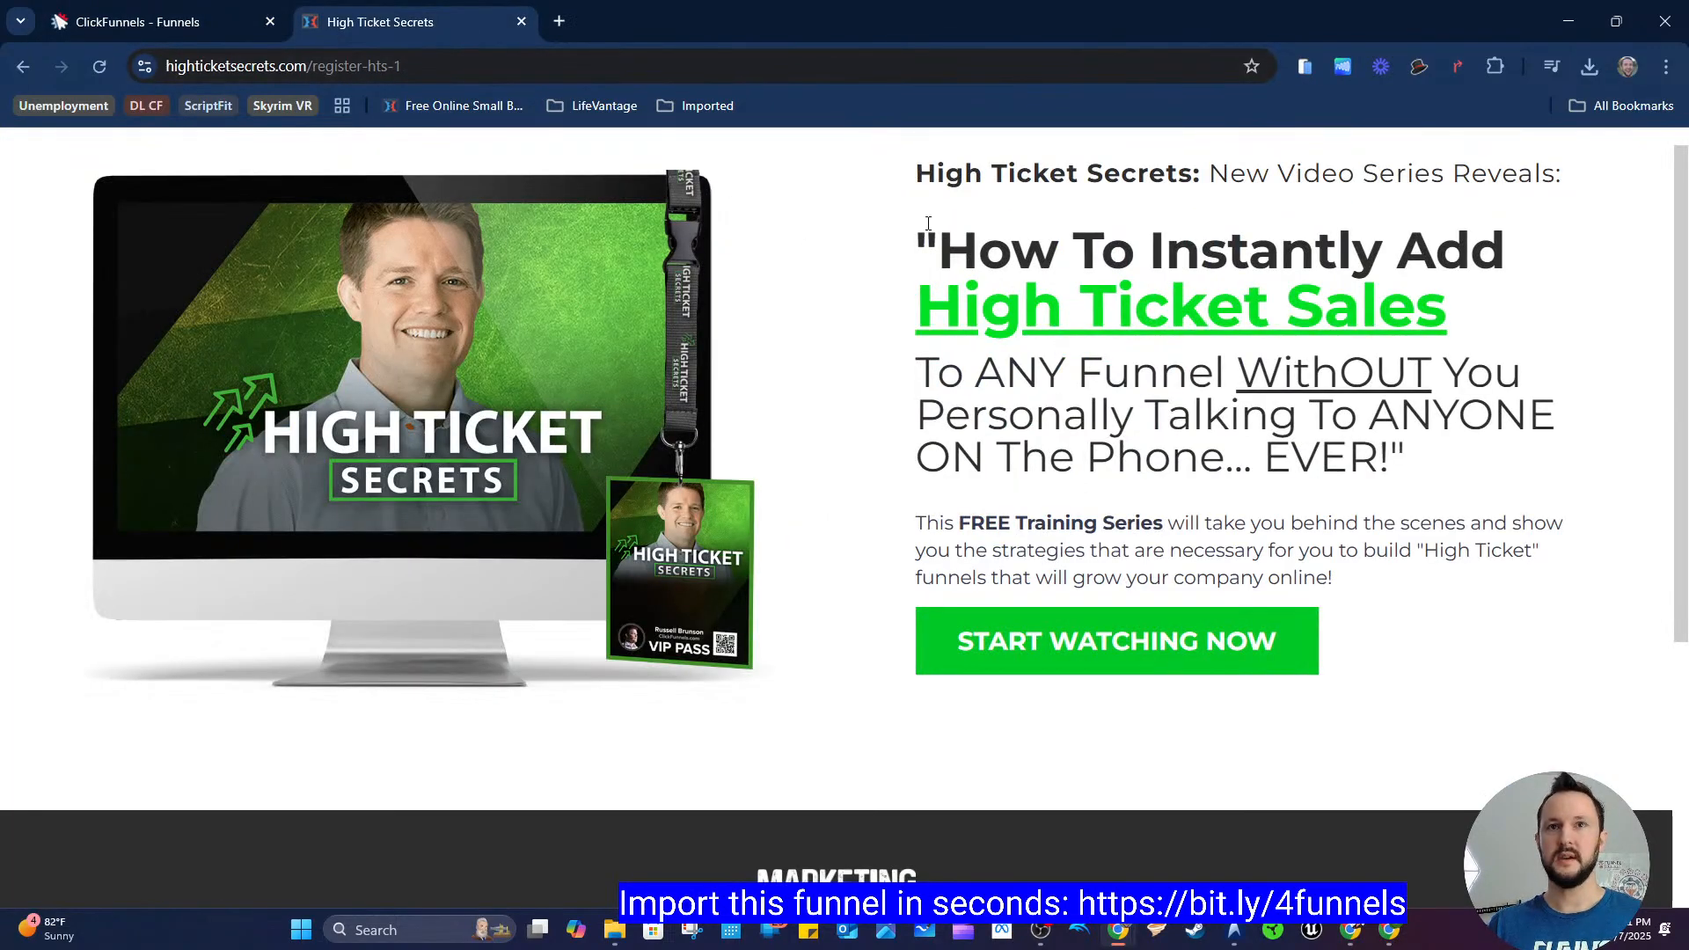
pyautogui.moveTo(930, 230); pyautogui.dragTo(1435, 238)
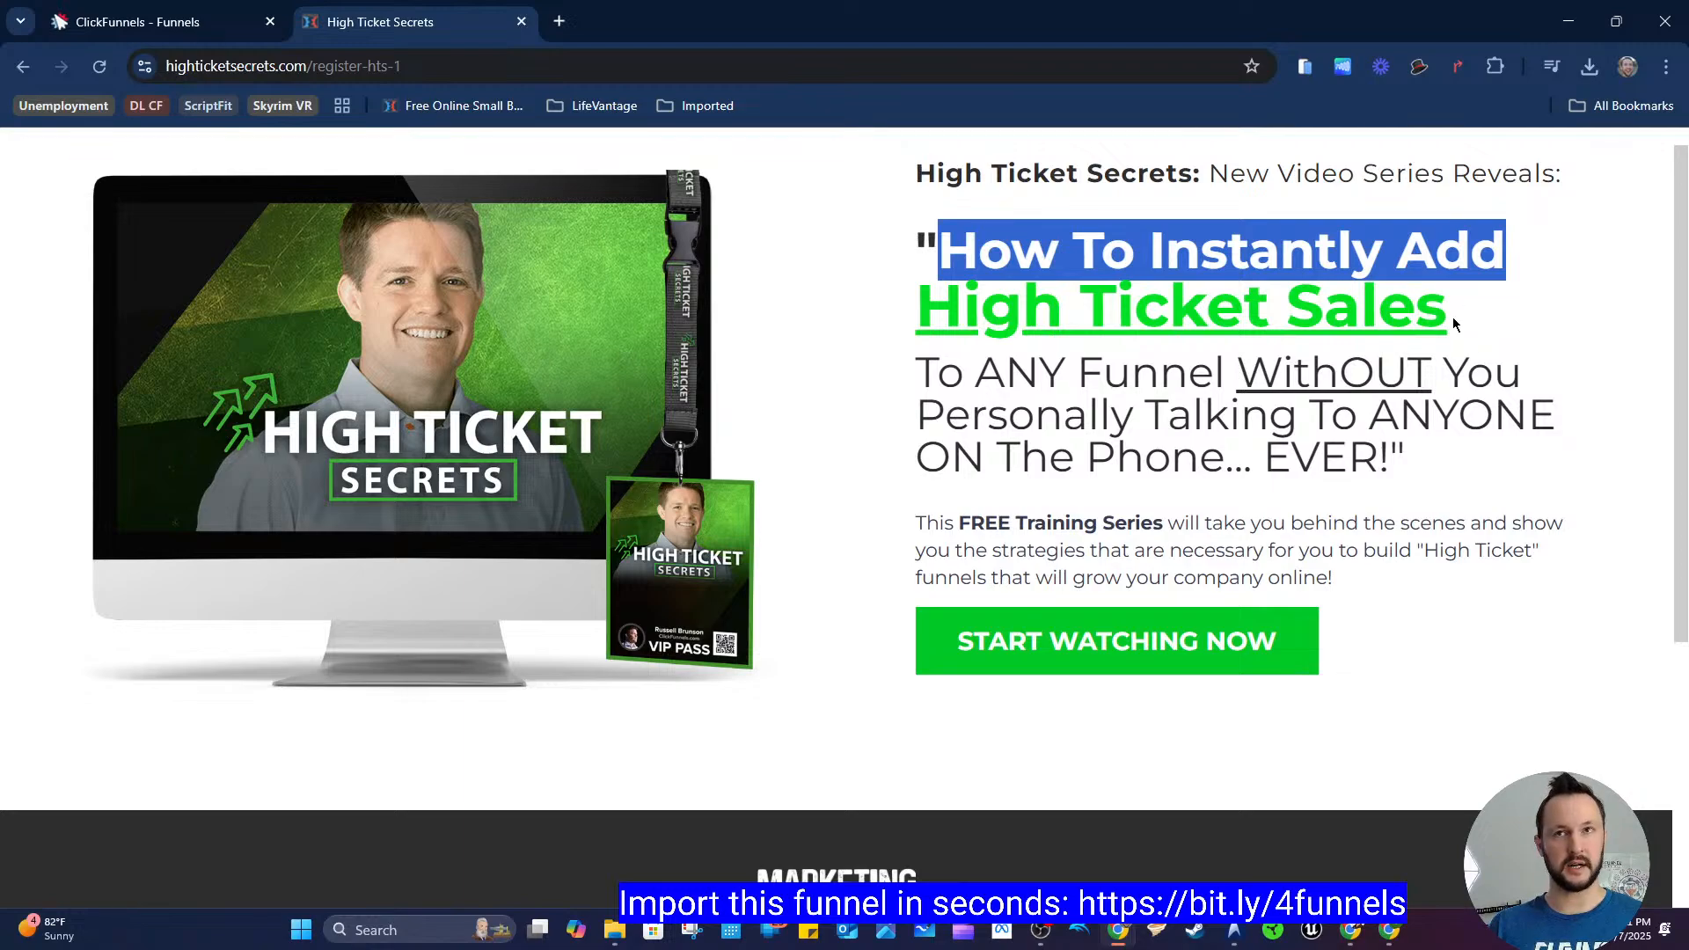
pyautogui.moveTo(1467, 374); pyautogui.dragTo(1494, 374)
pyautogui.click(1202, 466)
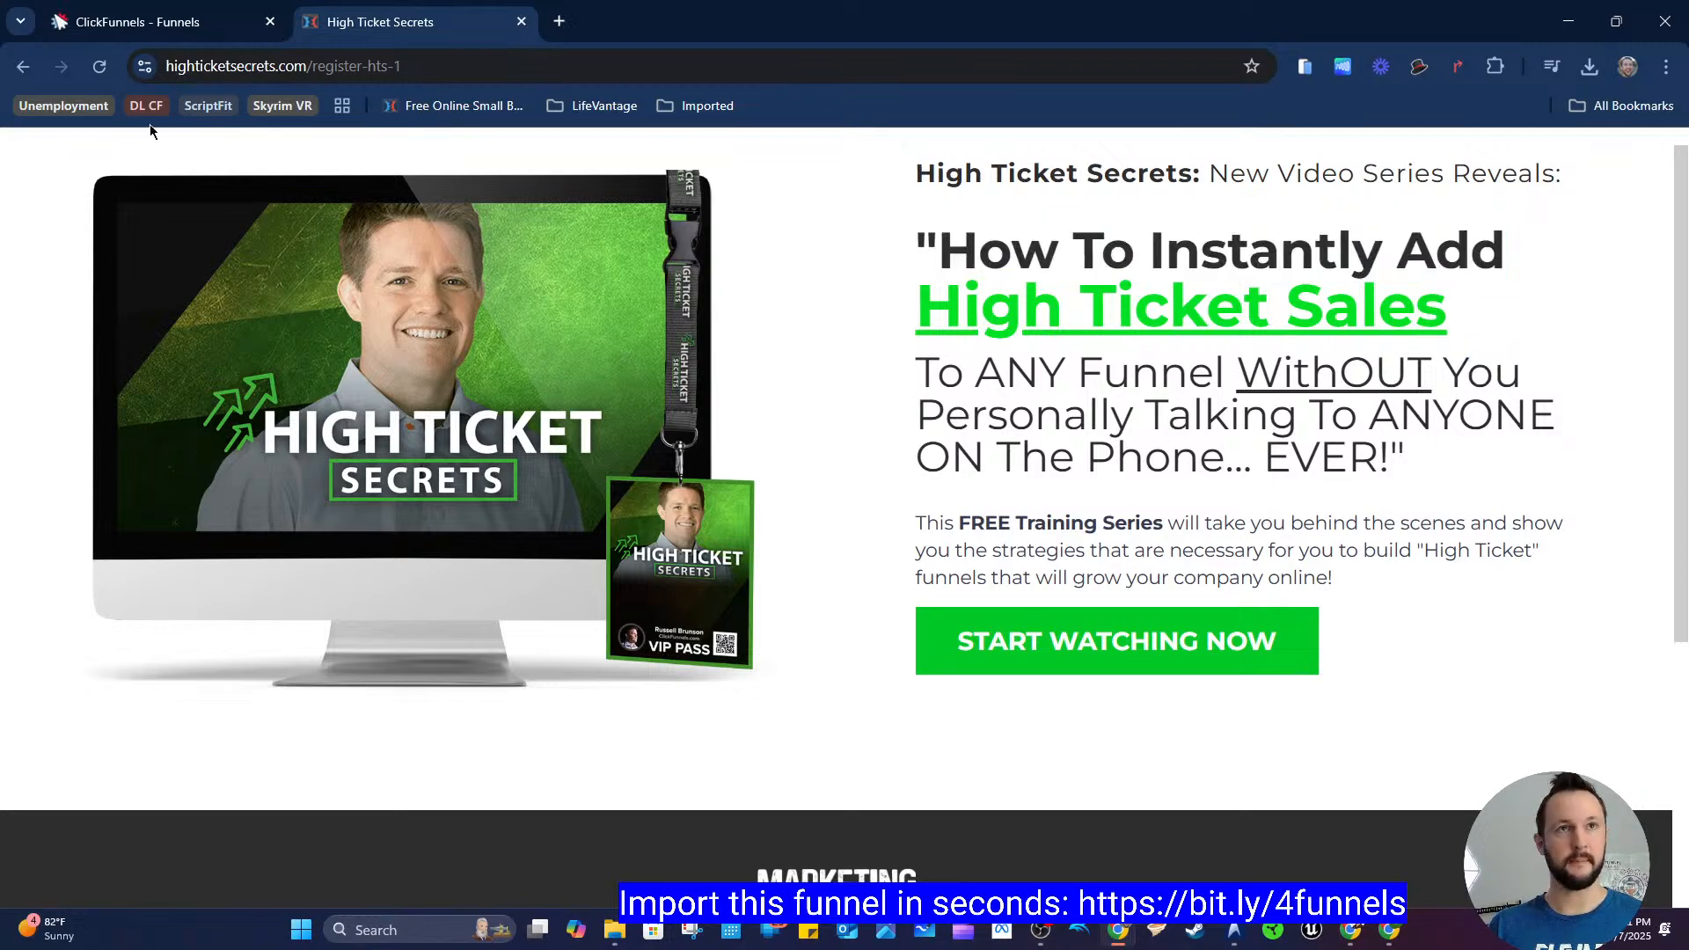
pyautogui.click(141, 22)
pyautogui.click(1029, 271)
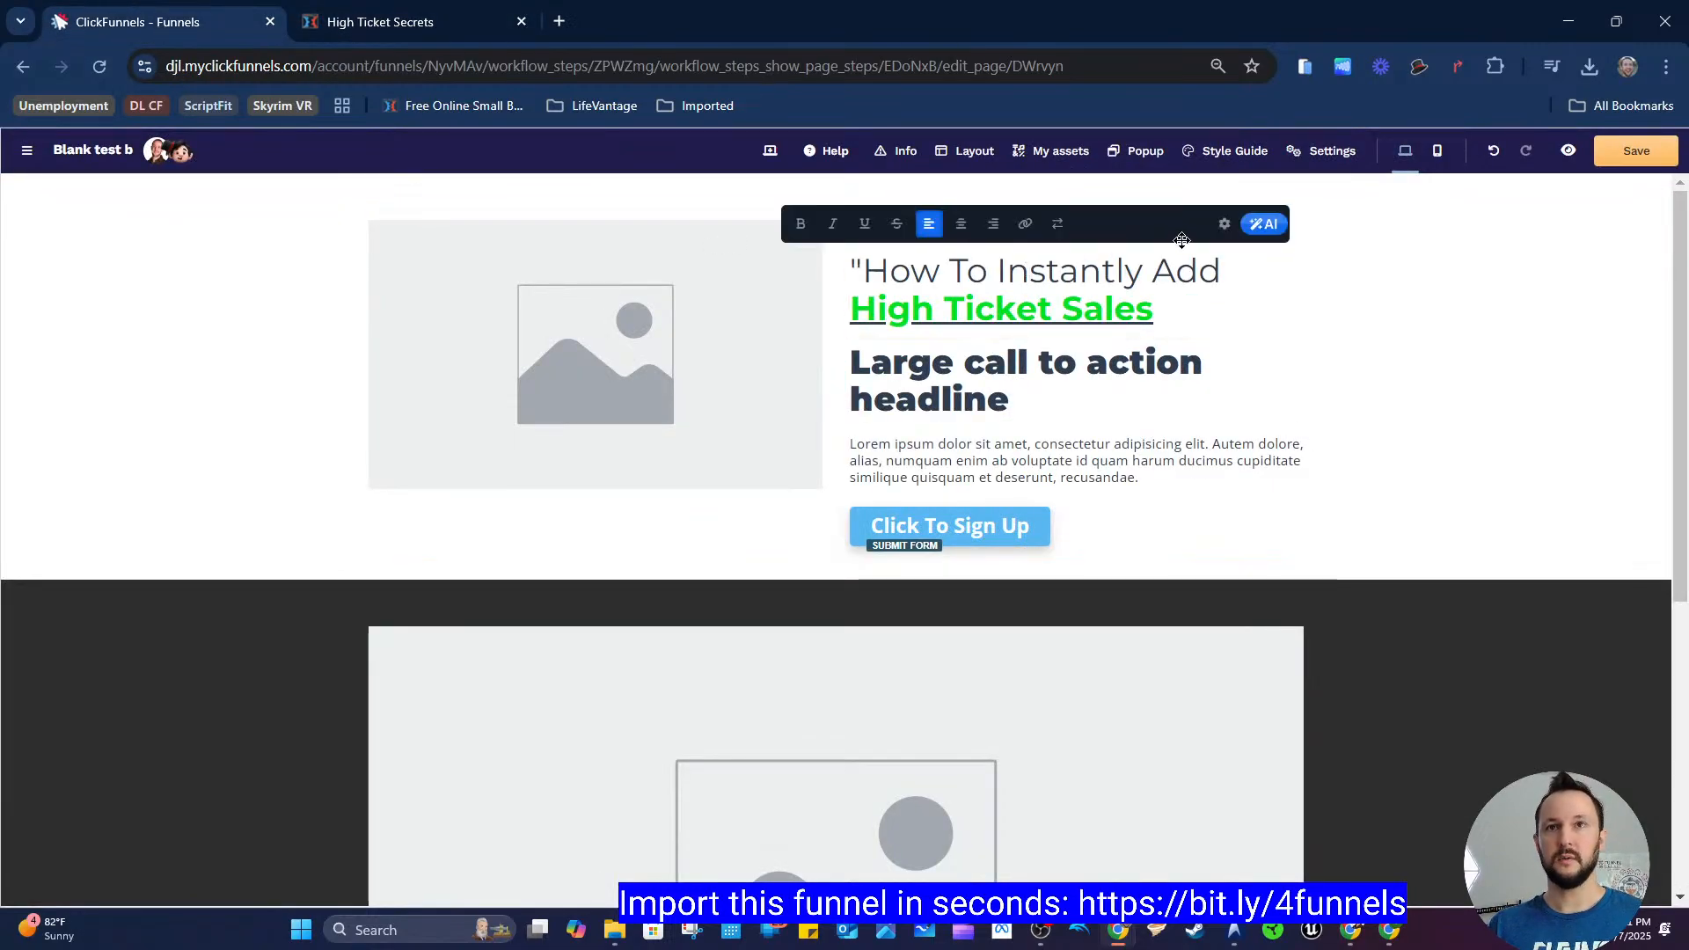
pyautogui.click(1224, 224)
pyautogui.scroll(-1, 1532, 567)
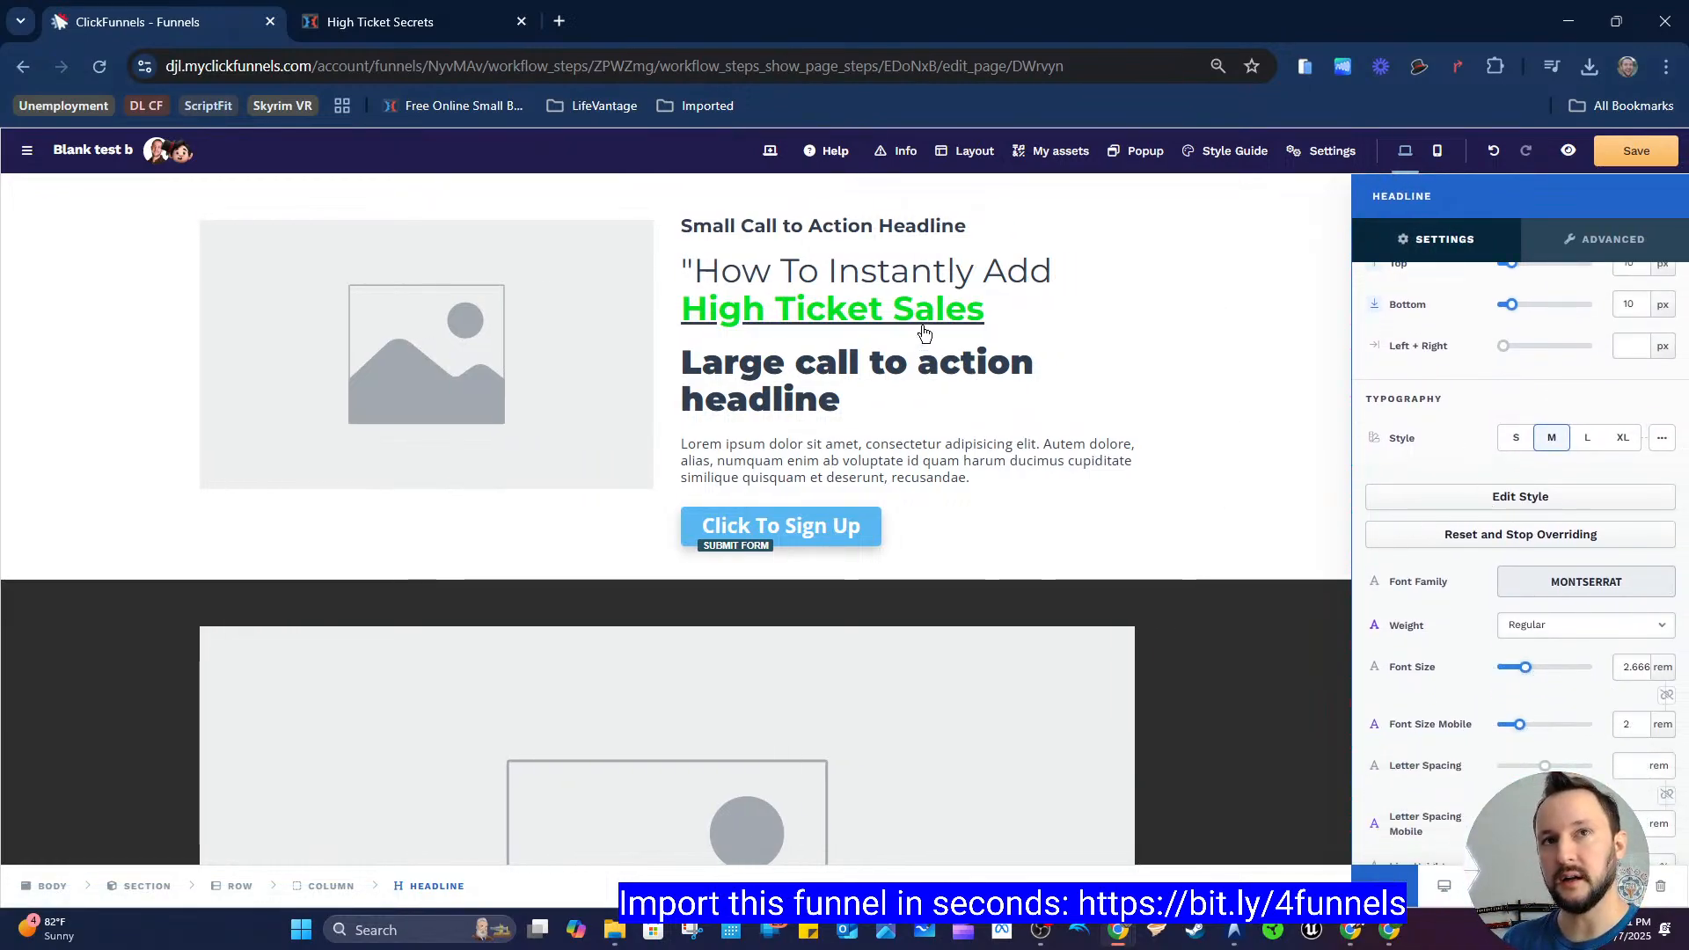
pyautogui.scroll(-2, 1380, 504)
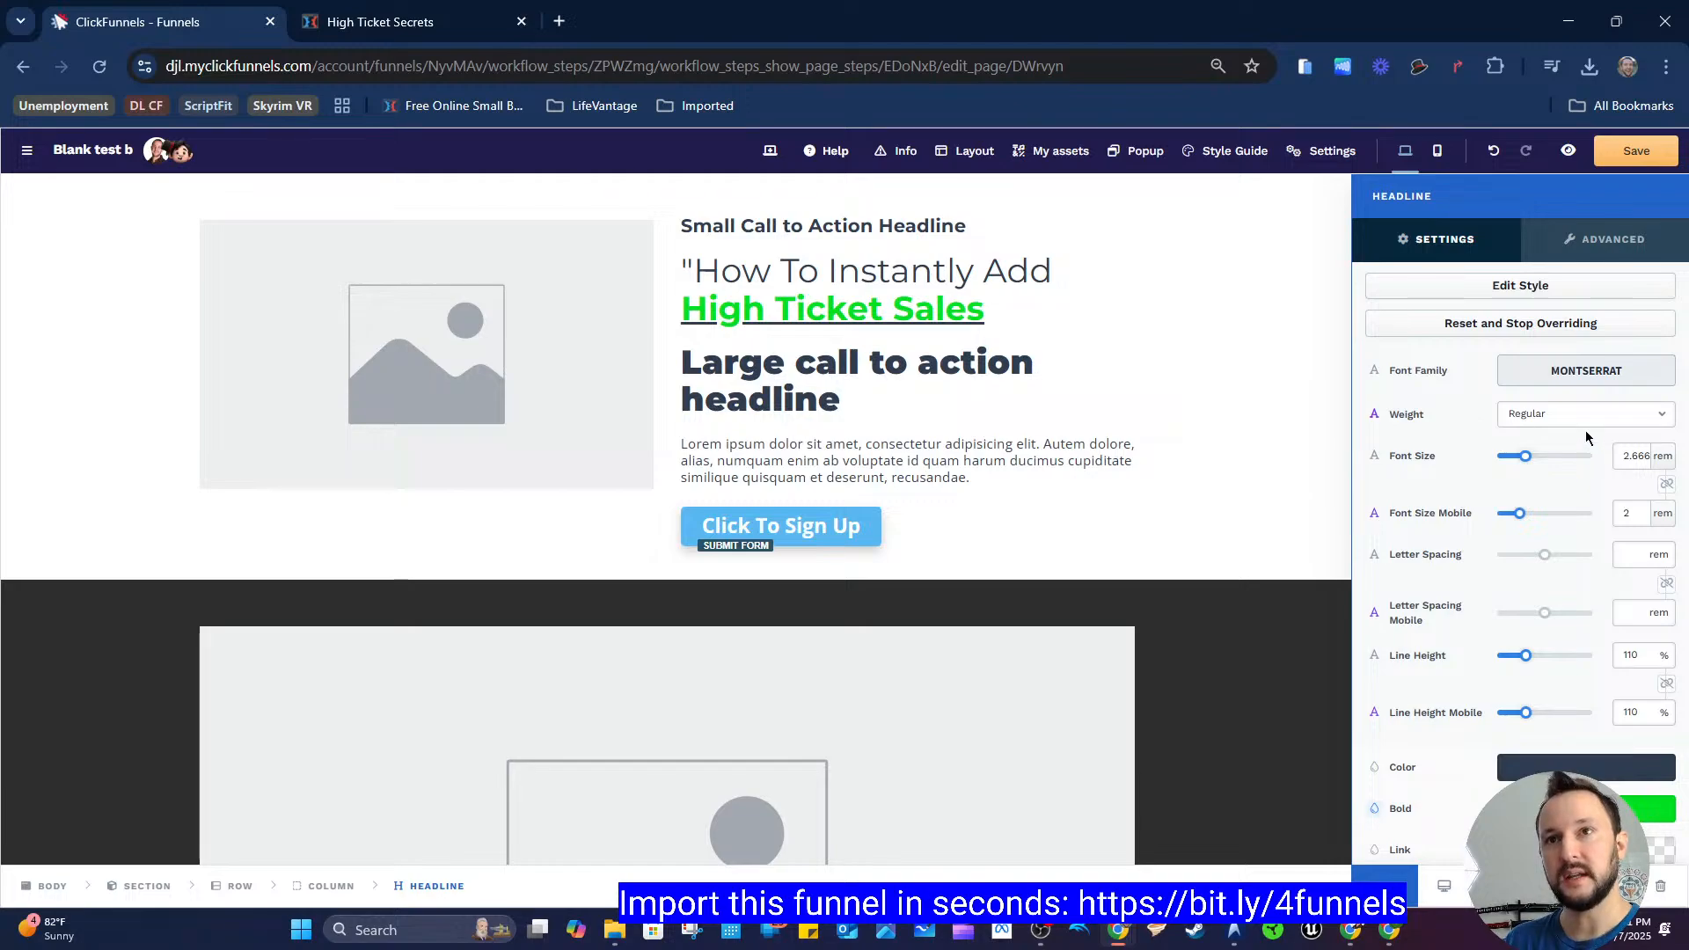
pyautogui.click(1591, 415)
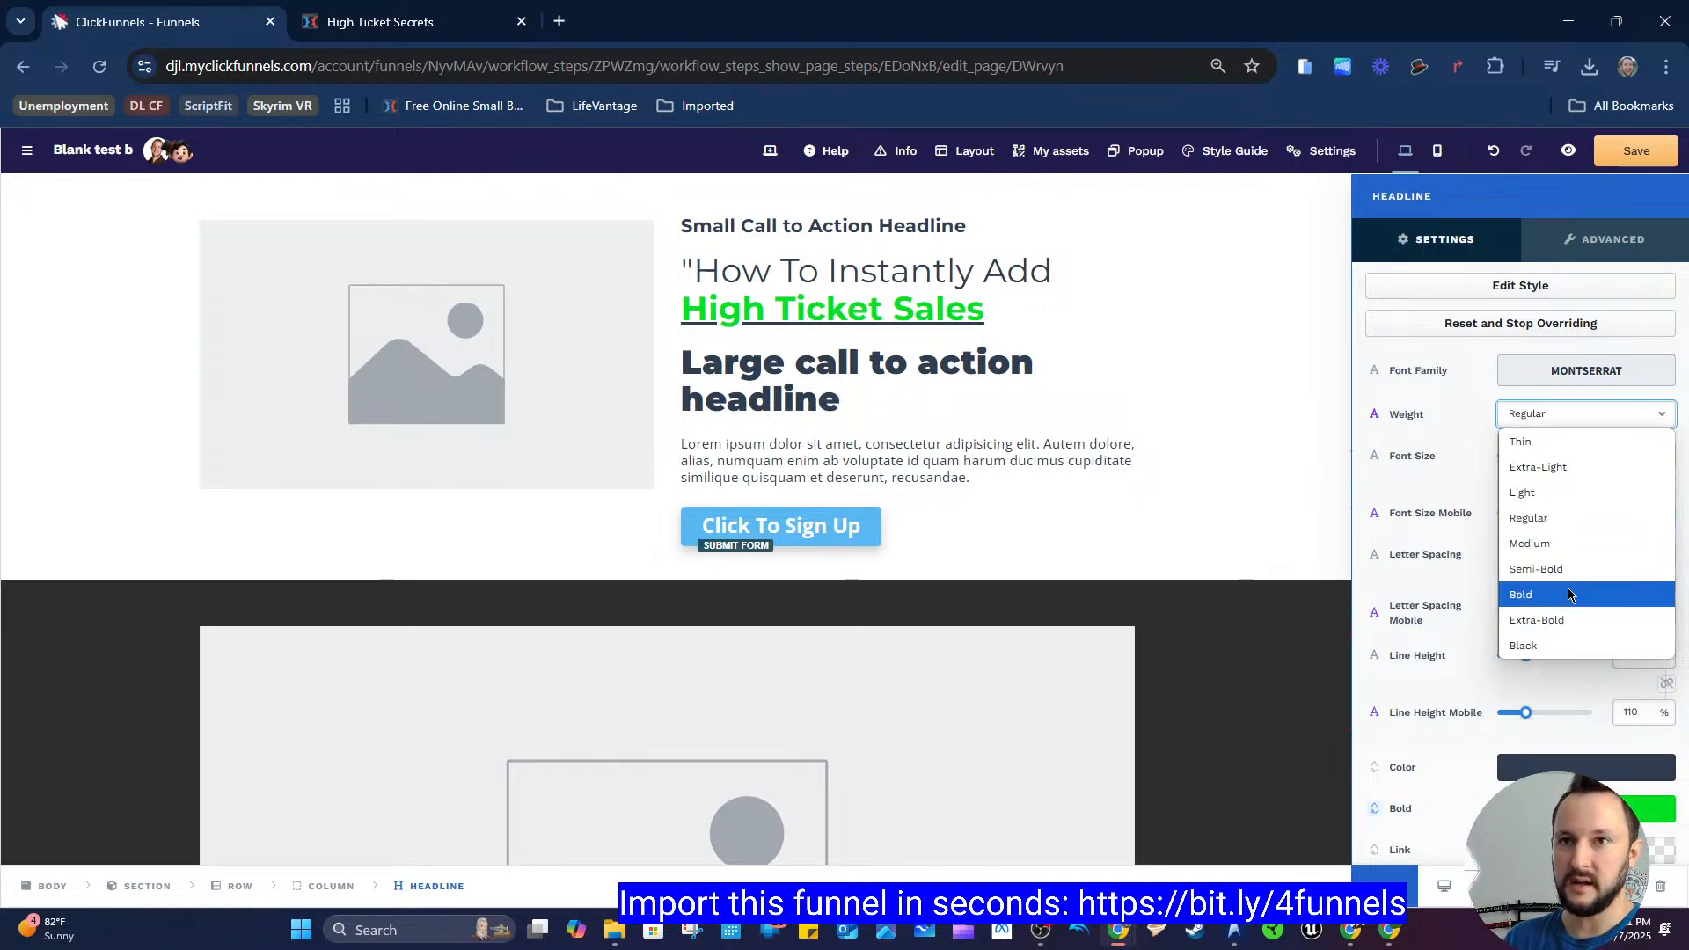
pyautogui.press('Escape')
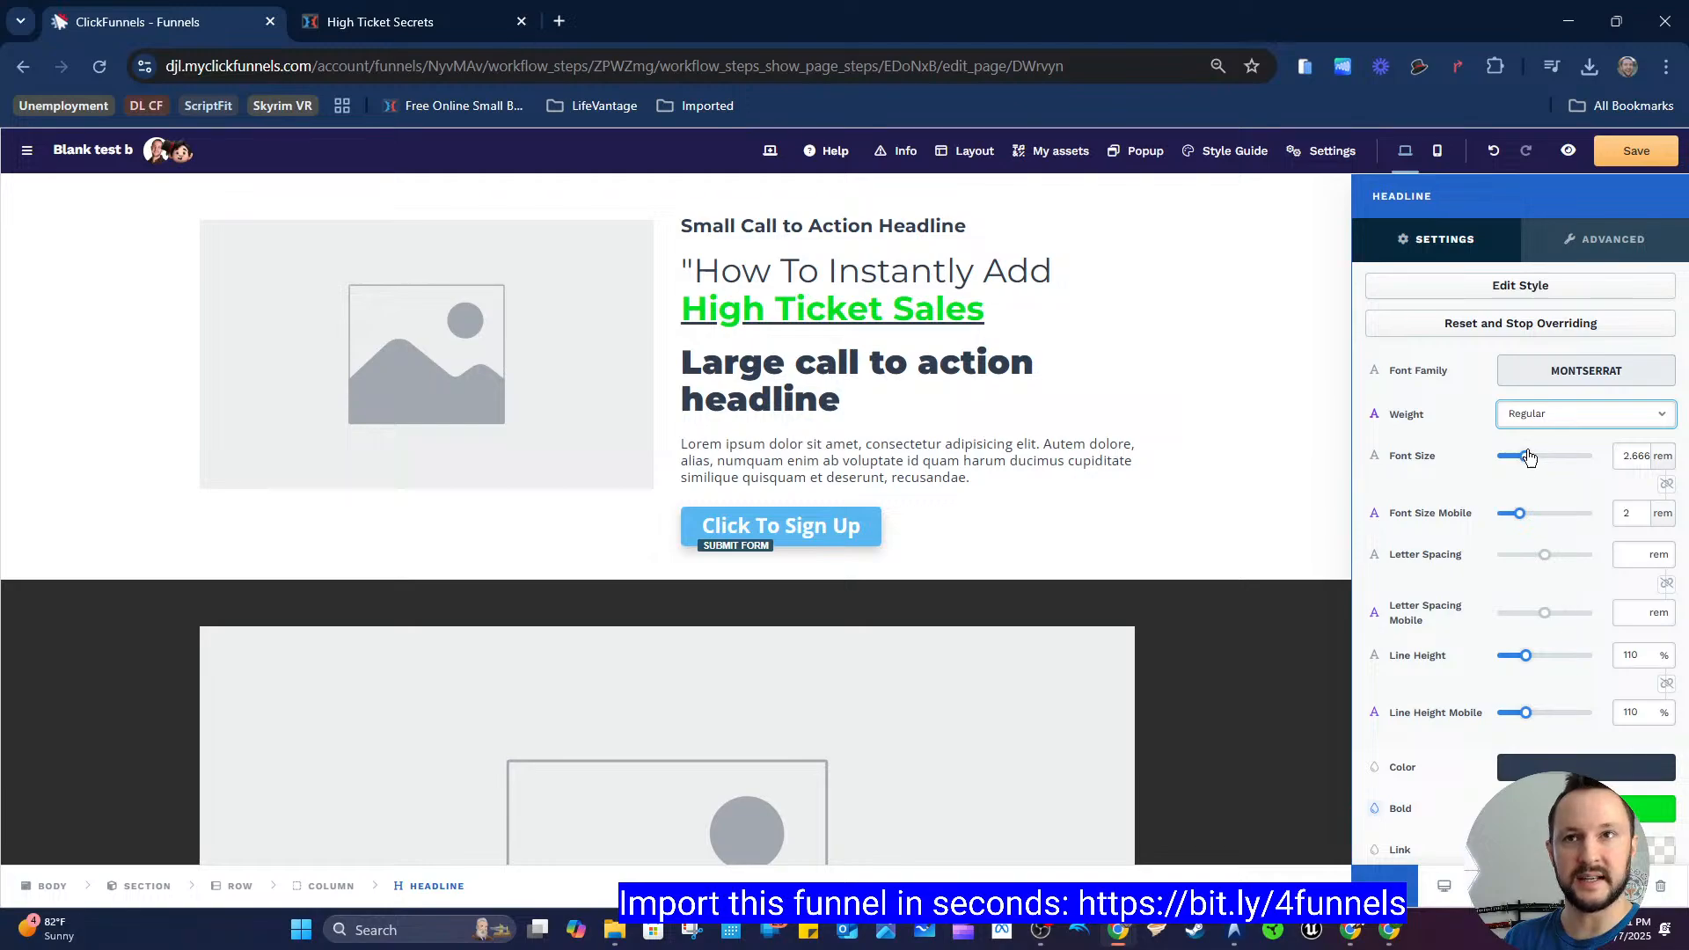
pyautogui.click(1572, 426)
pyautogui.press('Escape')
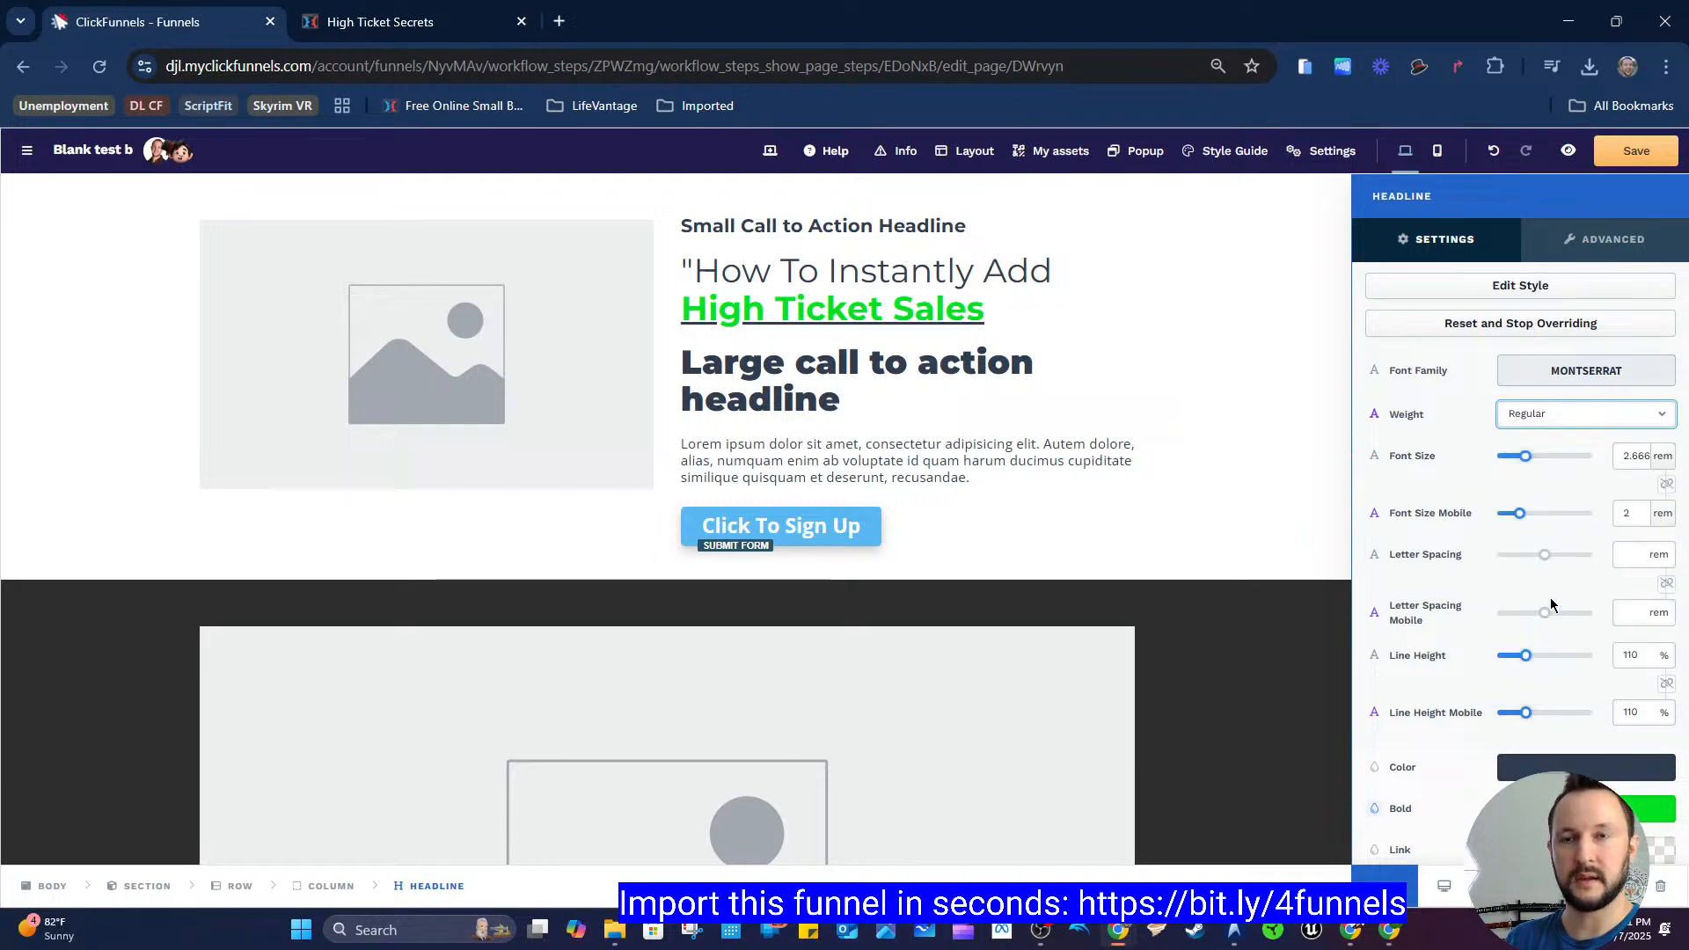
pyautogui.scroll(3, 1427, 450)
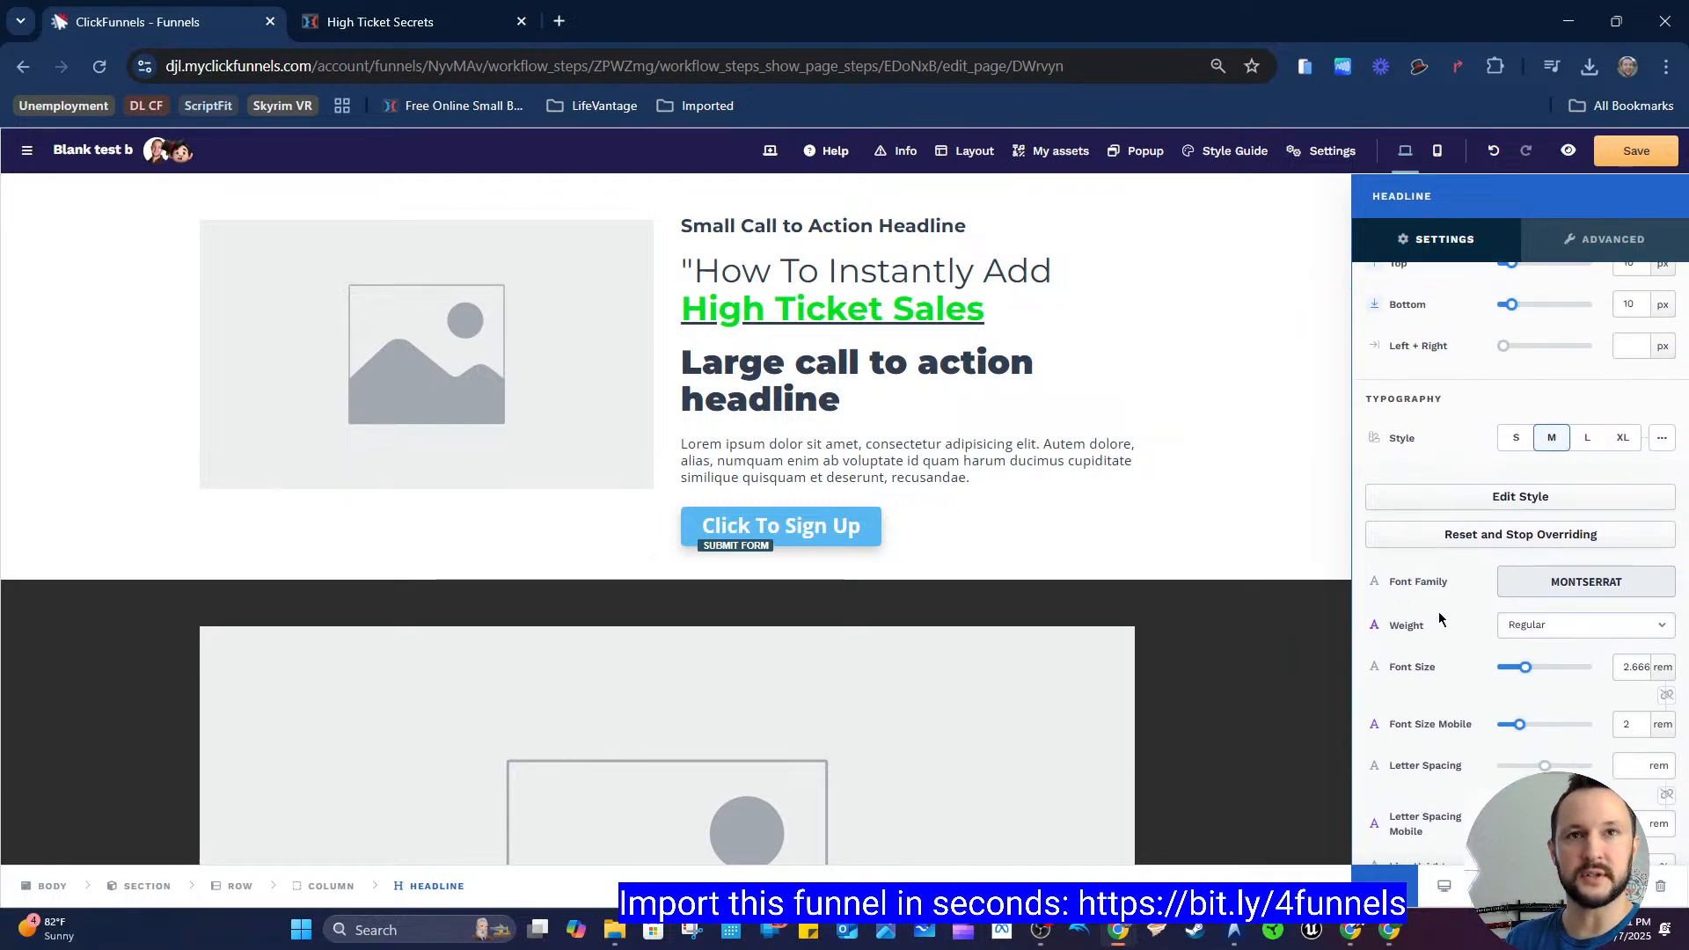
pyautogui.scroll(-1, 1434, 598)
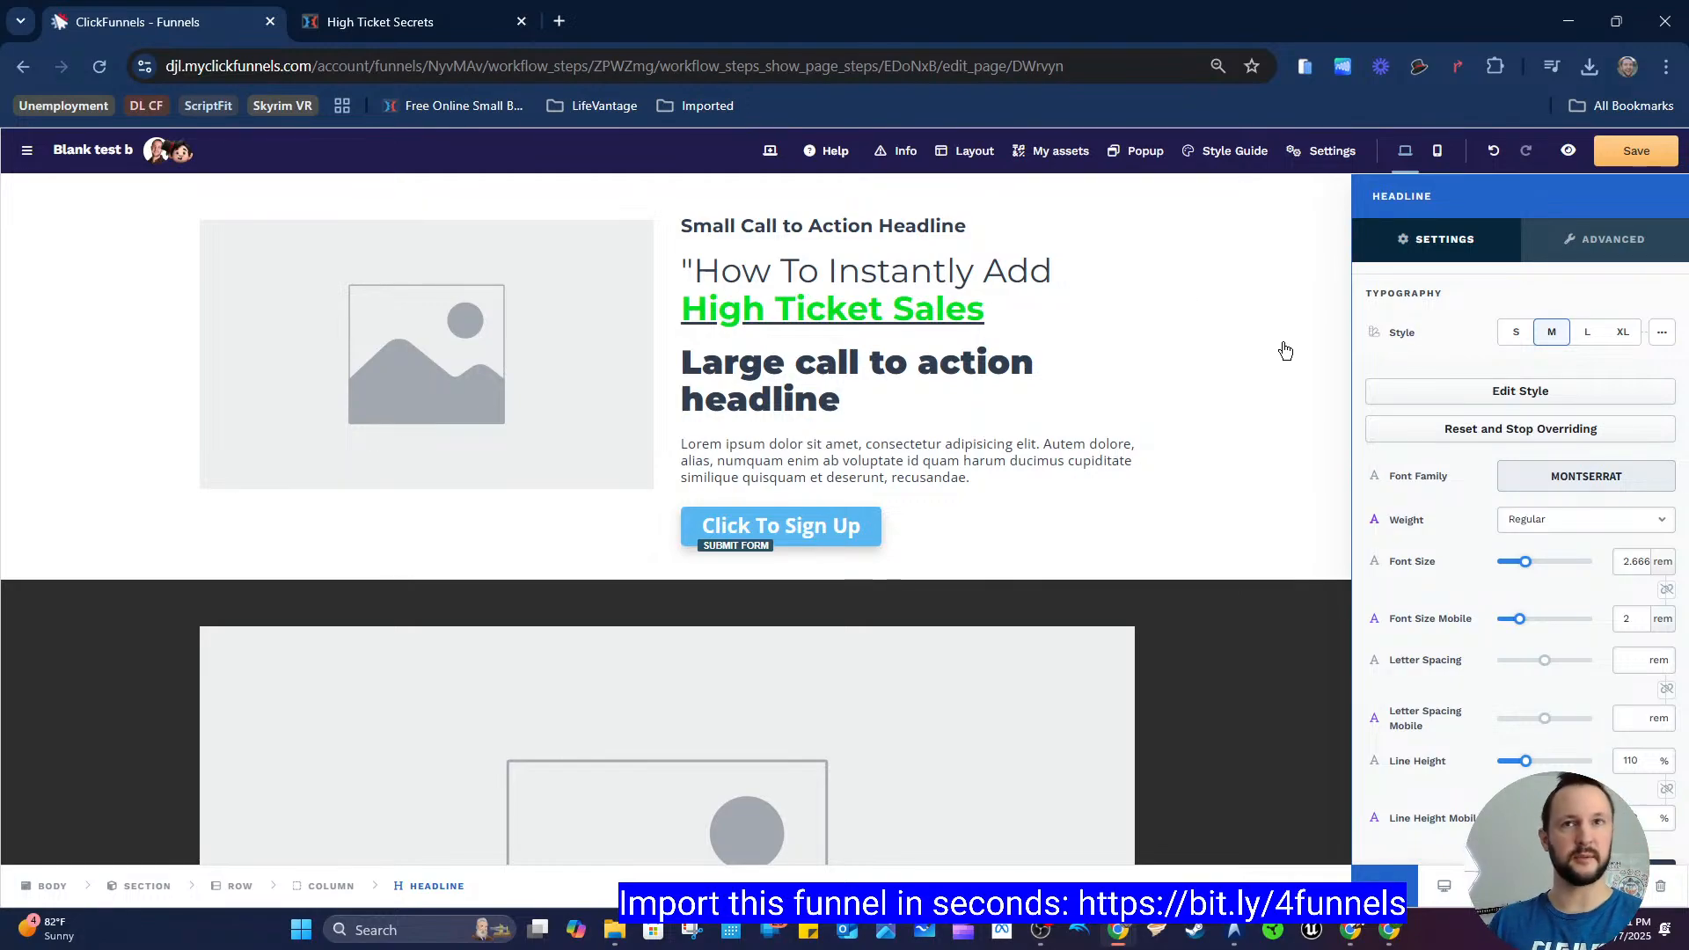
pyautogui.click(1565, 530)
pyautogui.click(1450, 580)
pyautogui.scroll(-5, 1458, 565)
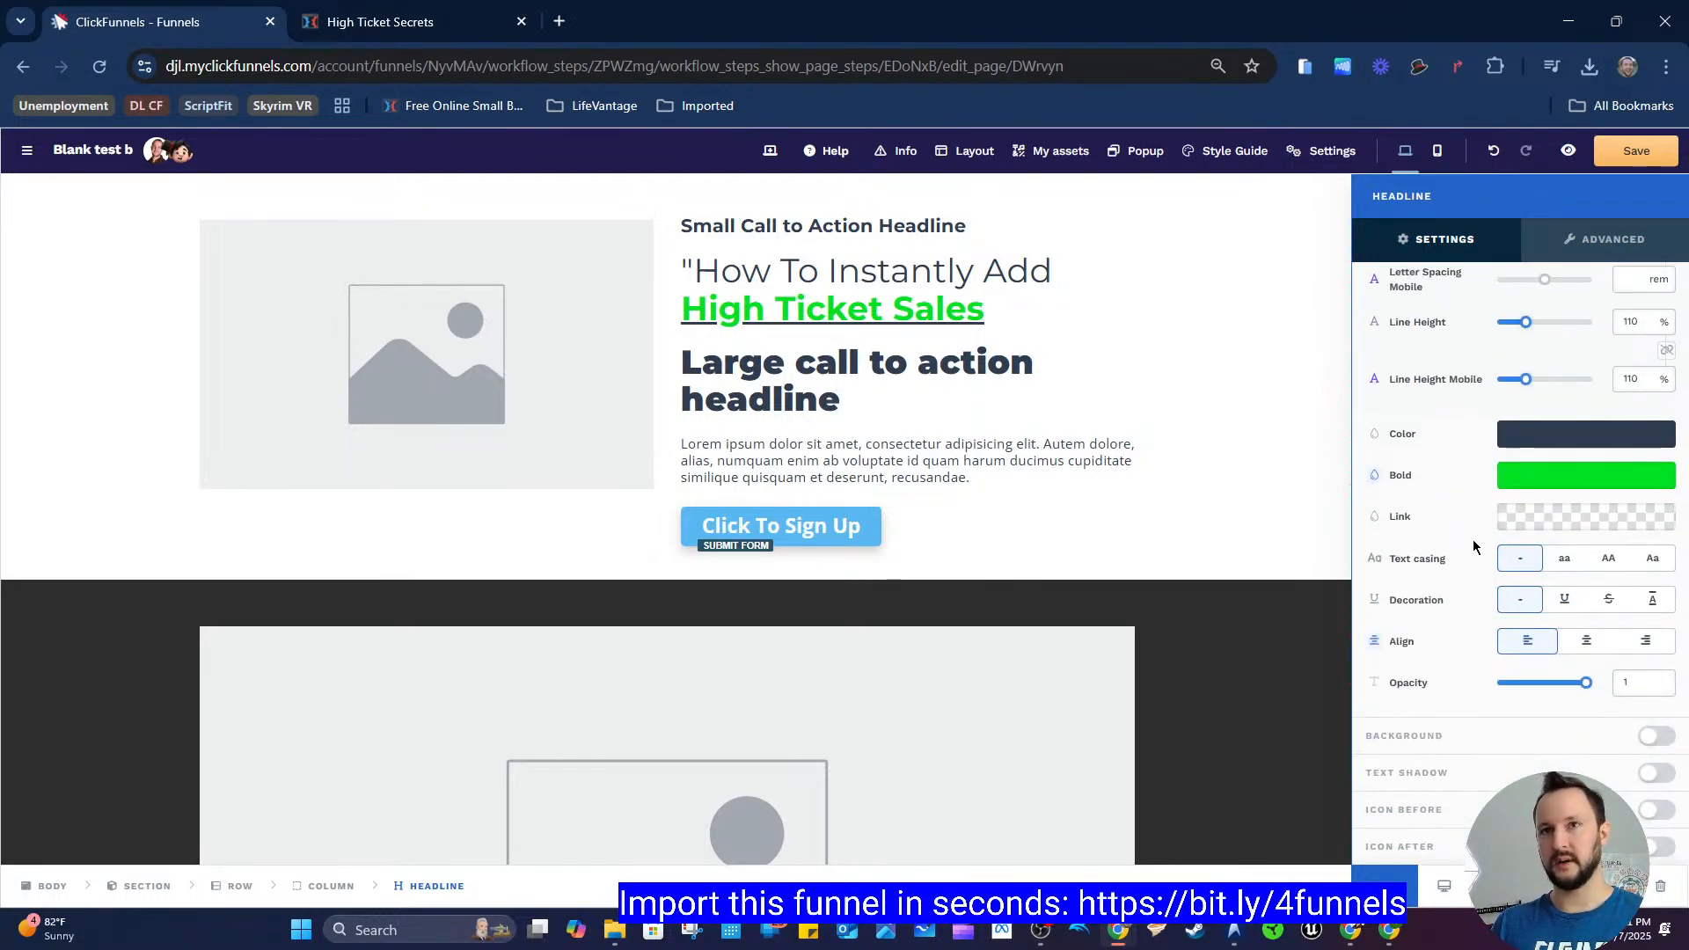
pyautogui.scroll(5, 1469, 538)
pyautogui.click(1515, 505)
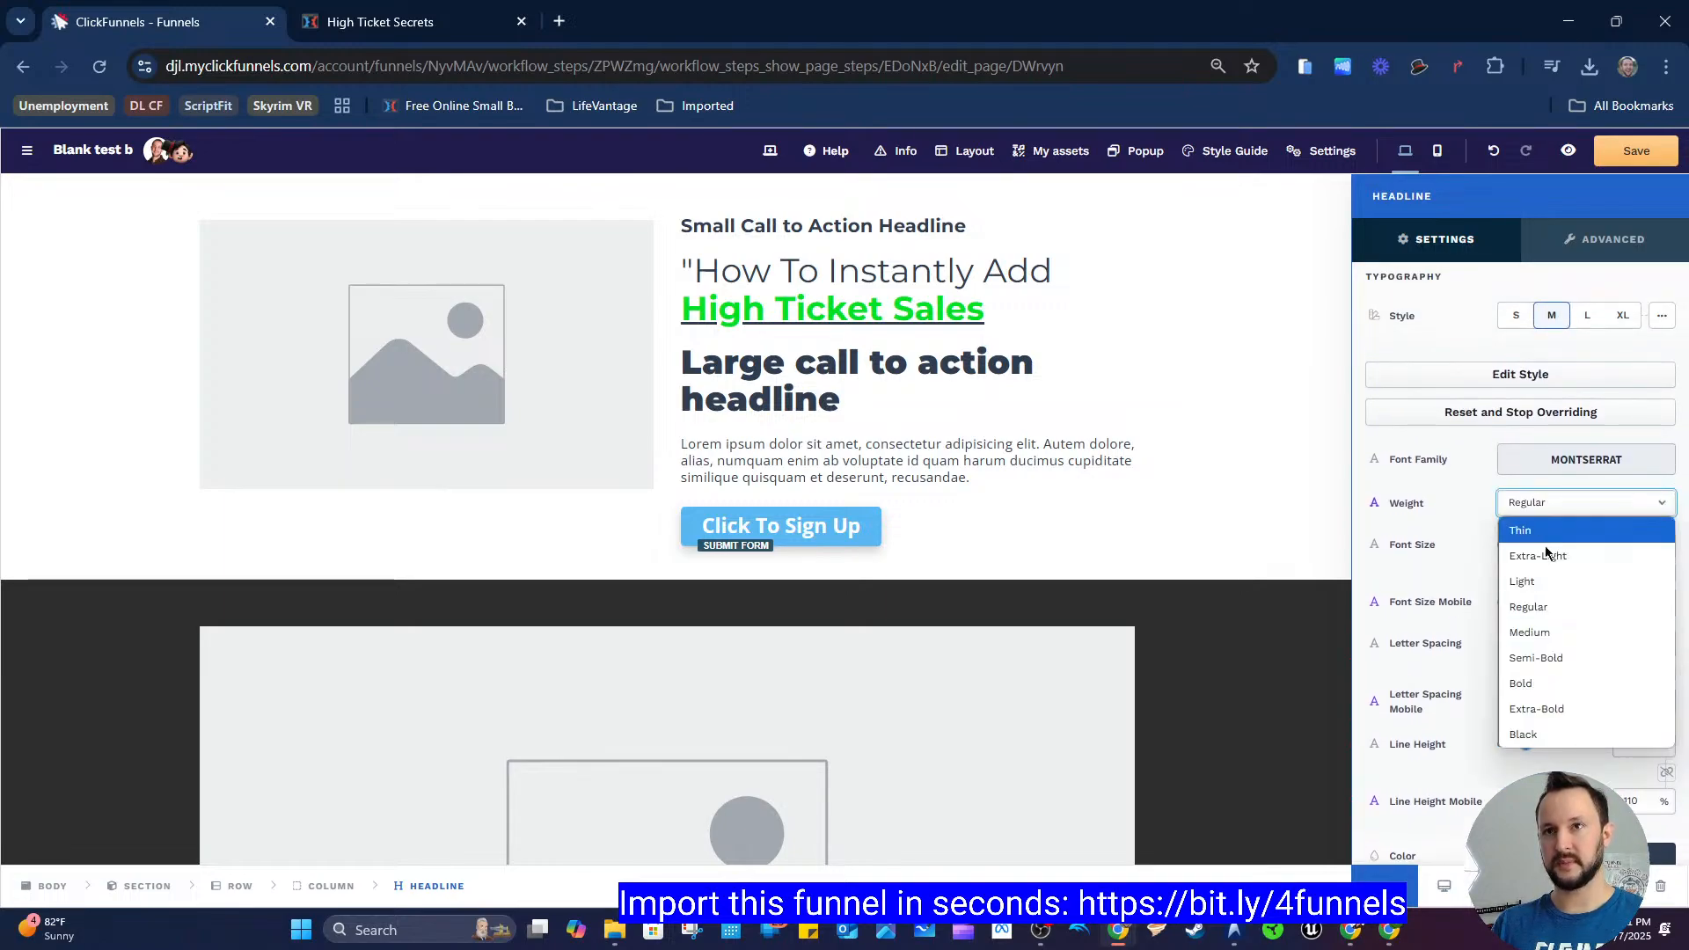
pyautogui.click(1569, 684)
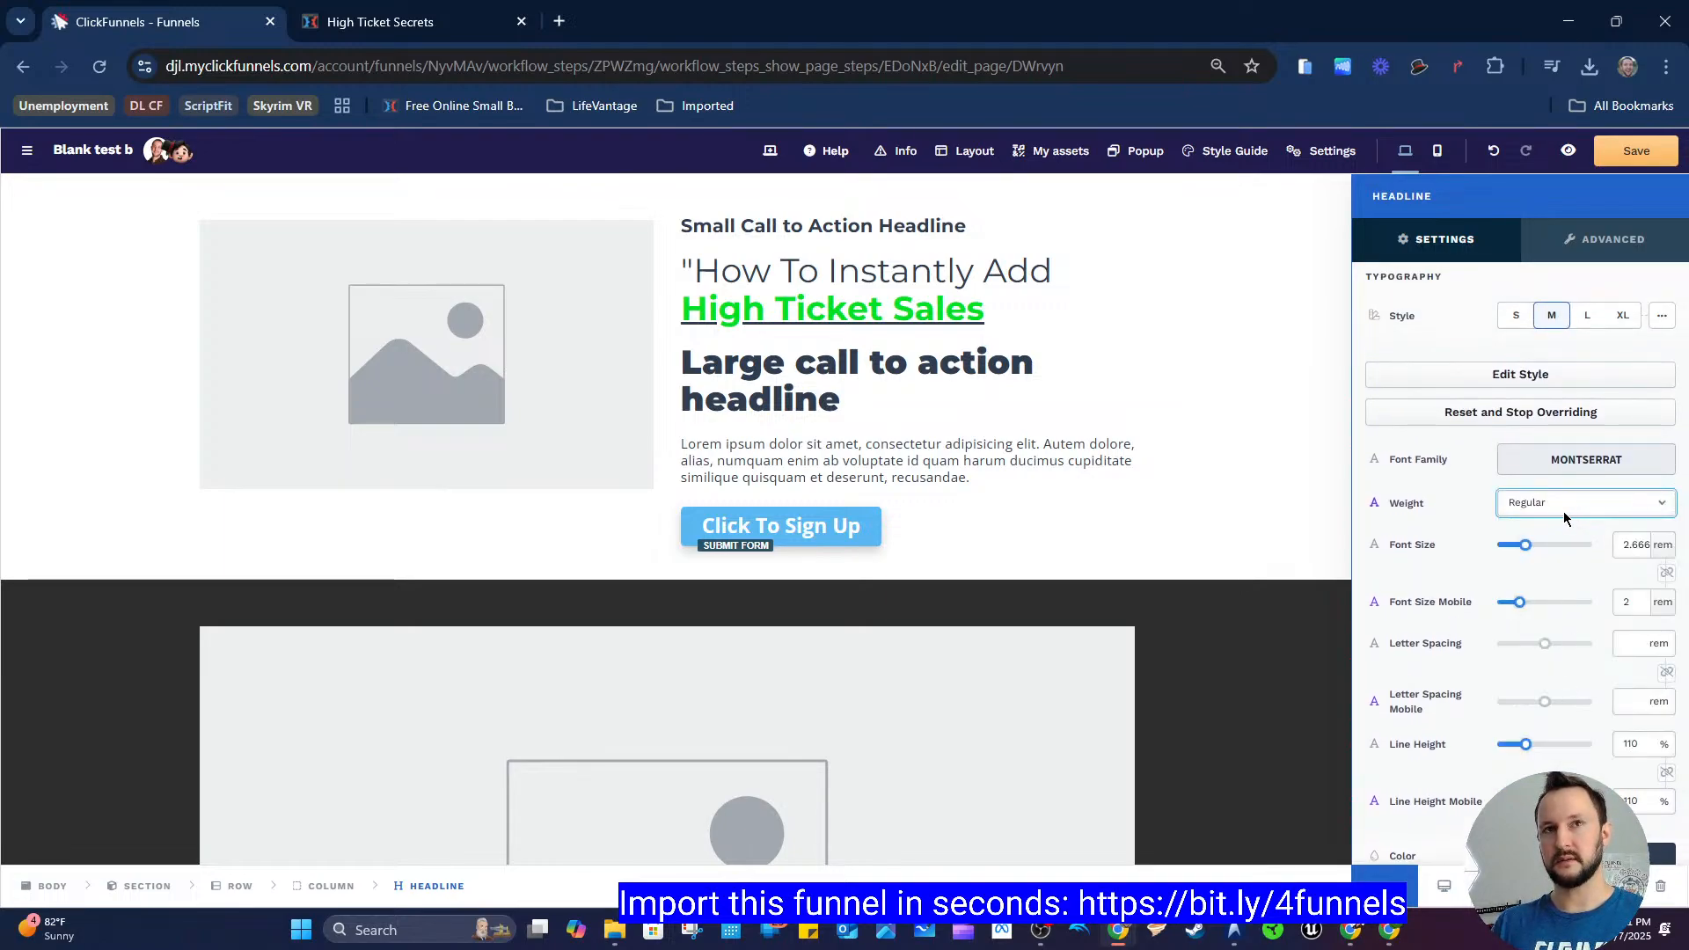
pyautogui.click(1536, 505)
pyautogui.click(1565, 591)
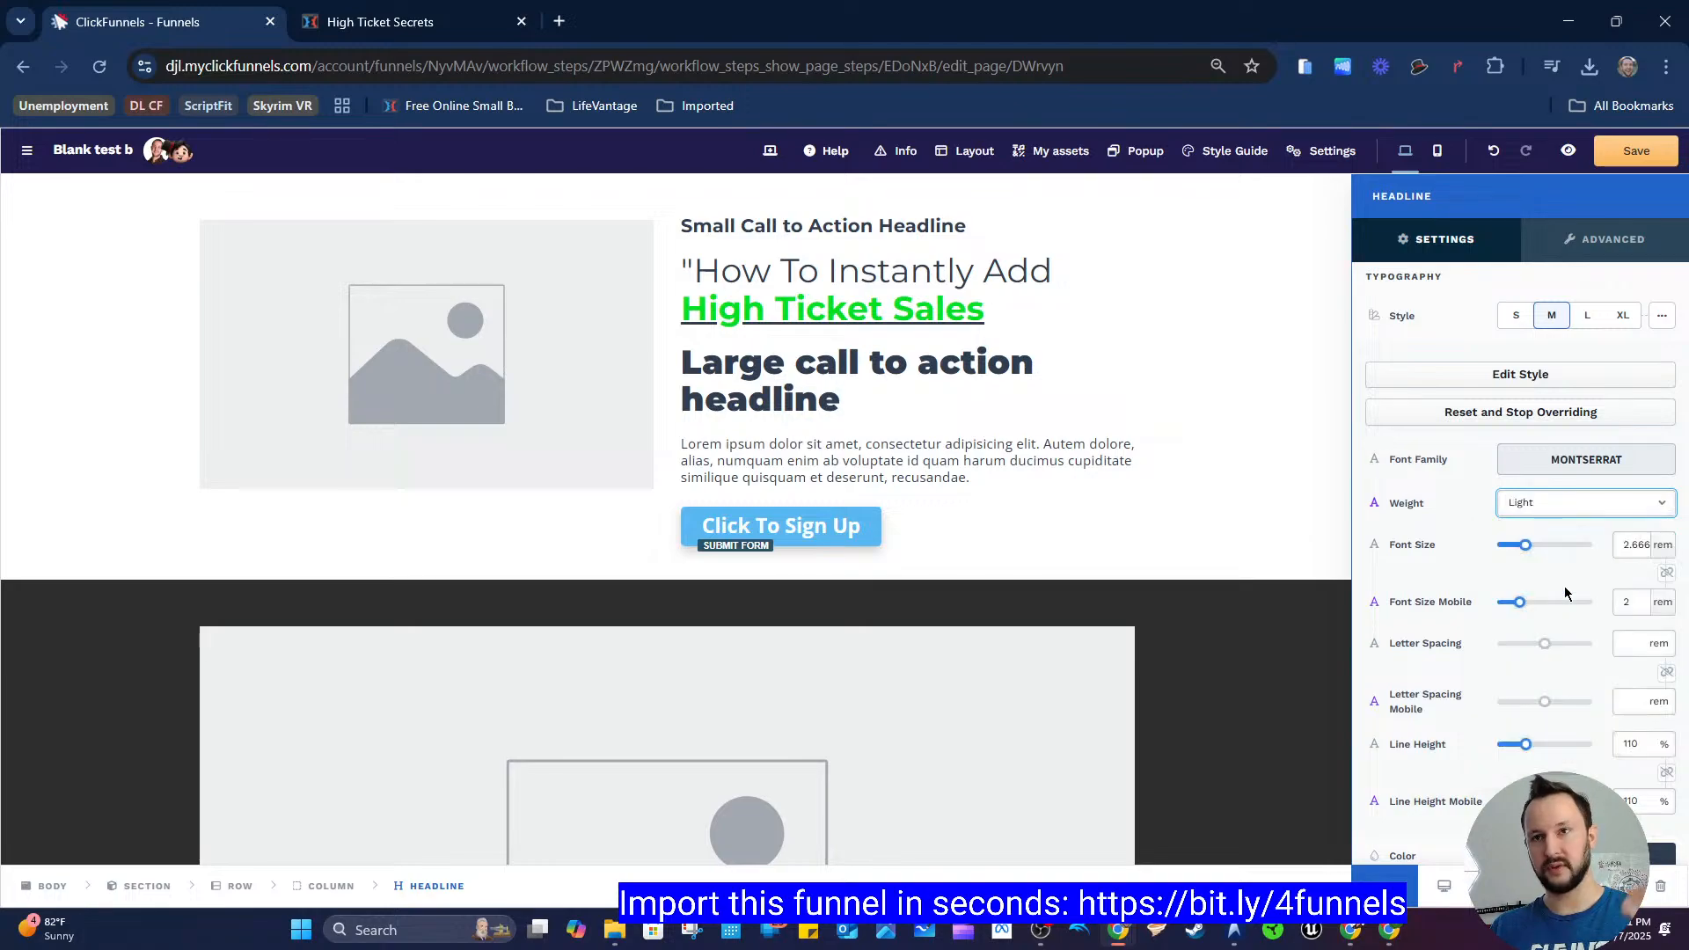
# Step: Set the "How To Instantly Add High Ticket Sales" headline's font weight to Bold
pyautogui.click(996, 325)
pyautogui.click(982, 305)
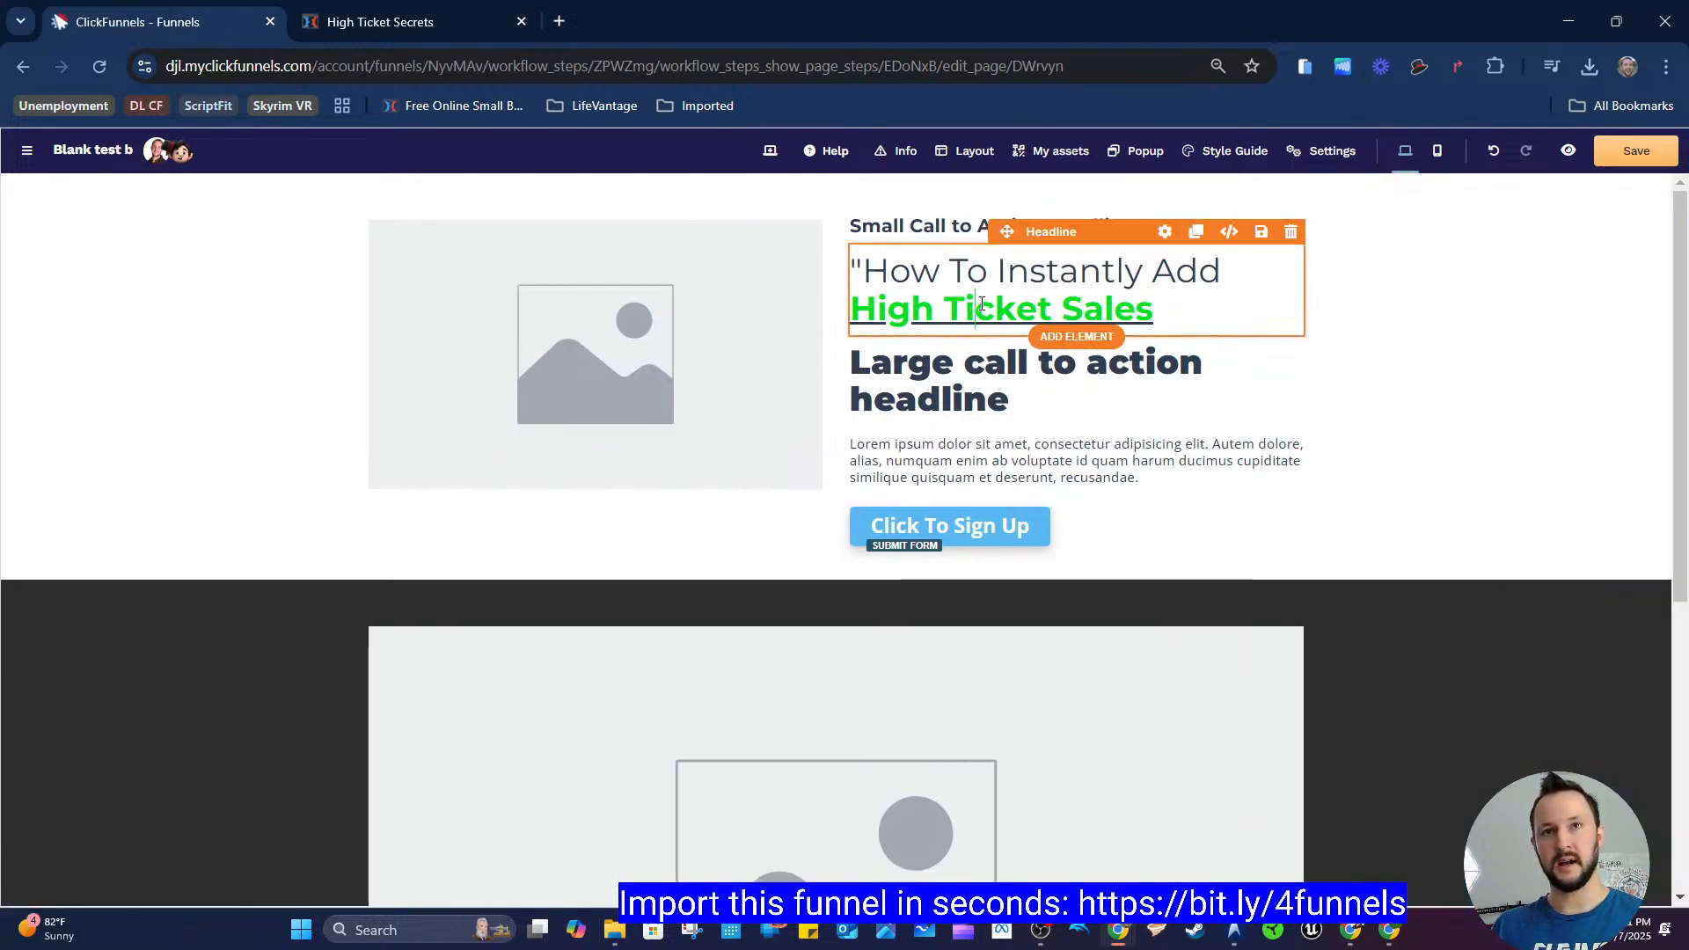
pyautogui.tripleClick(984, 304)
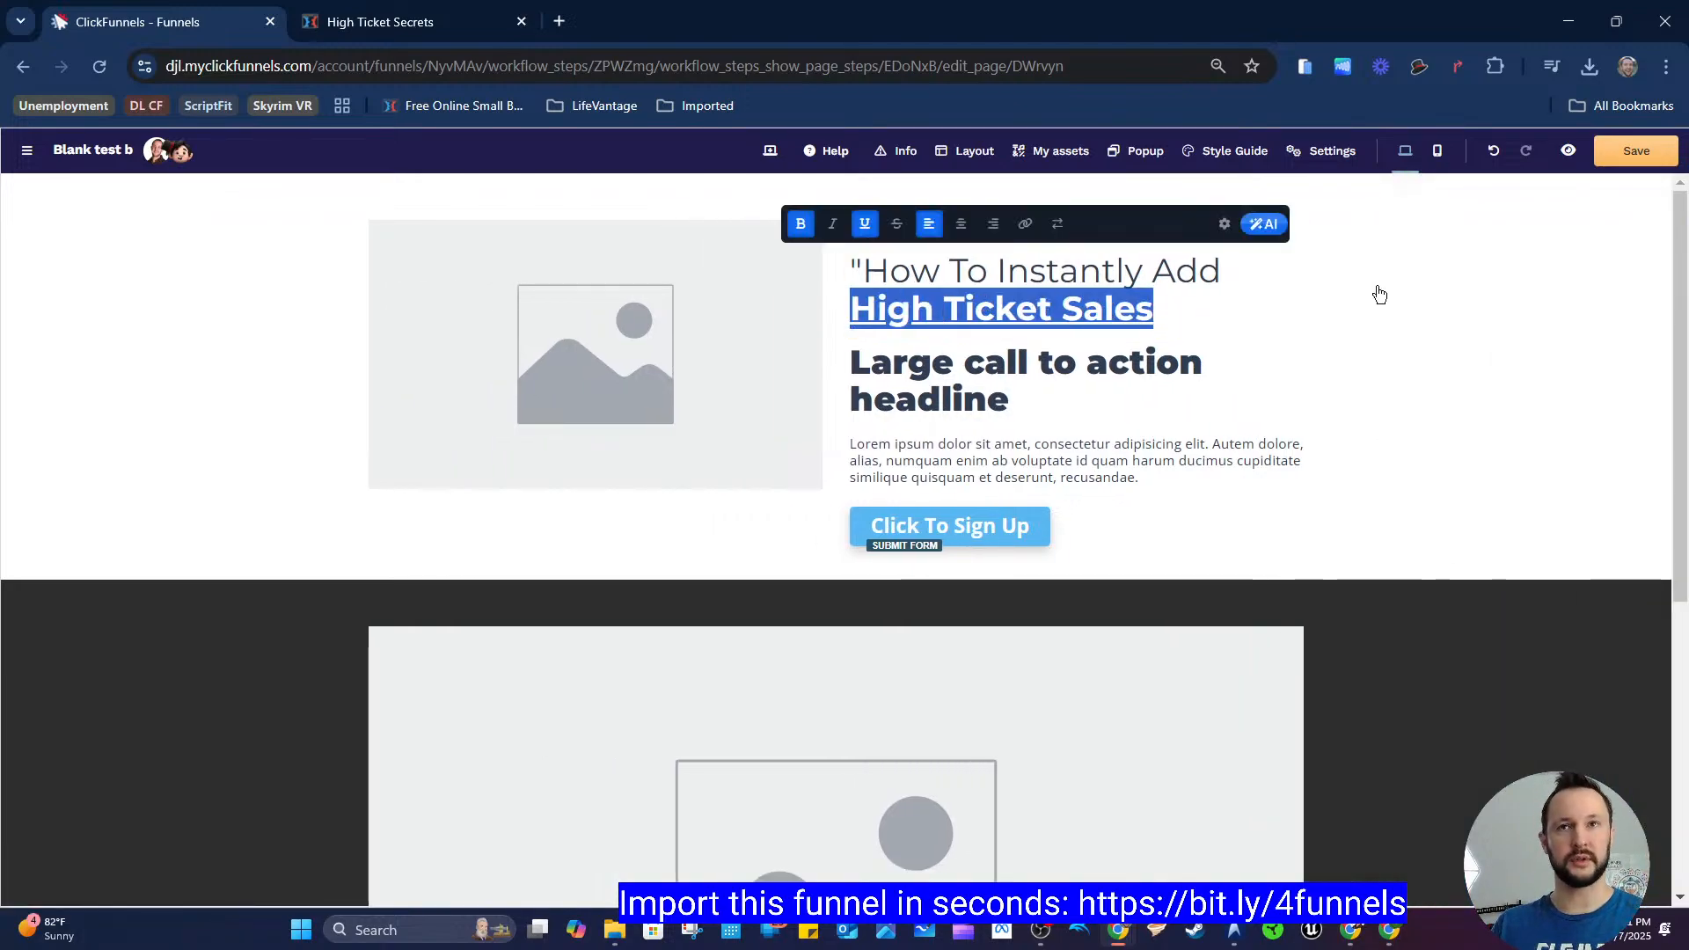
pyautogui.click(1229, 299)
pyautogui.click(1228, 299)
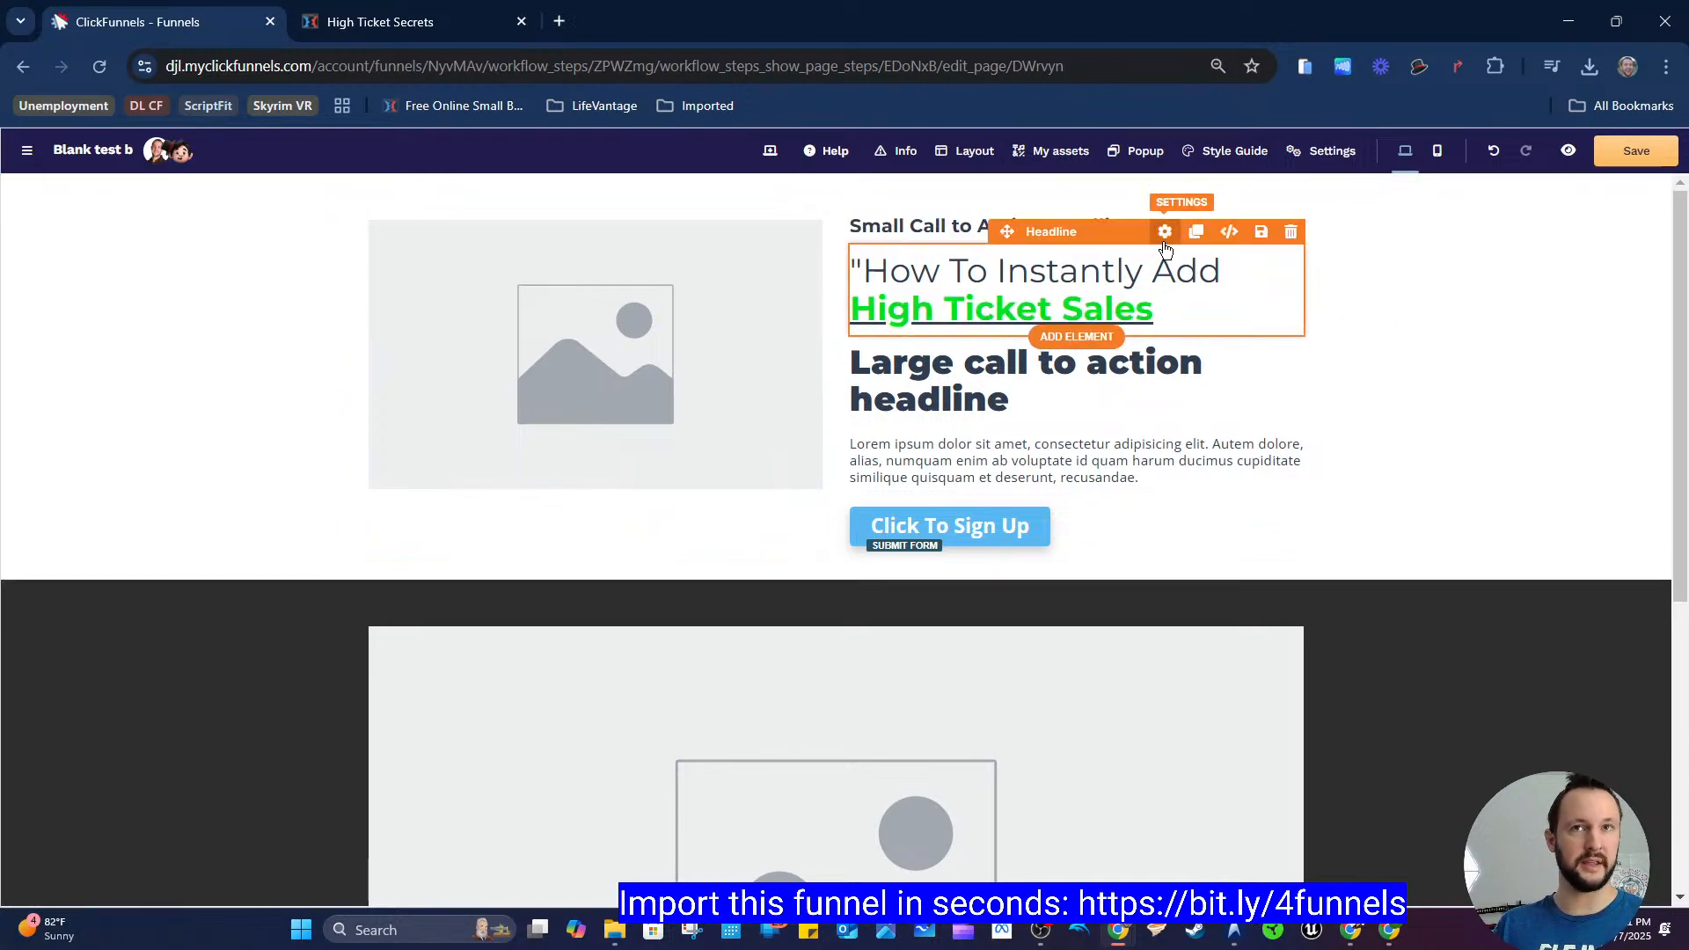
pyautogui.click(1171, 231)
pyautogui.scroll(-1, 1531, 592)
pyautogui.click(1564, 520)
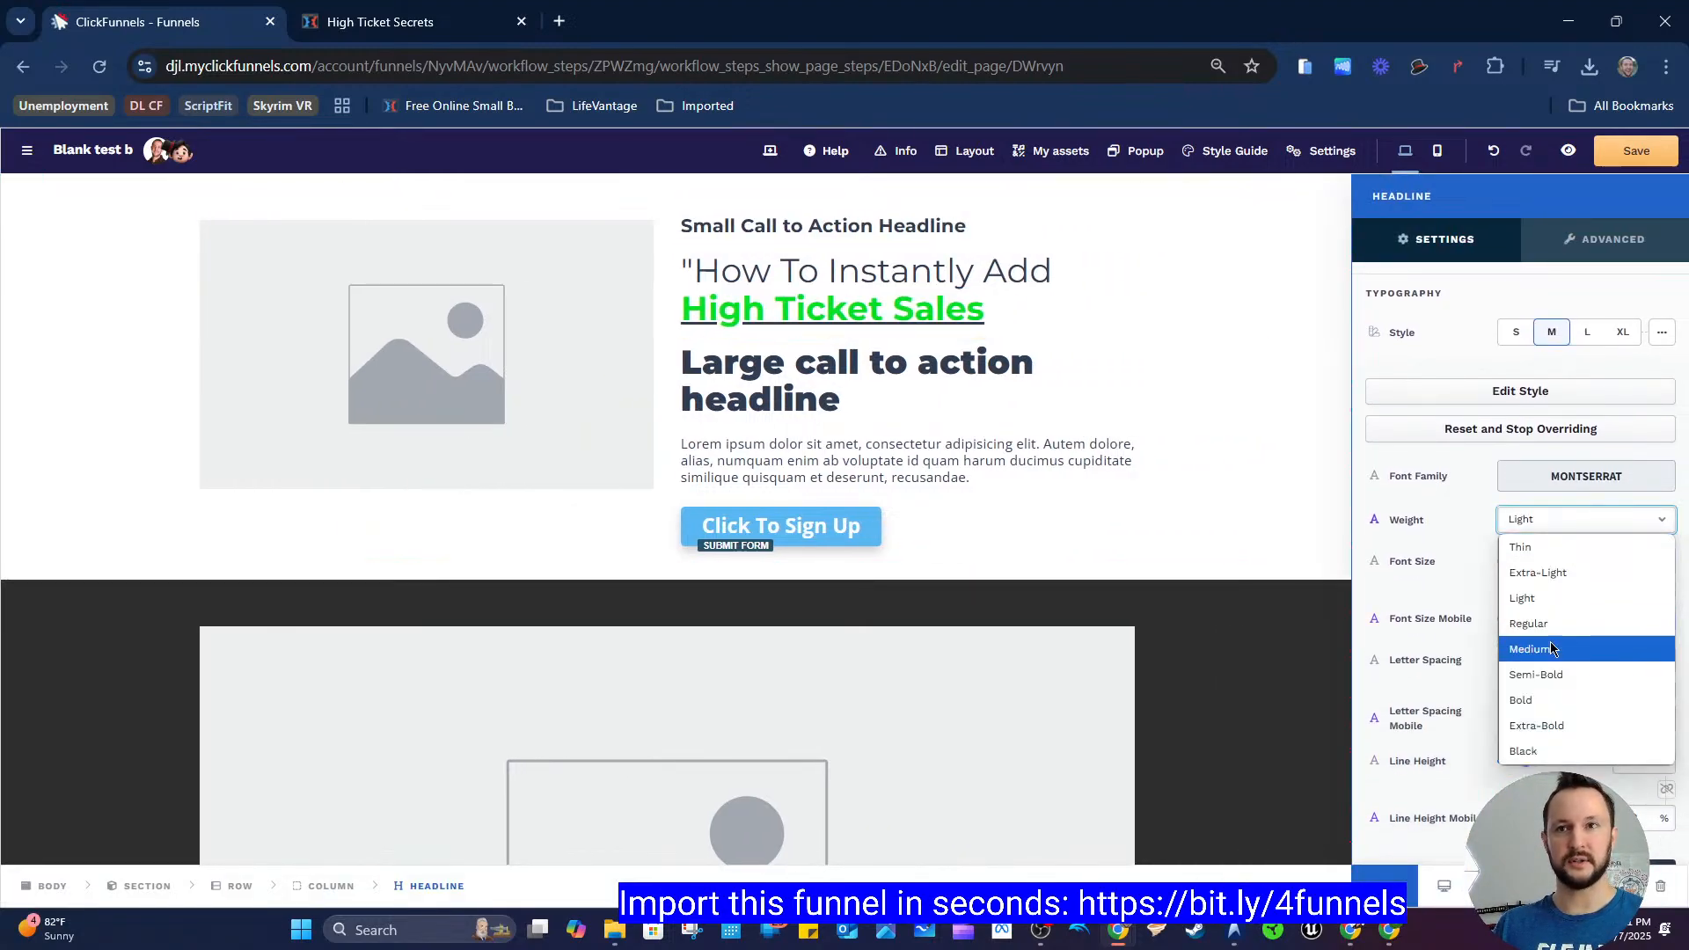
pyautogui.click(1549, 694)
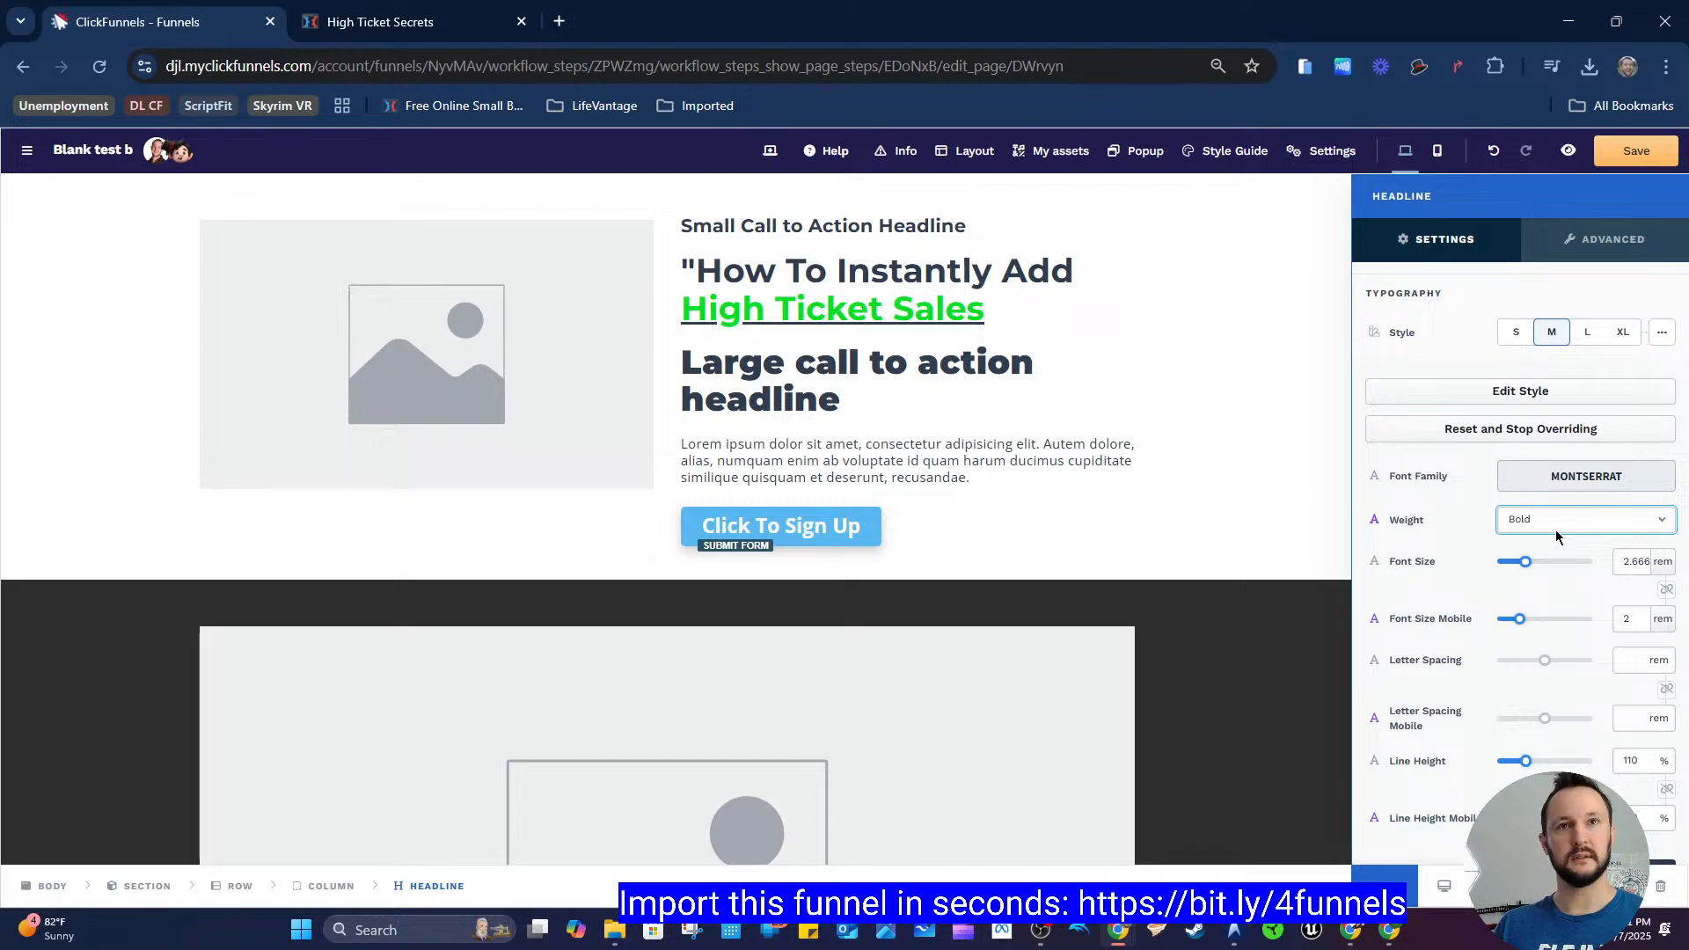
pyautogui.scroll(-3, 1468, 541)
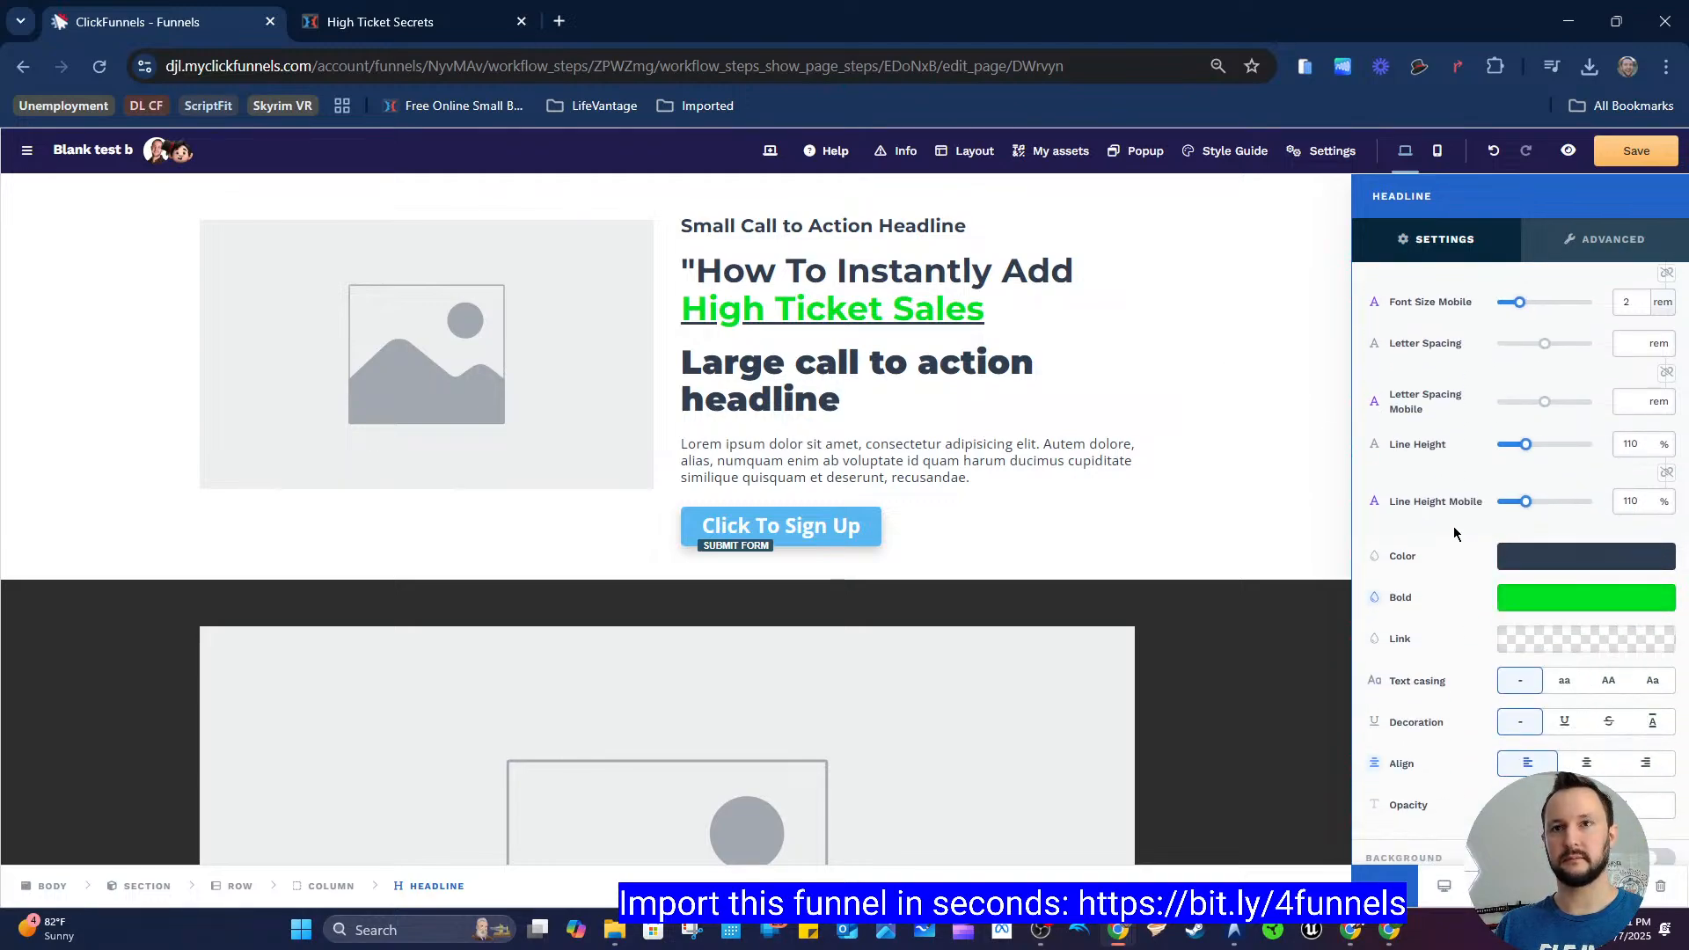
pyautogui.scroll(2, 1457, 531)
pyautogui.click(1247, 418)
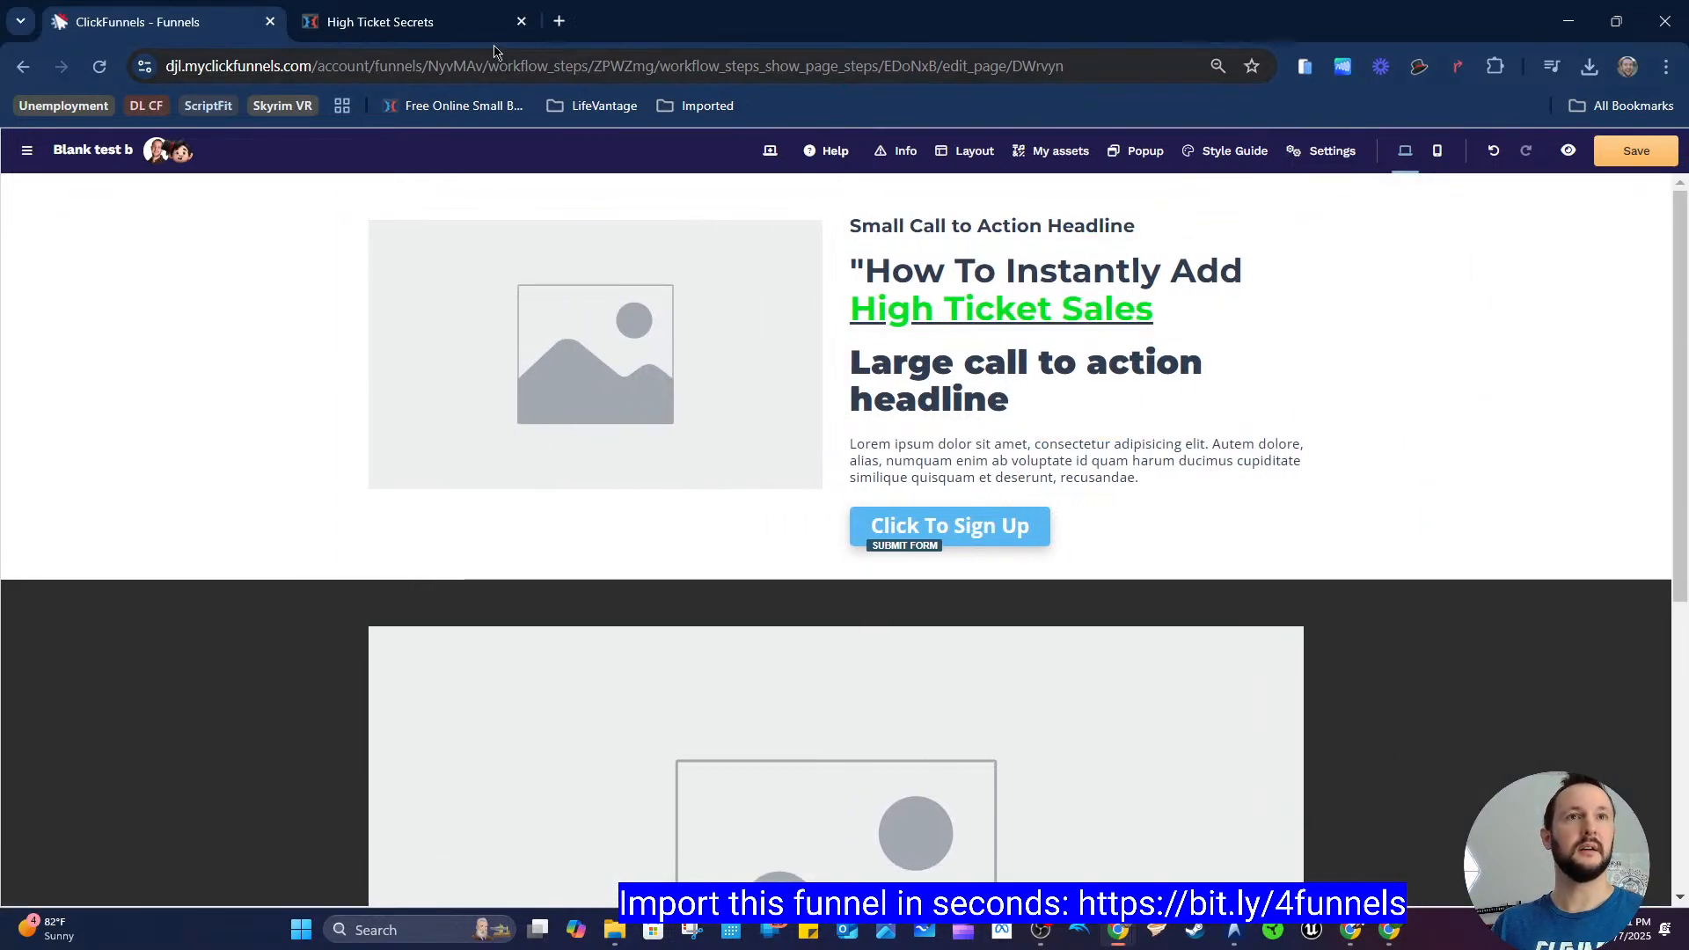
# Step: Copy the register page's "High Ticket Secrets: New Video Series Reveals:" line and paste it over the small call-to-action headline
pyautogui.click(405, 21)
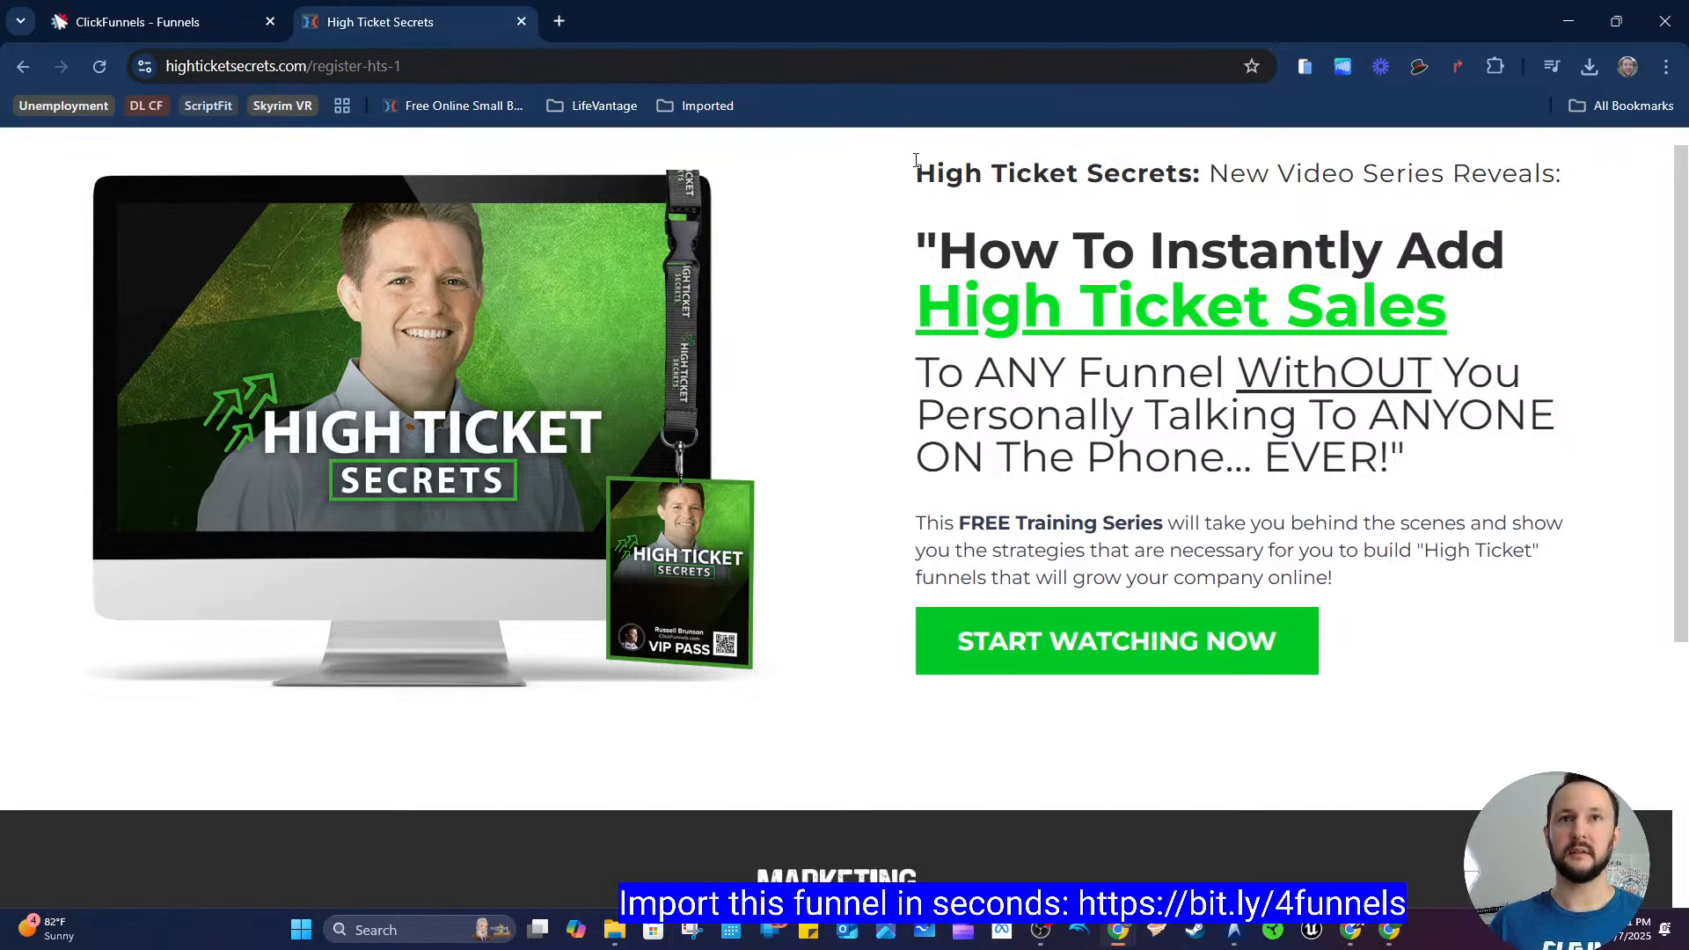
pyautogui.moveTo(916, 161)
pyautogui.mouseDown()
pyautogui.moveTo(1562, 176)
pyautogui.moveTo(1608, 193)
pyautogui.moveTo(926, 188)
pyautogui.mouseUp()
pyautogui.click(1566, 186)
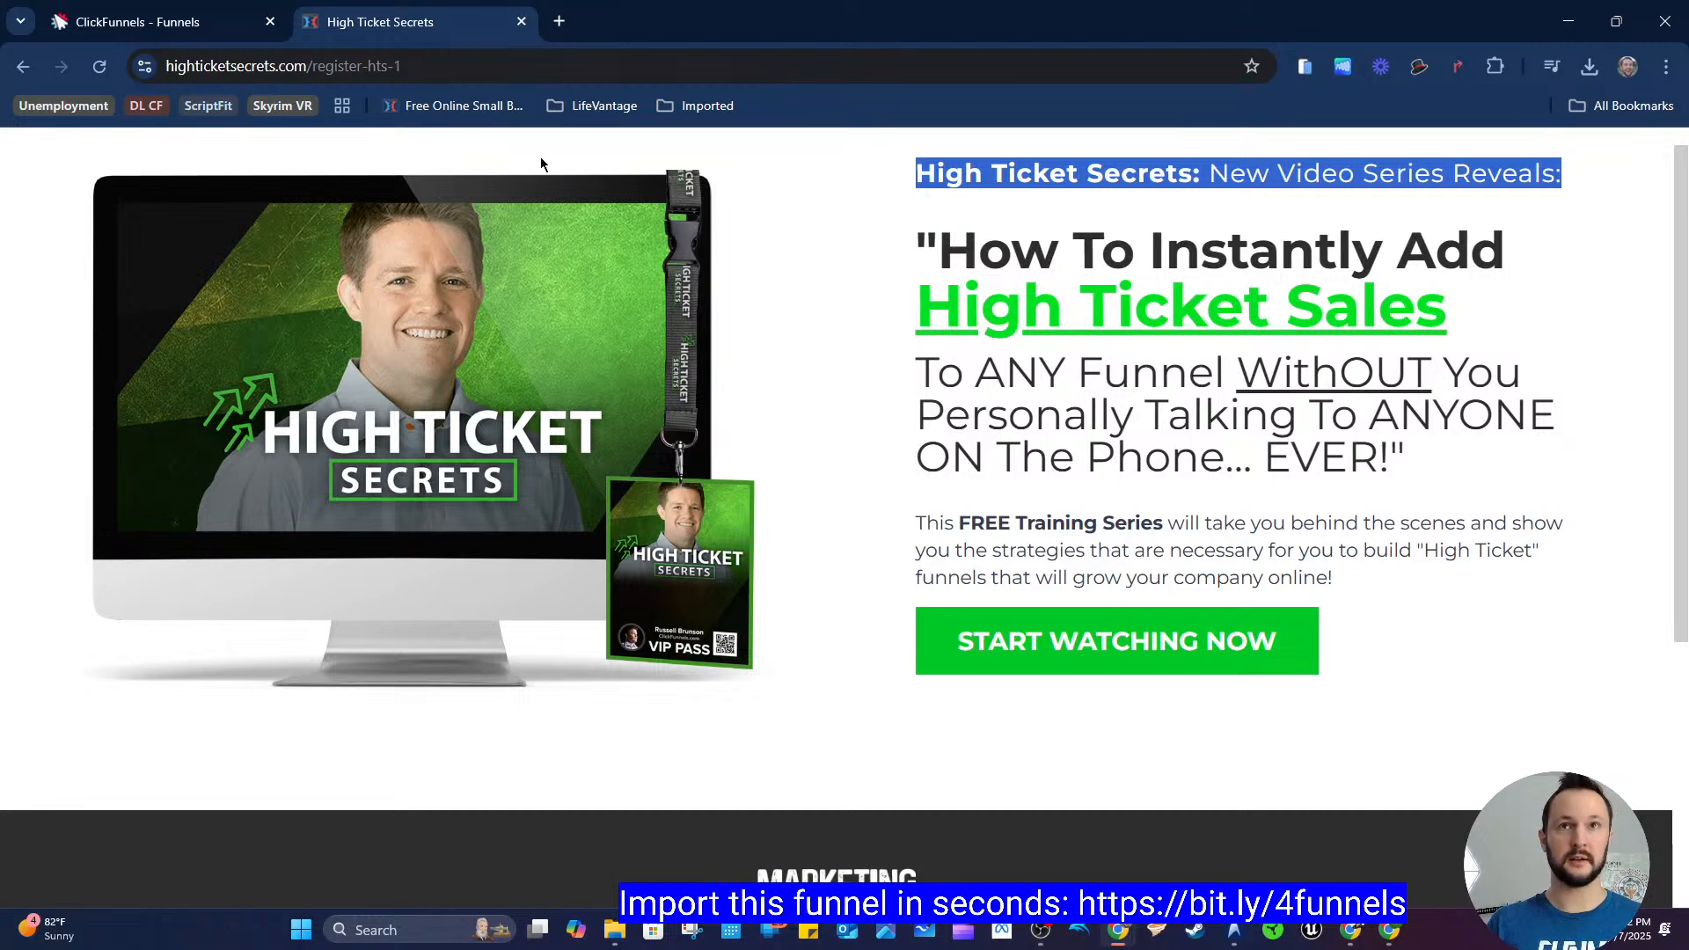
pyautogui.click(227, 22)
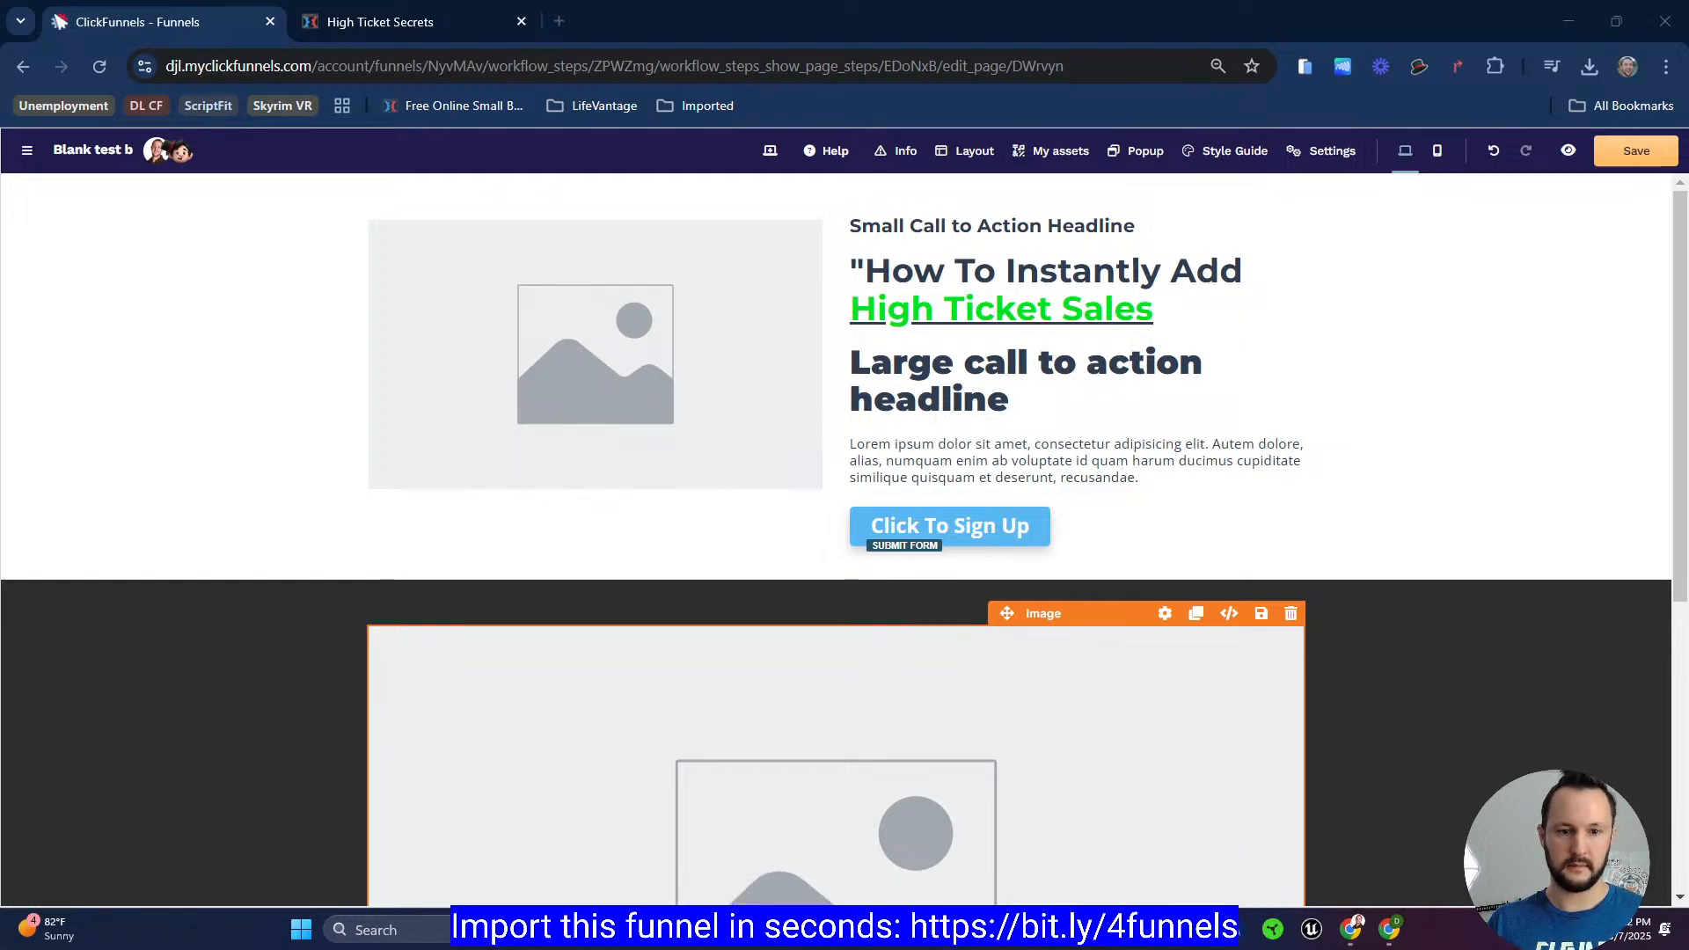
pyautogui.tripleClick(889, 235)
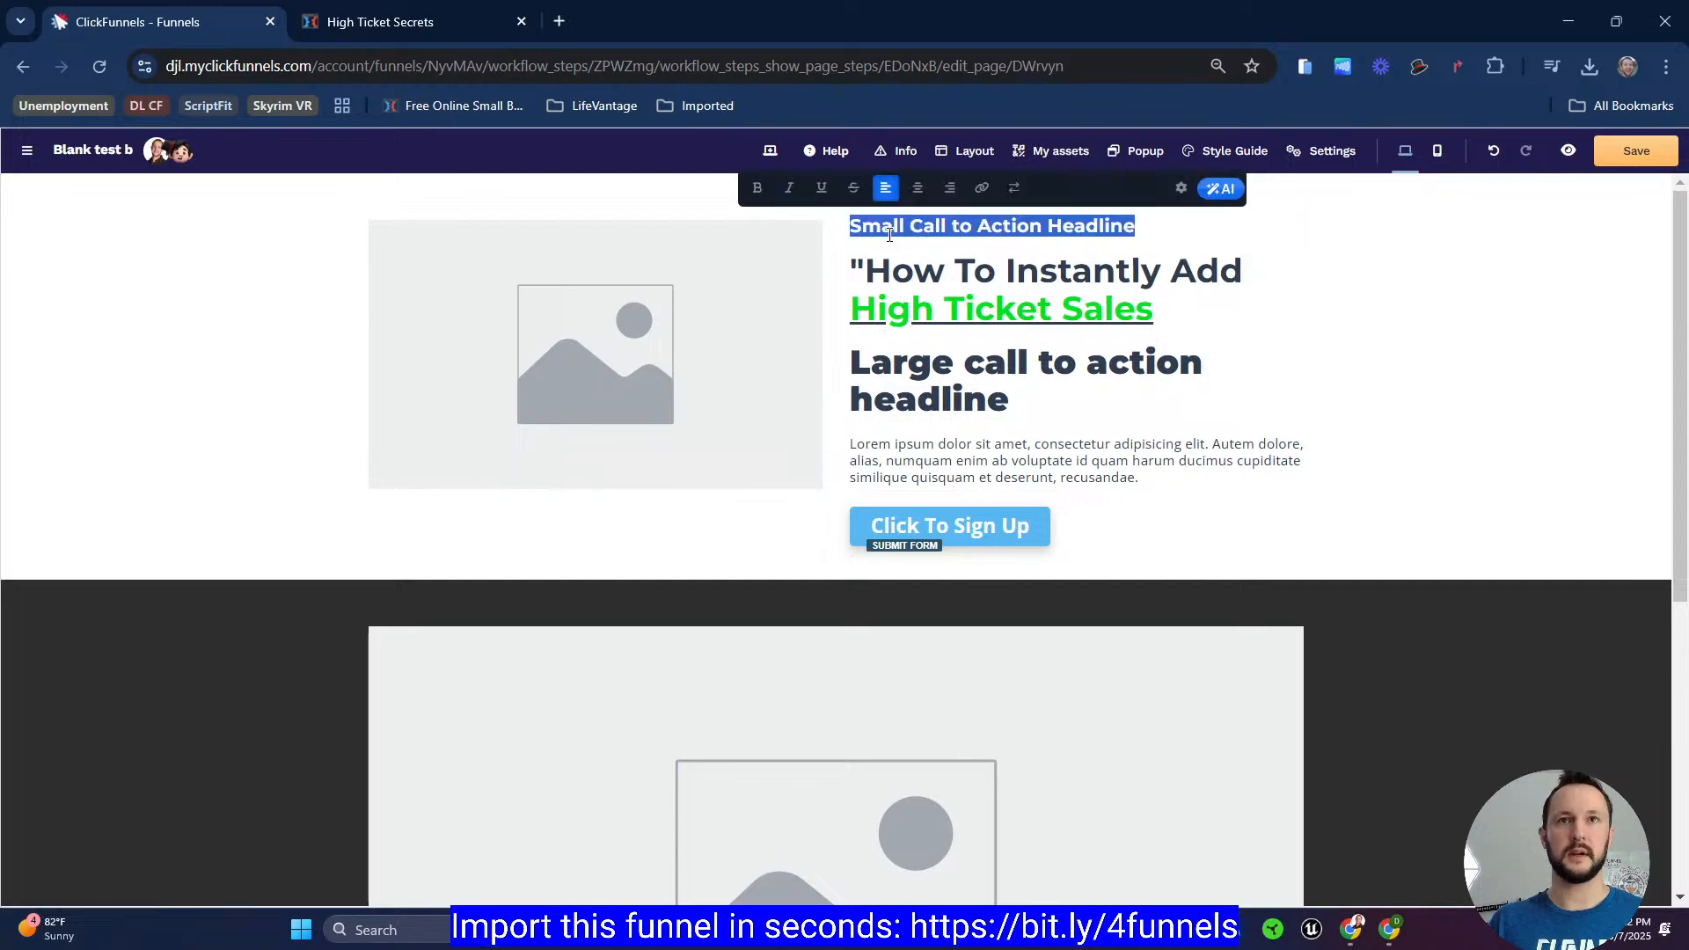
pyautogui.write('High Ticket Secrets: New Video Series Reveals:')
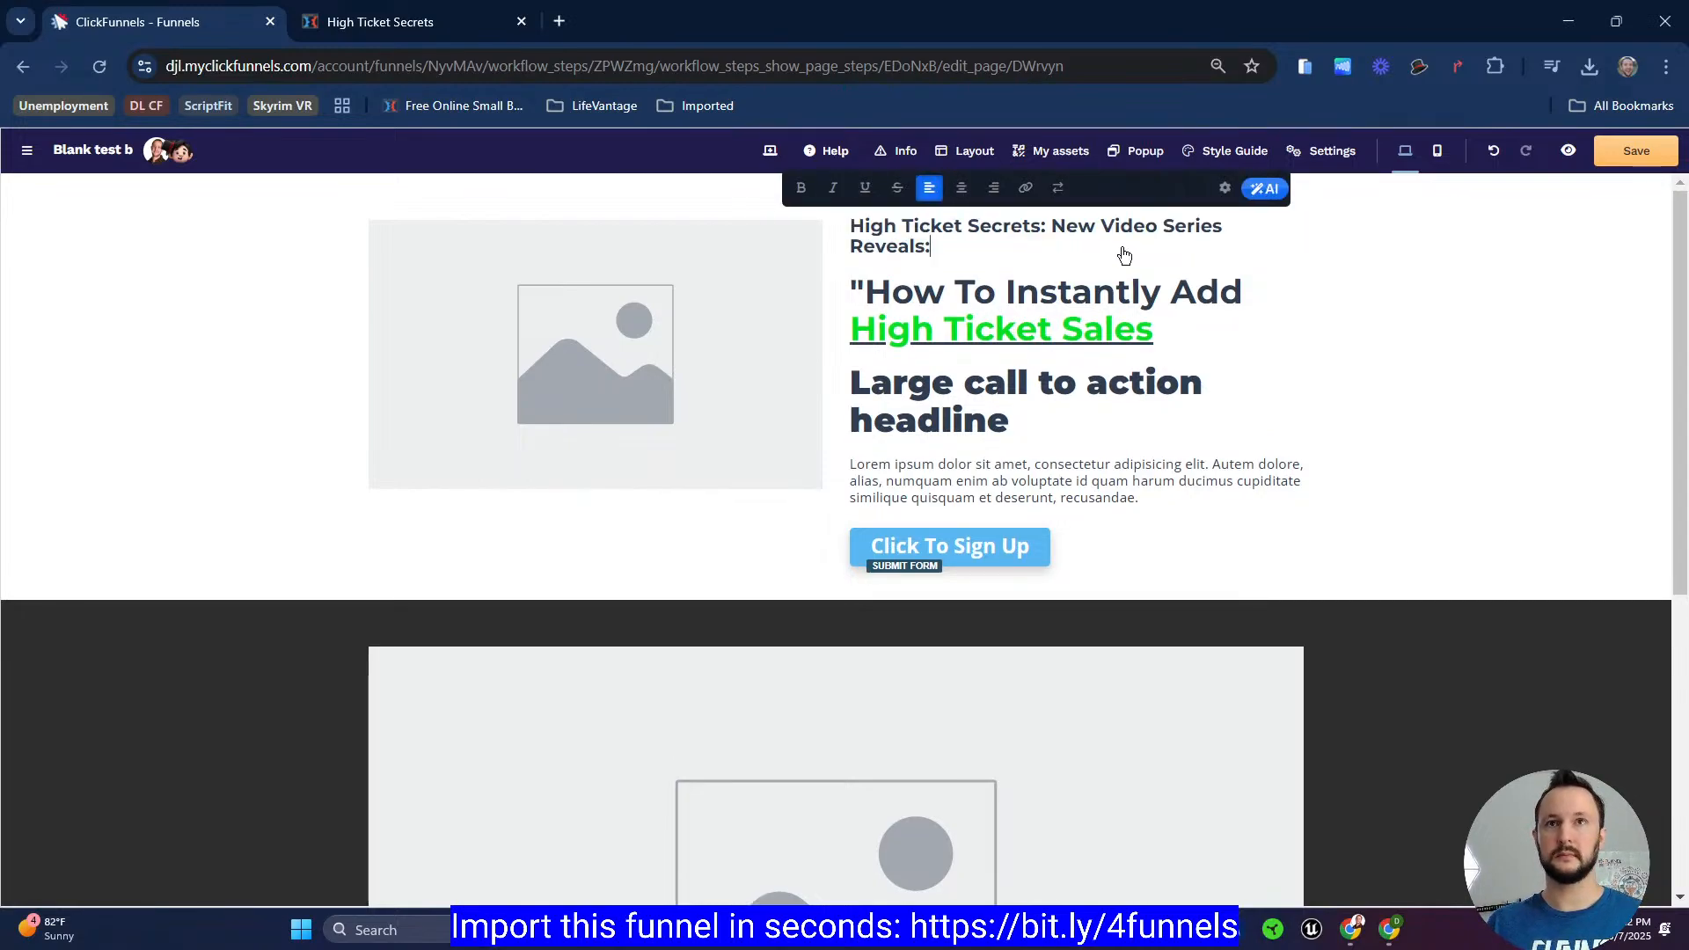
# Step: Remove the bold formatting from "New Video Series Reveals:" in the pasted sub headline
pyautogui.hotkey('shift', 'Up')
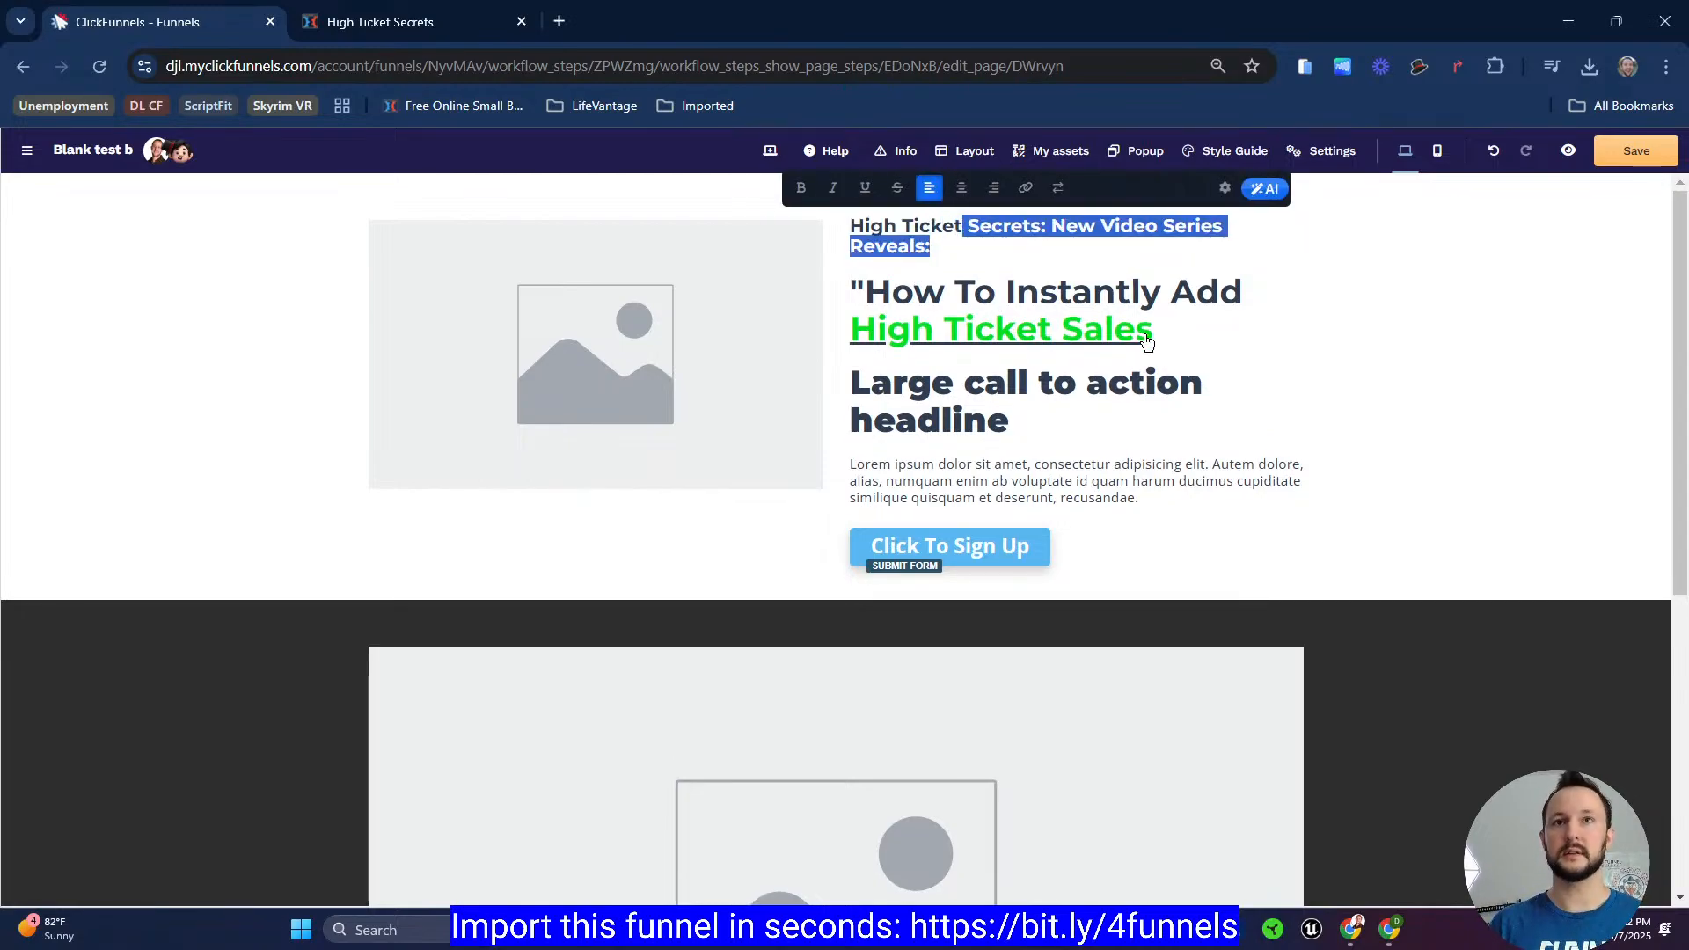
pyautogui.hotkey('shift', 'Right')
pyautogui.hotkey('shift', 'Right')
pyautogui.hotkey('shift', 'Right')
pyautogui.hotkey('shift', 'Right')
pyautogui.hotkey('shift', 'Right')
pyautogui.hotkey('shift', 'Right')
pyautogui.hotkey('shift', 'Right')
pyautogui.hotkey('shift', 'Right')
pyautogui.hotkey('shift', 'Right')
pyautogui.hotkey('shift', 'Right')
pyautogui.hotkey('shift', 'Right')
pyautogui.hotkey('shift', 'Left')
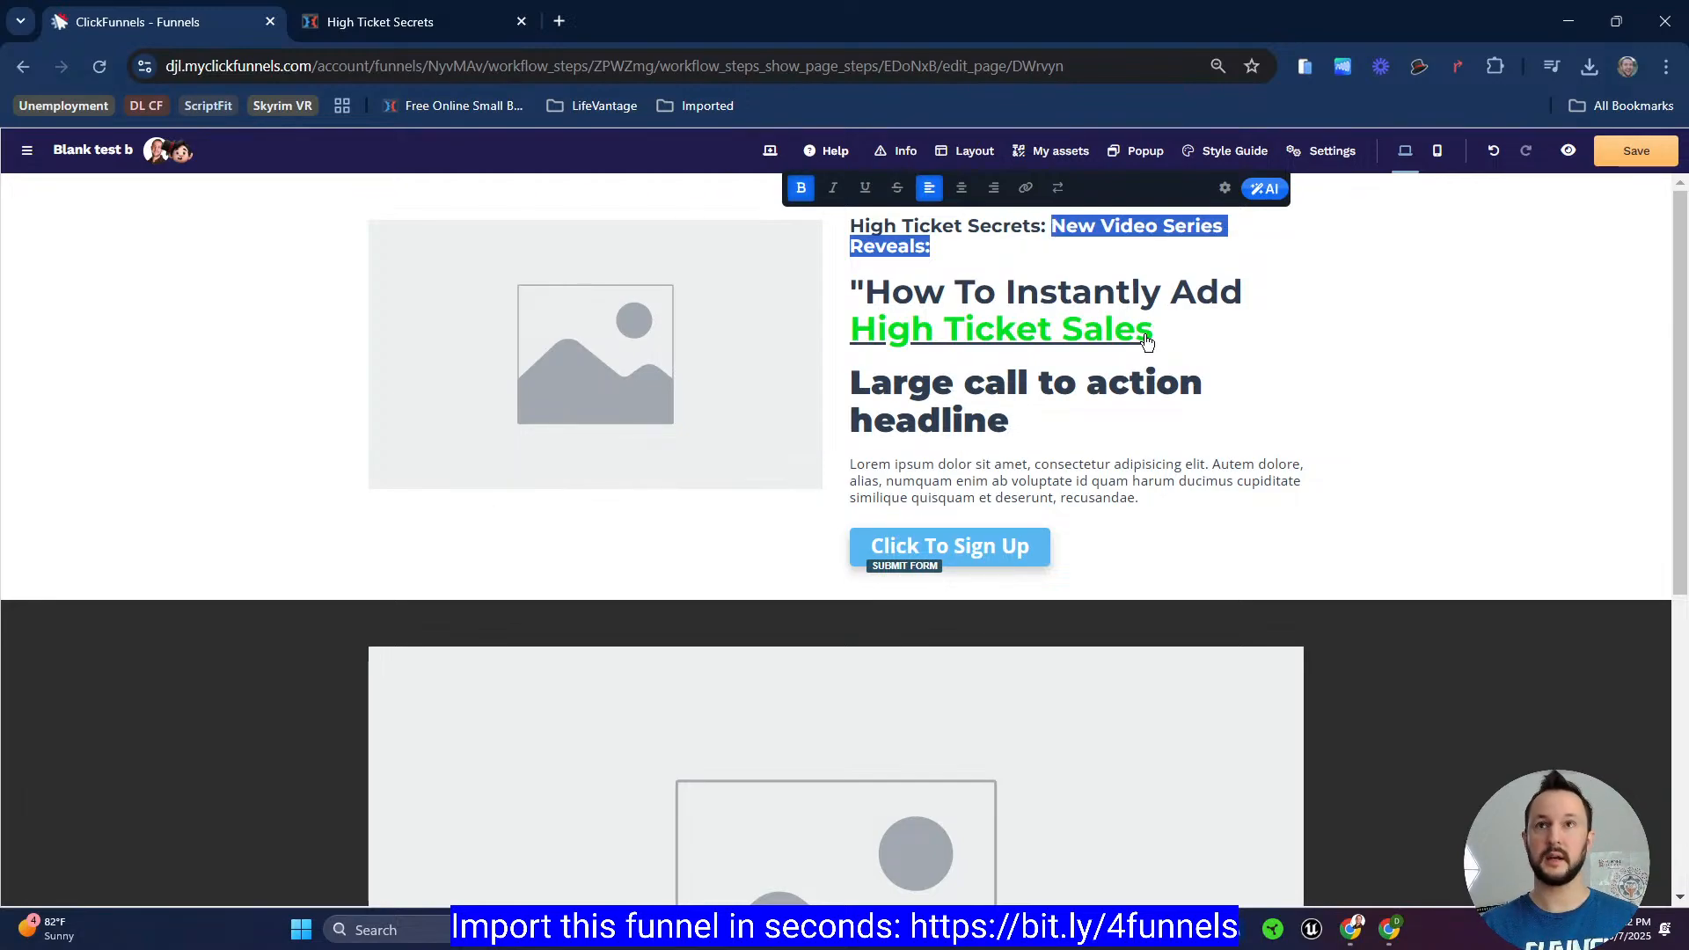
pyautogui.hotkey('ctrl', 'b')
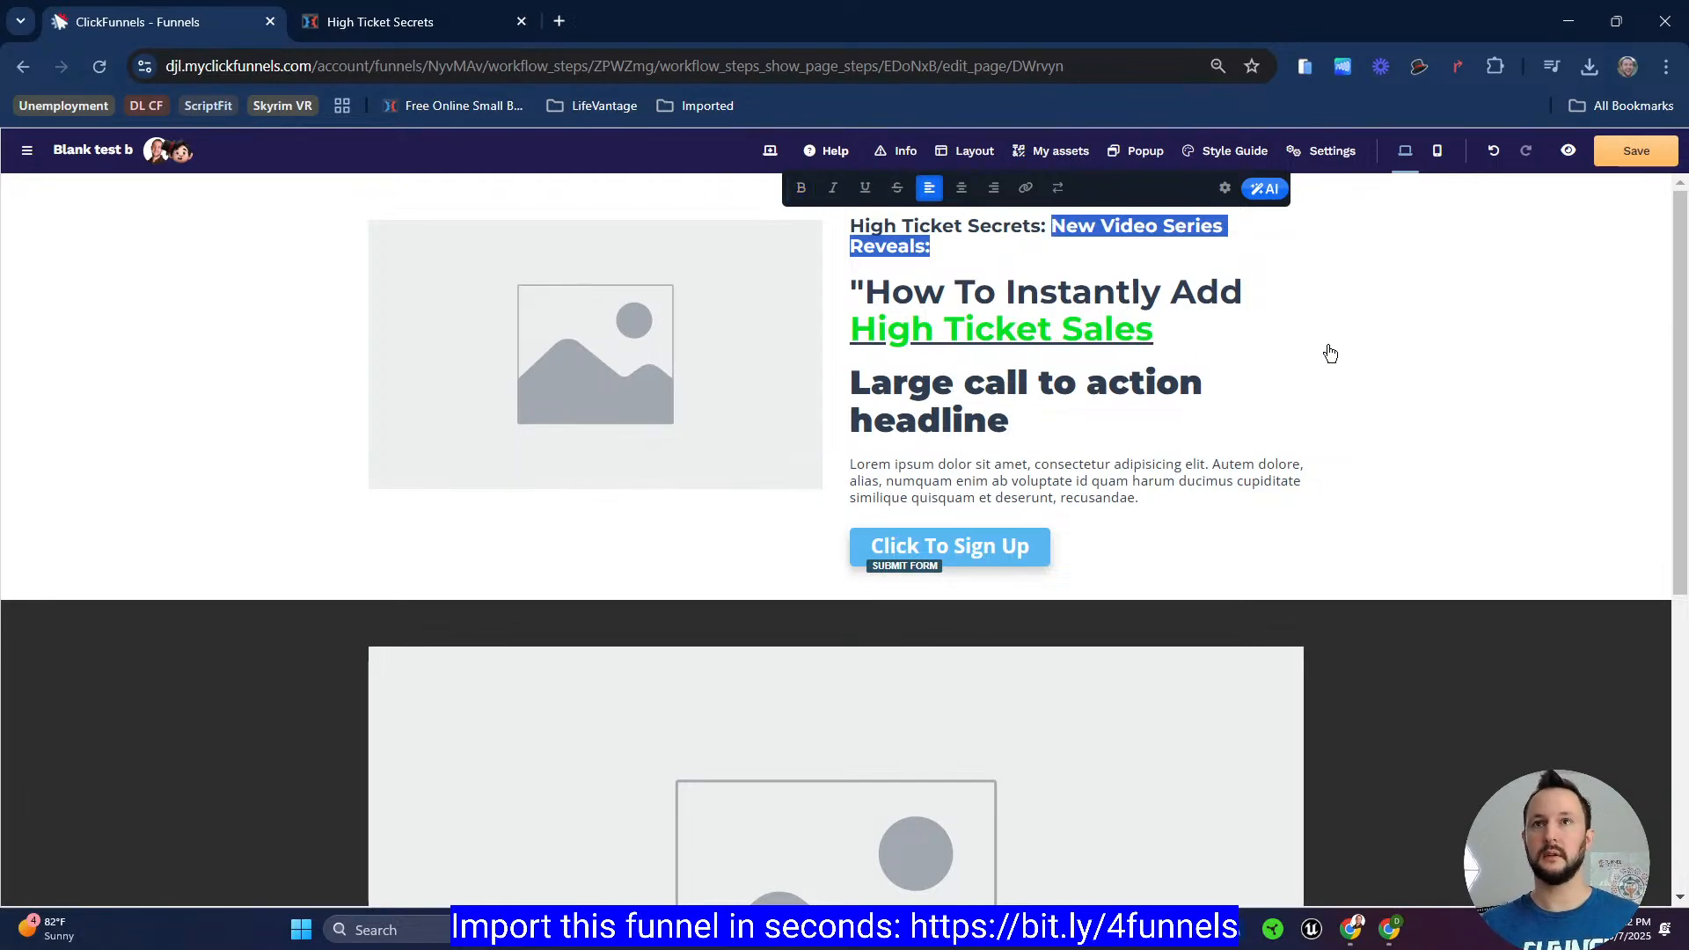
# Step: Set the sub headline's font weight to Regular, keeping "High Ticket Secrets:" bold
pyautogui.press('Left')
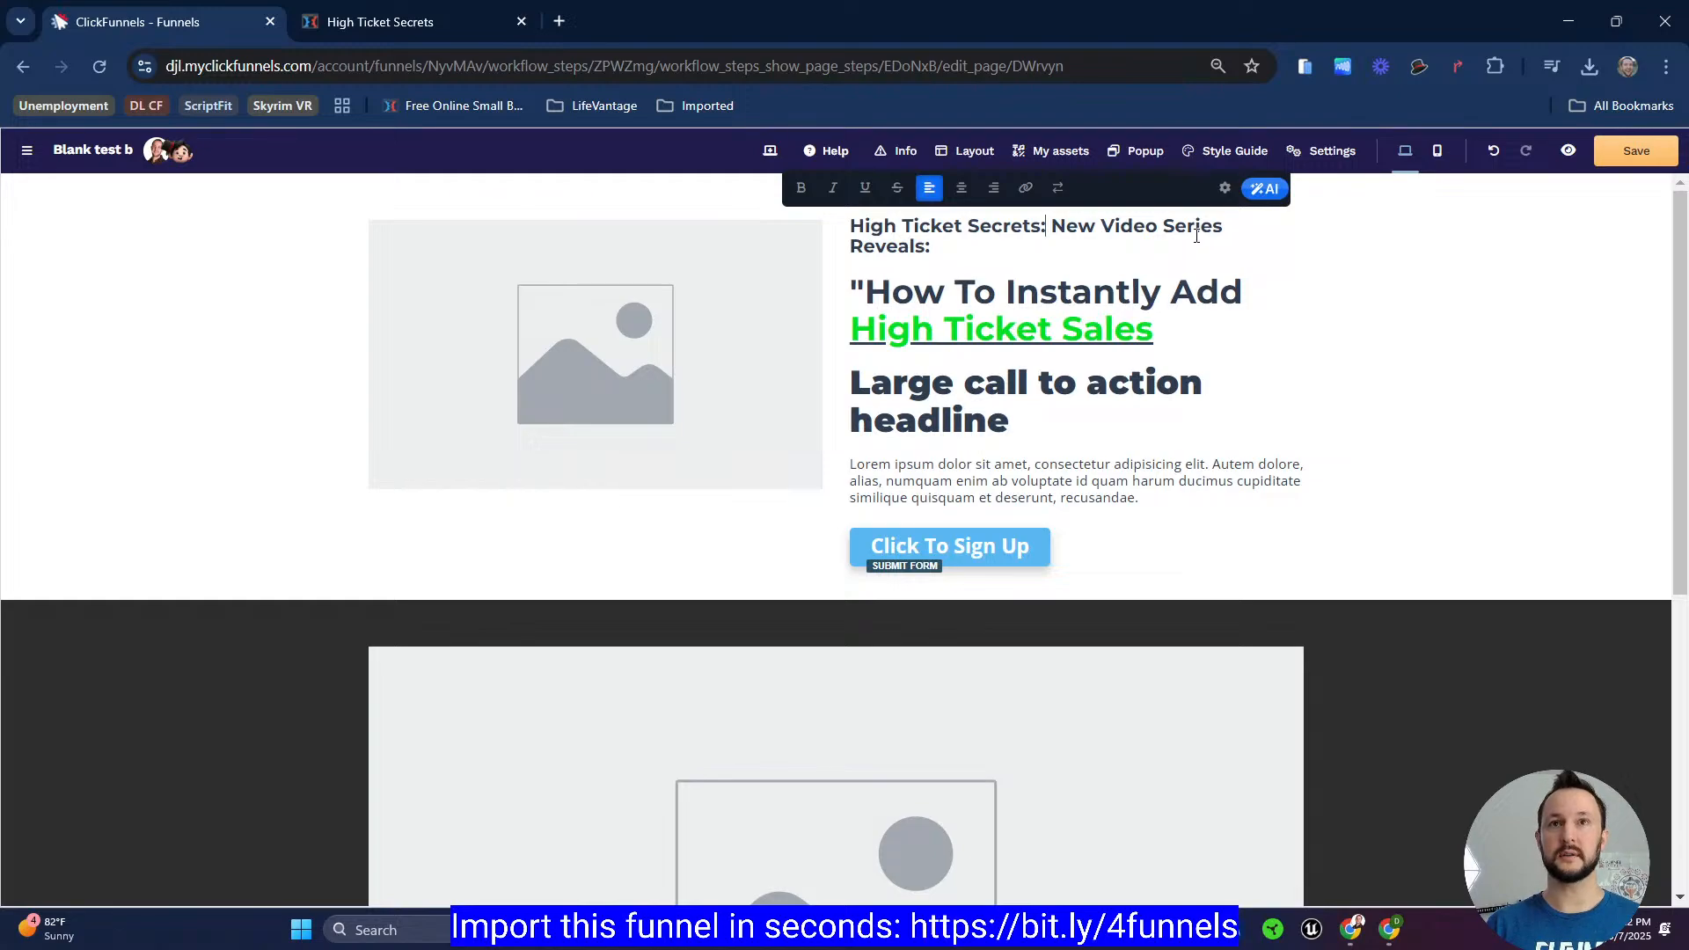
pyautogui.hotkey('shift', 'Home')
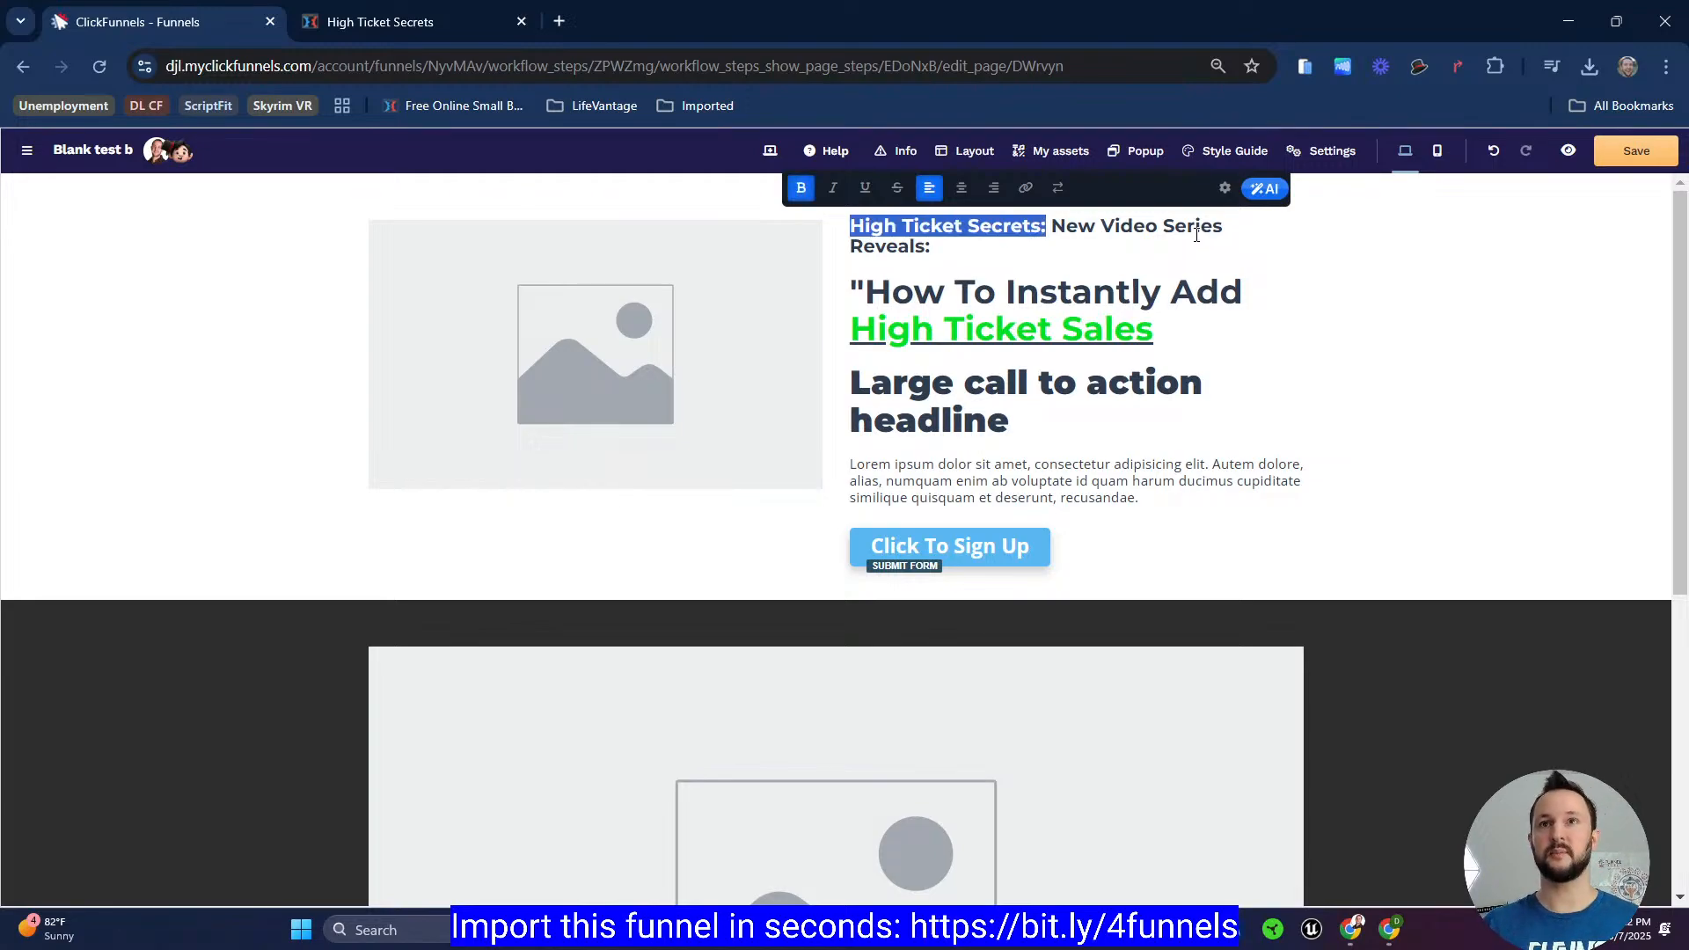
pyautogui.click(1229, 152)
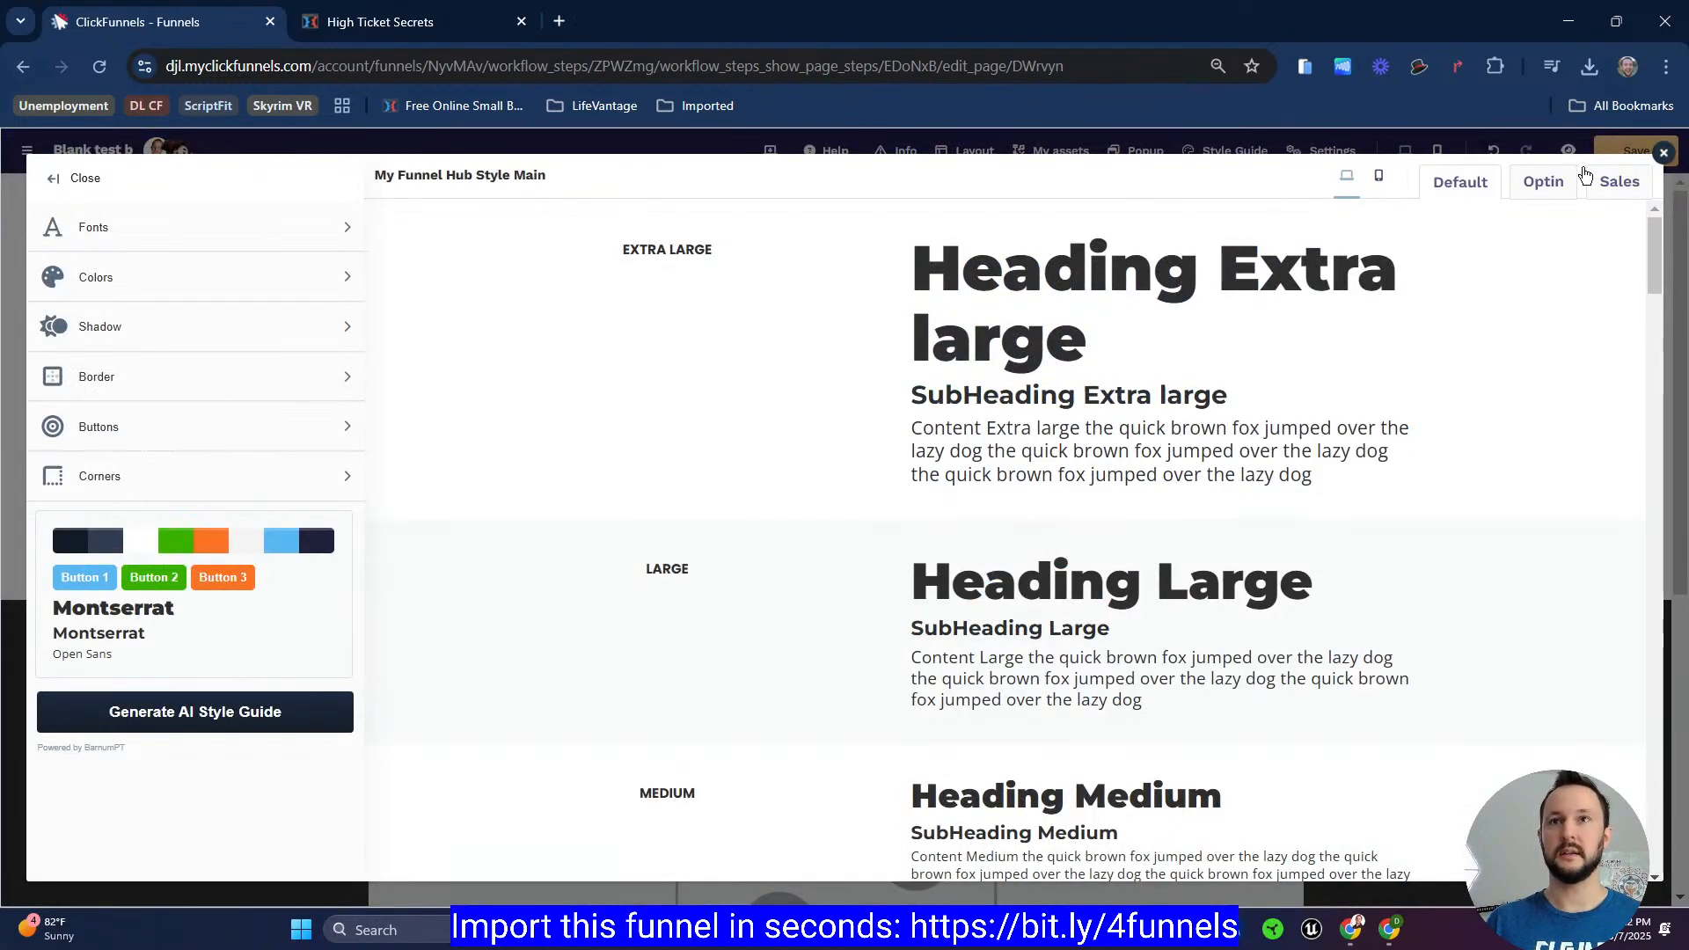
pyautogui.click(1664, 153)
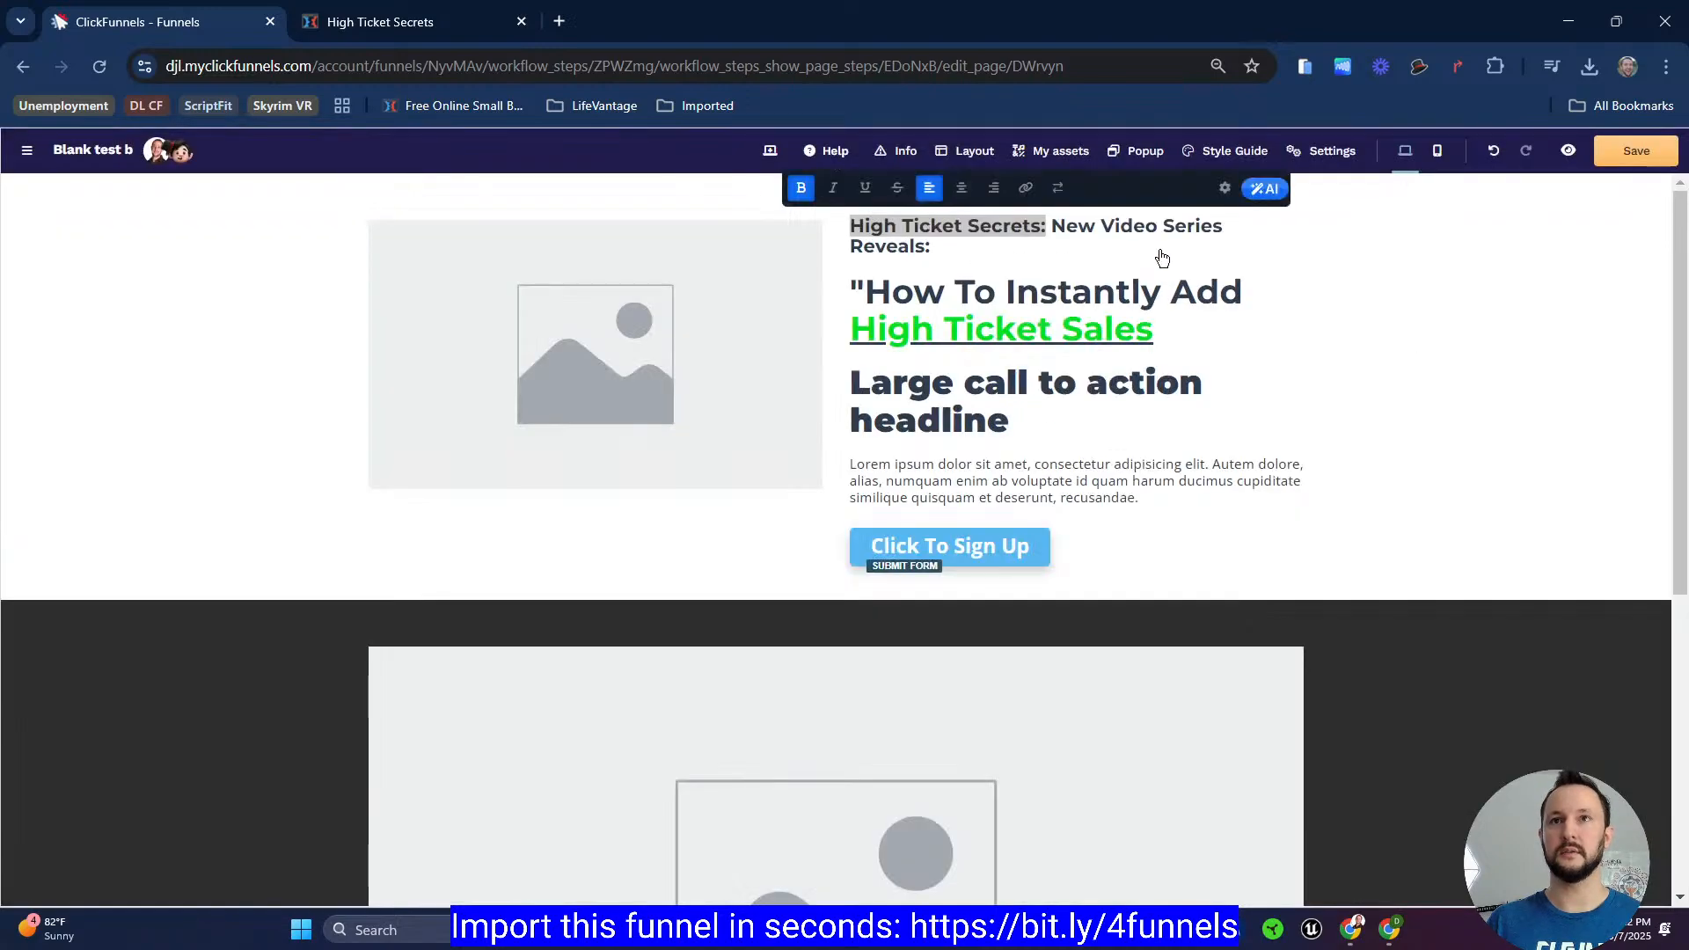
pyautogui.click(1225, 189)
pyautogui.click(1568, 635)
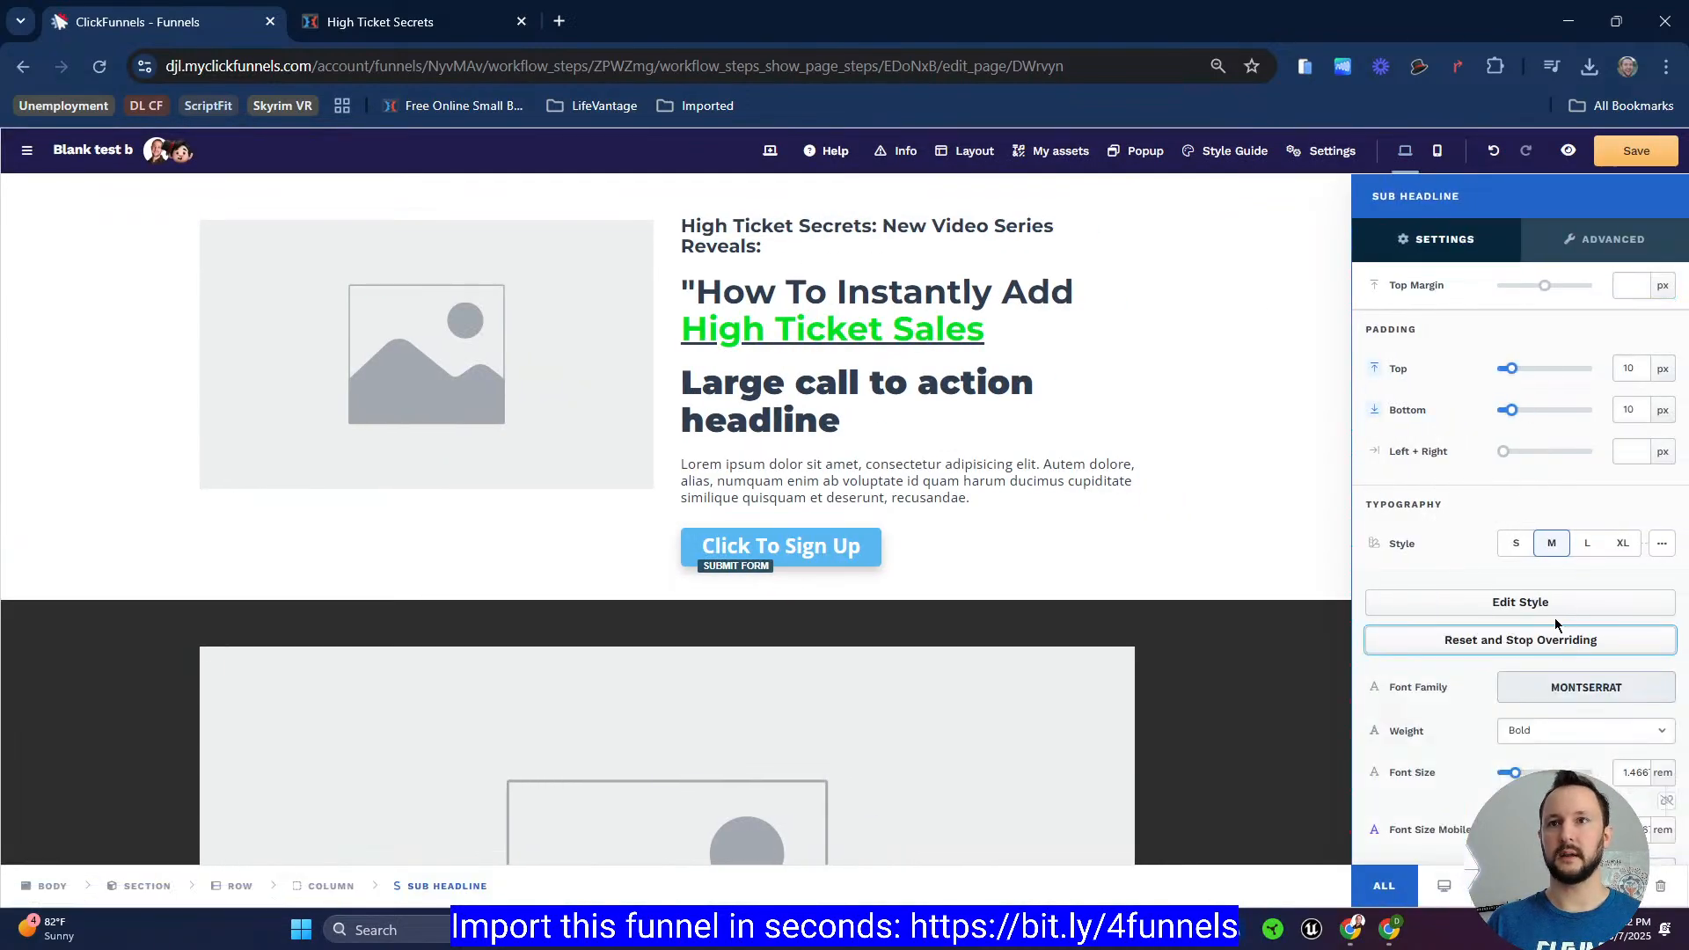
pyautogui.scroll(-1, 1558, 621)
pyautogui.click(1573, 627)
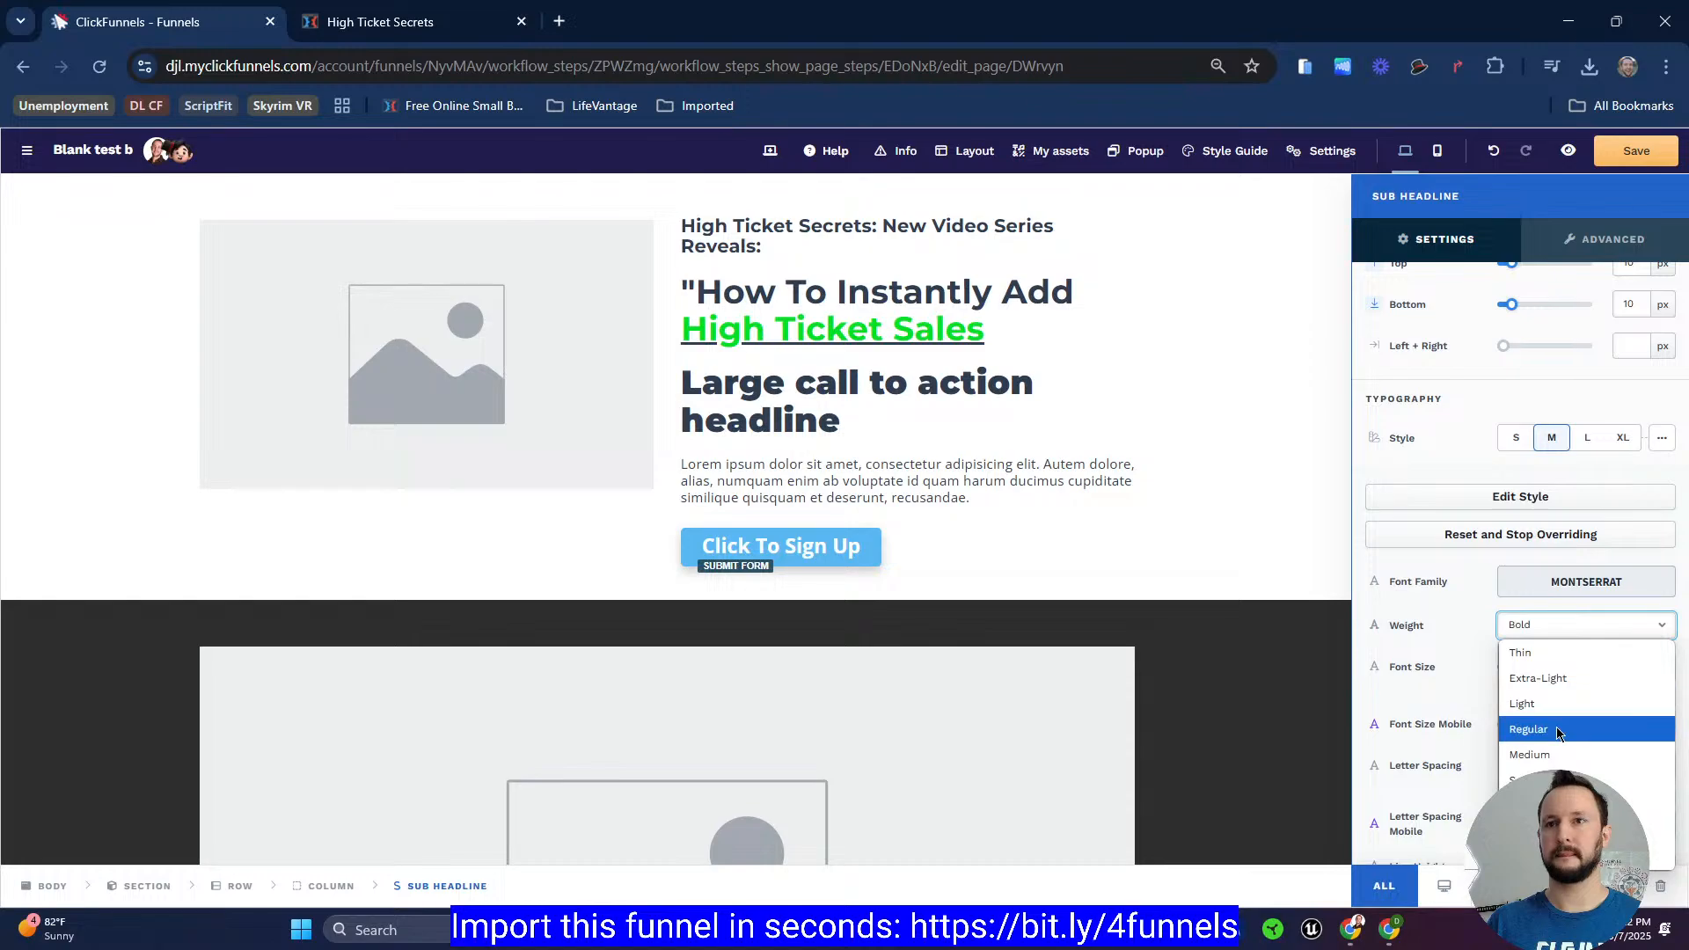
pyautogui.click(1562, 728)
pyautogui.click(1199, 494)
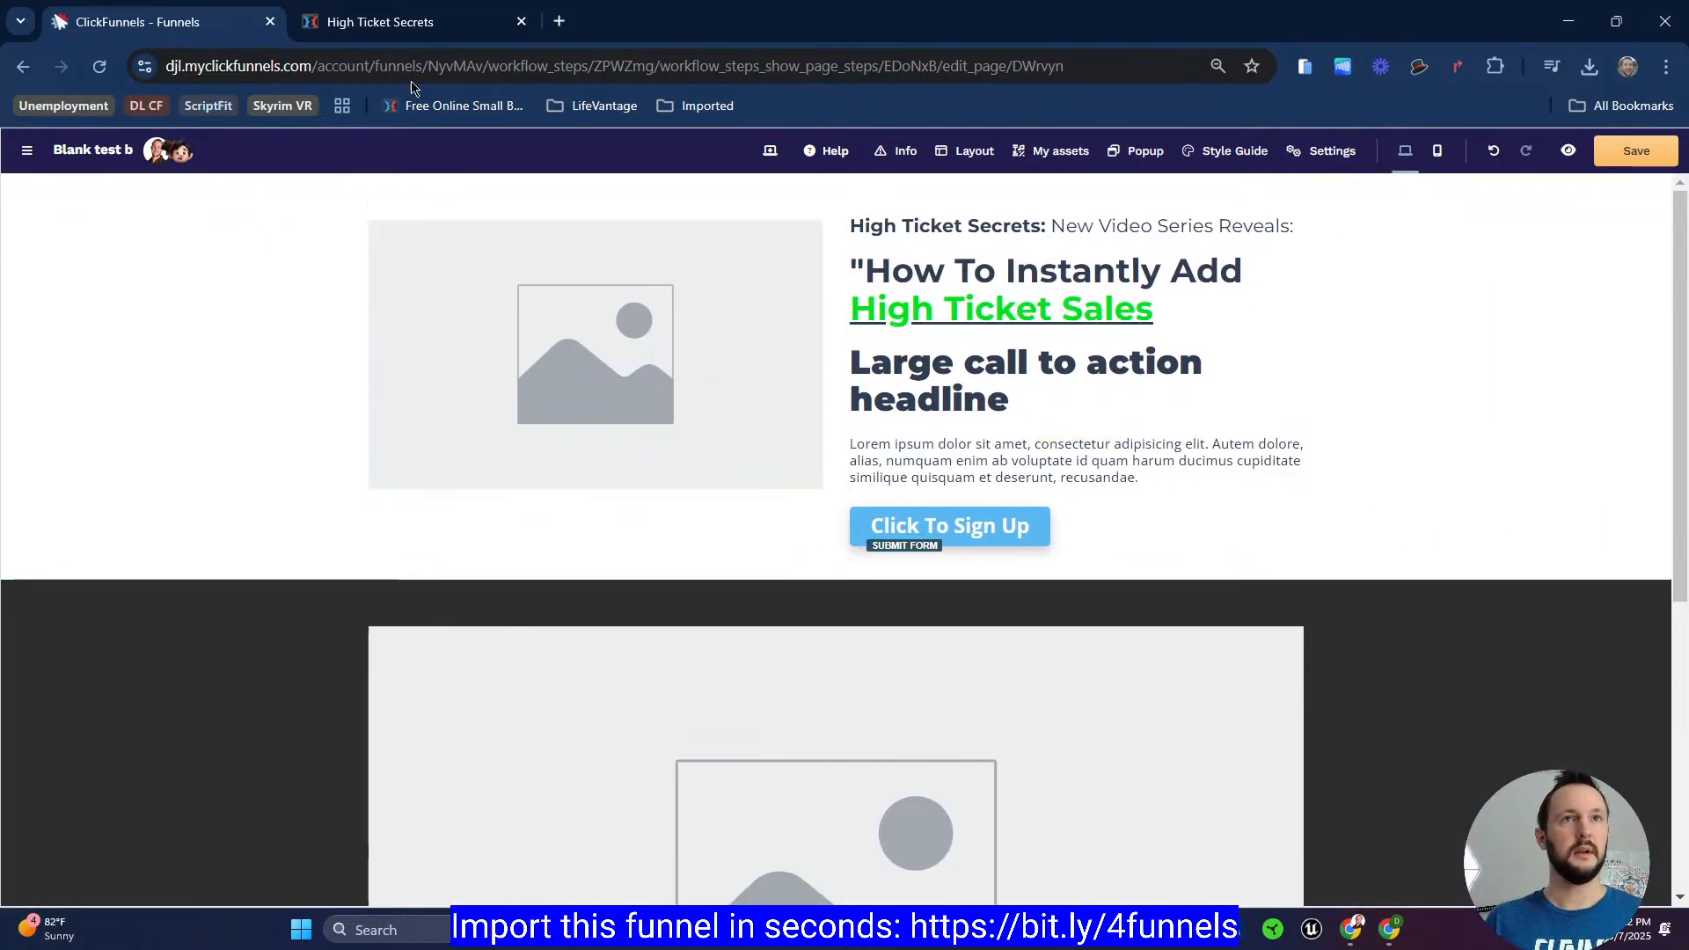
# Step: Compare the editor row's width setting against the register page's hero layout
pyautogui.click(431, 23)
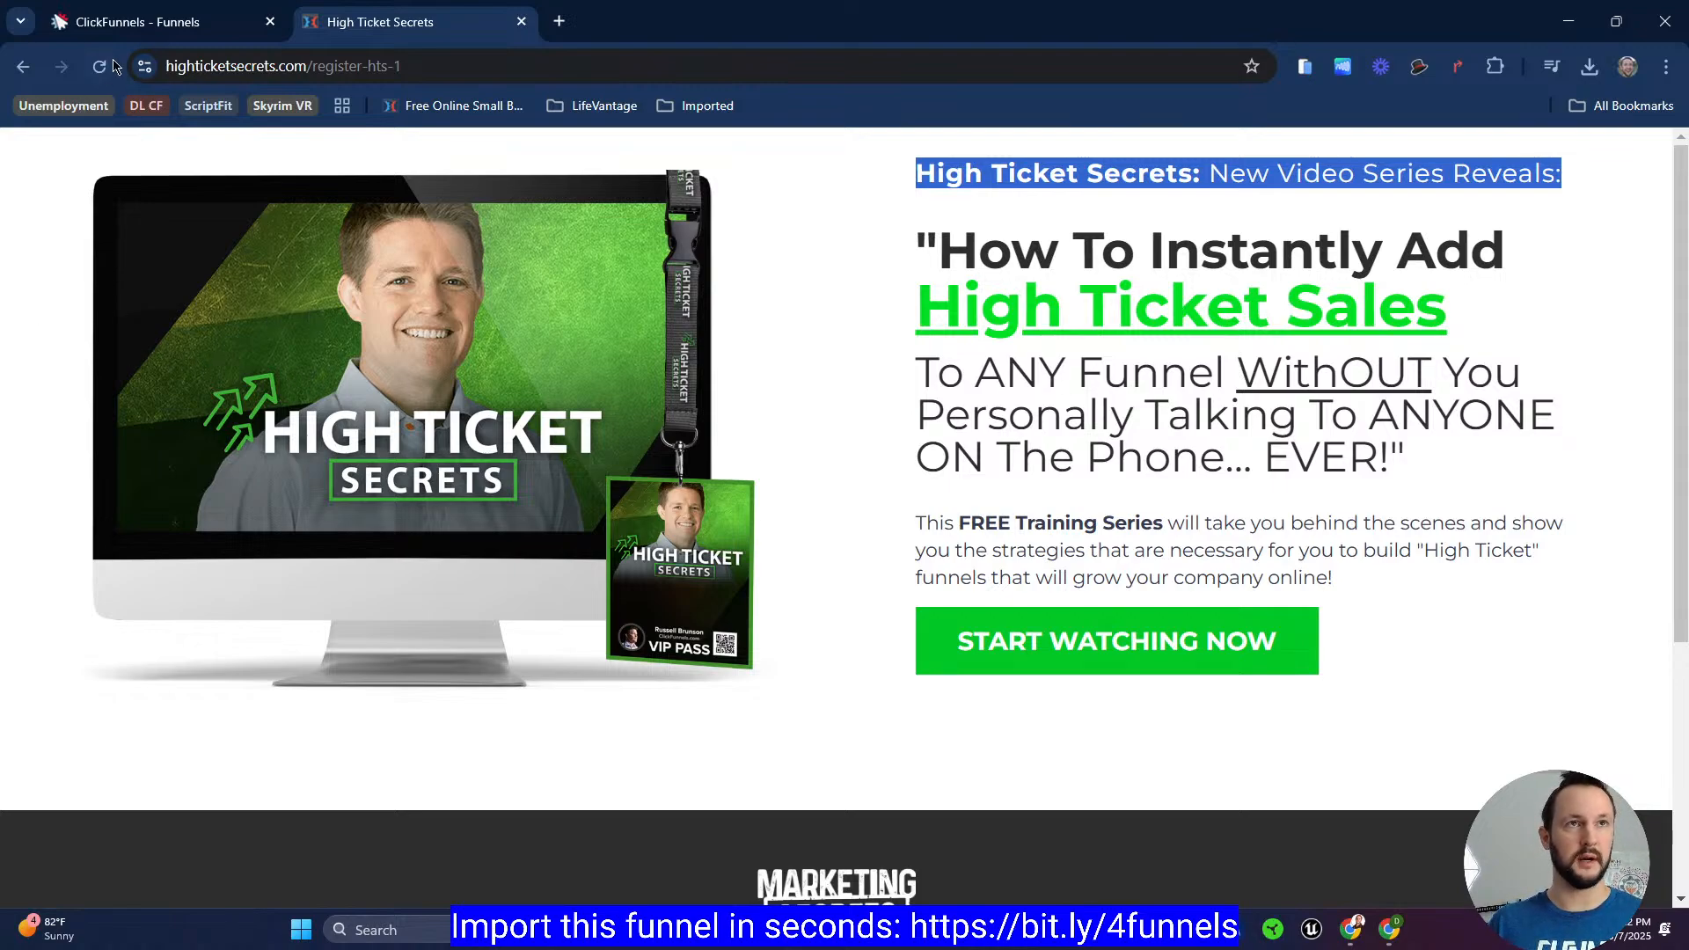
pyautogui.click(136, 25)
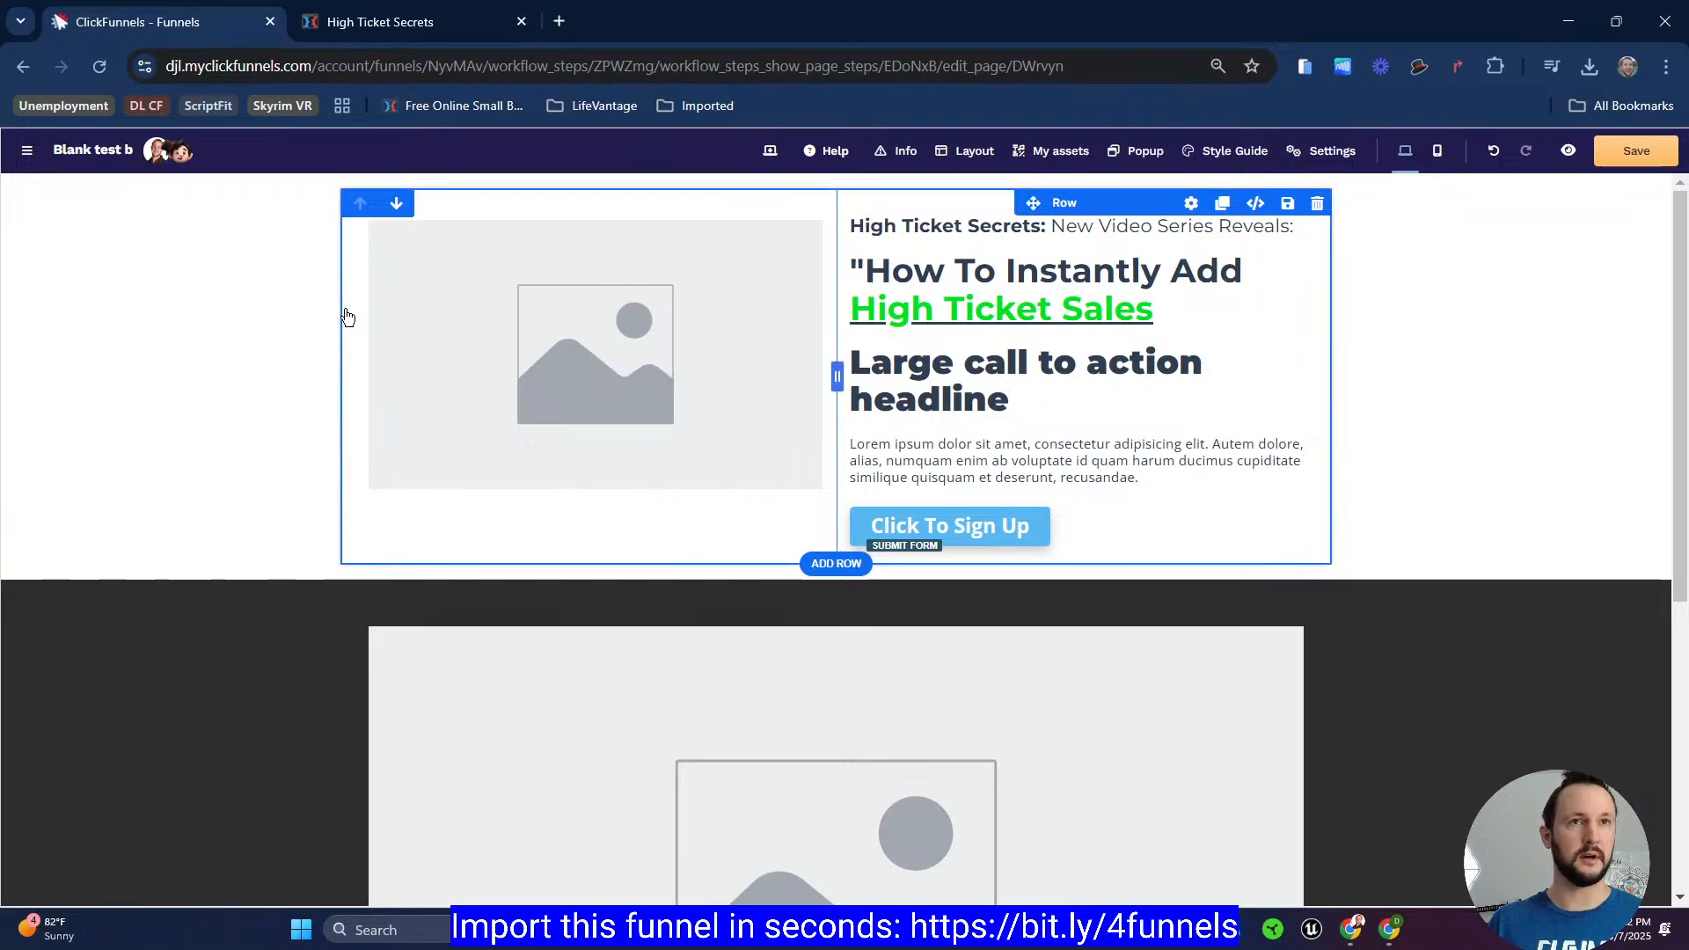
pyautogui.click(347, 315)
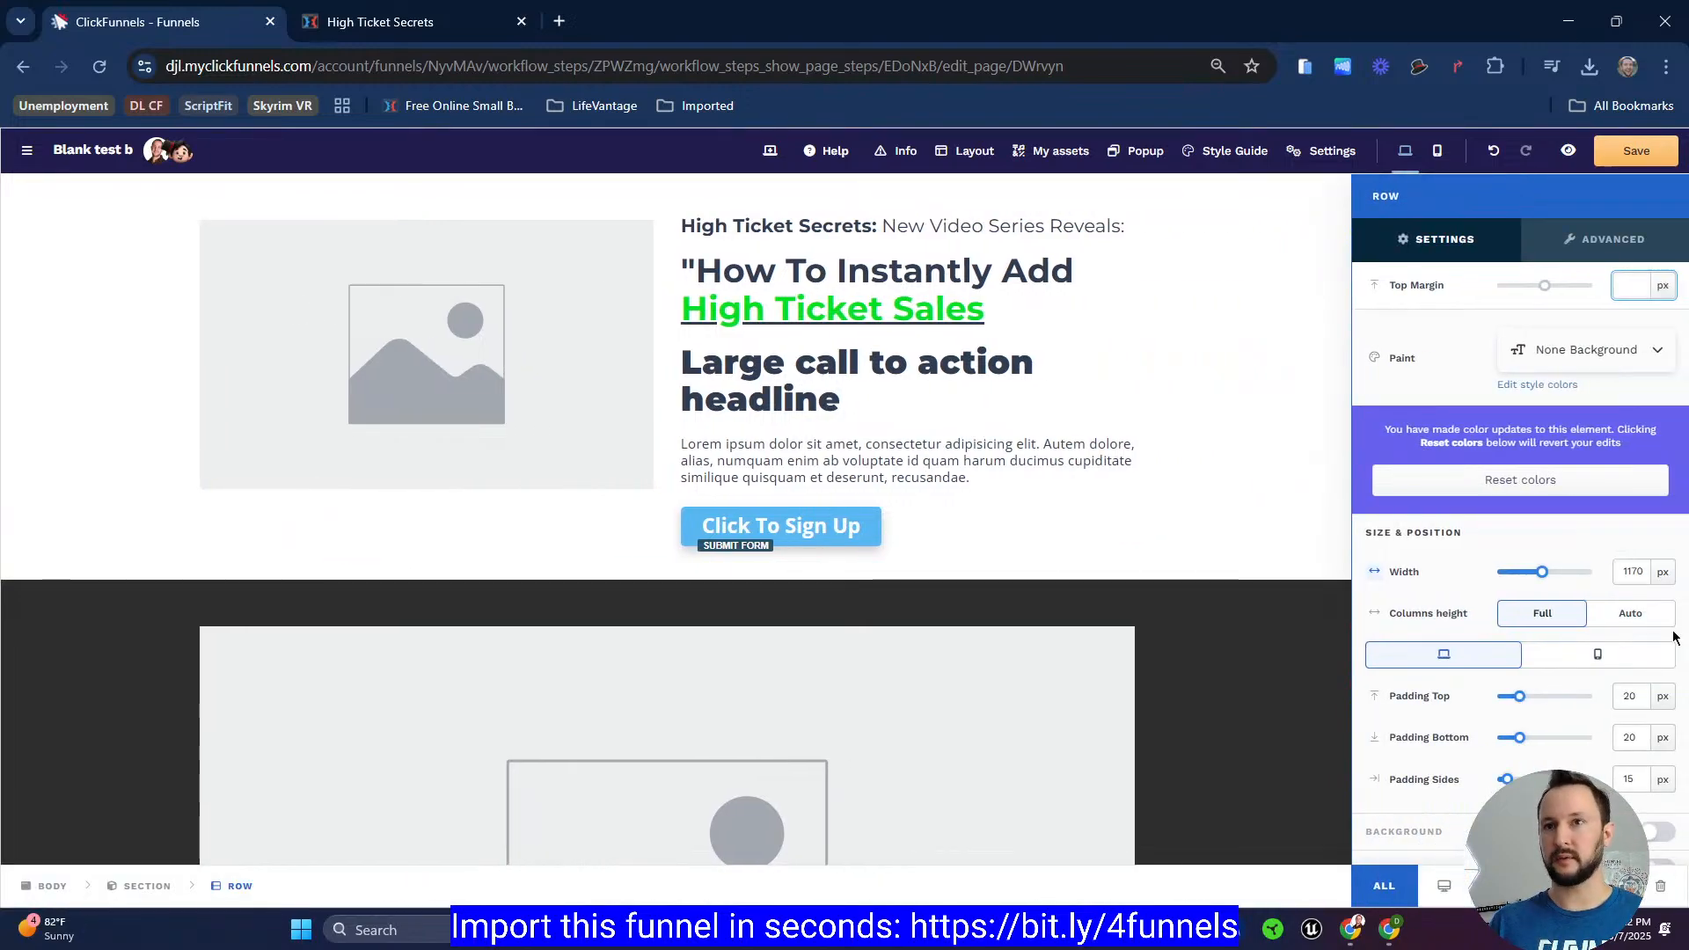
pyautogui.click(1637, 575)
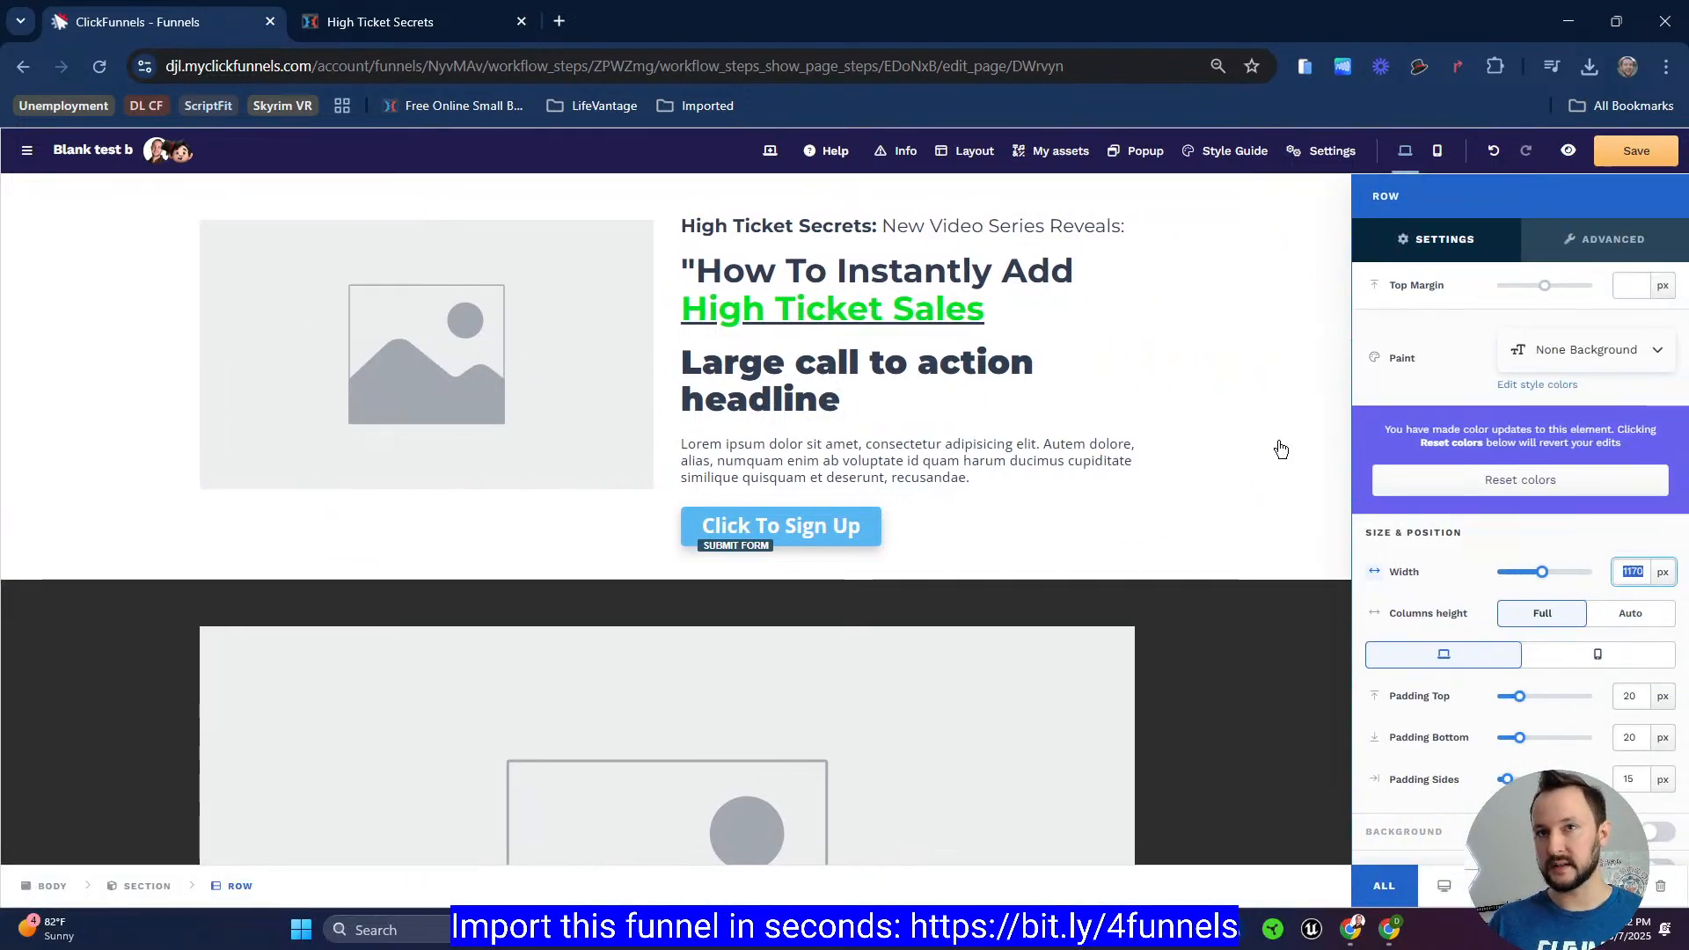
pyautogui.click(387, 22)
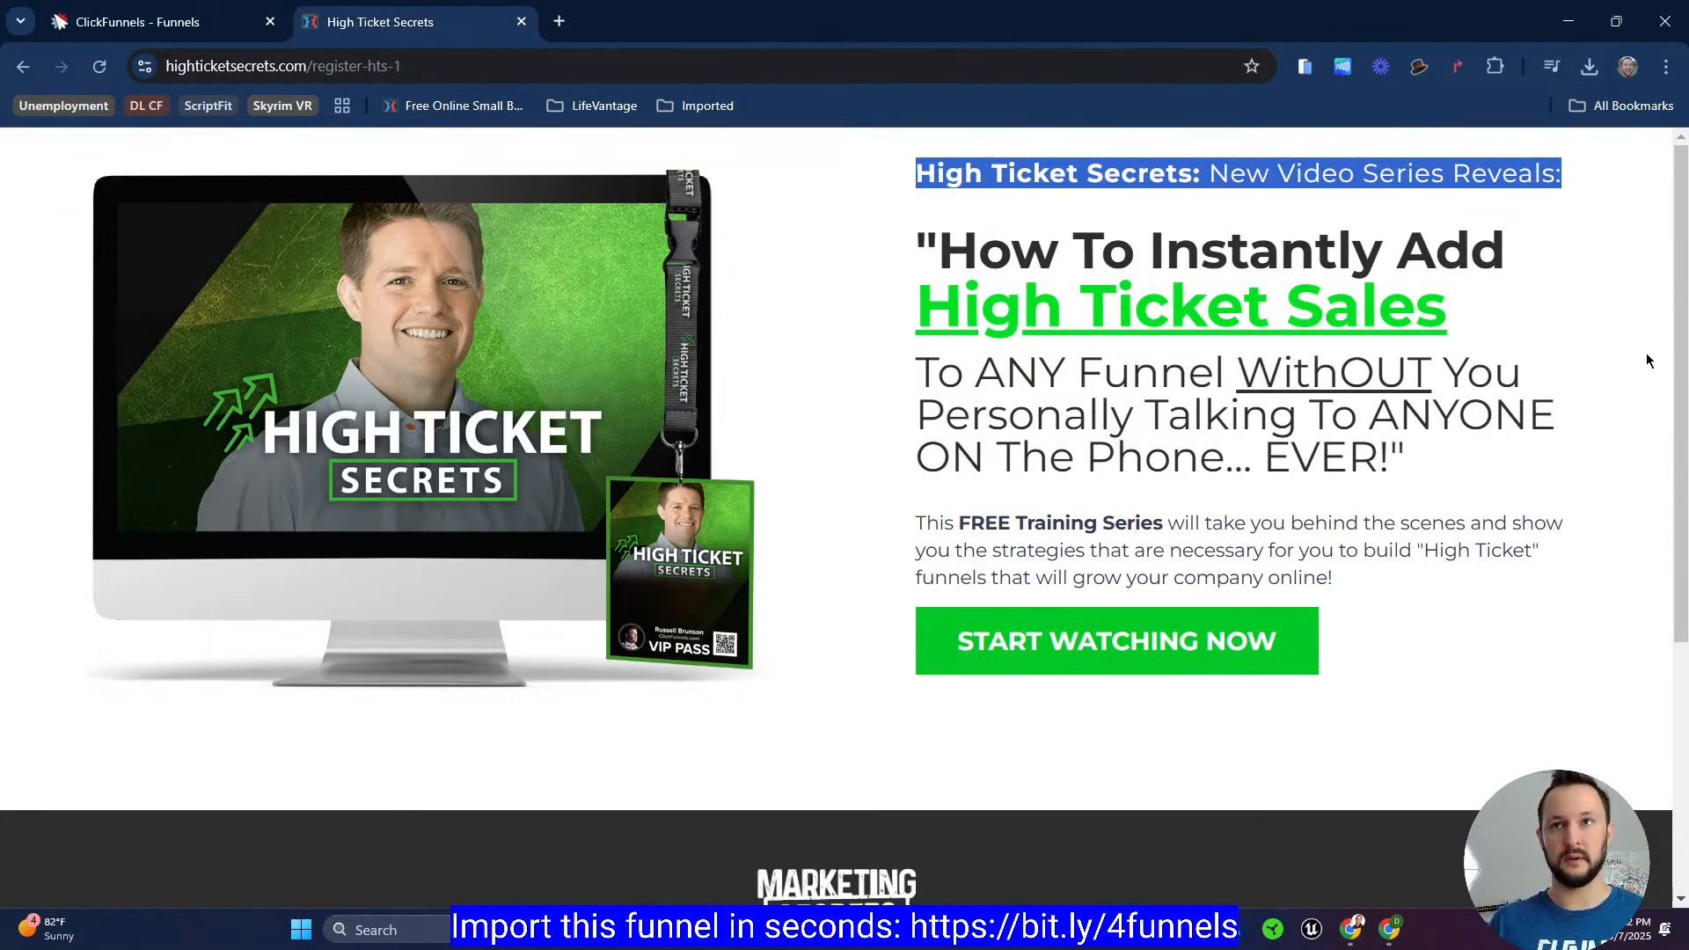
pyautogui.click(1606, 328)
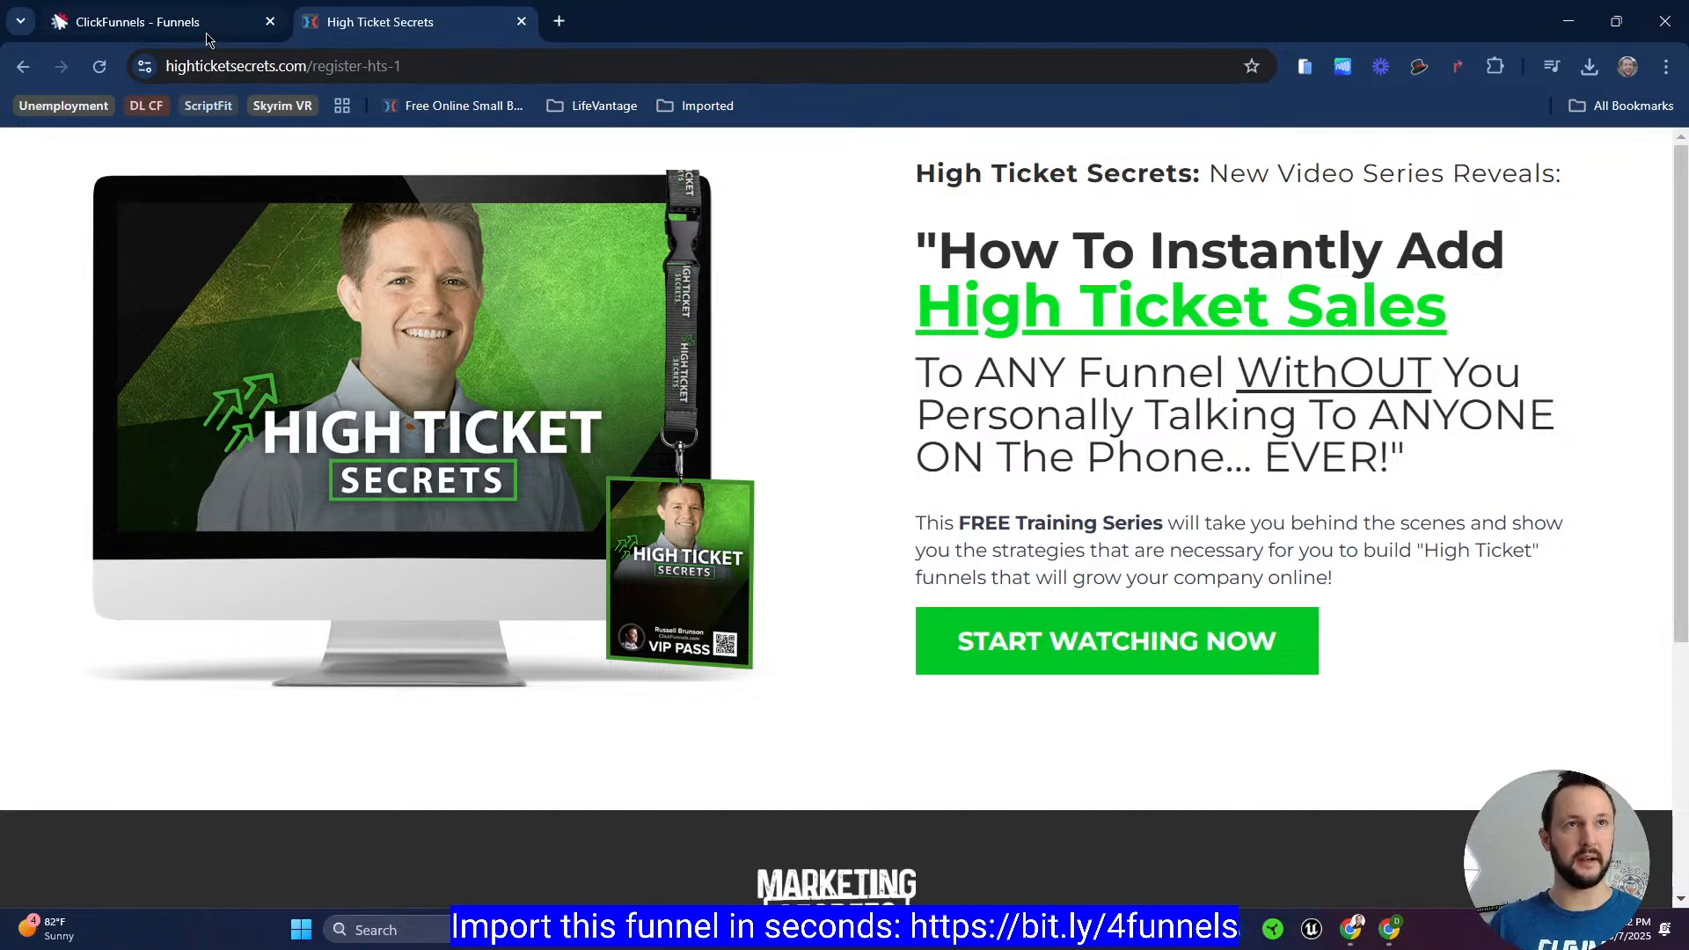
pyautogui.hotkey('ctrl', '+')
pyautogui.hotkey('ctrl', '-')
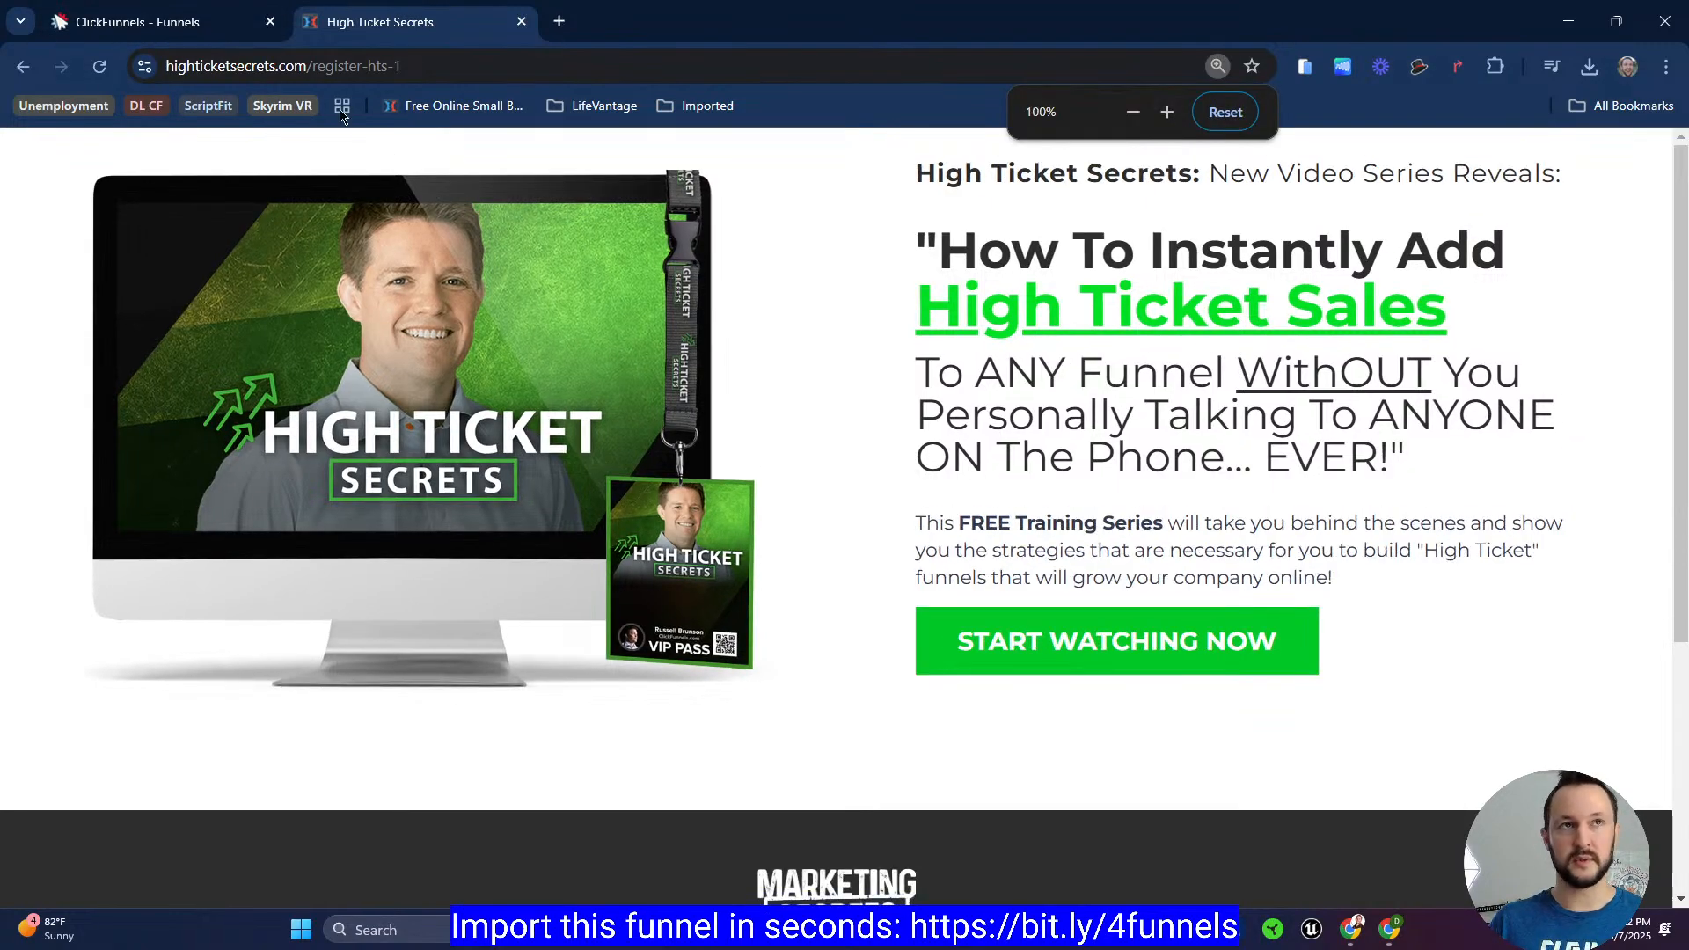
pyautogui.click(227, 30)
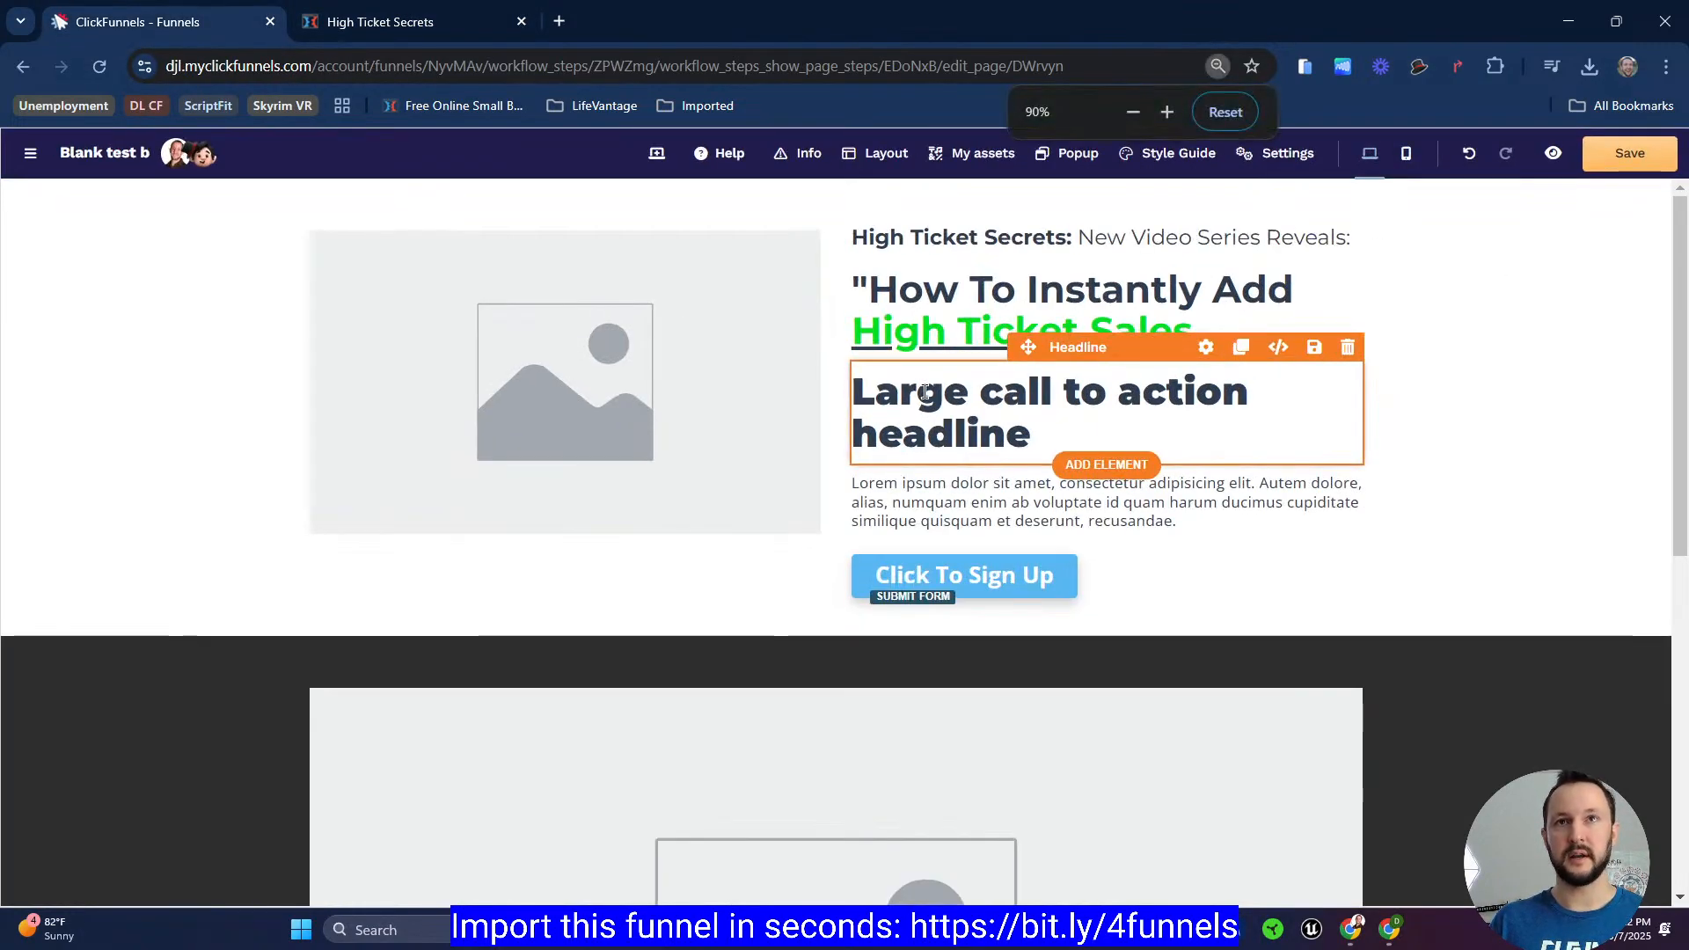
# Step: Inspect the register page's hero container dimensions and padding with the Barnum PT Inspector
pyautogui.click(412, 22)
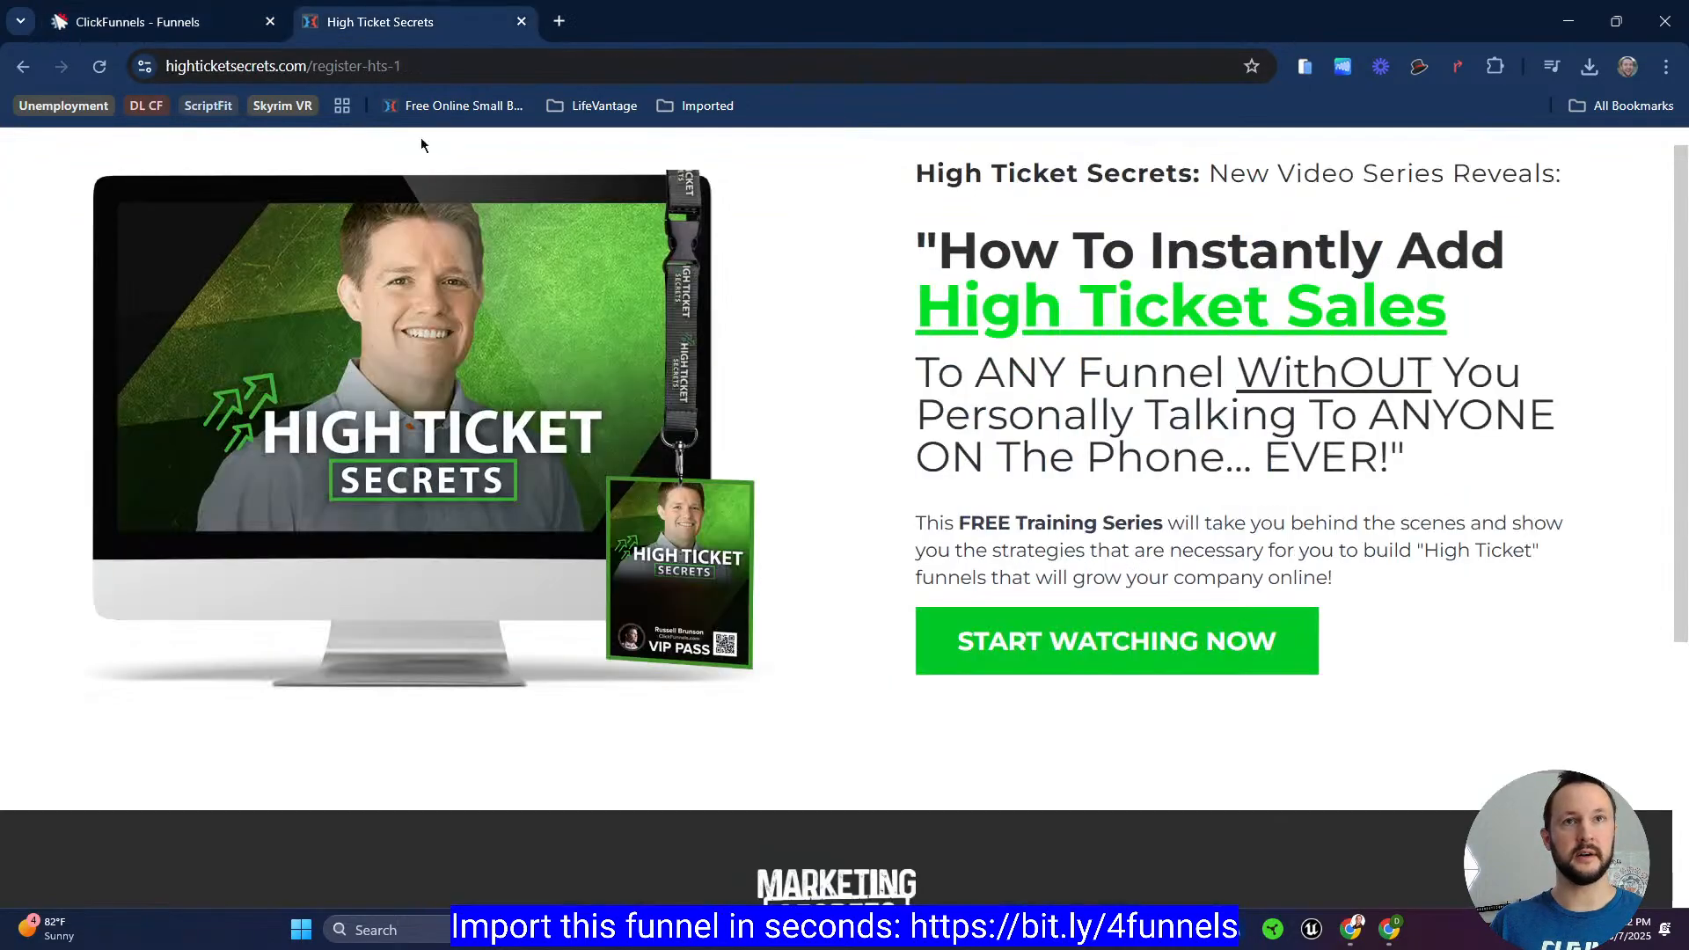
pyautogui.click(1419, 67)
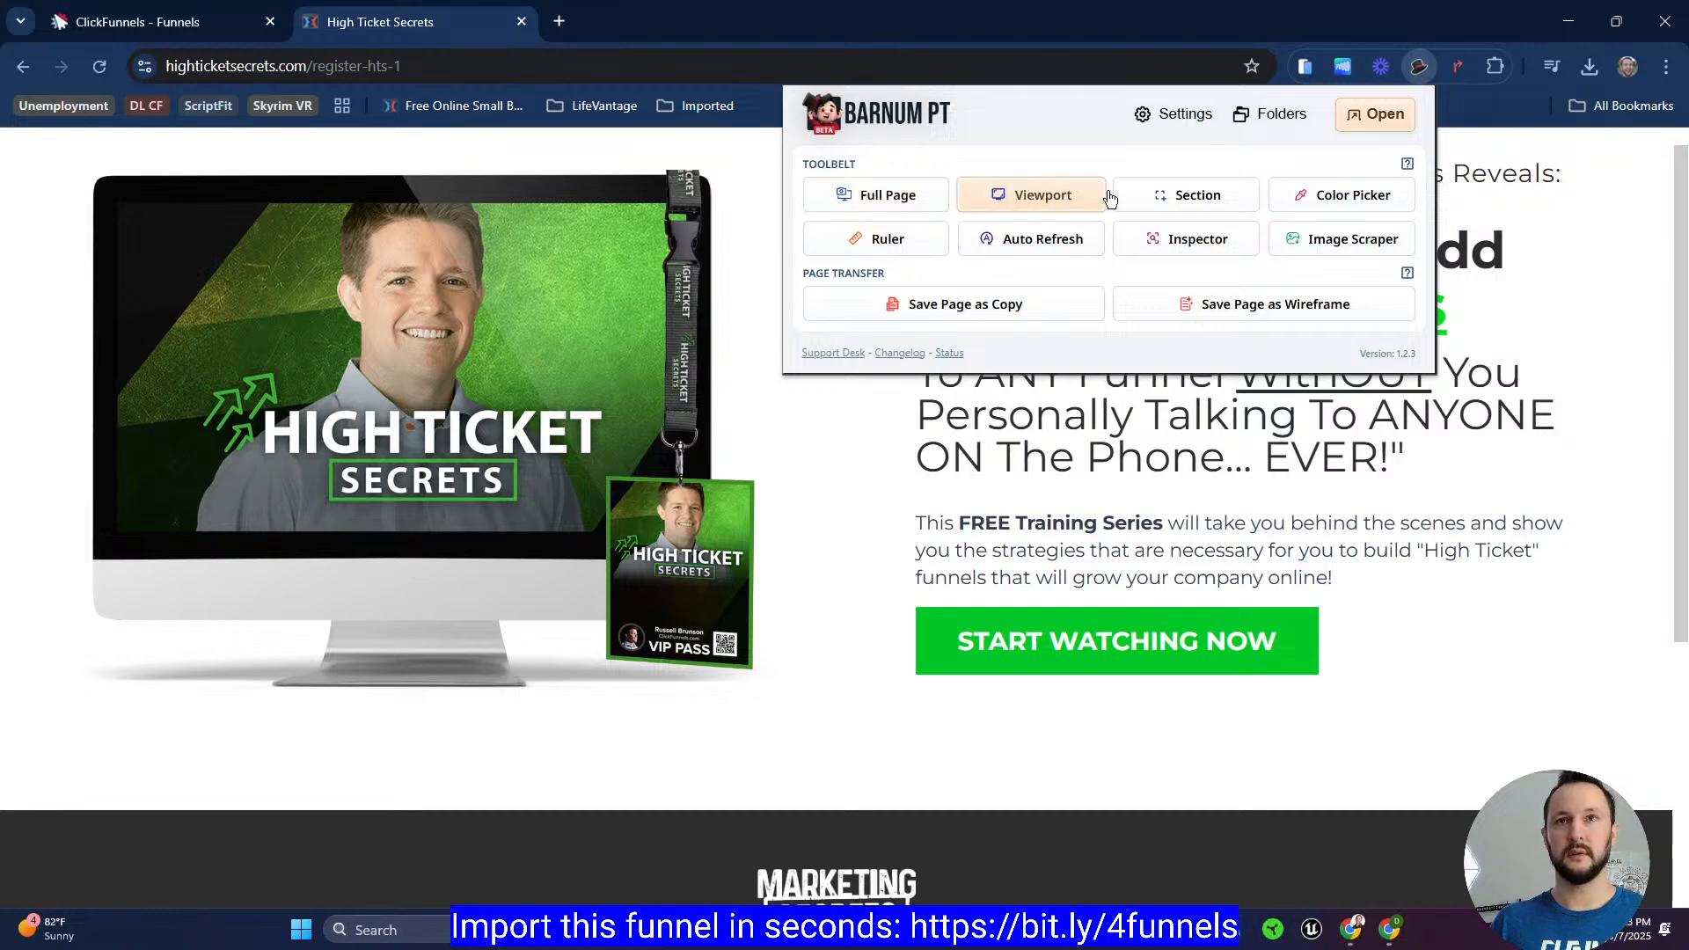
pyautogui.click(1193, 239)
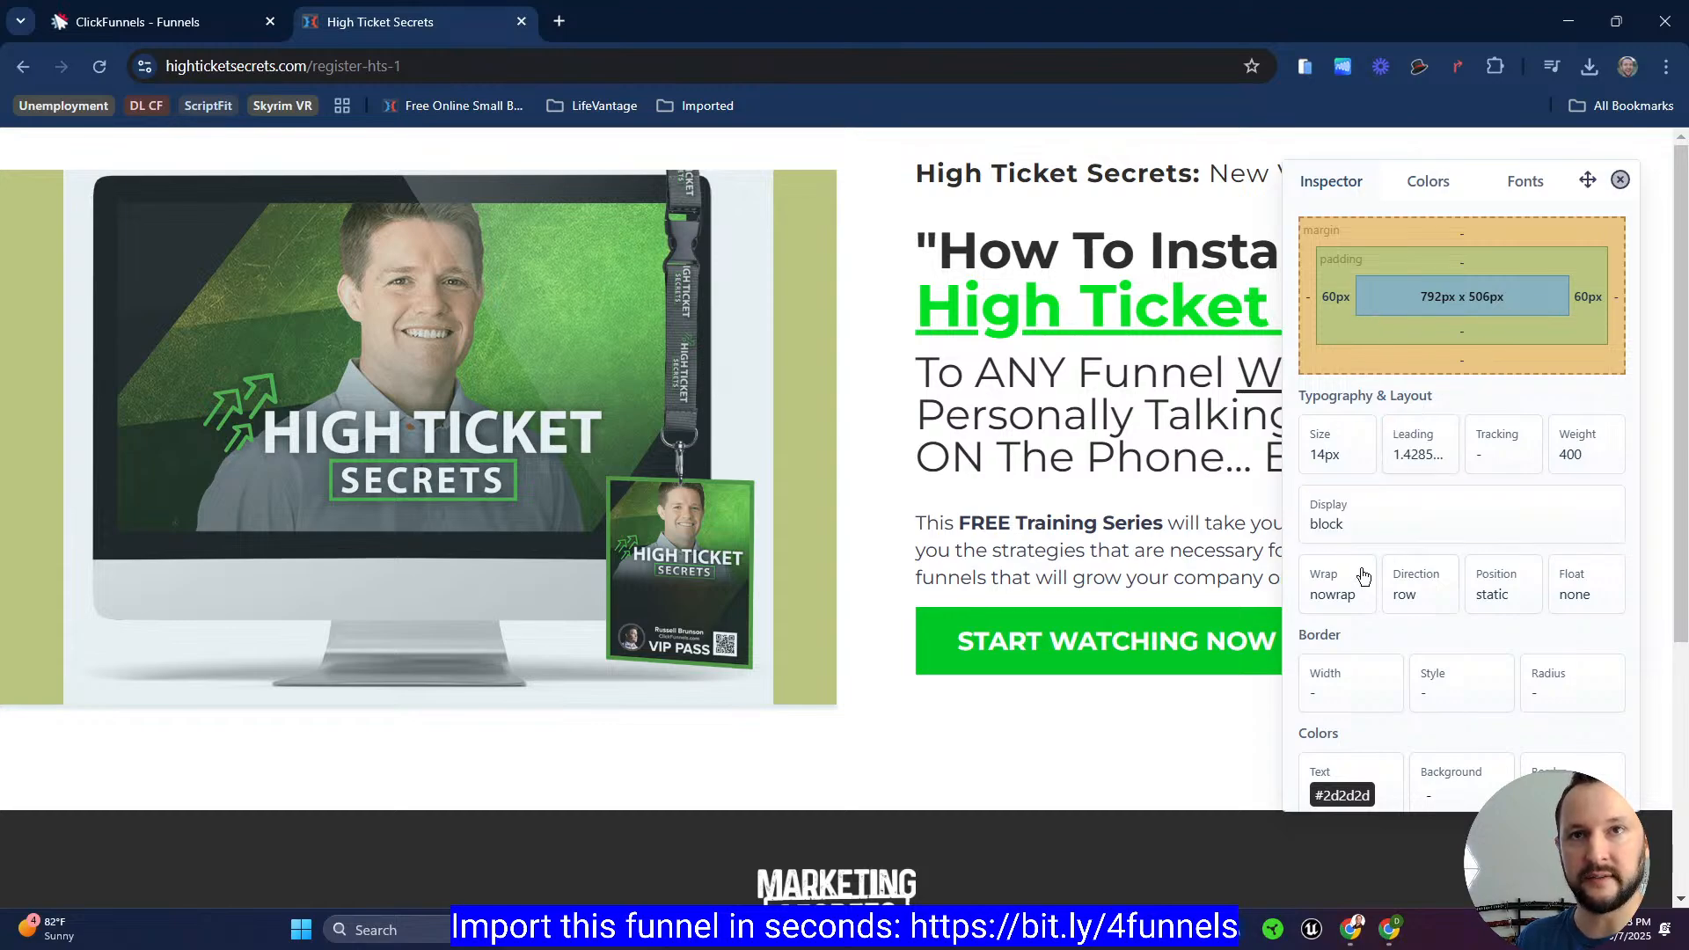
pyautogui.click(849, 664)
pyautogui.click(843, 691)
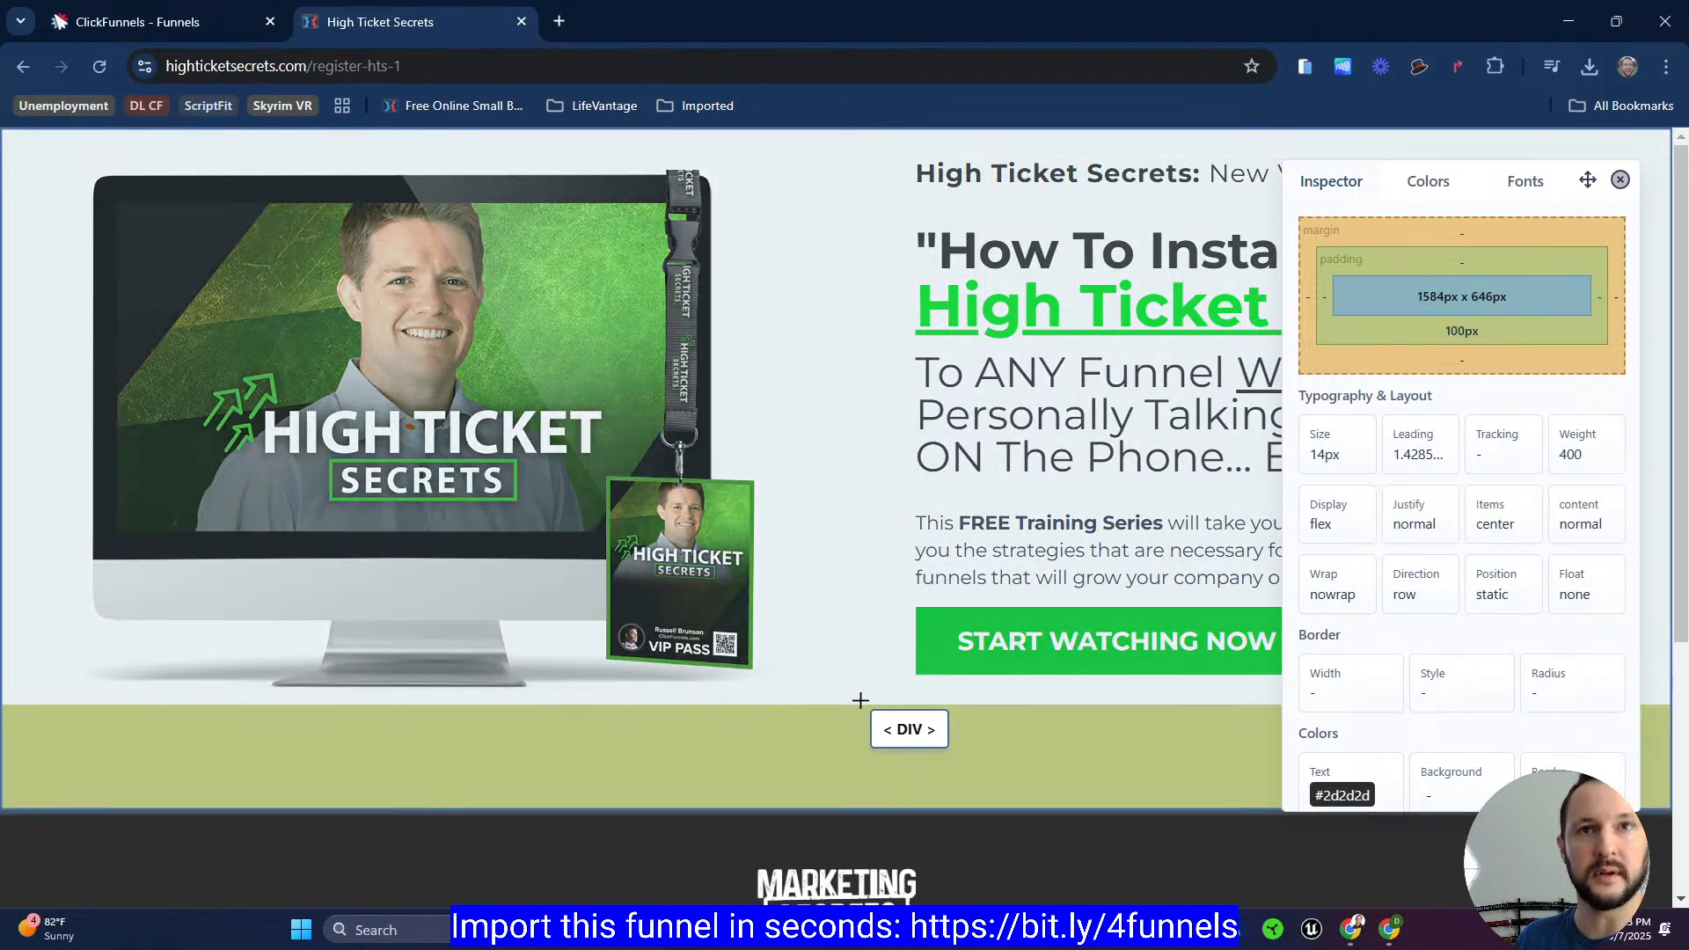
pyautogui.scroll(-1, 837, 691)
pyautogui.scroll(-2, 834, 679)
pyautogui.scroll(2, 782, 642)
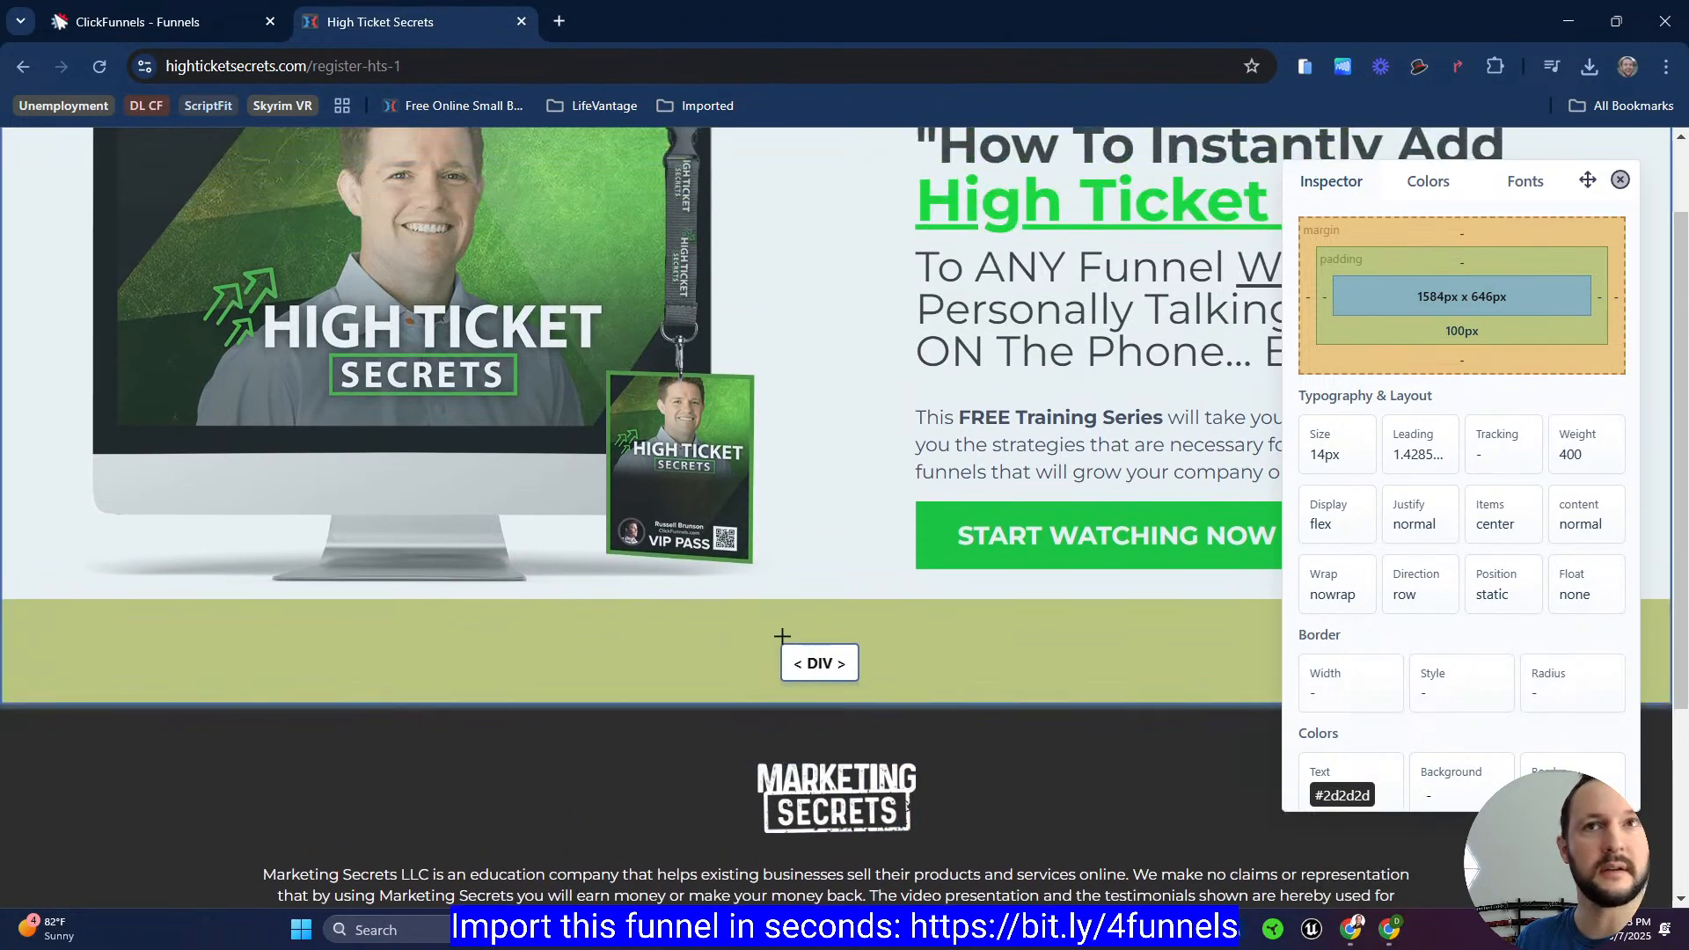
# Step: Inspect the register page's hero image and column containers with the inspector, then close the inspector
pyautogui.click(22, 577)
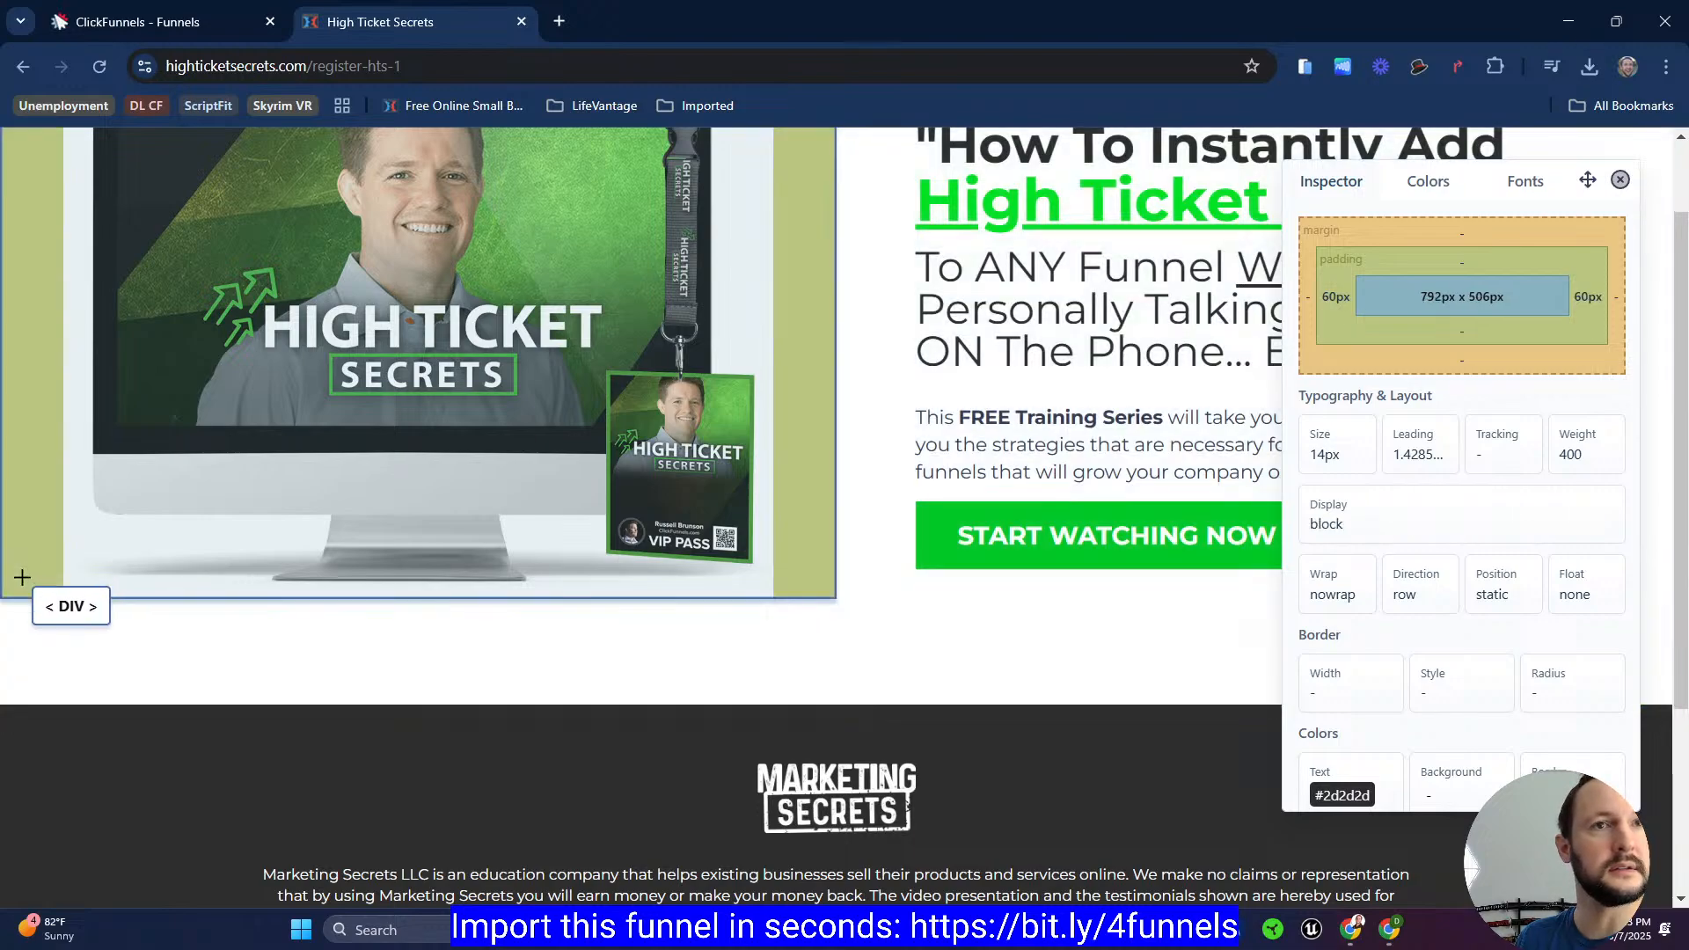
pyautogui.moveTo(21, 577); pyautogui.dragTo(821, 559)
pyautogui.scroll(1, 91, 457)
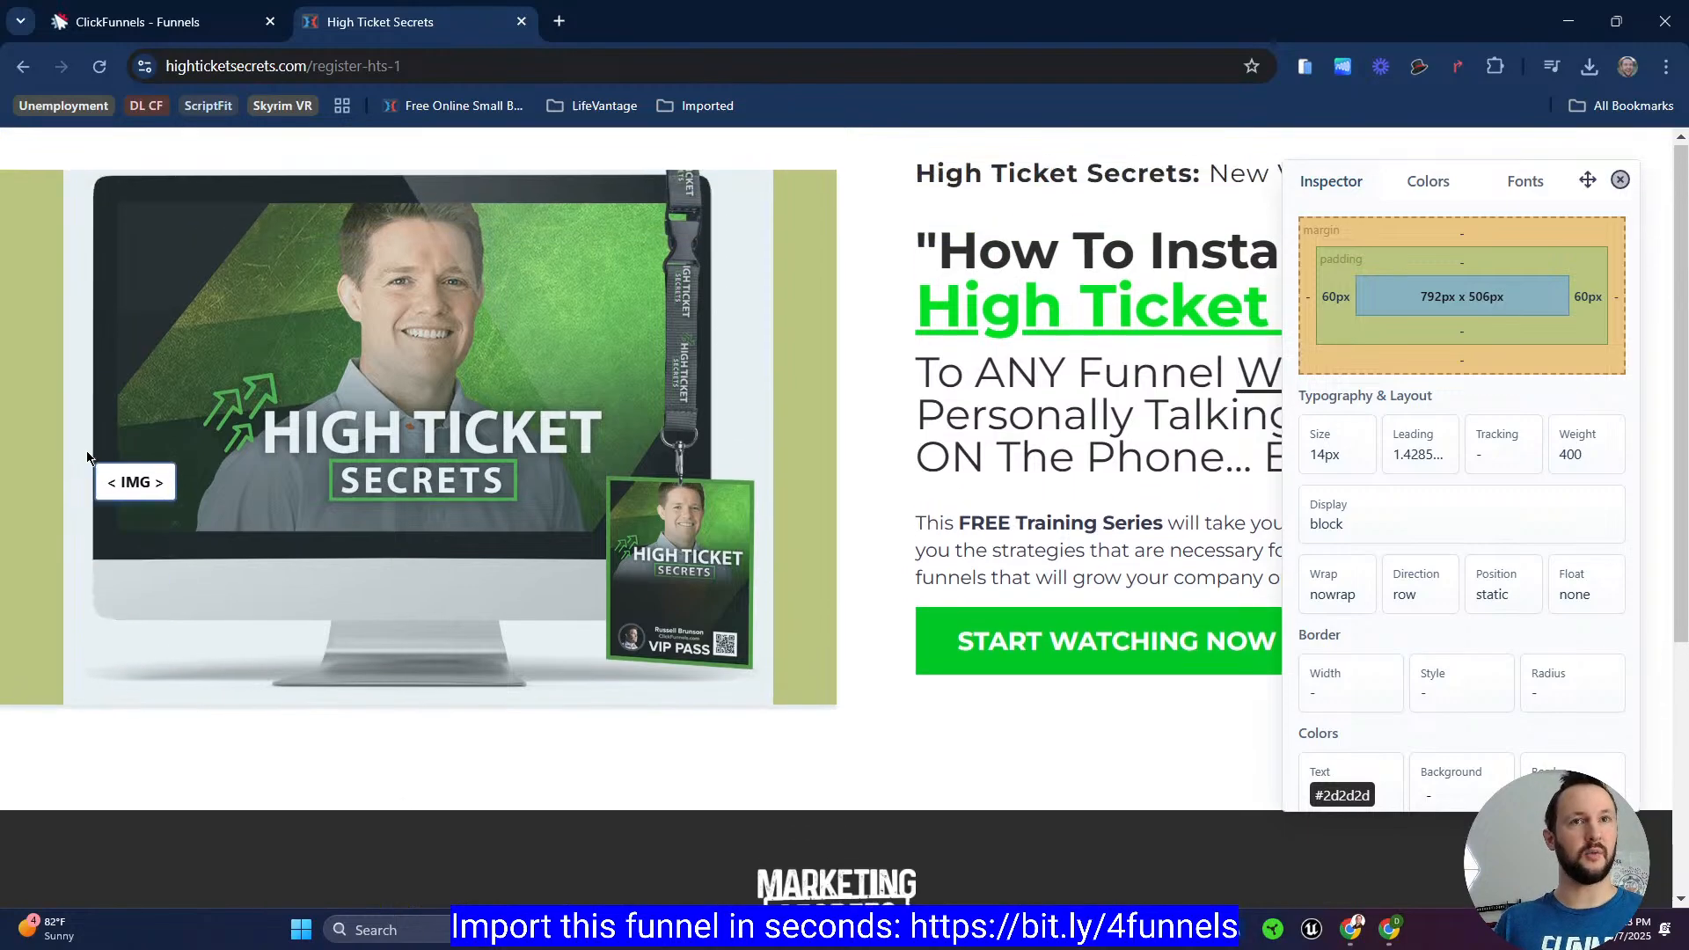
pyautogui.moveTo(92, 391); pyautogui.dragTo(801, 147)
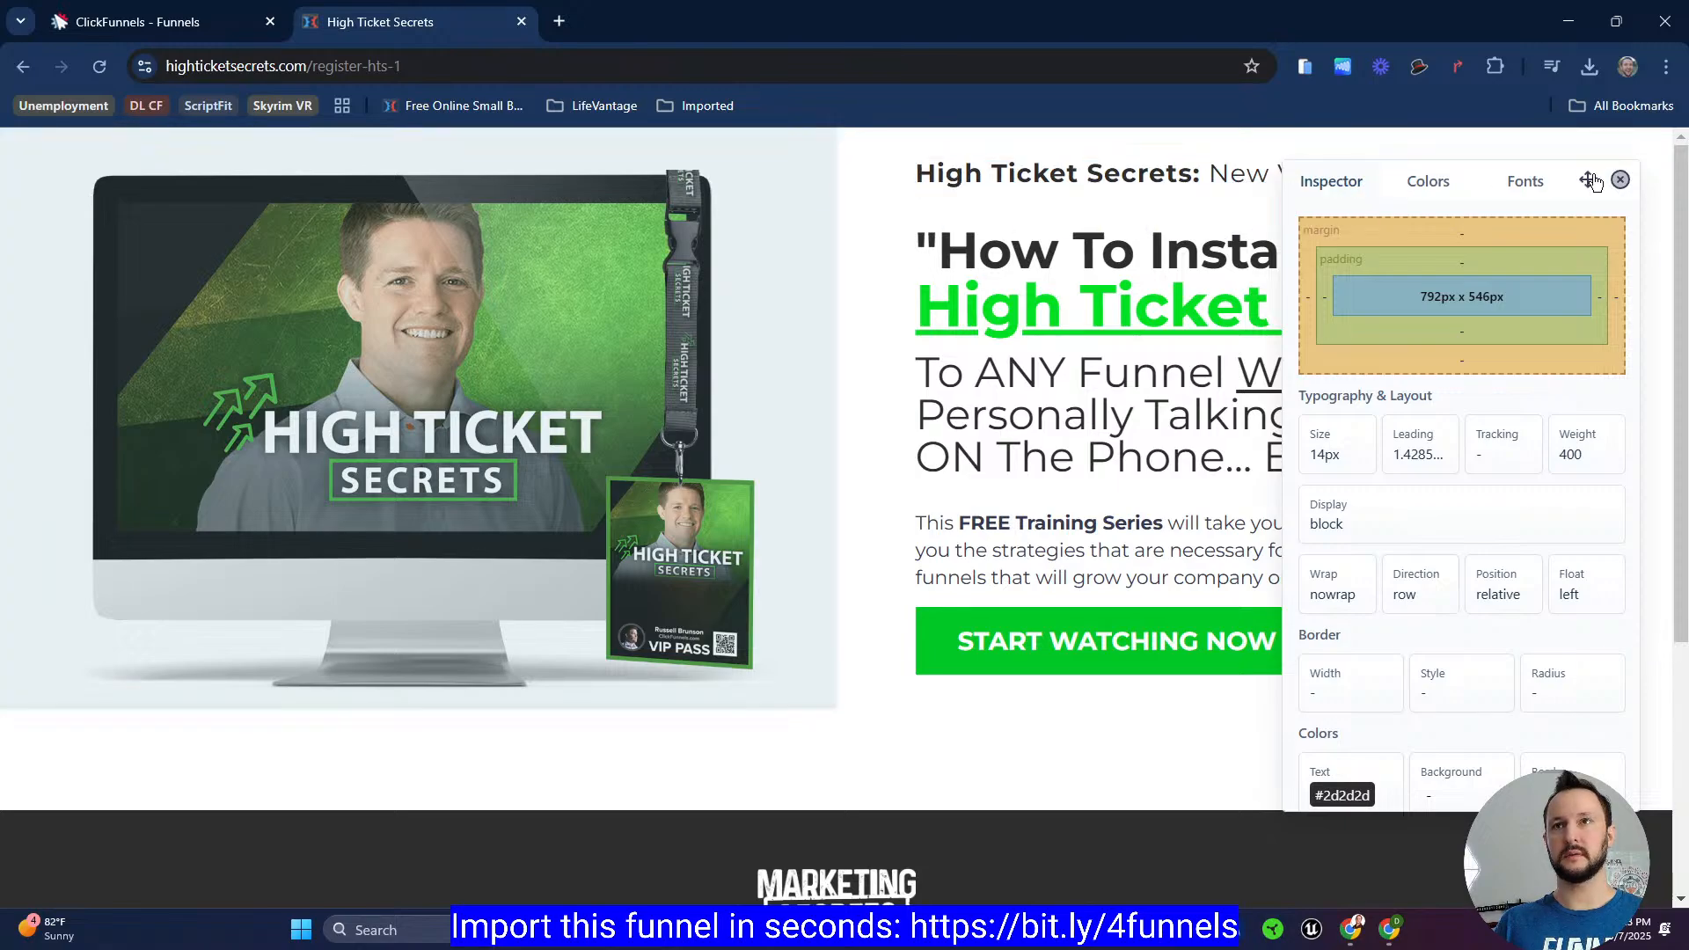
pyautogui.click(1621, 180)
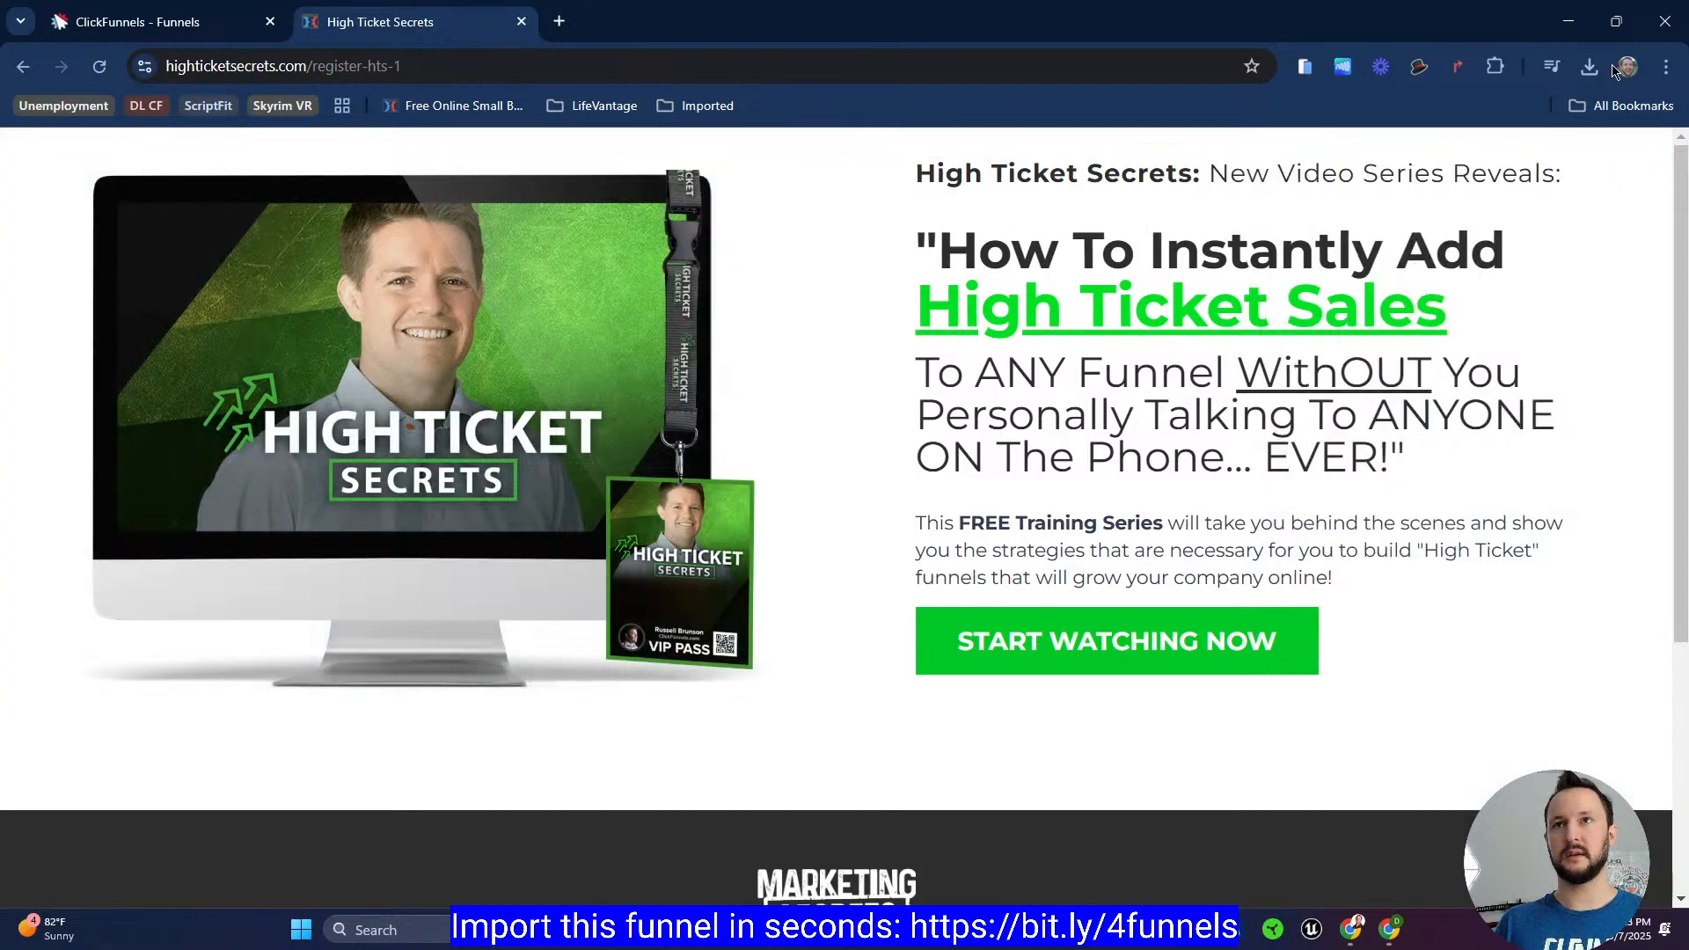
# Step: Restore the browser window and resize it narrower to view the register page layout at a smaller width
pyautogui.click(1616, 20)
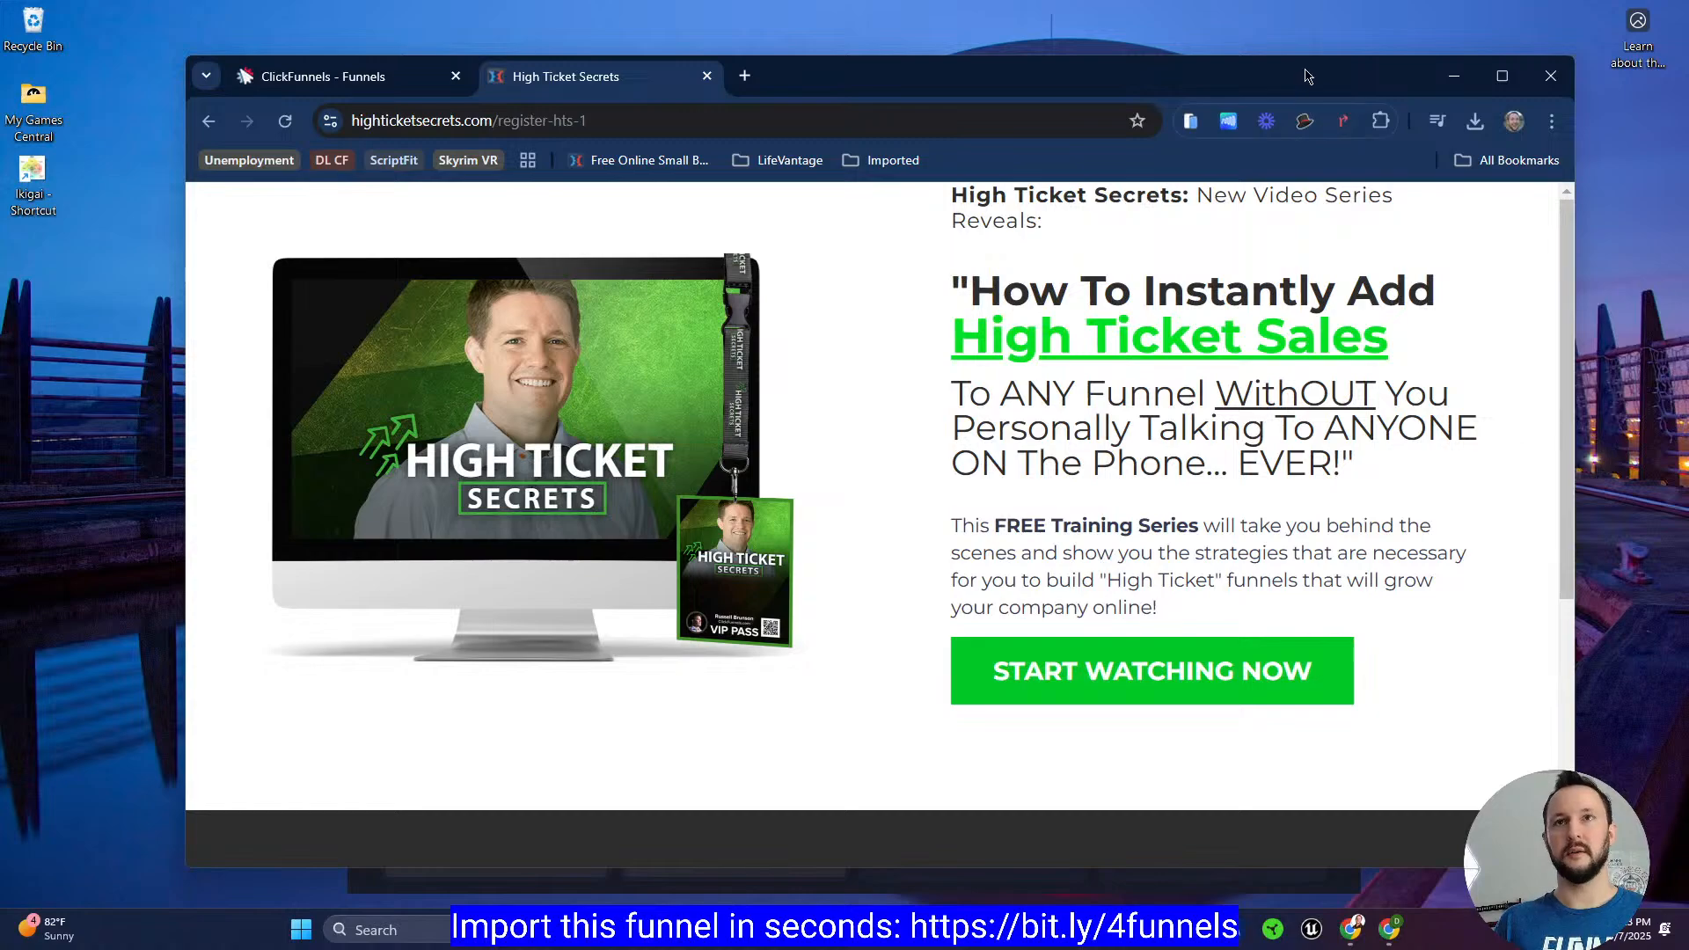
pyautogui.moveTo(1306, 76); pyautogui.dragTo(1131, 60)
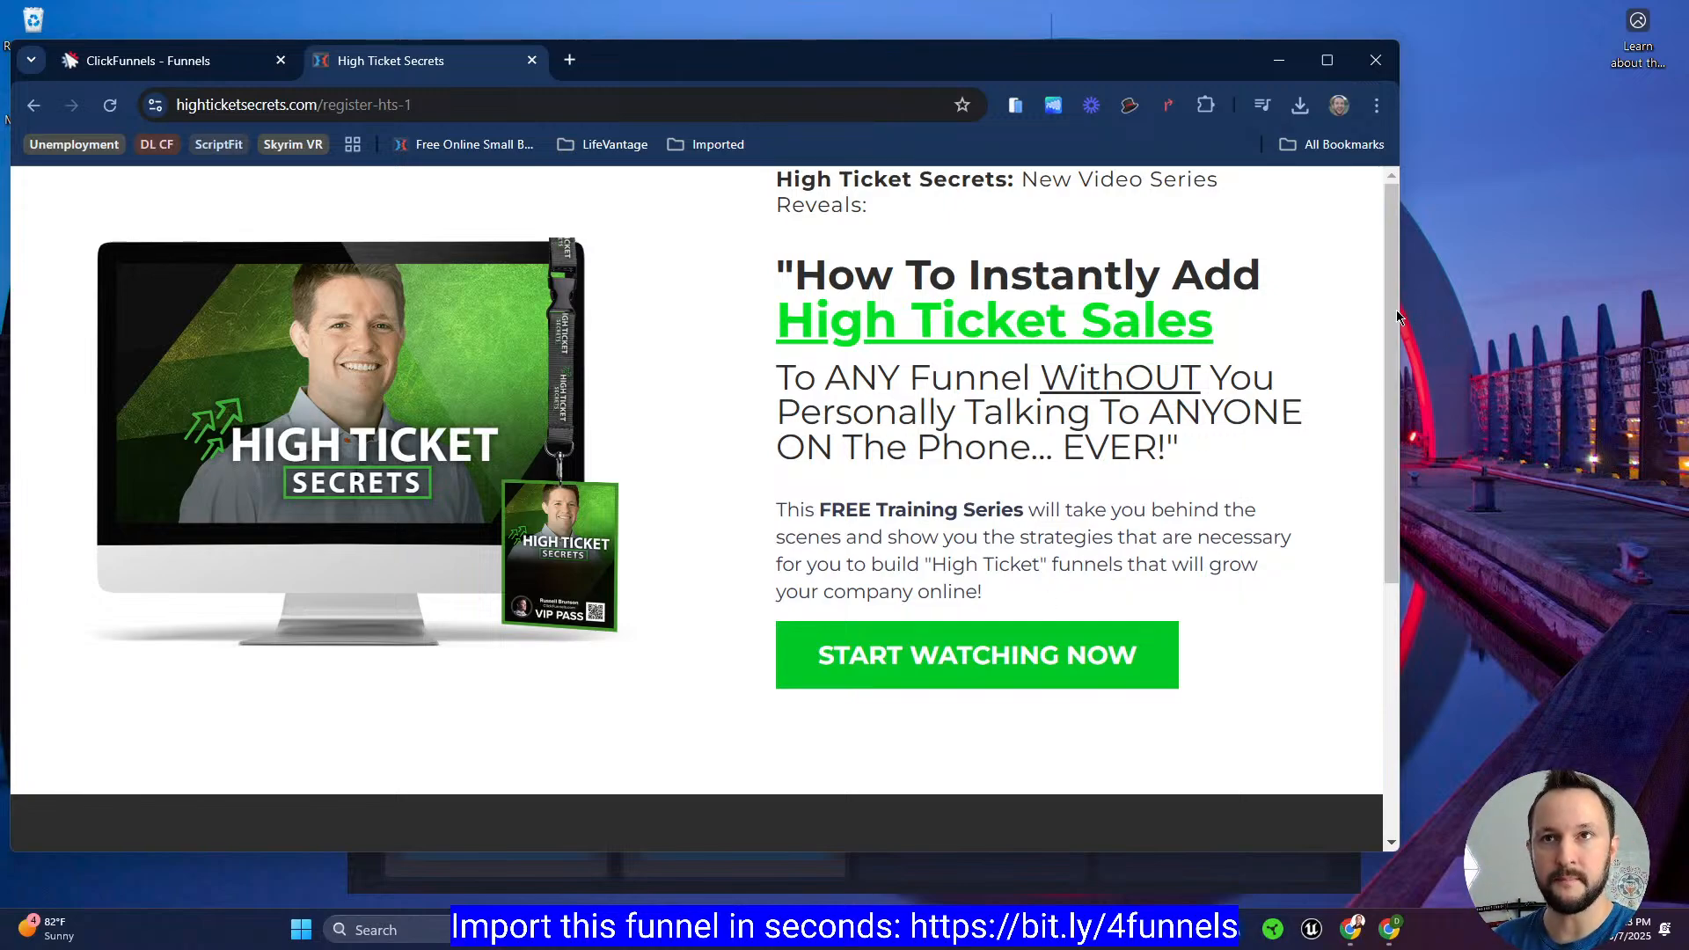
pyautogui.moveTo(1405, 306); pyautogui.dragTo(1593, 380)
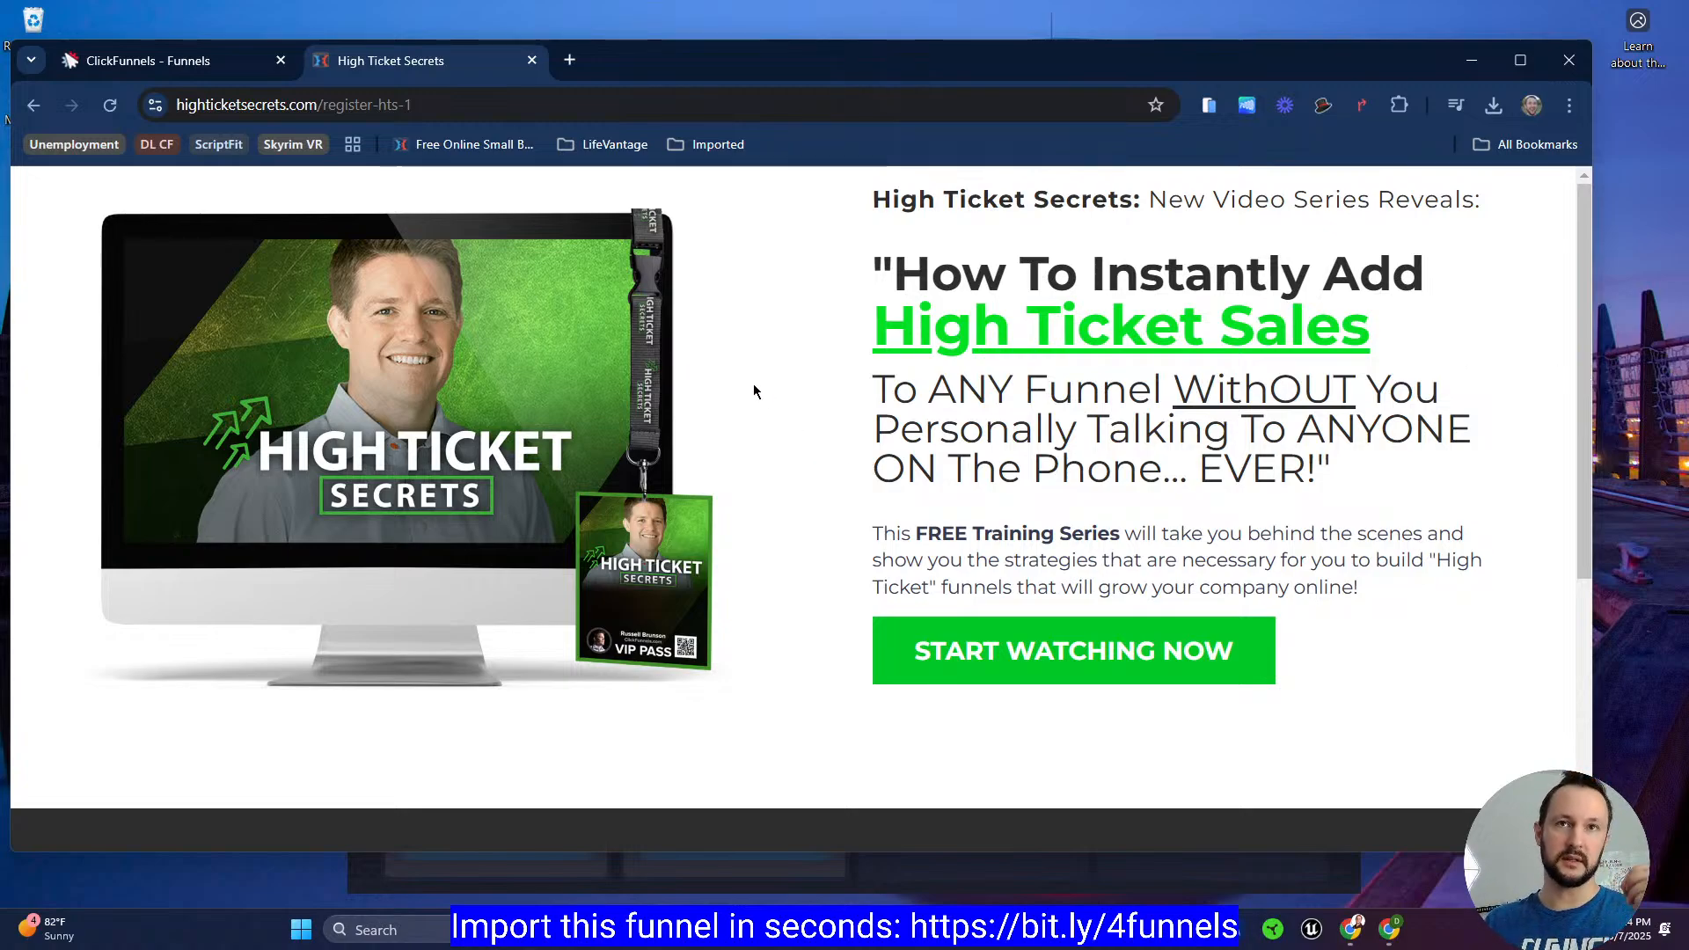
# Step: Switch the editor's hero row width unit to percent and set the row's width to 90 %
pyautogui.click(233, 61)
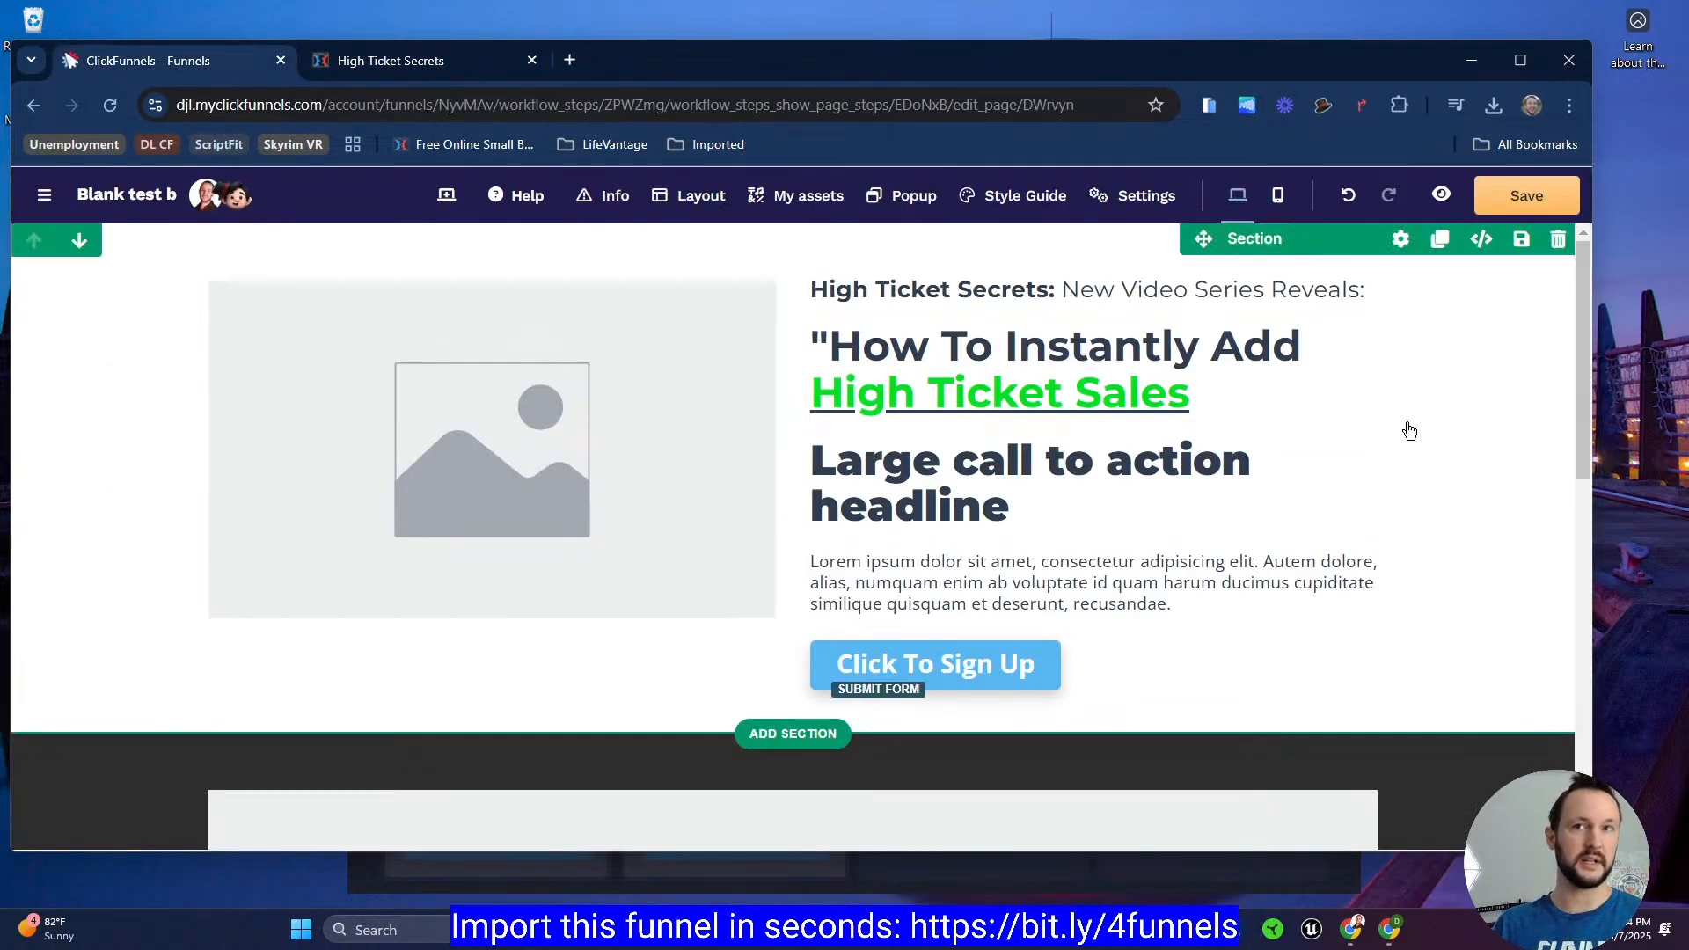
pyautogui.click(1391, 421)
pyautogui.scroll(-3, 1262, 451)
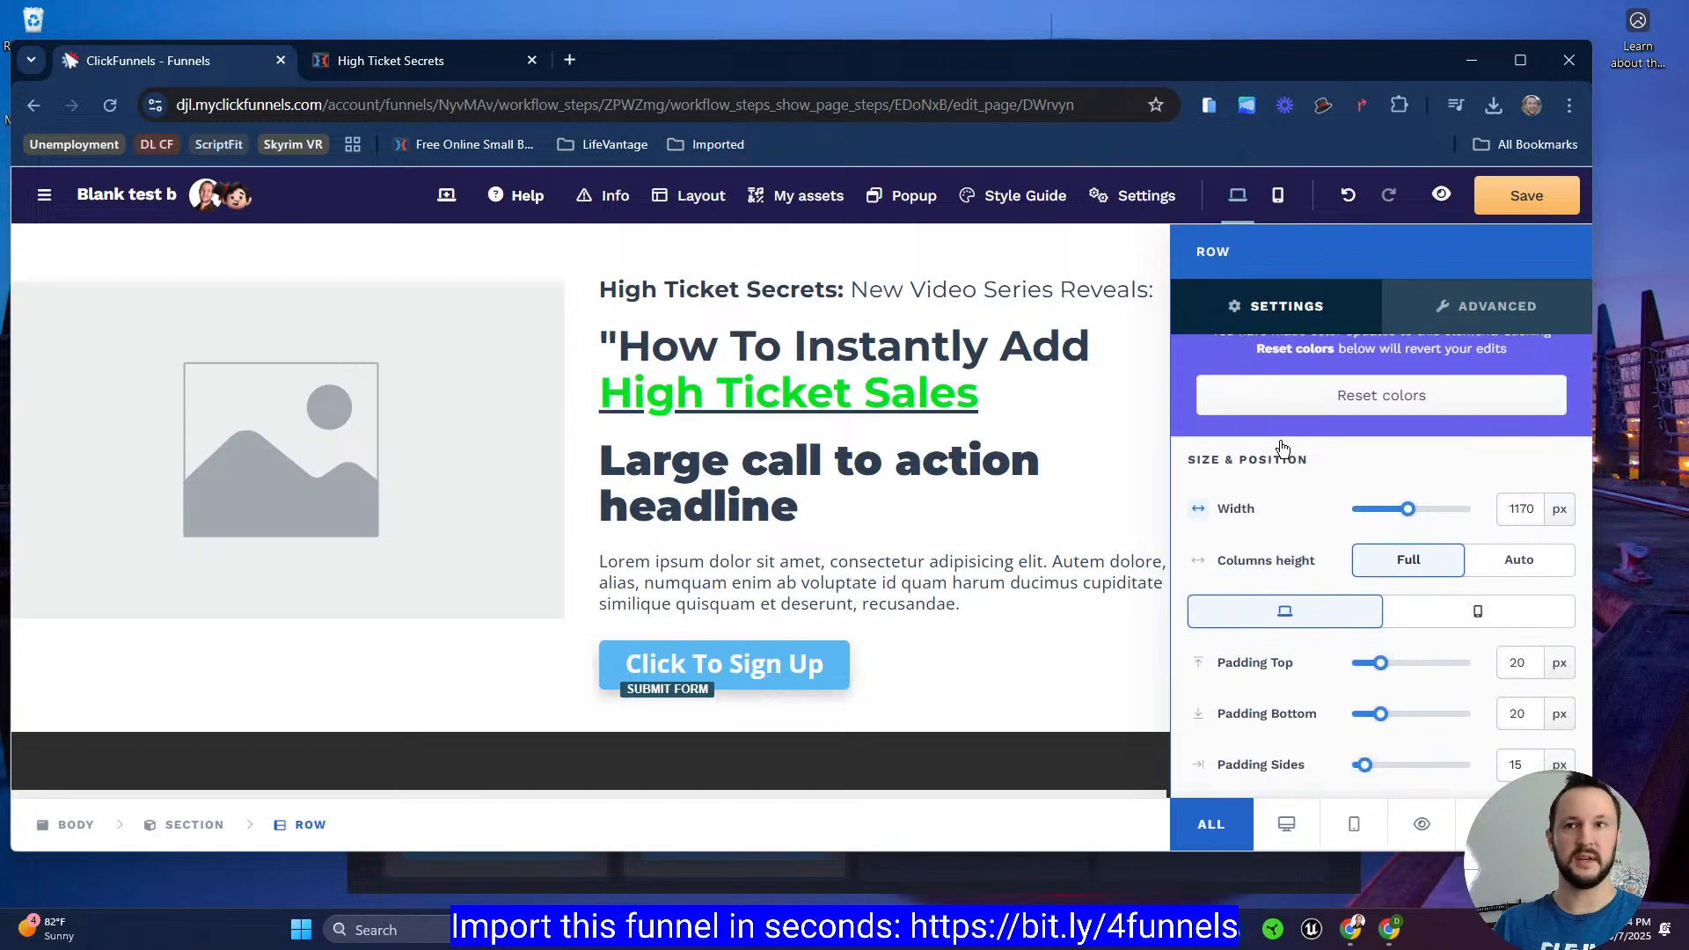
pyautogui.click(1556, 513)
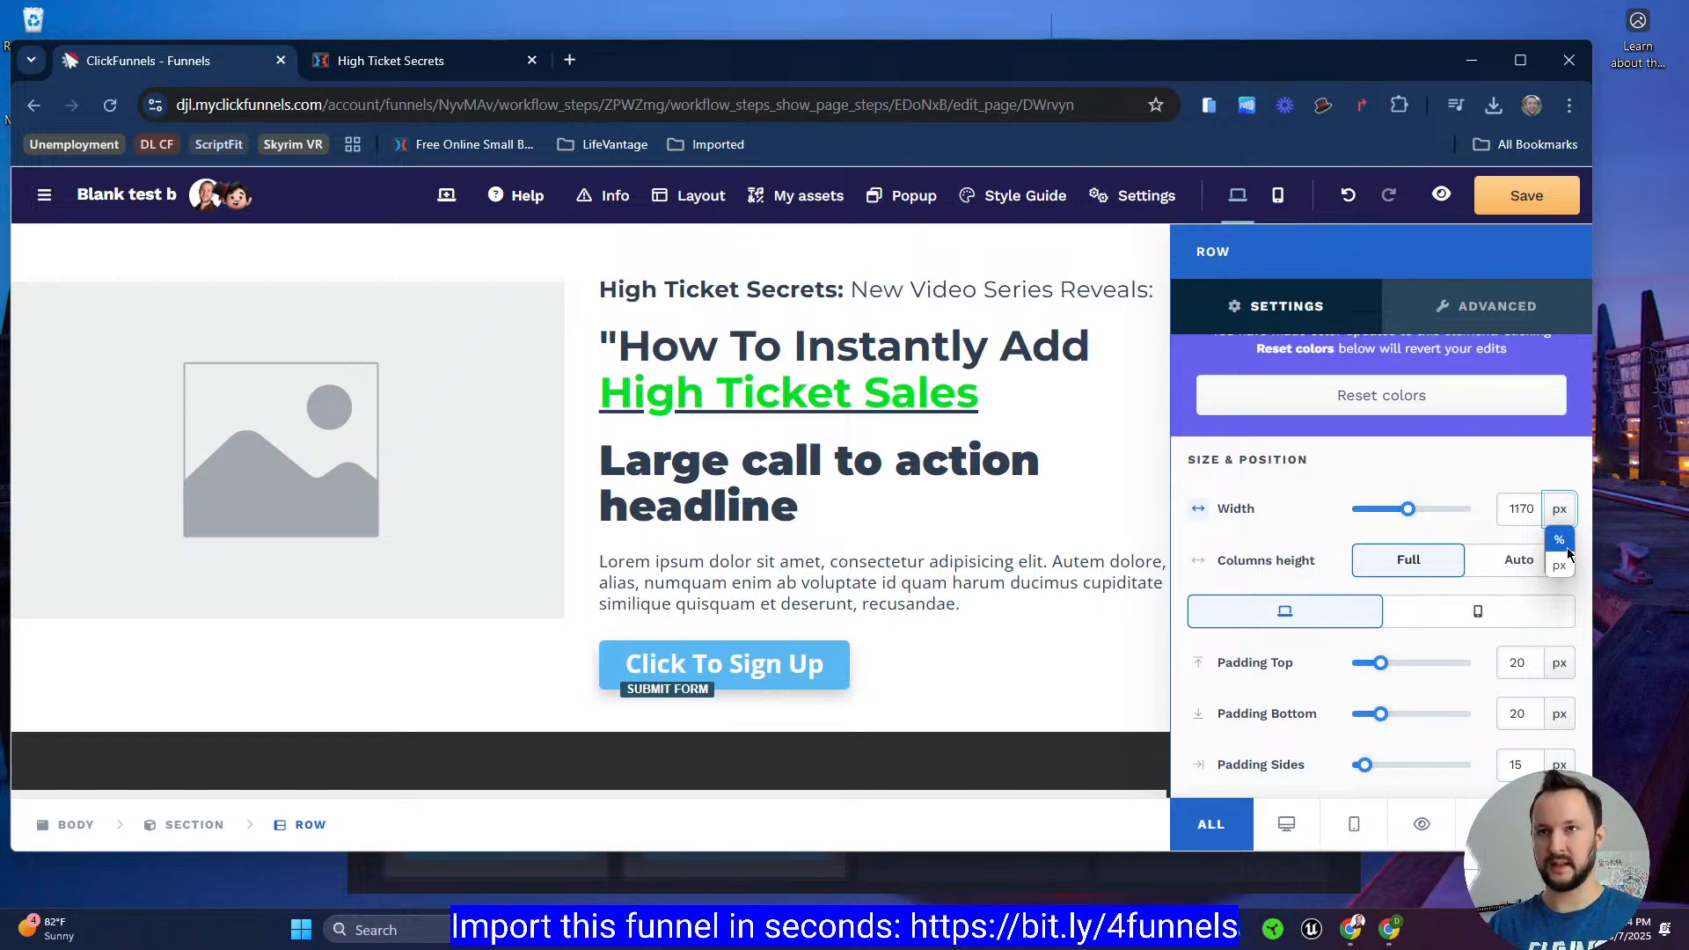
pyautogui.click(1563, 542)
pyautogui.click(1515, 514)
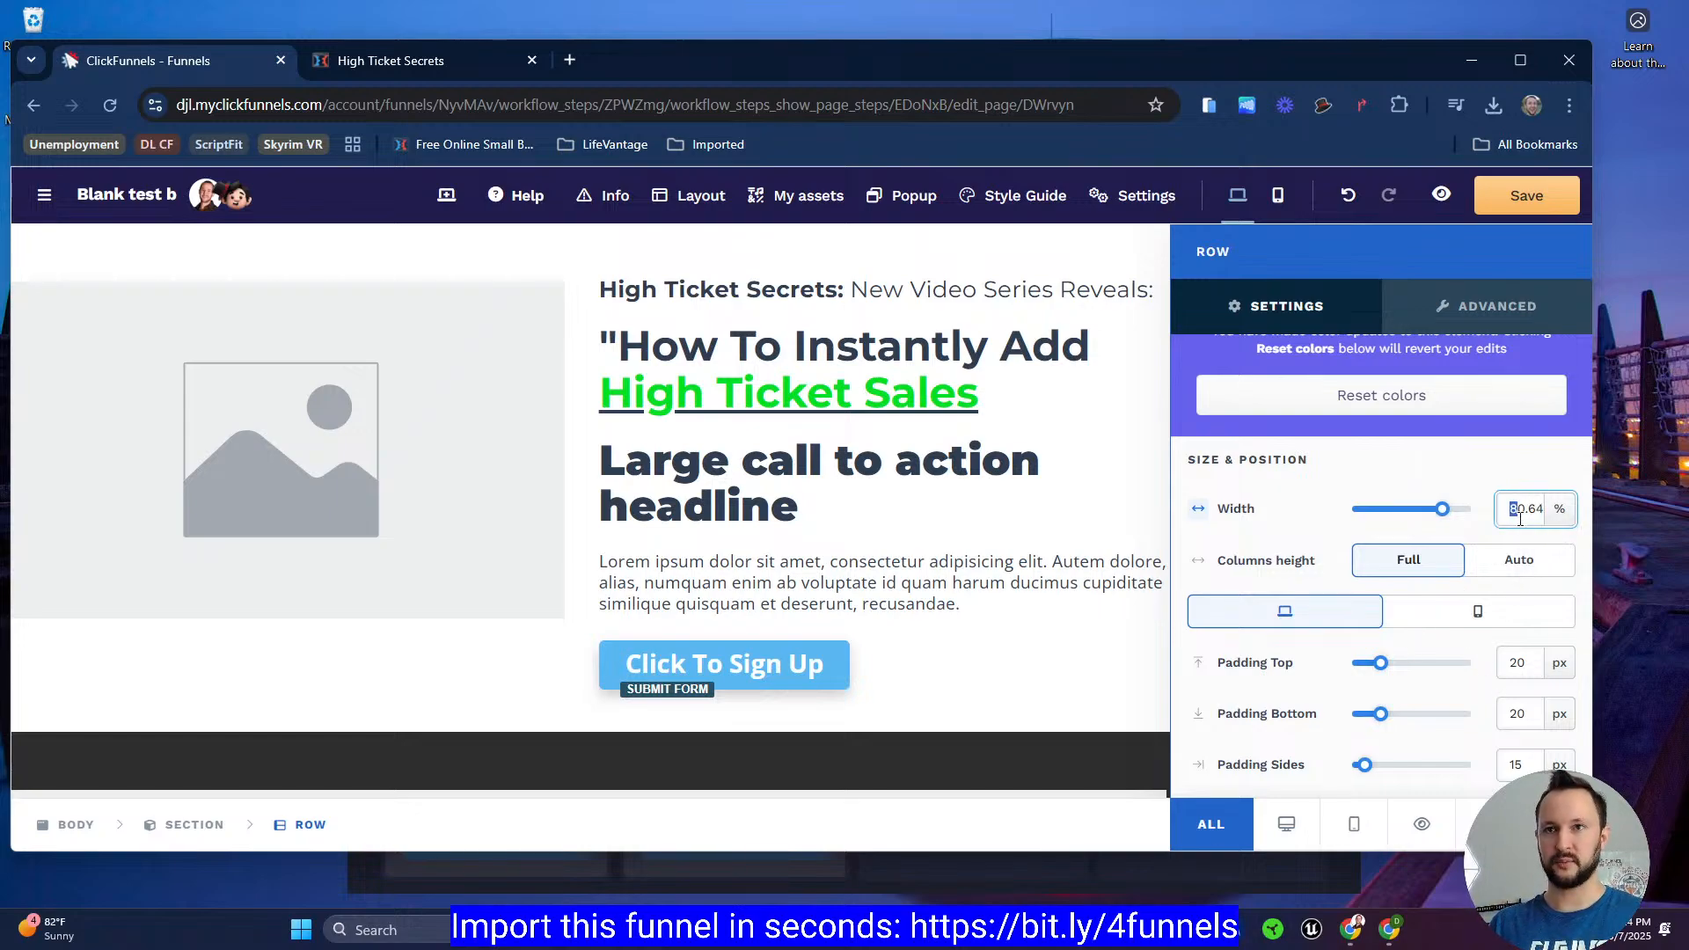
pyautogui.click(378, 62)
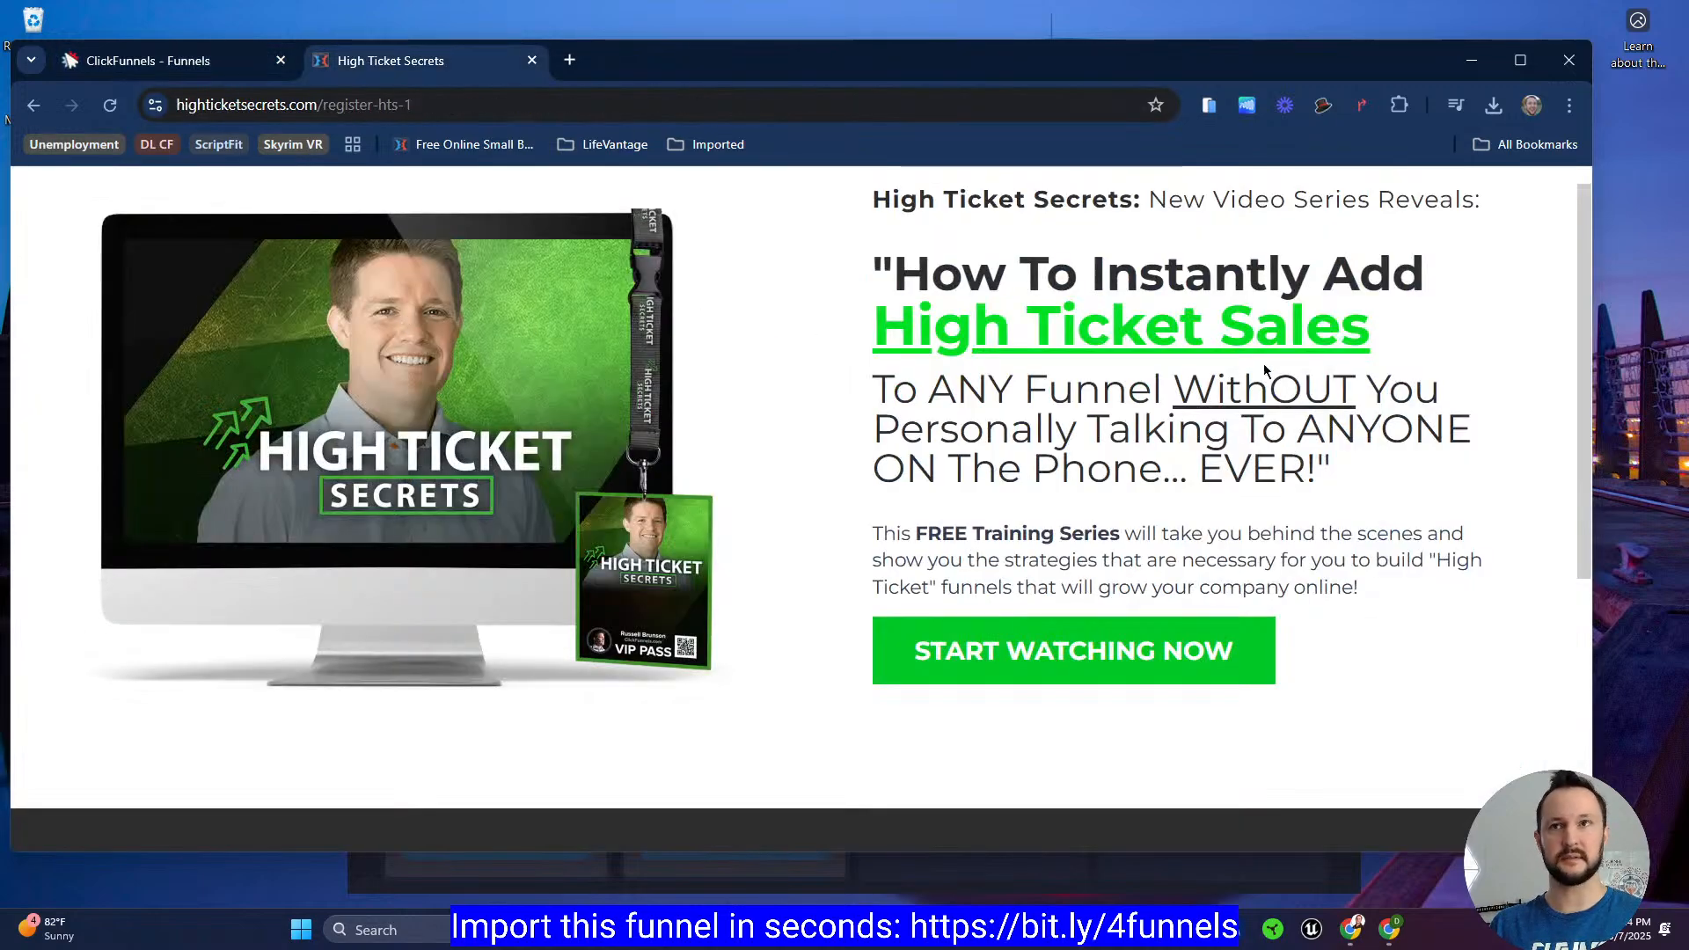
pyautogui.click(159, 62)
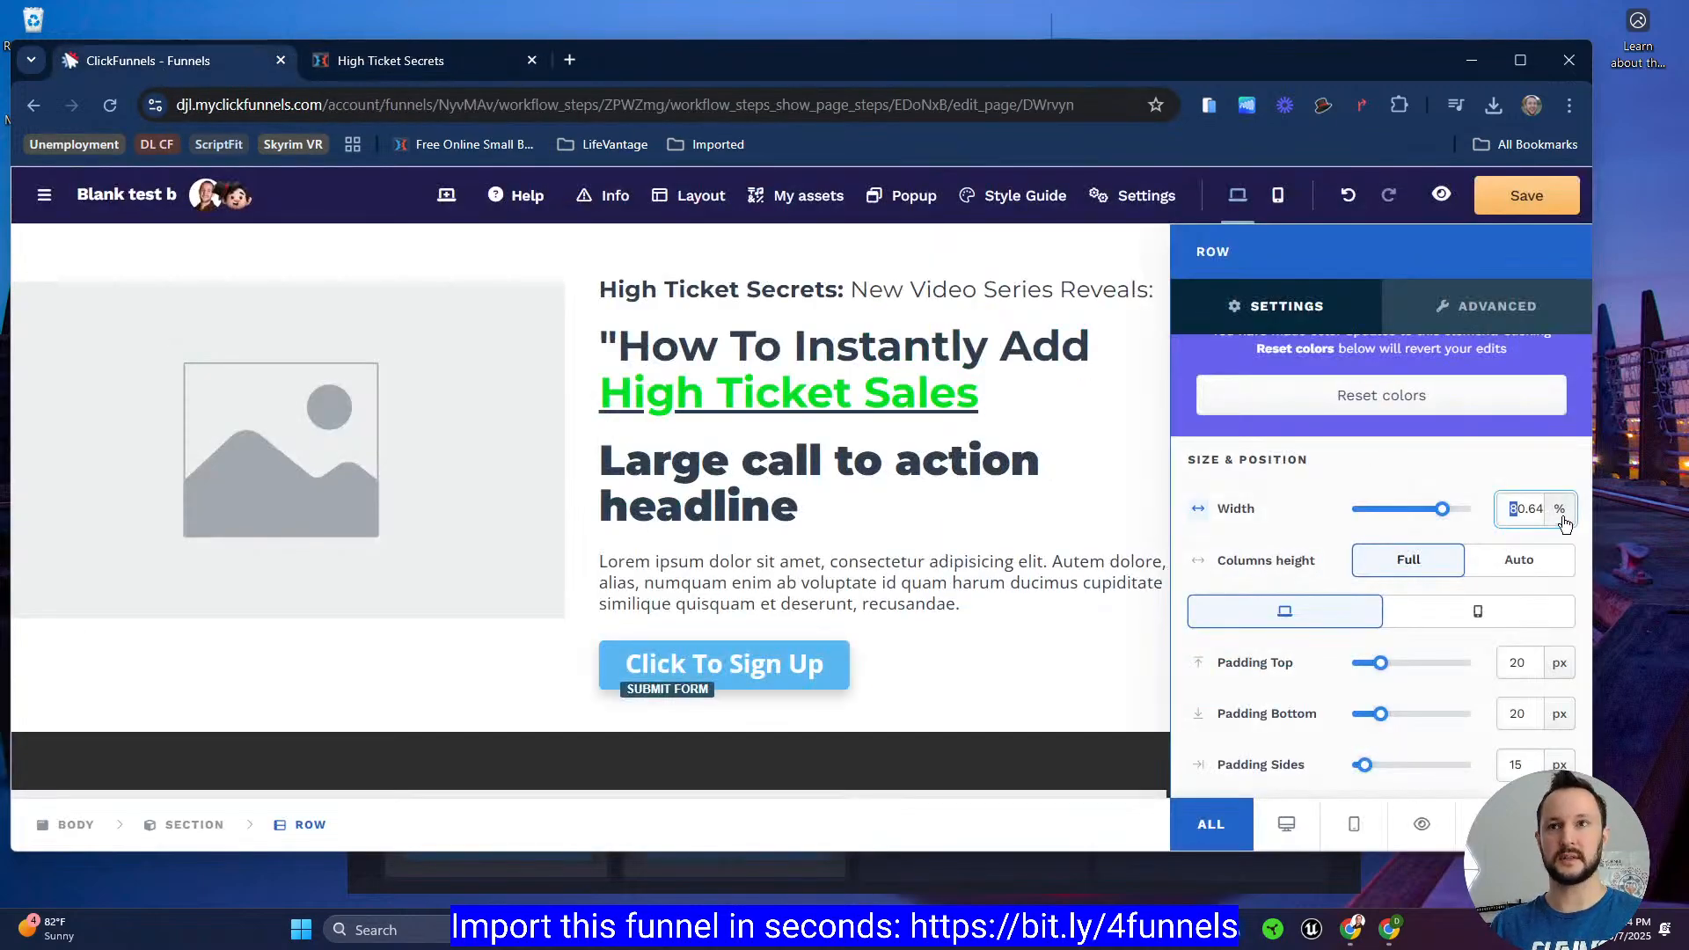
pyautogui.doubleClick(1512, 509)
pyautogui.write('90')
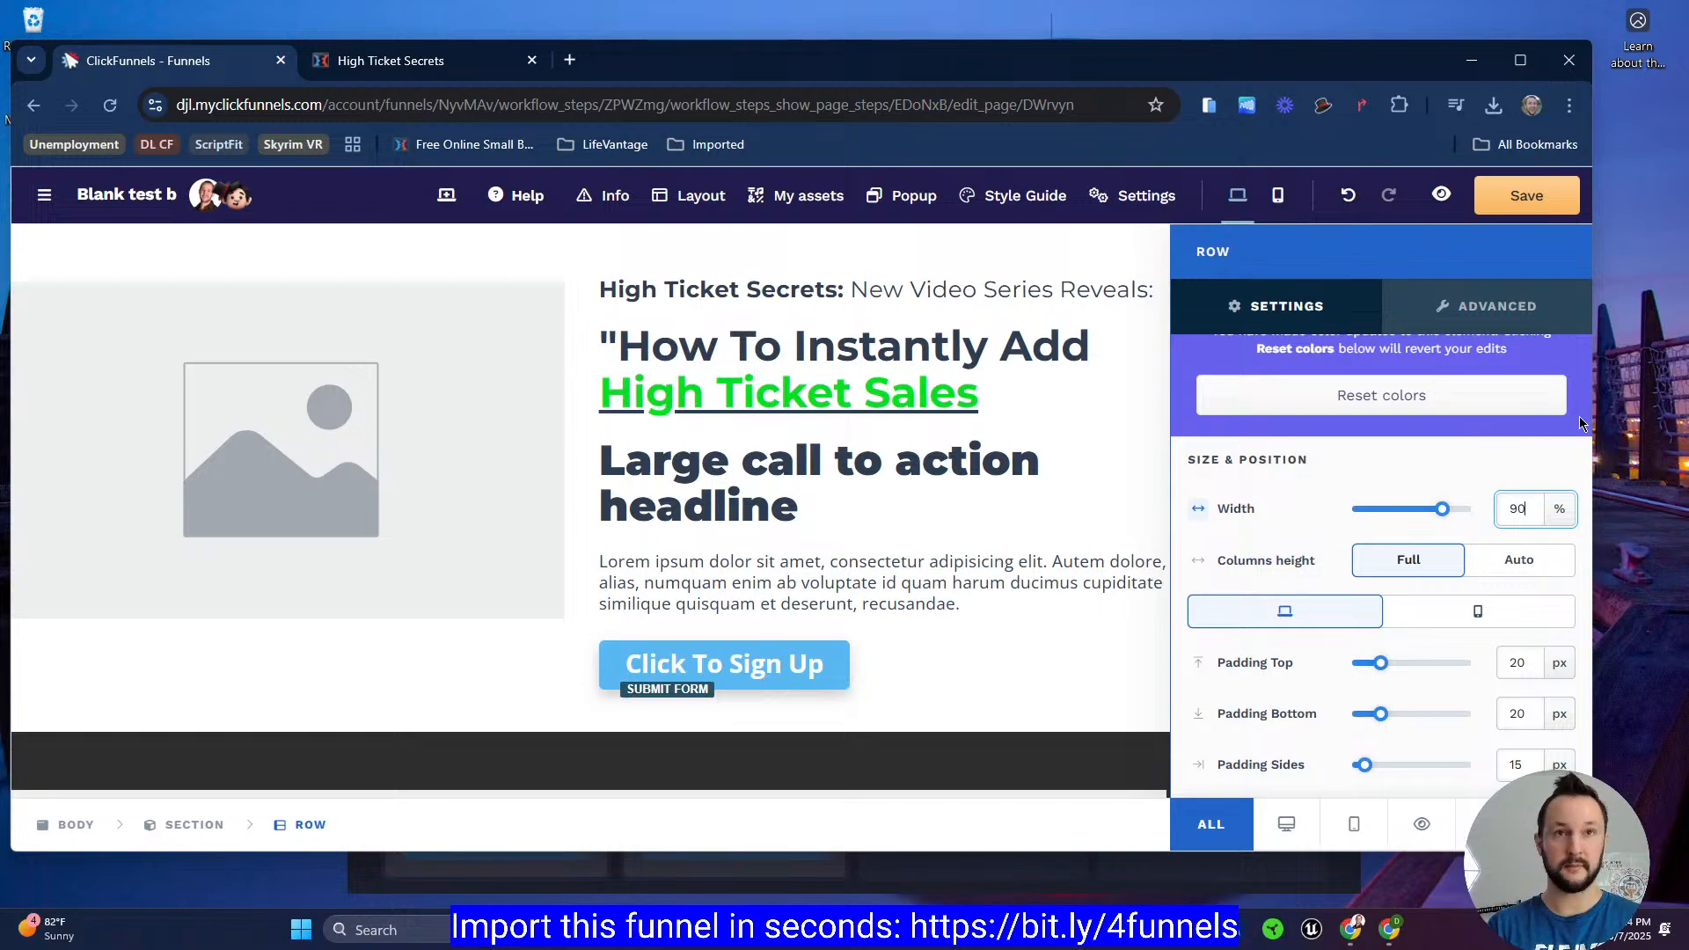
pyautogui.press('Return')
# Step: Replace the placeholder image with the High Ticket Secrets mockup from the FBC Images gallery folder
pyautogui.click(811, 389)
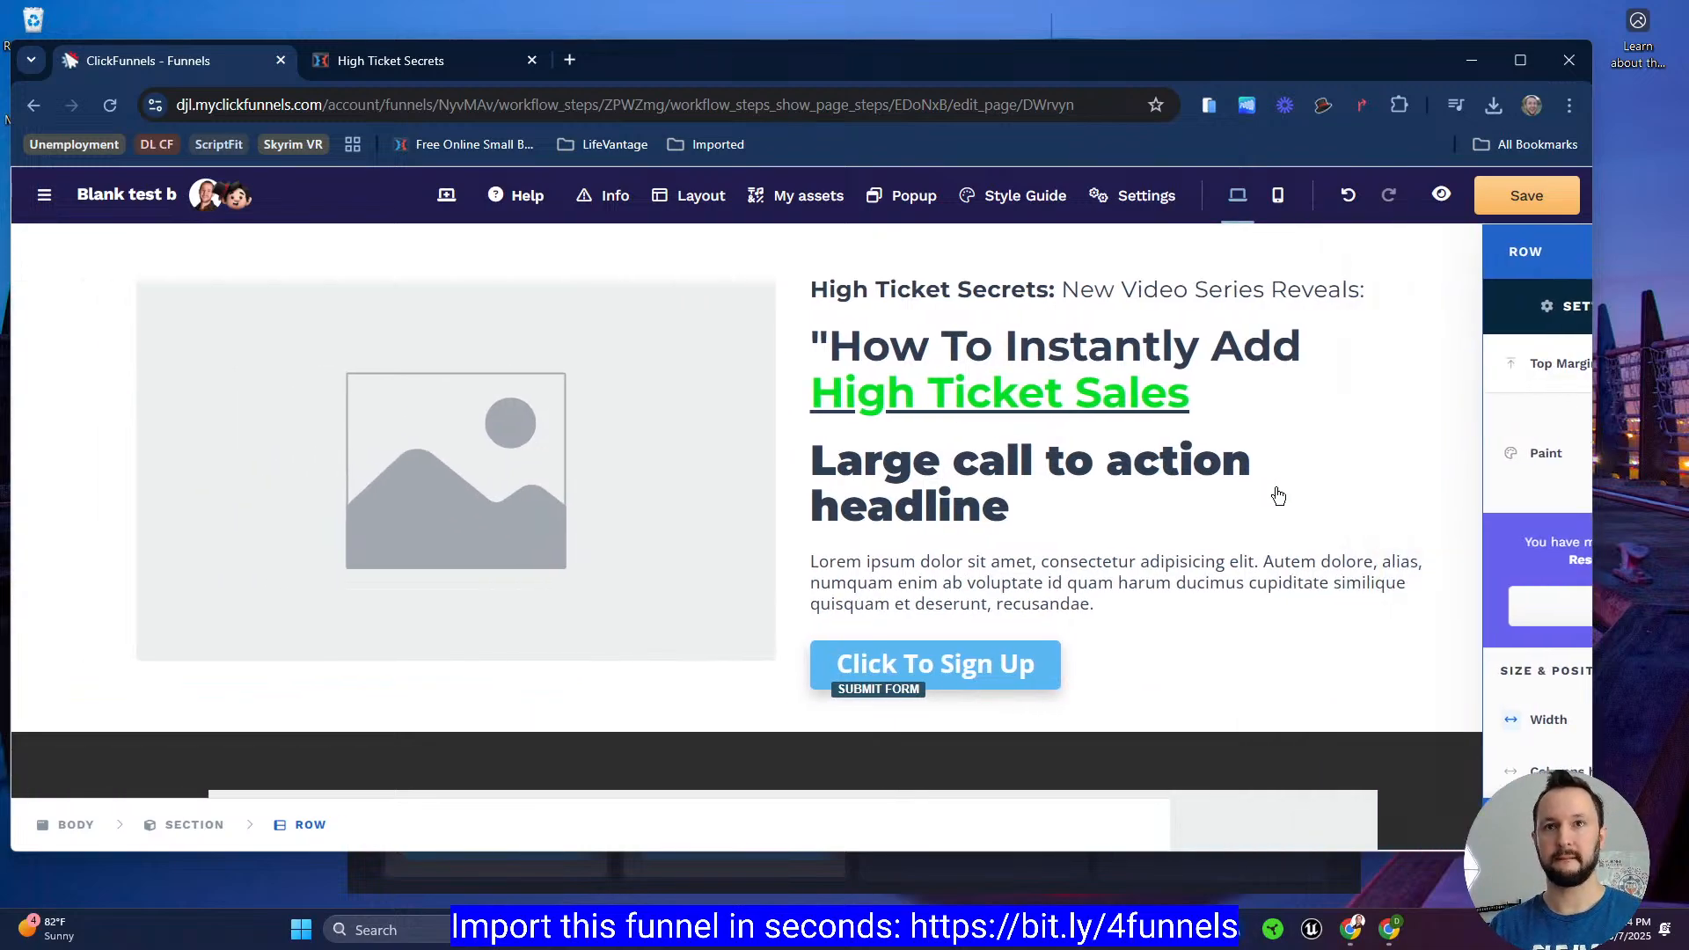
pyautogui.click(501, 69)
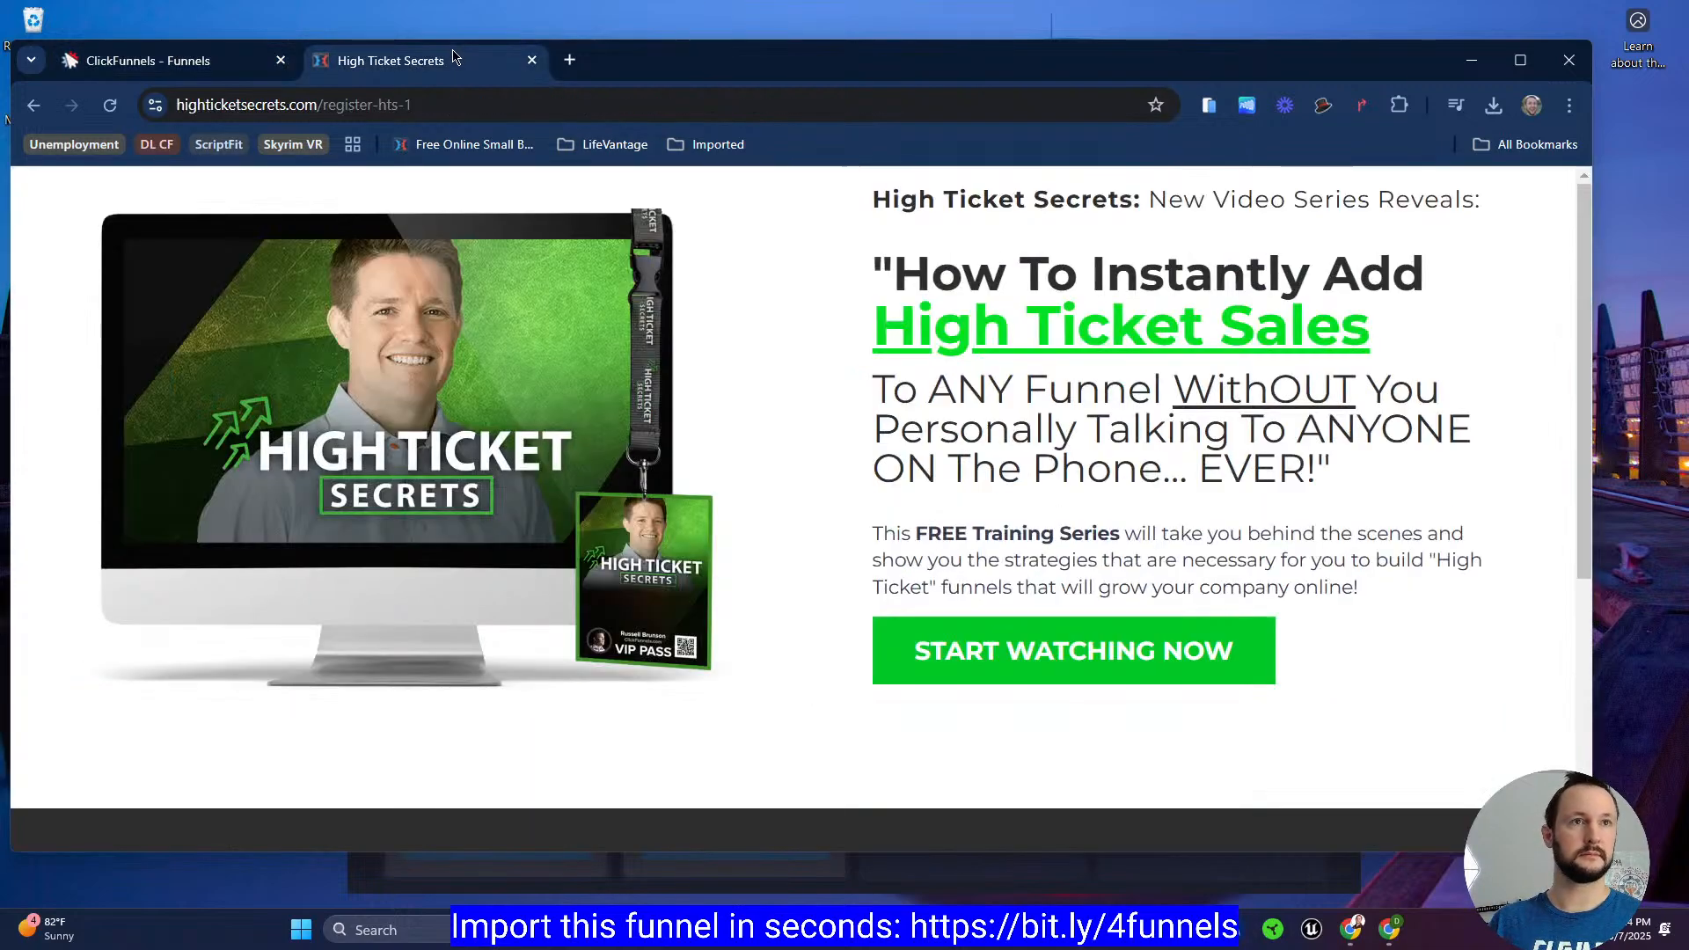
pyautogui.click(193, 63)
pyautogui.click(299, 419)
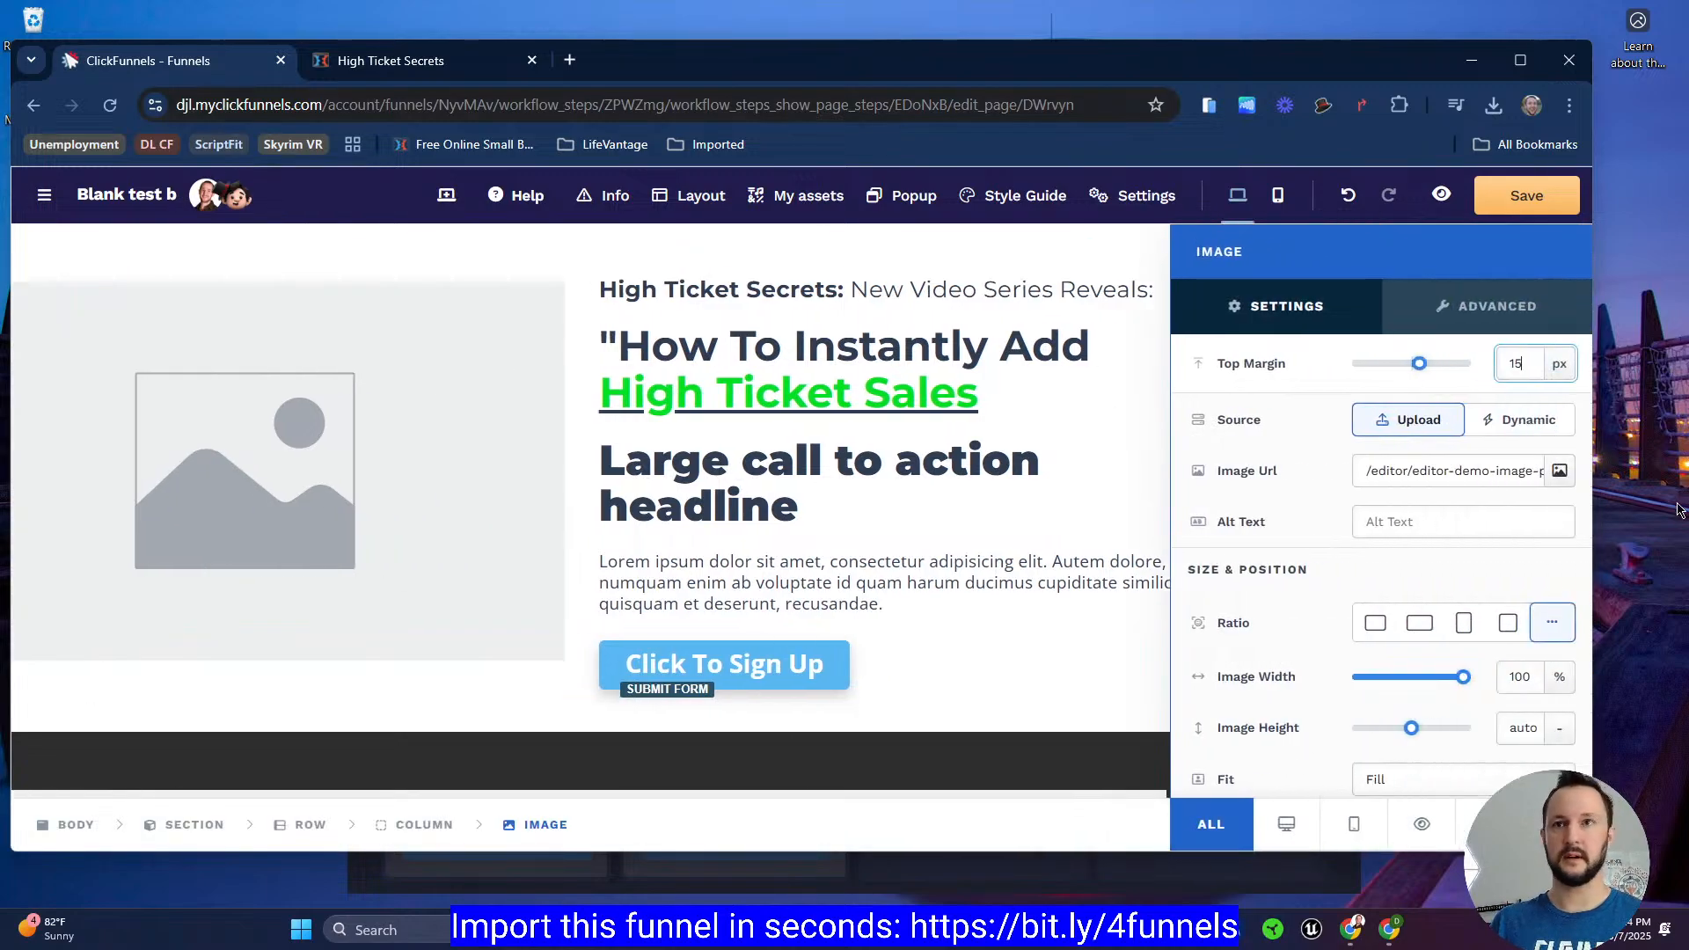
pyautogui.click(1560, 473)
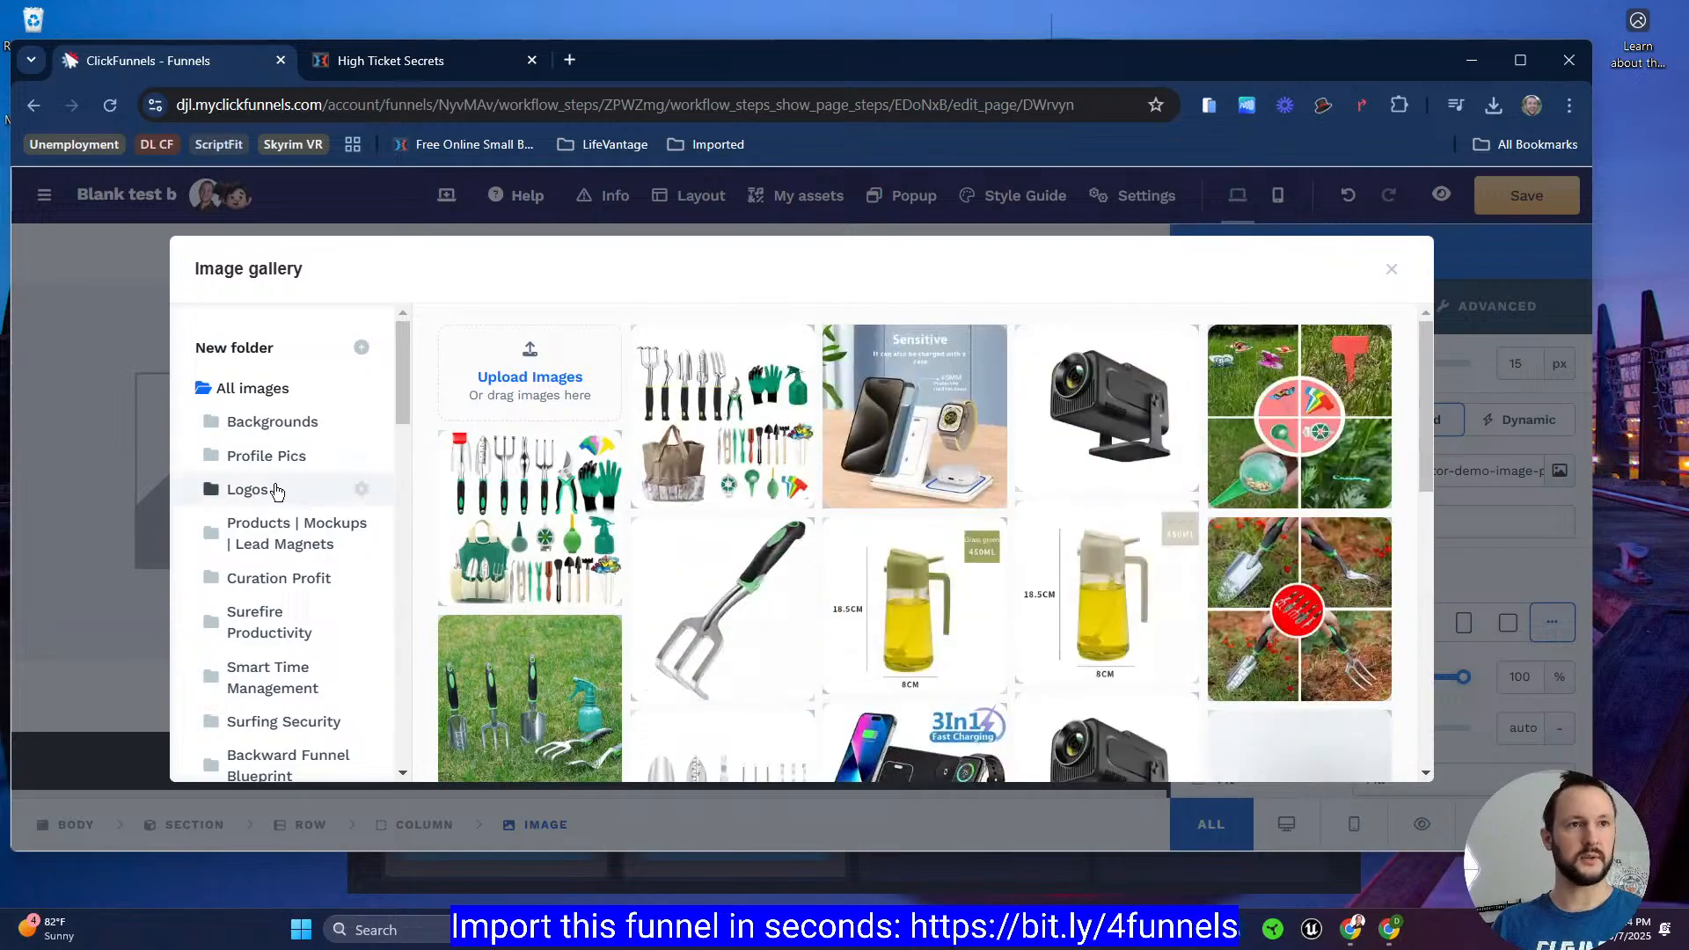
pyautogui.scroll(-6, 259, 528)
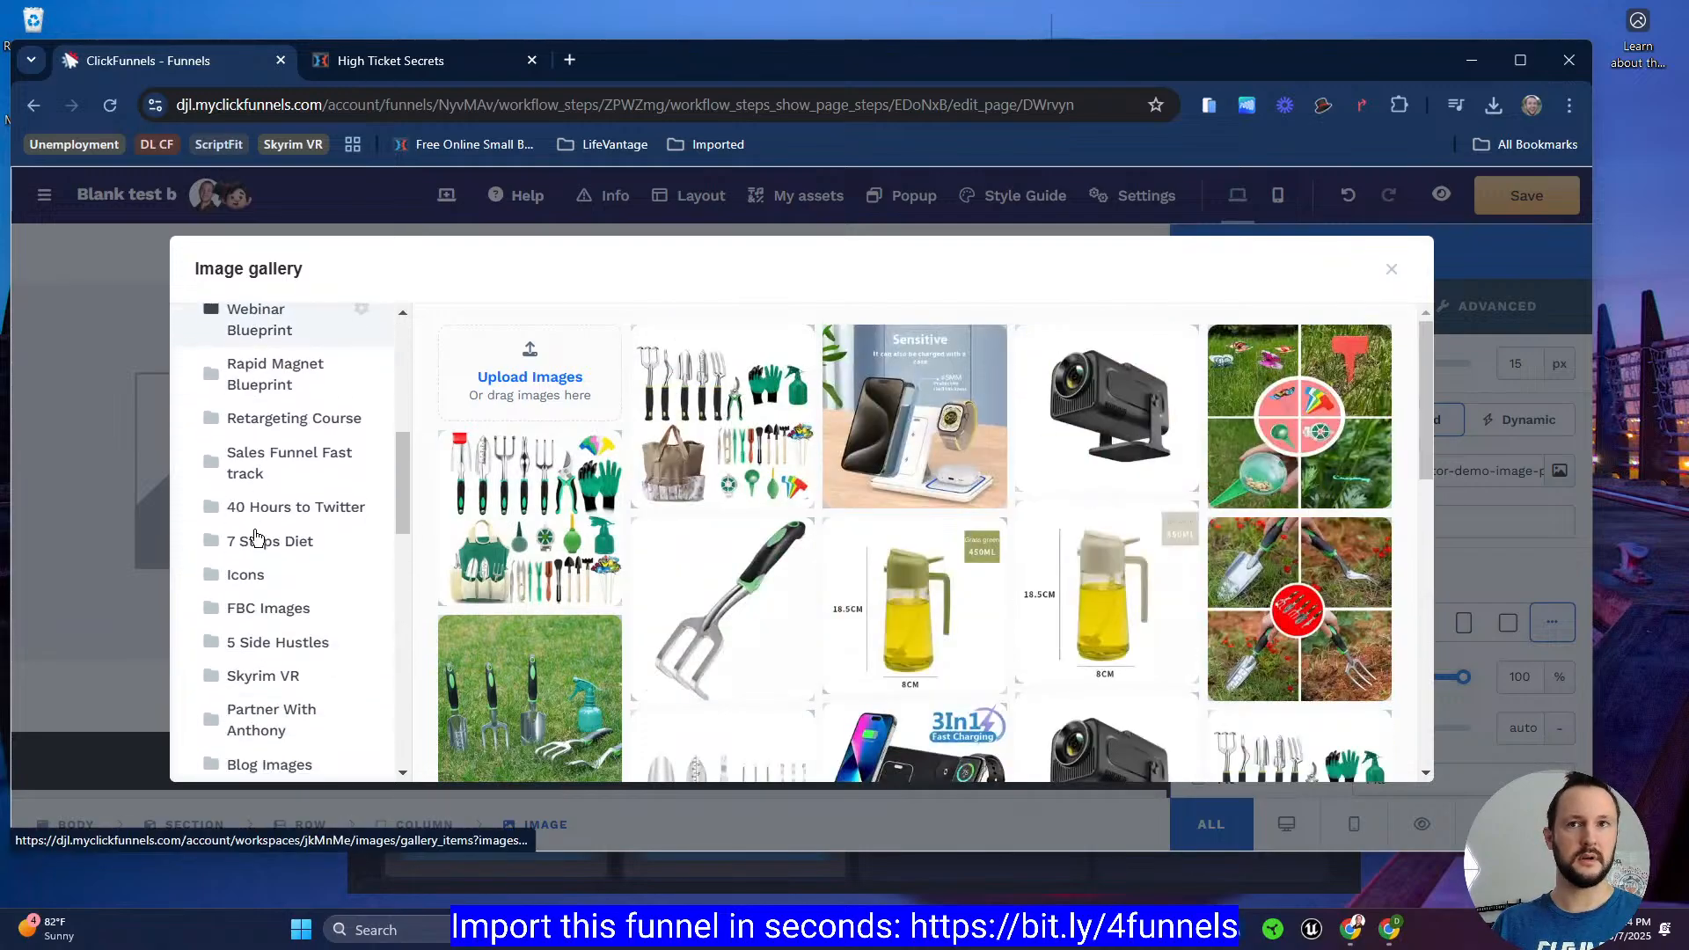
pyautogui.scroll(-5, 259, 537)
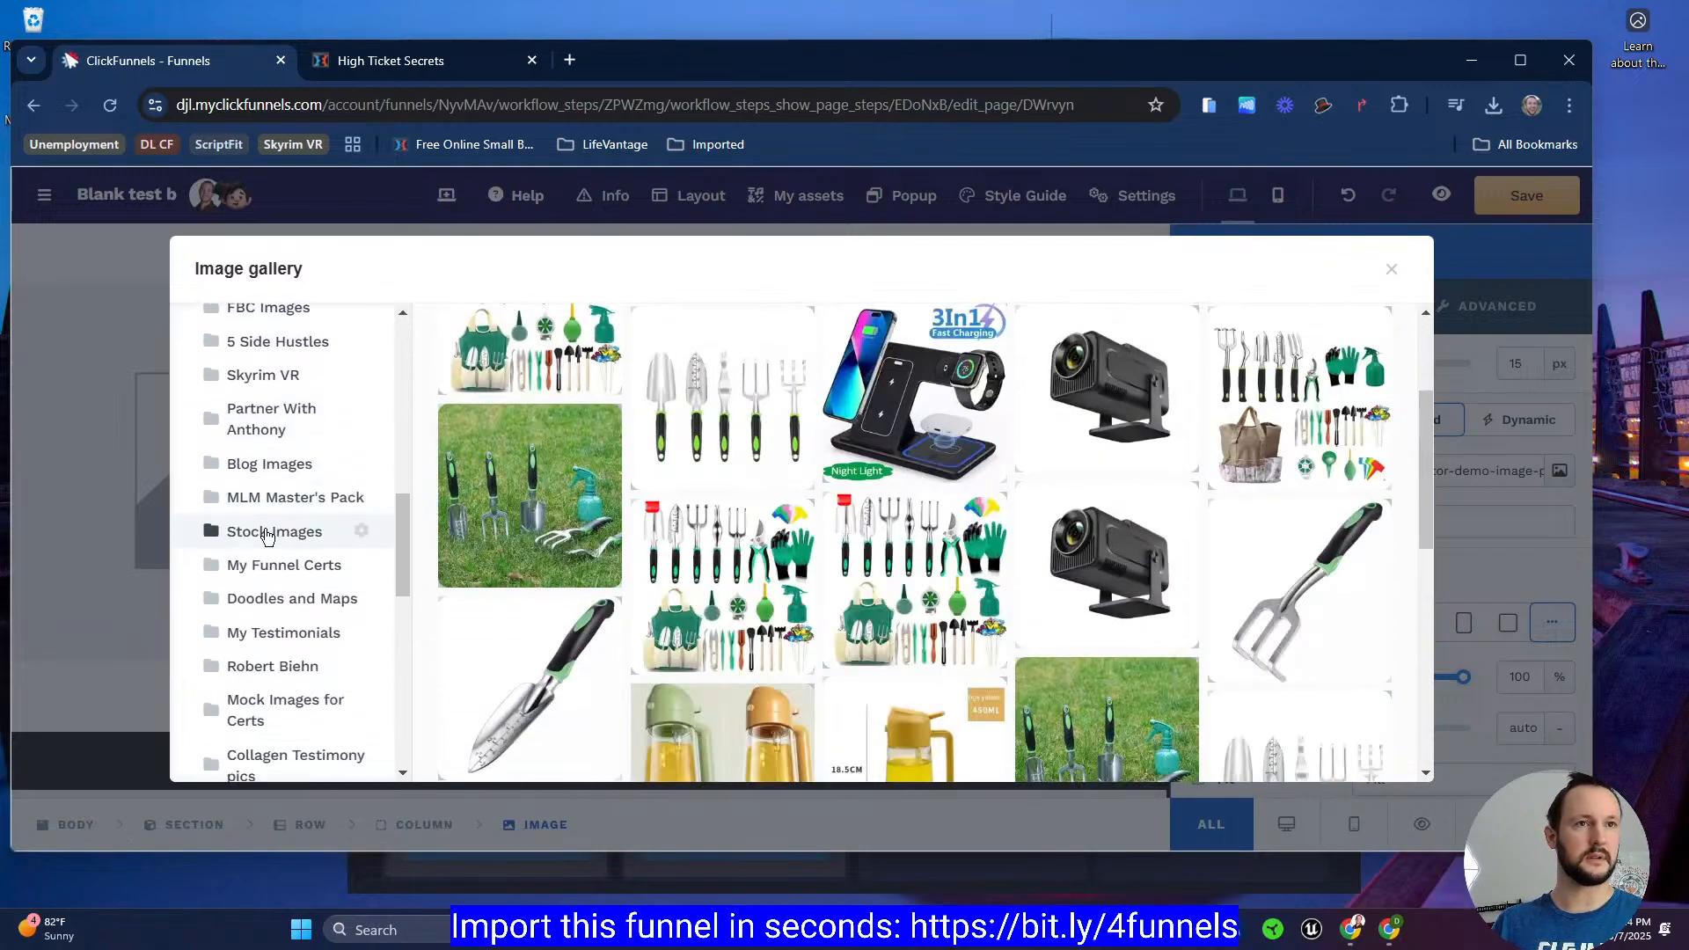
pyautogui.scroll(-4, 268, 536)
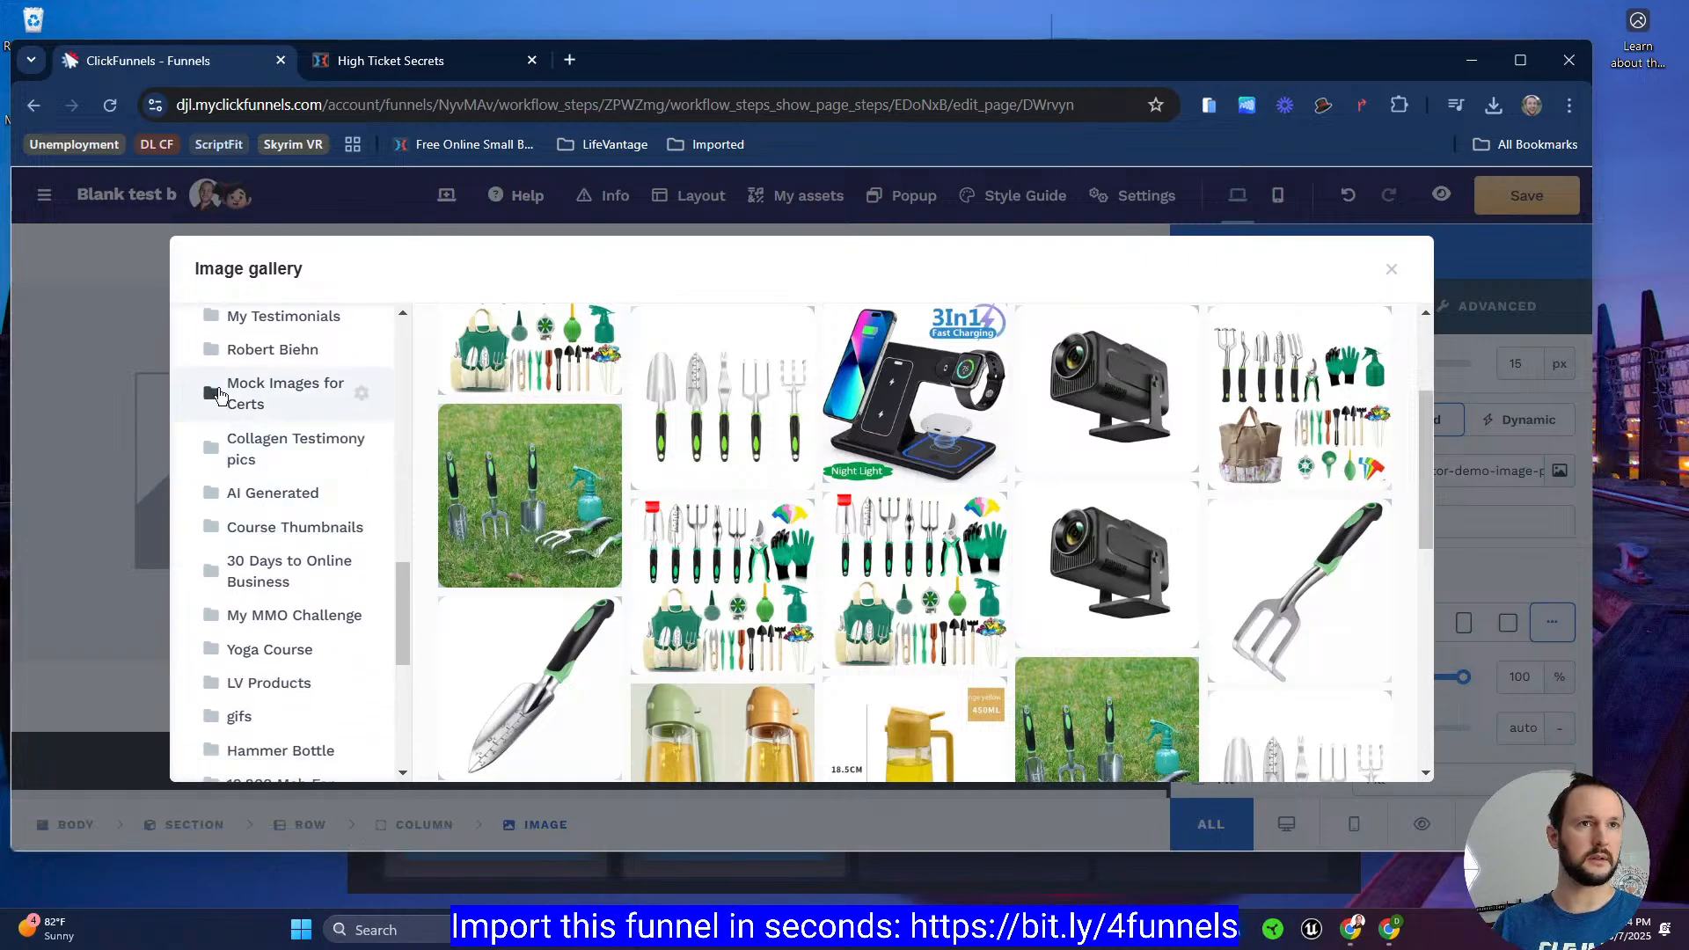
pyautogui.scroll(4, 262, 510)
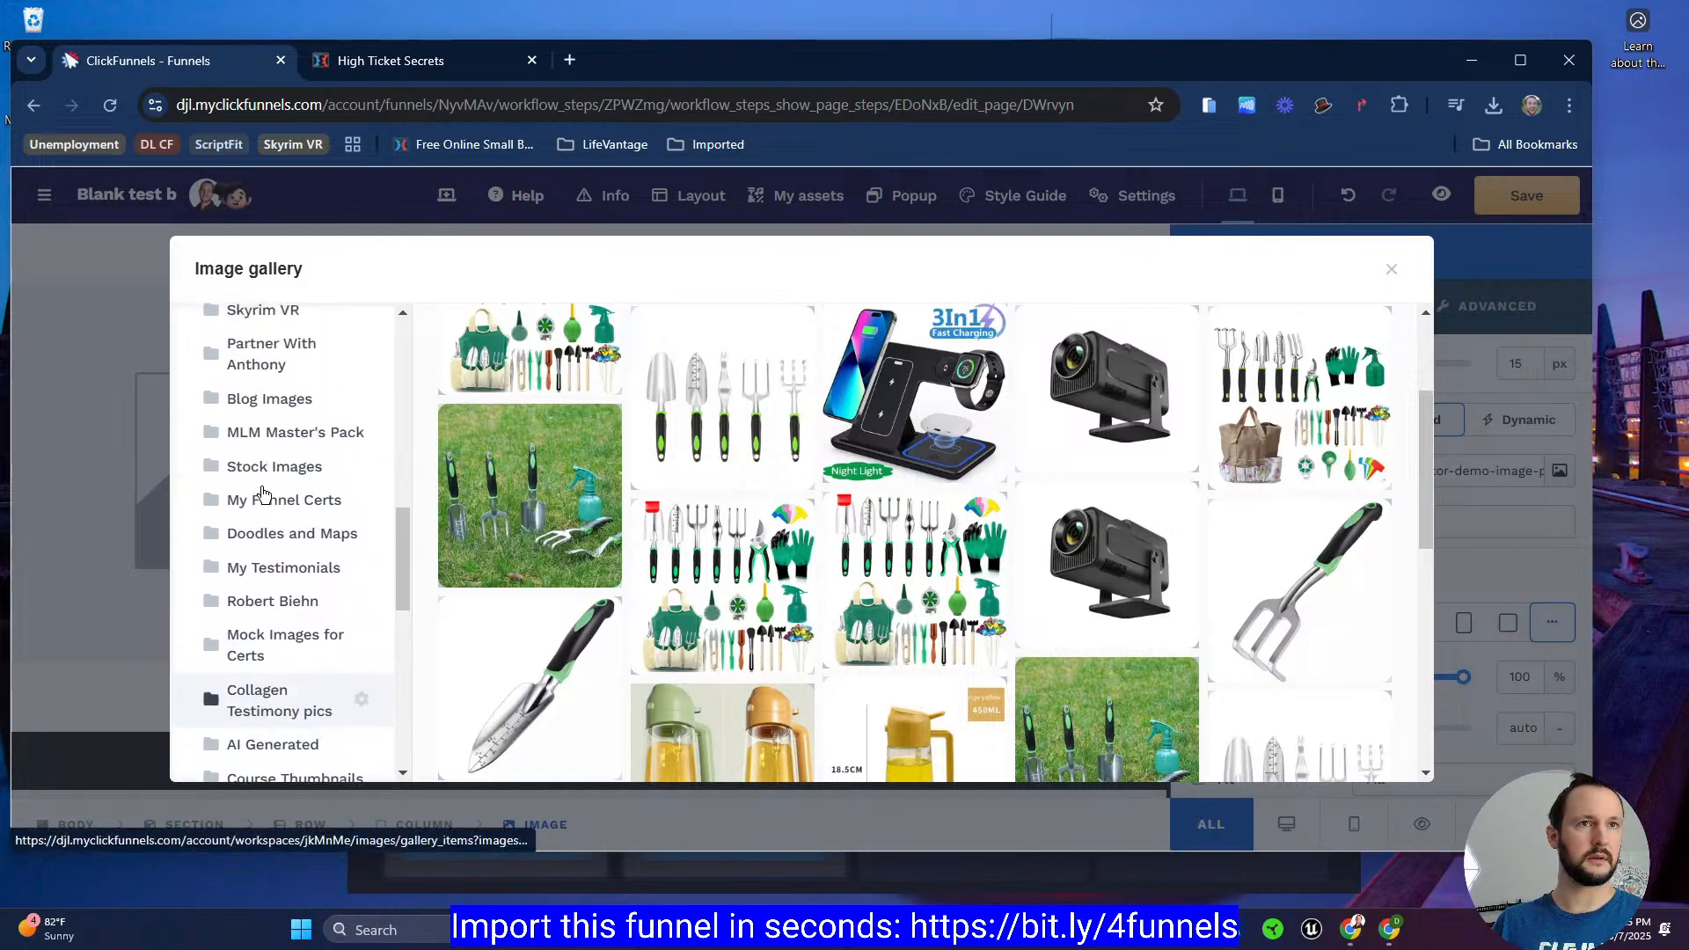
pyautogui.scroll(4, 261, 493)
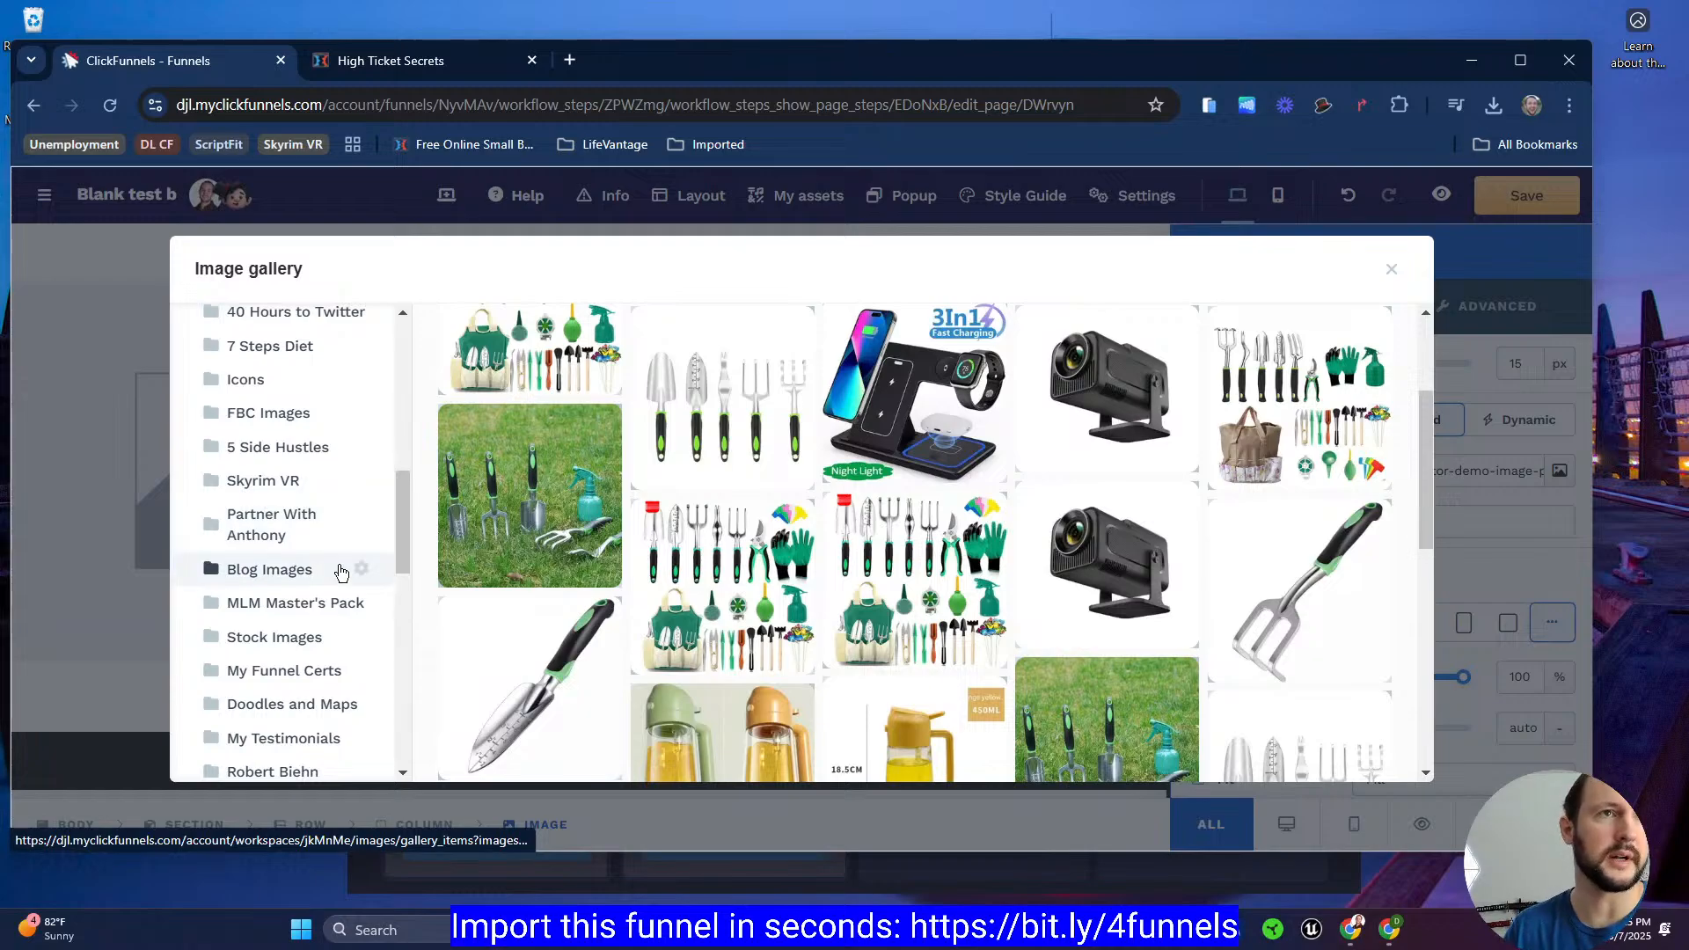
pyautogui.click(315, 417)
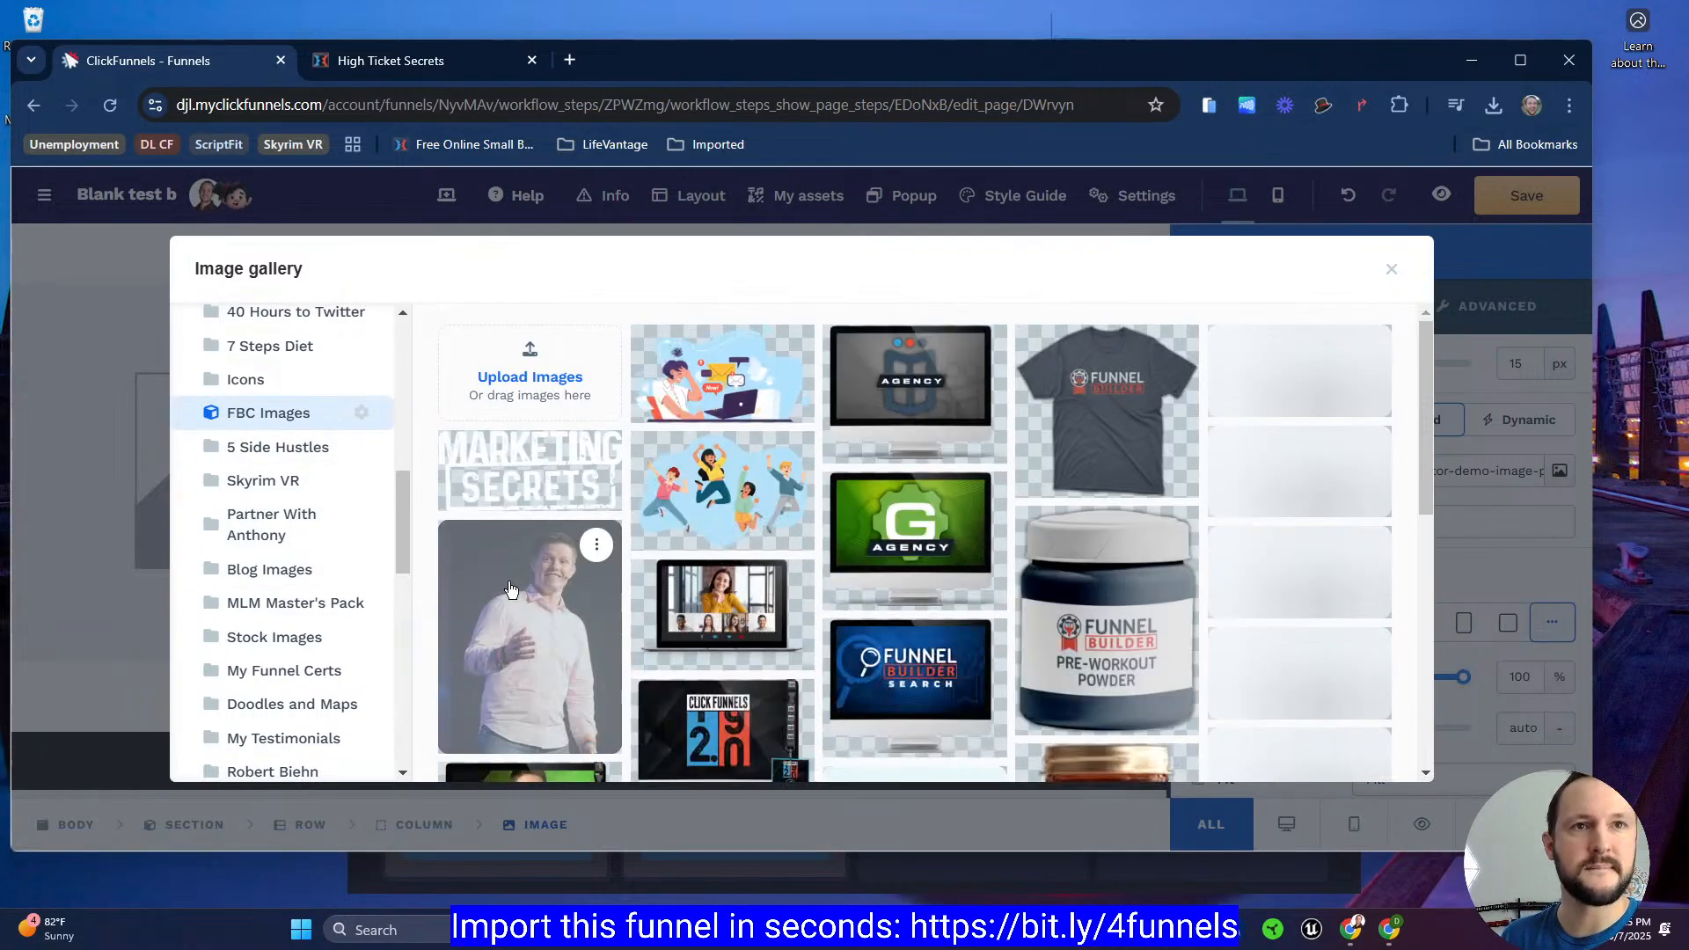
pyautogui.click(525, 586)
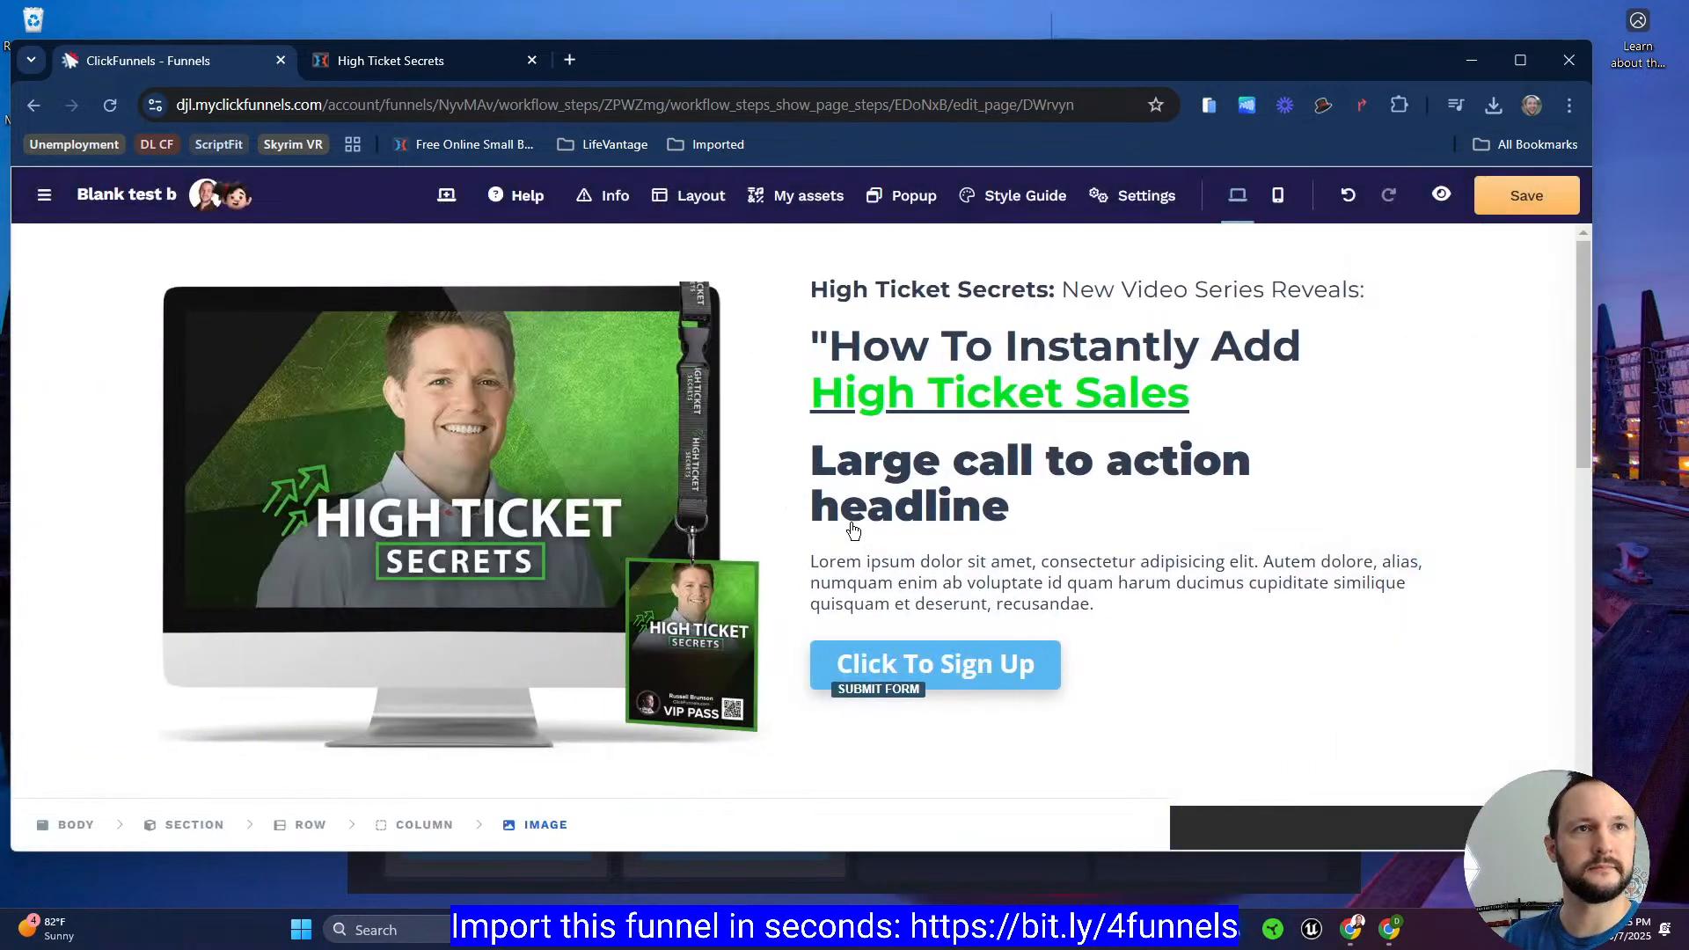
# Step: Set the hero row's width to 95 %
pyautogui.click(114, 449)
pyautogui.scroll(-2, 1373, 511)
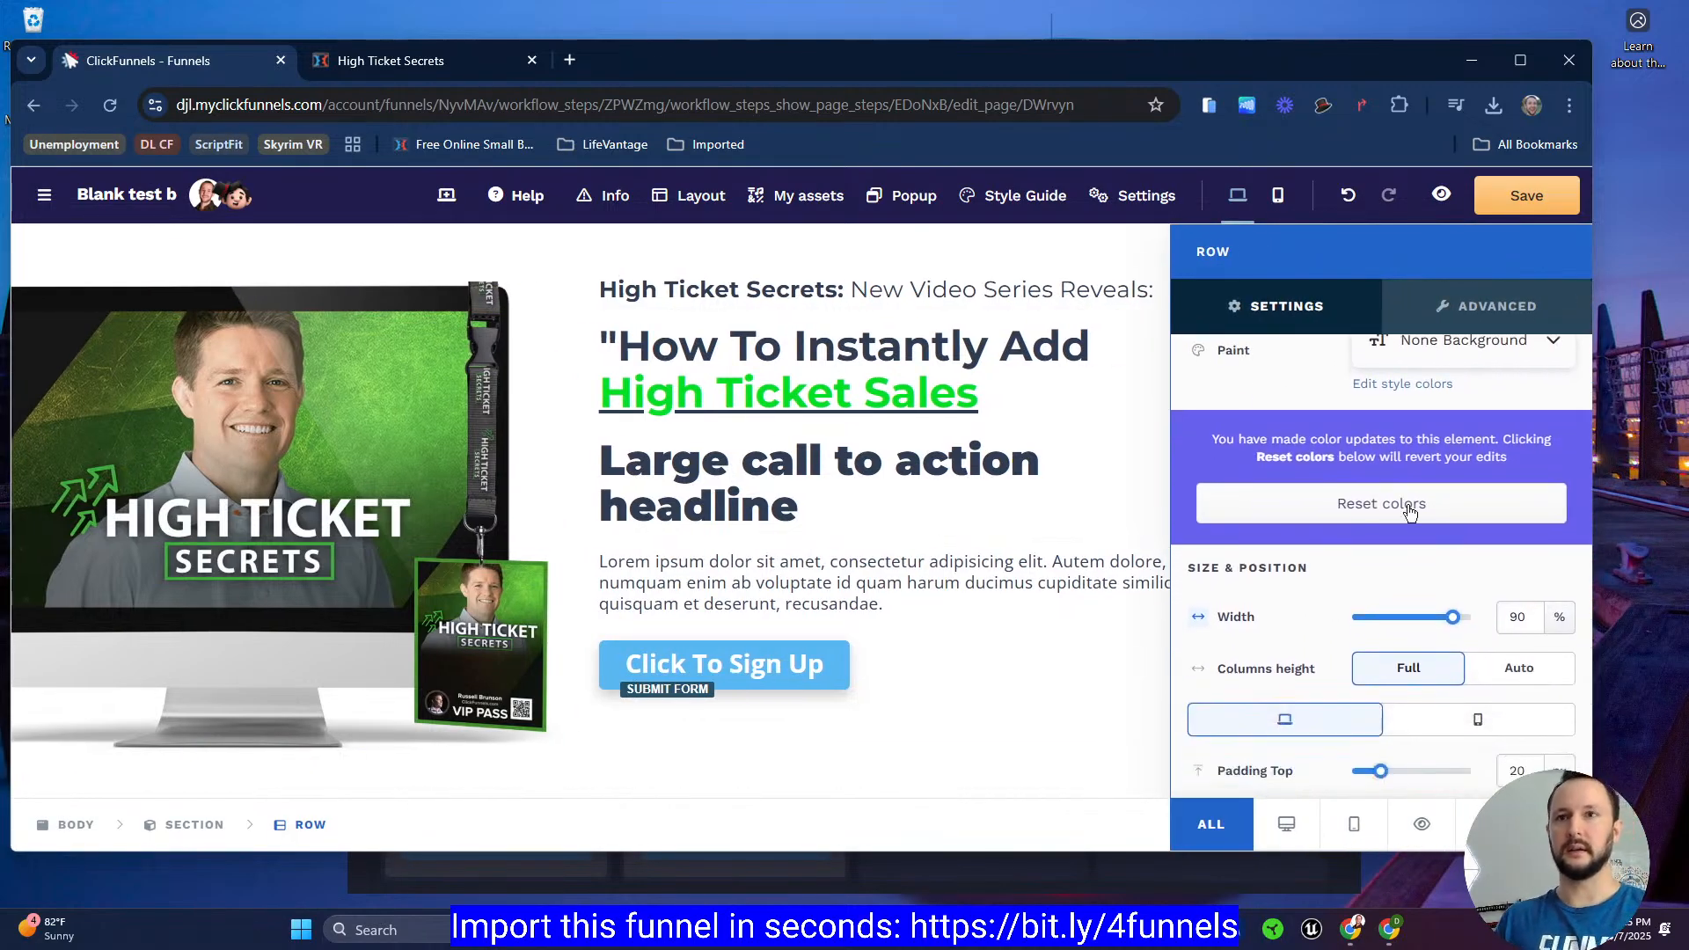
pyautogui.click(1519, 611)
pyautogui.doubleClick(1518, 614)
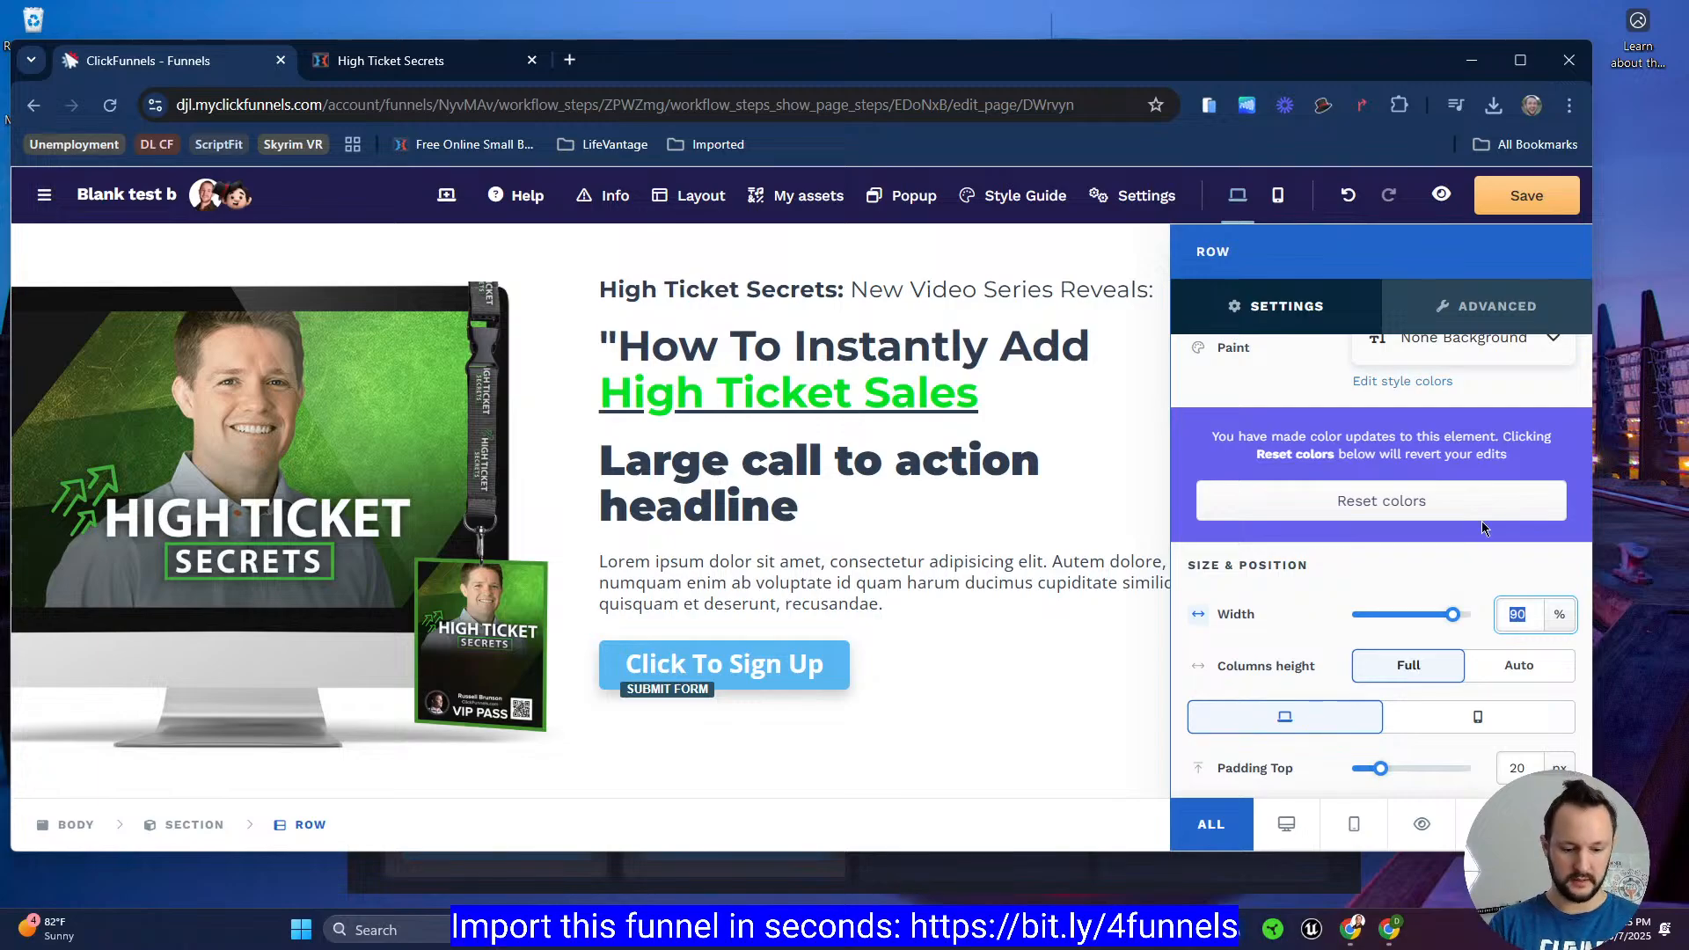
pyautogui.write('95')
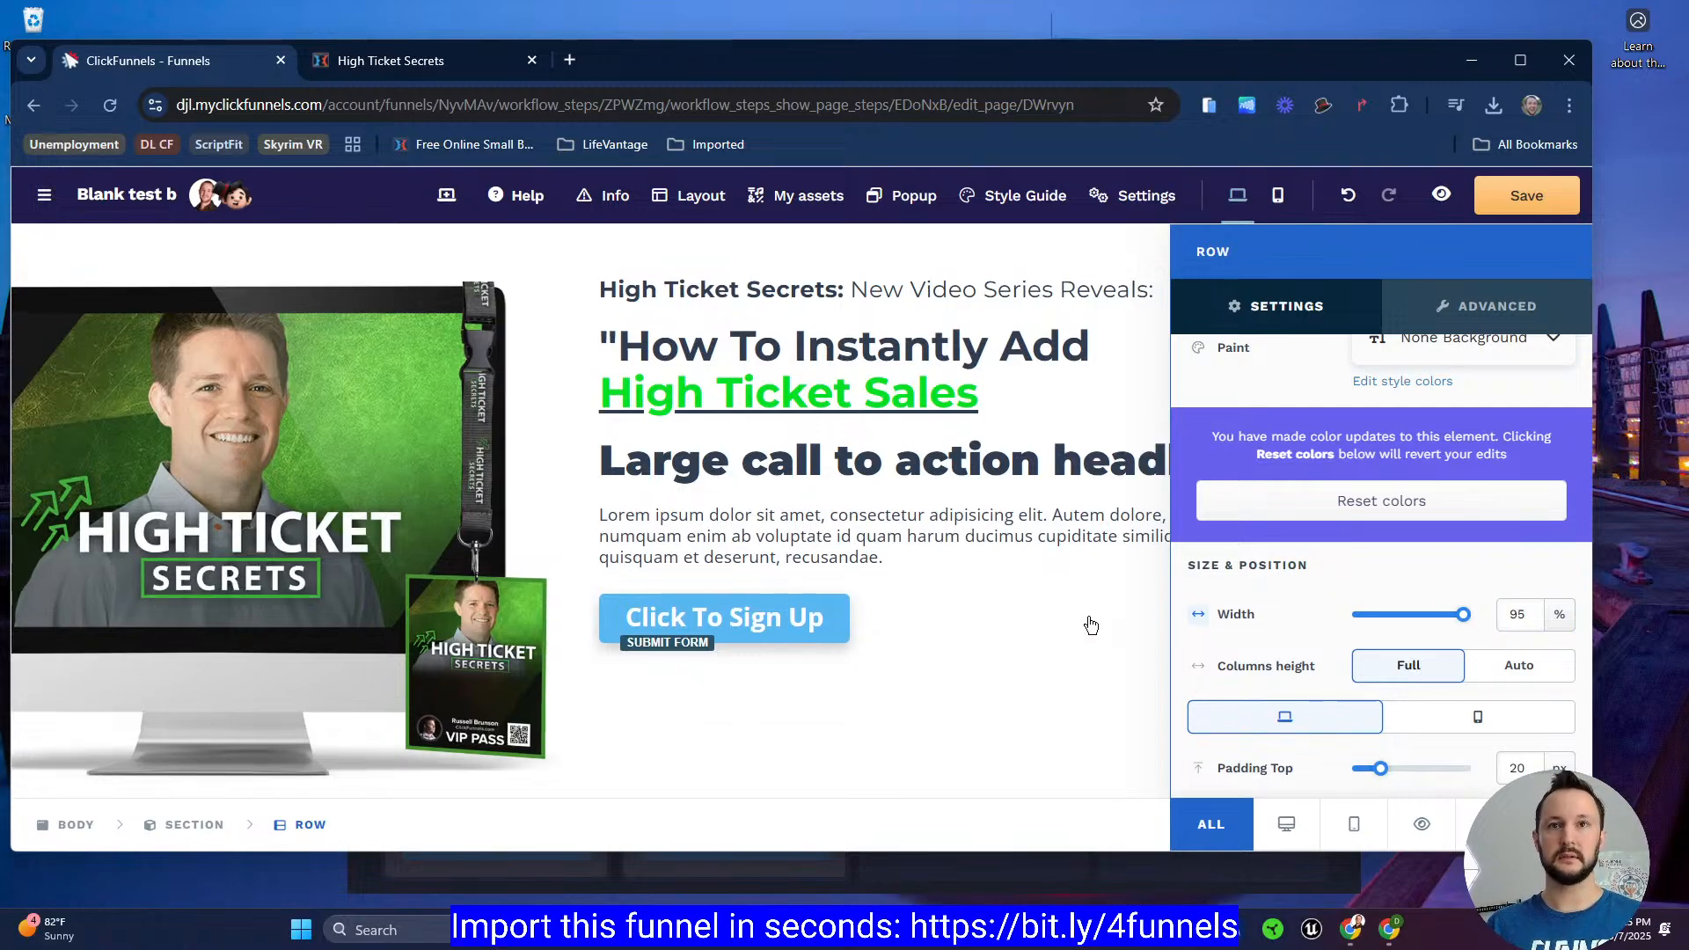
pyautogui.click(1091, 626)
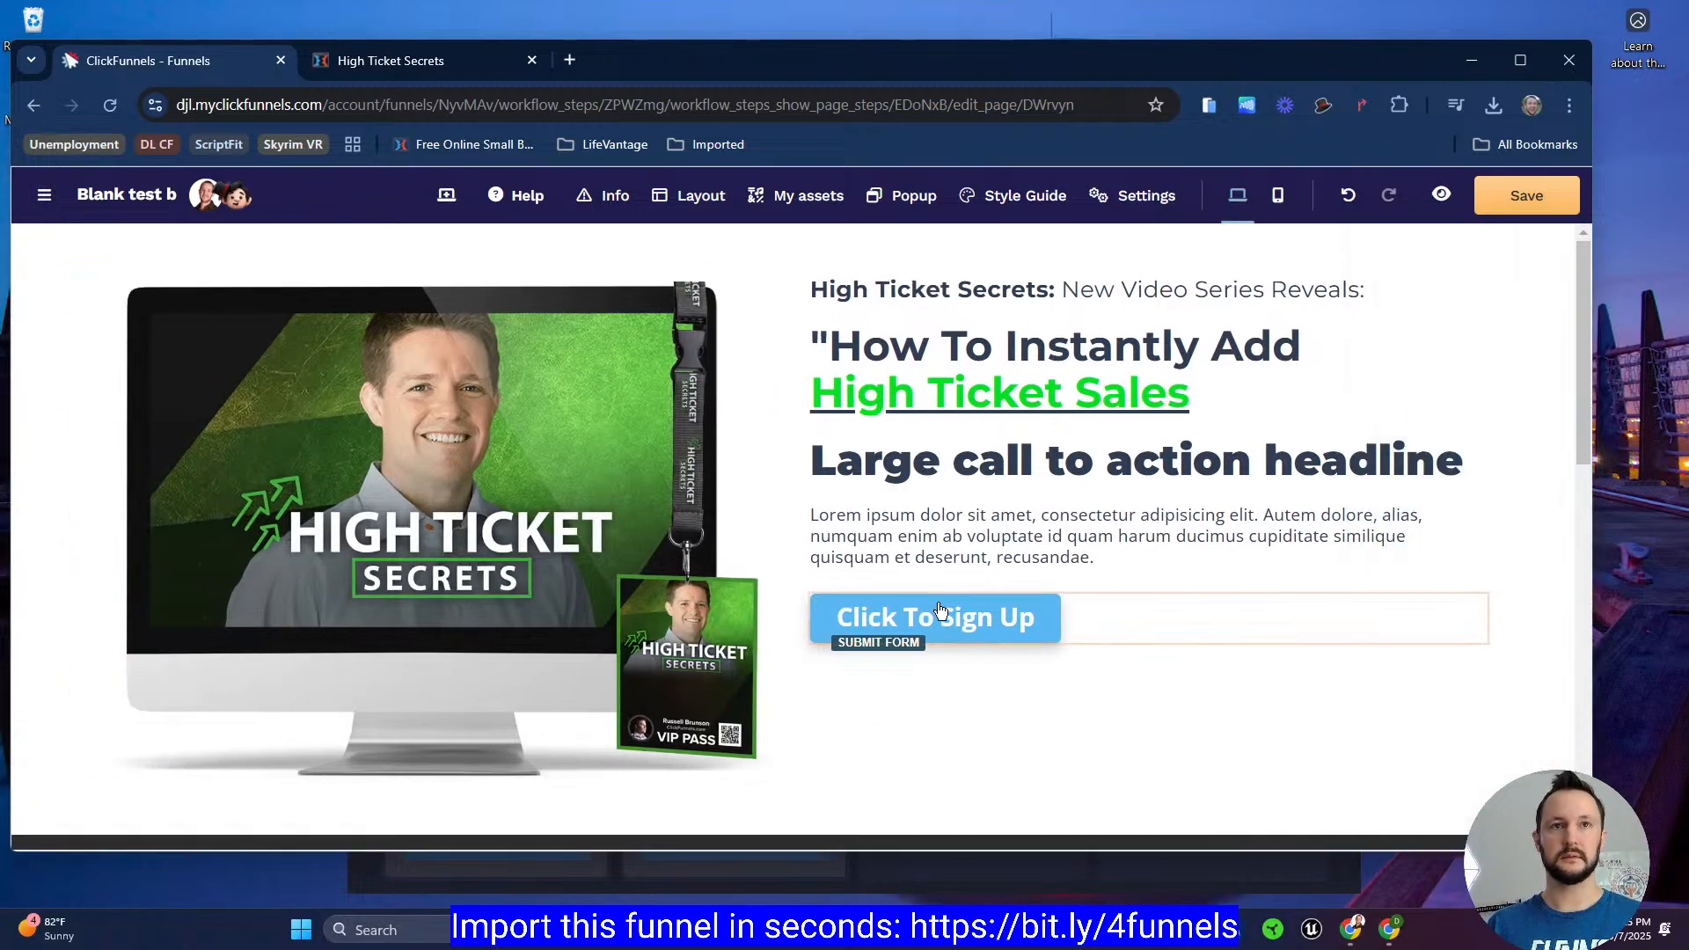
# Step: Save the page
pyautogui.click(1556, 195)
pyautogui.click(392, 60)
pyautogui.click(255, 60)
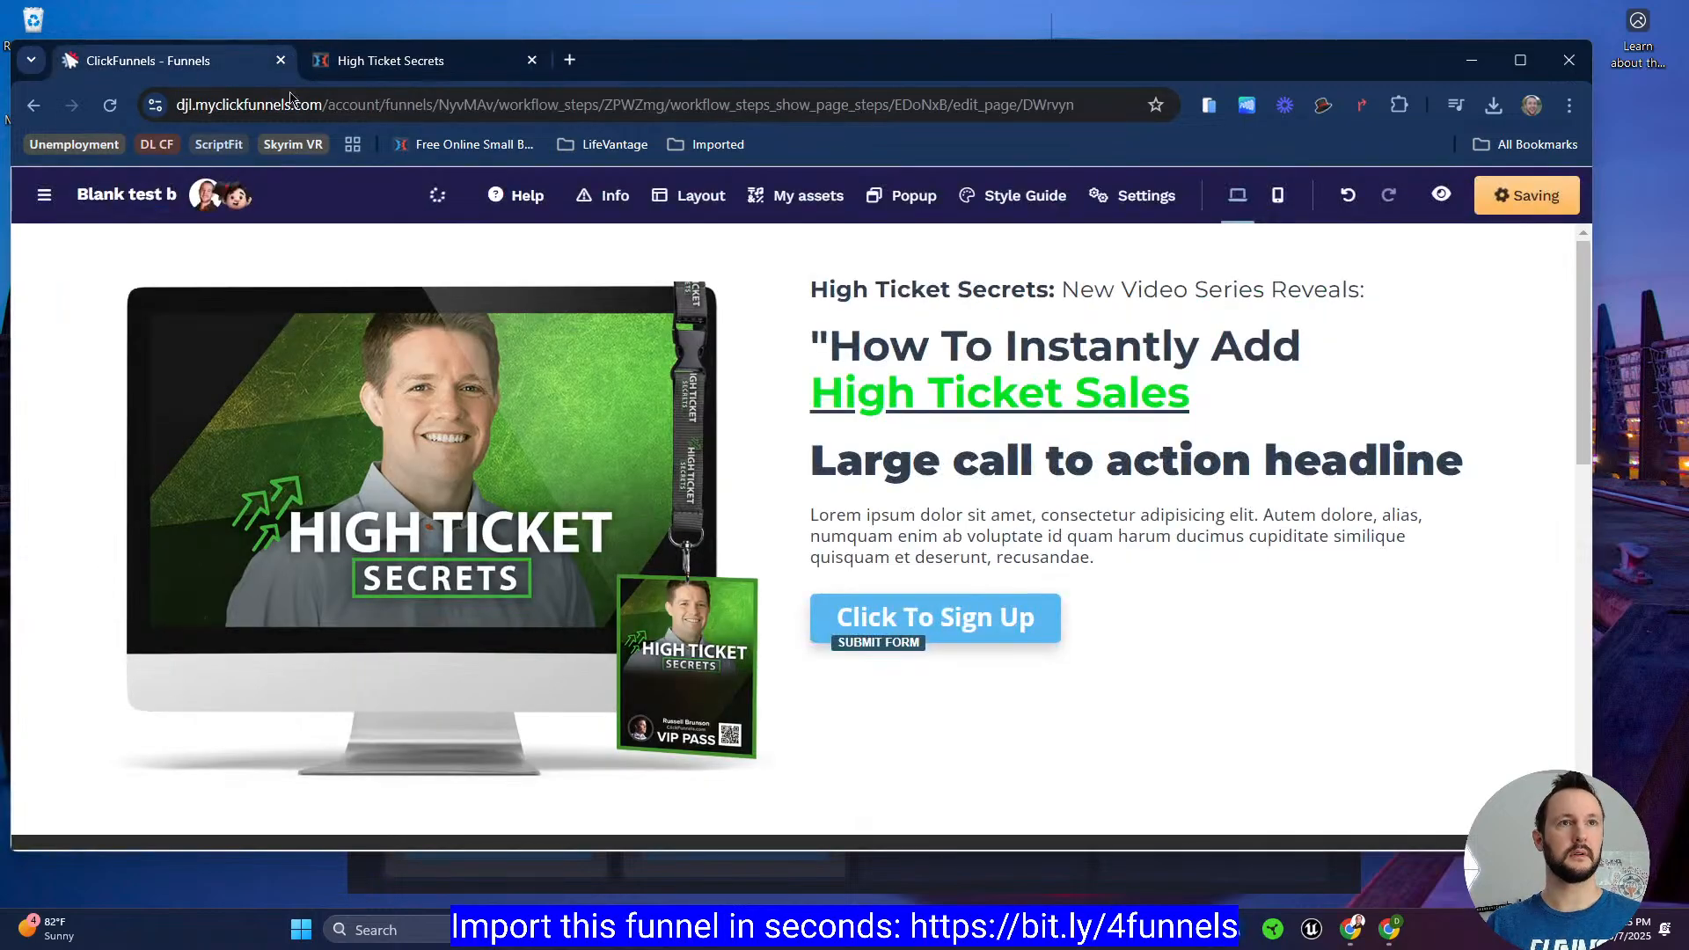
# Step: Compare the editor with the High Ticket Secrets reference page and copy its 'To ANY Funnel WithOUT You Personally Talking To ANYONE ON The Phone… EVER!' subheadline
pyautogui.click(395, 63)
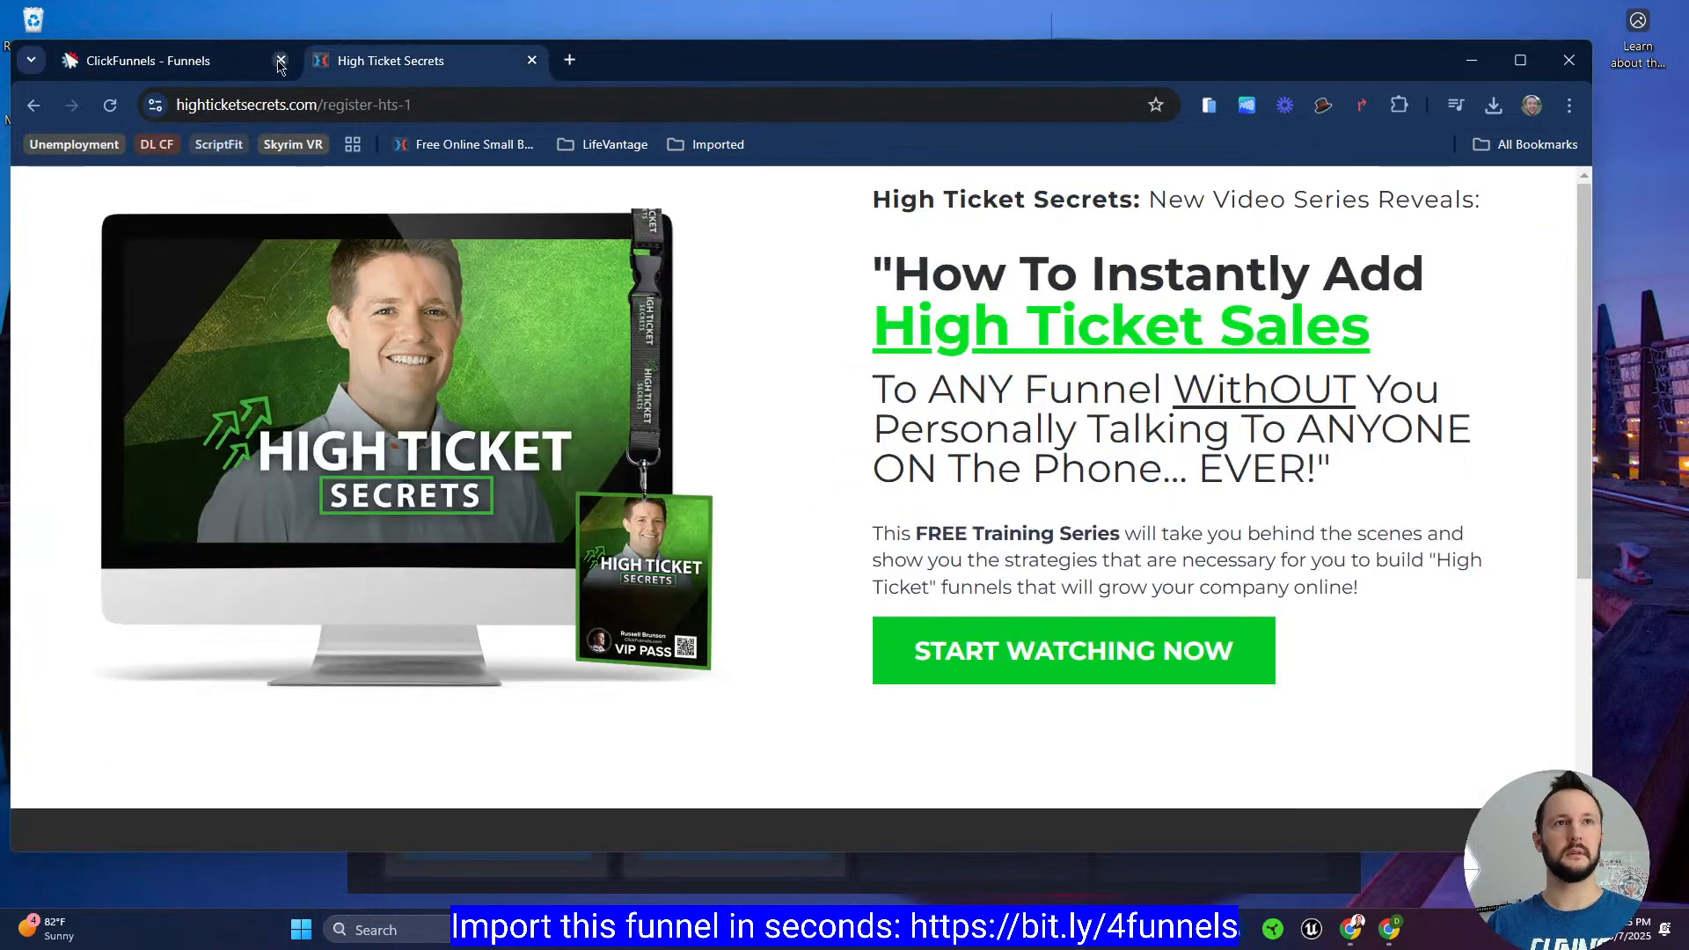
pyautogui.click(269, 61)
pyautogui.click(395, 62)
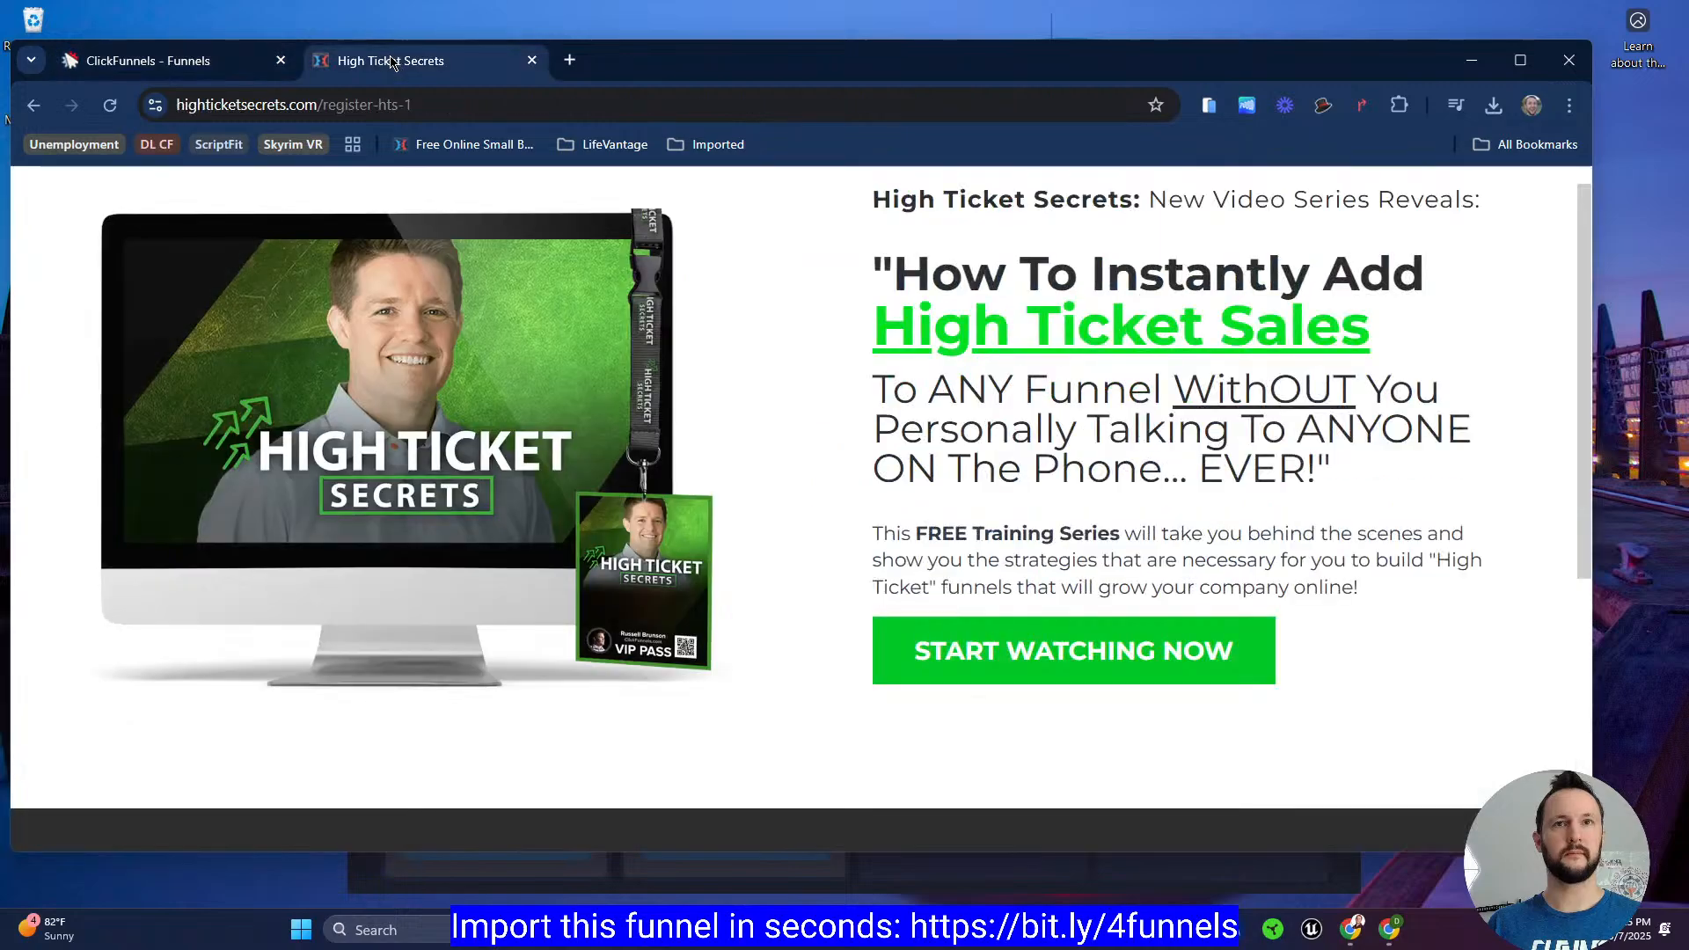
pyautogui.click(195, 60)
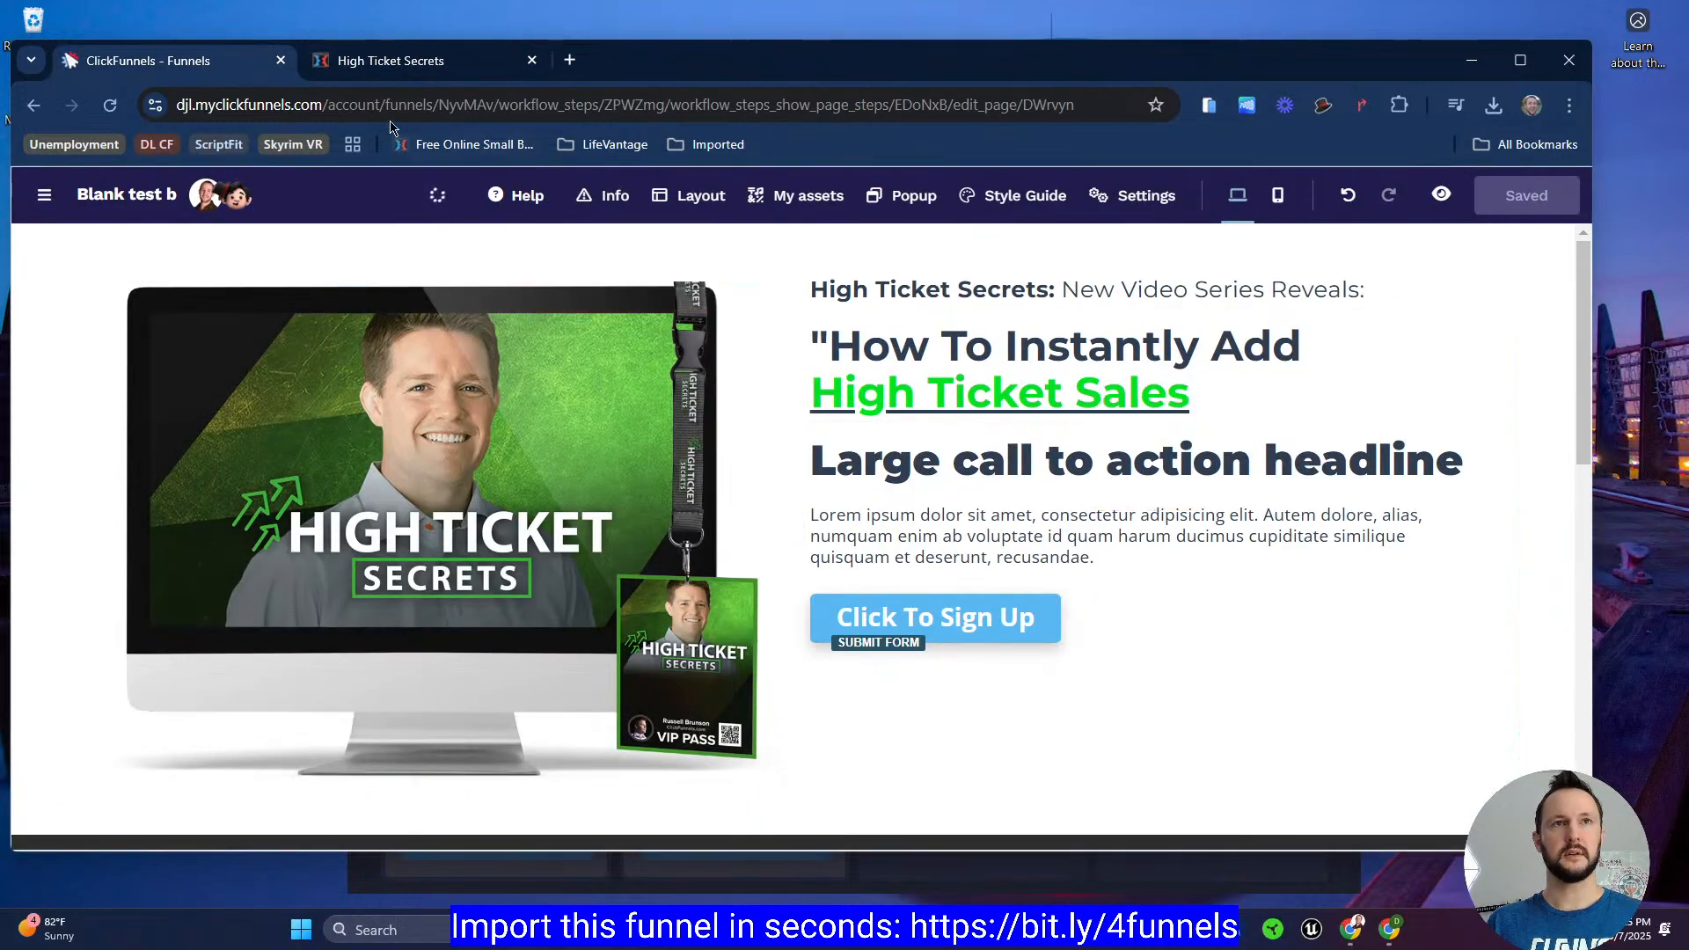
pyautogui.click(407, 63)
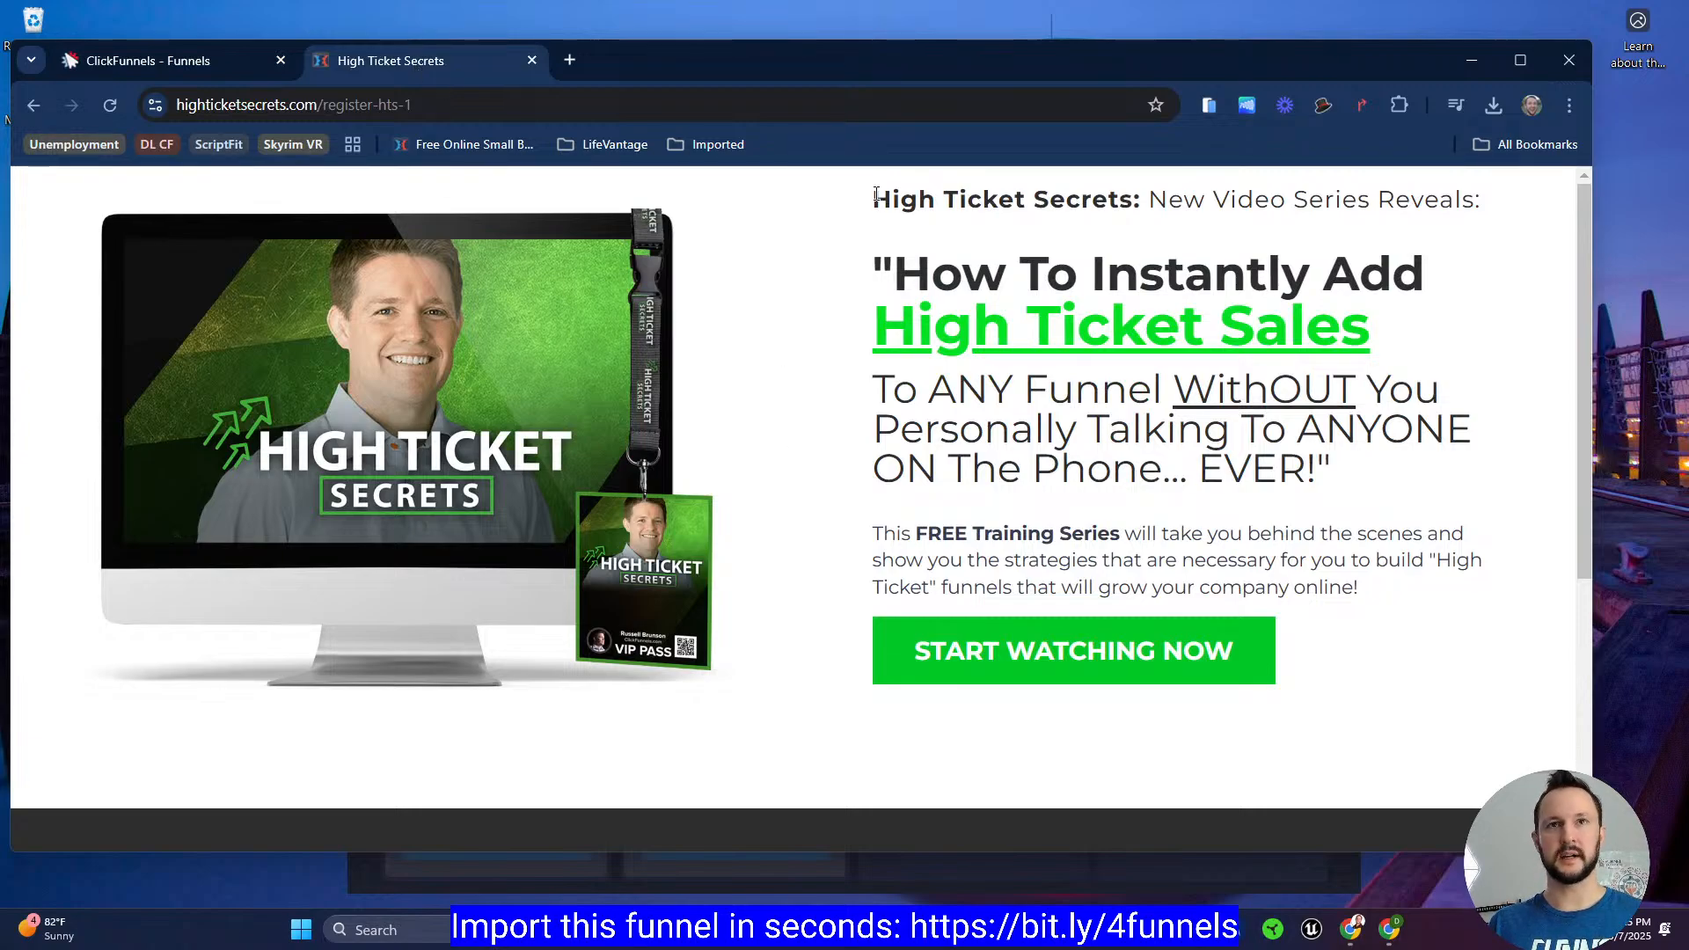
pyautogui.moveTo(888, 384); pyautogui.dragTo(1405, 487)
pyautogui.hotkey('ctrl', 'c')
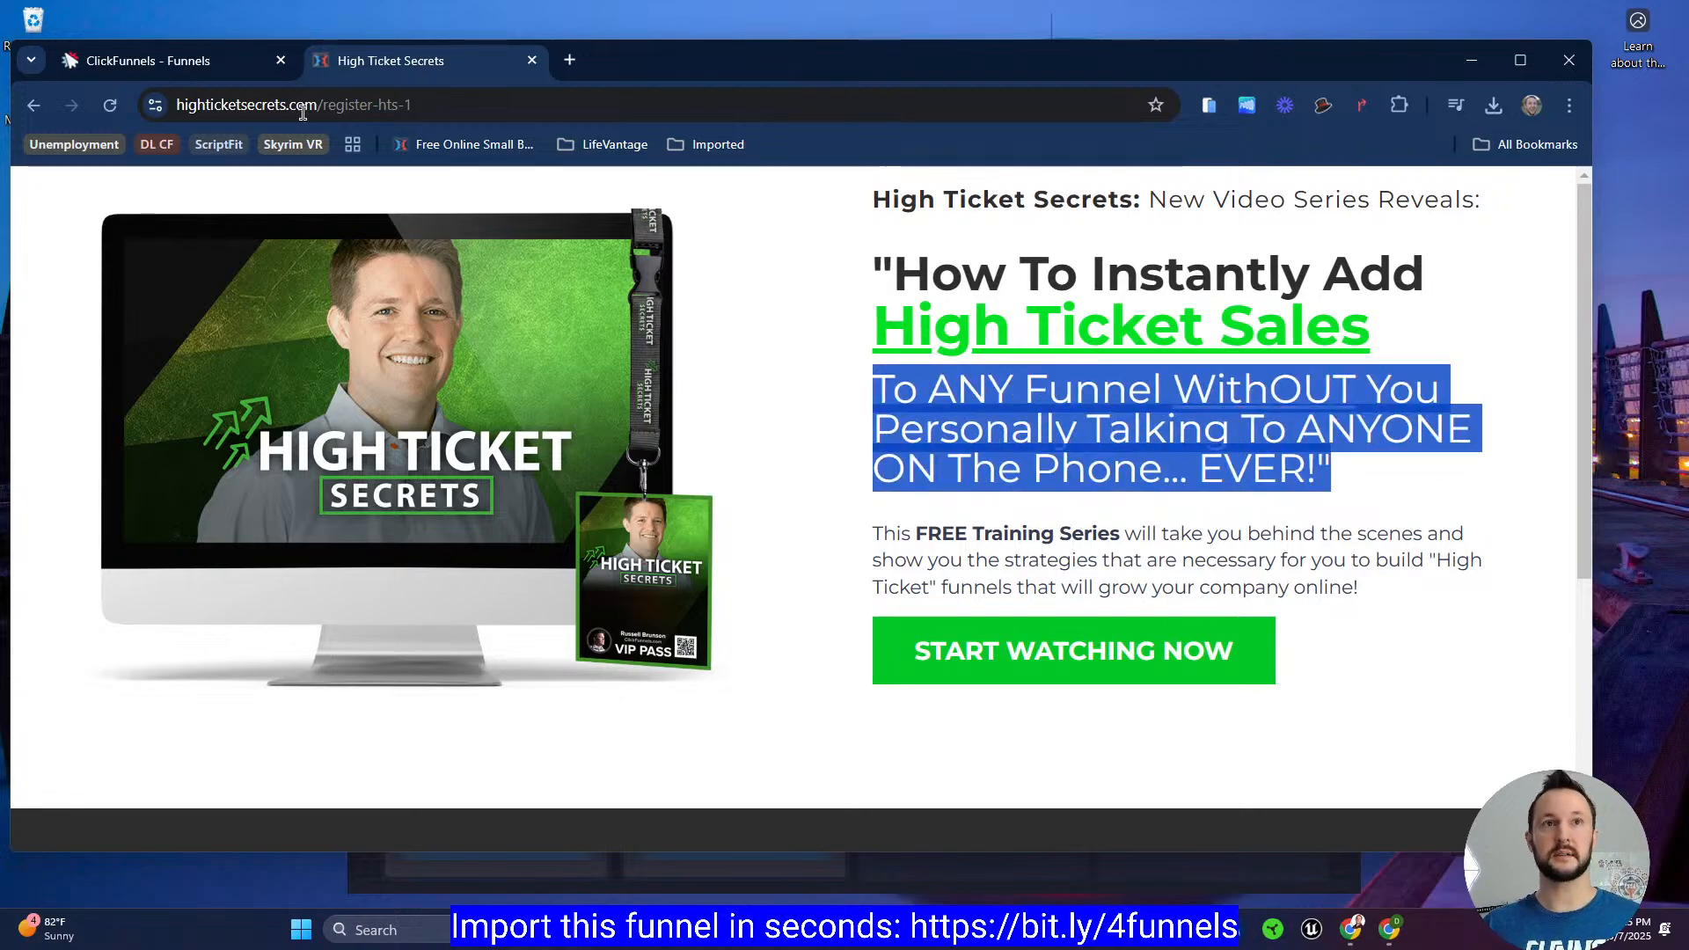
# Step: Replace the 'Large call to action headline' text in the editor with the copied subheadline
pyautogui.click(159, 62)
pyautogui.click(884, 458)
pyautogui.click(867, 453)
pyautogui.hotkey('ctrl', 'a')
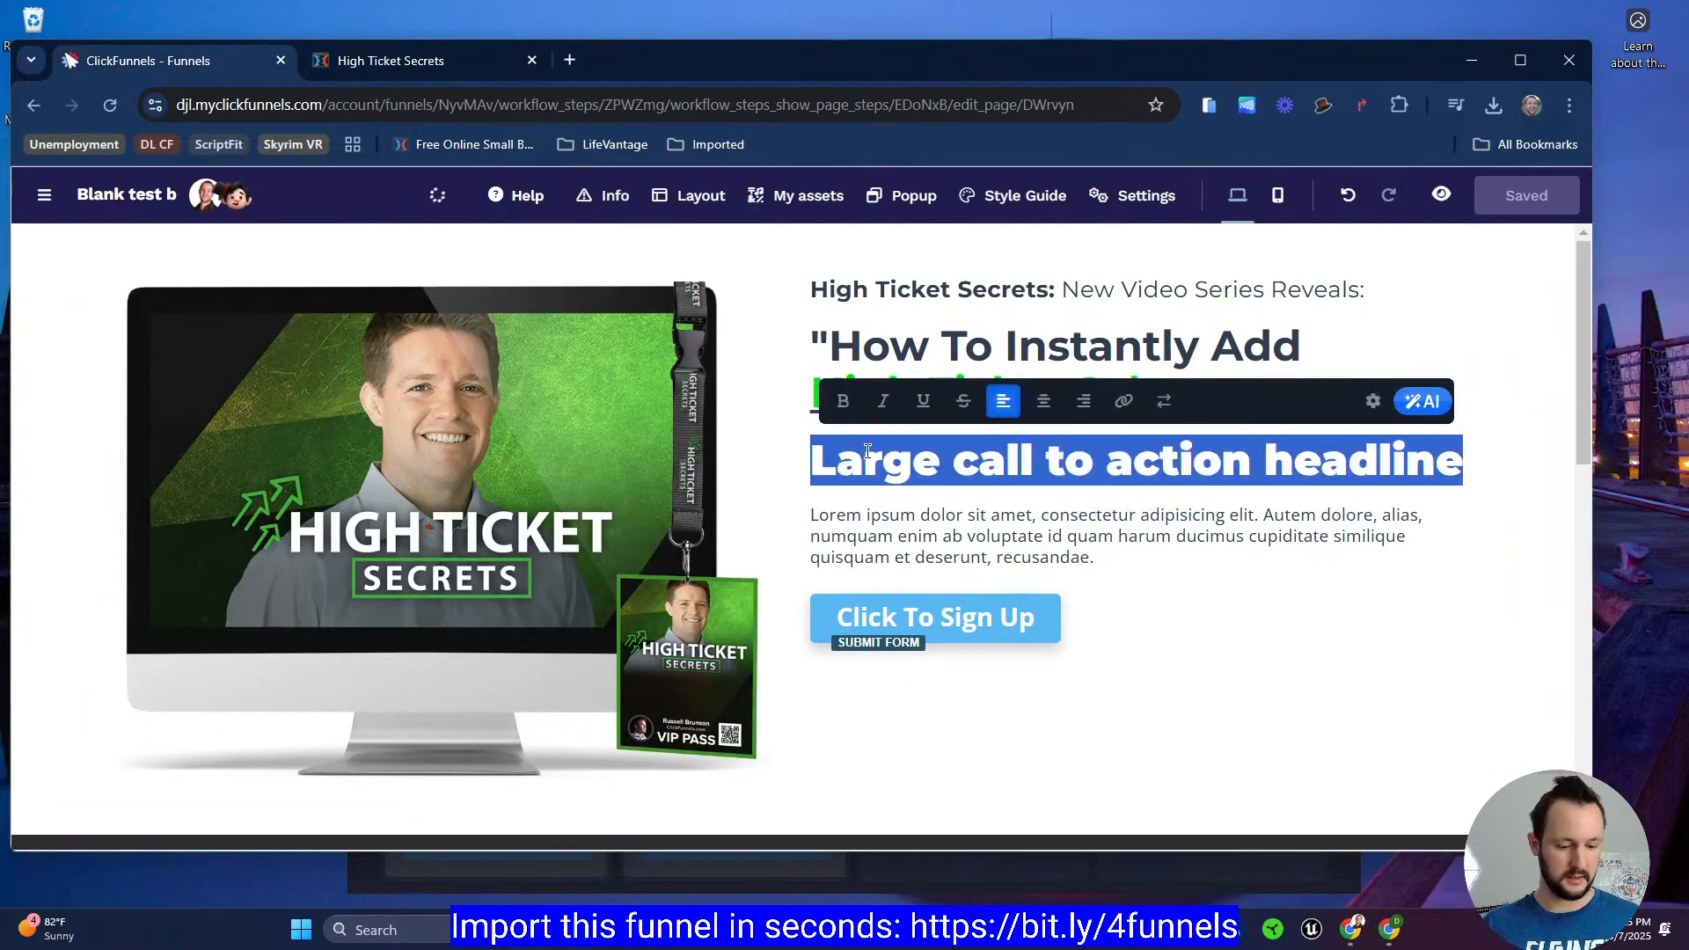
pyautogui.hotkey('ctrl', 'v')
# Step: Set the new headline's font weight to Regular in its settings
pyautogui.click(1371, 401)
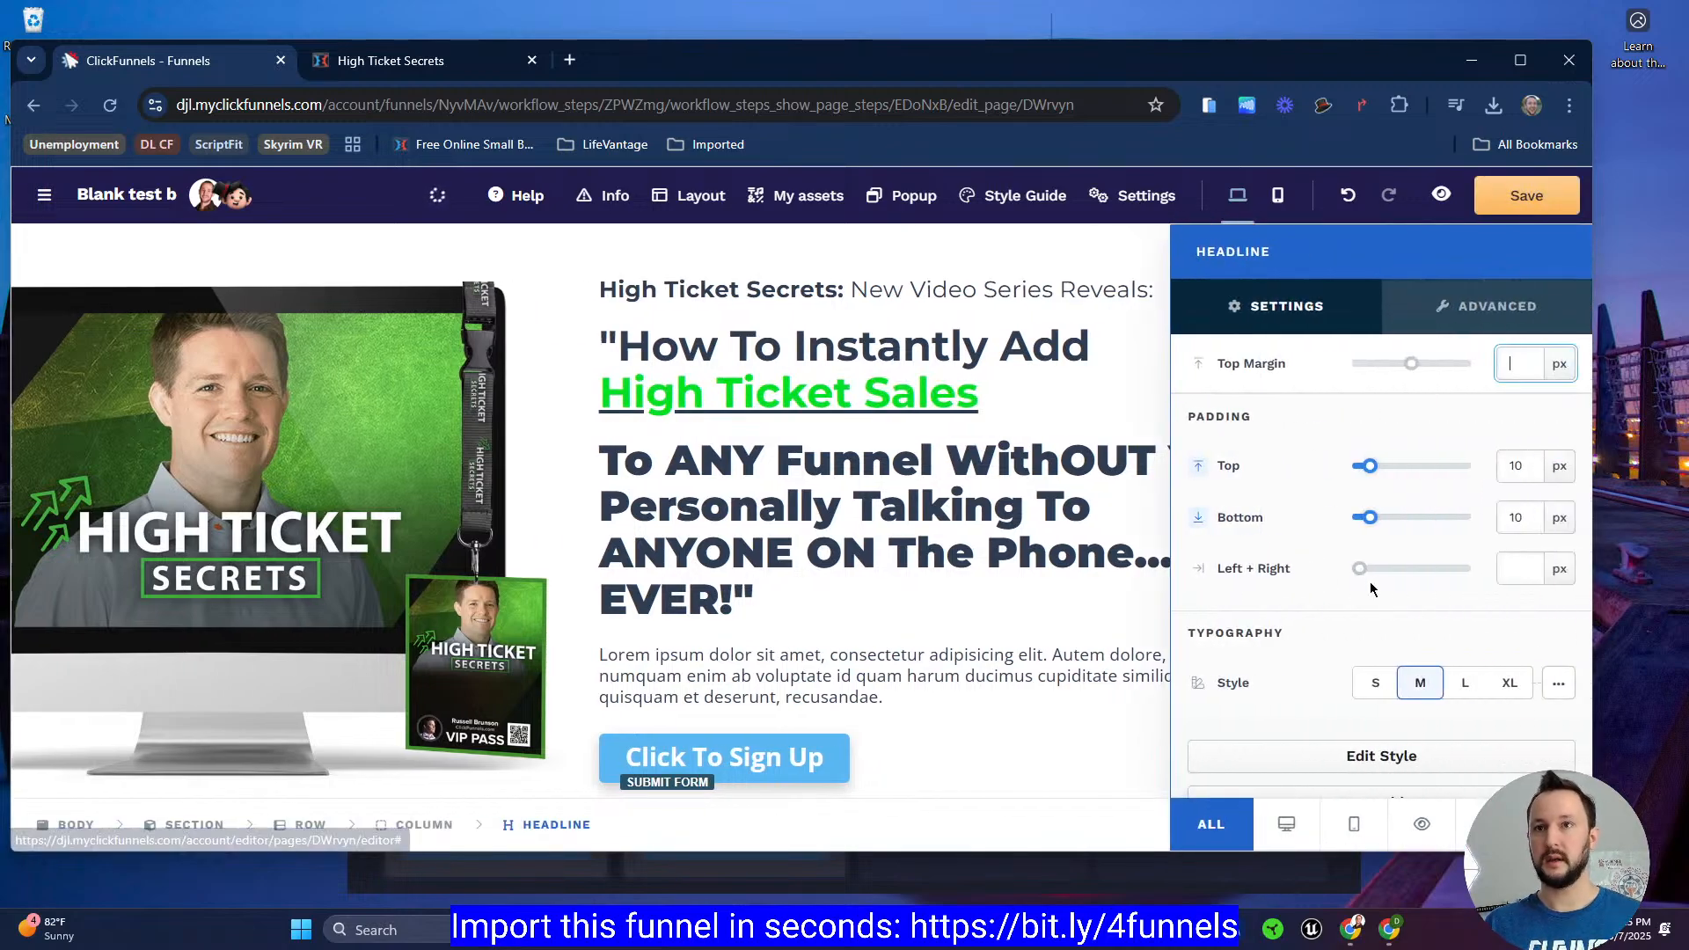
pyautogui.scroll(-3, 1370, 700)
pyautogui.scroll(-1, 1365, 661)
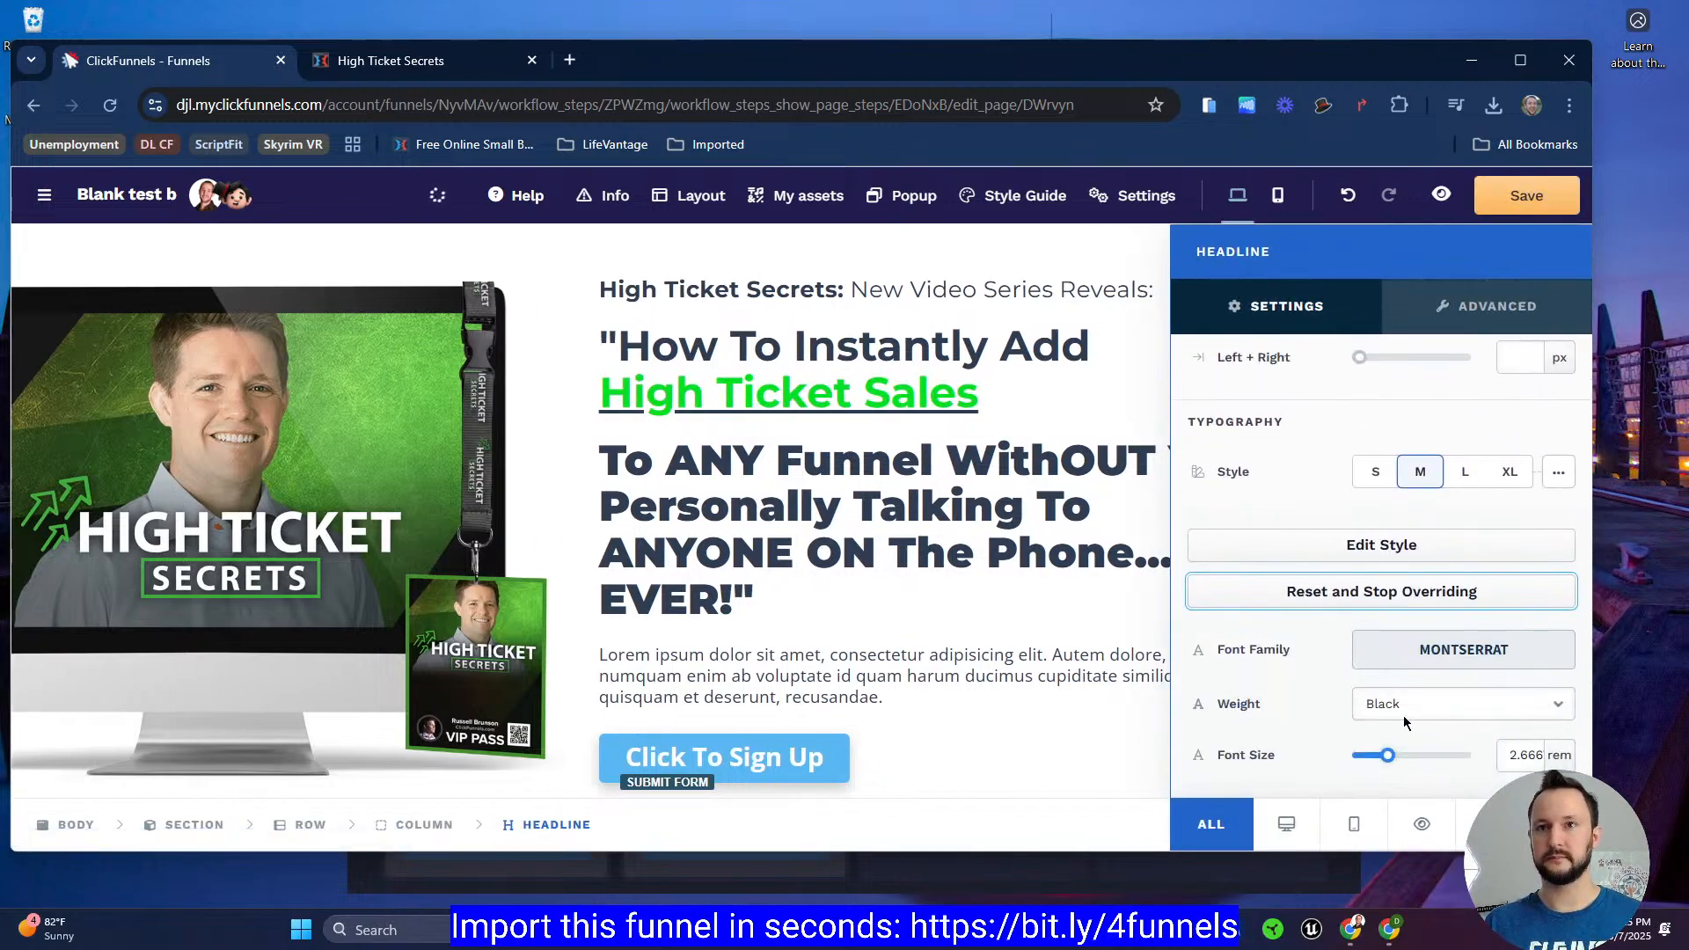
pyautogui.click(1408, 704)
pyautogui.click(1420, 554)
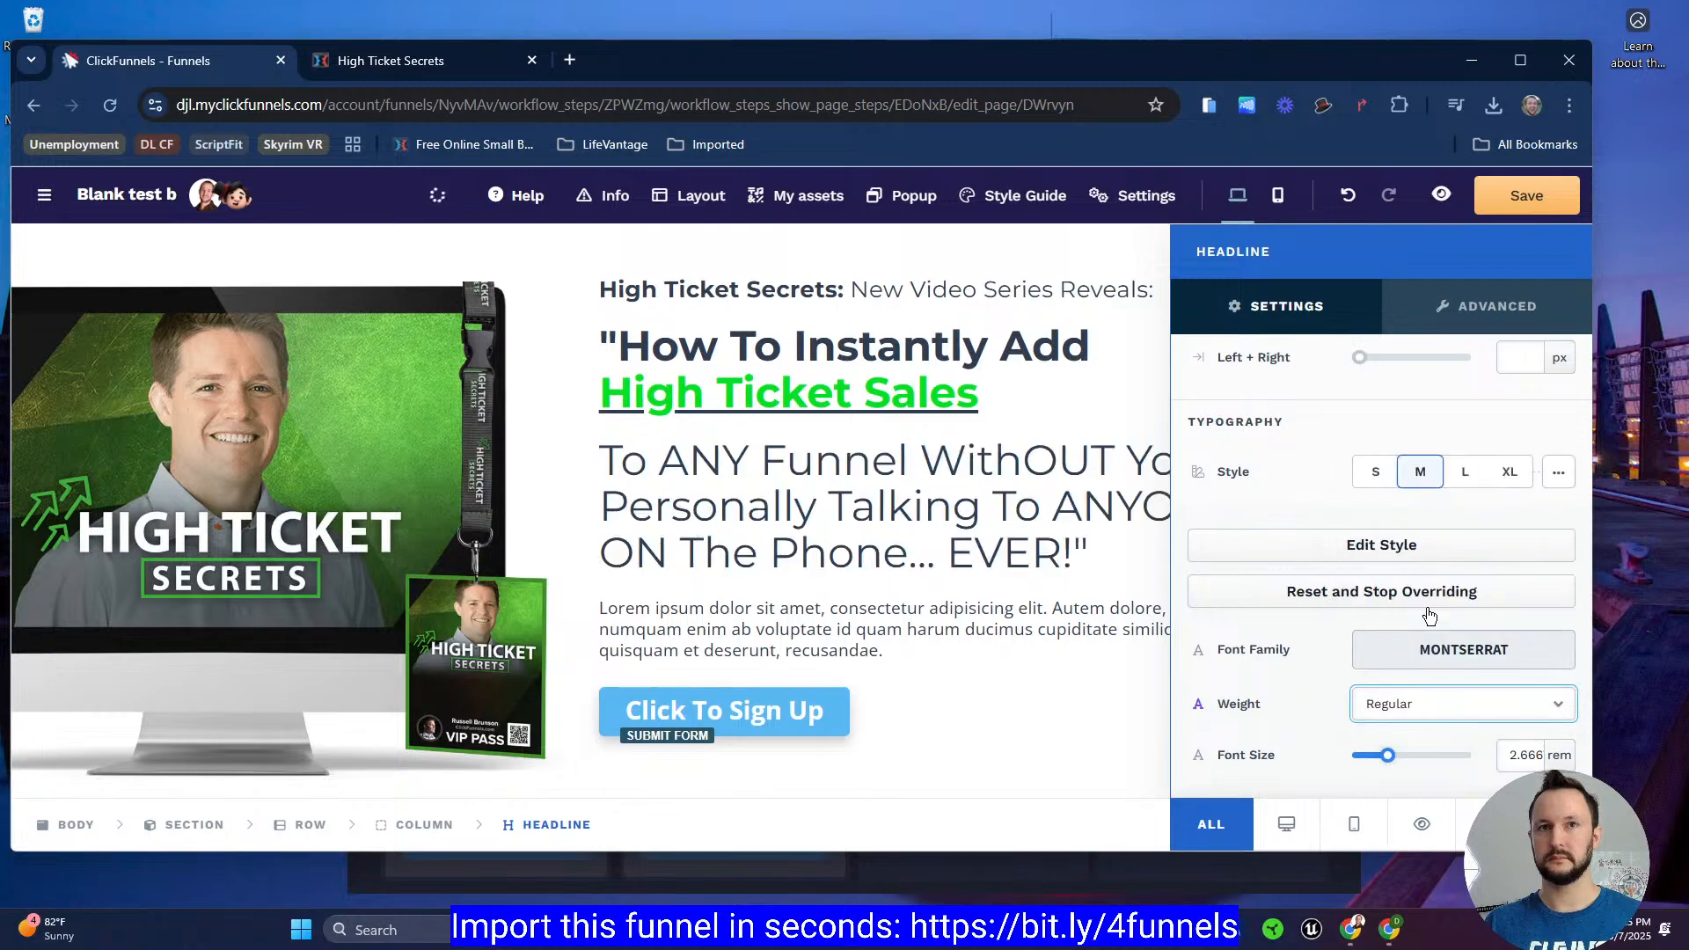
pyautogui.click(1010, 513)
# Step: Maximize the browser window and save the page
pyautogui.click(1519, 67)
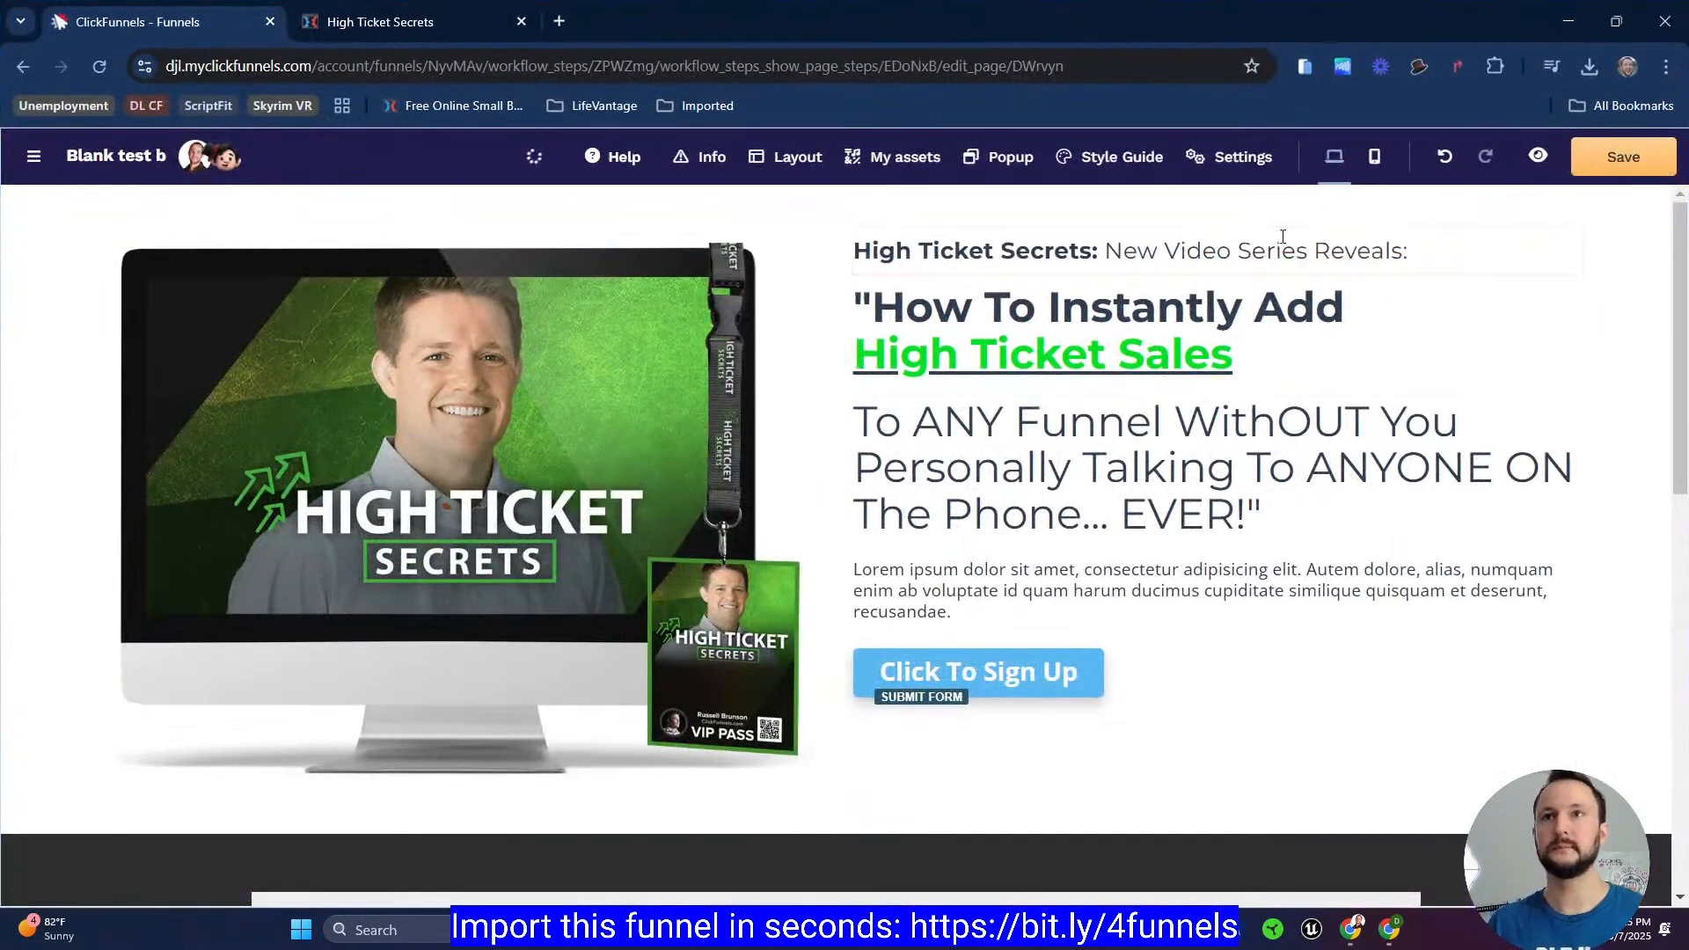
pyautogui.click(1611, 162)
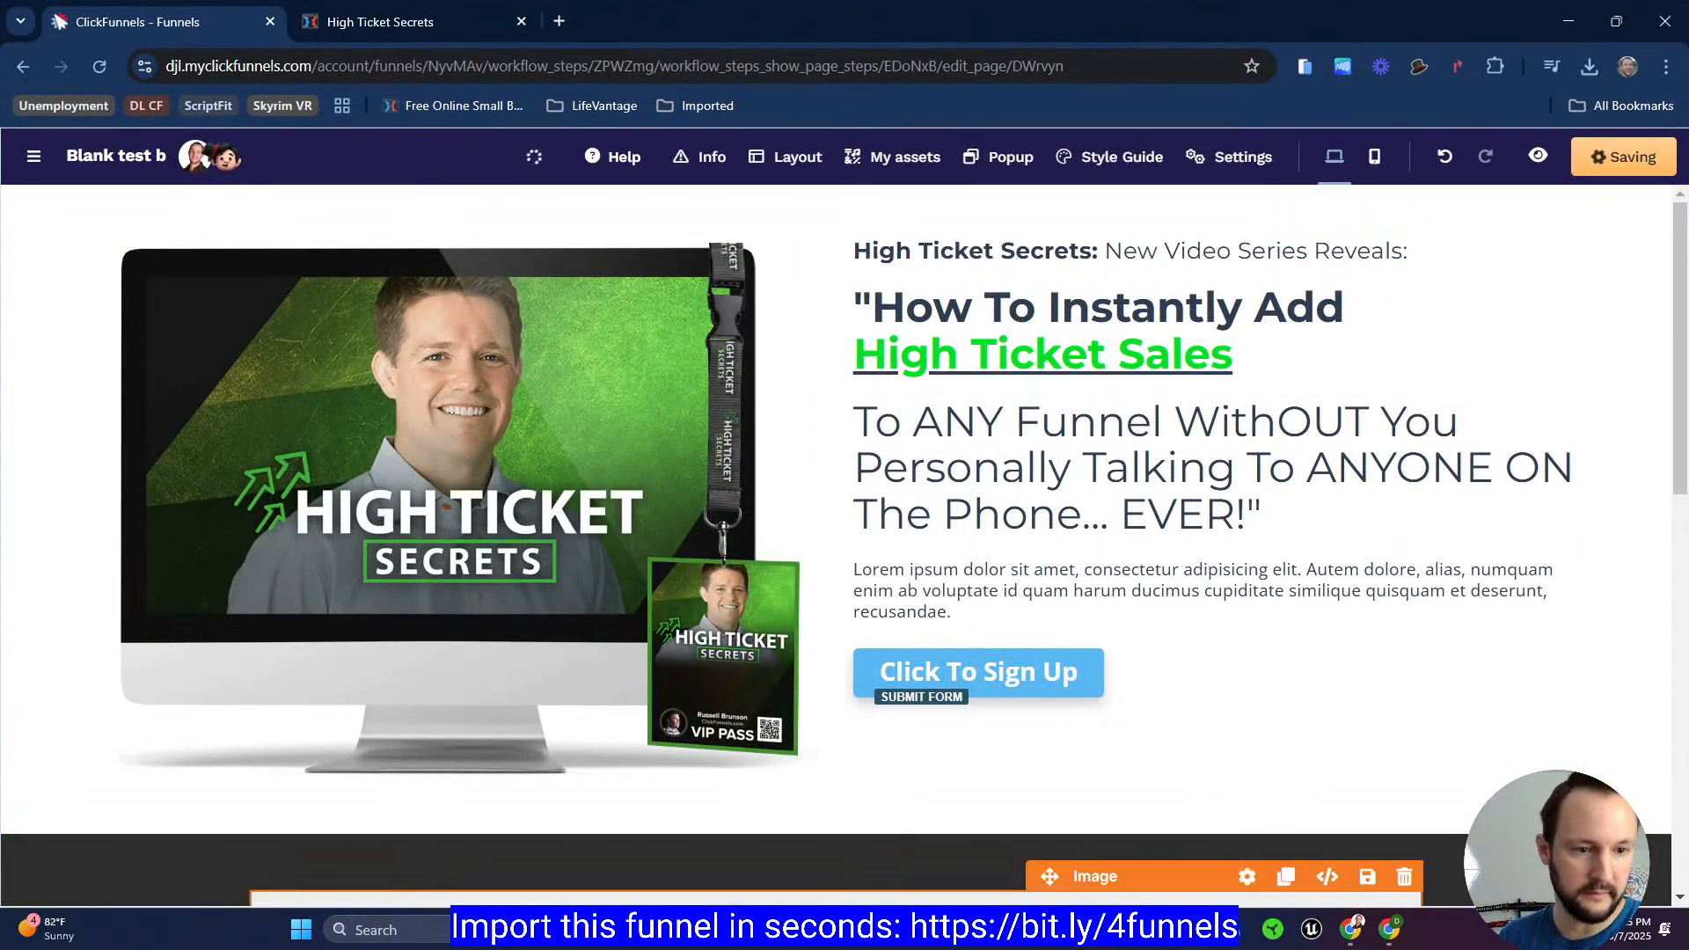
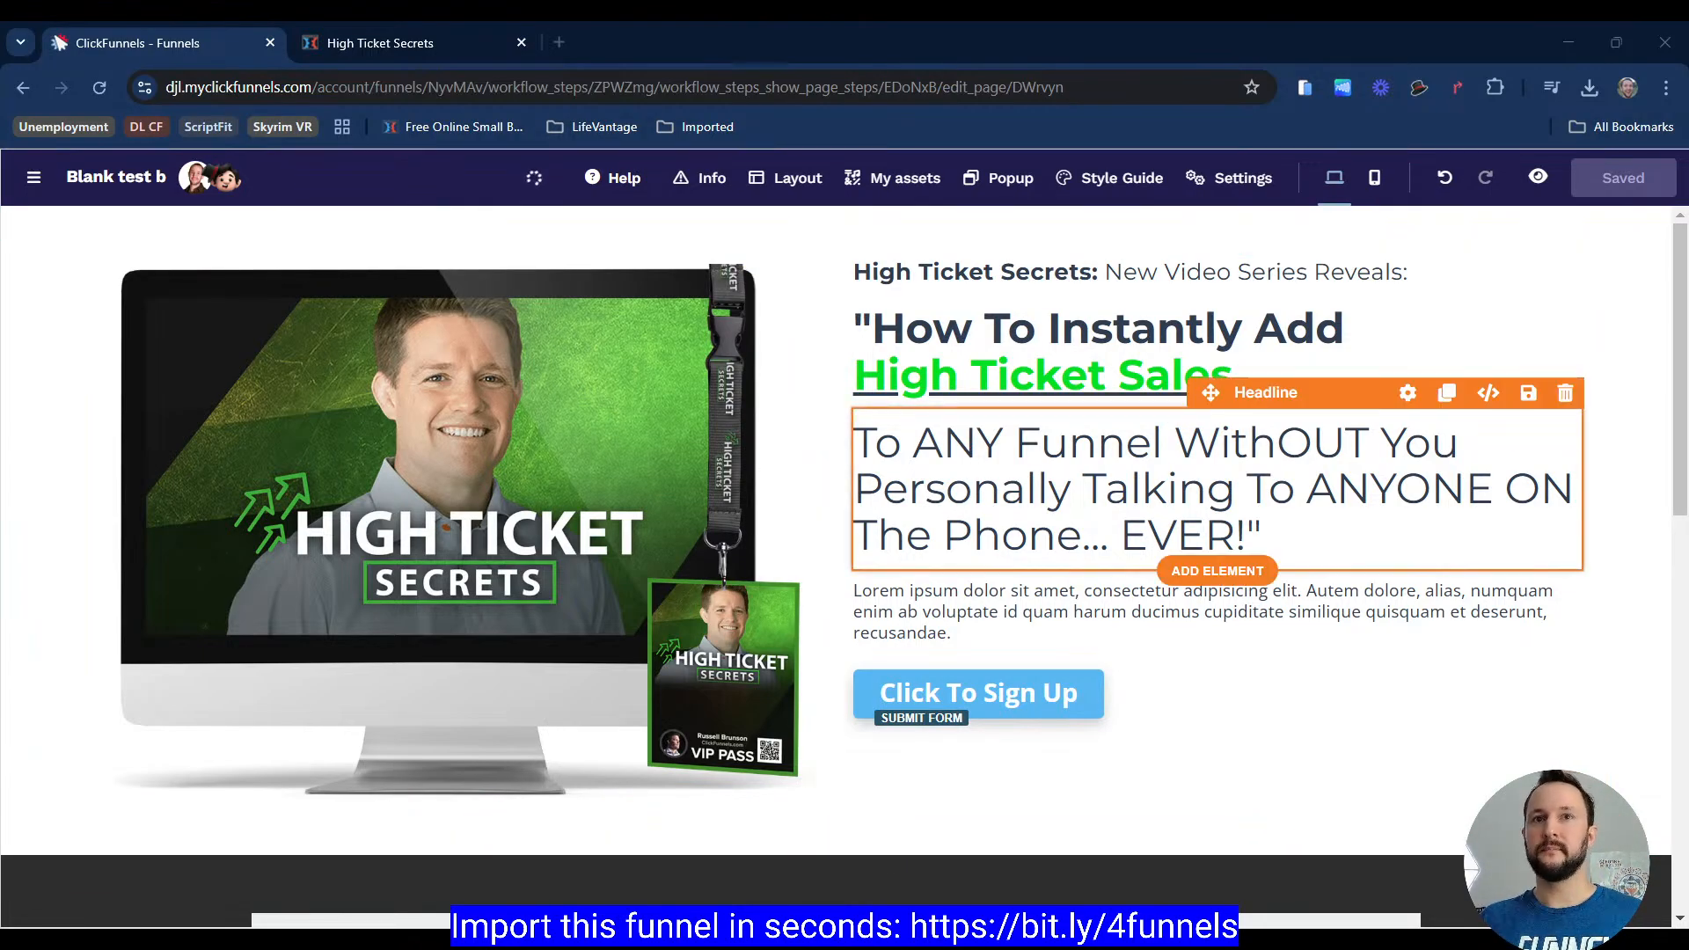
# Step: Copy the reference page's 'This FREE Training Series will take you behind the scenes…' paragraph and paste it over the Lorem ipsum paragraph
pyautogui.click(420, 46)
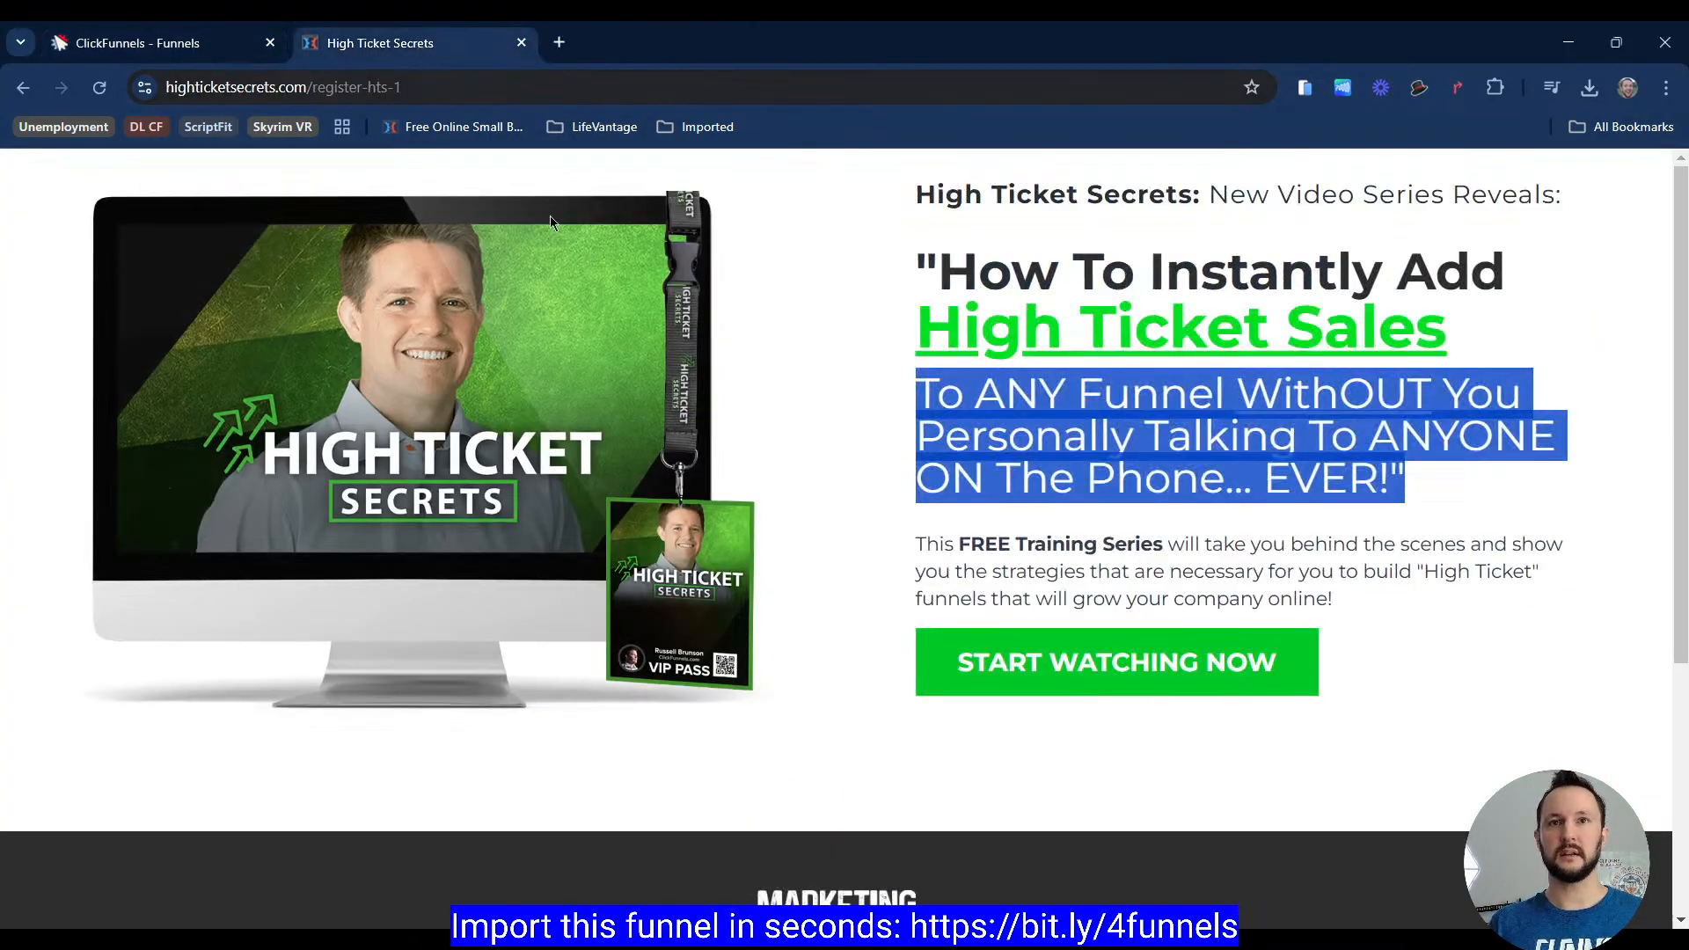
pyautogui.moveTo(913, 555); pyautogui.dragTo(1351, 598)
pyautogui.hotkey('ctrl', 'c')
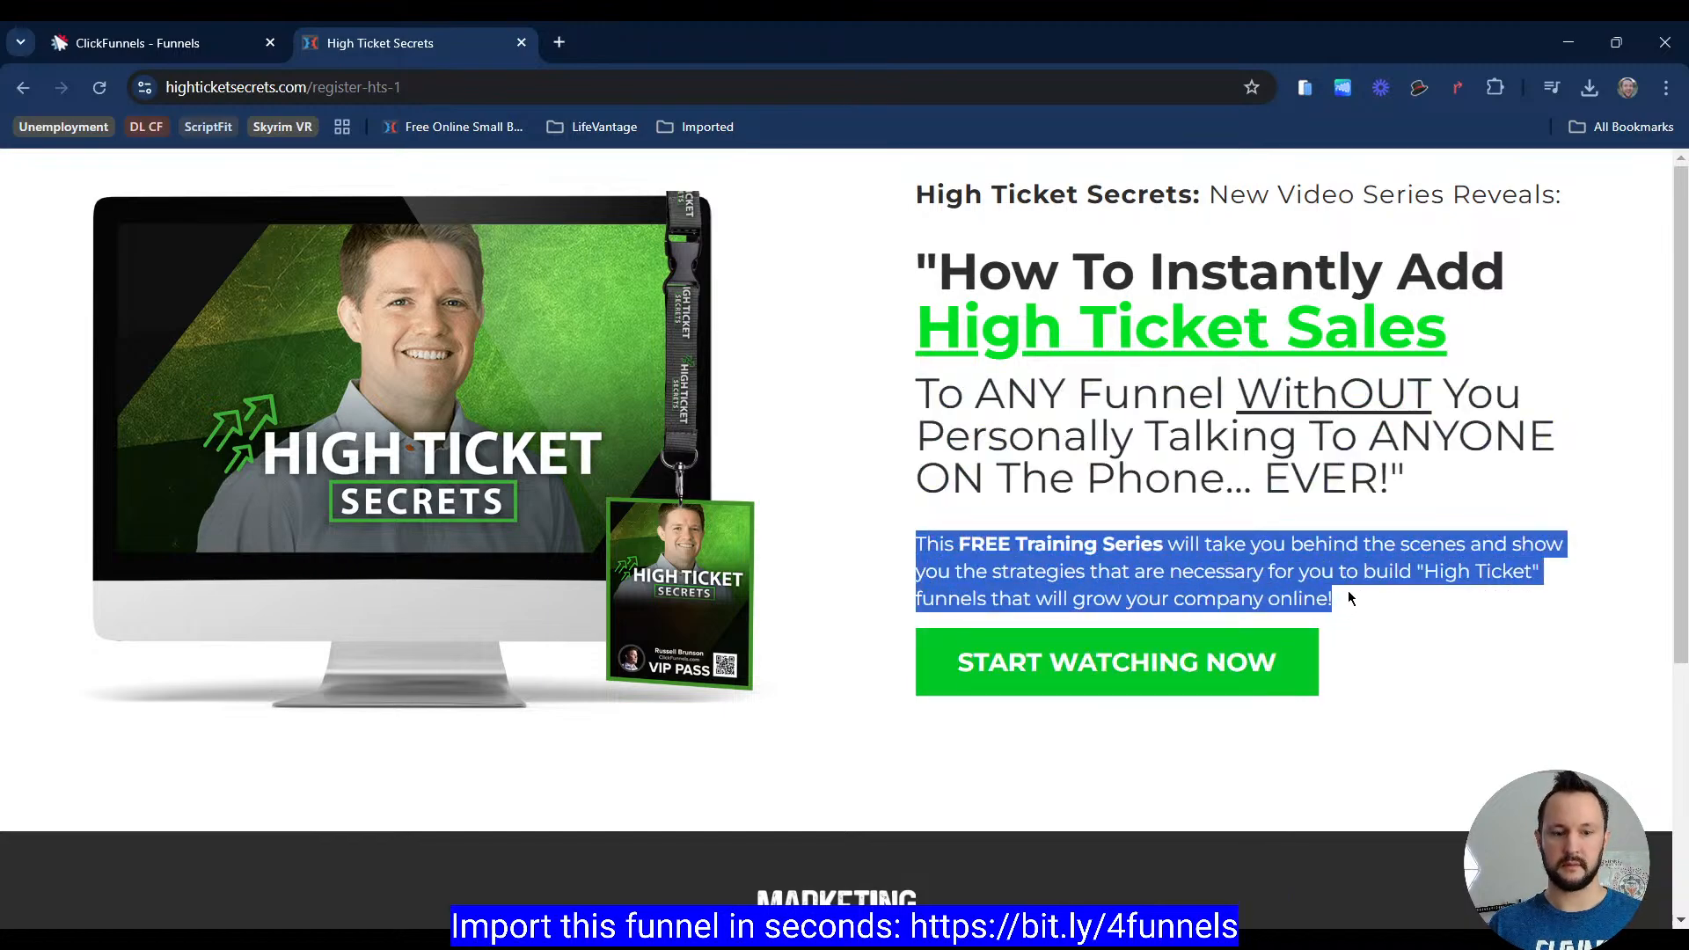
pyautogui.click(195, 53)
pyautogui.click(1185, 590)
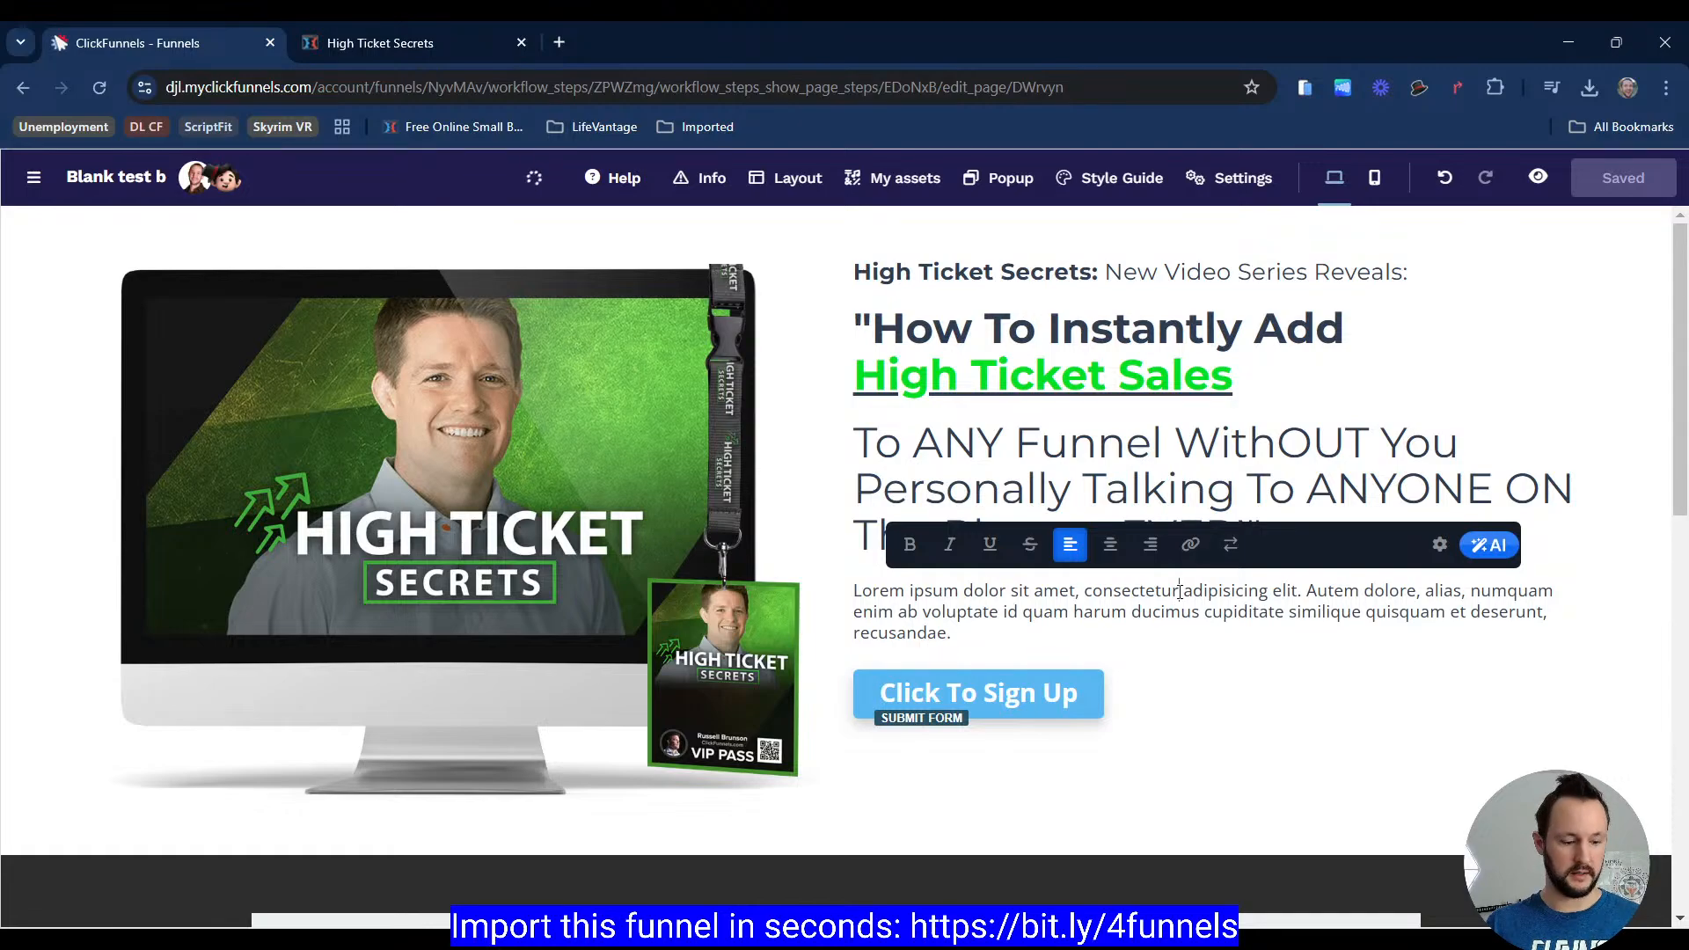
pyautogui.hotkey('ctrl', 'a')
pyautogui.hotkey('ctrl', 'v')
# Step: Set the paragraph's font family to Montserrat in its settings
pyautogui.click(1450, 545)
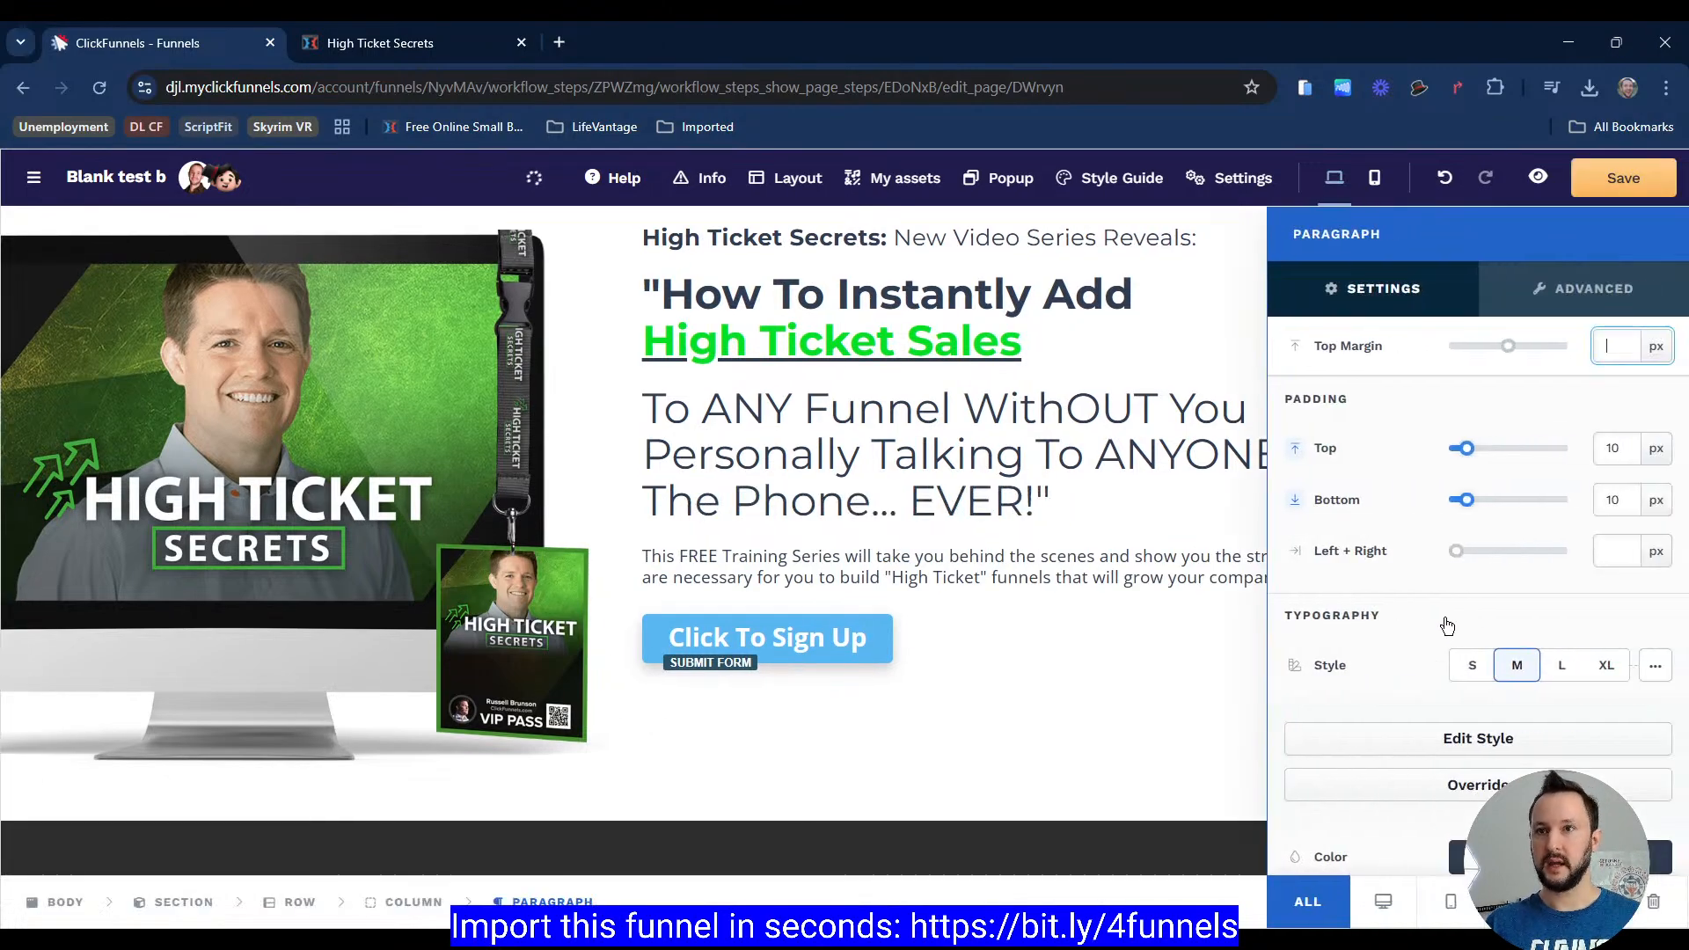
pyautogui.scroll(-5, 1437, 479)
pyautogui.click(1437, 480)
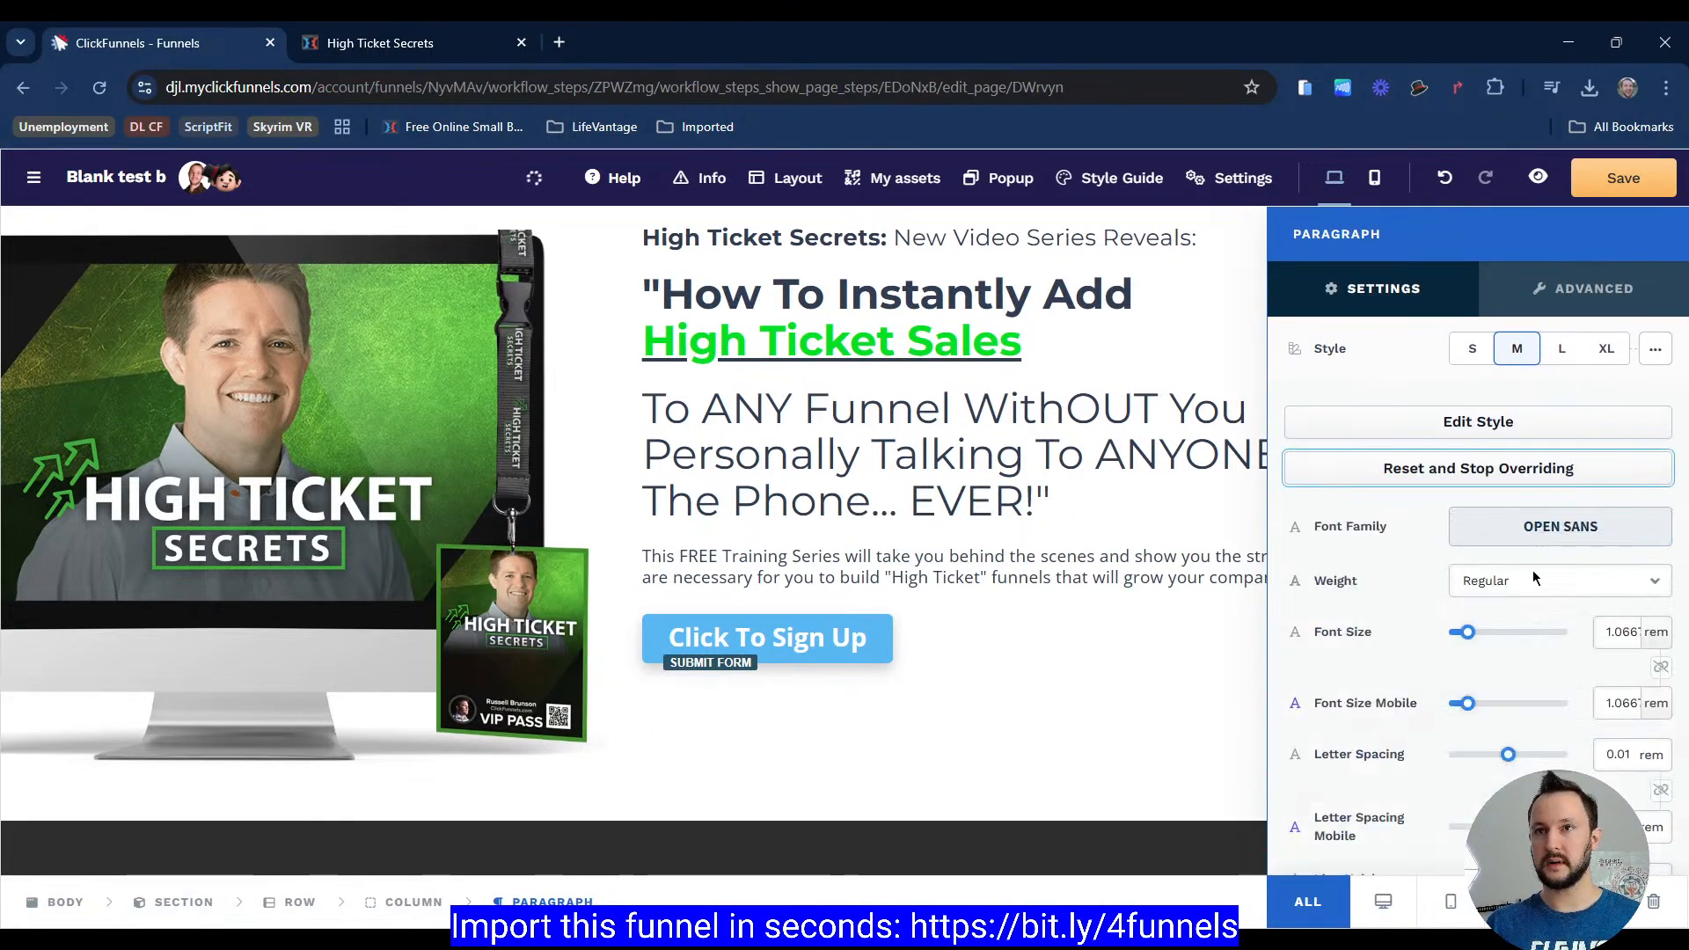
pyautogui.click(1555, 532)
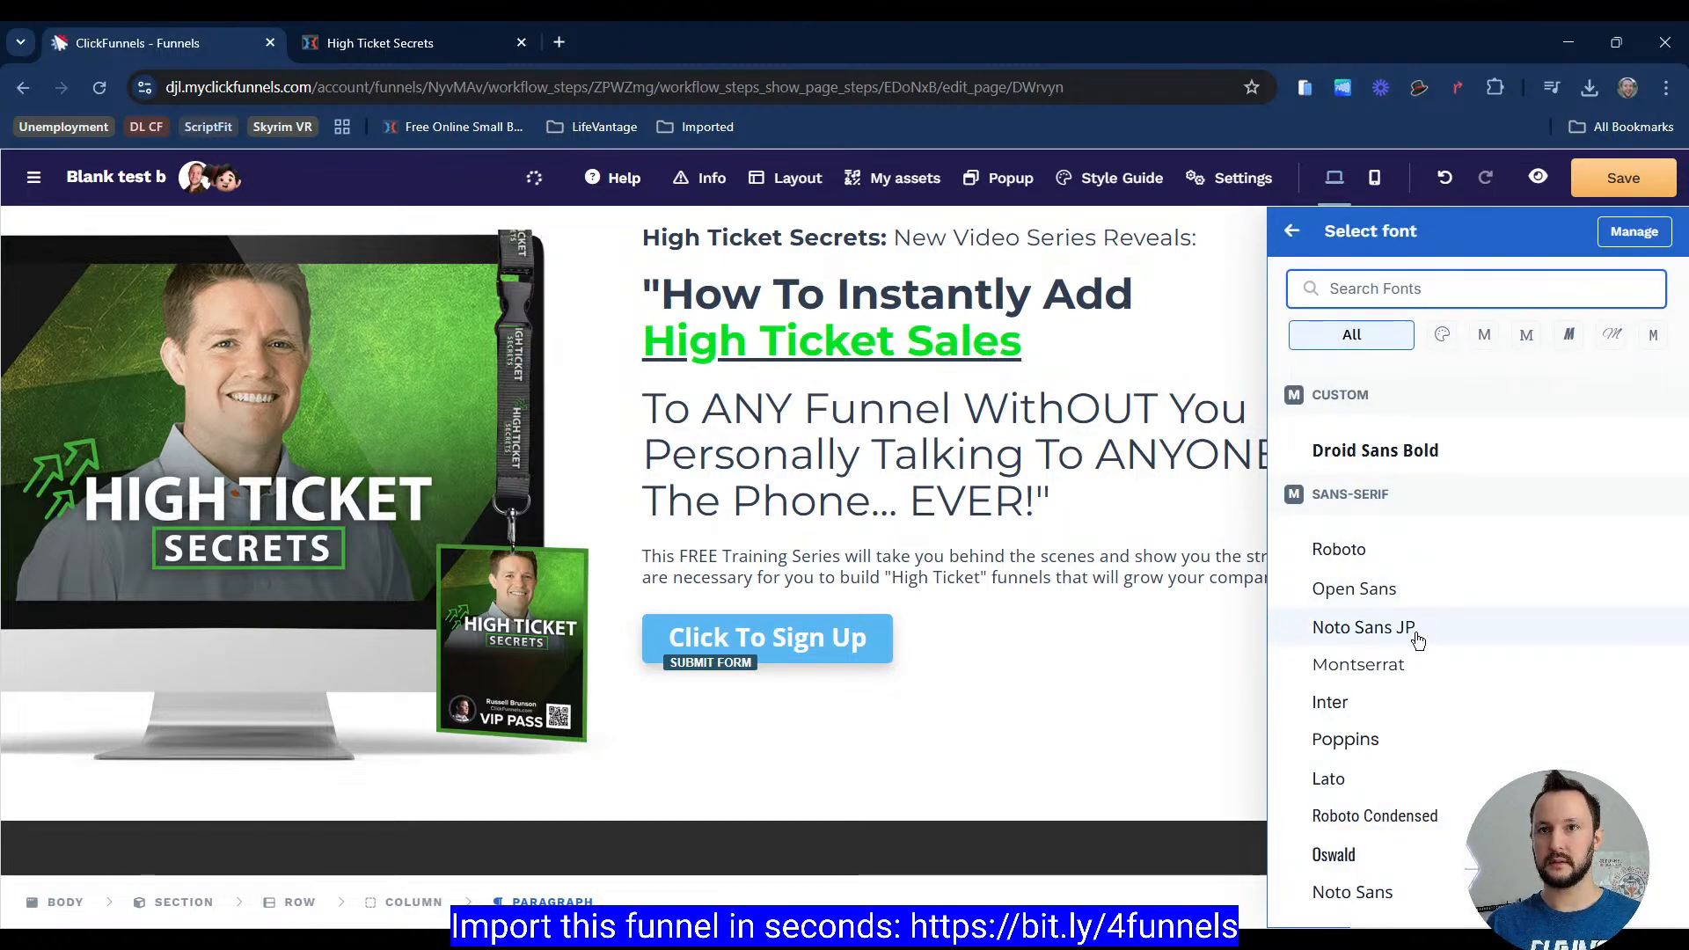
pyautogui.click(1408, 665)
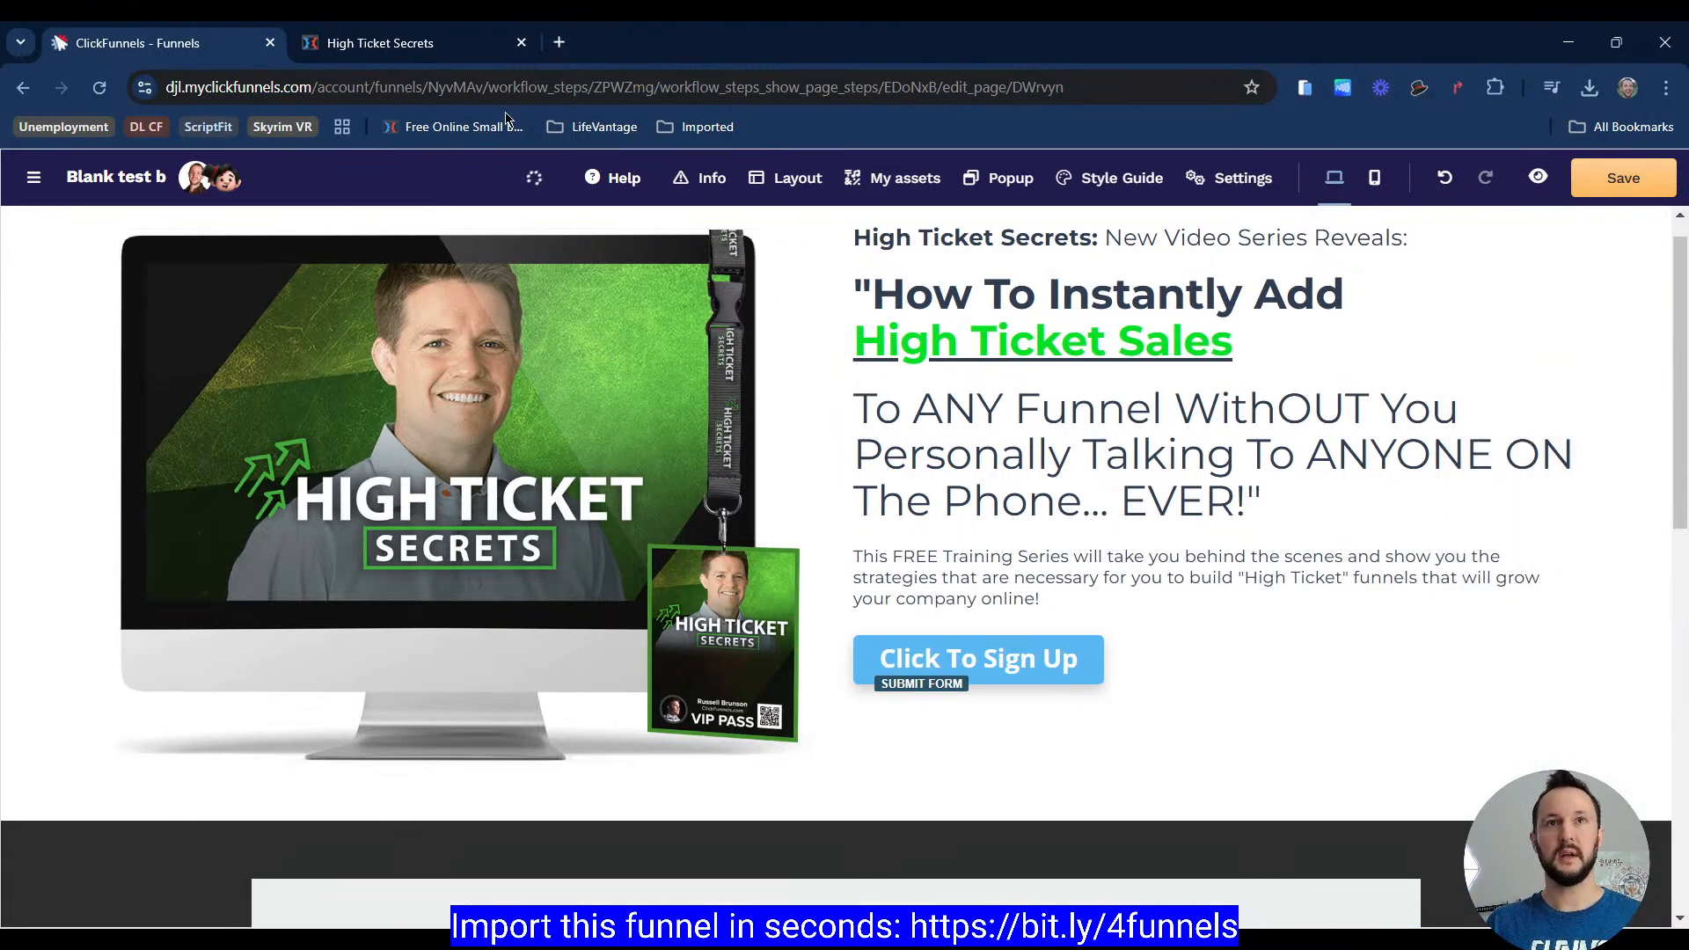
# Step: Compare with the reference page, then override the Click To Sign Up button's style and turn off its corner rounding
pyautogui.click(461, 59)
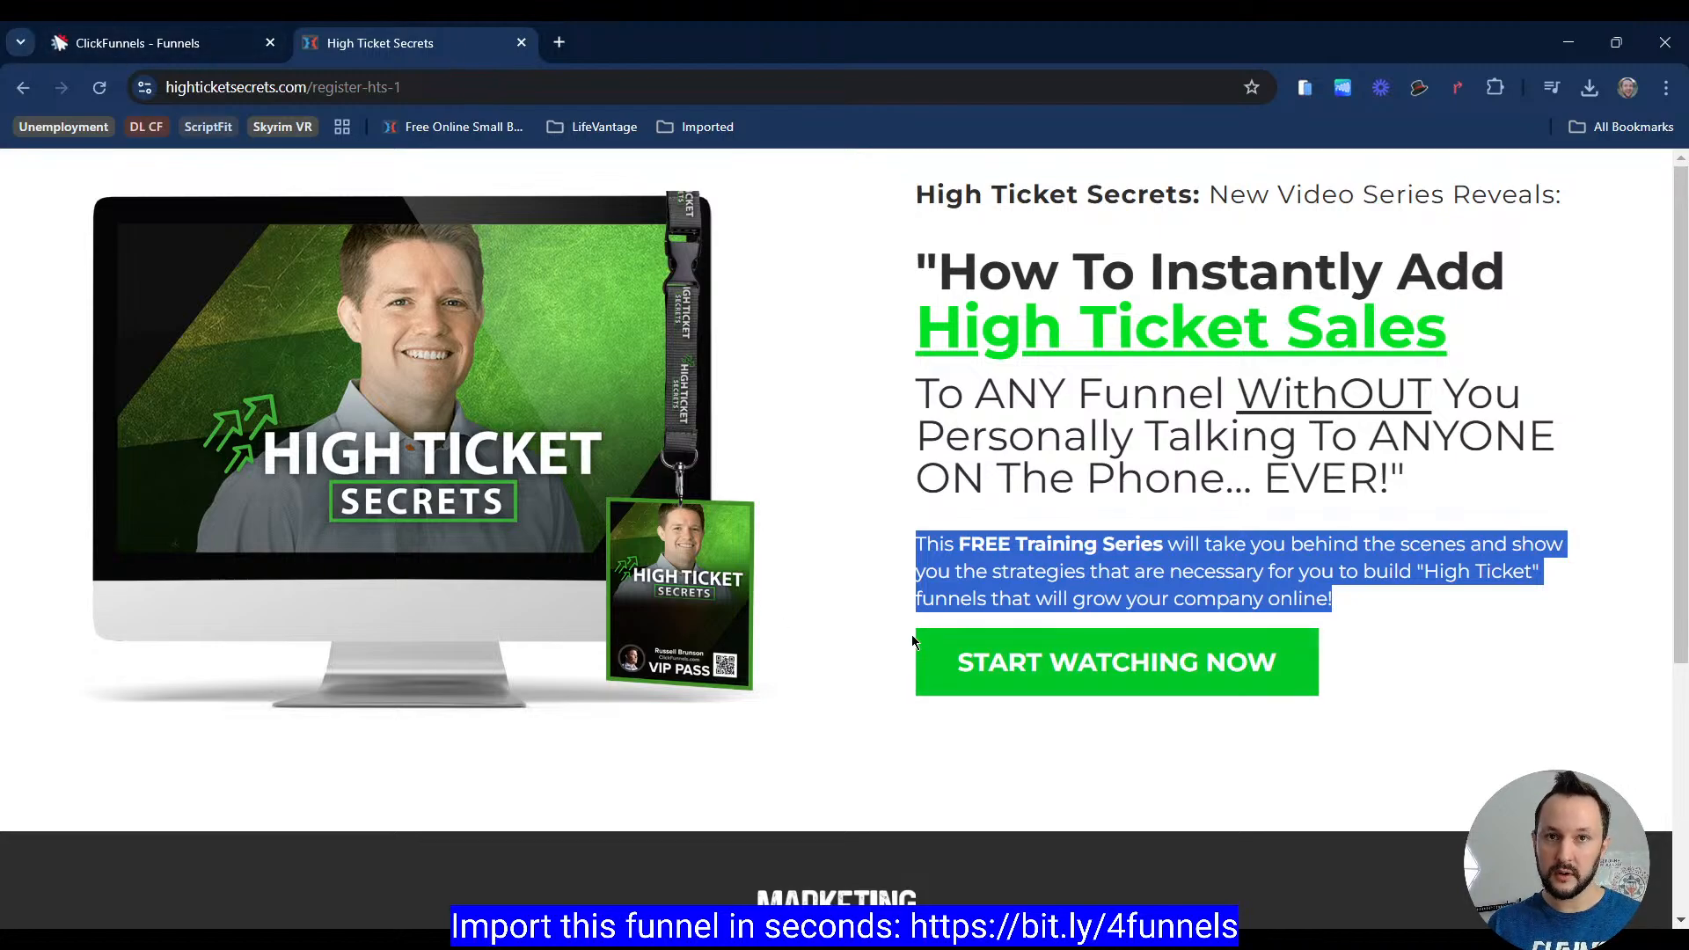
pyautogui.click(220, 43)
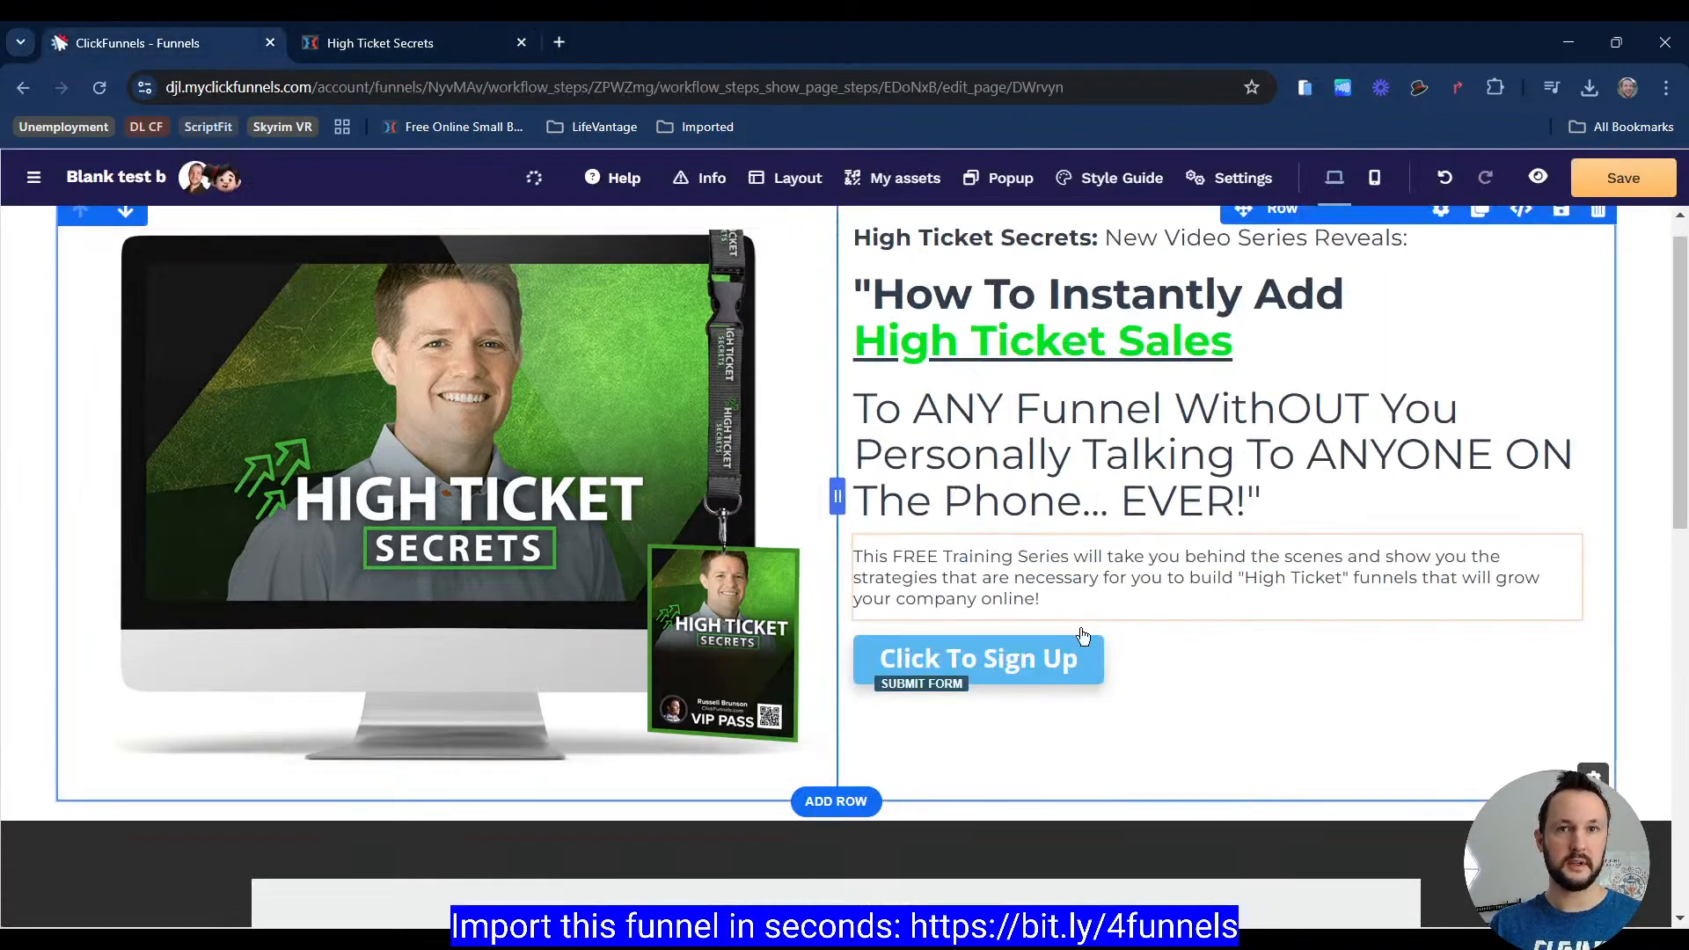
pyautogui.click(1056, 662)
pyautogui.scroll(-4, 1349, 653)
pyautogui.scroll(4, 1408, 528)
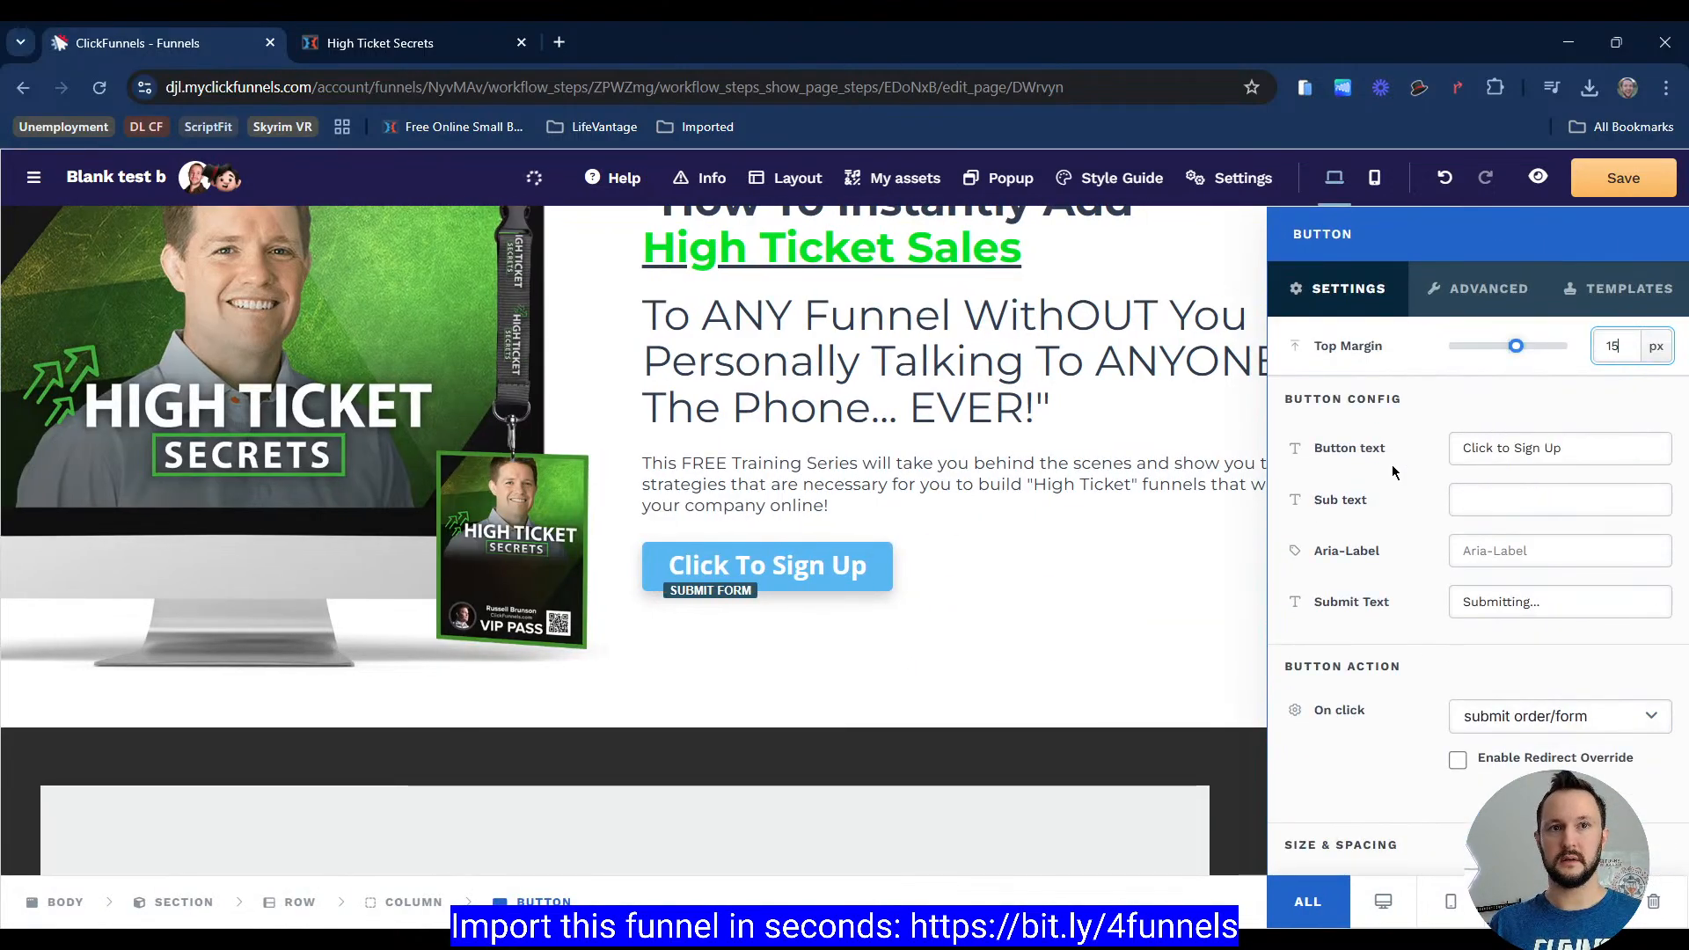
pyautogui.scroll(-5, 1392, 464)
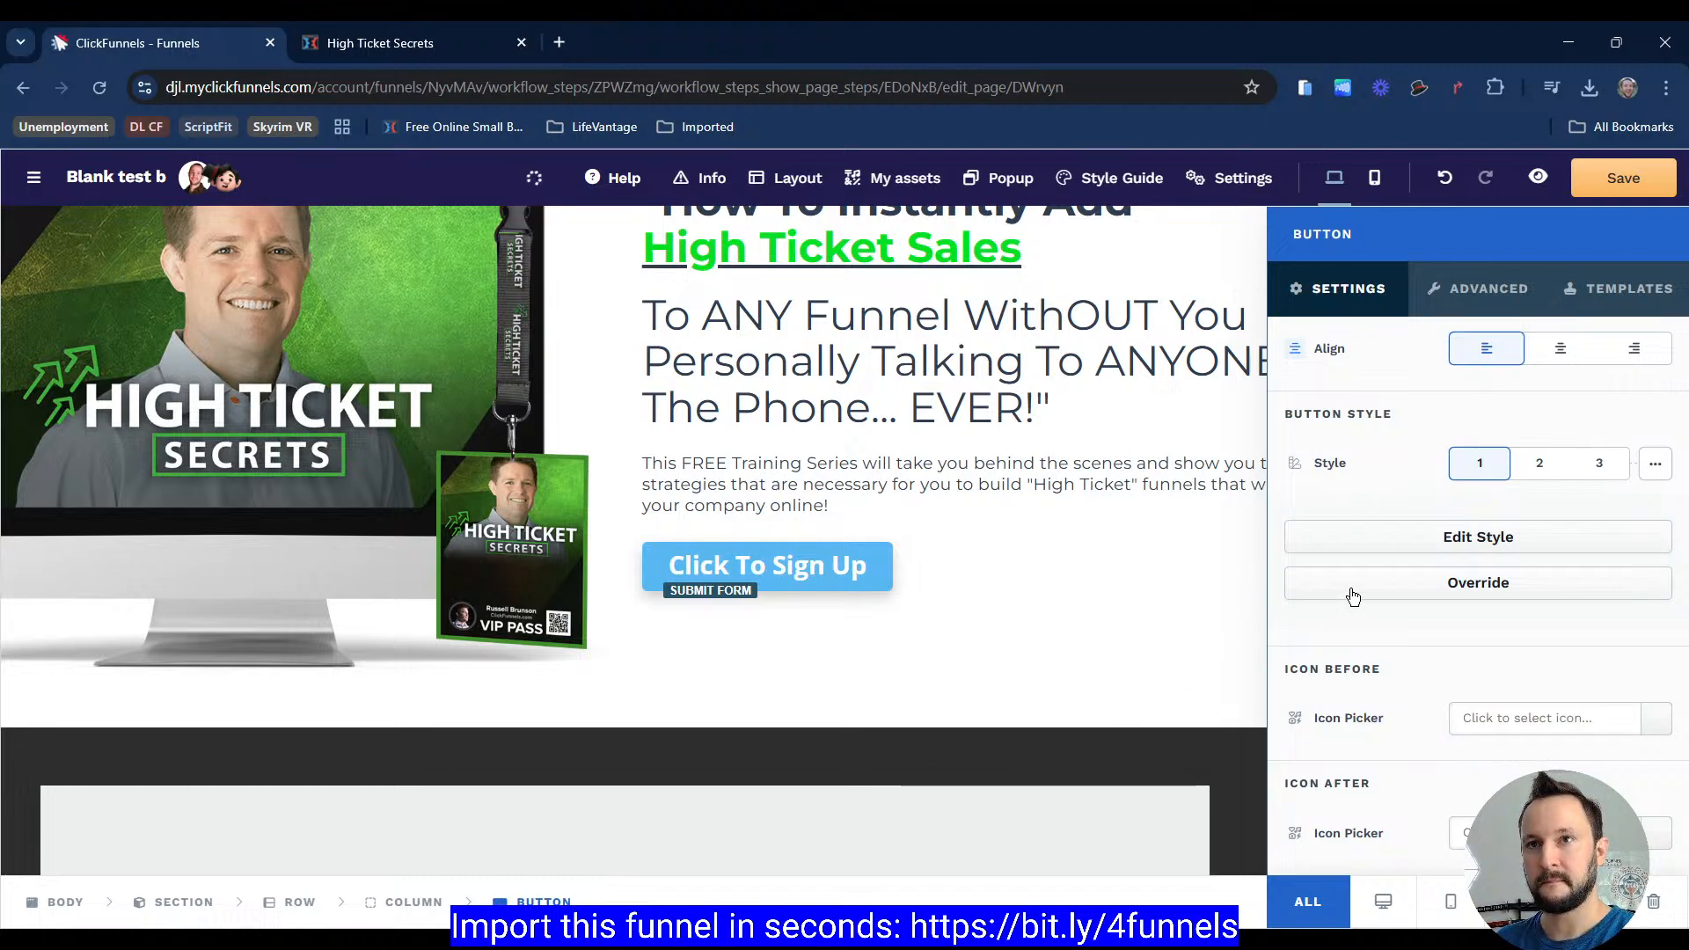
pyautogui.click(1399, 581)
pyautogui.scroll(-2, 1395, 651)
pyautogui.scroll(-6, 1398, 678)
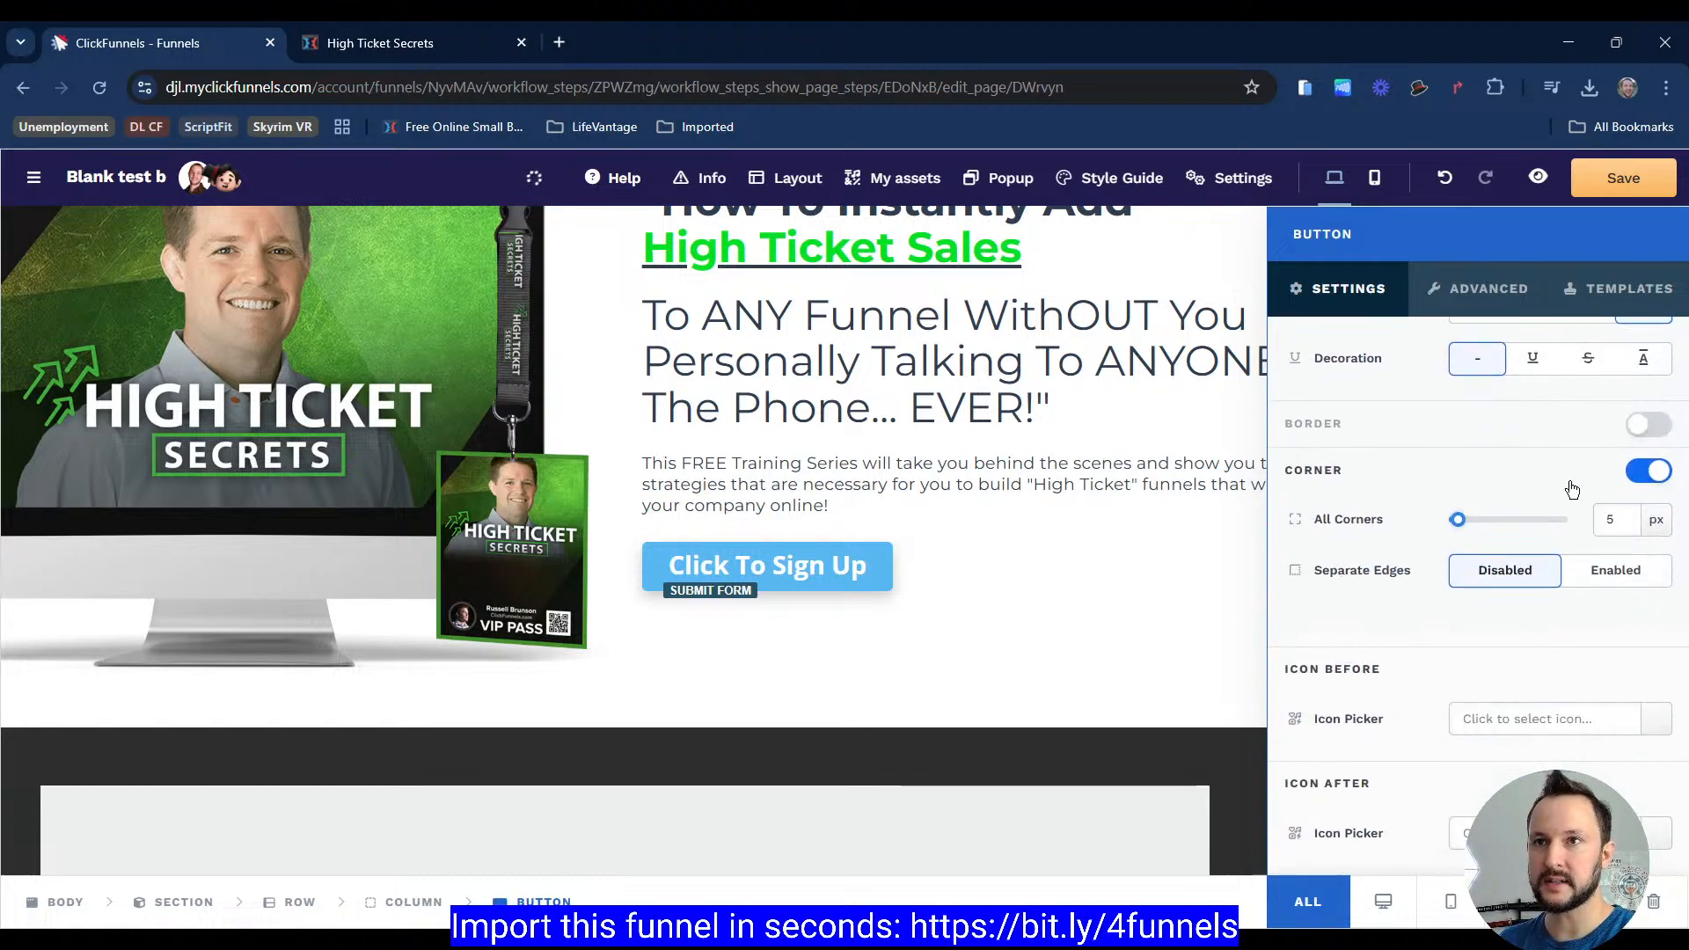
pyautogui.click(1648, 473)
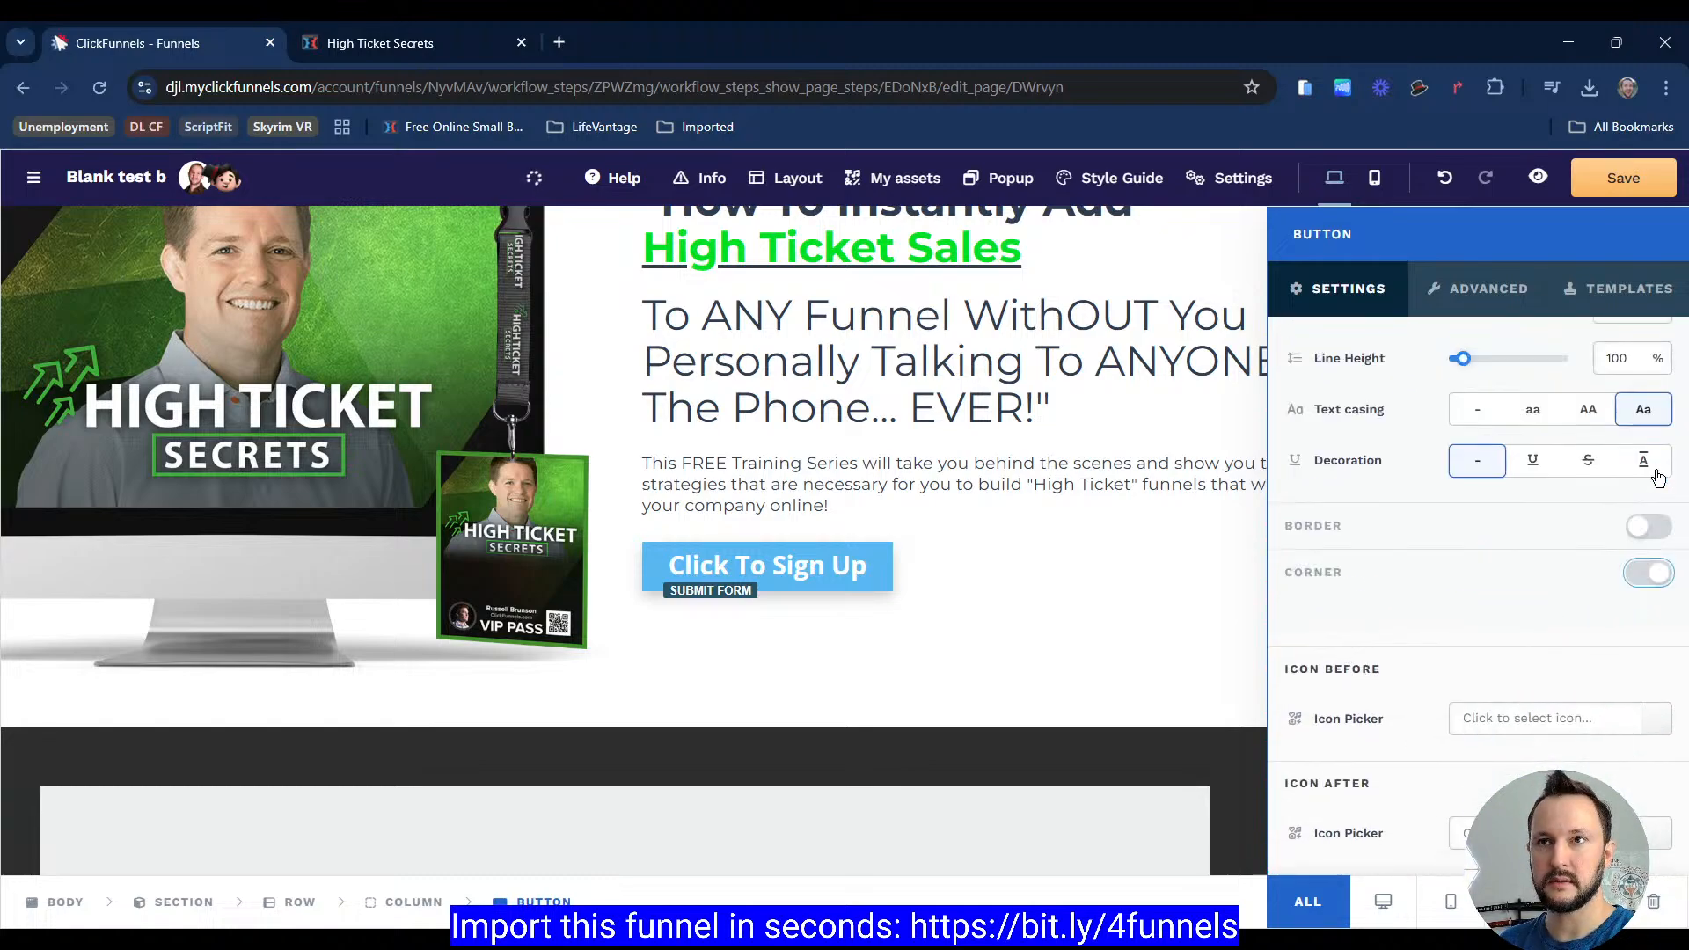
# Step: Turn off the button's shadow
pyautogui.scroll(3, 1338, 713)
pyautogui.scroll(-2, 1352, 695)
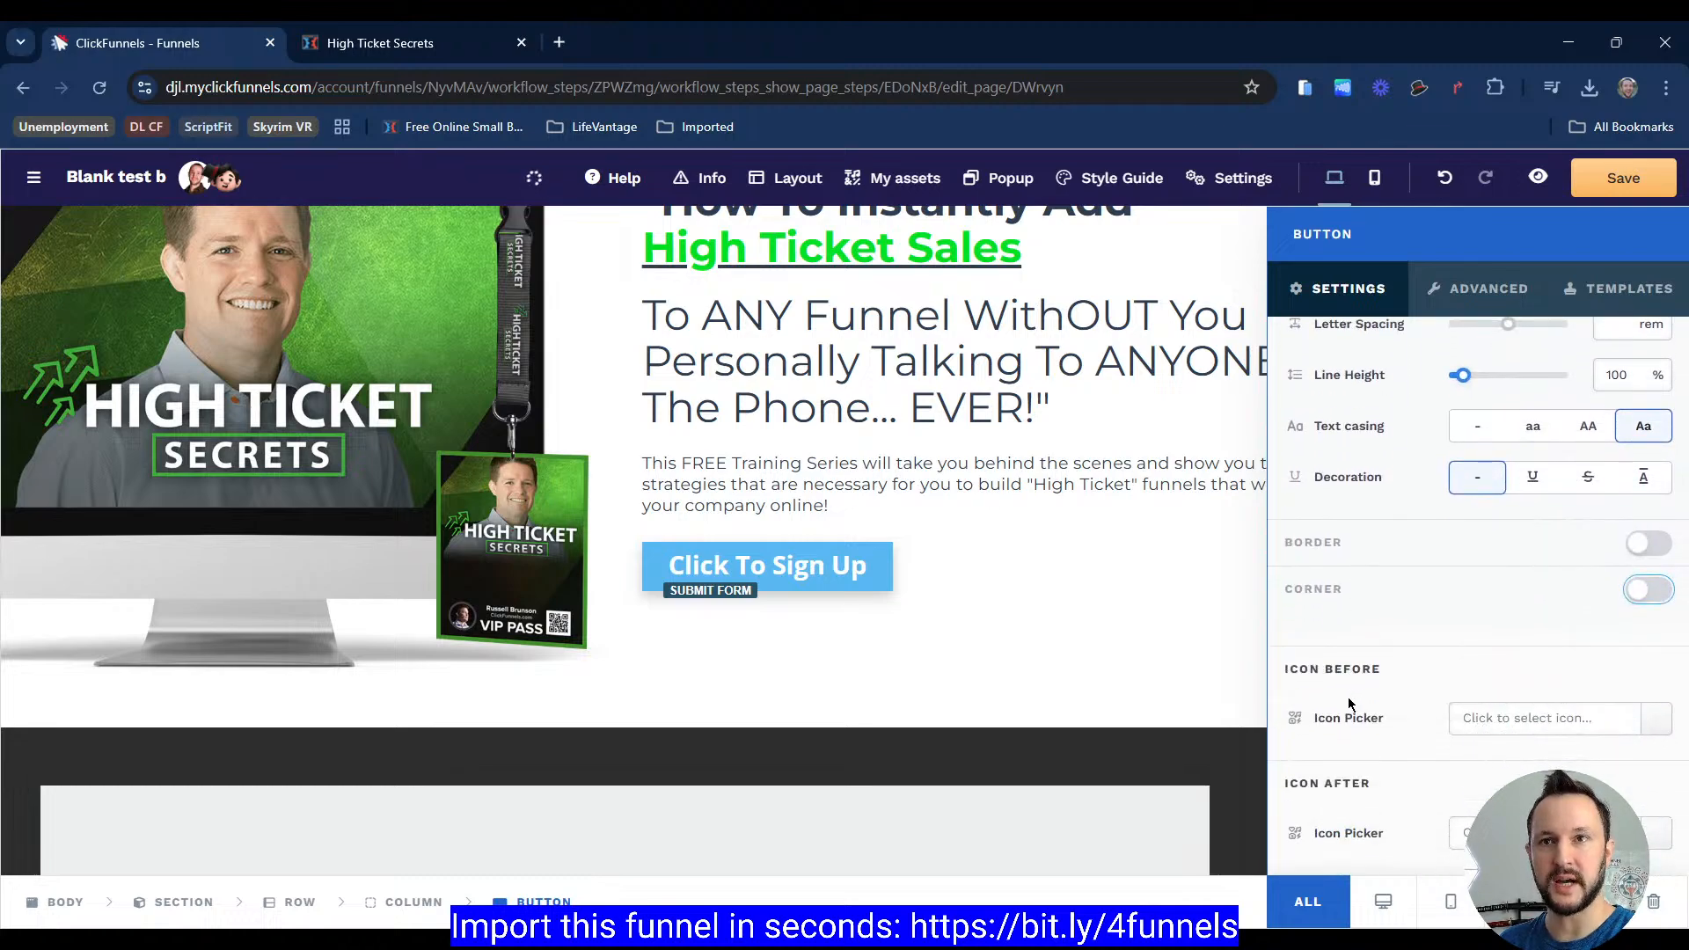
pyautogui.scroll(7, 1348, 697)
pyautogui.scroll(2, 1425, 625)
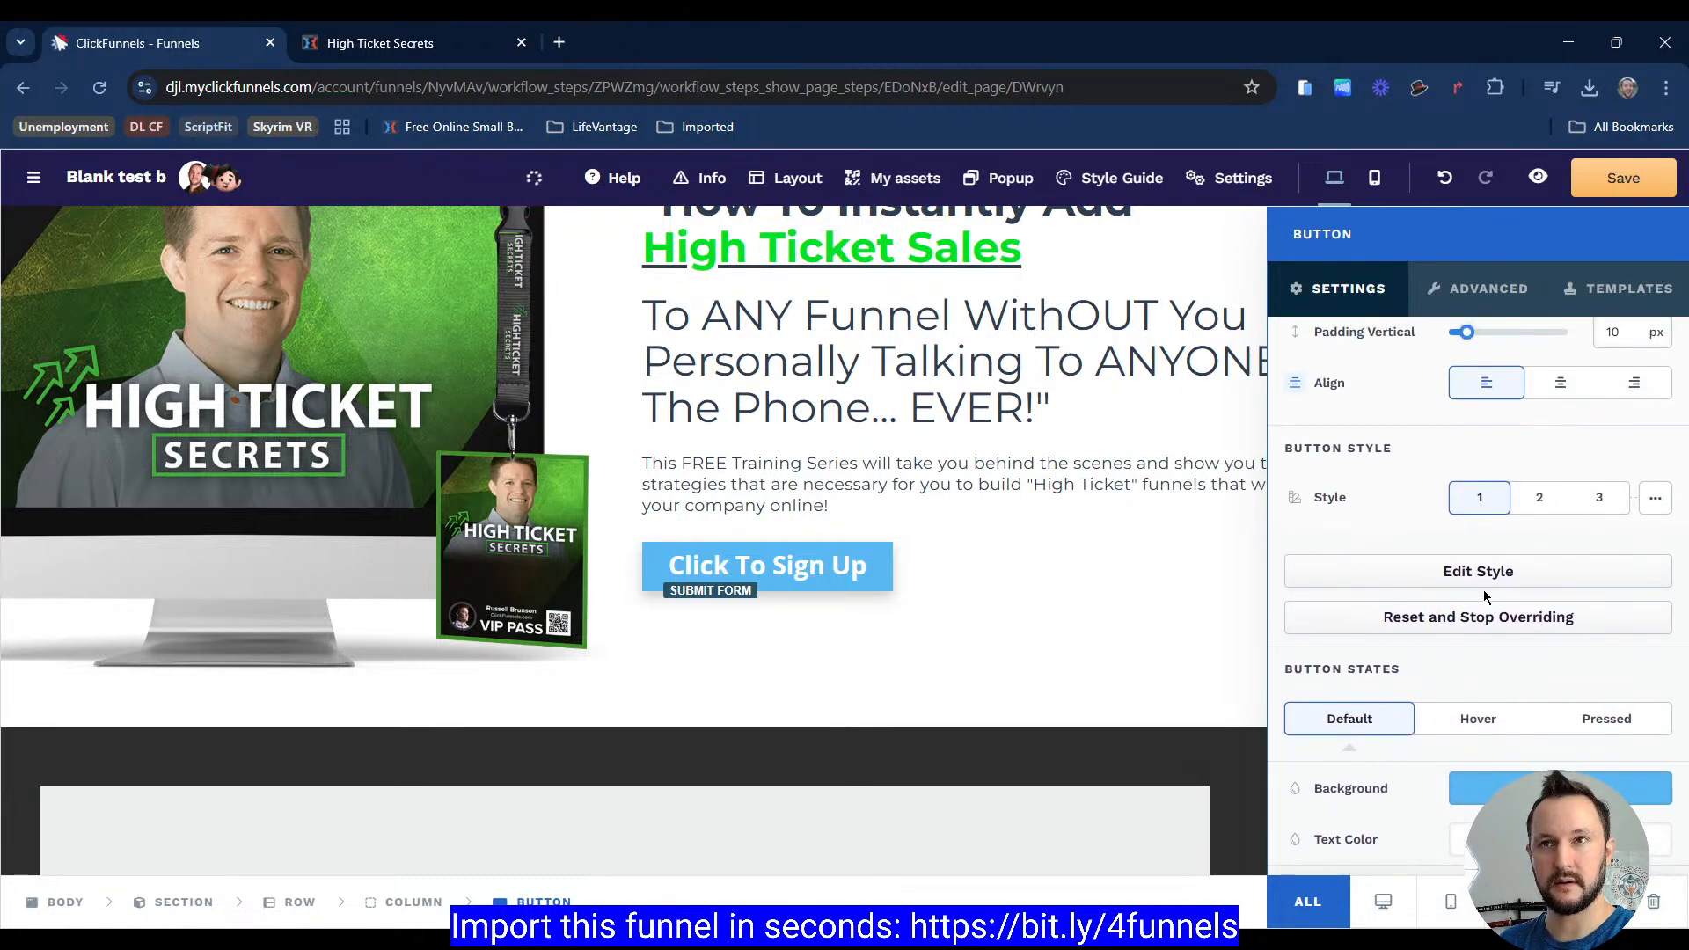
pyautogui.click(1656, 500)
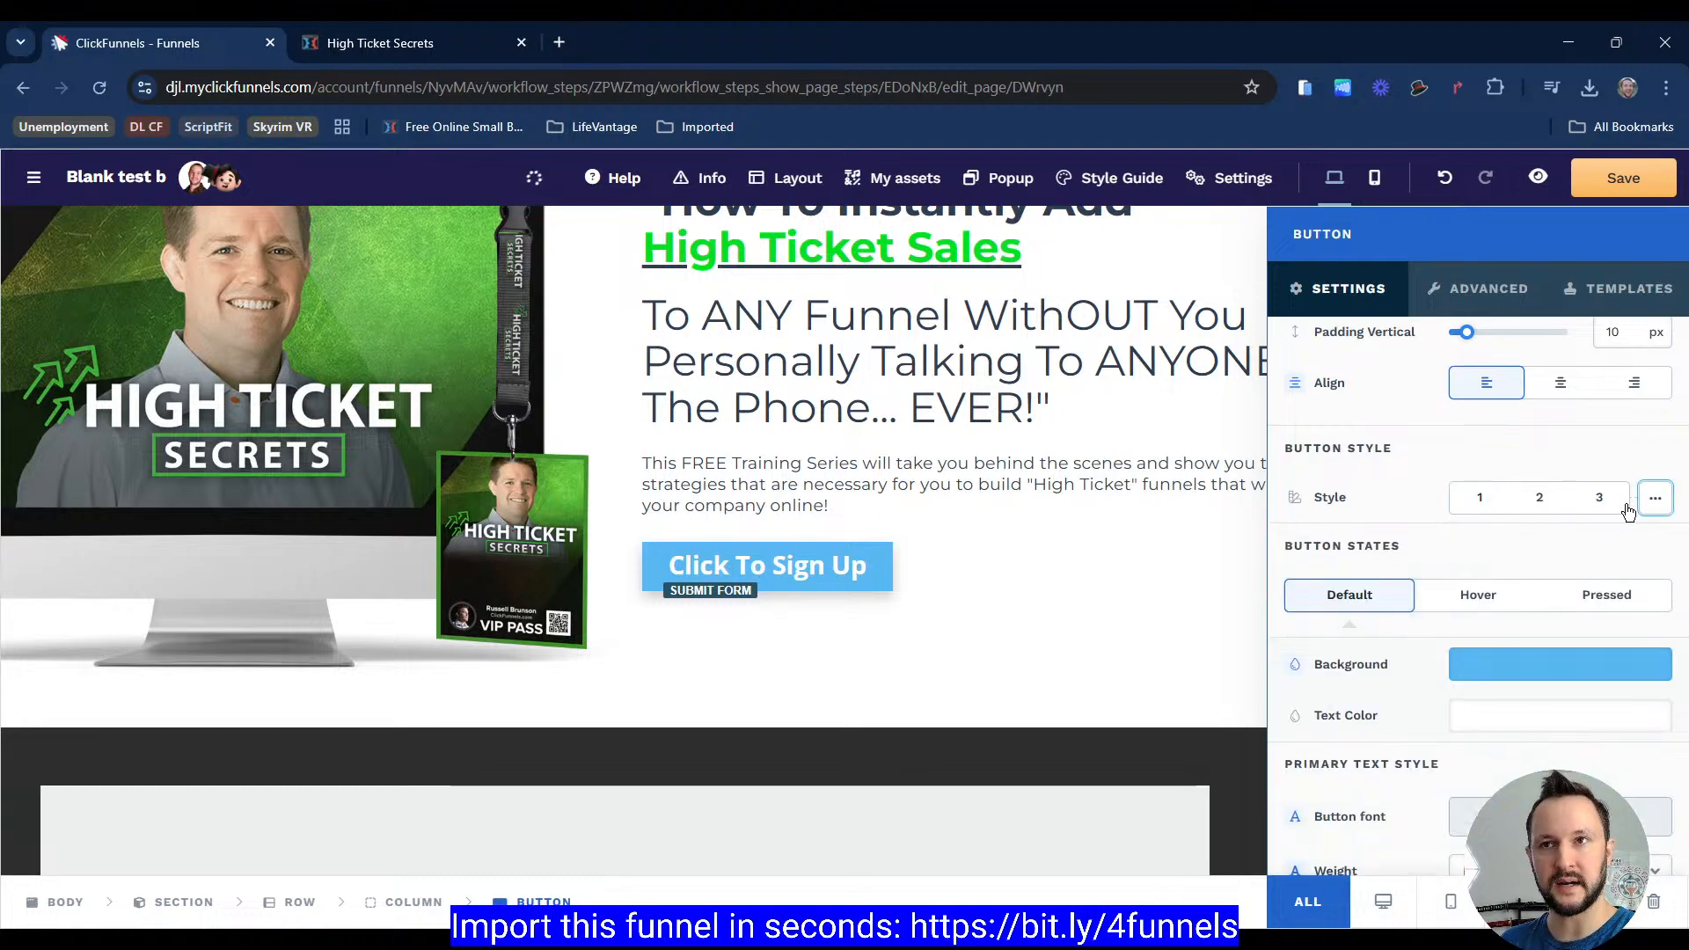
pyautogui.scroll(-2, 1352, 647)
pyautogui.scroll(-4, 1352, 648)
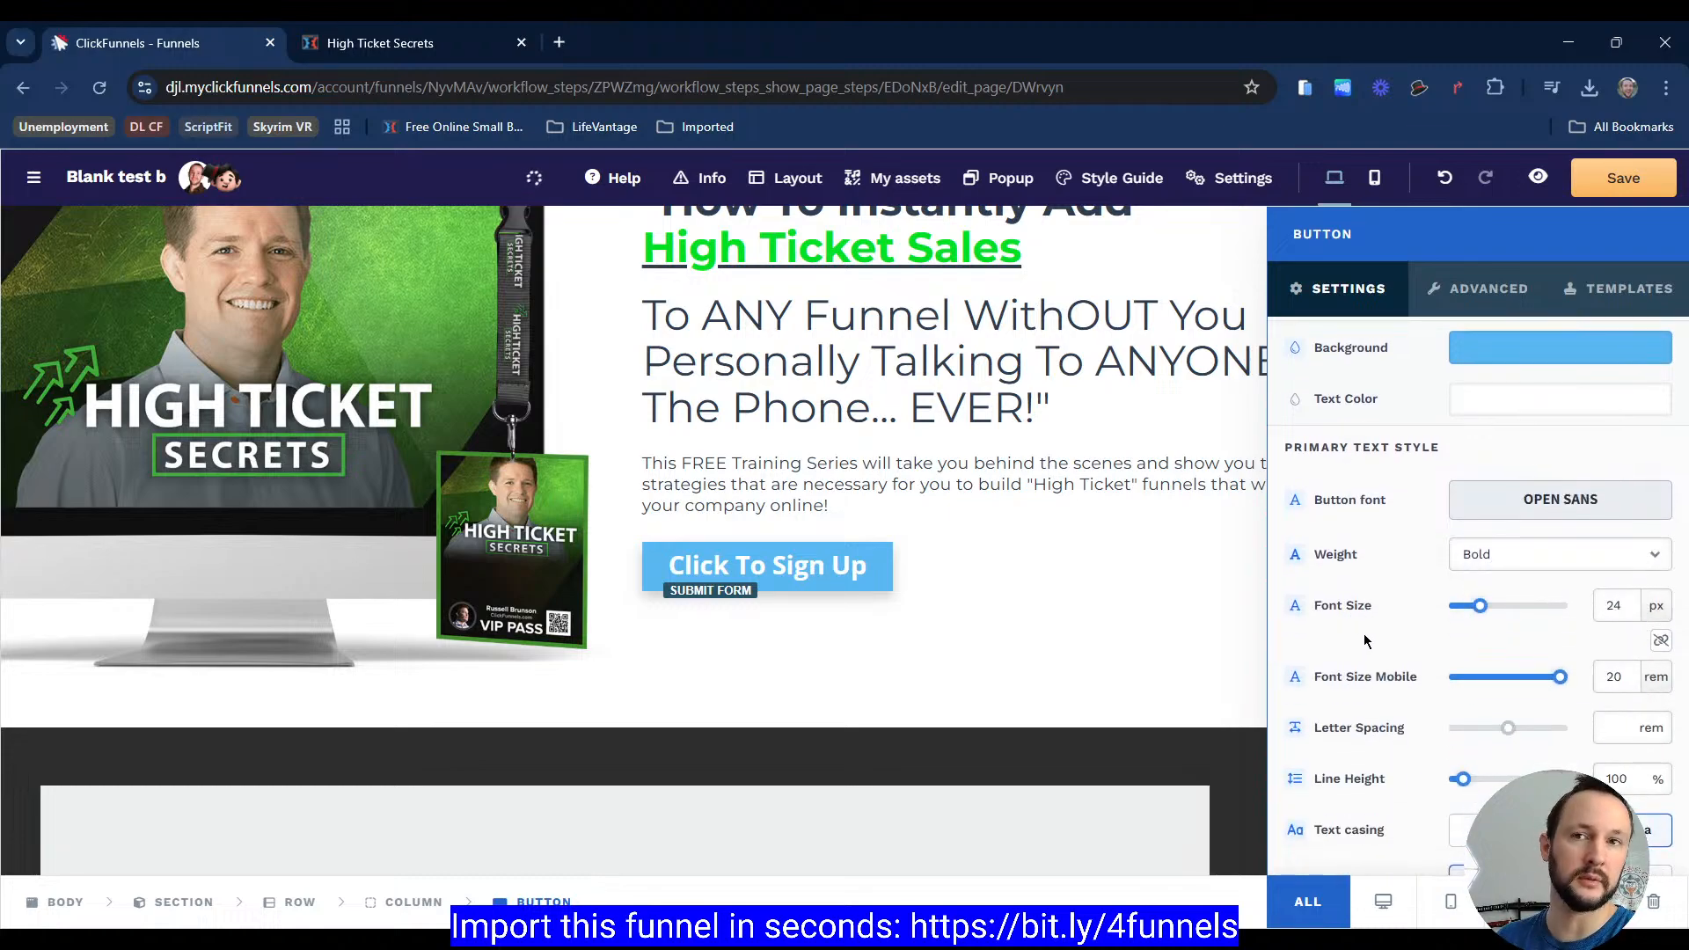
pyautogui.scroll(-2, 1362, 633)
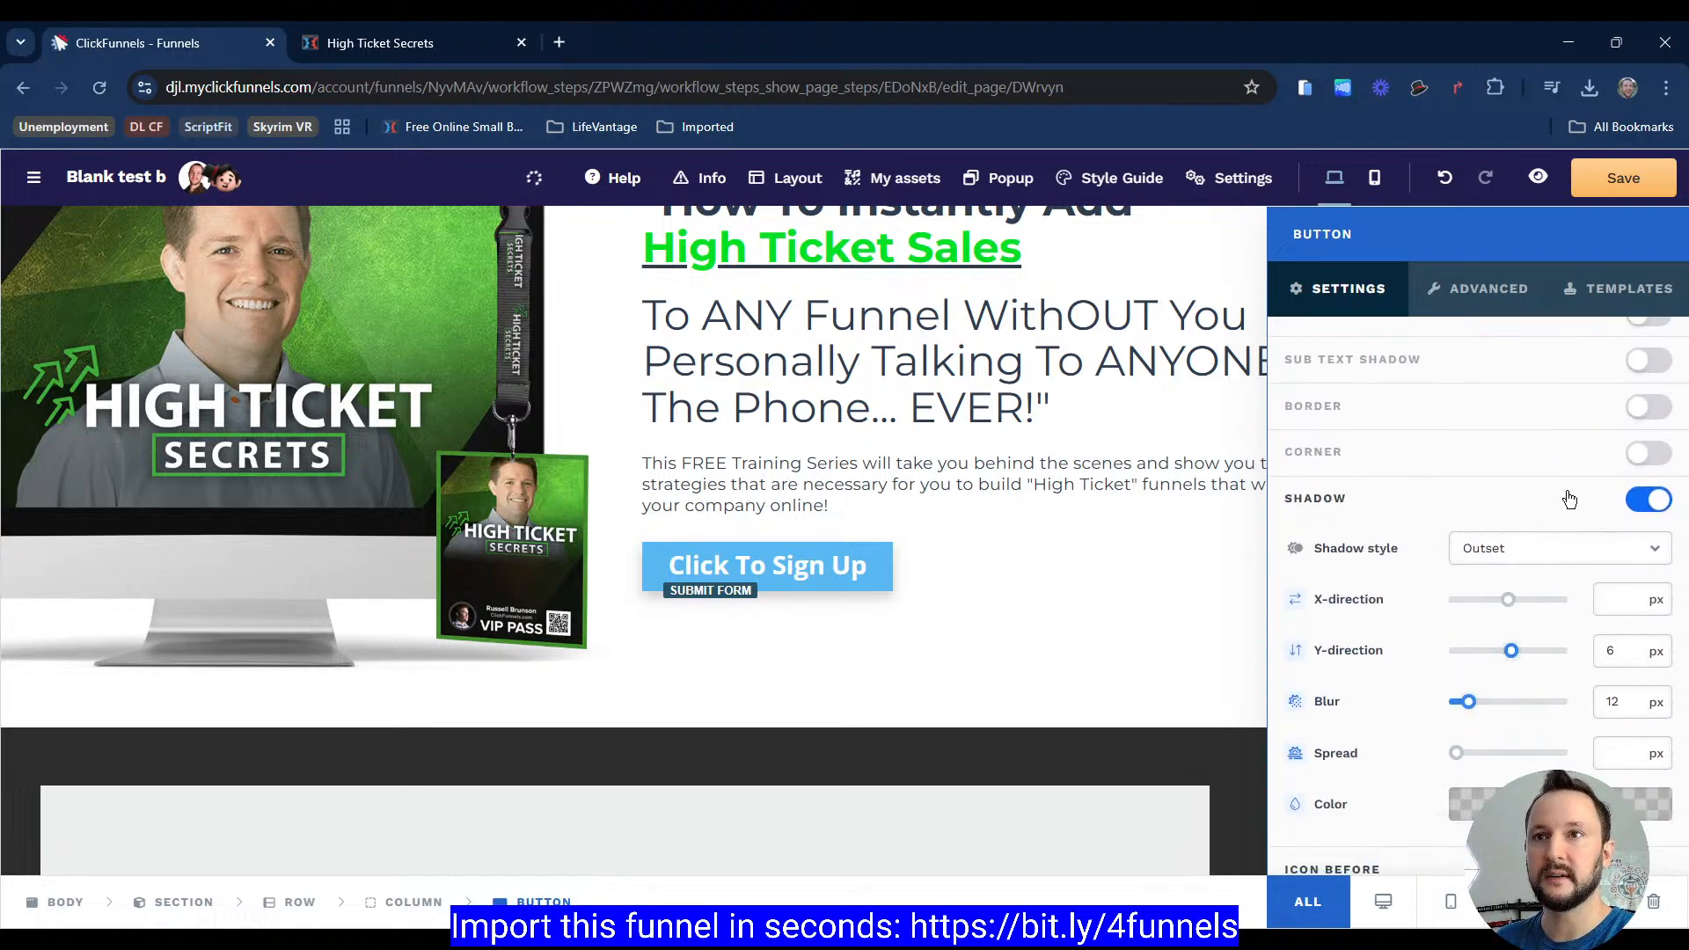
pyautogui.click(1638, 501)
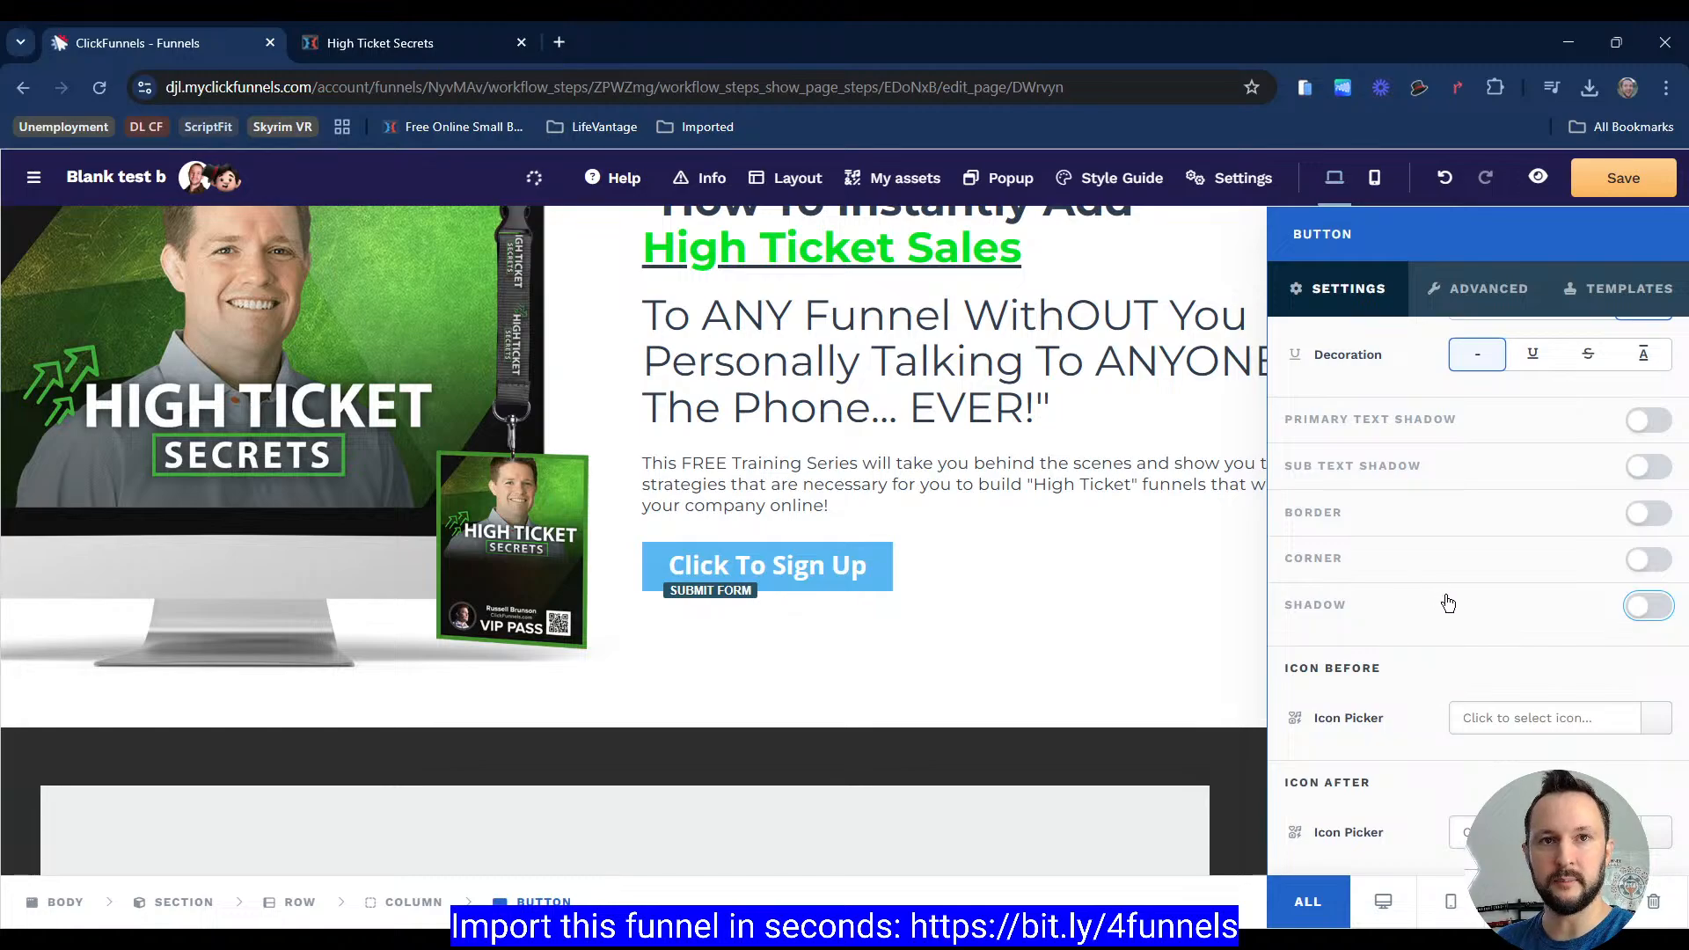
# Step: Change the button text to START WATCHING NOW
pyautogui.click(406, 47)
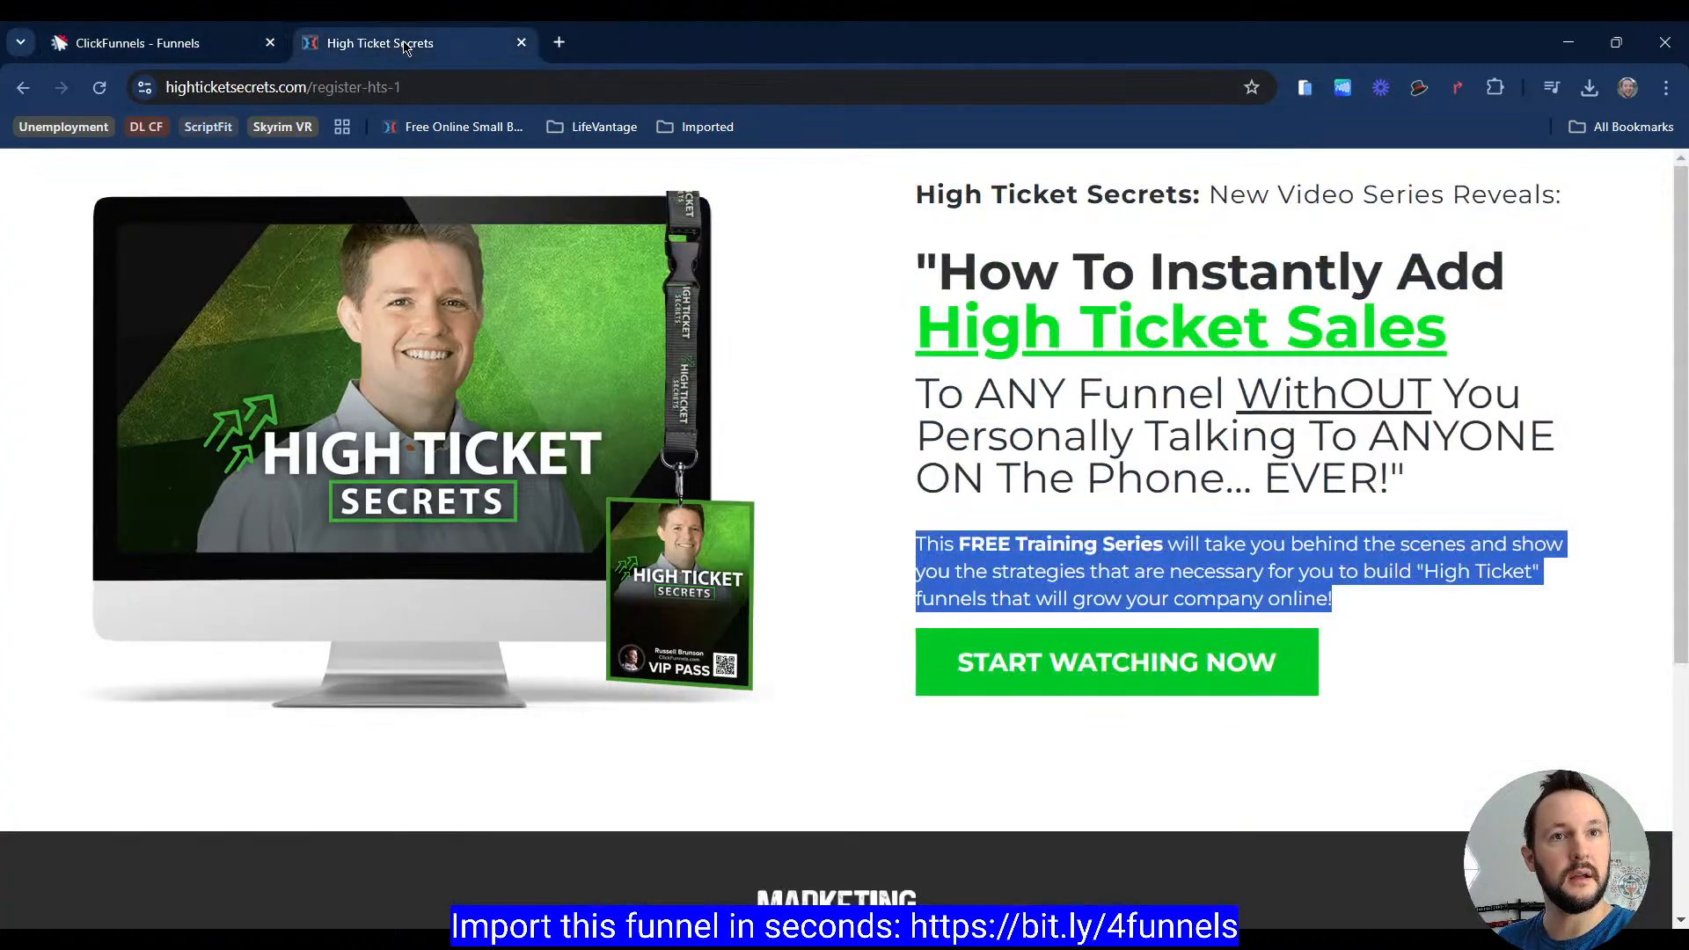
pyautogui.click(155, 53)
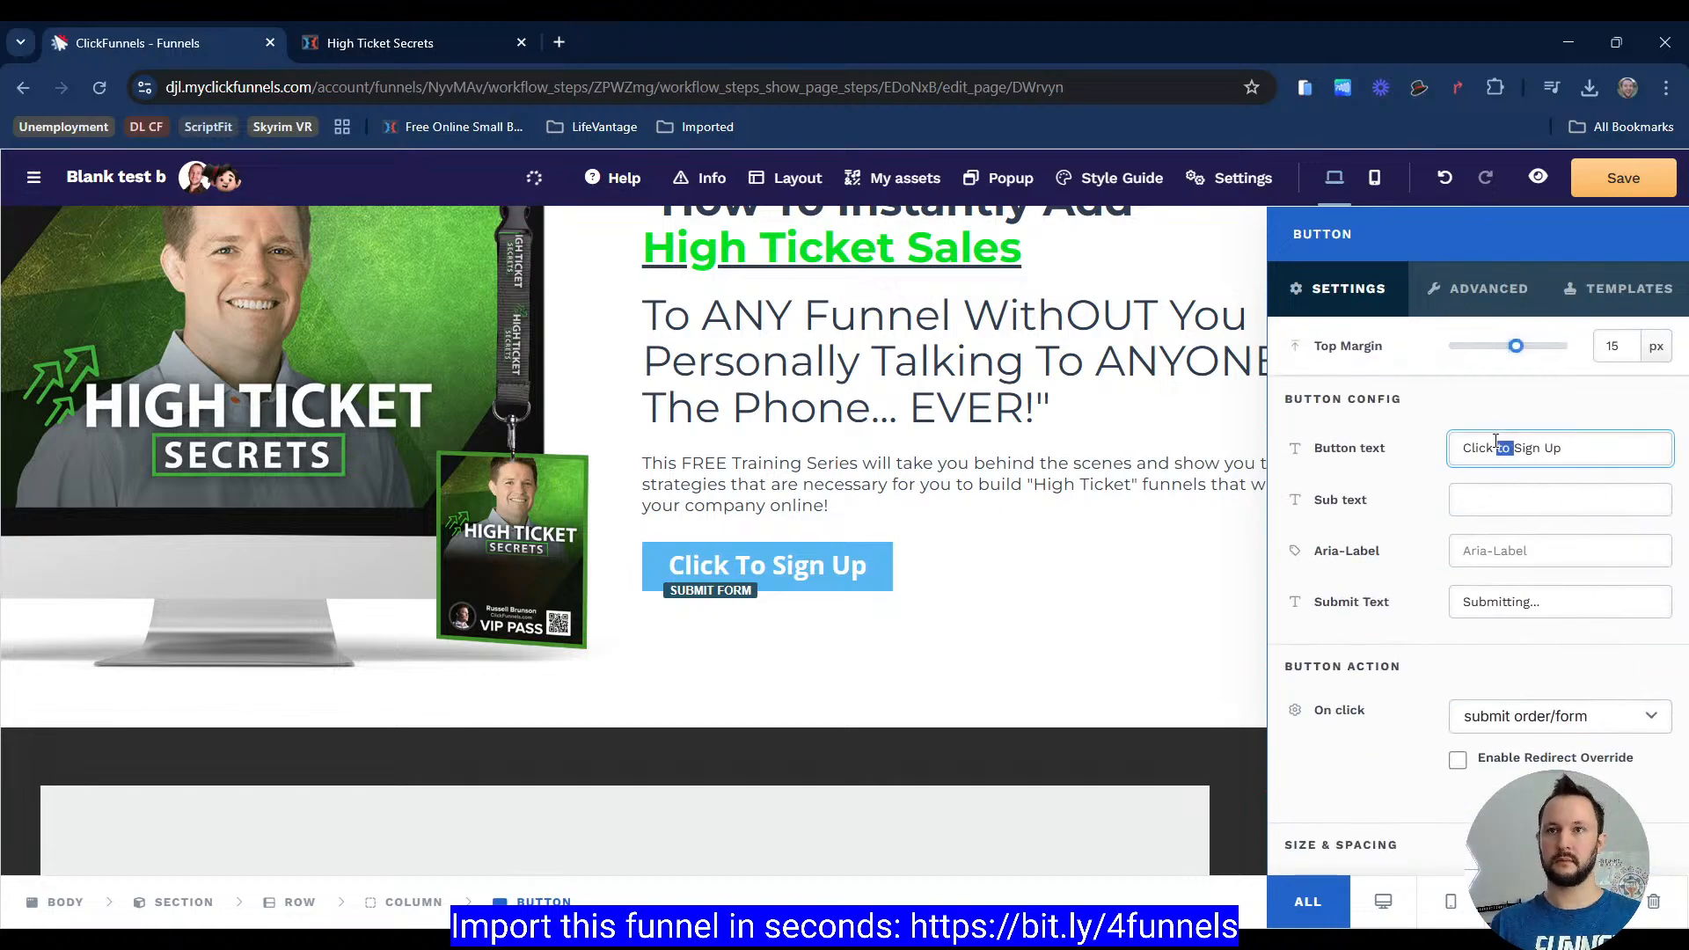
pyautogui.tripleClick(1492, 452)
pyautogui.write('STAR')
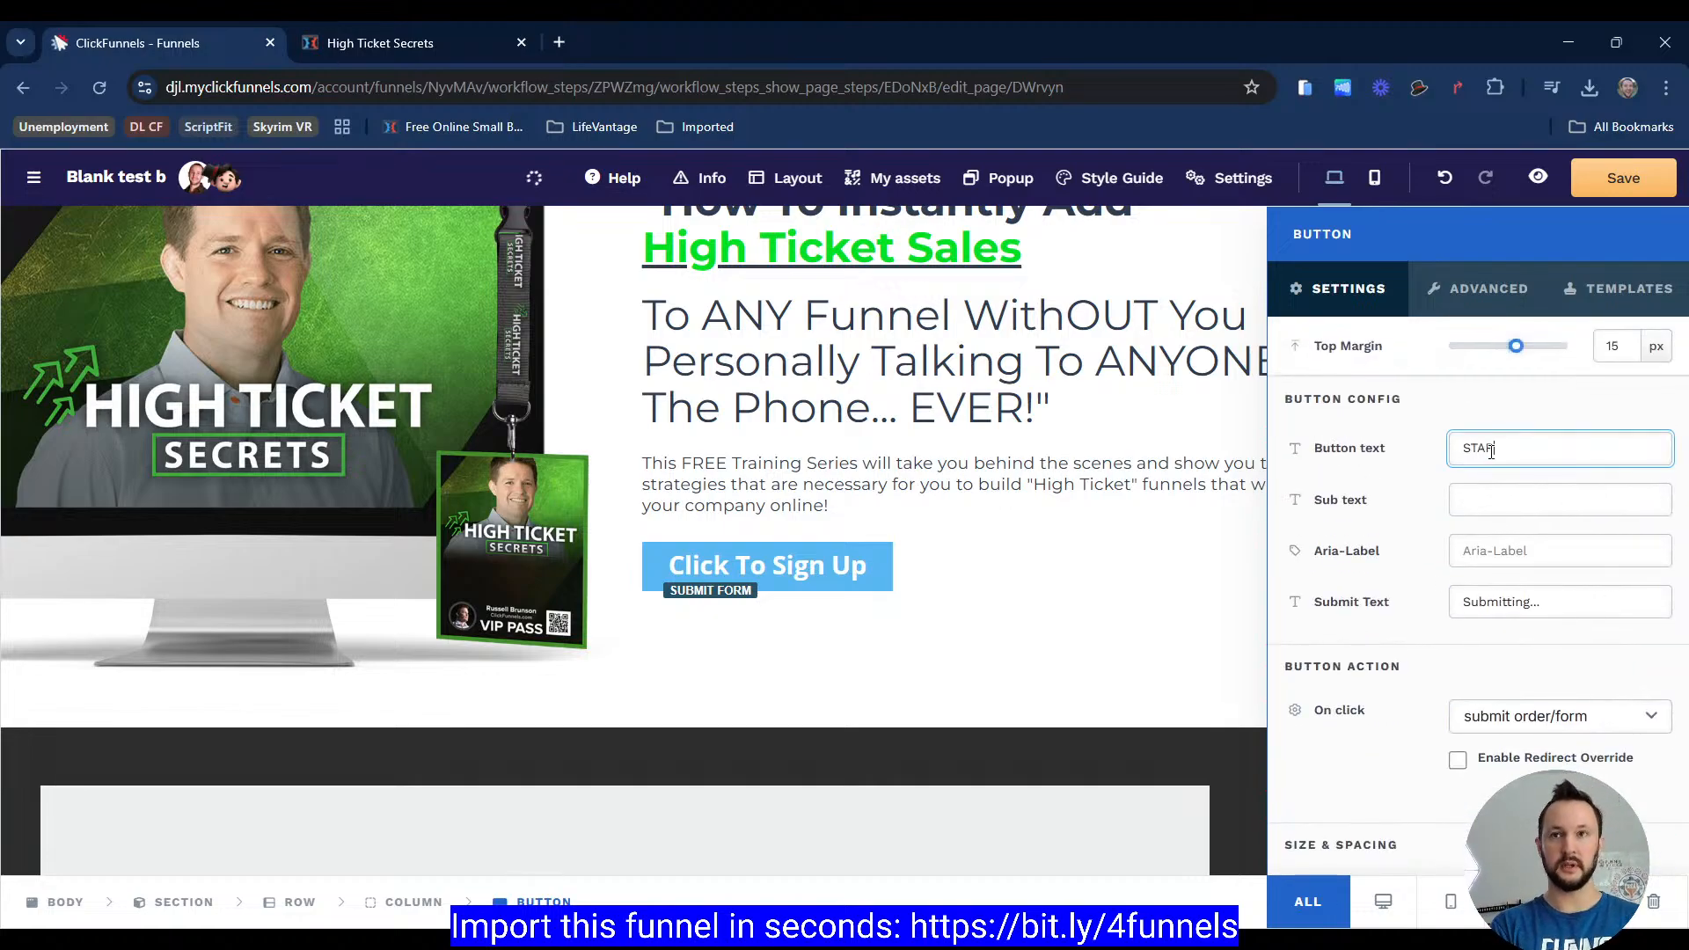
pyautogui.write('NOW')
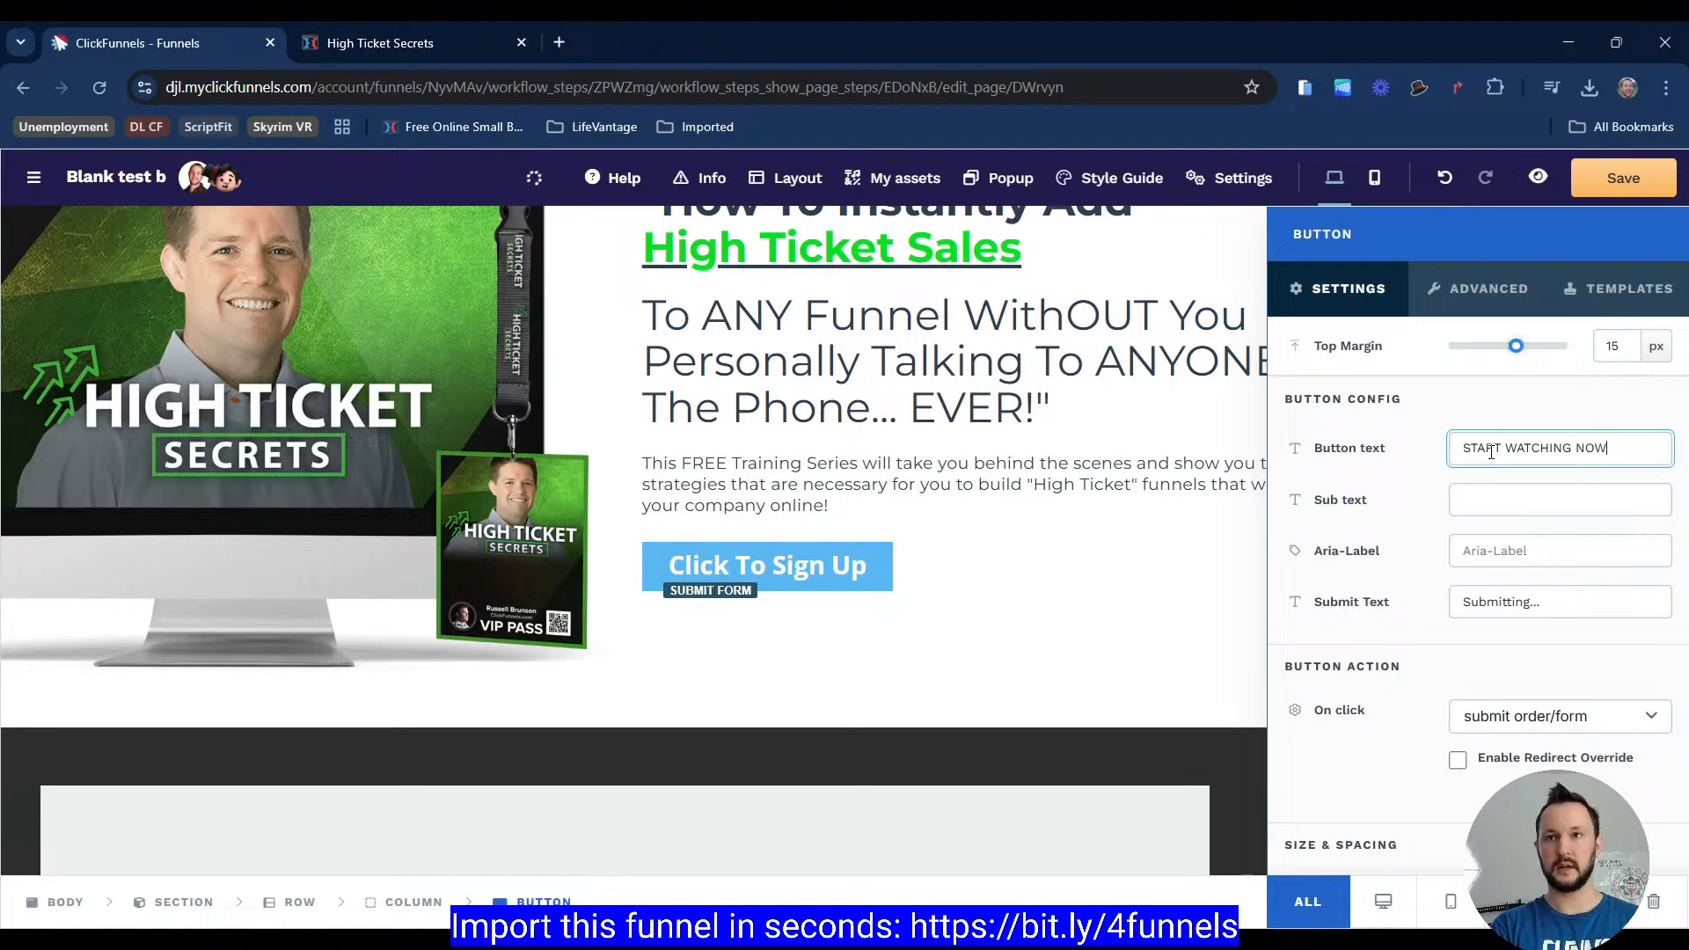
# Step: Set the button's background colour to a bright green from the recently used swatches
pyautogui.scroll(-9, 1426, 618)
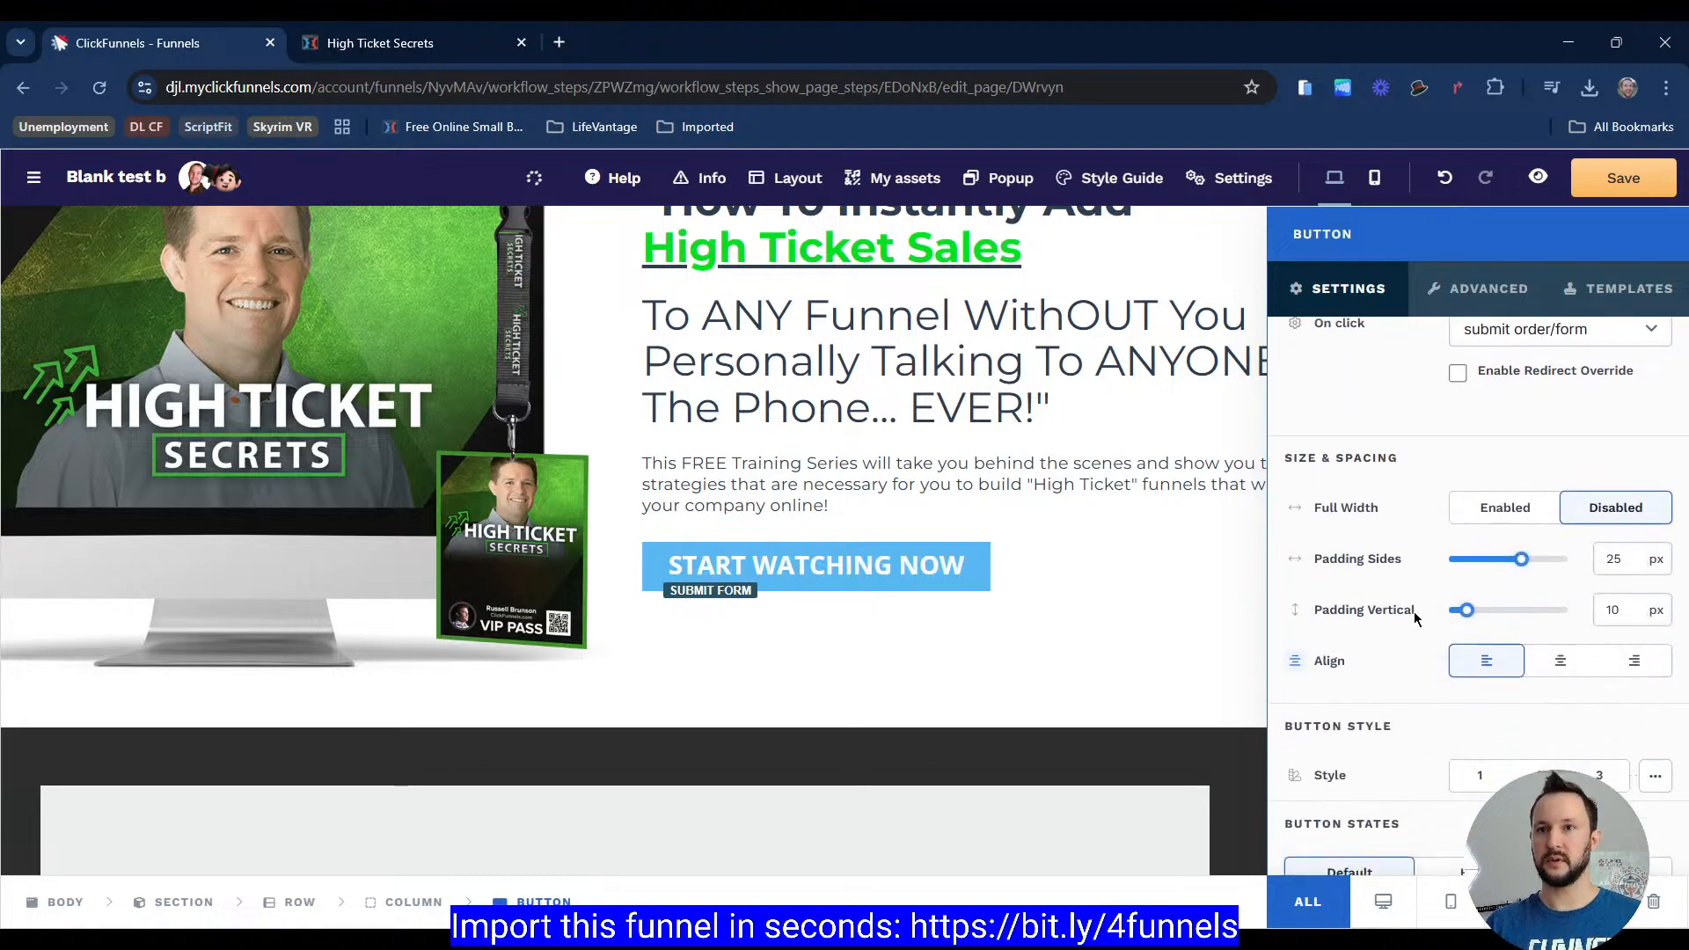
pyautogui.click(1517, 606)
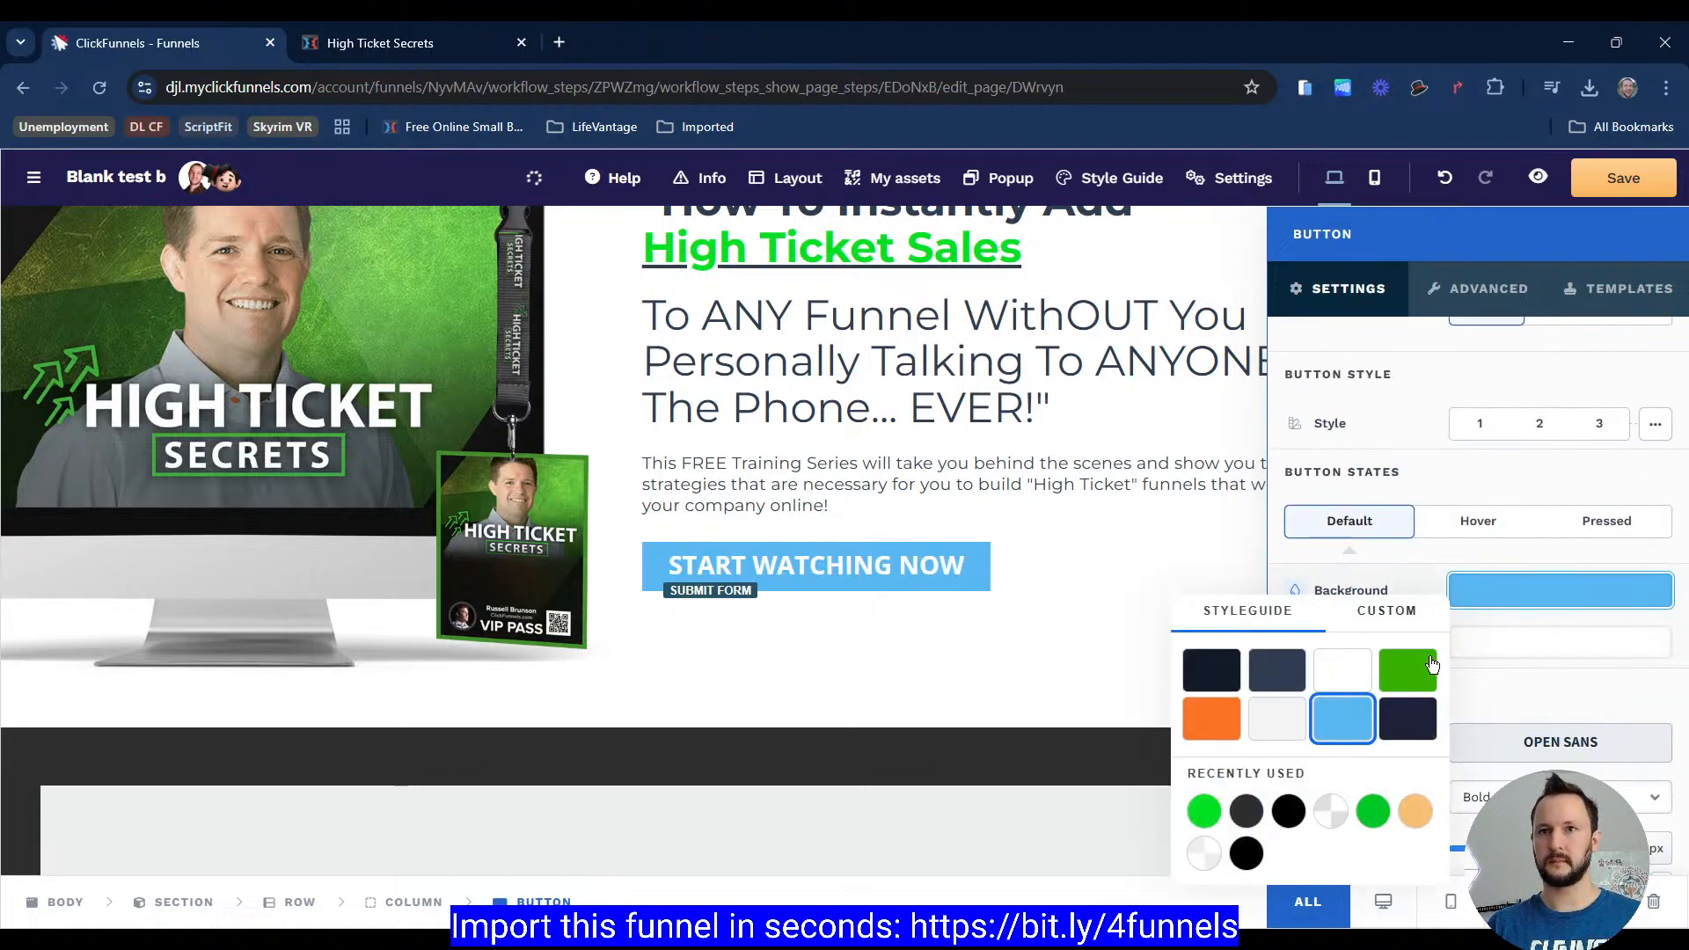
pyautogui.click(1388, 608)
pyautogui.click(1204, 835)
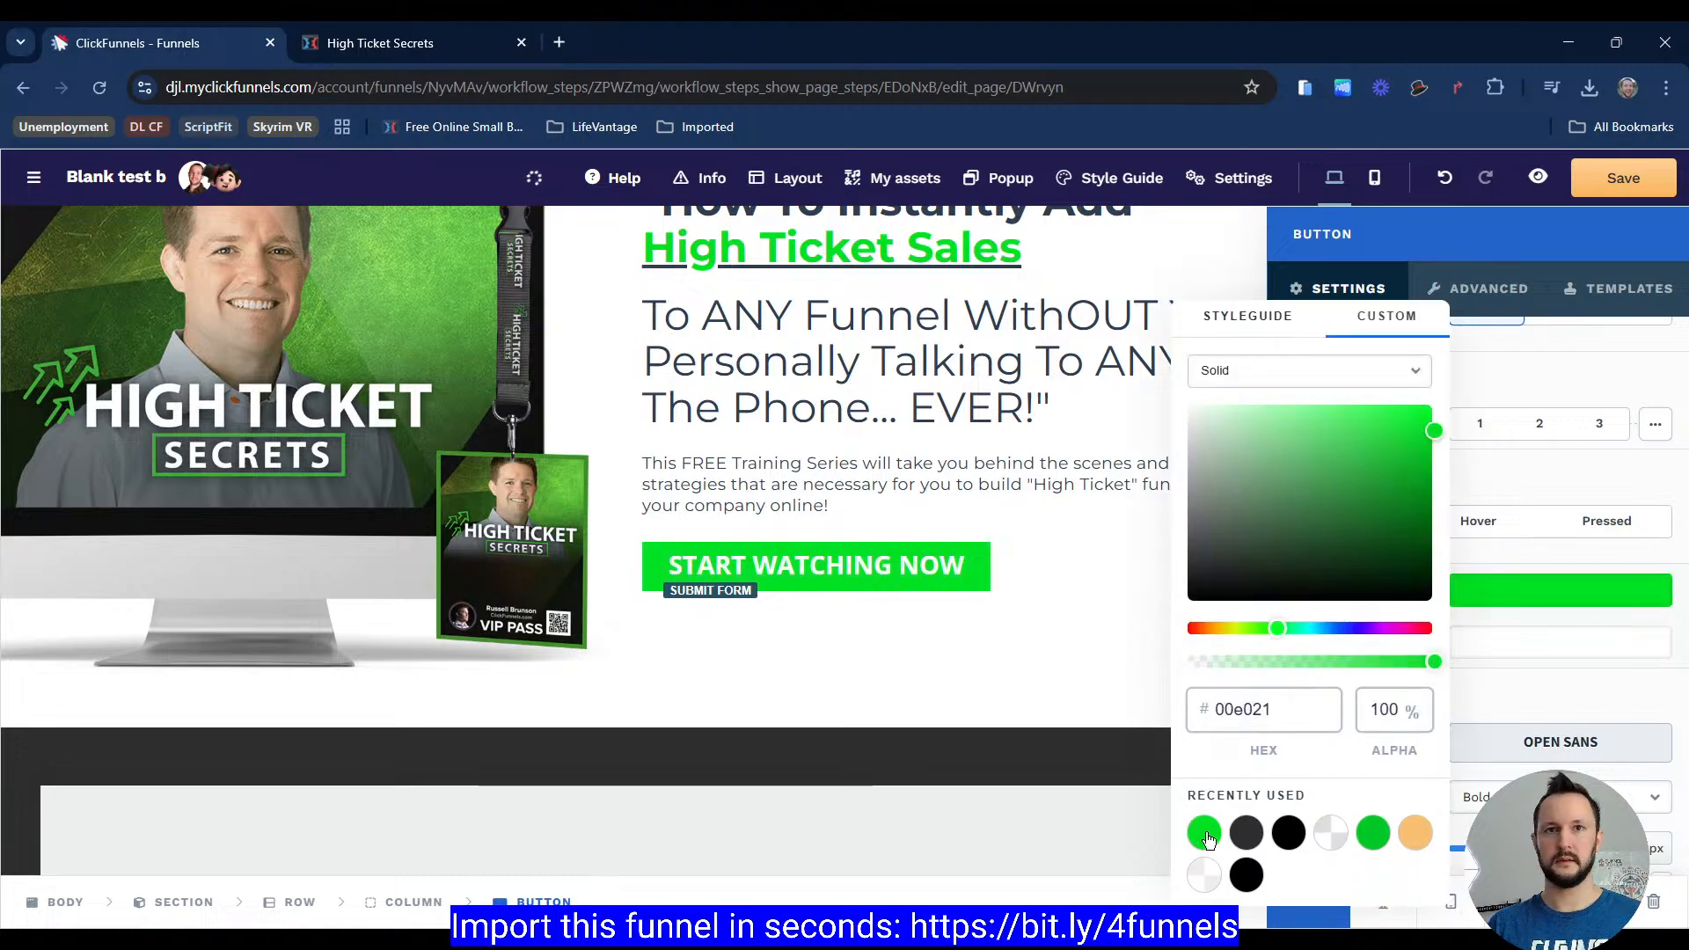
pyautogui.click(1374, 834)
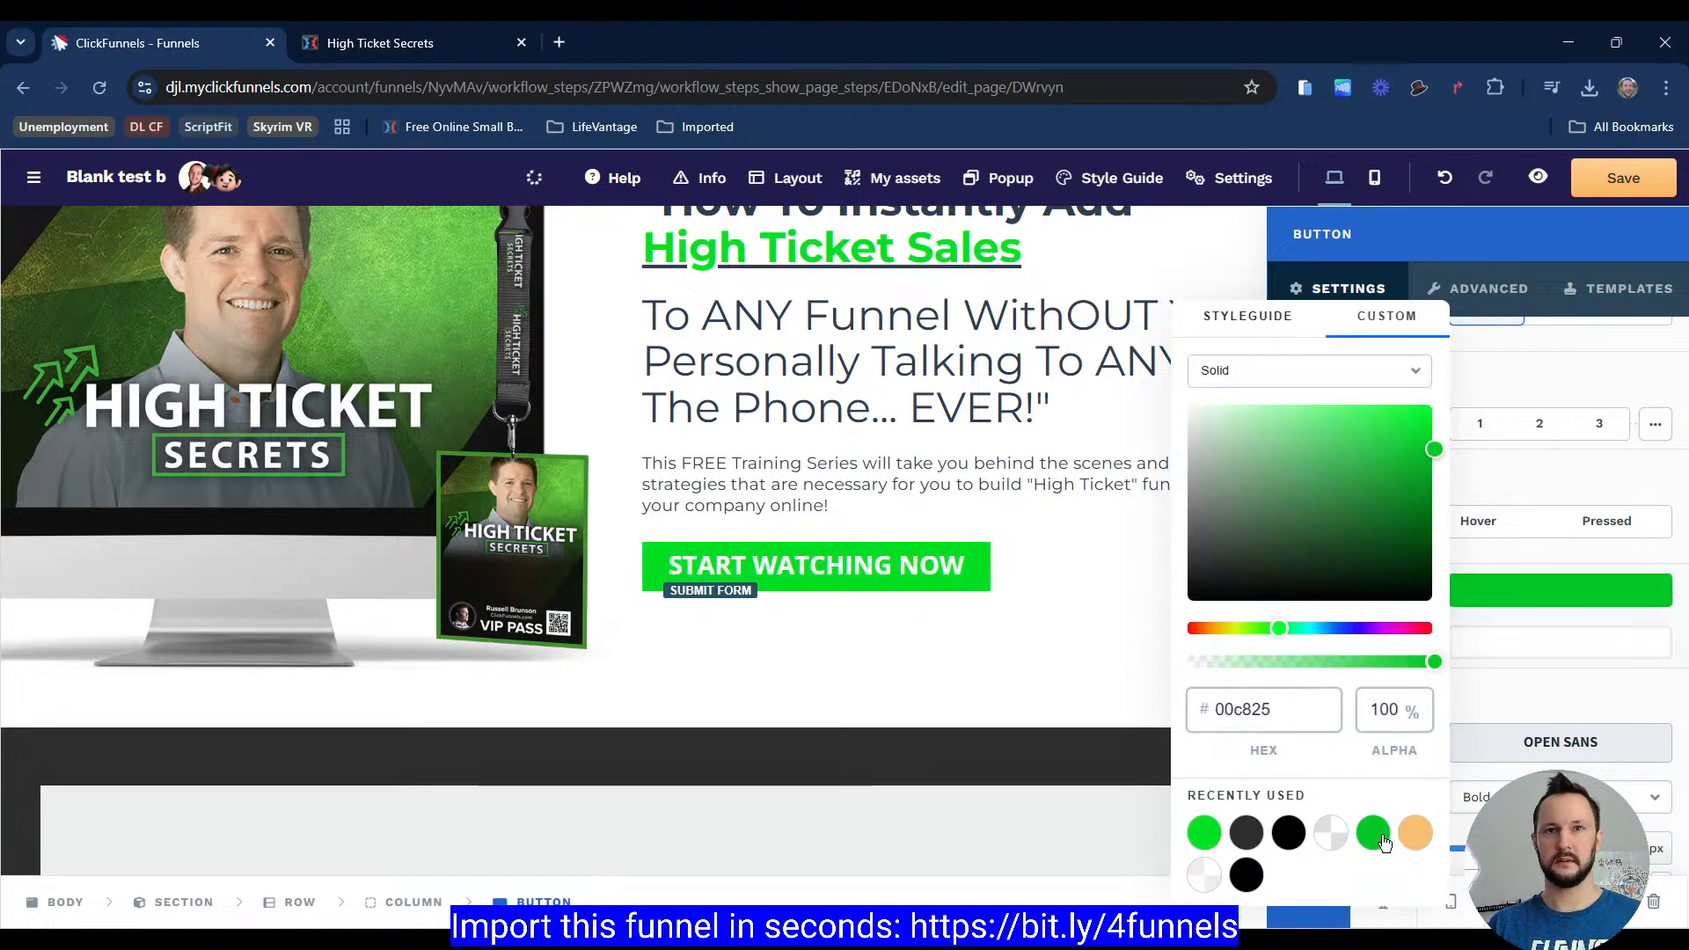
# Step: Inspect the reference page's START WATCHING NOW button with a browser extension and copy its background colour
pyautogui.click(380, 42)
pyautogui.click(1603, 674)
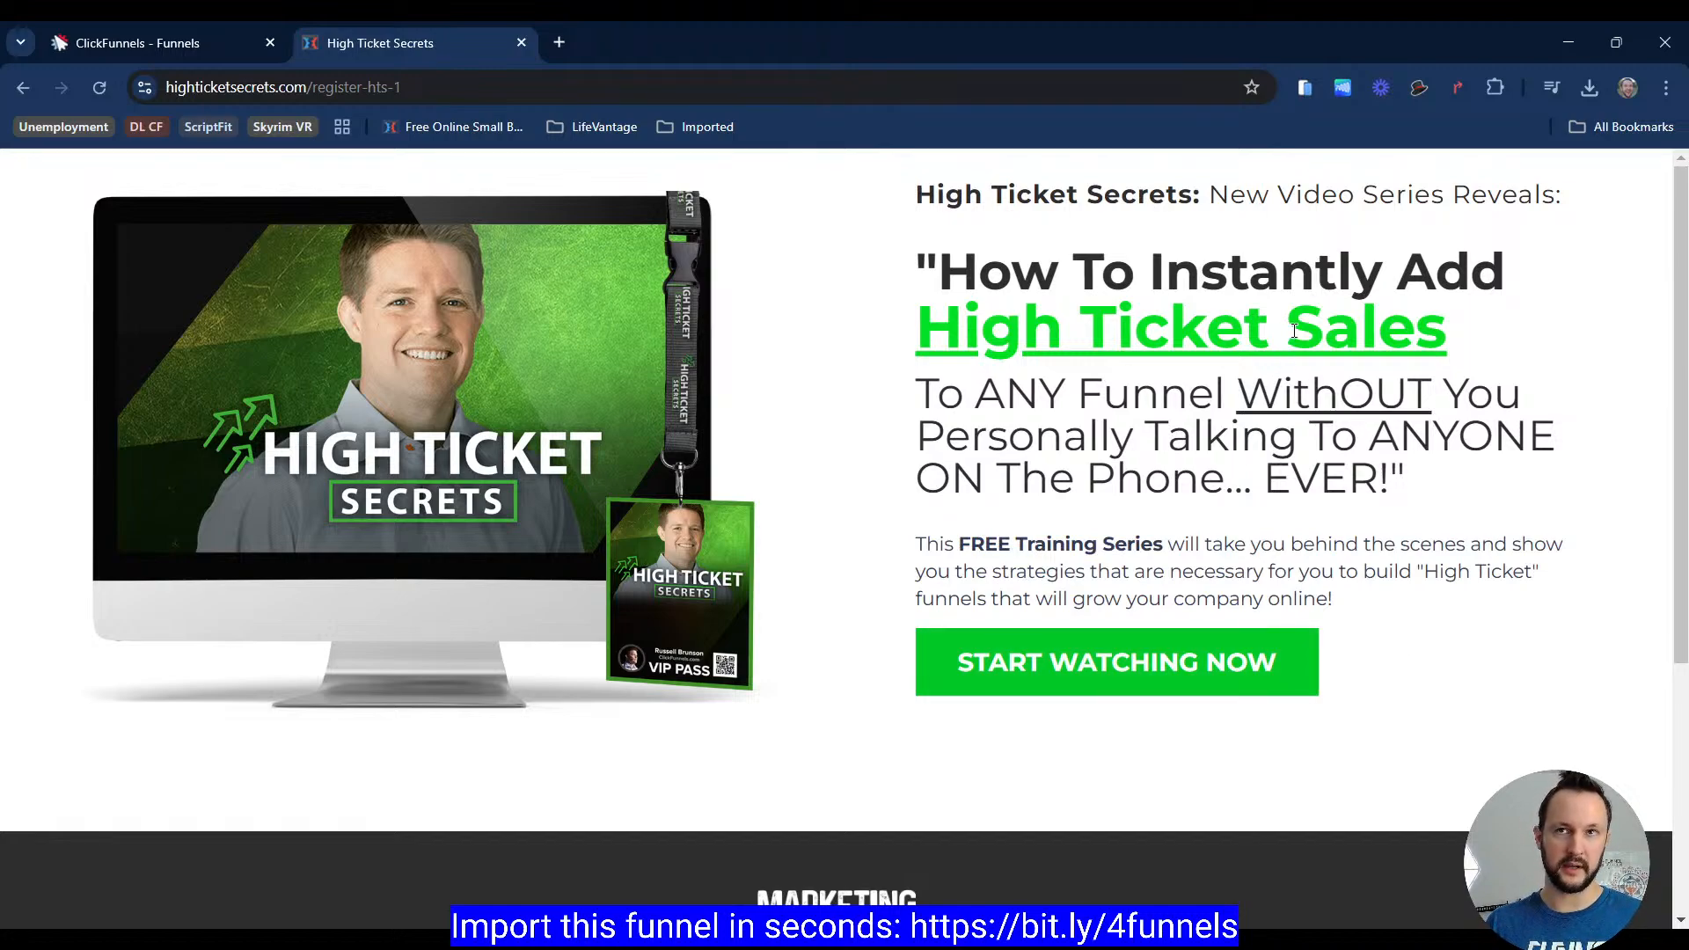
pyautogui.click(1419, 88)
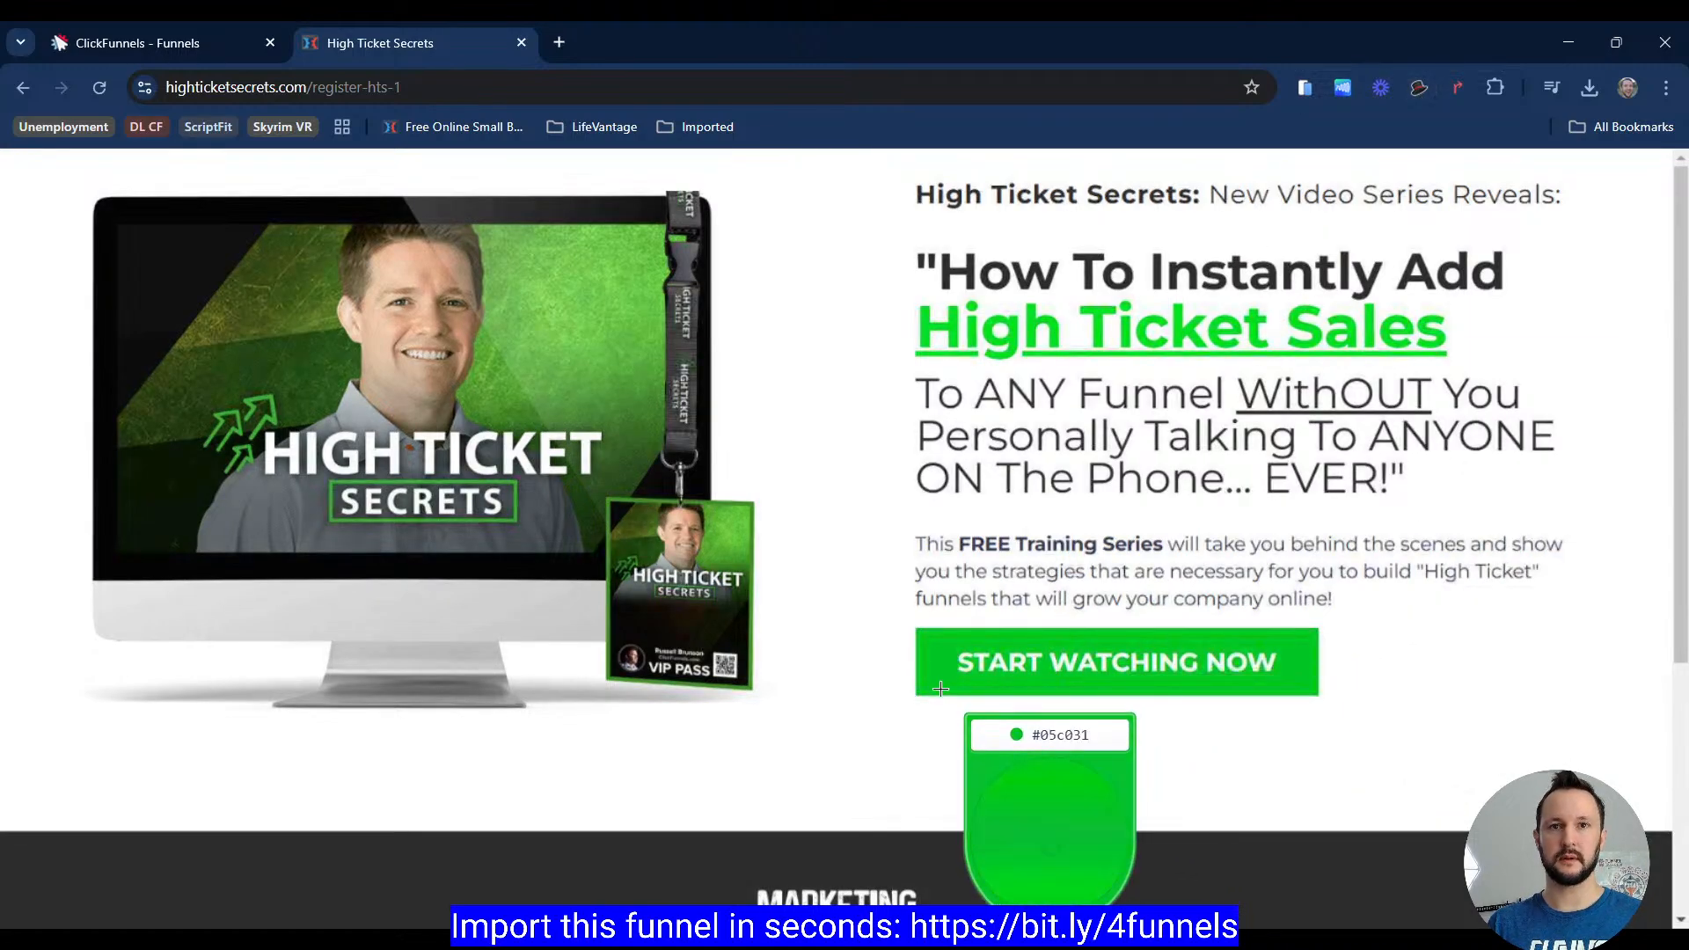
pyautogui.click(1108, 657)
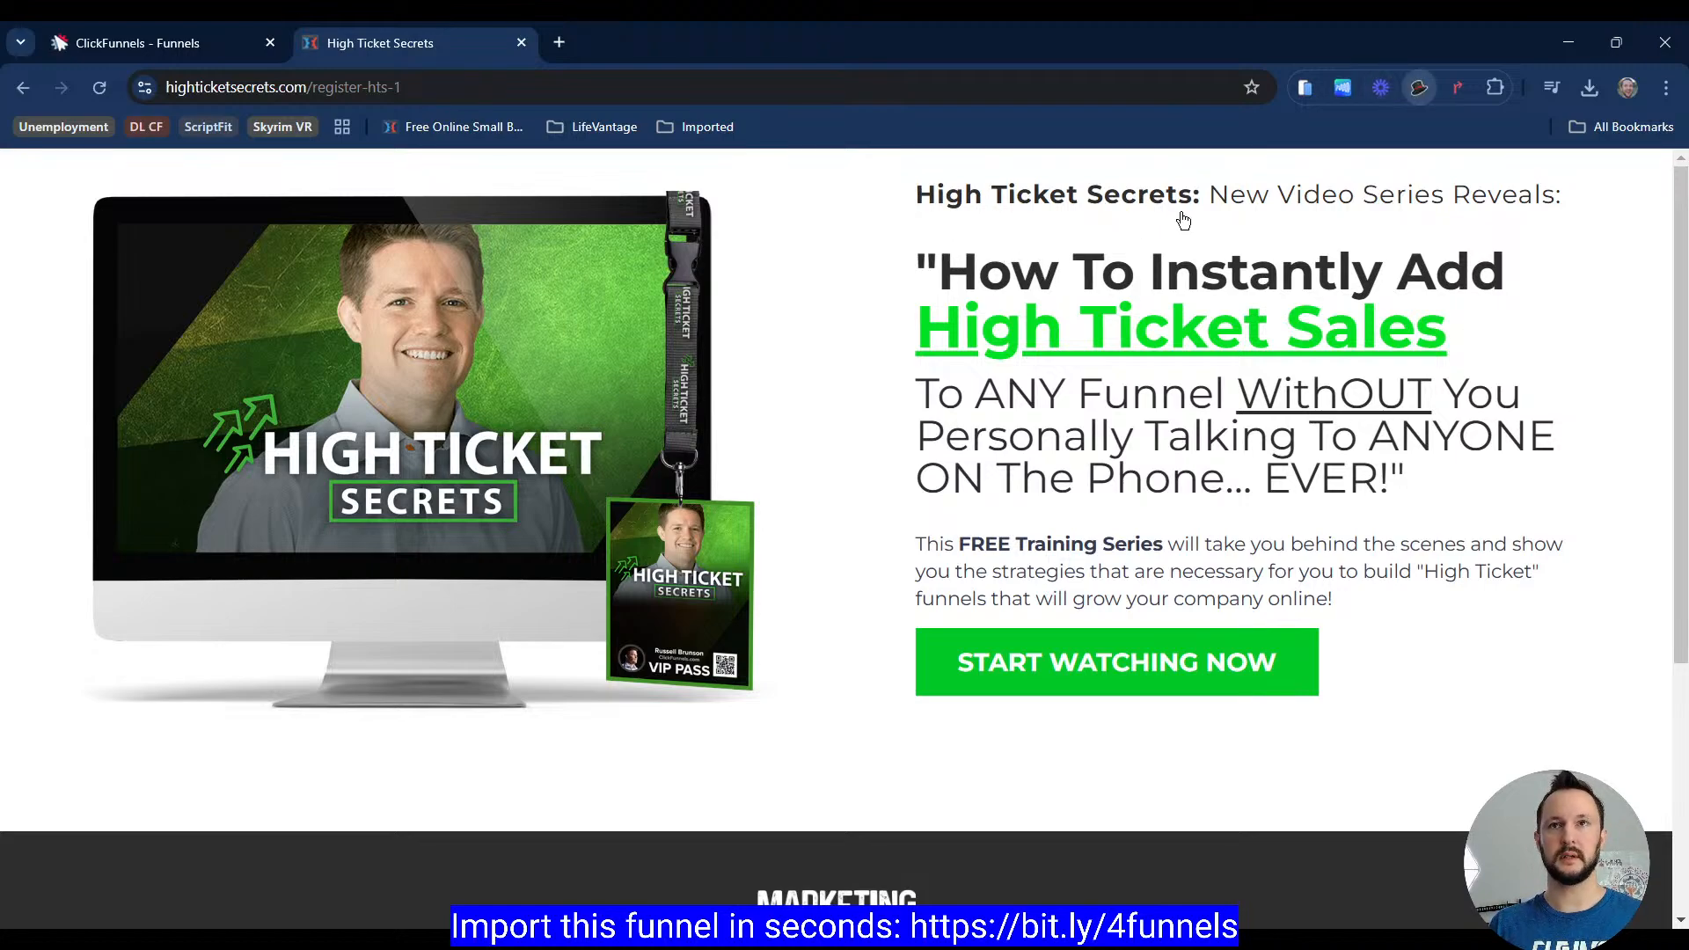
pyautogui.click(939, 686)
pyautogui.click(1472, 801)
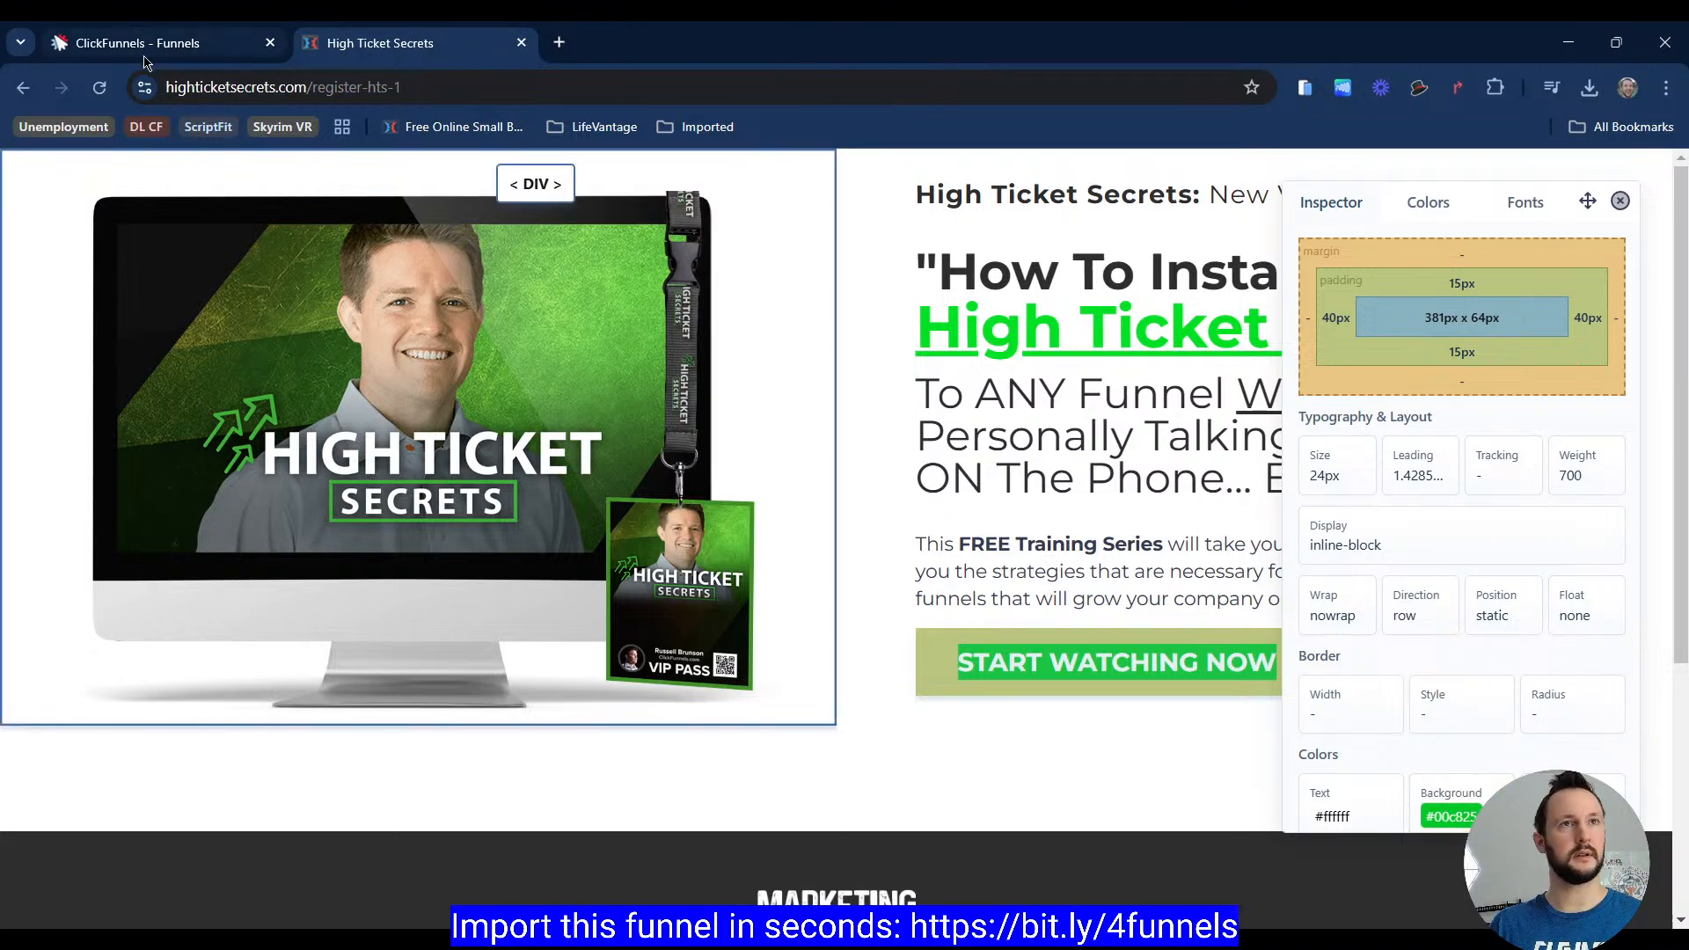
# Step: Paste 00c825 as the button's background hex colour and close the colour picker
pyautogui.click(167, 43)
pyautogui.click(1250, 717)
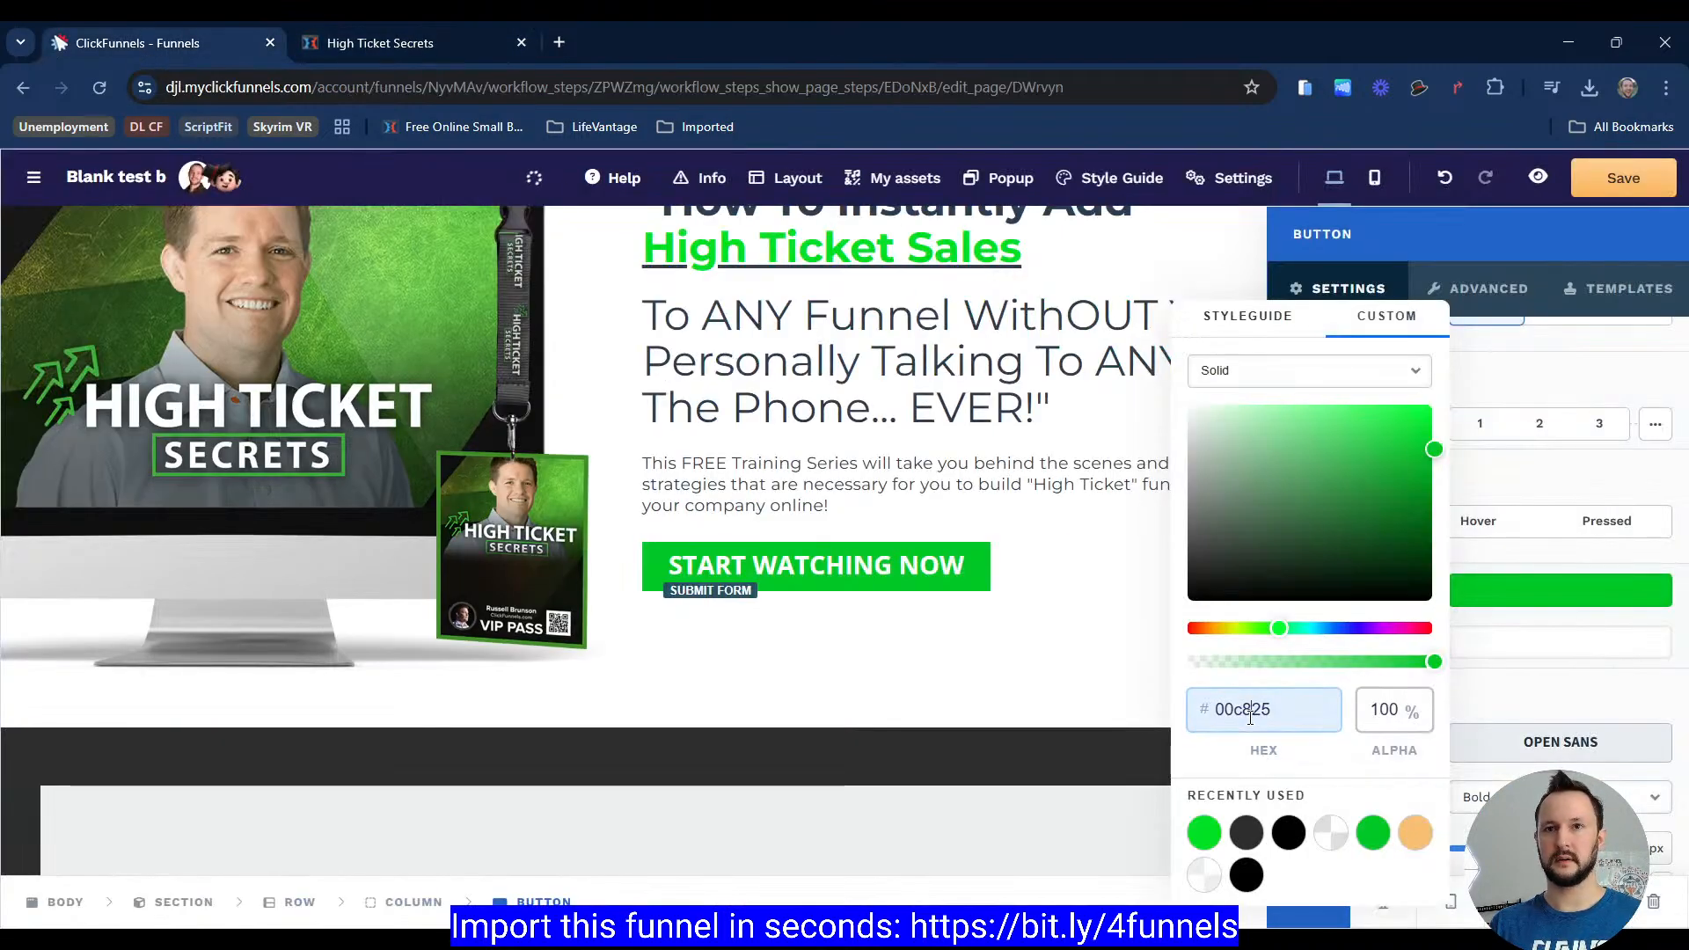
pyautogui.doubleClick(1251, 717)
pyautogui.write('00c825')
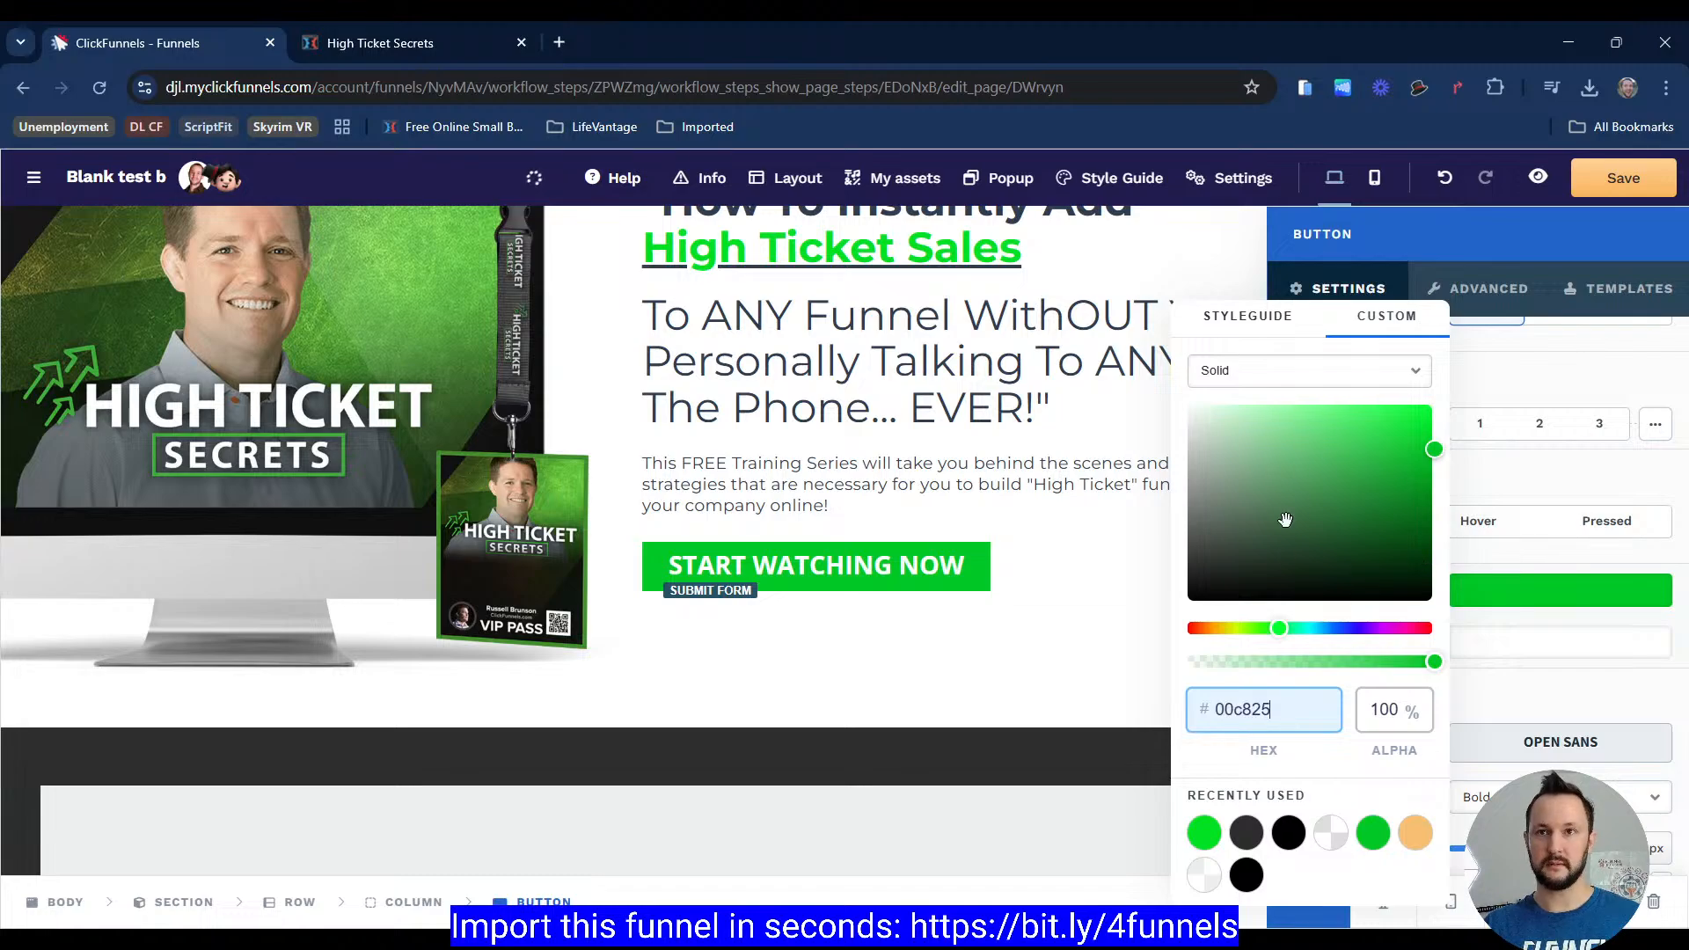
pyautogui.click(1148, 451)
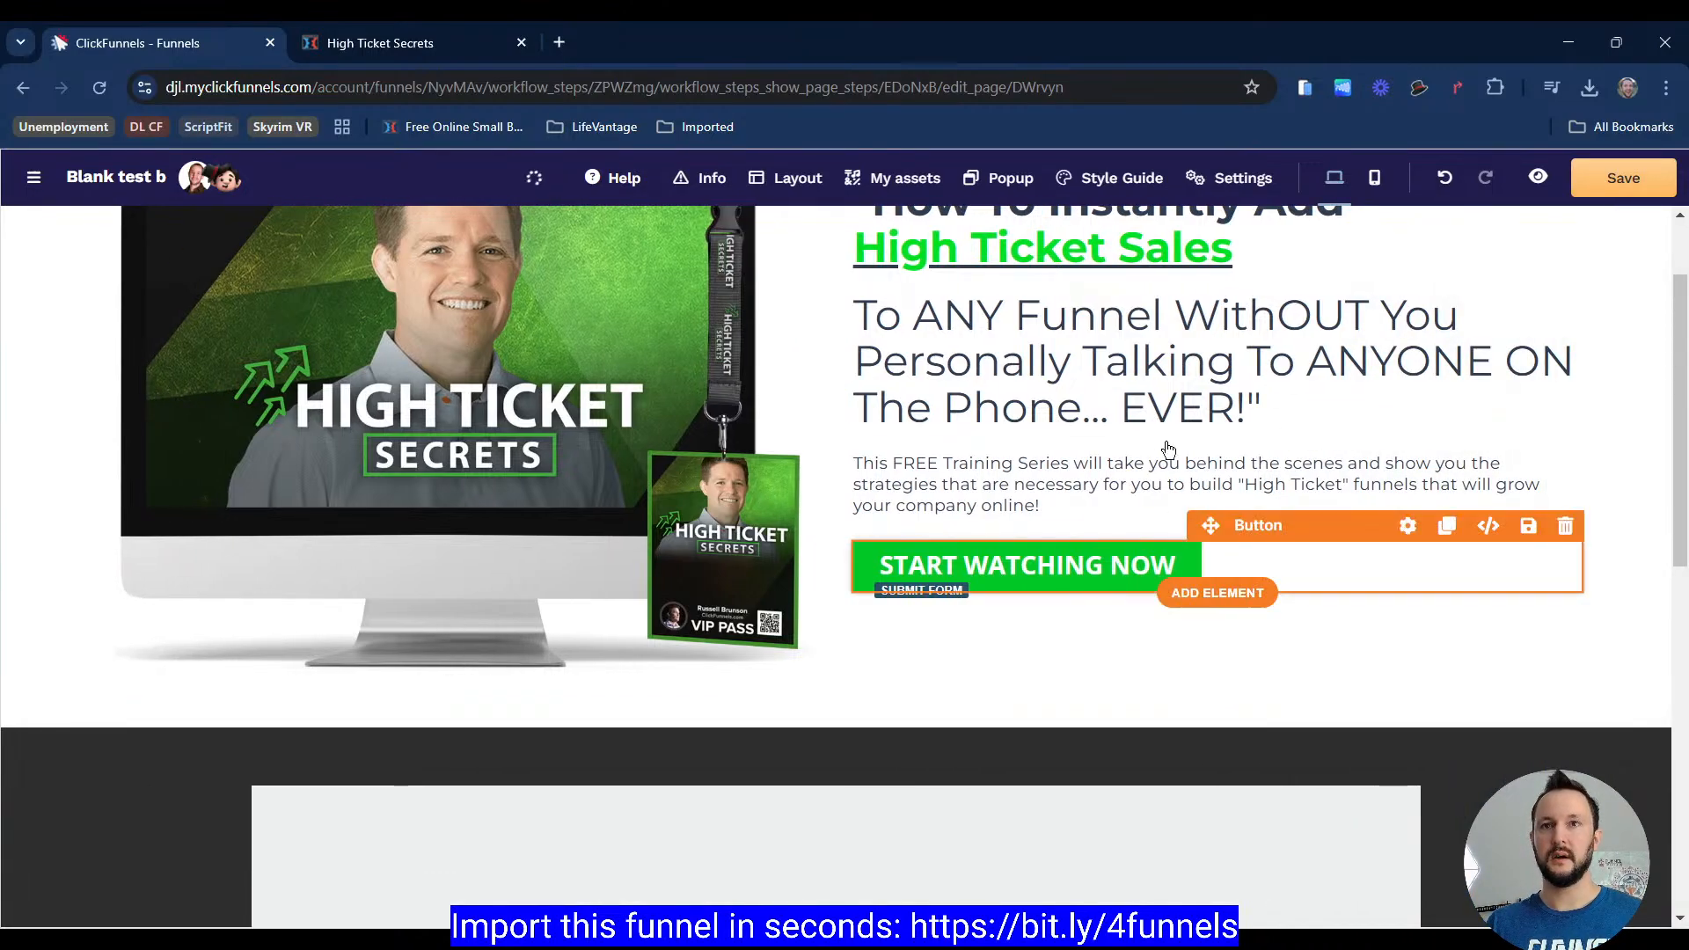
pyautogui.click(454, 51)
pyautogui.press('Escape')
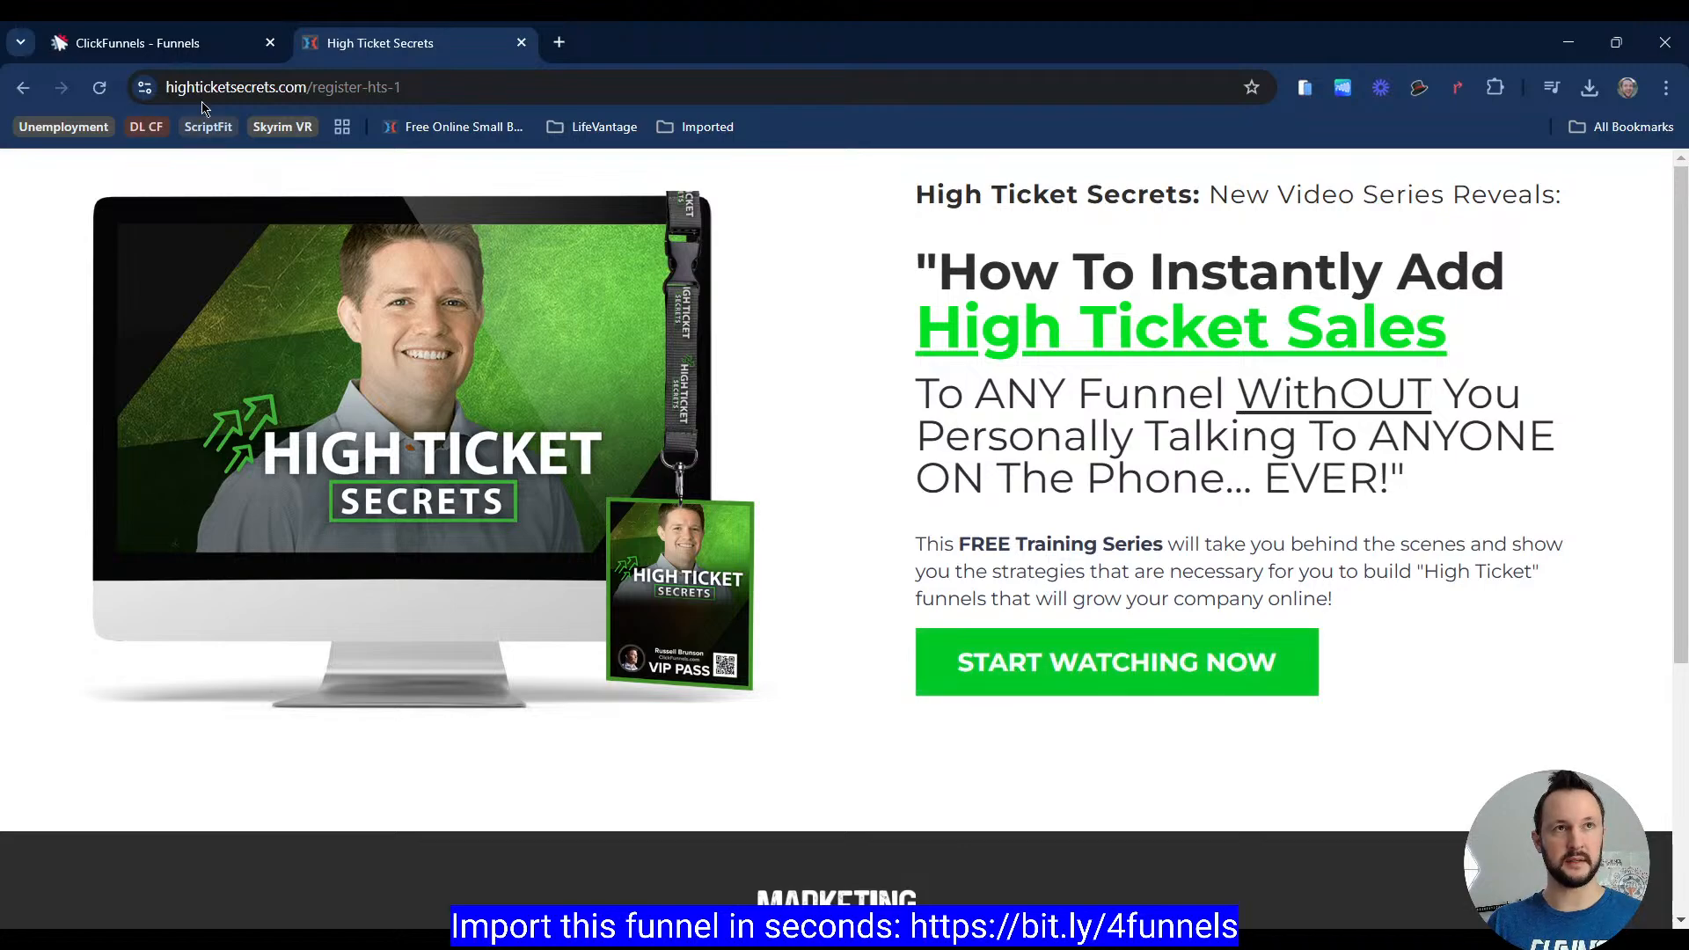
# Step: Return to the page editor and set the START WATCHING NOW button's click action to open a pop-up
pyautogui.hotkey('ctrl', 'shift', 'Tab')
pyautogui.click(1053, 578)
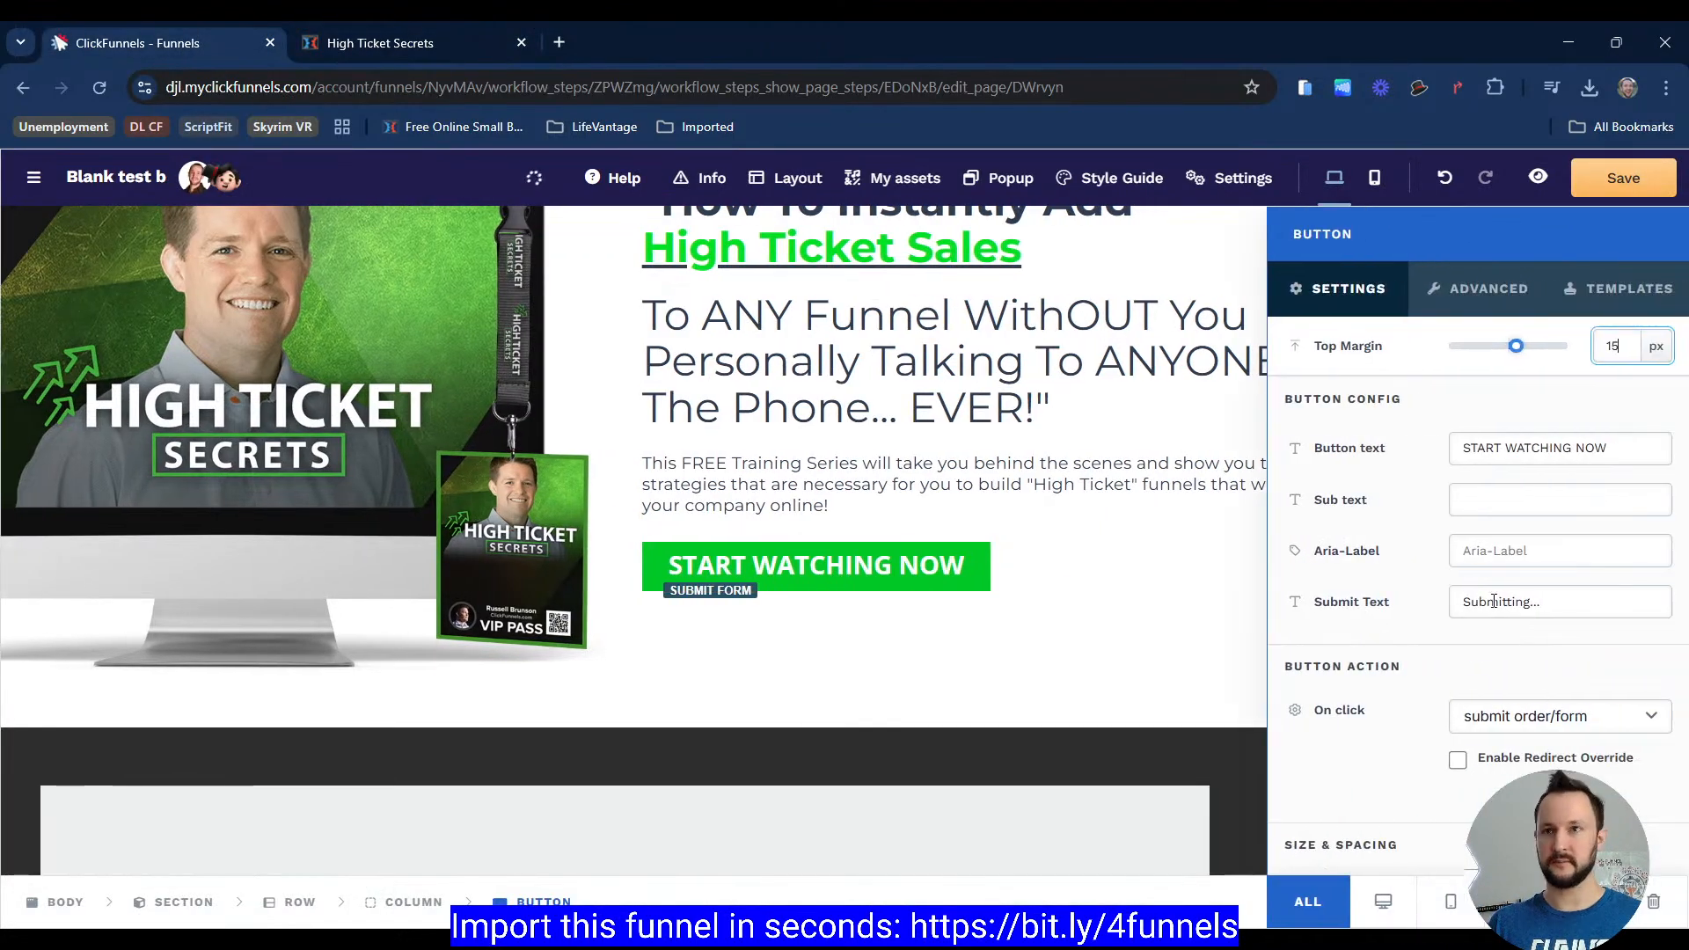
pyautogui.scroll(-3, 1553, 632)
pyautogui.click(1559, 517)
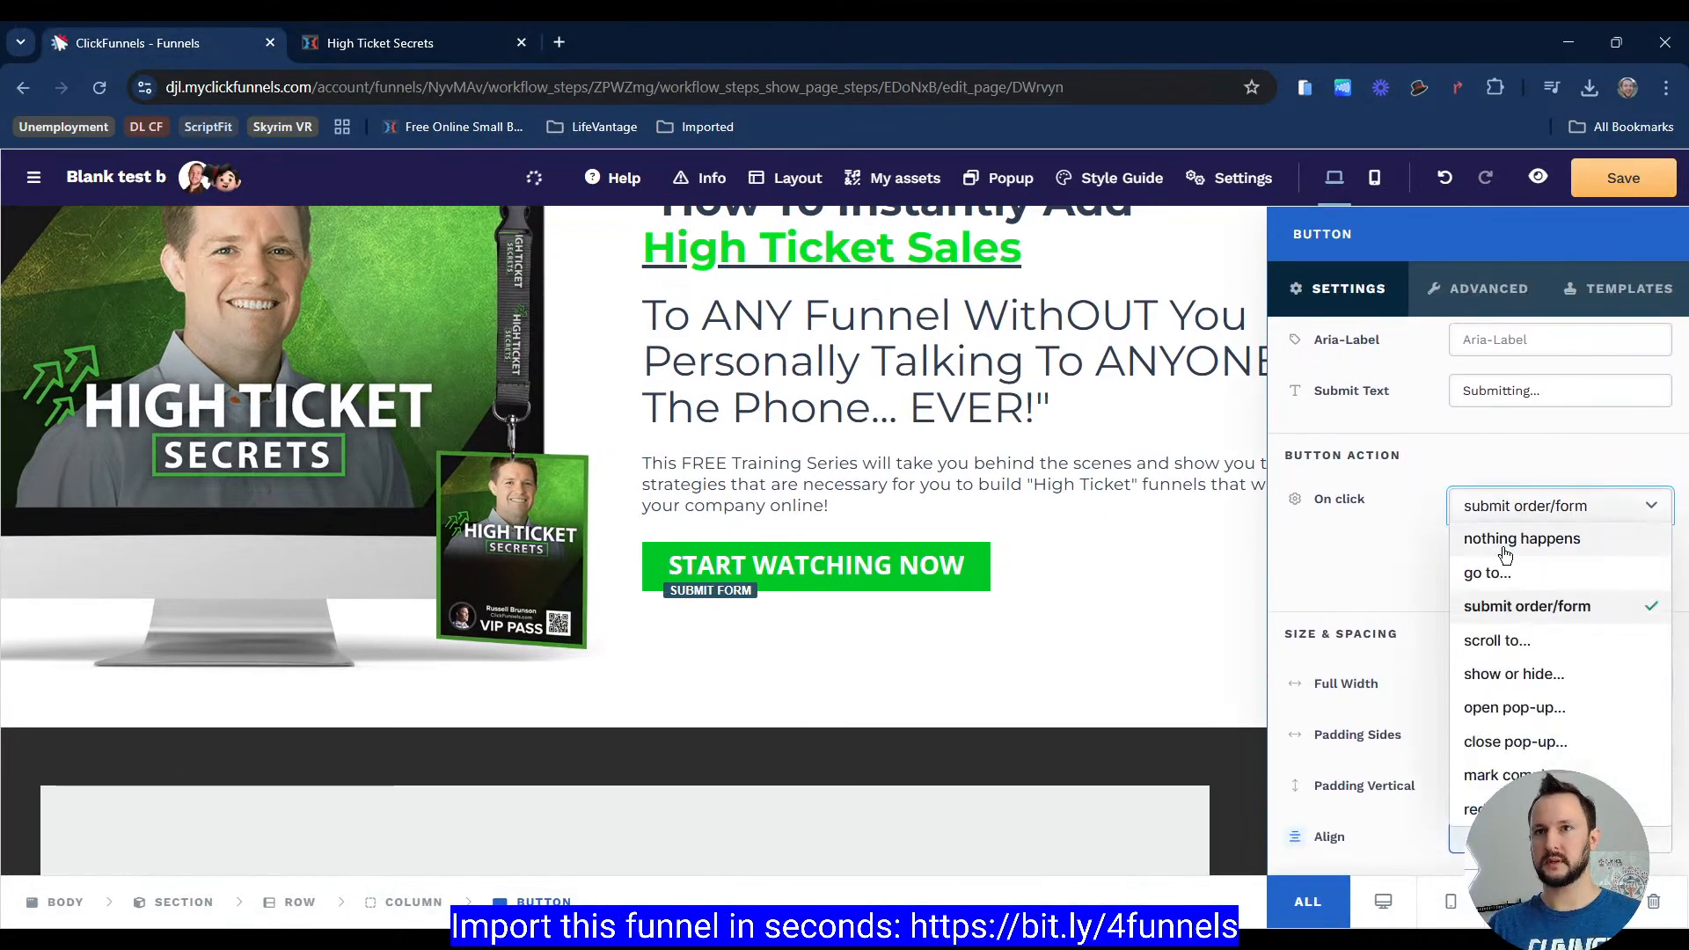
pyautogui.click(1553, 708)
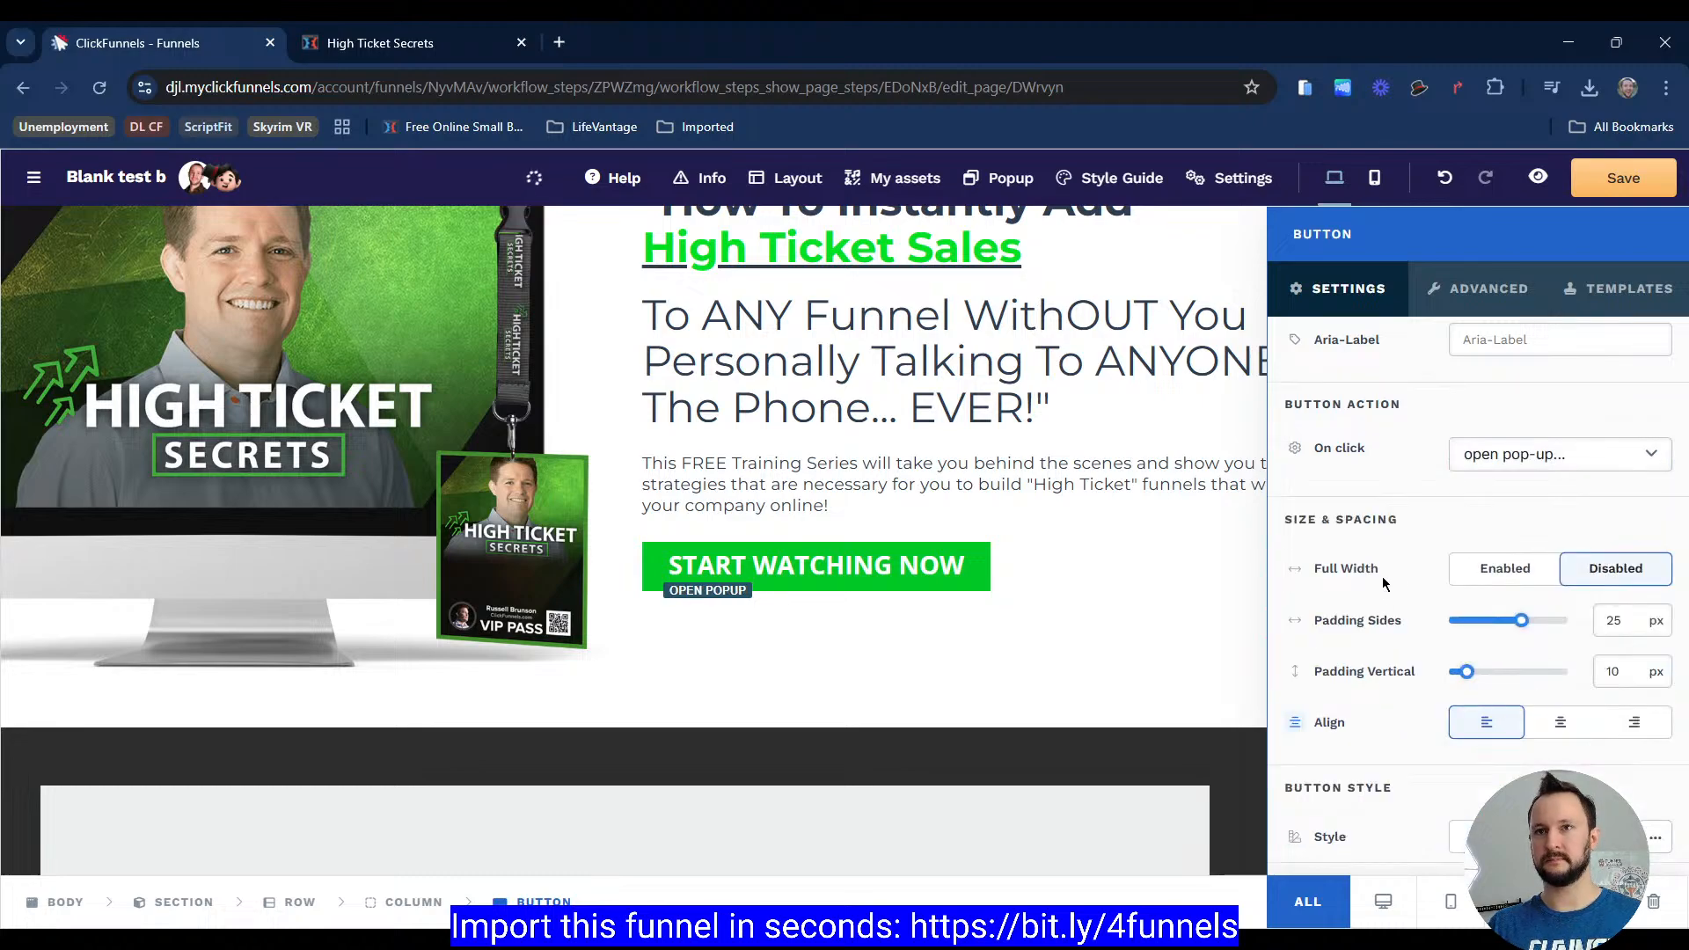
# Step: Set the button's side padding to 35 px and its vertical padding to 15 px
pyautogui.scroll(-1, 1526, 550)
pyautogui.click(1603, 528)
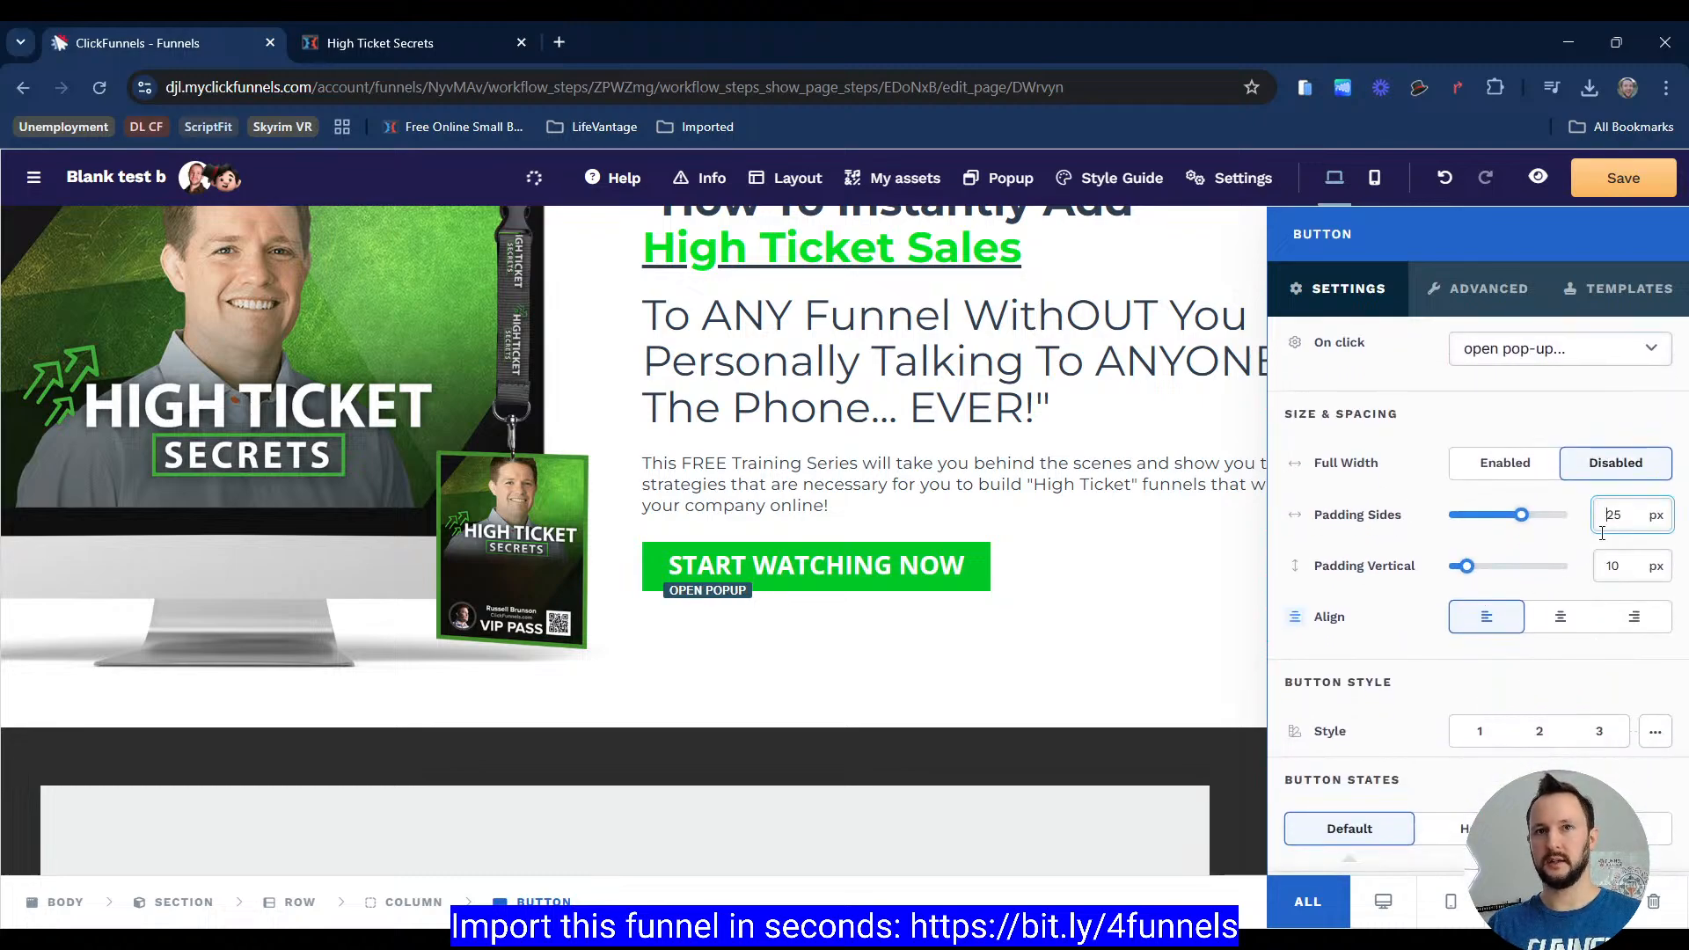
pyautogui.write('30')
pyautogui.click(1620, 564)
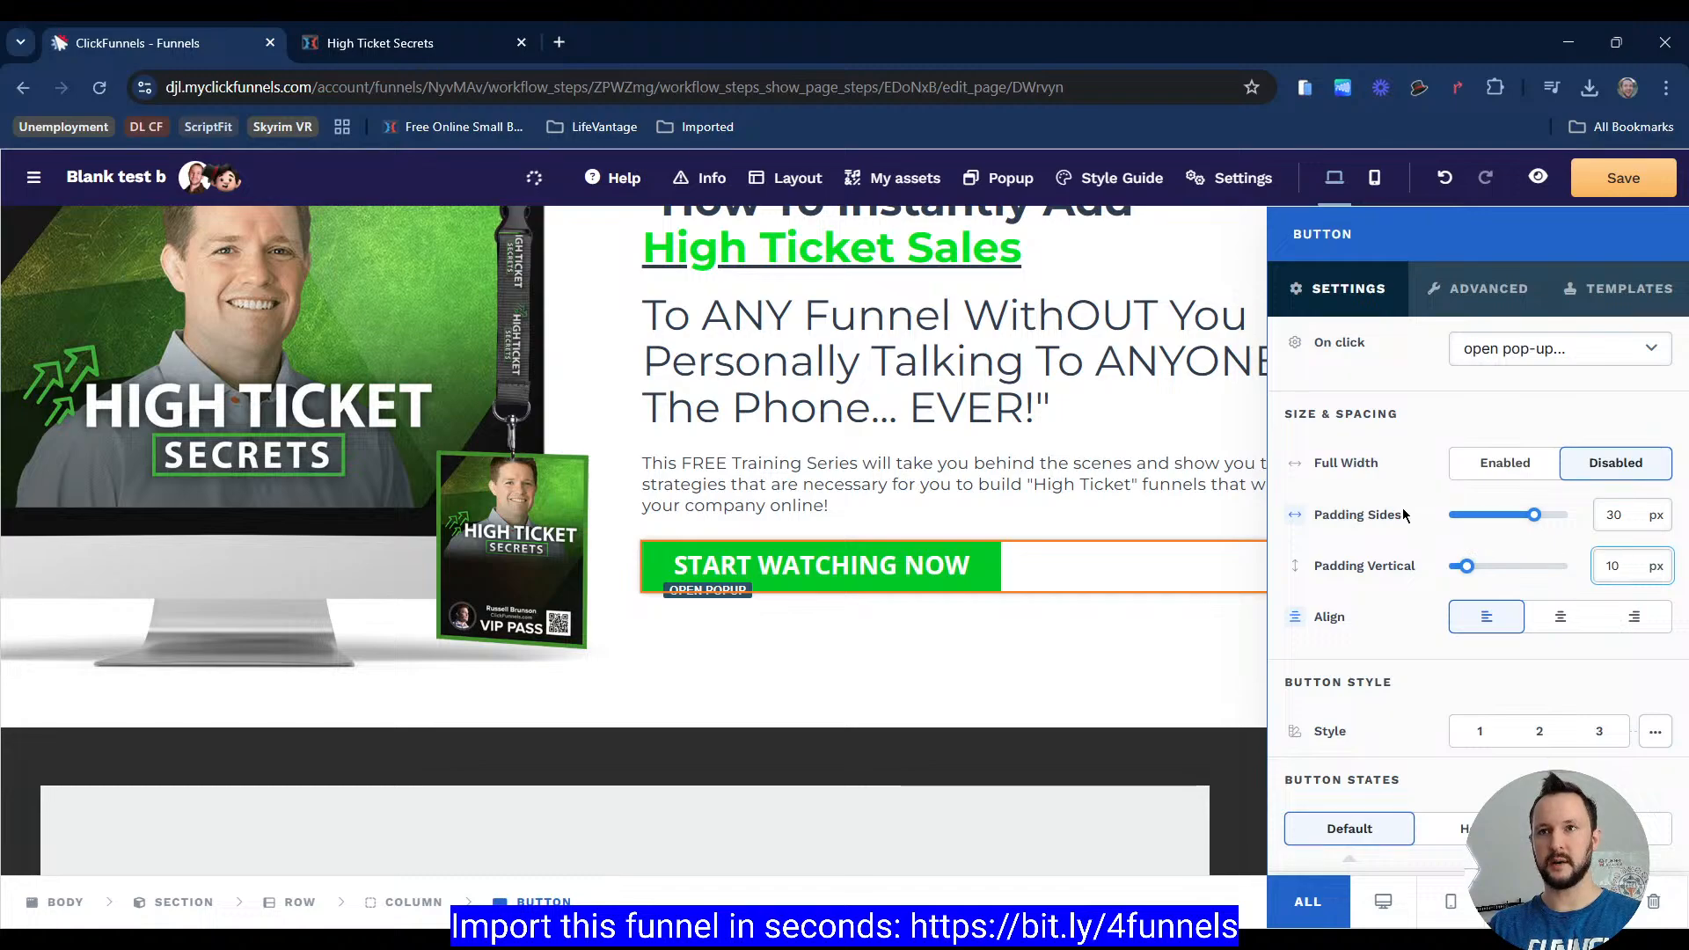
pyautogui.press('BackSpace')
pyautogui.write('5')
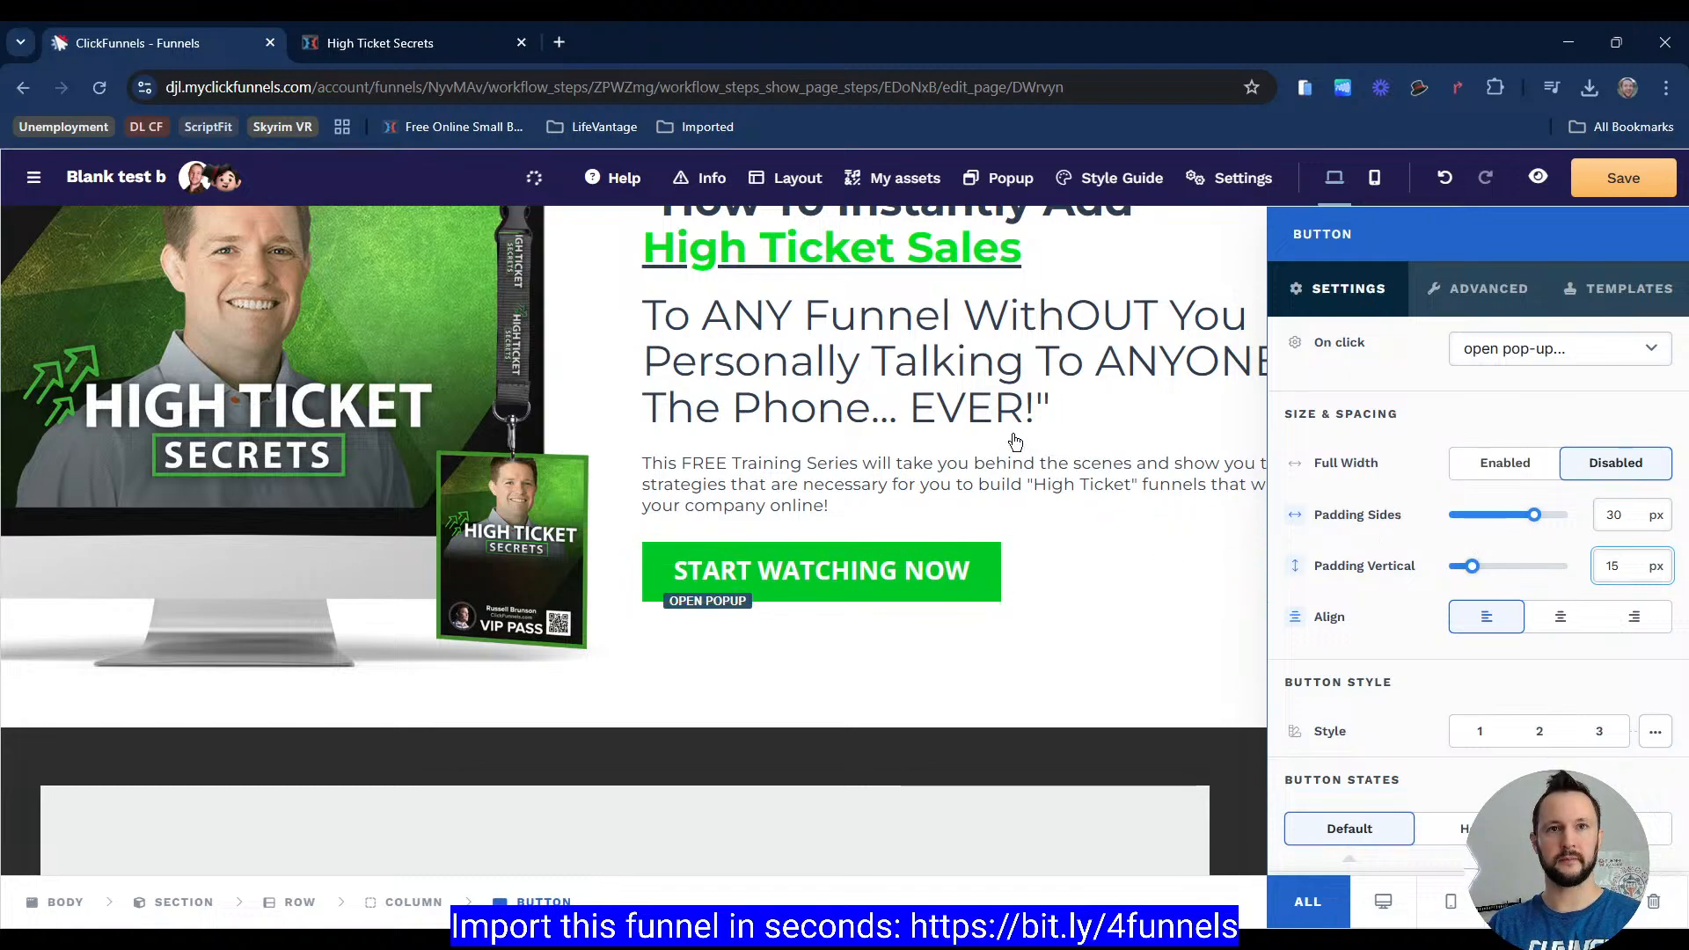
pyautogui.click(1622, 517)
pyautogui.press('BackSpace')
pyautogui.write('5')
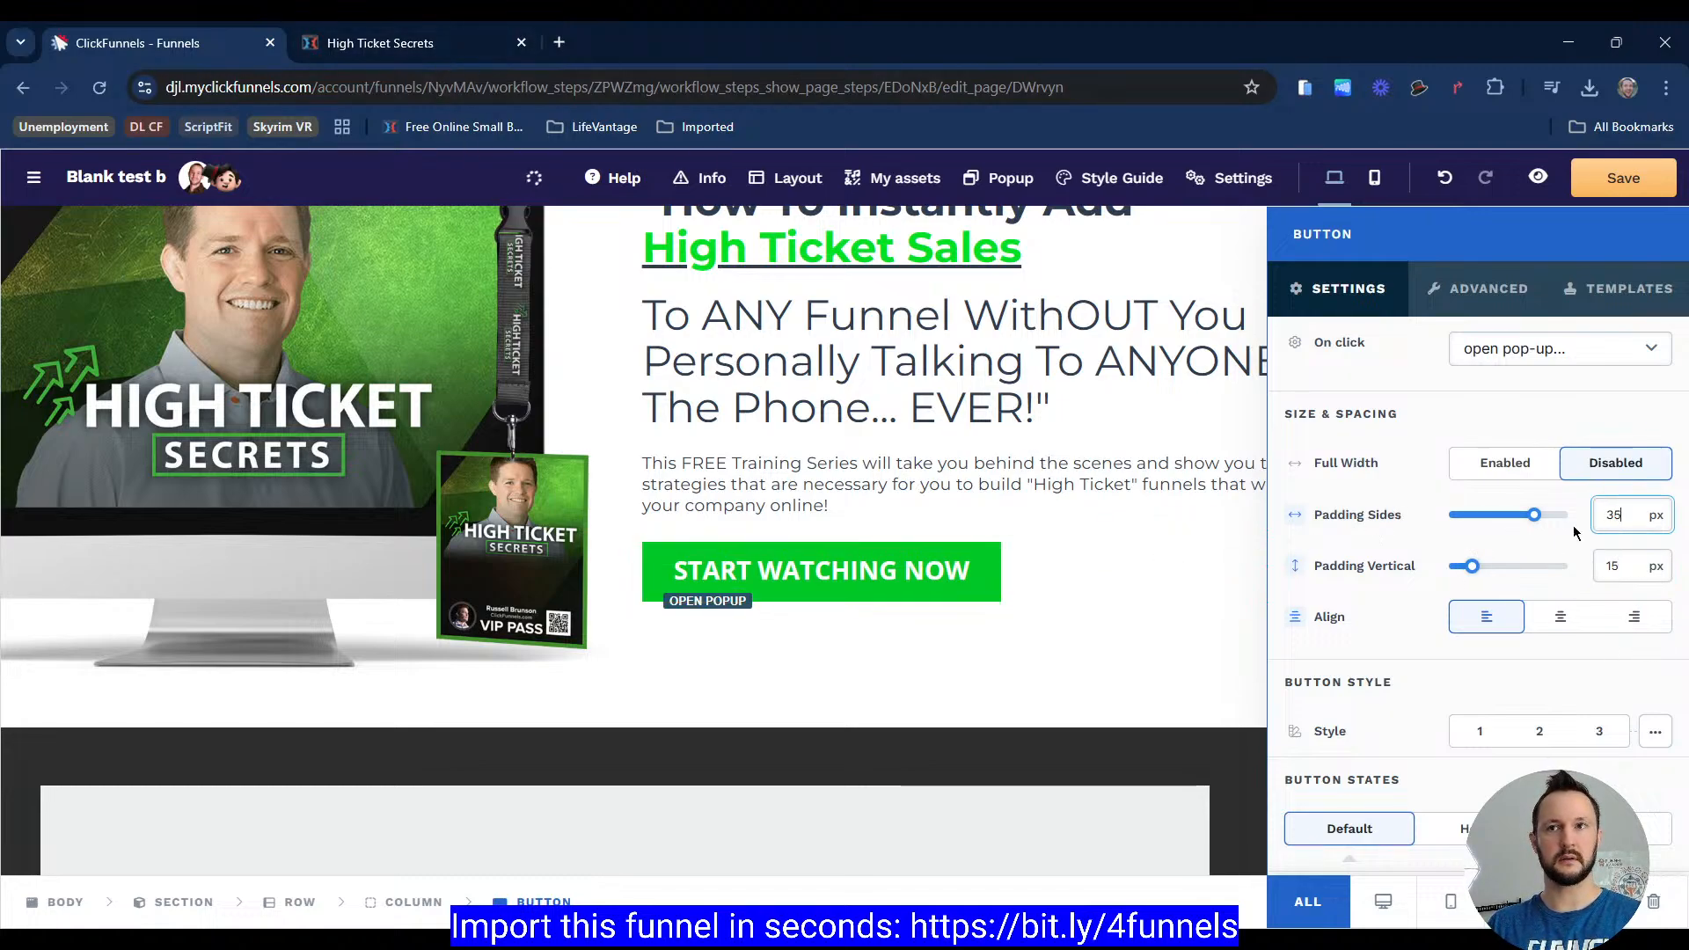
# Step: Inspect the reference page's headline text with the browser extension to check its font sizes
pyautogui.click(427, 55)
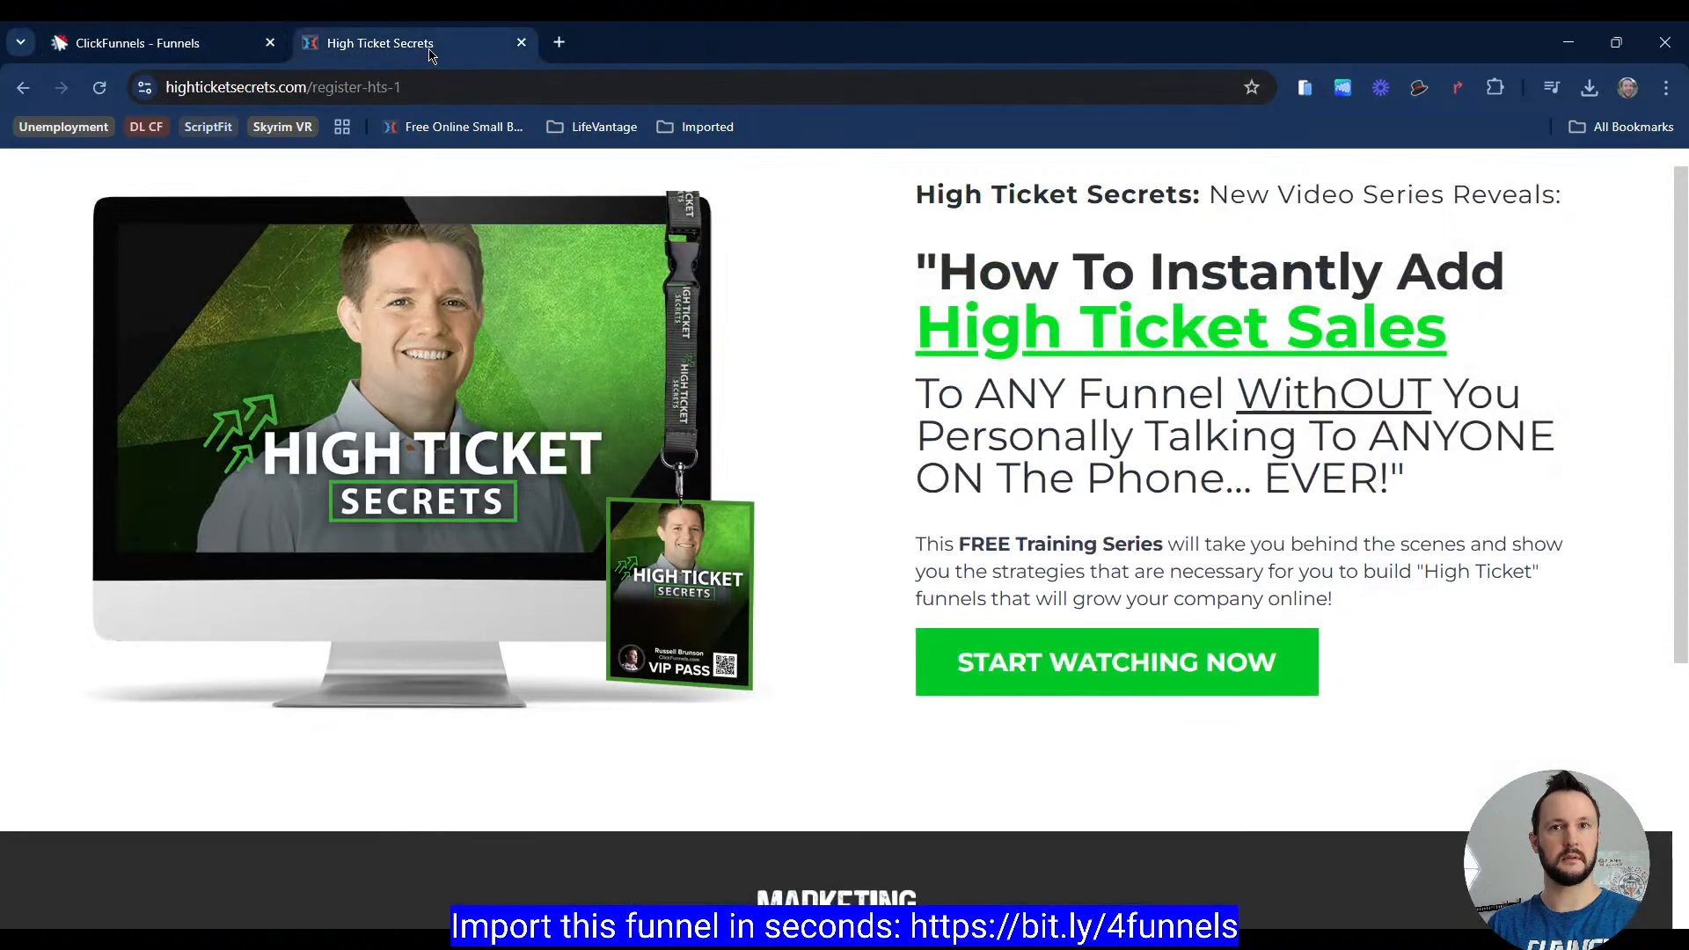
pyautogui.click(229, 44)
pyautogui.click(377, 53)
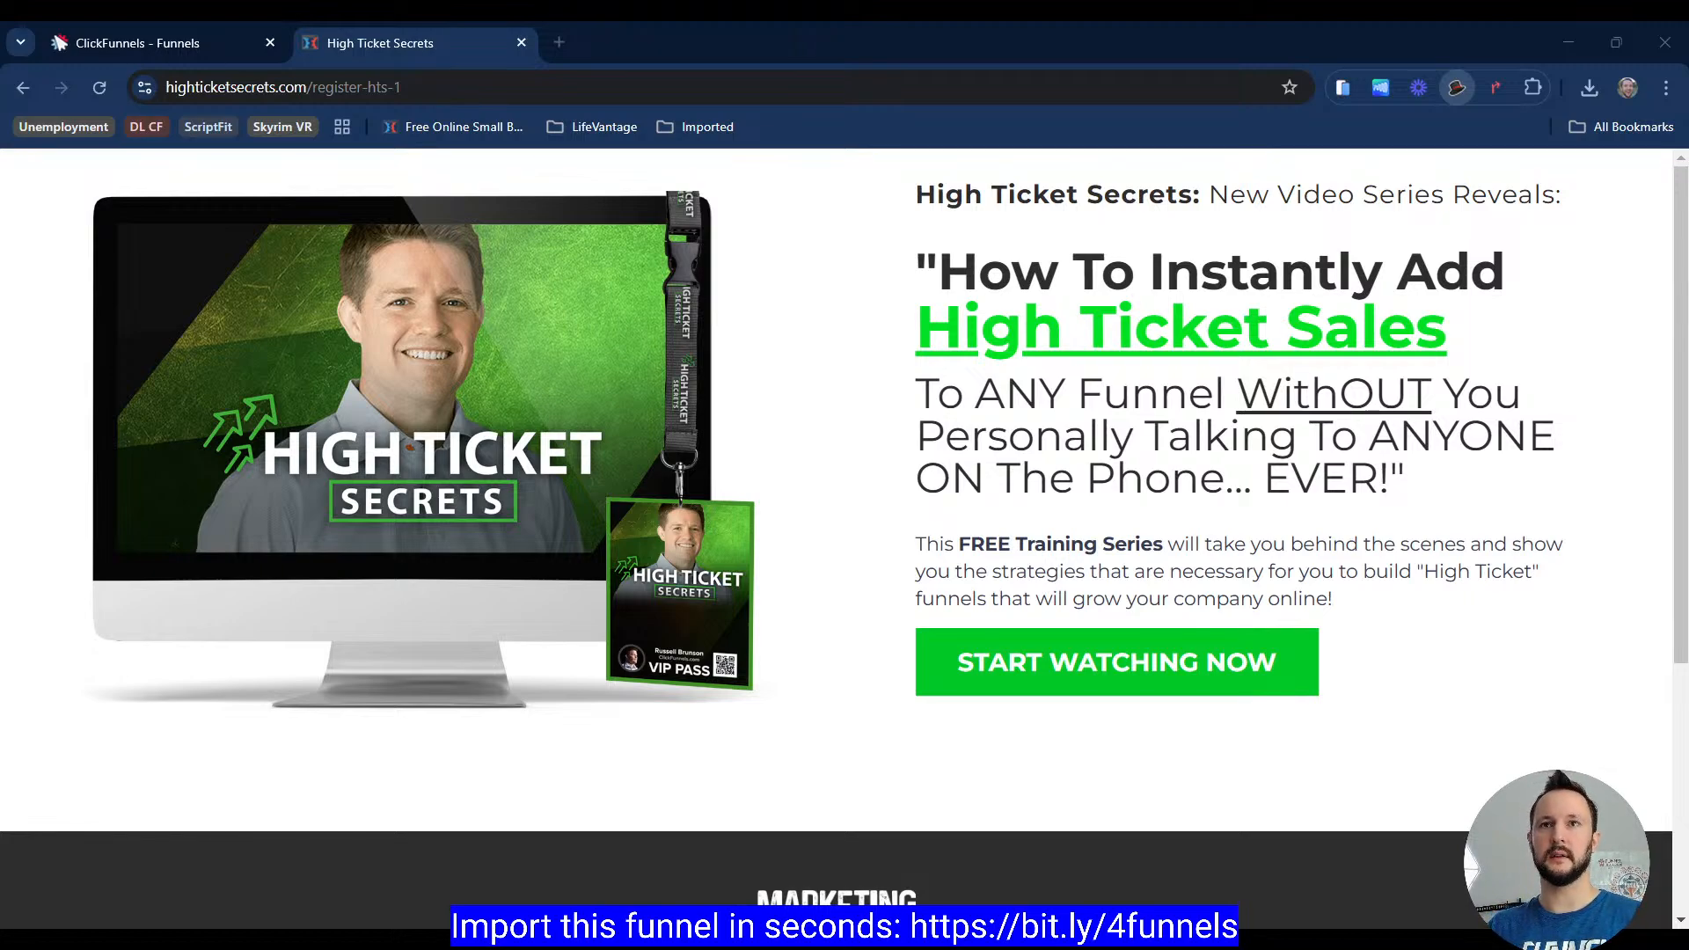
pyautogui.click(1457, 87)
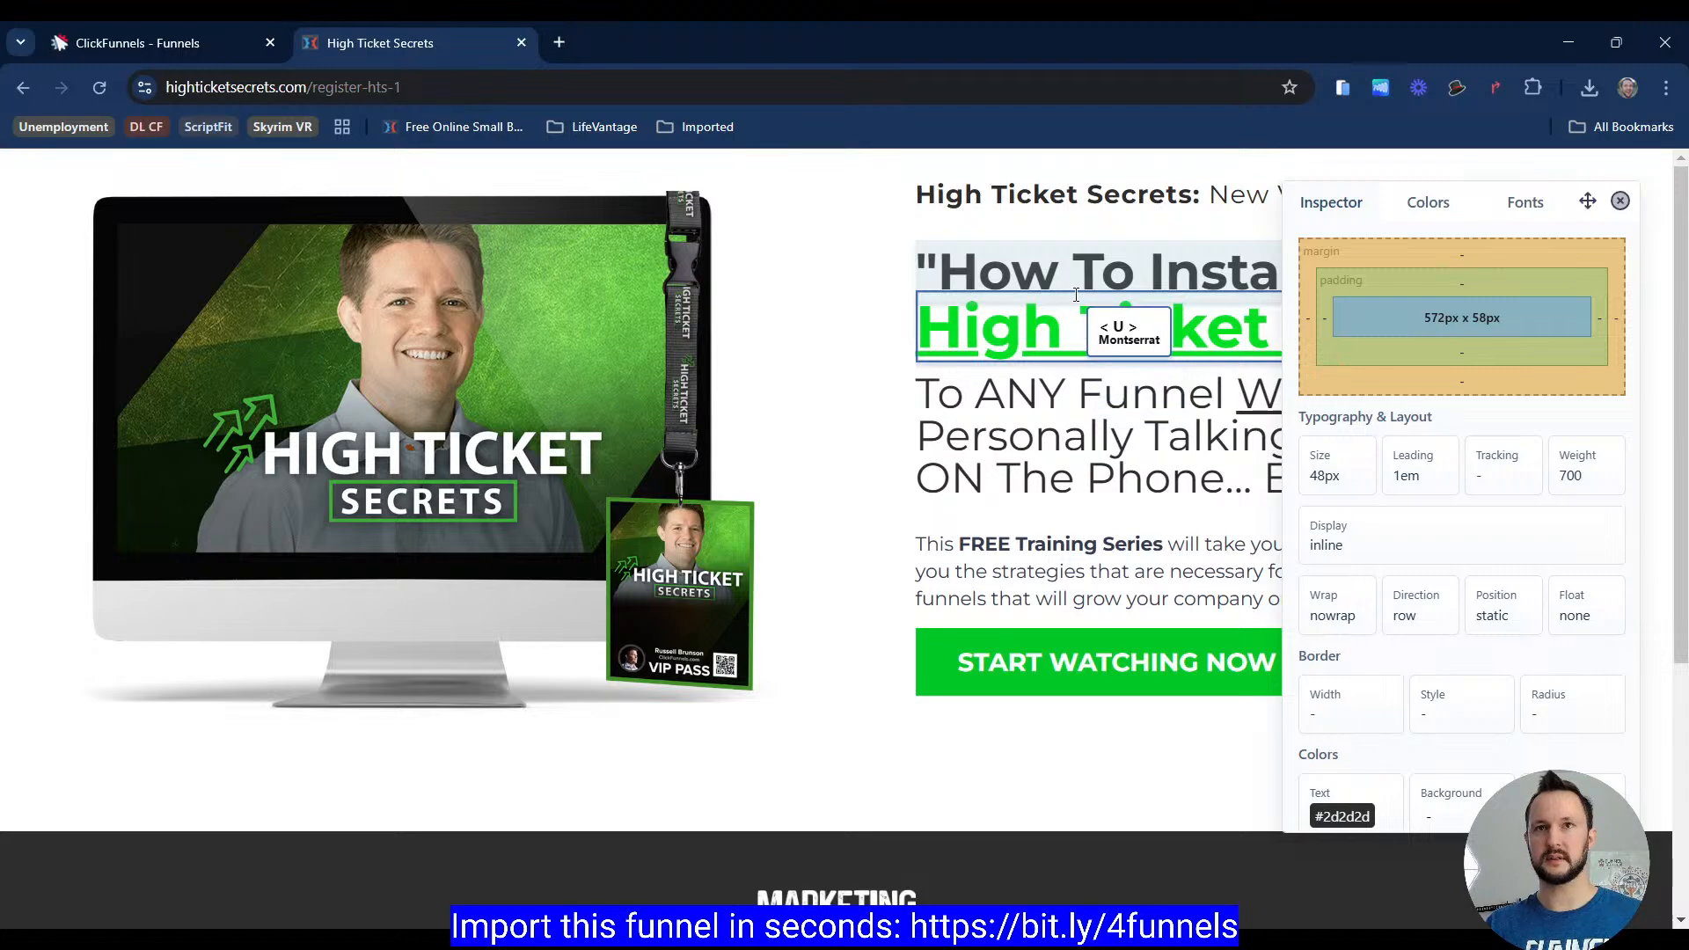
pyautogui.press('Escape')
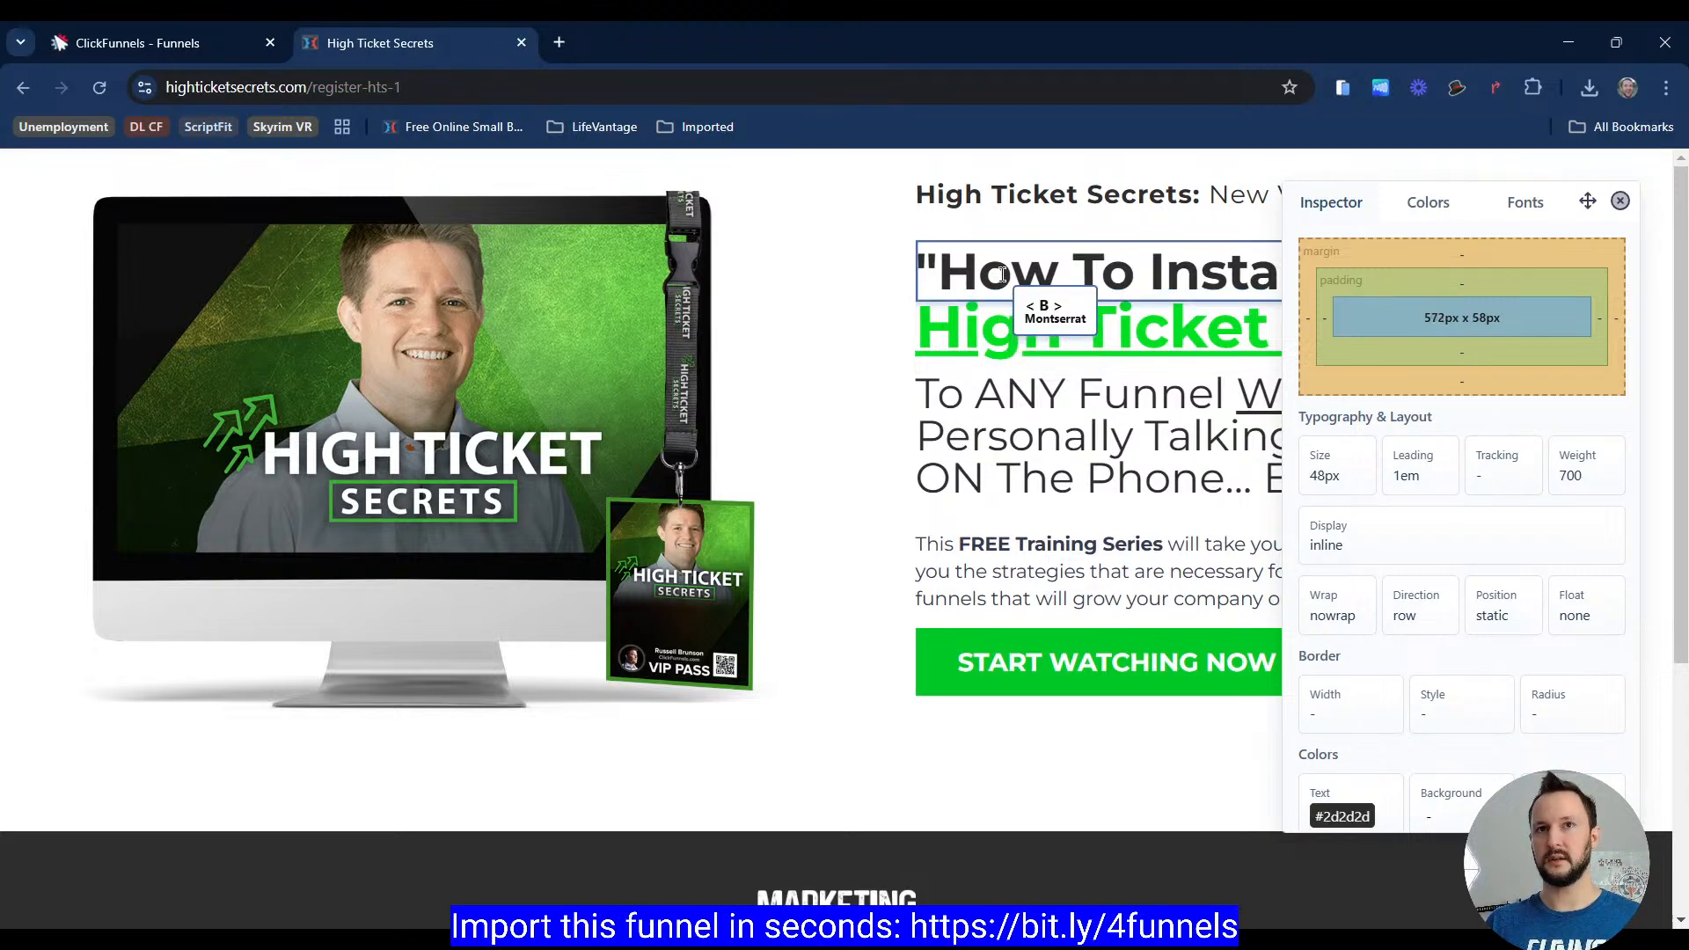
pyautogui.click(183, 51)
pyautogui.scroll(2, 894, 398)
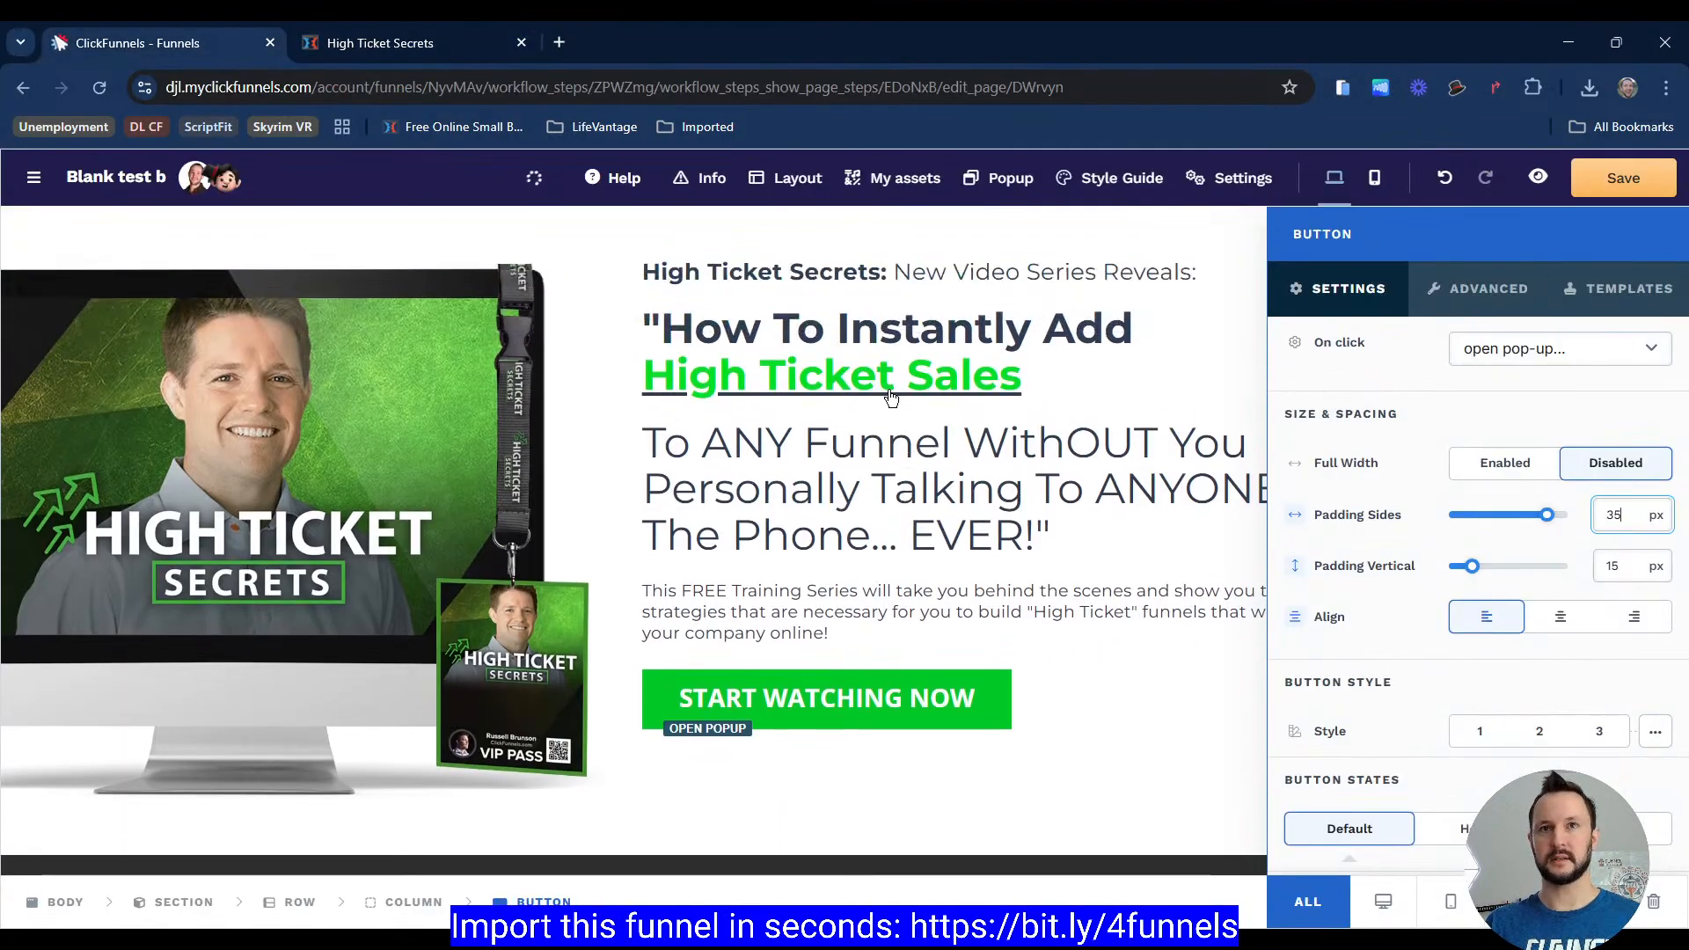
pyautogui.click(407, 53)
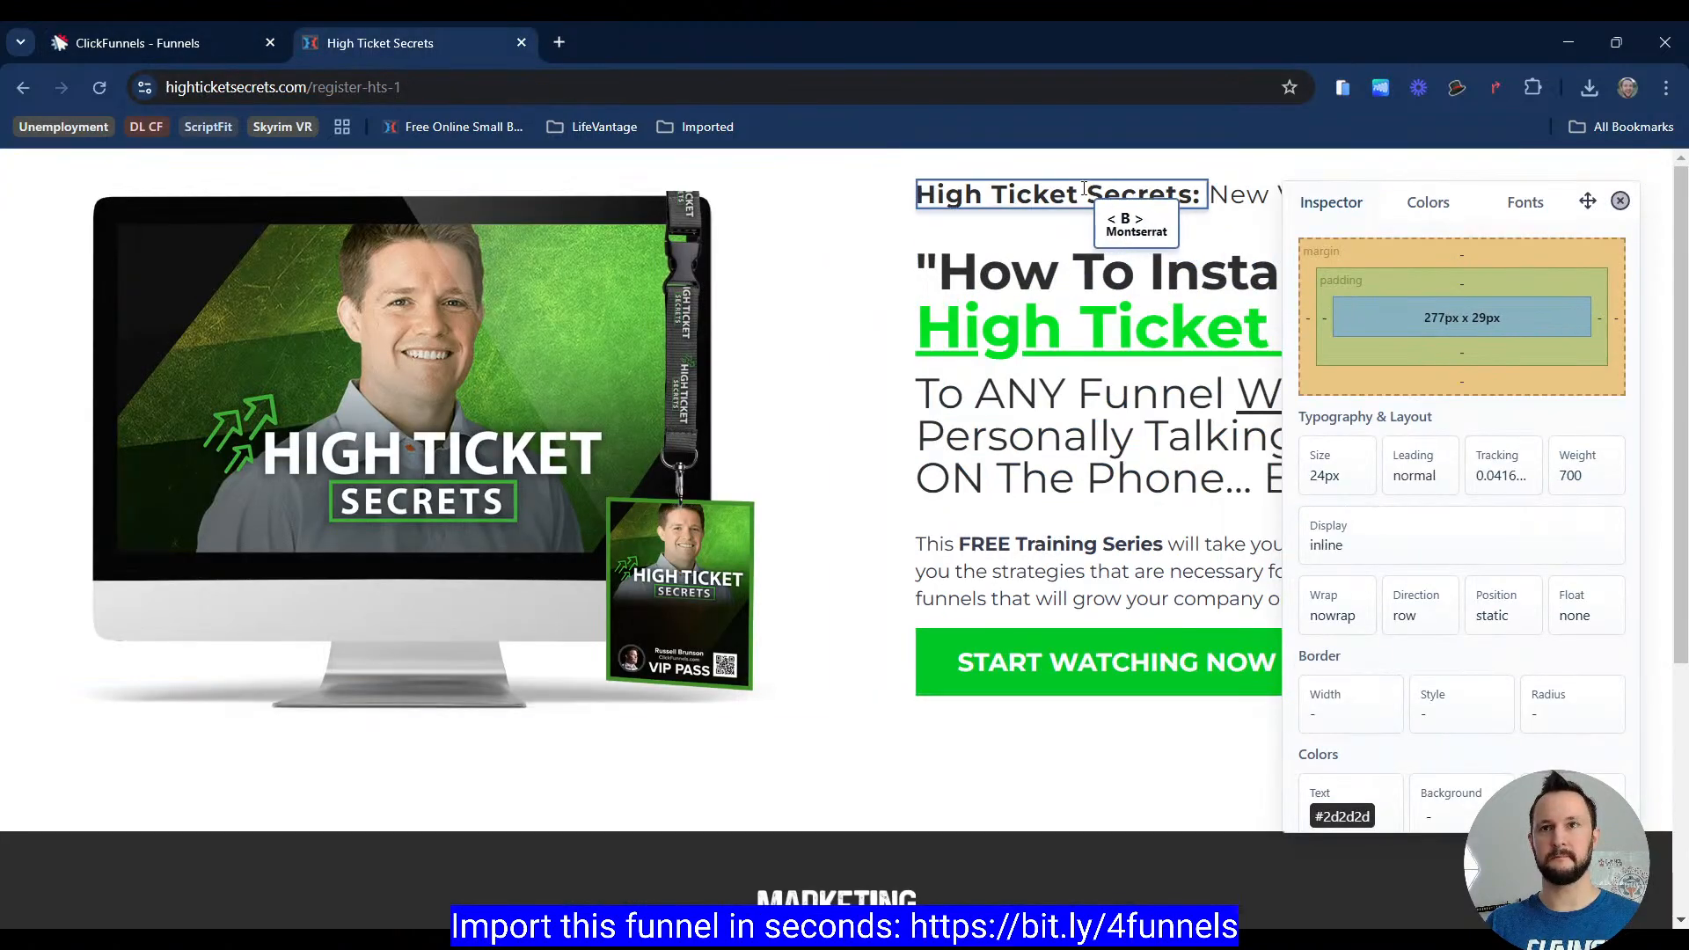
pyautogui.click(187, 58)
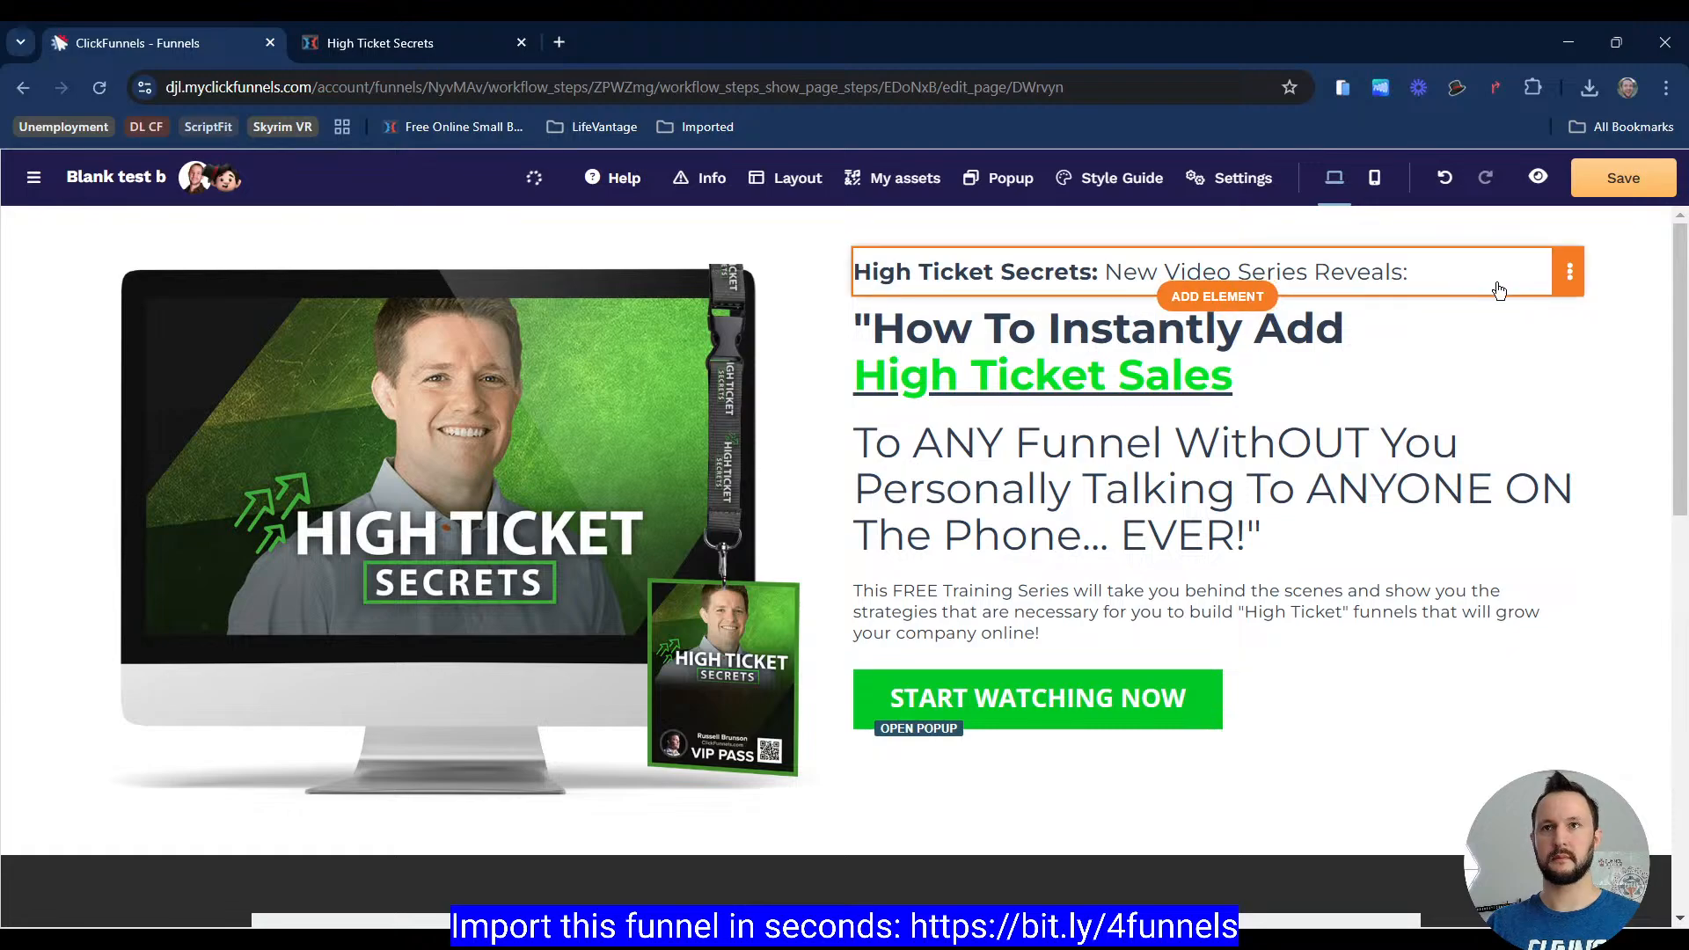
# Step: Open the sub headline's settings and switch its font size to pixels at 24 px
pyautogui.click(1570, 272)
pyautogui.click(1478, 309)
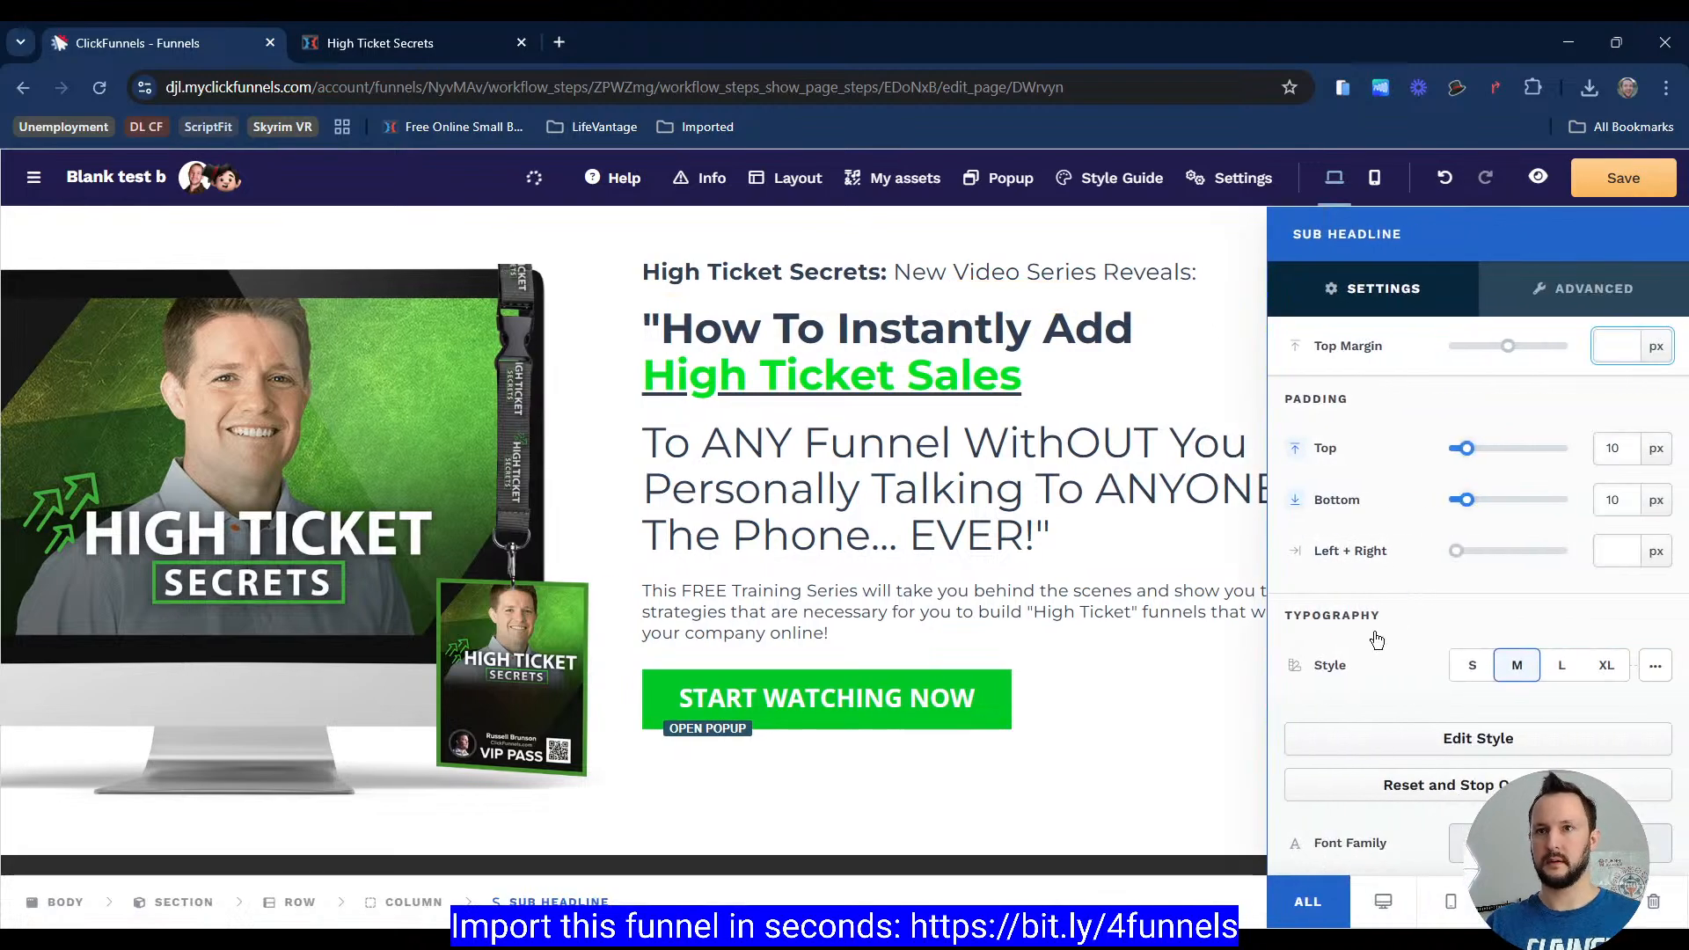
pyautogui.scroll(-3, 1377, 639)
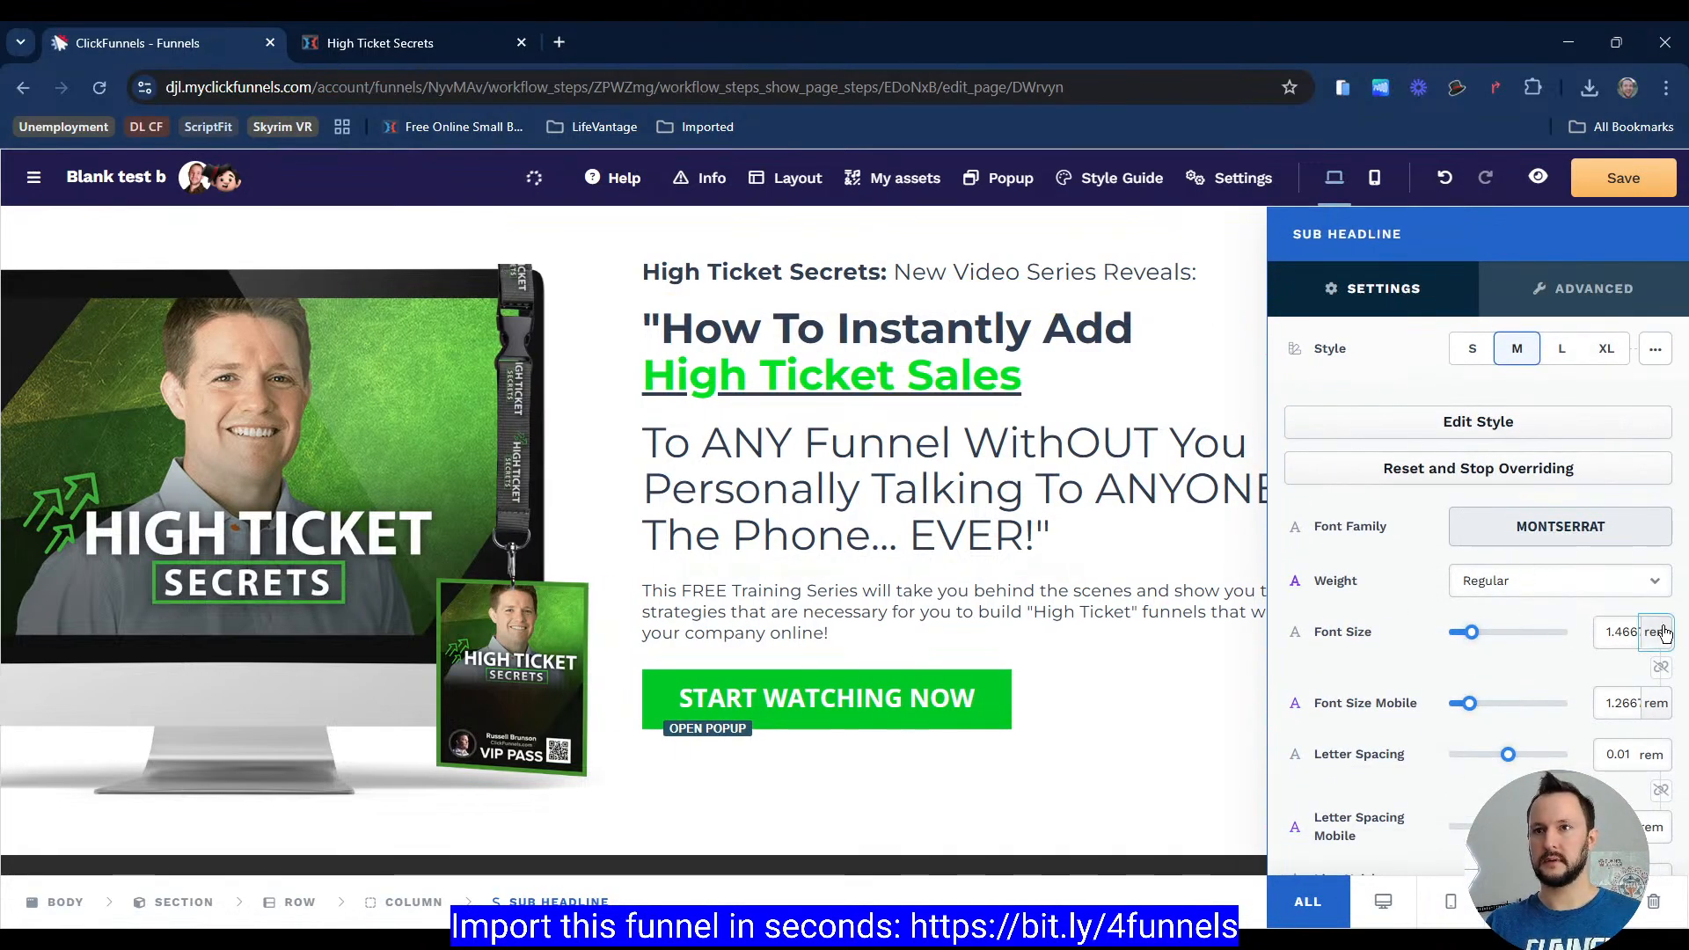
pyautogui.click(1662, 652)
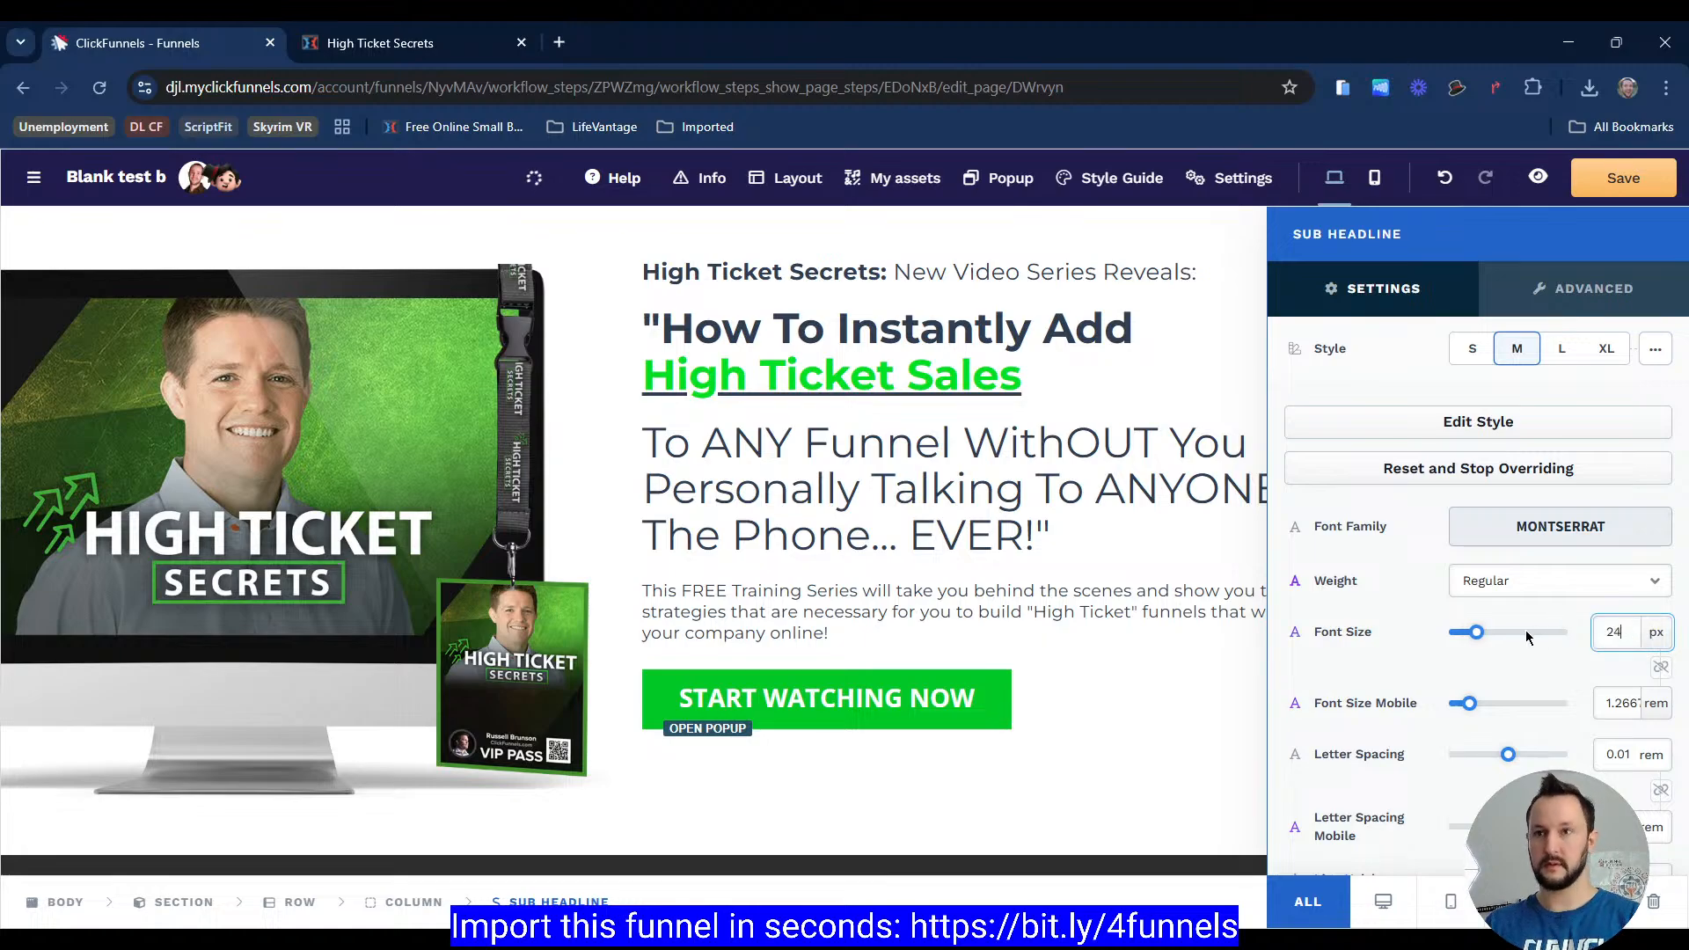
pyautogui.press('Tab')
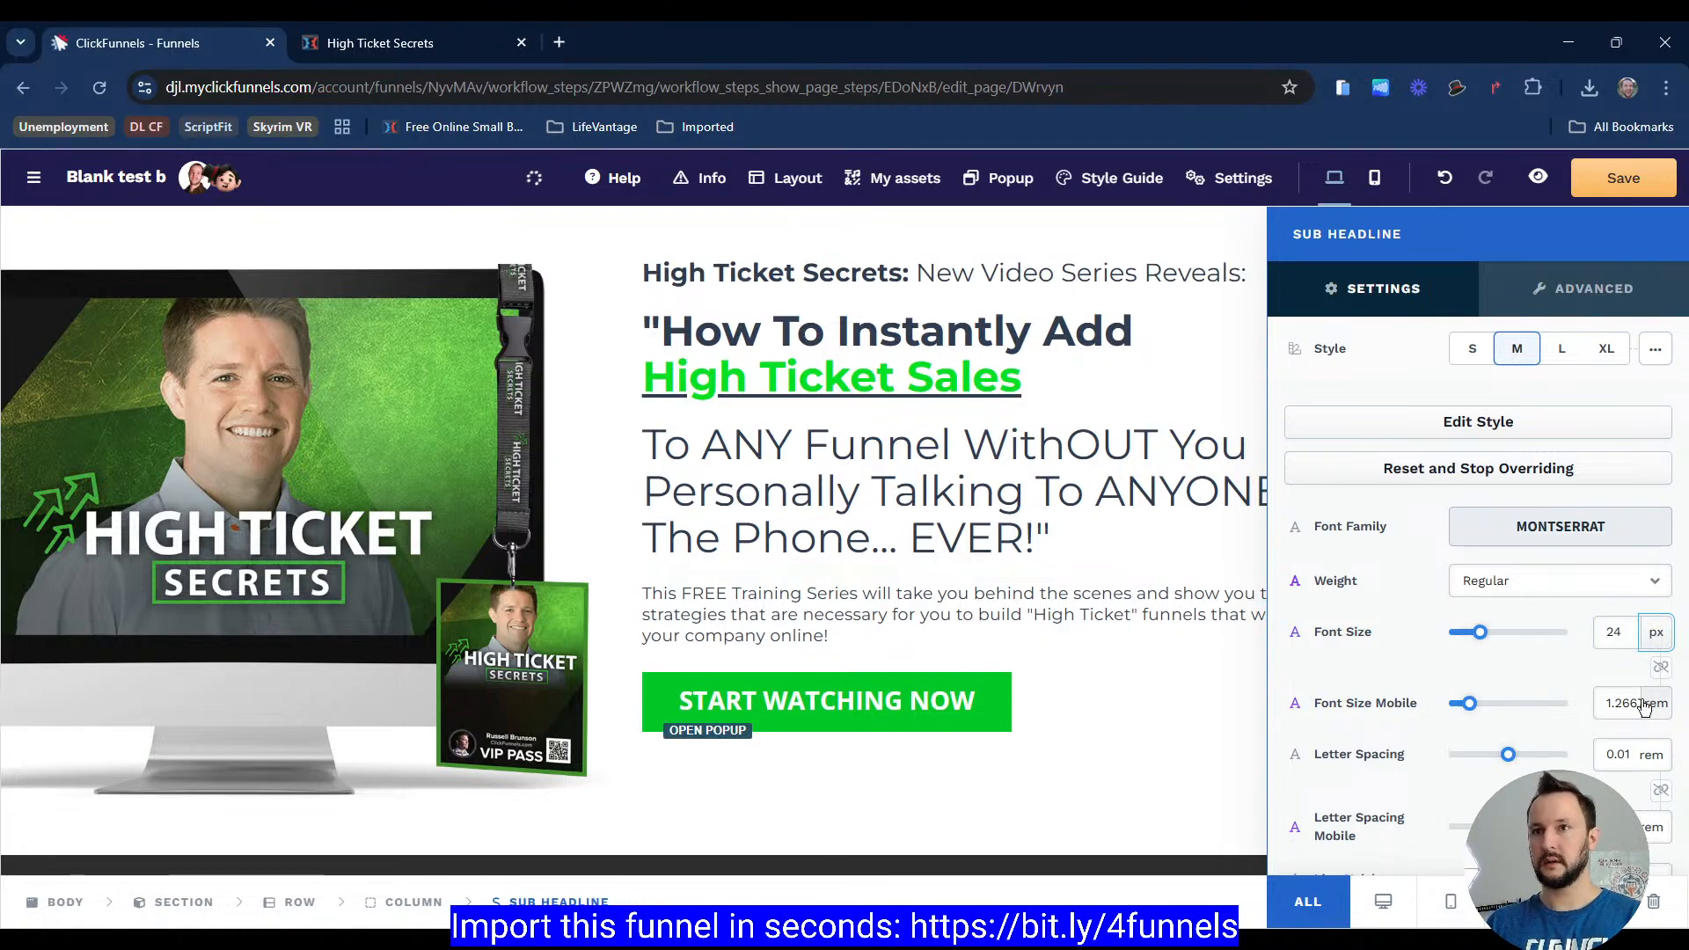
pyautogui.press('Escape')
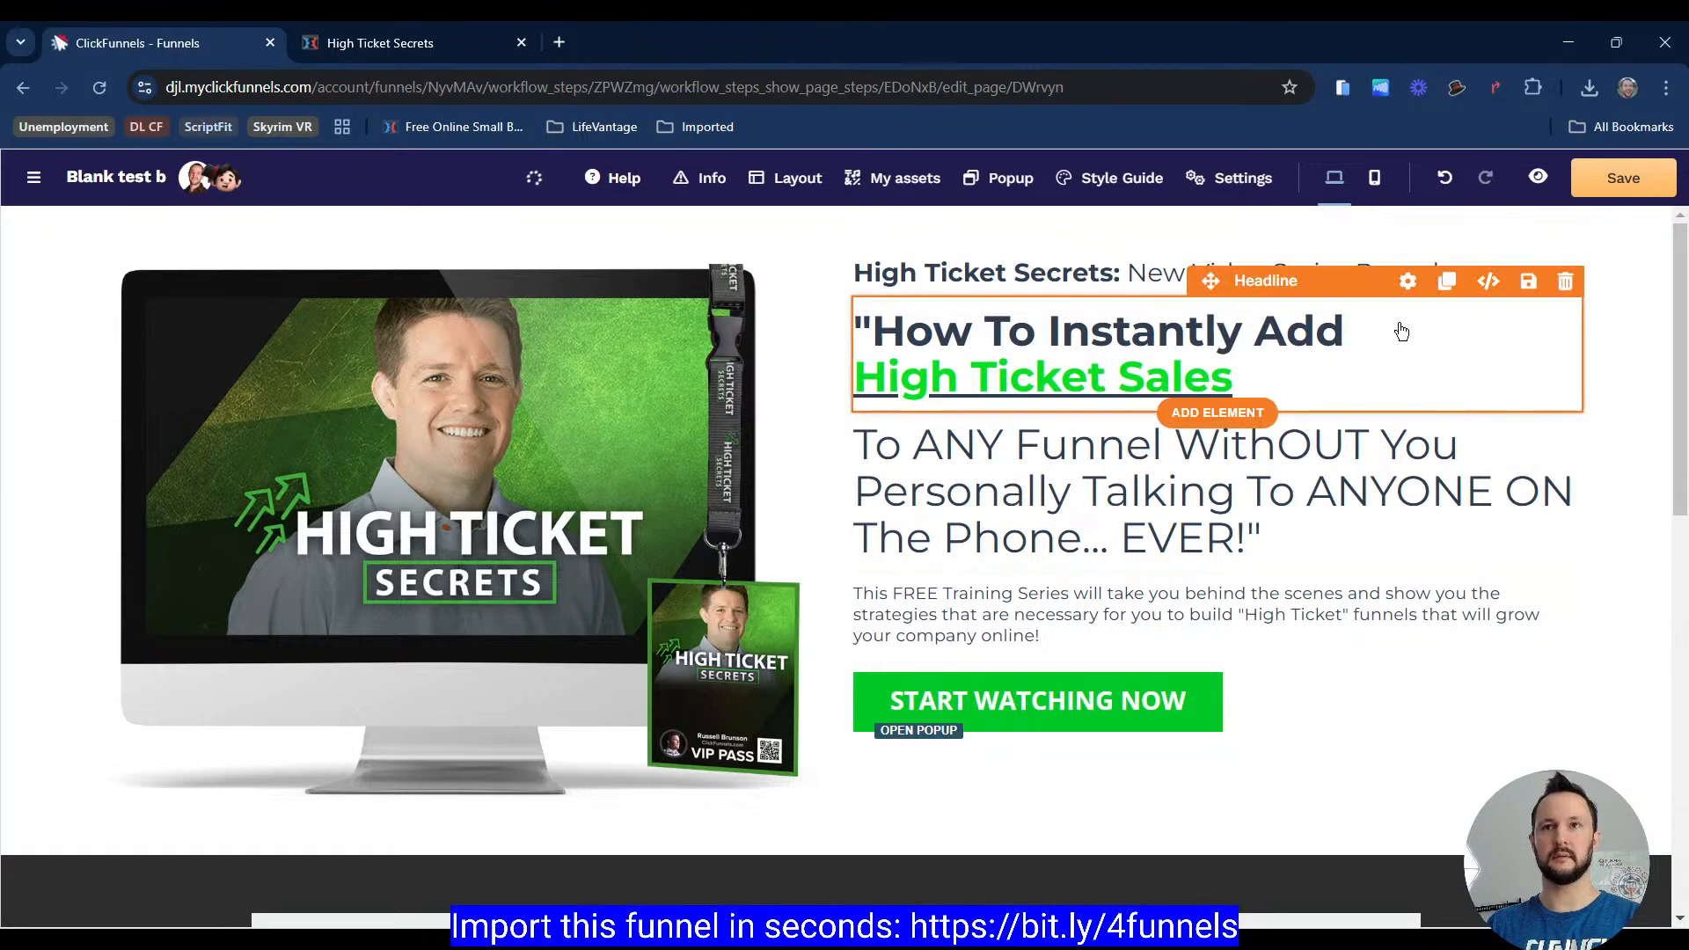
# Step: Switch the main headline's font size to pixels and nudge it up three steps
pyautogui.click(1409, 281)
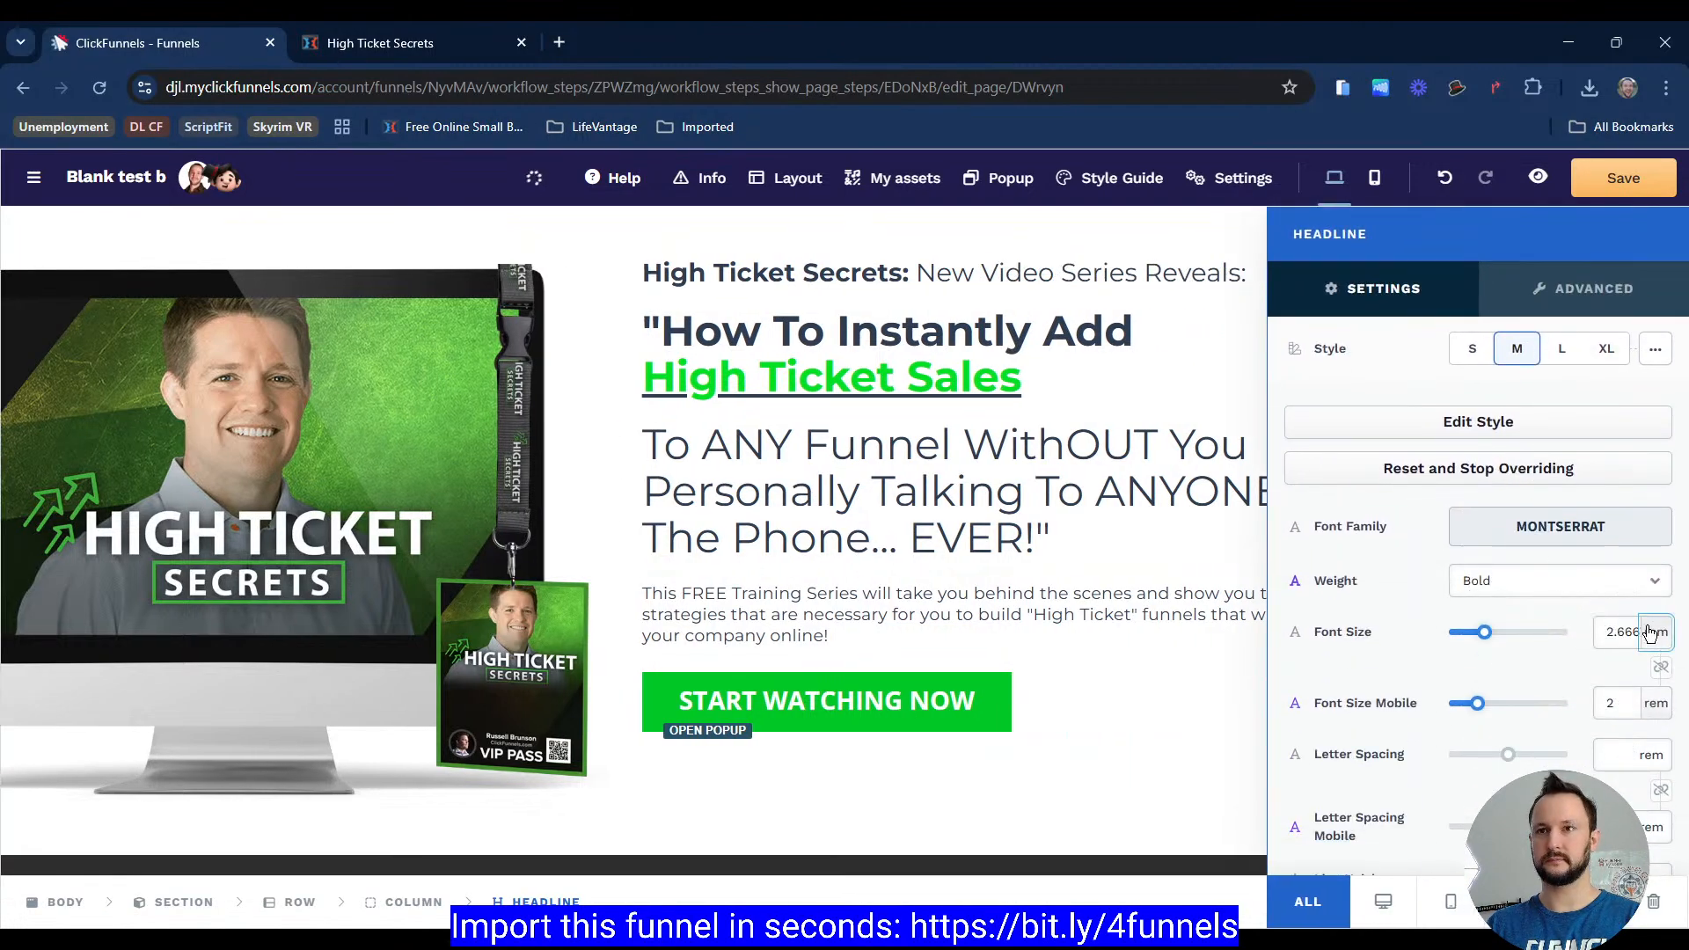
pyautogui.click(1663, 670)
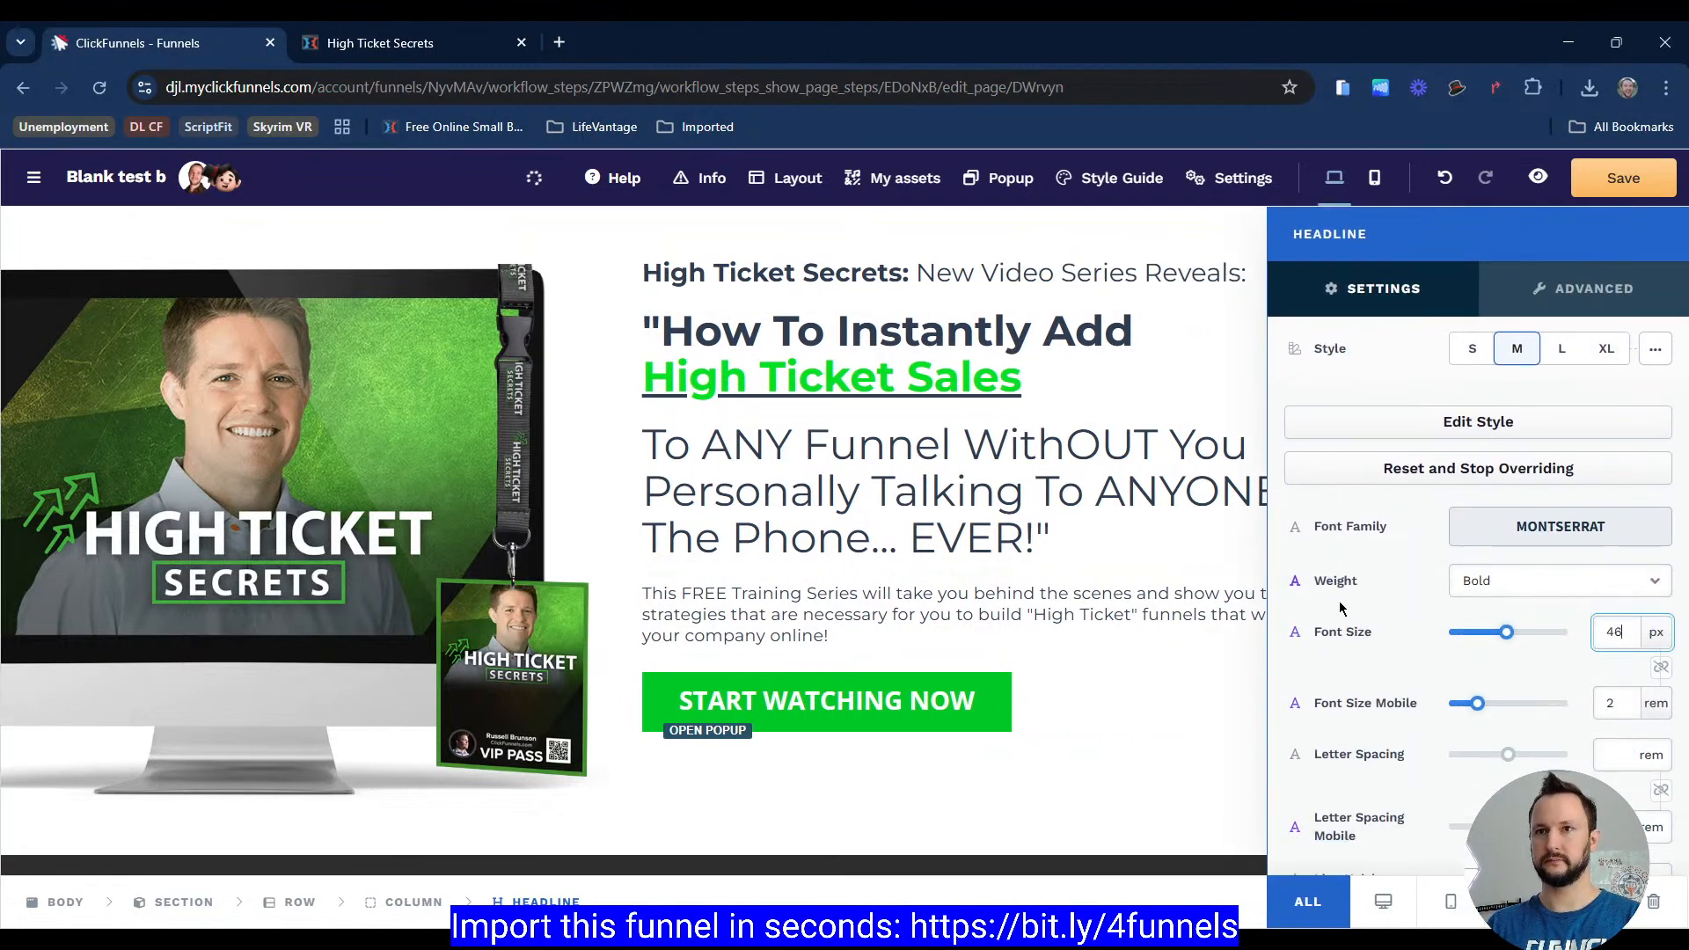
pyautogui.press('Up')
pyautogui.press('Up')
pyautogui.press('Up')
pyautogui.press('Up')
pyautogui.press('Up')
pyautogui.press('Up')
pyautogui.press('Up')
pyautogui.press('Up')
pyautogui.press('Up')
pyautogui.click(1183, 513)
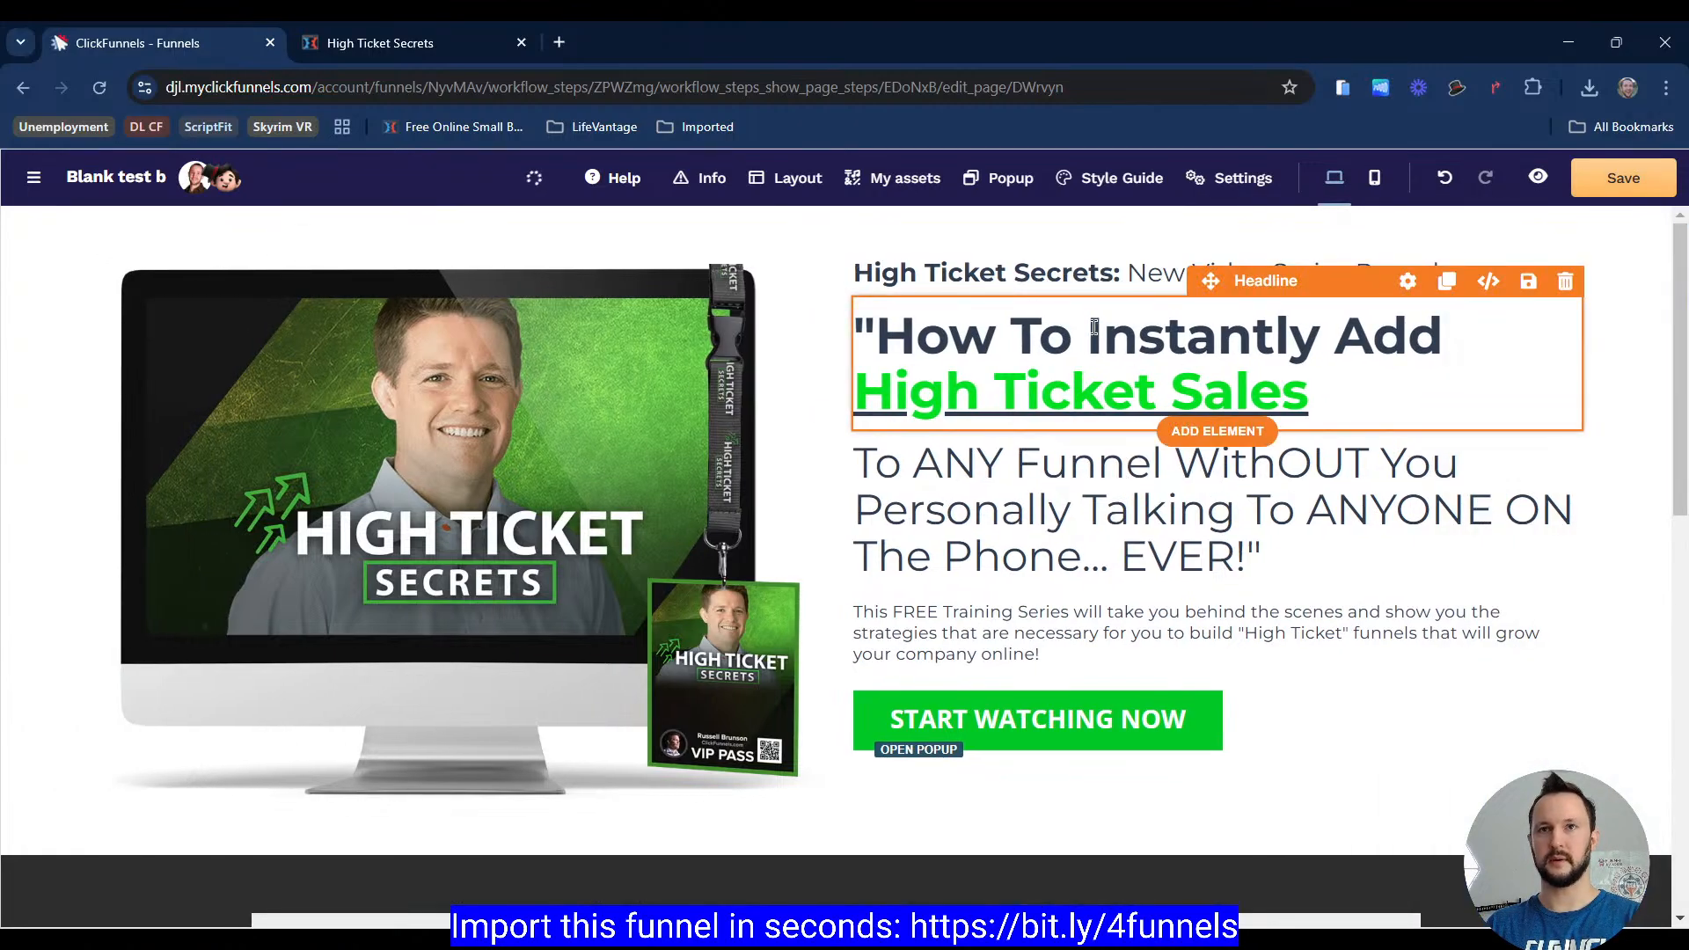
# Step: Compare with the reference page, then set the second headline's font size to 40 px
pyautogui.click(379, 42)
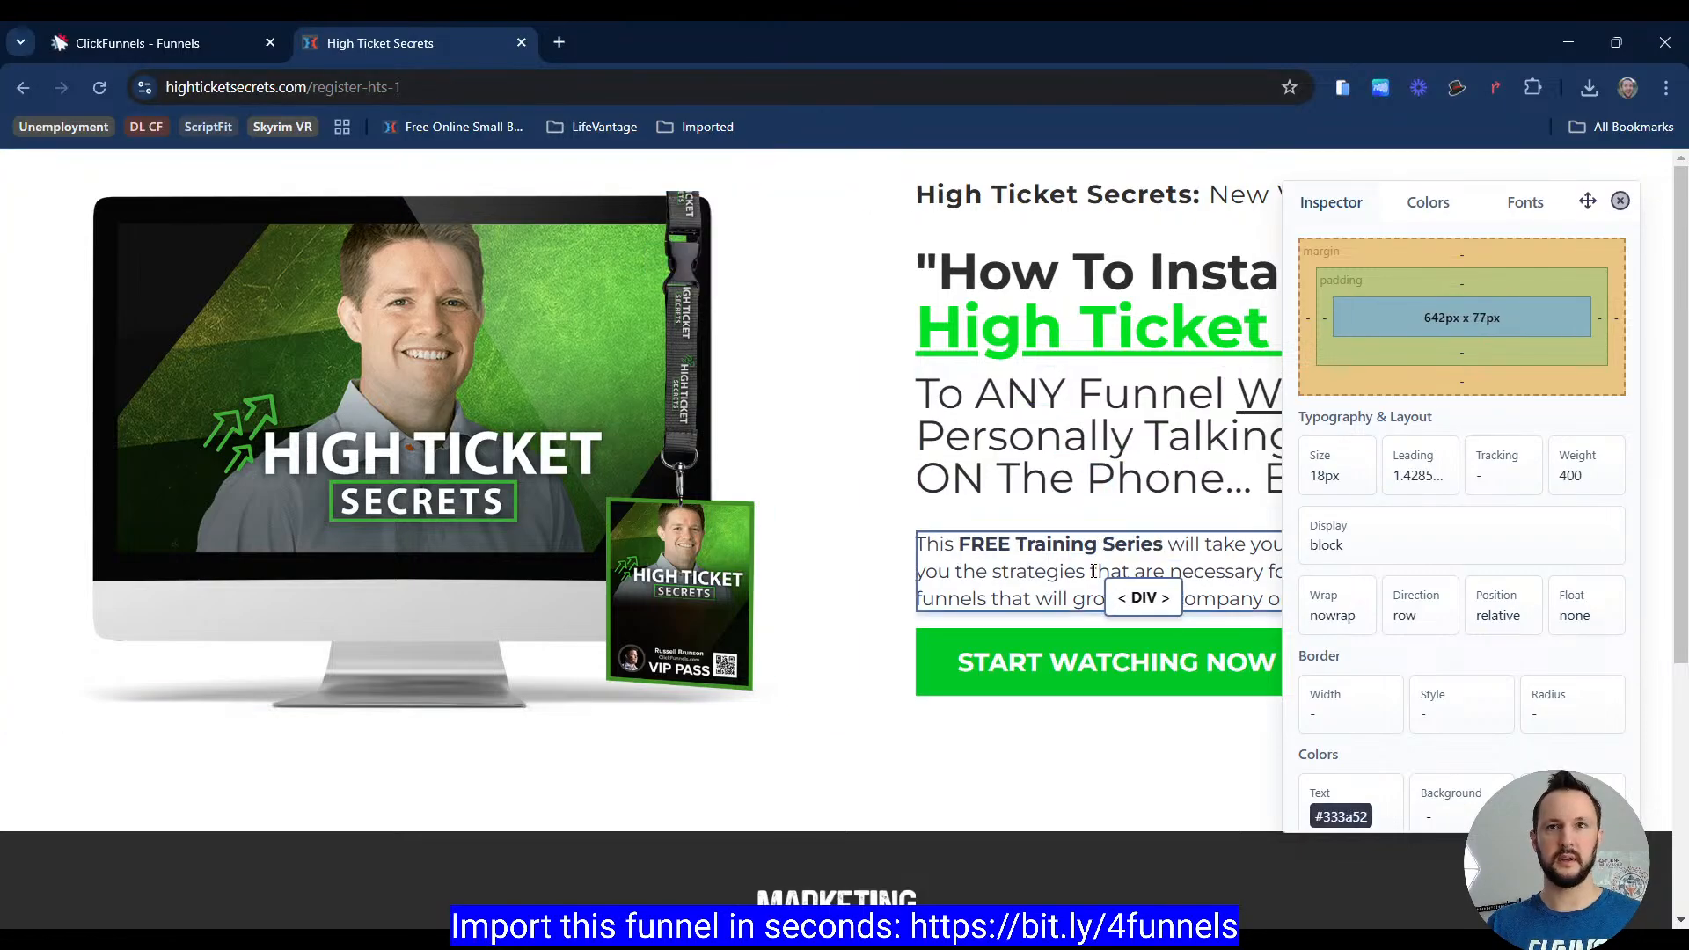
pyautogui.click(136, 42)
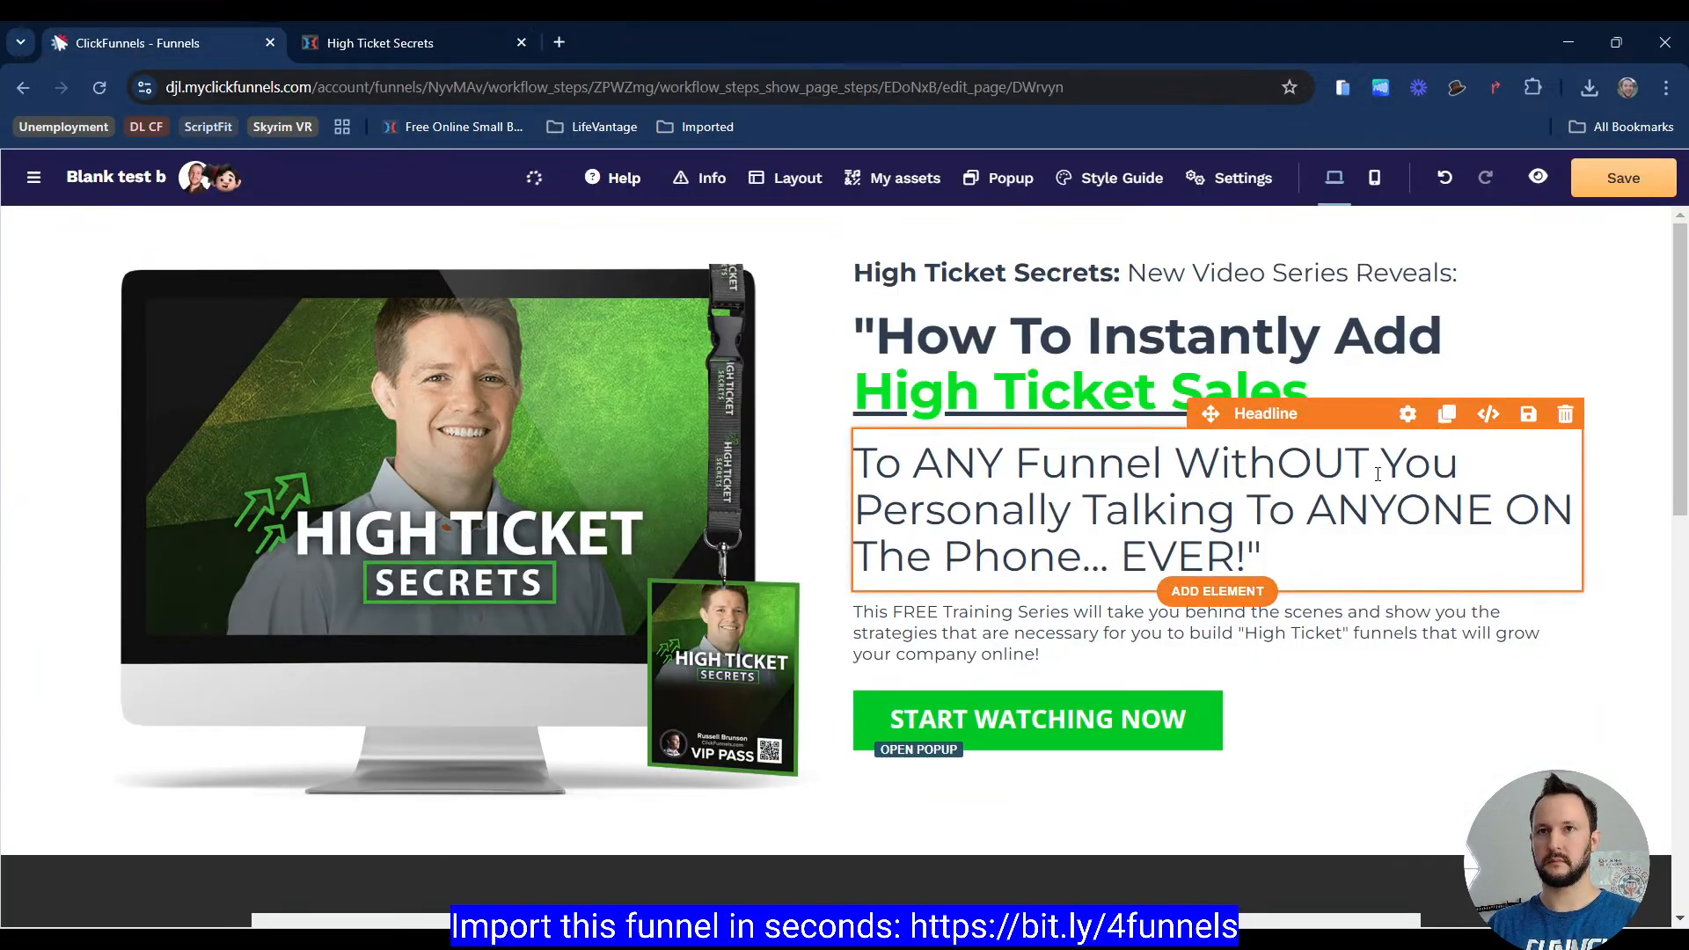
pyautogui.click(1405, 417)
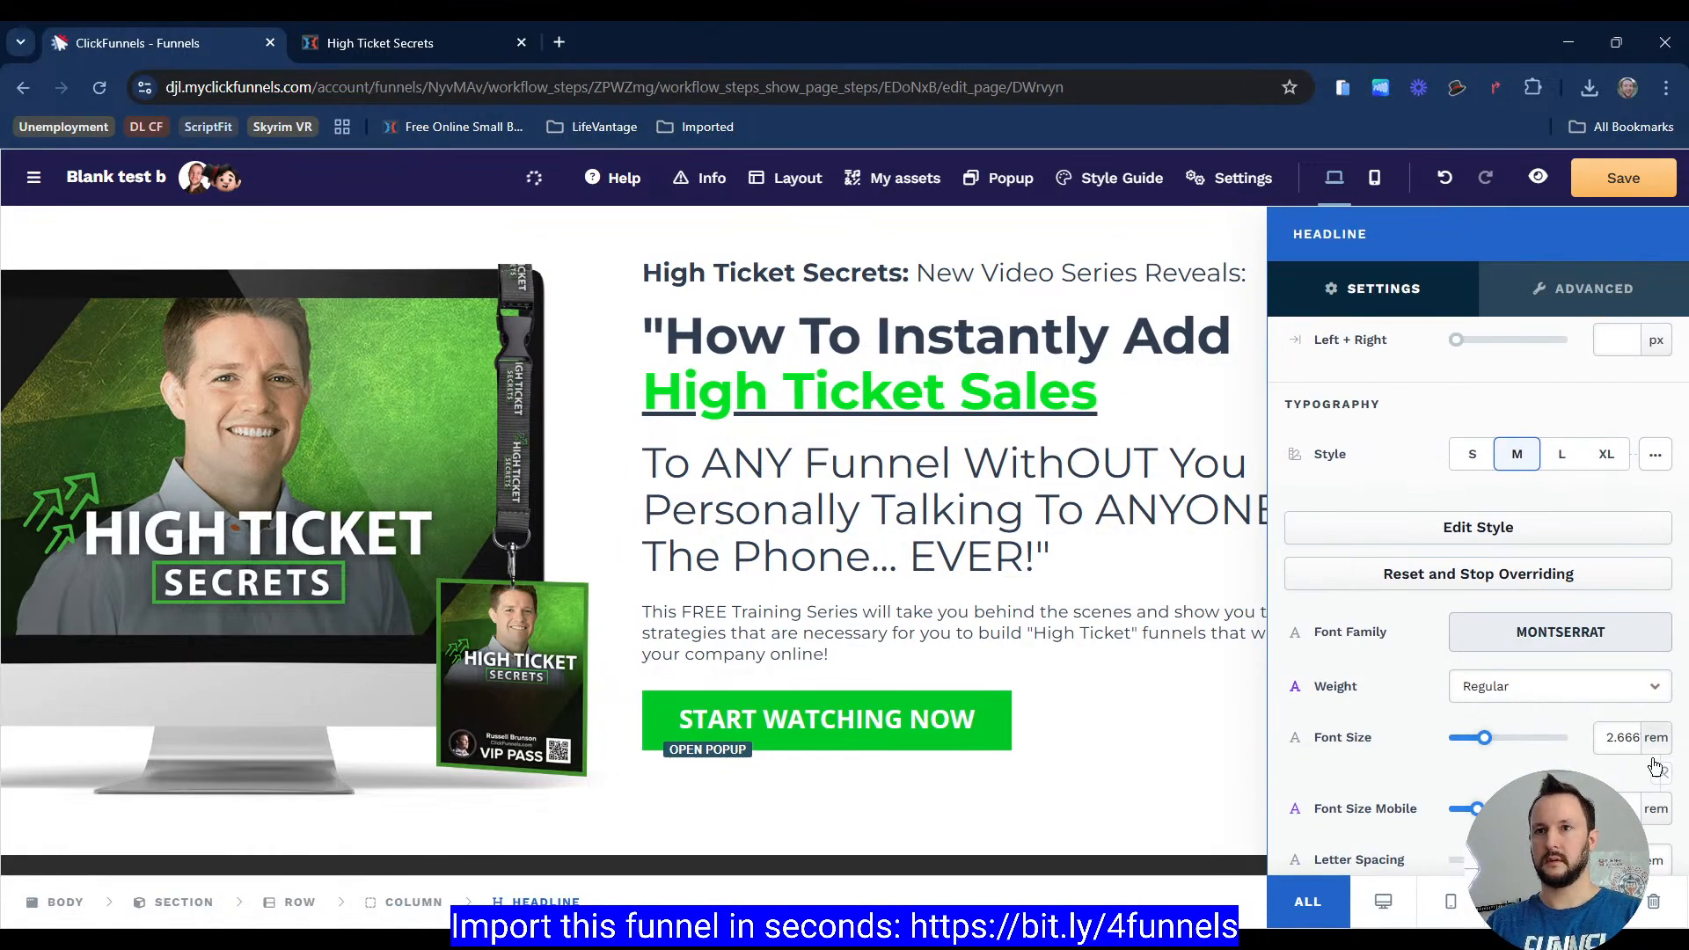
pyautogui.click(1662, 773)
pyautogui.scroll(-2, 1567, 709)
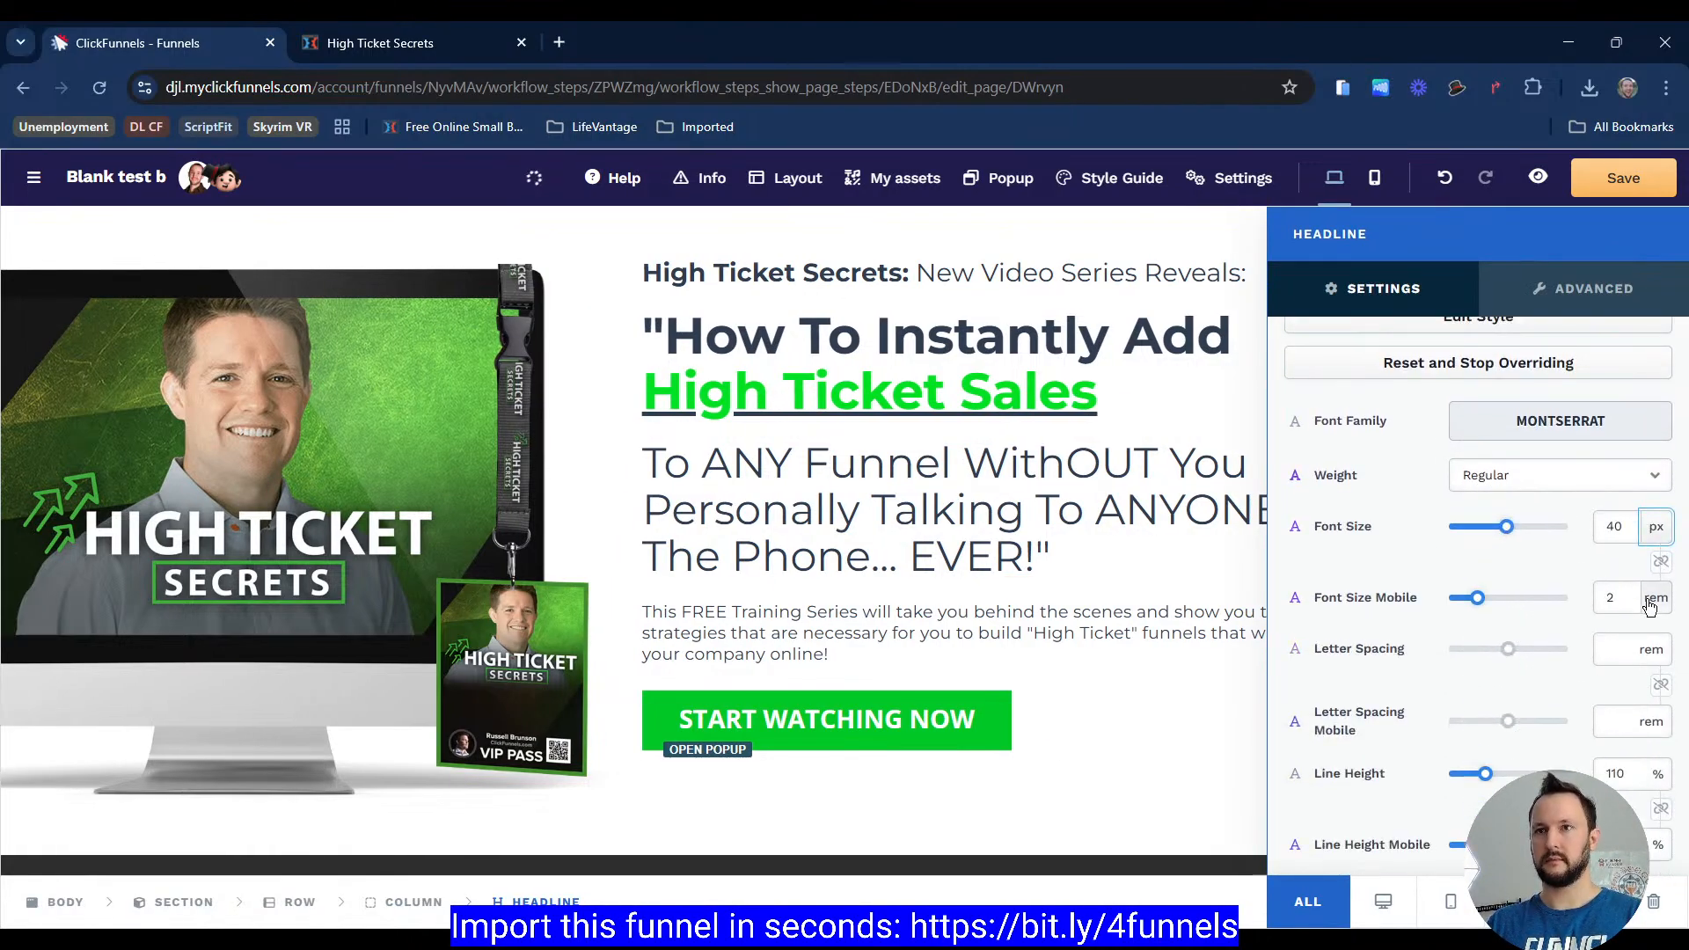
# Step: Open the paragraph's settings and switch its font size to pixels at 16 px
pyautogui.click(1214, 578)
pyautogui.click(1447, 573)
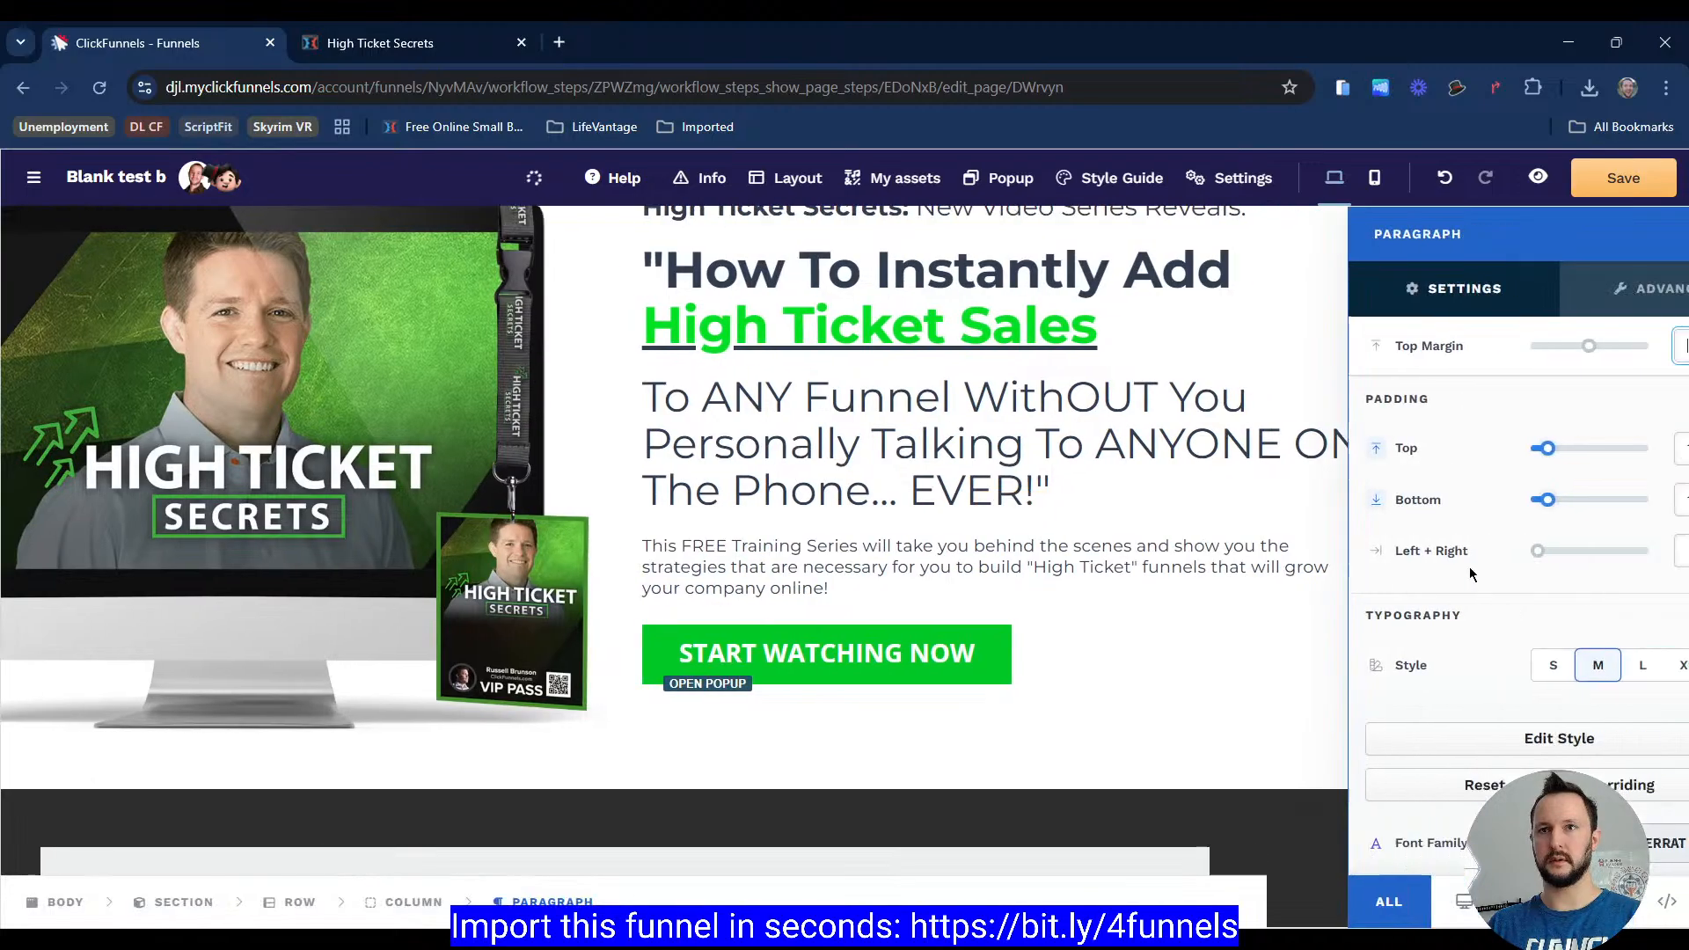
pyautogui.scroll(-2, 1578, 583)
pyautogui.click(1658, 775)
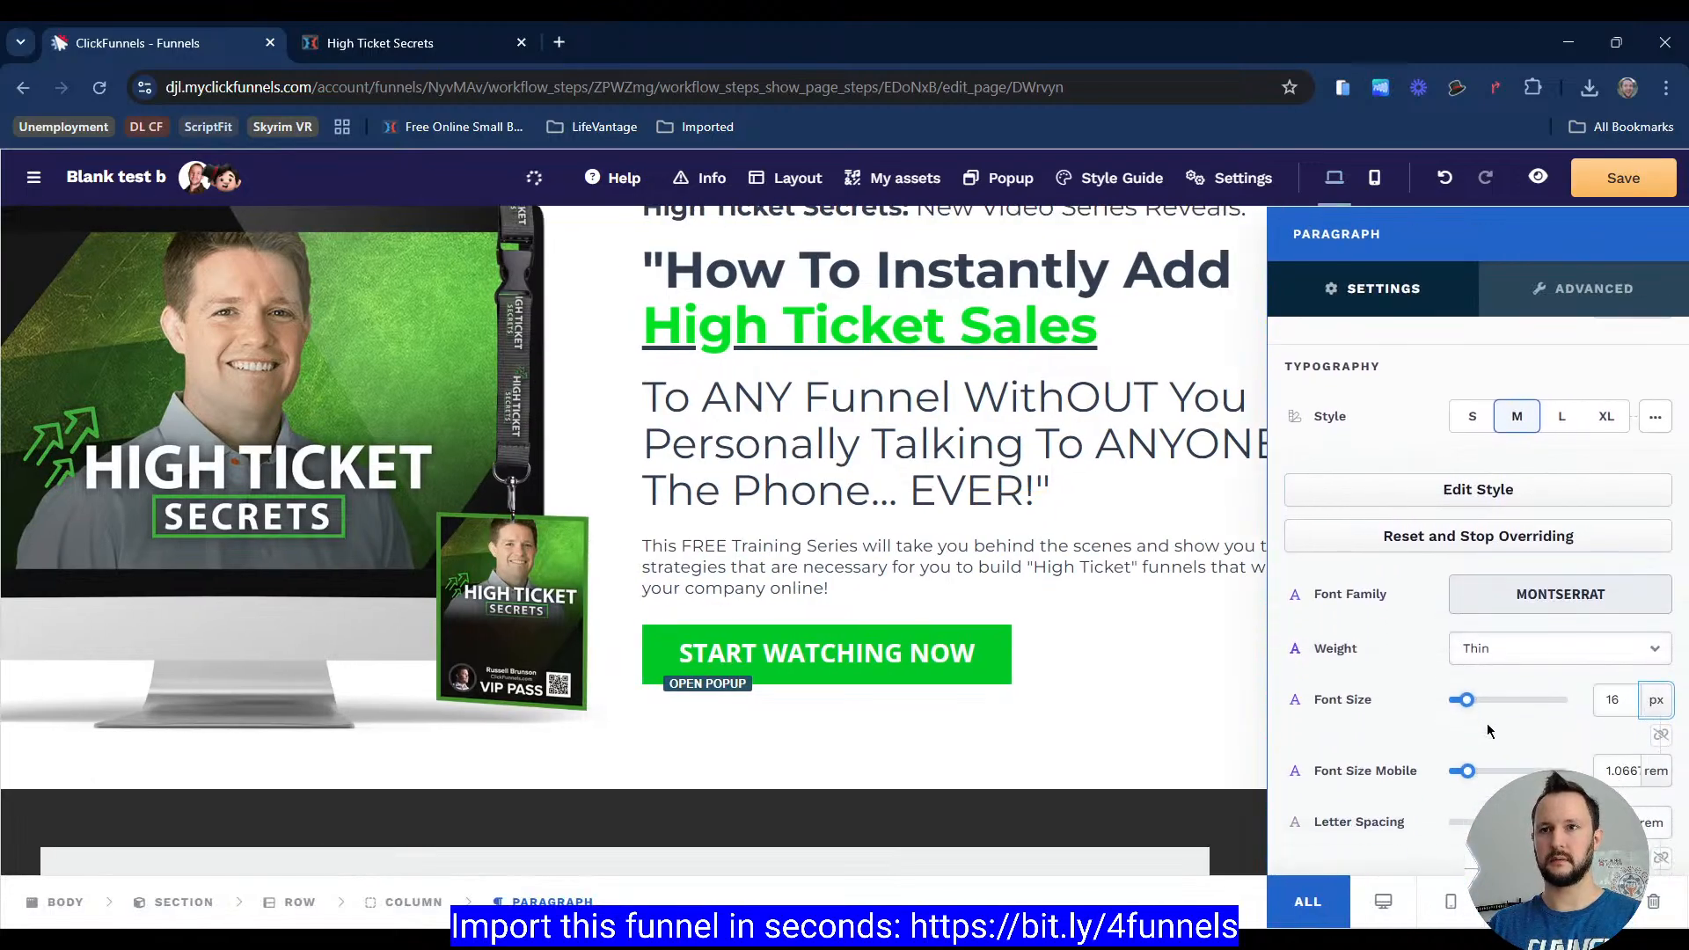
pyautogui.click(1075, 533)
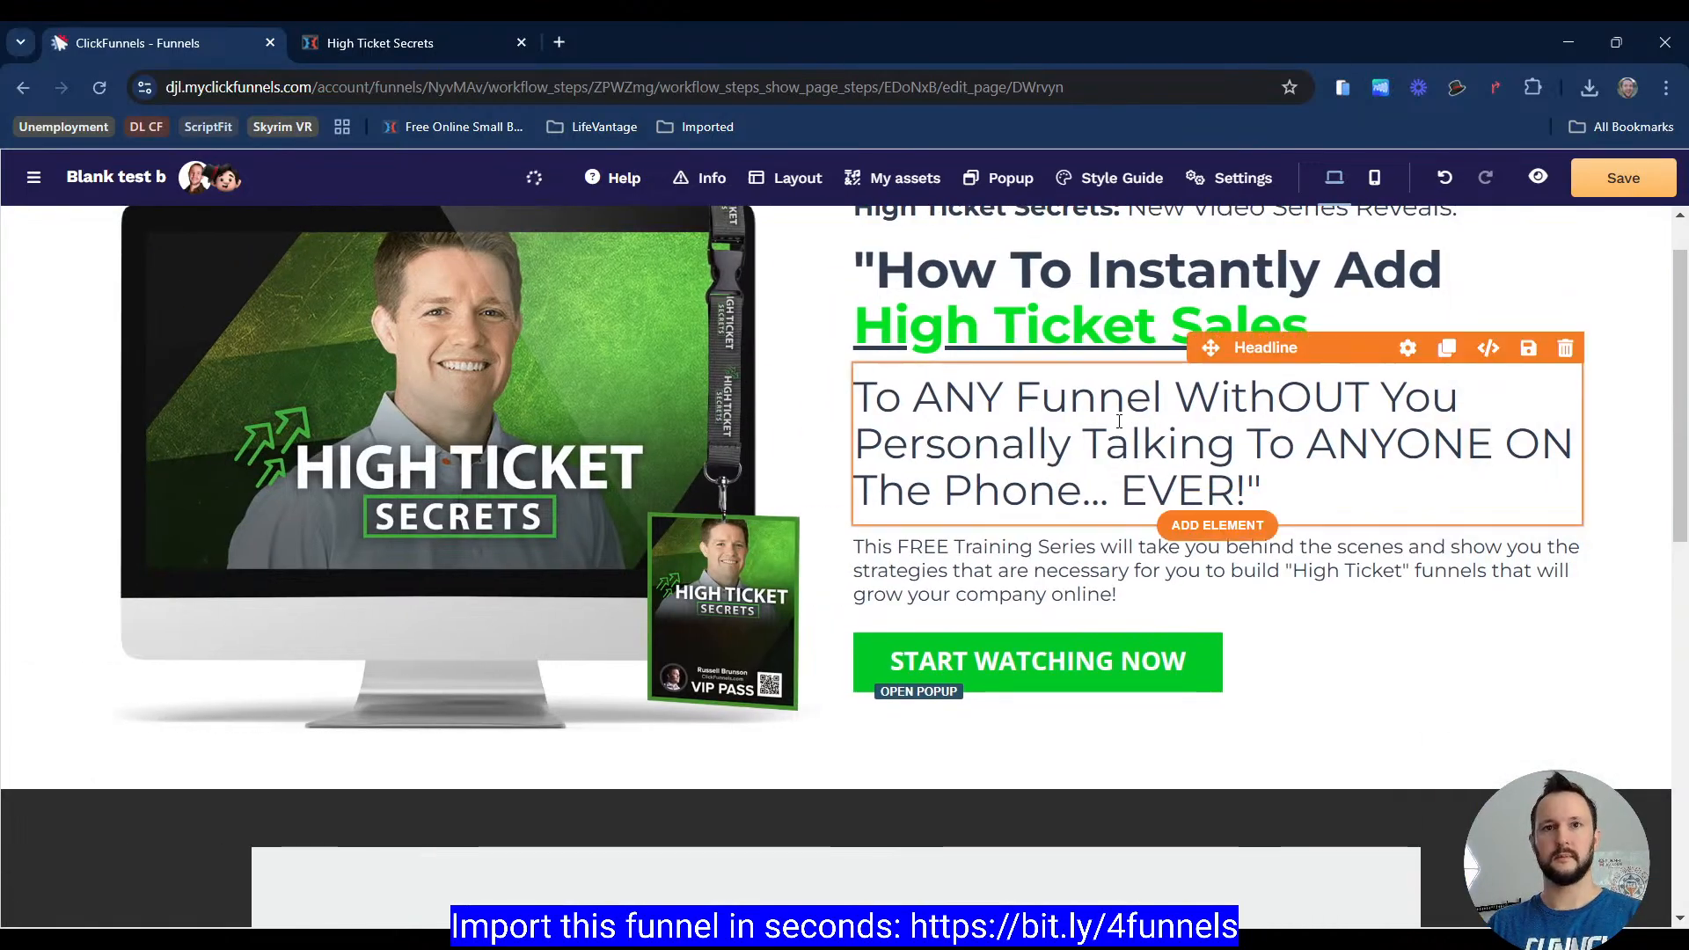
# Step: Compare the reference button's text size with the editor button's font settings
pyautogui.click(380, 43)
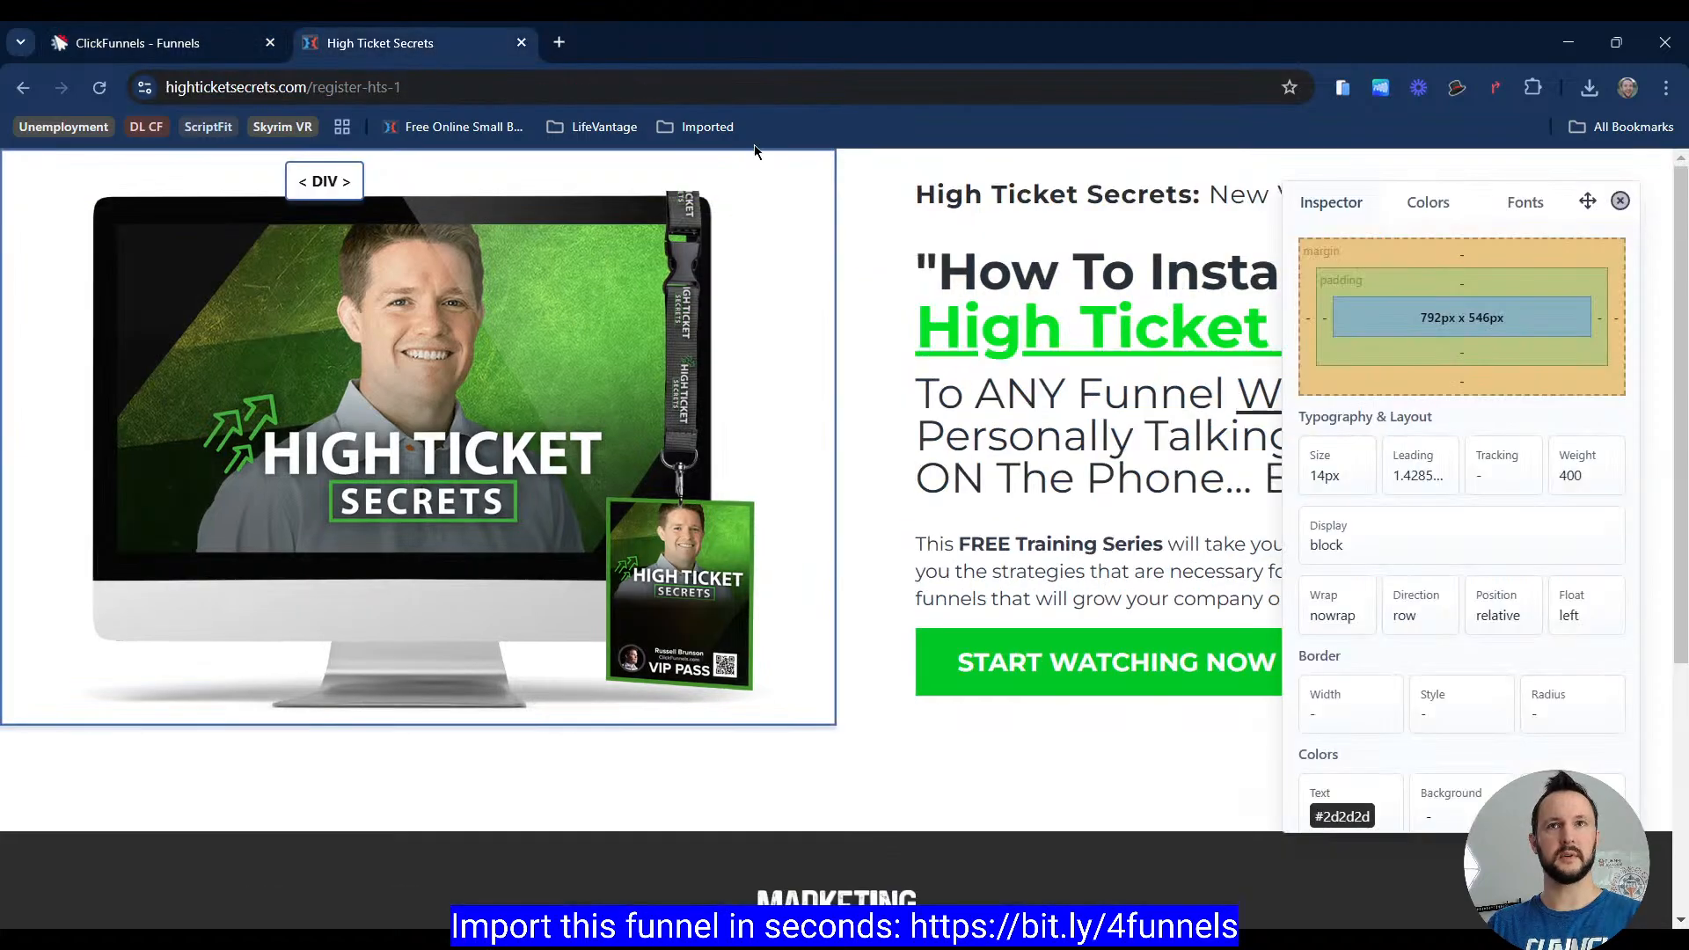
pyautogui.click(1113, 669)
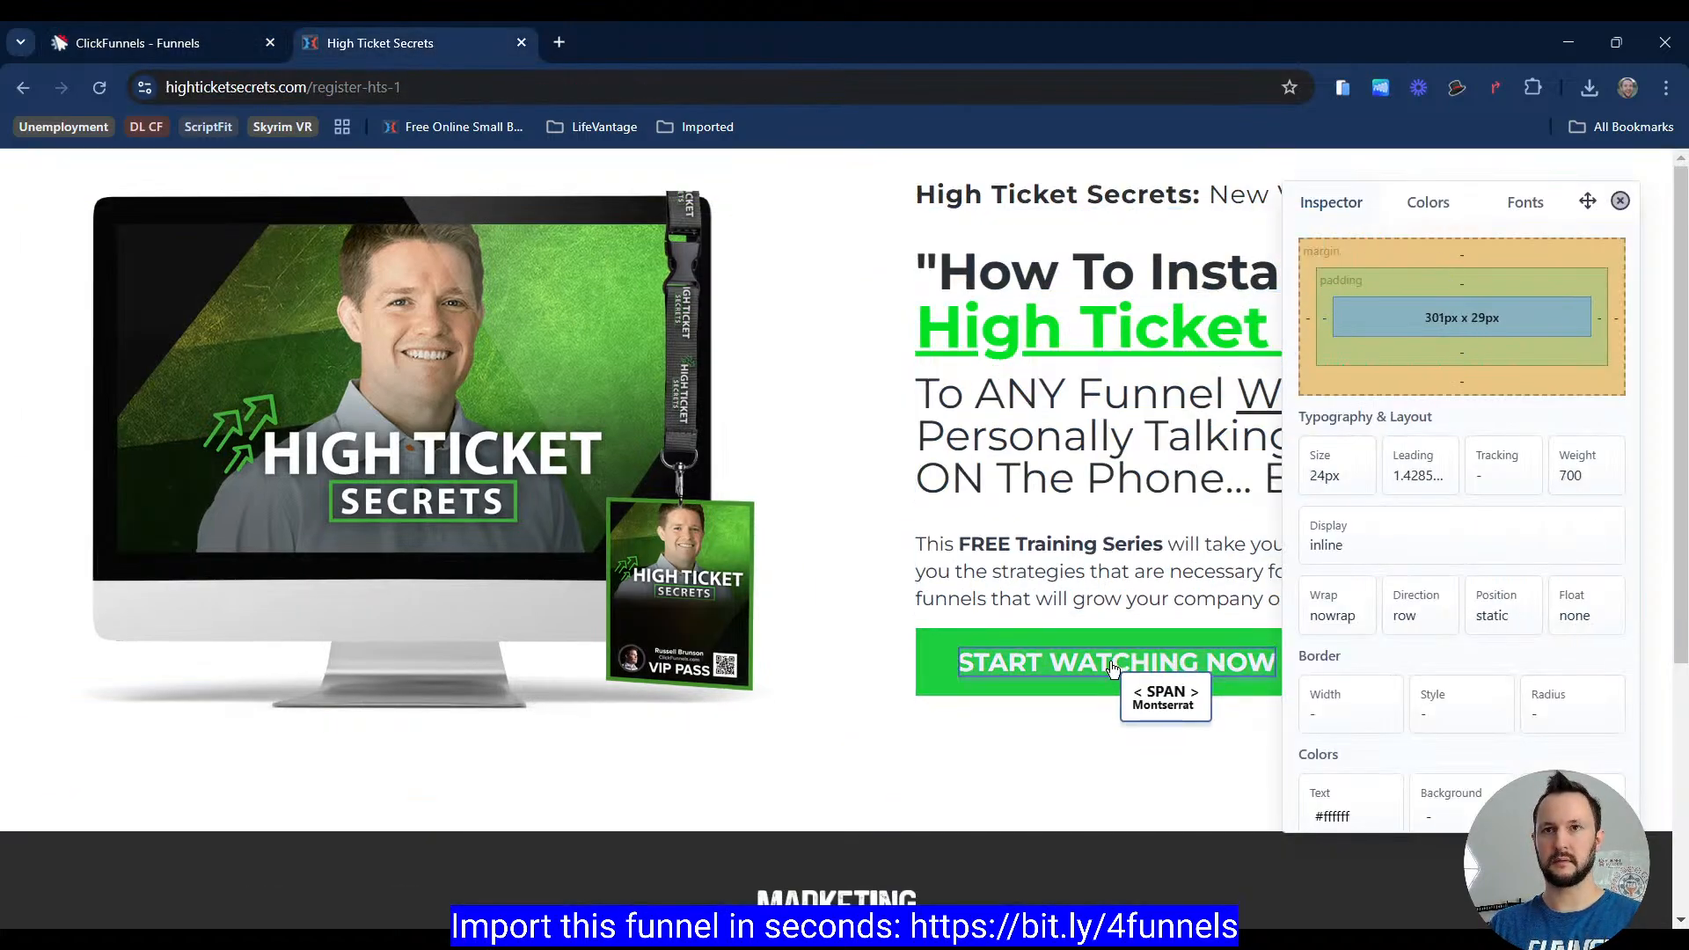
pyautogui.click(1153, 570)
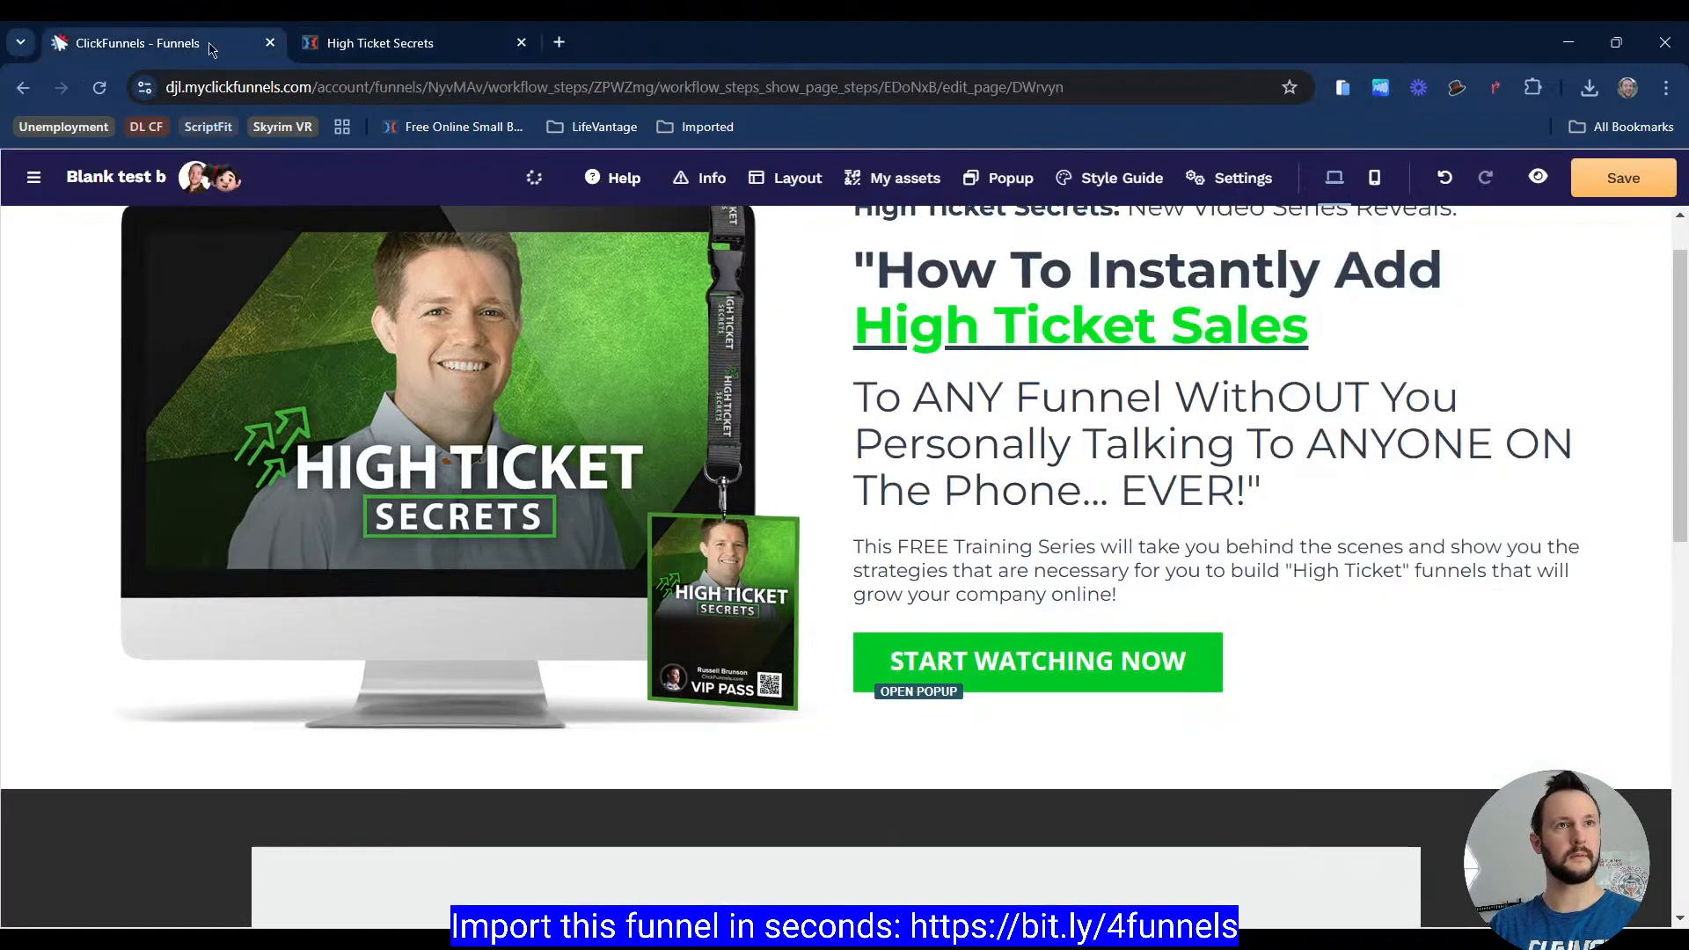
pyautogui.click(167, 42)
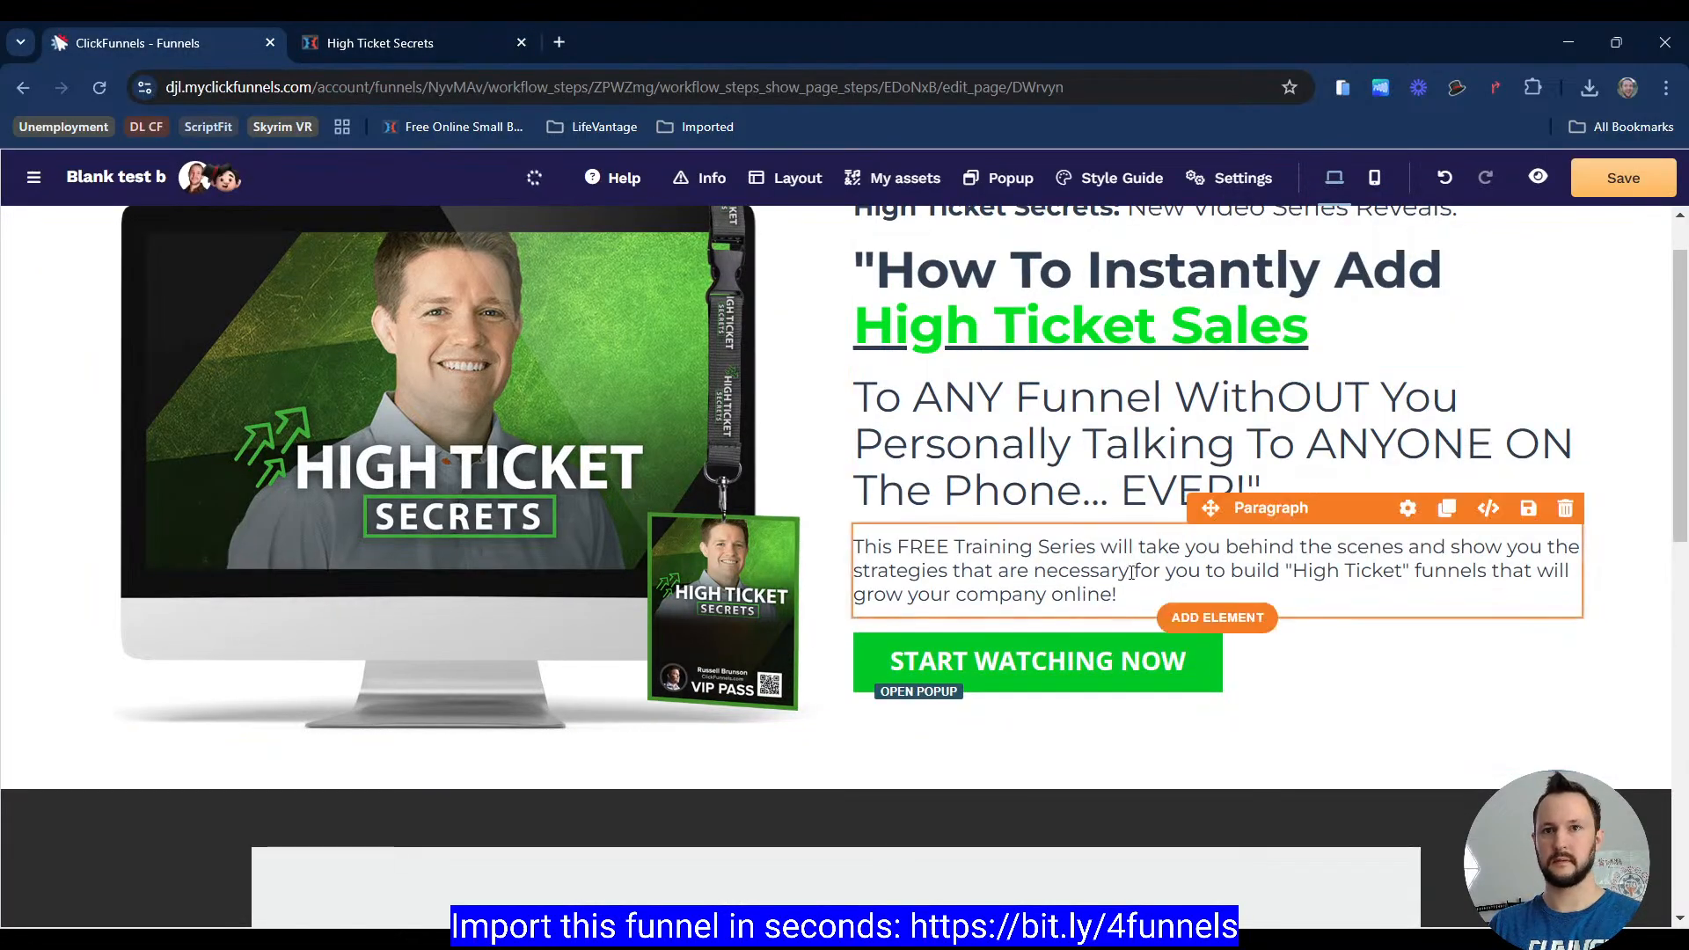
pyautogui.click(1162, 666)
pyautogui.scroll(-6, 1451, 616)
pyautogui.scroll(-4, 1457, 560)
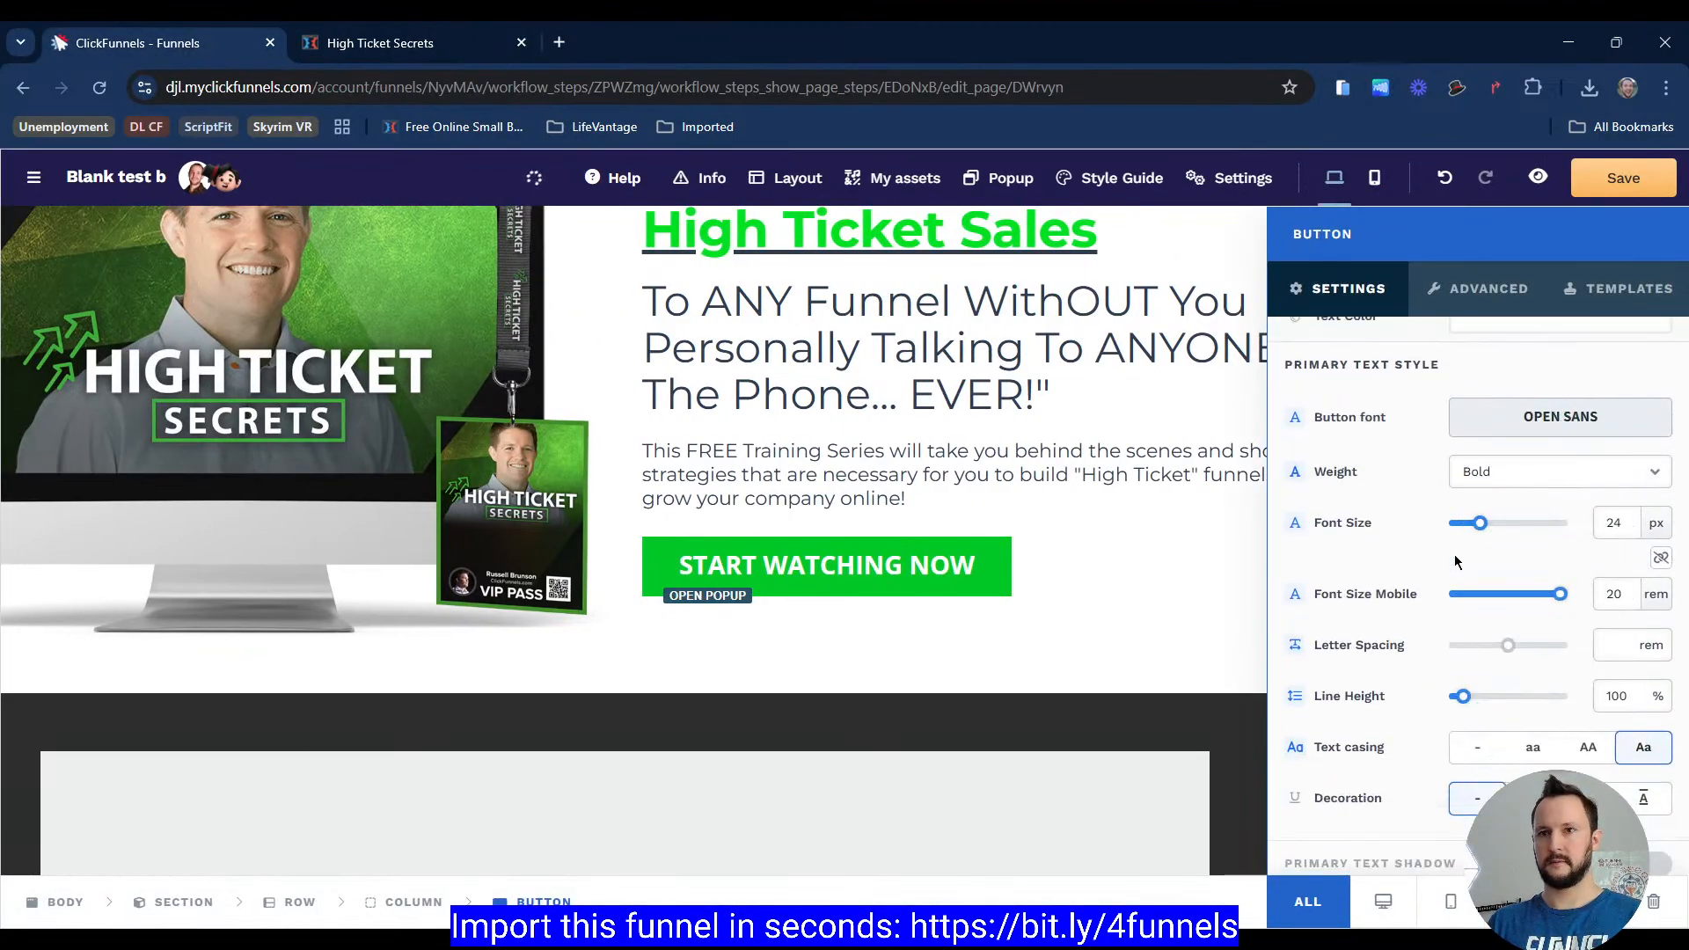
pyautogui.click(1096, 452)
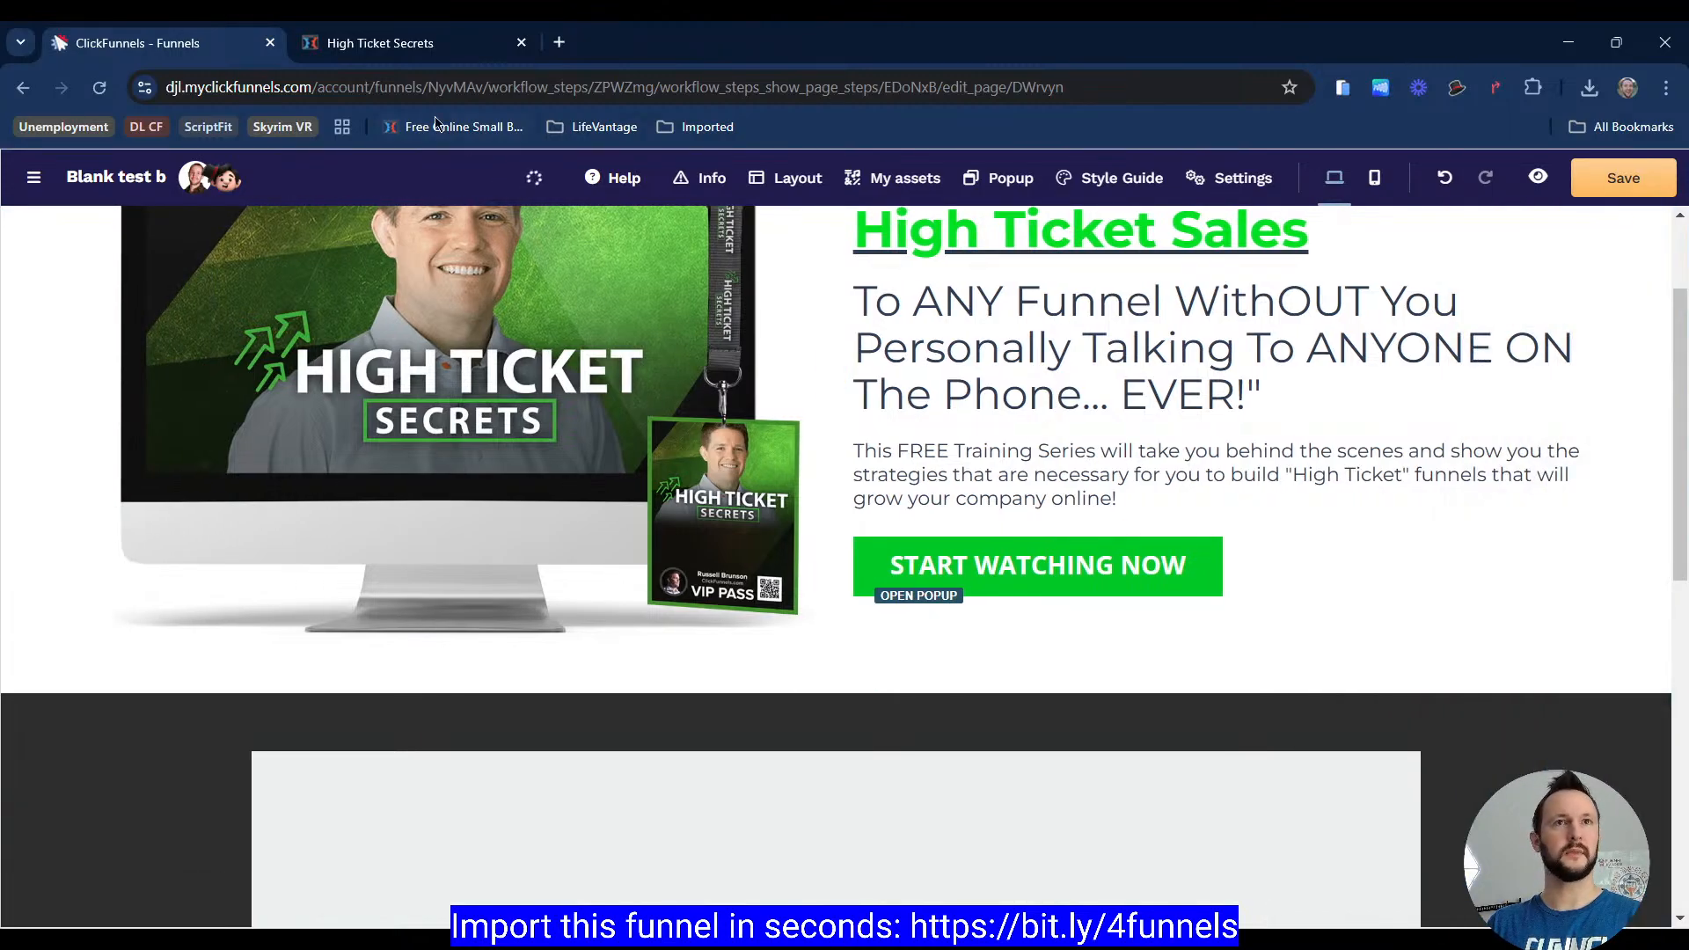
# Step: Inspect the reference page's mobile layout and headline font sizes with the browser's developer tools
pyautogui.click(436, 44)
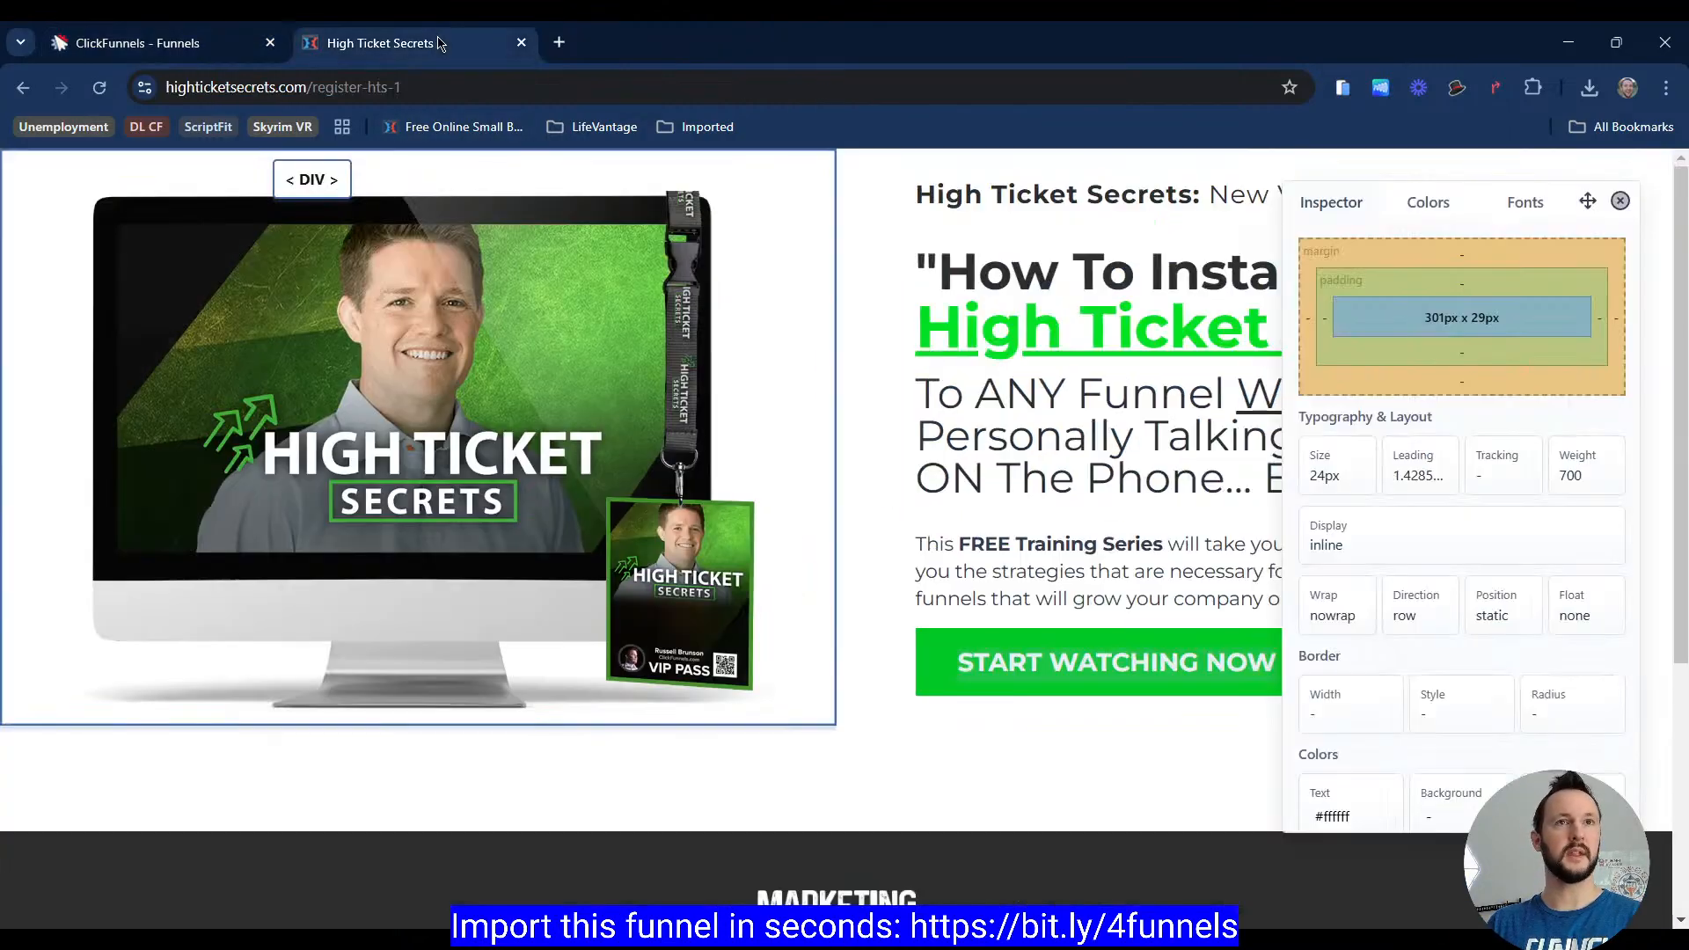
pyautogui.click(1622, 202)
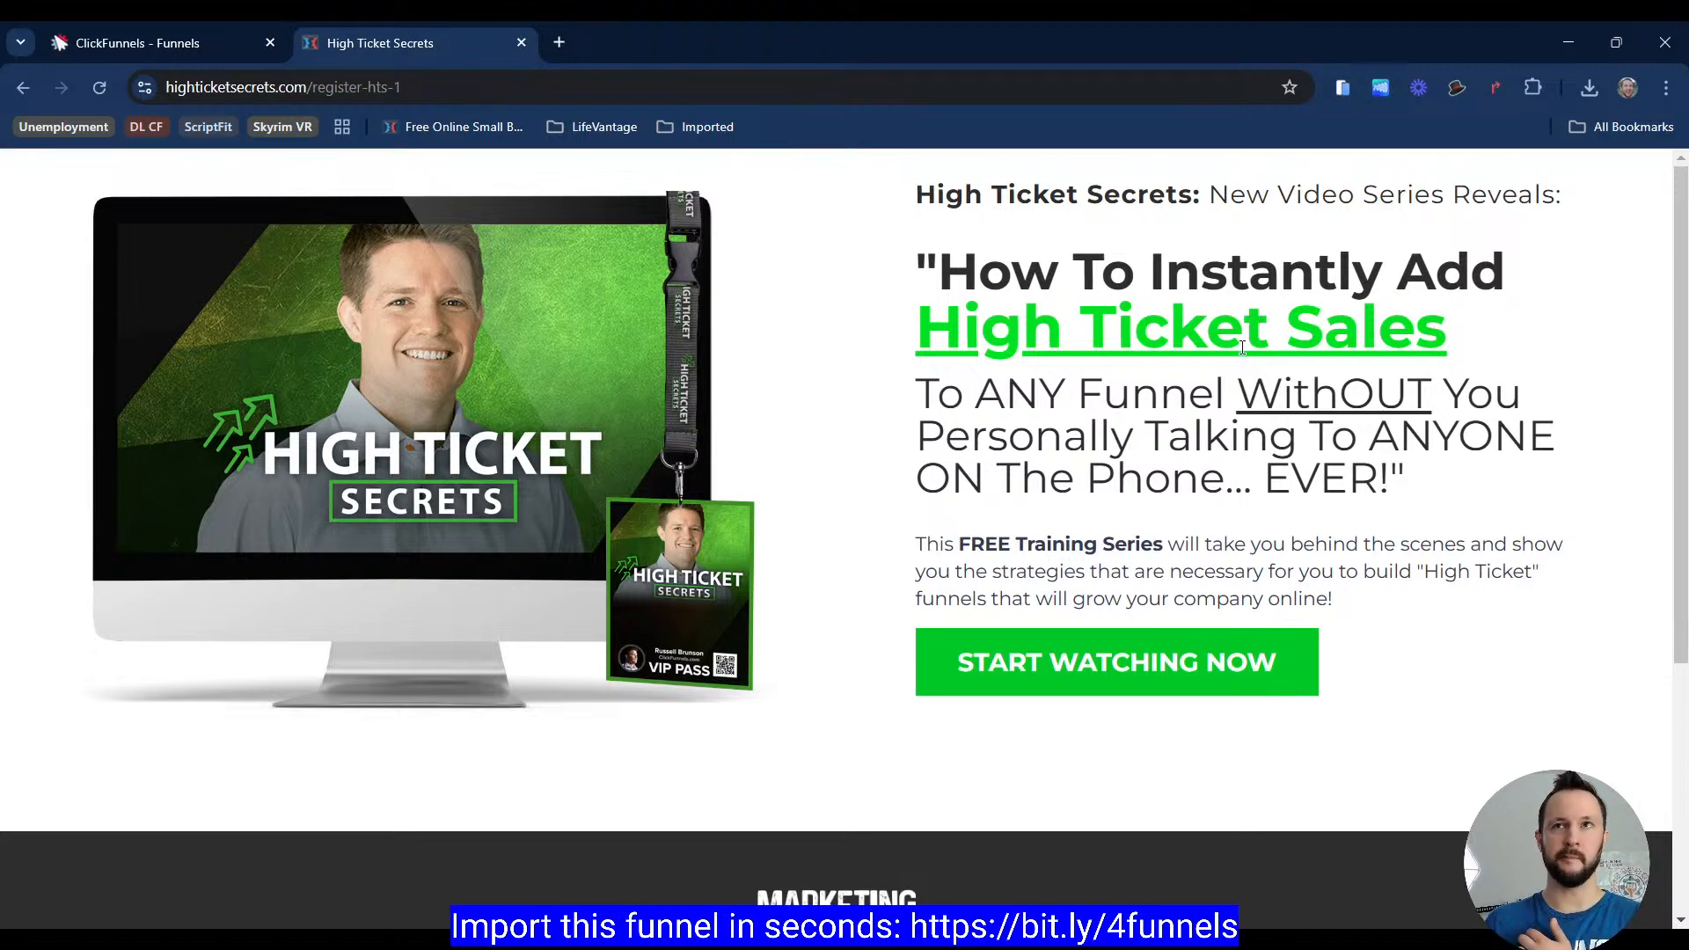
pyautogui.hotkey('ctrl', 'shift', 'i')
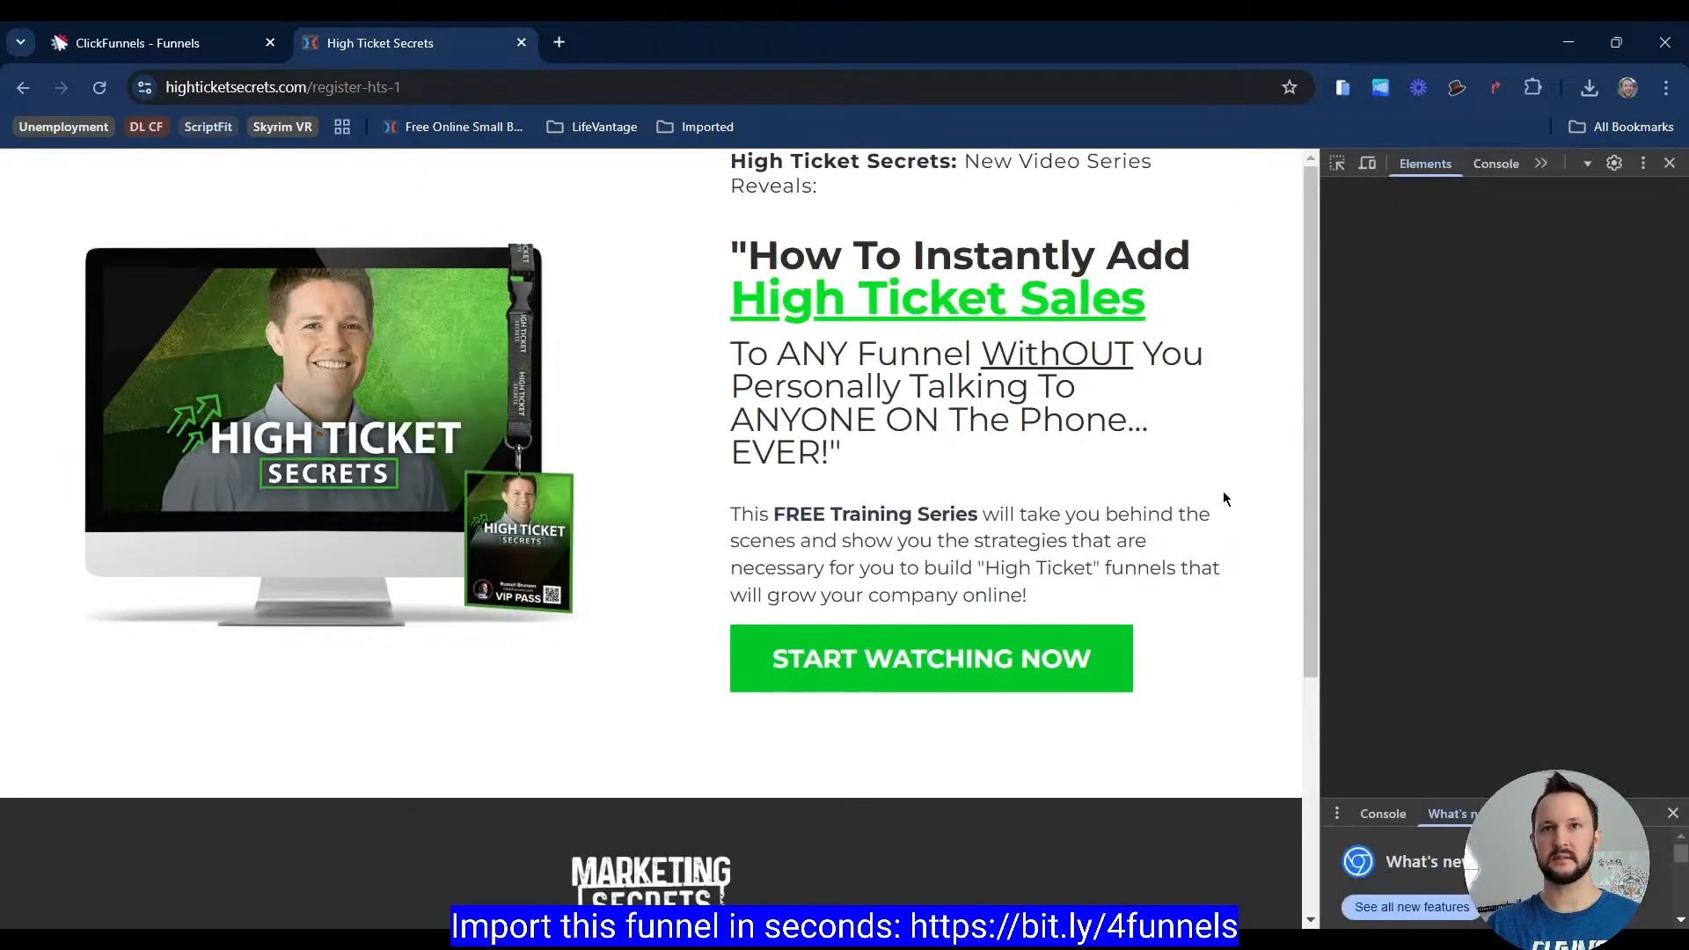
pyautogui.click(1367, 165)
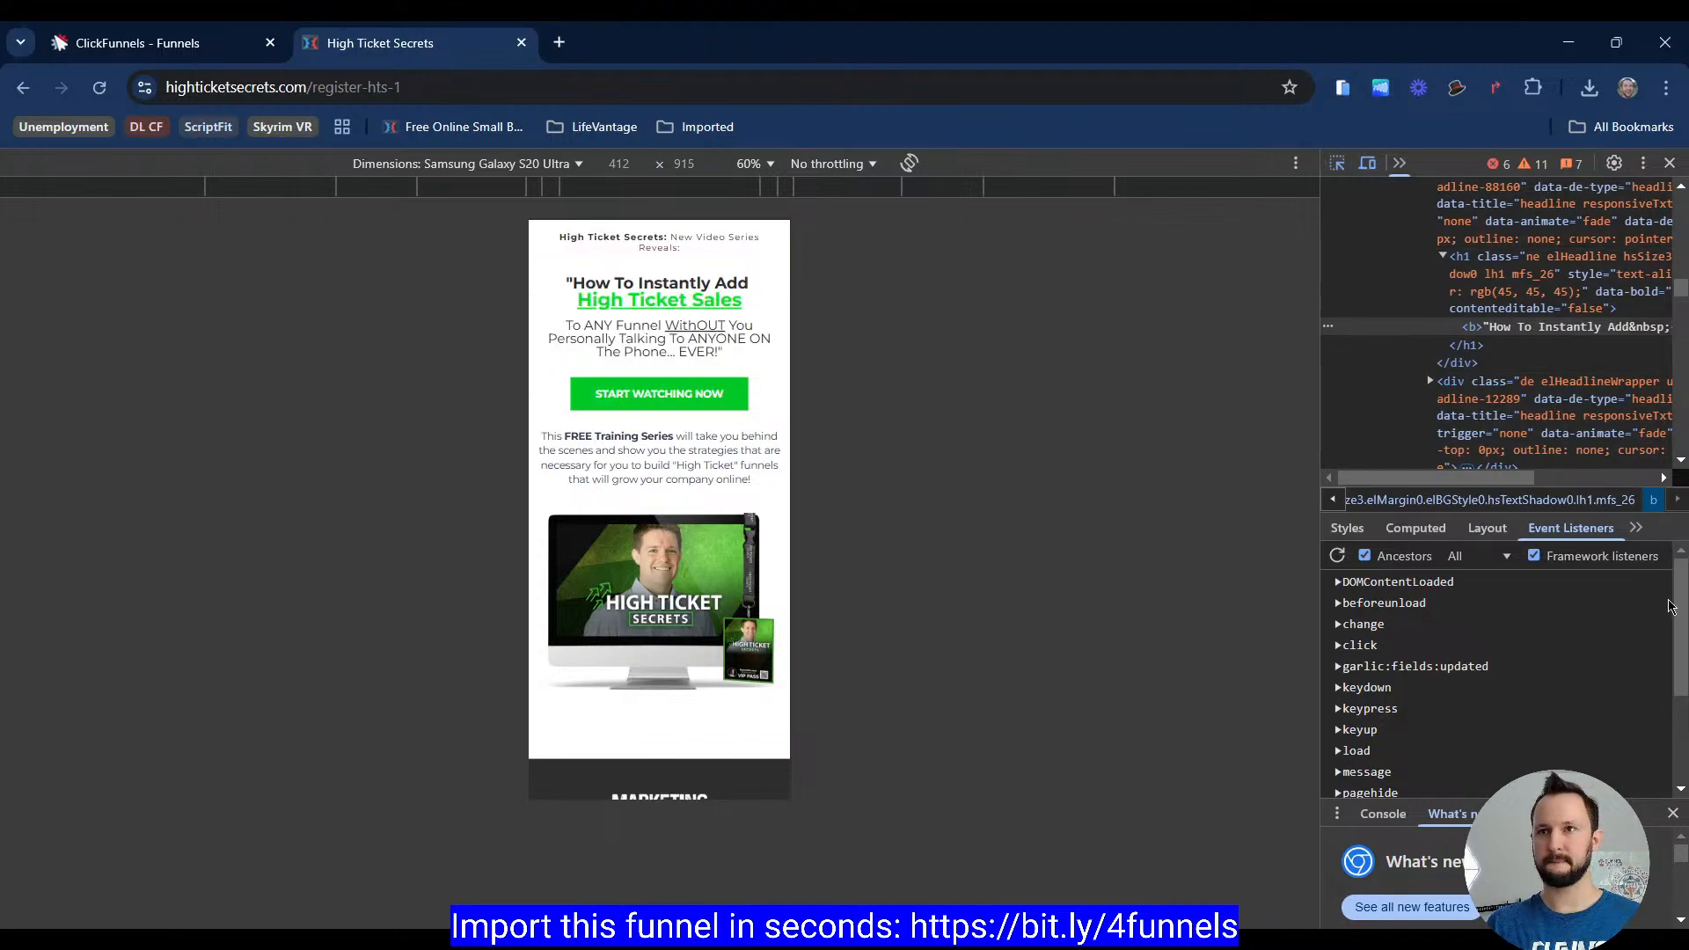
pyautogui.click(1673, 815)
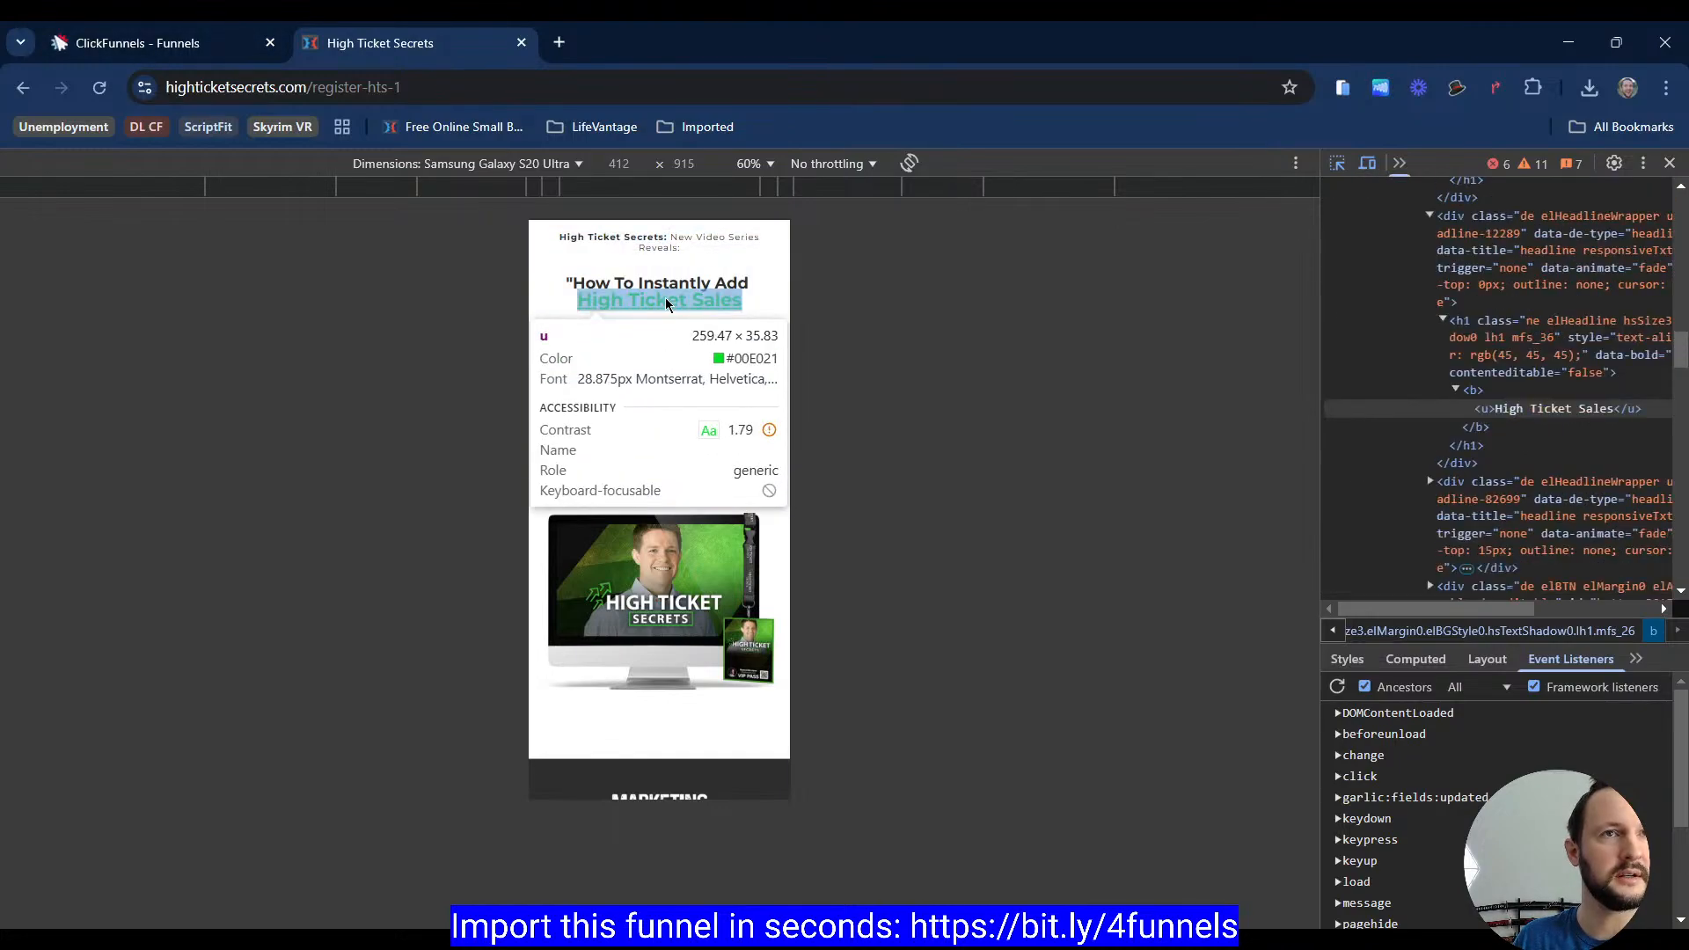
pyautogui.click(668, 288)
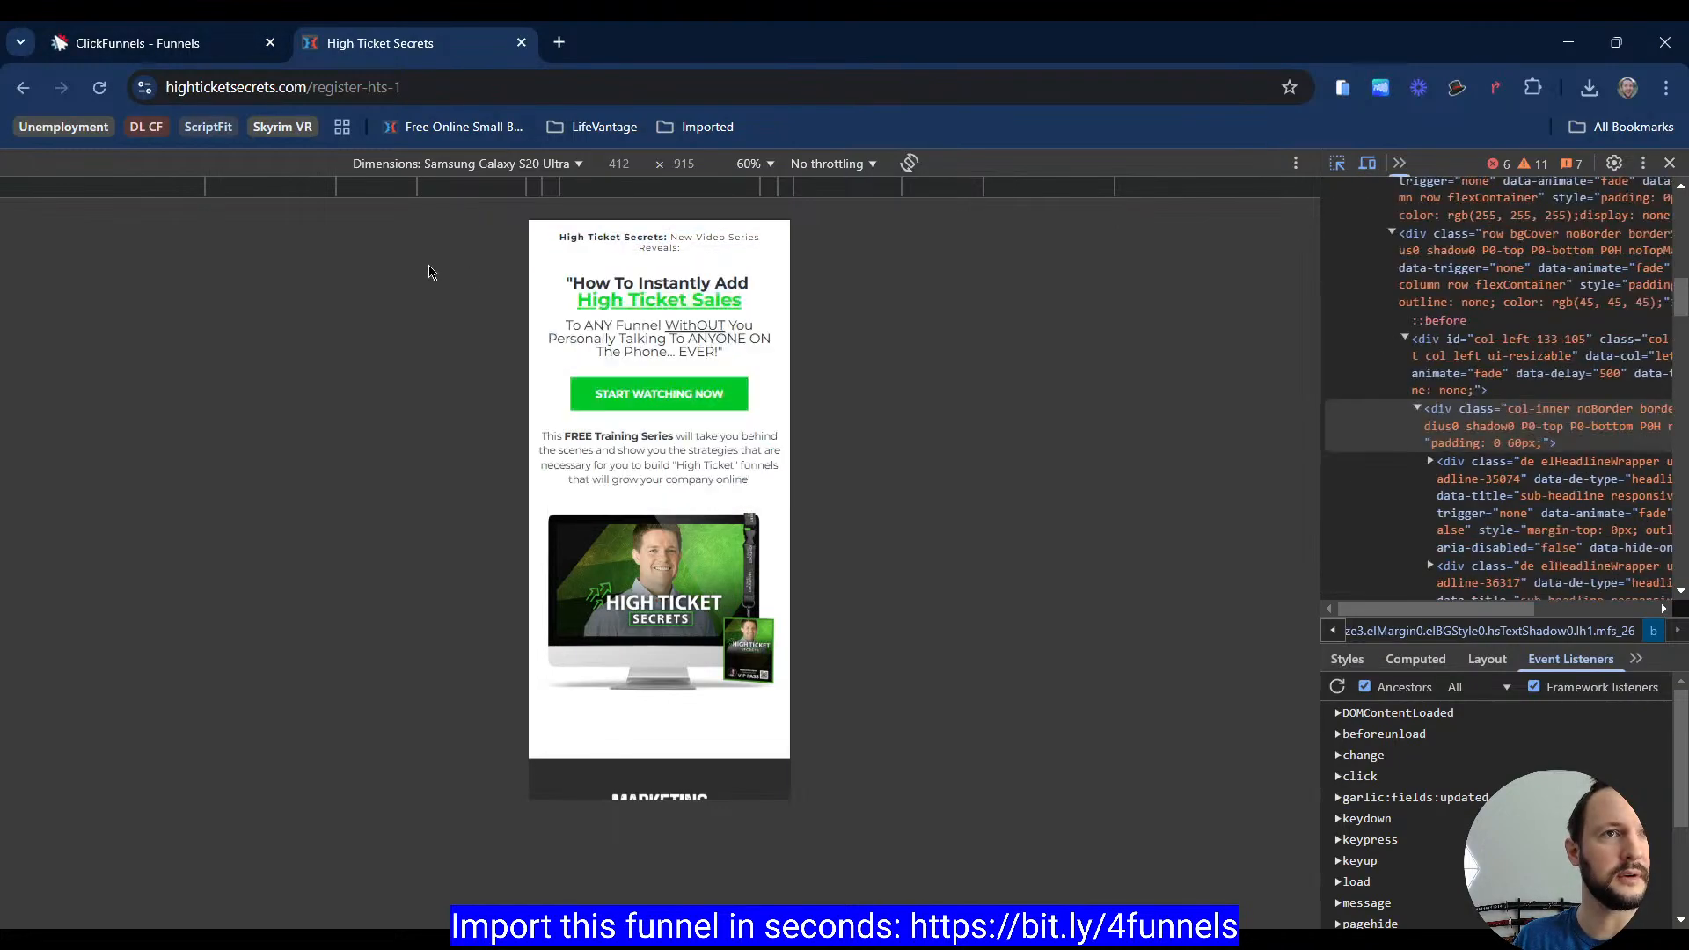
# Step: Switch the editor to mobile view and set the sub headline's mobile font size to 14 px
pyautogui.click(192, 46)
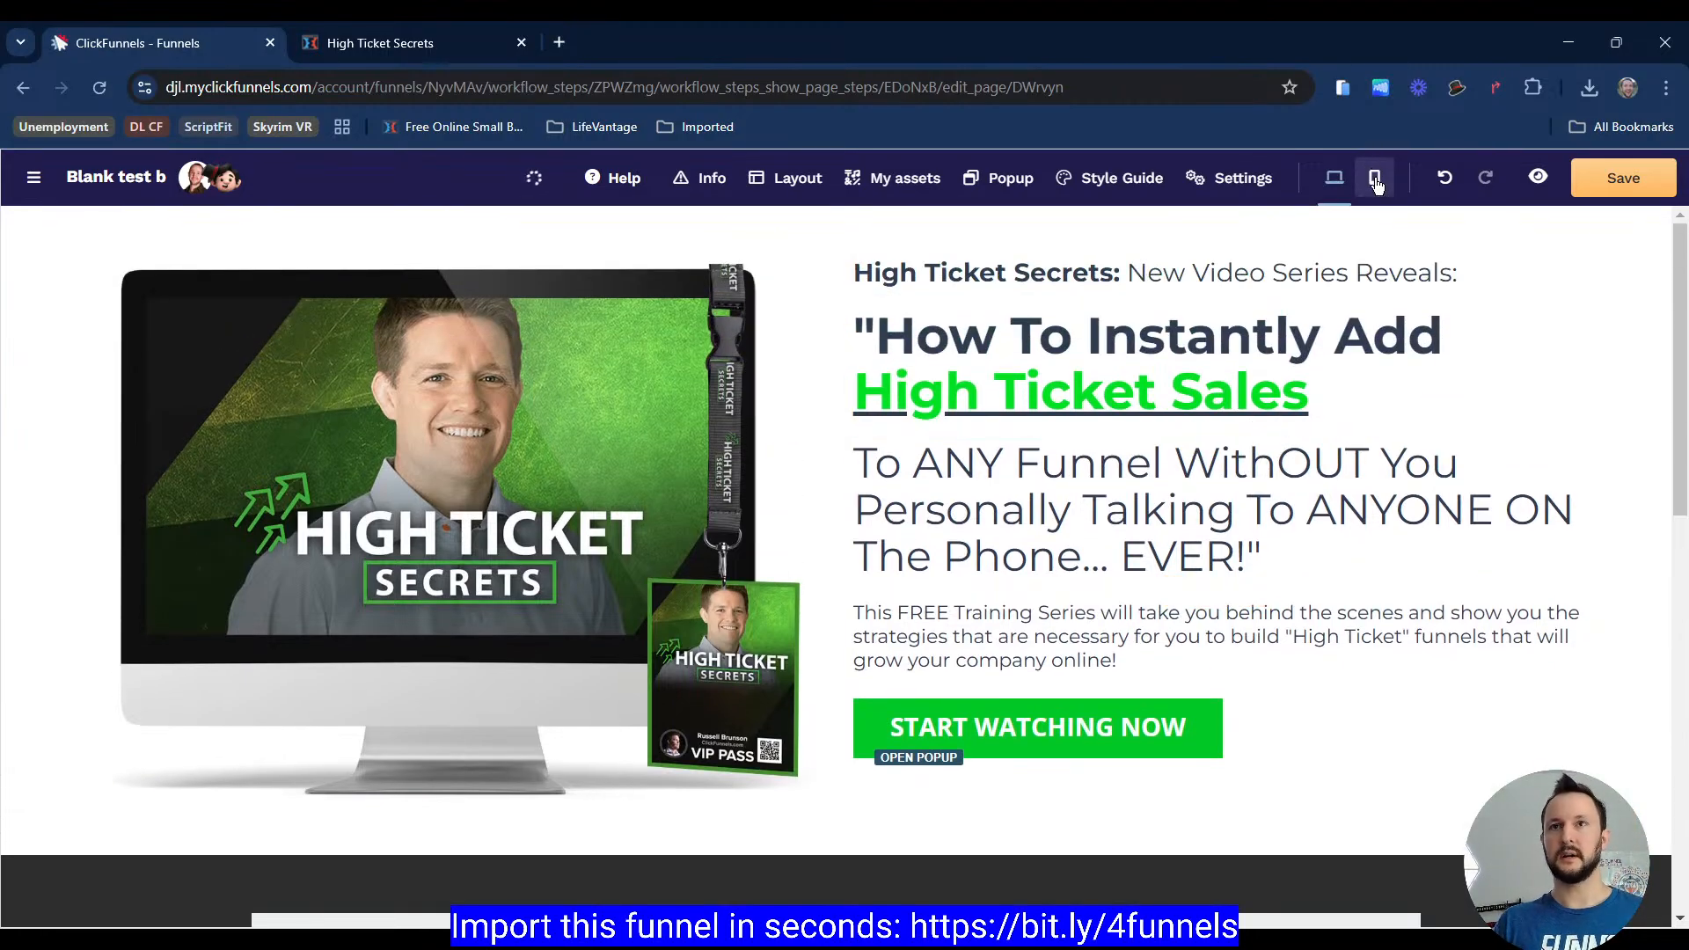
pyautogui.click(1375, 179)
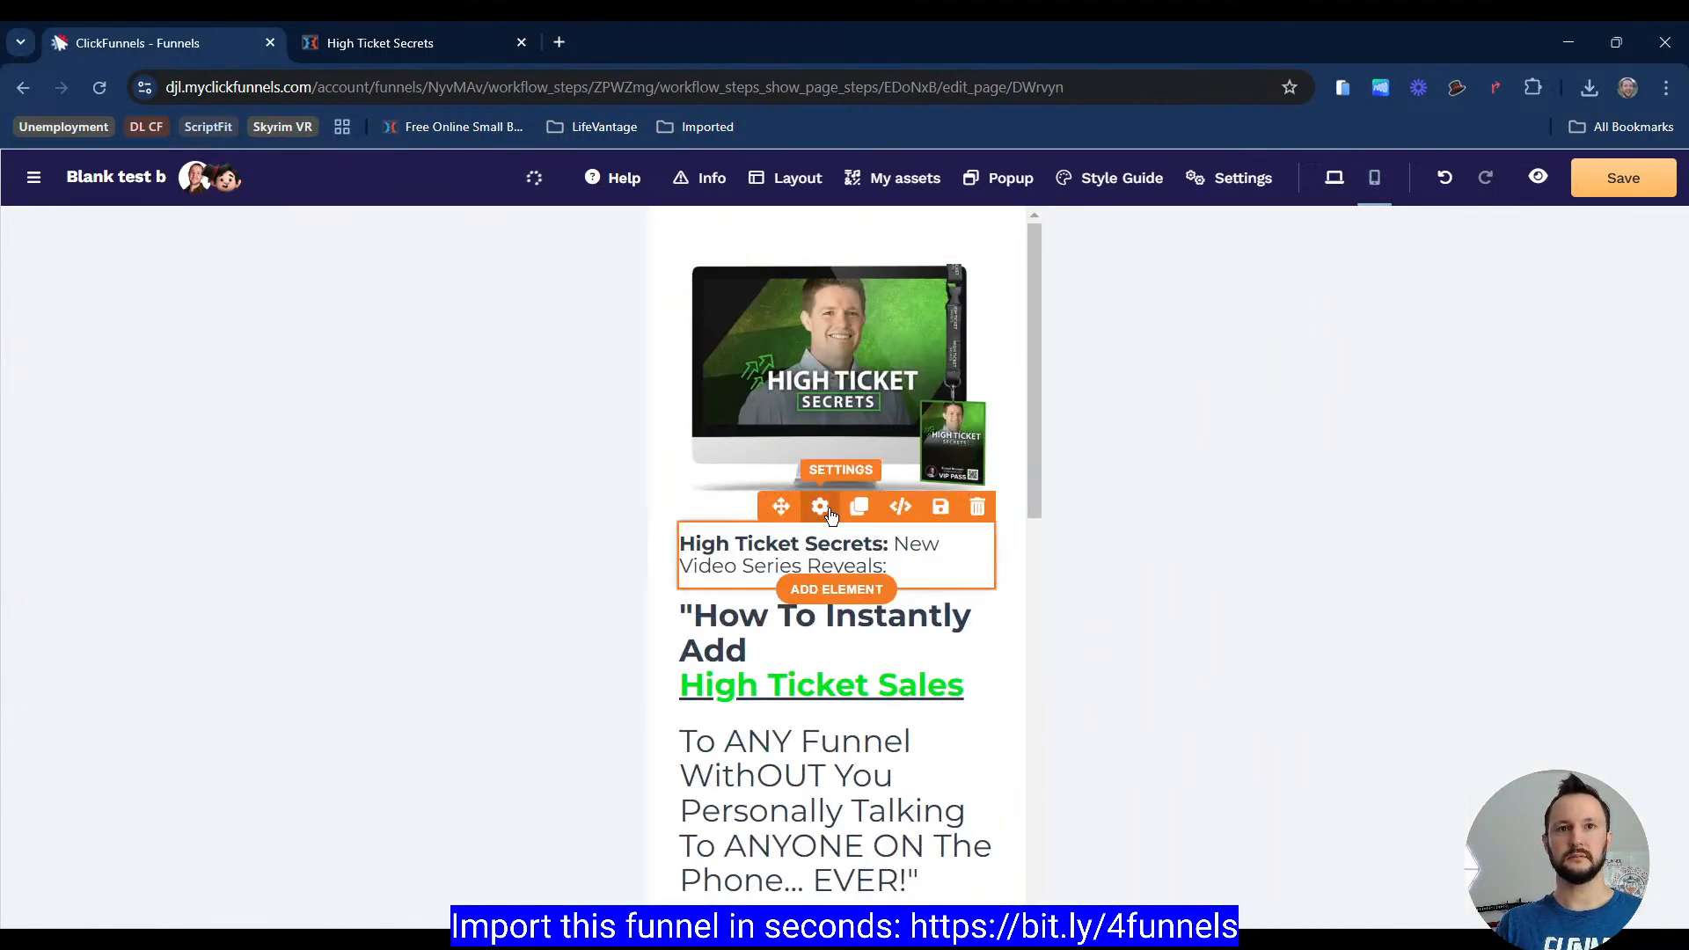
pyautogui.click(821, 507)
pyautogui.scroll(-5, 1608, 635)
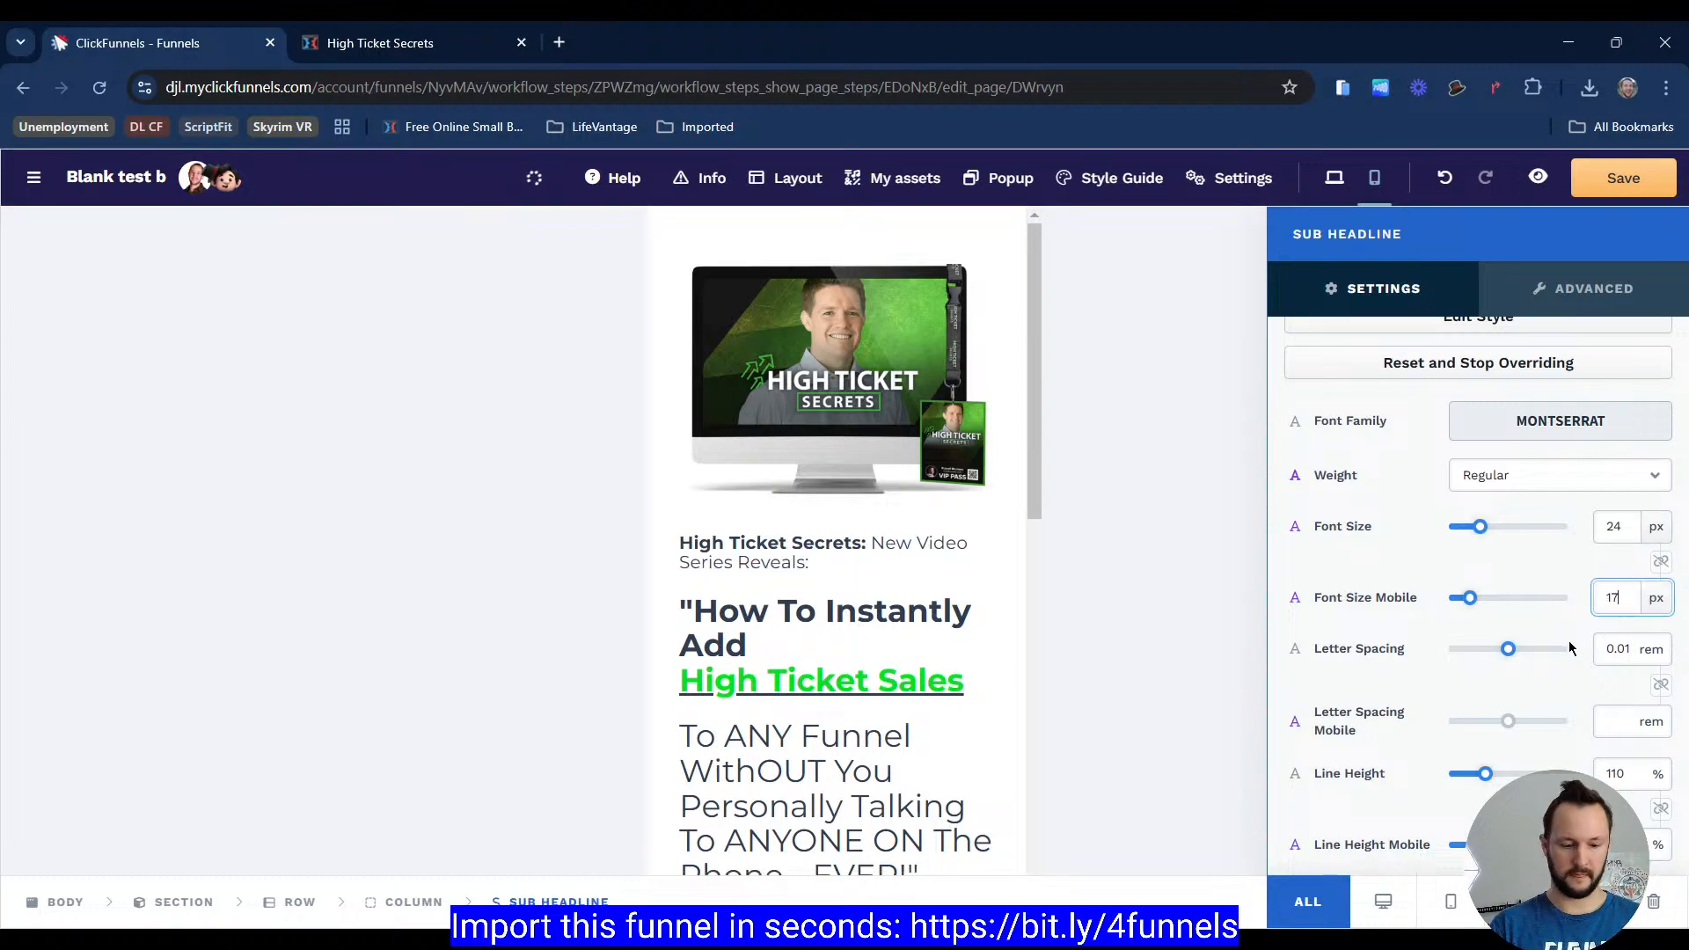
pyautogui.press('BackSpace')
pyautogui.write('4')
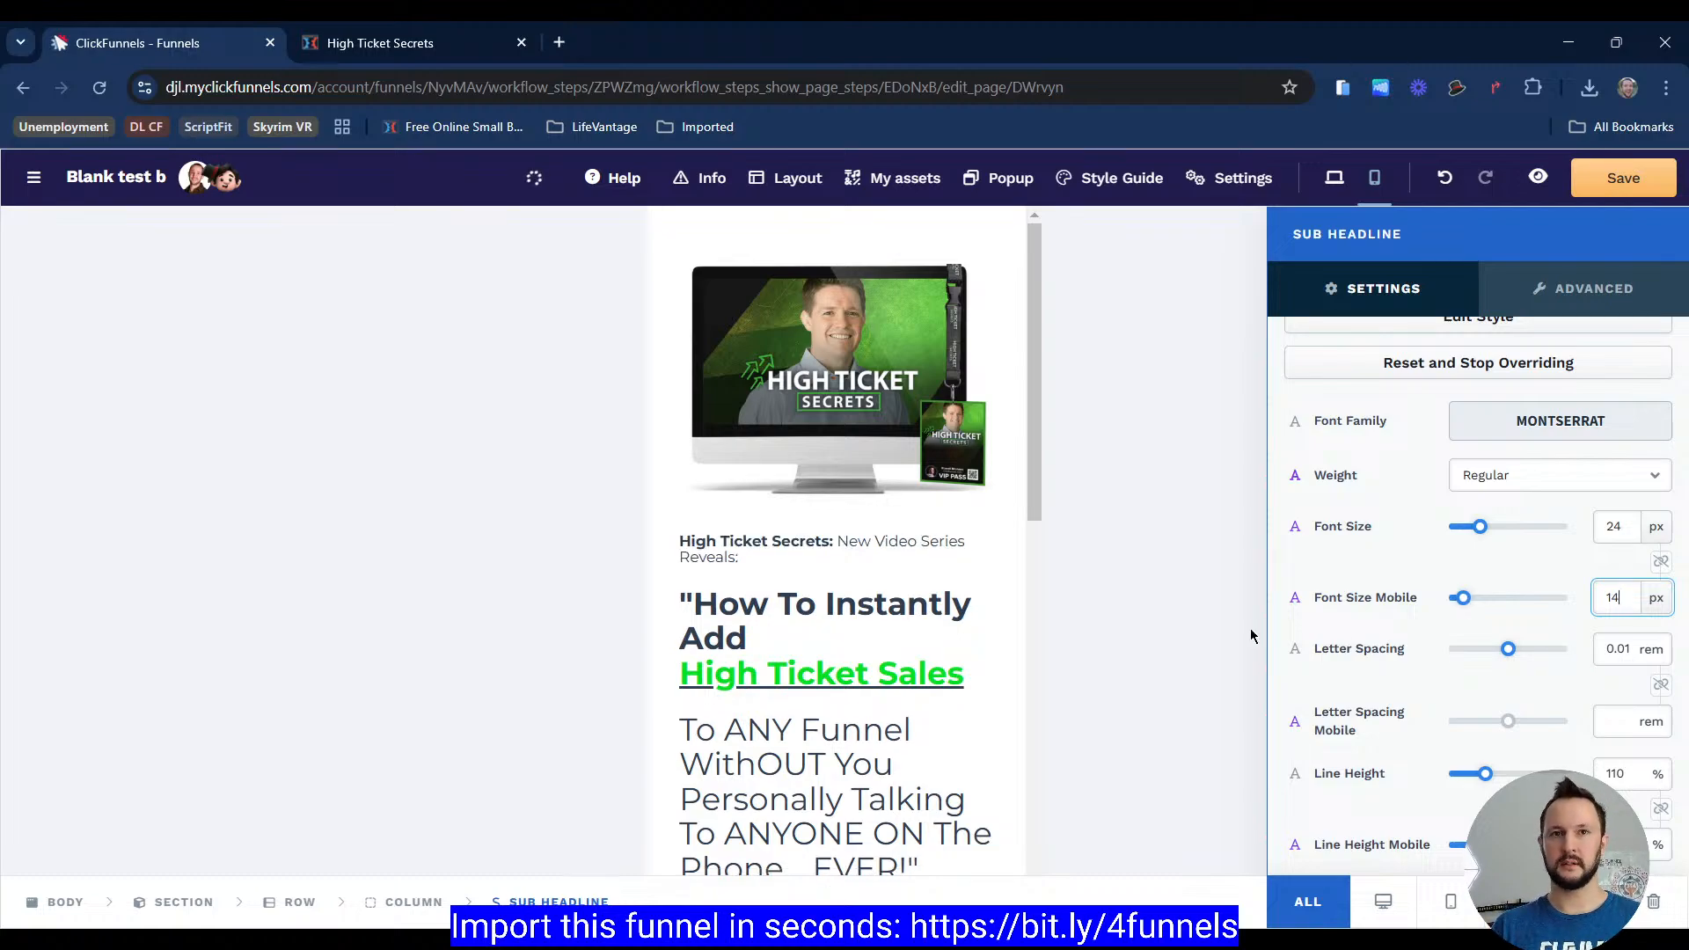
# Step: Set the main headline's mobile font size to 24 px
pyautogui.click(906, 614)
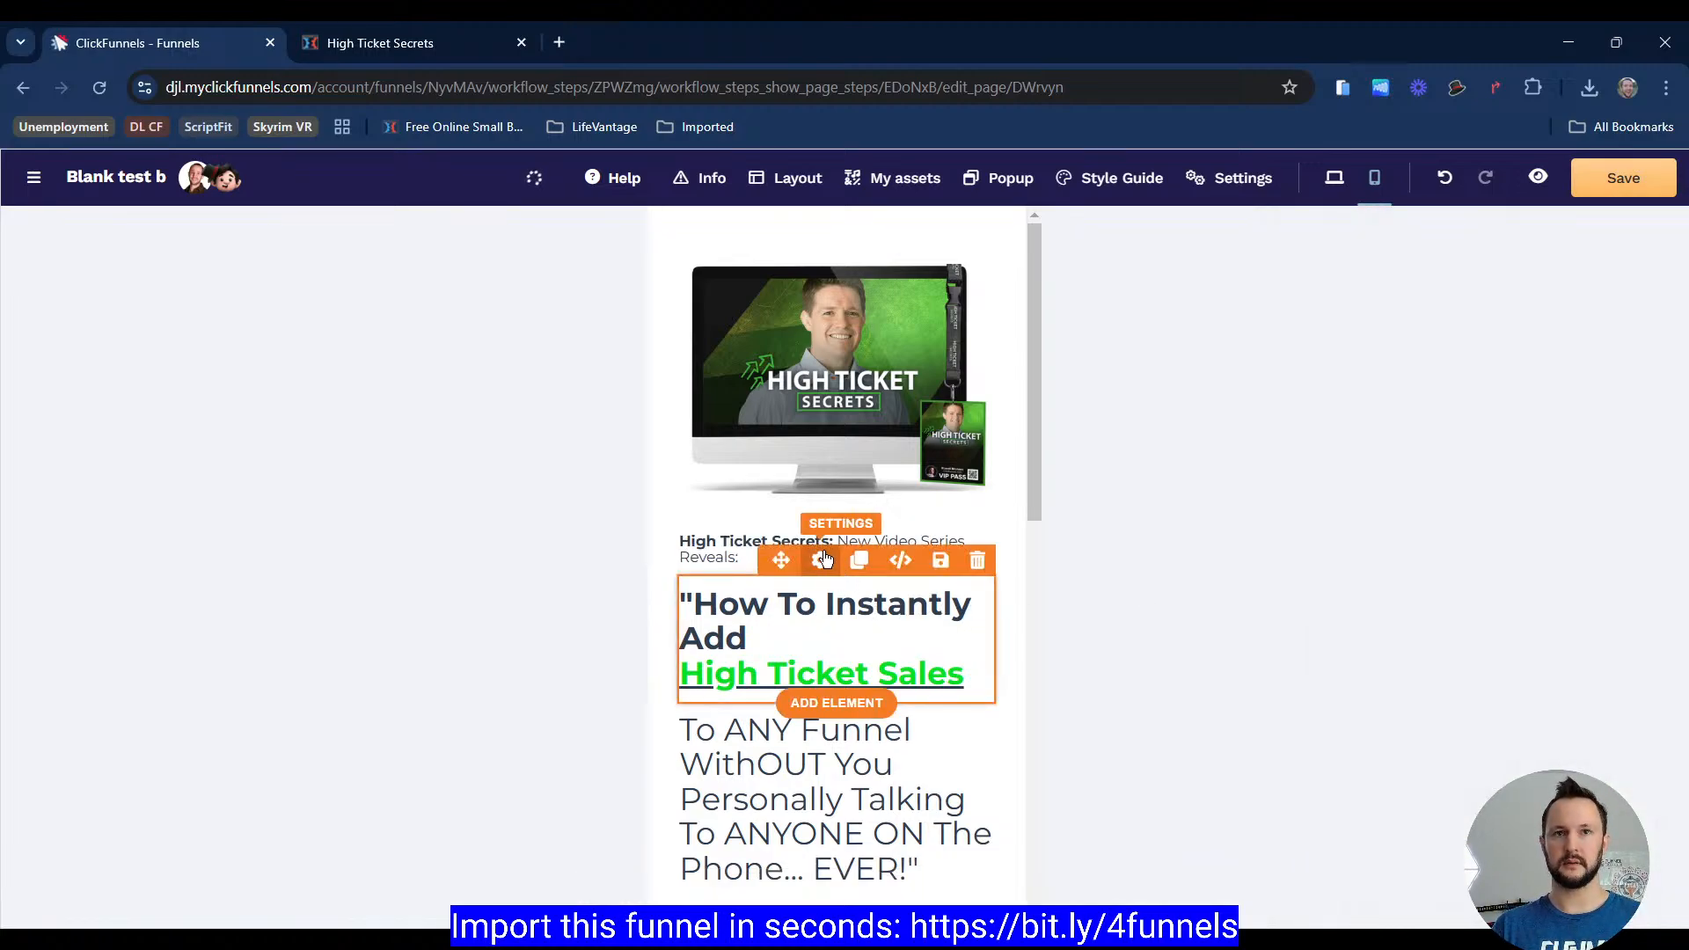
pyautogui.click(821, 560)
pyautogui.scroll(-2, 1543, 588)
pyautogui.scroll(-3, 1538, 591)
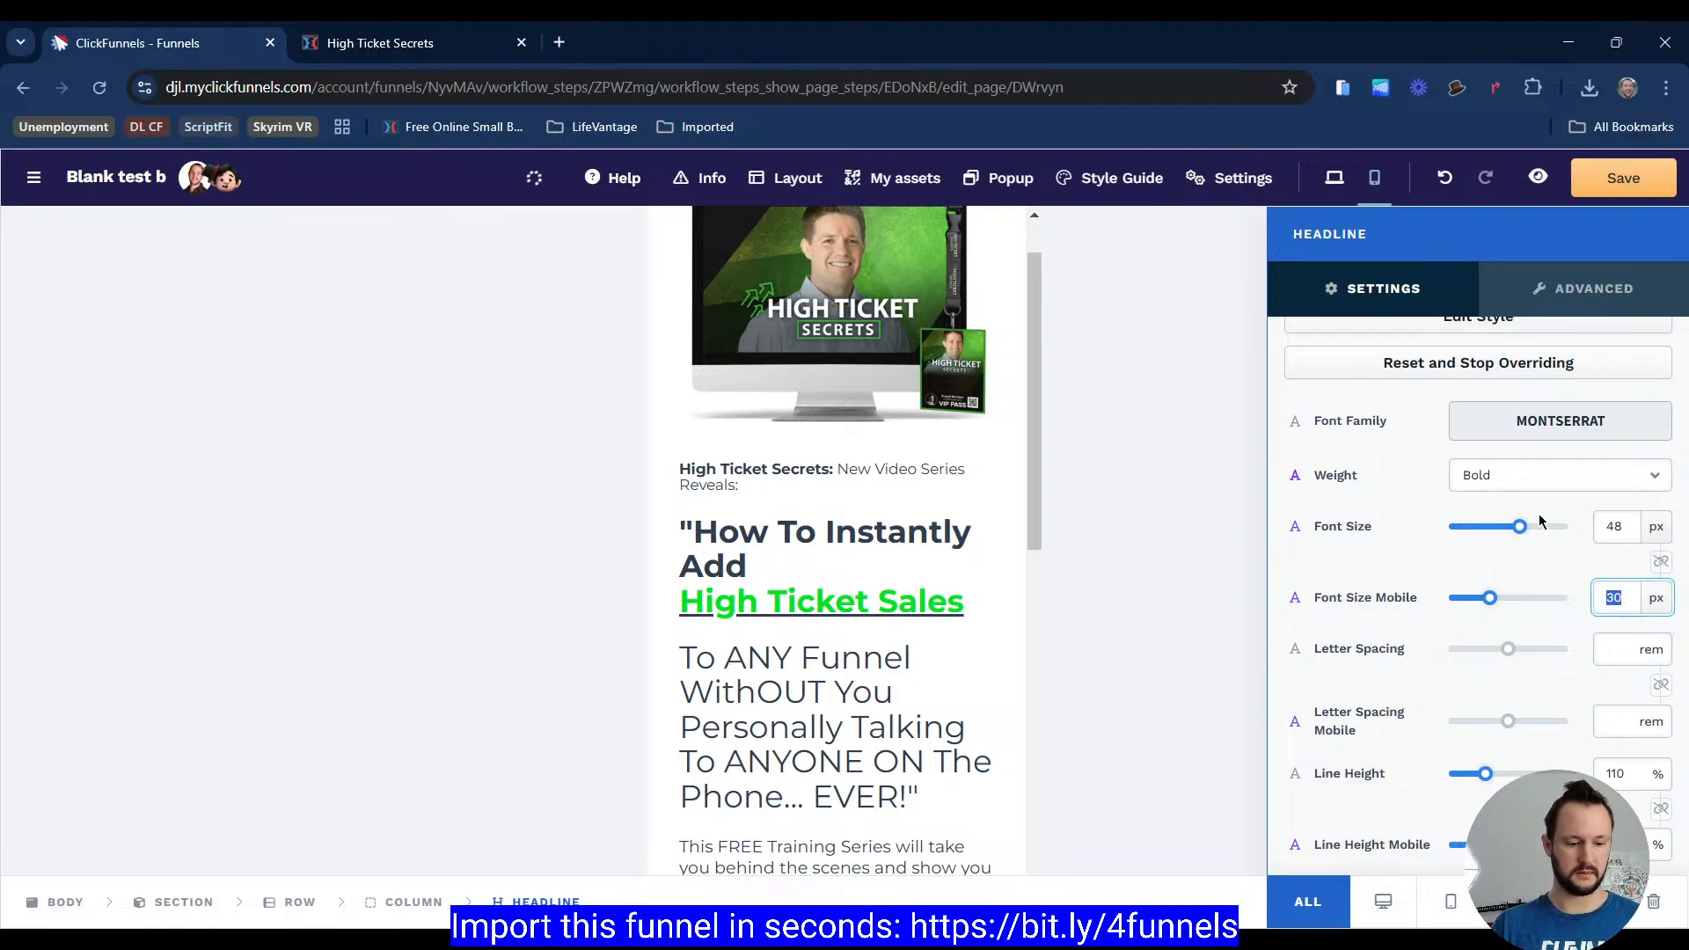
pyautogui.write('24')
pyautogui.click(904, 558)
pyautogui.scroll(1, 827, 519)
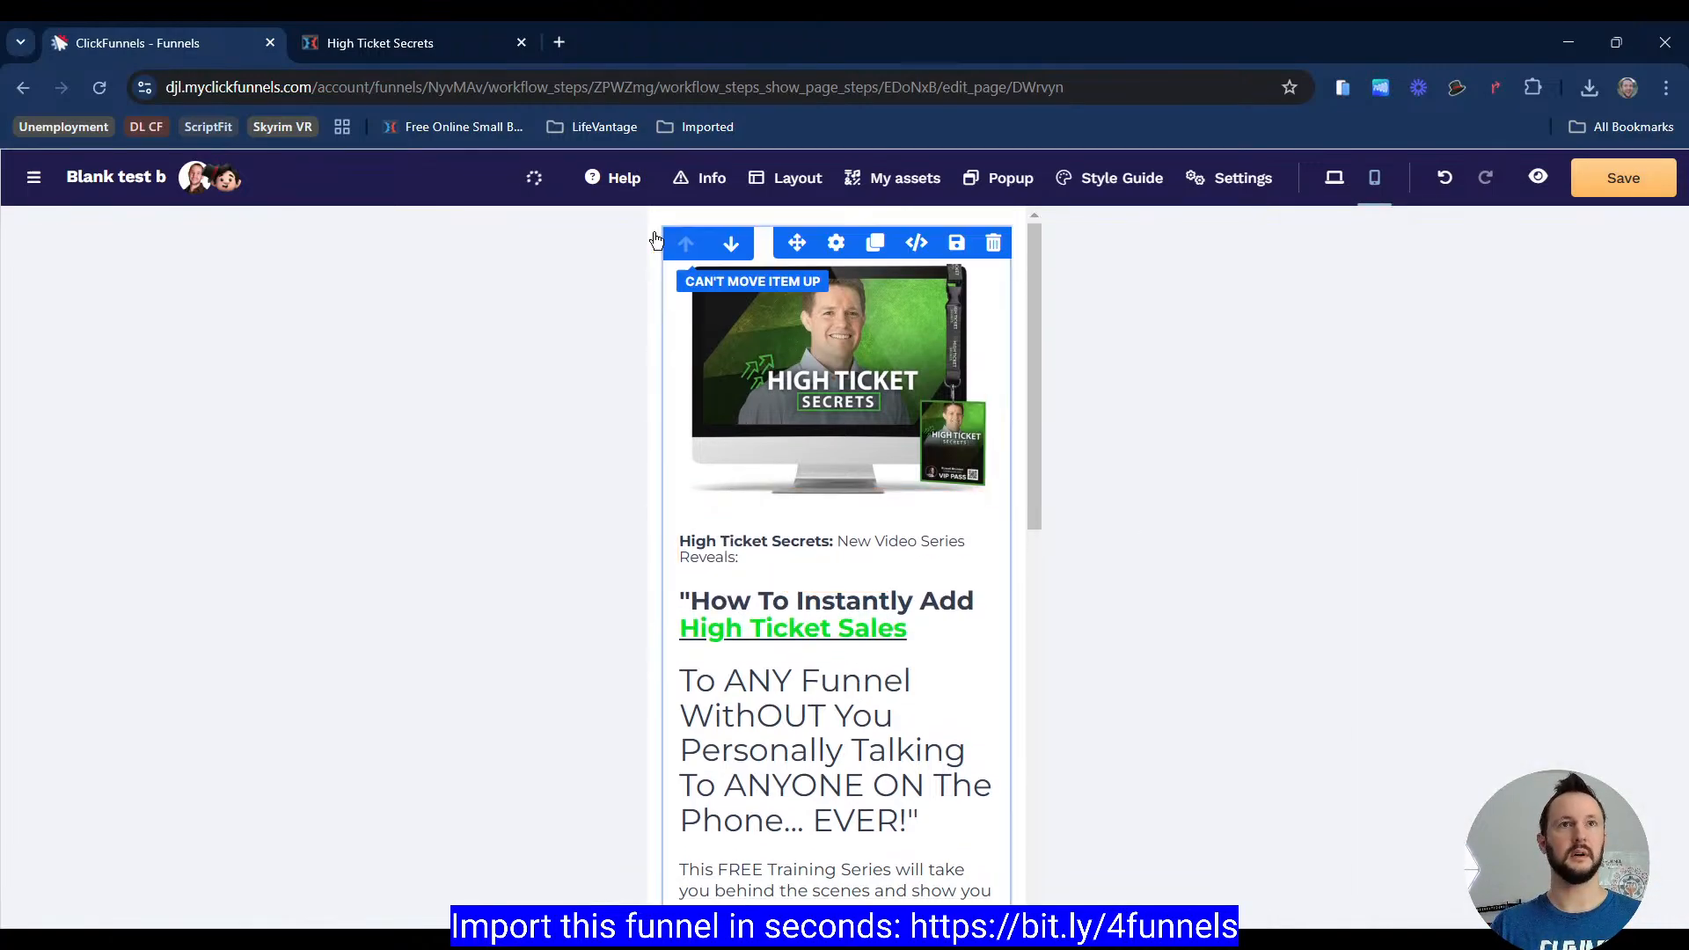
# Step: Compare the reference mobile page with the sub headline's spacing and typography settings
pyautogui.click(424, 50)
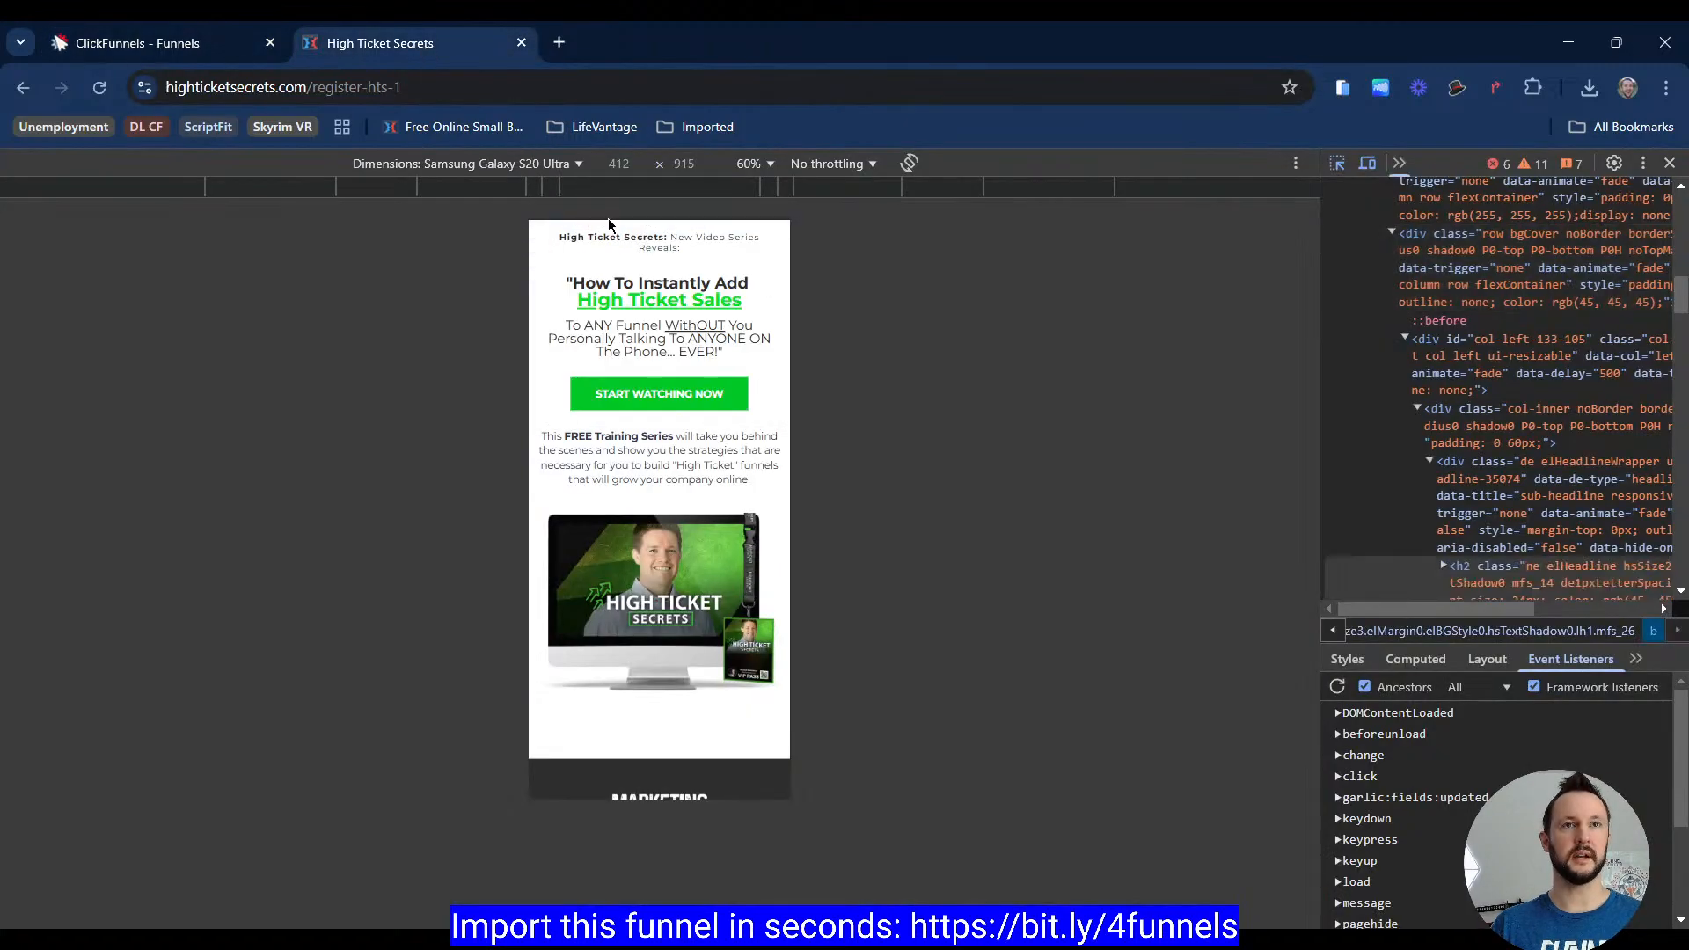
pyautogui.click(209, 48)
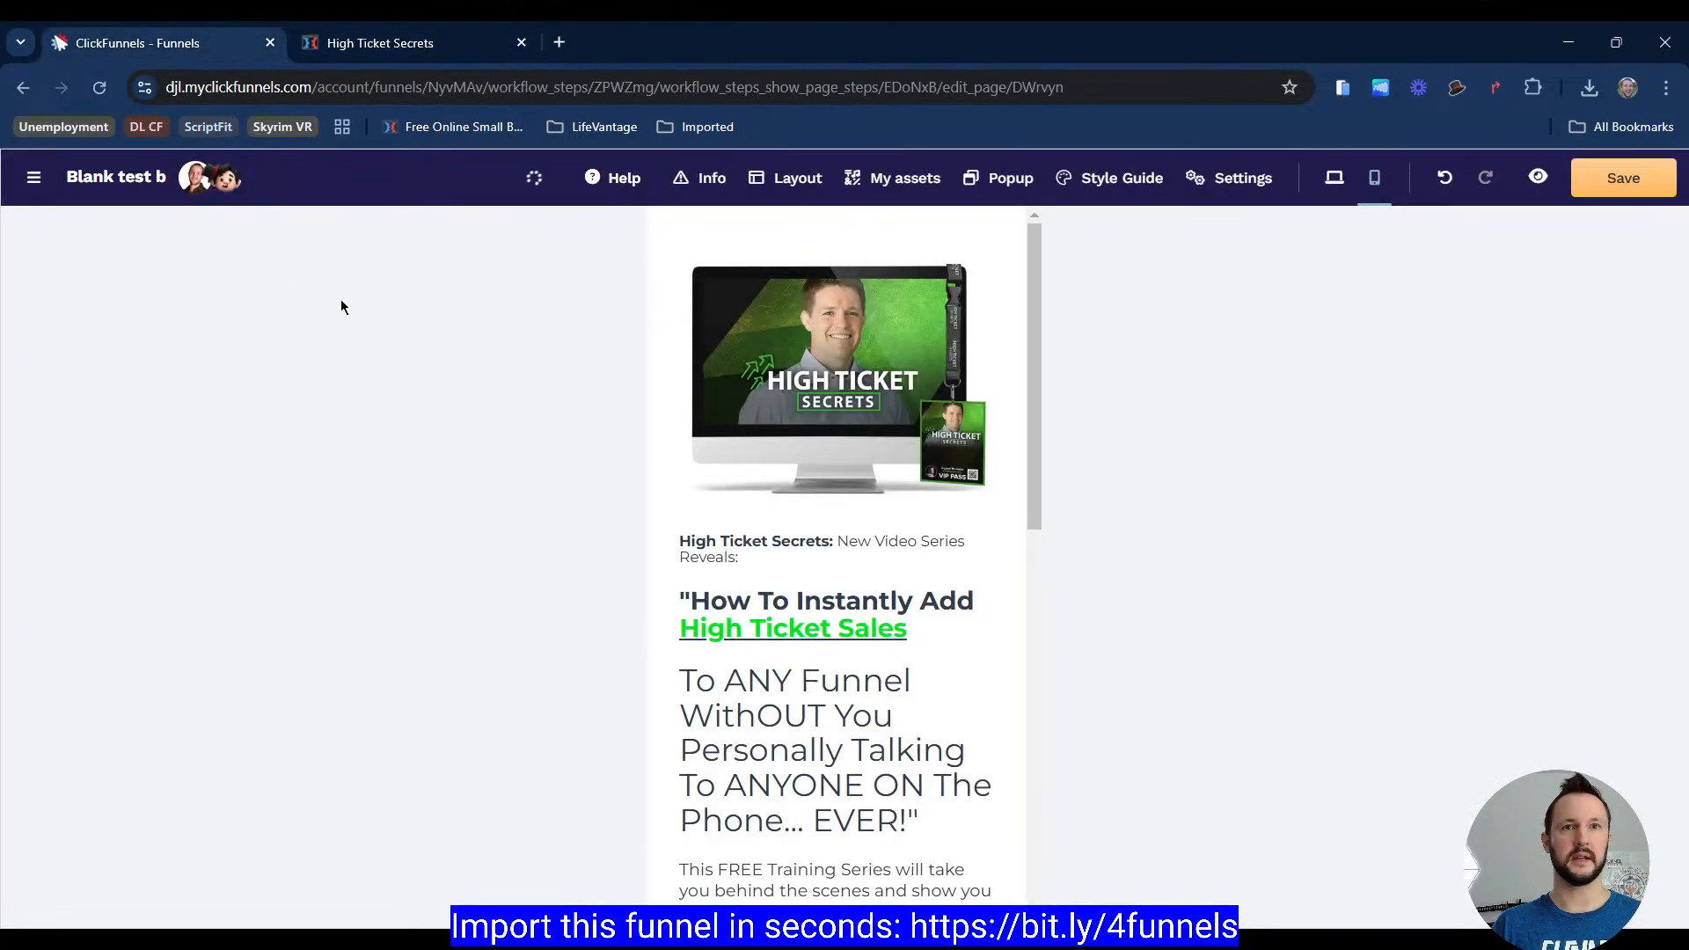
pyautogui.click(820, 561)
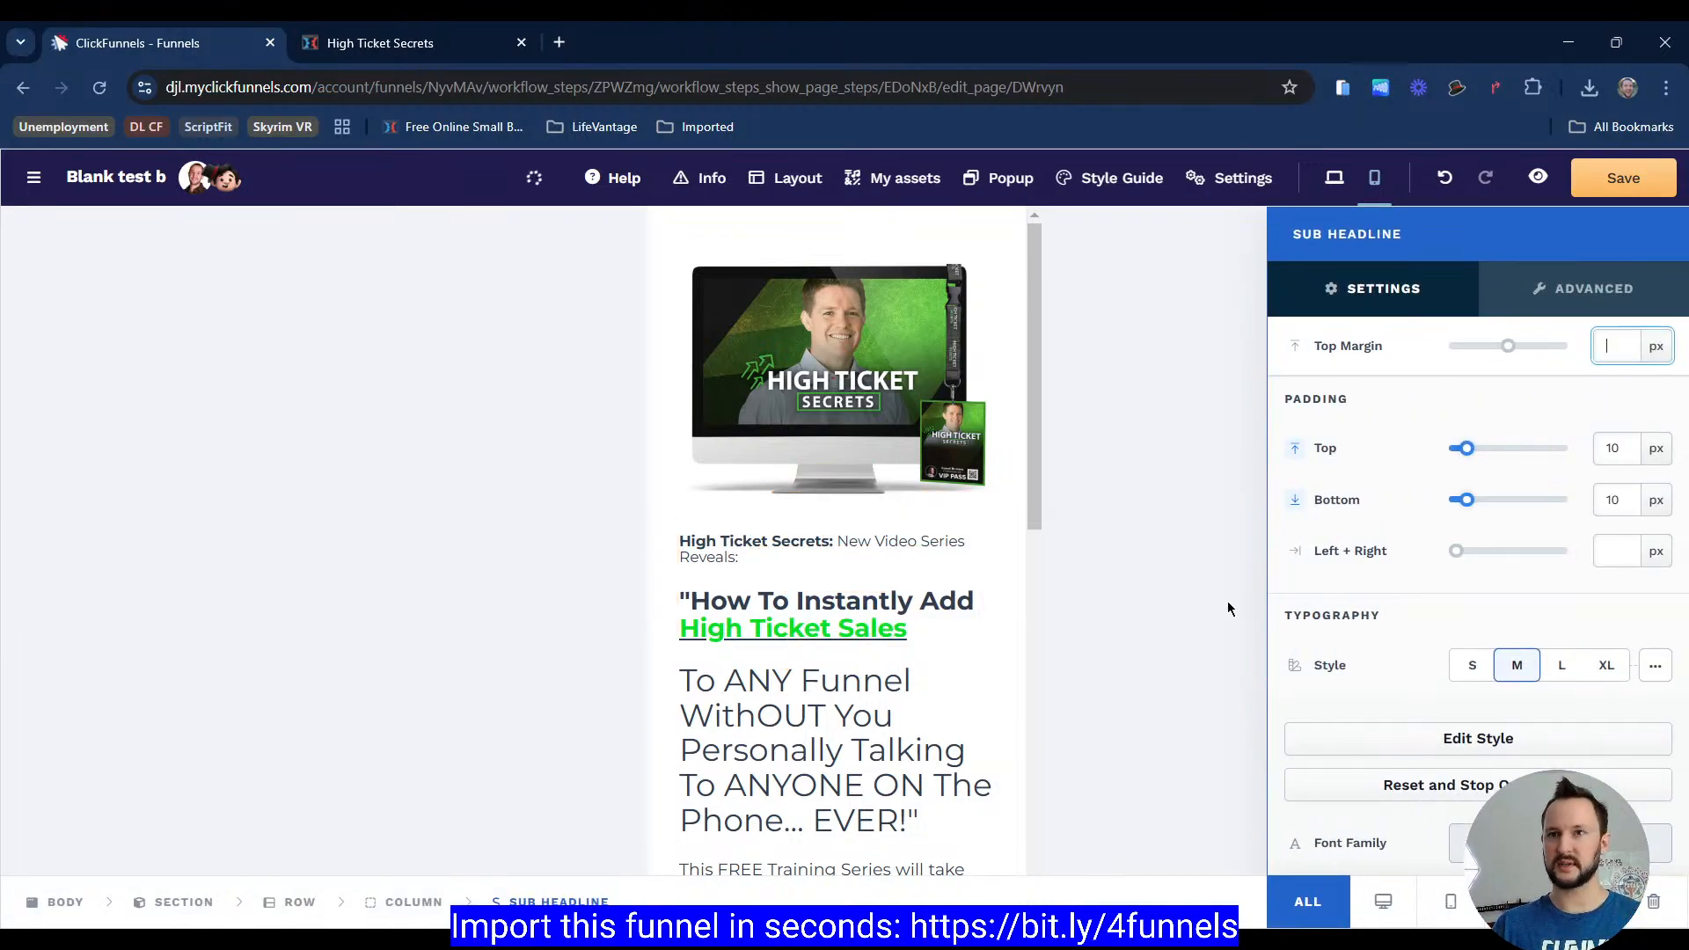
pyautogui.scroll(-5, 1396, 615)
pyautogui.scroll(3, 1389, 534)
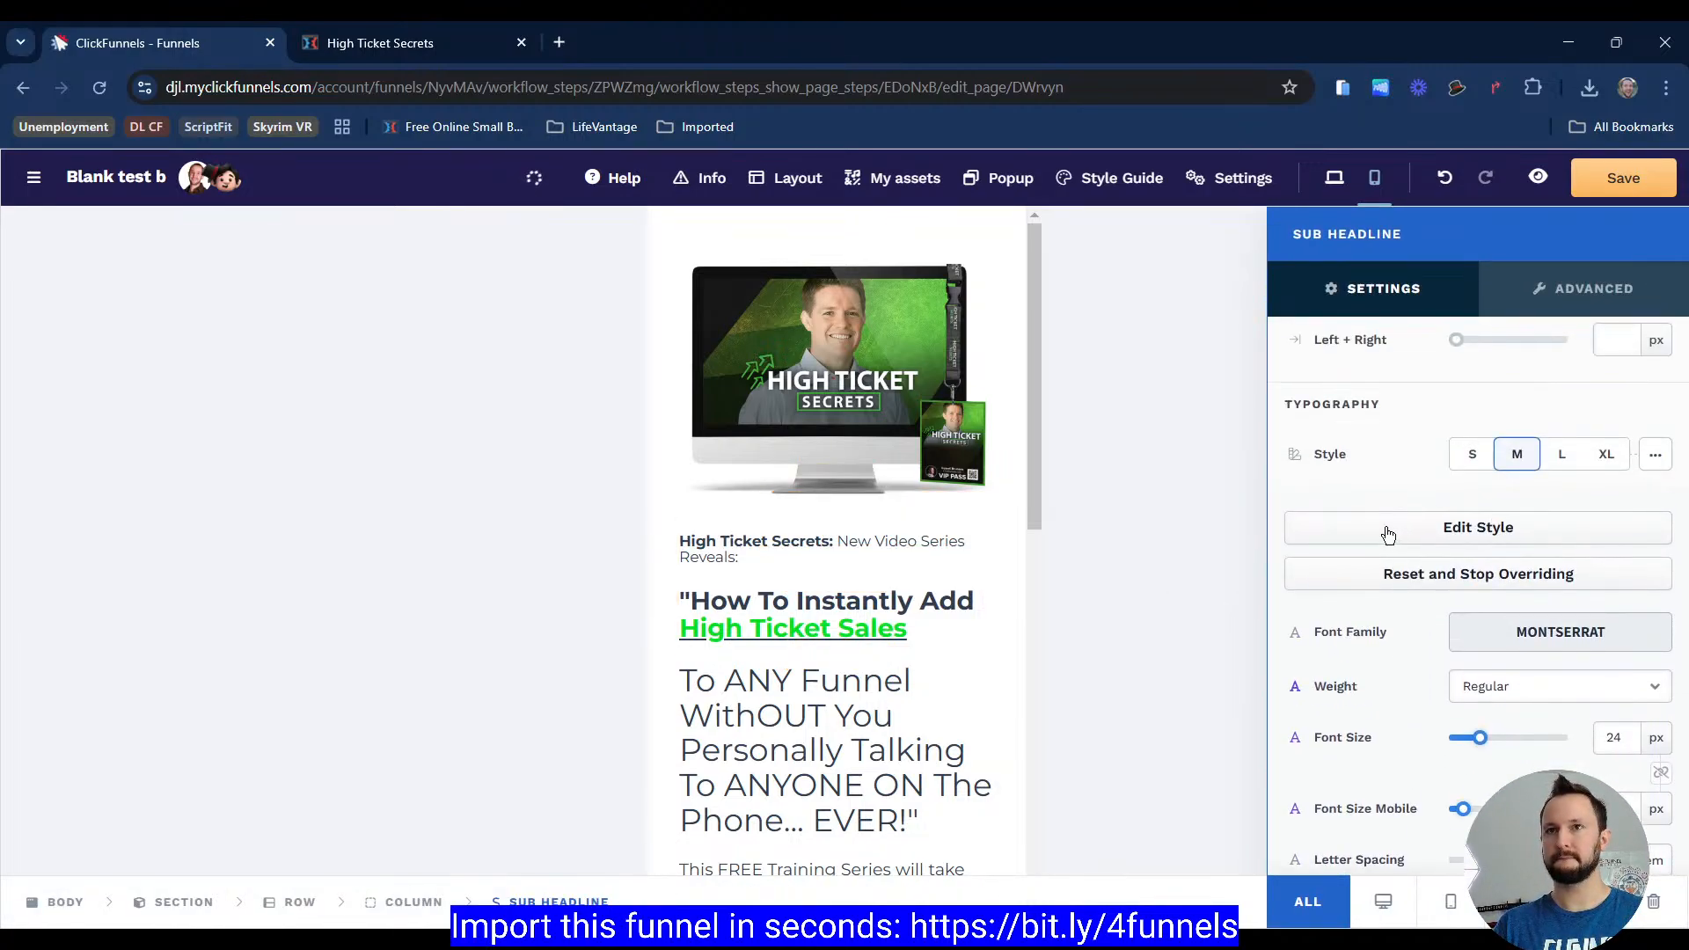
pyautogui.scroll(3, 1388, 534)
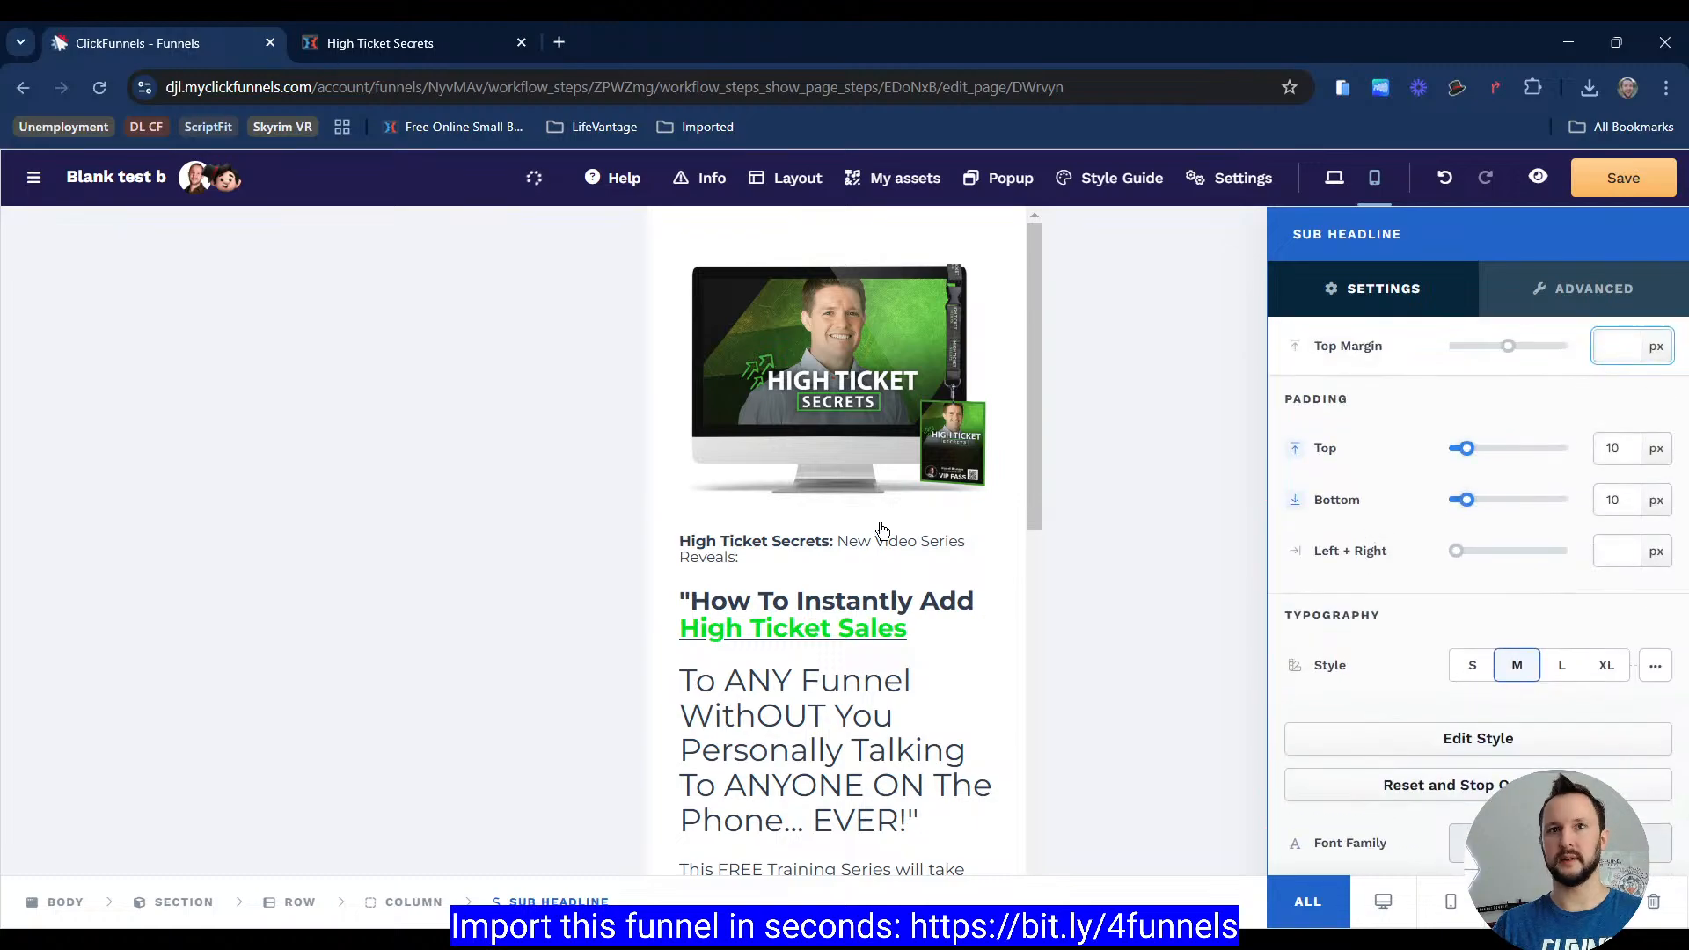
pyautogui.press('Escape')
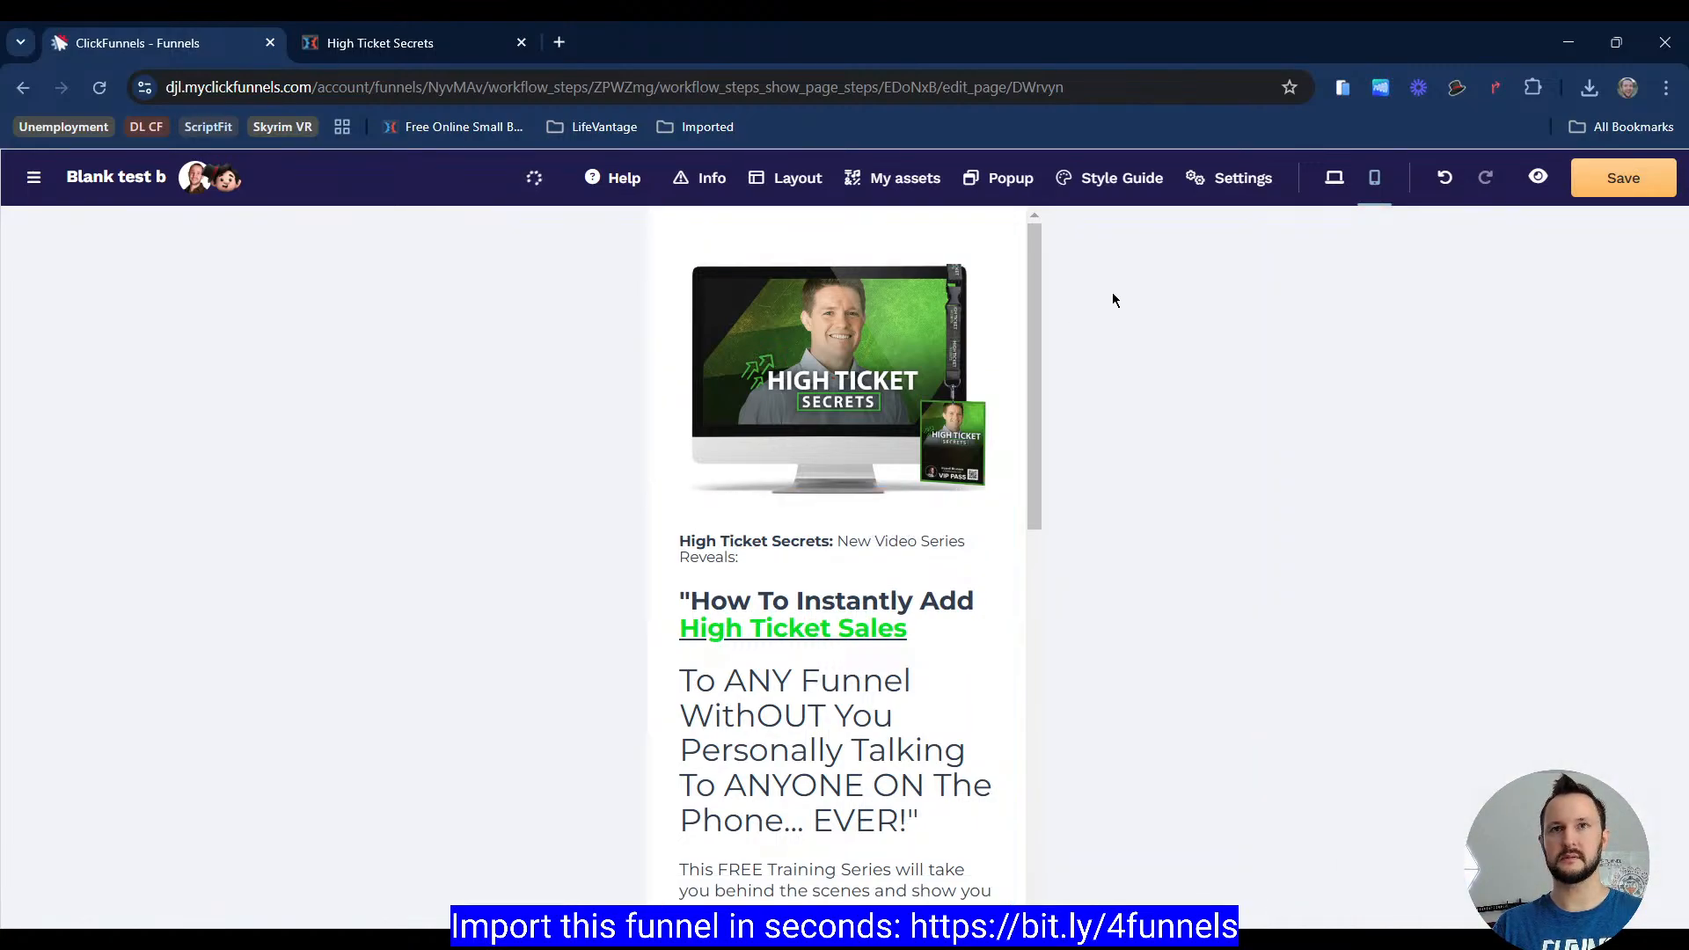
# Step: Switch to desktop view, clone the hero row, and set the original row to desktop only
pyautogui.click(1340, 181)
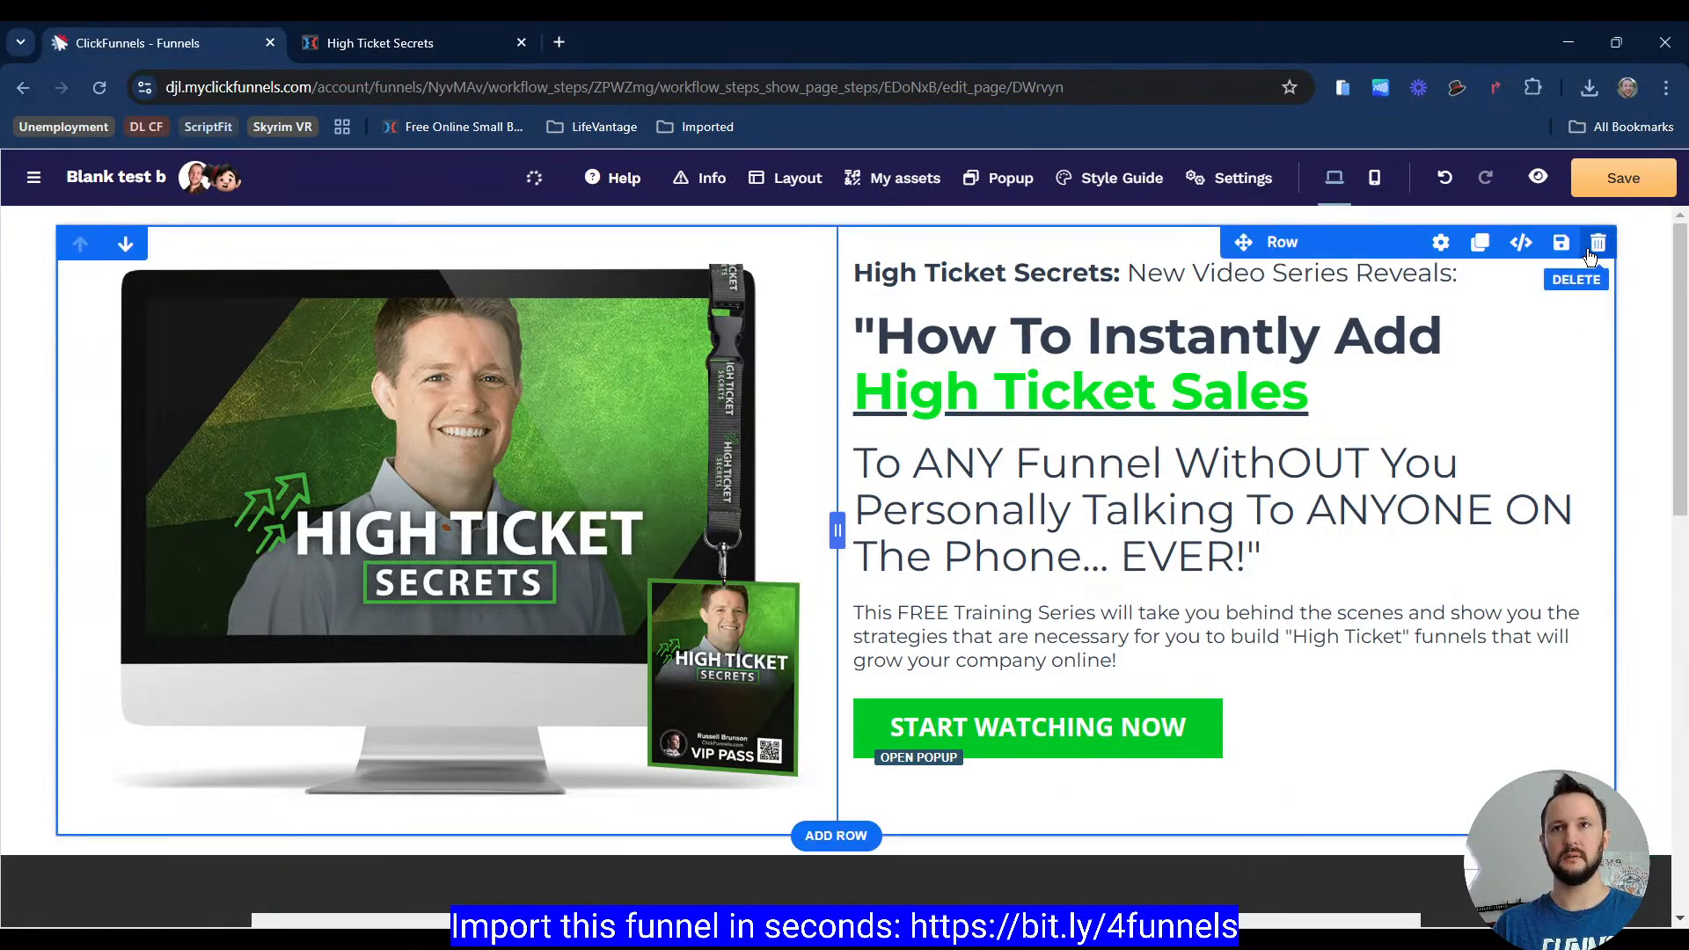
pyautogui.click(1481, 243)
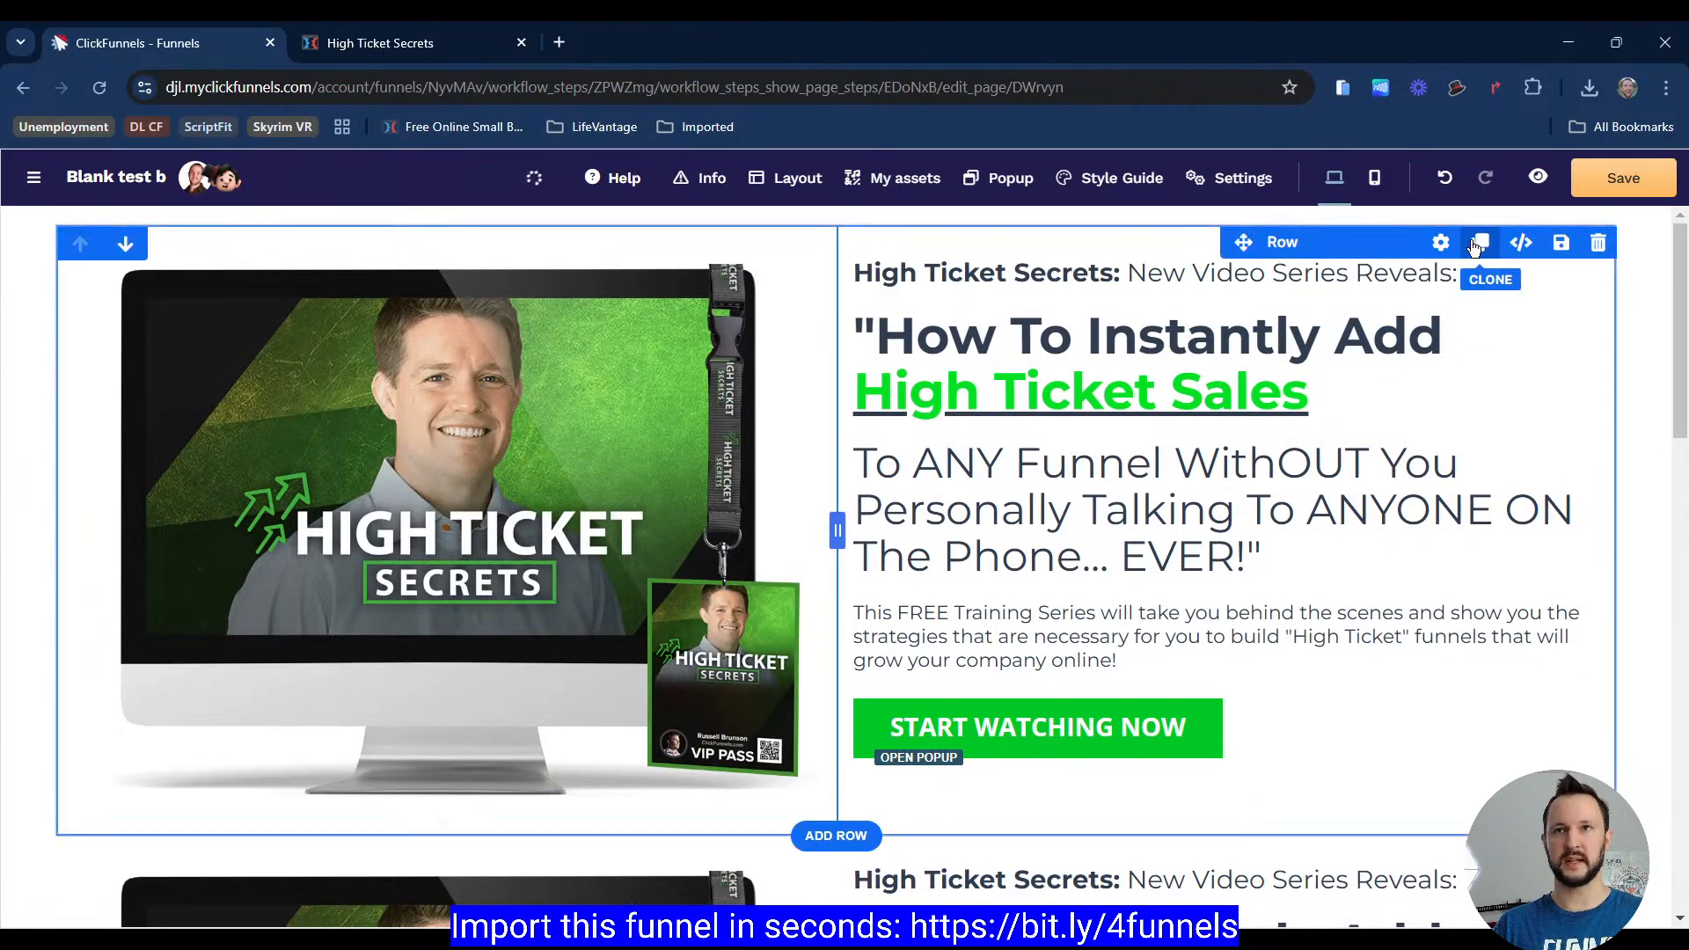
pyautogui.click(1441, 243)
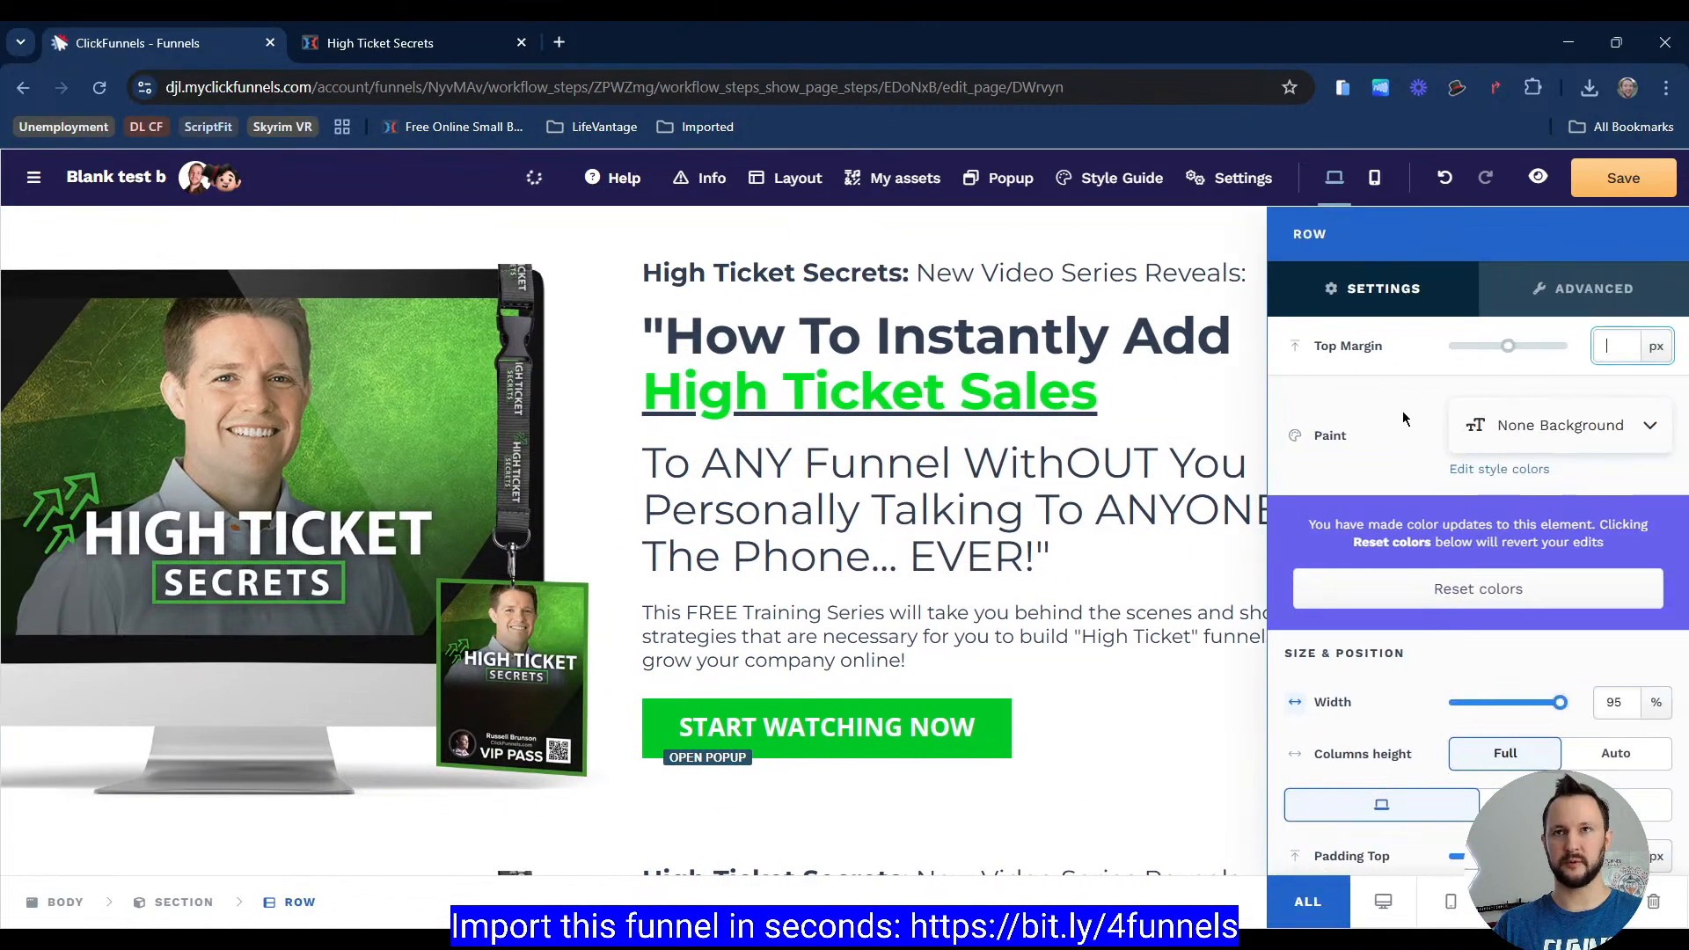
pyautogui.click(1401, 907)
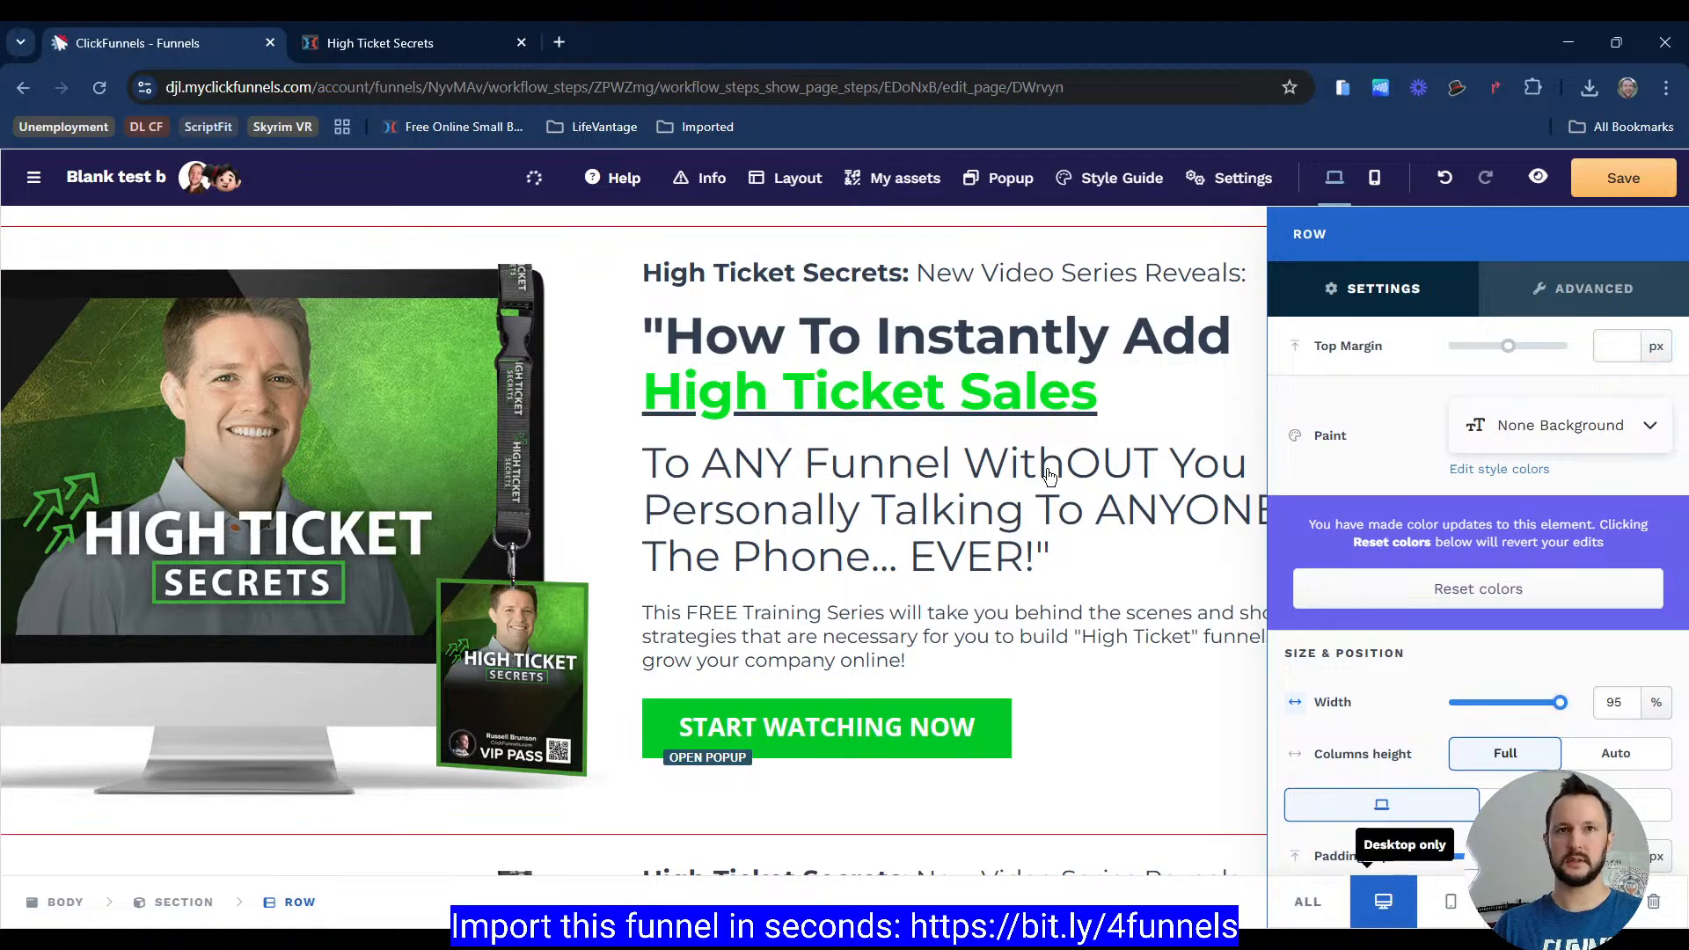
pyautogui.click(1053, 473)
# Step: Set the cloned hero row to mobile only
pyautogui.scroll(-2, 1346, 573)
pyautogui.moveTo(1597, 621)
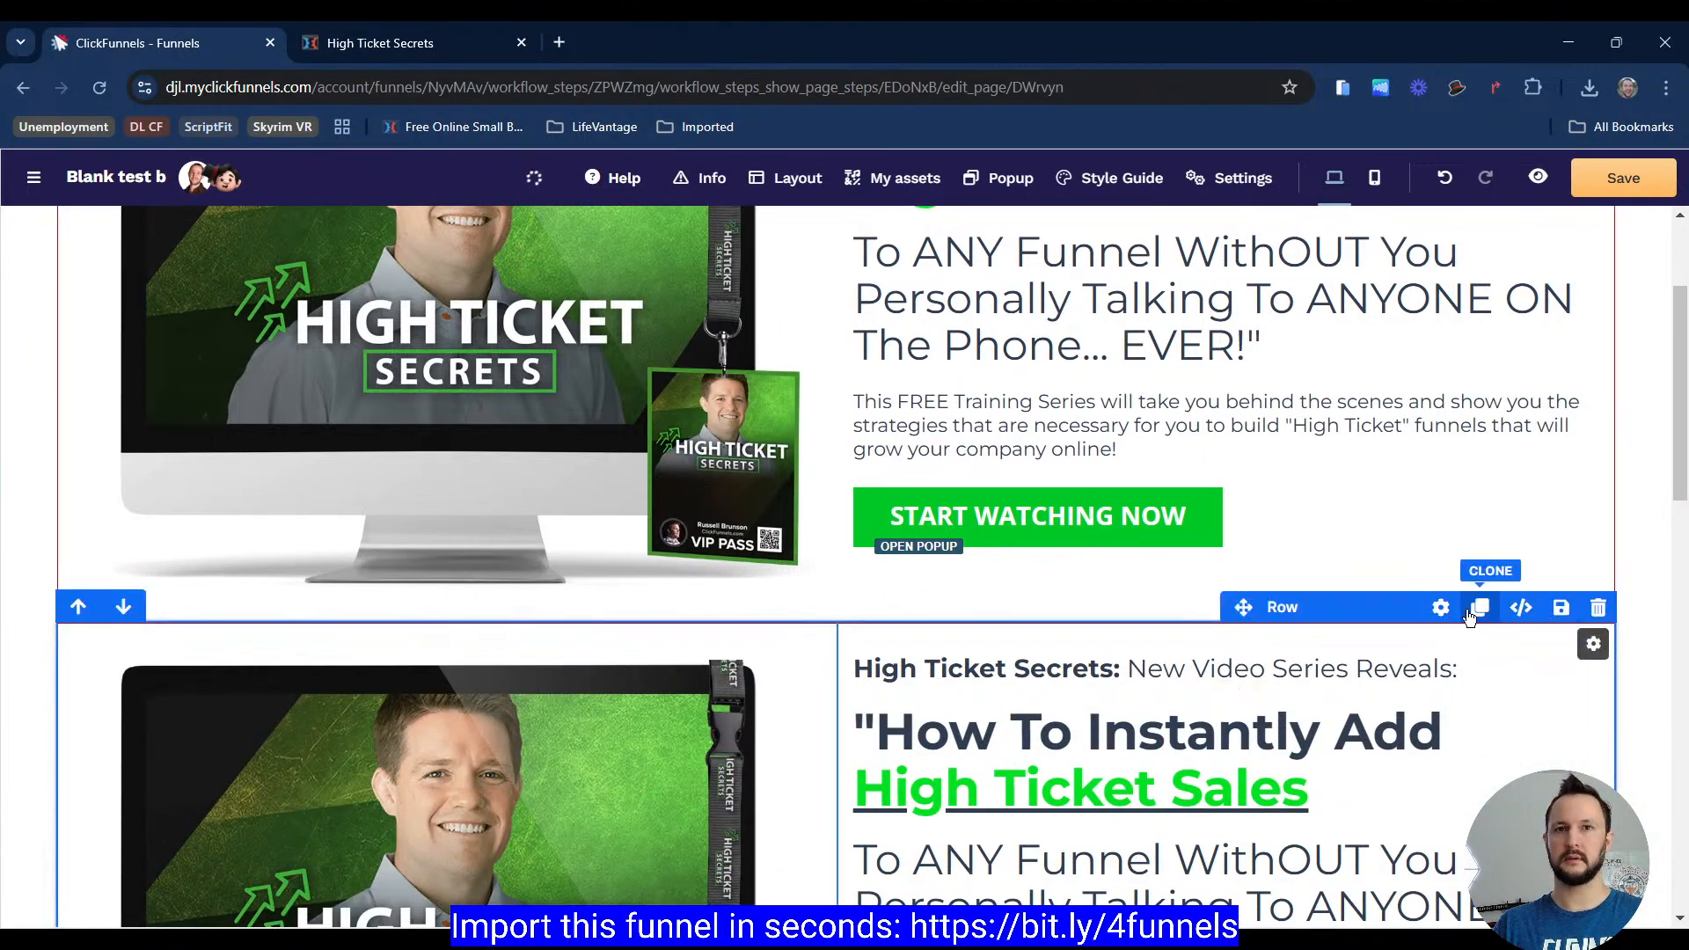
pyautogui.click(1440, 607)
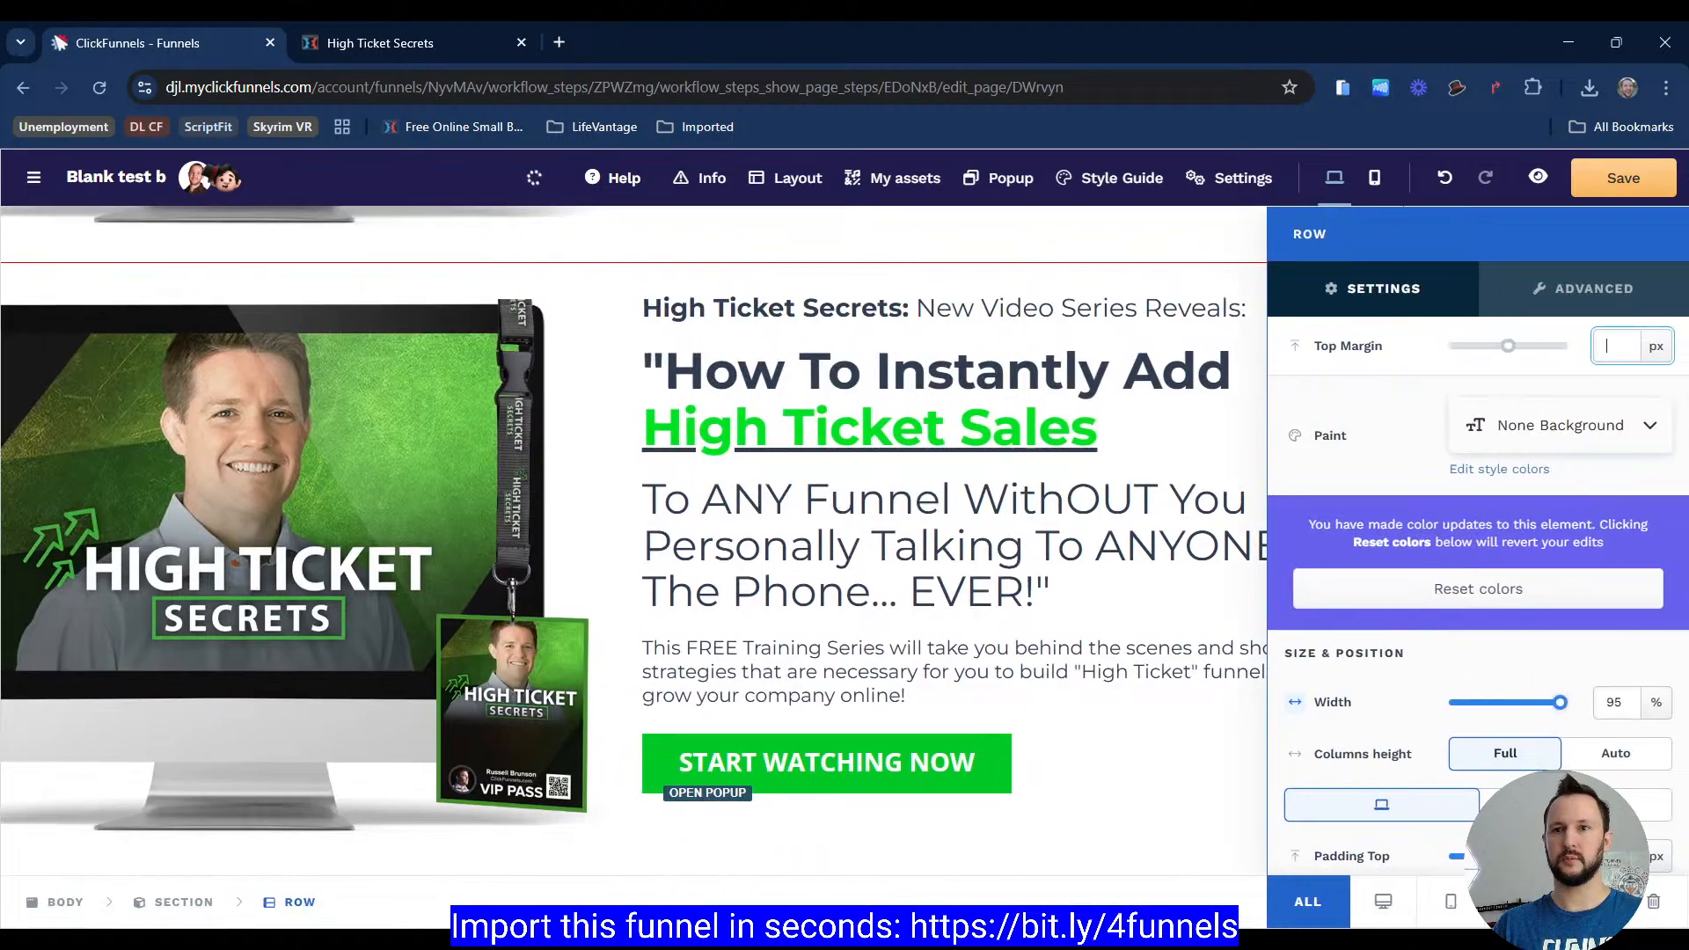
pyautogui.click(1452, 897)
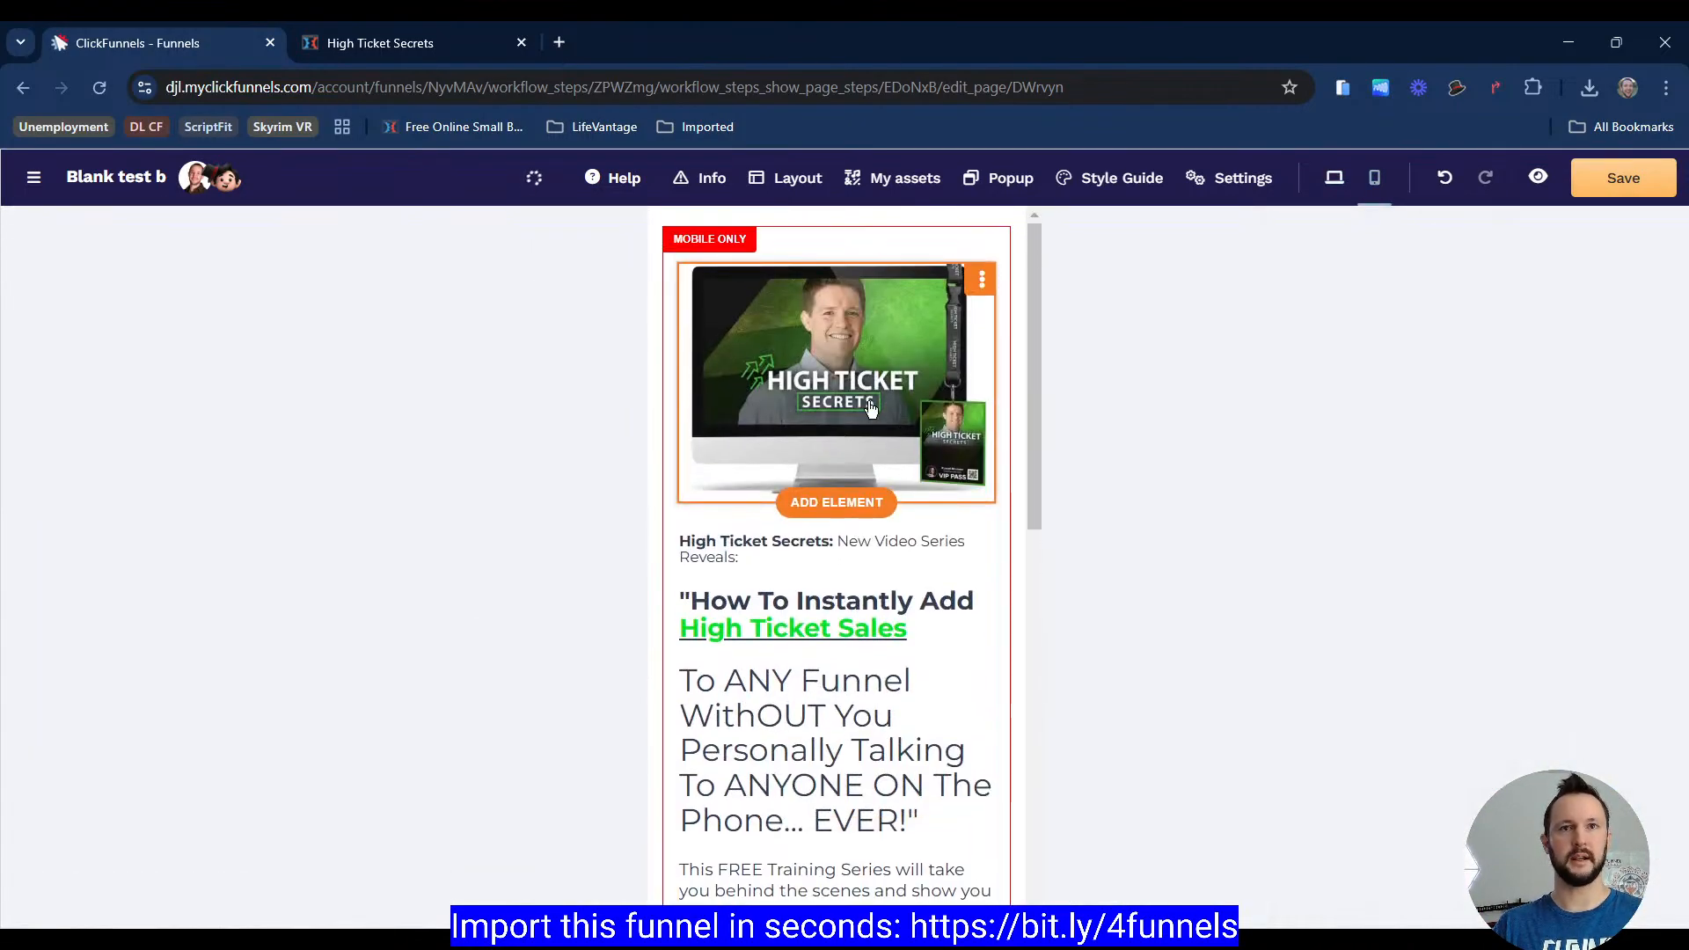
# Step: Move the hero image below the button into its own row and make that row mobile only
pyautogui.moveTo(870, 407); pyautogui.dragTo(830, 652)
pyautogui.scroll(2, 852, 352)
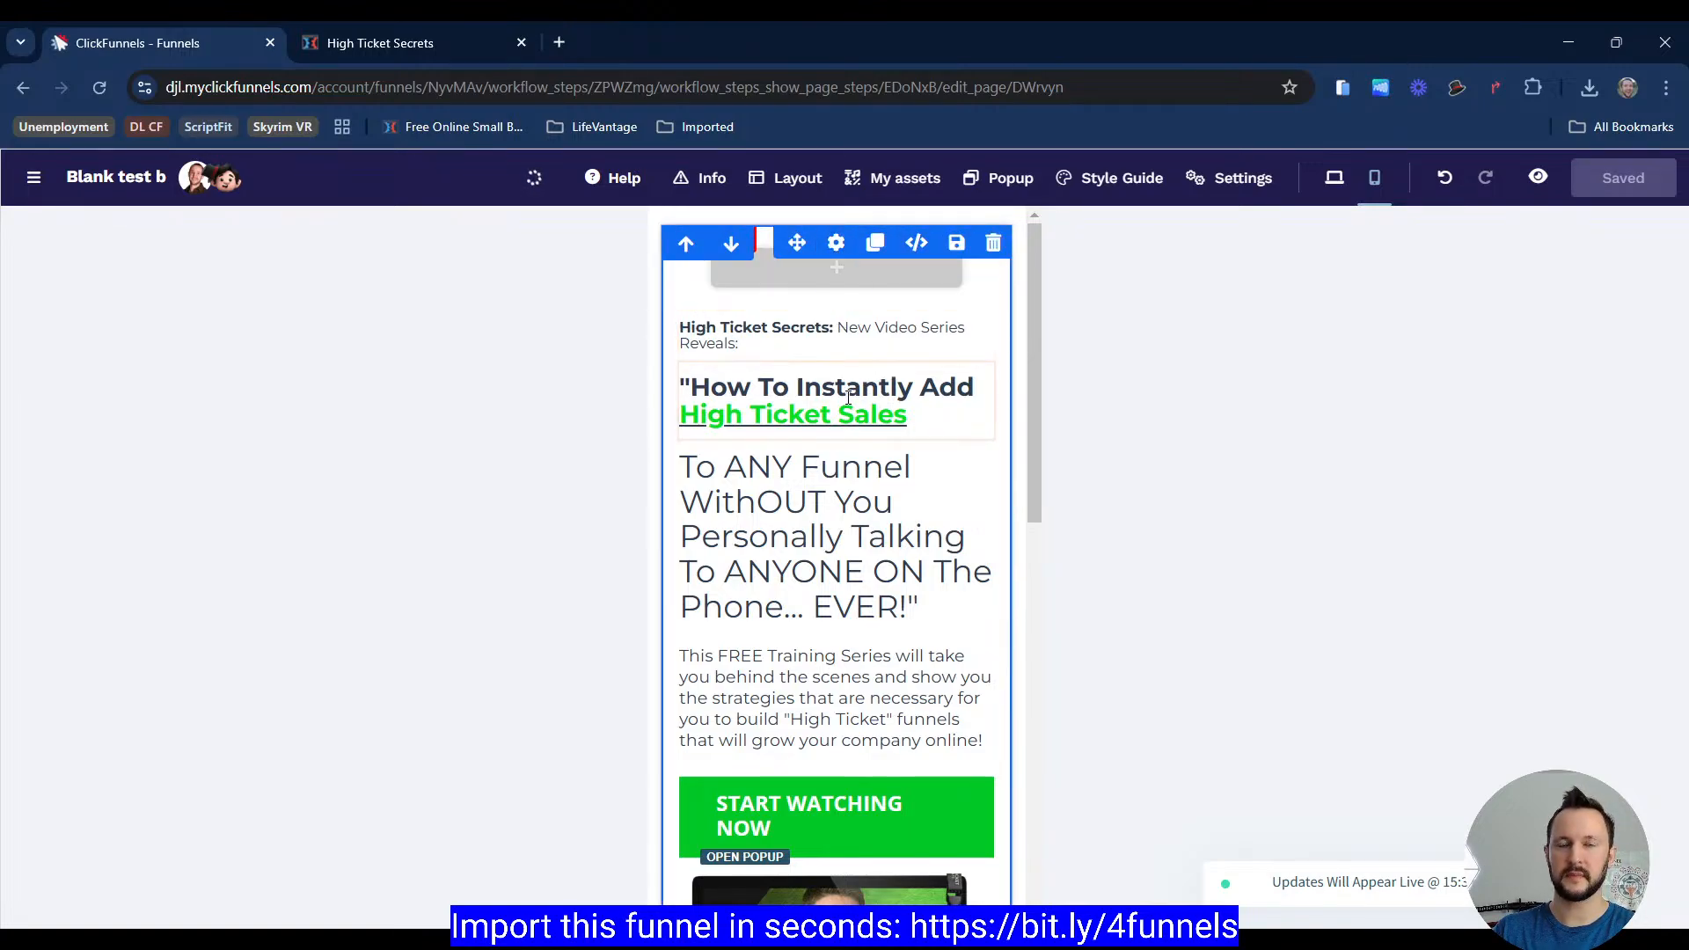
pyautogui.scroll(-7, 841, 387)
pyautogui.click(835, 494)
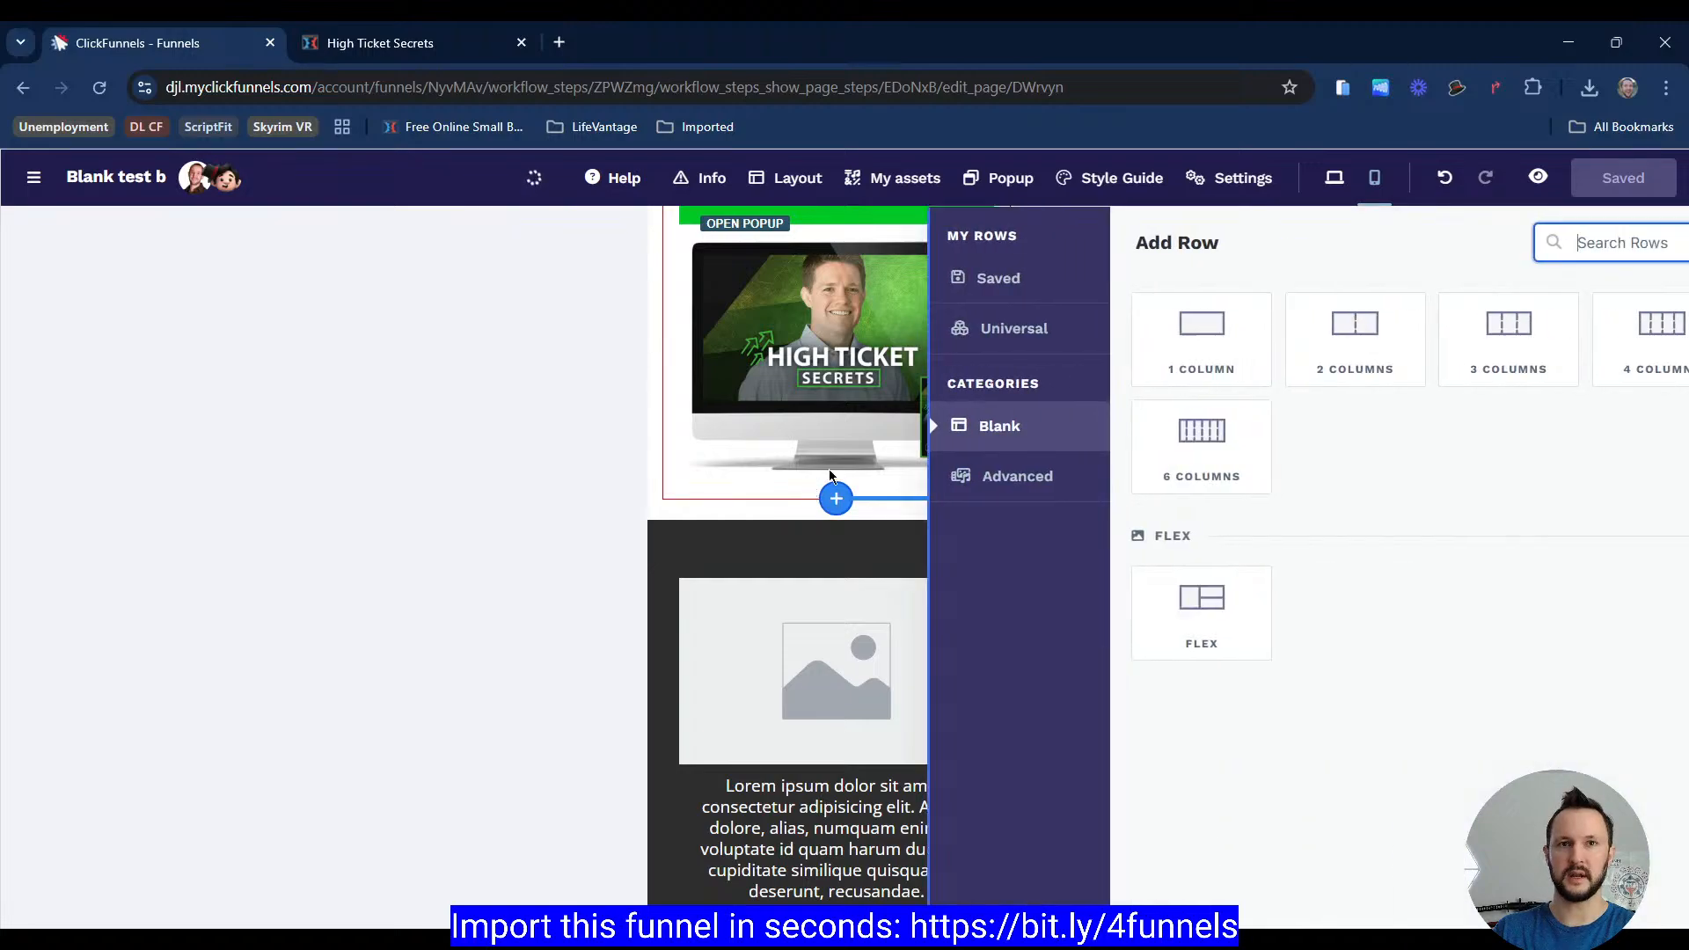
pyautogui.click(906, 357)
pyautogui.click(497, 428)
pyautogui.moveTo(762, 411); pyautogui.dragTo(780, 549)
pyautogui.click(697, 539)
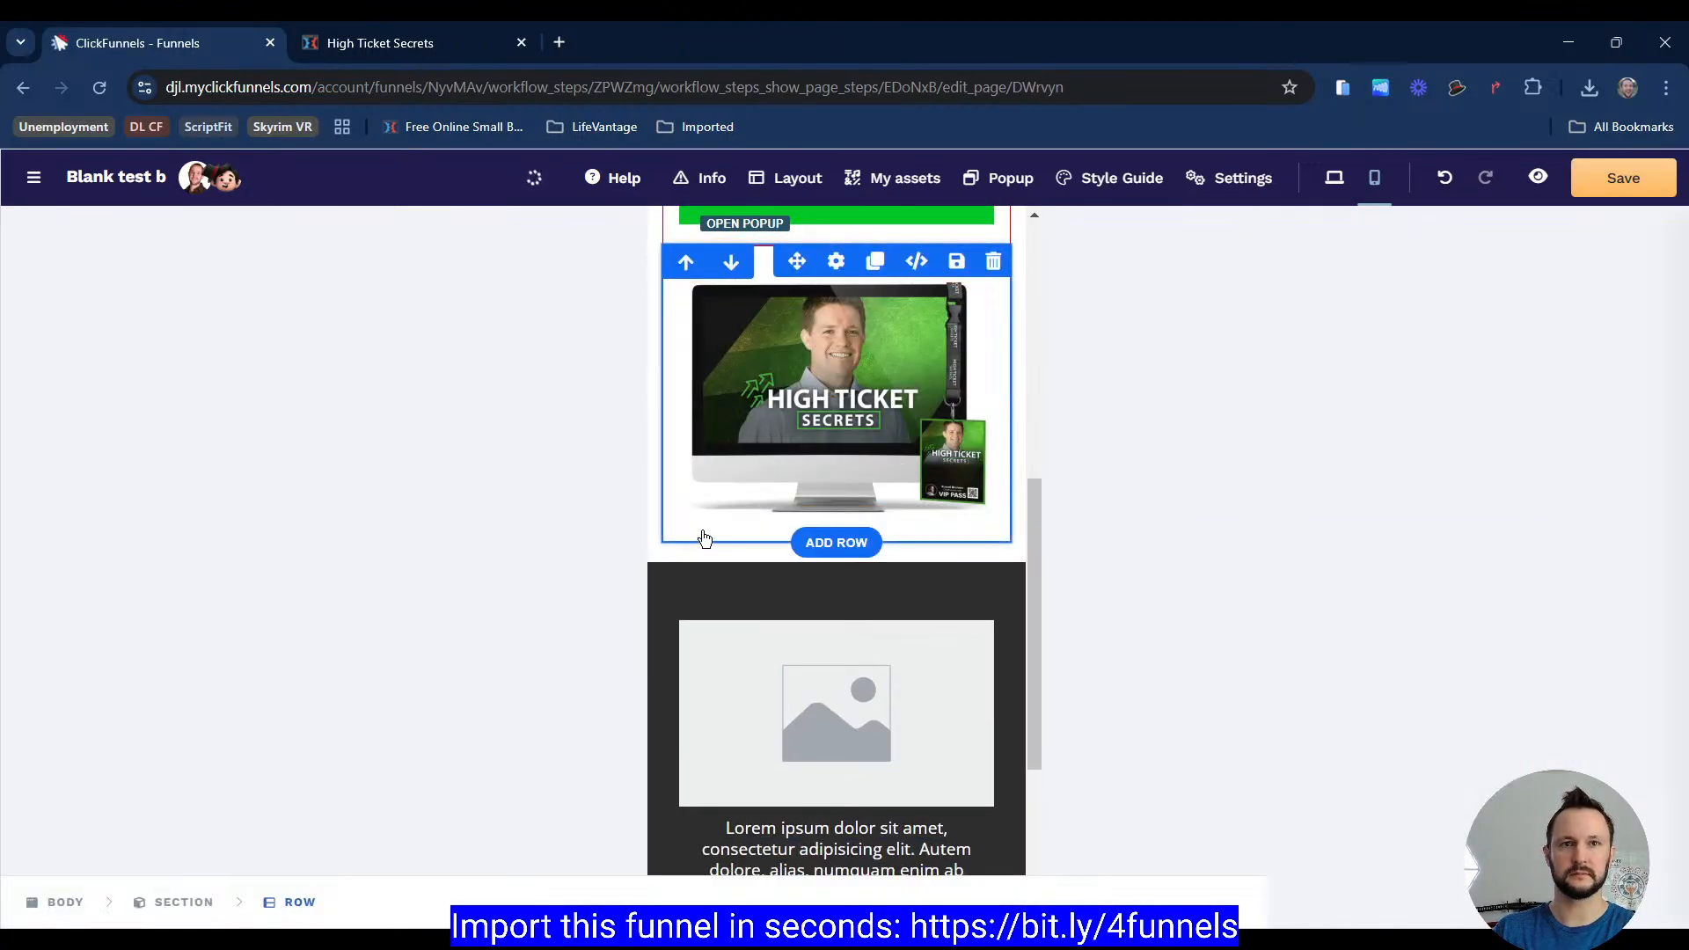
pyautogui.click(1451, 906)
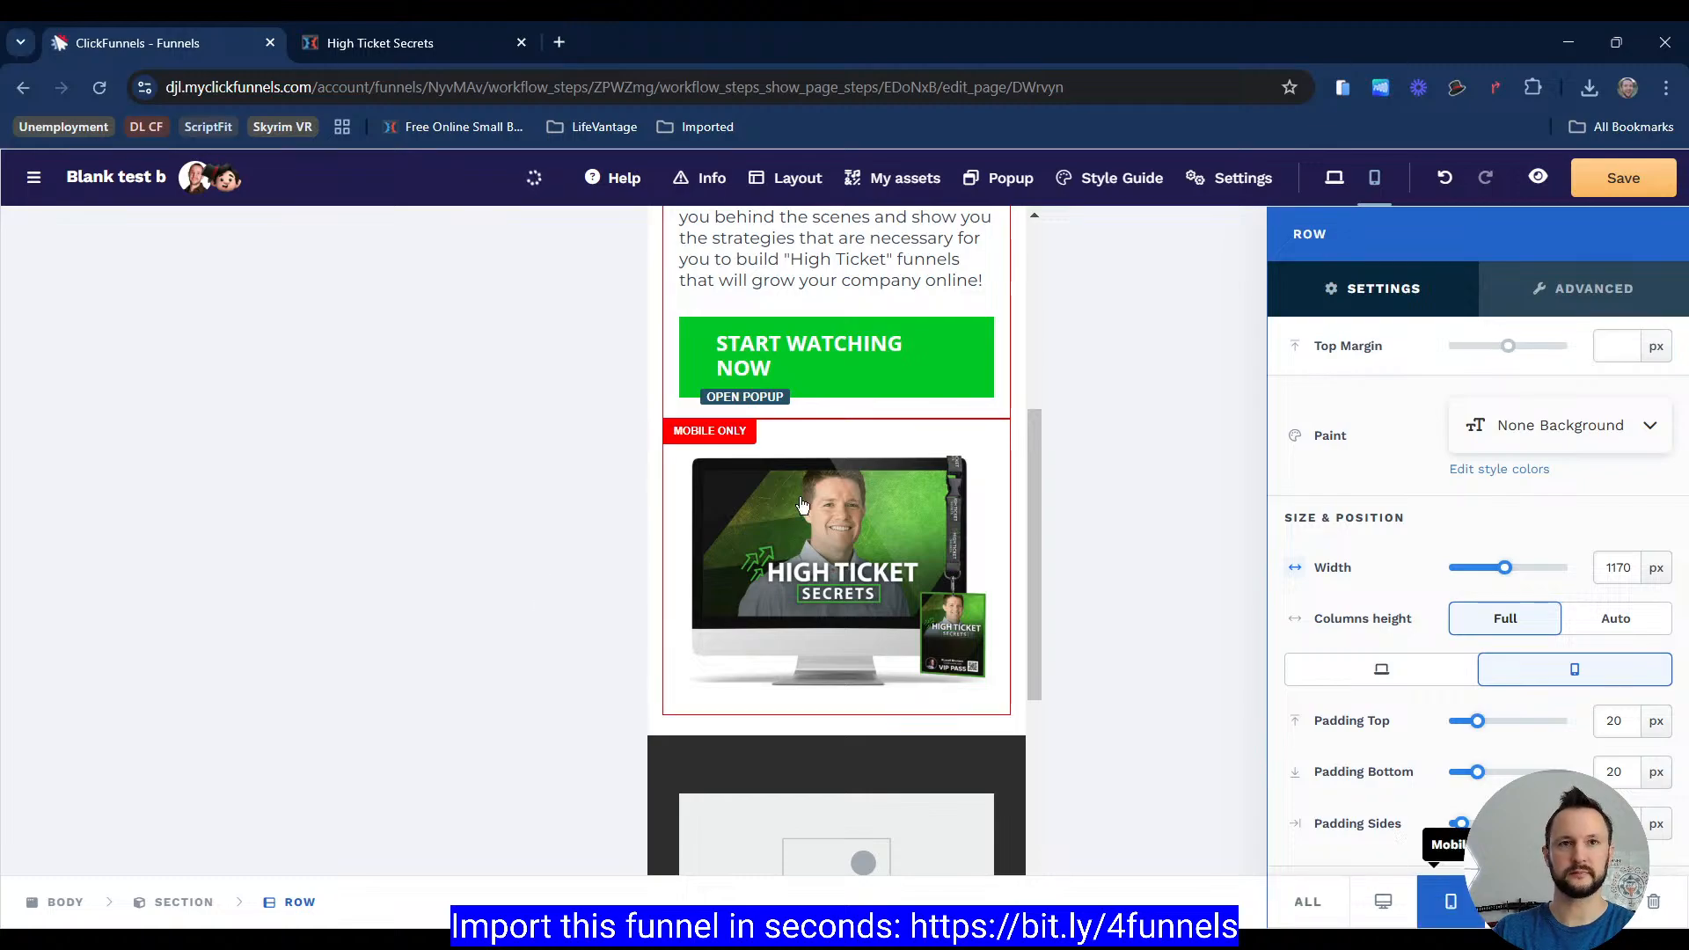
# Step: Rearrange the text elements into the mobile-only row and delete the leftover empty row
pyautogui.moveTo(801, 349); pyautogui.dragTo(804, 557)
pyautogui.scroll(2, 803, 484)
pyautogui.scroll(2, 779, 466)
pyautogui.moveTo(781, 359); pyautogui.dragTo(805, 641)
pyautogui.scroll(2, 794, 391)
pyautogui.moveTo(780, 348); pyautogui.dragTo(799, 535)
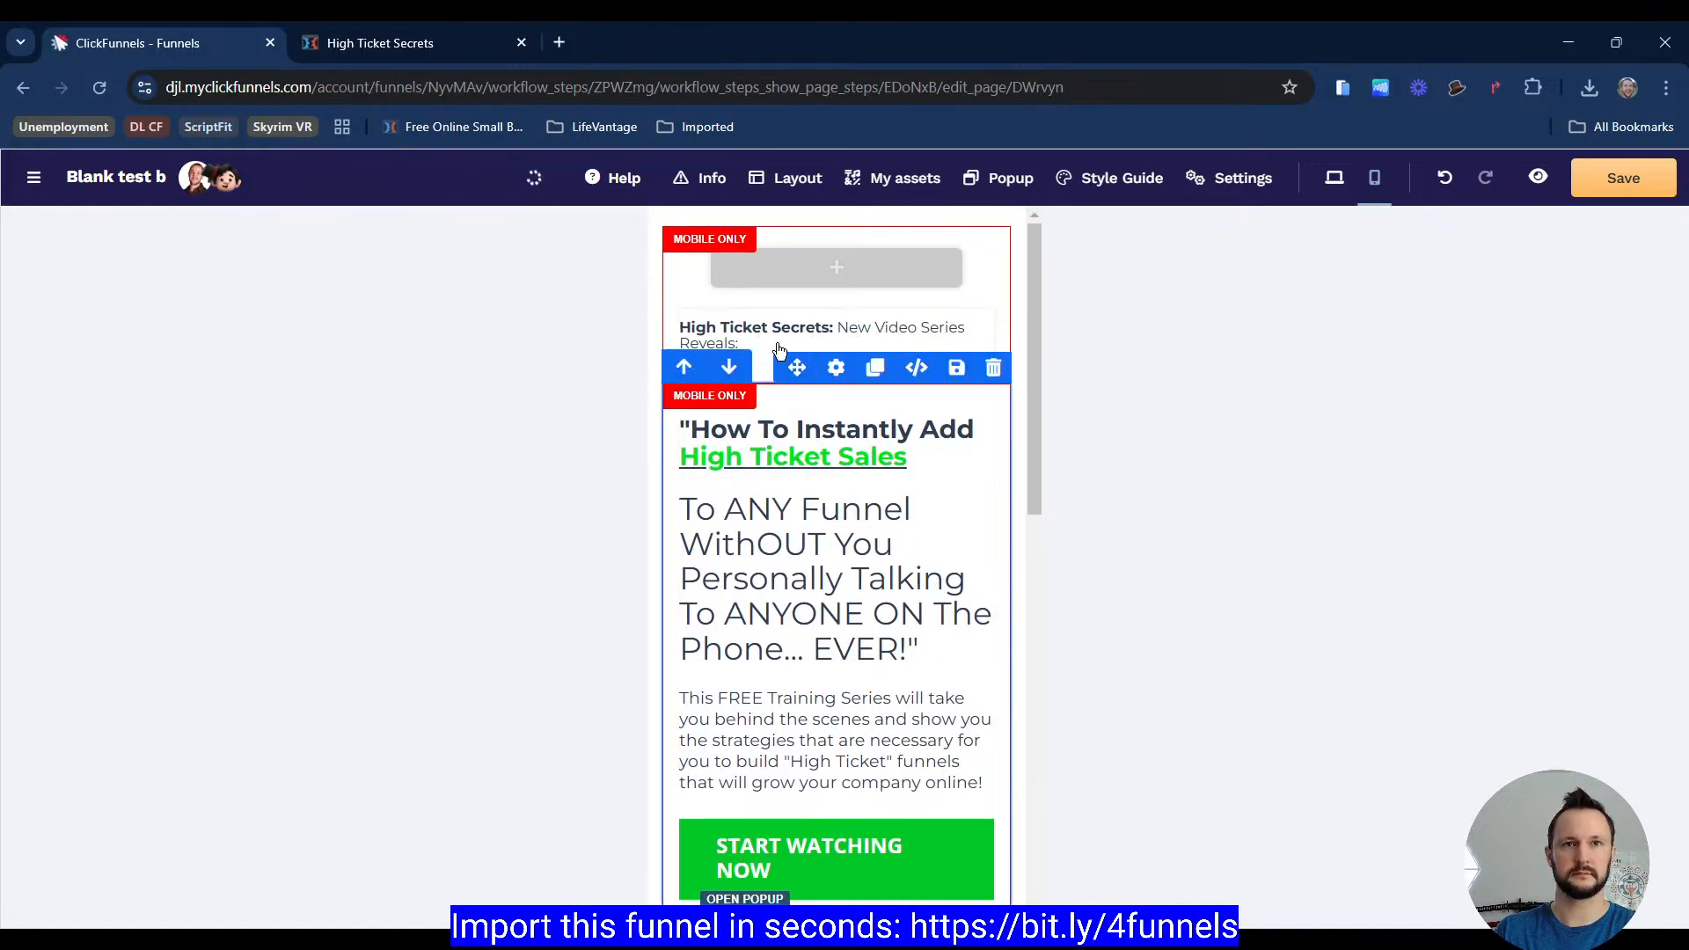
pyautogui.moveTo(782, 296); pyautogui.dragTo(805, 426)
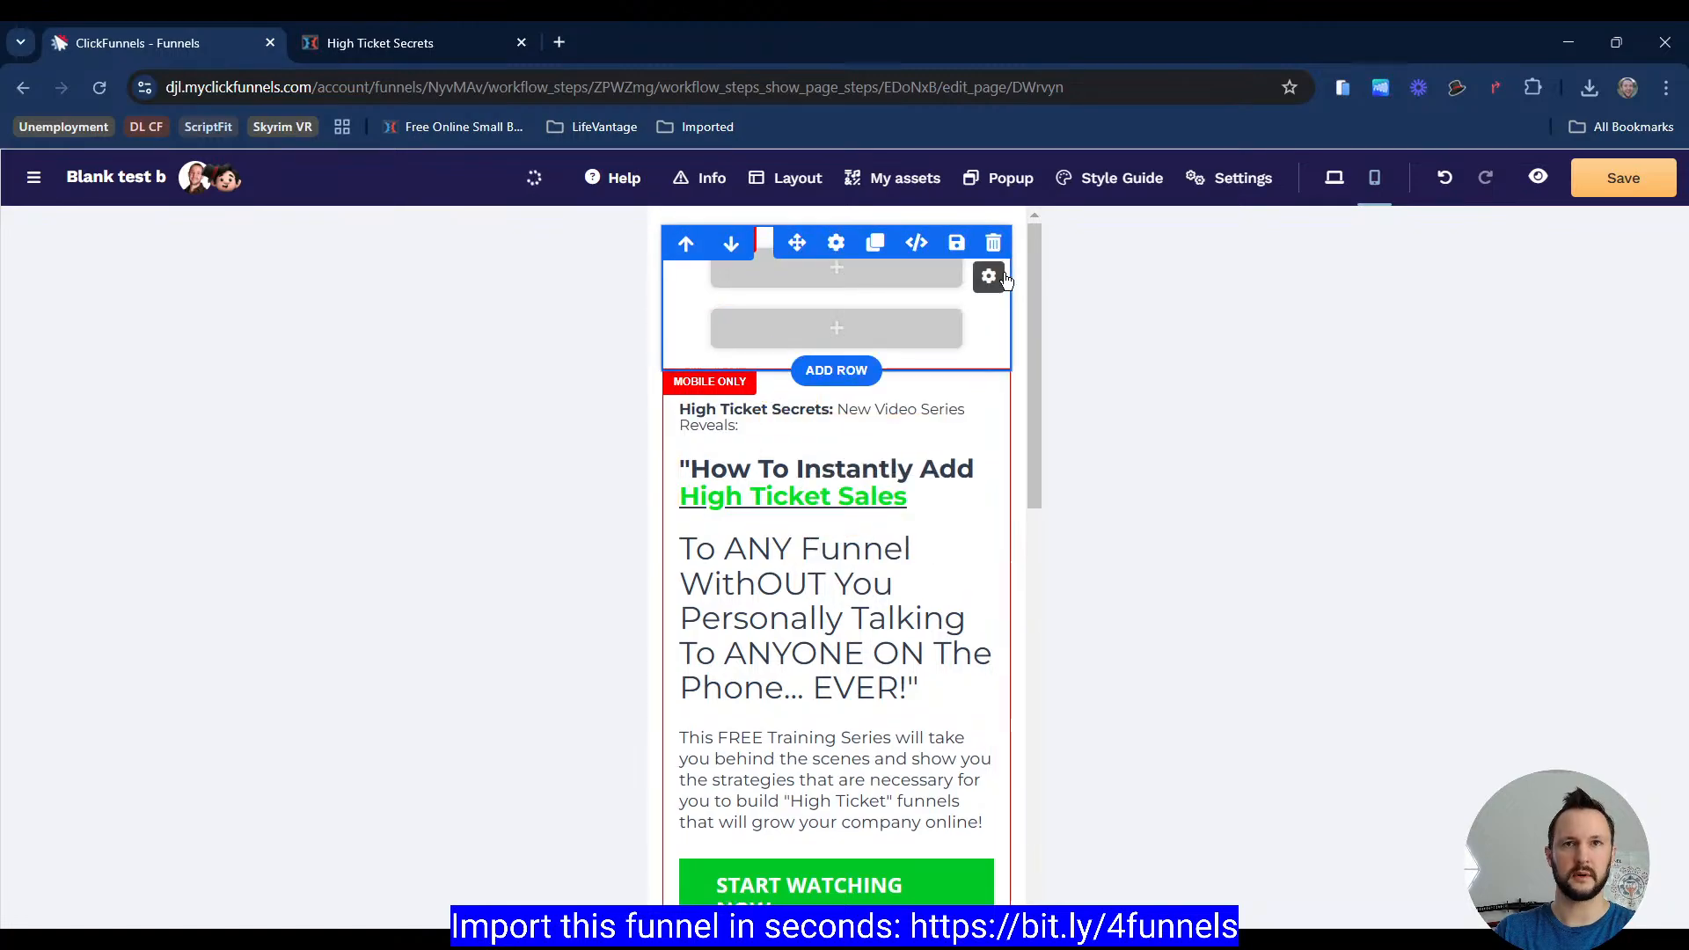
pyautogui.click(1005, 252)
# Step: Center-align the sub headline and main headline in the mobile row
pyautogui.click(779, 265)
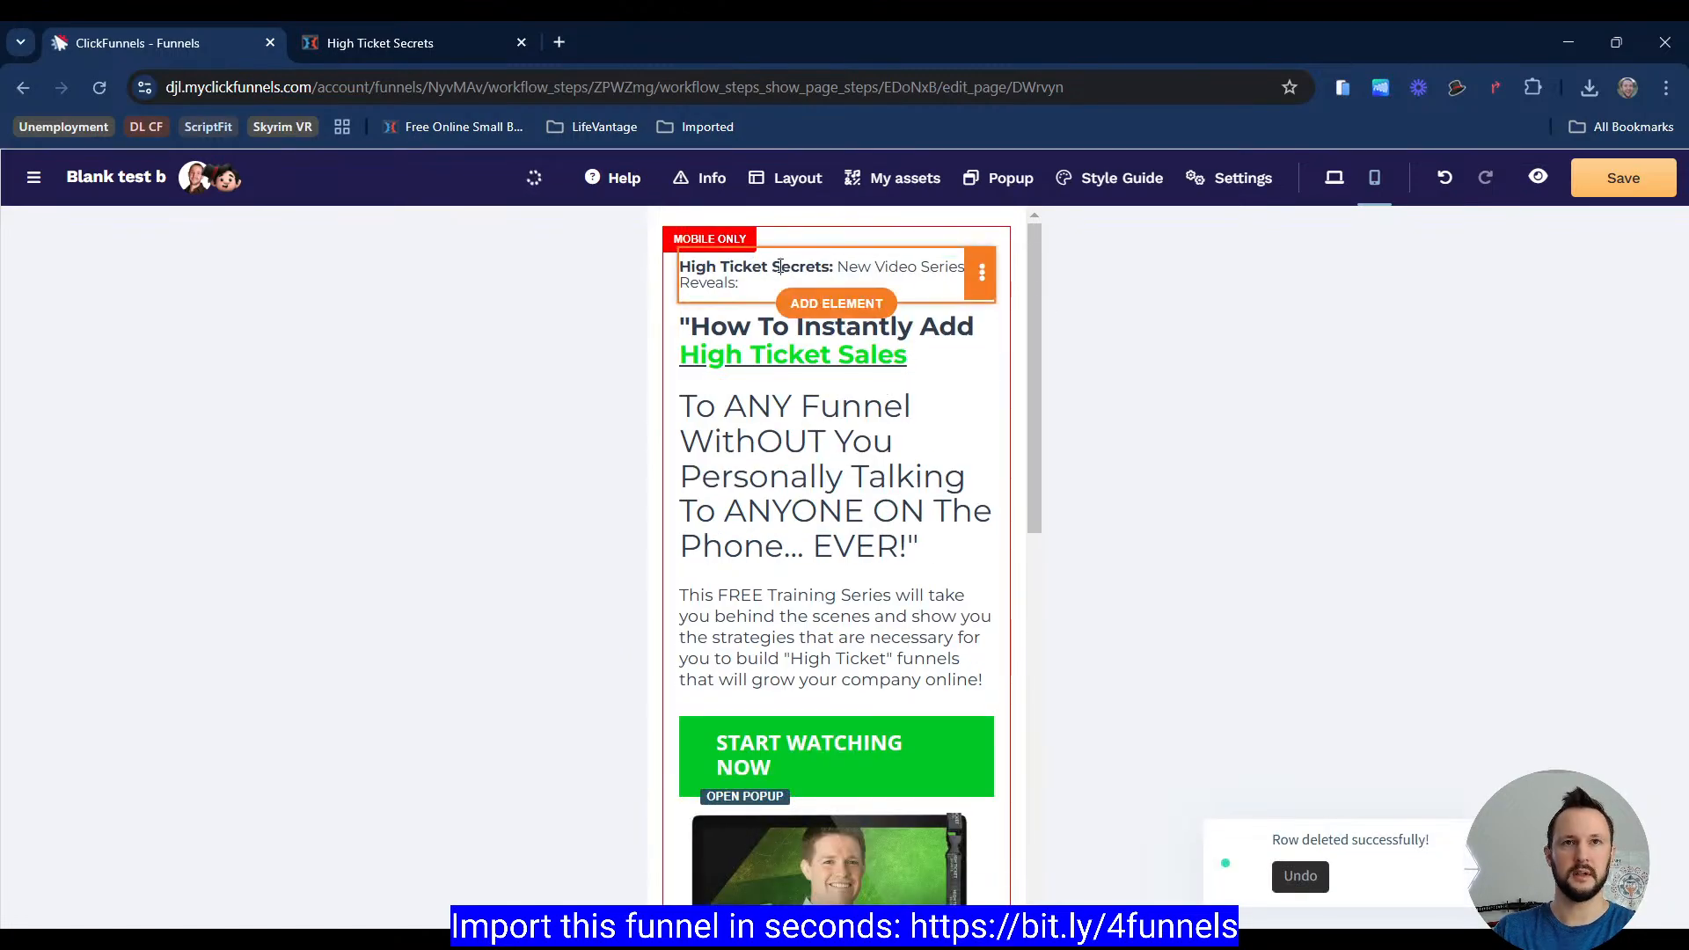
pyautogui.click(779, 266)
pyautogui.click(904, 226)
pyautogui.click(804, 354)
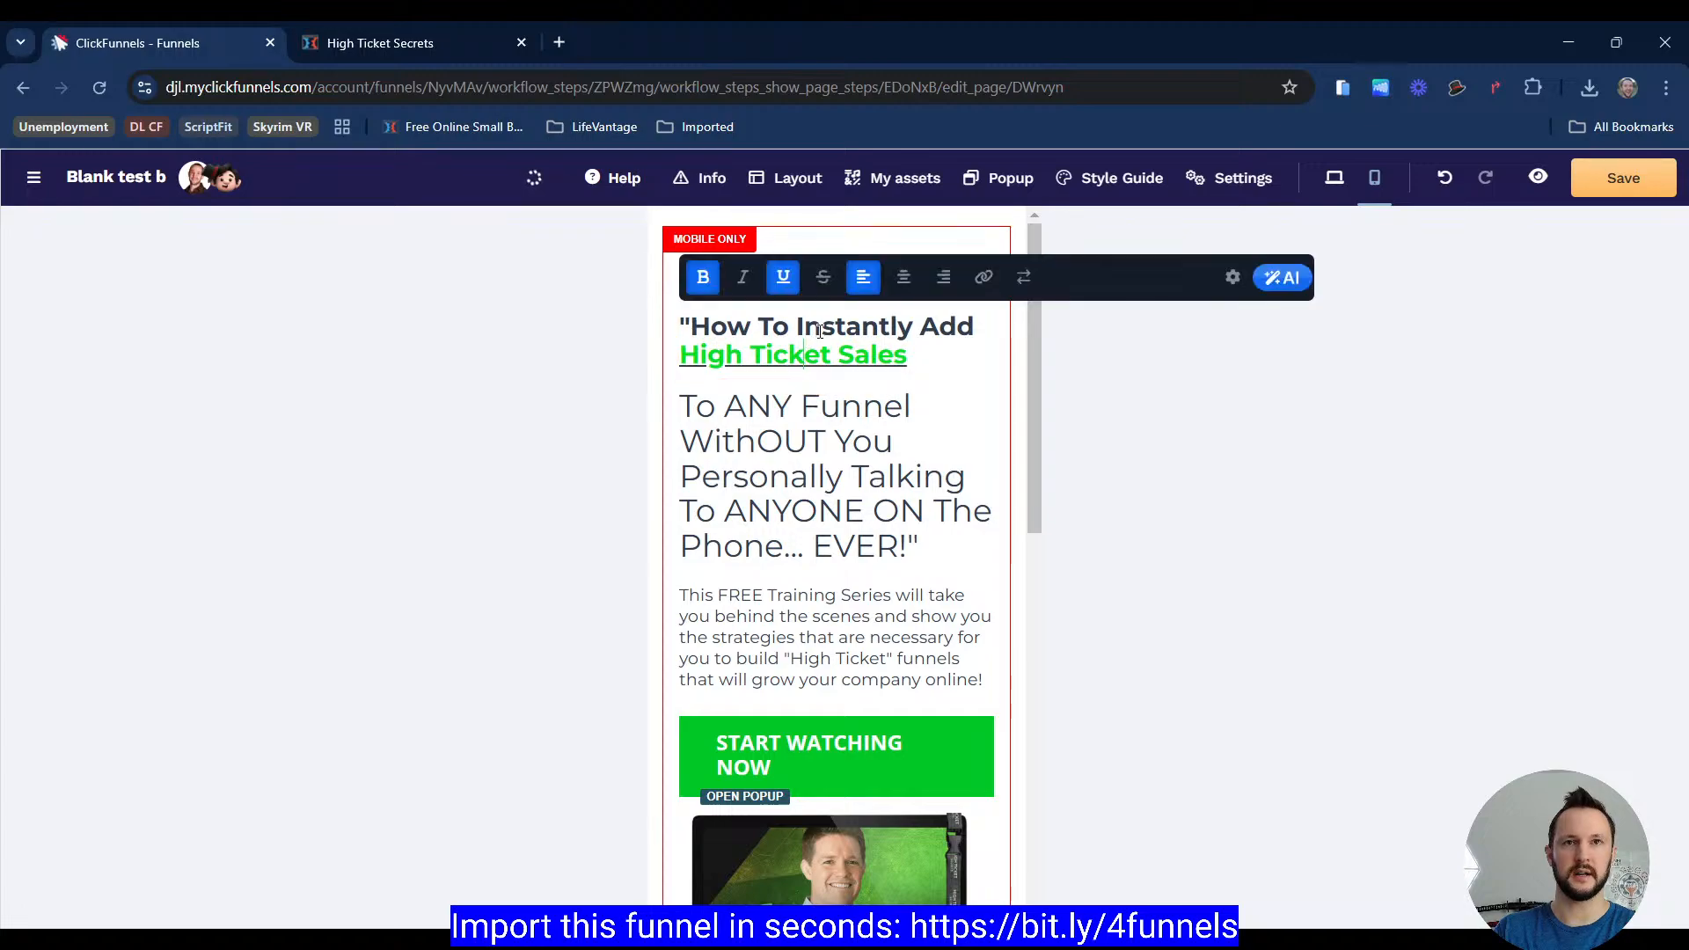
pyautogui.click(903, 277)
# Step: Center-align the secondary headline and the training description paragraph in the mobile row
pyautogui.click(854, 413)
pyautogui.click(854, 413)
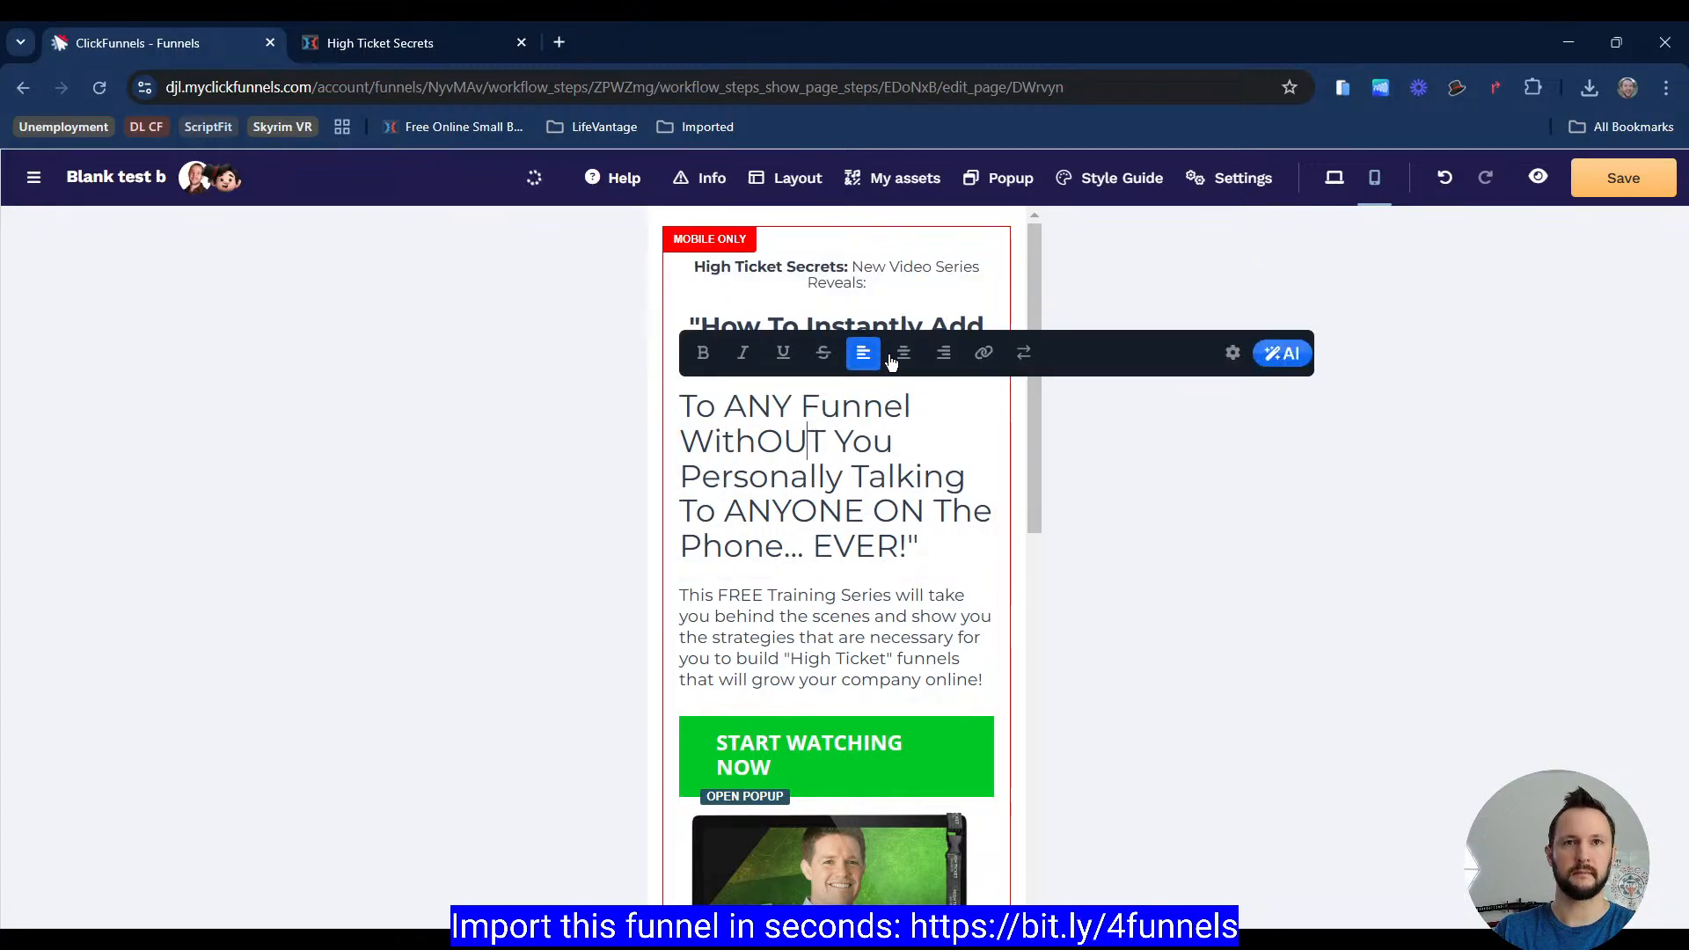
pyautogui.click(903, 353)
pyautogui.click(836, 616)
pyautogui.click(836, 616)
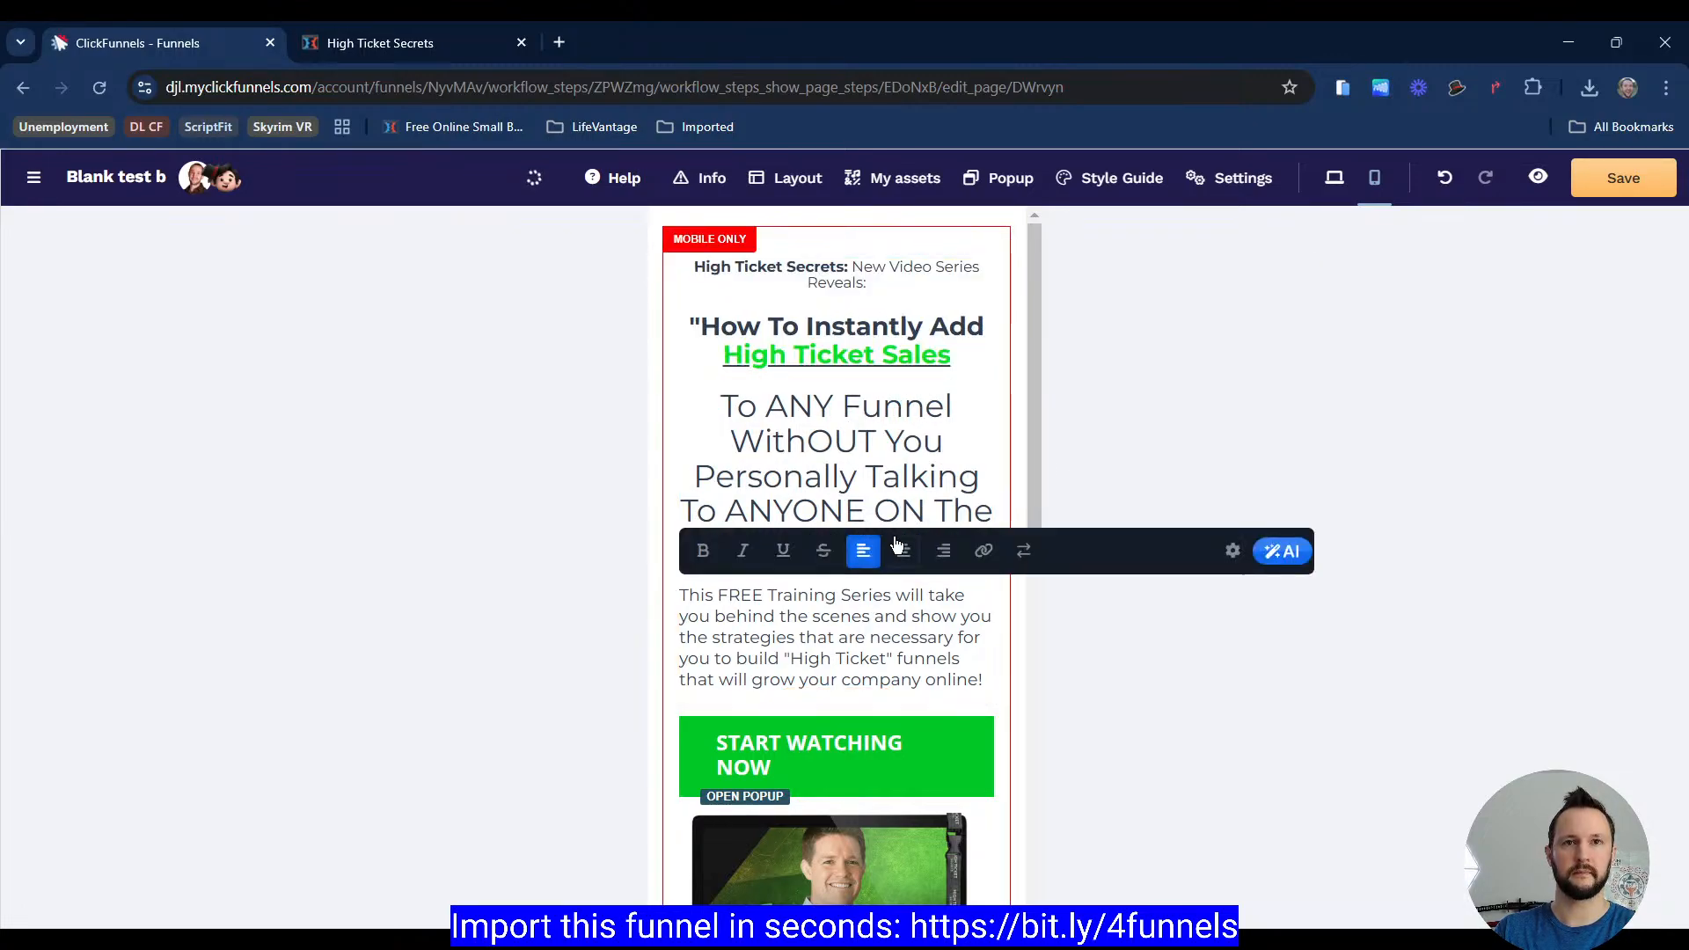
pyautogui.click(904, 551)
pyautogui.click(1182, 494)
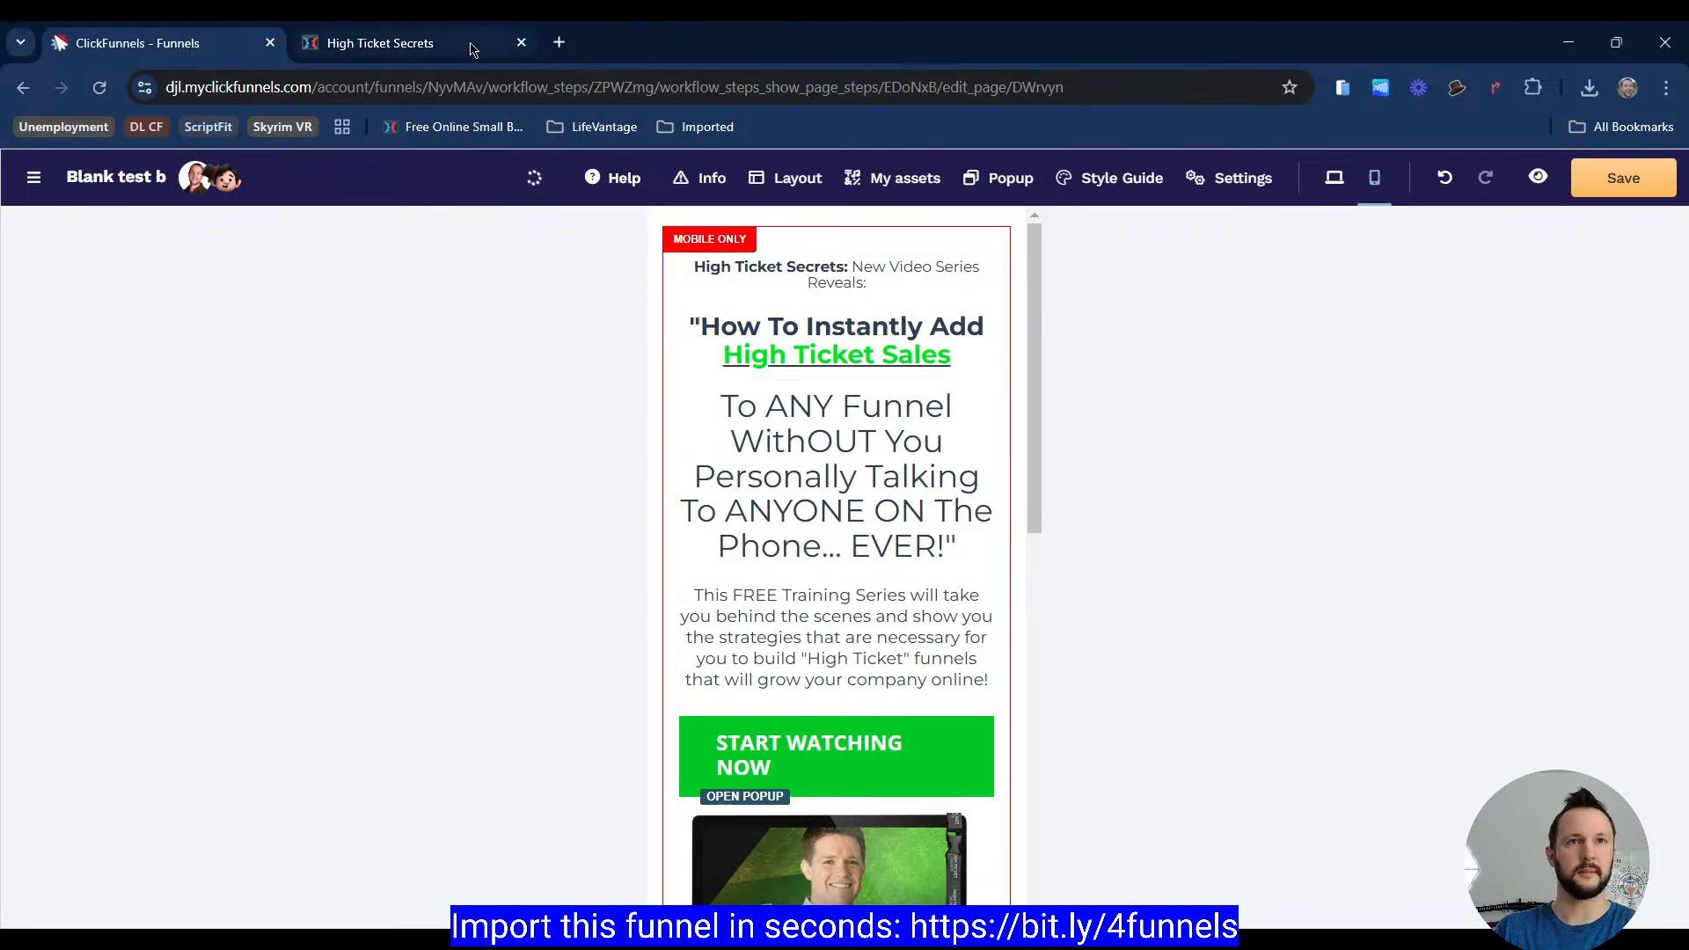
# Step: Compare the reference page's mobile layout with the mobile editor view of the hero
pyautogui.click(387, 42)
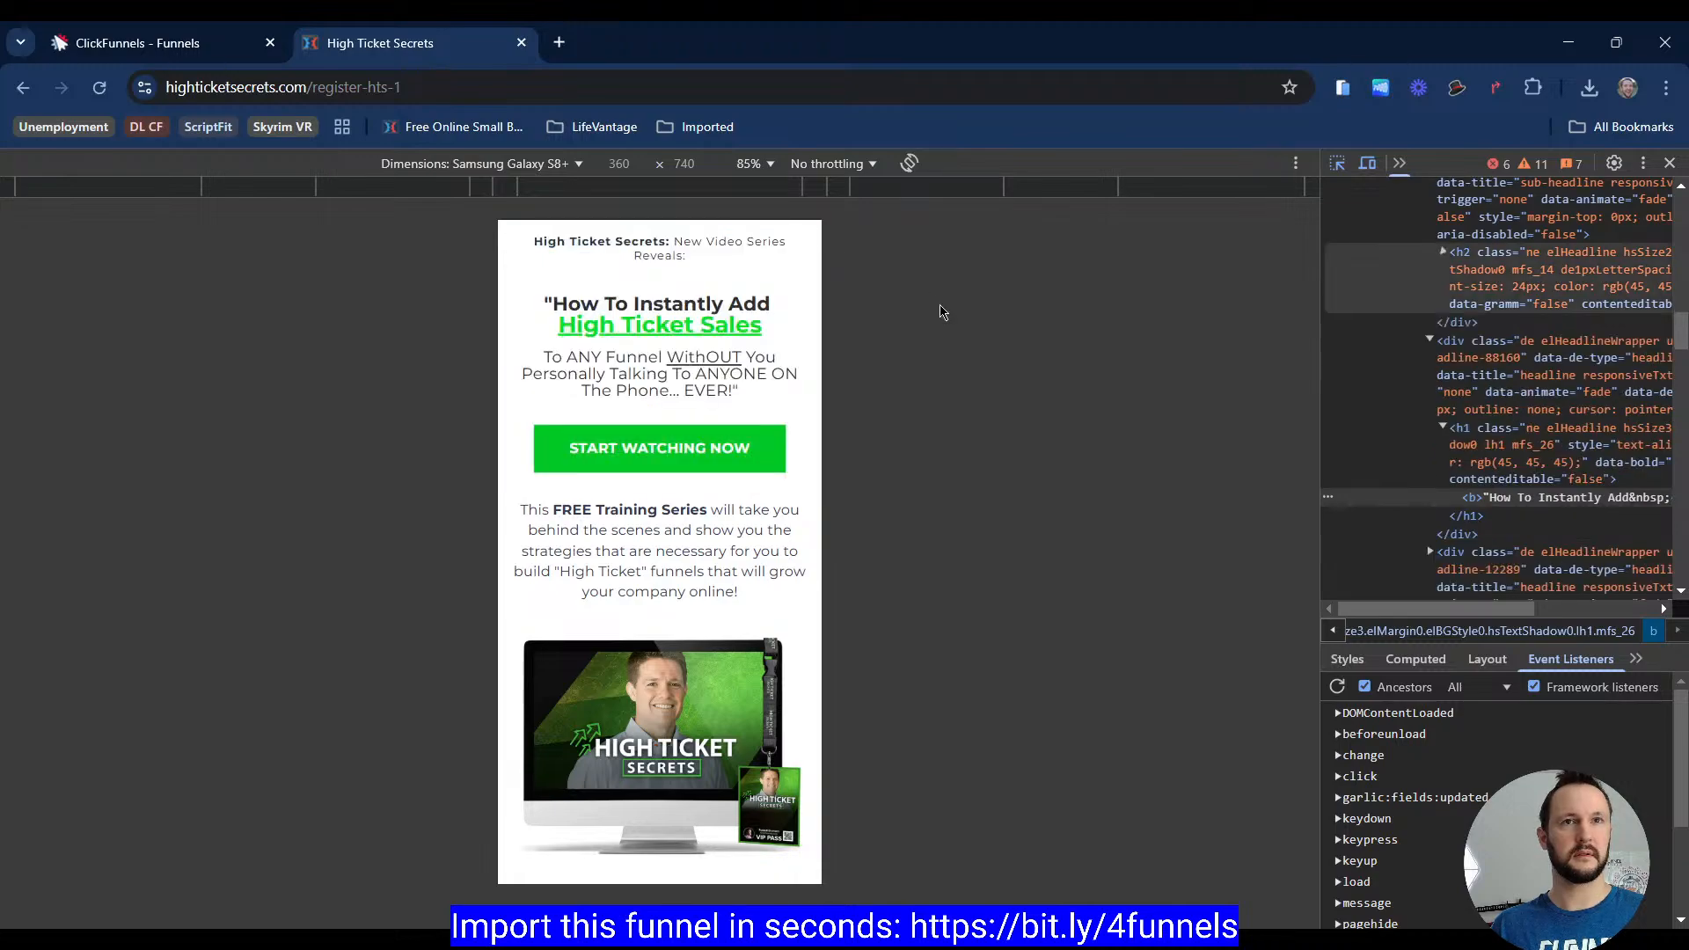
pyautogui.click(648, 390)
pyautogui.hotkey('ctrl', 'shift', 'Tab')
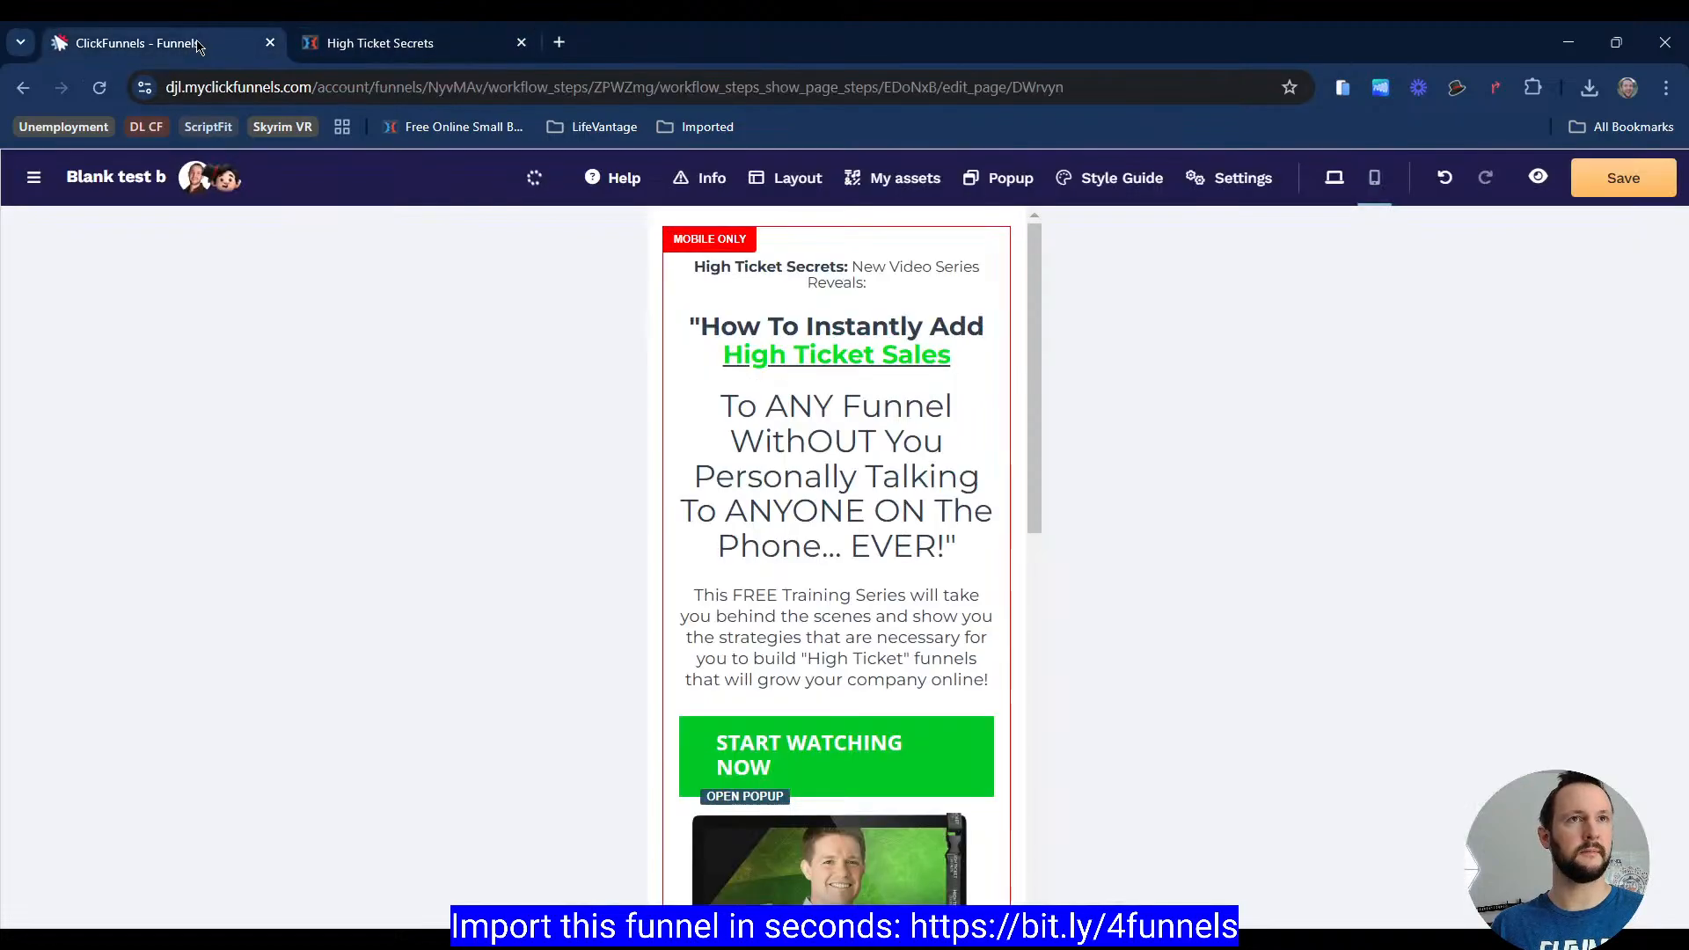
pyautogui.click(839, 601)
pyautogui.scroll(-3, 1423, 547)
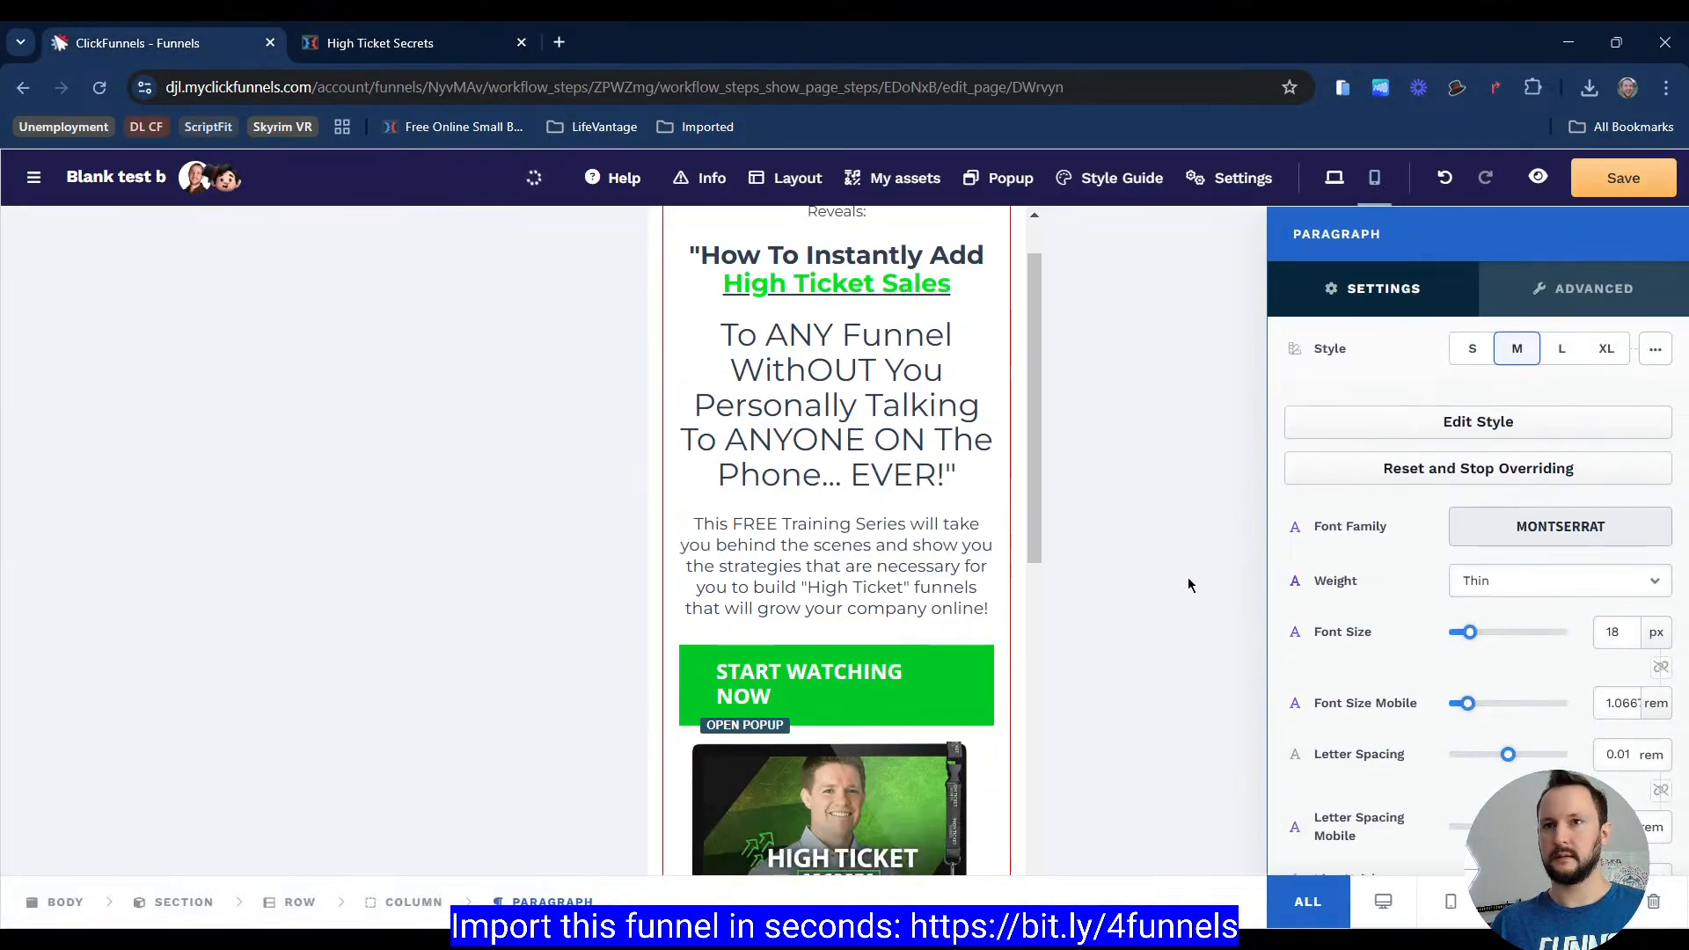
pyautogui.click(378, 30)
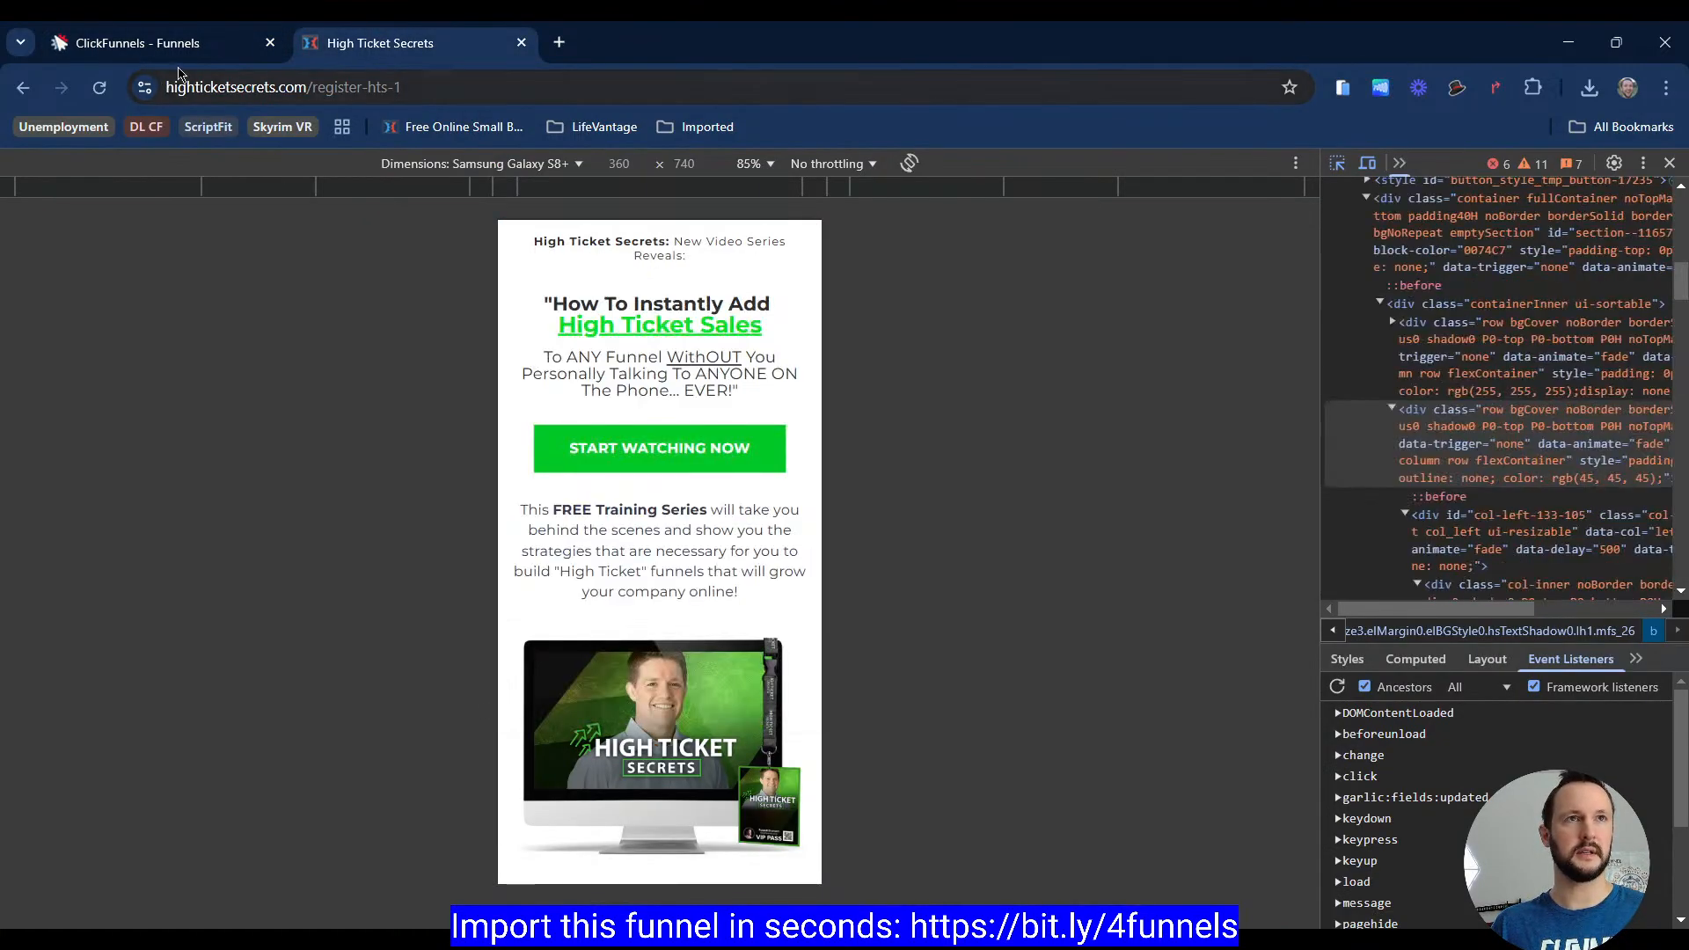
pyautogui.hotkey('ctrl', 'shift', 'Tab')
pyautogui.scroll(-3, 842, 590)
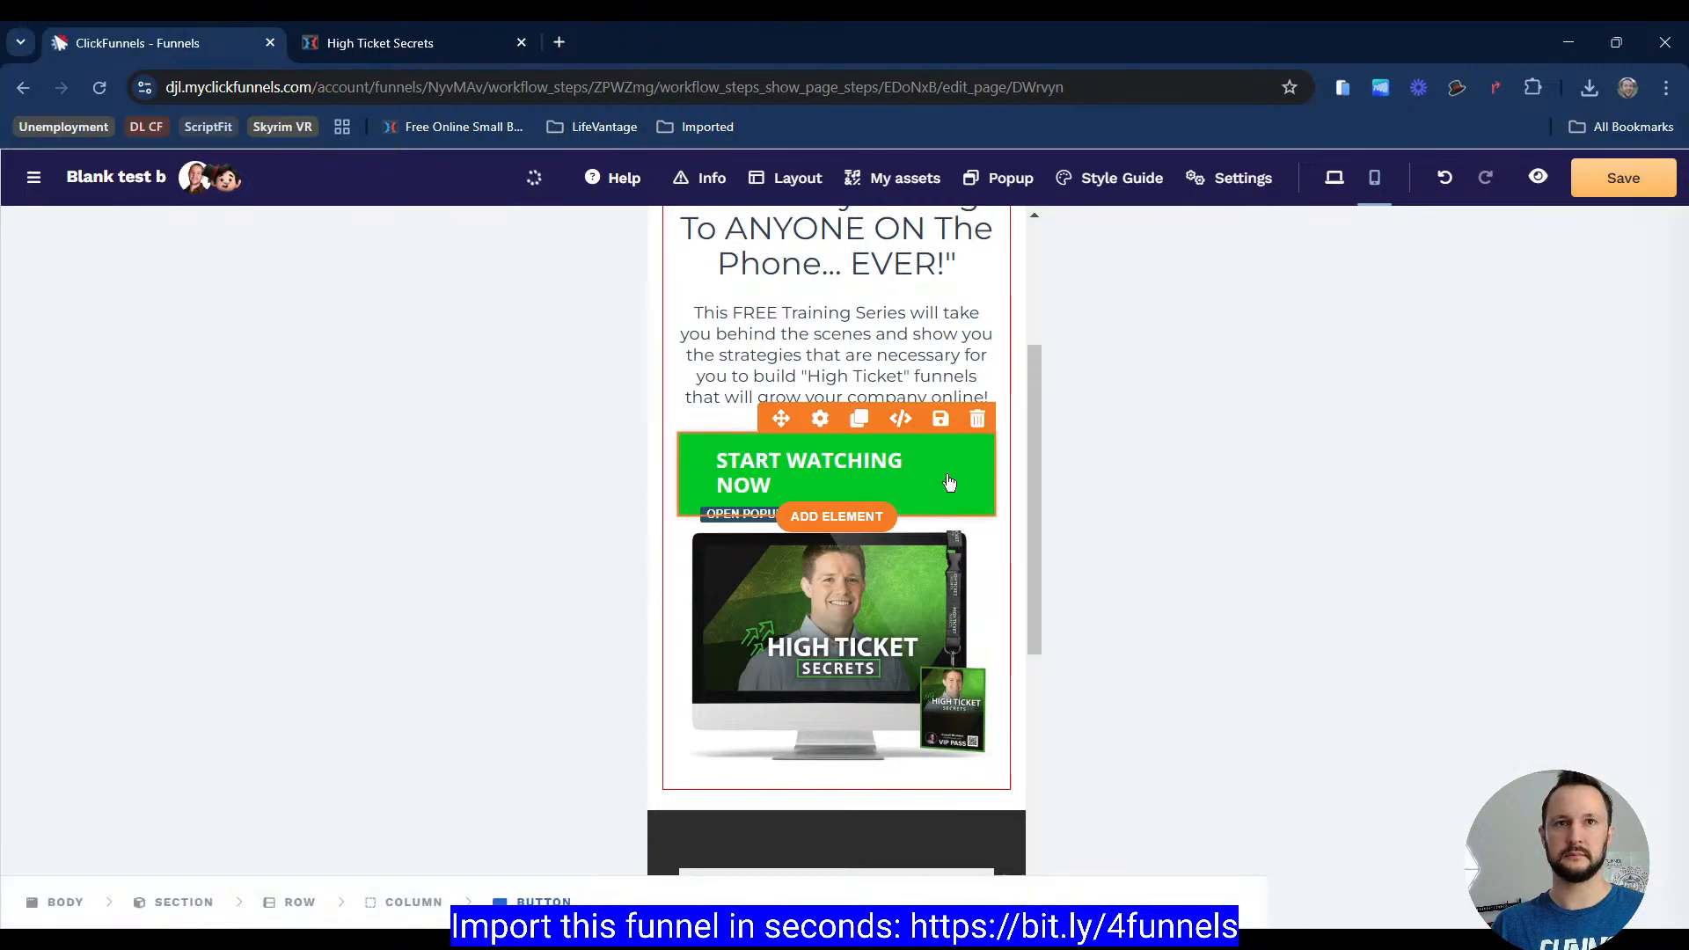
# Step: Disable full width on the Start Watching Now button in the mobile row and center it
pyautogui.click(796, 475)
pyautogui.scroll(-3, 1425, 546)
pyautogui.scroll(-5, 1594, 454)
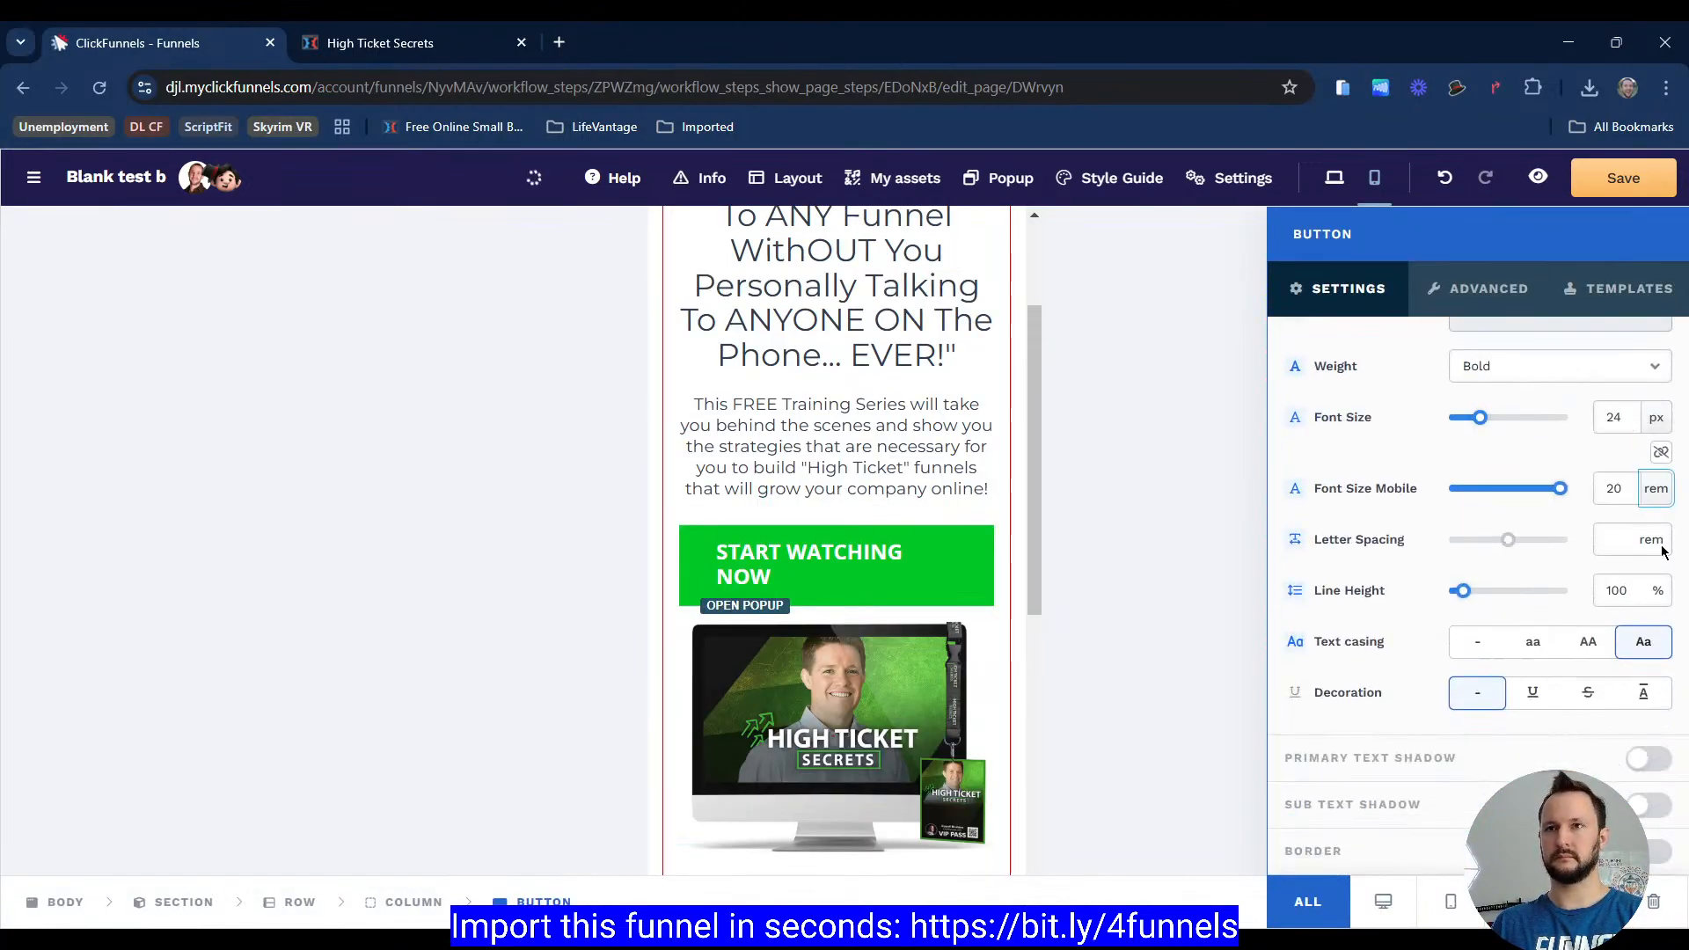
pyautogui.click(1663, 552)
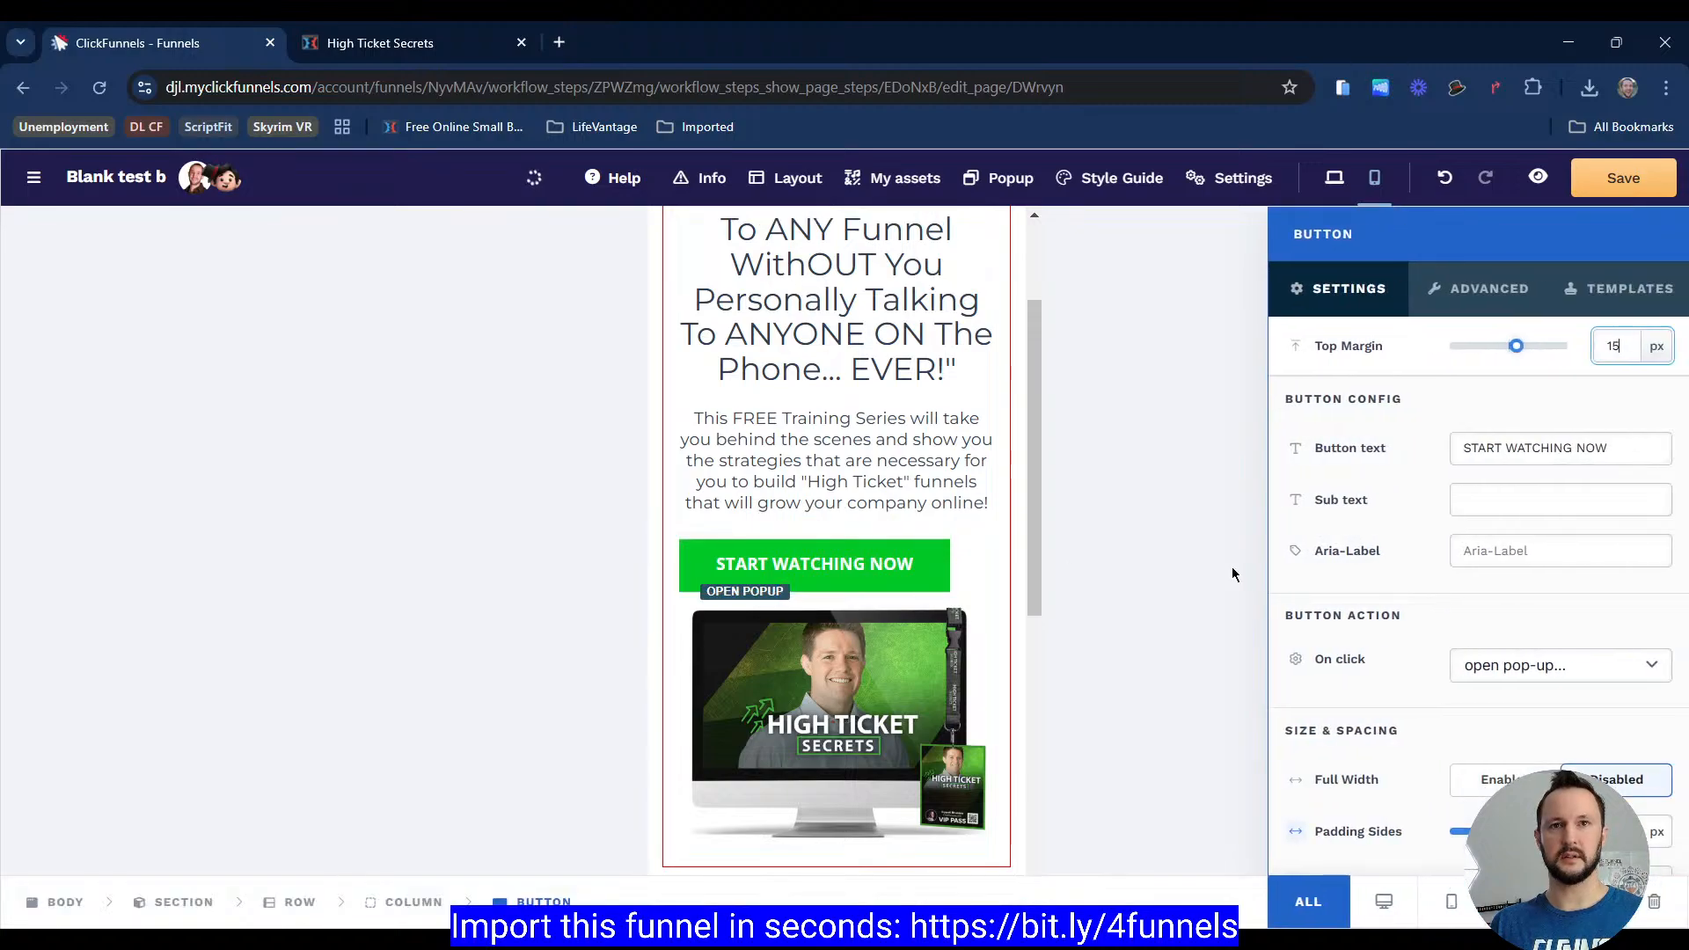
pyautogui.scroll(-3, 1423, 595)
pyautogui.click(1562, 616)
pyautogui.click(824, 431)
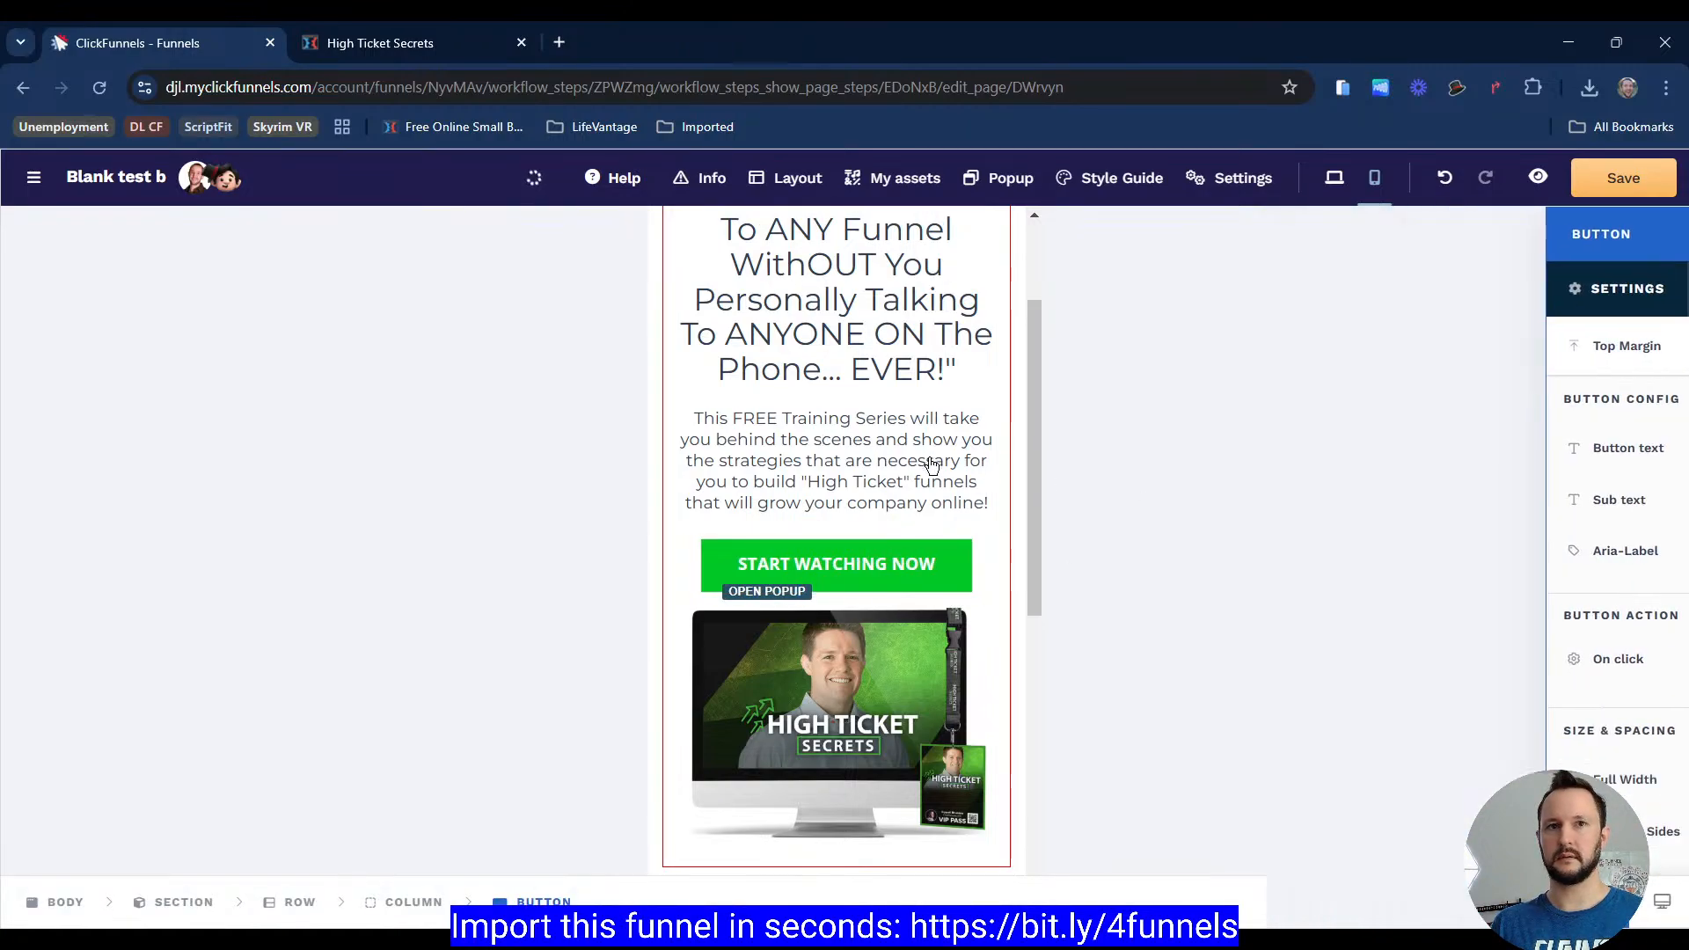
pyautogui.scroll(-3, 559, 264)
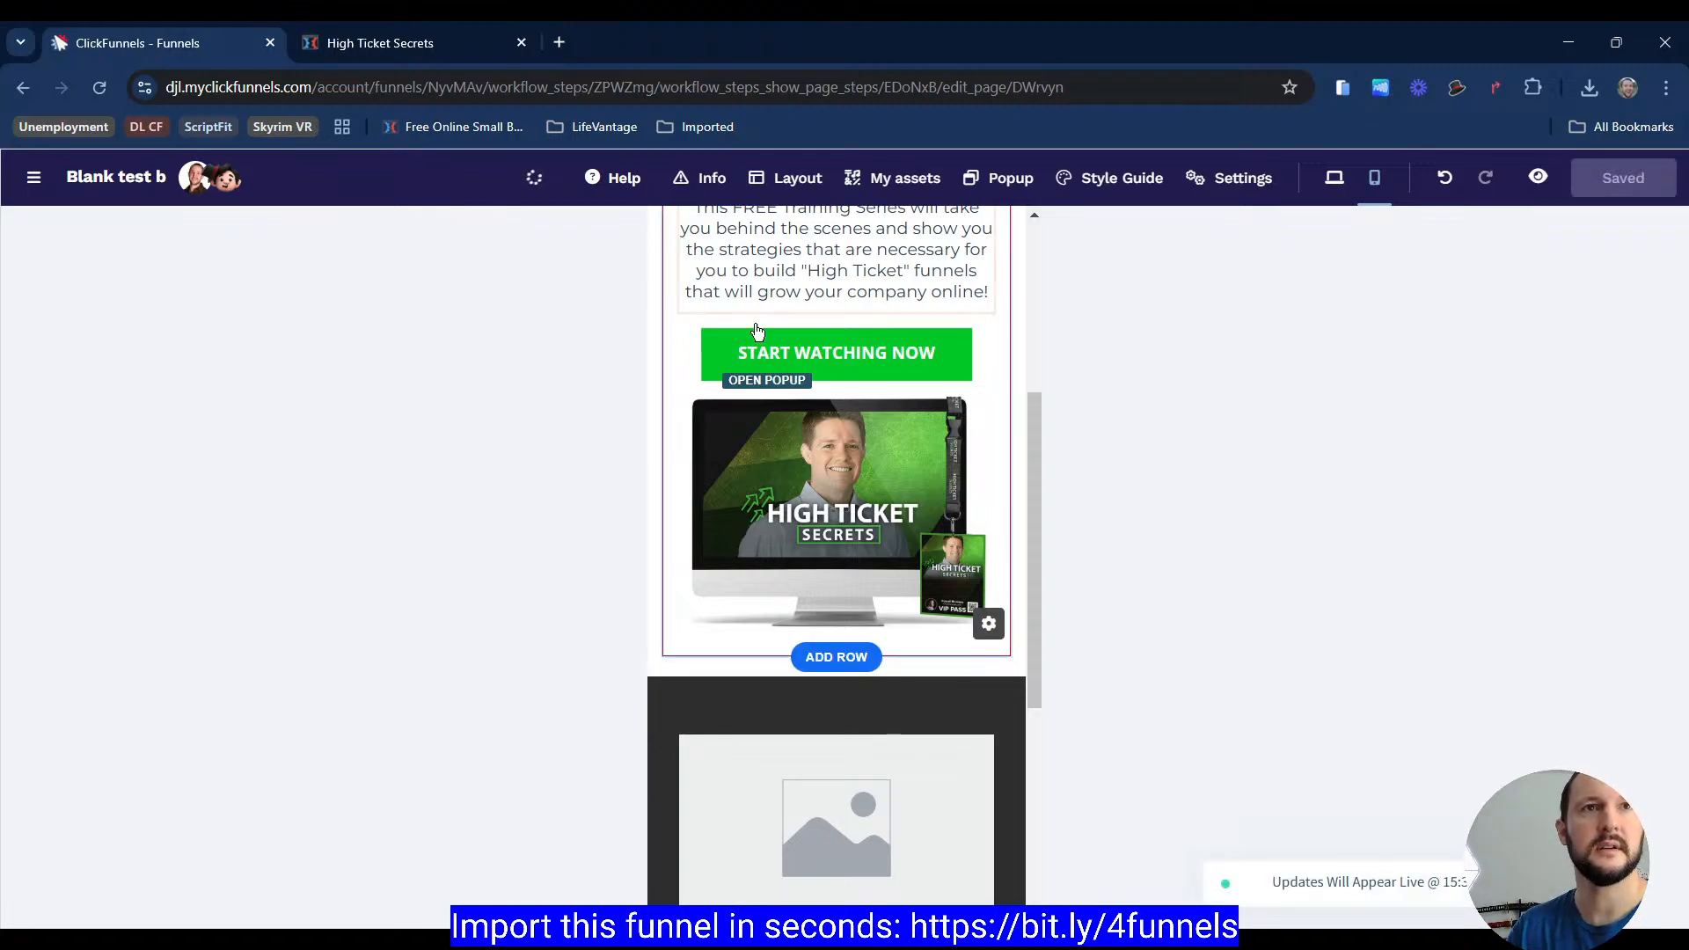
# Step: Switch the editor to desktop view and compare it with the reference page's desktop layout
pyautogui.scroll(5, 792, 352)
pyautogui.click(1238, 172)
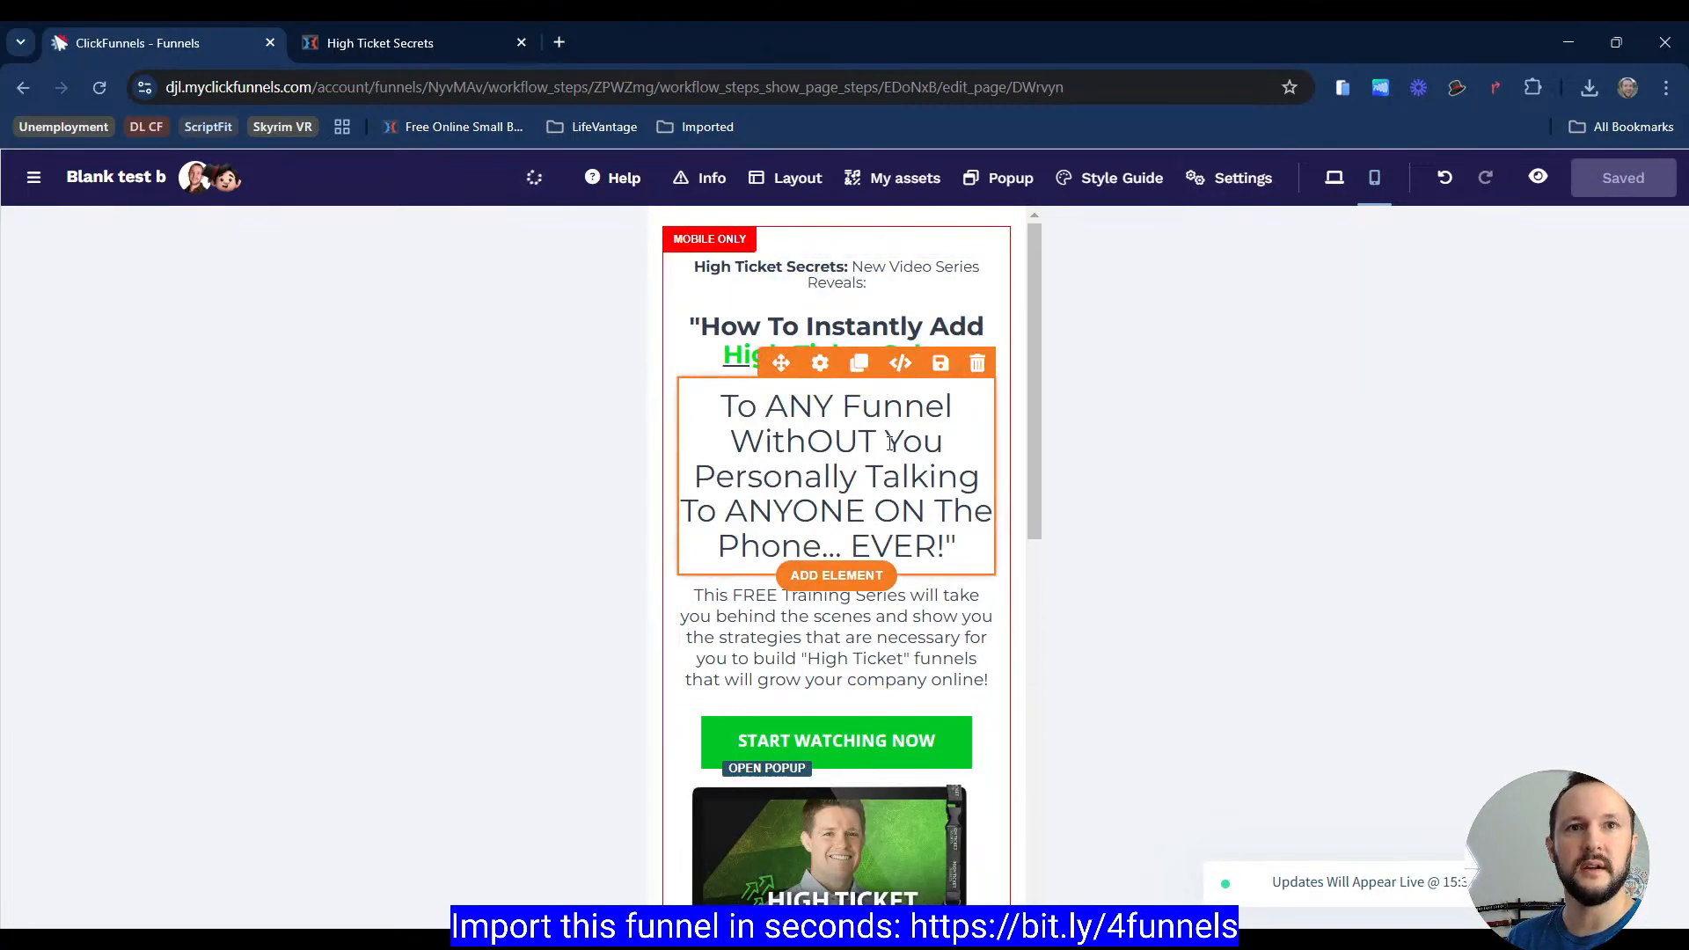
pyautogui.scroll(-3, 836, 484)
pyautogui.scroll(3, 836, 484)
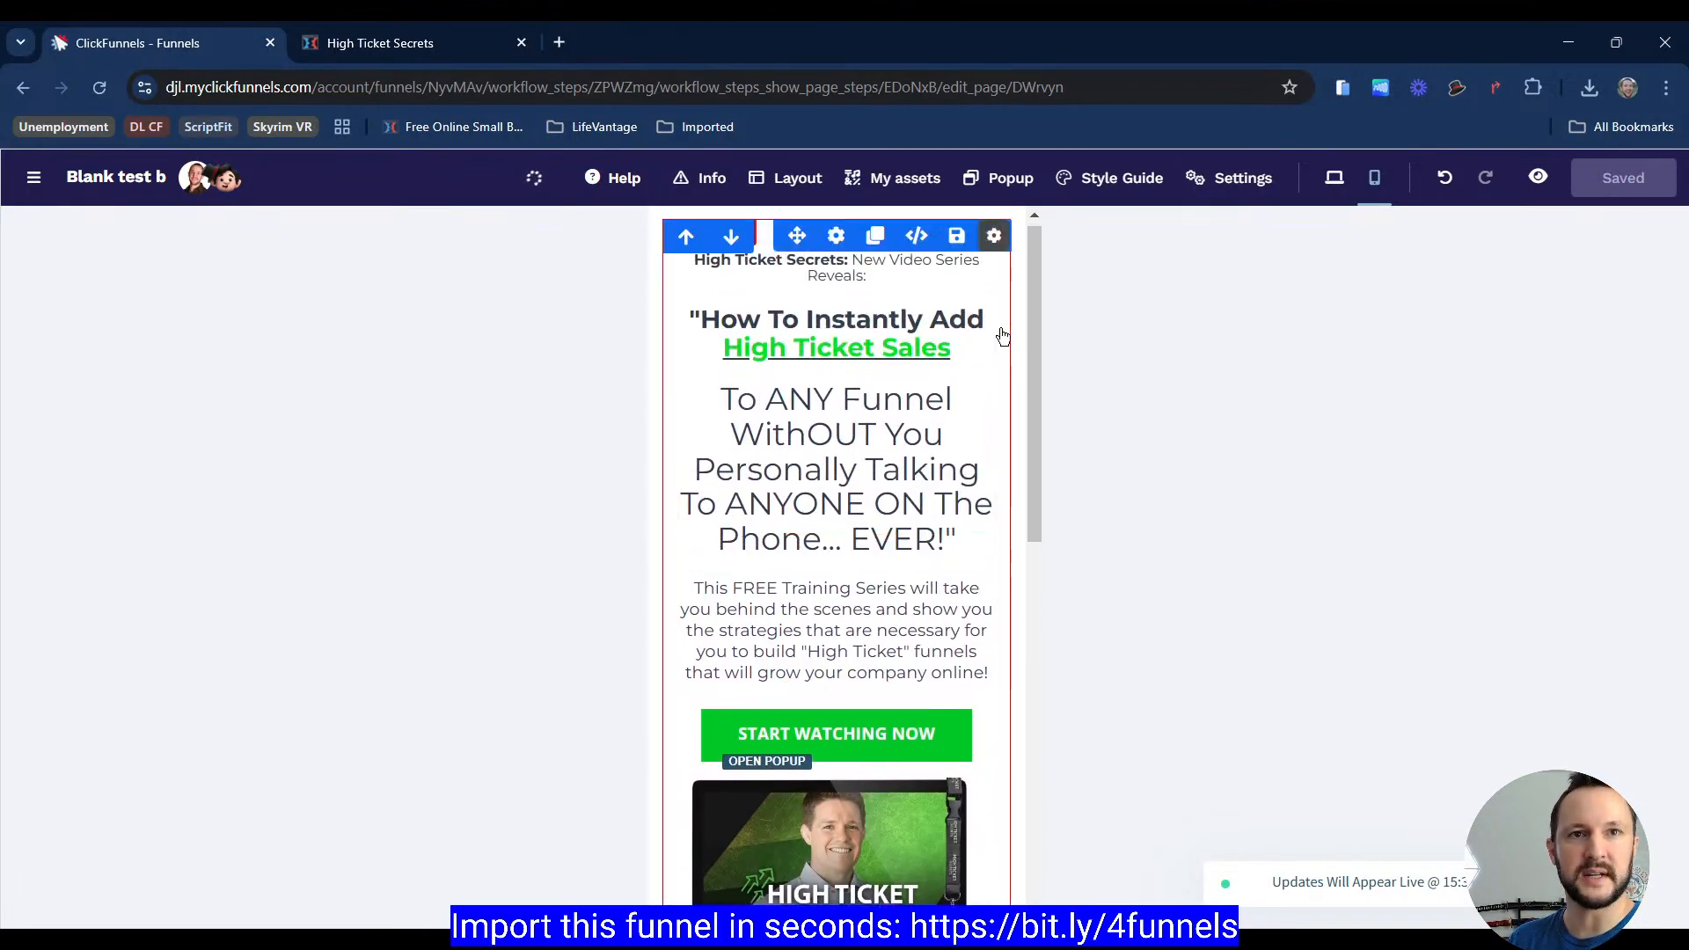
pyautogui.click(1335, 179)
pyautogui.click(373, 46)
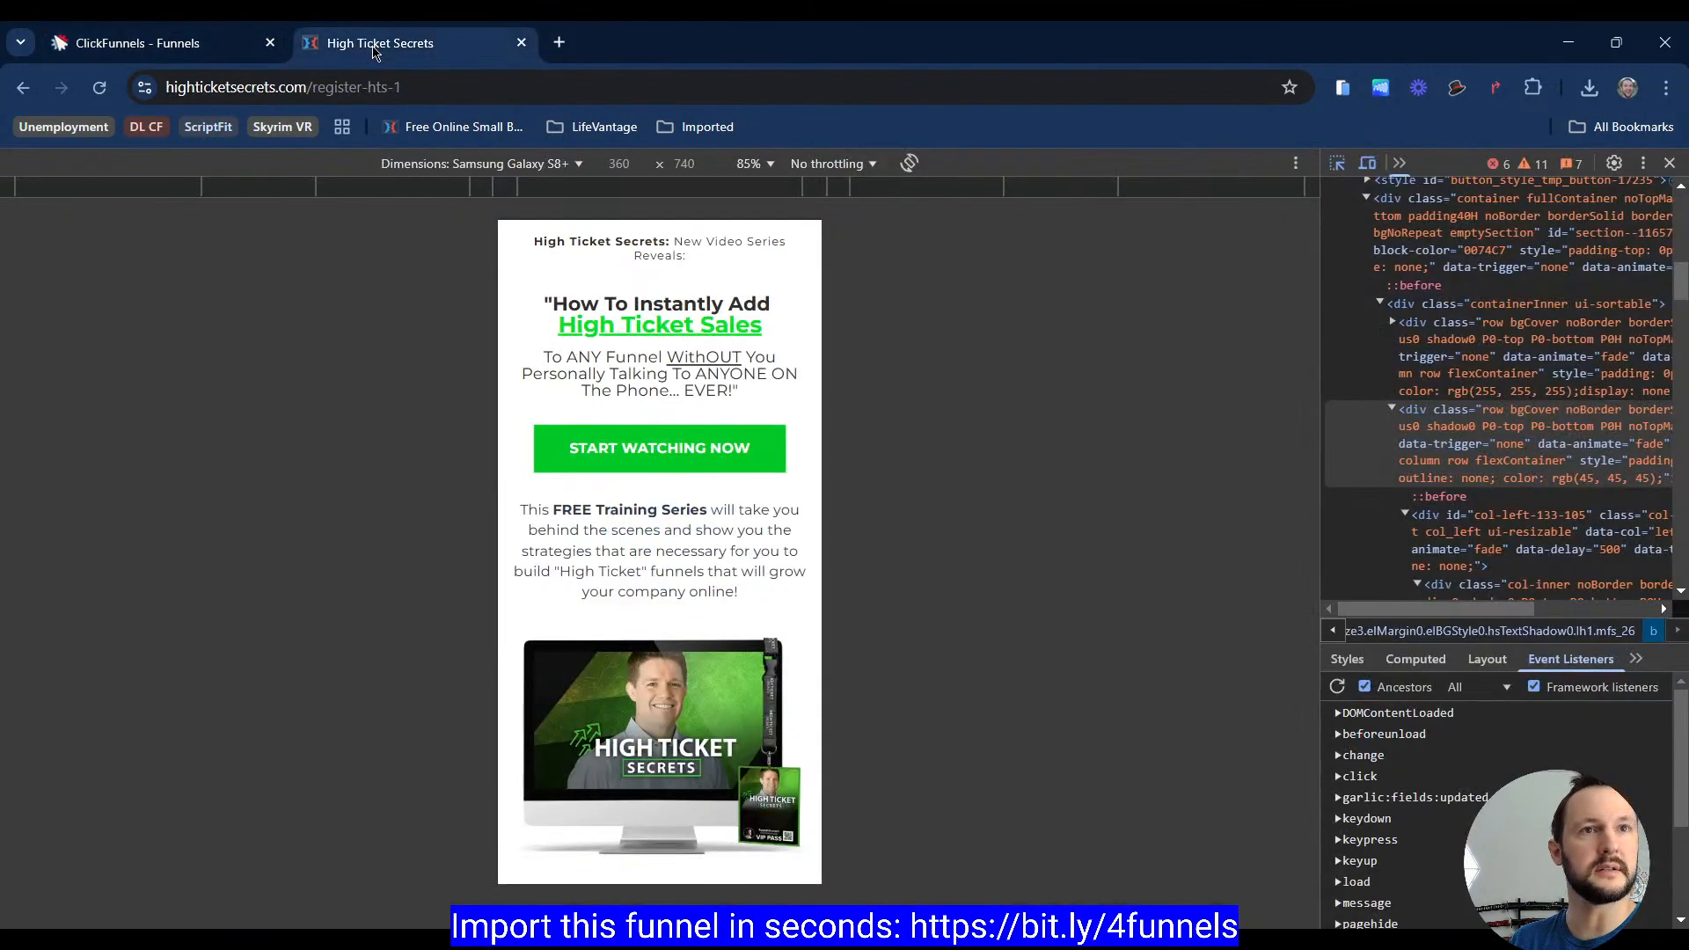
pyautogui.click(1370, 164)
pyautogui.press('F12')
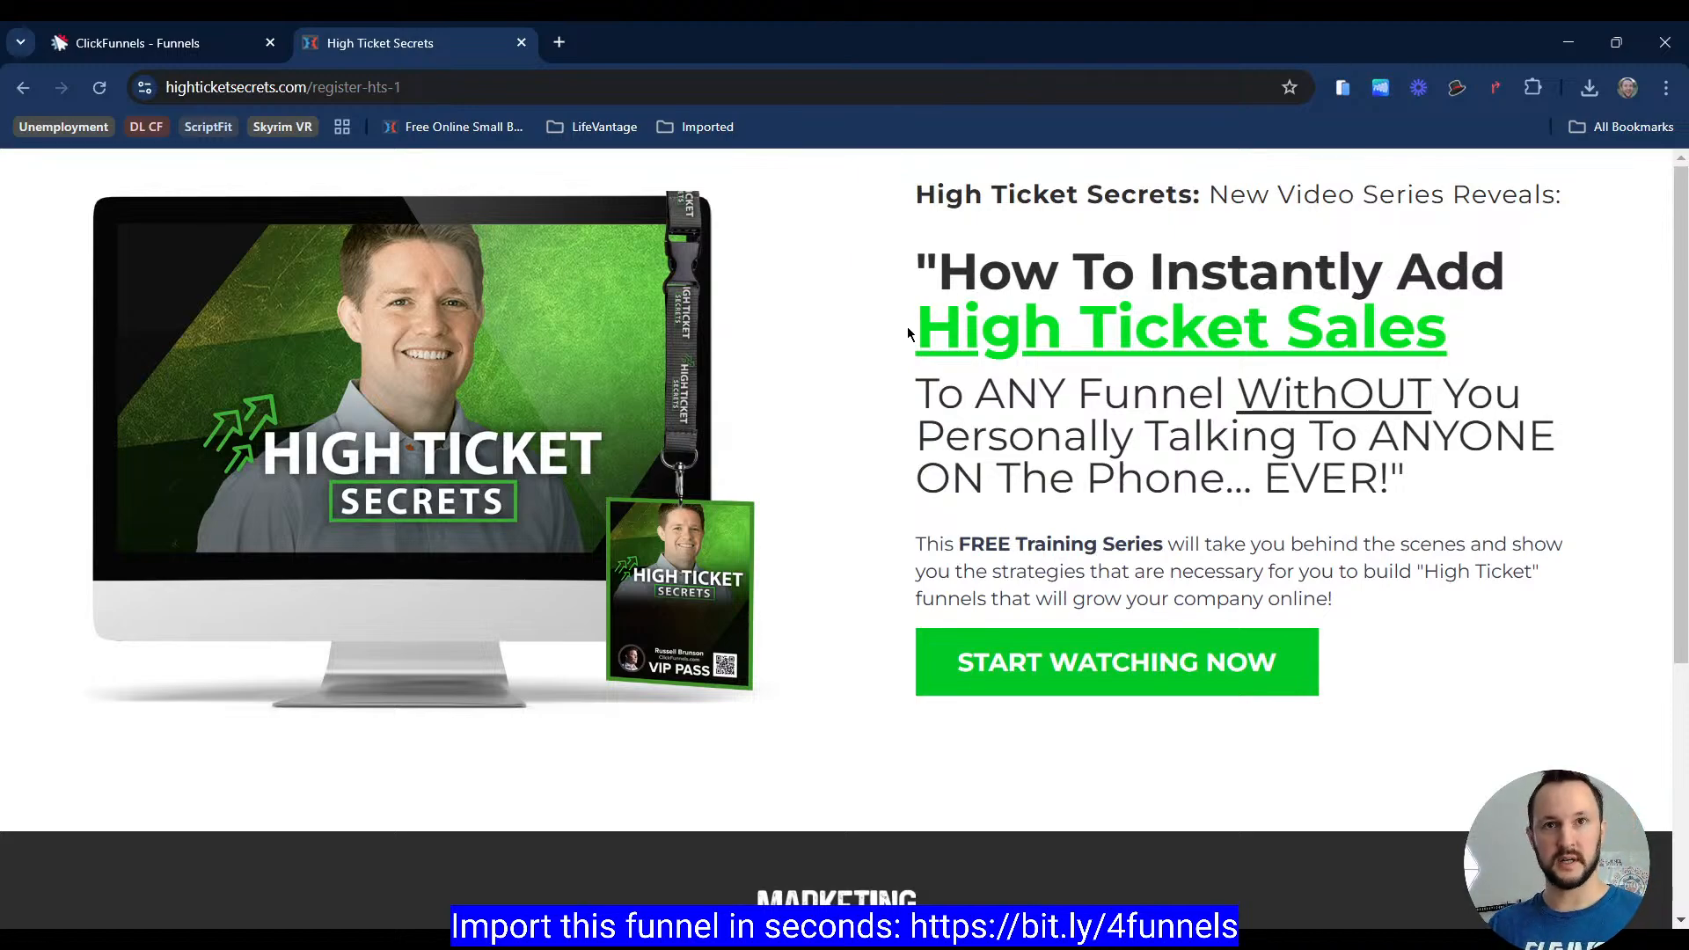
pyautogui.click(220, 42)
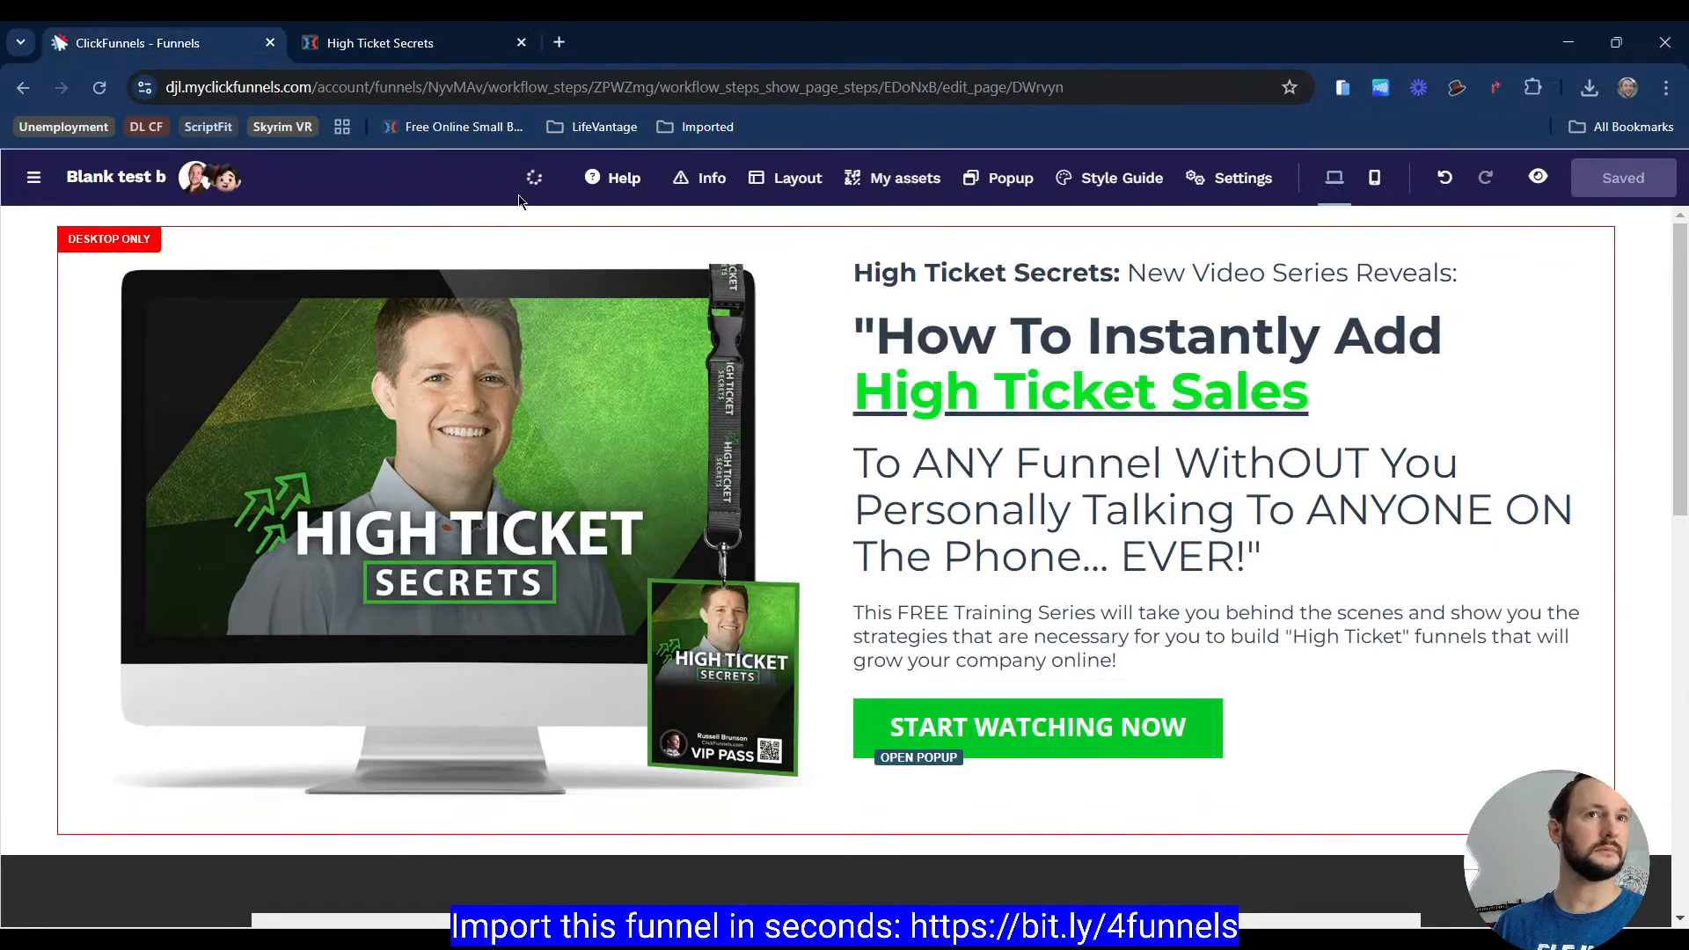
# Step: Select the desktop hero image and inspect the reference page's image size with the element inspector
pyautogui.click(599, 317)
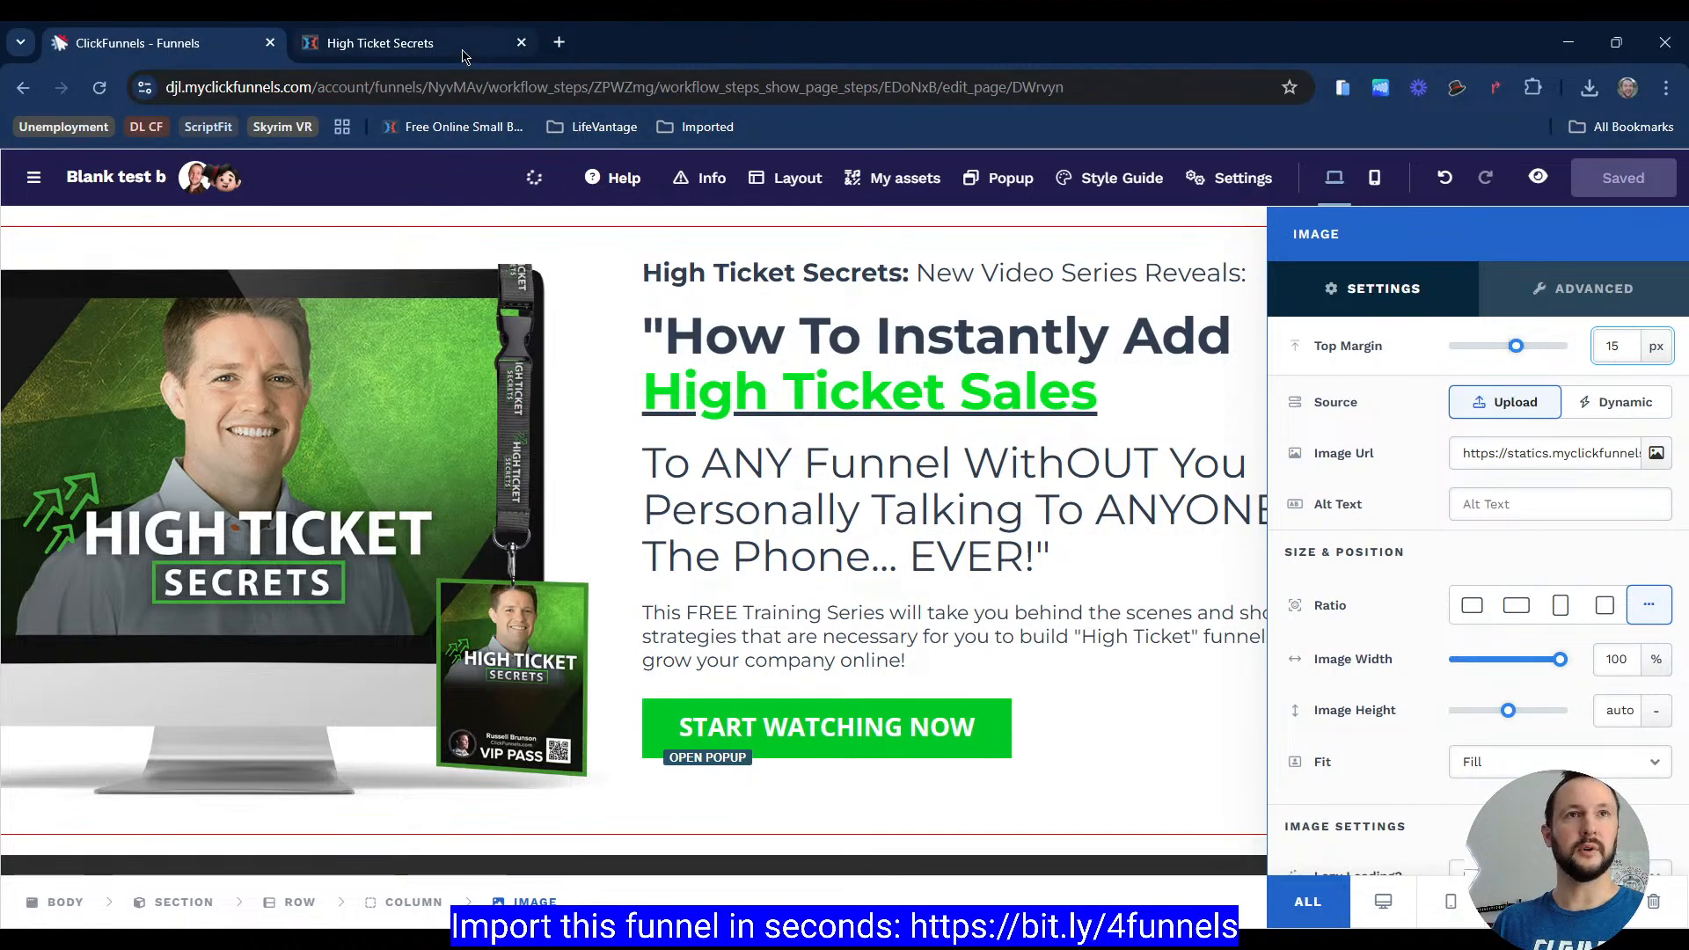
pyautogui.click(414, 42)
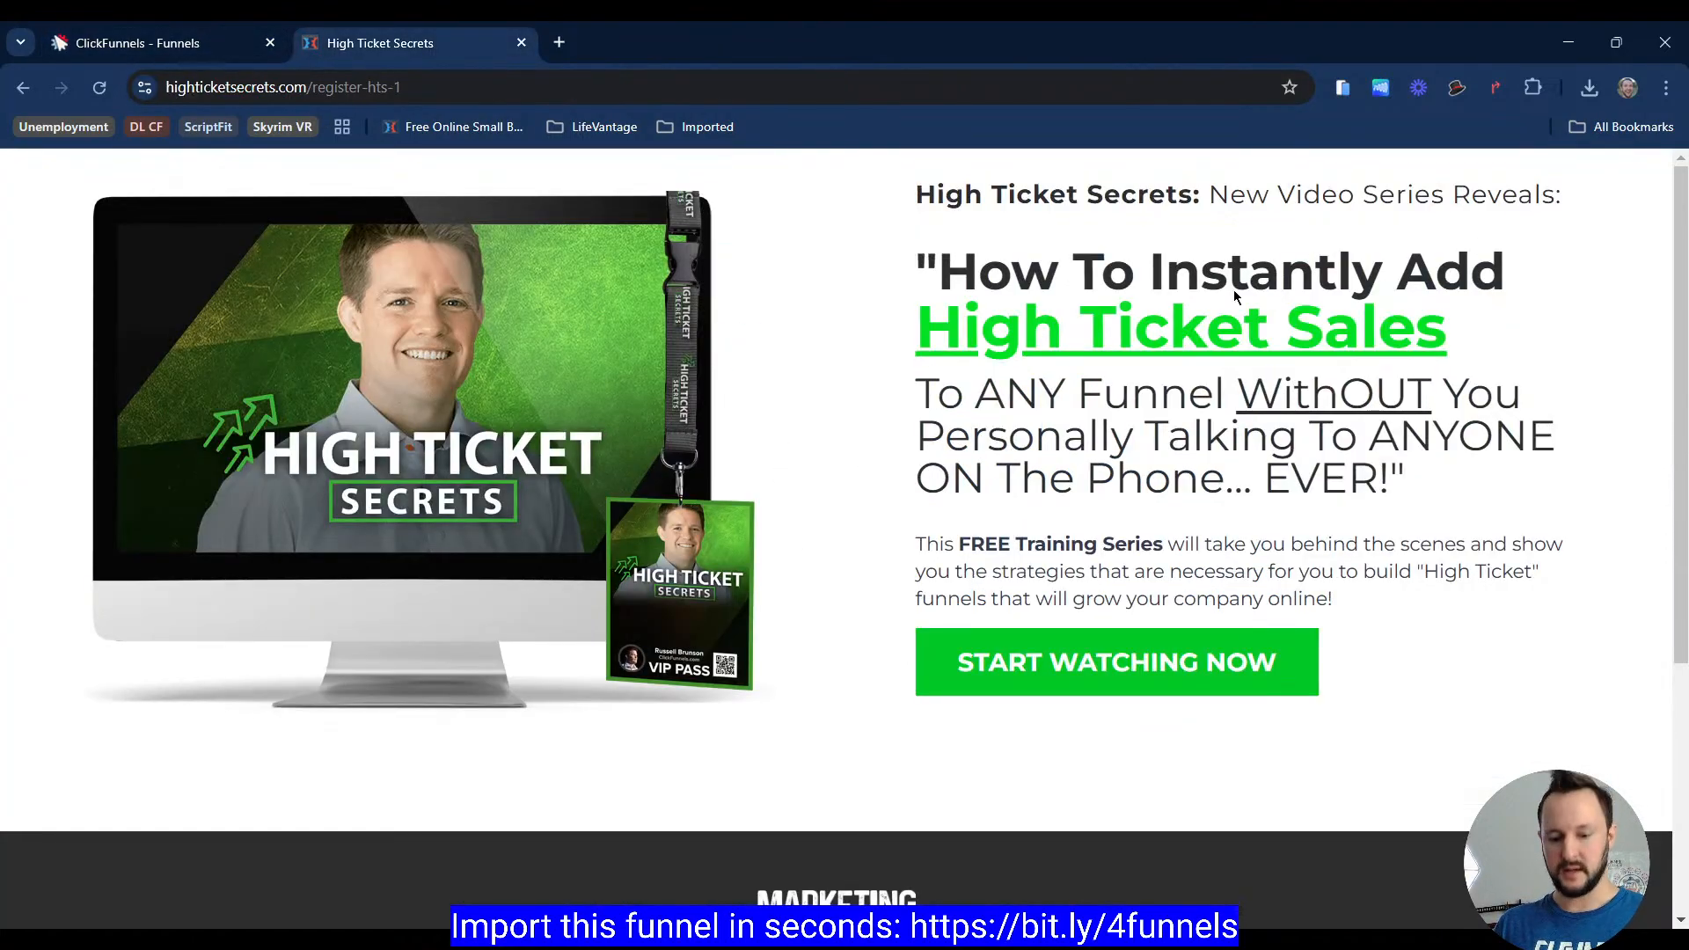
pyautogui.hotkey('ctrl', 'shift', 'i')
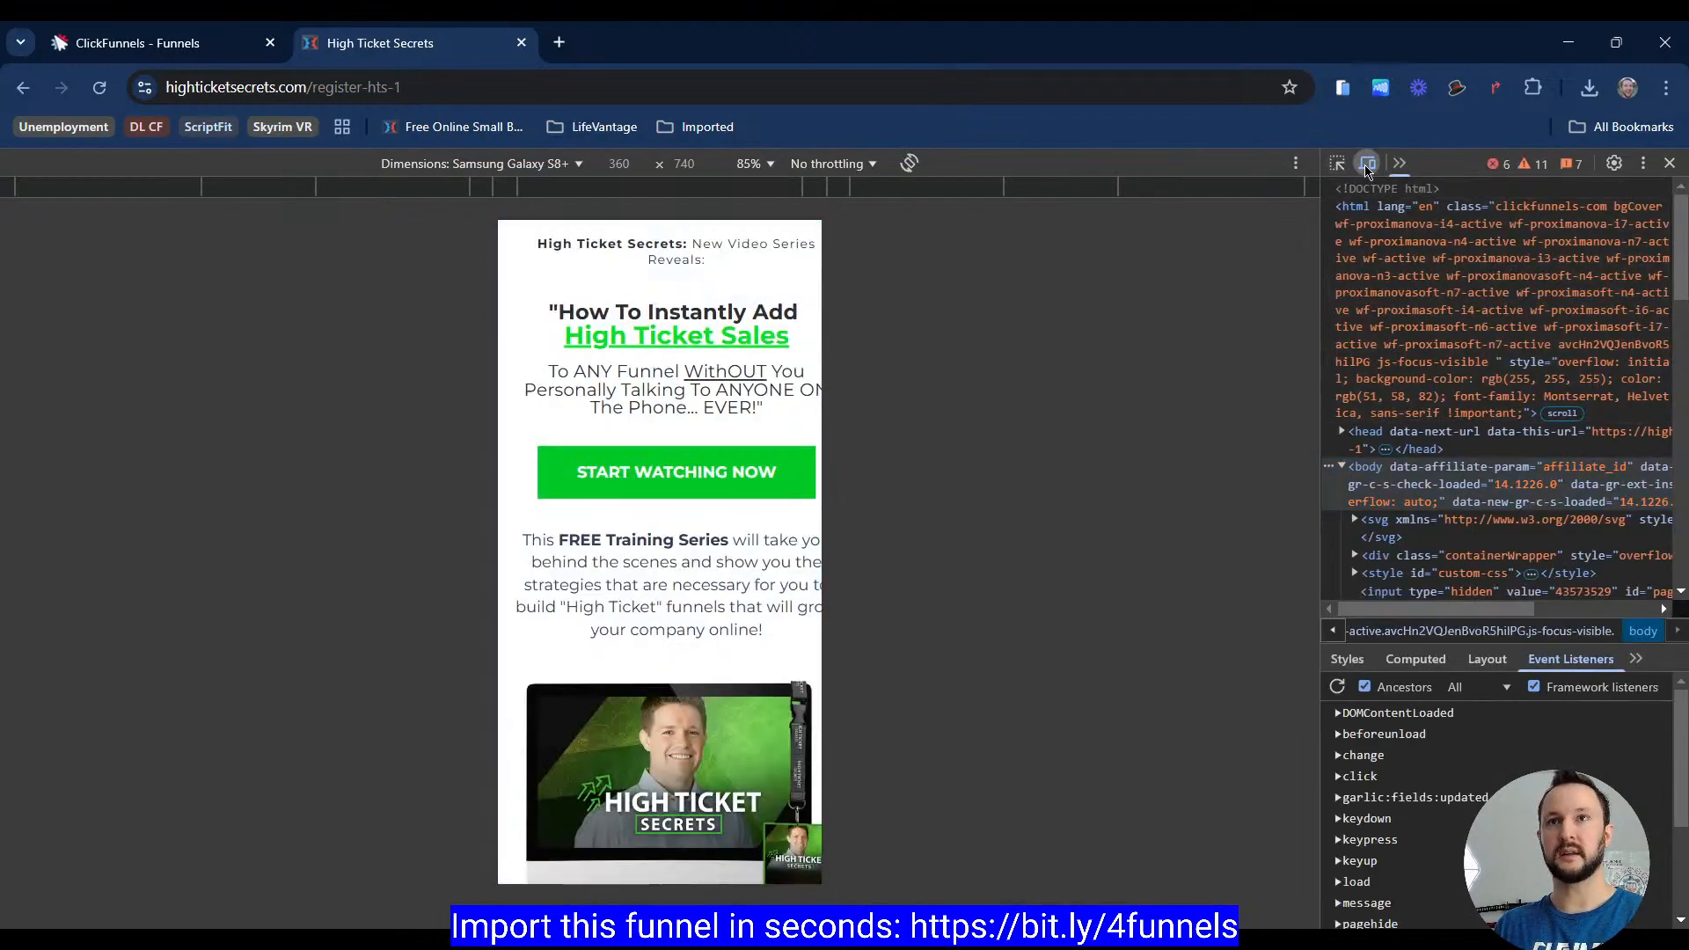
pyautogui.click(1366, 164)
pyautogui.click(1338, 164)
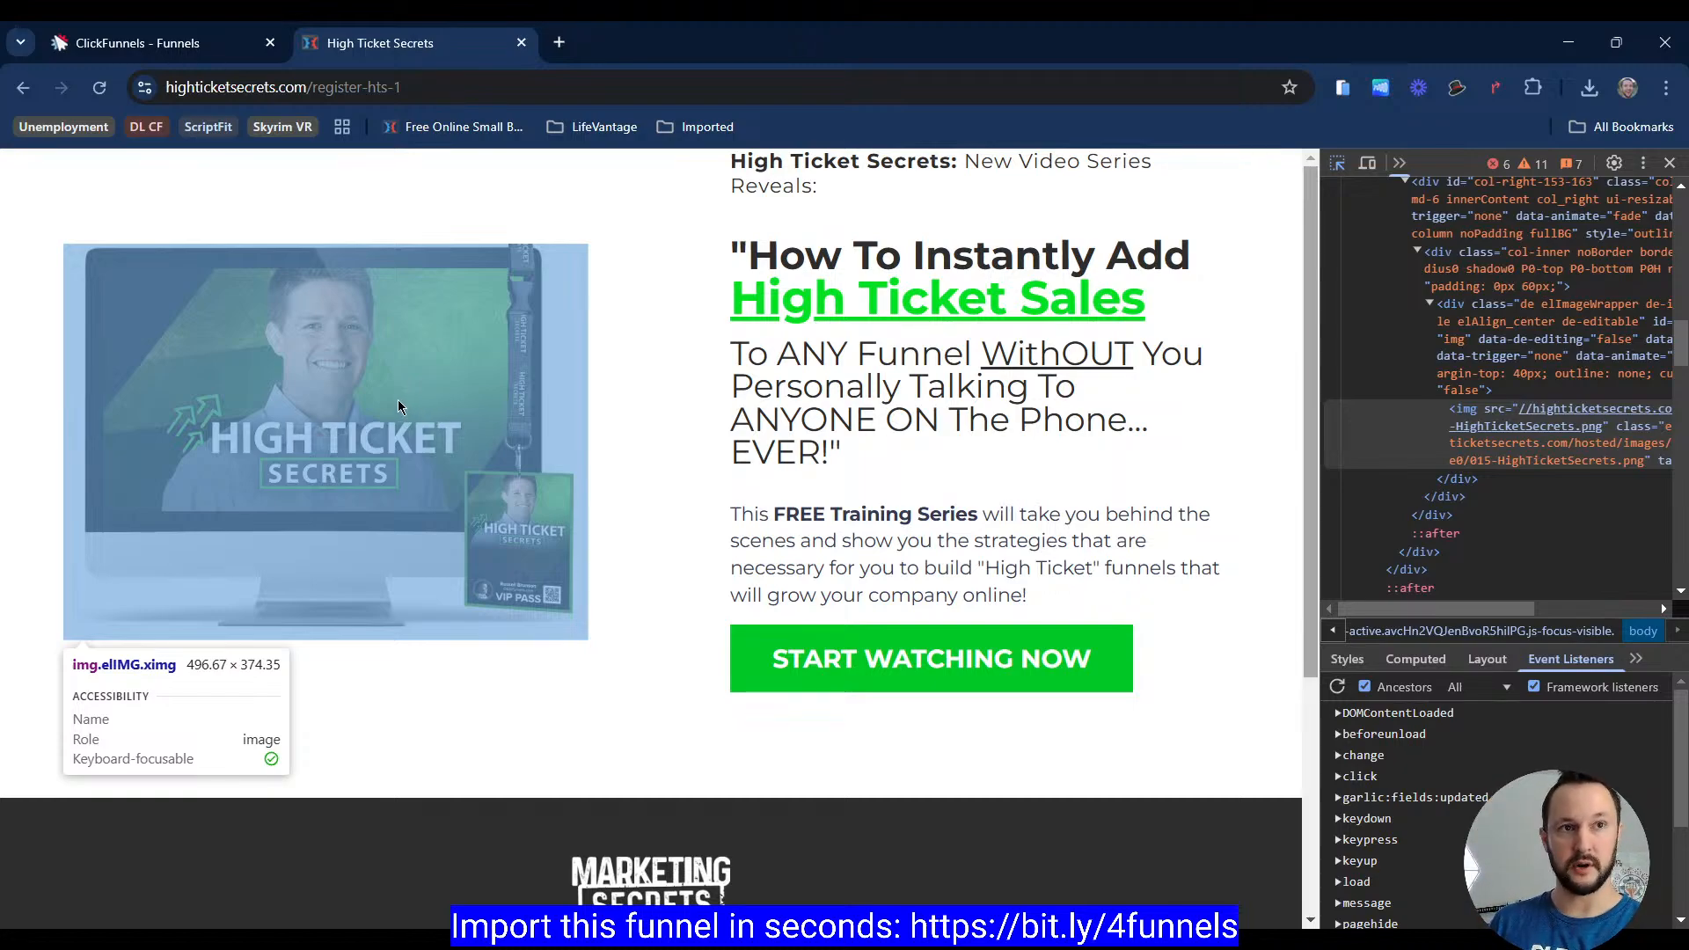
pyautogui.press('F12')
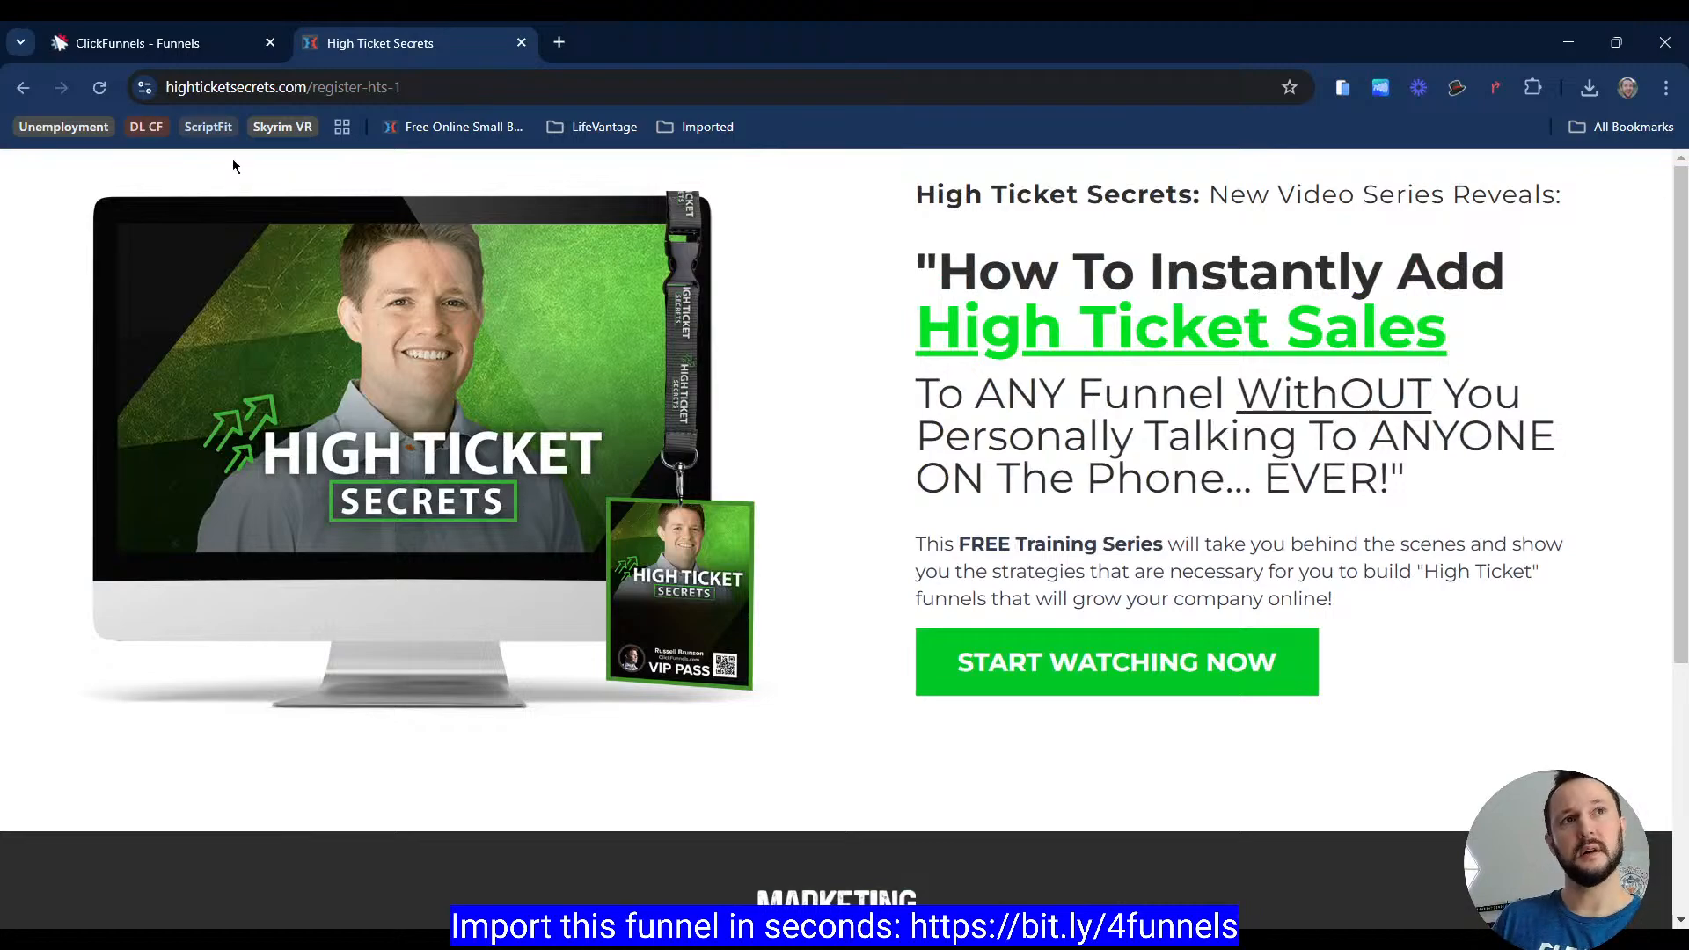
# Step: Set the desktop hero image width to 79%
pyautogui.click(207, 45)
pyautogui.click(449, 411)
pyautogui.click(434, 462)
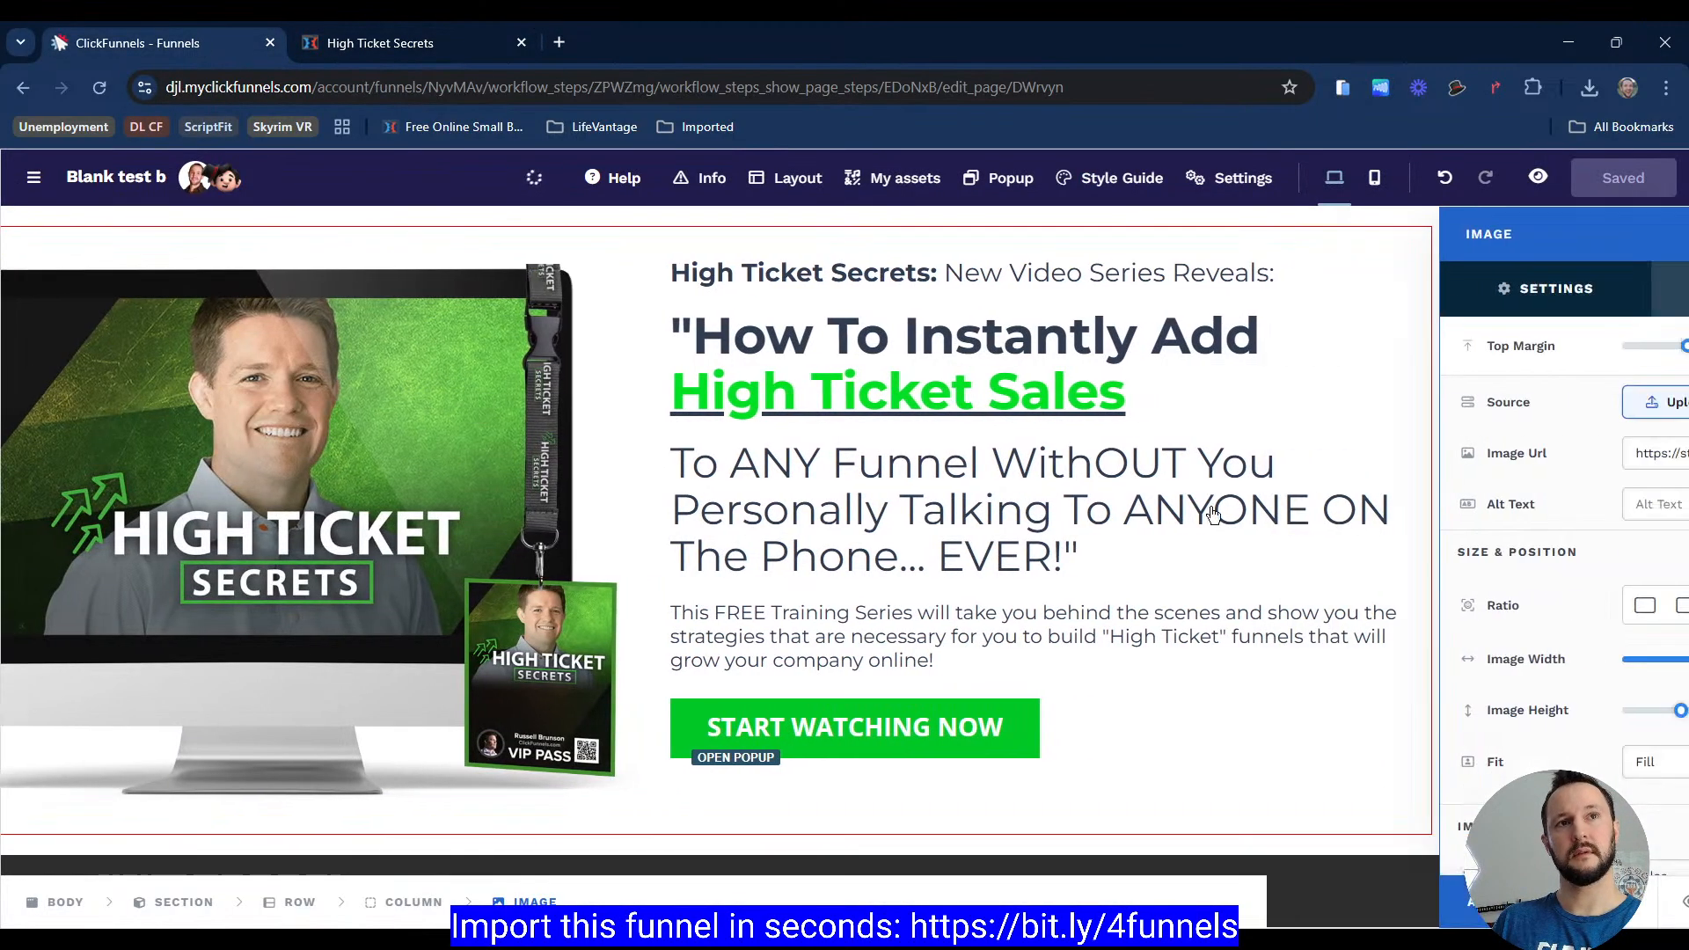
pyautogui.scroll(-1, 1609, 550)
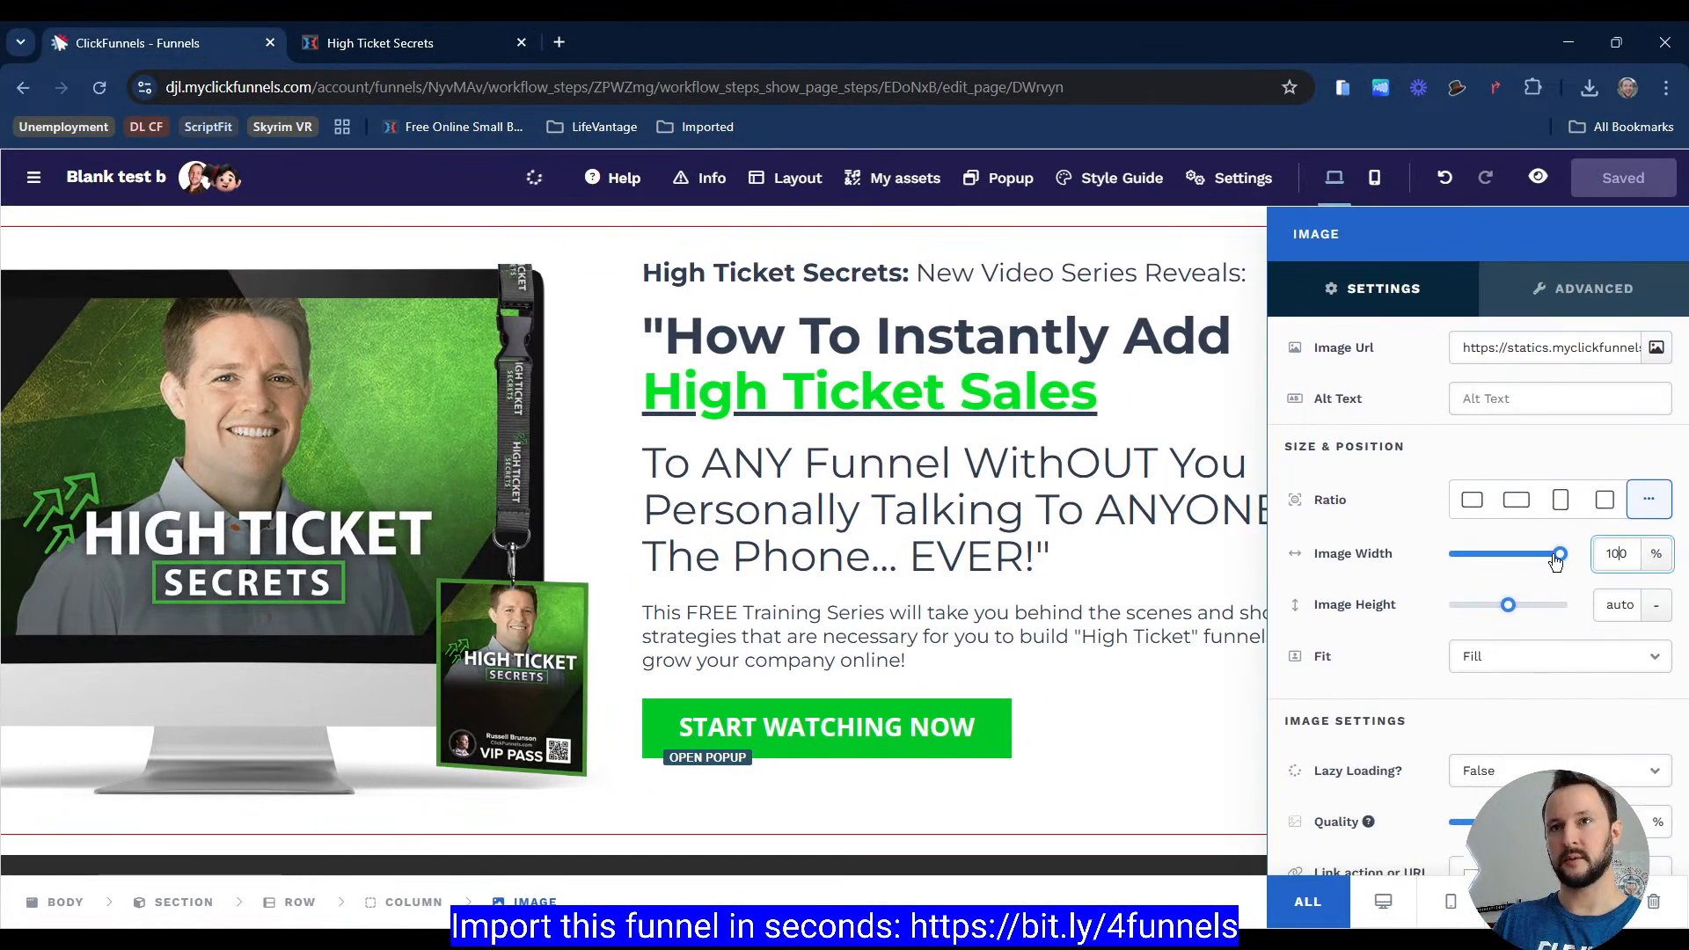
pyautogui.moveTo(1557, 562); pyautogui.dragTo(1540, 563)
pyautogui.click(1628, 564)
pyautogui.press('Up')
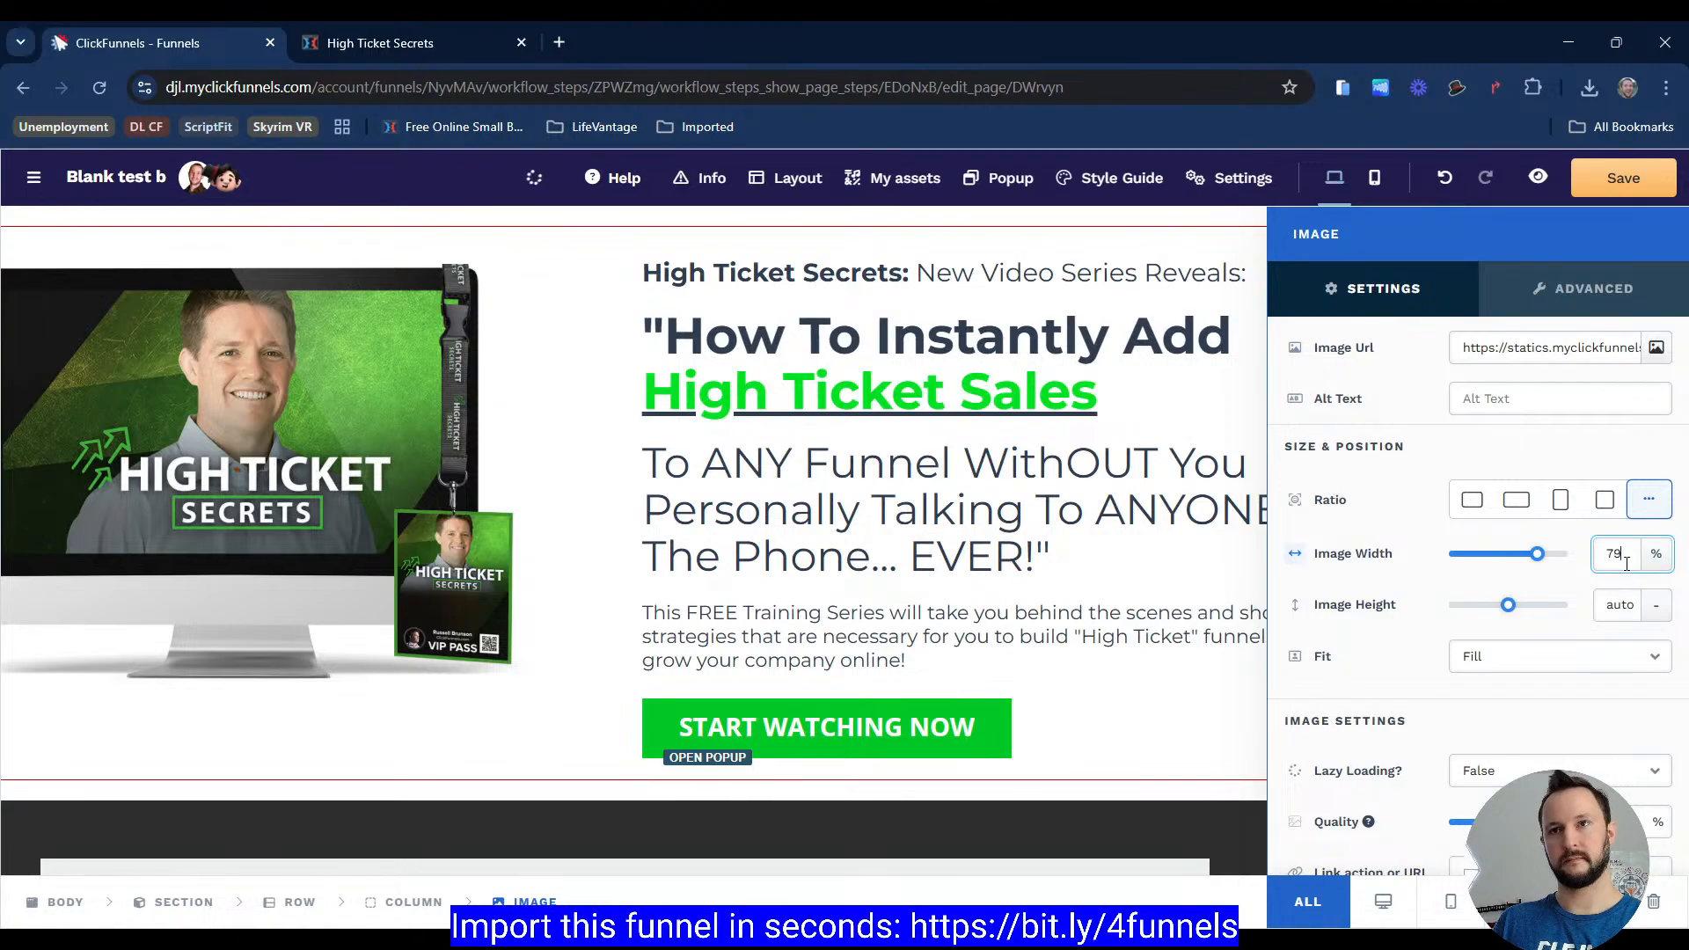
pyautogui.click(1168, 503)
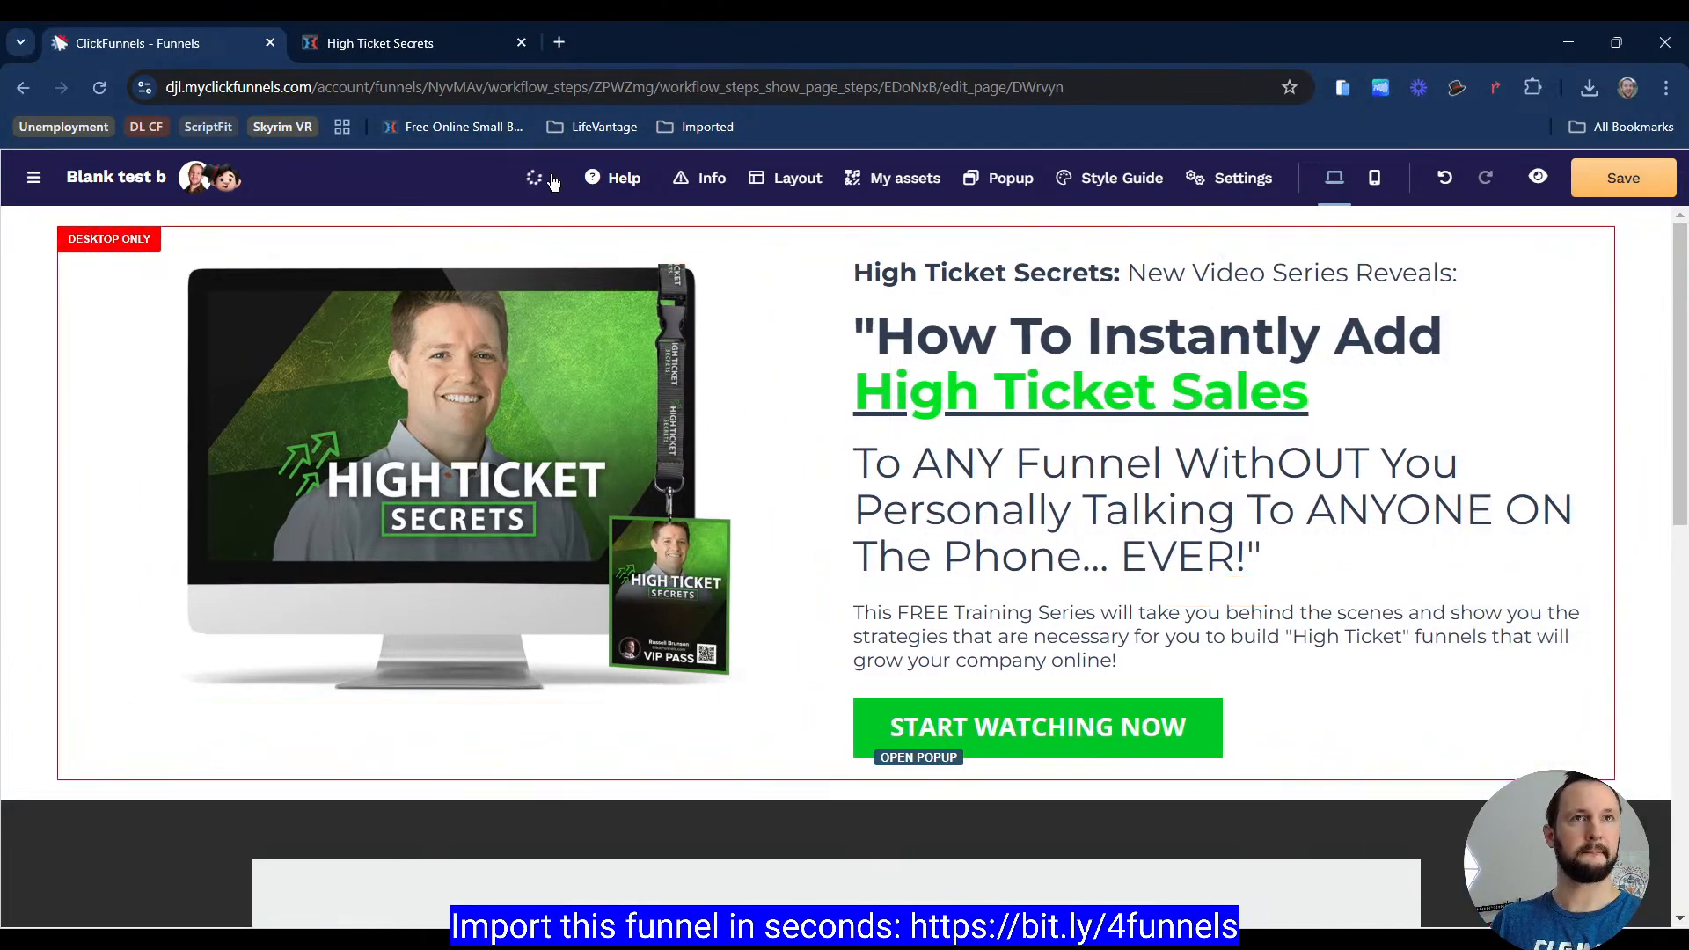
# Step: Compare the desktop hero against the reference page and save the page
pyautogui.click(451, 55)
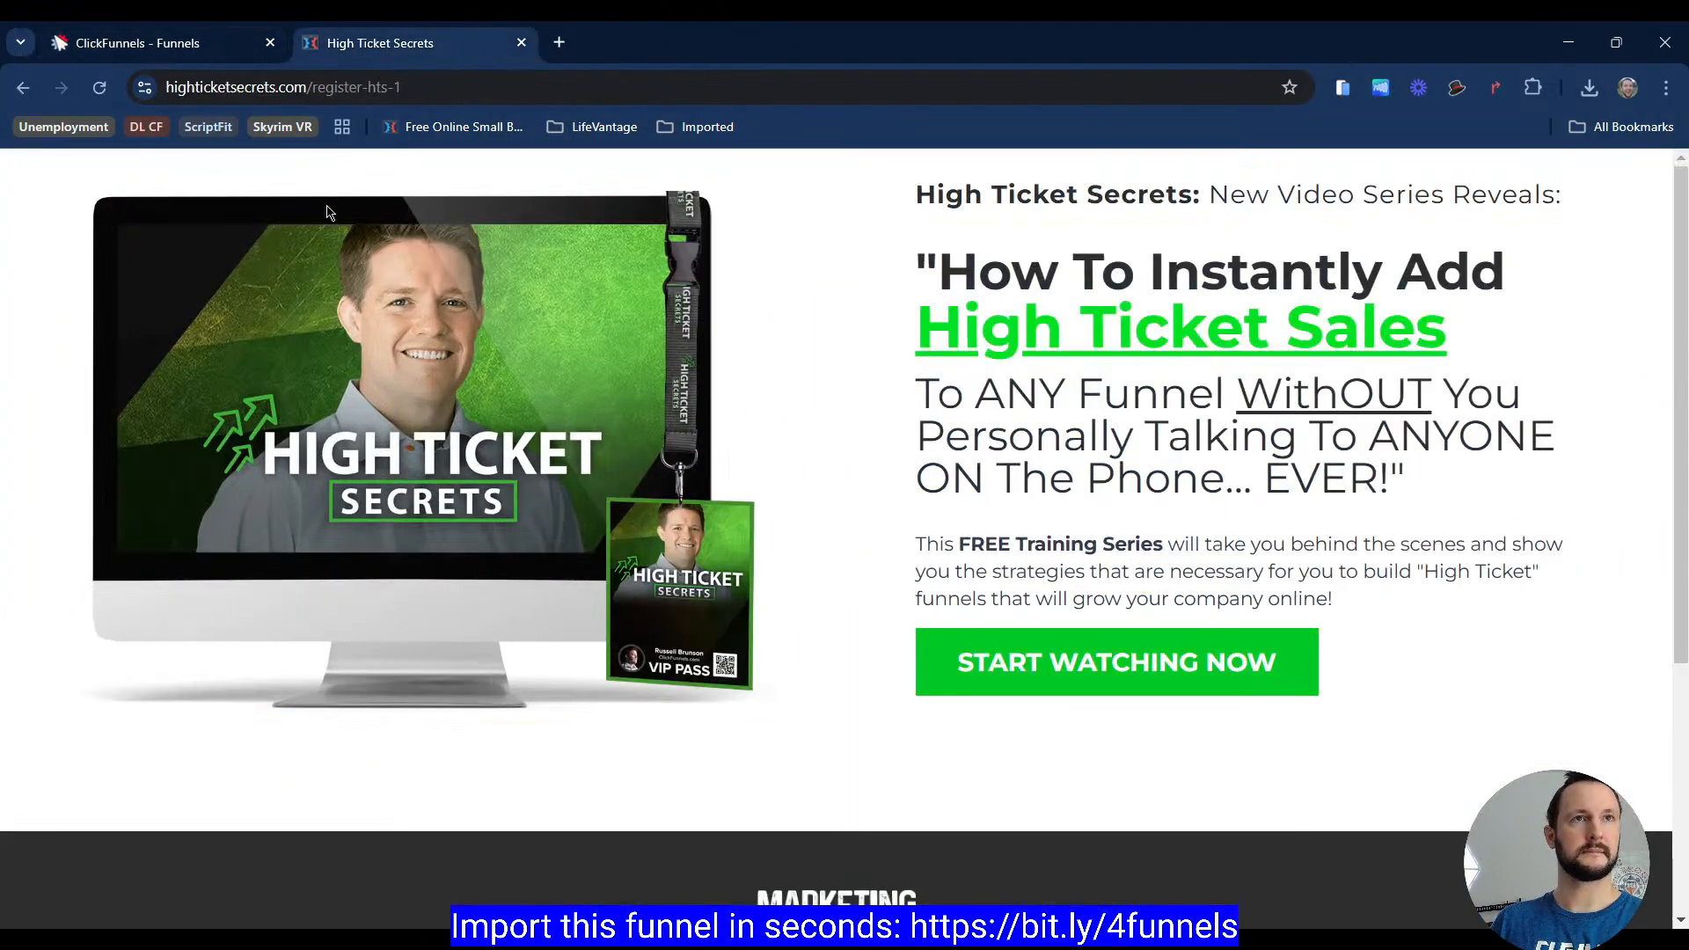
pyautogui.click(104, 39)
pyautogui.click(357, 44)
pyautogui.click(202, 42)
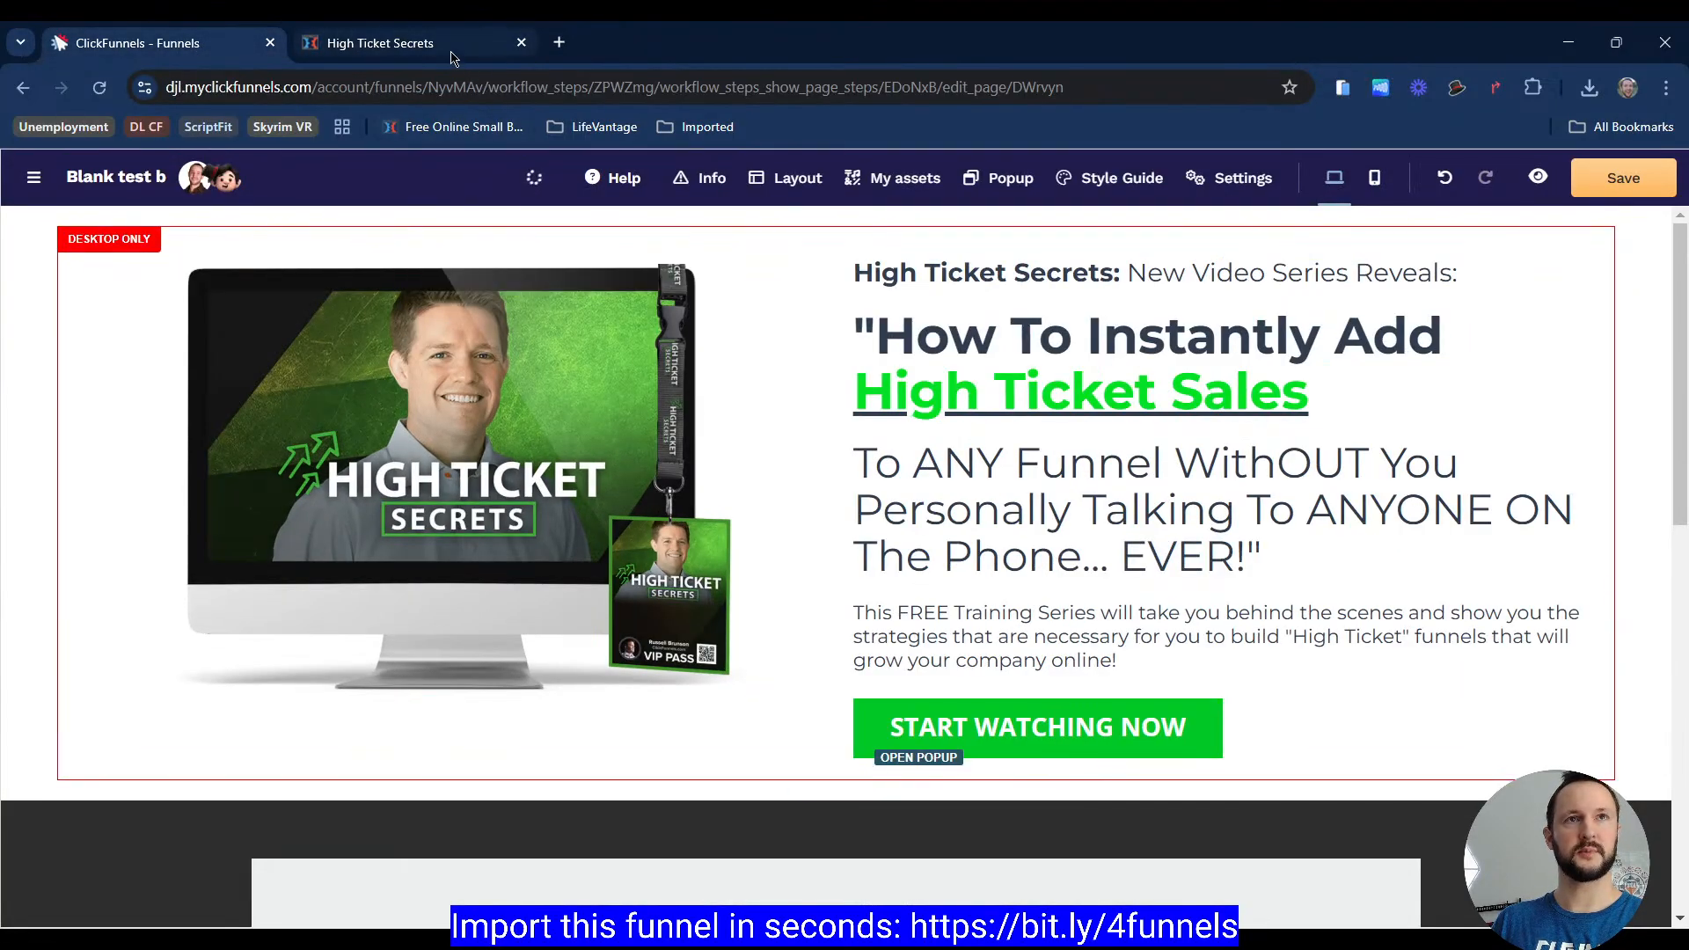
pyautogui.click(1619, 187)
# Step: Scroll down both pages to compare the sections below the hero
pyautogui.scroll(-6, 1250, 385)
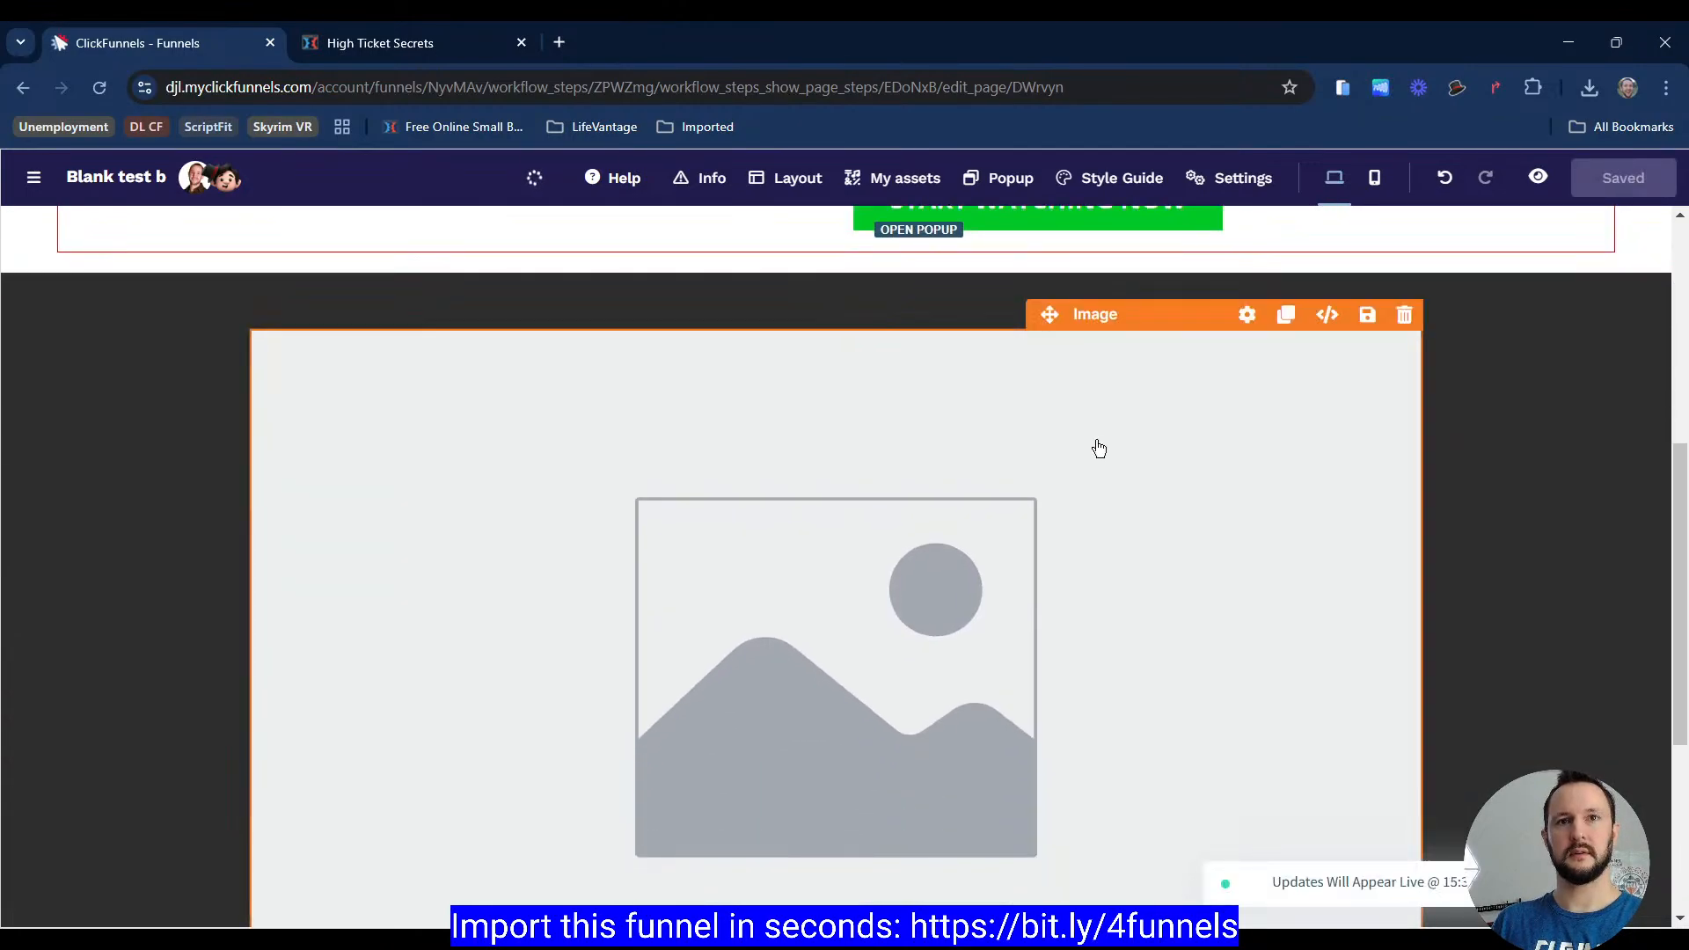
pyautogui.click(387, 42)
pyautogui.scroll(-5, 754, 398)
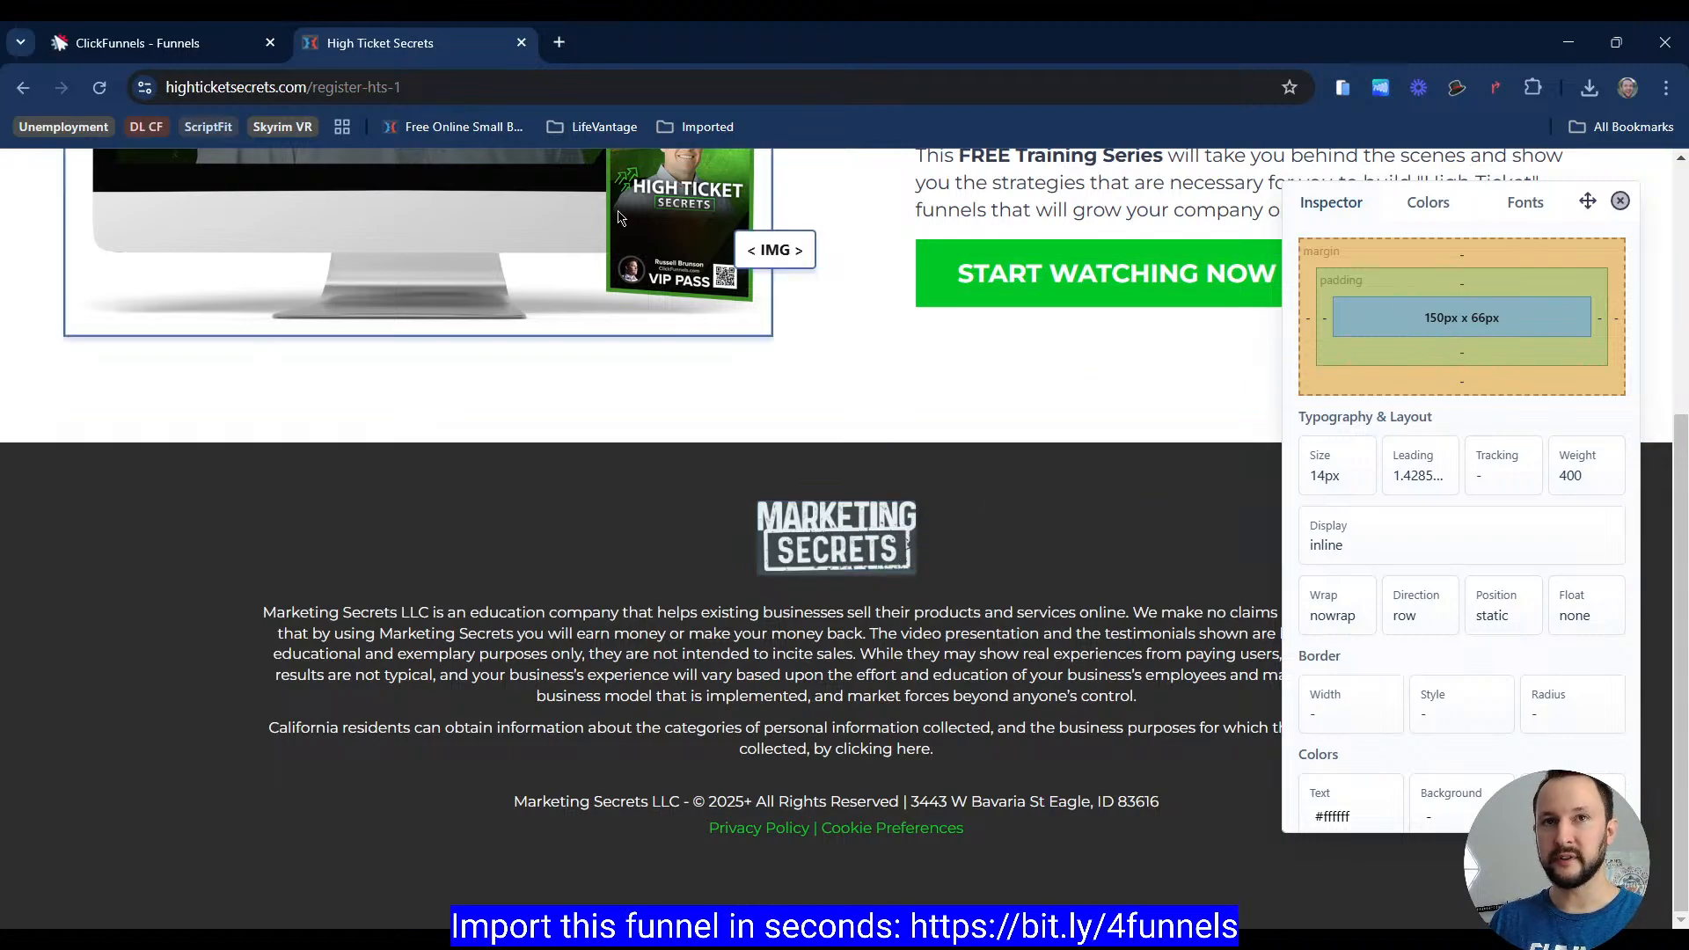
pyautogui.click(167, 43)
pyautogui.scroll(-2, 733, 454)
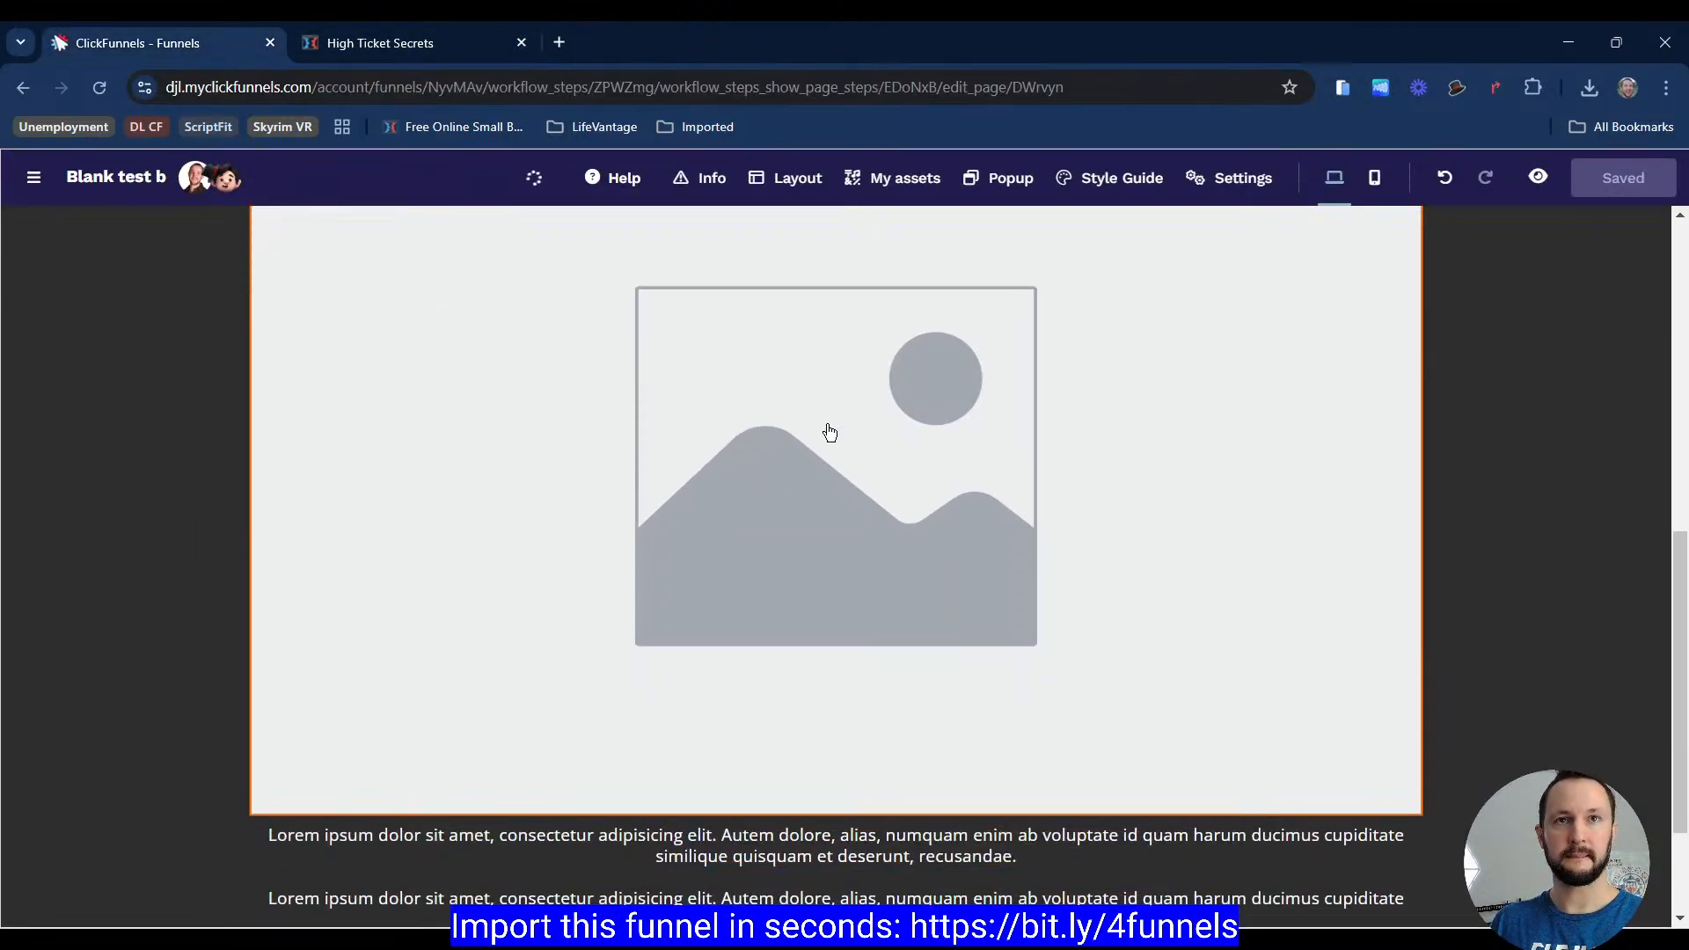
# Step: Set the placeholder image in the dark section below the hero to 150 px wide
pyautogui.click(1203, 607)
pyautogui.scroll(-4, 1485, 629)
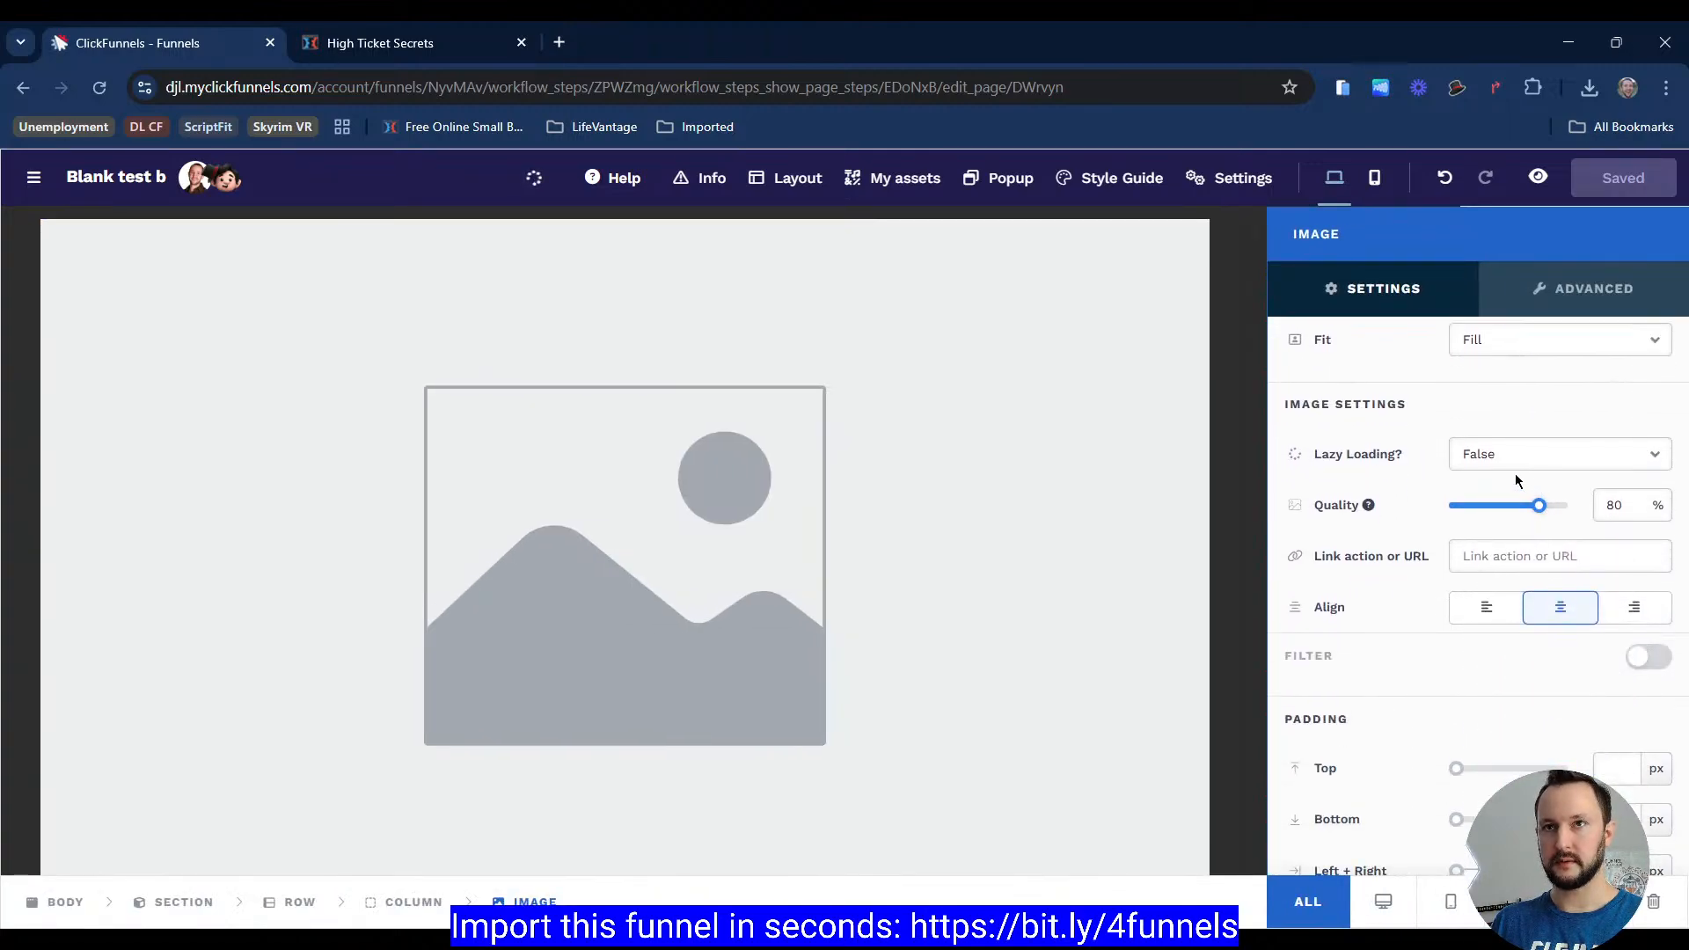
pyautogui.scroll(5, 1422, 579)
pyautogui.click(1657, 670)
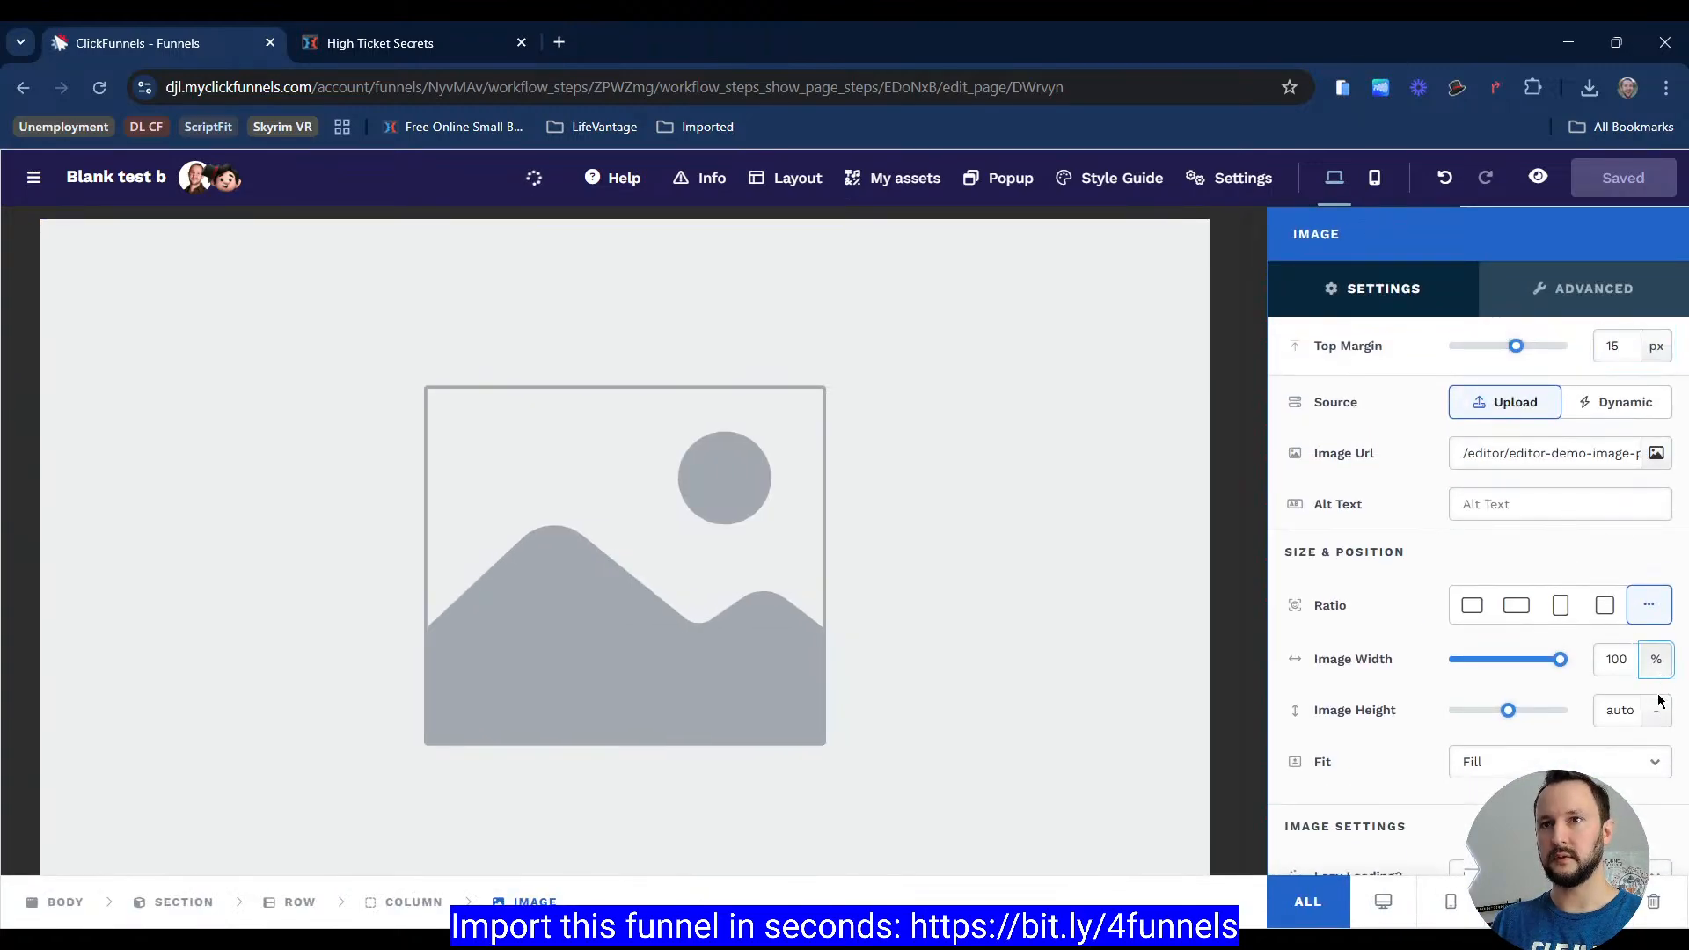
pyautogui.click(1659, 697)
pyautogui.doubleClick(1622, 656)
pyautogui.write('150')
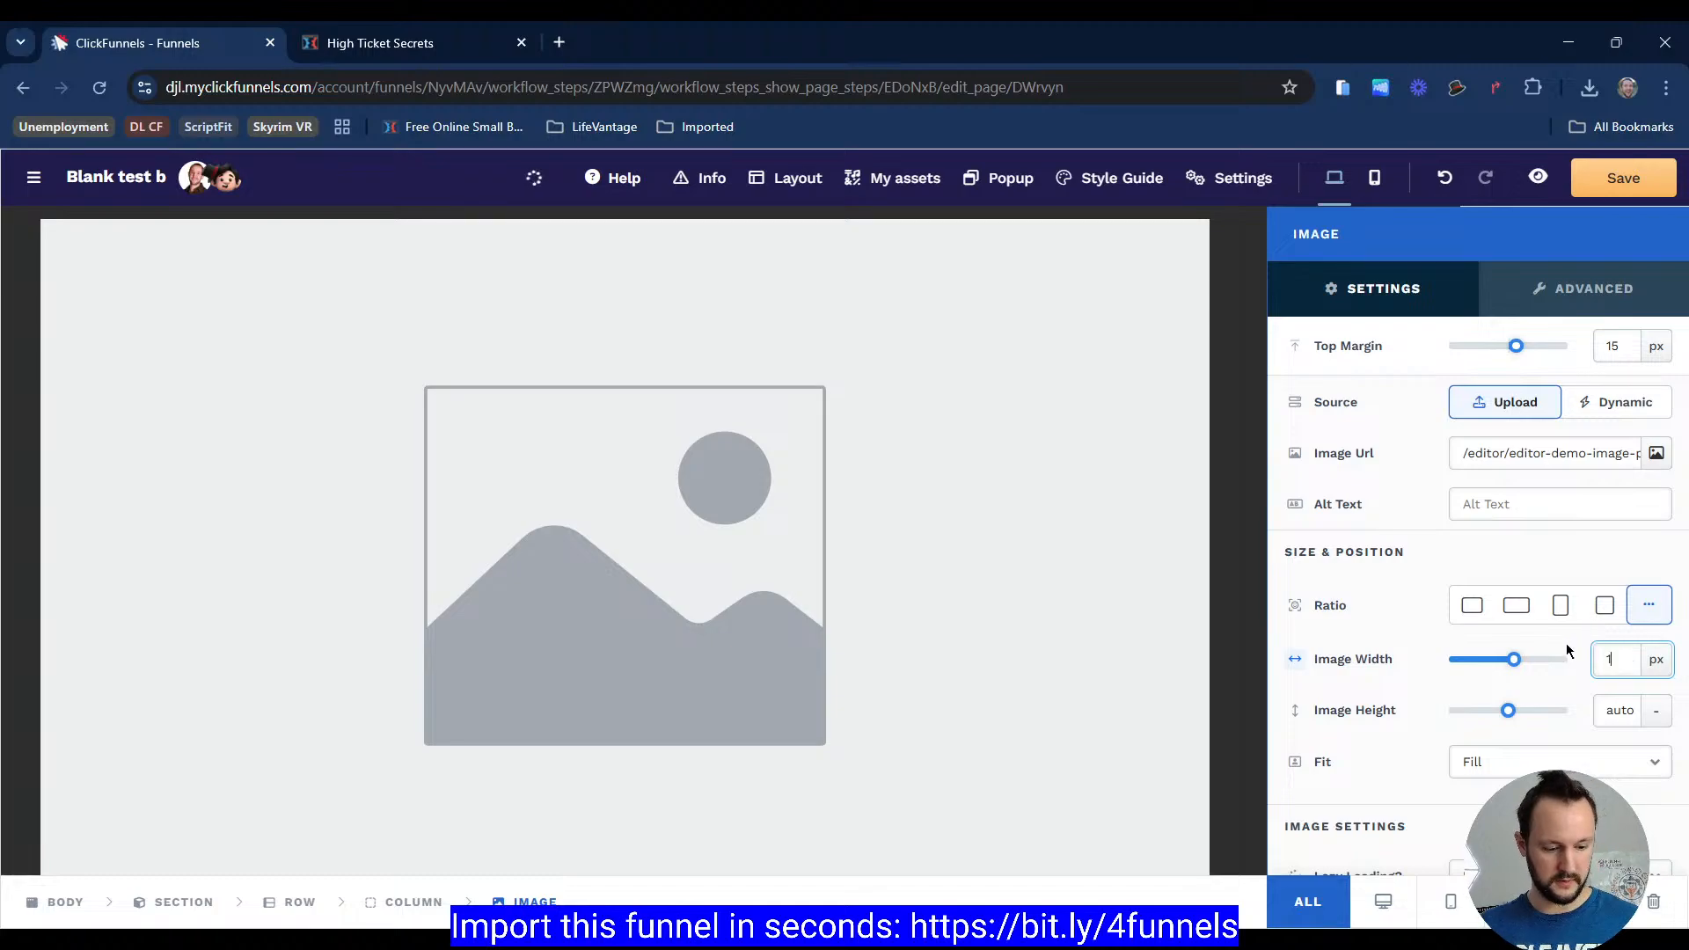
pyautogui.click(1404, 604)
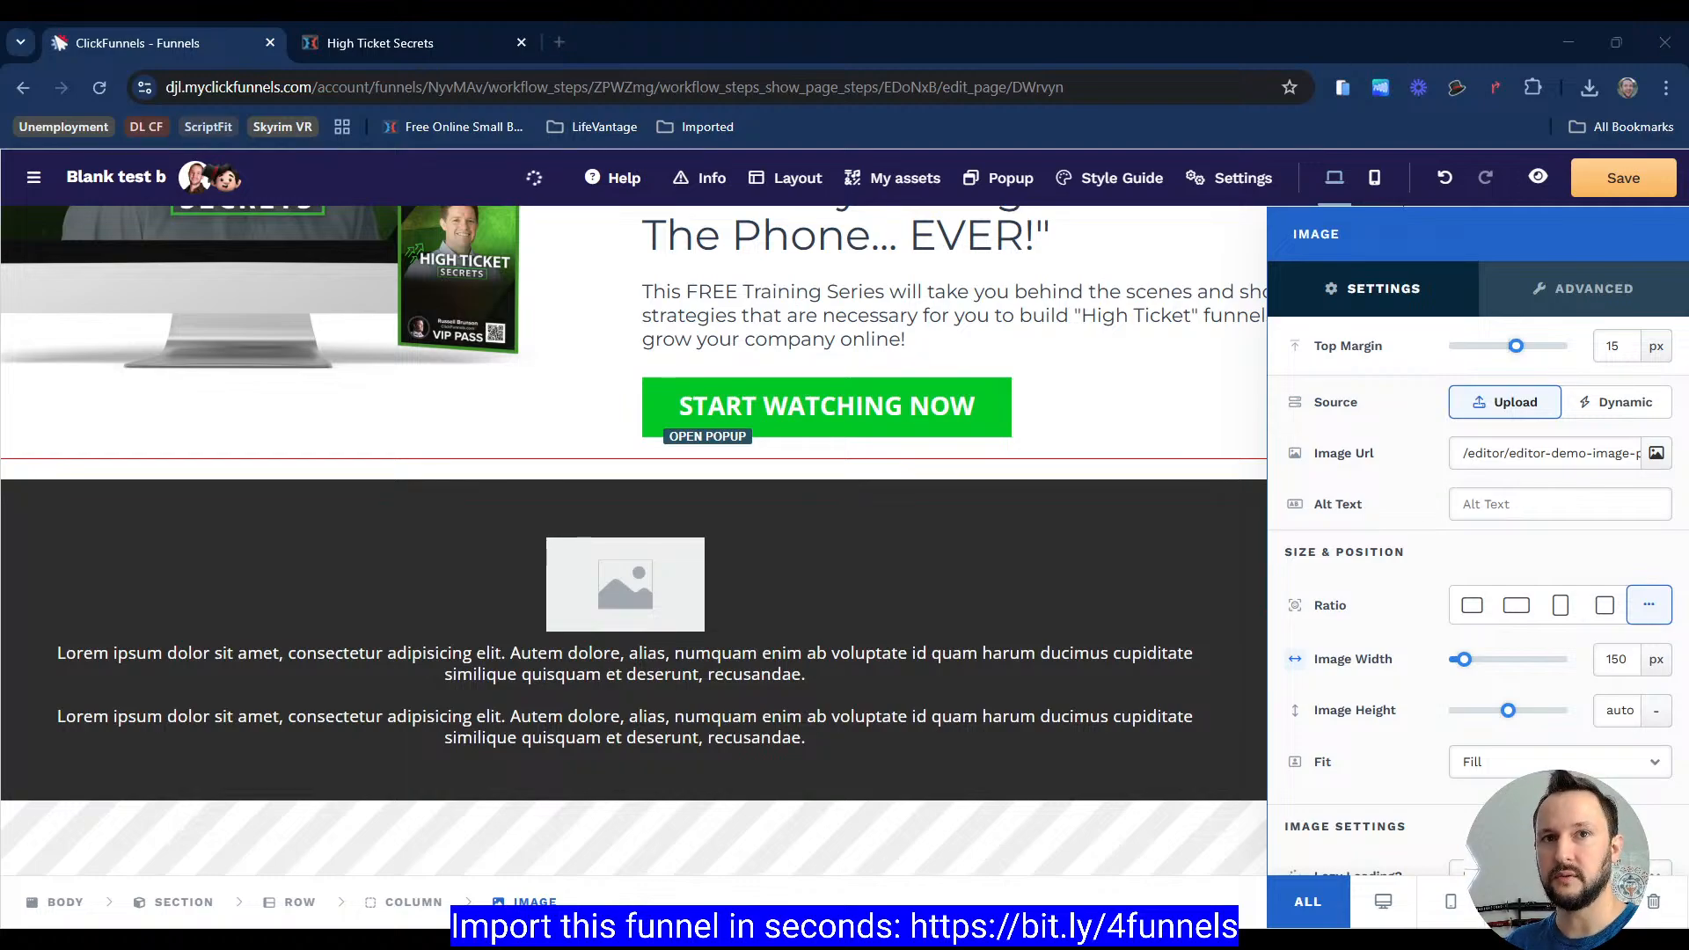
# Step: Replace the dark section's placeholder image with the Marketing Secrets logo from the FBC Images gallery folder
pyautogui.click(769, 596)
pyautogui.click(769, 596)
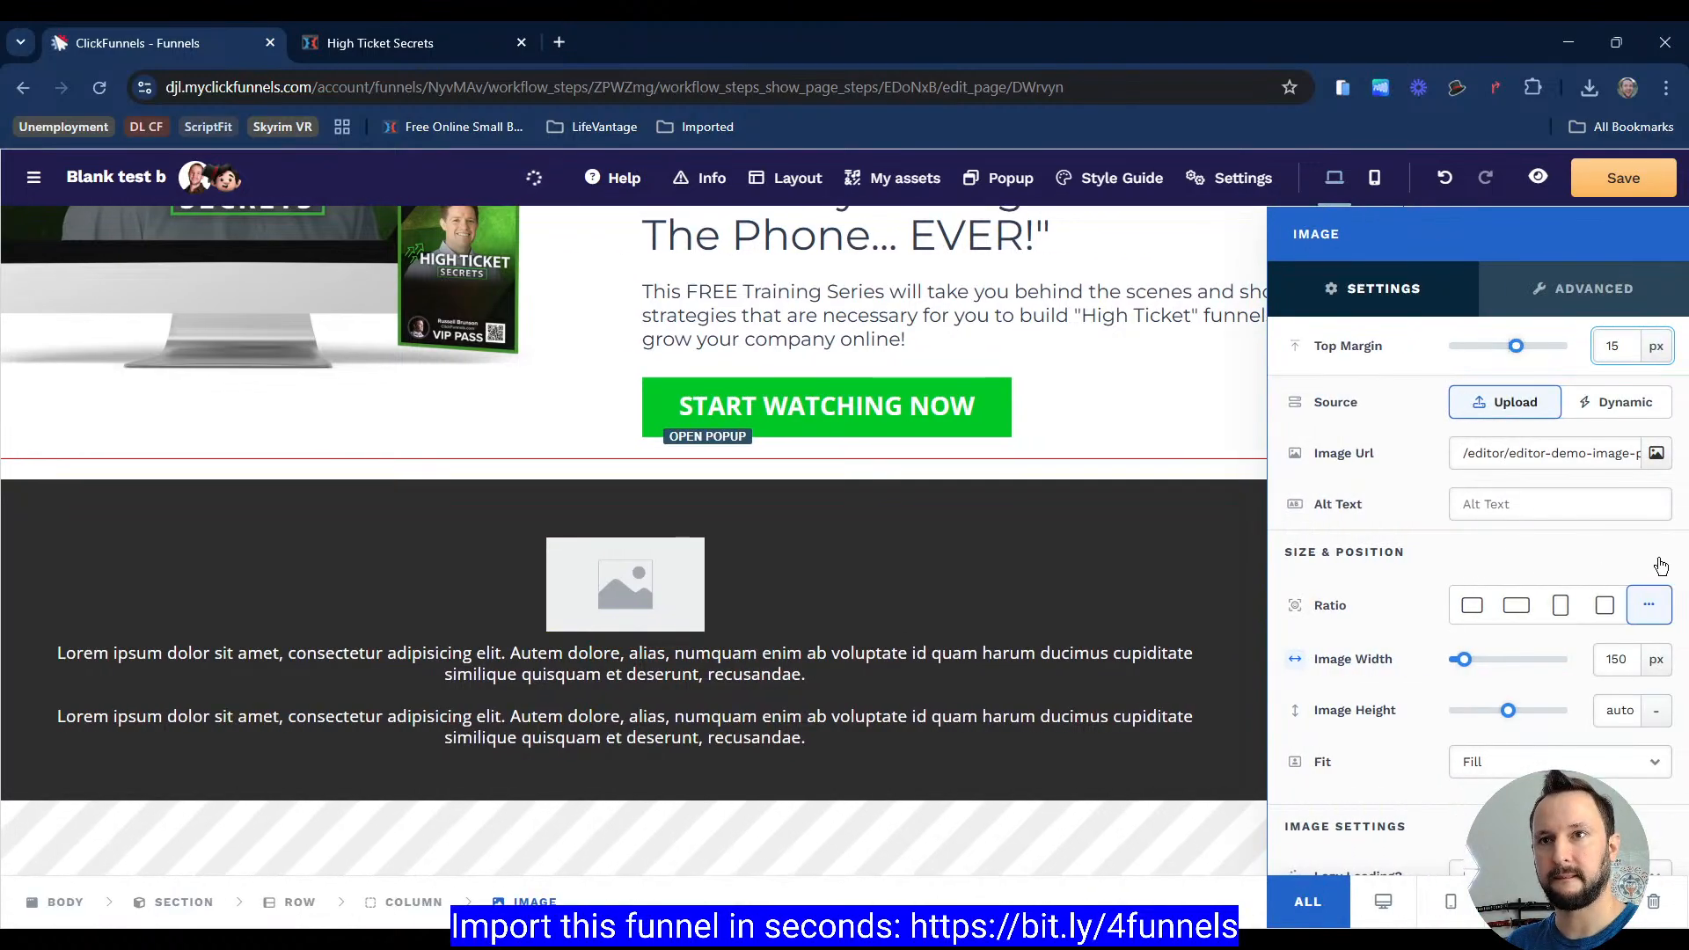
pyautogui.click(1656, 452)
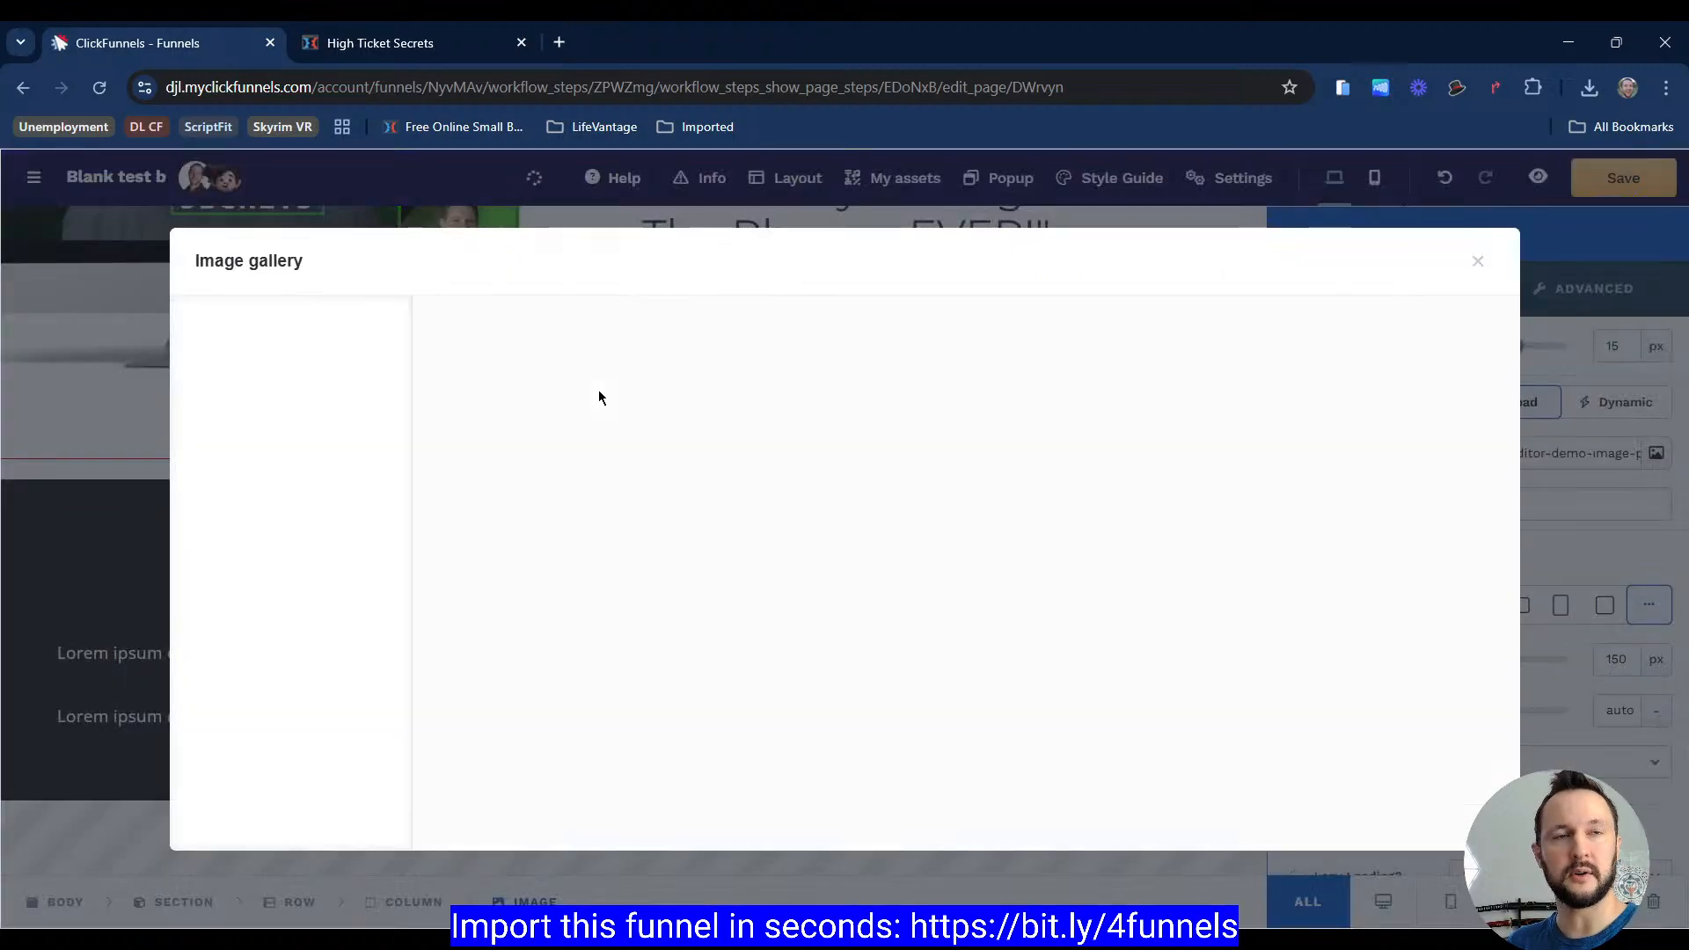
pyautogui.scroll(-4, 282, 687)
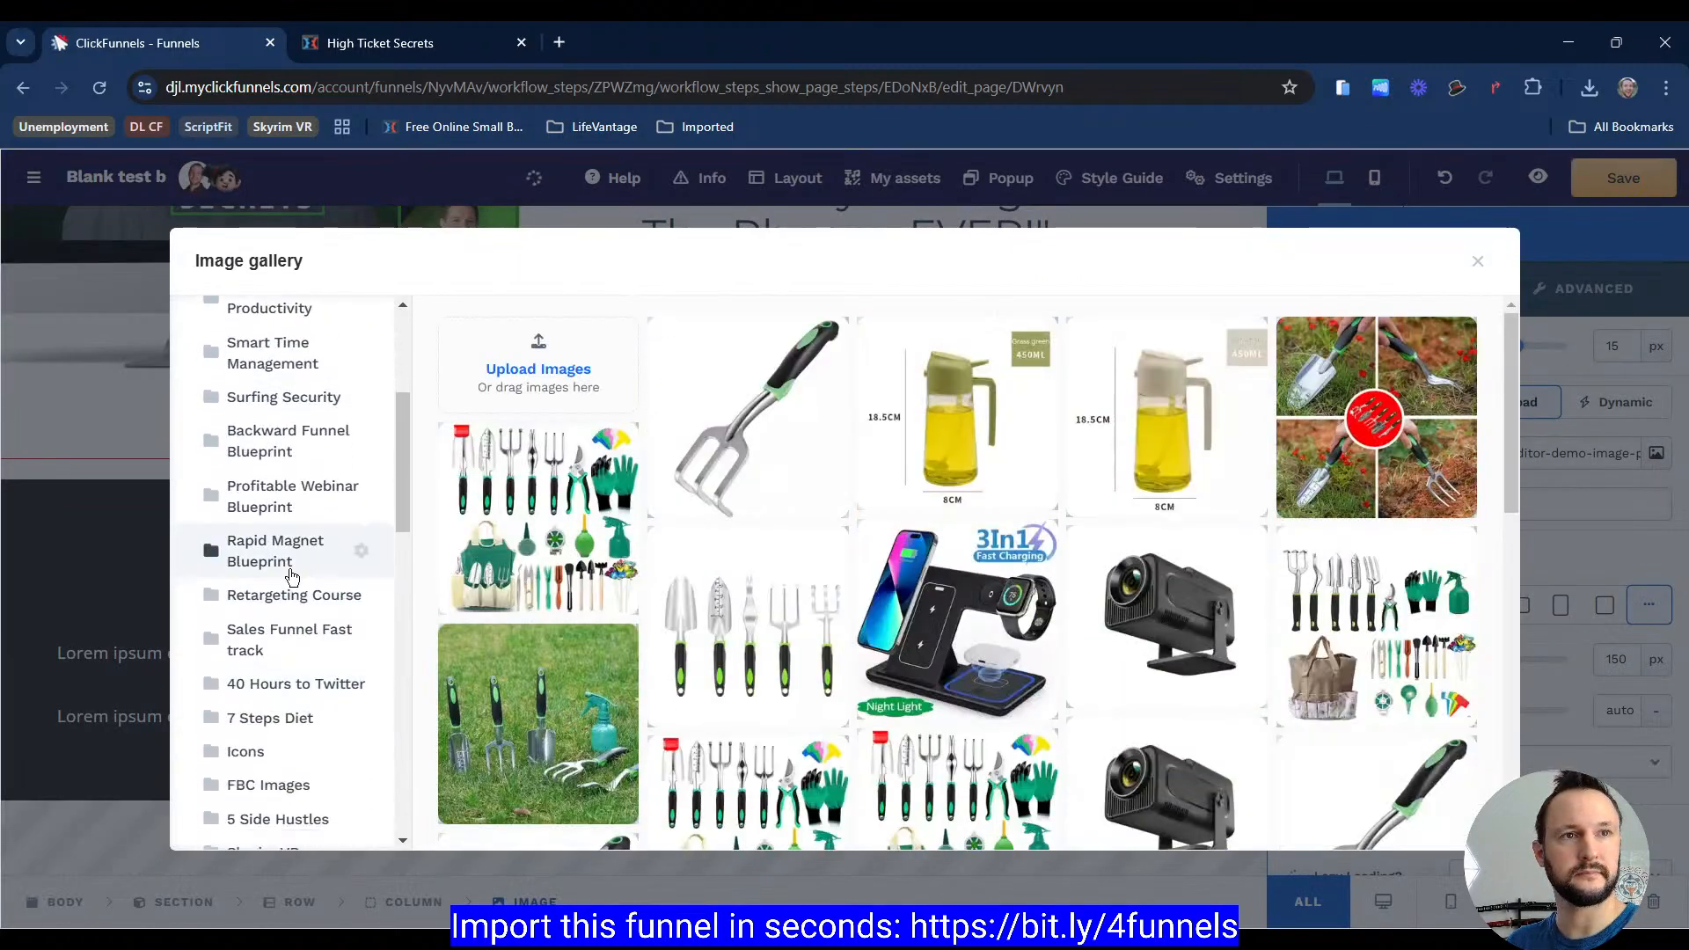
pyautogui.scroll(-3, 283, 685)
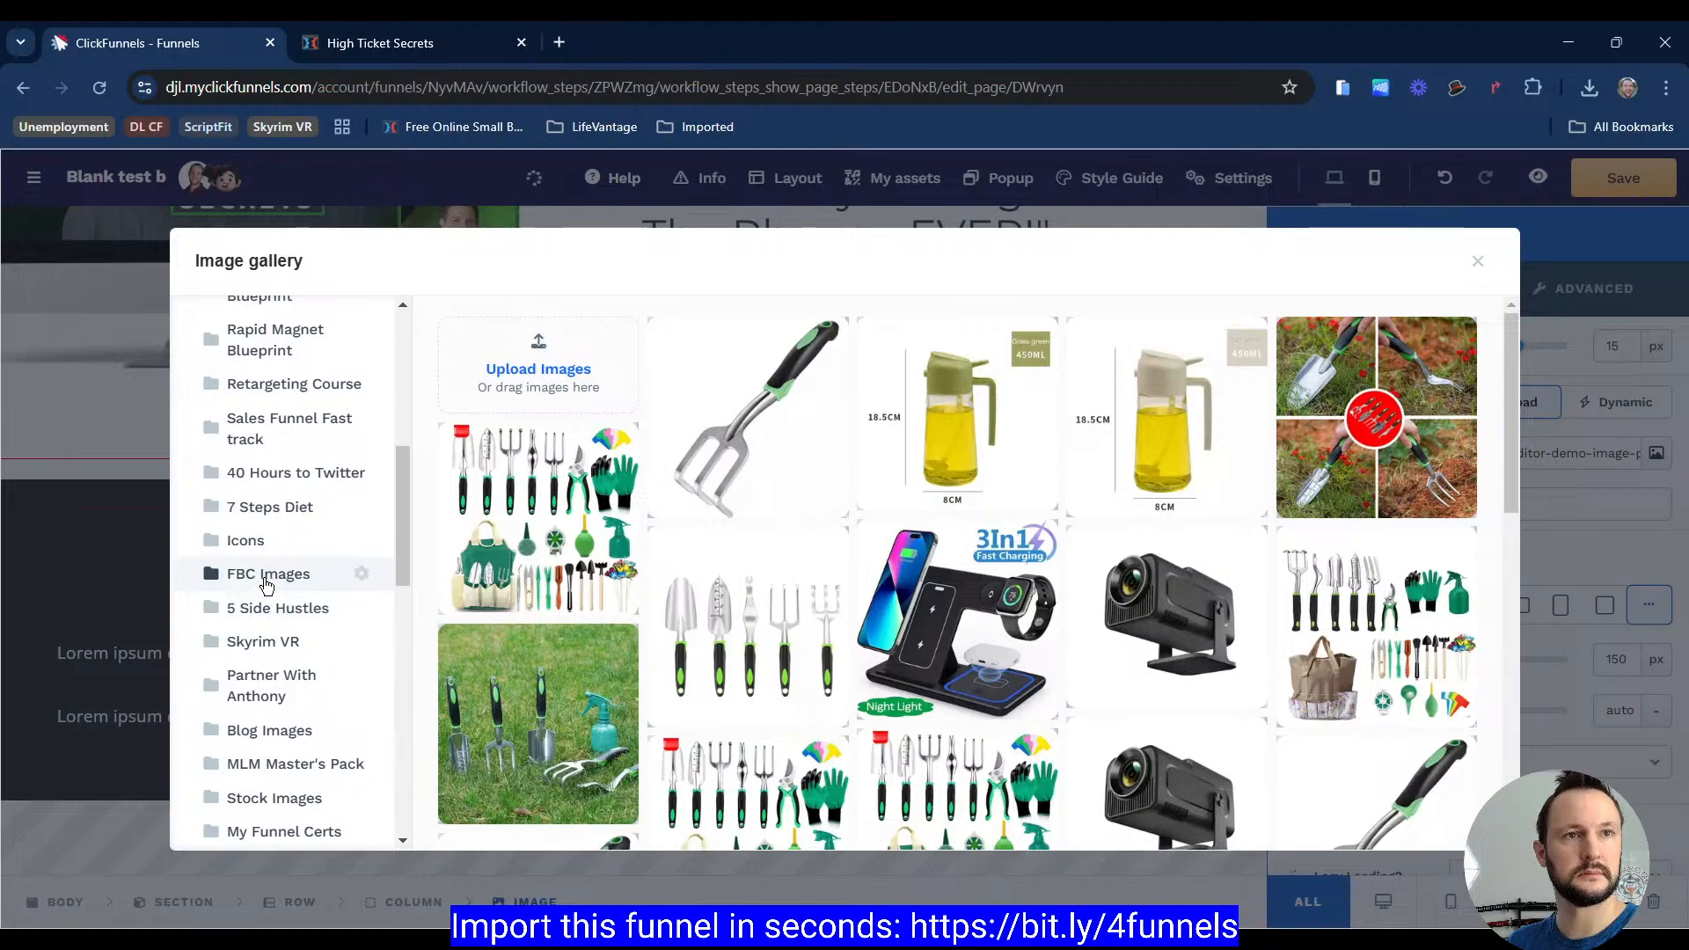
pyautogui.click(266, 579)
pyautogui.click(554, 462)
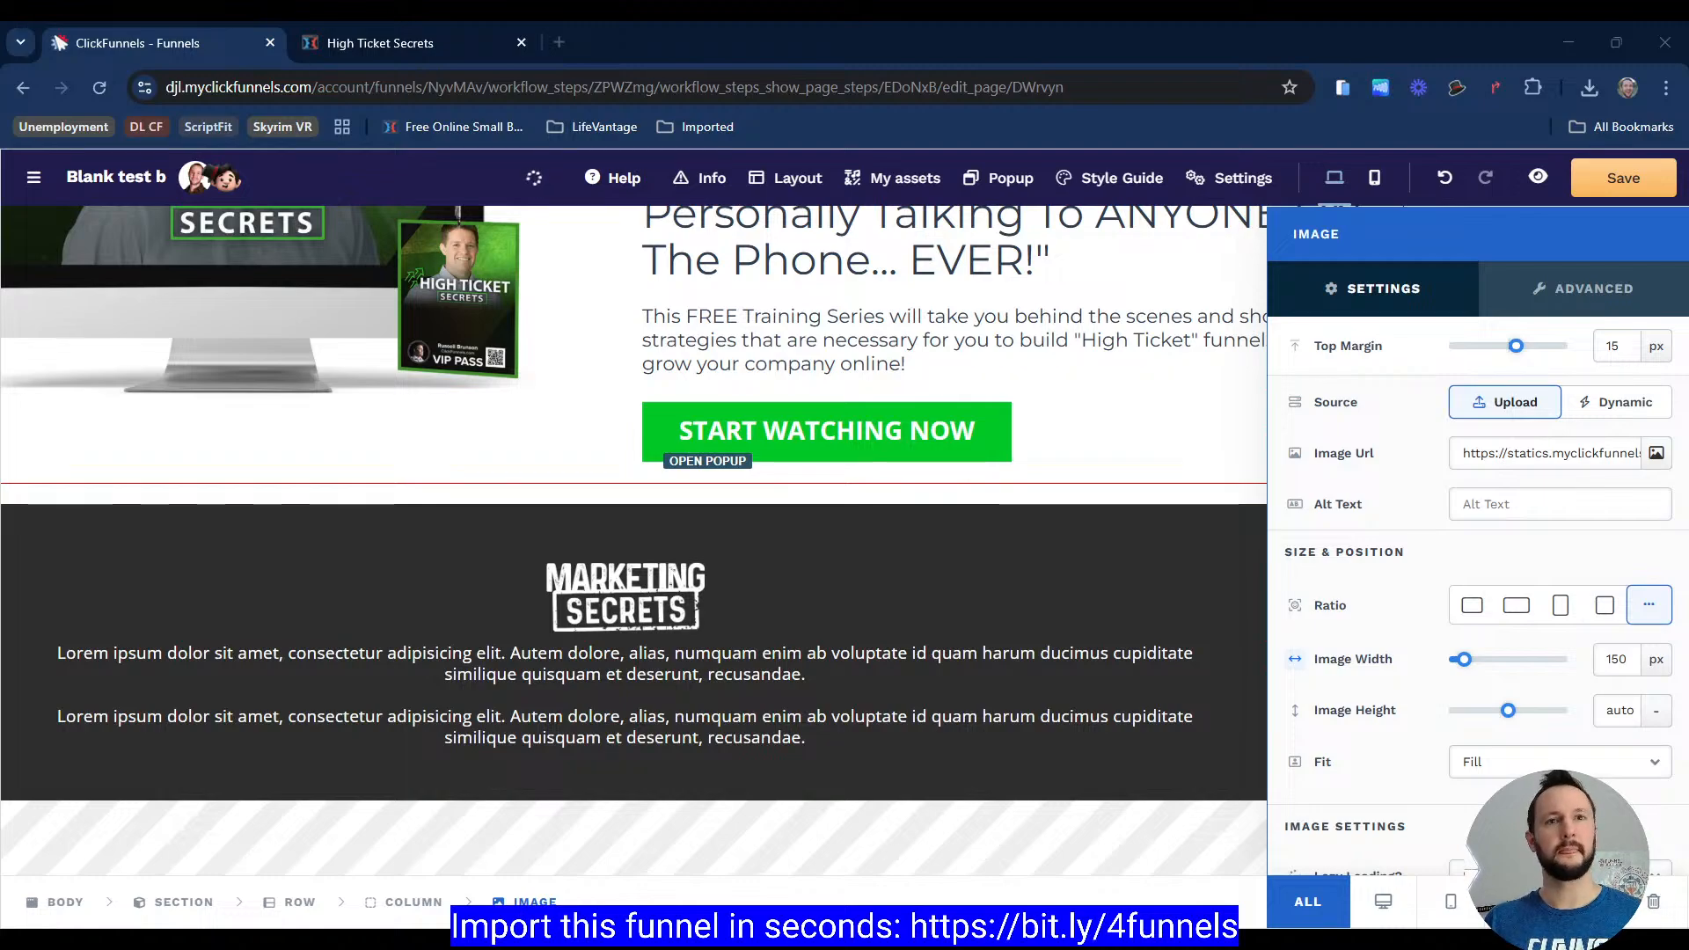
# Step: Copy the disclaimer paragraphs from the reference page and paste them over the first Lorem ipsum paragraph
pyautogui.click(780, 380)
pyautogui.click(462, 58)
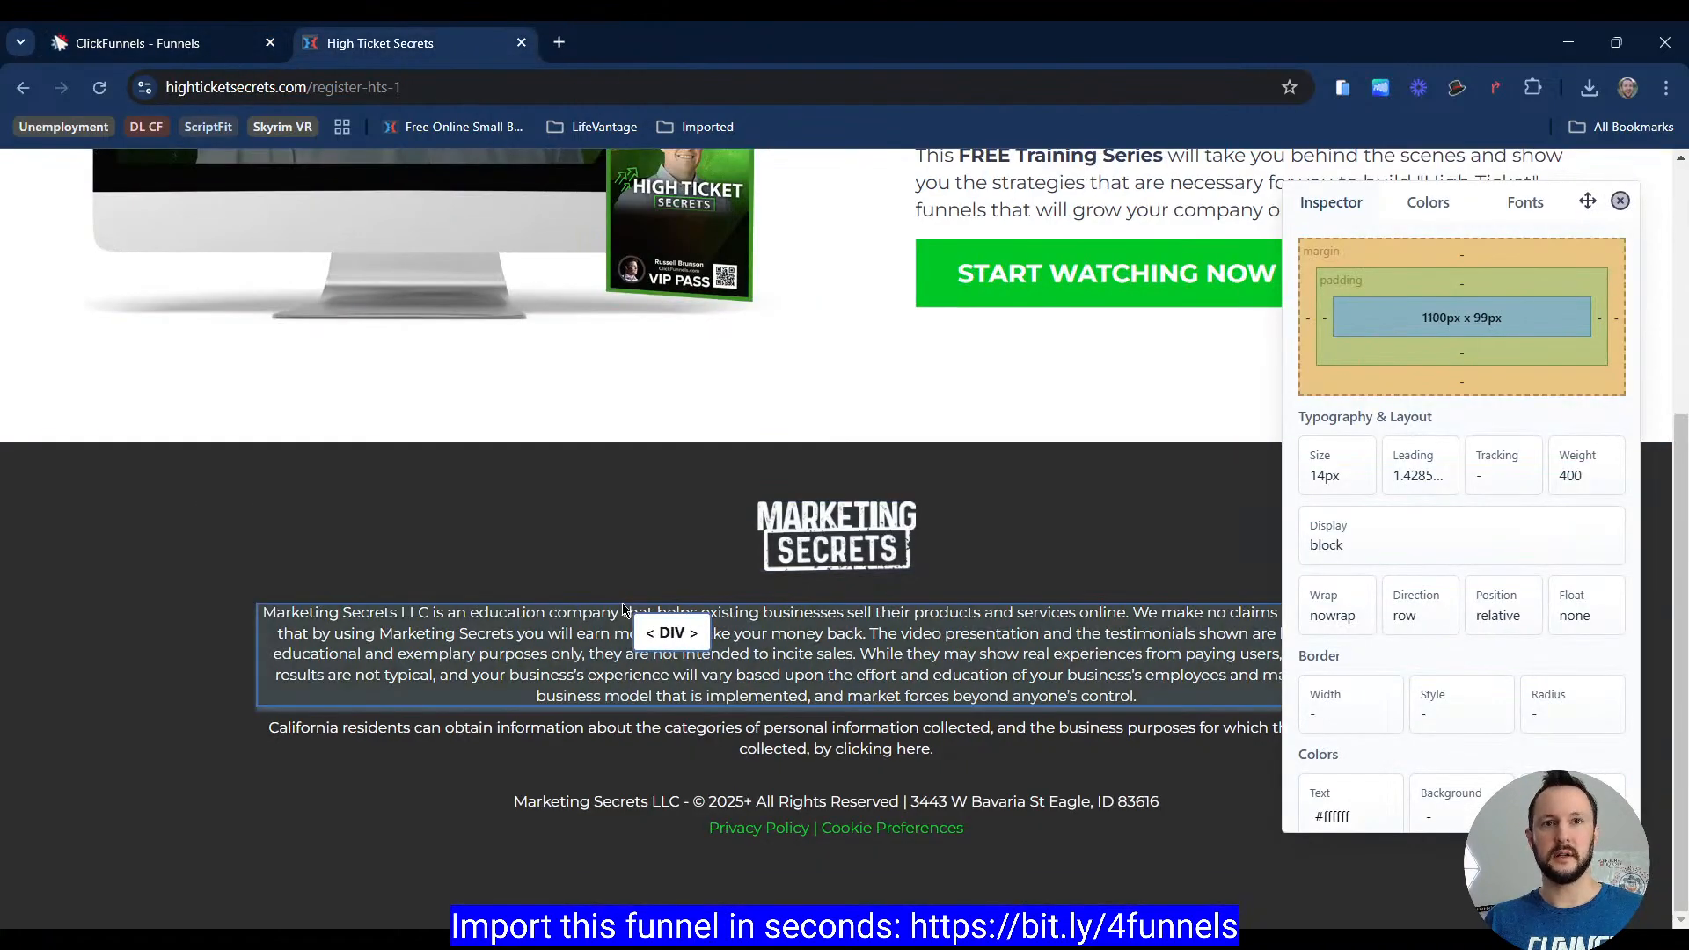
pyautogui.press('Escape')
pyautogui.moveTo(227, 613); pyautogui.dragTo(1058, 755)
pyautogui.hotkey('ctrl', 'c')
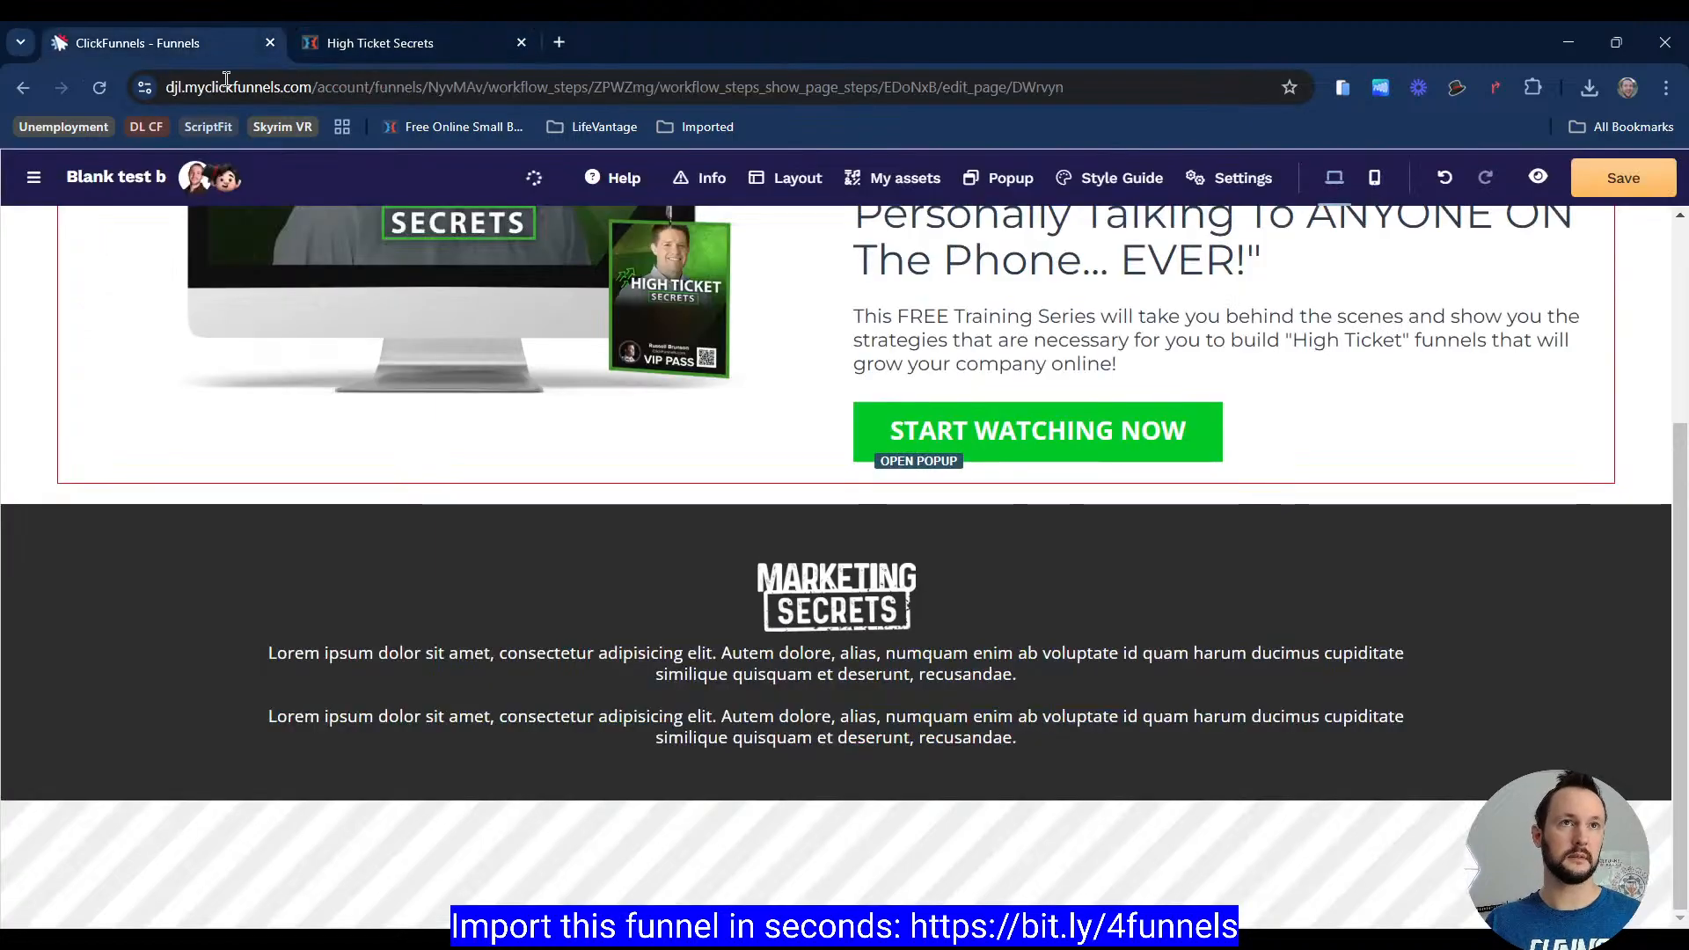
pyautogui.click(247, 42)
pyautogui.click(713, 660)
pyautogui.tripleClick(713, 660)
pyautogui.hotkey('ctrl', 'v')
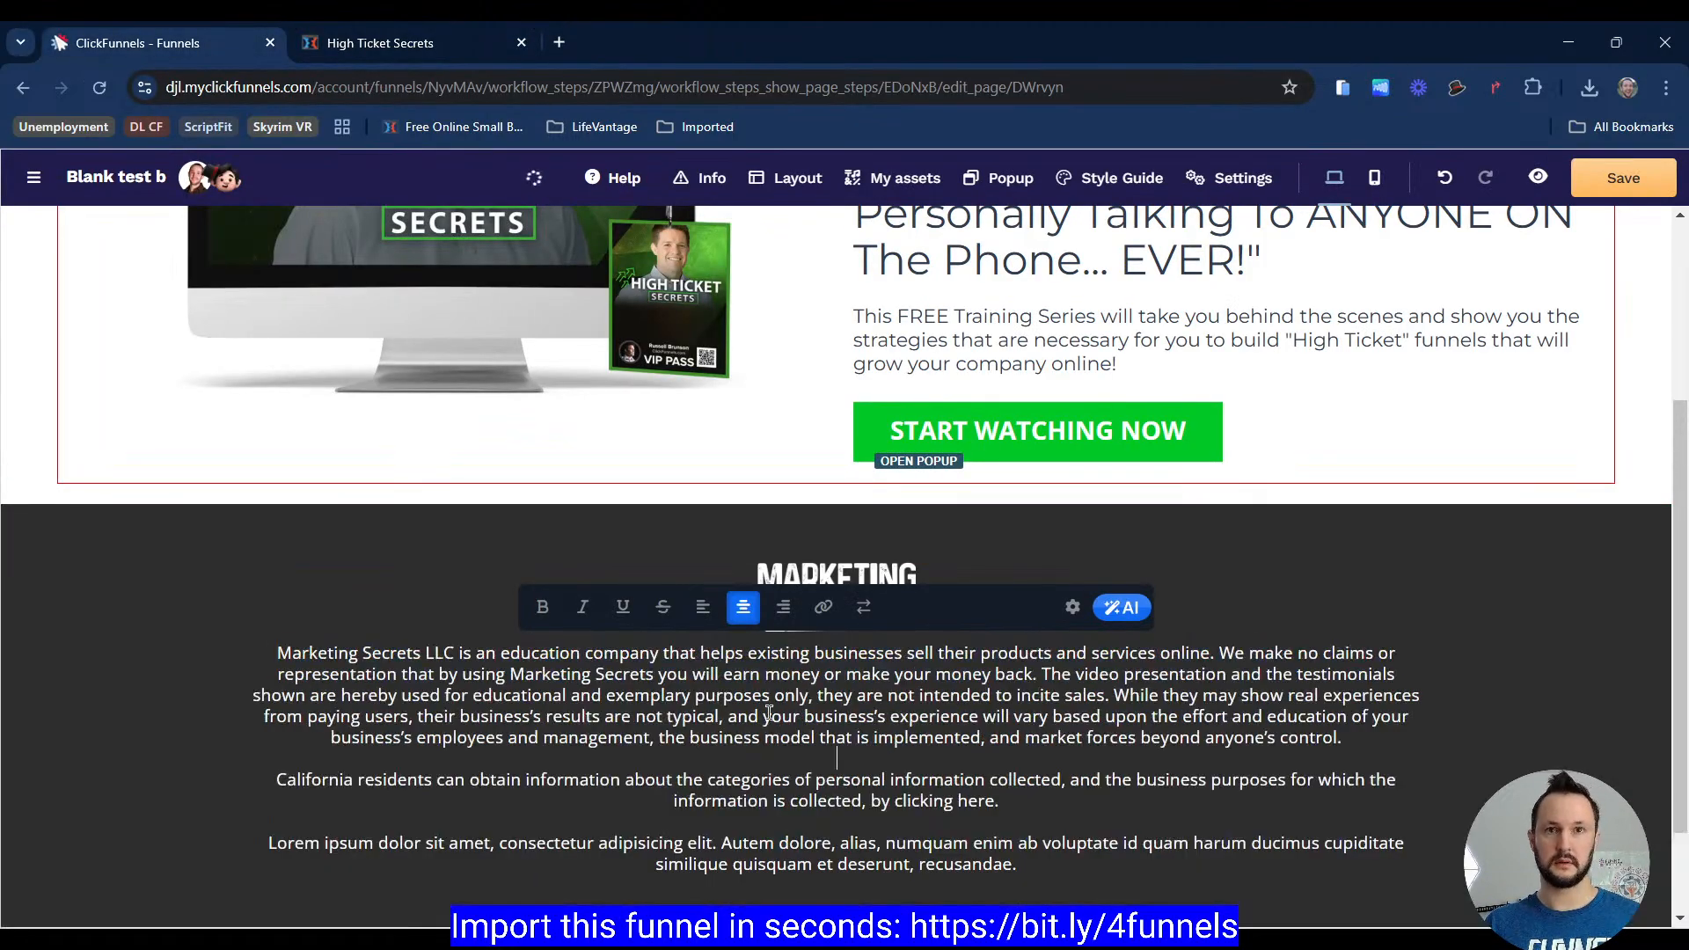
# Step: Copy the copyright line from the reference page and paste it over the remaining Lorem ipsum paragraph
pyautogui.scroll(-2, 887, 776)
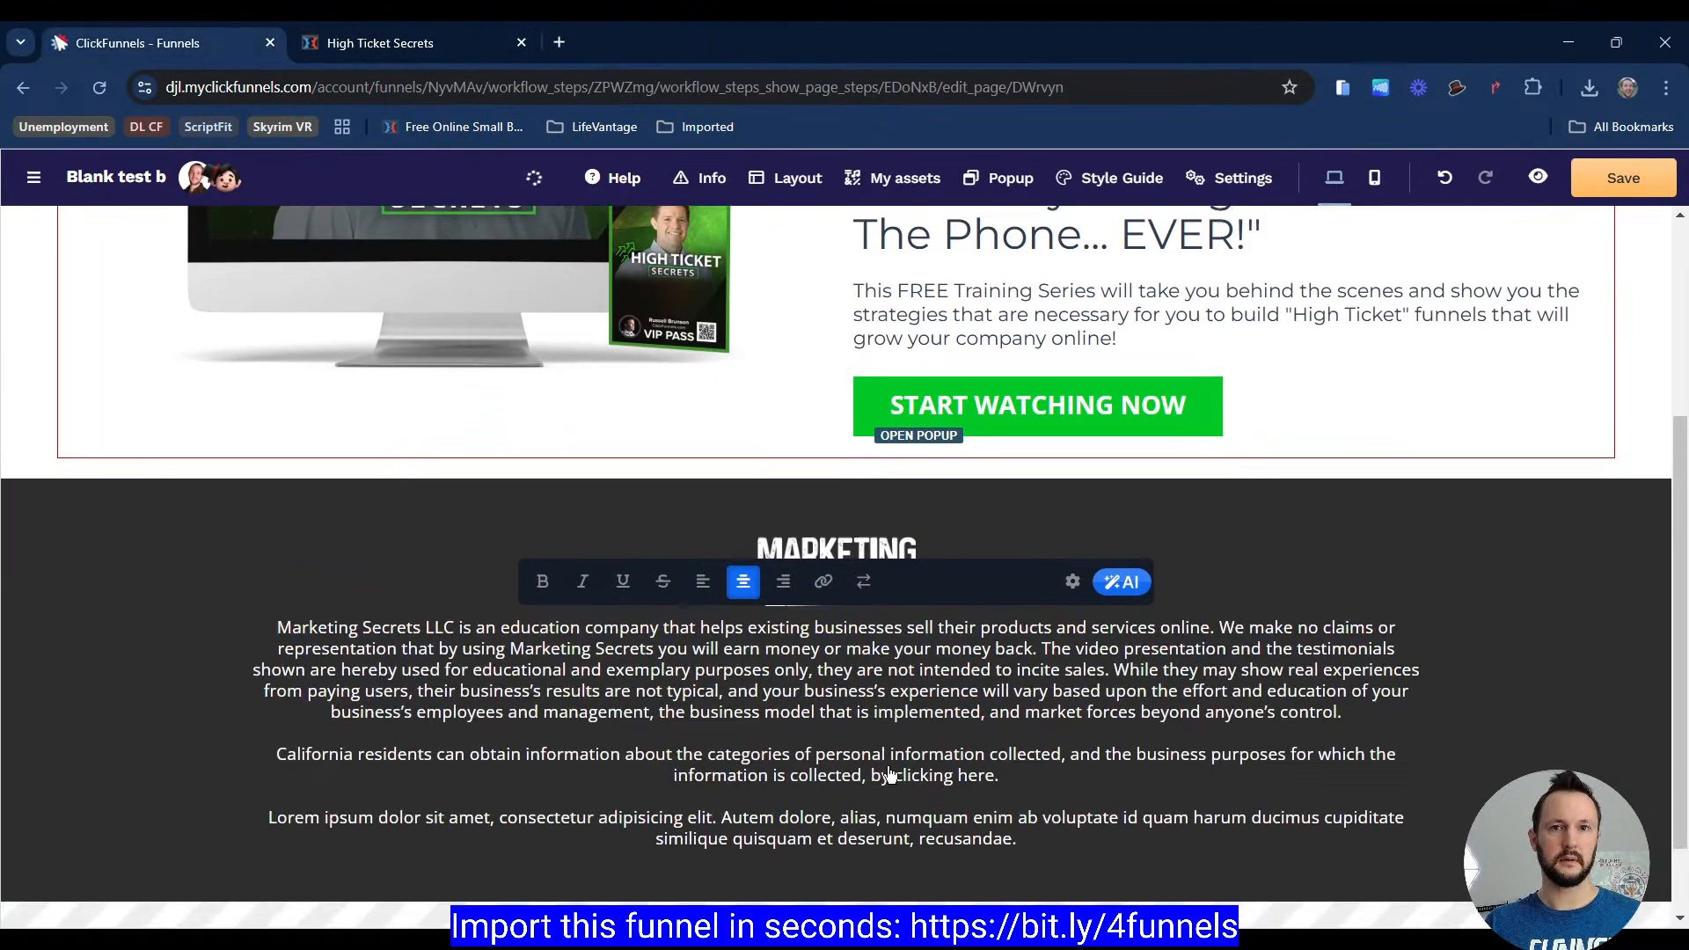
pyautogui.click(1191, 763)
pyautogui.click(378, 42)
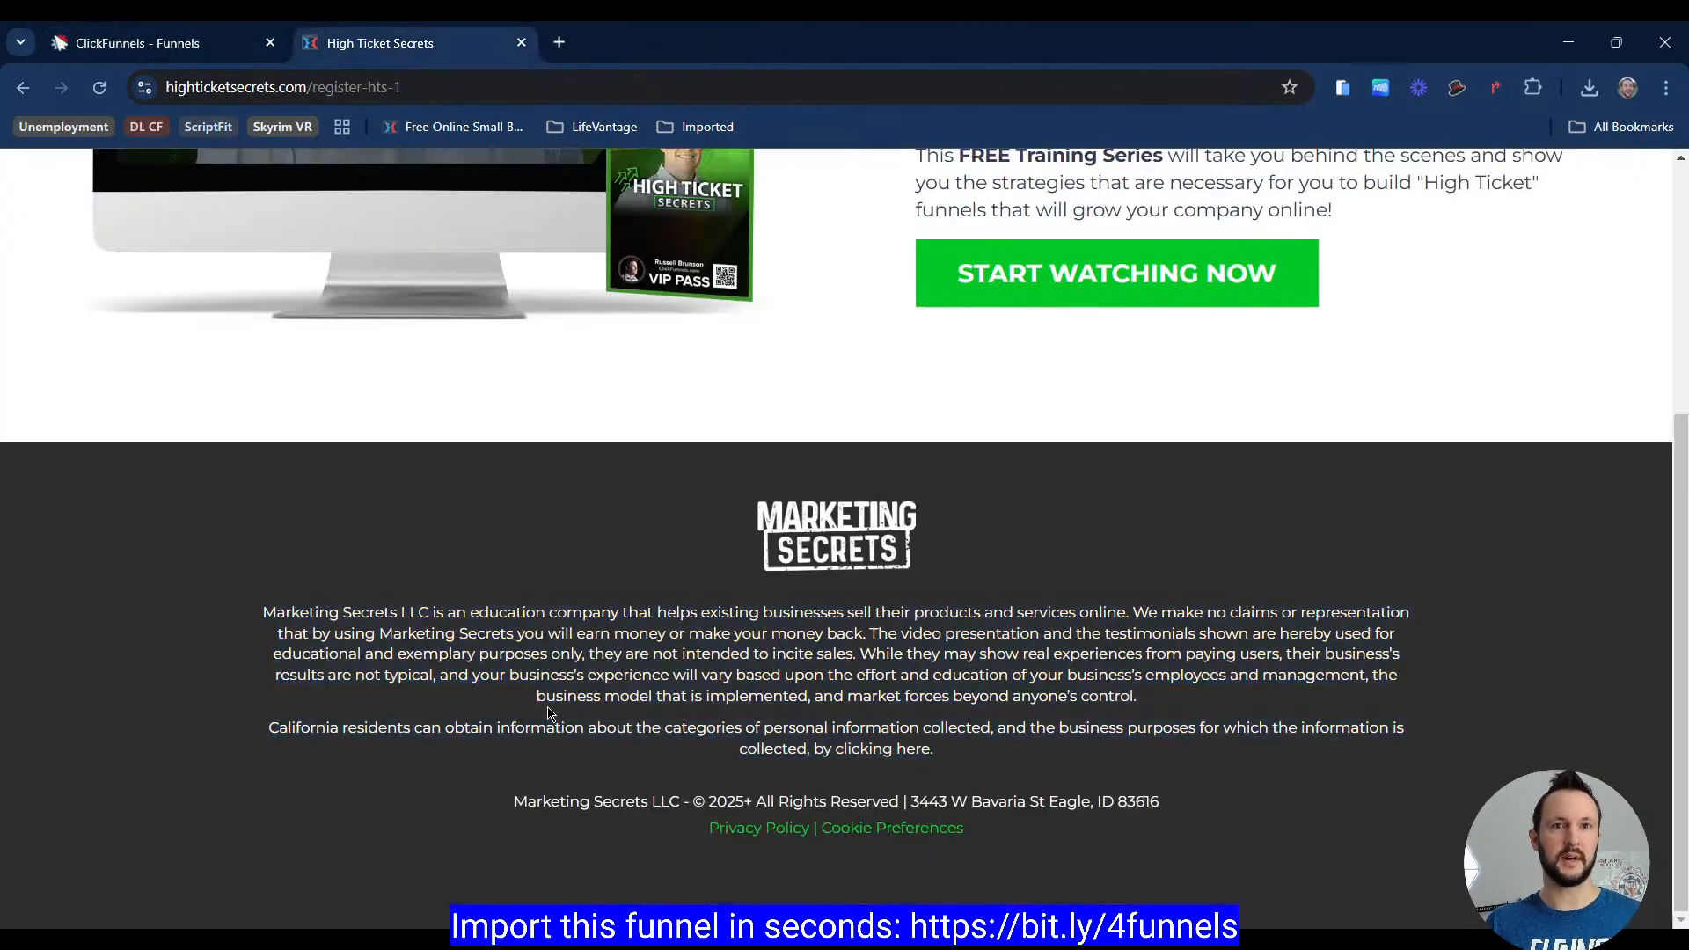
pyautogui.moveTo(514, 793); pyautogui.dragTo(1213, 817)
pyautogui.hotkey('ctrl', 'c')
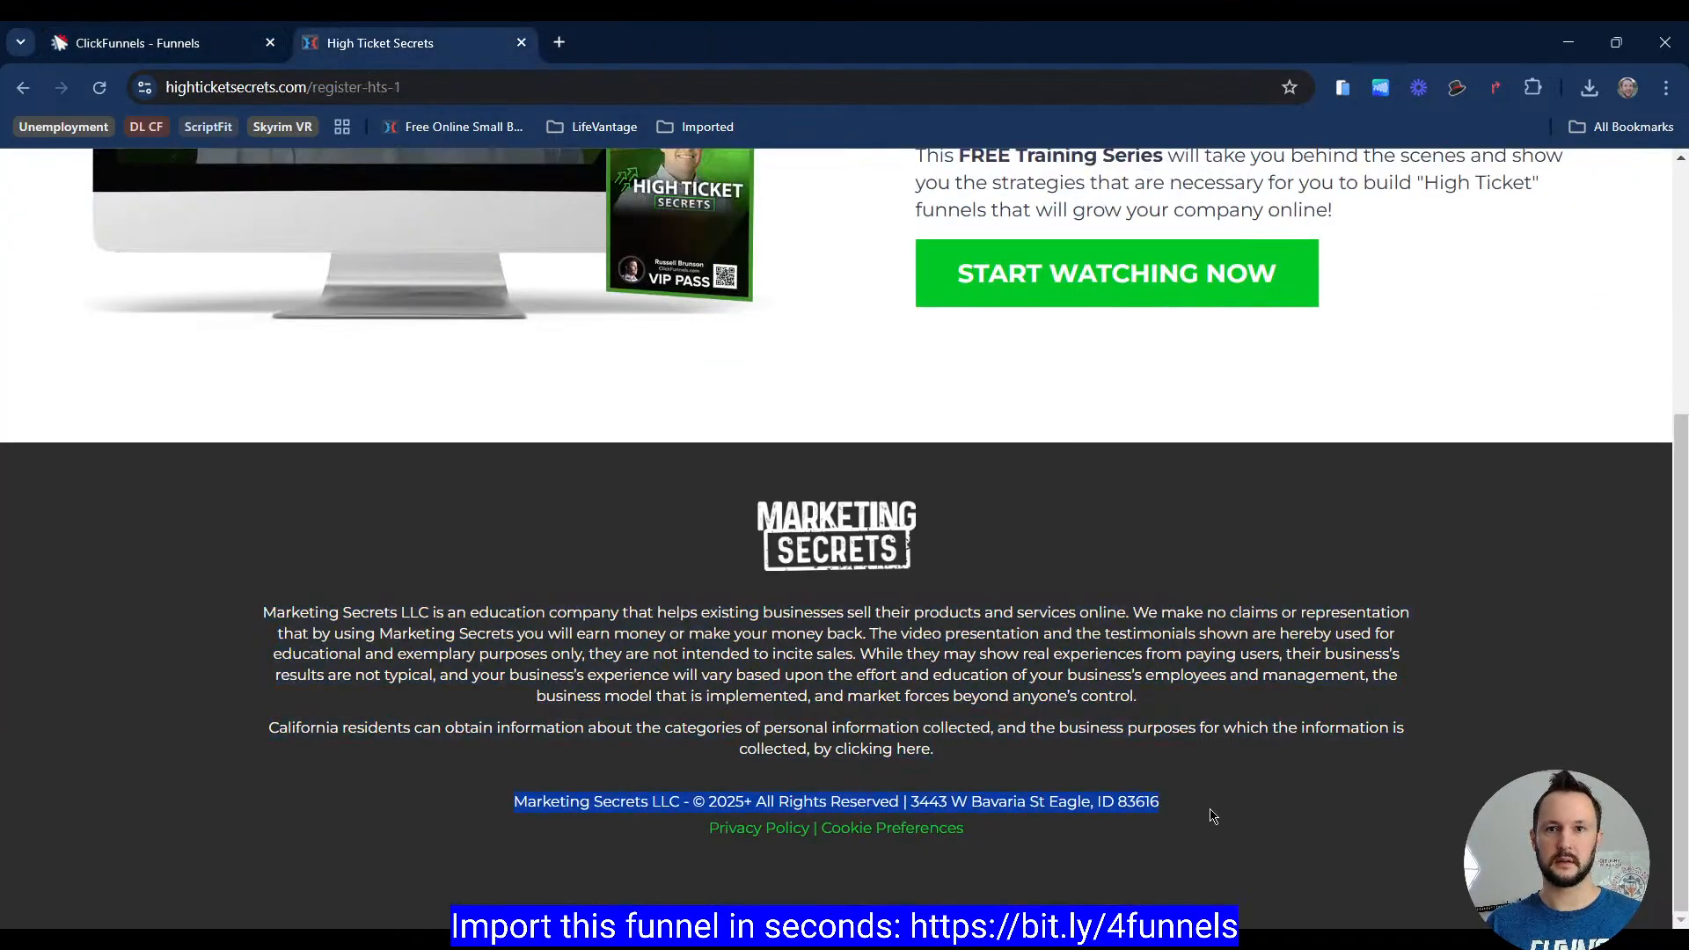
pyautogui.click(176, 42)
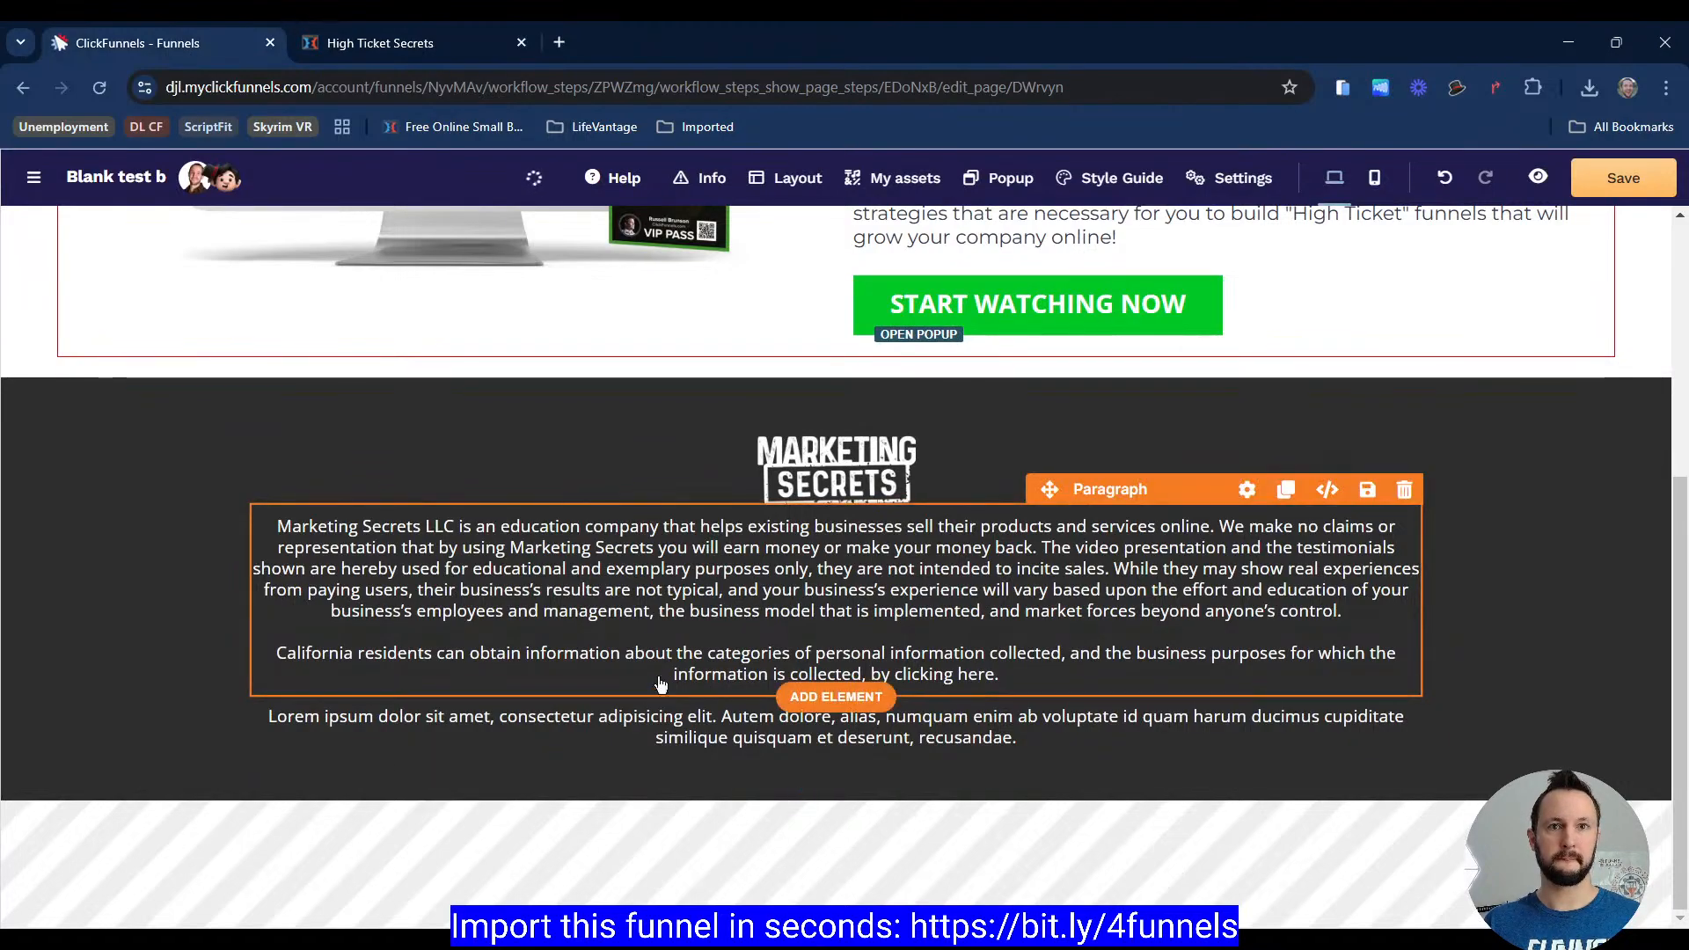
pyautogui.tripleClick(730, 729)
pyautogui.hotkey('ctrl', 'v')
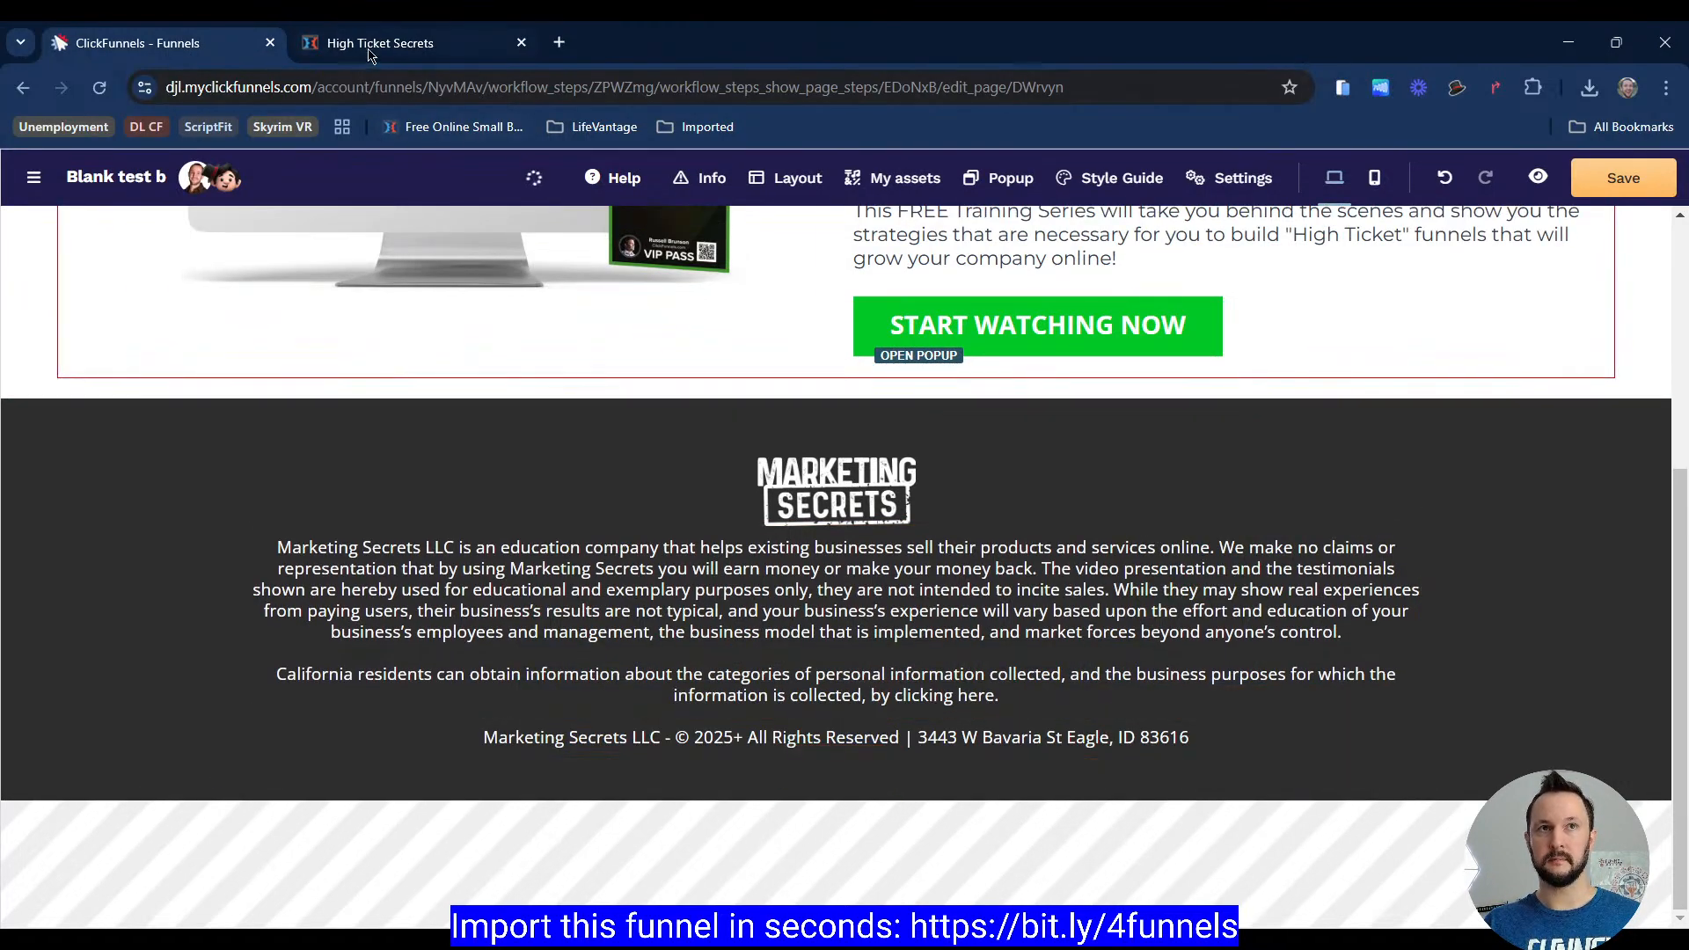
# Step: Duplicate the copyright paragraph in the footer
pyautogui.click(1286, 701)
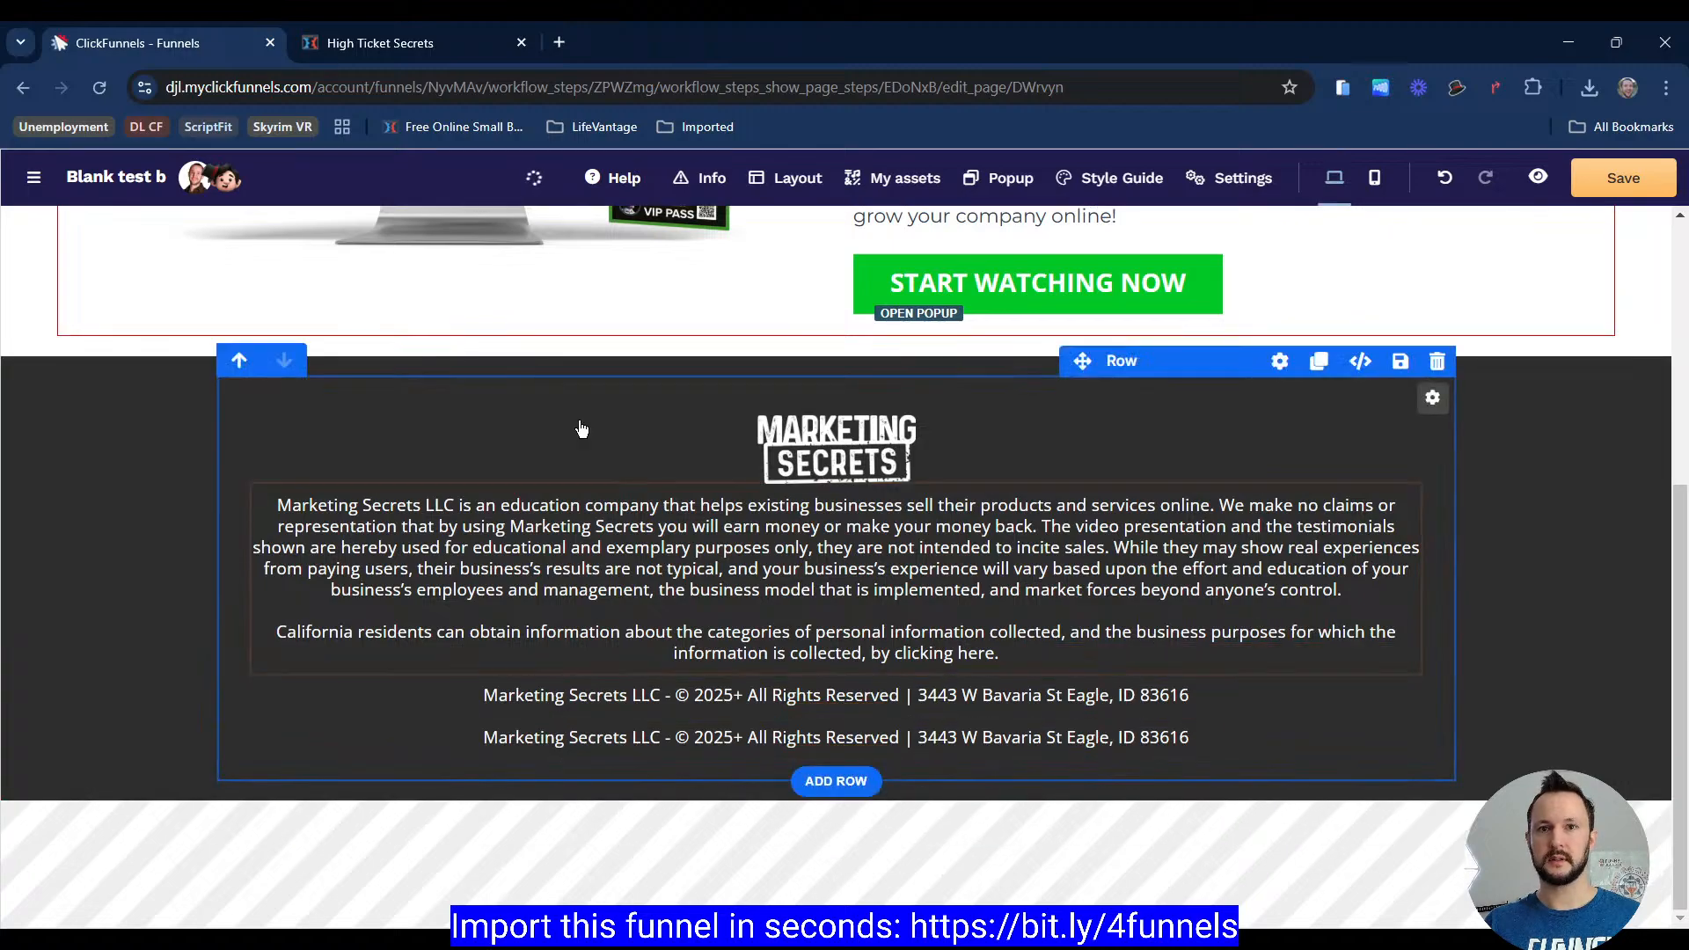
pyautogui.click(382, 53)
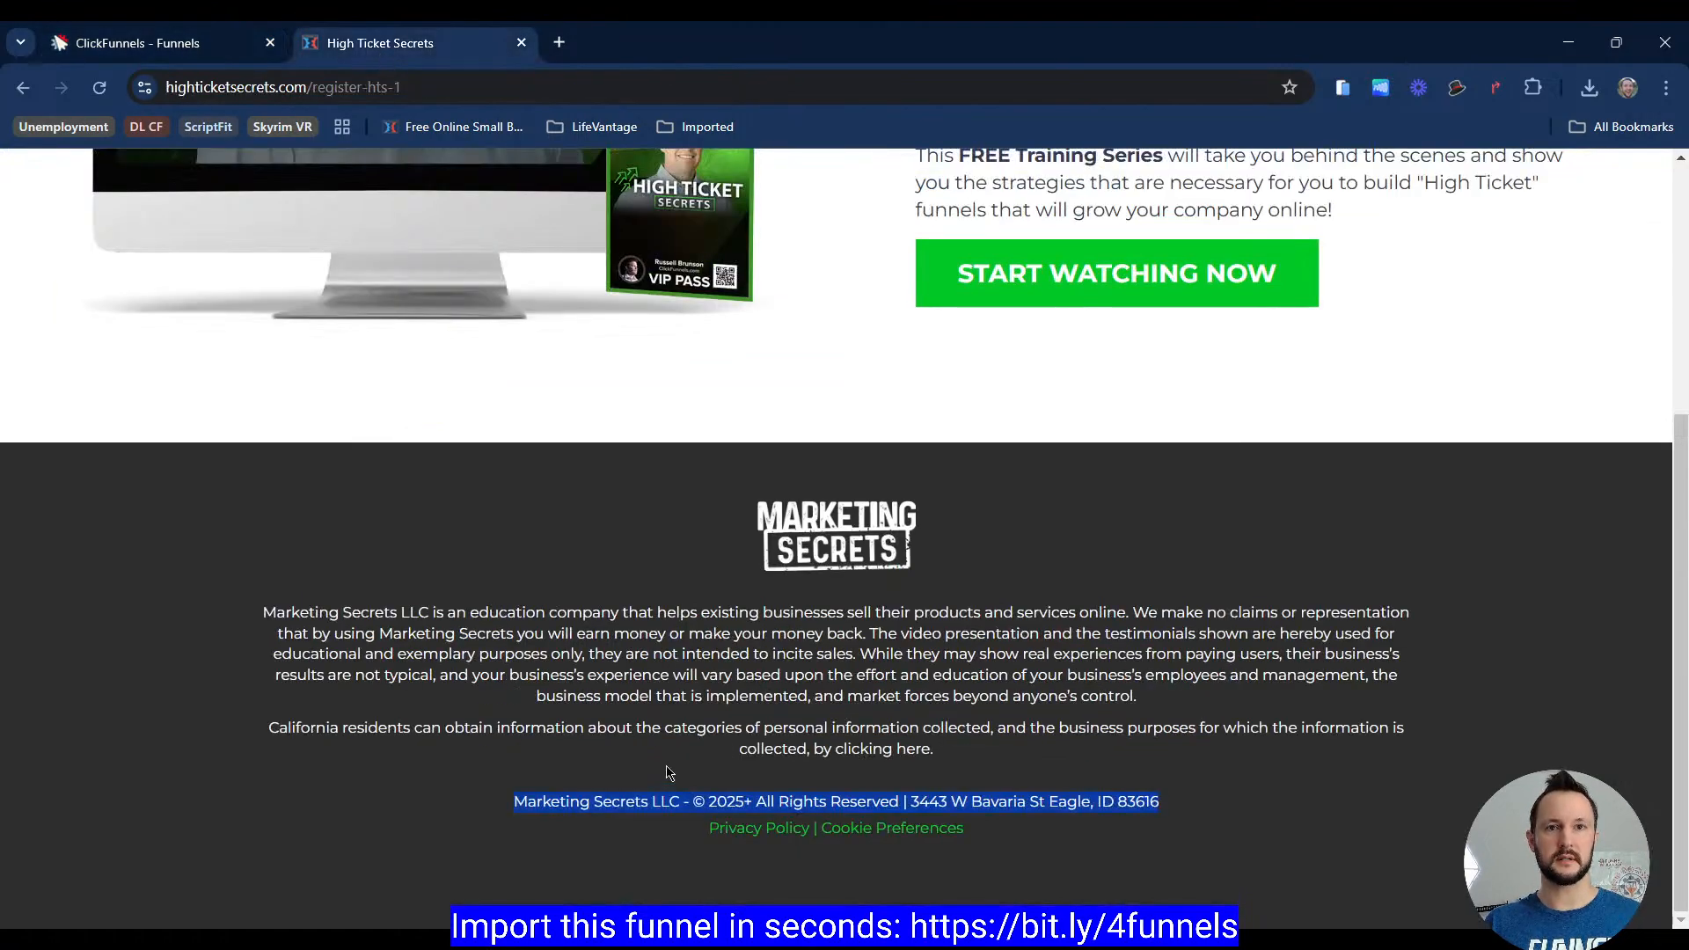
pyautogui.click(662, 687)
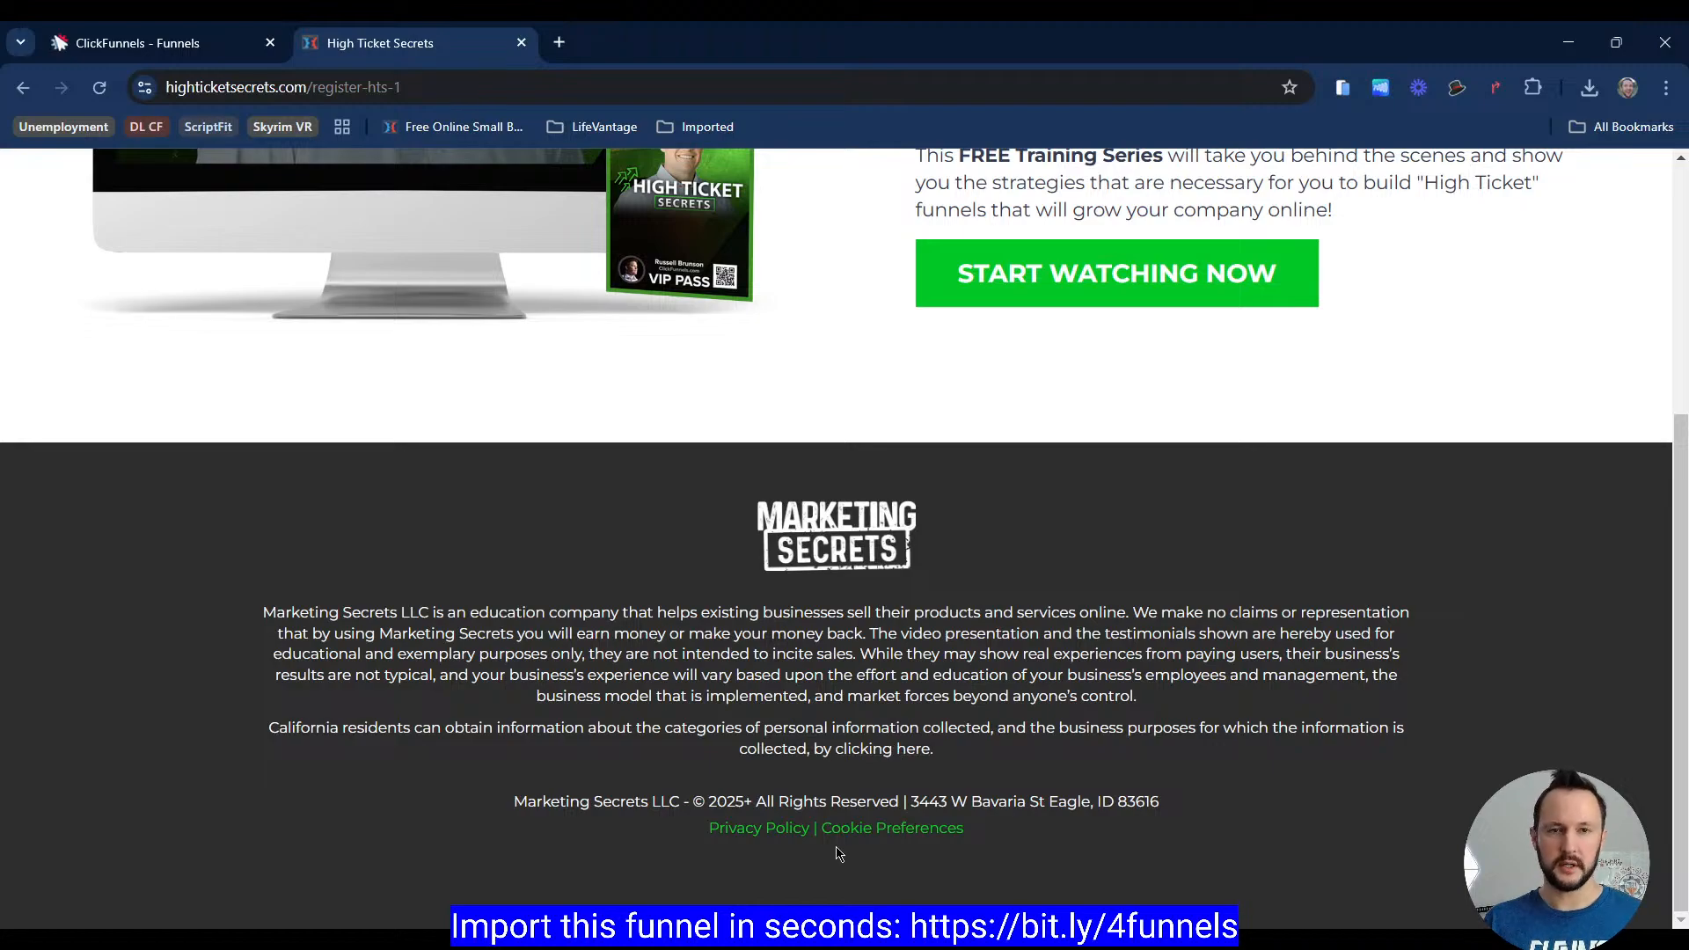
pyautogui.doubleClick(813, 823)
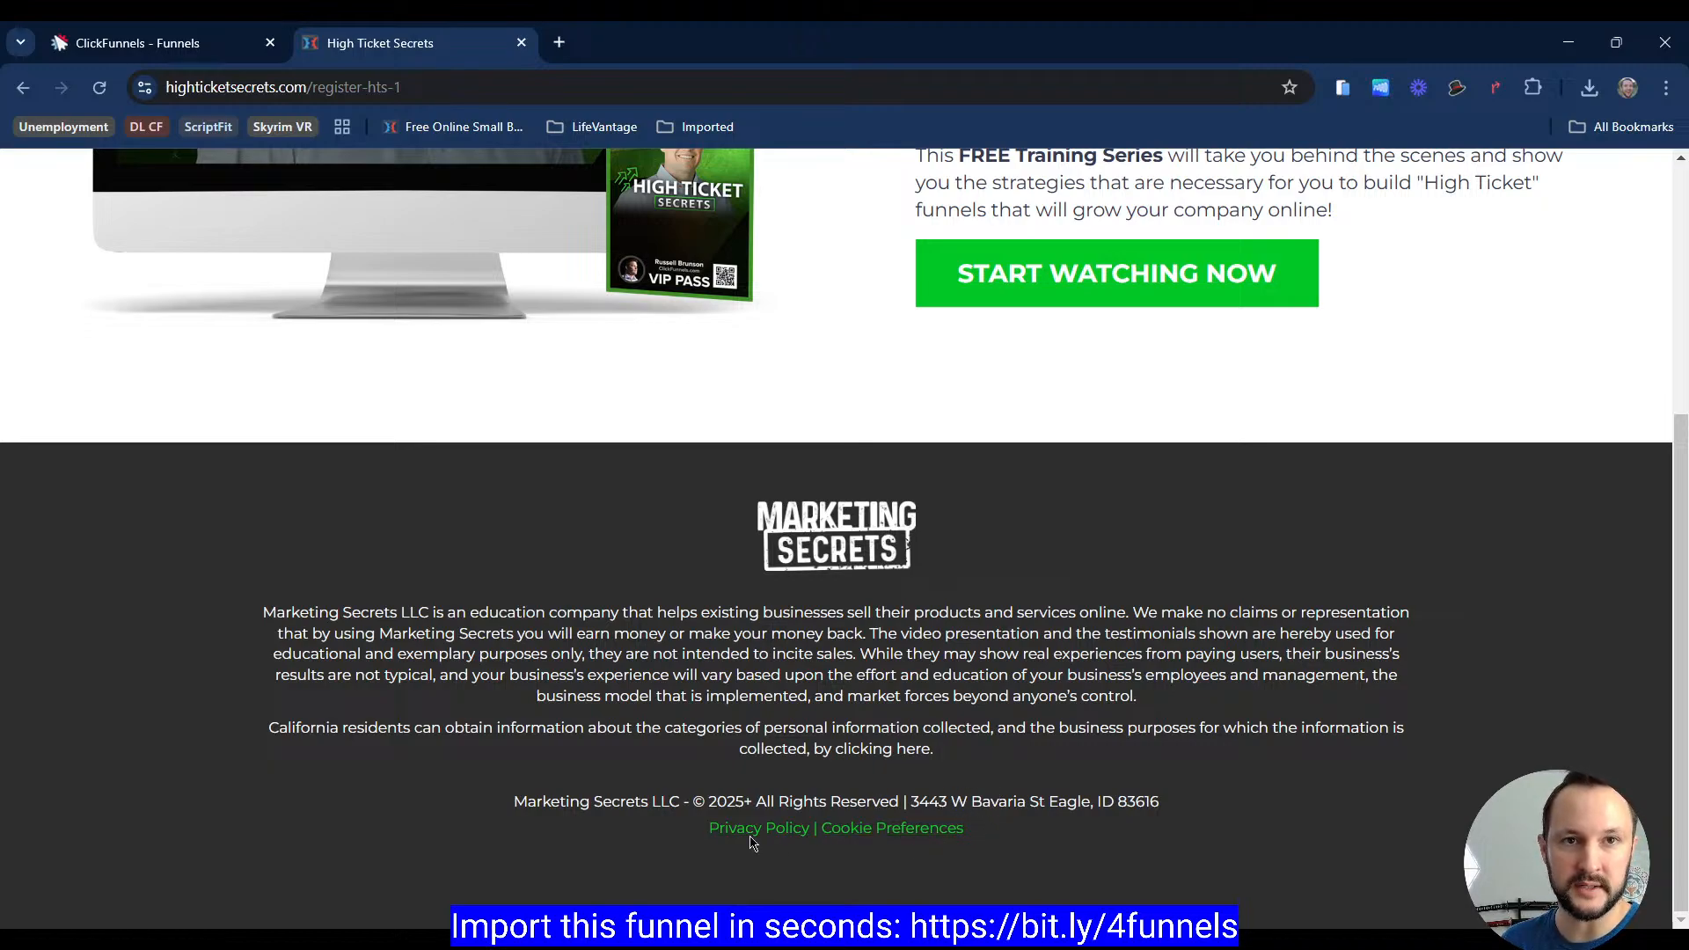
pyautogui.click(194, 62)
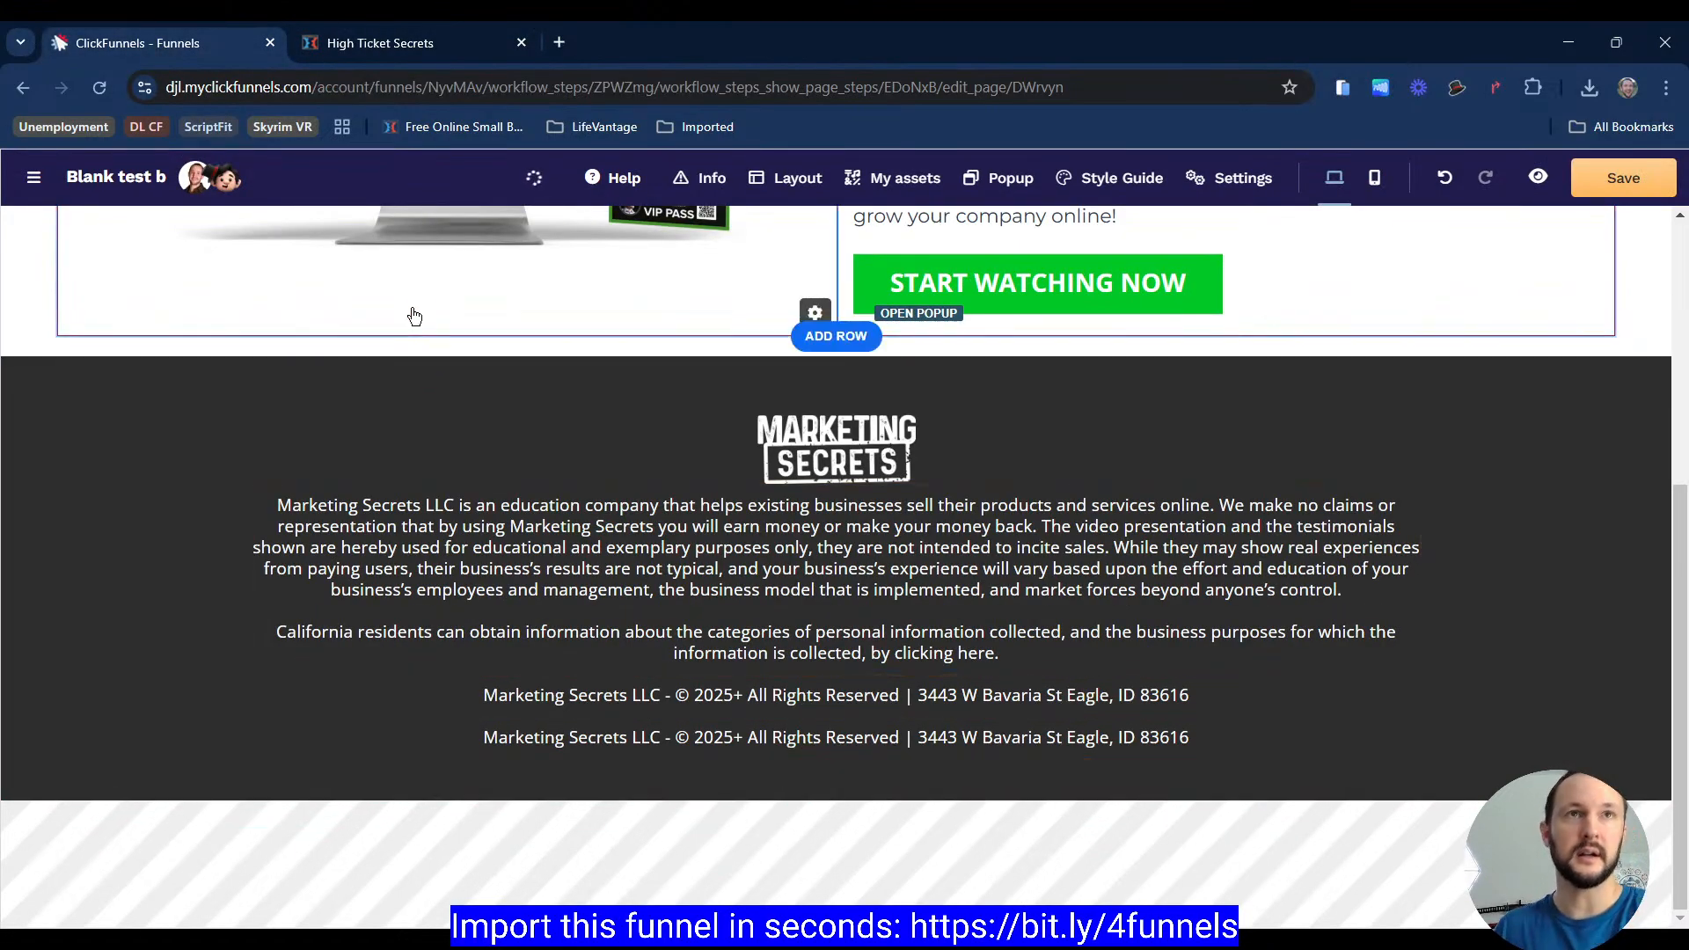
# Step: Copy the Privacy Policy | Cookie Preferences line from the reference page and paste it into the duplicated paragraph
pyautogui.click(398, 46)
pyautogui.moveTo(636, 830); pyautogui.dragTo(986, 836)
pyautogui.hotkey('ctrl', 'c')
pyautogui.click(225, 54)
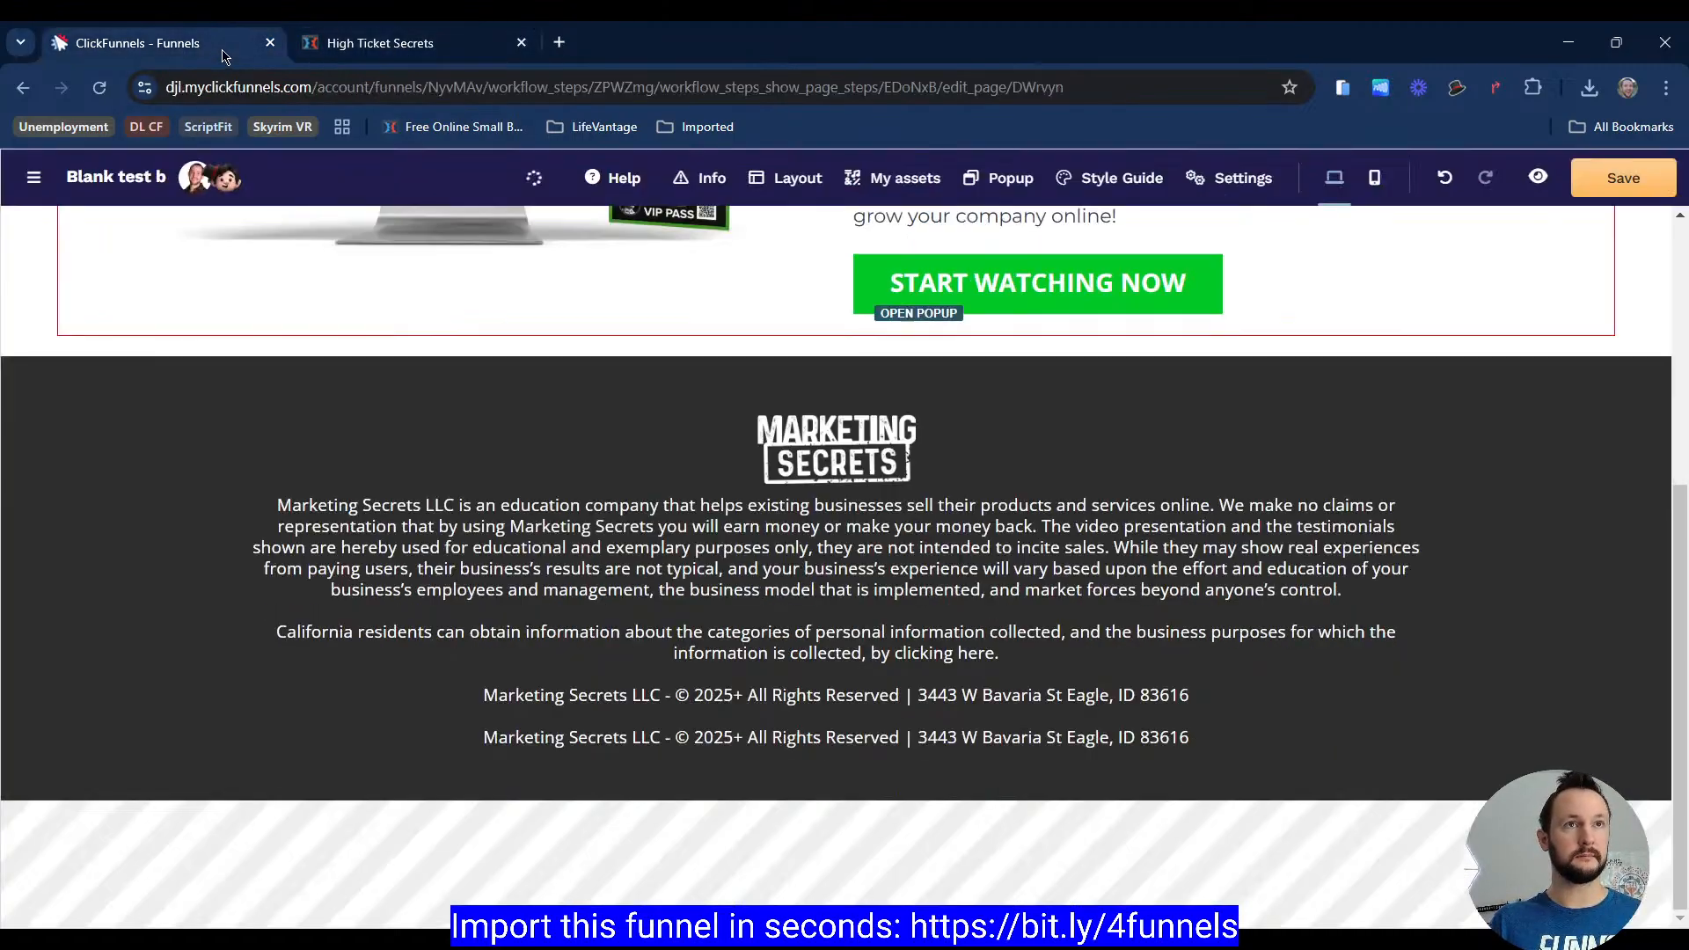
pyautogui.click(727, 732)
pyautogui.hotkey('ctrl', 'a')
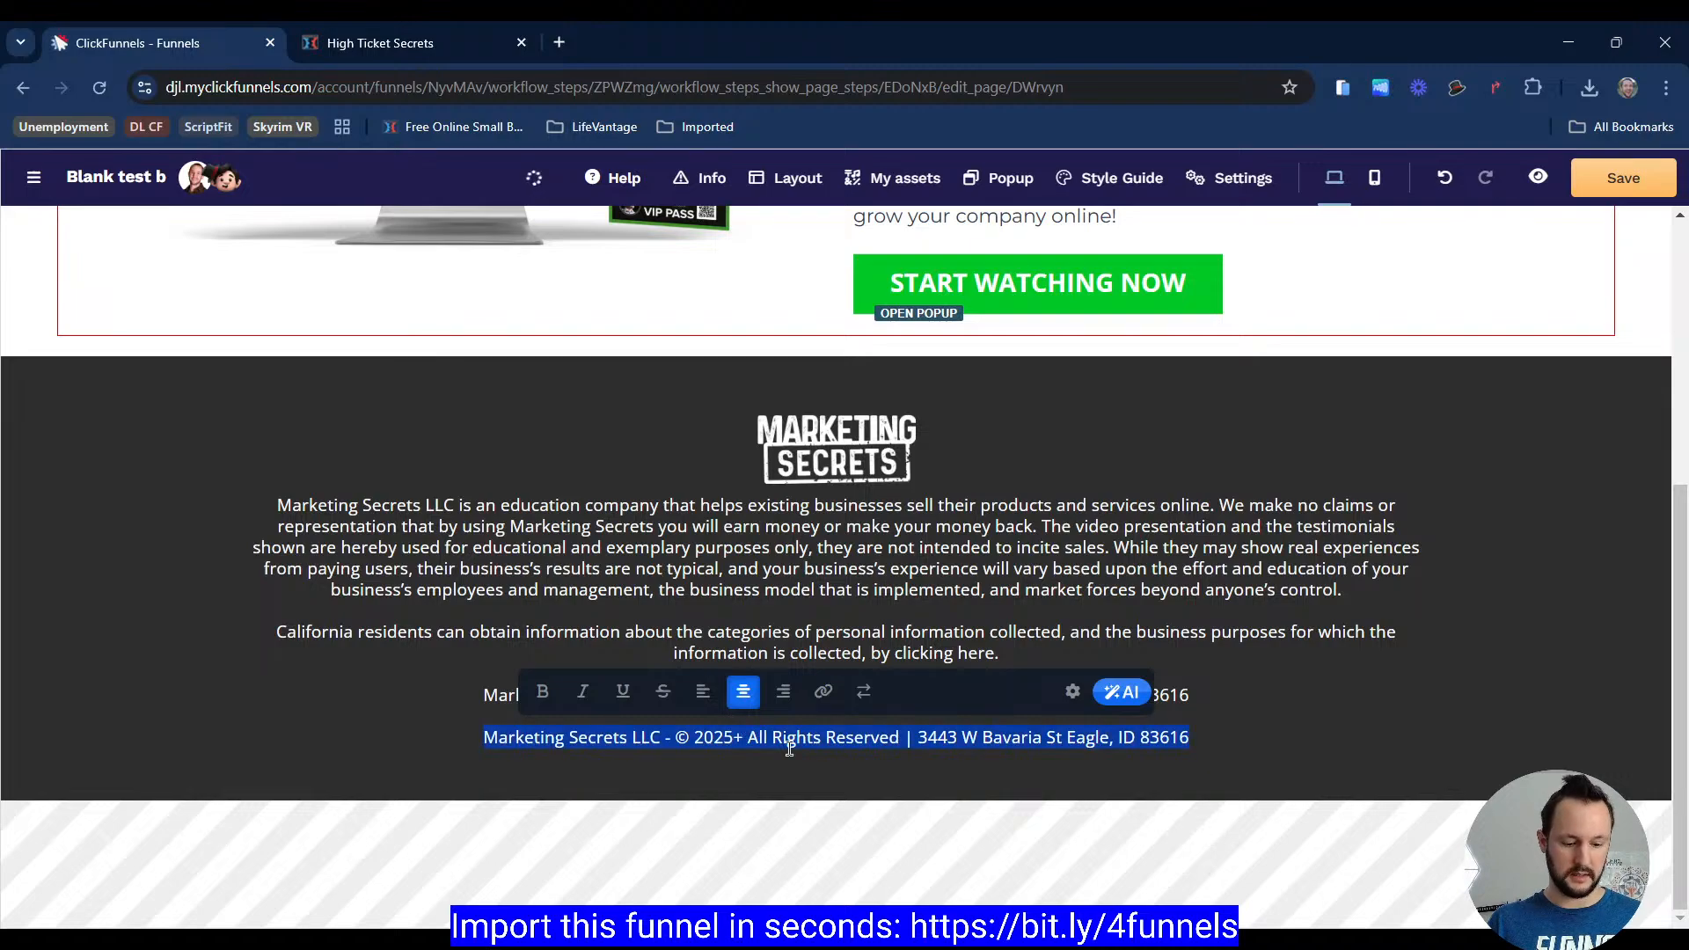
pyautogui.hotkey('ctrl', 'v')
# Step: Set the Privacy Policy paragraph's text colour to the recently used green 00e021
pyautogui.click(1073, 690)
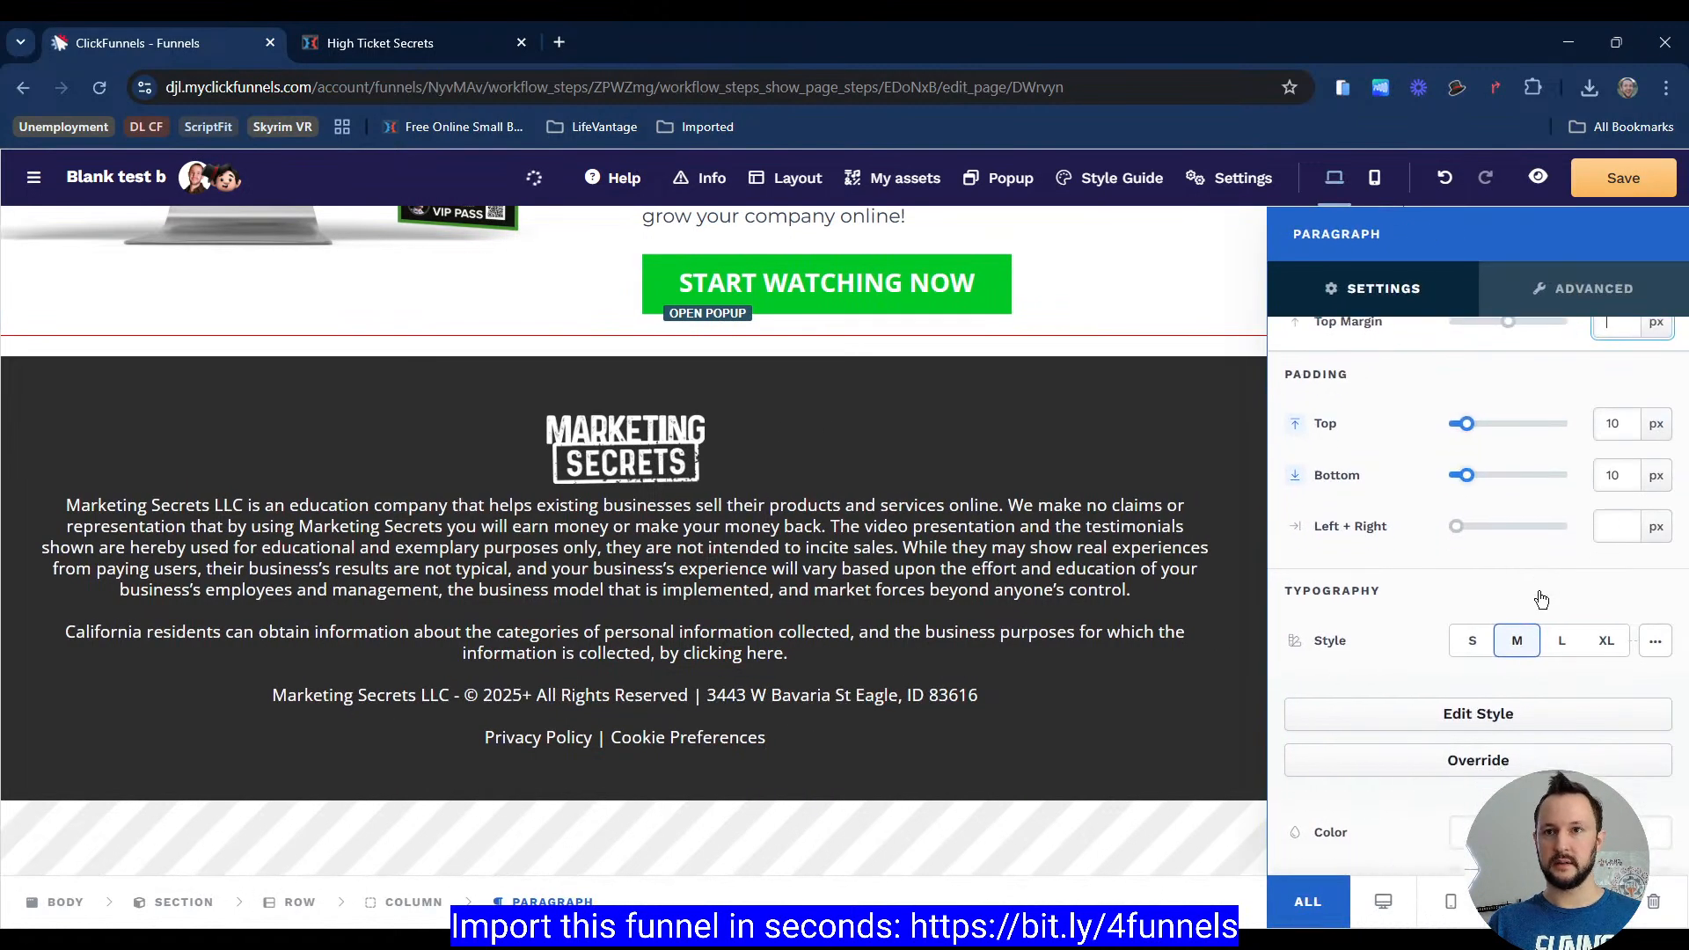
pyautogui.scroll(-3, 1486, 583)
pyautogui.click(1571, 544)
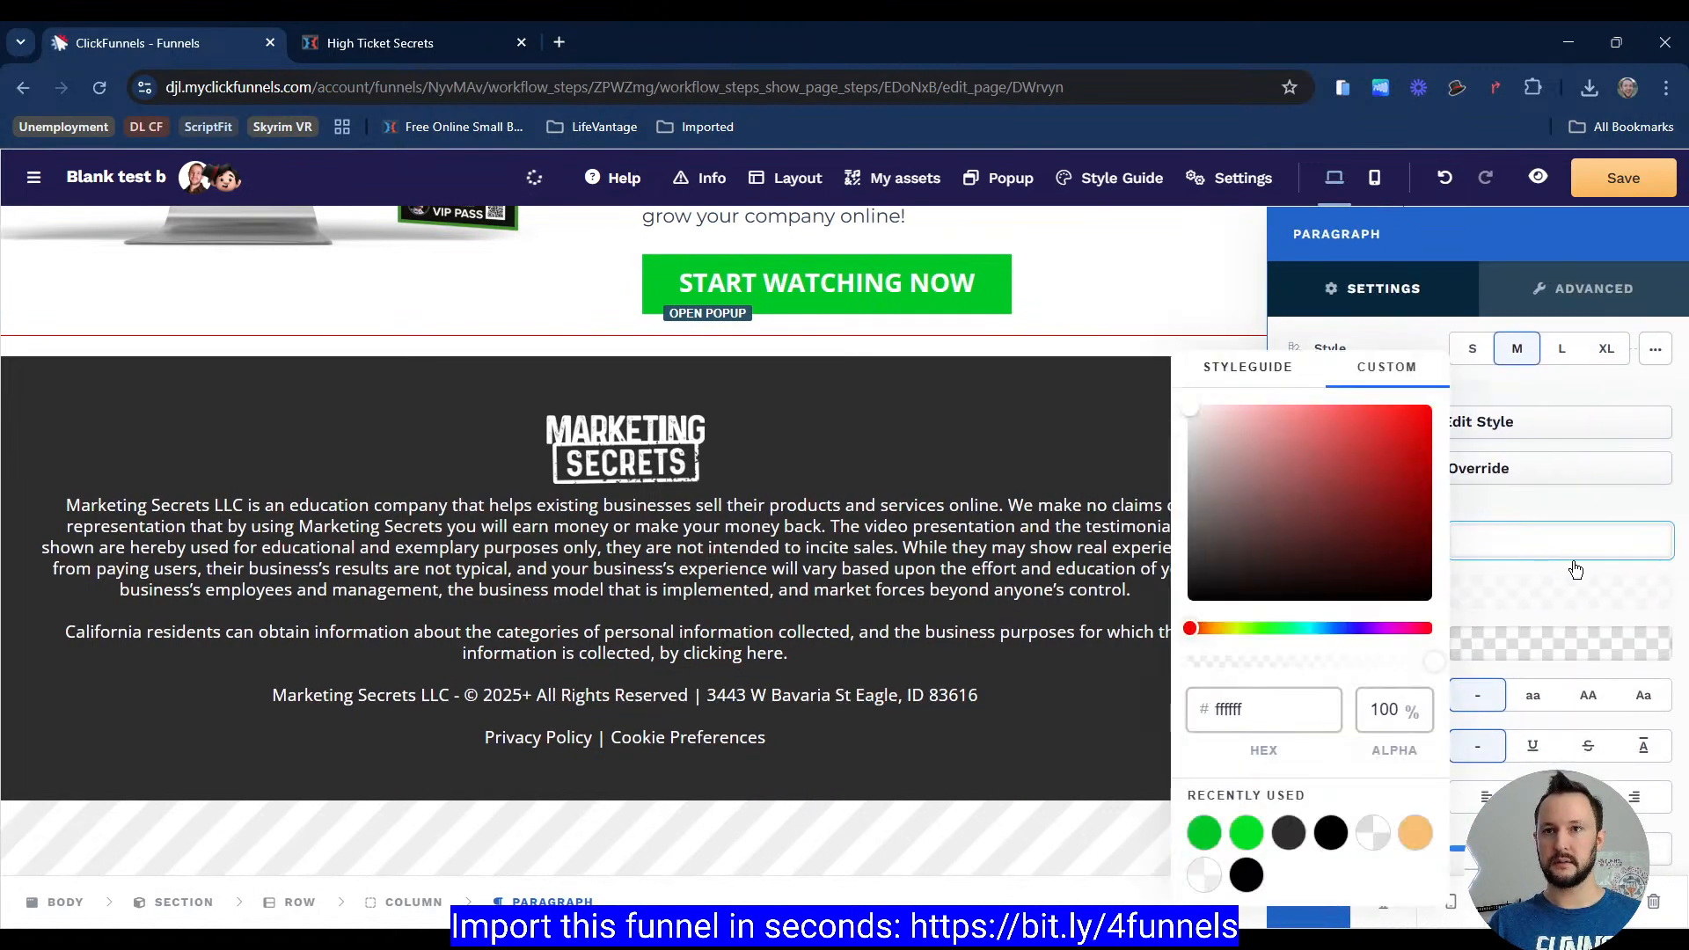
pyautogui.click(1205, 833)
pyautogui.click(1246, 833)
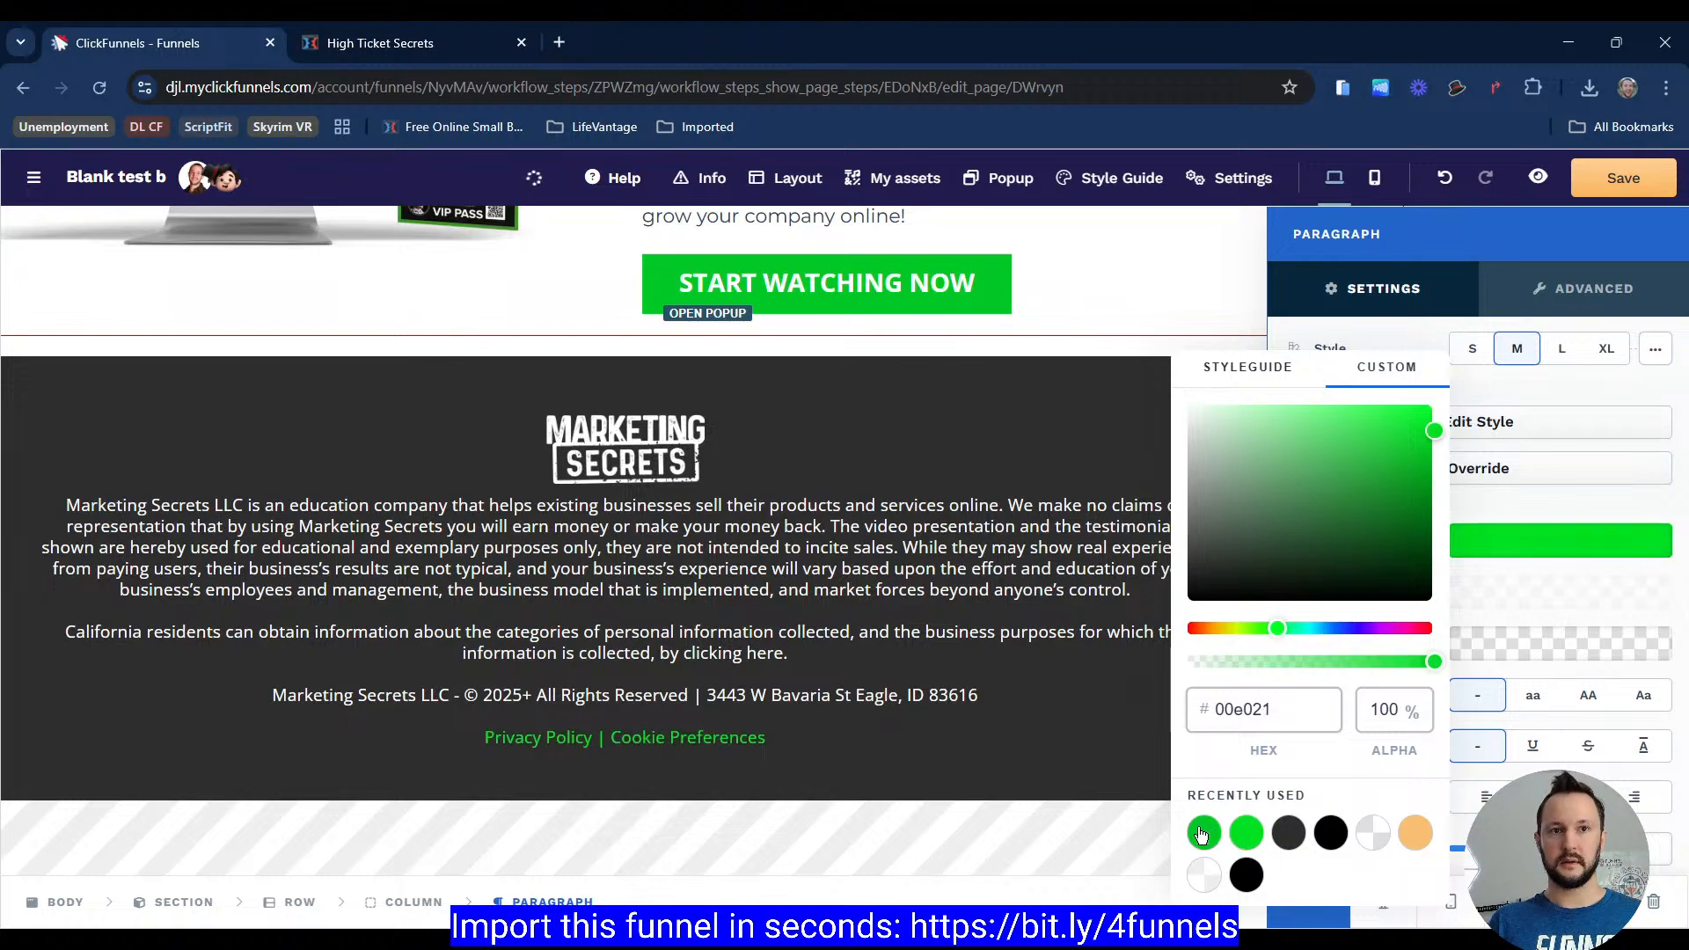
pyautogui.click(1204, 833)
pyautogui.press('Escape')
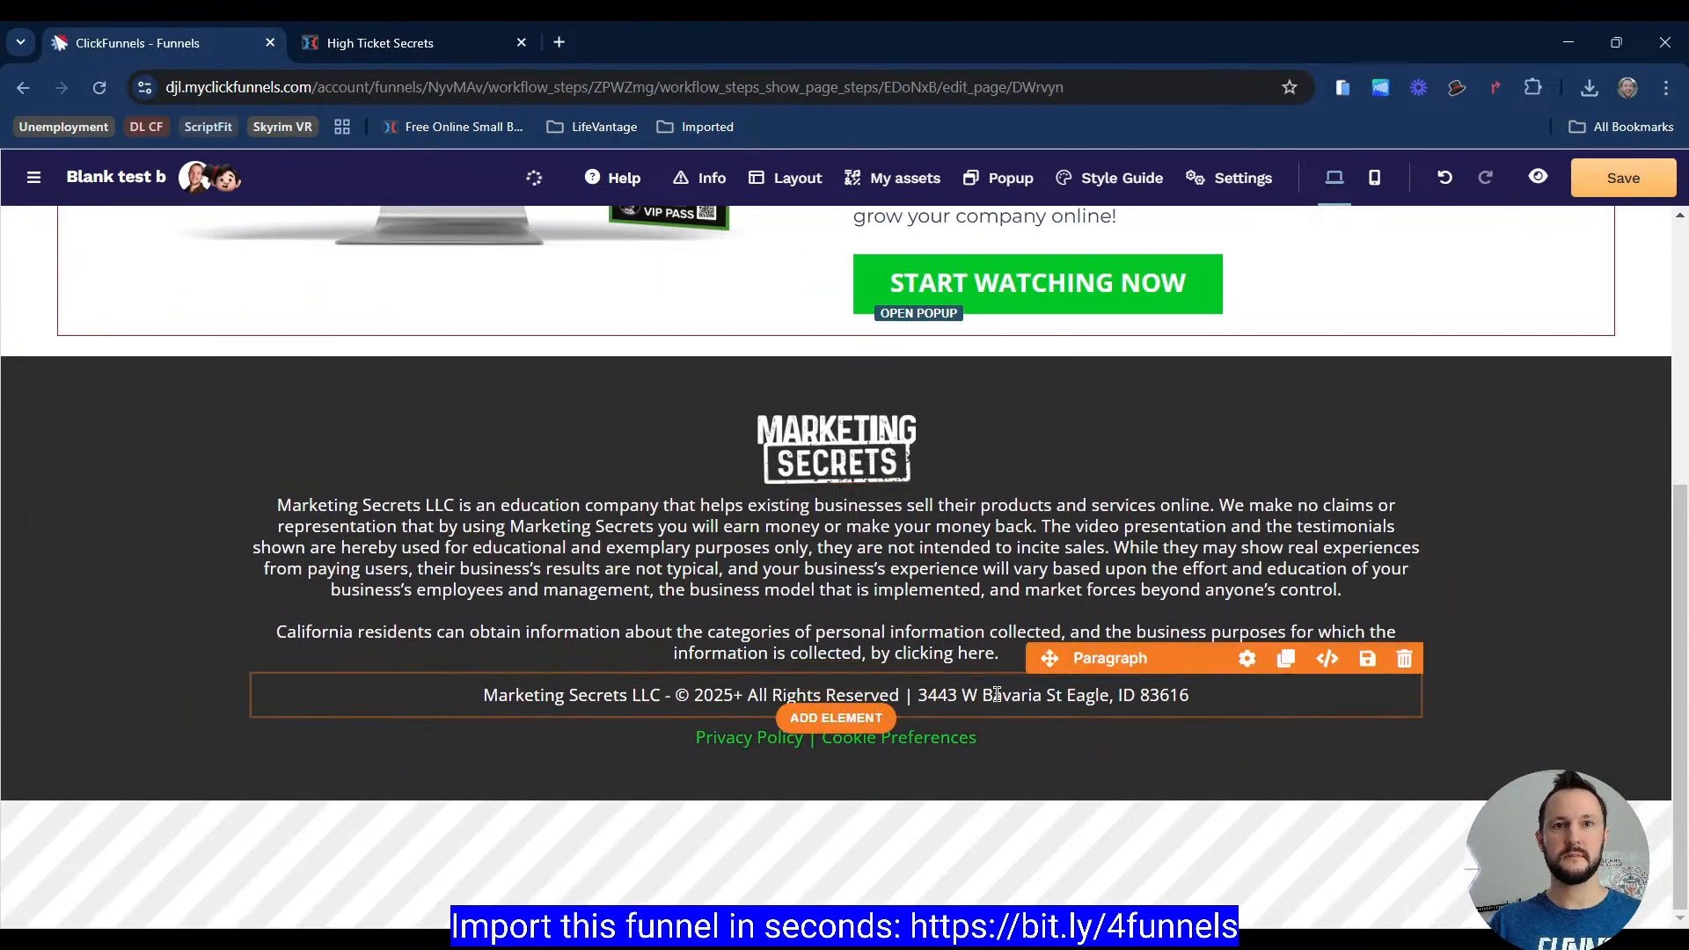
# Step: Check the reference footer's text size and set the disclaimer paragraph's font size to 14 px
pyautogui.click(391, 63)
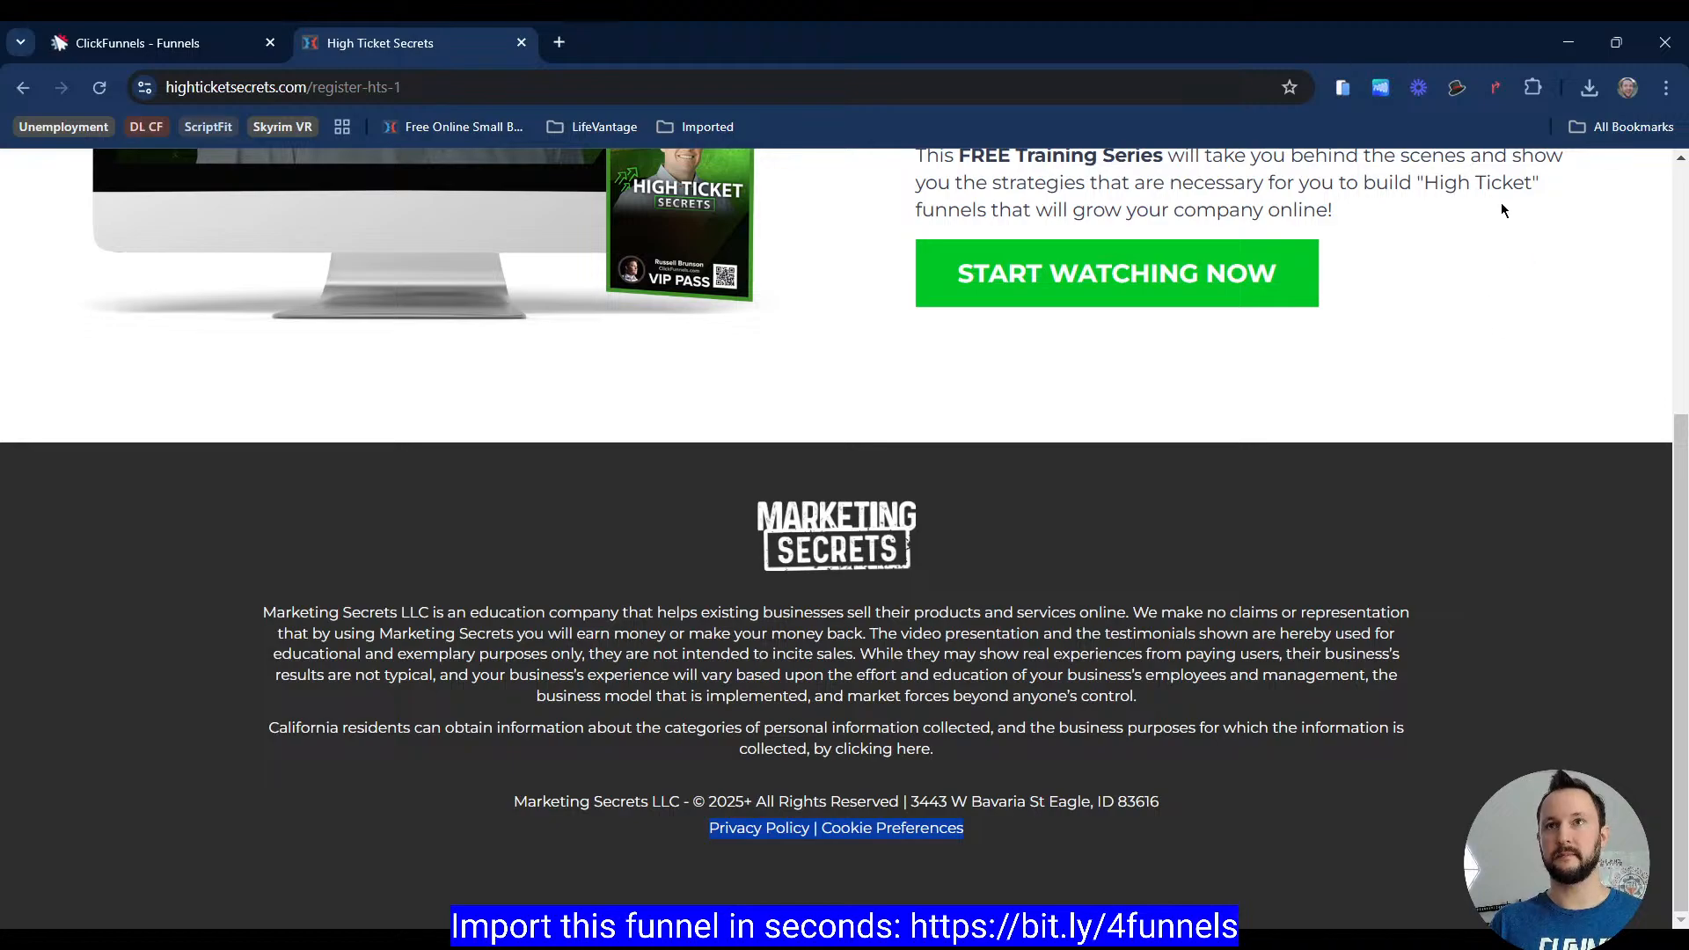
pyautogui.click(1240, 531)
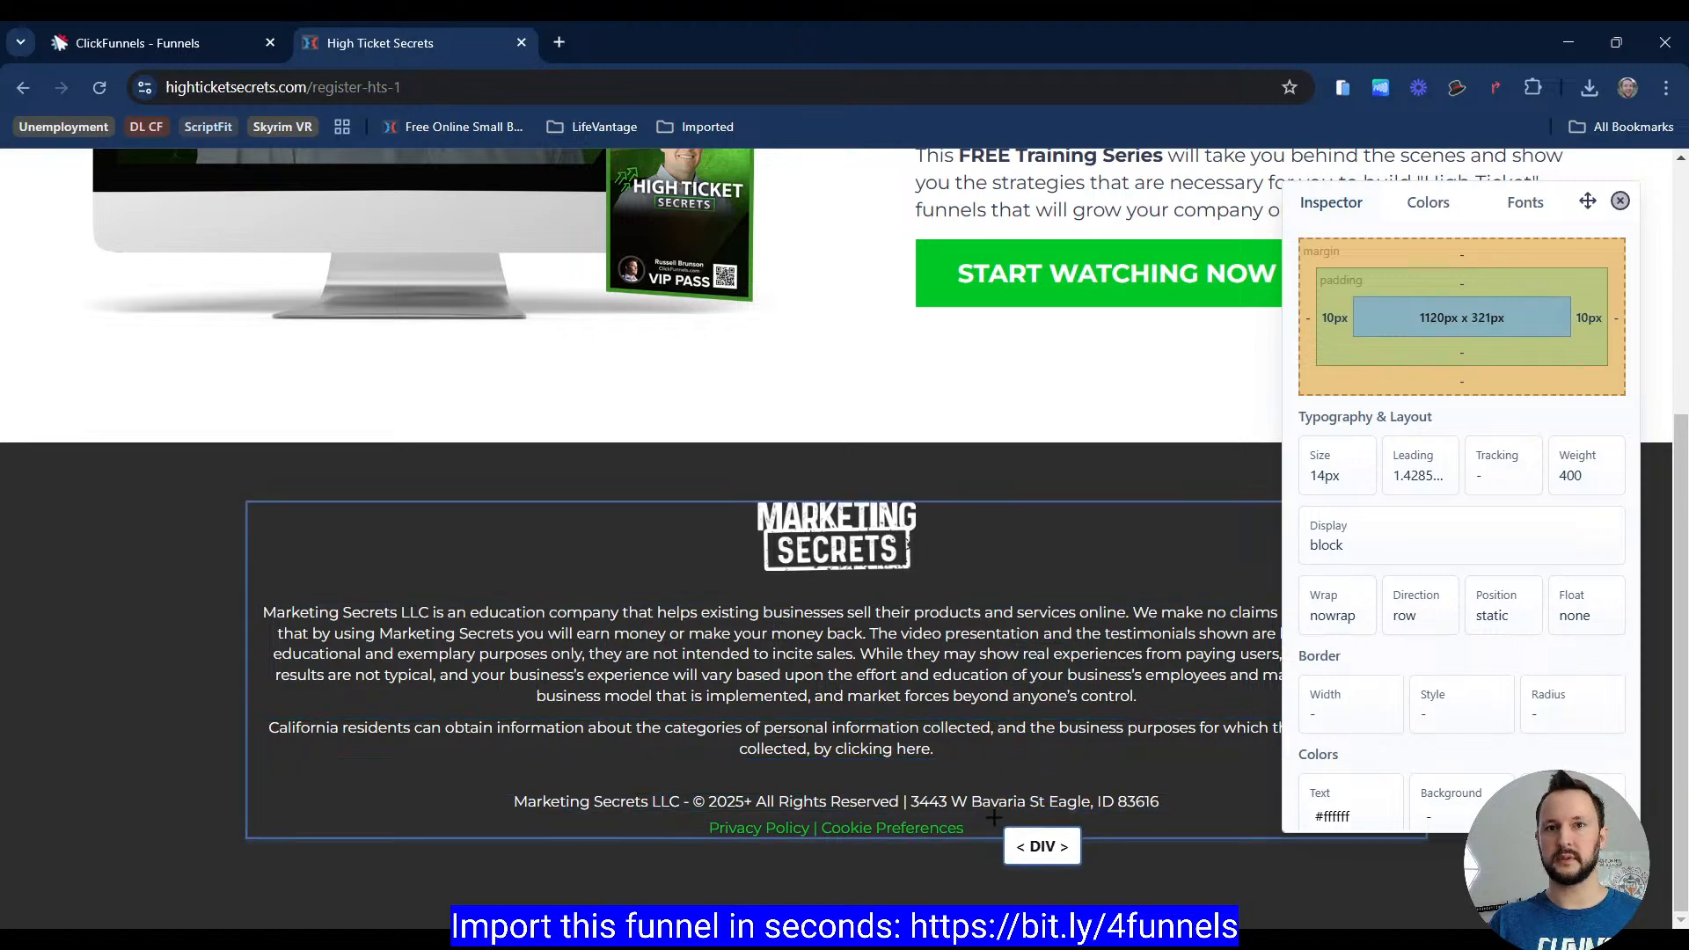
pyautogui.press('Escape')
pyautogui.click(211, 42)
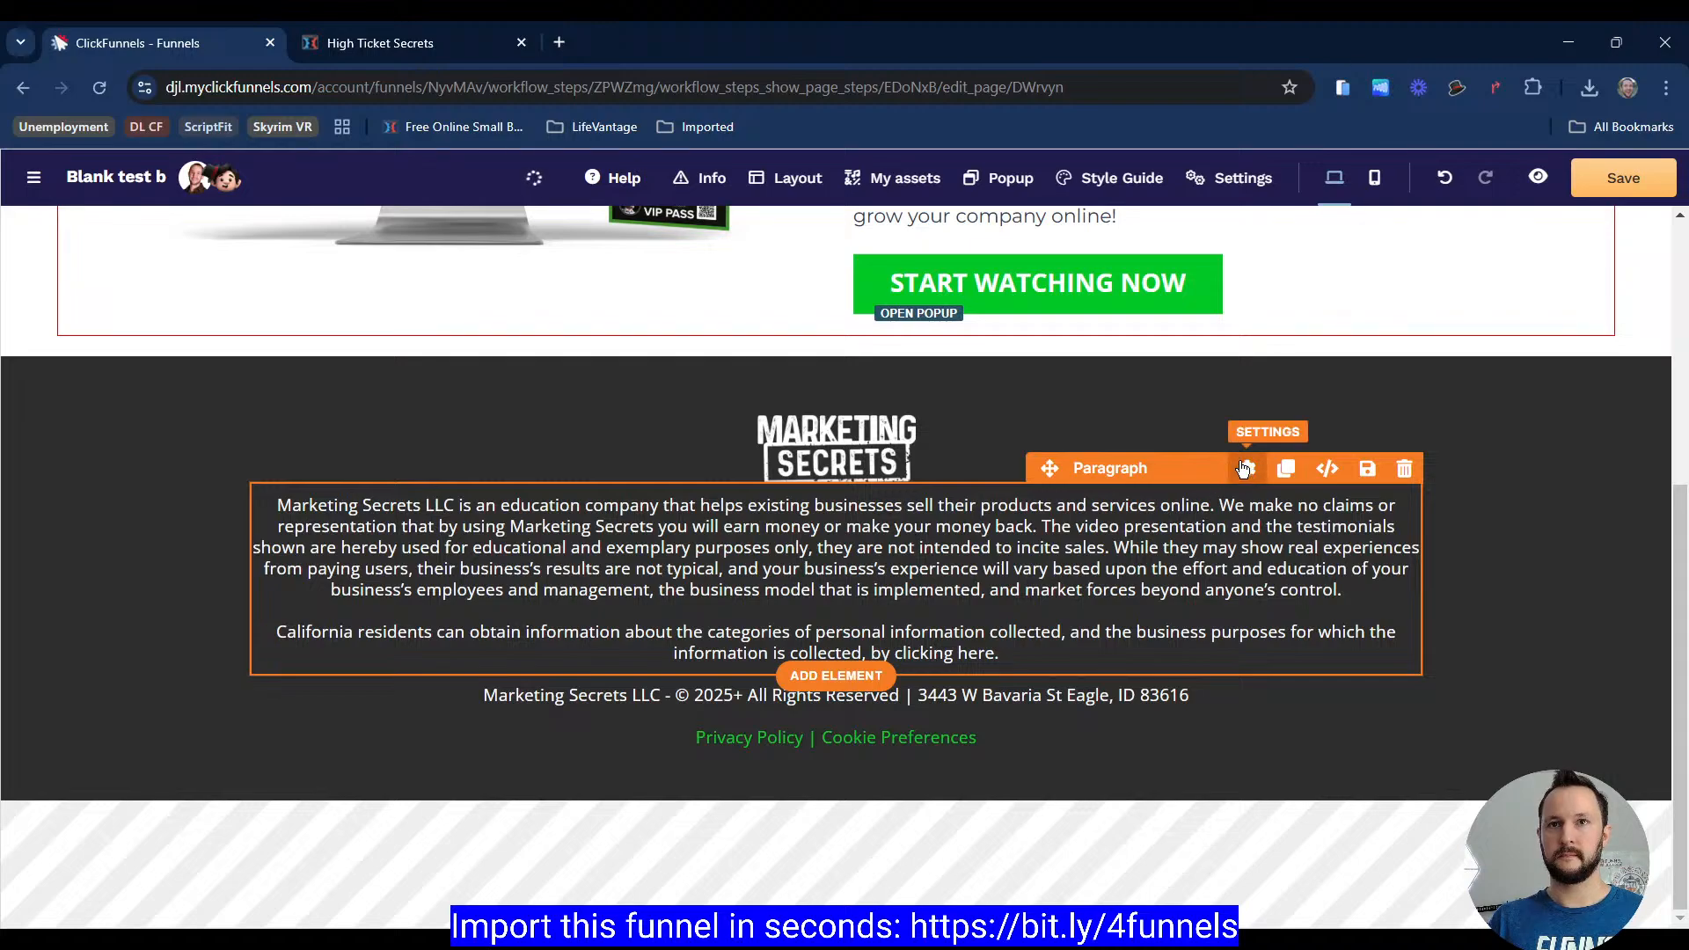
pyautogui.click(1247, 468)
pyautogui.scroll(-3, 1463, 615)
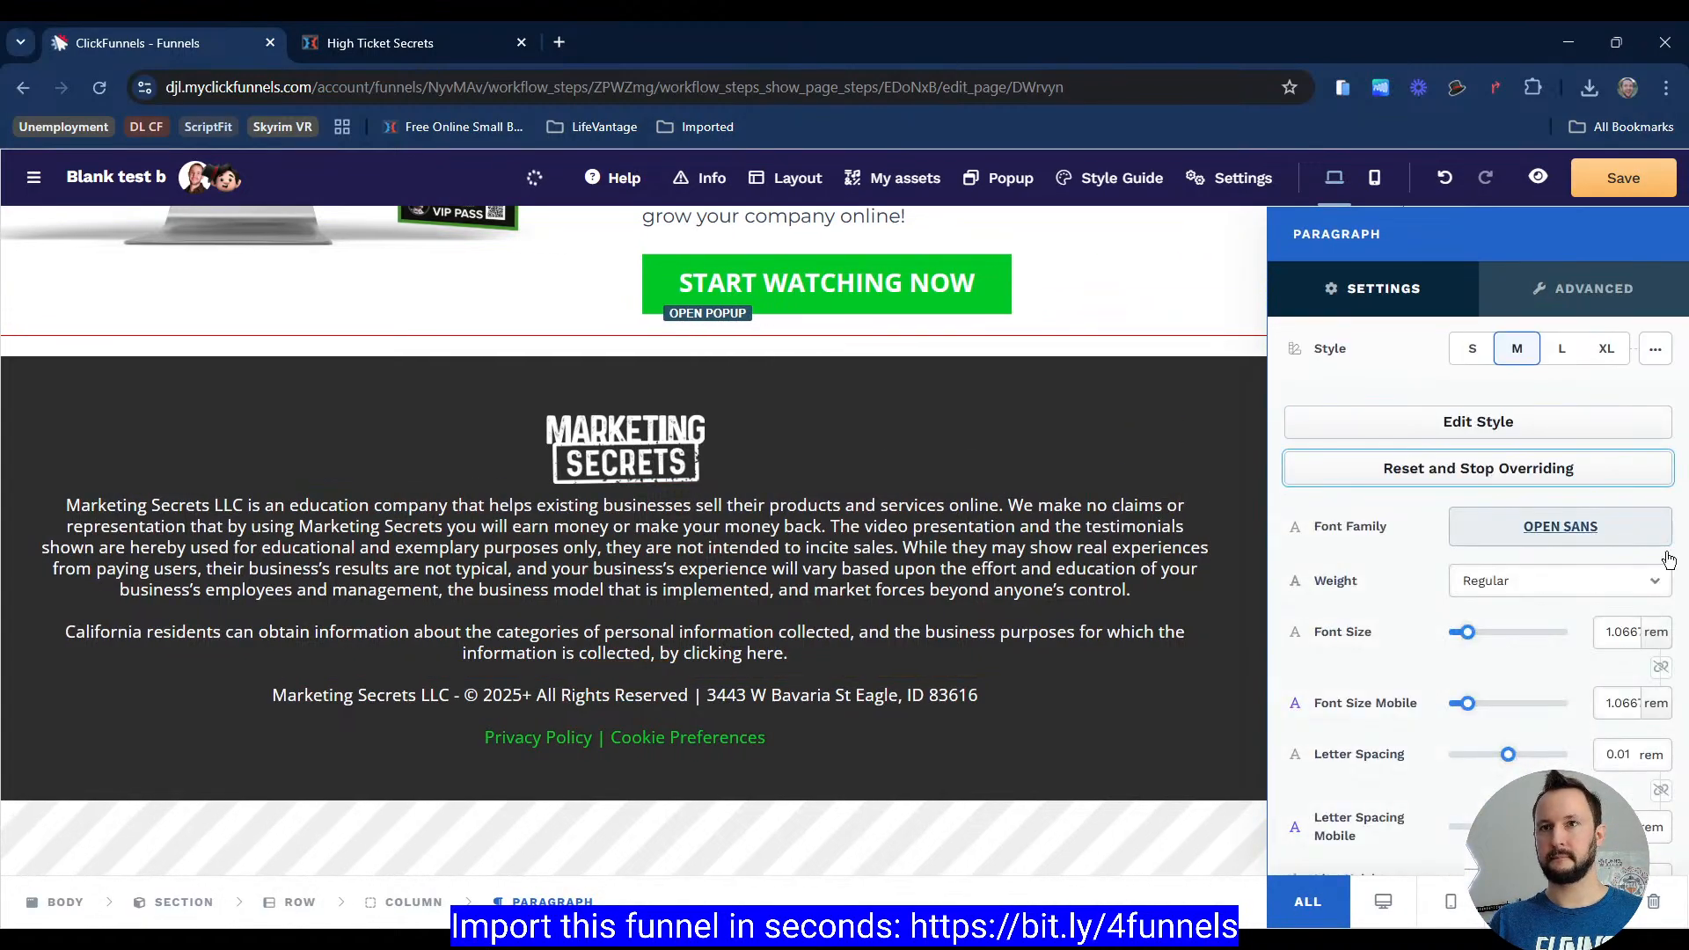
pyautogui.click(1656, 631)
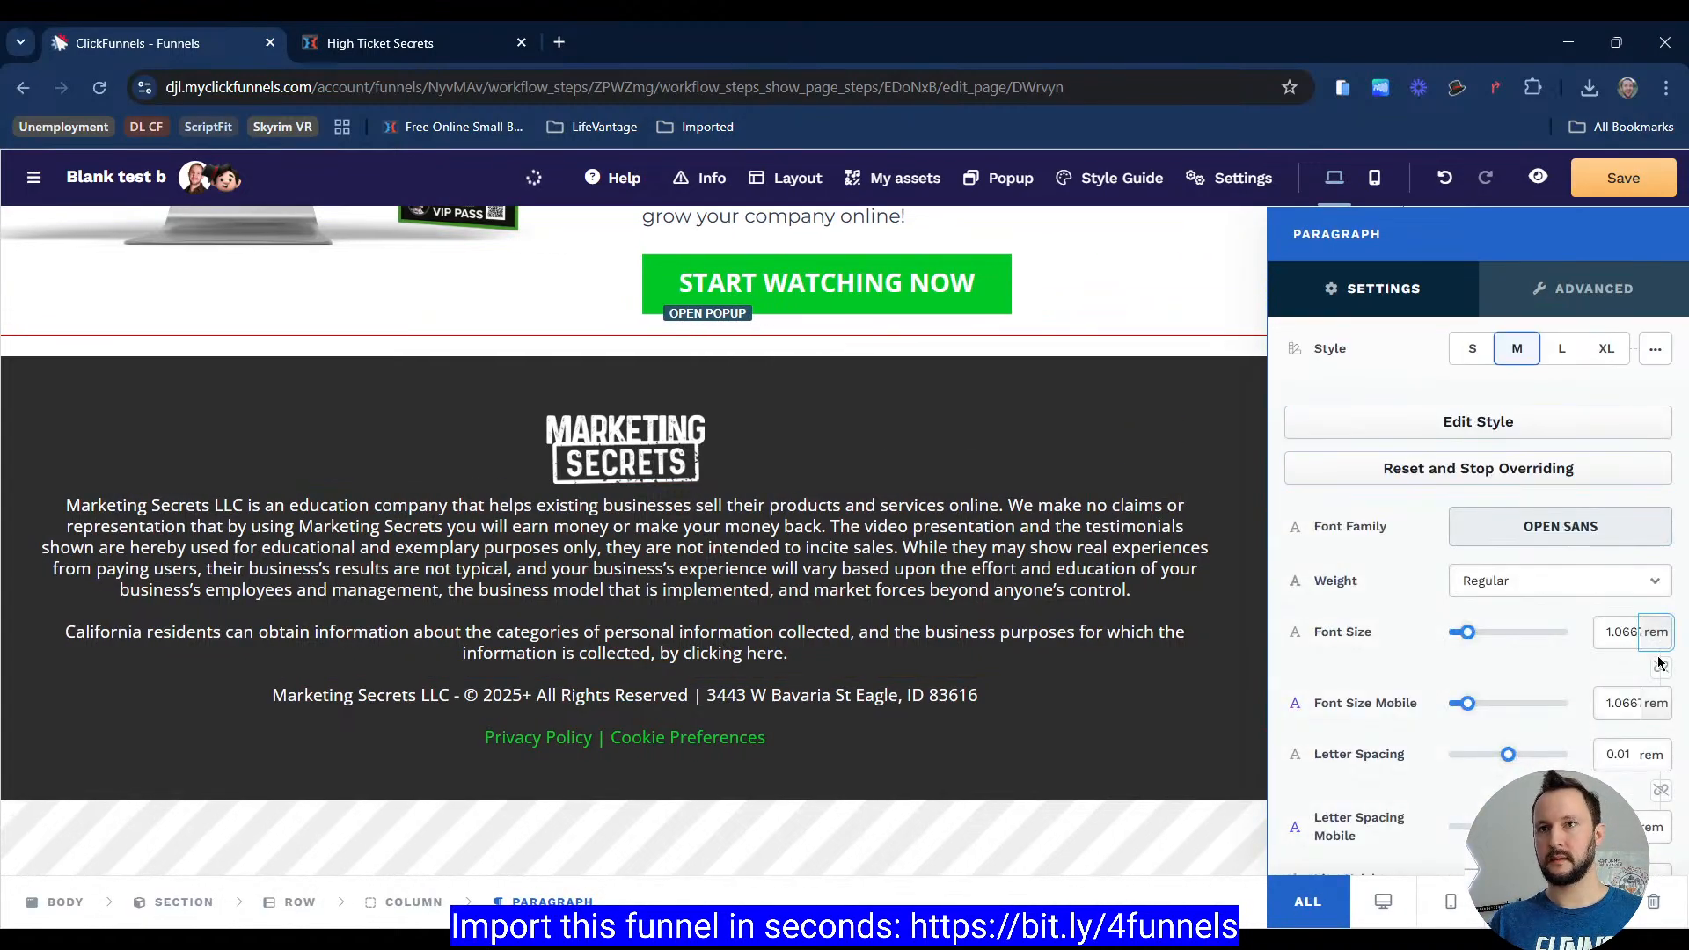
pyautogui.doubleClick(1613, 633)
pyautogui.write('14')
pyautogui.click(1149, 659)
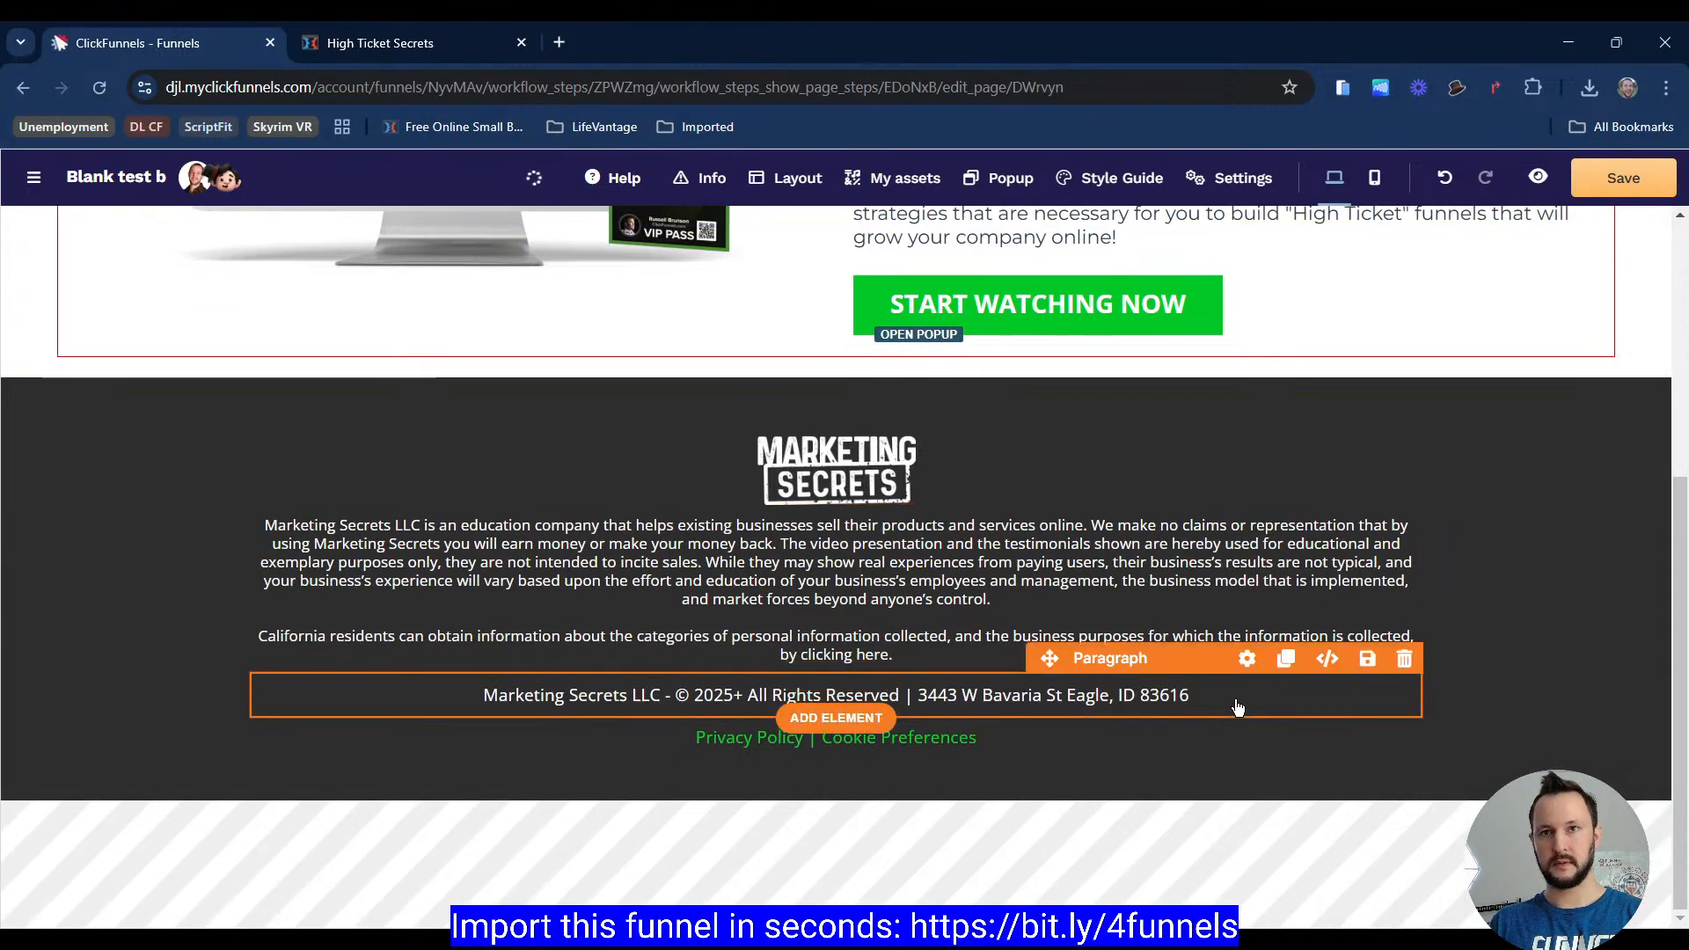
# Step: Override the copyright paragraph's style and reduce its font size, then compare the footer with the reference page
pyautogui.click(1247, 665)
pyautogui.scroll(-1, 1612, 682)
pyautogui.scroll(-3, 1612, 682)
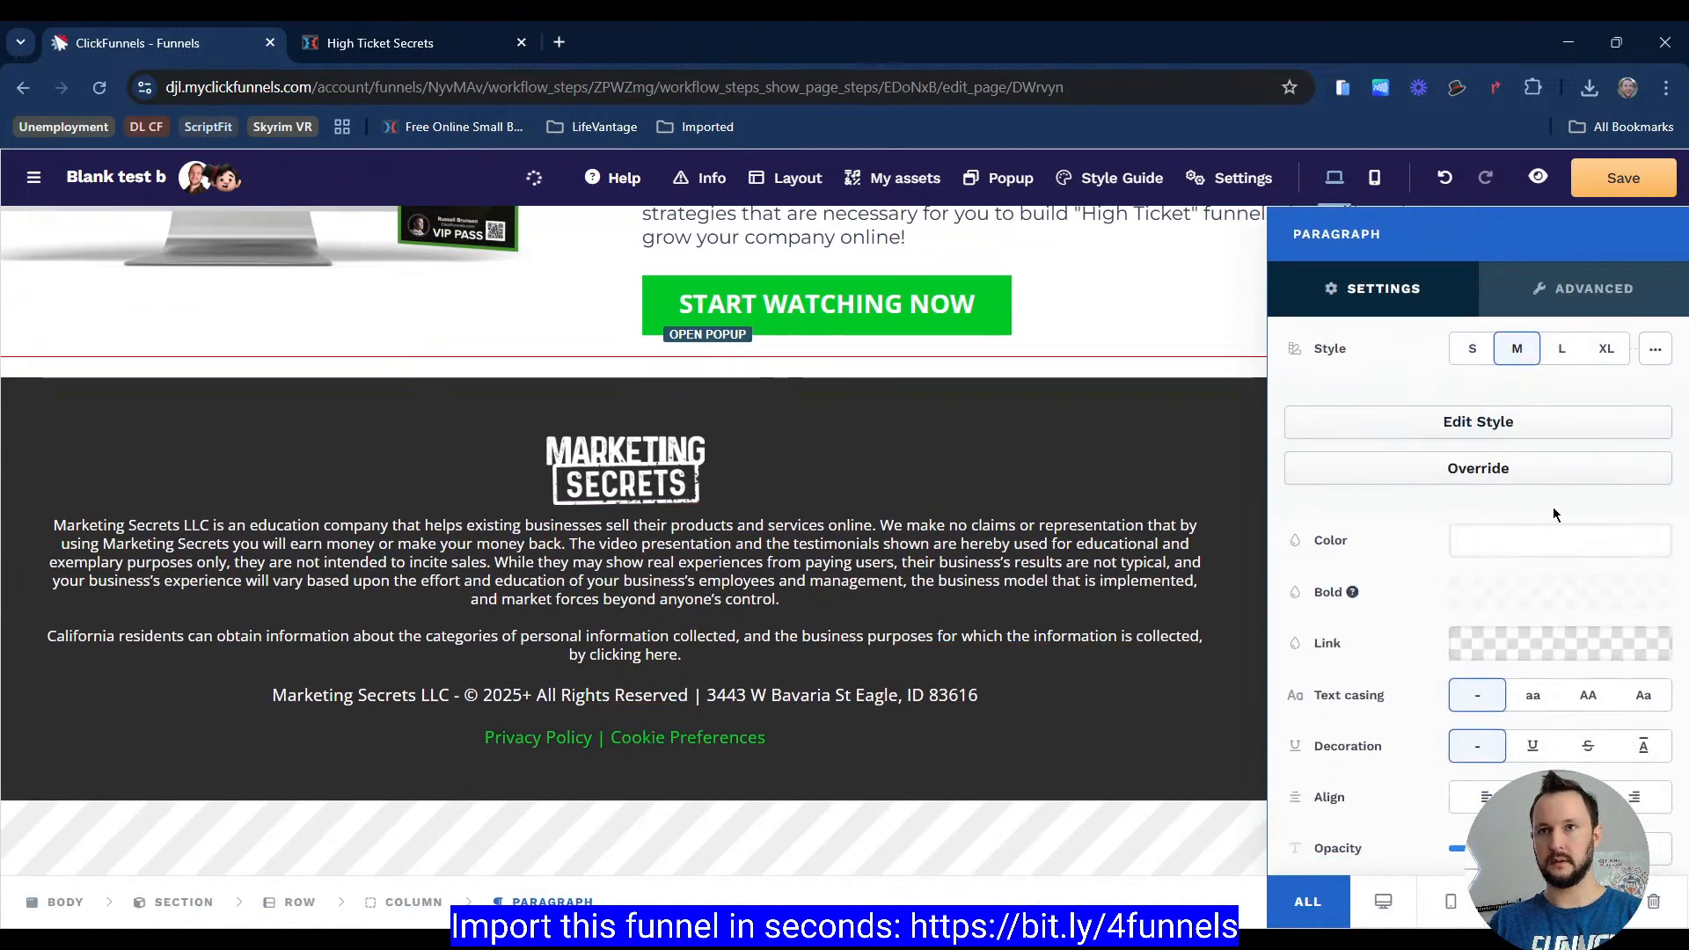
pyautogui.click(1544, 482)
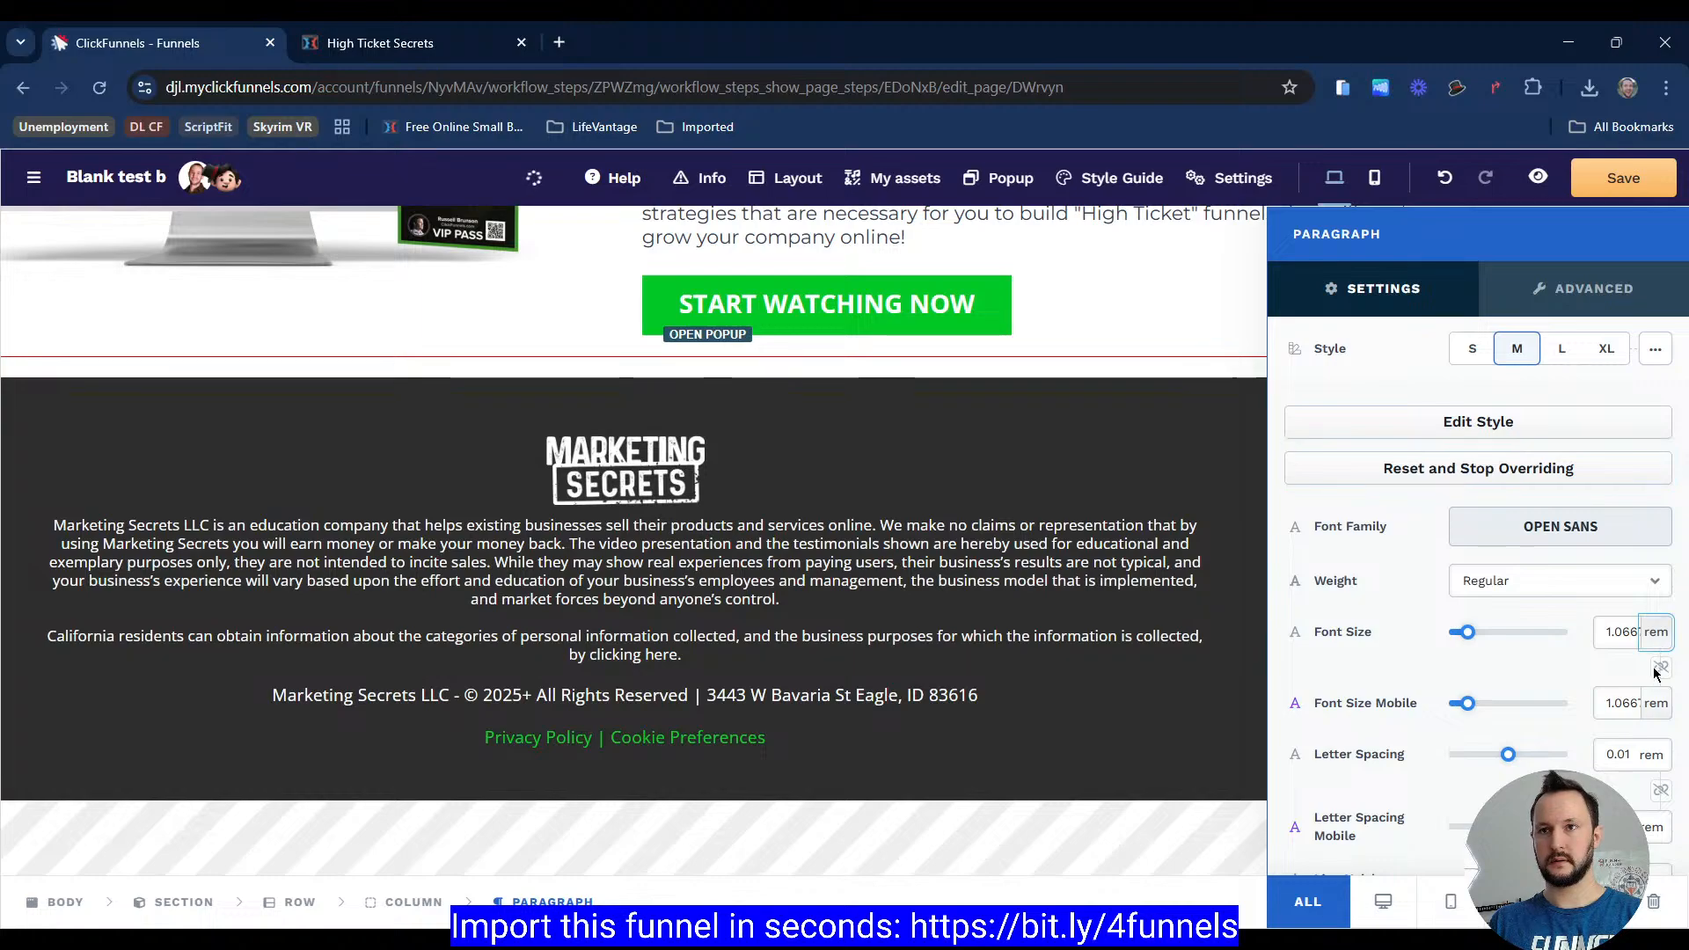
pyautogui.doubleClick(1627, 648)
pyautogui.write('16')
pyautogui.scroll(3, 1441, 609)
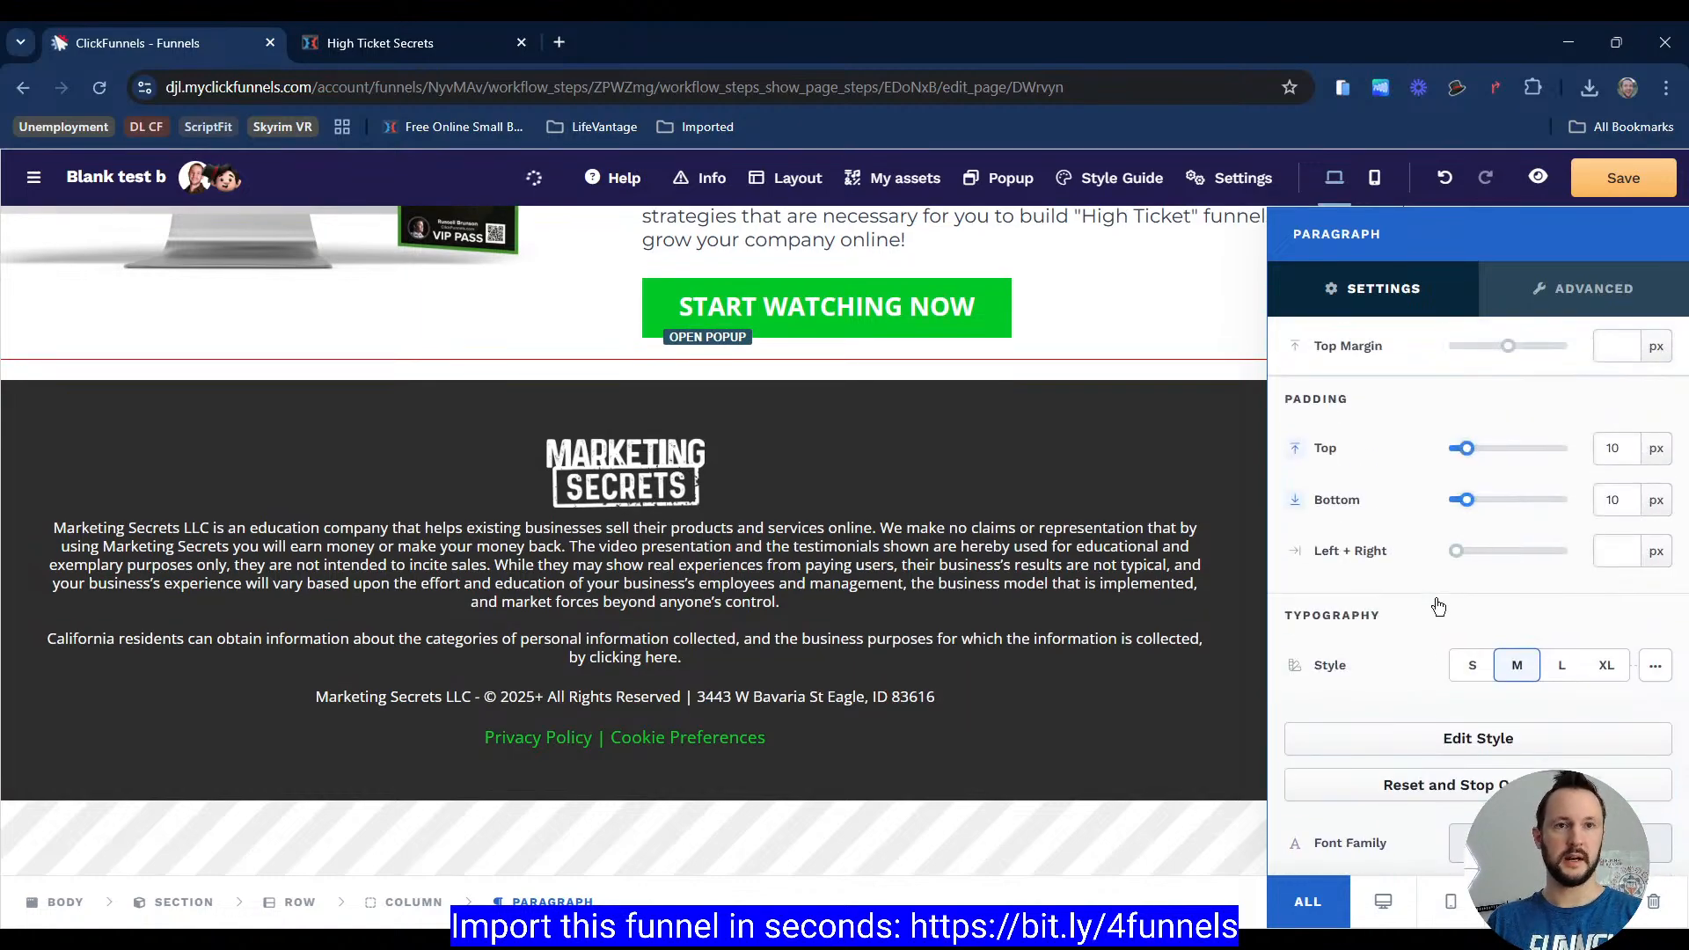
pyautogui.click(1299, 499)
pyautogui.click(1059, 581)
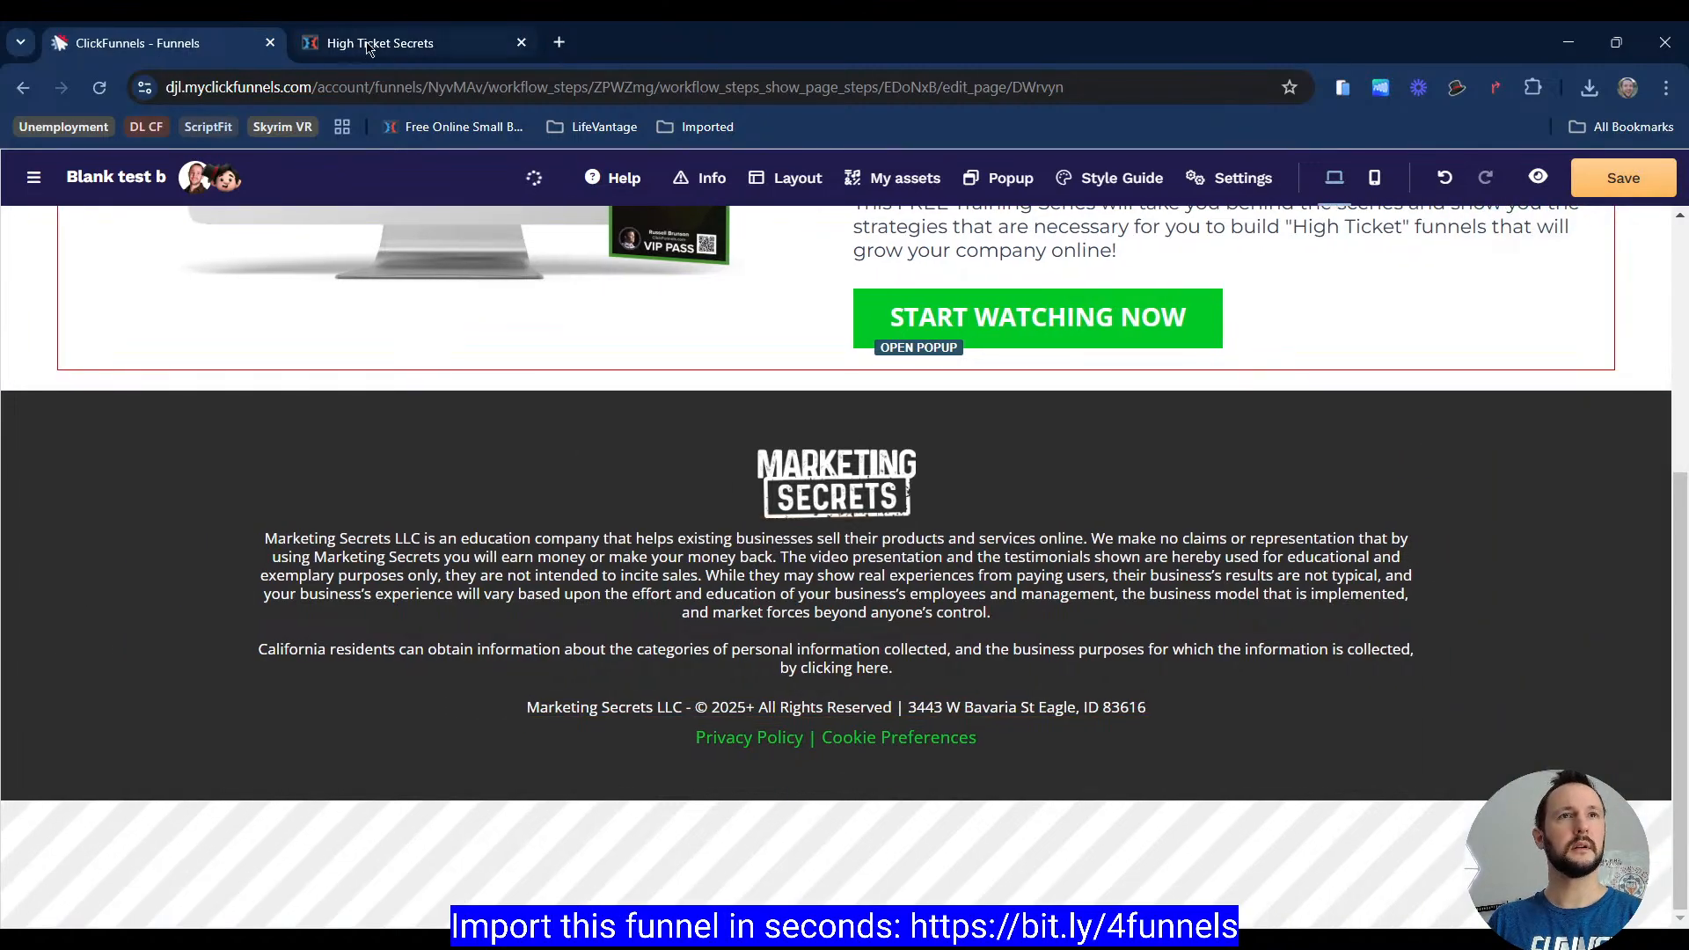
pyautogui.click(405, 42)
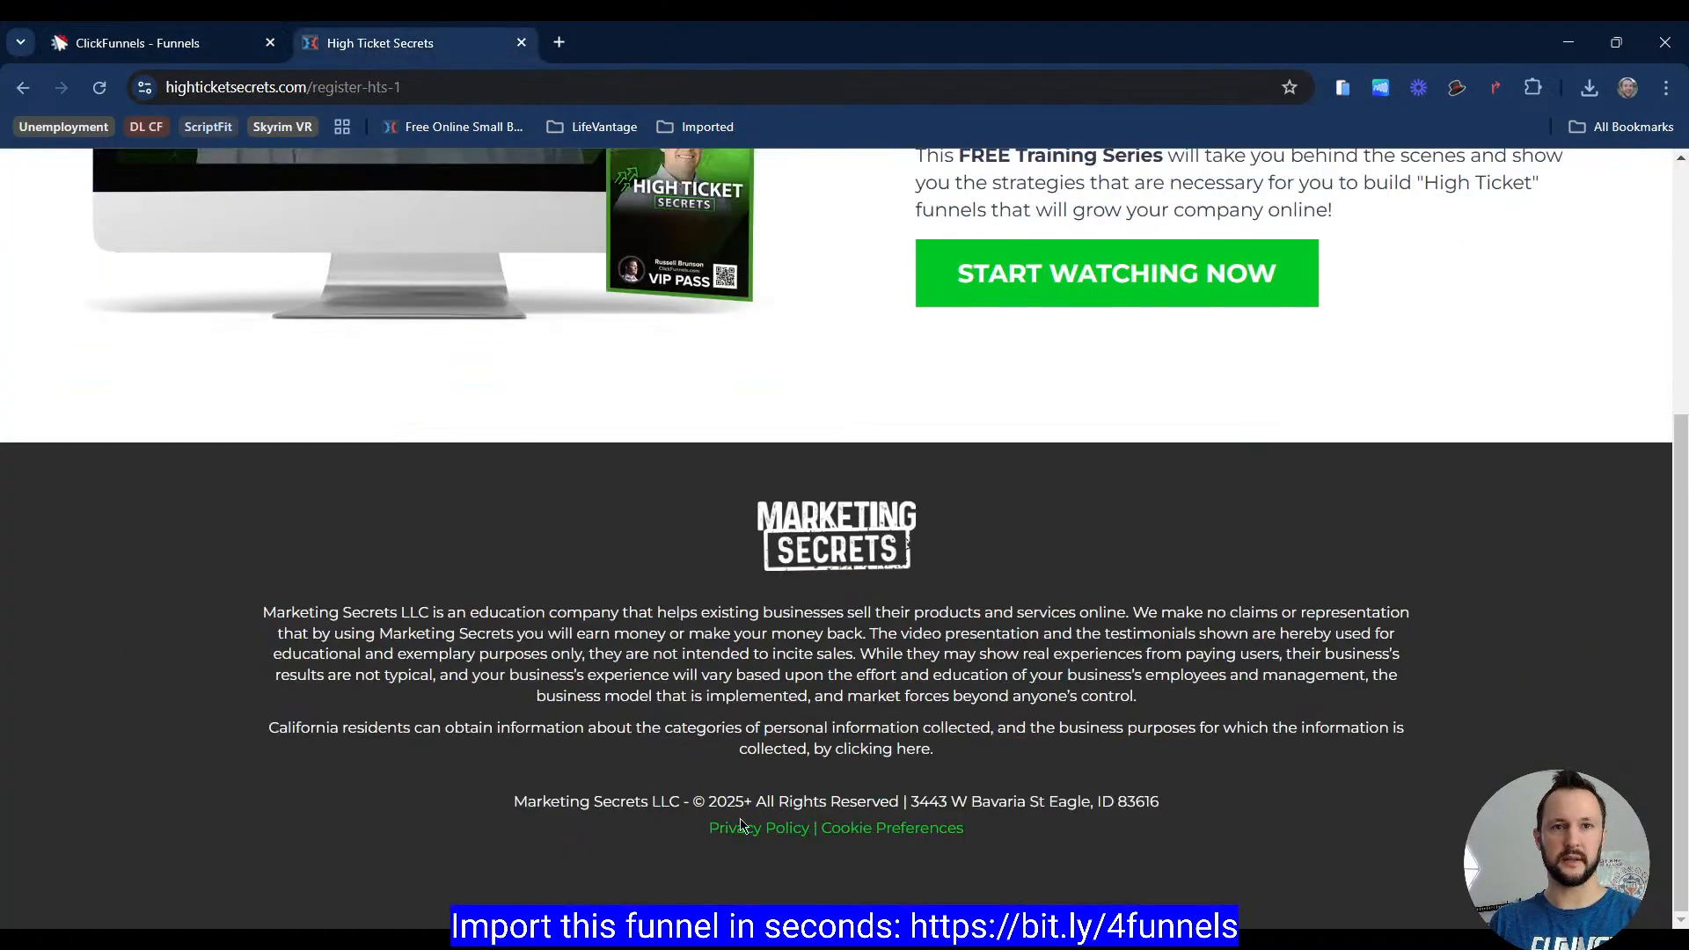
# Step: Override the copyright paragraph's style to adjust its desktop font size, then save the page
pyautogui.click(218, 49)
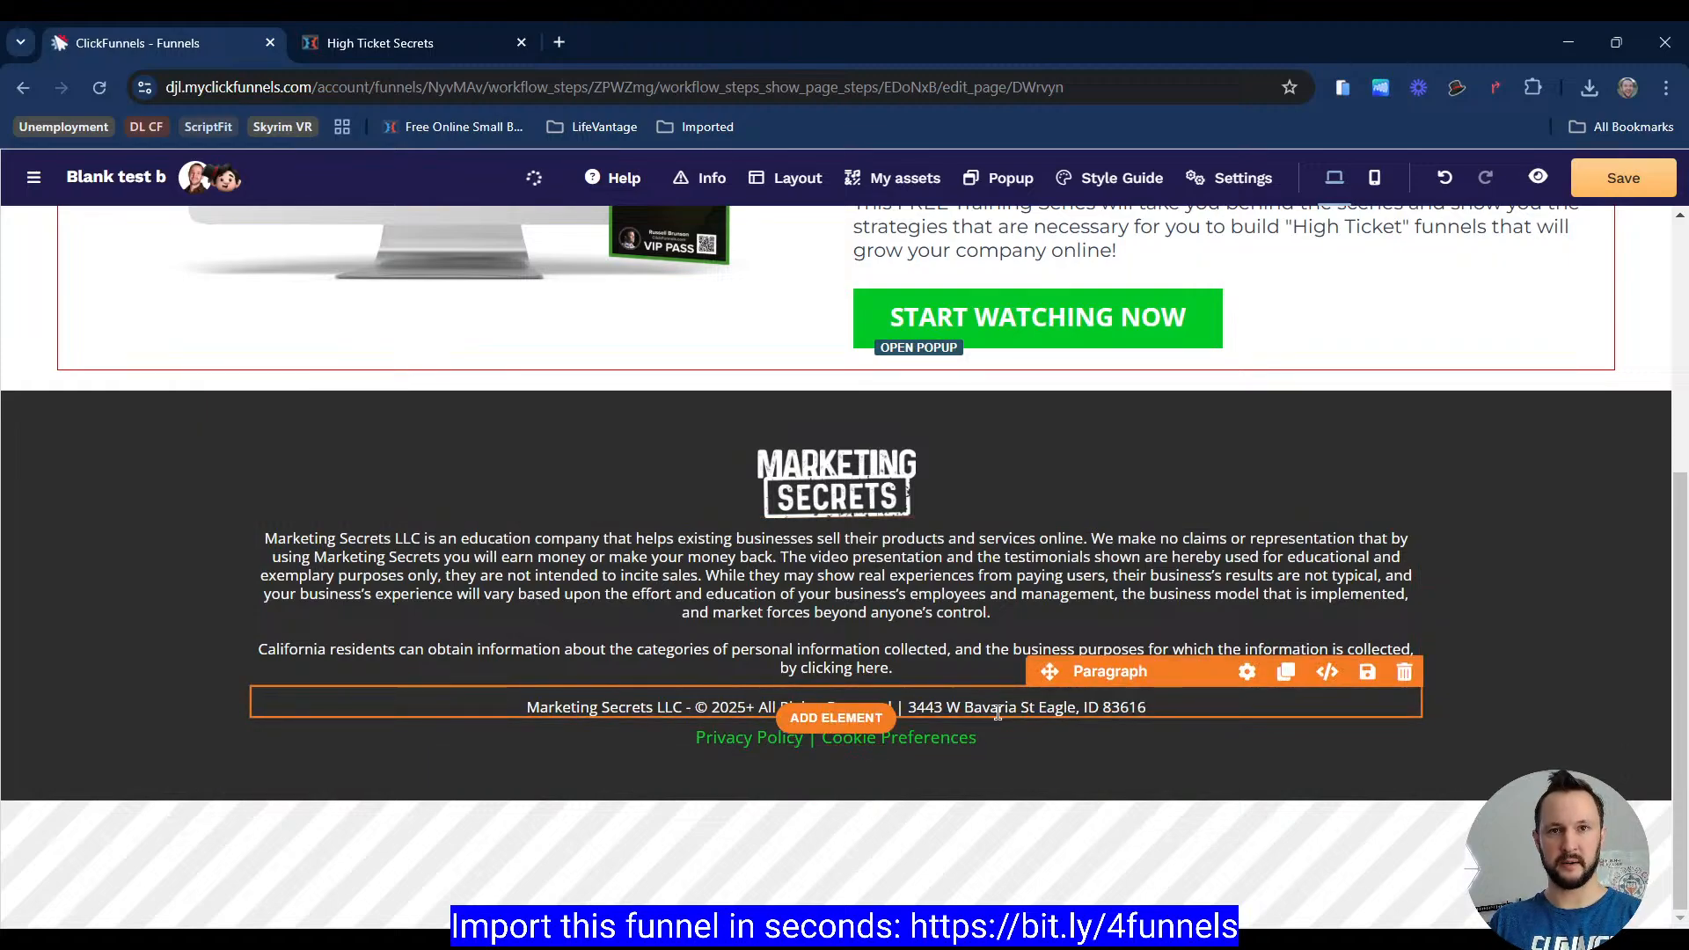
pyautogui.click(1247, 672)
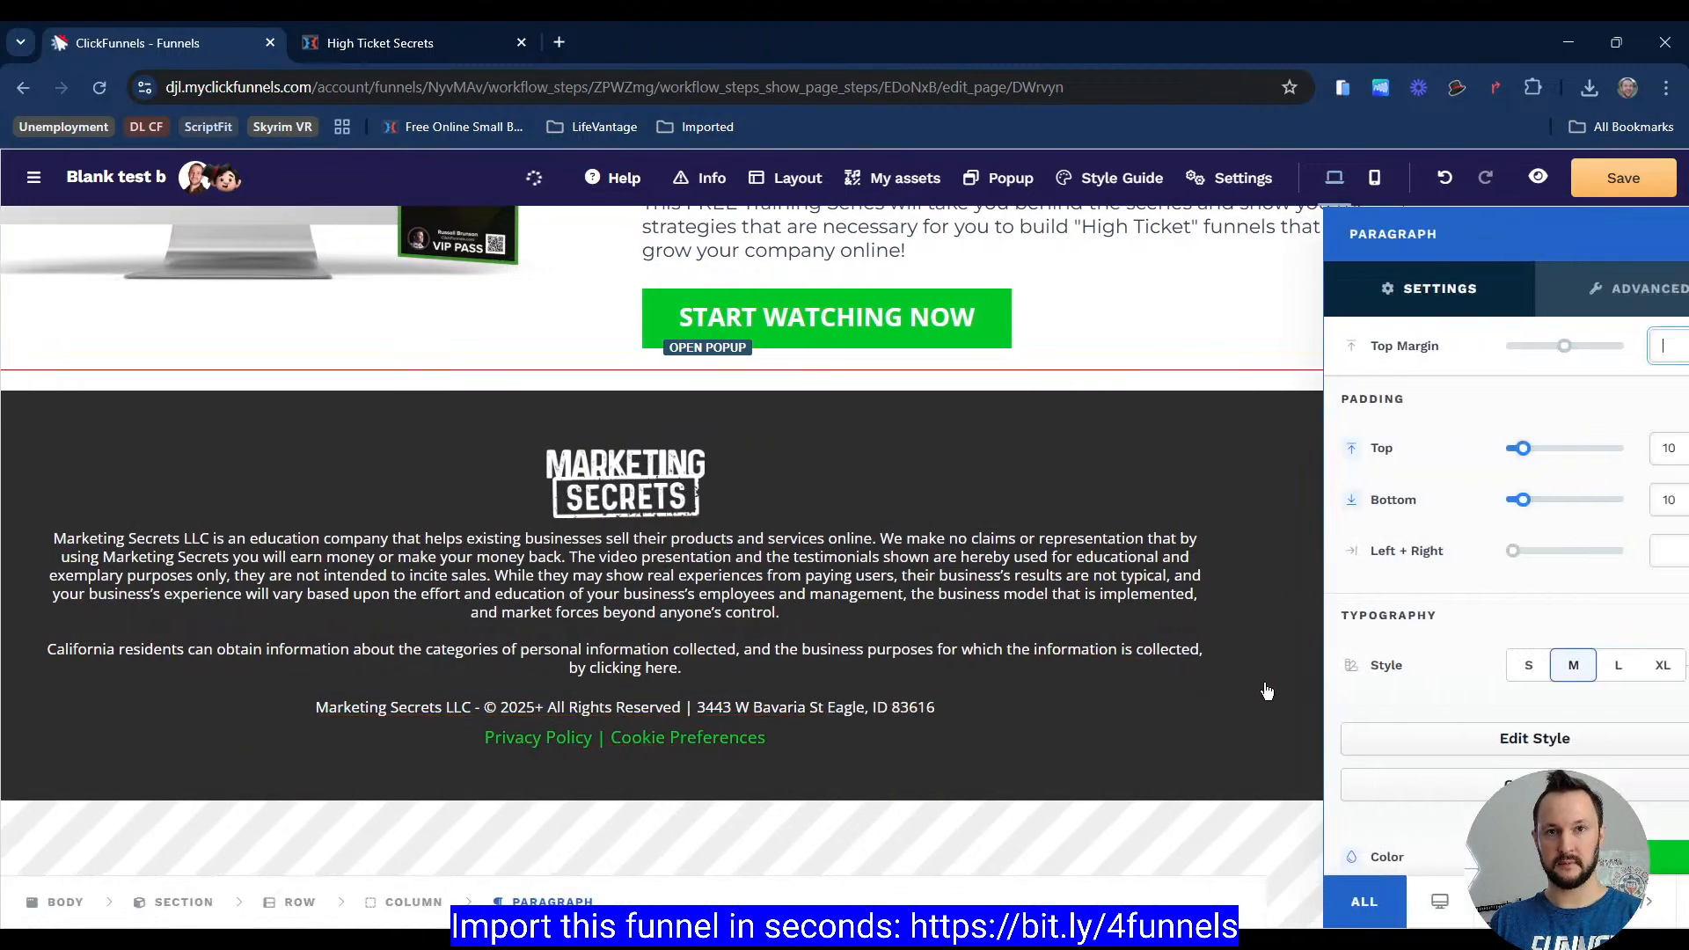
pyautogui.click(1463, 577)
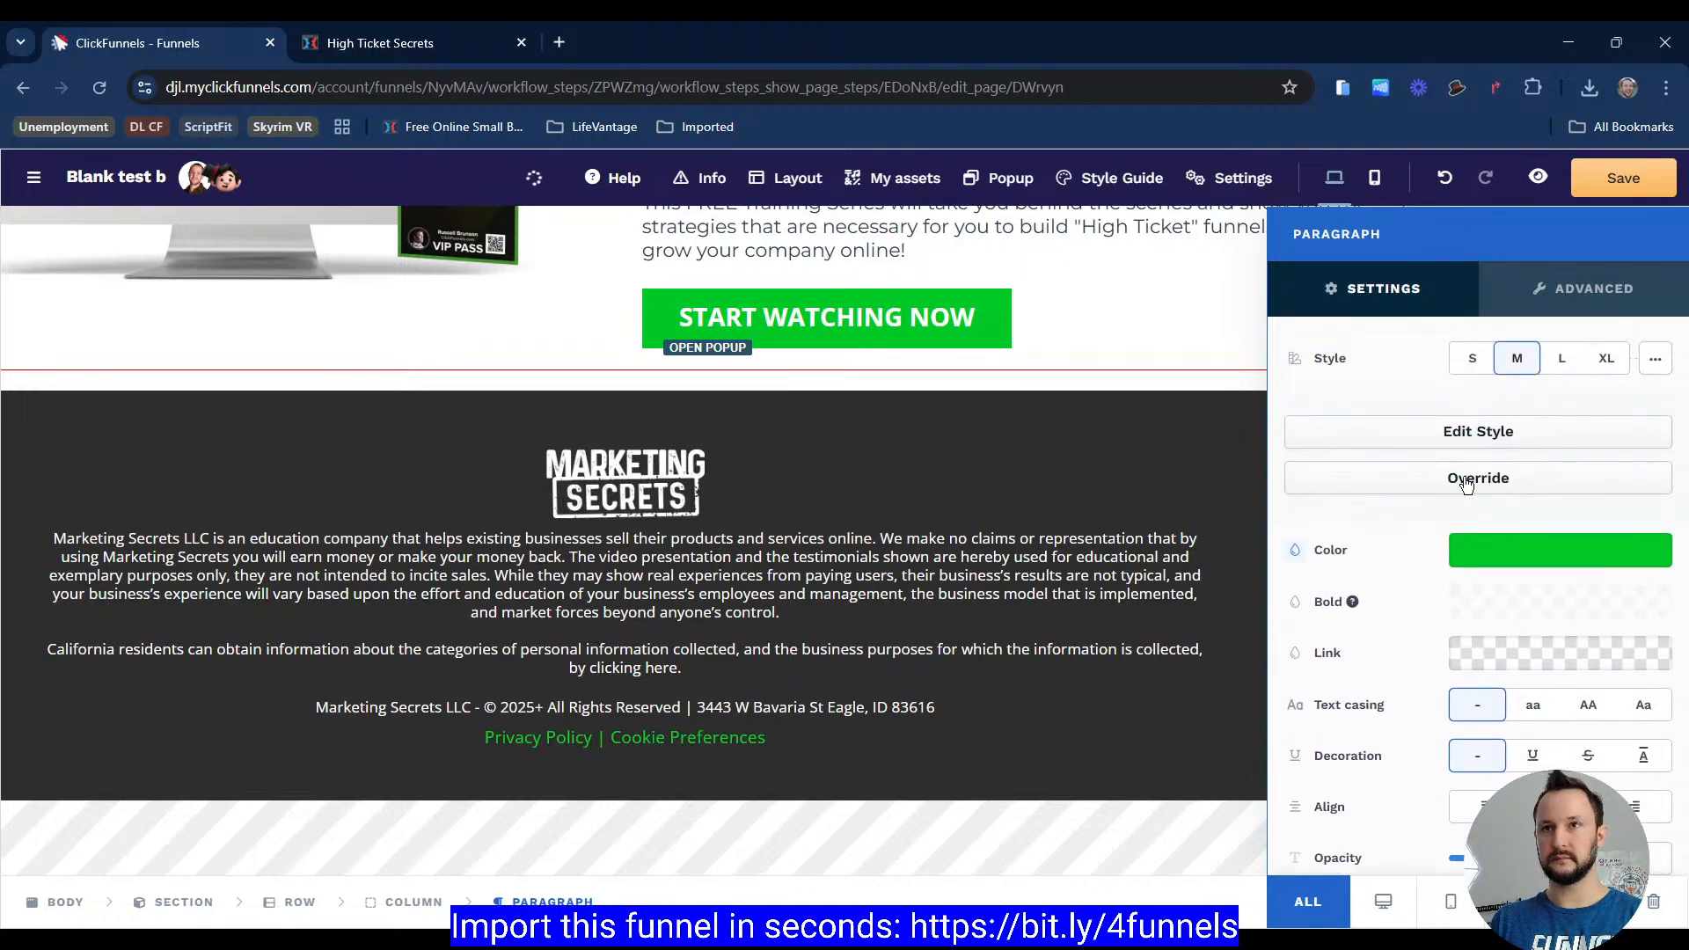
pyautogui.click(1655, 645)
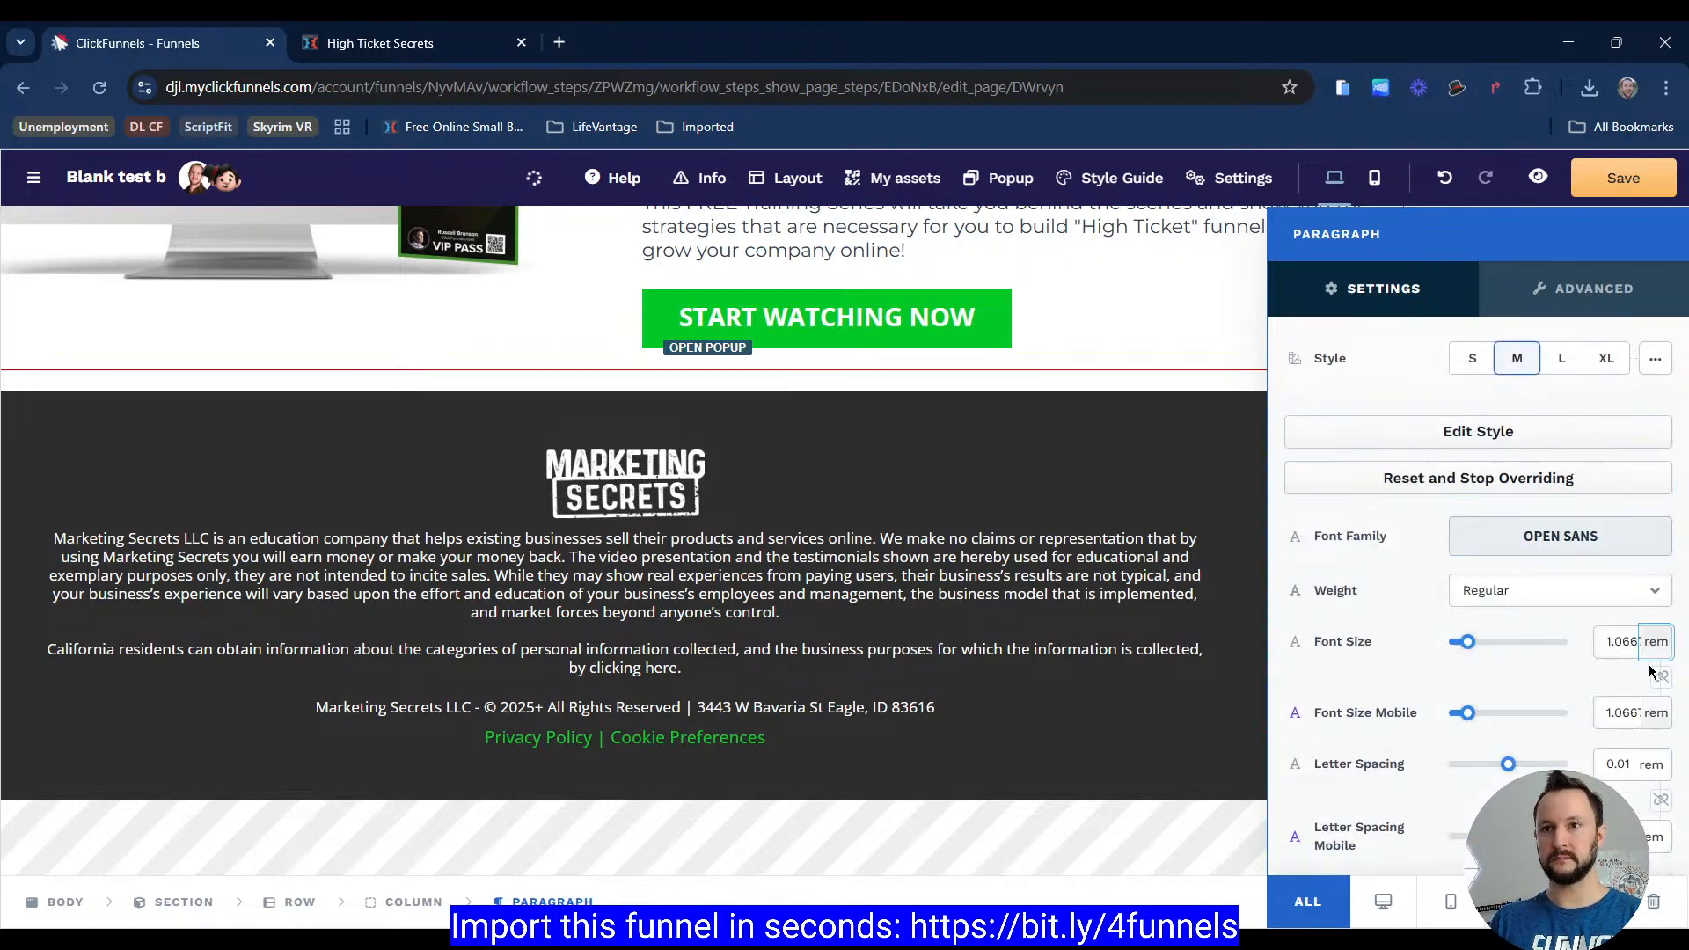
pyautogui.click(1651, 670)
pyautogui.click(1622, 642)
pyautogui.click(1006, 509)
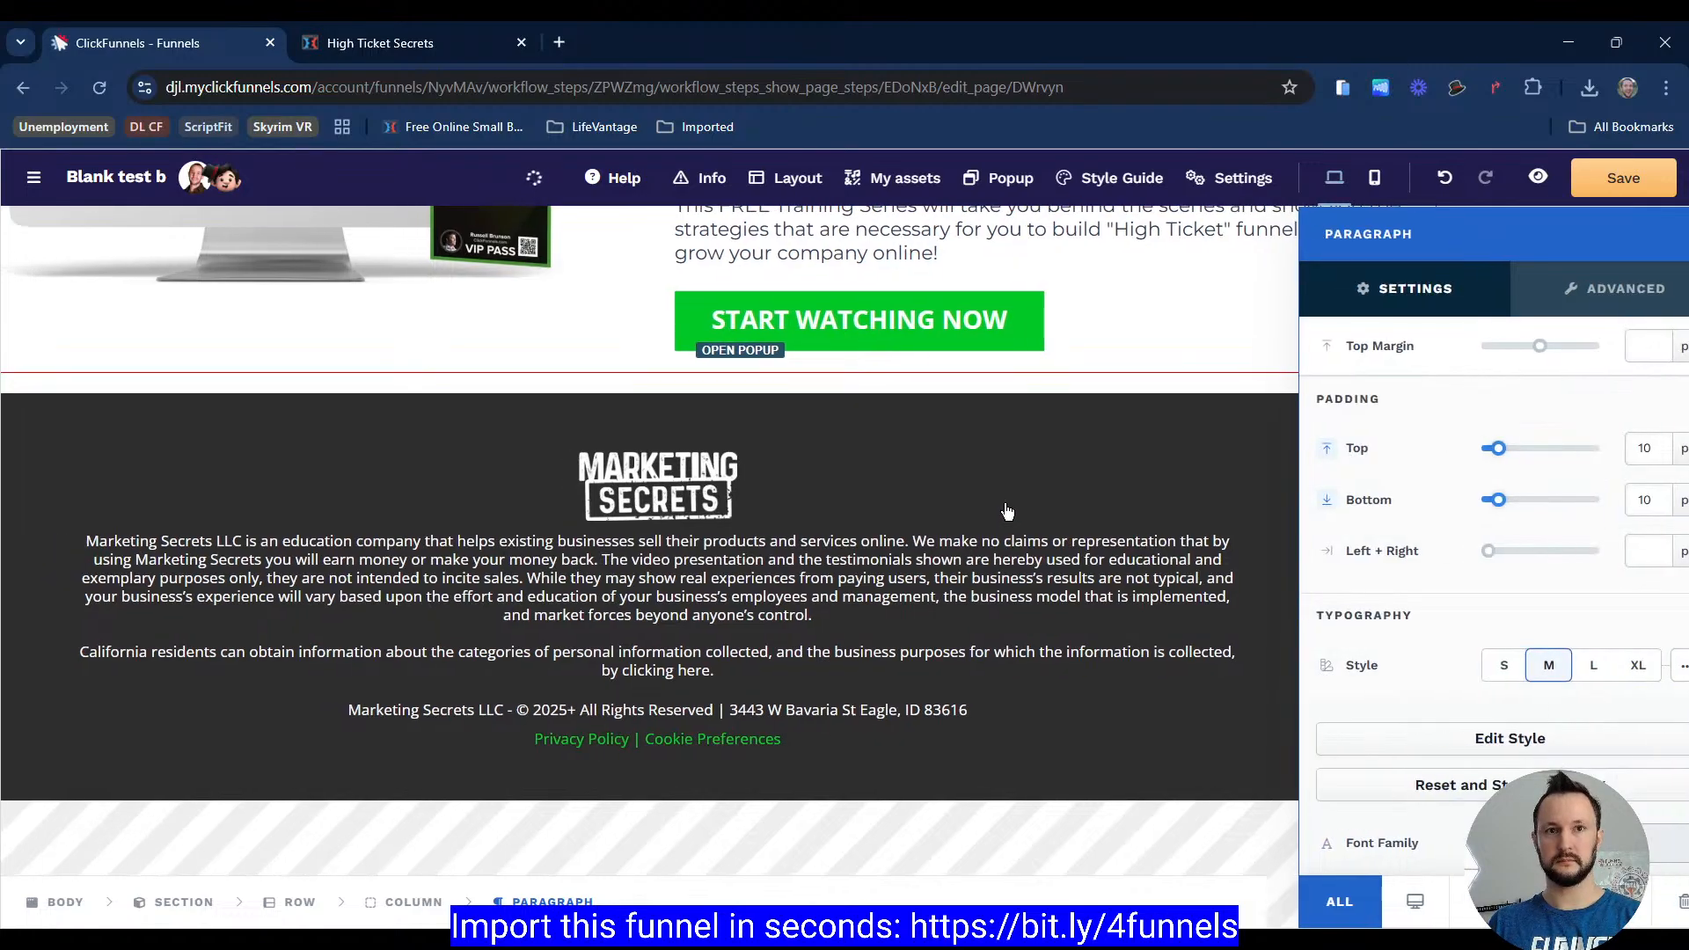
pyautogui.scroll(5, 1267, 472)
pyautogui.click(1648, 195)
pyautogui.scroll(-5, 1430, 474)
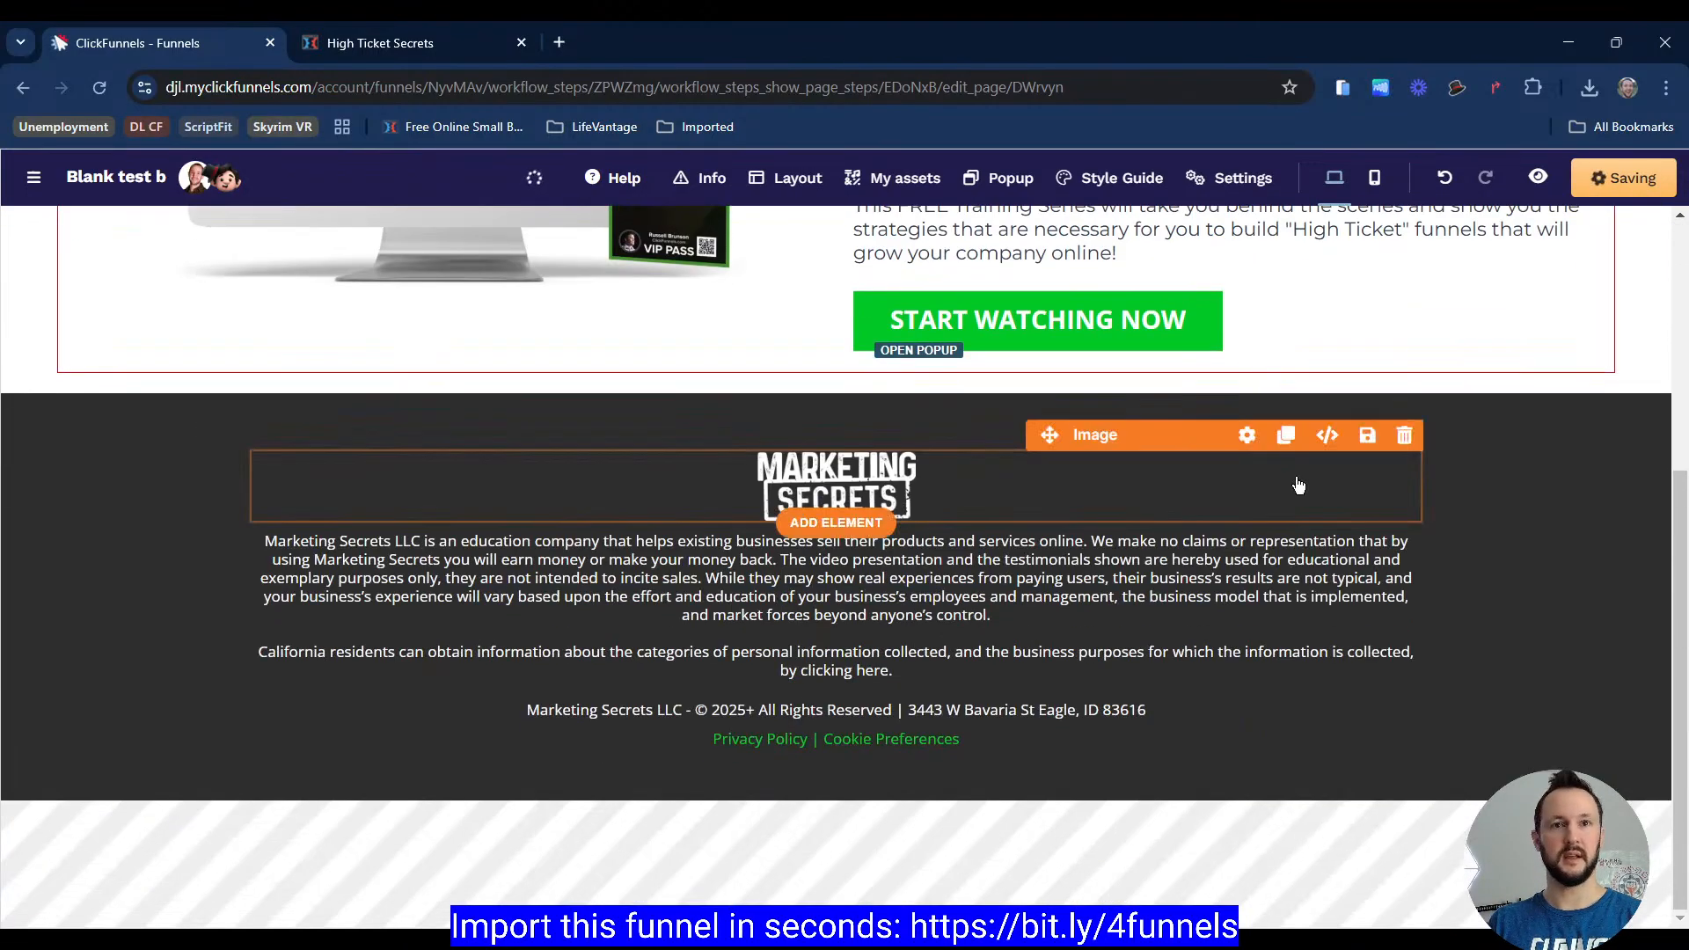
# Step: Switch the editor to mobile view and inspect the reference page's footer text size in mobile emulation
pyautogui.click(1373, 179)
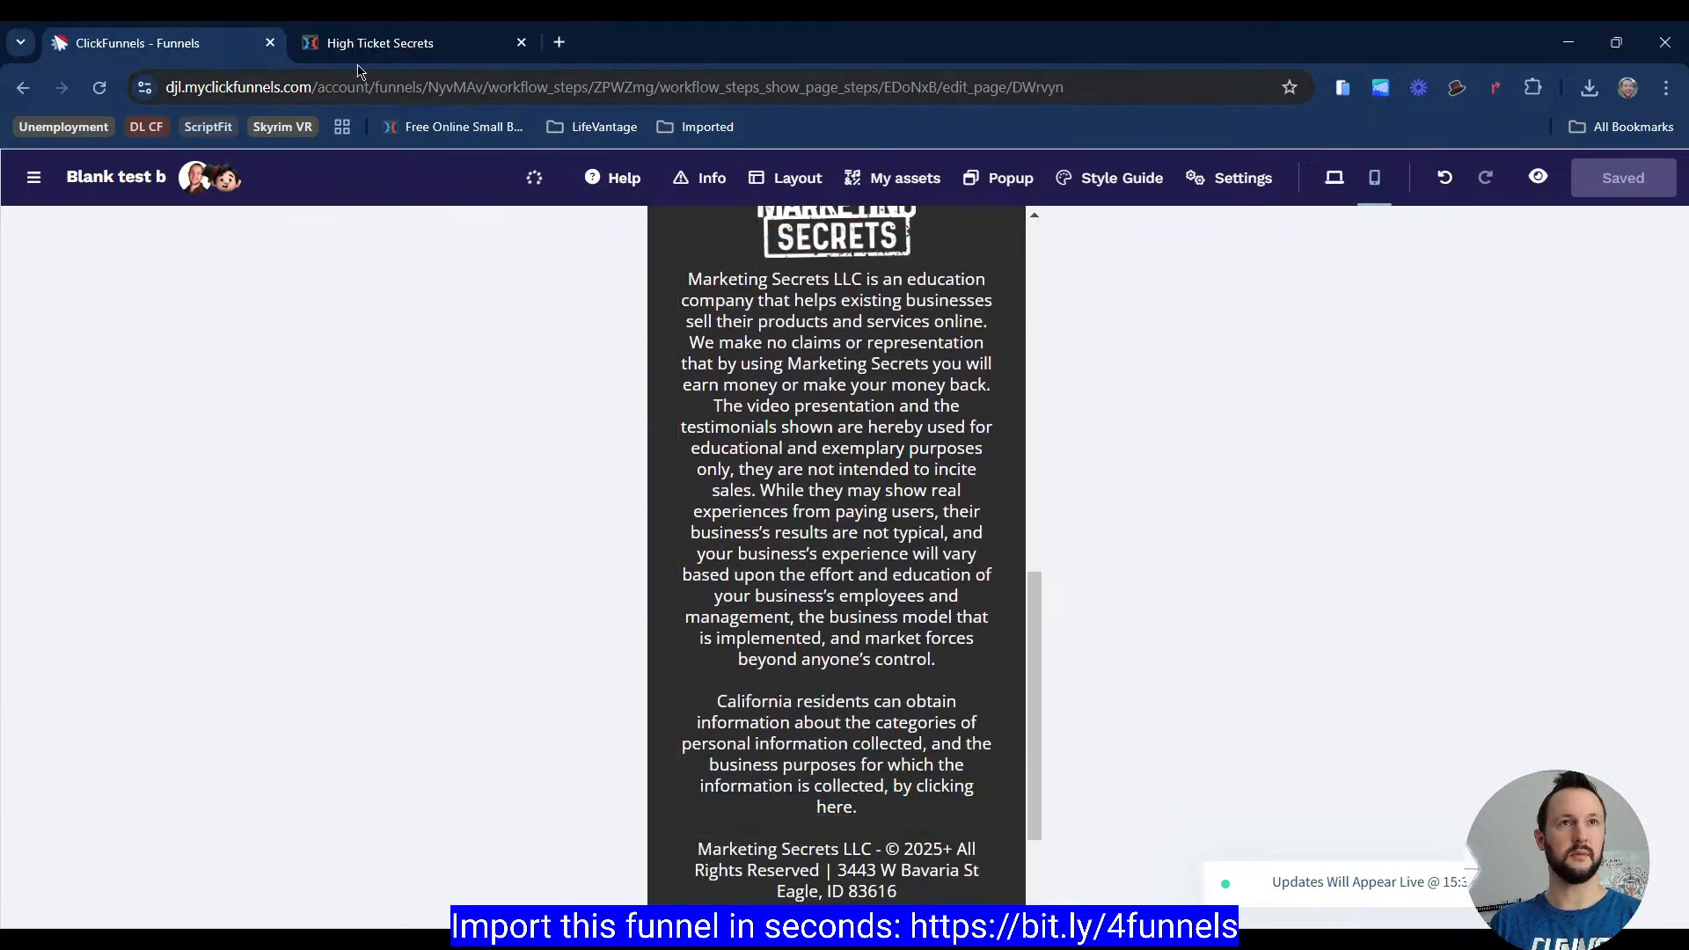
pyautogui.click(378, 42)
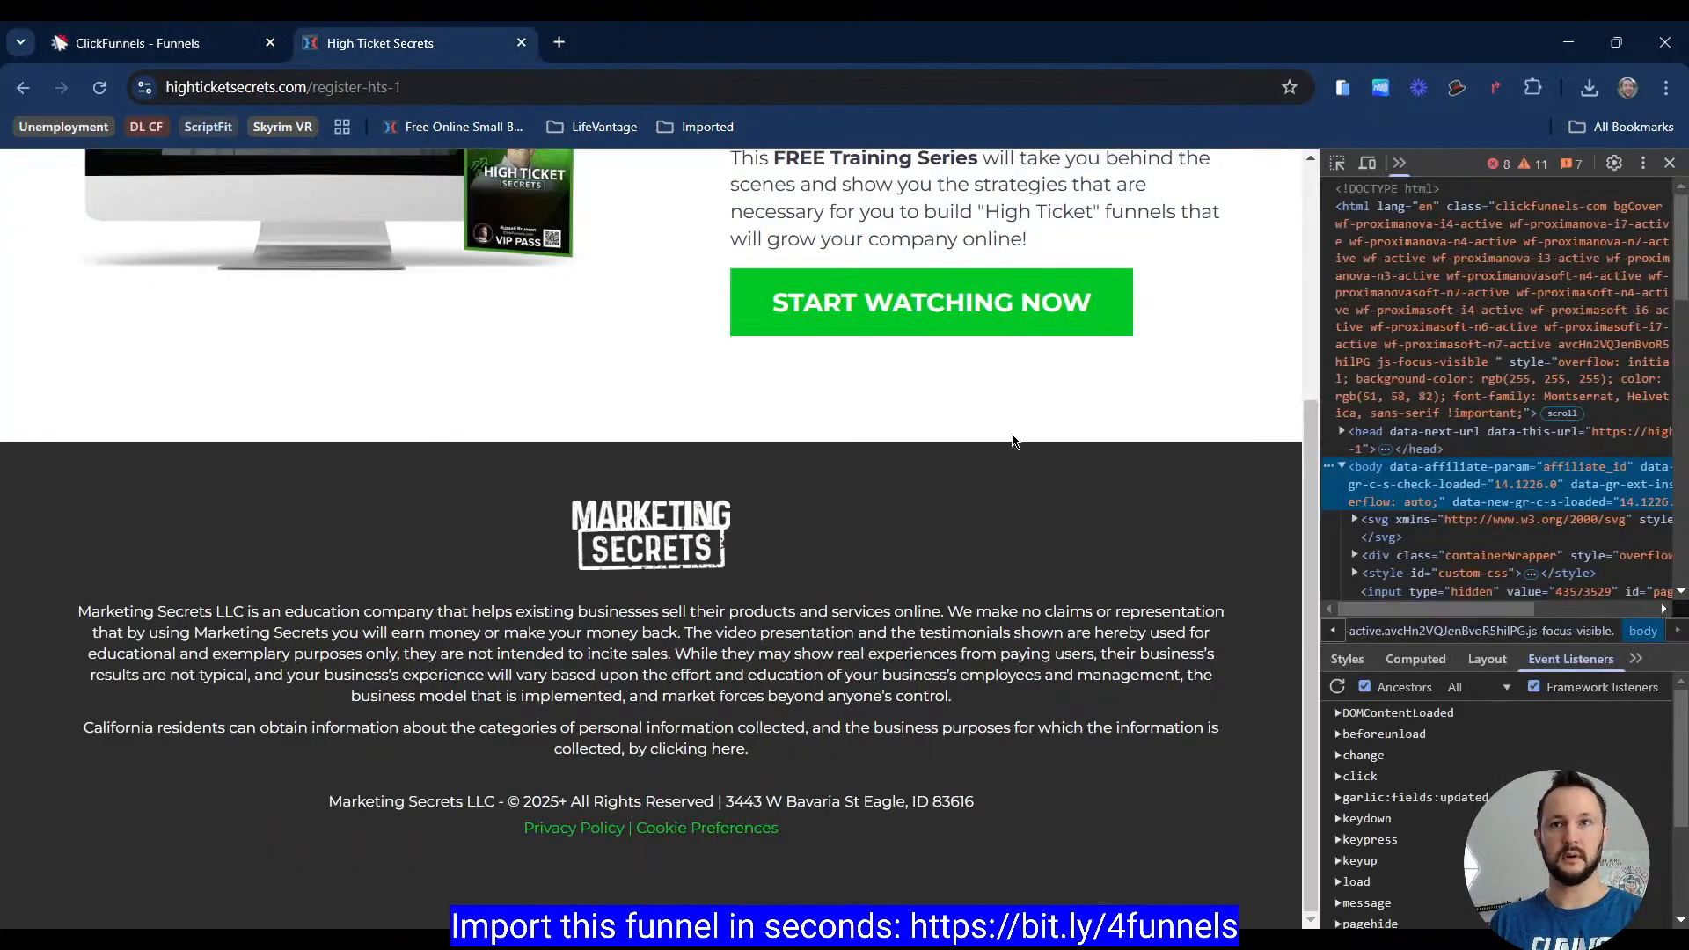
pyautogui.scroll(-7, 748, 476)
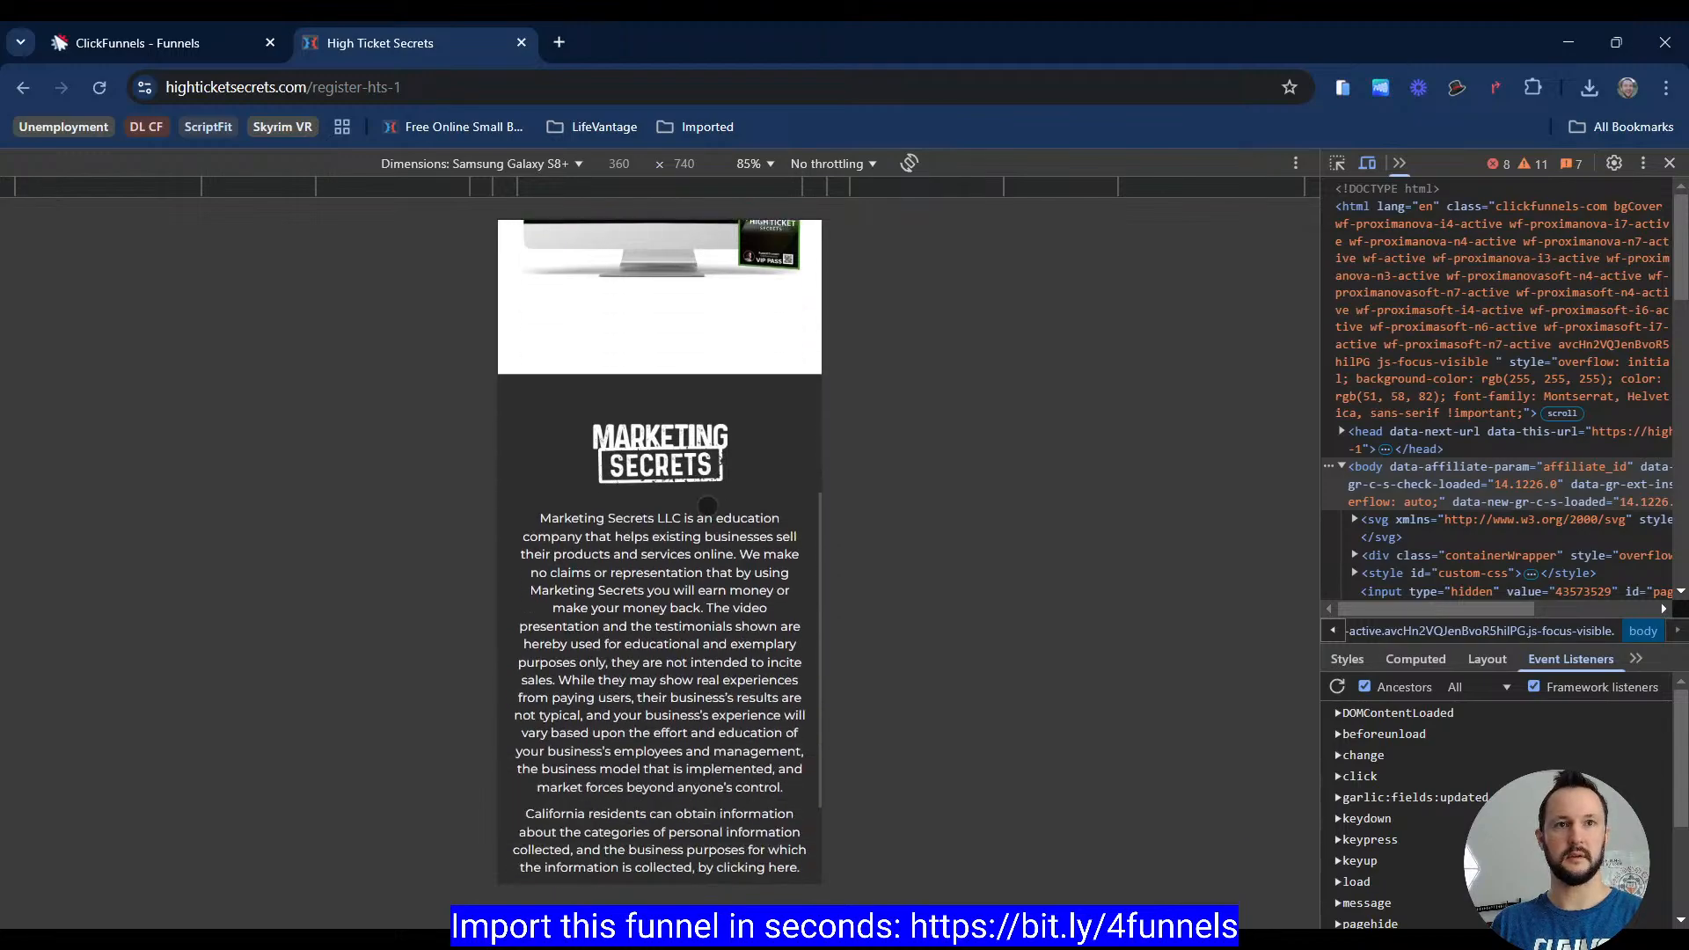
pyautogui.click(1347, 165)
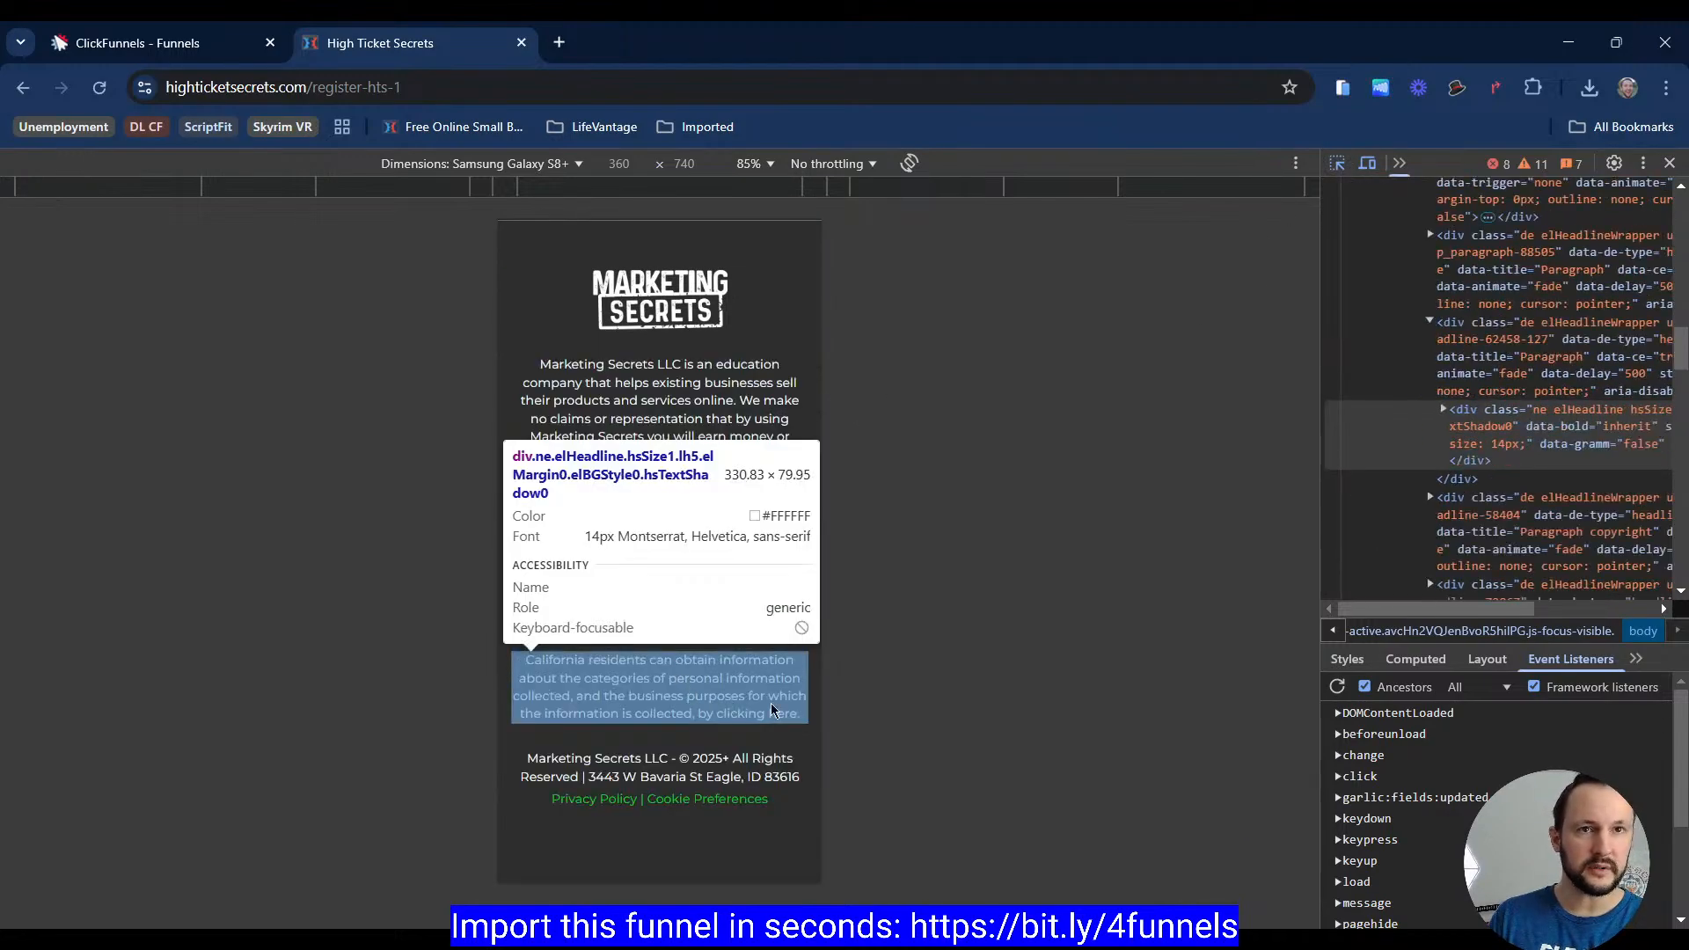
pyautogui.click(689, 730)
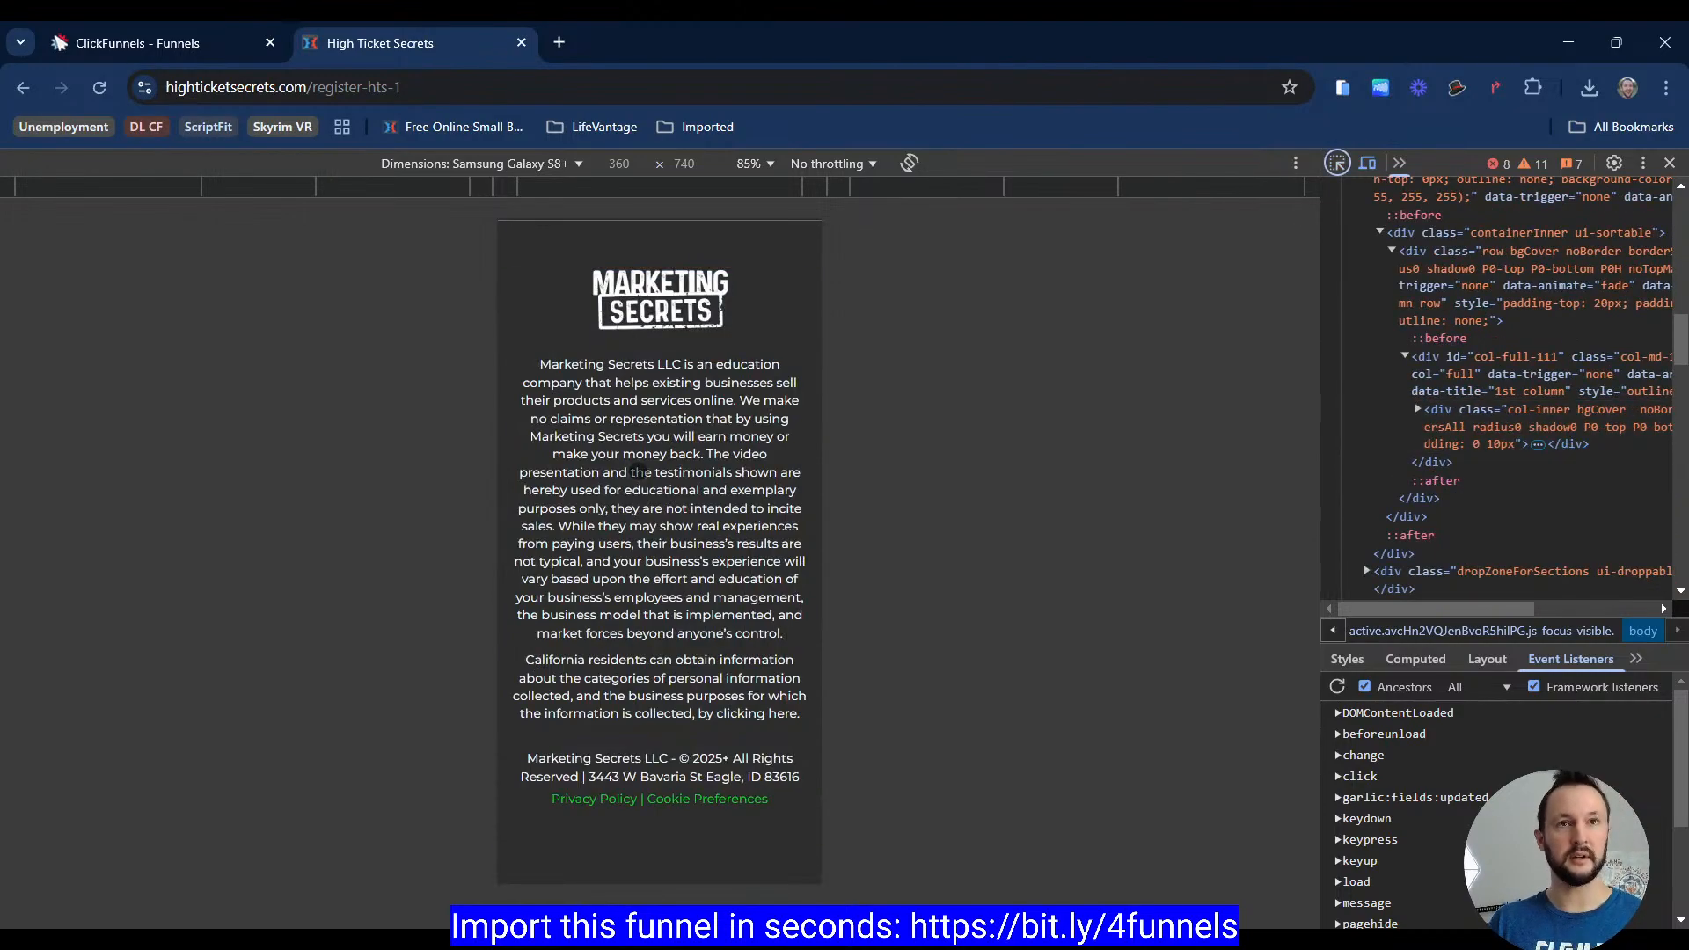
pyautogui.press('F12')
# Step: Set the disclaimer paragraph's mobile font size to 14 px and check it in mobile view
pyautogui.click(180, 44)
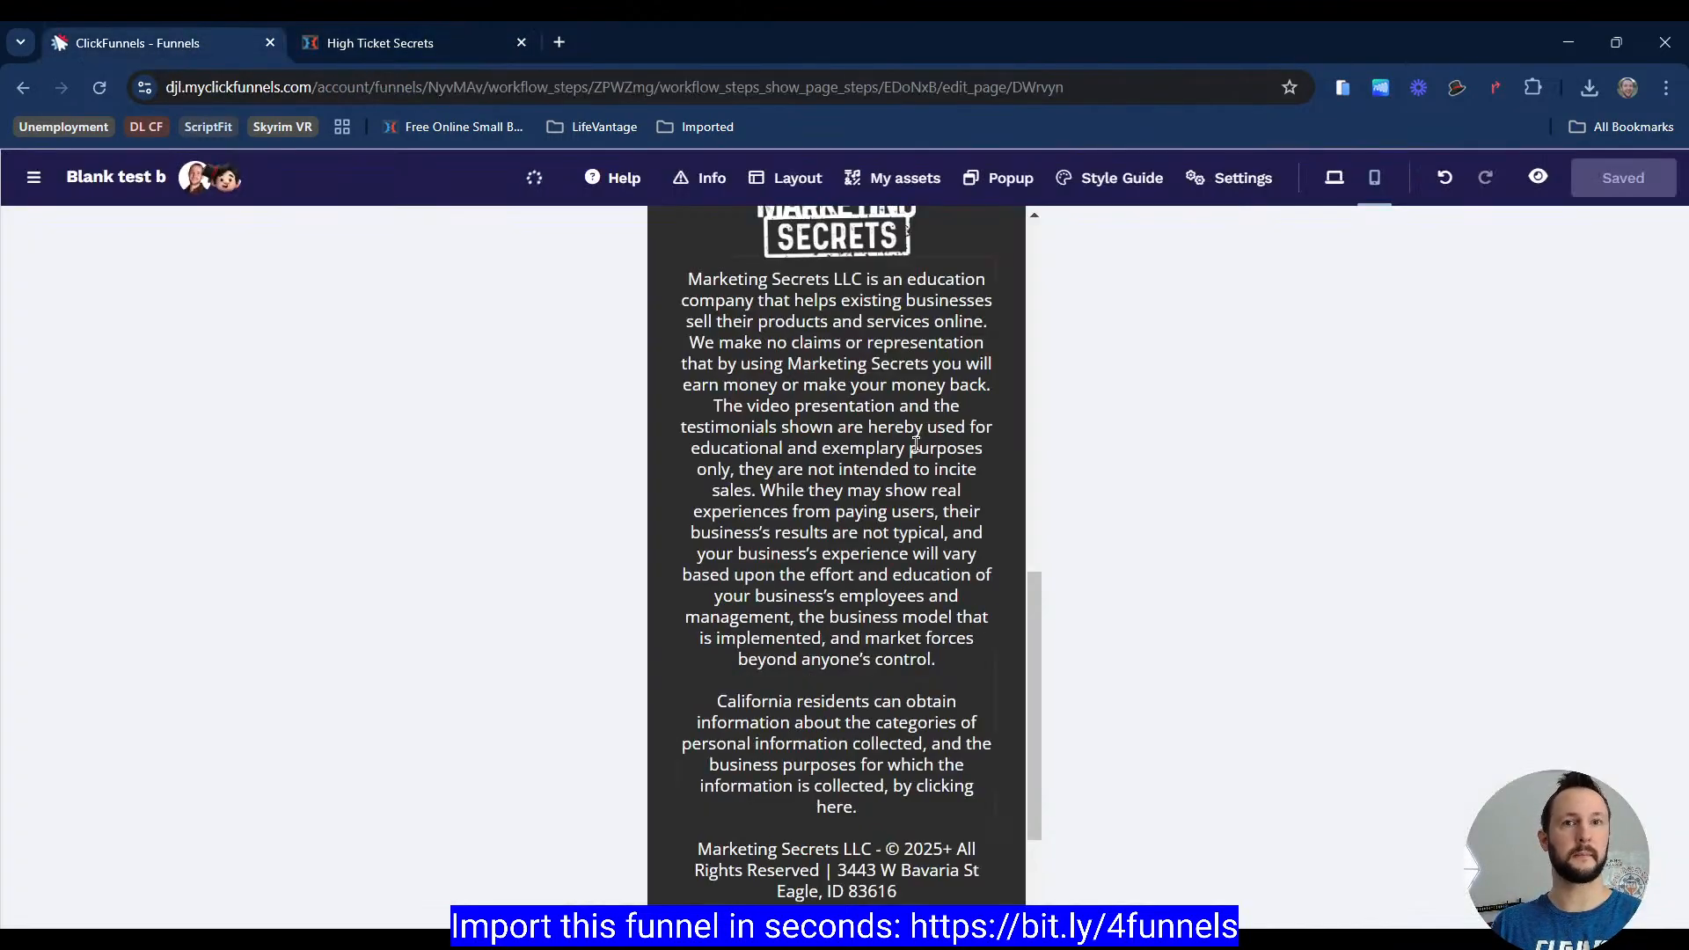
pyautogui.click(873, 406)
pyautogui.click(1234, 237)
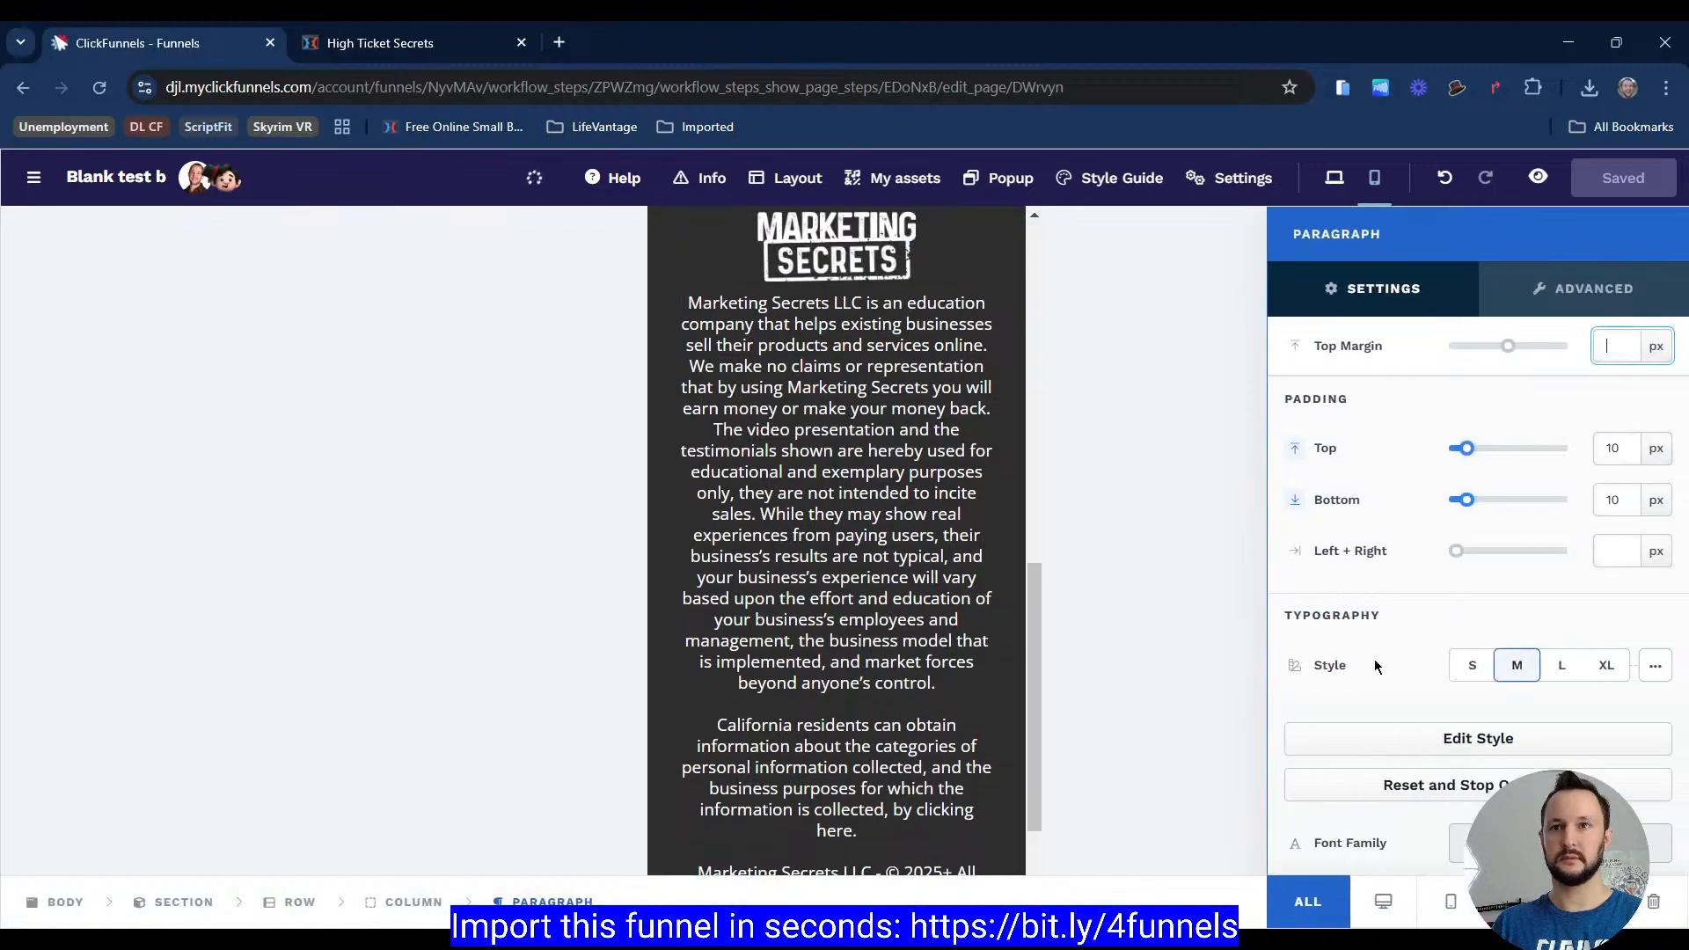
pyautogui.scroll(-5, 1376, 662)
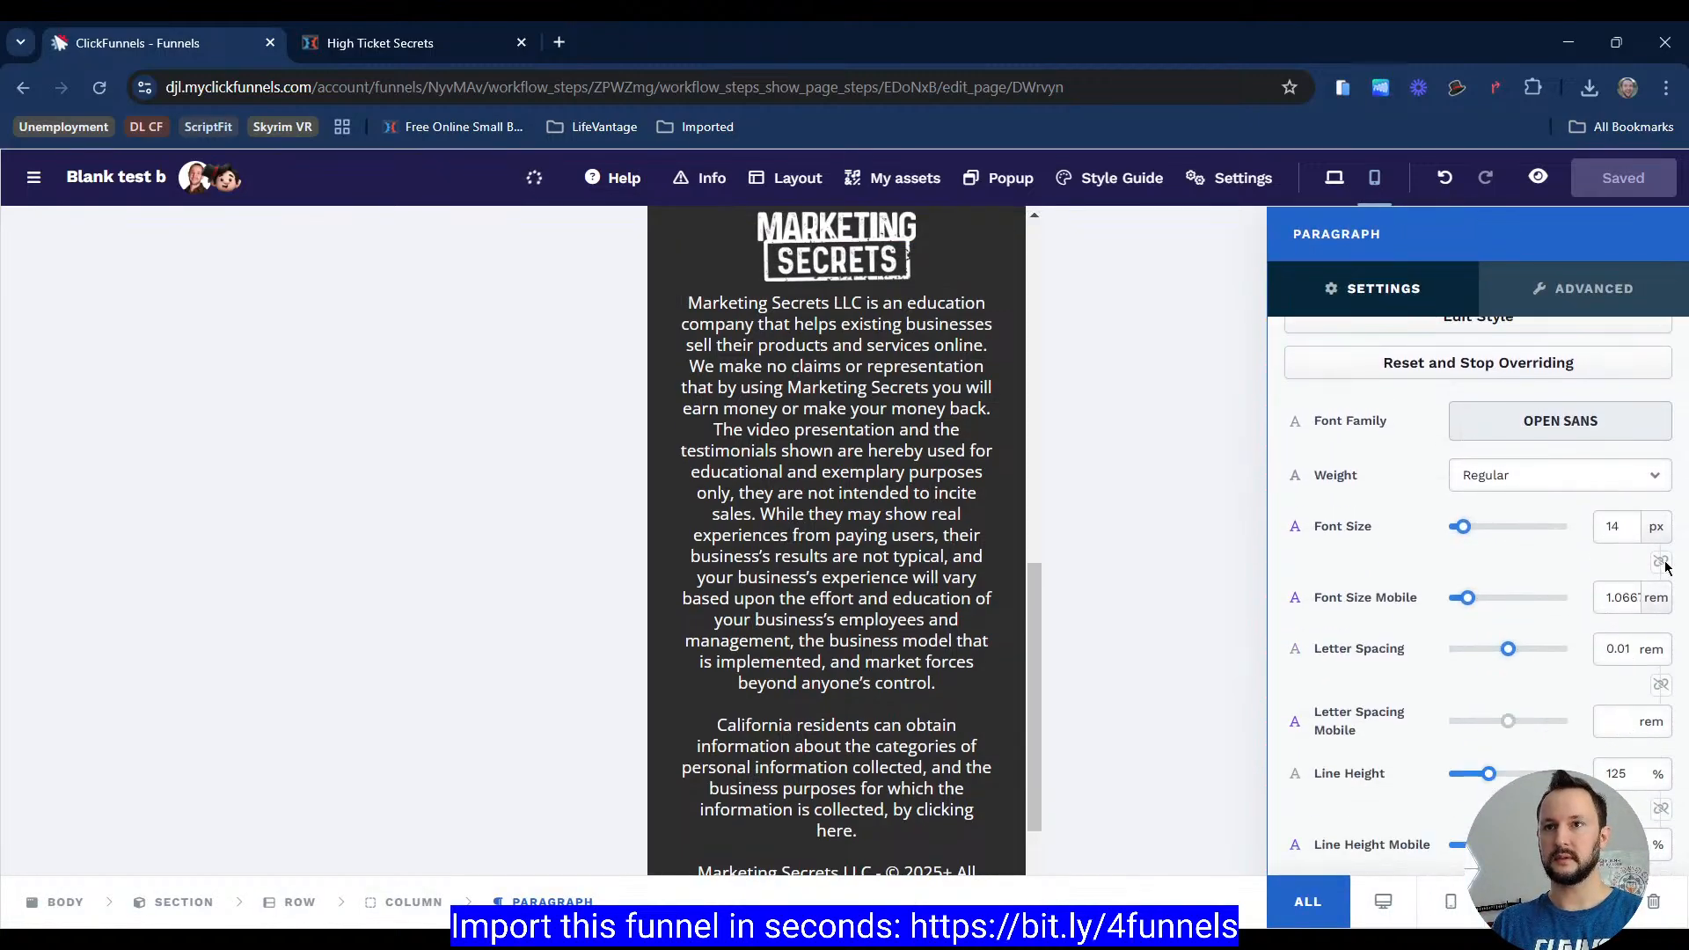
pyautogui.click(1334, 177)
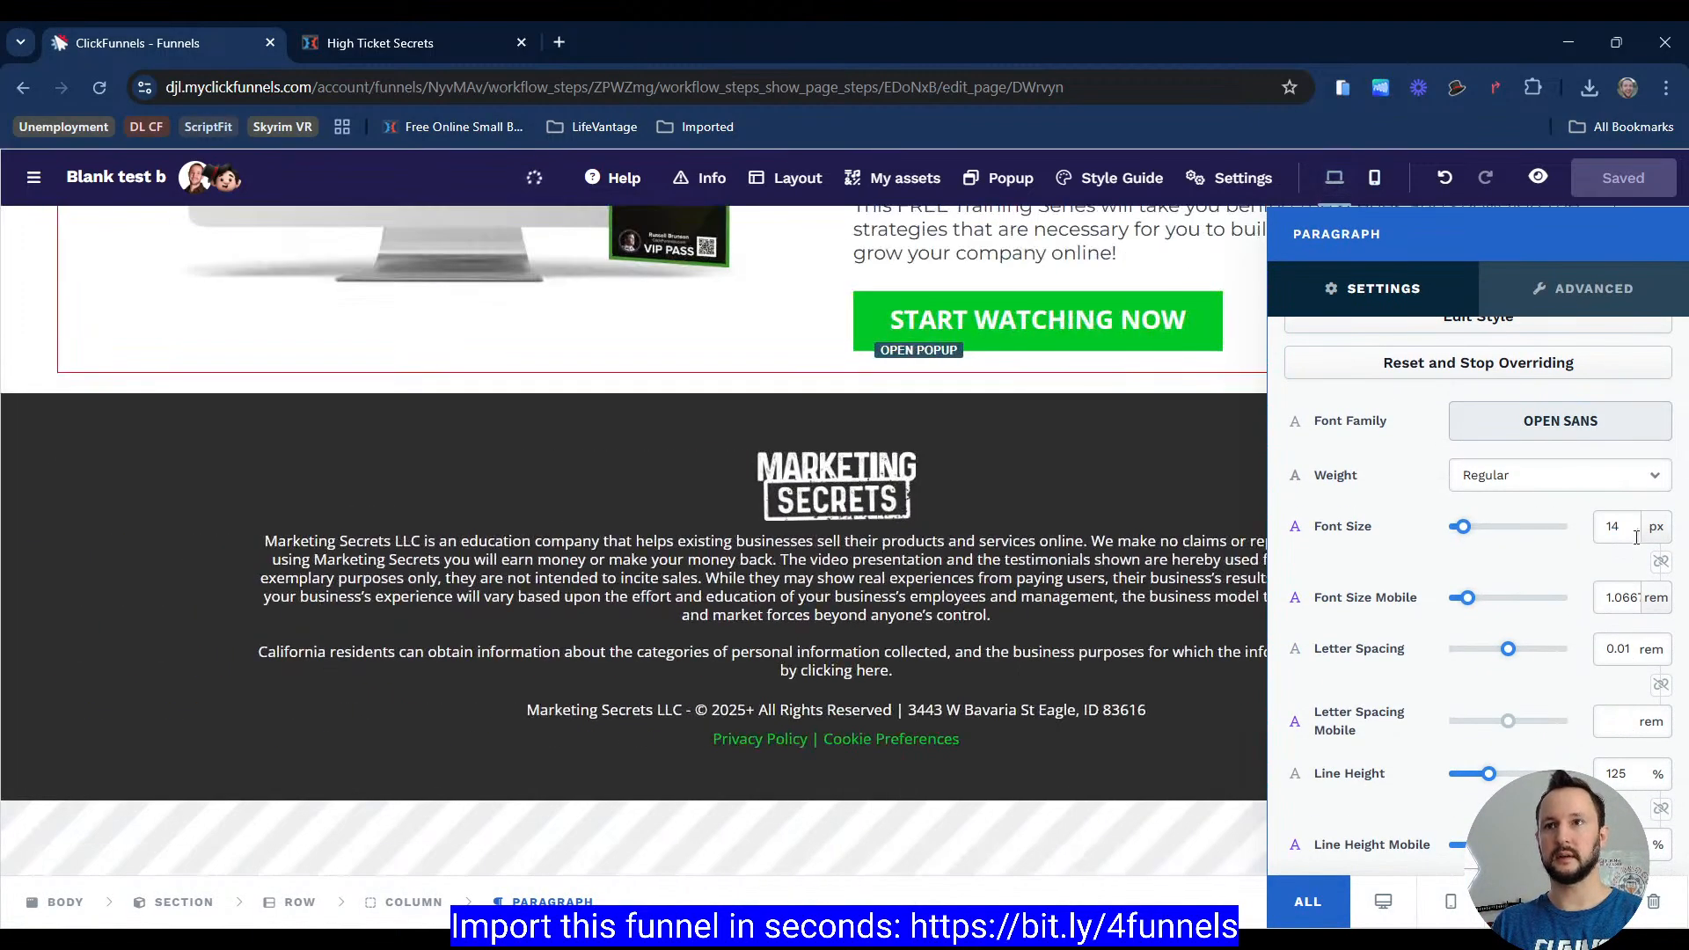
pyautogui.click(1656, 599)
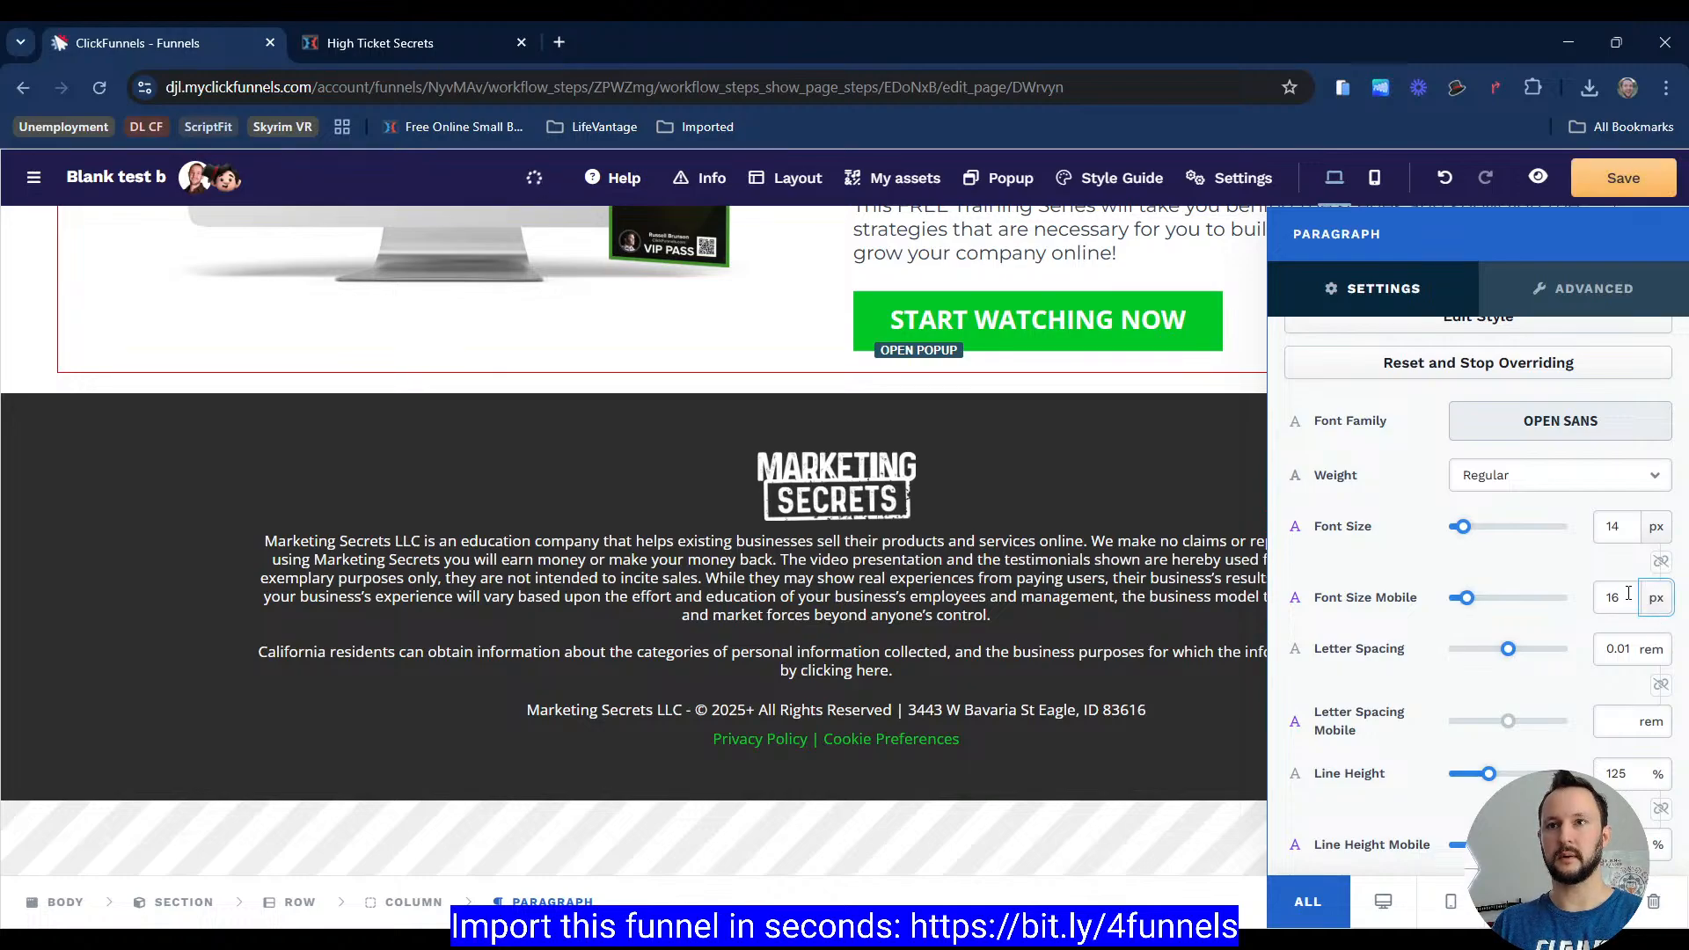
pyautogui.press('BackSpace')
pyautogui.write('4')
pyautogui.click(1374, 178)
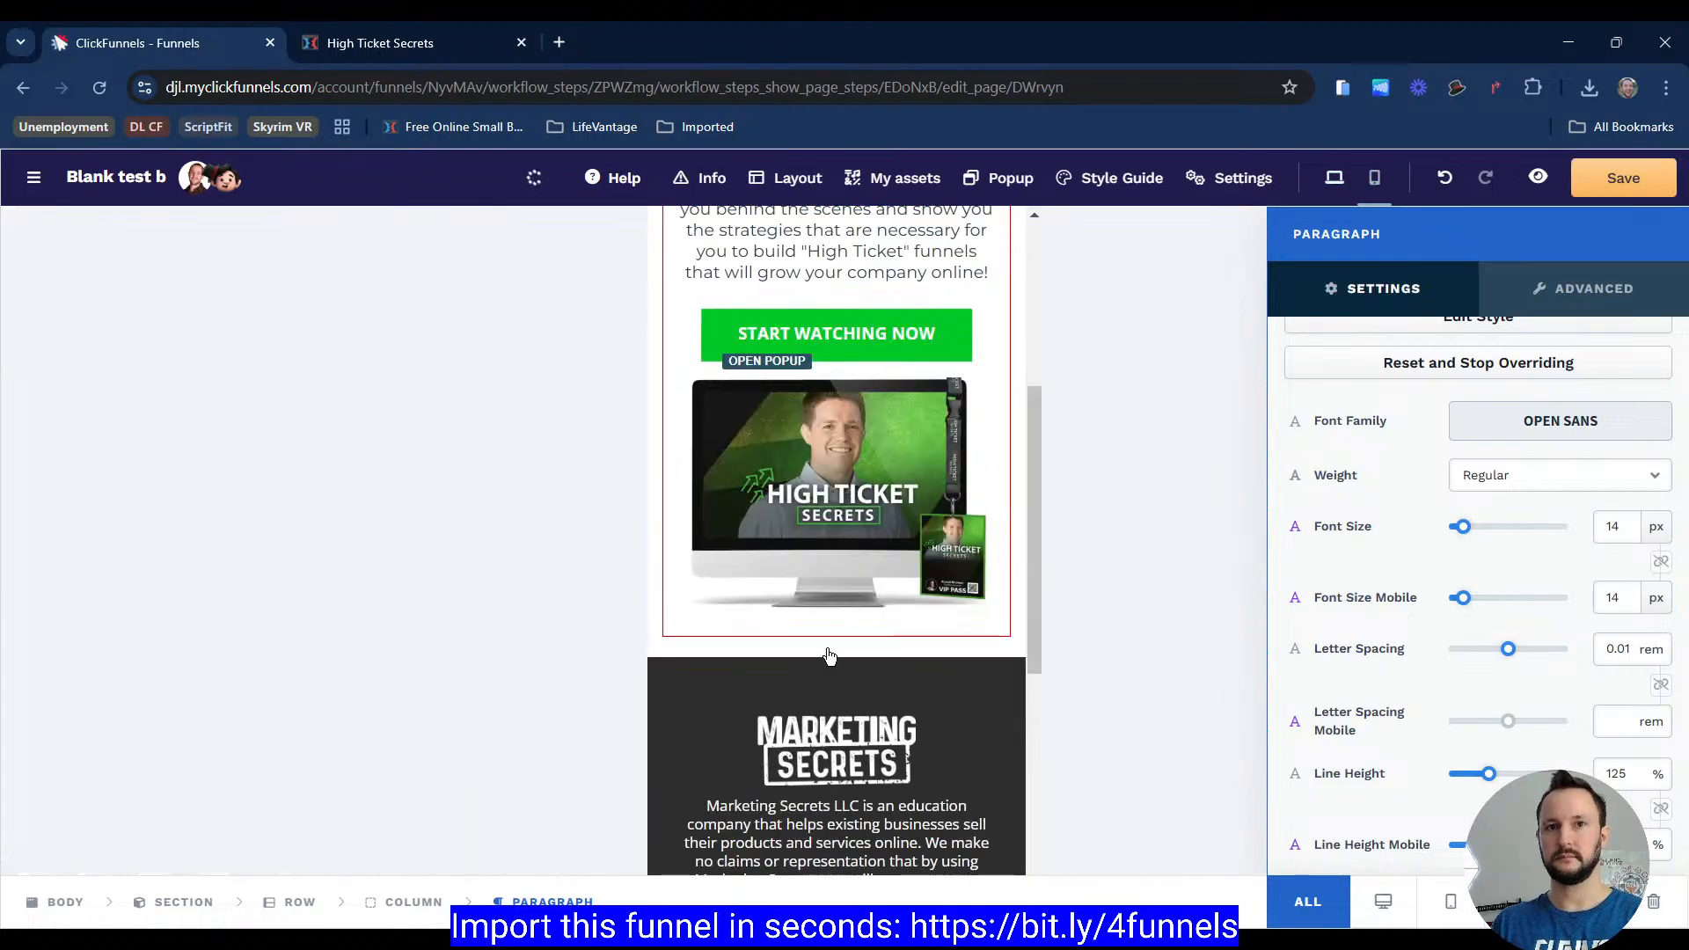
pyautogui.scroll(-7, 830, 658)
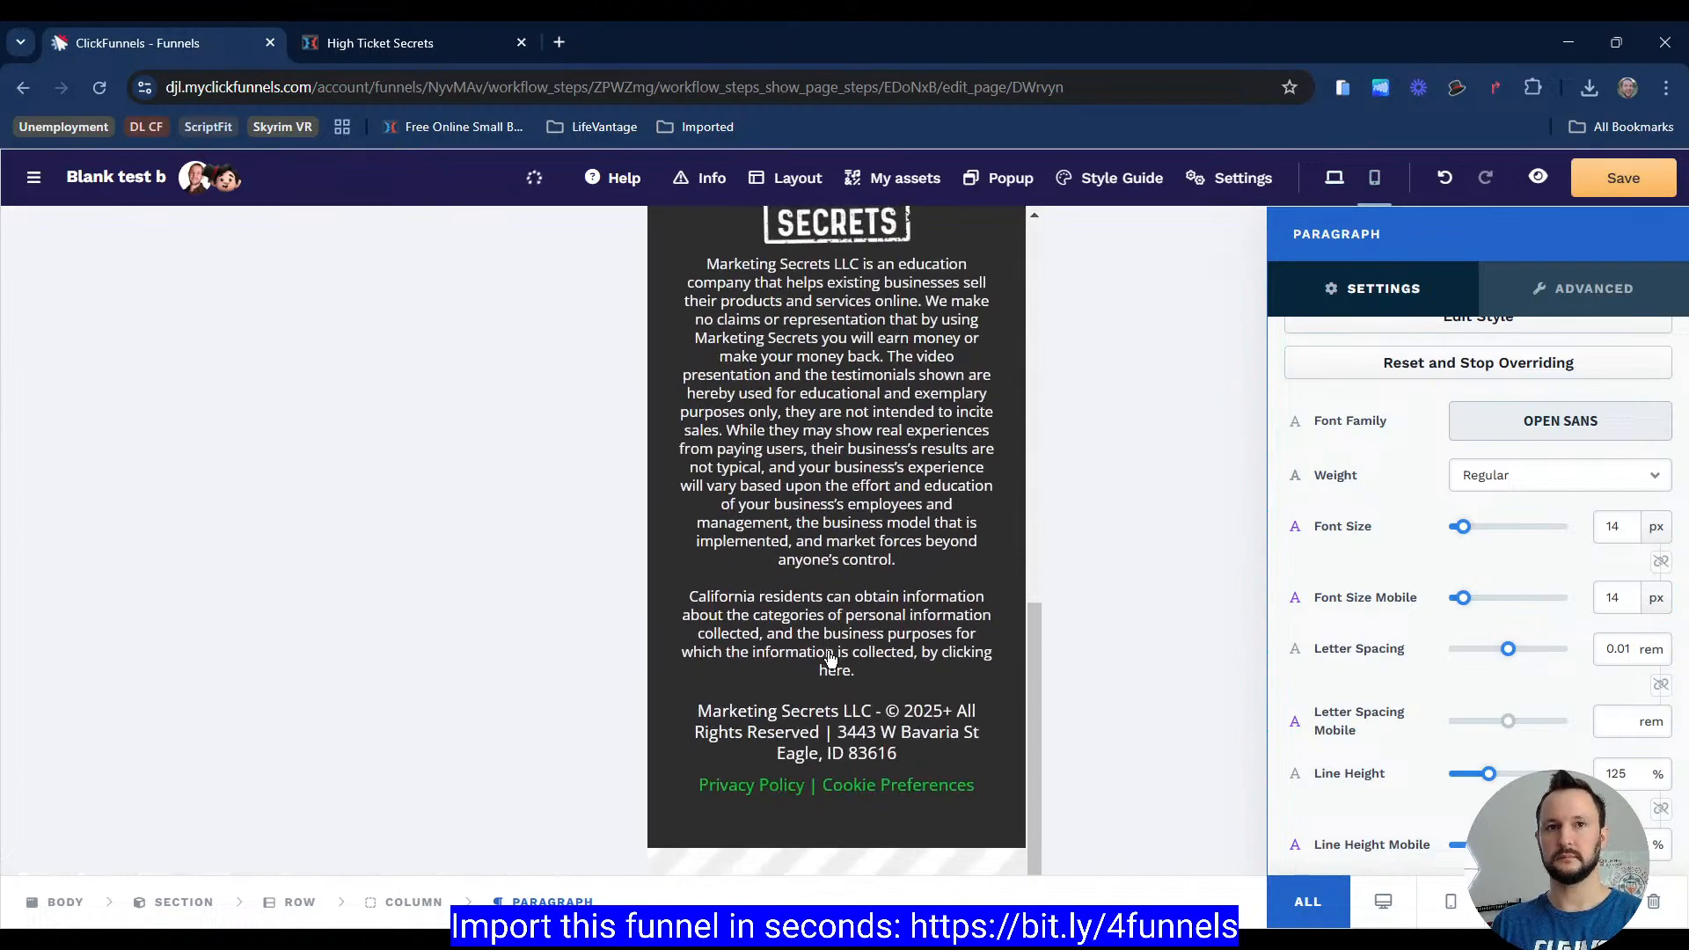
# Step: Switch the mobile font size of the copyright and Privacy Policy paragraphs to px units
pyautogui.click(930, 678)
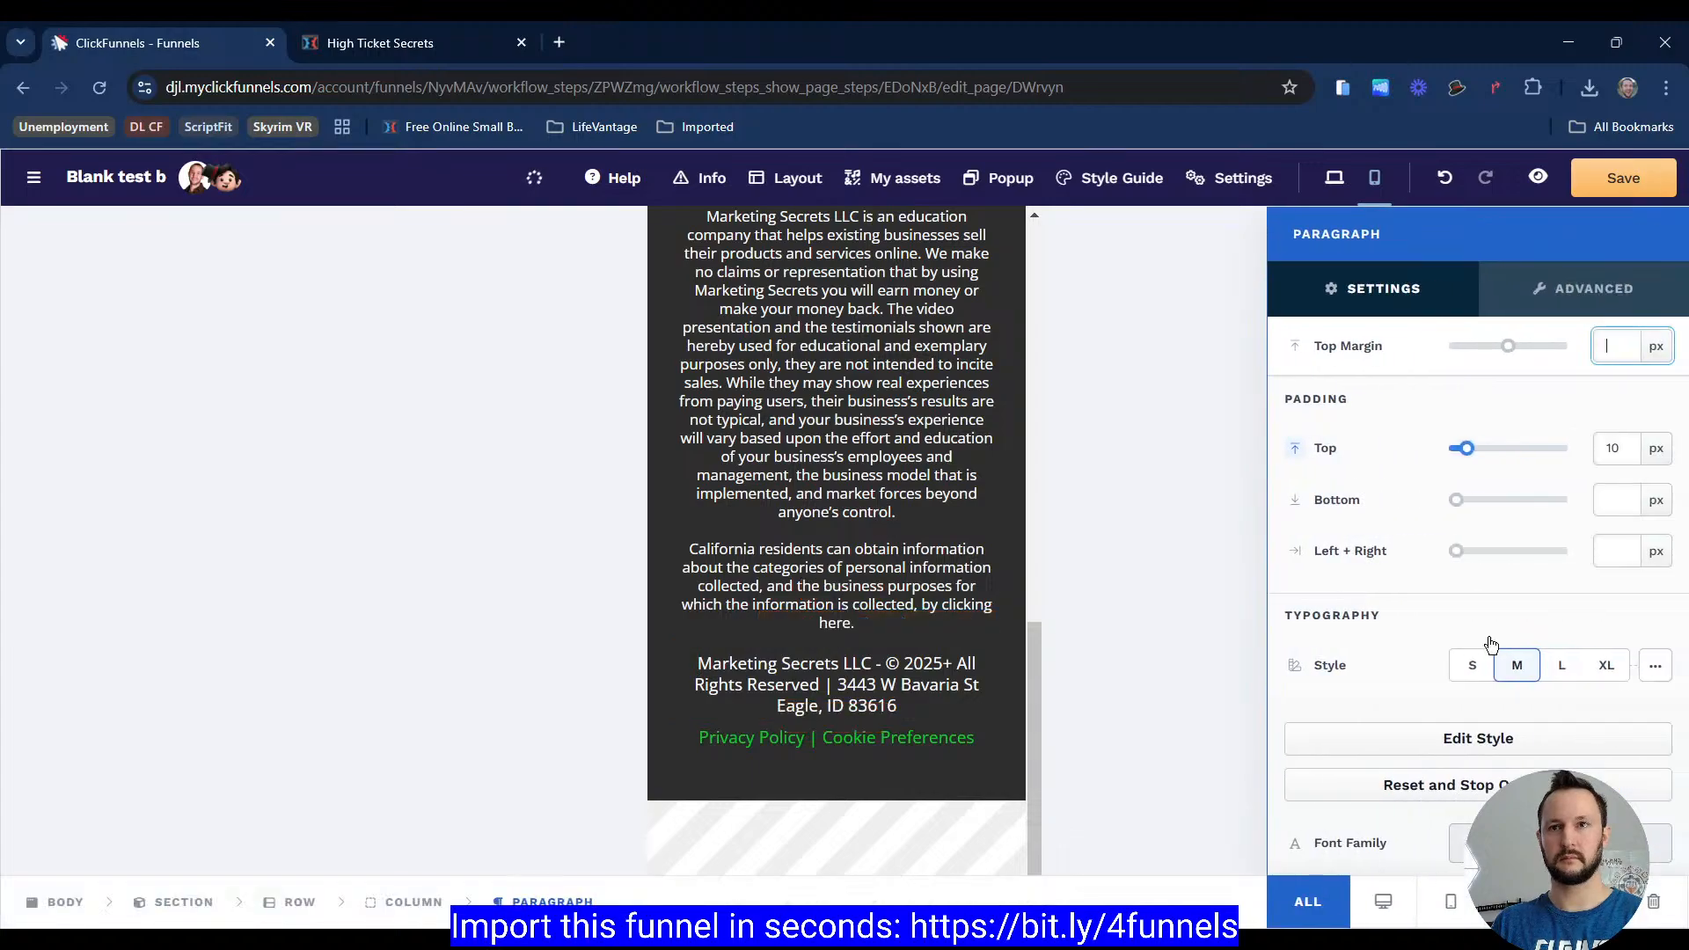
pyautogui.scroll(-5, 1512, 660)
pyautogui.click(1656, 599)
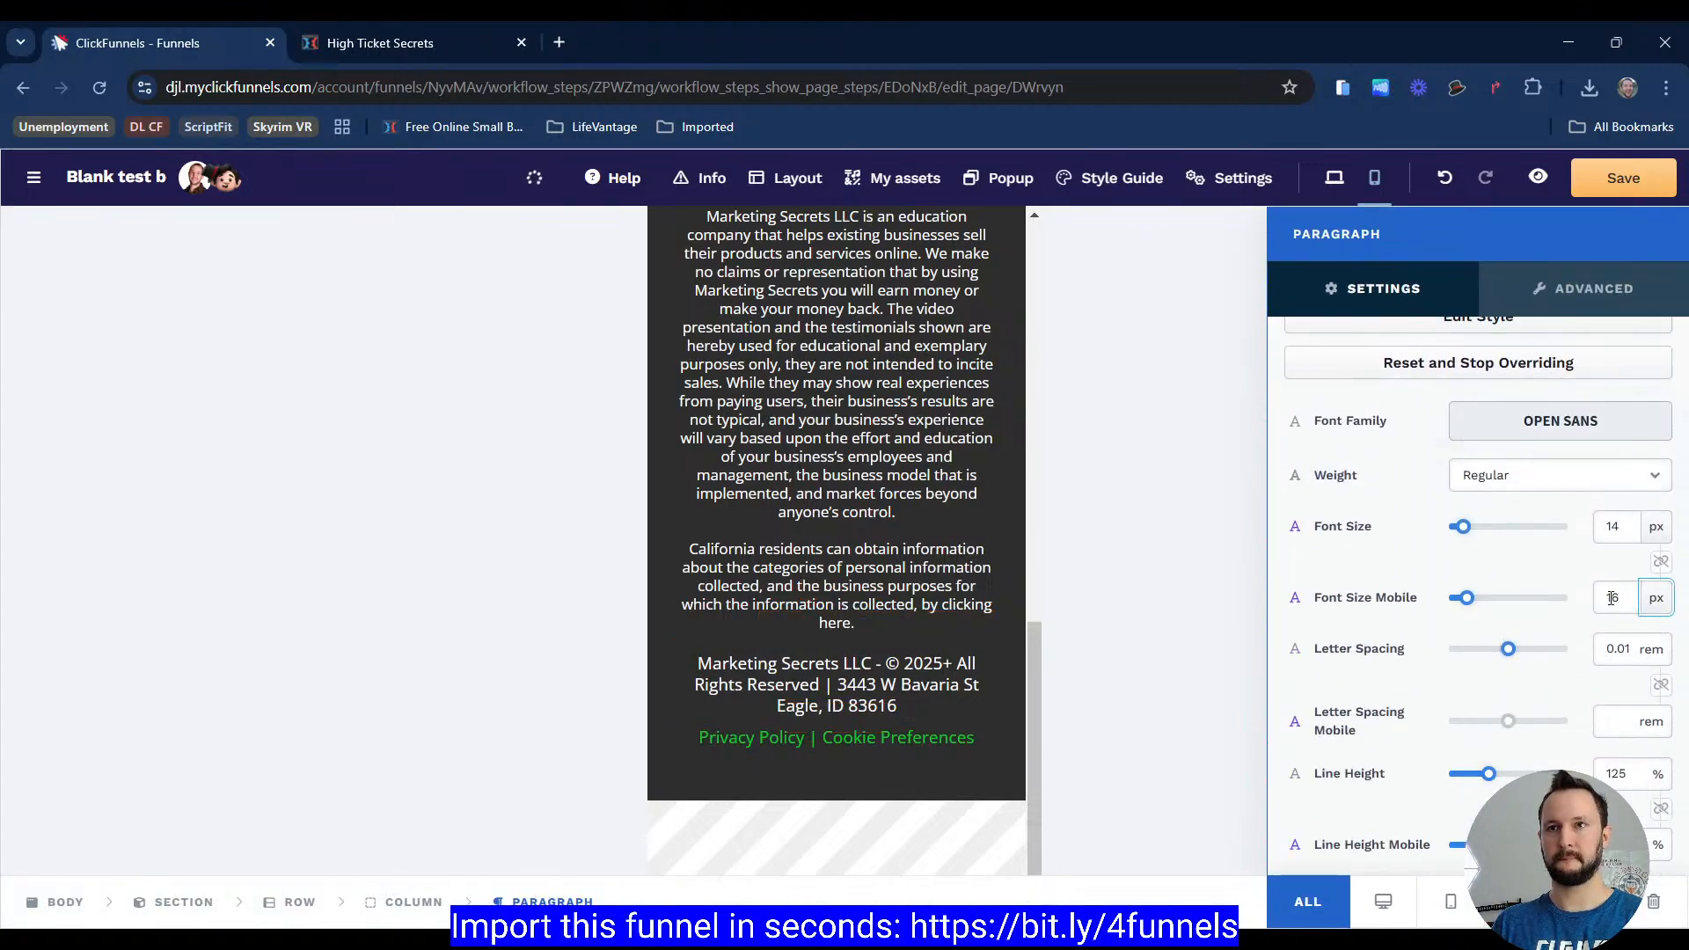
pyautogui.click(959, 675)
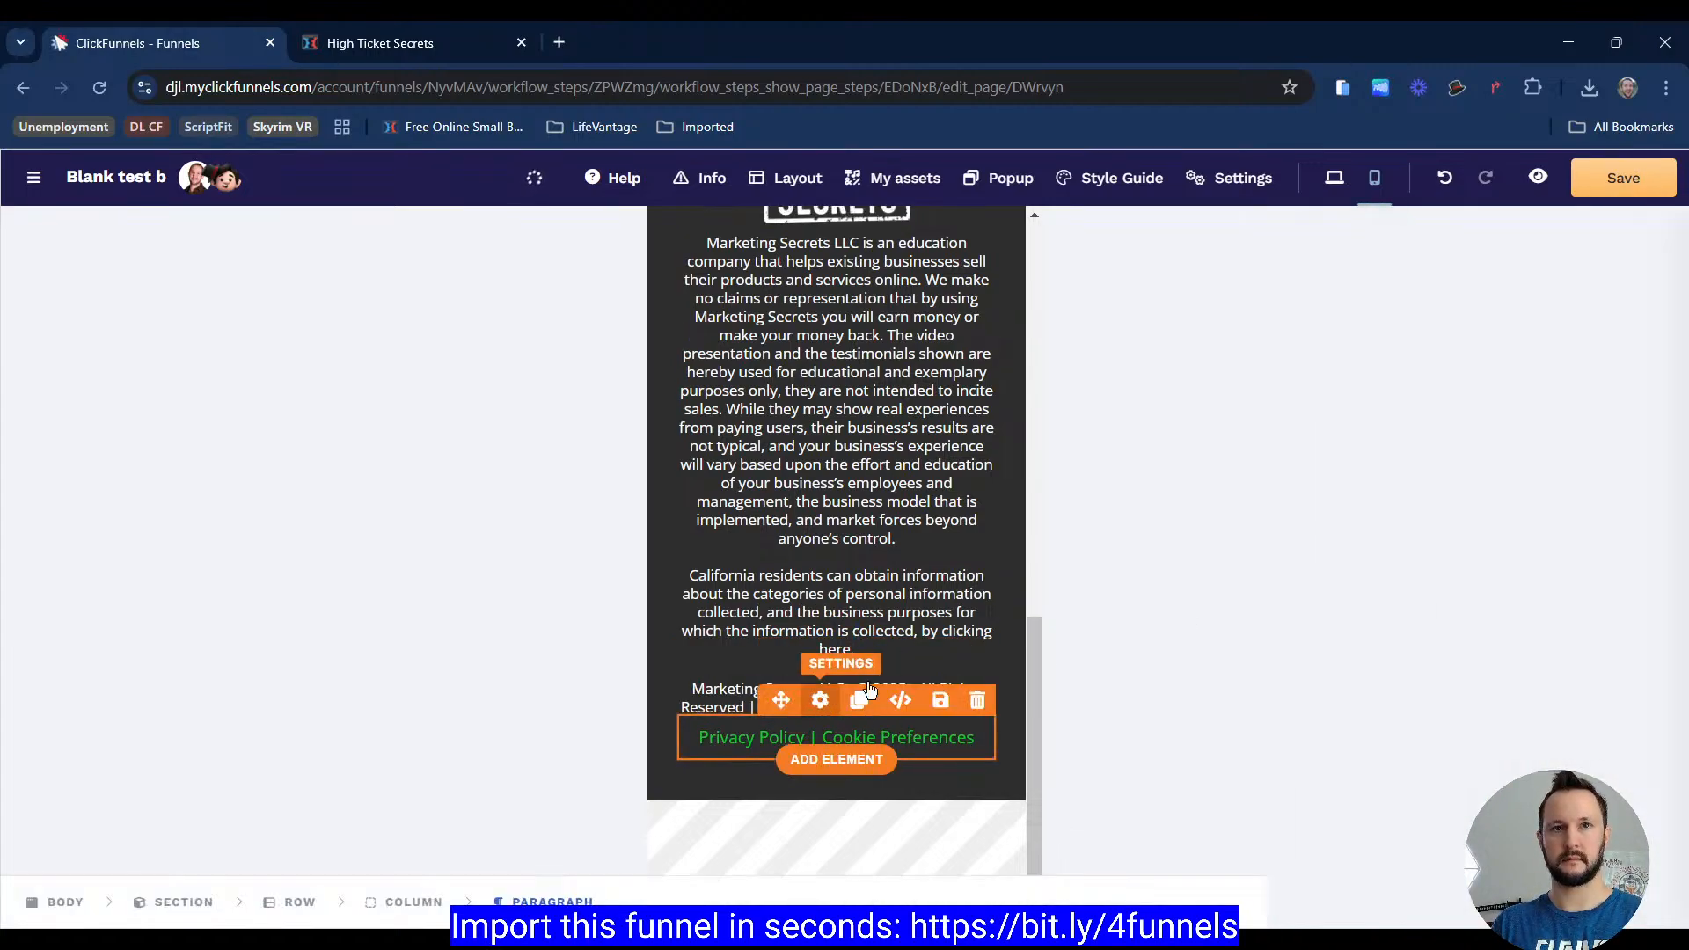
pyautogui.scroll(-1, 1625, 657)
pyautogui.scroll(-4, 1626, 657)
pyautogui.click(1654, 597)
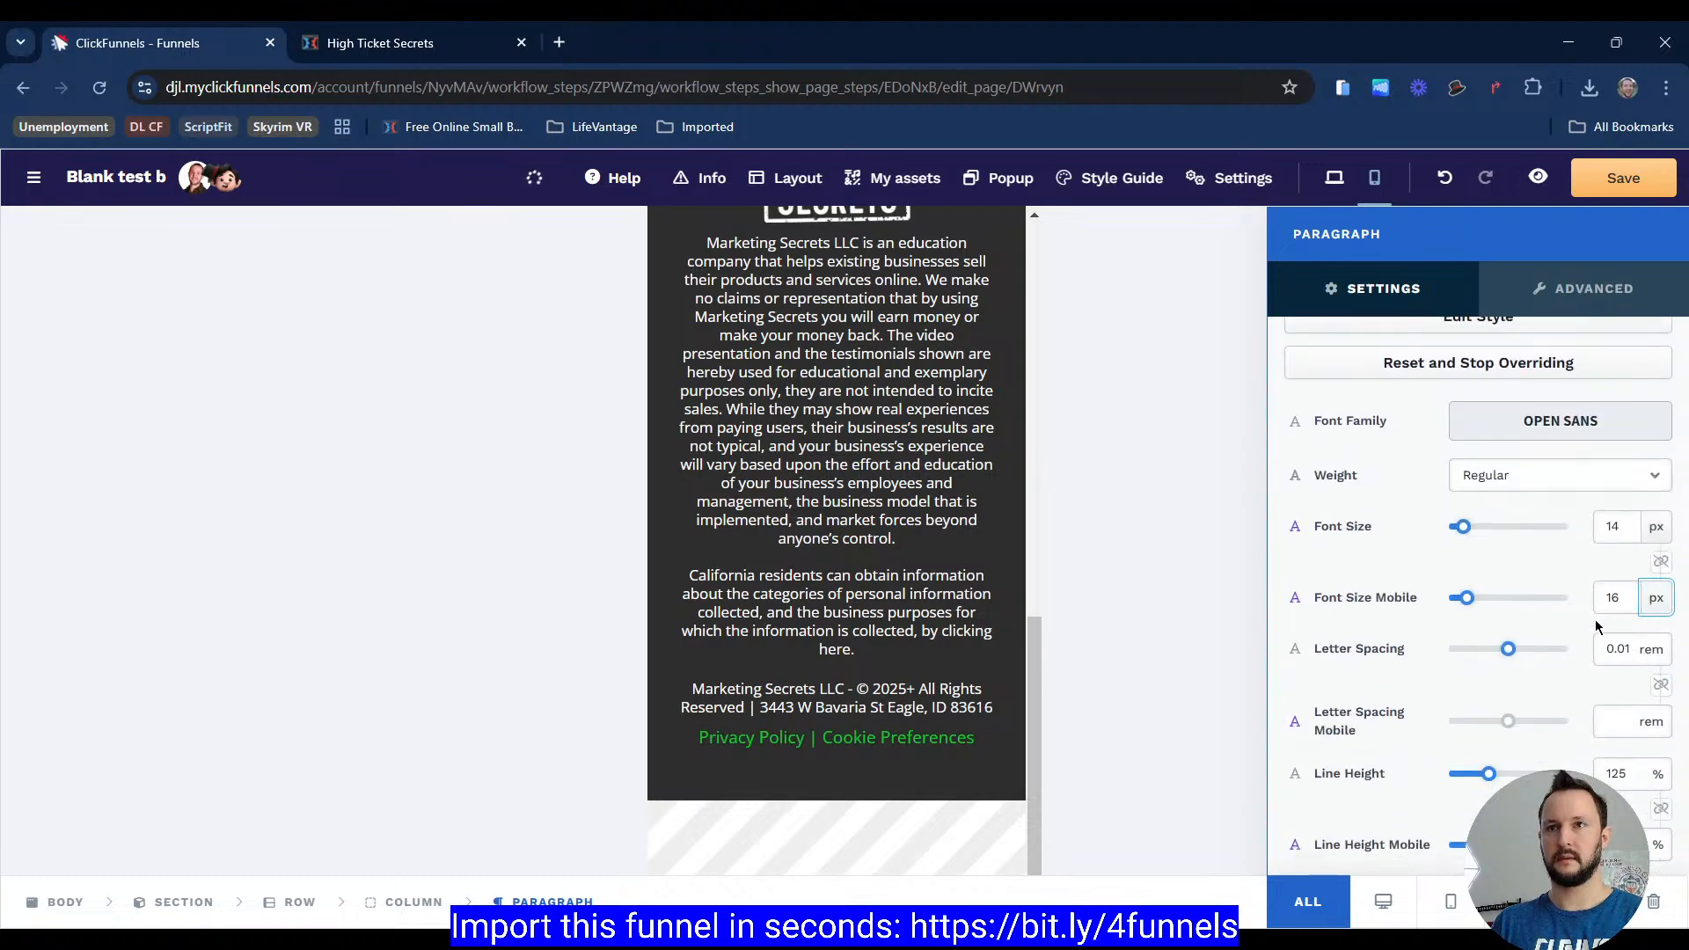
pyautogui.click(857, 446)
pyautogui.scroll(11, 932, 438)
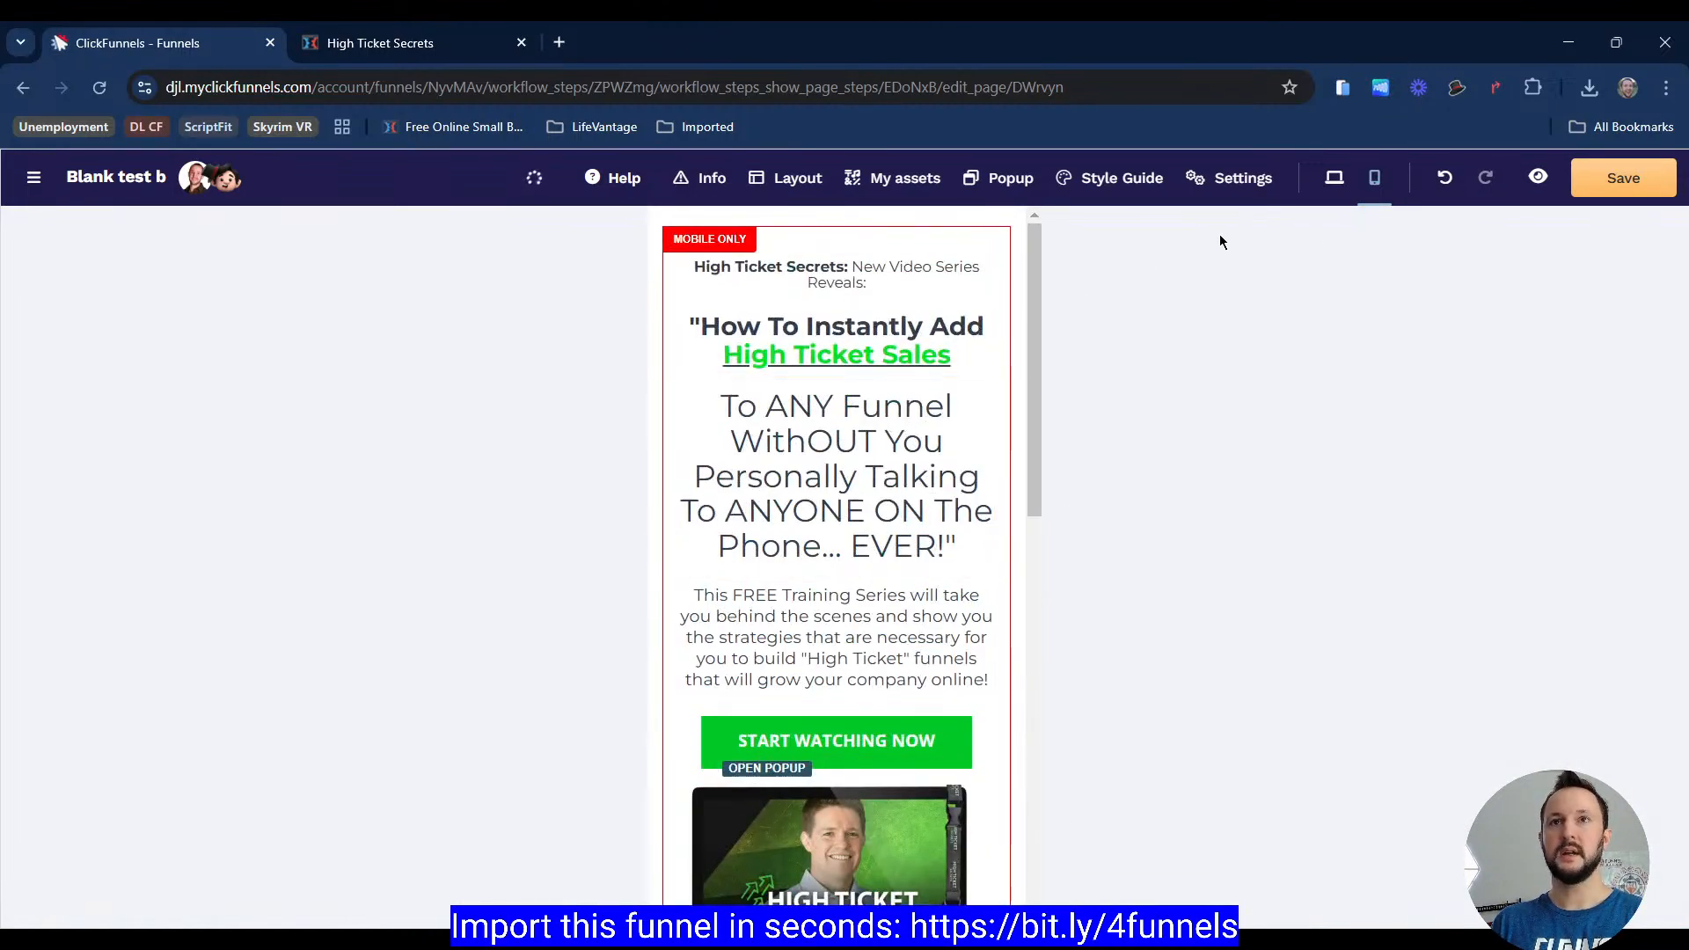
# Step: Return to desktop view and open the page's popup for editing
pyautogui.click(1335, 179)
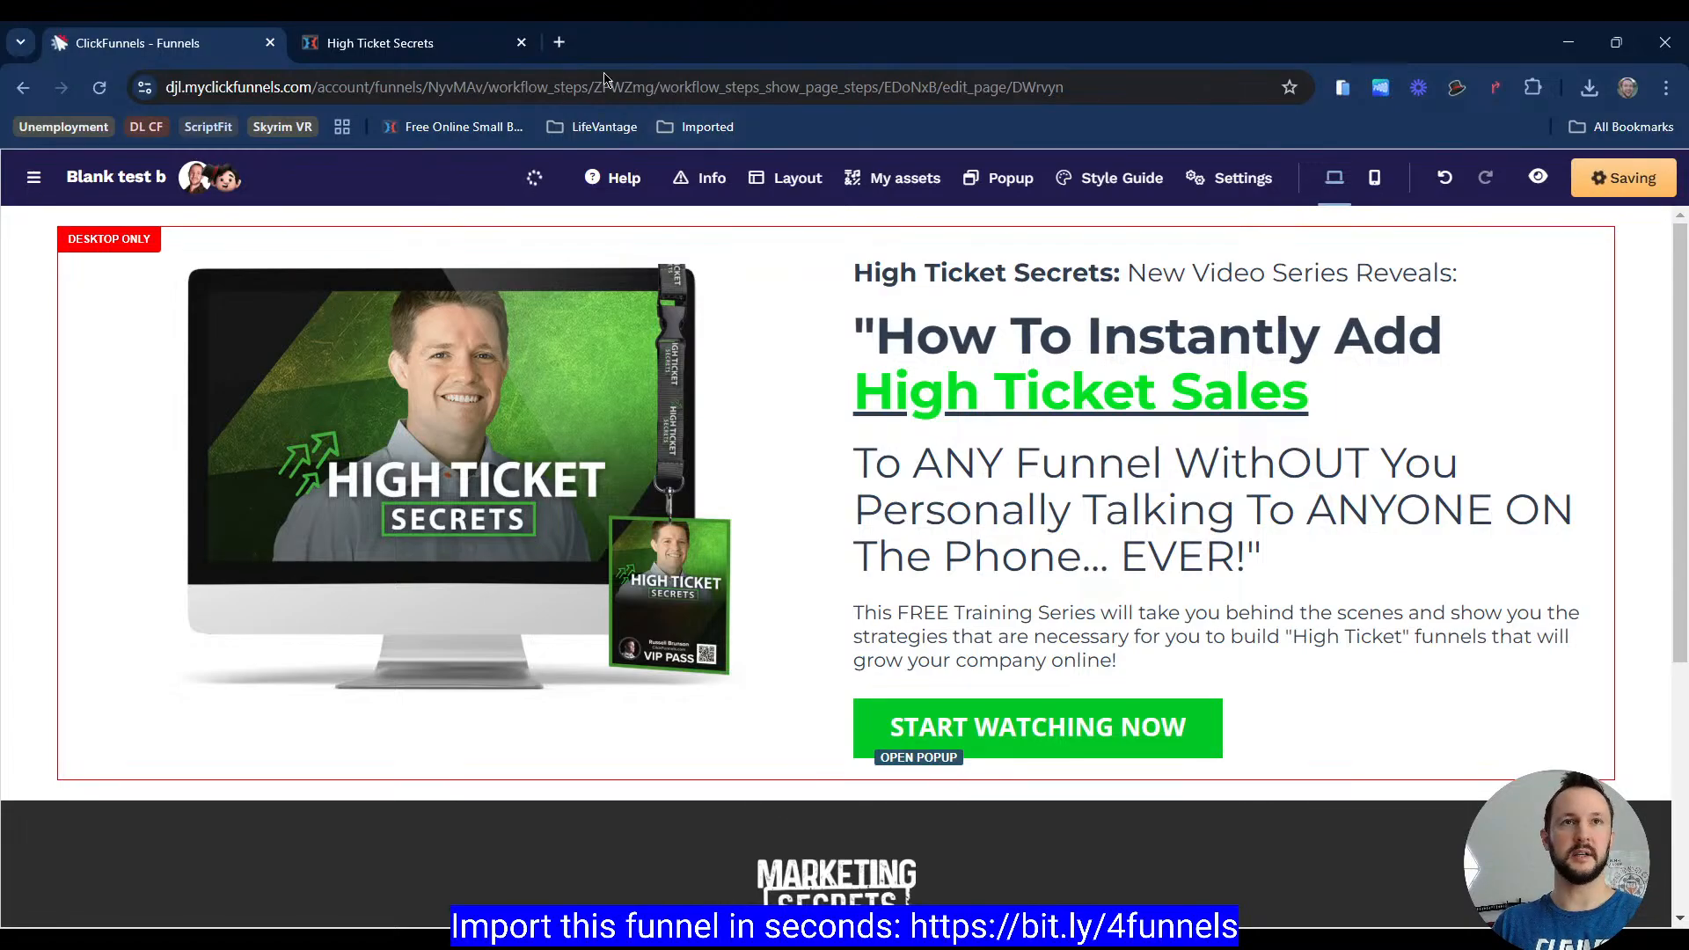
pyautogui.click(1004, 178)
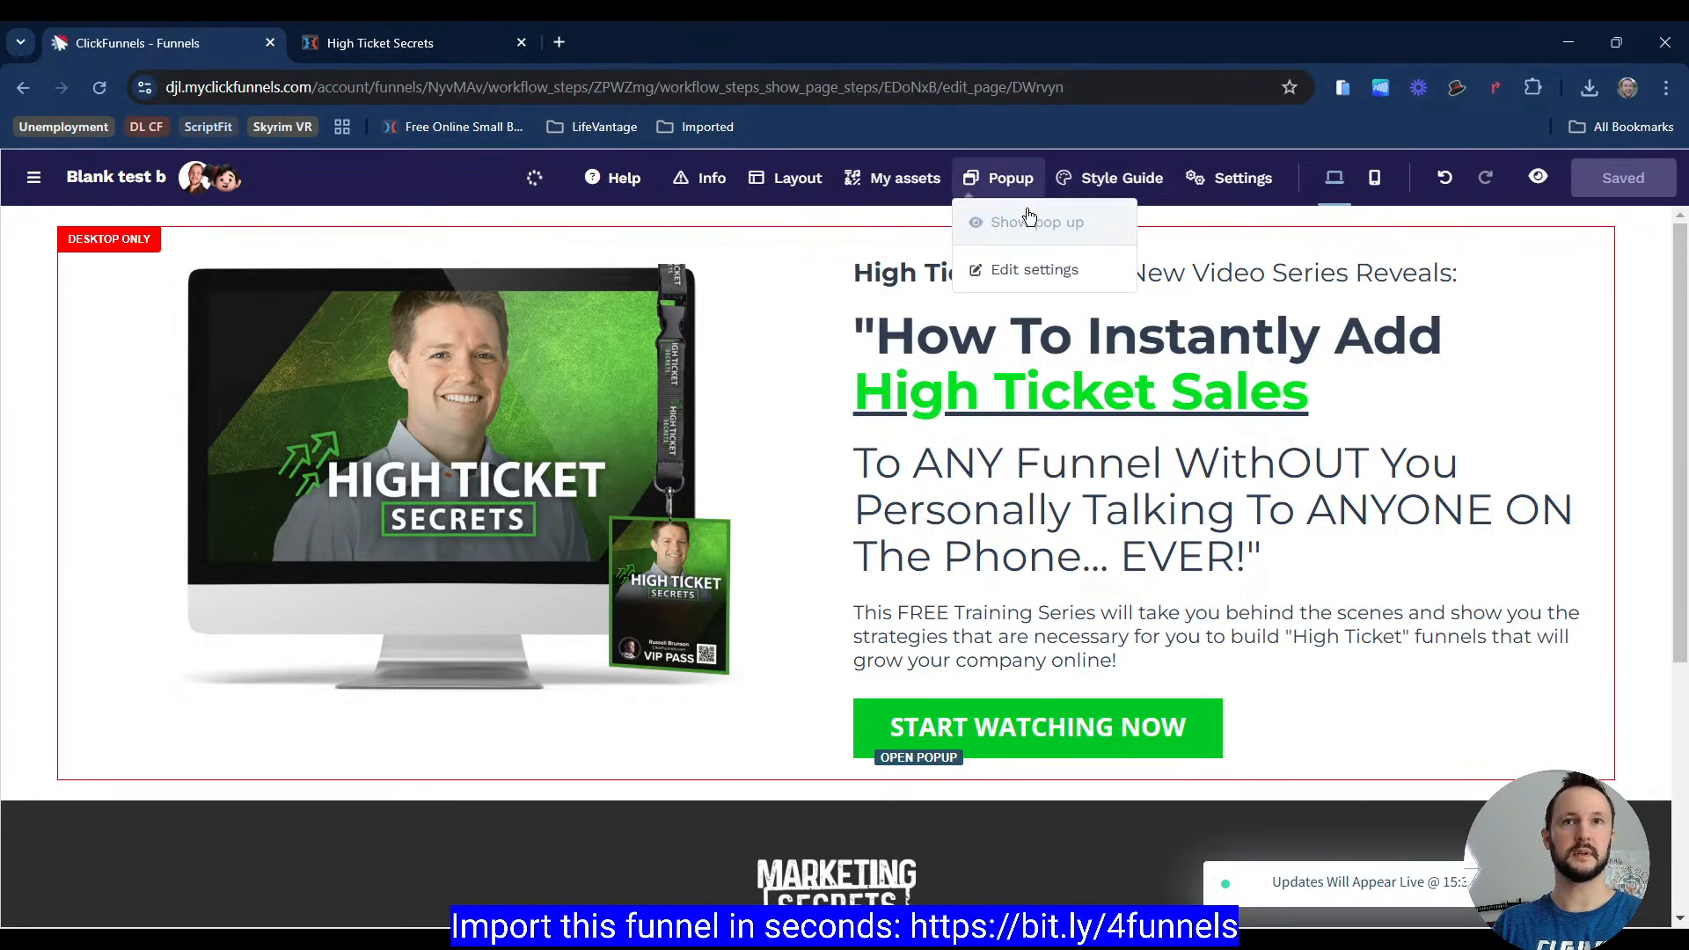
pyautogui.click(1025, 219)
# Step: Open the reference page's popup and examine its heading and introductory text
pyautogui.click(442, 58)
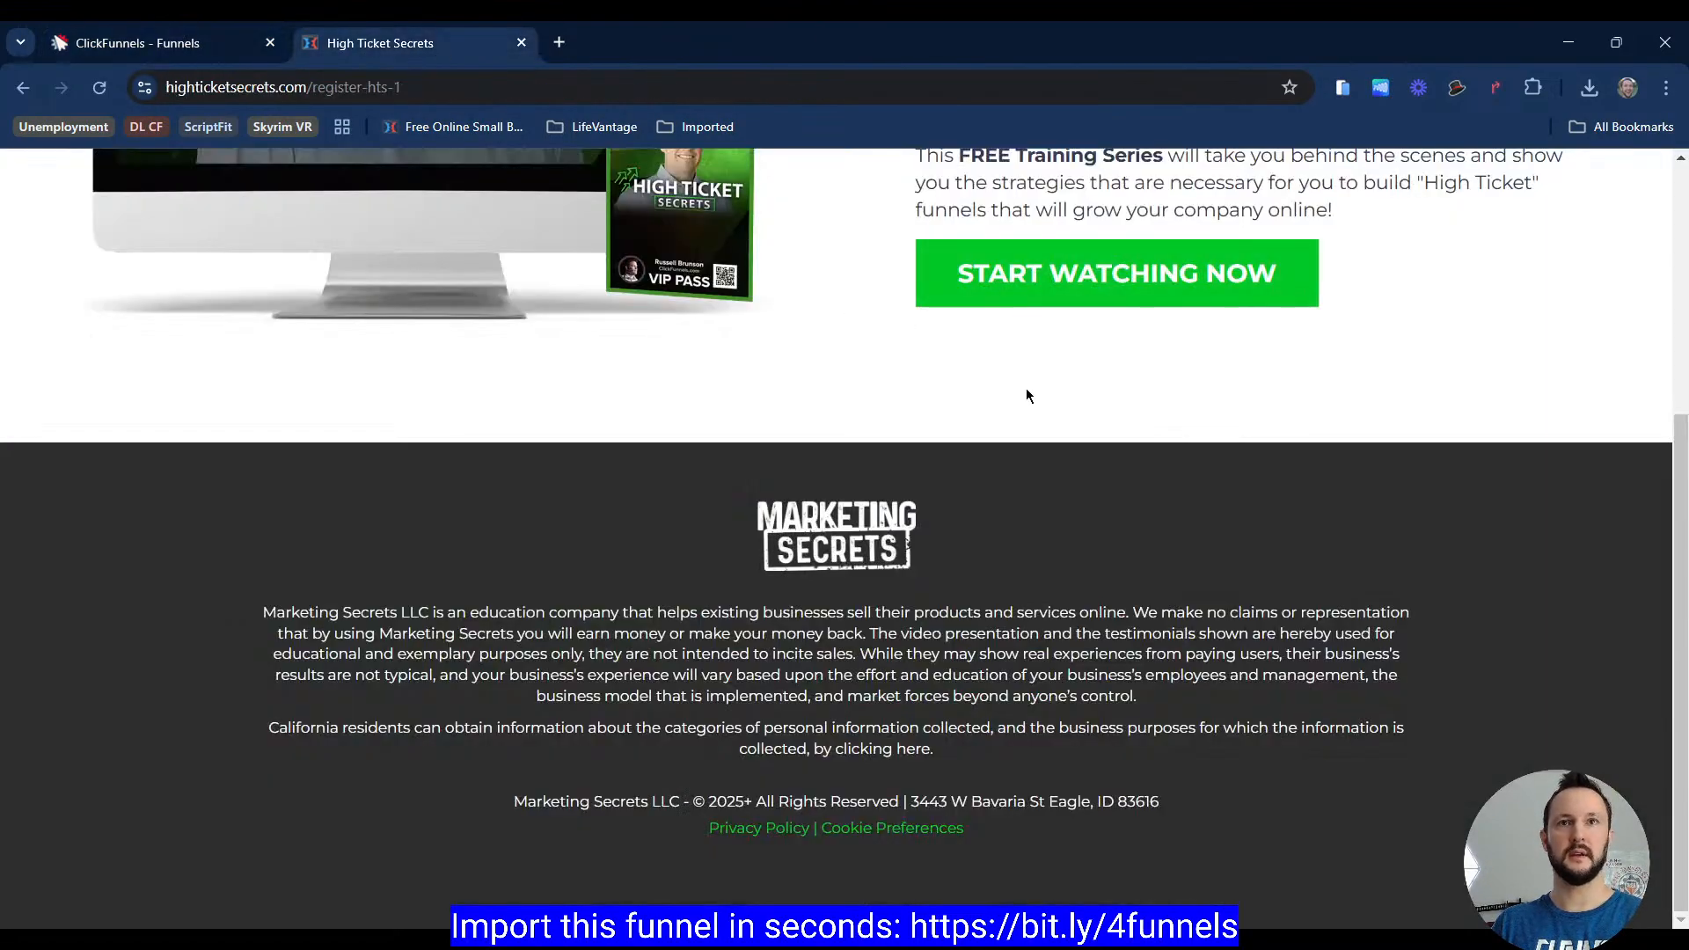
pyautogui.scroll(5, 1021, 379)
pyautogui.click(1188, 632)
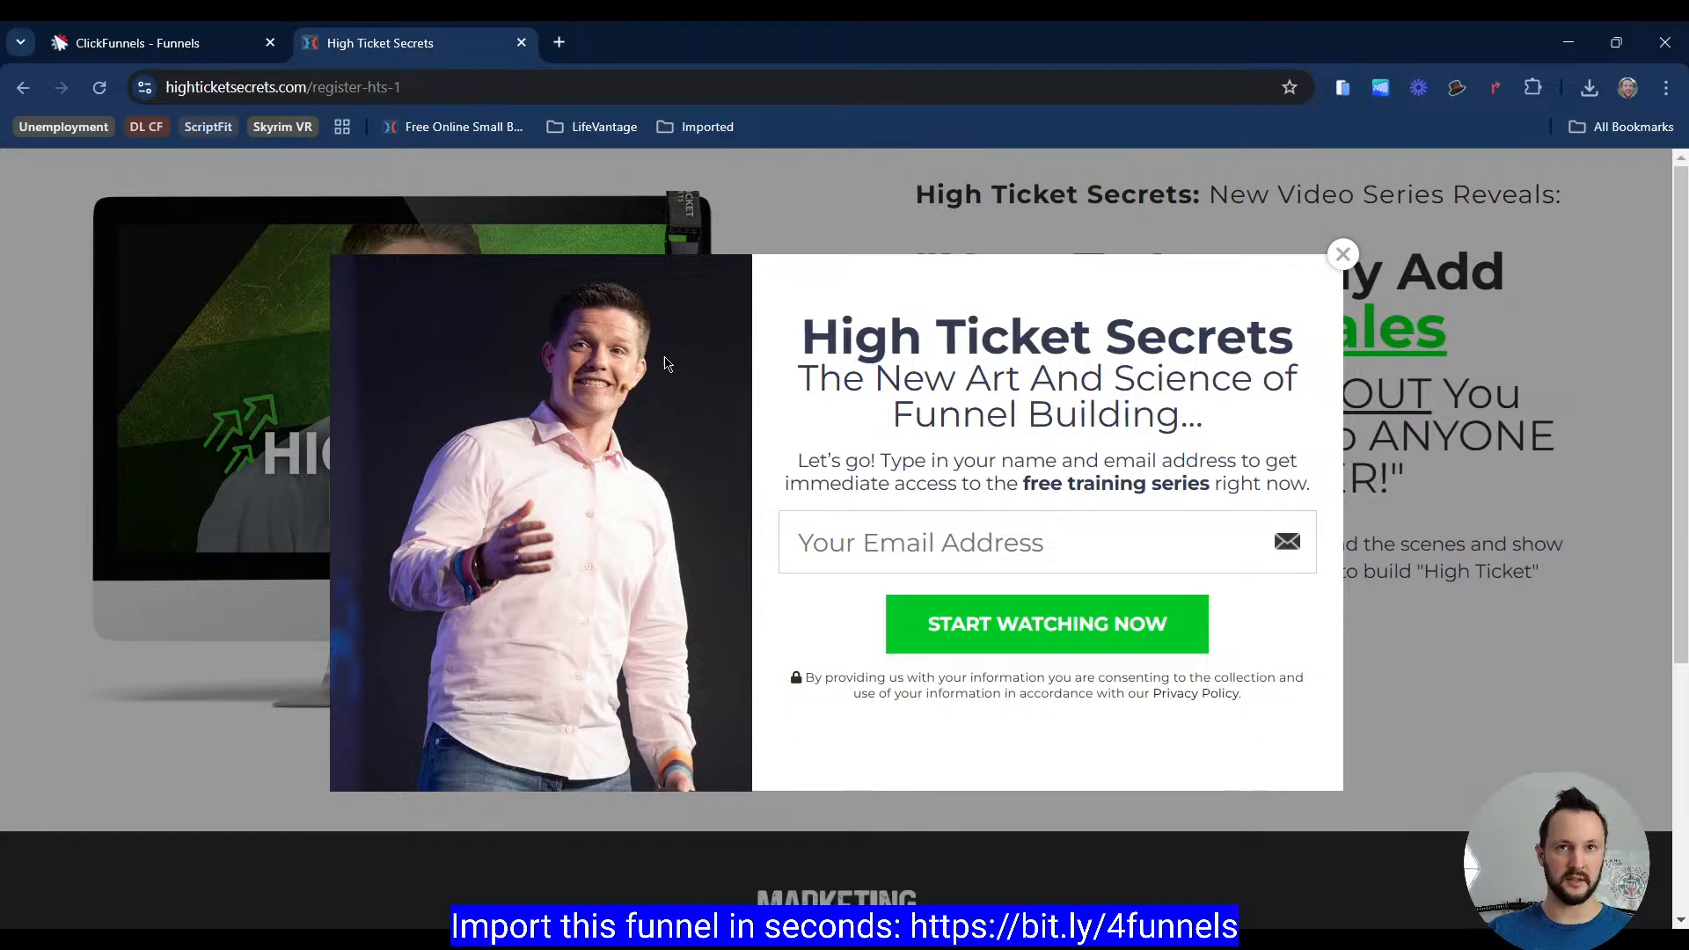
pyautogui.moveTo(795, 333); pyautogui.dragTo(1210, 421)
pyautogui.click(1021, 450)
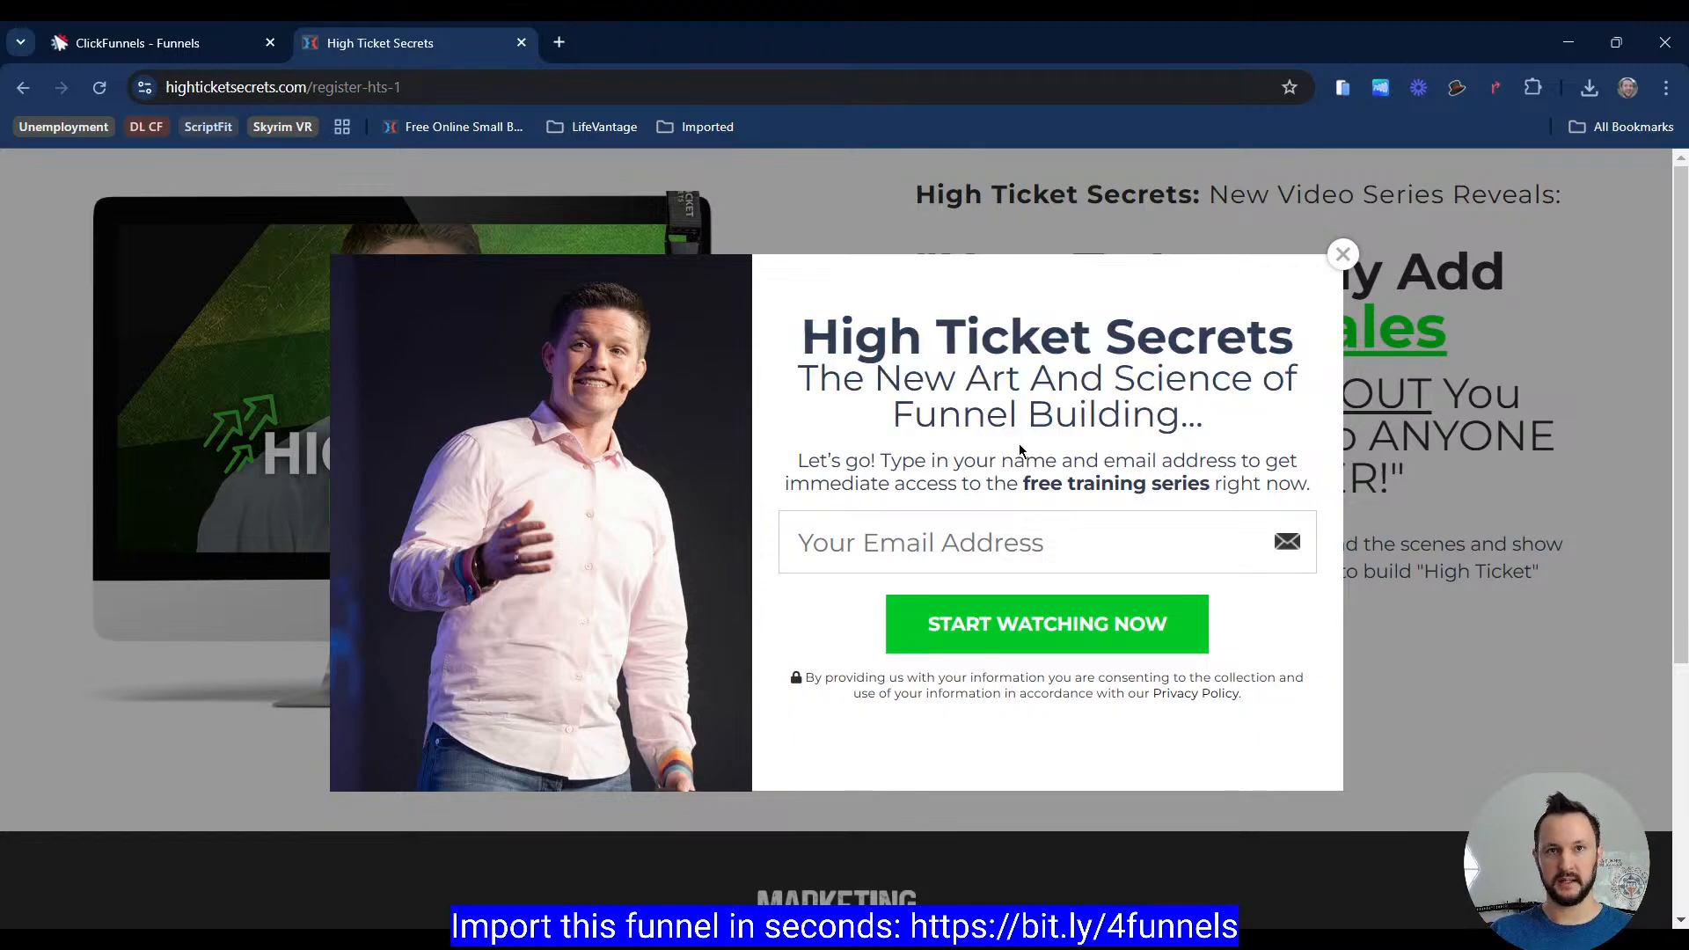
pyautogui.moveTo(880, 461); pyautogui.dragTo(1218, 484)
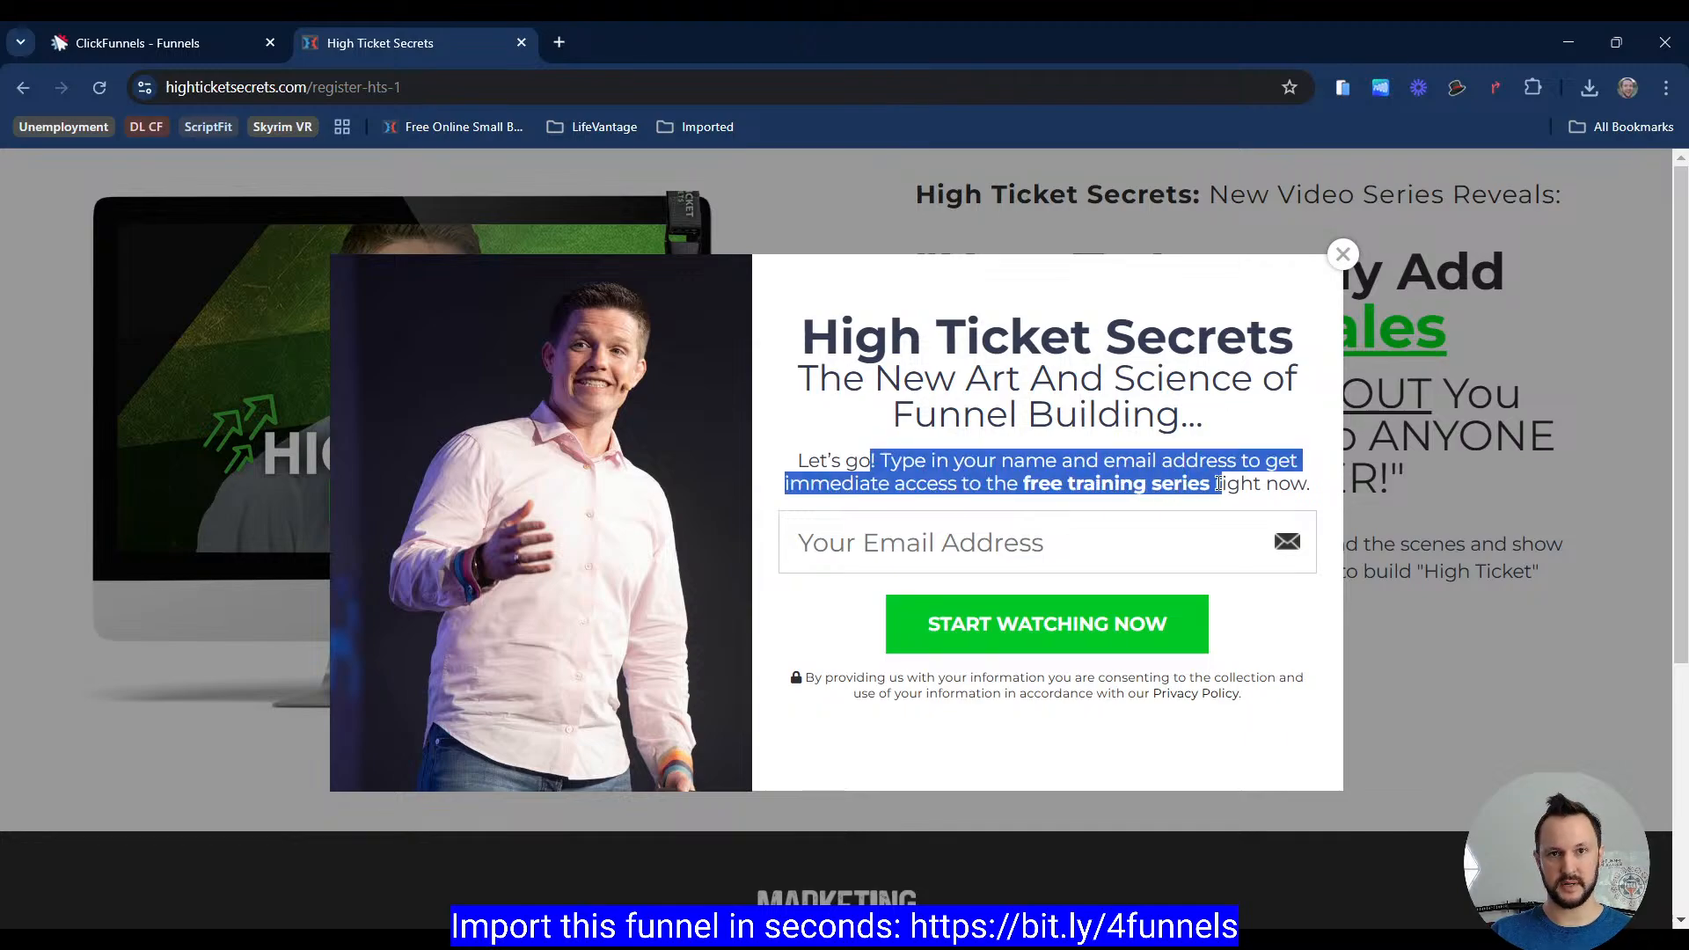
pyautogui.click(1149, 456)
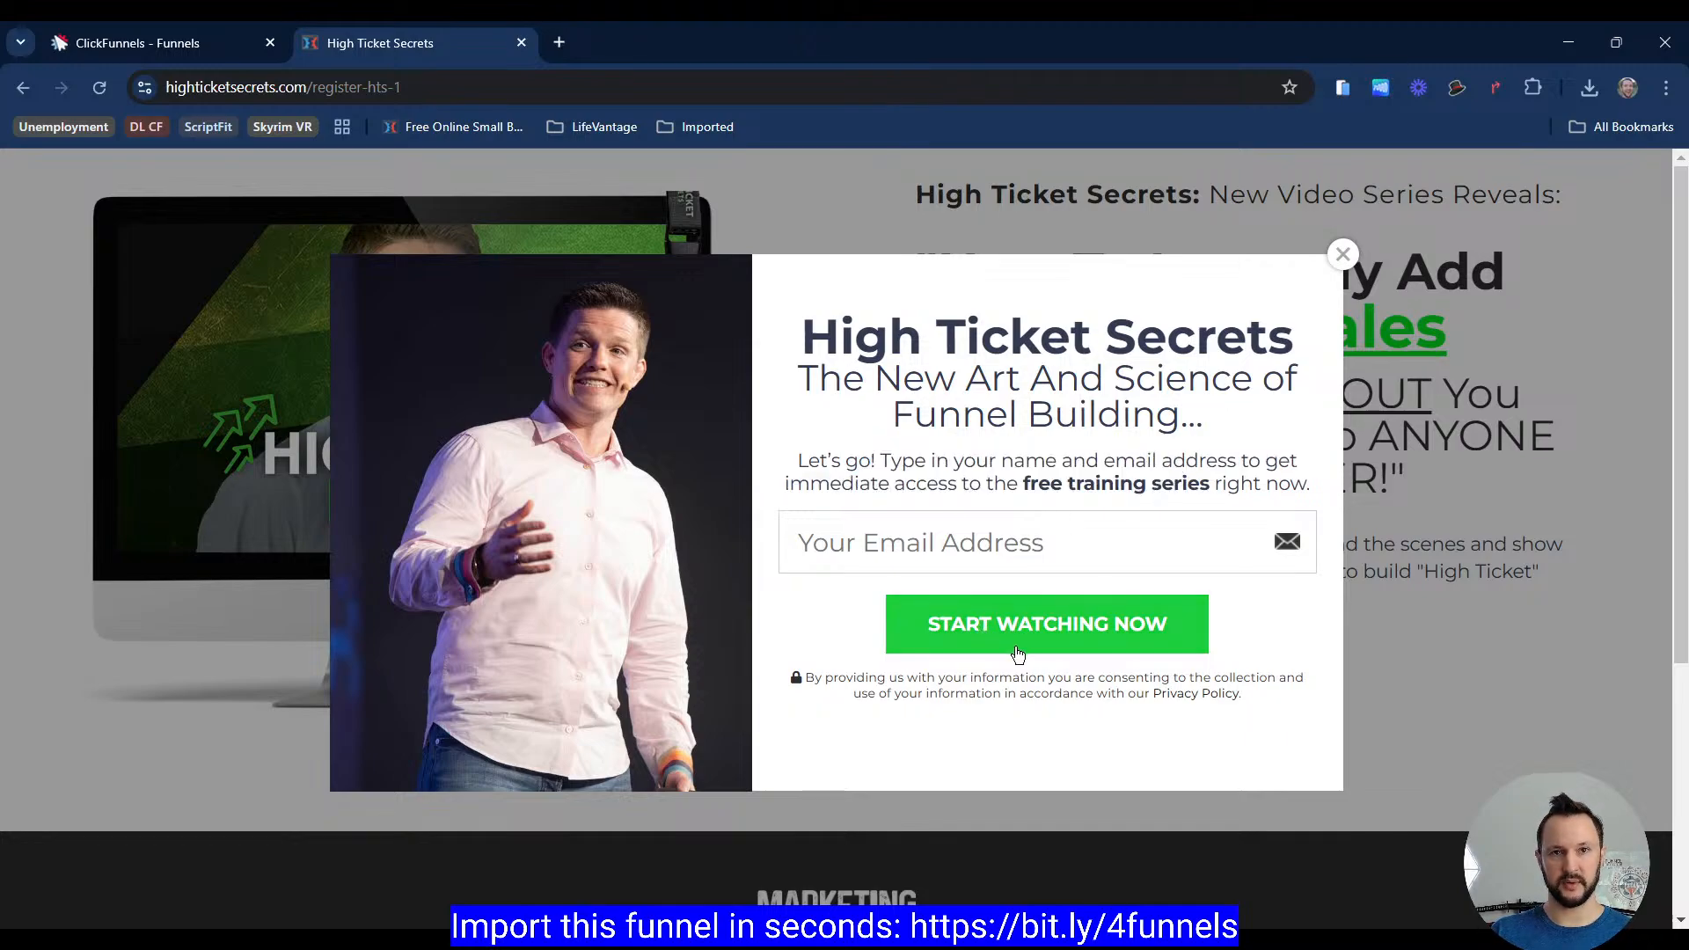
# Step: Add a two-column row to the popup's empty section
pyautogui.click(239, 46)
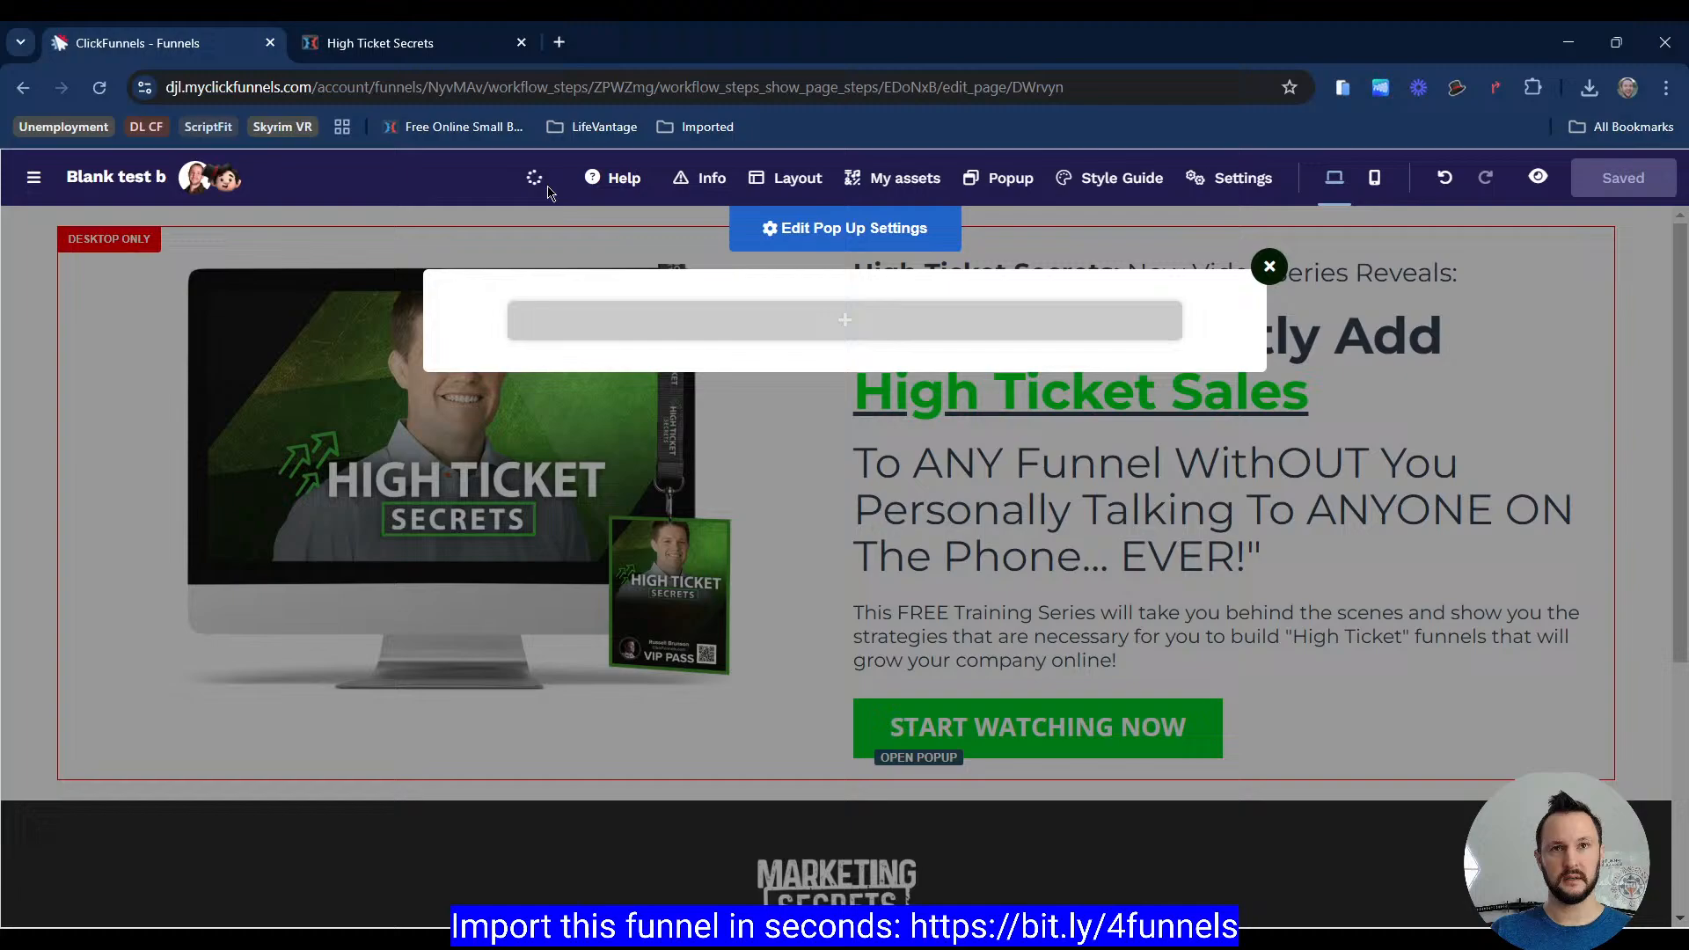
pyautogui.click(999, 348)
pyautogui.click(1000, 340)
pyautogui.click(1012, 339)
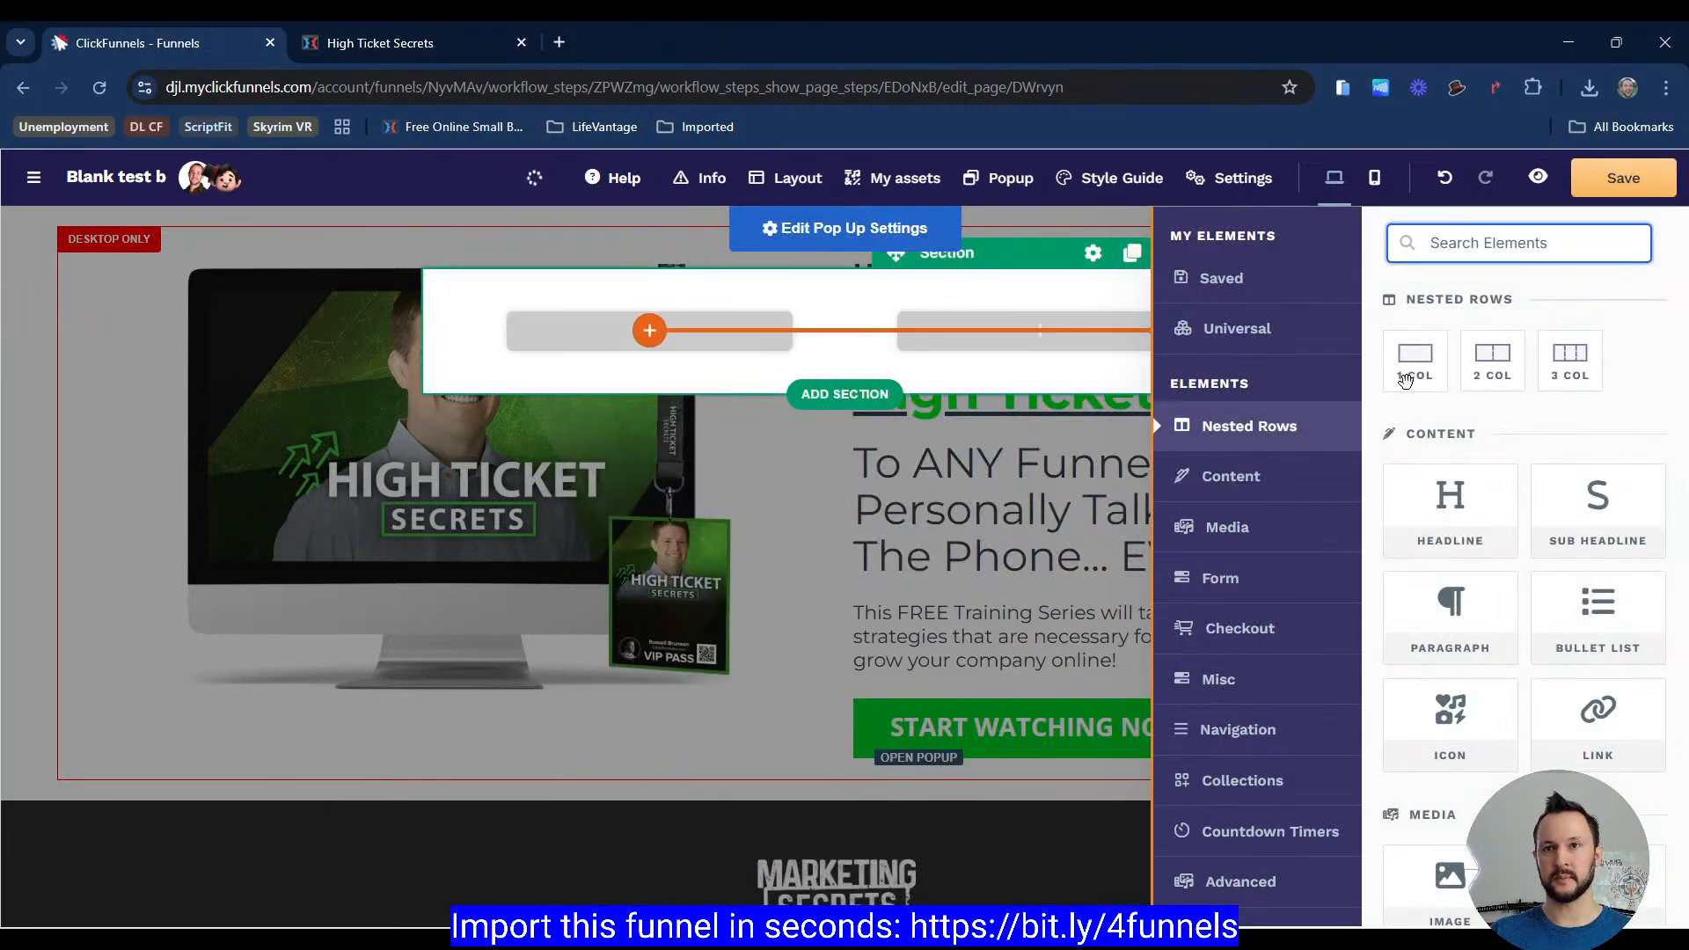
# Step: Add an image element to the popup's left column
pyautogui.moveTo(1447, 480); pyautogui.dragTo(1445, 473)
pyautogui.scroll(-4, 1452, 615)
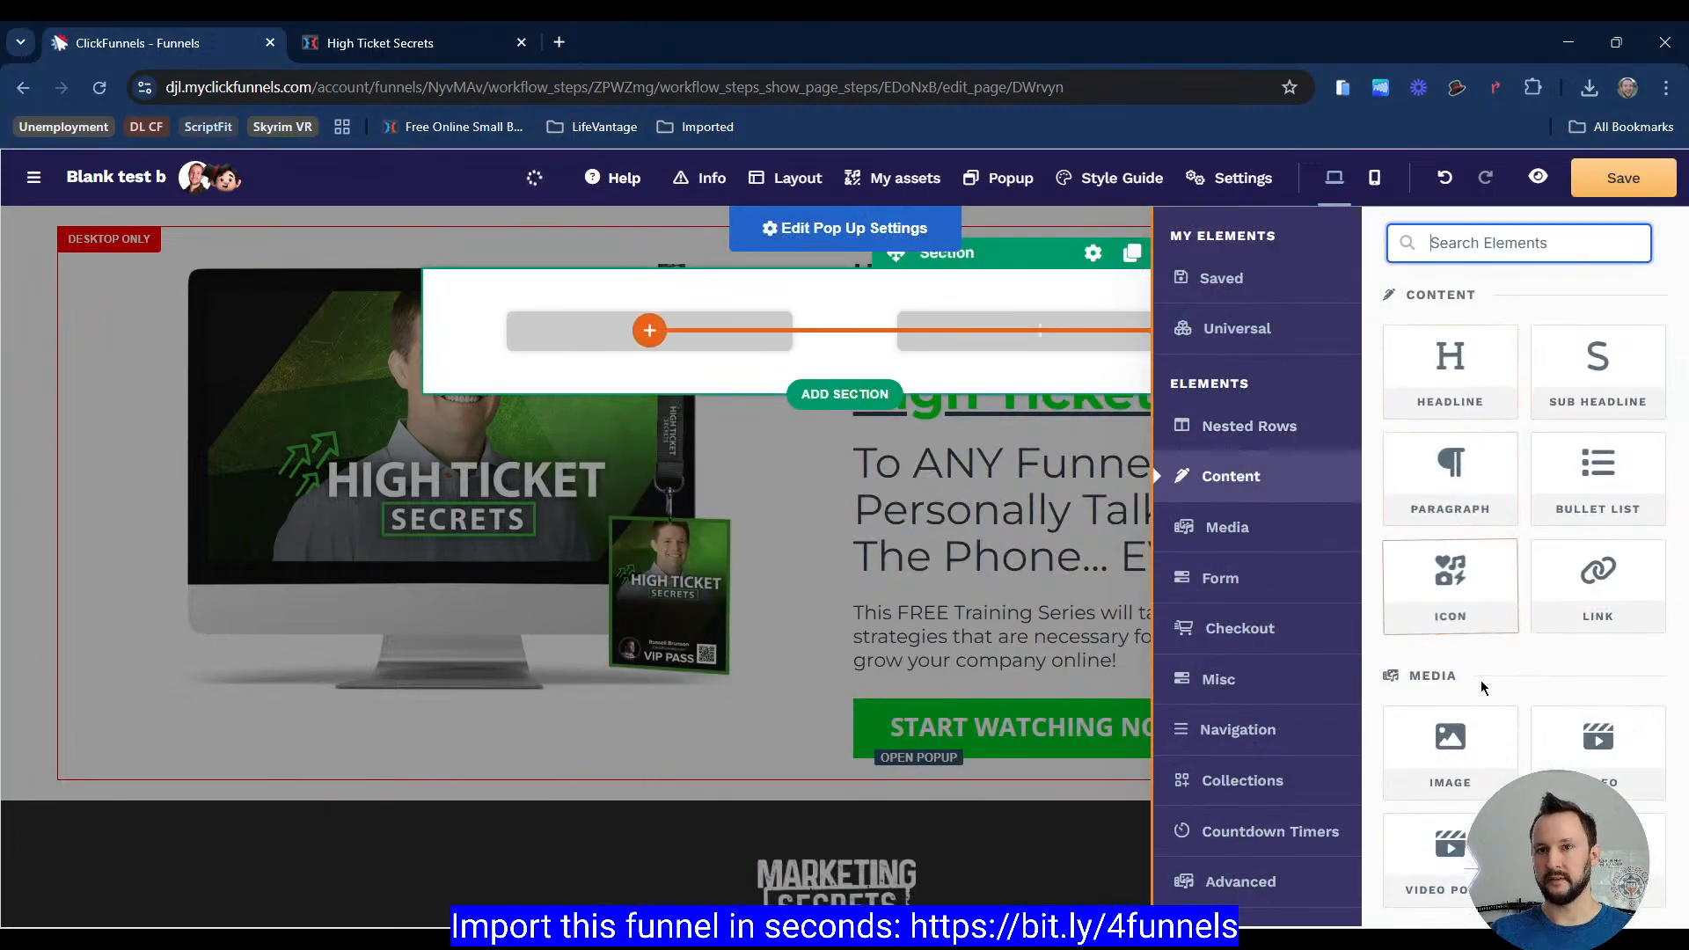
pyautogui.click(1452, 682)
pyautogui.click(1052, 336)
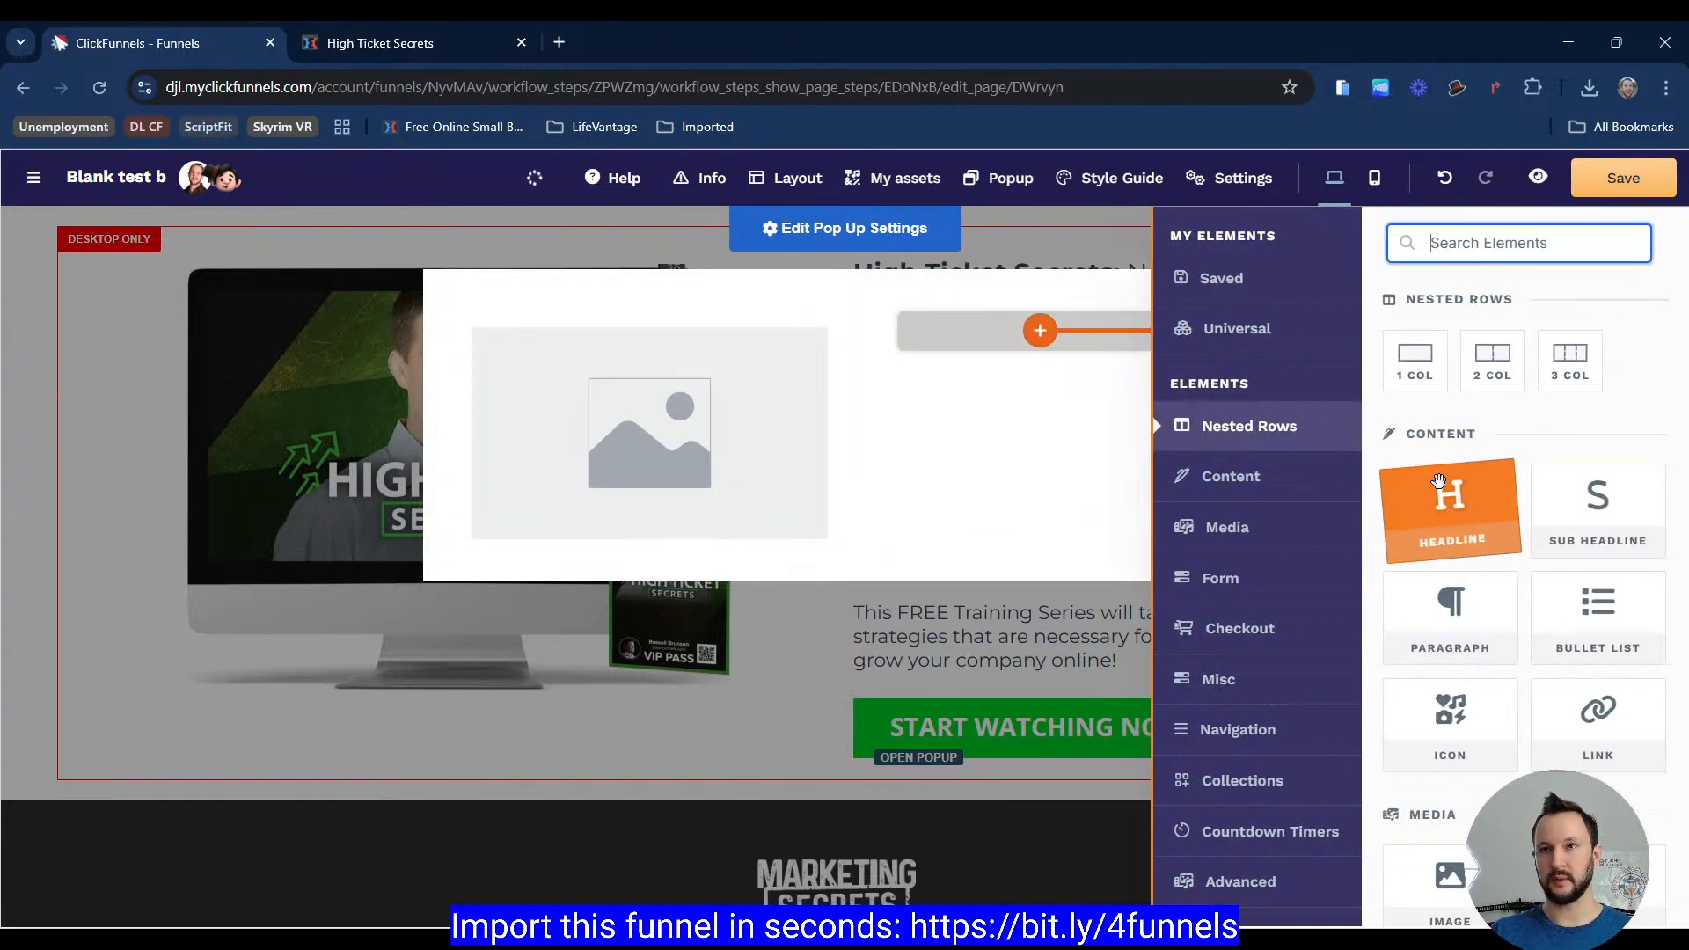
# Step: Add a headline and a sub headline to the popup's right column
pyautogui.scroll(-1, 1461, 484)
pyautogui.click(1478, 401)
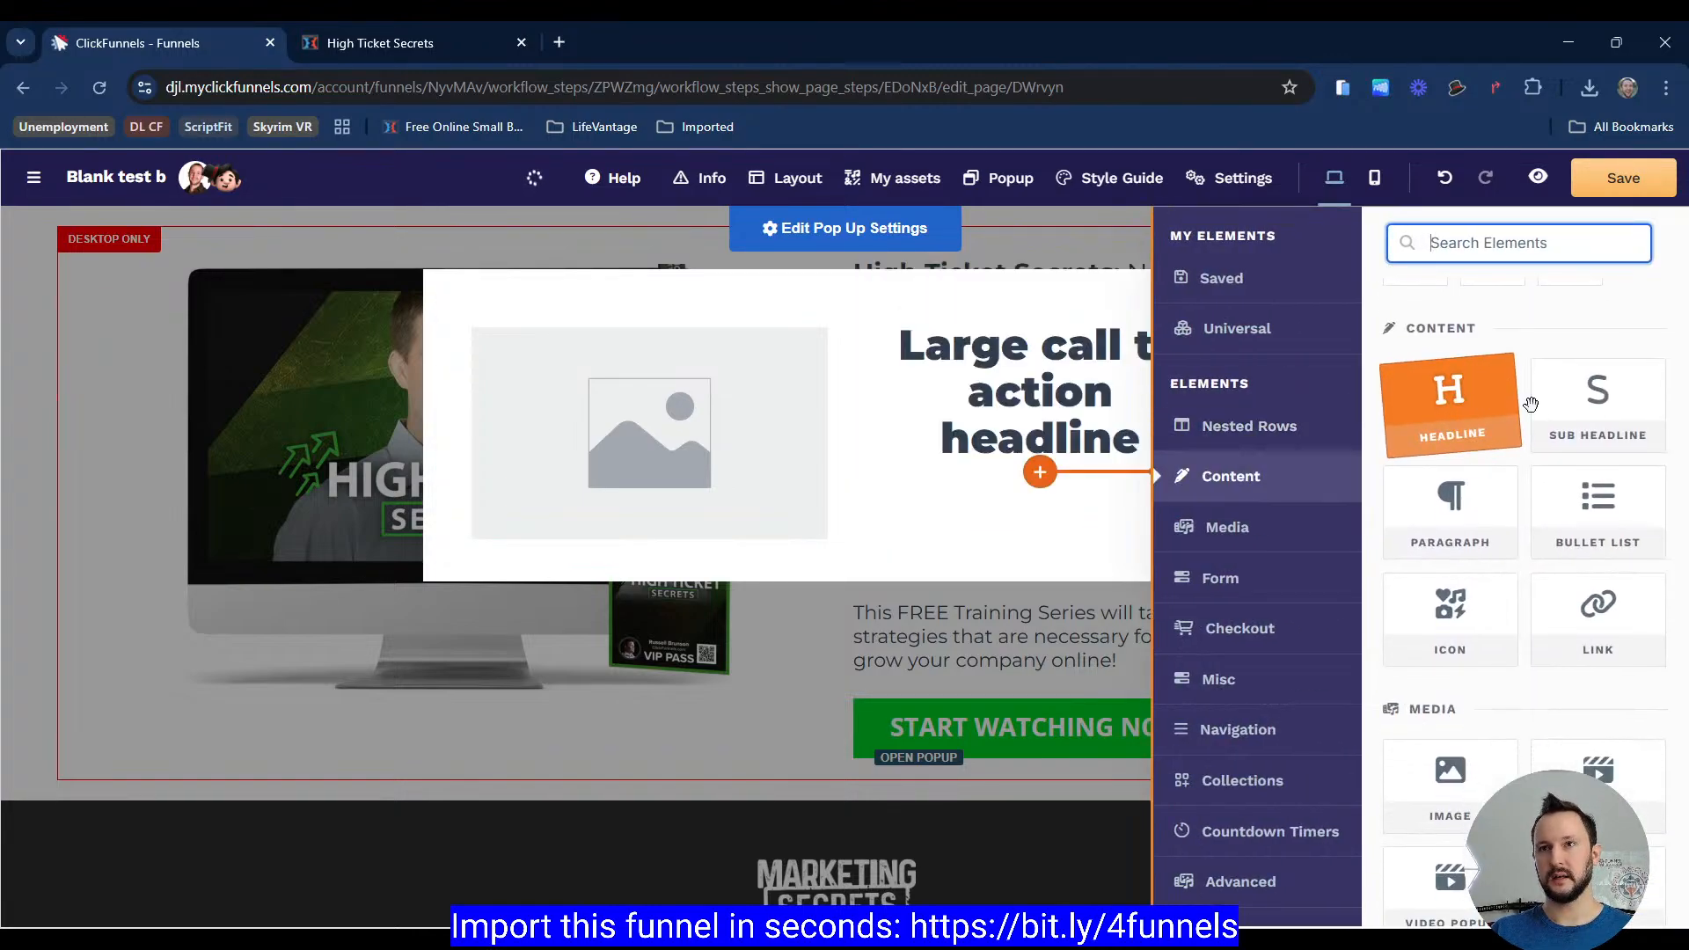
pyautogui.click(1598, 400)
pyautogui.scroll(-5, 1461, 545)
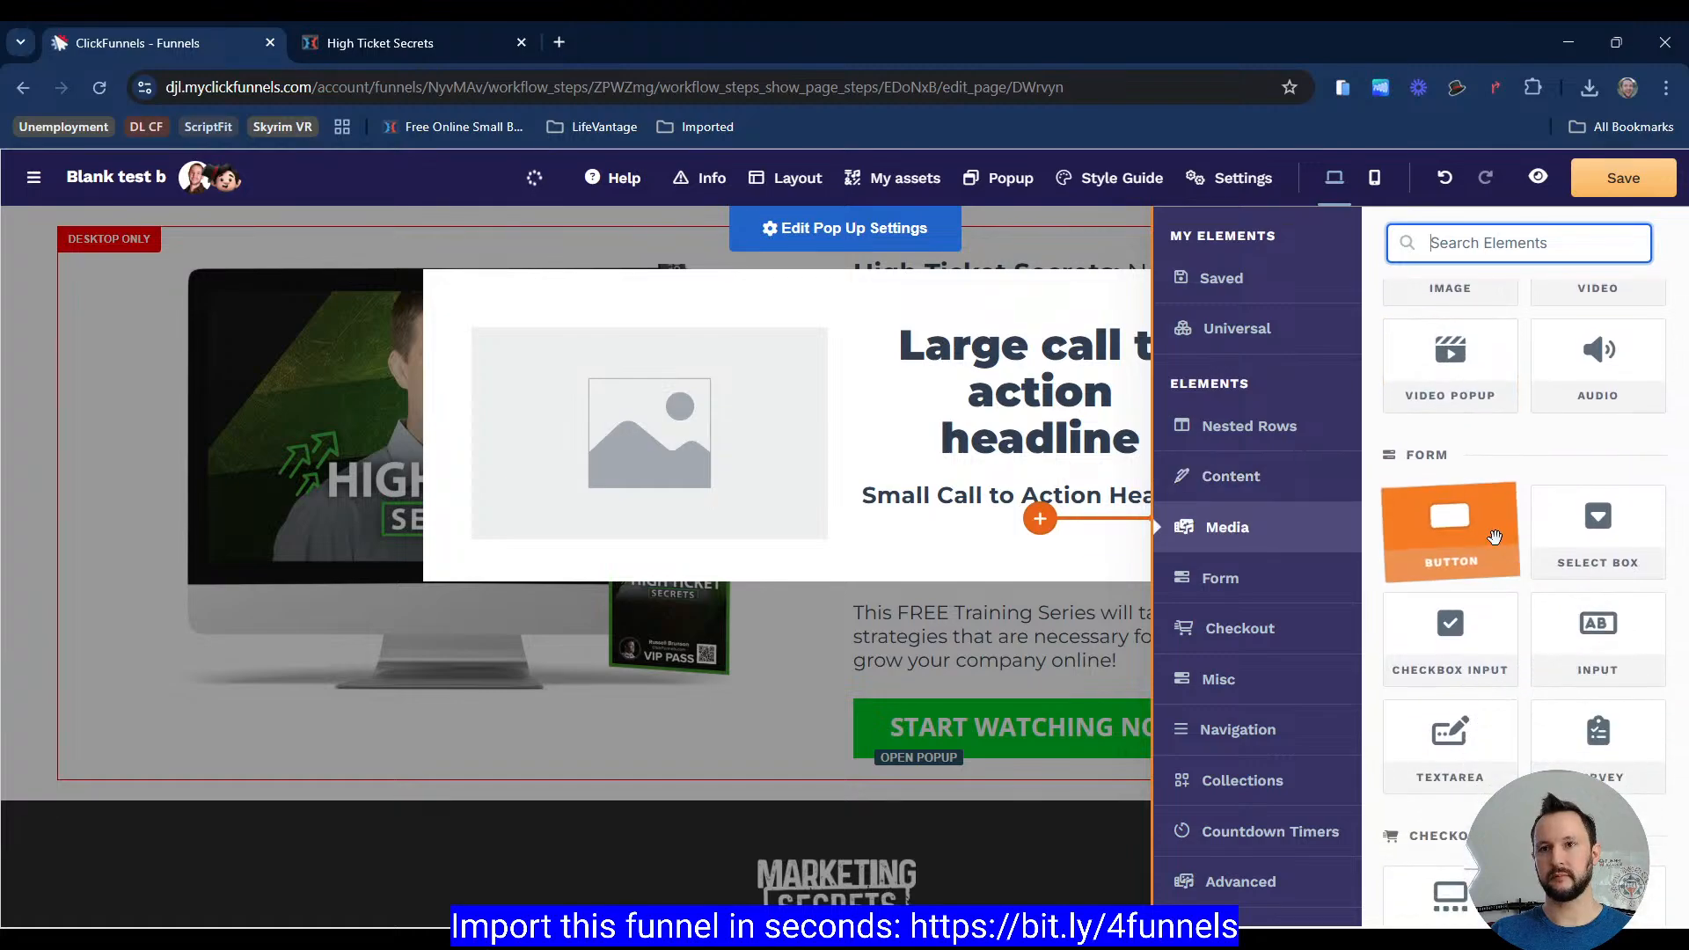
# Step: Add an email input, a button and a paragraph below the sub headline in the popup's right column
pyautogui.click(1619, 647)
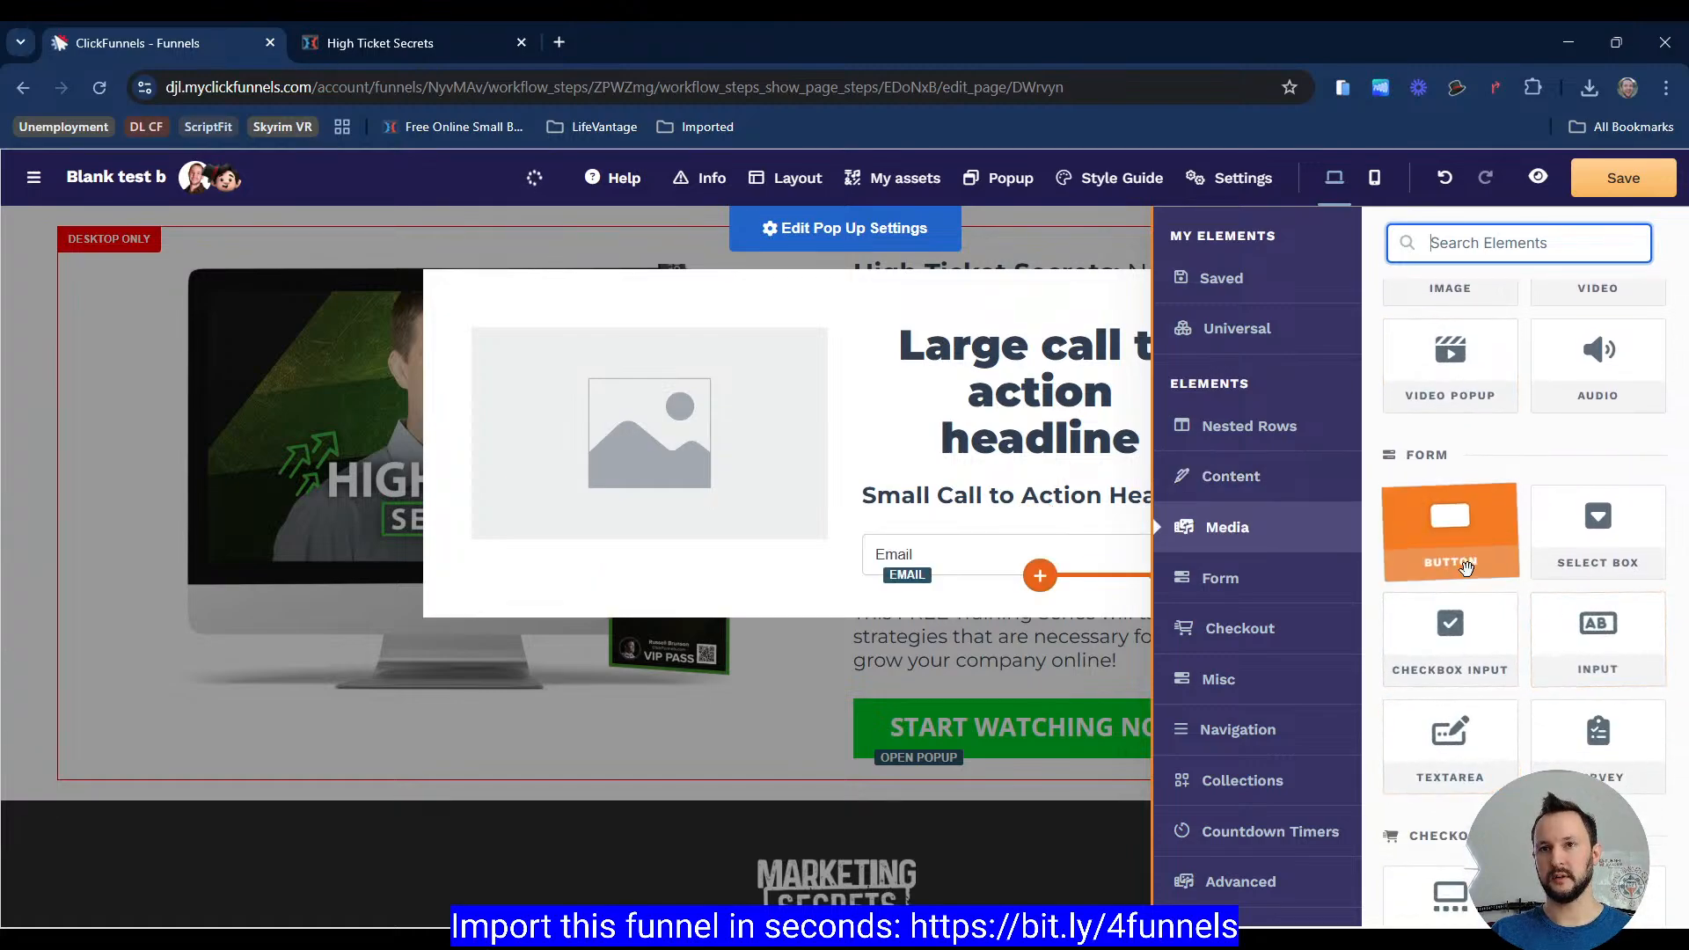
pyautogui.click(1475, 559)
pyautogui.scroll(2, 1474, 552)
pyautogui.scroll(-3, 1474, 552)
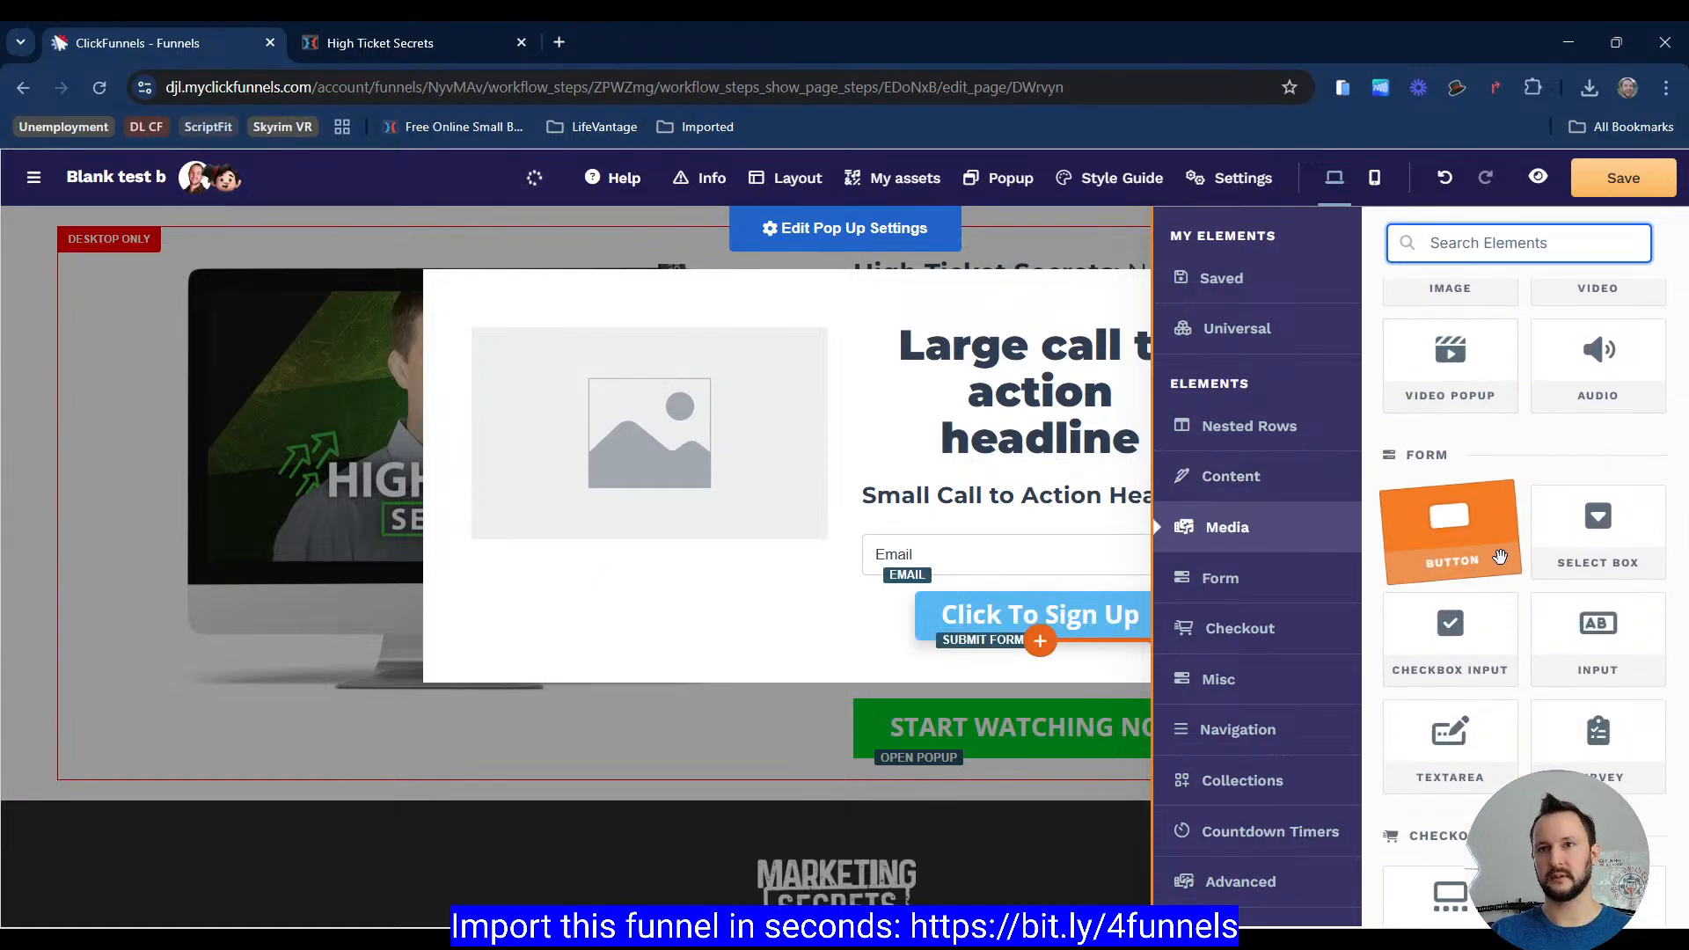
pyautogui.scroll(4, 1476, 542)
pyautogui.scroll(4, 1476, 528)
pyautogui.click(1452, 633)
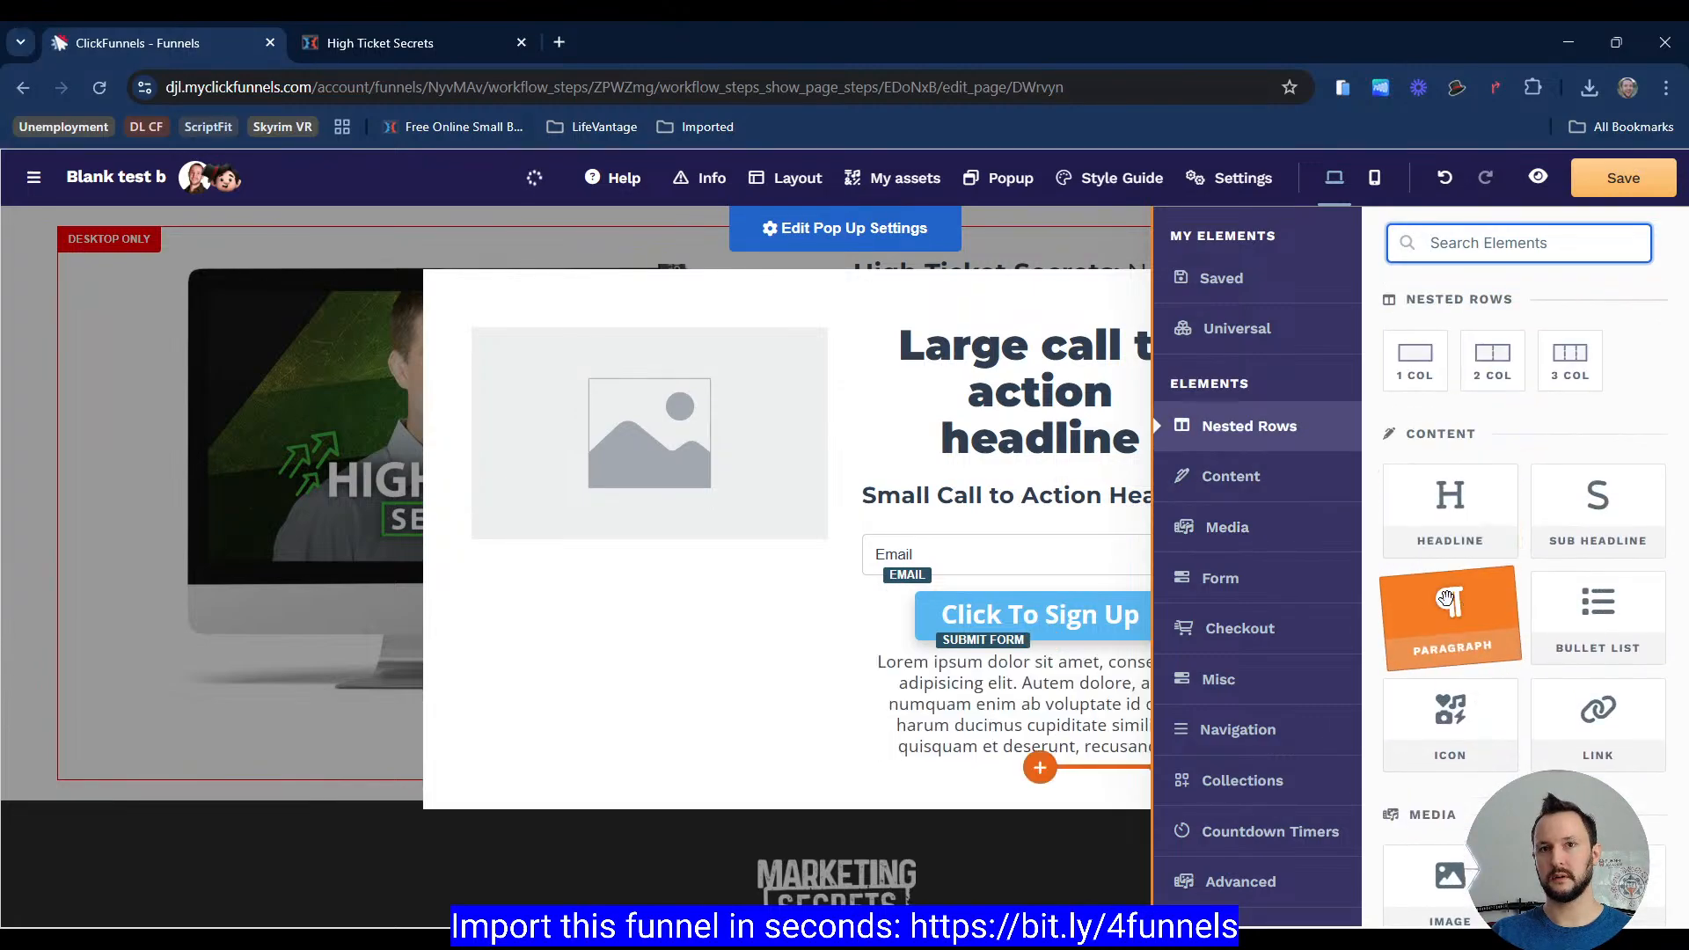
# Step: Switch to the reference page and measure the width of its popup with the ruler tool
pyautogui.click(413, 44)
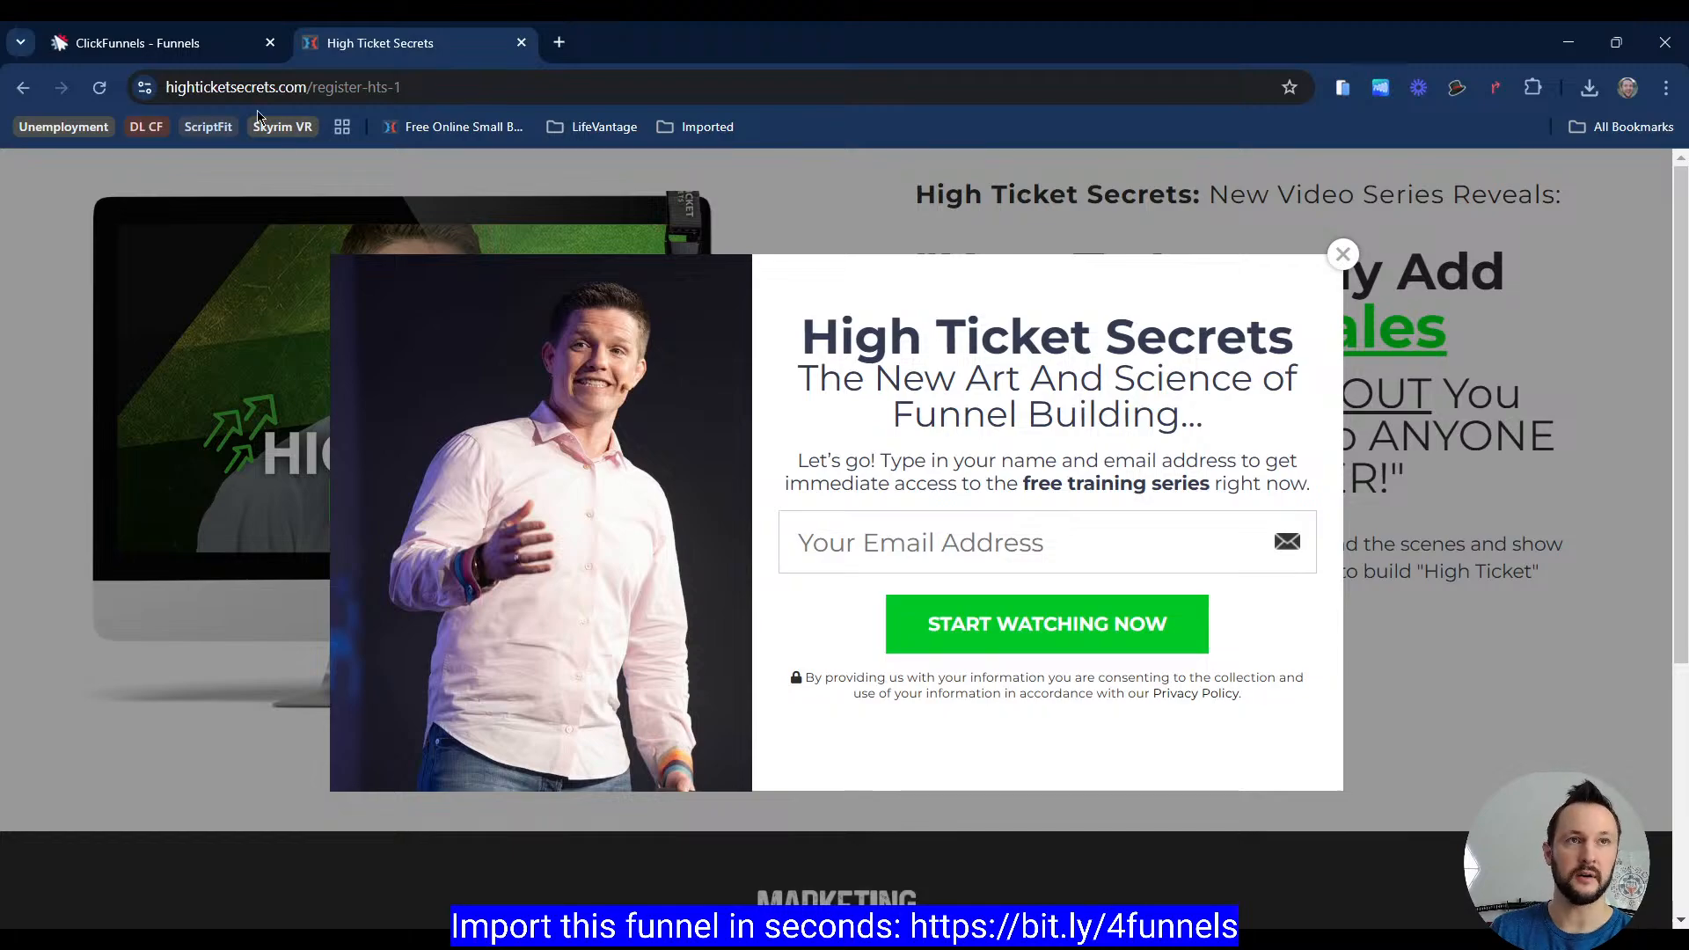
pyautogui.click(199, 39)
pyautogui.click(339, 37)
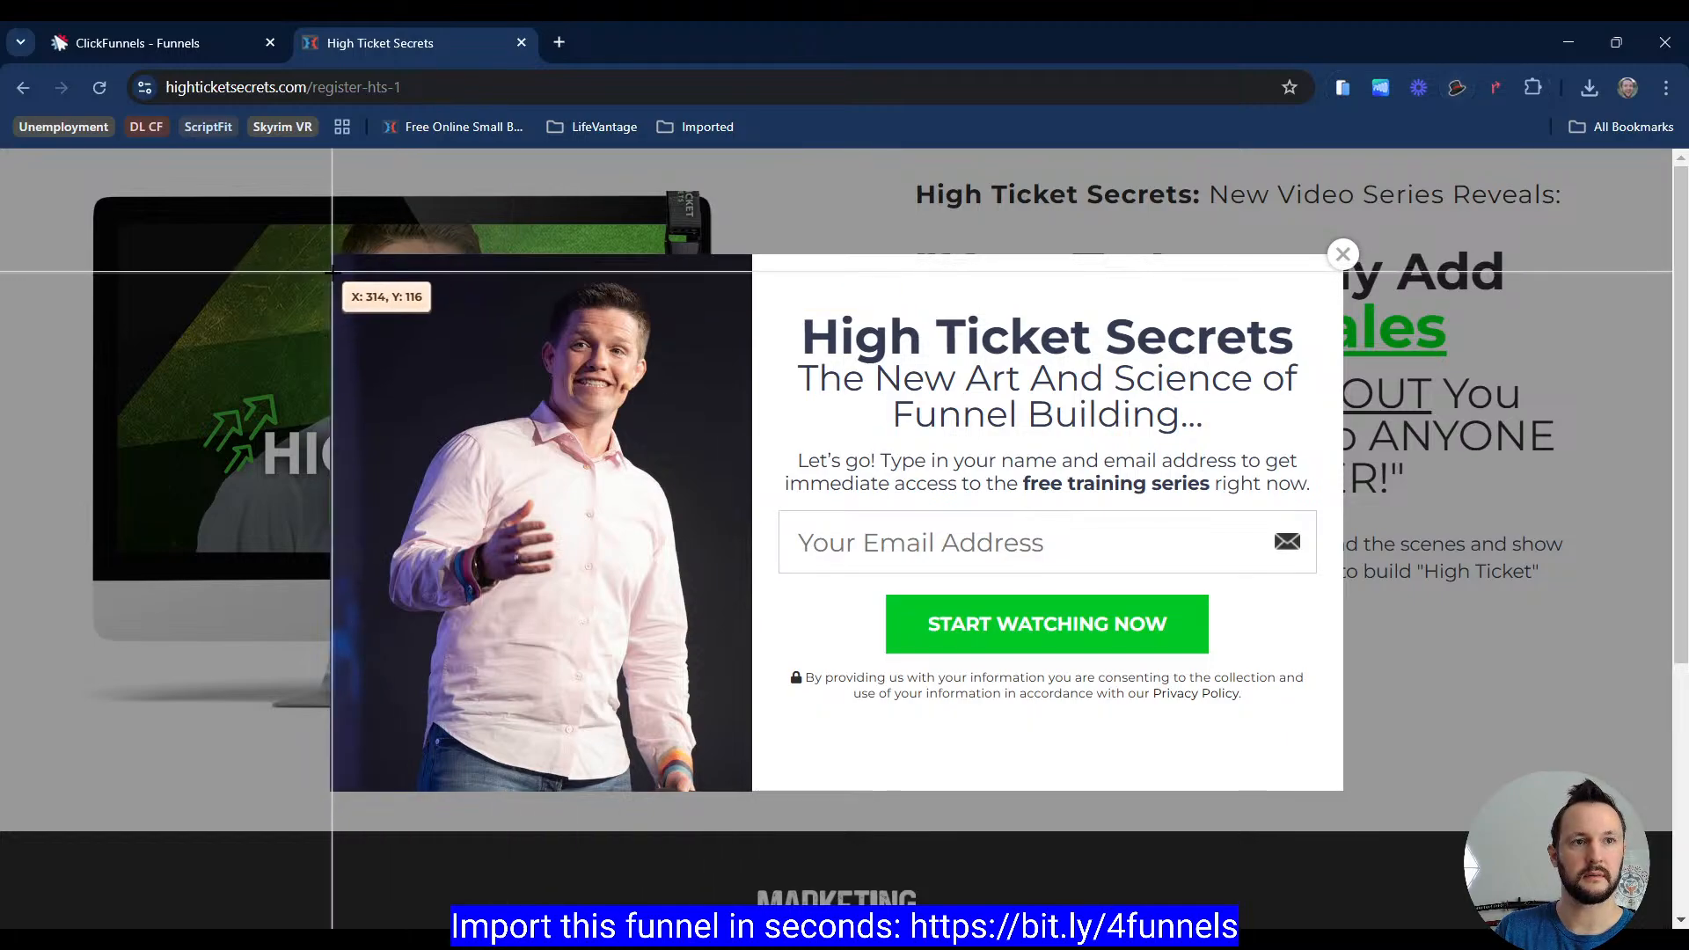
pyautogui.click(332, 271)
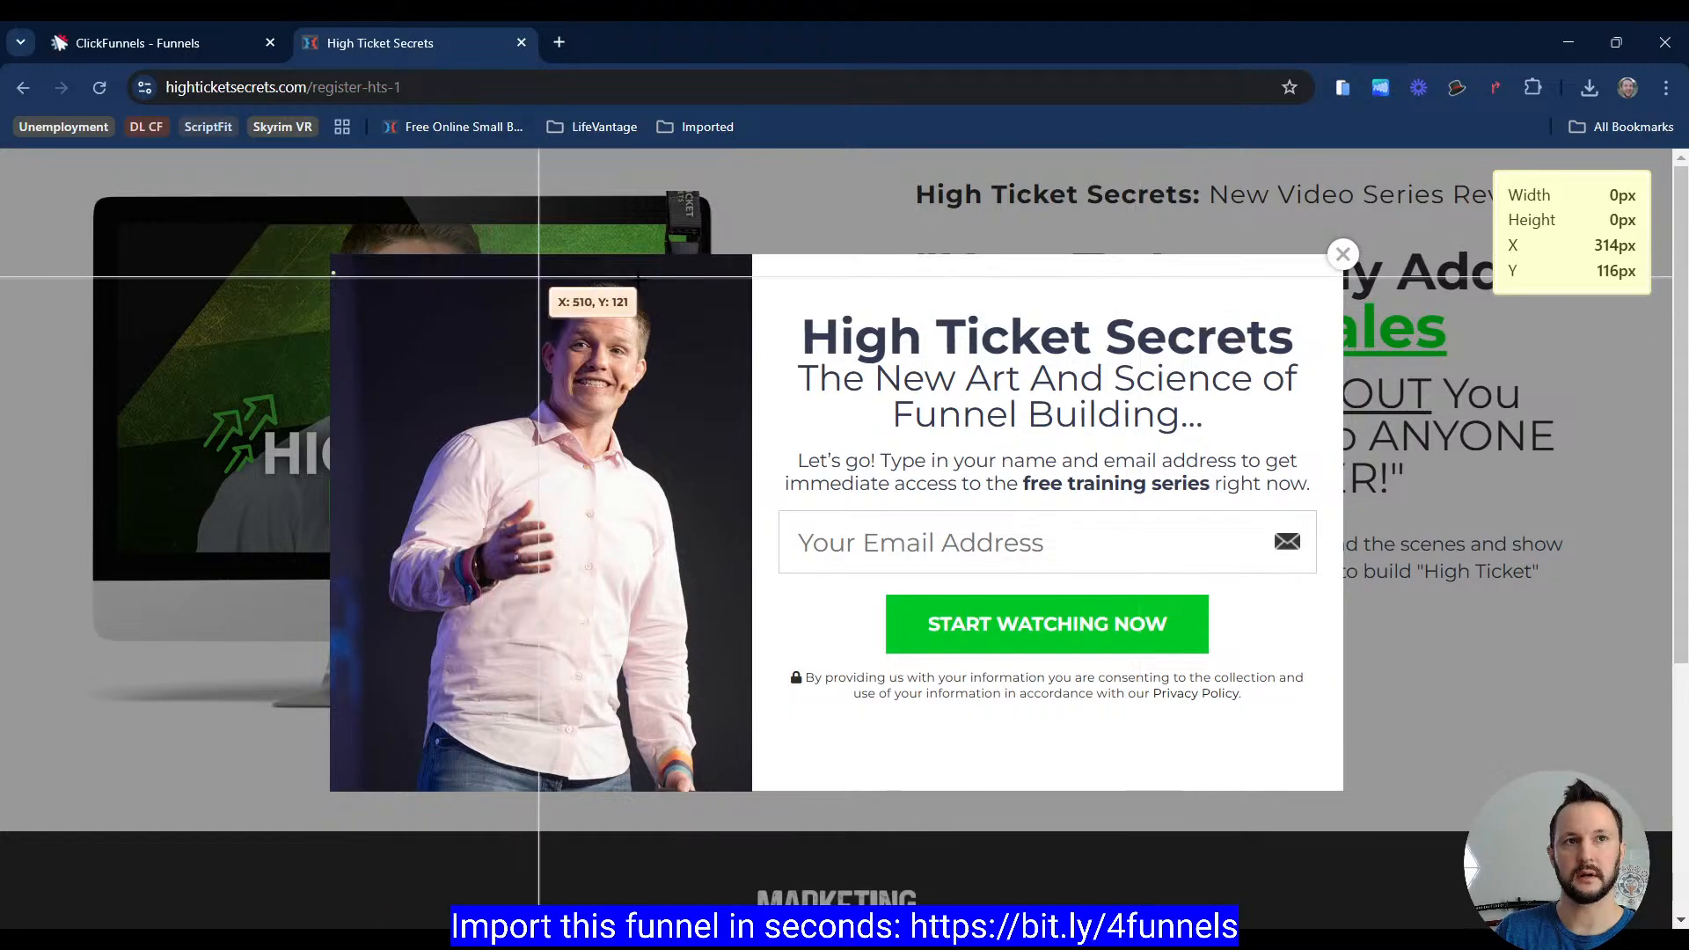
pyautogui.click(1304, 297)
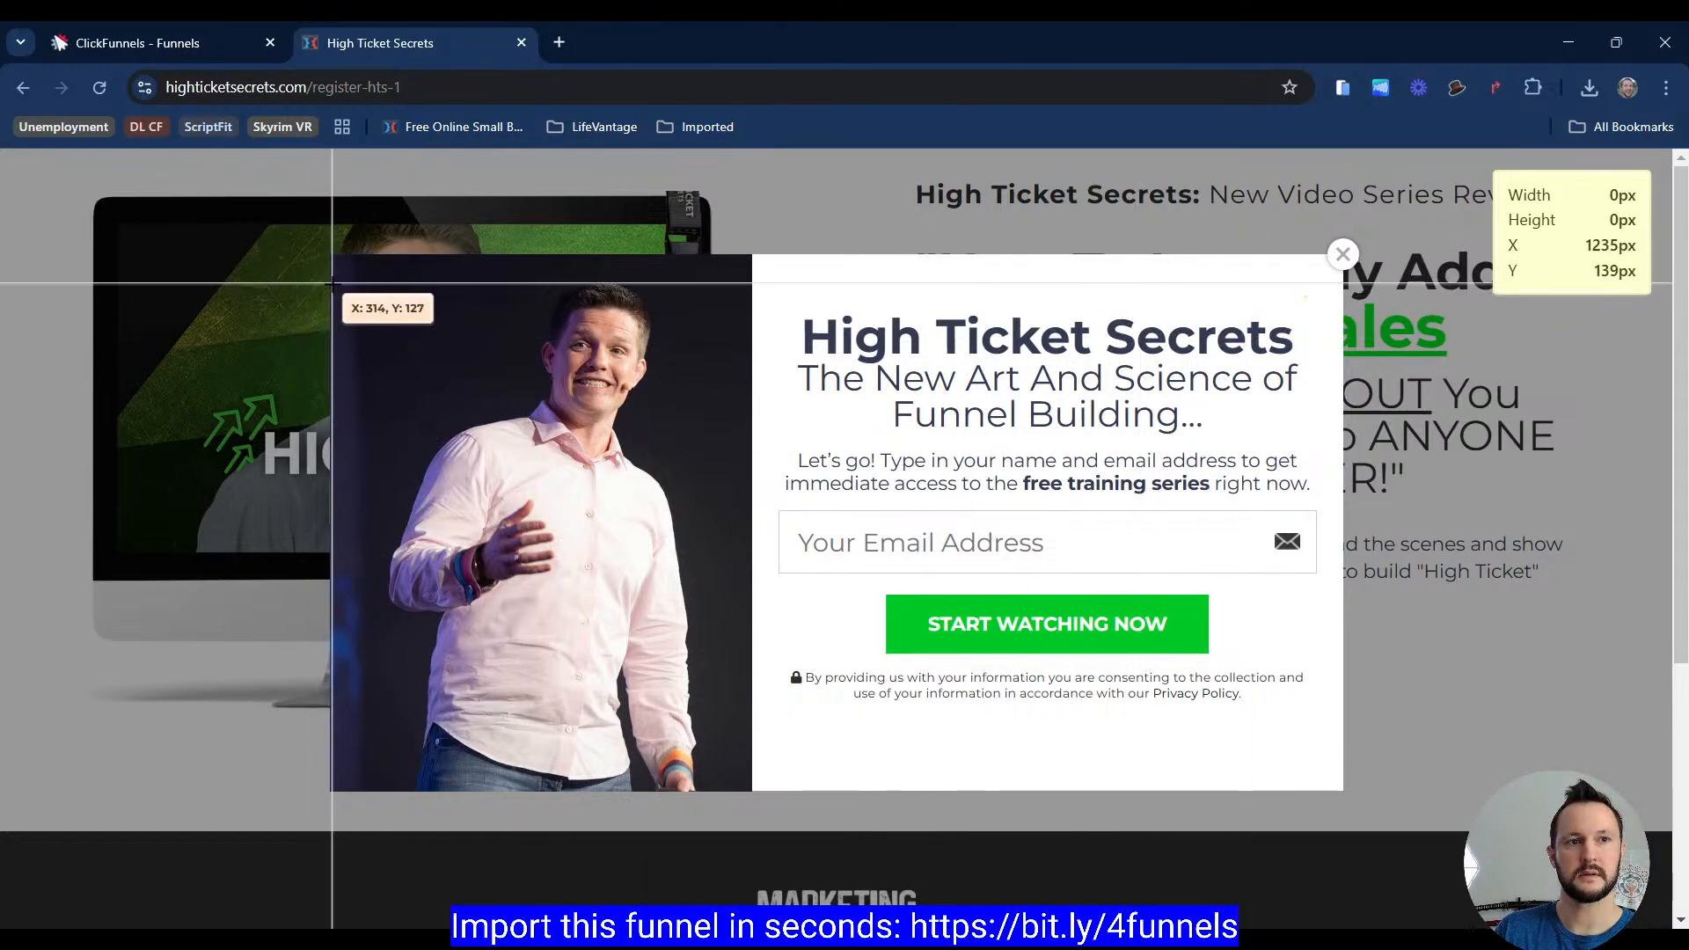
pyautogui.moveTo(328, 284); pyautogui.dragTo(1341, 344)
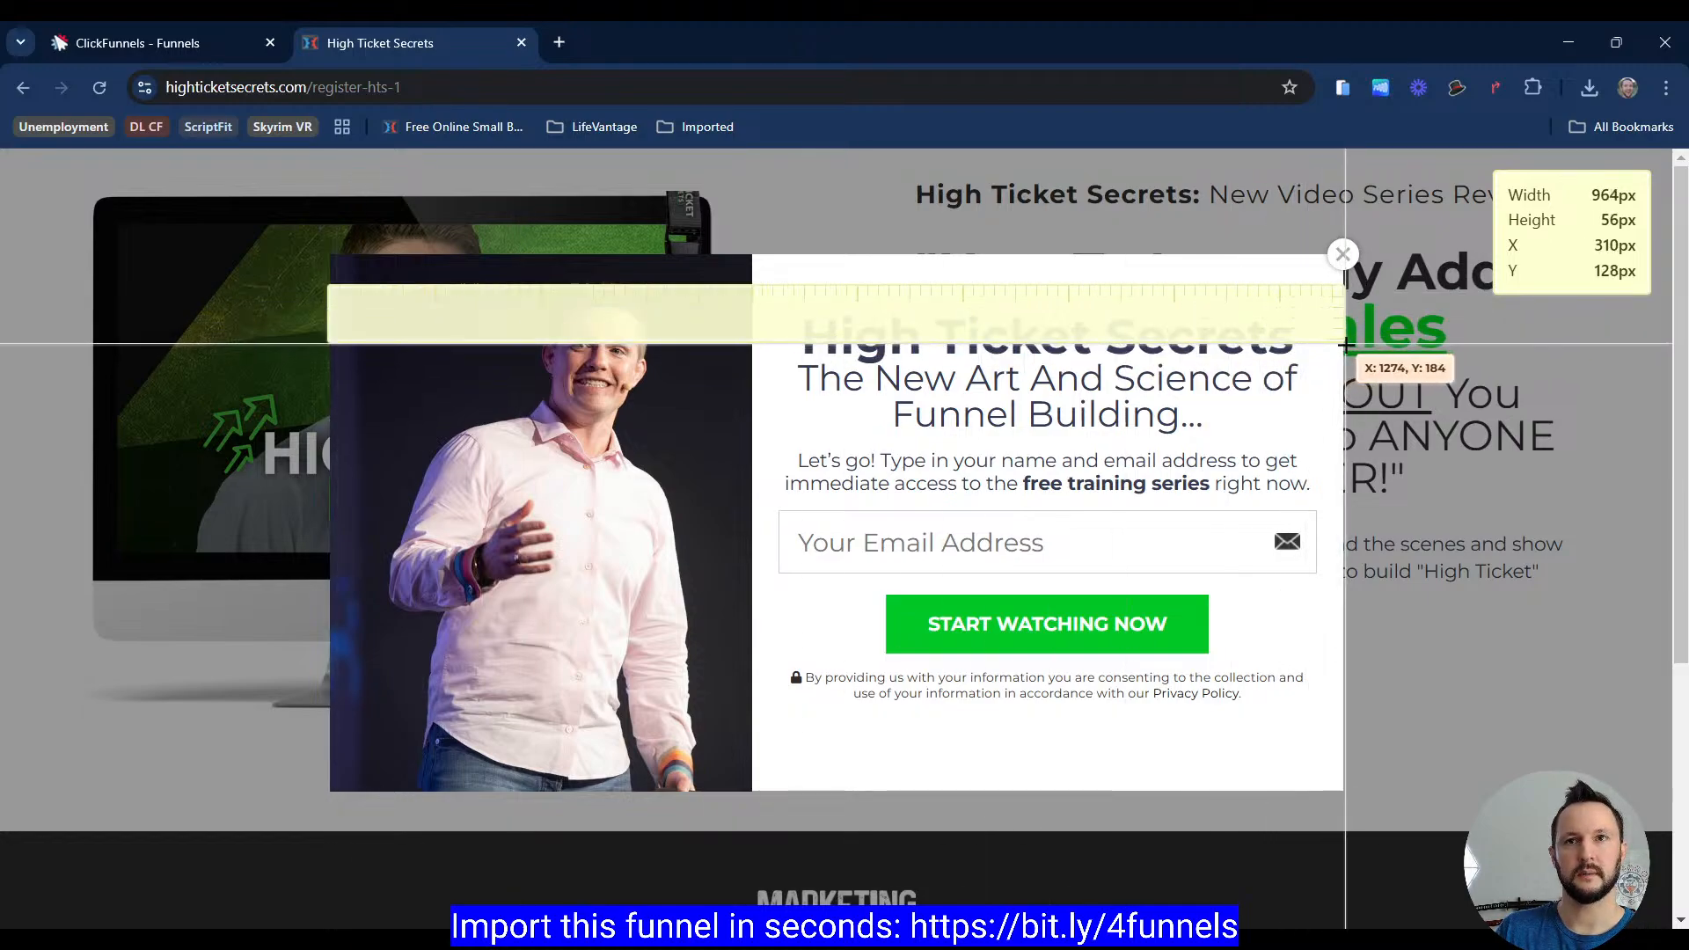
pyautogui.moveTo(1342, 346); pyautogui.dragTo(1344, 345)
pyautogui.press('Escape')
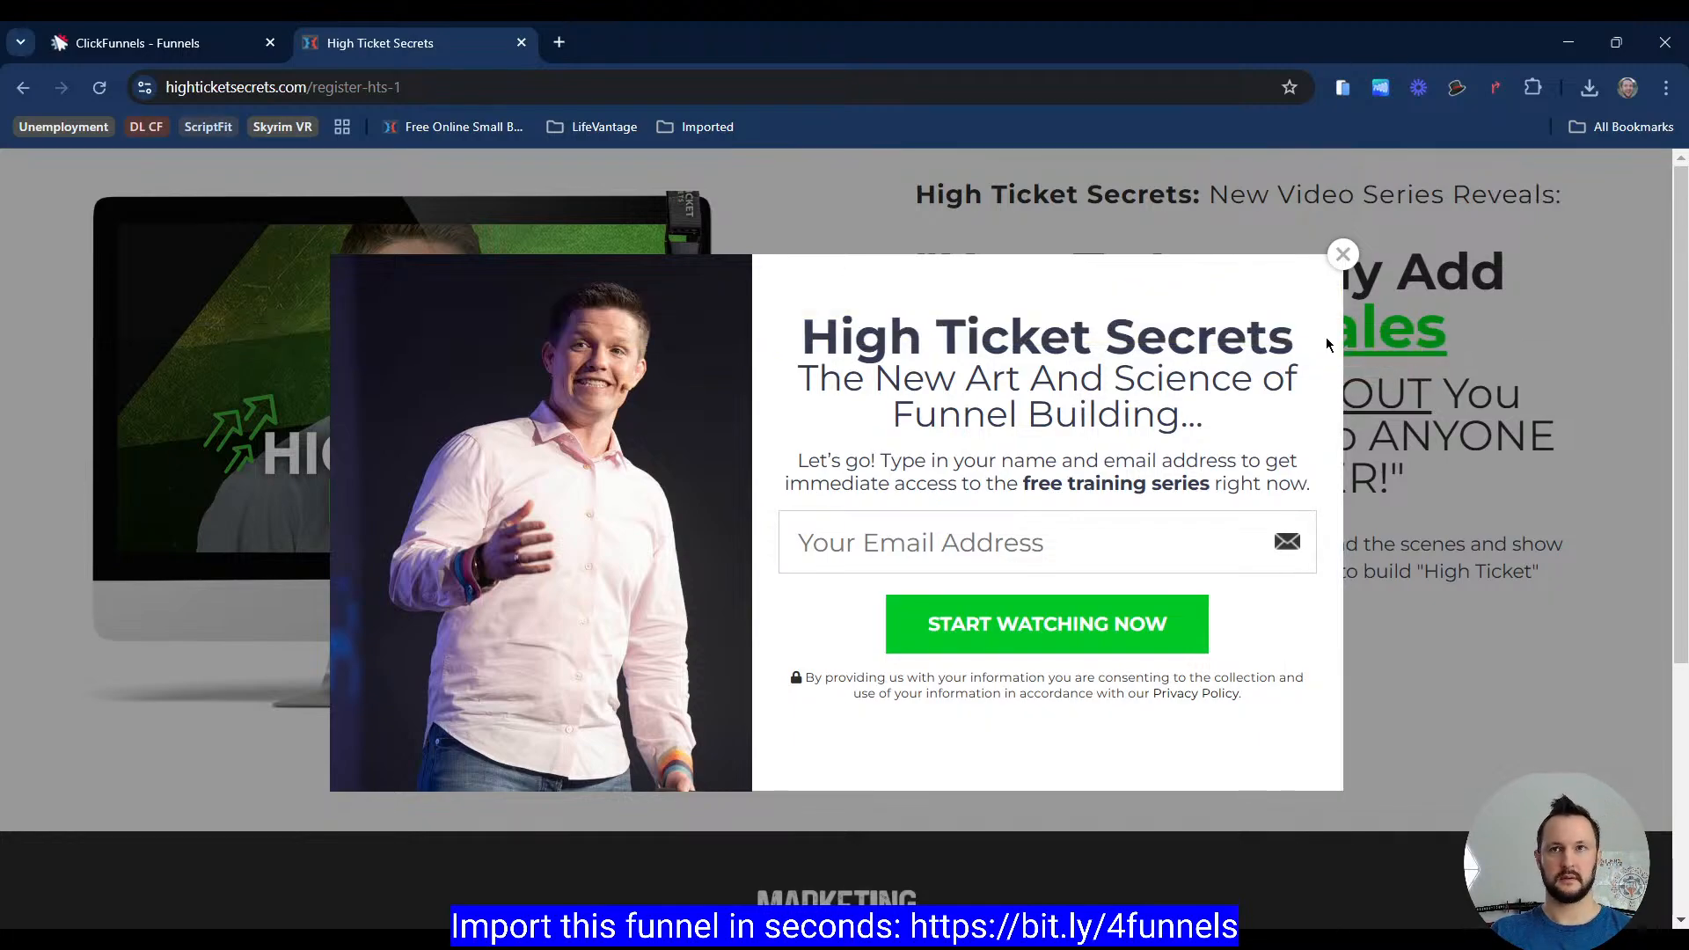
# Step: Open the popup settings and set the popup's top margin to 100 px
pyautogui.click(119, 42)
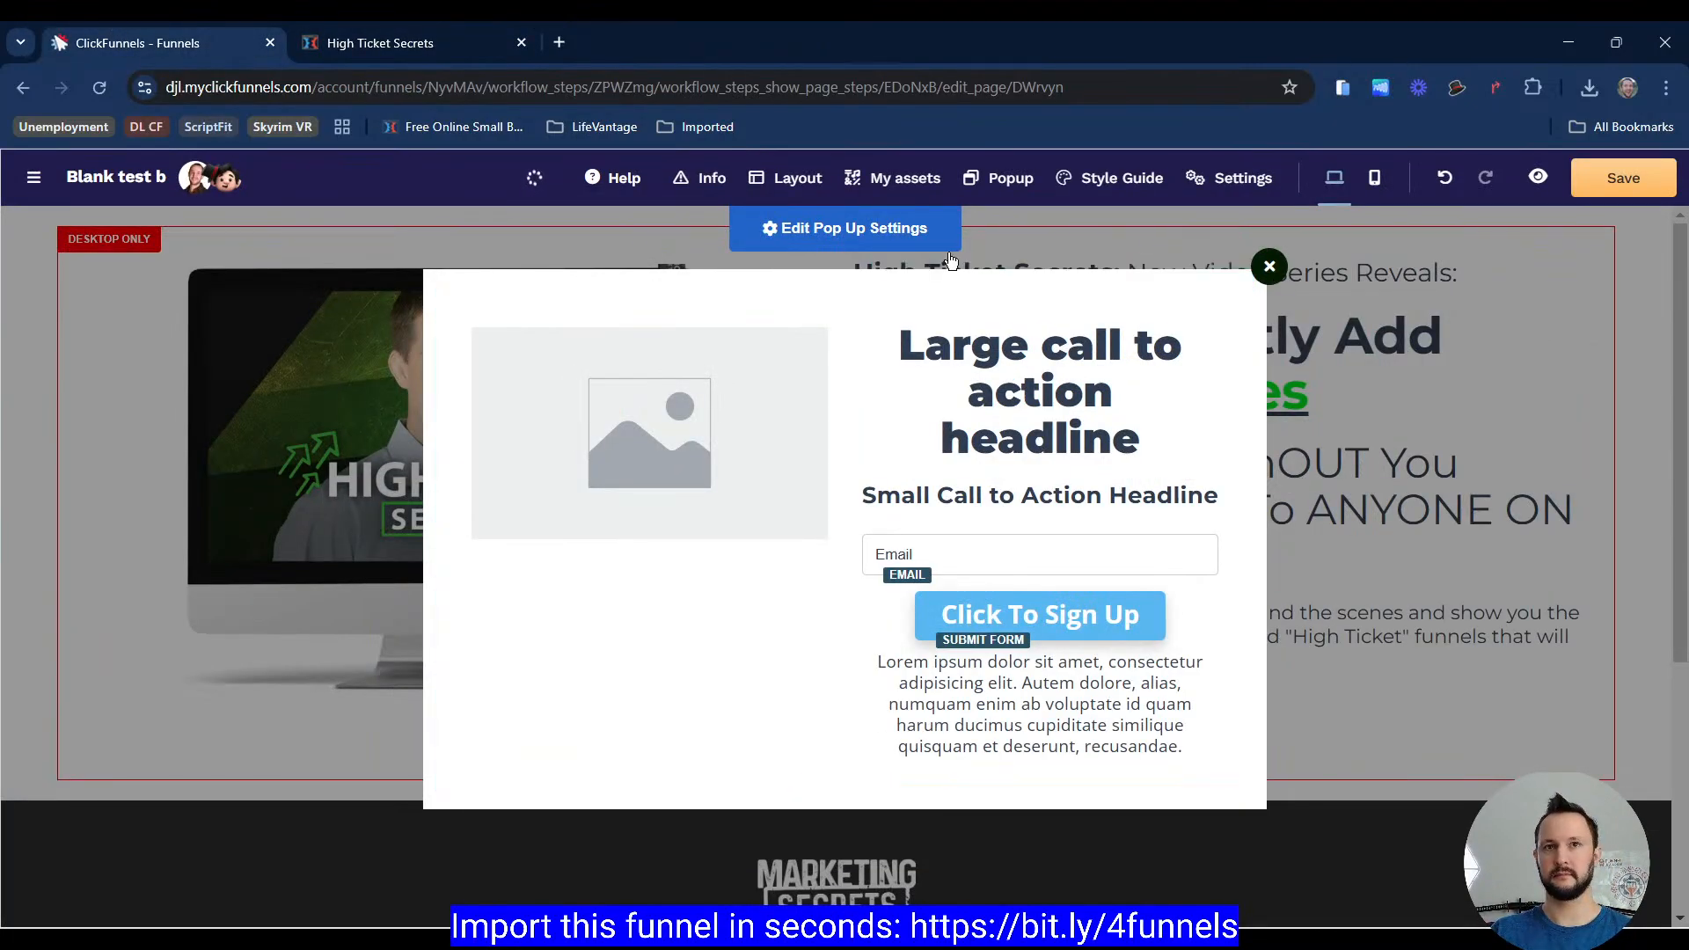
pyautogui.click(911, 231)
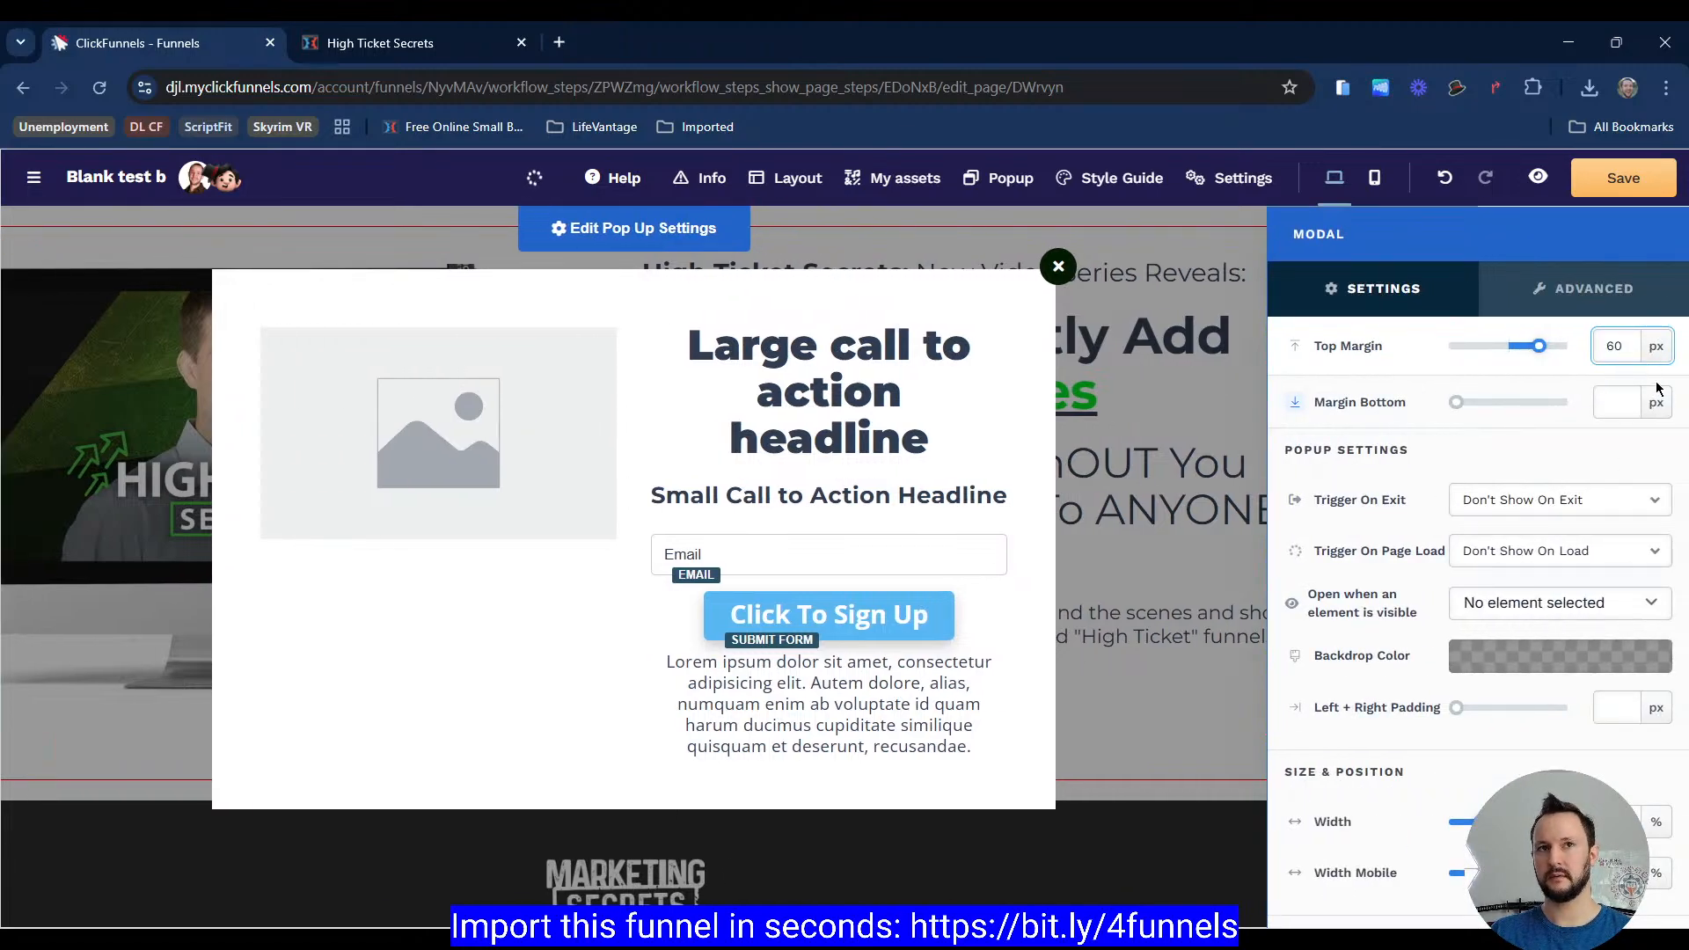
pyautogui.click(374, 54)
pyautogui.click(173, 53)
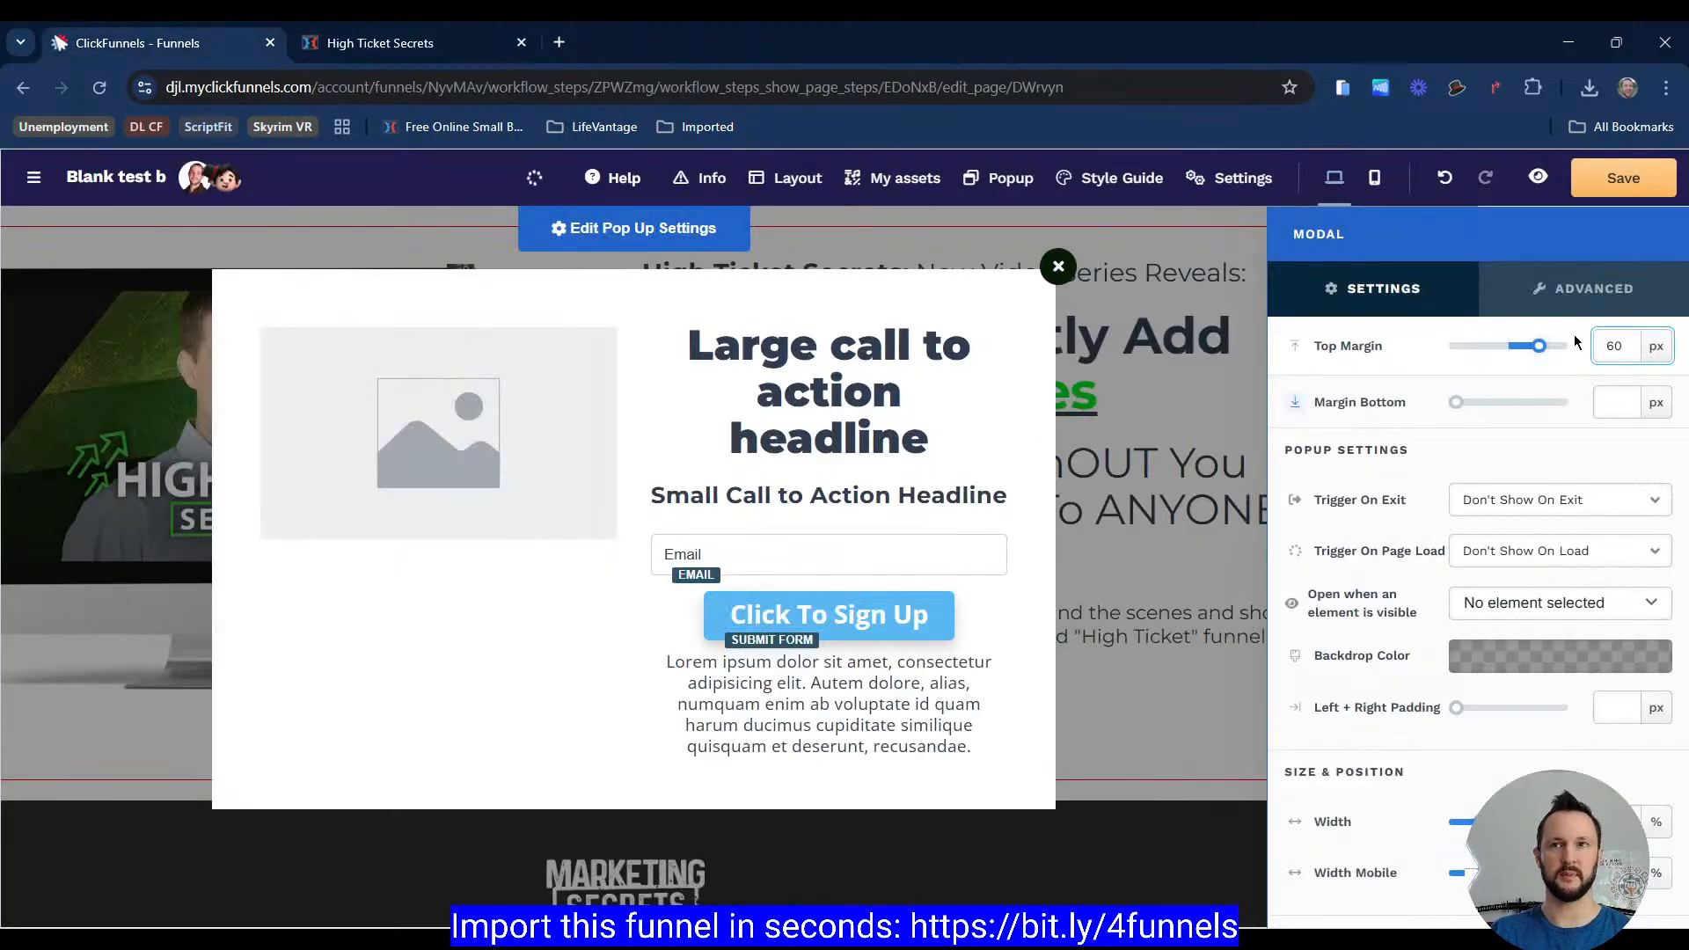
pyautogui.click(1573, 345)
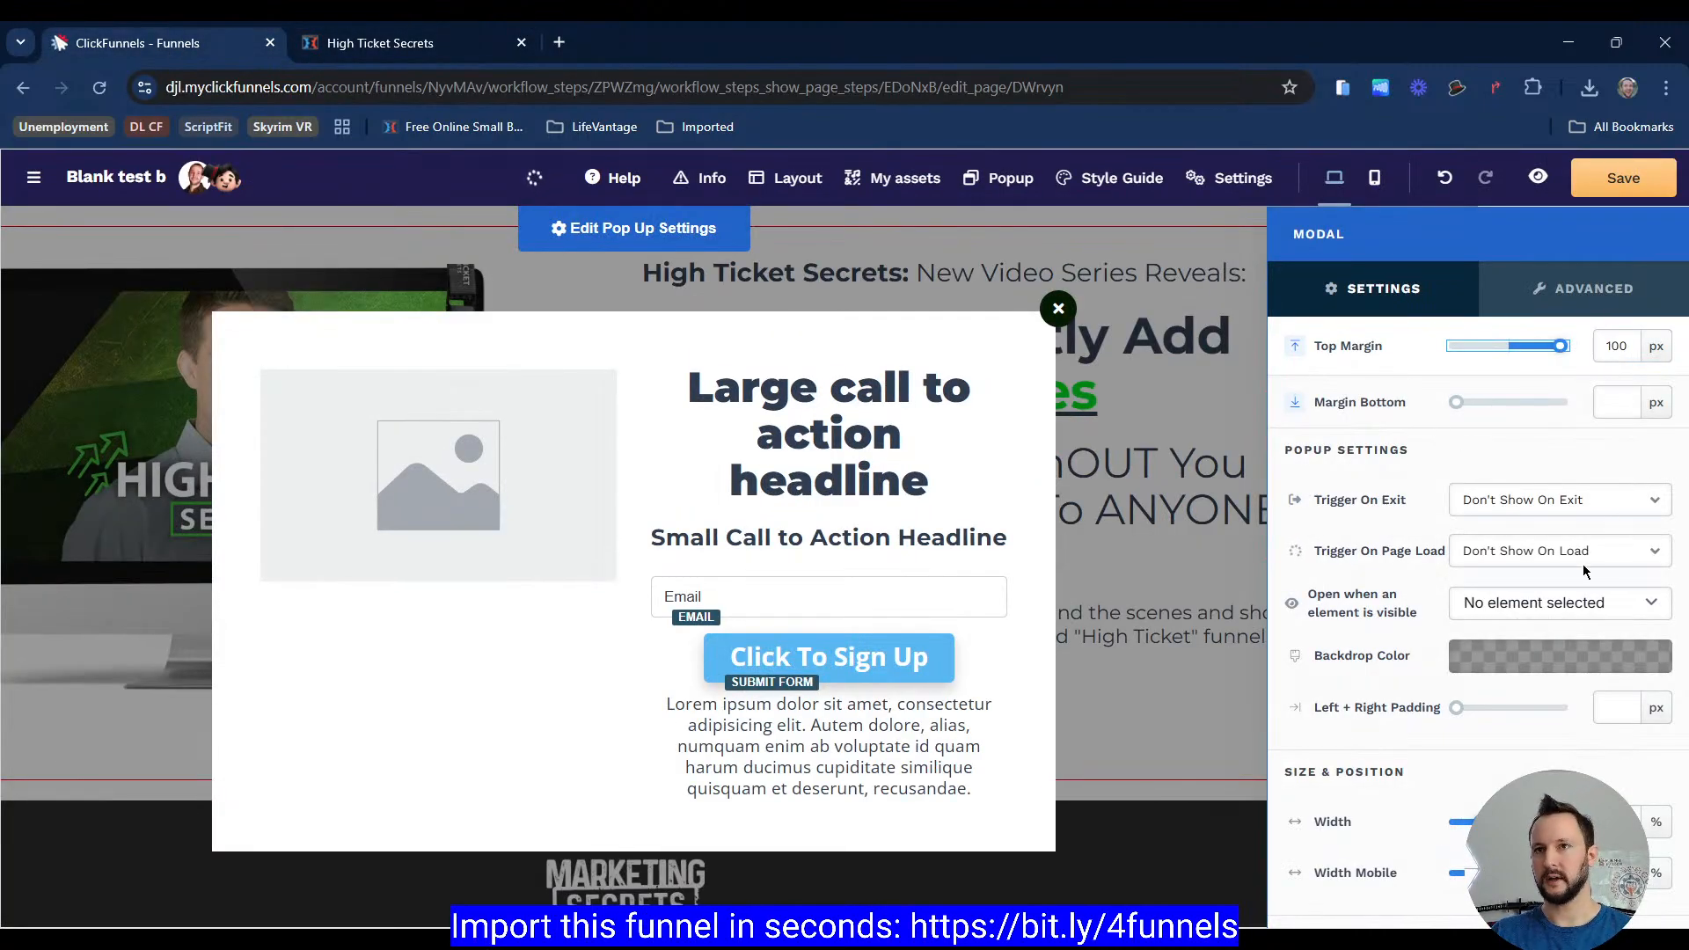
# Step: Switch the popup width unit to px and set the width to 1270 px
pyautogui.scroll(-3, 1582, 564)
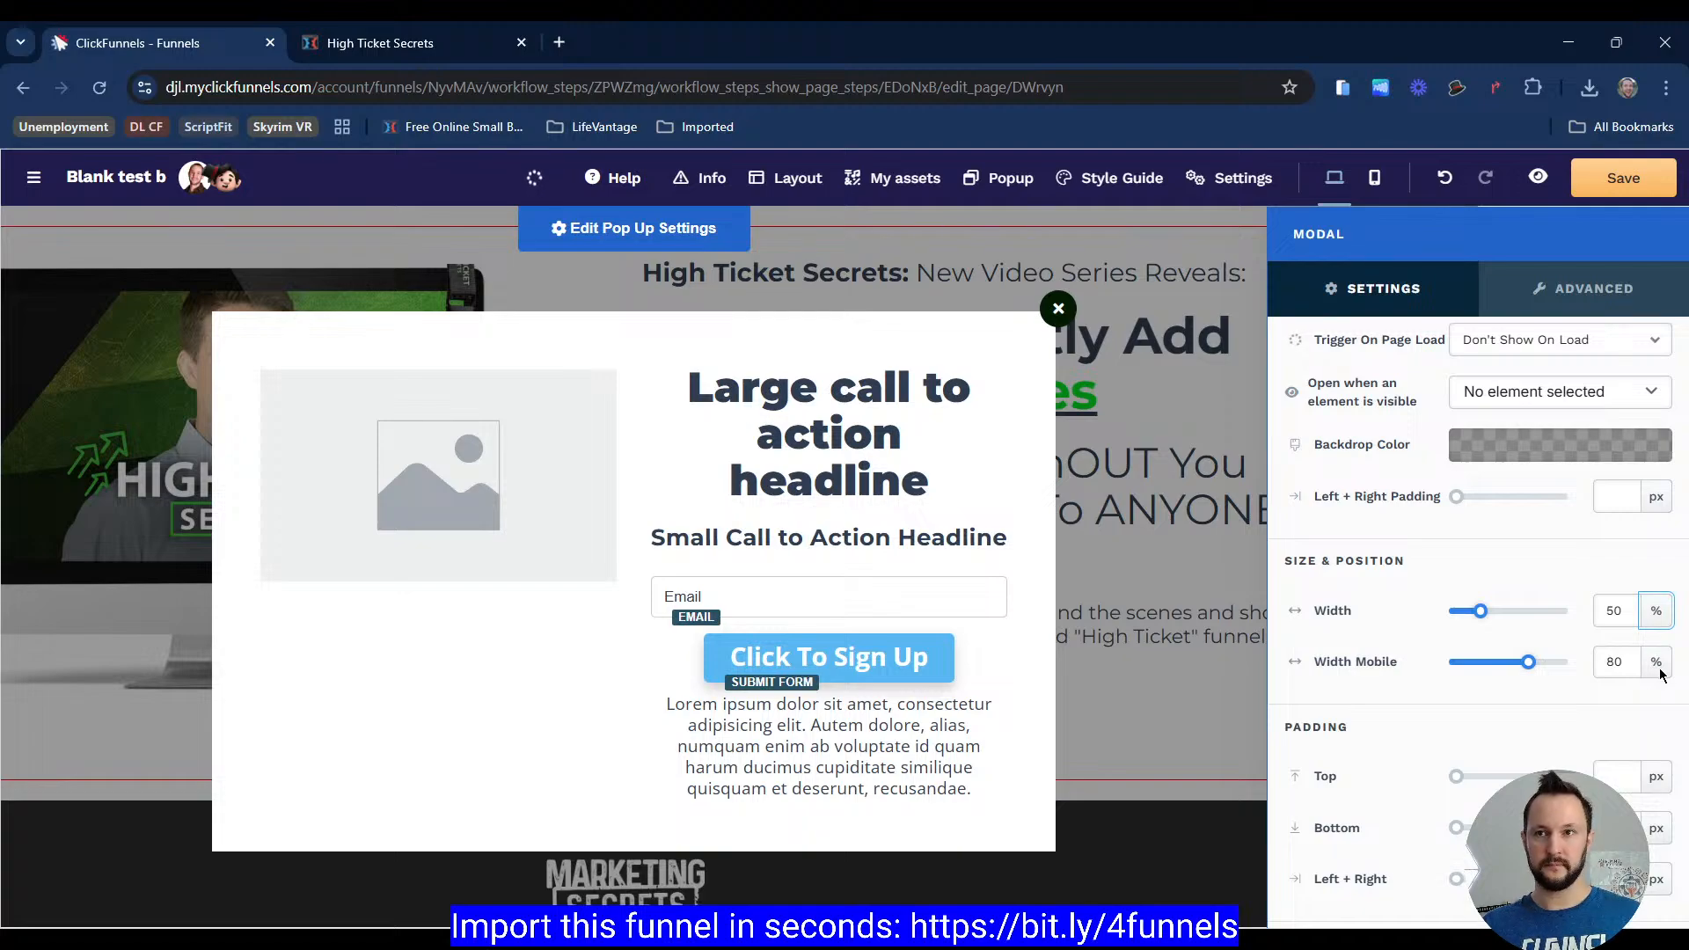
pyautogui.click(1625, 671)
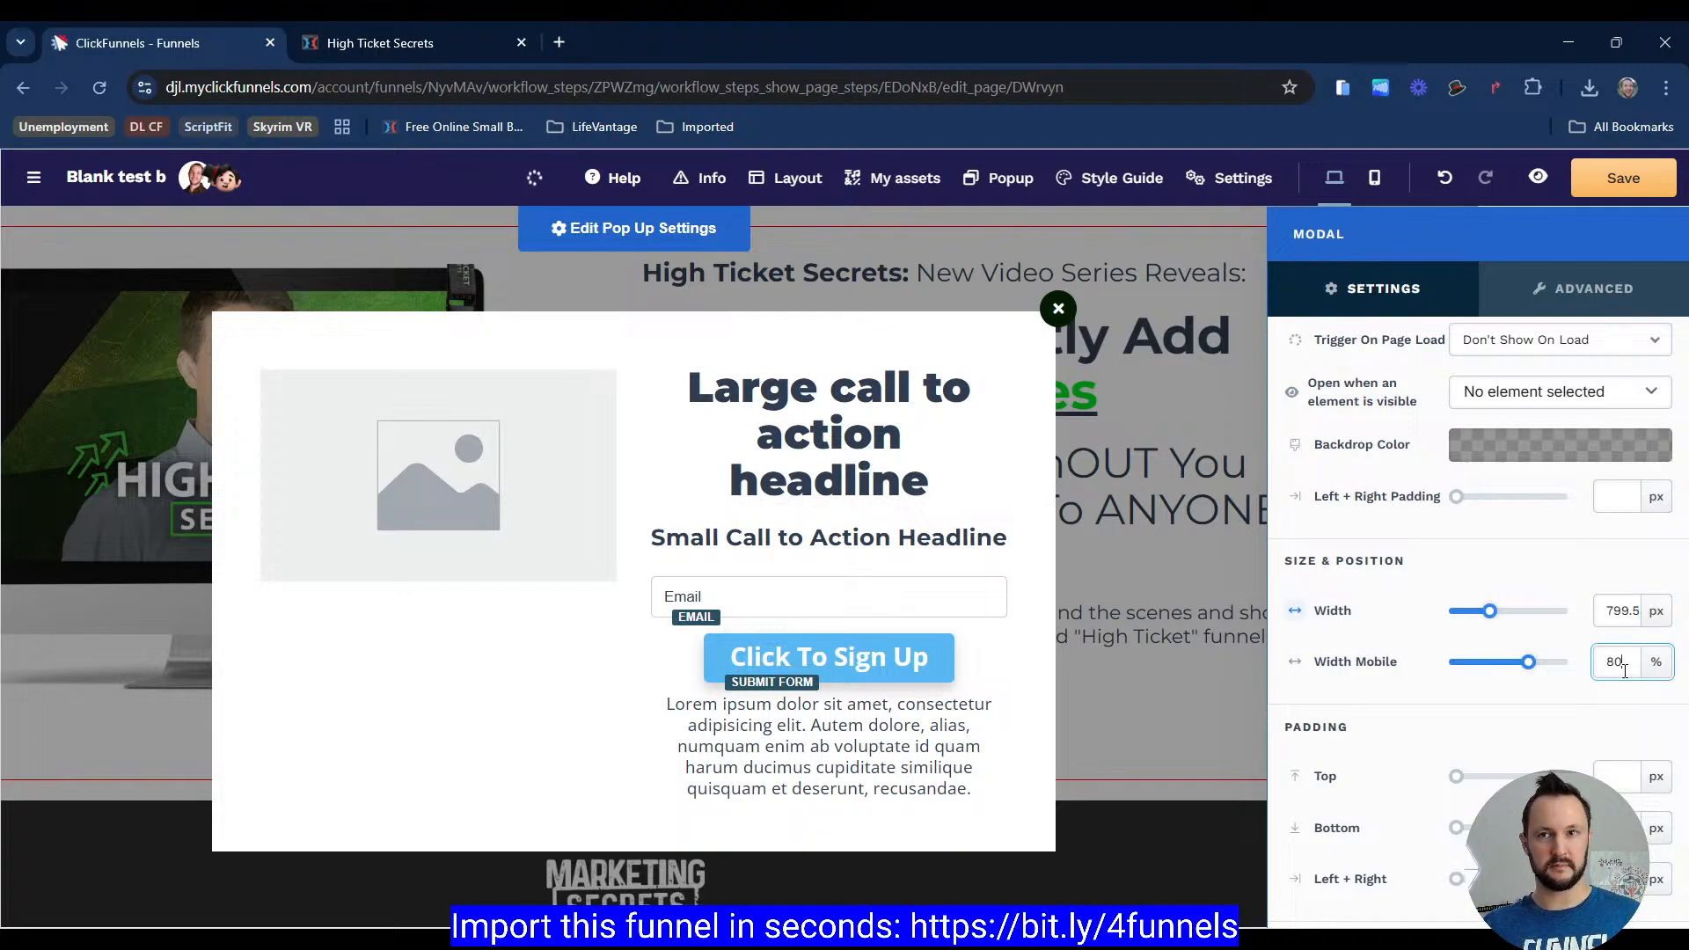
pyautogui.doubleClick(1631, 607)
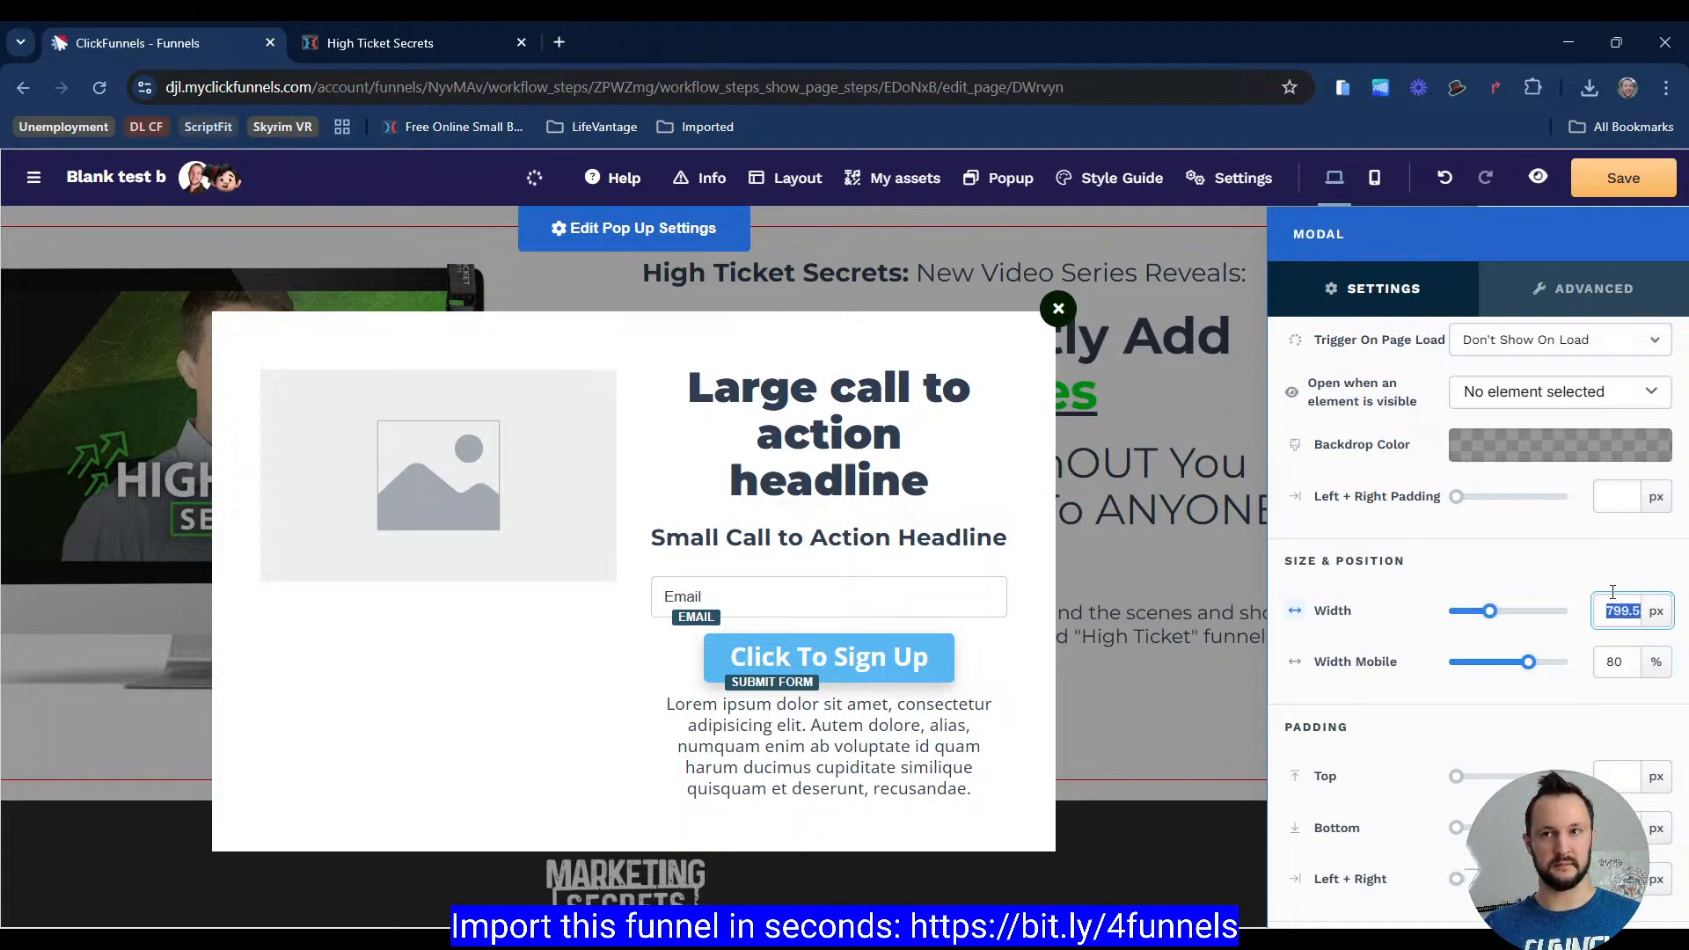
pyautogui.write('1270')
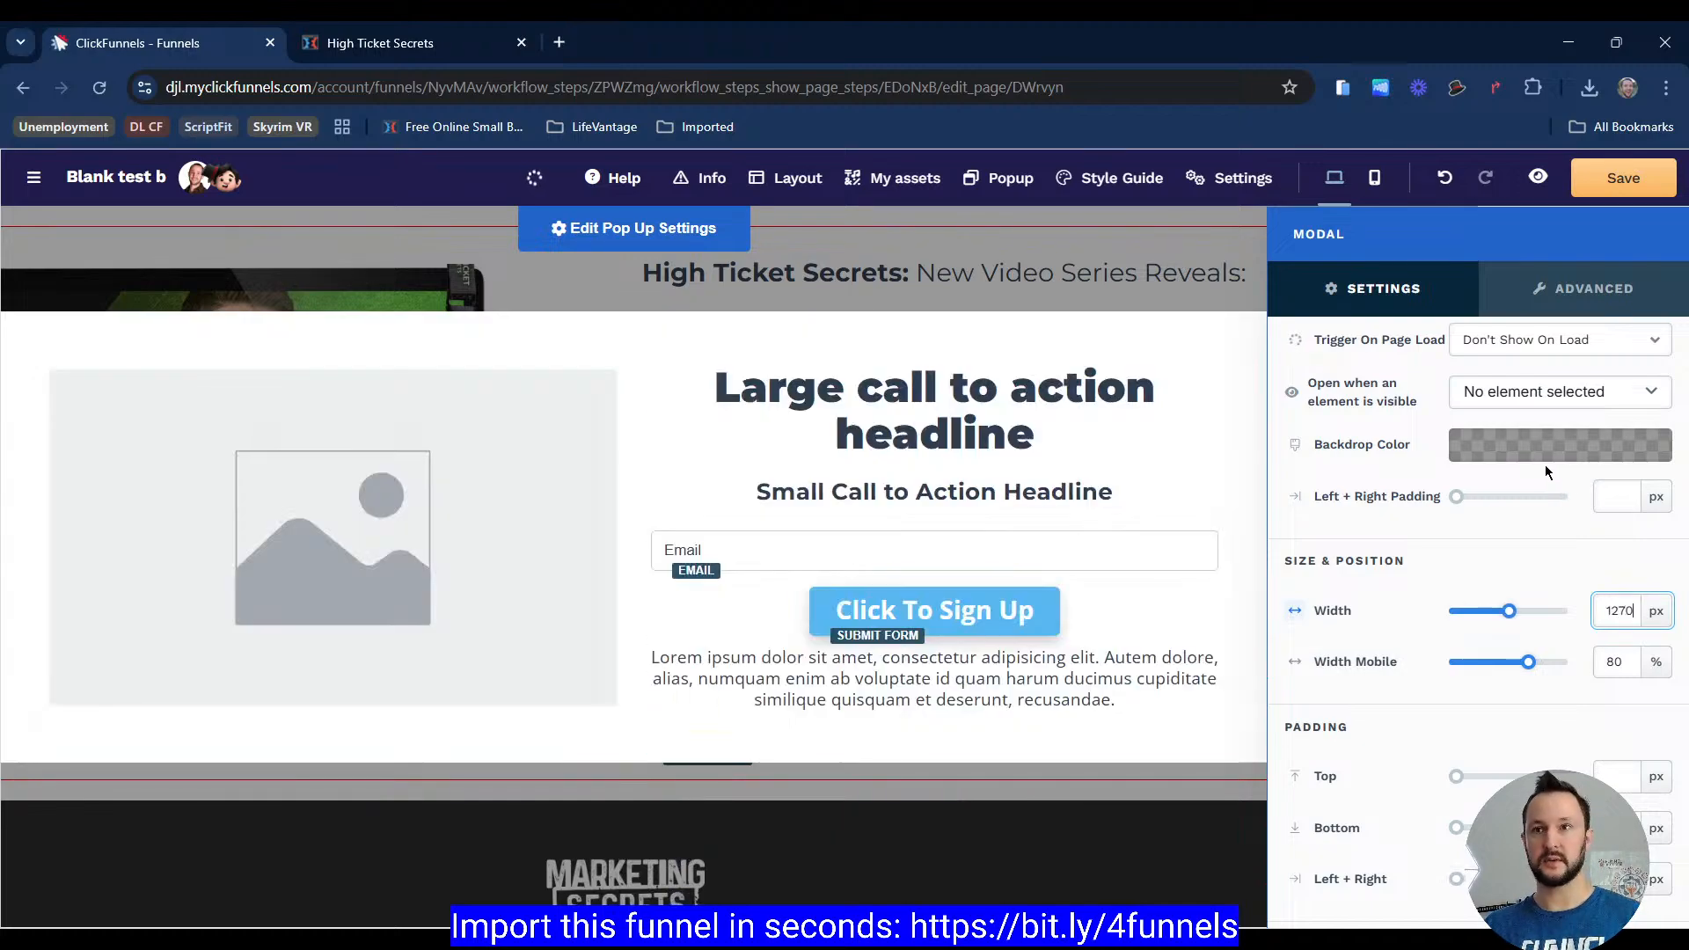
# Step: Set the popup's mobile width to 95 %
pyautogui.click(1629, 670)
pyautogui.press('BackSpace')
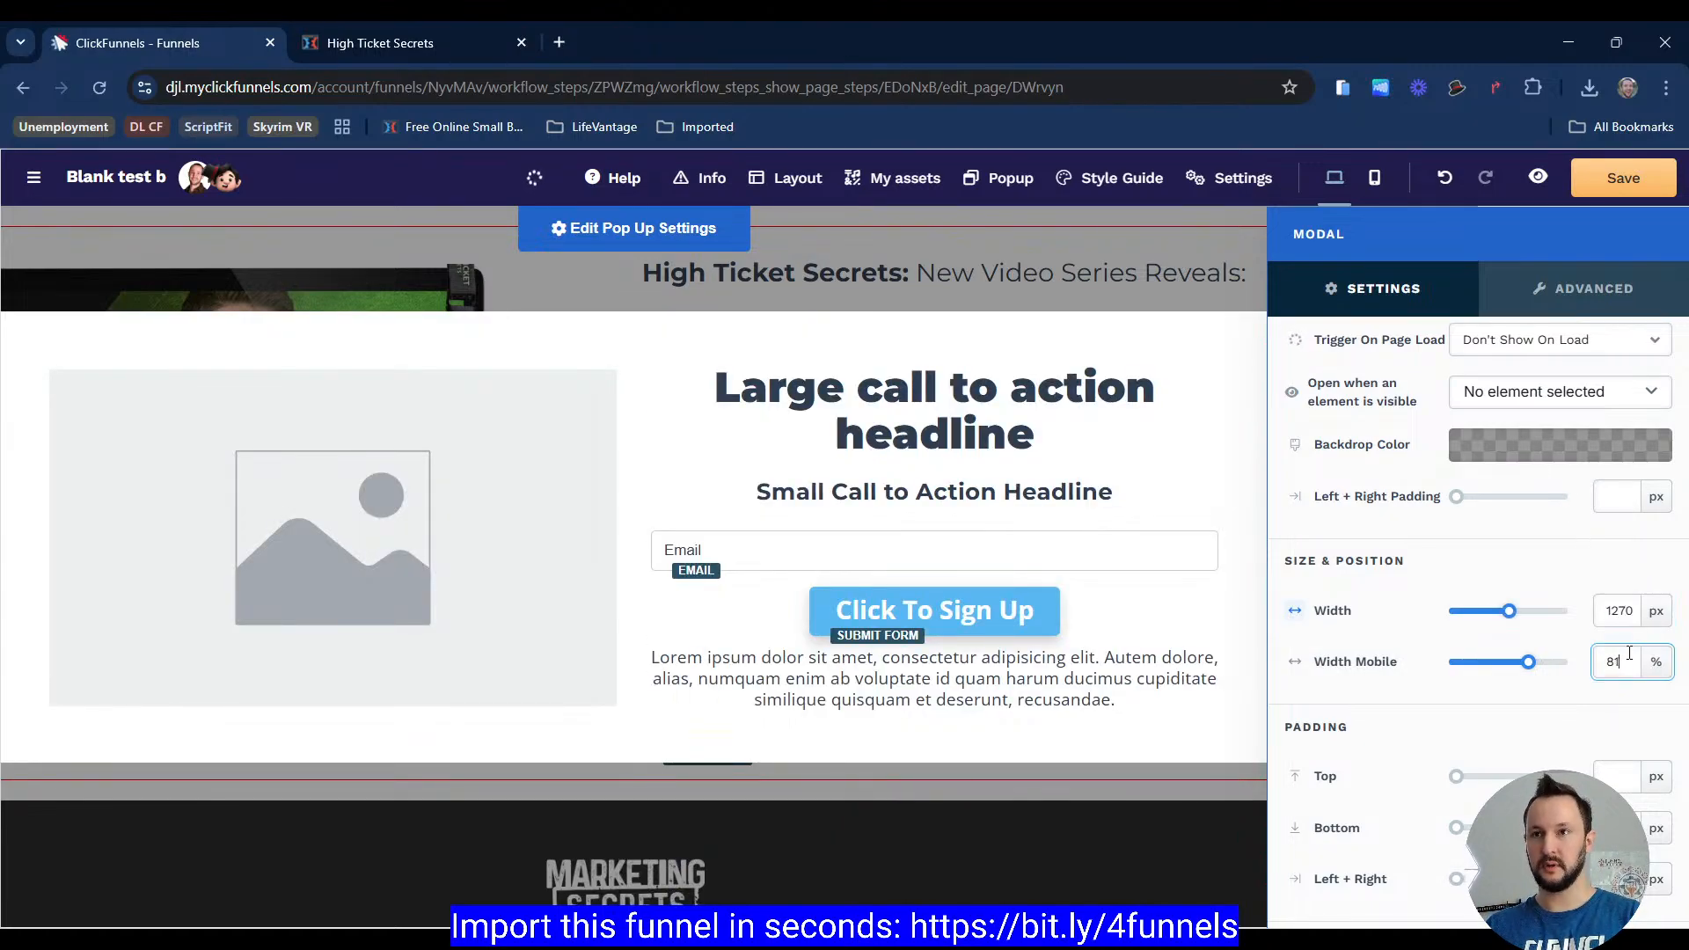
pyautogui.write('1')
pyautogui.scroll(1, 1589, 660)
pyautogui.scroll(1, 1590, 658)
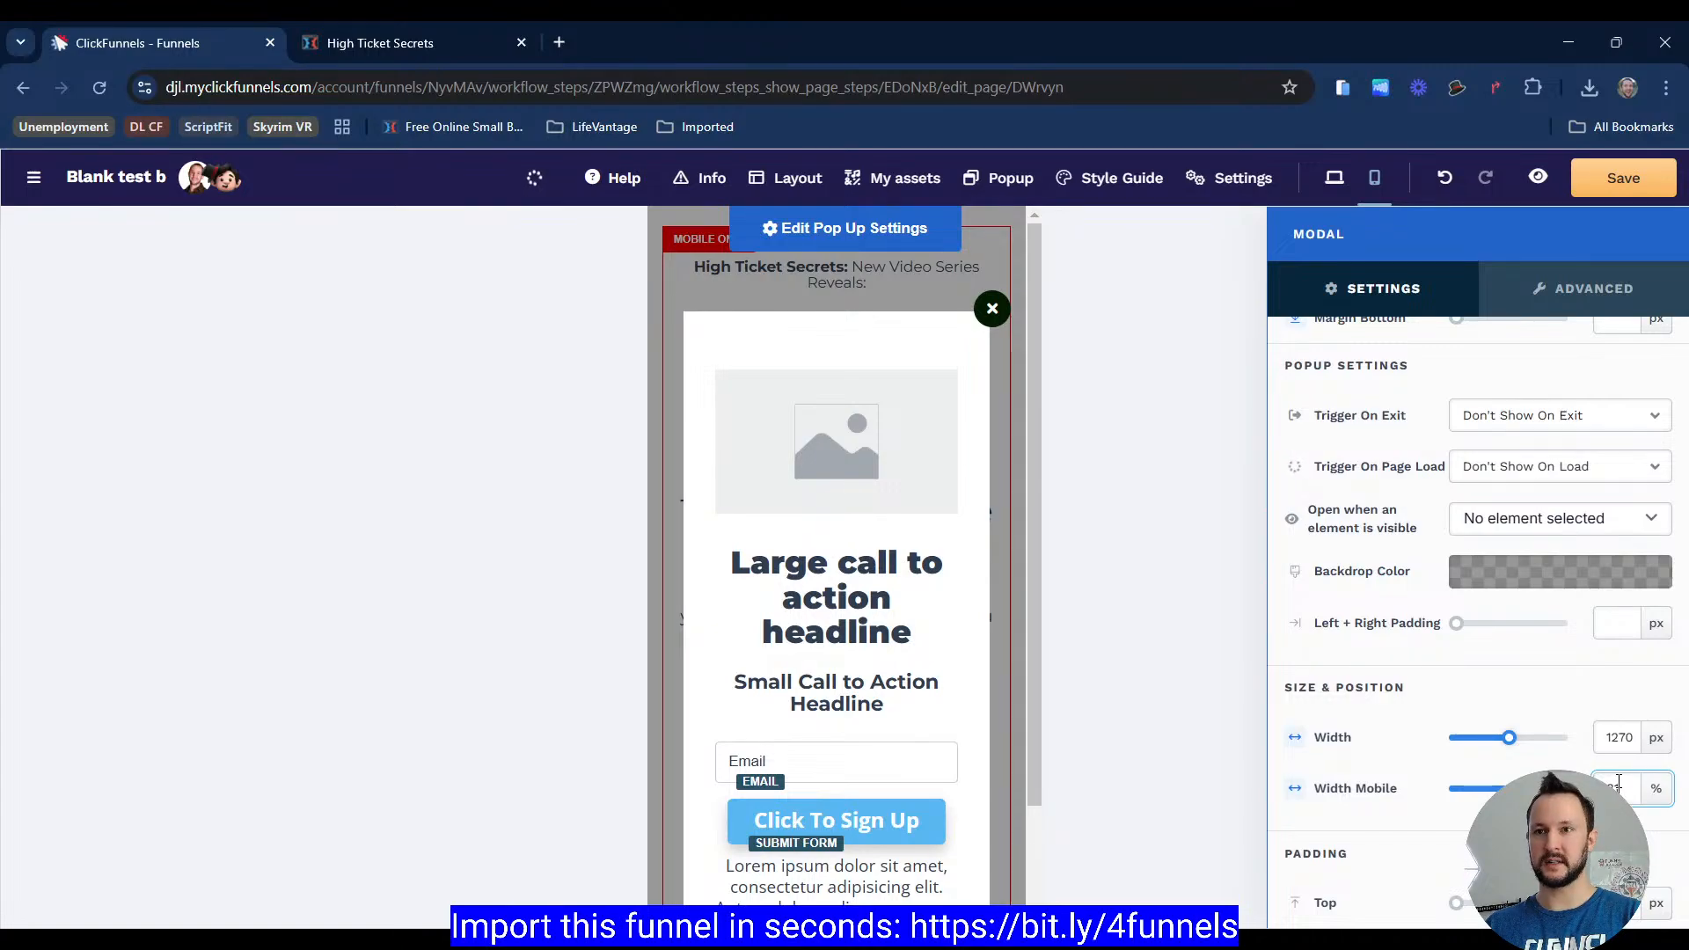
pyautogui.press('BackSpace')
pyautogui.press('BackSpace')
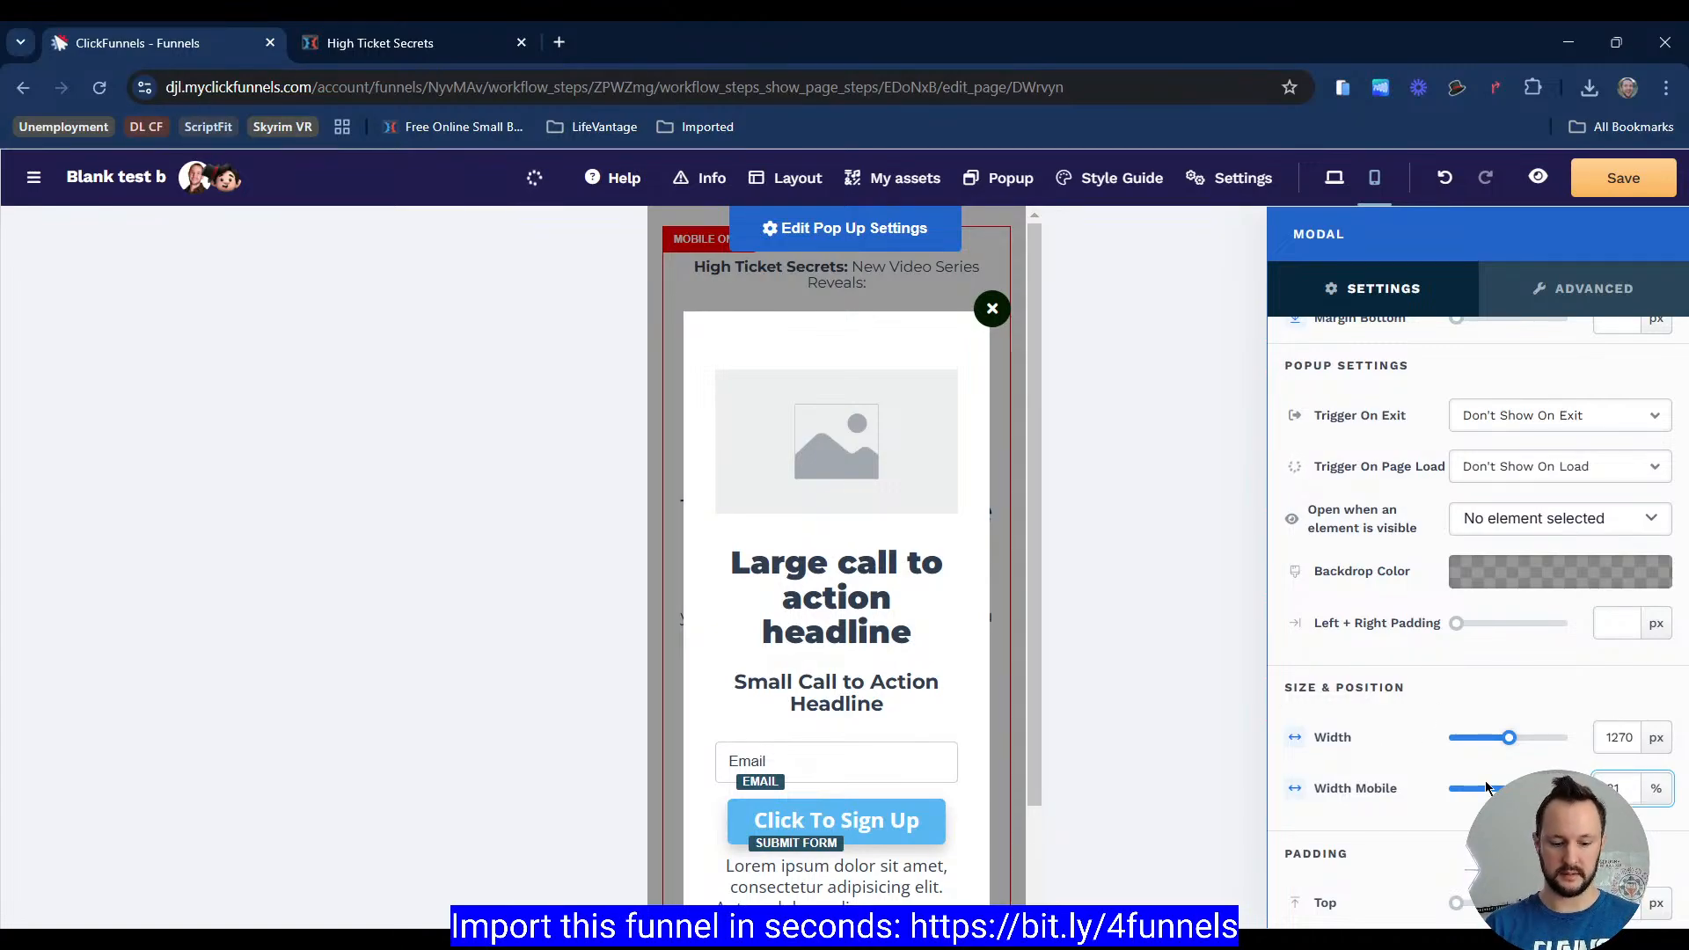
pyautogui.write('95')
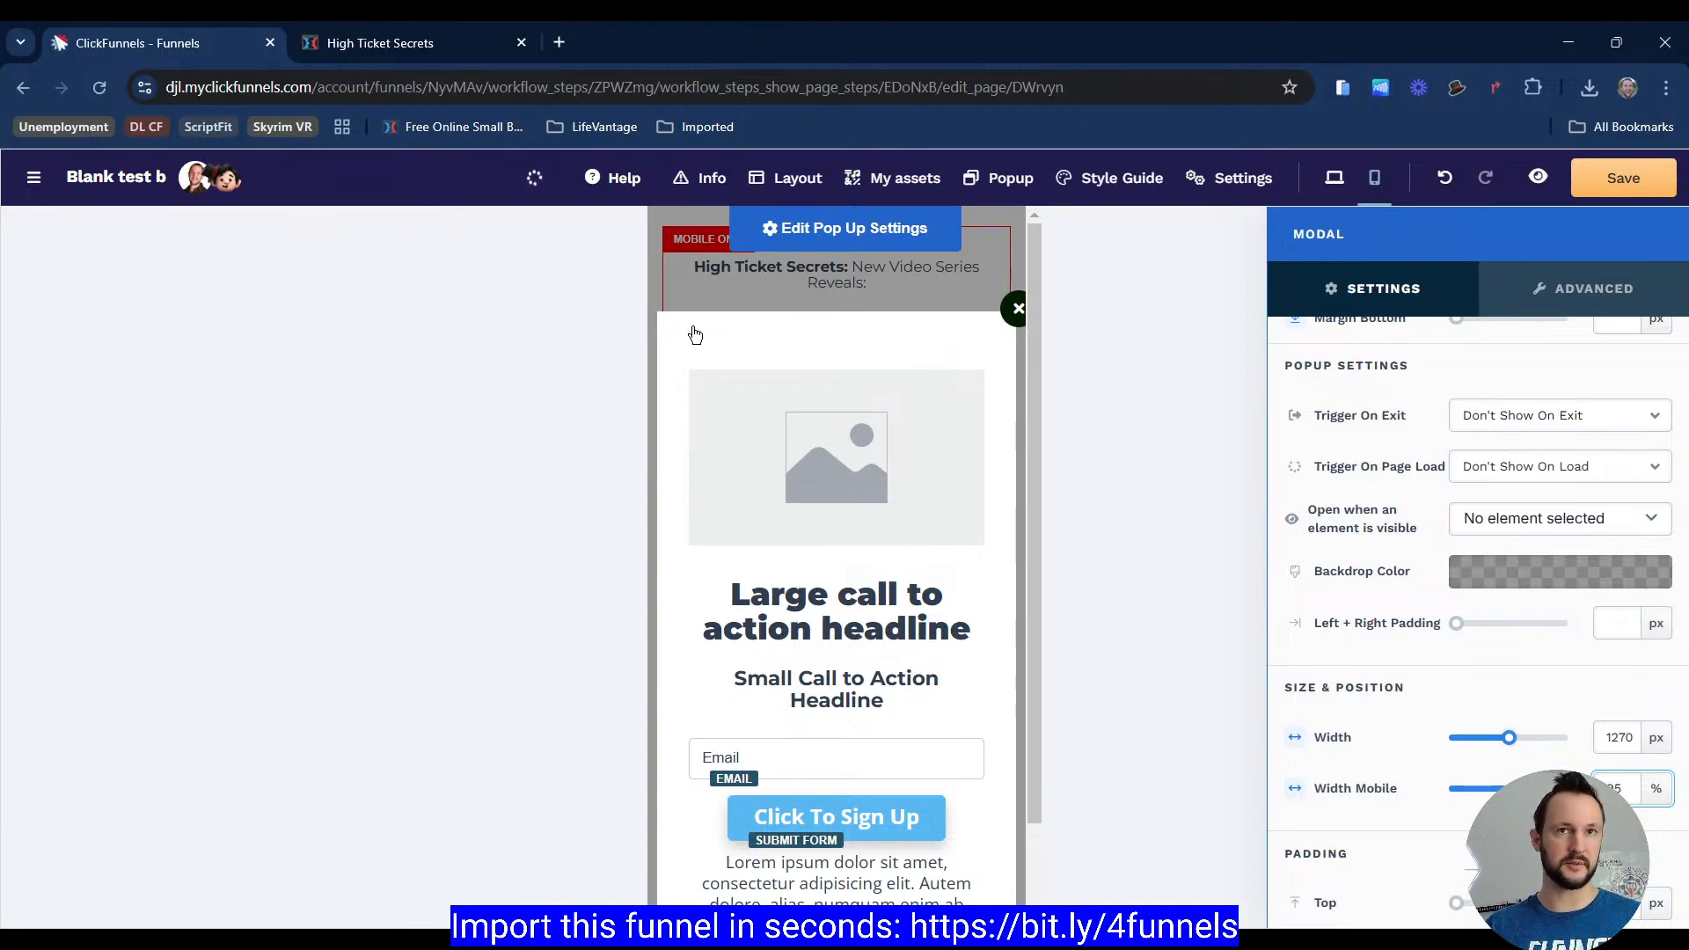
# Step: Save the page and return to desktop view
pyautogui.click(776, 301)
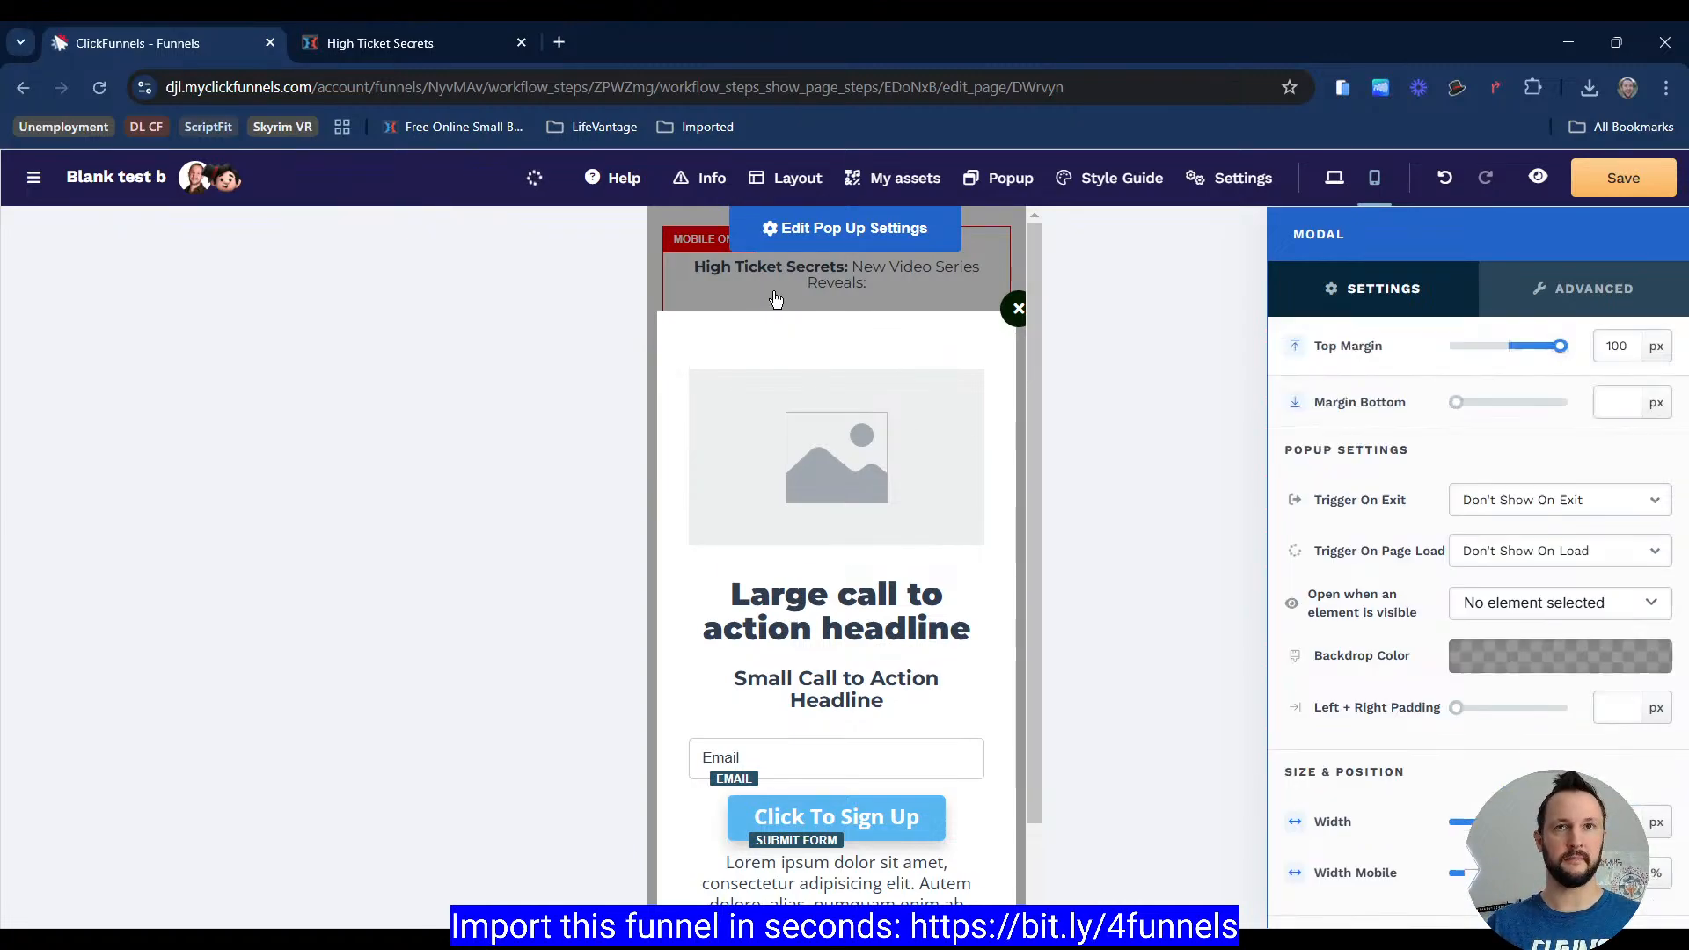
pyautogui.click(1577, 185)
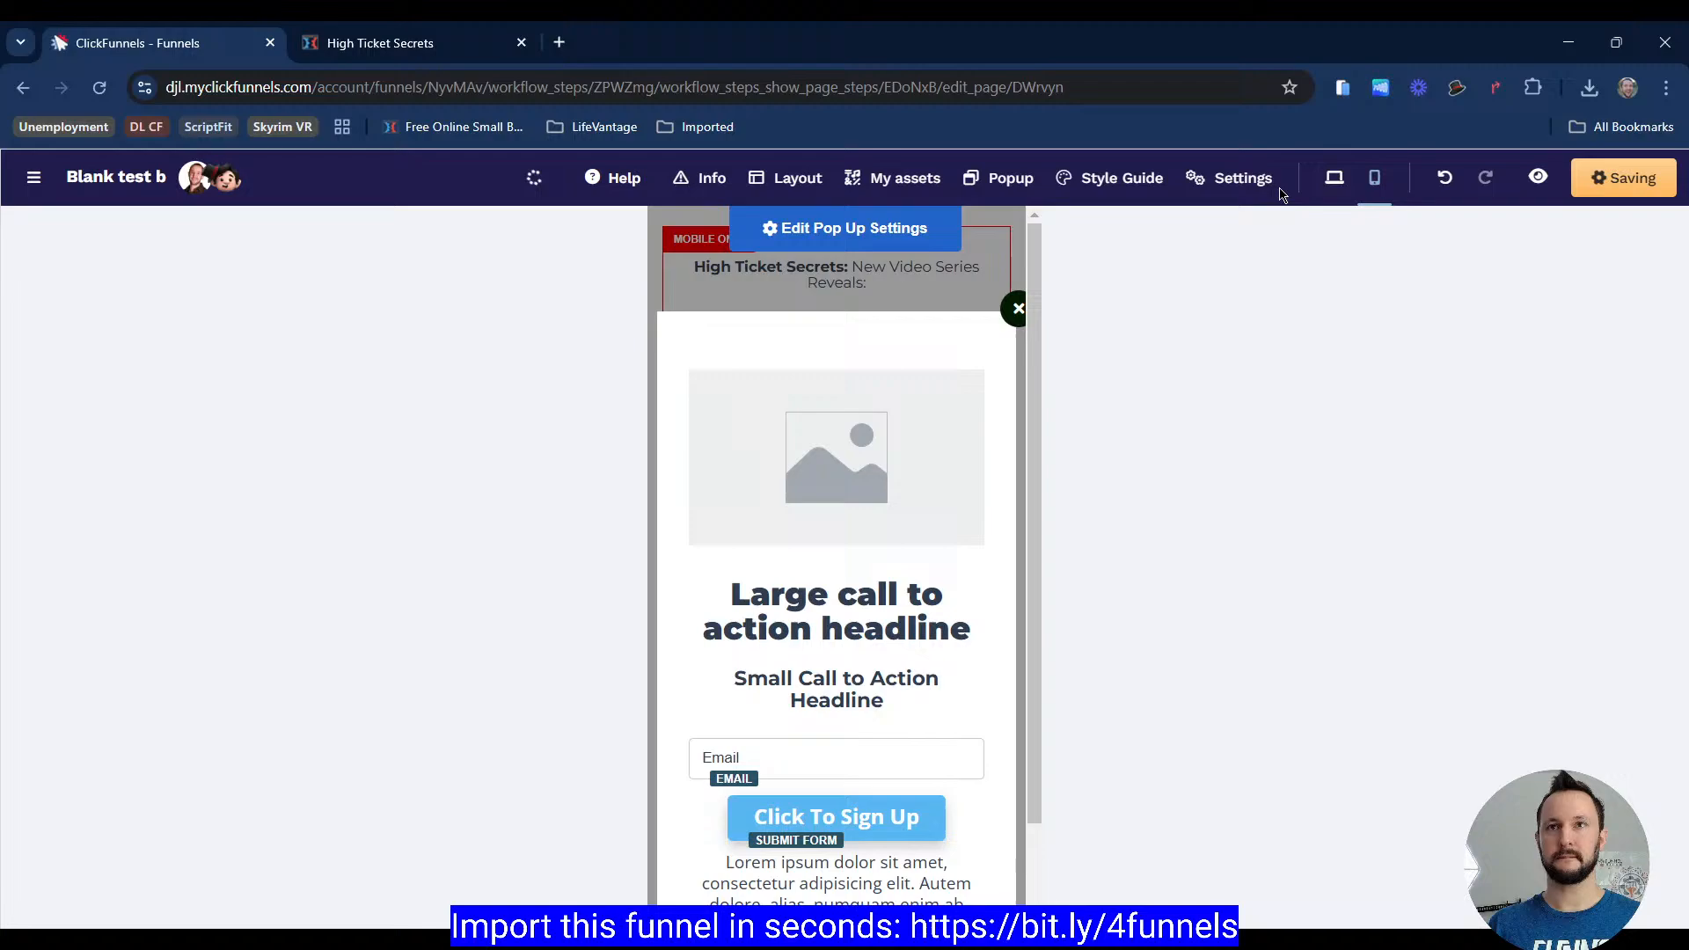
pyautogui.click(1335, 178)
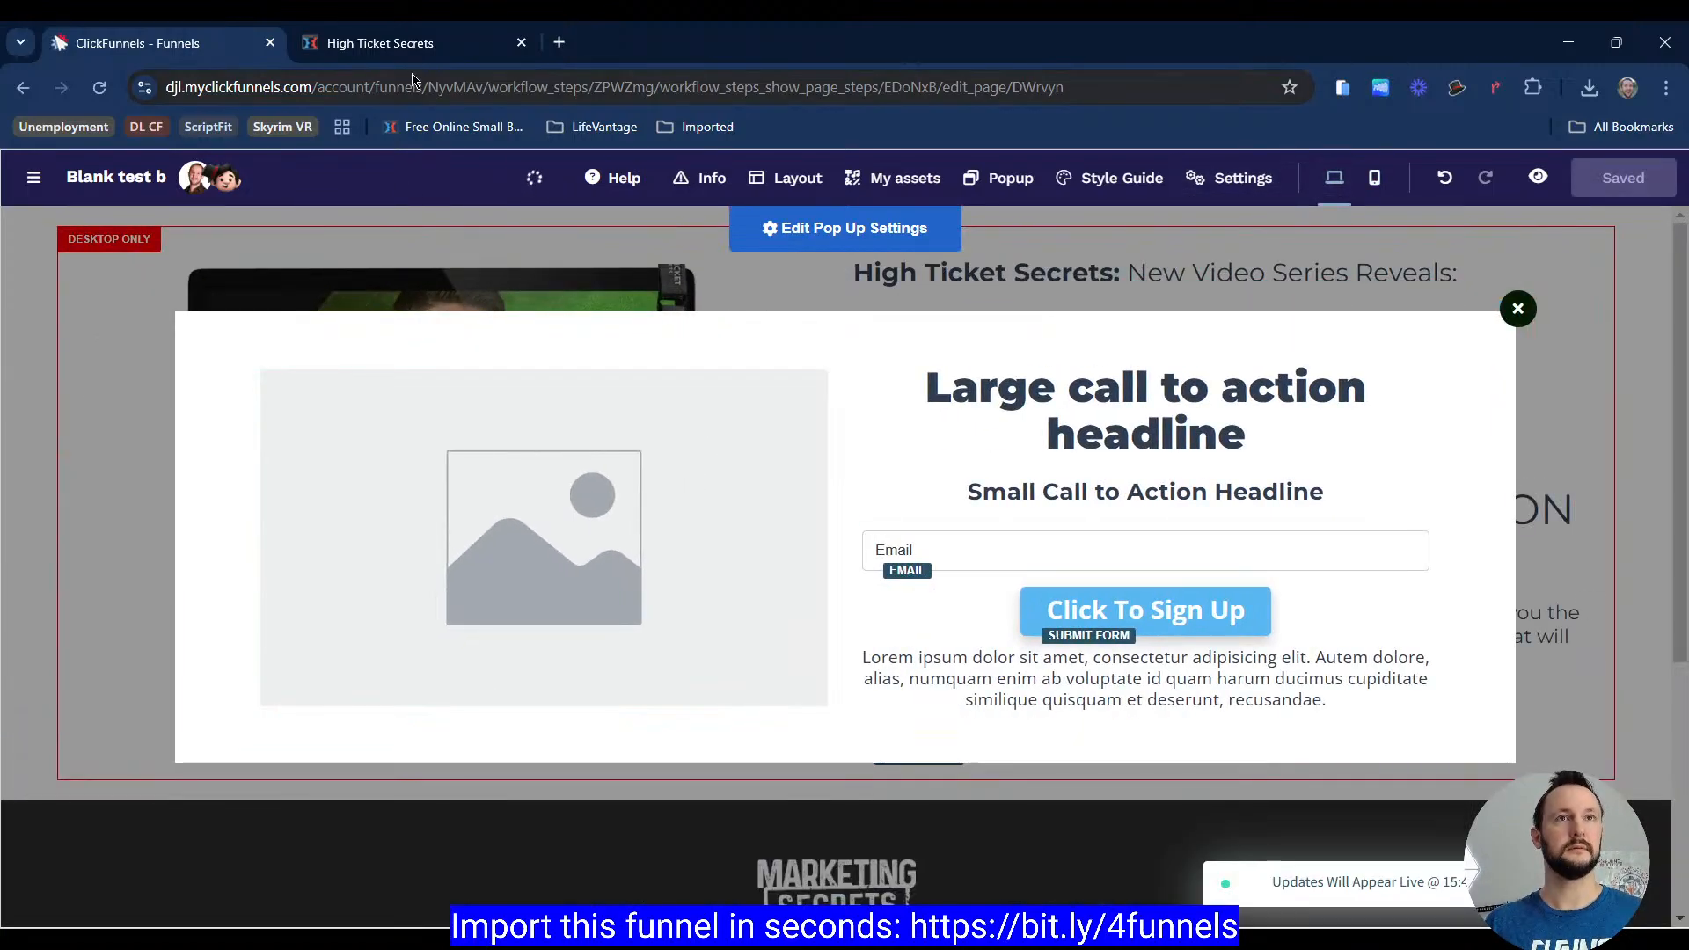
# Step: Inspect the reference popup's image and right column dimensions and styles with the inspector tools
pyautogui.click(381, 42)
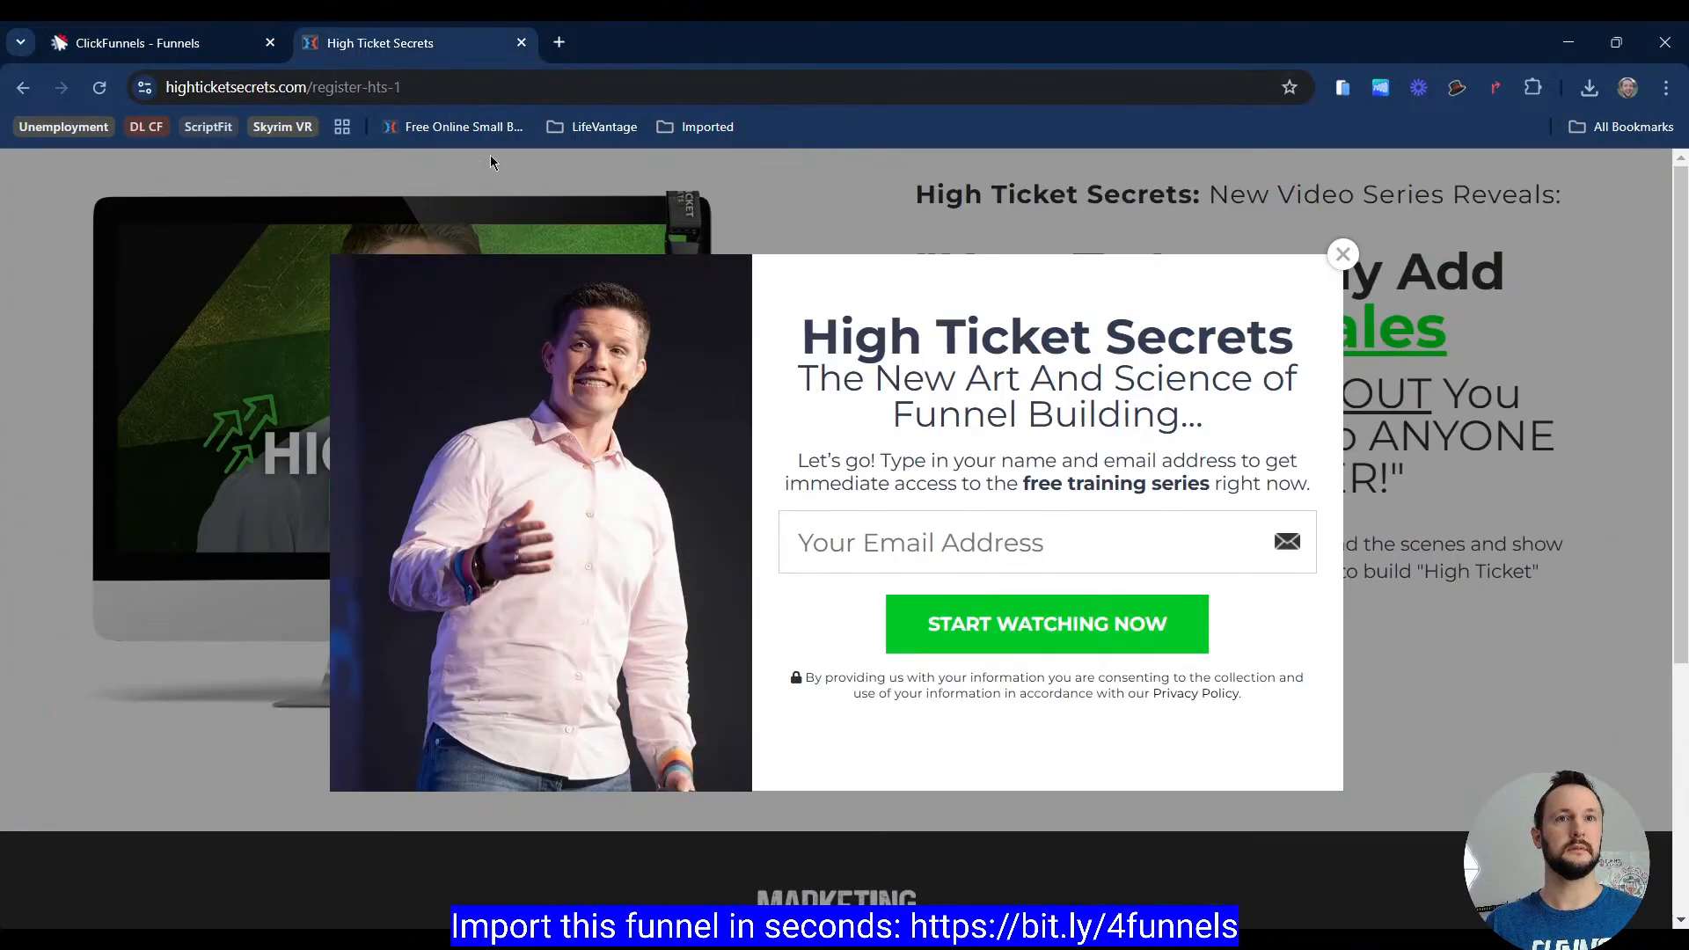
pyautogui.click(145, 46)
pyautogui.click(378, 44)
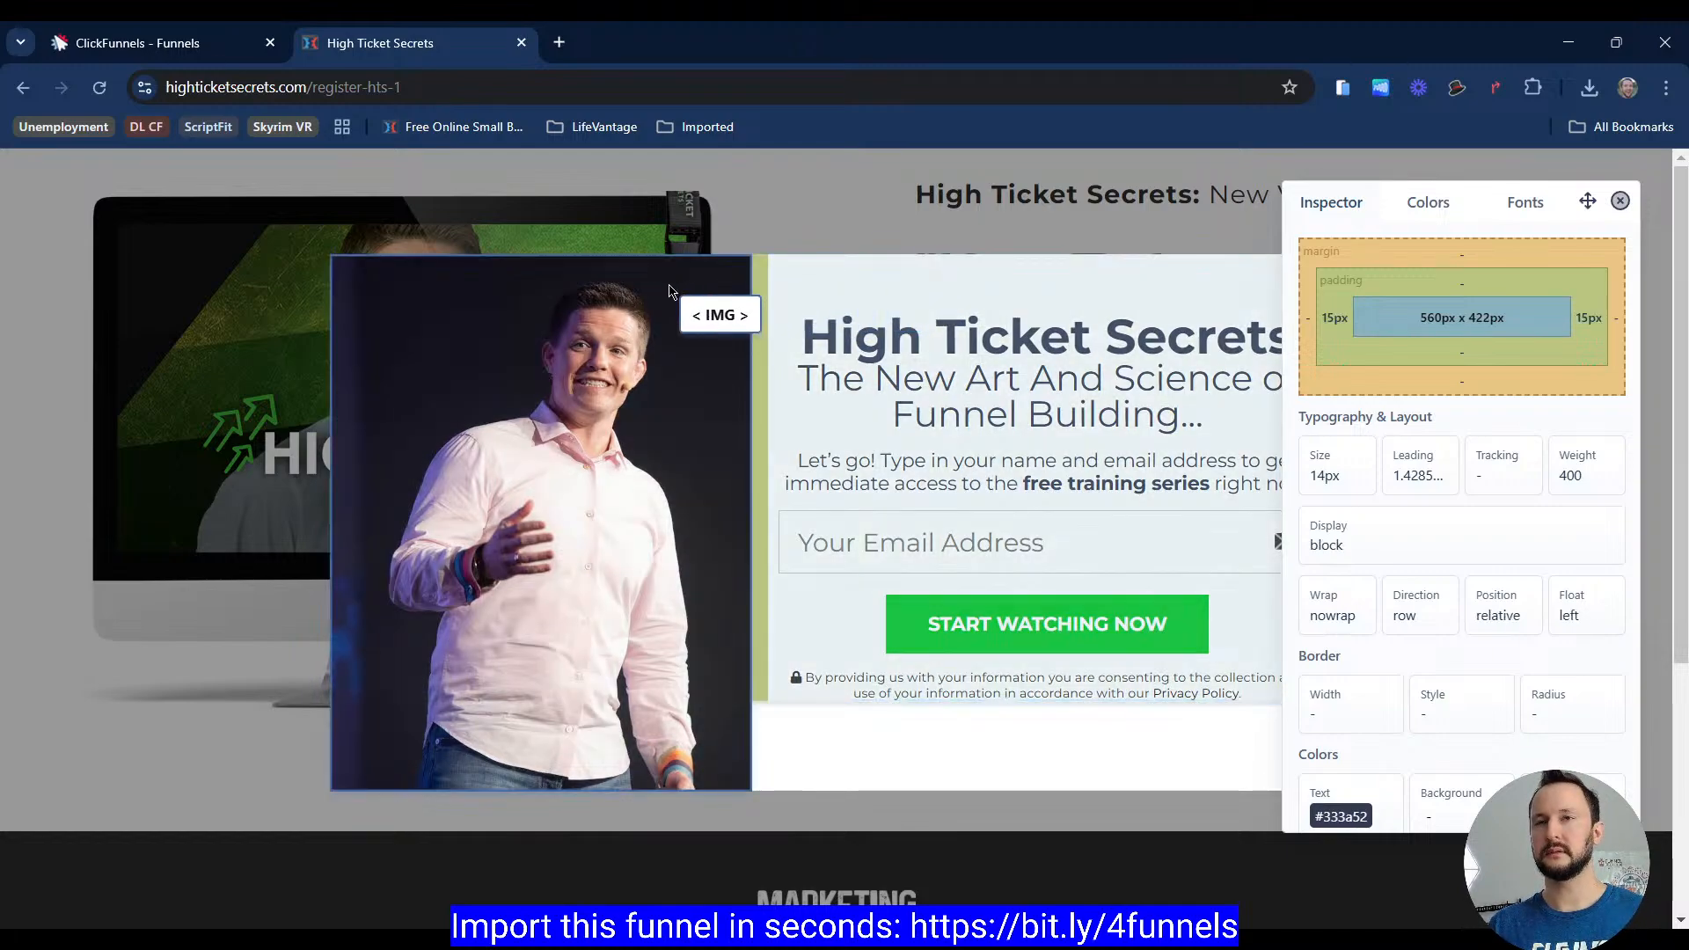
pyautogui.press('Escape')
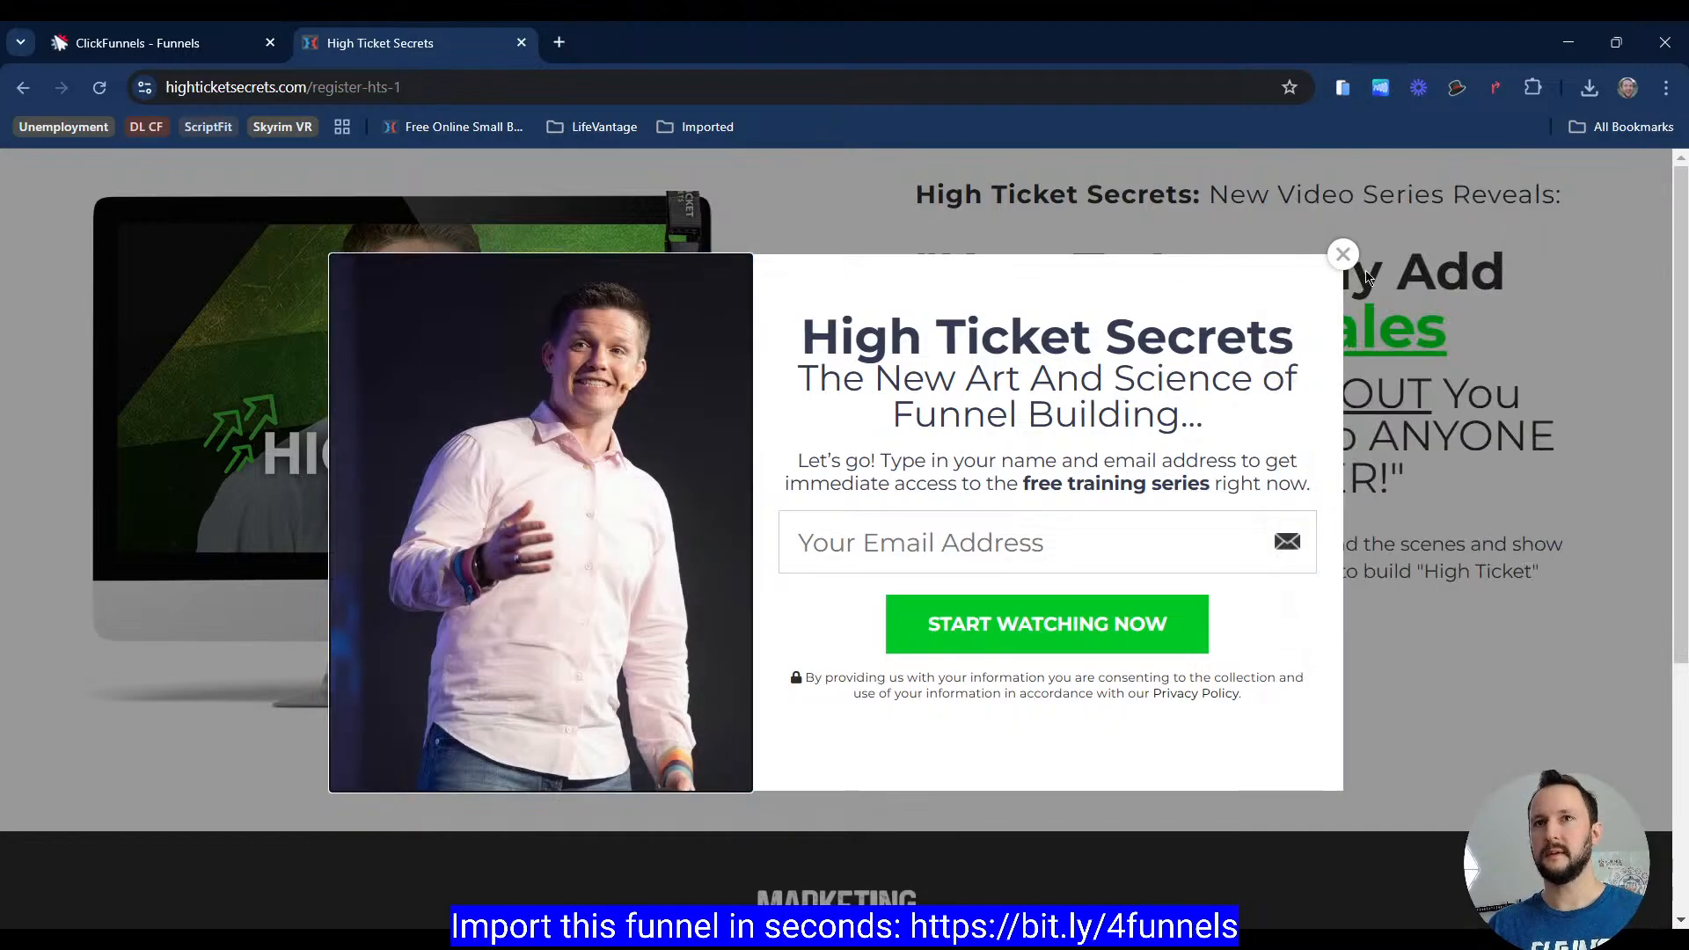
pyautogui.hotkey('ctrl', 'shift', 'i')
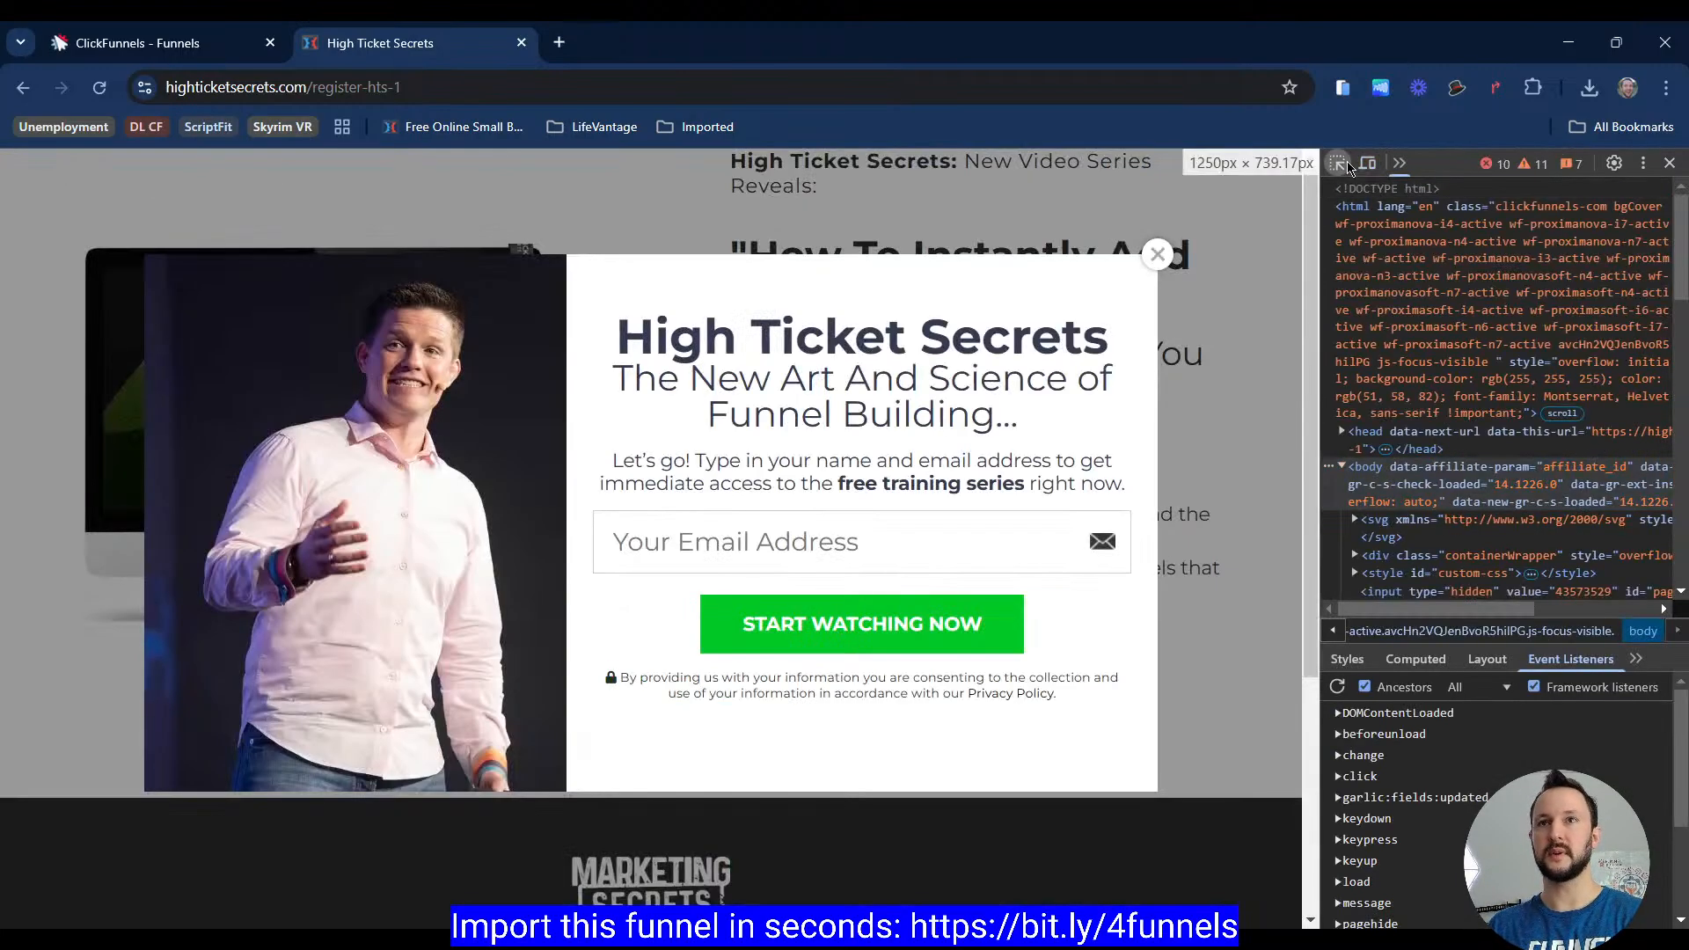
pyautogui.click(1338, 163)
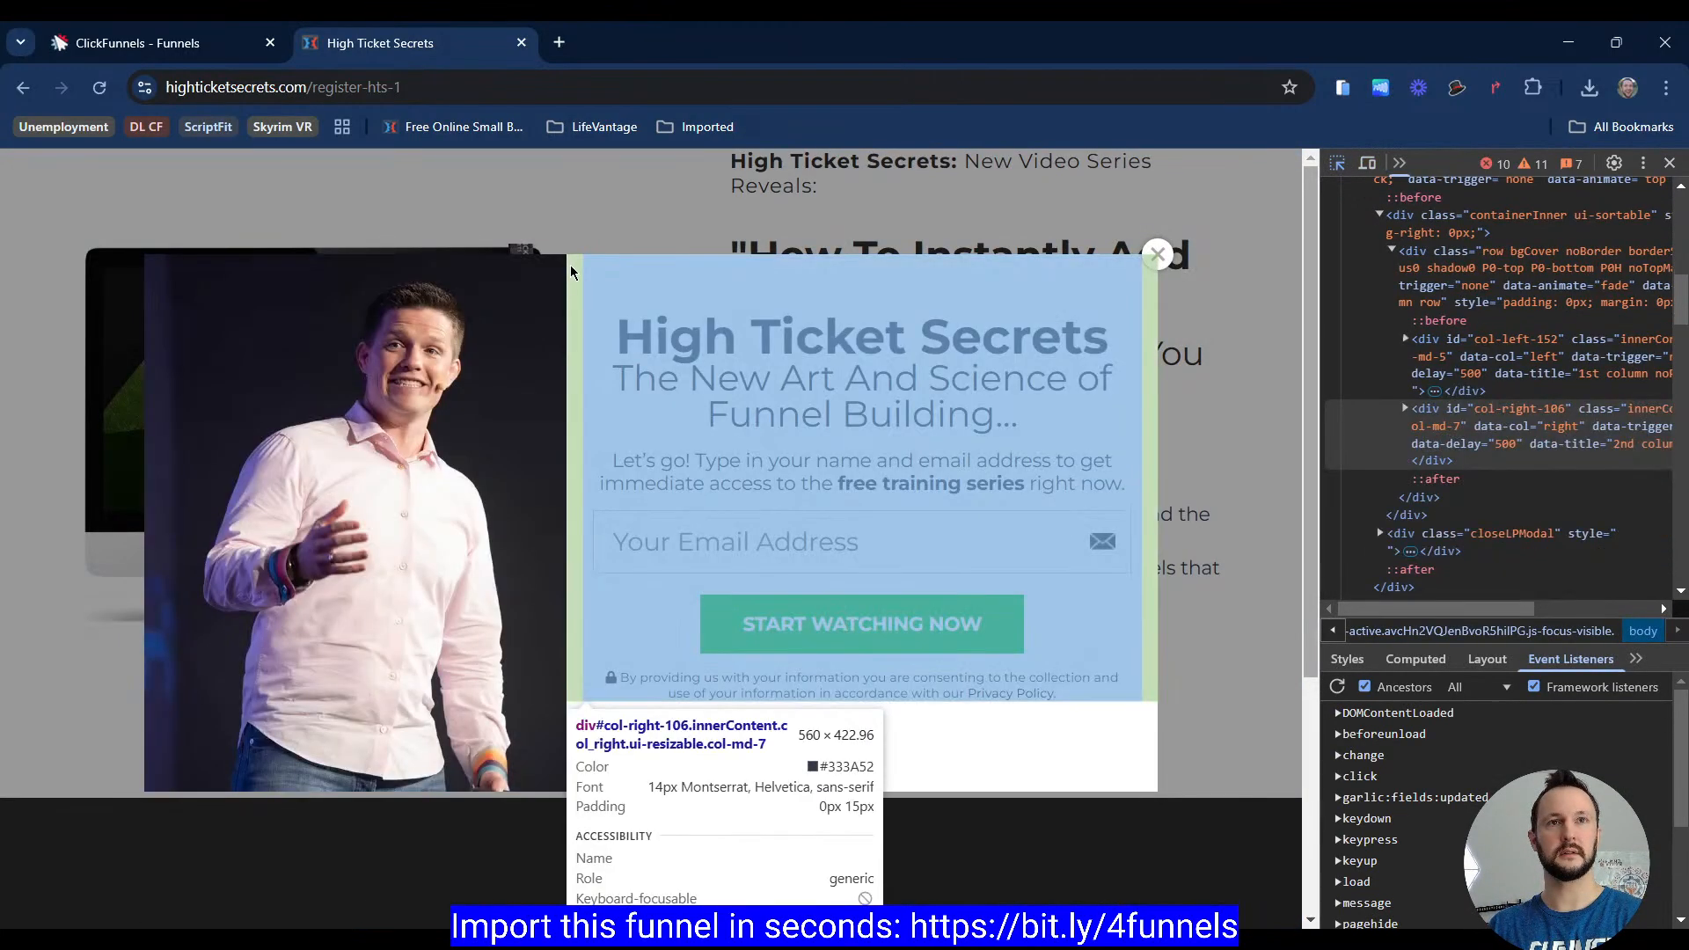
pyautogui.click(570, 266)
pyautogui.hotkey('ctrl', 'shift', 'i')
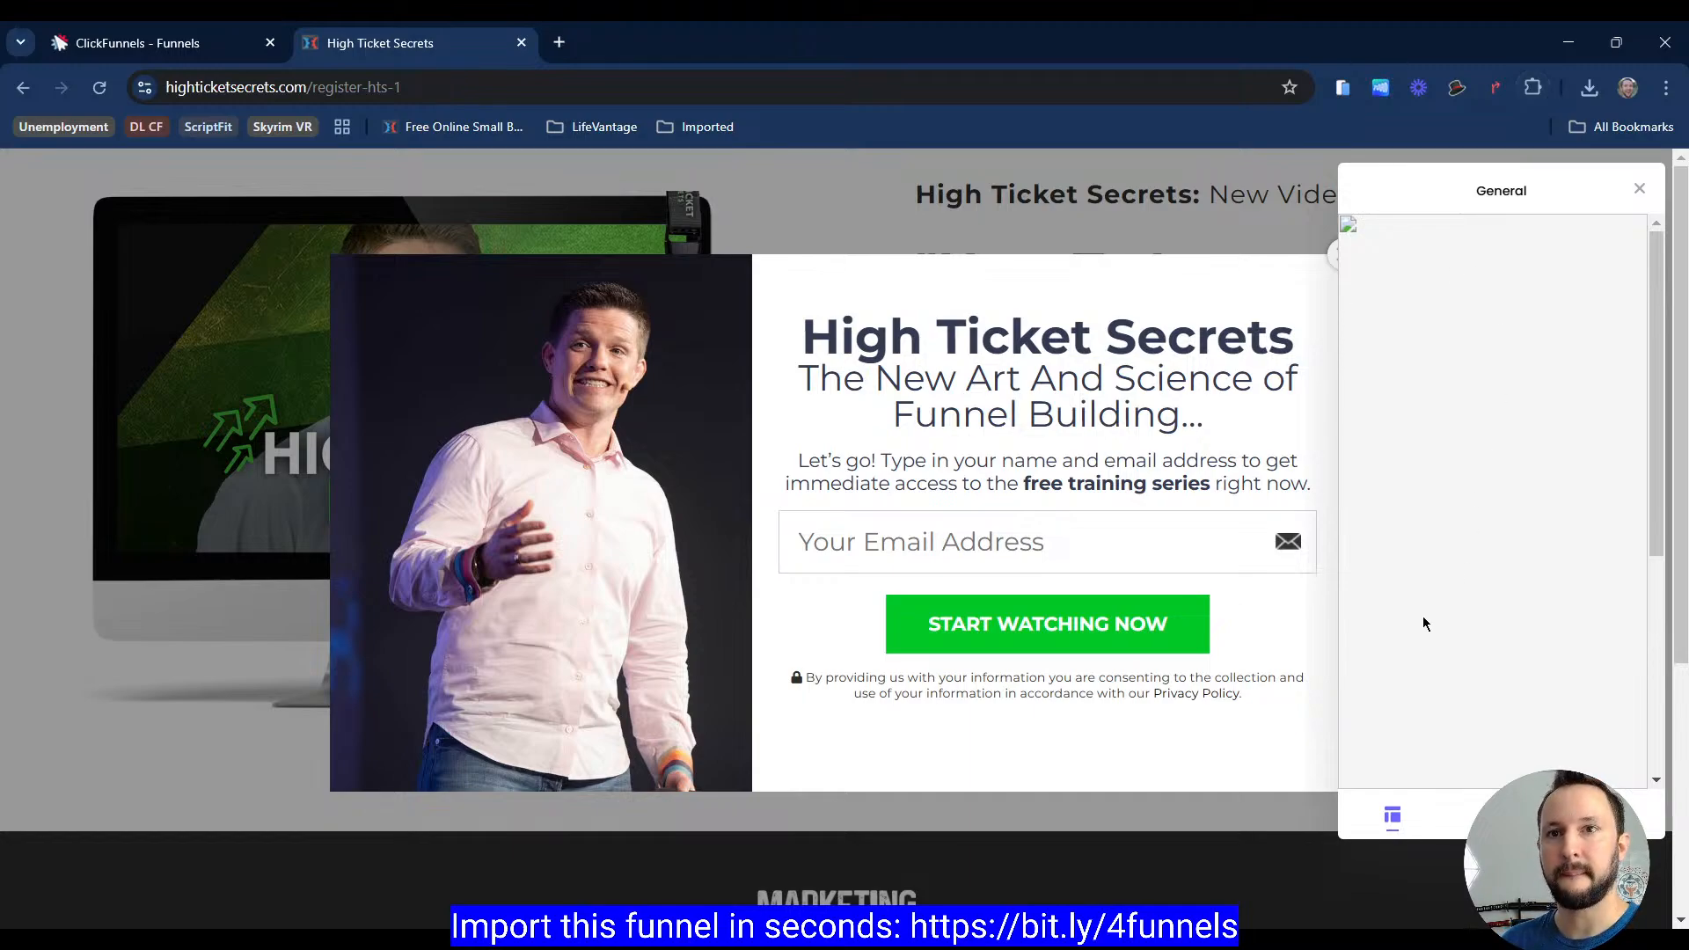
pyautogui.click(754, 276)
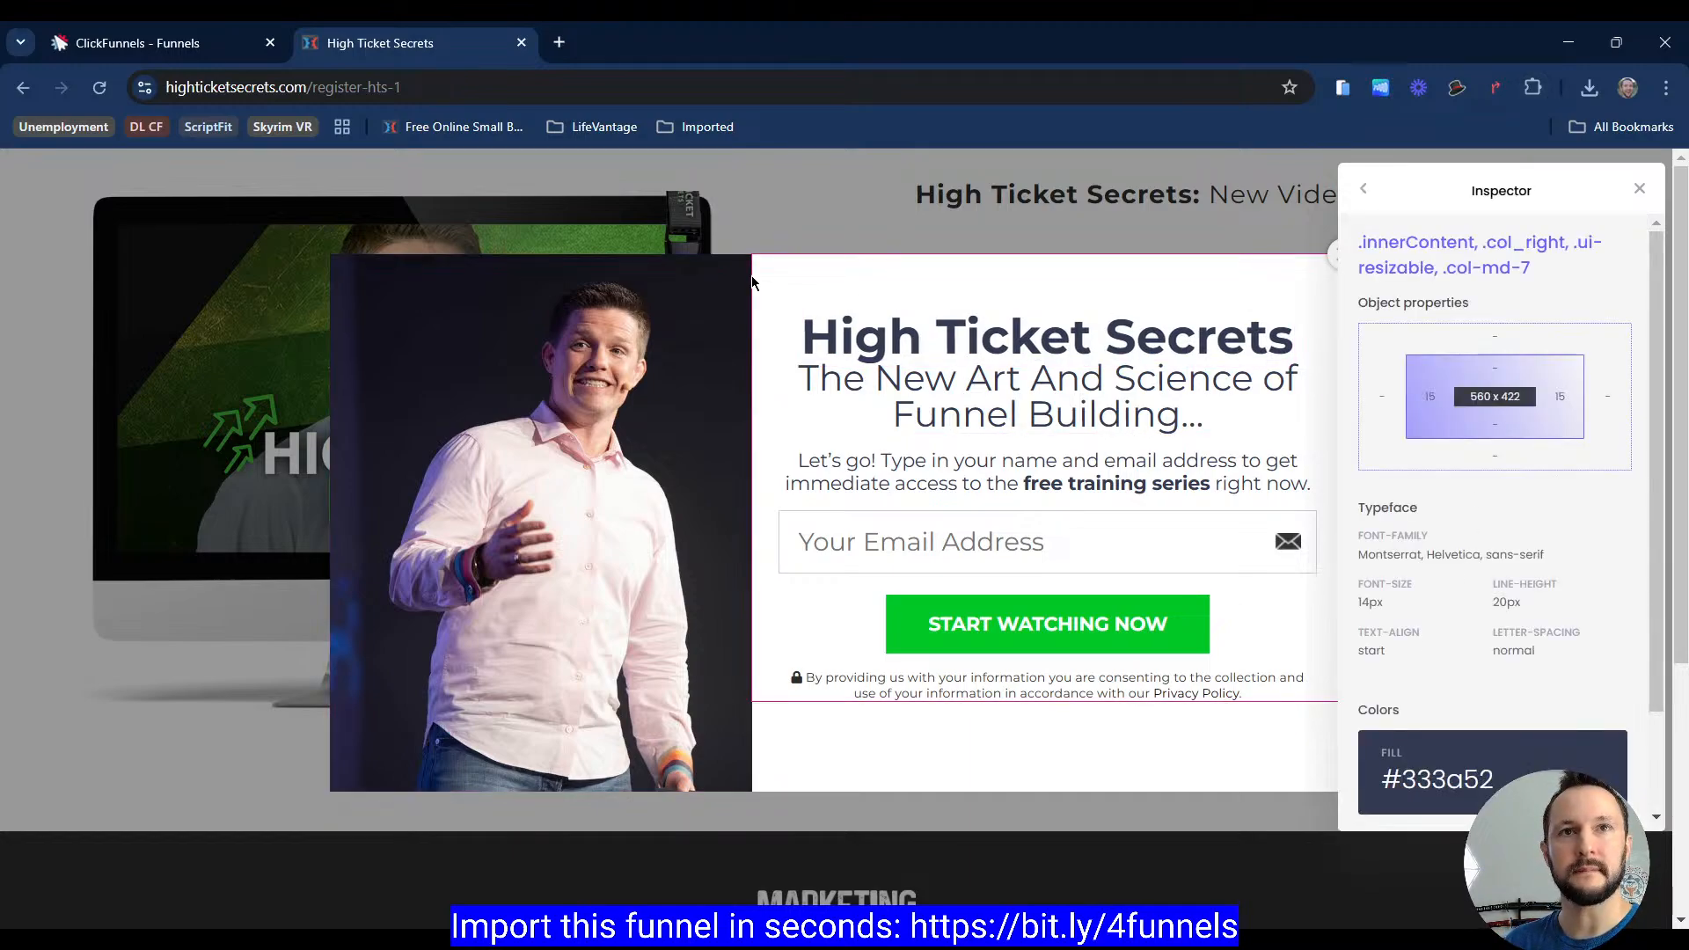
# Step: Inspect the reference popup's headline, its wrappers and the row's dimensions and styles with the inspector
pyautogui.click(802, 293)
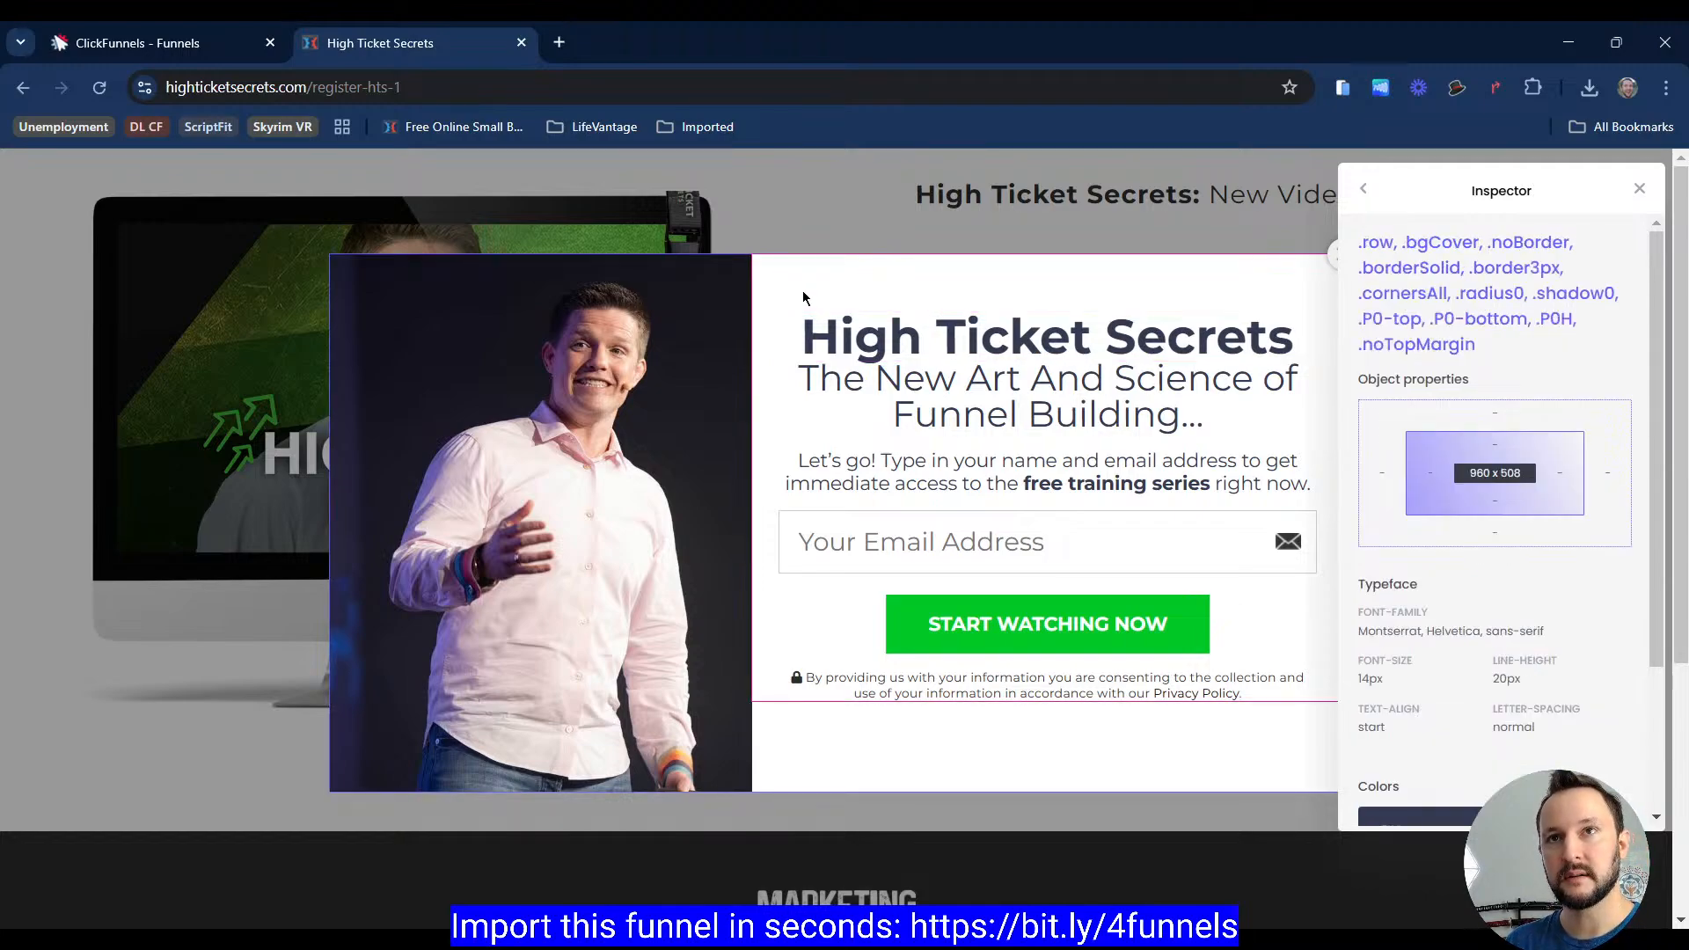
pyautogui.click(836, 340)
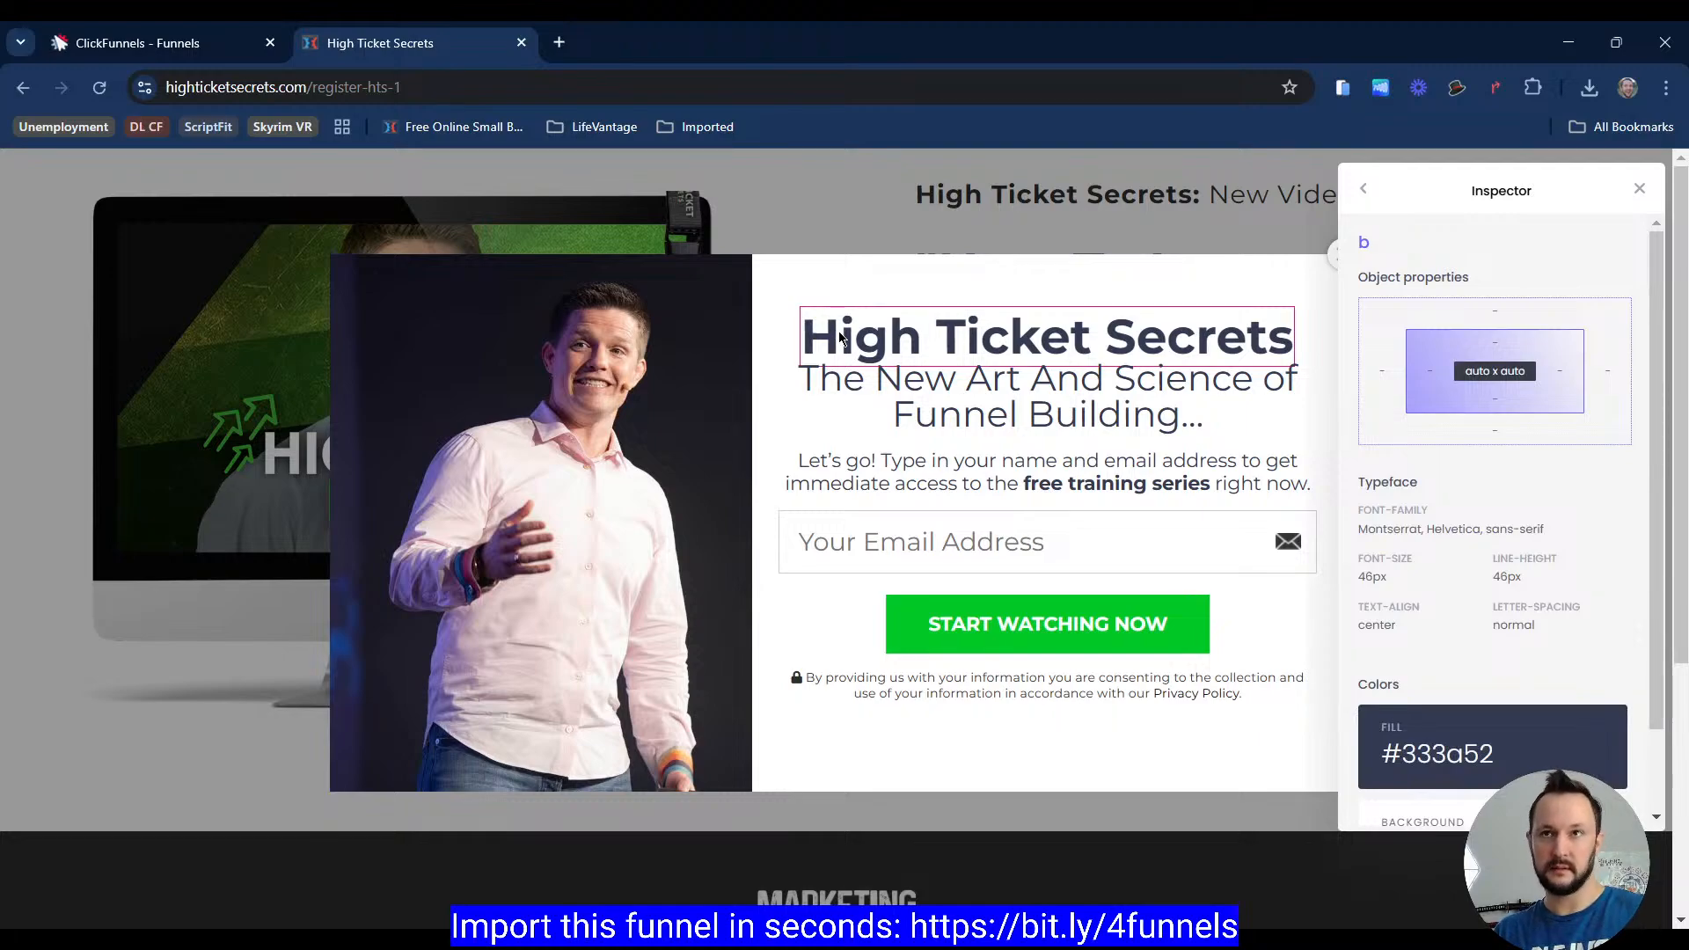
pyautogui.click(852, 340)
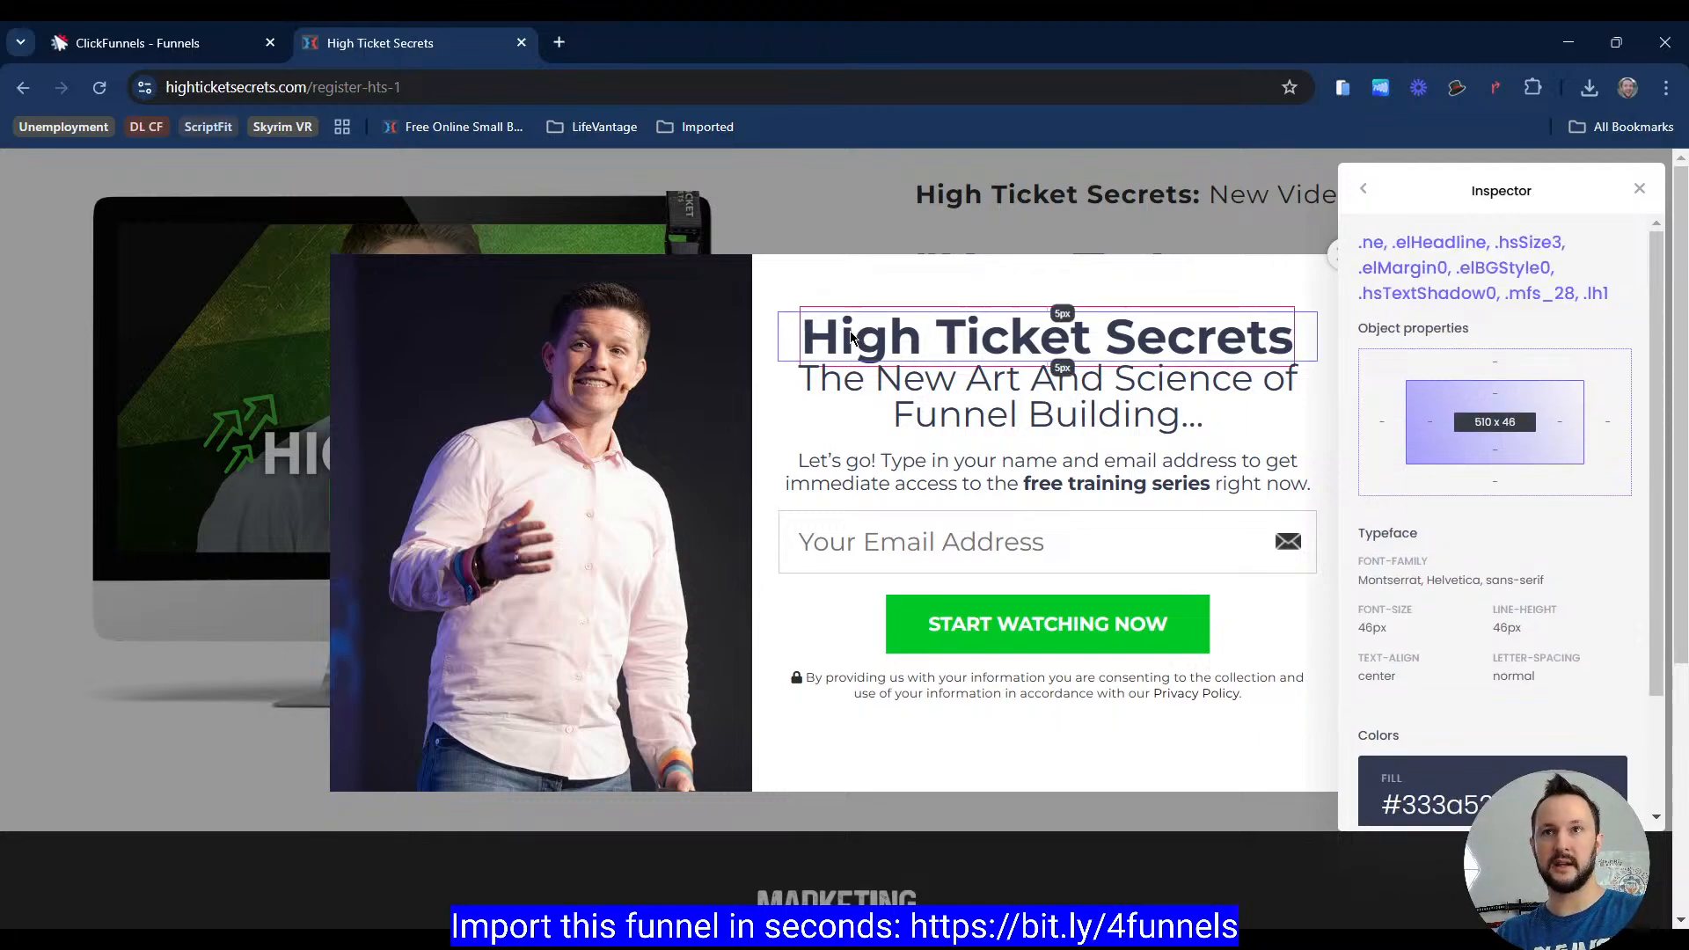
pyautogui.click(790, 340)
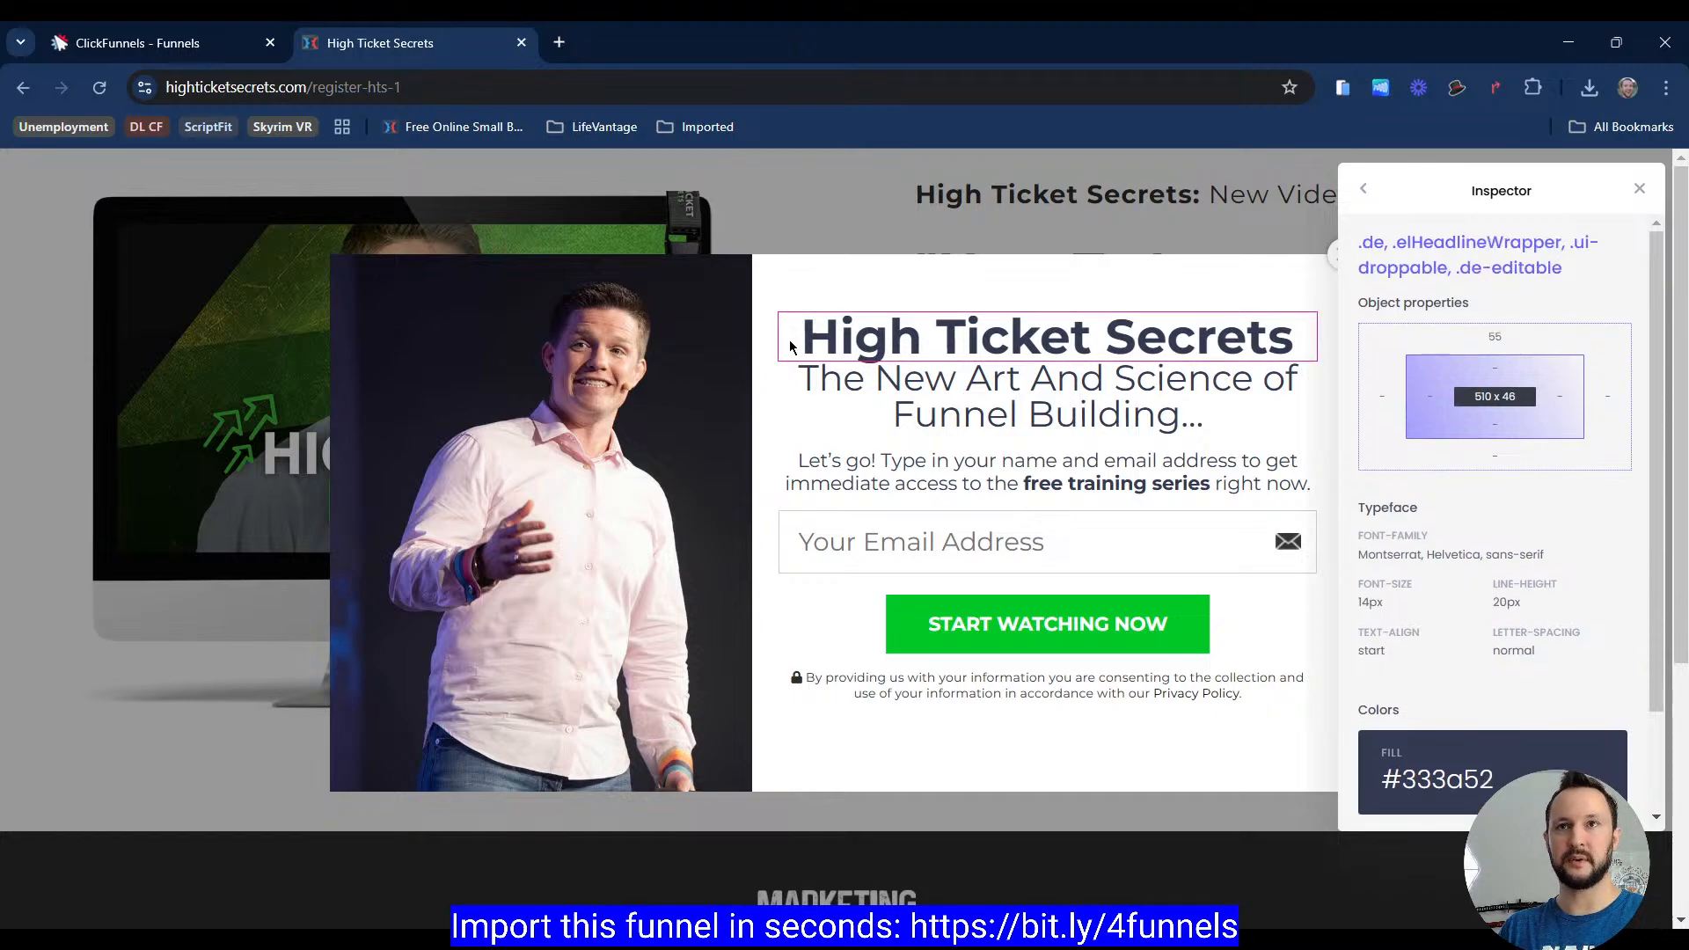
pyautogui.click(790, 339)
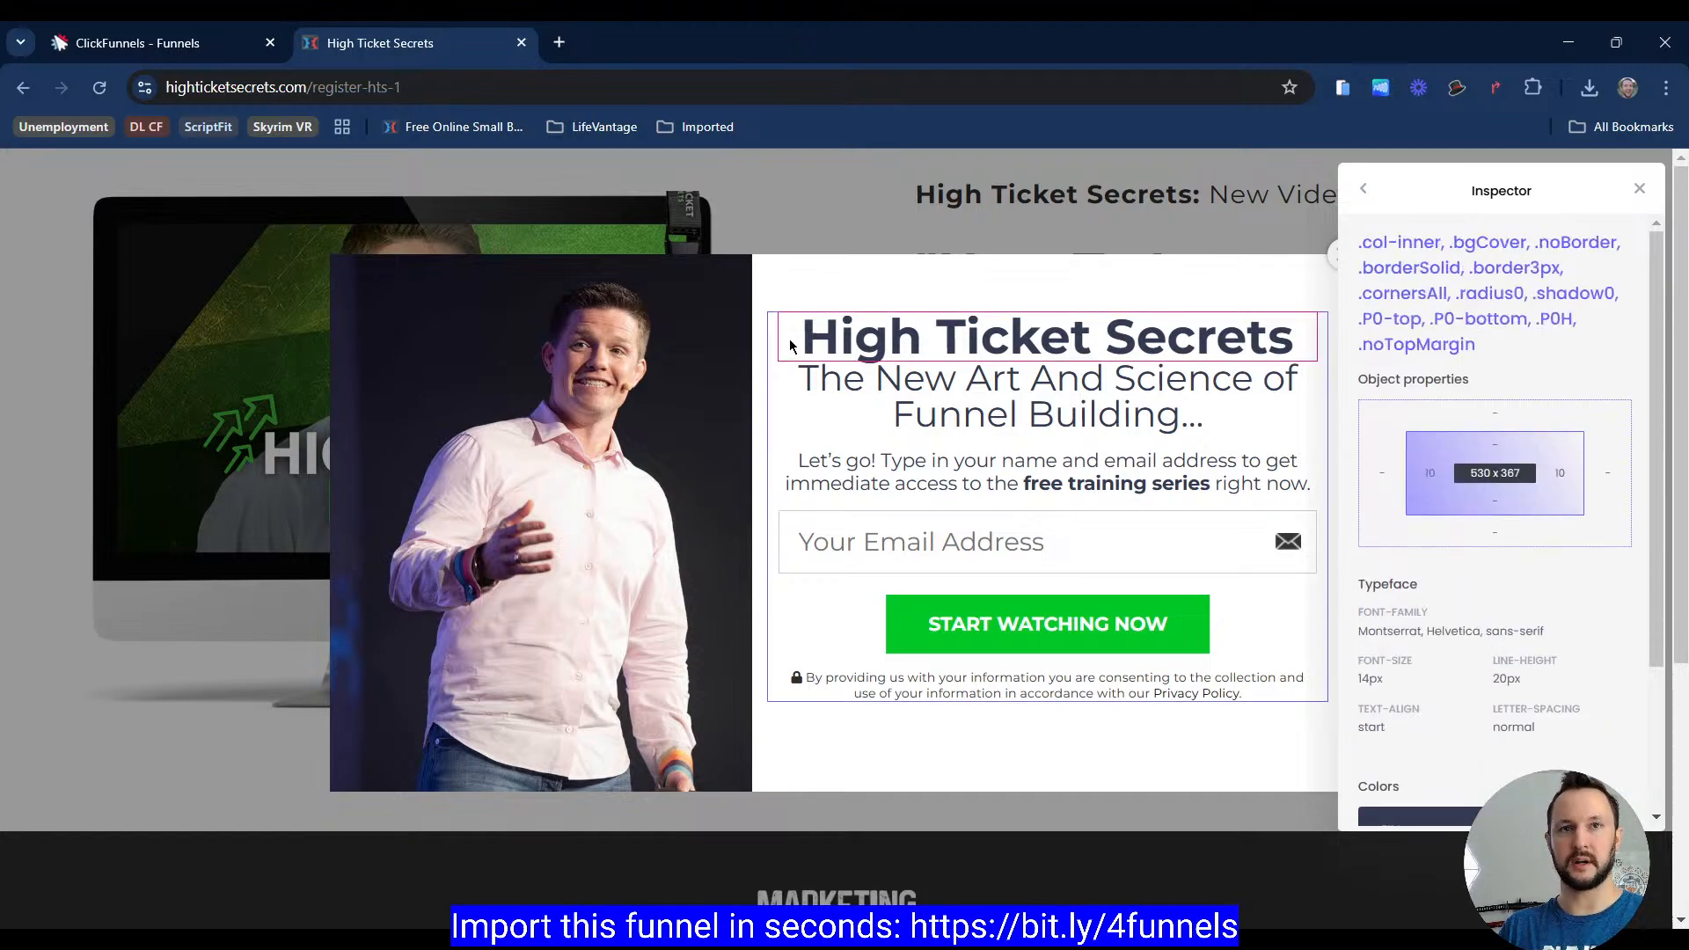
pyautogui.click(789, 340)
pyautogui.click(789, 340)
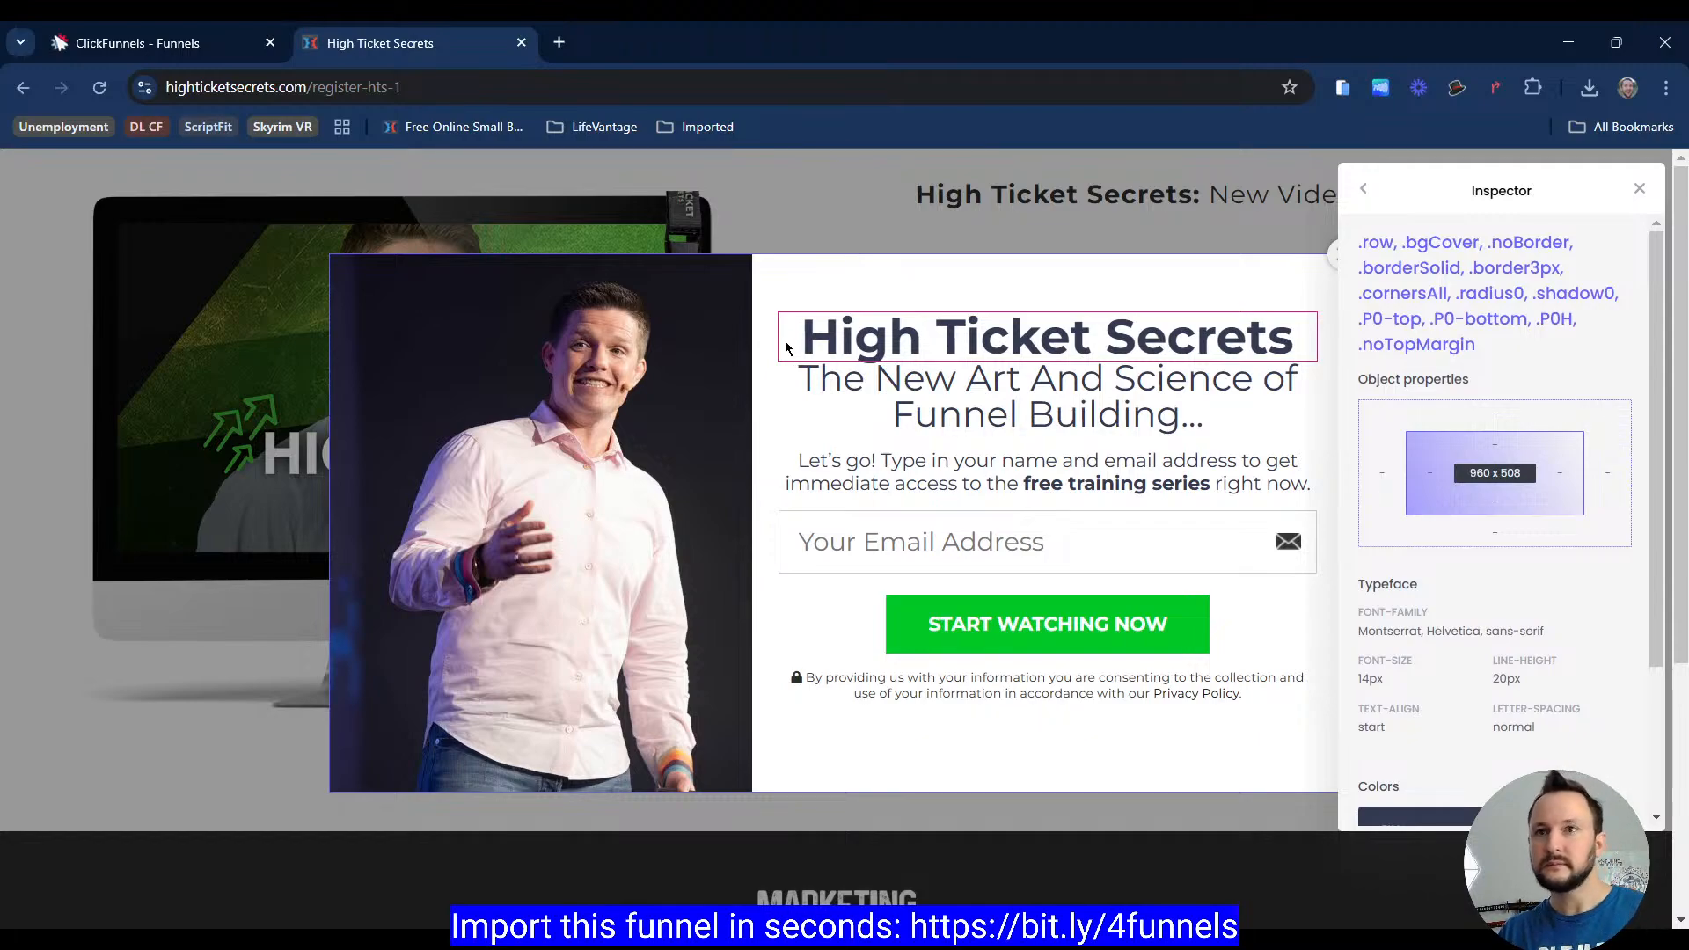
pyautogui.click(194, 51)
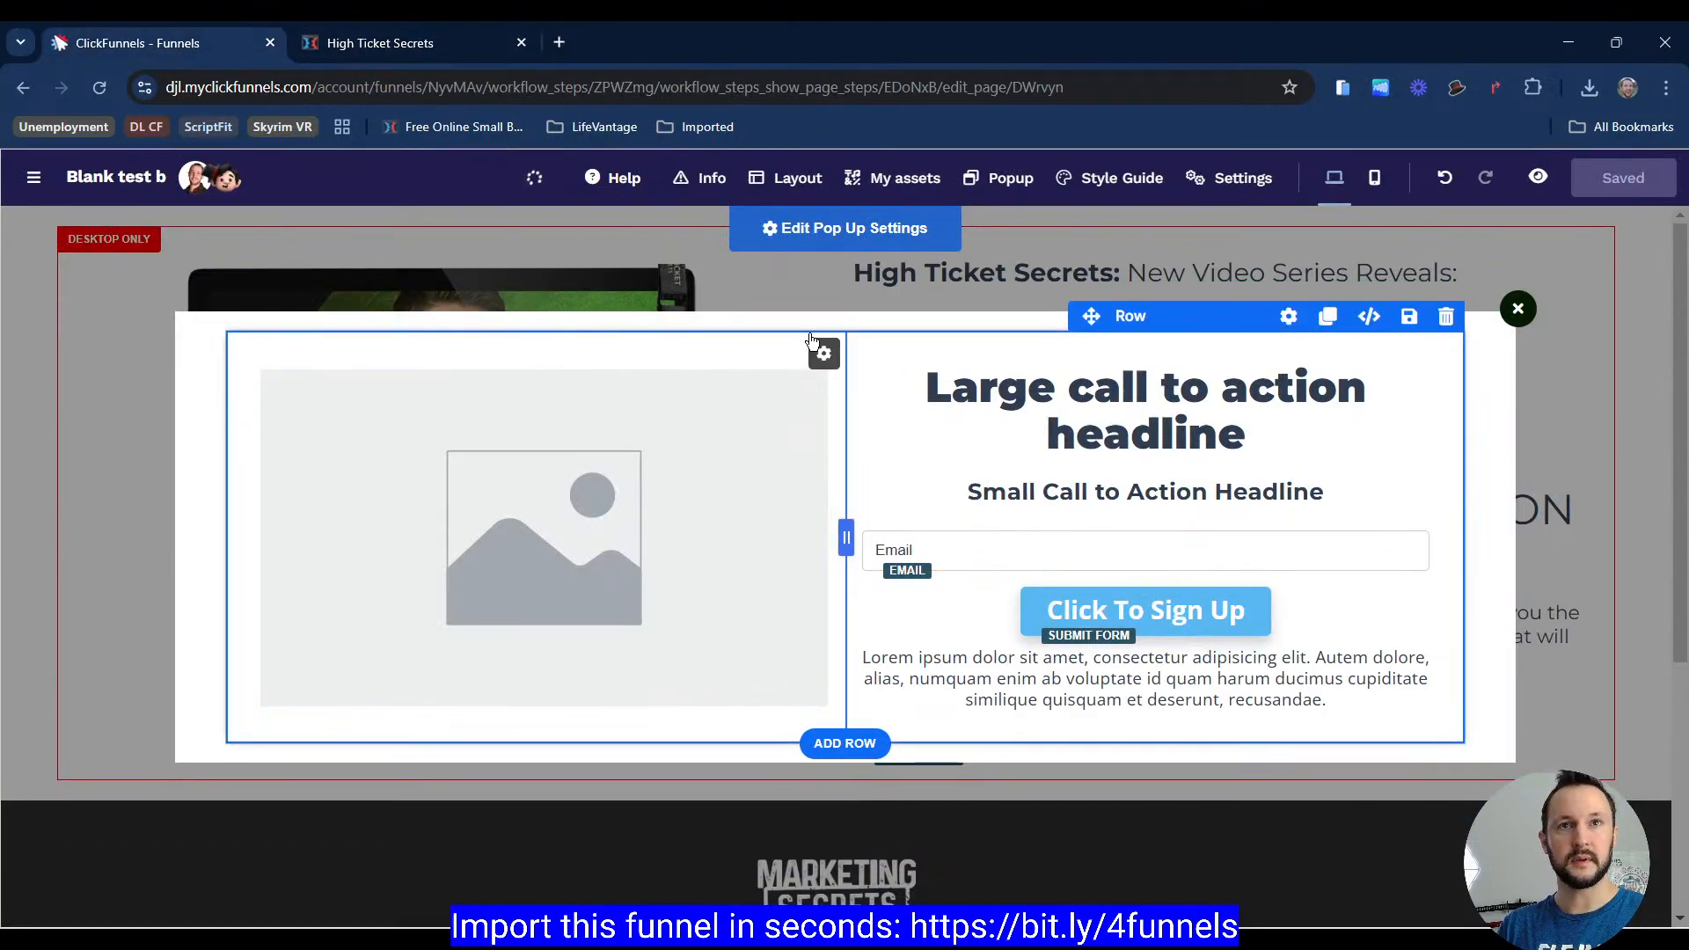
# Step: Open the popup settings and set the popup's width to 960 px
pyautogui.click(843, 345)
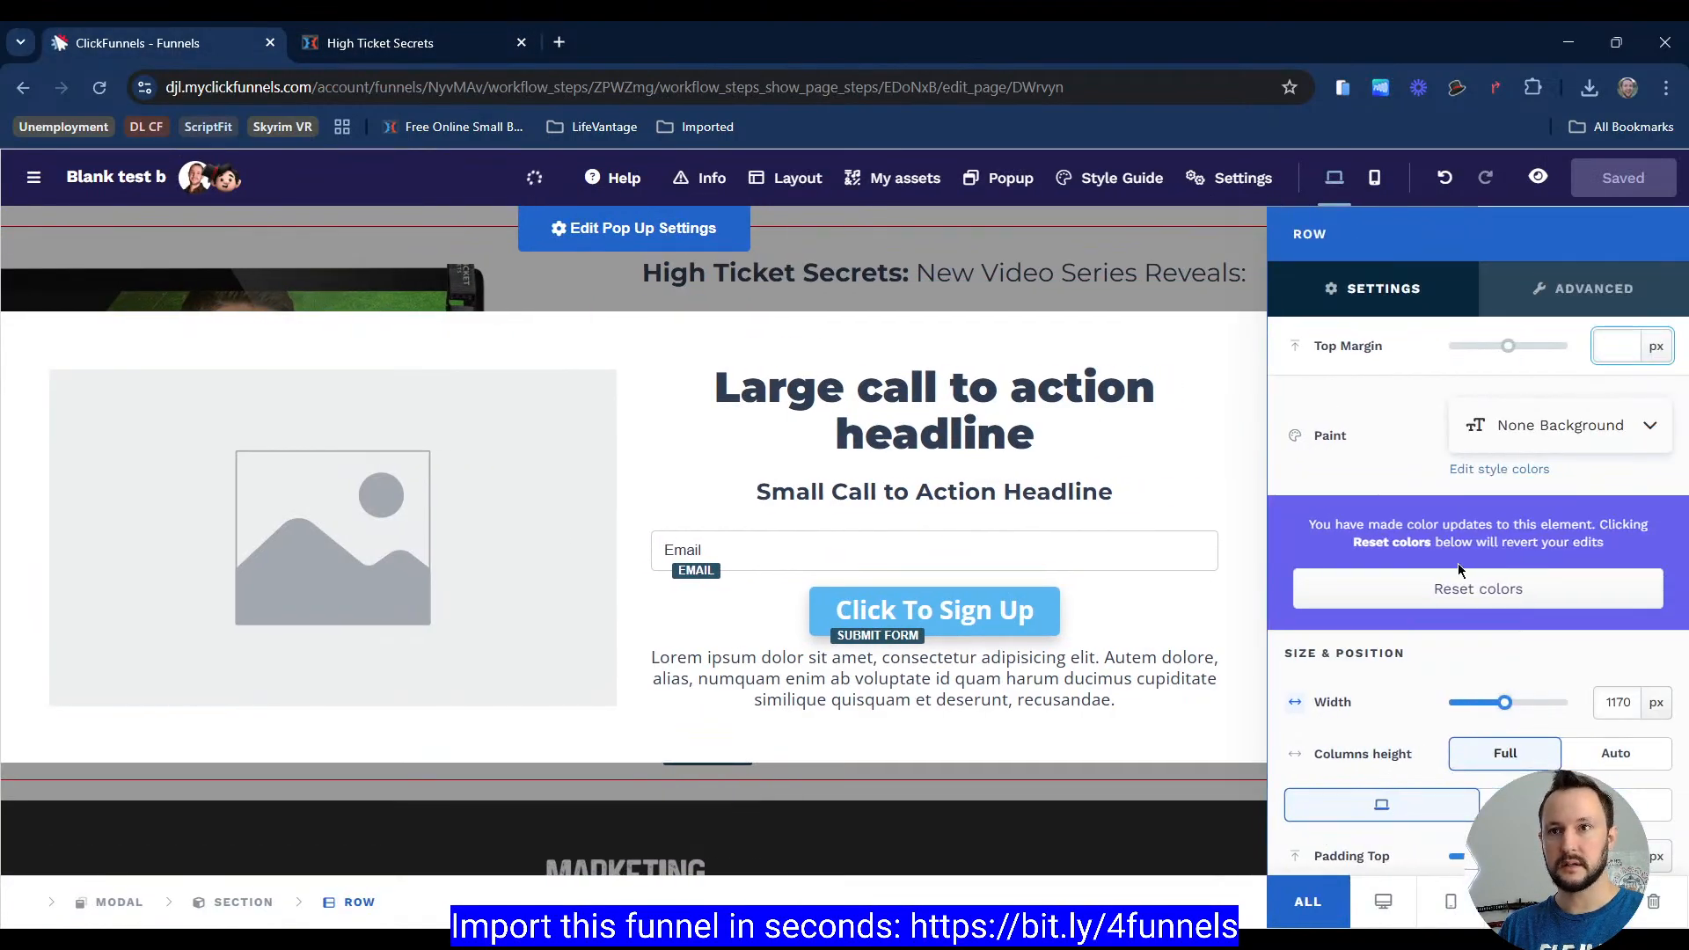
pyautogui.scroll(-2, 1459, 565)
pyautogui.click(1611, 493)
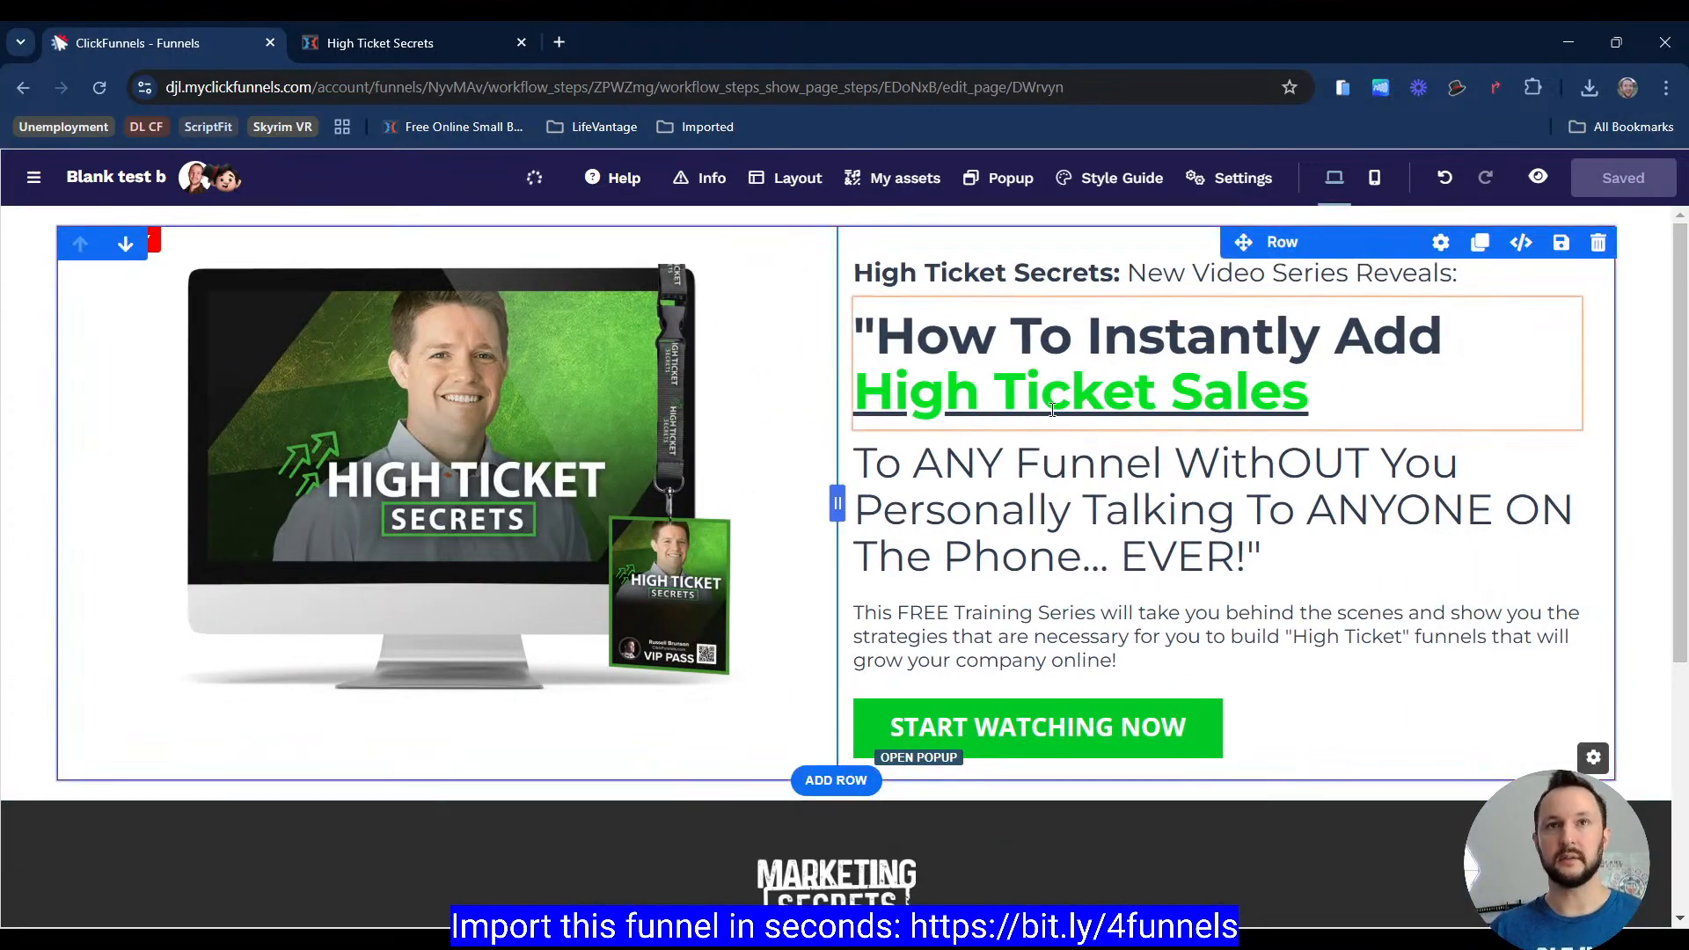
pyautogui.click(994, 178)
pyautogui.click(1030, 269)
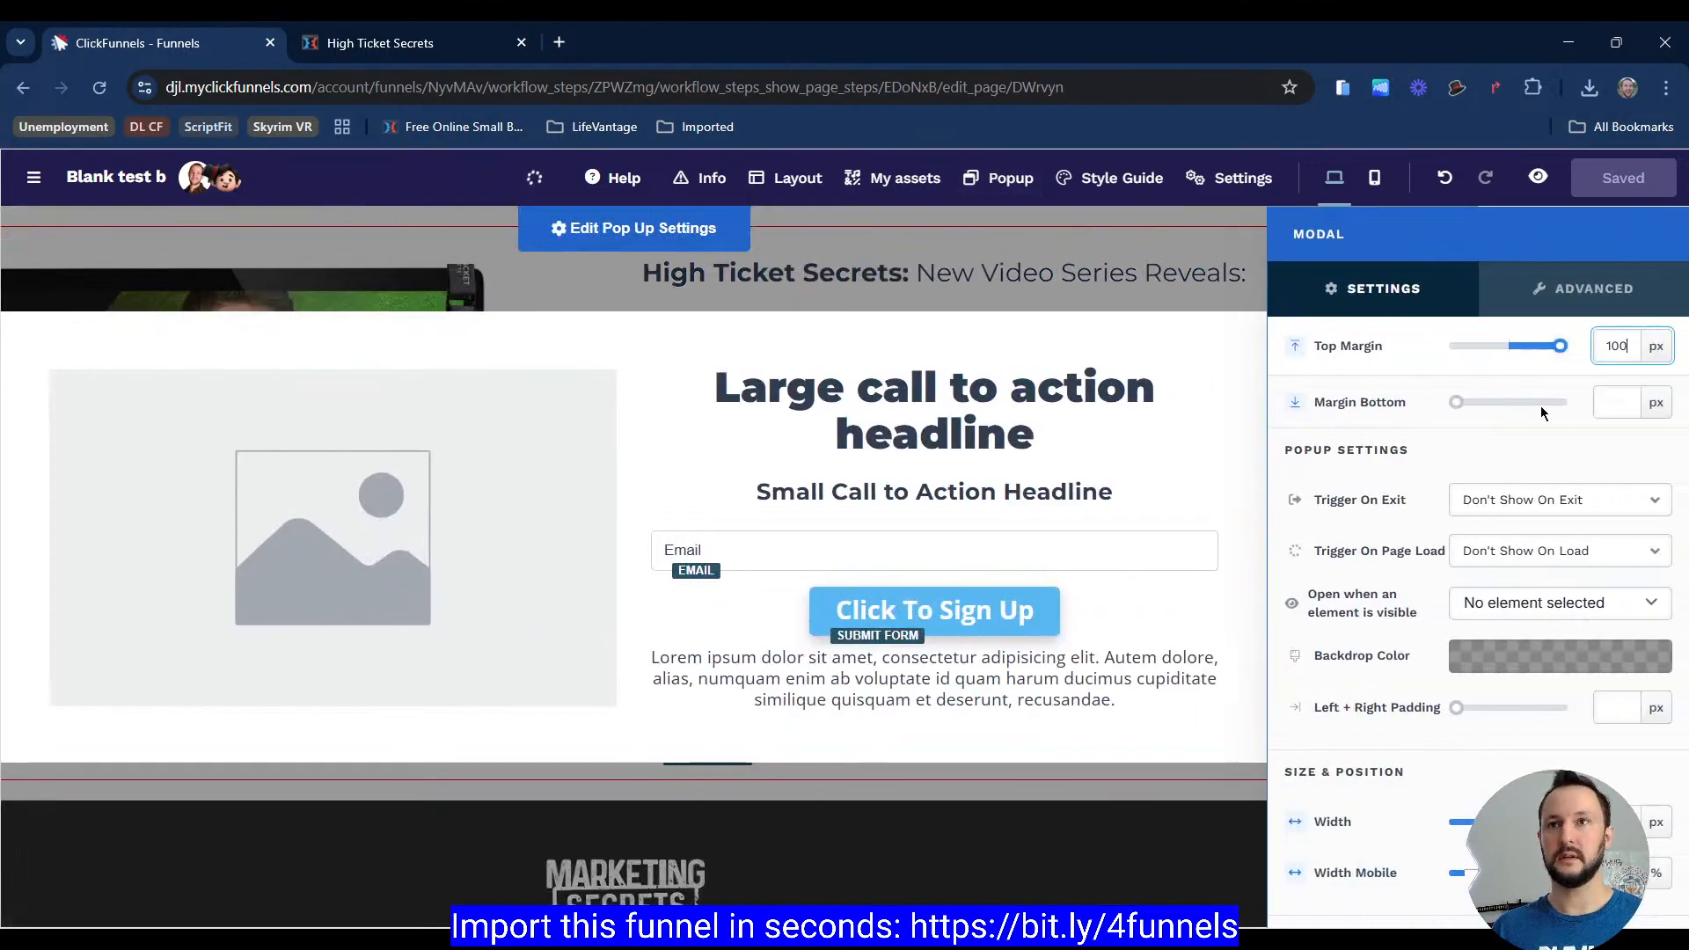
pyautogui.scroll(-3, 1513, 519)
pyautogui.doubleClick(1625, 611)
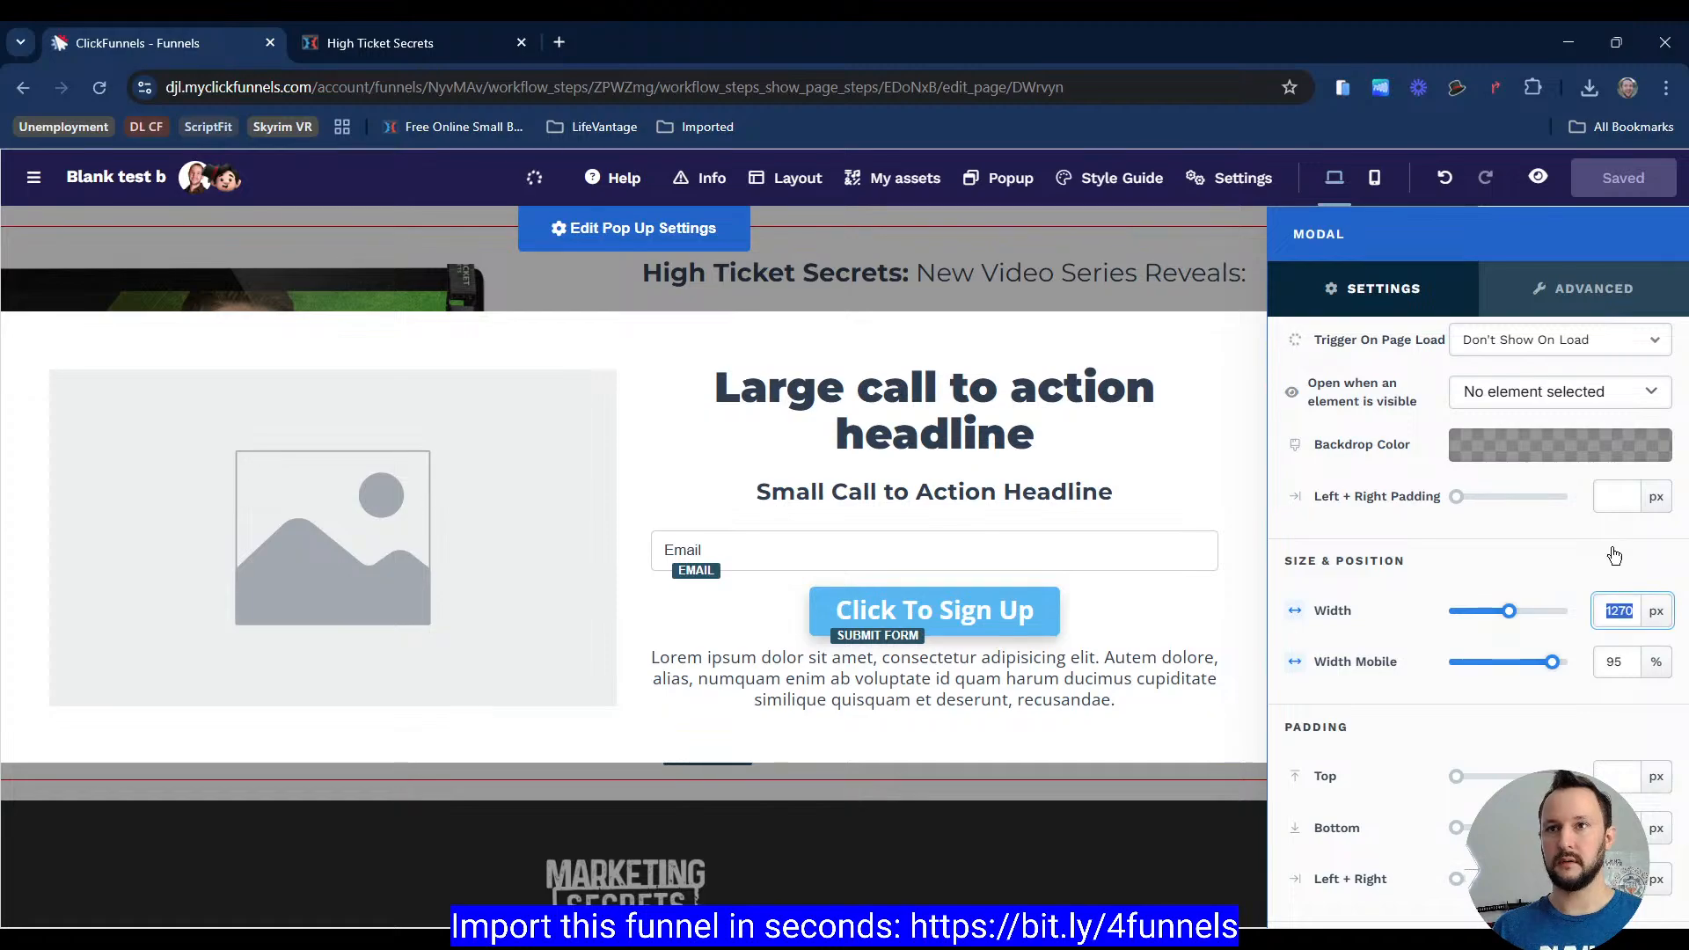
pyautogui.write('960')
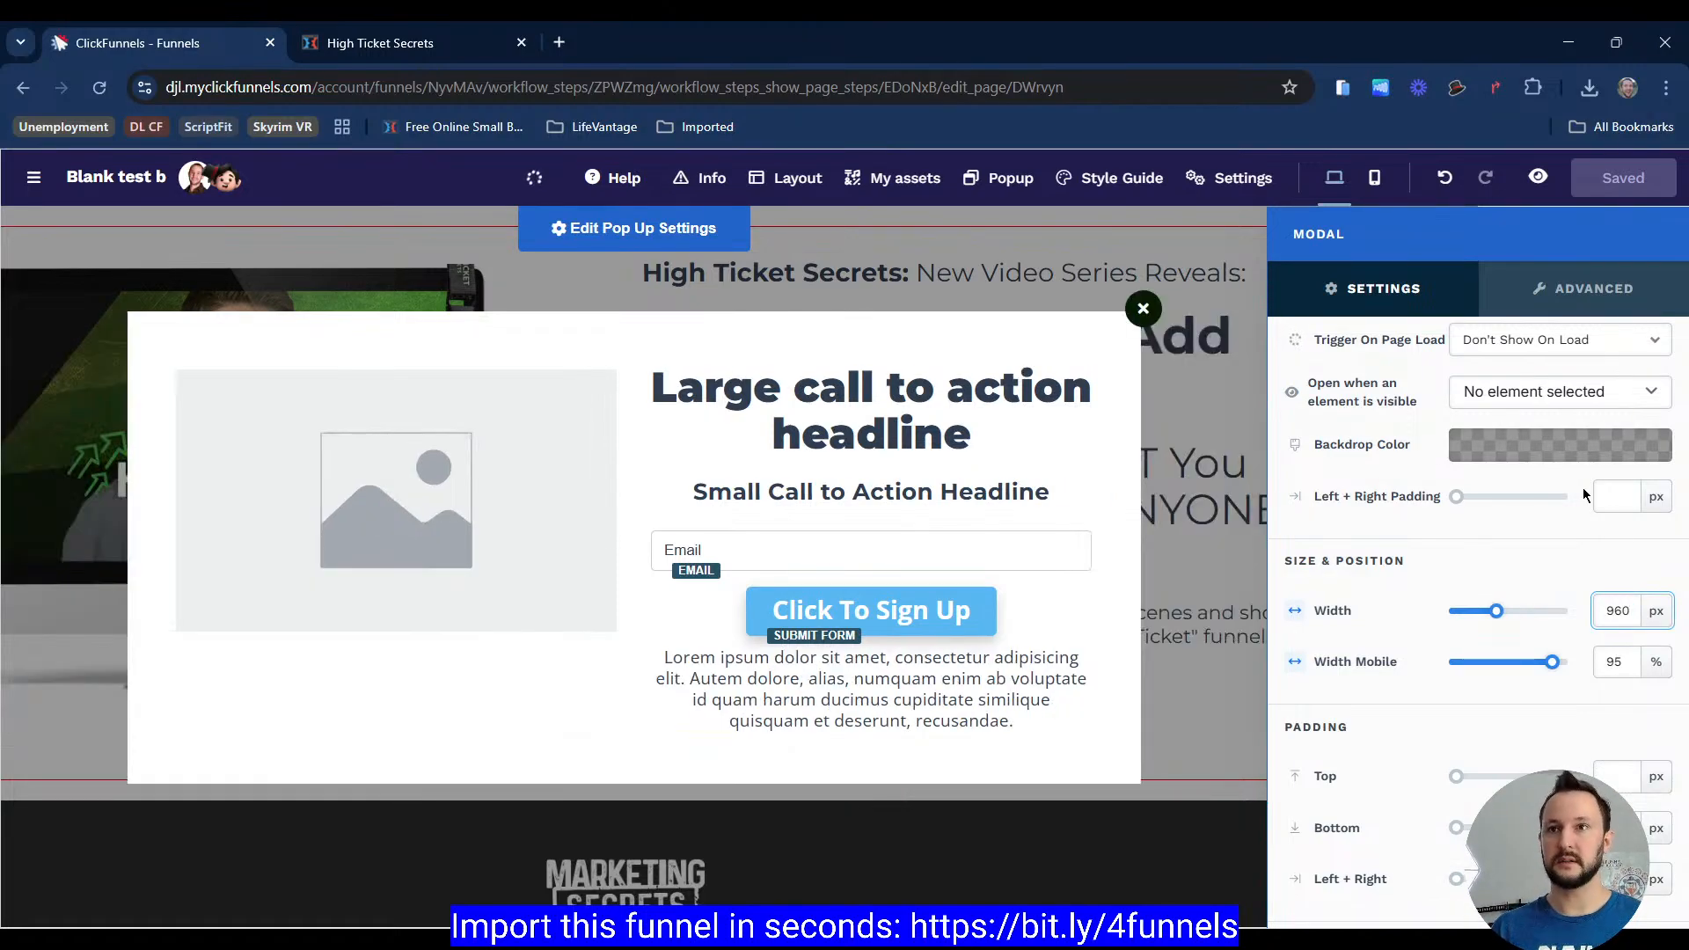
# Step: Switch the popup row's width unit to %, making the row 100 % wide
pyautogui.scroll(-2, 1552, 494)
pyautogui.scroll(-2, 1552, 499)
pyautogui.click(754, 341)
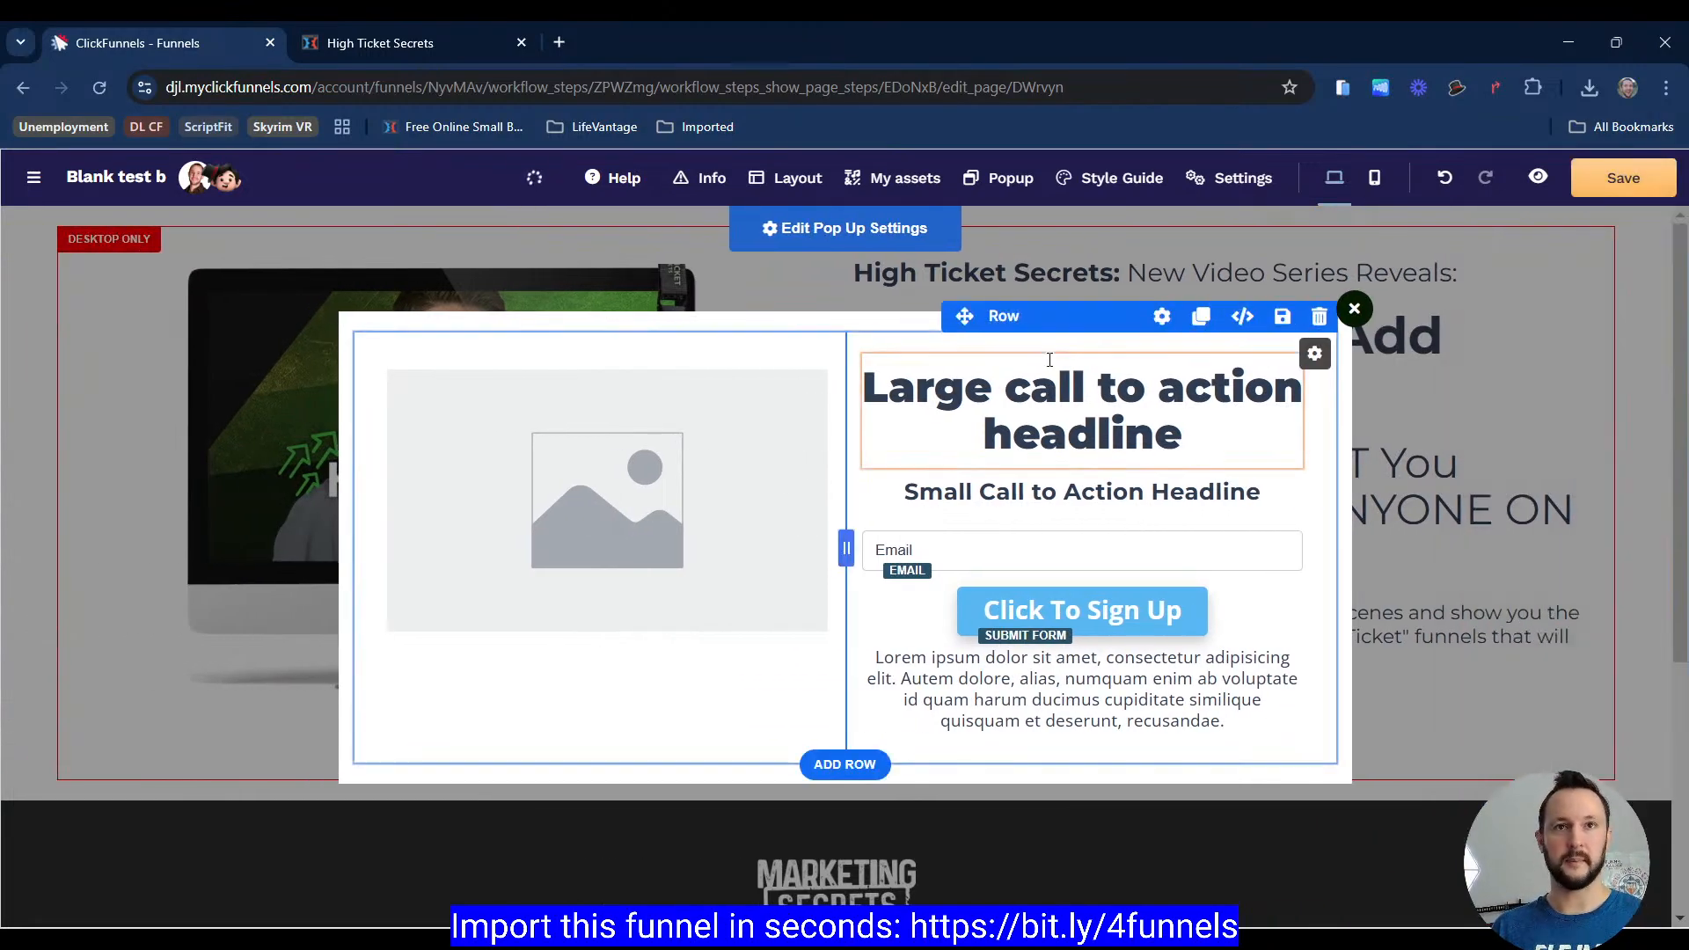
pyautogui.click(851, 346)
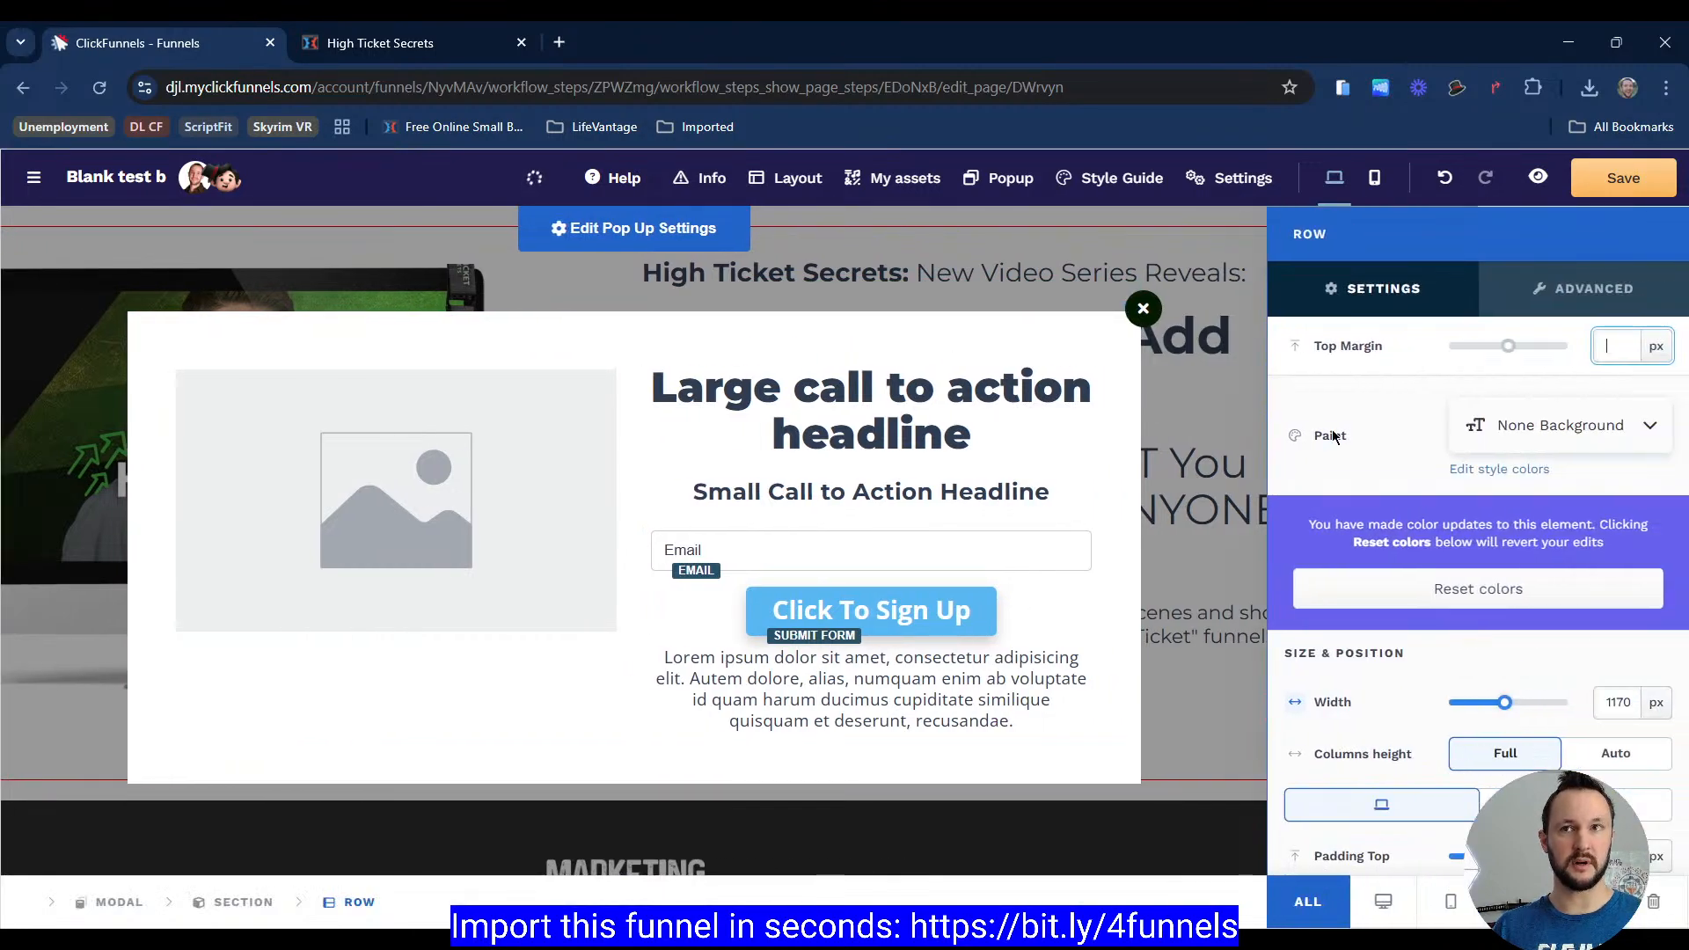
pyautogui.scroll(-3, 1528, 402)
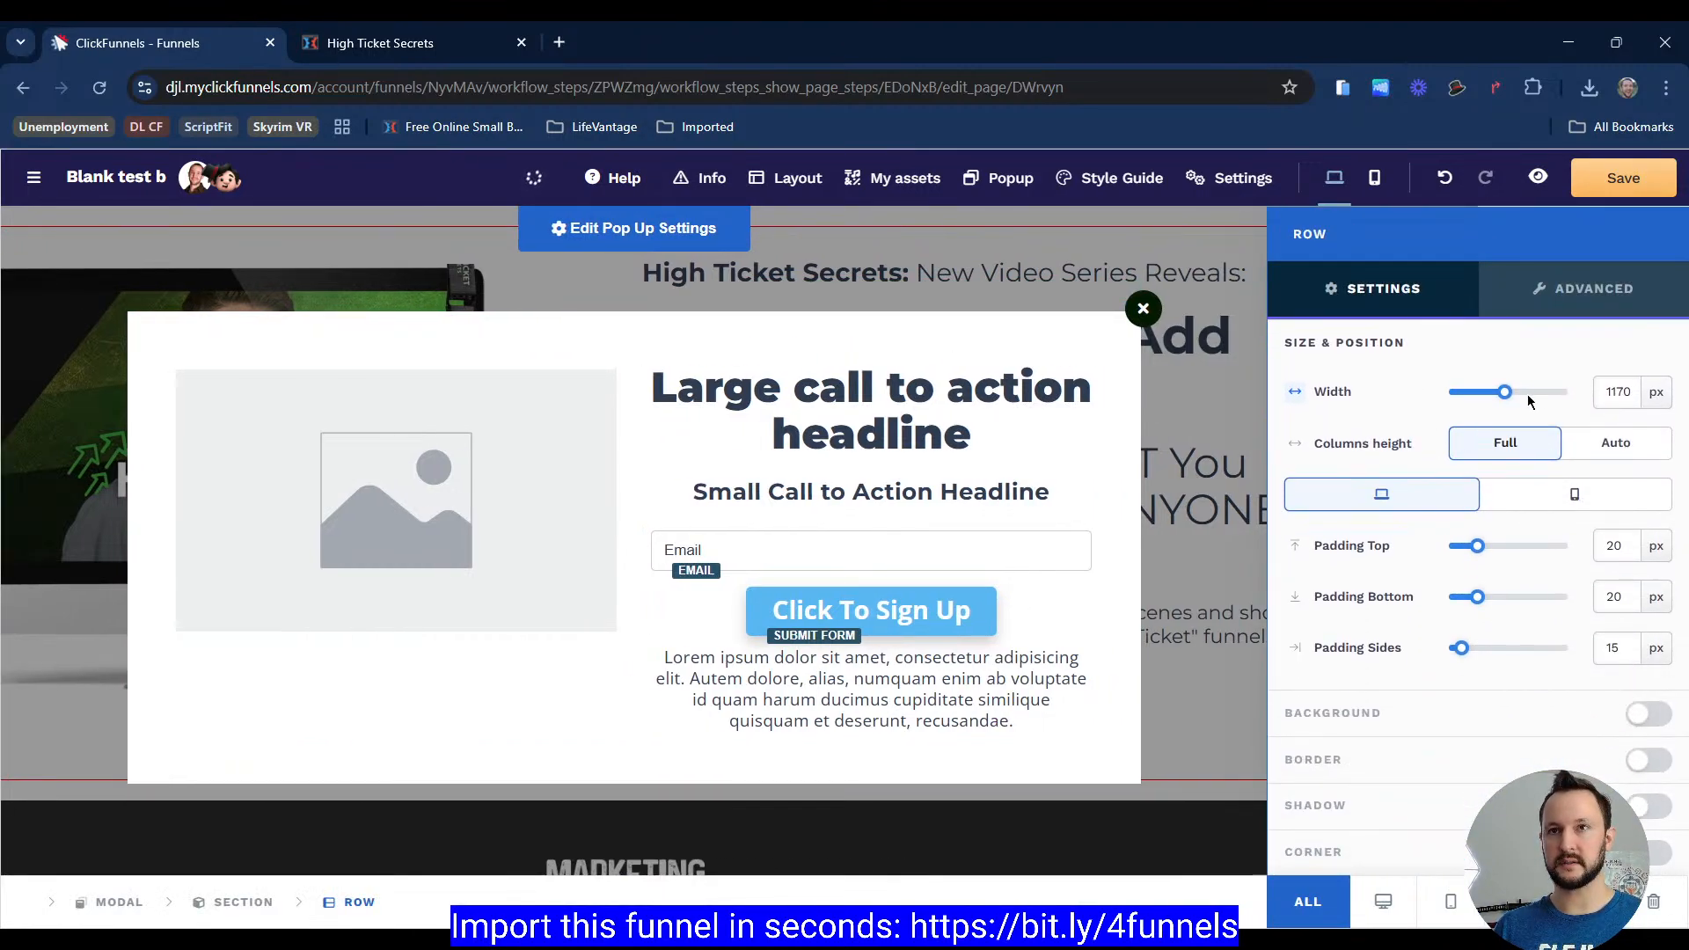
pyautogui.click(1657, 398)
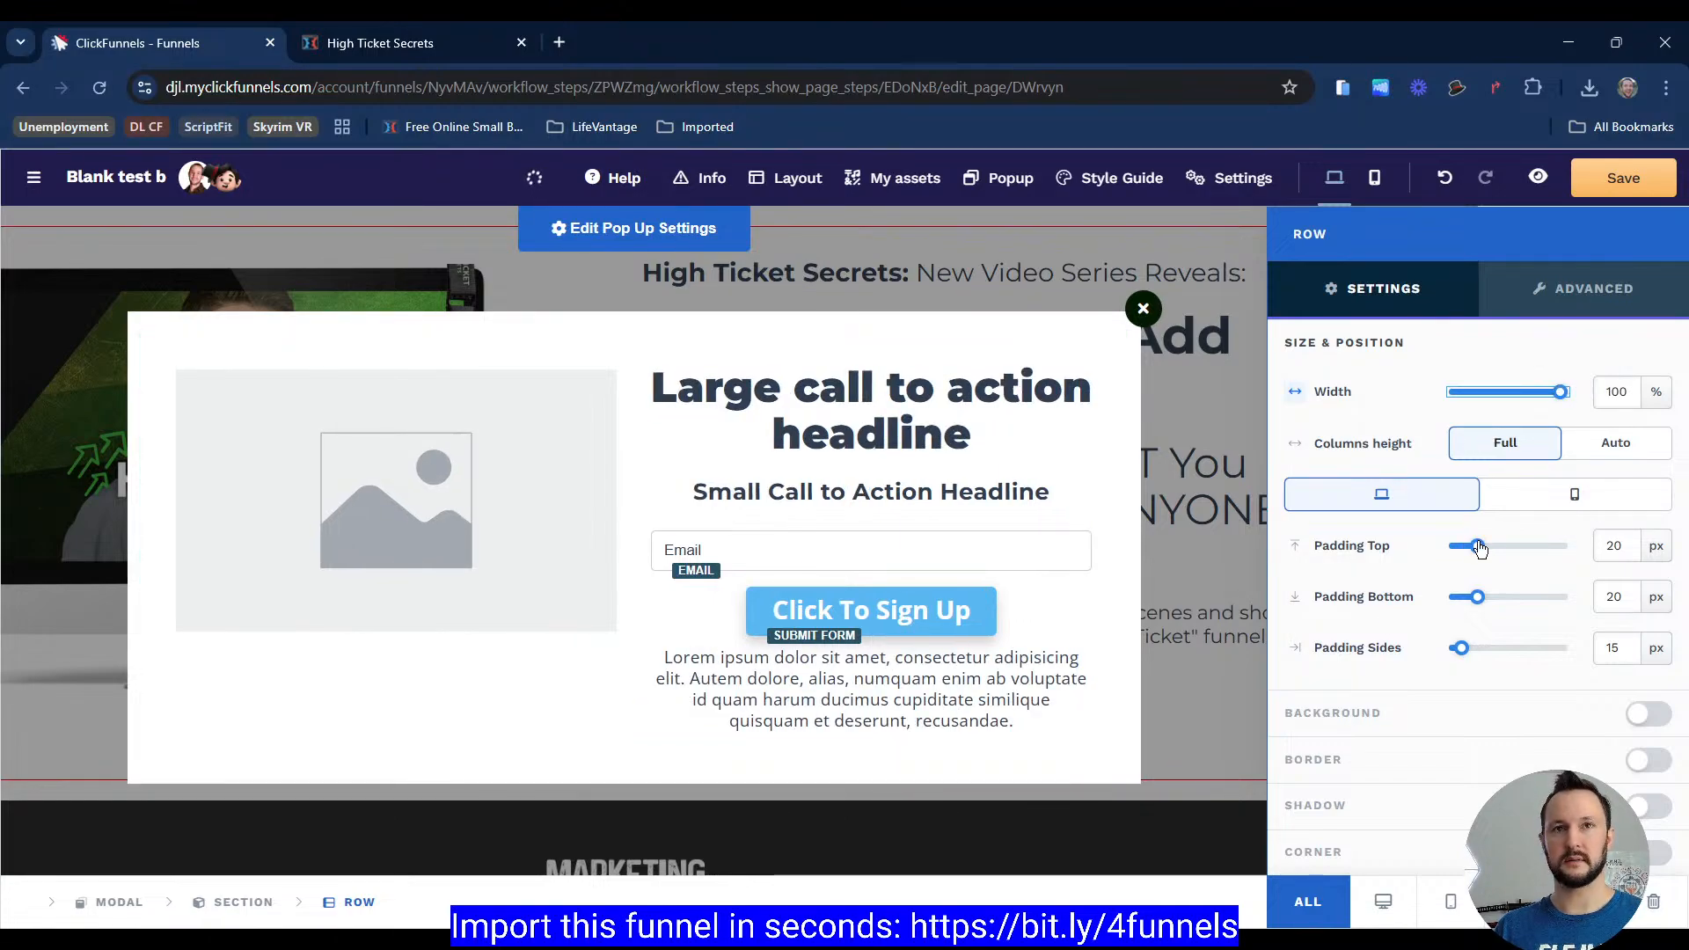
# Step: Remove the top padding of the popup's section
pyautogui.click(245, 902)
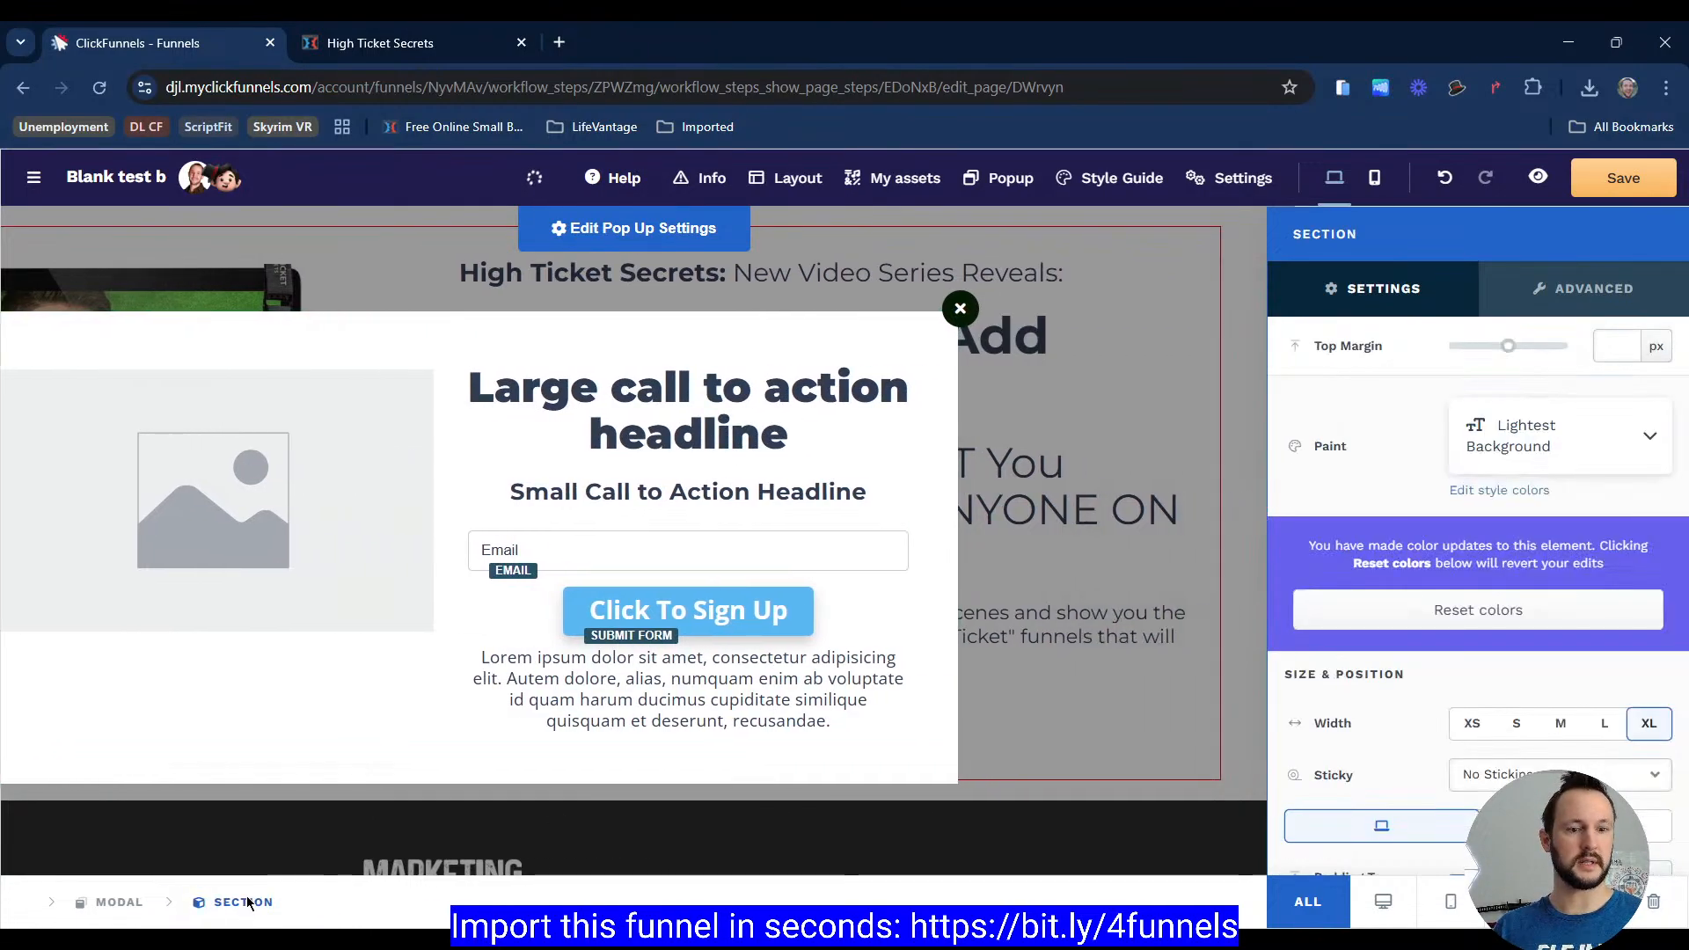
pyautogui.scroll(-4, 1544, 440)
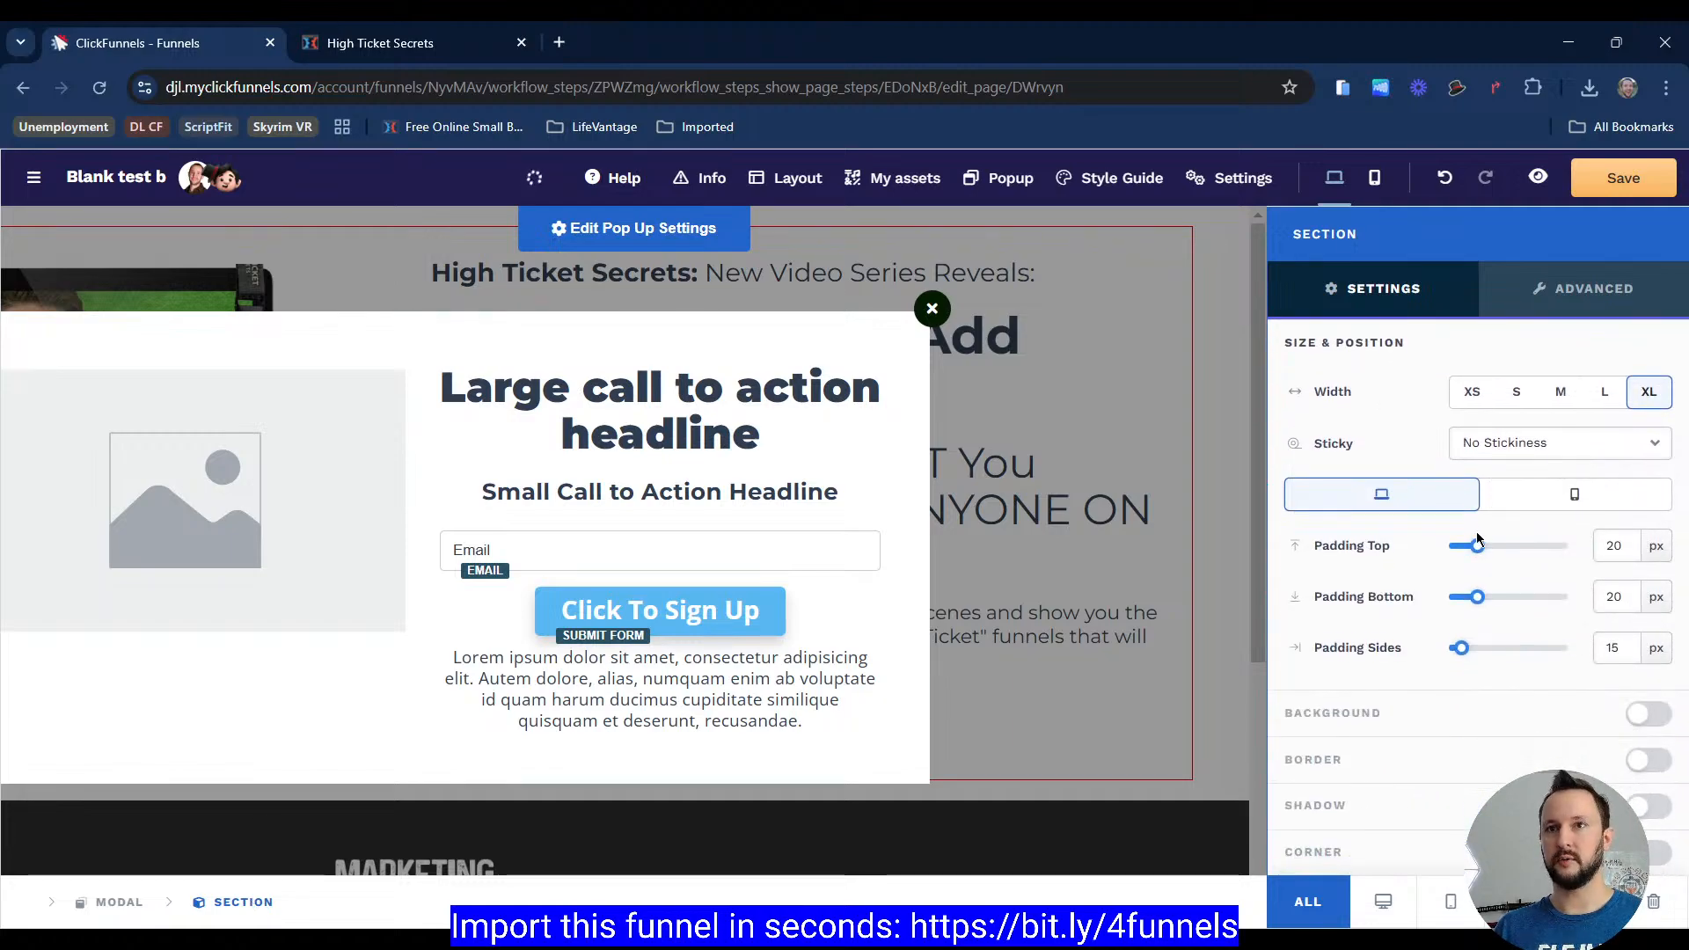
pyautogui.moveTo(1478, 545); pyautogui.dragTo(1389, 640)
pyautogui.click(781, 508)
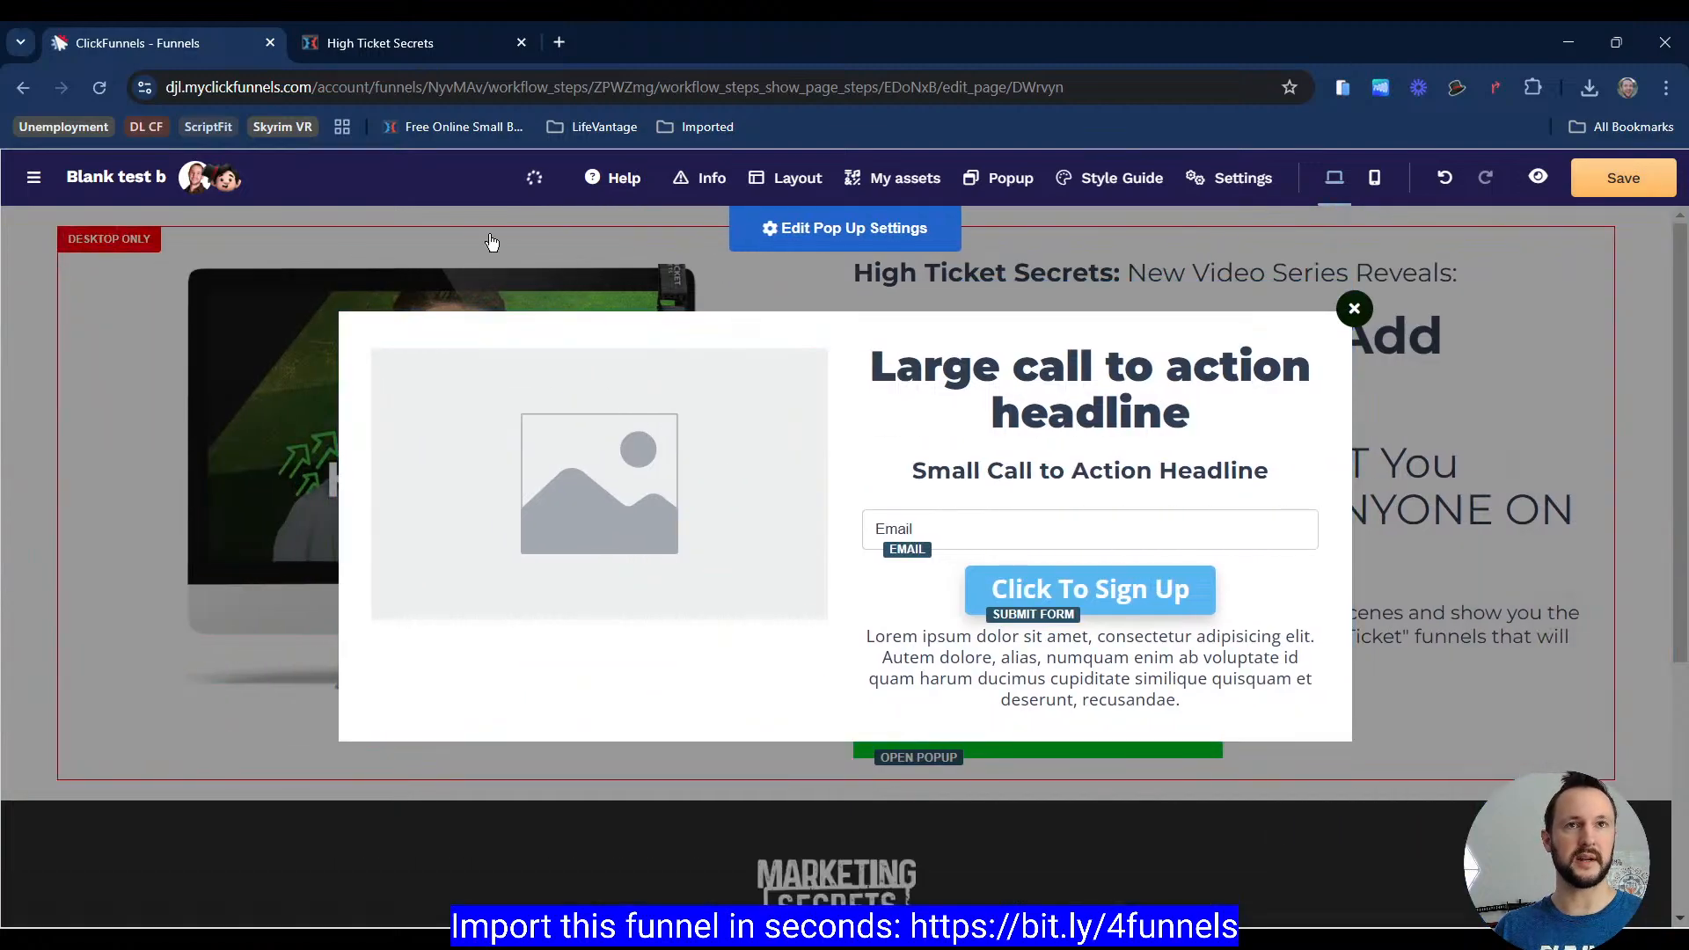
# Step: Replace the popup's placeholder image with the speaker photo from the FBC Images gallery folder
pyautogui.click(388, 48)
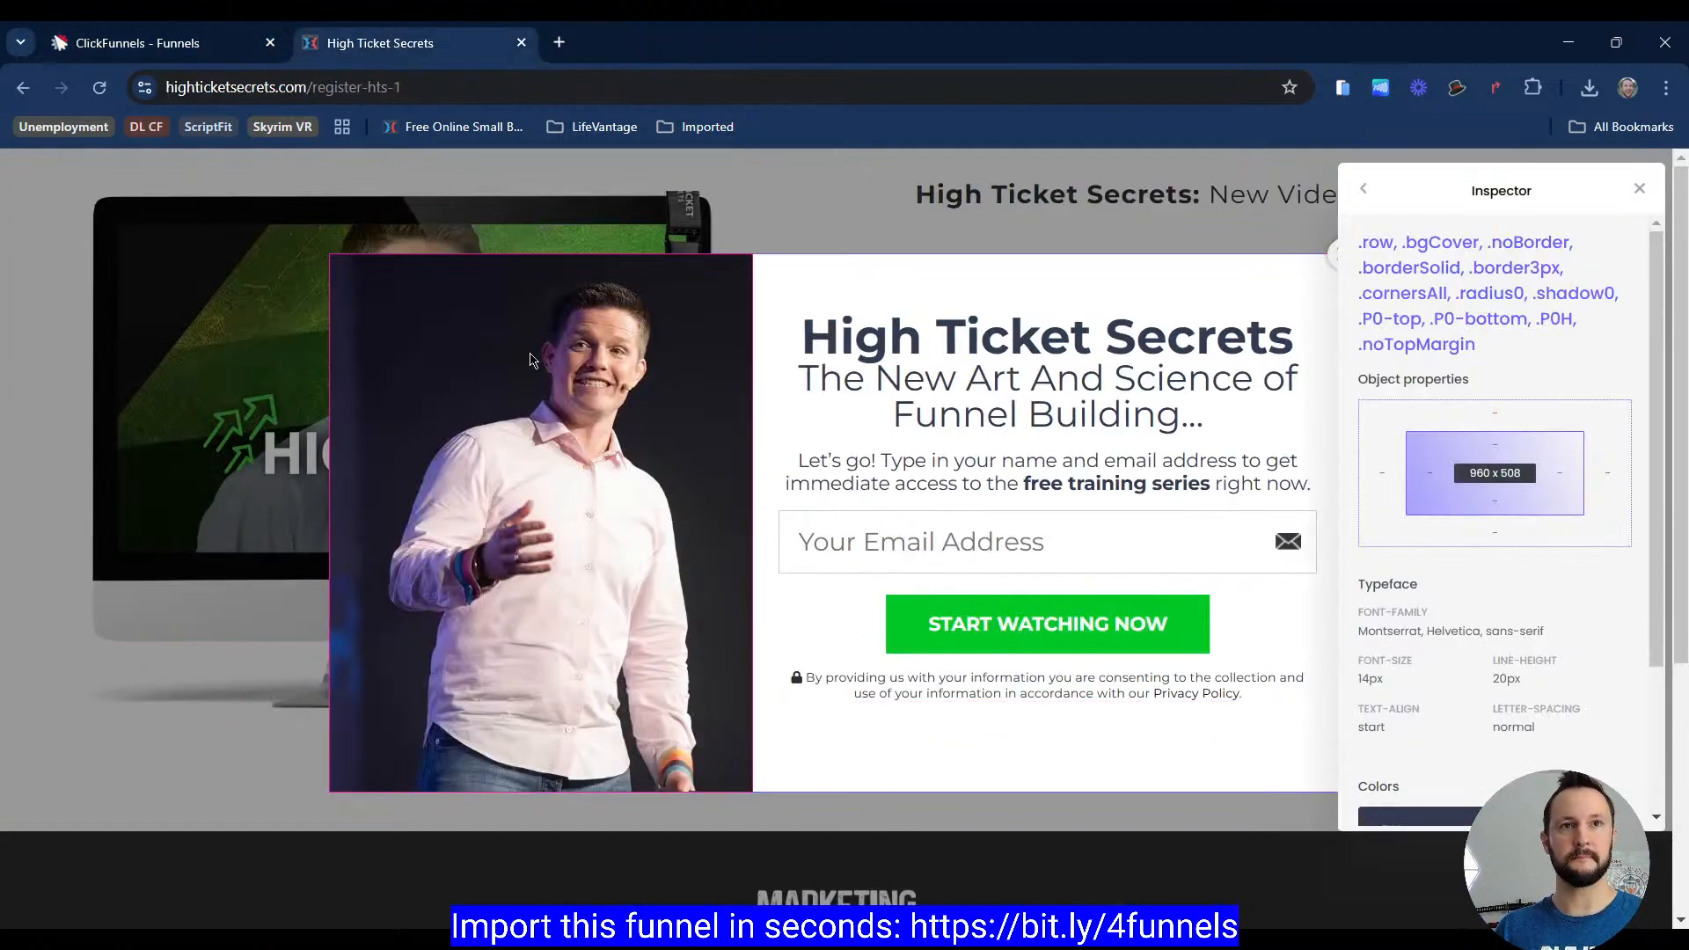
pyautogui.click(141, 50)
pyautogui.click(720, 557)
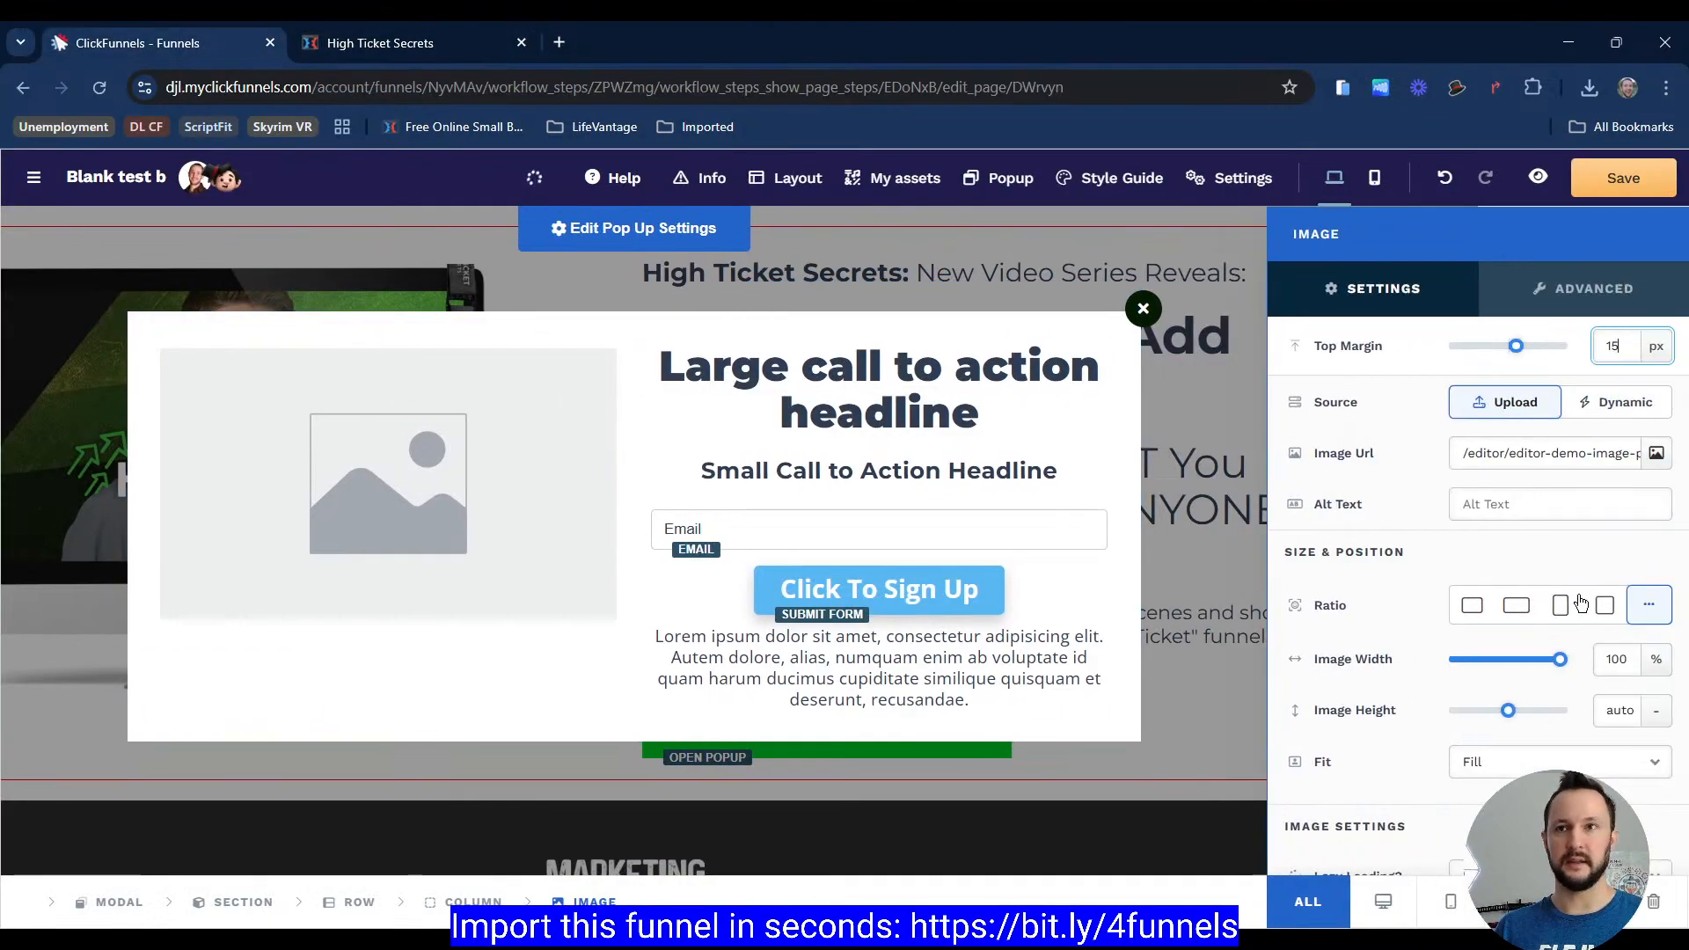
pyautogui.click(1657, 453)
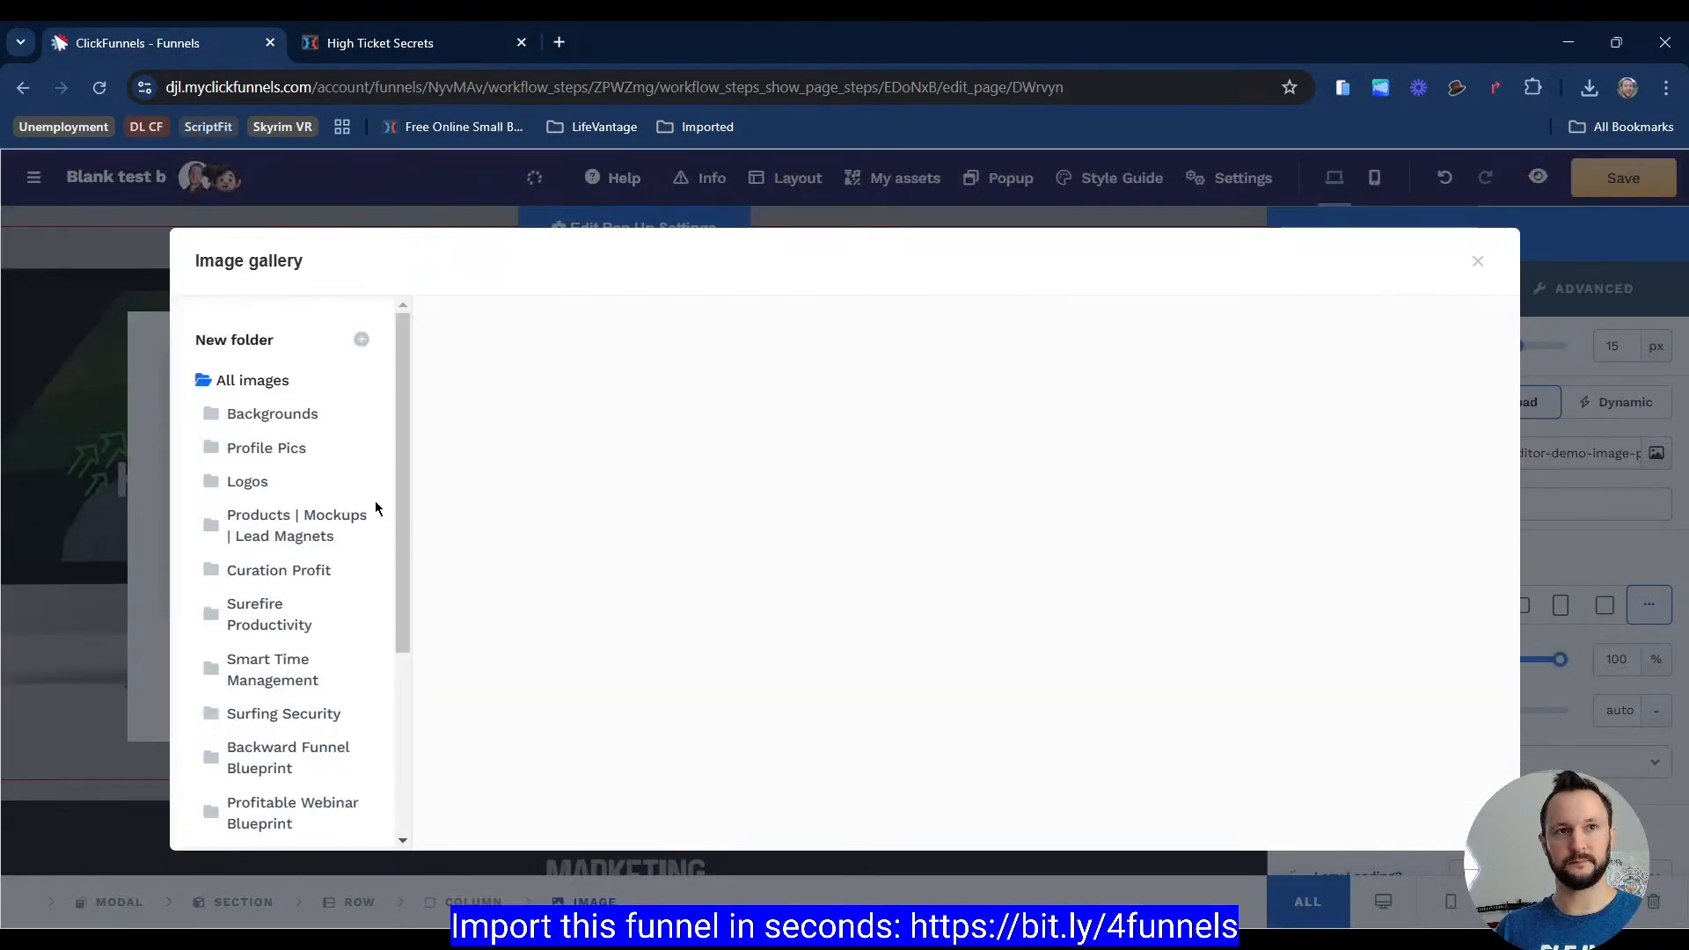
pyautogui.scroll(-6, 255, 616)
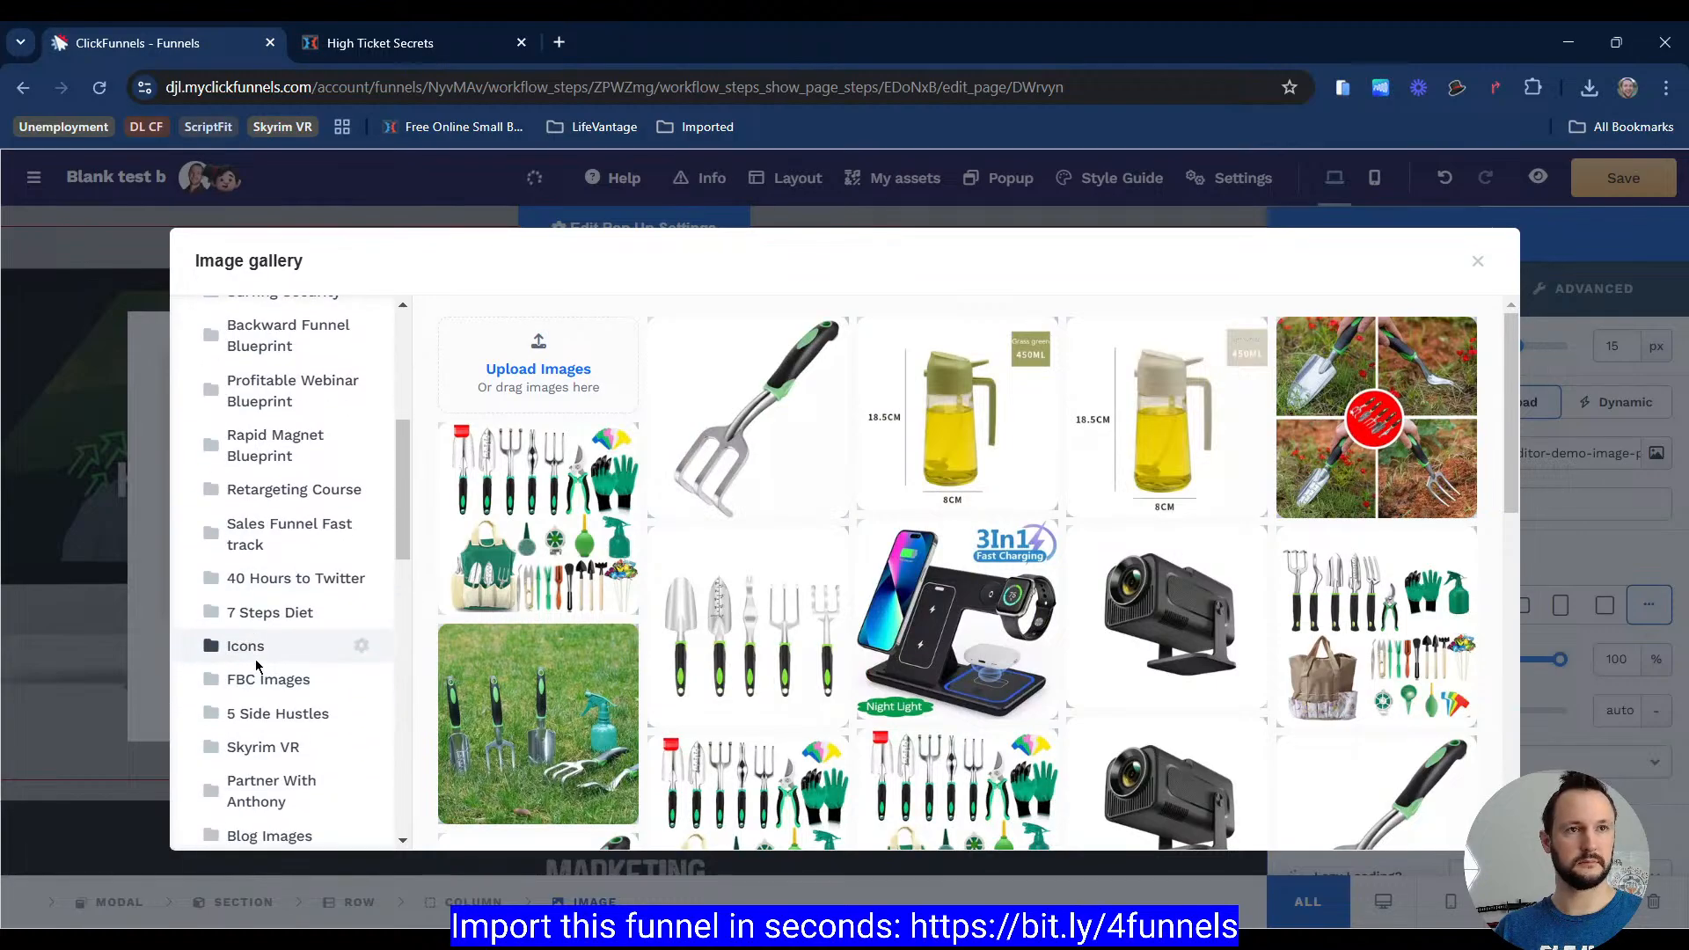
pyautogui.scroll(-2, 239, 574)
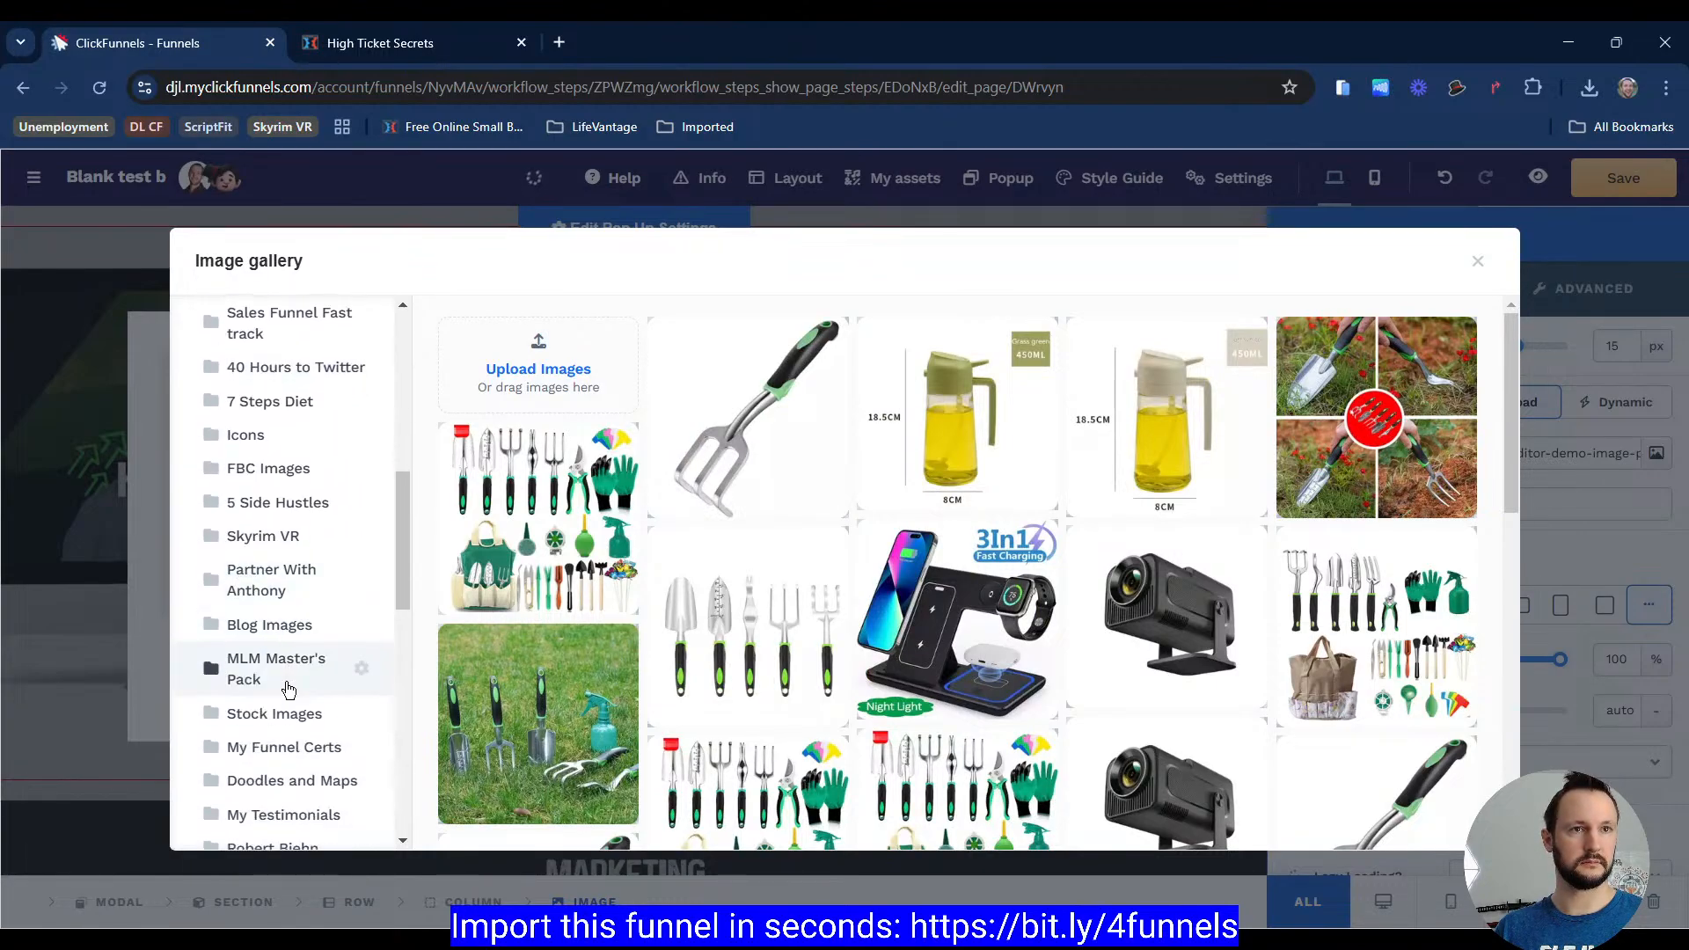
pyautogui.click(258, 475)
pyautogui.click(533, 607)
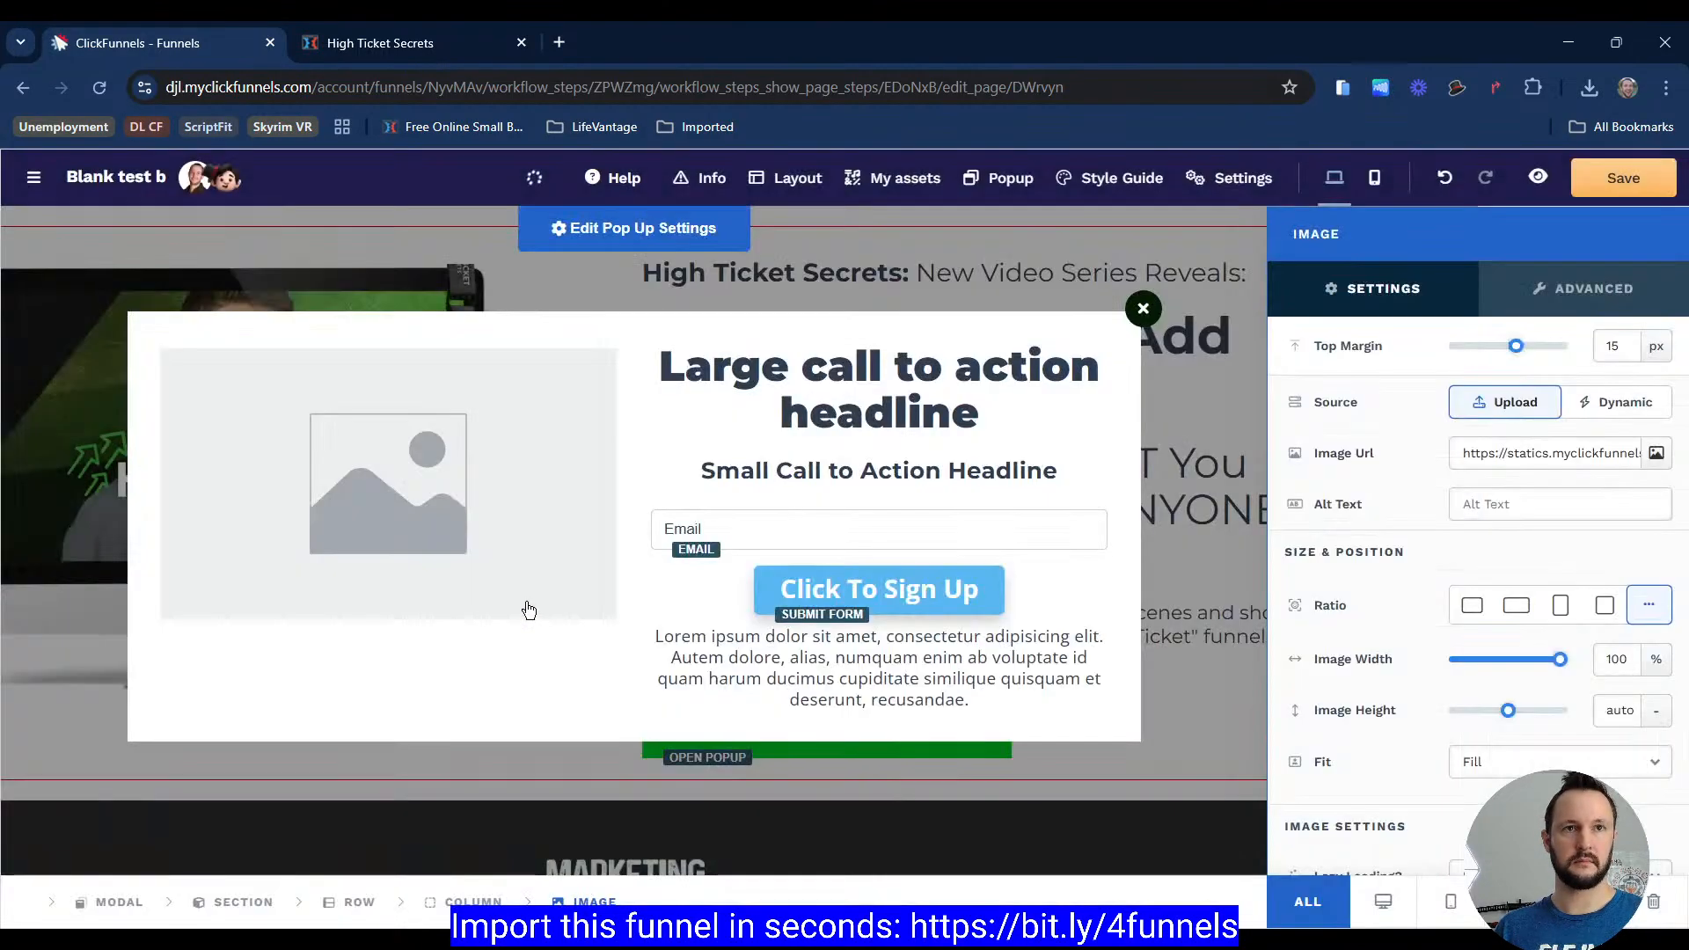
pyautogui.click(542, 475)
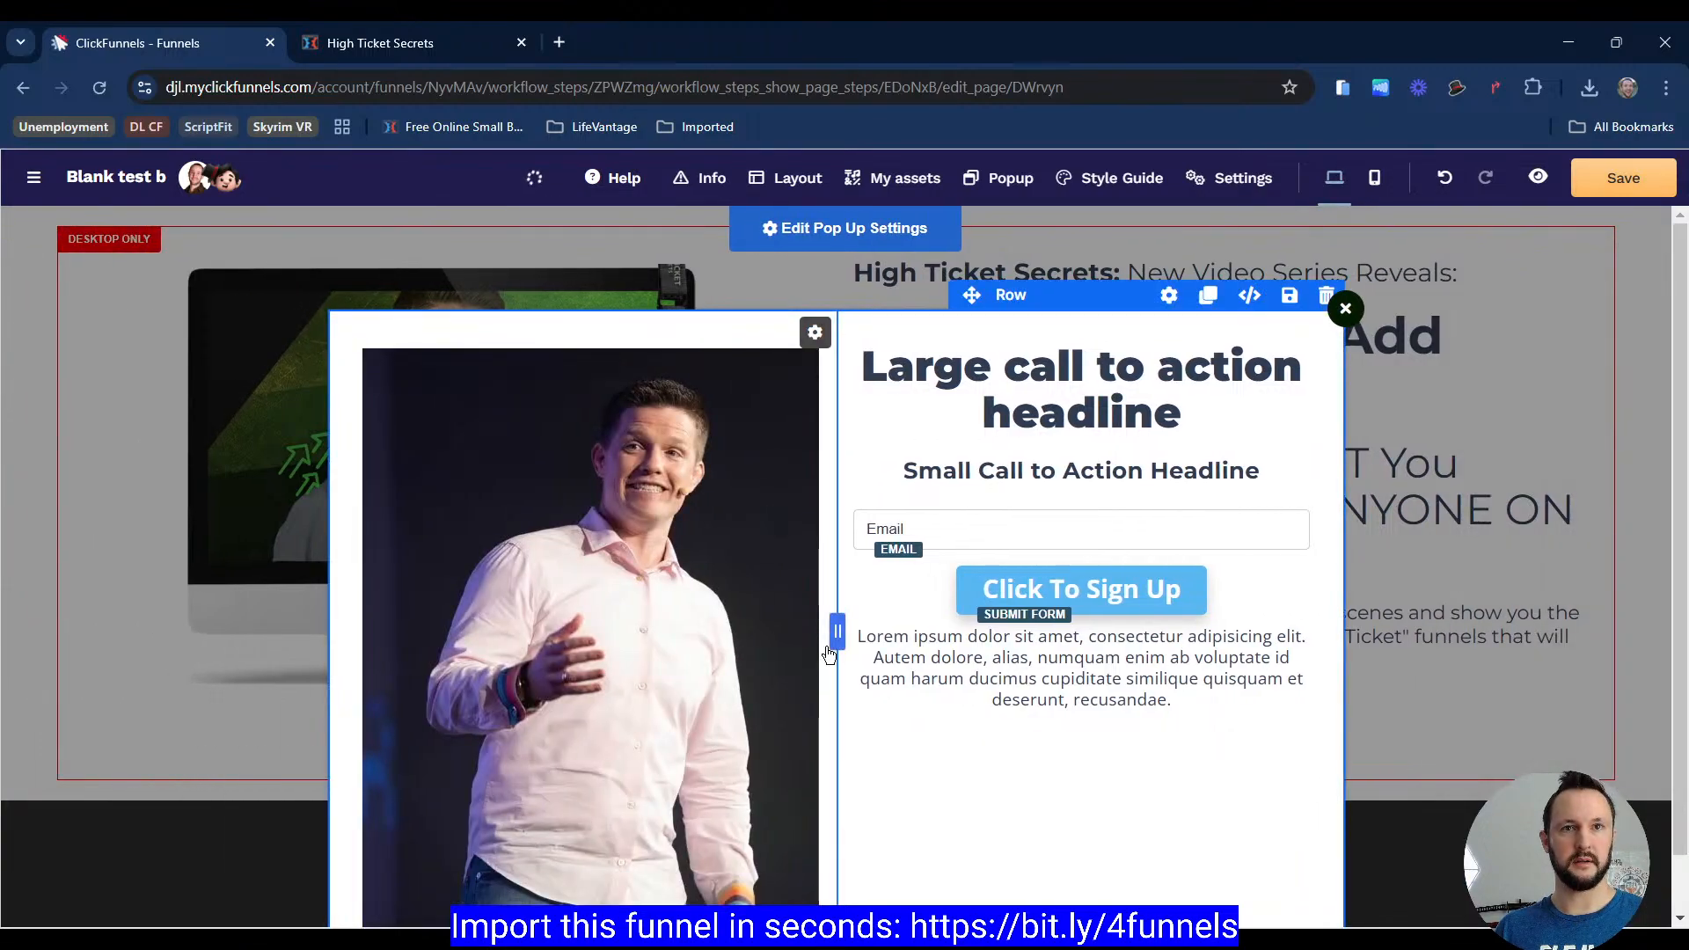
pyautogui.click(748, 620)
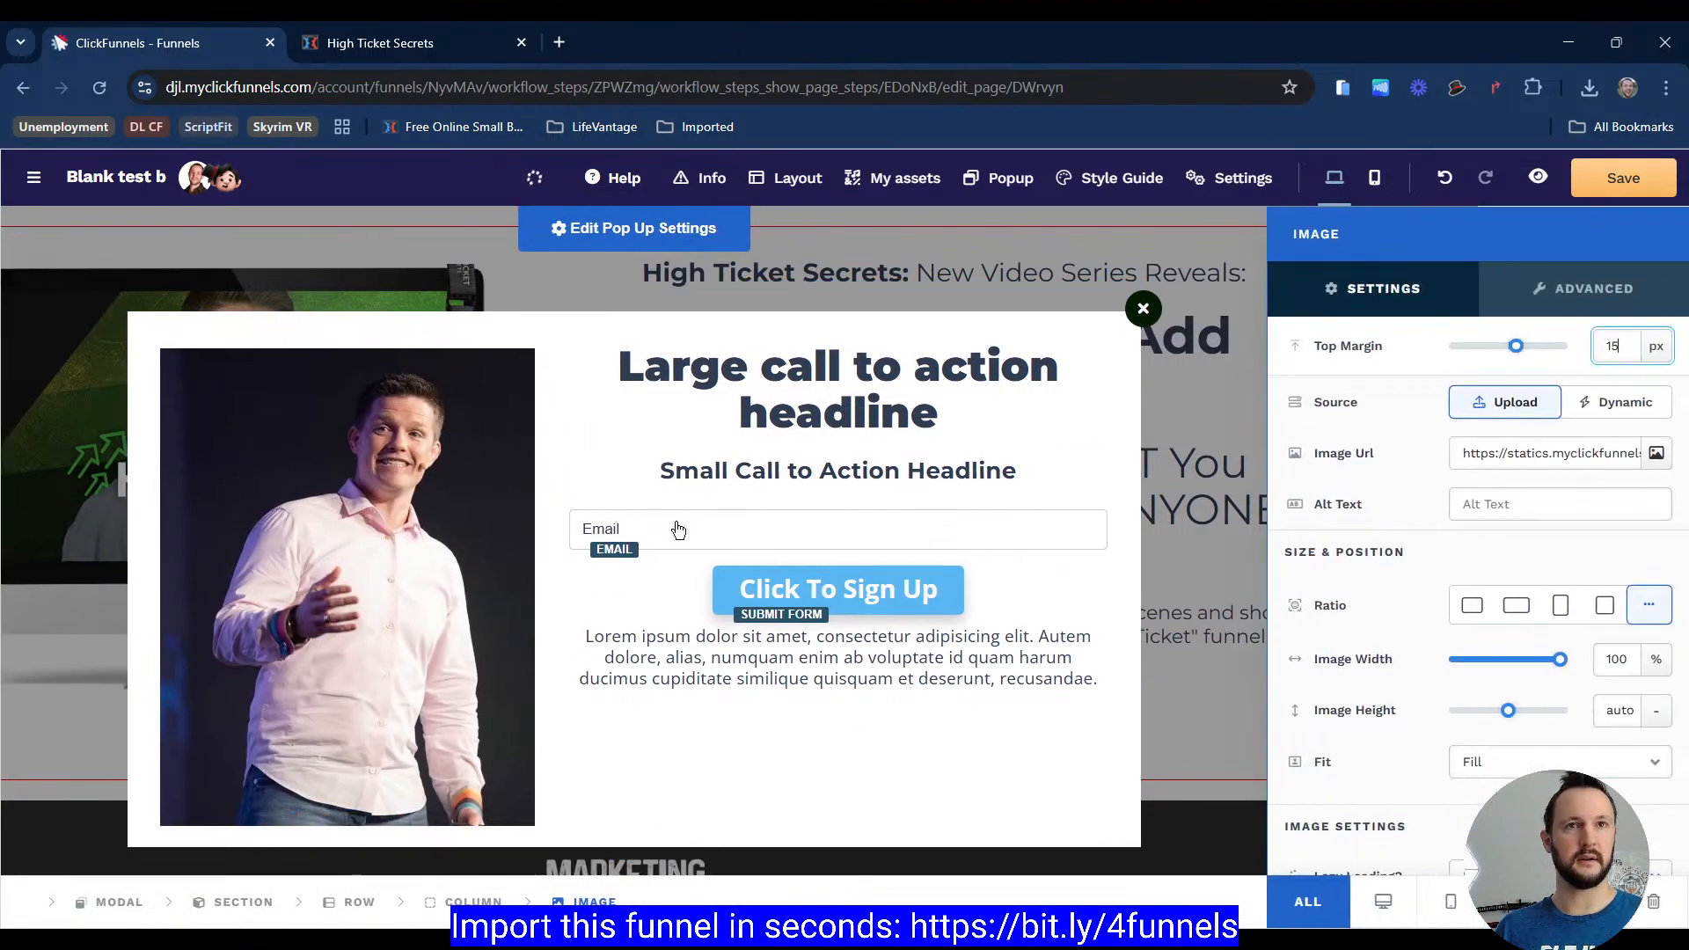
# Step: Set the popup image's top margin to 0 px
pyautogui.scroll(-4, 1425, 559)
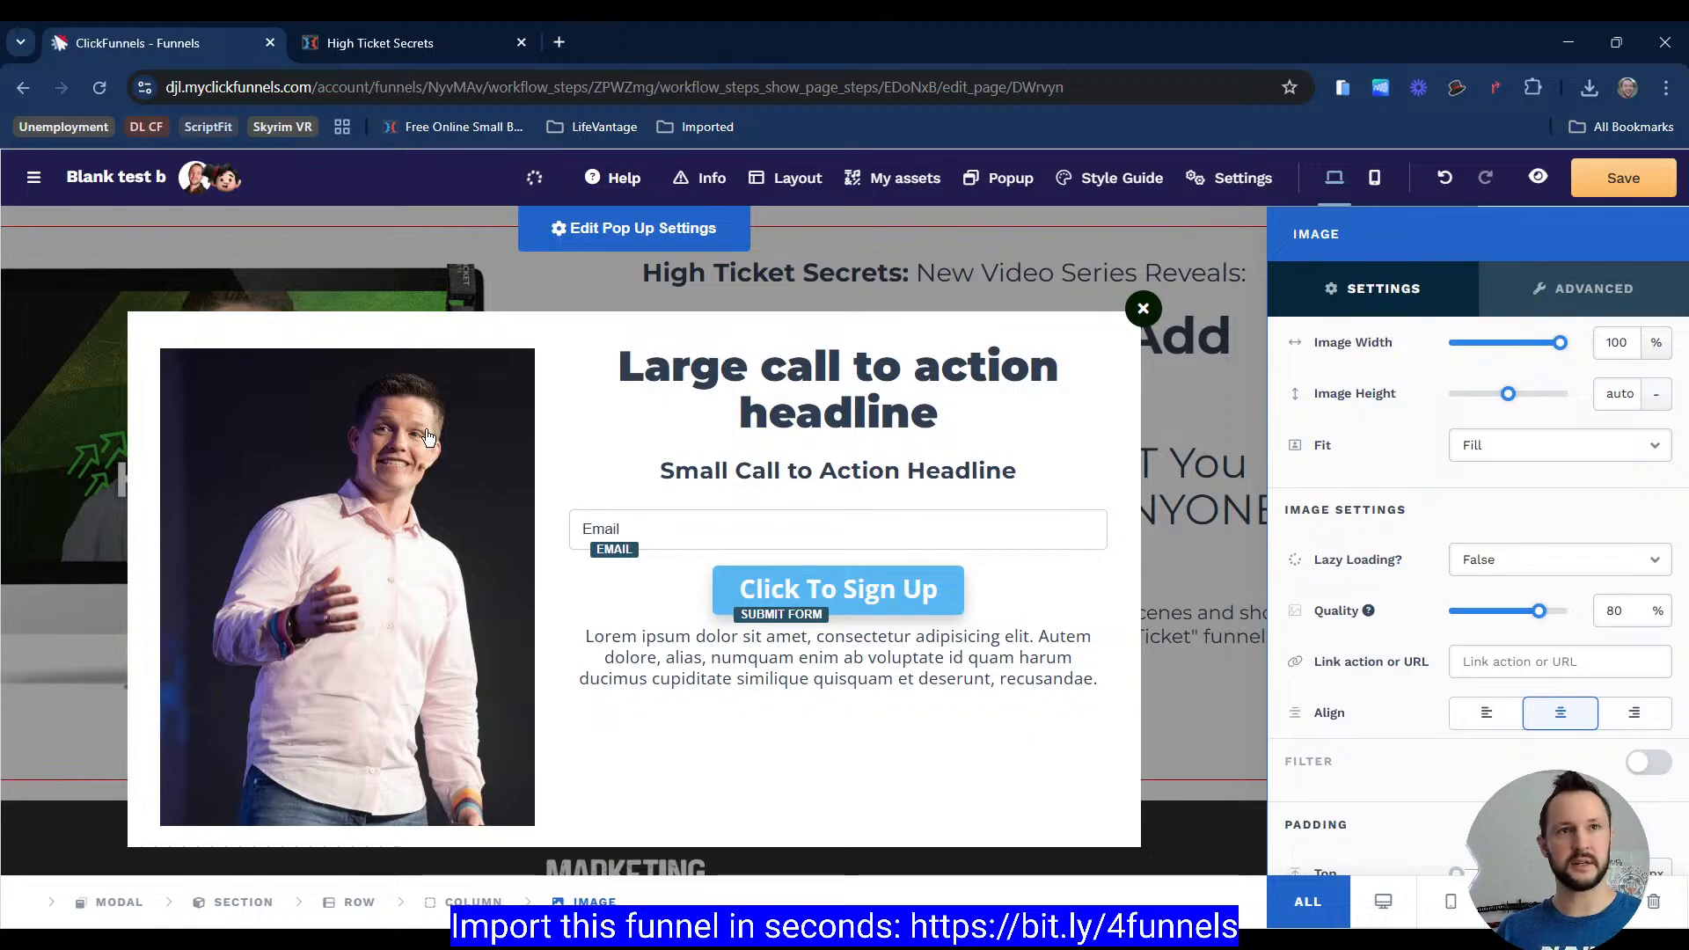
pyautogui.click(414, 43)
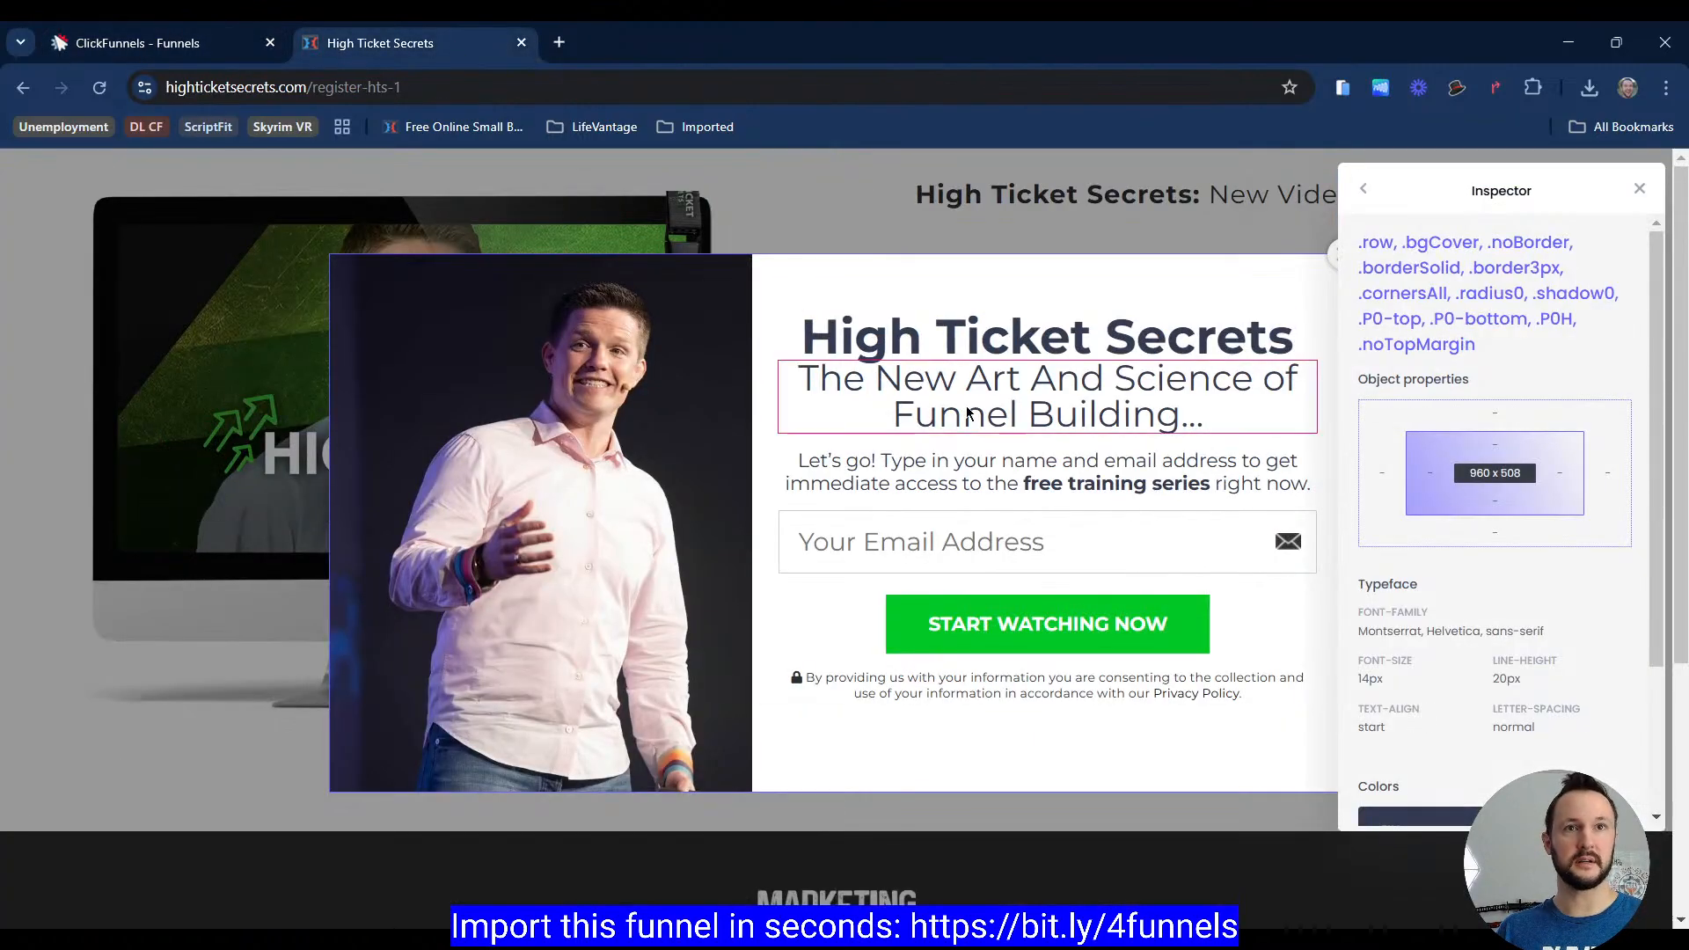
pyautogui.click(220, 58)
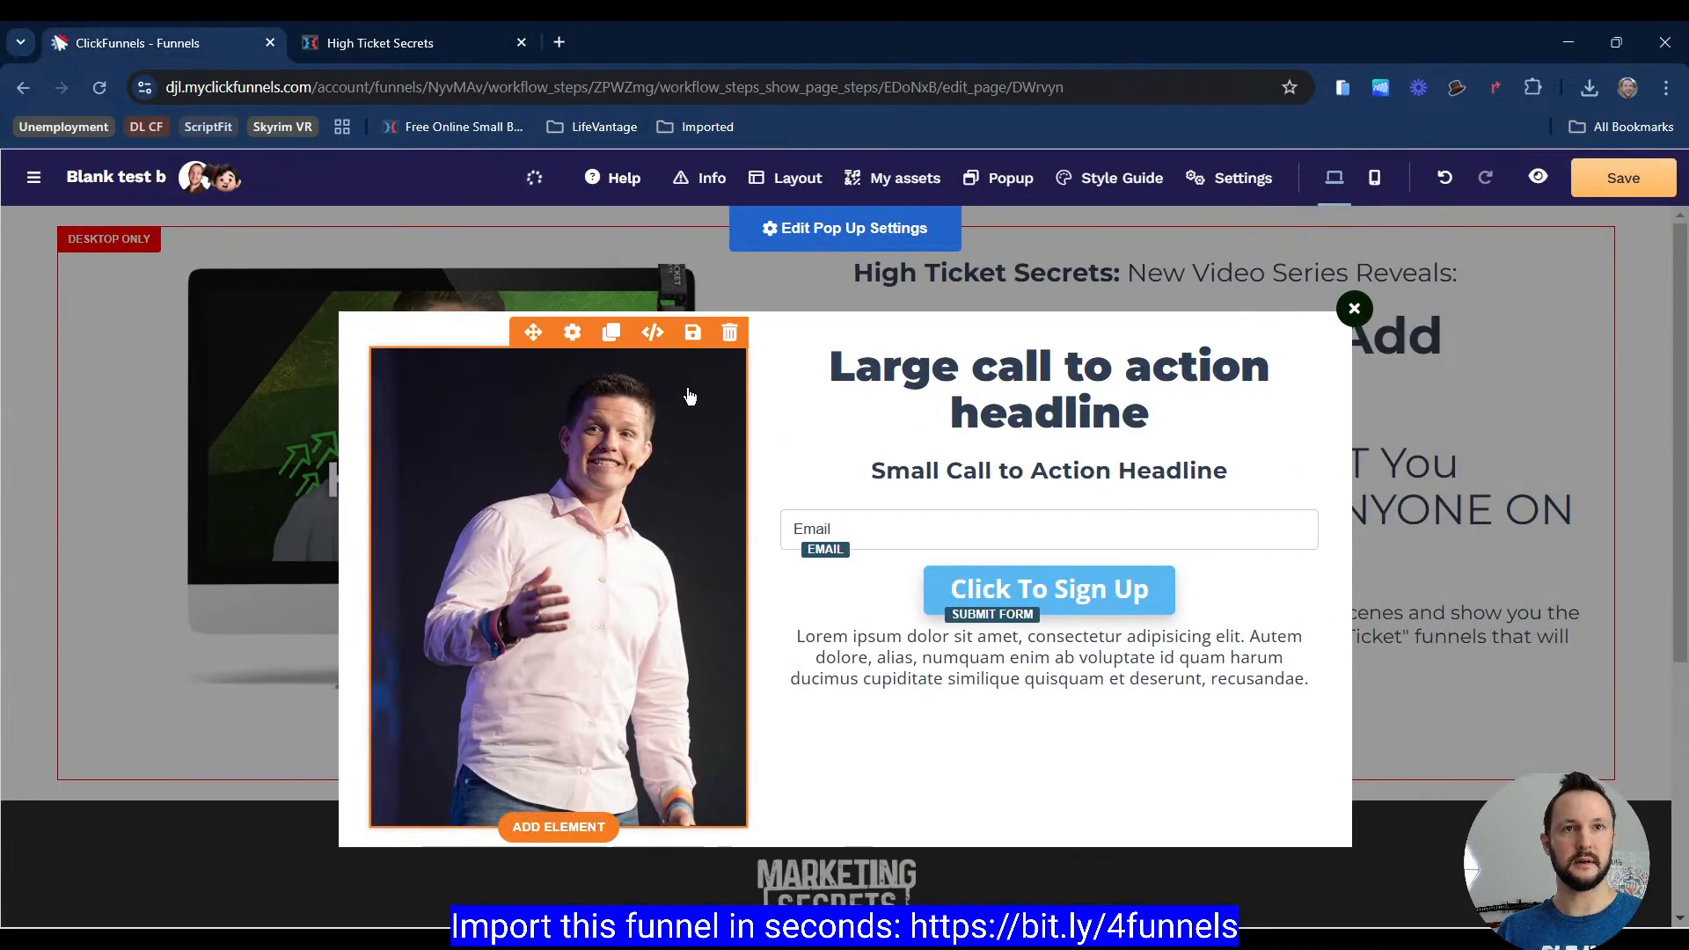
pyautogui.click(689, 397)
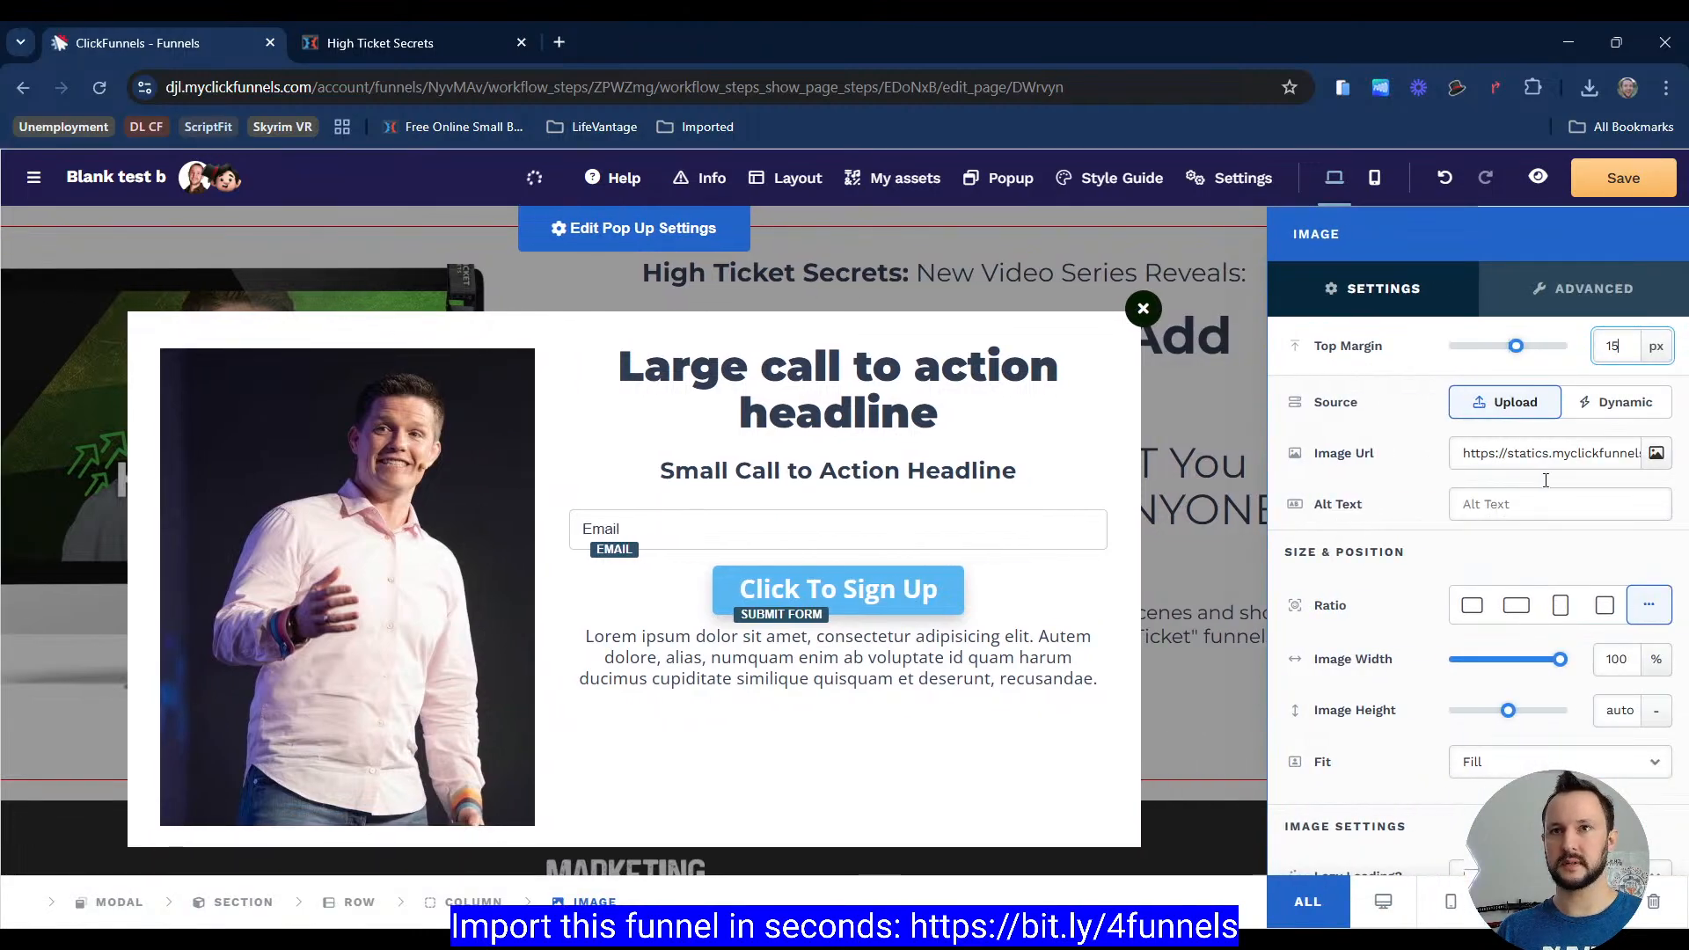
pyautogui.doubleClick(1610, 346)
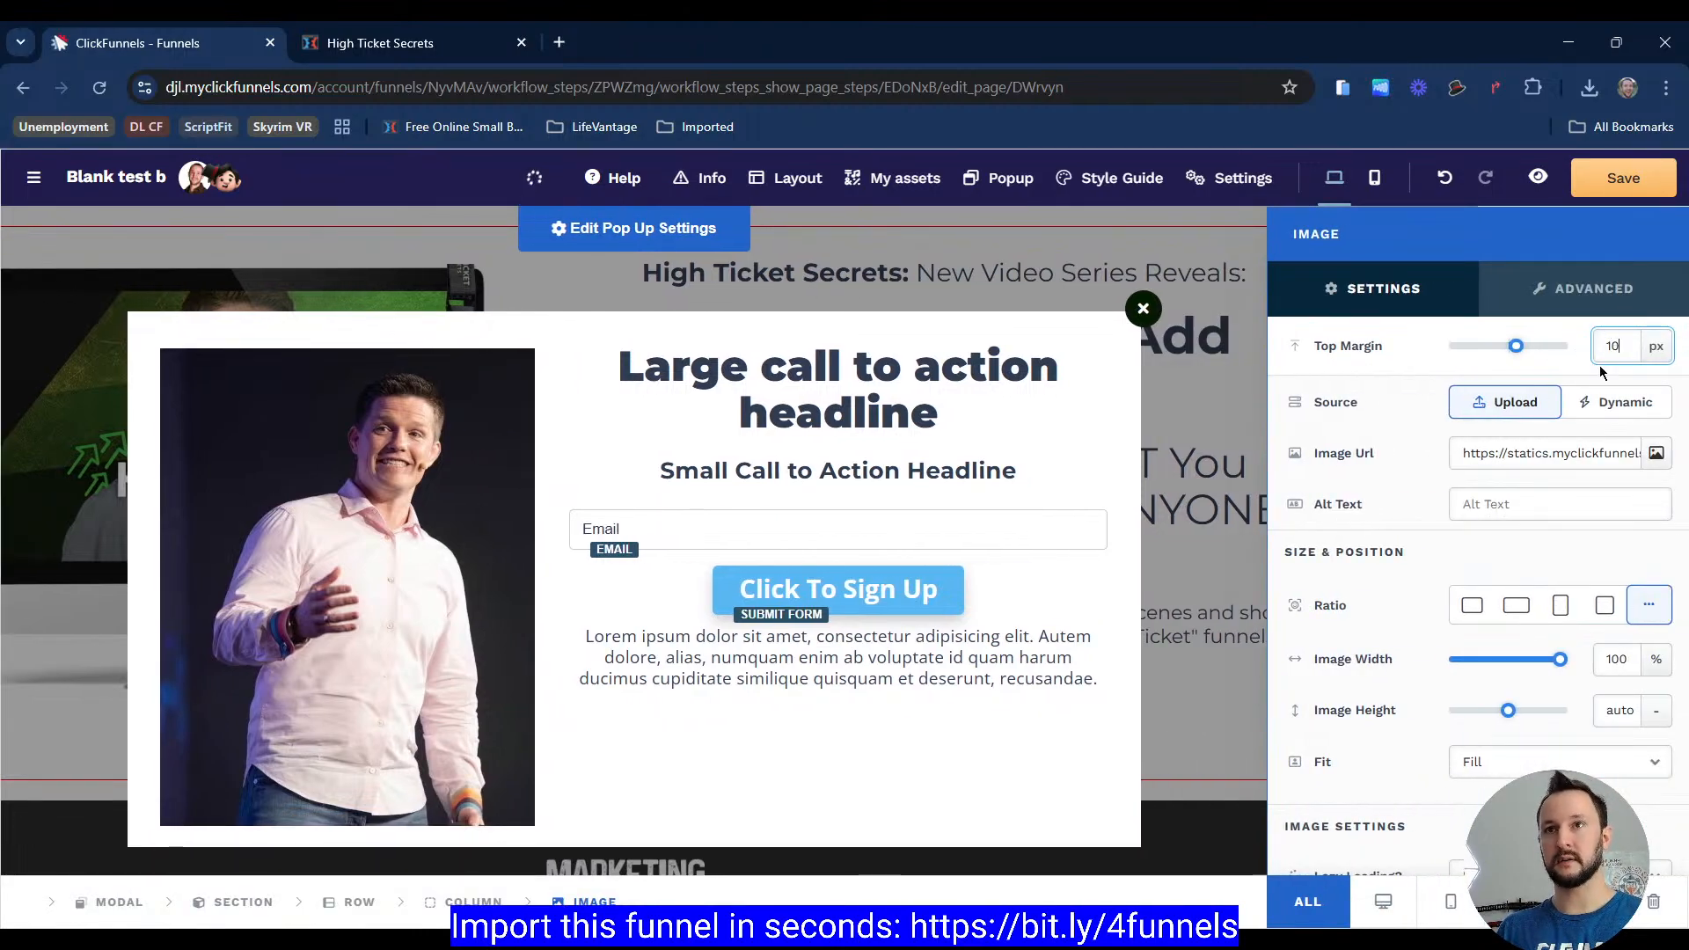
pyautogui.write('0')
# Step: Remove the left and right margin of the popup's image column
pyautogui.click(628, 781)
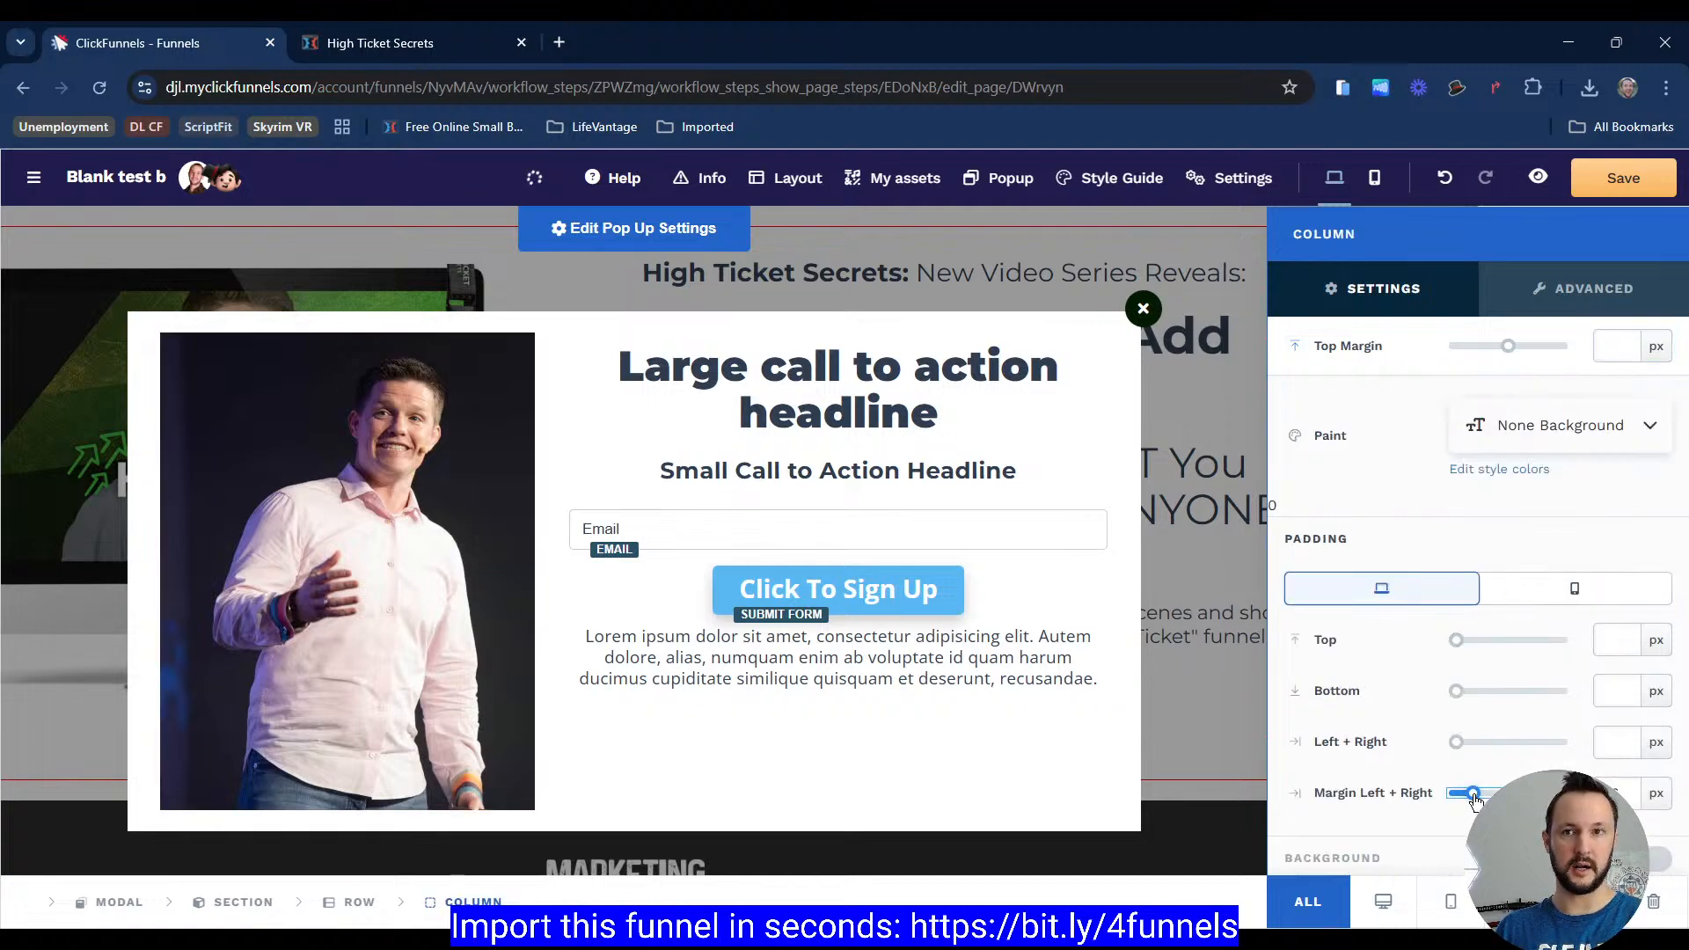
pyautogui.moveTo(1475, 799); pyautogui.dragTo(1418, 806)
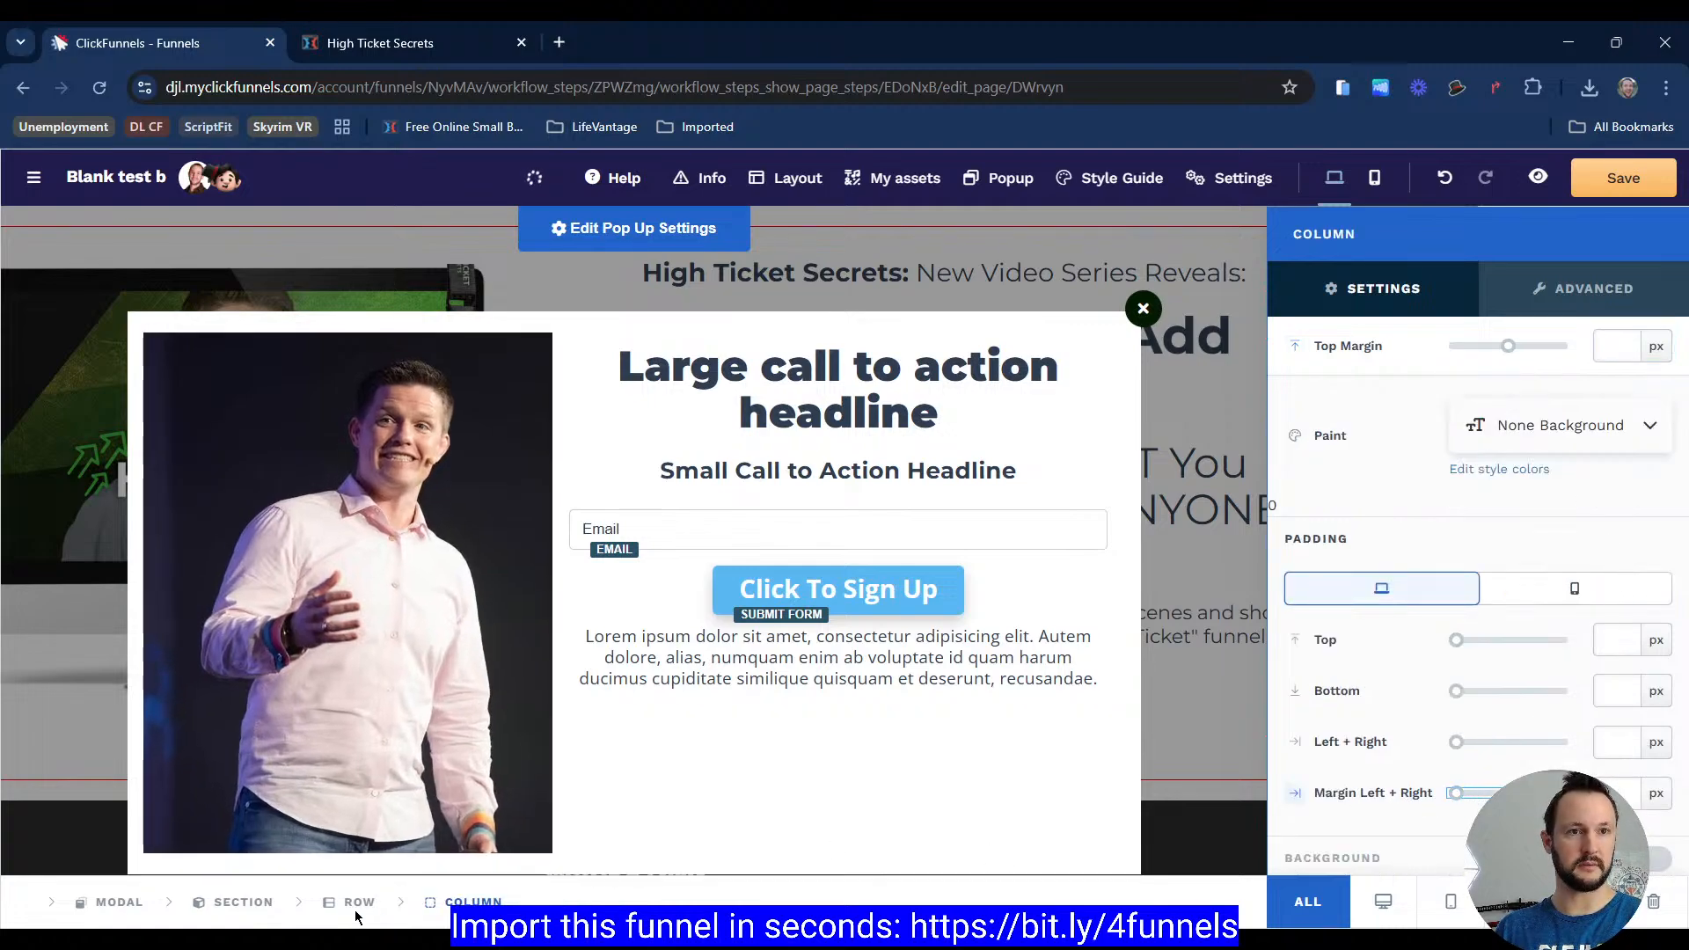
# Step: Remove the top, bottom and side padding of the popup's row
pyautogui.click(598, 819)
pyautogui.scroll(-2, 1506, 558)
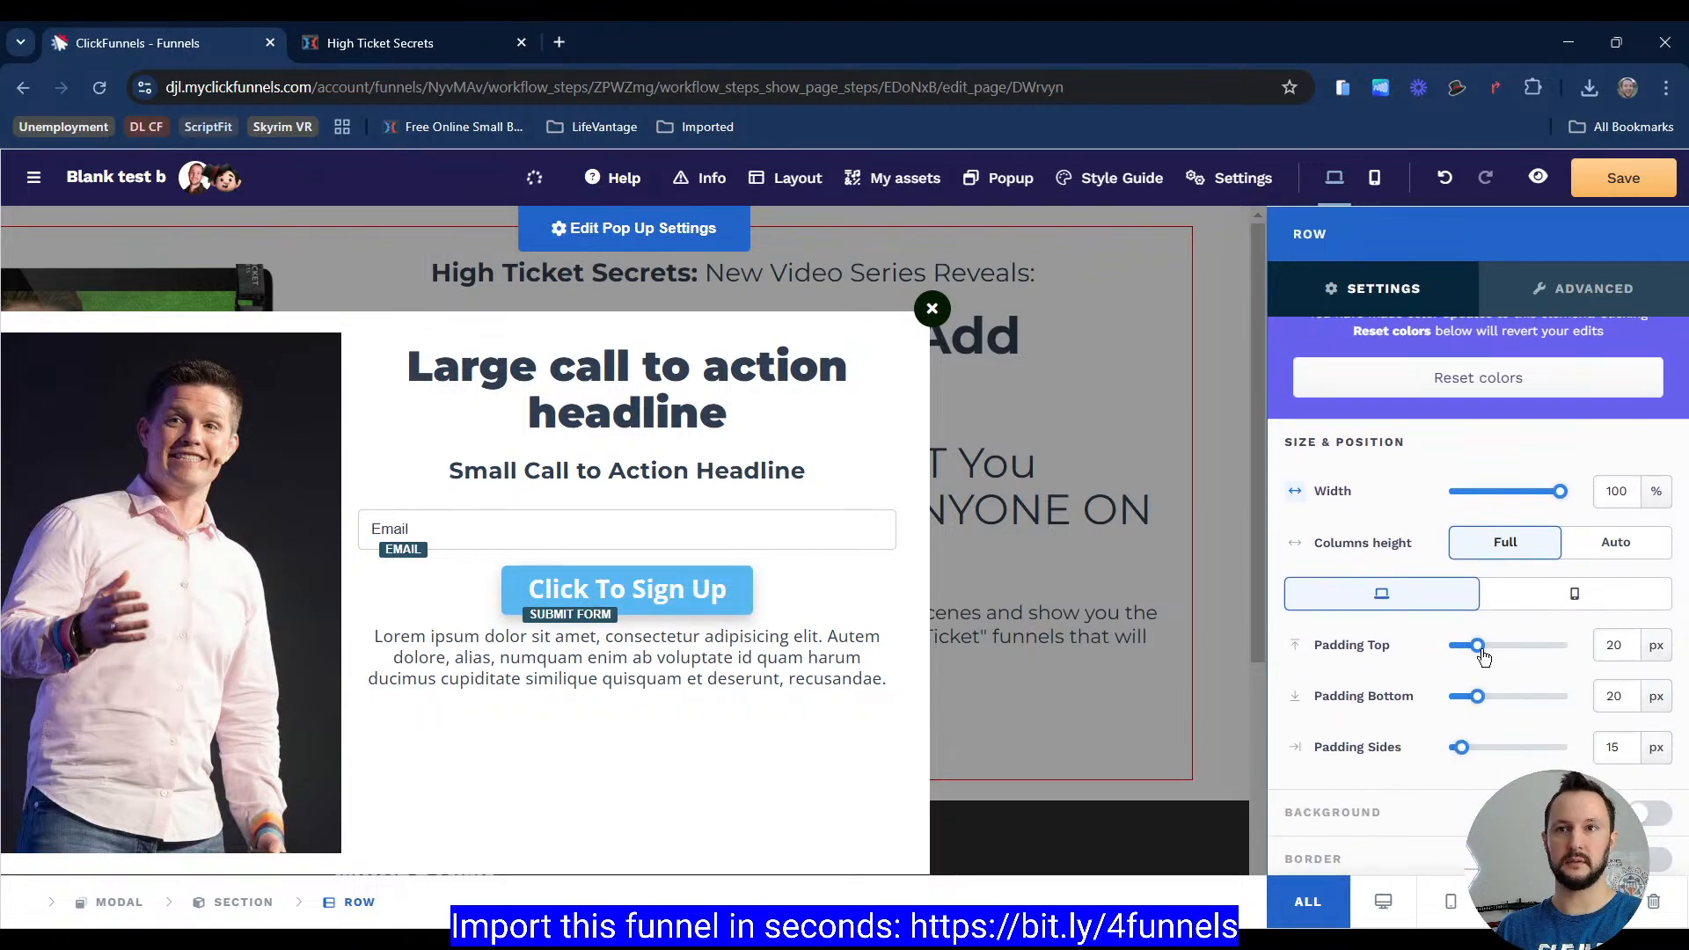
pyautogui.moveTo(1485, 653); pyautogui.dragTo(1417, 693)
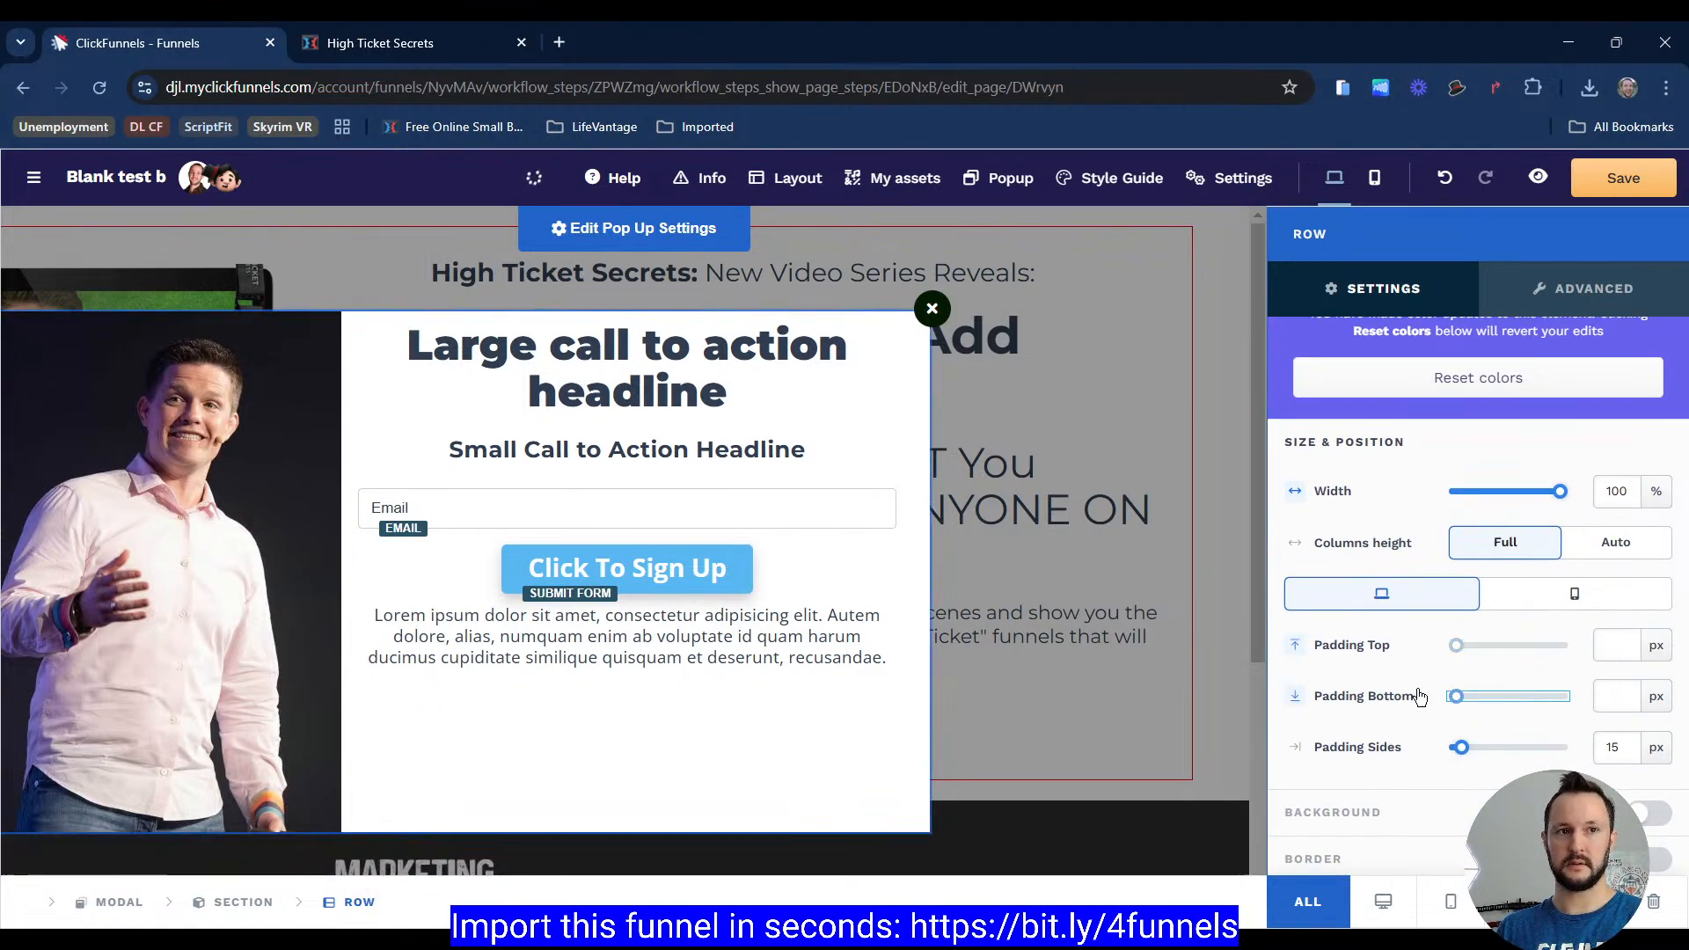
pyautogui.click(1461, 749)
pyautogui.moveTo(1461, 754); pyautogui.dragTo(1441, 752)
pyautogui.click(558, 642)
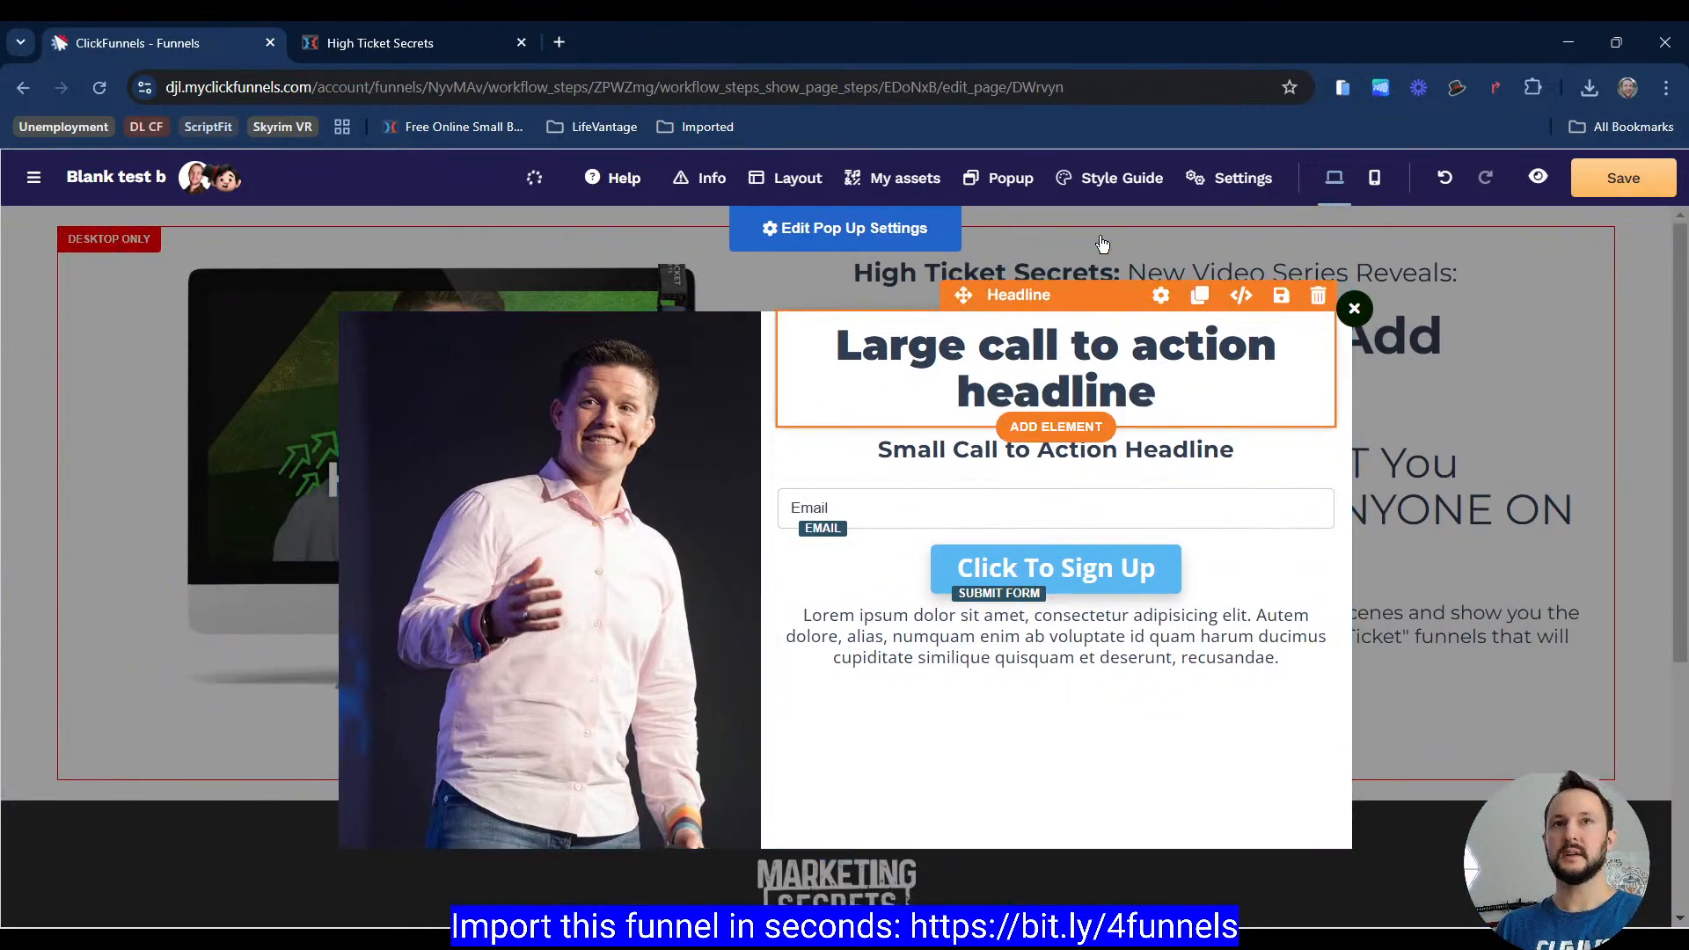
# Step: Switch to the High Ticket Secrets tab and inspect the spacing around the reference popup's headline
pyautogui.click(387, 42)
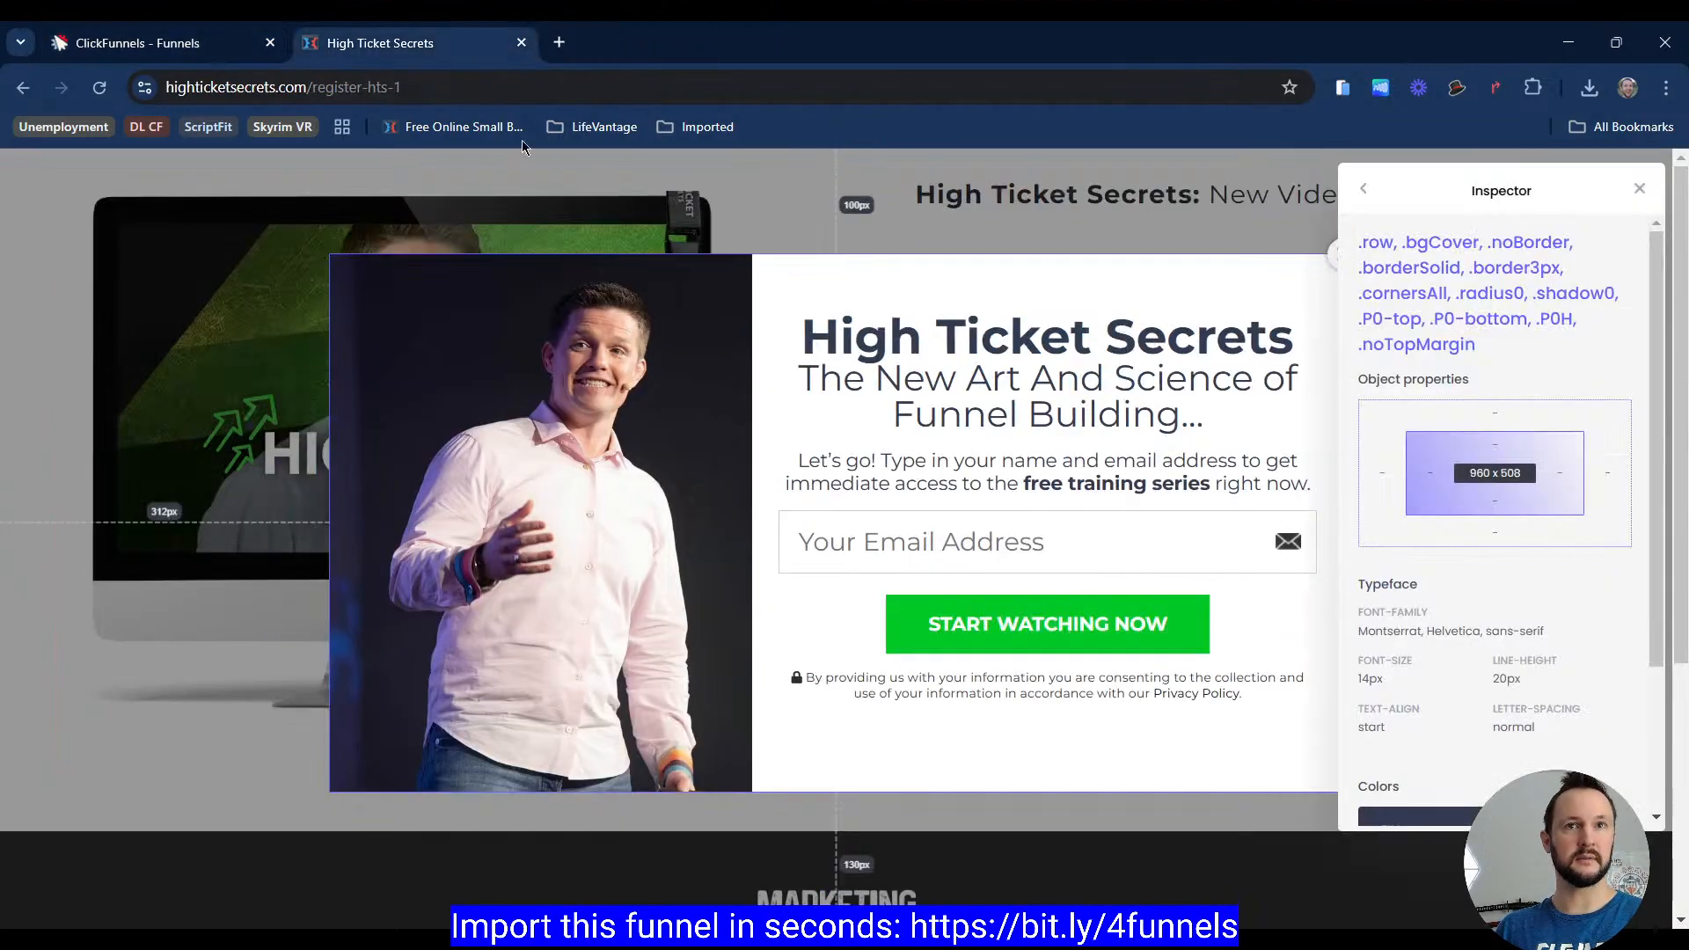
pyautogui.click(1261, 338)
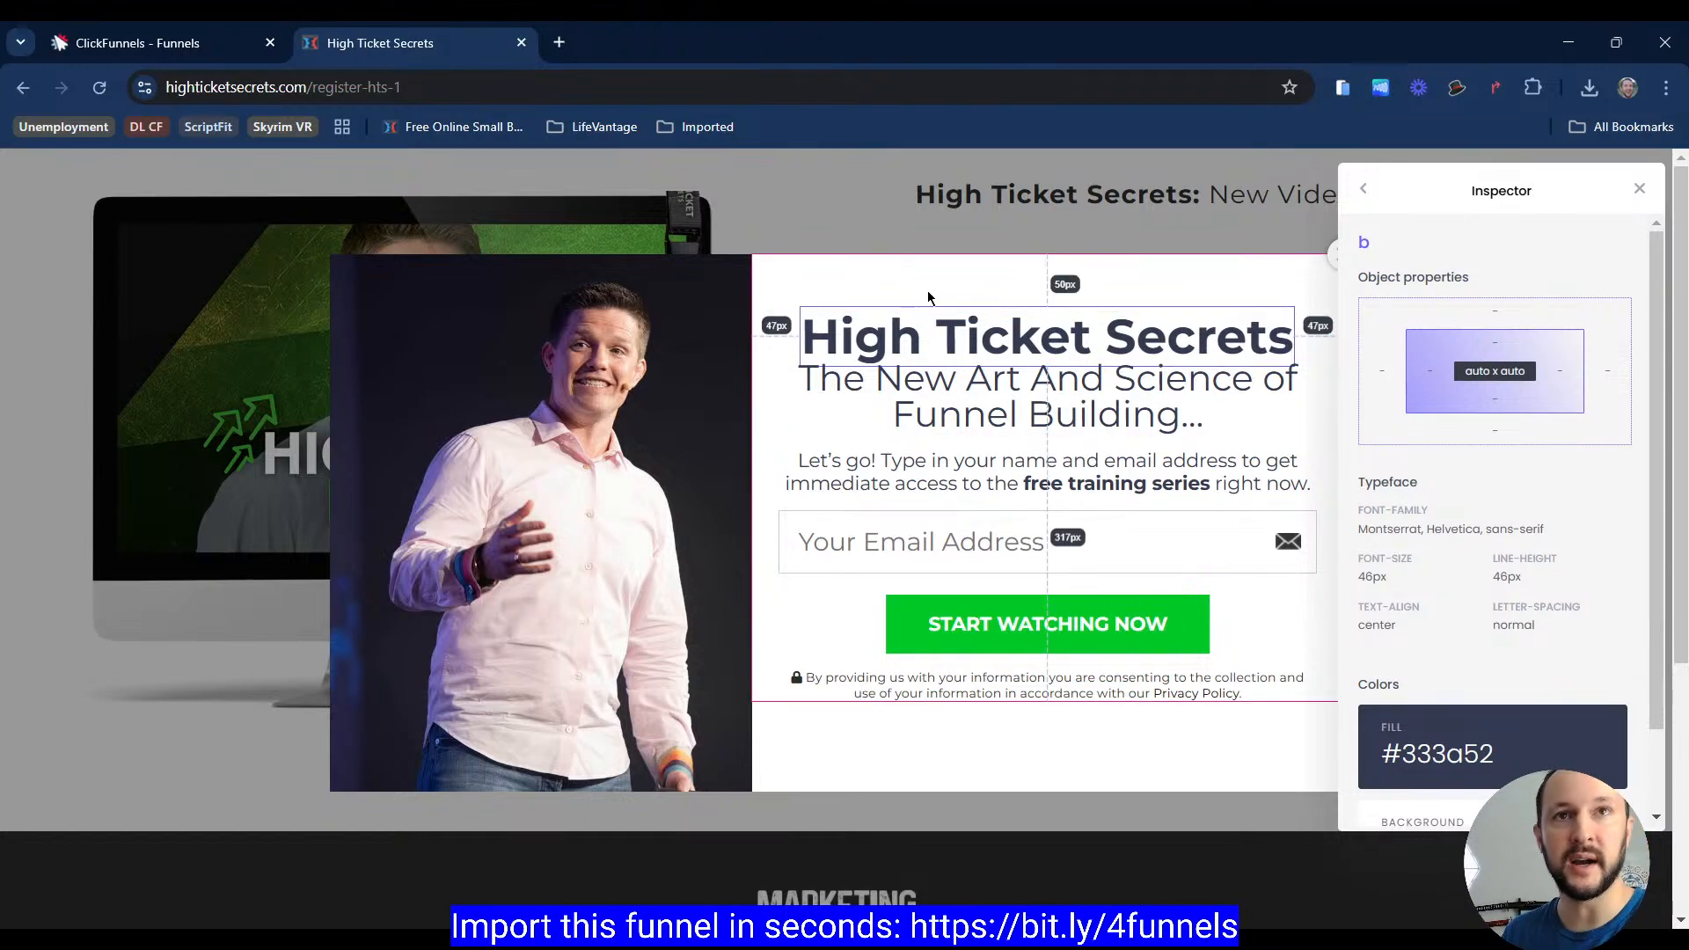
pyautogui.click(901, 344)
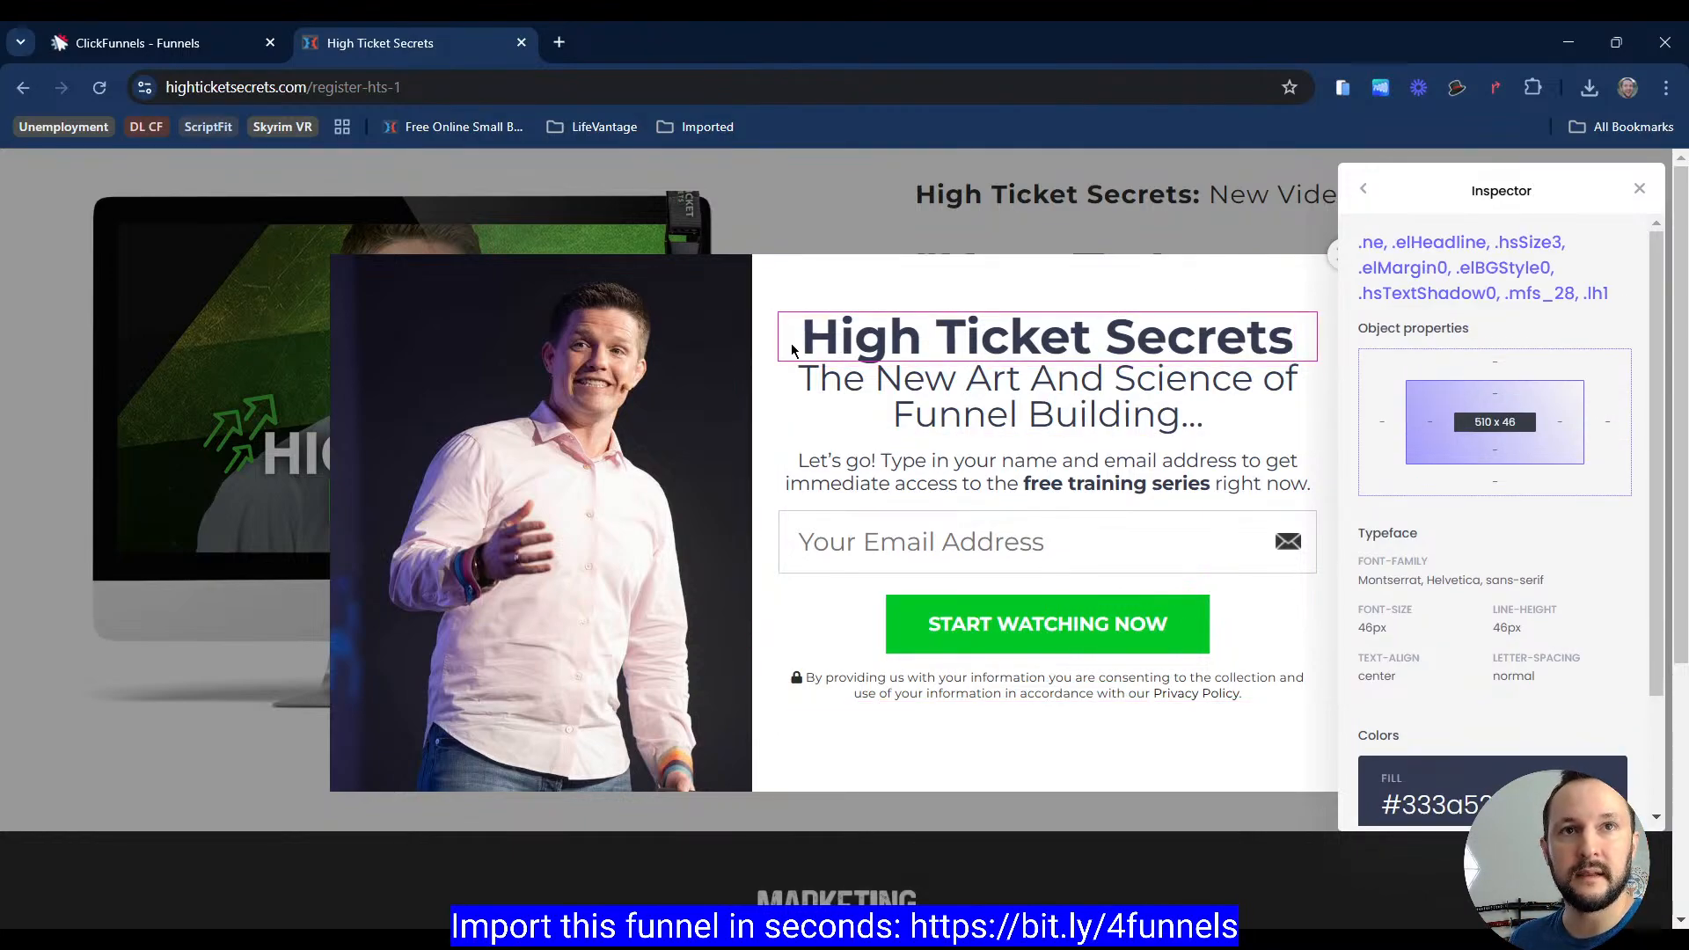
pyautogui.click(796, 314)
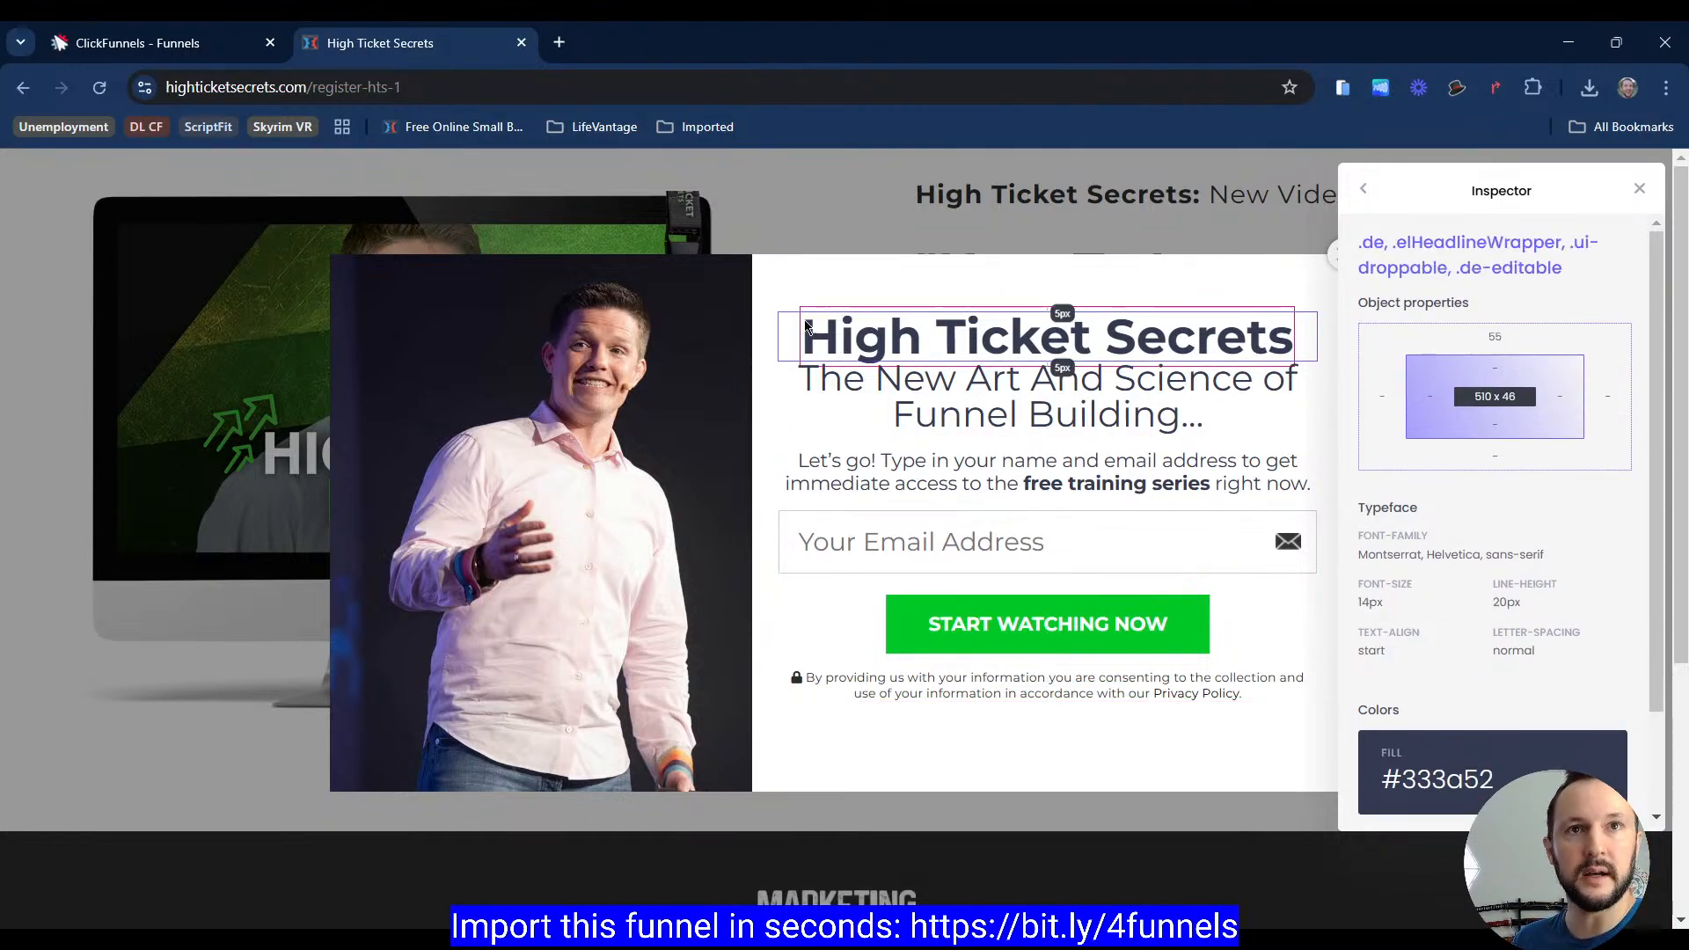
pyautogui.click(794, 318)
pyautogui.click(792, 329)
pyautogui.click(792, 329)
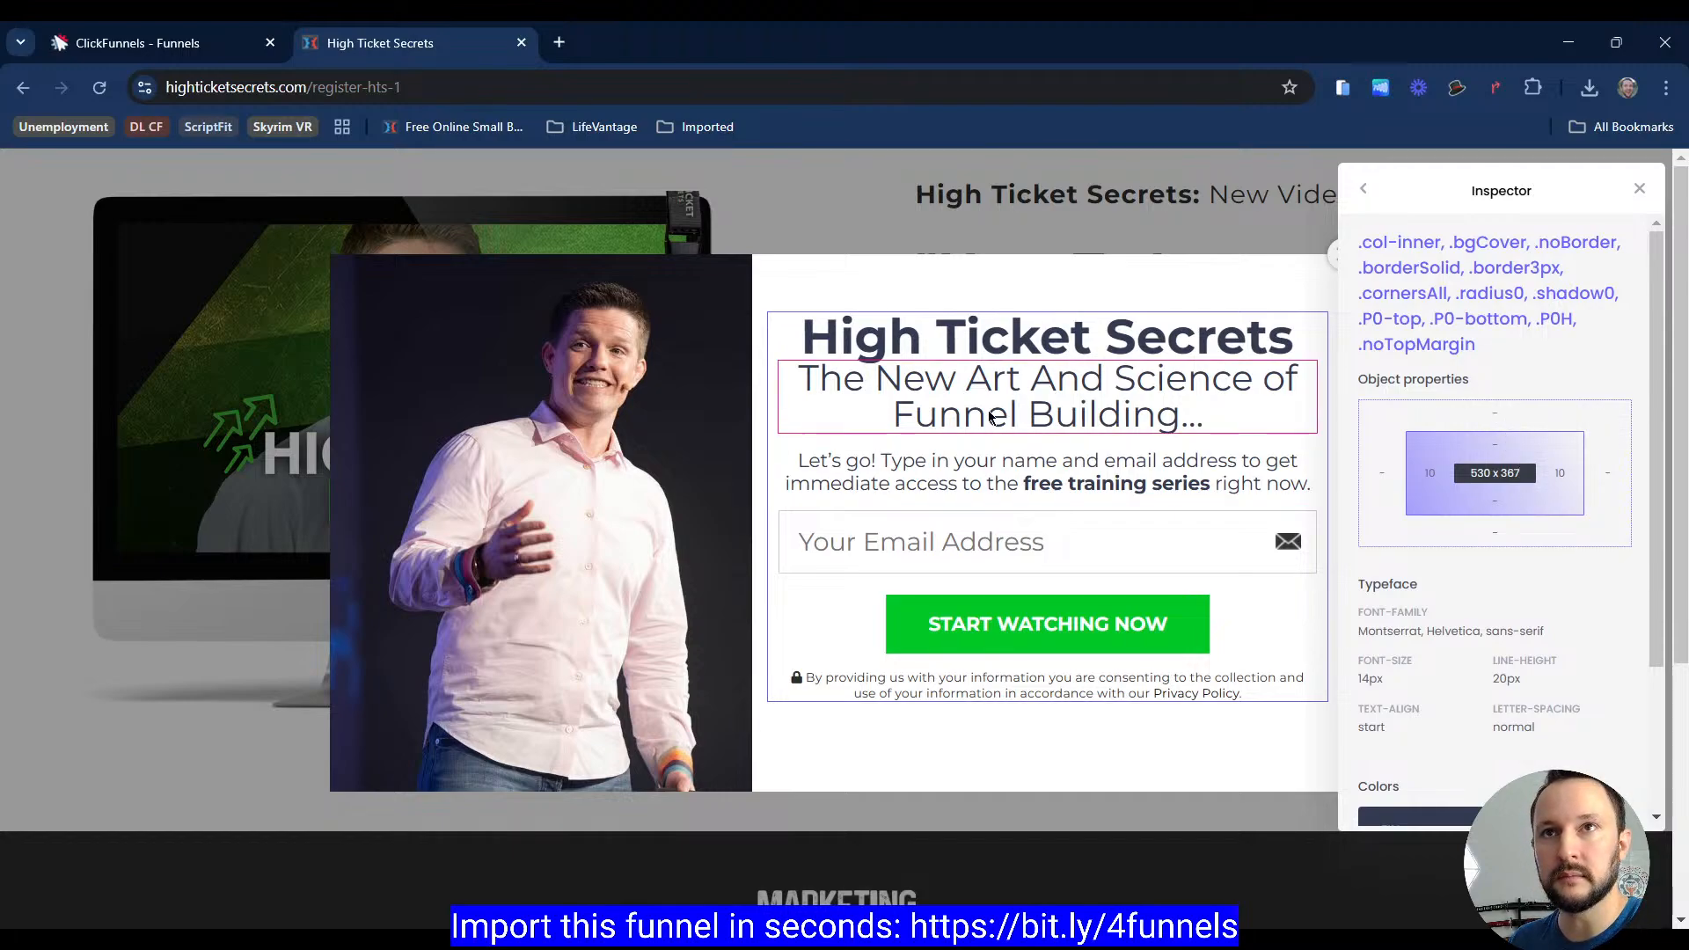
pyautogui.click(773, 345)
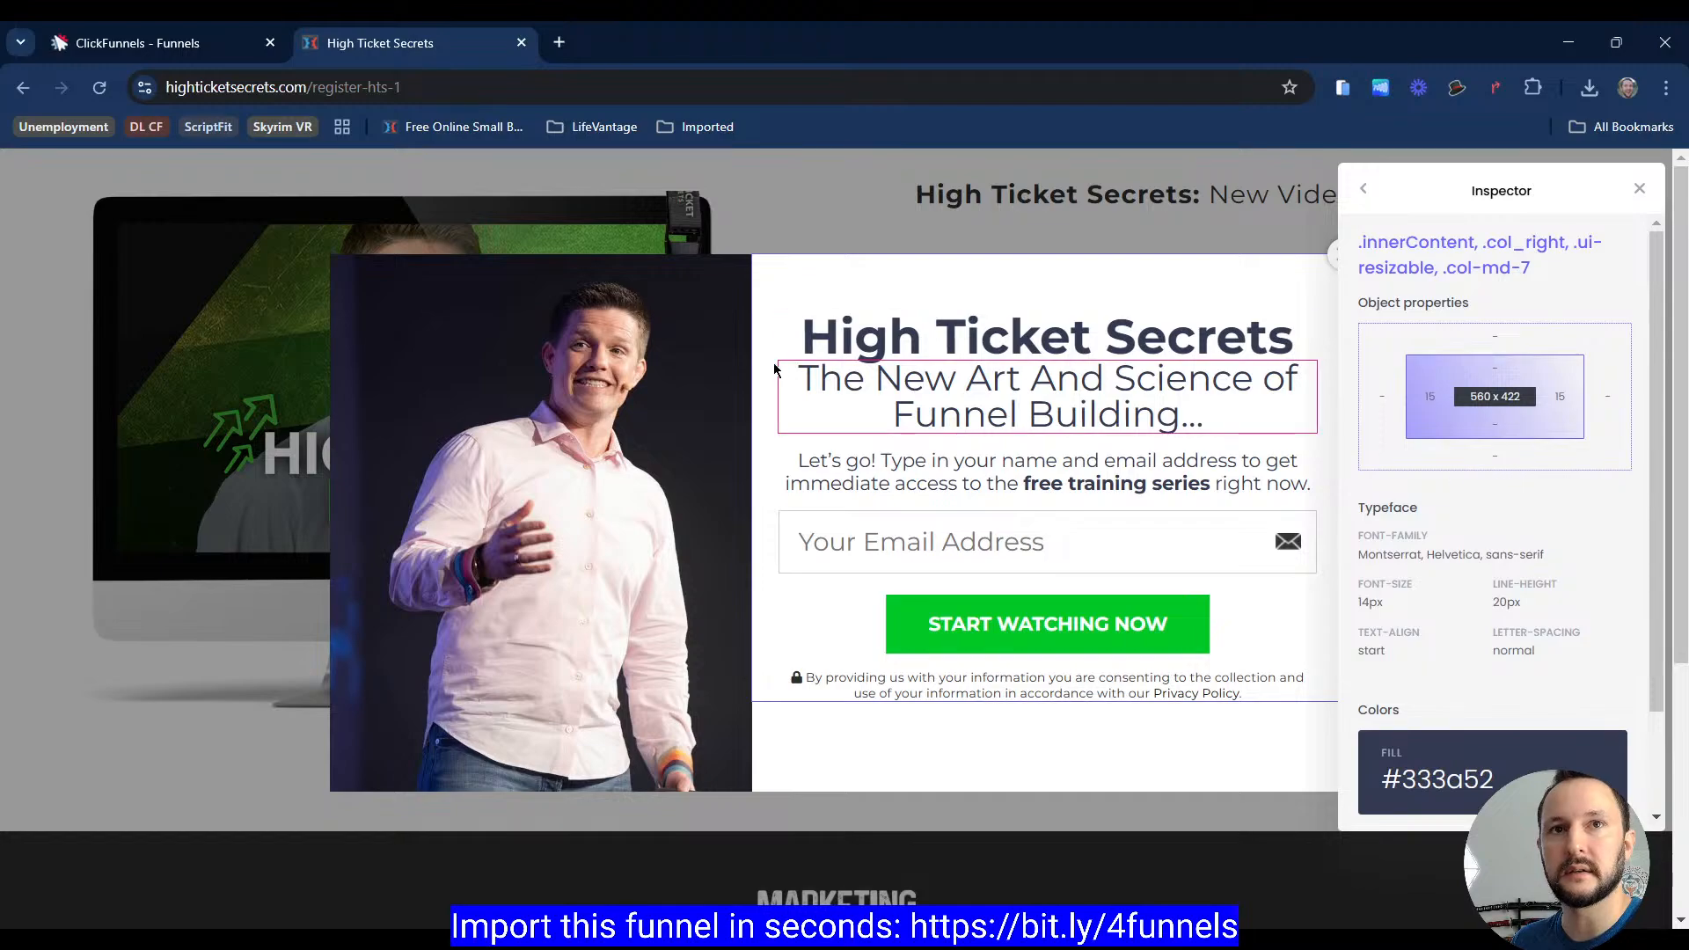
pyautogui.click(849, 324)
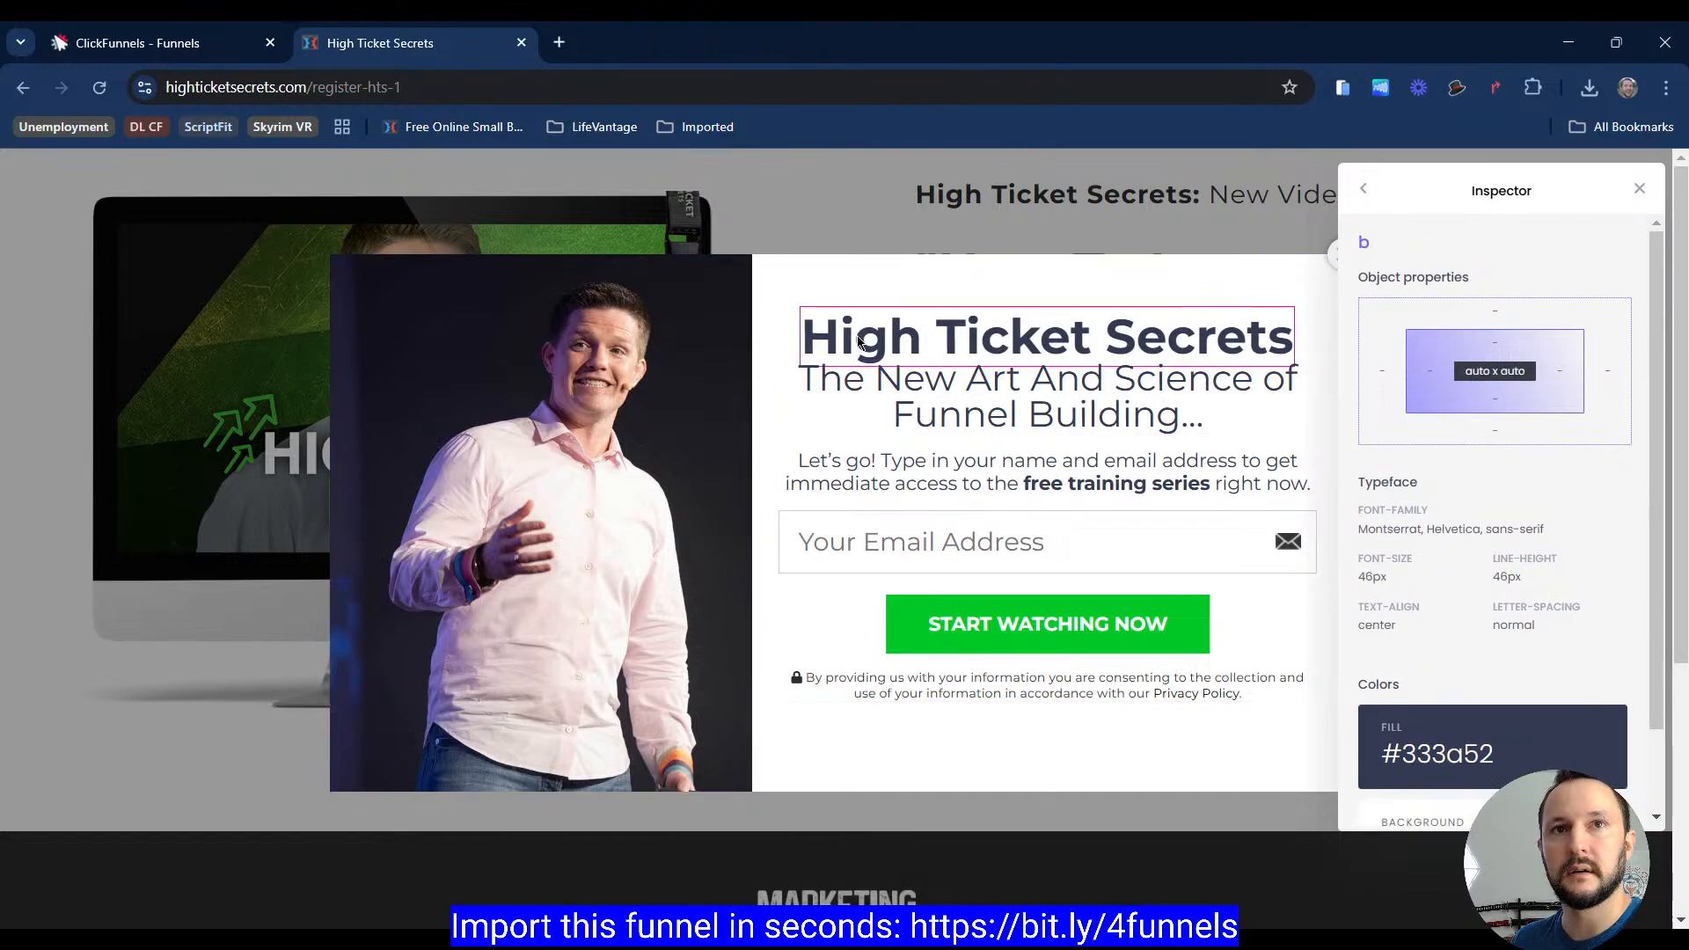
pyautogui.click(859, 342)
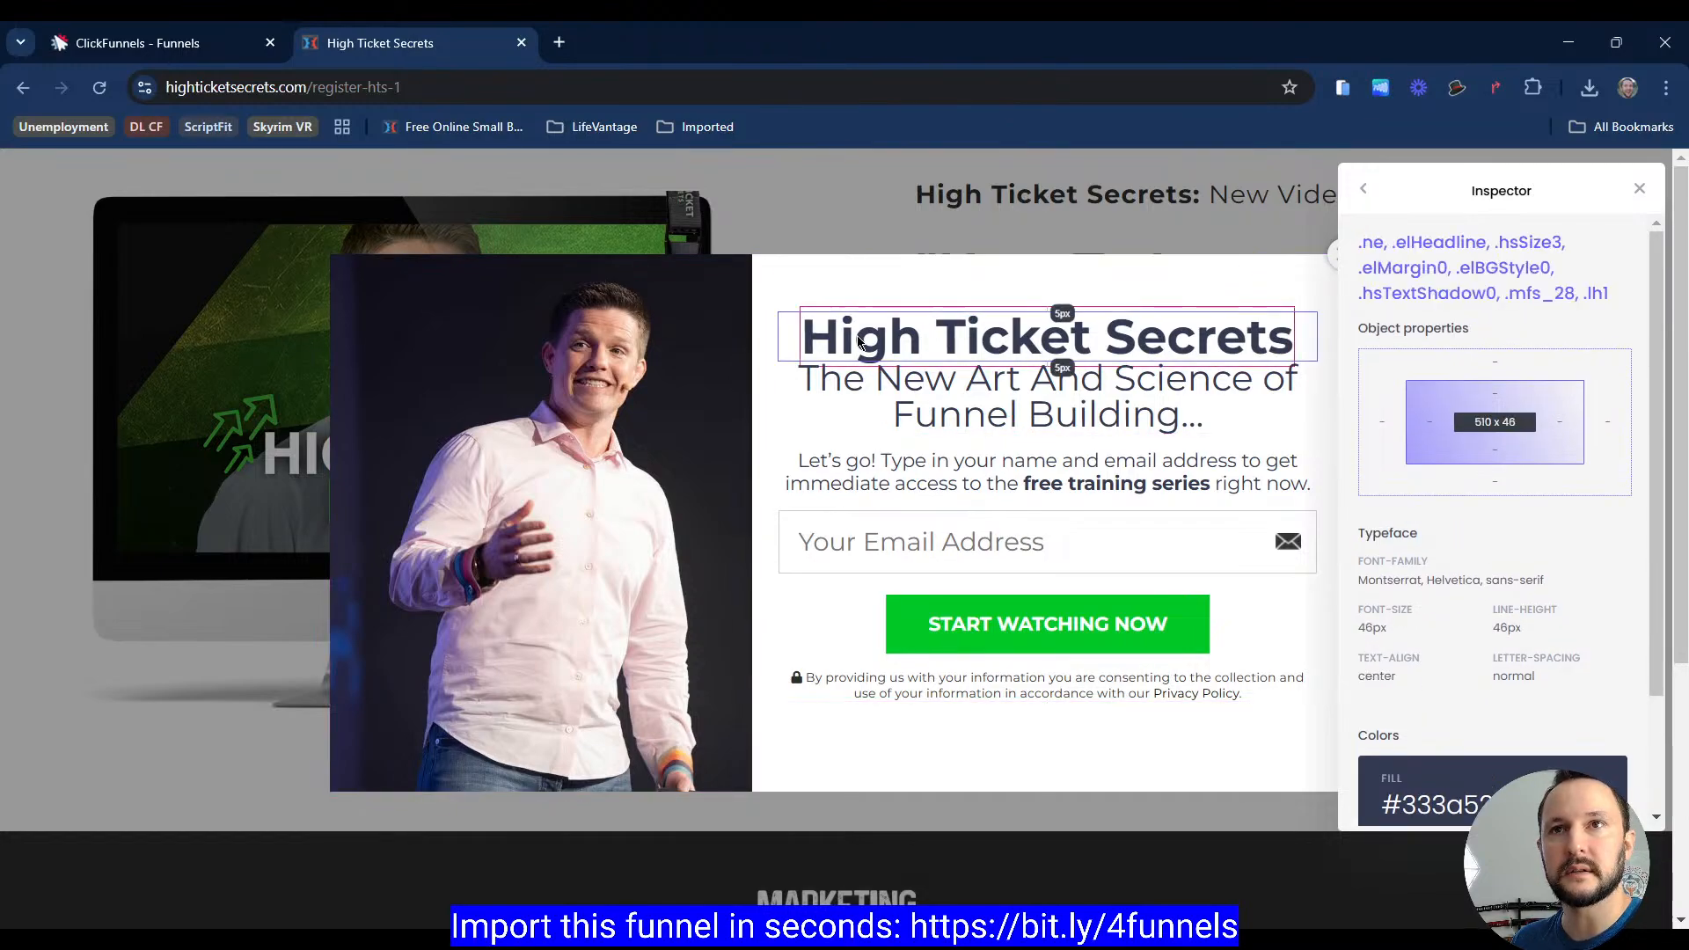
pyautogui.click(790, 344)
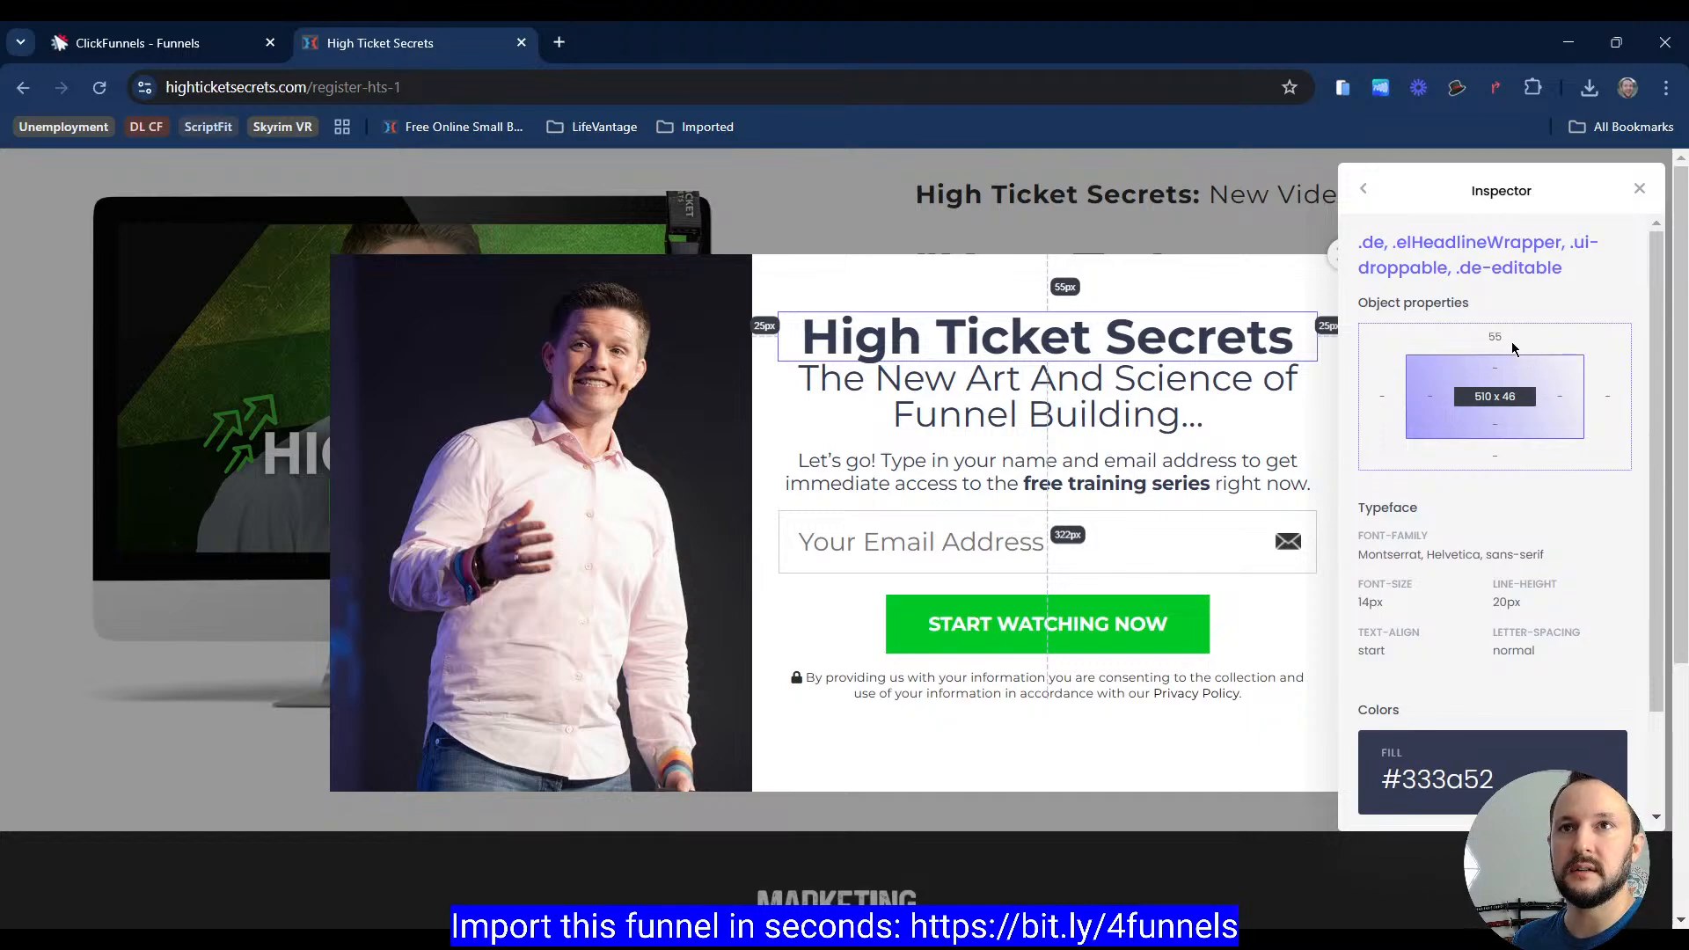
pyautogui.click(1634, 188)
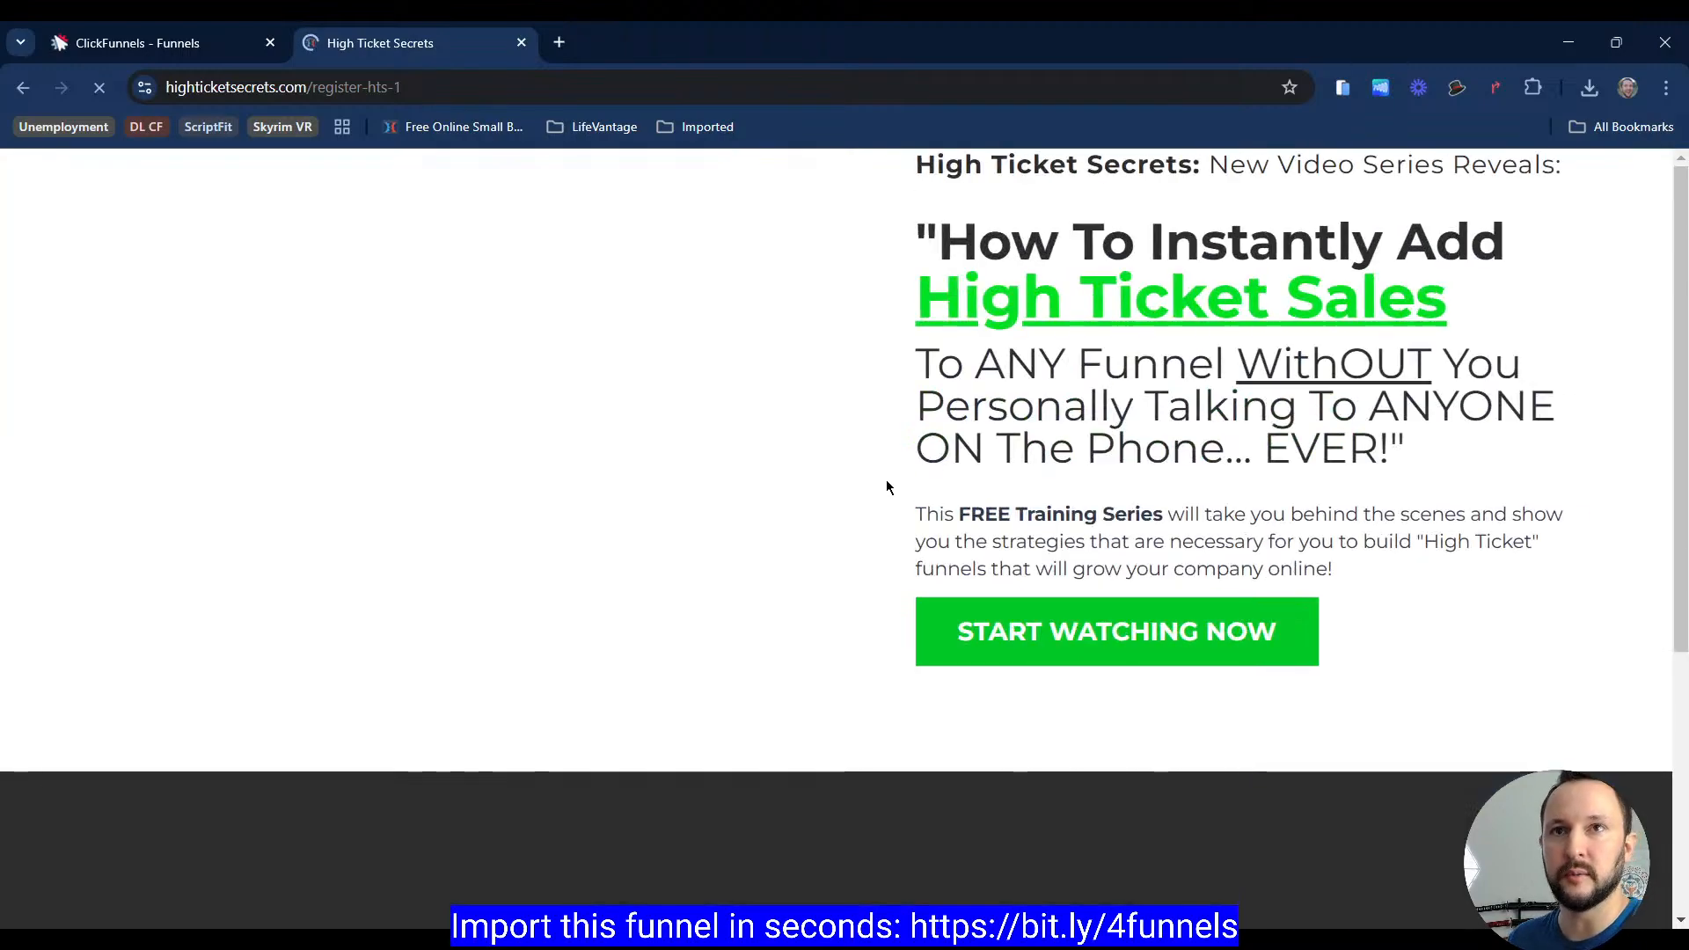
# Step: Open the reference page in mobile device view and trigger its popup to examine the mobile layout
pyautogui.press('F12')
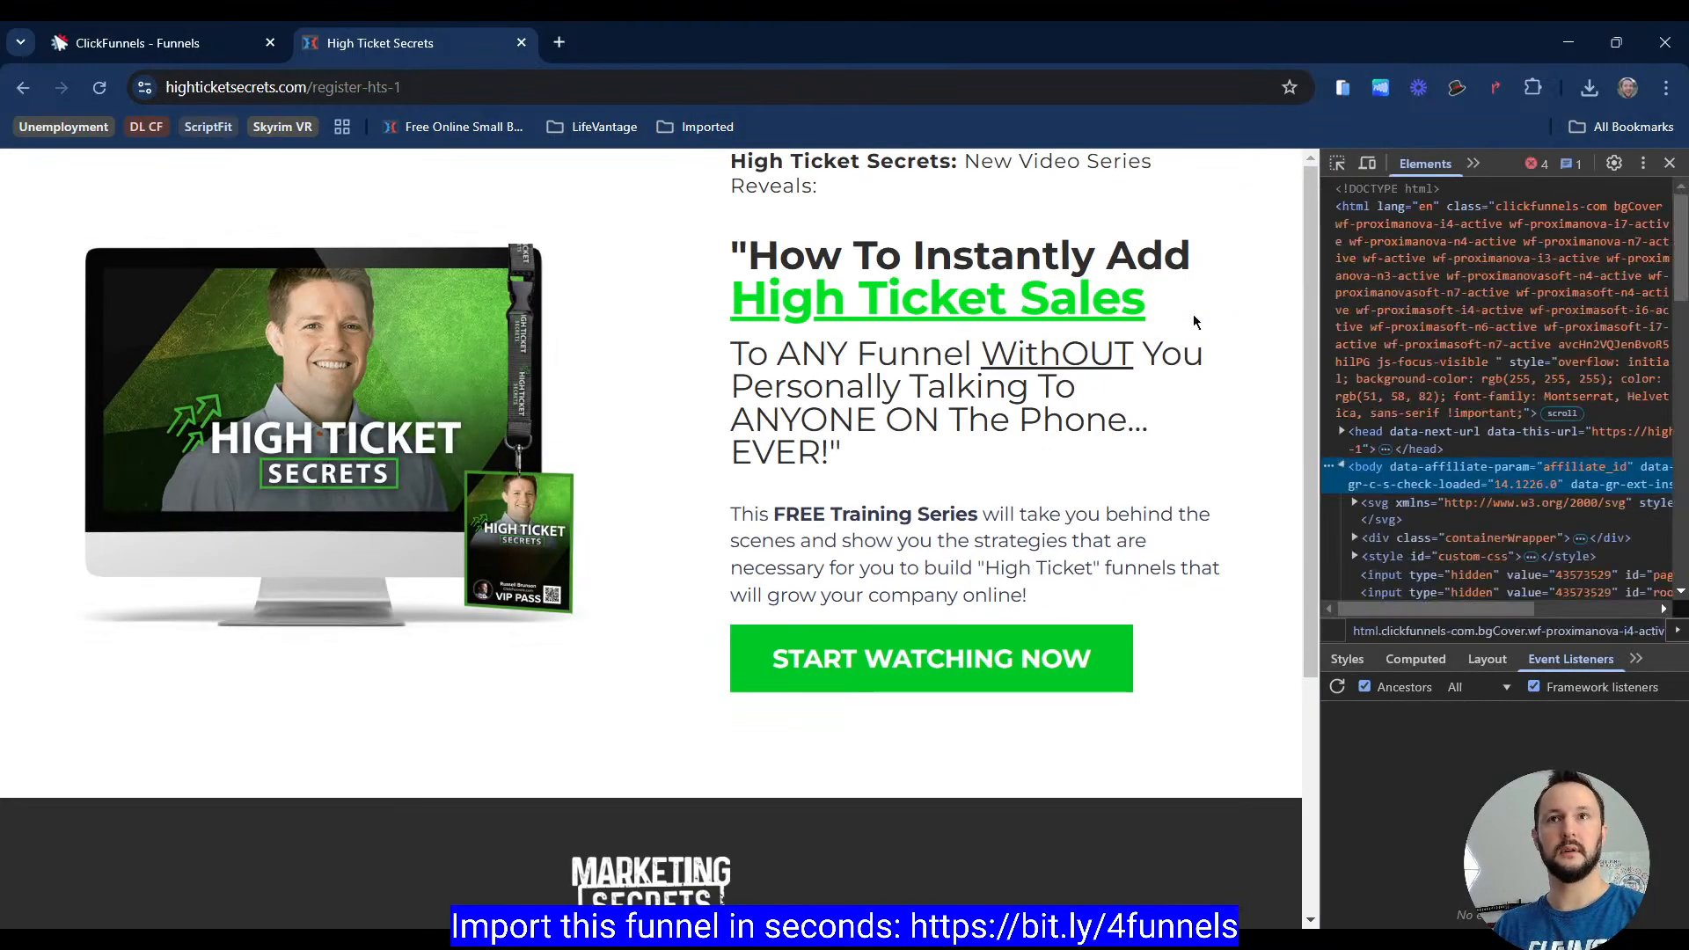
pyautogui.click(1364, 163)
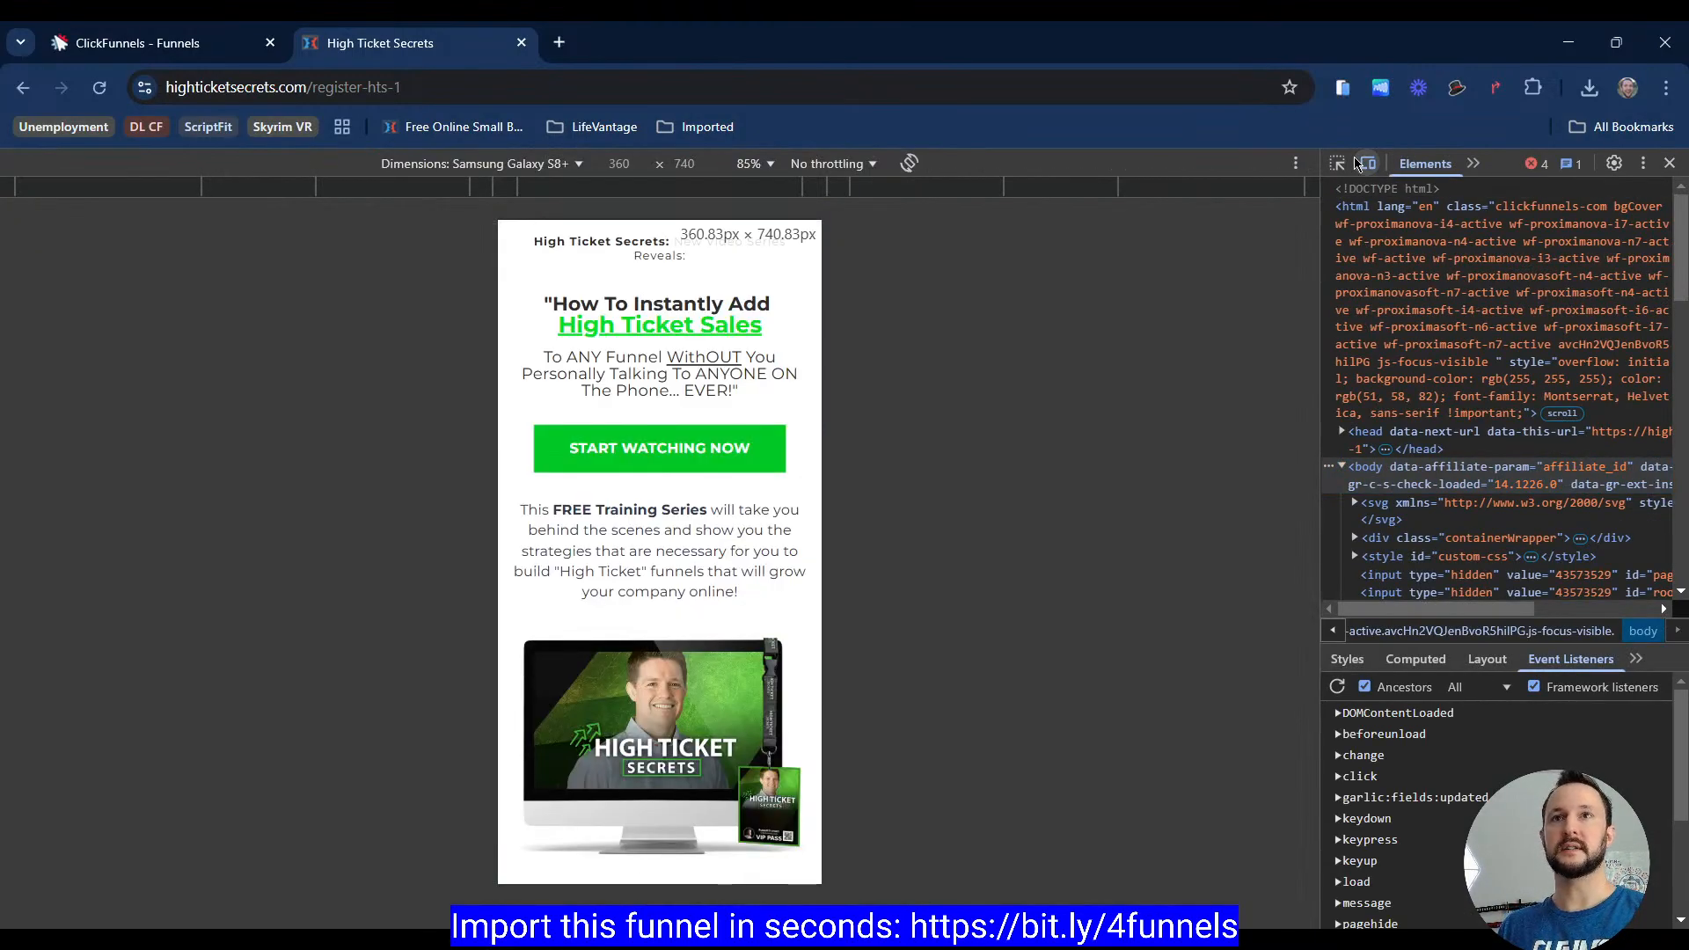
pyautogui.click(710, 448)
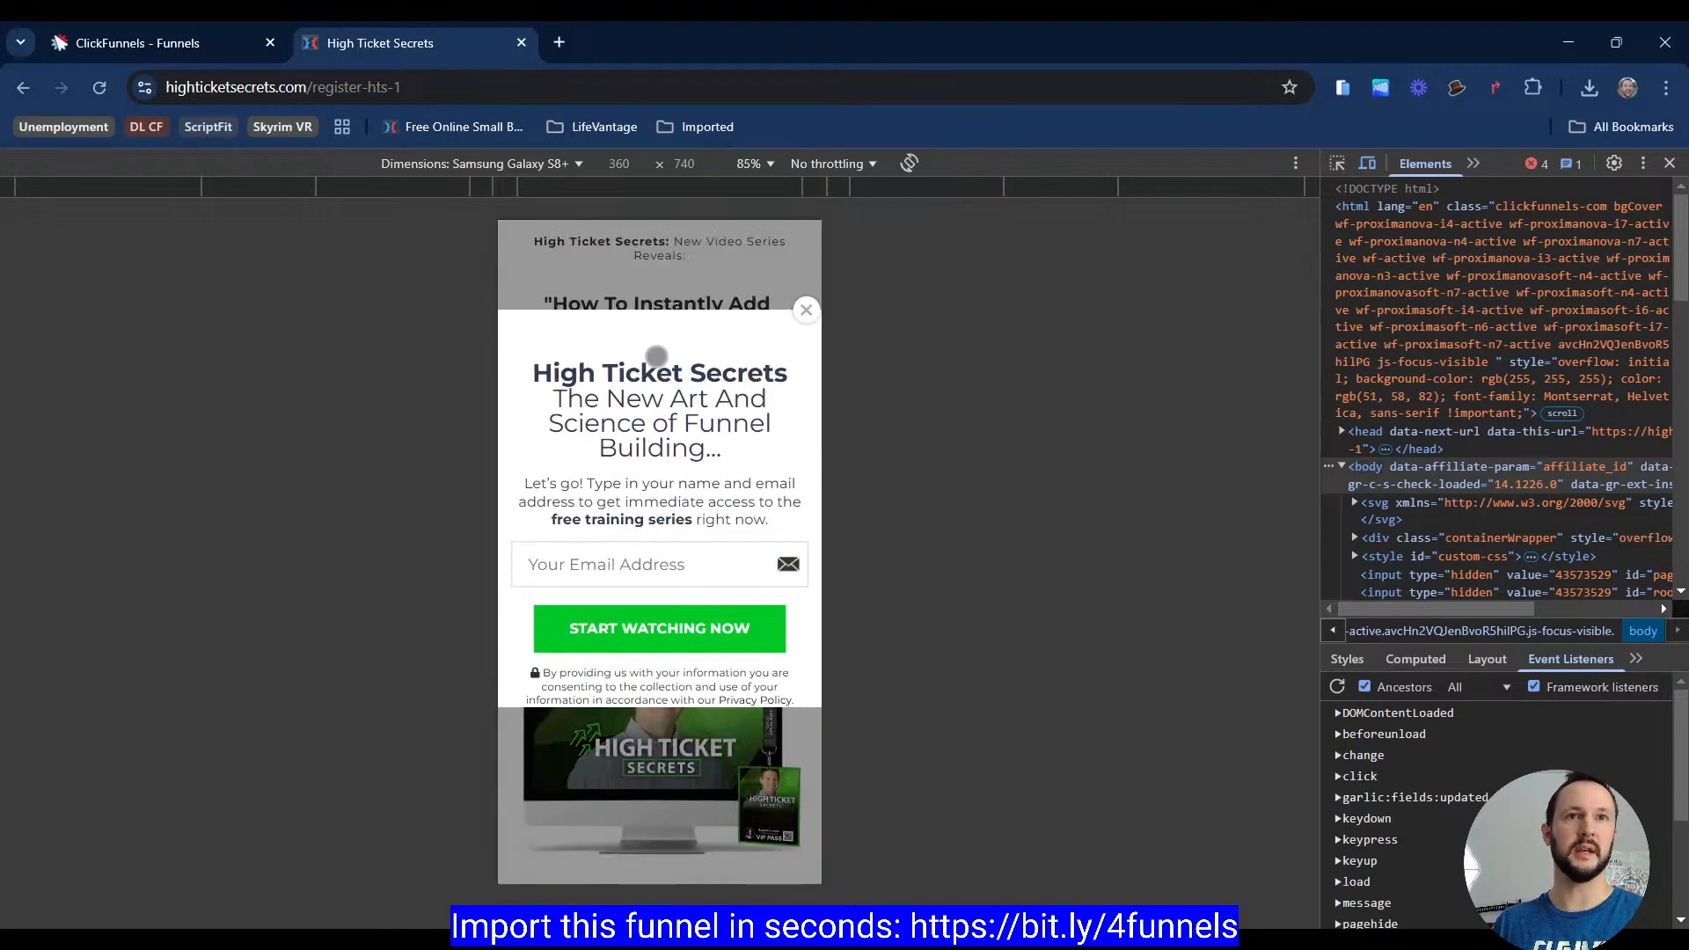
pyautogui.scroll(-1, 663, 484)
pyautogui.scroll(1, 664, 485)
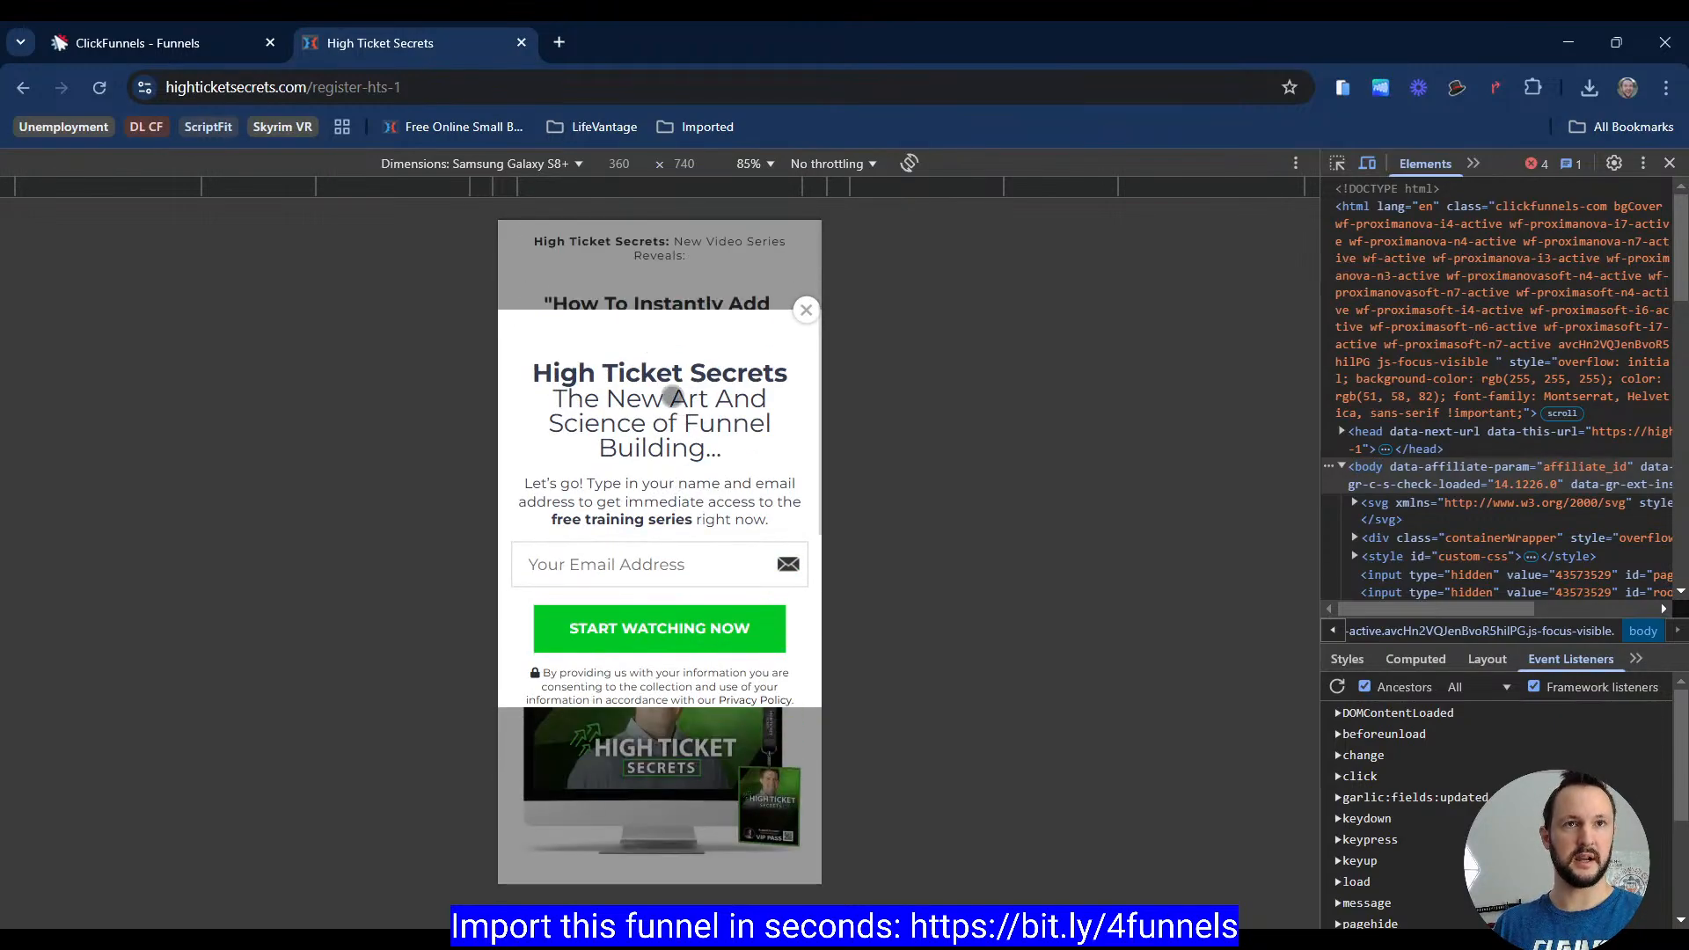
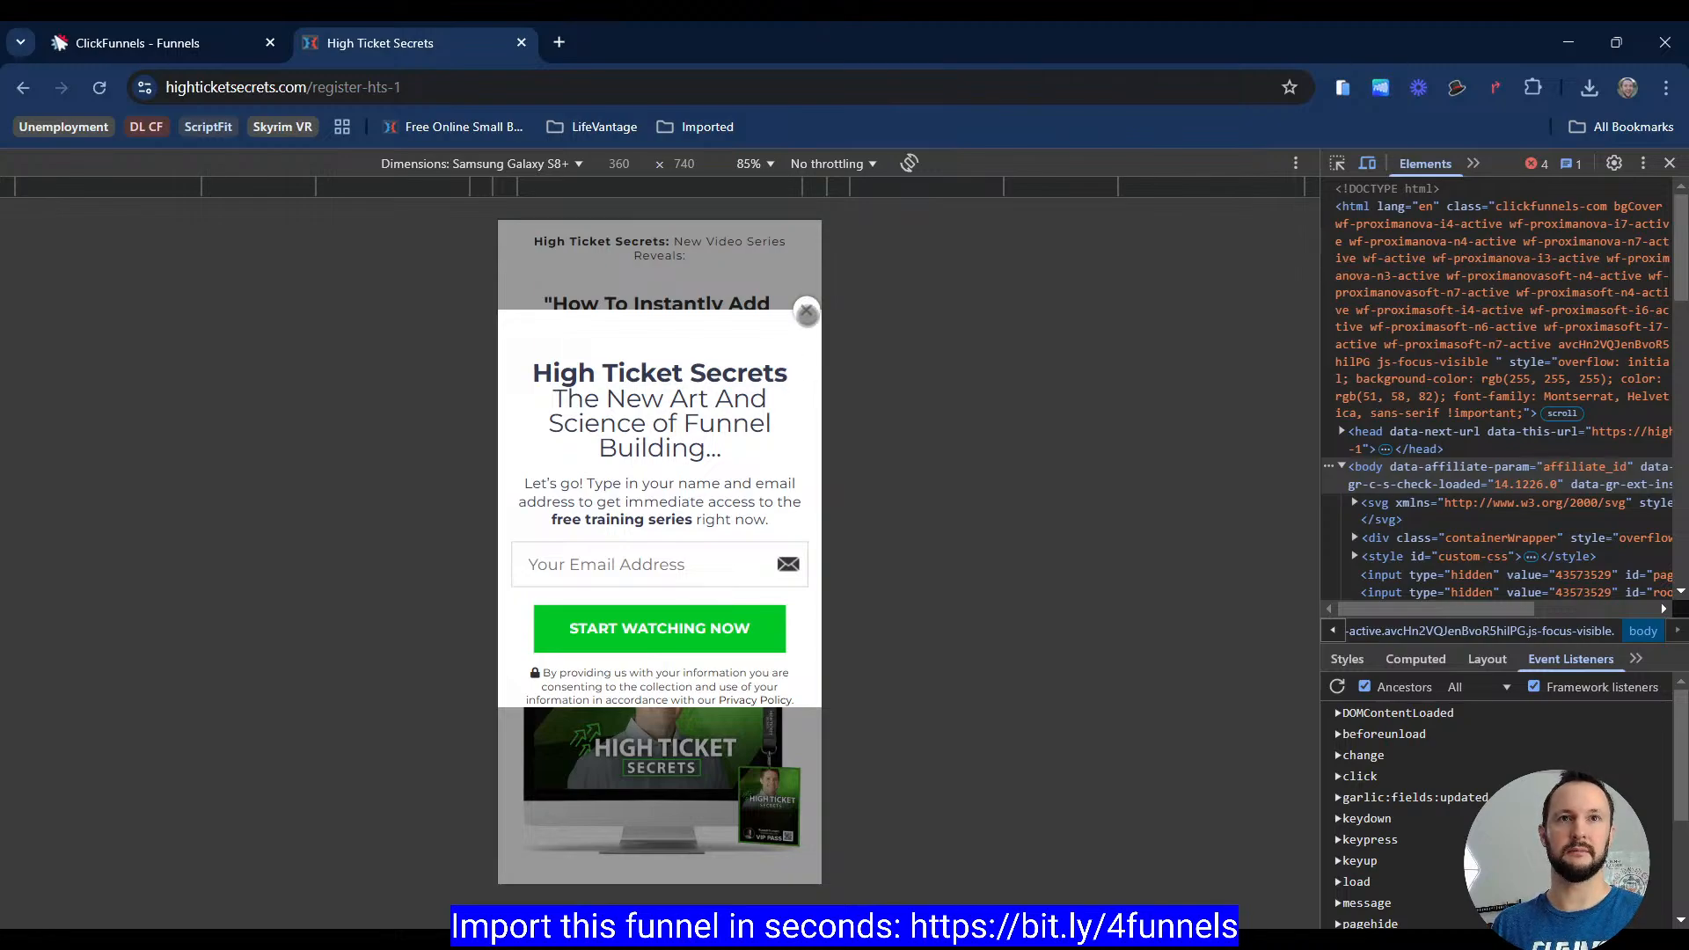
# Step: Set the top margin of the popup's content column to 55 px
pyautogui.click(236, 43)
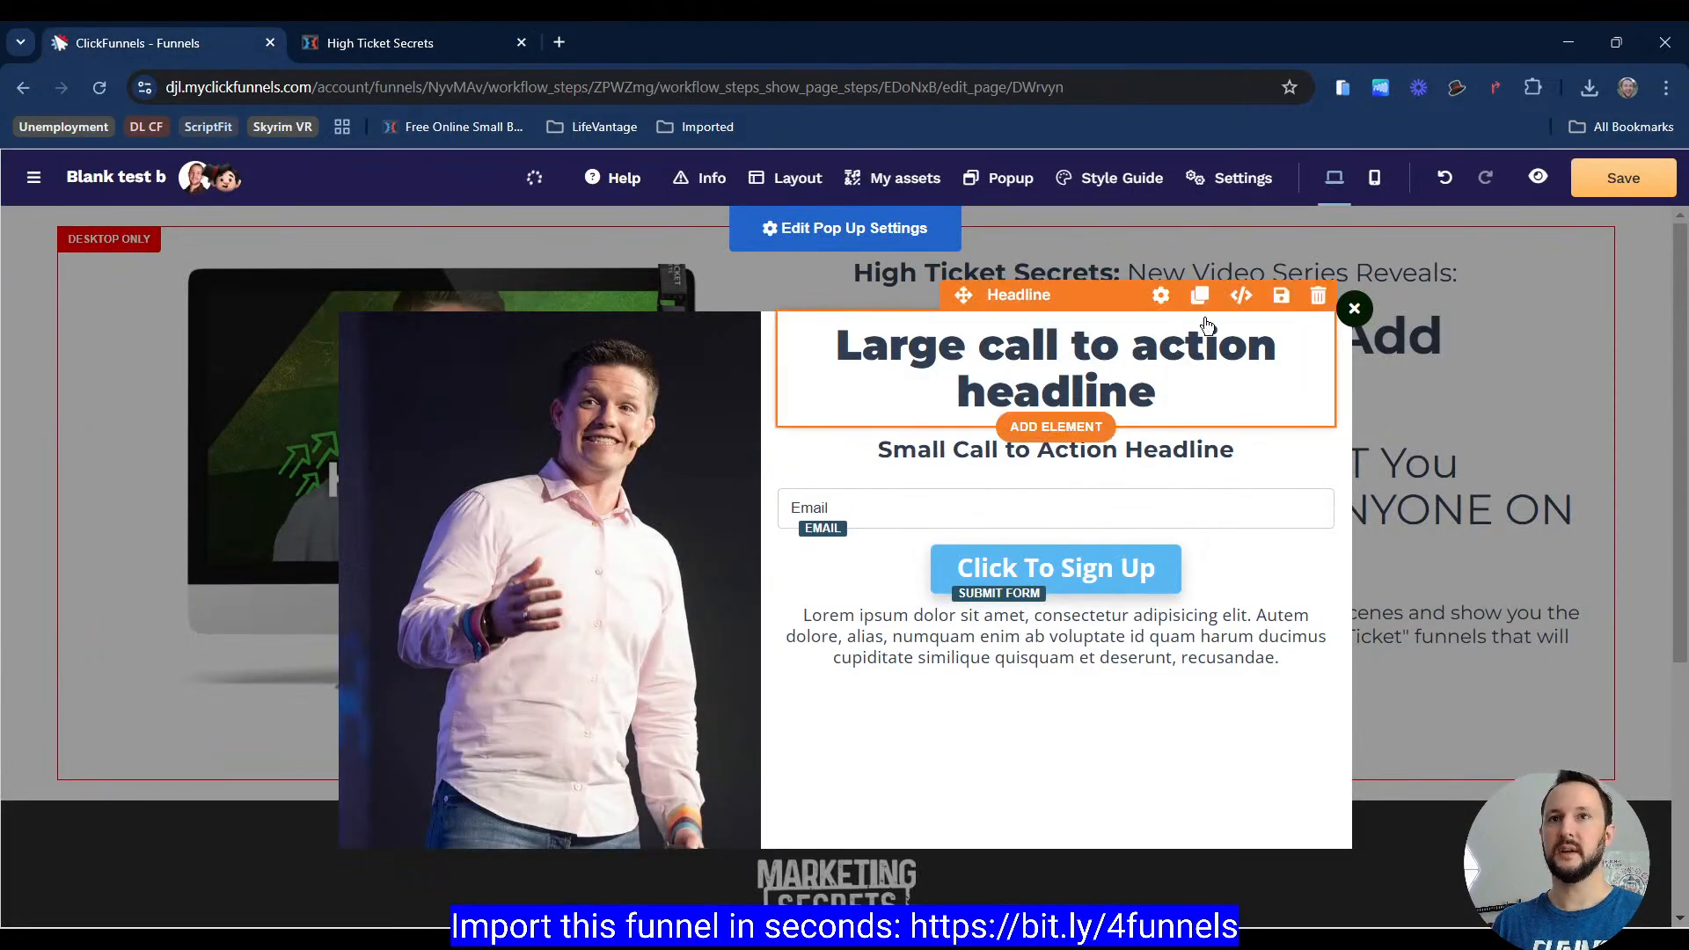
pyautogui.click(1163, 295)
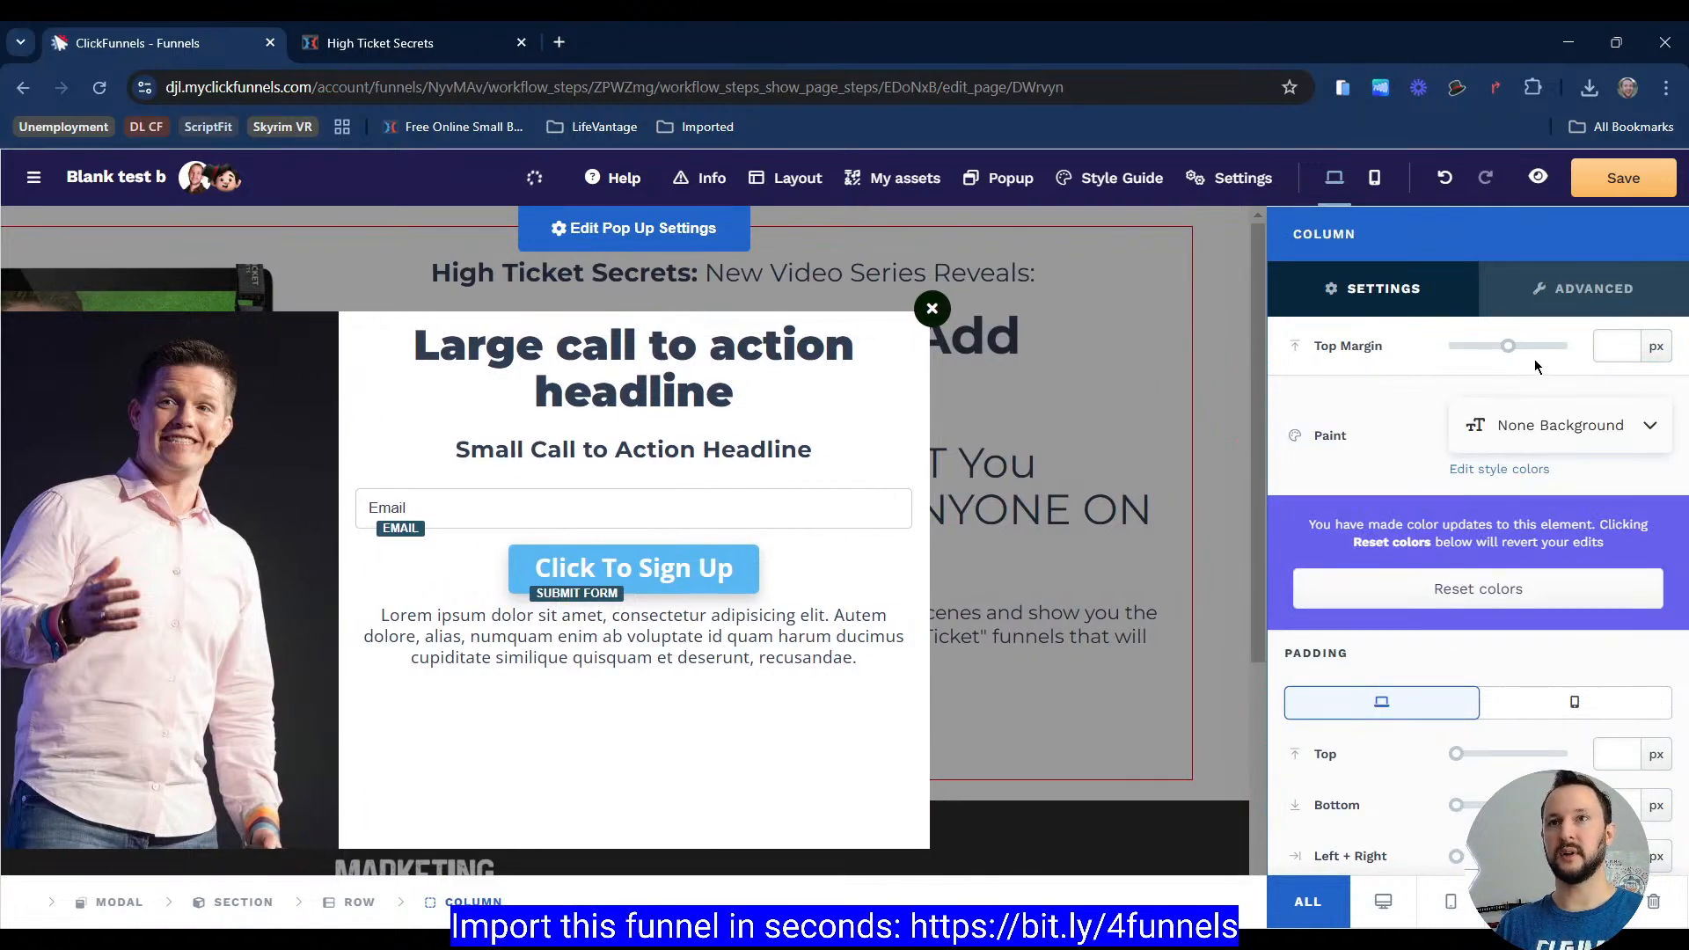
pyautogui.click(1597, 352)
pyautogui.write('55')
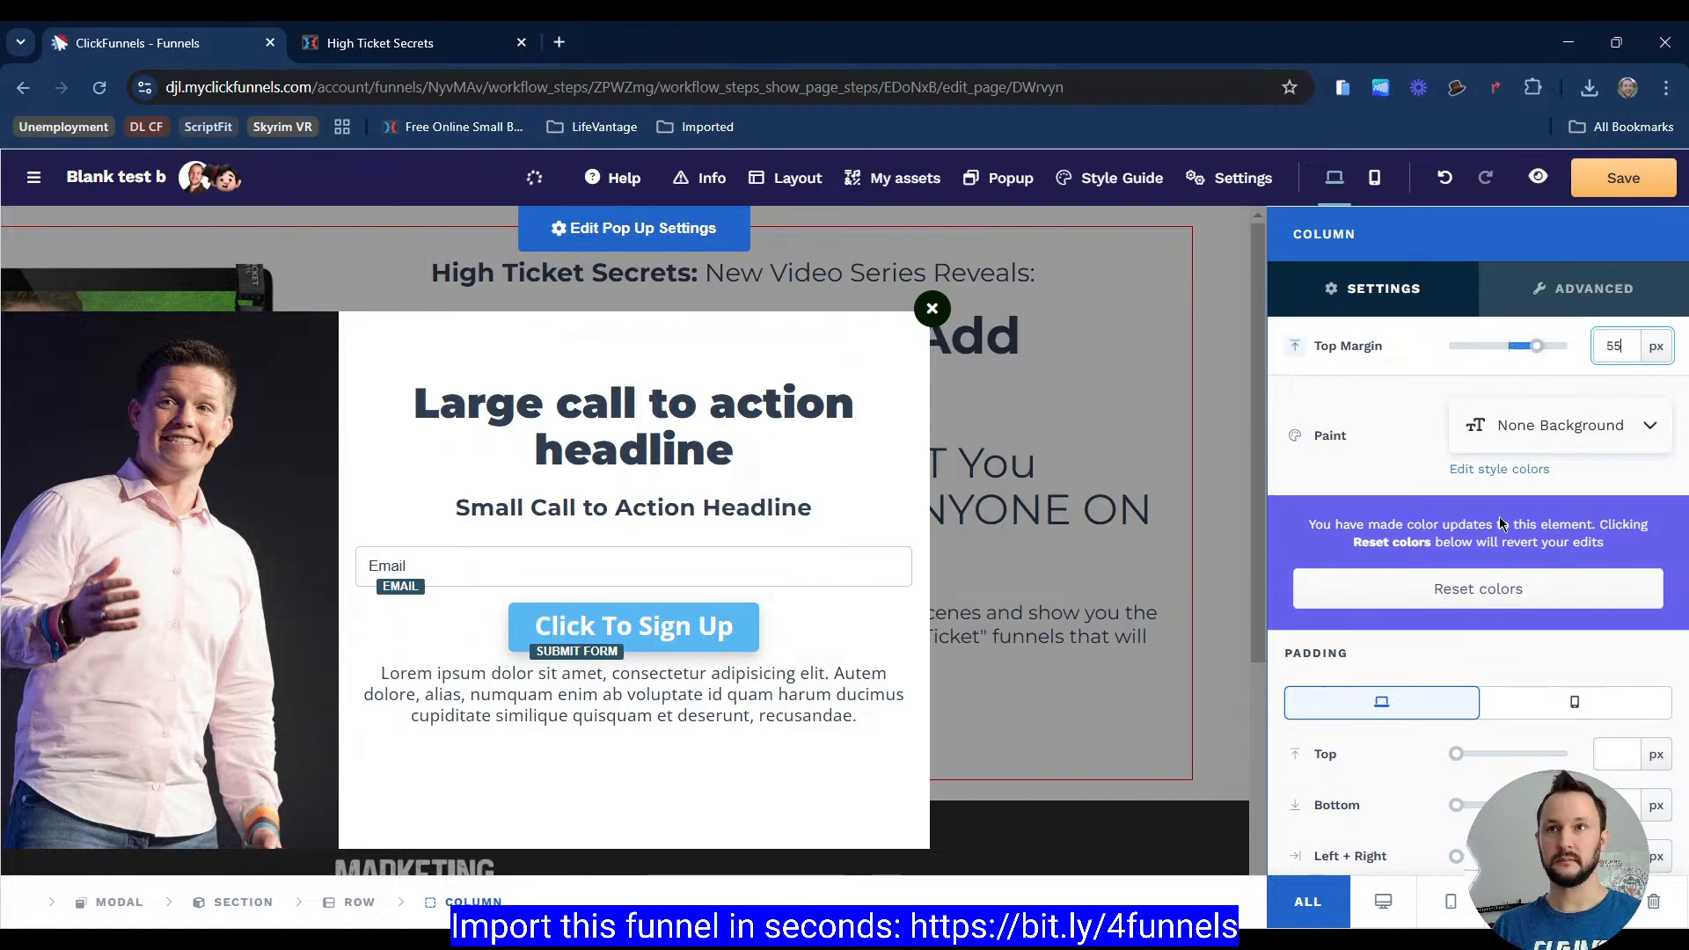
pyautogui.scroll(-3, 1370, 458)
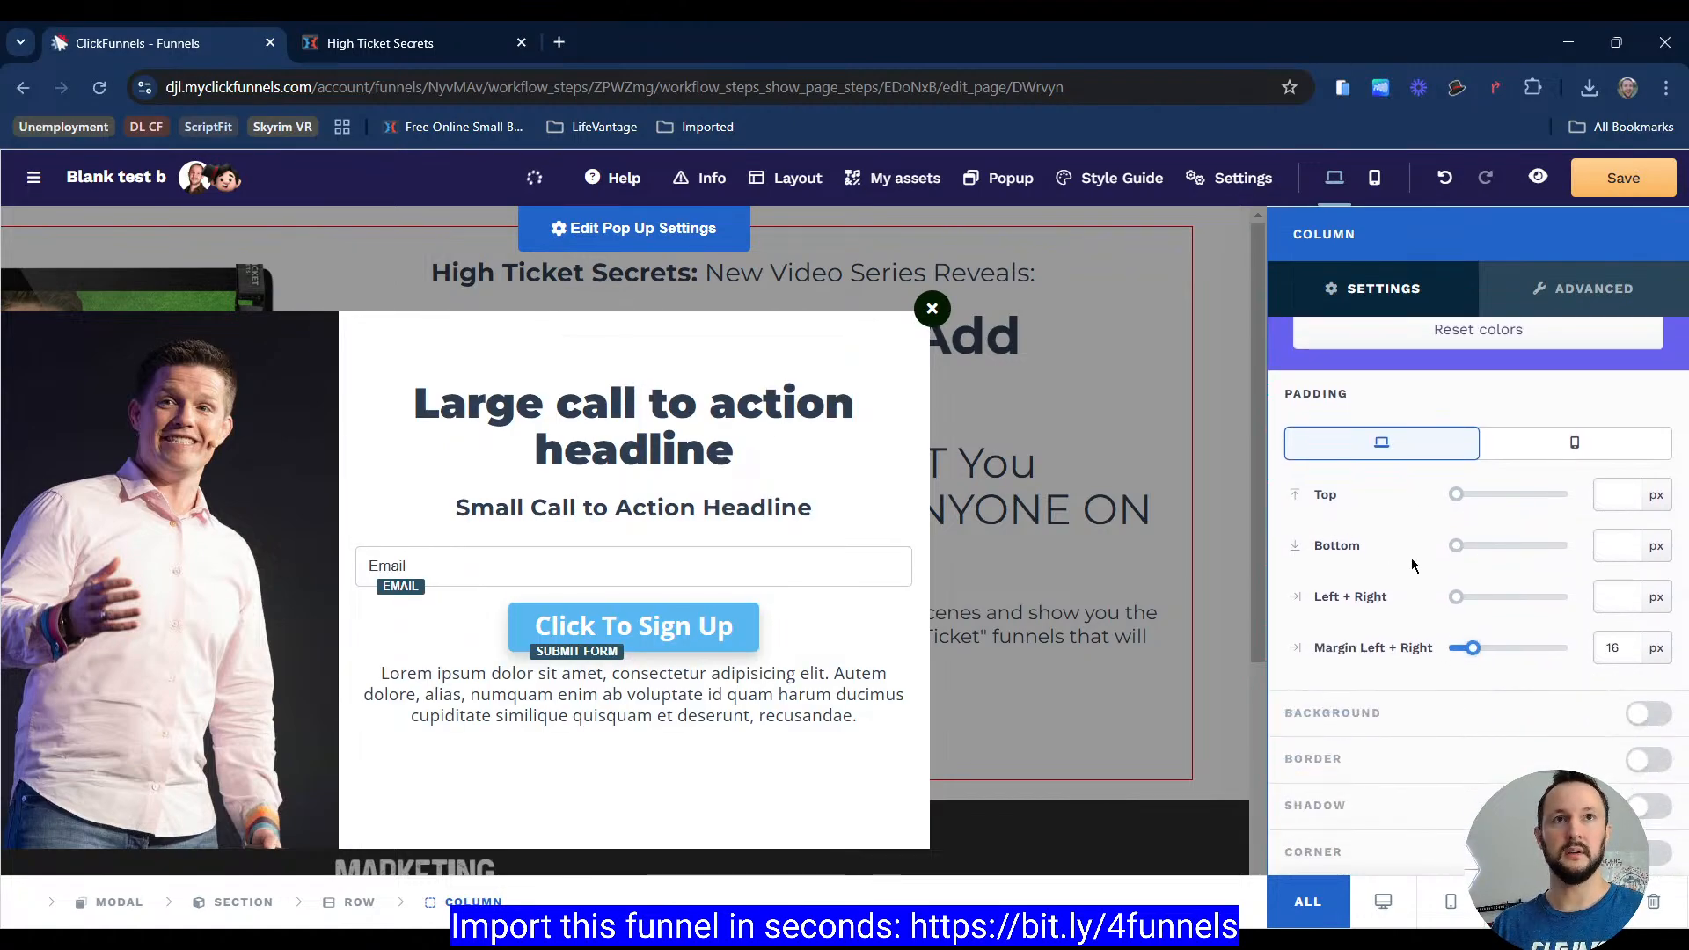
# Step: Compare with the reference popup, then set the popup image to display on desktop only
pyautogui.click(374, 49)
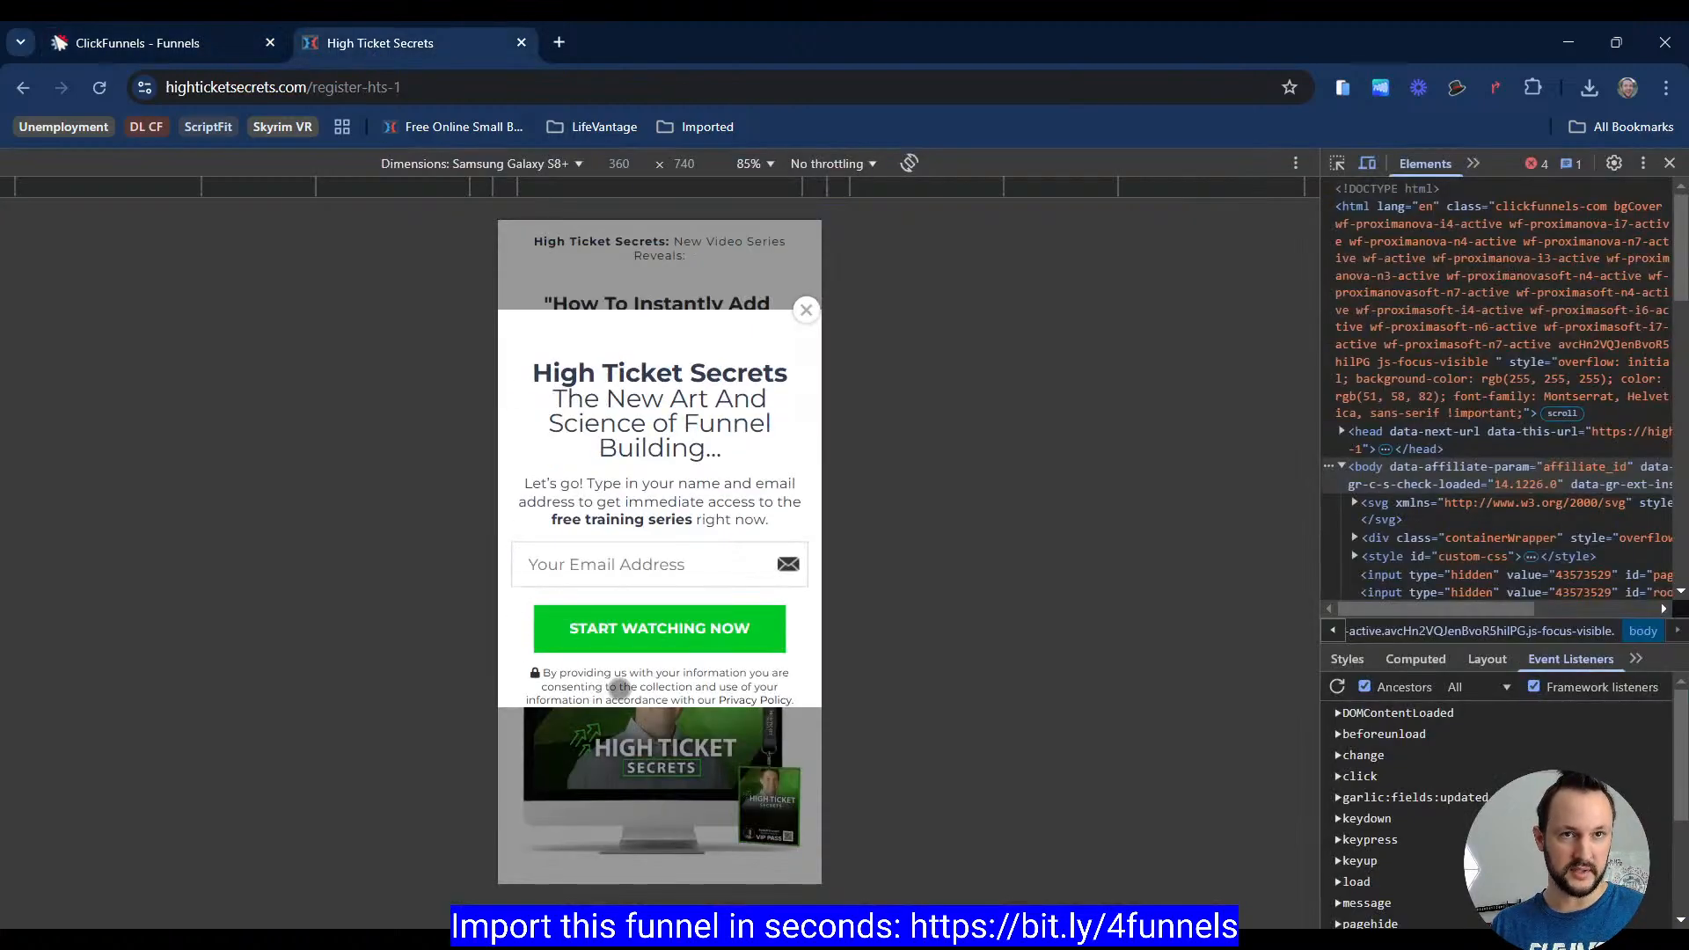
pyautogui.click(159, 42)
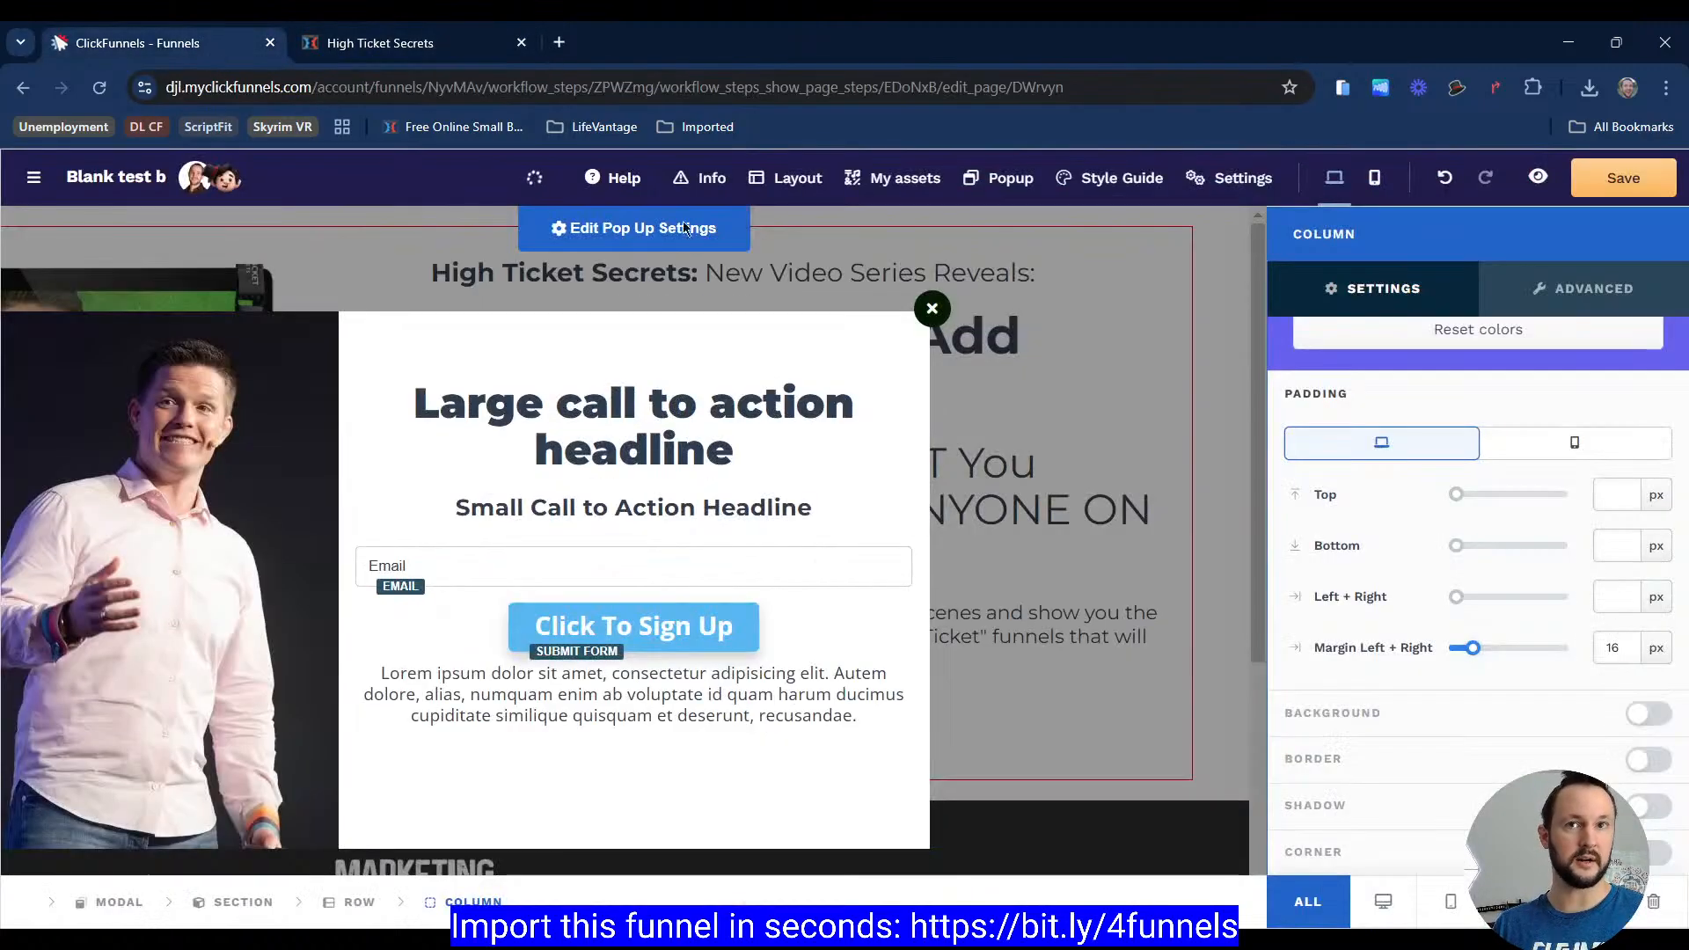
pyautogui.click(678, 496)
pyautogui.click(521, 463)
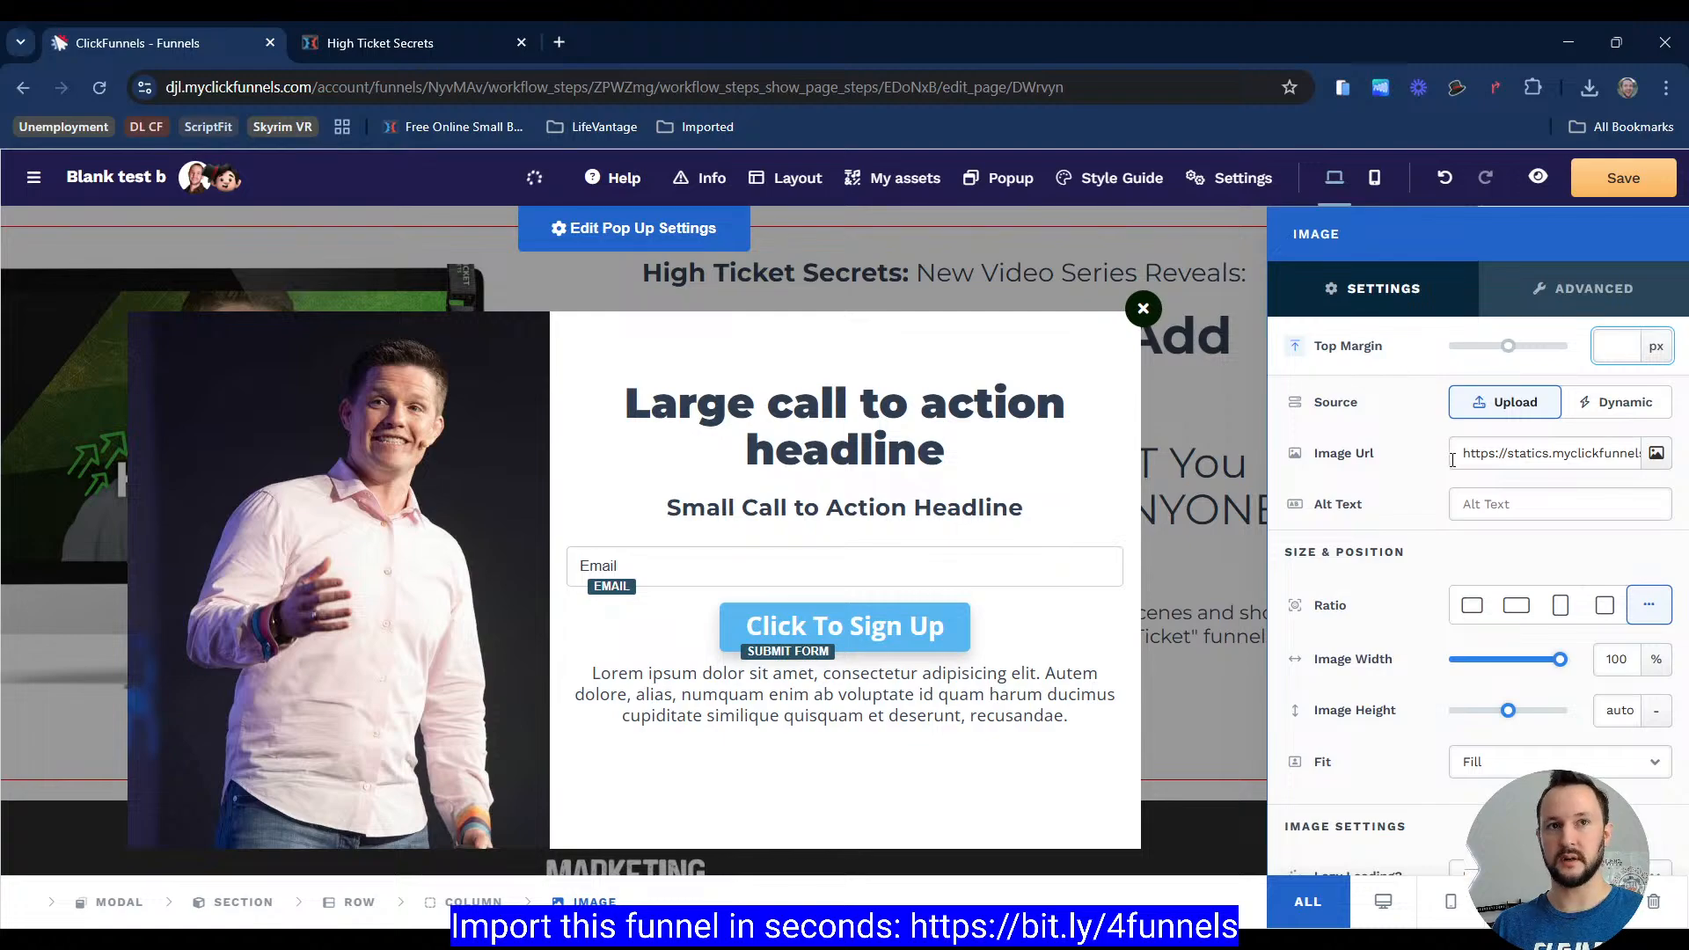
pyautogui.click(1401, 904)
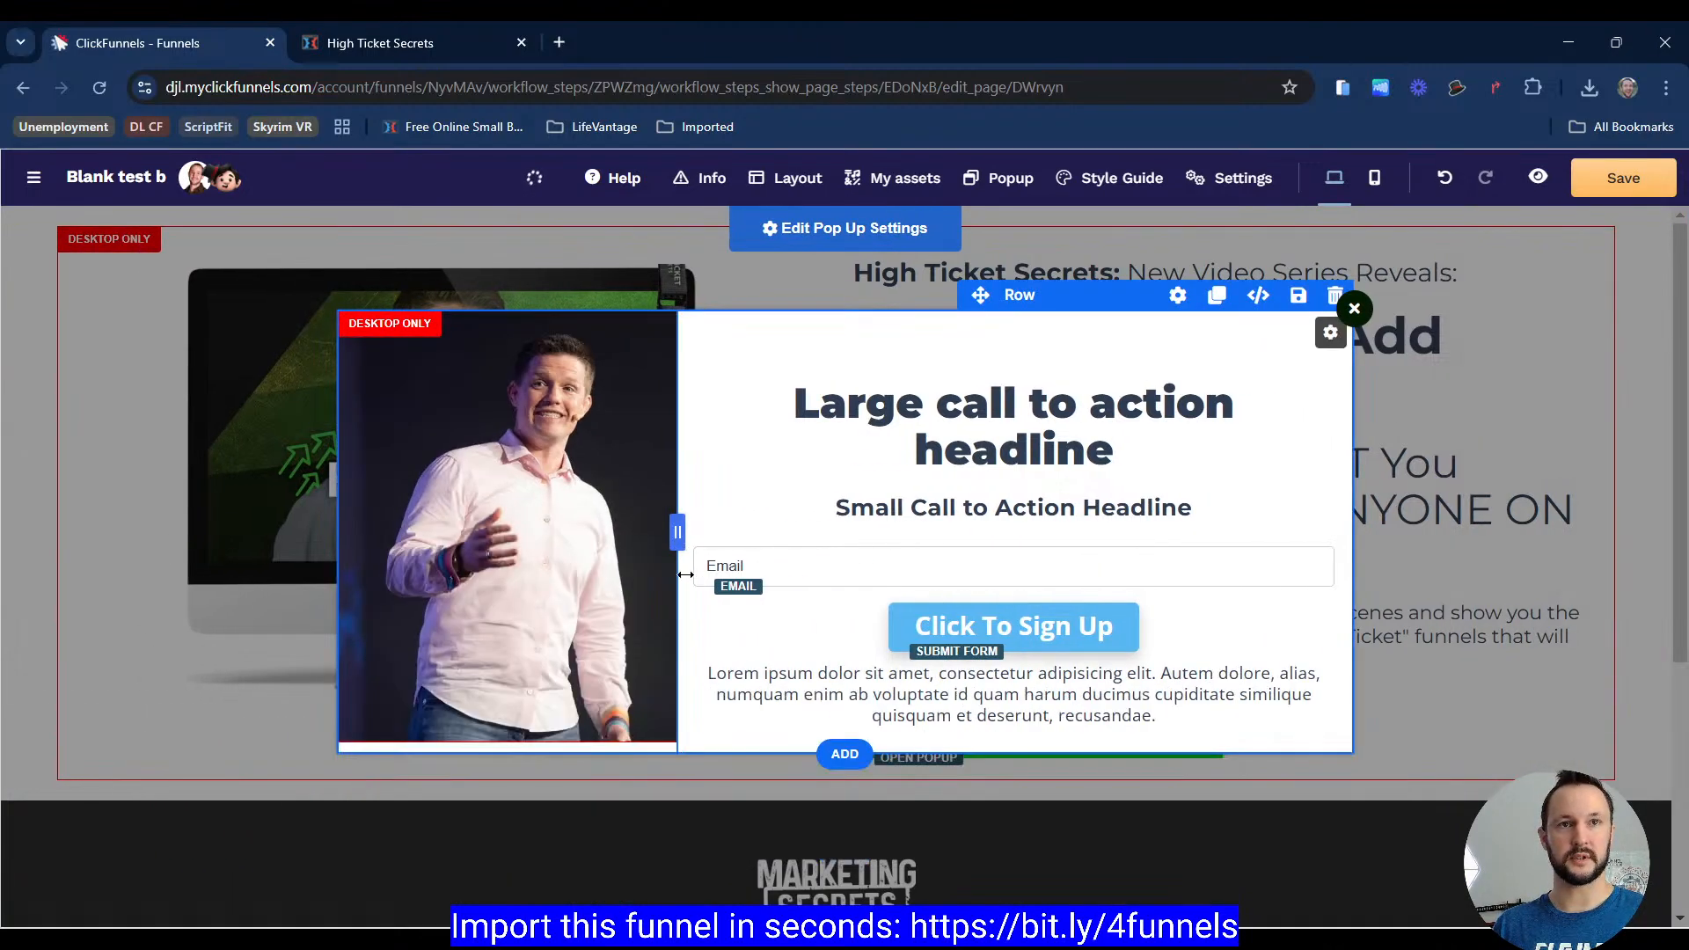
# Step: Return the reference page to desktop view and compare its popup with the editor's popup
pyautogui.click(430, 39)
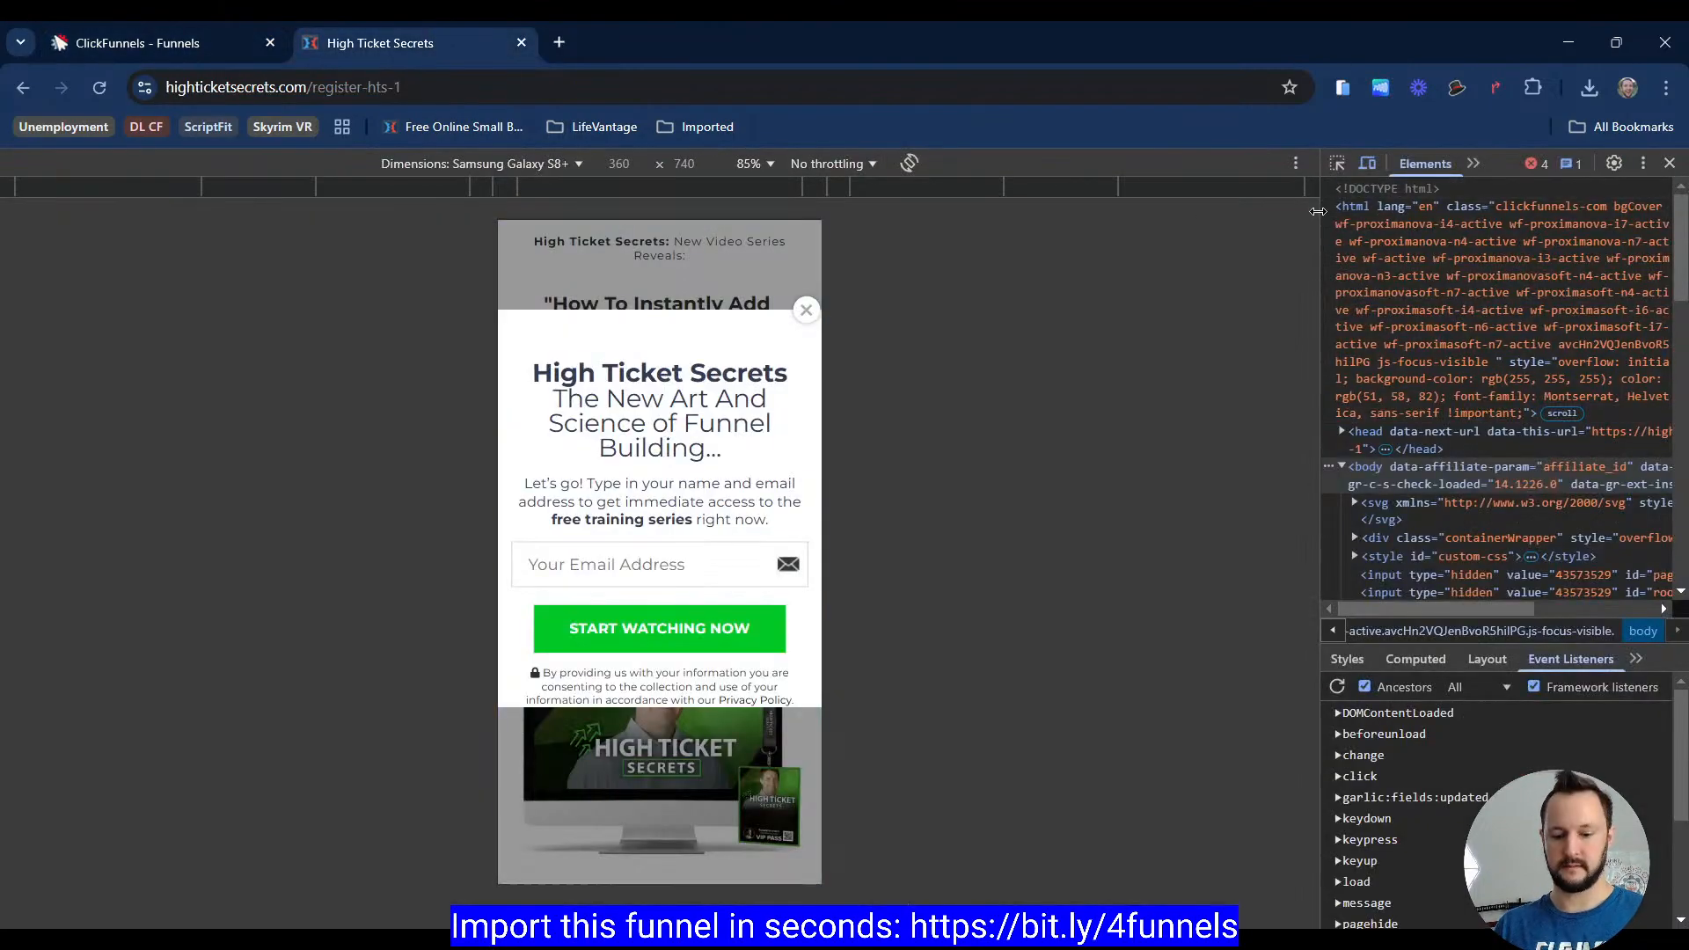
pyautogui.press('F12')
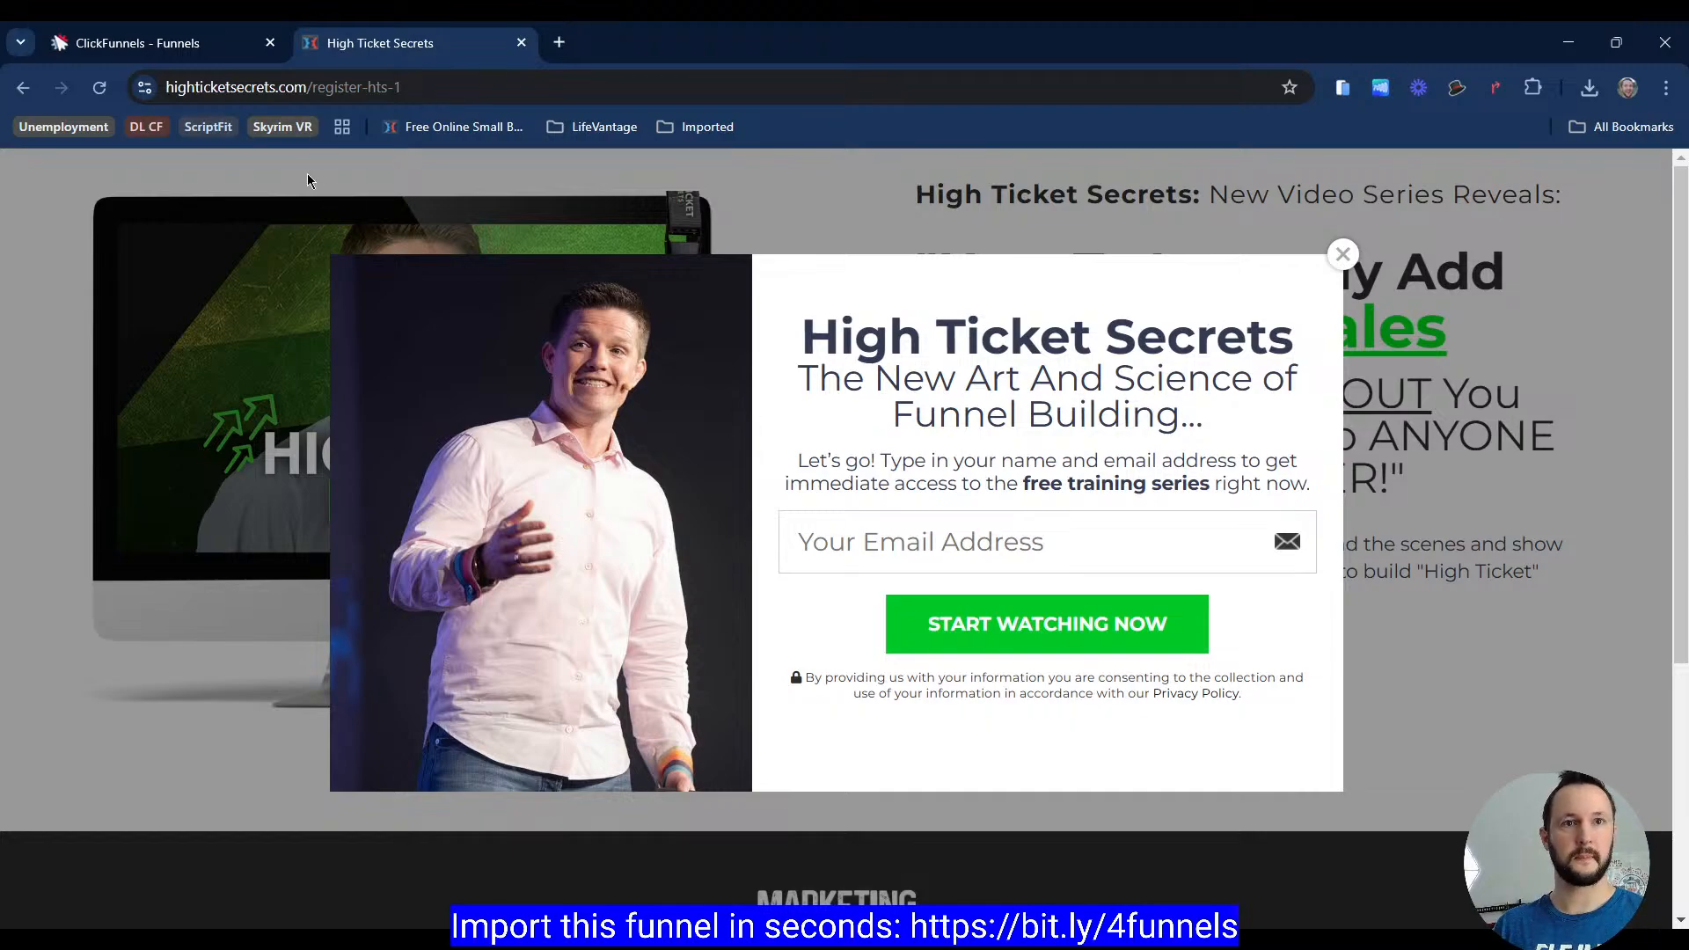
pyautogui.click(189, 42)
pyautogui.click(657, 510)
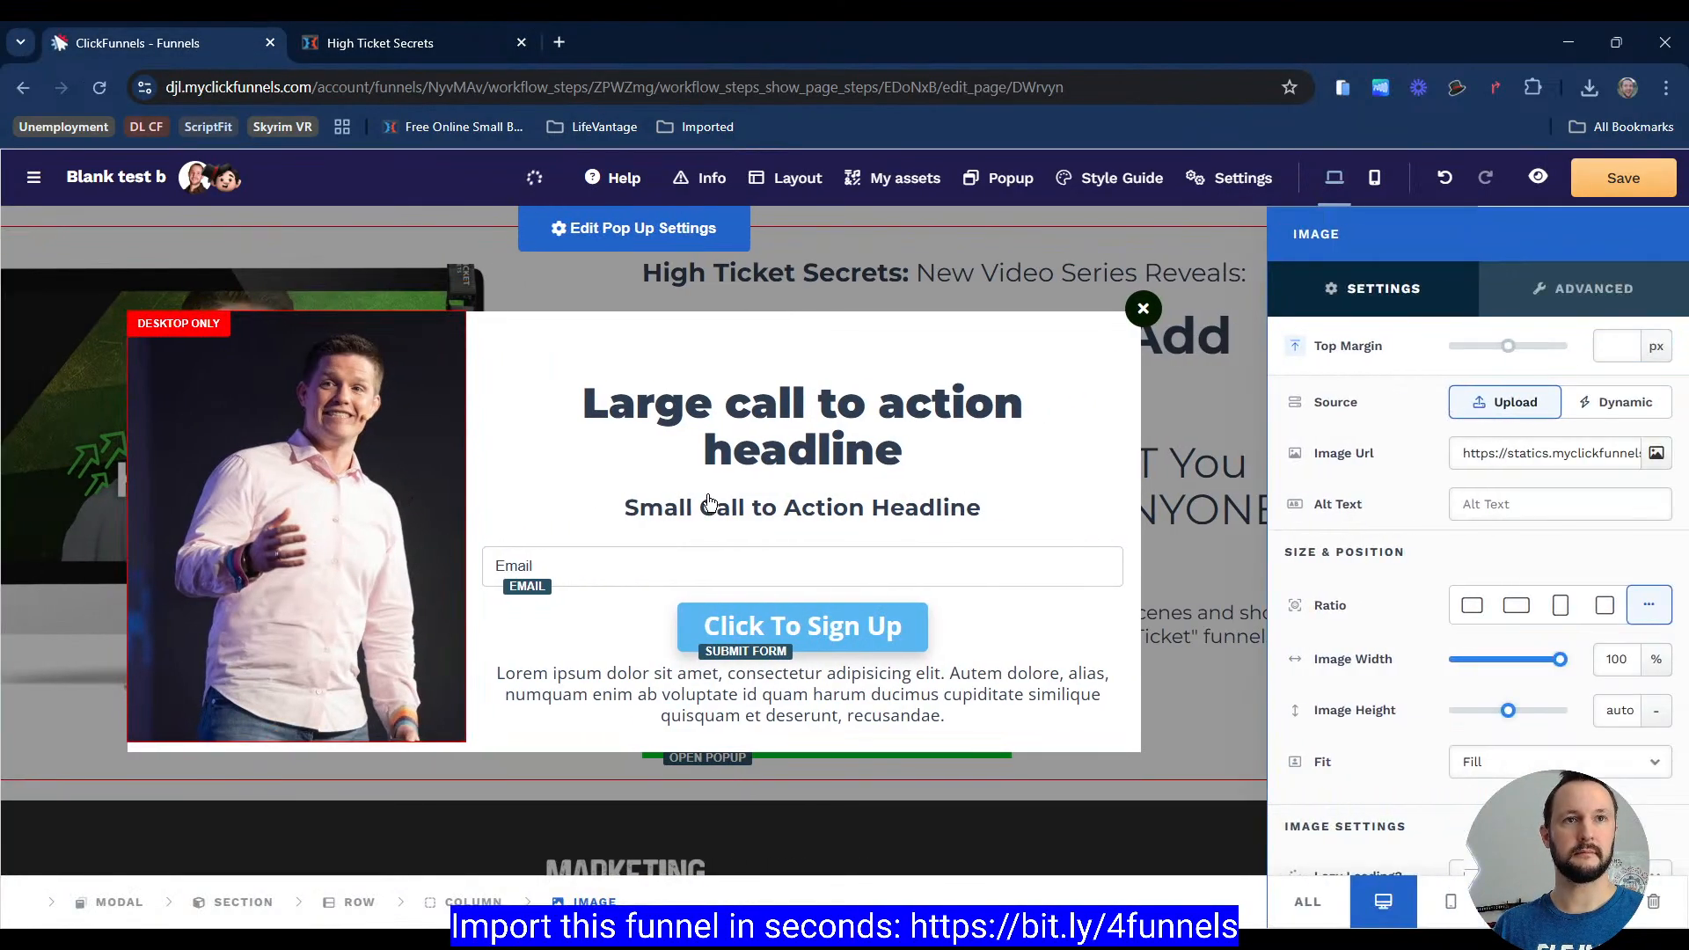
pyautogui.click(710, 504)
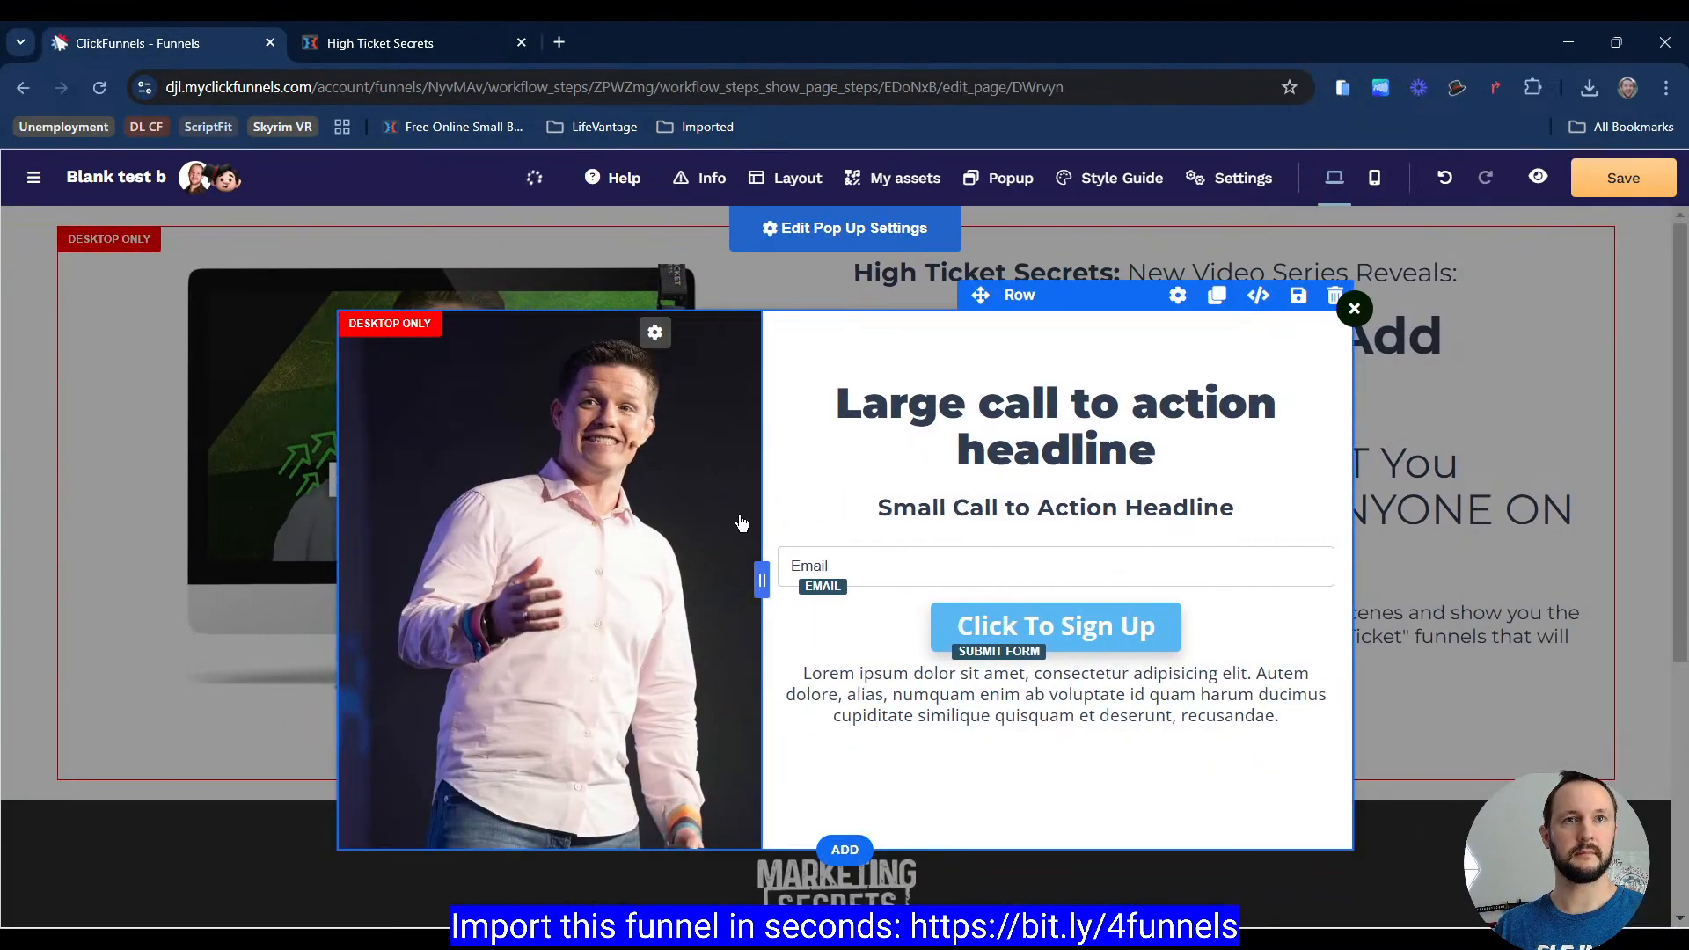
pyautogui.click(480, 42)
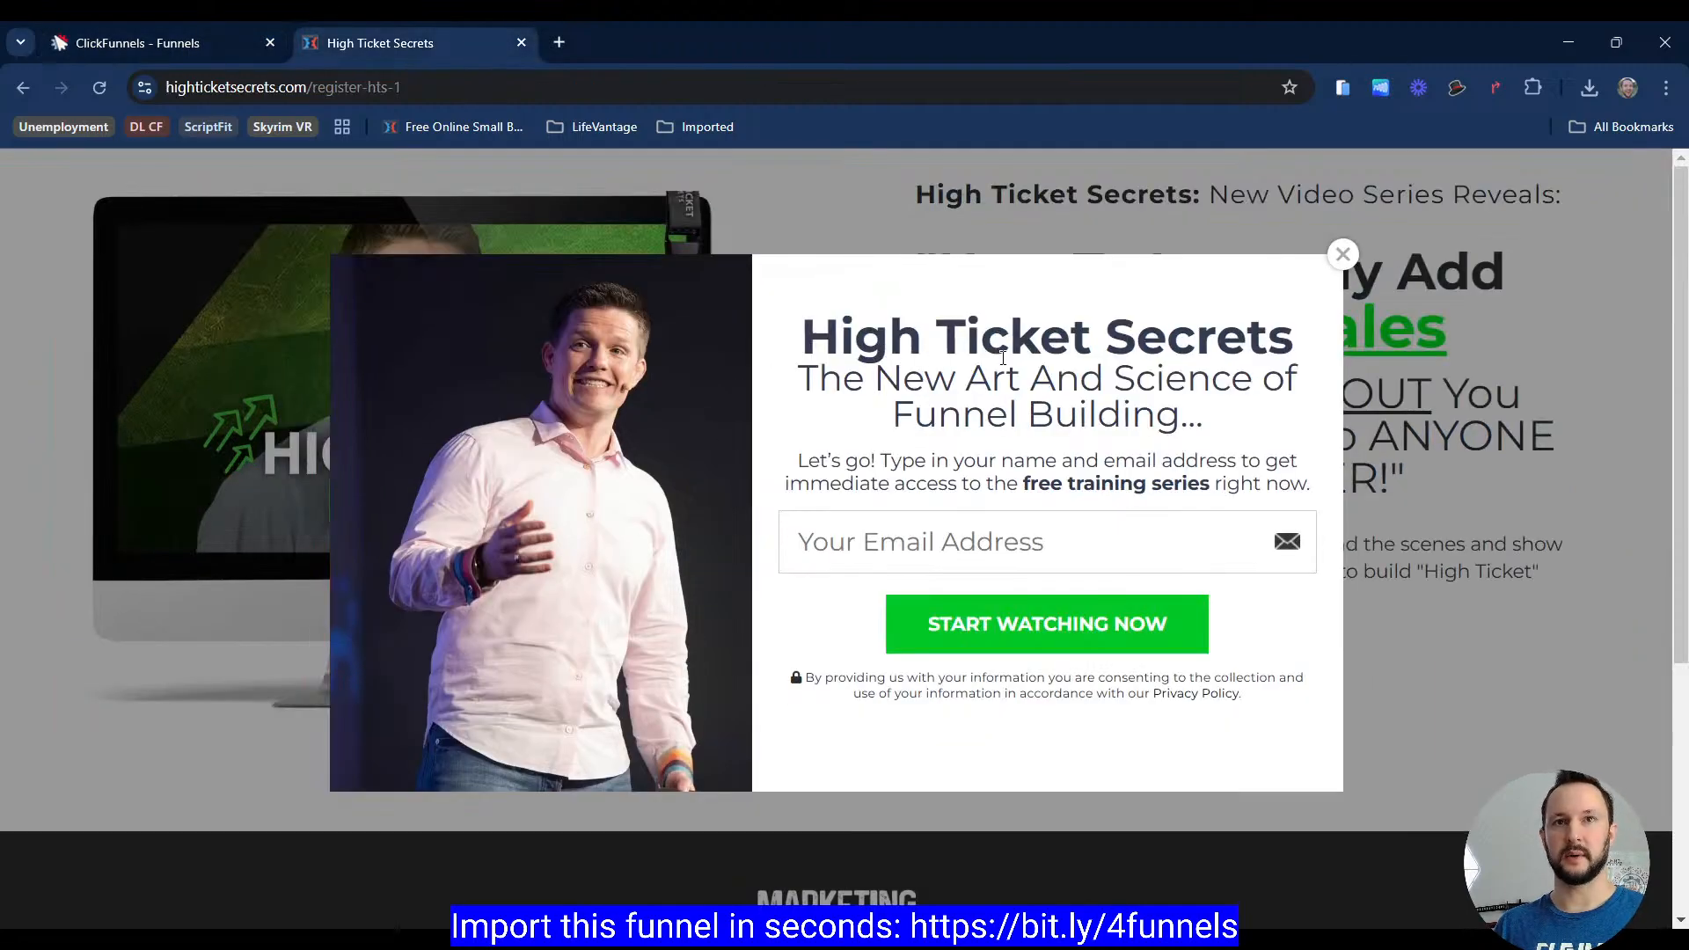
# Step: Copy the reference popup's title and paste it as the popup's large headline, 'High Ticket Secrets'
pyautogui.moveTo(1003, 358); pyautogui.dragTo(1170, 484)
pyautogui.click(934, 329)
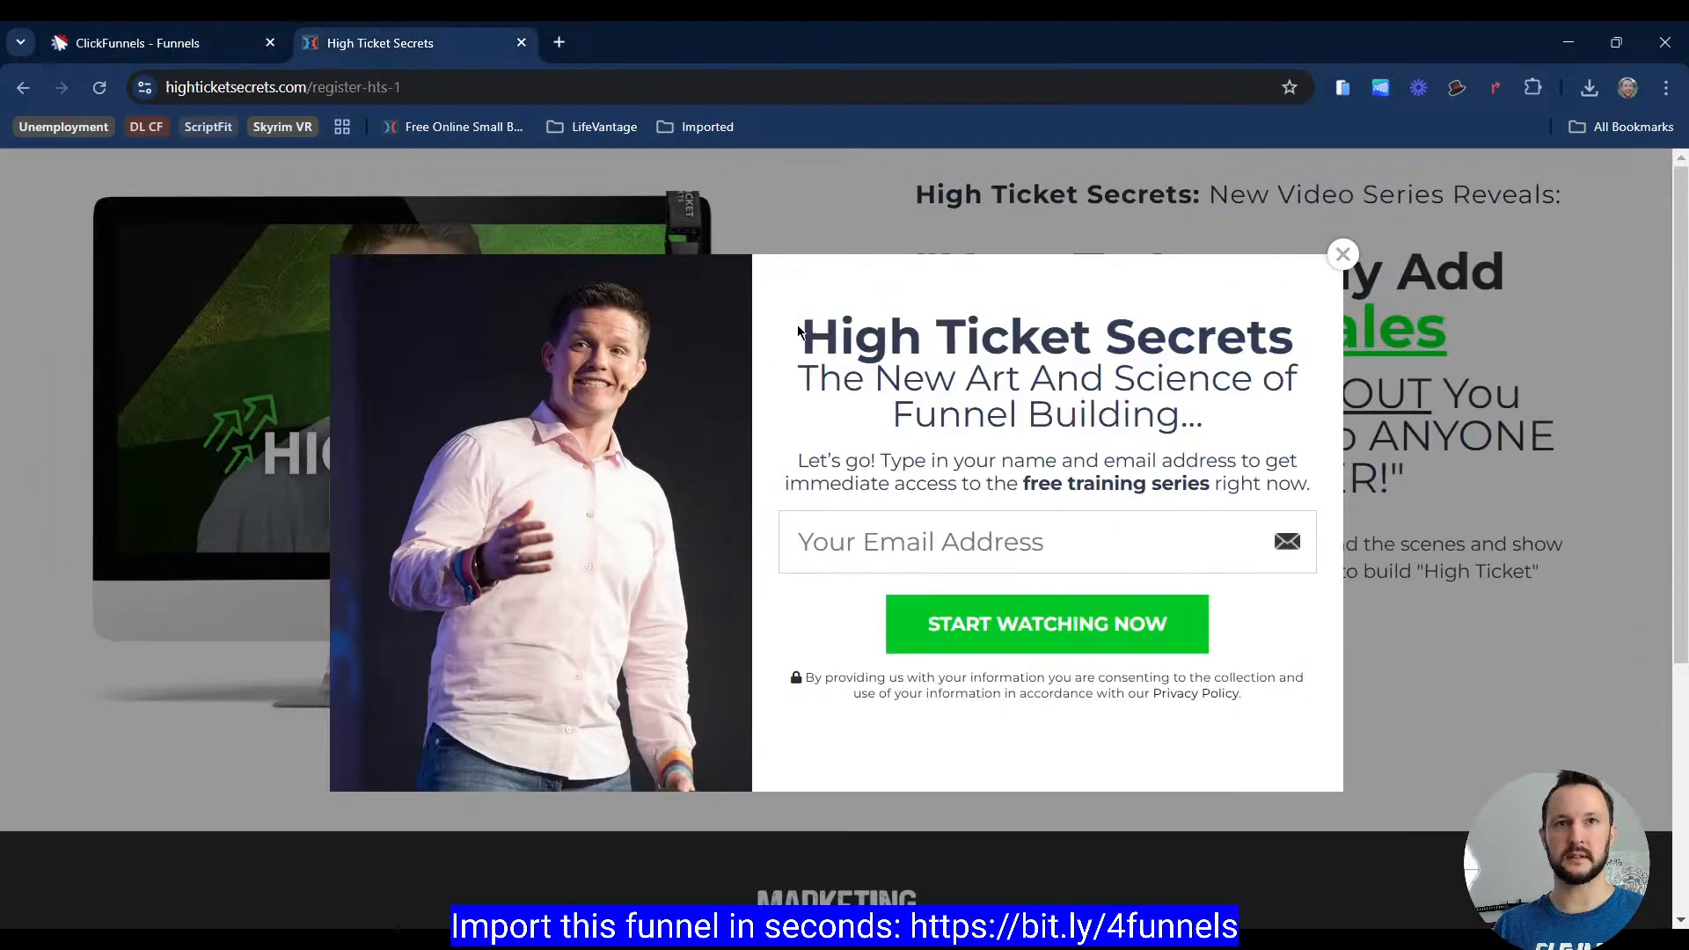
pyautogui.moveTo(799, 330); pyautogui.dragTo(1298, 339)
pyautogui.hotkey('ctrl', 'c')
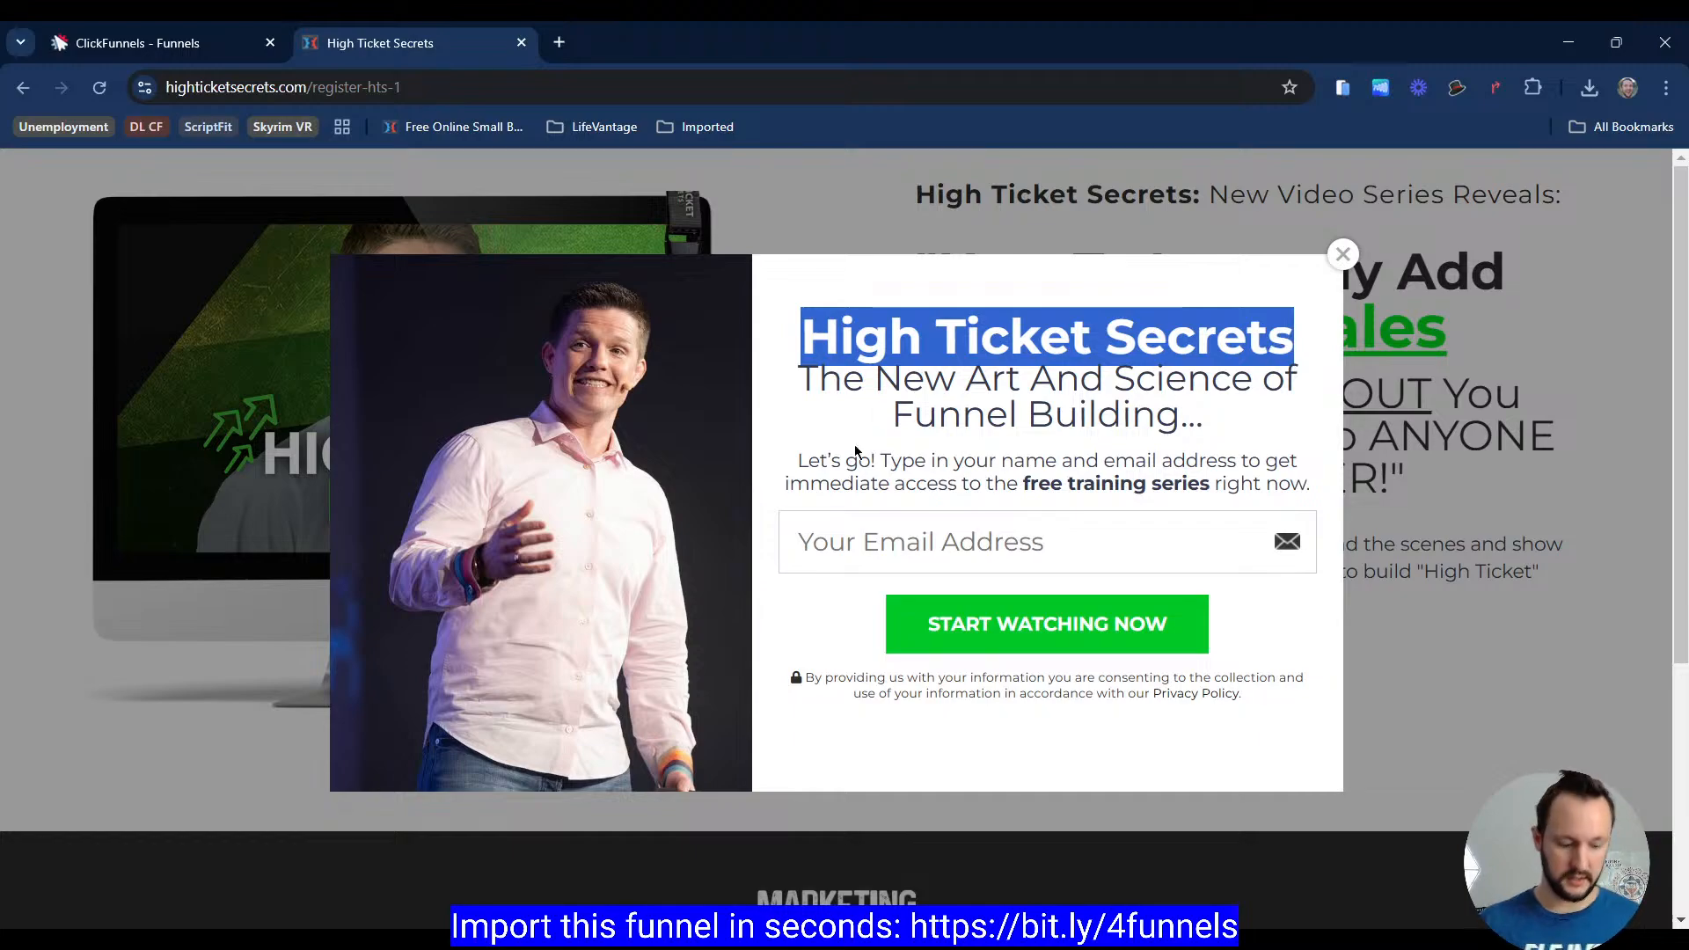
pyautogui.click(189, 51)
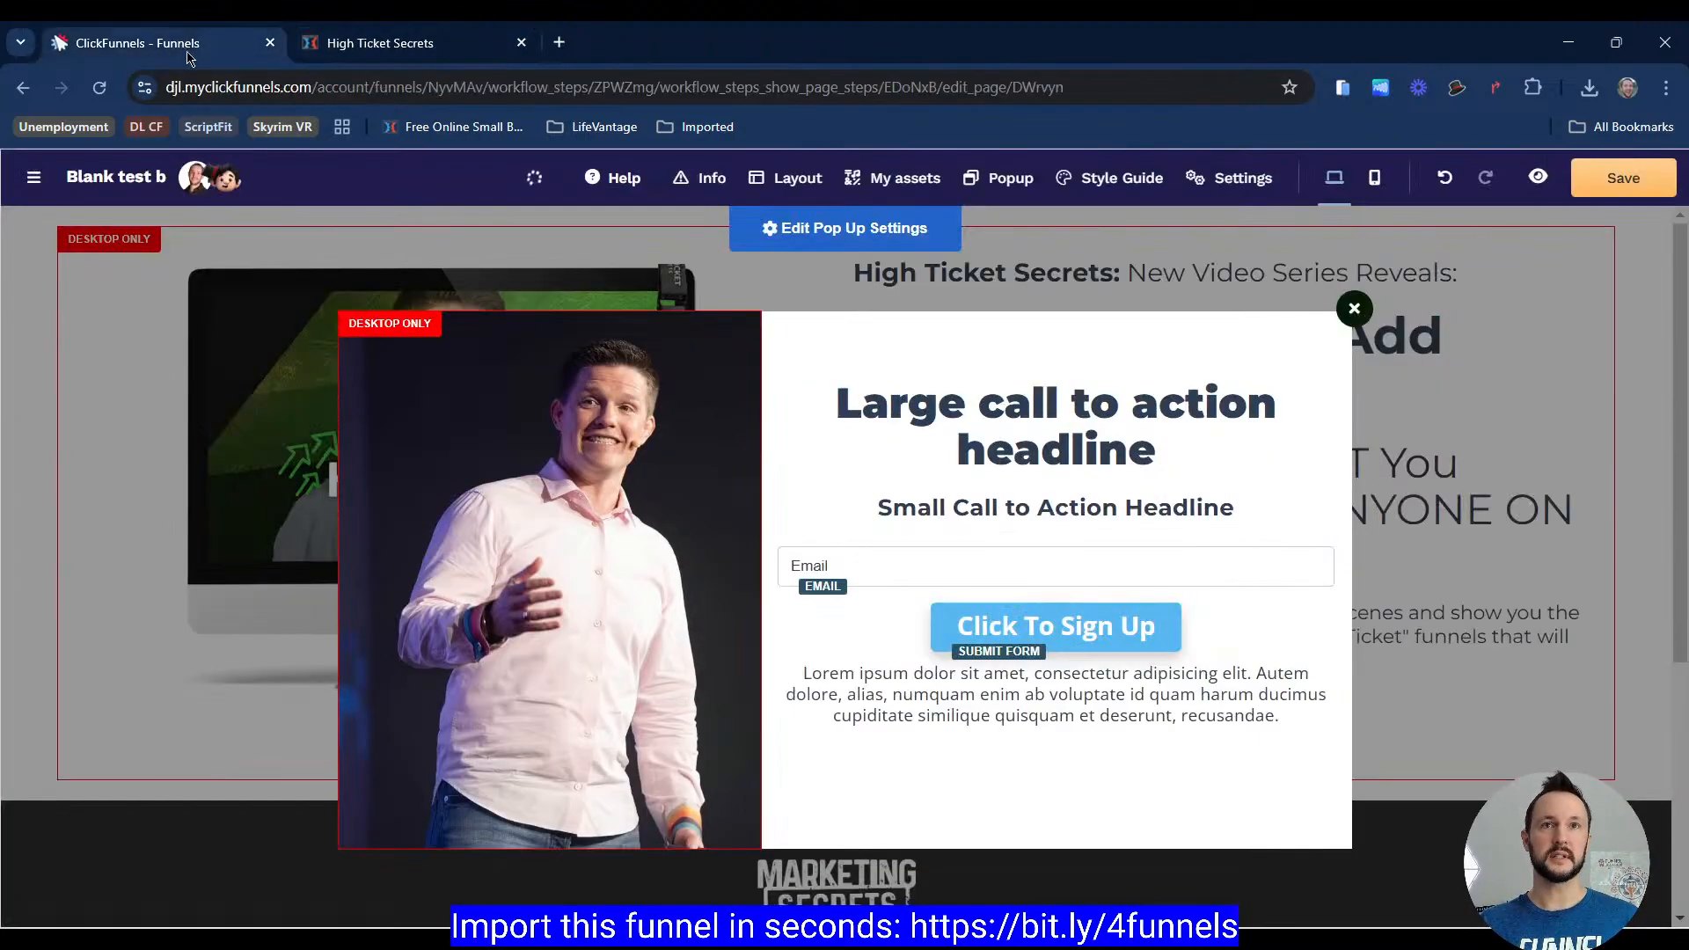
pyautogui.click(1005, 442)
pyautogui.hotkey('ctrl', 'a')
pyautogui.hotkey('ctrl', 'v')
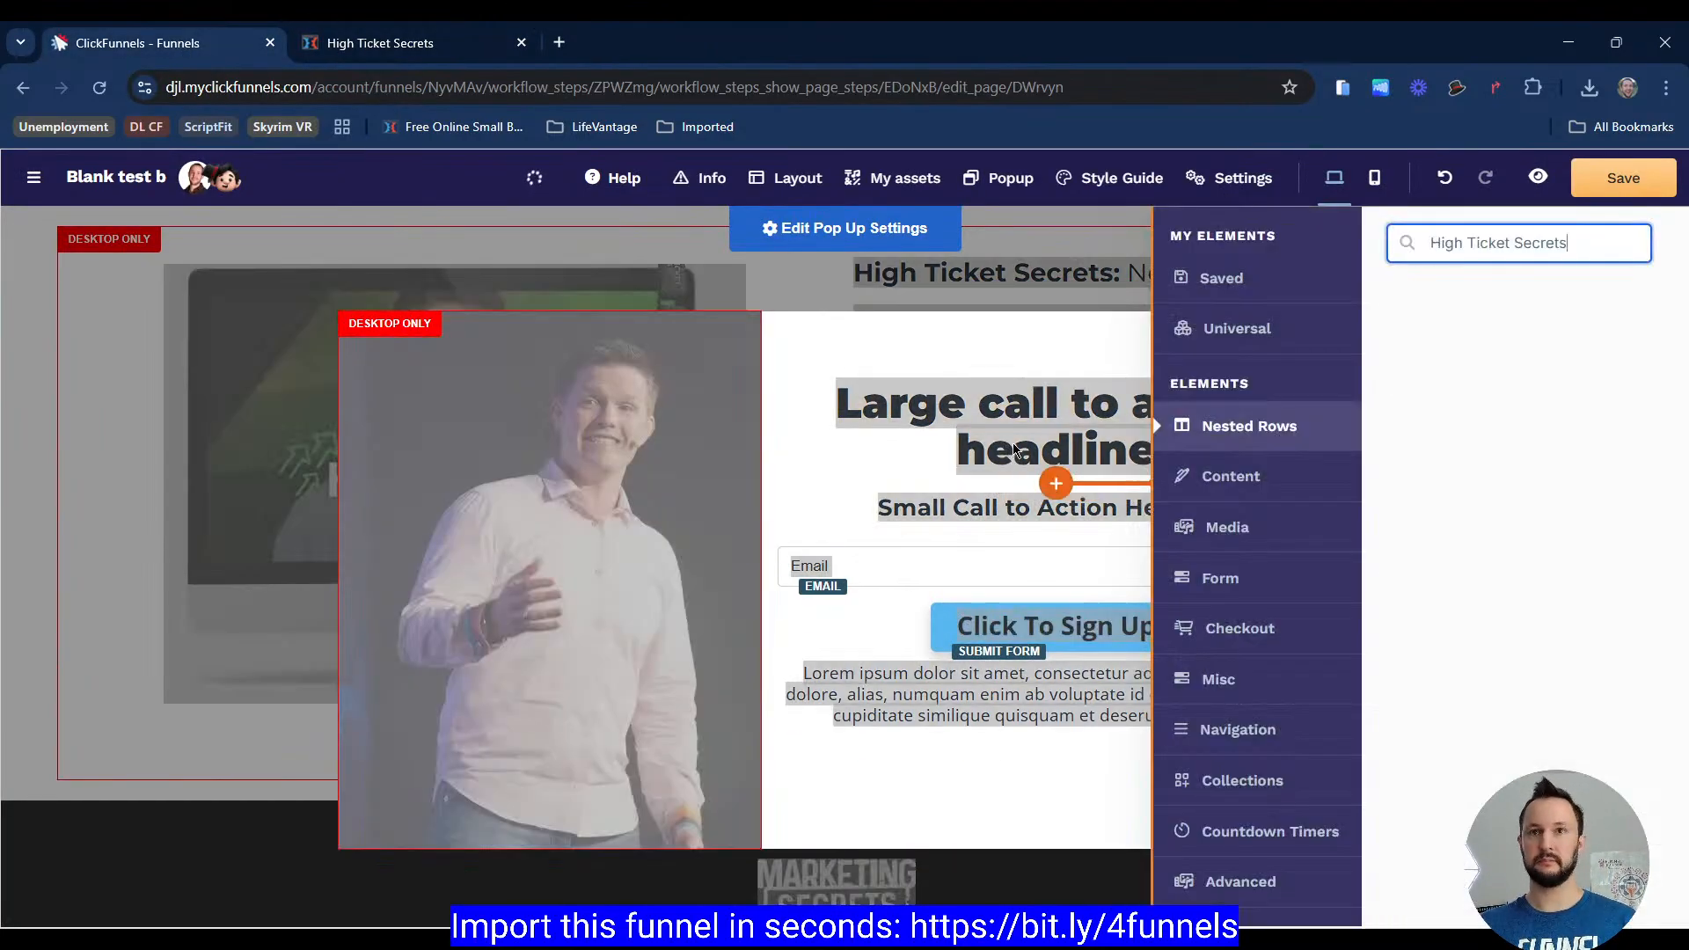
pyautogui.click(1004, 431)
pyautogui.click(1007, 416)
pyautogui.click(1065, 451)
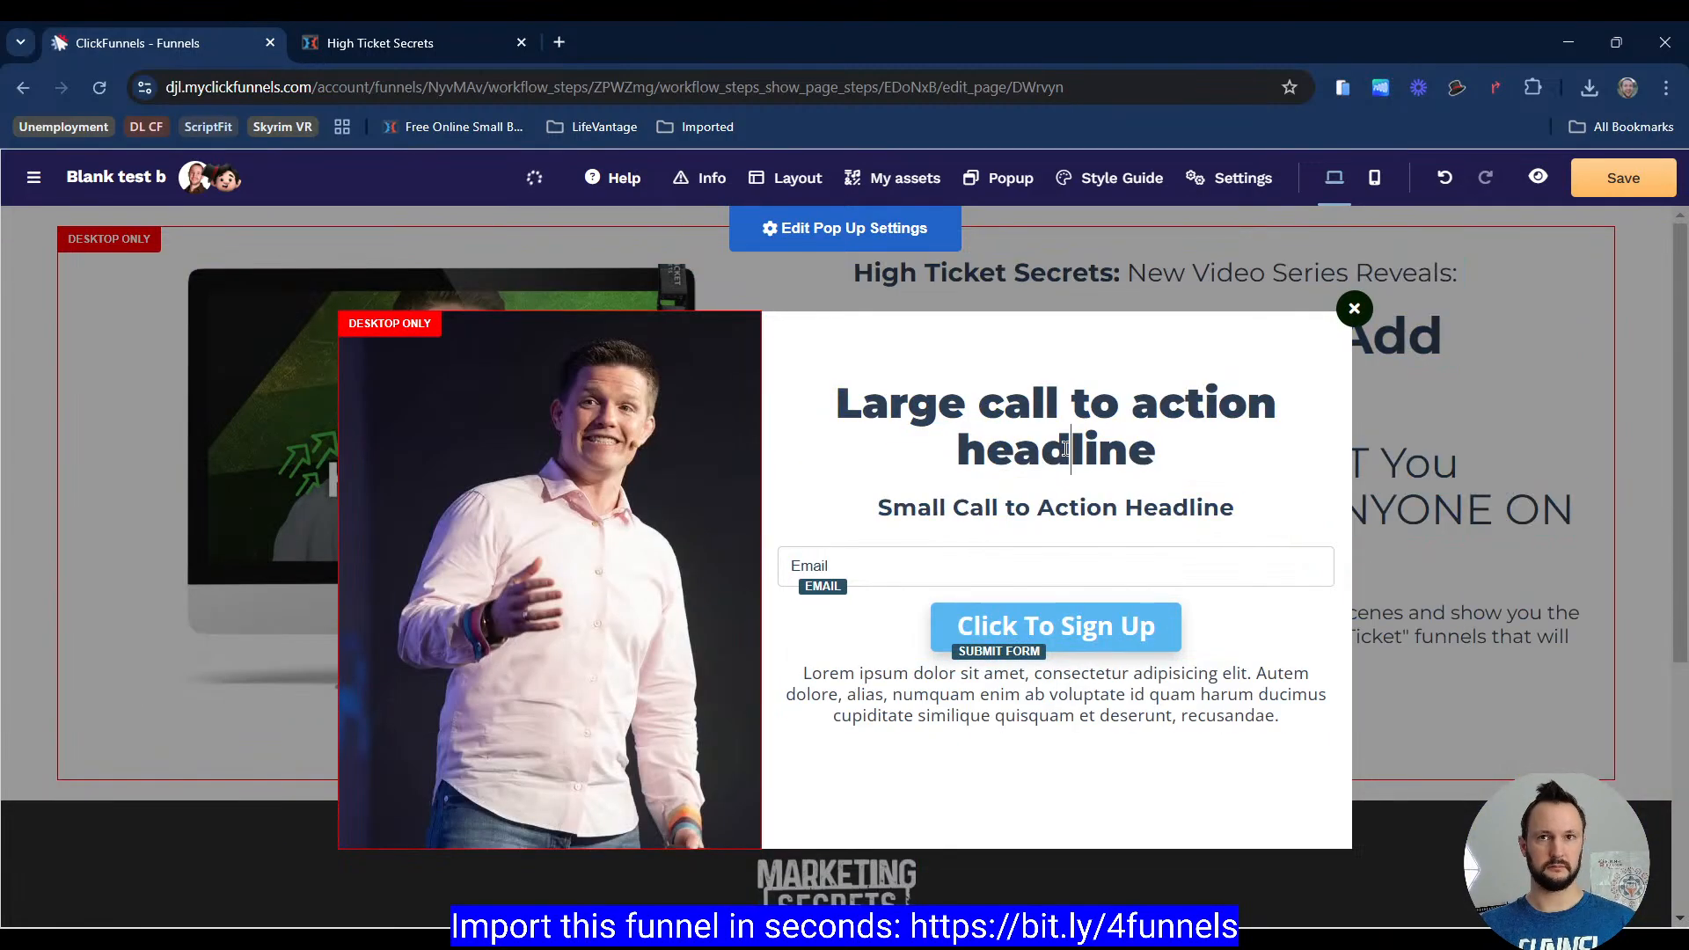
pyautogui.tripleClick(1032, 423)
pyautogui.hotkey('ctrl', 'v')
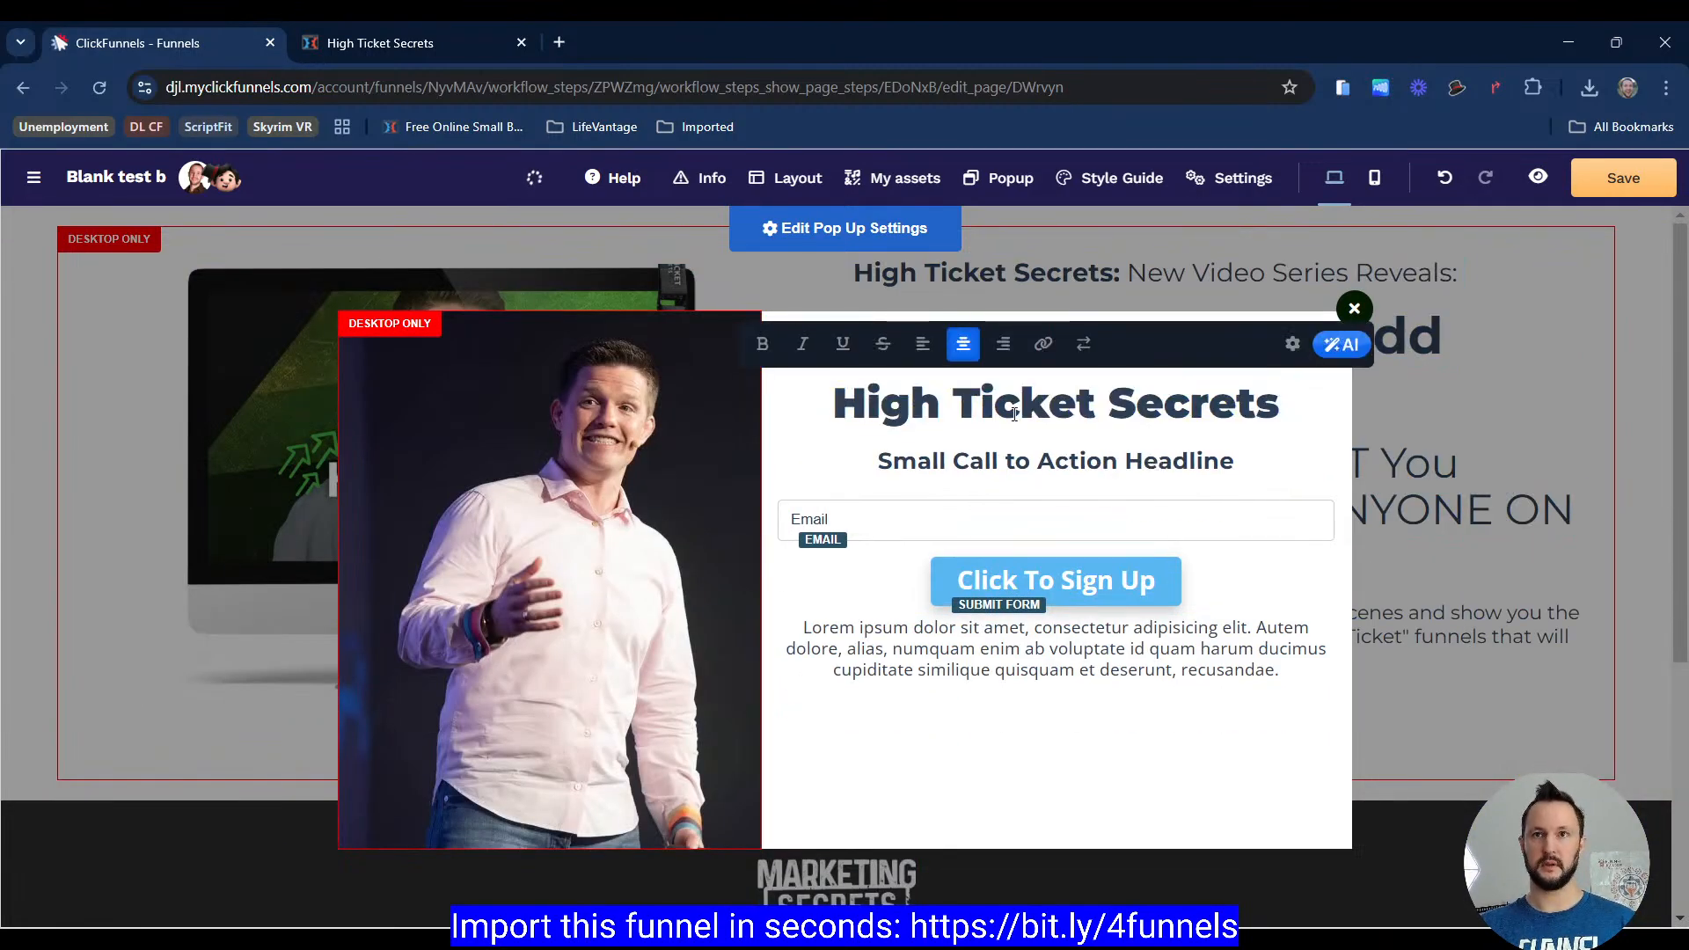
# Step: Clone the headline and paste the reference subheadline 'The New Art And Science of Funnel Building...' into the copy
pyautogui.click(456, 44)
pyautogui.moveTo(799, 378); pyautogui.dragTo(1234, 433)
pyautogui.hotkey('ctrl', 'c')
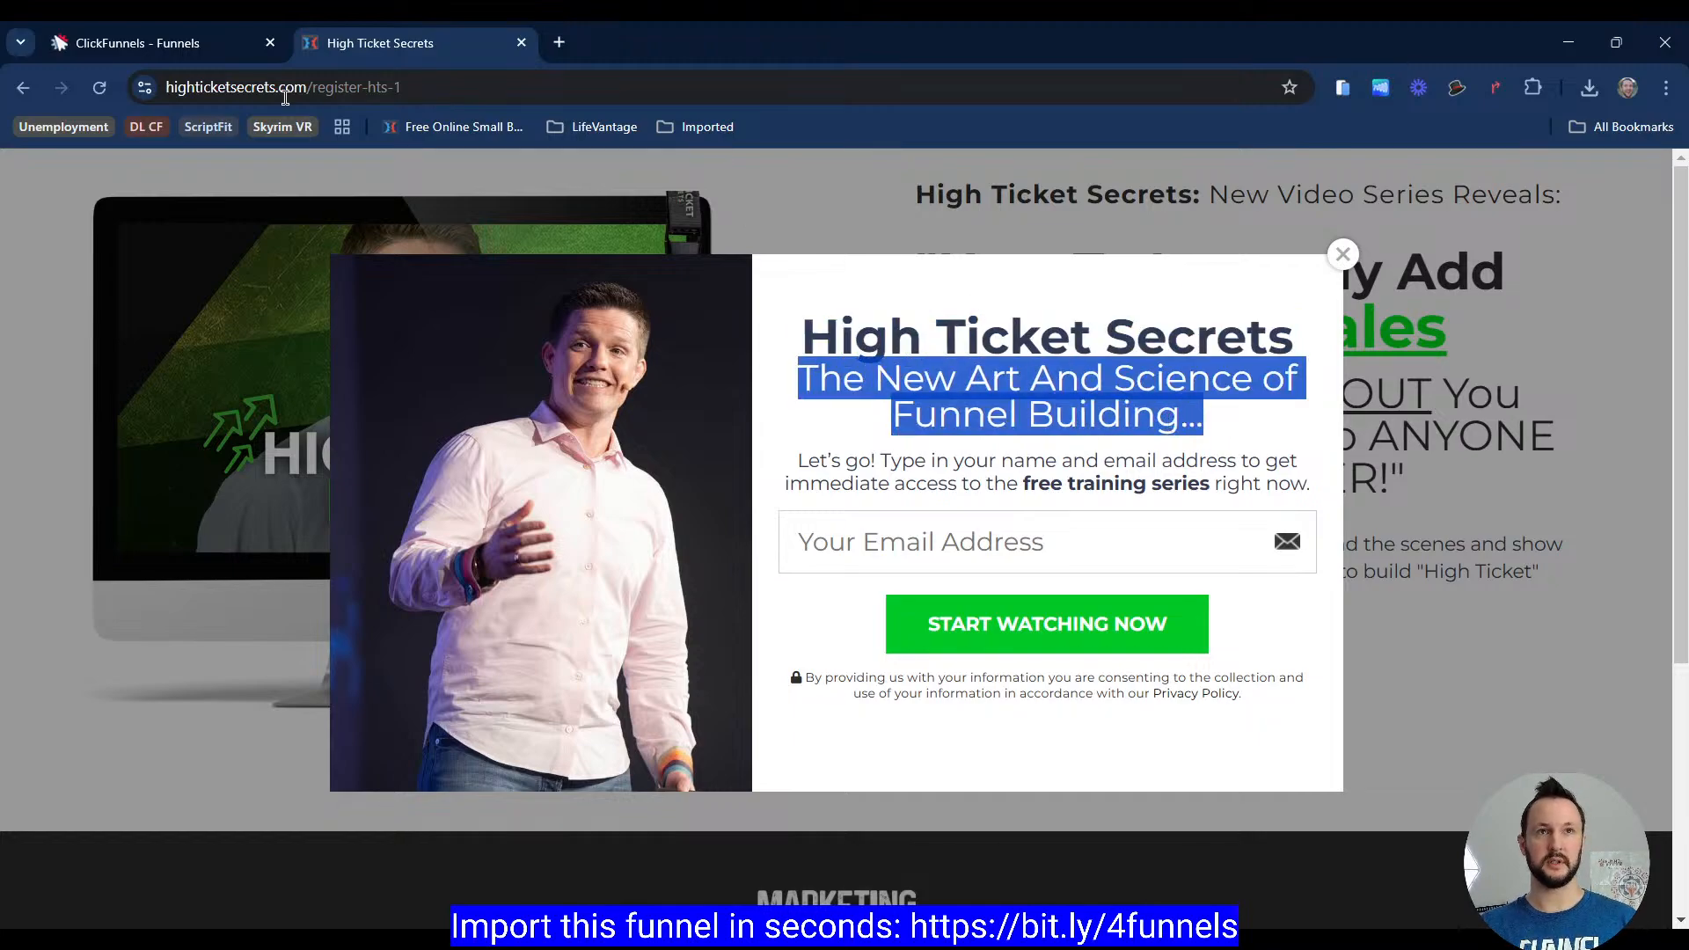
pyautogui.click(147, 51)
pyautogui.click(1086, 407)
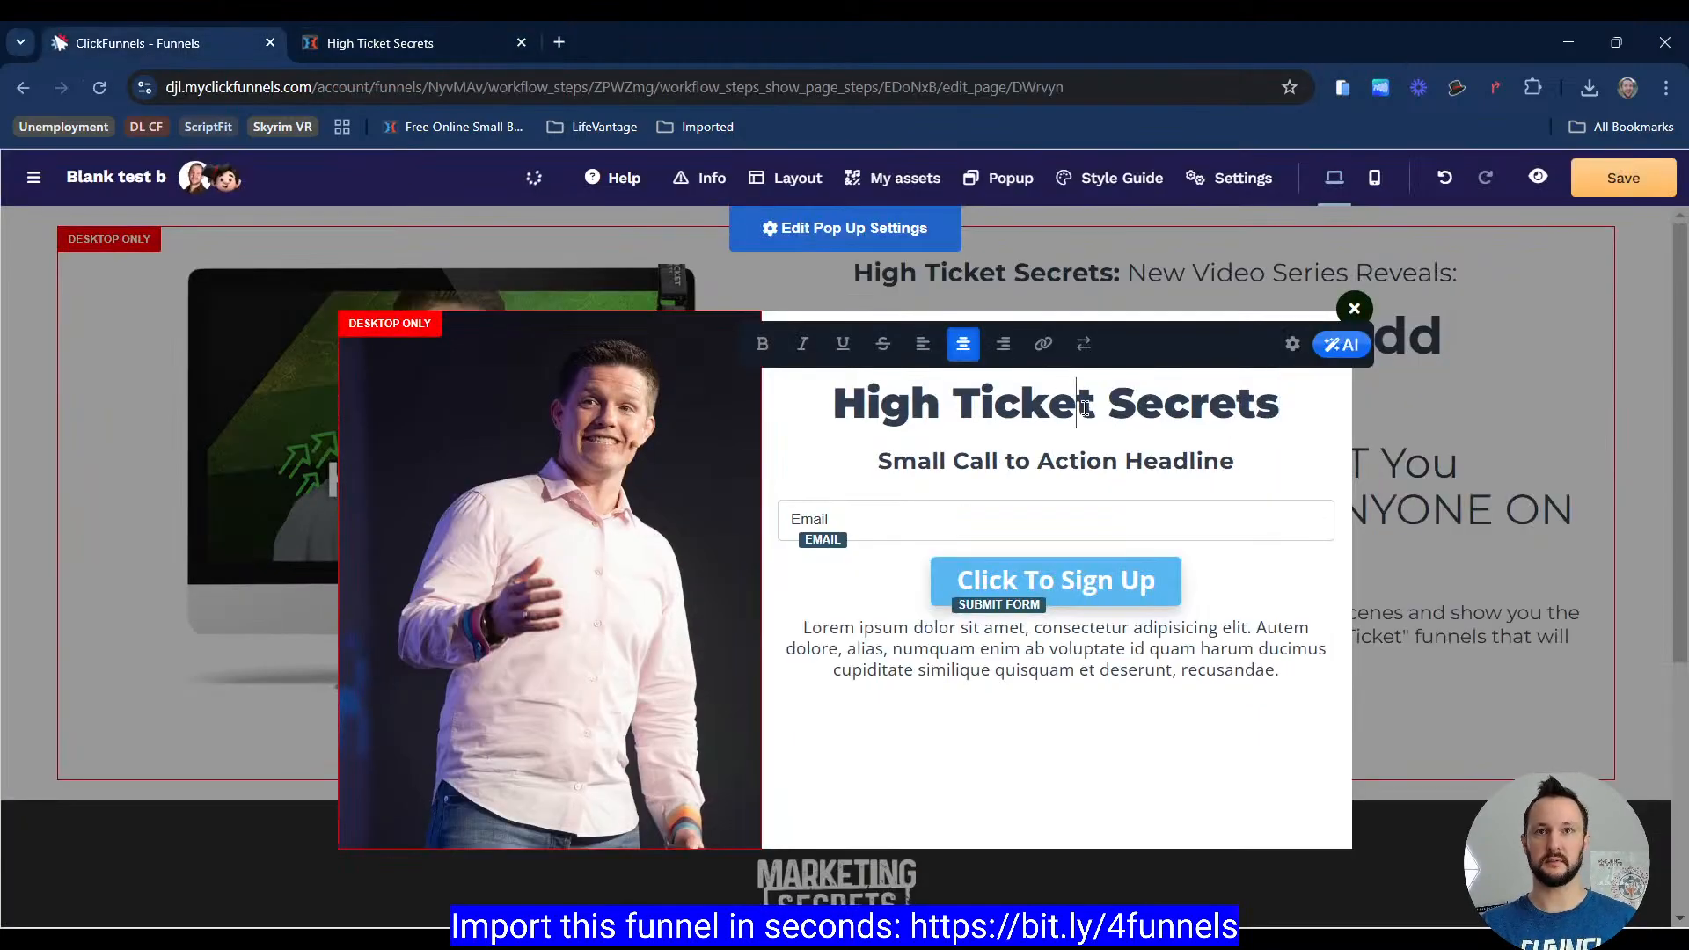
pyautogui.click(1203, 293)
pyautogui.click(455, 50)
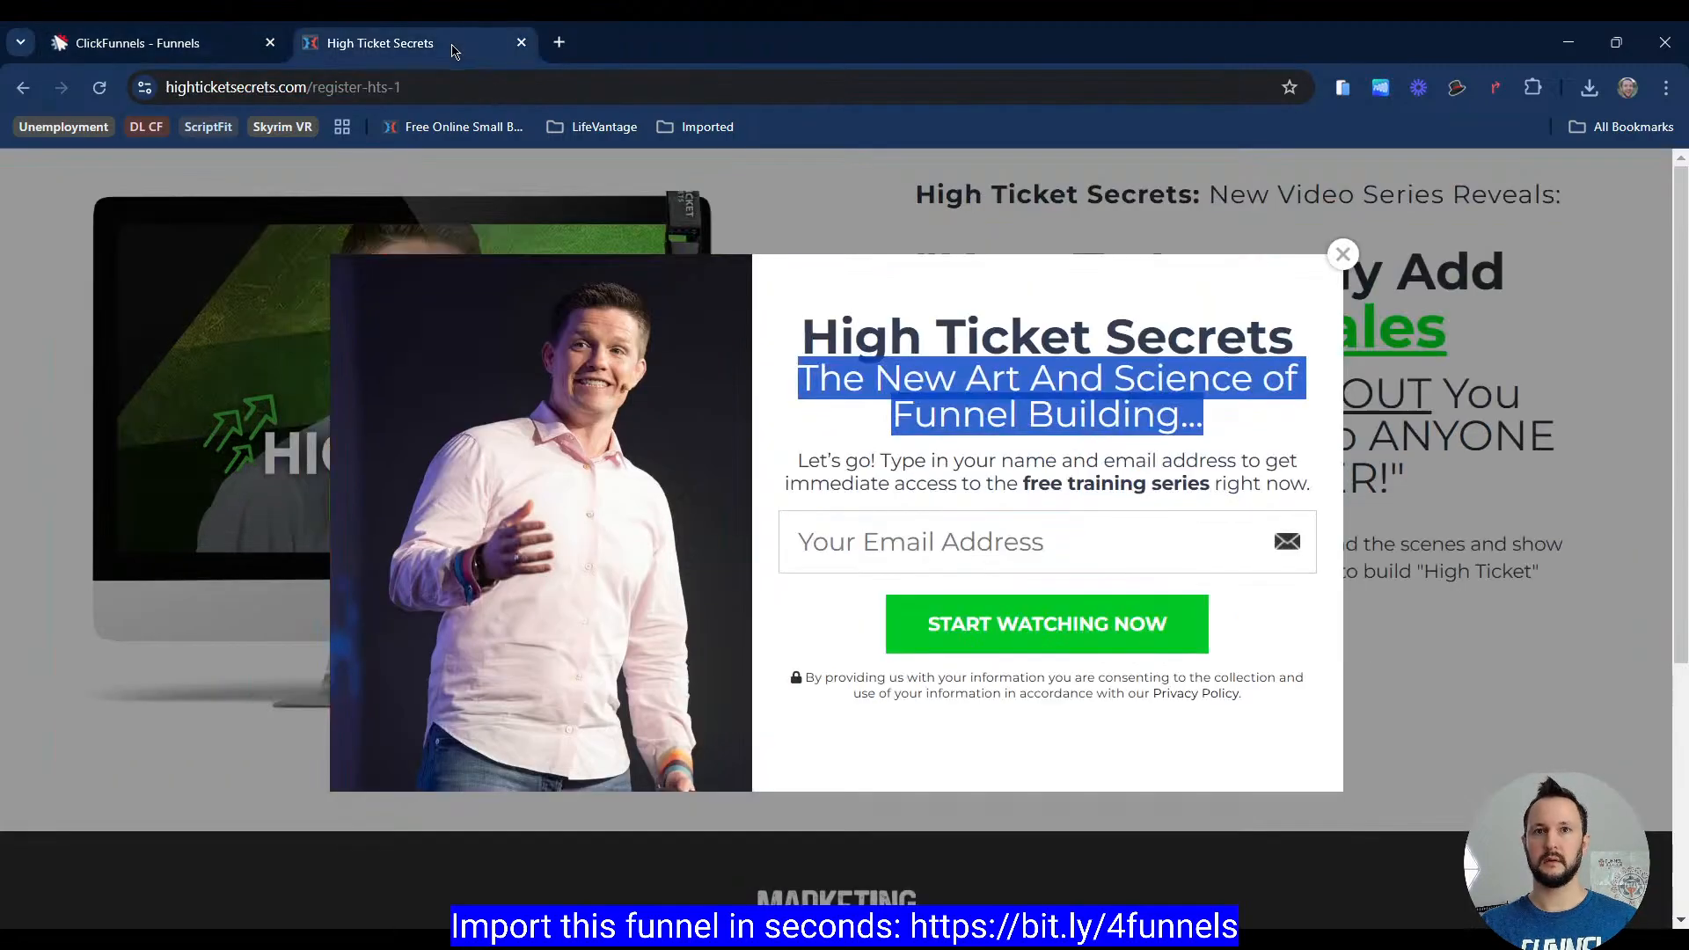
pyautogui.click(158, 44)
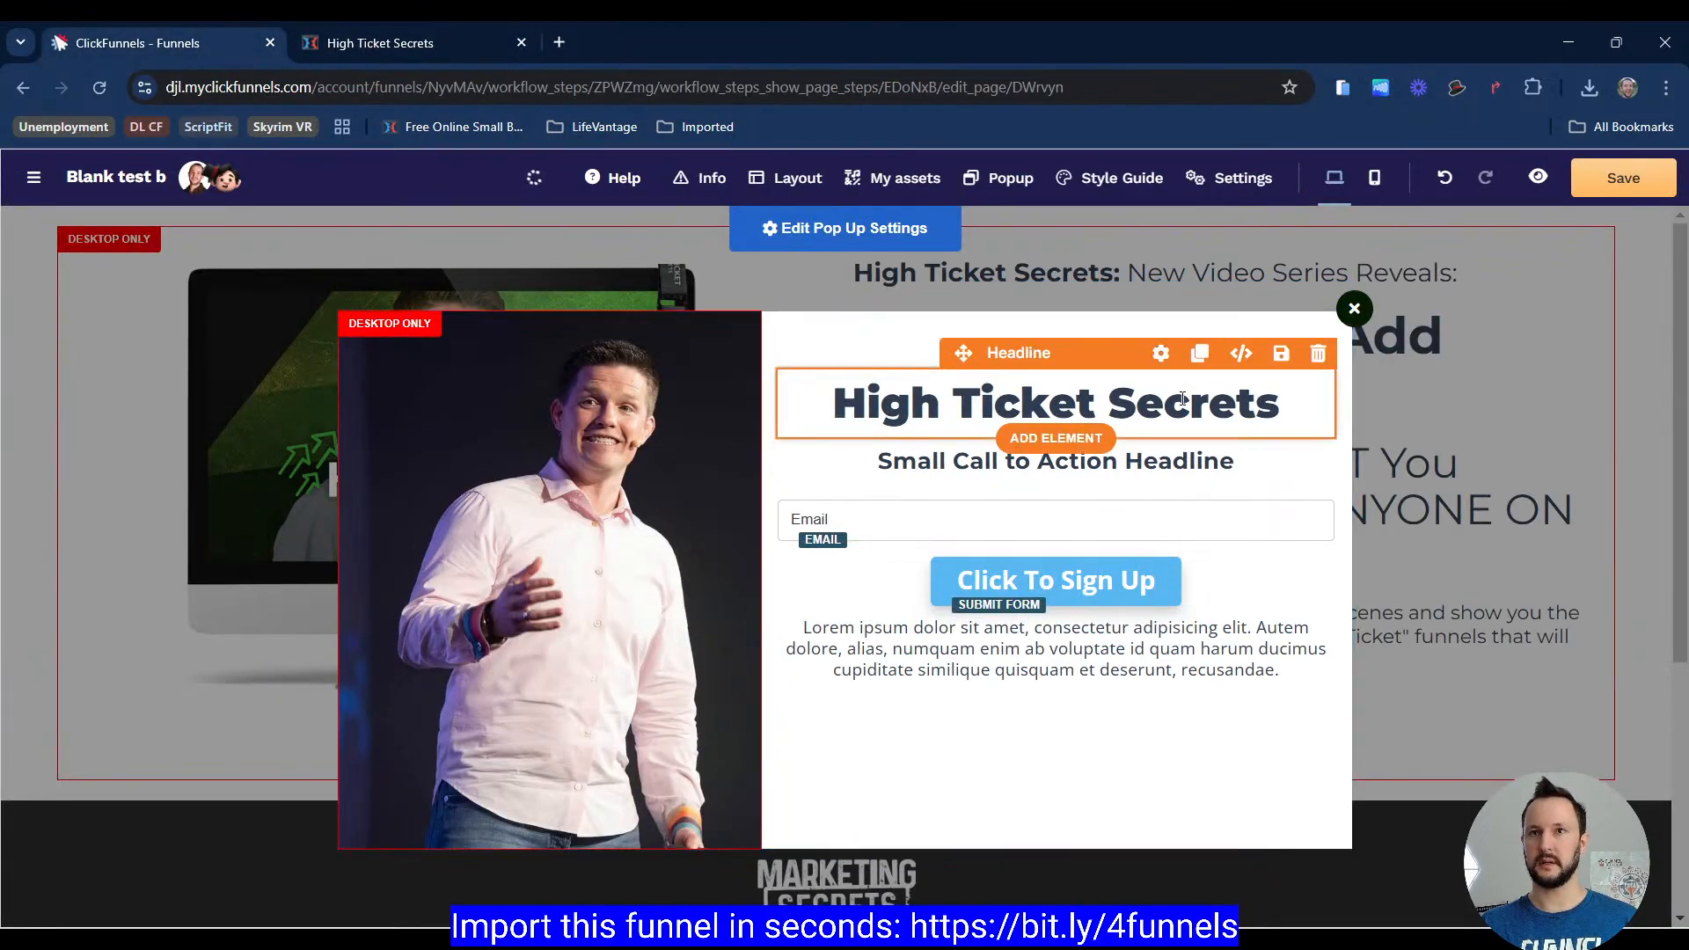
pyautogui.click(1199, 353)
pyautogui.click(1160, 469)
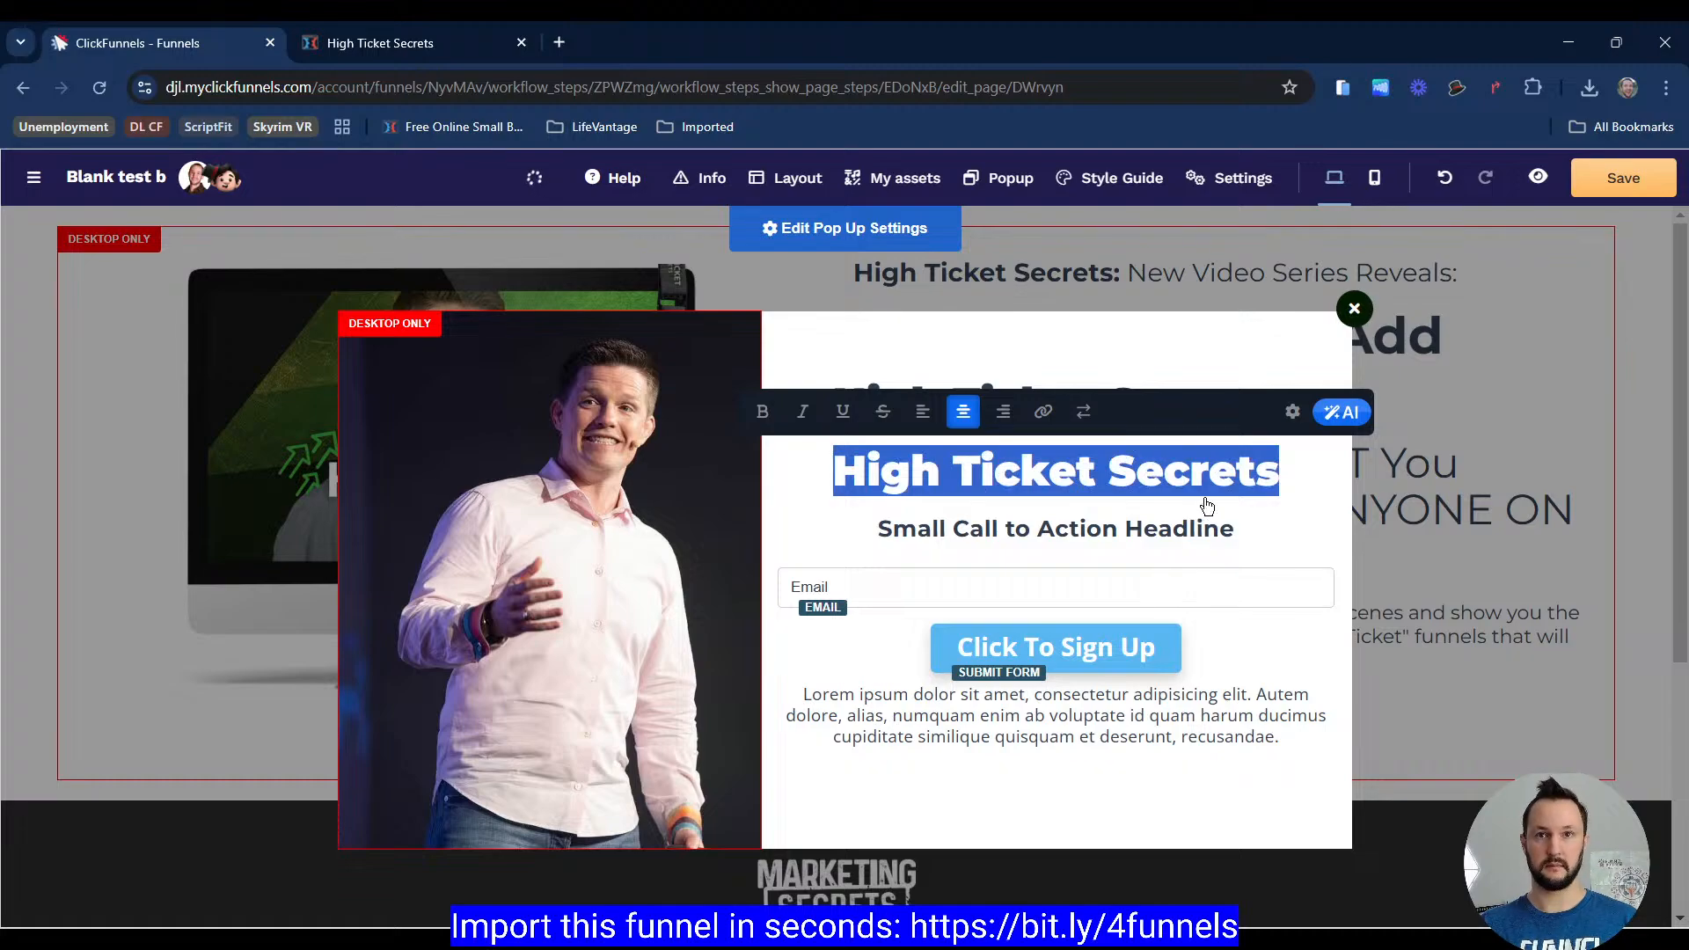
pyautogui.hotkey('ctrl', 'v')
# Step: Override the subheadline's typography style to give it a lighter, non-bold weight
pyautogui.click(1293, 412)
pyautogui.scroll(-3, 1461, 572)
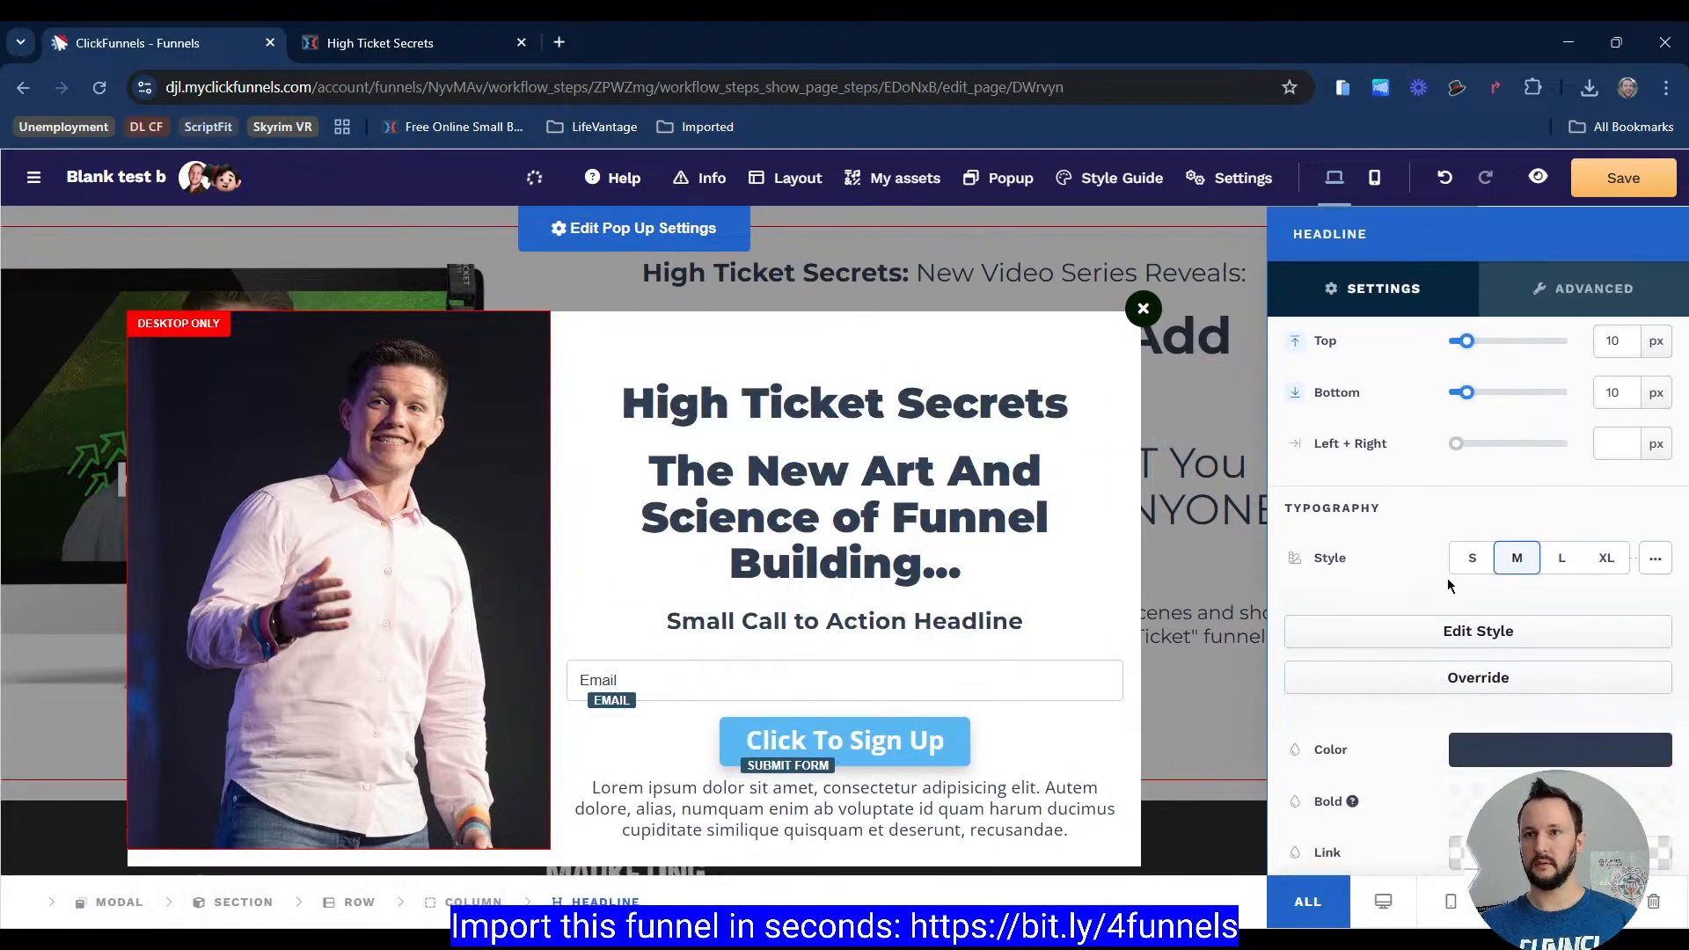
pyautogui.click(1478, 574)
pyautogui.click(1504, 684)
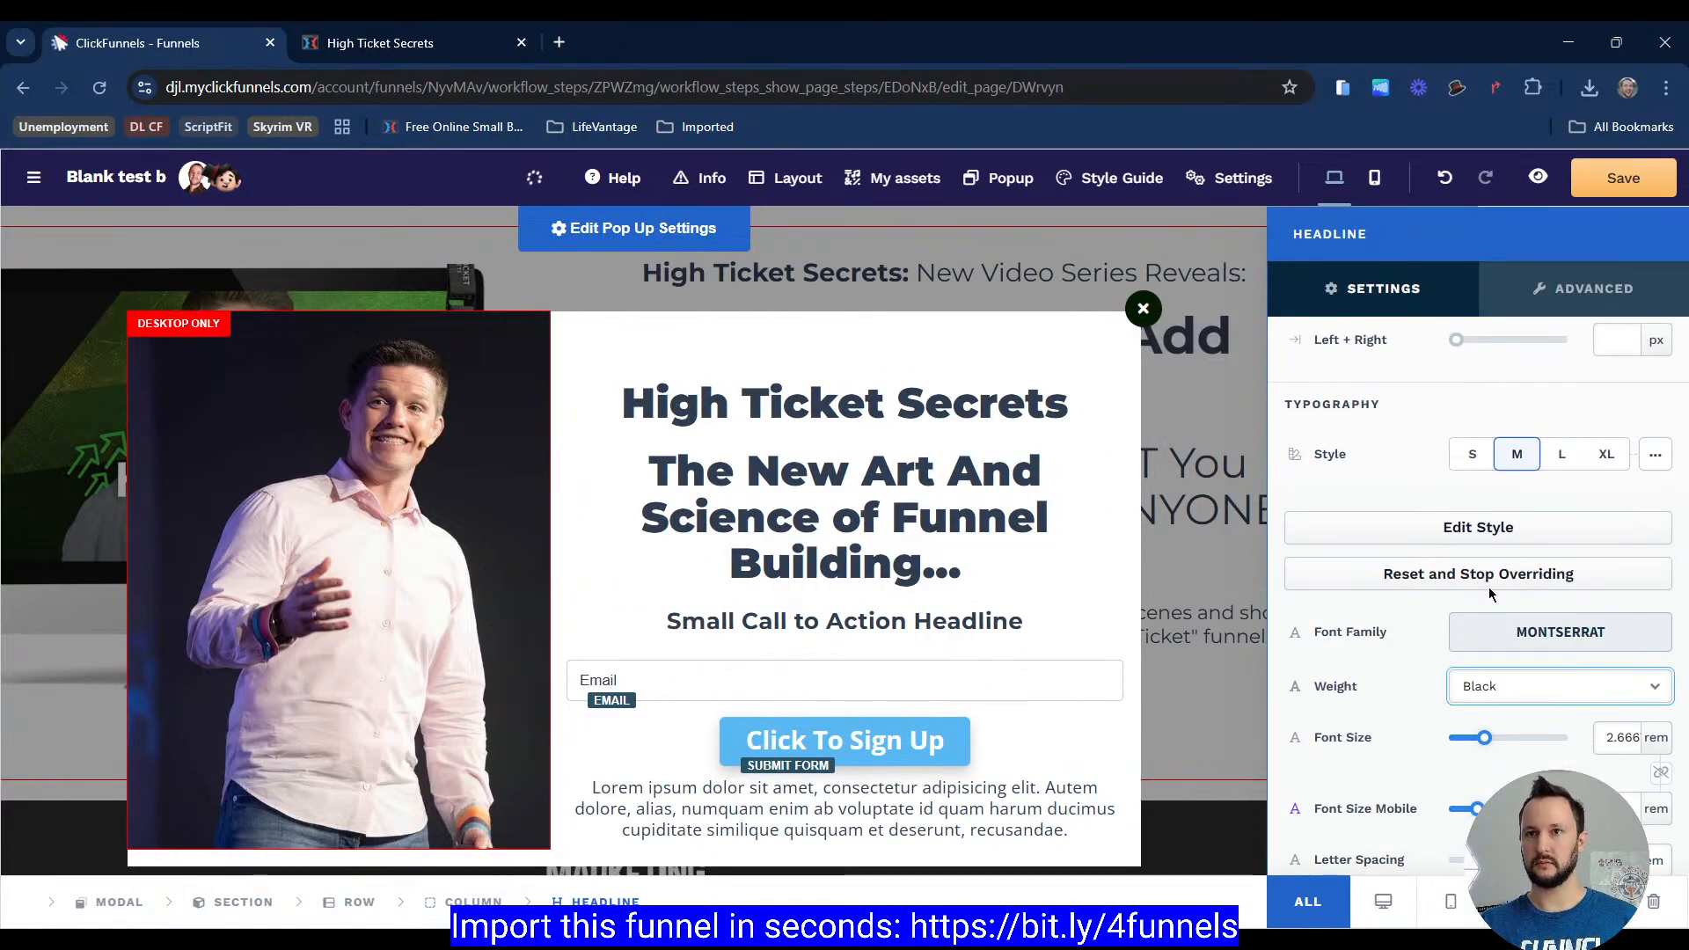
pyautogui.click(1518, 528)
pyautogui.scroll(3, 1452, 471)
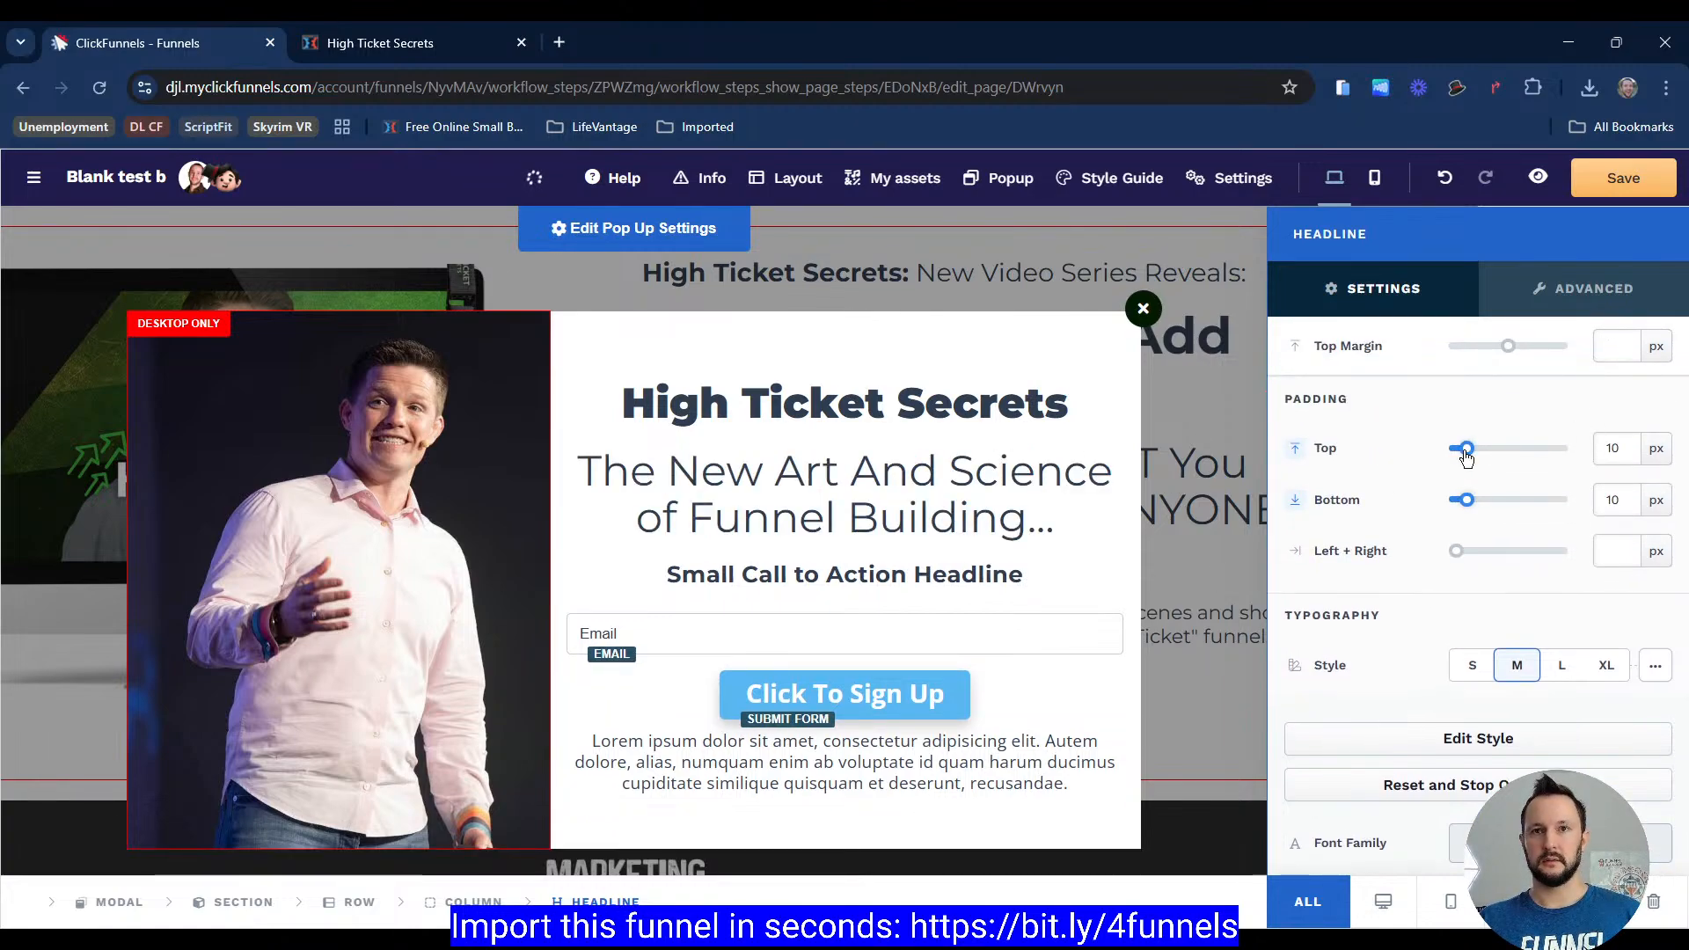
# Step: Reduce the padding between the main headline and the subheadline so they sit closer together
pyautogui.click(895, 387)
pyautogui.click(1197, 352)
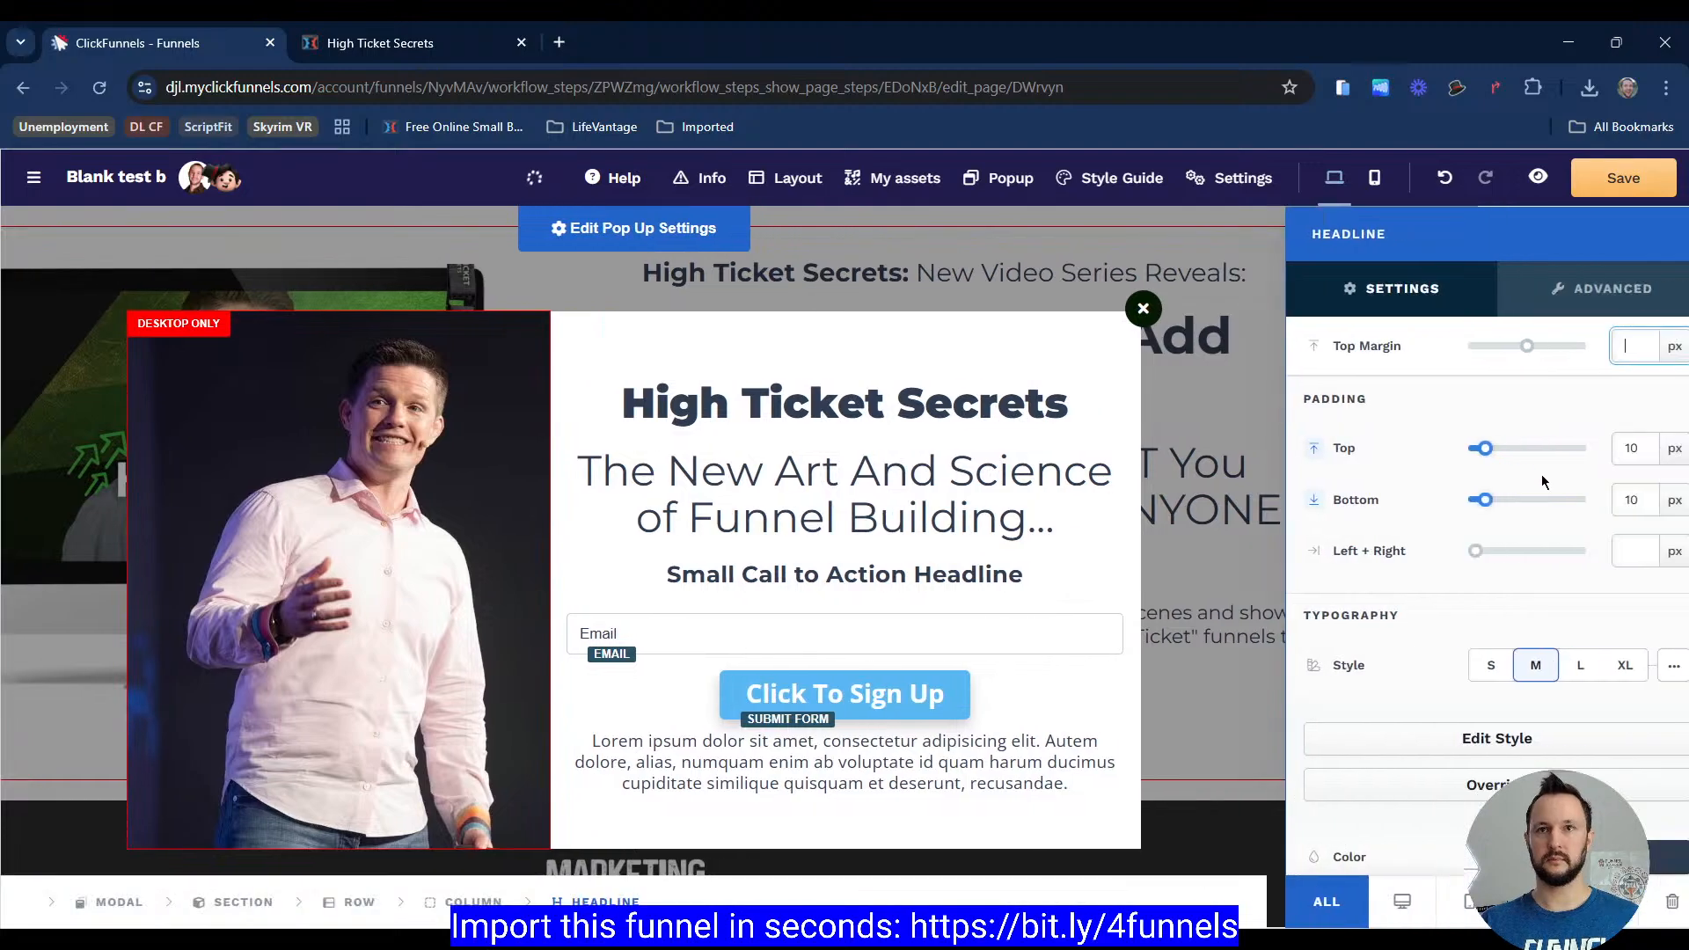
pyautogui.scroll(-1, 1487, 457)
pyautogui.moveTo(1469, 398); pyautogui.dragTo(1443, 399)
pyautogui.click(869, 401)
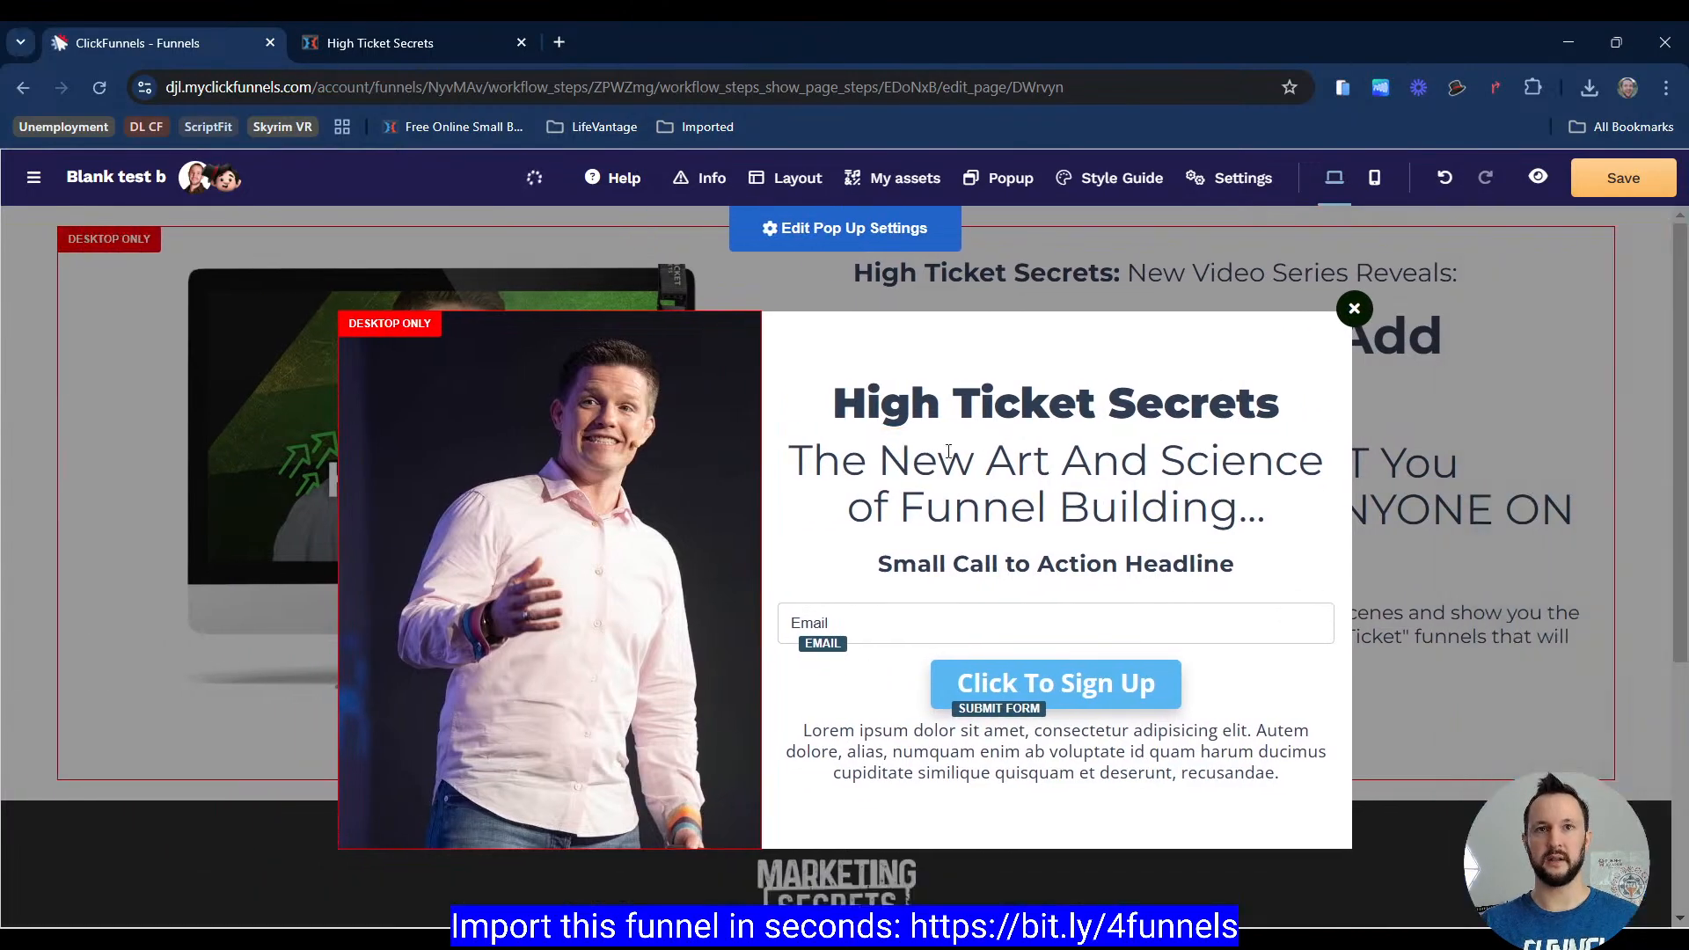
pyautogui.click(1180, 413)
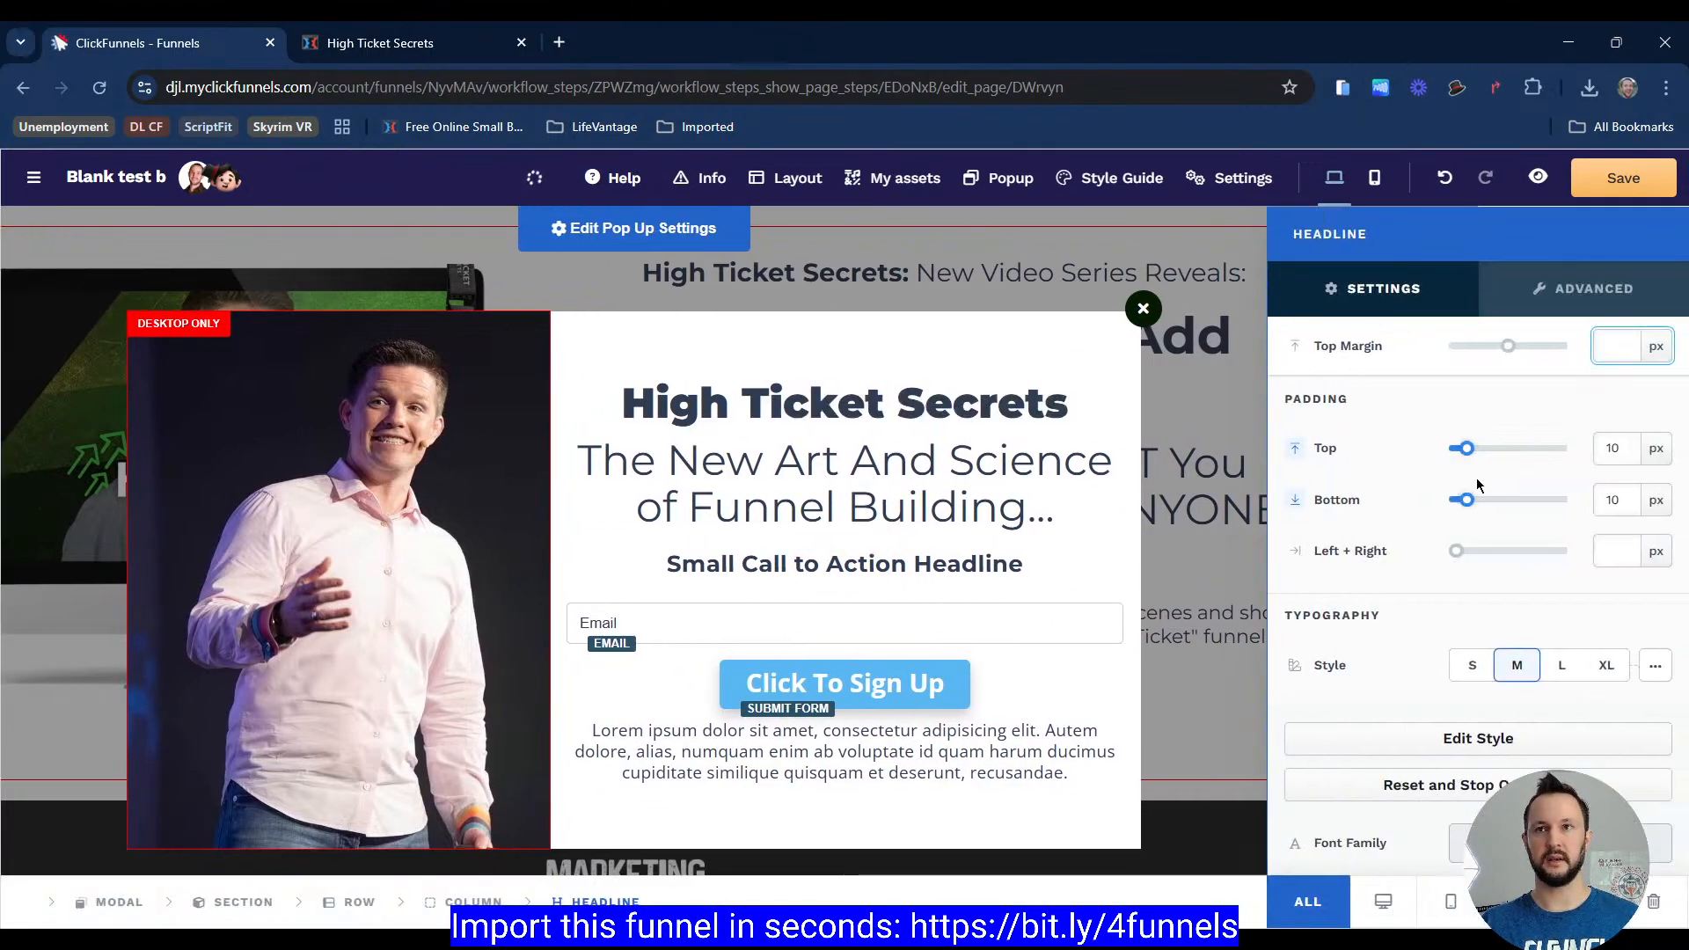
pyautogui.moveTo(1467, 462); pyautogui.dragTo(1450, 462)
pyautogui.click(867, 350)
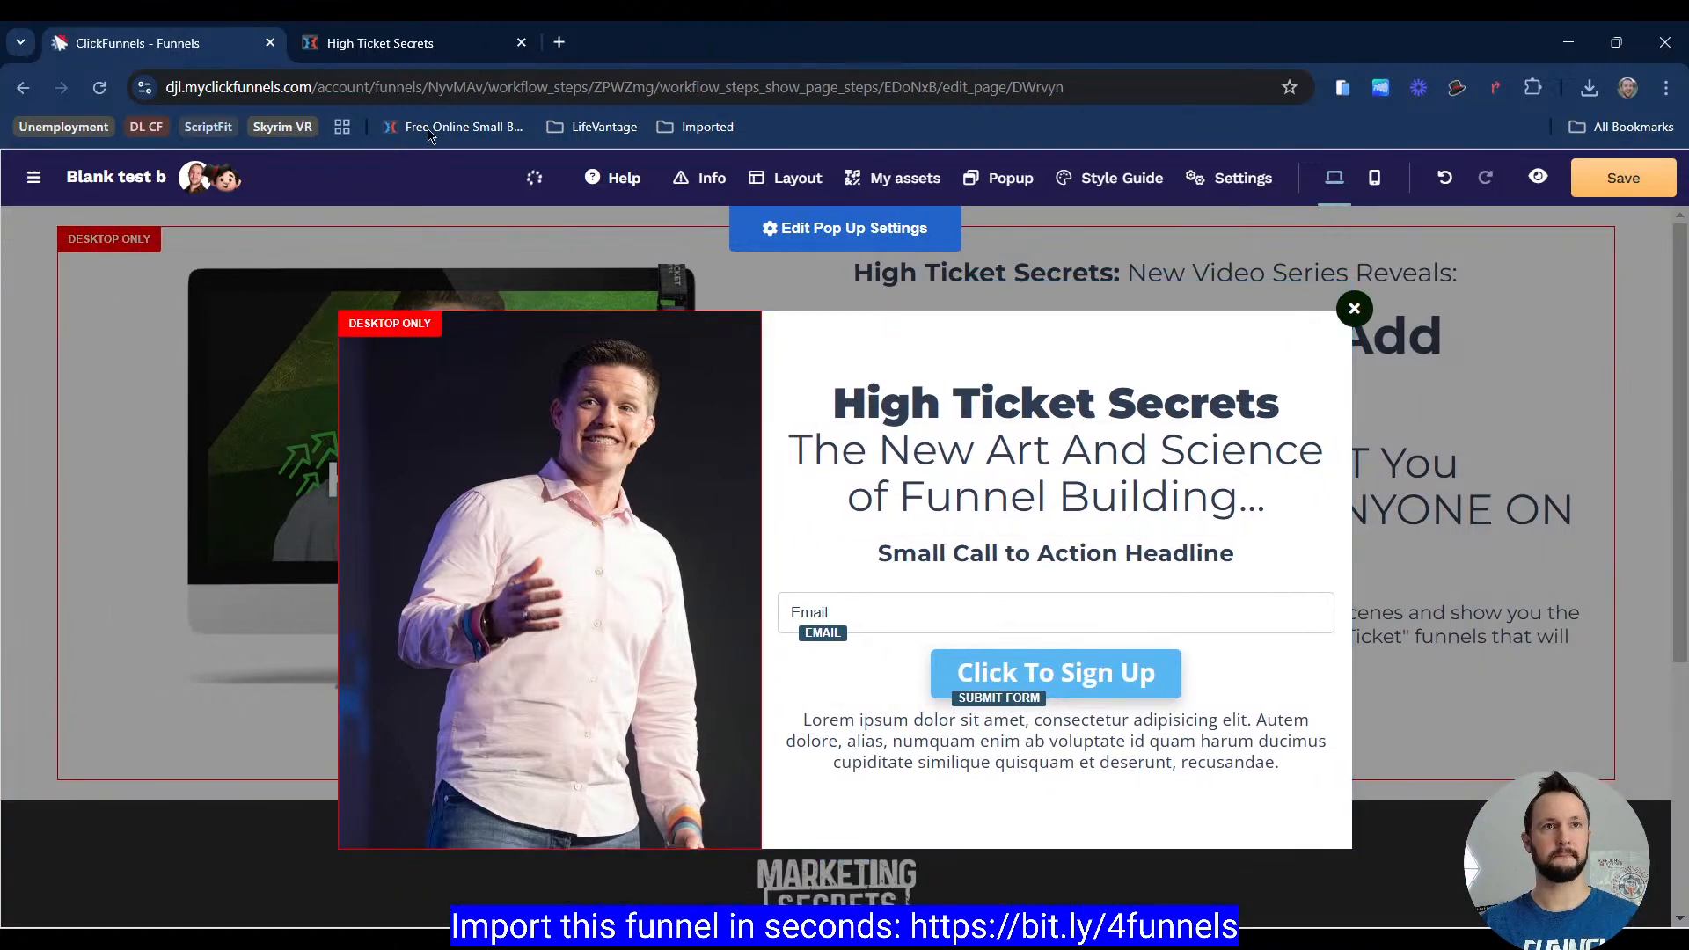
# Step: Copy the reference intro text and paste it into the small headline: 'Let's go! Type in your name and email address to get immediate access to the free training series right now.'
pyautogui.click(442, 55)
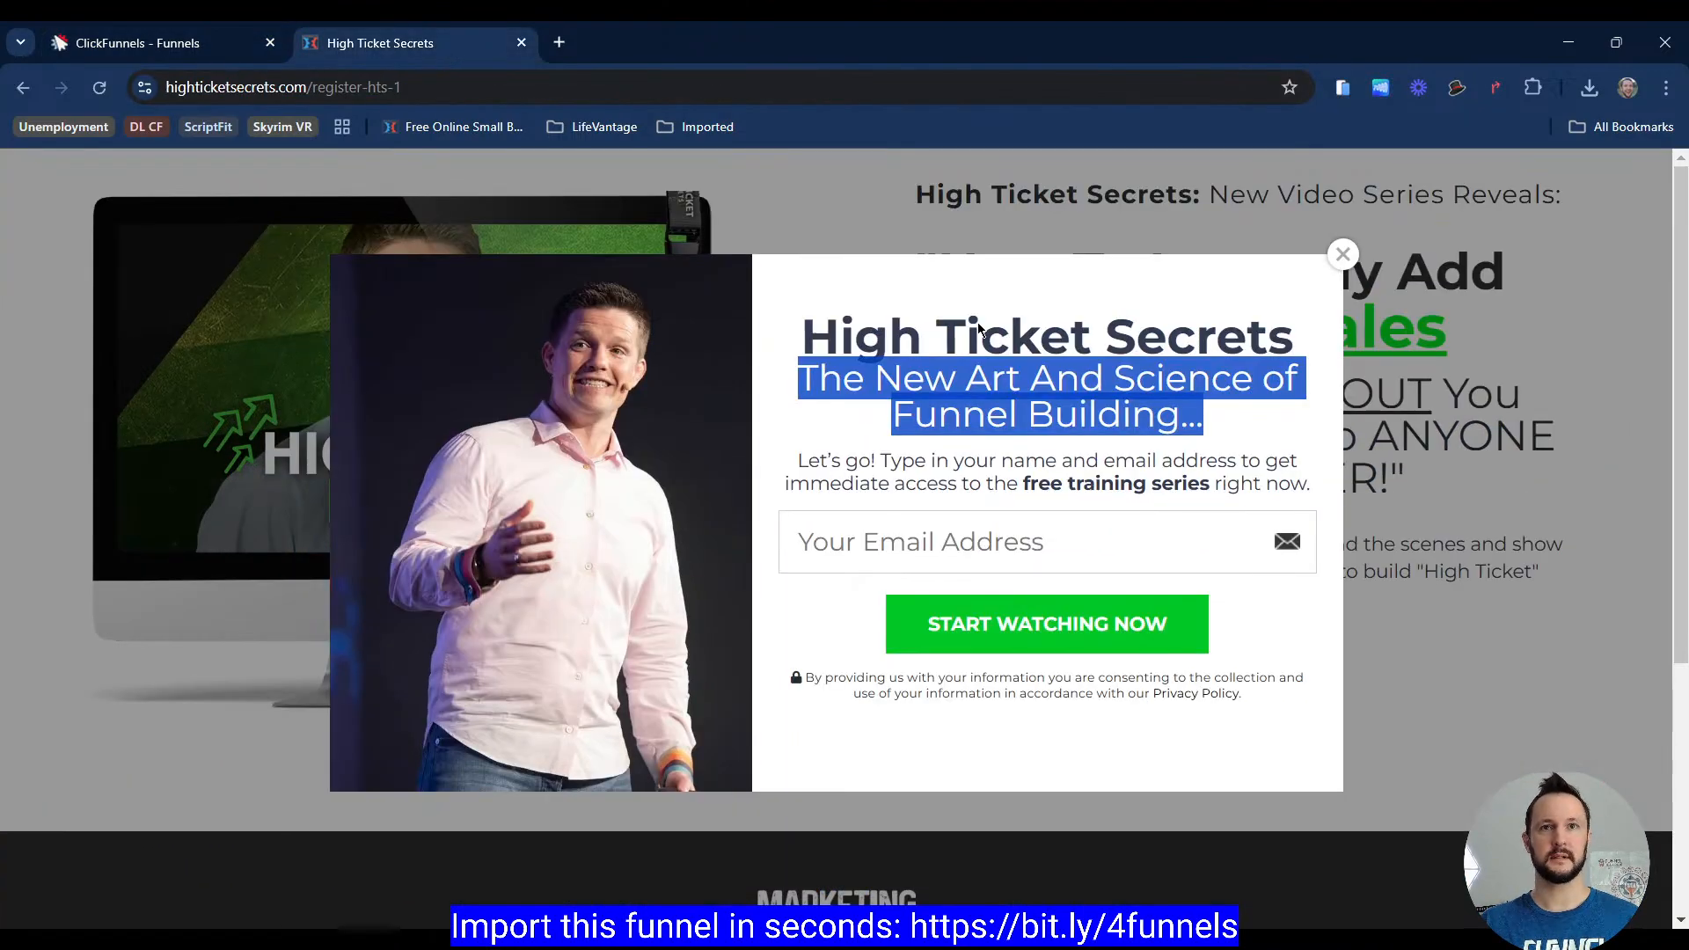
pyautogui.click(964, 451)
pyautogui.moveTo(797, 460); pyautogui.dragTo(1285, 514)
pyautogui.hotkey('ctrl', 'c')
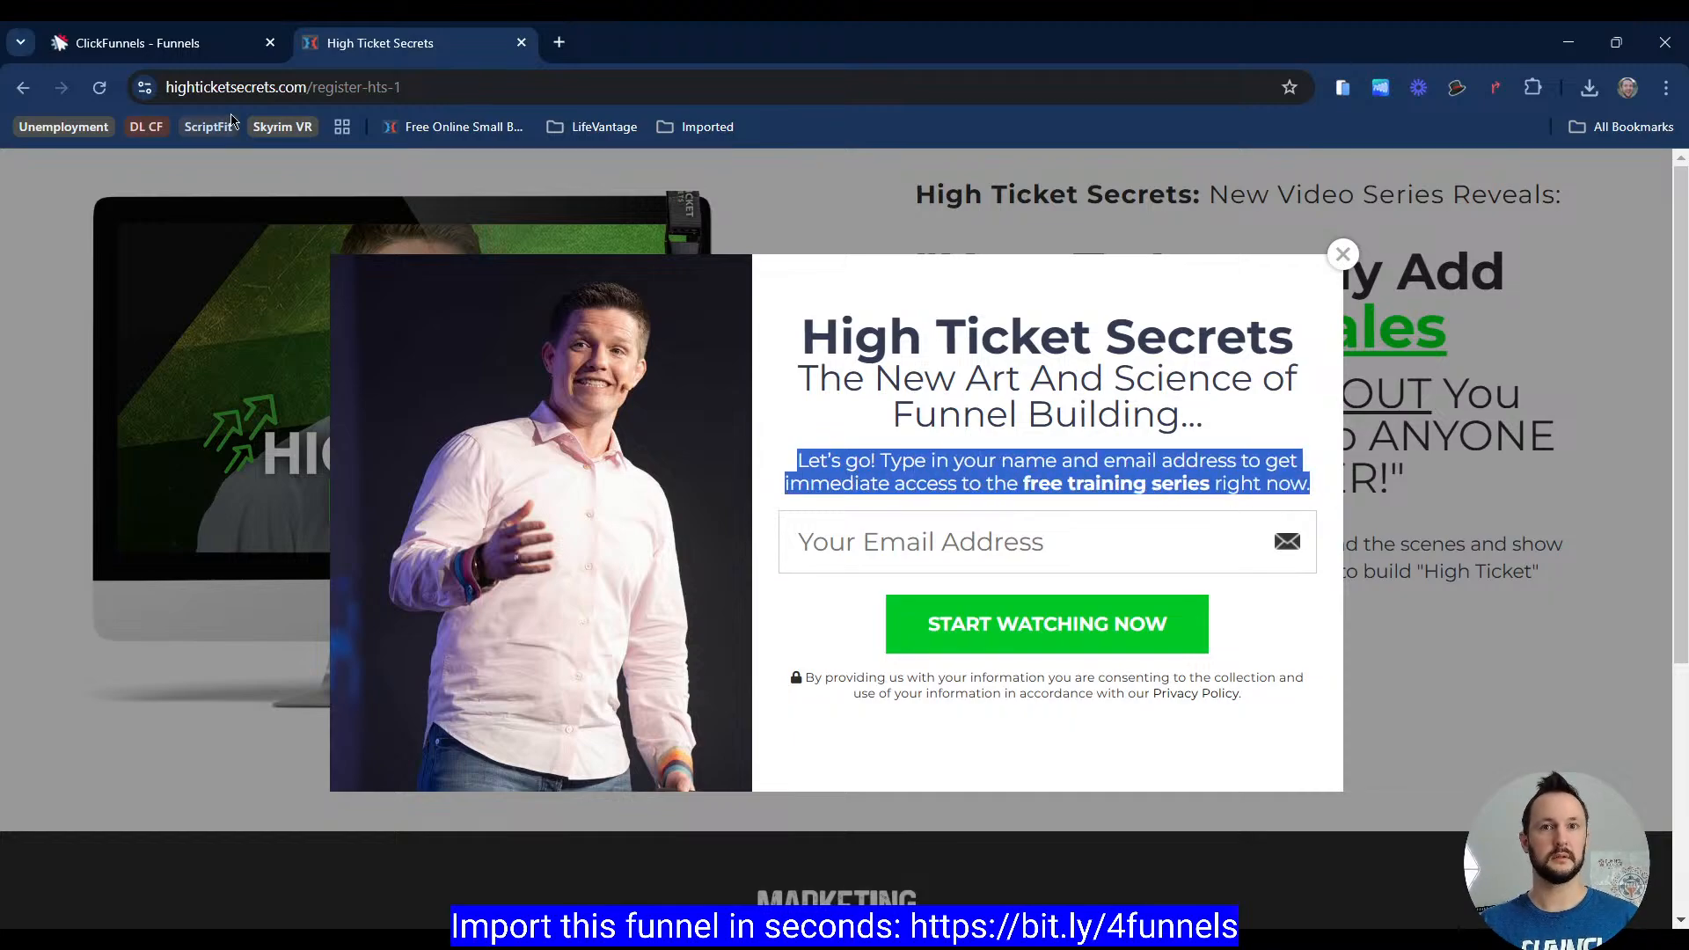
pyautogui.click(233, 43)
pyautogui.click(1001, 553)
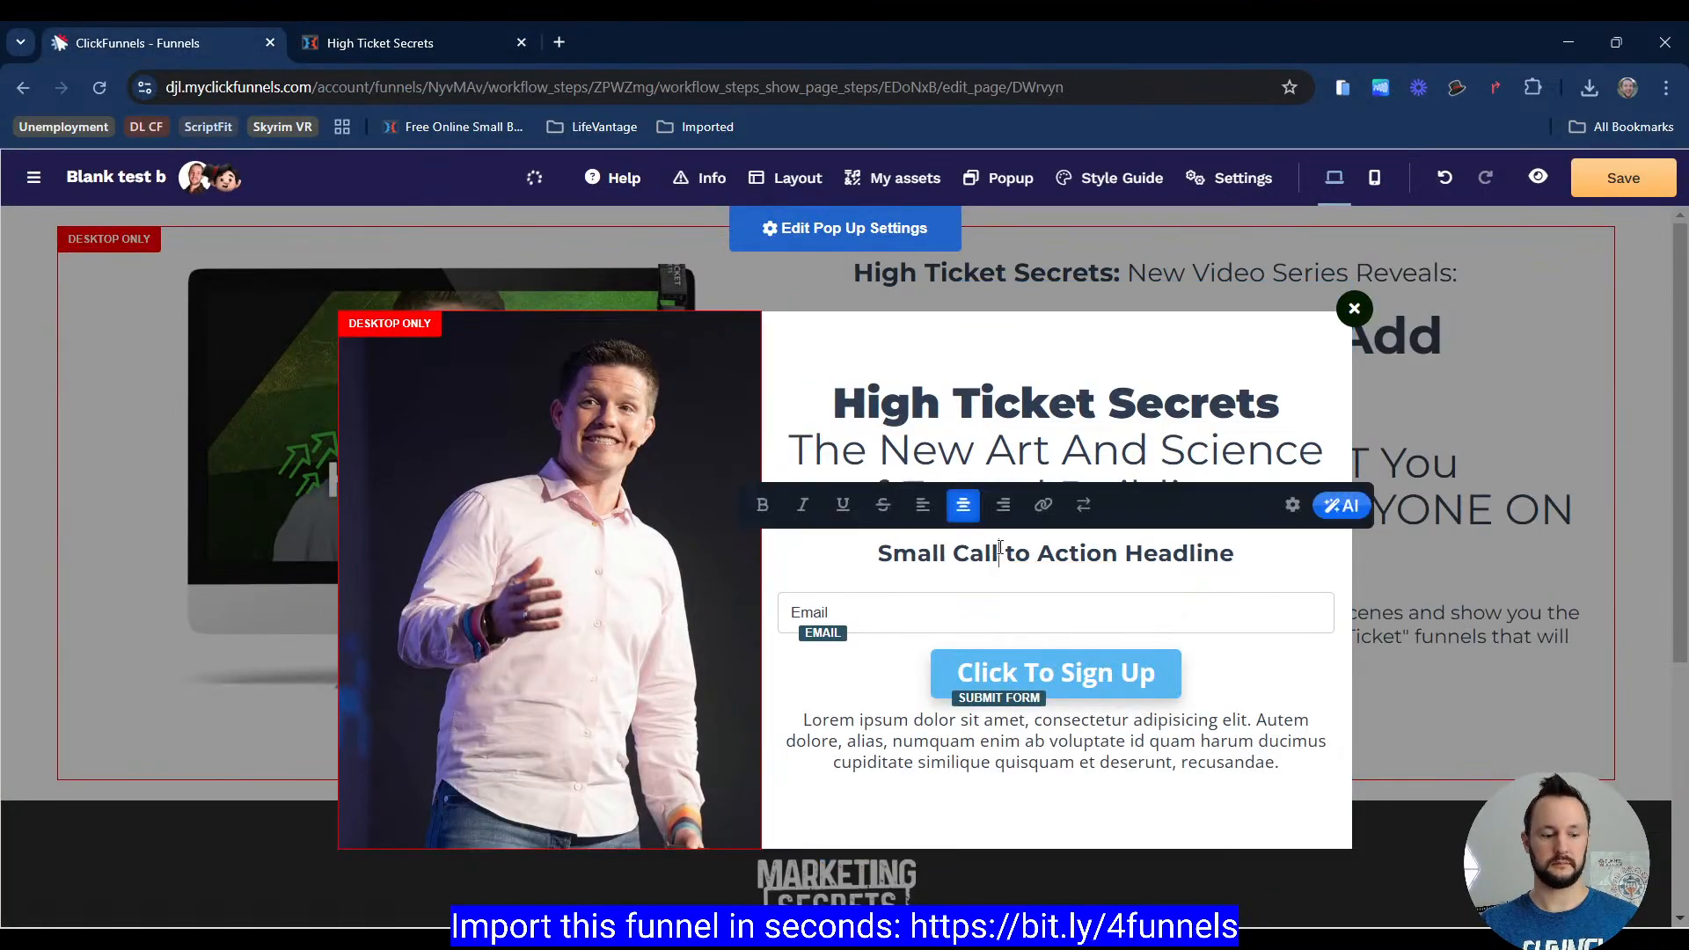
pyautogui.hotkey('ctrl', 'a')
pyautogui.hotkey('ctrl', 'v')
pyautogui.press('BackSpace')
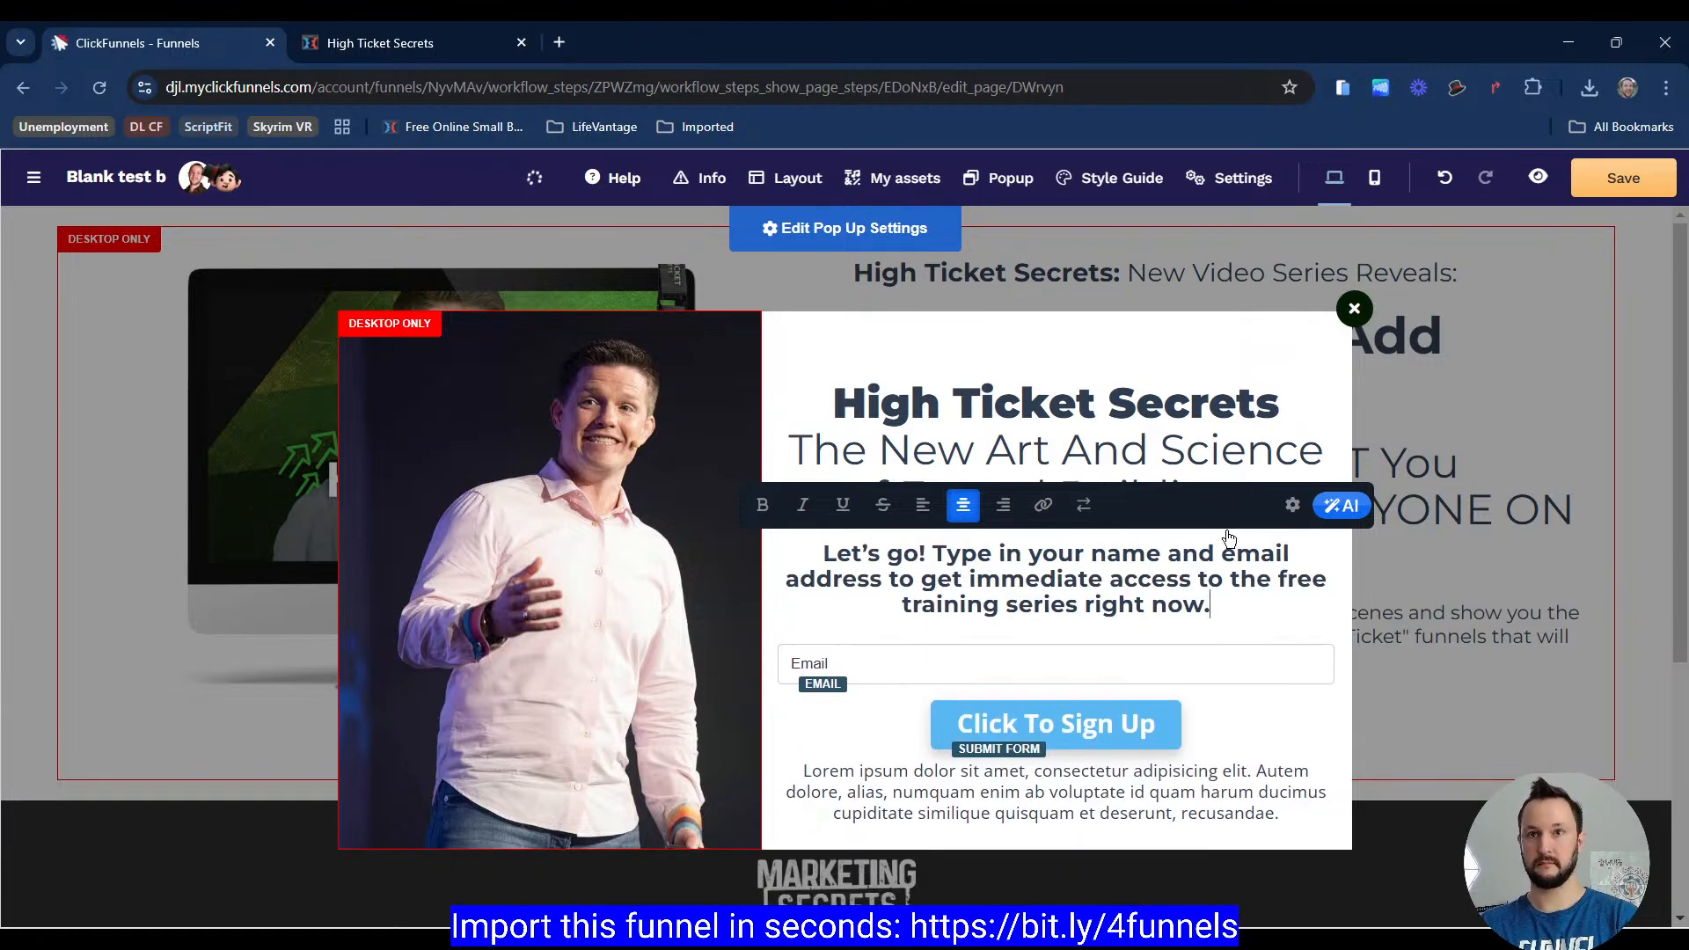
# Step: Override the intro text's weight so it appears non-bold
pyautogui.click(1289, 519)
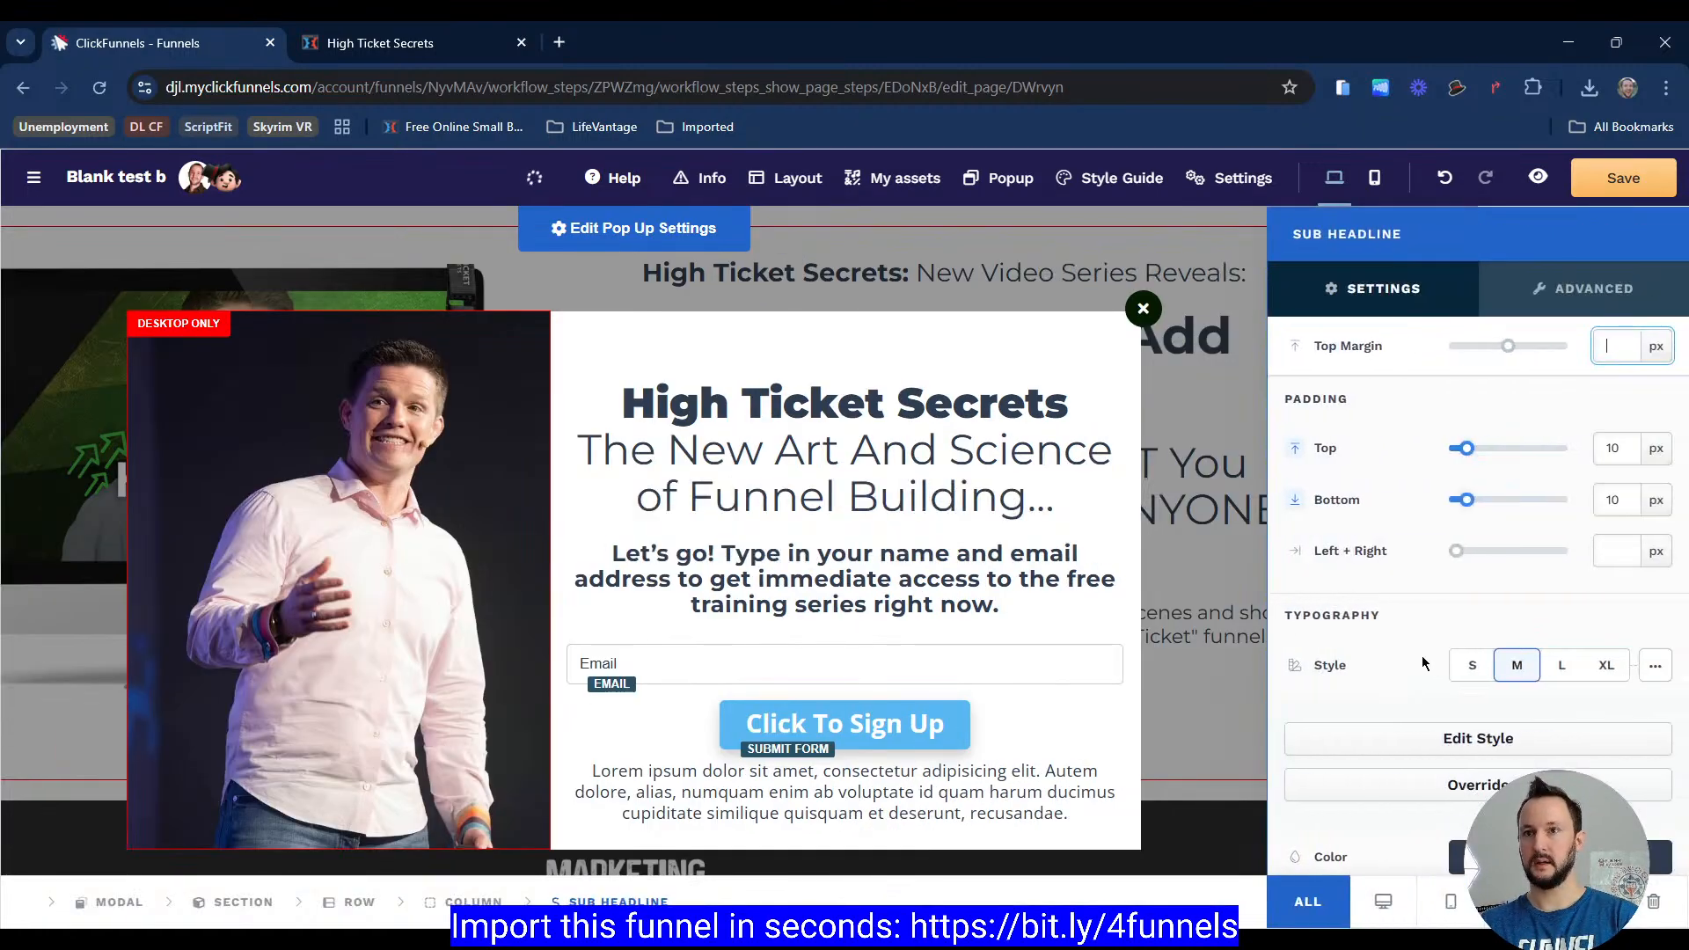
pyautogui.scroll(-1, 1422, 656)
pyautogui.scroll(-2, 1496, 633)
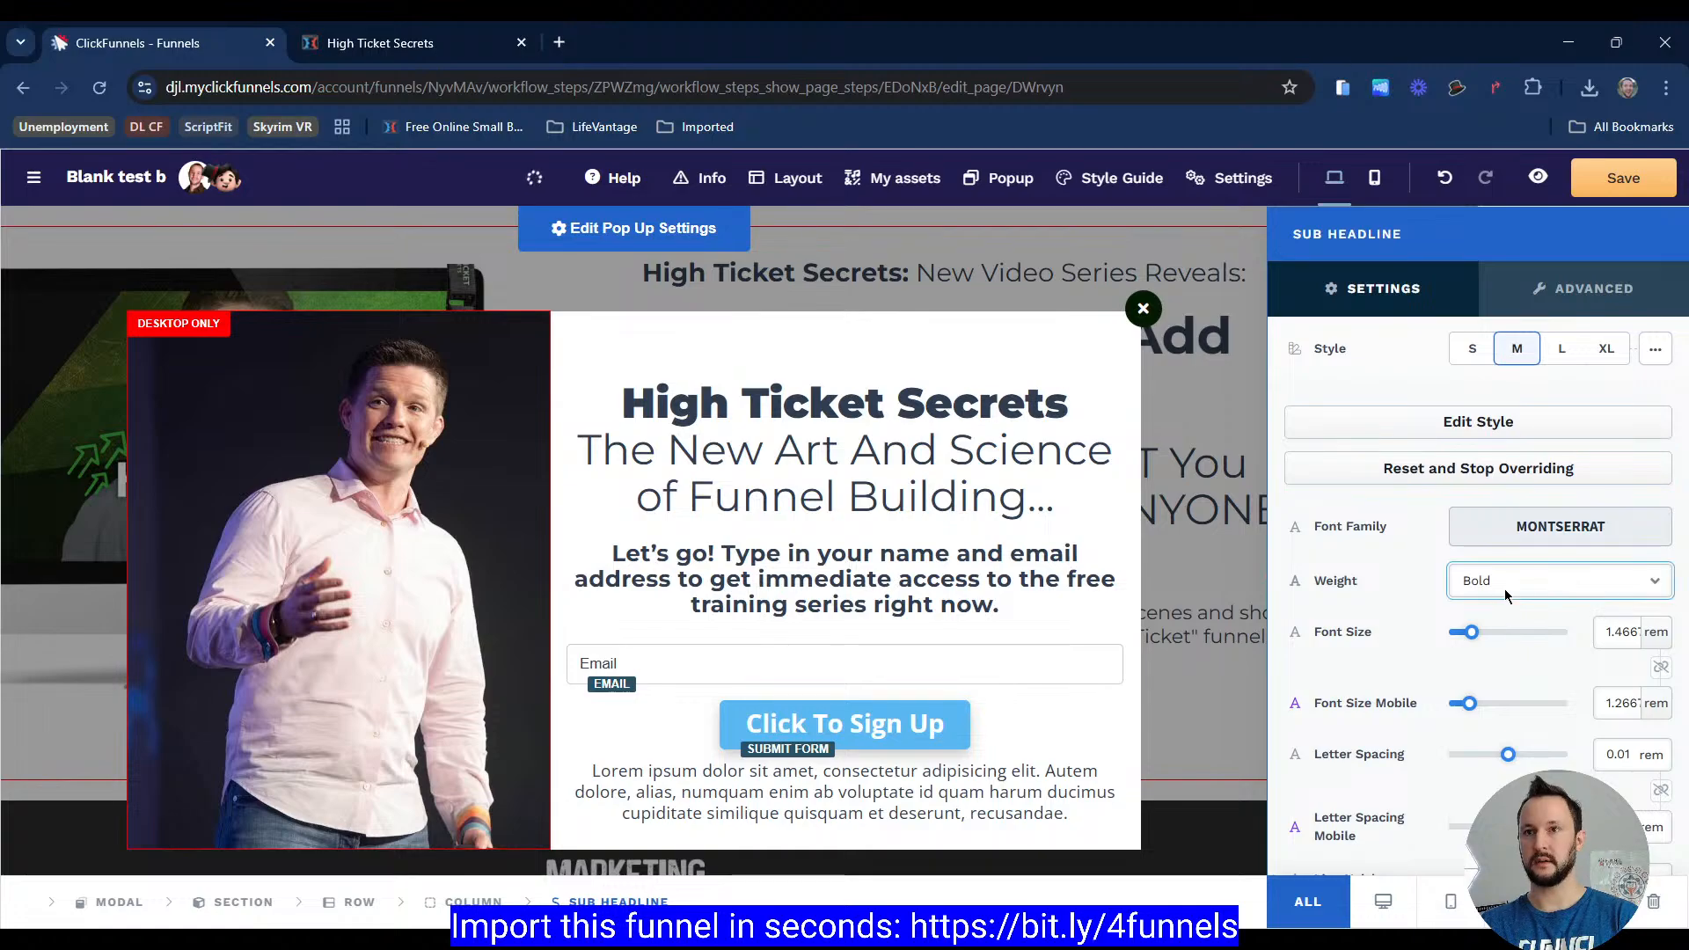
pyautogui.click(1506, 677)
pyautogui.click(952, 461)
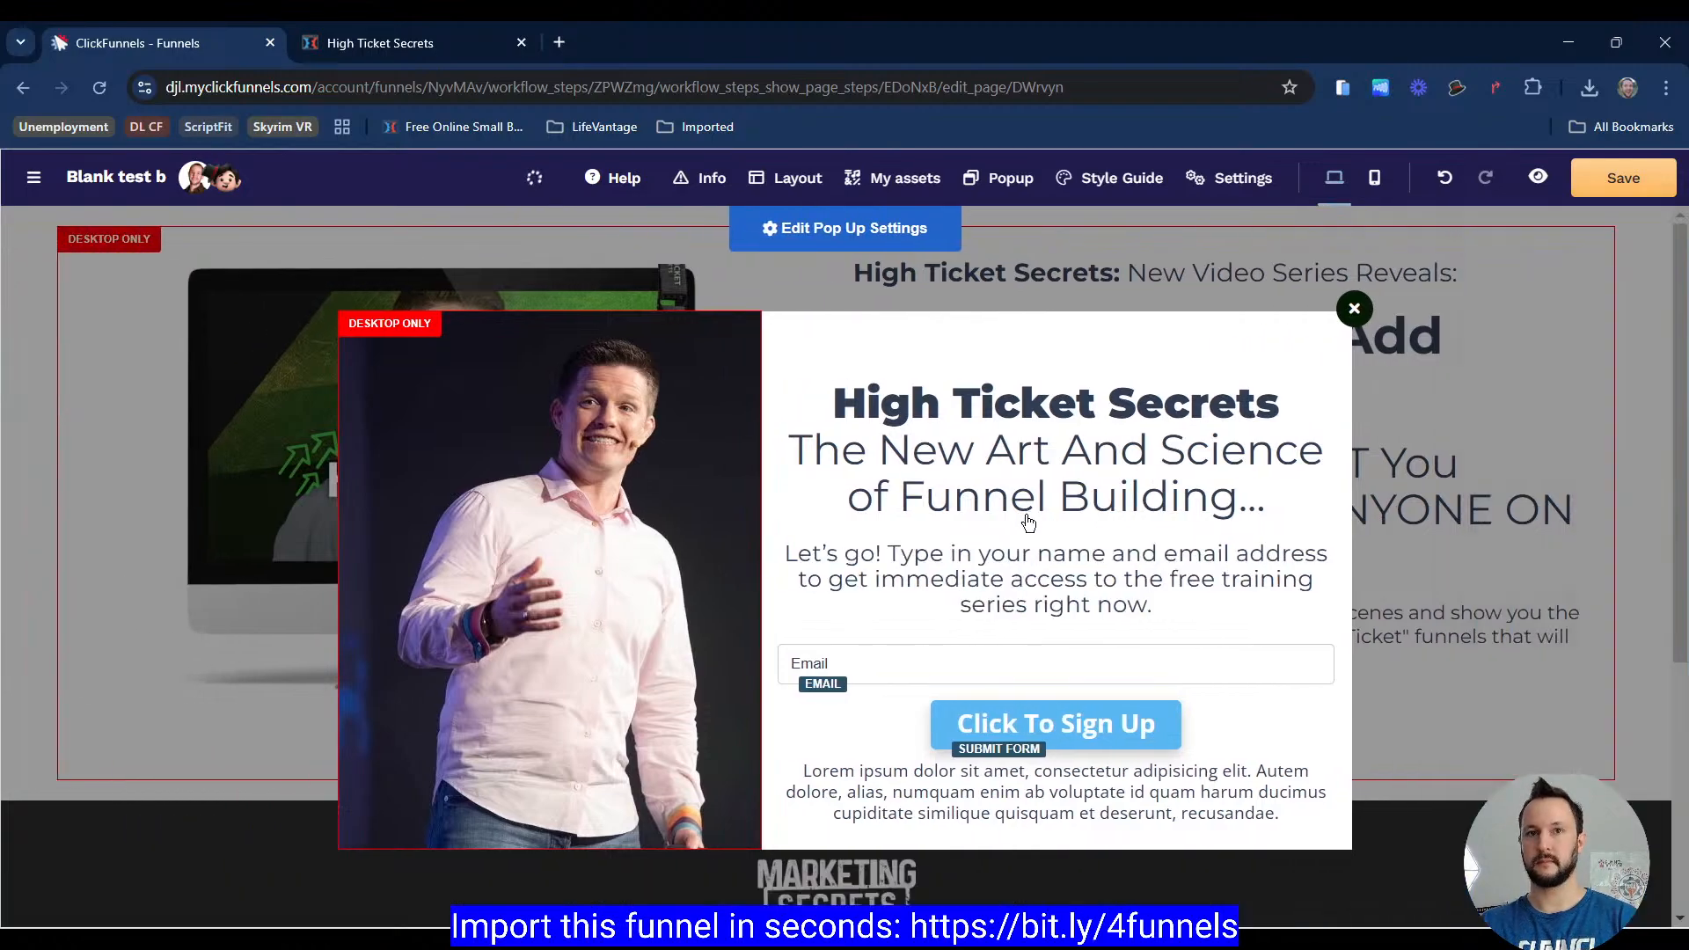
# Step: Copy the reference consent text and paste it into the paragraph below the sign-up button
pyautogui.click(409, 40)
pyautogui.scroll(-1, 889, 630)
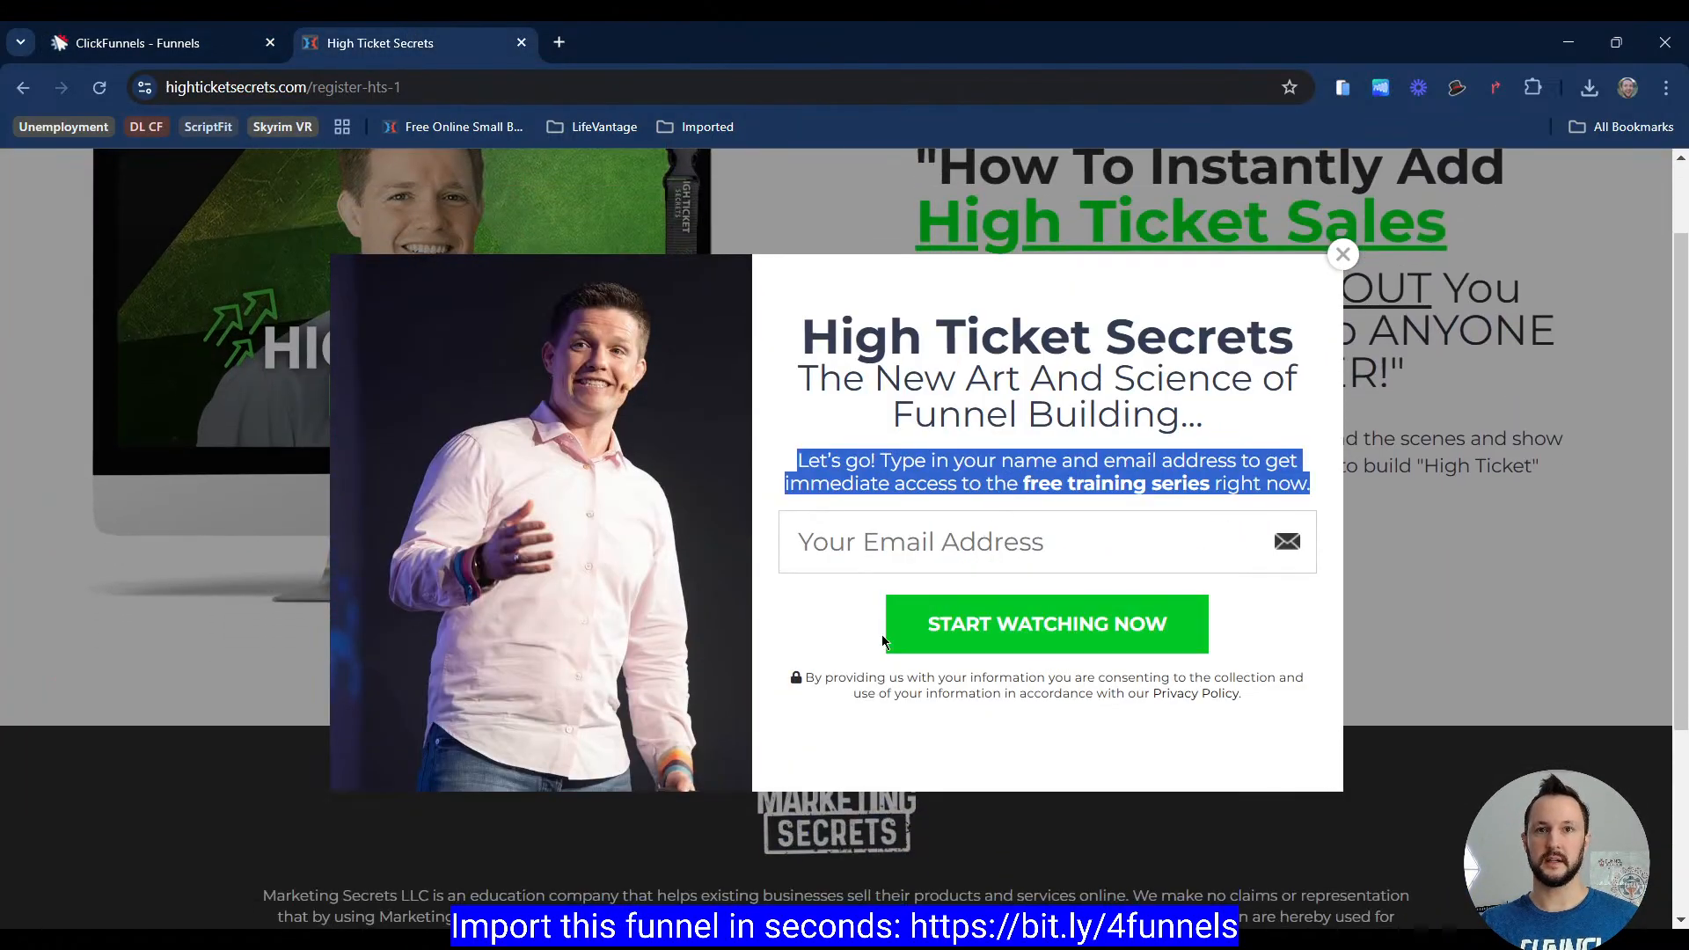
pyautogui.click(826, 685)
pyautogui.moveTo(826, 684); pyautogui.dragTo(1267, 695)
pyautogui.hotkey('ctrl', 'c')
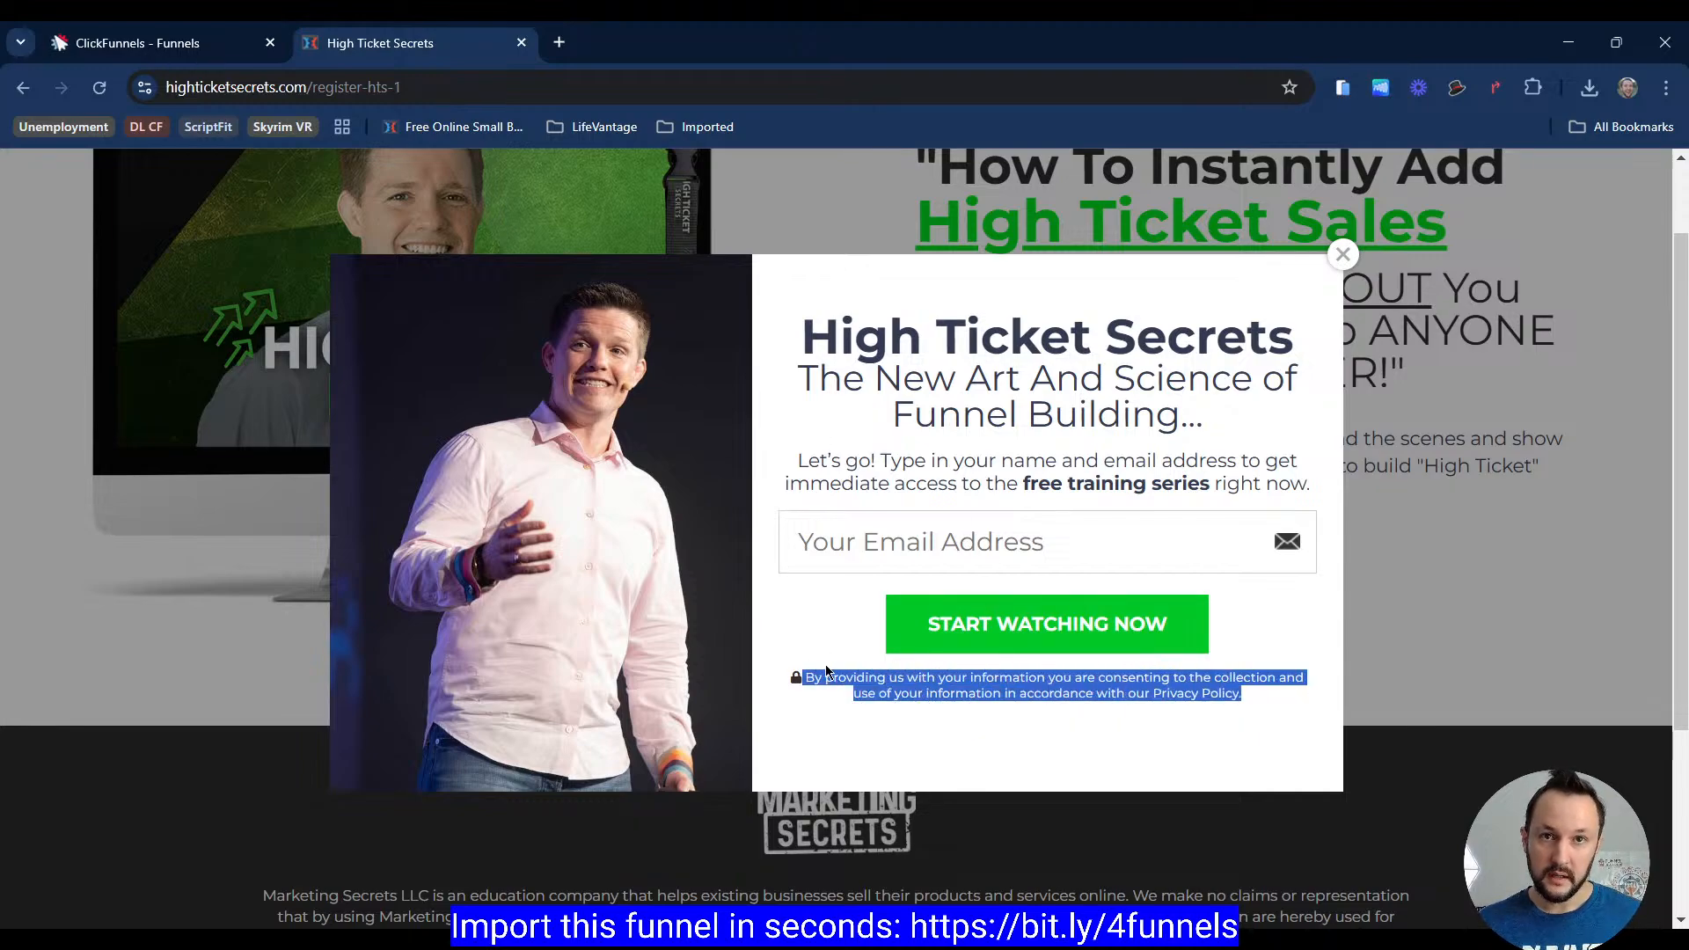
pyautogui.click(814, 694)
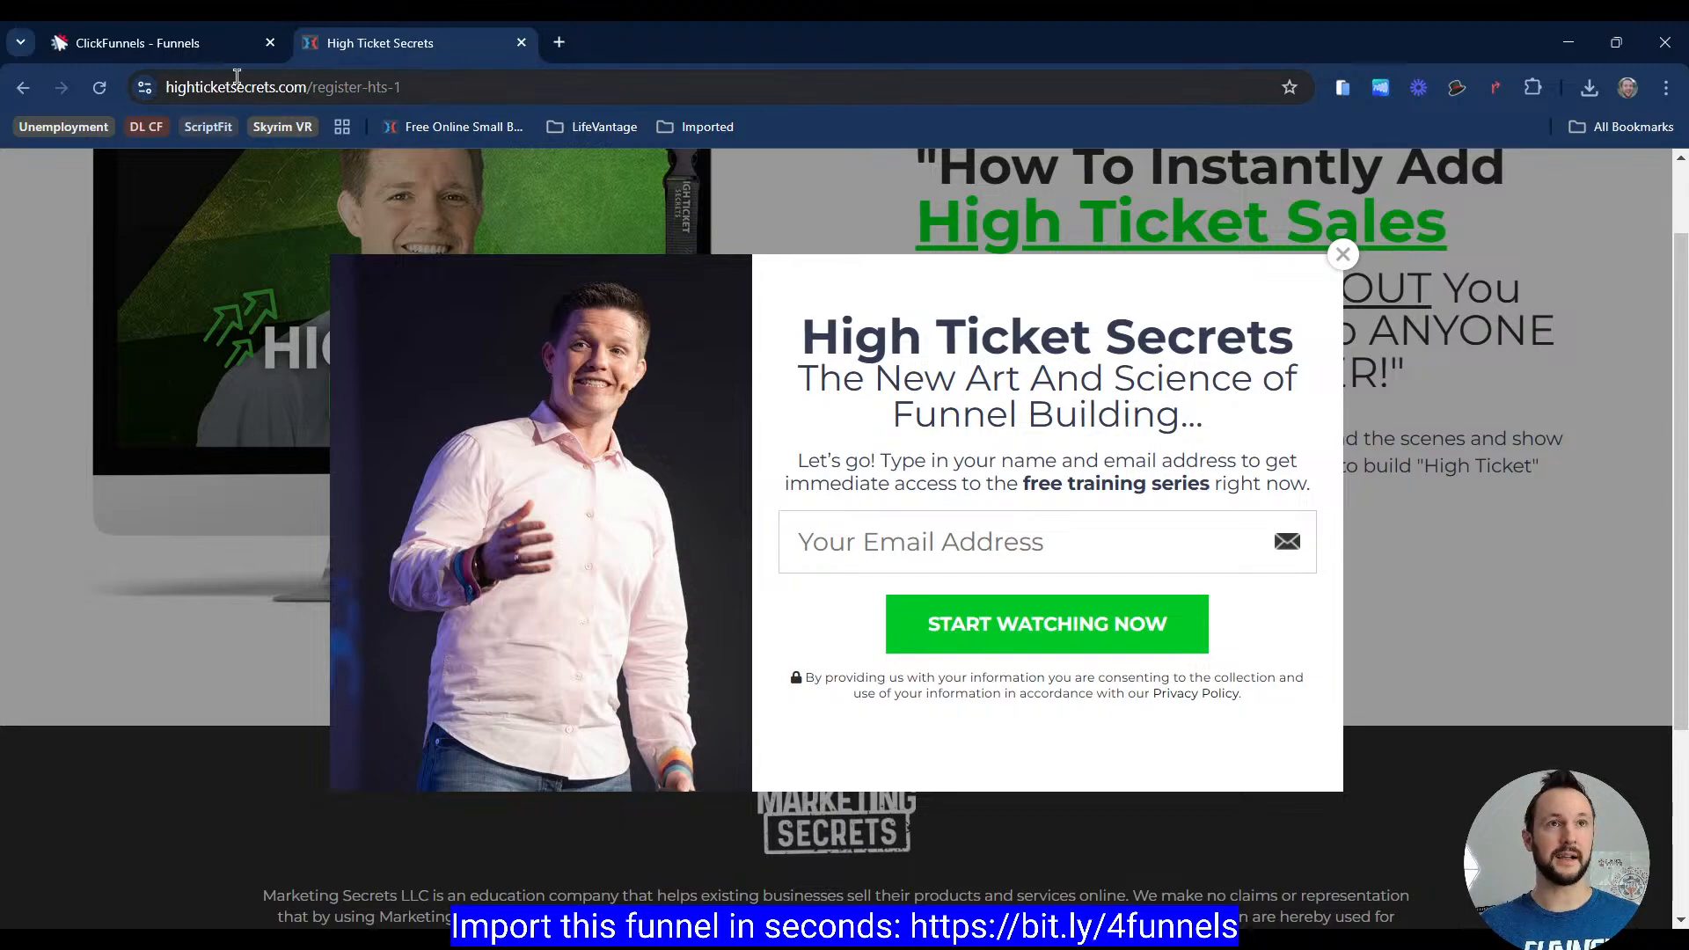
pyautogui.click(150, 42)
pyautogui.click(1082, 803)
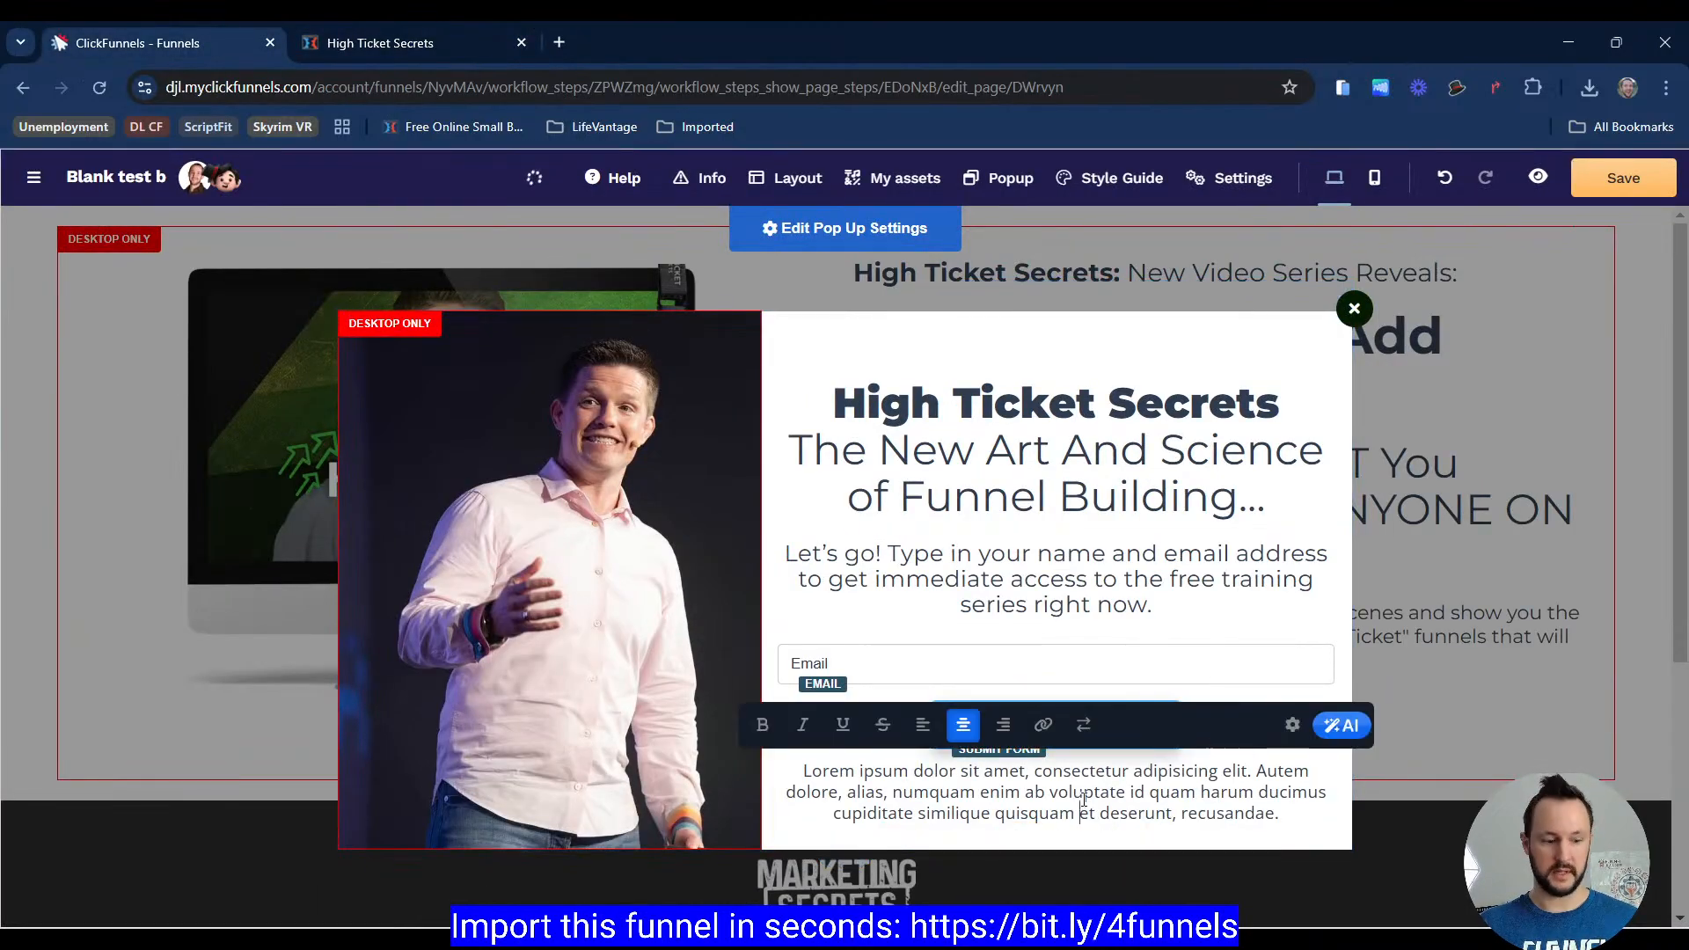
pyautogui.hotkey('ctrl', 'a')
pyautogui.hotkey('ctrl', 'v')
# Step: Add a lock icon before the consent paragraph
pyautogui.click(1294, 725)
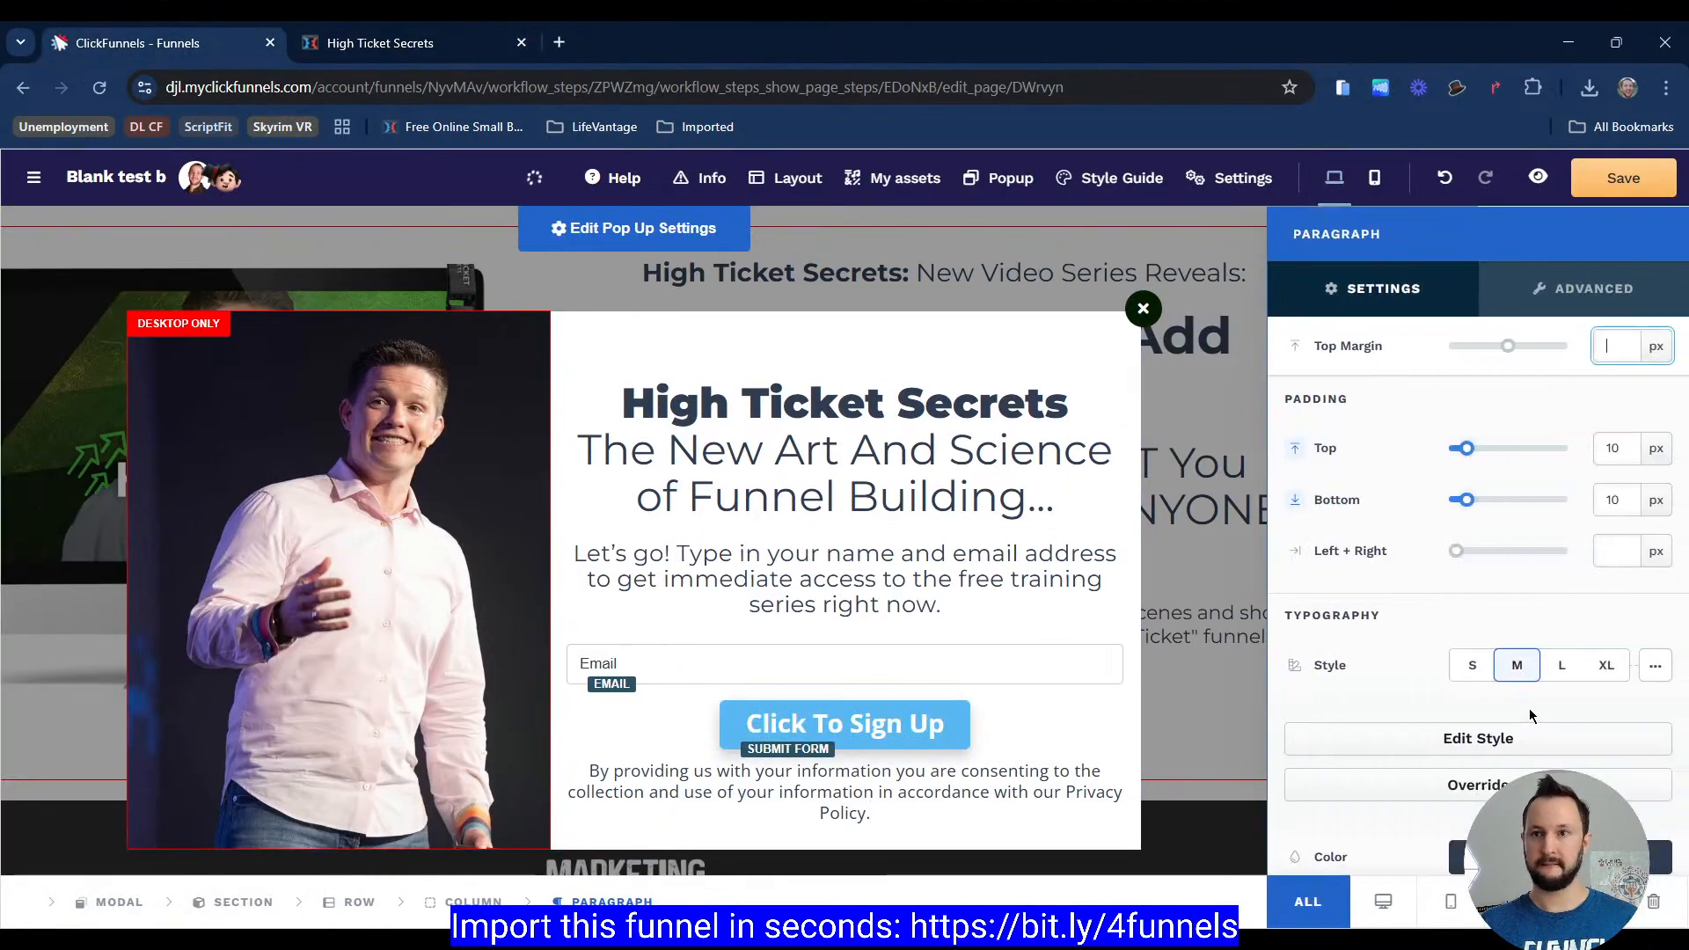
pyautogui.click(1643, 809)
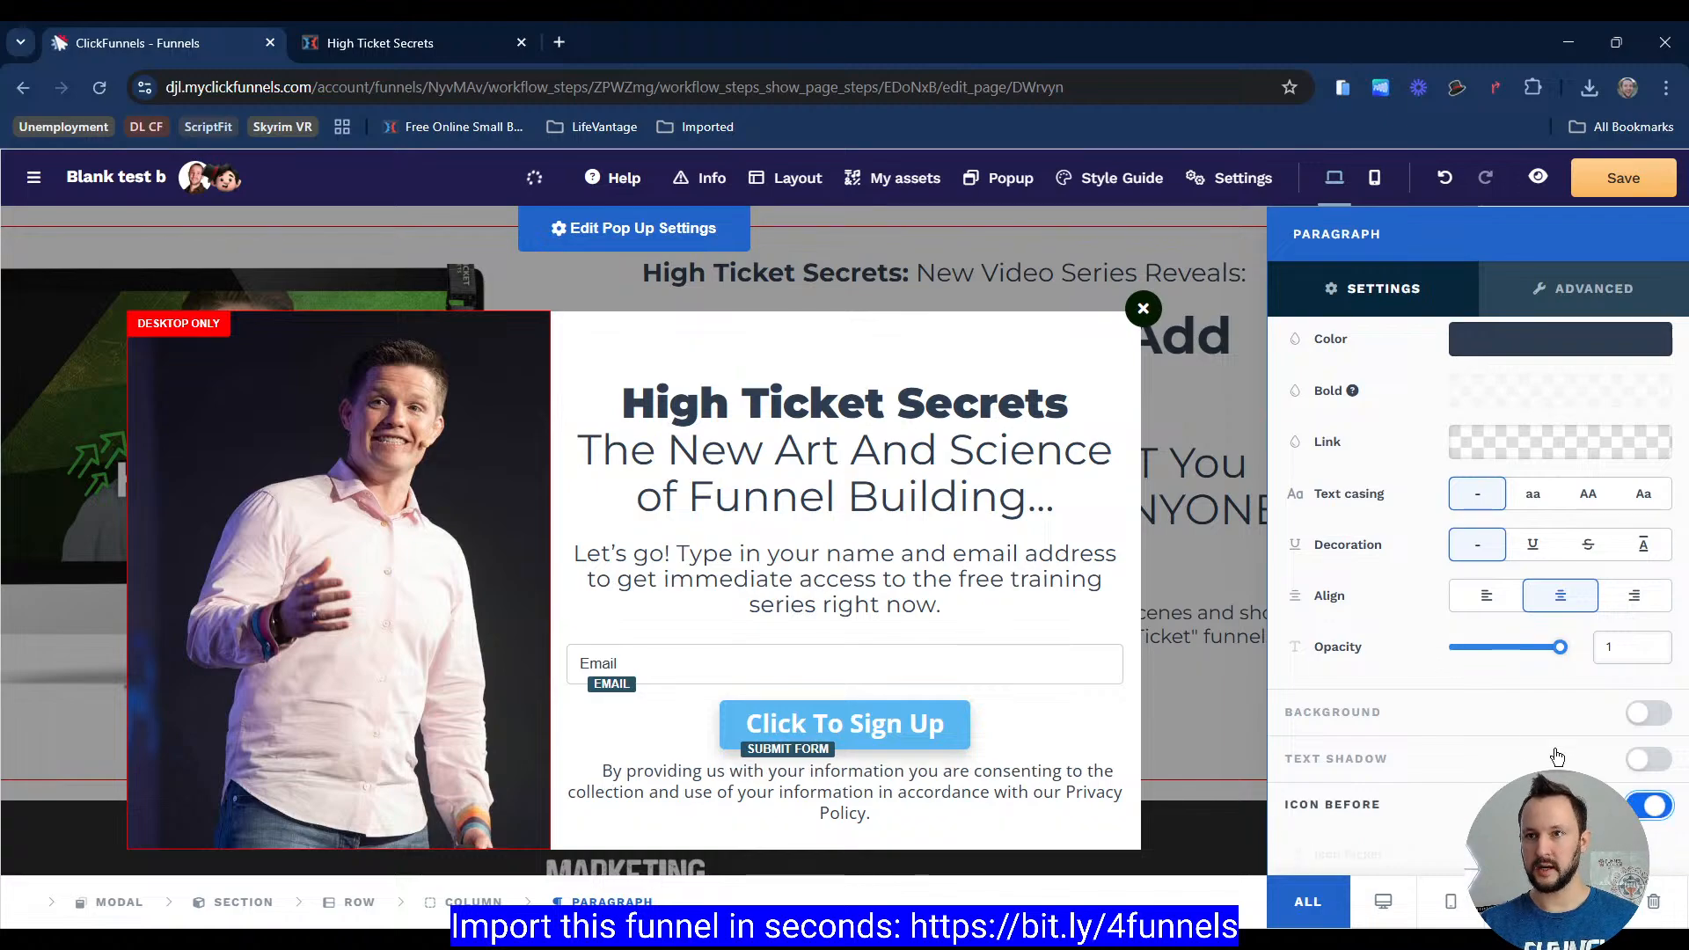
pyautogui.scroll(-4, 1584, 704)
pyautogui.click(1549, 511)
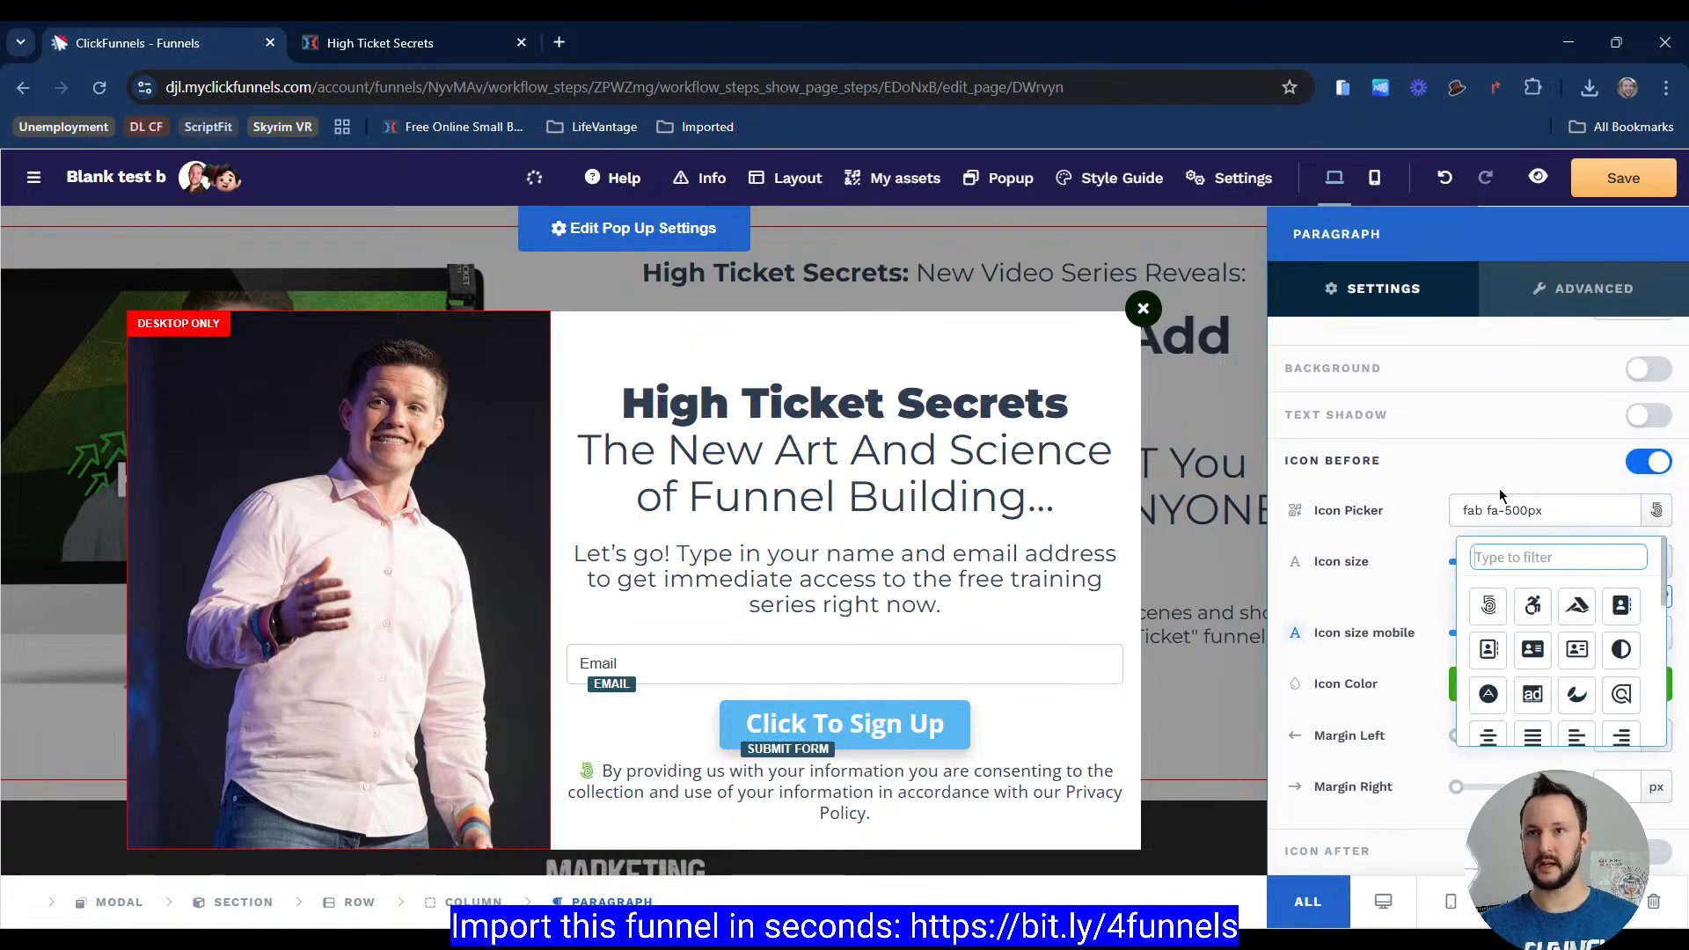
pyautogui.write('lock')
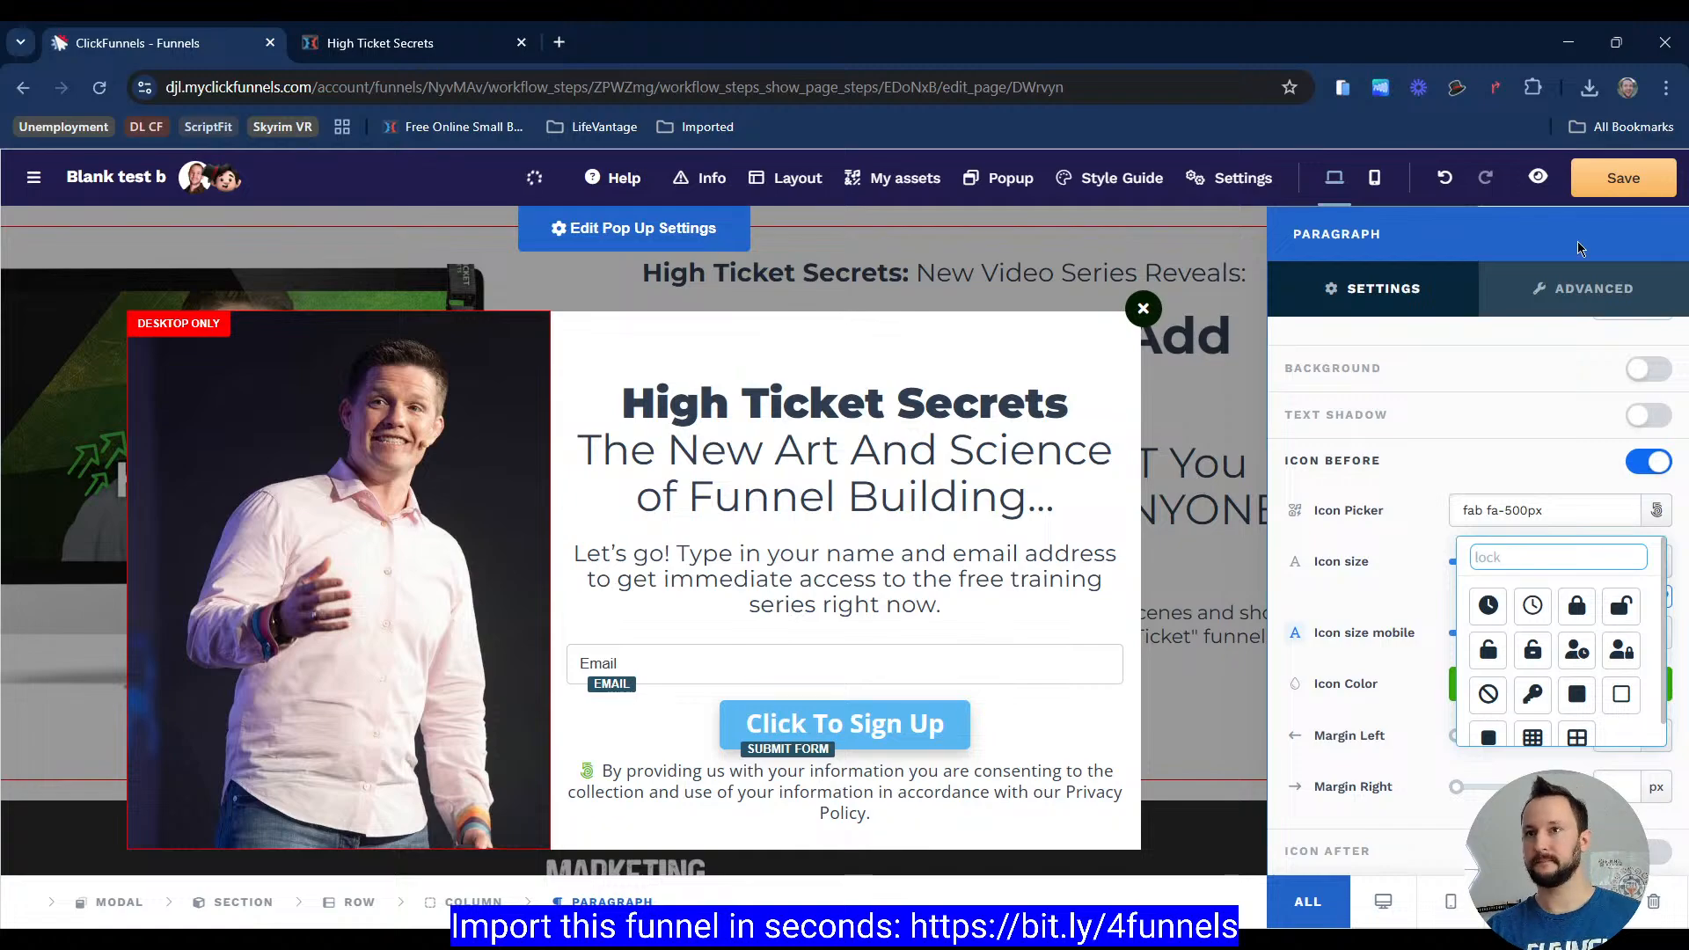
pyautogui.click(1579, 607)
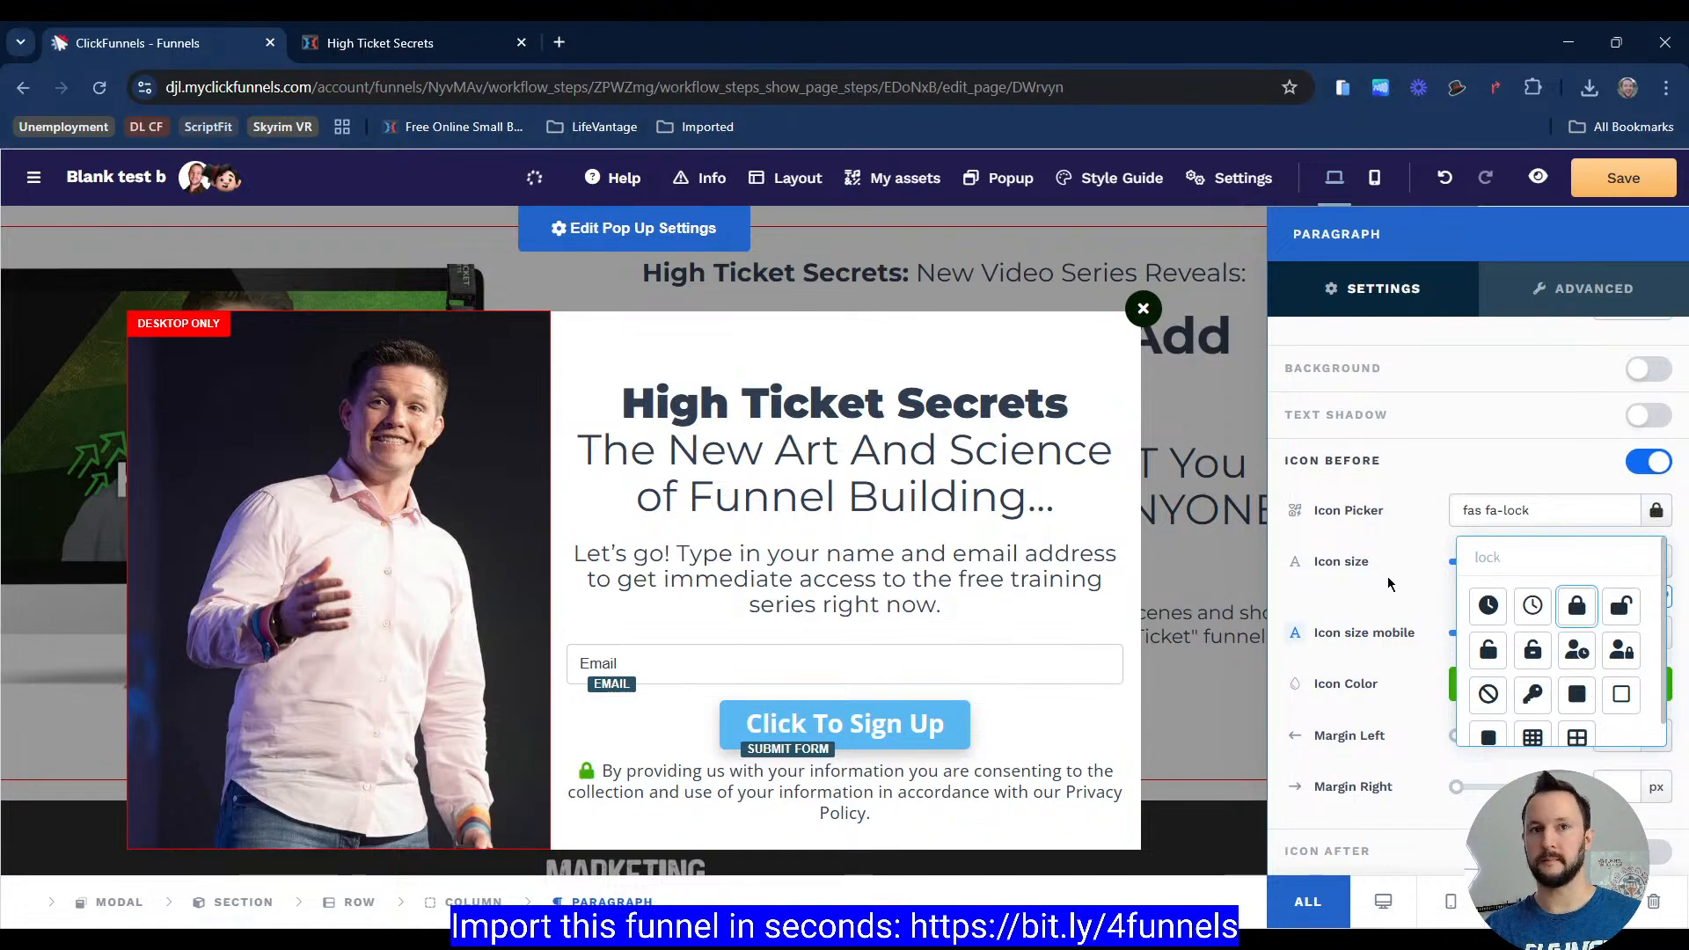
# Step: Set the lock icon's colour to the darkest style-guide colour
pyautogui.click(1377, 570)
pyautogui.click(1516, 678)
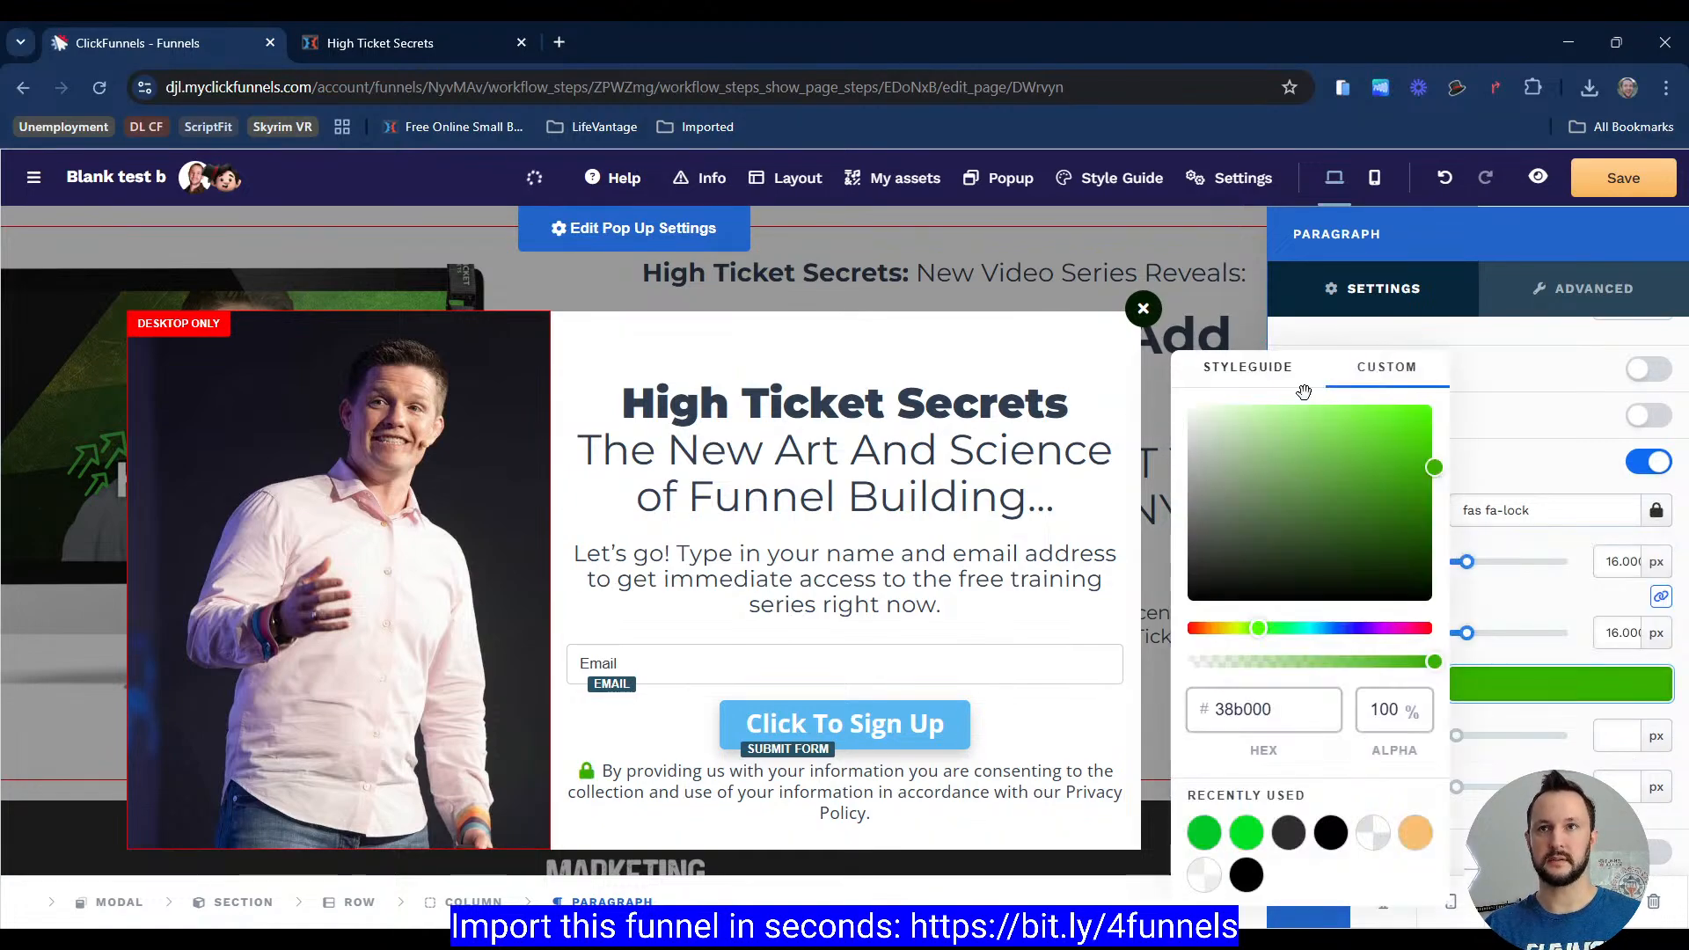
pyautogui.click(1280, 374)
pyautogui.click(1276, 692)
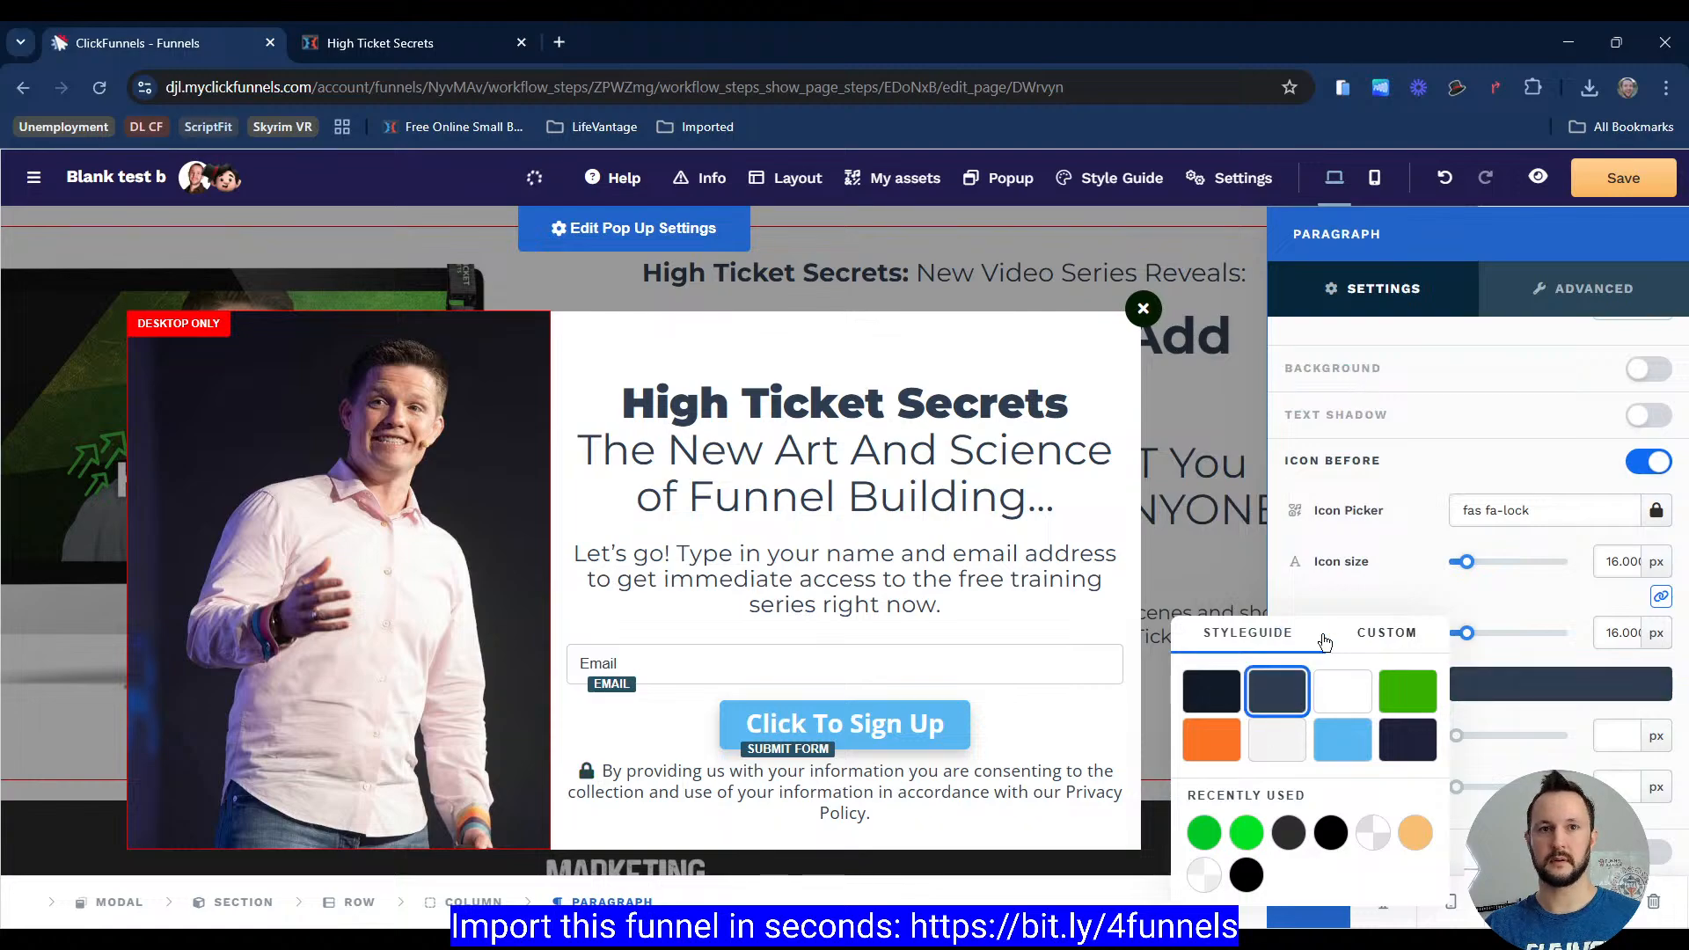
pyautogui.click(1454, 711)
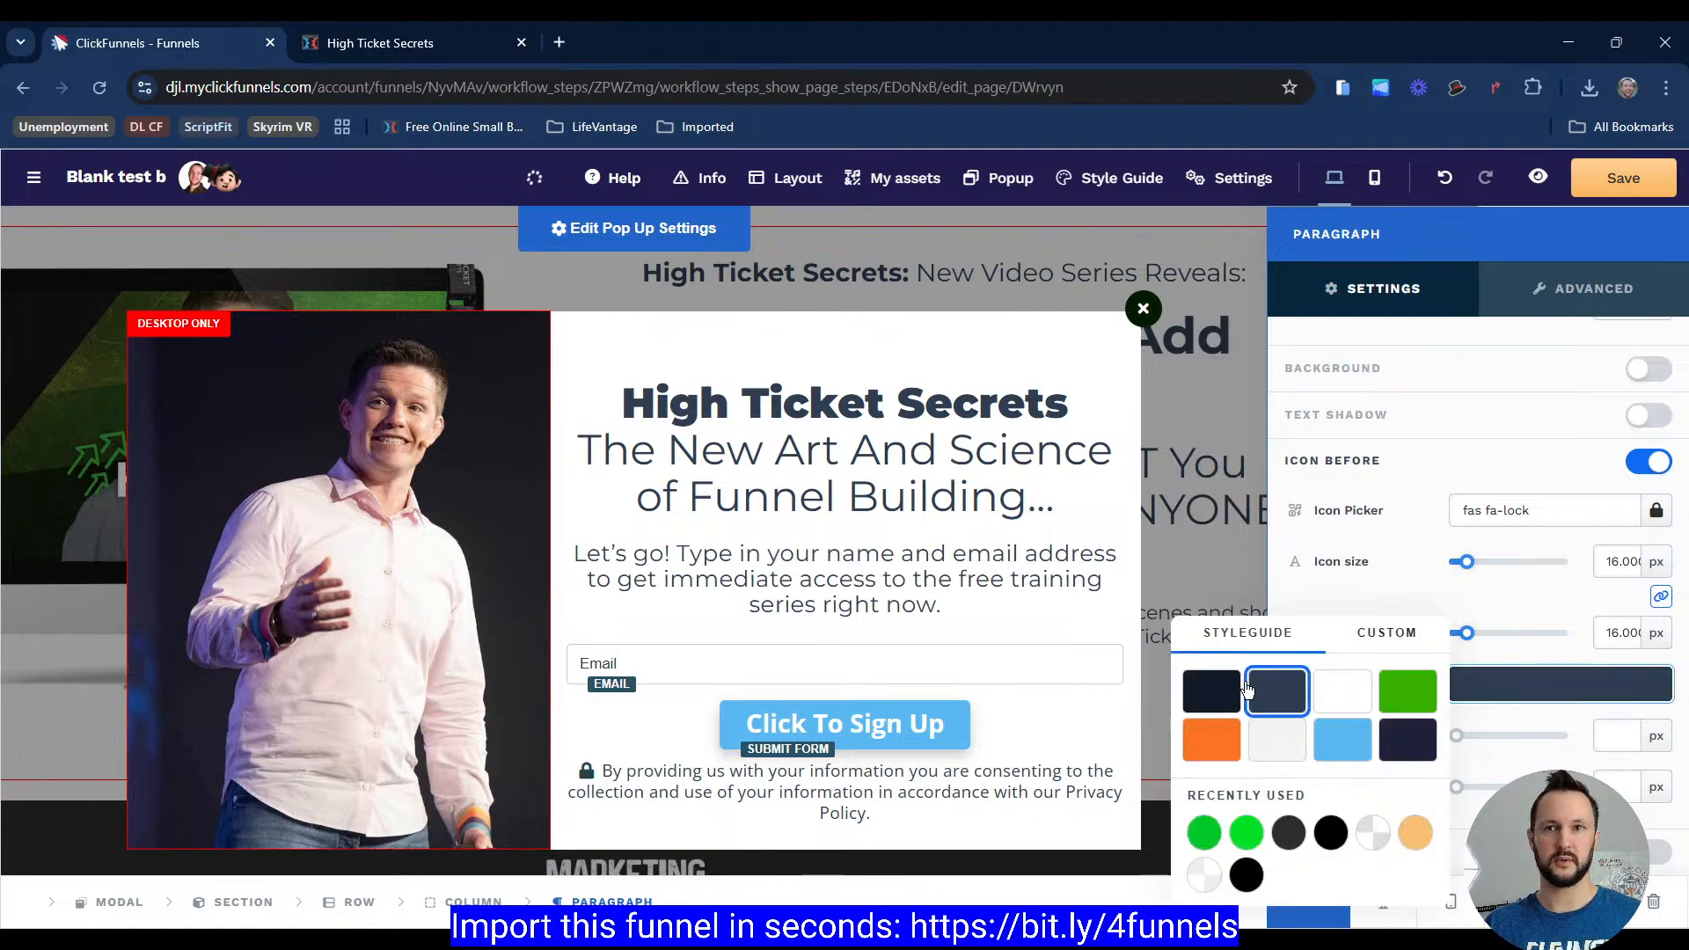
pyautogui.click(1211, 689)
# Step: Change the button text to START WATCHING NOW
pyautogui.click(1306, 557)
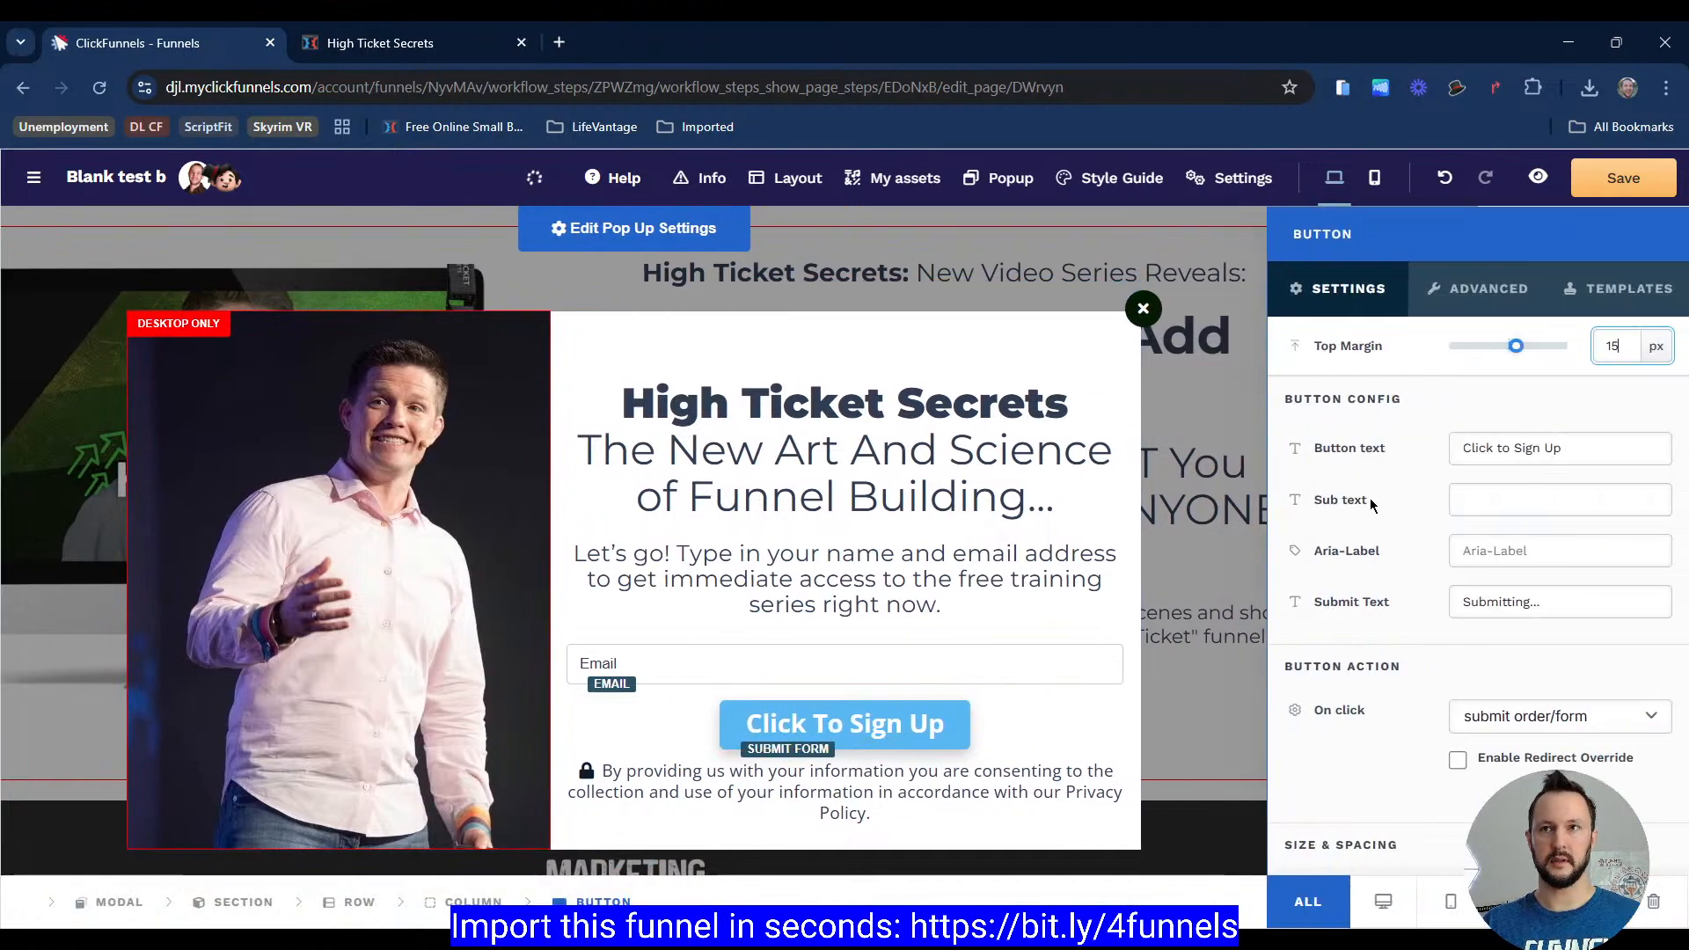
pyautogui.scroll(-7, 1371, 505)
pyautogui.click(339, 44)
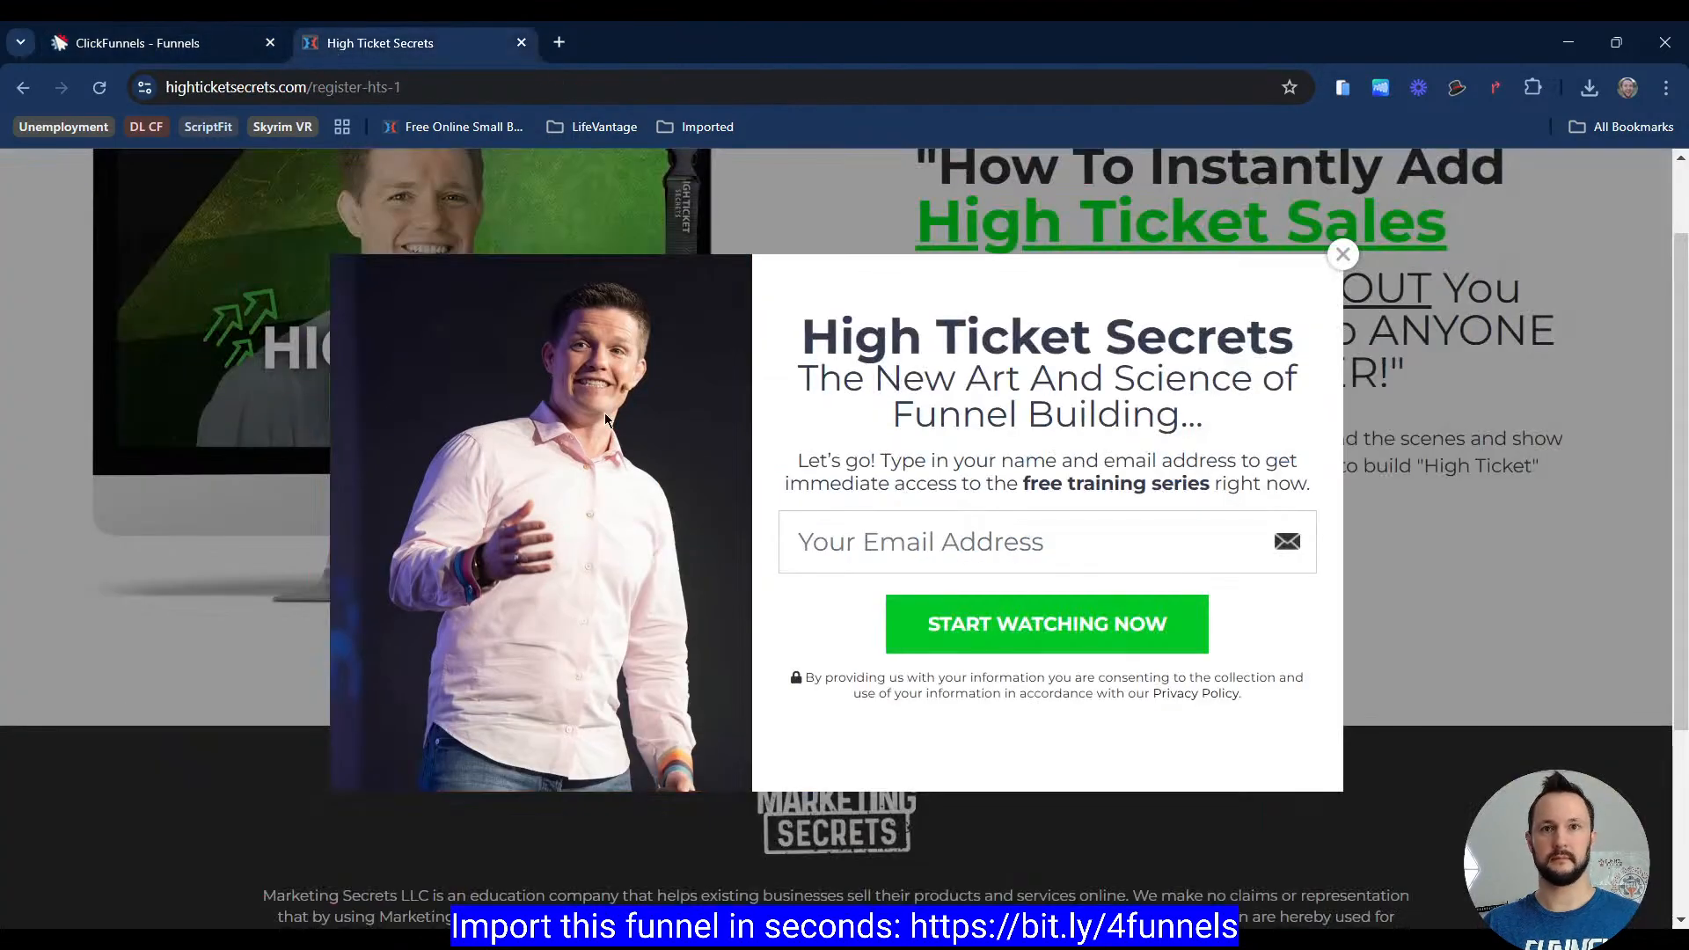
pyautogui.click(203, 42)
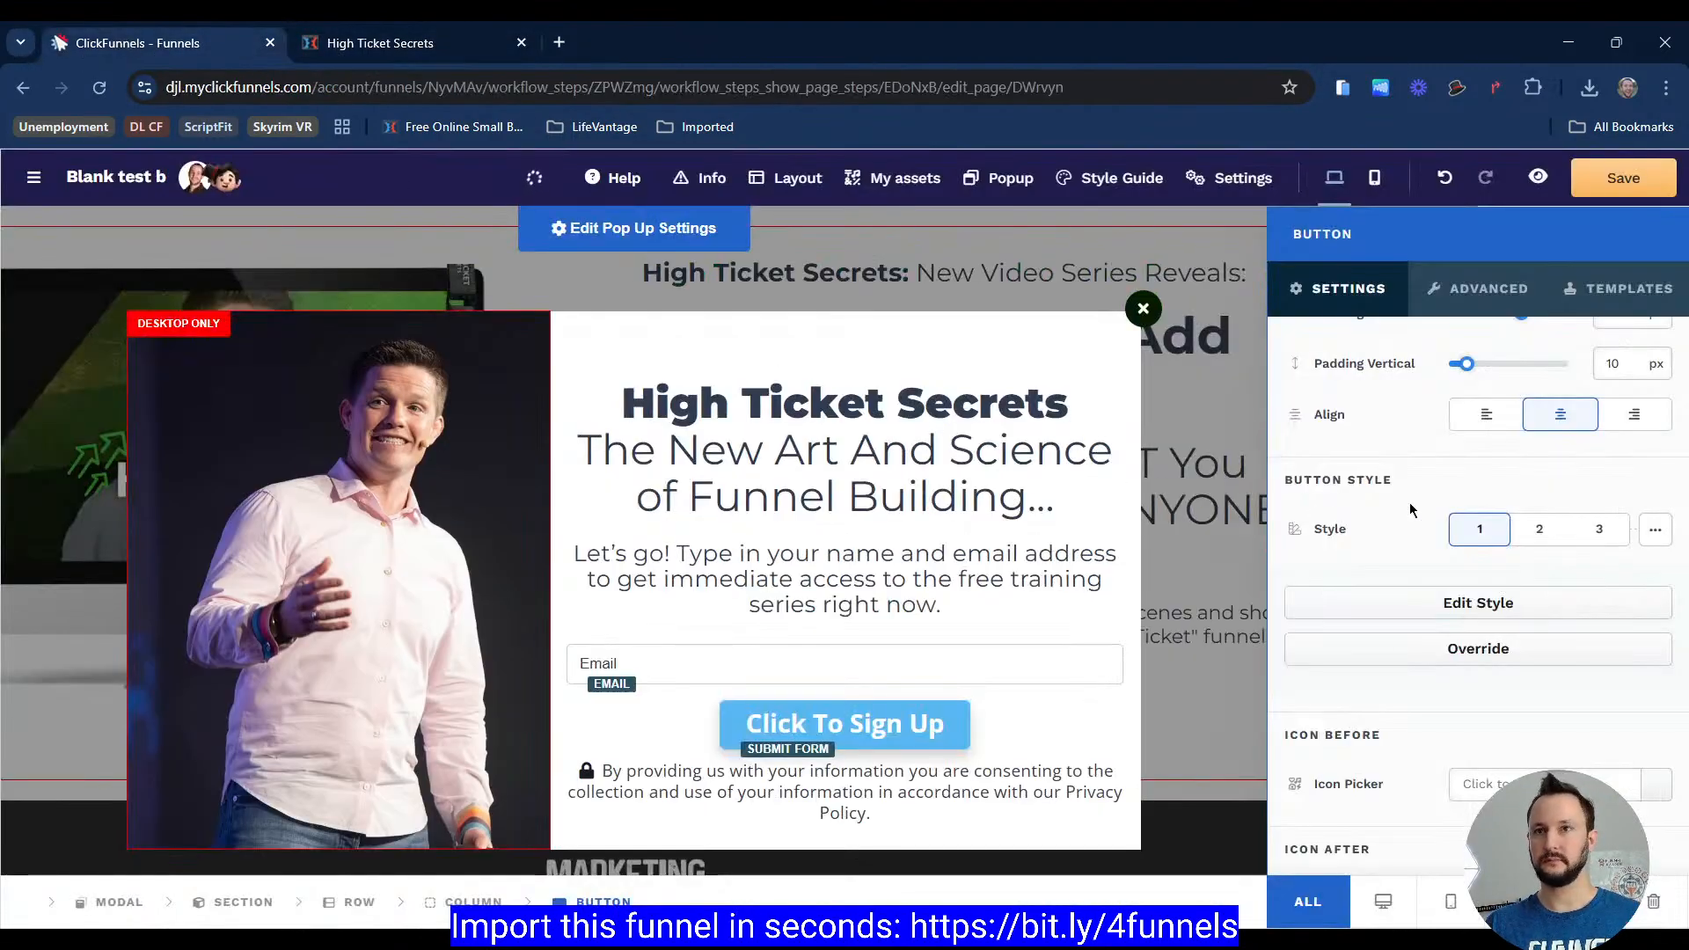
pyautogui.scroll(3, 1410, 509)
pyautogui.doubleClick(1558, 448)
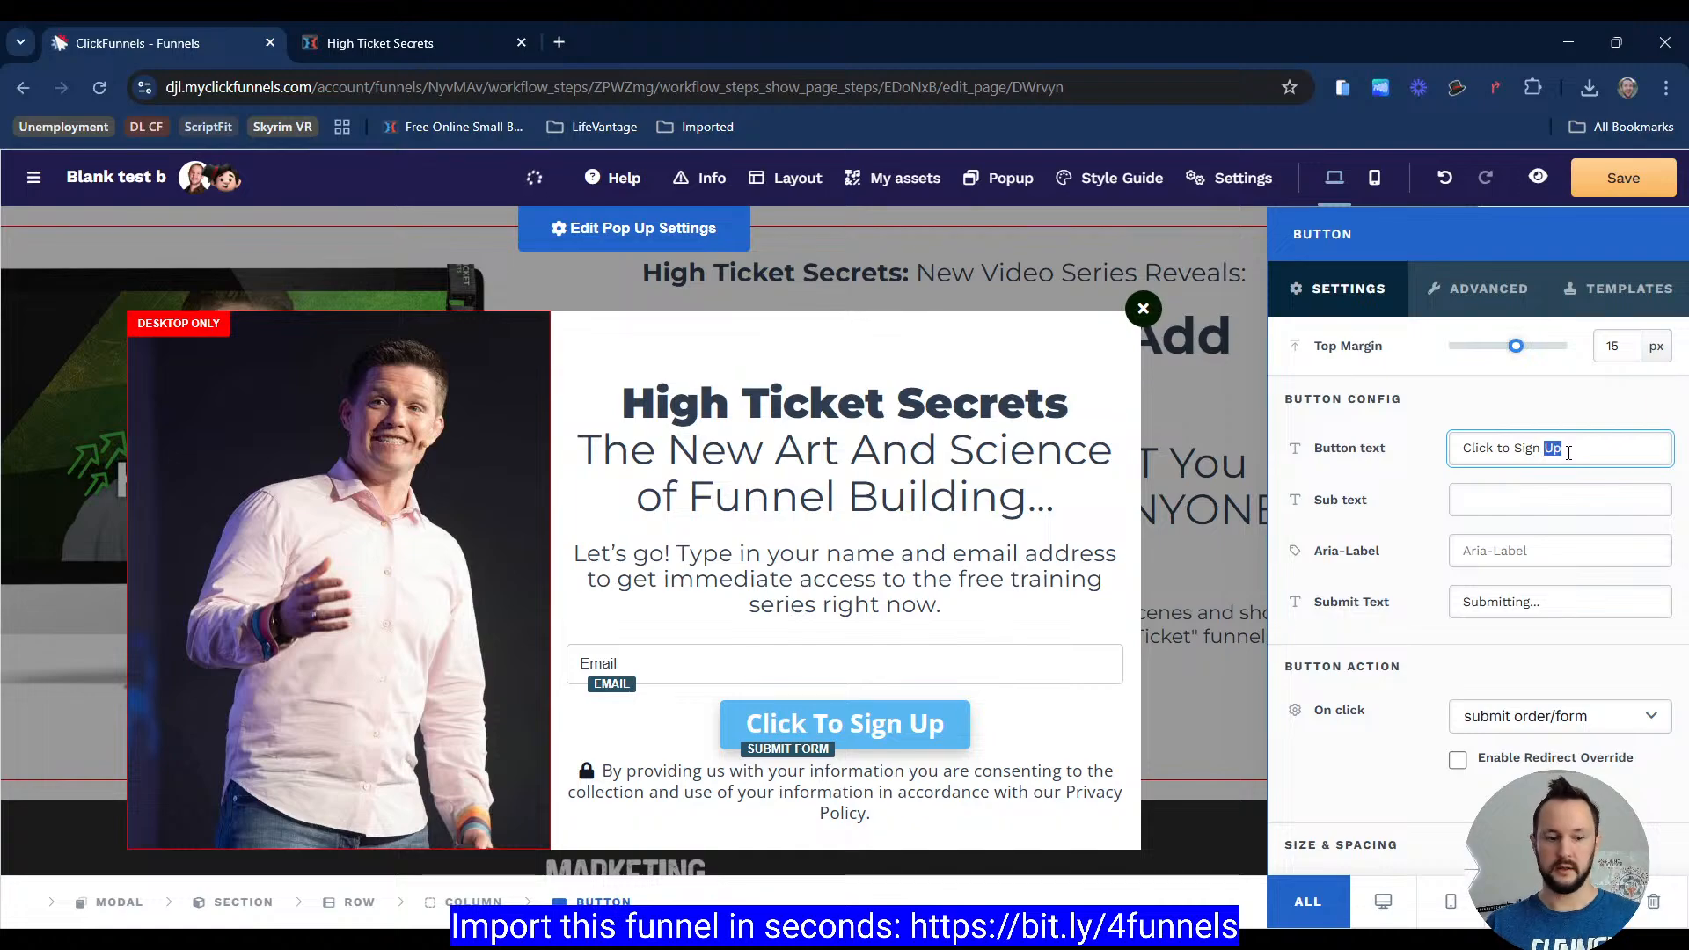
pyautogui.write('S')
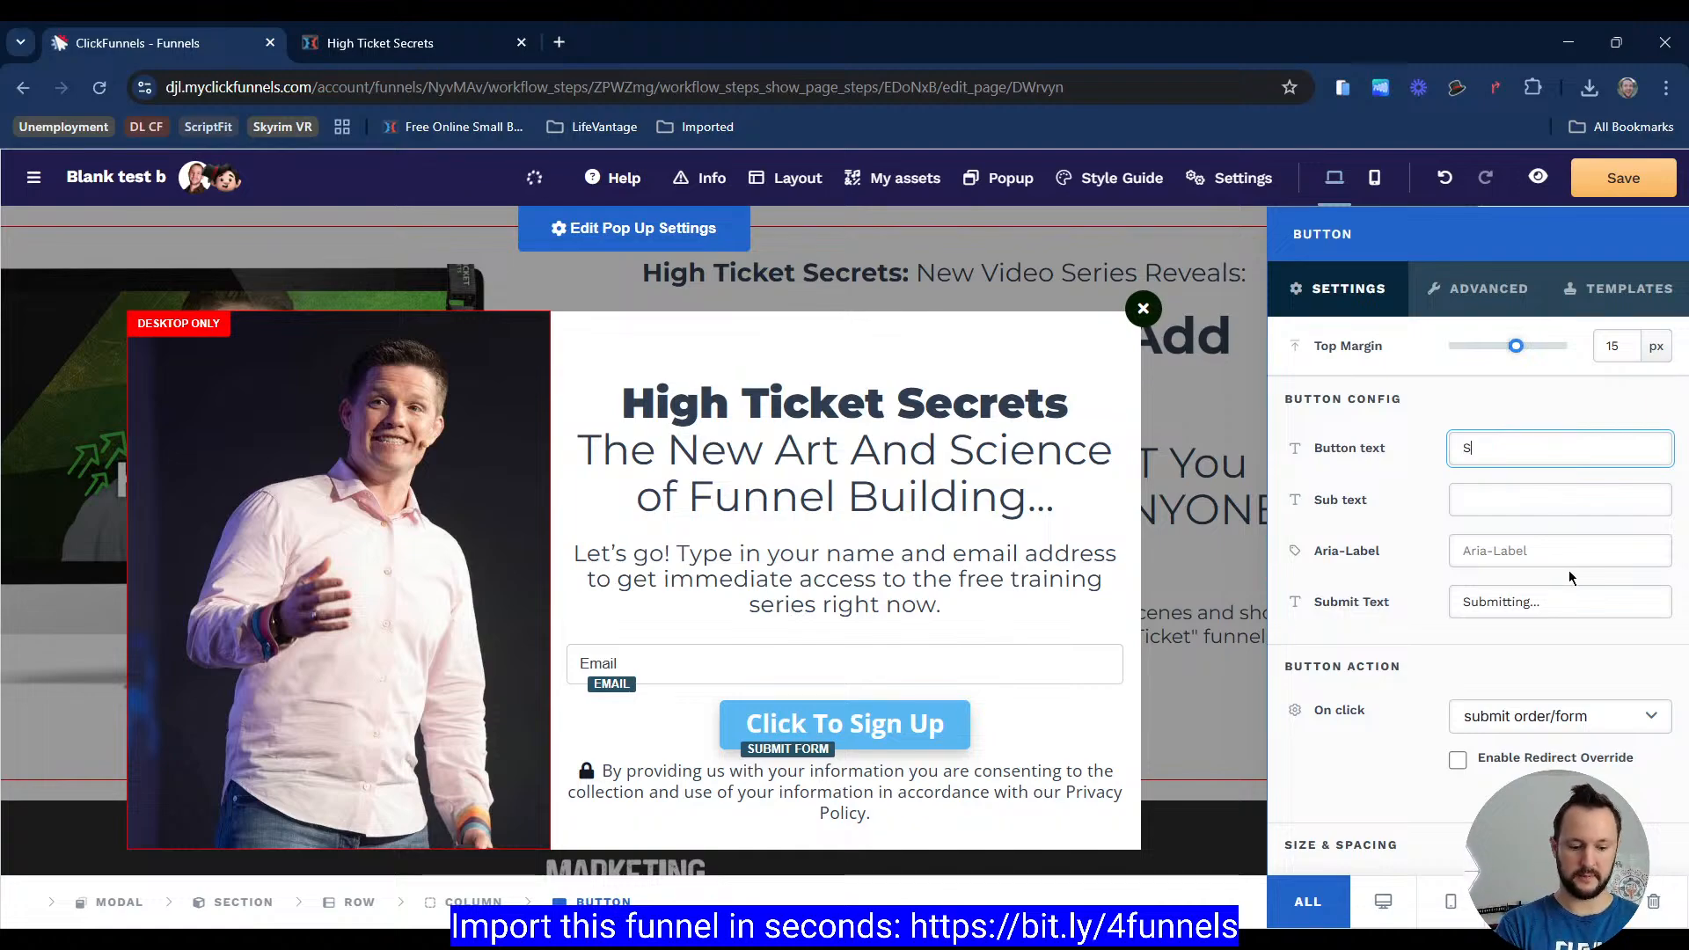
pyautogui.write('TART WATCHING NAO')
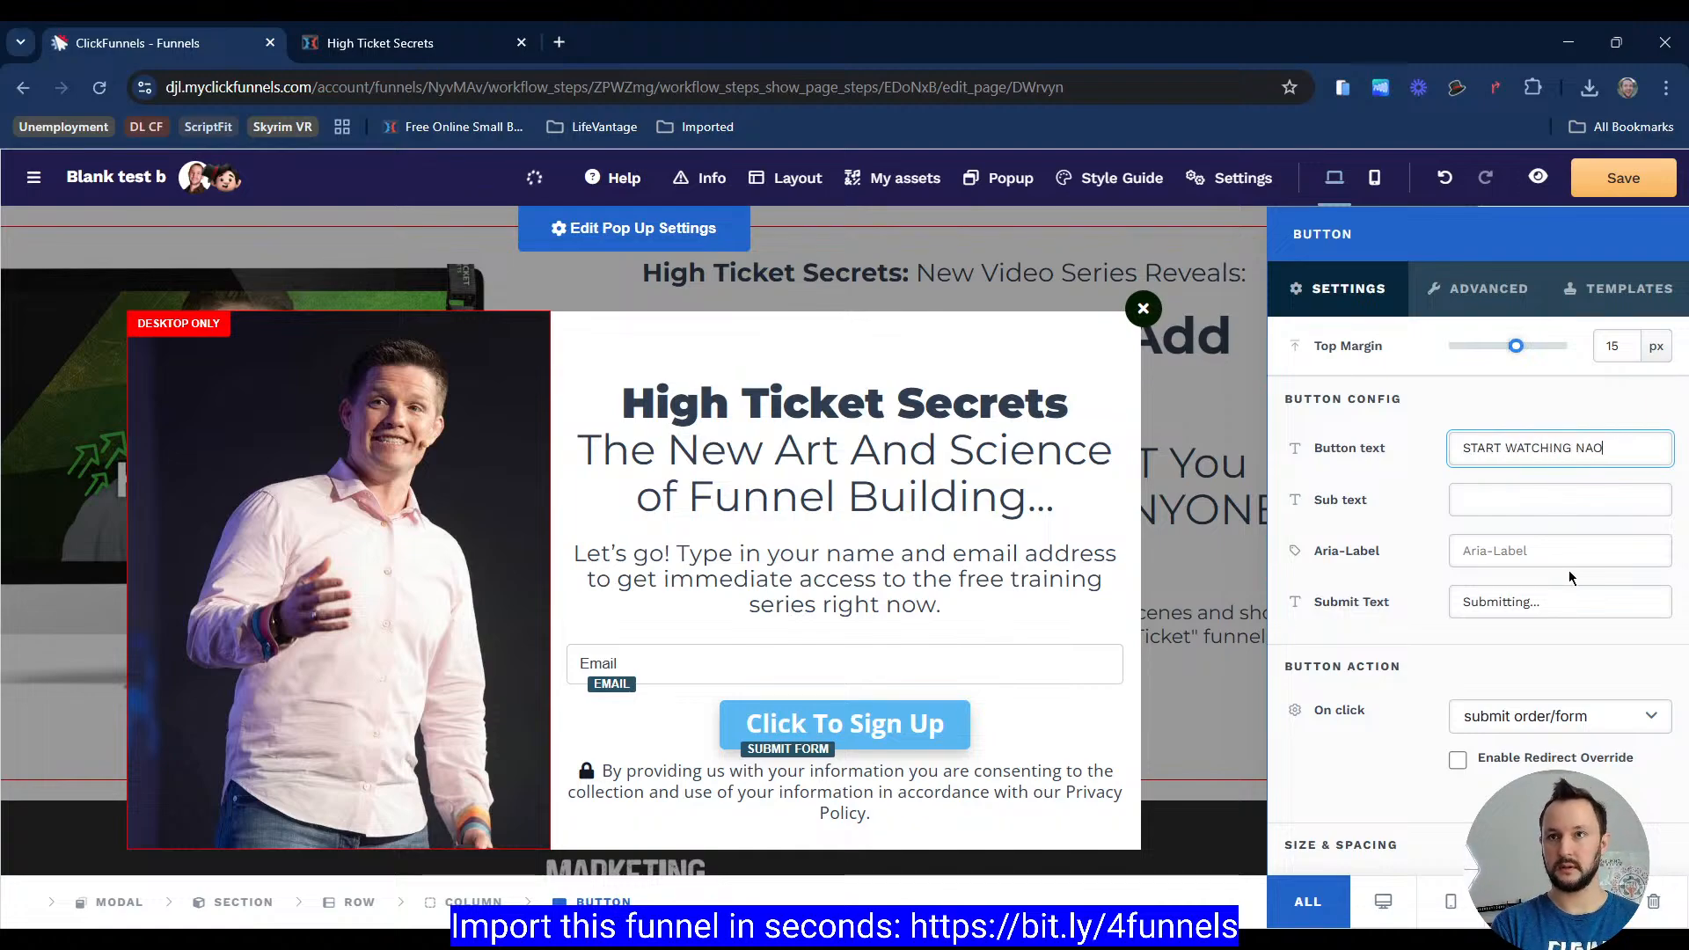
pyautogui.press('BackSpace')
pyautogui.write('W')
pyautogui.press('BackSpace')
pyautogui.press('BackSpace')
pyautogui.write('OW')
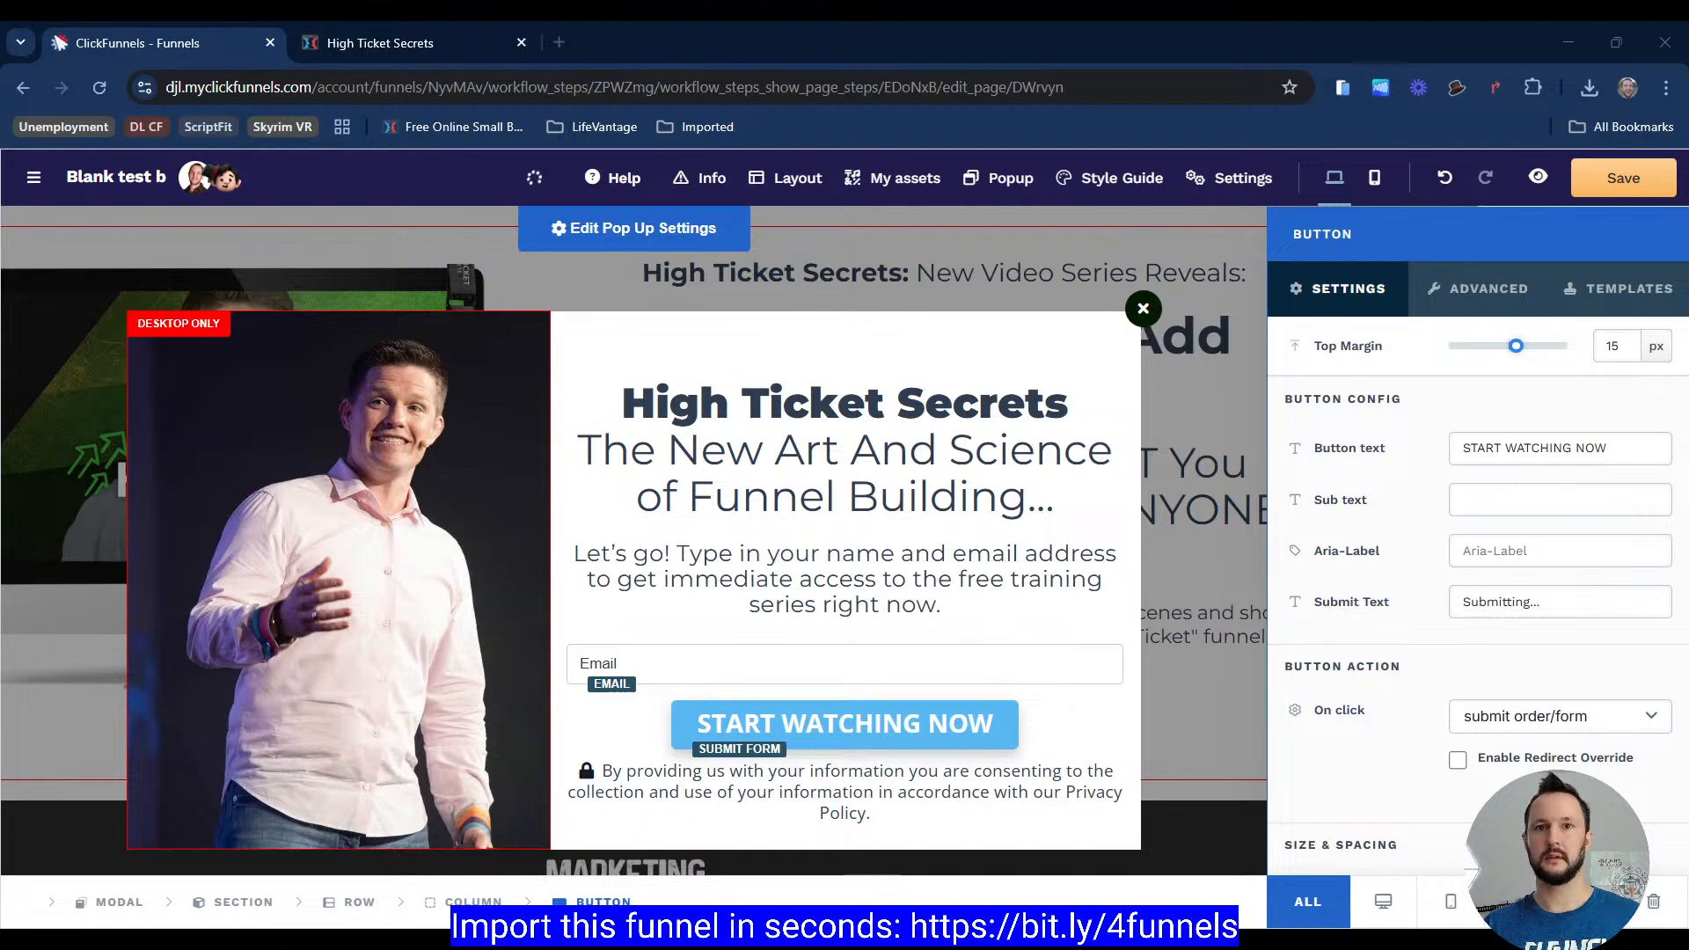
# Step: Set the button's background to the recently used green
pyautogui.scroll(-8, 1478, 581)
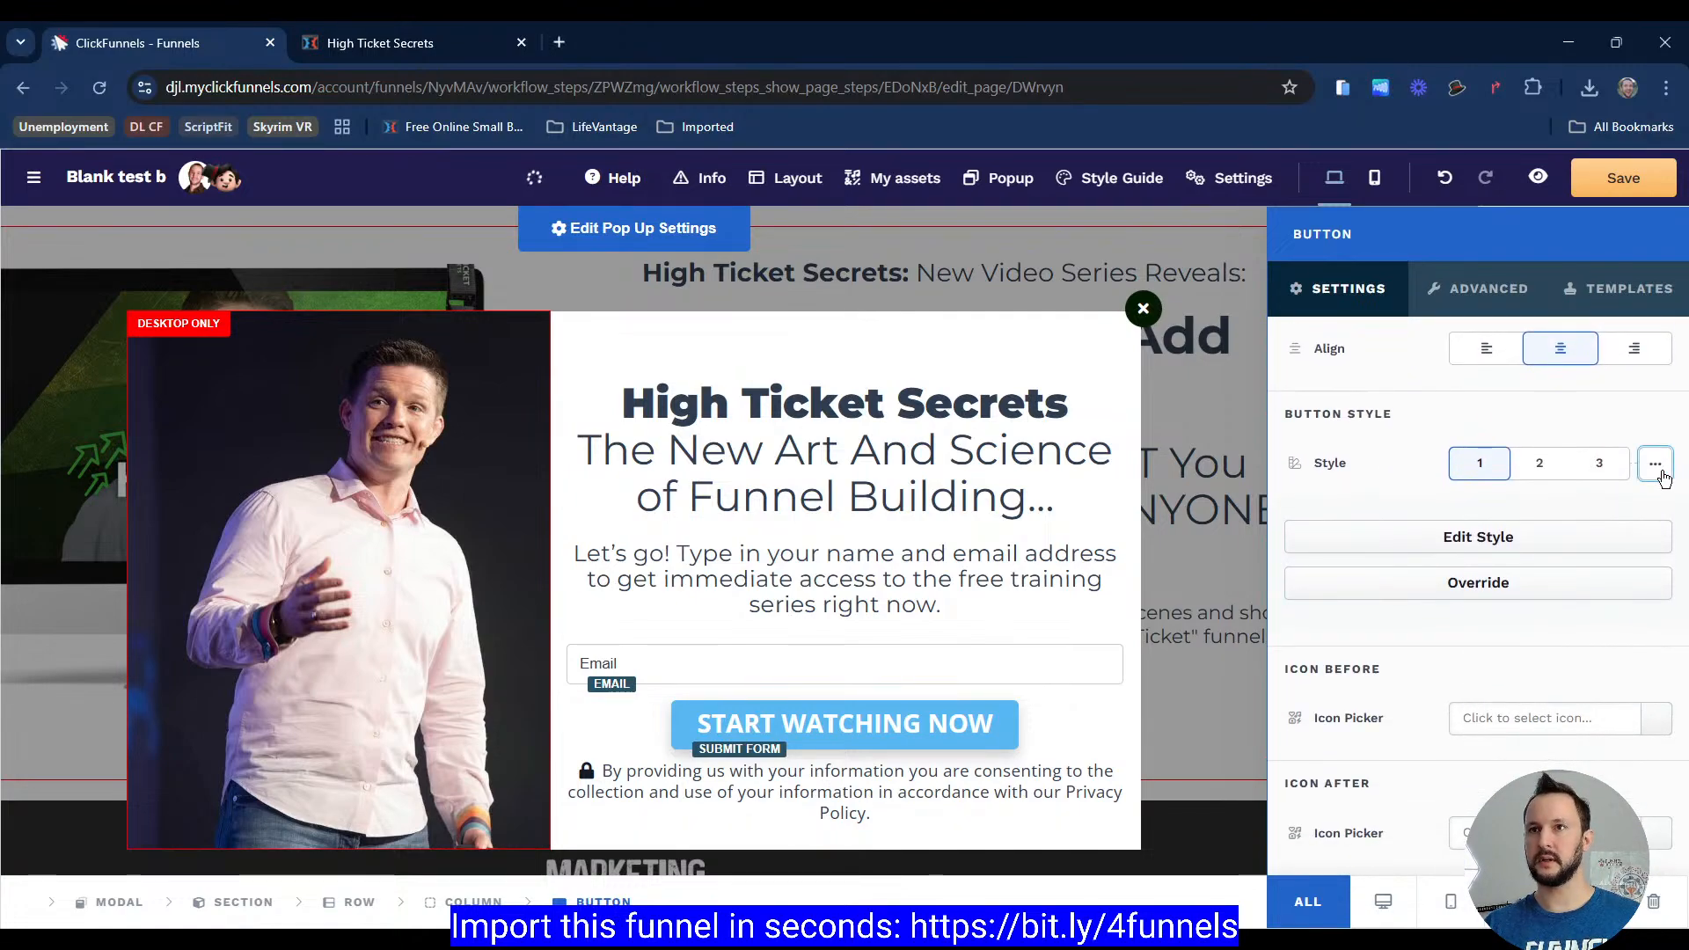
pyautogui.click(1655, 463)
pyautogui.scroll(-2, 1496, 440)
pyautogui.click(1492, 427)
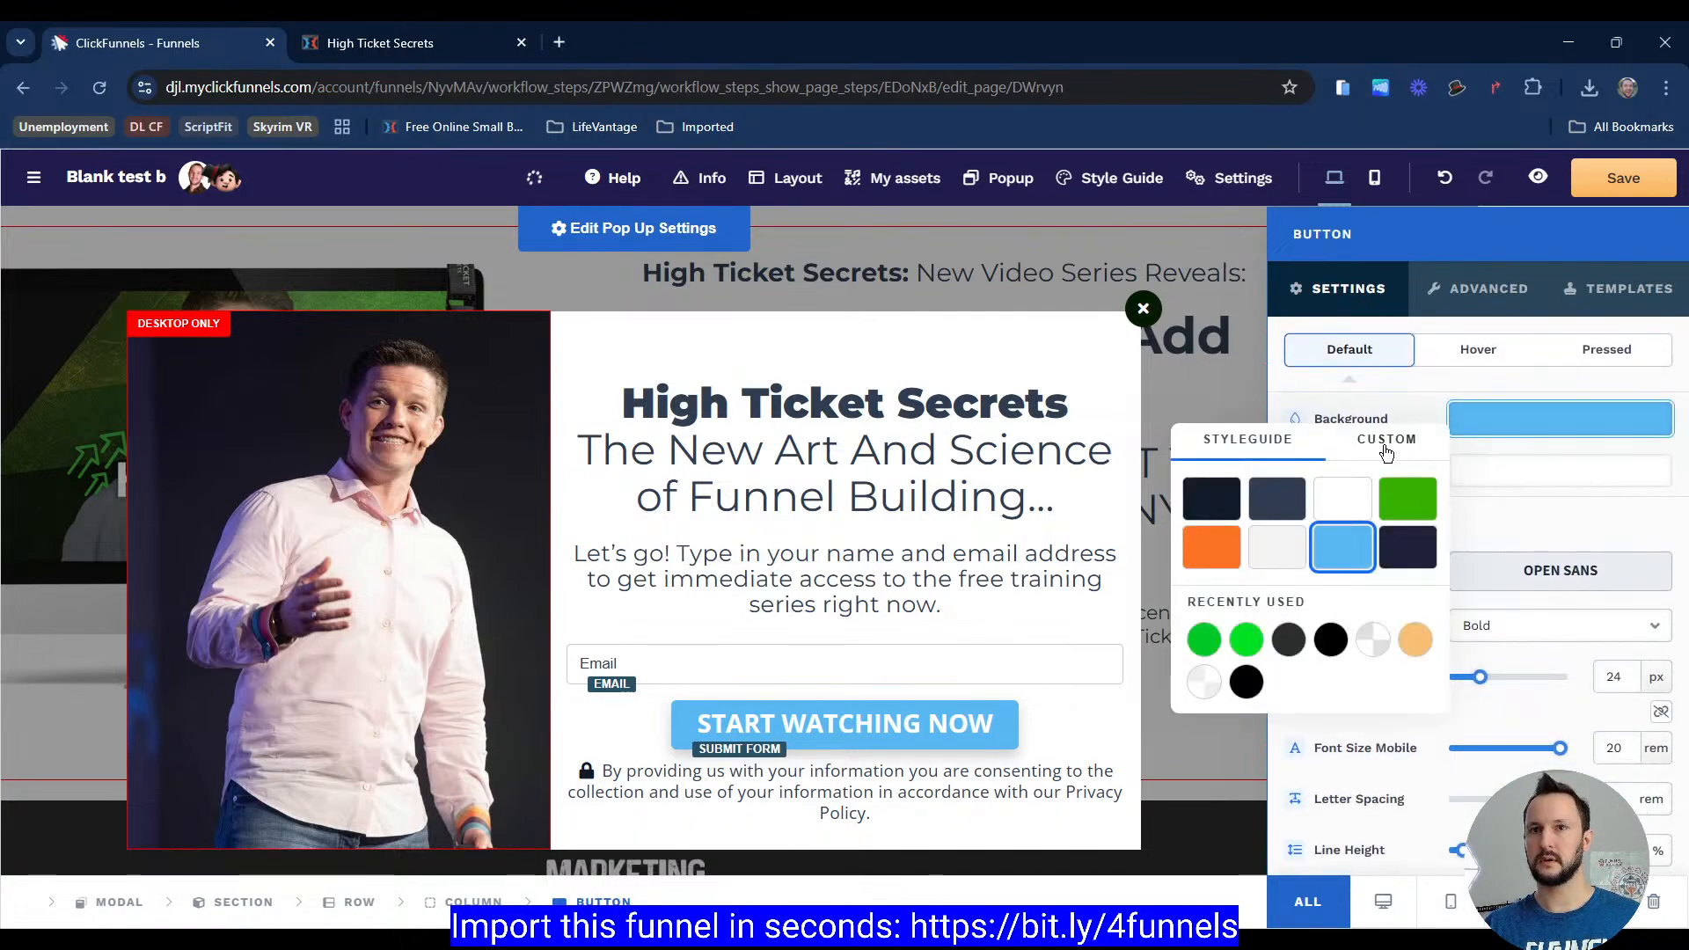
pyautogui.click(1205, 642)
pyautogui.click(1535, 510)
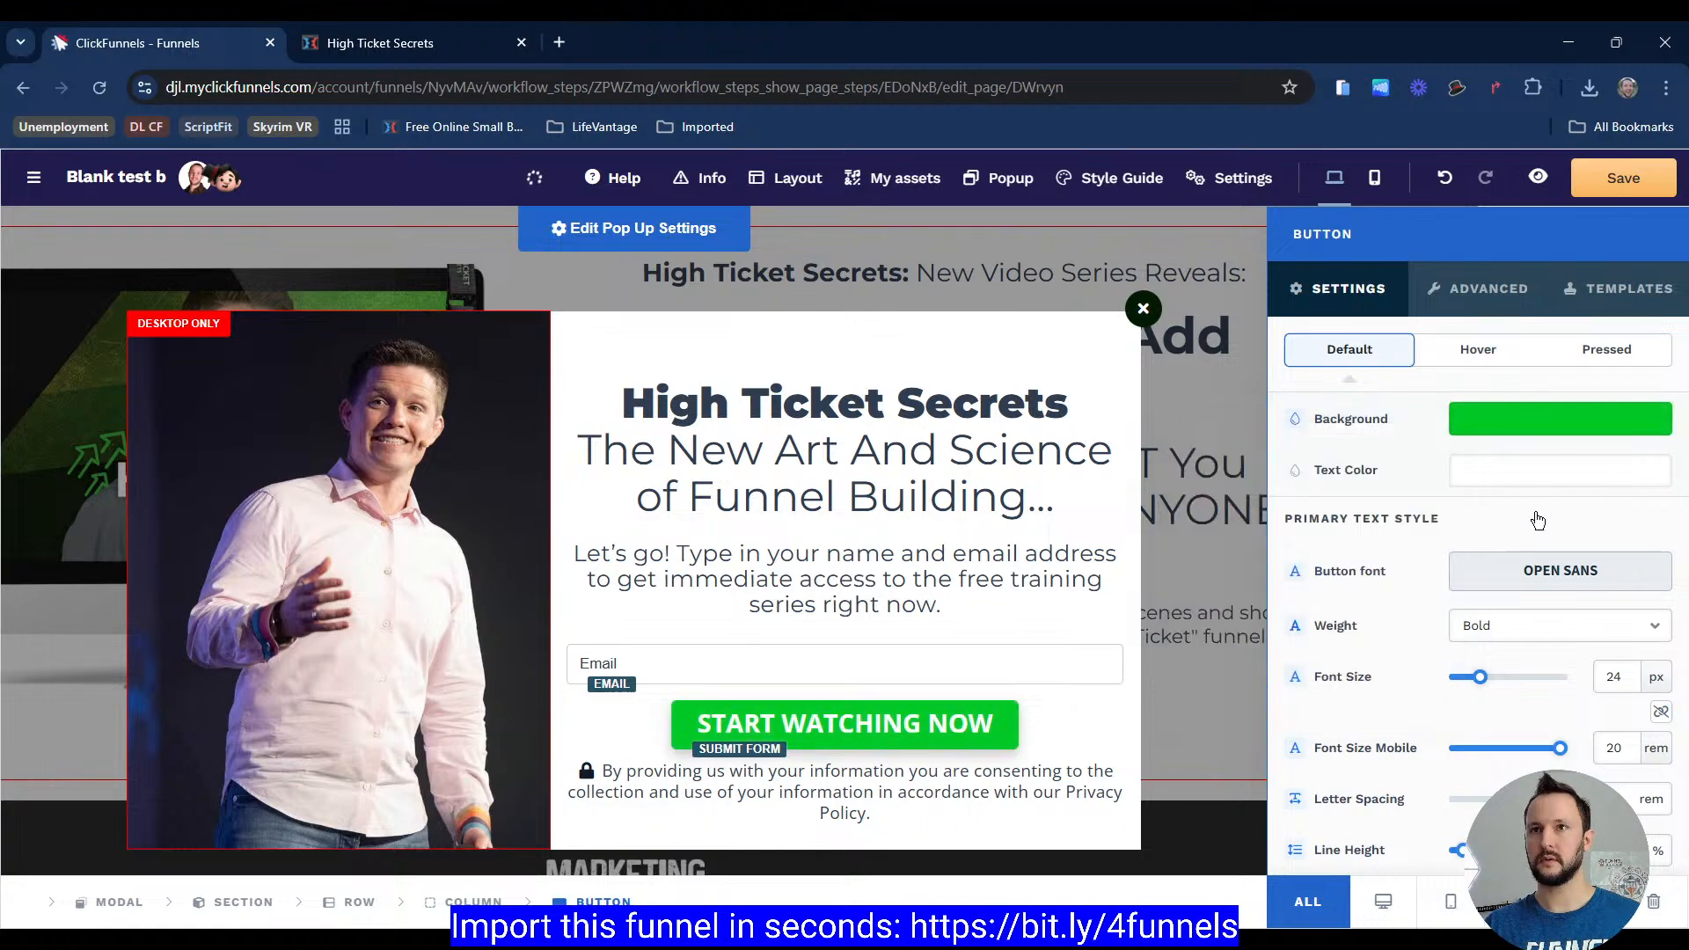
# Step: Turn off the button's corner rounding and shadow
pyautogui.scroll(-10, 1531, 528)
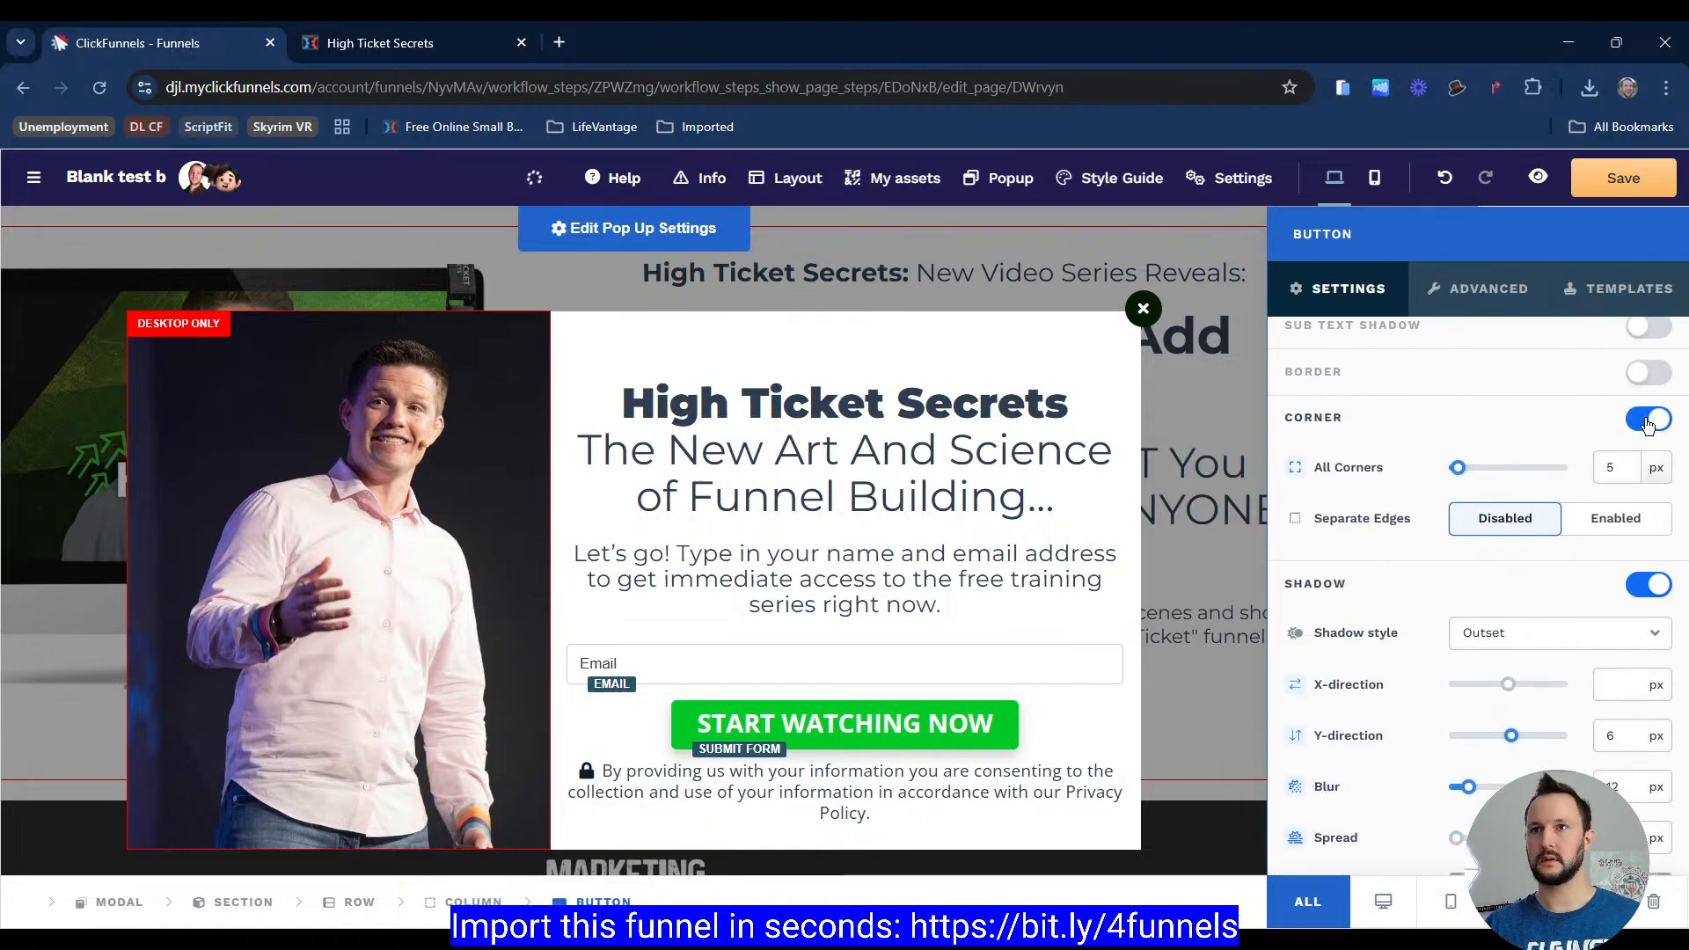
pyautogui.click(1648, 421)
pyautogui.click(1648, 463)
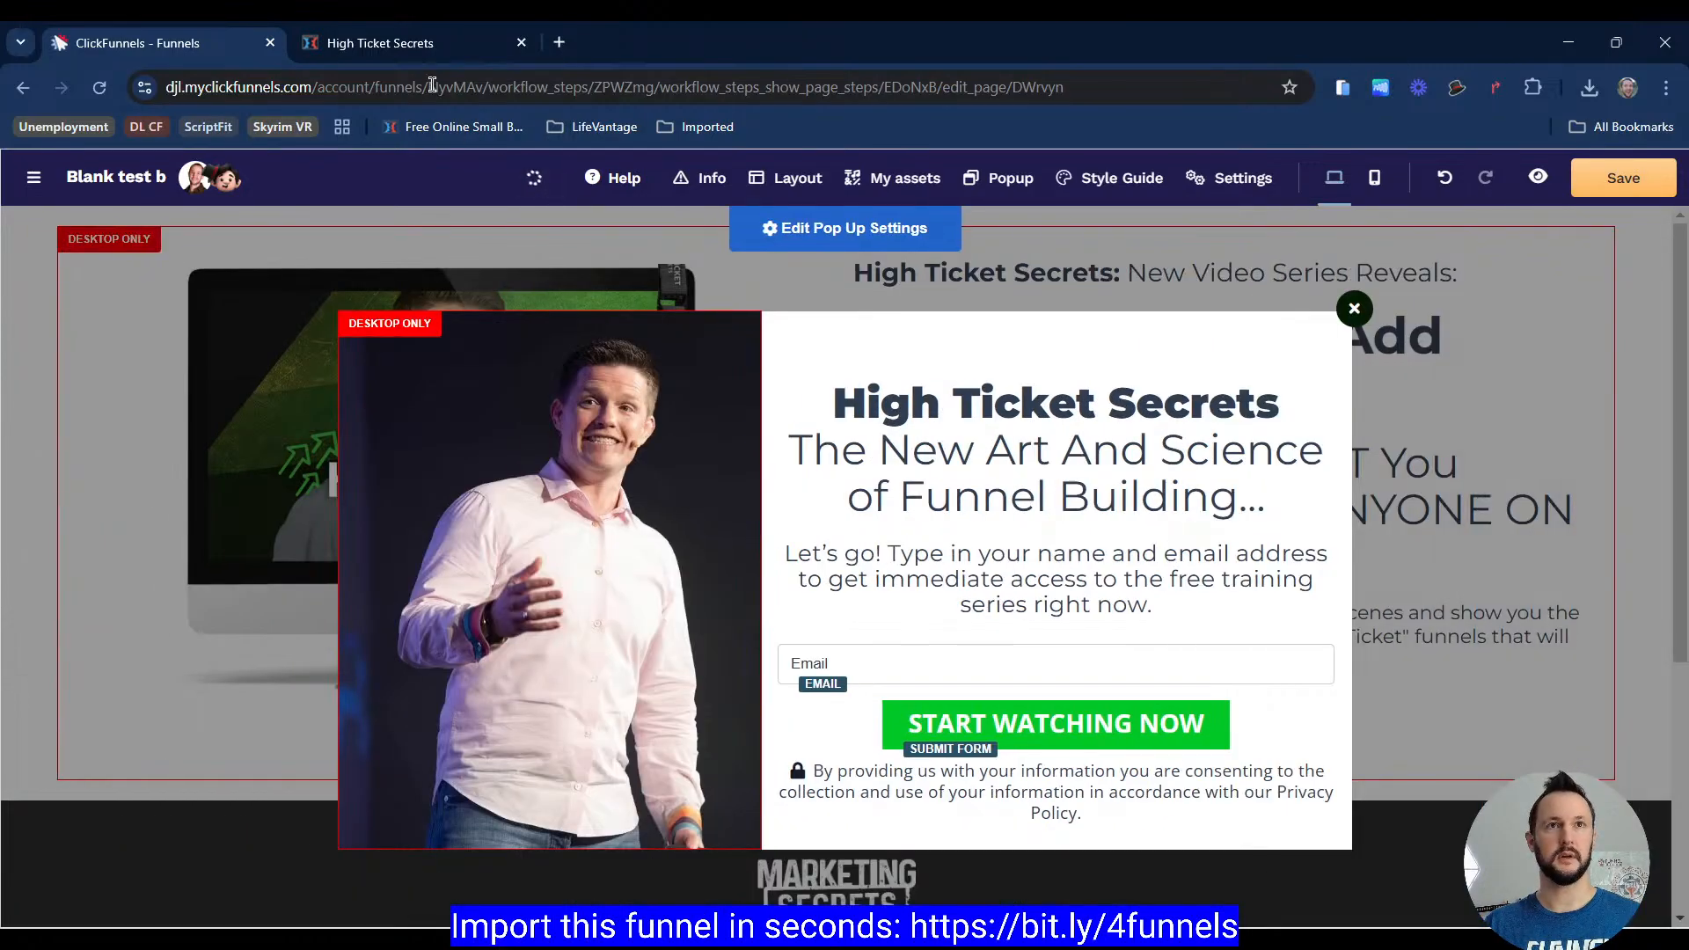
# Step: Set the button's side padding to 35 px and vertical padding to 15 px
pyautogui.click(420, 40)
pyautogui.click(262, 49)
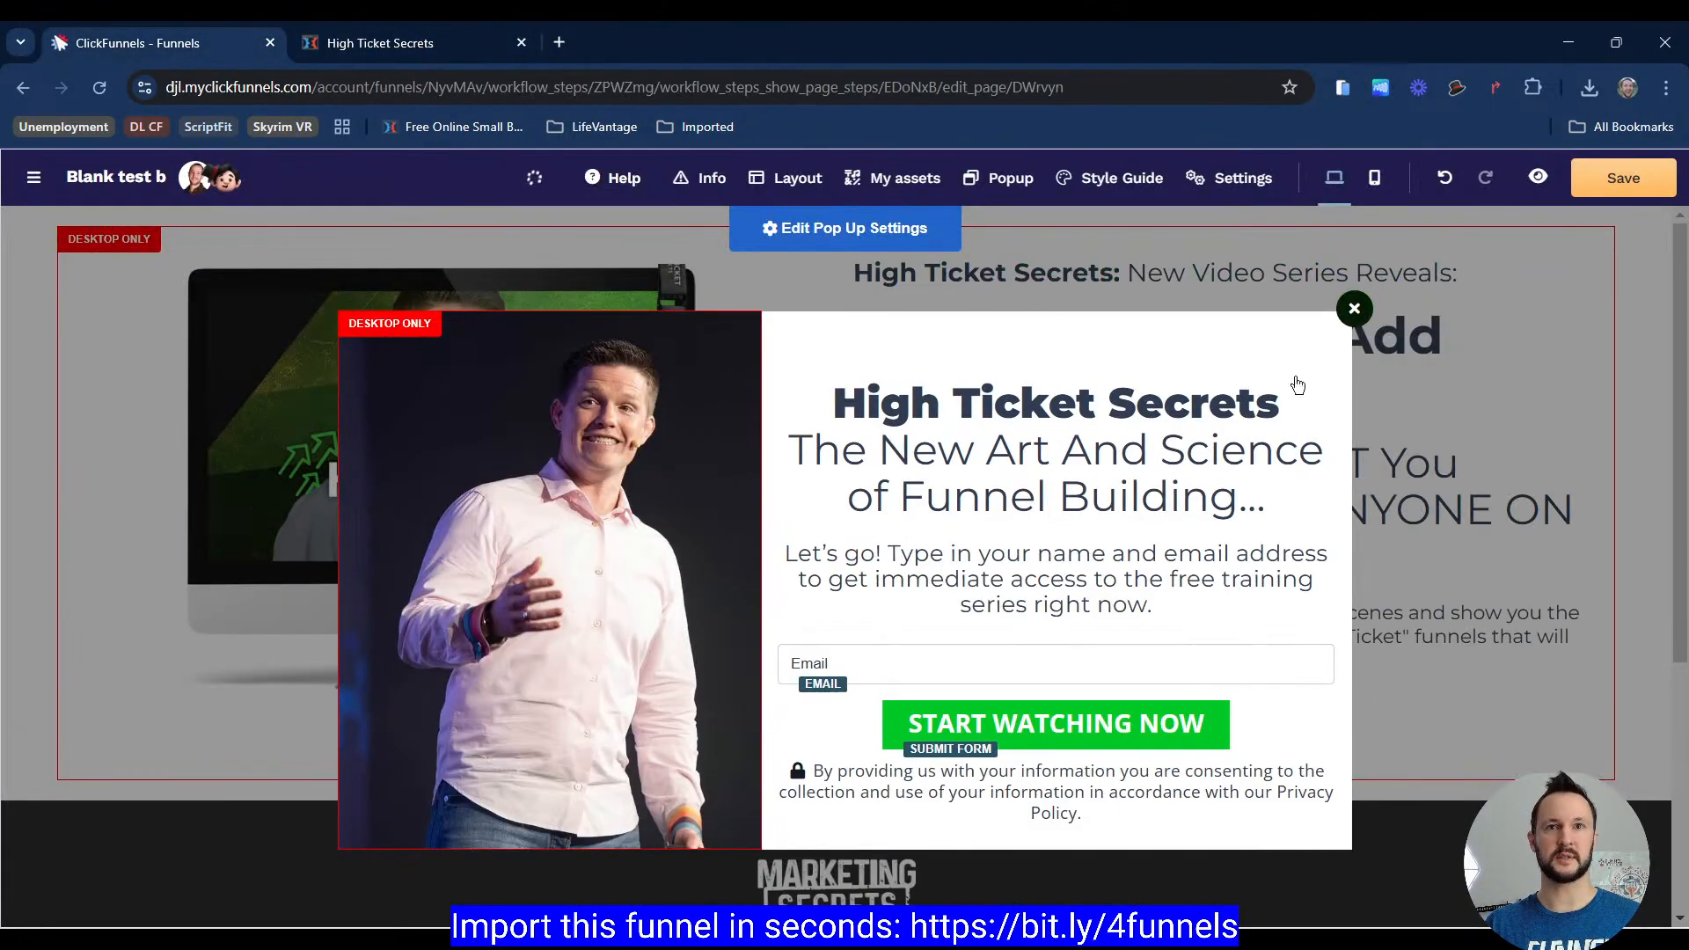
pyautogui.click(1135, 745)
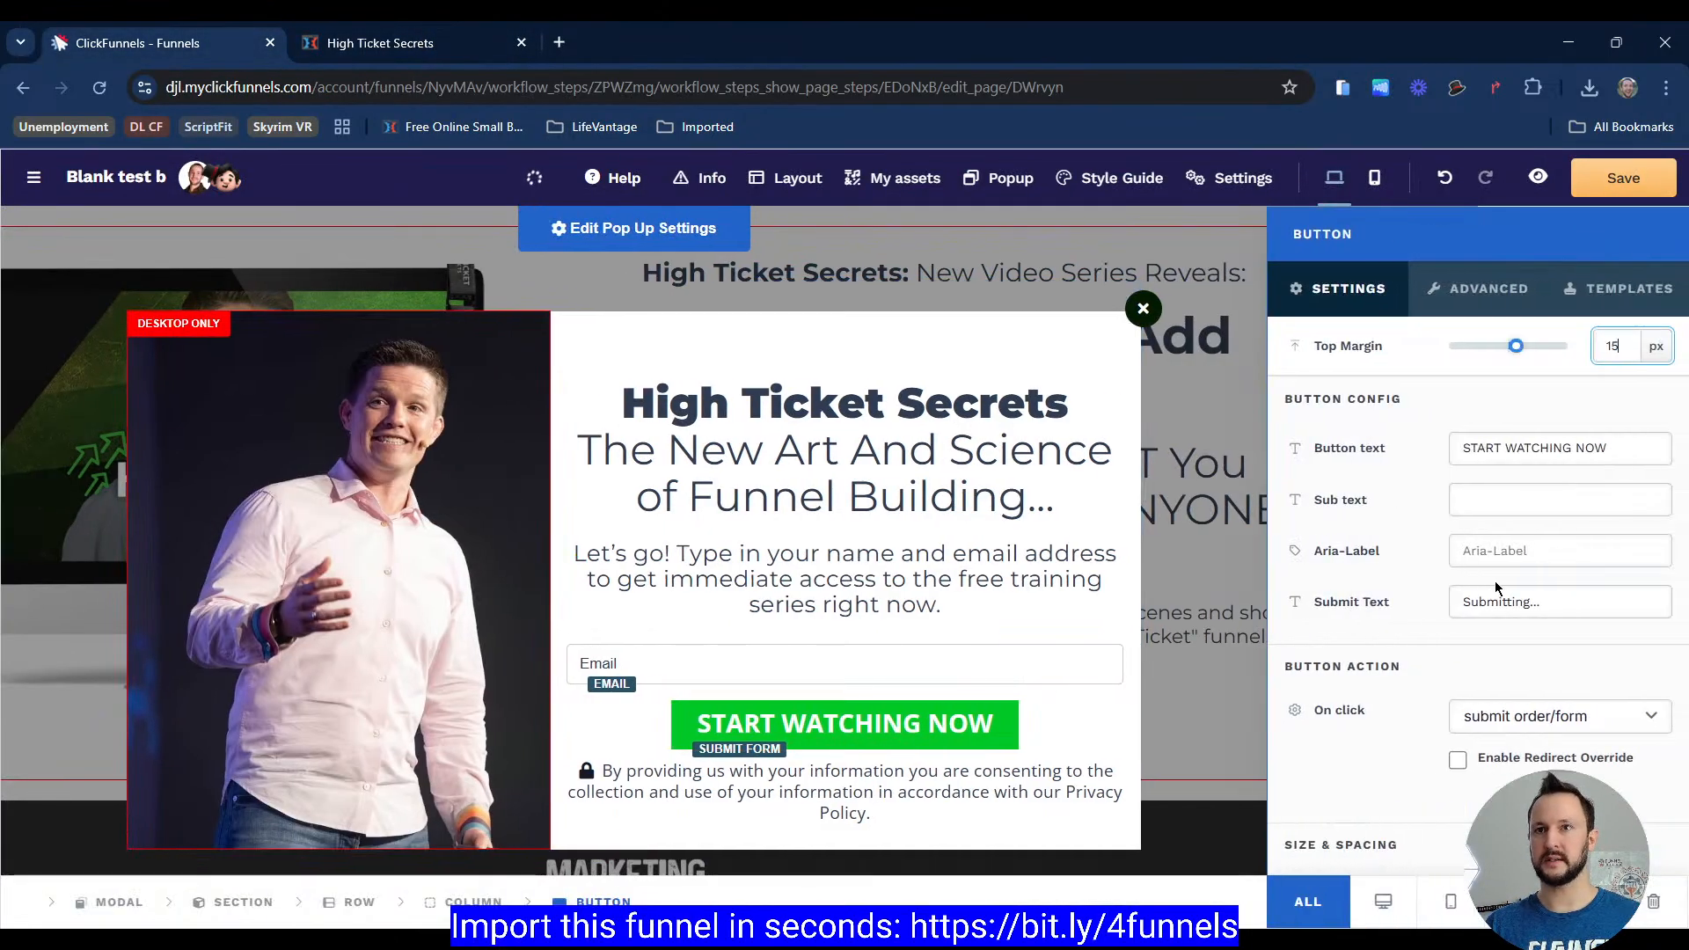
pyautogui.scroll(-5, 1591, 540)
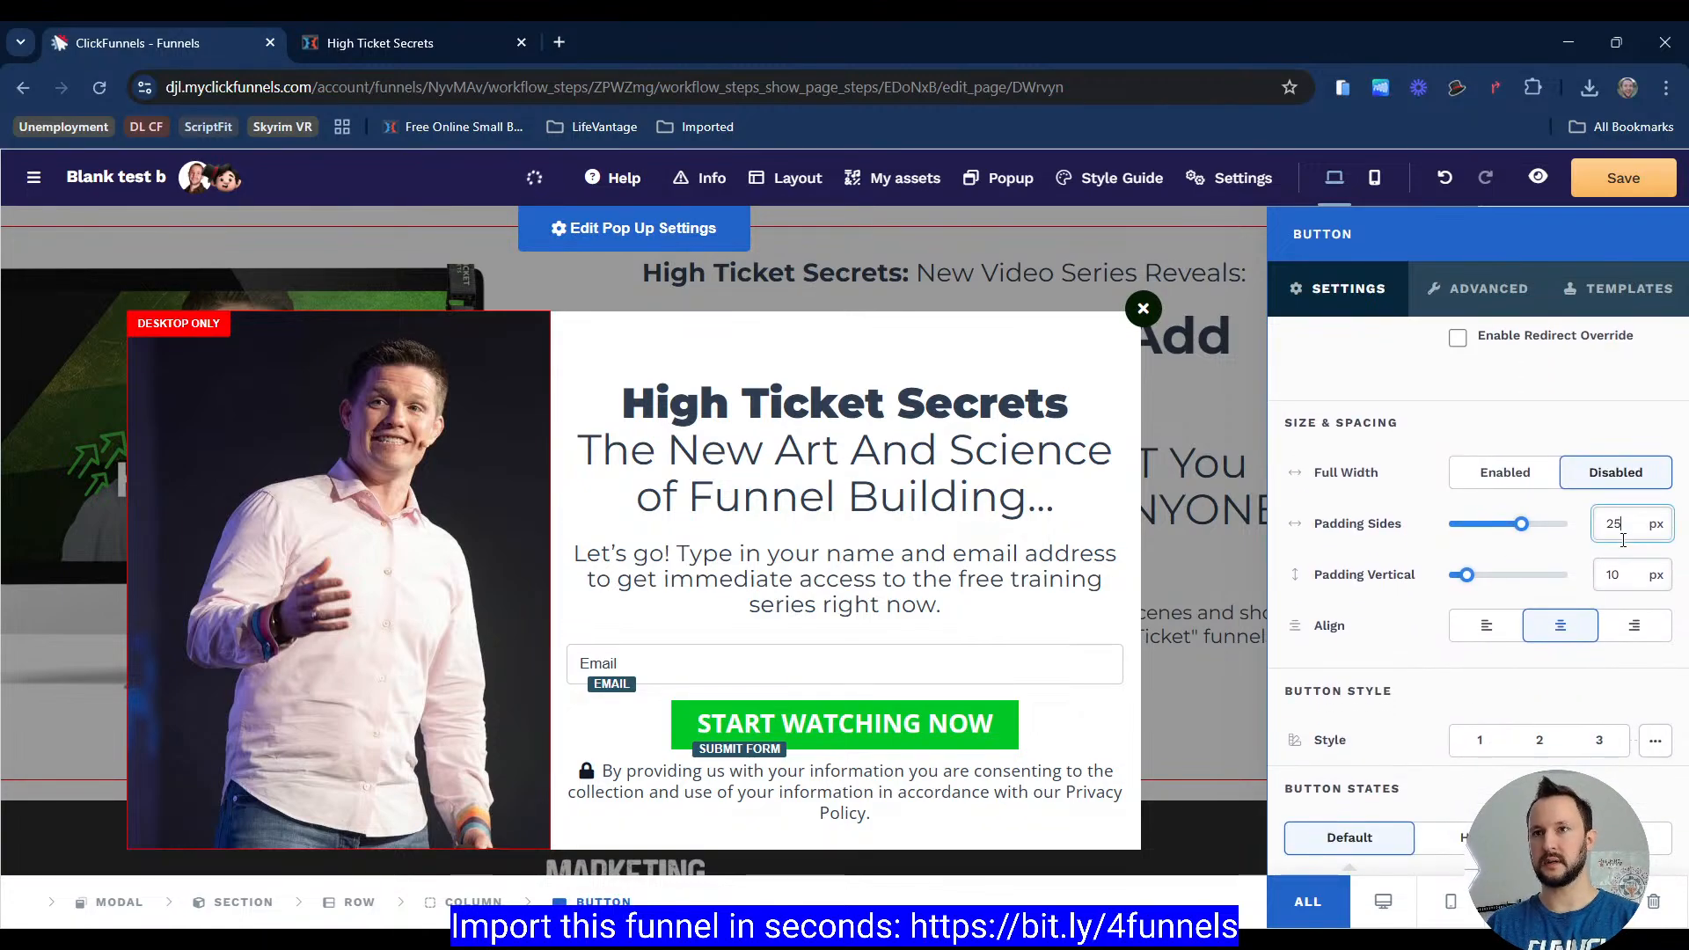
pyautogui.doubleClick(1628, 572)
pyautogui.write('15')
pyautogui.click(933, 592)
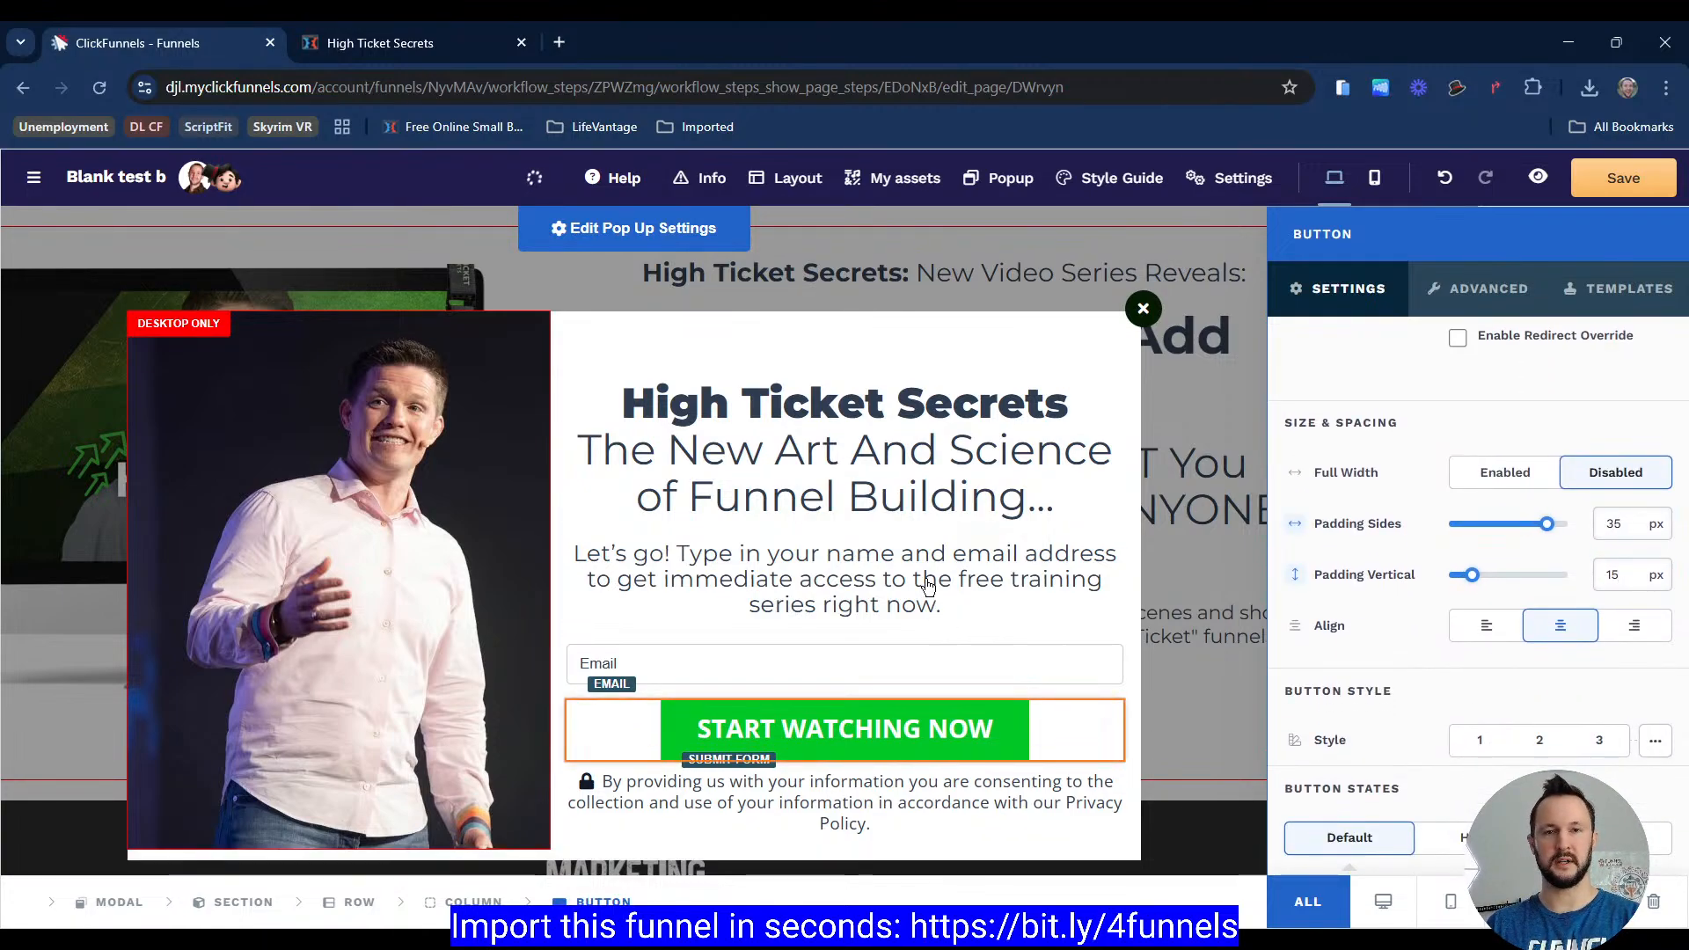
# Step: Examine the headline text of the reference High Ticket Secrets popup
pyautogui.click(375, 38)
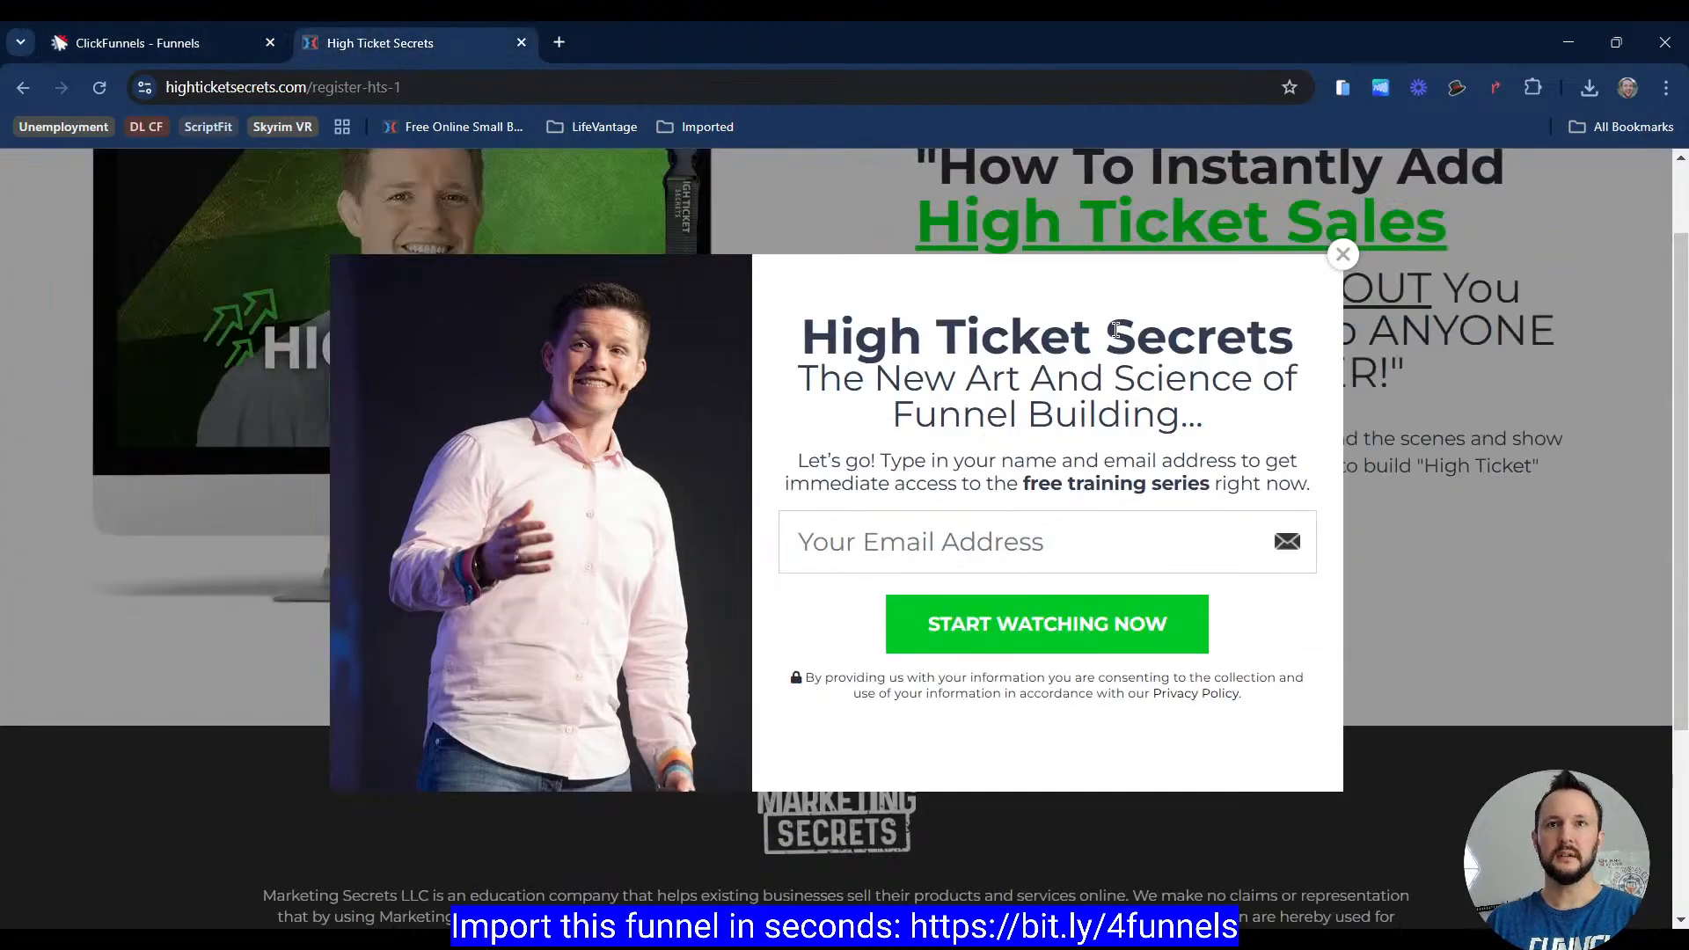
pyautogui.doubleClick(1018, 337)
pyautogui.moveTo(855, 337); pyautogui.dragTo(1085, 366)
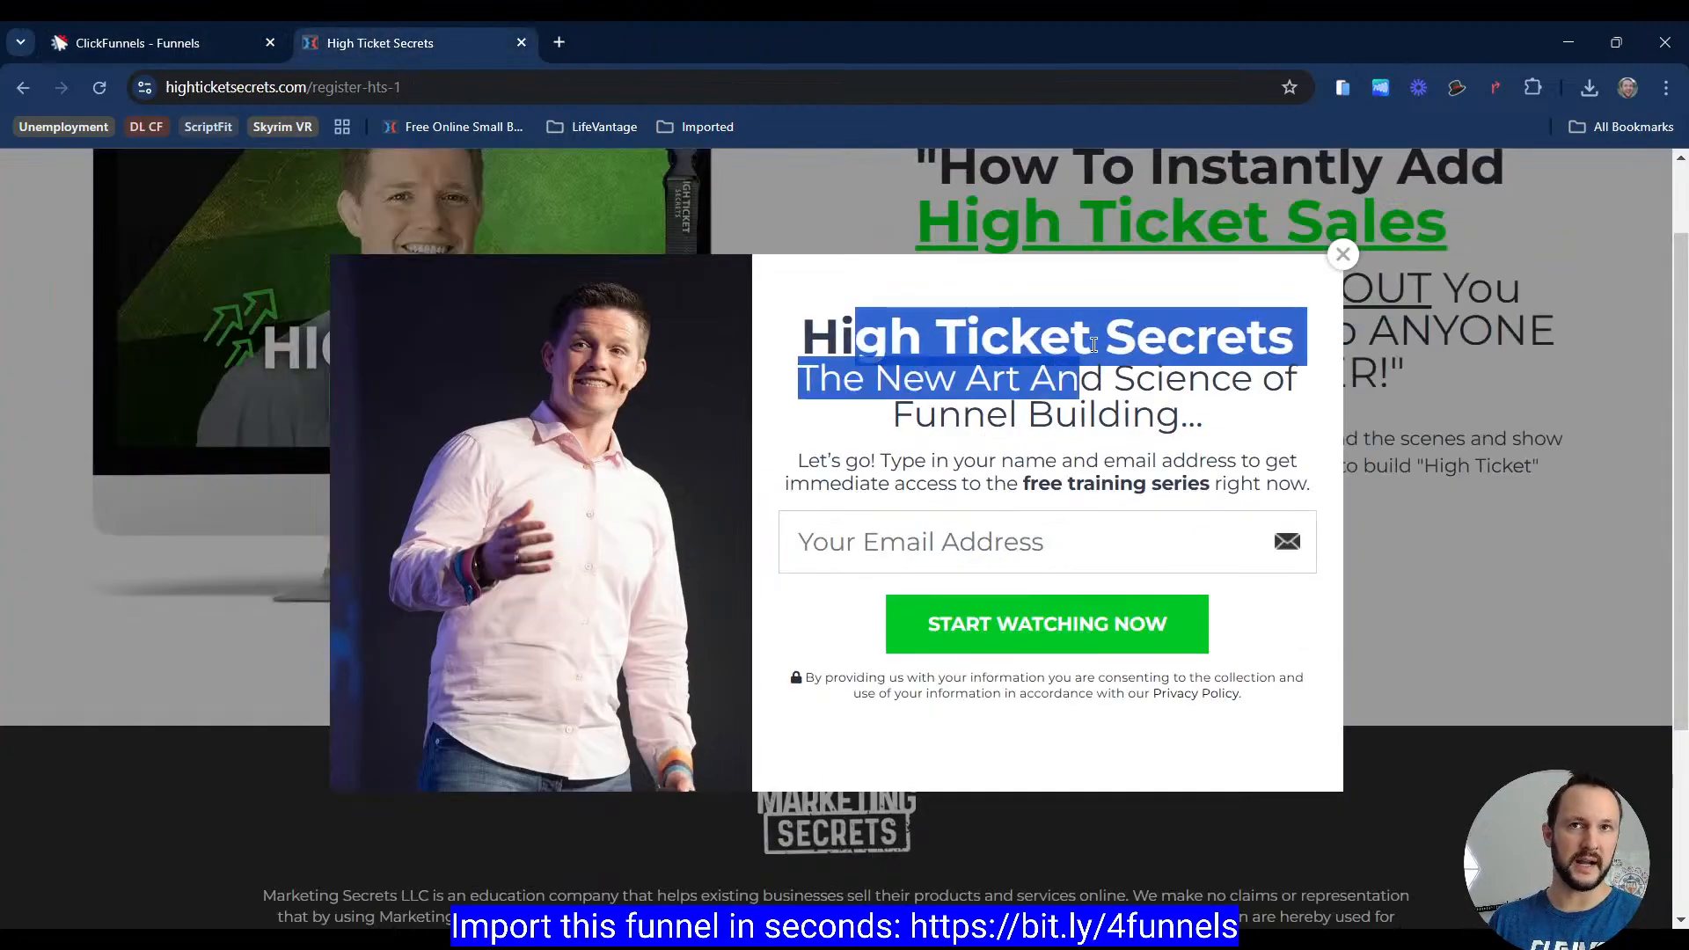
pyautogui.click(858, 335)
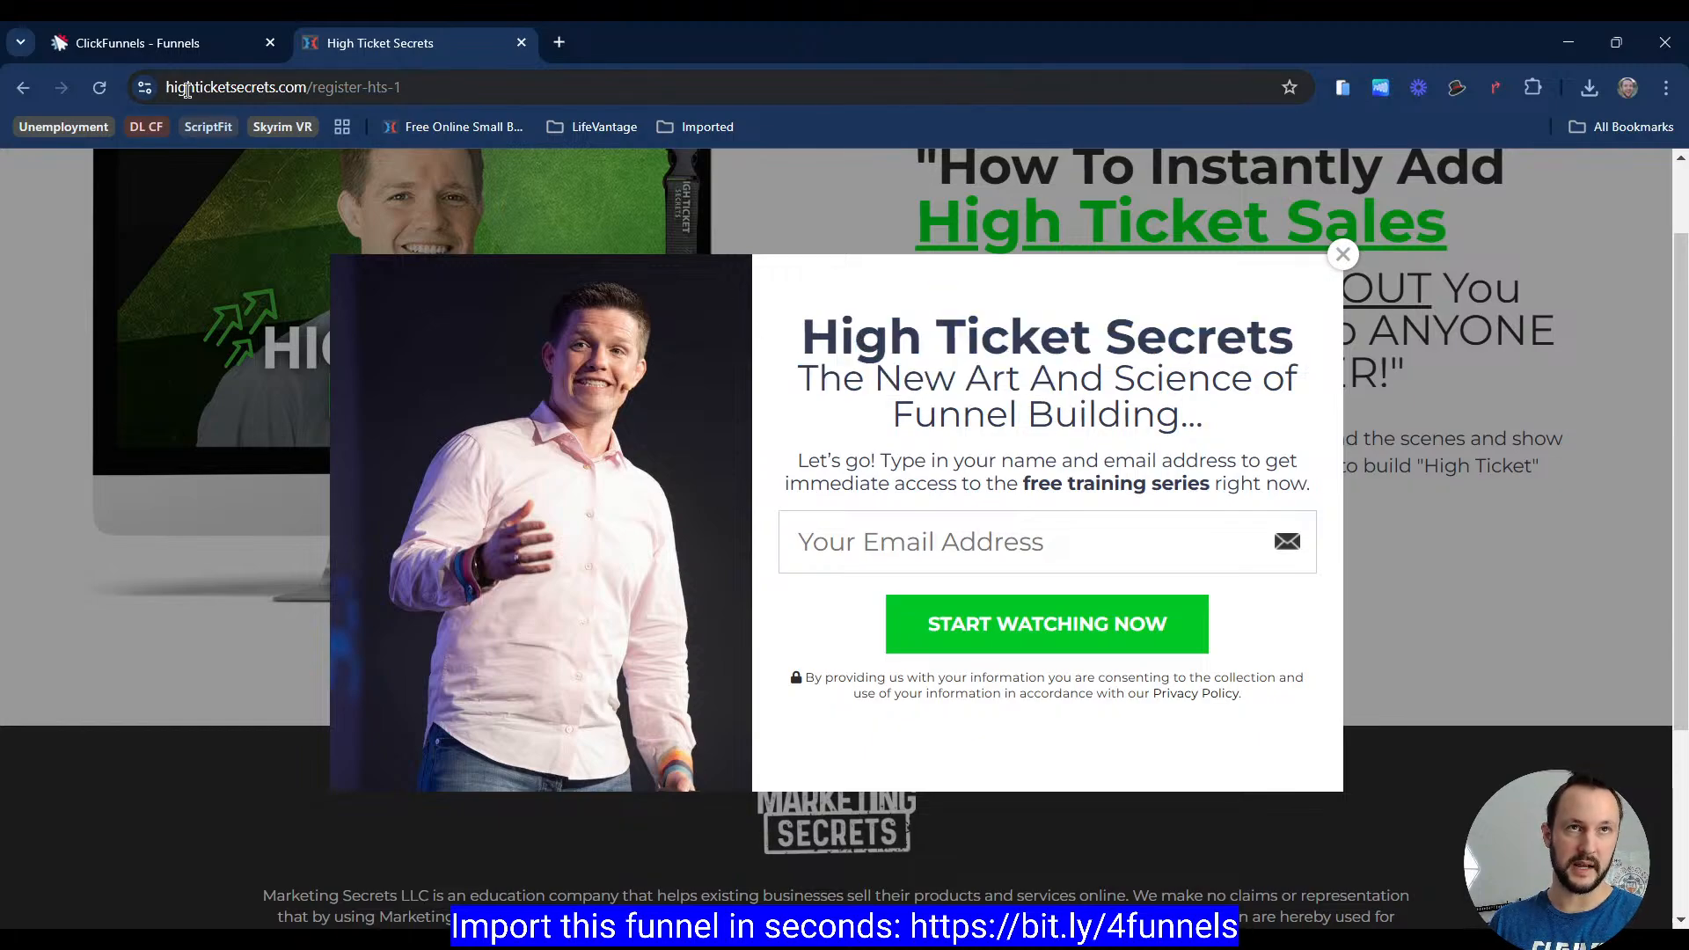
pyautogui.click(161, 44)
# Step: Override the popup headline's typography and change its font weight
pyautogui.click(1170, 386)
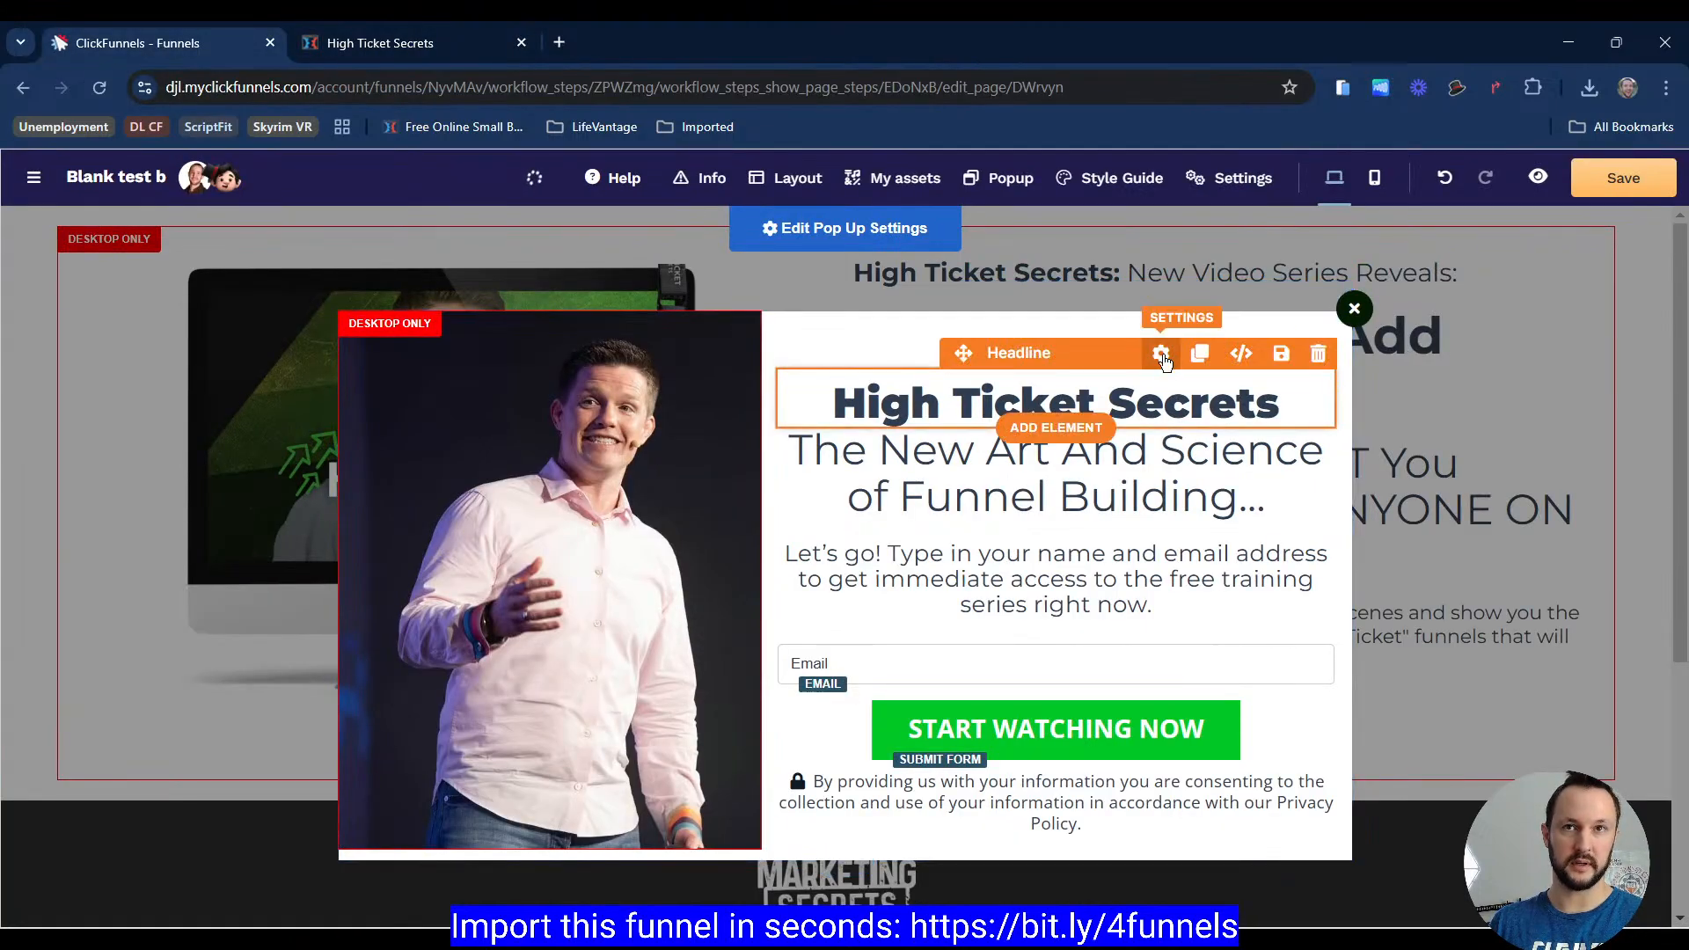
pyautogui.scroll(-3, 1466, 529)
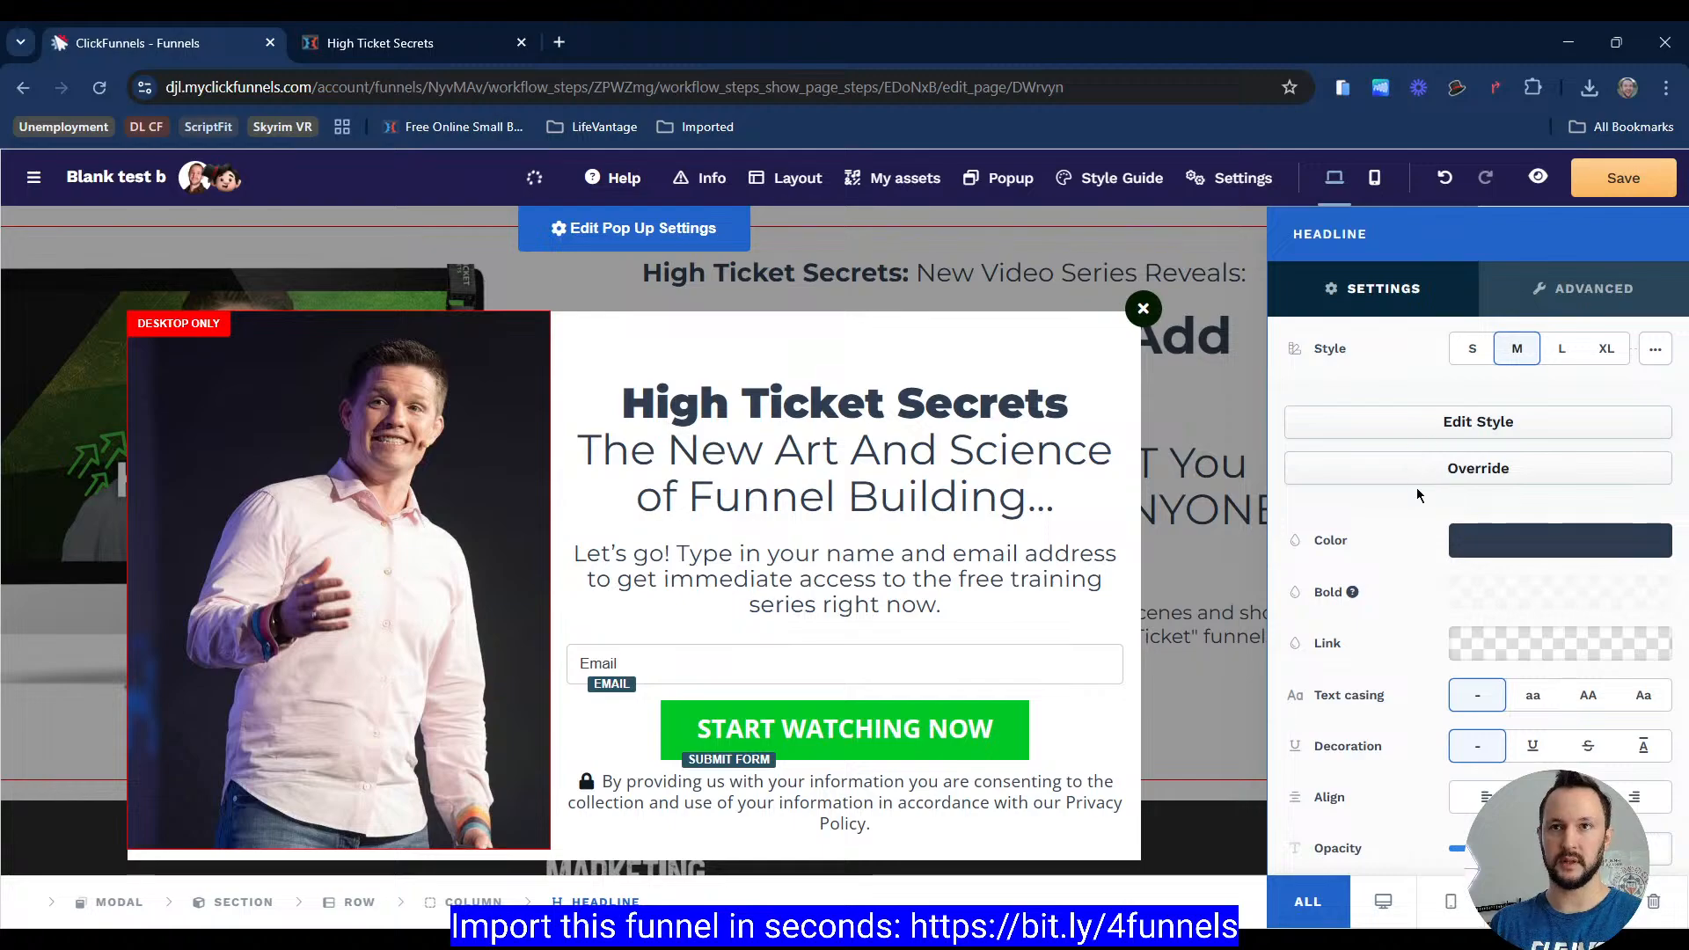
pyautogui.click(1403, 467)
pyautogui.click(1525, 580)
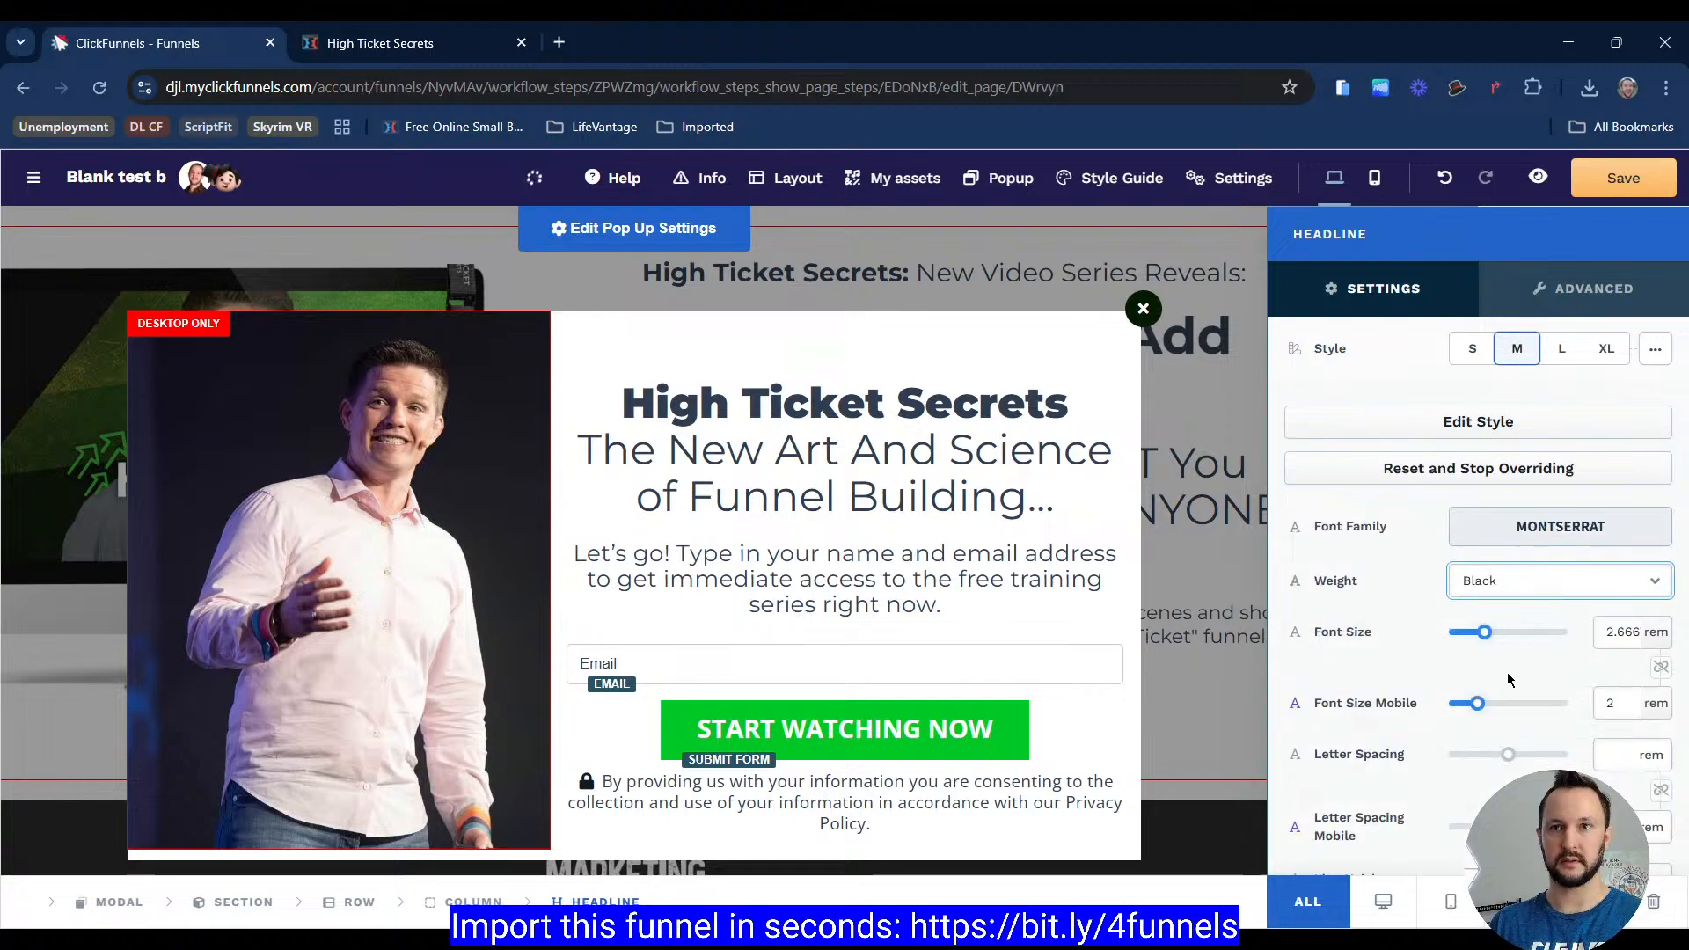
pyautogui.click(1510, 759)
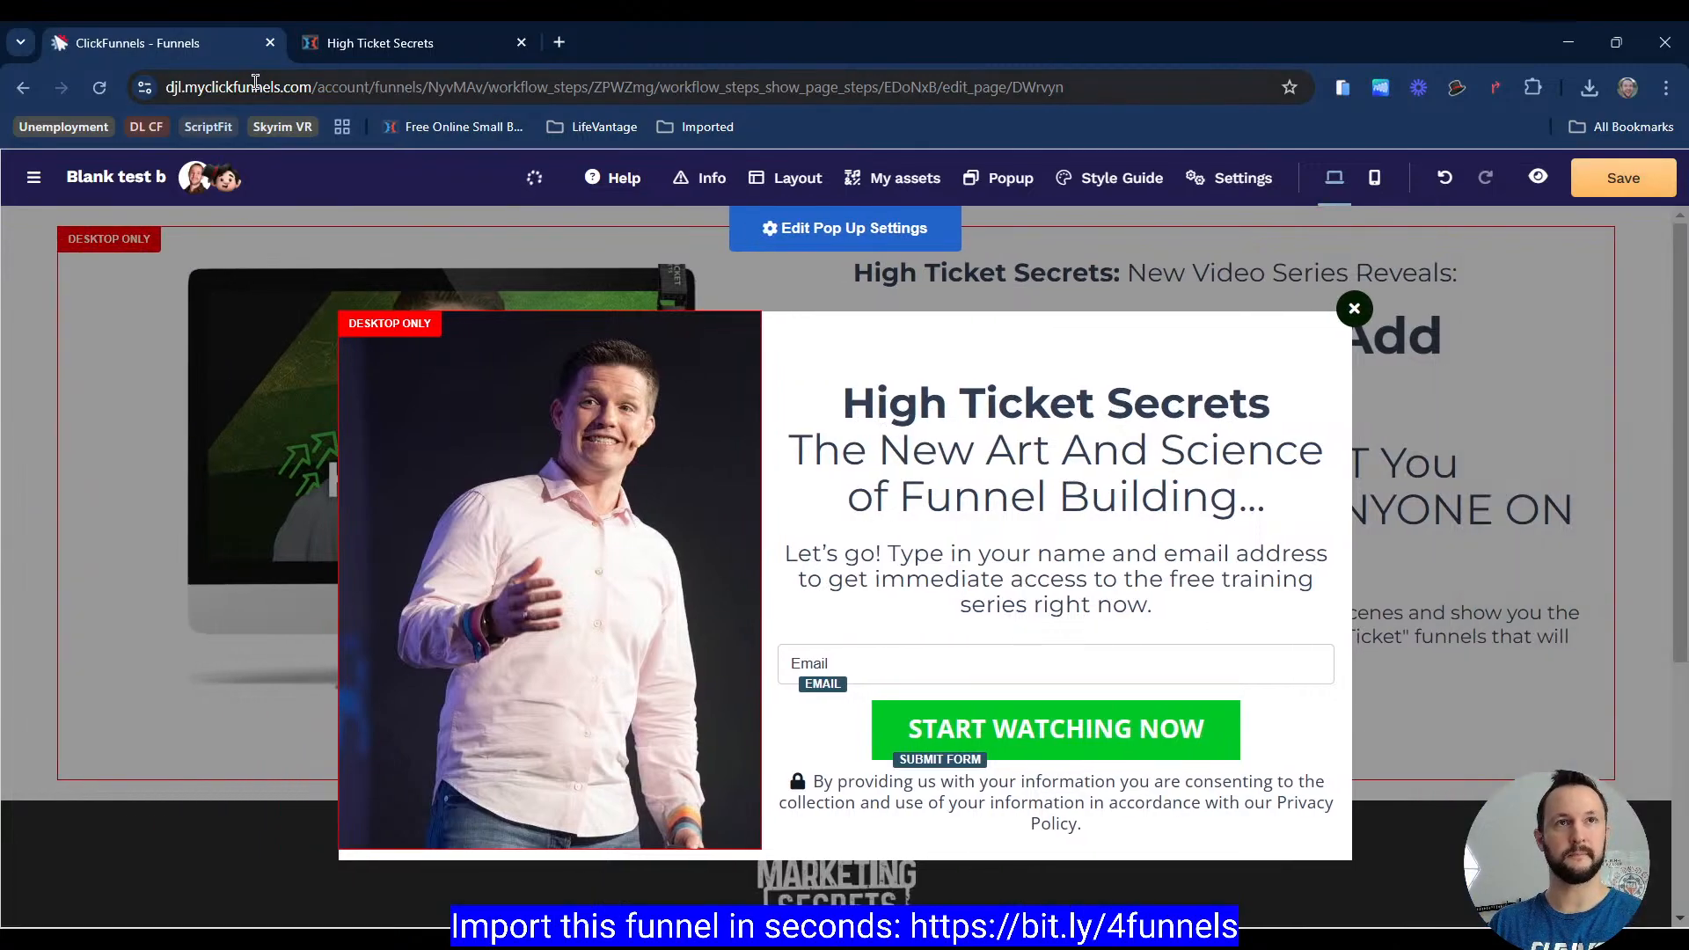
# Step: Compare with the reference headline and set the popup headline's font size to about 40 px
pyautogui.click(334, 43)
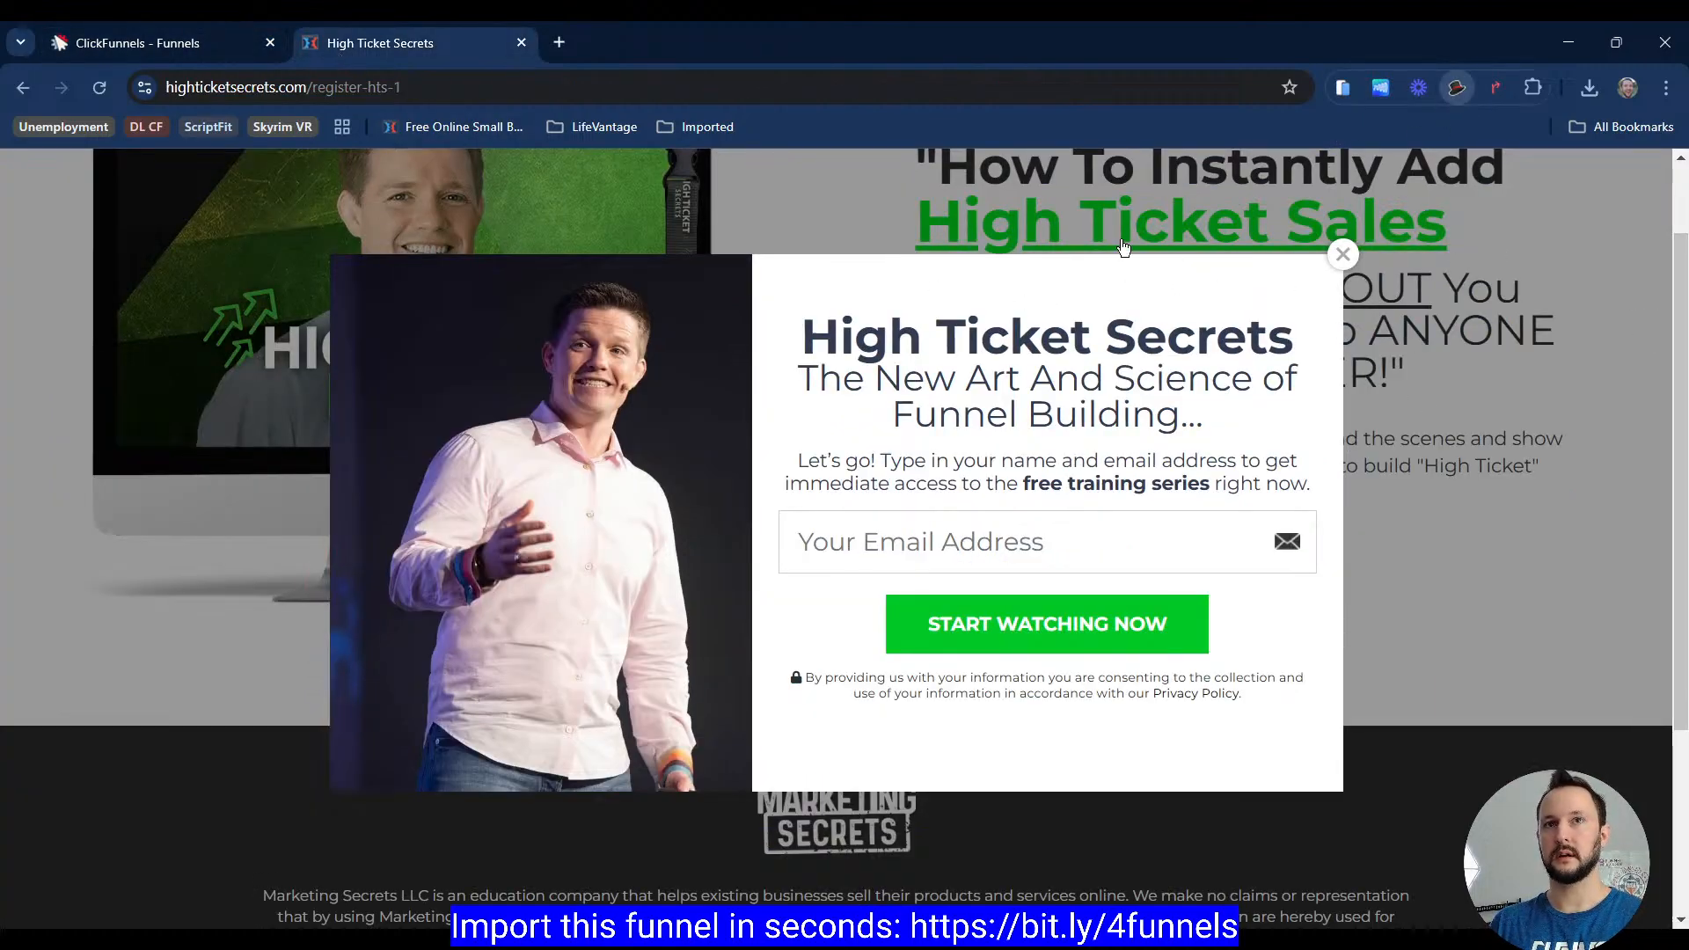
pyautogui.moveTo(1075, 317)
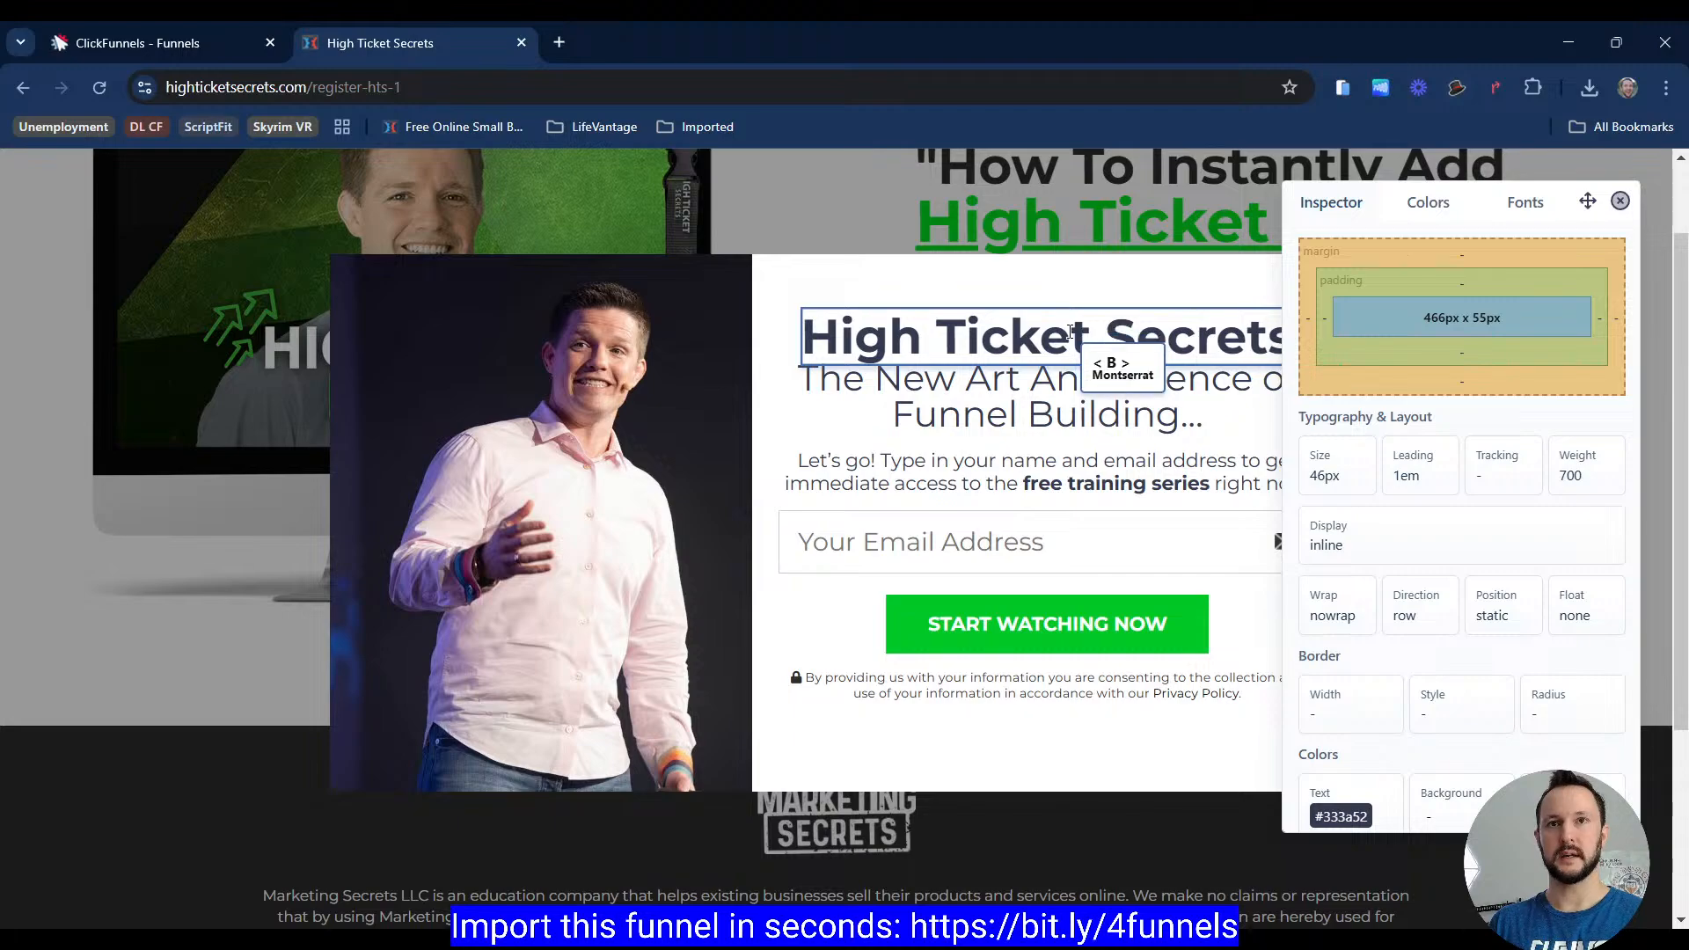
pyautogui.click(199, 45)
pyautogui.click(1144, 407)
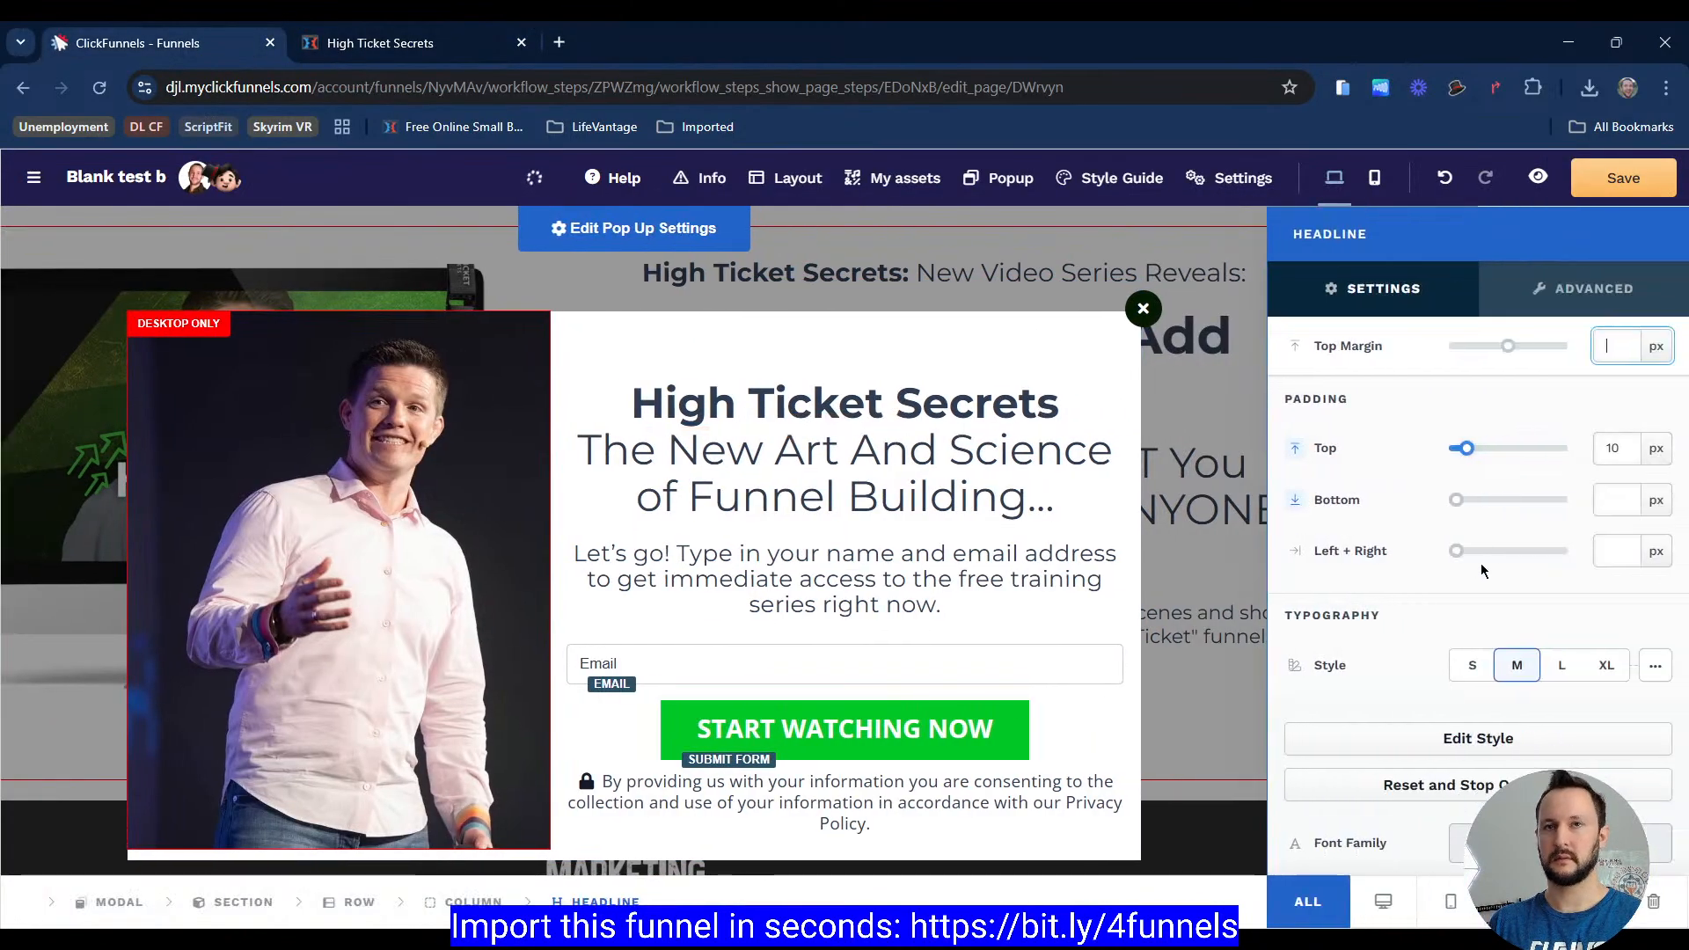
pyautogui.scroll(-2, 1572, 688)
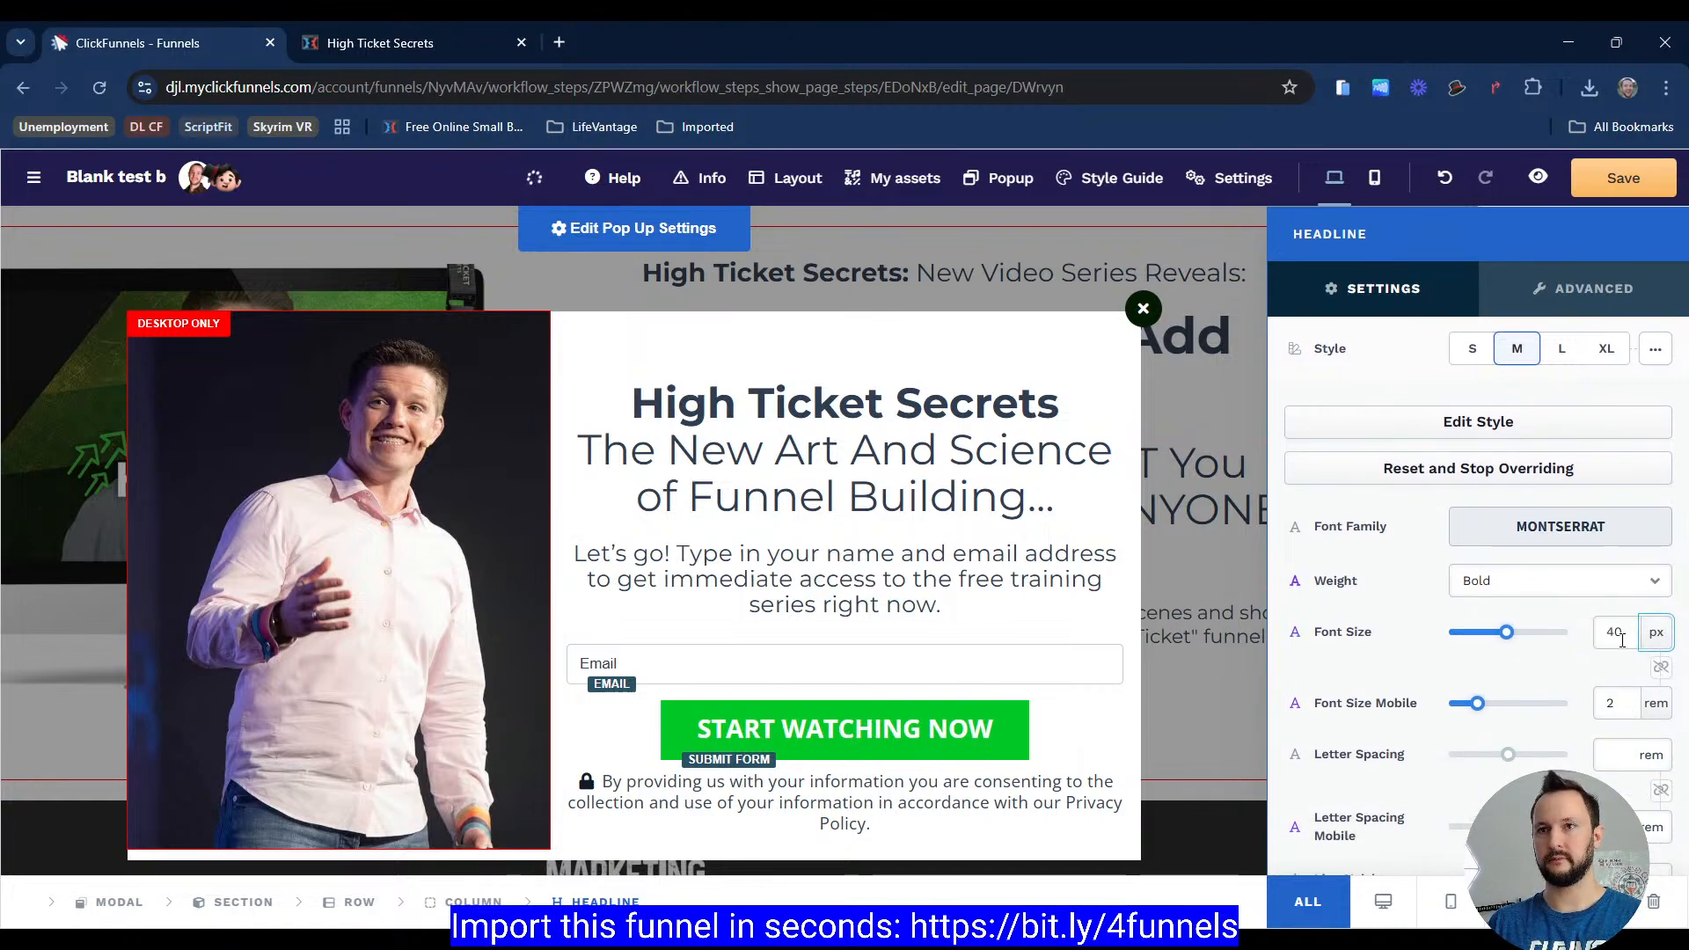
pyautogui.moveTo(1508, 632); pyautogui.dragTo(1518, 632)
# Step: Switch the second headline's font size to px units and reduce it slightly
pyautogui.click(1024, 530)
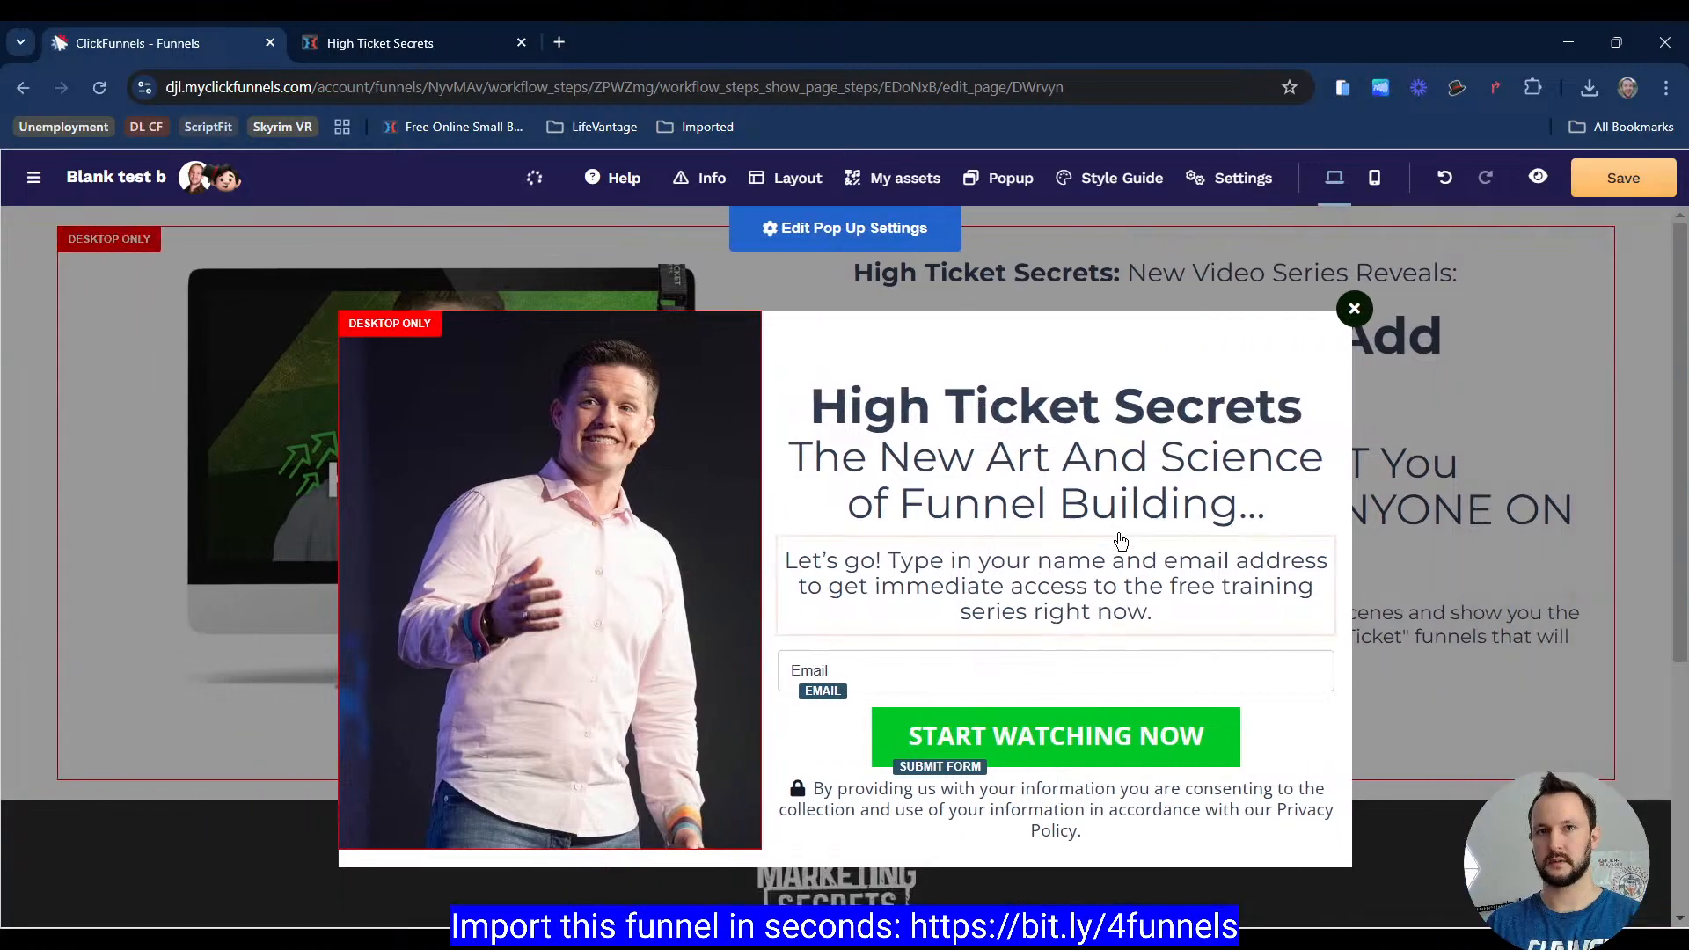
pyautogui.click(1158, 420)
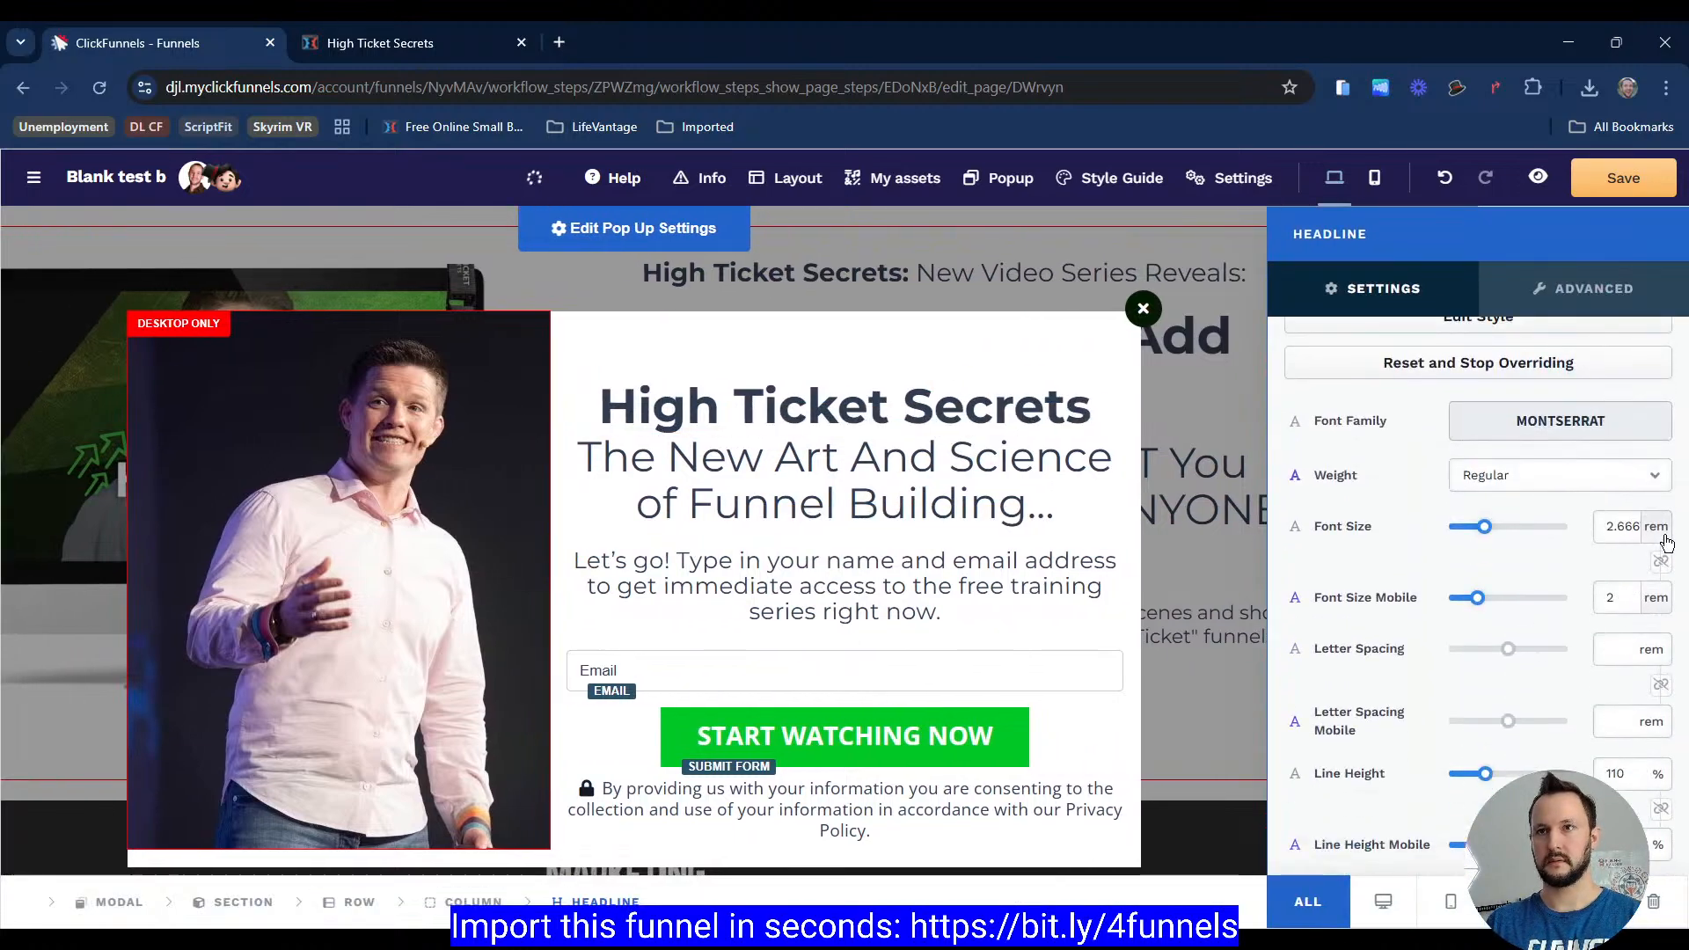
pyautogui.click(1657, 527)
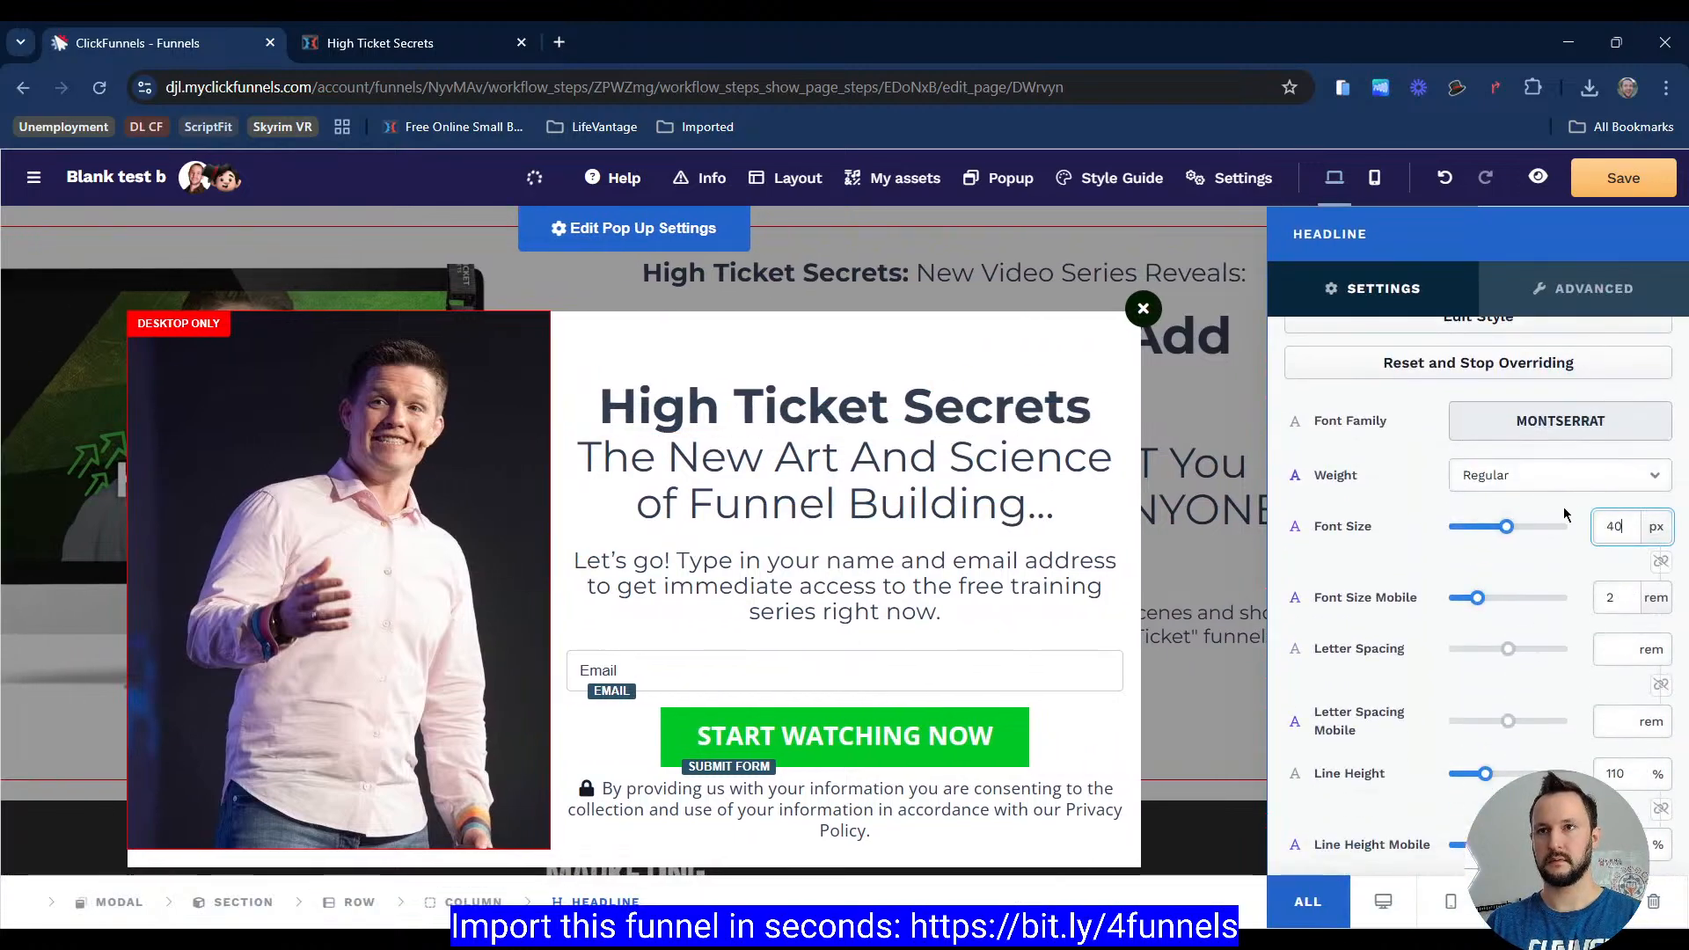
pyautogui.press('Down')
pyautogui.press('Down')
pyautogui.click(1047, 494)
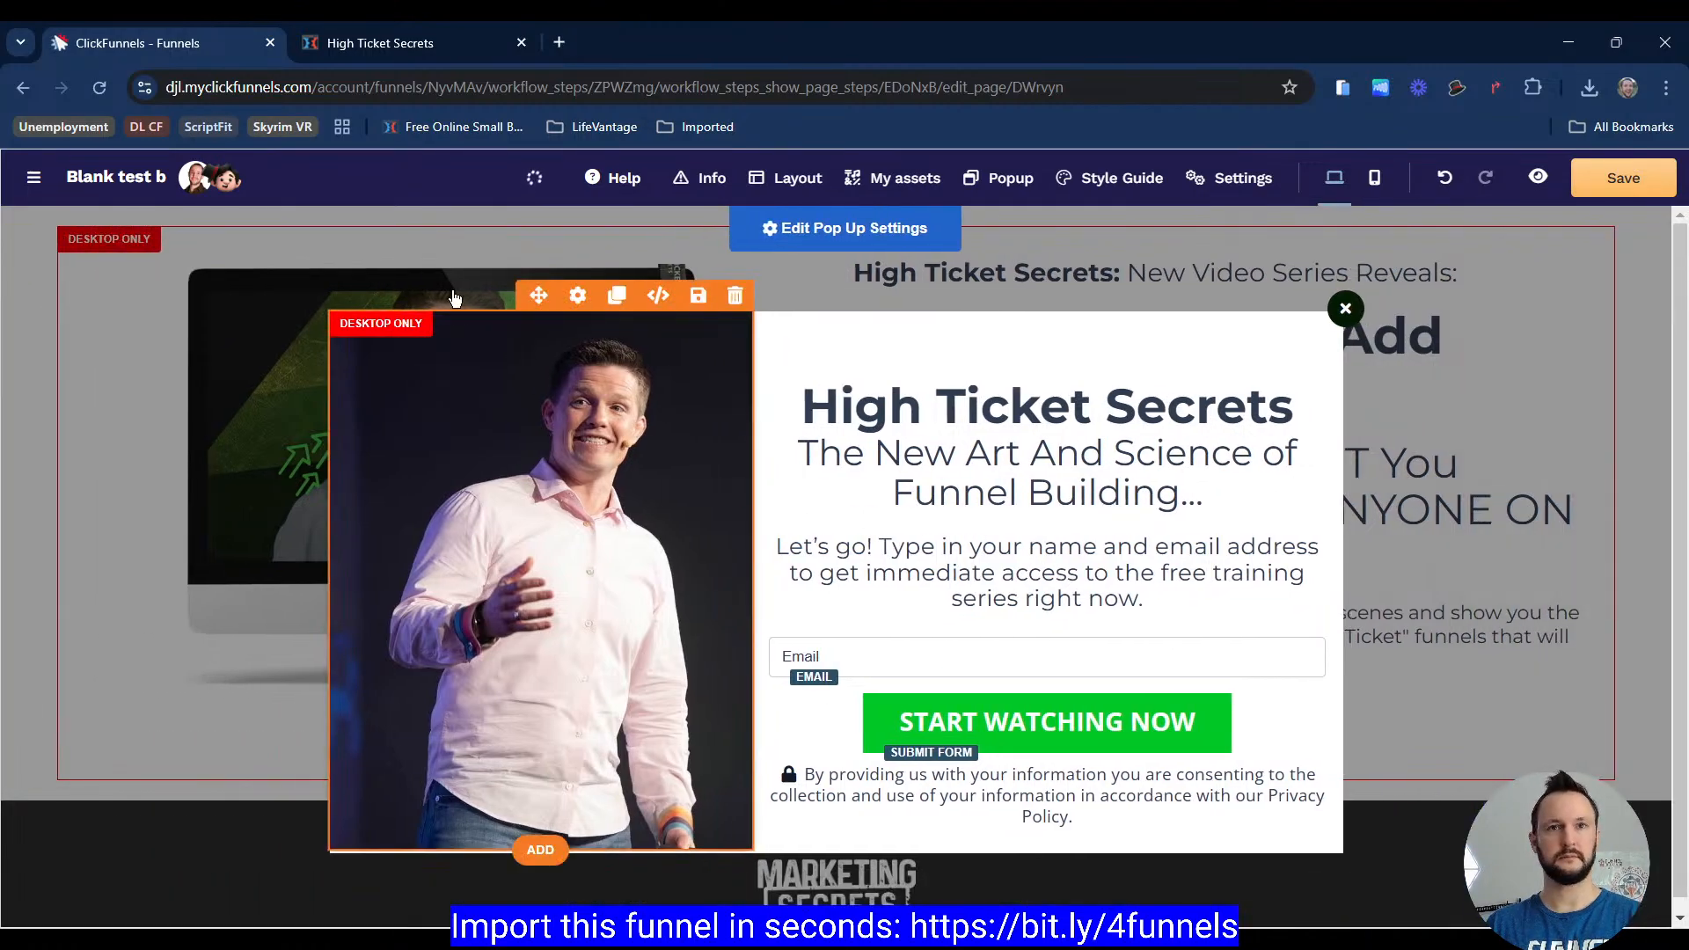
# Step: Check the reference and reduce the font size of the 'Let's go!' sub headline
pyautogui.click(388, 42)
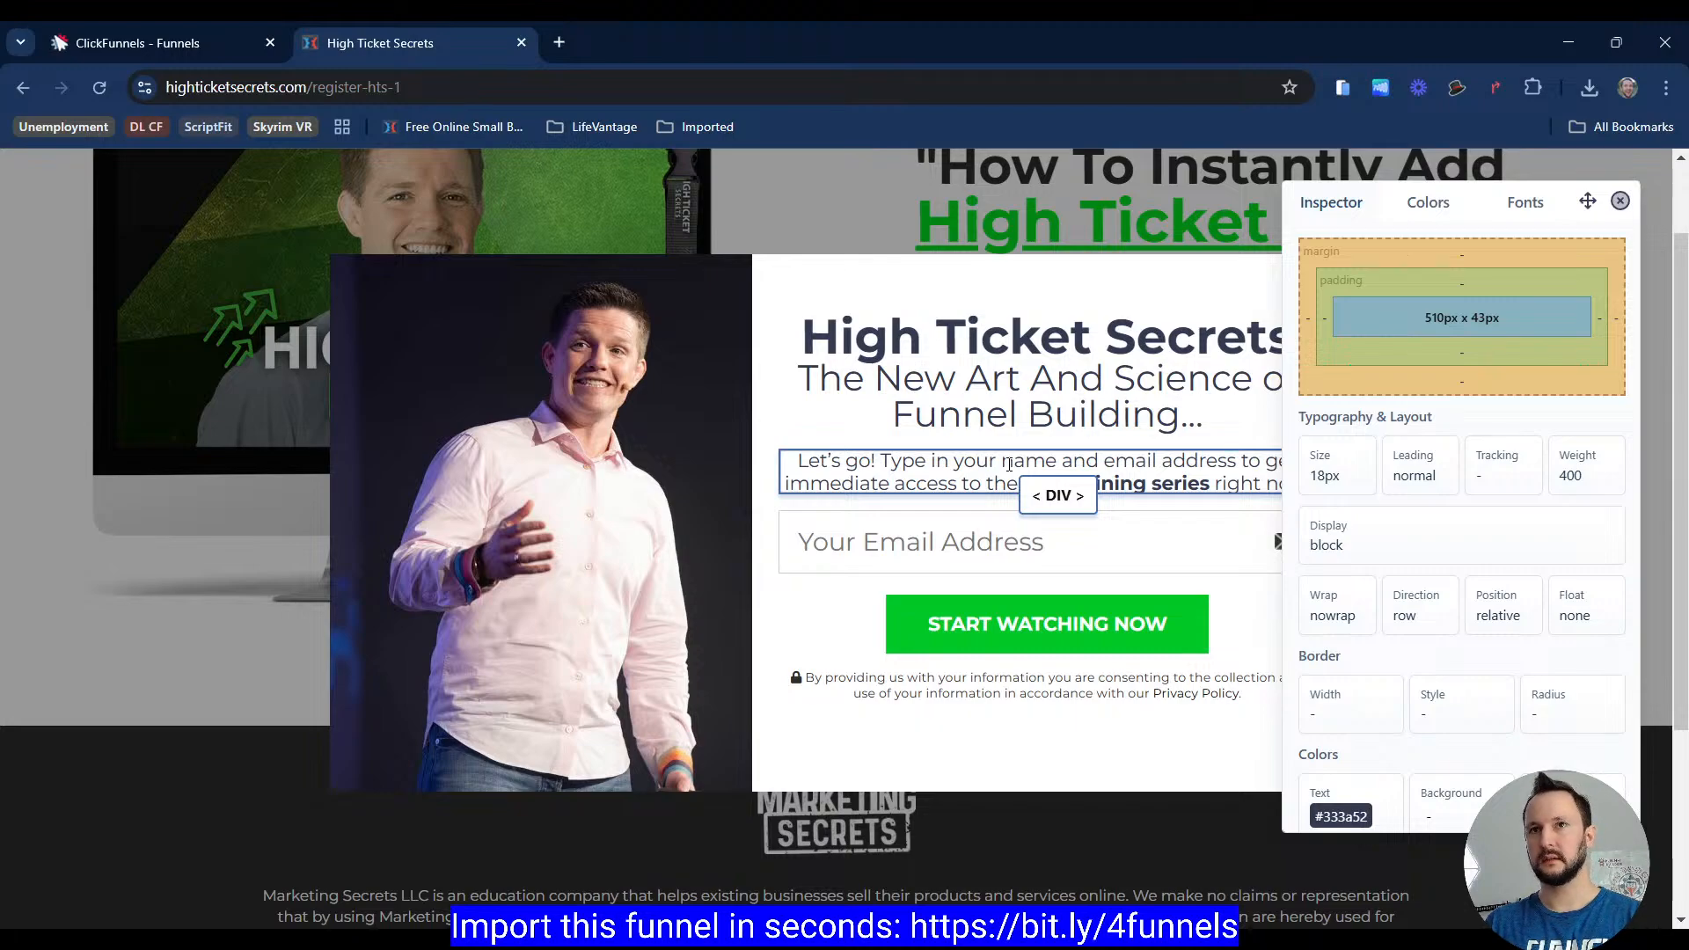
pyautogui.click(197, 55)
pyautogui.click(1144, 541)
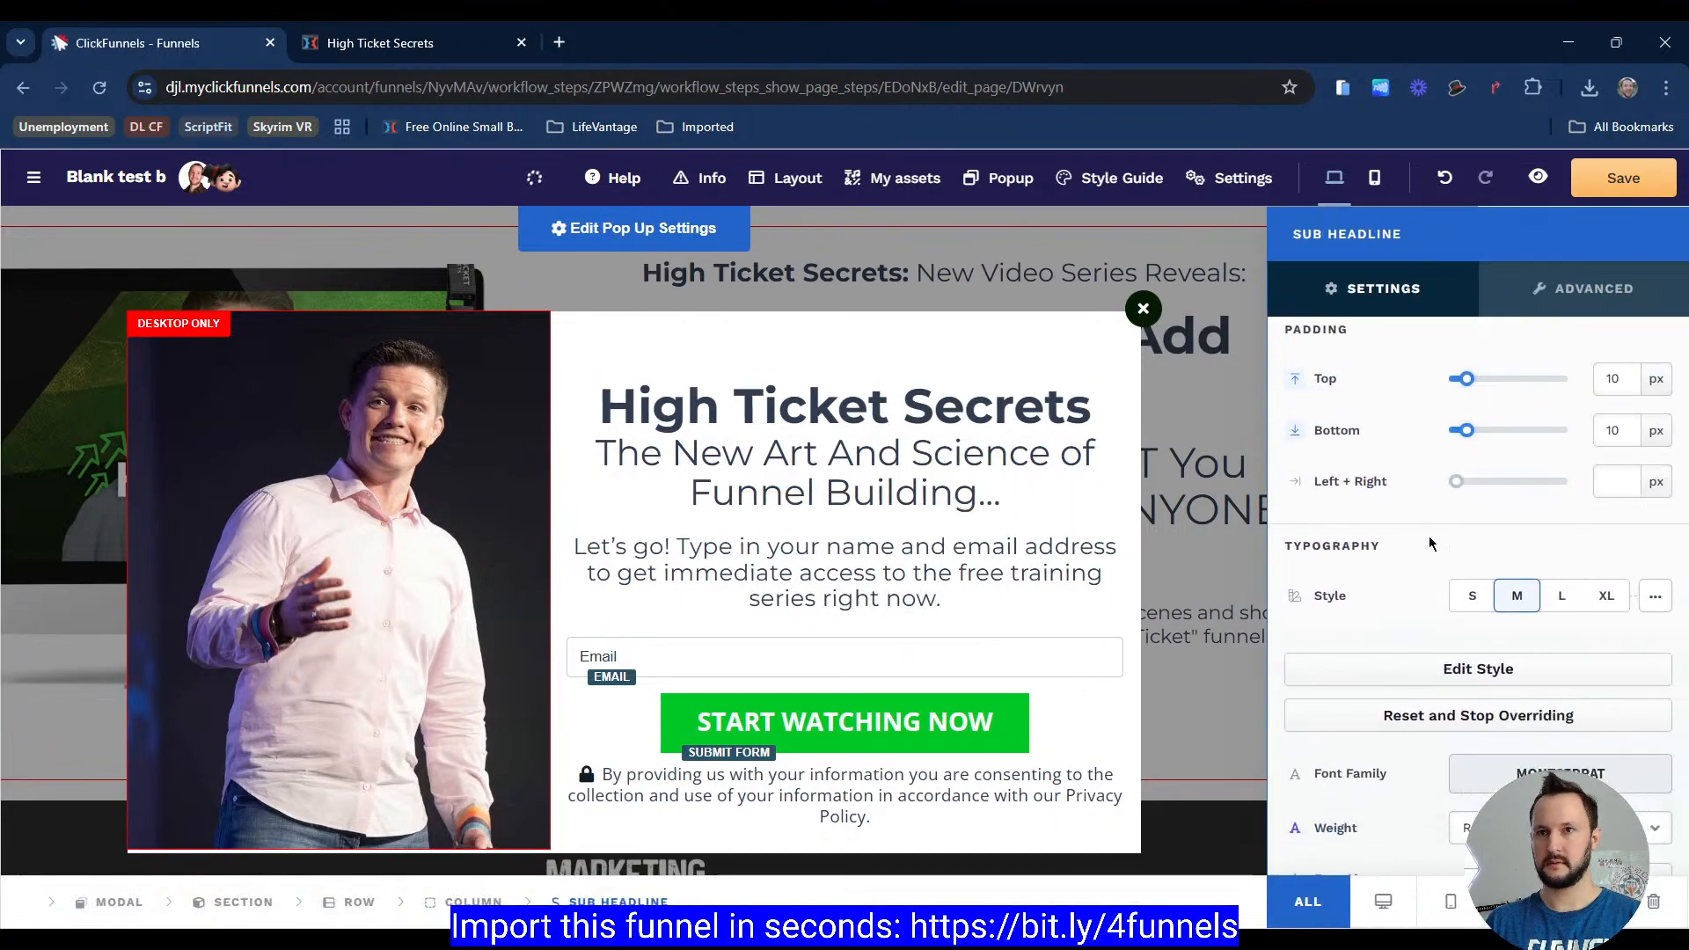
pyautogui.scroll(-3, 1429, 542)
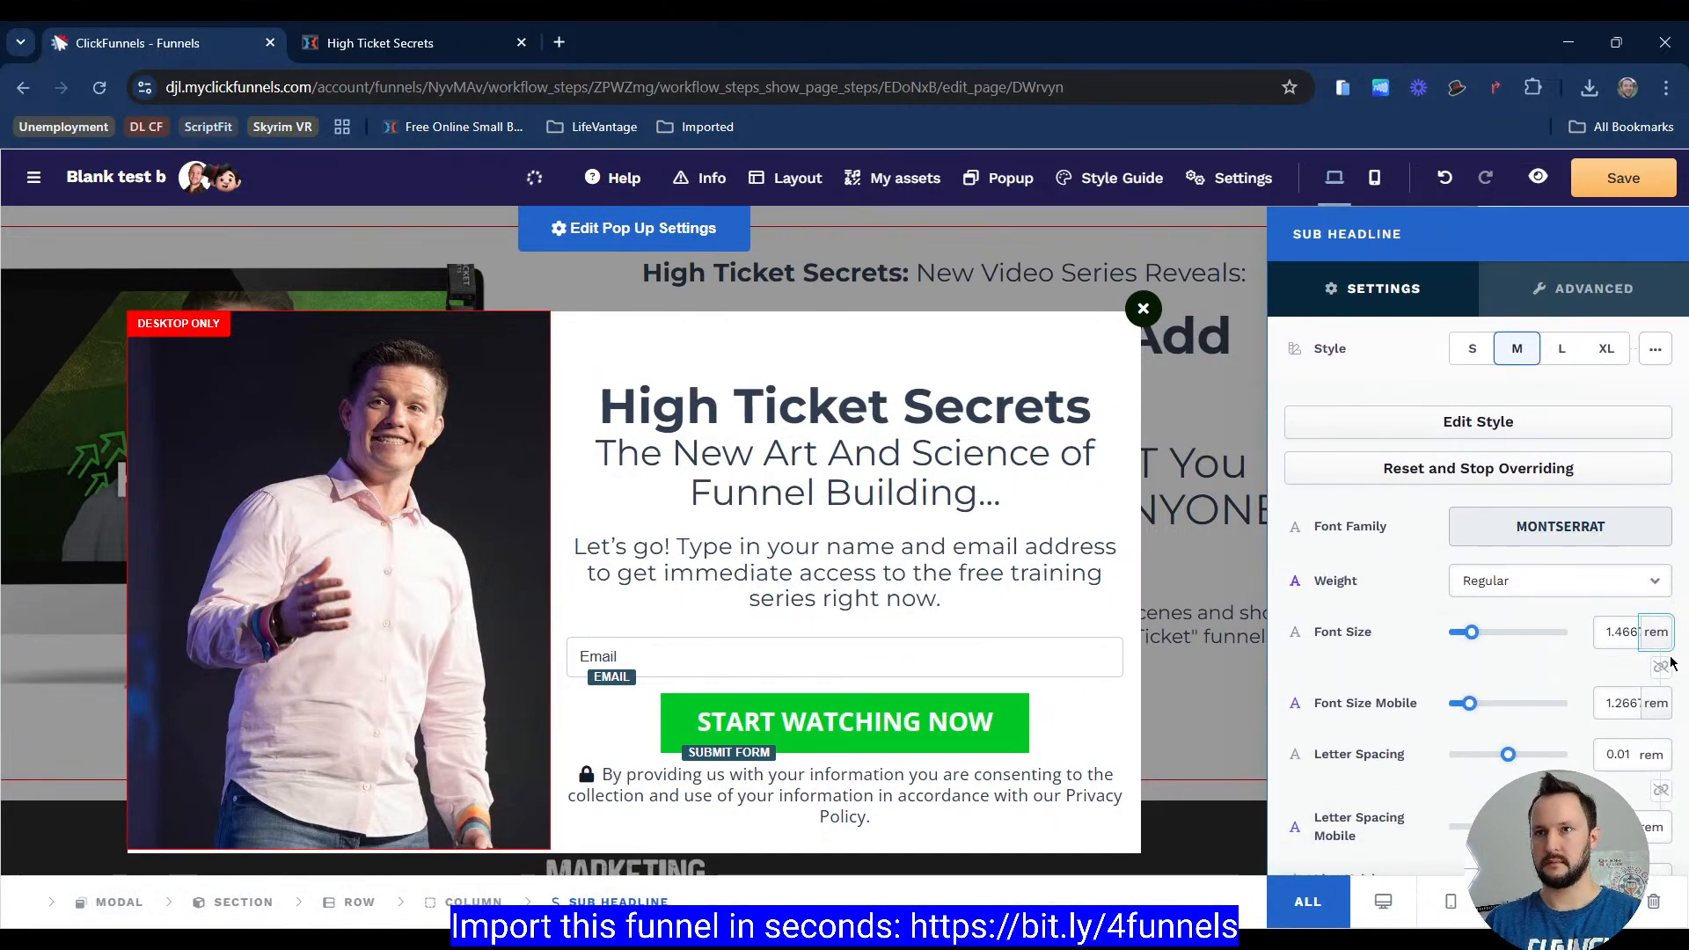
pyautogui.click(950, 528)
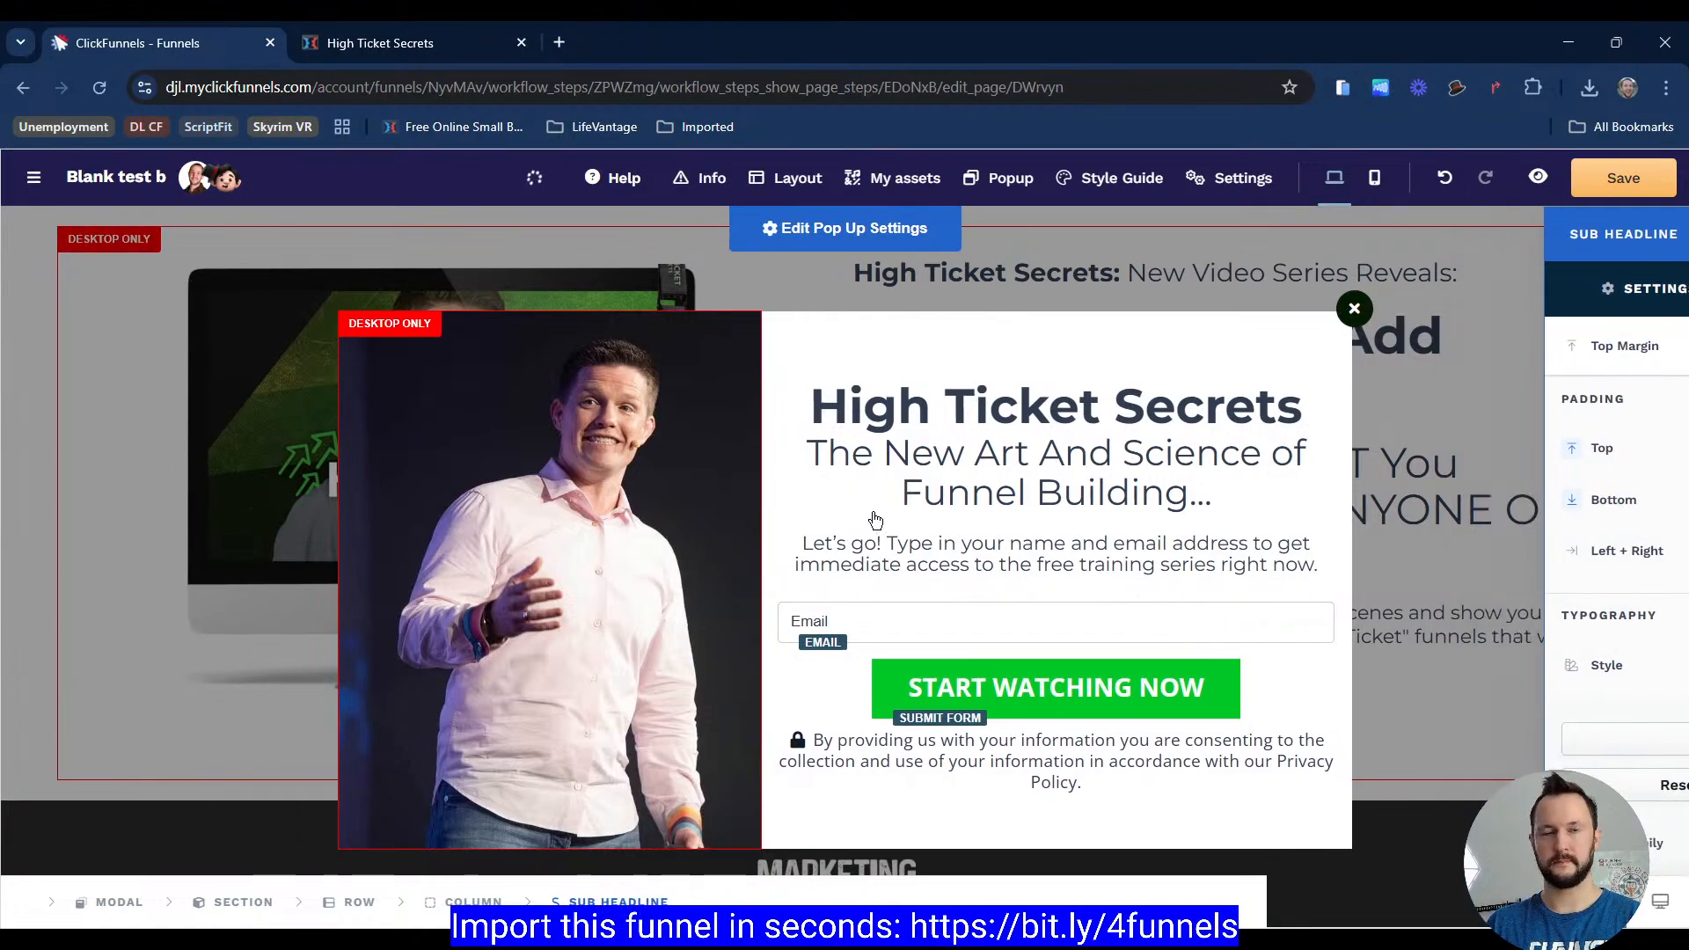
# Step: Compare with the reference and set the START WATCHING NOW button's font size to 18 px
pyautogui.click(438, 56)
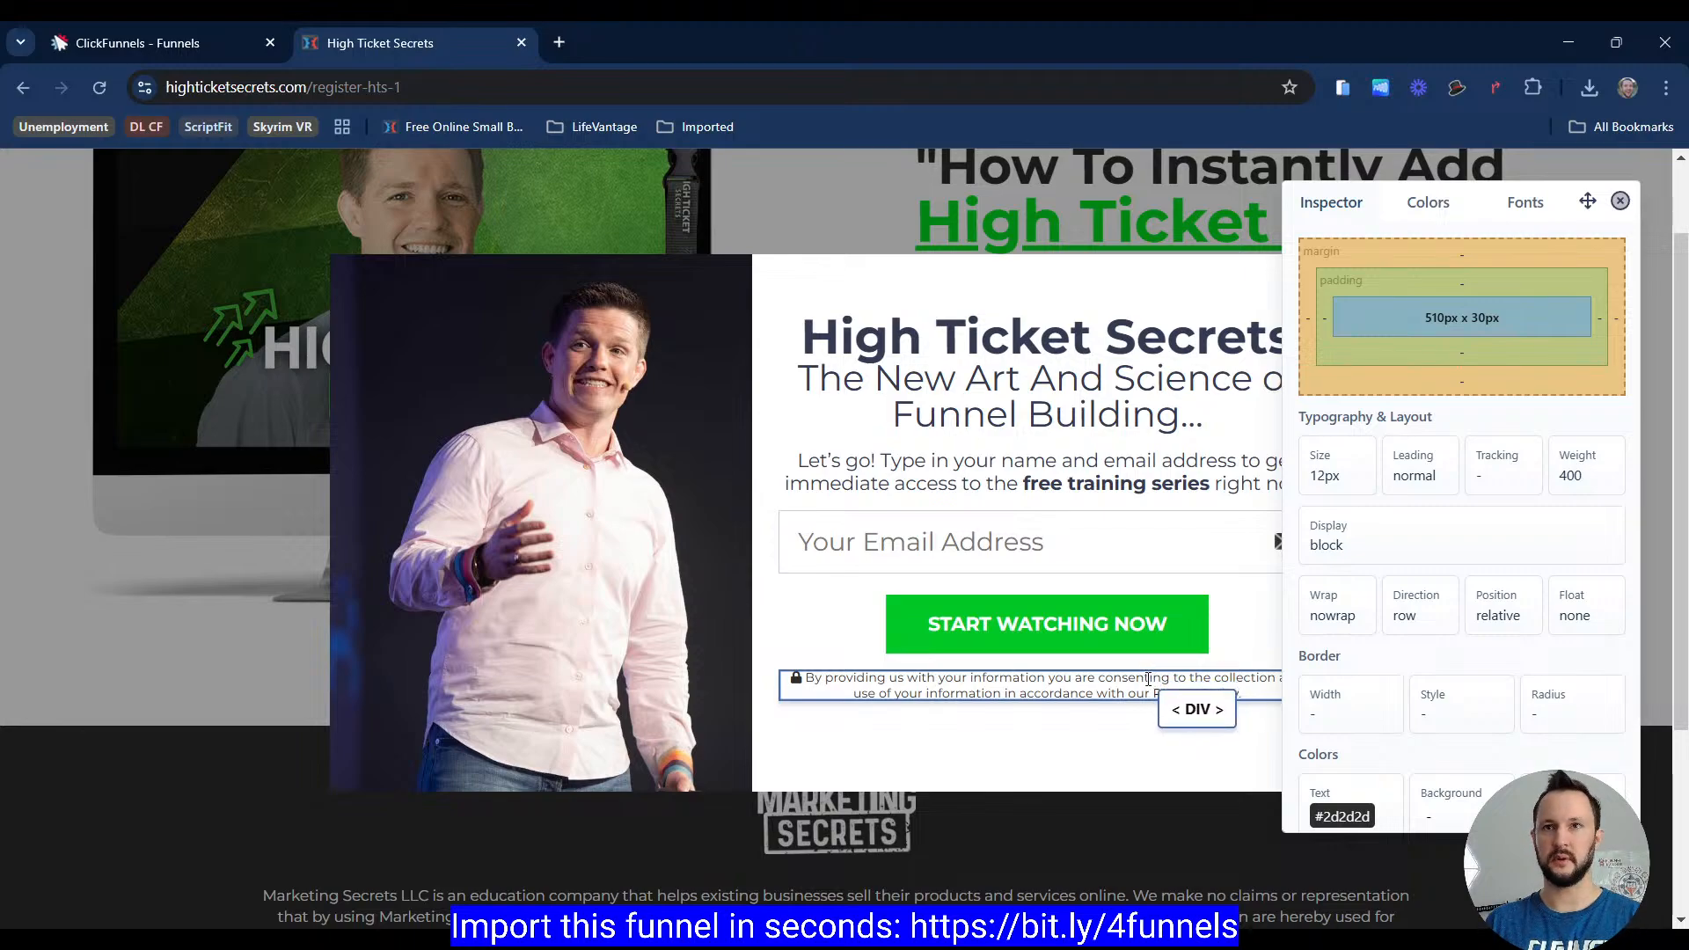
pyautogui.click(200, 59)
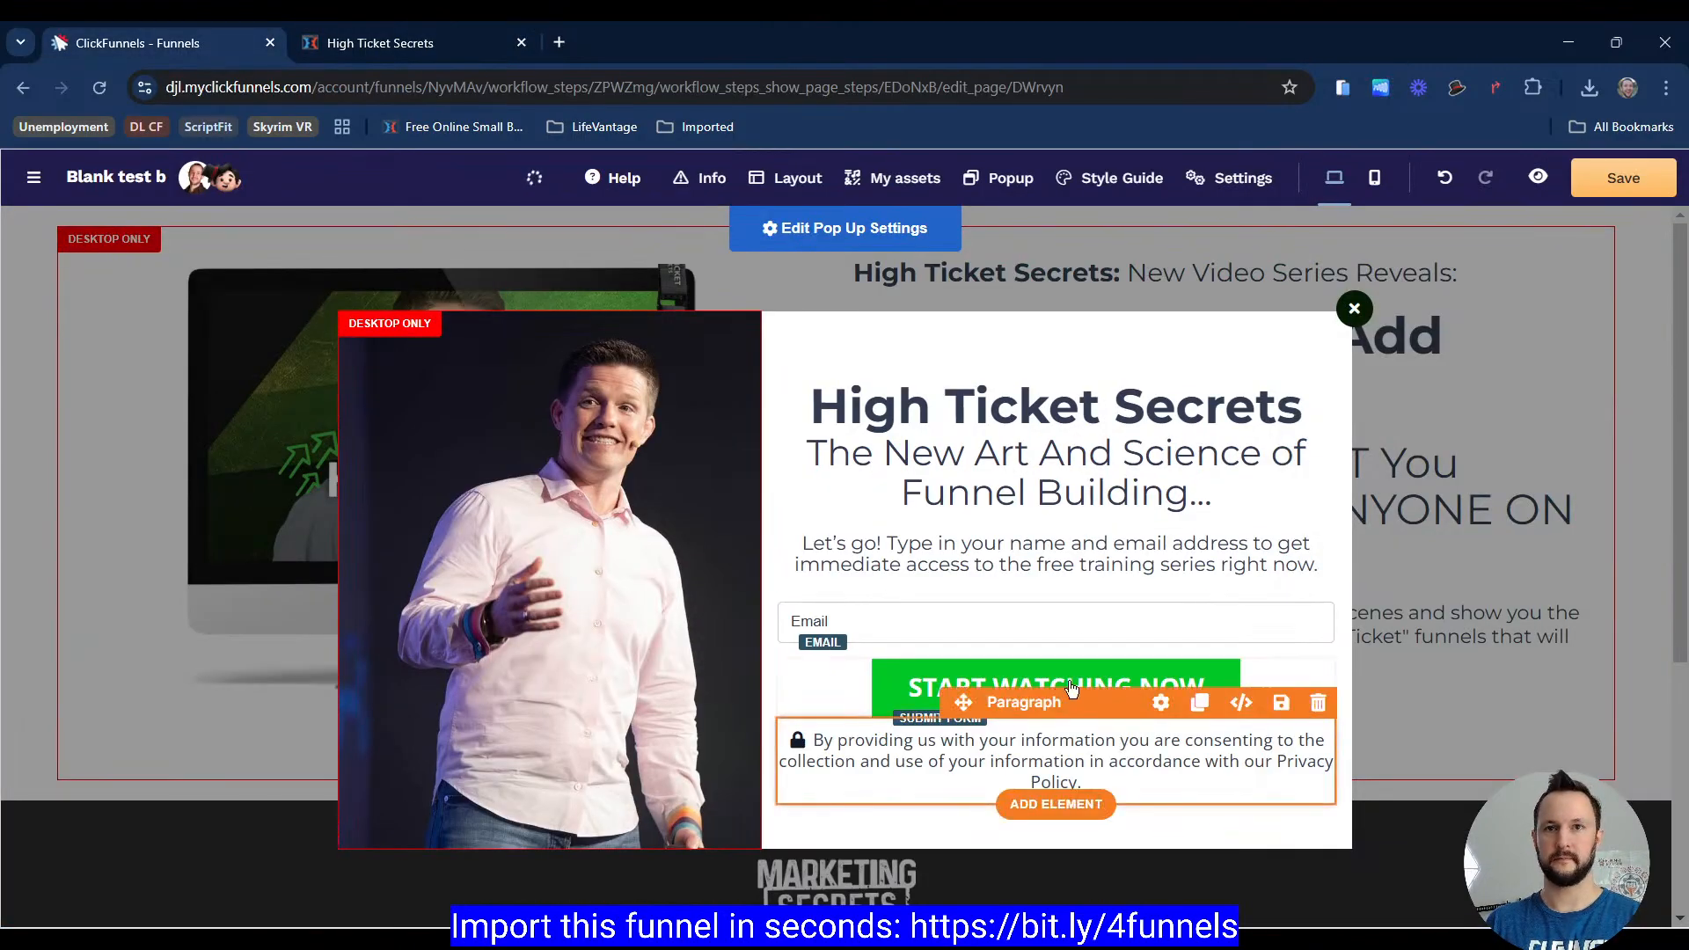
pyautogui.click(1038, 685)
pyautogui.scroll(-5, 1443, 566)
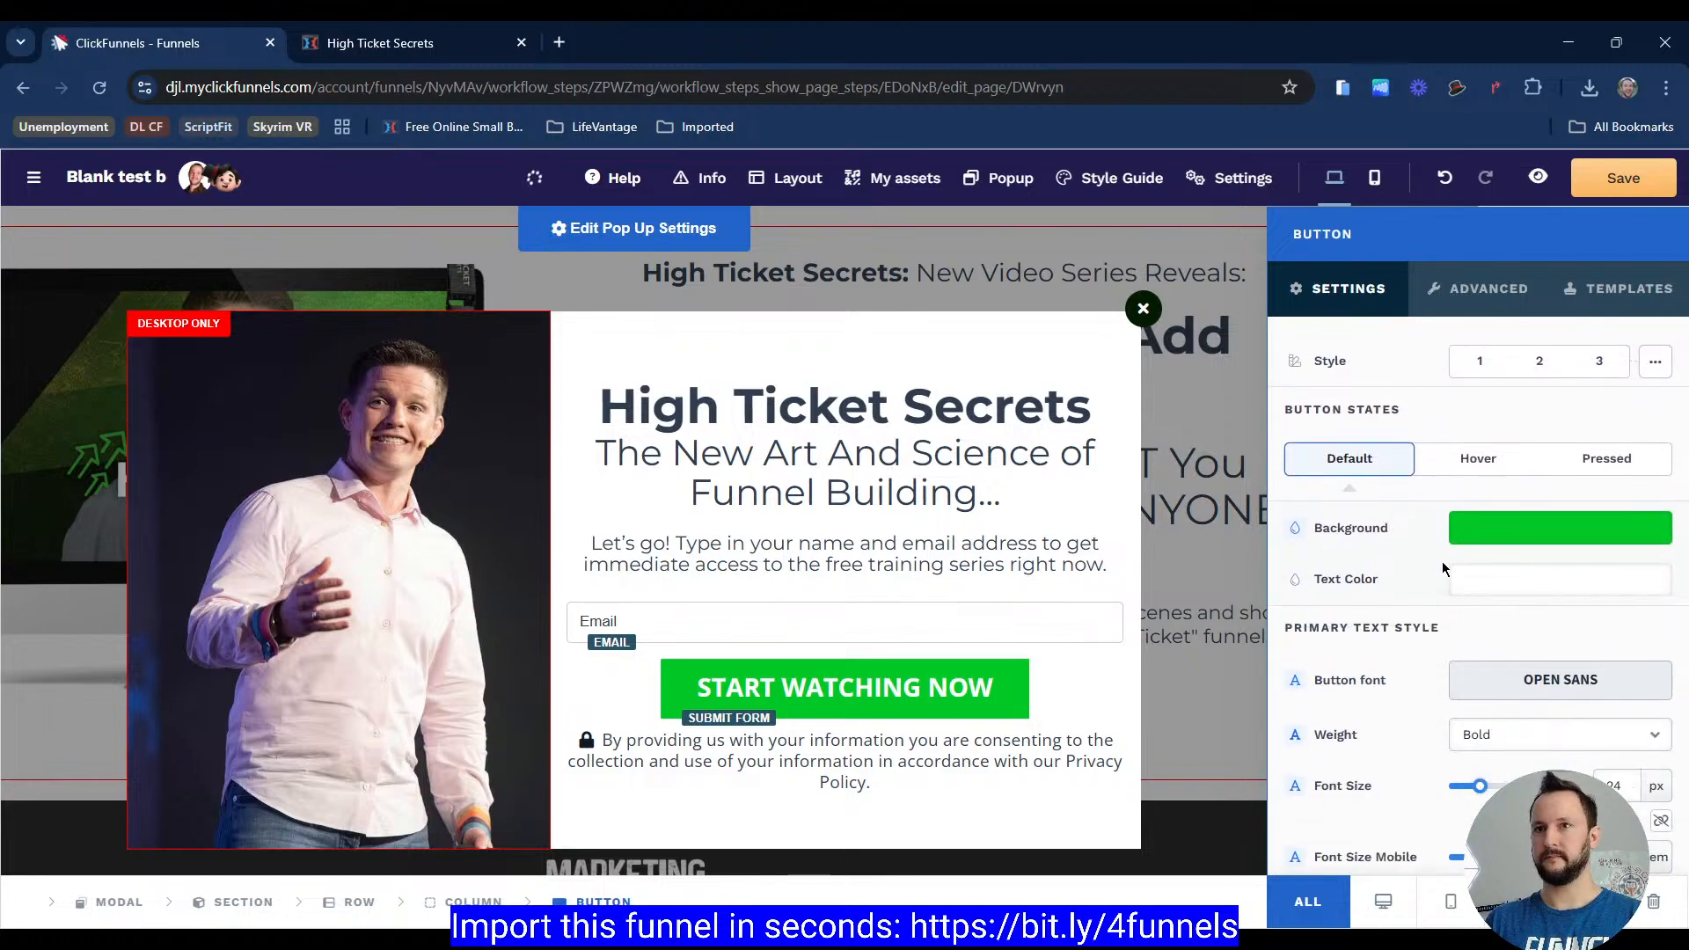
pyautogui.press('Down')
pyautogui.press('Down')
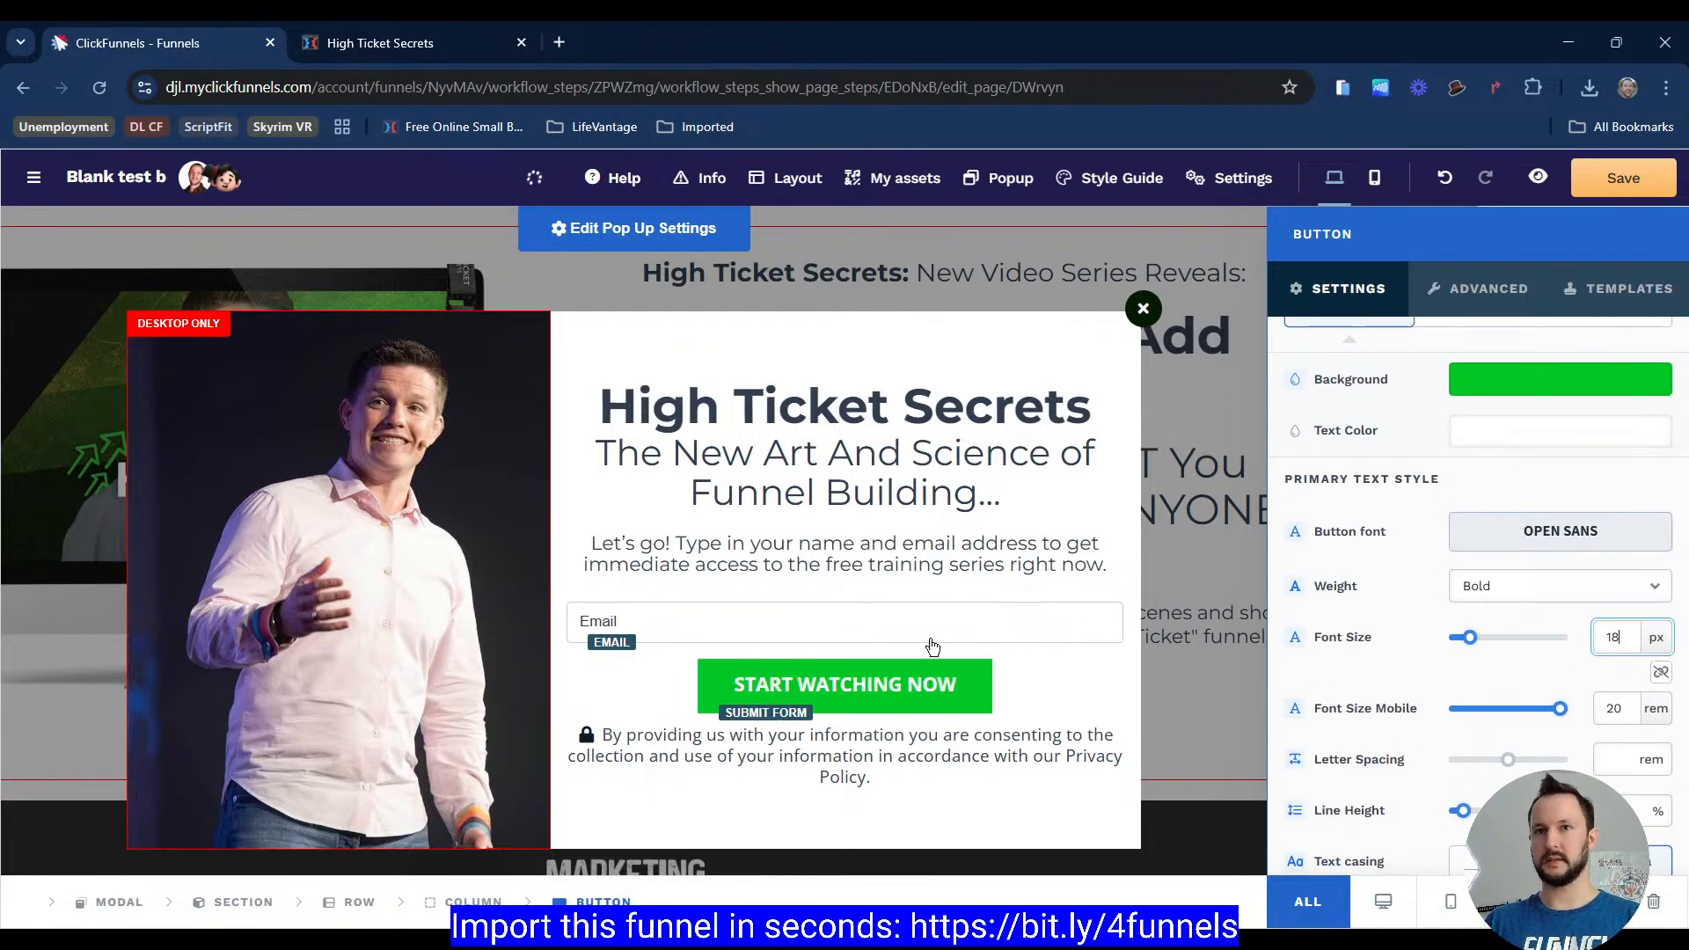
pyautogui.click(932, 647)
# Step: Override the privacy paragraph's typography and set its font size to 12 px
pyautogui.click(1161, 695)
pyautogui.scroll(-5, 1463, 615)
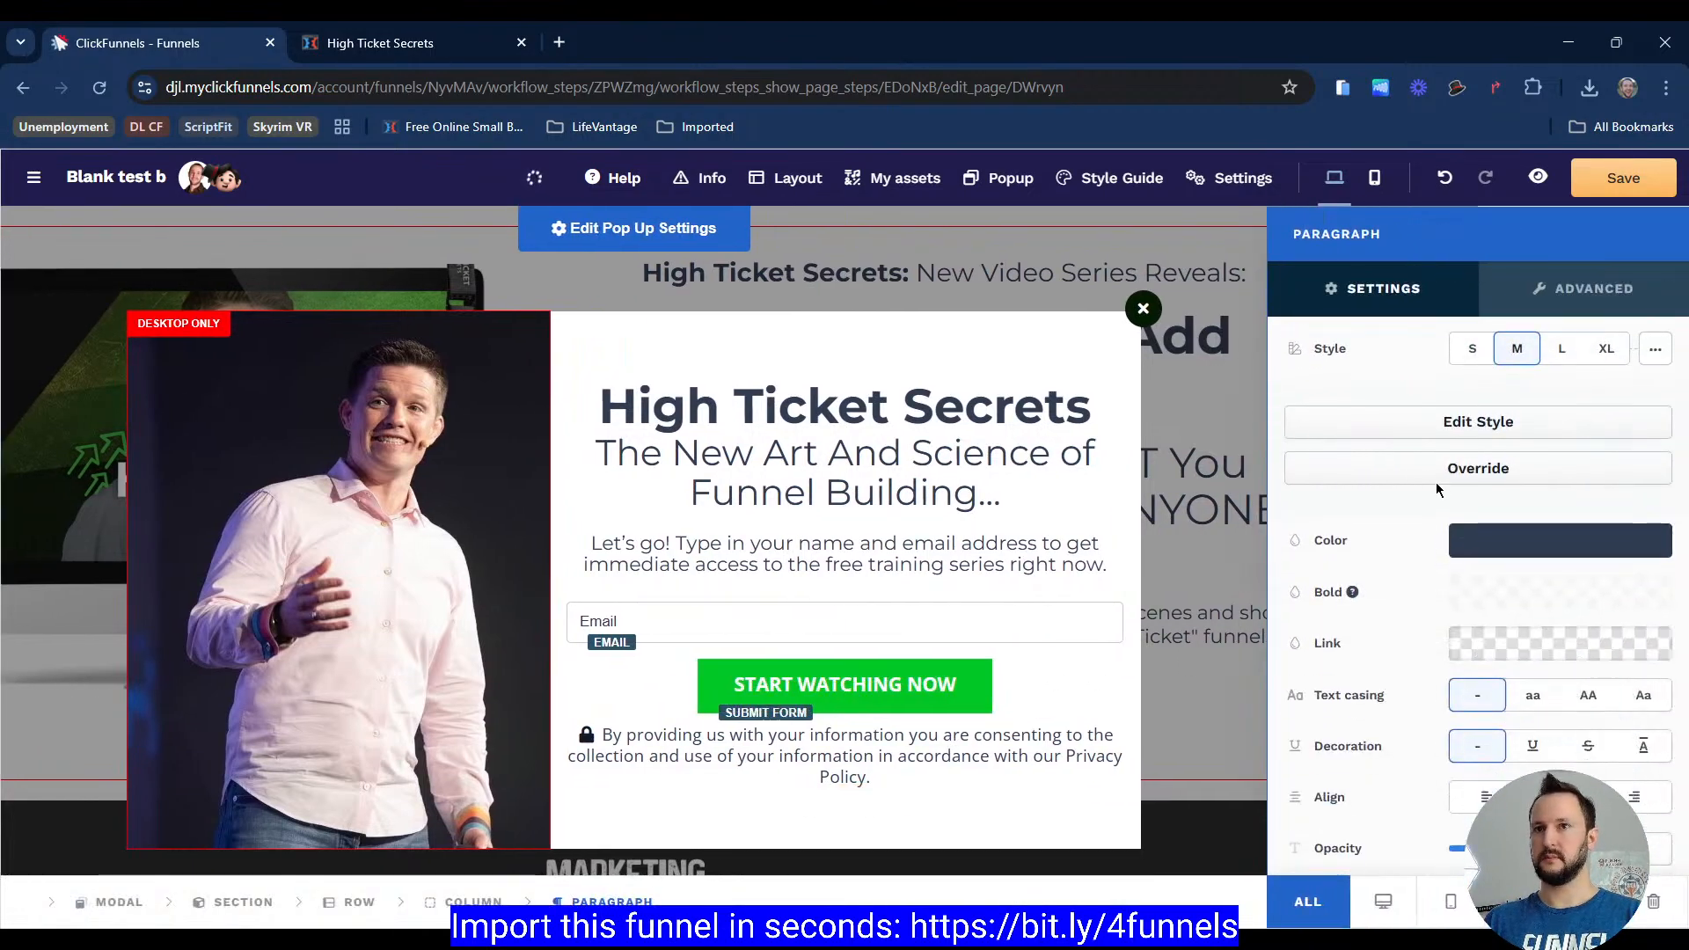
pyautogui.click(1549, 371)
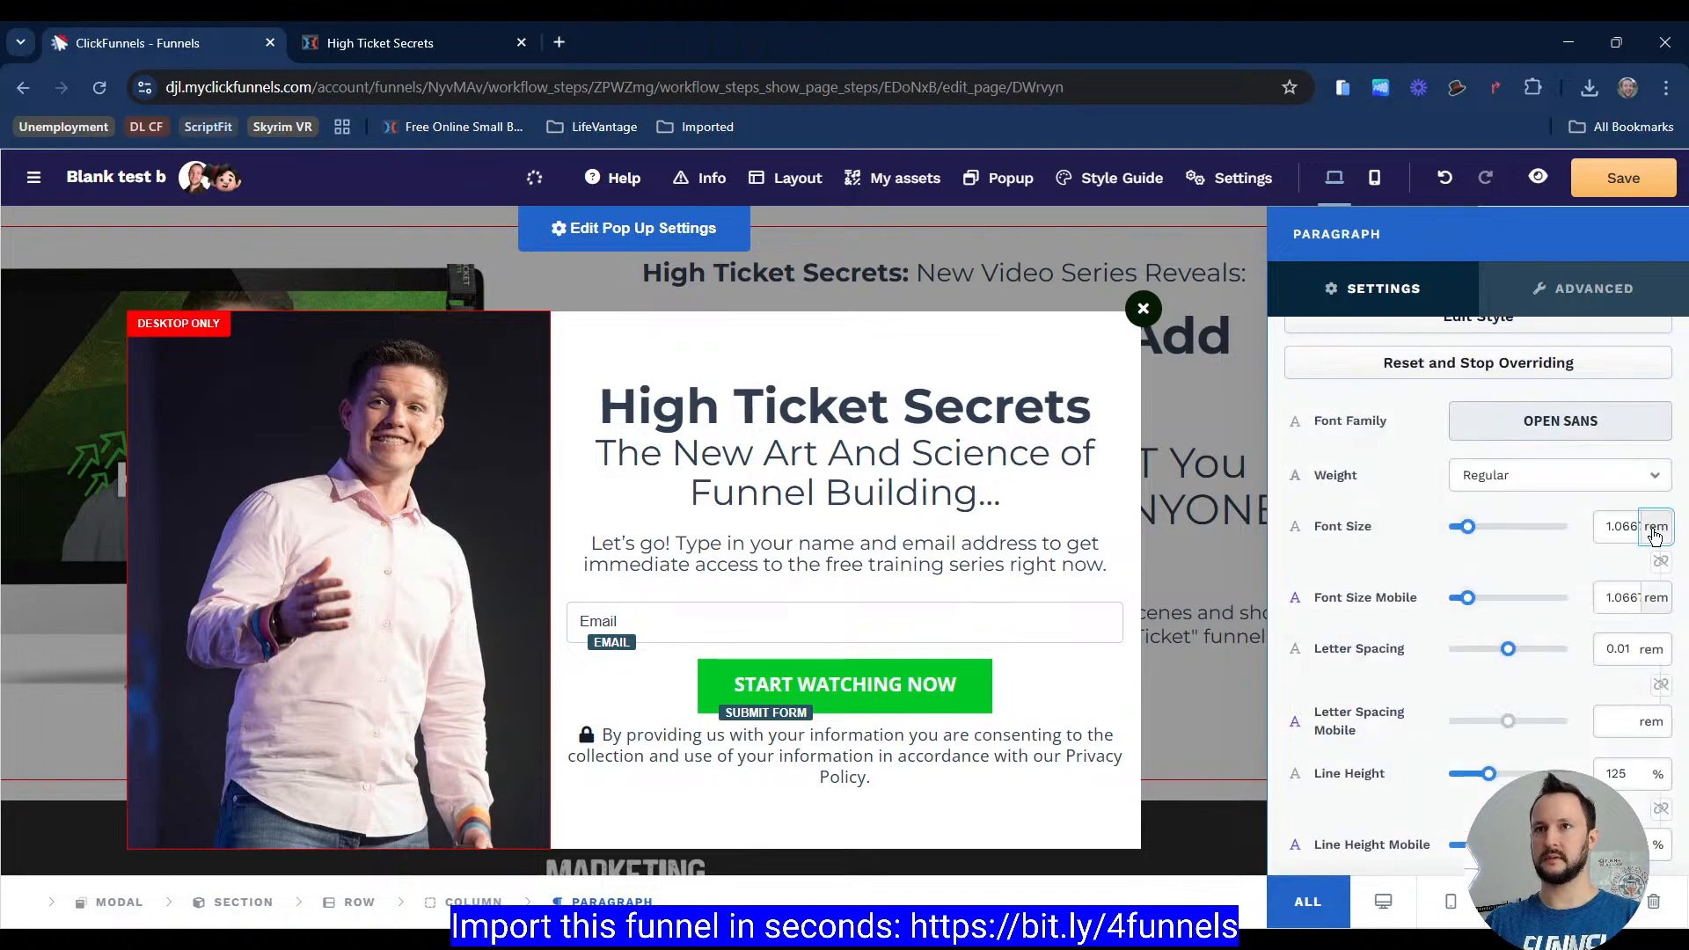
pyautogui.write('10')
pyautogui.press('BackSpace')
pyautogui.write('2')
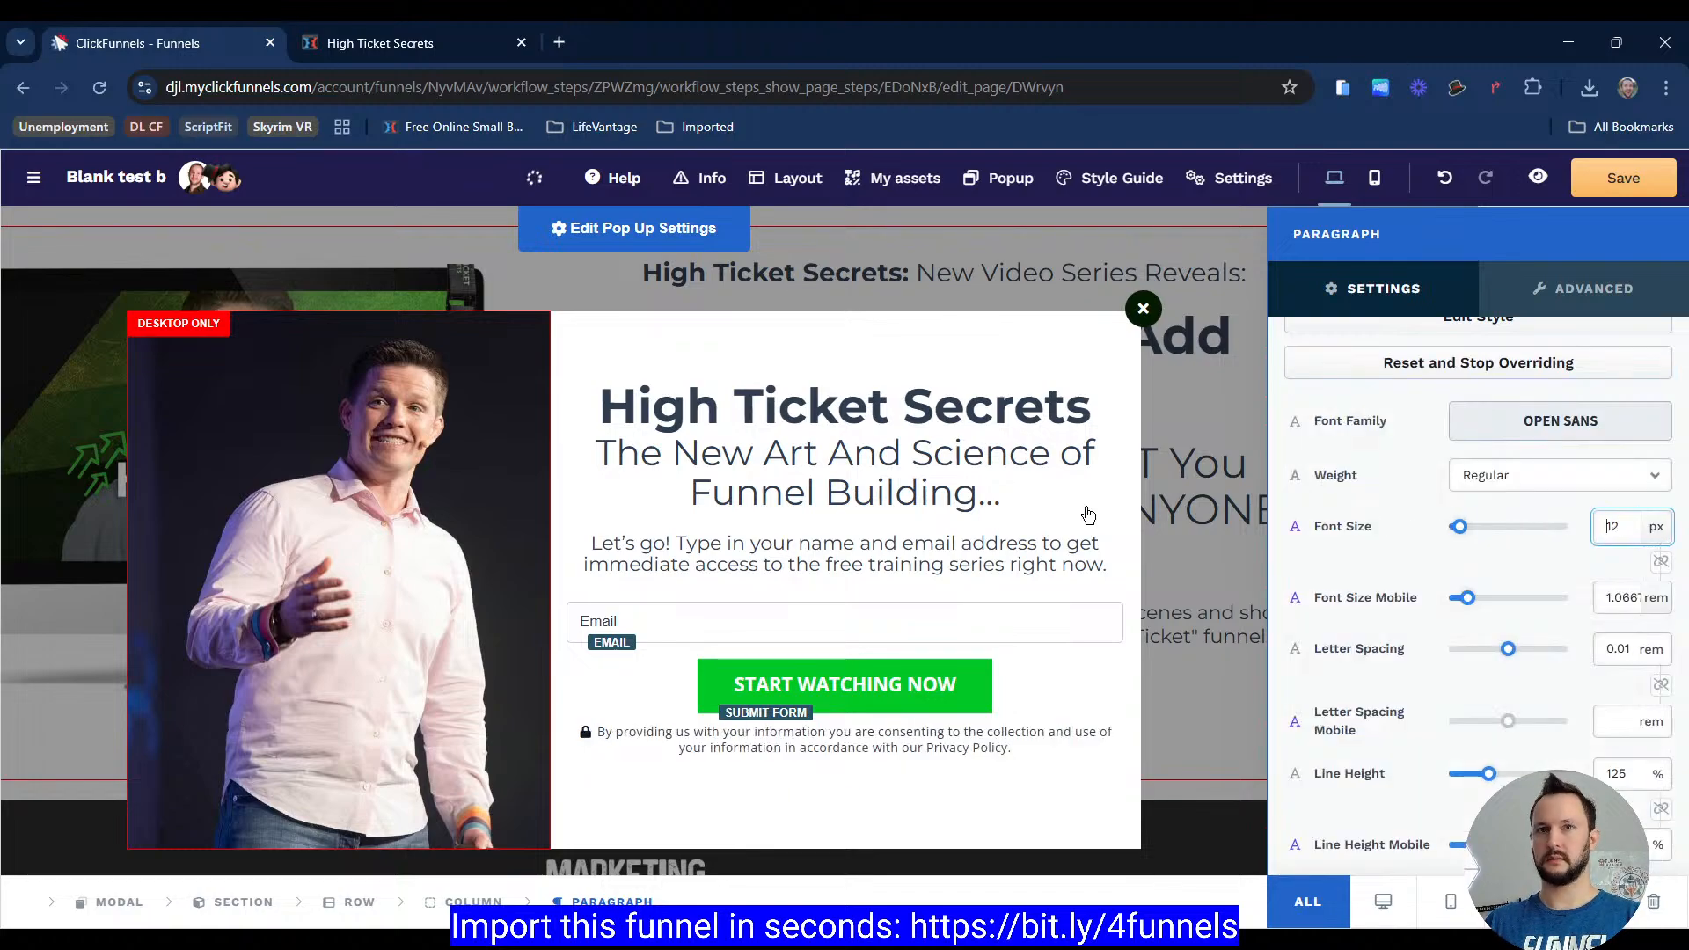
pyautogui.click(1086, 514)
# Step: Inspect the reference popup's email field and heading styles
pyautogui.click(435, 49)
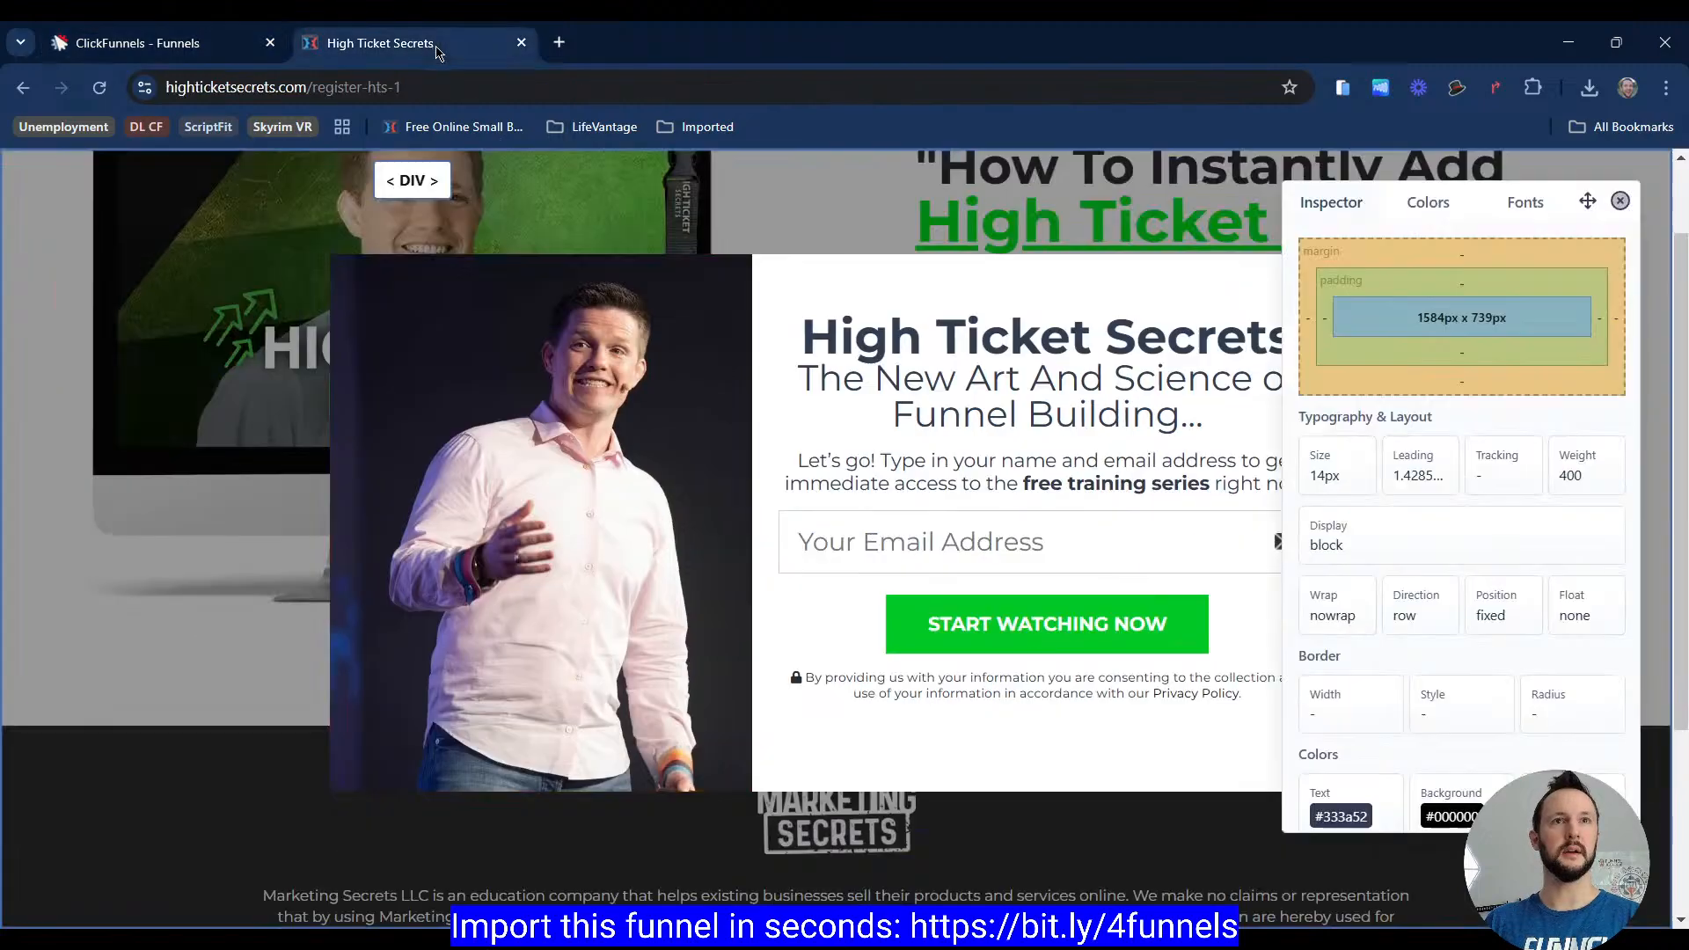
pyautogui.click(993, 551)
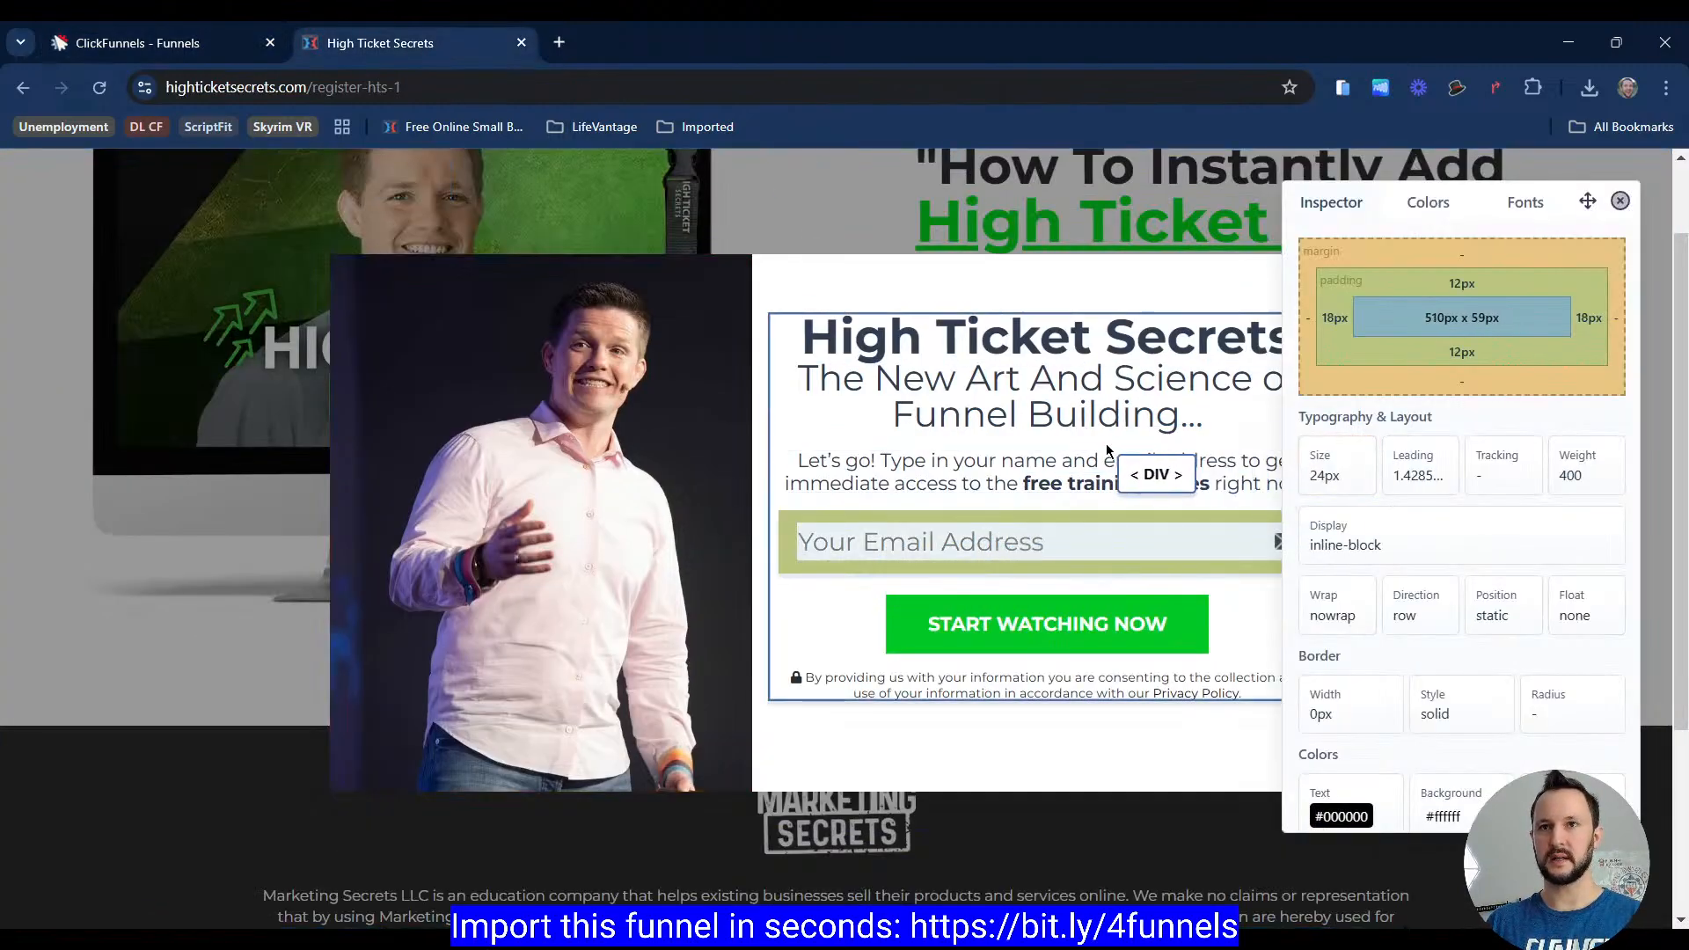
pyautogui.click(991, 545)
pyautogui.click(1061, 380)
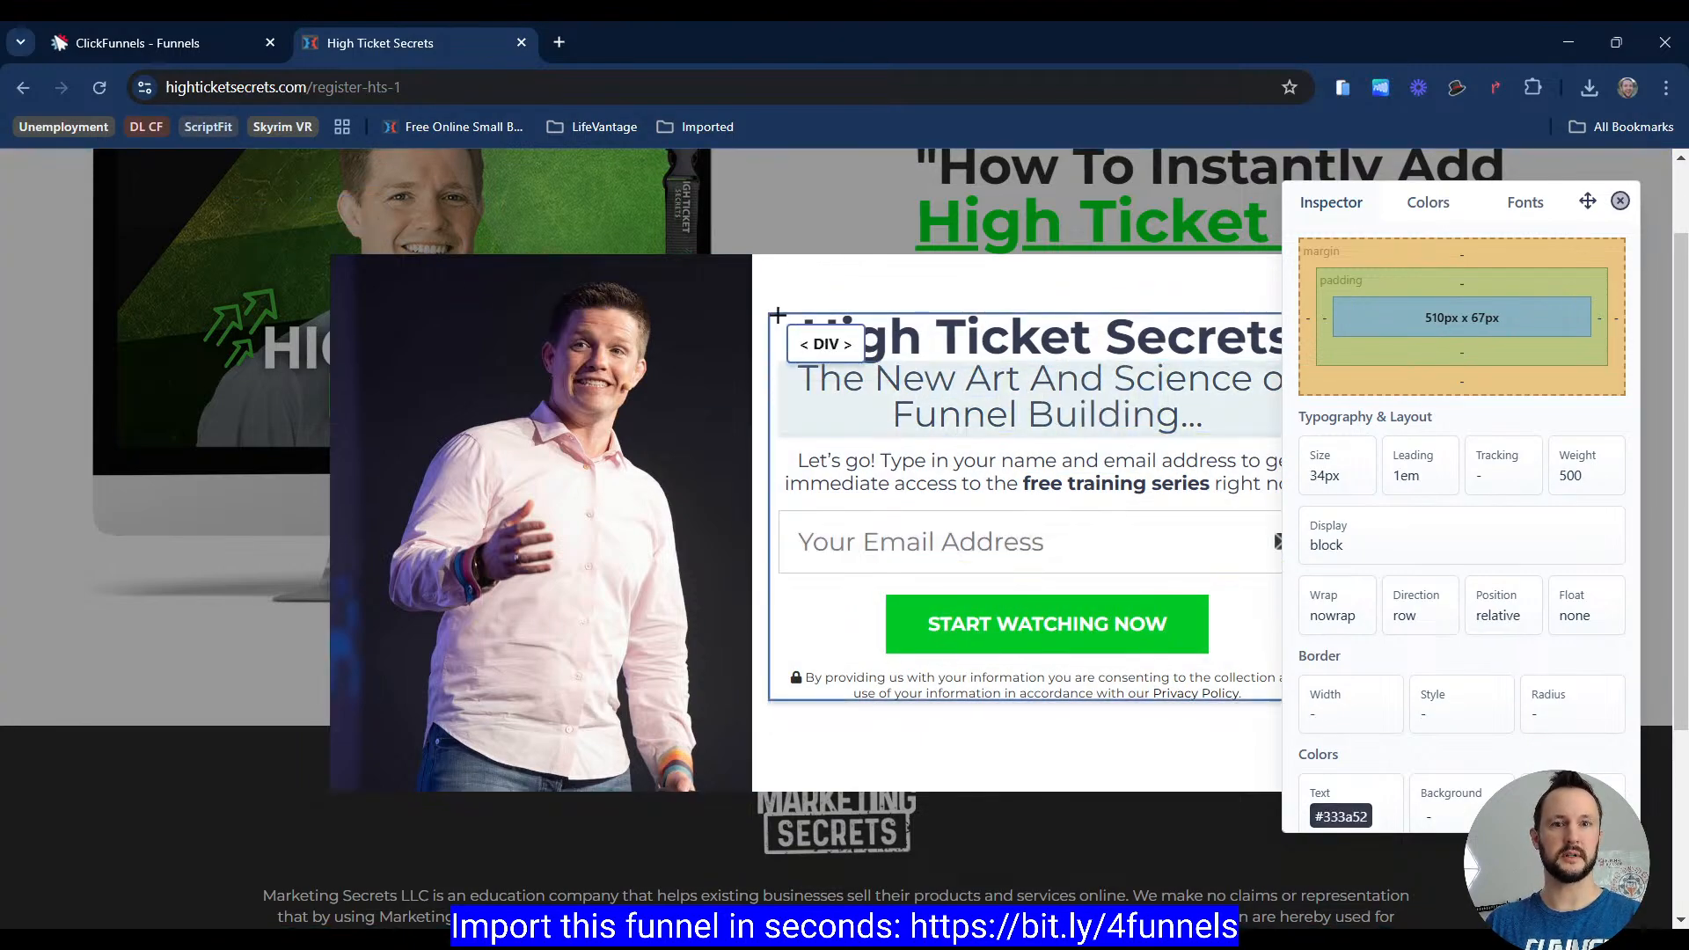
pyautogui.click(199, 44)
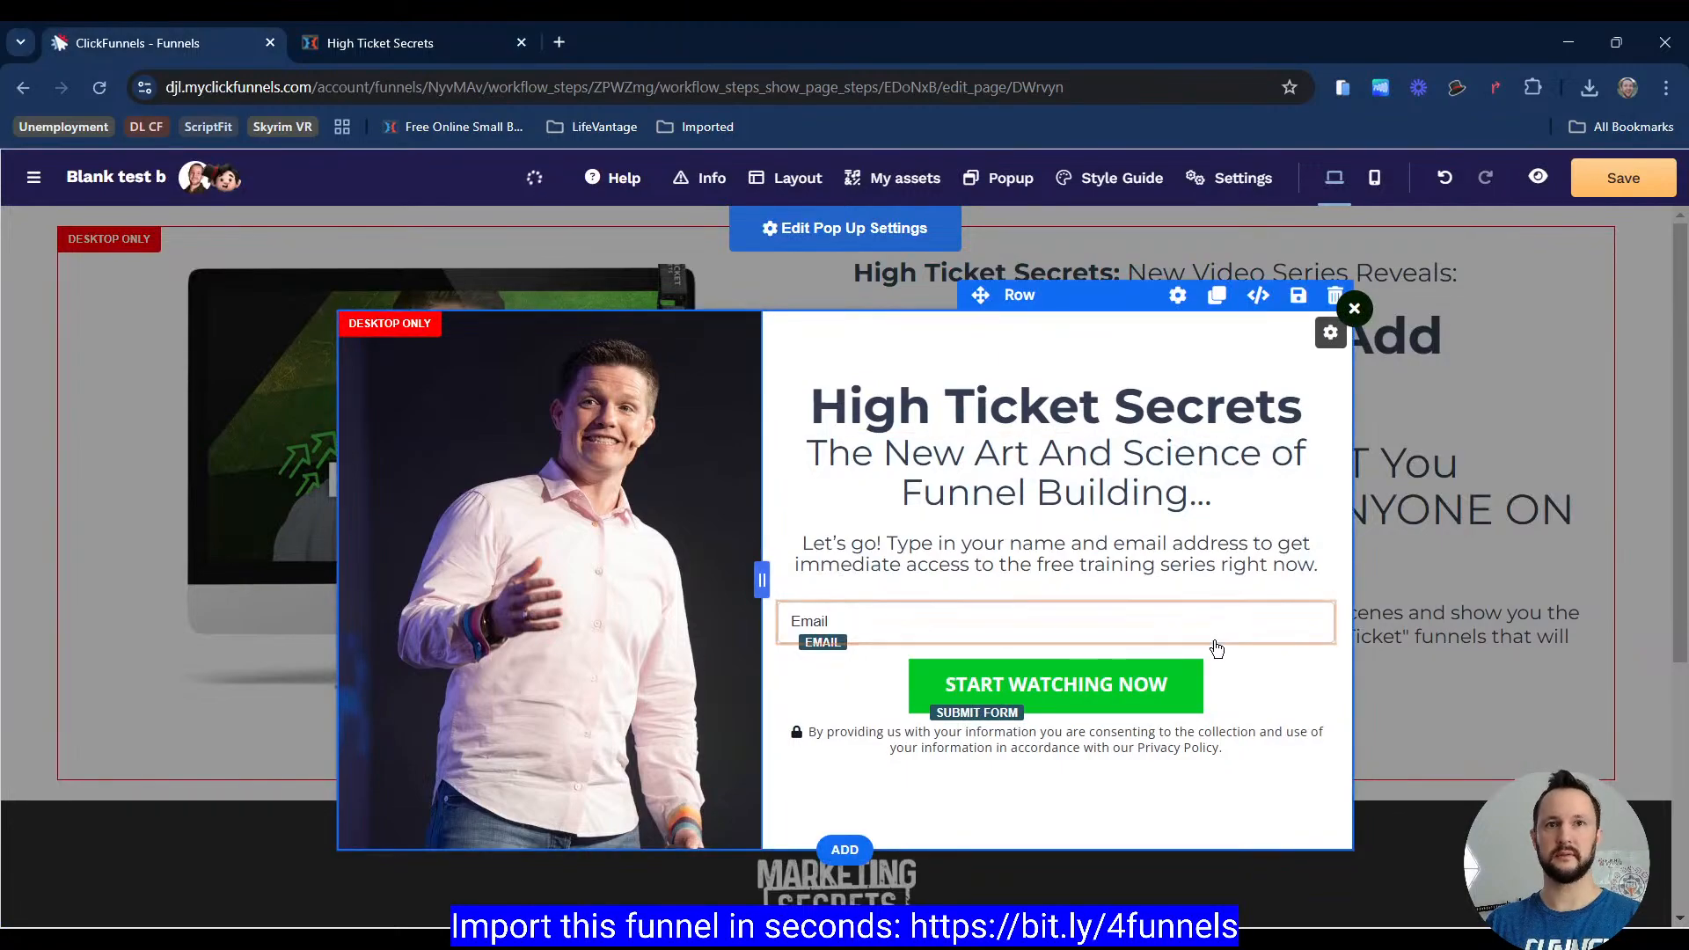
# Step: Set the email input's label text to Your Email Address
pyautogui.click(1208, 615)
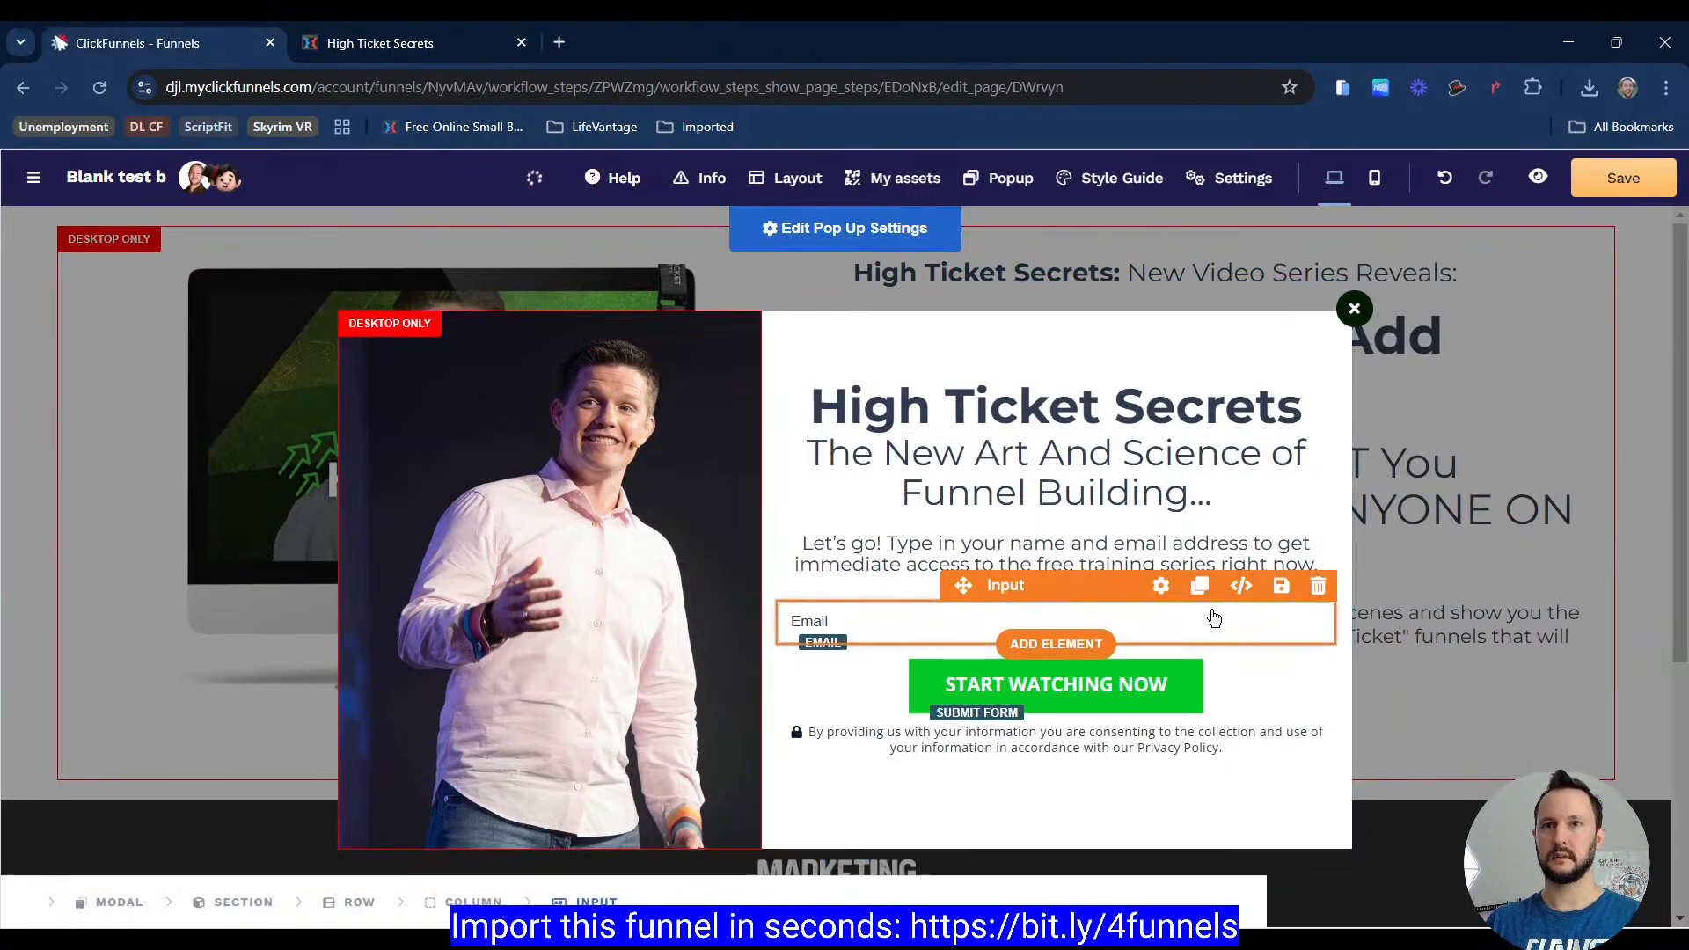
pyautogui.click(1469, 554)
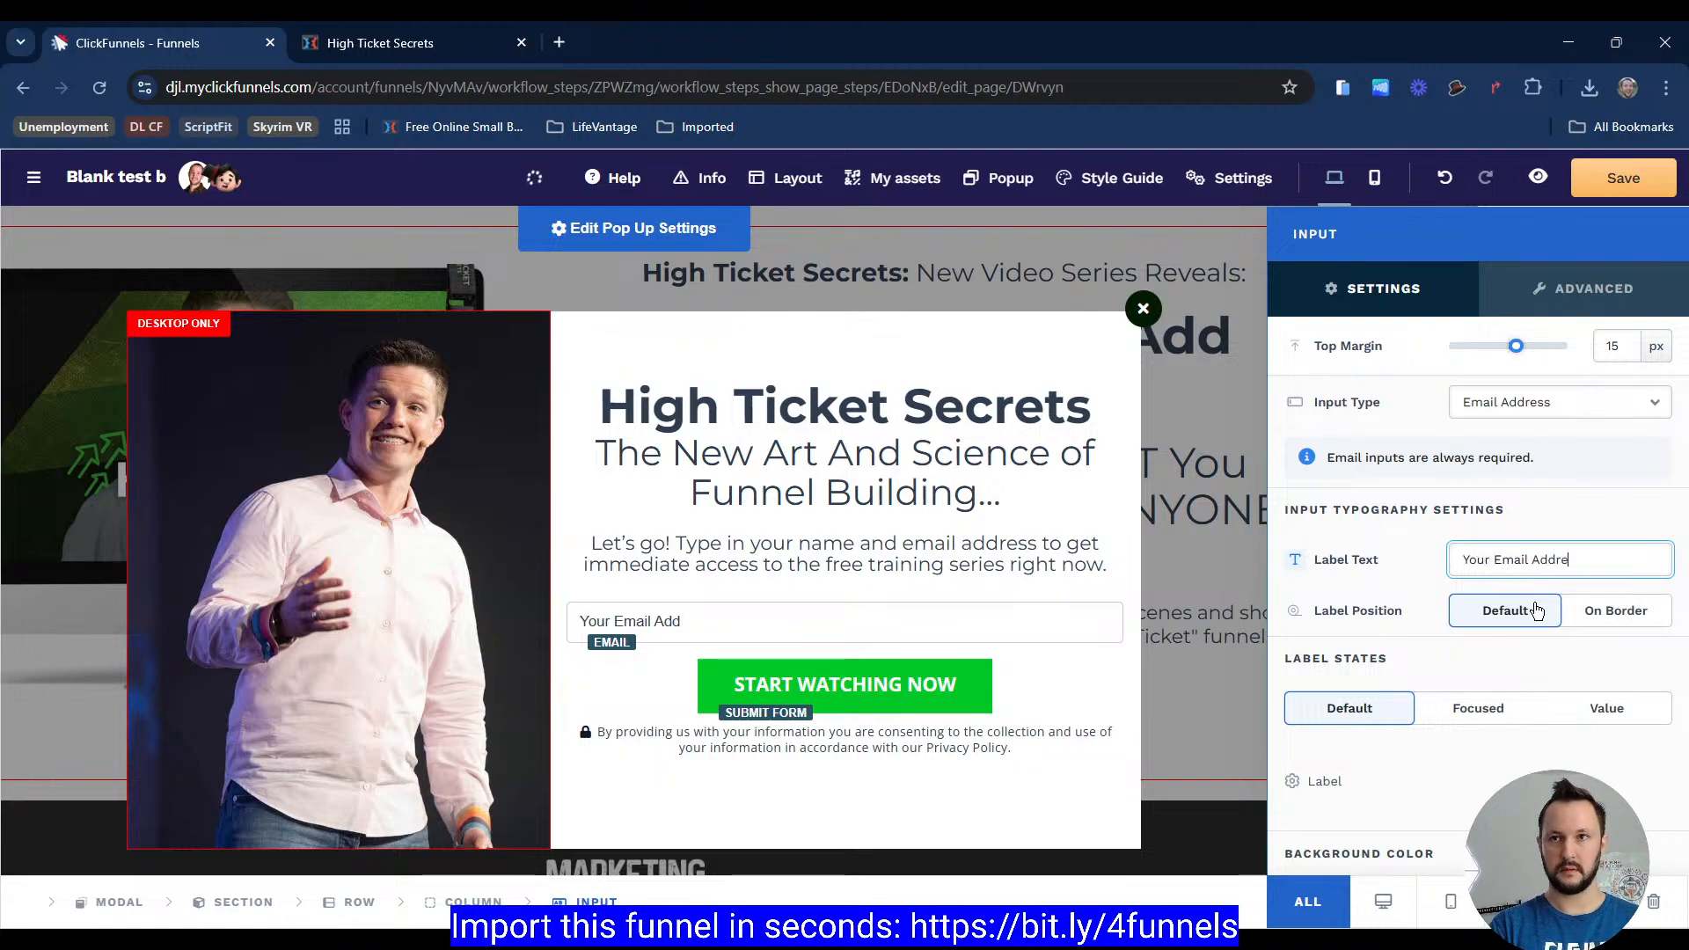
# Step: Review the email input's size, padding, alignment and border settings
pyautogui.scroll(-5, 1459, 620)
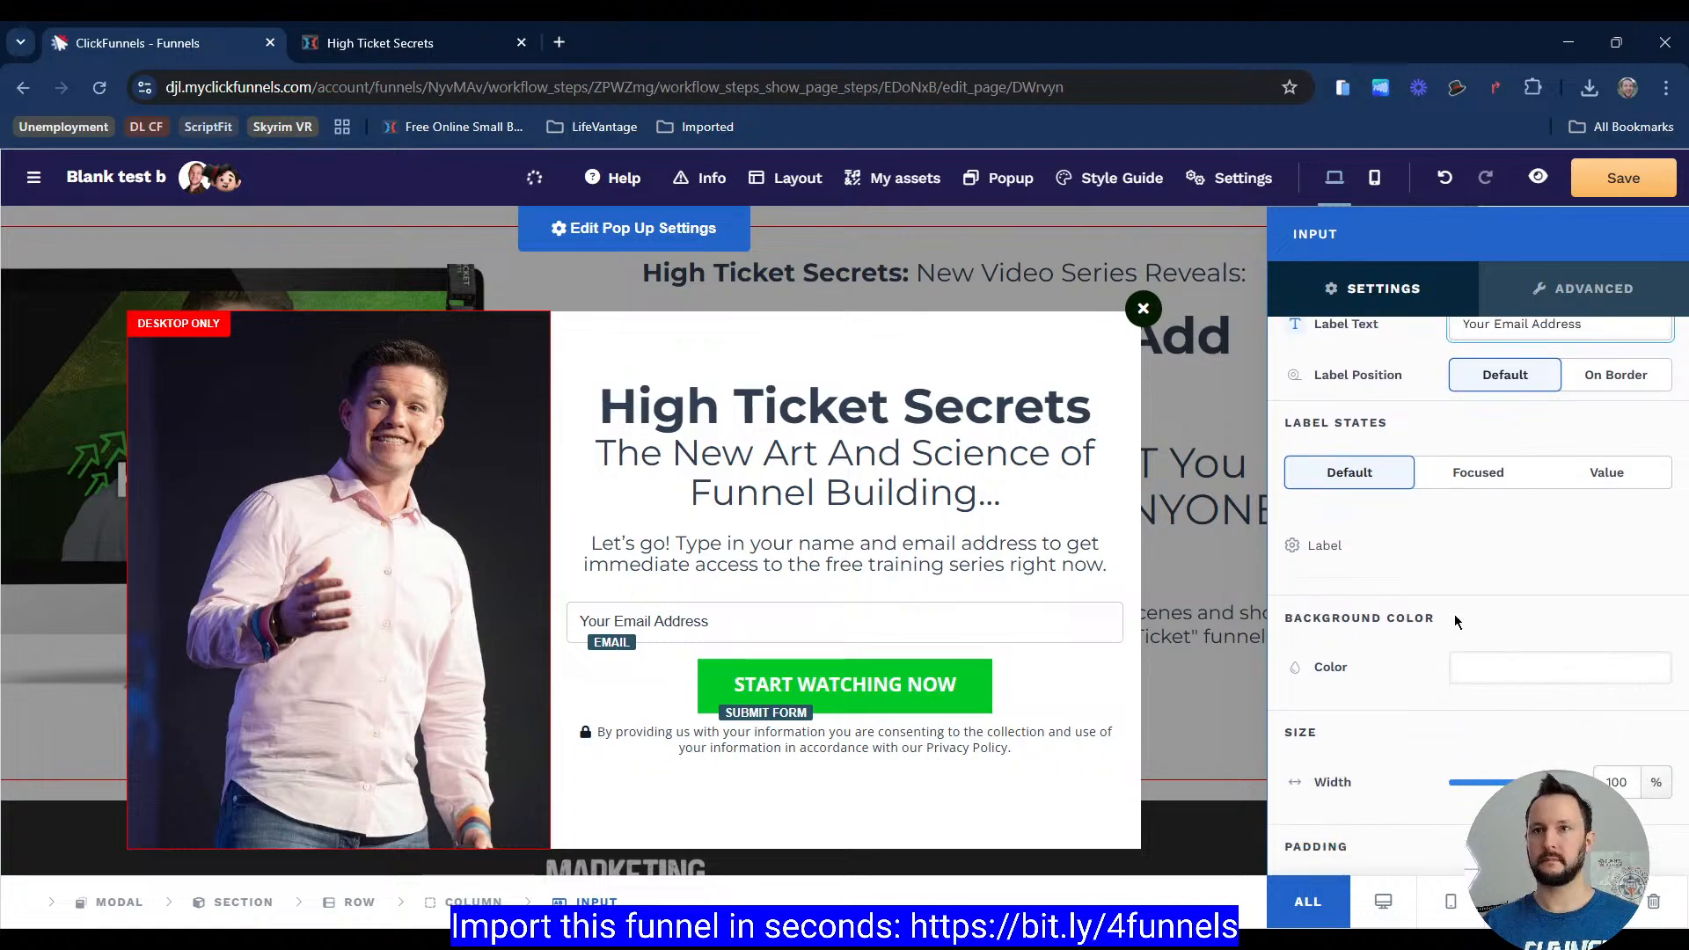
pyautogui.scroll(-3, 1360, 585)
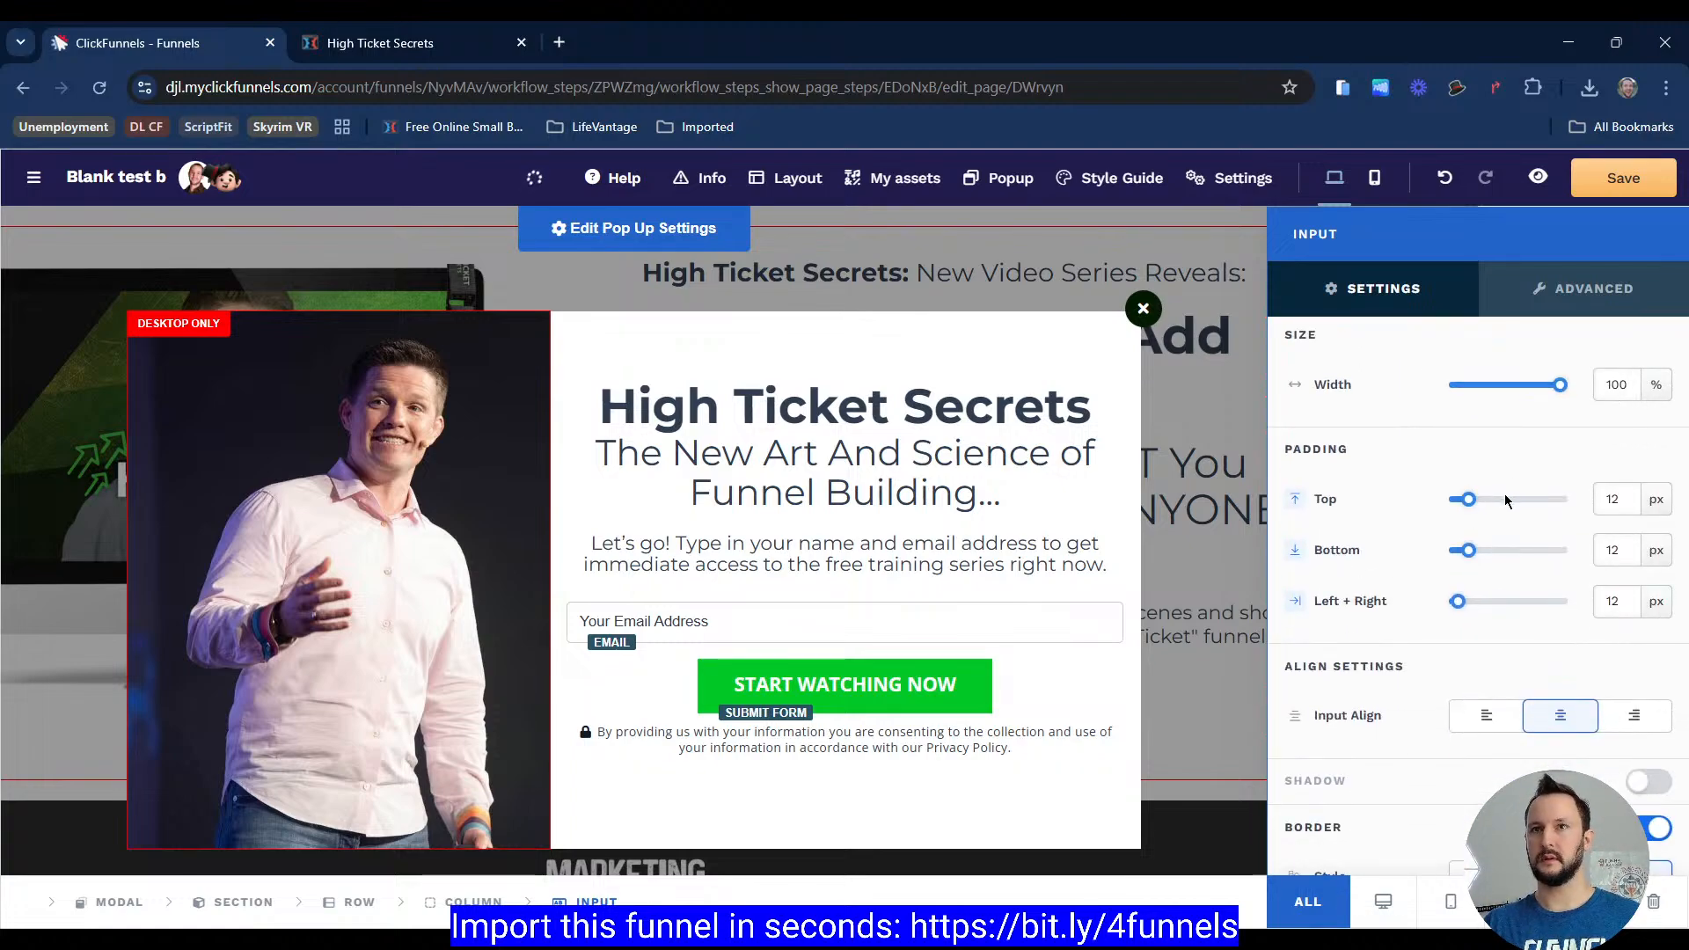
pyautogui.scroll(3, 1505, 500)
pyautogui.scroll(-1, 1331, 581)
pyautogui.scroll(-4, 1533, 633)
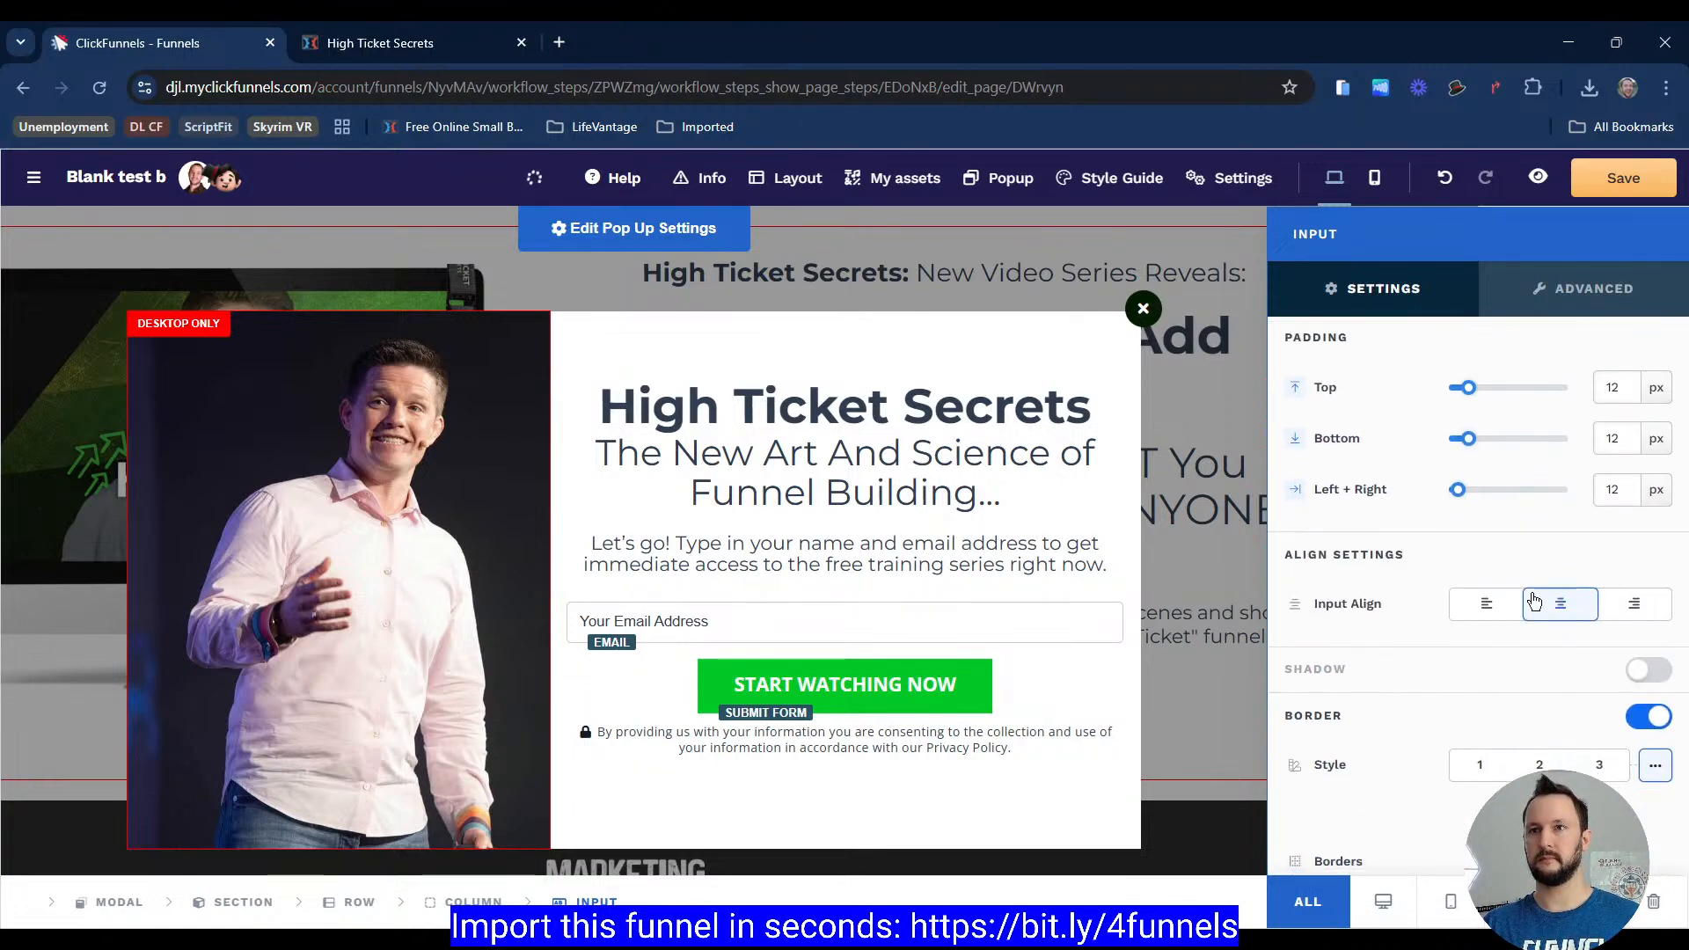
# Step: Open the email input's default label typography and set its font size to 24 px
pyautogui.scroll(-3, 1390, 612)
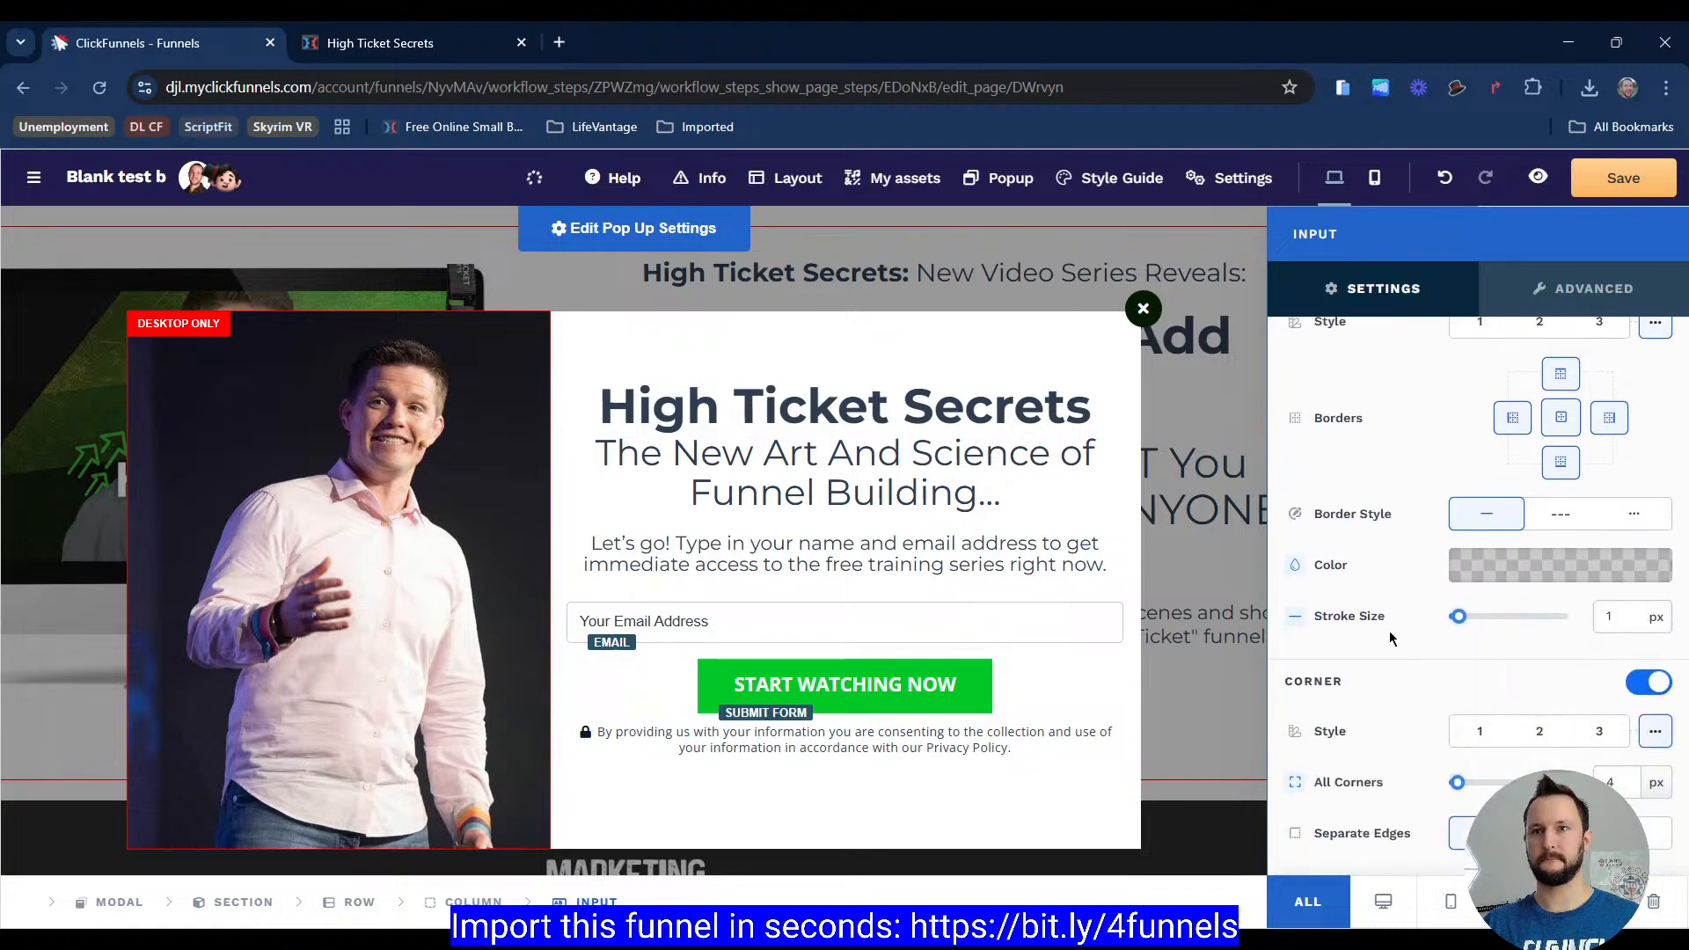
pyautogui.scroll(2, 1397, 636)
pyautogui.scroll(7, 1396, 634)
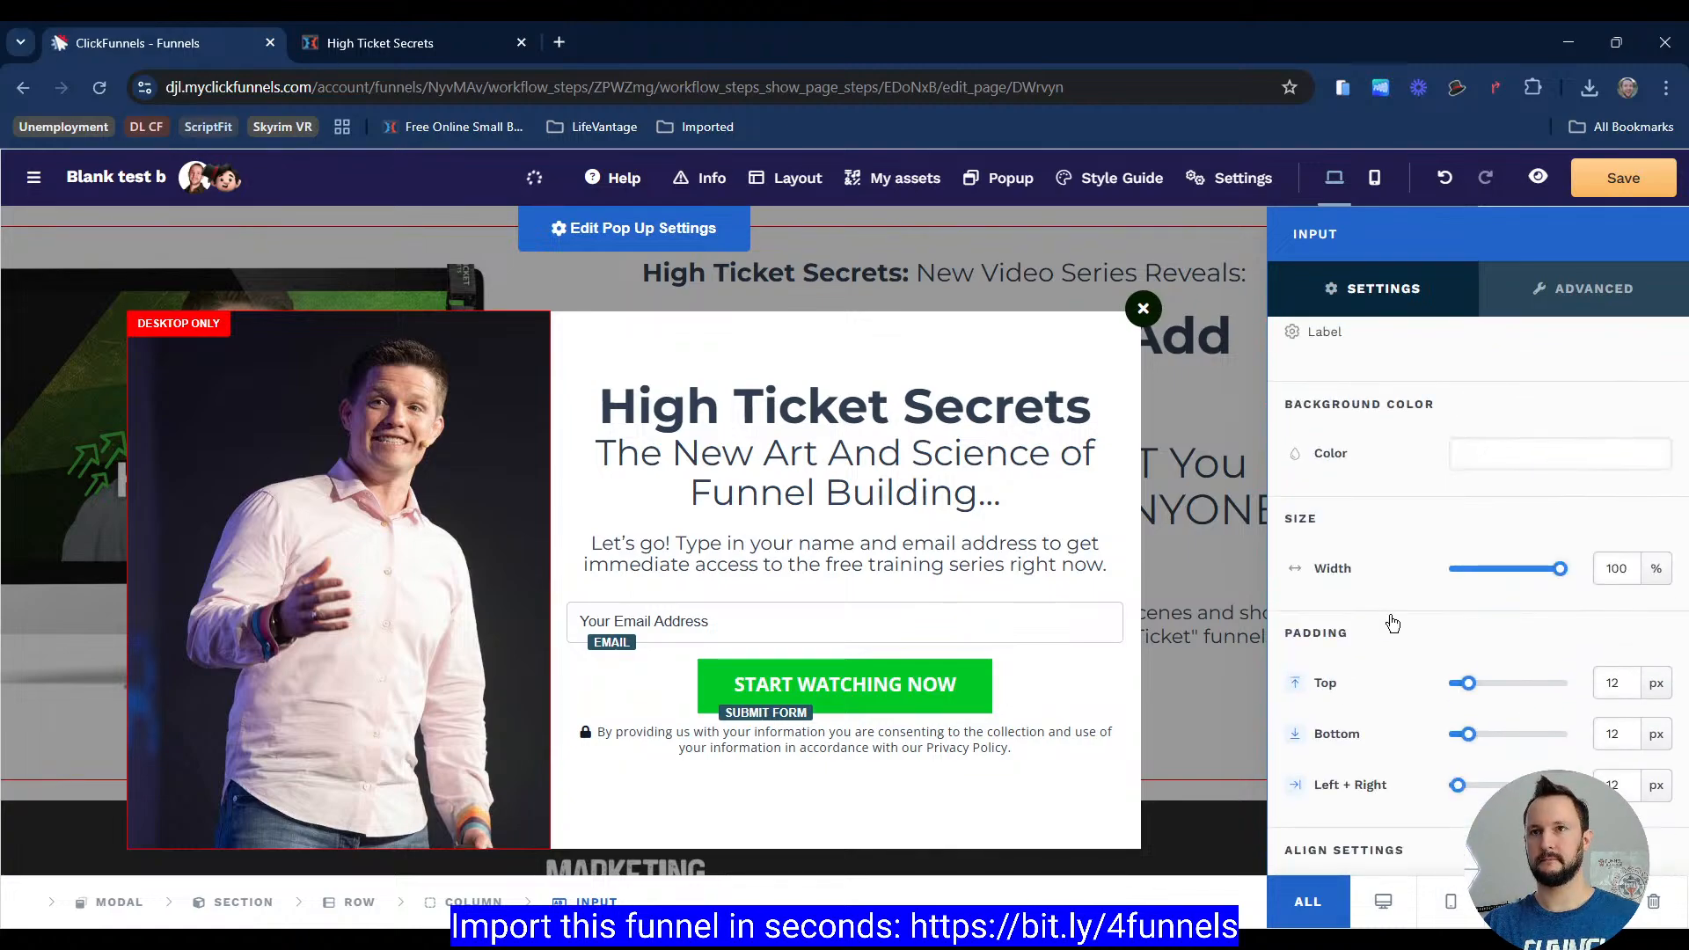
pyautogui.click(1410, 667)
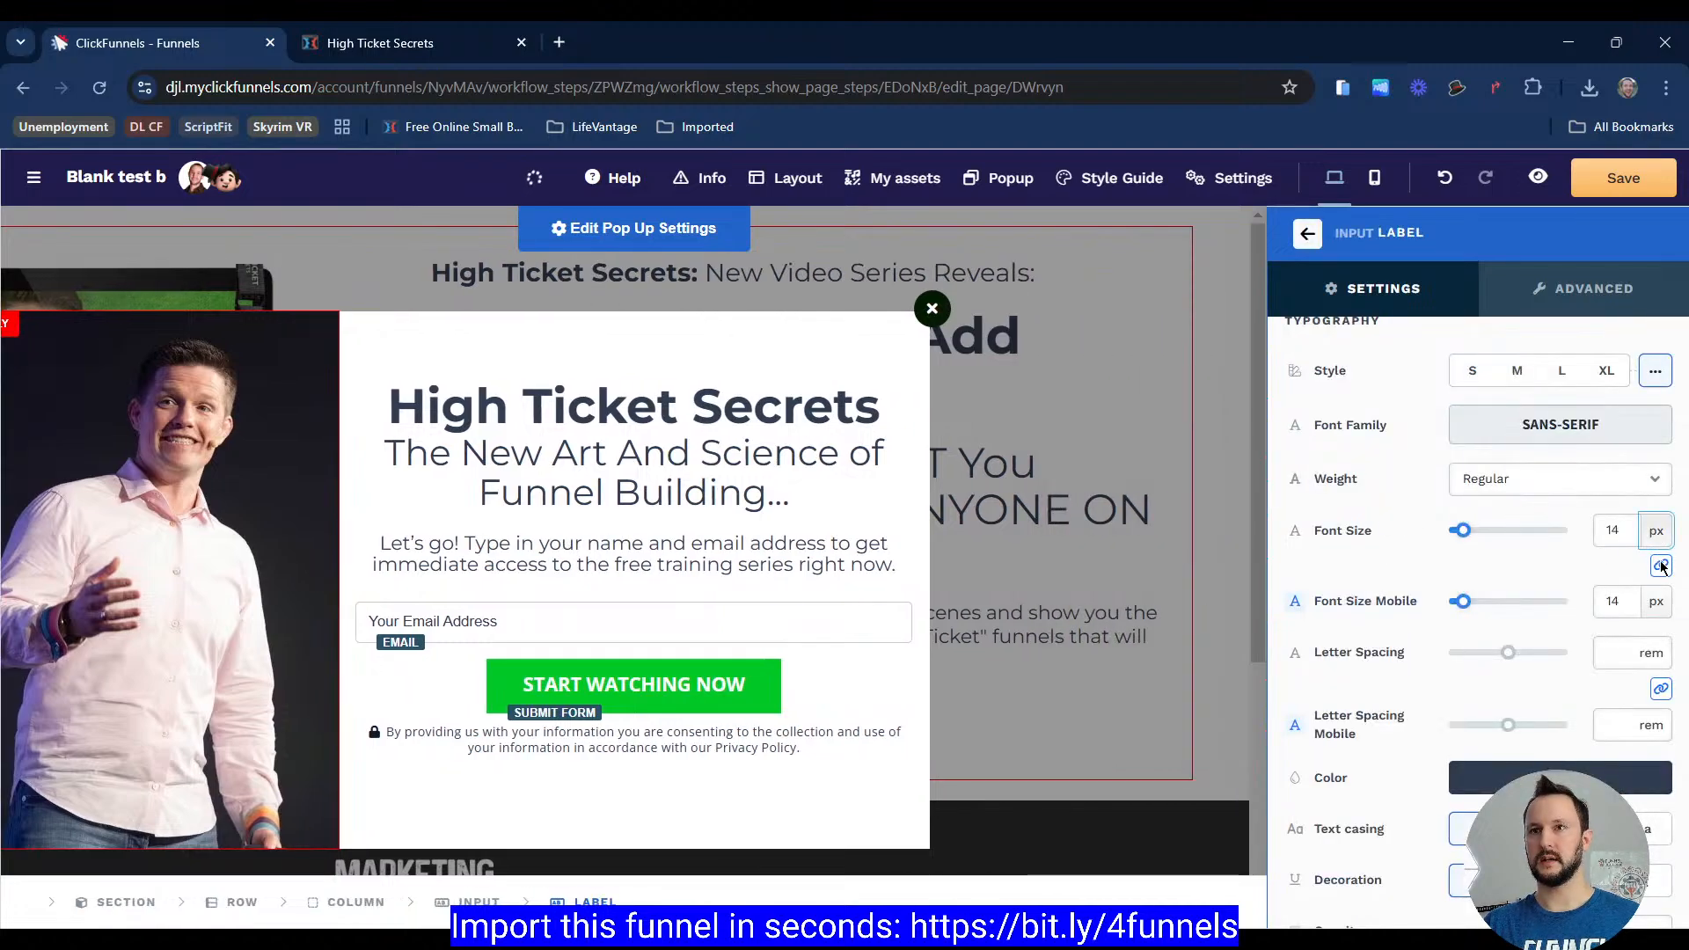
pyautogui.click(1615, 528)
pyautogui.press('BackSpace')
pyautogui.write('8')
pyautogui.press('BackSpace')
pyautogui.write('4')
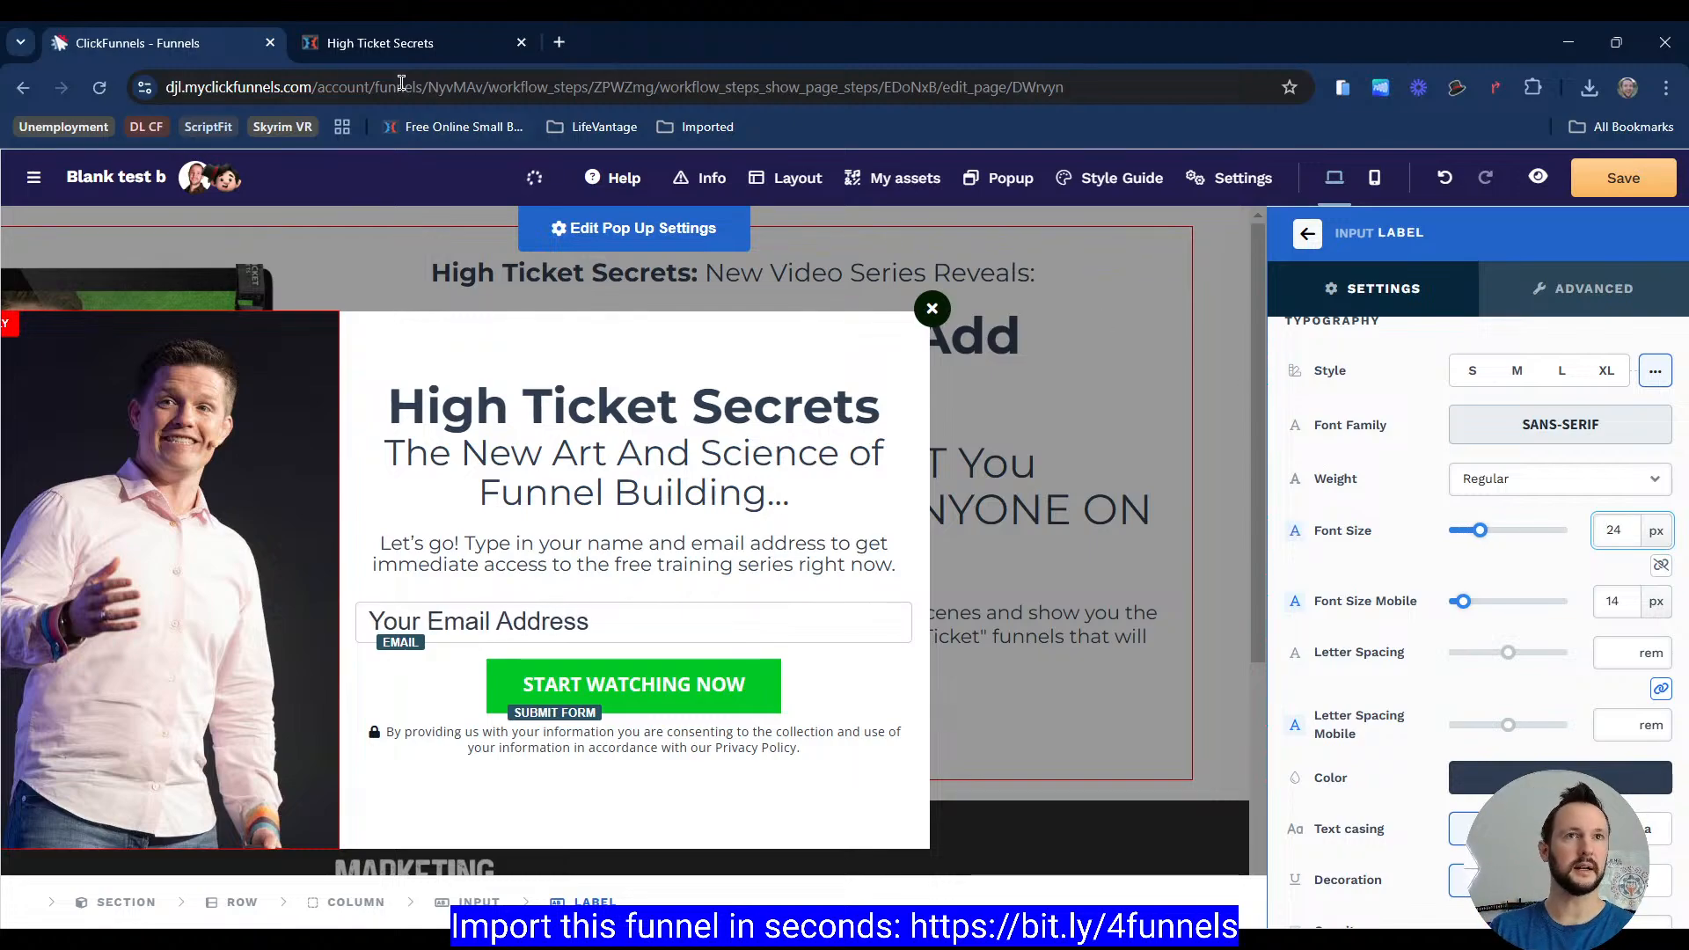
# Step: Set the email input label's font weight to Thin
pyautogui.click(385, 44)
pyautogui.click(177, 46)
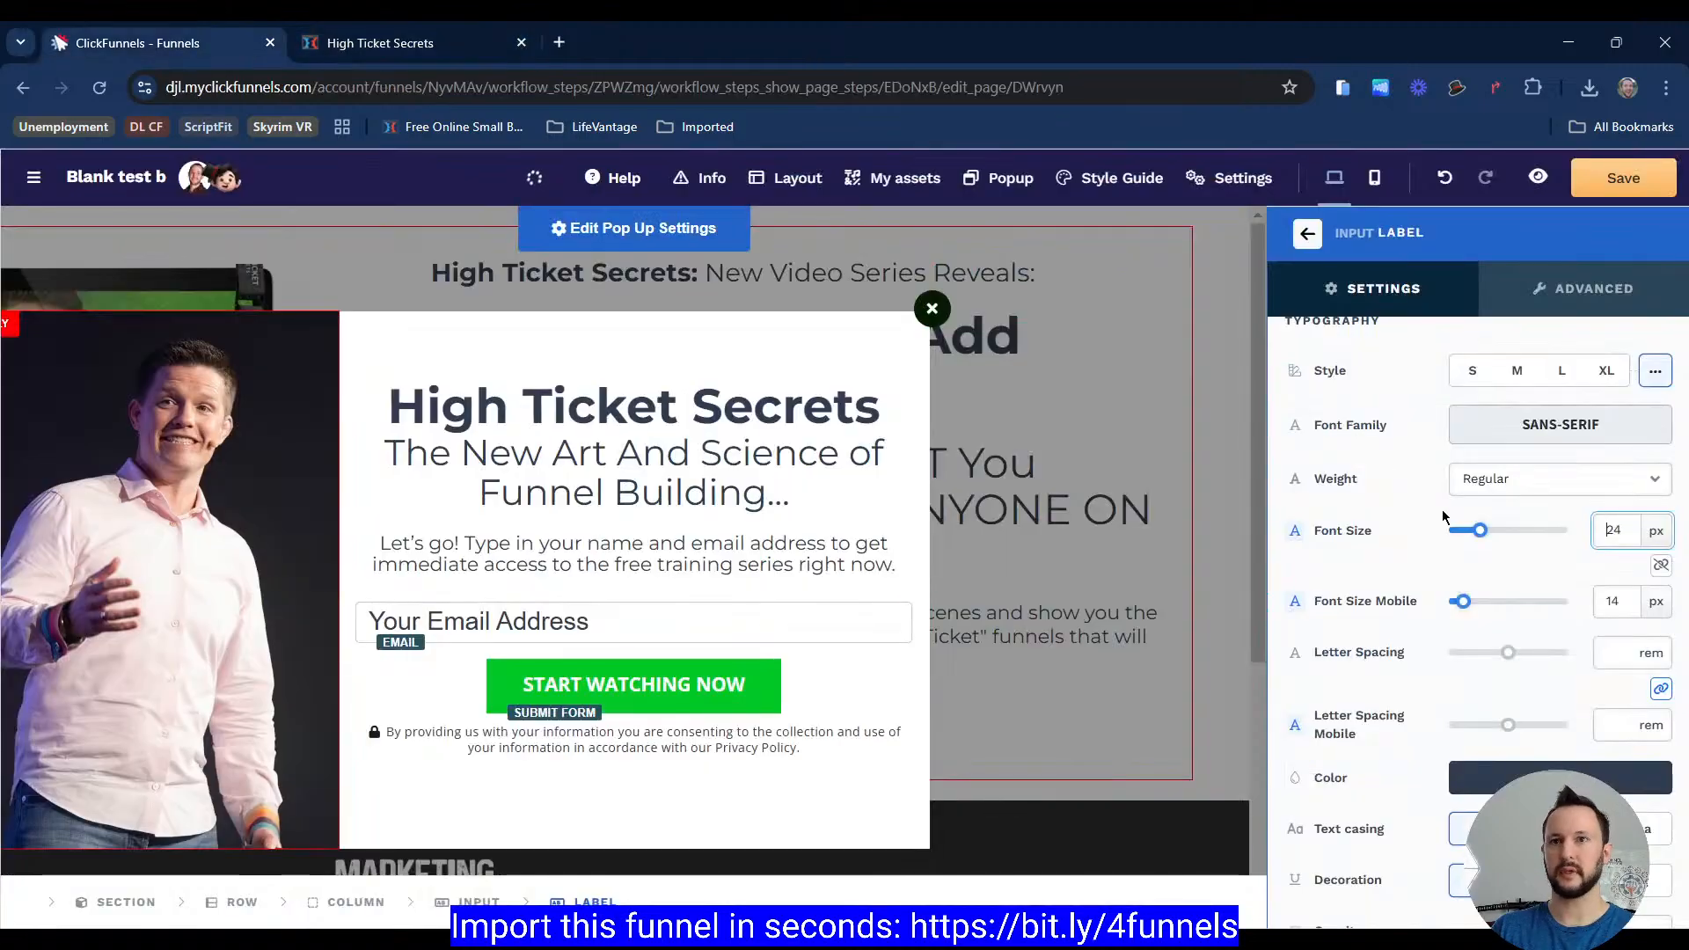
pyautogui.click(1496, 510)
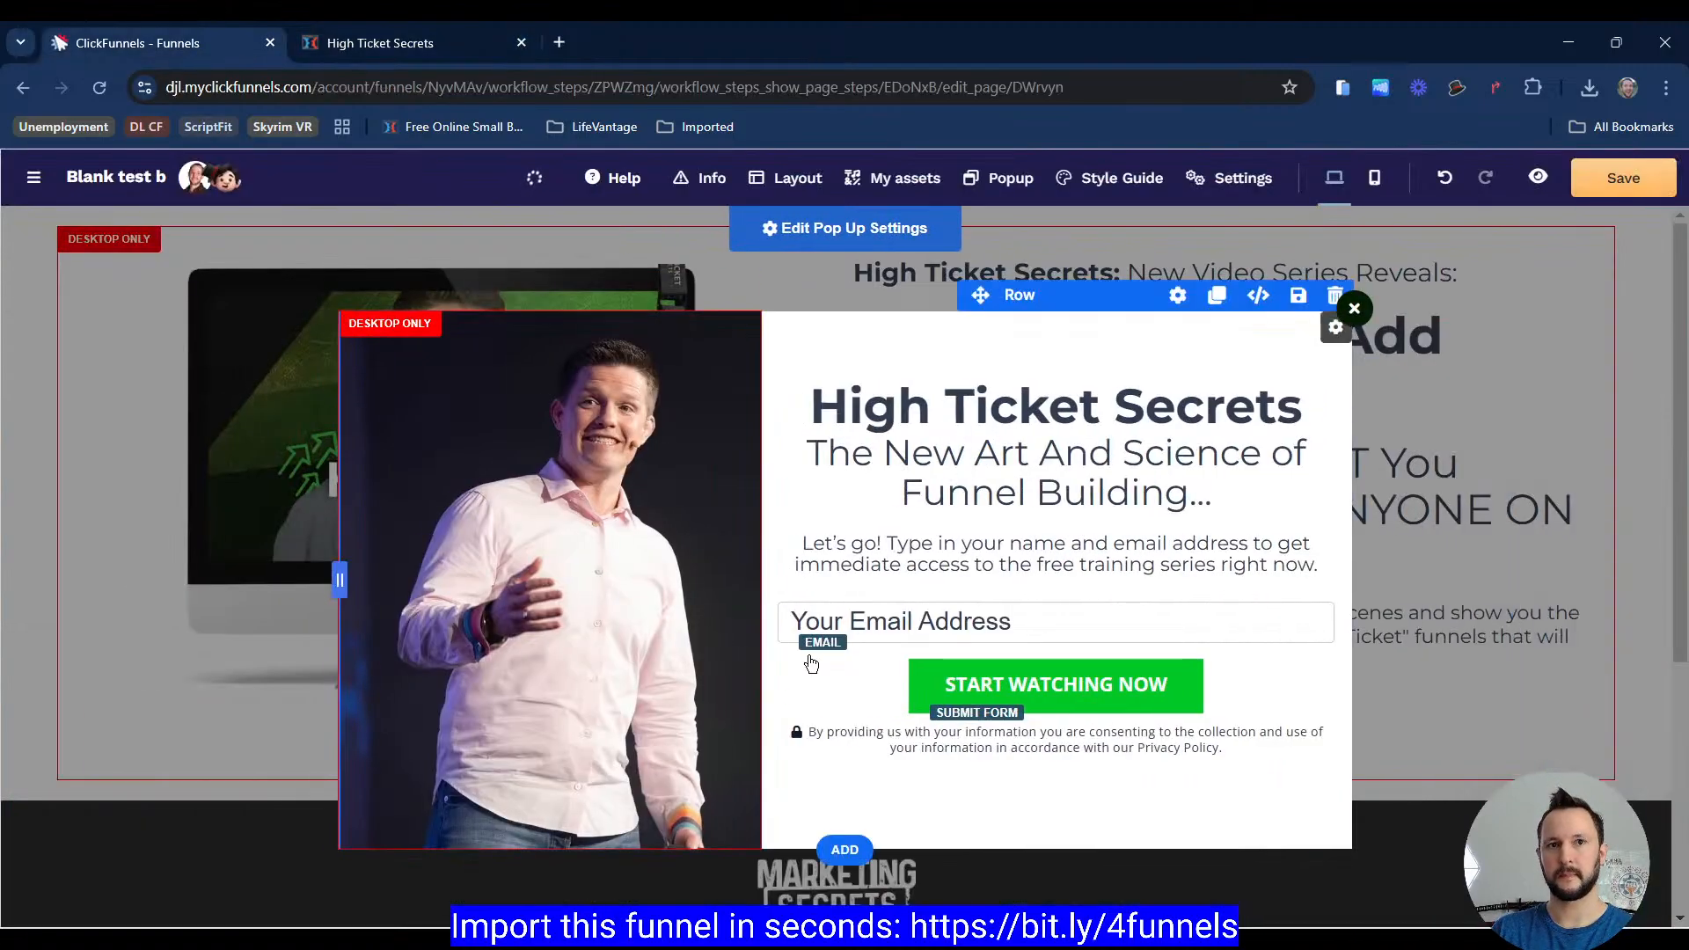
# Step: Reopen the email input's label settings and set its colour to the dark navy style-guide swatch
pyautogui.click(803, 626)
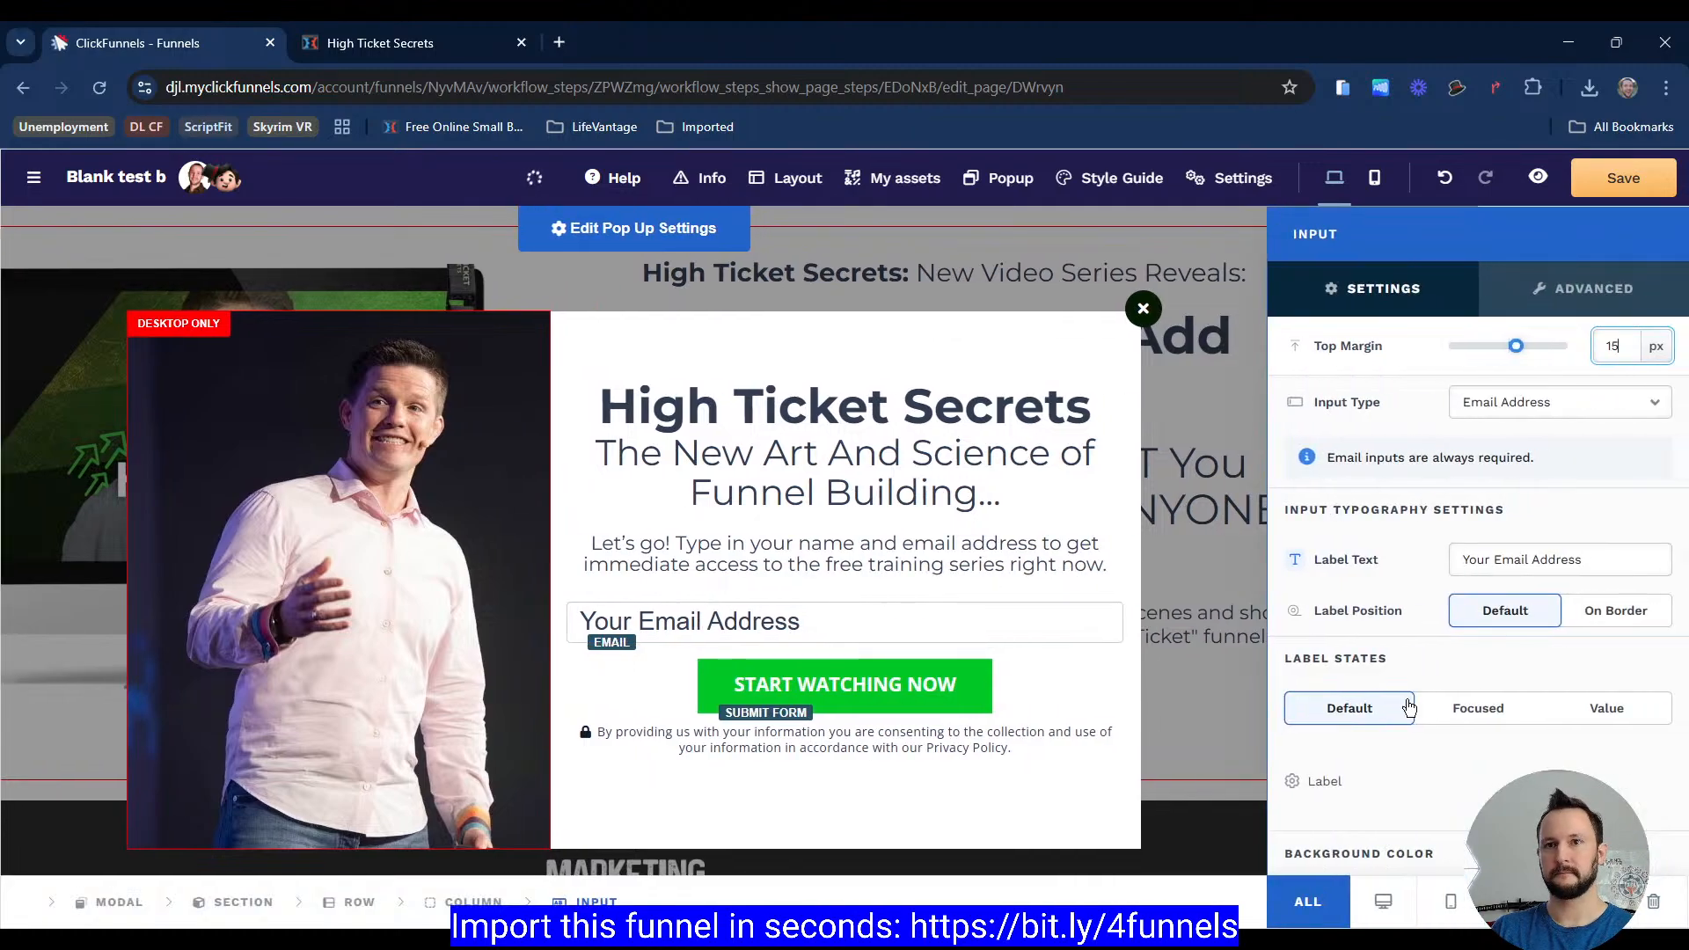
pyautogui.click(1345, 782)
pyautogui.scroll(-1, 1386, 577)
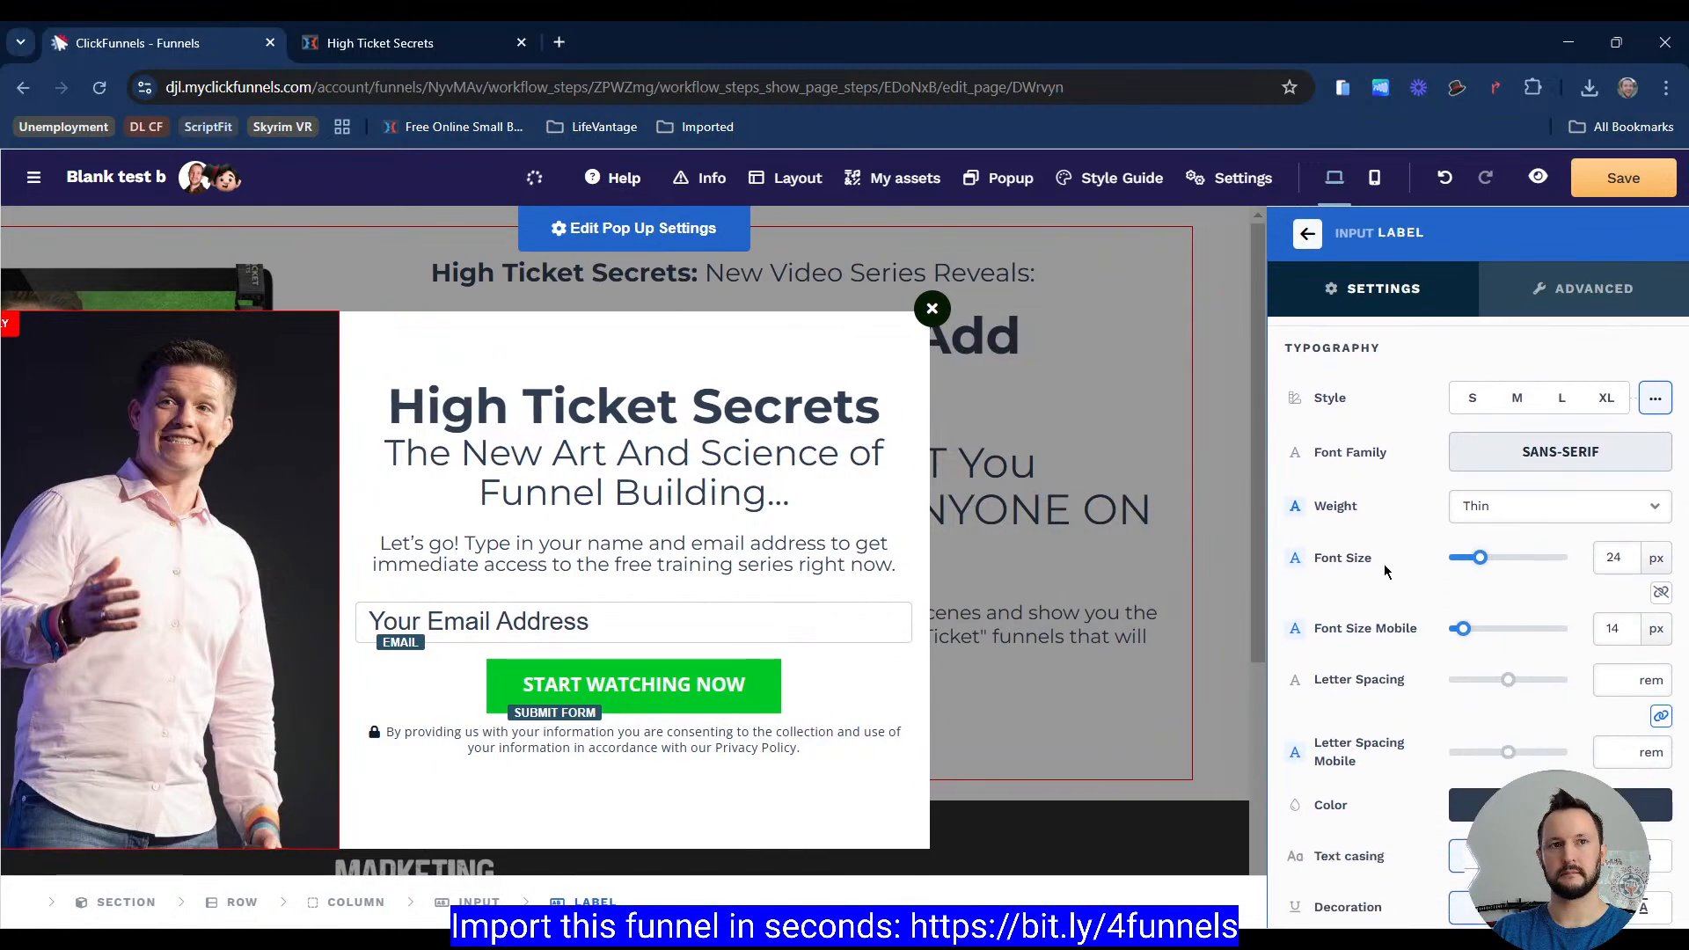
pyautogui.scroll(-1, 1372, 531)
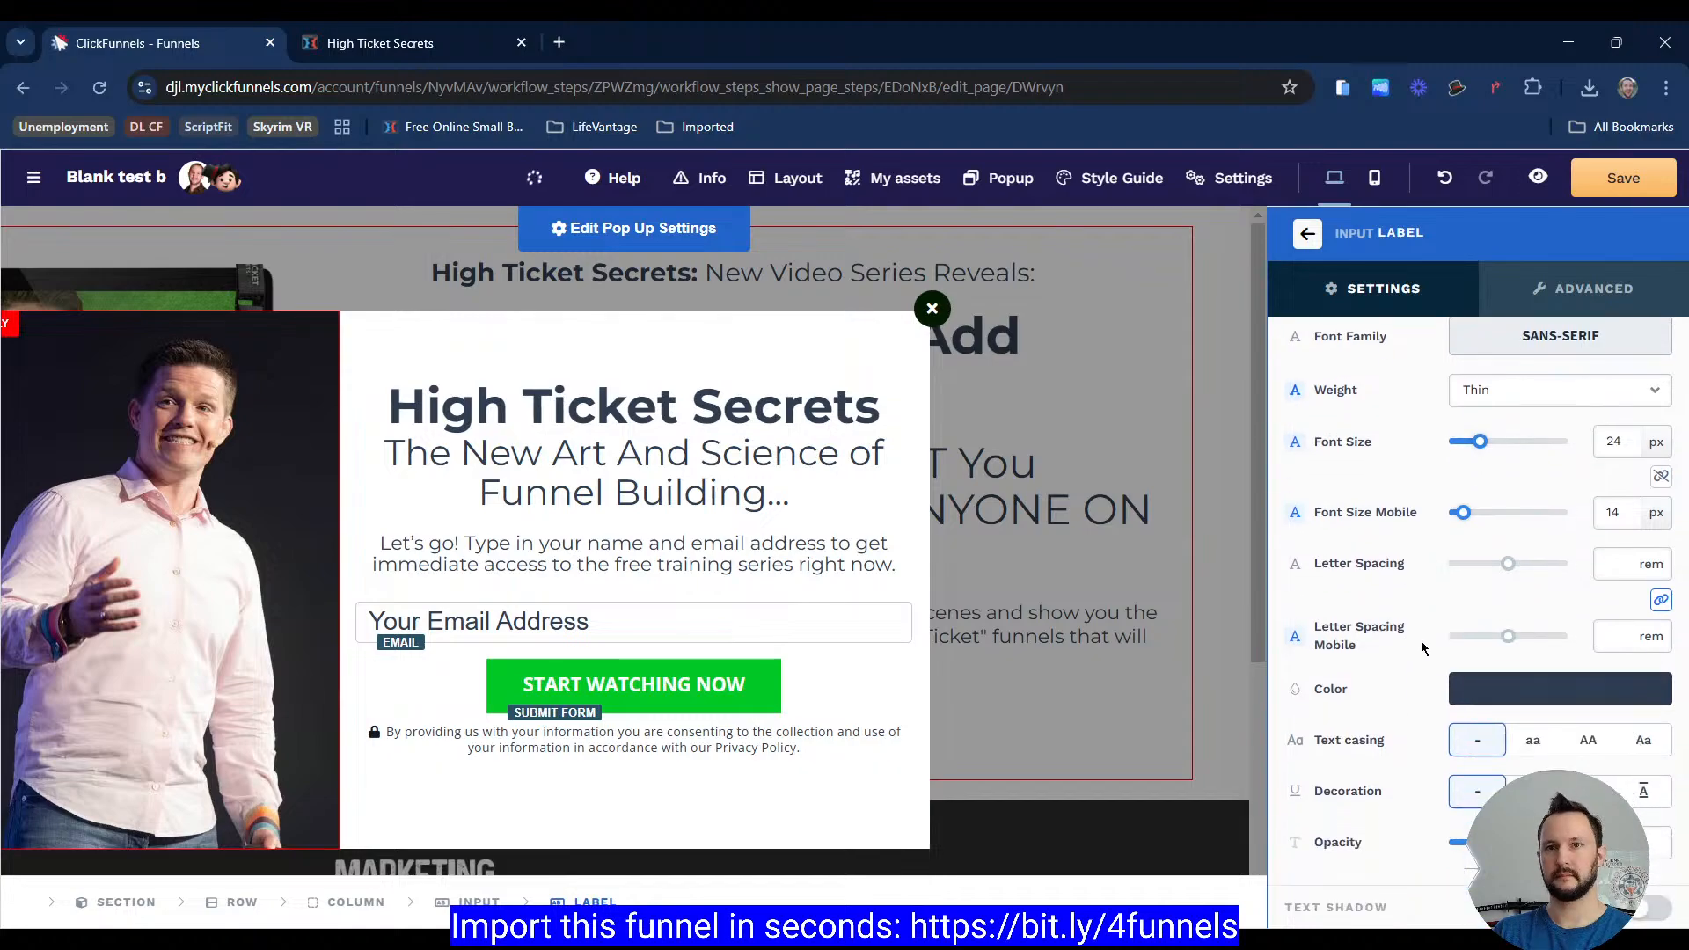
pyautogui.click(1490, 700)
pyautogui.click(1291, 377)
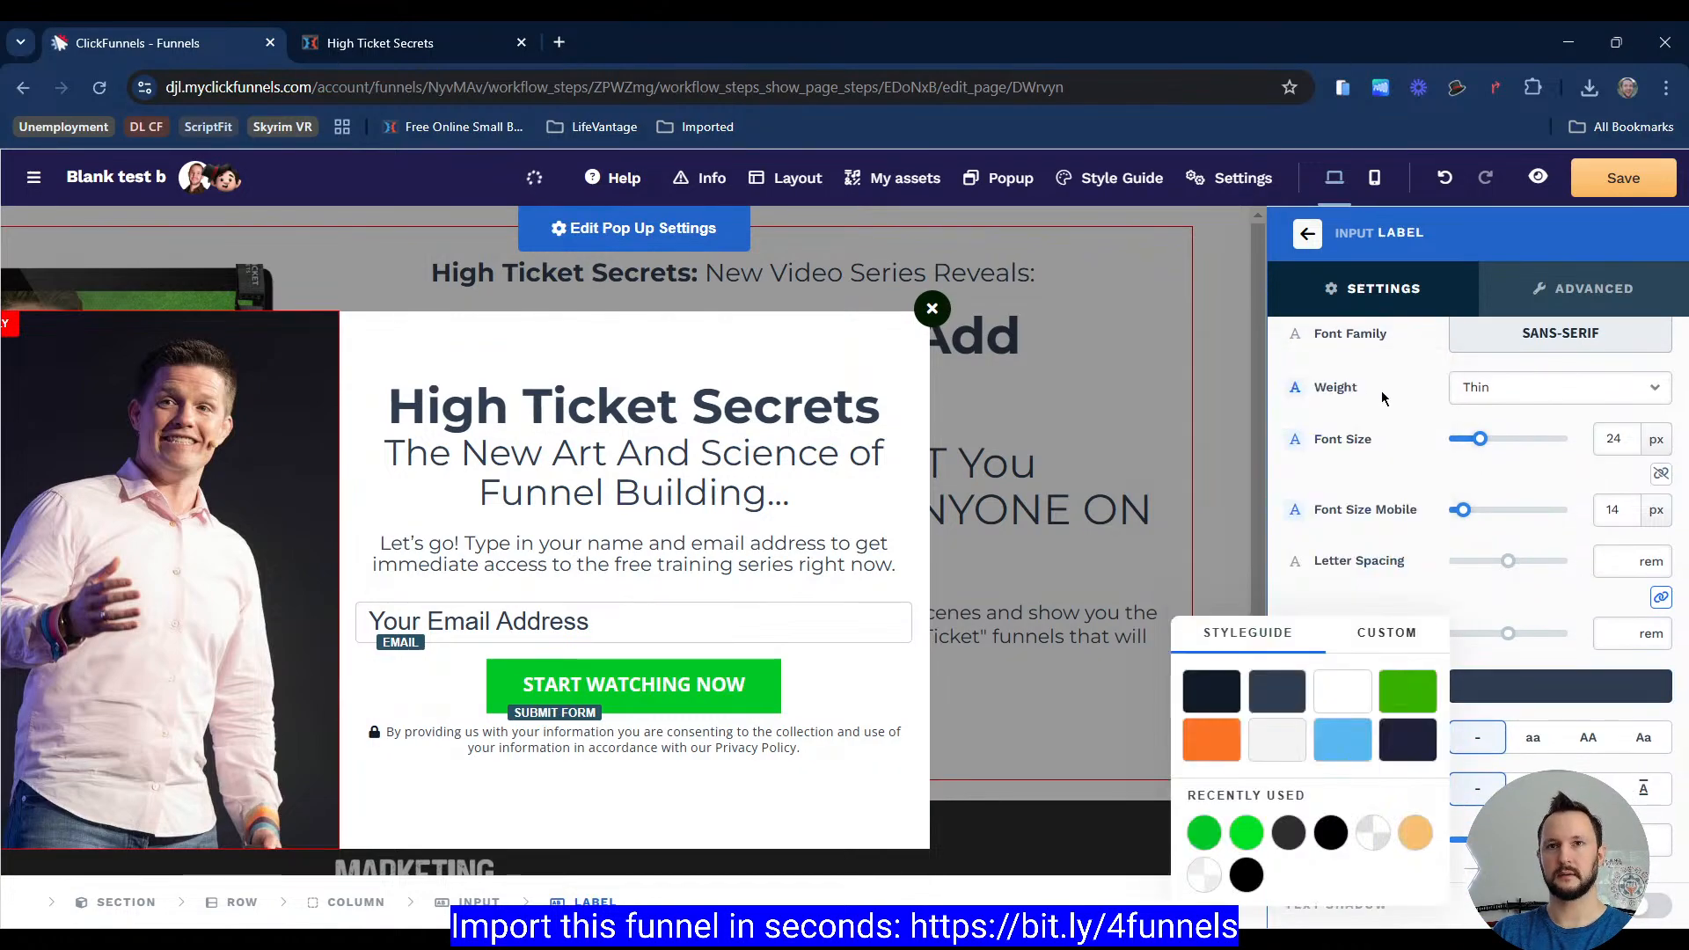
pyautogui.click(1276, 692)
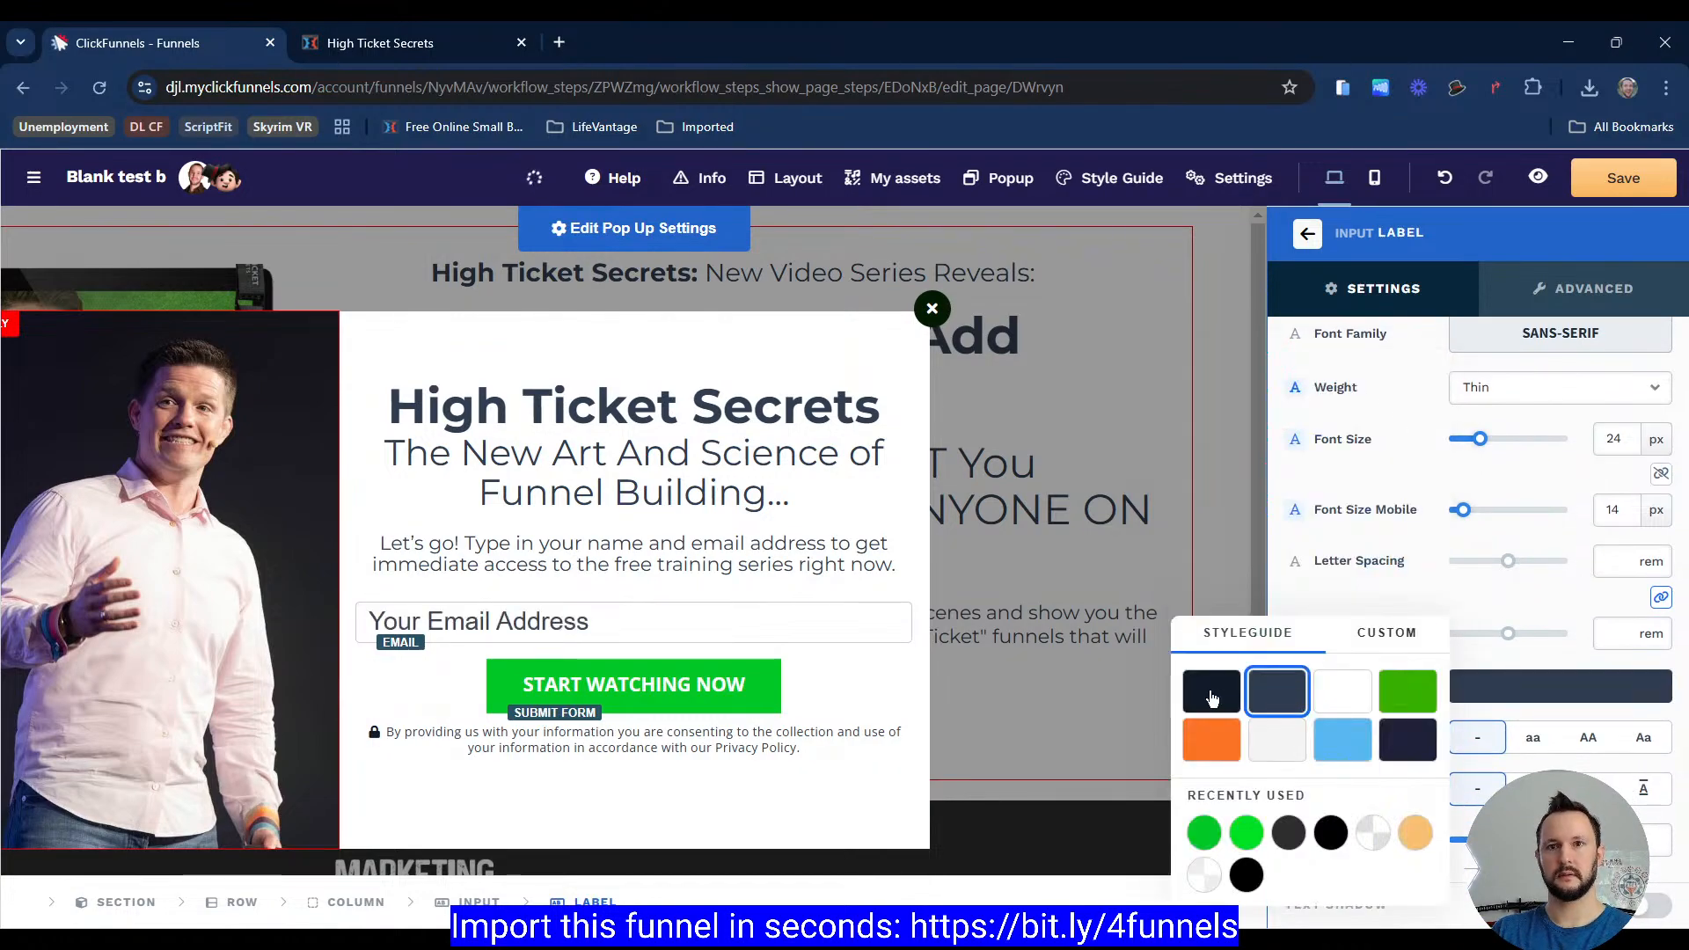
pyautogui.click(1415, 553)
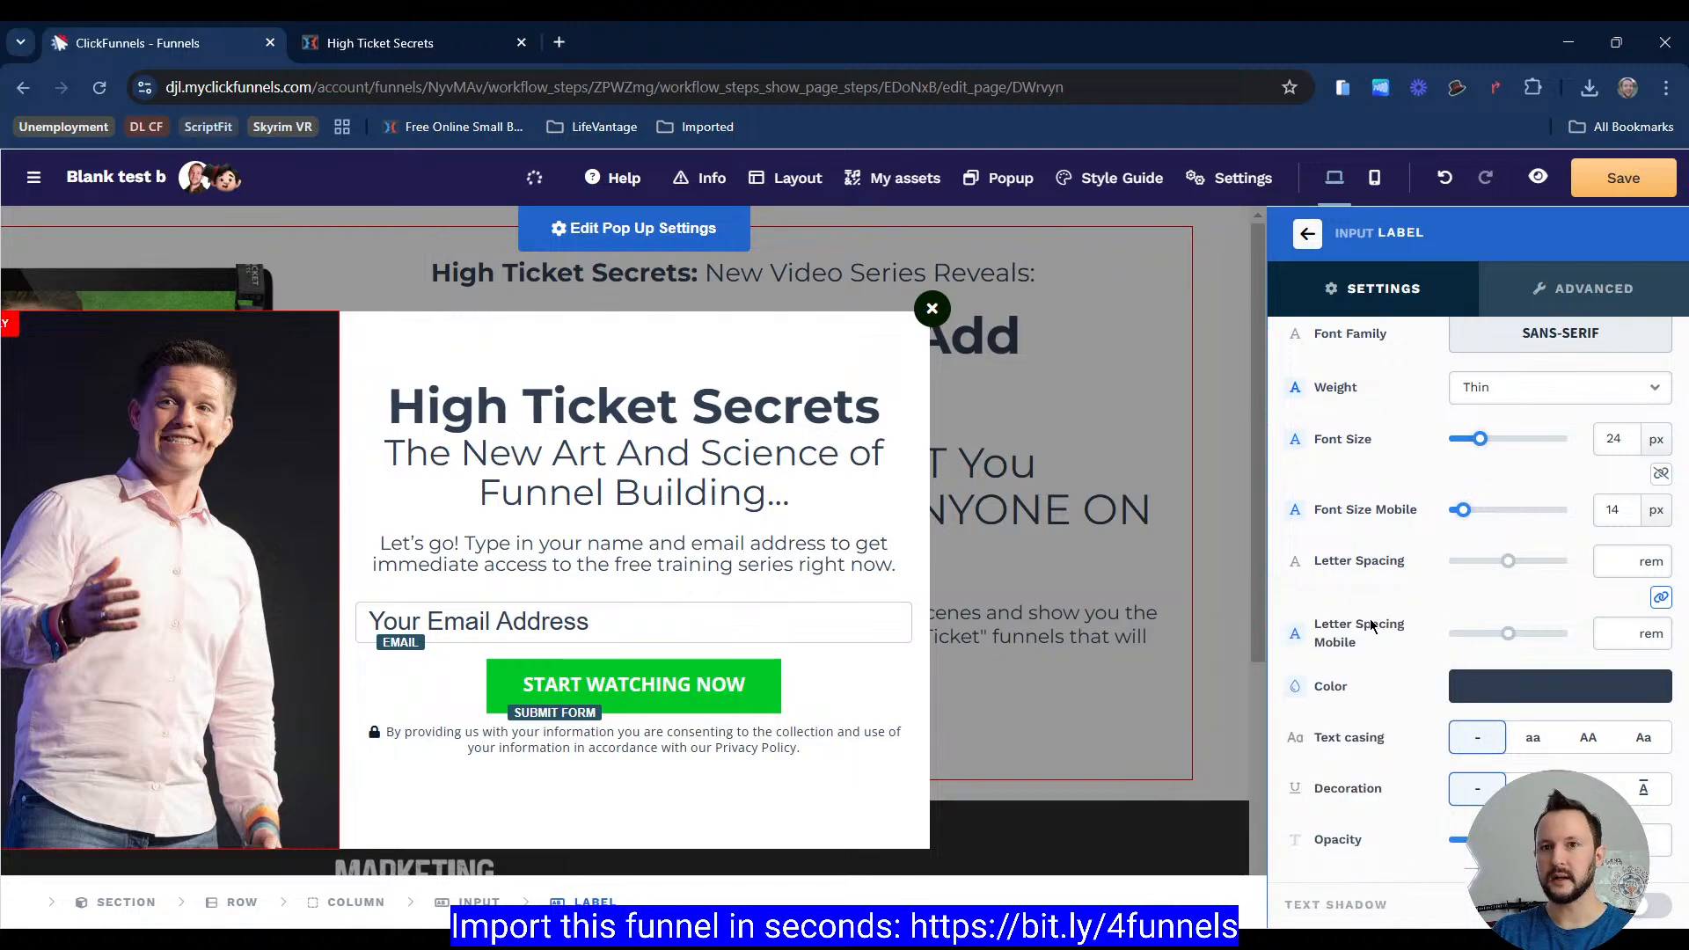
# Step: Compare the input's focused label state with the reference popup's email field behaviour on the High Ticket Secrets tab
pyautogui.scroll(3, 1373, 607)
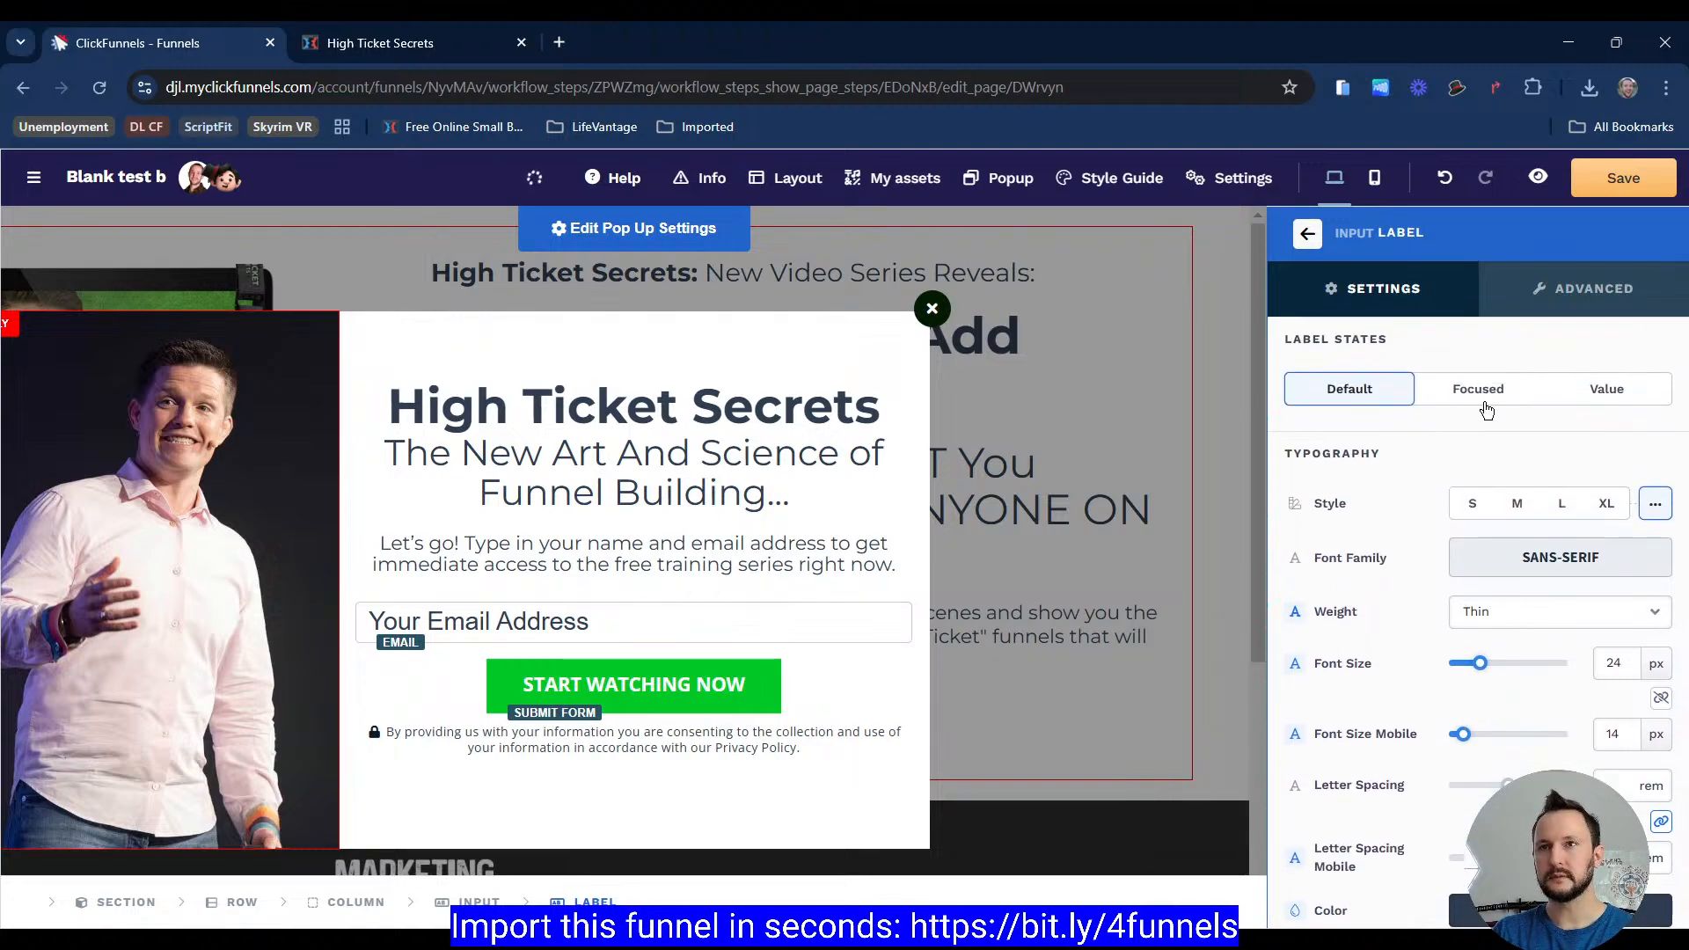
pyautogui.click(1506, 395)
pyautogui.click(1610, 393)
pyautogui.click(1502, 396)
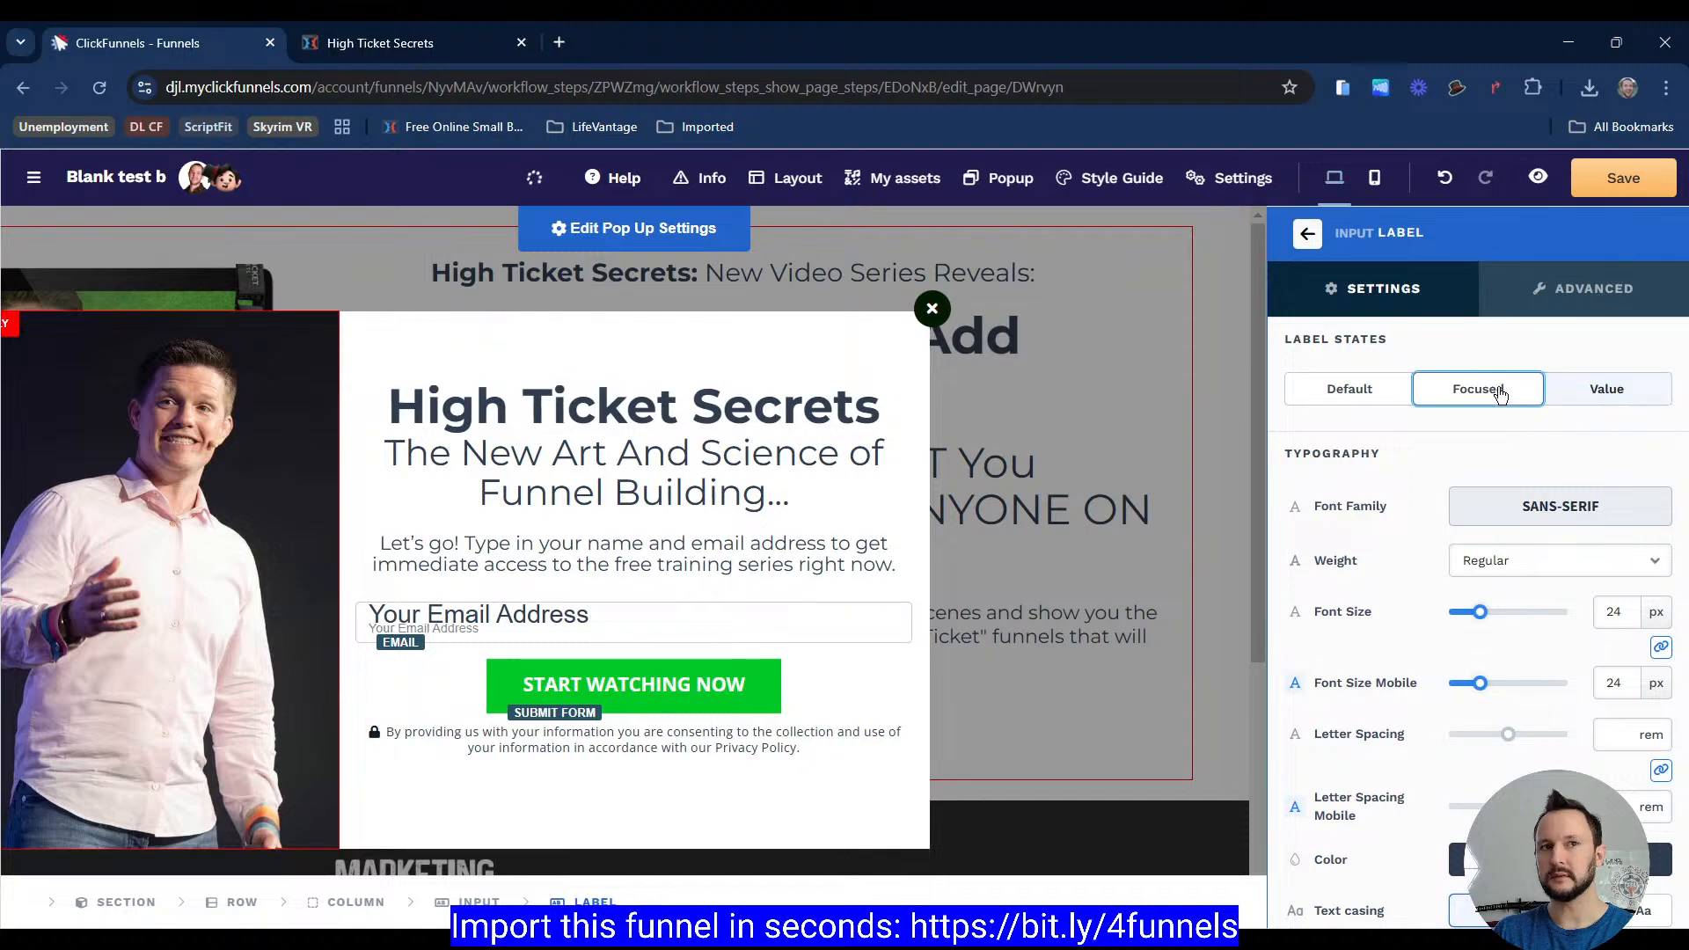
pyautogui.click(314, 51)
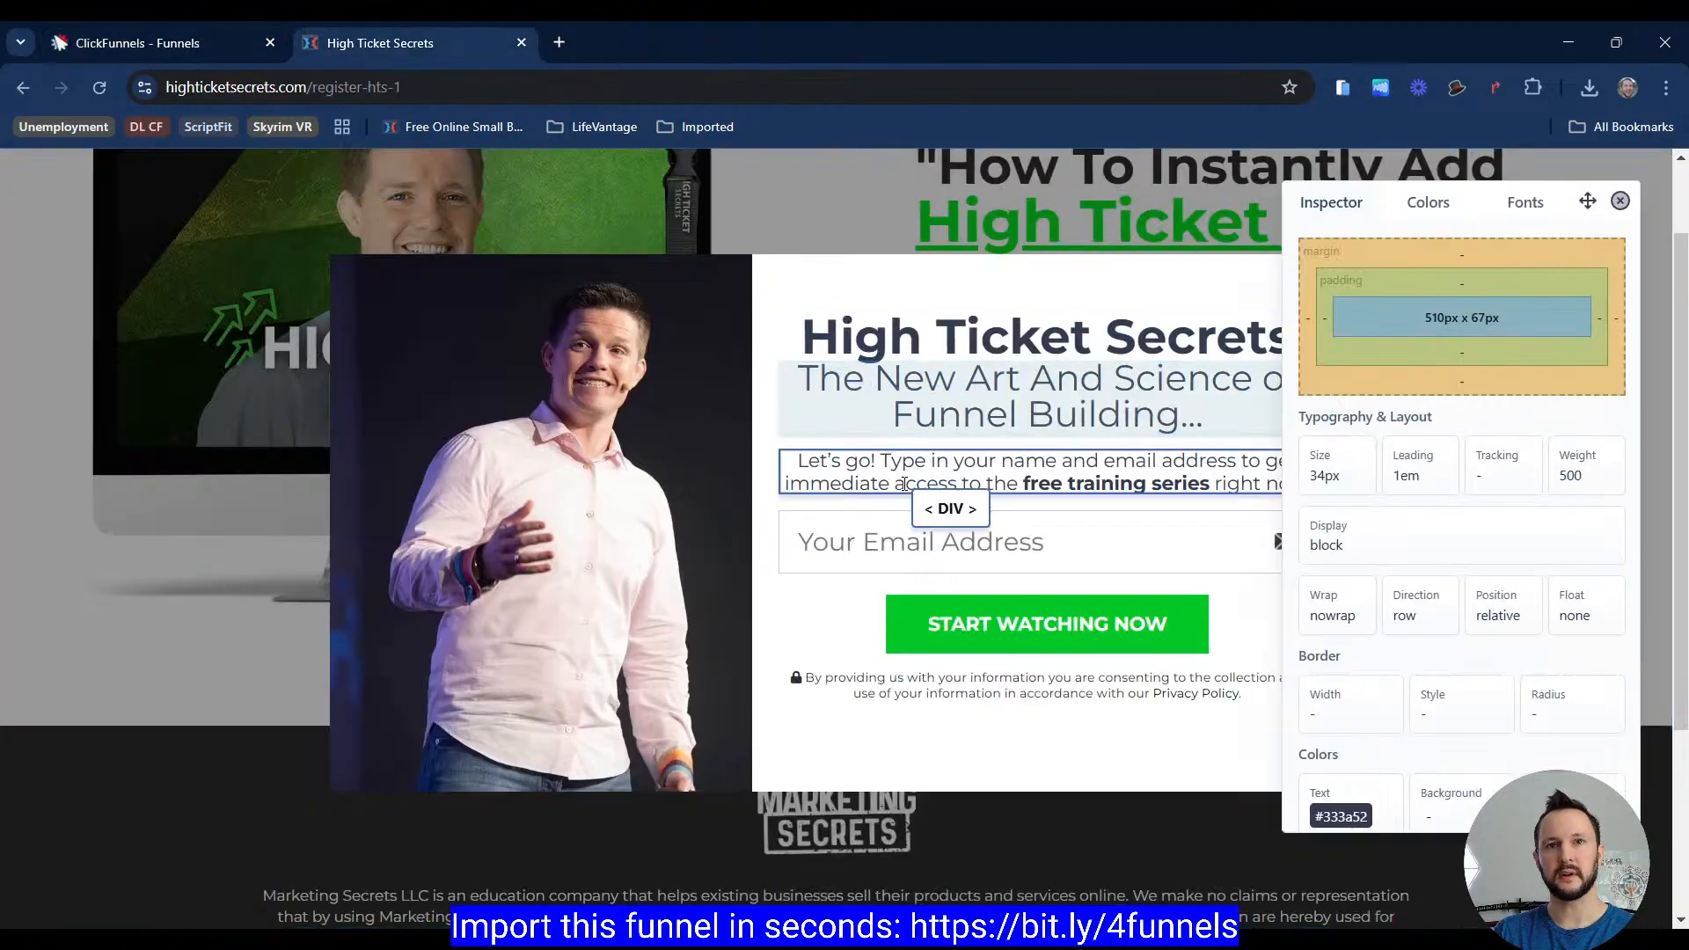
pyautogui.click(960, 535)
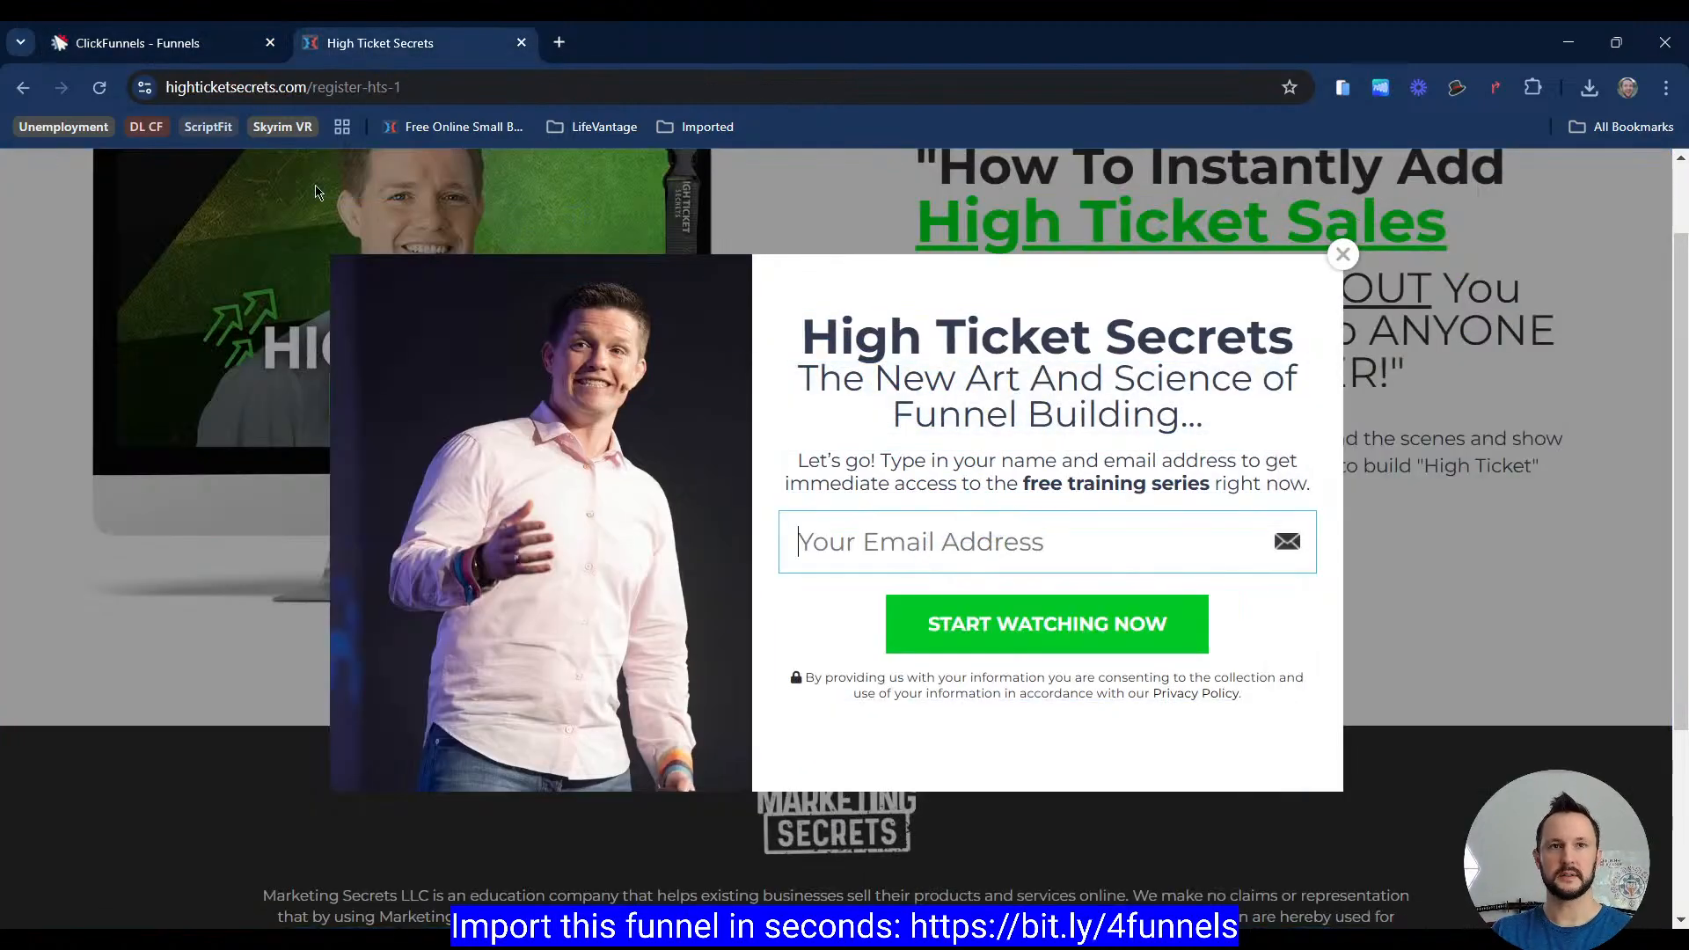
pyautogui.click(128, 53)
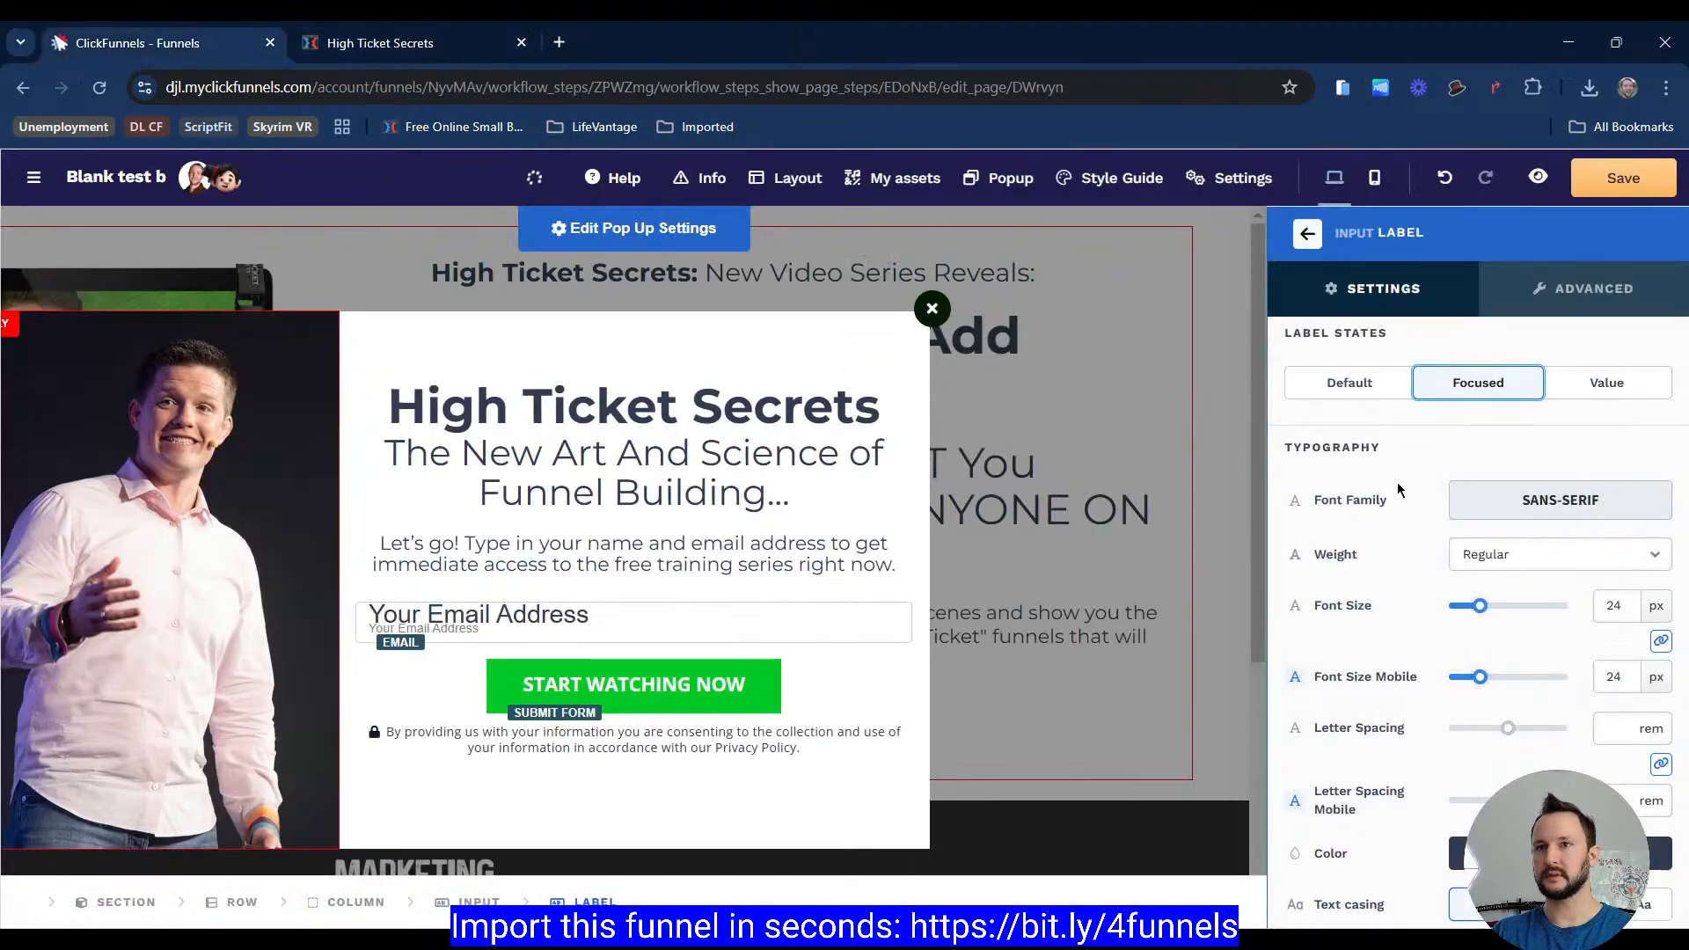
# Step: Set the email input's label position to On Border and switch to the Focused label state
pyautogui.scroll(-2, 1398, 493)
pyautogui.scroll(2, 1371, 630)
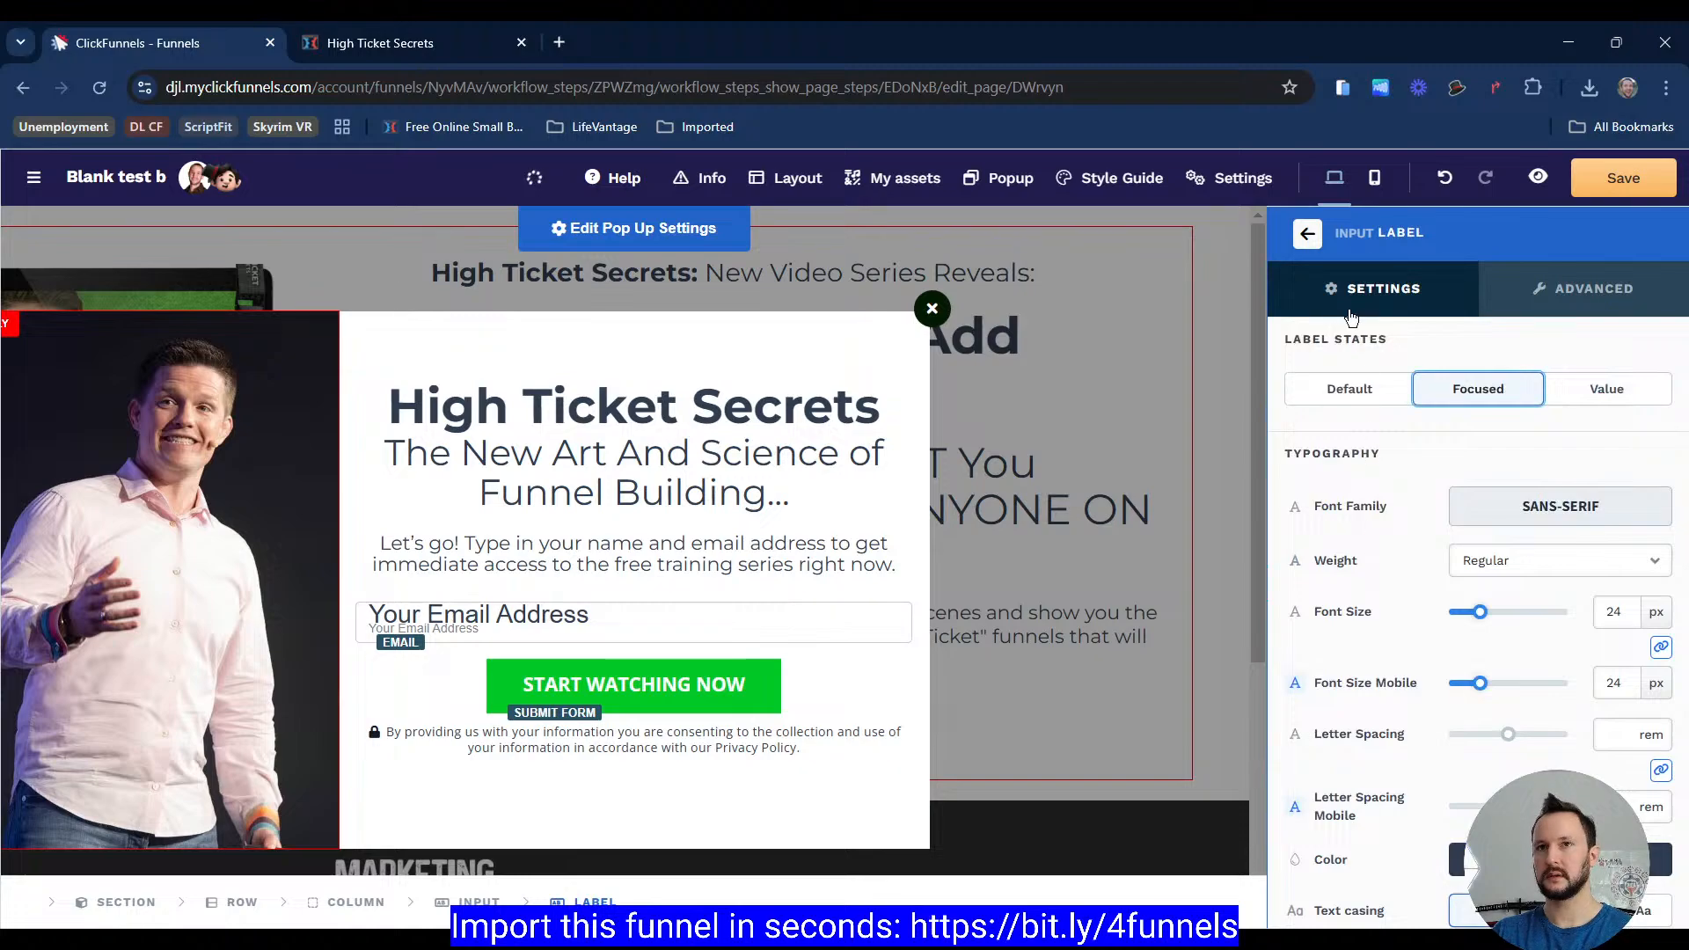
pyautogui.click(1308, 234)
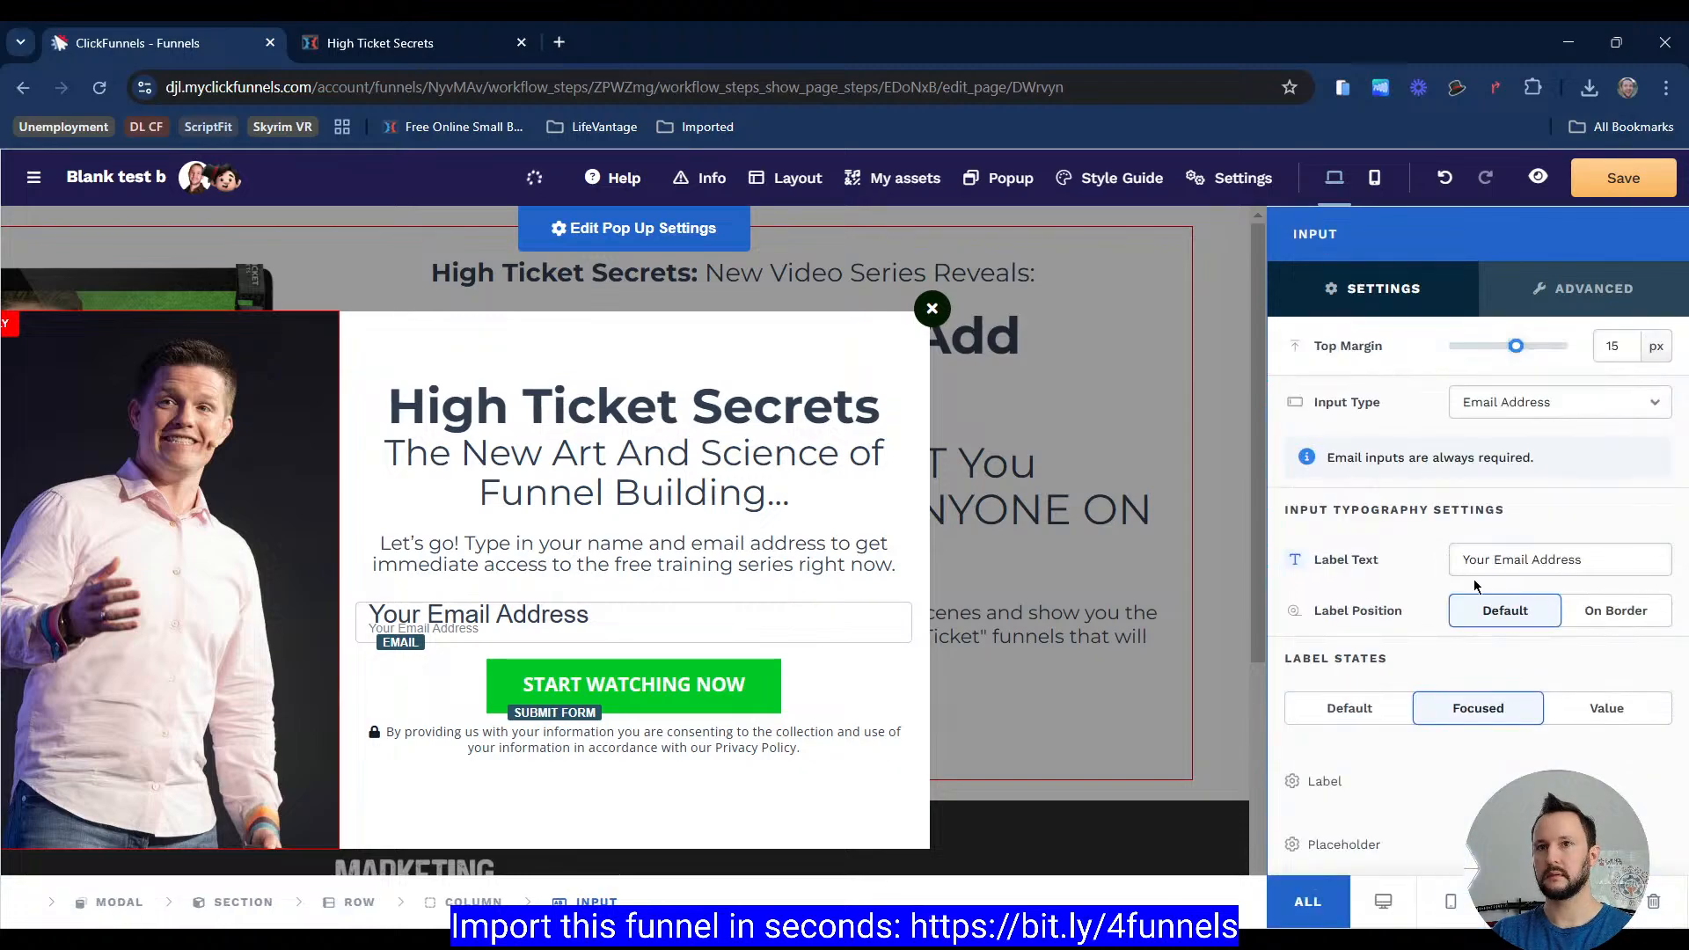
pyautogui.click(1601, 614)
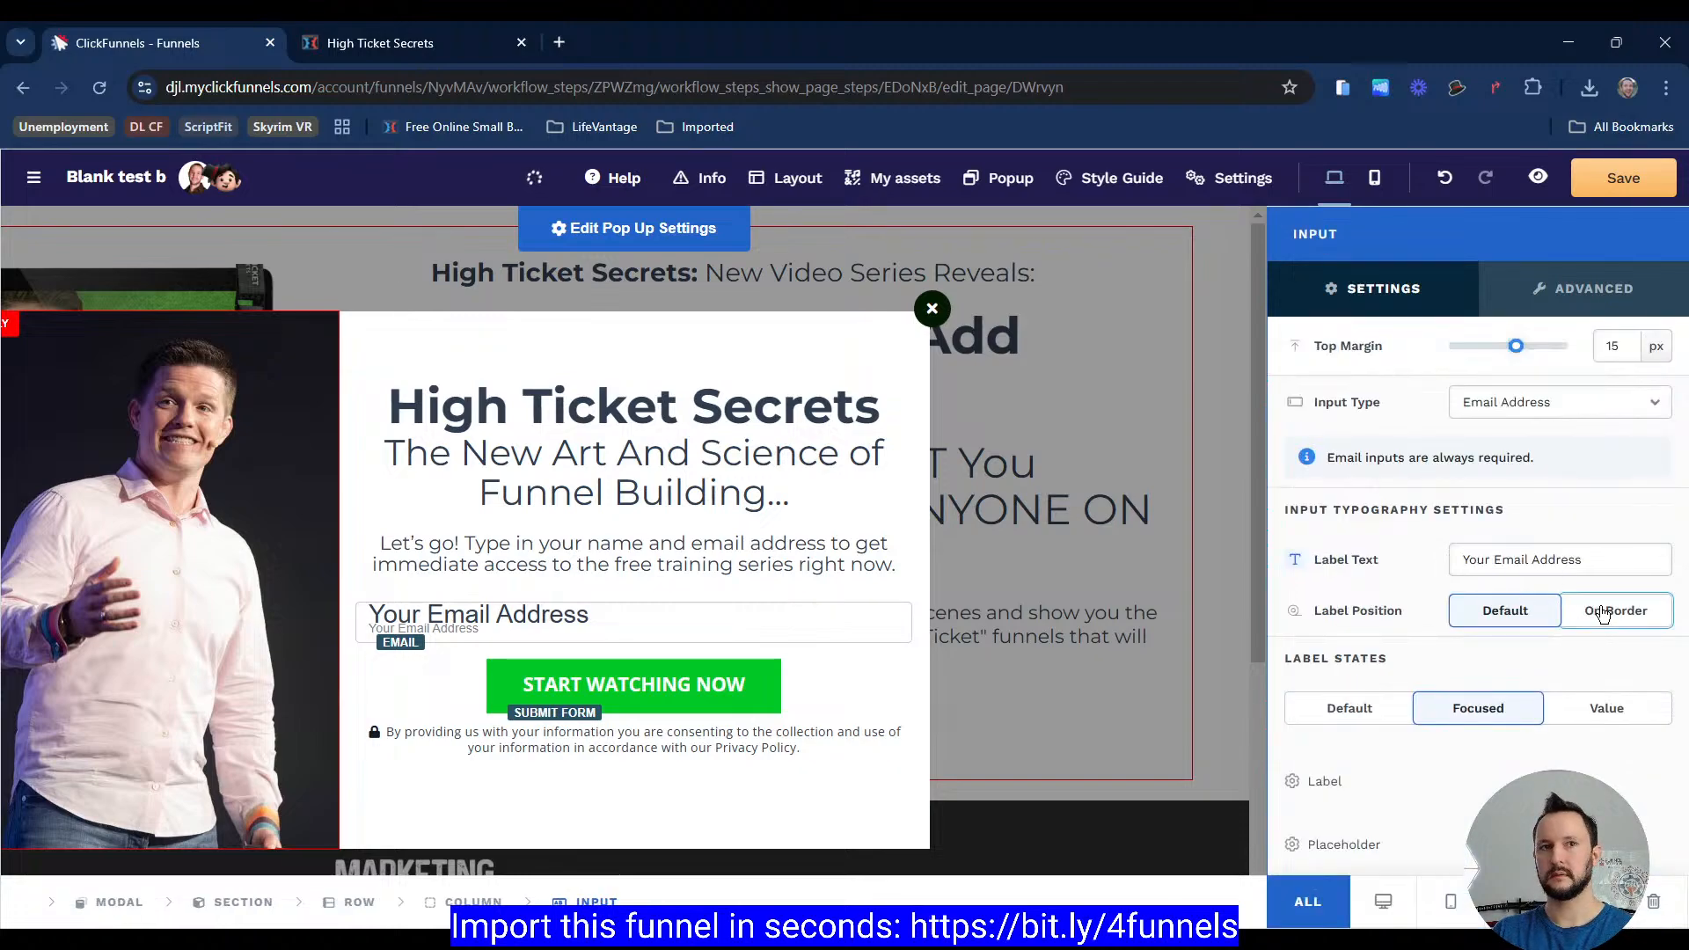
pyautogui.click(1506, 621)
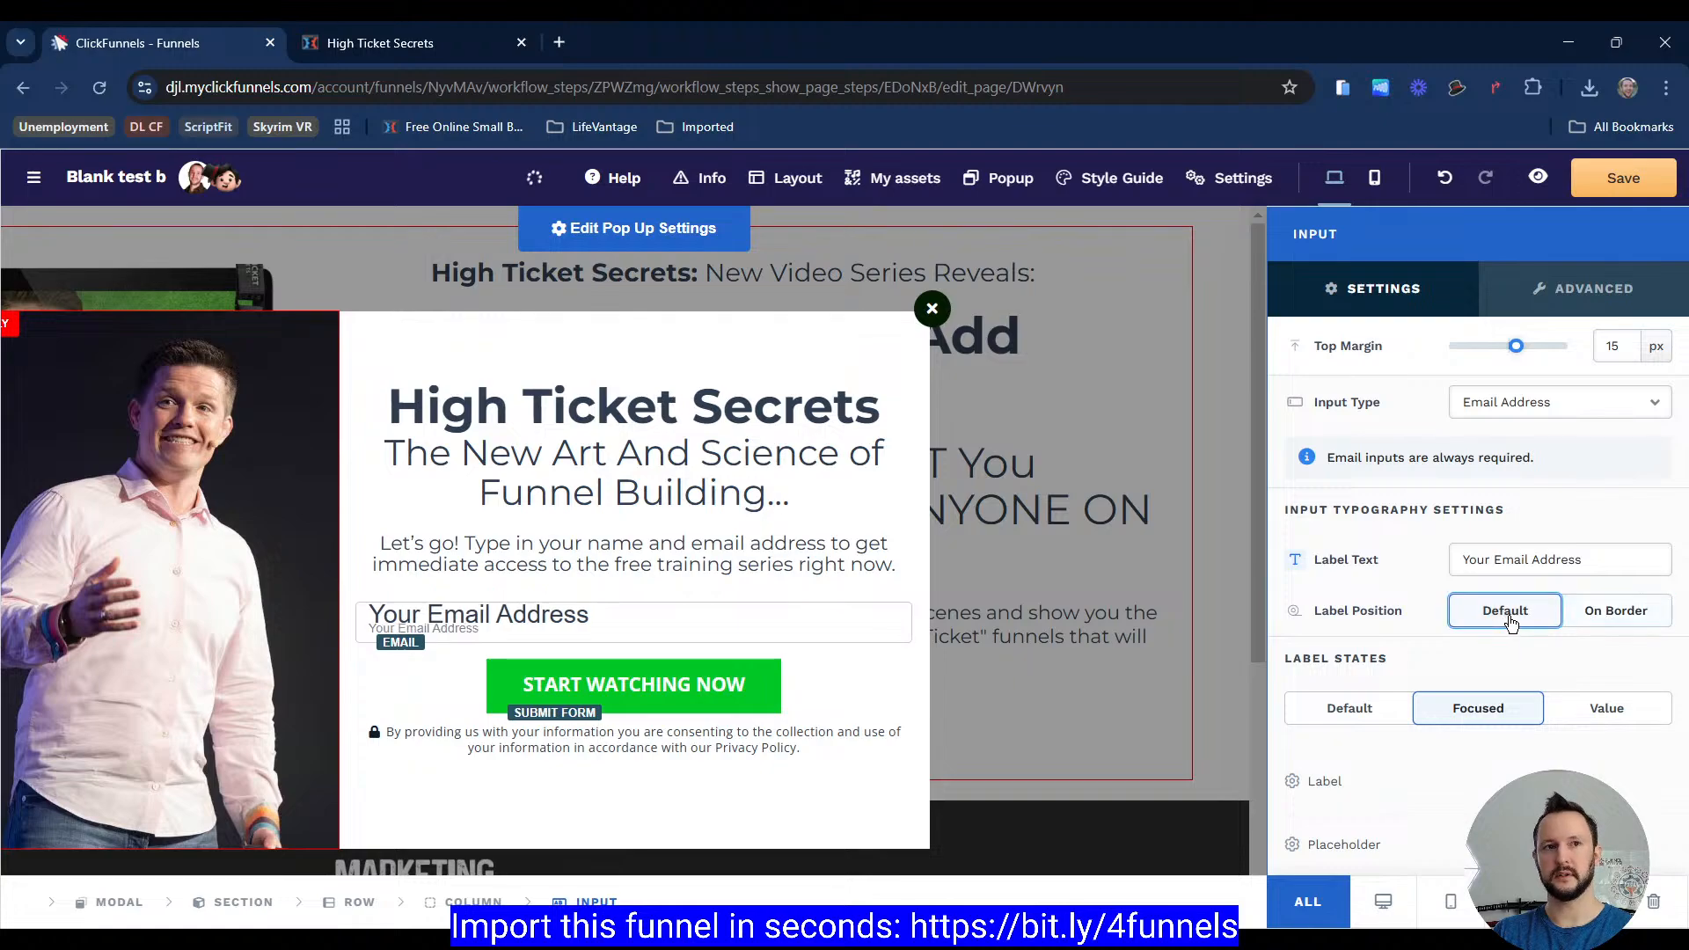
pyautogui.click(1610, 616)
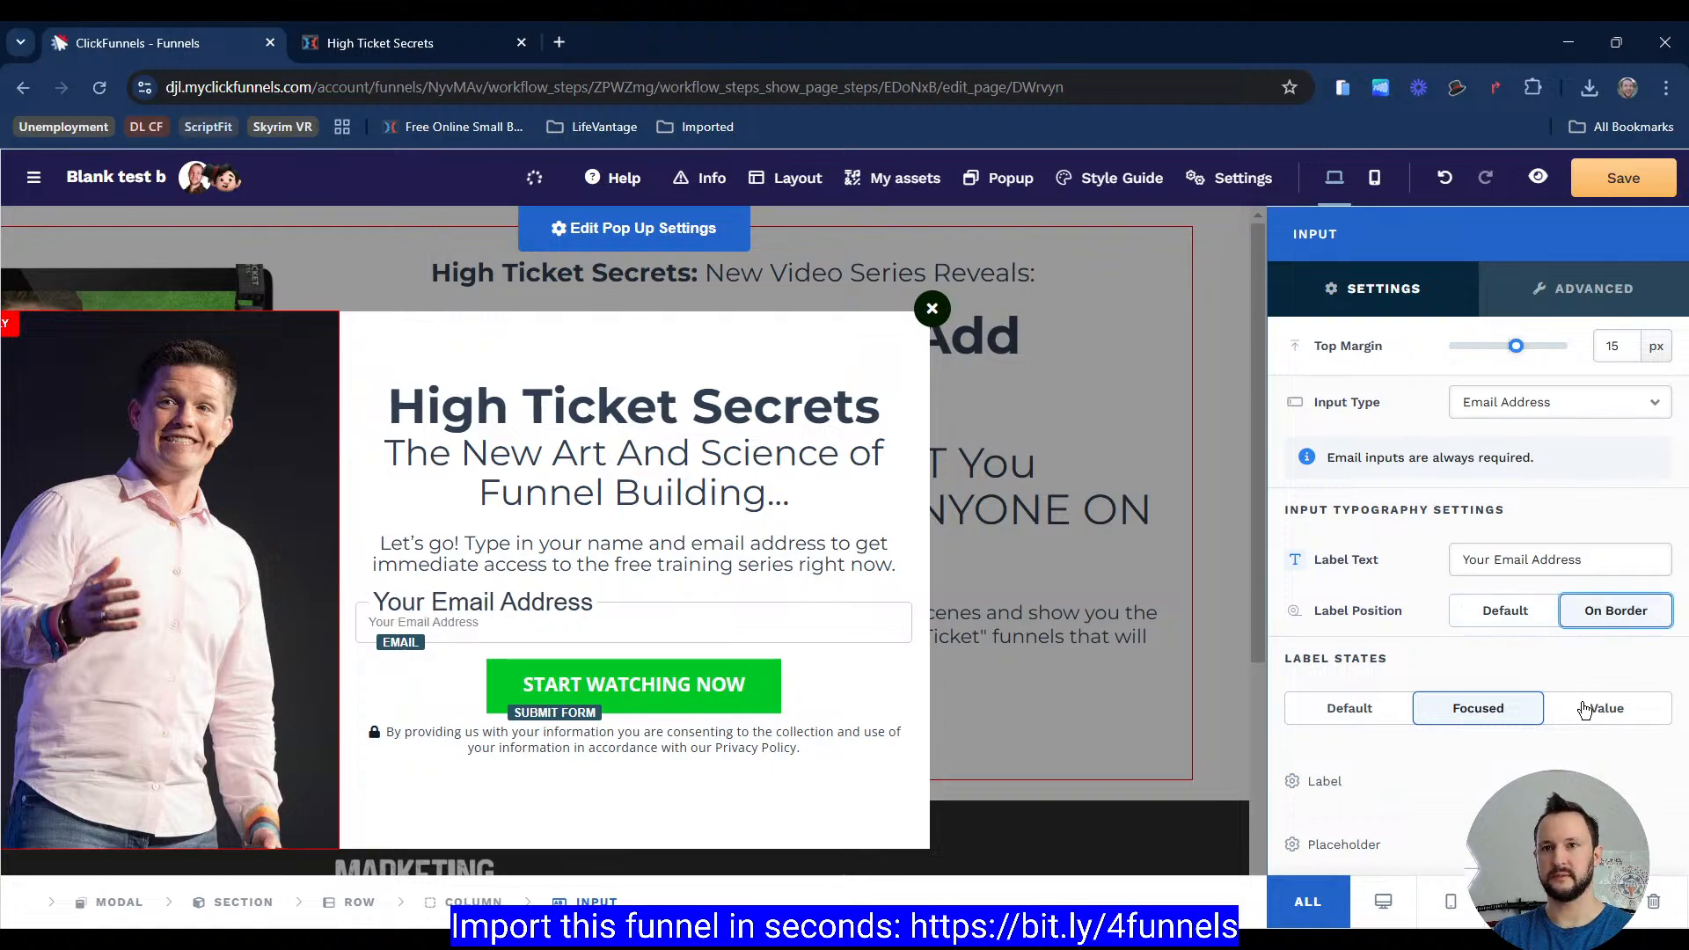
pyautogui.scroll(-2, 1583, 709)
pyautogui.click(1608, 607)
pyautogui.click(1531, 616)
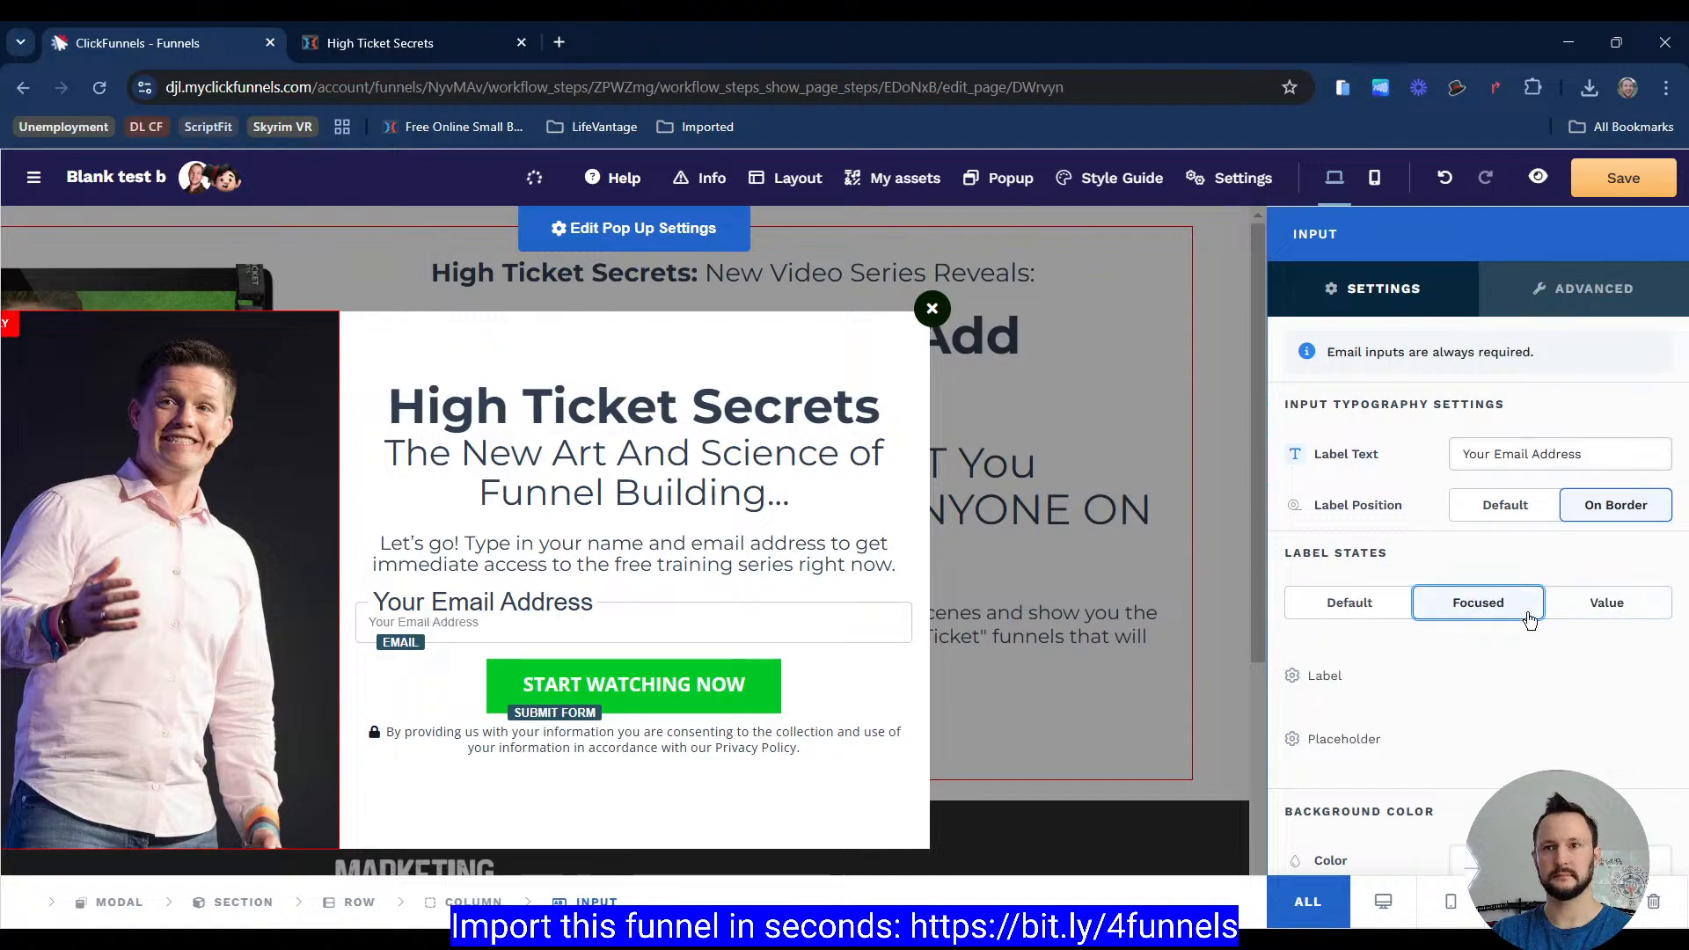
# Step: Make the focused placeholder colour fully transparent by lowering its alpha to zero
pyautogui.click(1405, 741)
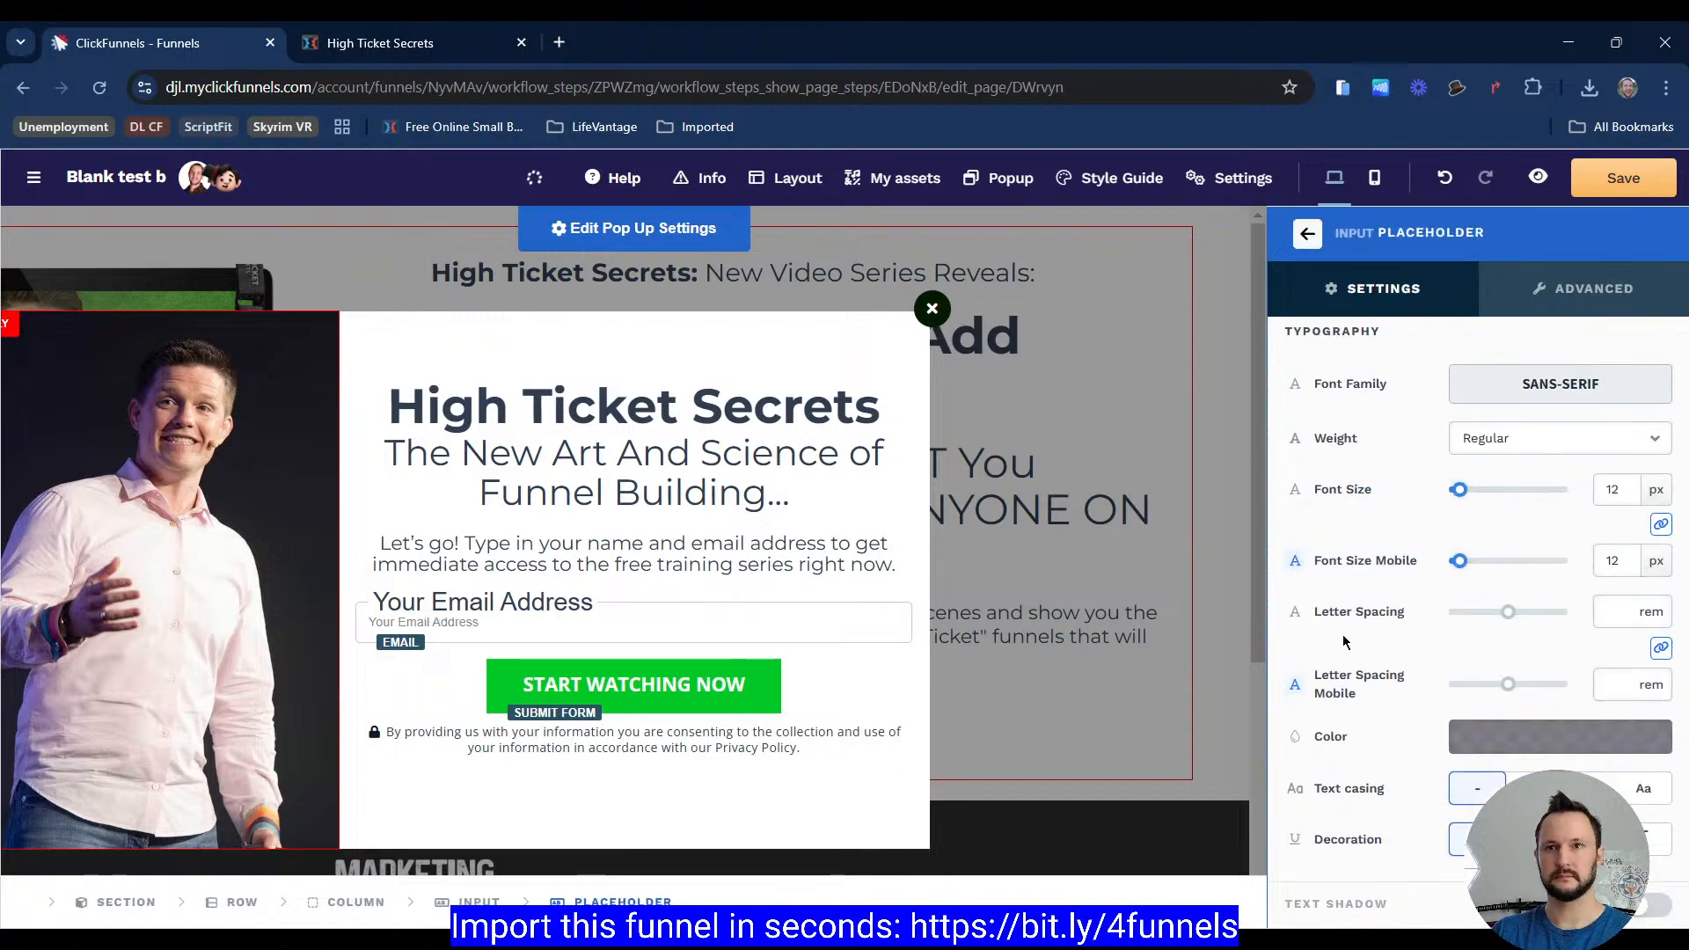
pyautogui.click(1502, 736)
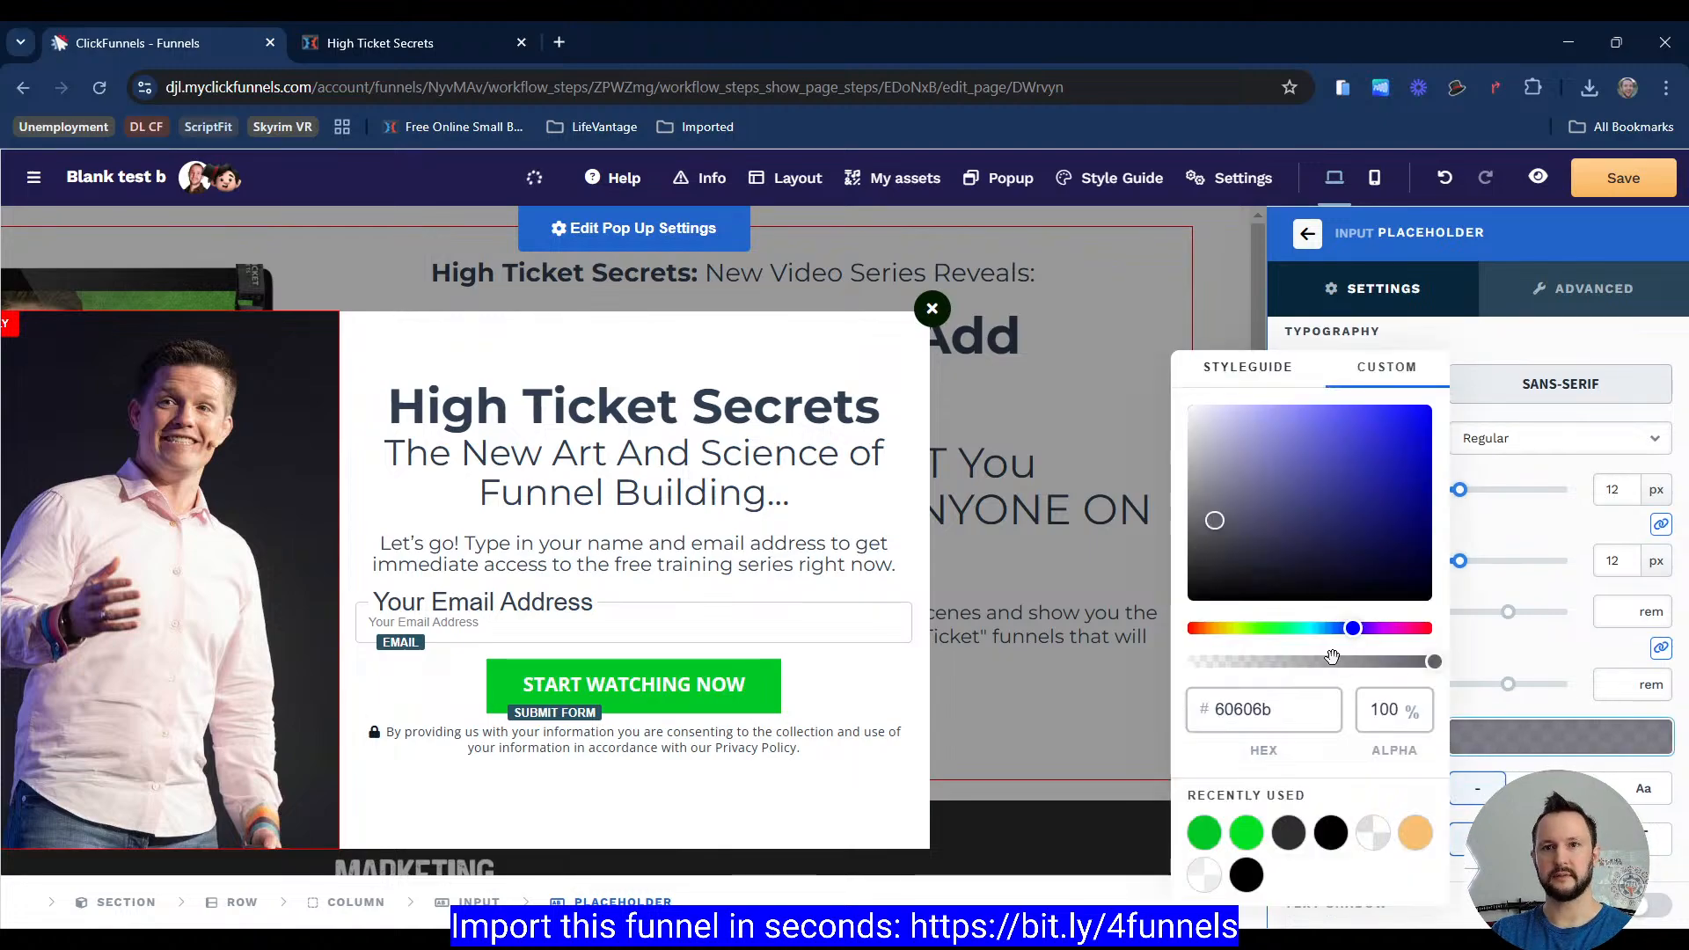
pyautogui.moveTo(1332, 661); pyautogui.dragTo(1183, 662)
pyautogui.click(832, 609)
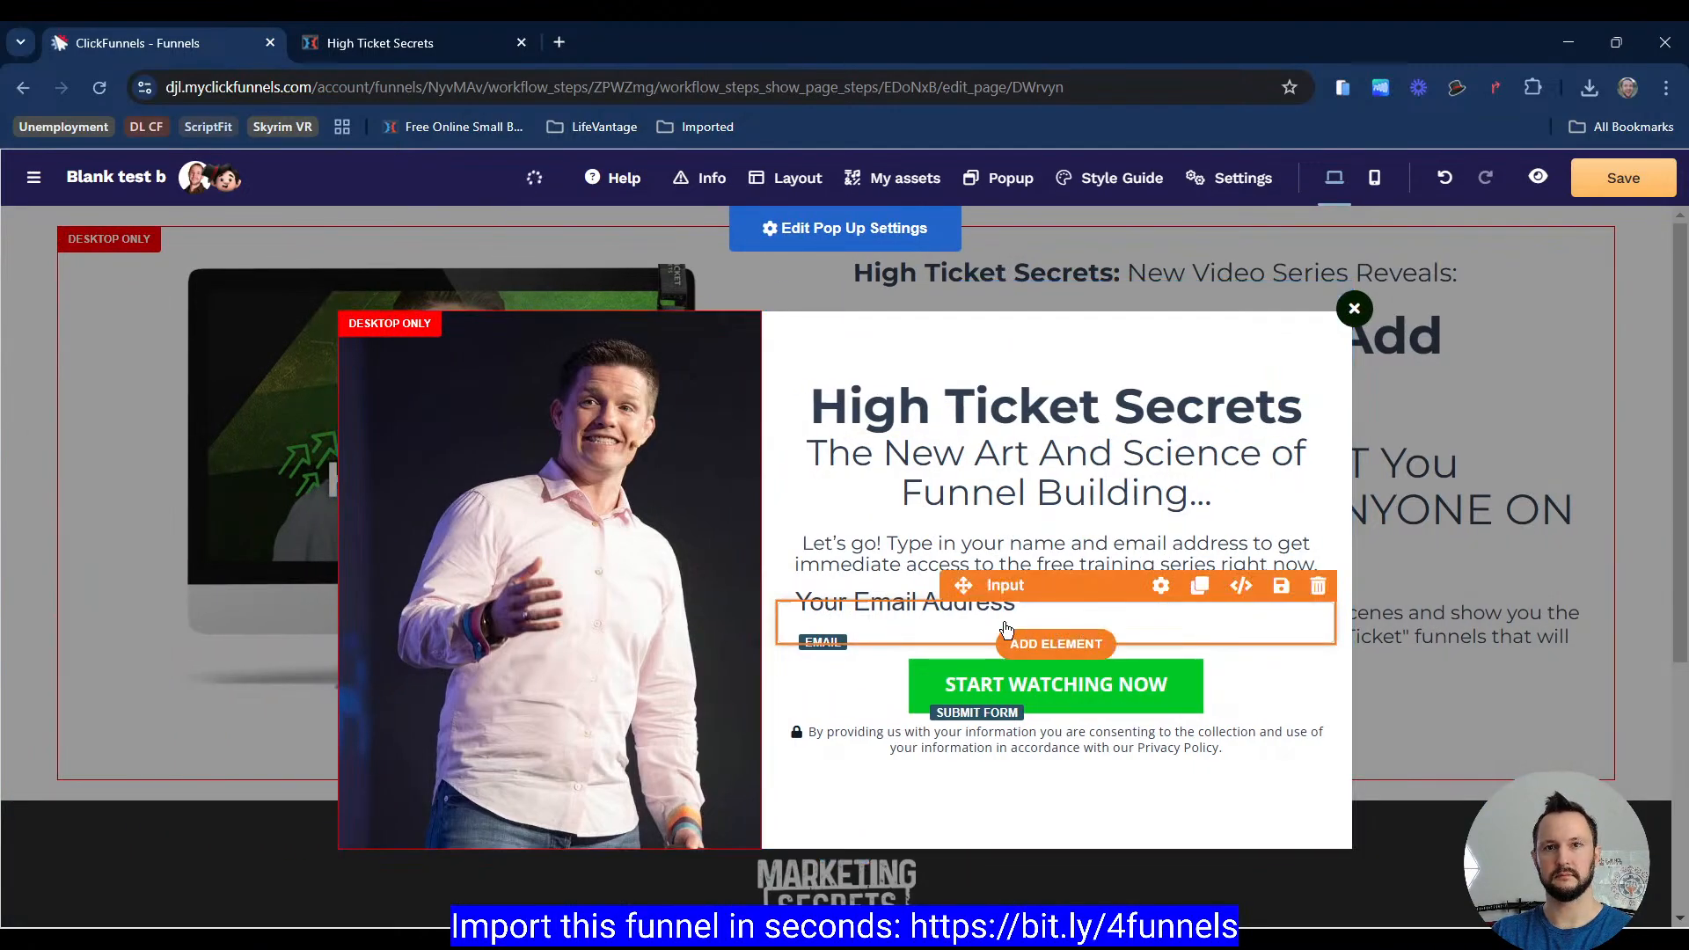
pyautogui.click(1007, 628)
# Step: Cycle the email input's Default, Focused and Value label states and scroll through its settings to review them
pyautogui.scroll(-3, 1391, 604)
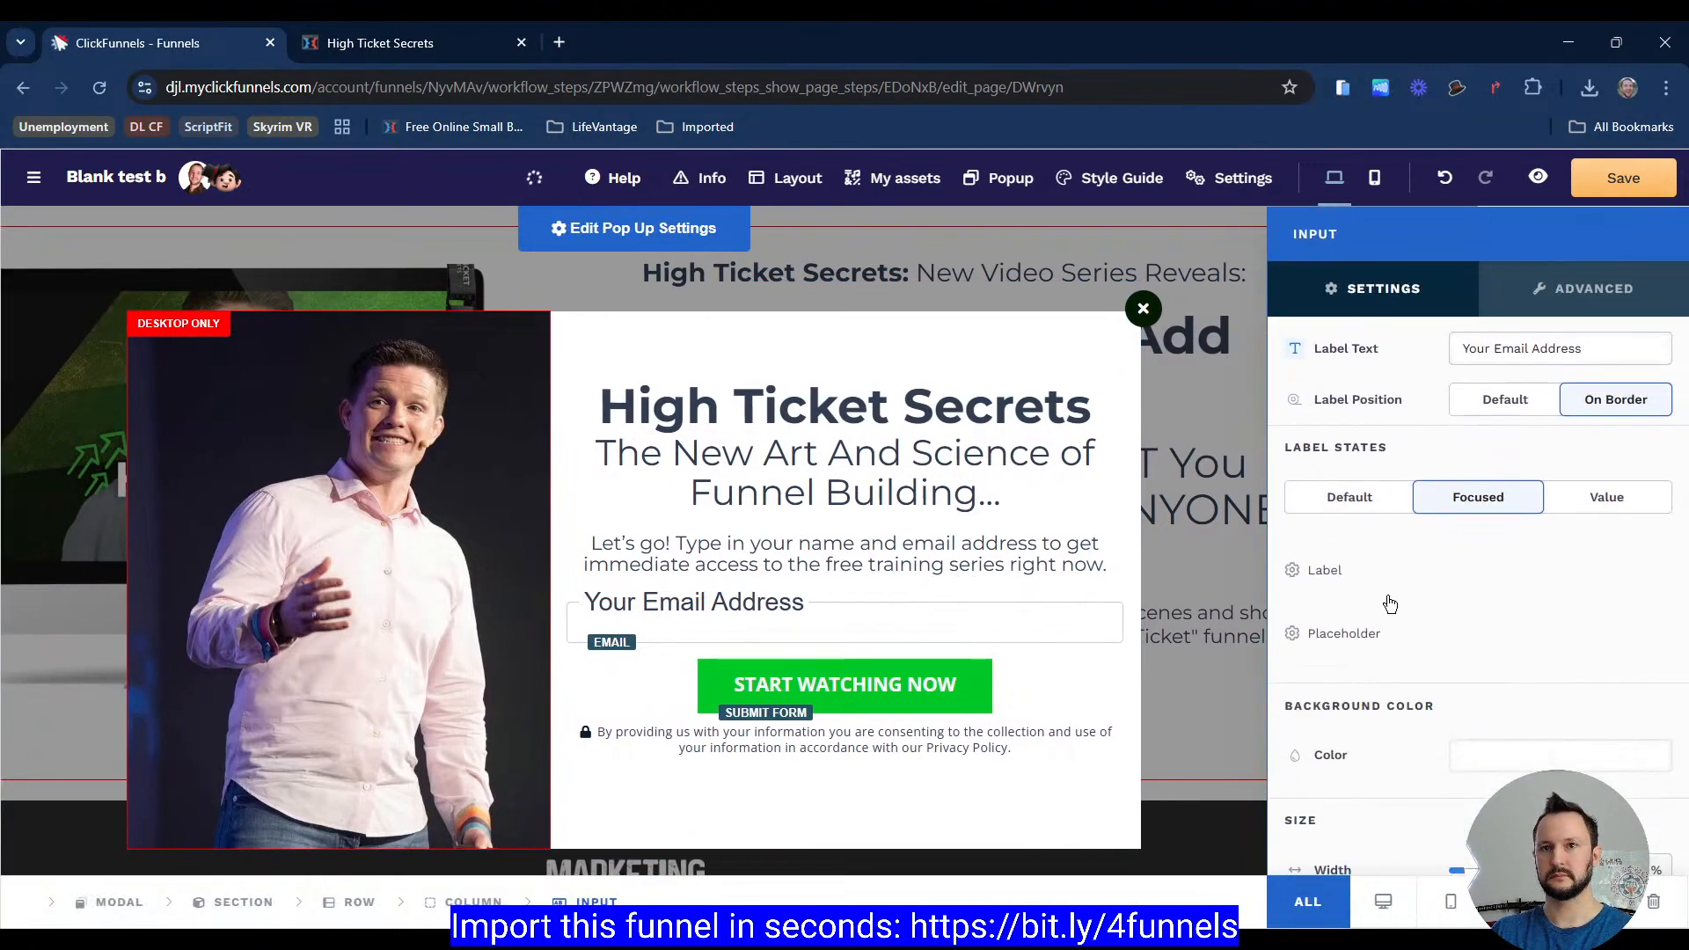
pyautogui.click(1381, 504)
pyautogui.click(1485, 510)
pyautogui.click(1597, 502)
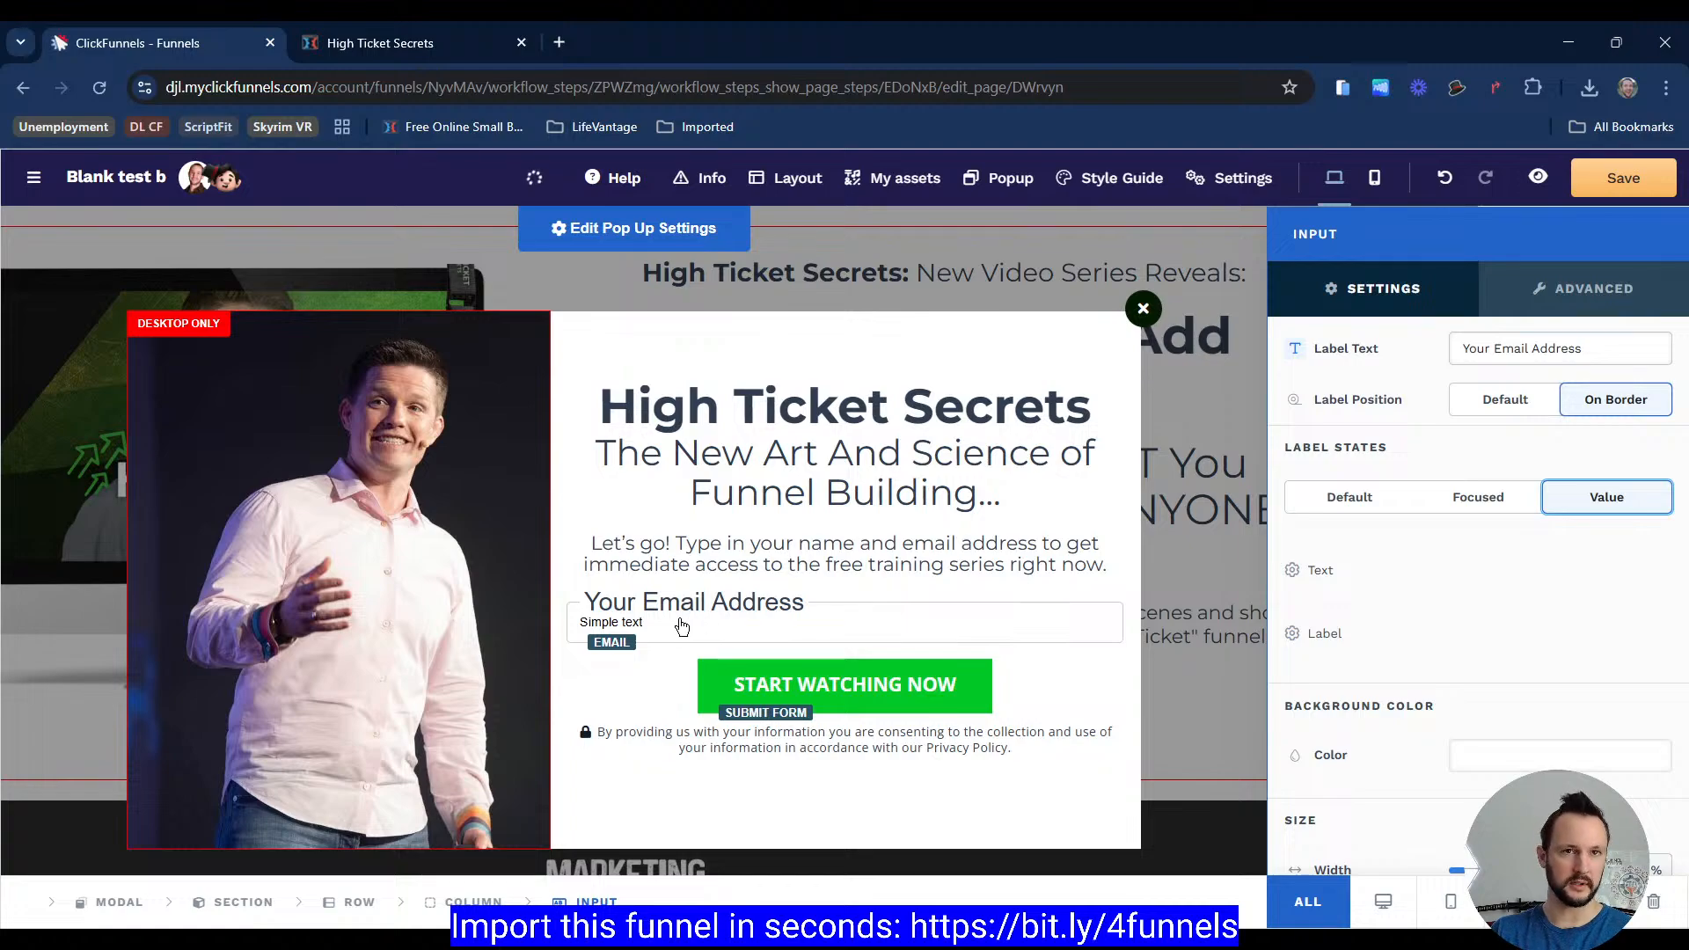
pyautogui.click(1476, 498)
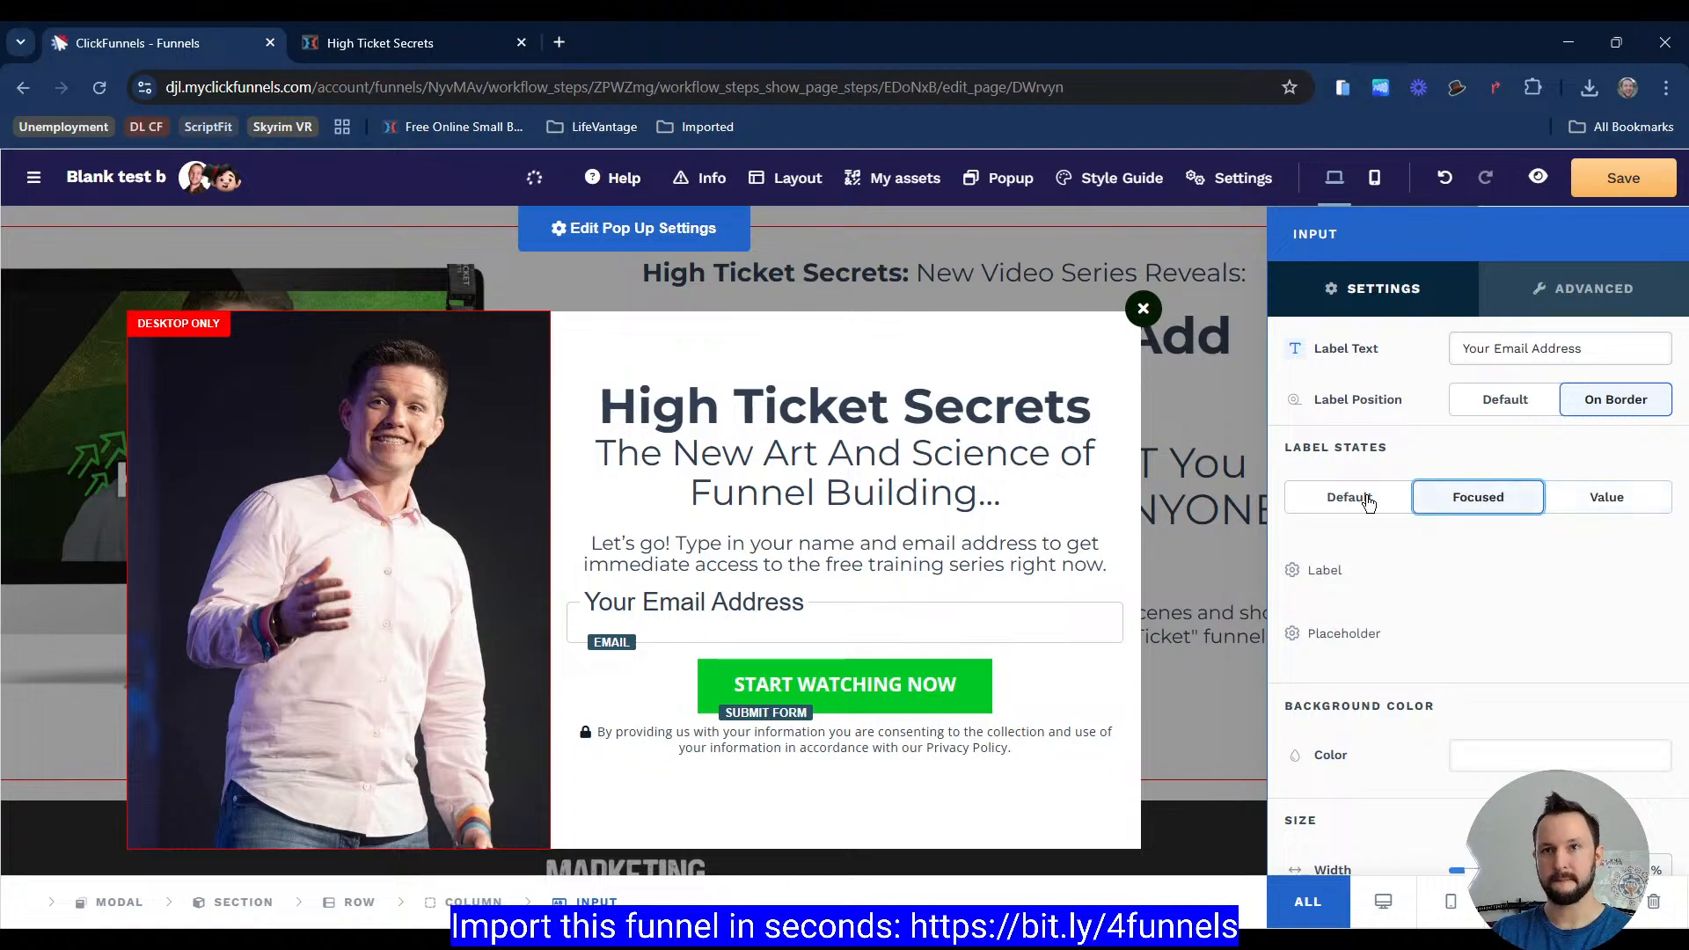
pyautogui.click(1408, 506)
pyautogui.scroll(3, 1408, 475)
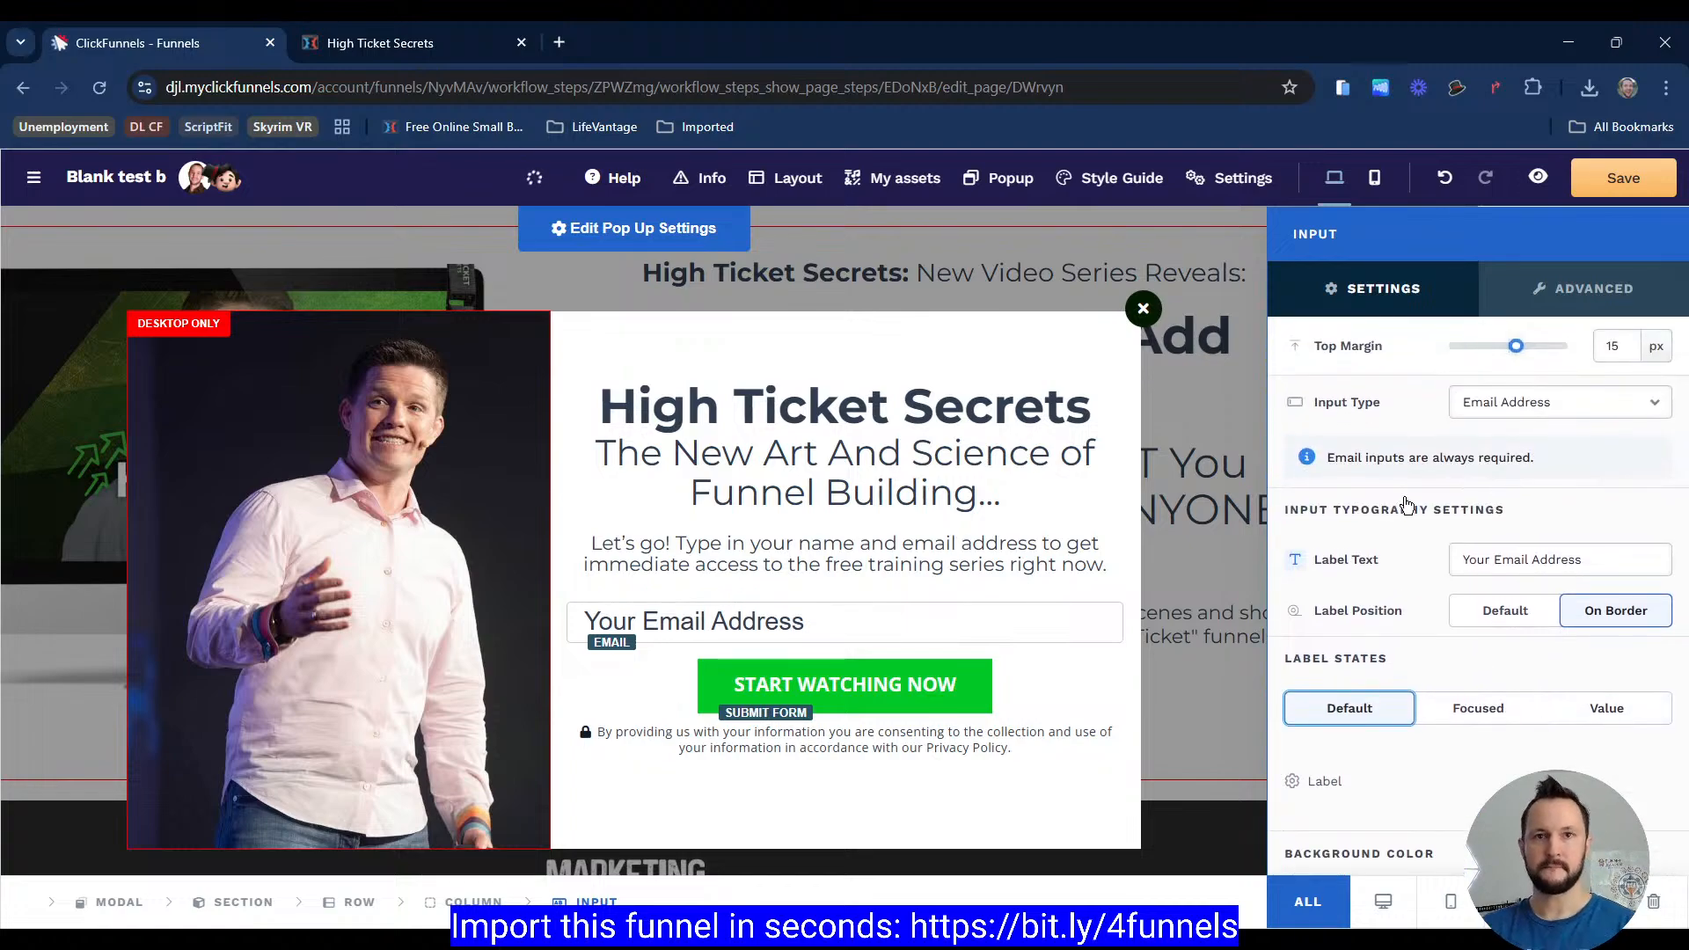
pyautogui.scroll(-10, 1399, 468)
pyautogui.scroll(-3, 1390, 576)
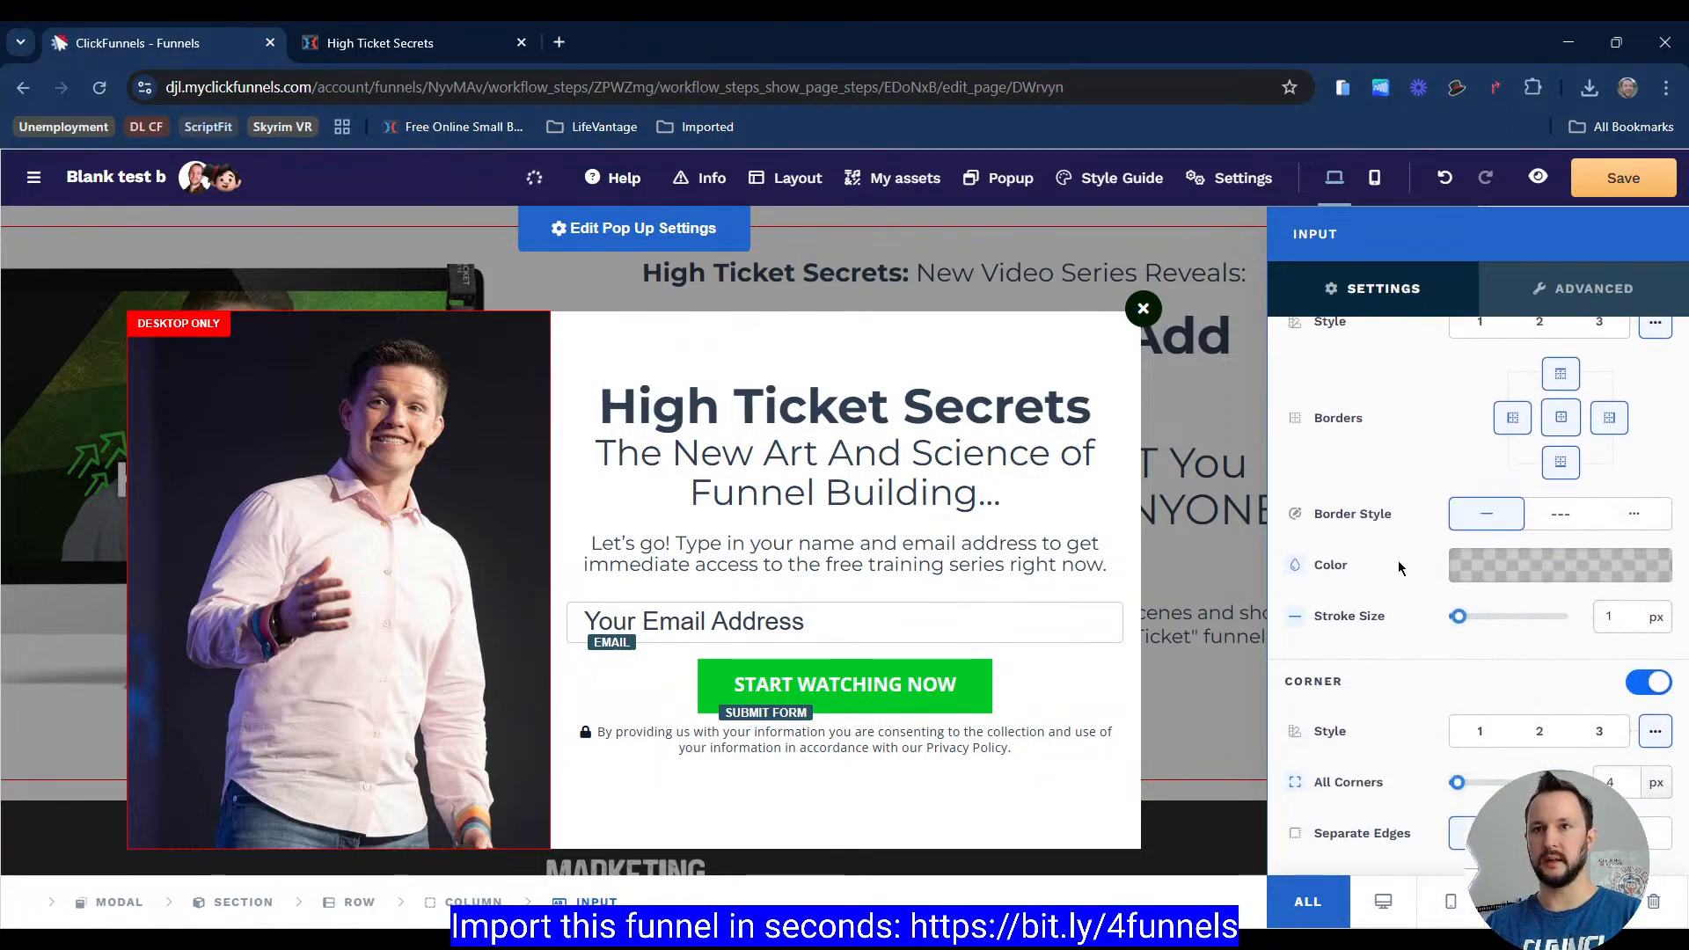
pyautogui.scroll(5, 1390, 691)
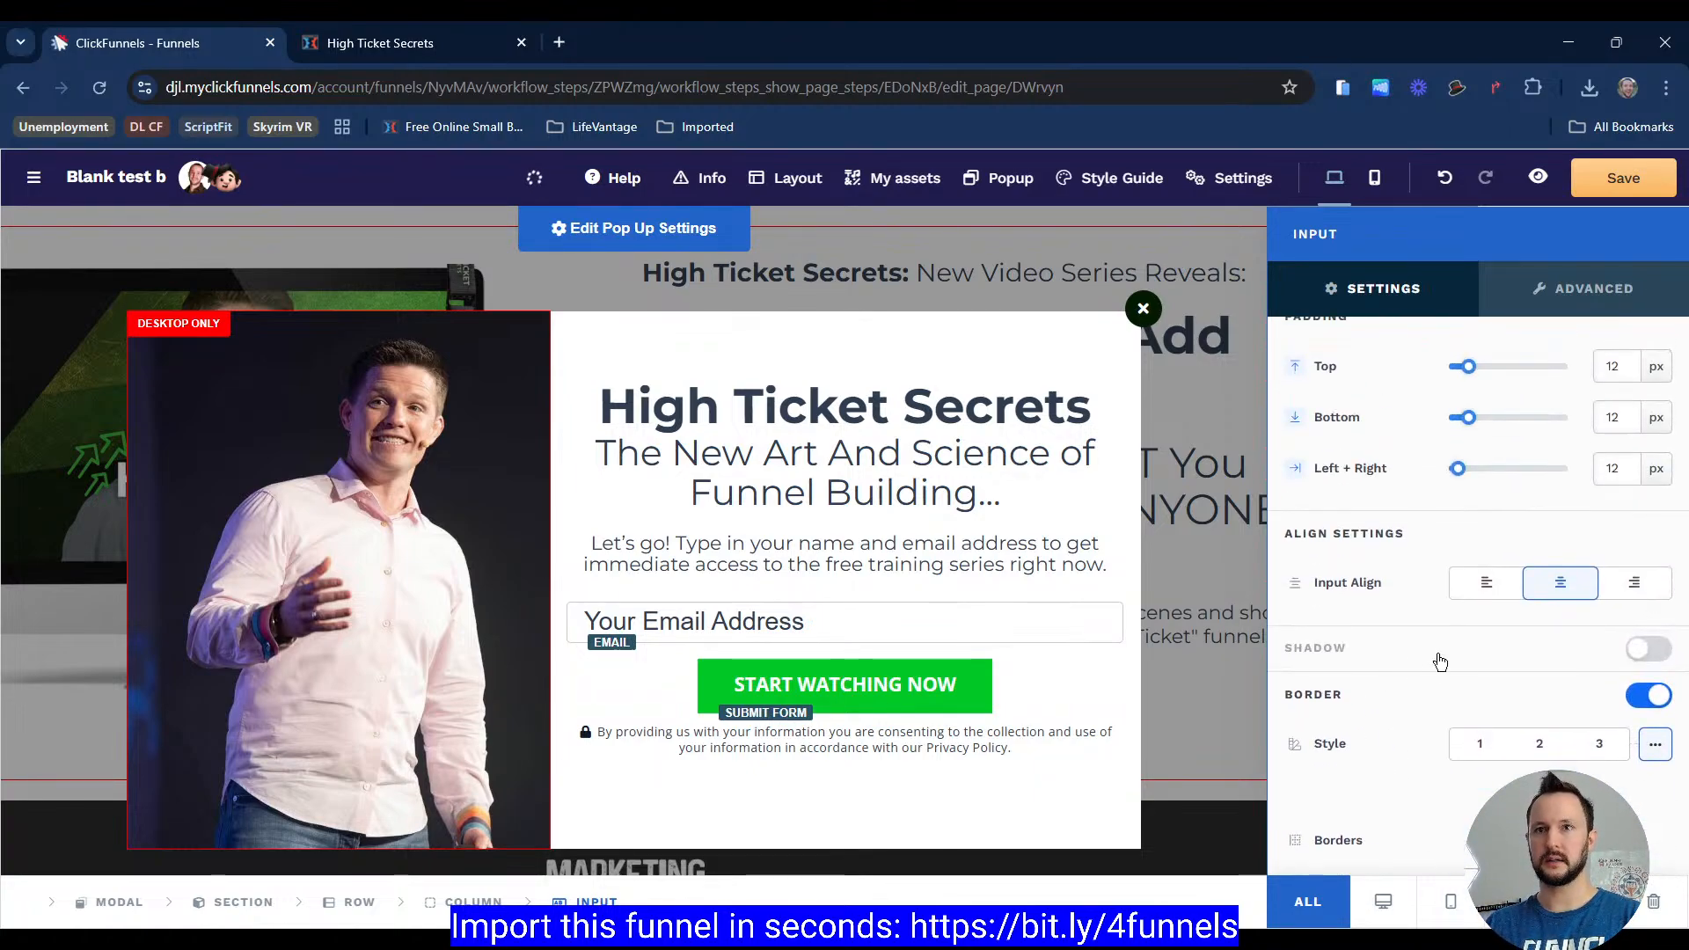
pyautogui.scroll(8, 1441, 661)
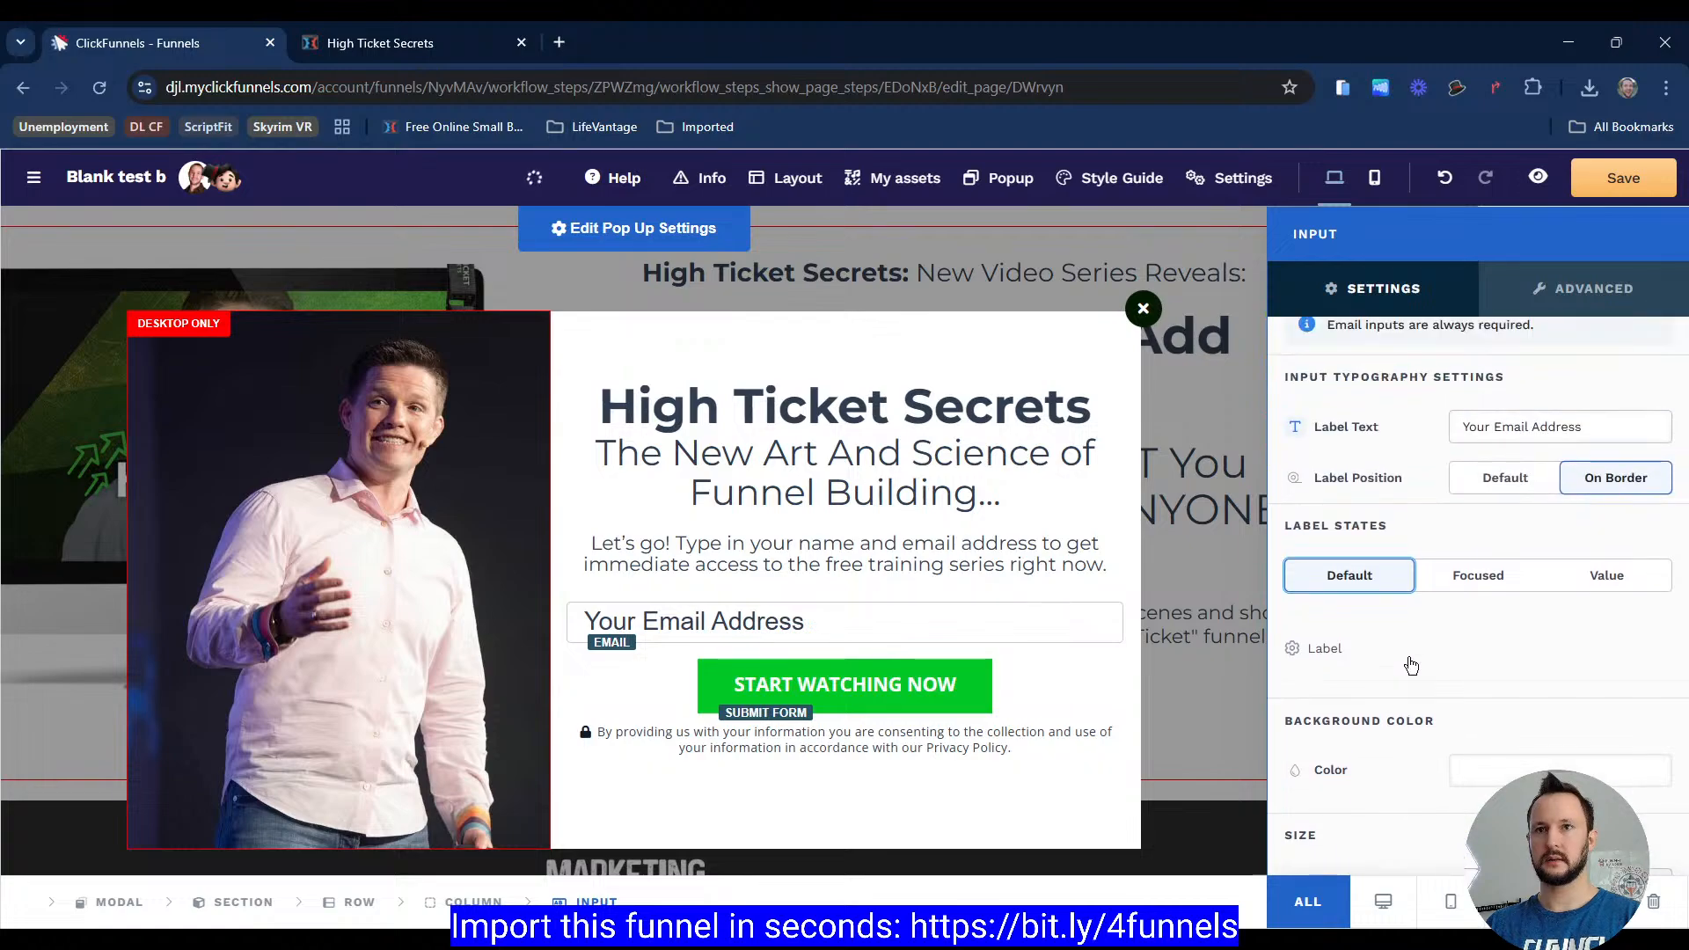
pyautogui.scroll(2, 1411, 655)
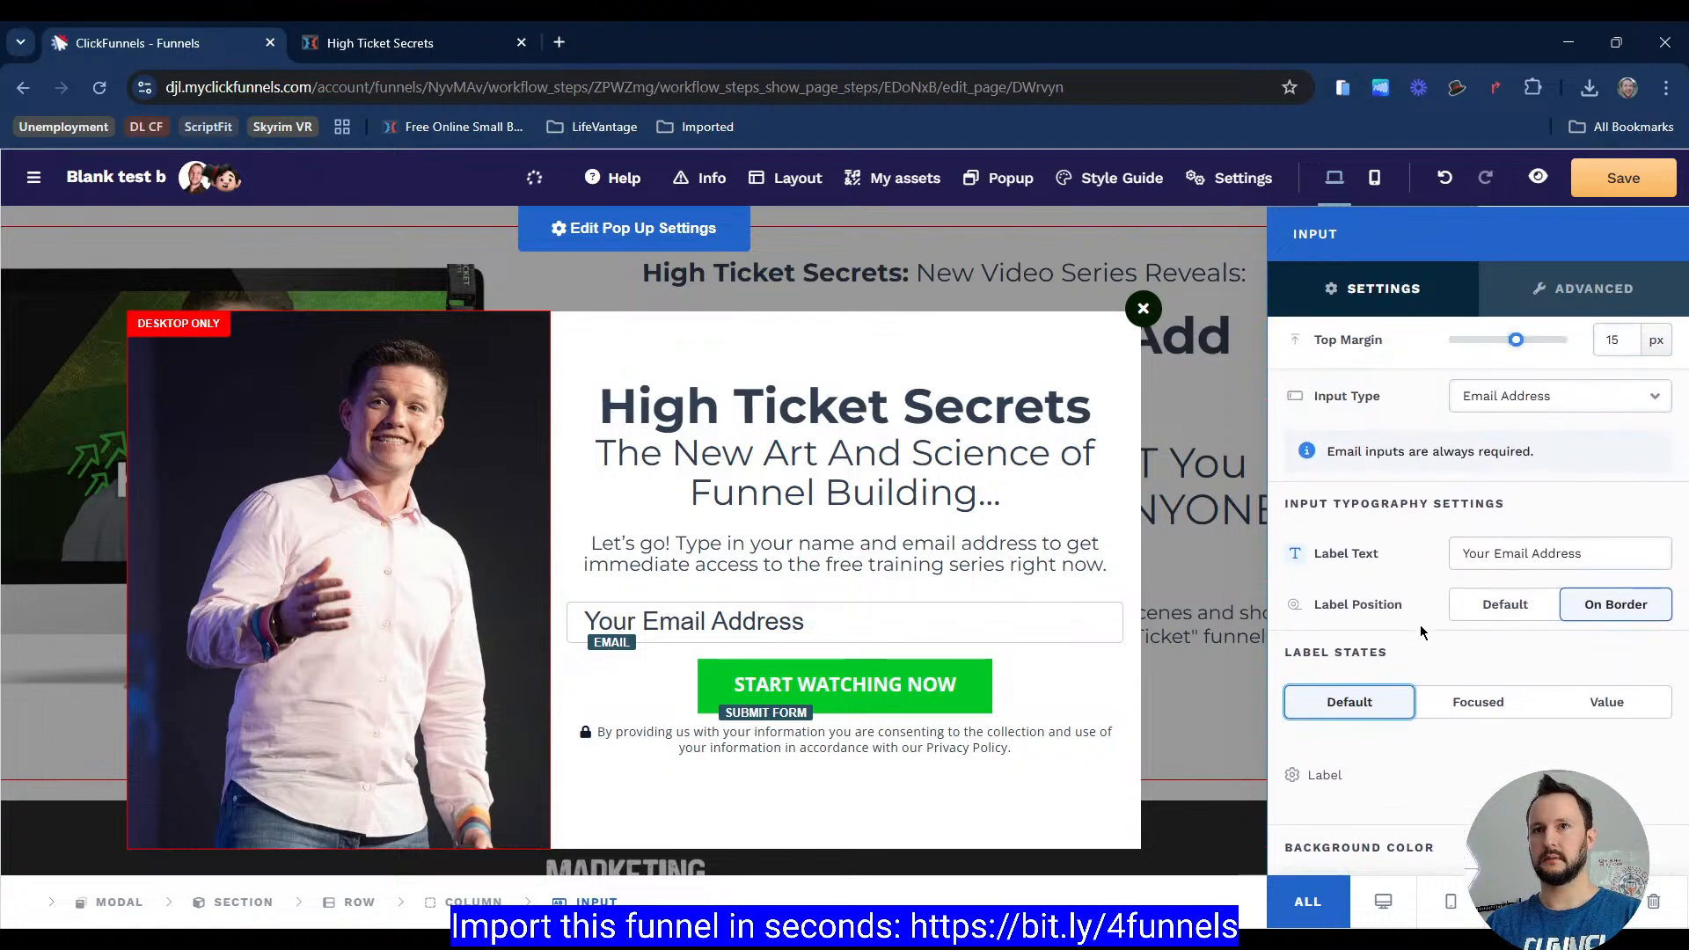
pyautogui.scroll(-3, 1420, 625)
# Step: Open the input label's typography settings and compare its Default, Focused and Value states
pyautogui.click(1465, 579)
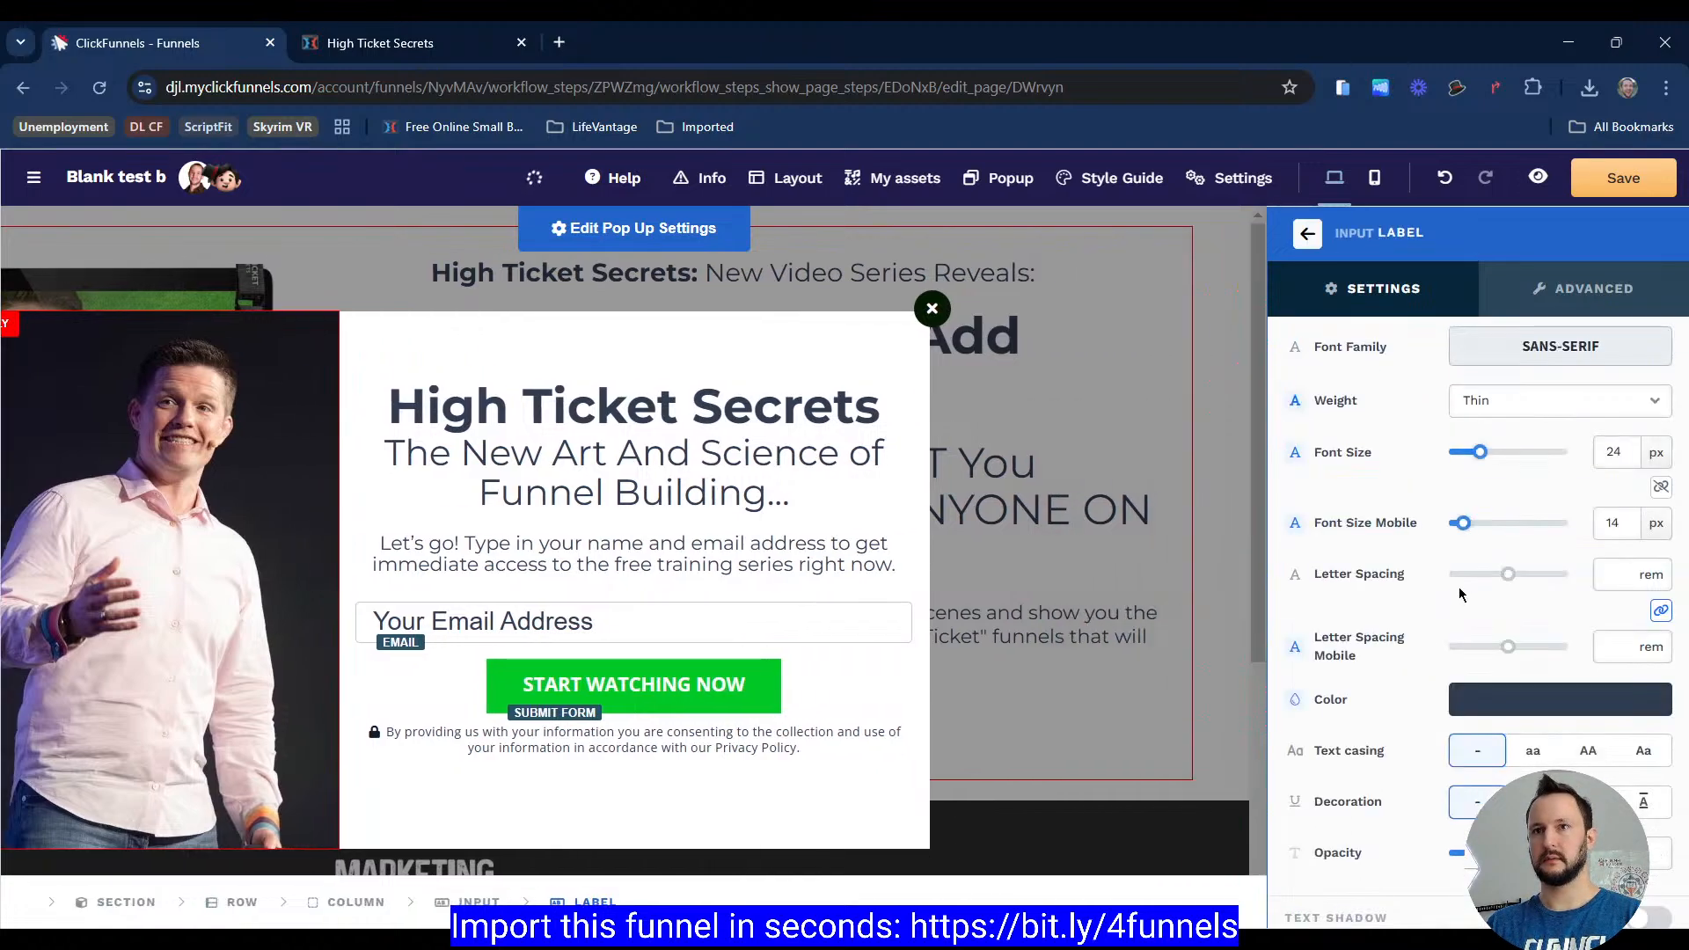
pyautogui.scroll(3, 1390, 647)
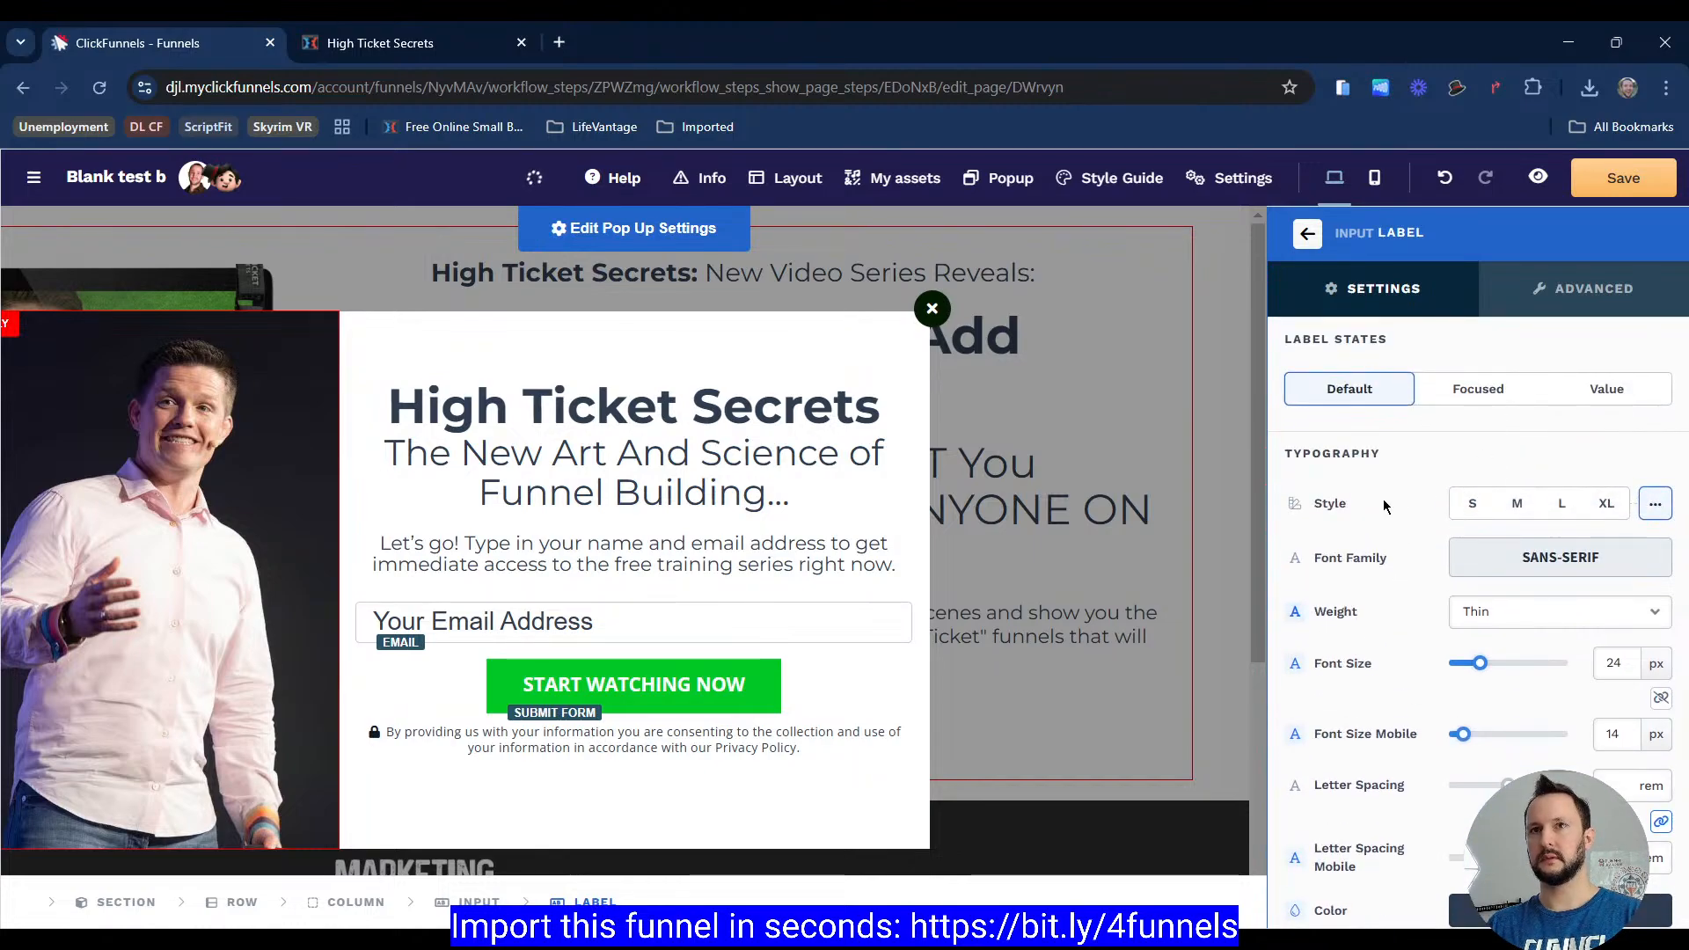
pyautogui.scroll(-3, 1375, 488)
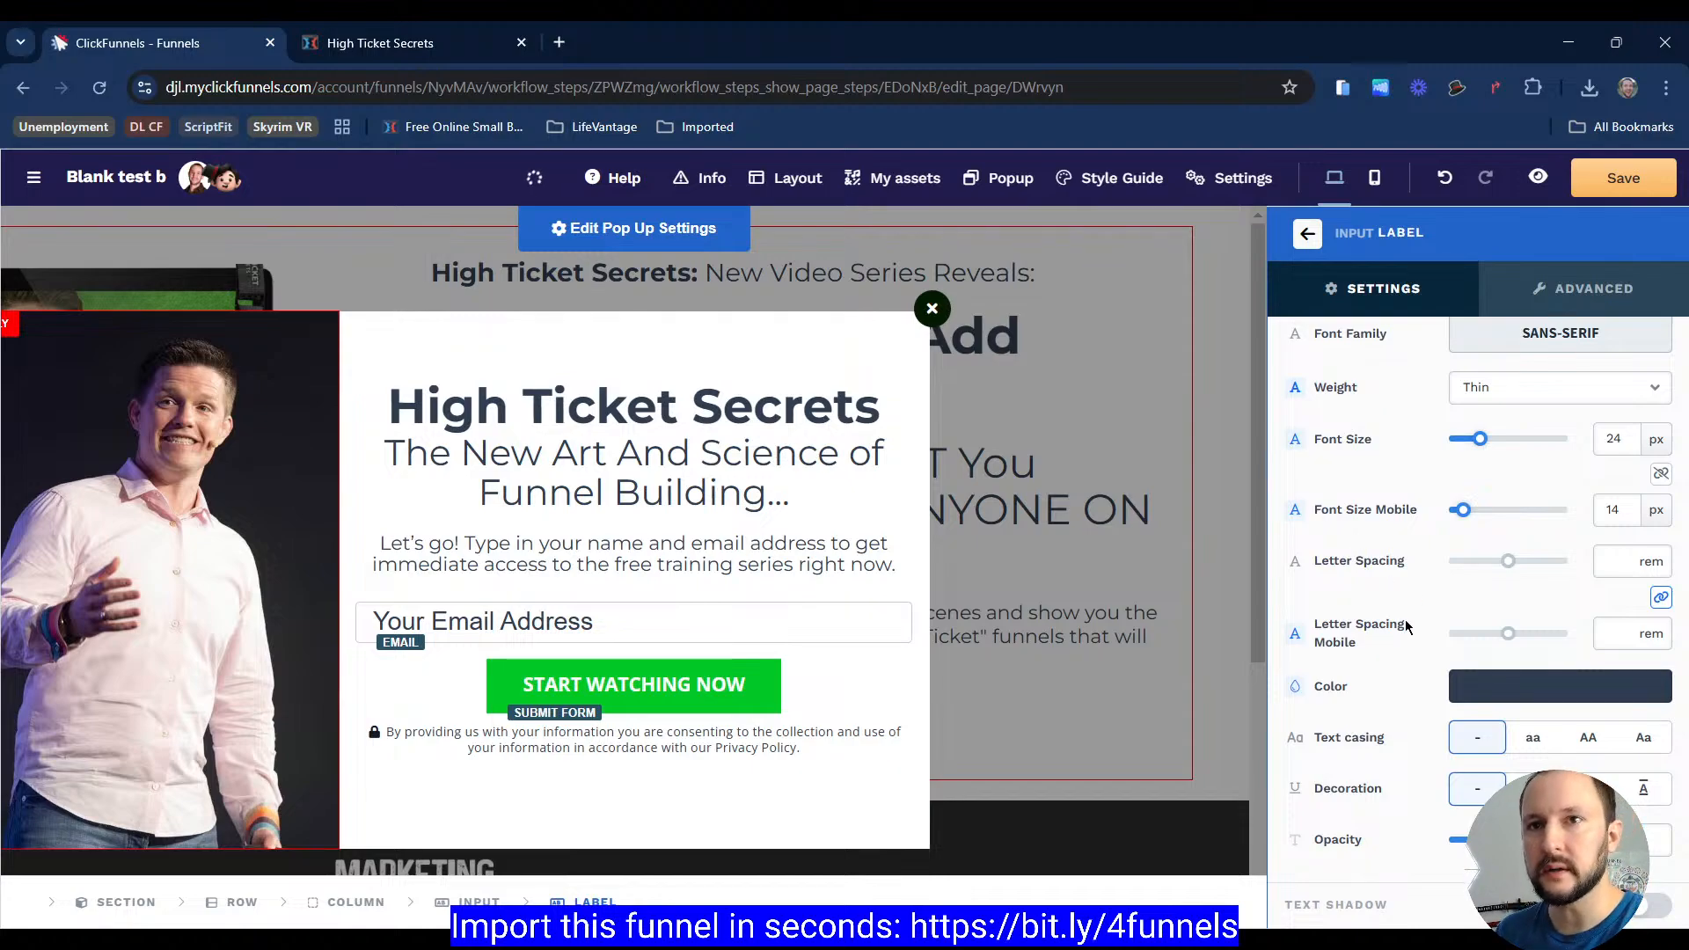
pyautogui.scroll(3, 1326, 746)
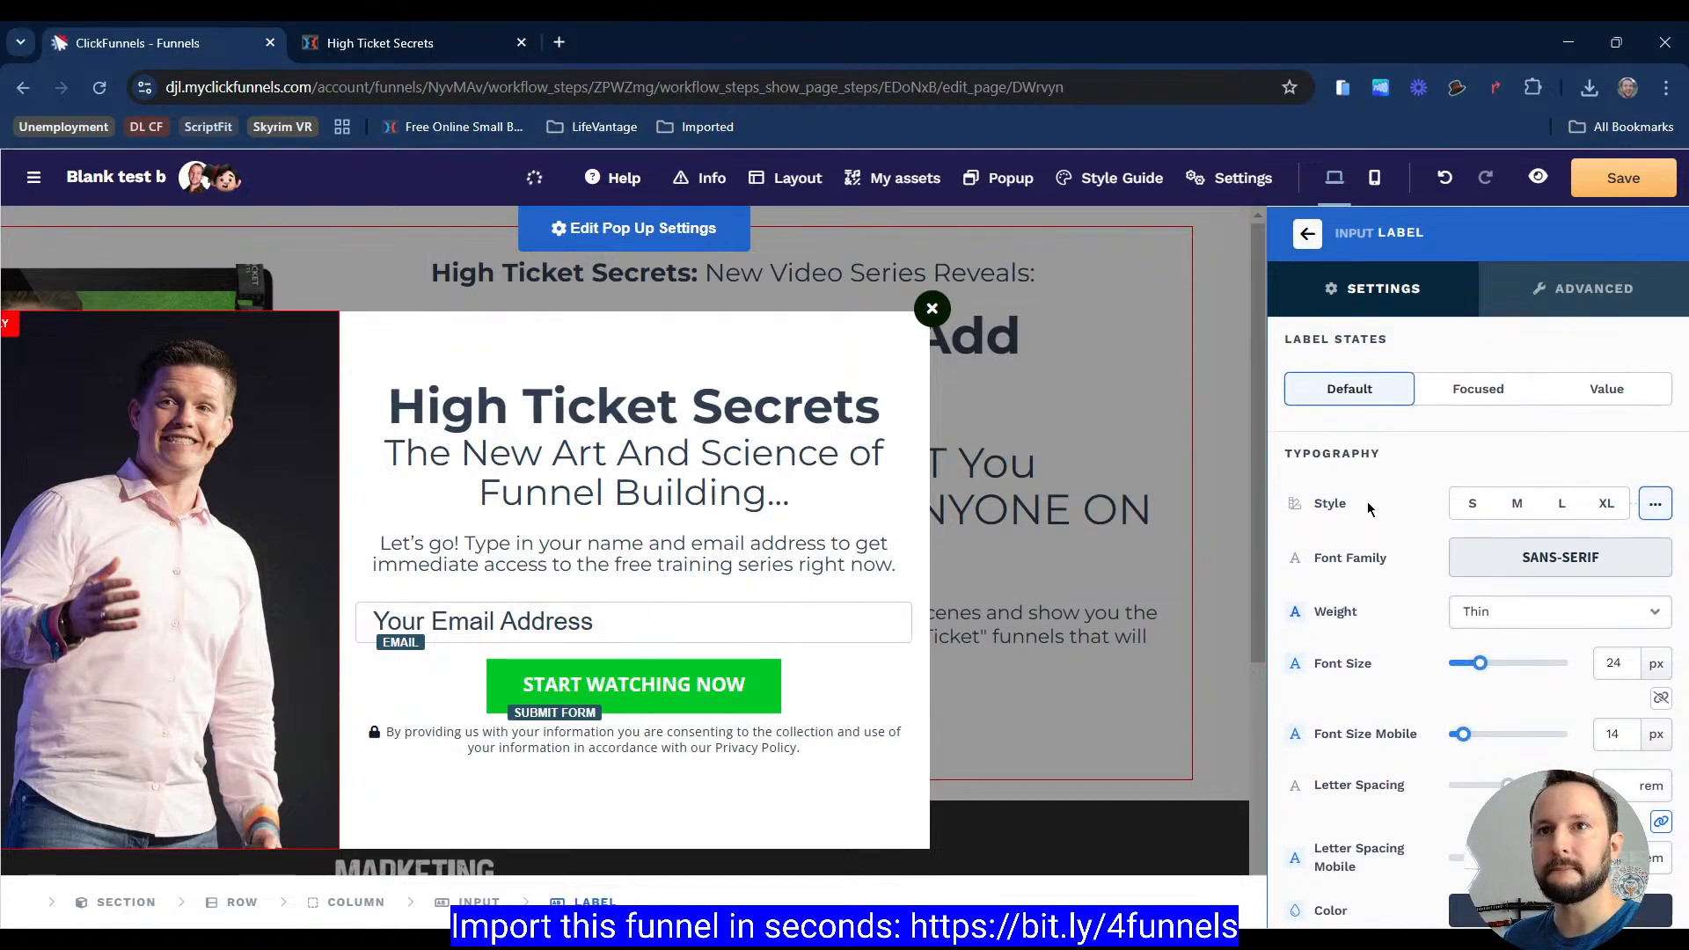
pyautogui.click(1471, 392)
pyautogui.click(1603, 389)
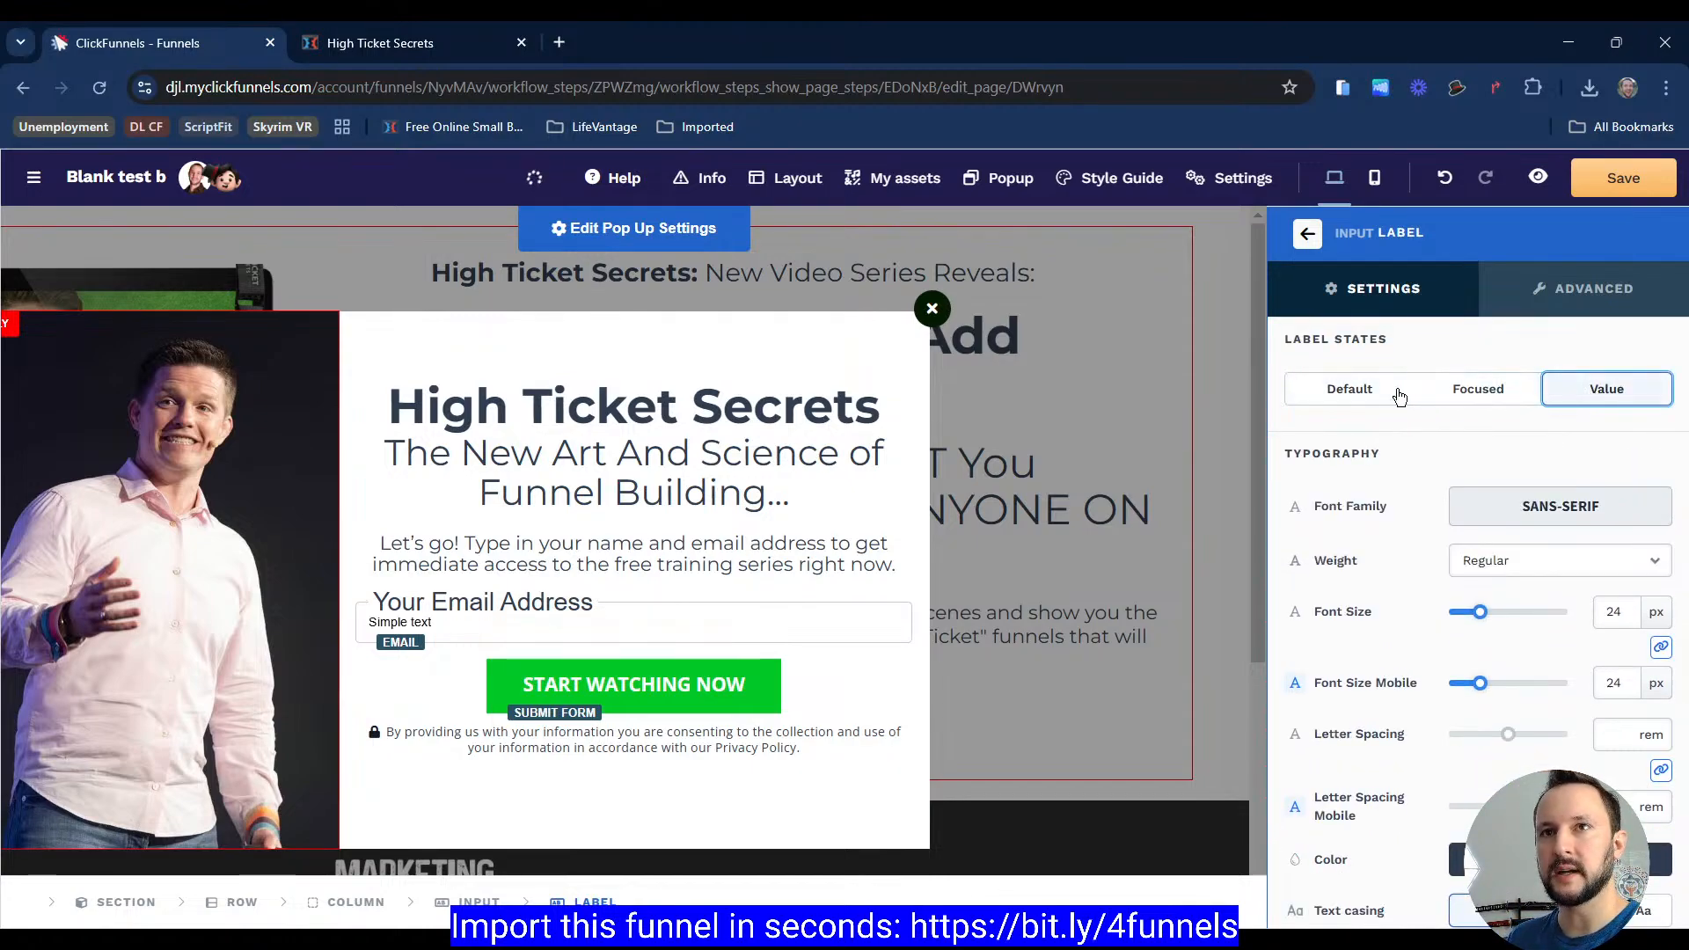
pyautogui.click(1436, 391)
pyautogui.click(1331, 398)
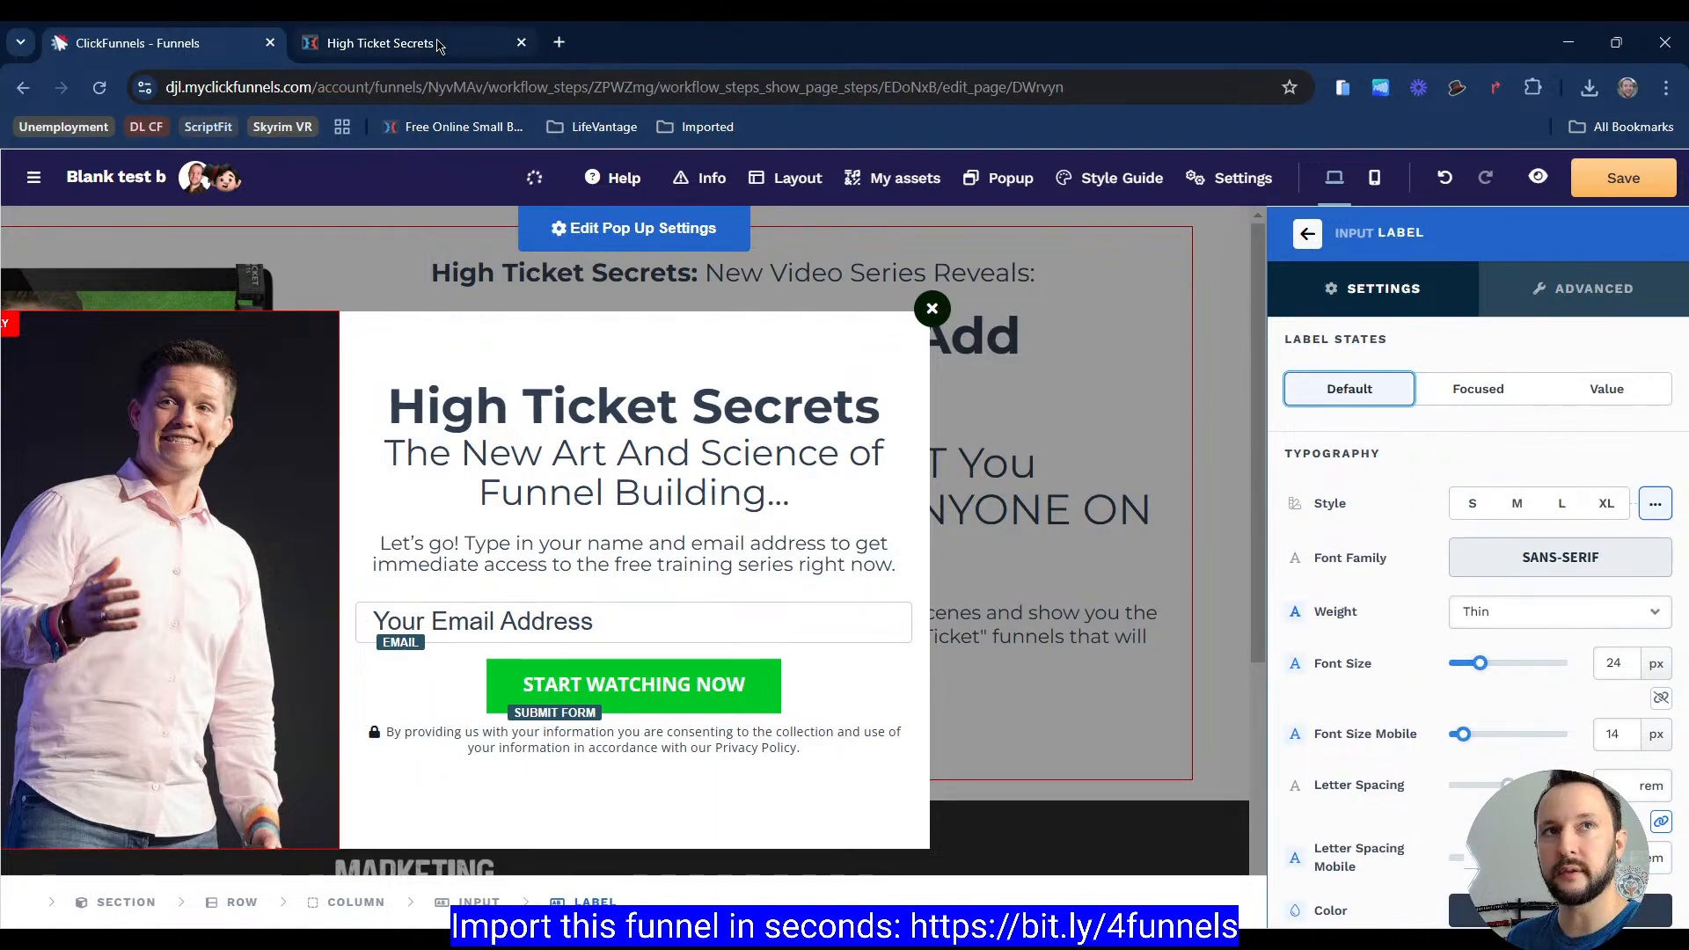
pyautogui.click(1581, 398)
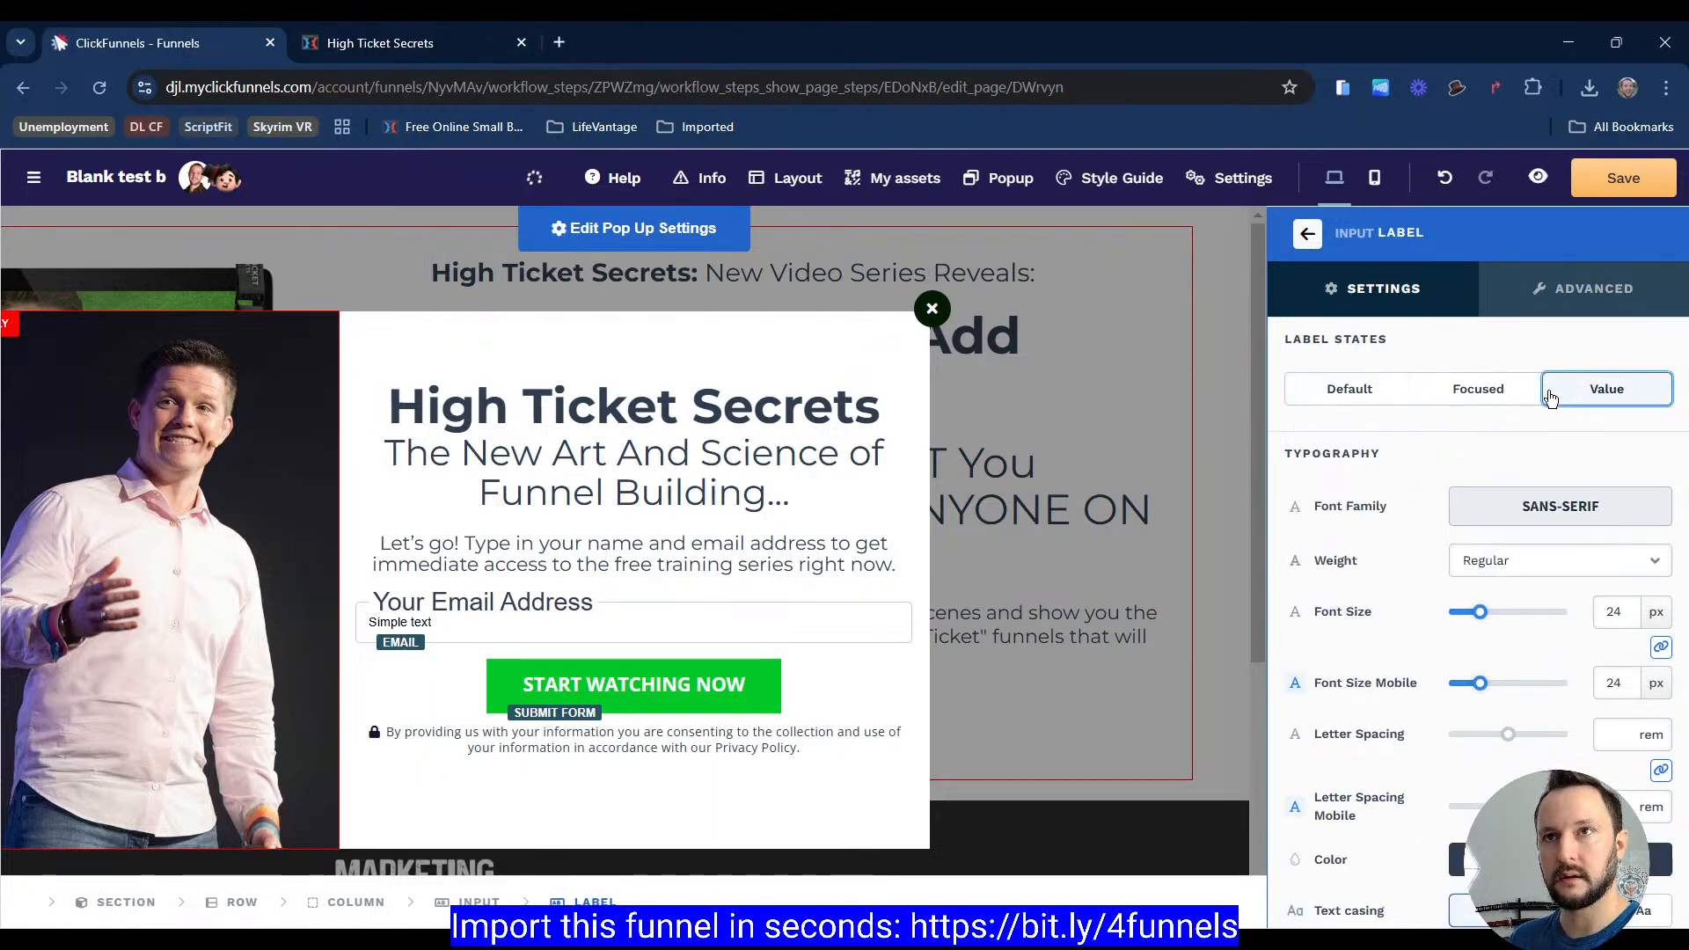
pyautogui.scroll(-3, 1333, 528)
pyautogui.scroll(2, 1342, 527)
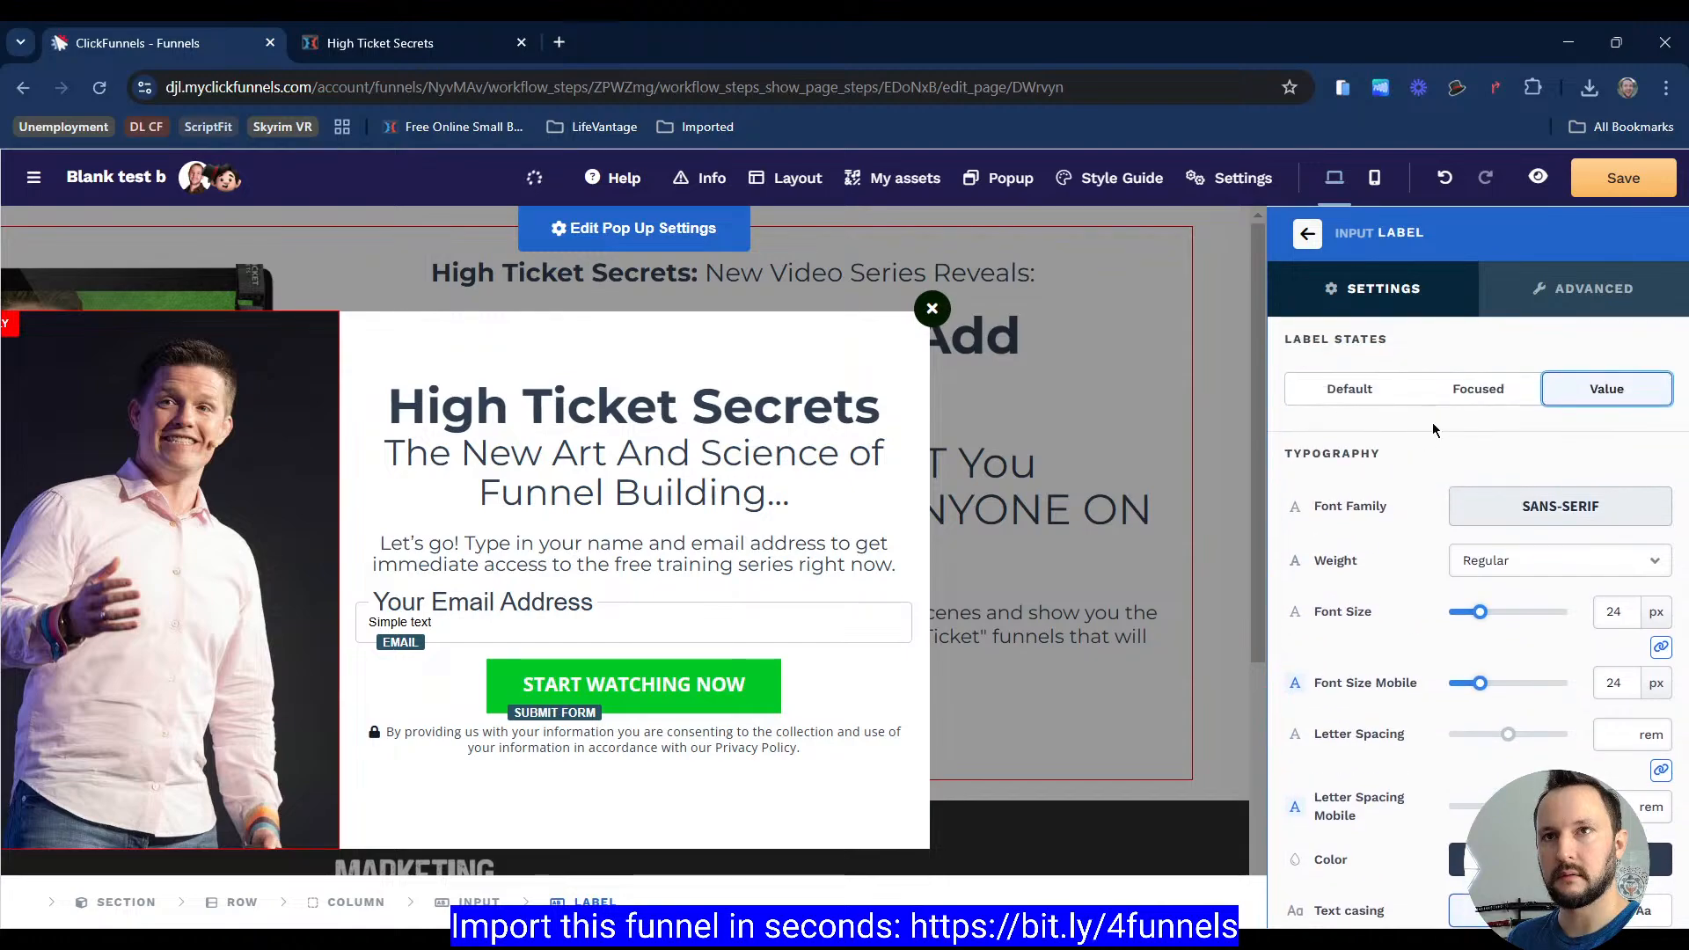
pyautogui.click(1478, 387)
pyautogui.scroll(-2, 1414, 435)
pyautogui.scroll(2, 1414, 434)
pyautogui.click(1374, 386)
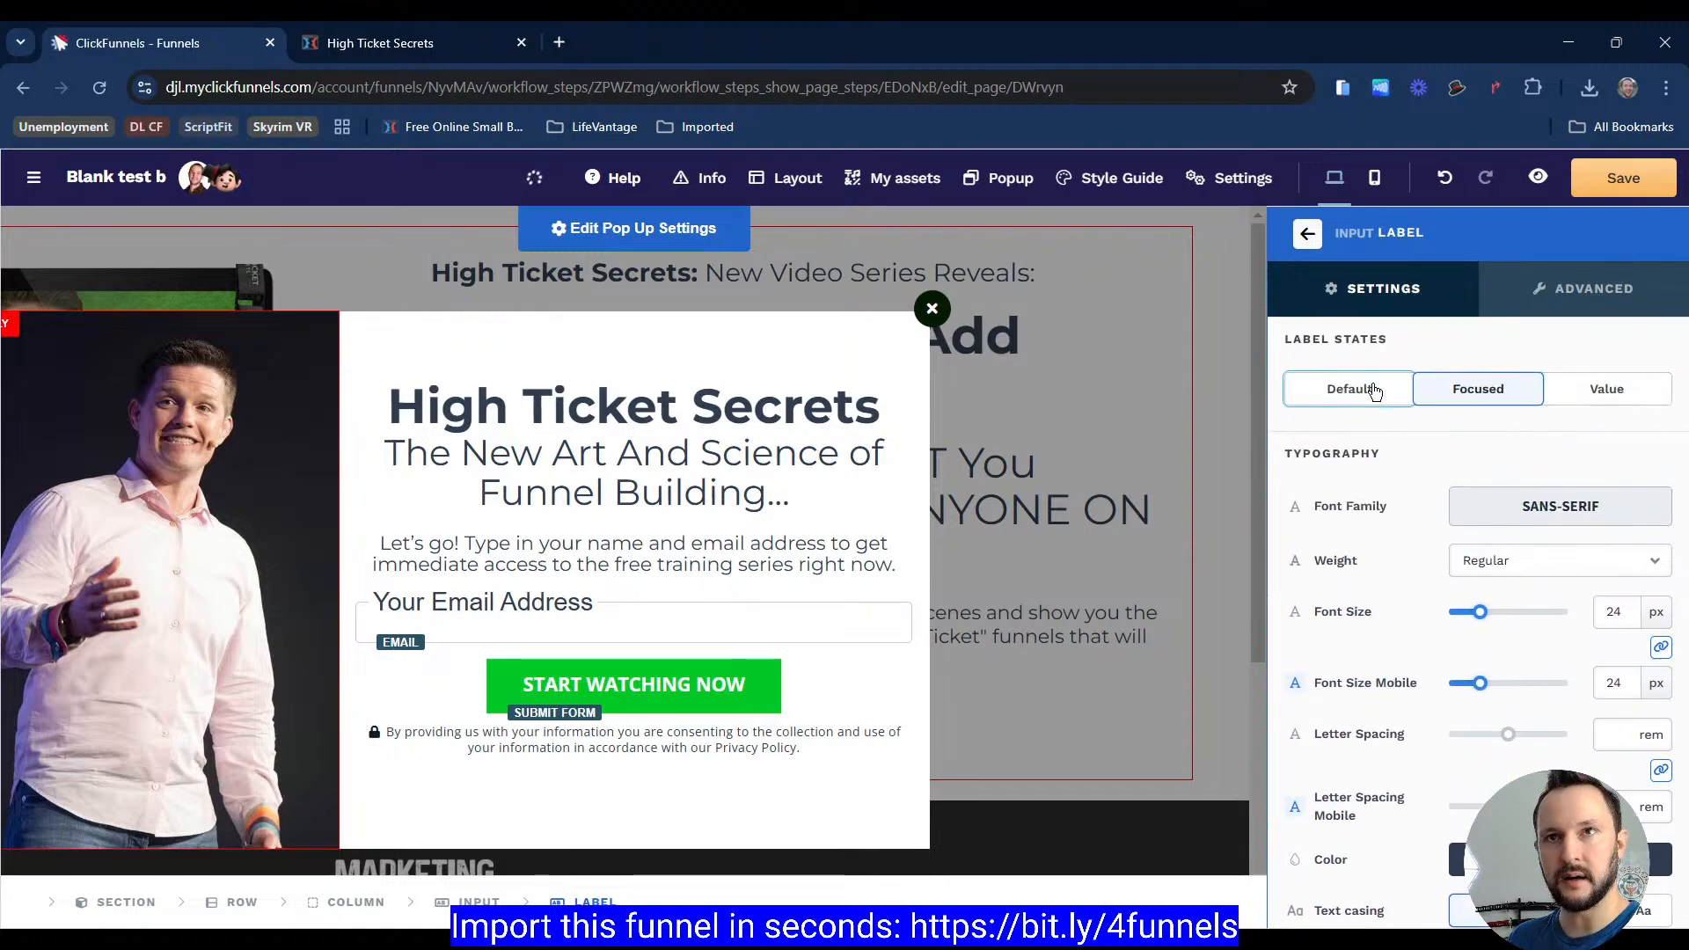
# Step: Check the reference popup's email field, then review the email input's label position, label states, border and advanced settings
pyautogui.click(445, 51)
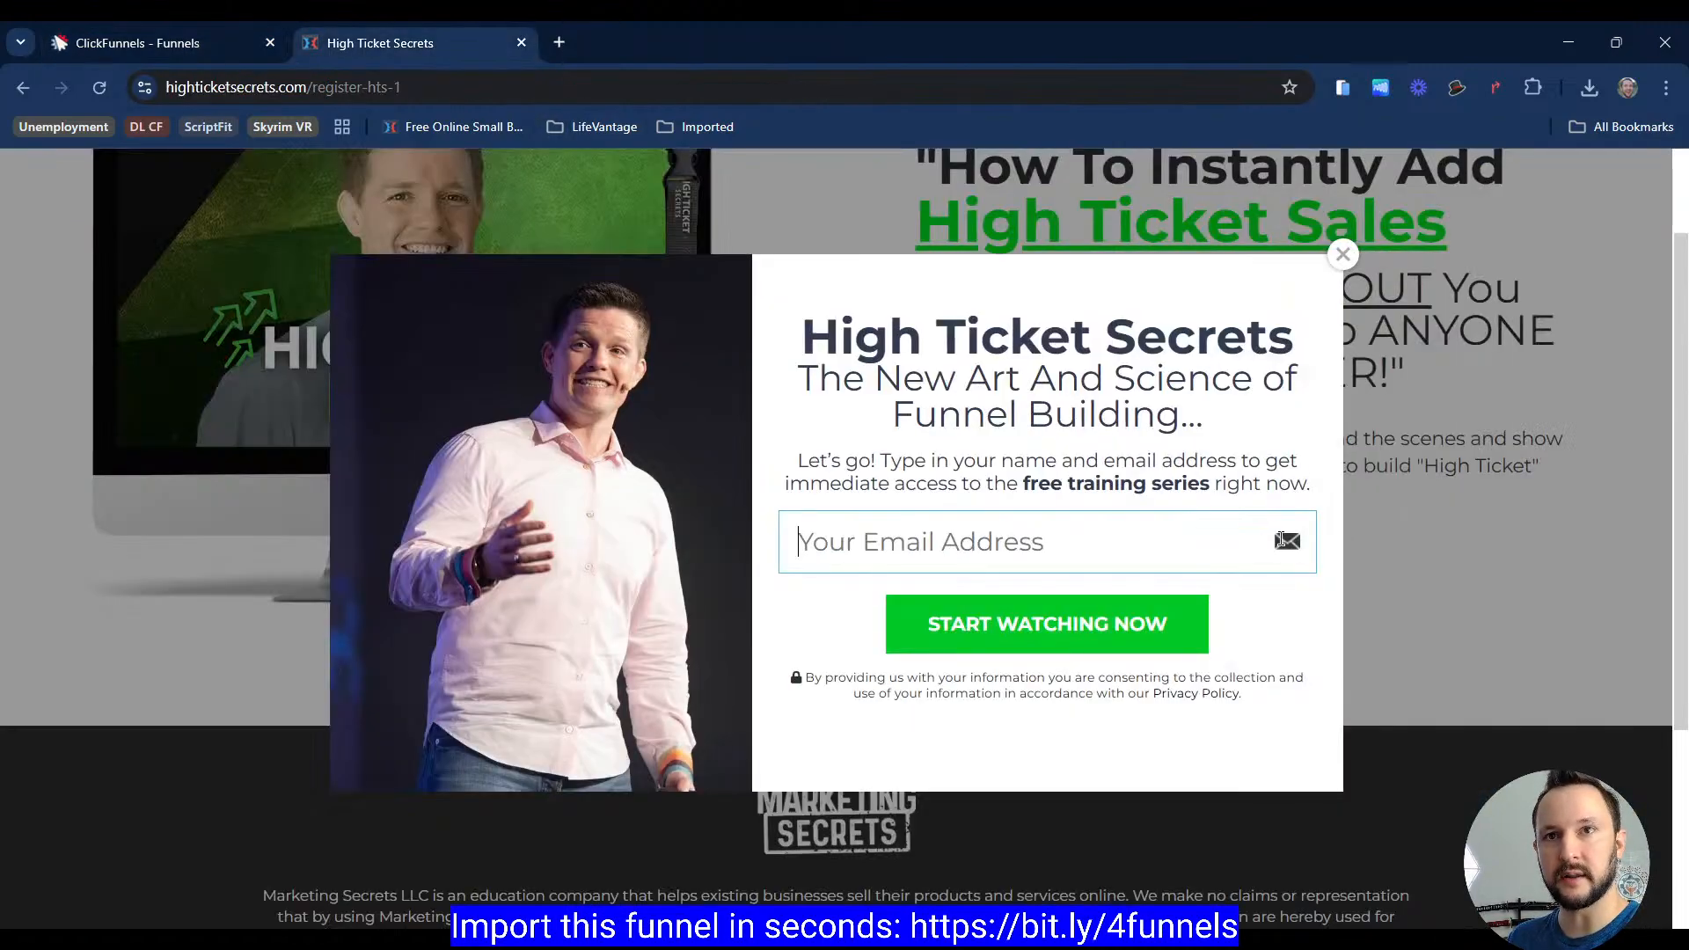
pyautogui.click(225, 48)
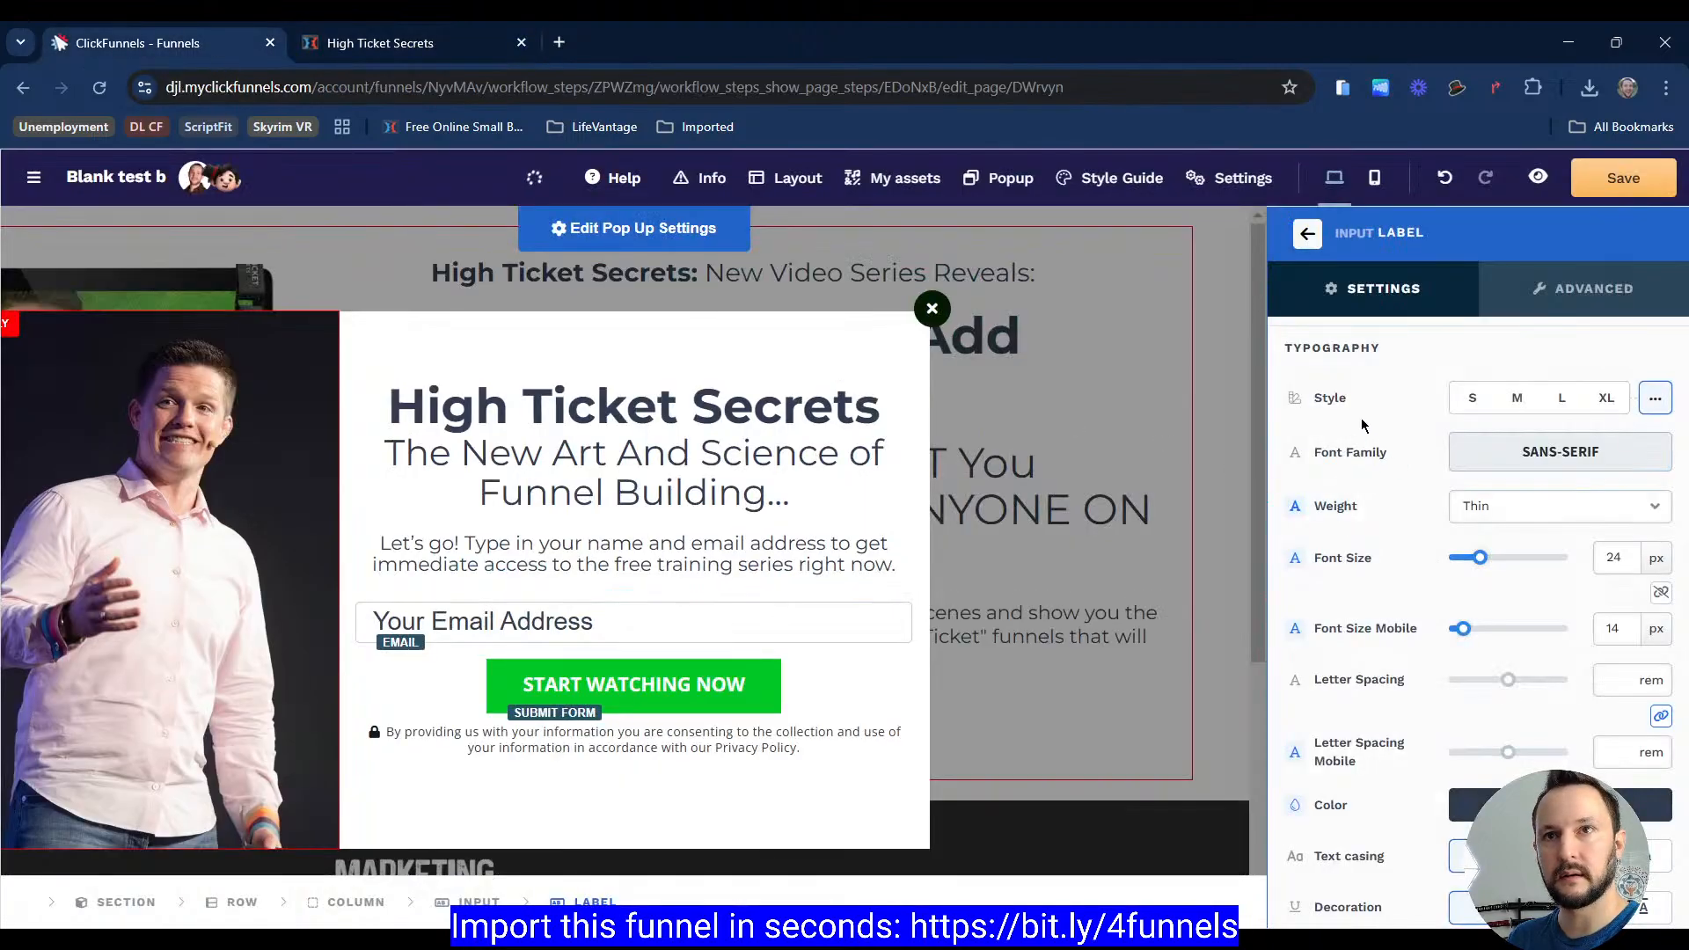
pyautogui.scroll(3, 1360, 419)
pyautogui.click(1320, 234)
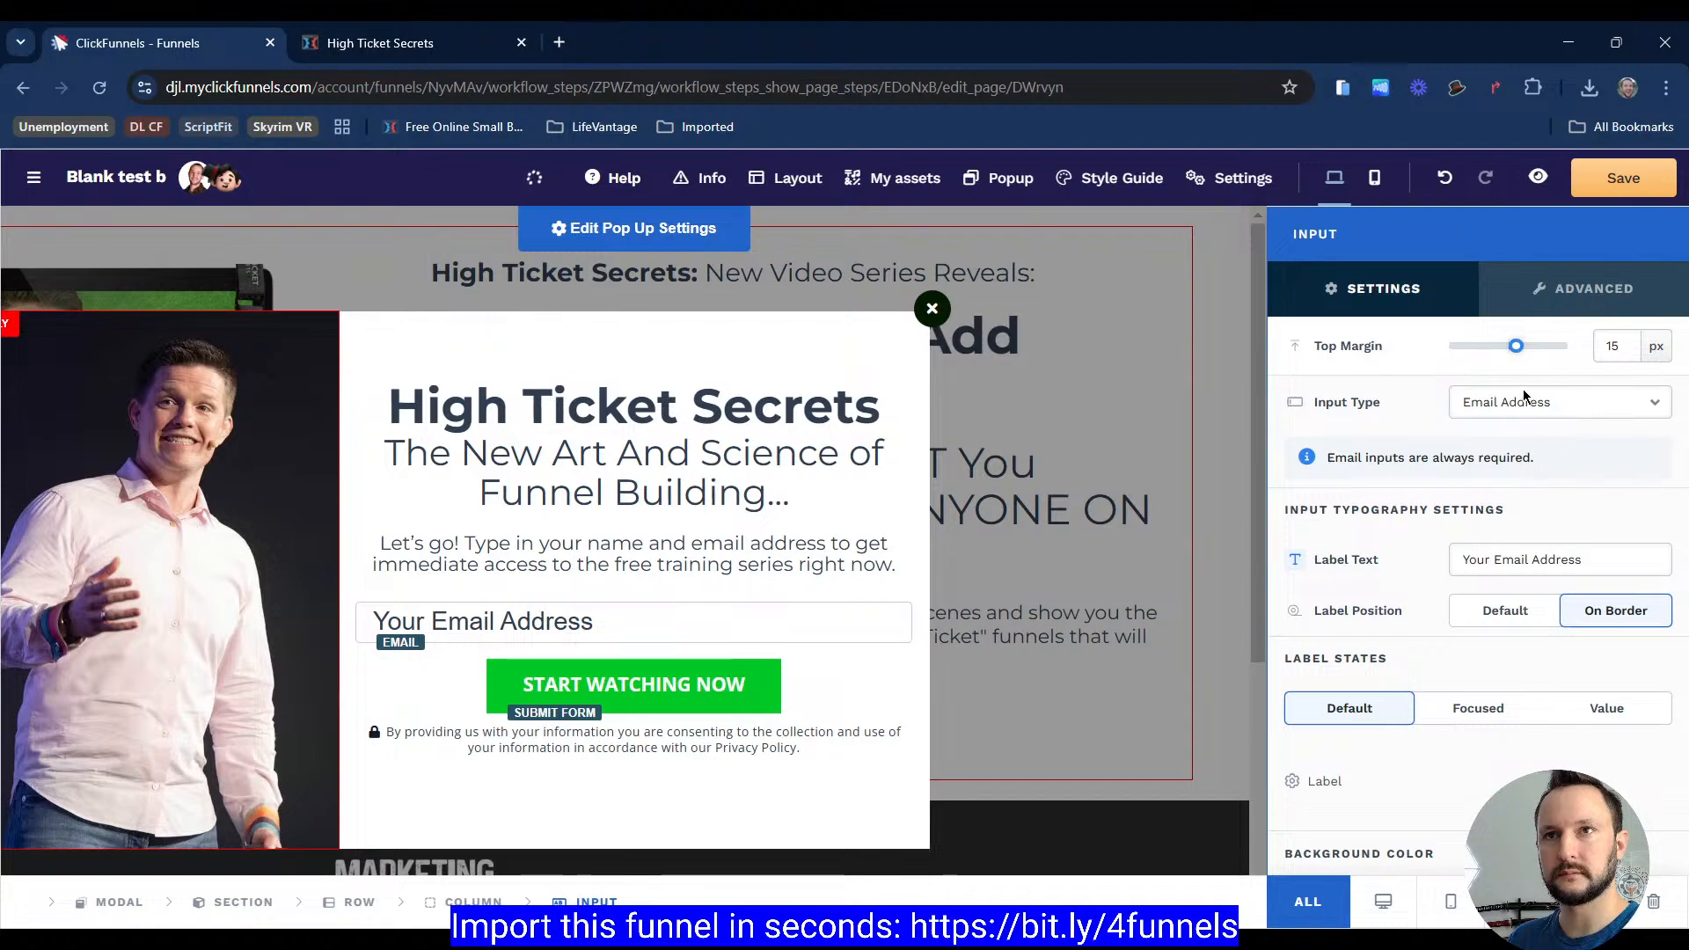
pyautogui.scroll(-1, 1464, 566)
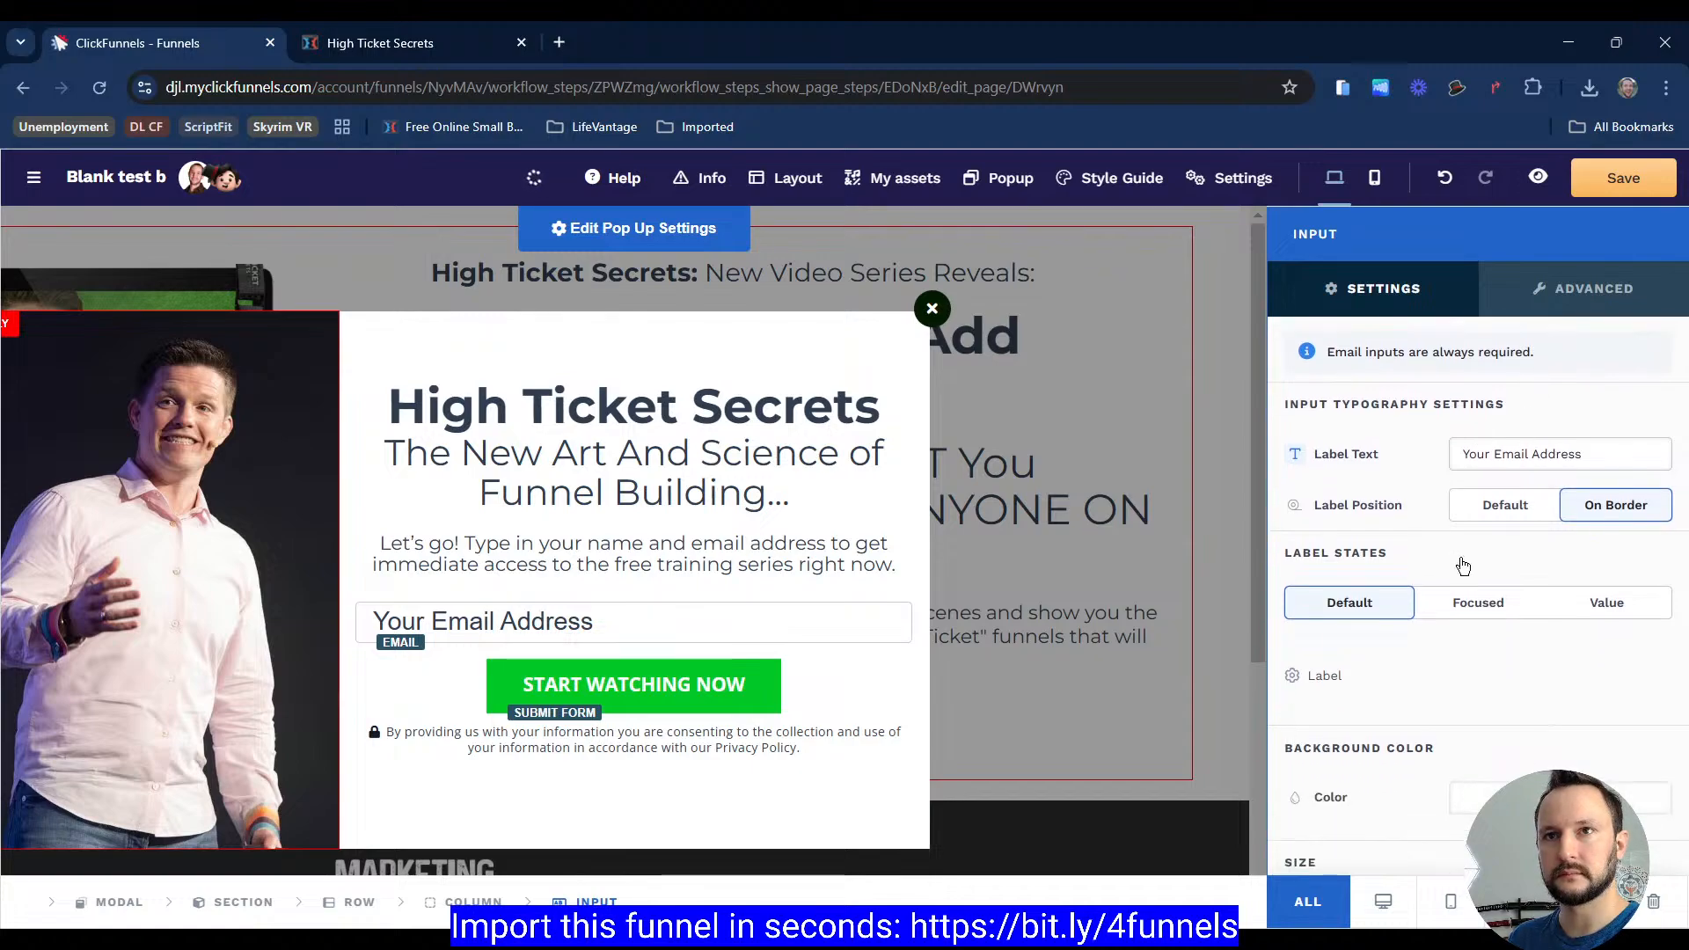
pyautogui.click(1483, 504)
pyautogui.click(1575, 510)
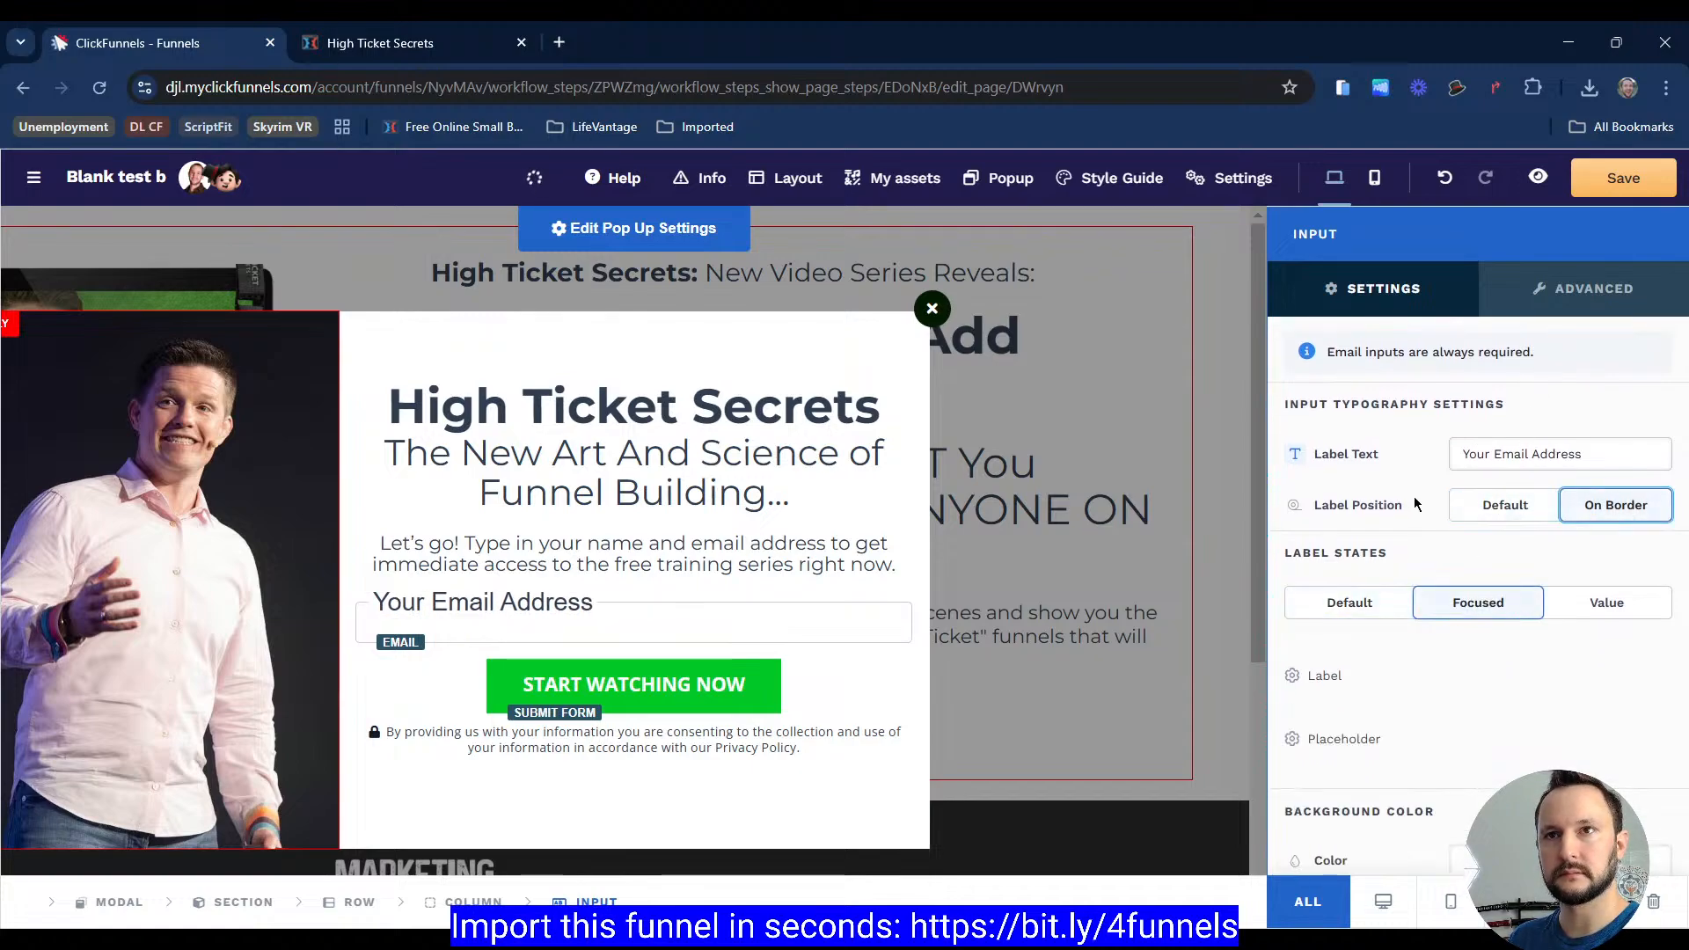
pyautogui.scroll(-2, 1408, 493)
pyautogui.click(1350, 392)
pyautogui.scroll(-1, 1373, 527)
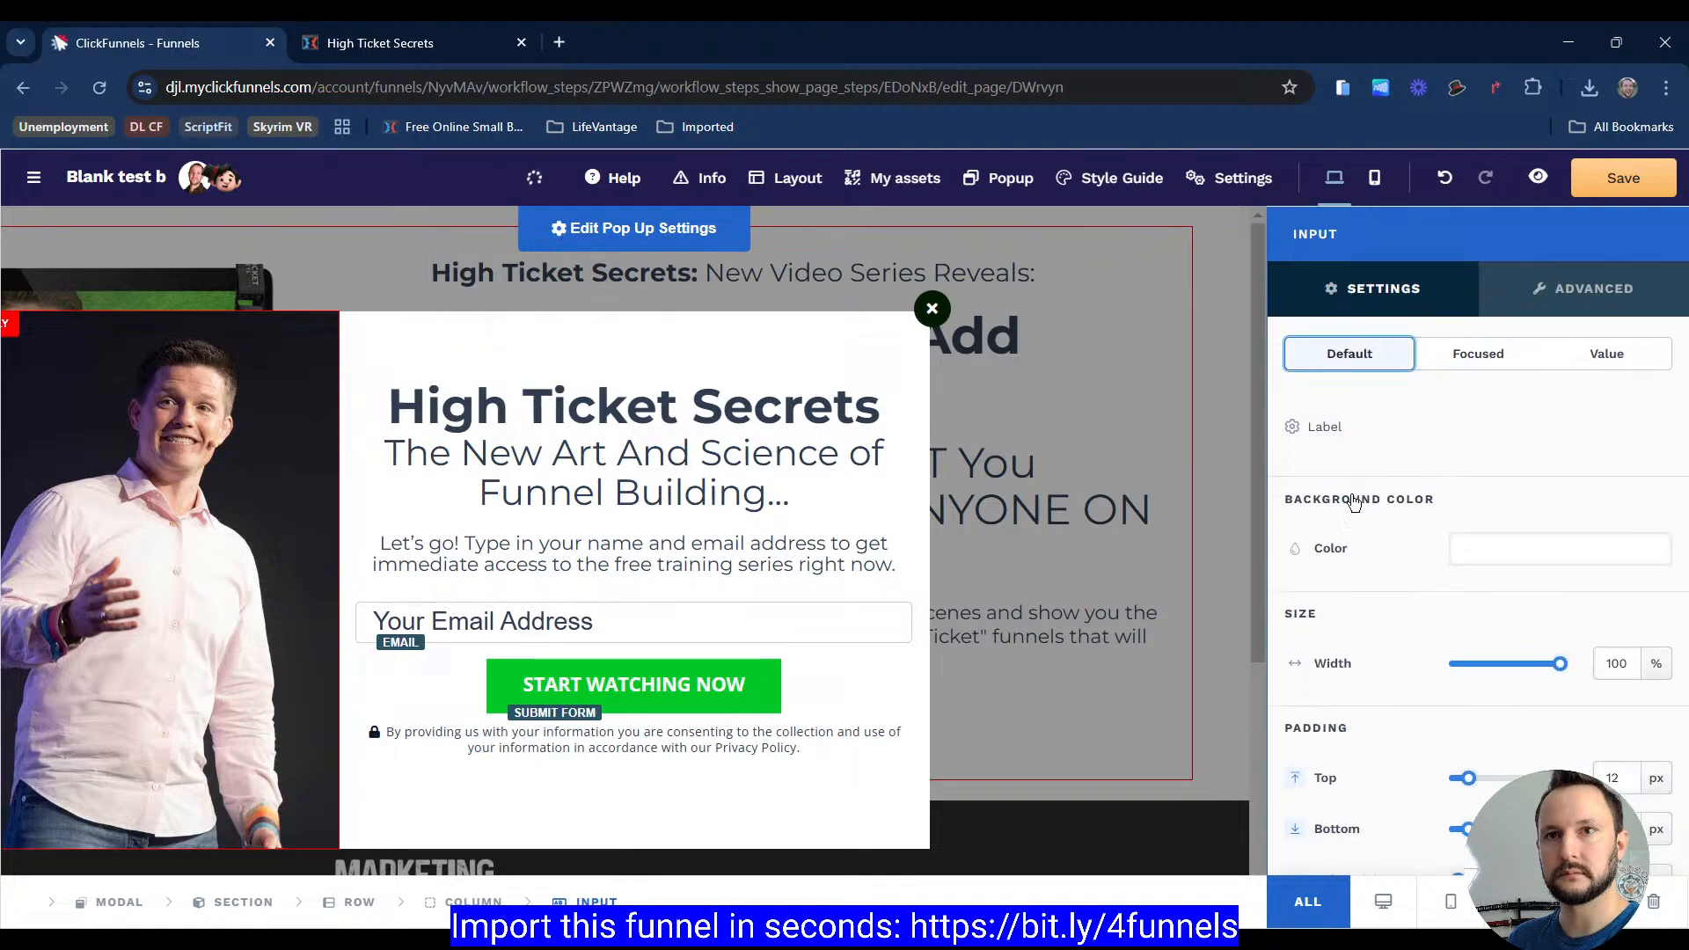
pyautogui.scroll(-8, 1355, 503)
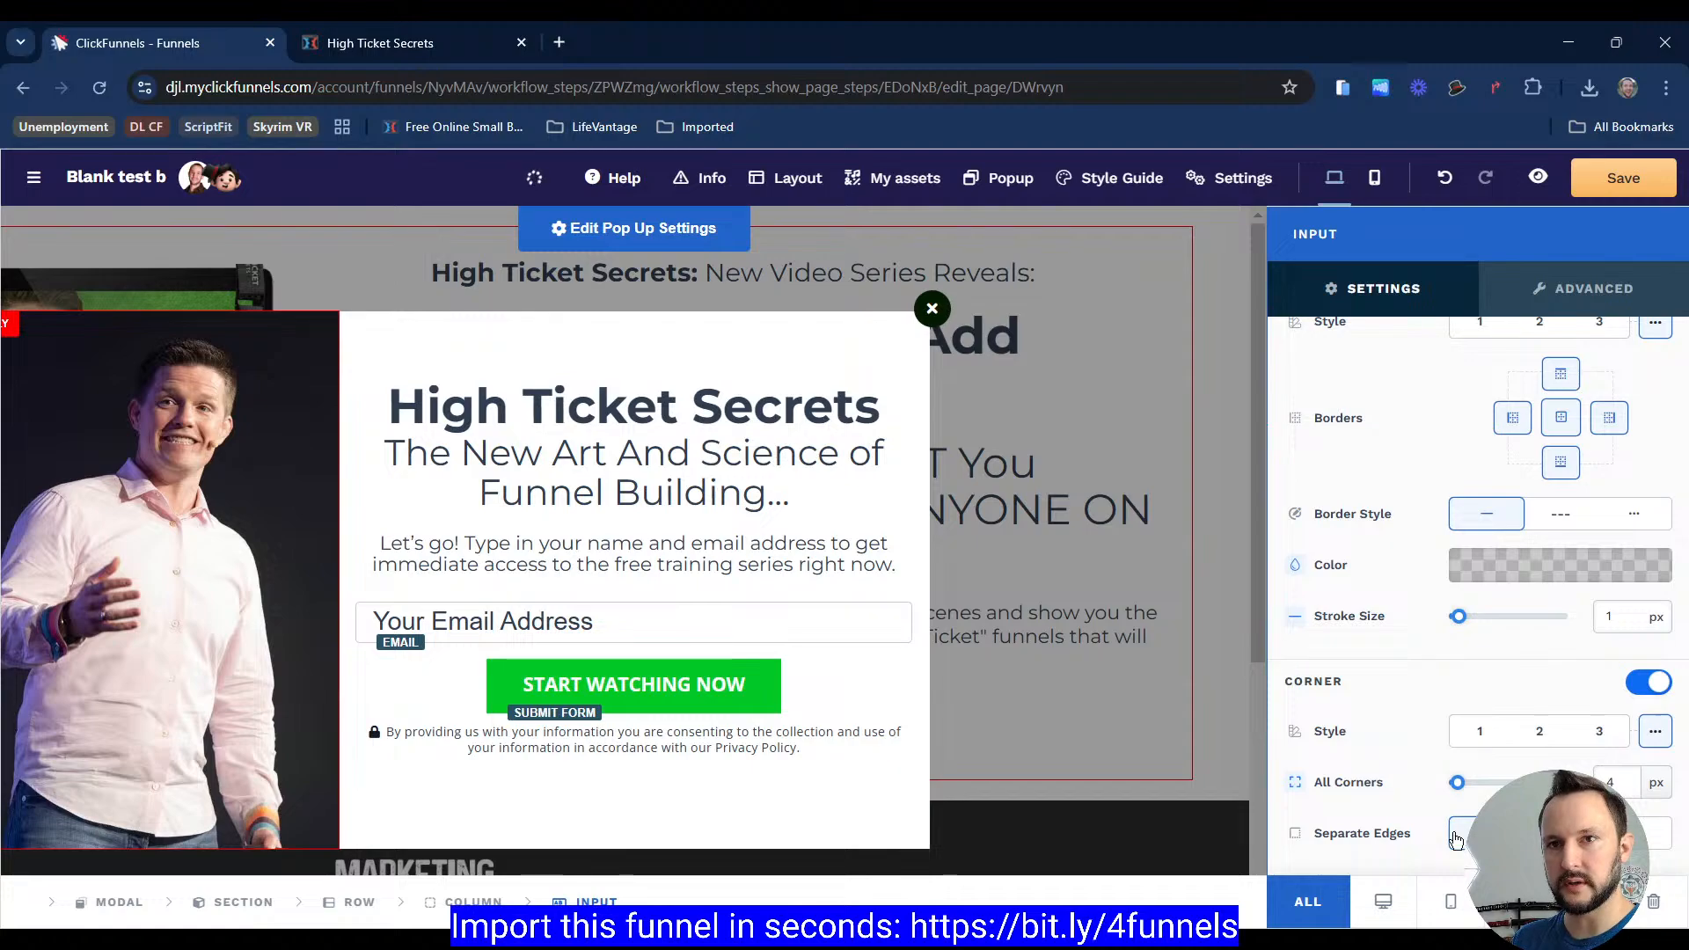
pyautogui.click(1542, 283)
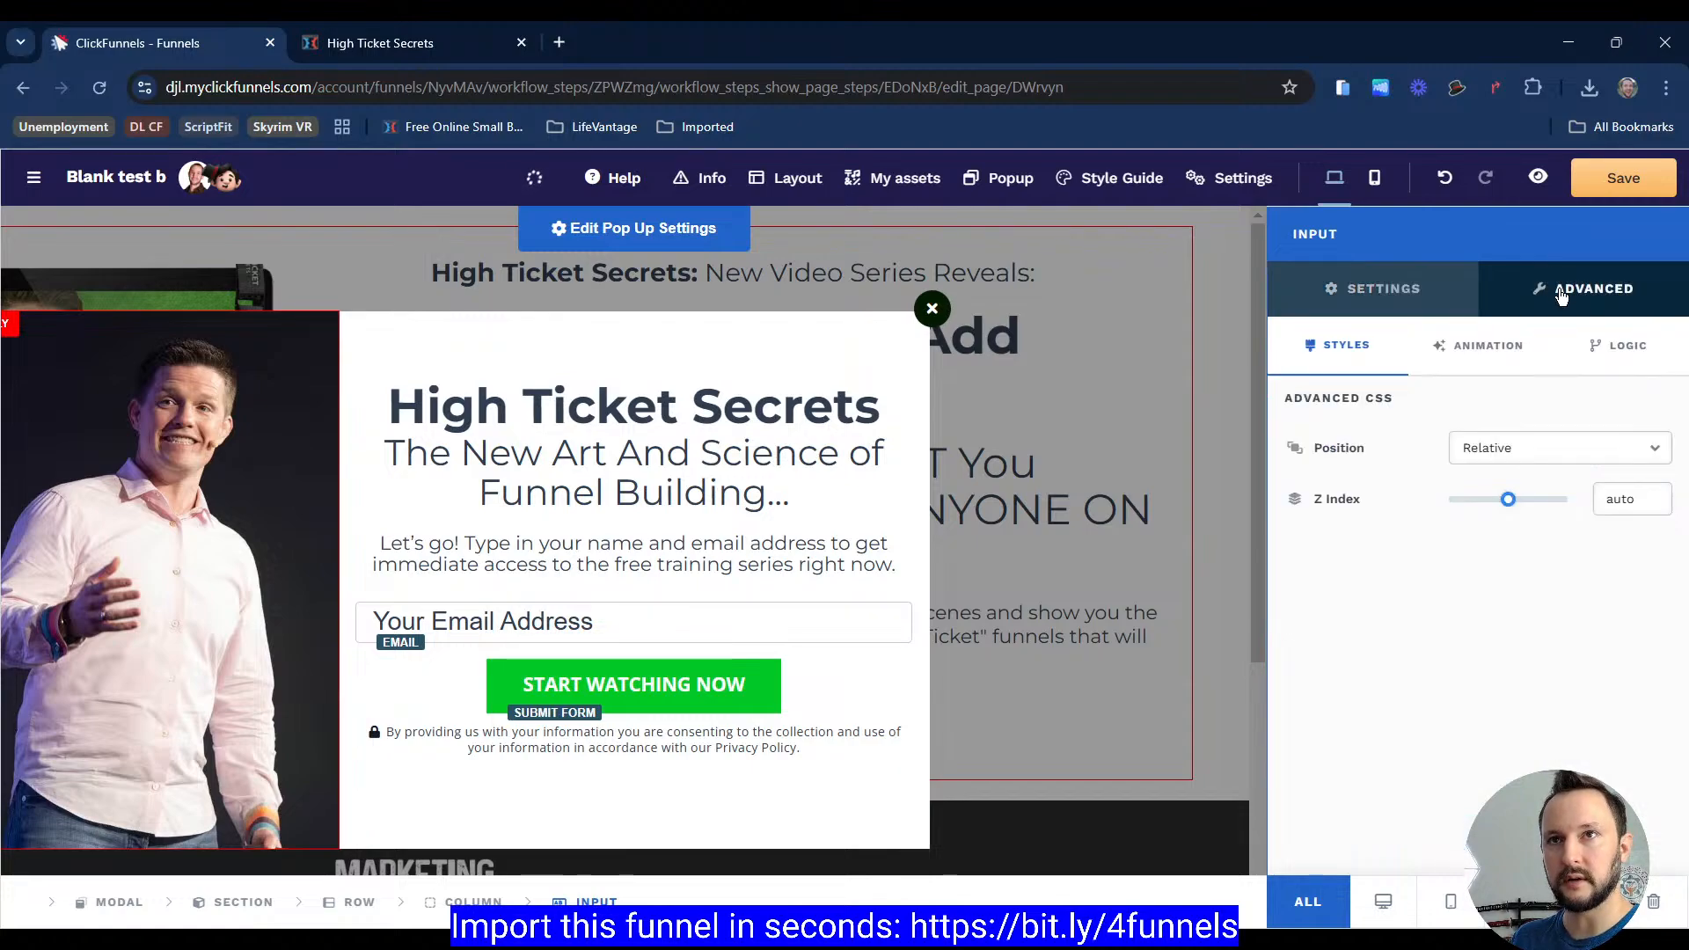
pyautogui.click(1422, 290)
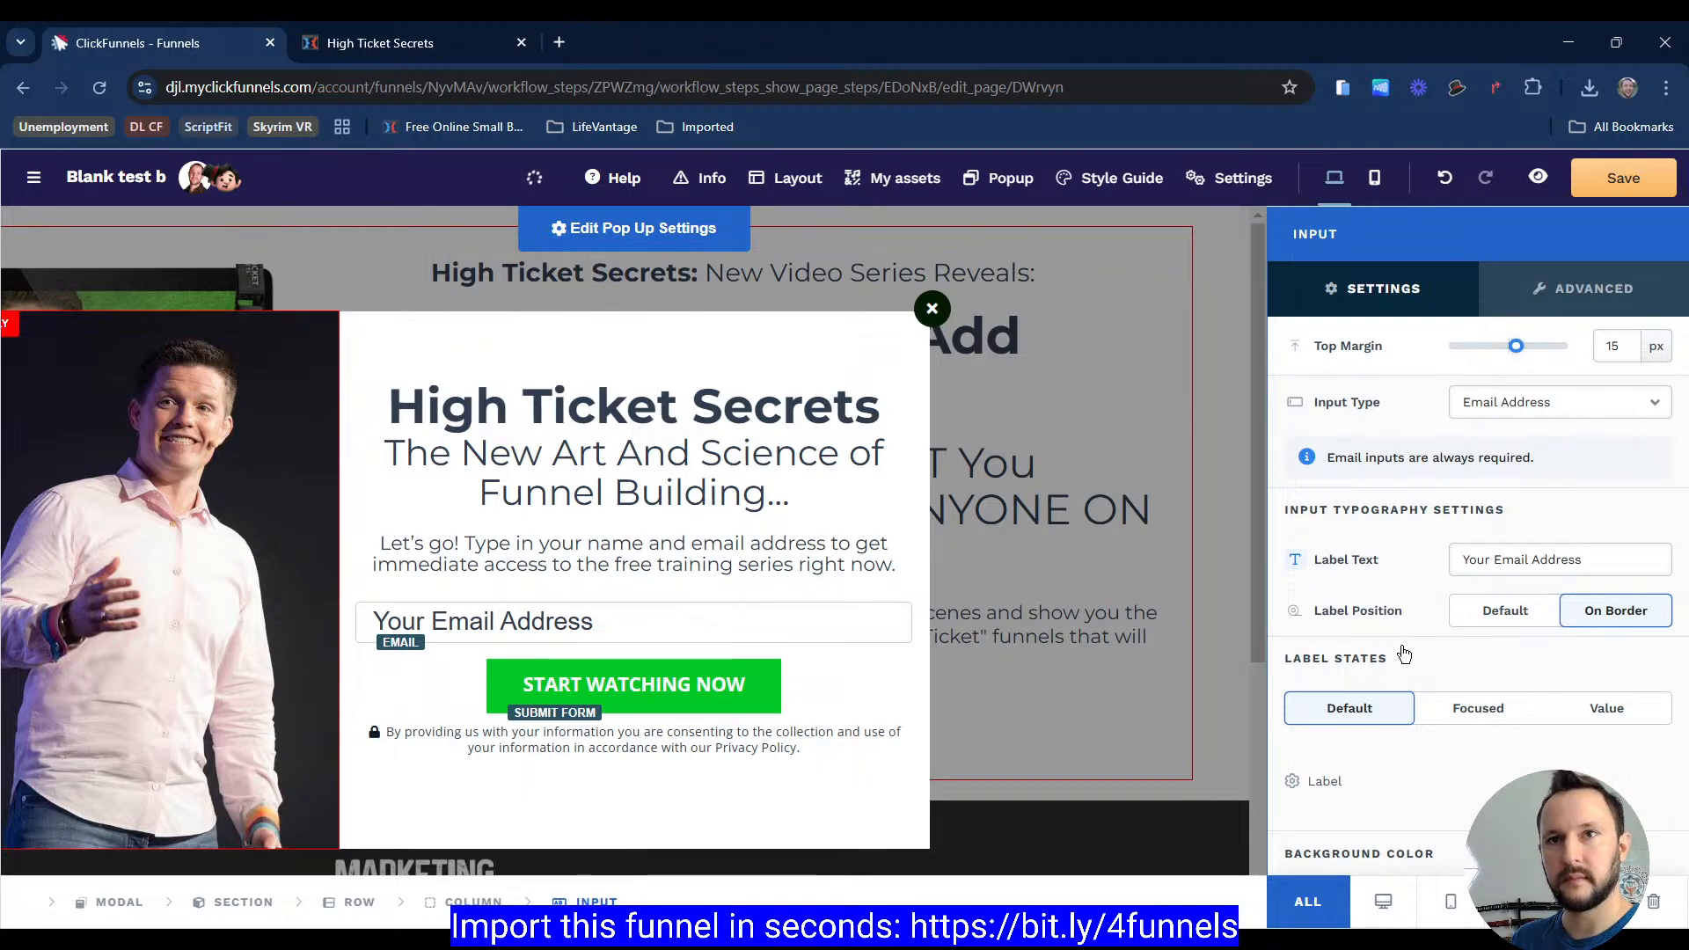
pyautogui.scroll(-5, 1443, 757)
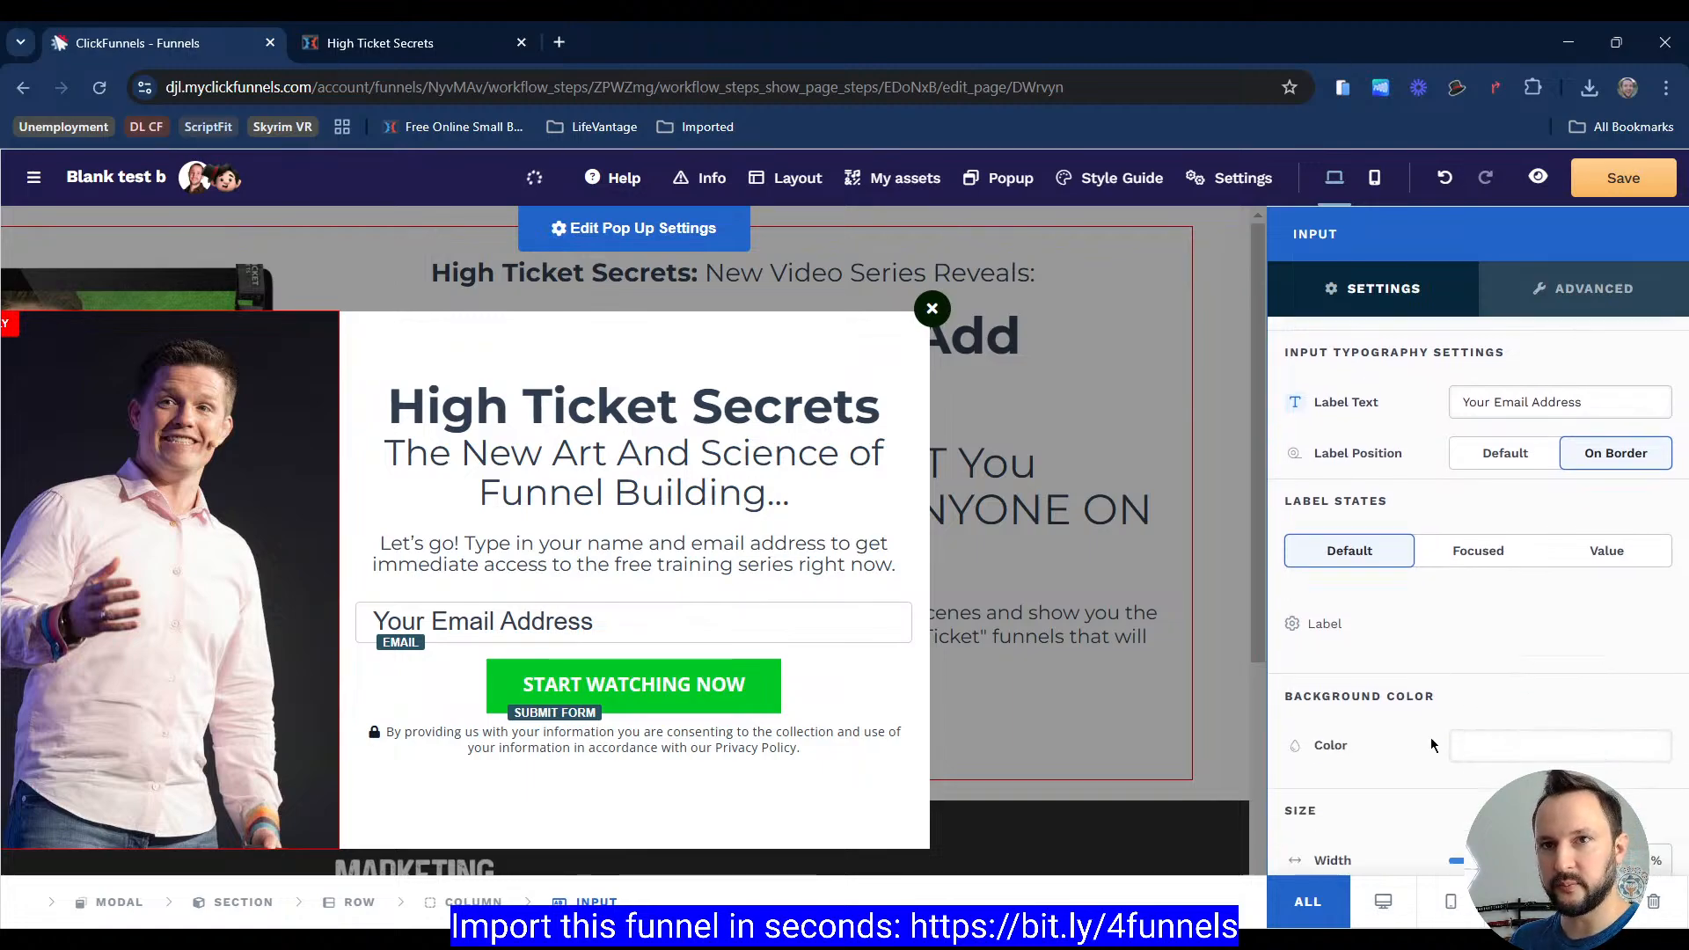
pyautogui.scroll(-6, 1484, 671)
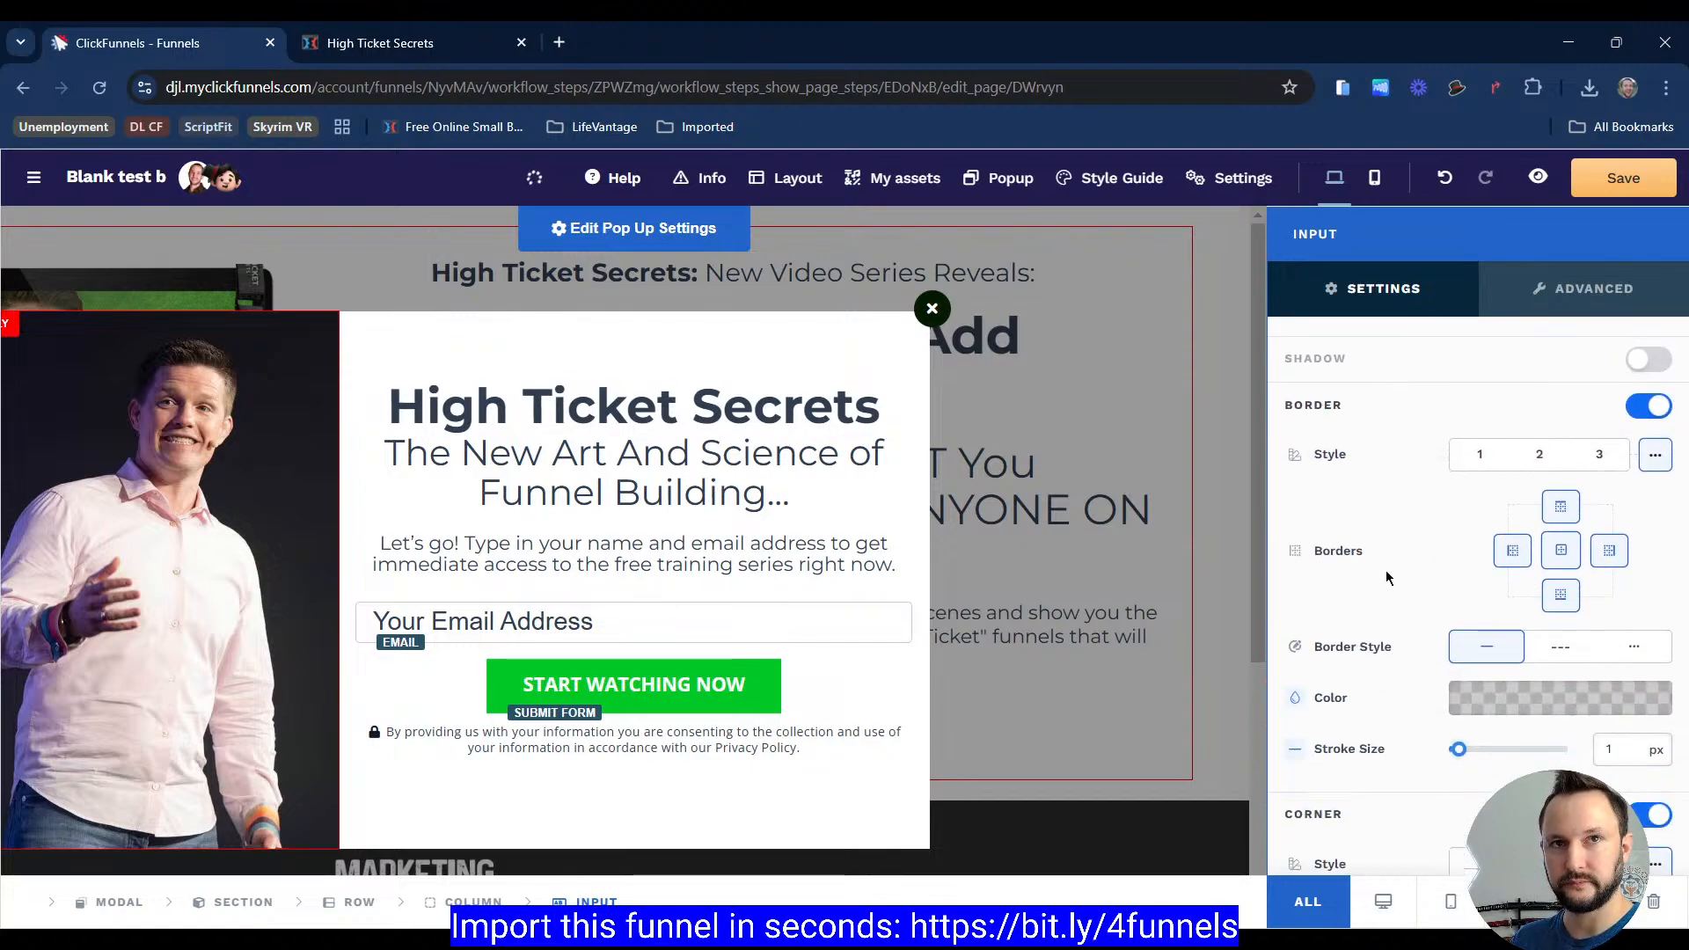
pyautogui.scroll(10, 1386, 572)
# Step: Preview the High Ticket Secrets page in a mobile device simulator and open its opt-in popup
pyautogui.click(703, 437)
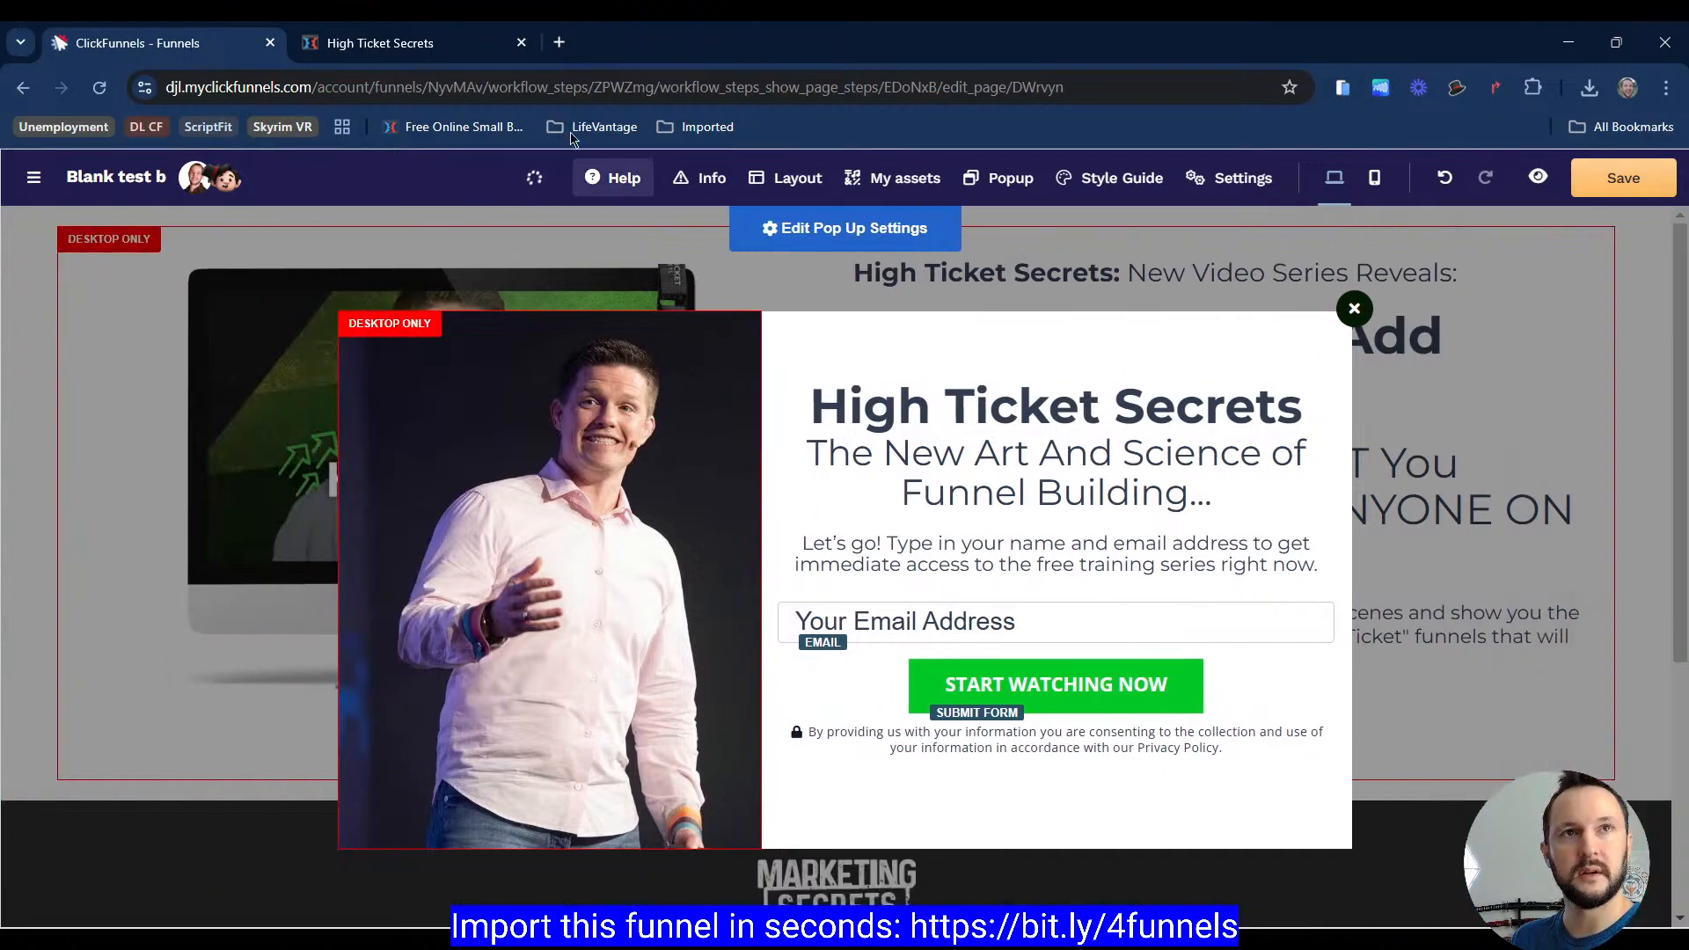
pyautogui.click(466, 43)
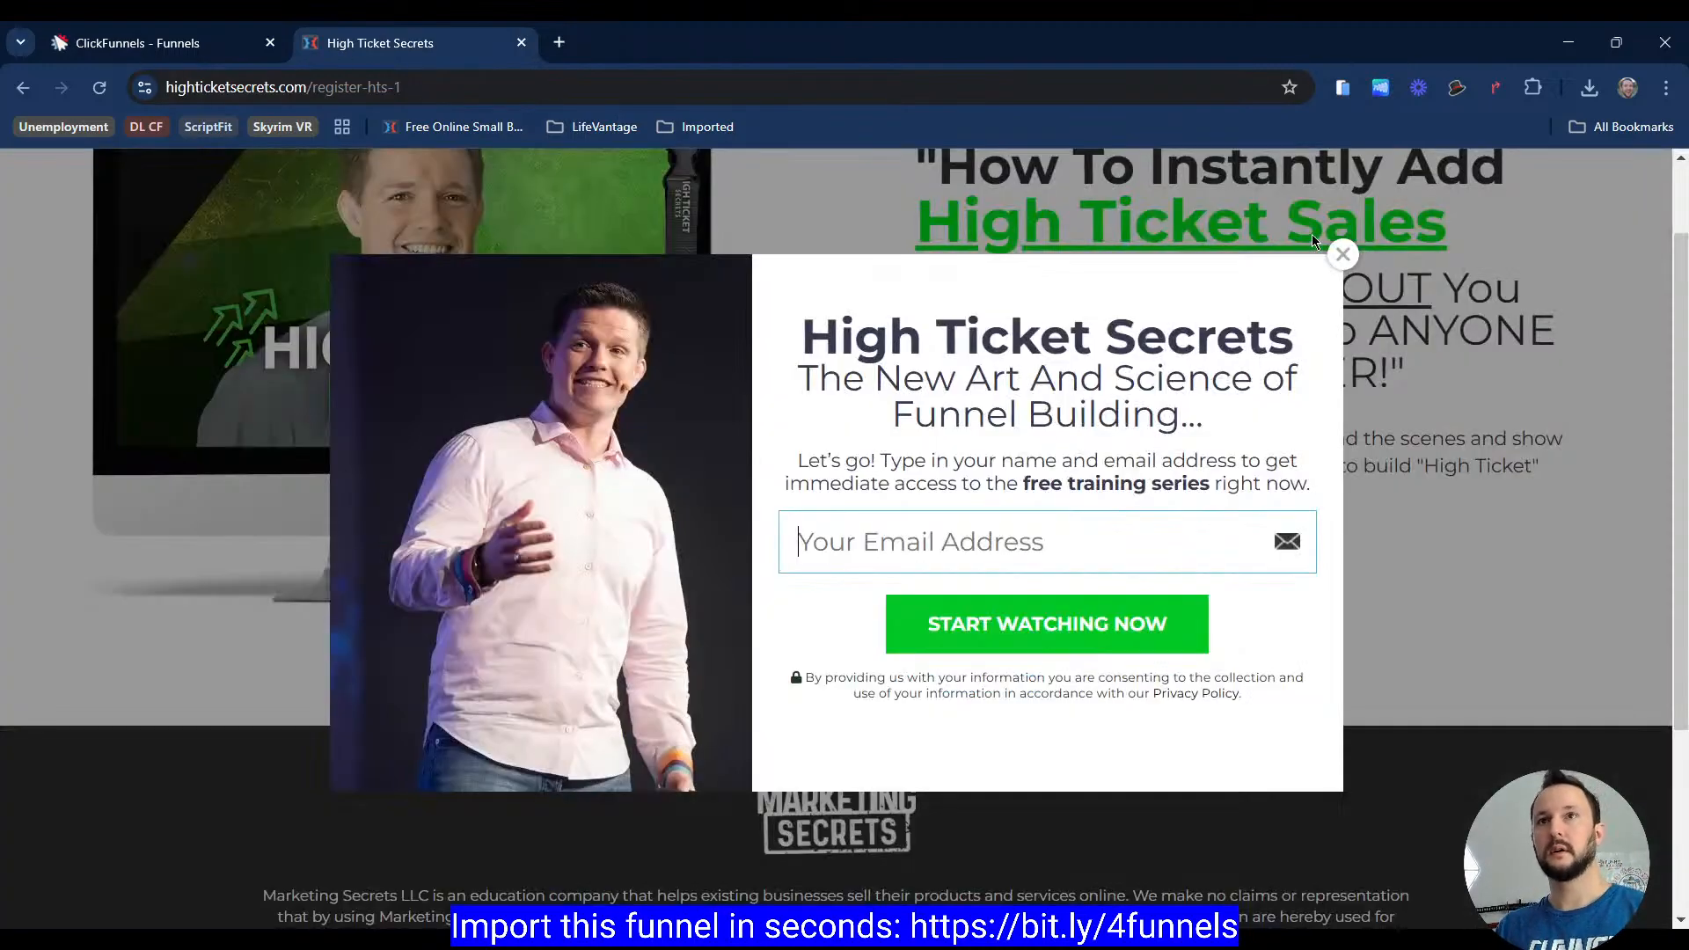
pyautogui.hotkey('ctrl', 'shift', 'i')
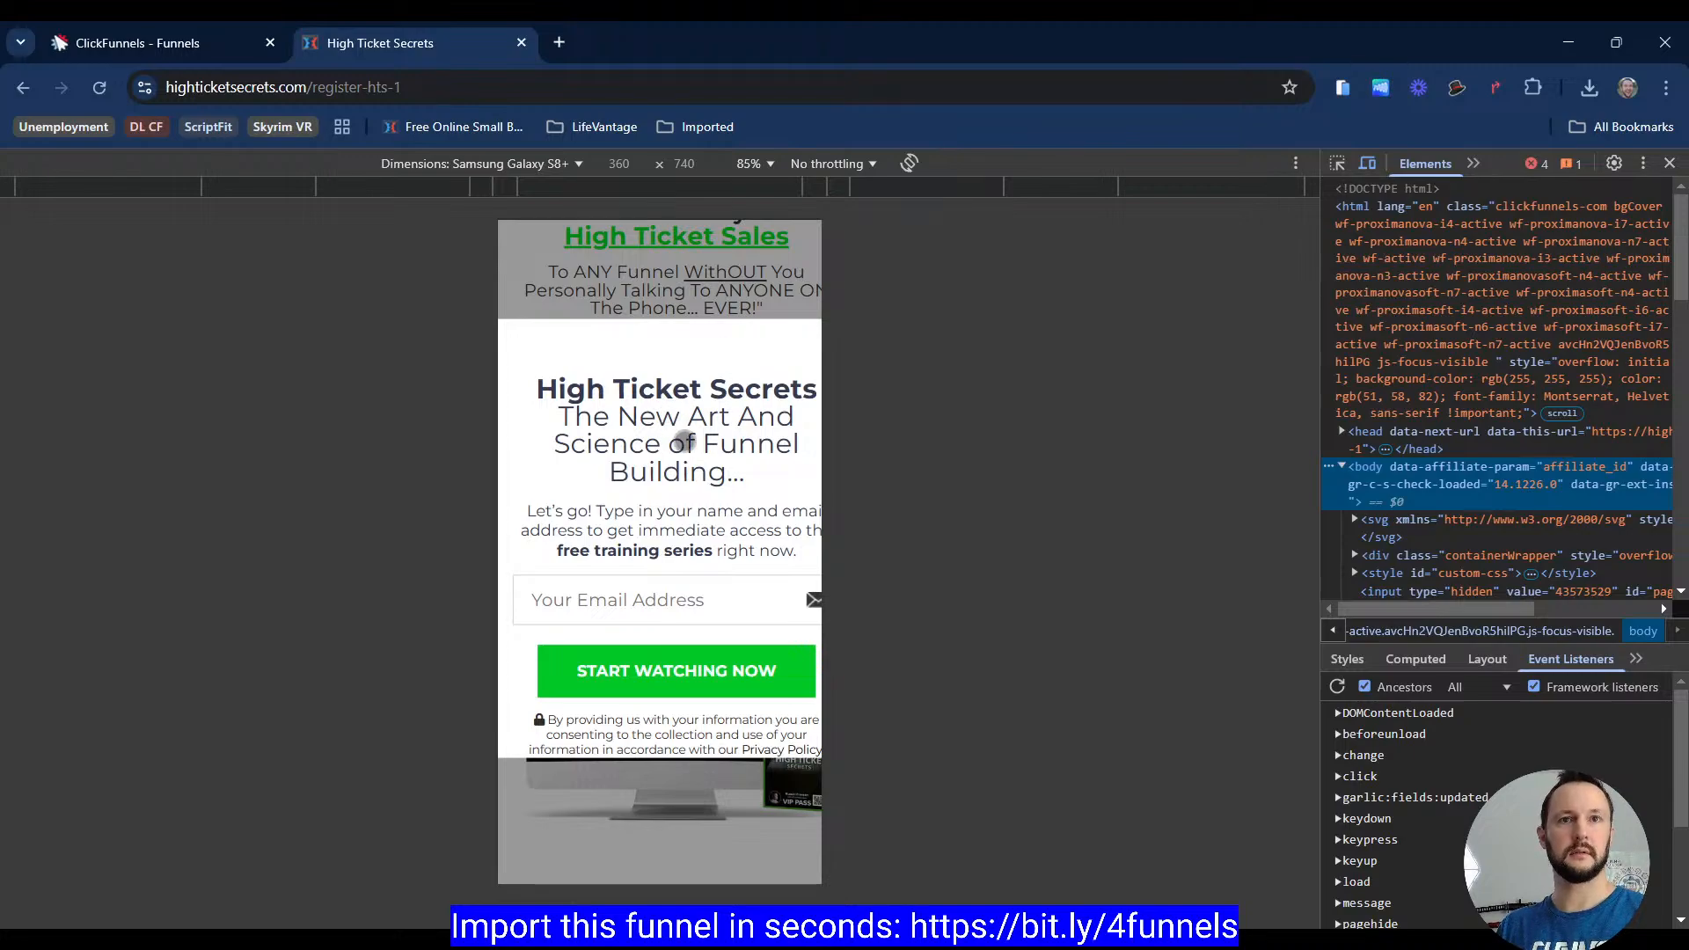
pyautogui.hotkey('ctrl', 'shift', 'i')
pyautogui.hotkey('ctrl', 'shift', 'i')
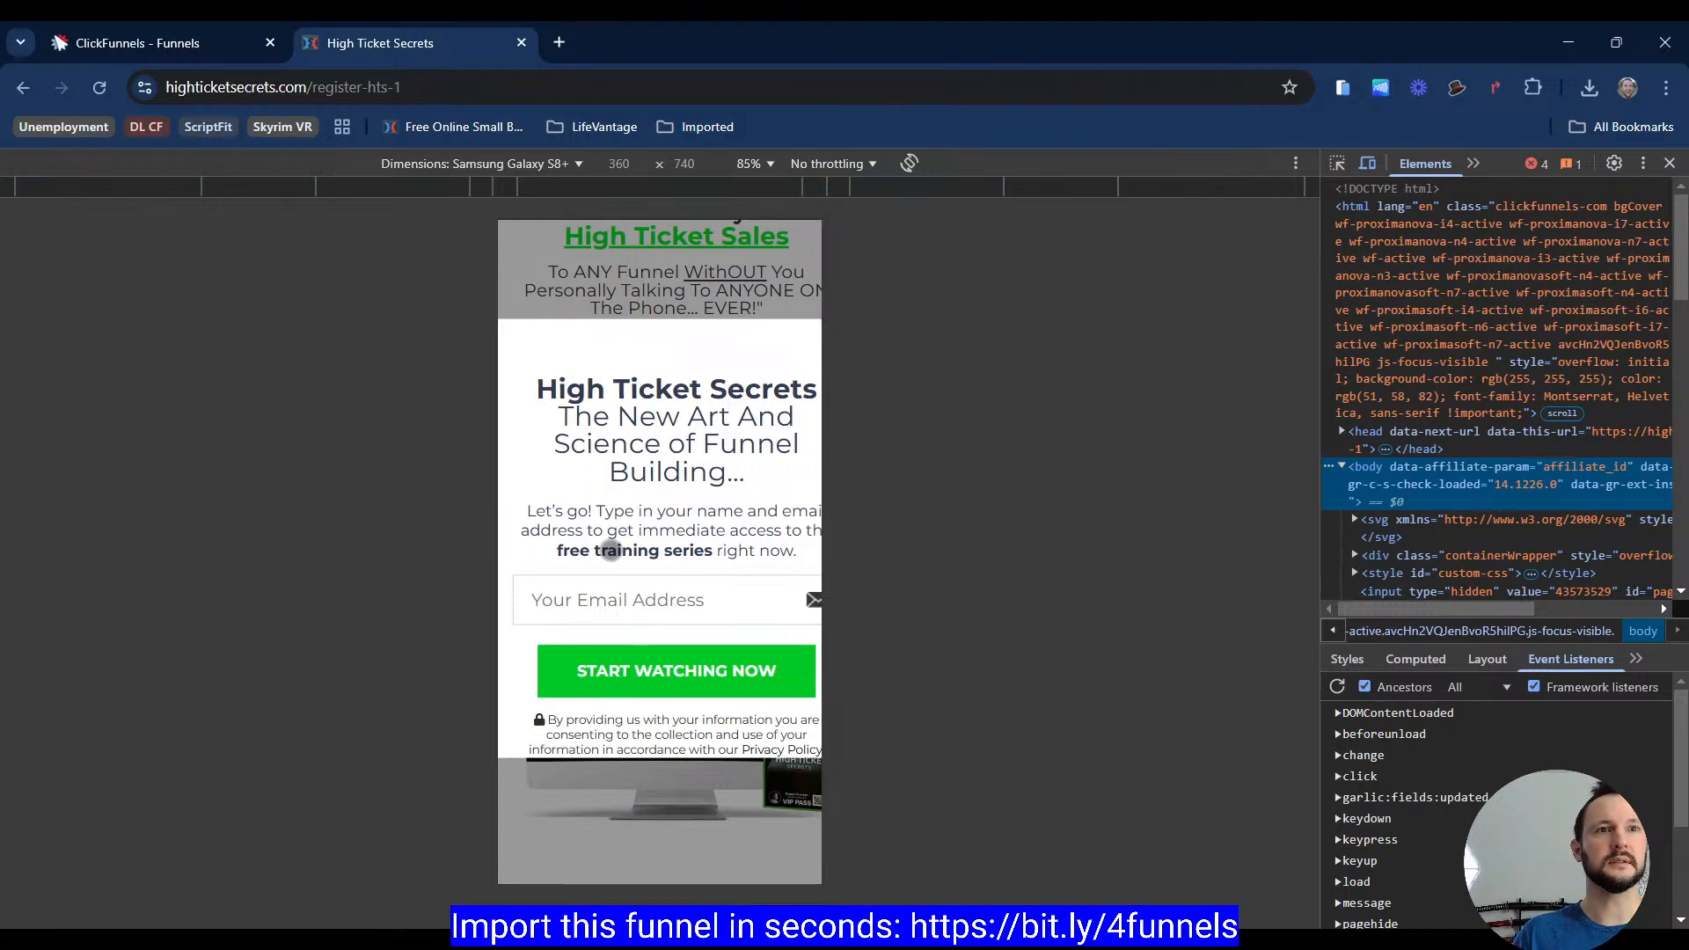
pyautogui.click(1367, 163)
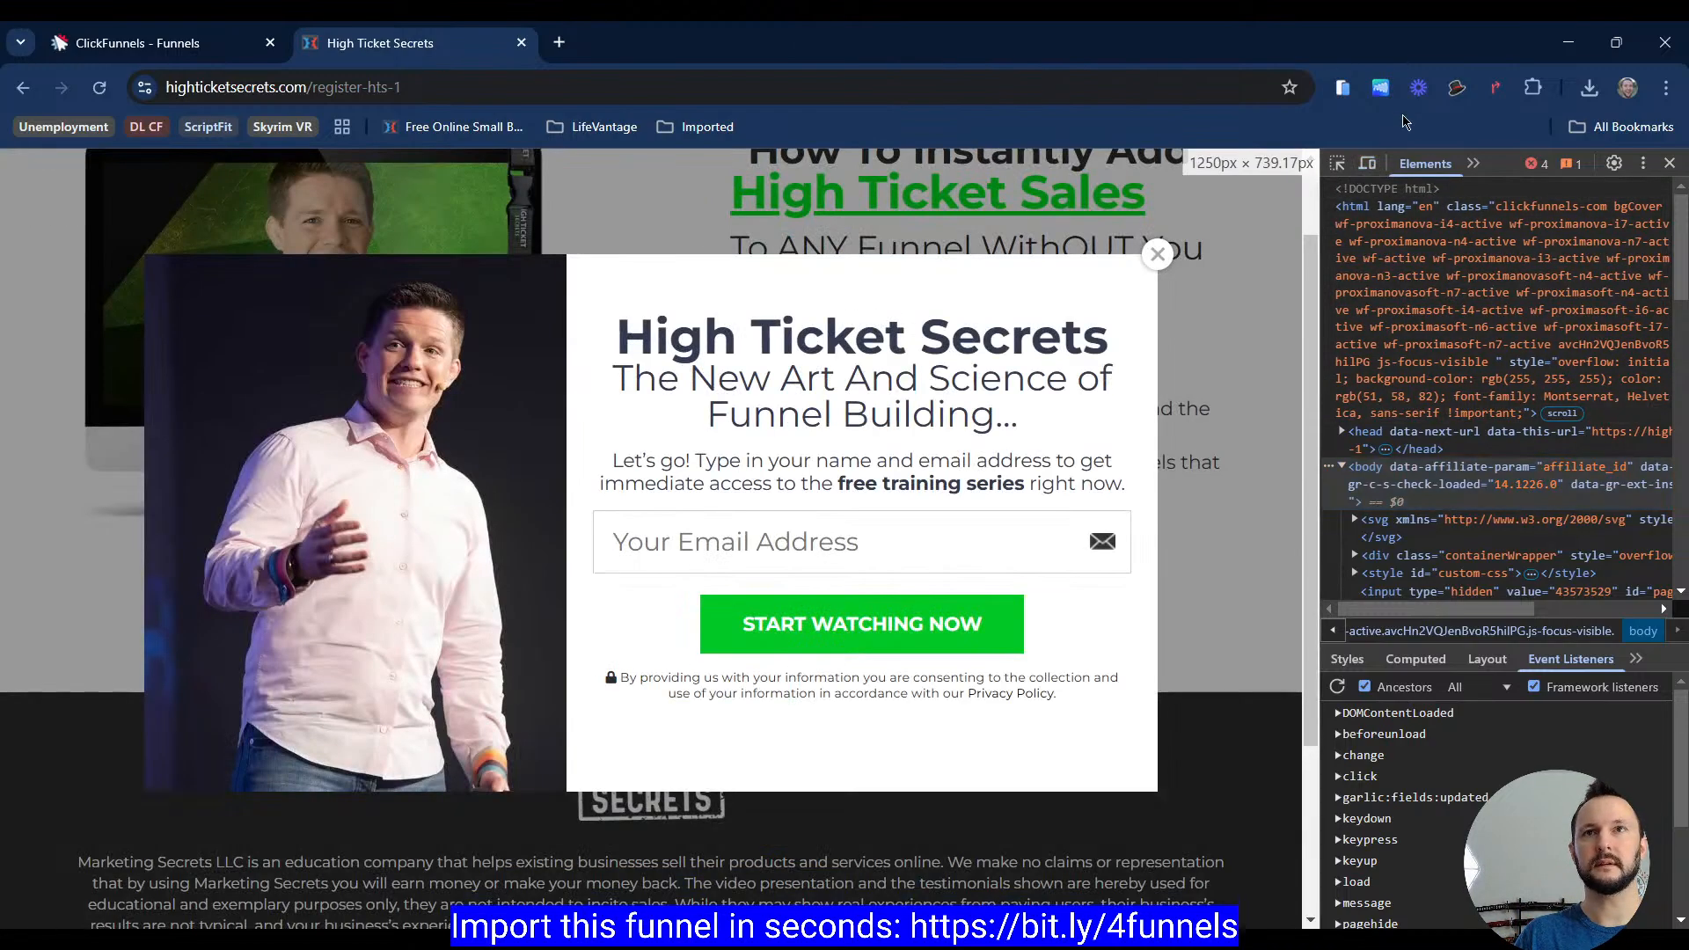
pyautogui.hotkey('ctrl', 'shift', 'i')
pyautogui.click(1343, 87)
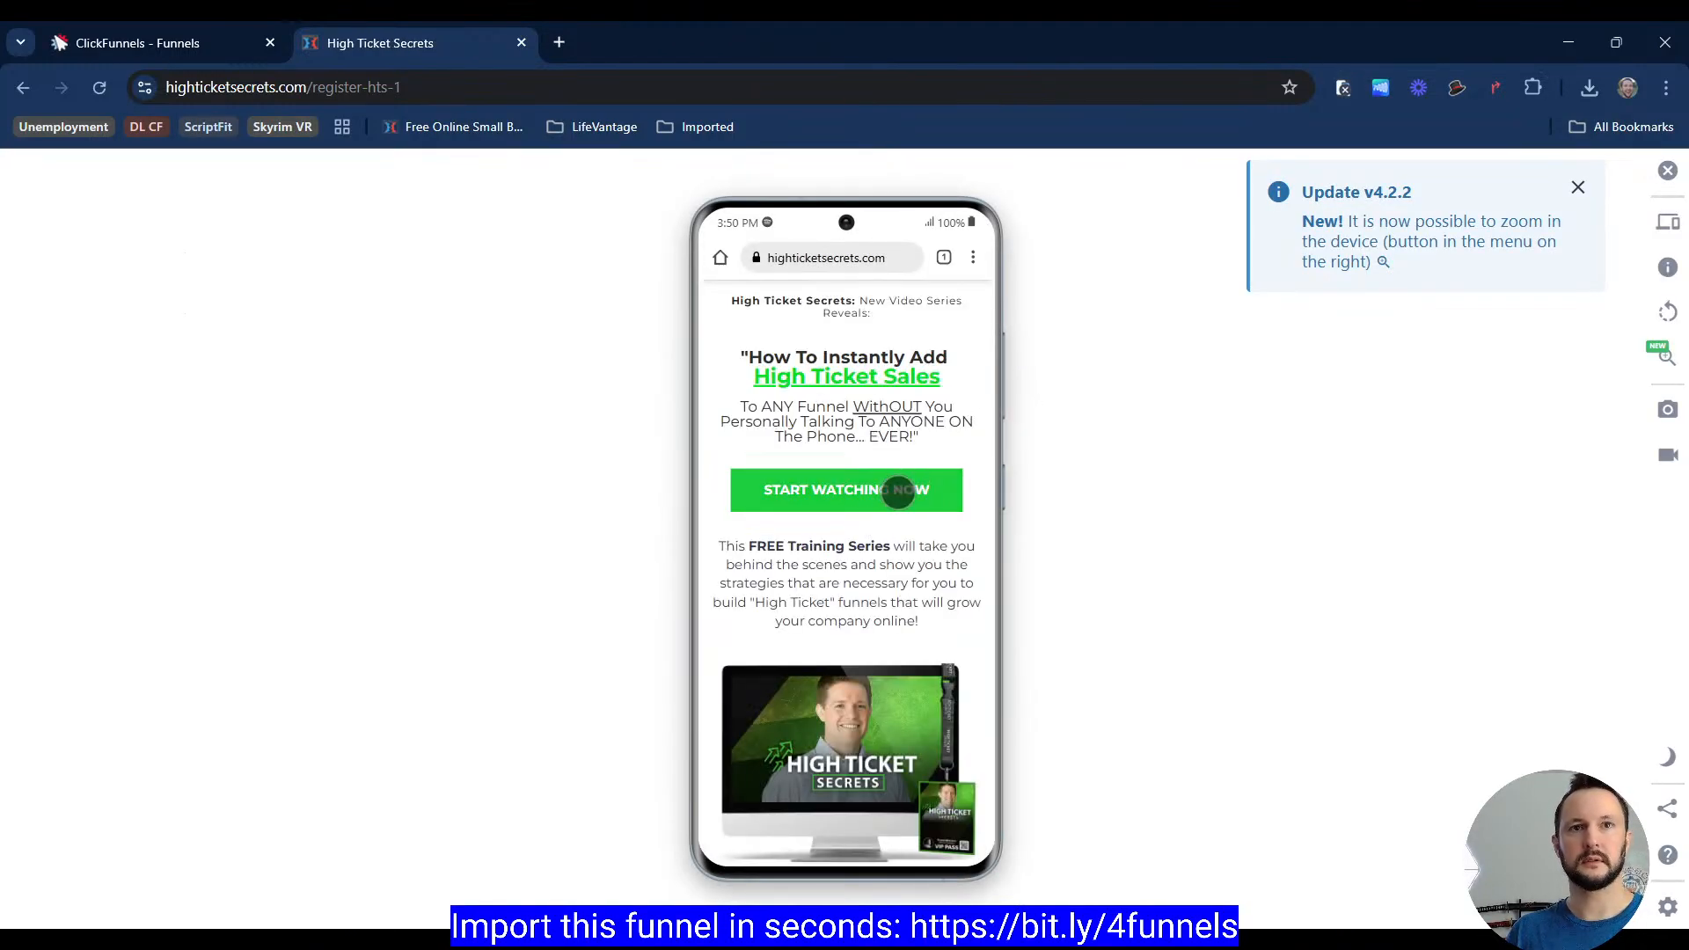
pyautogui.click(880, 490)
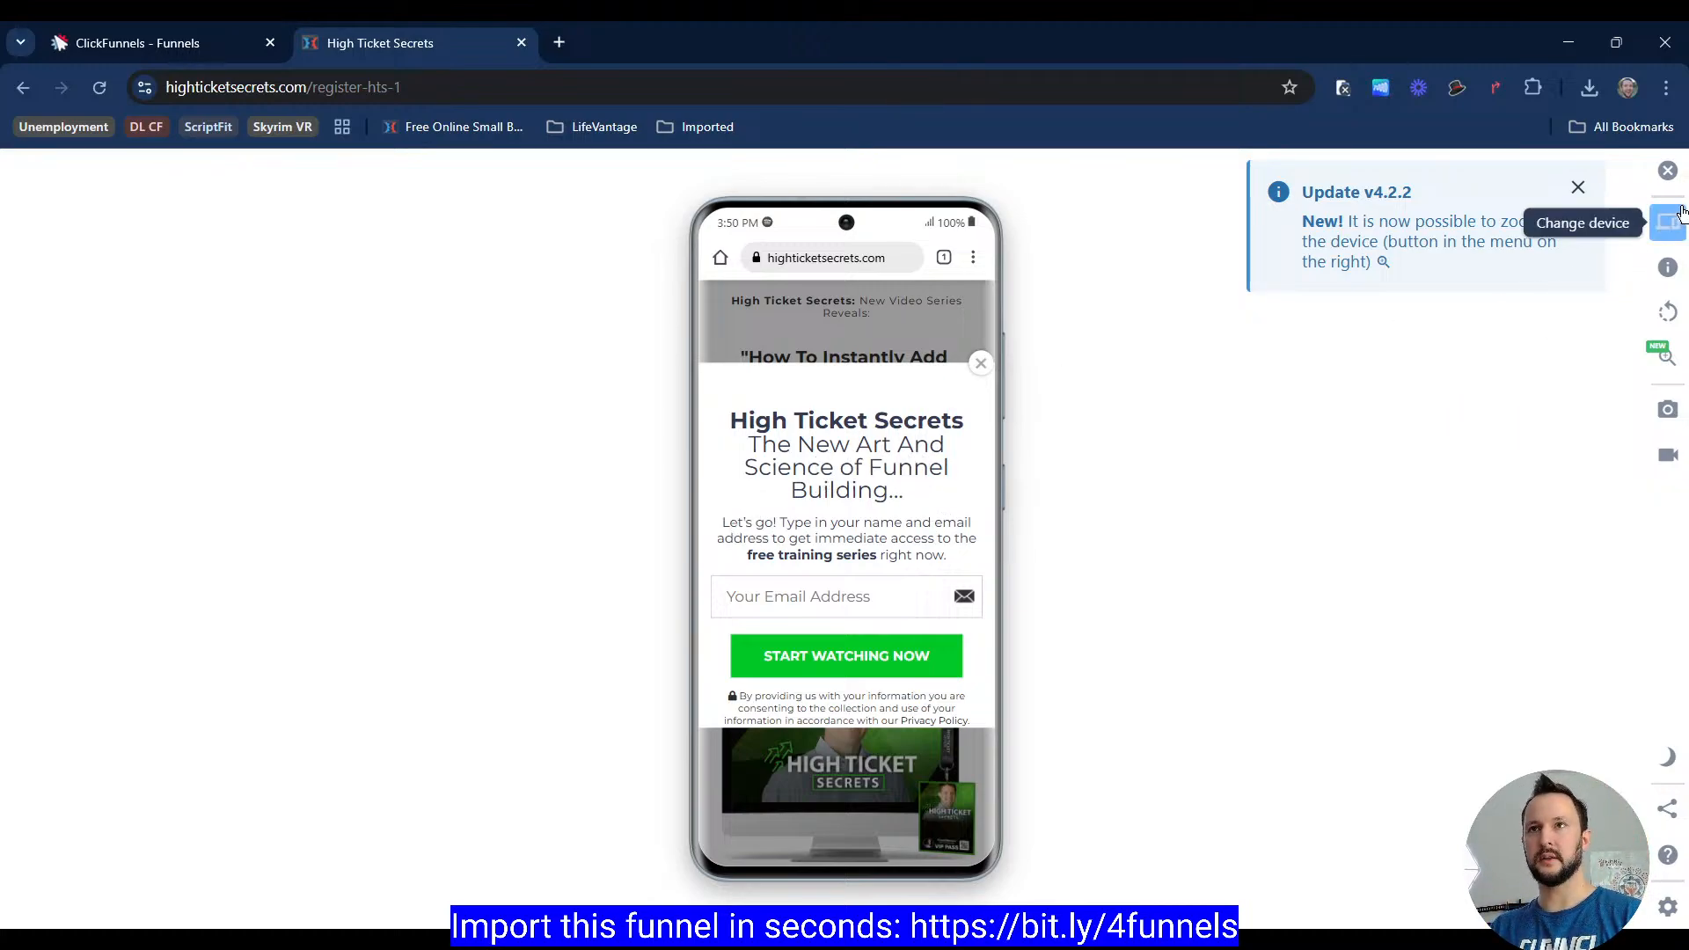
# Step: Open the High Ticket Secrets page in developer tools mobile emulation, open its popup and inspect the popup headline
pyautogui.click(1668, 171)
pyautogui.hotkey('ctrl', 'shift', 'i')
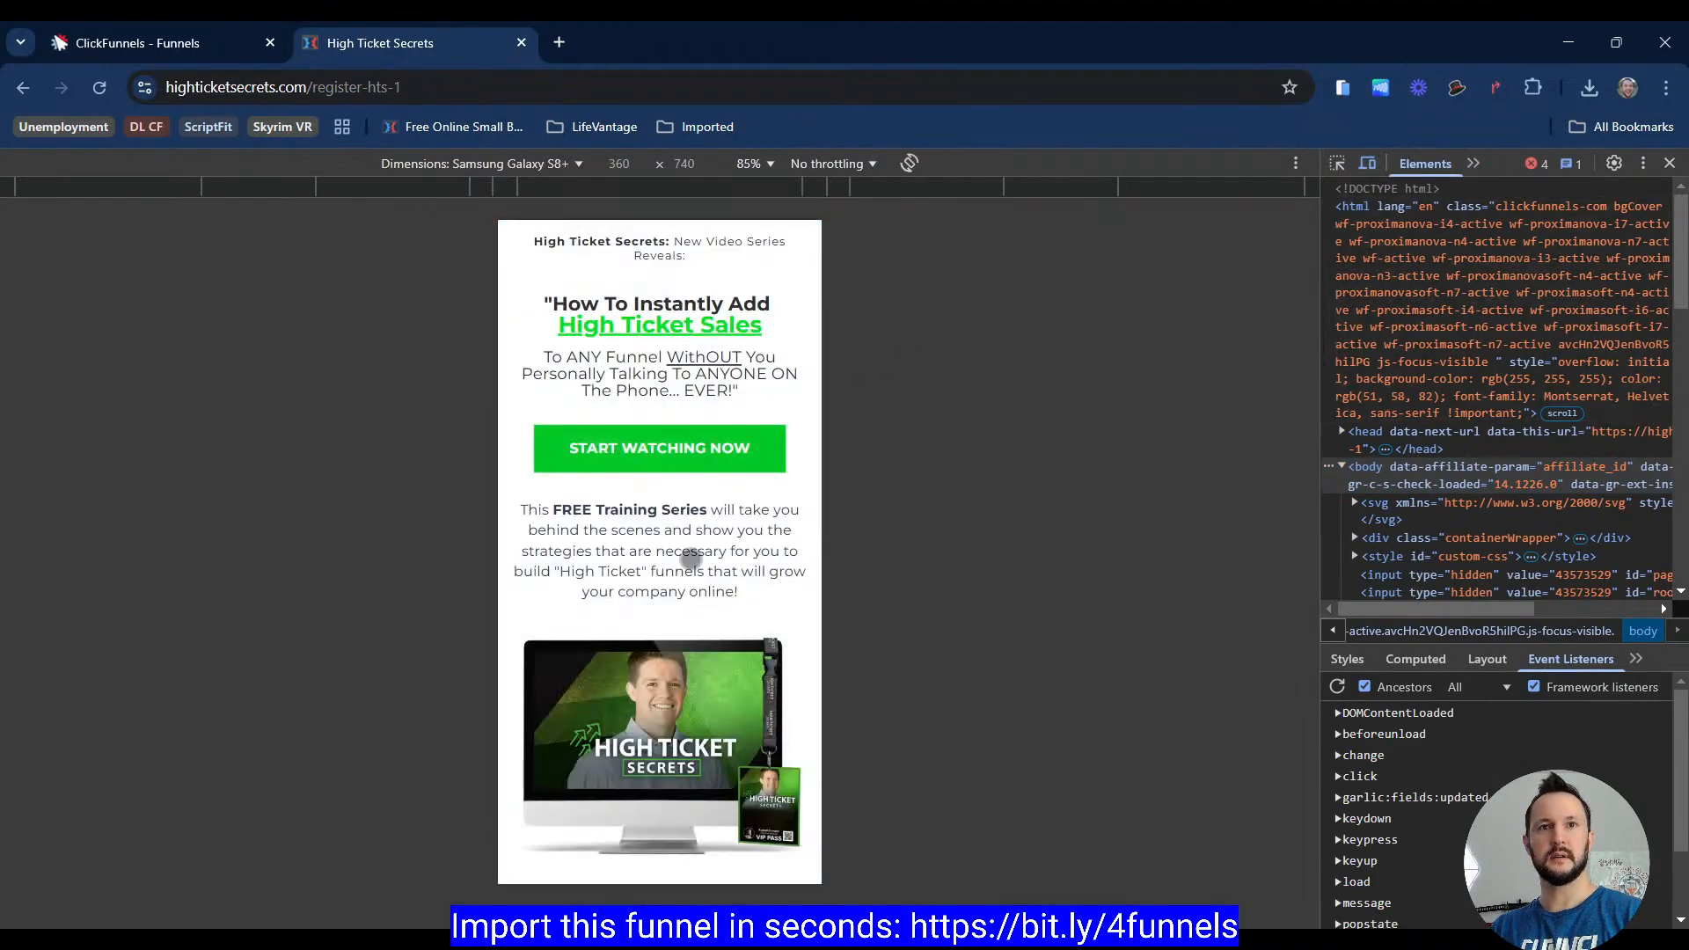
pyautogui.click(691, 449)
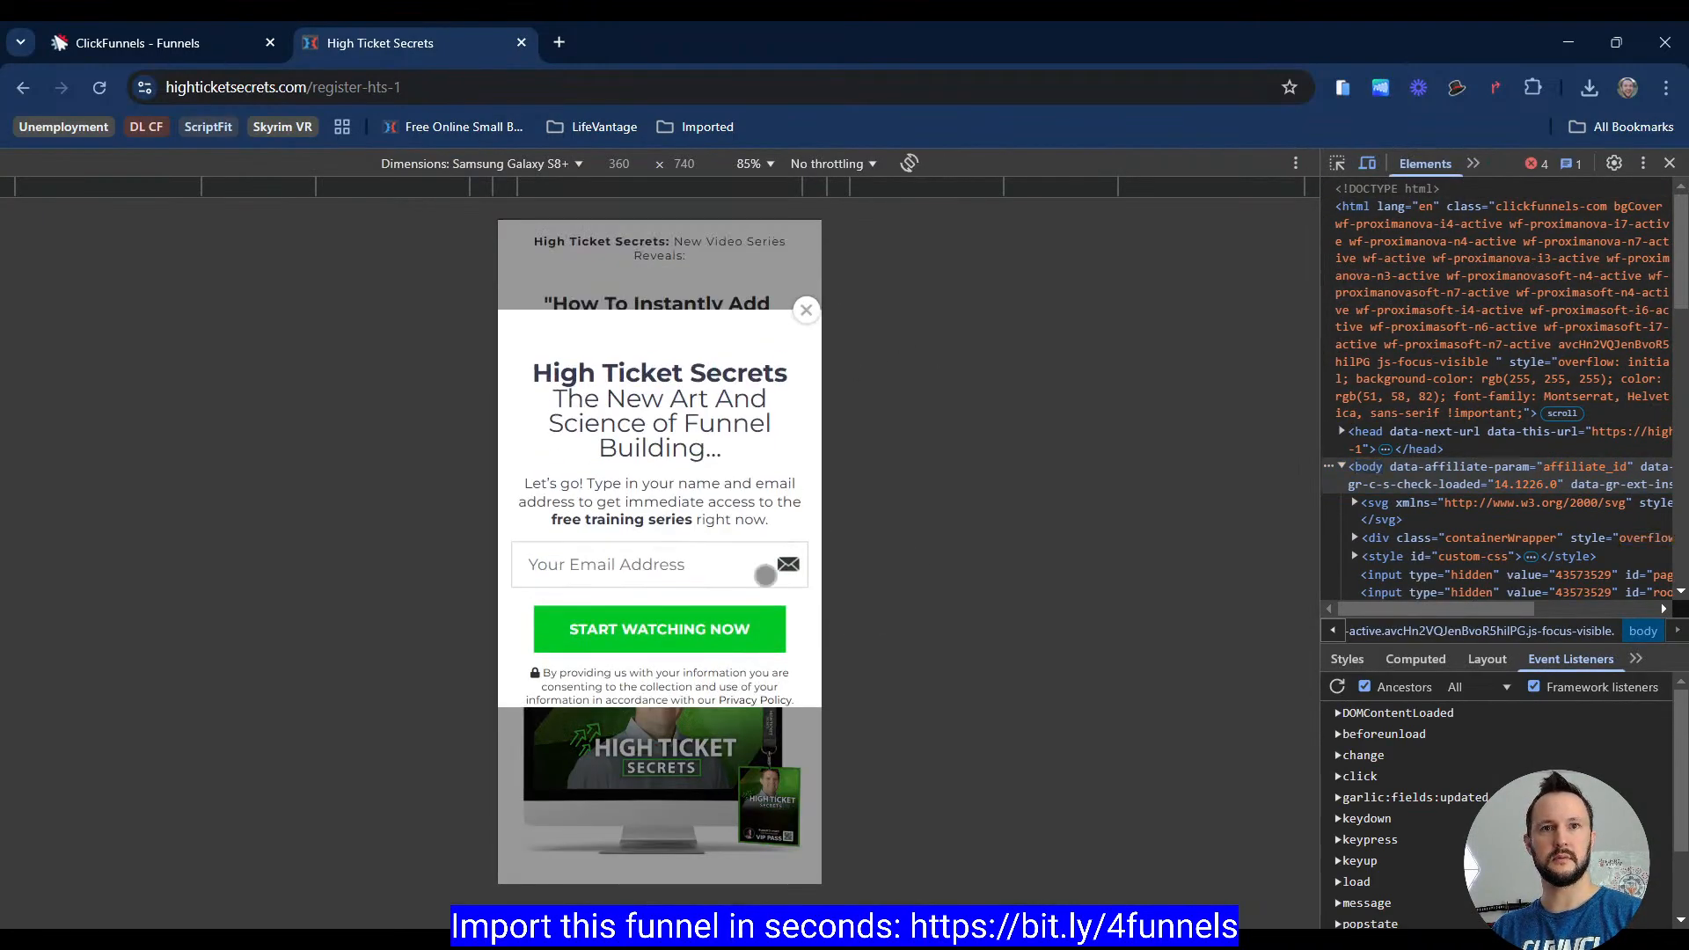
pyautogui.hotkey('ctrl', 'shift', 'c')
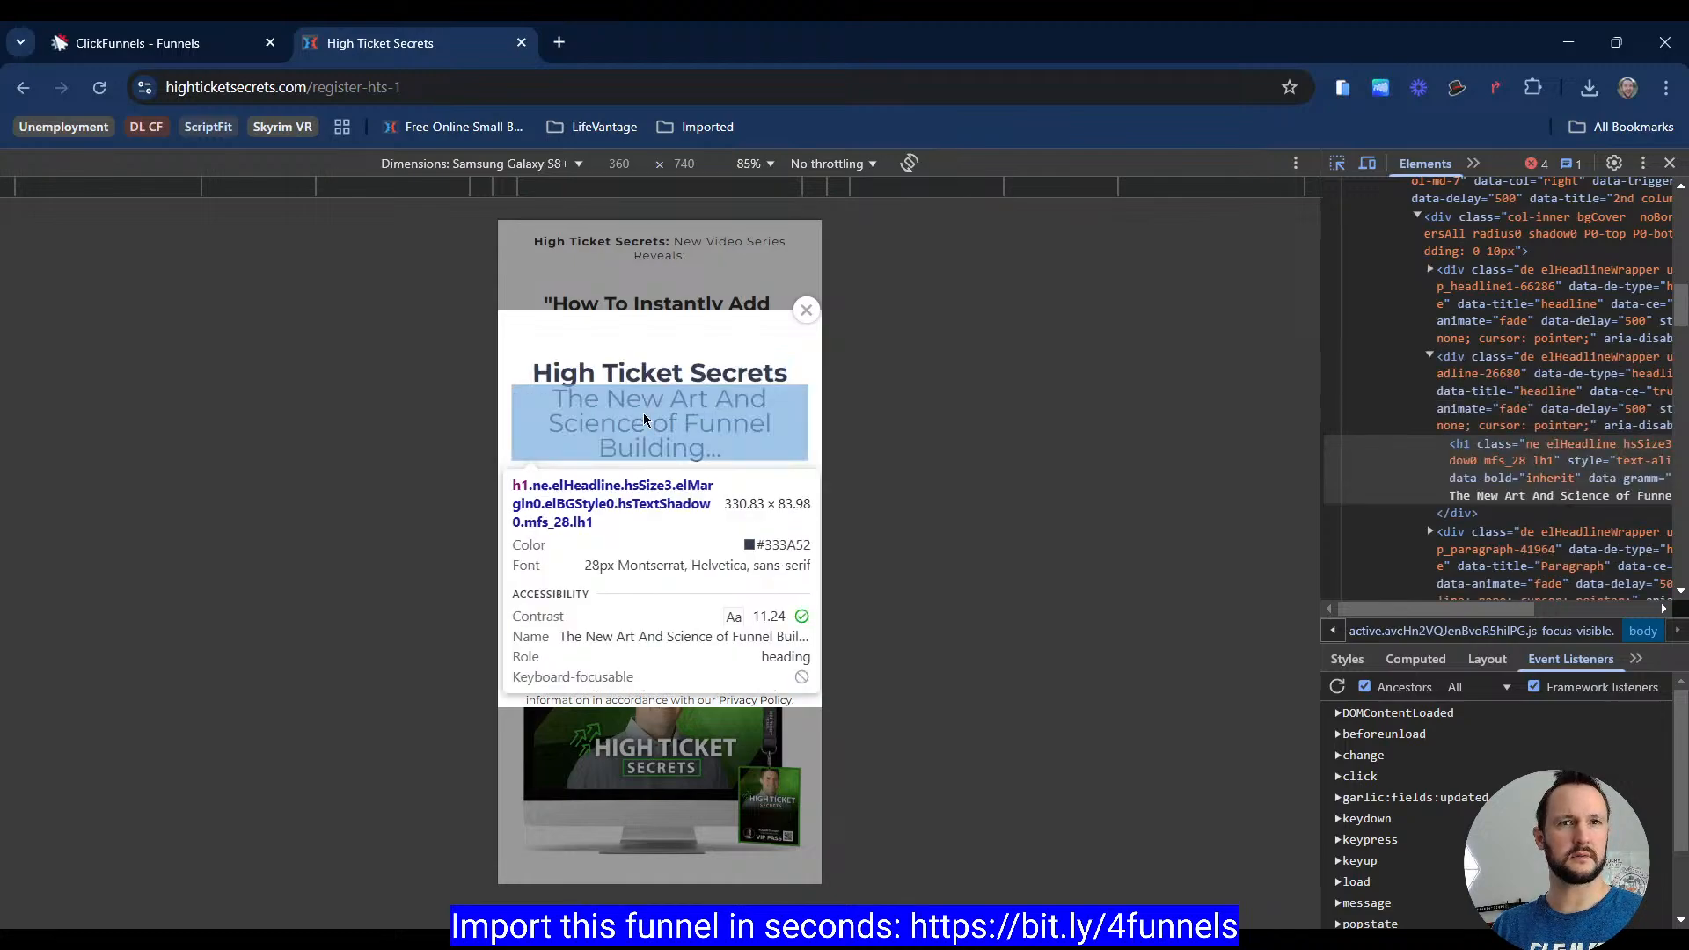
# Step: In the builder's mobile view, set the popup's second headline mobile font size to 30 px
pyautogui.click(167, 42)
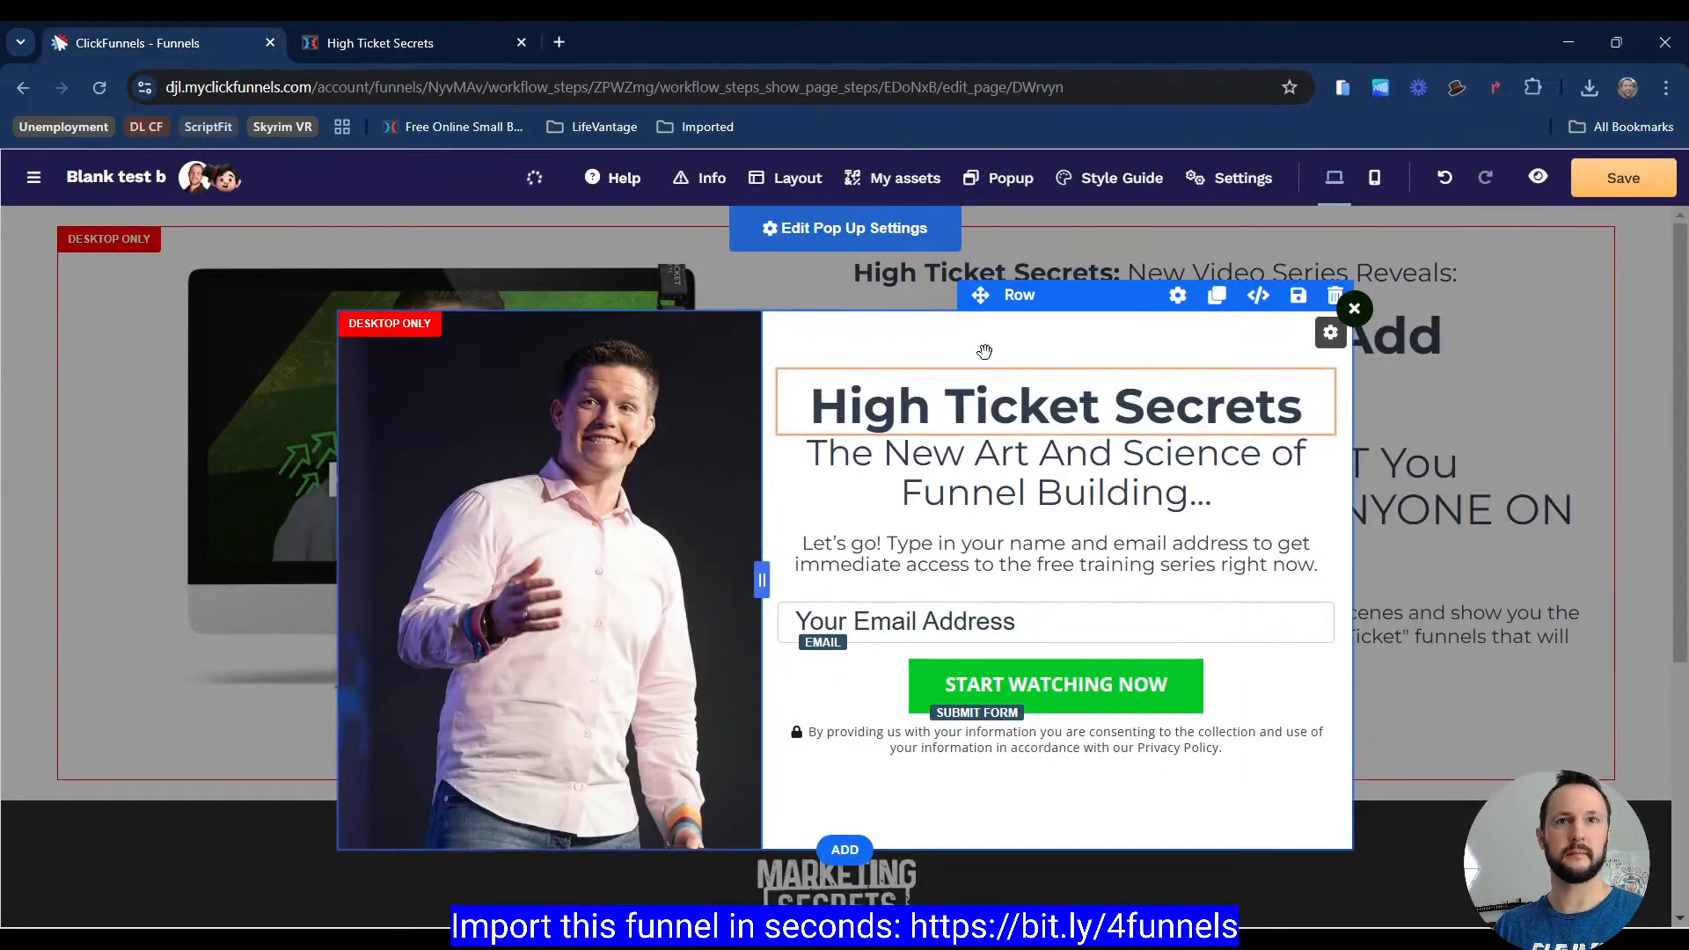
pyautogui.click(1377, 178)
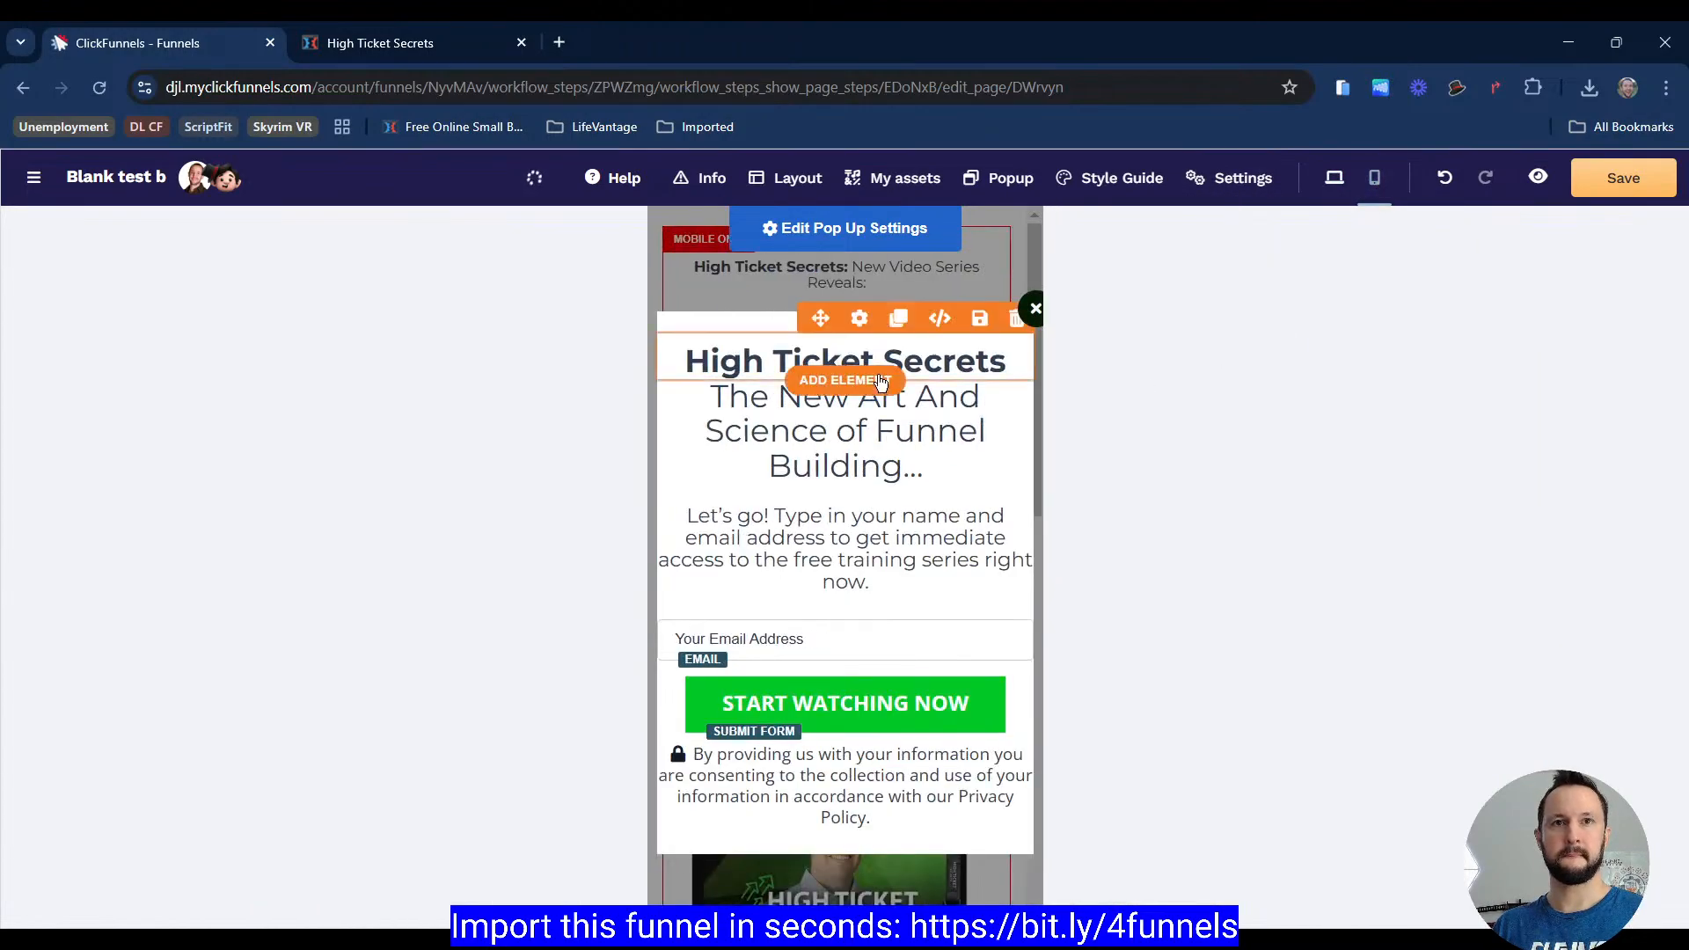
pyautogui.click(860, 318)
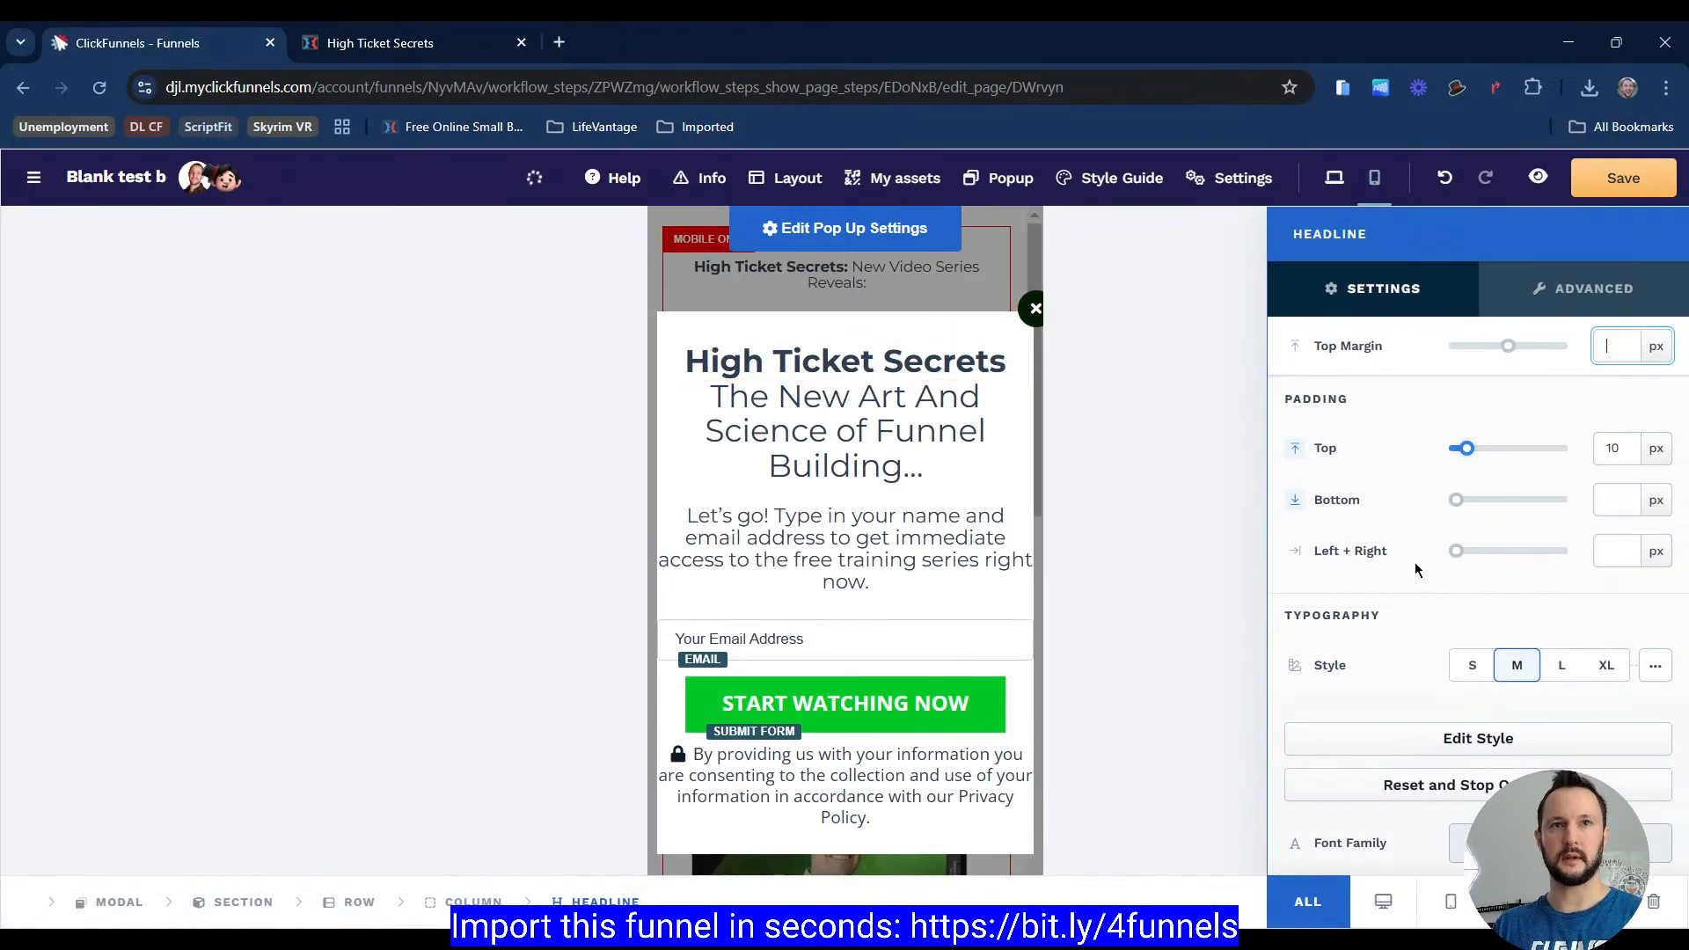
pyautogui.scroll(-5, 1414, 562)
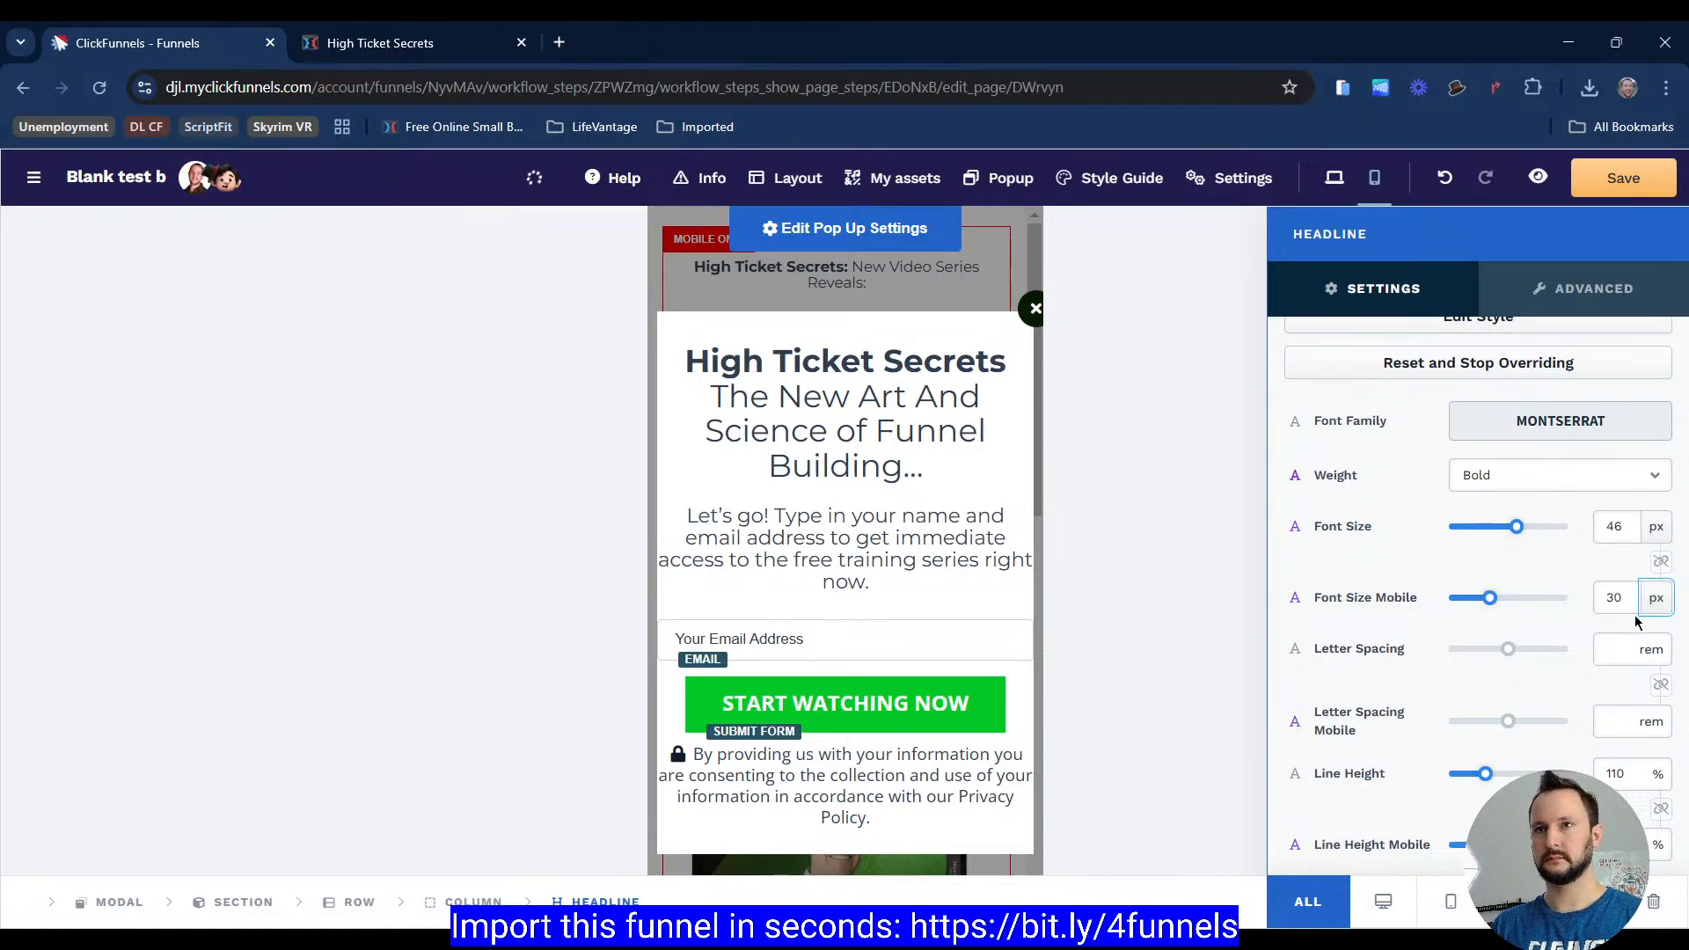
pyautogui.click(899, 489)
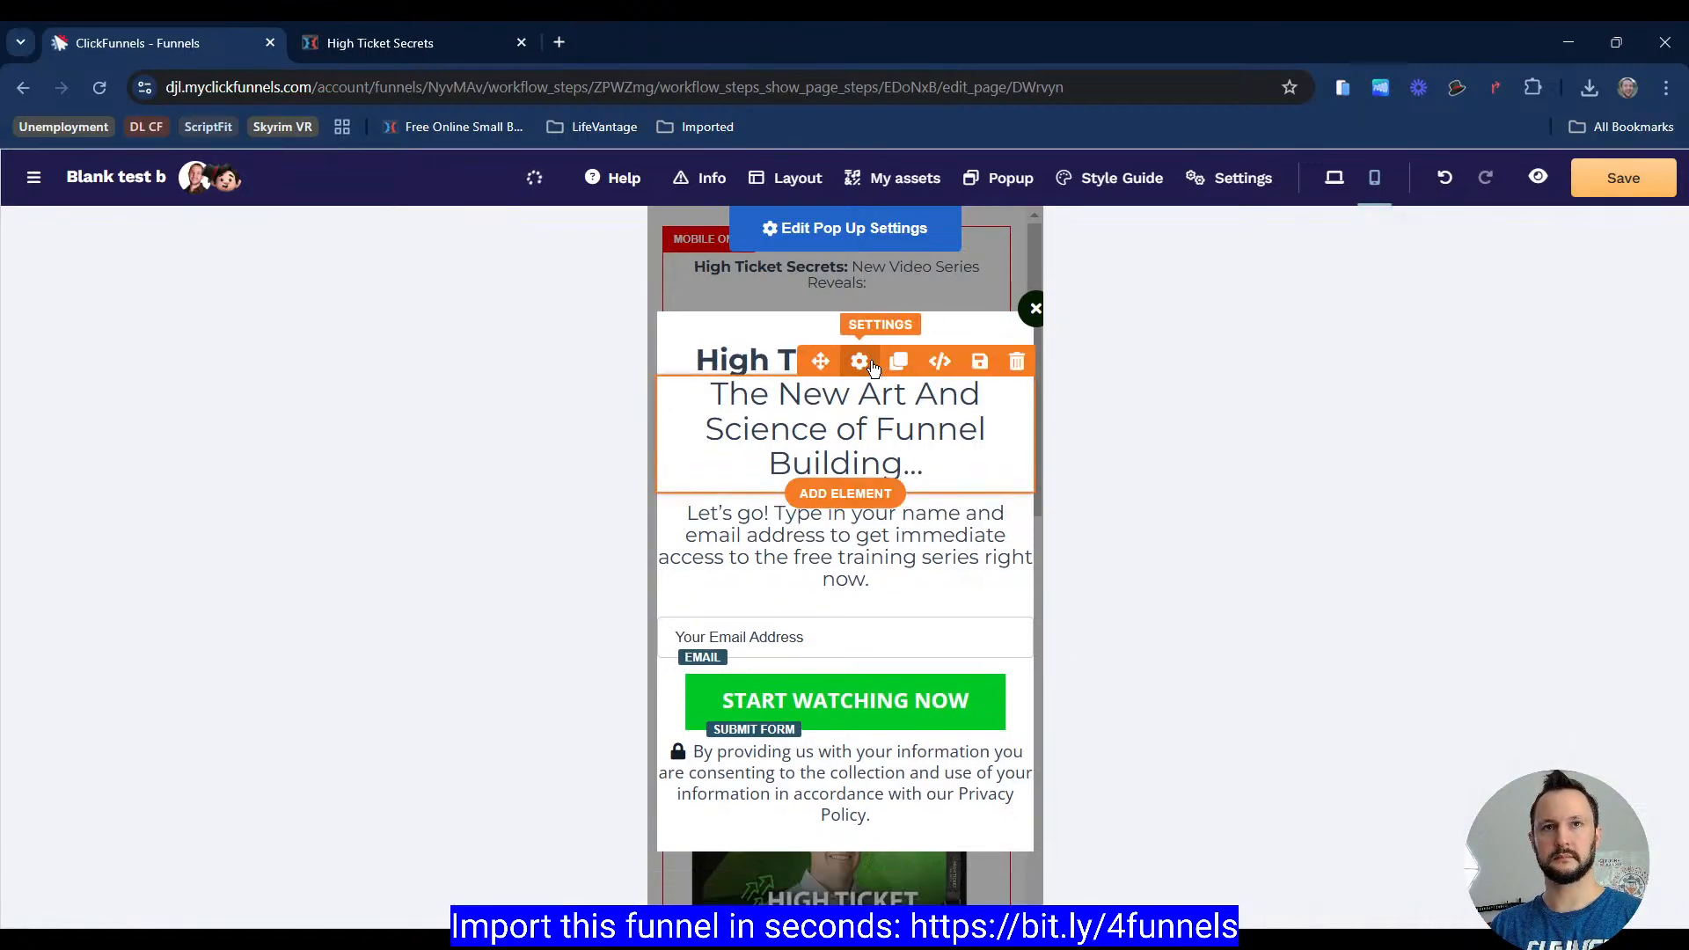
pyautogui.click(861, 362)
pyautogui.scroll(-5, 1541, 566)
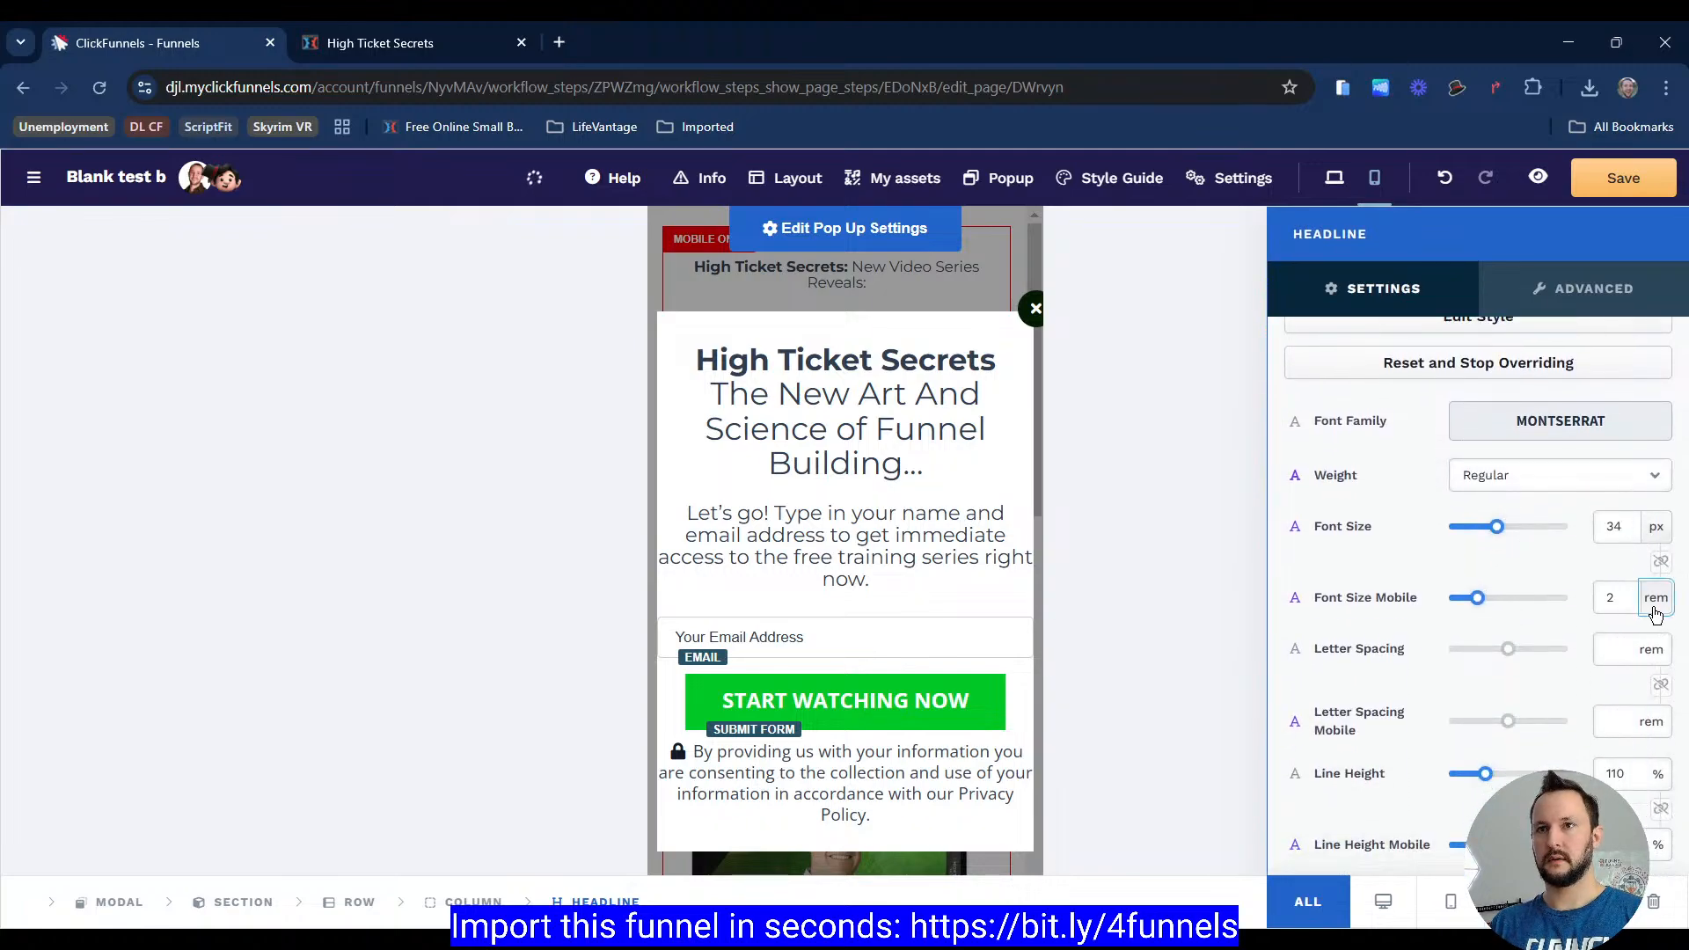
pyautogui.click(1668, 636)
pyautogui.doubleClick(1615, 598)
pyautogui.write('30')
pyautogui.click(830, 505)
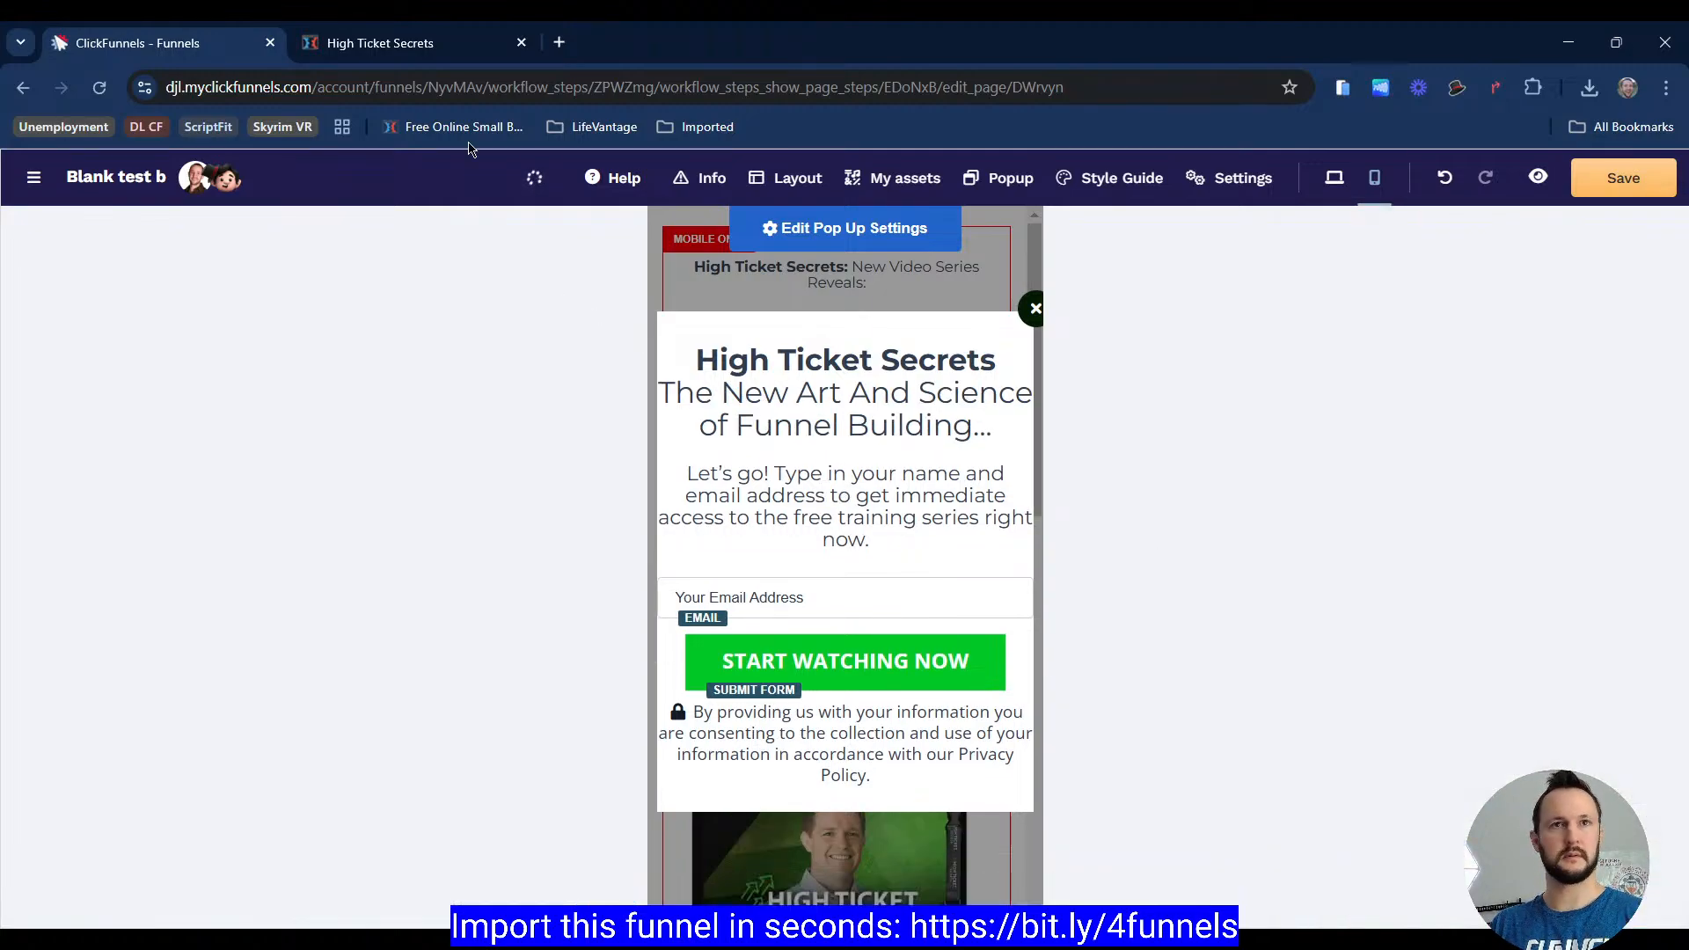
# Step: Set the popup's opt-in sub headline mobile font size to 16 px
pyautogui.click(446, 49)
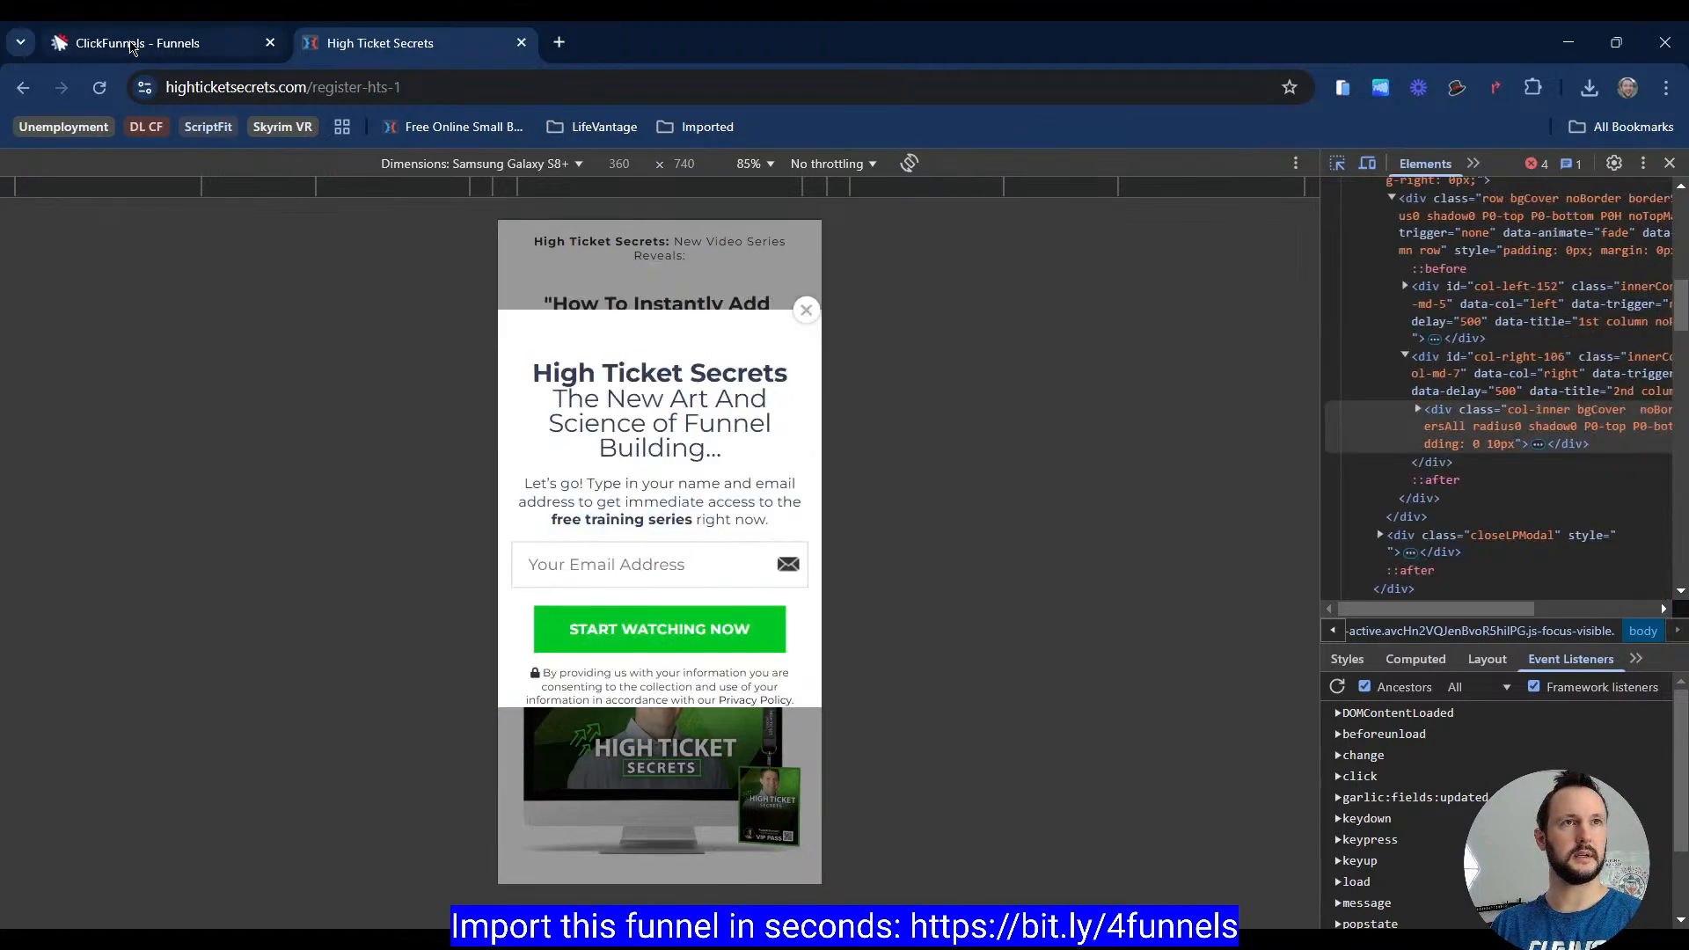
pyautogui.click(167, 43)
pyautogui.click(859, 436)
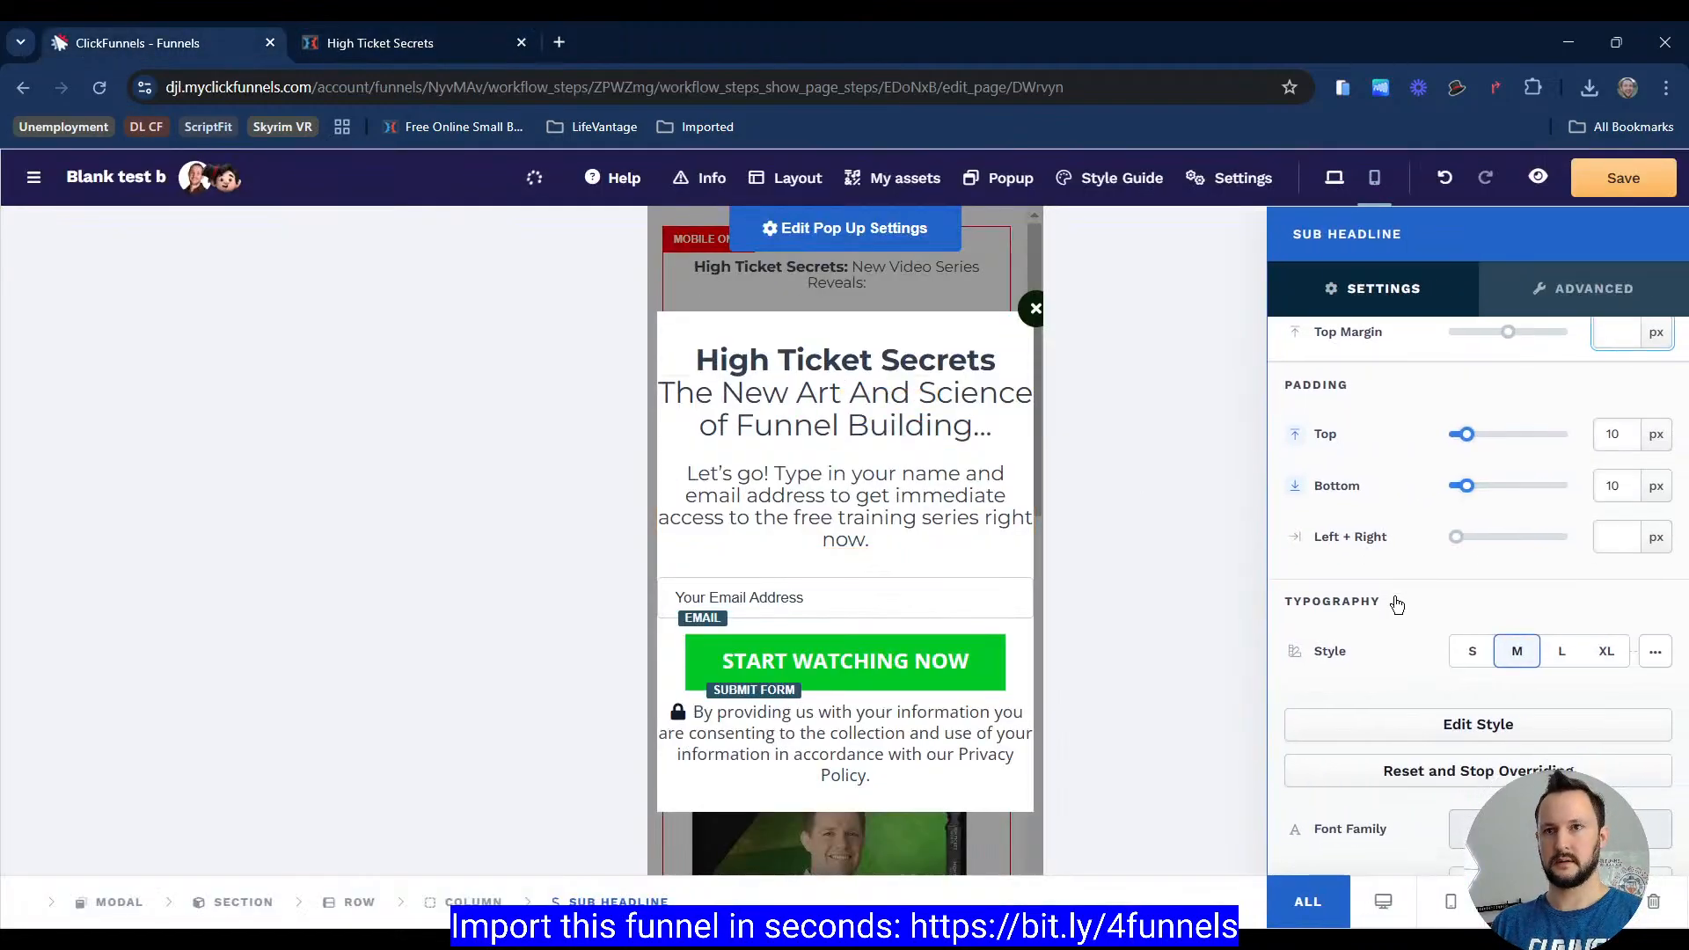
pyautogui.scroll(-3, 1452, 534)
pyautogui.click(1654, 706)
pyautogui.click(1655, 738)
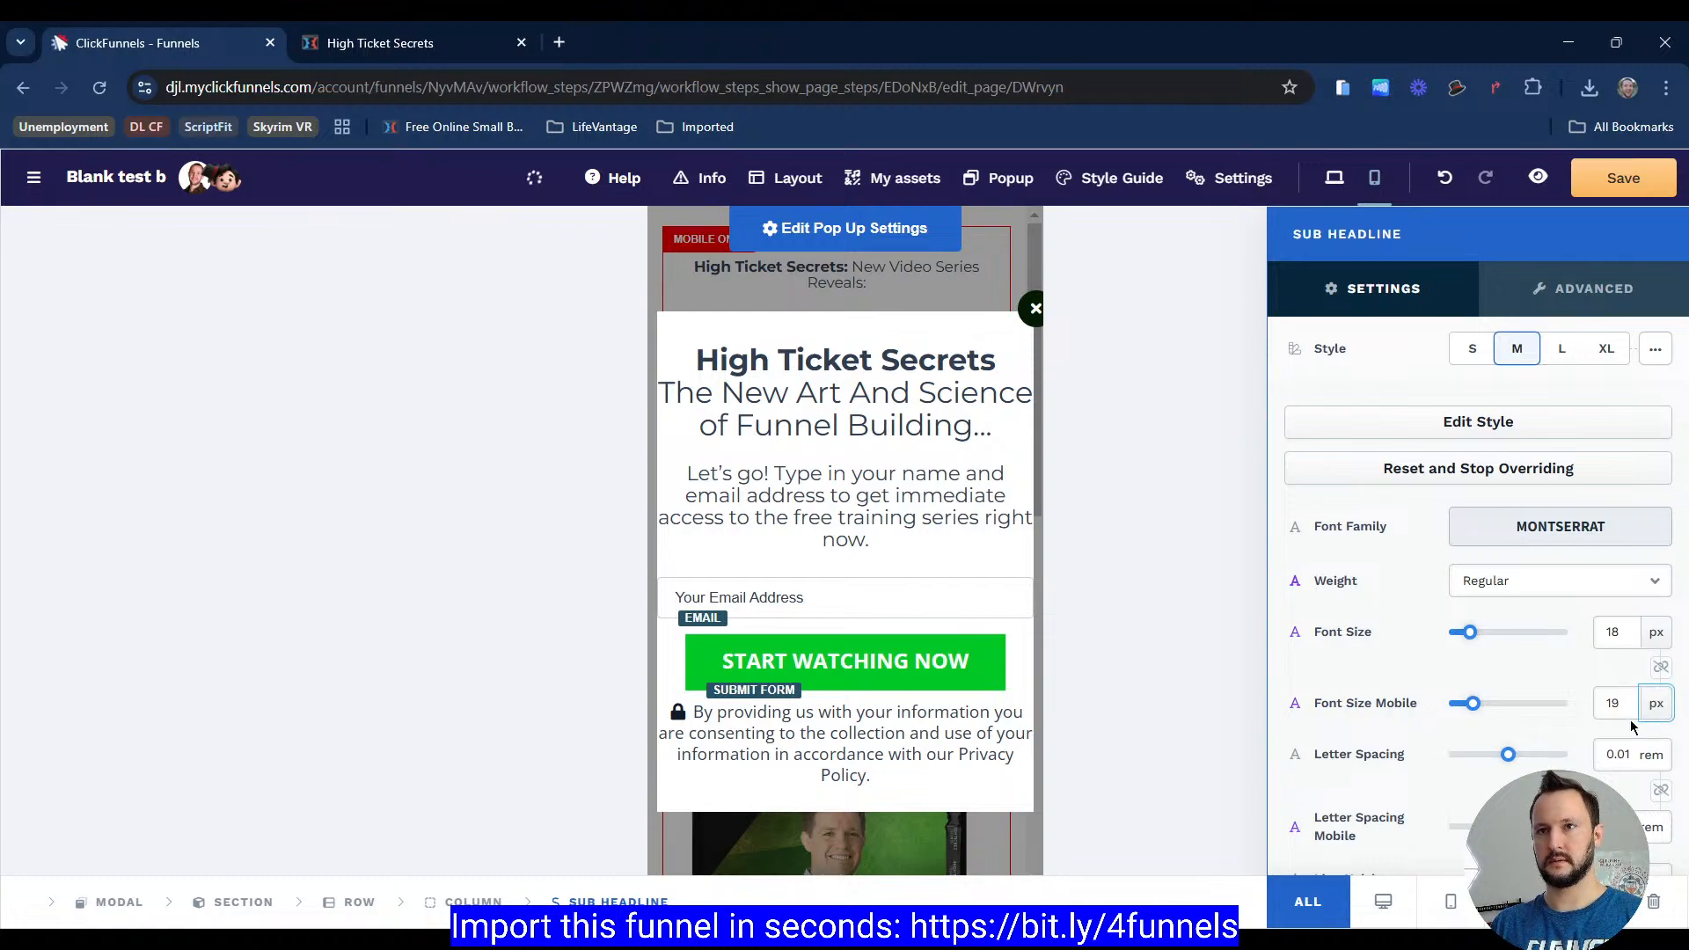
pyautogui.moveTo(1627, 707); pyautogui.dragTo(1420, 609)
pyautogui.write('15')
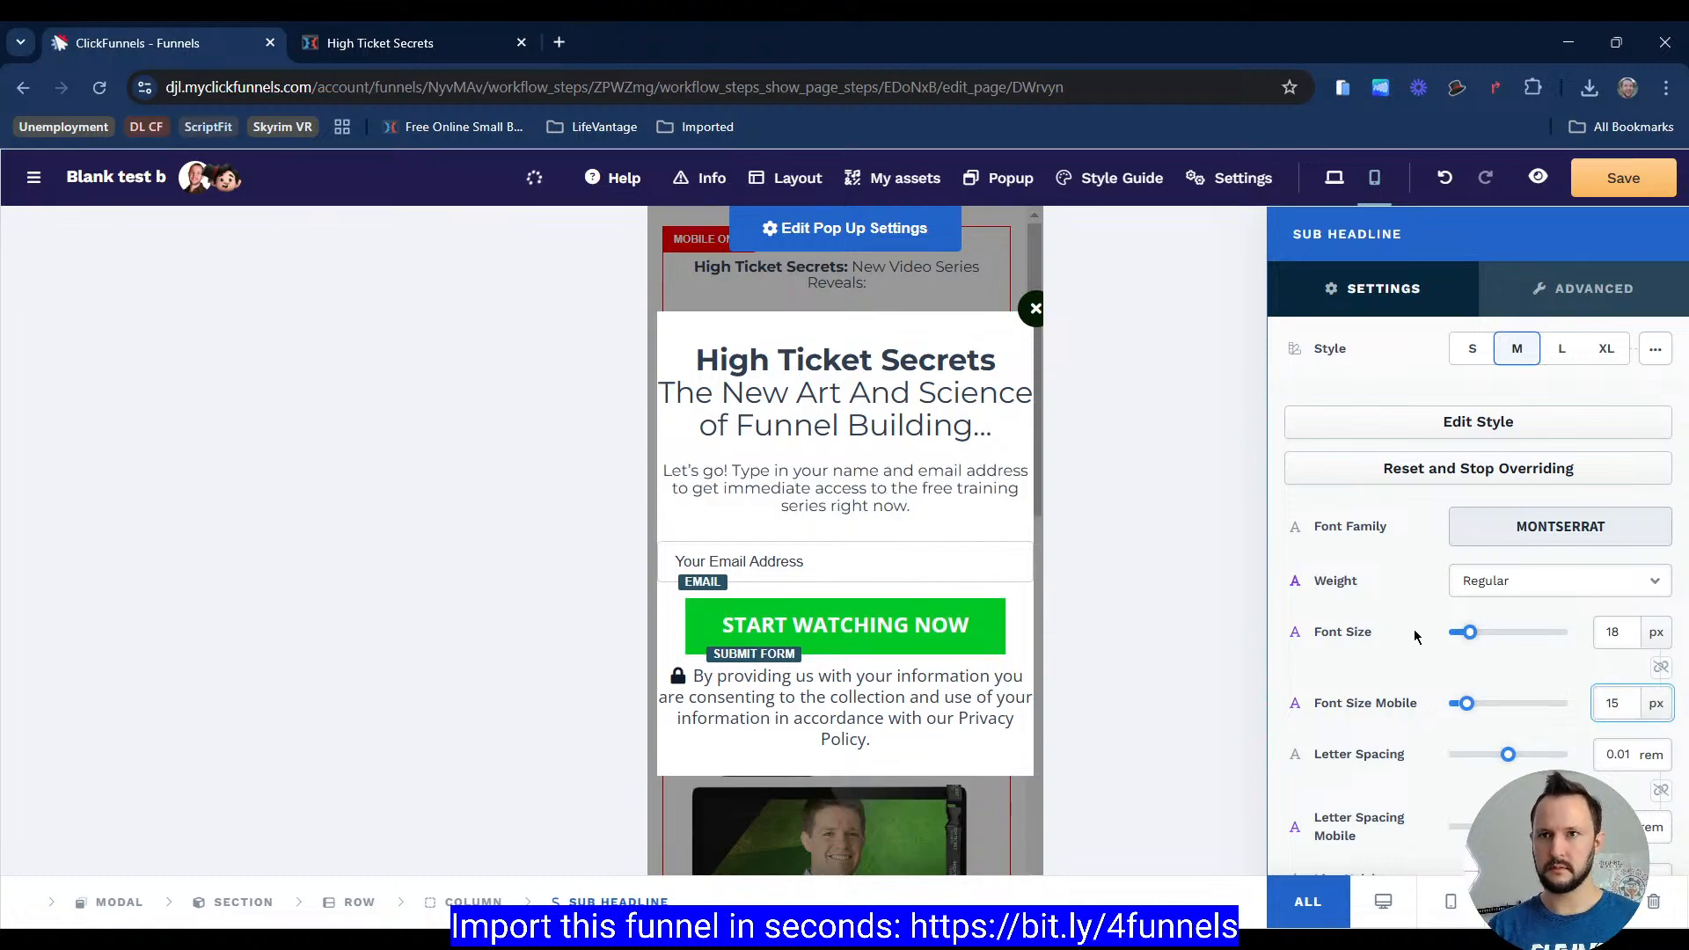
pyautogui.press('BackSpace')
pyautogui.write('7')
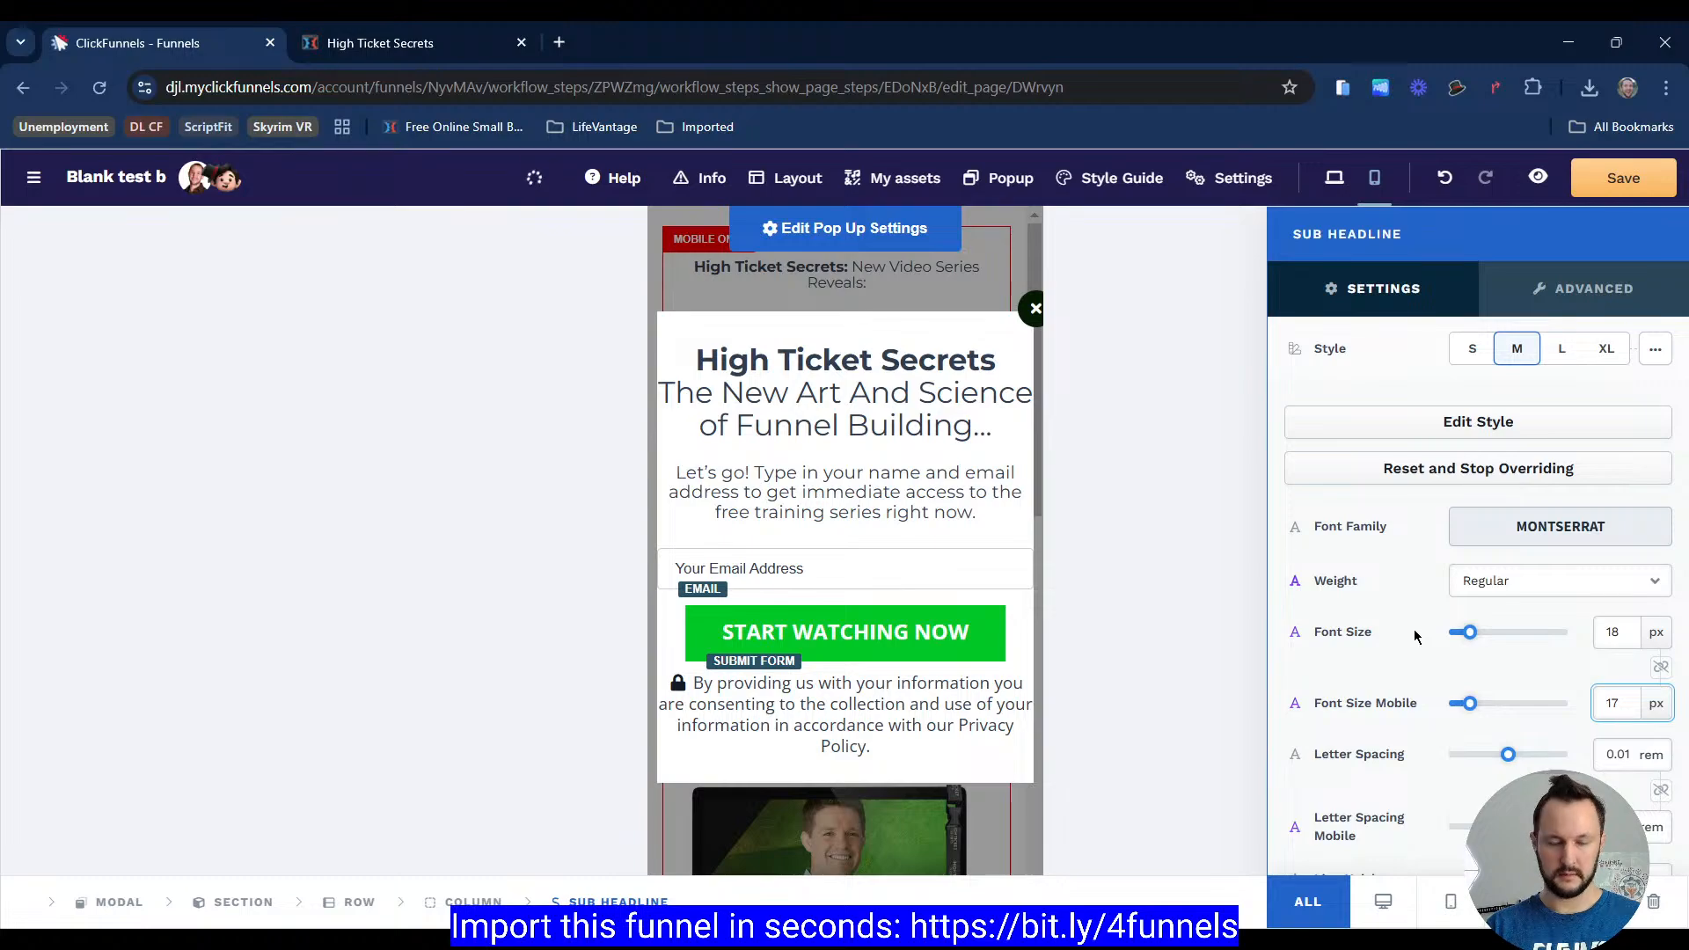
pyautogui.press('Down')
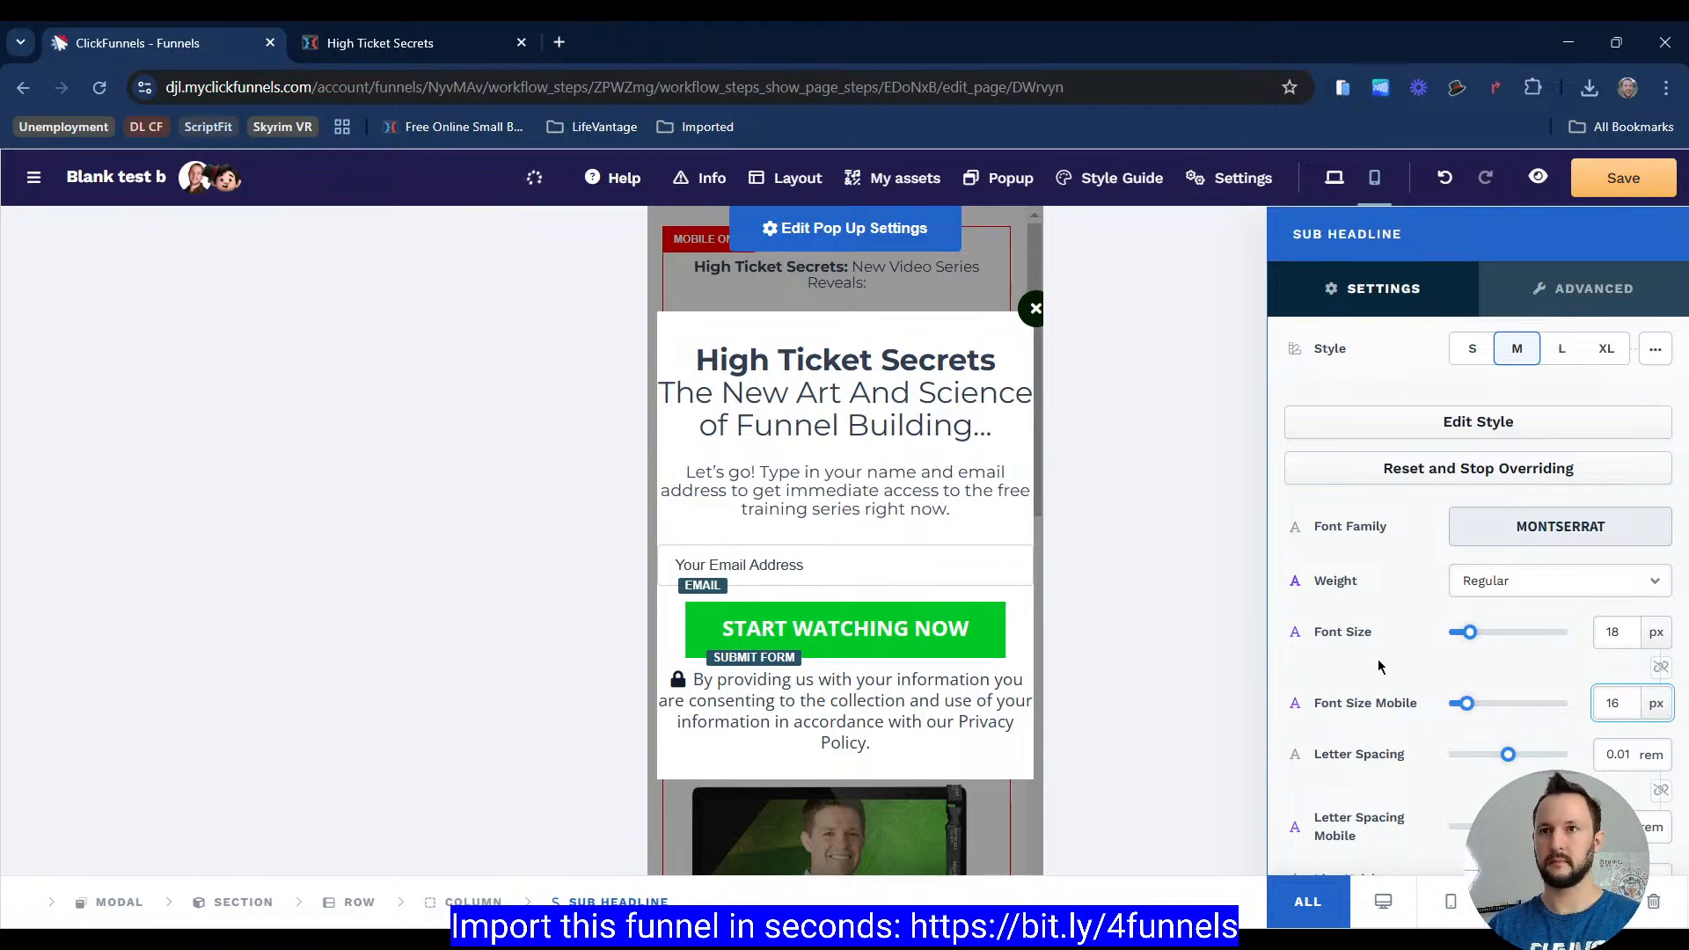
pyautogui.click(1045, 592)
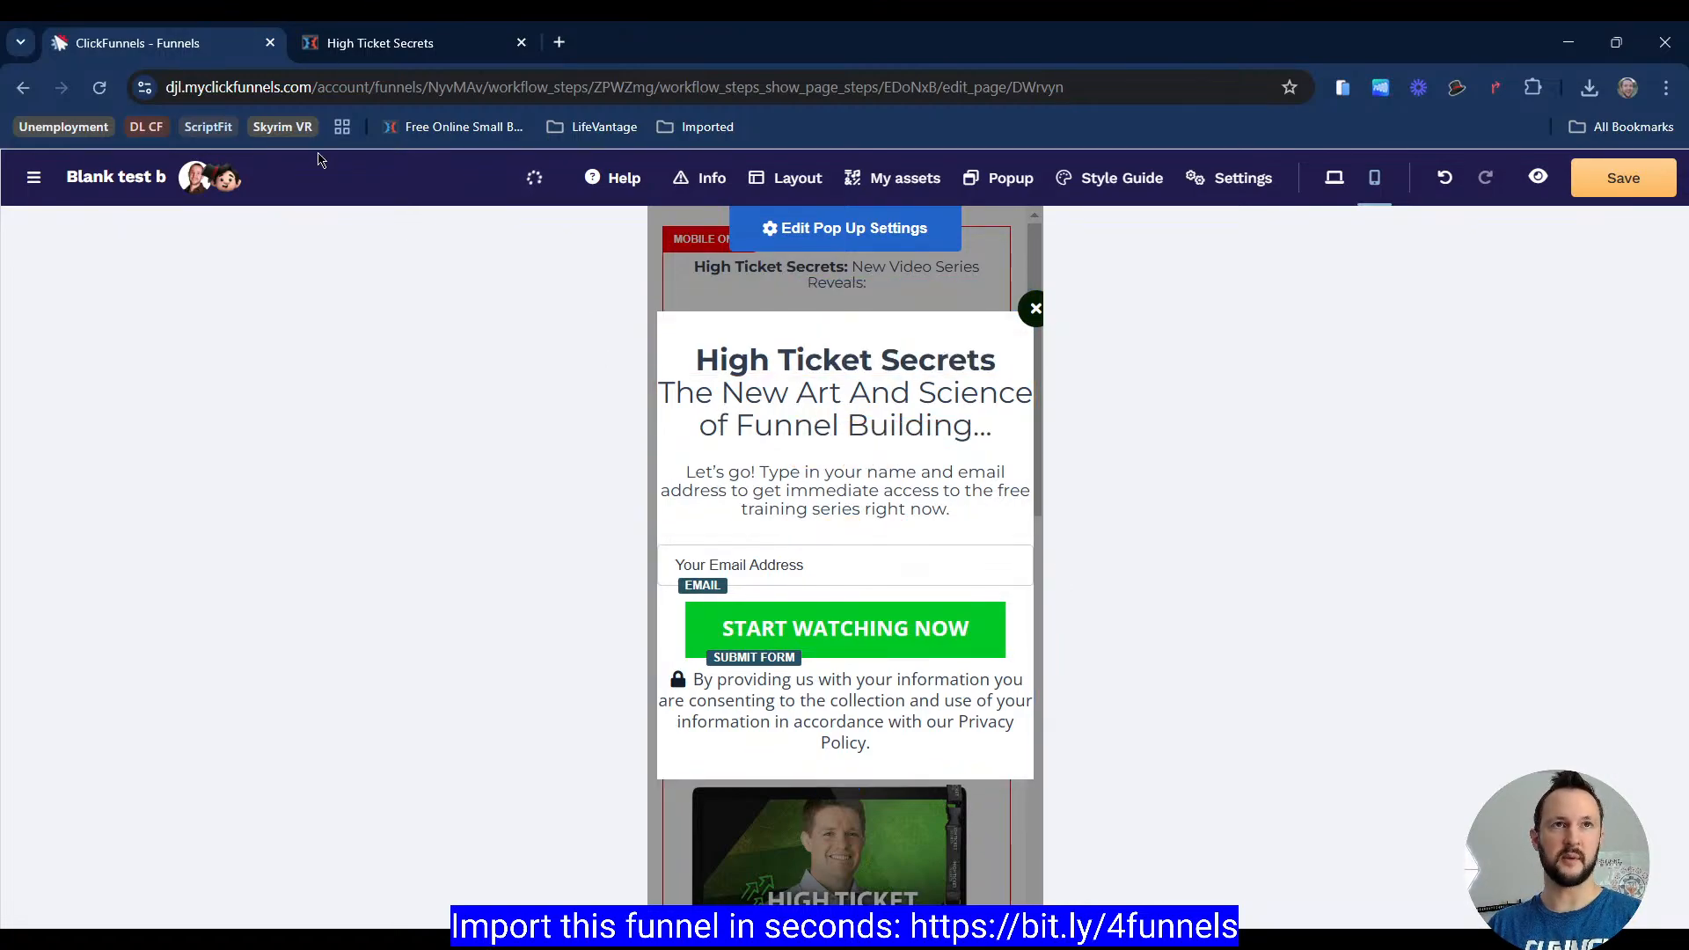
# Step: Inspect the reference email field, then set the Start Watching Now button's mobile font size to 16 px
pyautogui.click(391, 48)
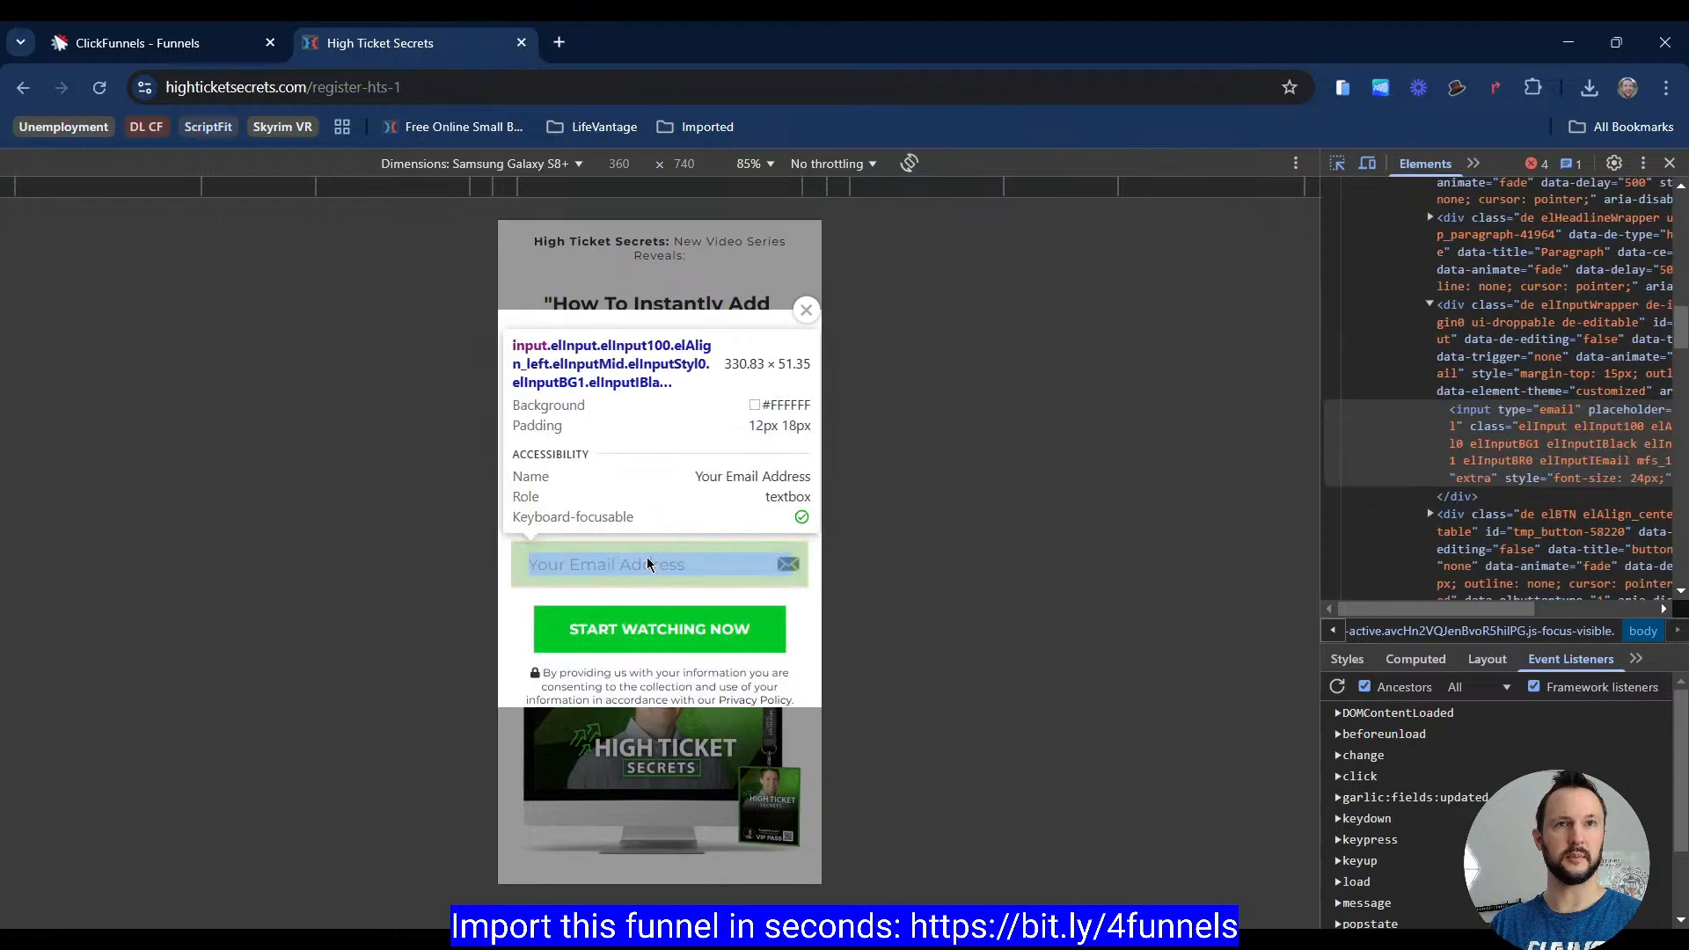
pyautogui.click(646, 563)
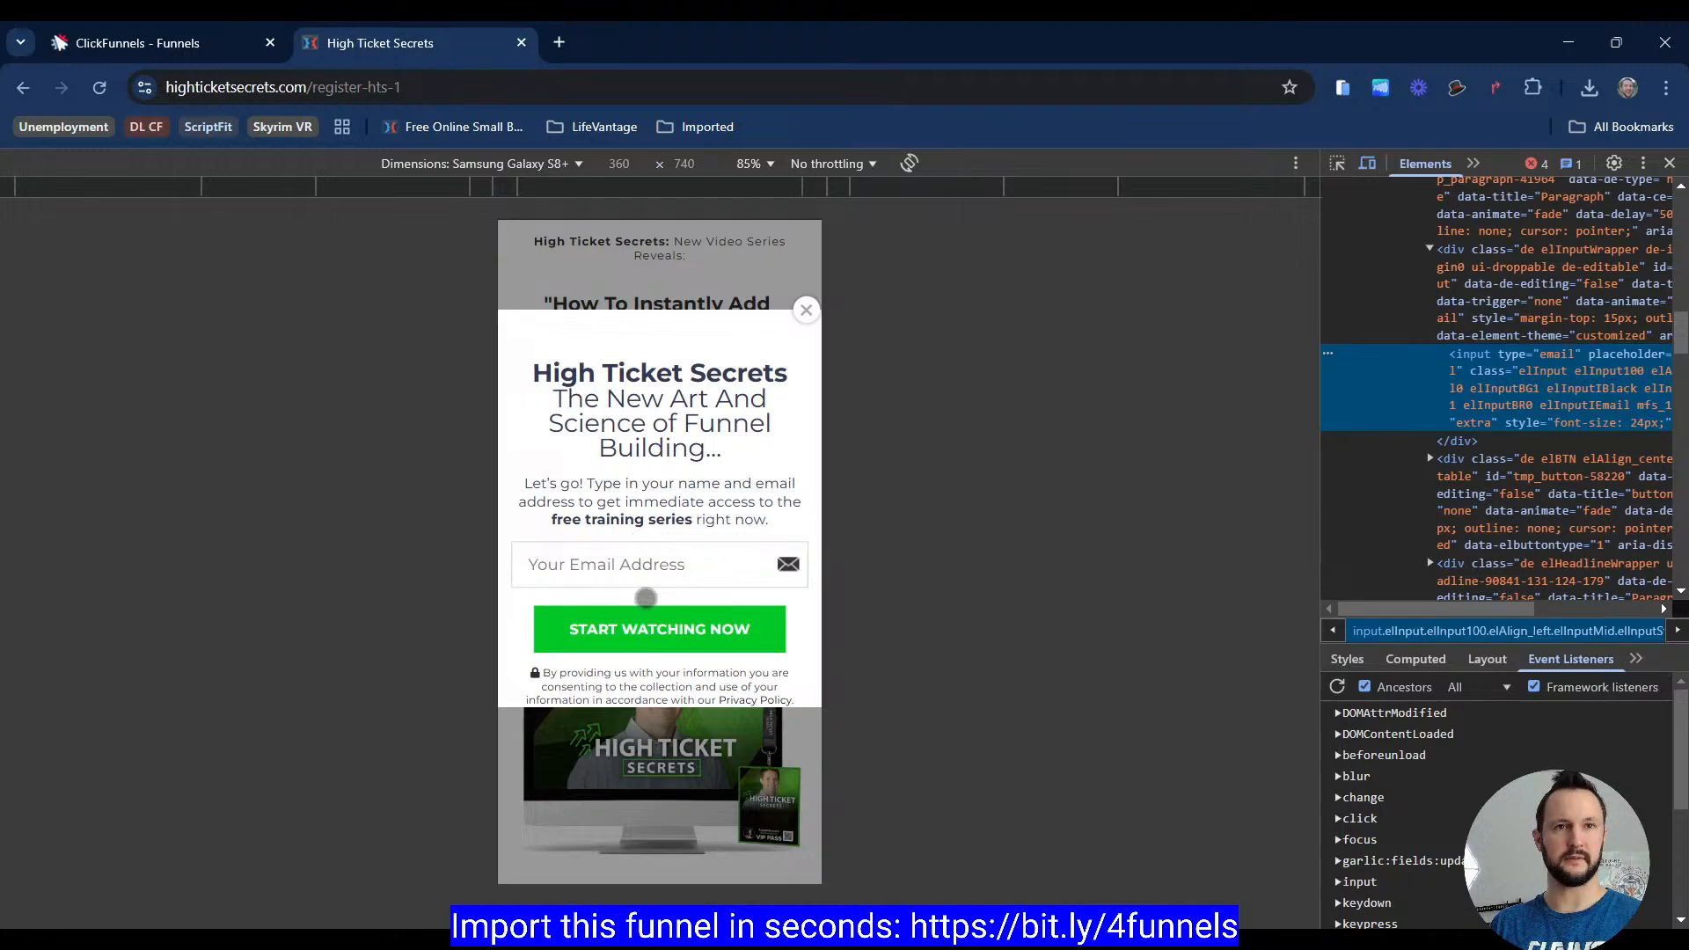
pyautogui.click(1338, 164)
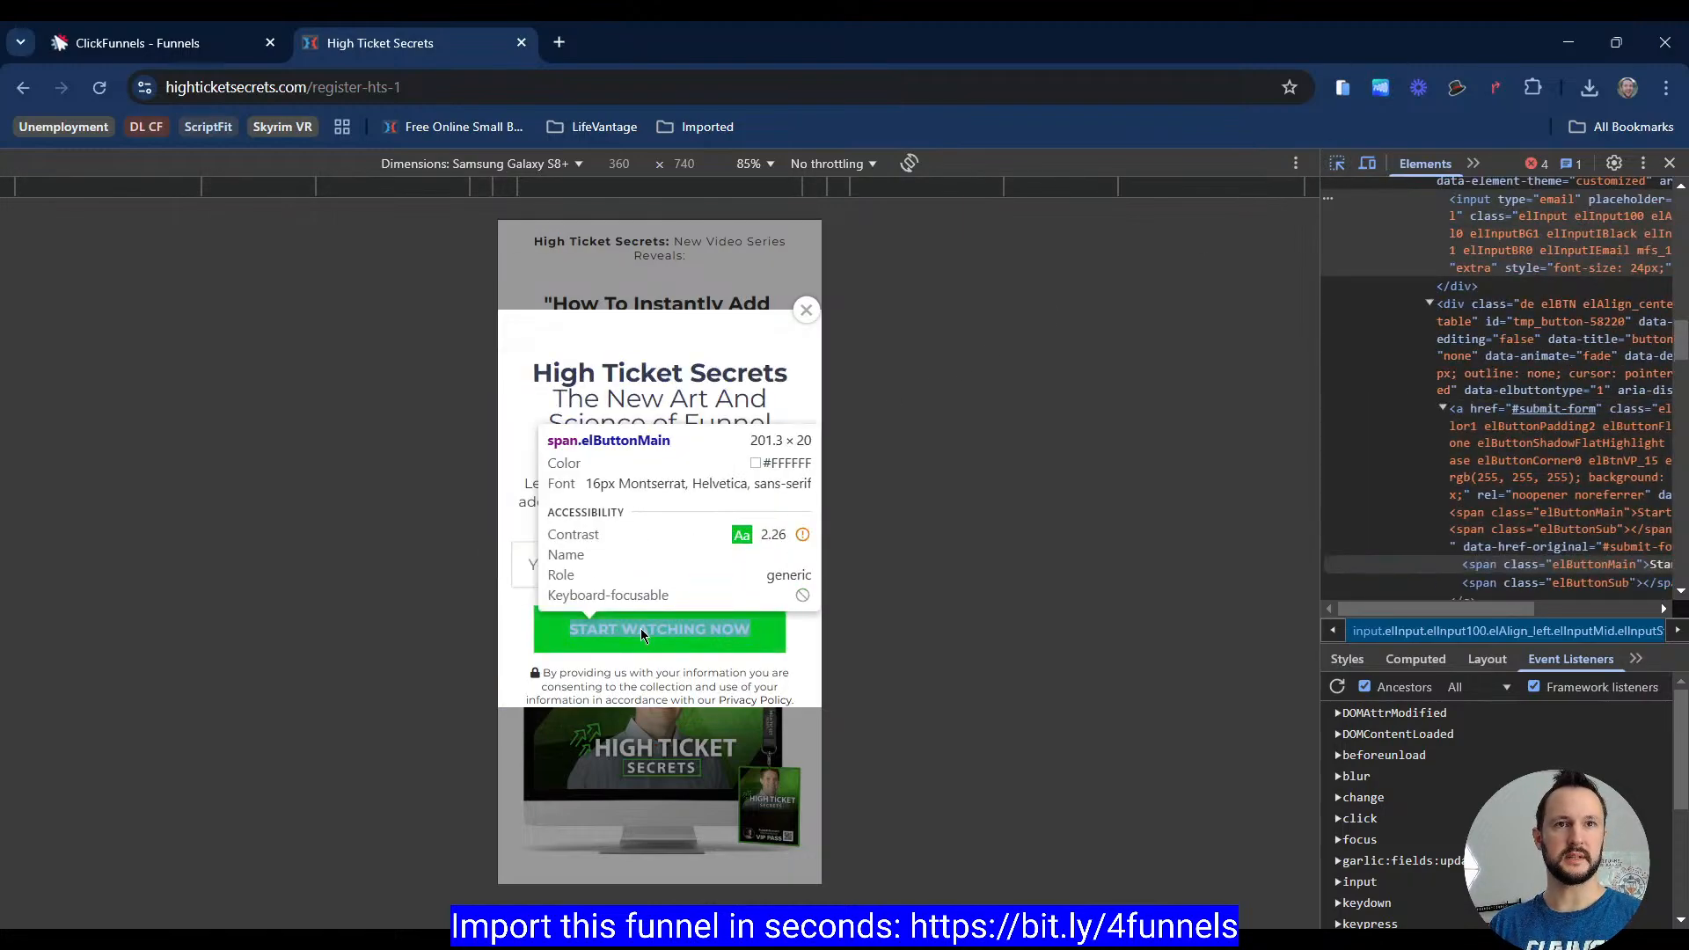
pyautogui.click(146, 48)
pyautogui.click(792, 626)
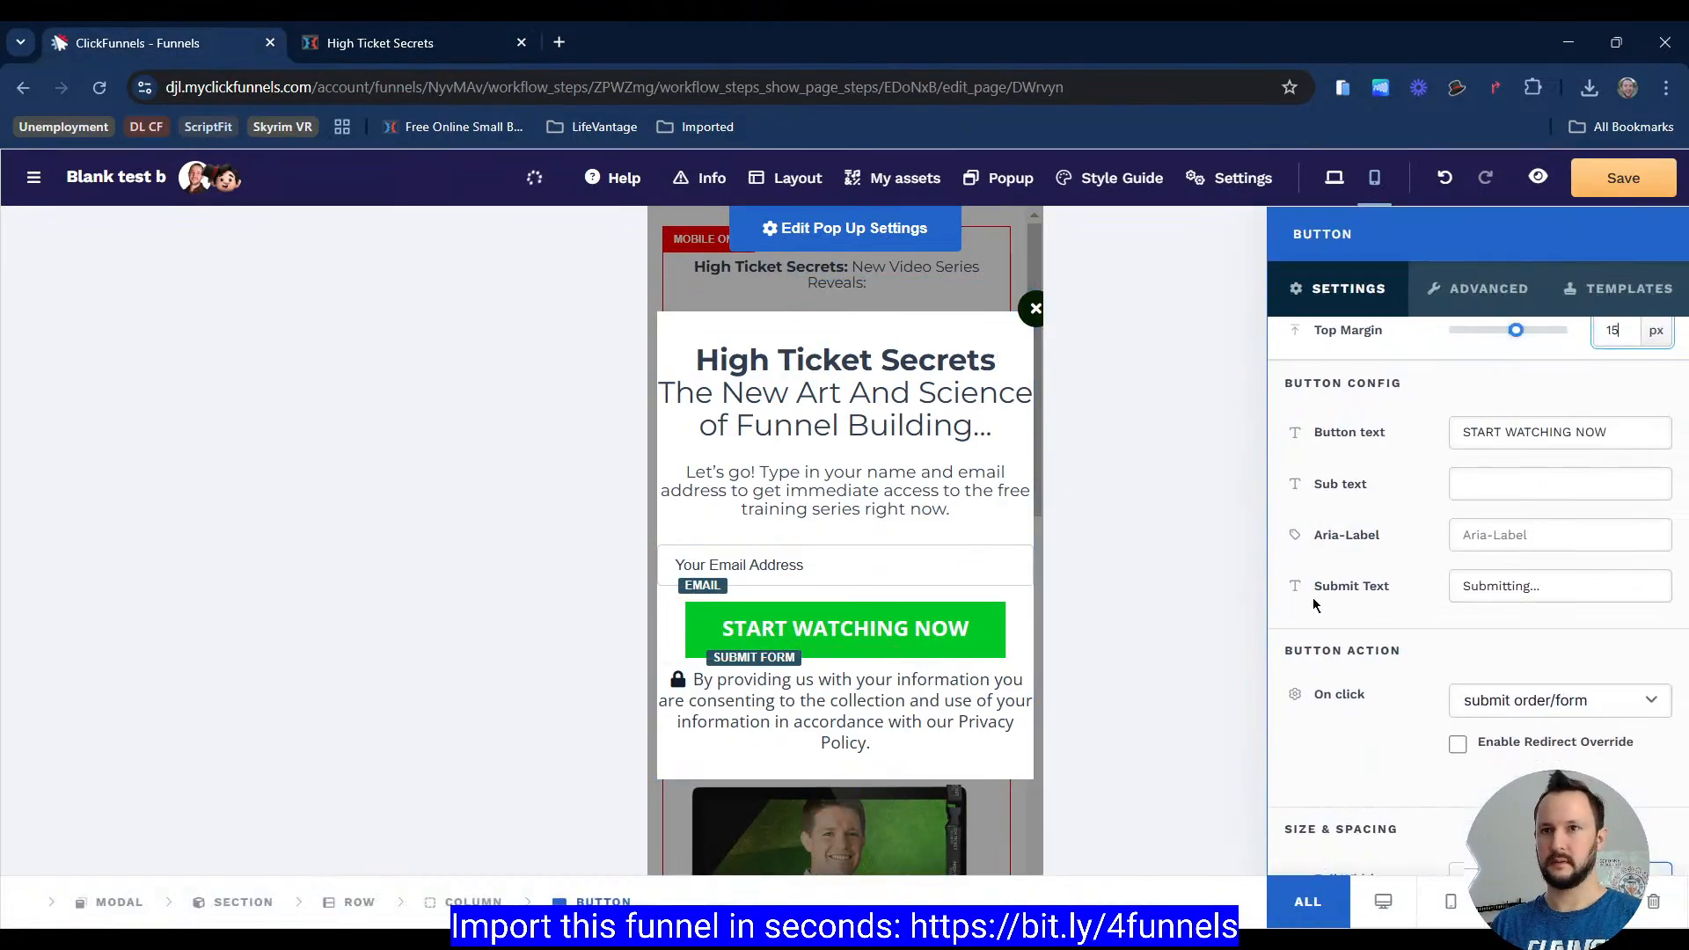
pyautogui.scroll(-12, 1312, 598)
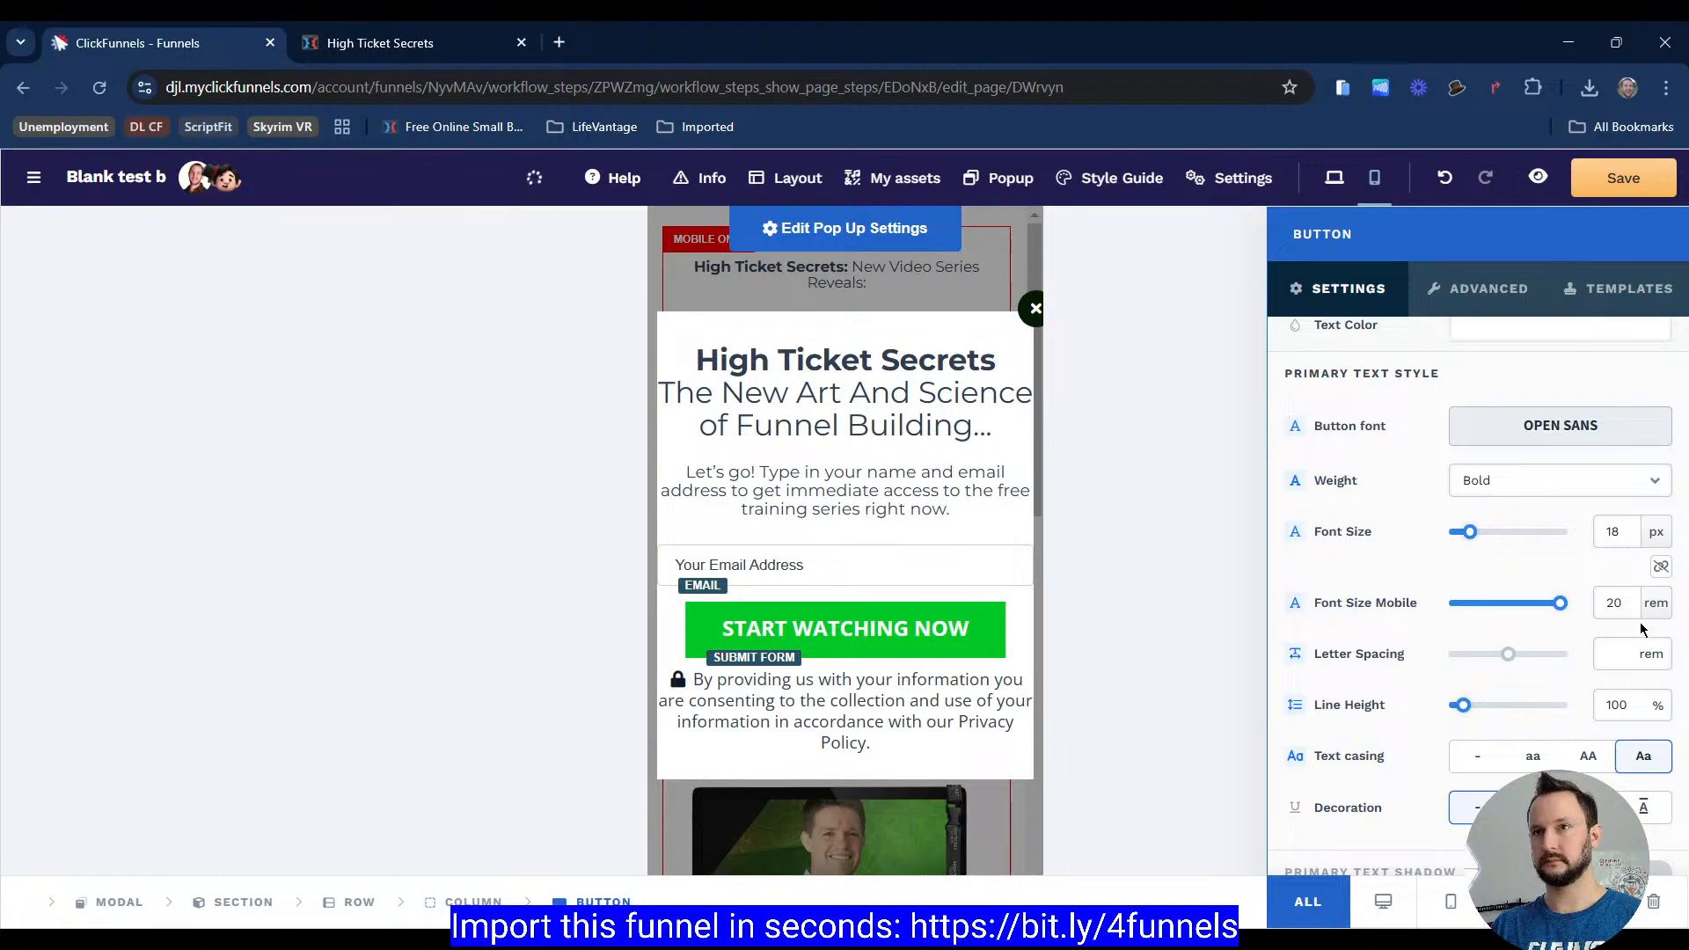
pyautogui.click(1644, 629)
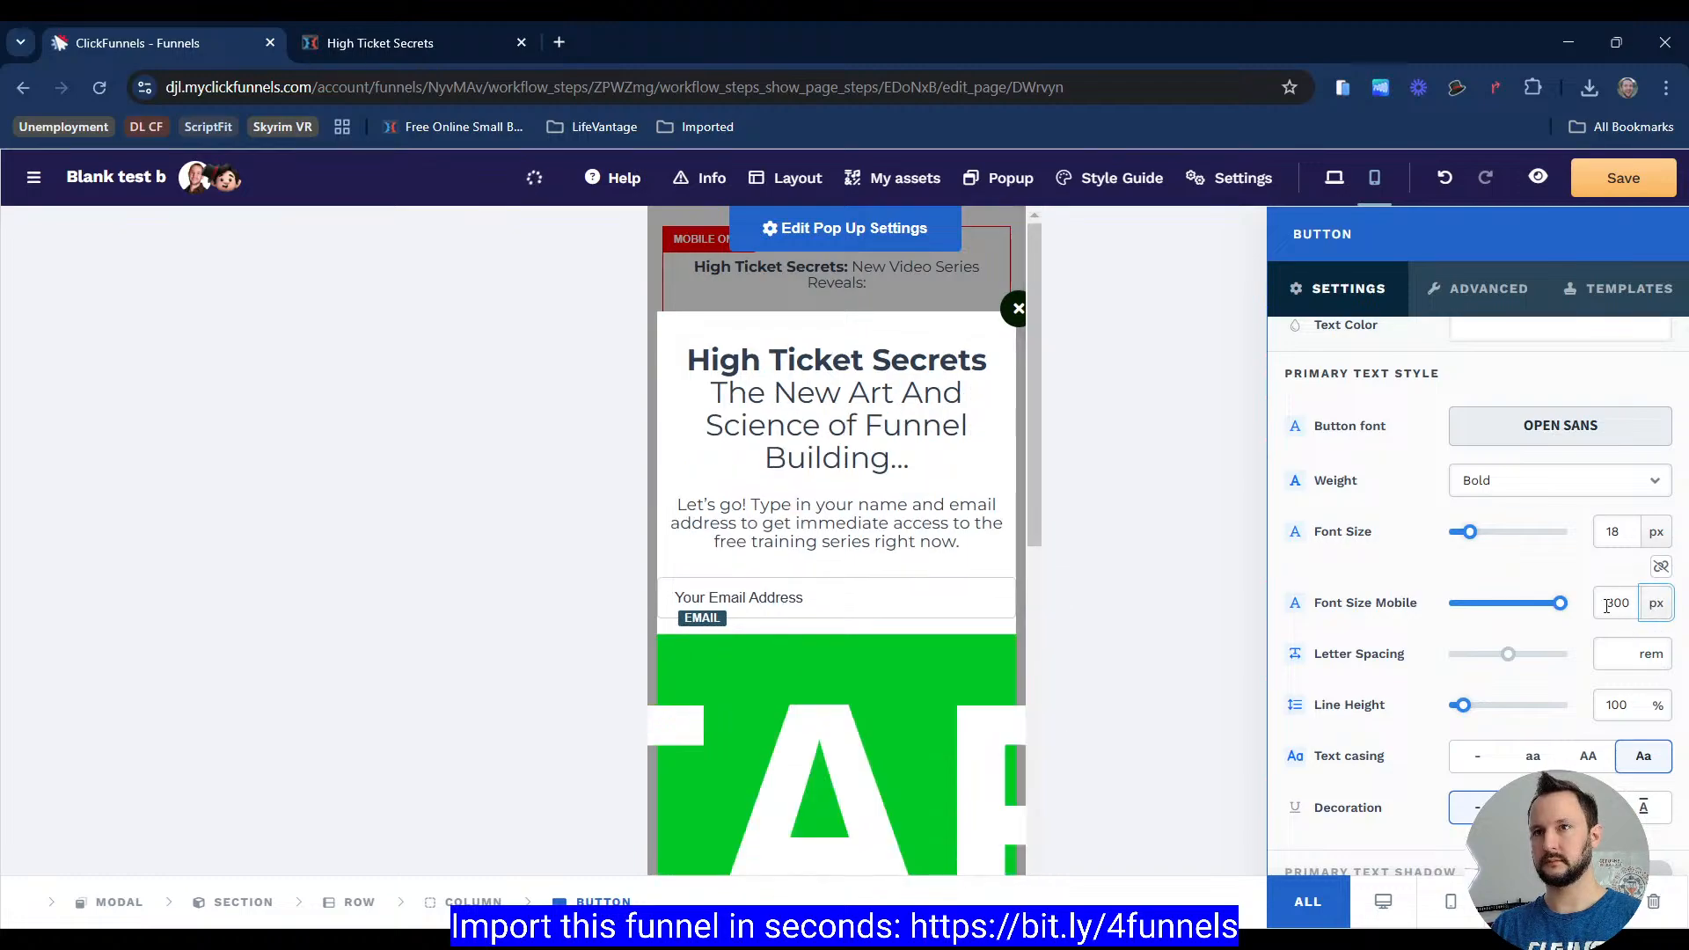
pyautogui.doubleClick(1611, 605)
pyautogui.write('16')
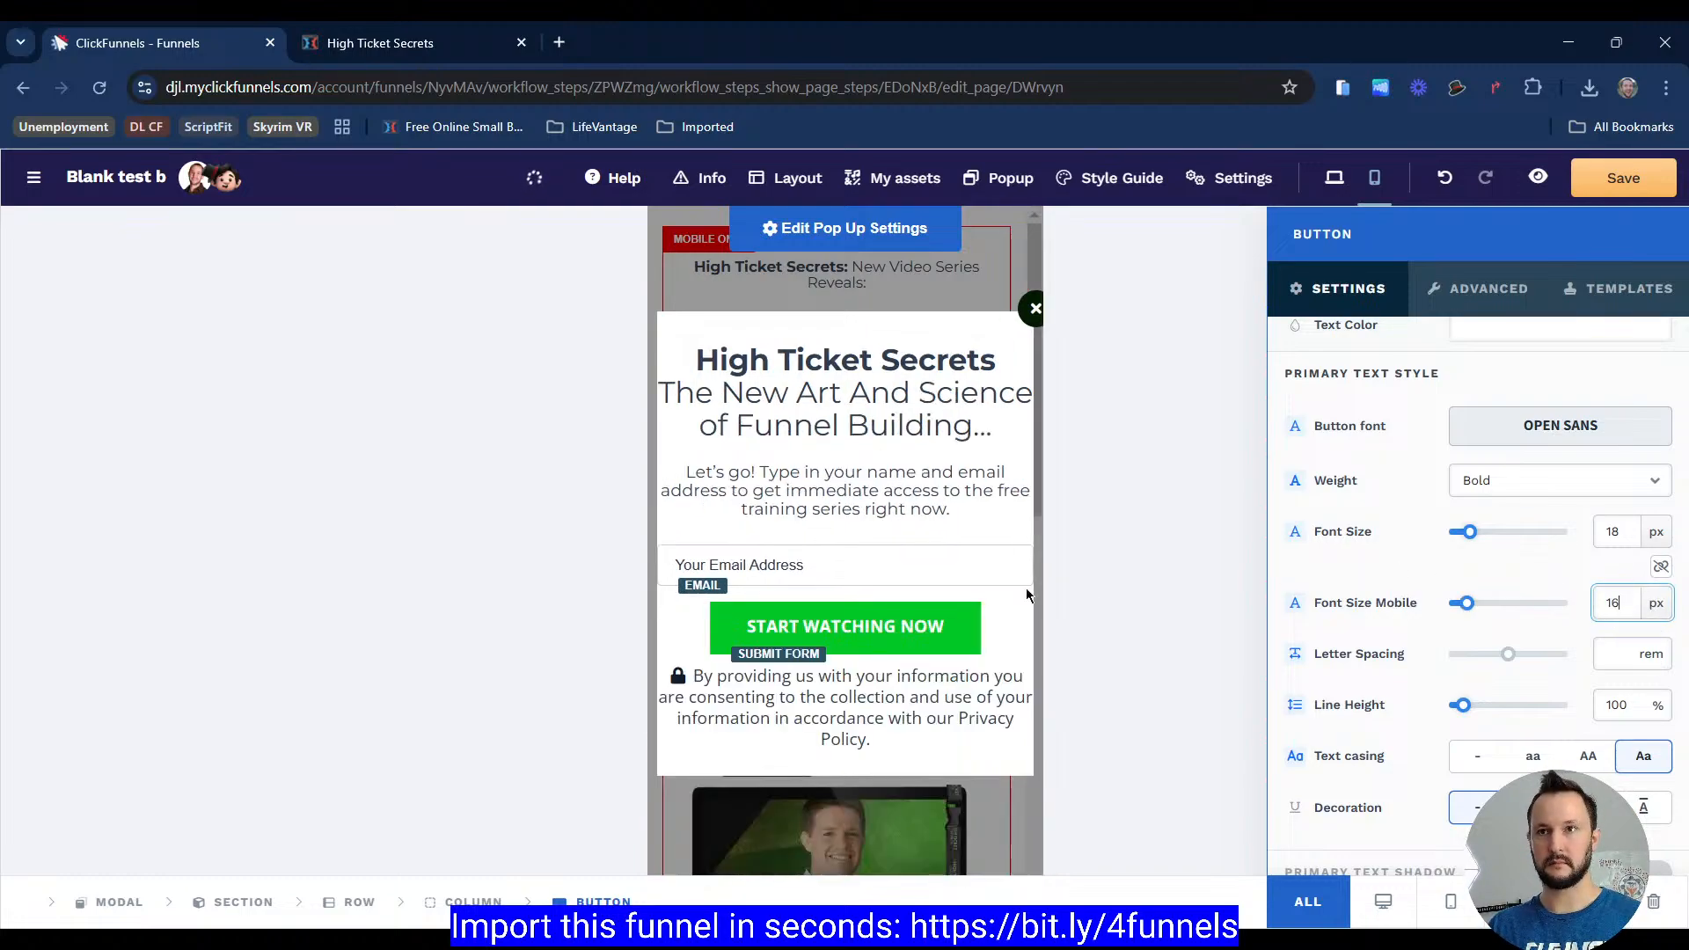
pyautogui.click(880, 614)
# Step: Switch the popup's privacy paragraph mobile font size unit to pixels
pyautogui.click(912, 660)
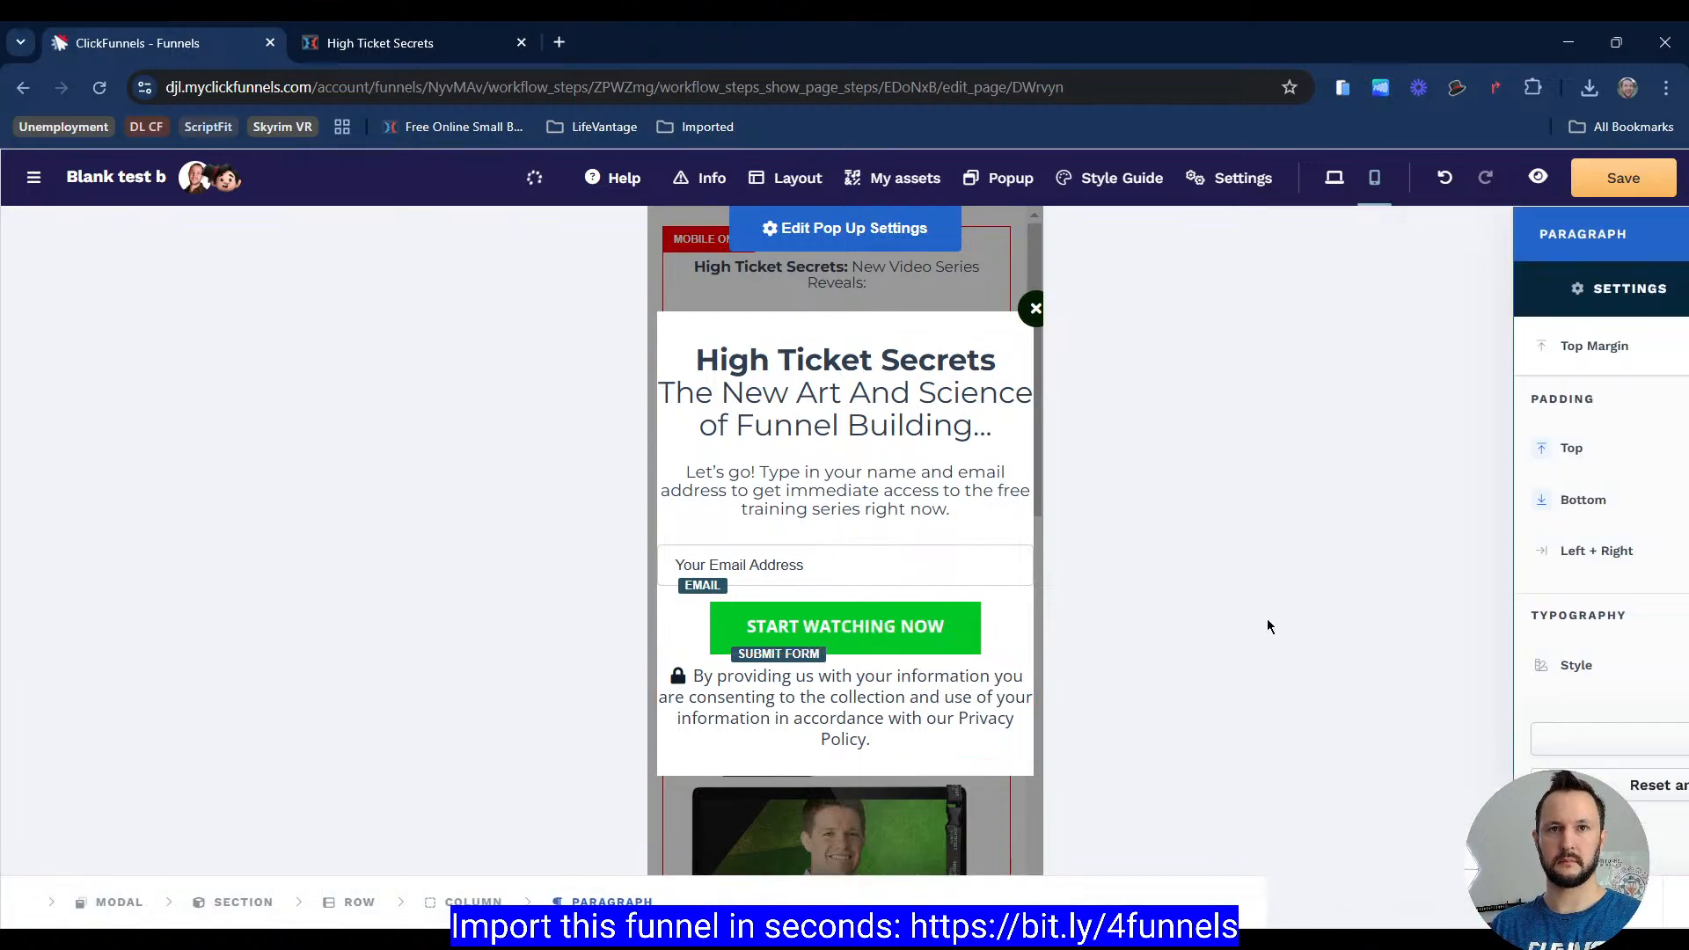
pyautogui.scroll(-8, 1434, 641)
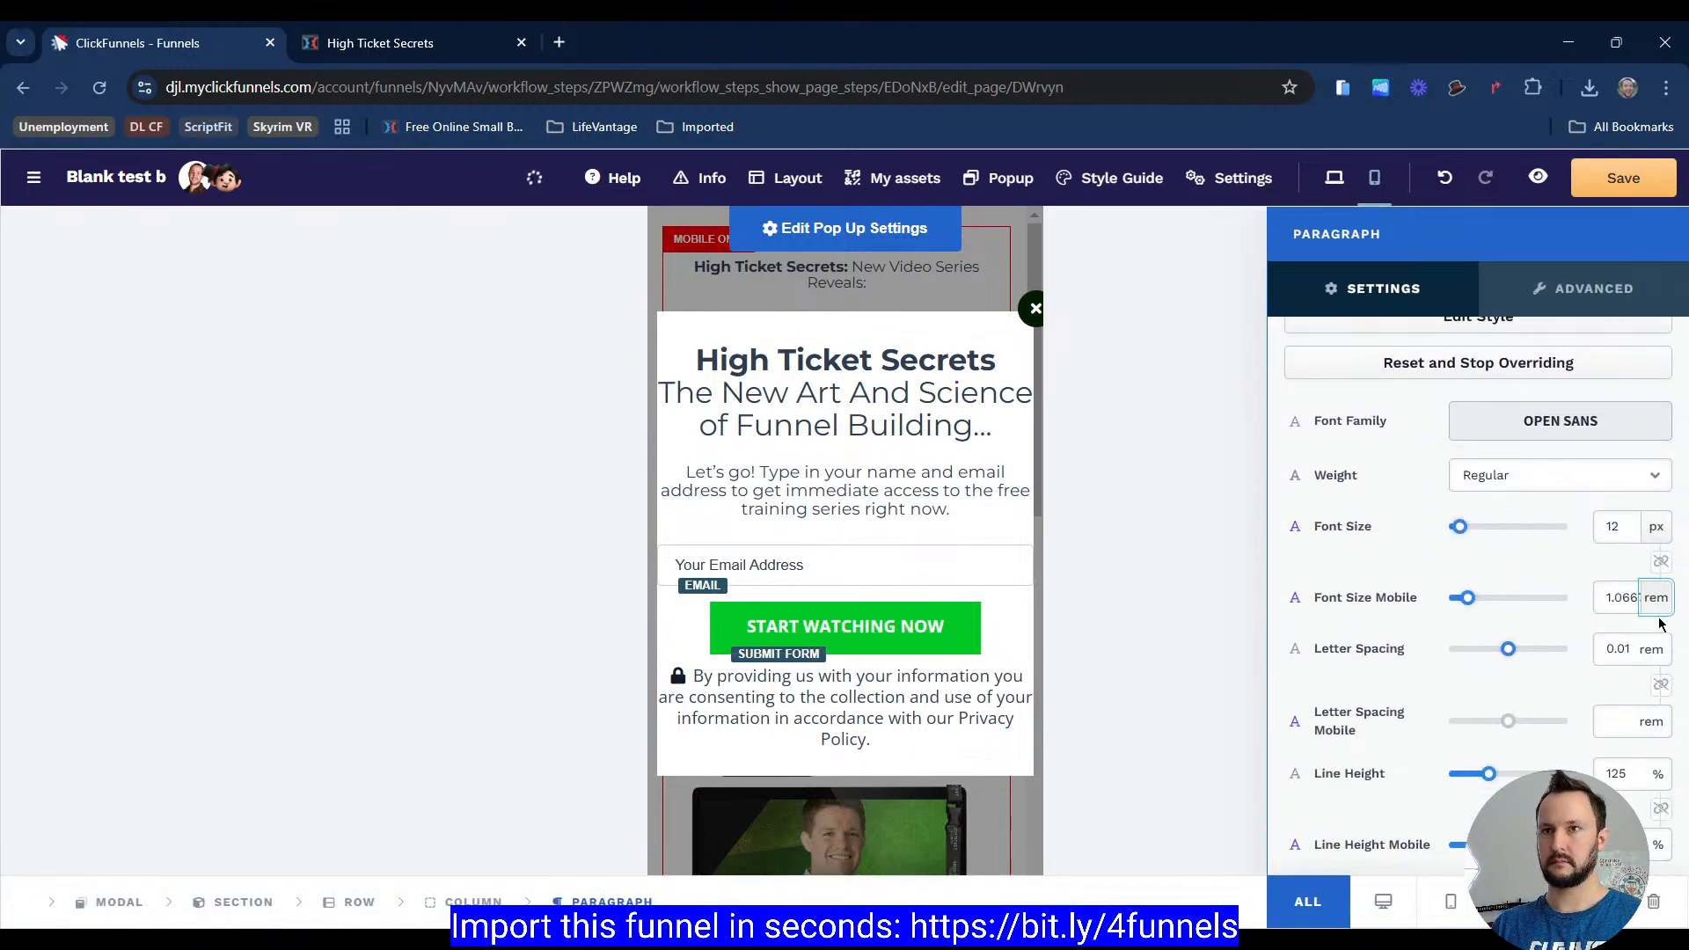
pyautogui.click(1658, 598)
pyautogui.click(816, 504)
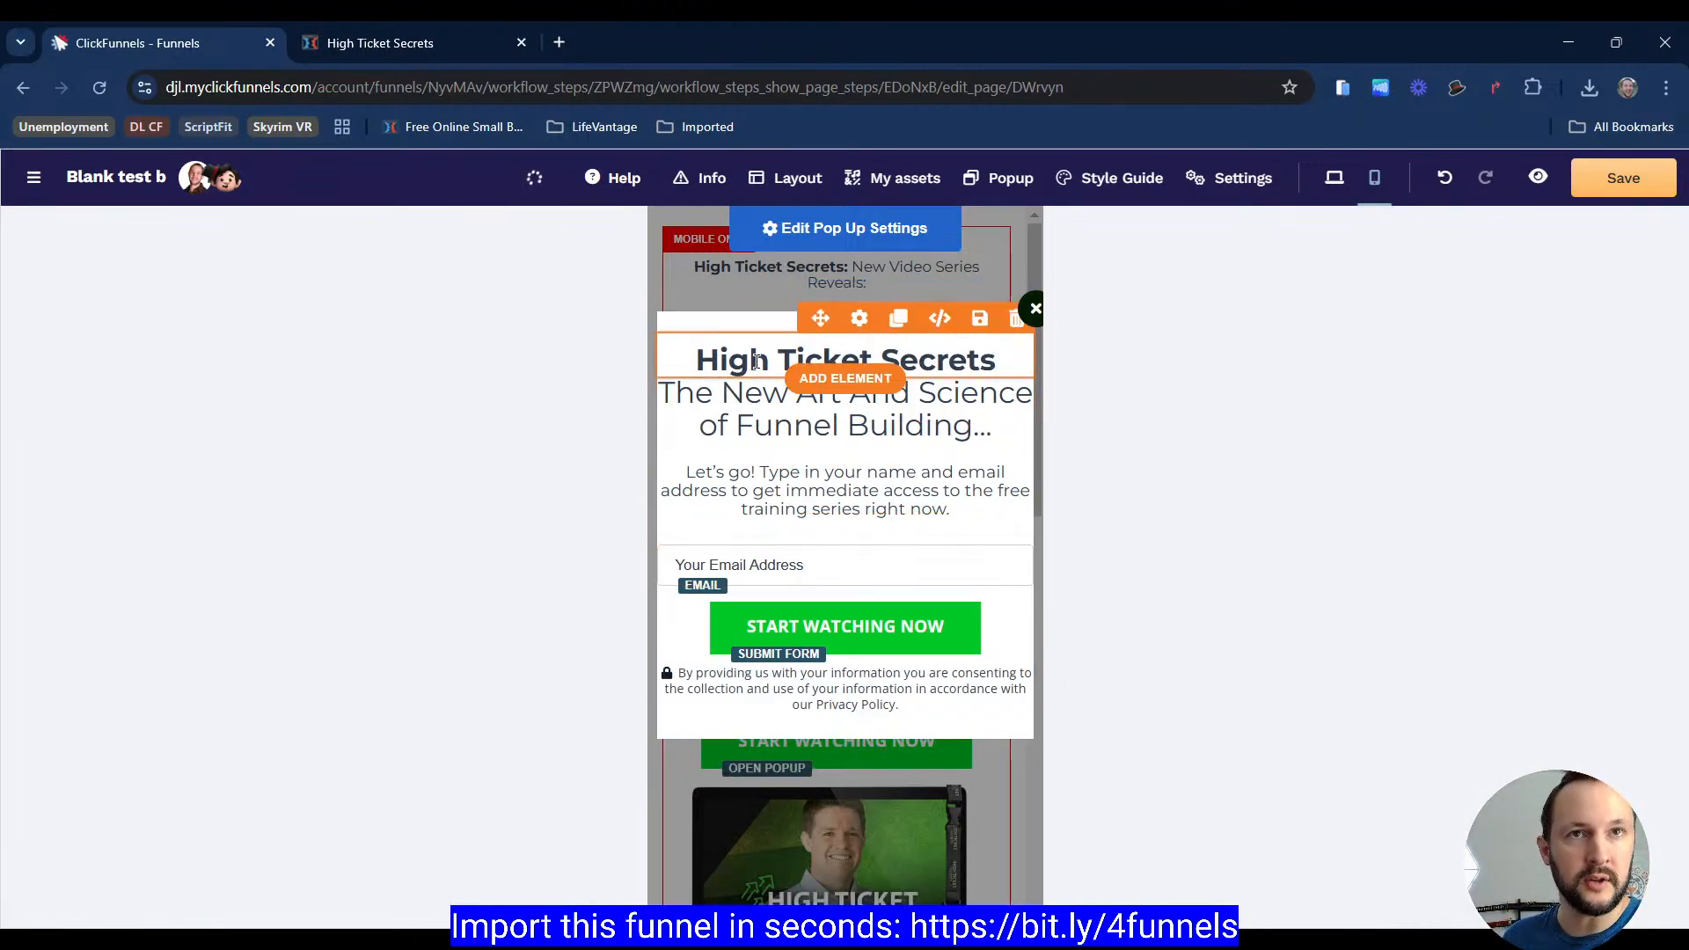
# Step: Select the popup's column and compare its desktop and mobile padding settings
pyautogui.click(855, 338)
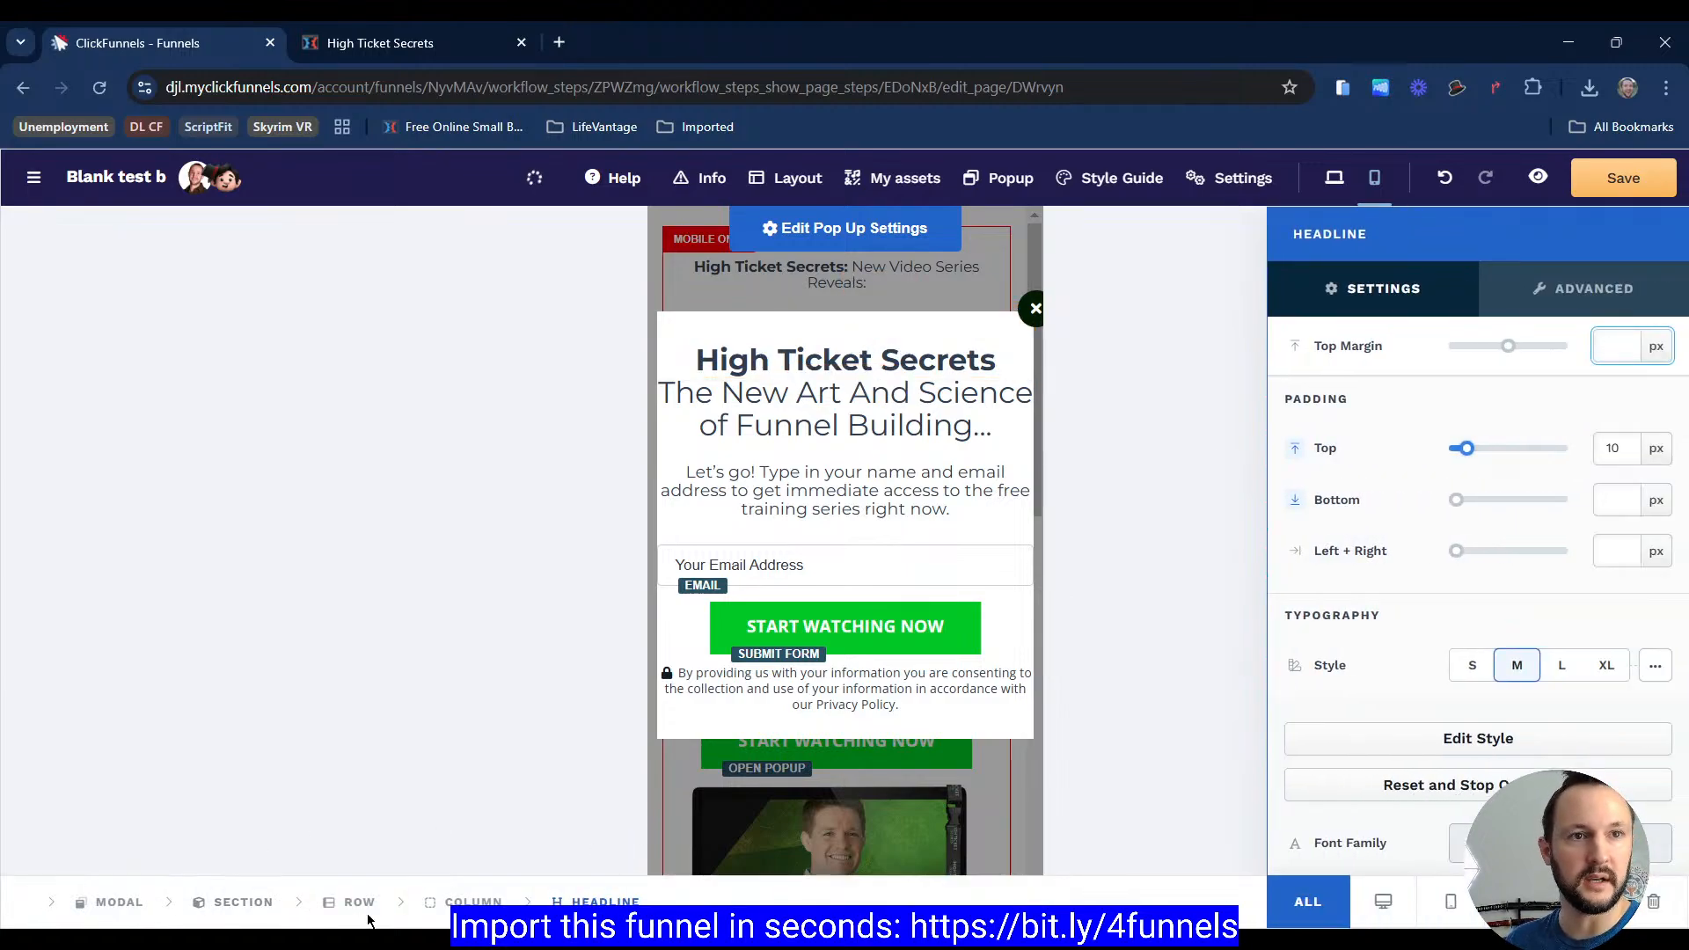
pyautogui.click(464, 901)
pyautogui.scroll(-3, 1401, 495)
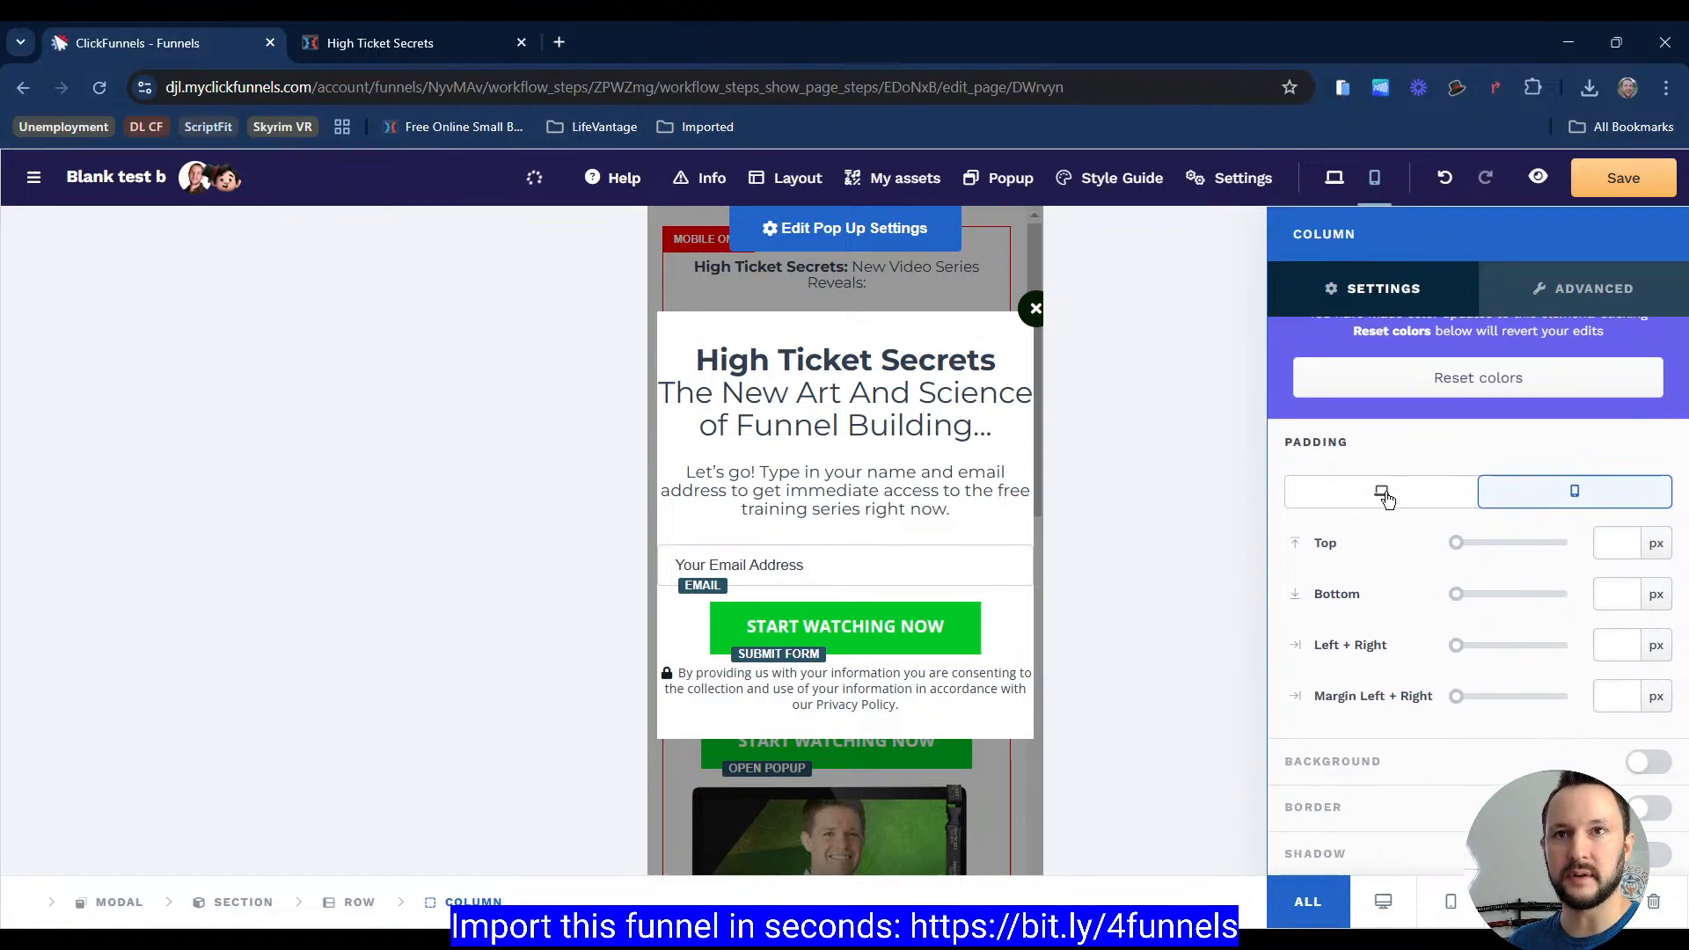
pyautogui.click(1384, 496)
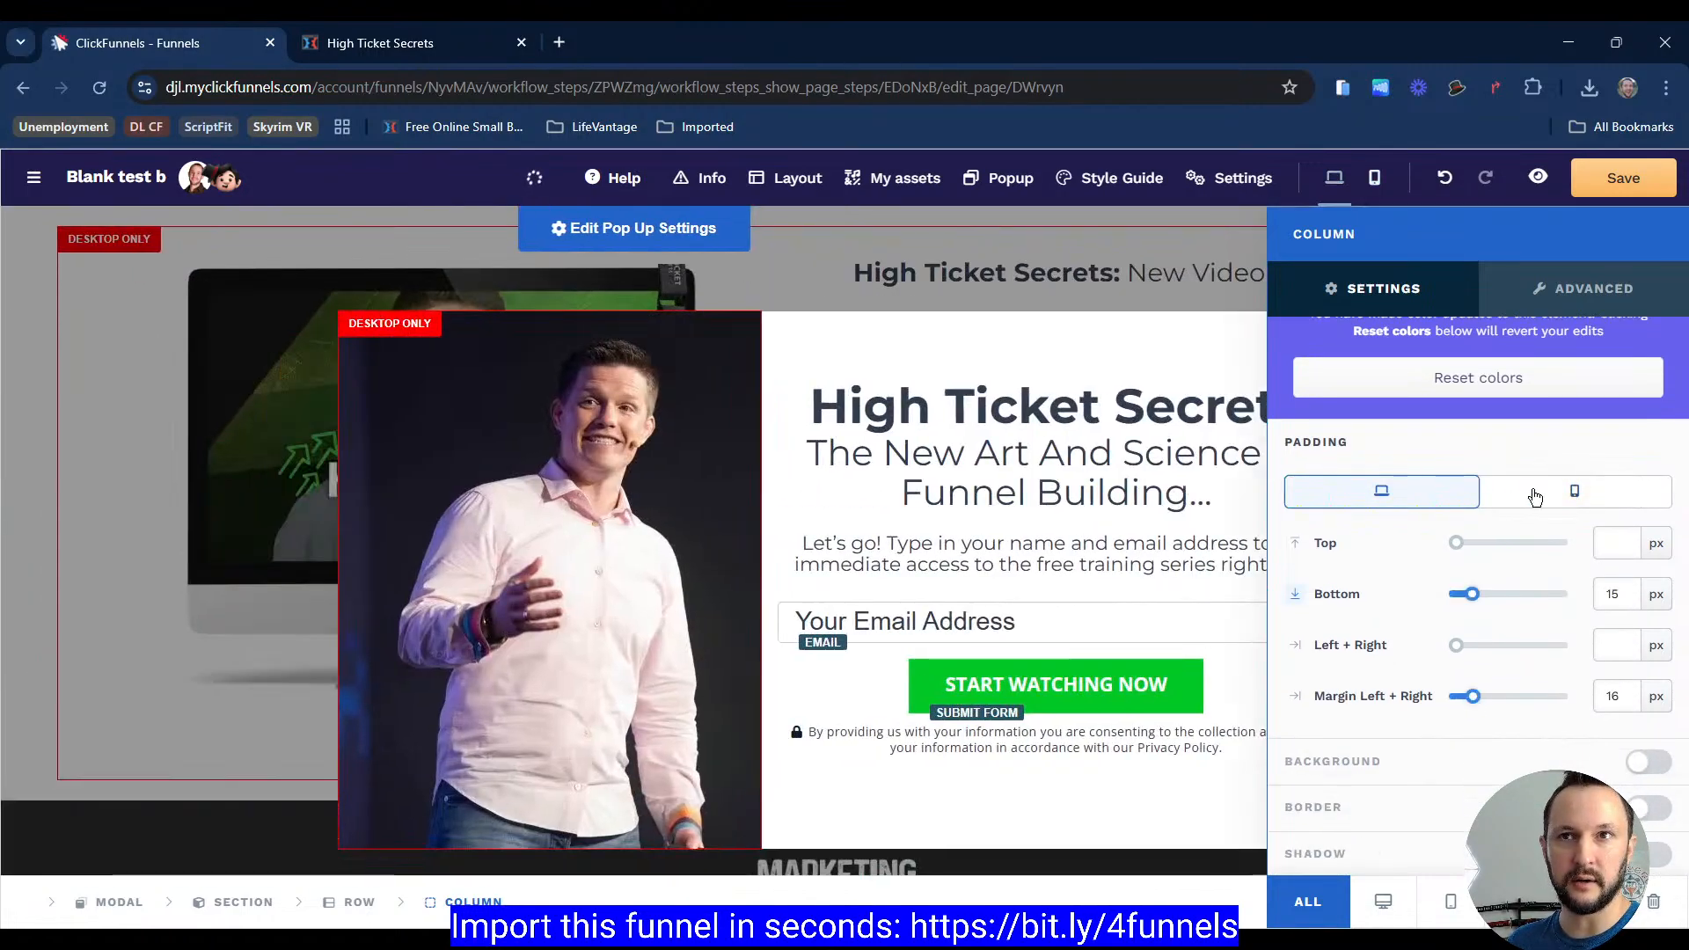
pyautogui.click(1535, 497)
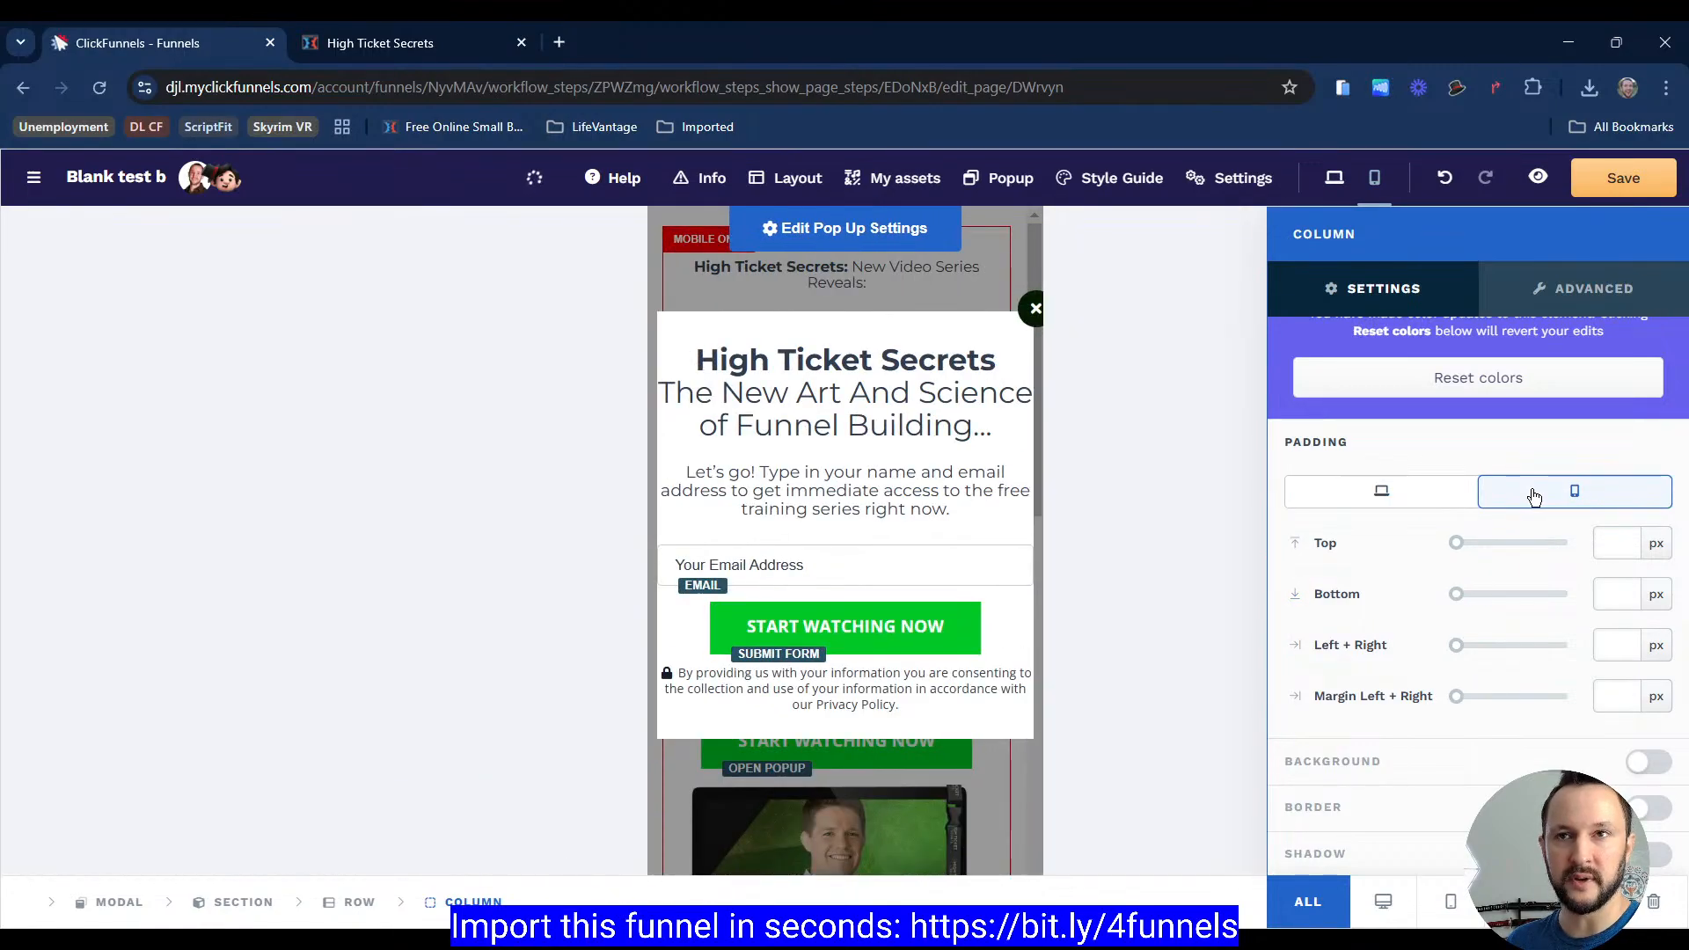
pyautogui.click(1412, 506)
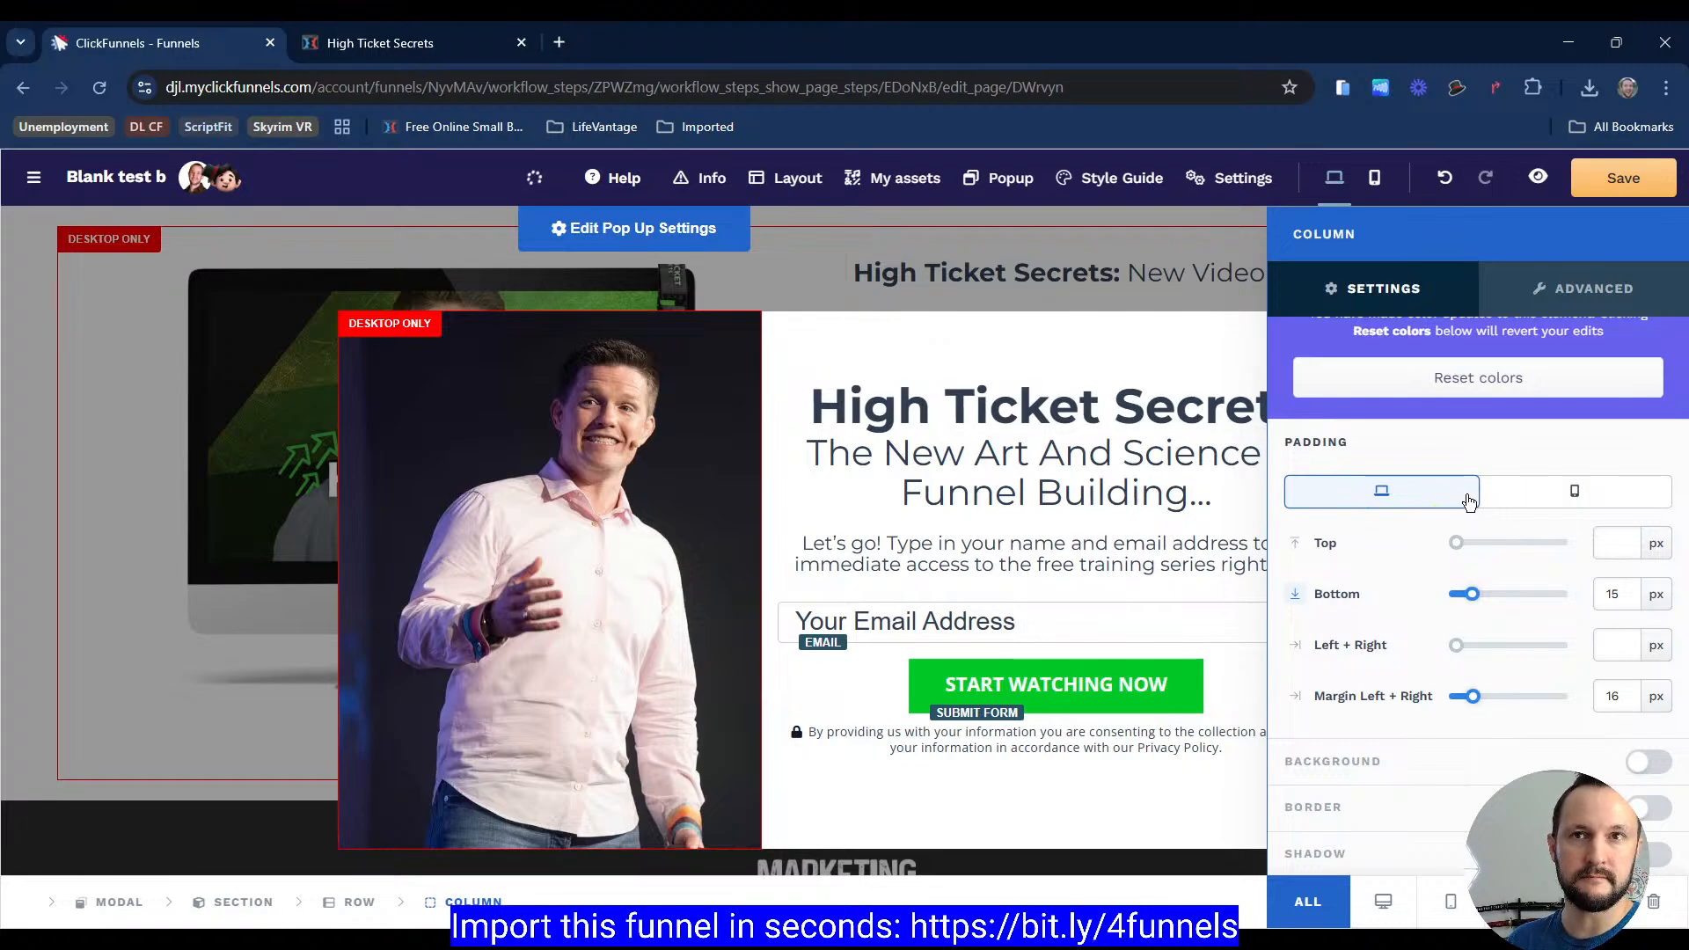
pyautogui.click(1542, 511)
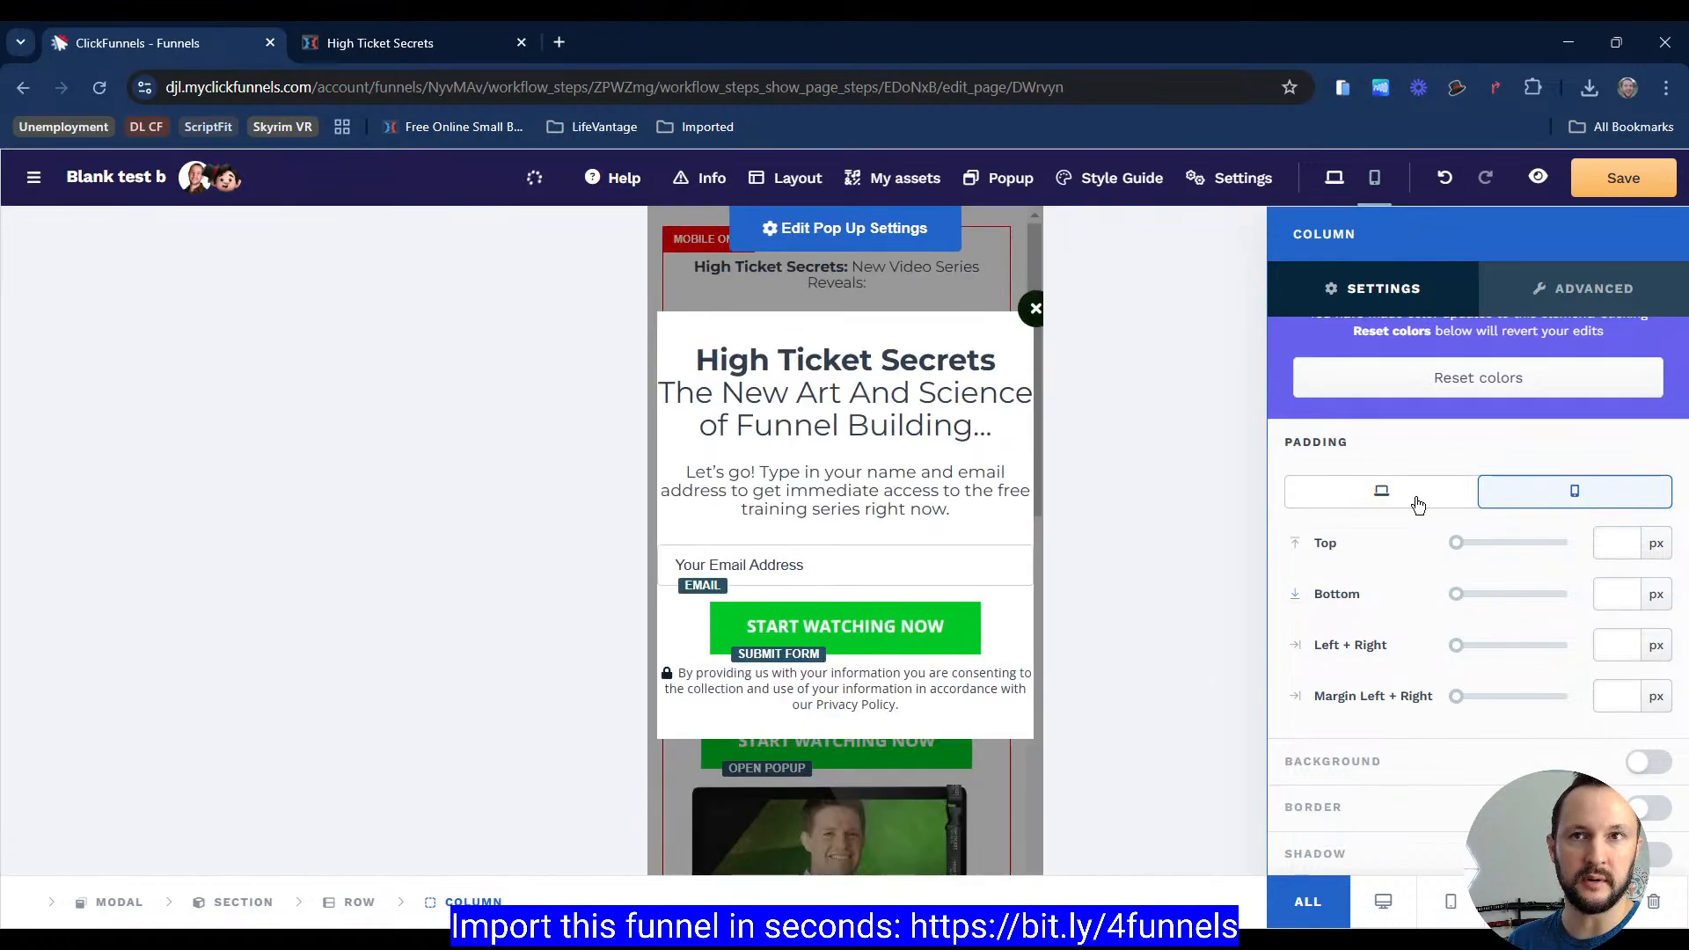
pyautogui.click(1414, 499)
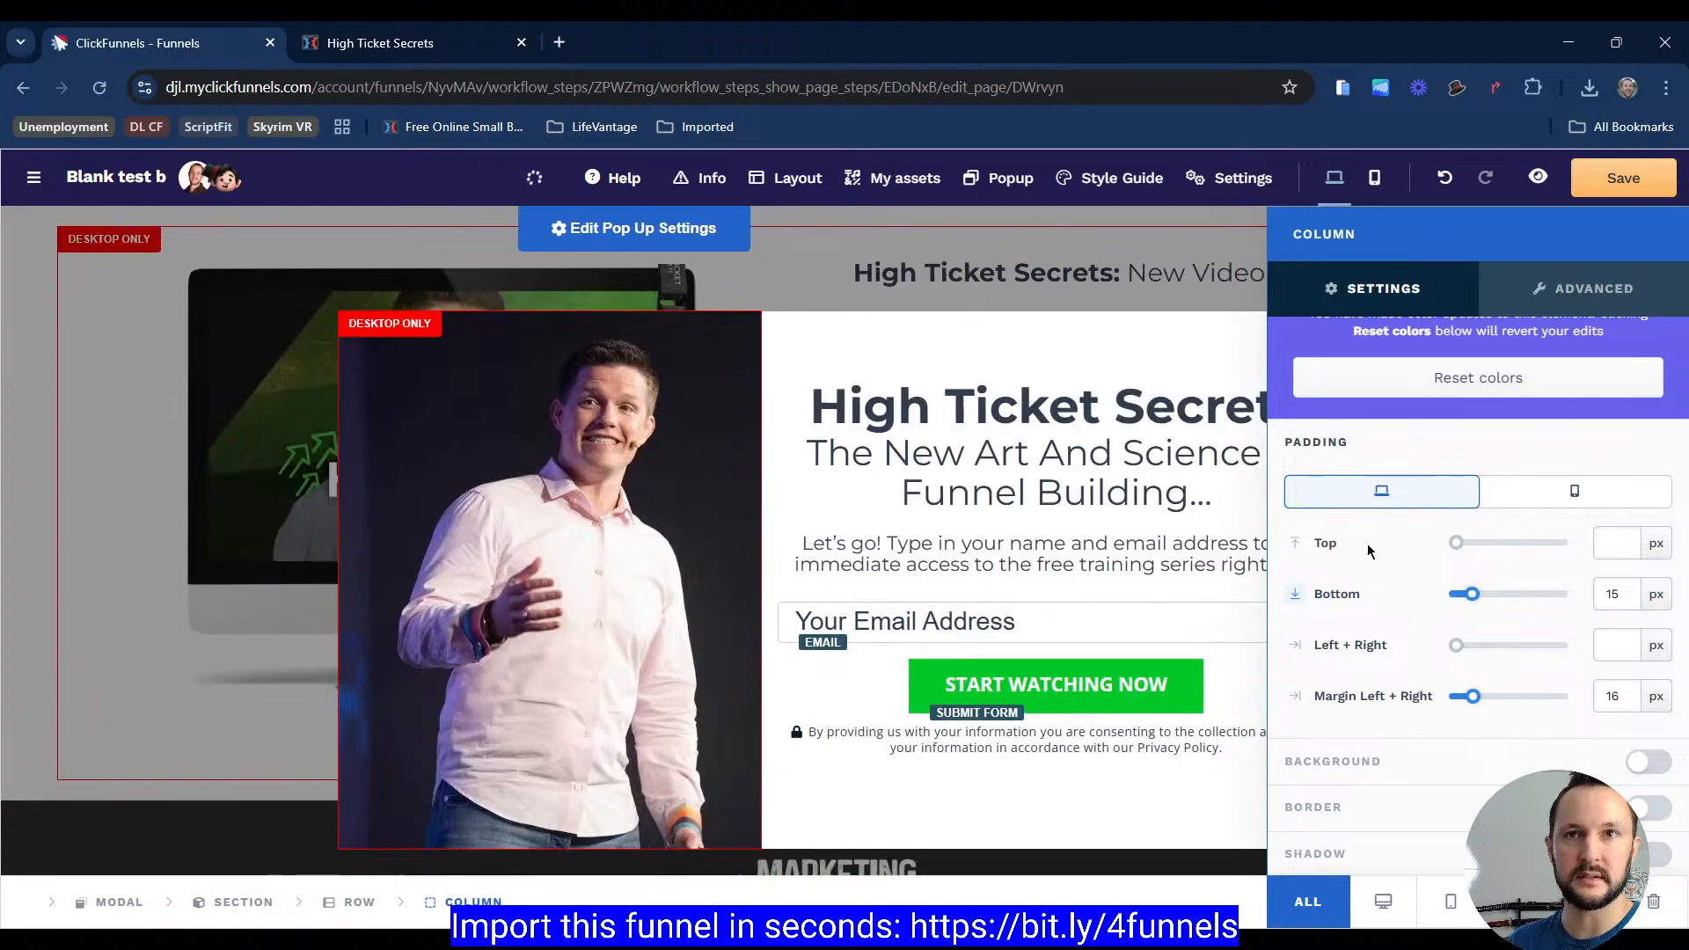
pyautogui.scroll(3, 1373, 554)
pyautogui.click(1537, 701)
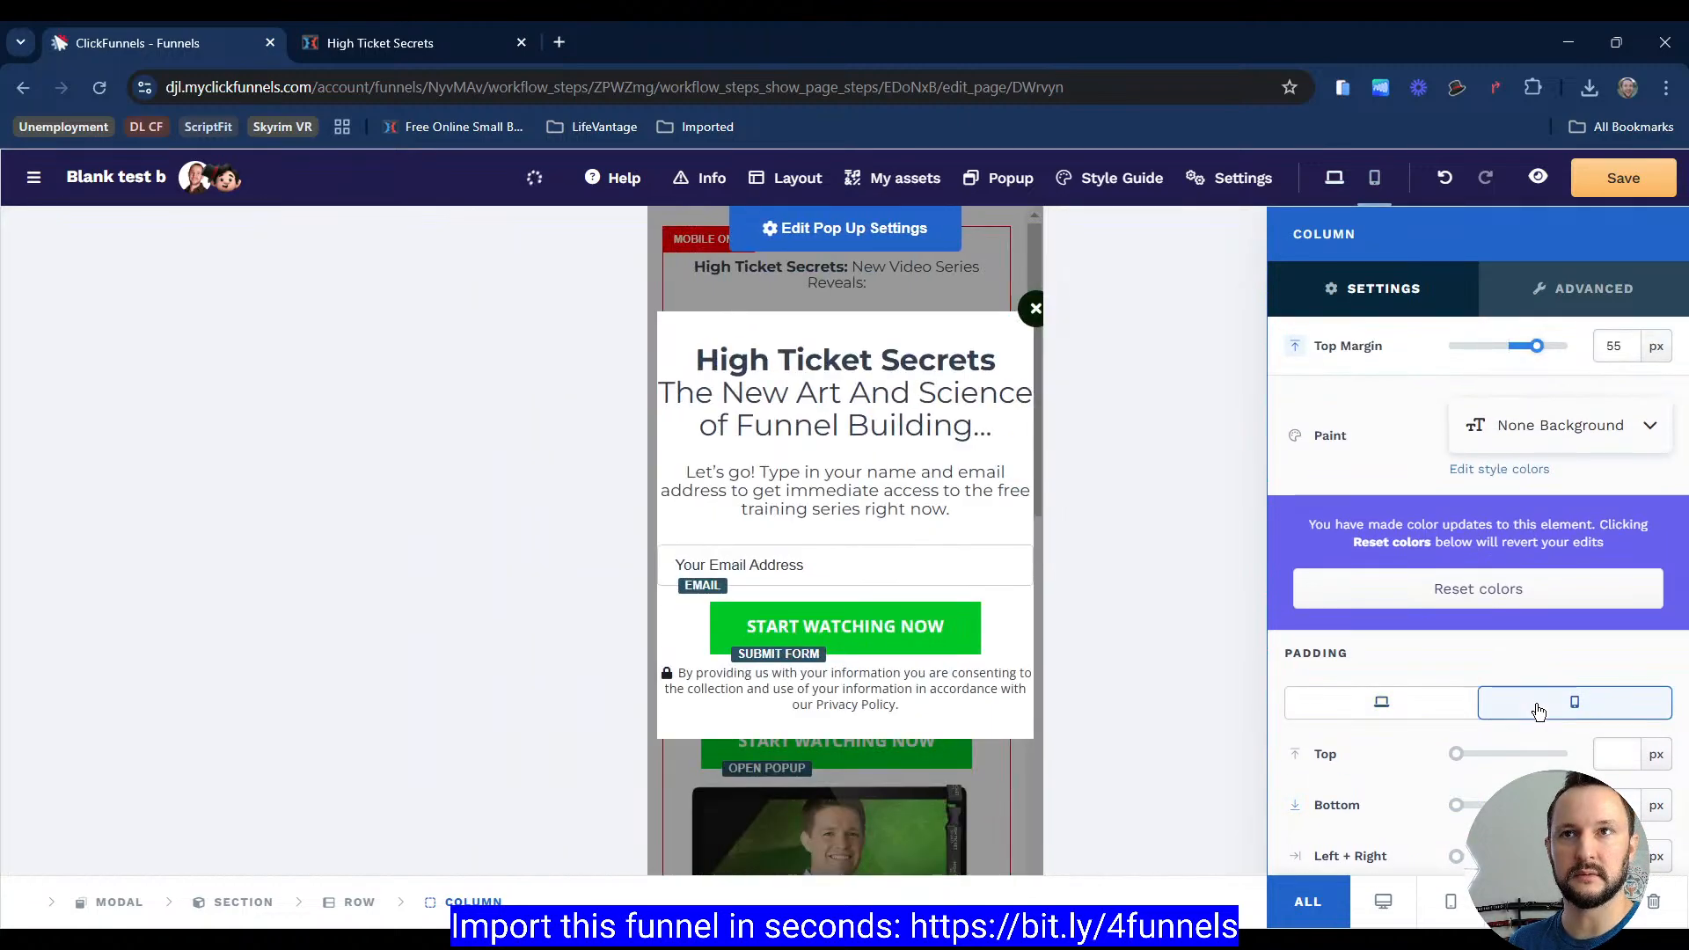
# Step: Try a 100 px top margin on the popup column, then restore it to 55 px
pyautogui.click(1392, 713)
pyautogui.click(1539, 712)
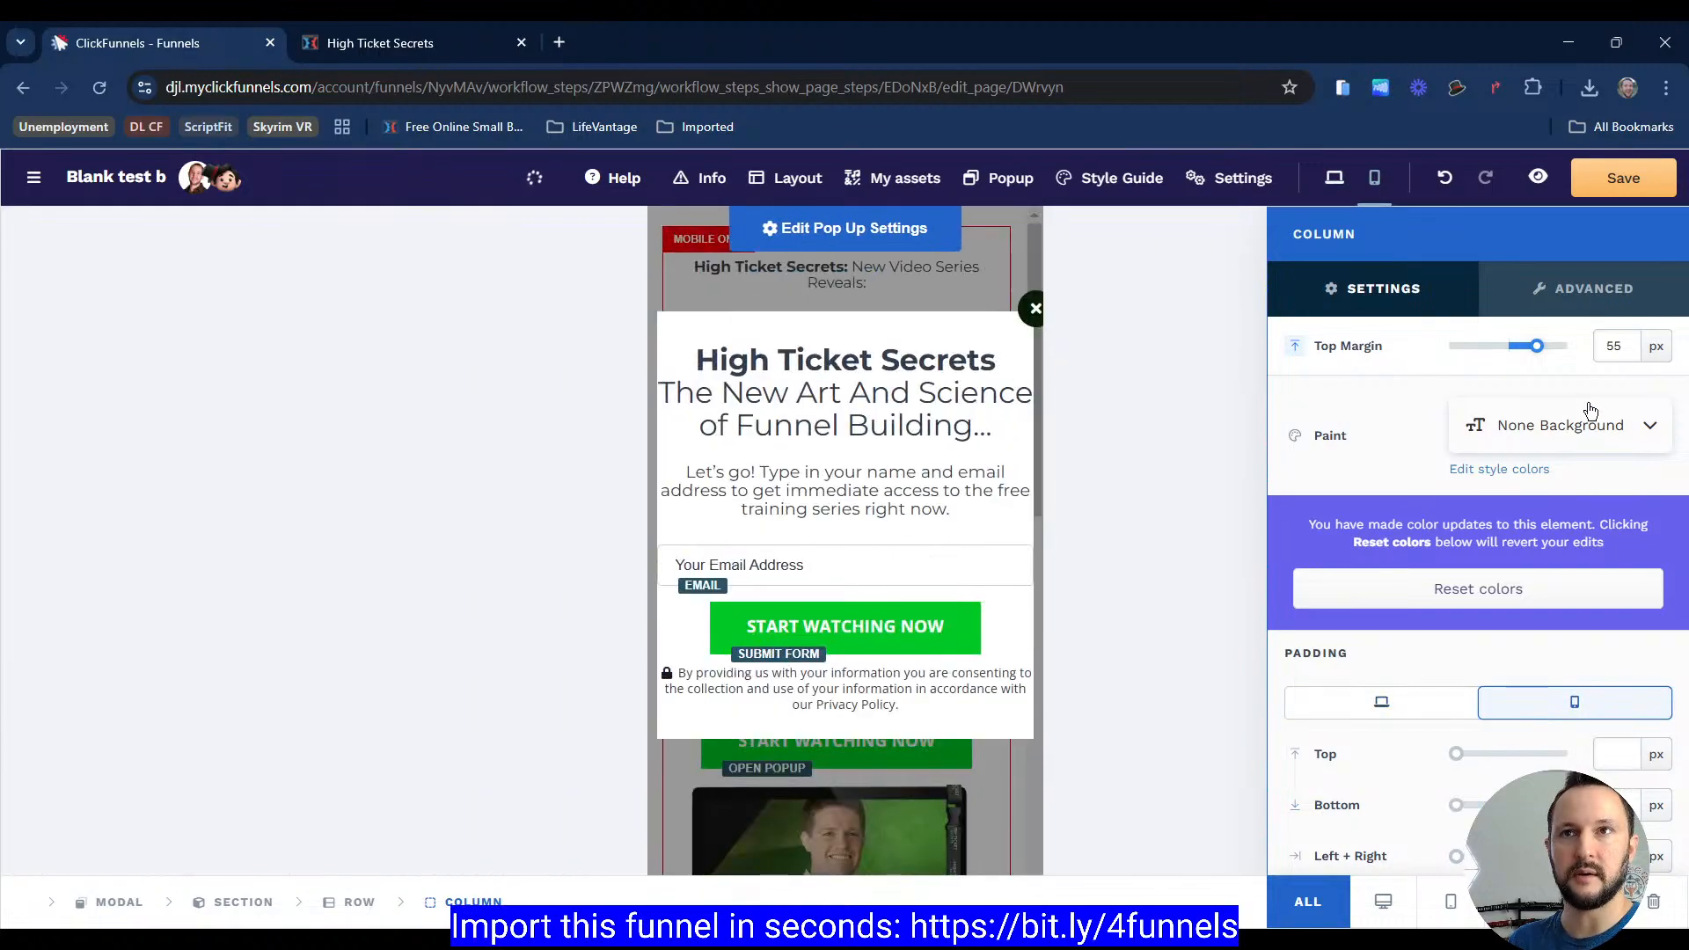
pyautogui.moveTo(1537, 346); pyautogui.dragTo(1568, 349)
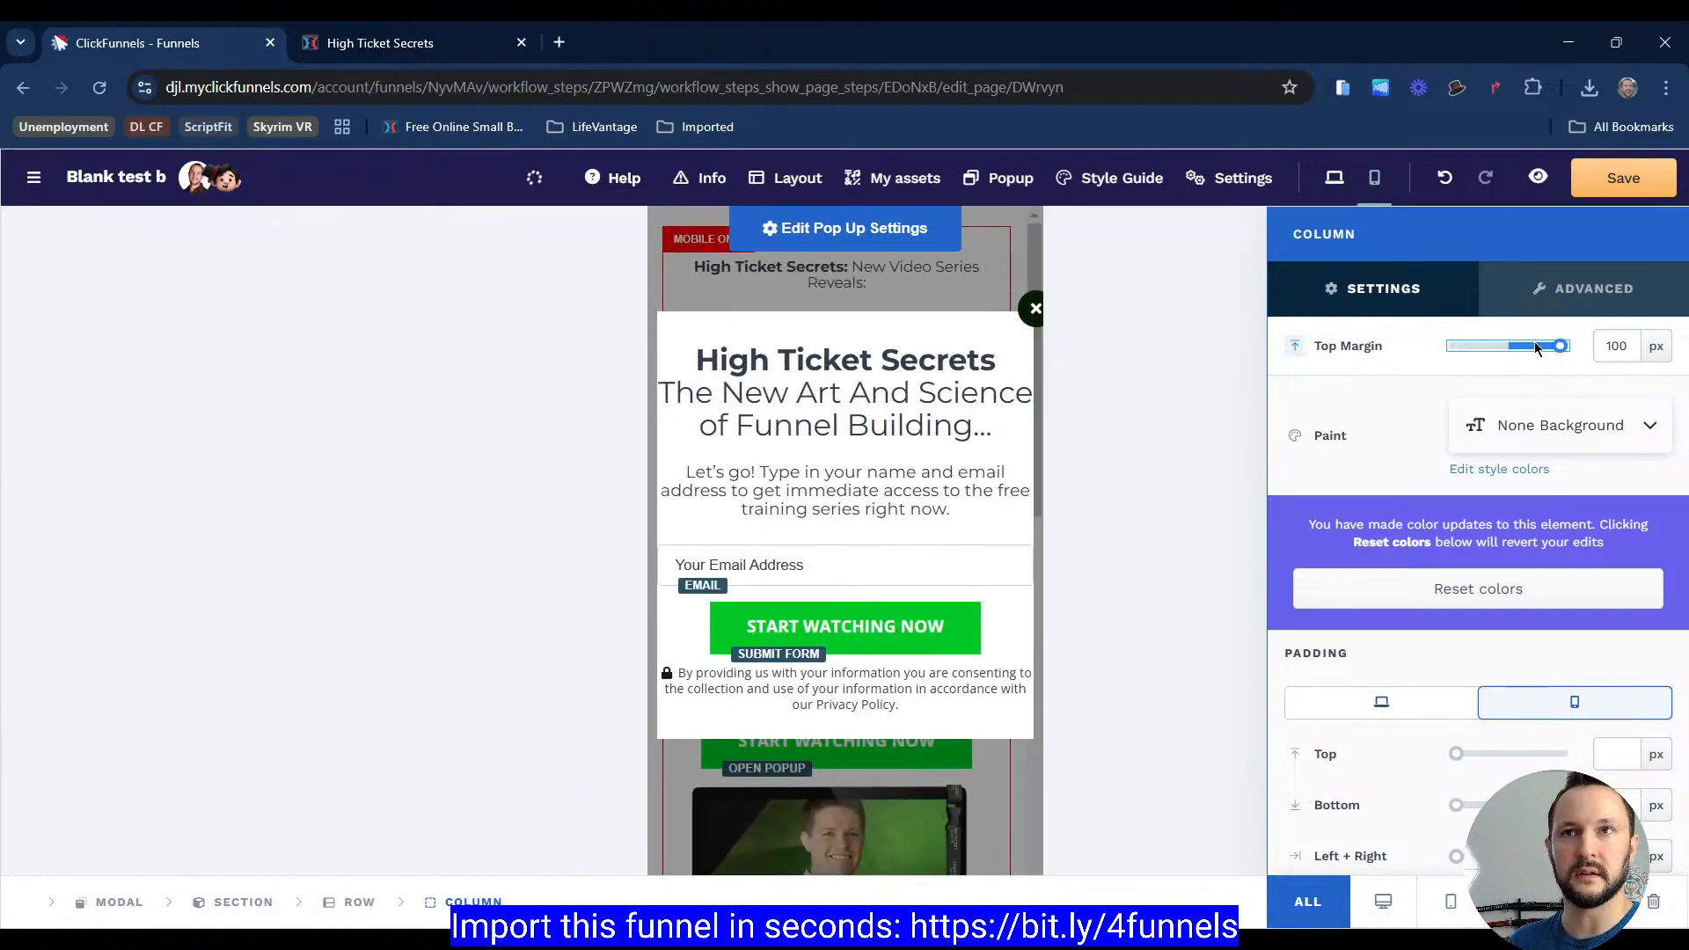
pyautogui.click(1401, 704)
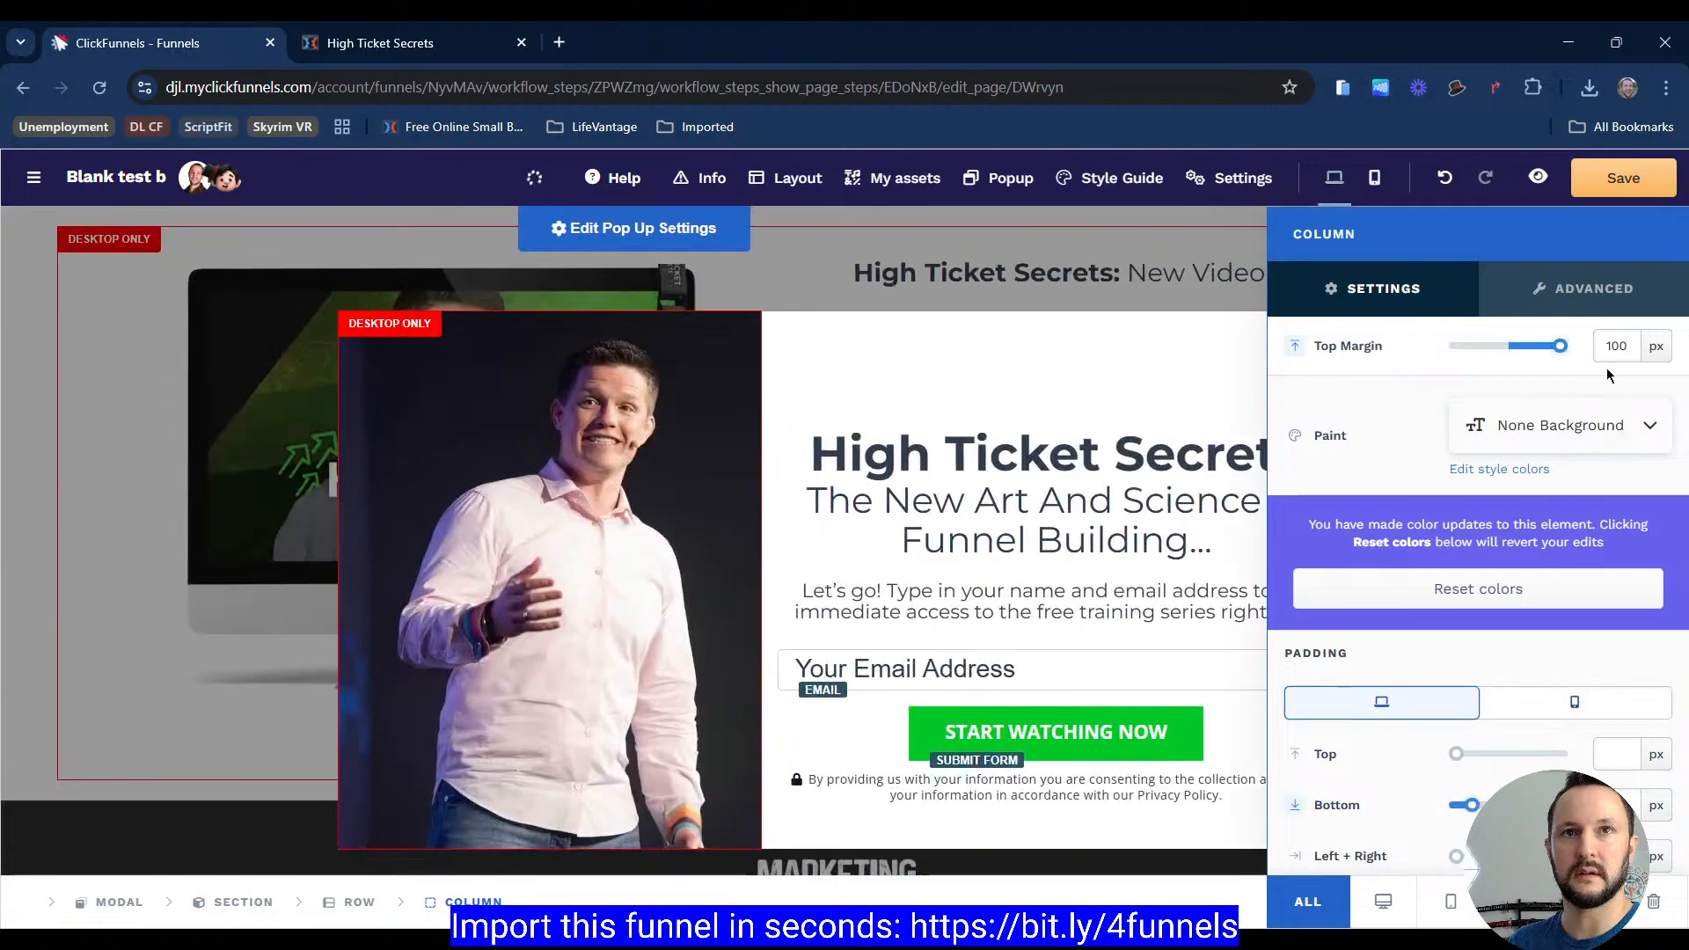
pyautogui.click(1536, 351)
pyautogui.click(1613, 355)
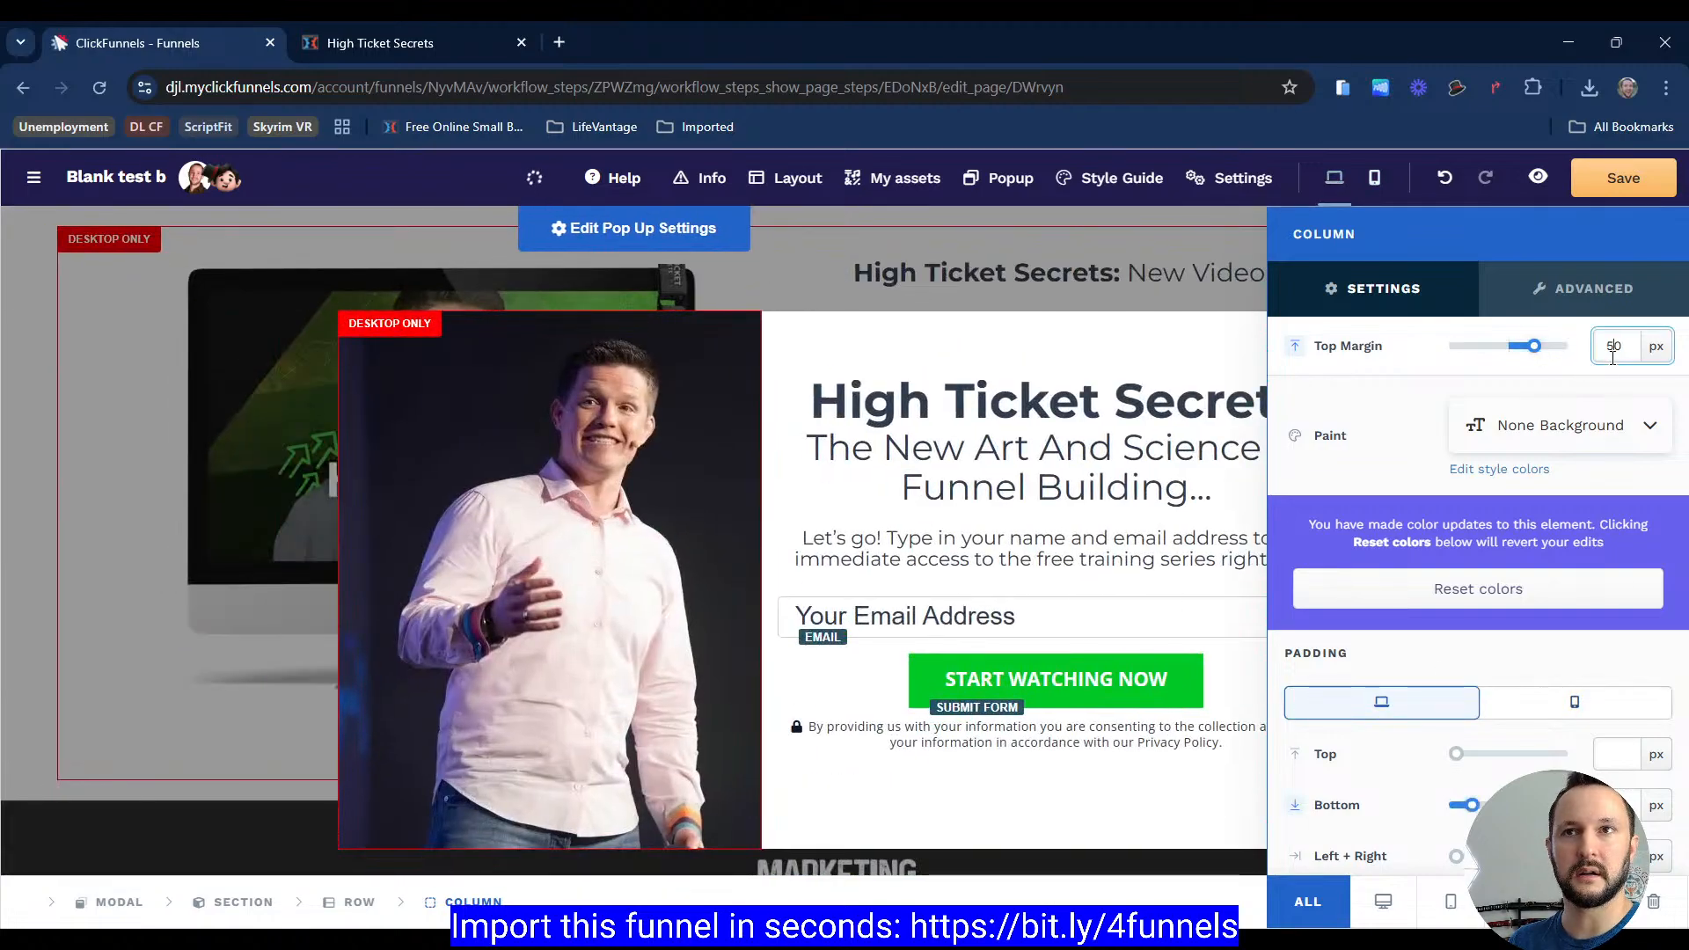
pyautogui.press('BackSpace')
pyautogui.write('5')
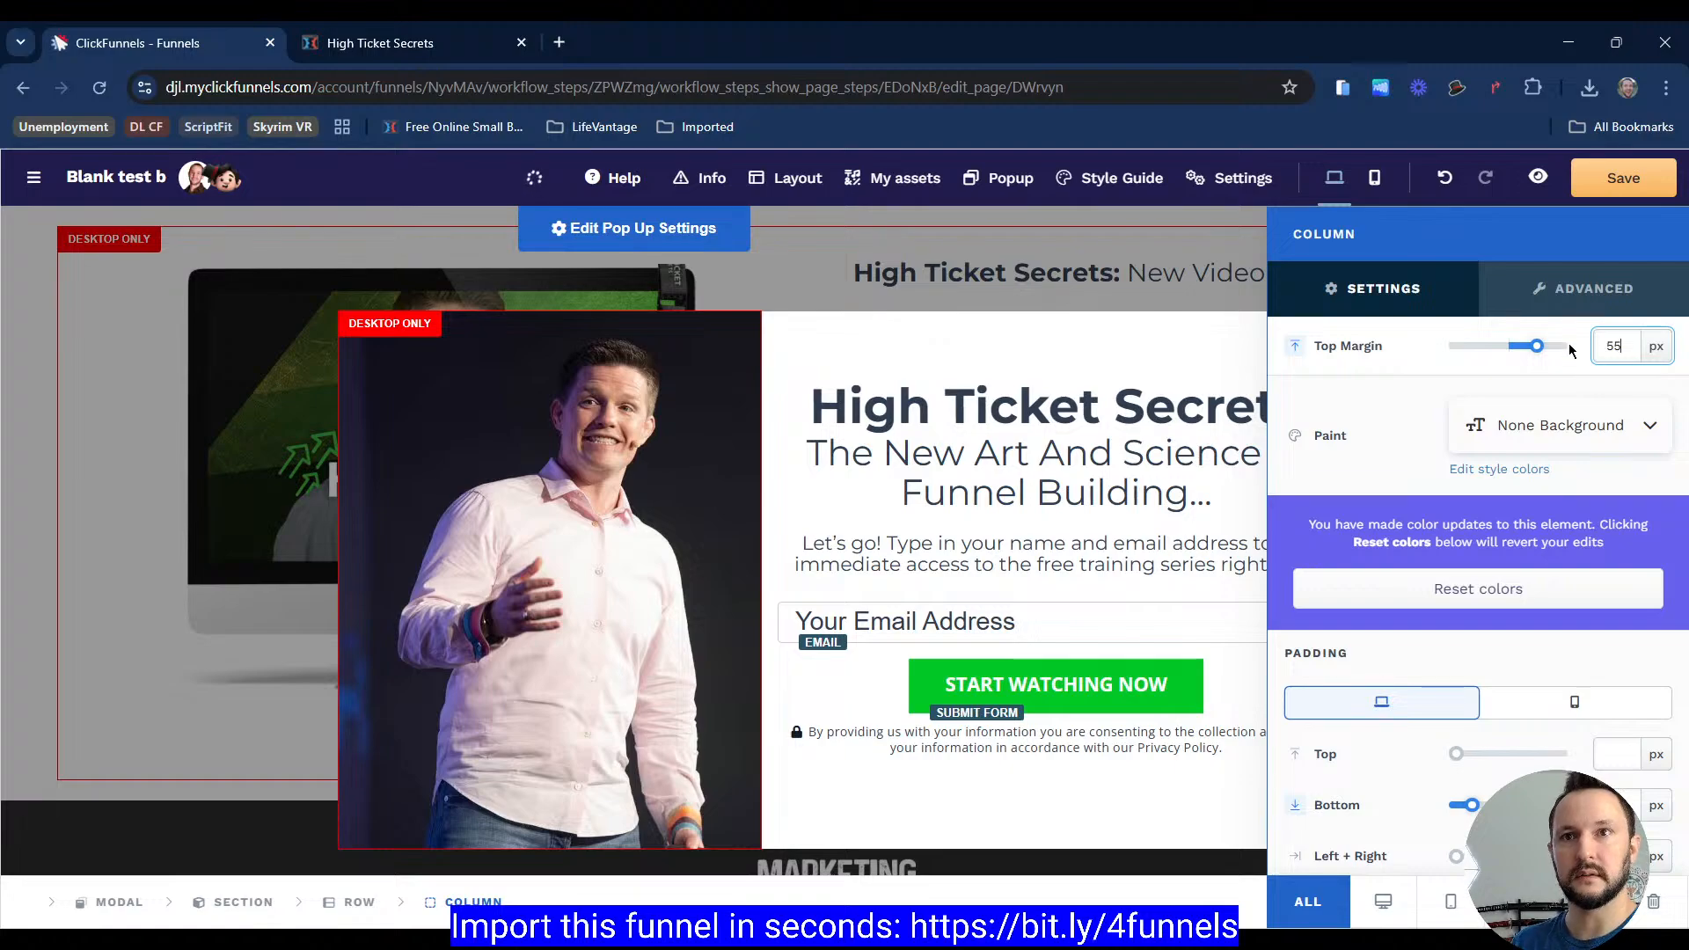
# Step: Set the popup column's mobile left and right padding to 15 px
pyautogui.click(1575, 702)
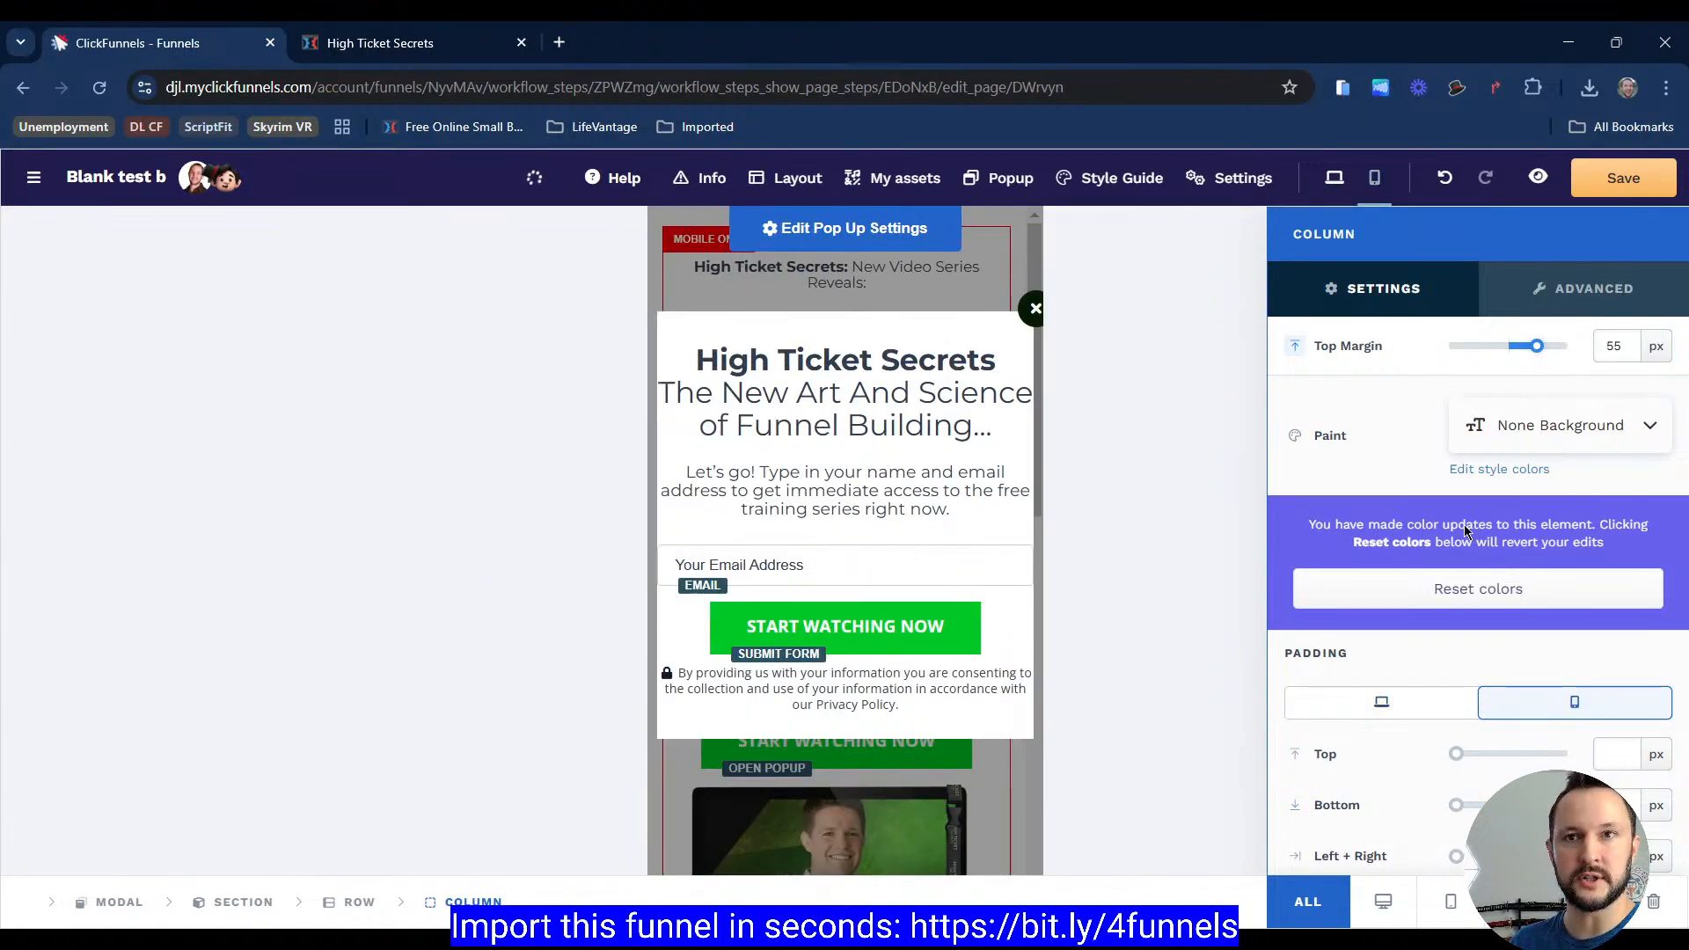
pyautogui.click(1405, 706)
pyautogui.click(1553, 703)
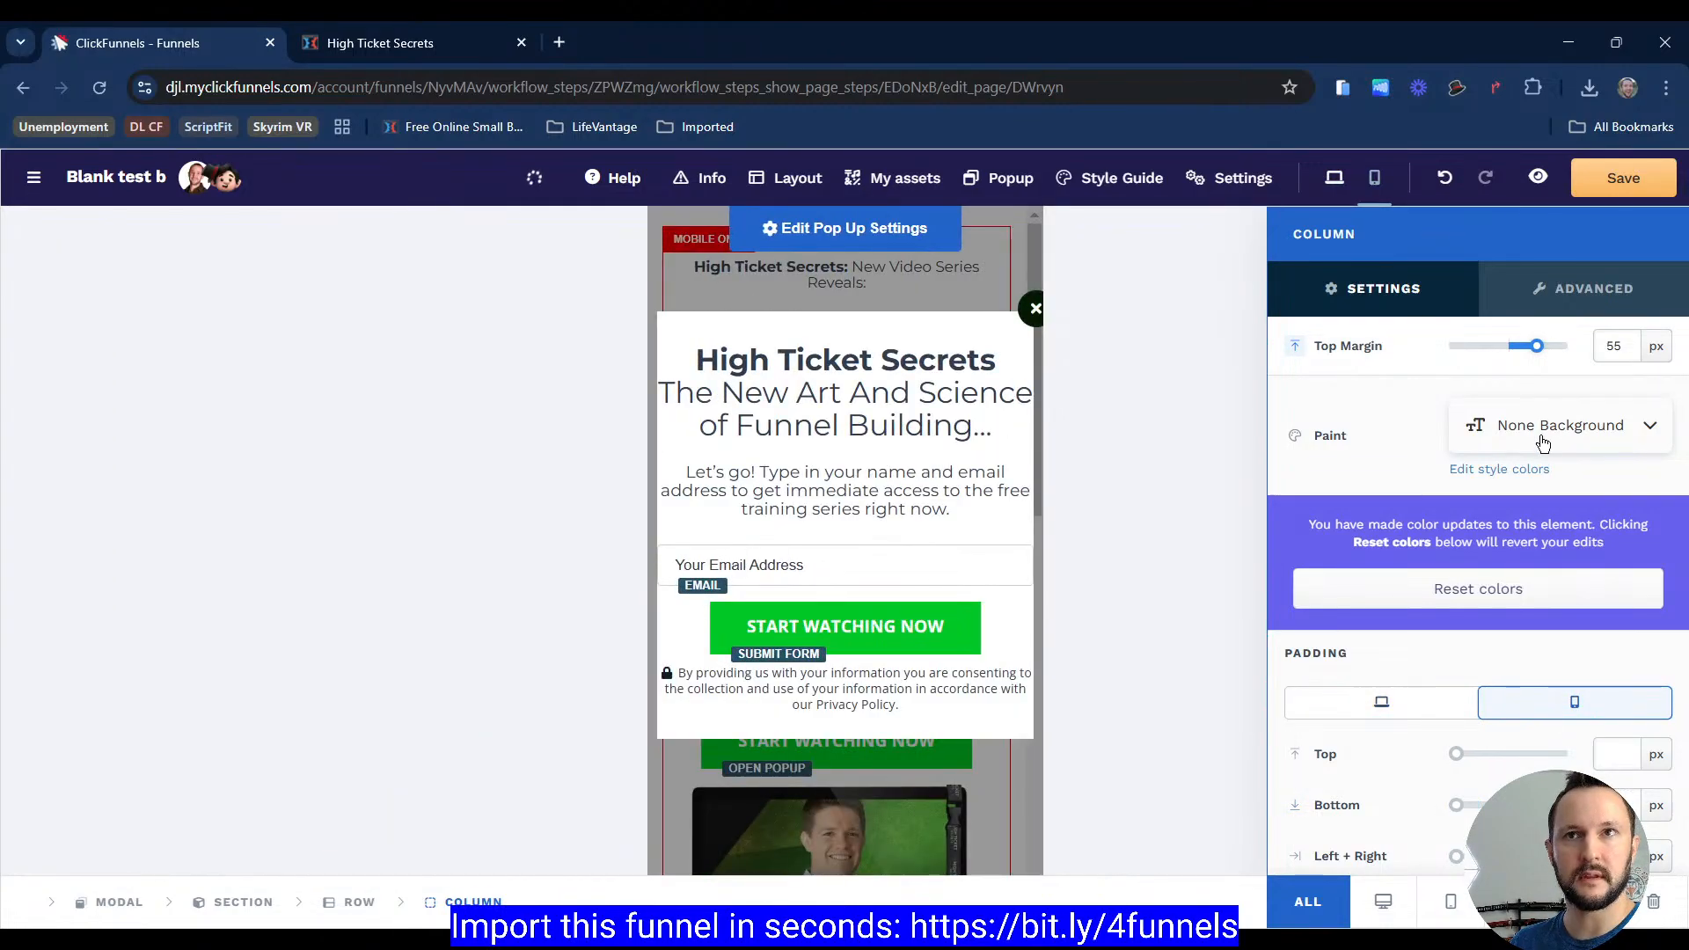
pyautogui.scroll(-2, 1461, 713)
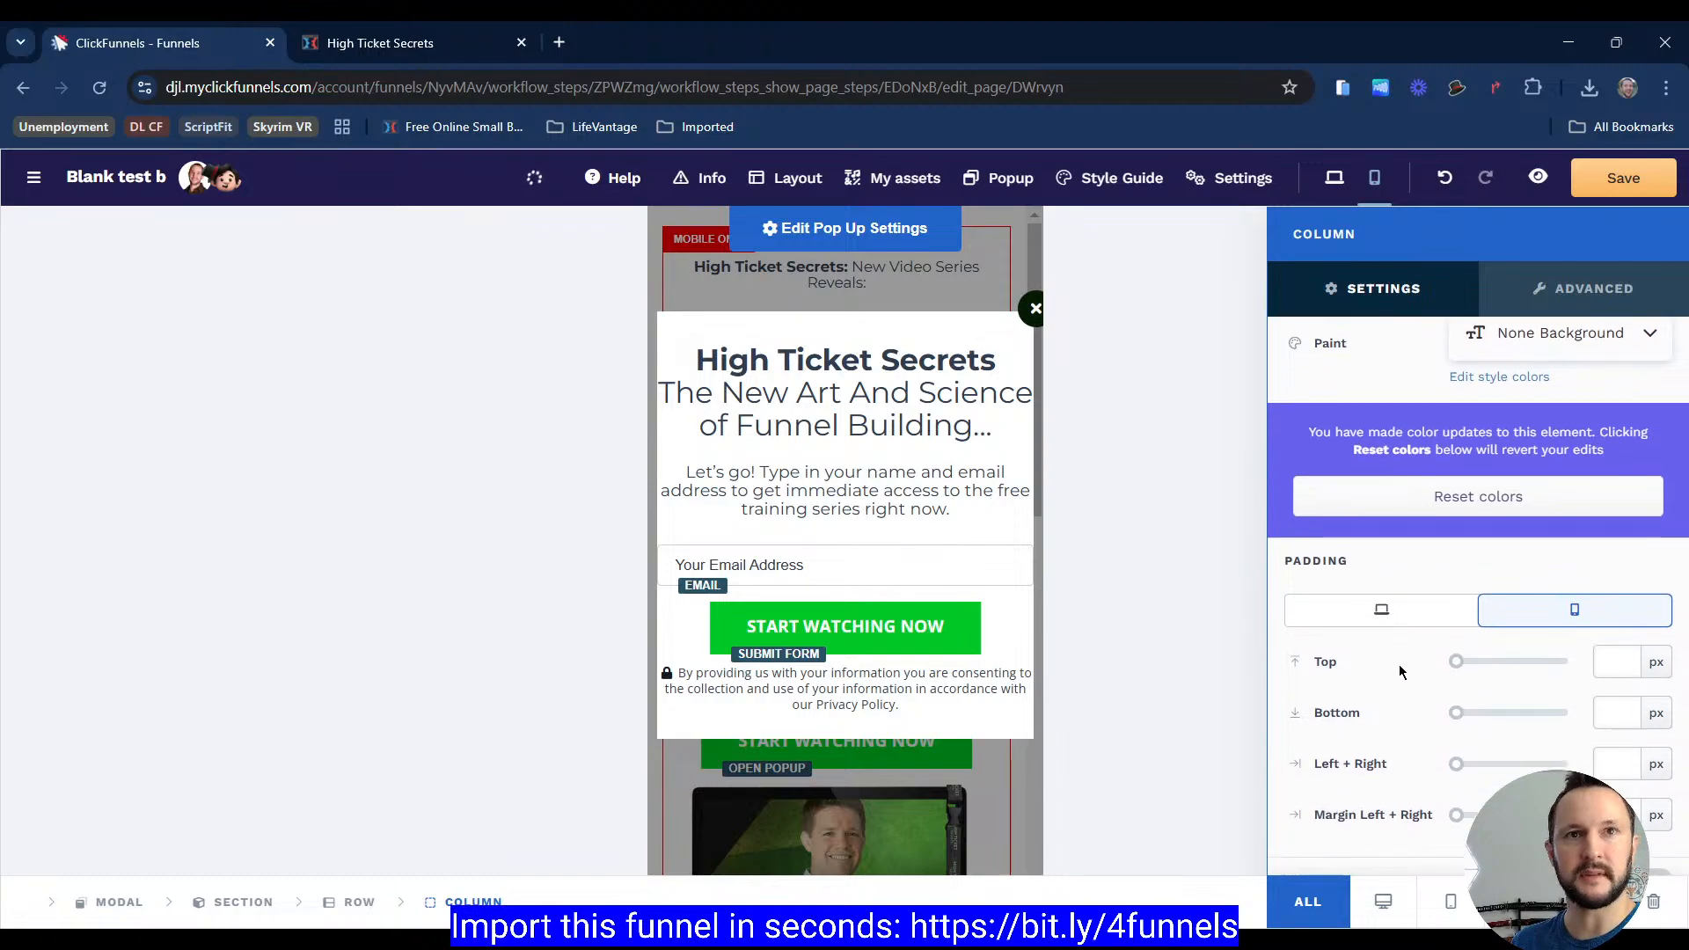
pyautogui.scroll(-1, 1443, 703)
pyautogui.click(1608, 649)
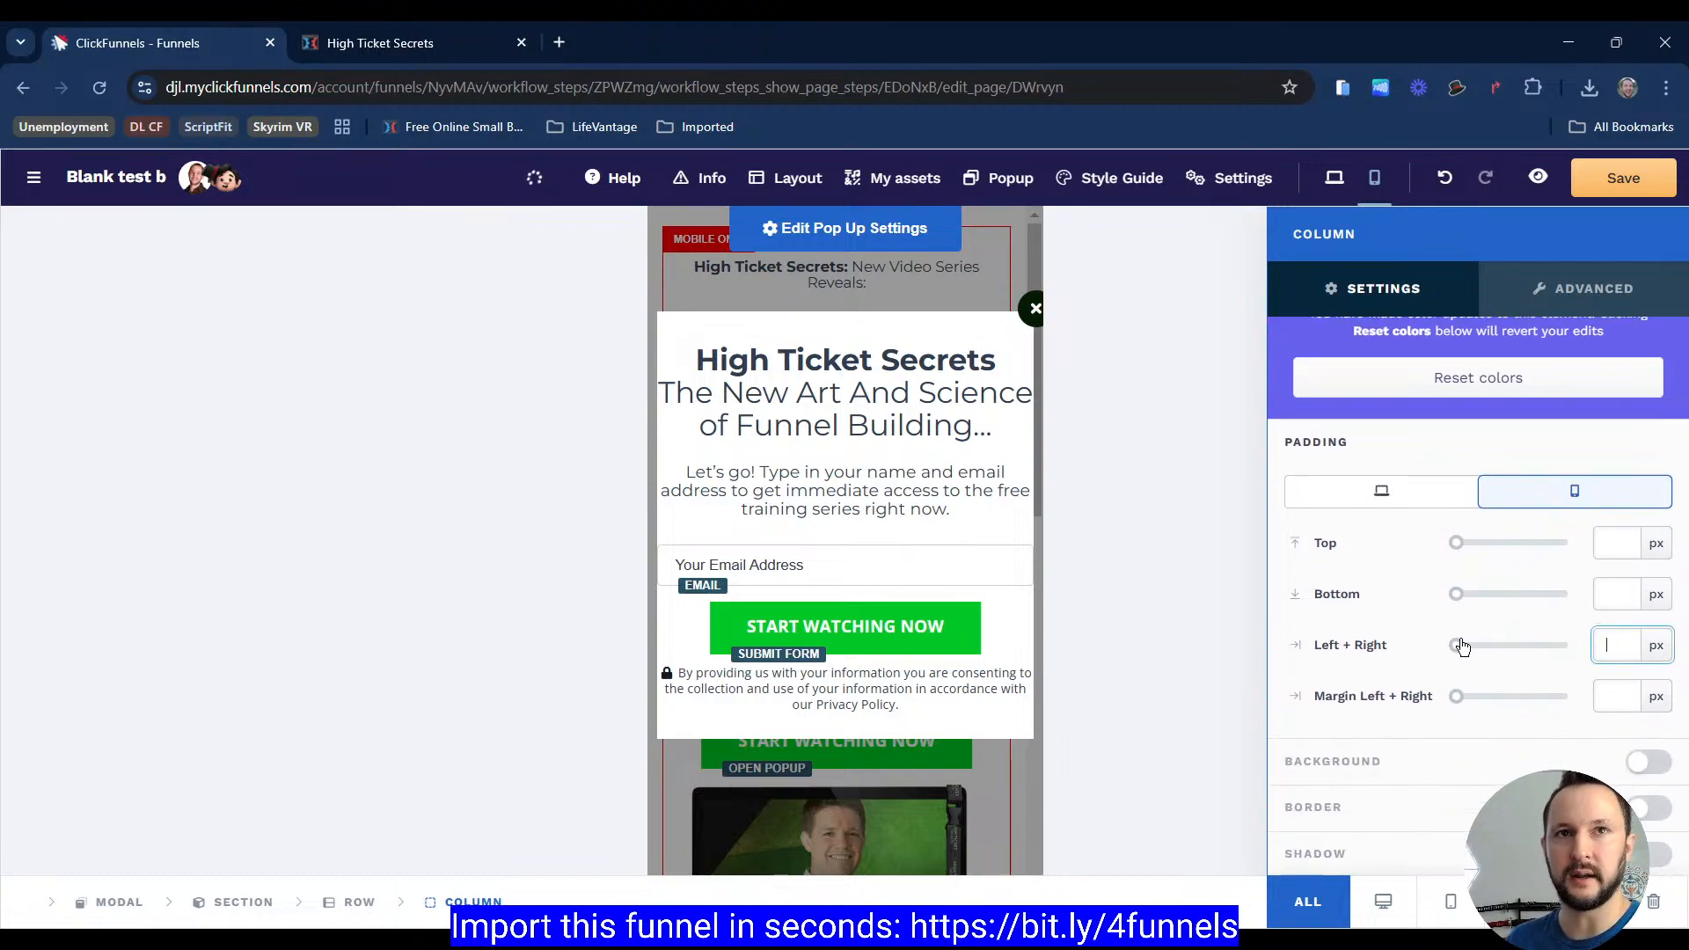
pyautogui.write('15')
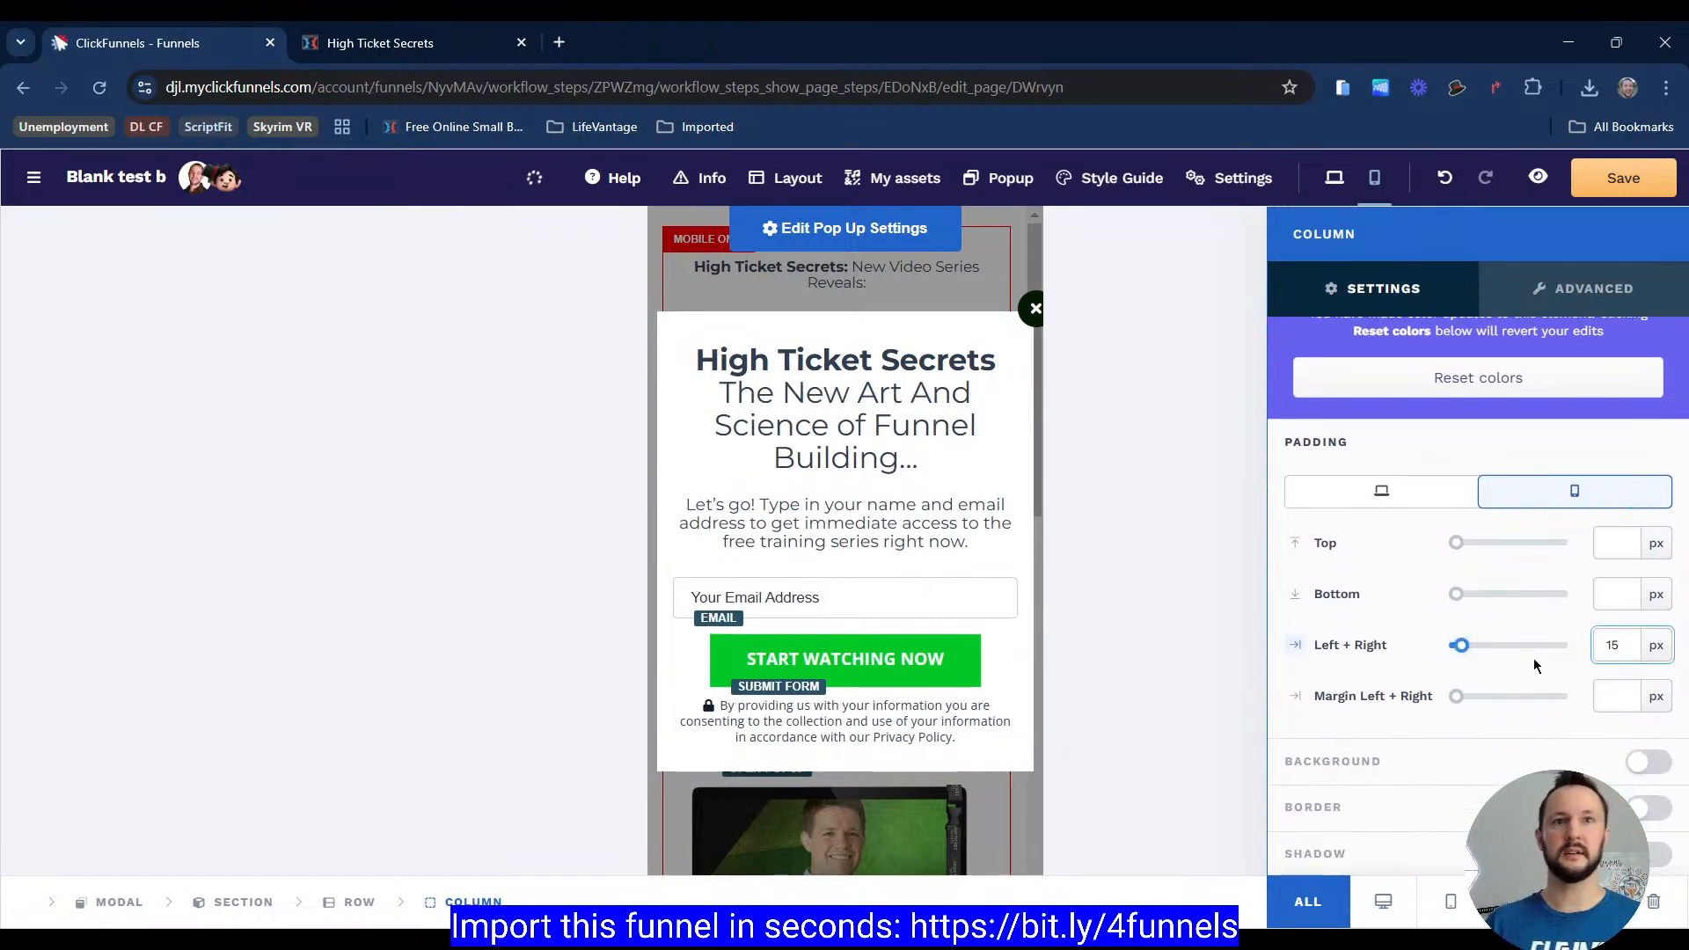
# Step: Compare against the reference popup and set the privacy paragraph's top margin to 15 px
pyautogui.click(407, 46)
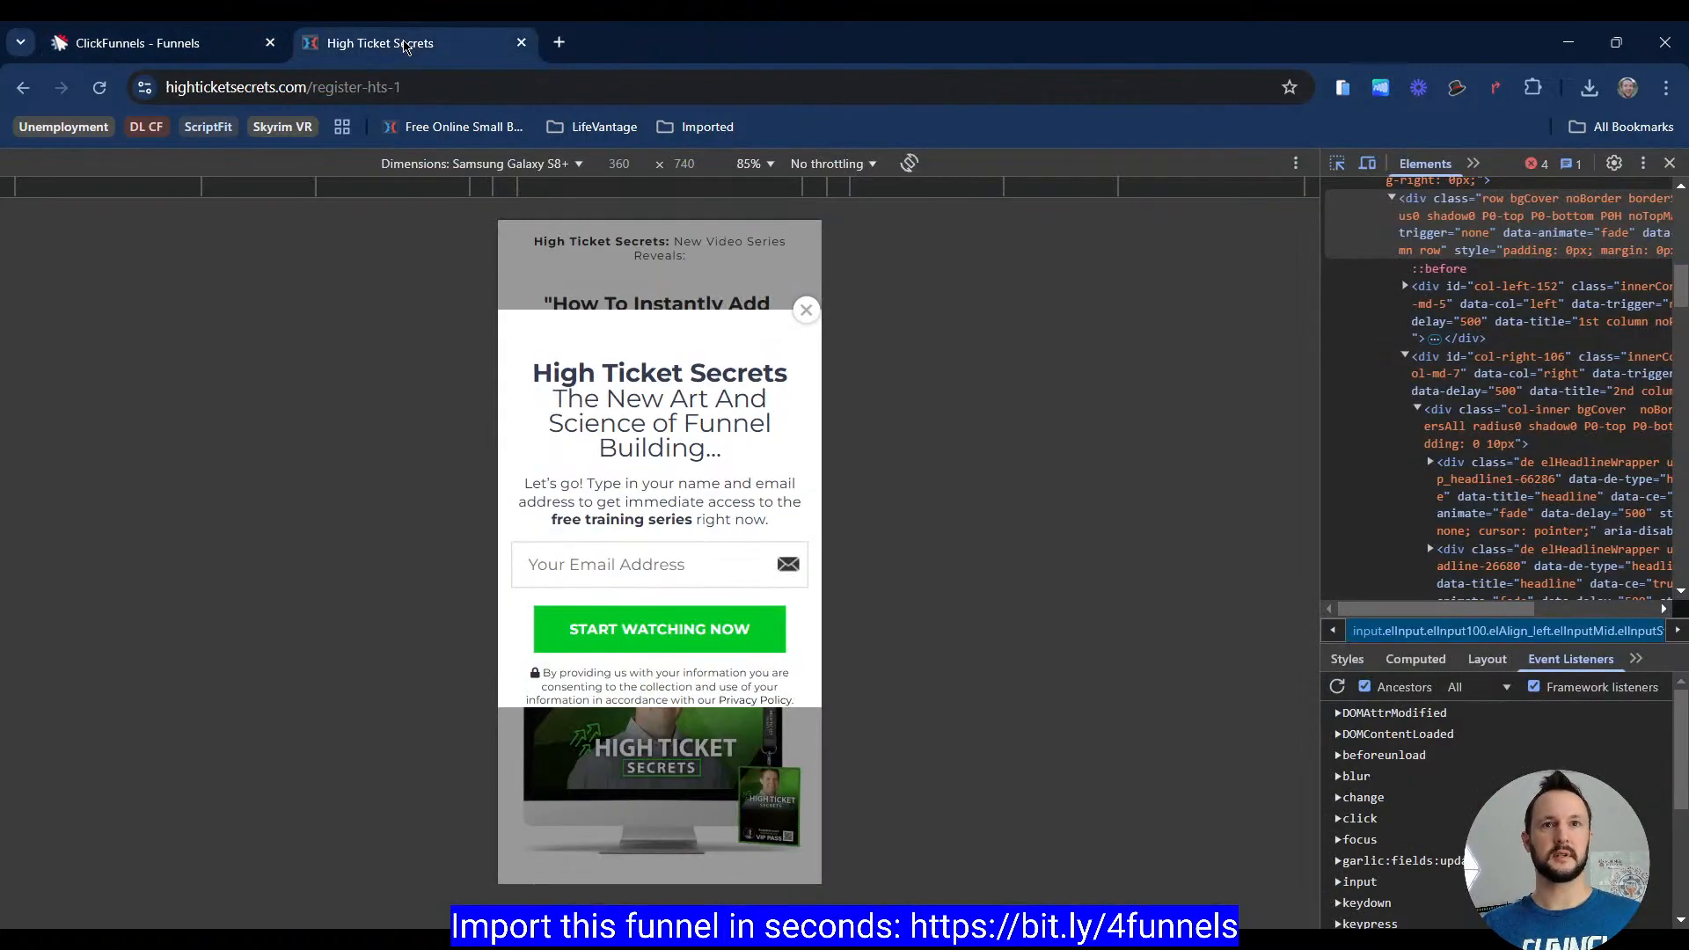
pyautogui.click(144, 45)
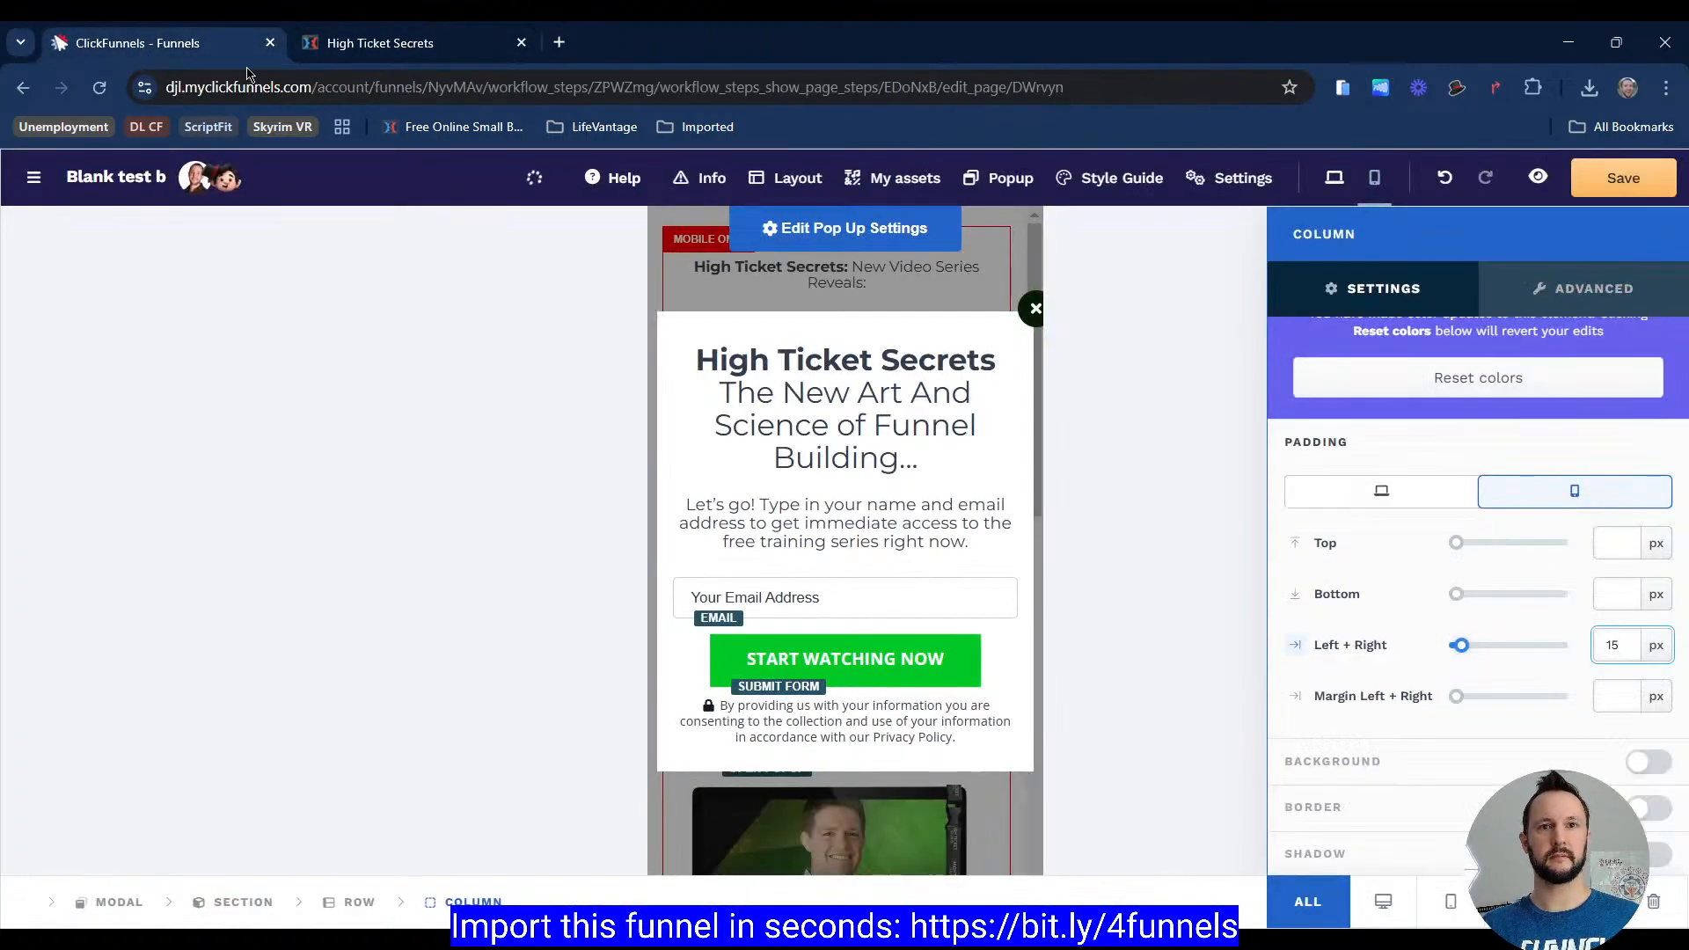
pyautogui.click(395, 46)
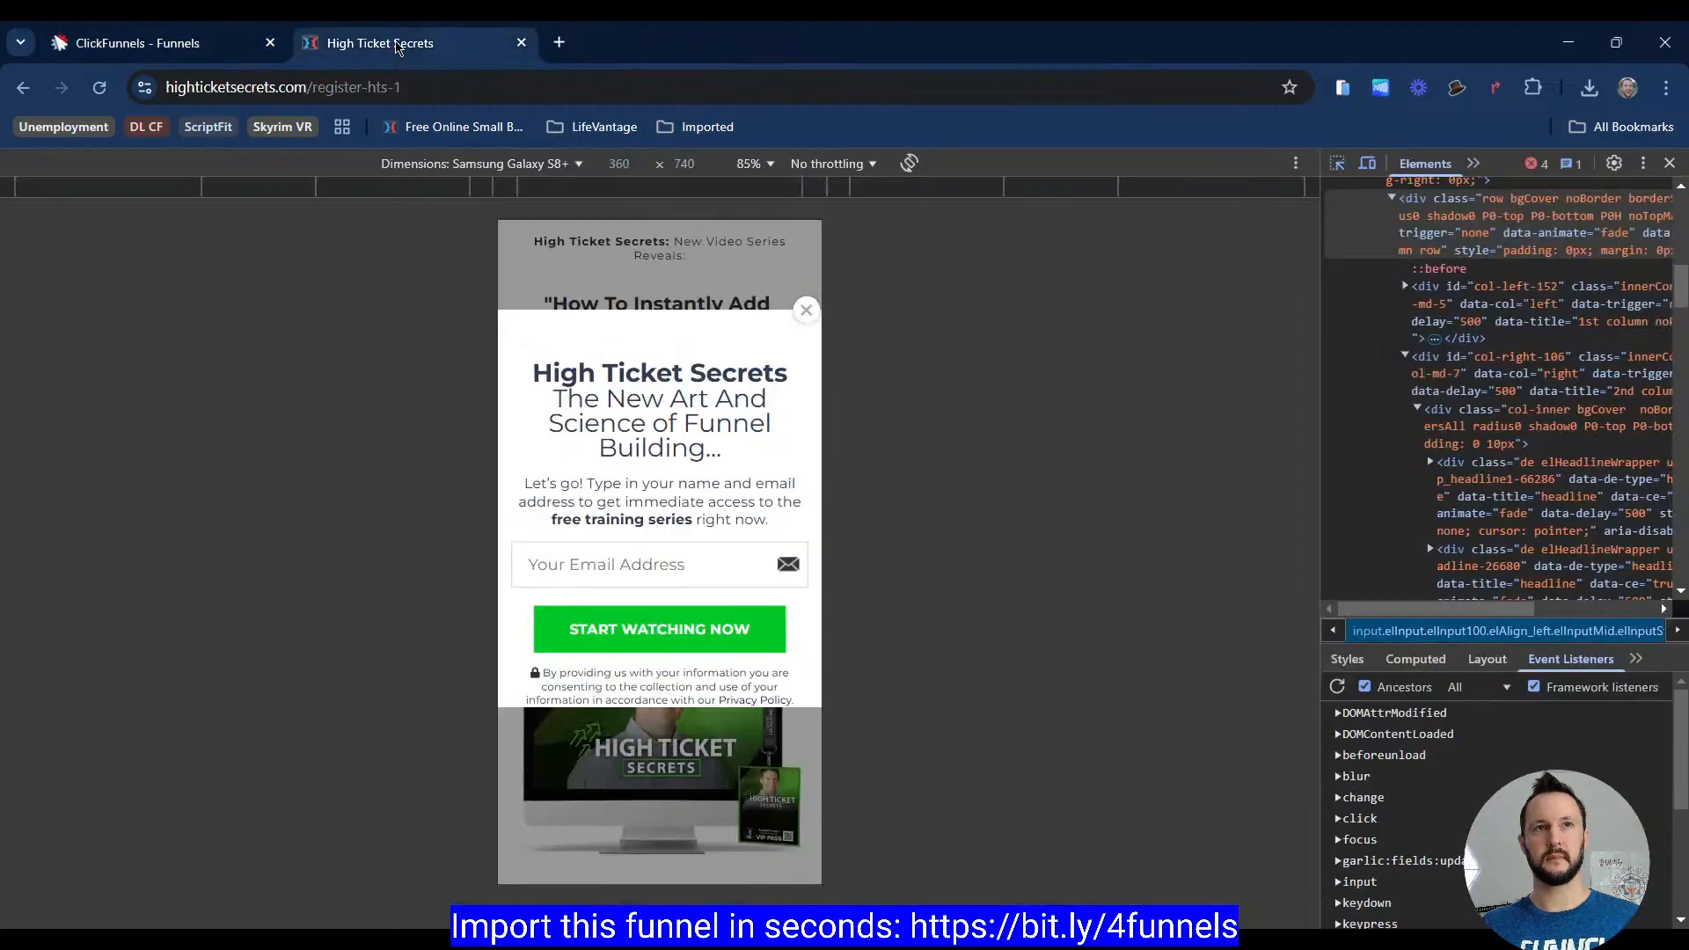
pyautogui.click(214, 45)
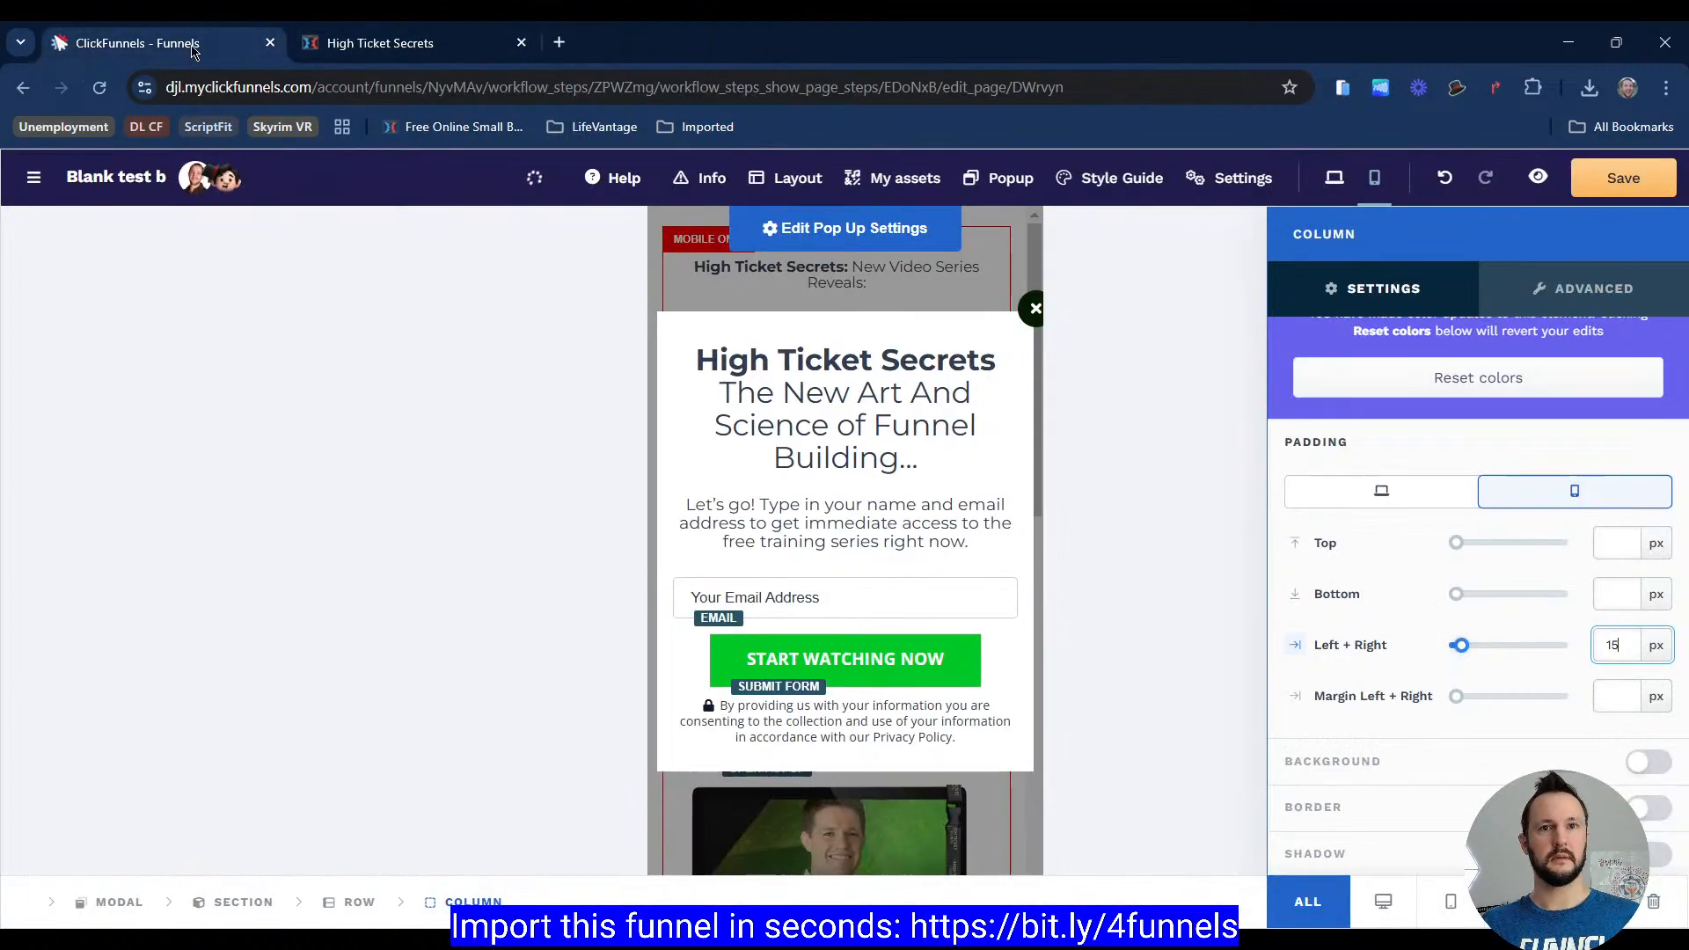
pyautogui.click(839, 676)
pyautogui.click(944, 731)
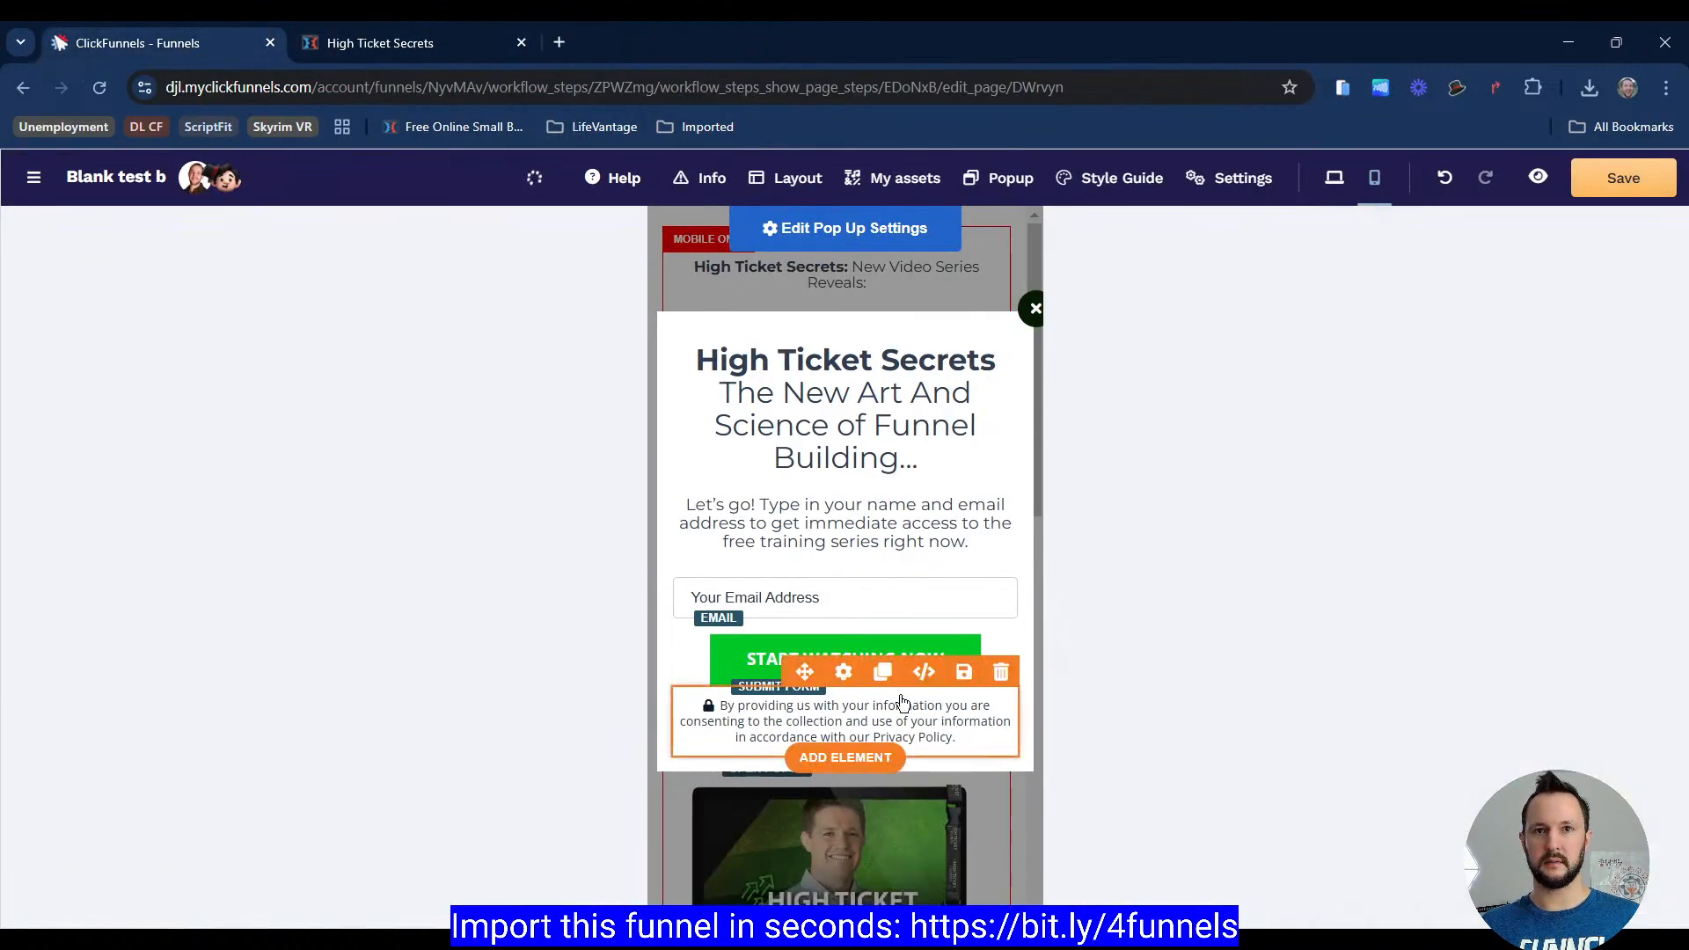
pyautogui.click(846, 674)
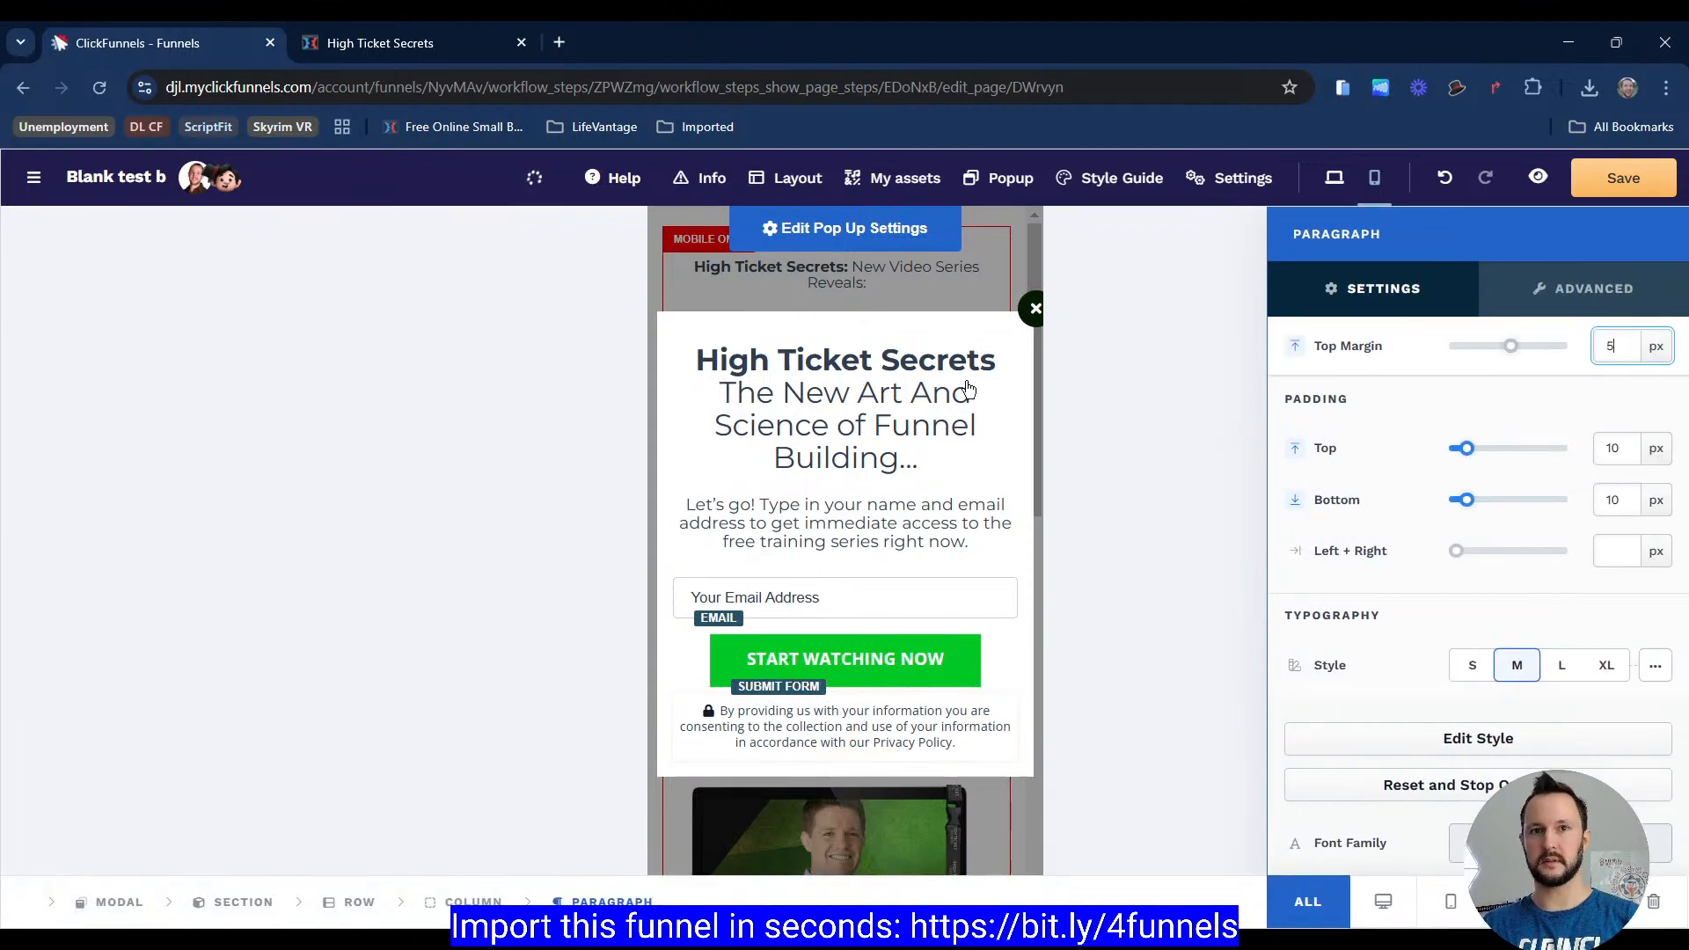
pyautogui.write('1')
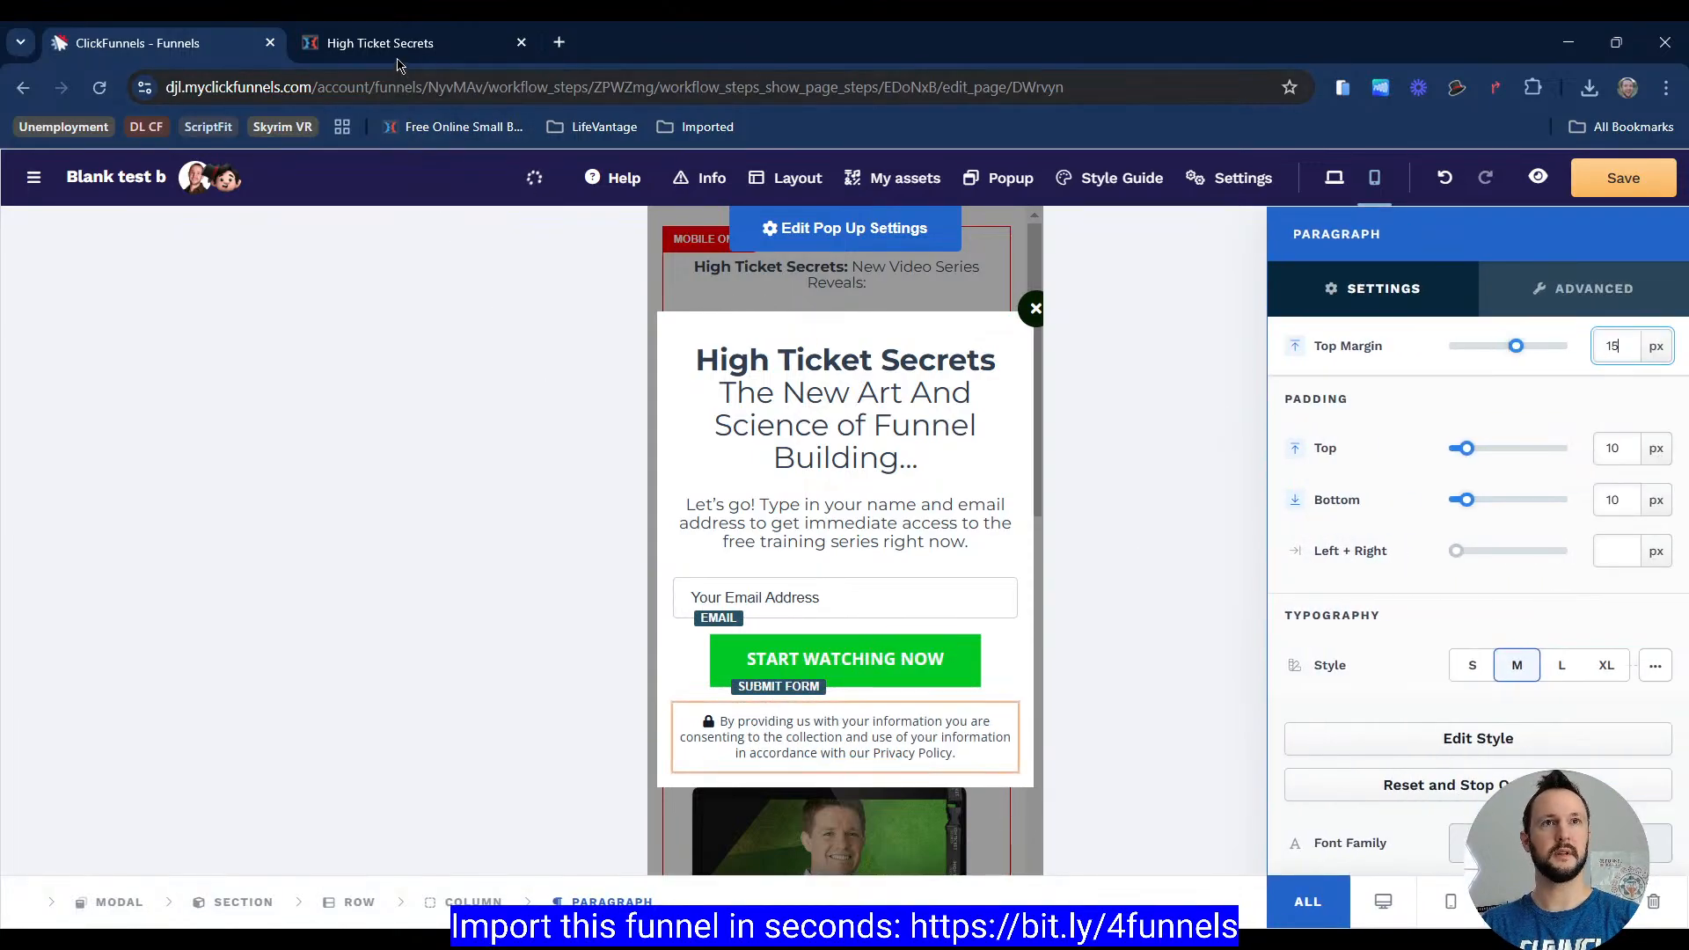
# Step: Close the reference page's popup and developer tools, then return to the editor
pyautogui.click(399, 53)
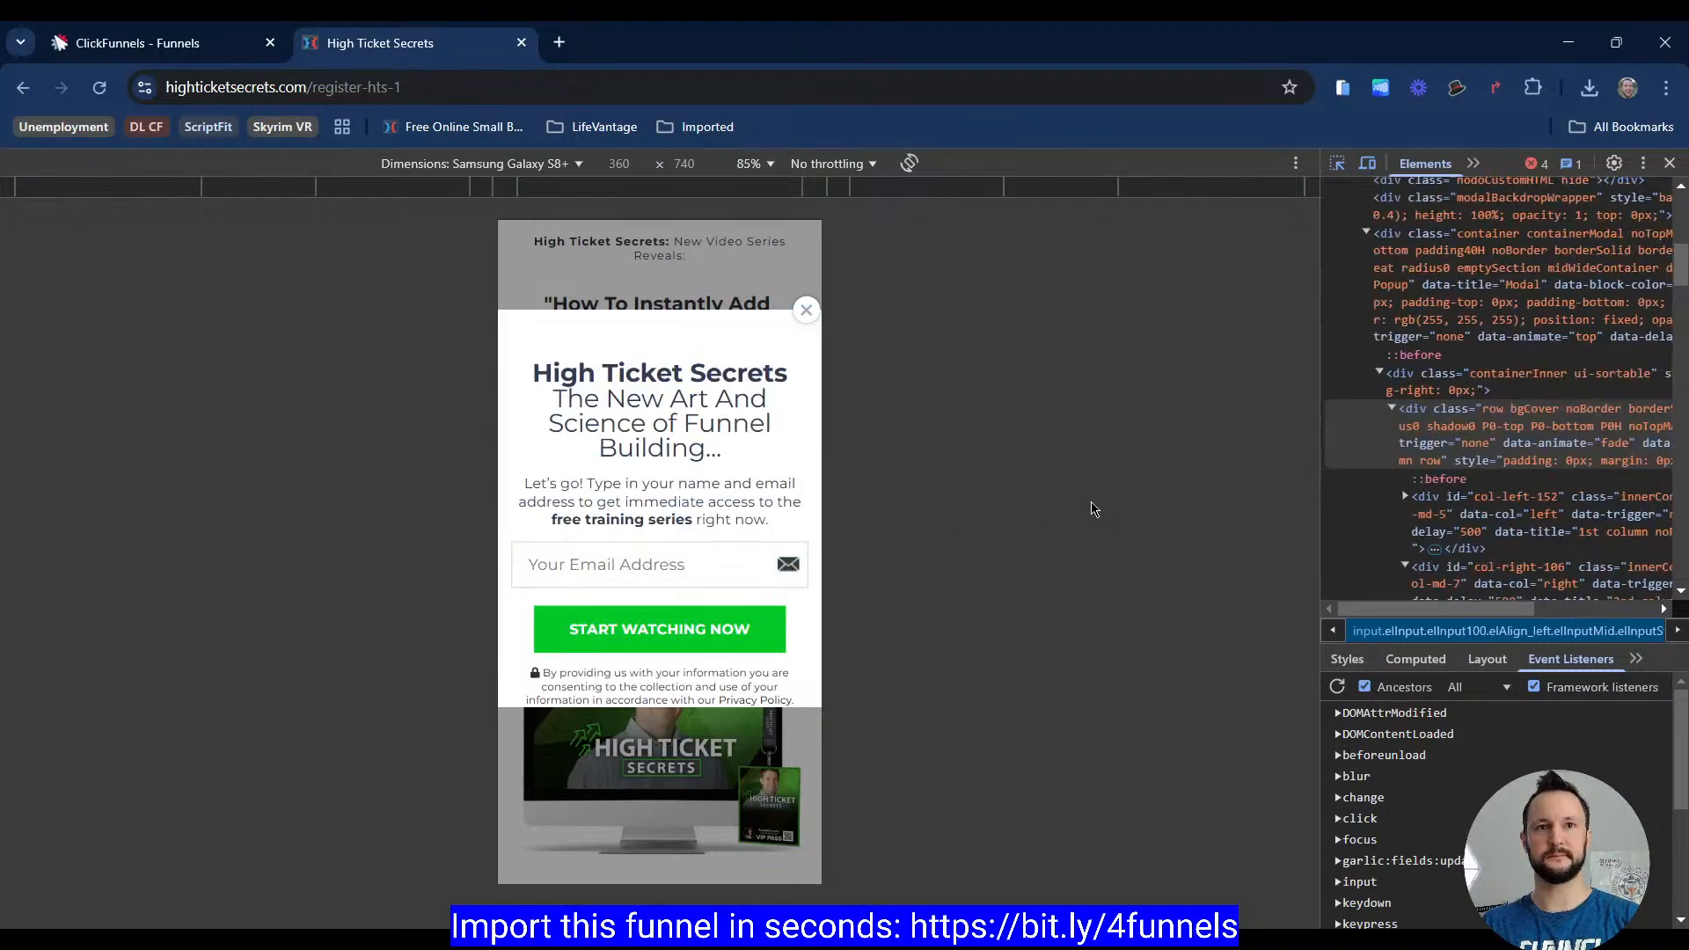
pyautogui.click(805, 310)
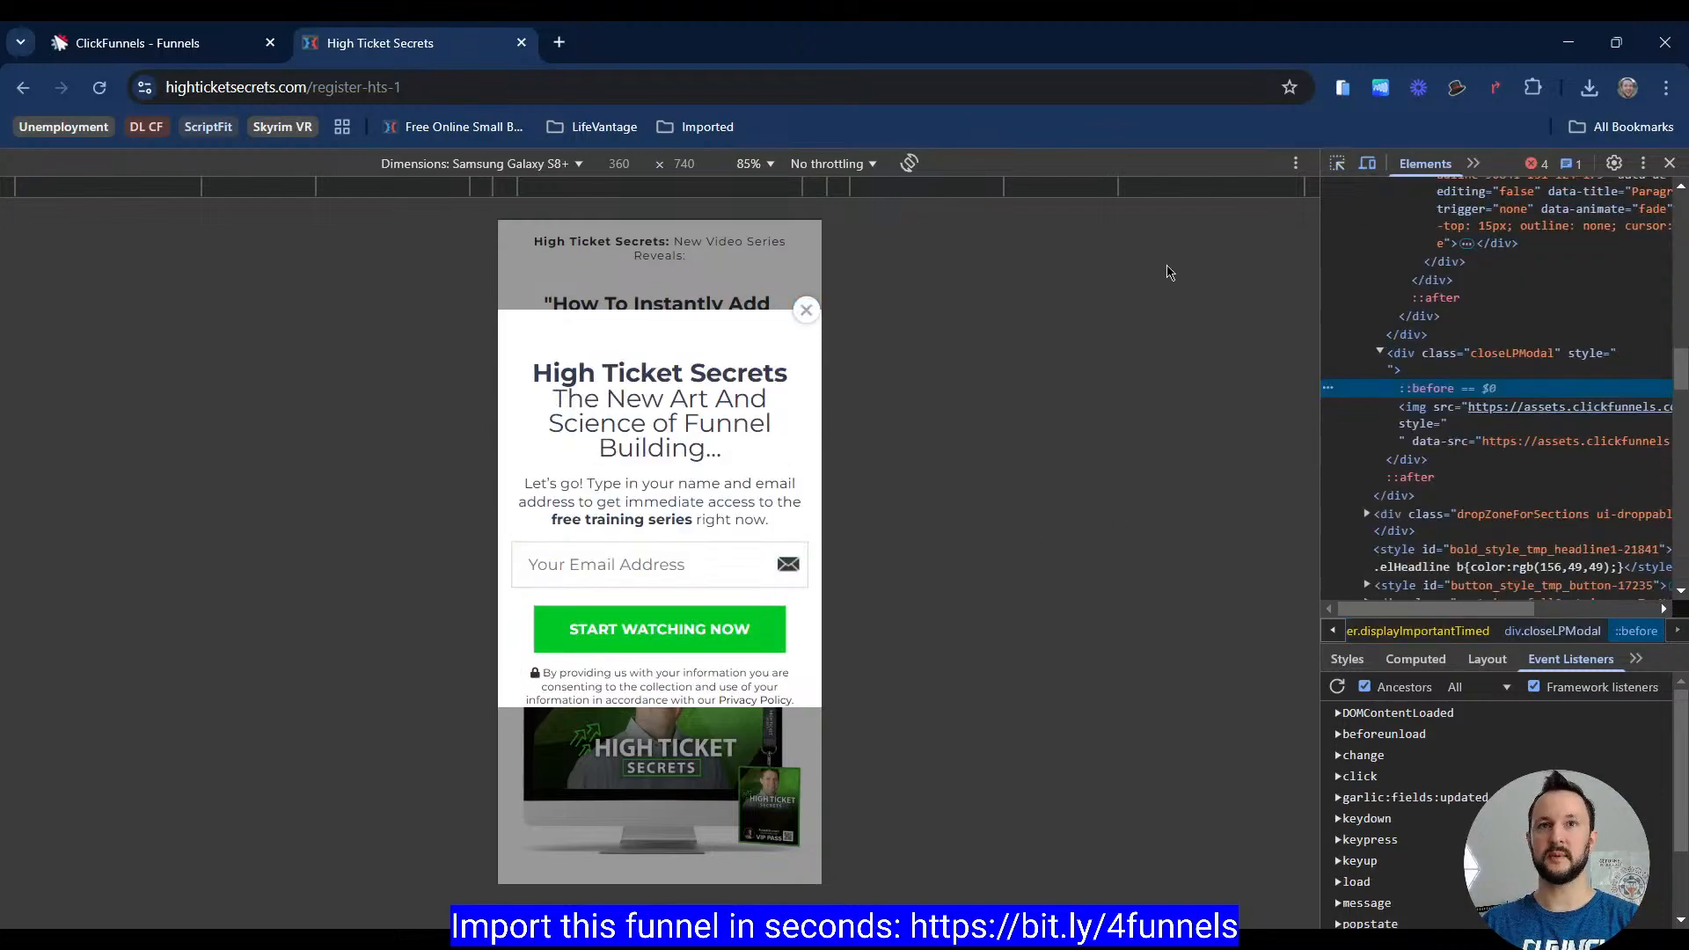
pyautogui.click(1368, 164)
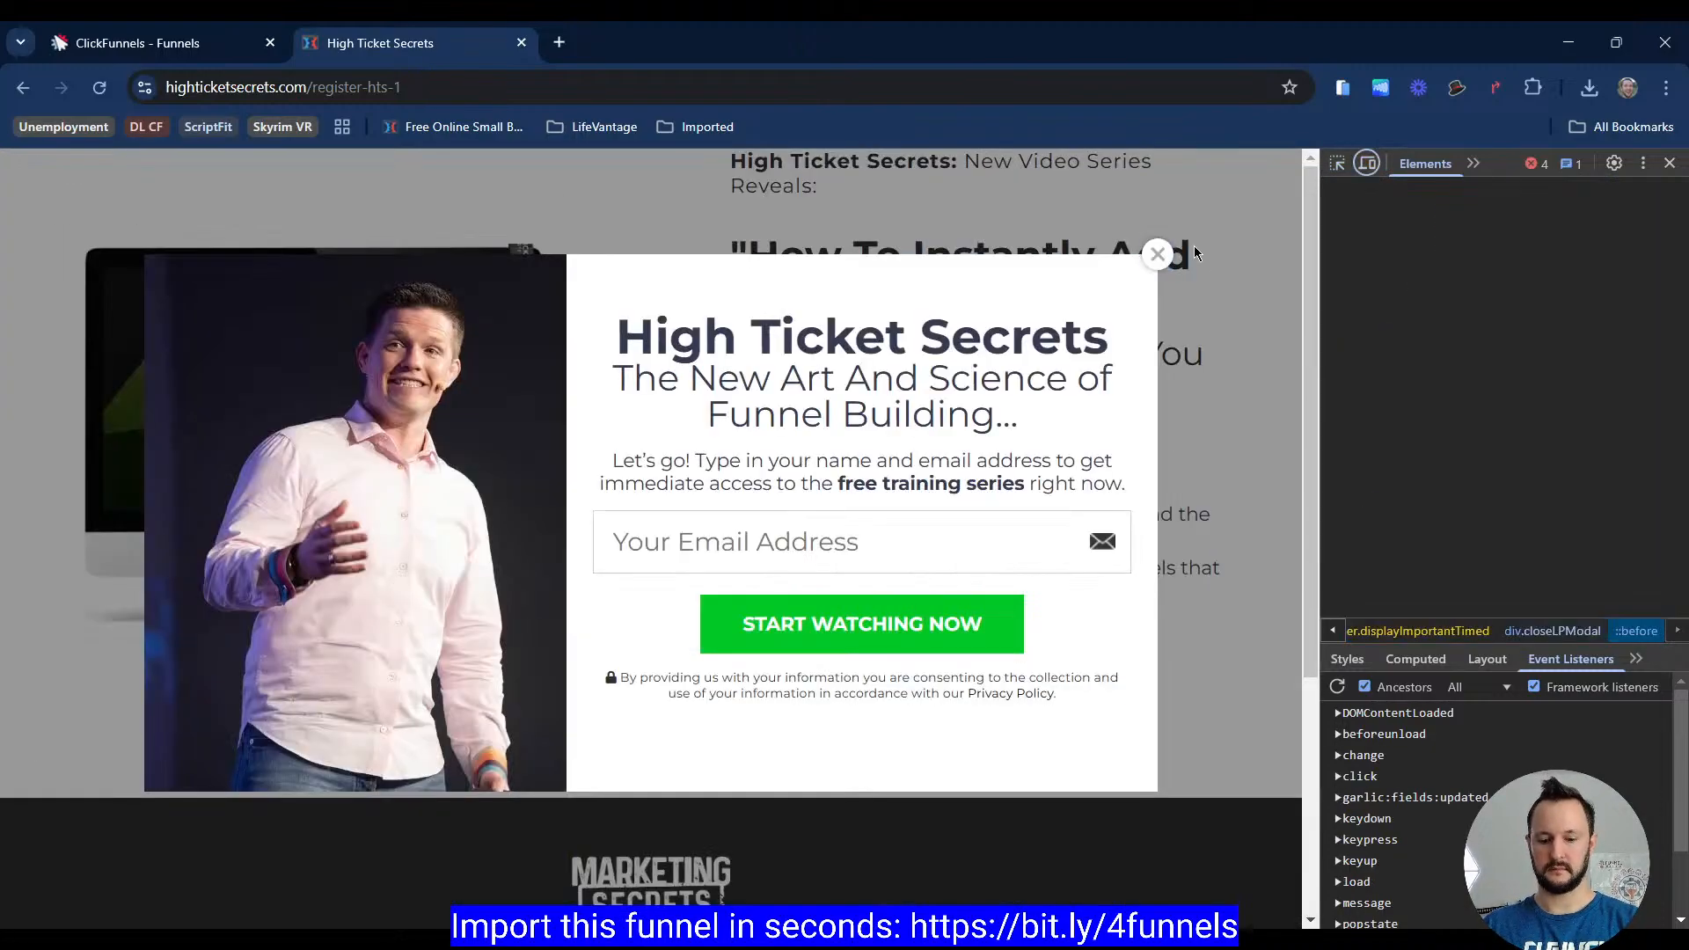
pyautogui.press('F12')
pyautogui.click(240, 49)
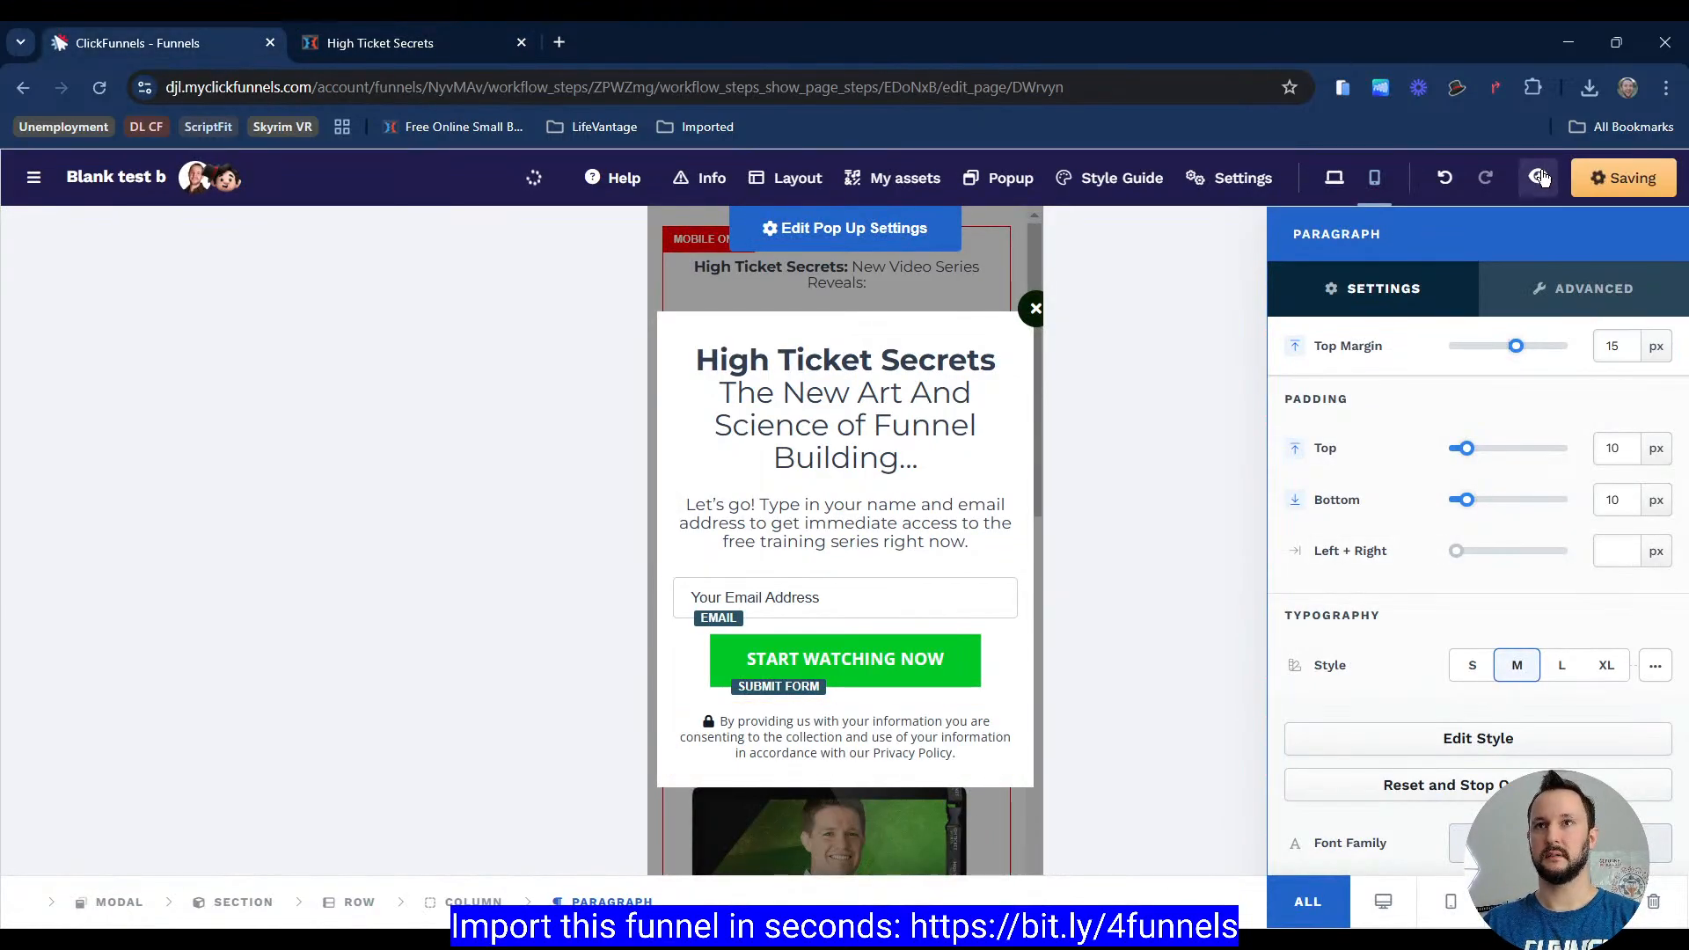
# Step: Switch to desktop view and open a refreshed preview of the page
pyautogui.click(1336, 180)
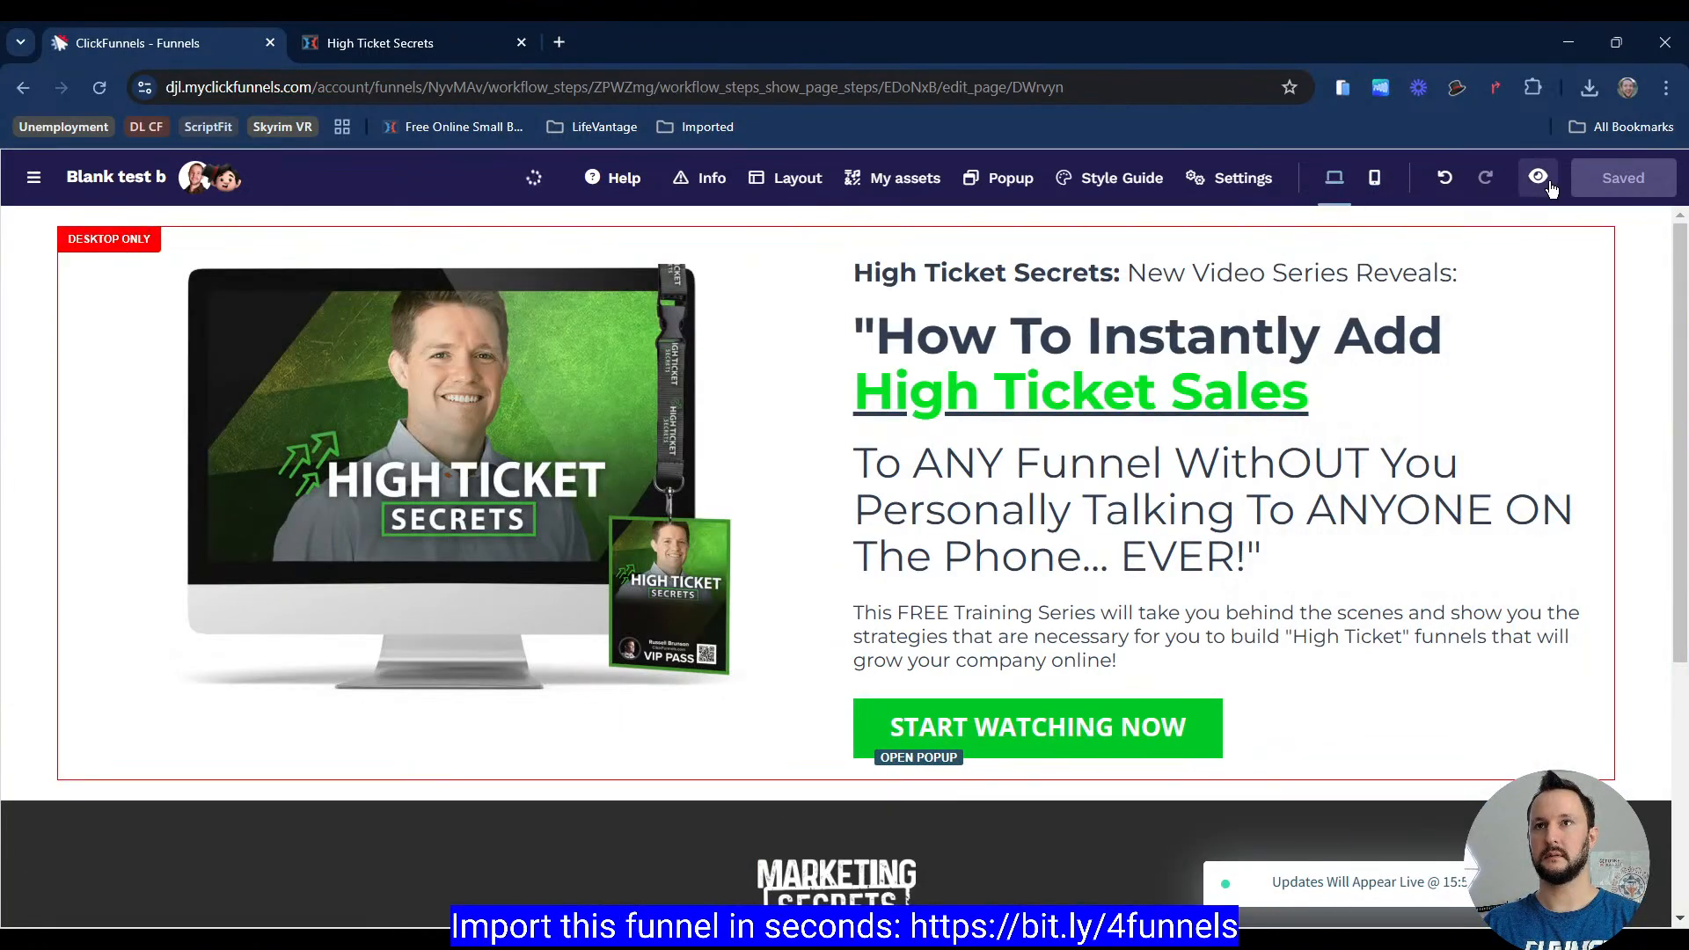
pyautogui.click(1538, 177)
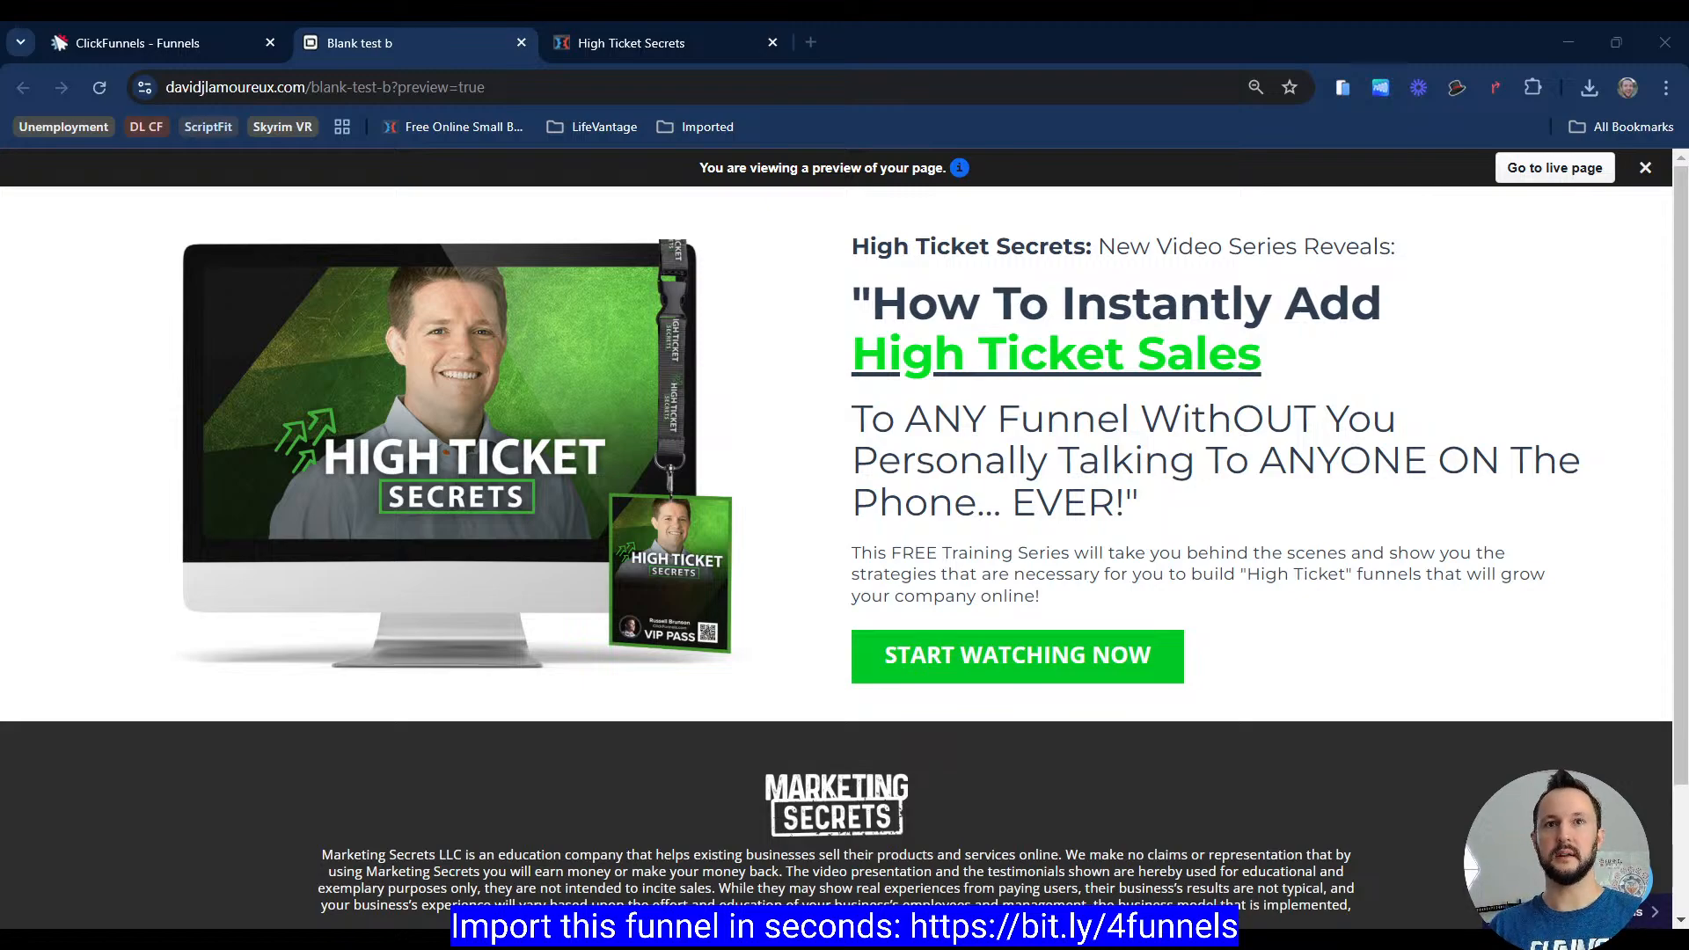
pyautogui.scroll(-3, 1606, 431)
pyautogui.scroll(3, 1606, 431)
pyautogui.press('F5')
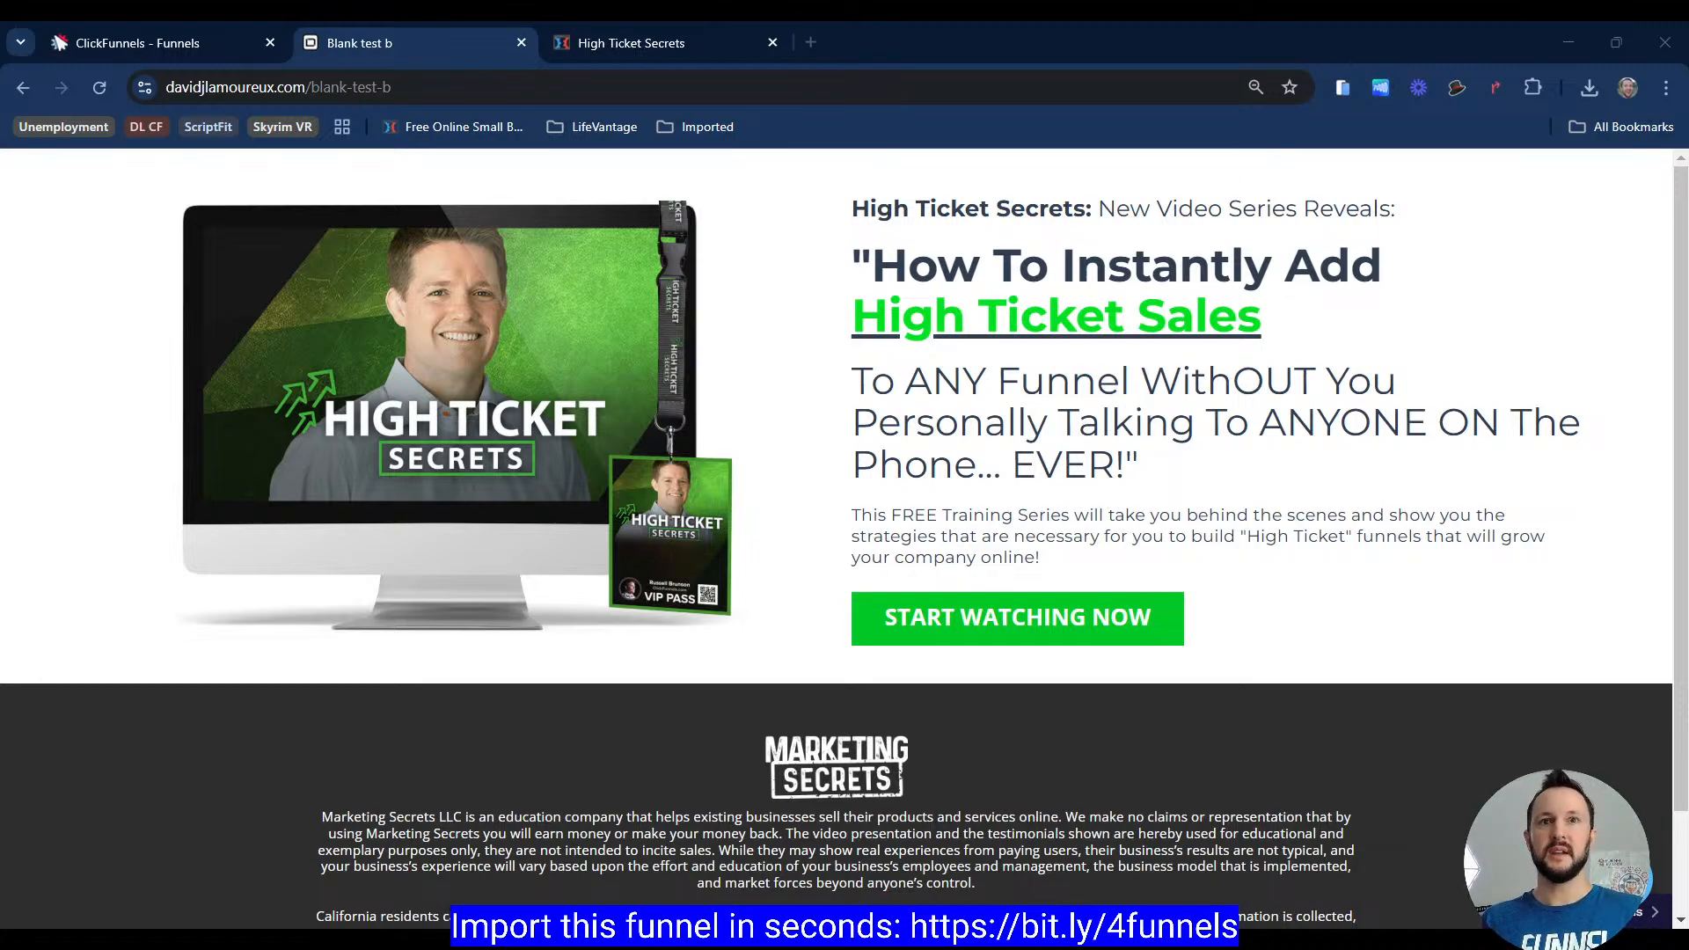
# Step: Test the Start Watching Now button on the previewed page
pyautogui.scroll(-2, 845, 528)
pyautogui.scroll(2, 844, 528)
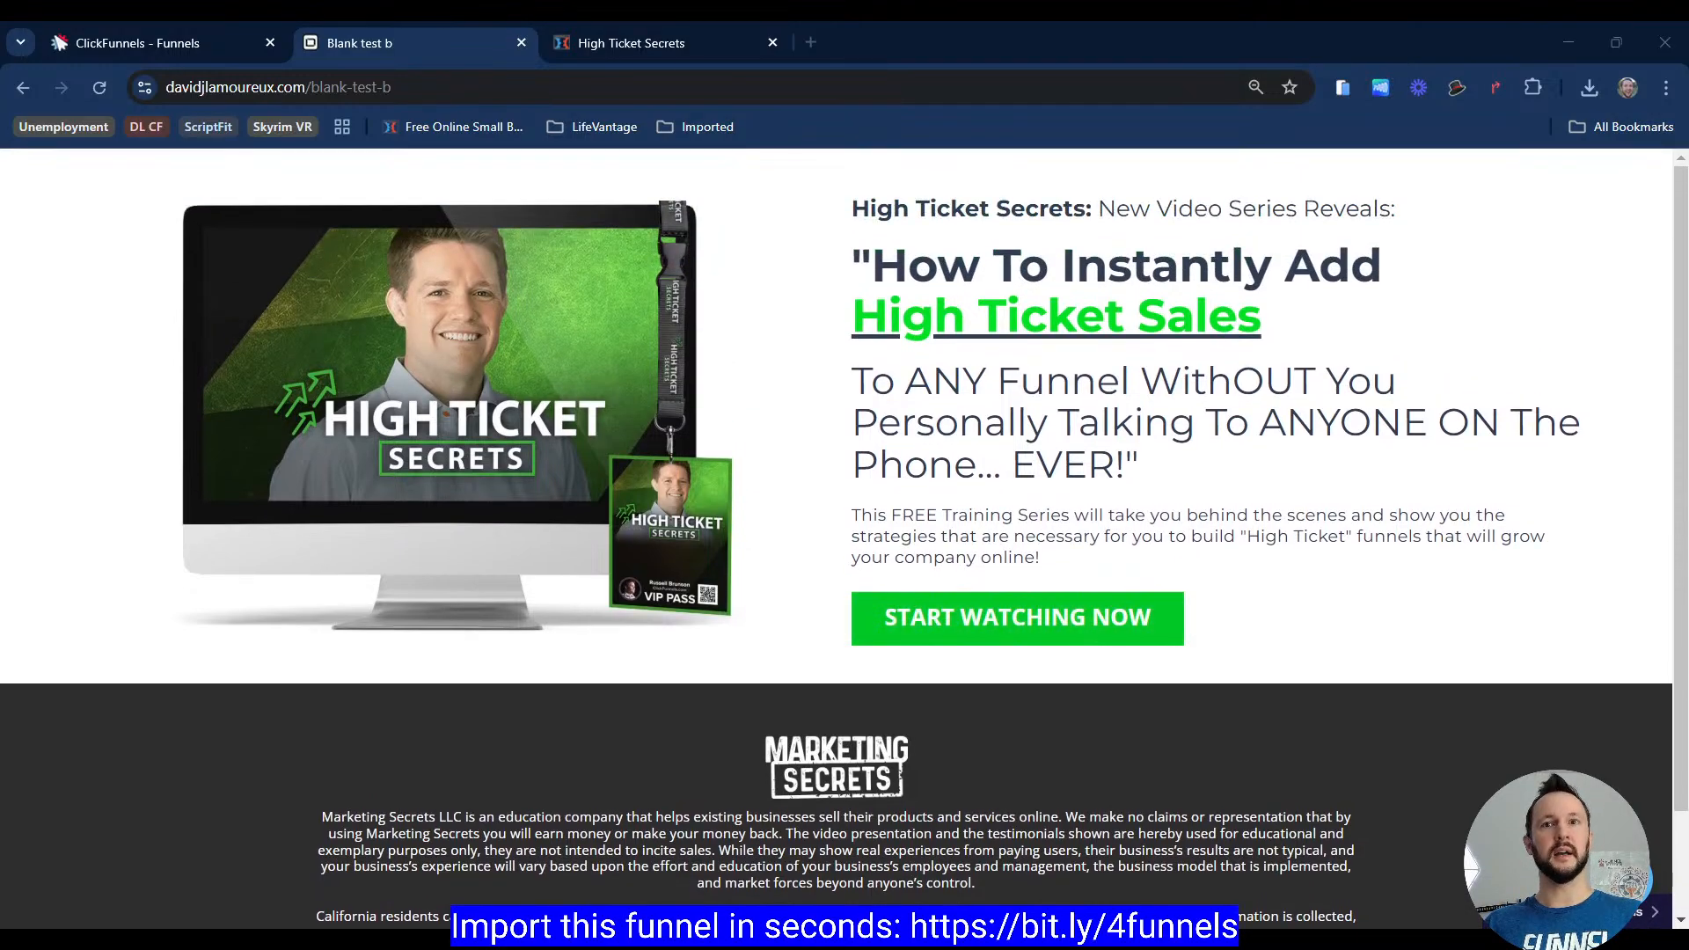
pyautogui.click(1162, 615)
pyautogui.click(1303, 241)
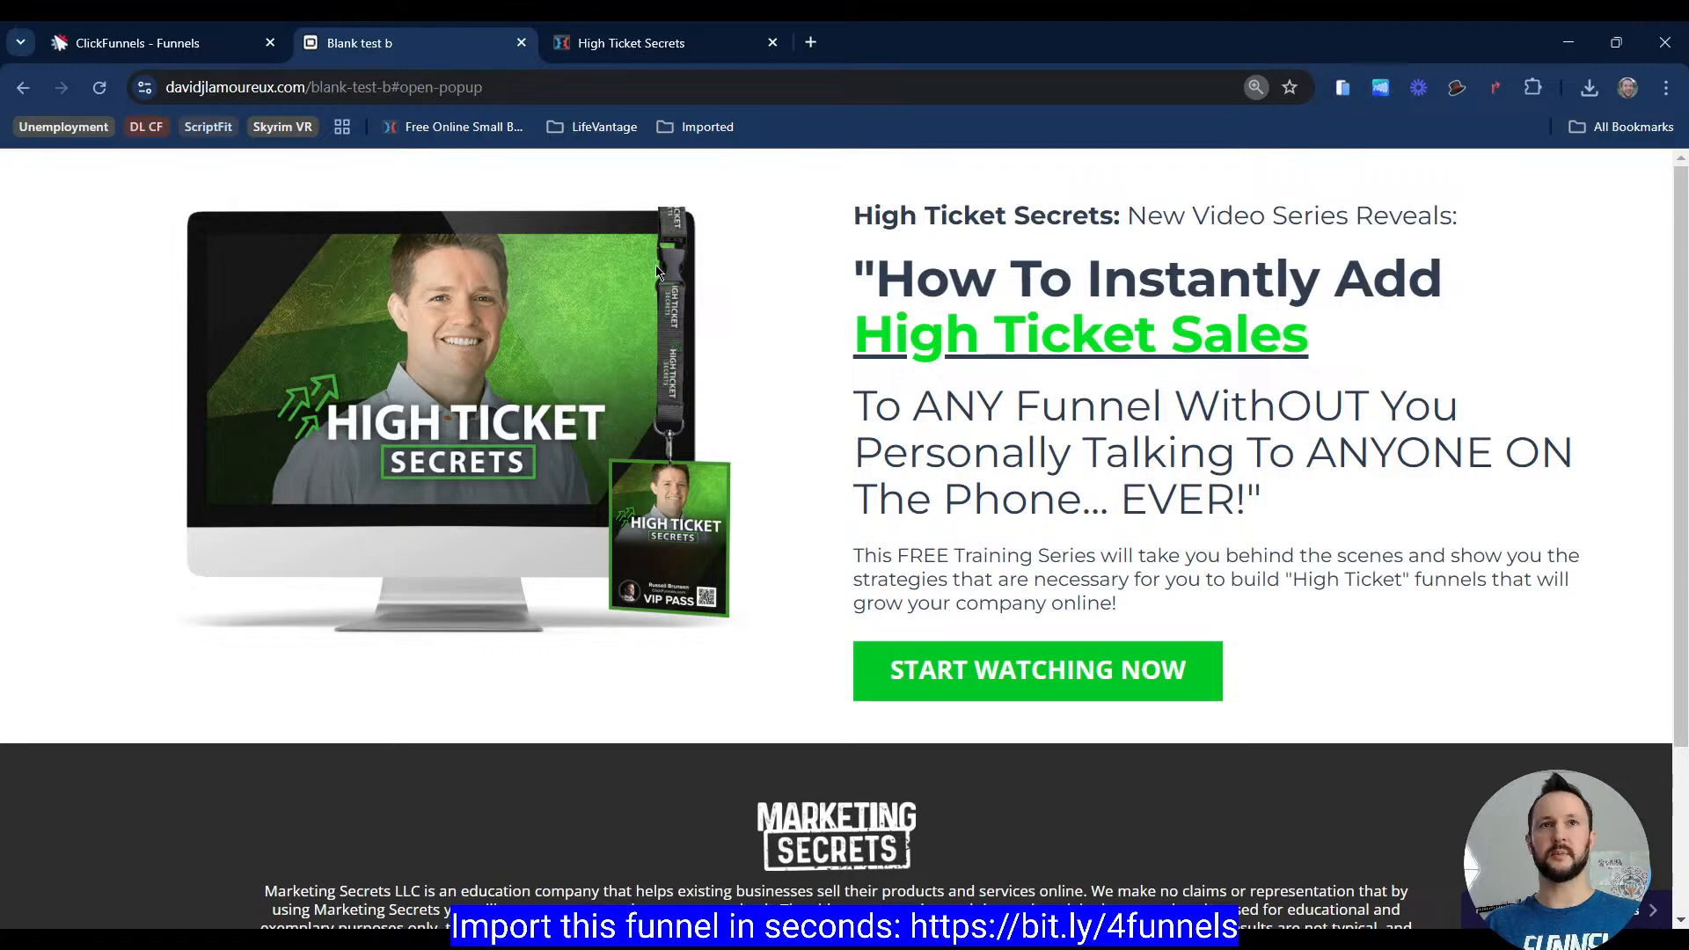
pyautogui.click(647, 49)
pyautogui.click(454, 127)
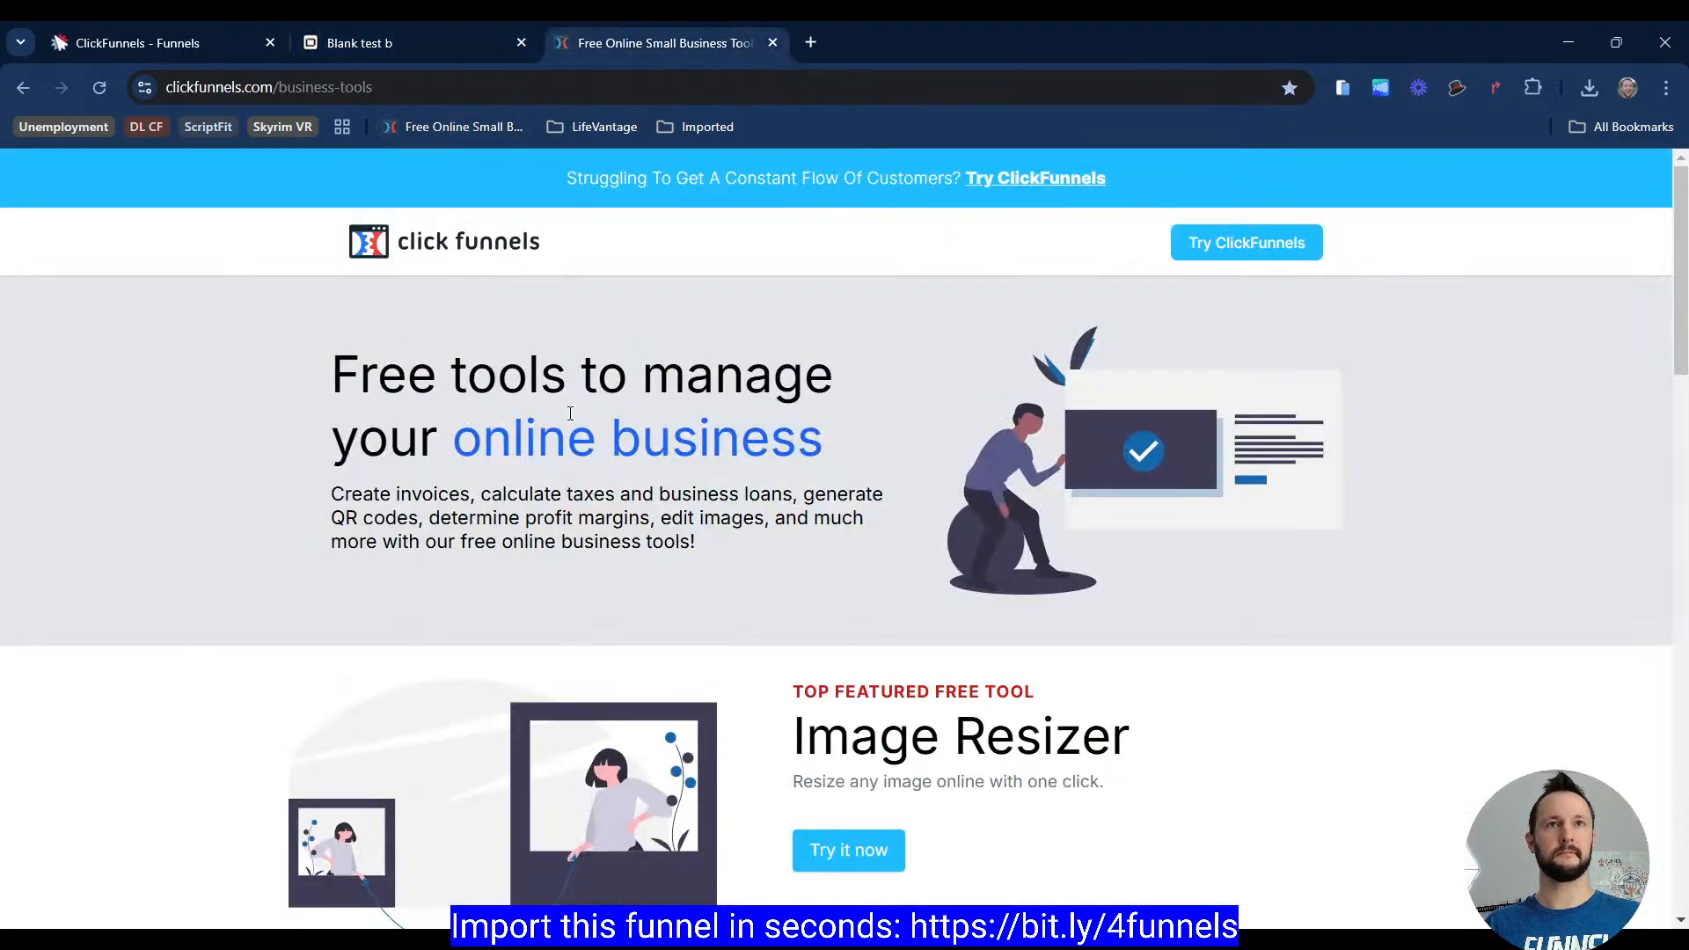
pyautogui.hotkey('alt', 'Left')
pyautogui.click(823, 220)
# Step: Compare the previewed page with the High Ticket Secrets reference page across tabs
pyautogui.click(438, 49)
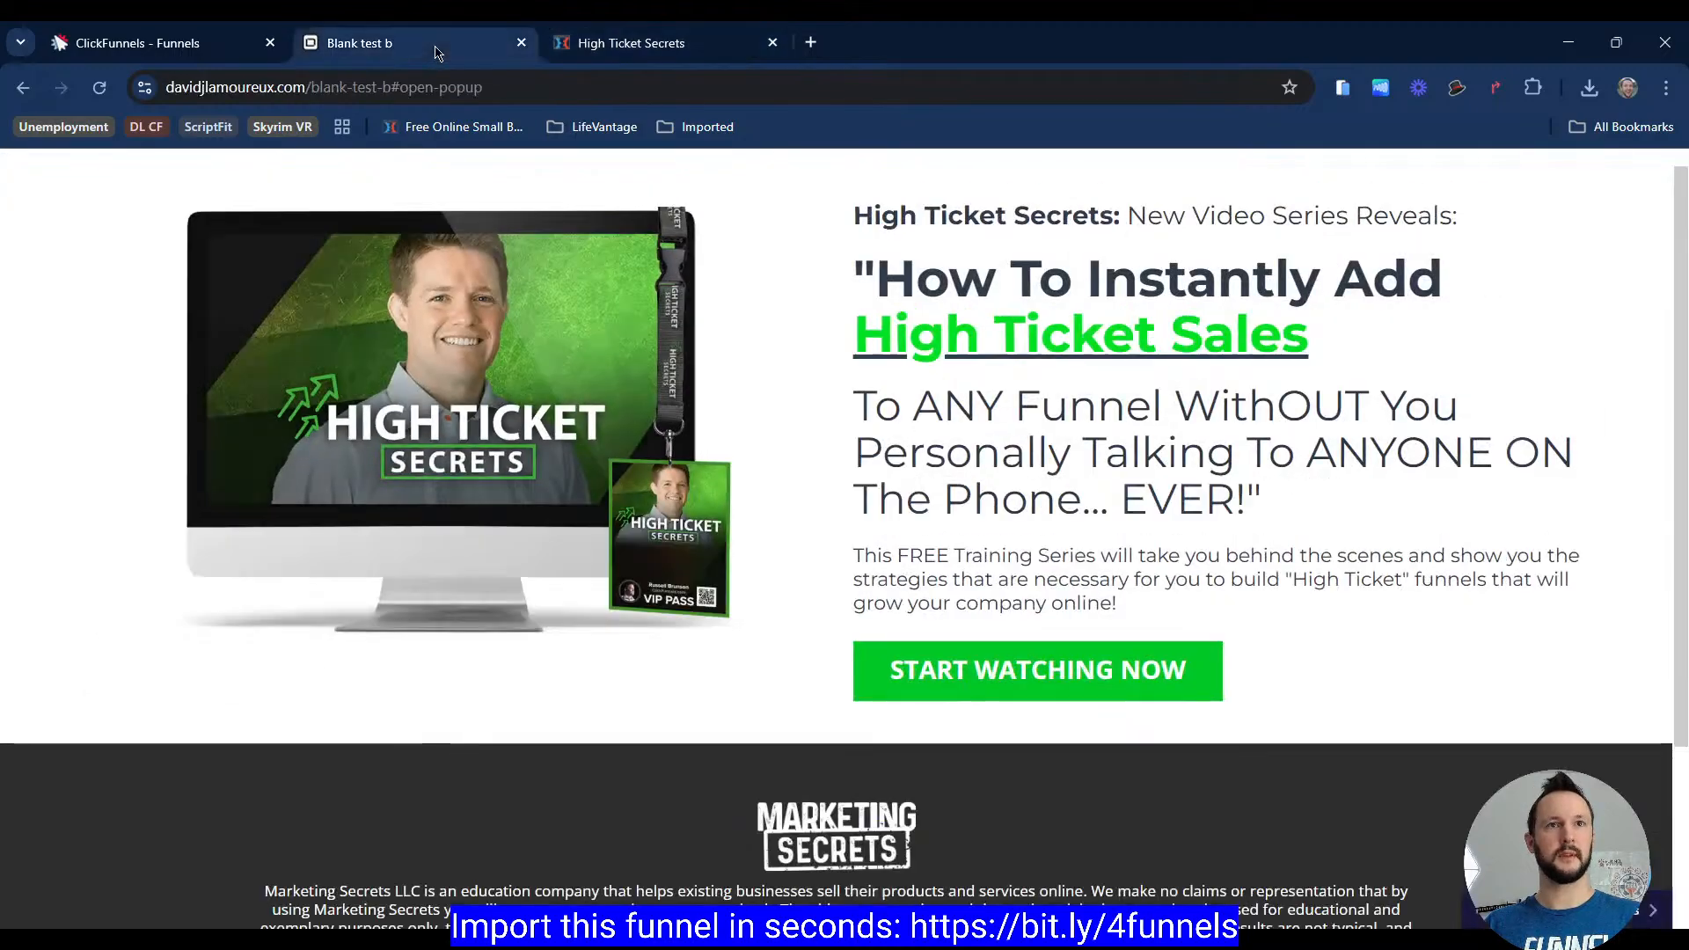
pyautogui.click(621, 38)
pyautogui.click(444, 44)
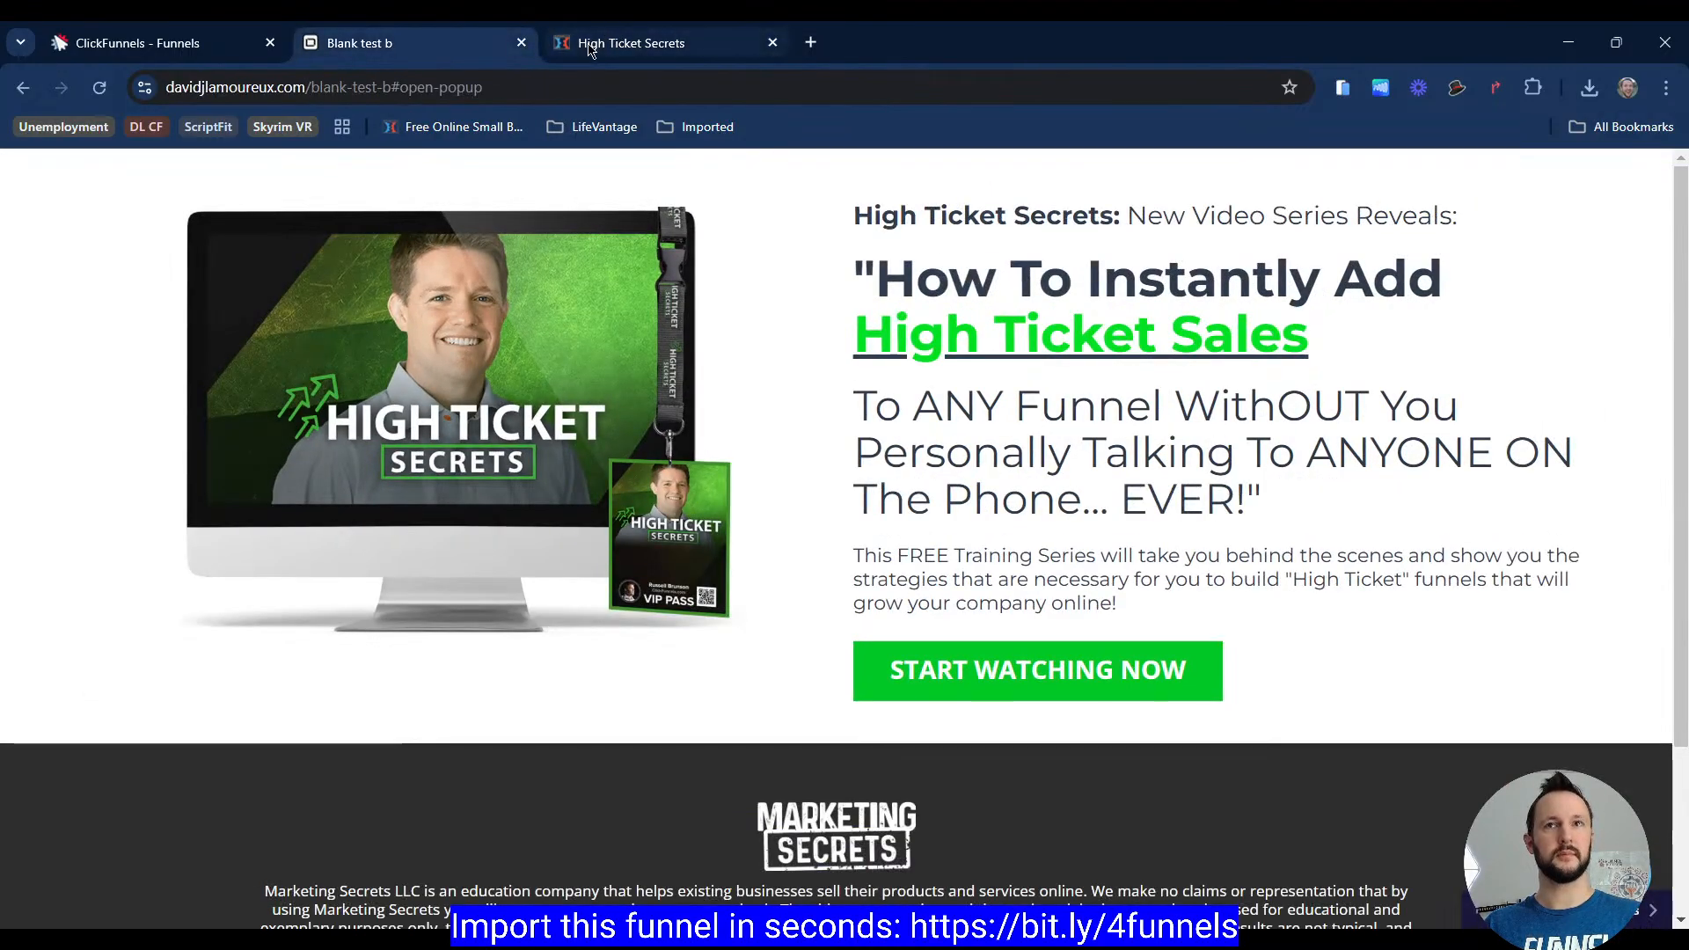
pyautogui.click(594, 48)
pyautogui.click(393, 47)
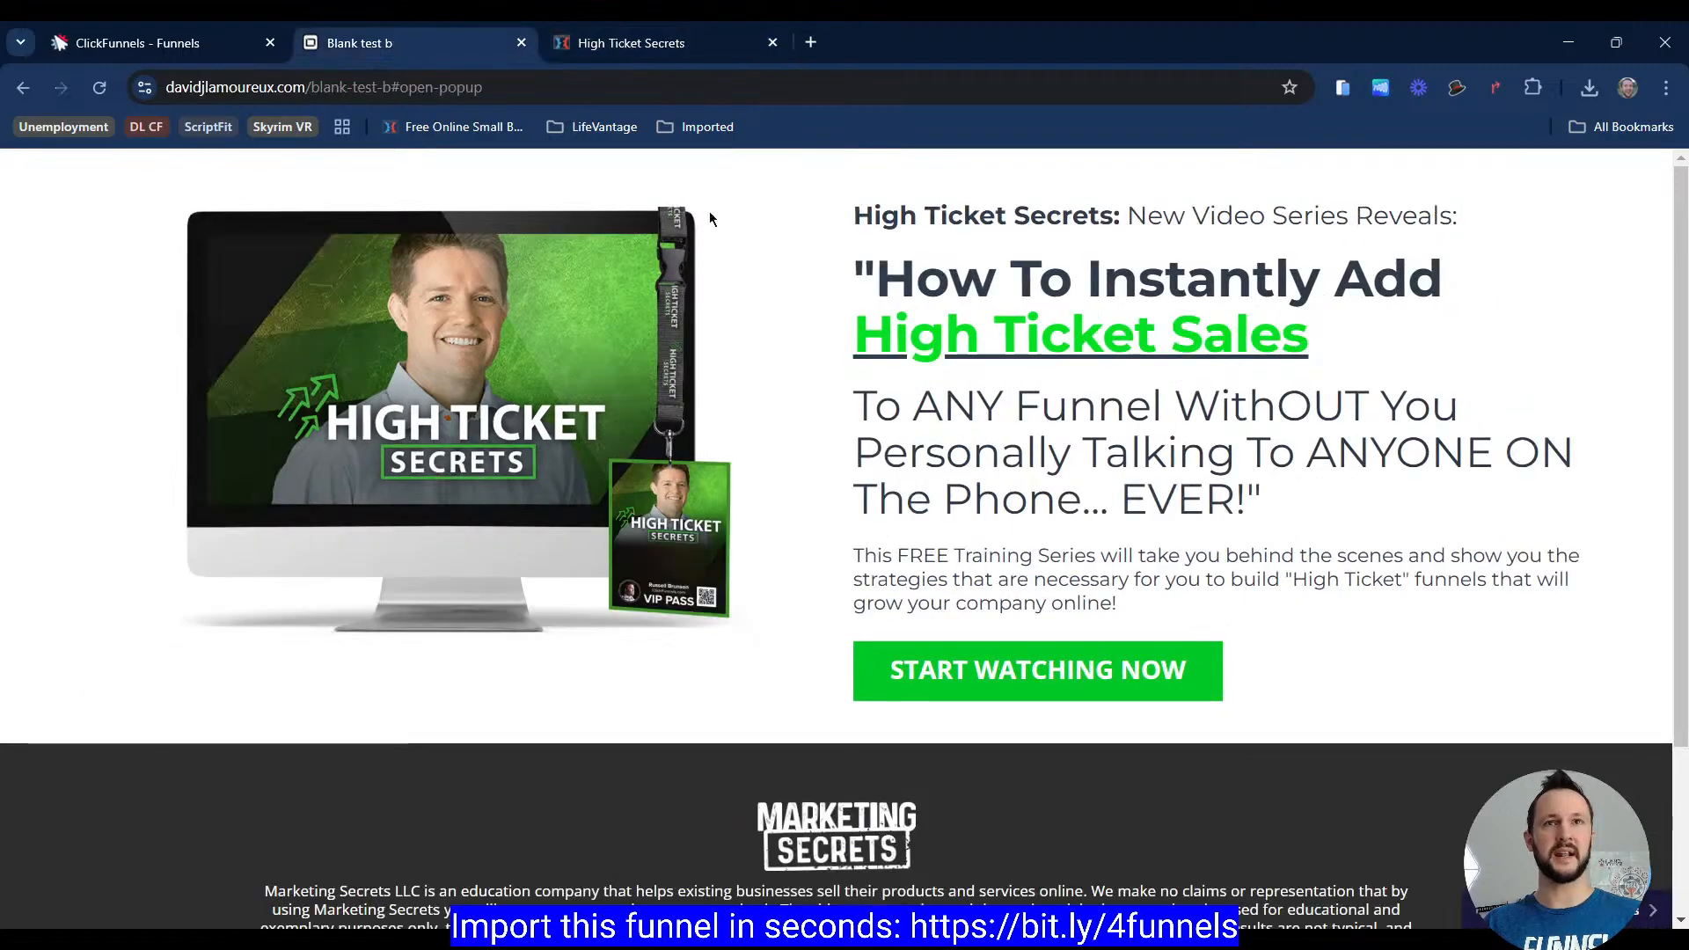
pyautogui.click(631, 42)
pyautogui.click(404, 44)
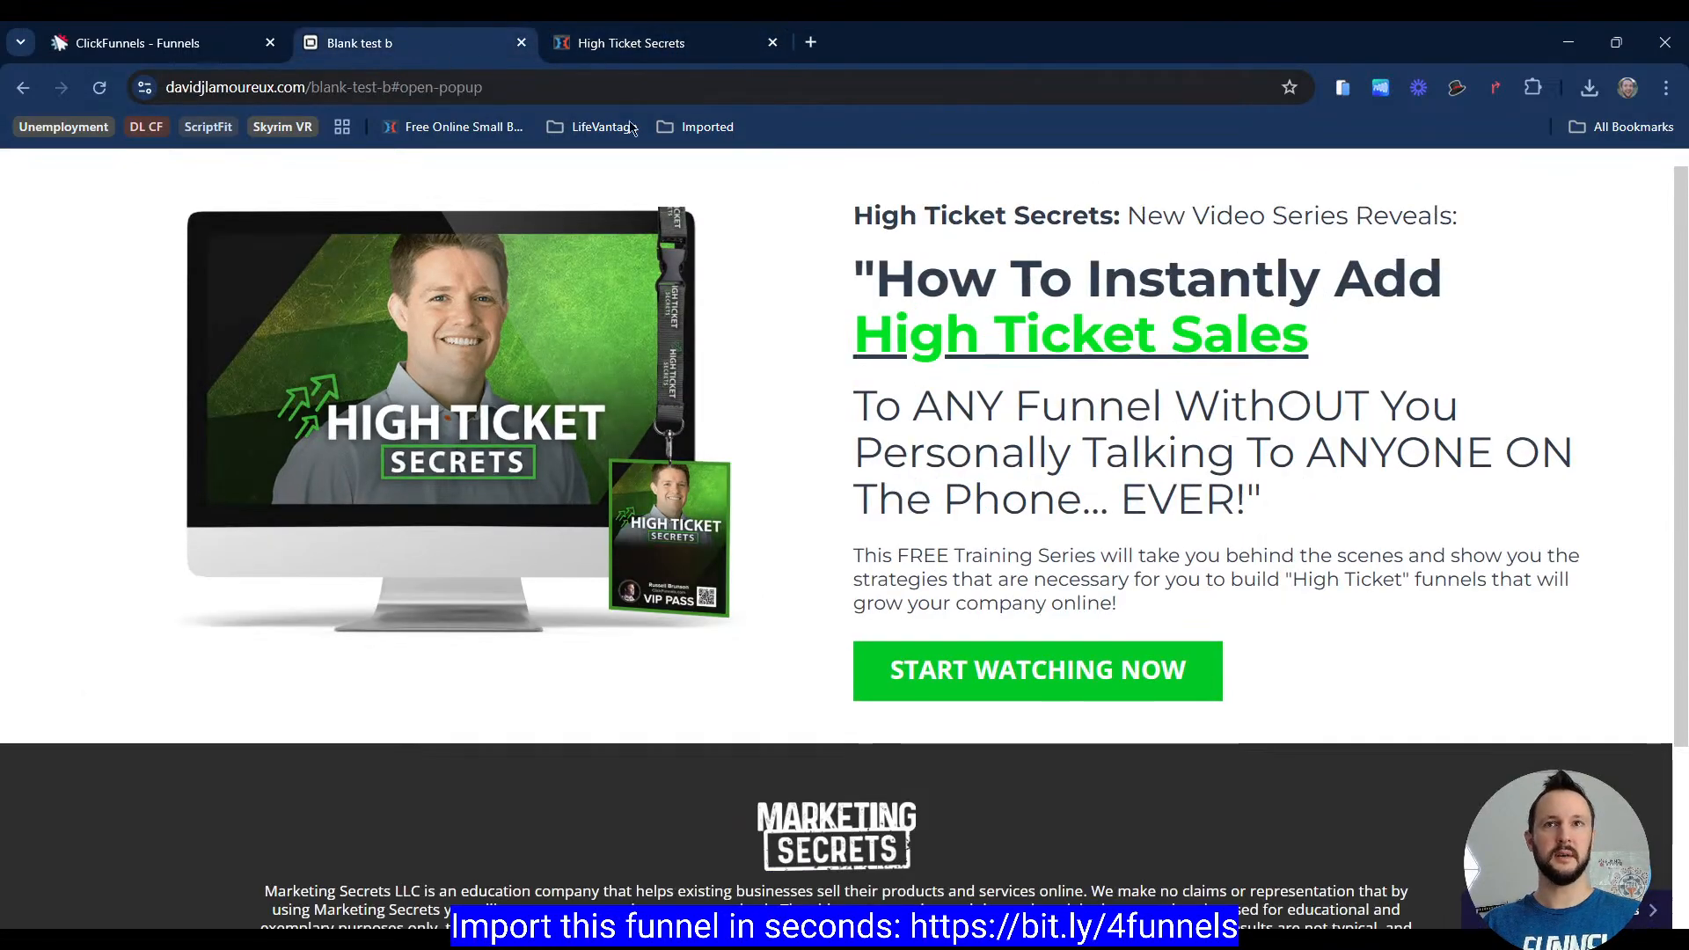
pyautogui.scroll(-2, 619, 509)
pyautogui.scroll(2, 620, 508)
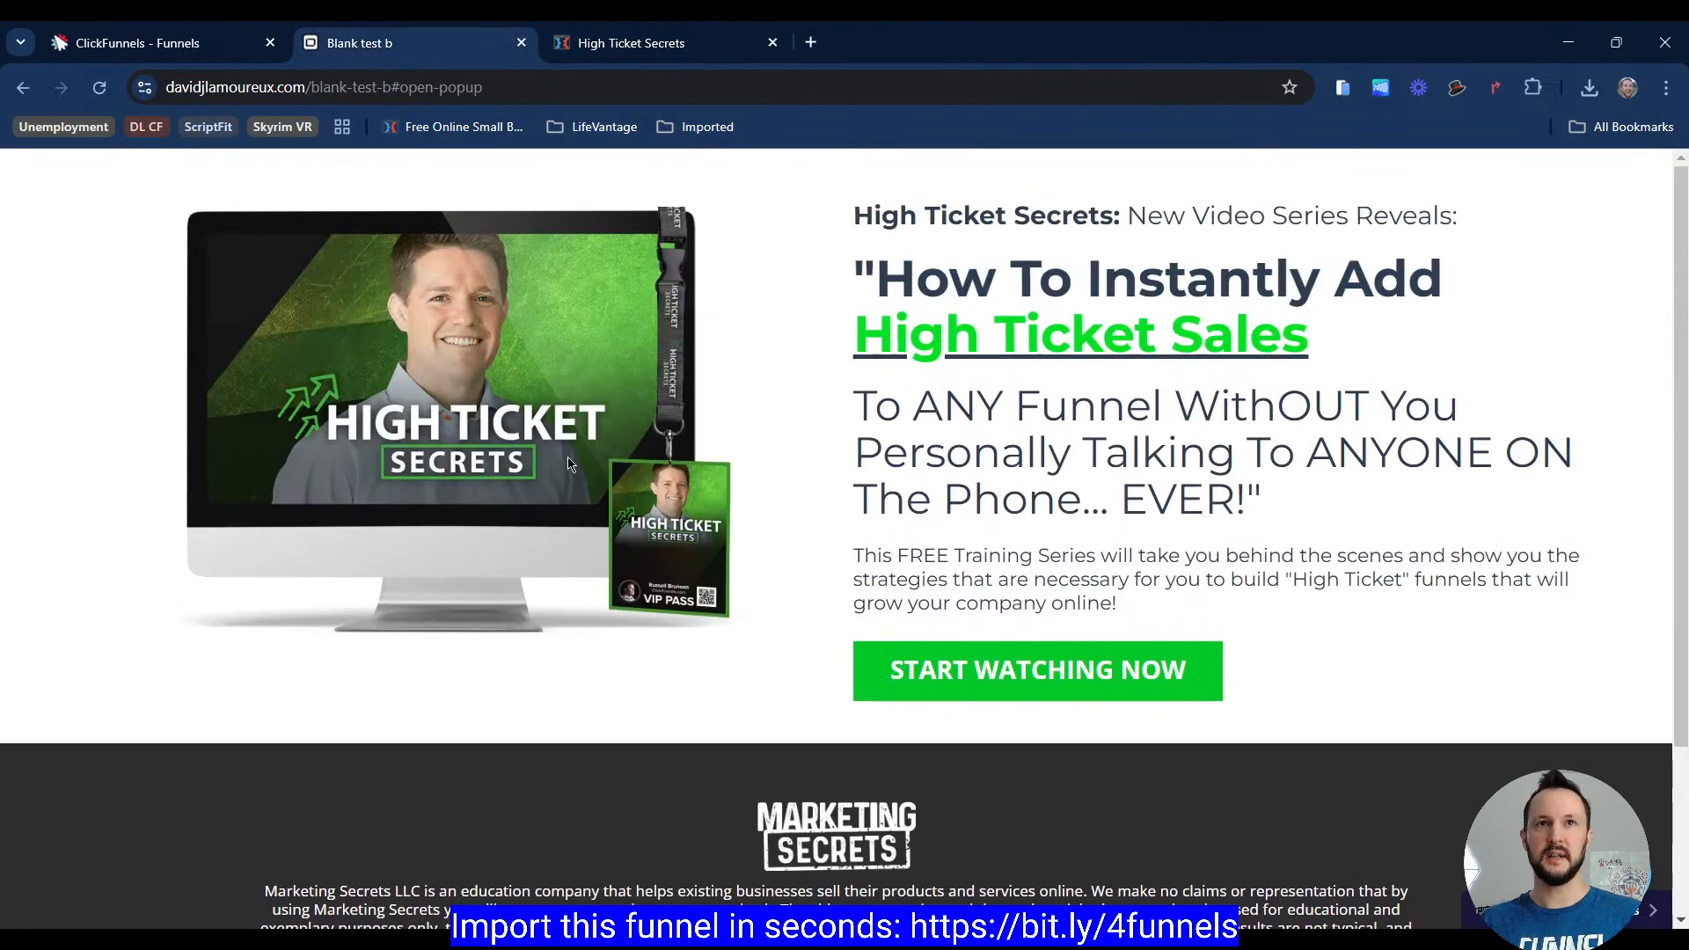
pyautogui.click(580, 42)
pyautogui.click(422, 47)
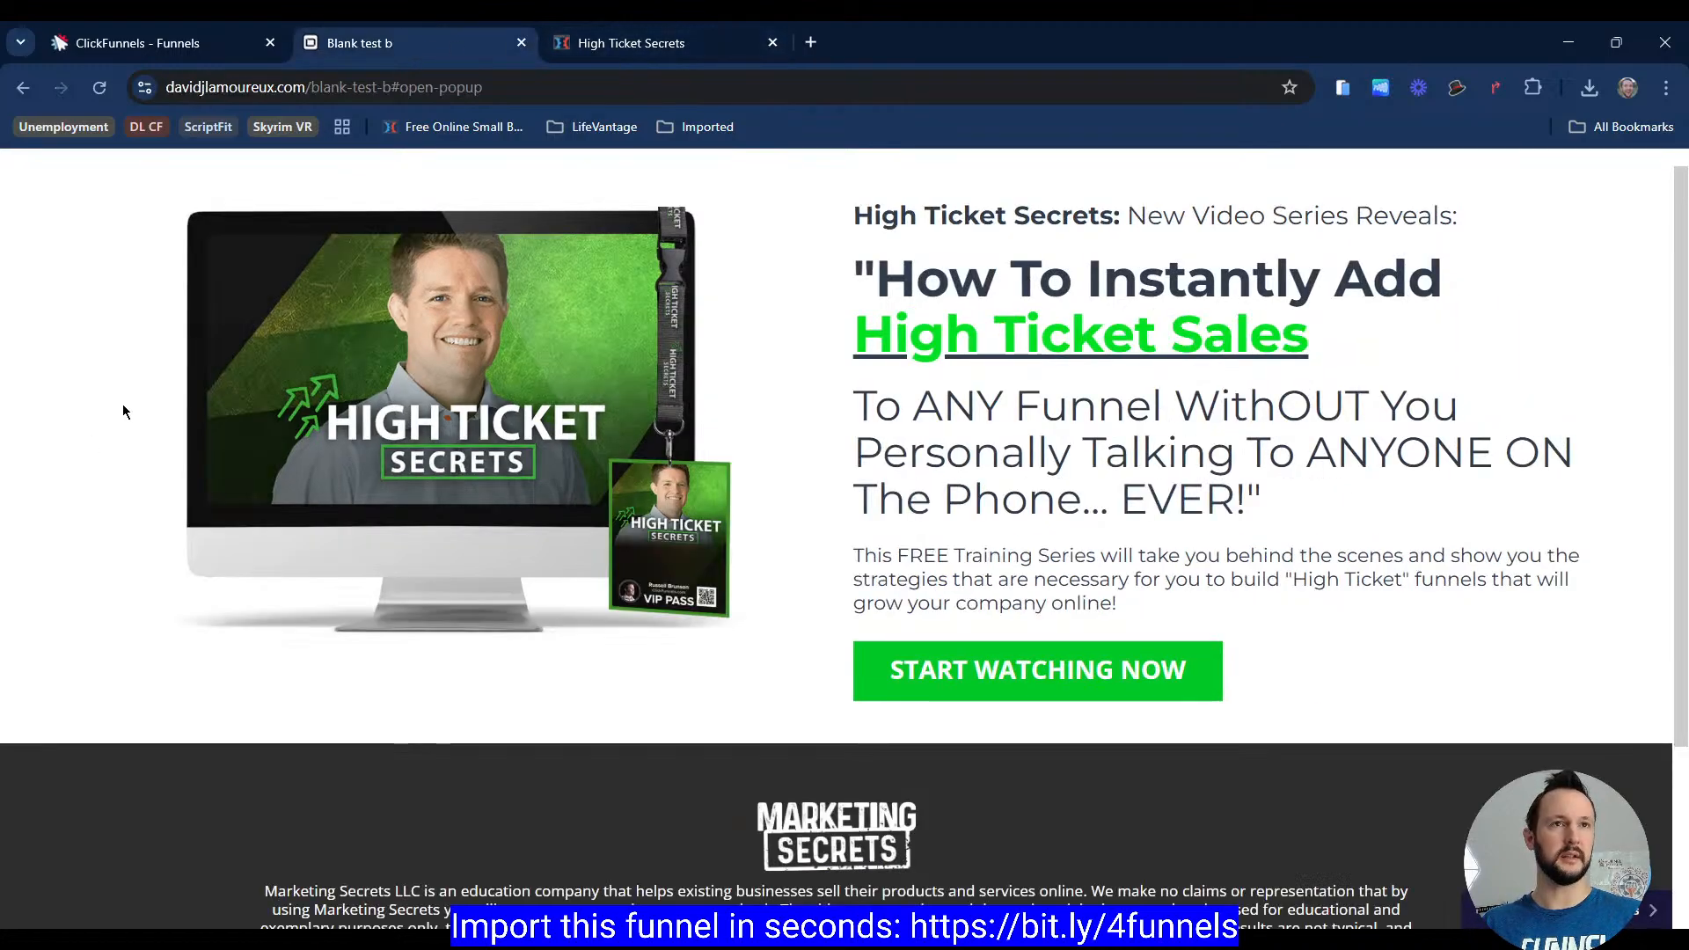
pyautogui.scroll(1, 619, 565)
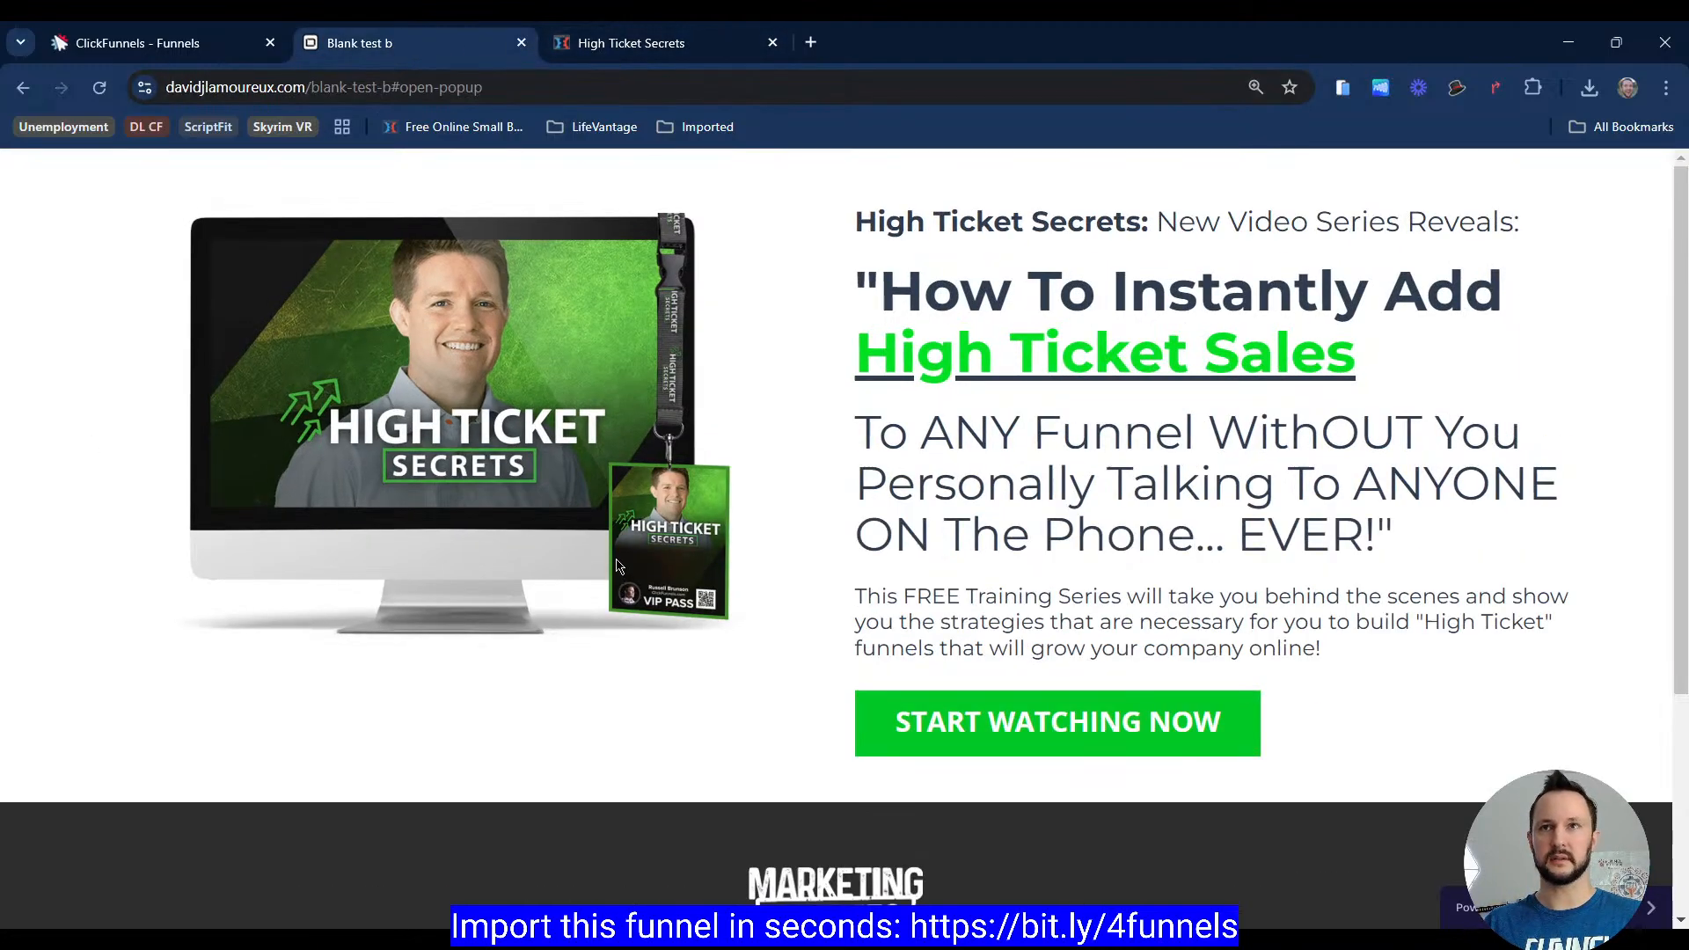
pyautogui.scroll(-1, 606, 499)
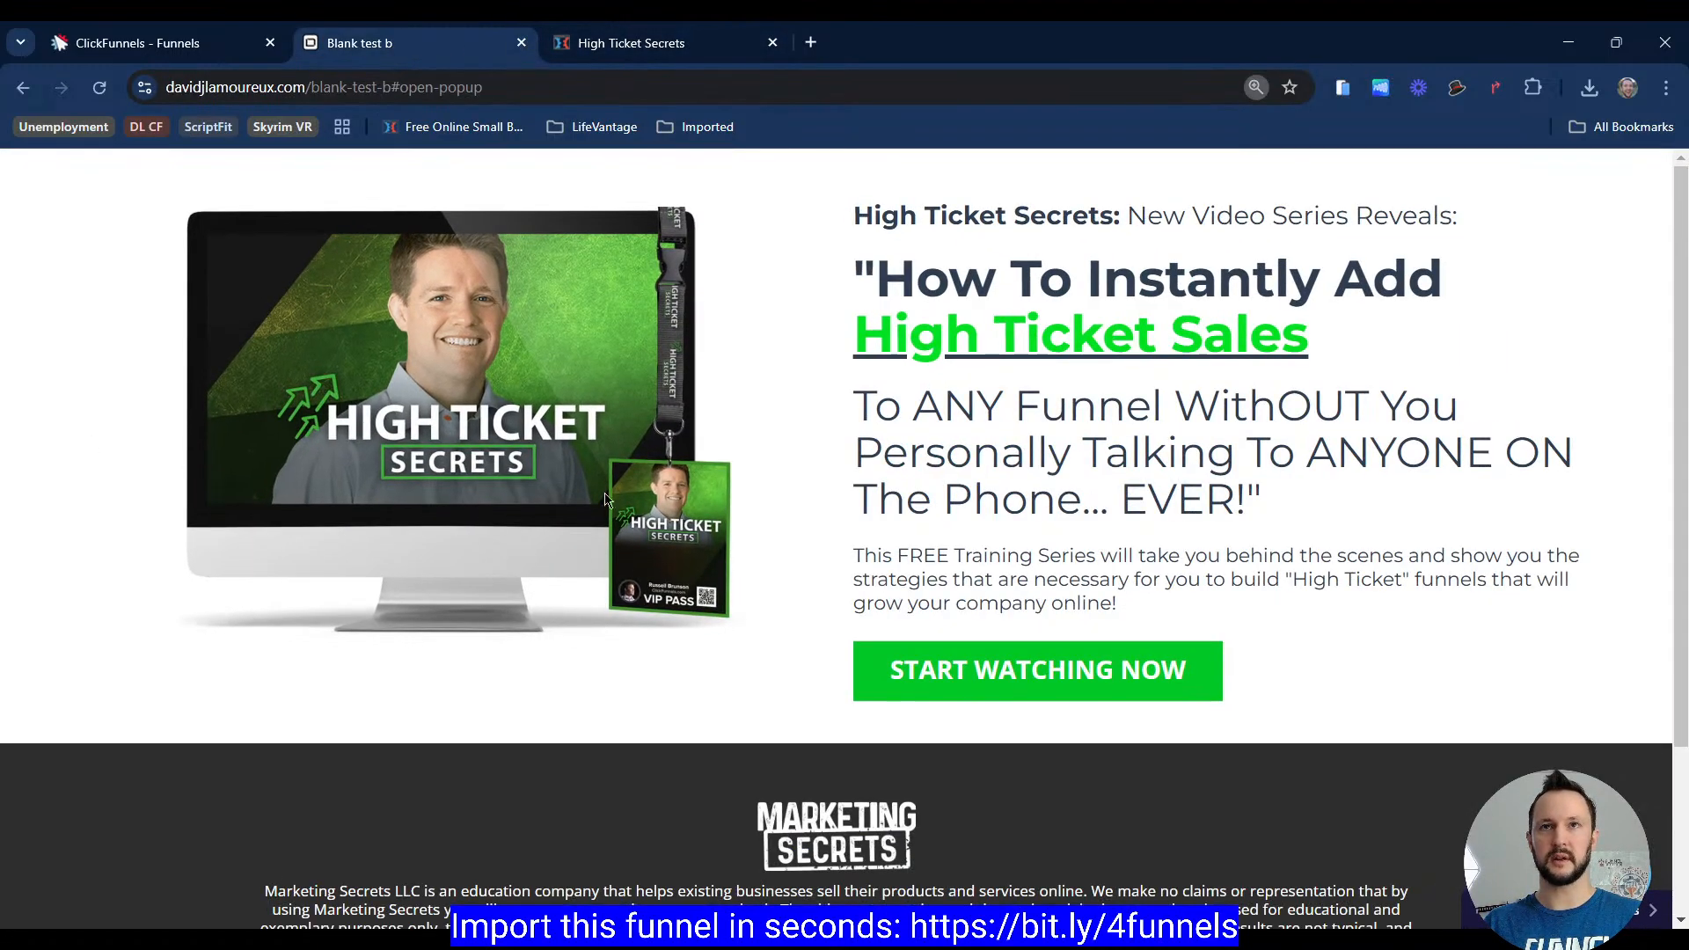
# Step: Flip between the live Blank test b page and the High Ticket Secrets page once more
pyautogui.click(563, 46)
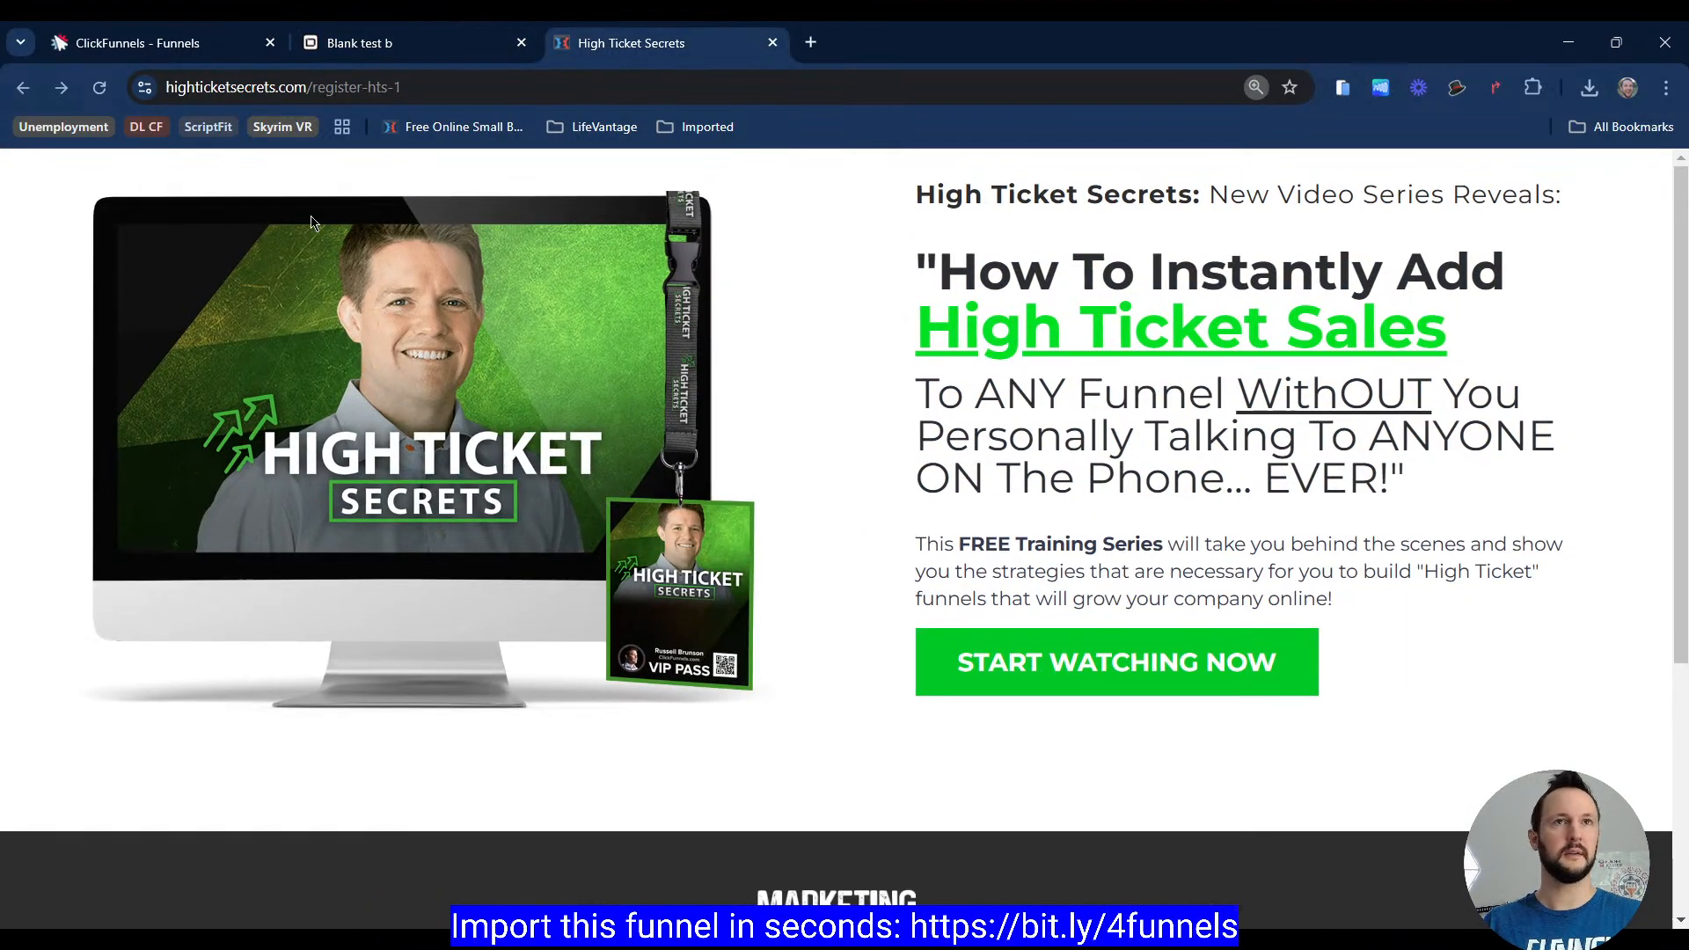
pyautogui.click(403, 44)
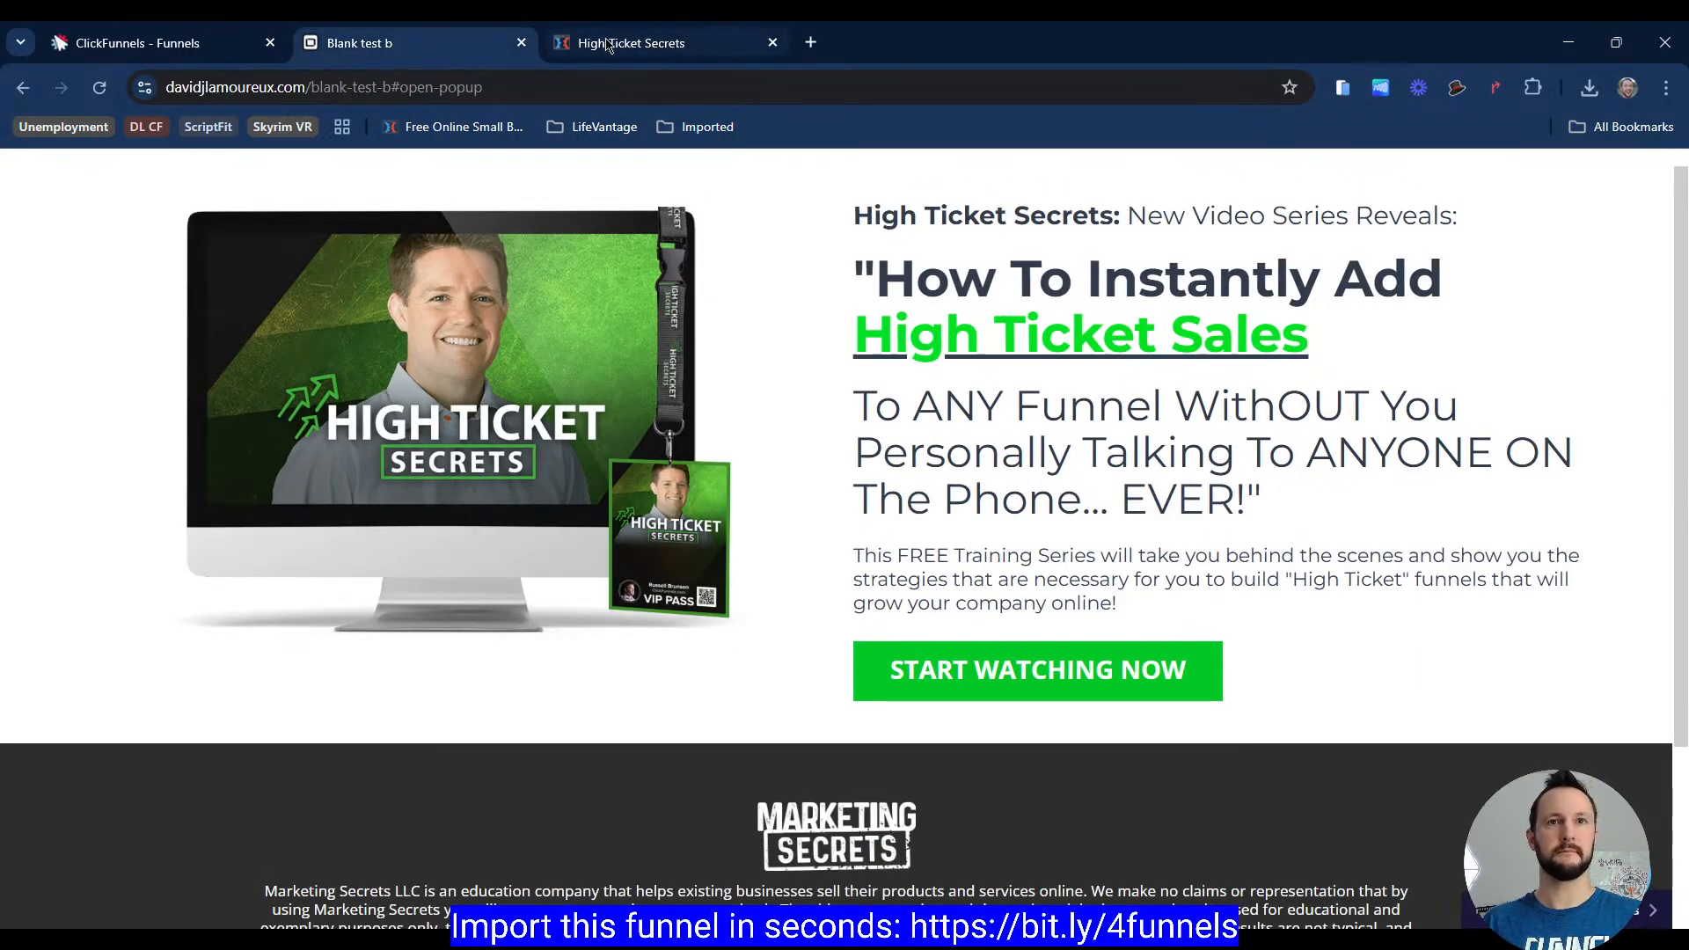
pyautogui.click(607, 44)
# Step: Open the Shared Copy of Good Funnels to hack document and scroll through its list of funnels
pyautogui.click(448, 44)
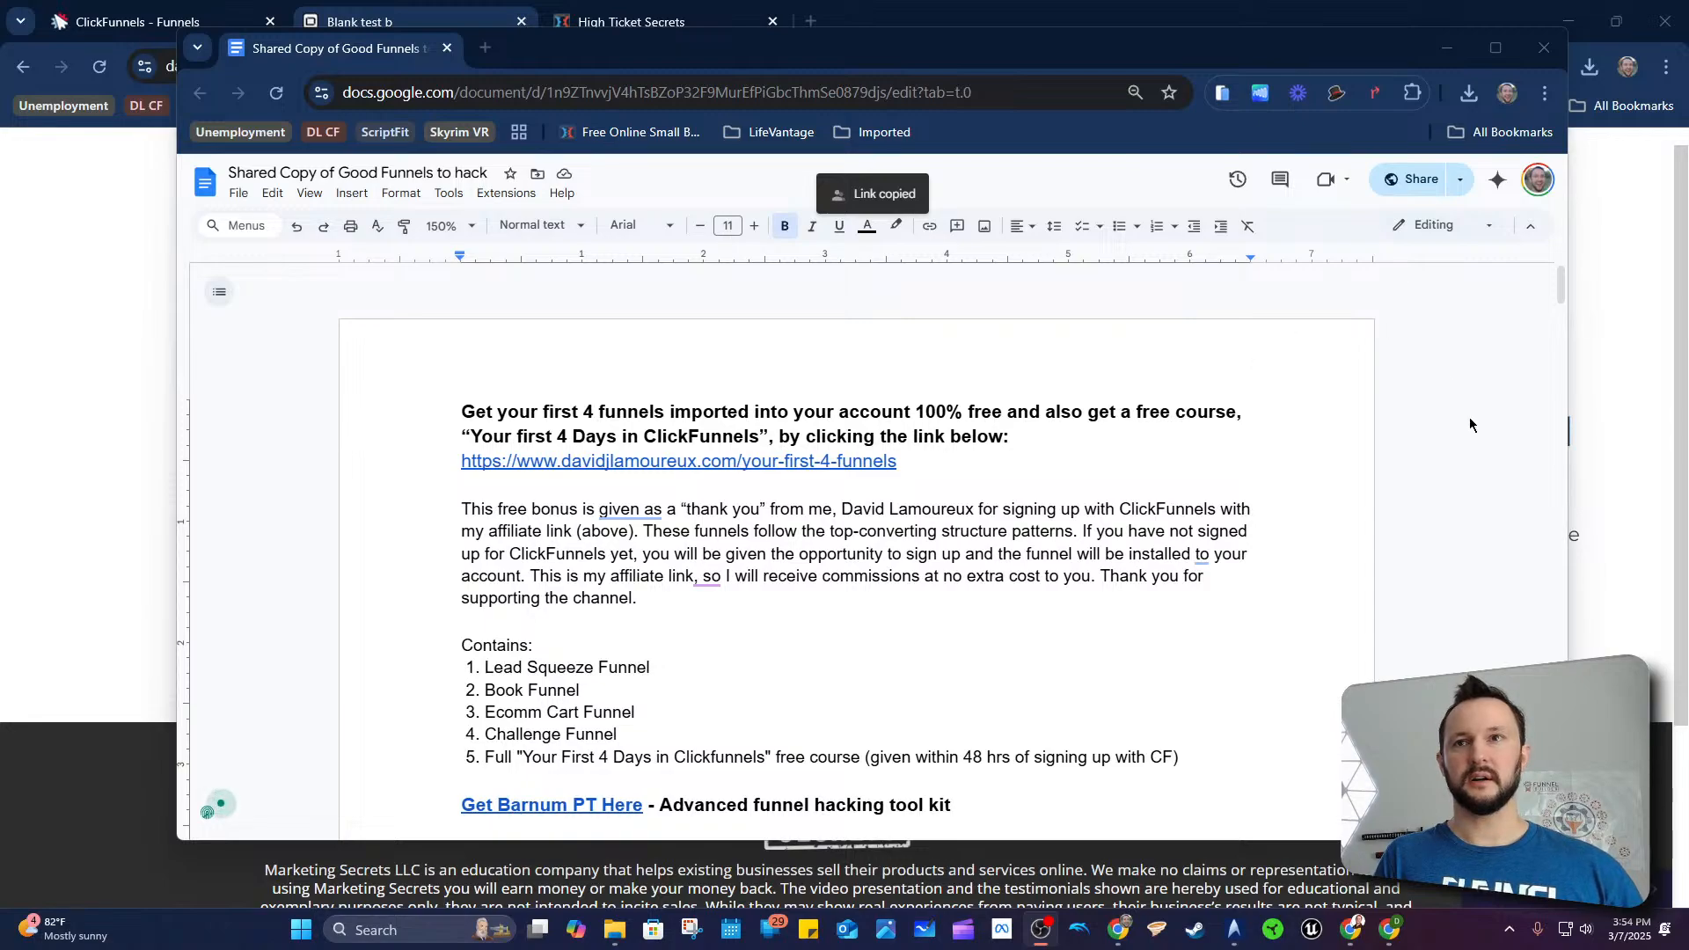
pyautogui.click(1470, 418)
pyautogui.scroll(-6, 787, 420)
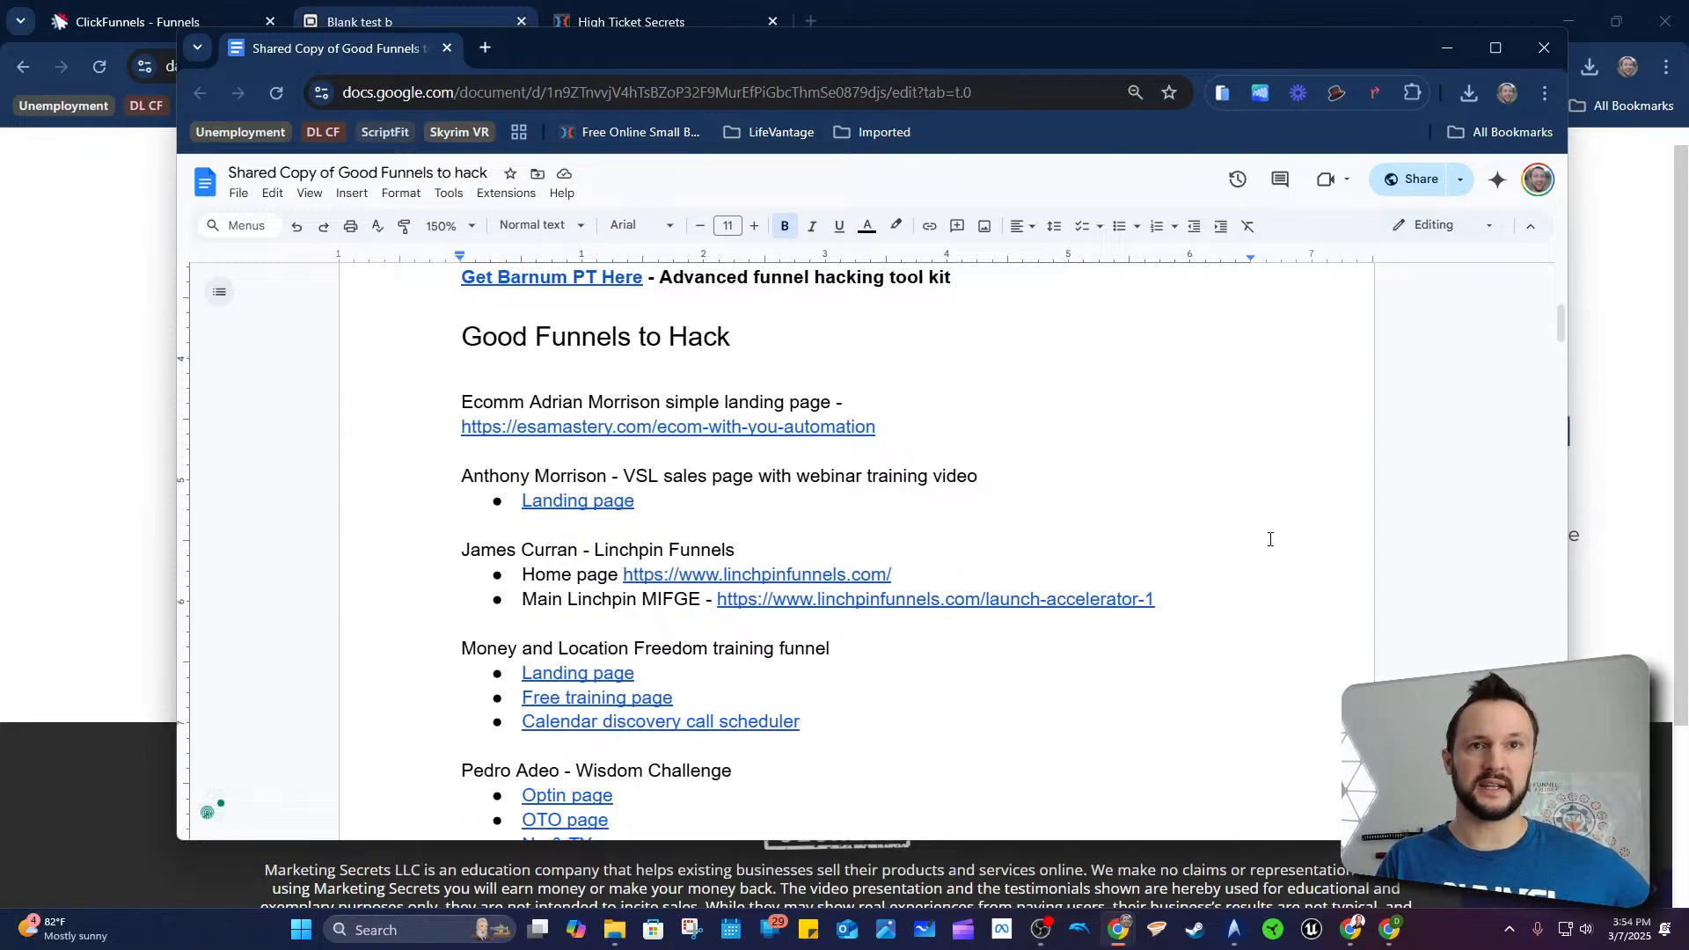
pyautogui.scroll(-2, 543, 557)
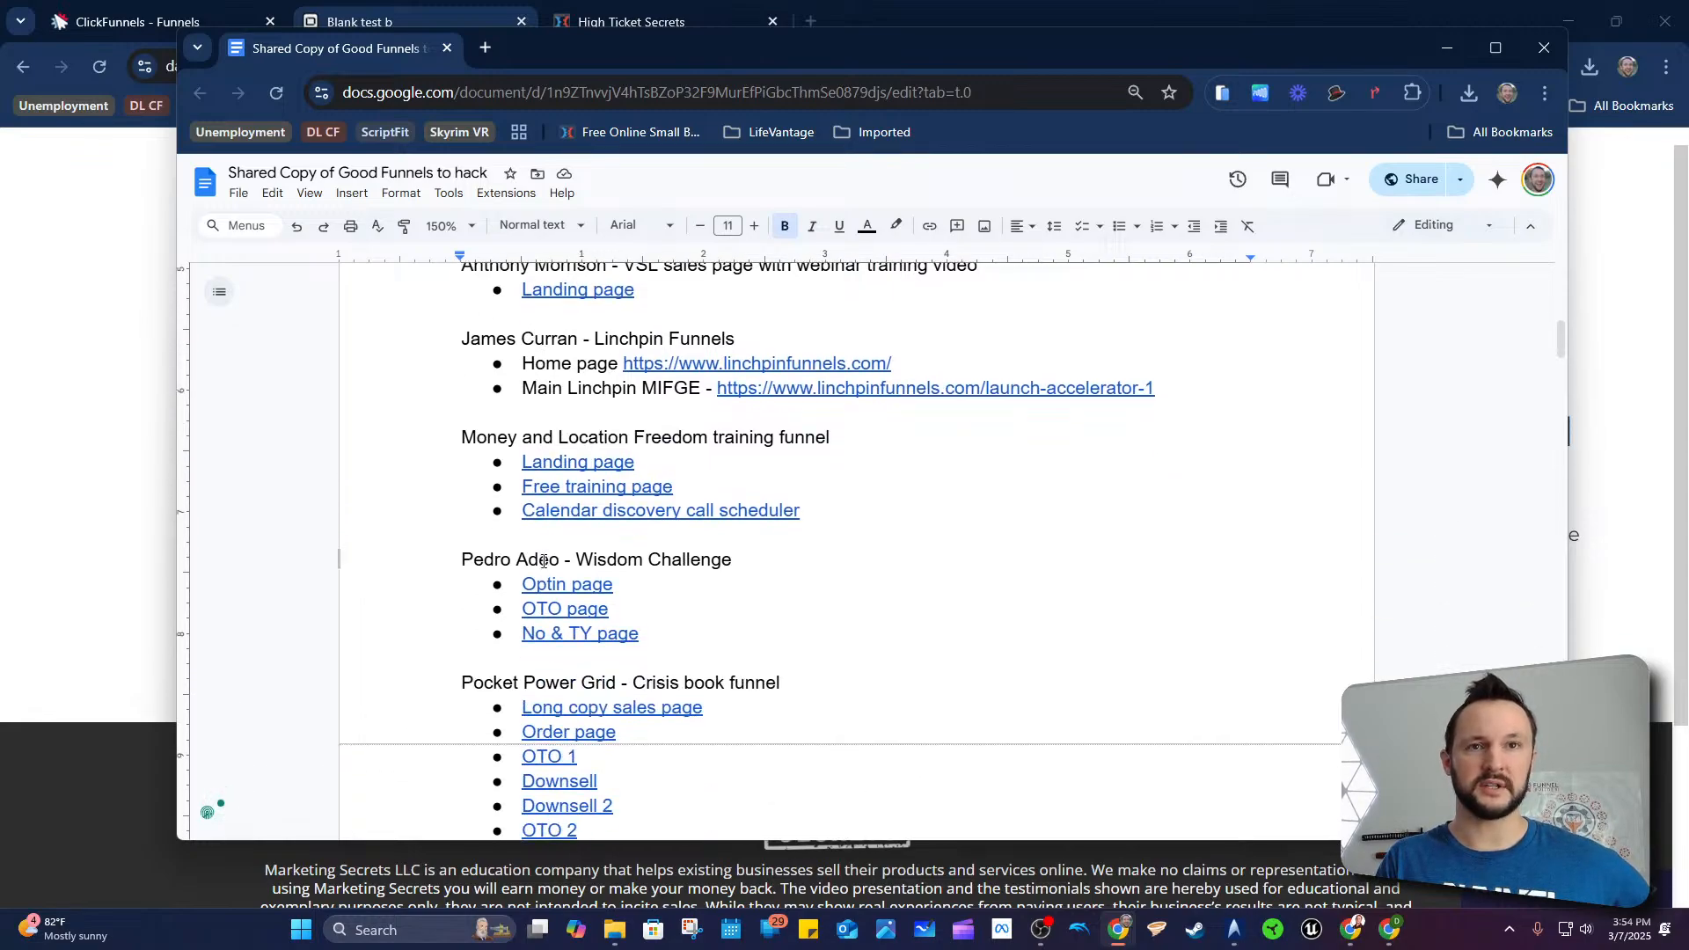
pyautogui.scroll(-1, 602, 588)
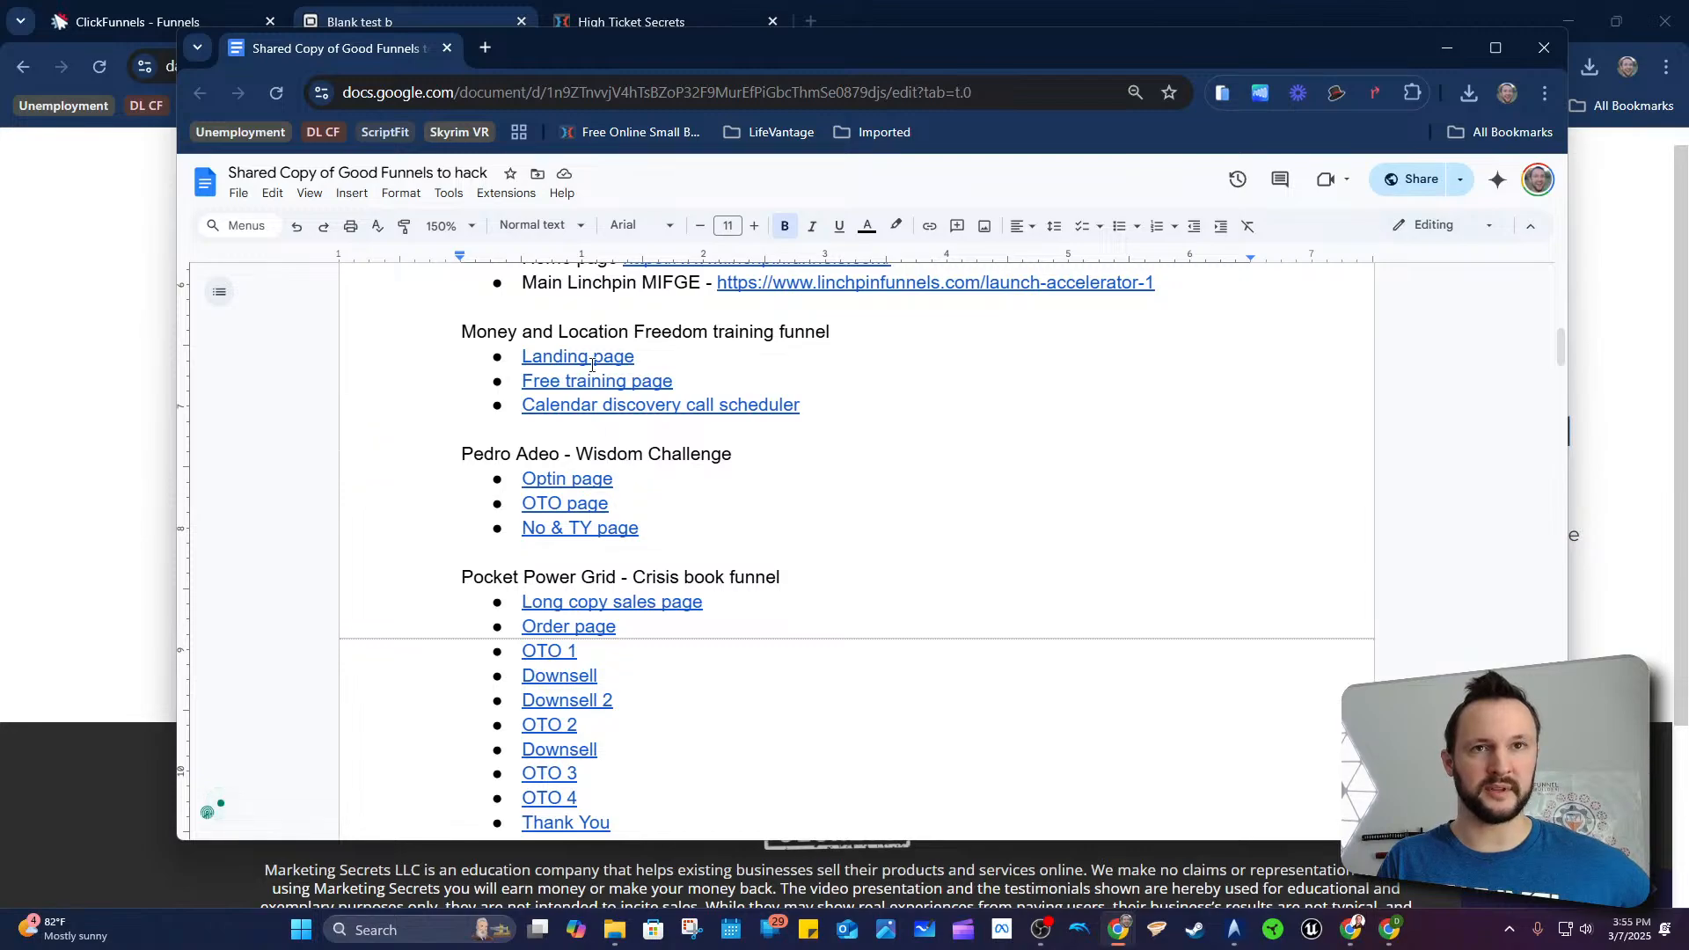
pyautogui.scroll(-3, 556, 440)
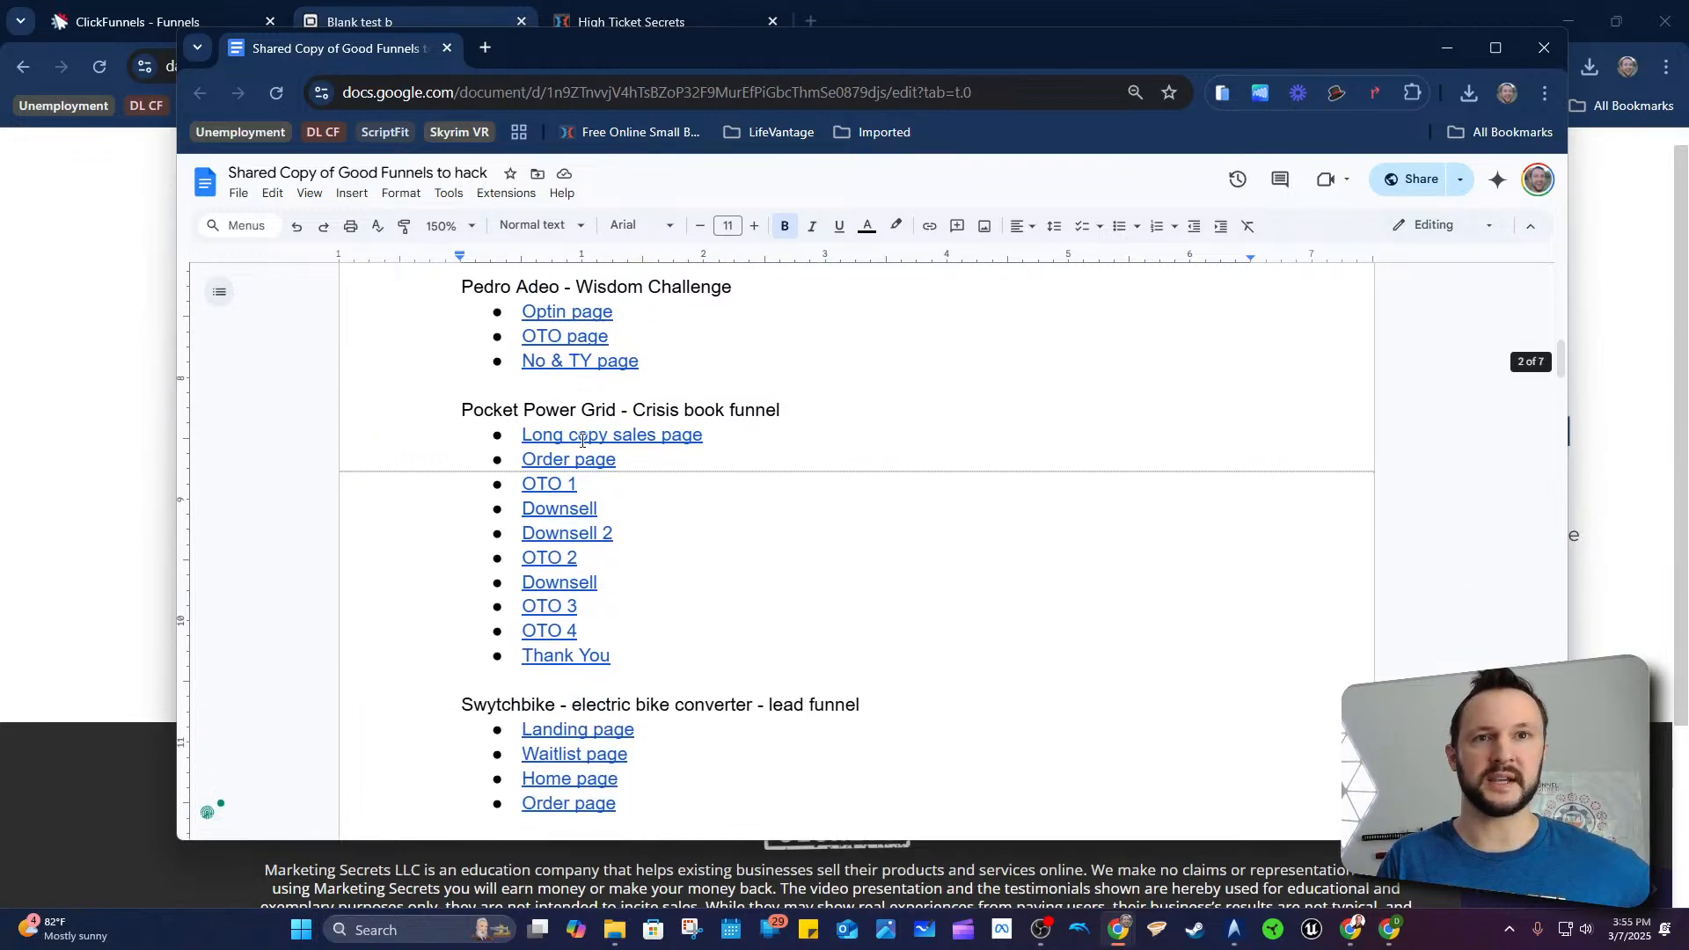
pyautogui.scroll(-3, 930, 517)
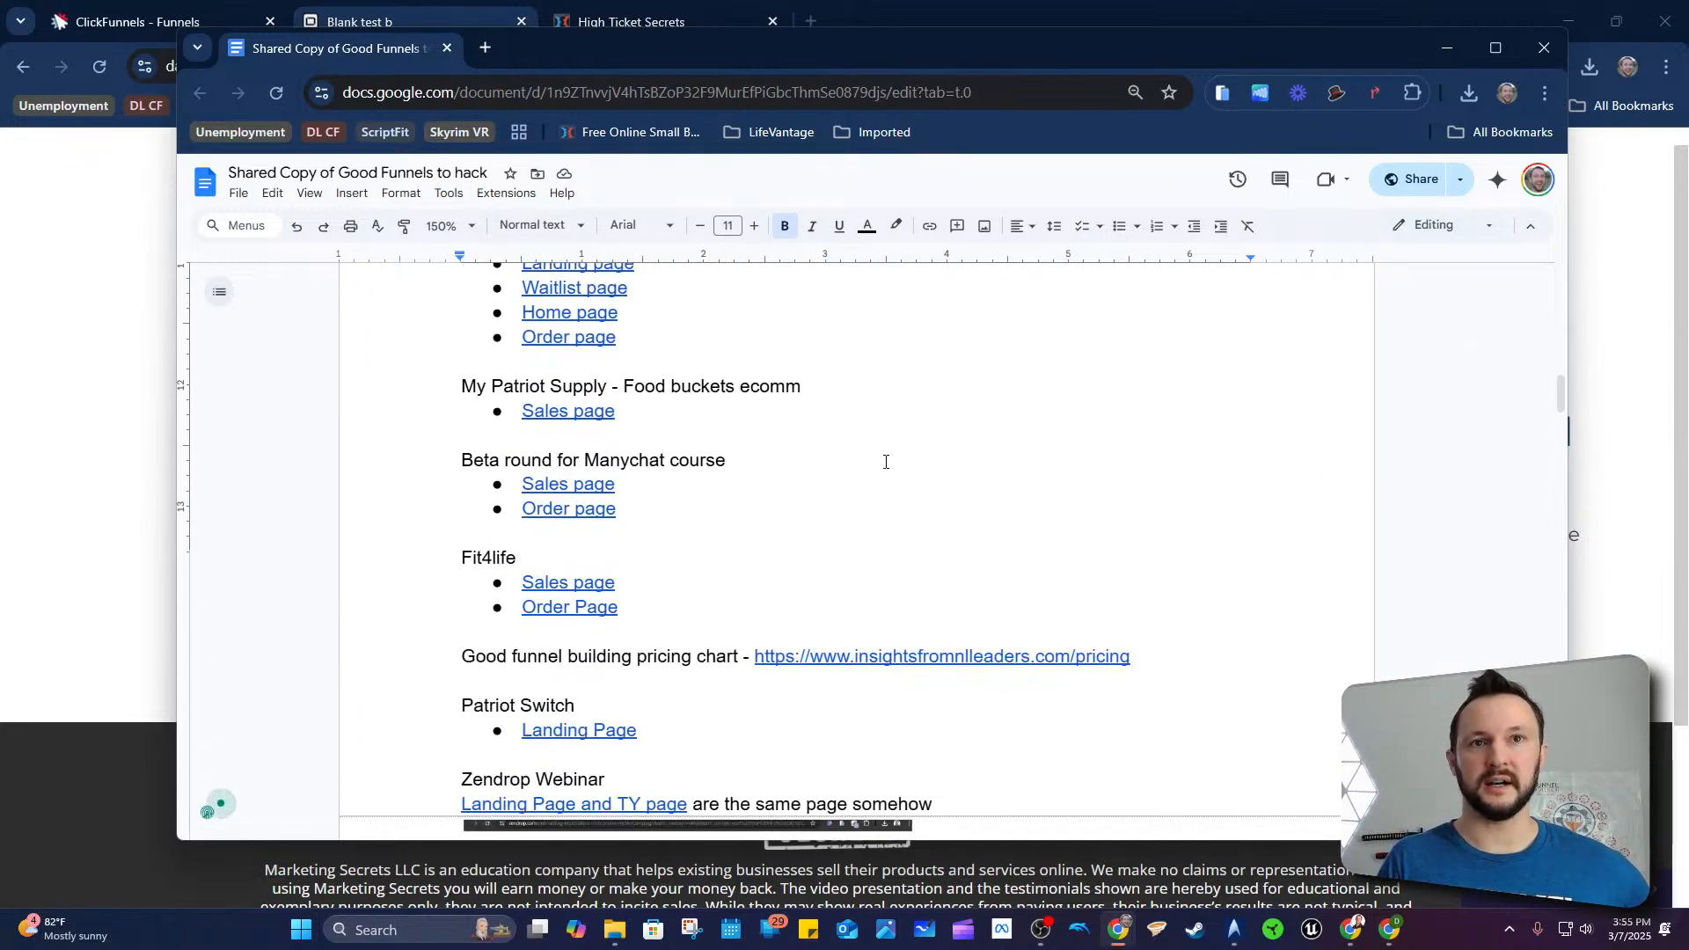
pyautogui.scroll(-2, 858, 451)
pyautogui.scroll(-6, 843, 432)
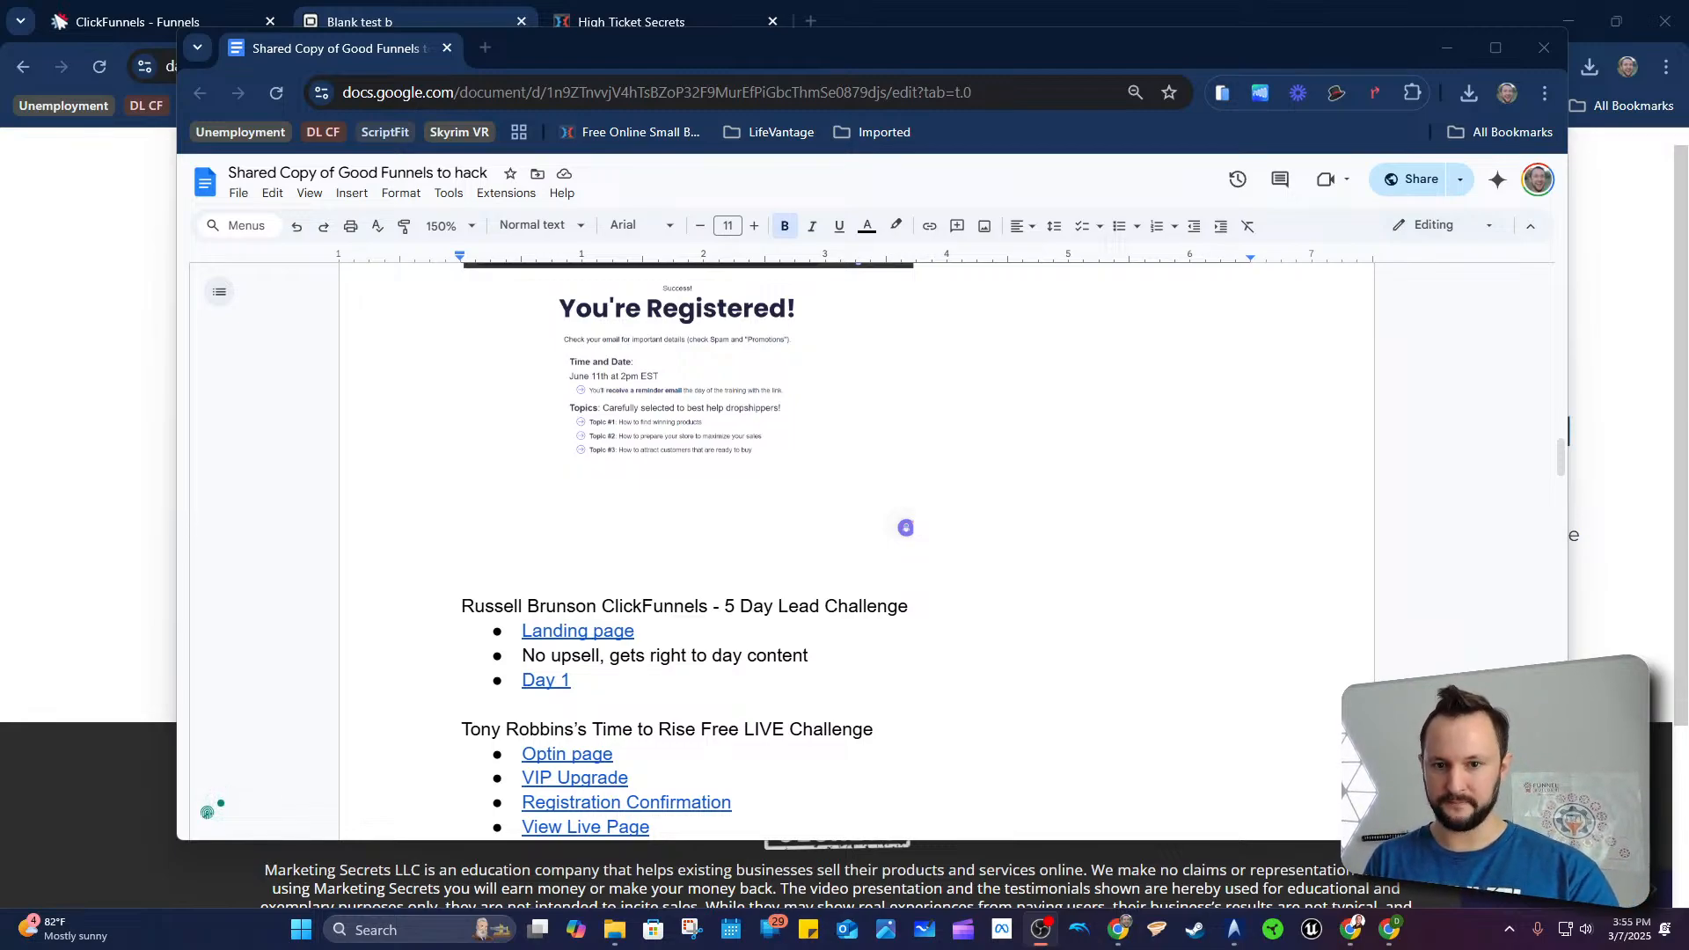
pyautogui.scroll(-20, 579, 724)
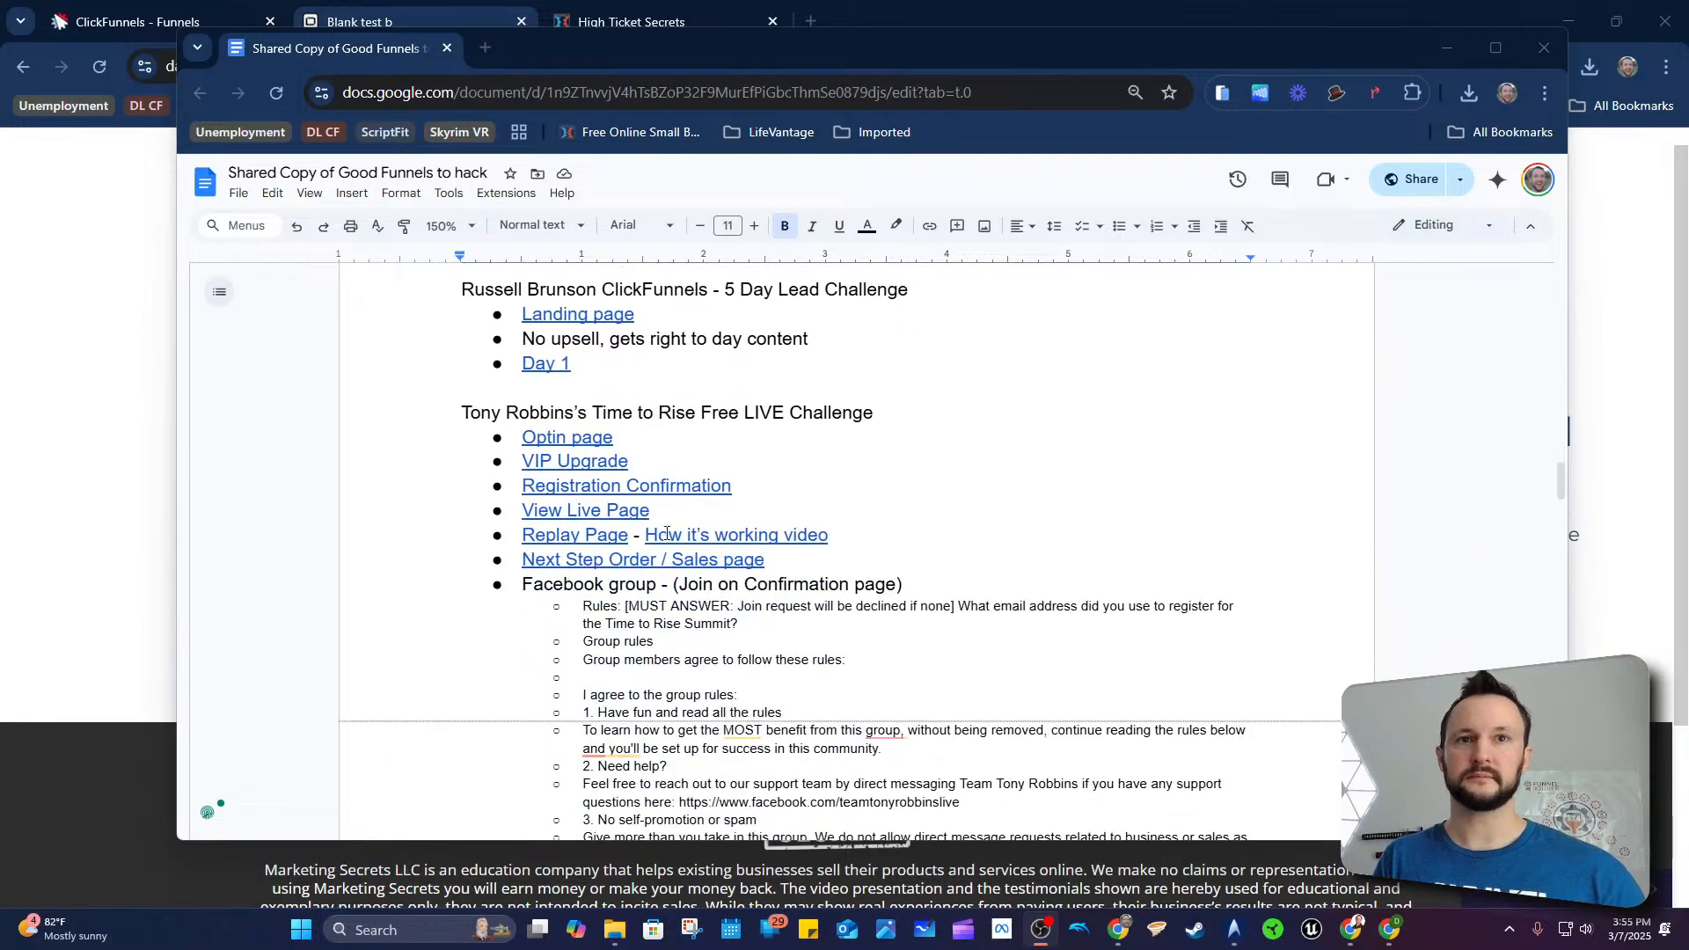
pyautogui.scroll(-5, 601, 385)
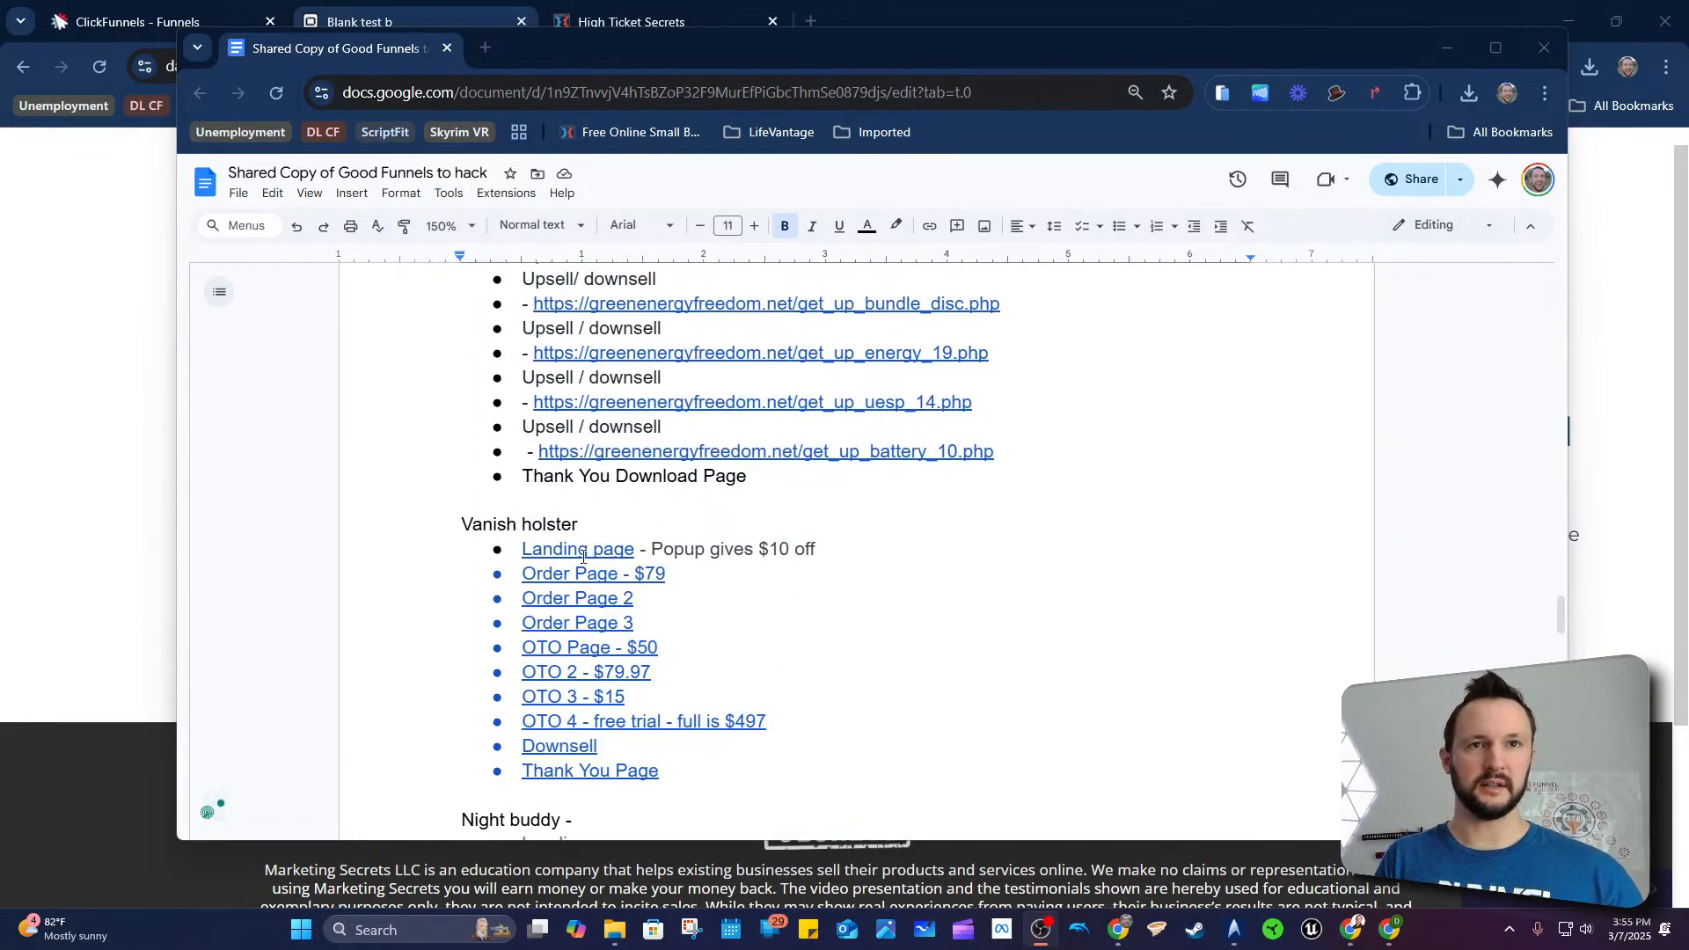
pyautogui.scroll(-4, 584, 556)
pyautogui.scroll(4, 585, 567)
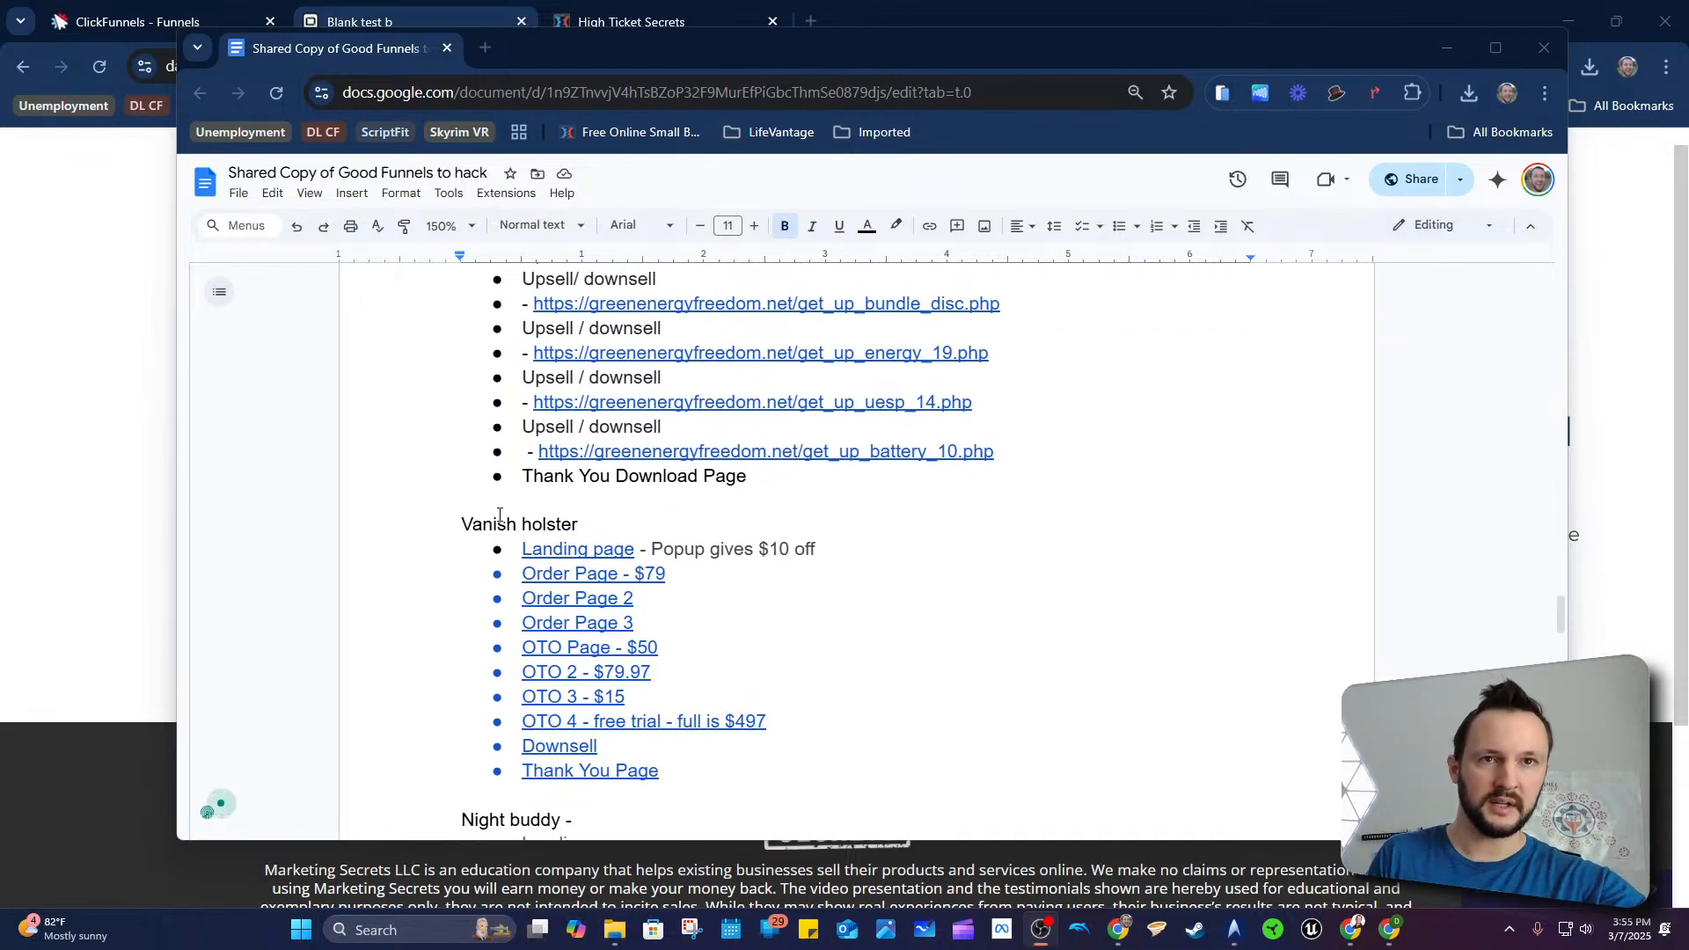
pyautogui.moveTo(495, 516); pyautogui.dragTo(559, 516)
pyautogui.click(618, 506)
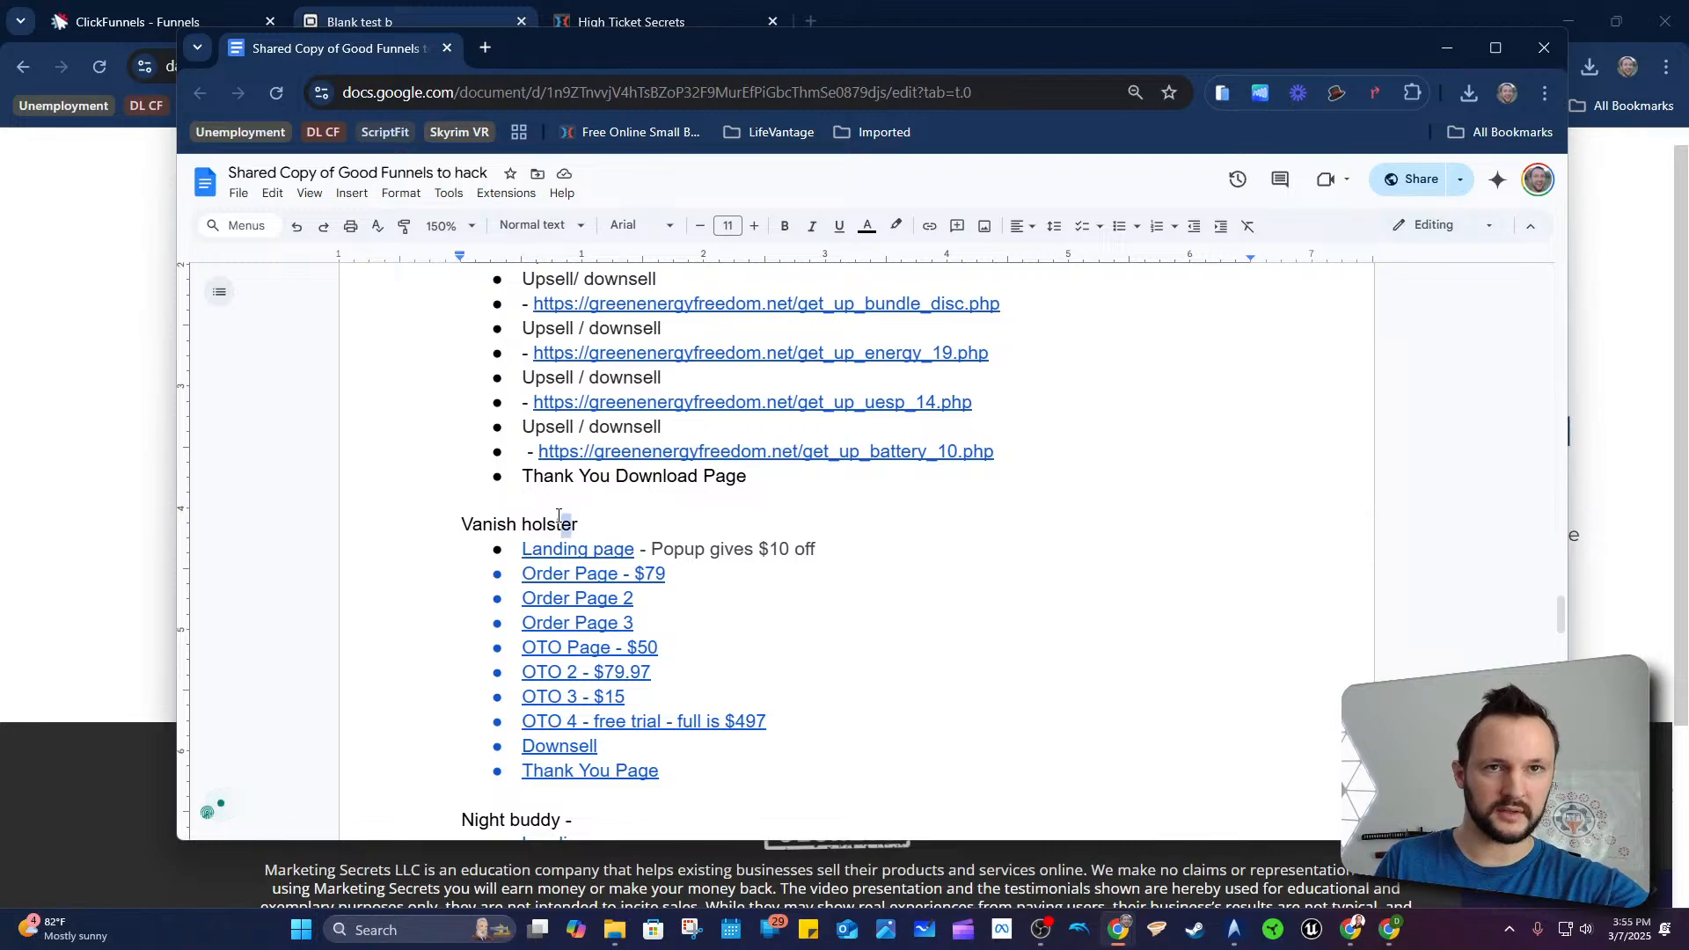
pyautogui.scroll(-5, 559, 517)
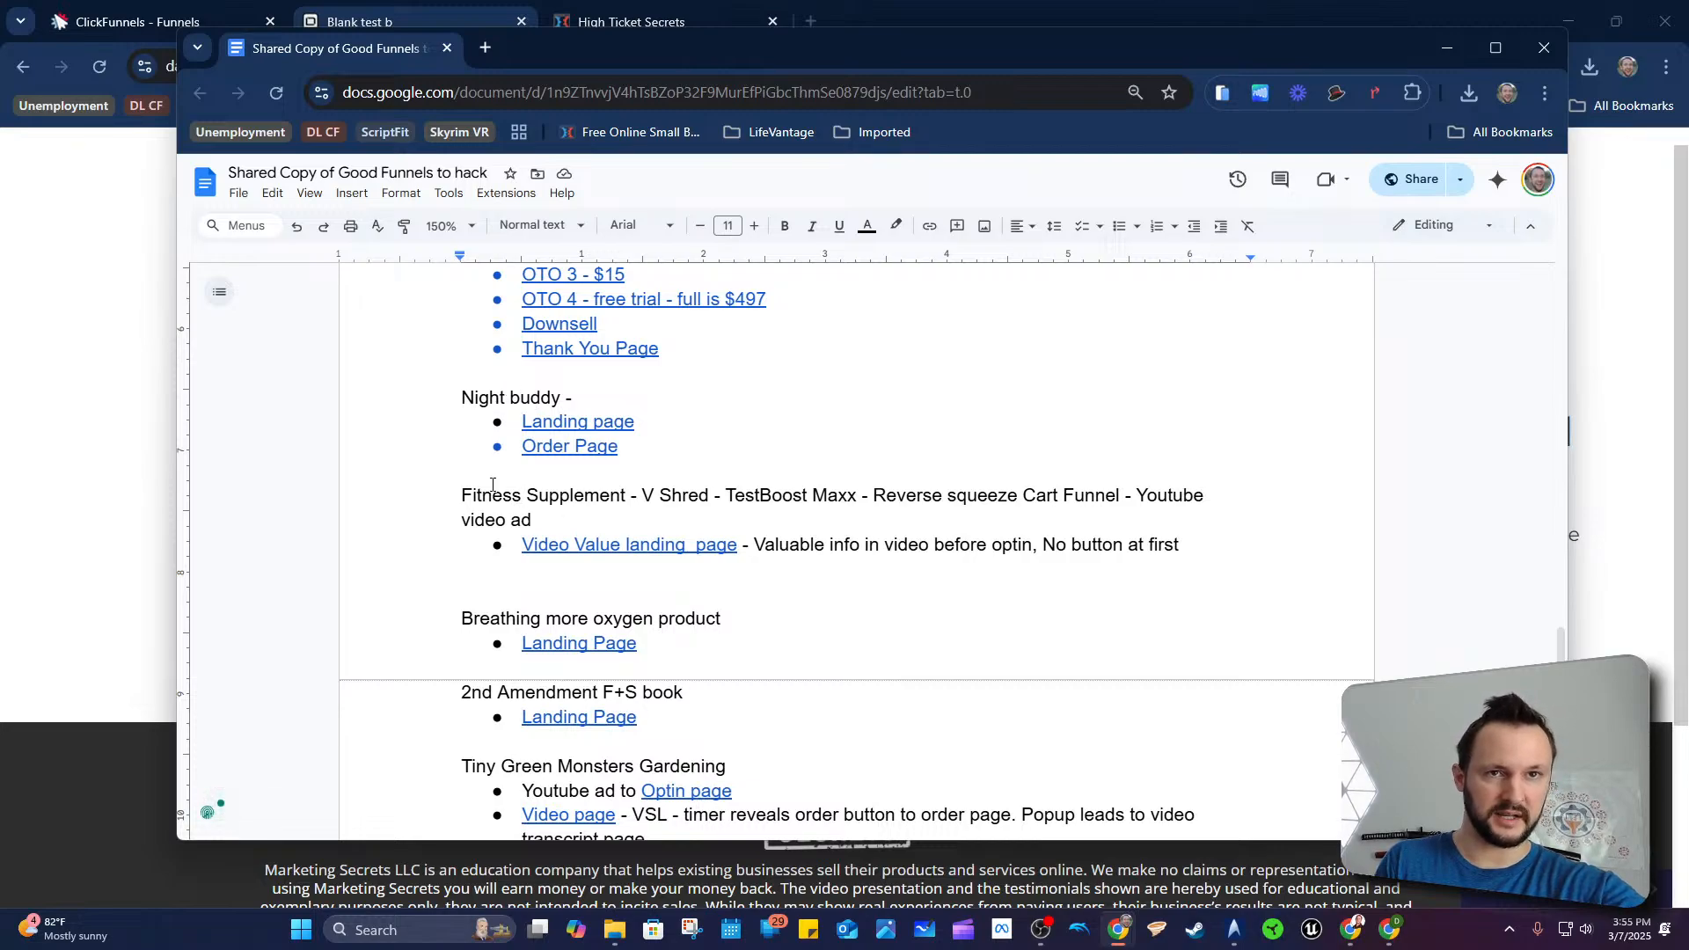
pyautogui.moveTo(493, 485); pyautogui.dragTo(770, 498)
pyautogui.click(602, 500)
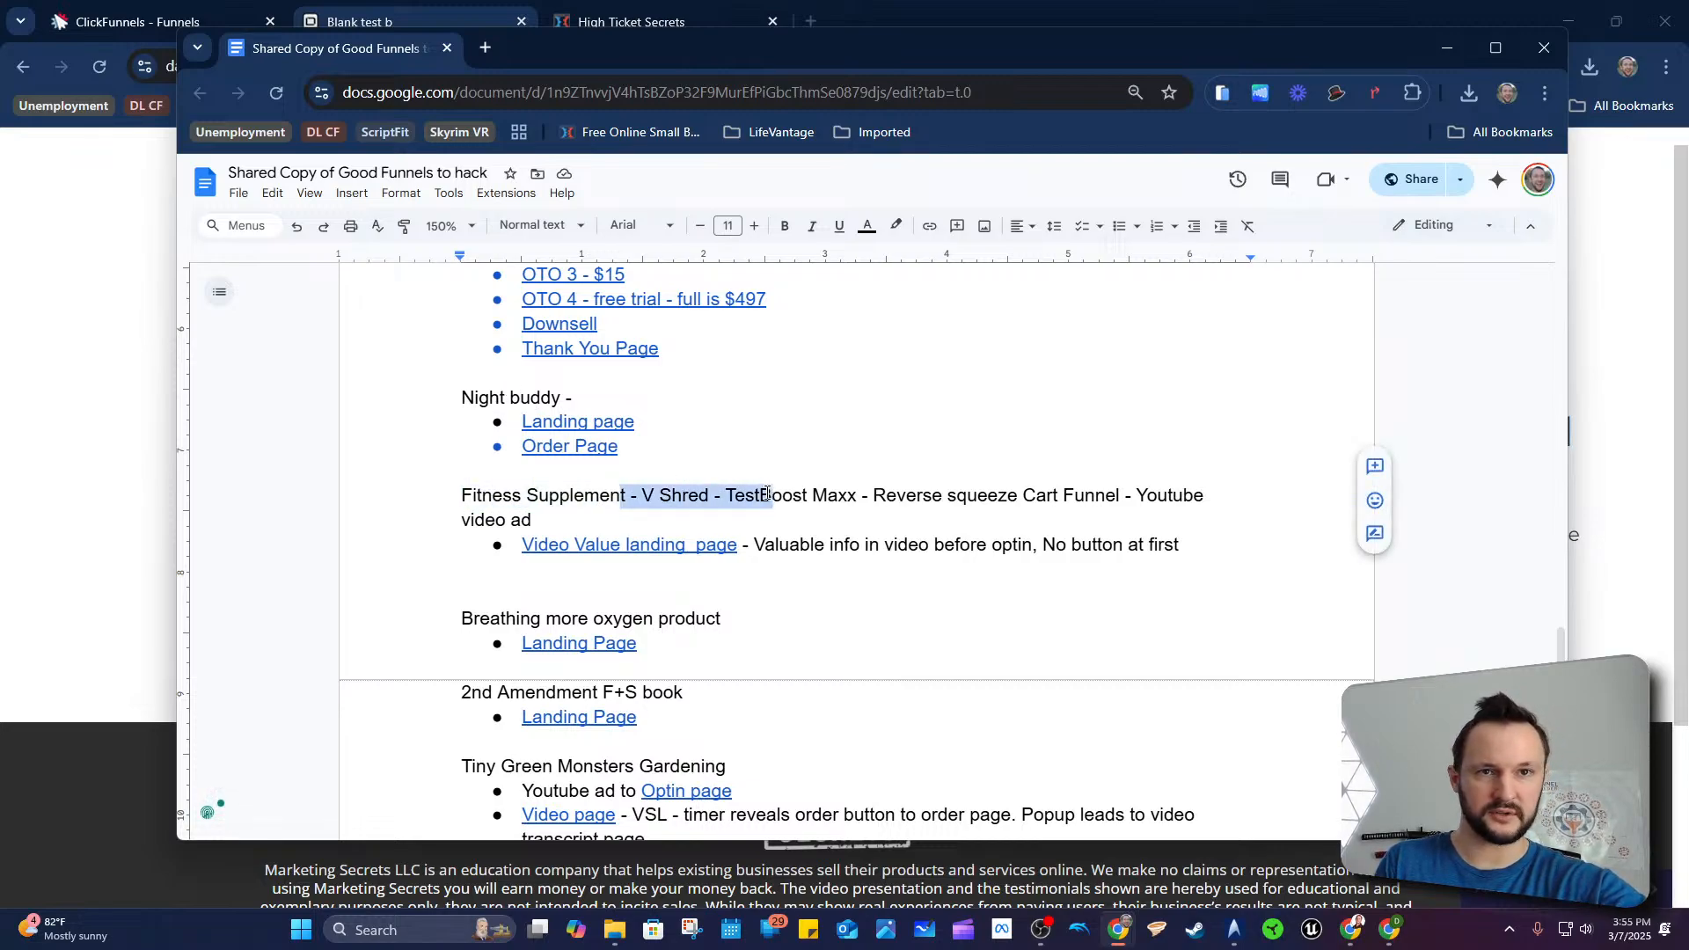
pyautogui.click(765, 499)
pyautogui.scroll(-3, 607, 539)
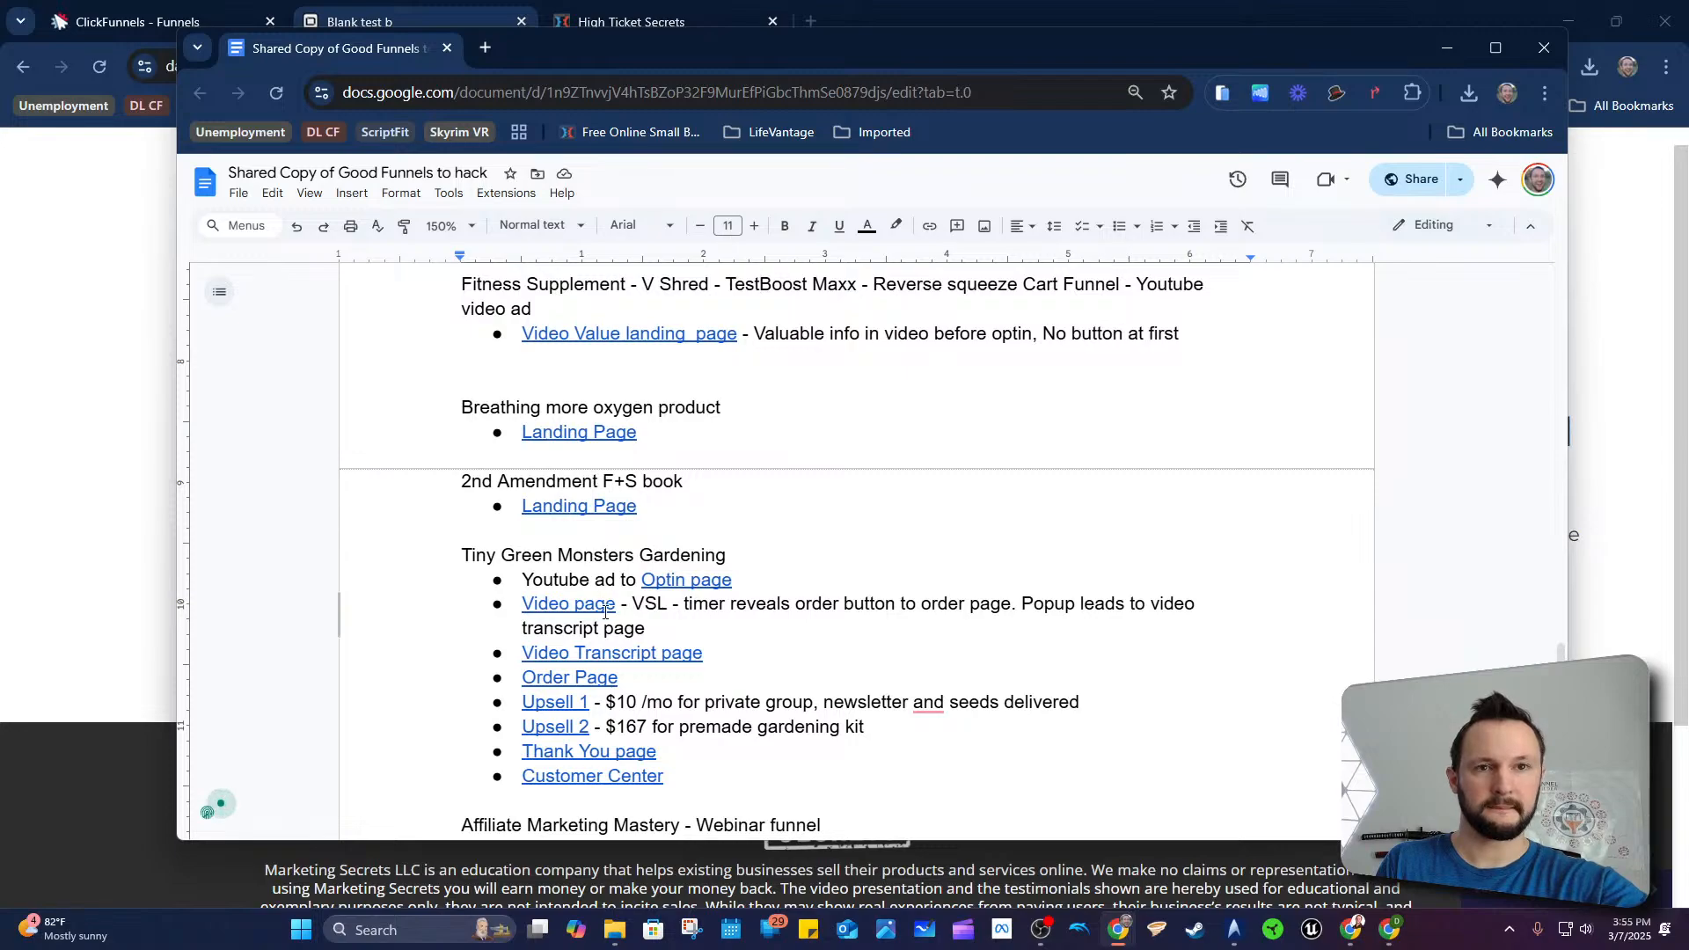
pyautogui.scroll(-5, 641, 580)
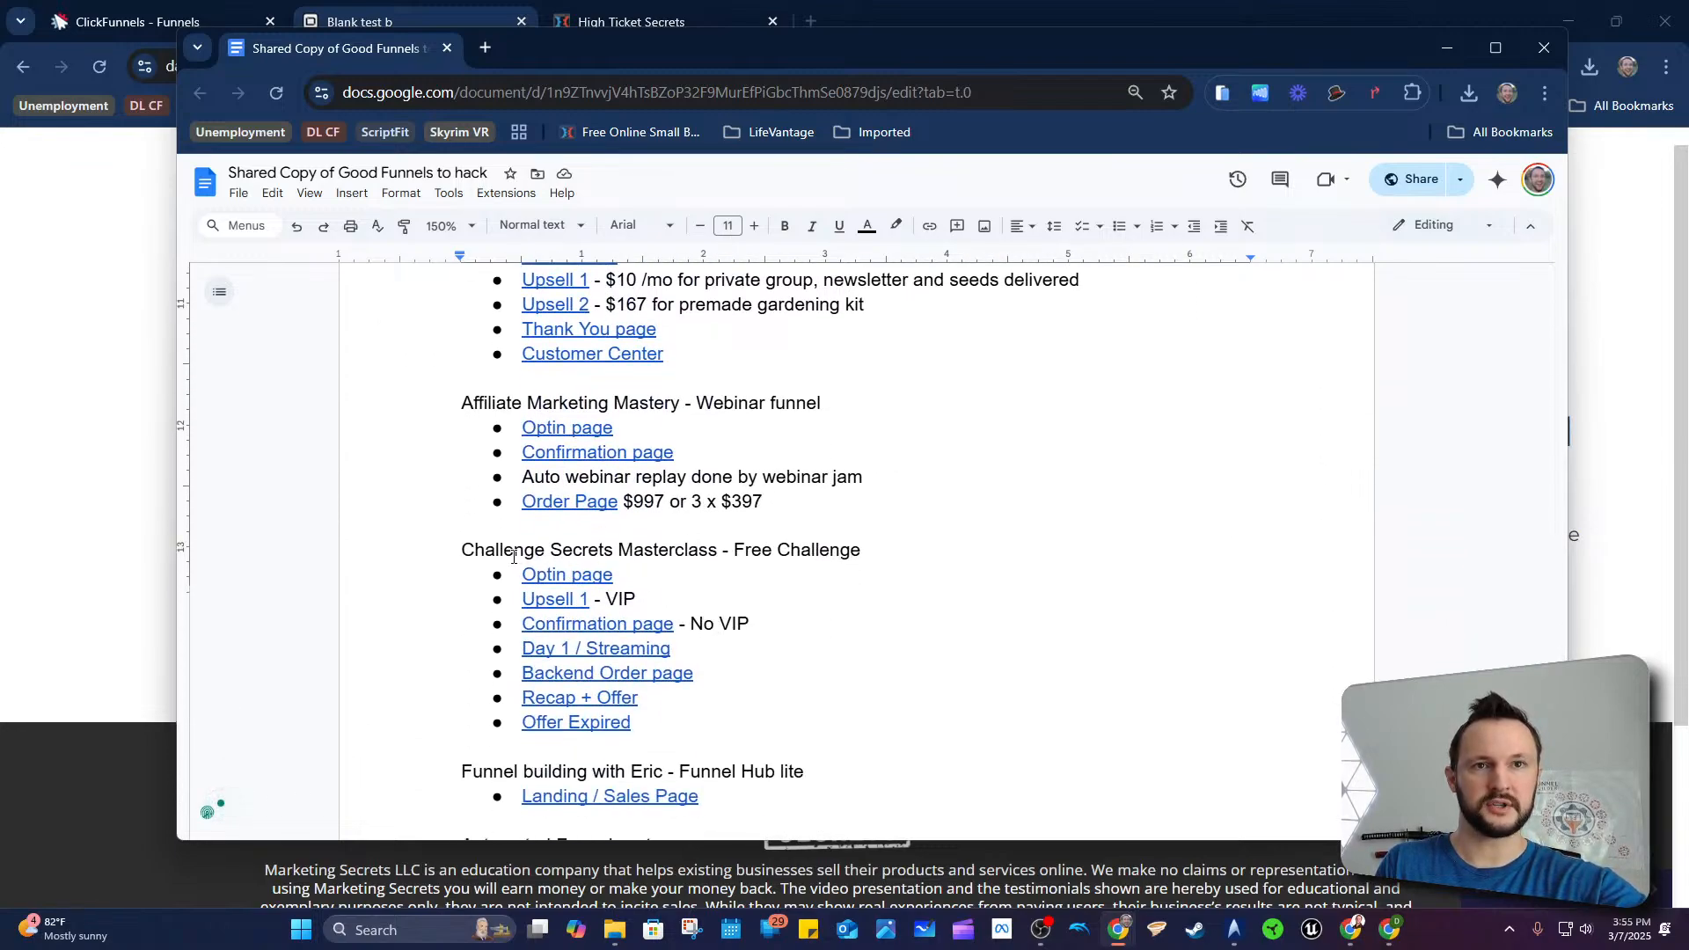
pyautogui.moveTo(495, 551); pyautogui.dragTo(814, 552)
pyautogui.click(815, 552)
pyautogui.scroll(-2, 748, 585)
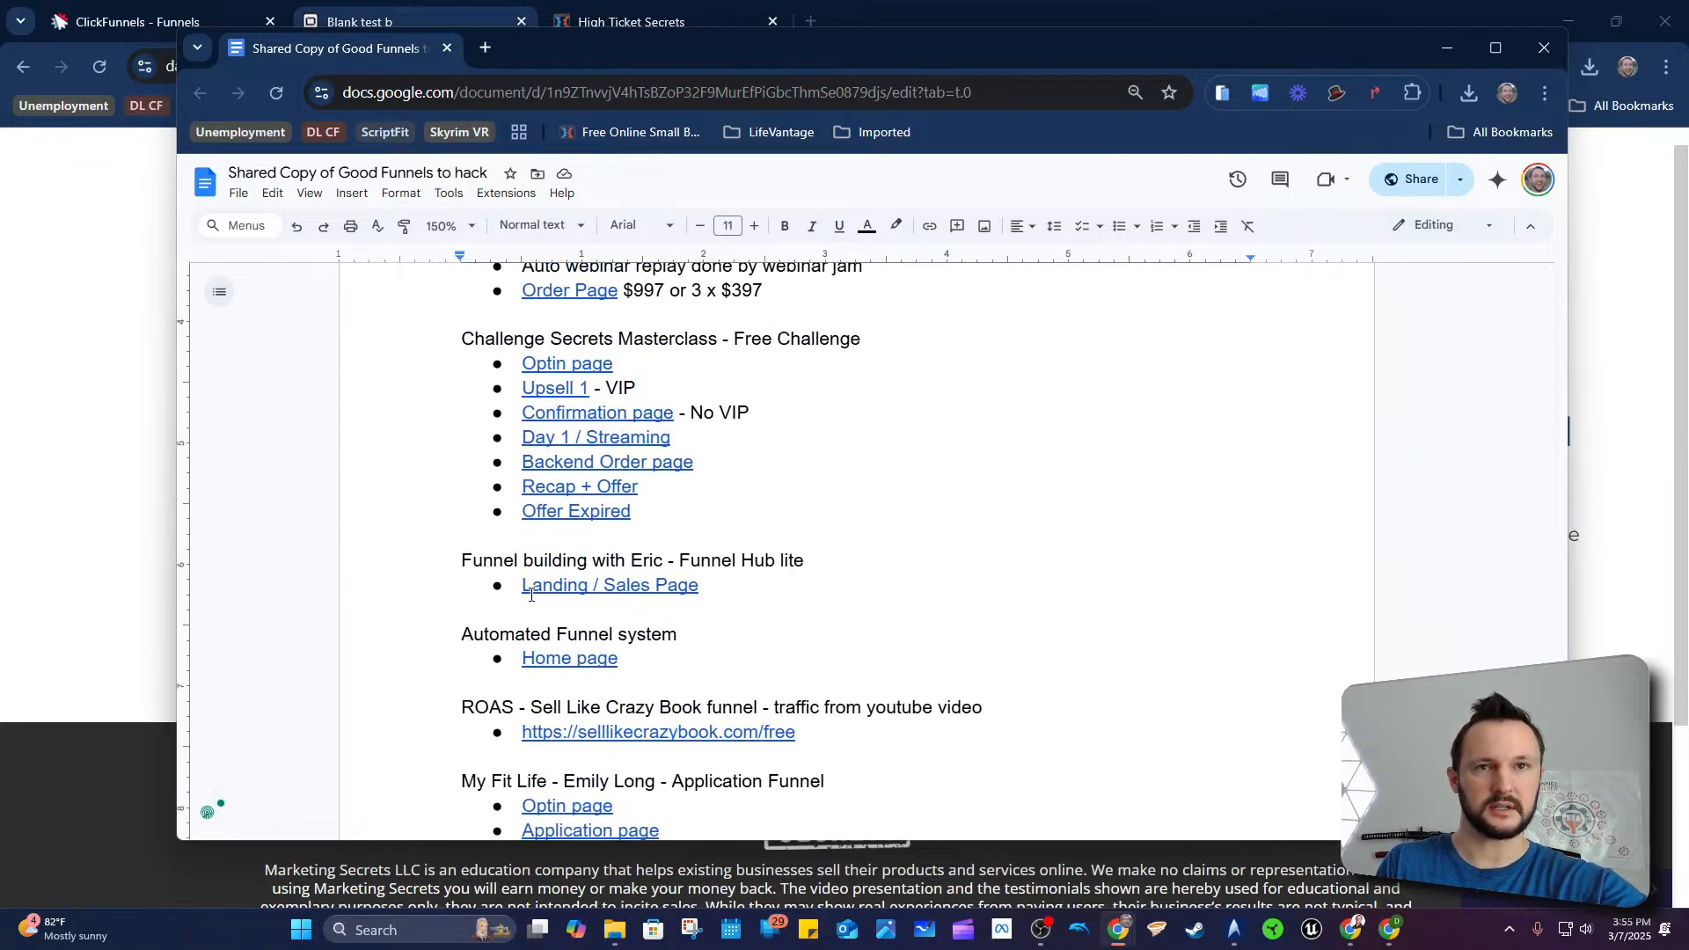
pyautogui.scroll(-2, 794, 573)
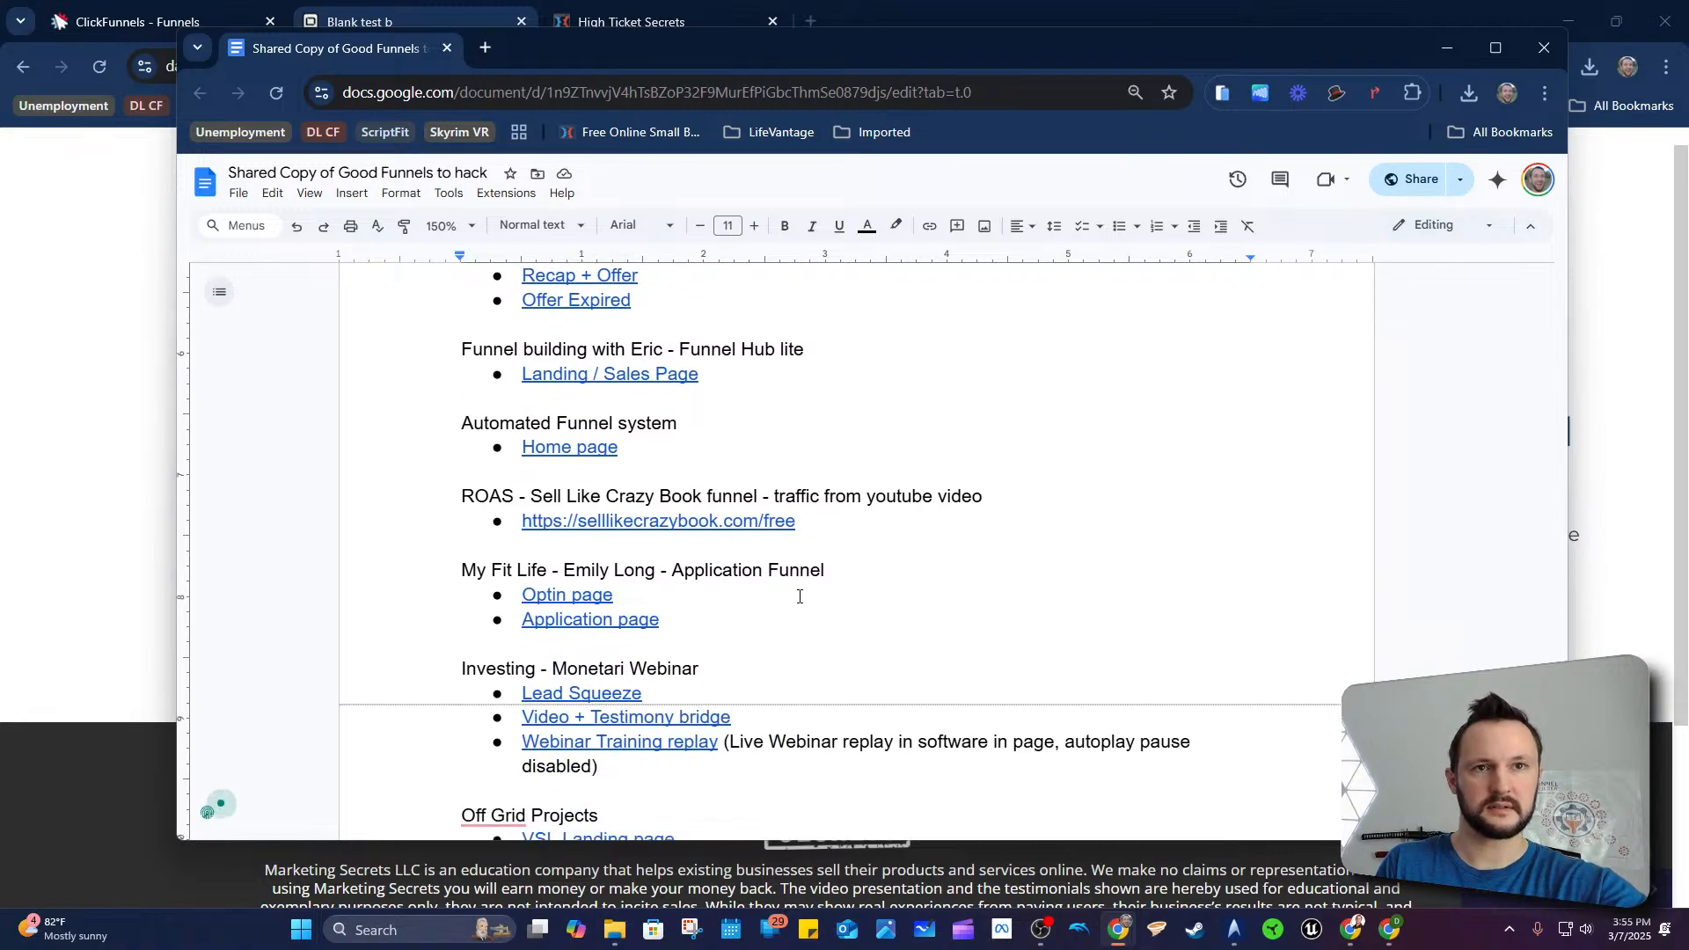
pyautogui.scroll(20, 817, 578)
pyautogui.scroll(-2, 818, 572)
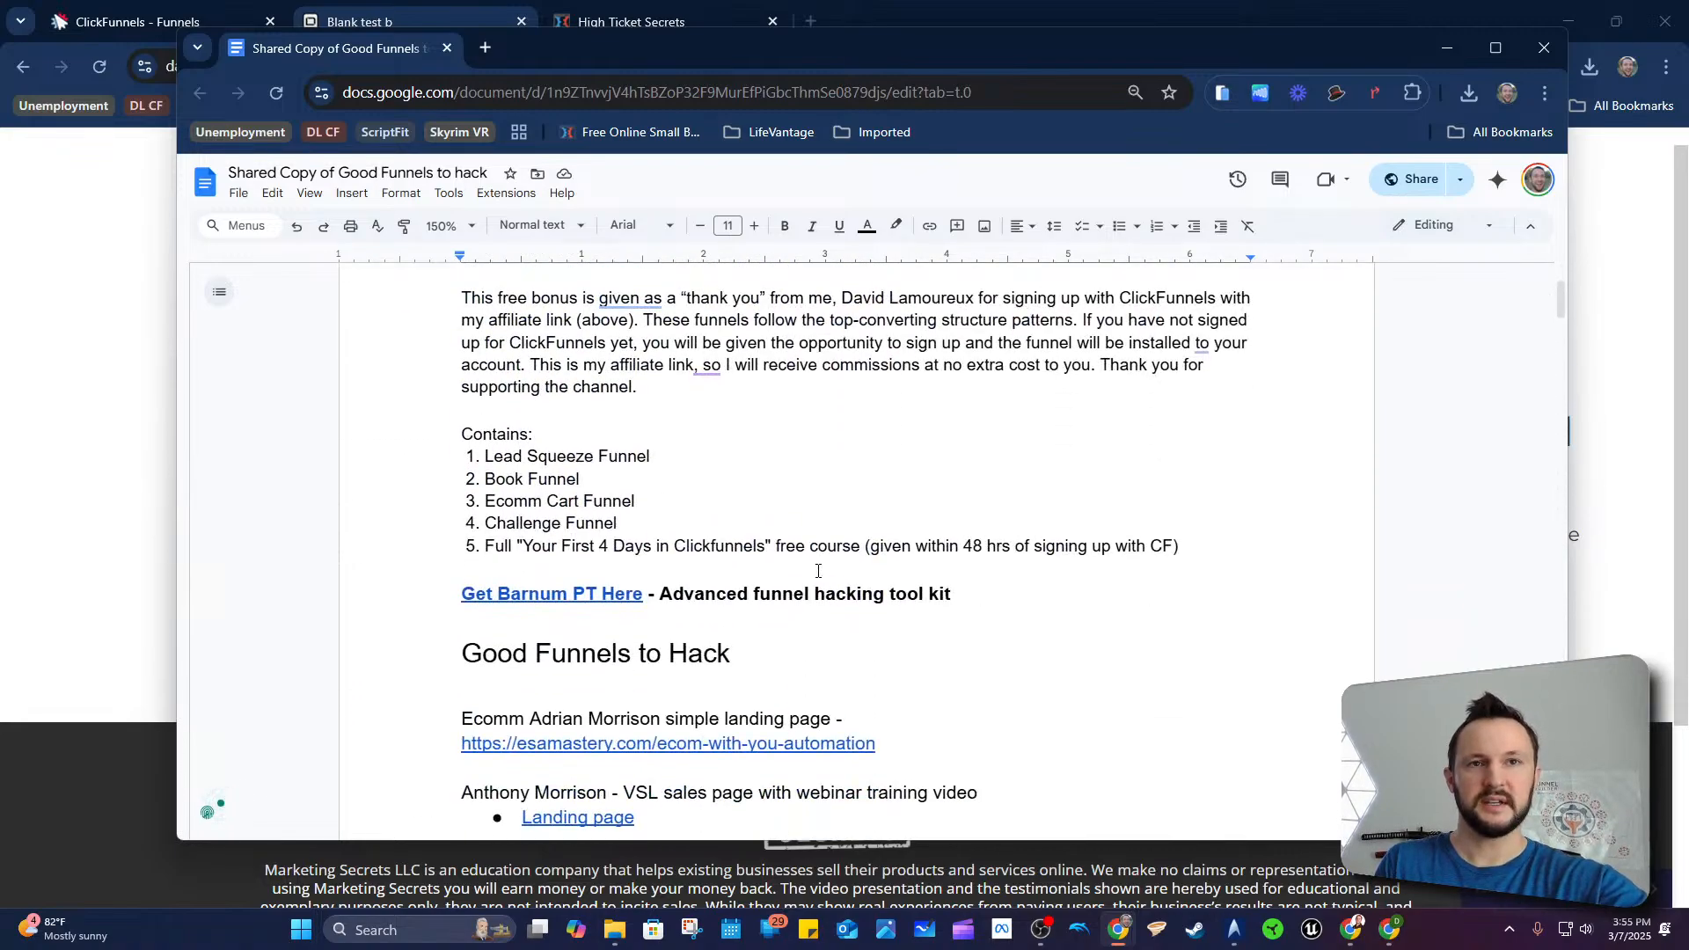
pyautogui.scroll(2, 810, 580)
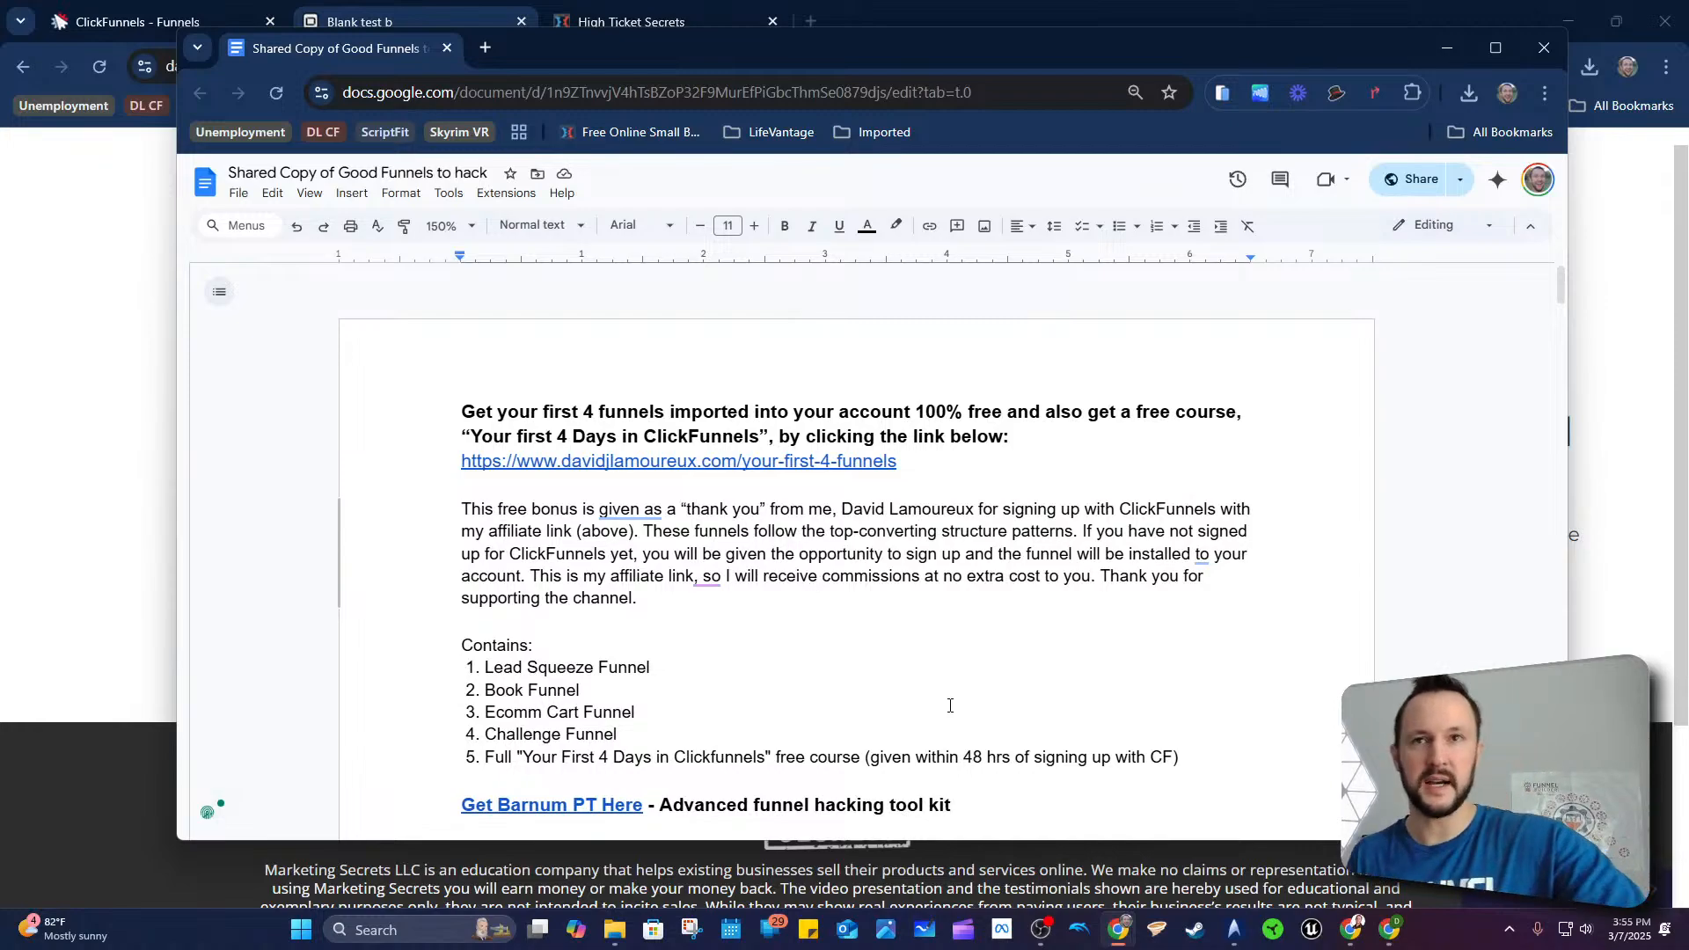
pyautogui.scroll(-1, 954, 572)
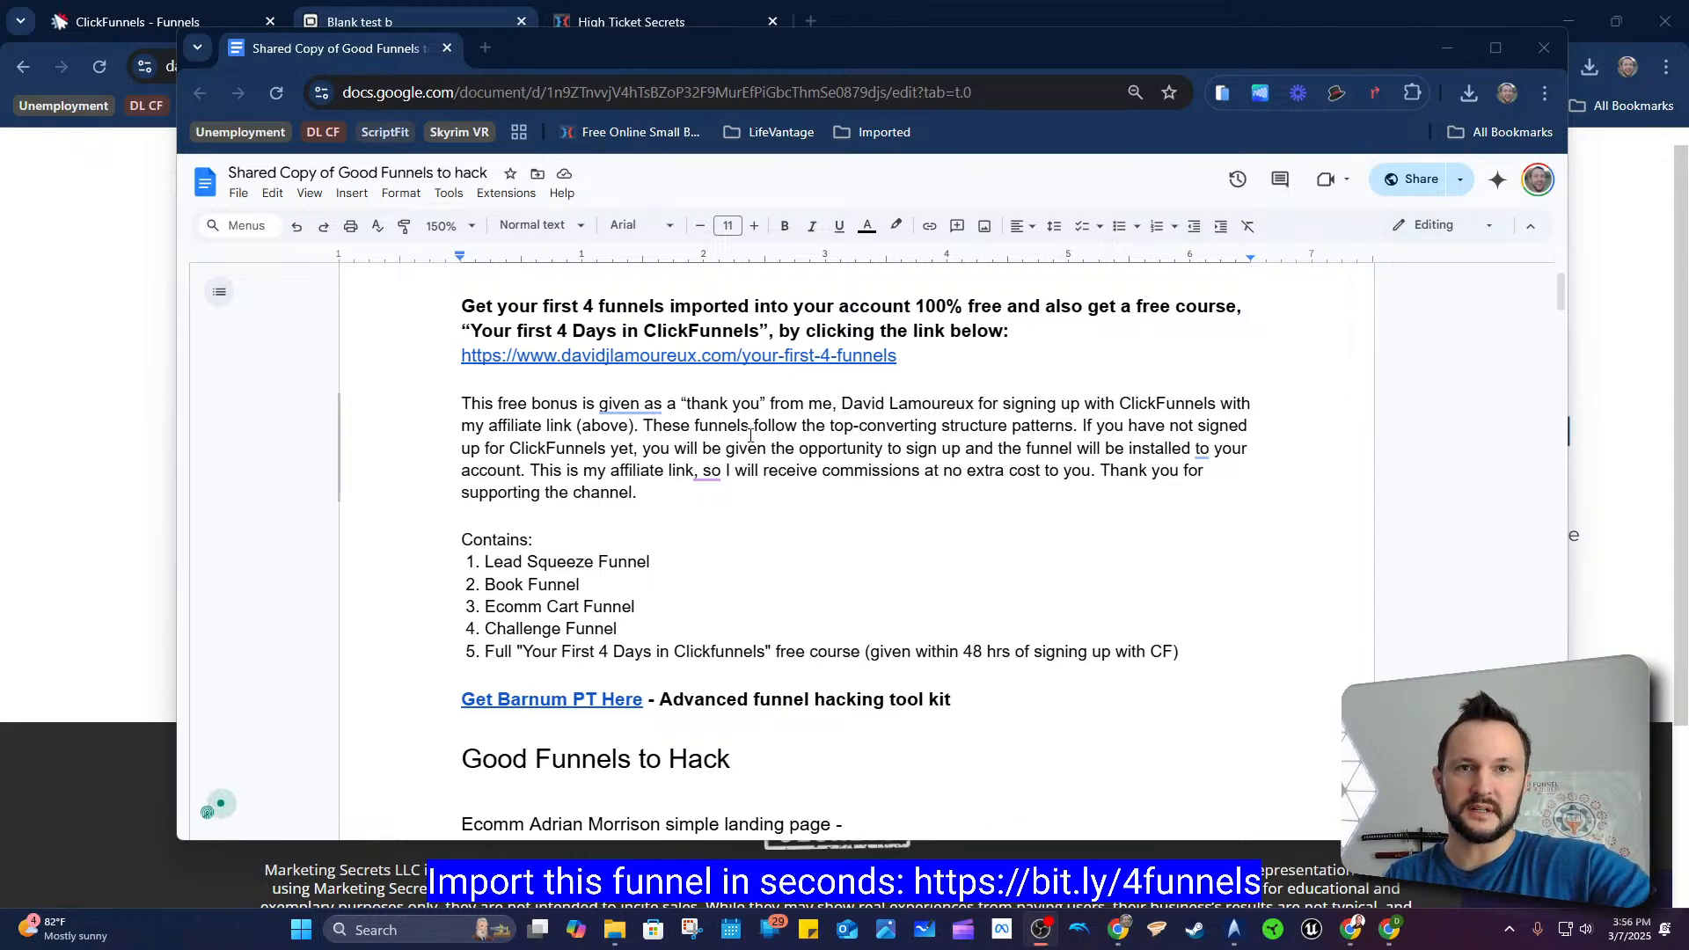
# Step: Highlight phrases in the document's introductory paragraph while reading it
pyautogui.moveTo(673, 430); pyautogui.dragTo(876, 428)
pyautogui.click(876, 428)
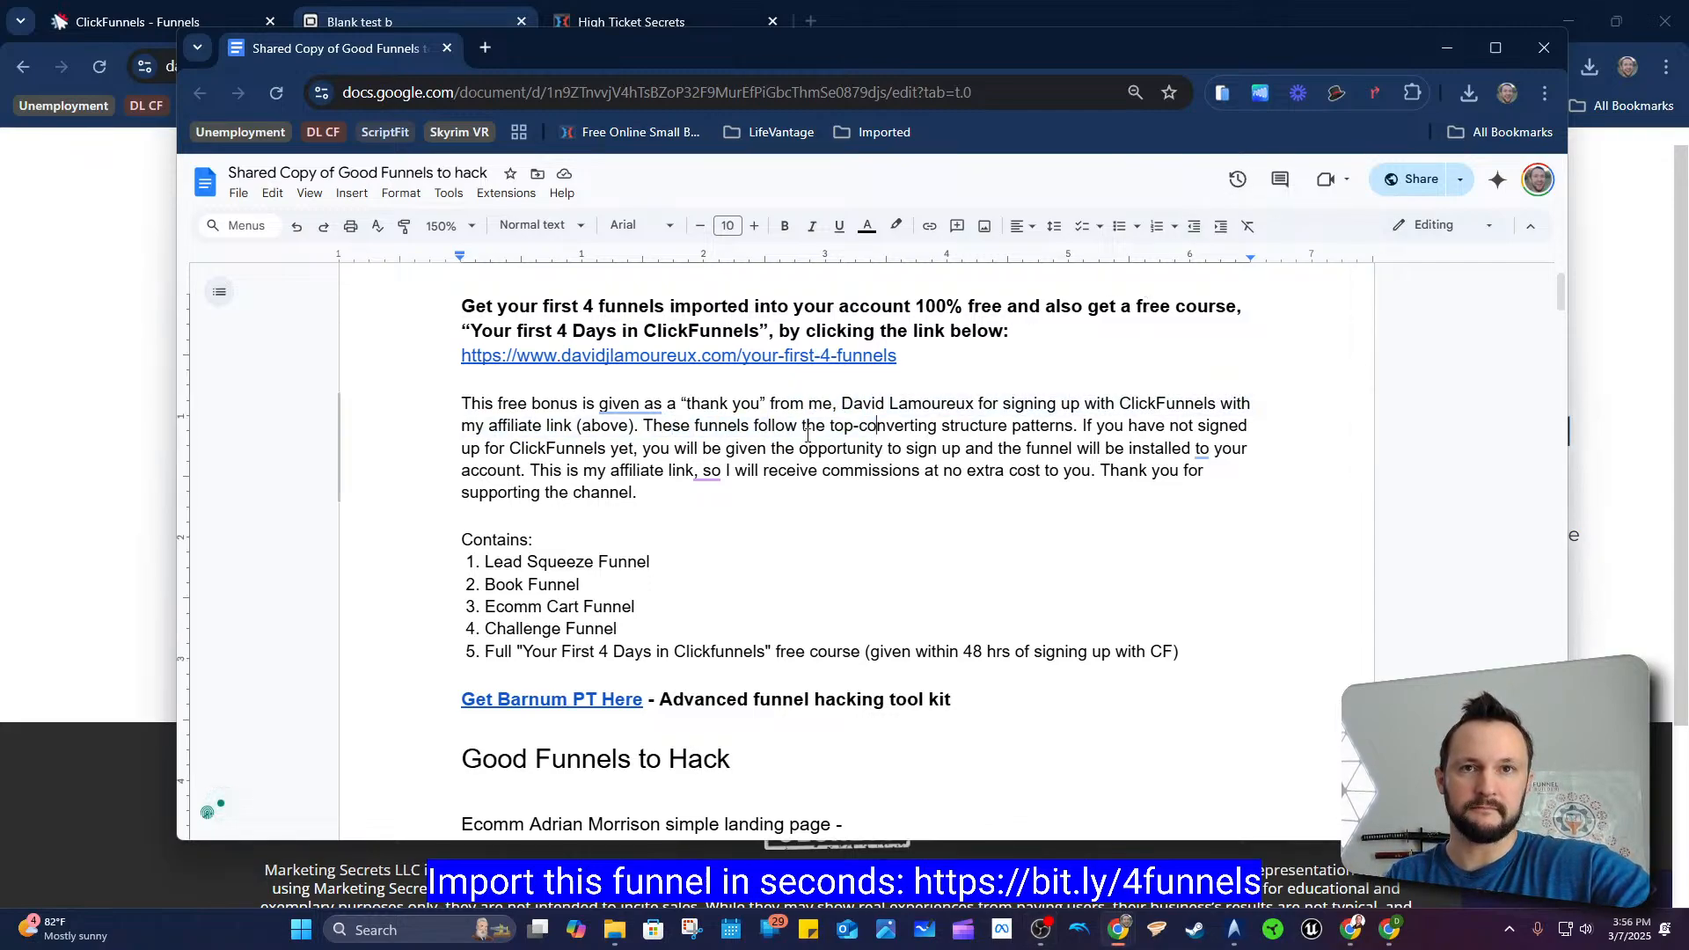
pyautogui.moveTo(759, 427); pyautogui.dragTo(877, 413)
pyautogui.moveTo(680, 429); pyautogui.dragTo(796, 426)
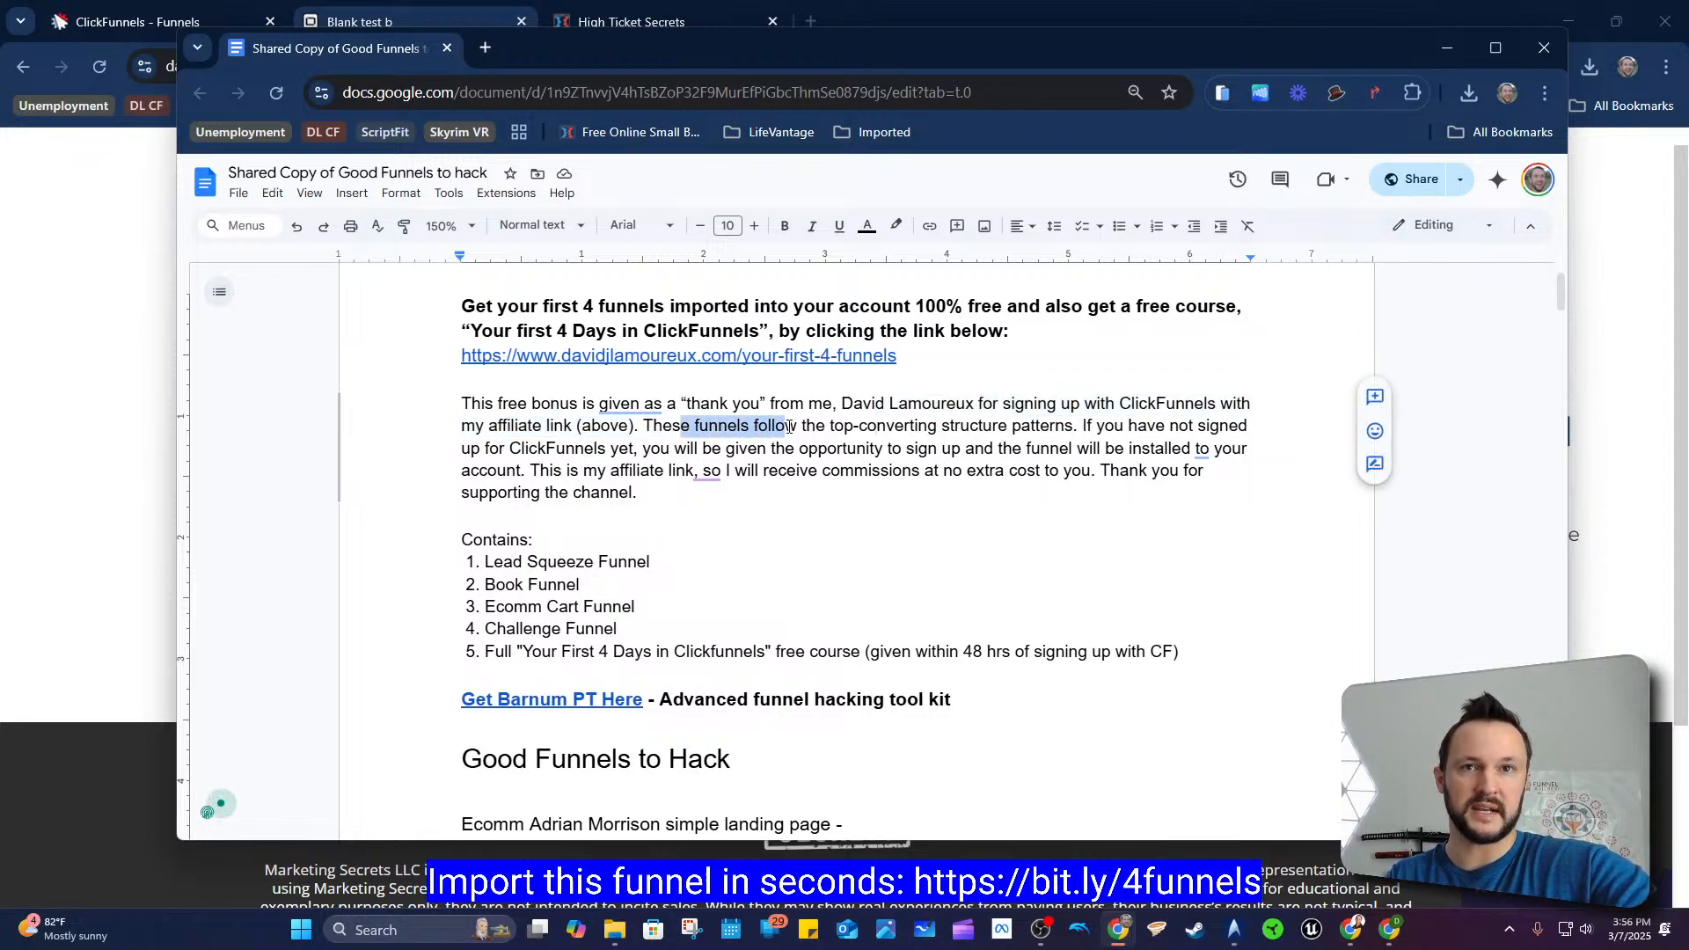
pyautogui.click(797, 427)
pyautogui.click(920, 426)
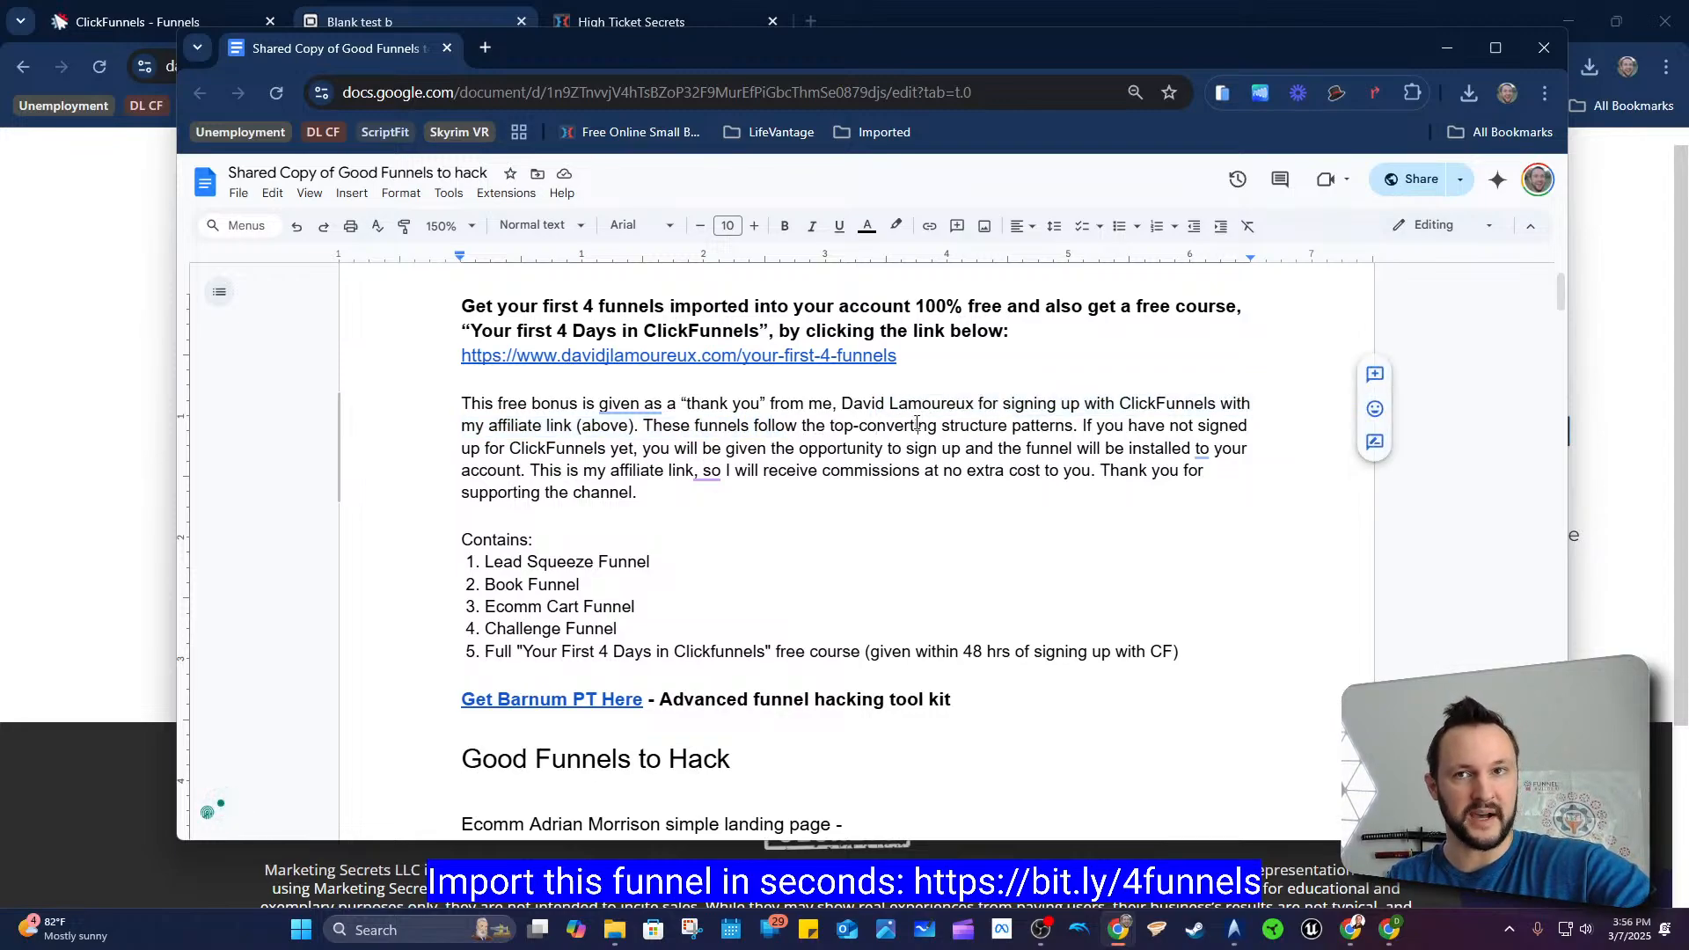
pyautogui.moveTo(507, 447); pyautogui.dragTo(648, 450)
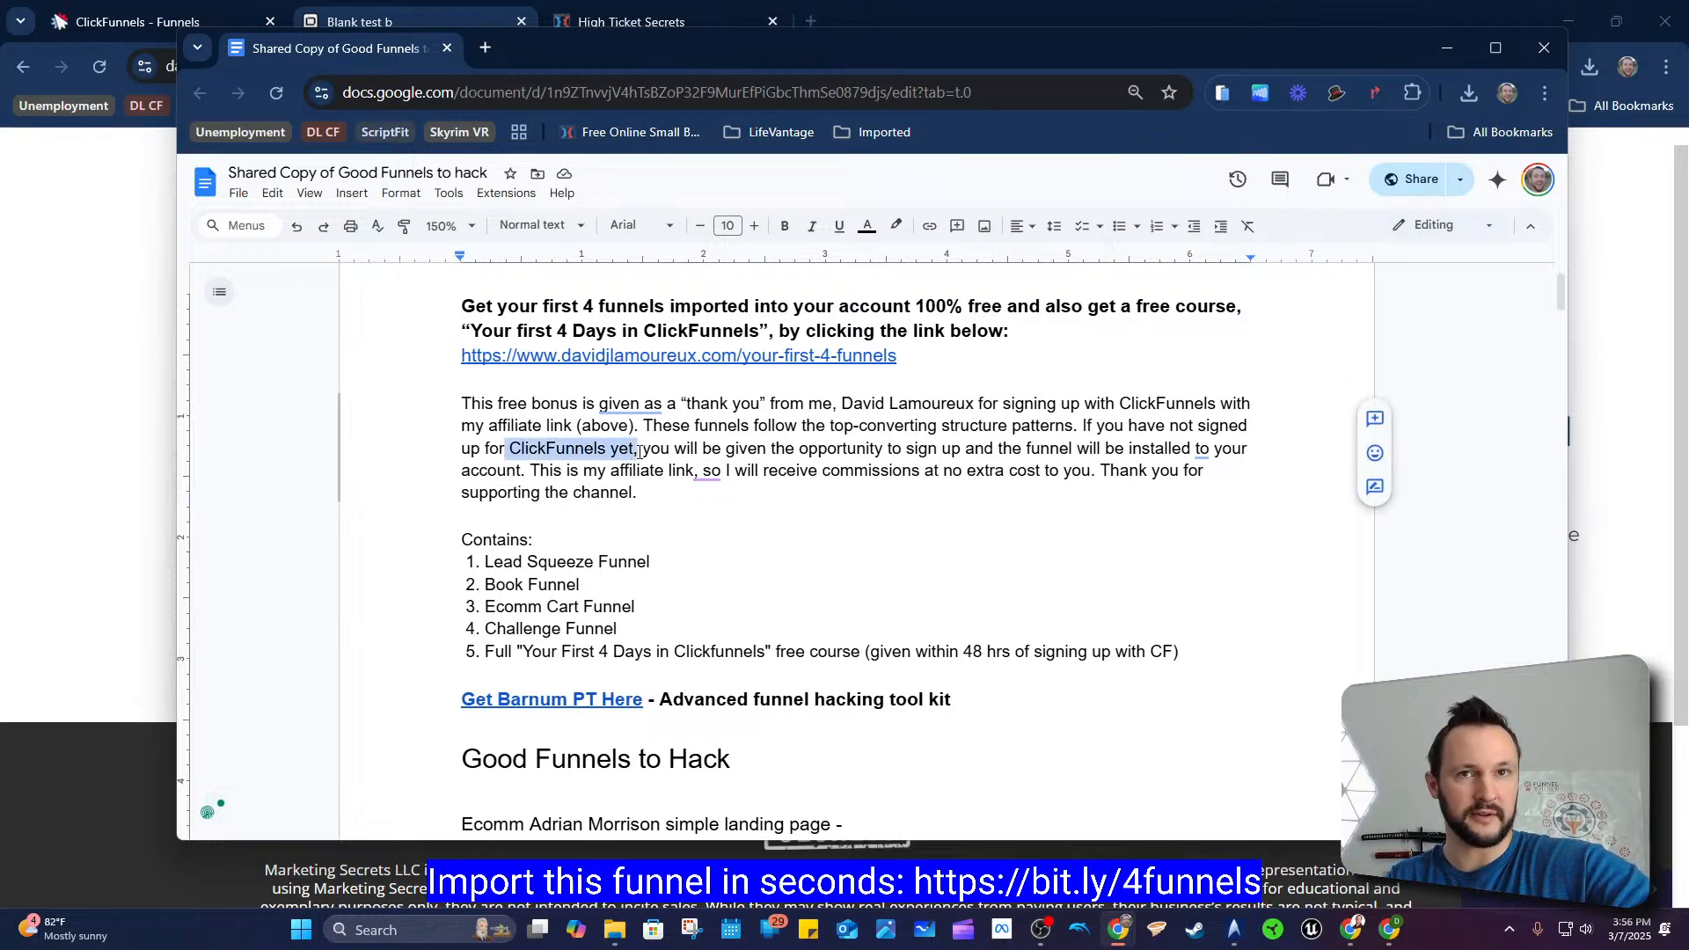
pyautogui.click(638, 450)
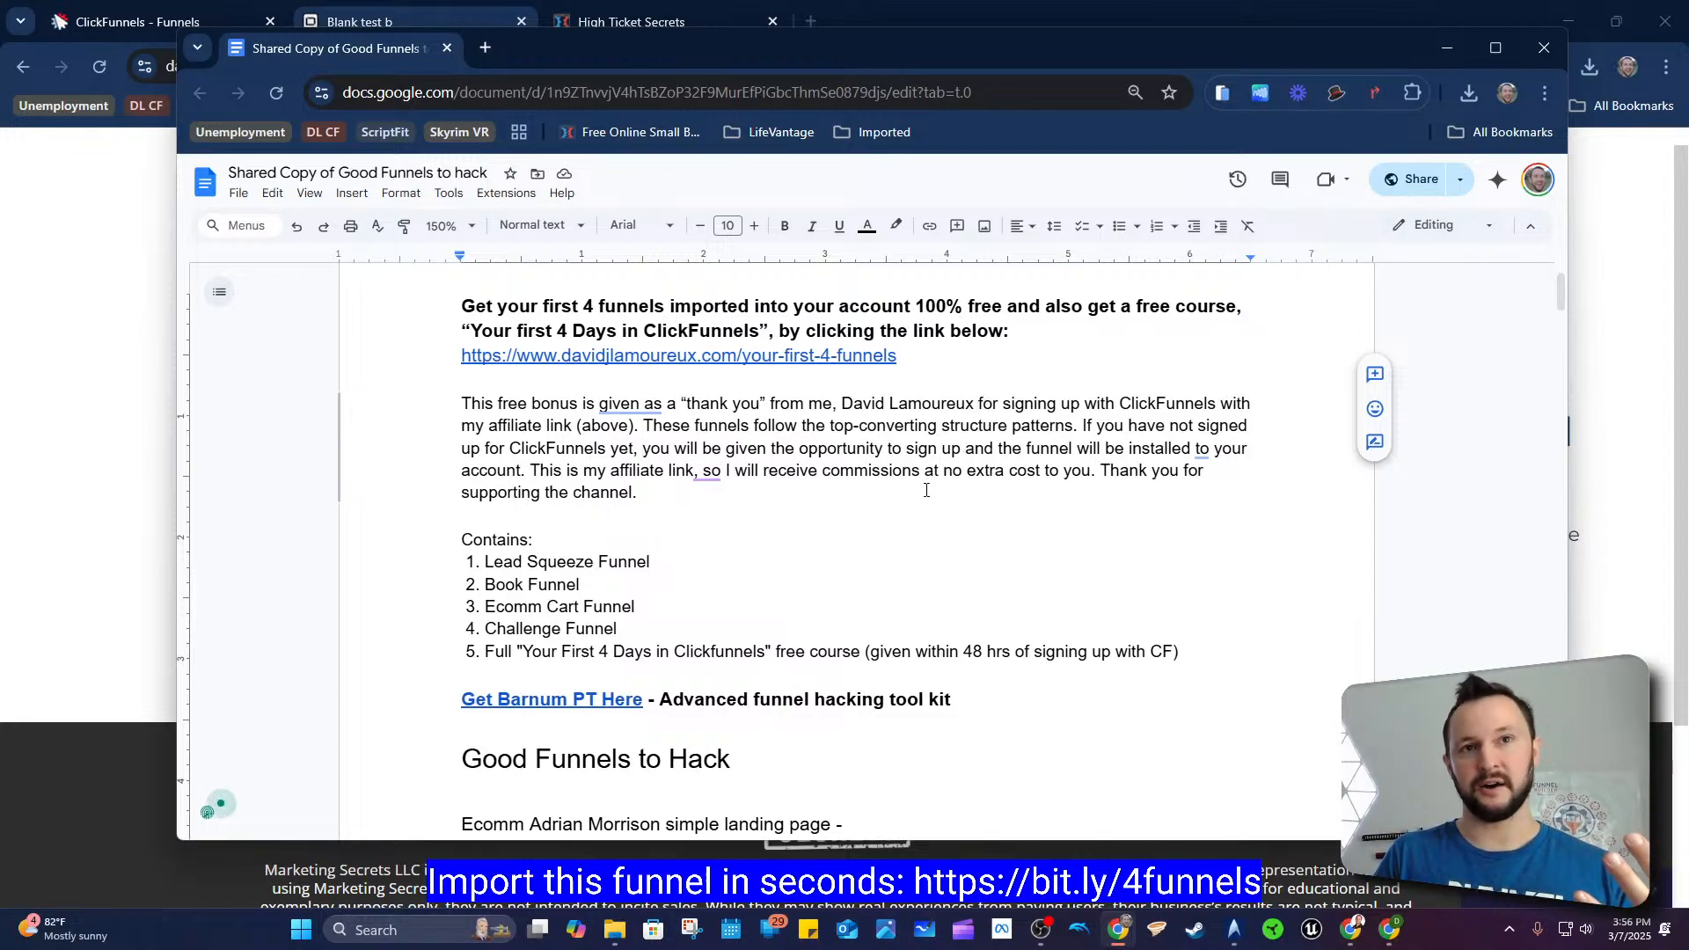
# Step: Append "+ High Ticket Lead Squeeze" to the Lead Squeeze Funnel item in the Contains list
pyautogui.click(655, 562)
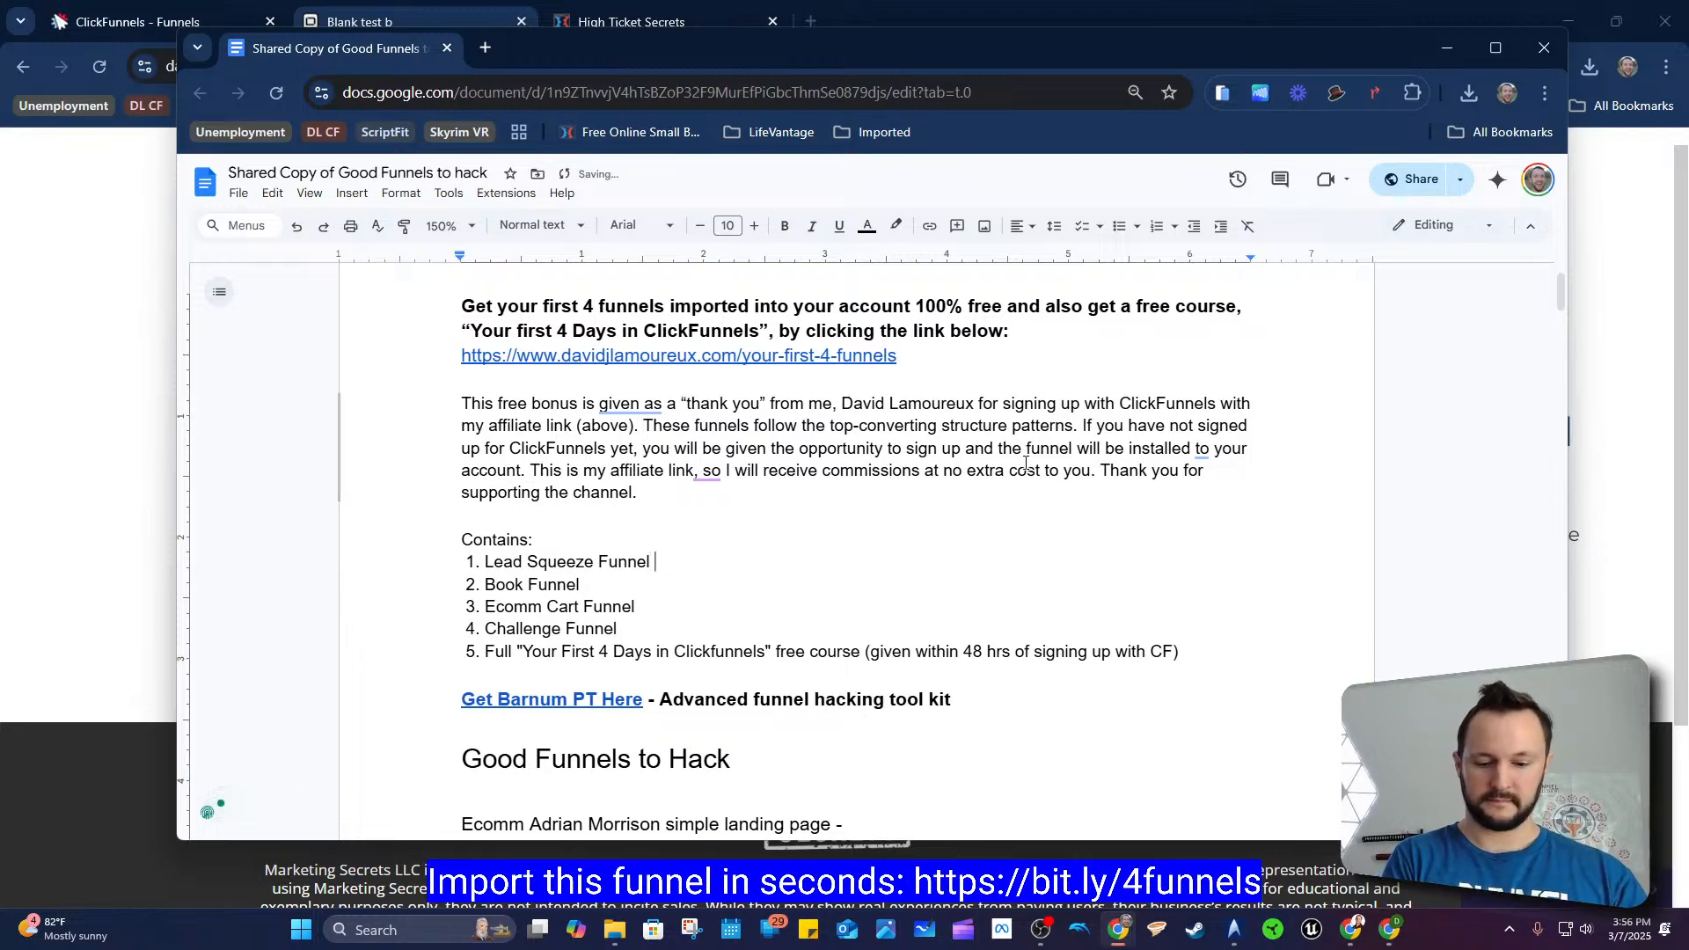
pyautogui.write('+')
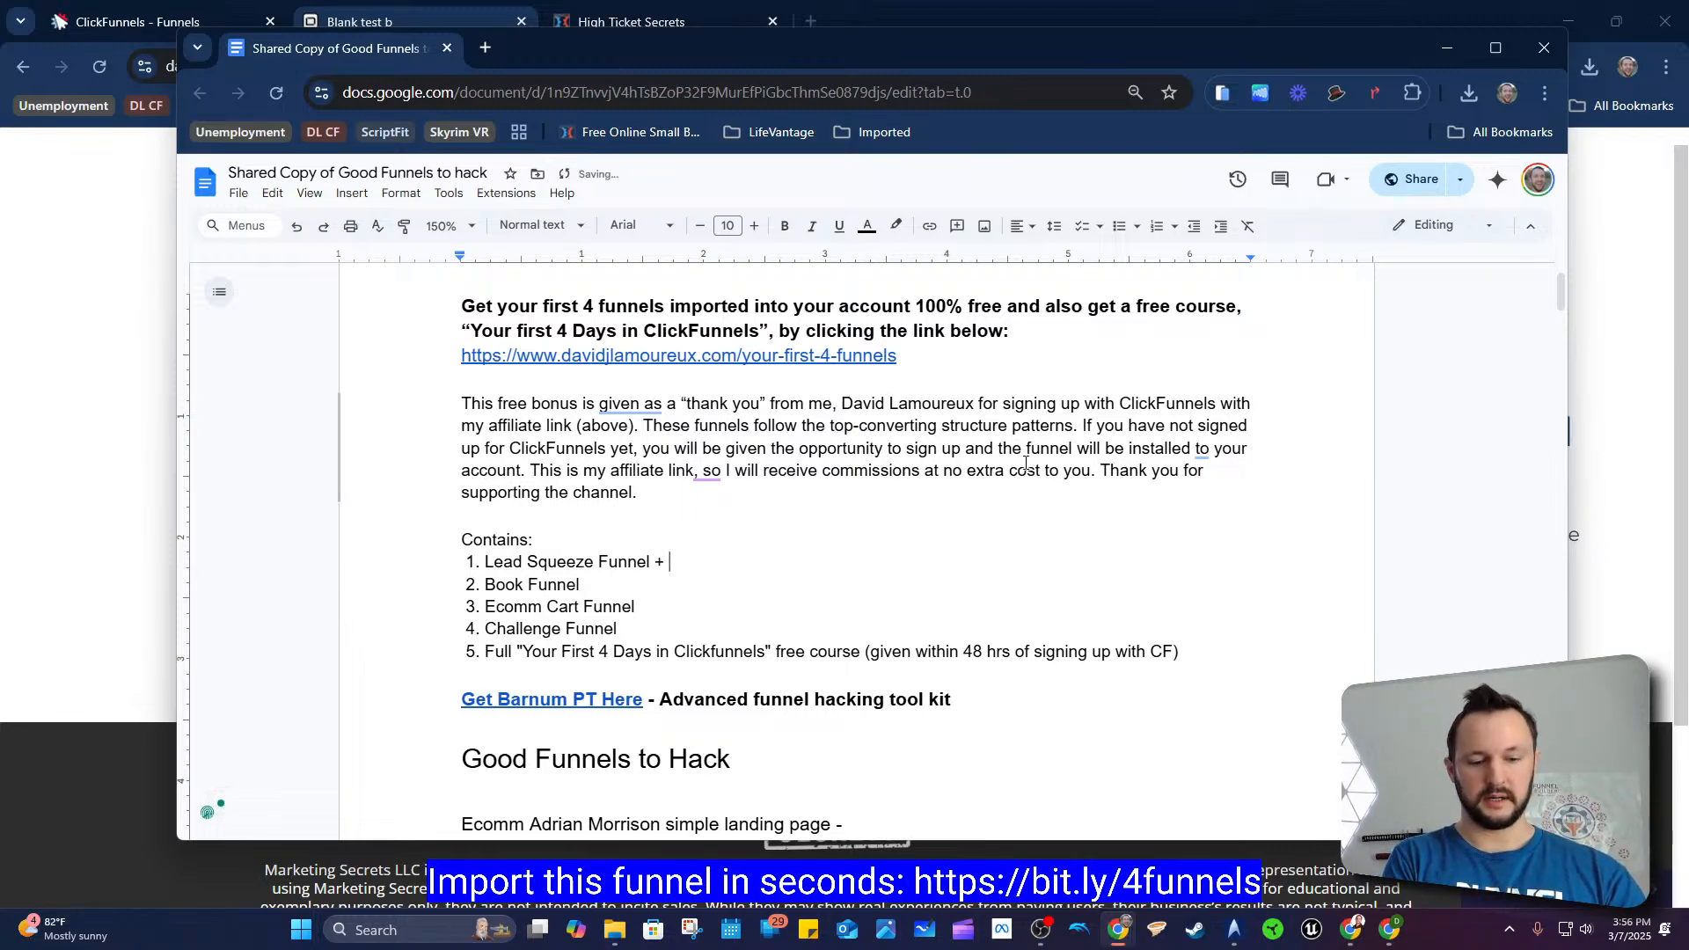
pyautogui.write(' High Tick')
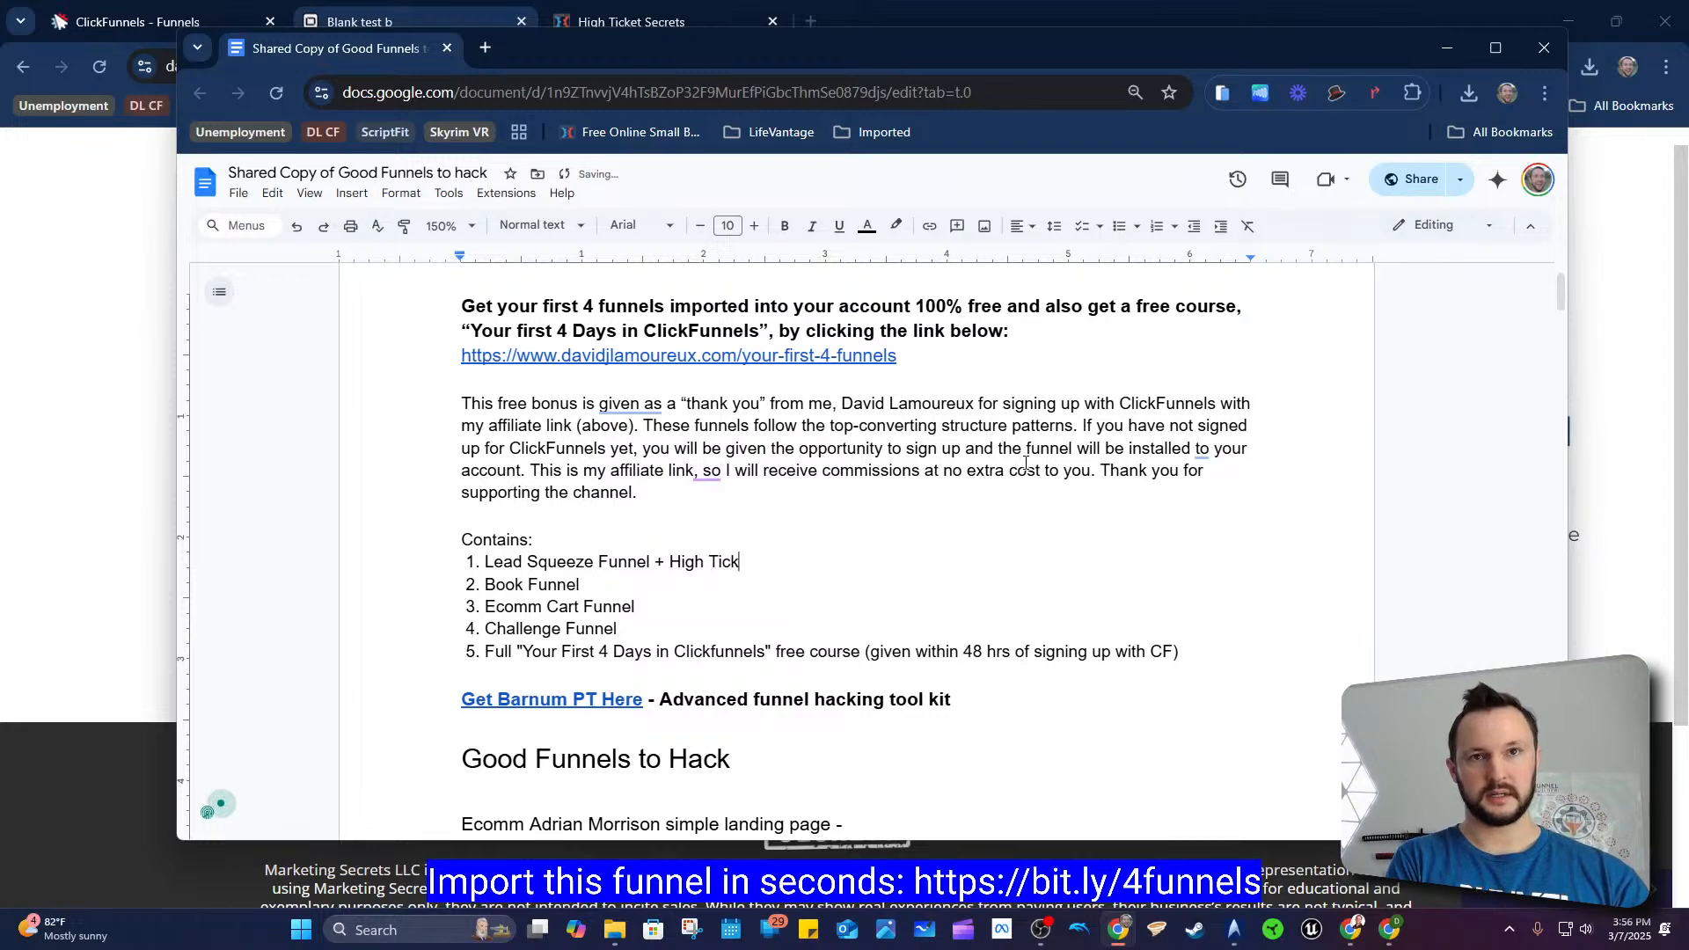
pyautogui.write('et Lead Squeeze')
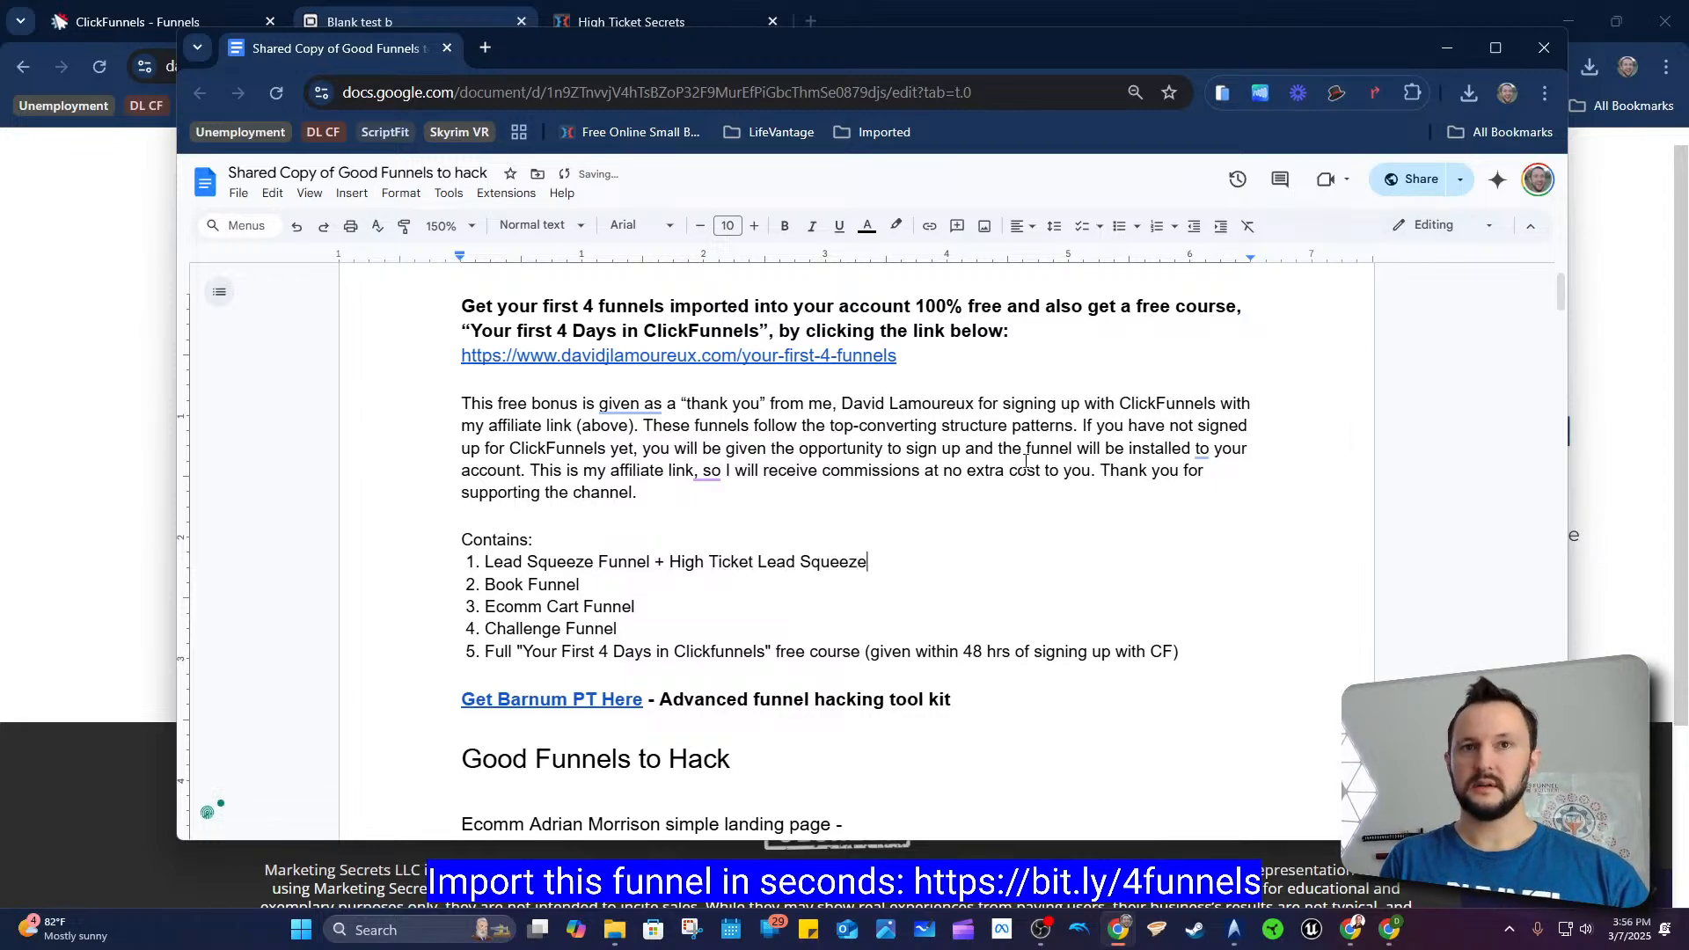
pyautogui.moveTo(872, 563); pyautogui.dragTo(483, 567)
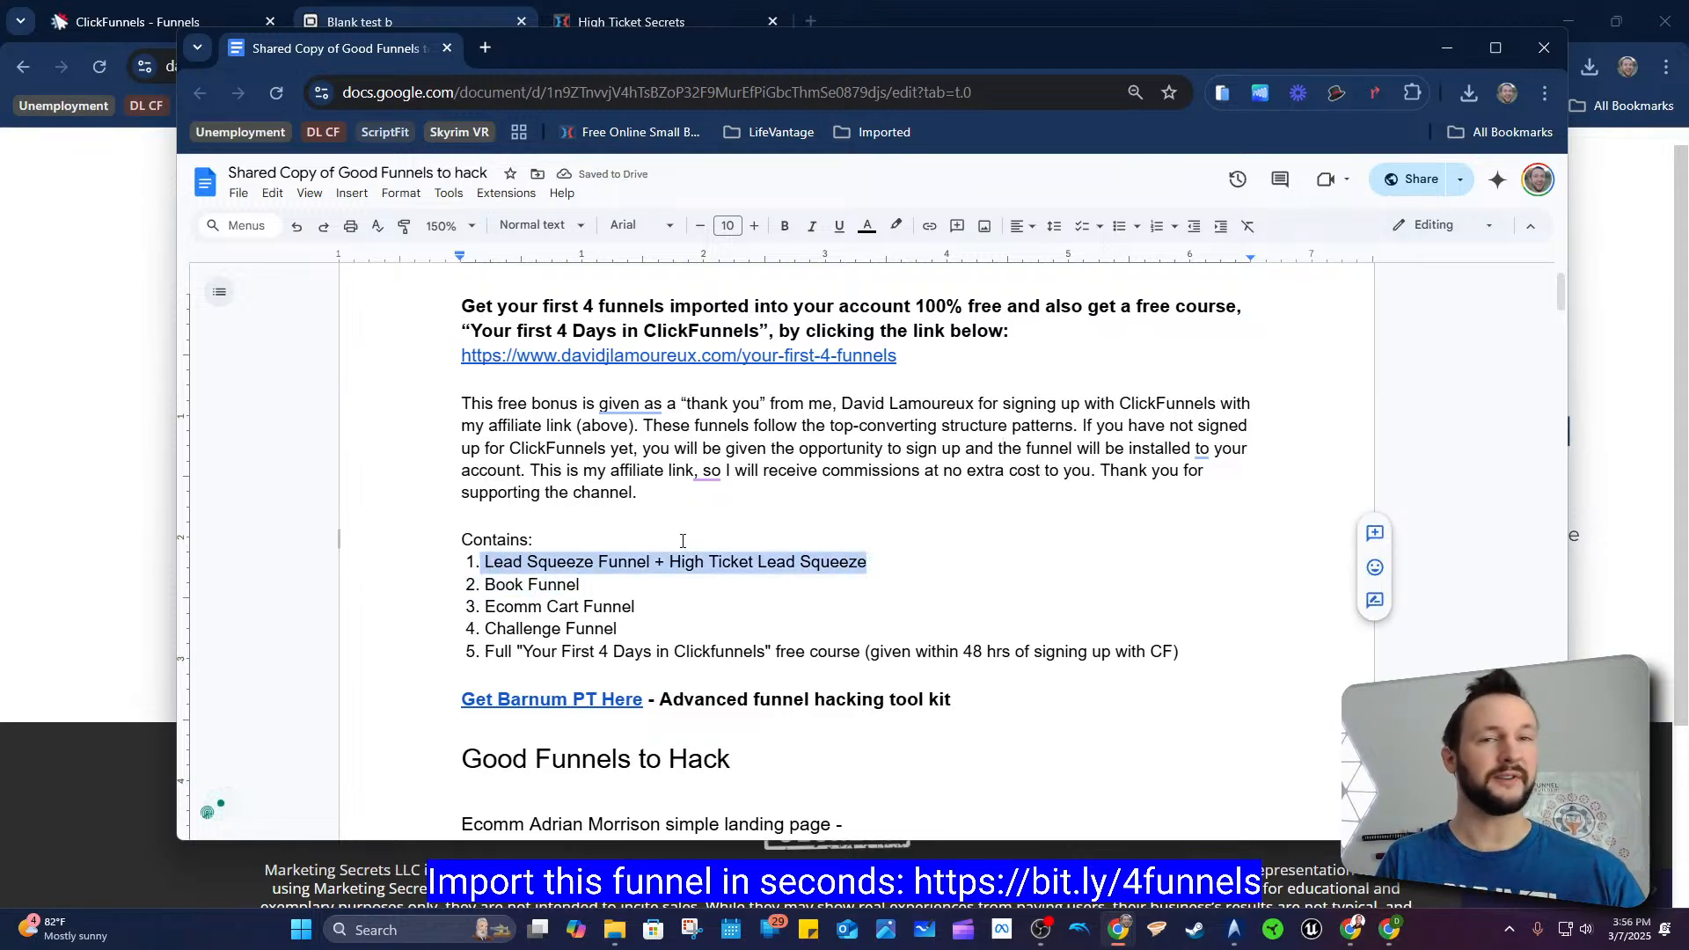
pyautogui.click(906, 544)
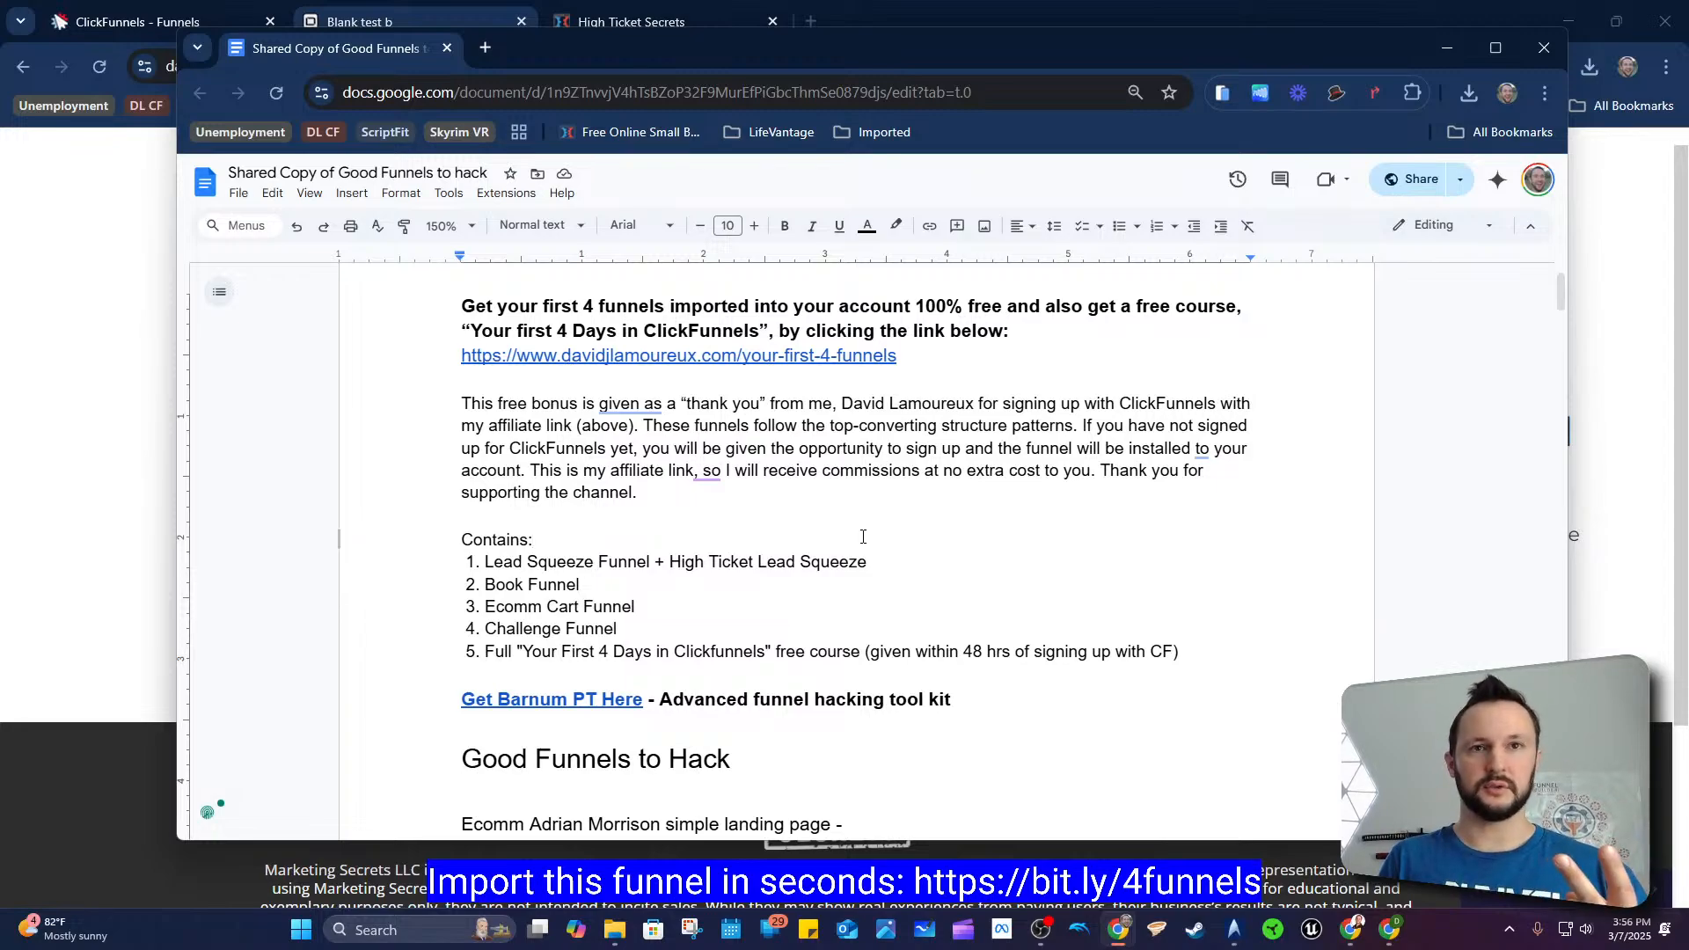
# Step: Highlight parts of the intro paragraph and the Contains list while reviewing them
pyautogui.moveTo(1002, 450); pyautogui.dragTo(1094, 448)
pyautogui.click(1094, 448)
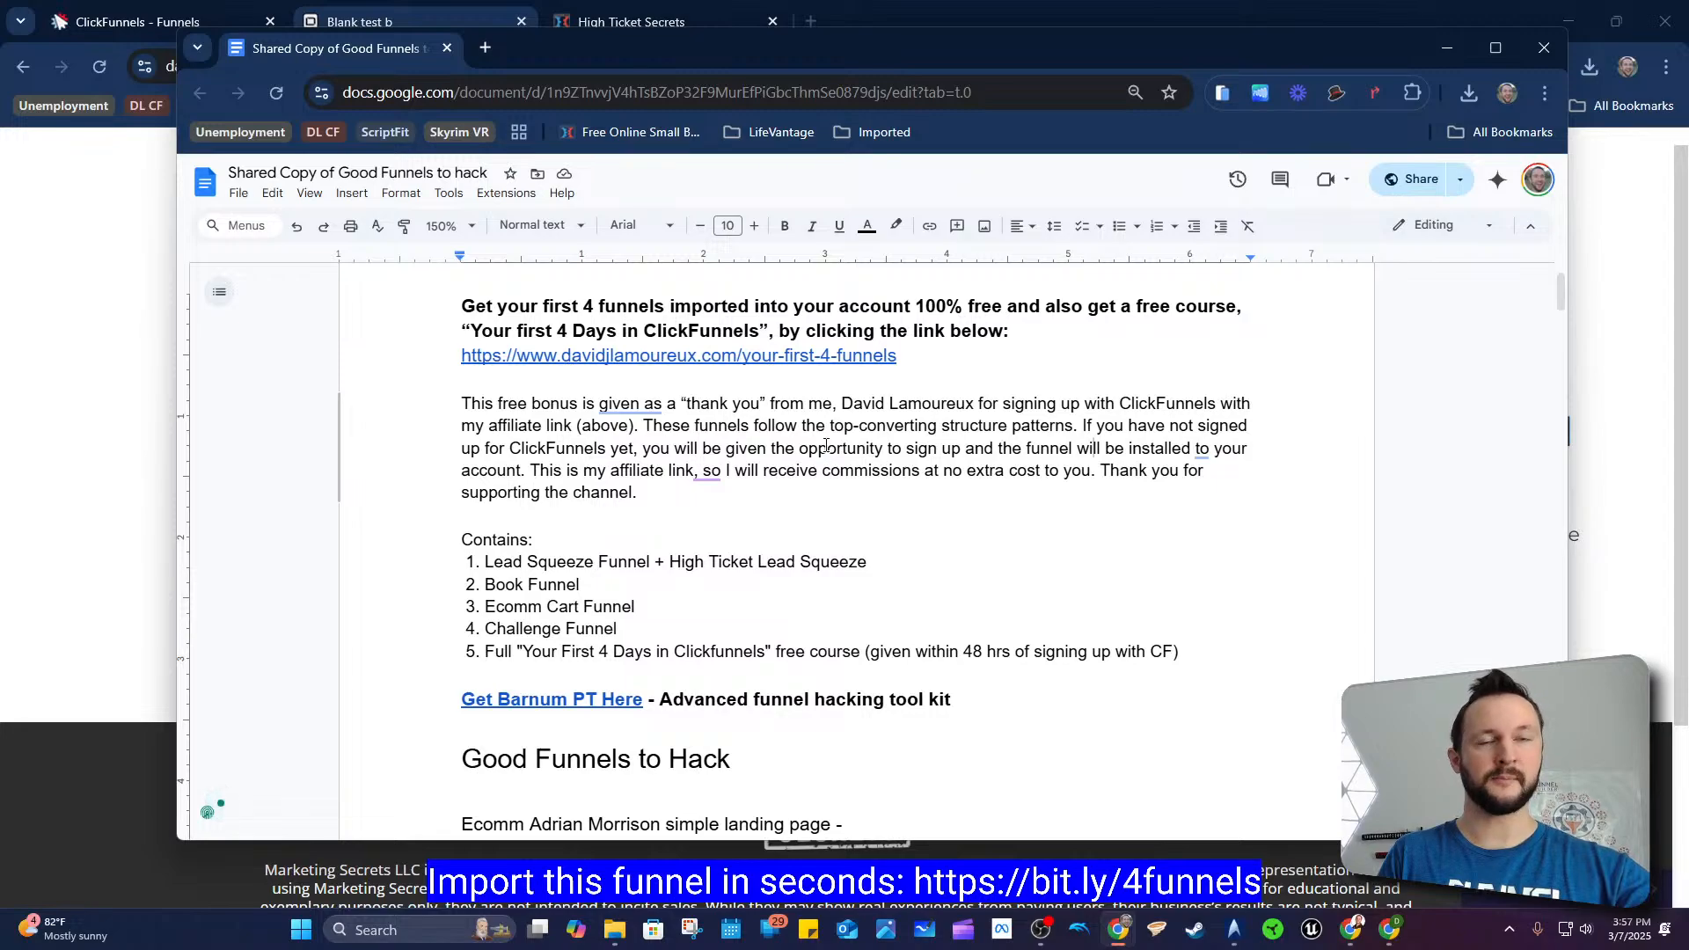
pyautogui.moveTo(494, 564); pyautogui.dragTo(628, 628)
pyautogui.click(628, 628)
pyautogui.click(578, 584)
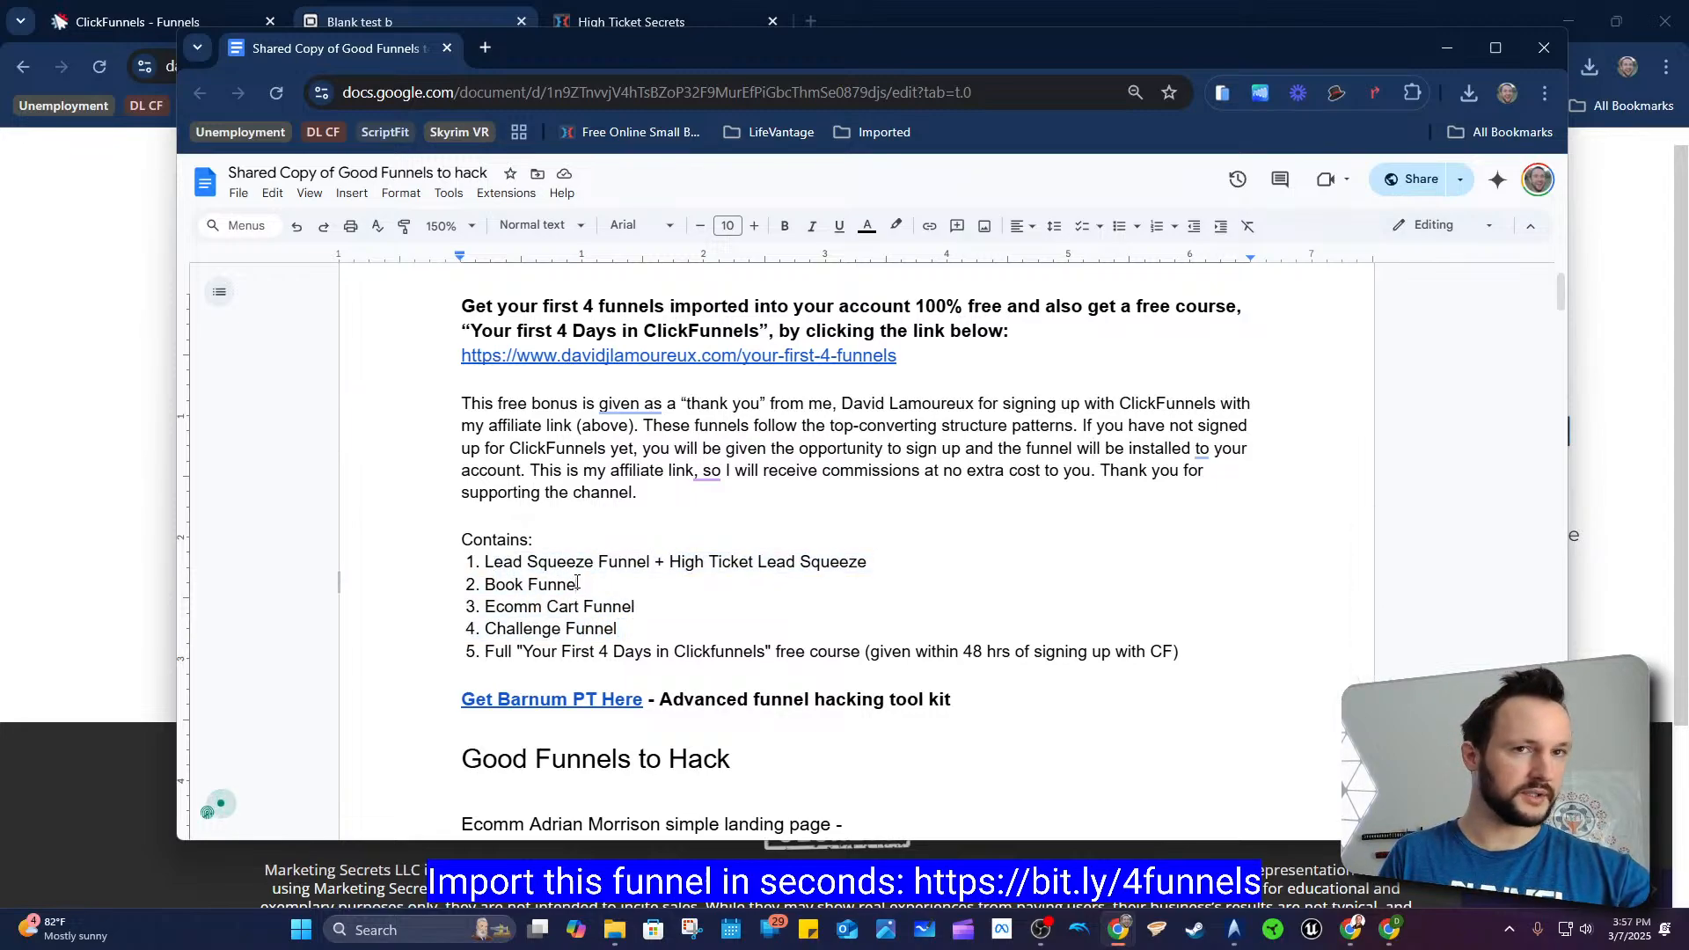
# Step: Highlight portions of the fifth Contains item, the free Your First 4 Days in Clickfunnels course line, while reviewing it
pyautogui.scroll(-1, 508, 564)
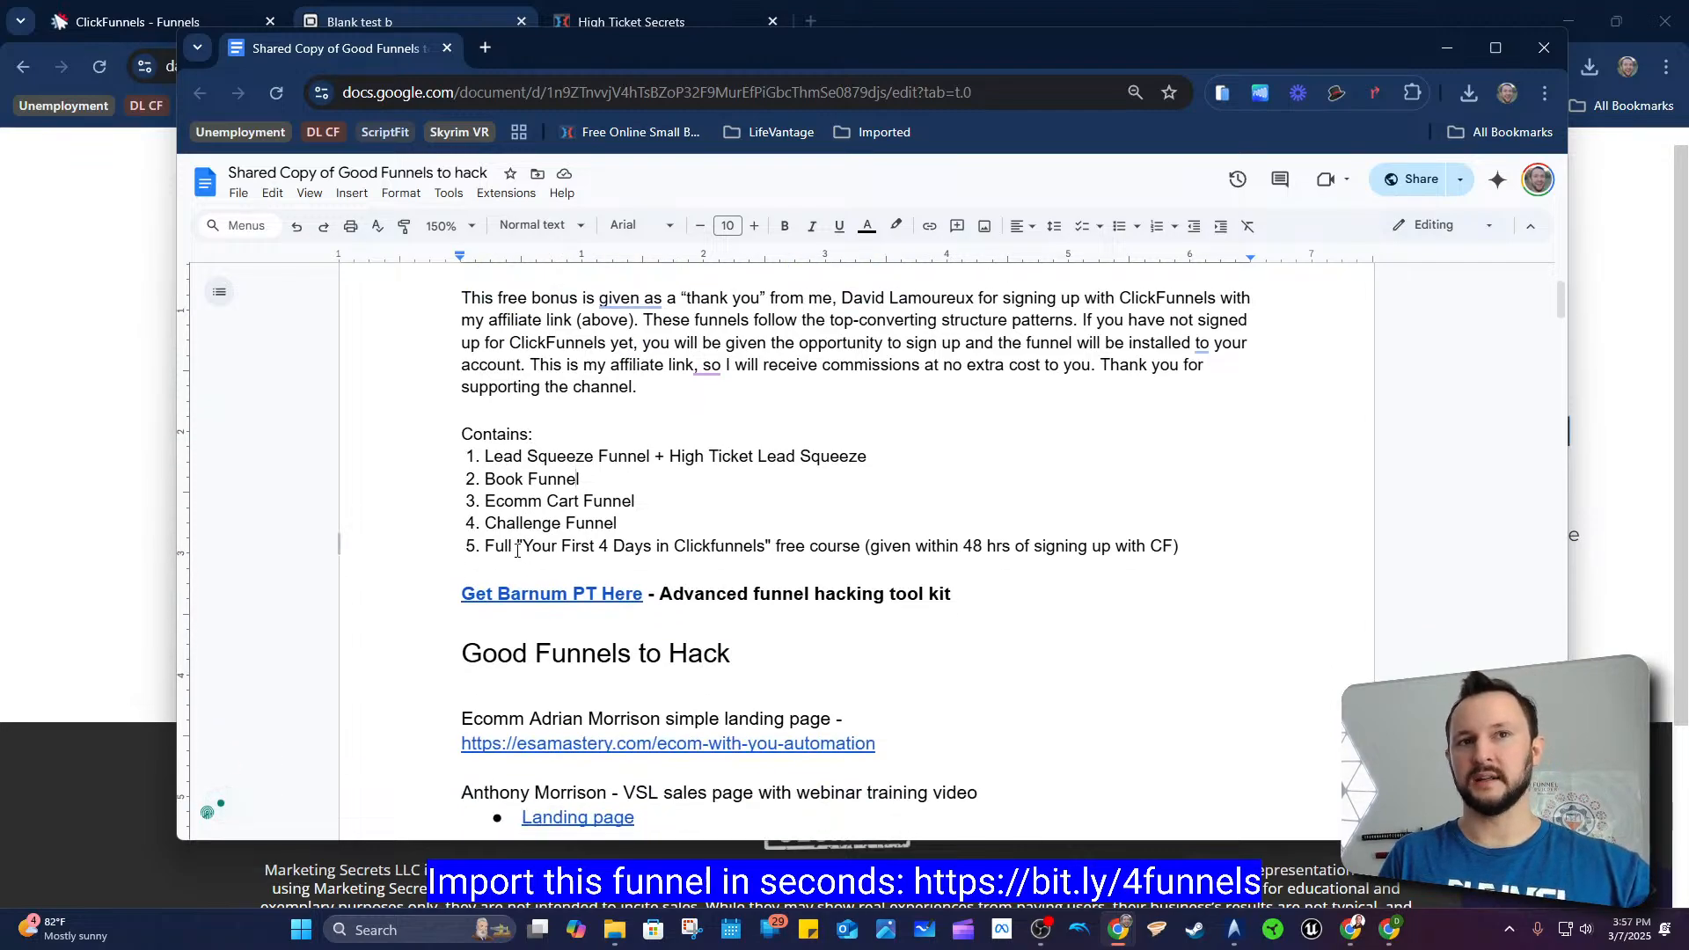
pyautogui.moveTo(491, 467); pyautogui.dragTo(746, 546)
pyautogui.click(548, 524)
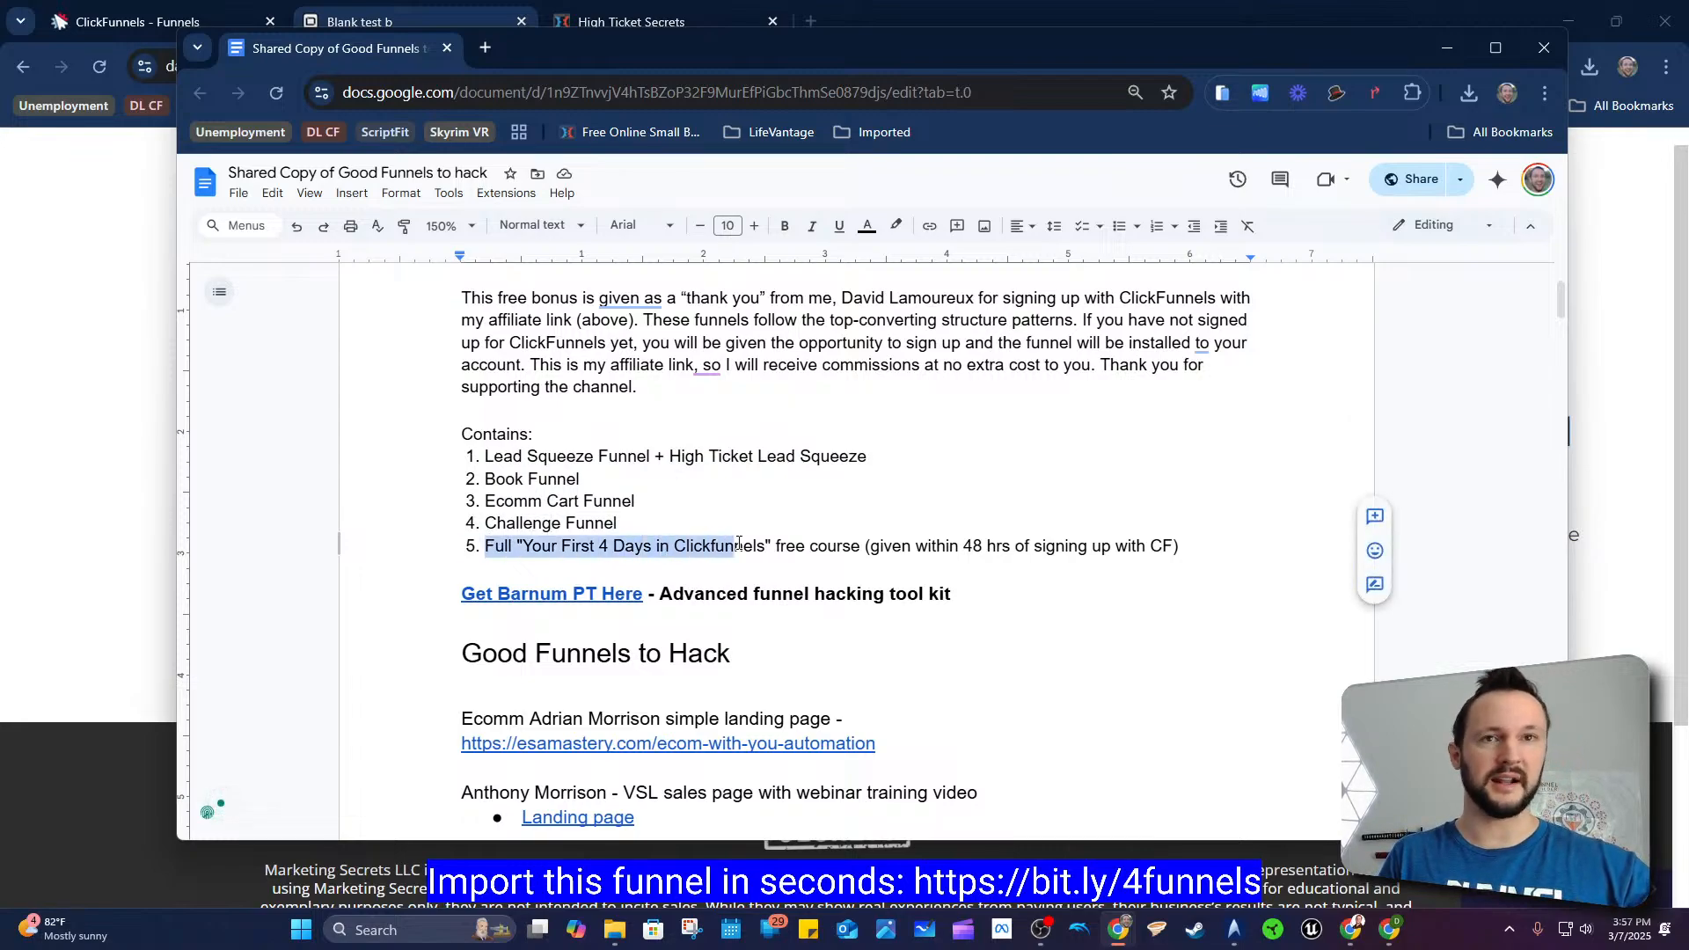
pyautogui.click(746, 547)
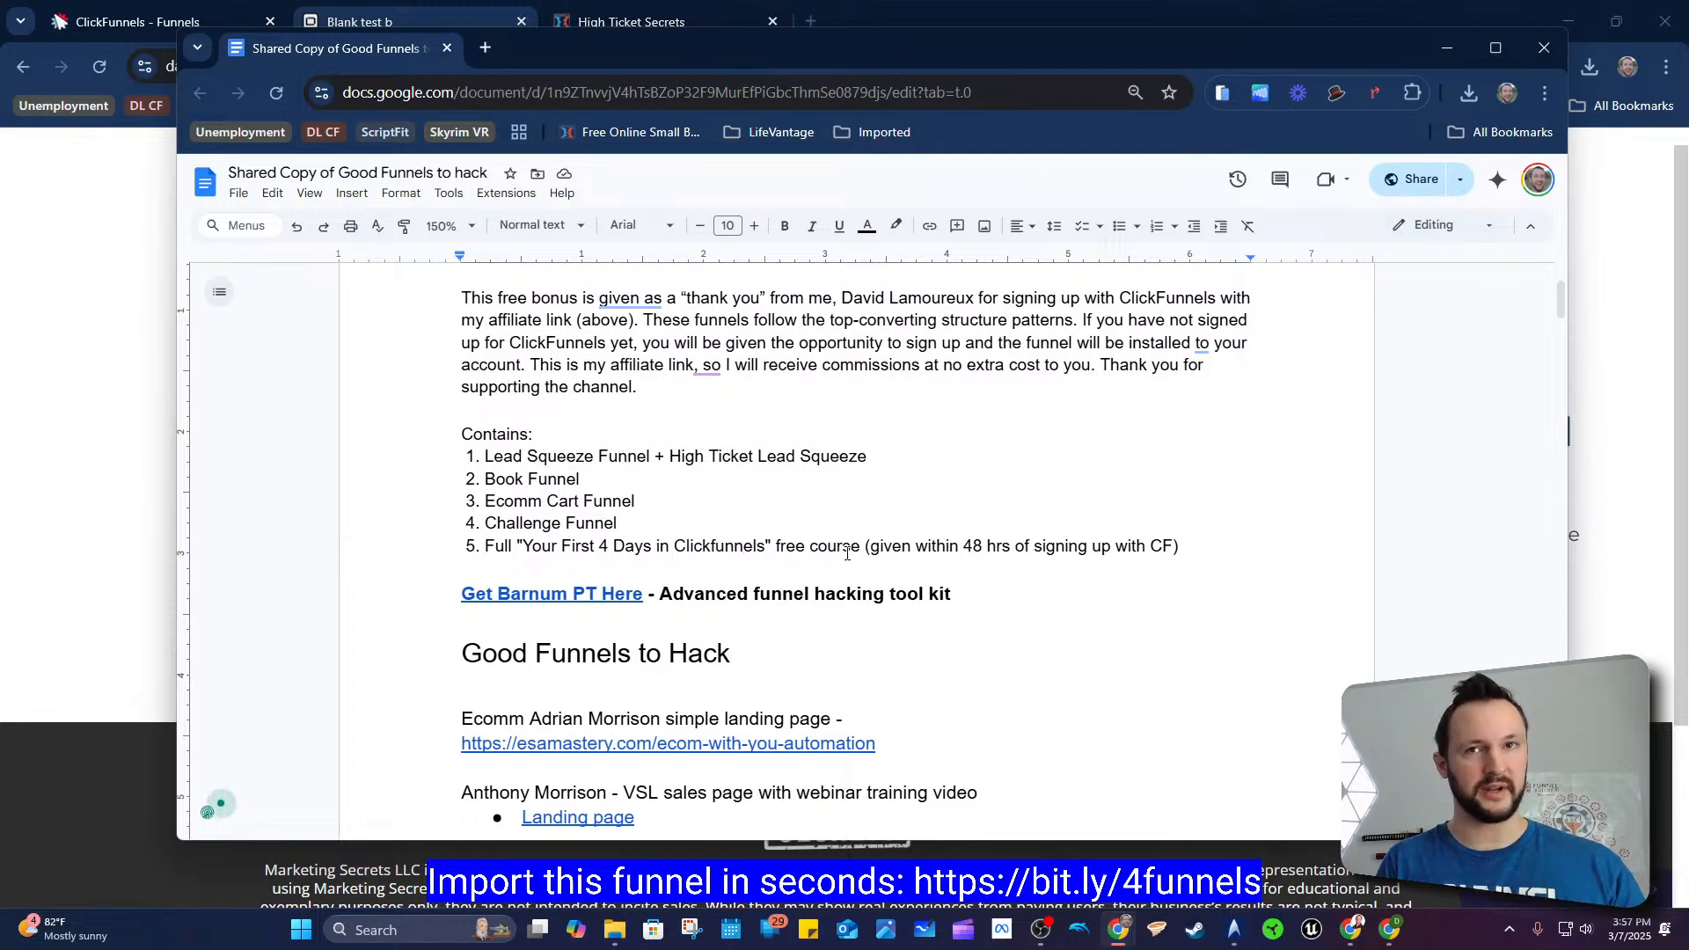
pyautogui.moveTo(834, 551); pyautogui.dragTo(1221, 551)
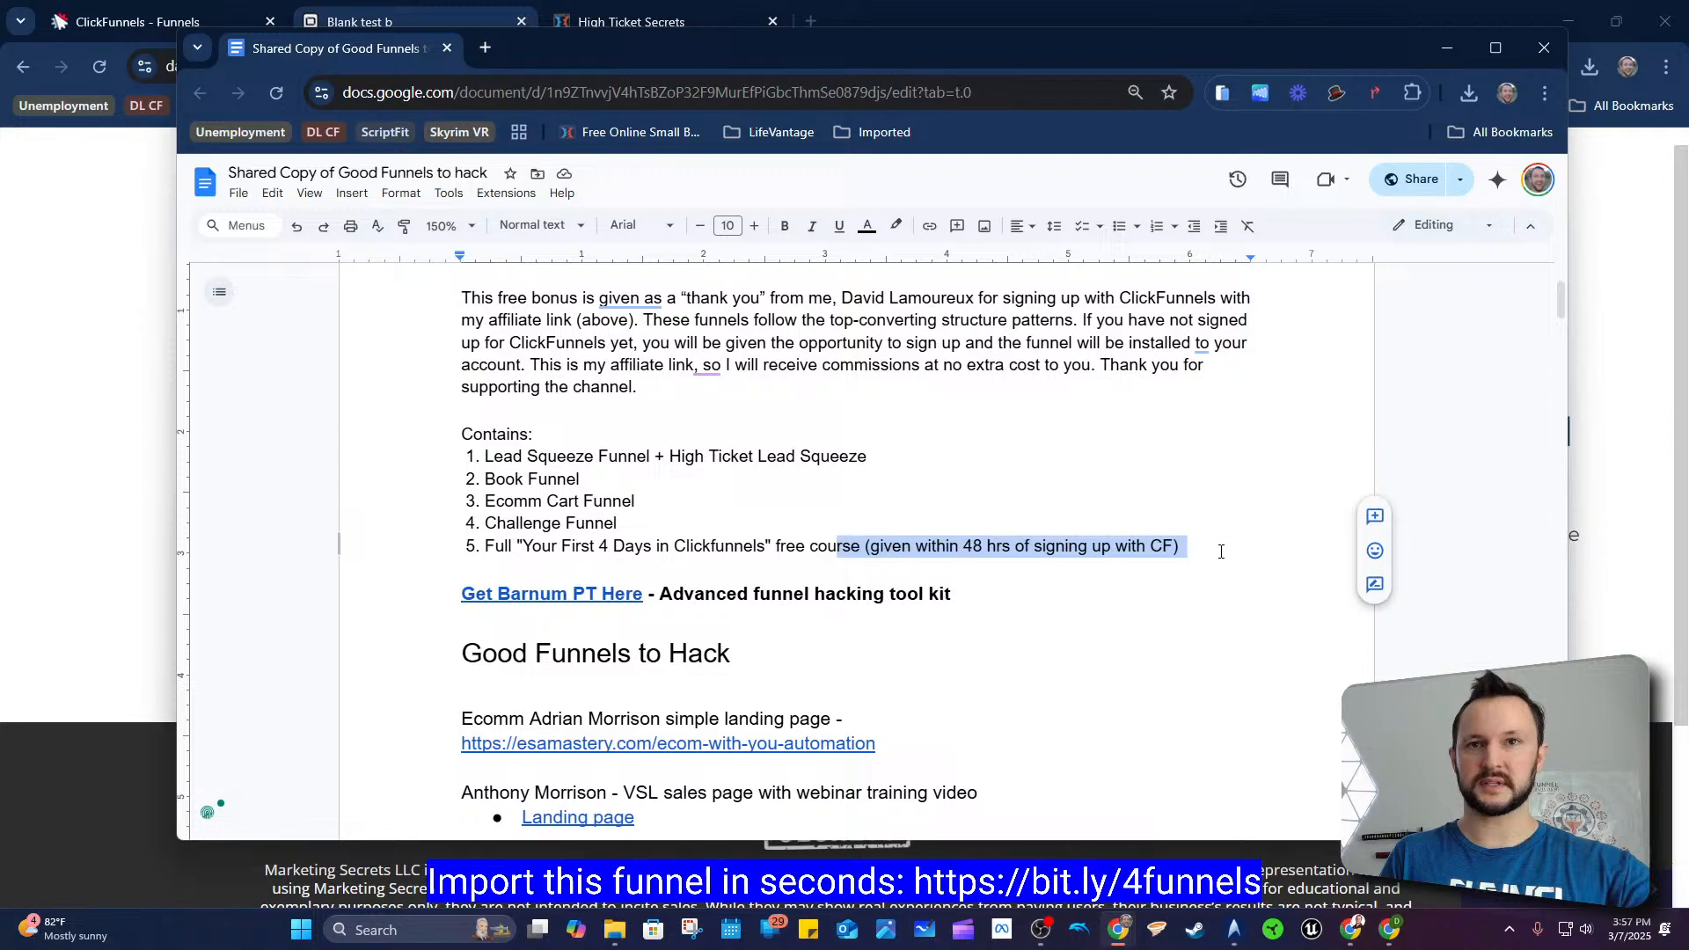
pyautogui.click(1127, 549)
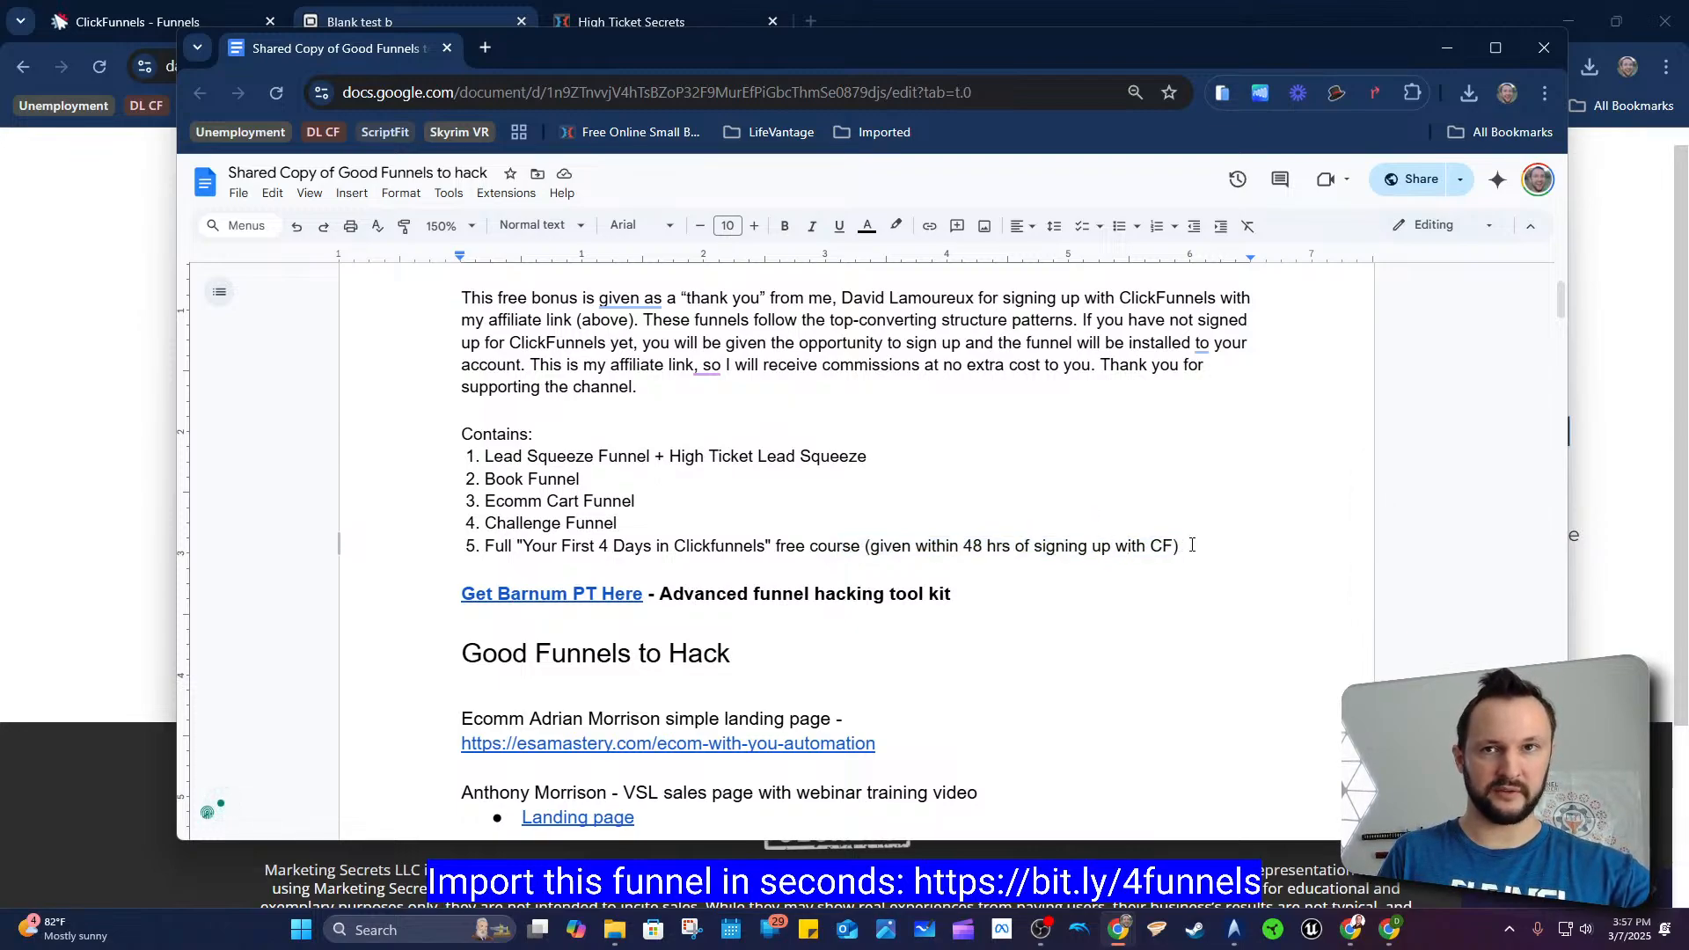
pyautogui.moveTo(1188, 547); pyautogui.dragTo(967, 546)
pyautogui.click(1061, 524)
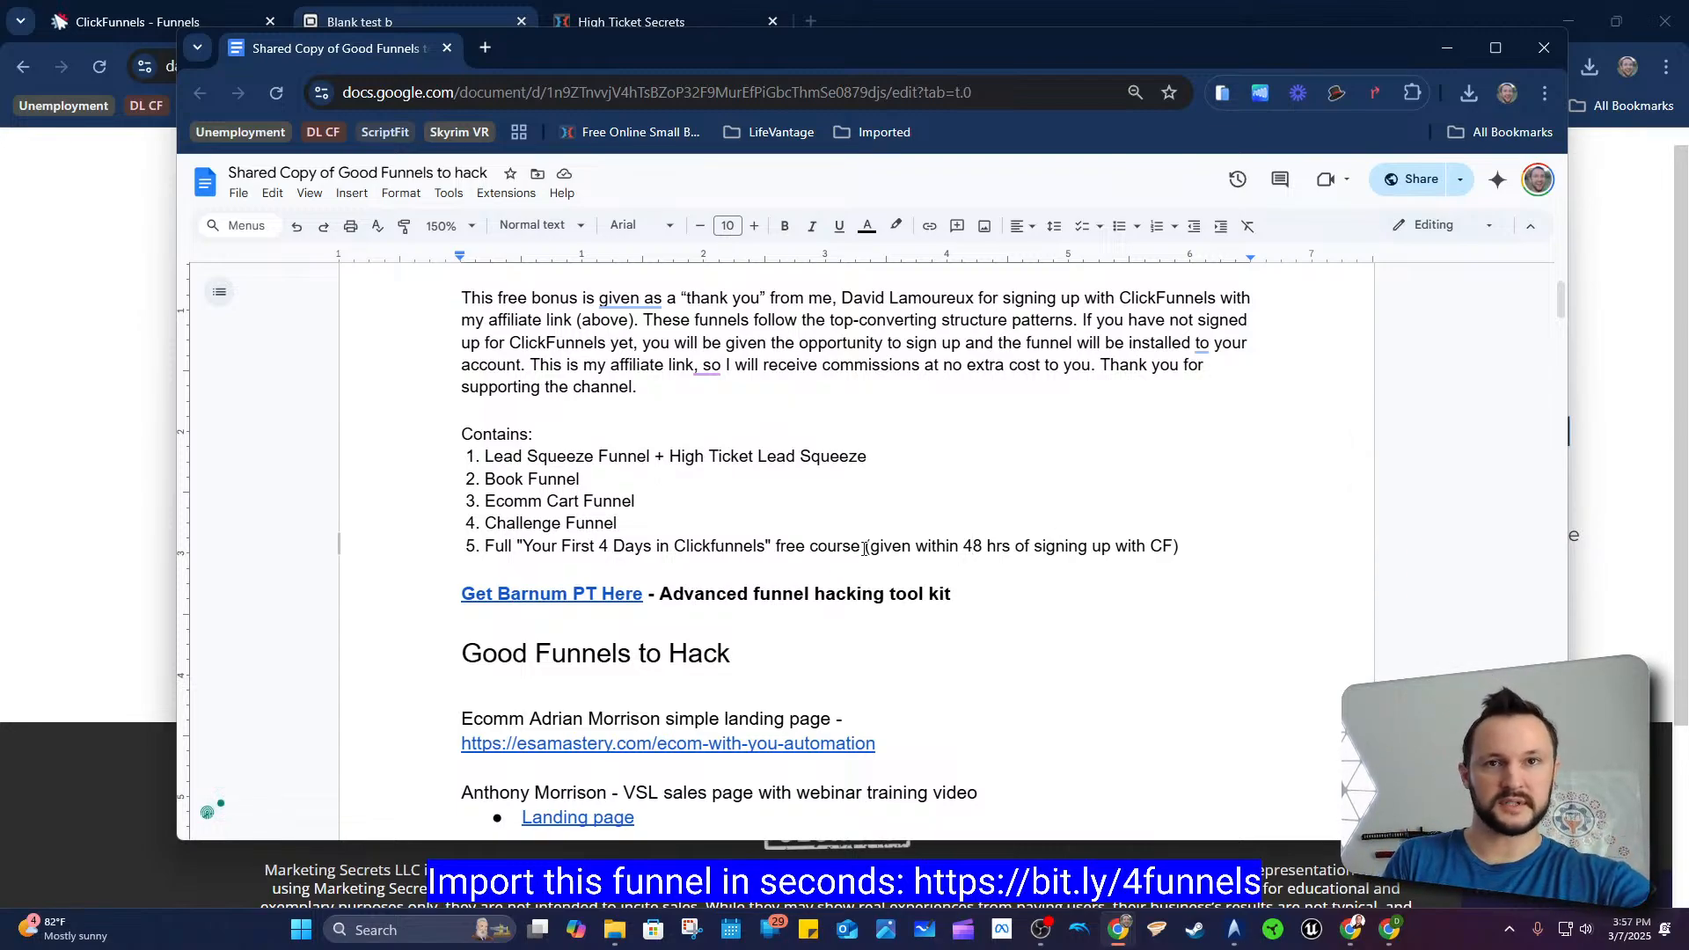
pyautogui.moveTo(866, 546); pyautogui.dragTo(1005, 549)
pyautogui.click(985, 549)
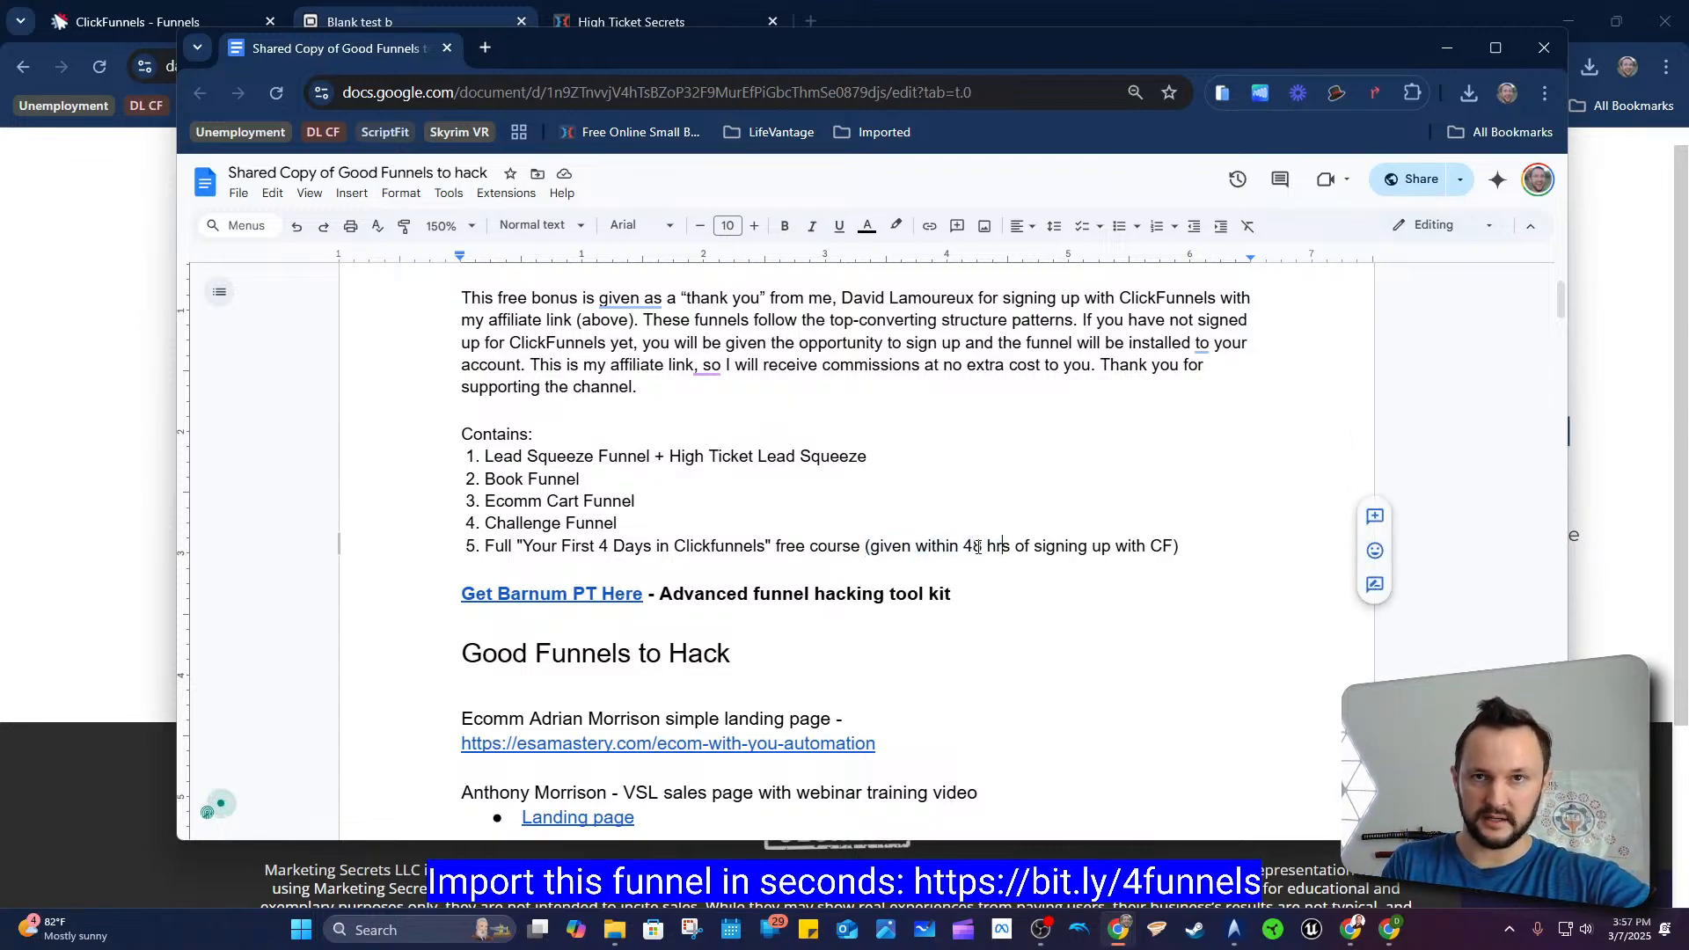
pyautogui.moveTo(522, 547); pyautogui.dragTo(613, 547)
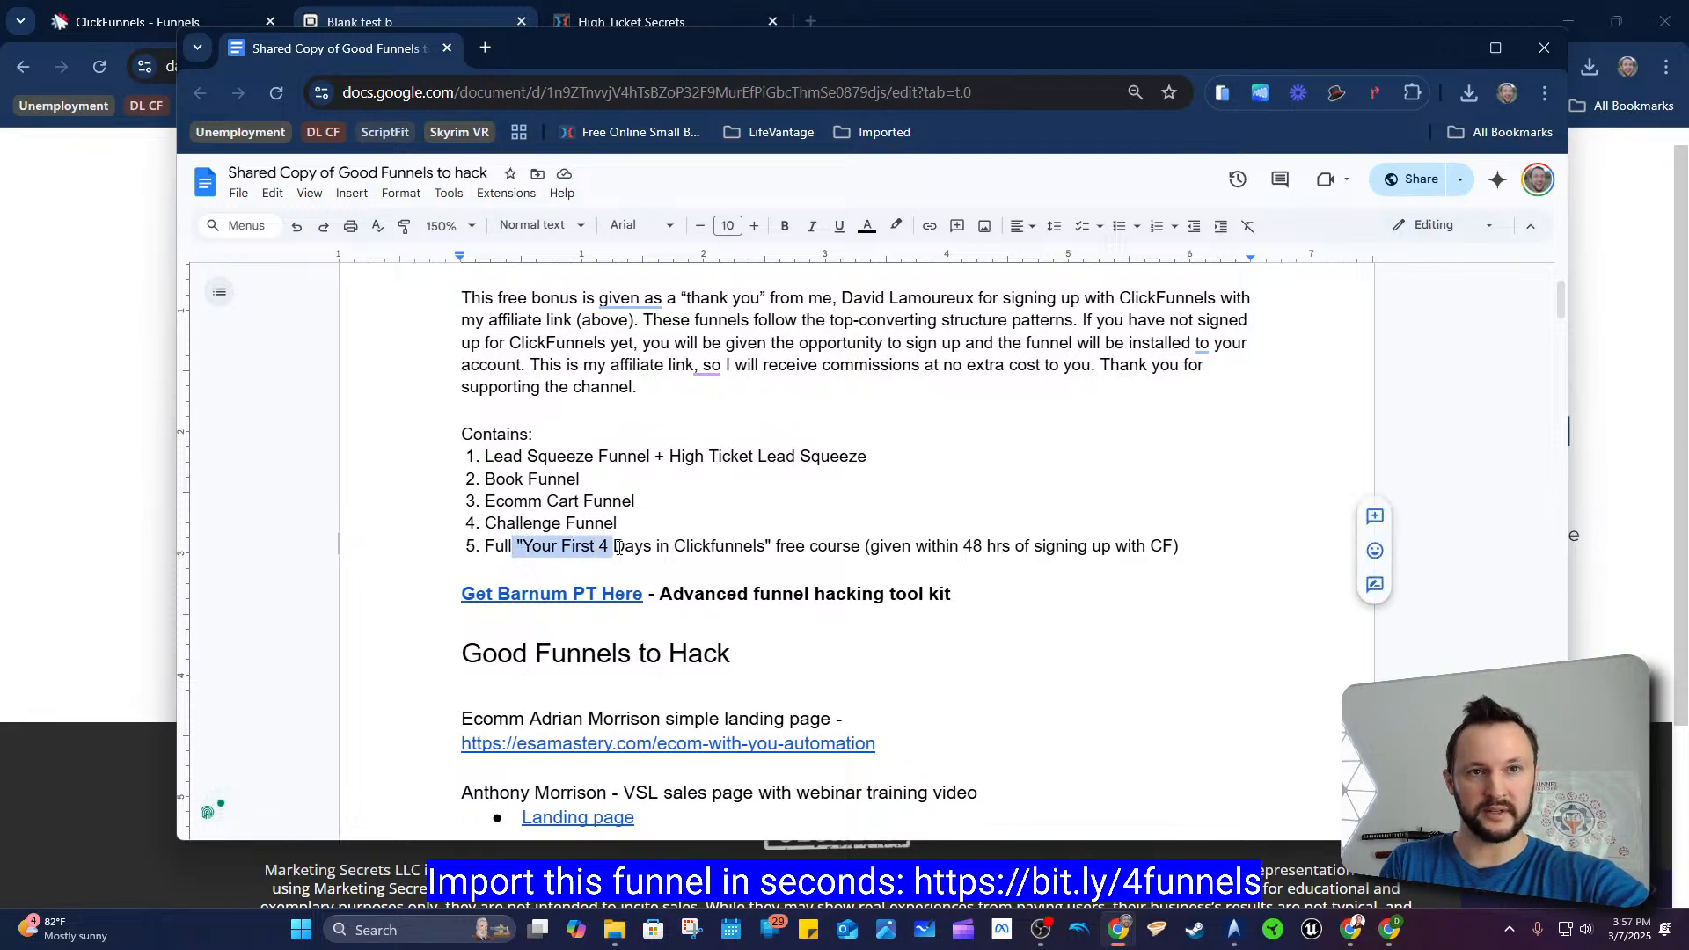
pyautogui.click(613, 548)
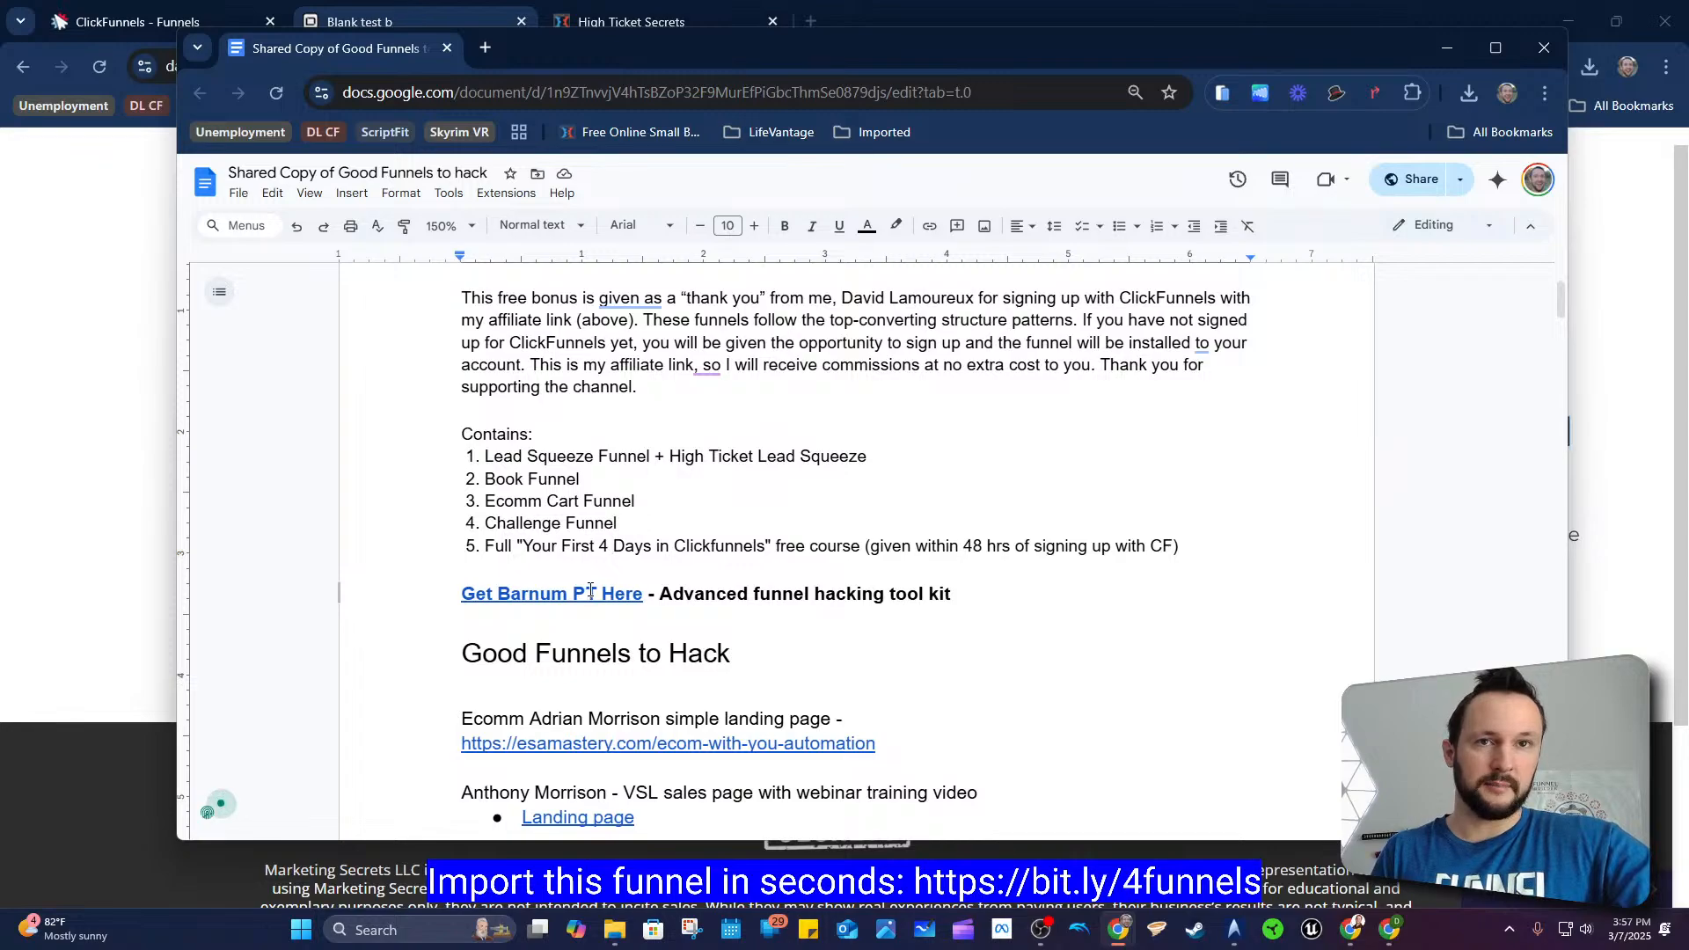
pyautogui.scroll(3, 643, 531)
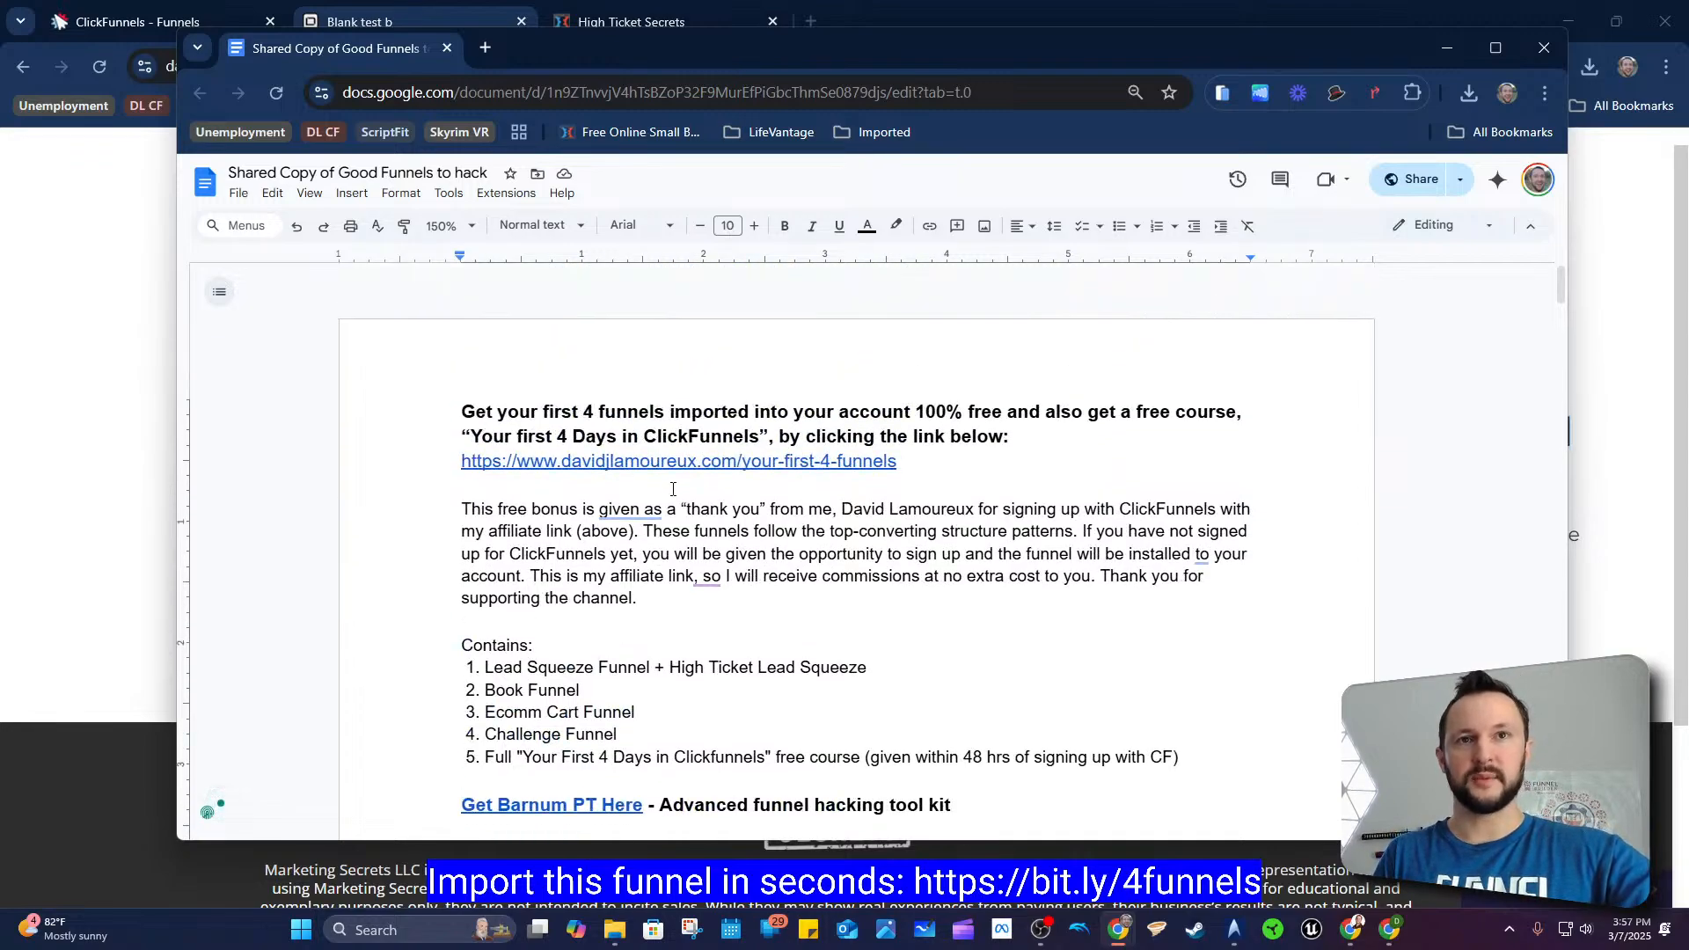